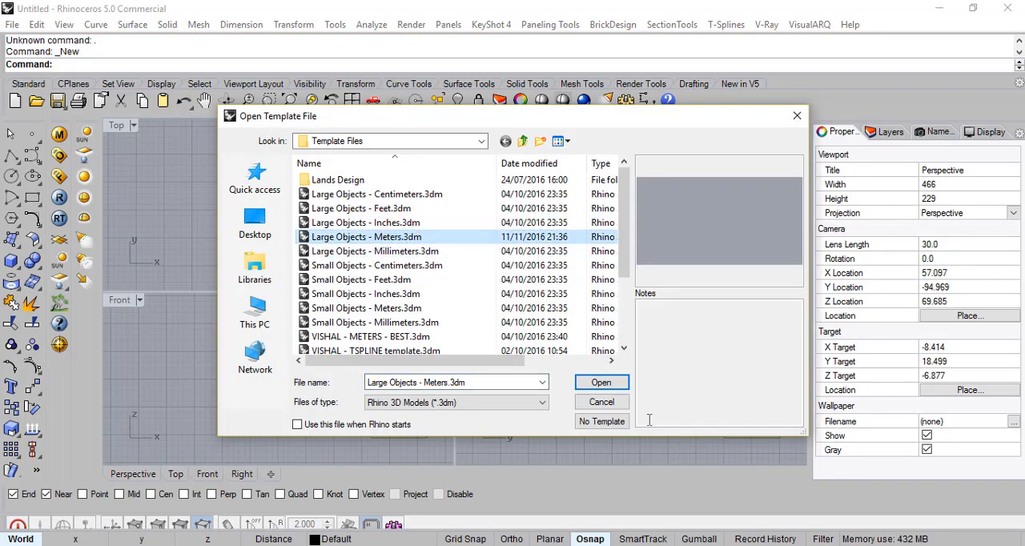
- Create a new model from the Large Objects - Meters.3dm template
{"action": "left_click", "coordinate": [601, 383]}
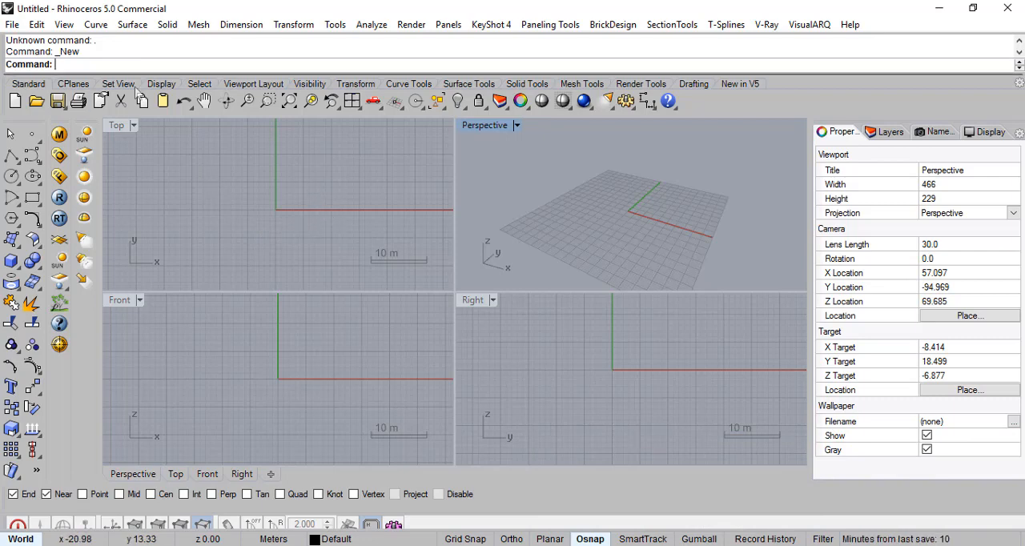
{"action": "left_click", "coordinate": [12, 24]}
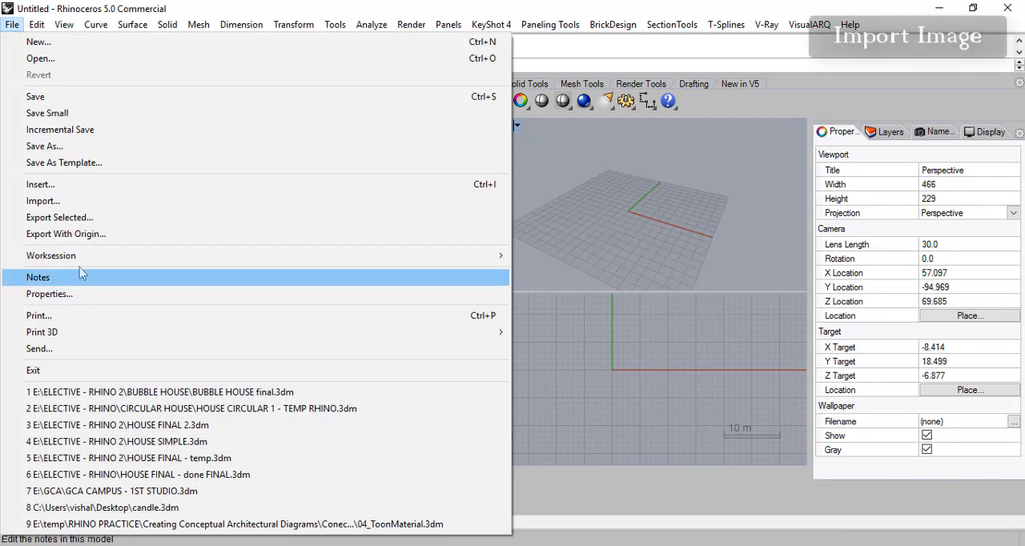
{"action": "left_click", "coordinate": [44, 201]}
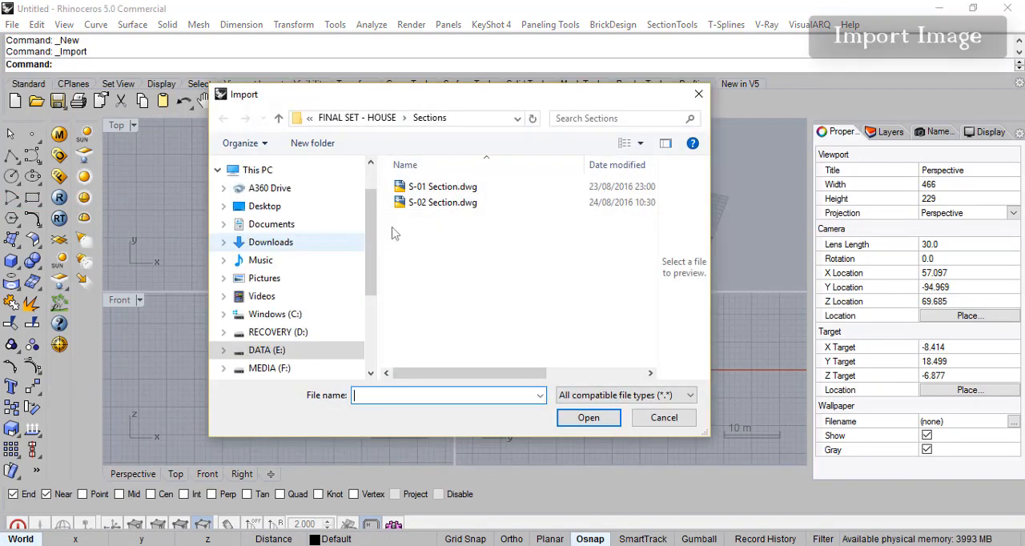
{"action": "left_click", "coordinate": [357, 118]}
{"action": "left_click", "coordinate": [332, 118]}
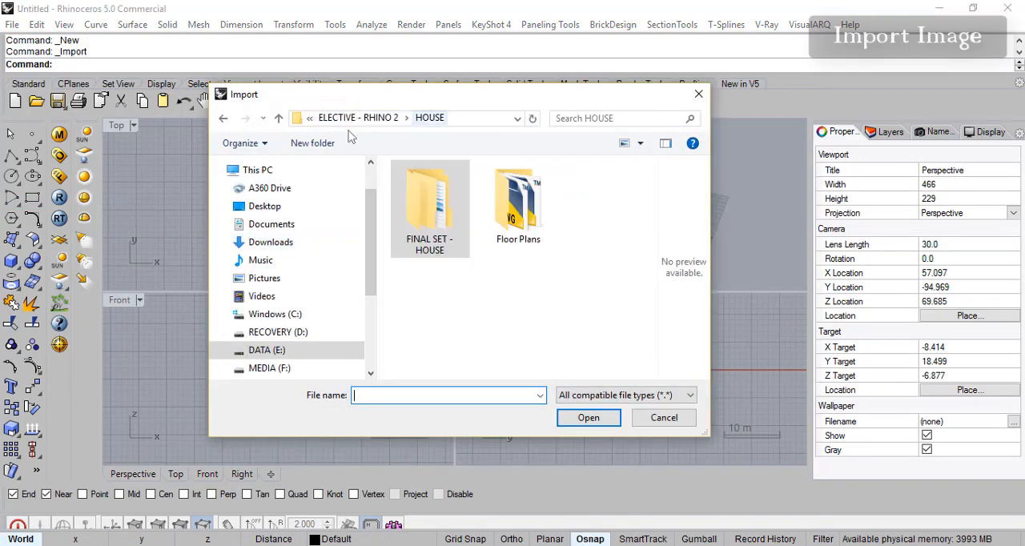
{"action": "left_click", "coordinate": [364, 118]}
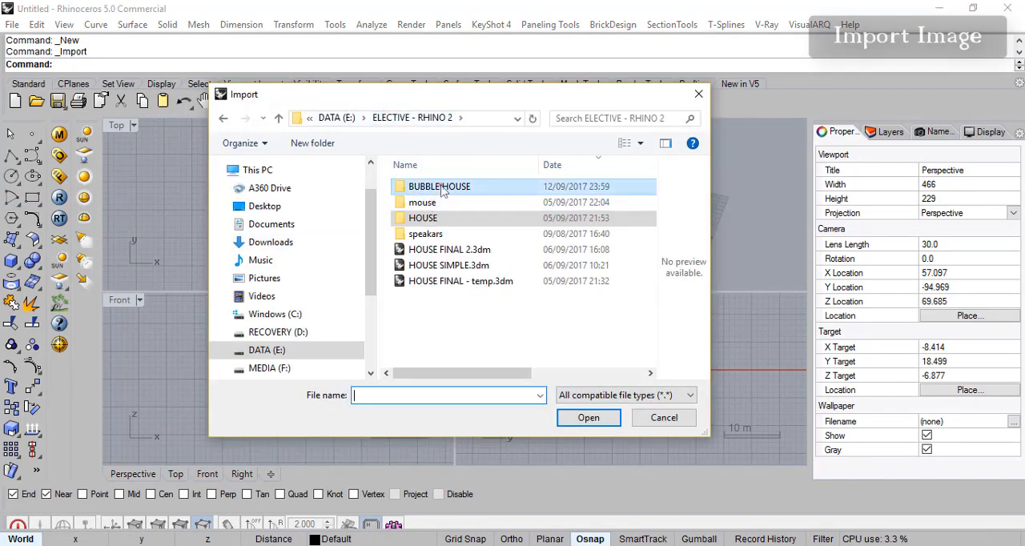
{"action": "double_click", "coordinate": [443, 188]}
{"action": "left_click_drag", "start_coordinate": [503, 165], "coordinate": [564, 165]}
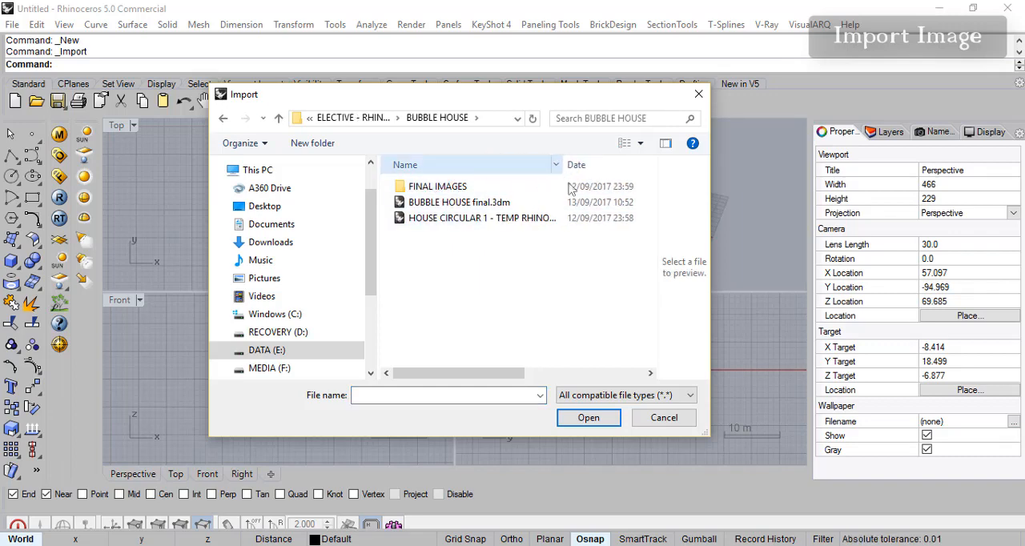
{"action": "left_click", "coordinate": [634, 398]}
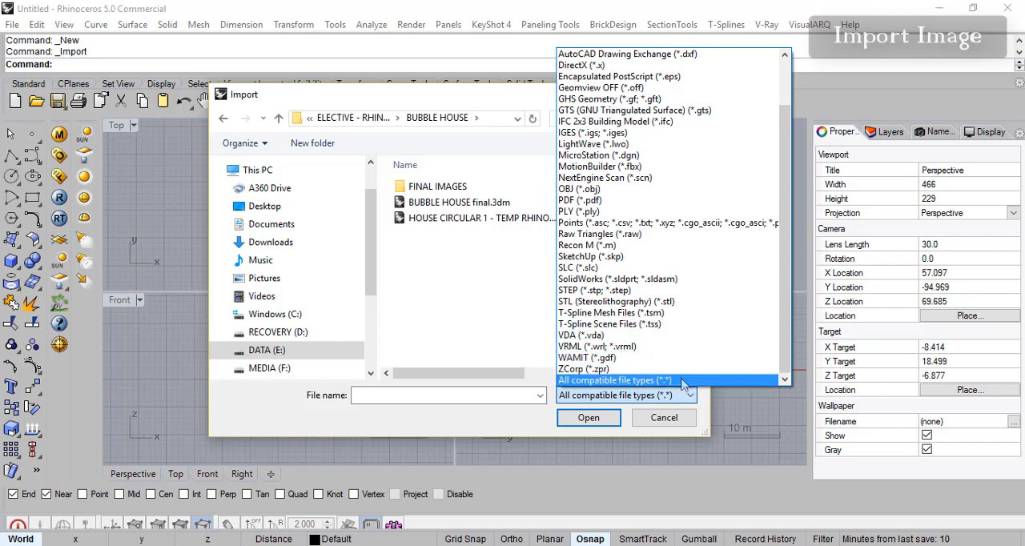
{"action": "left_click", "coordinate": [578, 379]}
{"action": "double_click", "coordinate": [432, 186]}
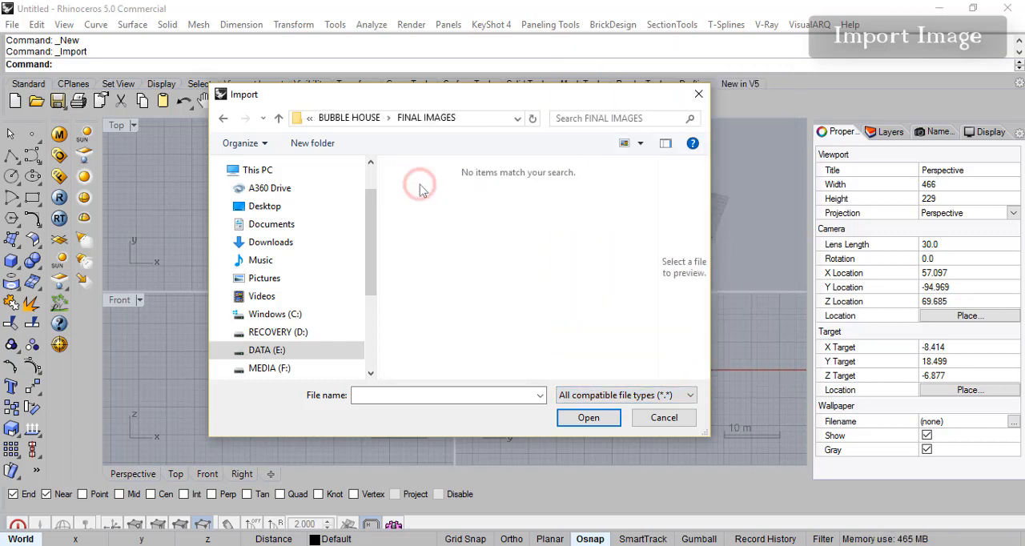
{"action": "left_click", "coordinate": [349, 118]}
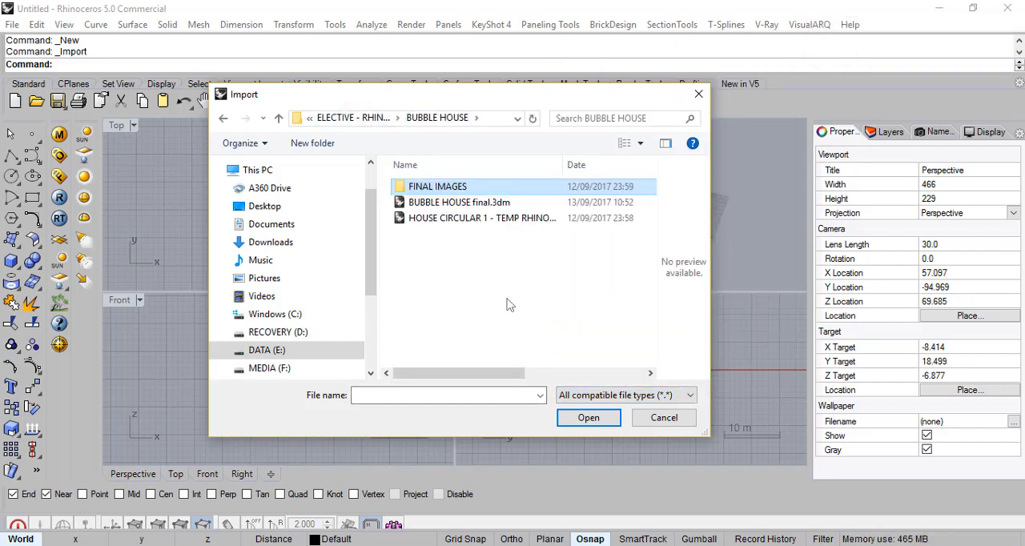
{"action": "left_click", "coordinate": [663, 419]}
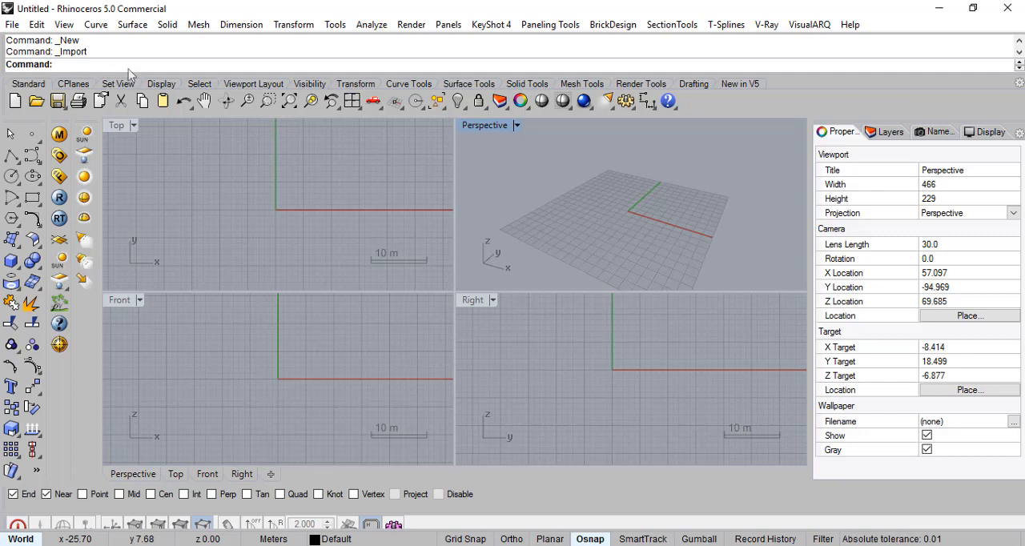
- Start the PictureFrame command and display the BUBBLE HOUSE folder's images as large thumbnails in an enlarged file browser
{"action": "type", "text": "Pictu"}
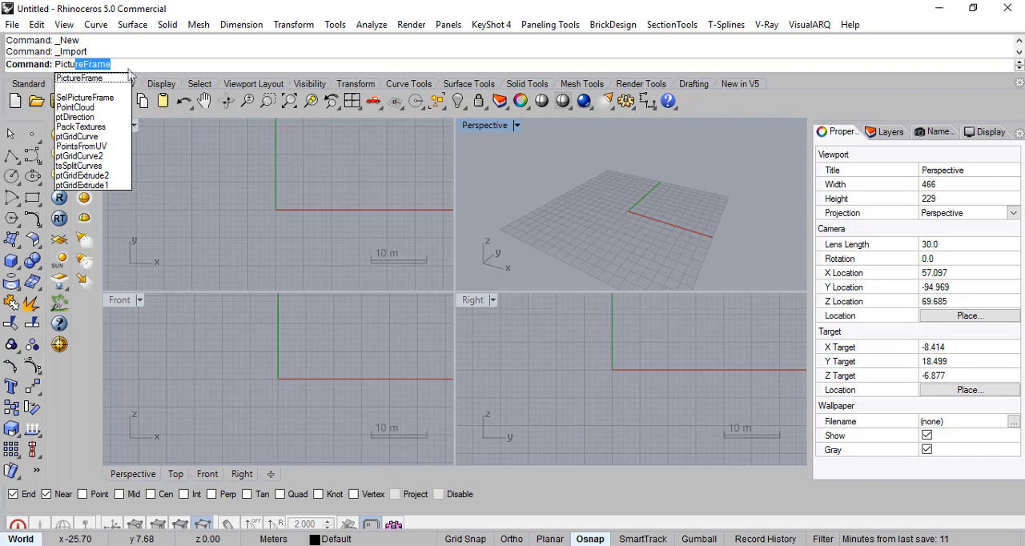
{"action": "type", "text": "re"}
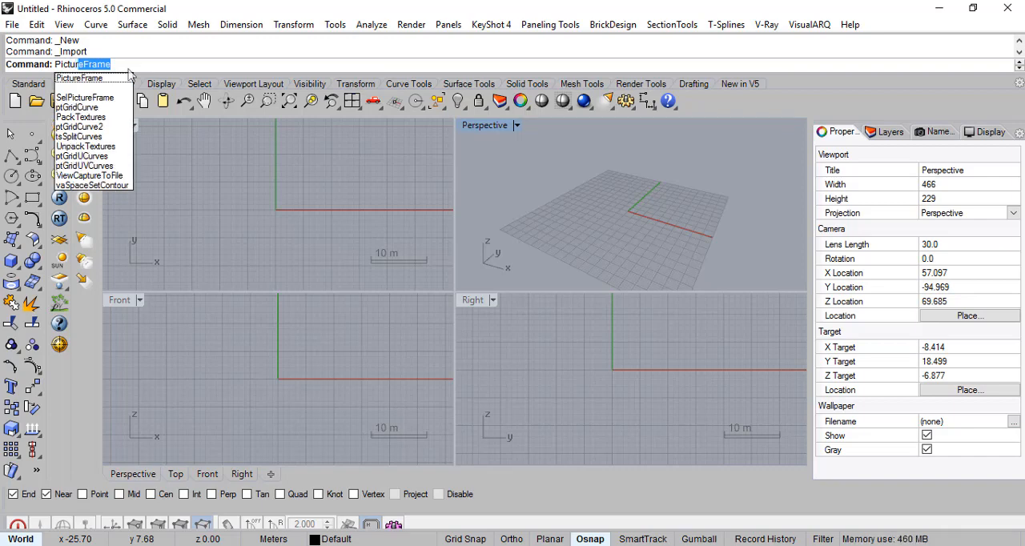
{"action": "key", "text": "Return"}
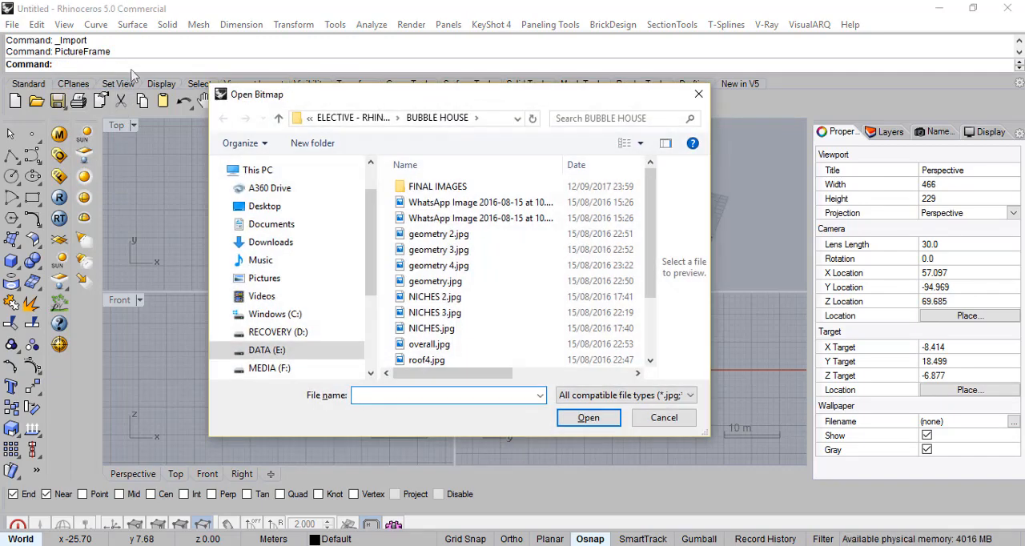
{"action": "left_click_drag", "start_coordinate": [652, 210], "coordinate": [651, 210]}
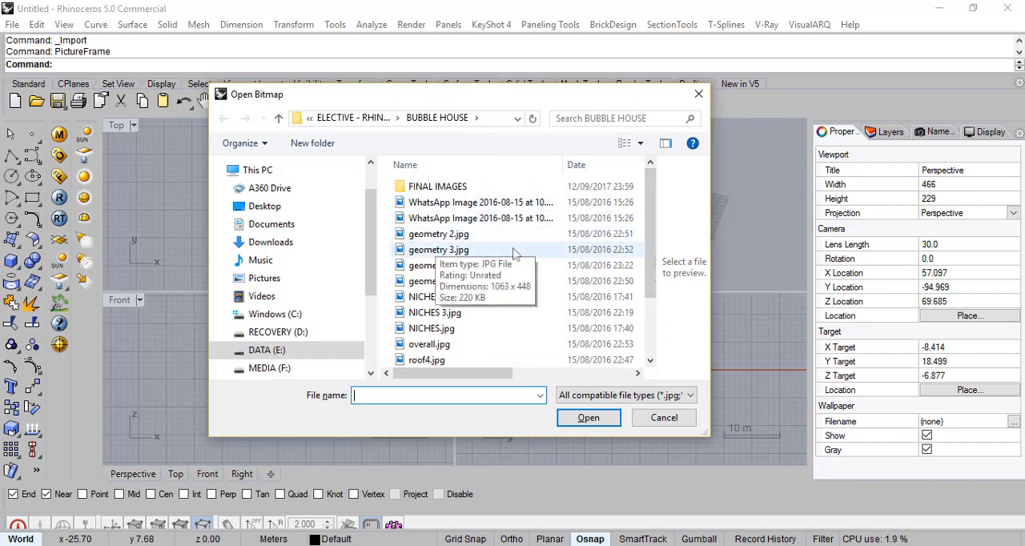
{"action": "double_click", "coordinate": [614, 92]}
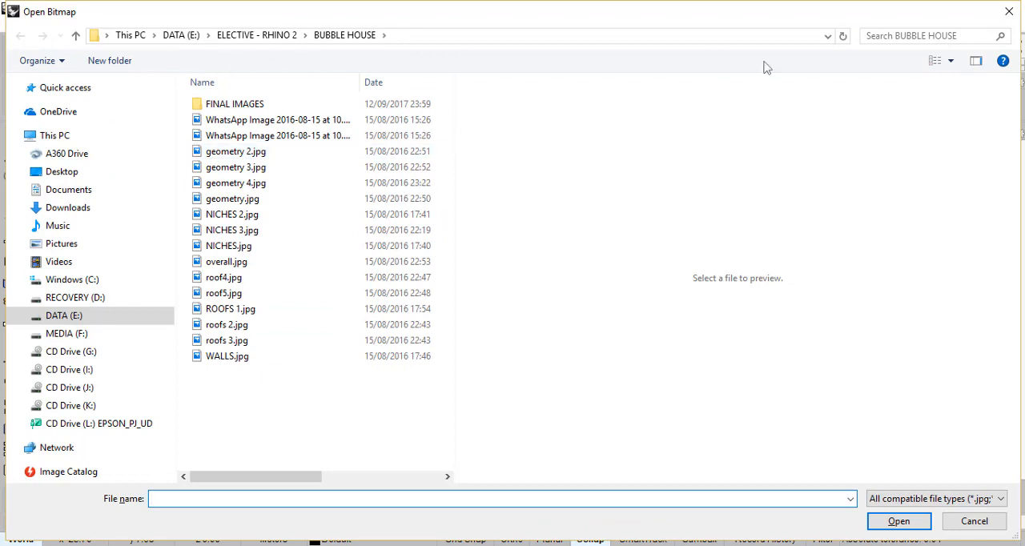
{"action": "left_click", "coordinate": [951, 61]}
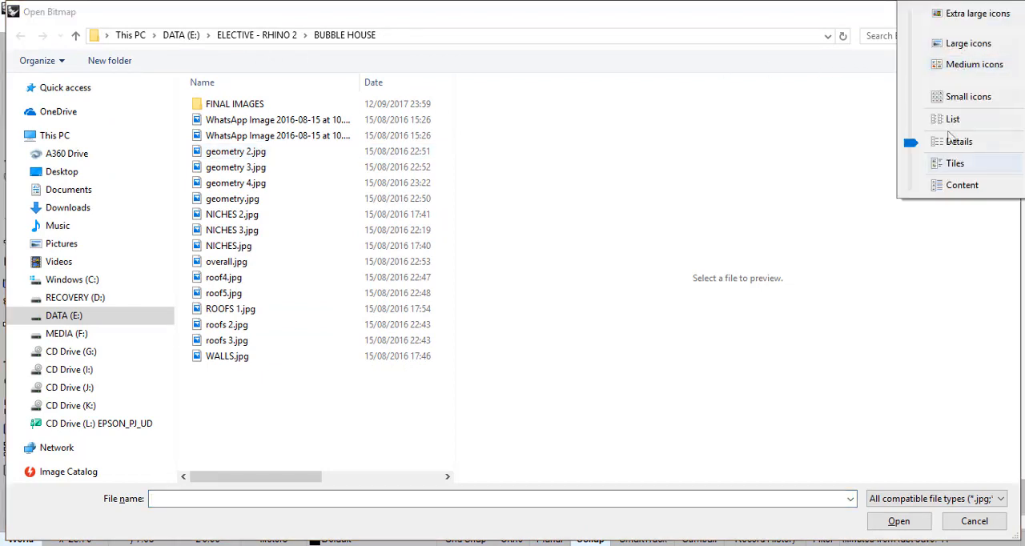
{"action": "left_click", "coordinate": [962, 44]}
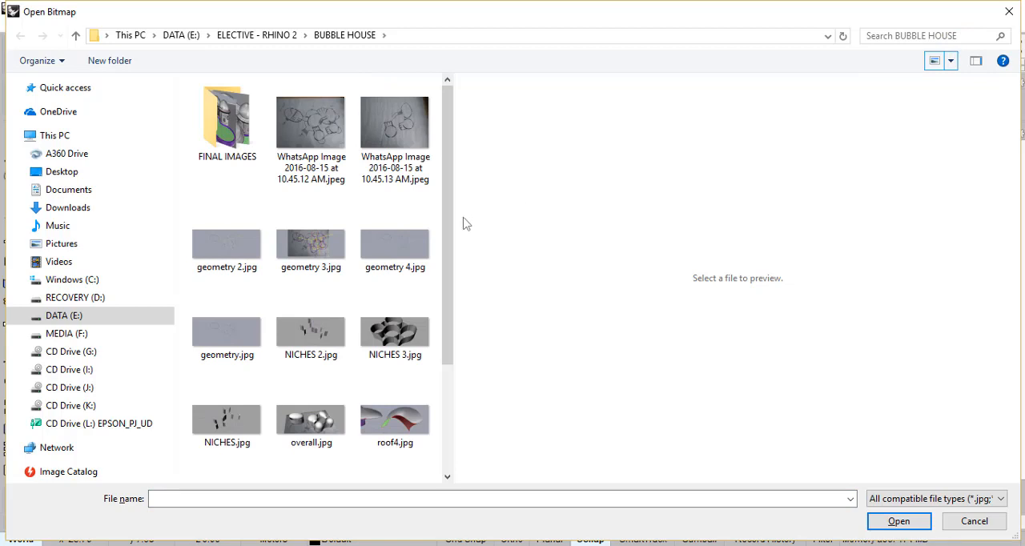
{"action": "left_click_drag", "start_coordinate": [459, 214], "coordinate": [882, 214]}
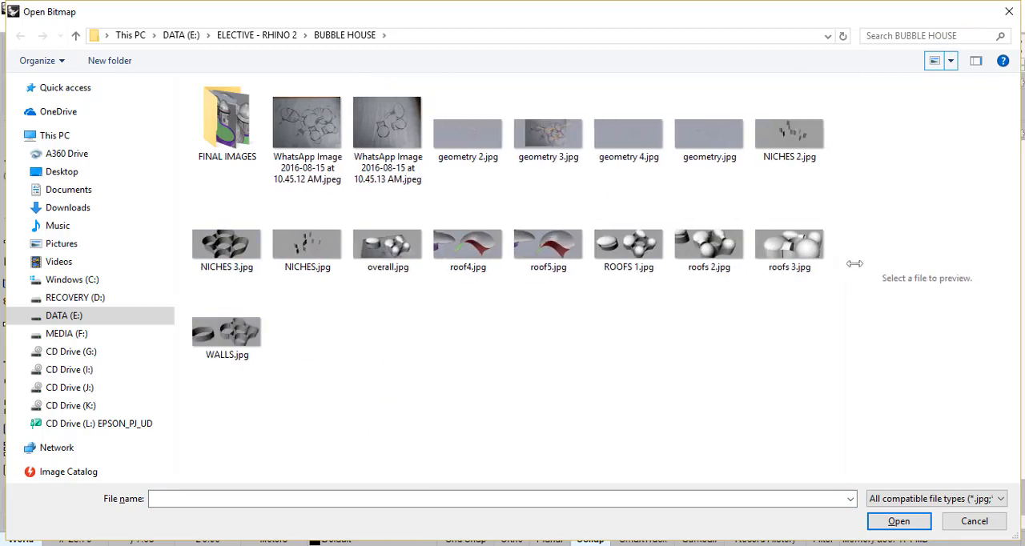
{"action": "scroll", "coordinate": [373, 183], "scroll_direction": "up", "scroll_amount": 2, "text": "ctrl"}
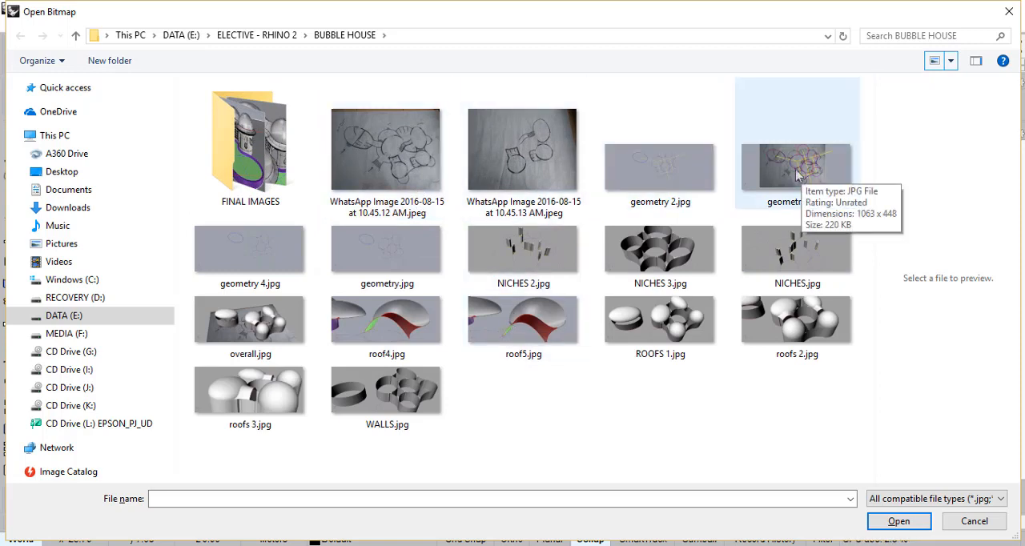
{"action": "scroll", "coordinate": [813, 184], "scroll_direction": "up", "scroll_amount": 1, "text": "ctrl"}
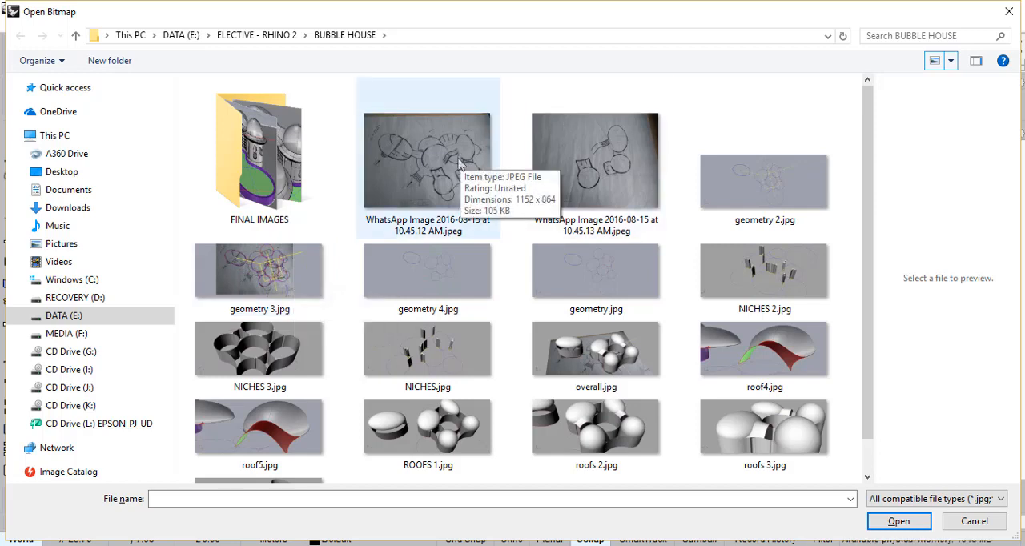
- Place geometry 3.jpg as a horizontal picture frame about 42 m long in the maximized Top view, with Ortho on
{"action": "left_click", "coordinate": [277, 282]}
{"action": "left_click", "coordinate": [898, 522]}
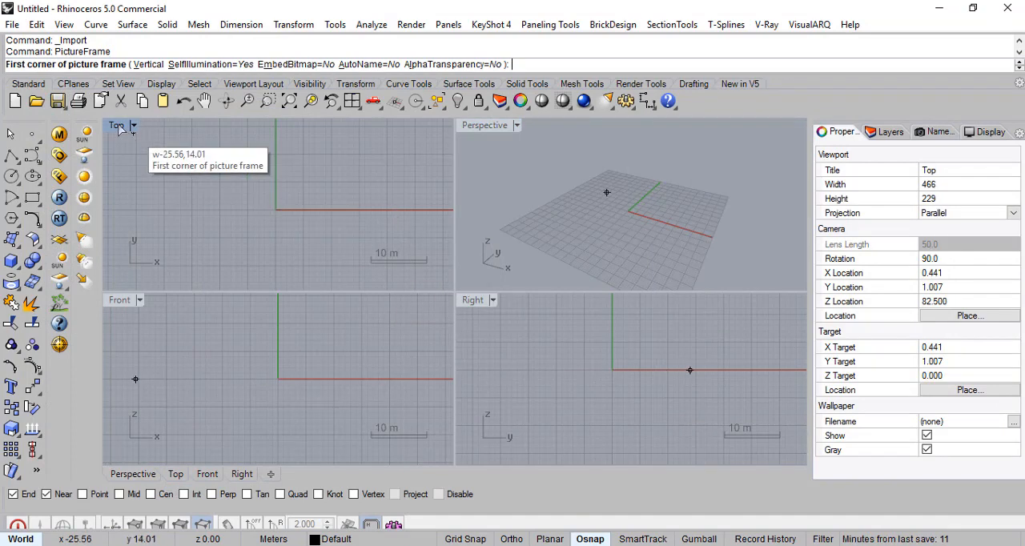
{"action": "double_click", "coordinate": [116, 126]}
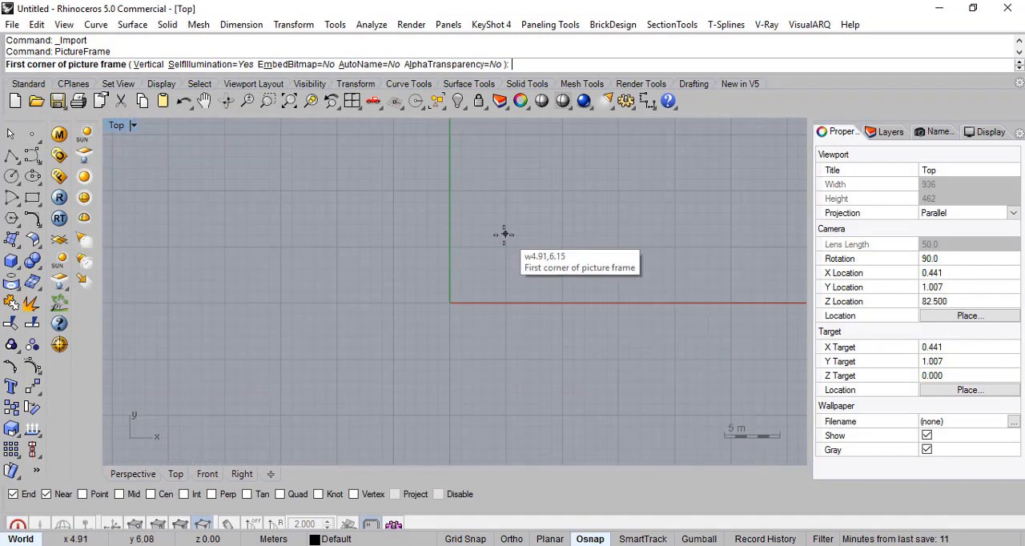
{"action": "left_click", "coordinate": [272, 398]}
{"action": "key", "text": "F8"}
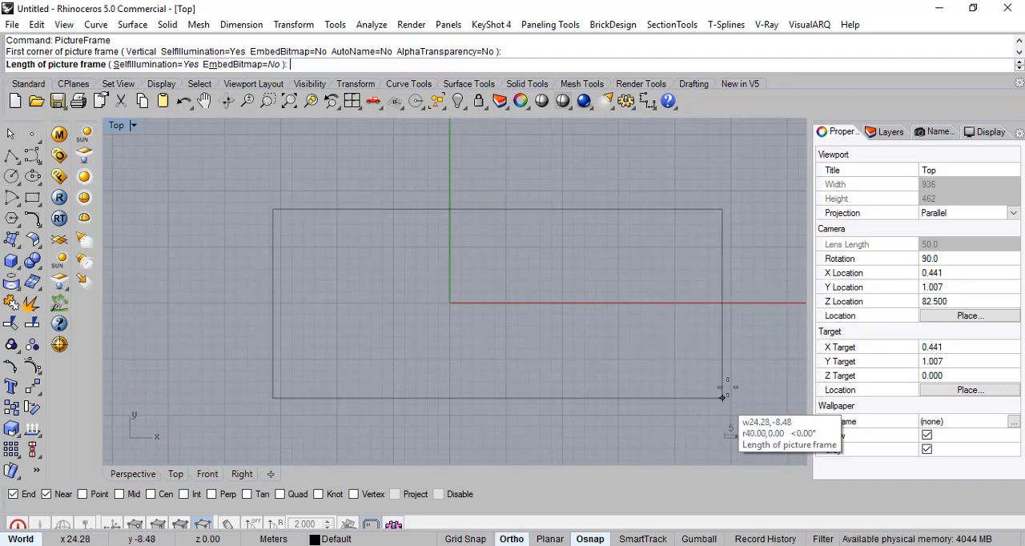
{"action": "left_click", "coordinate": [746, 247], "text": "shift"}
- Examine the placed floor plan sketch up close, covering the oval room, the circular rooms, the yellow axis lines and the connecting curves
{"action": "right_click_drag", "start_coordinate": [660, 295], "coordinate": [574, 286]}
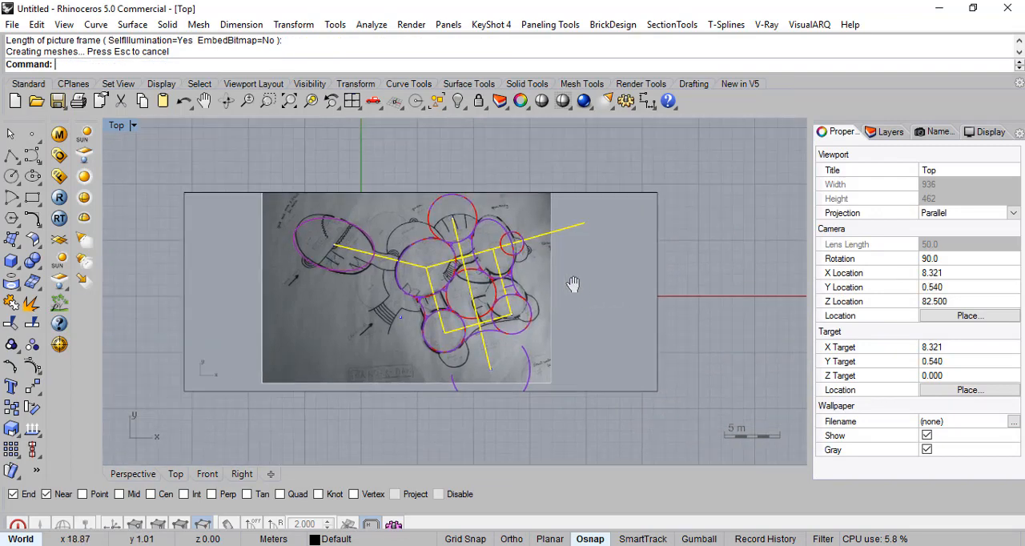
{"action": "right_click_drag", "start_coordinate": [352, 286], "coordinate": [395, 285]}
{"action": "right_click_drag", "start_coordinate": [581, 288], "coordinate": [456, 281]}
{"action": "left_click", "coordinate": [456, 280]}
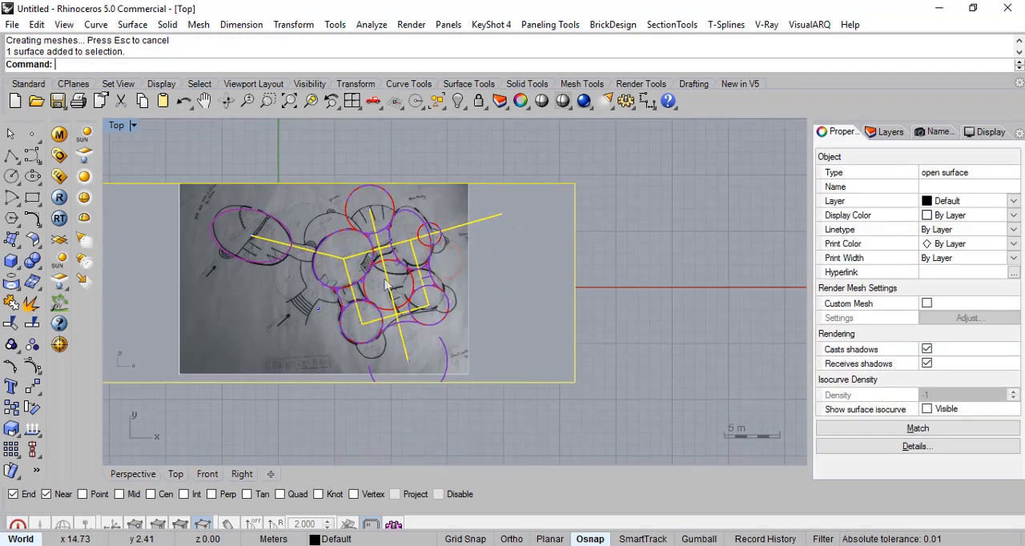
{"action": "scroll", "coordinate": [544, 282], "scroll_direction": "up", "scroll_amount": 6}
{"action": "right_click_drag", "start_coordinate": [546, 285], "coordinate": [391, 335]}
{"action": "scroll", "coordinate": [440, 298], "scroll_direction": "down", "scroll_amount": 4}
{"action": "scroll", "coordinate": [393, 311], "scroll_direction": "up", "scroll_amount": 4}
{"action": "right_click_drag", "start_coordinate": [430, 274], "coordinate": [427, 263]}
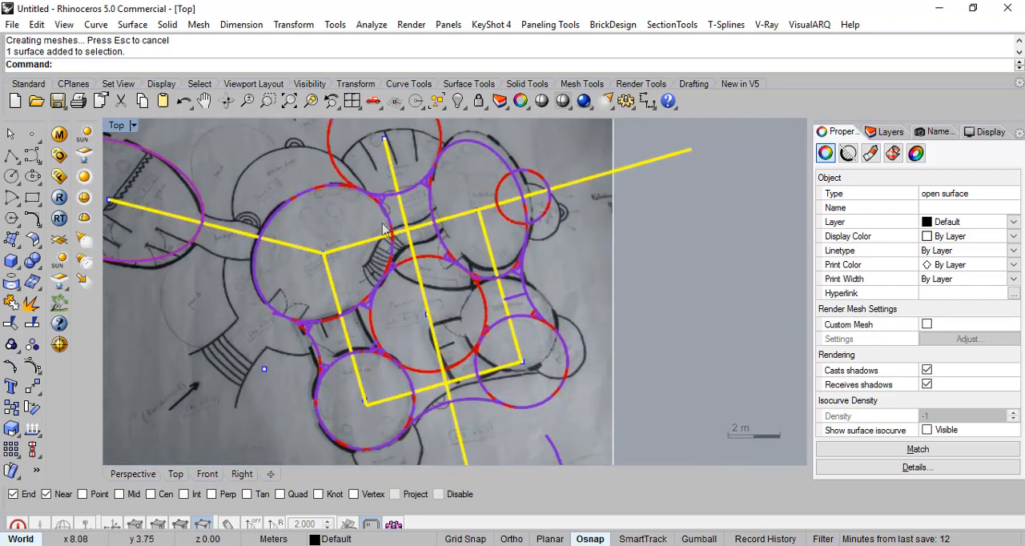
{"action": "scroll", "coordinate": [428, 325], "scroll_direction": "down", "scroll_amount": 4}
{"action": "scroll", "coordinate": [422, 348], "scroll_direction": "up", "scroll_amount": 4}
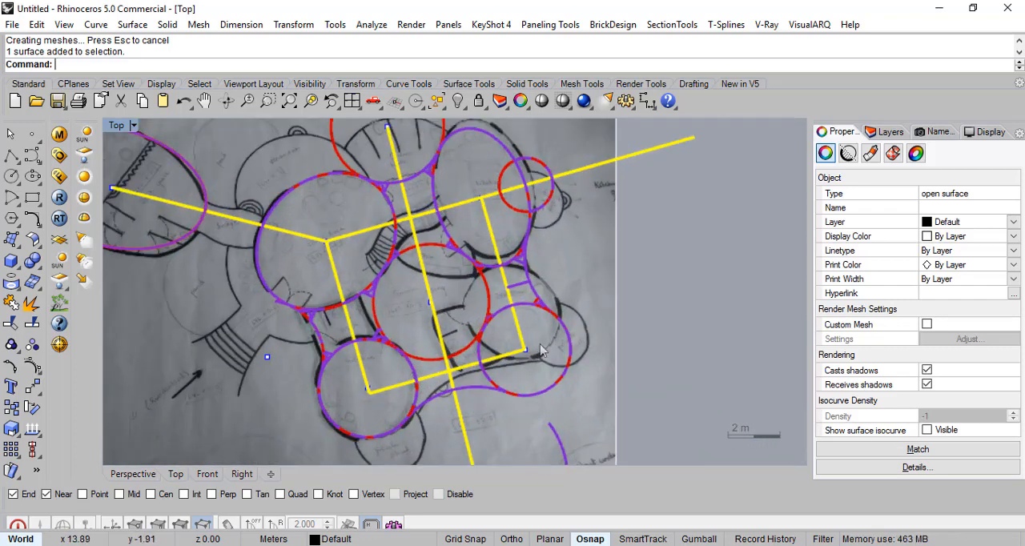
{"action": "right_click_drag", "start_coordinate": [321, 221], "coordinate": [413, 225]}
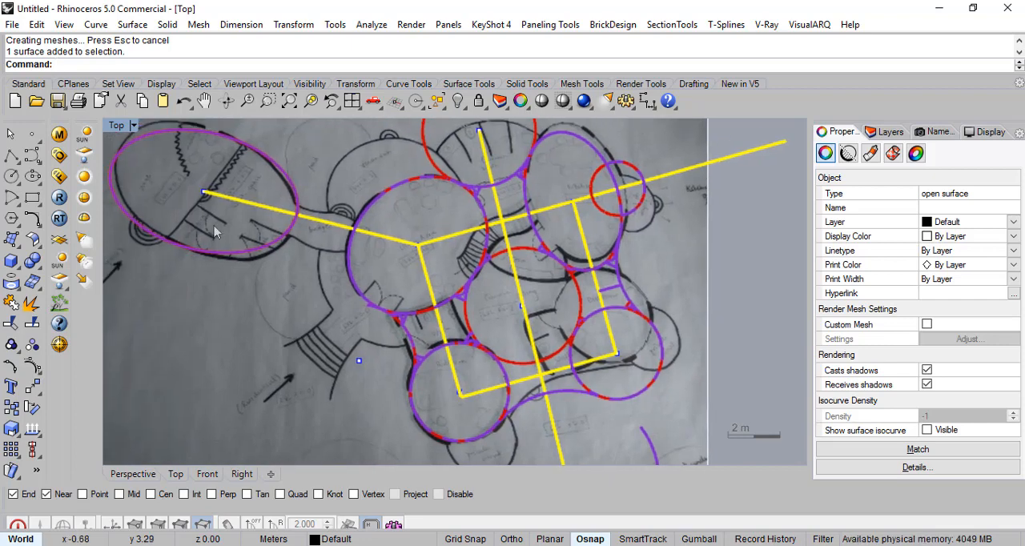
{"action": "right_click_drag", "start_coordinate": [394, 290], "coordinate": [311, 290]}
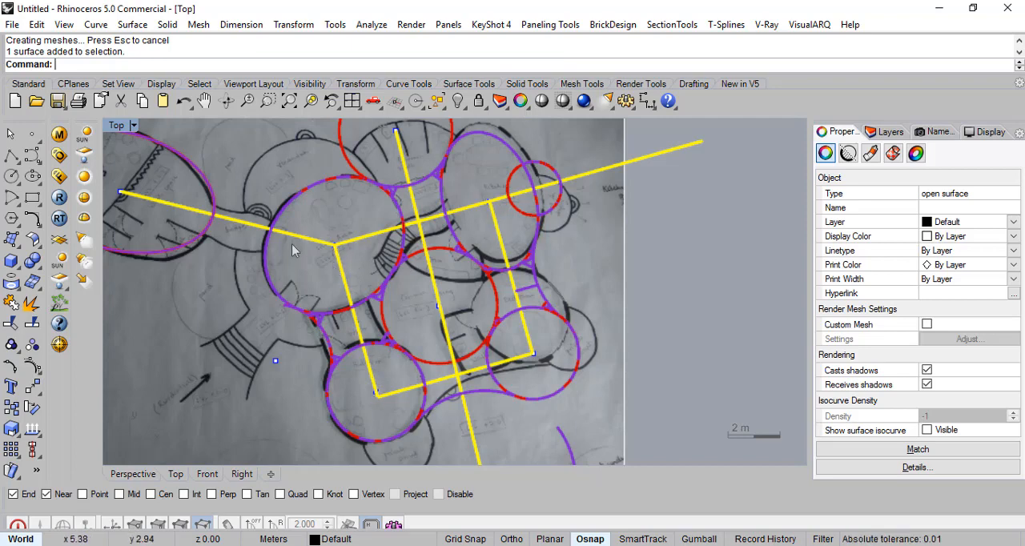
{"action": "right_click_drag", "start_coordinate": [467, 308], "coordinate": [608, 343]}
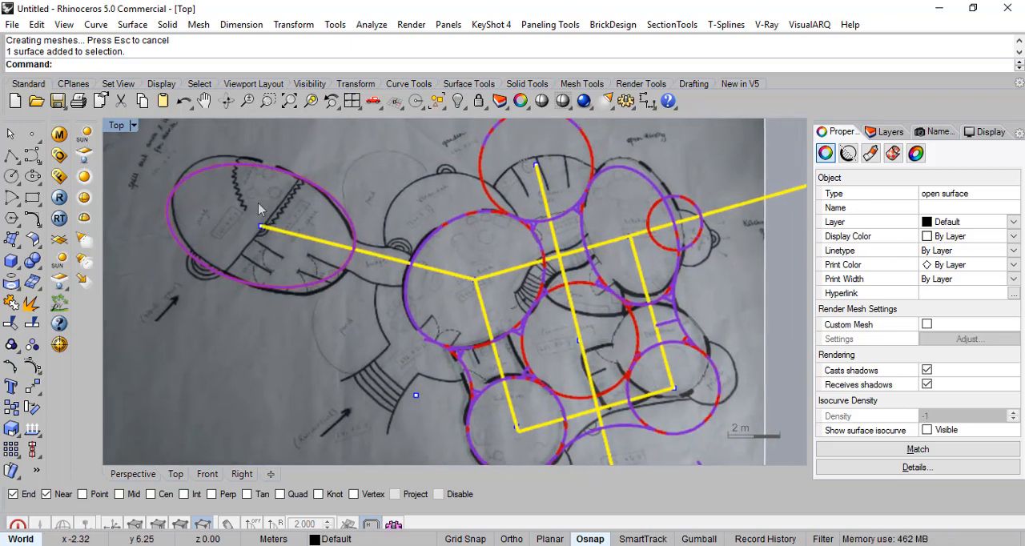
{"action": "right_click_drag", "start_coordinate": [534, 313], "coordinate": [476, 303]}
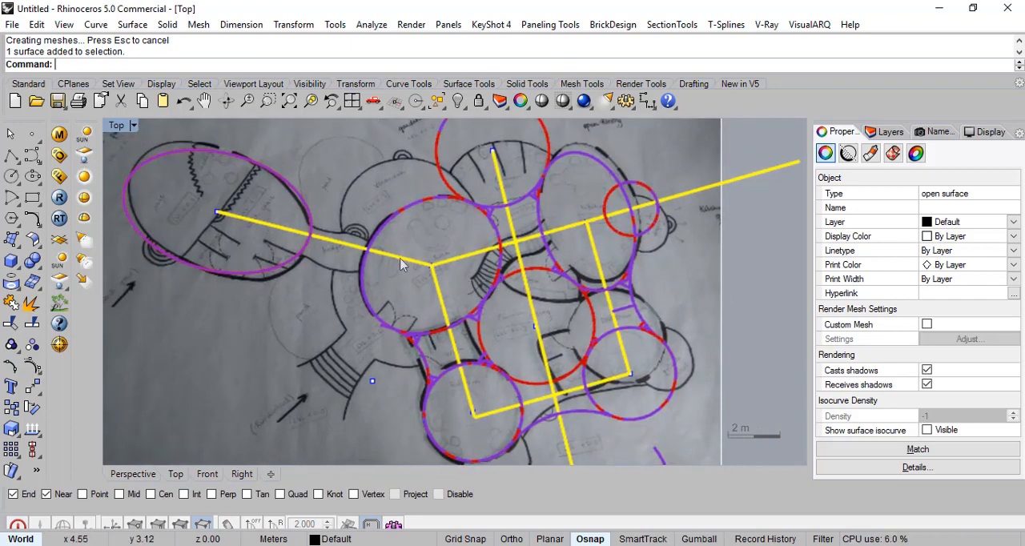
{"action": "right_click_drag", "start_coordinate": [495, 332], "coordinate": [473, 281]}
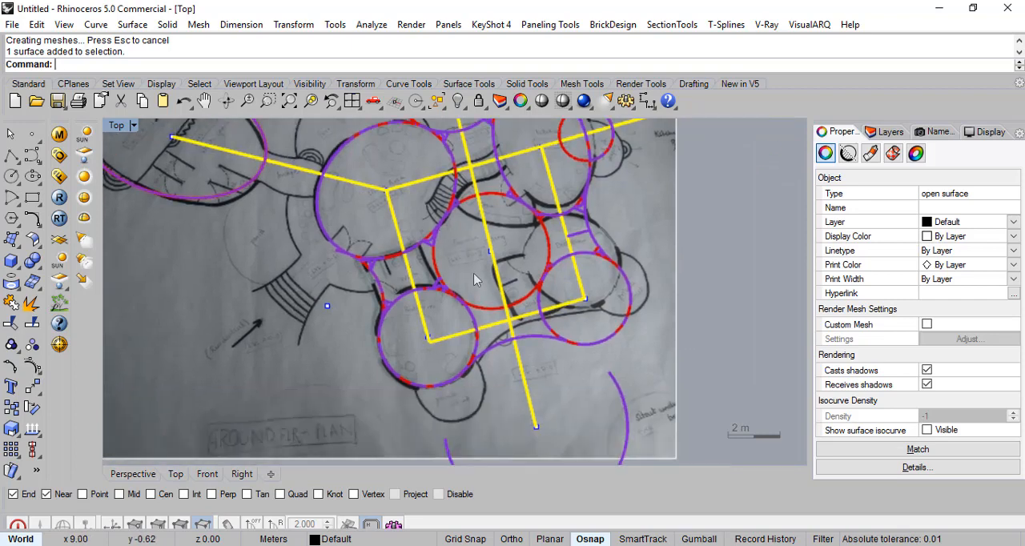
{"action": "scroll", "coordinate": [375, 275], "scroll_direction": "up", "scroll_amount": 3}
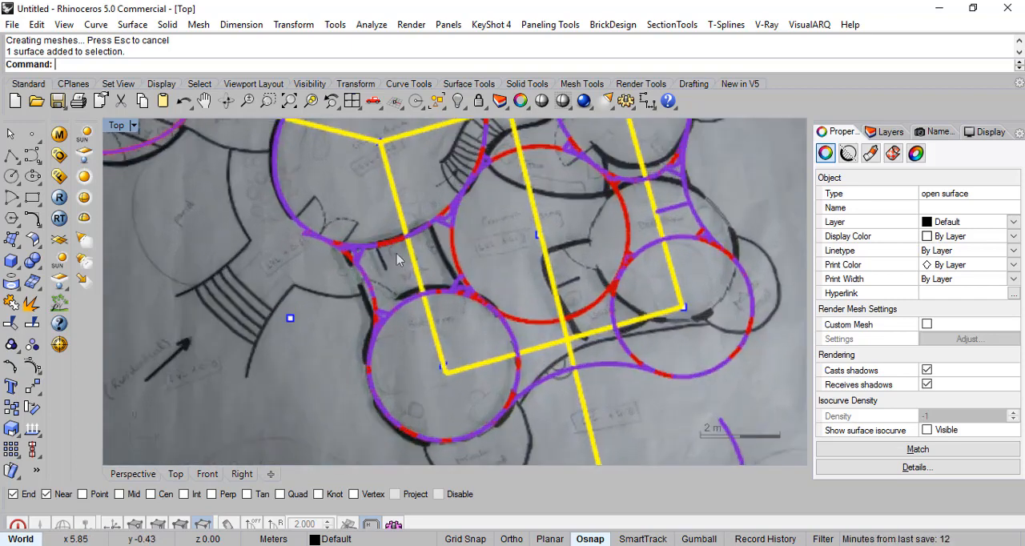
{"action": "mouse_move", "coordinate": [371, 278]}
{"action": "right_mouse_down"}
{"action": "mouse_move", "coordinate": [392, 298]}
{"action": "mouse_move", "coordinate": [408, 267]}
{"action": "right_mouse_up"}
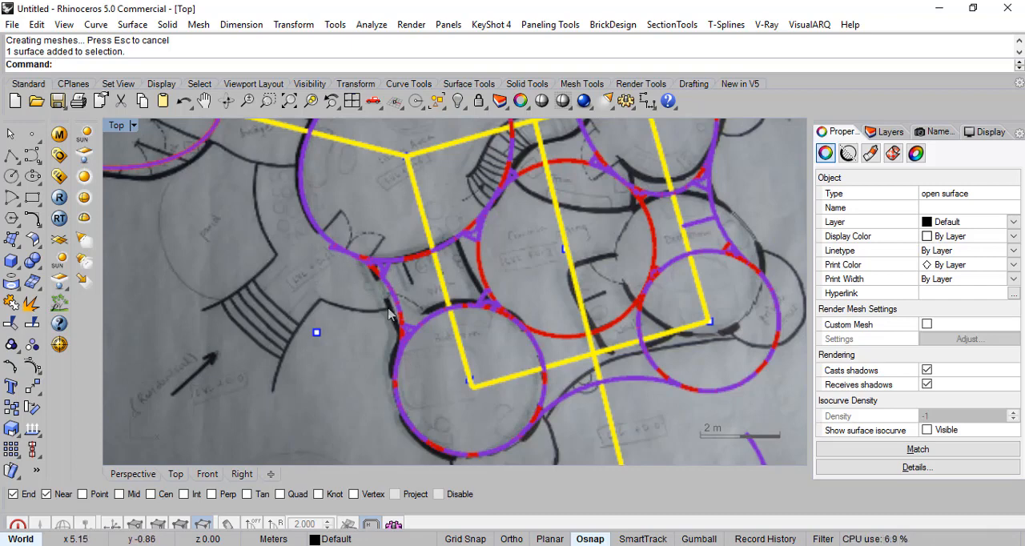
{"action": "right_click_drag", "start_coordinate": [551, 309], "coordinate": [424, 365]}
{"action": "right_click_drag", "start_coordinate": [633, 252], "coordinate": [565, 301]}
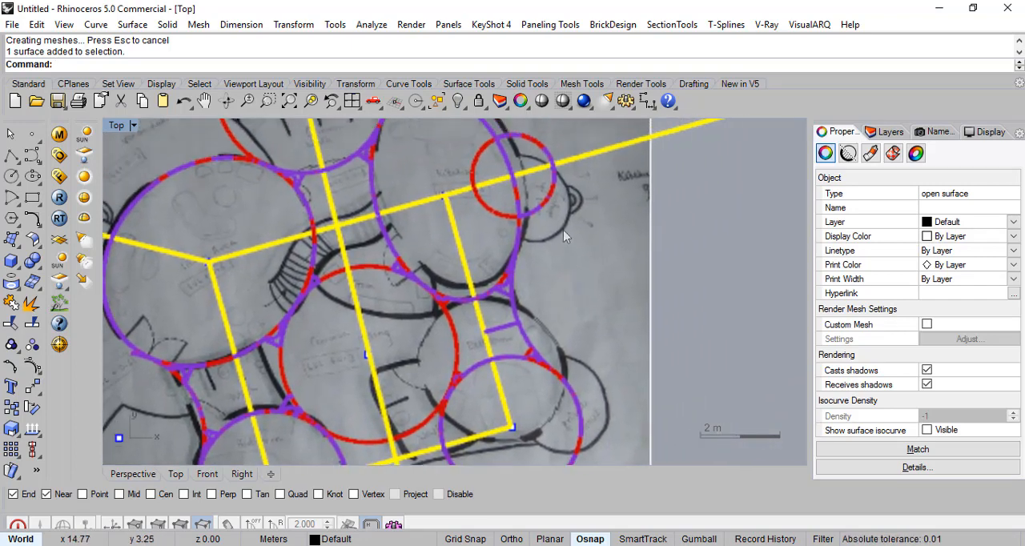
- Examine the sketch's overlapping room circles, the yellow axis grid, and the lower connecting curves and arc below the plan
{"action": "right_click_drag", "start_coordinate": [393, 232], "coordinate": [388, 193]}
{"action": "right_click_drag", "start_coordinate": [434, 325], "coordinate": [422, 232]}
{"action": "right_click_drag", "start_coordinate": [524, 356], "coordinate": [534, 250]}
{"action": "scroll", "coordinate": [478, 322], "scroll_direction": "down", "scroll_amount": 2}
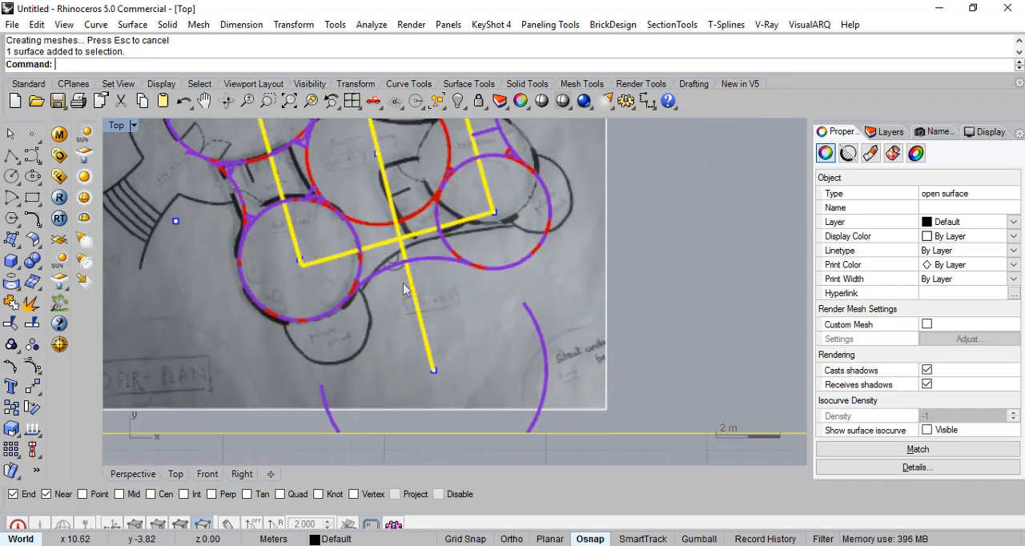
{"action": "right_click_drag", "start_coordinate": [443, 285], "coordinate": [482, 293]}
{"action": "right_click_drag", "start_coordinate": [457, 202], "coordinate": [505, 379]}
{"action": "right_click_drag", "start_coordinate": [586, 315], "coordinate": [537, 300]}
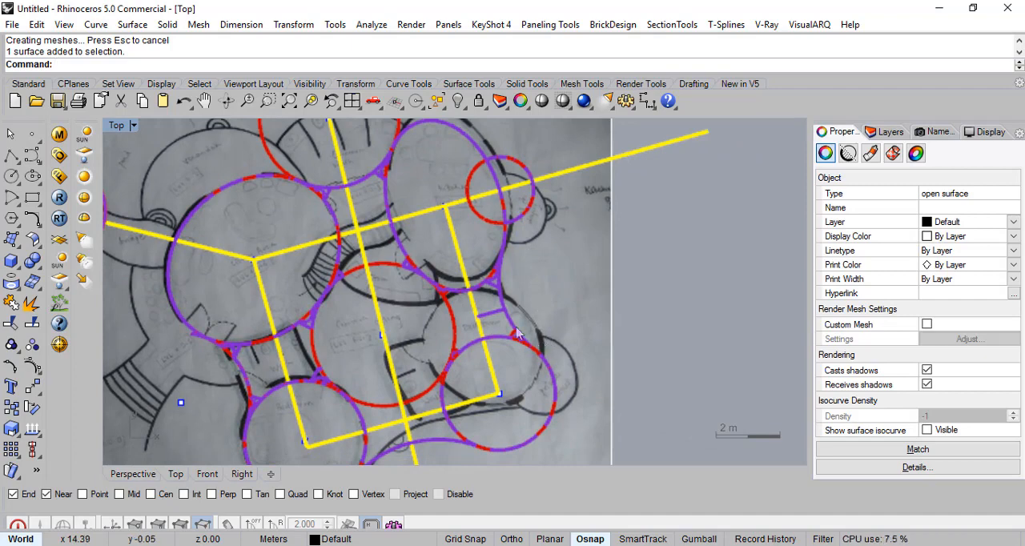
{"action": "right_click_drag", "start_coordinate": [454, 253], "coordinate": [478, 379]}
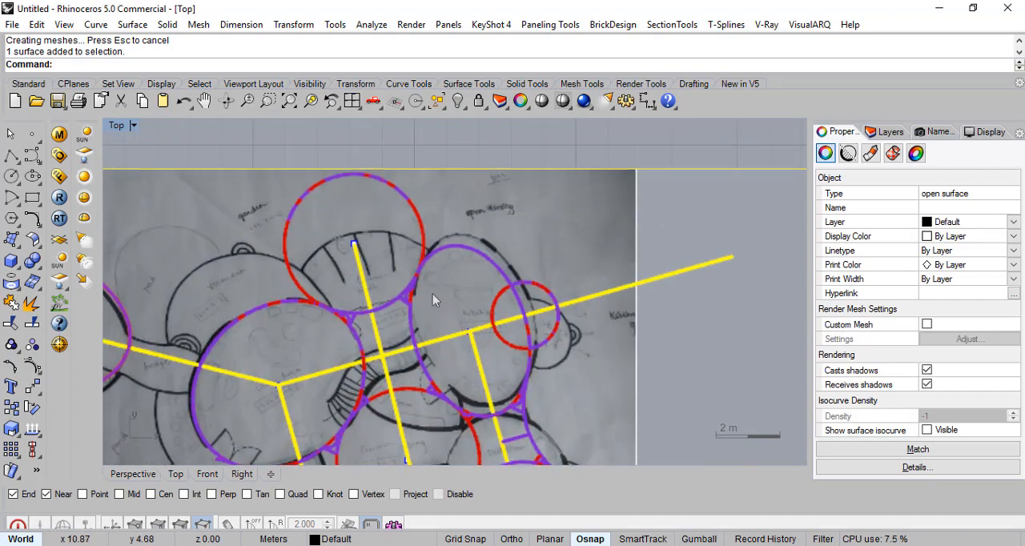
{"action": "right_click_drag", "start_coordinate": [473, 330], "coordinate": [459, 218]}
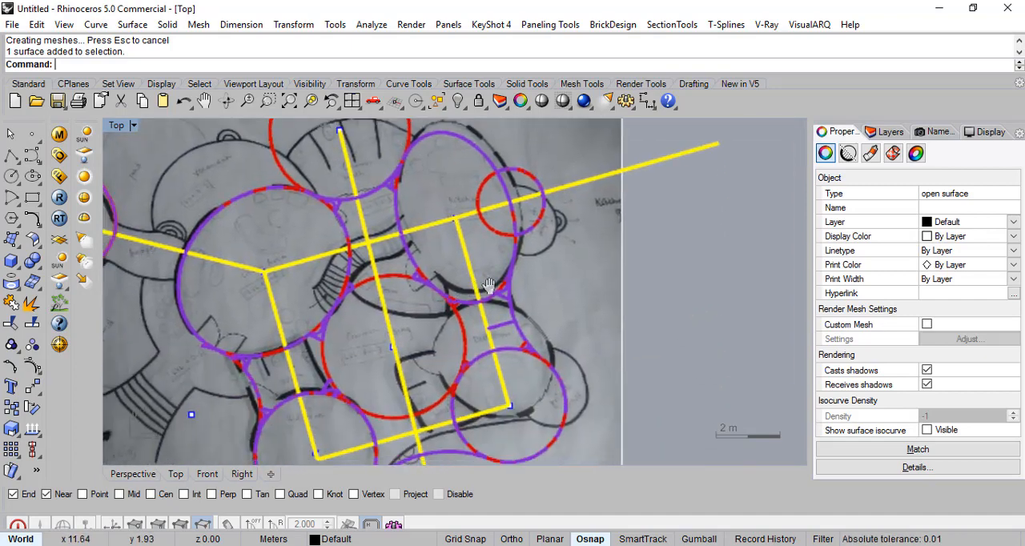
{"action": "right_click_drag", "start_coordinate": [435, 323], "coordinate": [460, 270]}
{"action": "right_click_drag", "start_coordinate": [492, 304], "coordinate": [527, 296]}
{"action": "right_click_drag", "start_coordinate": [454, 329], "coordinate": [513, 317]}
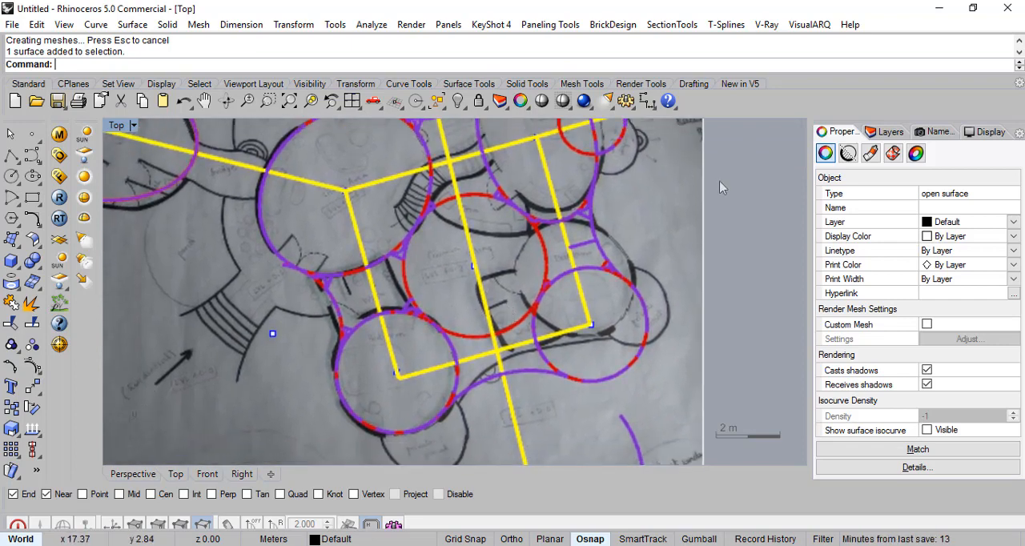
- Rename Layer 01 as image
{"action": "left_click", "coordinate": [889, 131]}
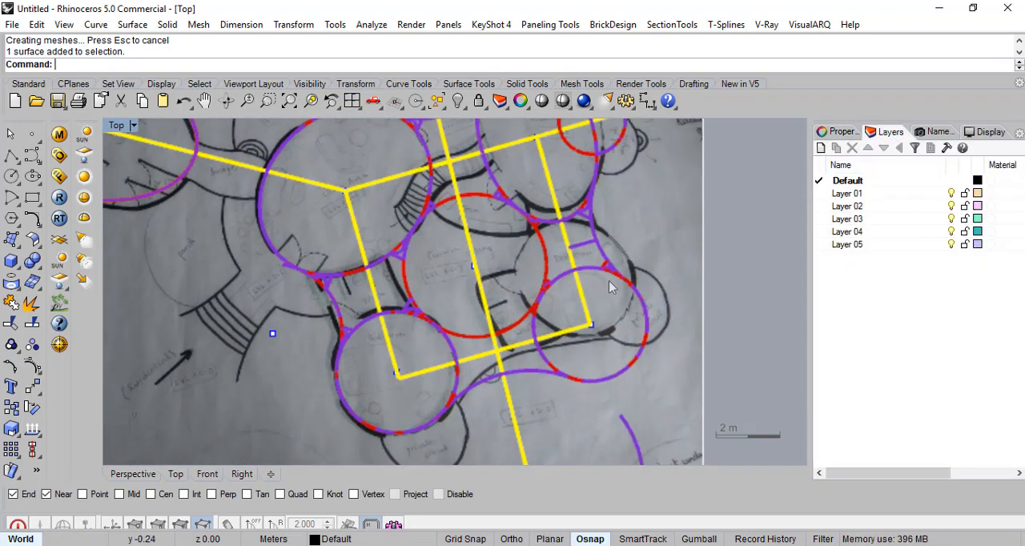
{"action": "right_click_drag", "start_coordinate": [617, 259], "coordinate": [577, 279]}
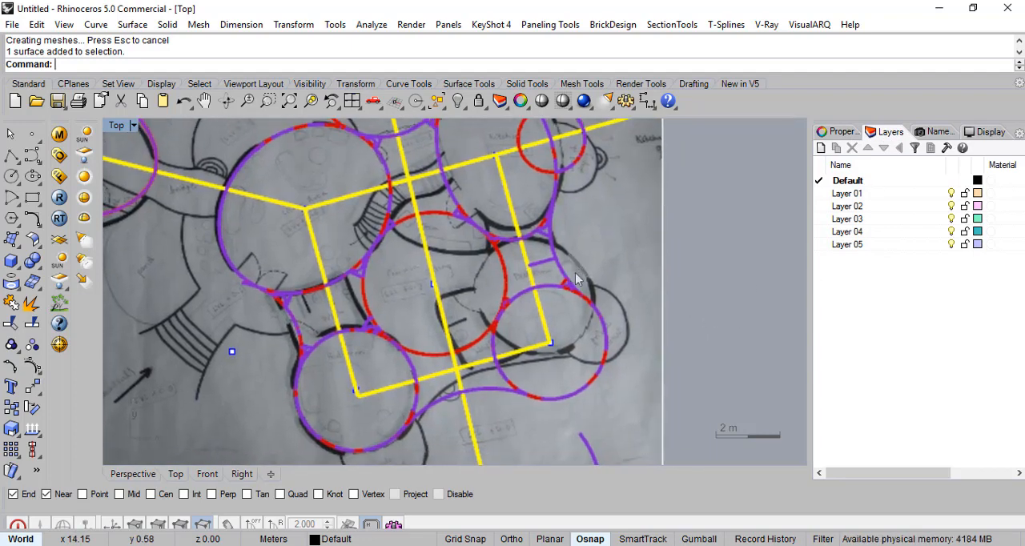
{"action": "right_click_drag", "start_coordinate": [594, 245], "coordinate": [585, 269]}
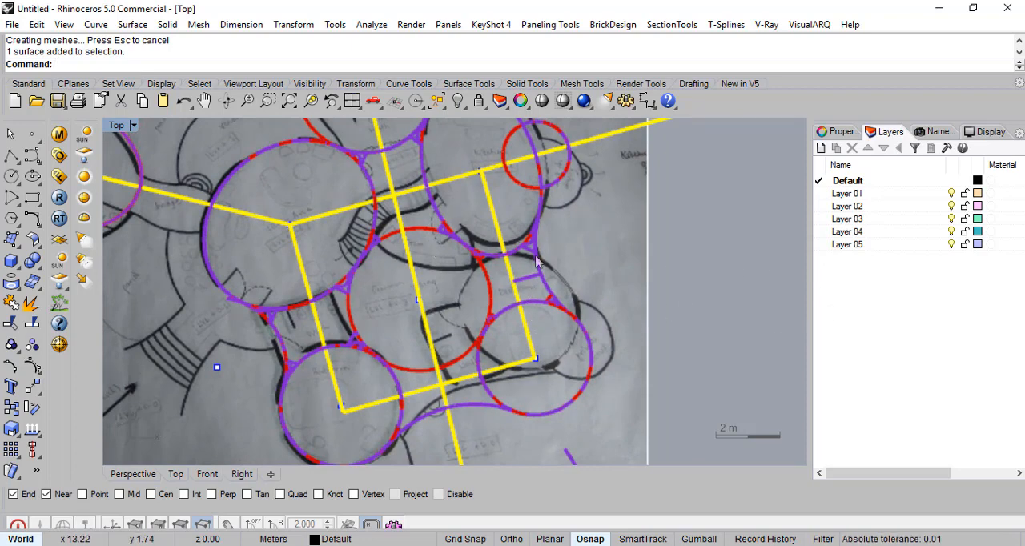
{"action": "right_click_drag", "start_coordinate": [528, 273], "coordinate": [497, 273]}
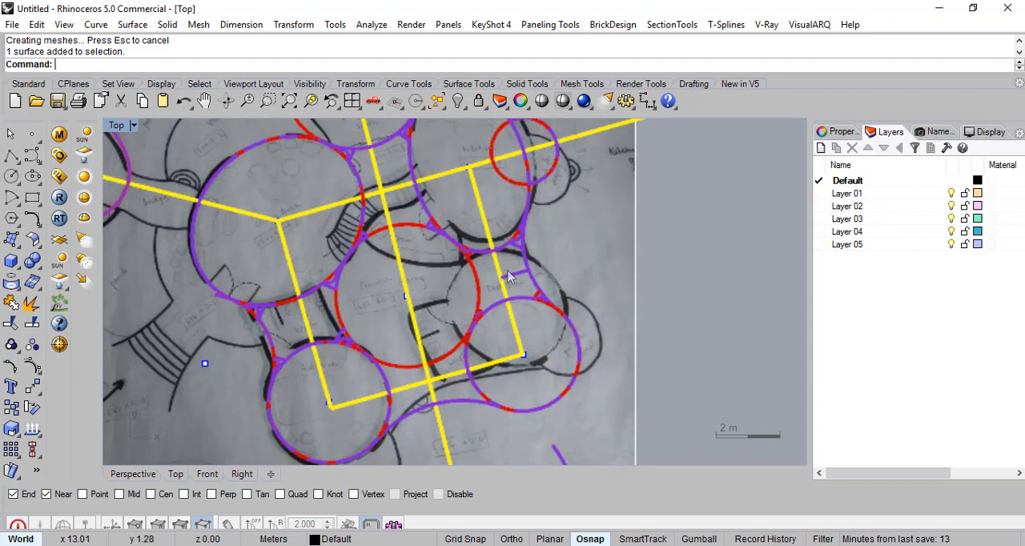
{"action": "scroll", "coordinate": [513, 274], "scroll_direction": "up", "scroll_amount": 4}
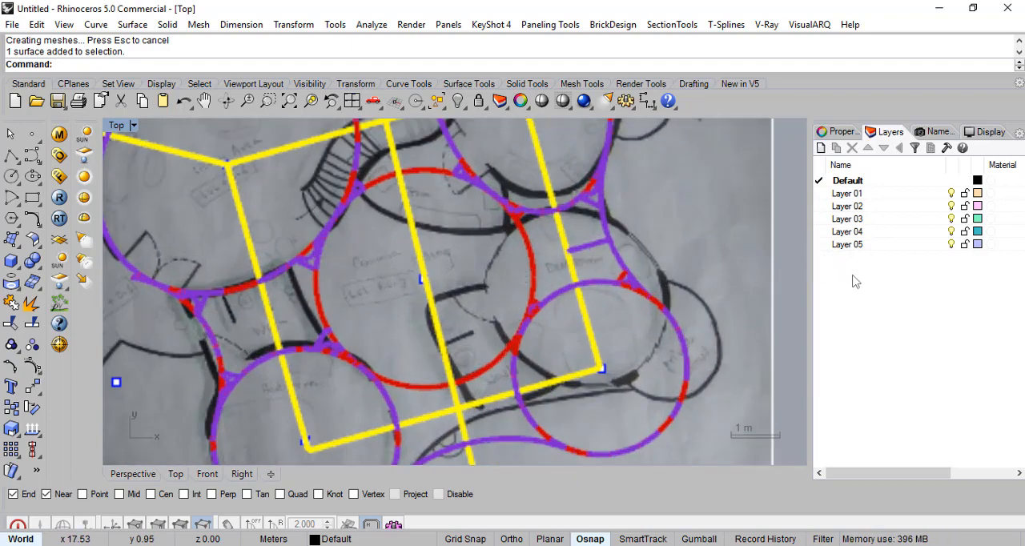
{"action": "right_click_drag", "start_coordinate": [690, 271], "coordinate": [697, 295]}
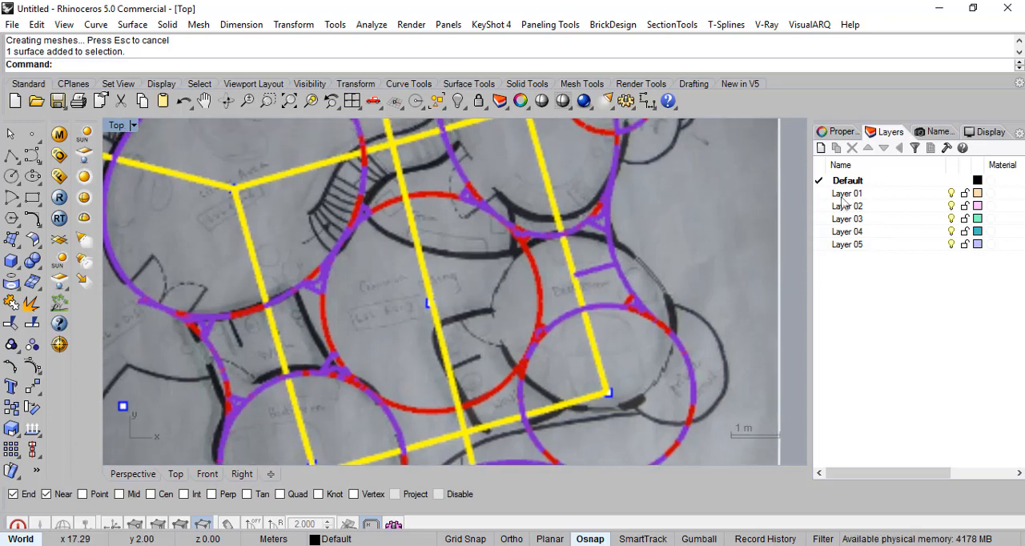
{"action": "right_click", "coordinate": [843, 196]}
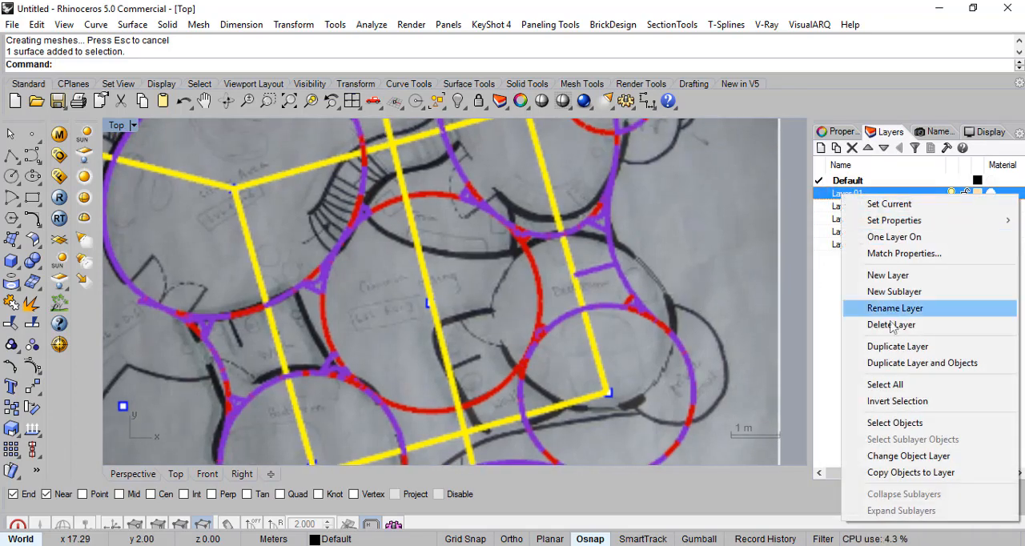
{"action": "left_click", "coordinate": [895, 309]}
{"action": "type", "text": "image"}
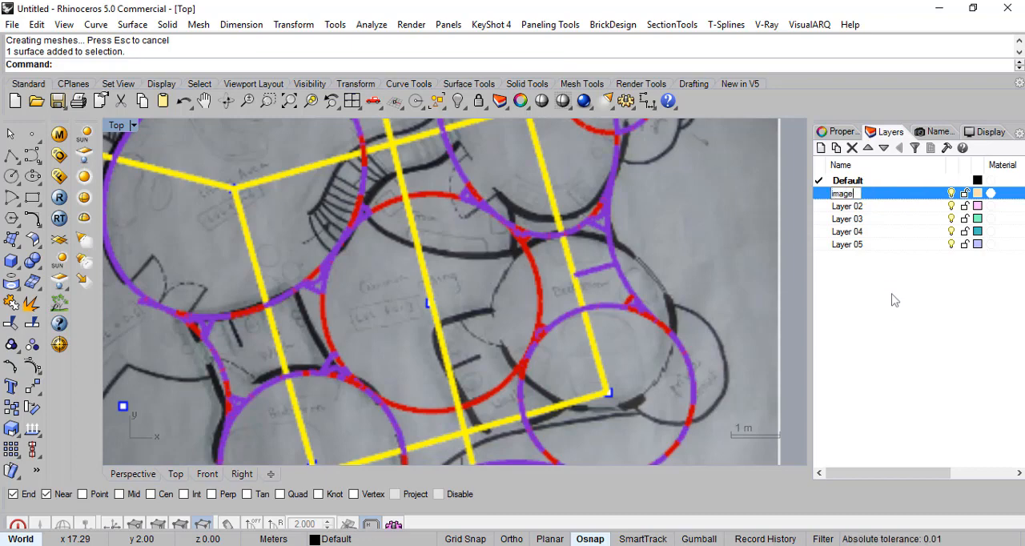
{"action": "key", "text": "Return"}
- Rename Layer 02 as ref curves
{"action": "left_click", "coordinate": [848, 208]}
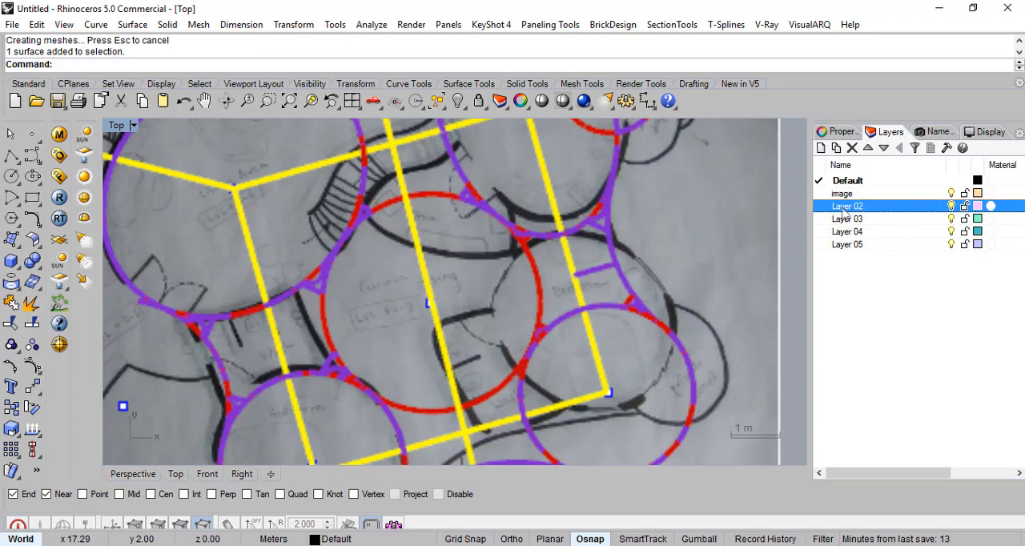
{"action": "right_click", "coordinate": [843, 212]}
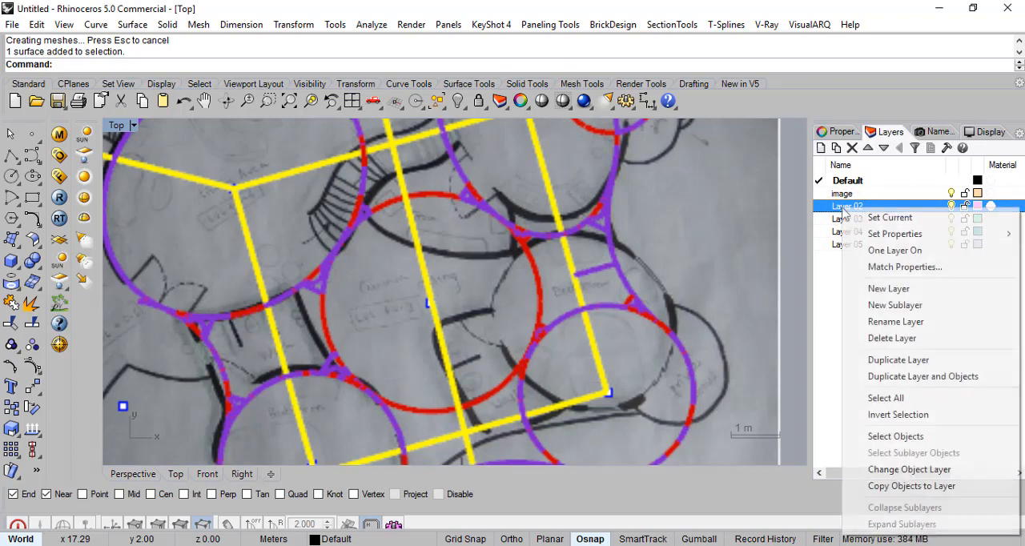
{"action": "left_click", "coordinate": [899, 323]}
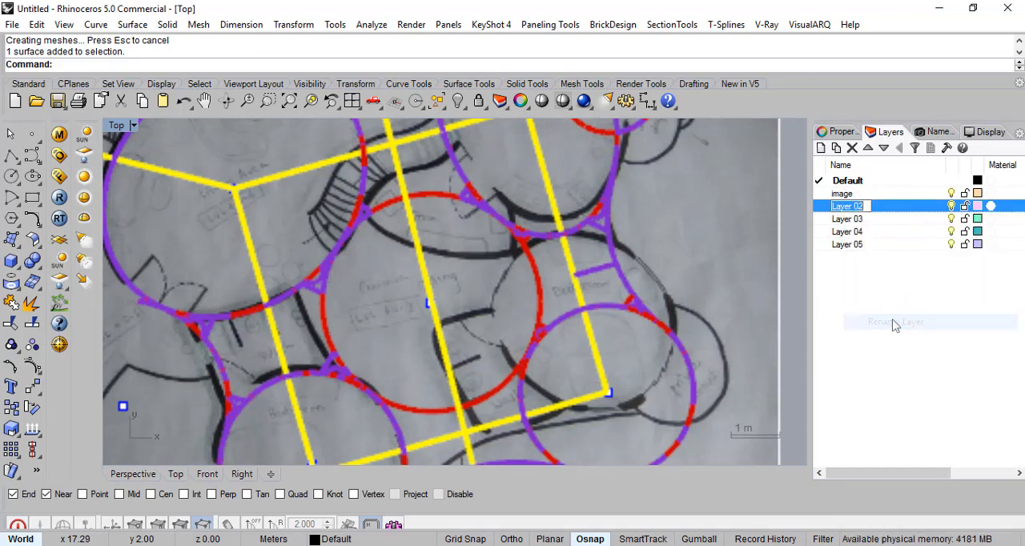
{"action": "type", "text": "ref"}
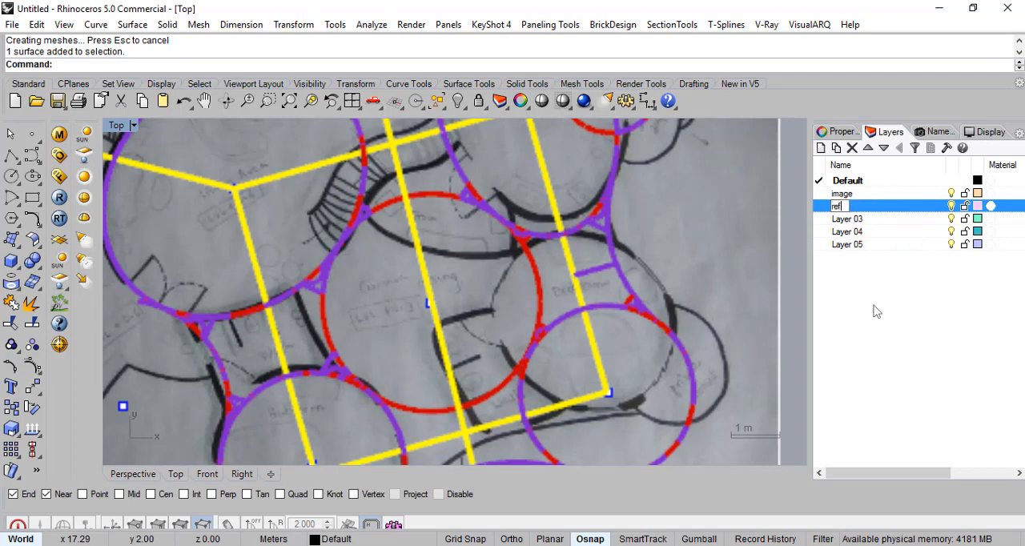
{"action": "type", "text": " curves"}
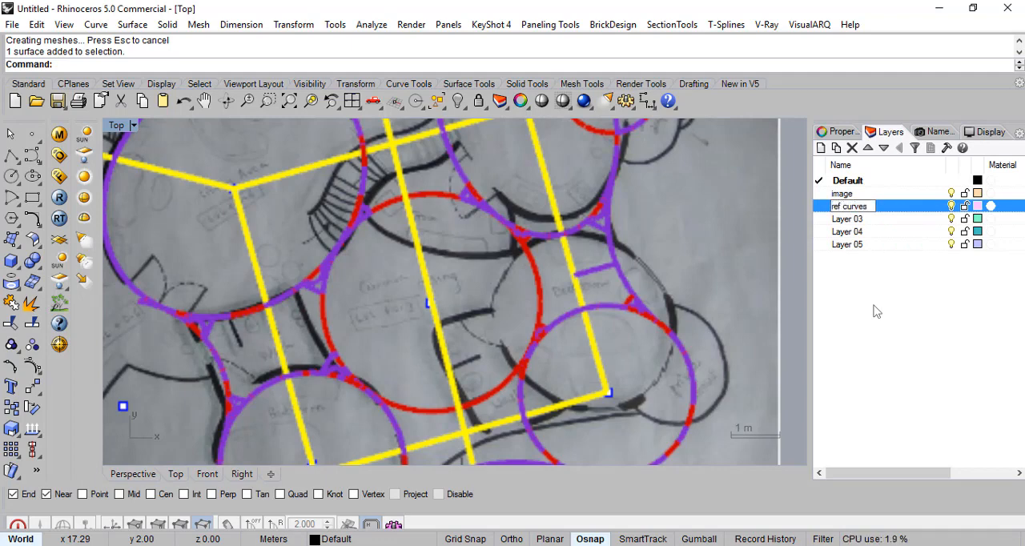
{"action": "key", "text": "Return"}
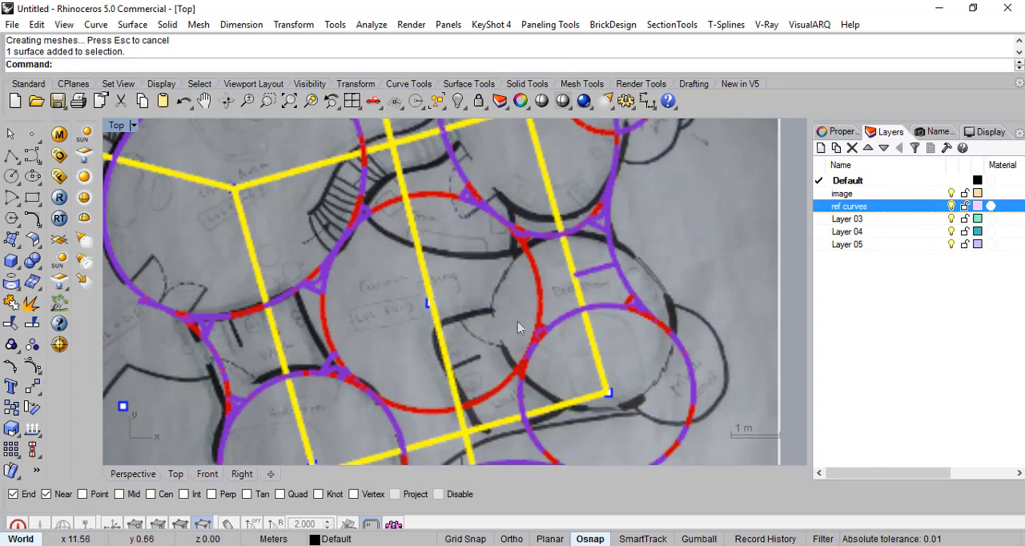
- Move the floor plan picture frame from the Default layer to the image layer
{"action": "right_click_drag", "start_coordinate": [551, 357], "coordinate": [530, 290]}
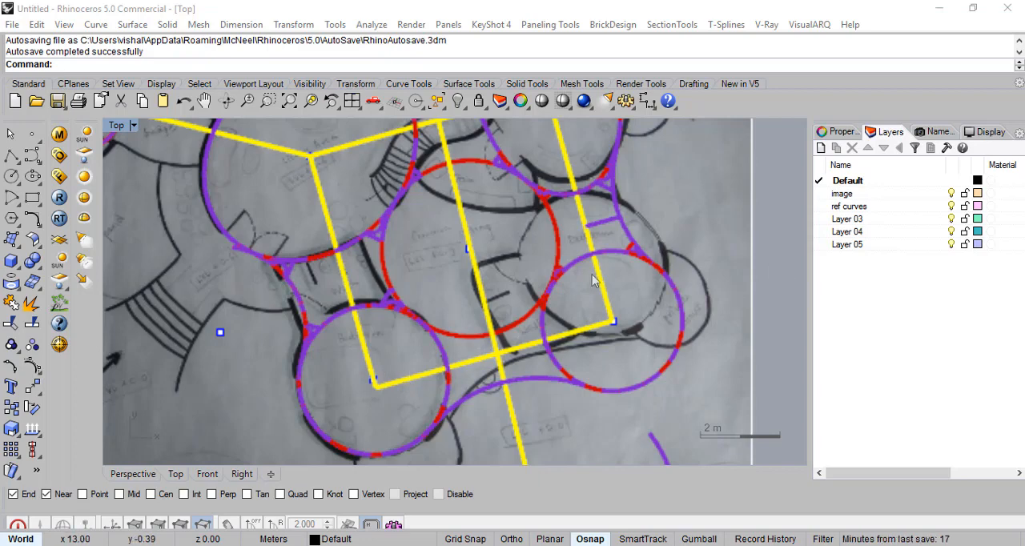
{"action": "scroll", "coordinate": [497, 215], "scroll_direction": "up", "scroll_amount": 1}
{"action": "scroll", "coordinate": [505, 205], "scroll_direction": "down", "scroll_amount": 4}
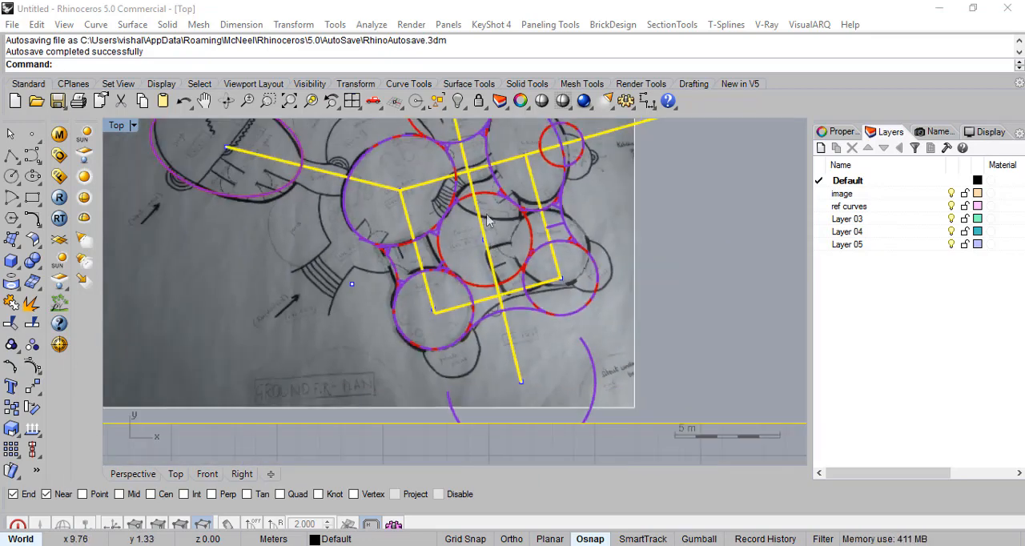
{"action": "scroll", "coordinate": [511, 207], "scroll_direction": "up", "scroll_amount": 2}
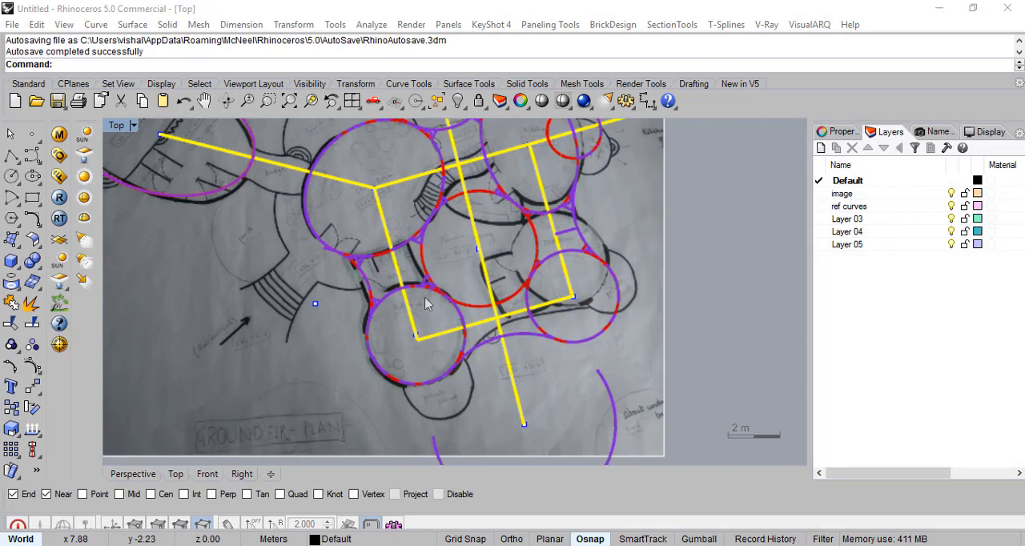
{"action": "mouse_move", "coordinate": [582, 221]}
{"action": "right_mouse_down"}
{"action": "mouse_move", "coordinate": [621, 252]}
{"action": "mouse_move", "coordinate": [653, 236]}
{"action": "mouse_move", "coordinate": [654, 275]}
{"action": "mouse_move", "coordinate": [654, 266]}
{"action": "right_mouse_up"}
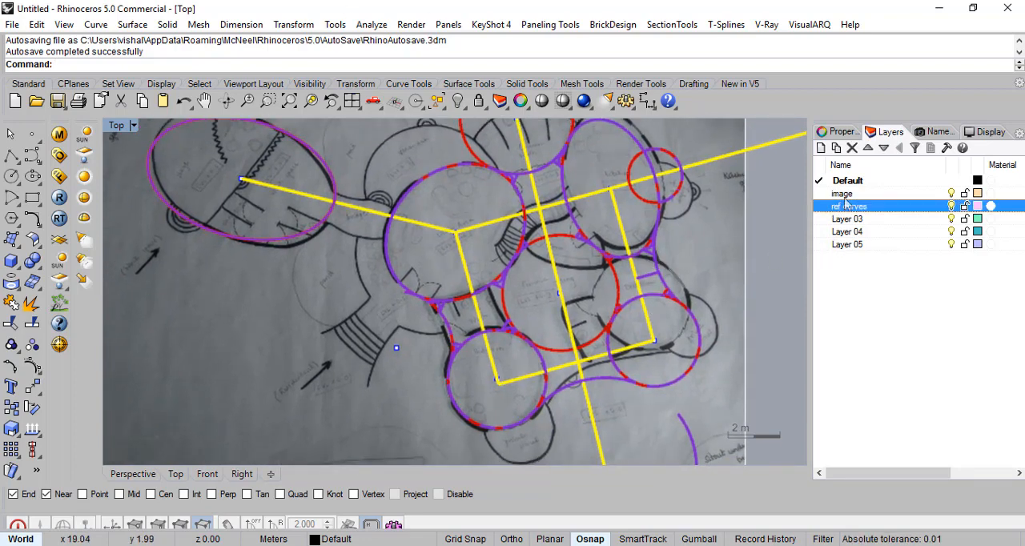
{"action": "left_click", "coordinate": [846, 206]}
{"action": "scroll", "coordinate": [701, 275], "scroll_direction": "down", "scroll_amount": 5}
{"action": "scroll", "coordinate": [703, 273], "scroll_direction": "up", "scroll_amount": 2}
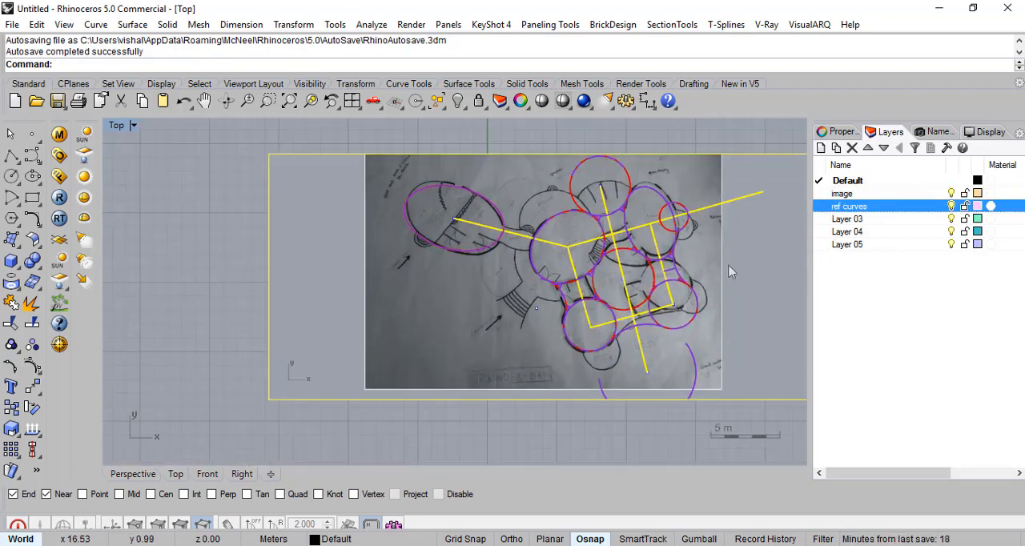
{"action": "right_click_drag", "start_coordinate": [740, 238], "coordinate": [650, 245]}
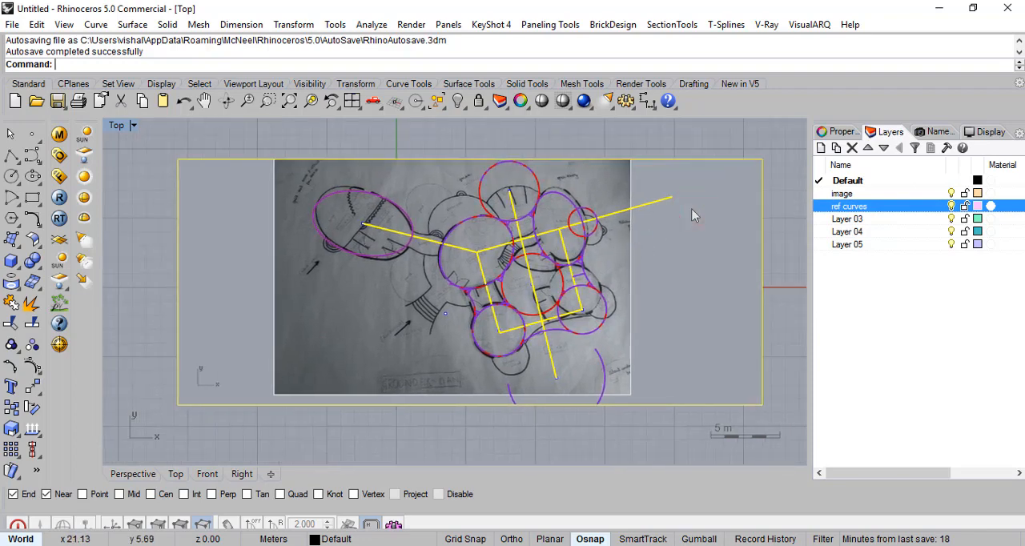
{"action": "left_click", "coordinate": [737, 233]}
{"action": "right_click", "coordinate": [837, 194]}
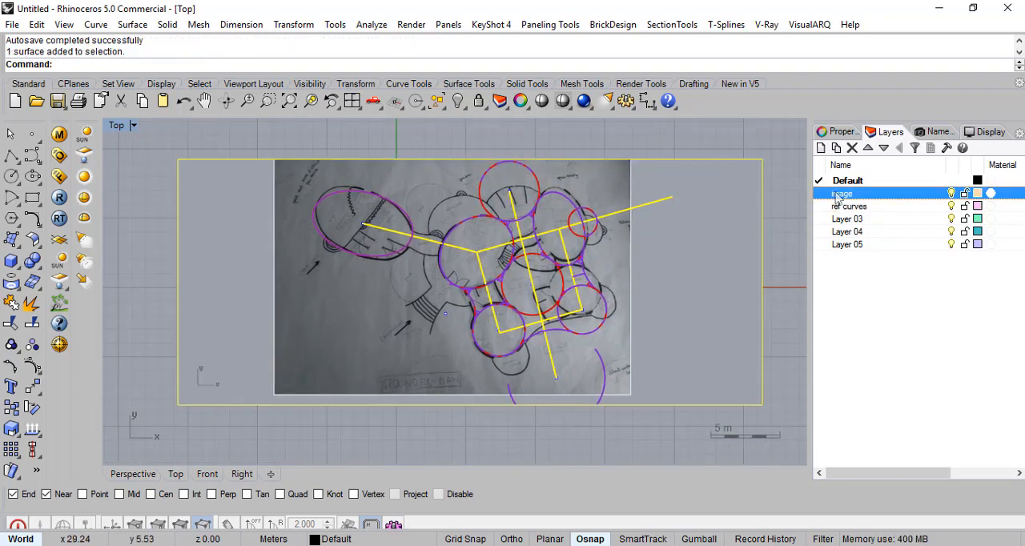
{"action": "left_click", "coordinate": [894, 453]}
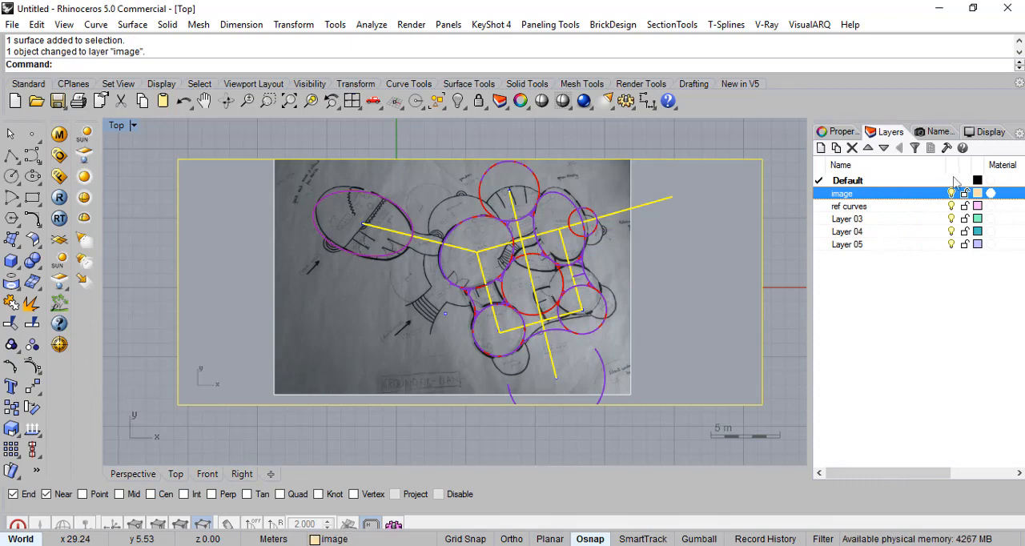
- Make ref curves the current layer
{"action": "scroll", "coordinate": [585, 302], "scroll_direction": "up", "scroll_amount": 4}
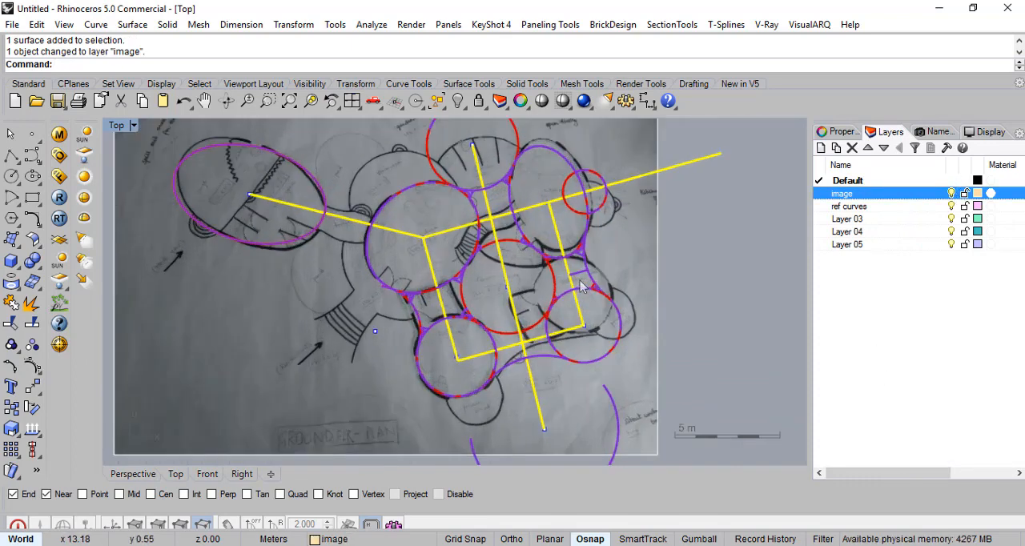
{"action": "scroll", "coordinate": [537, 272], "scroll_direction": "down", "scroll_amount": 4}
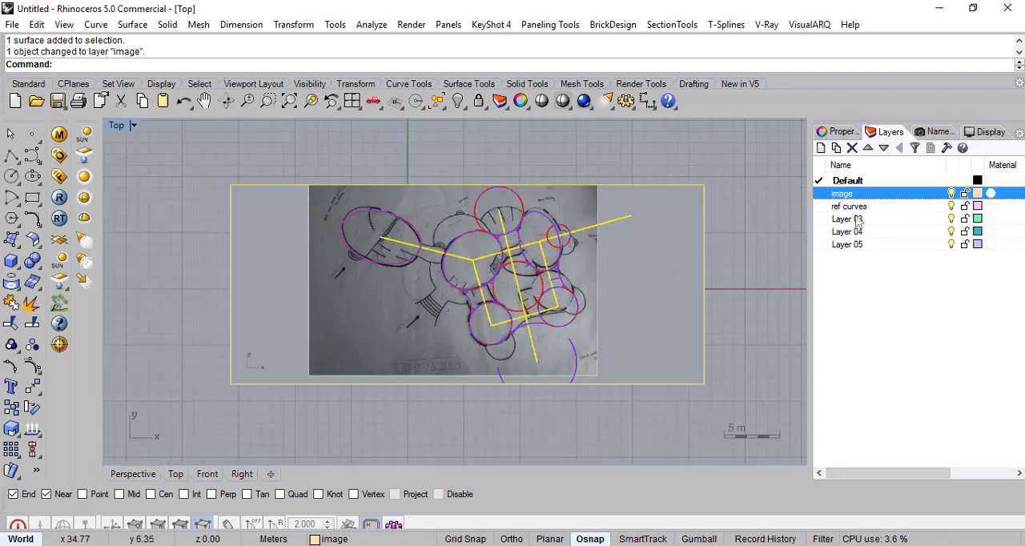
{"action": "left_click", "coordinate": [819, 207]}
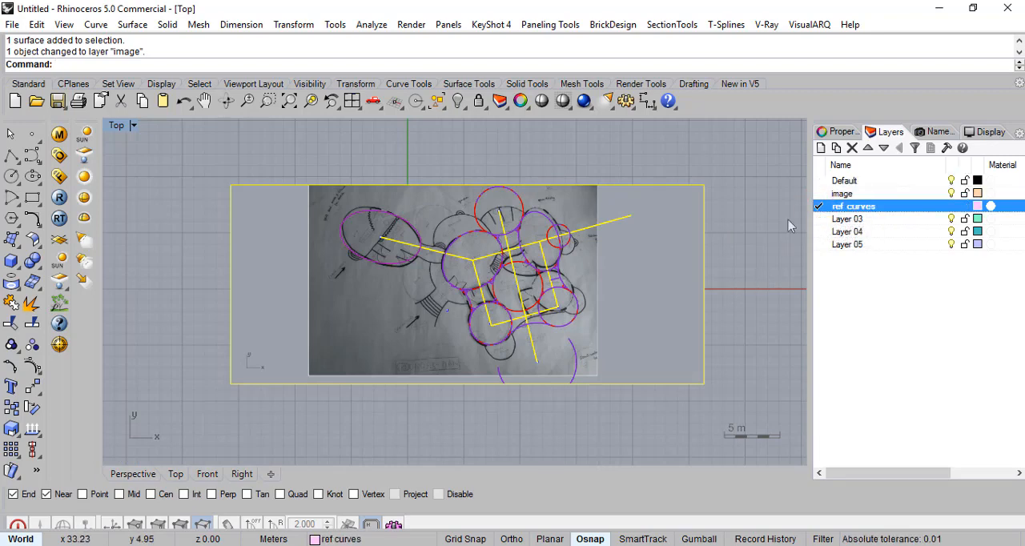
- Draw a 2 m reference line from the centre of the lower bedroom circle along the yellow axis toward the right-hand circle
{"action": "scroll", "coordinate": [506, 370], "scroll_direction": "up", "scroll_amount": 7}
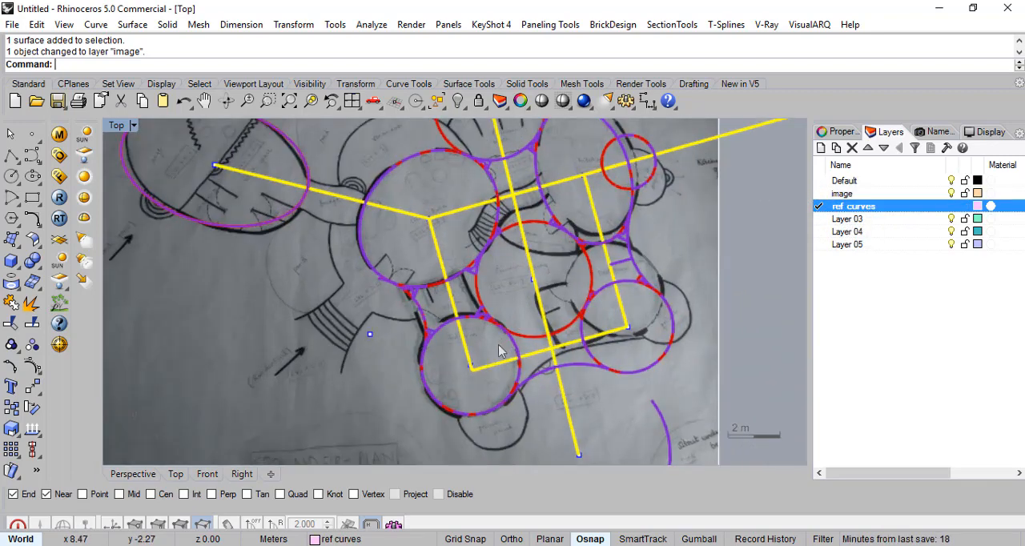
{"action": "scroll", "coordinate": [506, 370], "scroll_direction": "up", "scroll_amount": 2}
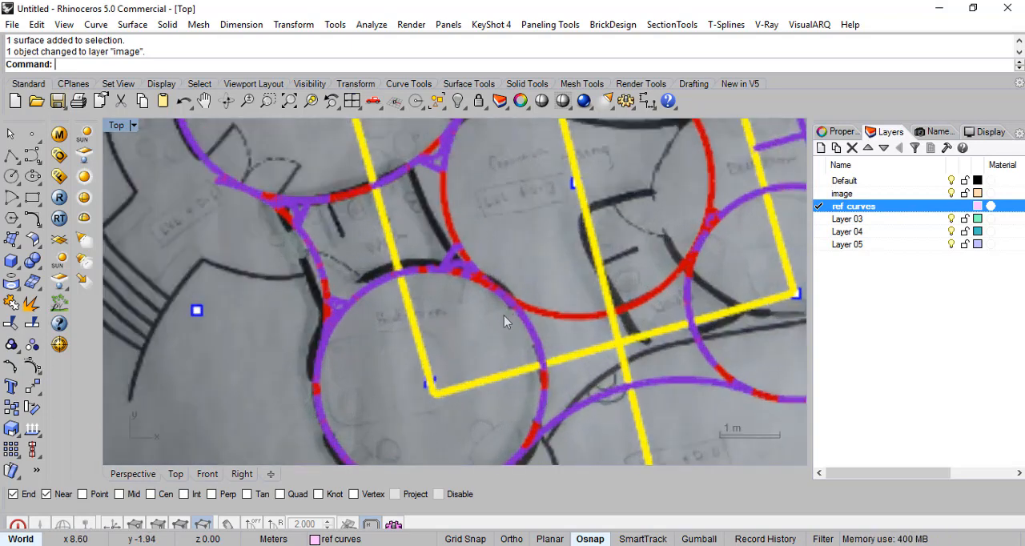
{"action": "right_click_drag", "start_coordinate": [532, 338], "coordinate": [447, 258]}
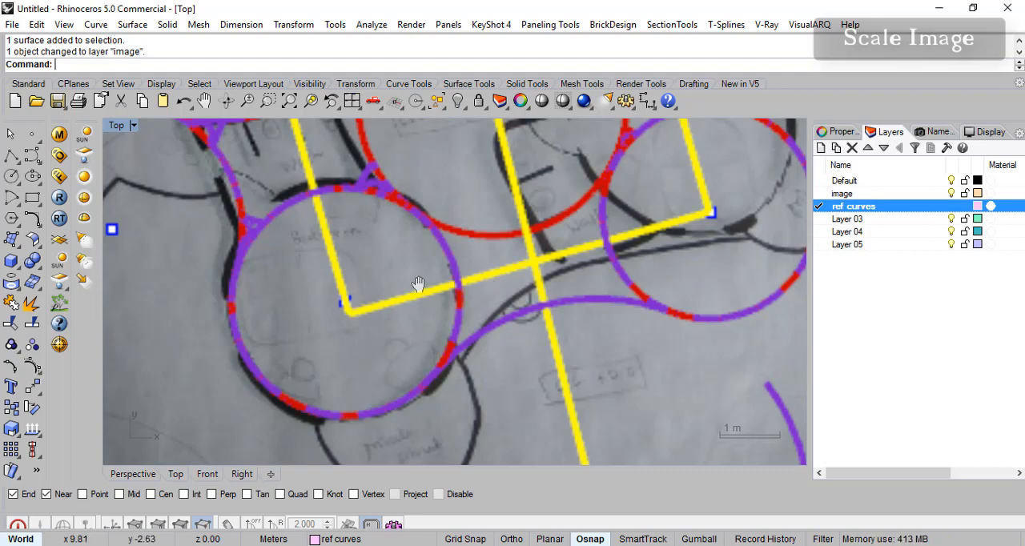
{"action": "scroll", "coordinate": [417, 284], "scroll_direction": "up", "scroll_amount": 3}
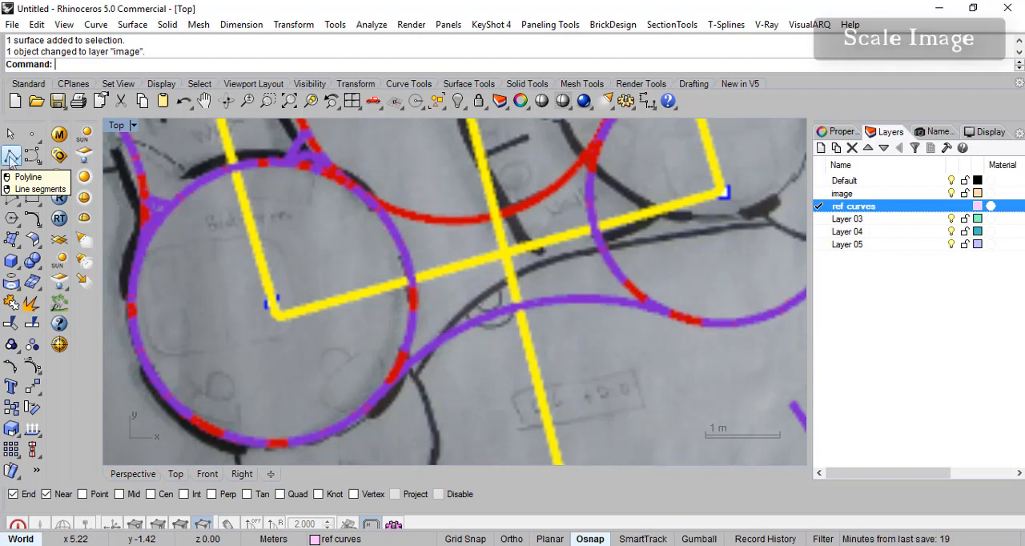
{"action": "right_click", "coordinate": [10, 157]}
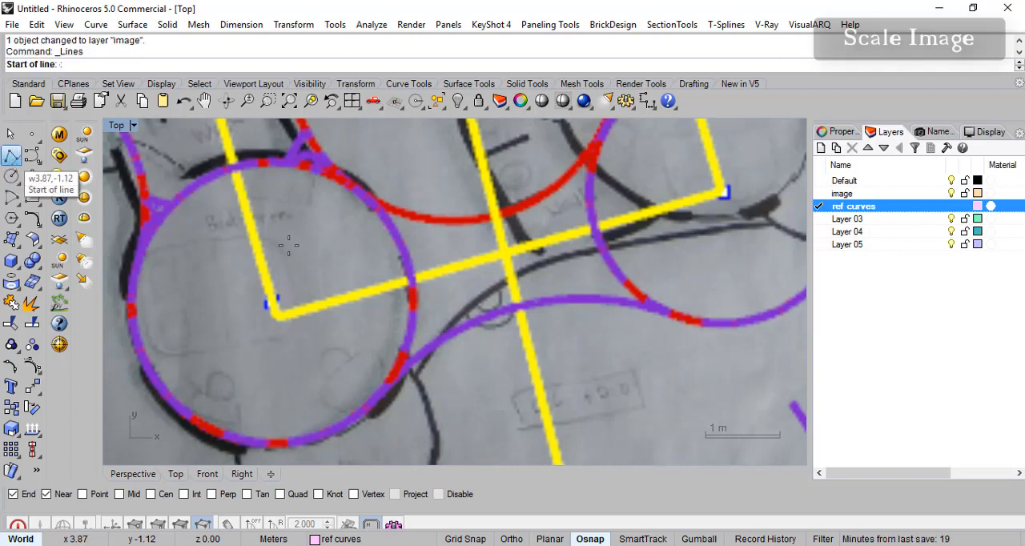
{"action": "left_click", "coordinate": [274, 315]}
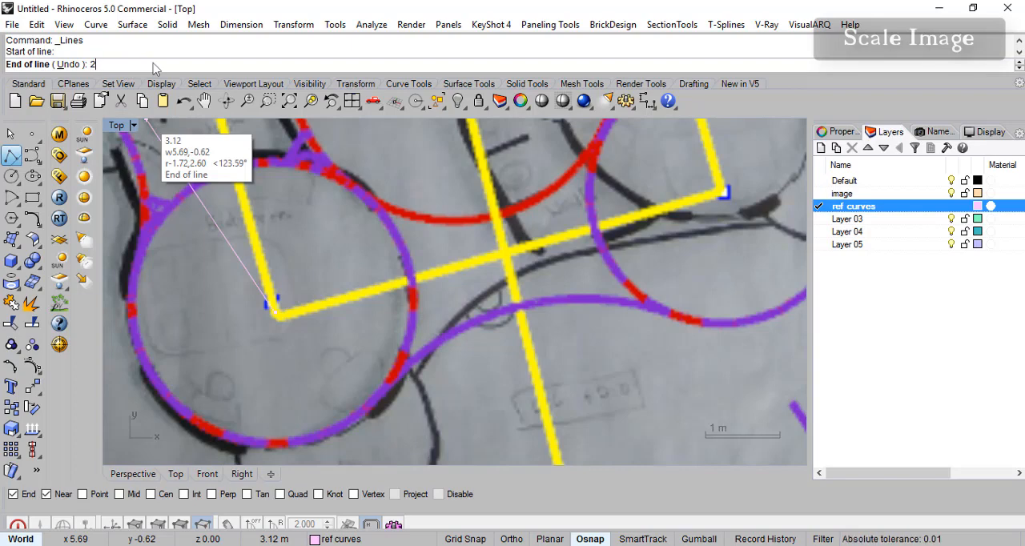
{"action": "key", "text": "Return"}
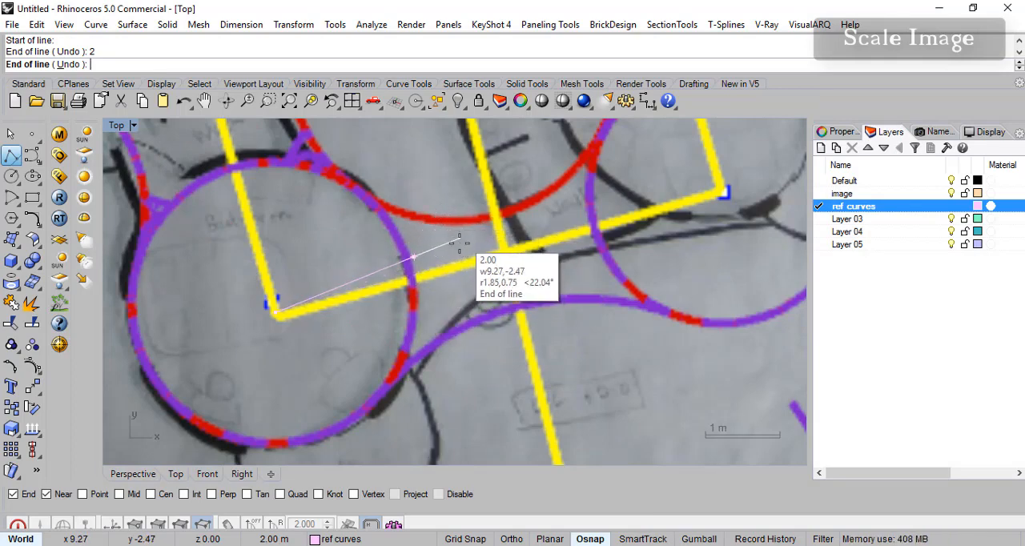
{"action": "scroll", "coordinate": [425, 279], "scroll_direction": "up", "scroll_amount": 2}
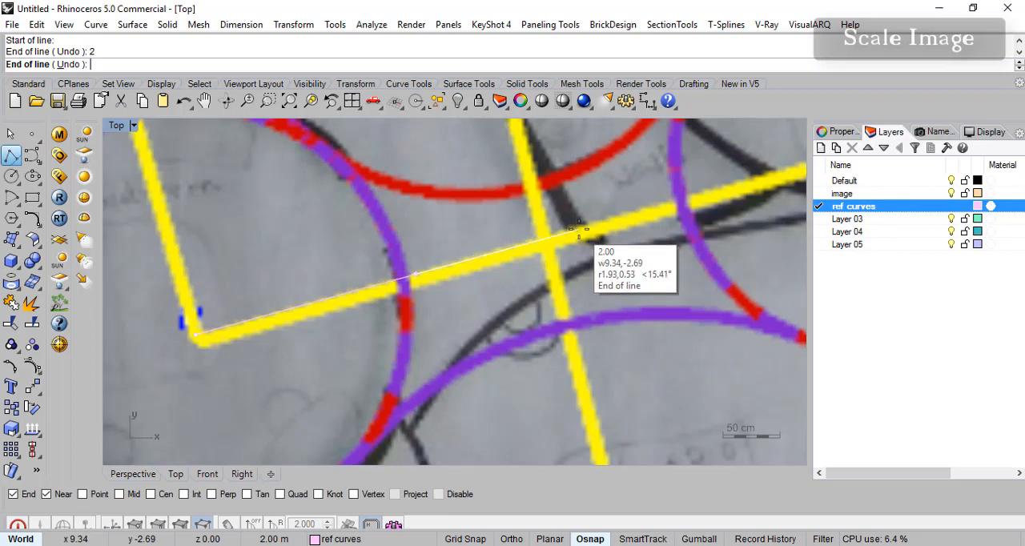
{"action": "left_click", "coordinate": [577, 228]}
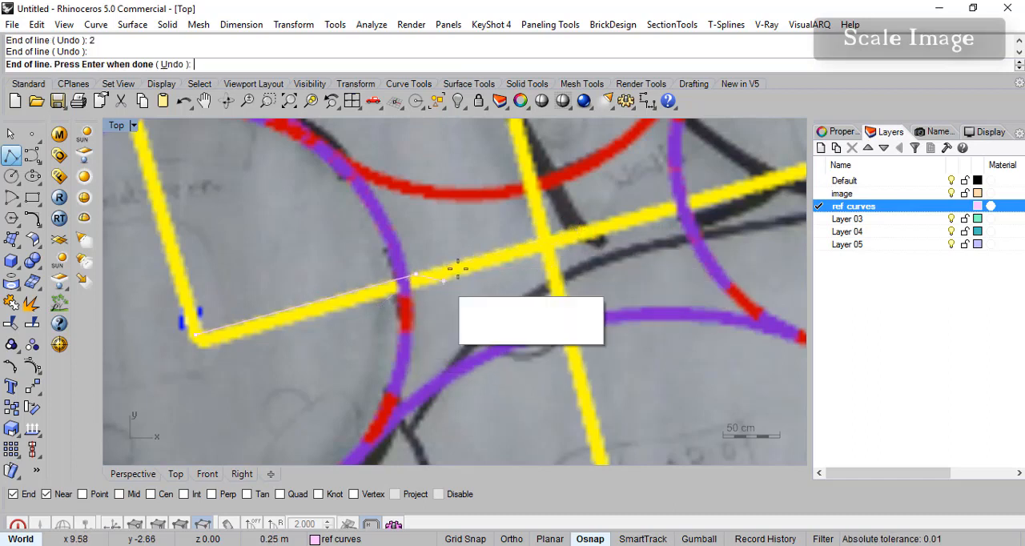
{"action": "key", "text": "Return"}
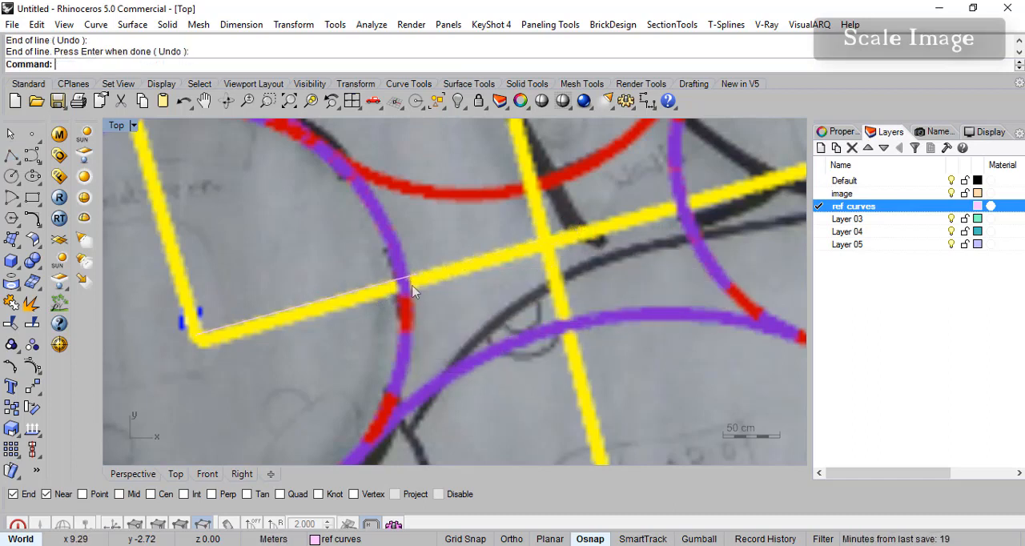
- Set the transparency of the floor plan picture frame's material to about 69%
{"action": "left_click", "coordinate": [637, 349]}
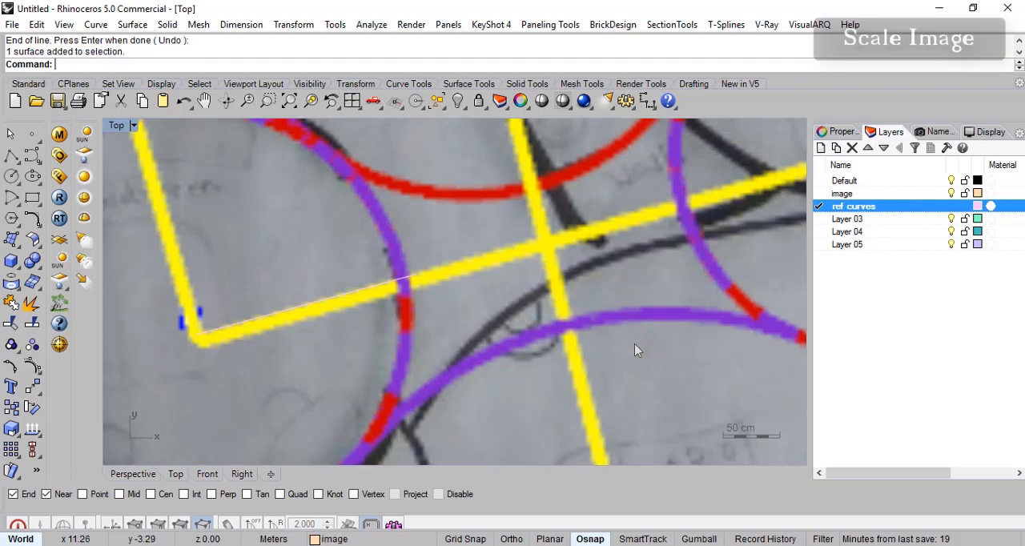
{"action": "left_click", "coordinate": [645, 275]}
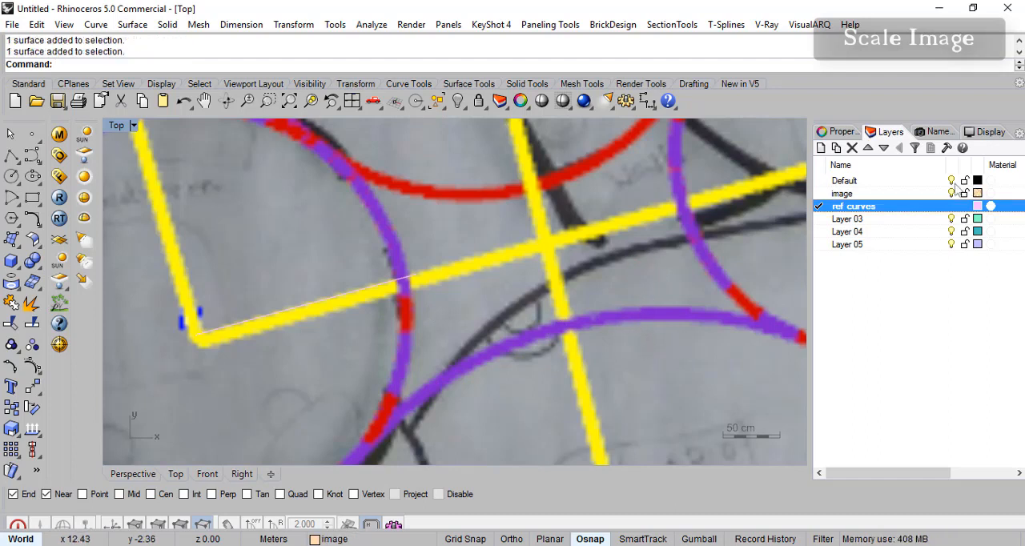
{"action": "left_click", "coordinate": [841, 131]}
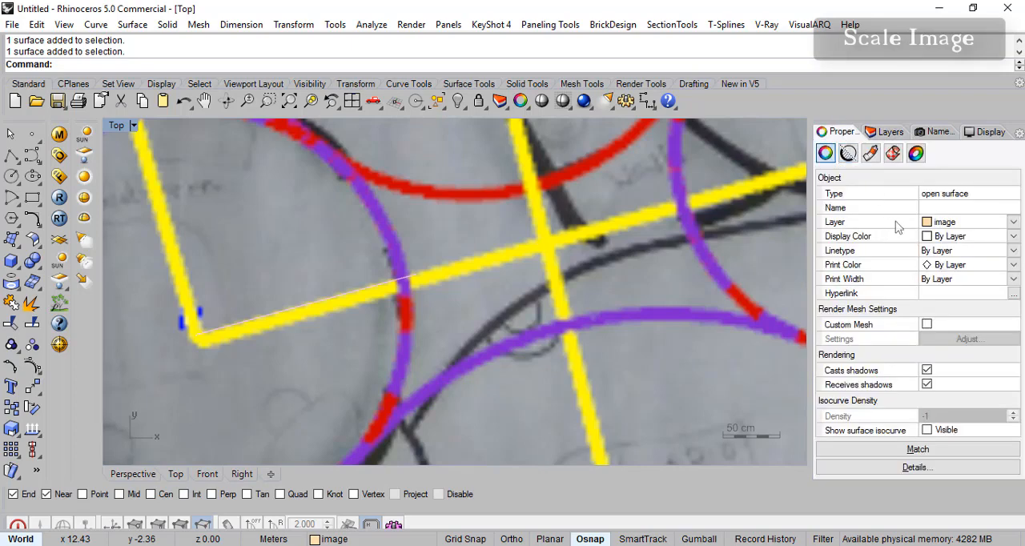
{"action": "left_click", "coordinate": [872, 157]}
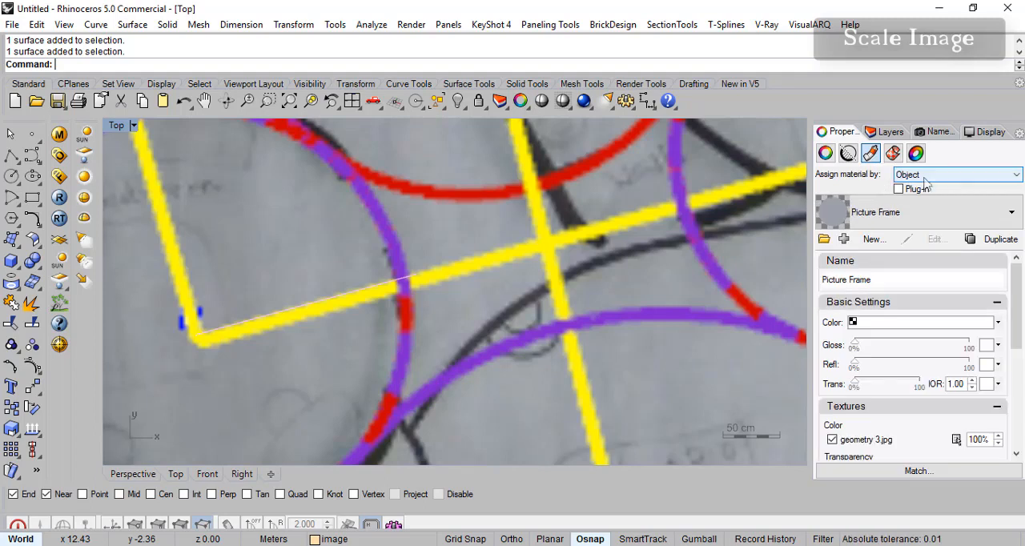
{"action": "left_click", "coordinate": [949, 176]}
{"action": "left_click", "coordinate": [951, 178]}
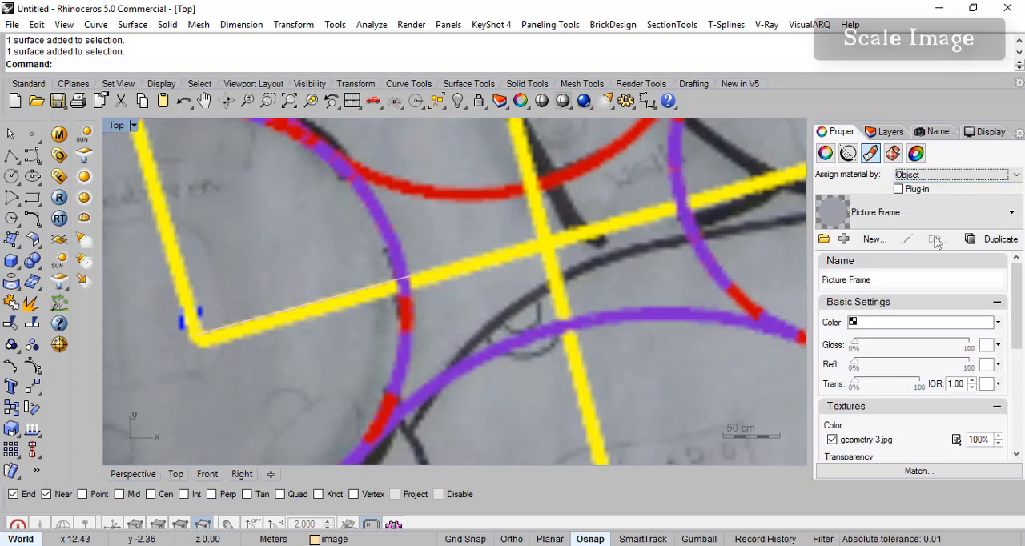
{"action": "left_click_drag", "start_coordinate": [884, 384], "coordinate": [901, 386]}
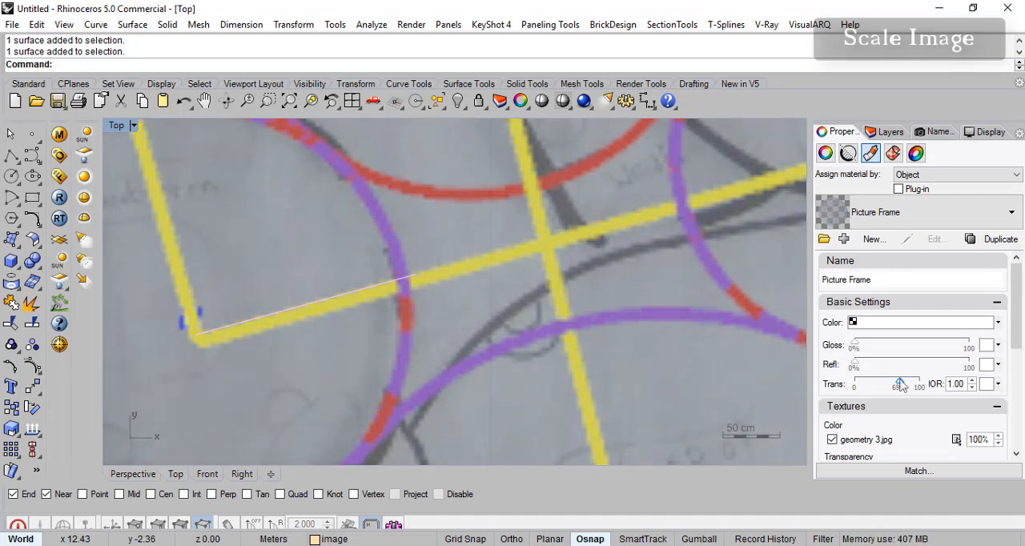
- Set the display colour of the 2 m reference line to Red
{"action": "left_click", "coordinate": [827, 158]}
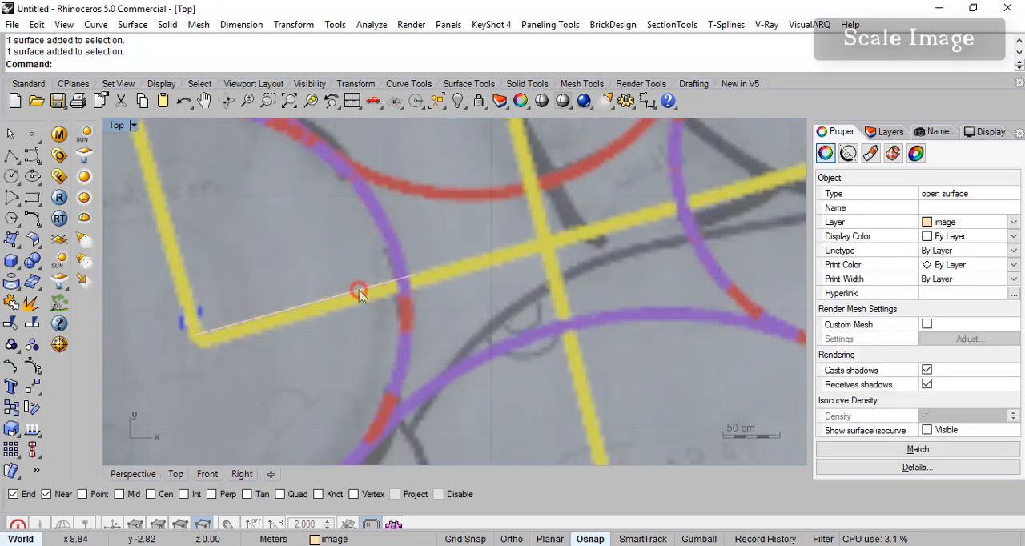
{"action": "left_click", "coordinate": [369, 295]}
{"action": "left_click", "coordinate": [407, 331]}
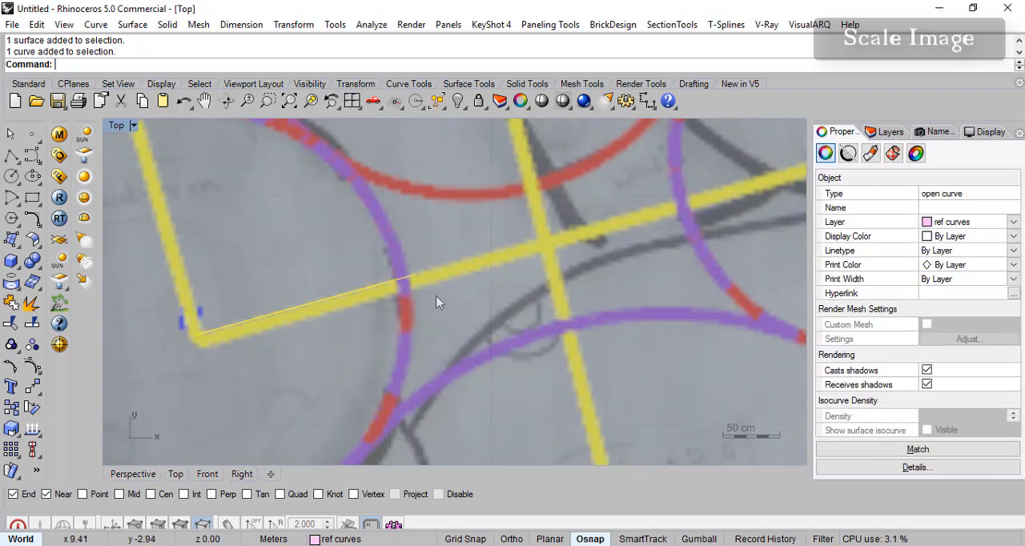
{"action": "left_click", "coordinate": [975, 239]}
{"action": "left_click", "coordinate": [931, 299]}
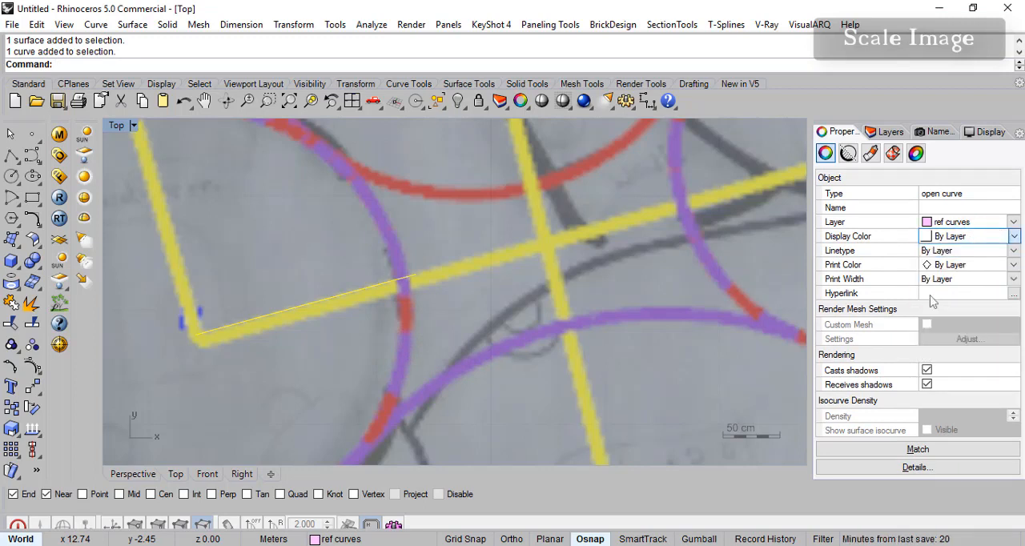
{"action": "left_click", "coordinate": [489, 295]}
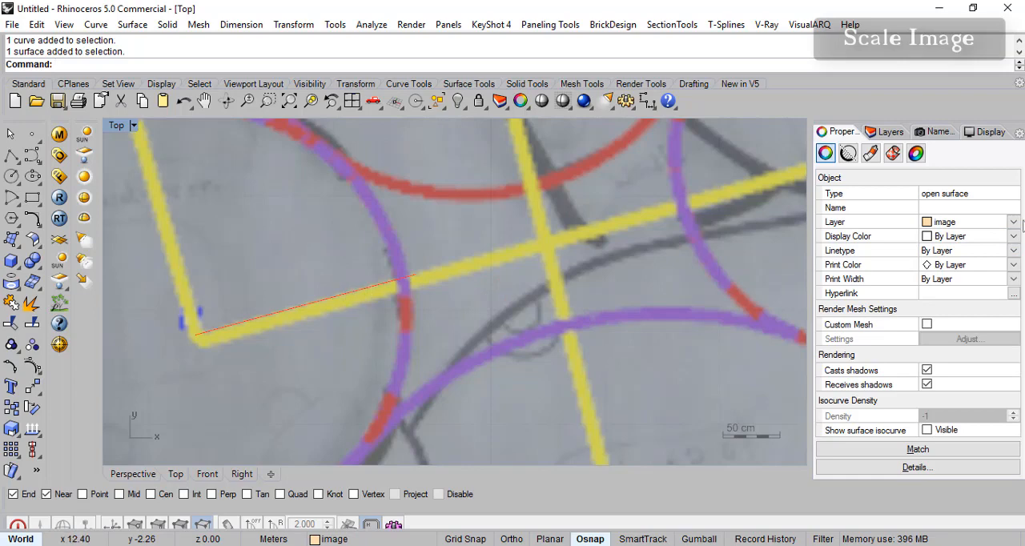
- Set the colour of the ref curves layer to Red
{"action": "left_click", "coordinate": [890, 133]}
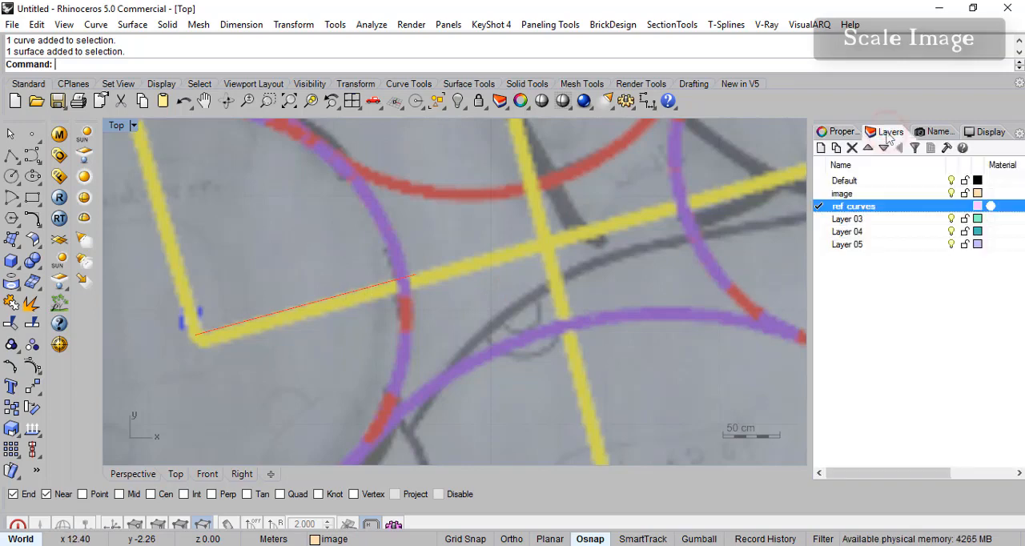
{"action": "left_click", "coordinate": [978, 206]}
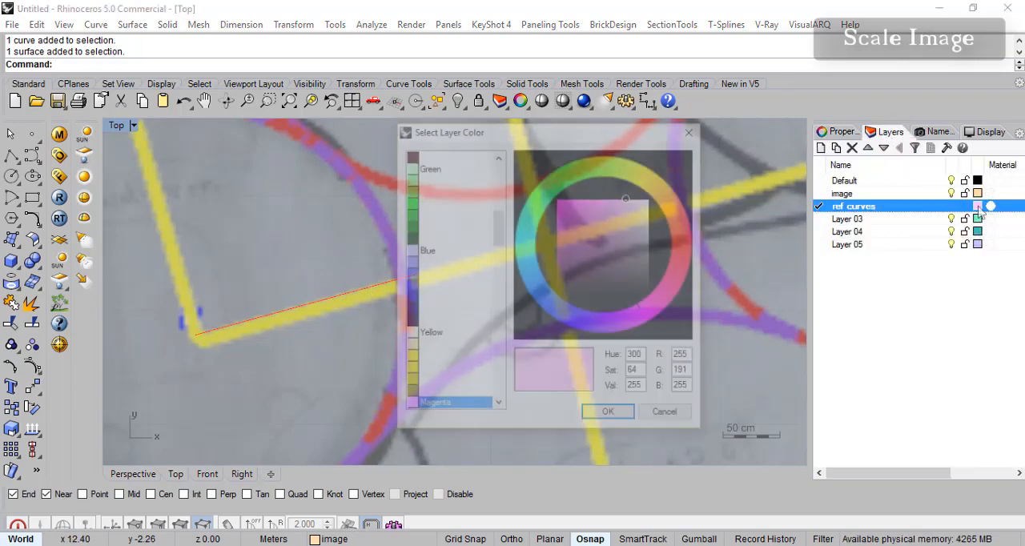
{"action": "left_click", "coordinate": [694, 129]}
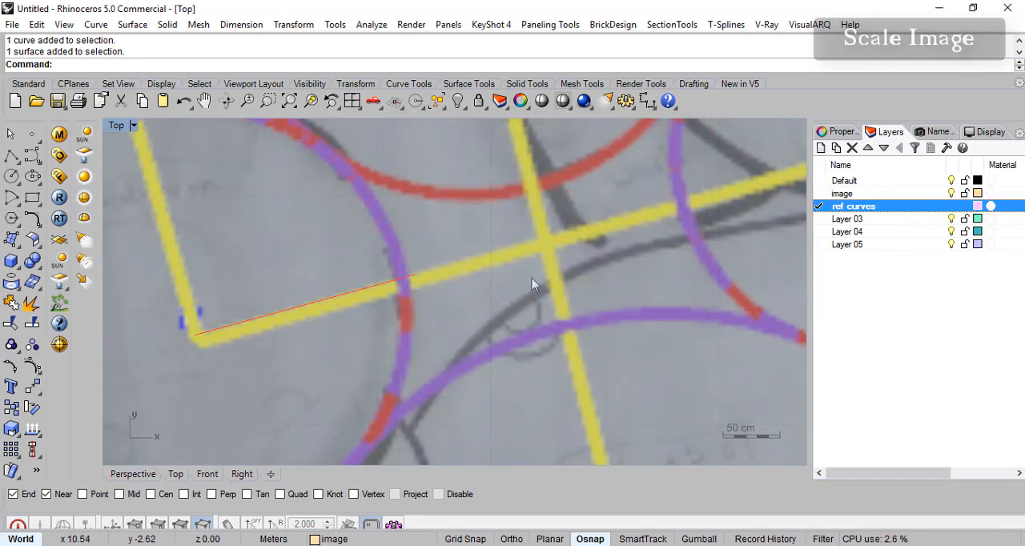
{"action": "left_click", "coordinate": [978, 207]}
{"action": "left_click_drag", "start_coordinate": [496, 241], "coordinate": [501, 179]}
{"action": "left_click", "coordinate": [432, 216]}
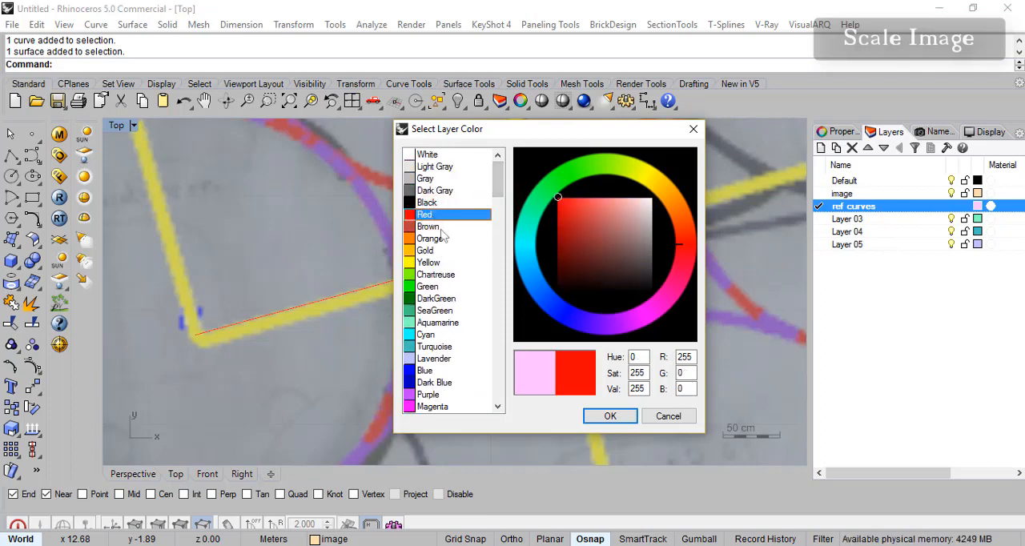
{"action": "left_click", "coordinate": [610, 417]}
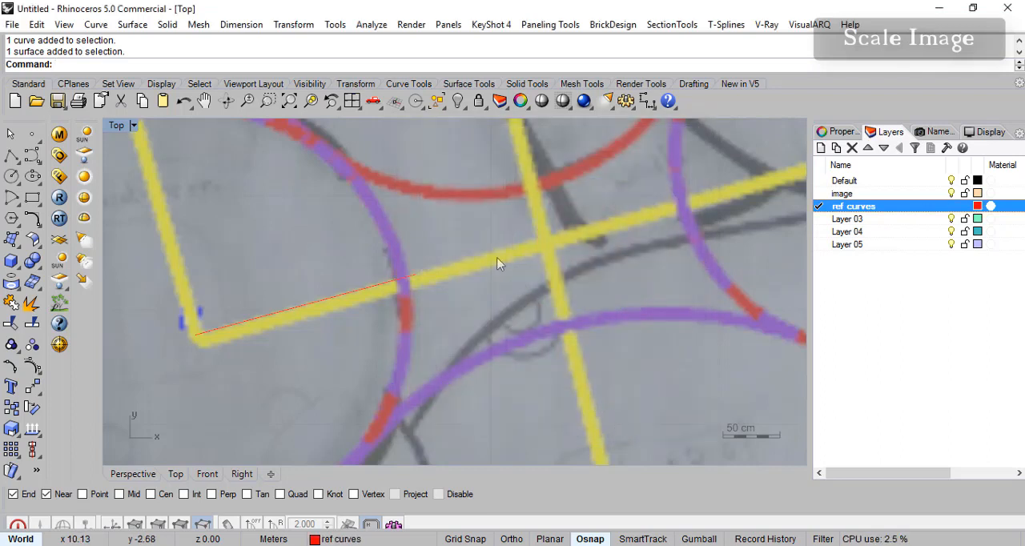
{"action": "left_click", "coordinate": [32, 155]}
{"action": "left_click", "coordinate": [486, 212]}
{"action": "left_click", "coordinate": [483, 328]}
{"action": "left_click", "coordinate": [486, 390]}
{"action": "key", "text": "Escape"}
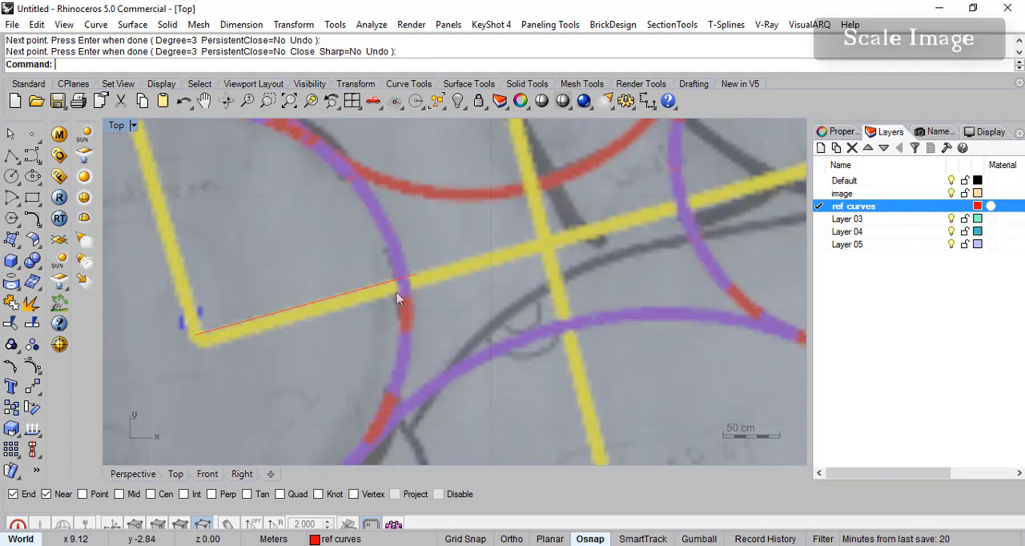
- Scale the floor plan image in 2D from the reference line's start, matching the lower bedroom circle's edge to the line's 2 m end
{"action": "scroll", "coordinate": [312, 337], "scroll_direction": "down", "scroll_amount": 3}
{"action": "scroll", "coordinate": [276, 353], "scroll_direction": "up", "scroll_amount": 2}
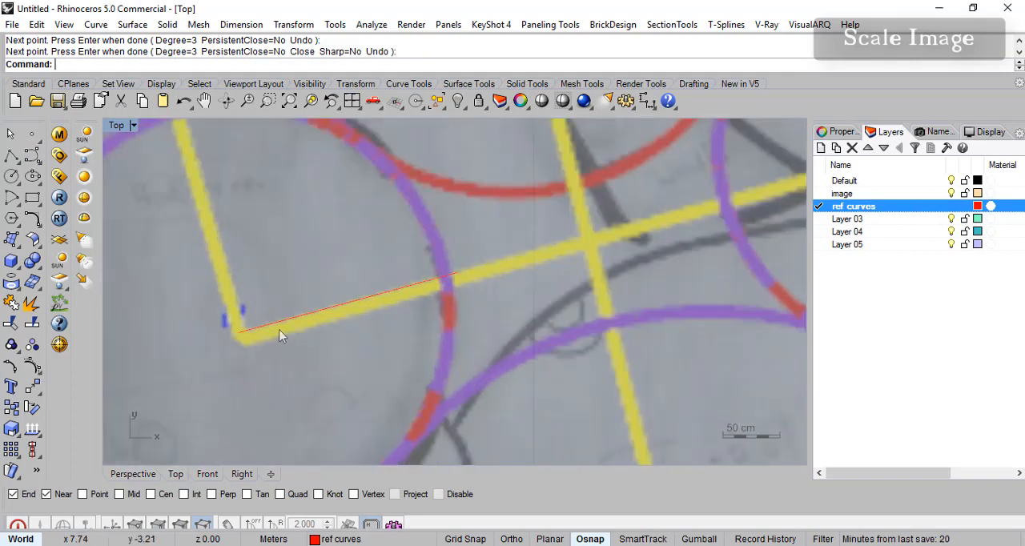
{"action": "scroll", "coordinate": [297, 355], "scroll_direction": "down", "scroll_amount": 6}
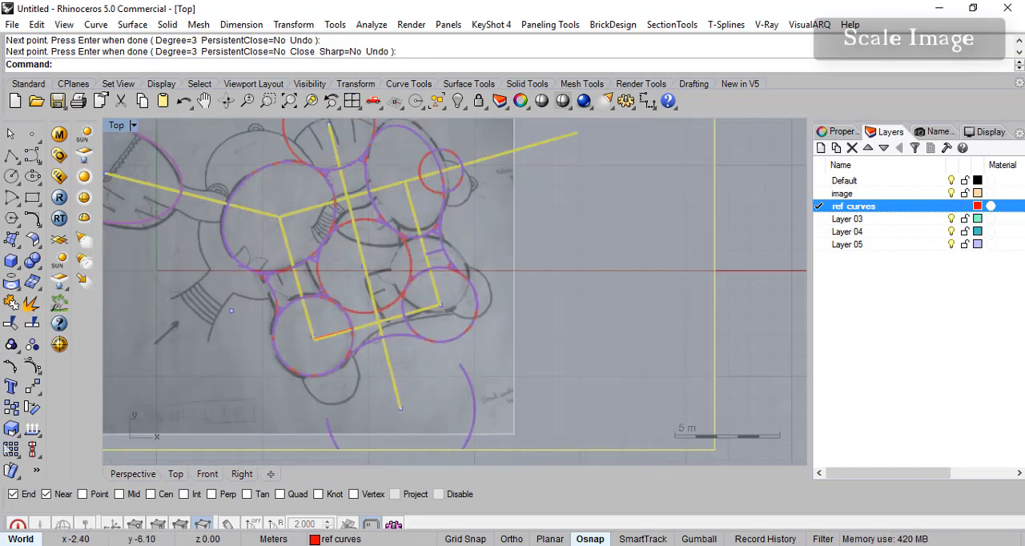
{"action": "left_click", "coordinate": [17, 433]}
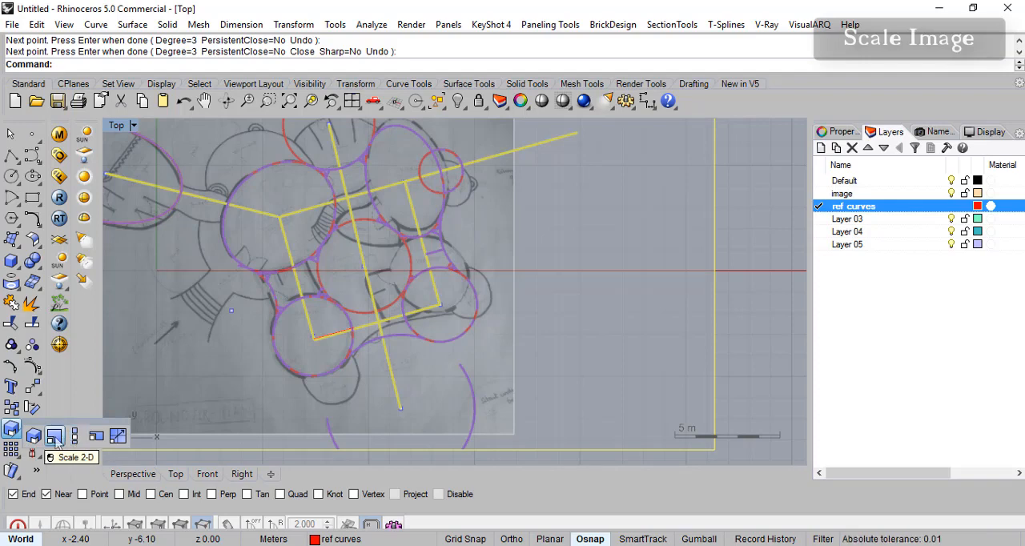
{"action": "left_click", "coordinate": [55, 437]}
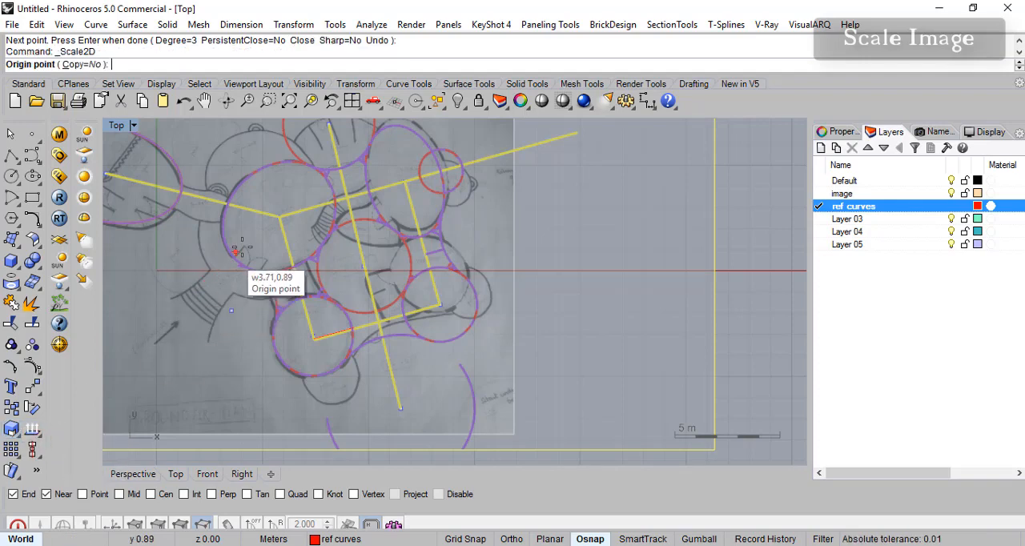
{"action": "scroll", "coordinate": [308, 330], "scroll_direction": "up", "scroll_amount": 5}
{"action": "scroll", "coordinate": [341, 338], "scroll_direction": "down", "scroll_amount": 5}
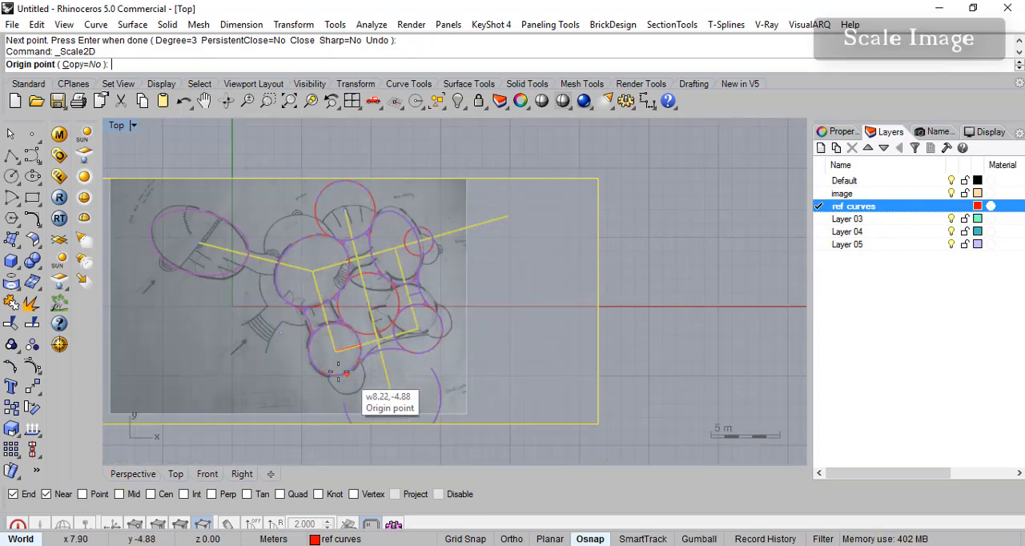
{"action": "scroll", "coordinate": [205, 320], "scroll_direction": "up", "scroll_amount": 5}
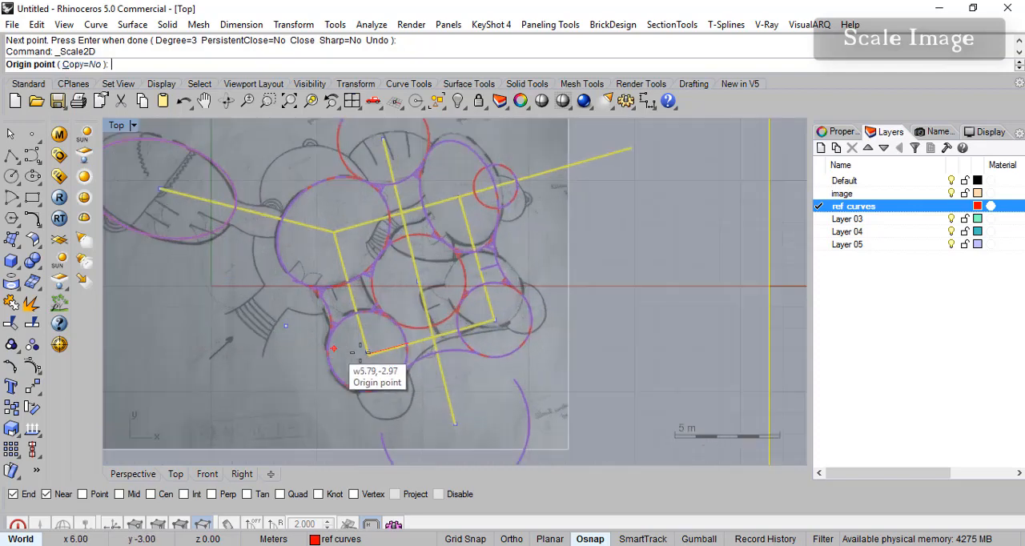
{"action": "scroll", "coordinate": [393, 374], "scroll_direction": "up", "scroll_amount": 3}
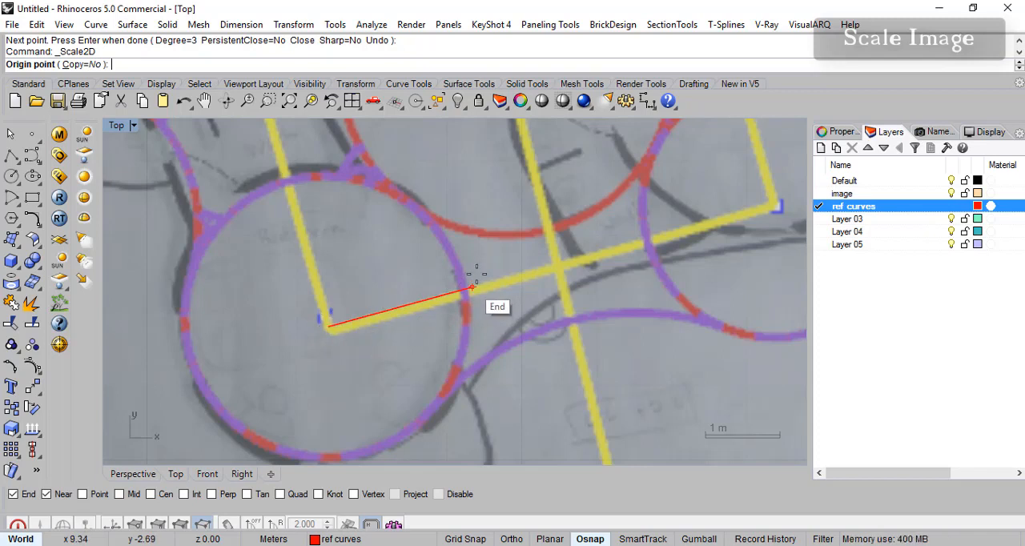
{"action": "scroll", "coordinate": [331, 327], "scroll_direction": "up", "scroll_amount": 3}
{"action": "scroll", "coordinate": [339, 337], "scroll_direction": "up", "scroll_amount": 2}
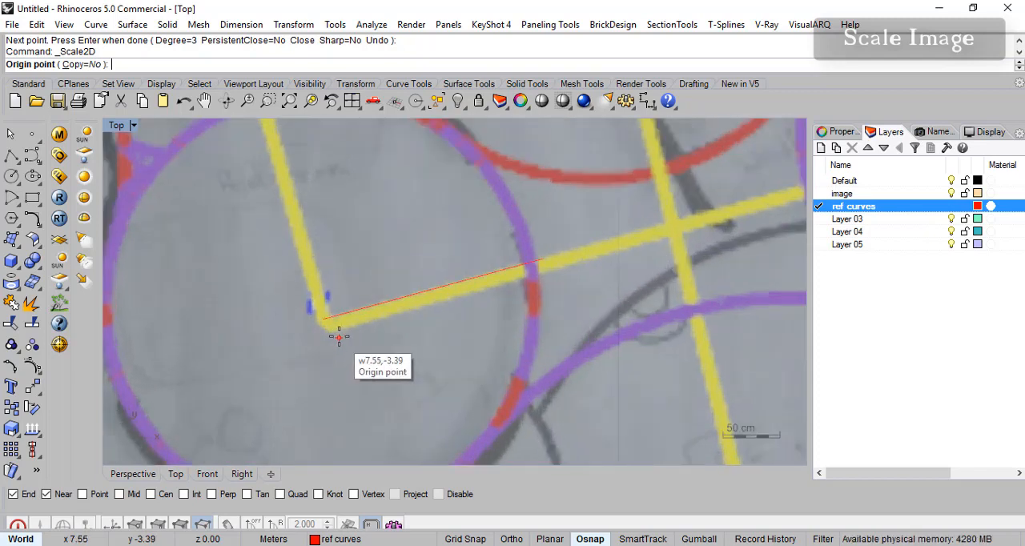
{"action": "left_click", "coordinate": [321, 317]}
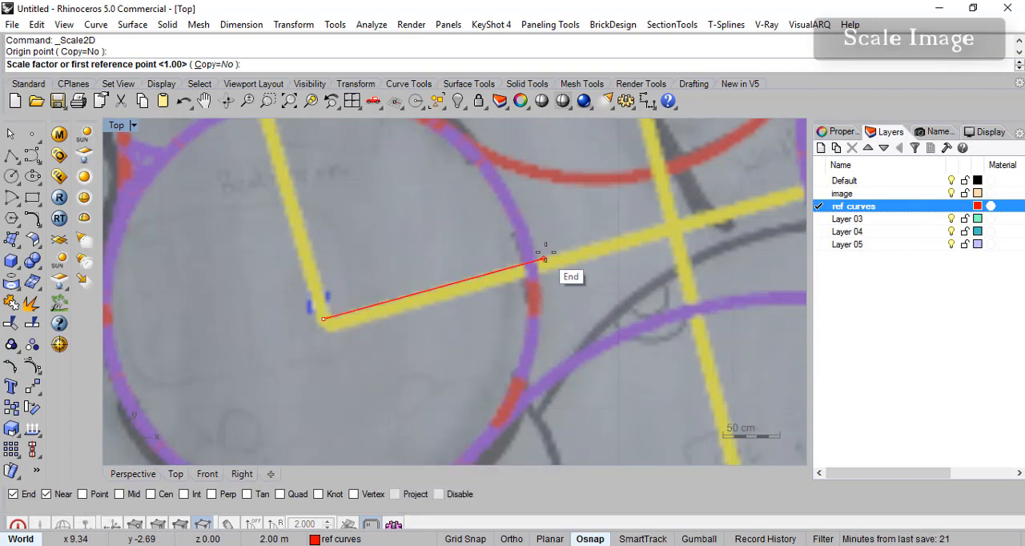
{"action": "scroll", "coordinate": [524, 272], "scroll_direction": "up", "scroll_amount": 6}
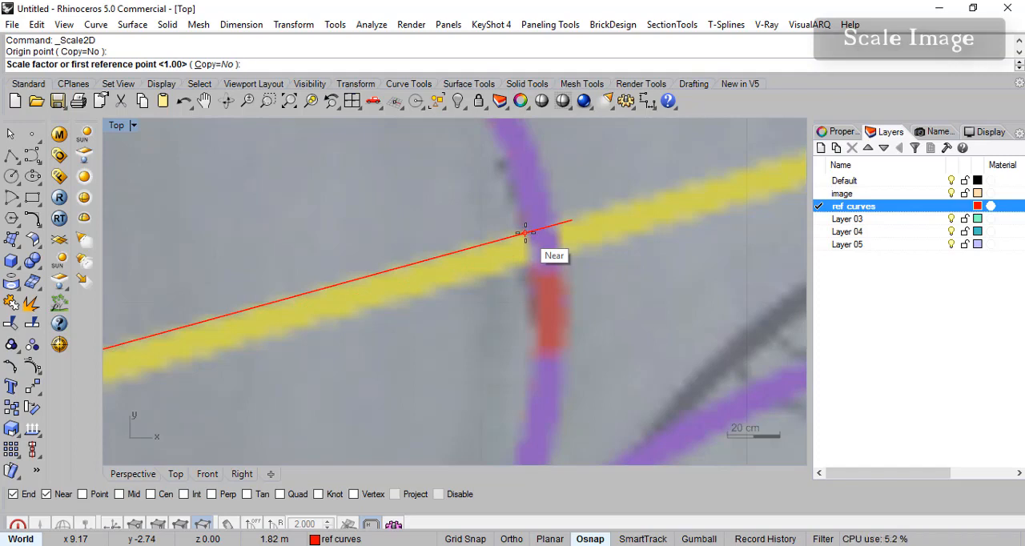
{"action": "left_click", "coordinate": [525, 233]}
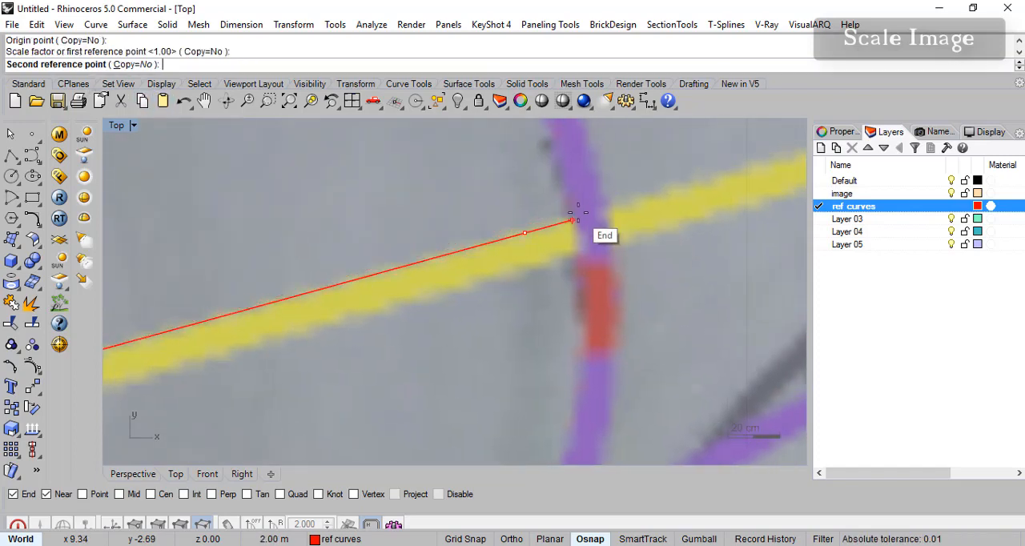
{"action": "left_click", "coordinate": [577, 217]}
{"action": "scroll", "coordinate": [601, 296], "scroll_direction": "down", "scroll_amount": 5}
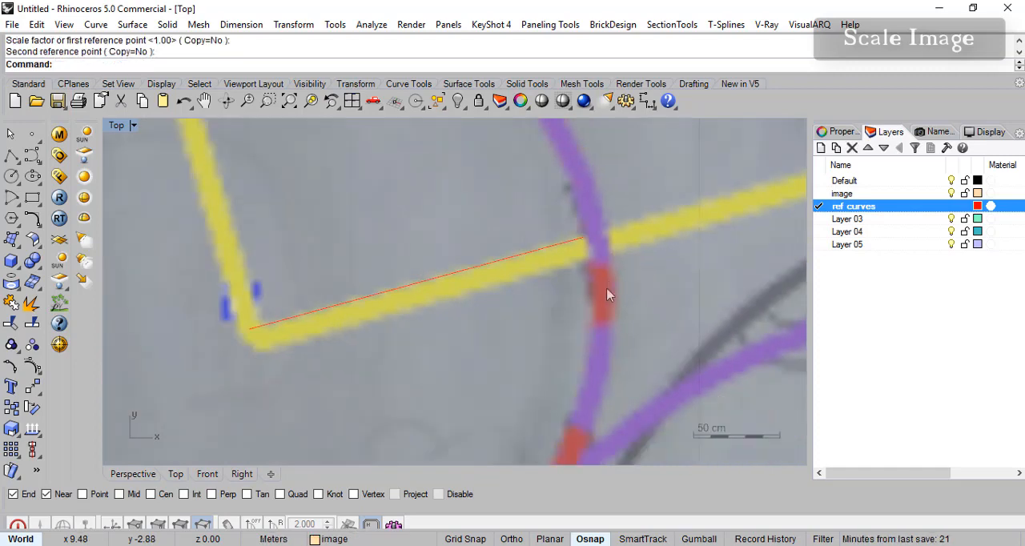
- Measure the distance along the reference line from the lower bedroom circle's centre to its edge
{"action": "scroll", "coordinate": [596, 302], "scroll_direction": "up", "scroll_amount": 5}
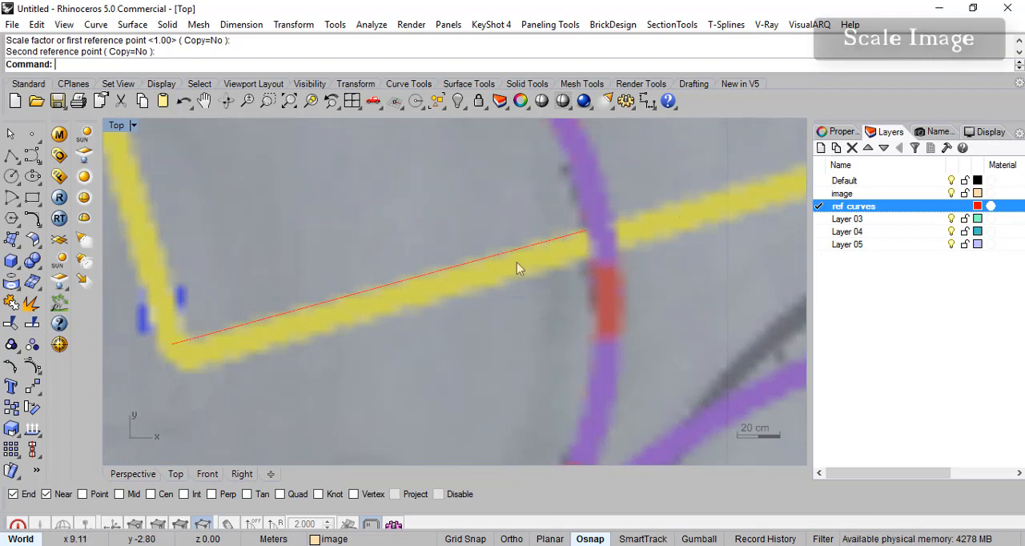
{"action": "scroll", "coordinate": [566, 300], "scroll_direction": "down", "scroll_amount": 7}
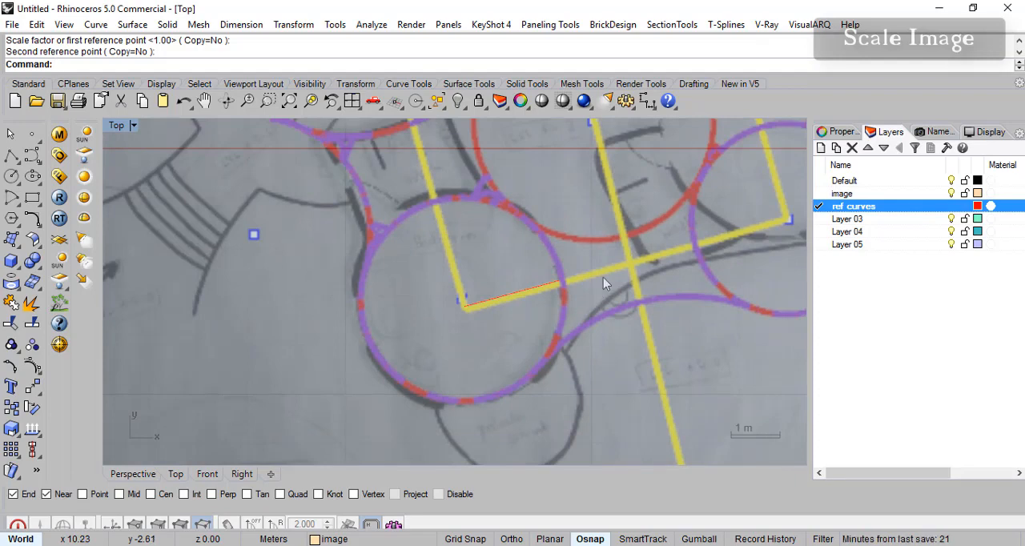
{"action": "scroll", "coordinate": [537, 304], "scroll_direction": "up", "scroll_amount": 5}
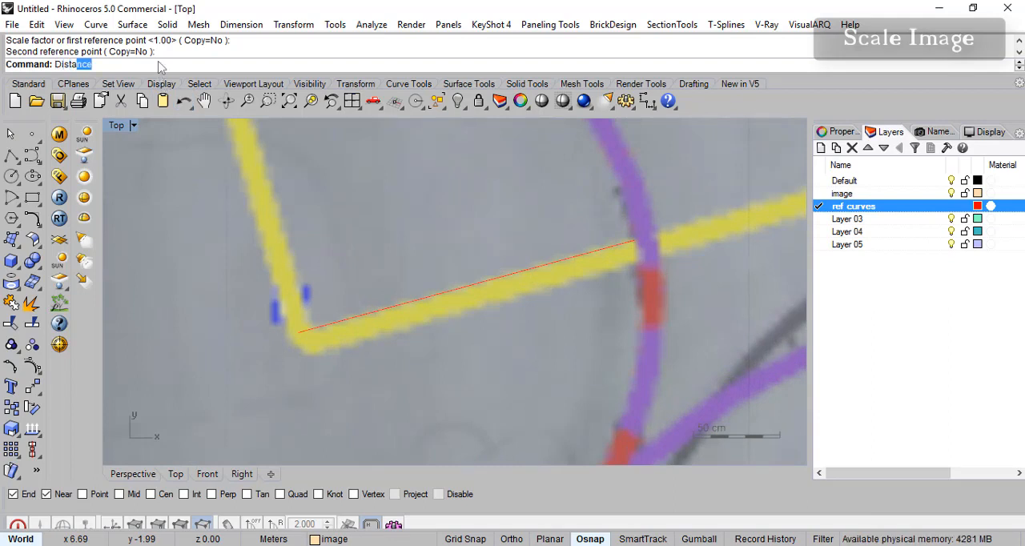
{"action": "type", "text": "nce"}
{"action": "key", "text": "Return"}
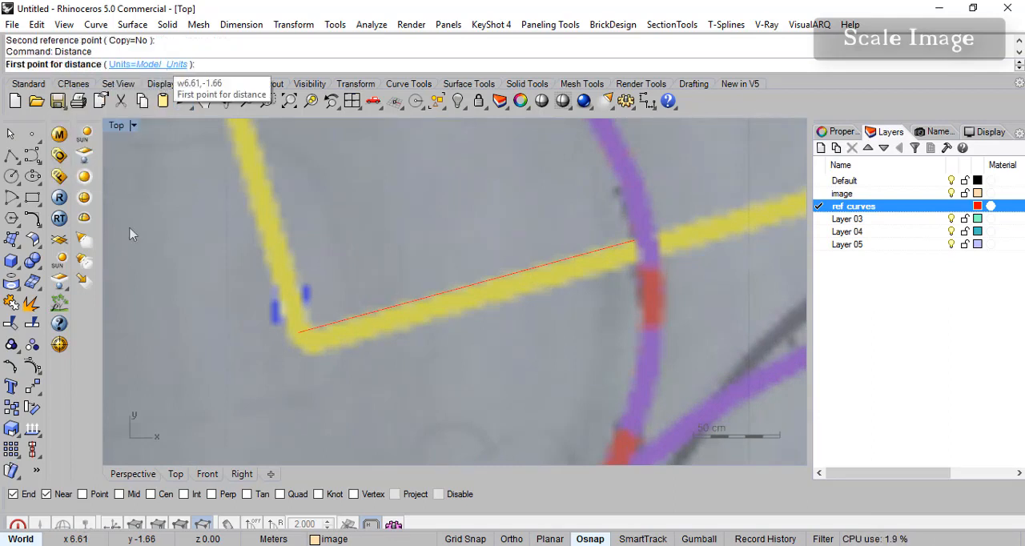
{"action": "left_click", "coordinate": [299, 332]}
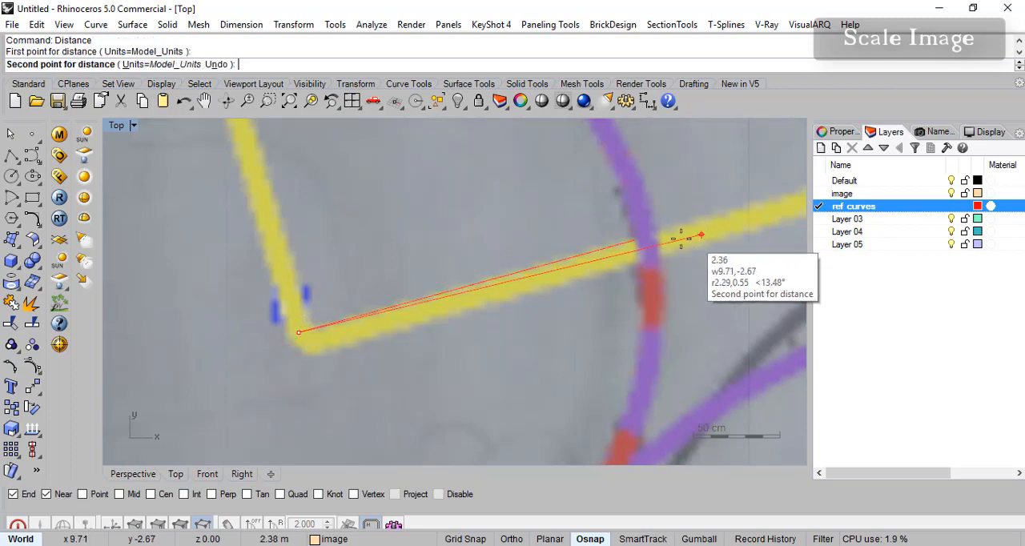
{"action": "left_click", "coordinate": [633, 239]}
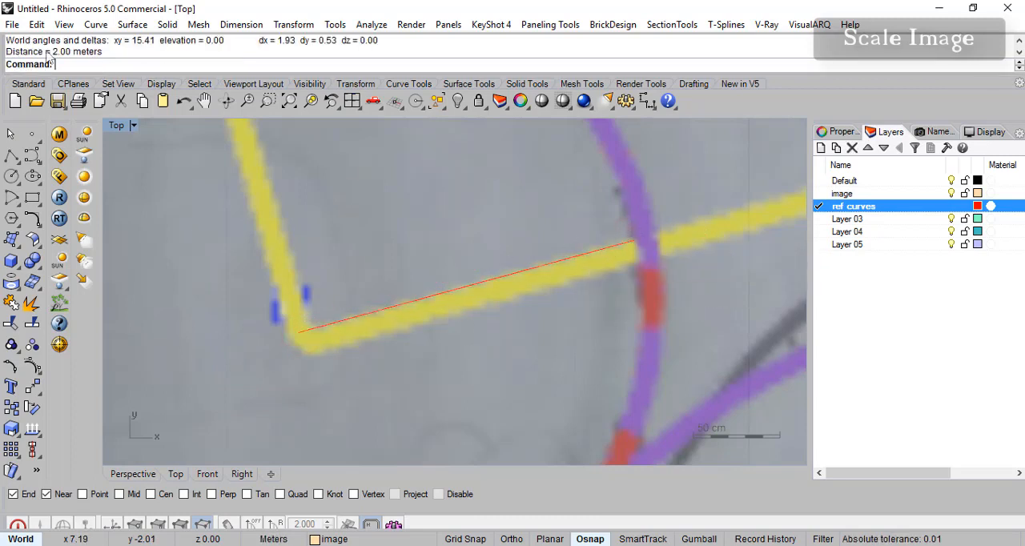
- Examine the scaled floor plan, comparing the yellow axes with the room circles around them
{"action": "scroll", "coordinate": [602, 291], "scroll_direction": "down", "scroll_amount": 15}
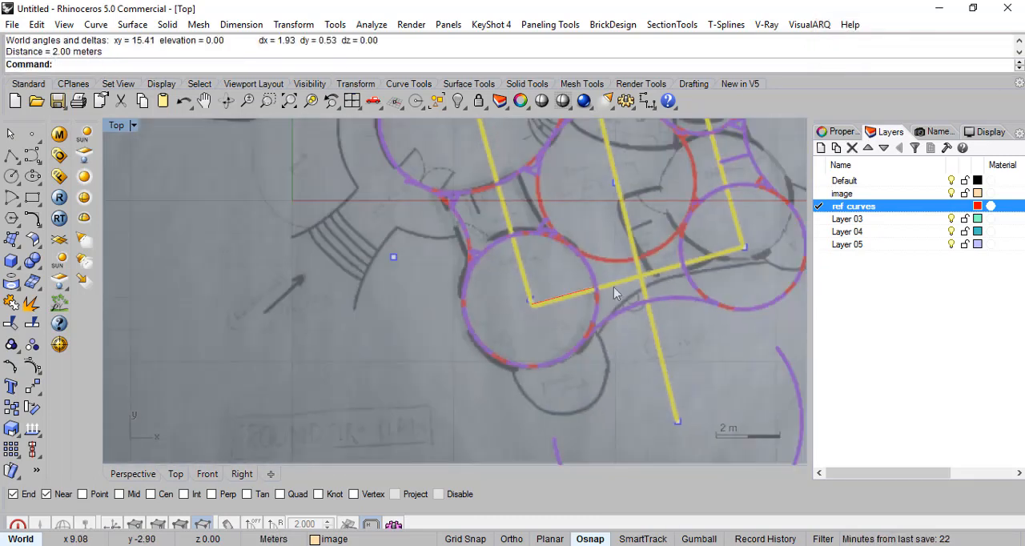
{"action": "right_click_drag", "start_coordinate": [663, 276], "coordinate": [568, 336]}
{"action": "scroll", "coordinate": [540, 314], "scroll_direction": "up", "scroll_amount": 4}
{"action": "right_click_drag", "start_coordinate": [599, 293], "coordinate": [574, 251]}
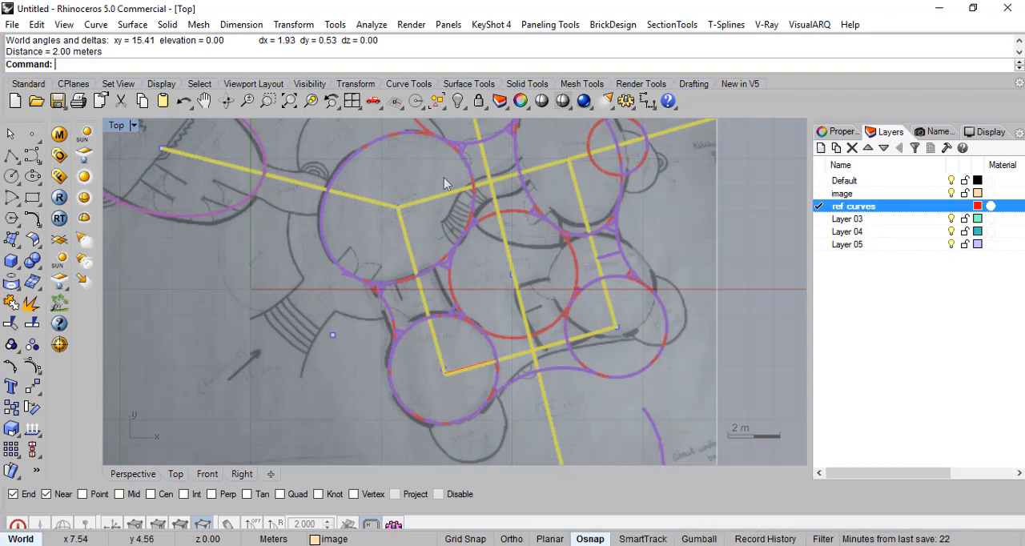
{"action": "scroll", "coordinate": [517, 359], "scroll_direction": "up", "scroll_amount": 2}
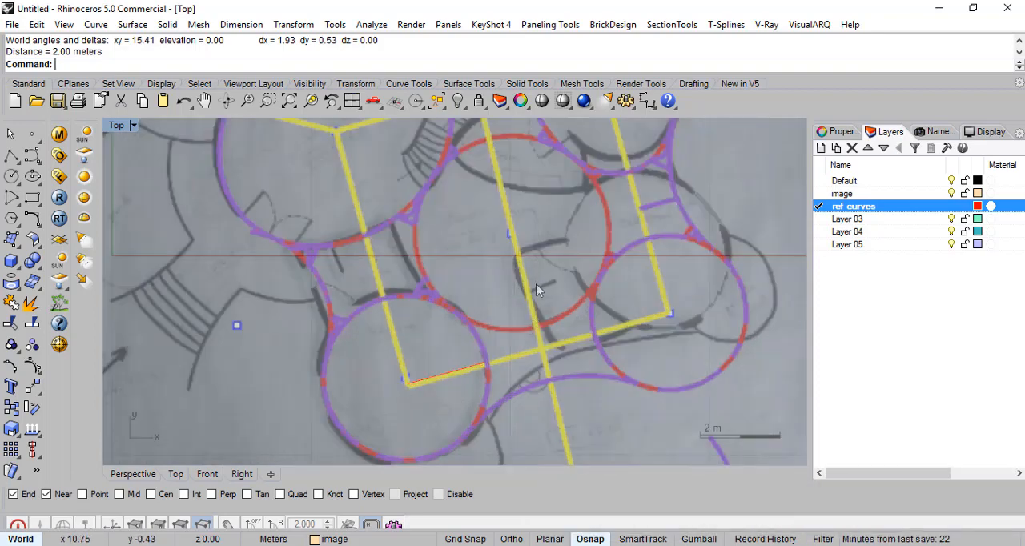
{"action": "scroll", "coordinate": [537, 287], "scroll_direction": "down", "scroll_amount": 3}
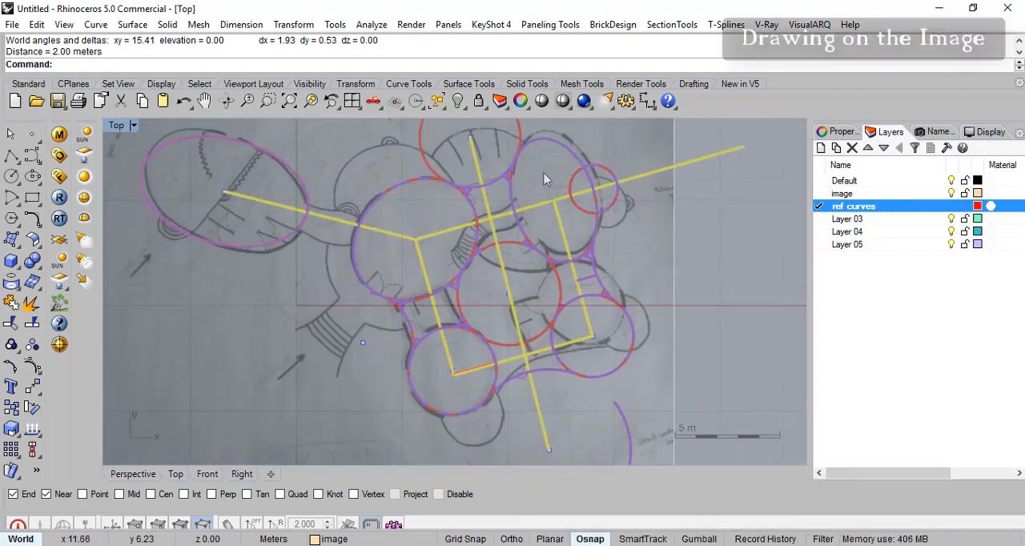
{"action": "right_click_drag", "start_coordinate": [513, 360], "coordinate": [446, 357]}
{"action": "scroll", "coordinate": [513, 268], "scroll_direction": "up", "scroll_amount": 4}
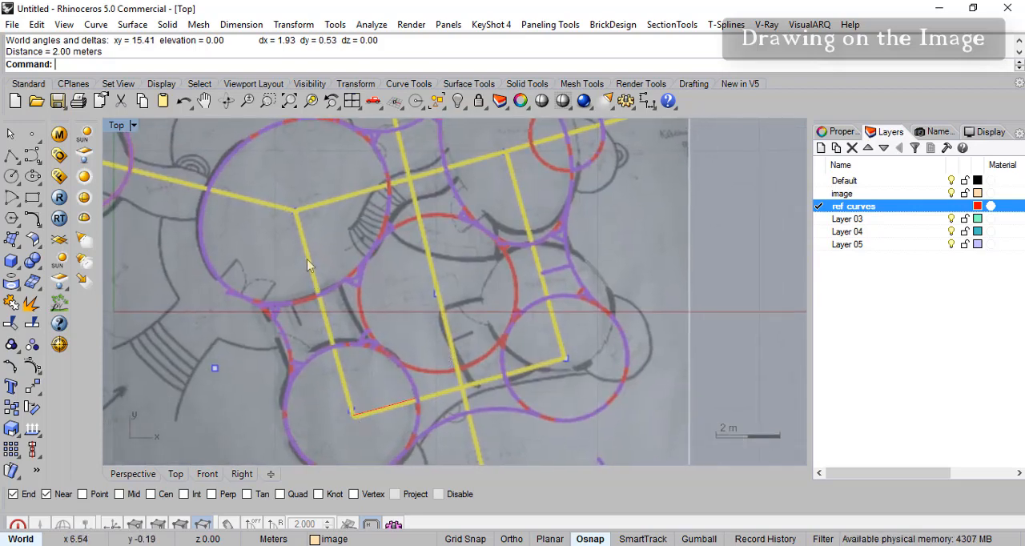
{"action": "mouse_move", "coordinate": [562, 360]}
{"action": "right_mouse_down"}
{"action": "mouse_move", "coordinate": [579, 338]}
{"action": "mouse_move", "coordinate": [571, 360]}
{"action": "right_mouse_up"}
{"action": "right_click_drag", "start_coordinate": [380, 323], "coordinate": [361, 342]}
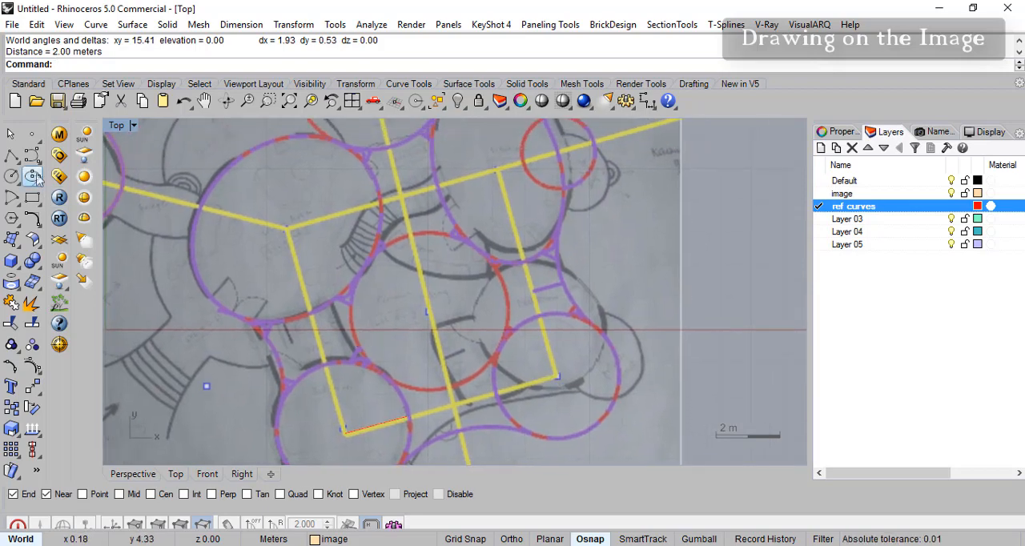
- Draw a three-point rectangle about 6.81 by 6.60 m over the yellow axes, starting at the lower bedroom circle's centre
{"action": "left_click", "coordinate": [39, 206]}
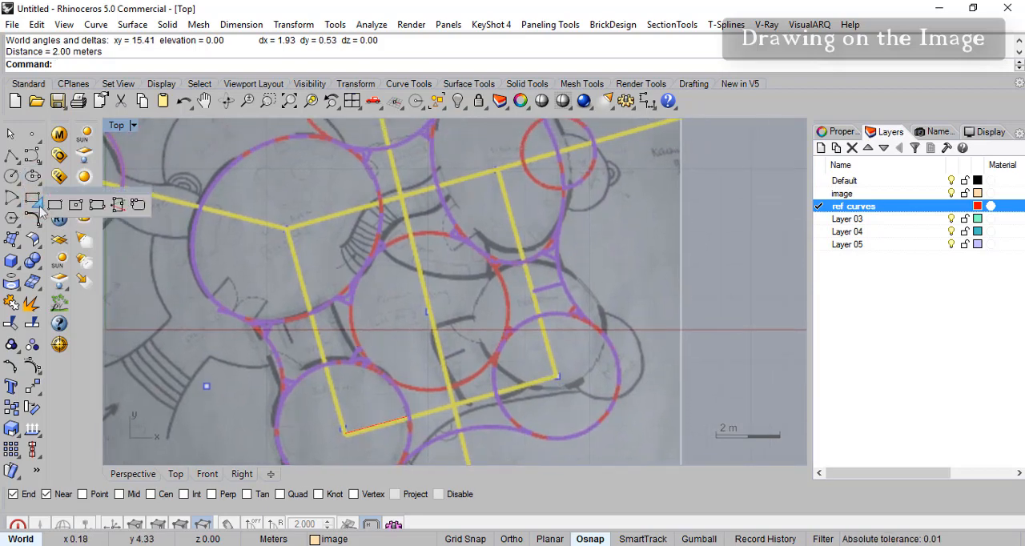
{"action": "left_click", "coordinate": [96, 207]}
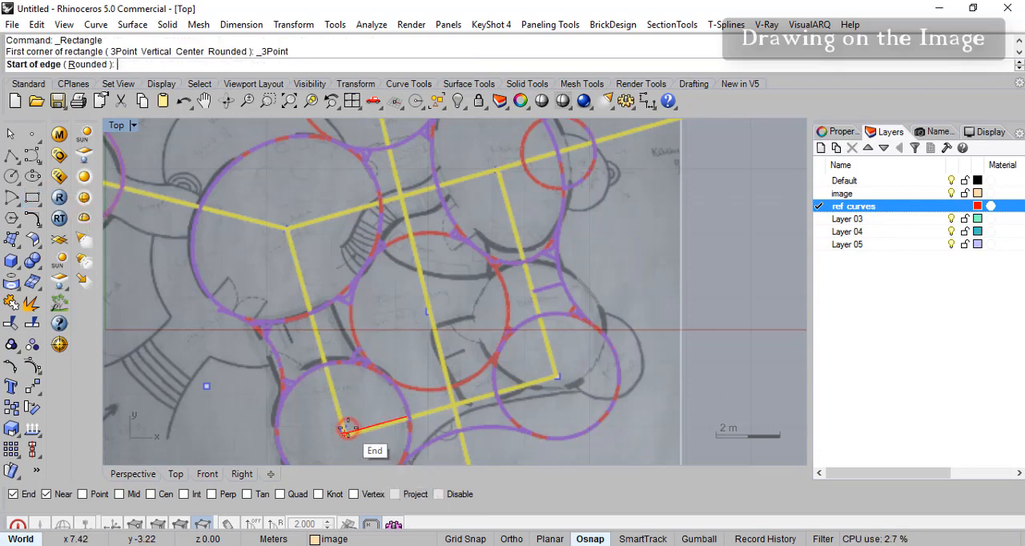
{"action": "left_click", "coordinate": [347, 429]}
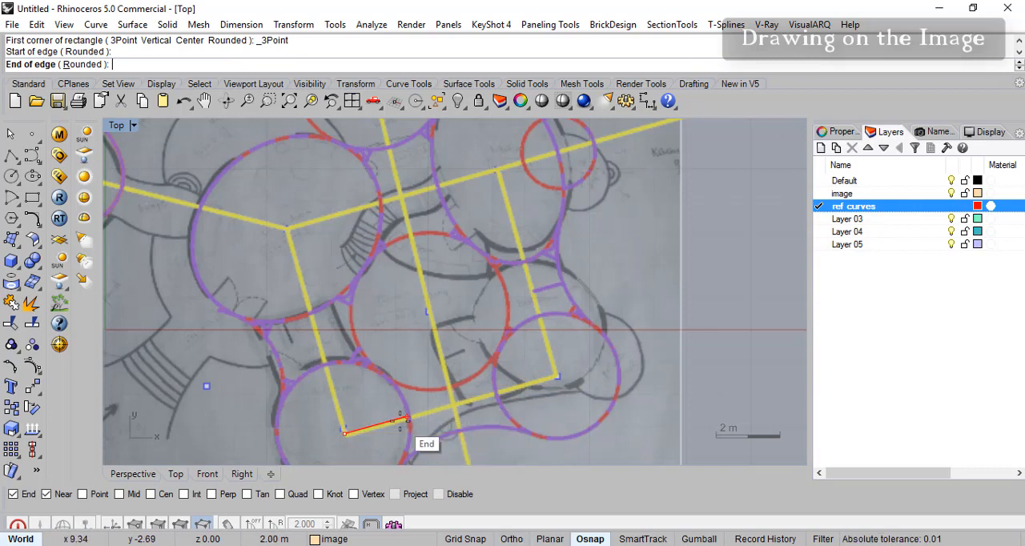
{"action": "scroll", "coordinate": [497, 373], "scroll_direction": "up", "scroll_amount": 1}
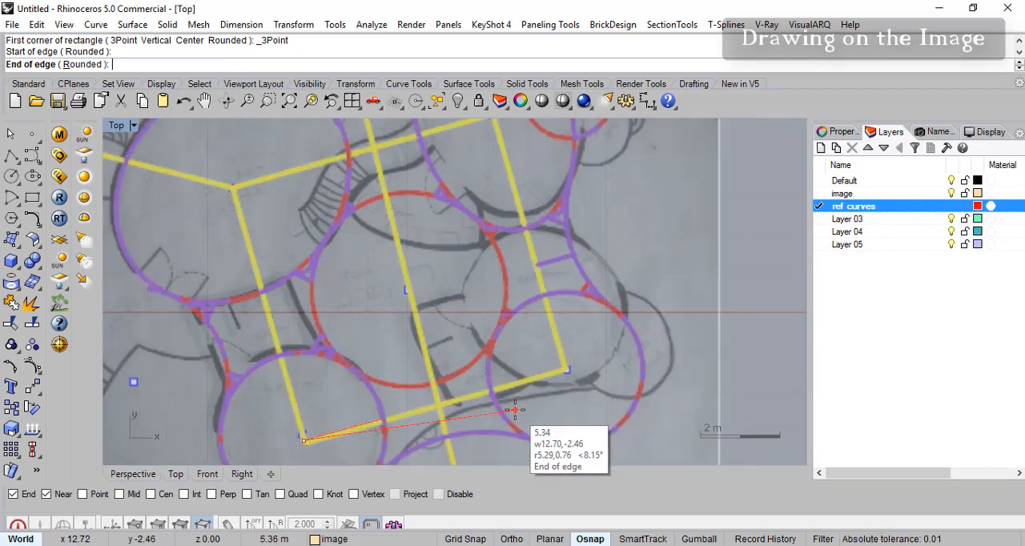
{"action": "left_click", "coordinate": [565, 368]}
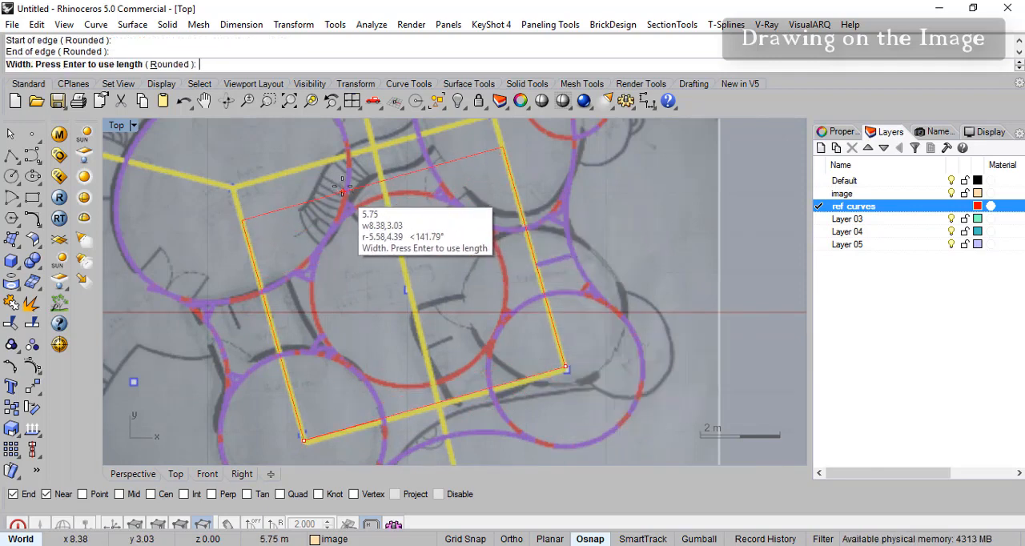
{"action": "left_click", "coordinate": [293, 171]}
{"action": "scroll", "coordinate": [435, 339], "scroll_direction": "down", "scroll_amount": 4}
{"action": "right_click_drag", "start_coordinate": [433, 339], "coordinate": [450, 370]}
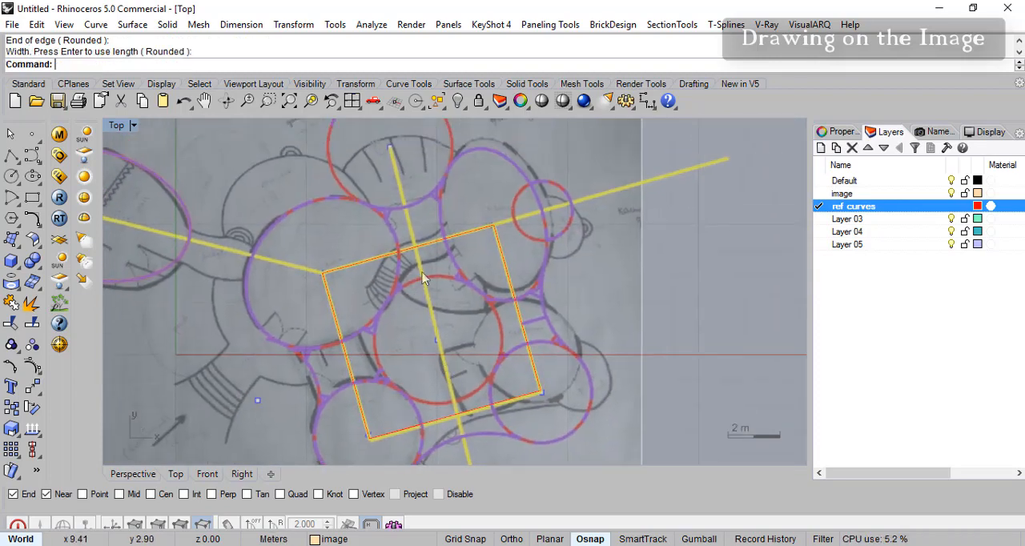
- Inspect how the rectangle's edges and corners line up with the yellow axes and the circle centres
{"action": "right_click_drag", "start_coordinate": [365, 286], "coordinate": [401, 256]}
{"action": "scroll", "coordinate": [525, 272], "scroll_direction": "up", "scroll_amount": 5}
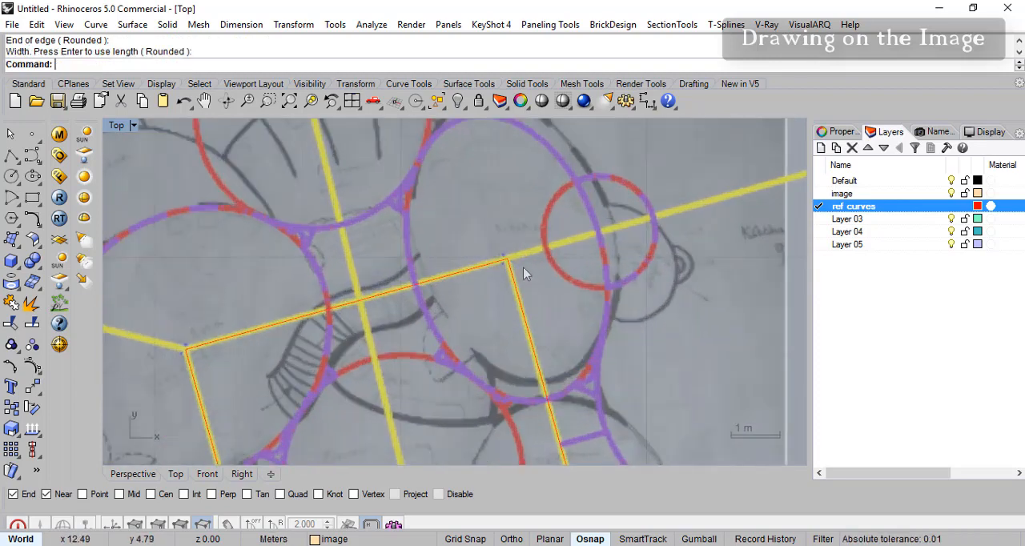
{"action": "scroll", "coordinate": [498, 305], "scroll_direction": "down", "scroll_amount": 7}
{"action": "right_click_drag", "start_coordinate": [476, 410], "coordinate": [474, 336]}
{"action": "scroll", "coordinate": [474, 327], "scroll_direction": "up", "scroll_amount": 4}
{"action": "right_click_drag", "start_coordinate": [444, 228], "coordinate": [422, 218]}
{"action": "right_click_drag", "start_coordinate": [415, 311], "coordinate": [427, 262]}
{"action": "scroll", "coordinate": [380, 342], "scroll_direction": "up", "scroll_amount": 2}
{"action": "right_click_drag", "start_coordinate": [384, 333], "coordinate": [400, 364]}
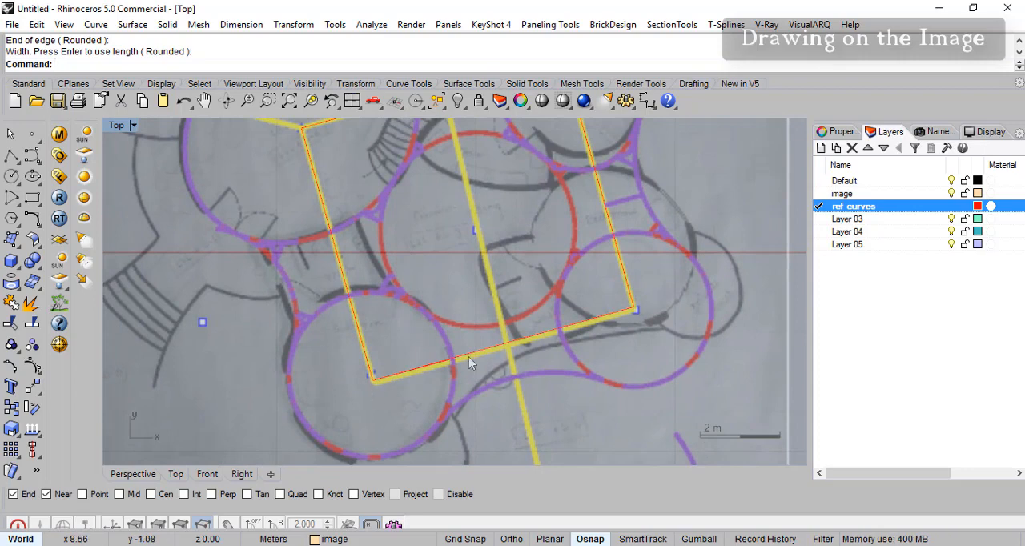
{"action": "right_click_drag", "start_coordinate": [527, 329], "coordinate": [498, 304]}
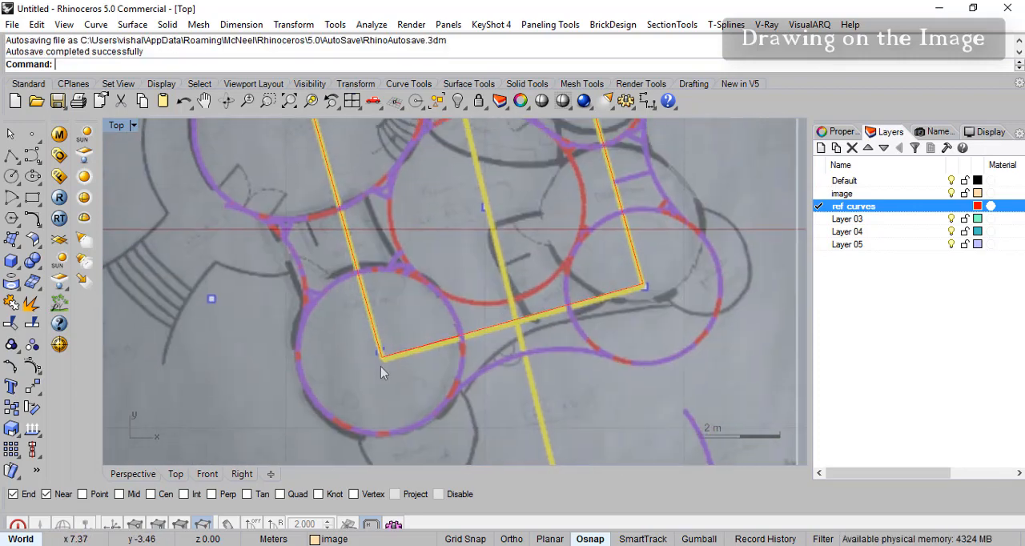
- Draw a circle about 2.12 m in radius over the lower bedroom circle, centred on the rectangle's lower-left corner
{"action": "scroll", "coordinate": [381, 366], "scroll_direction": "up", "scroll_amount": 4}
{"action": "right_click_drag", "start_coordinate": [407, 326], "coordinate": [391, 276]}
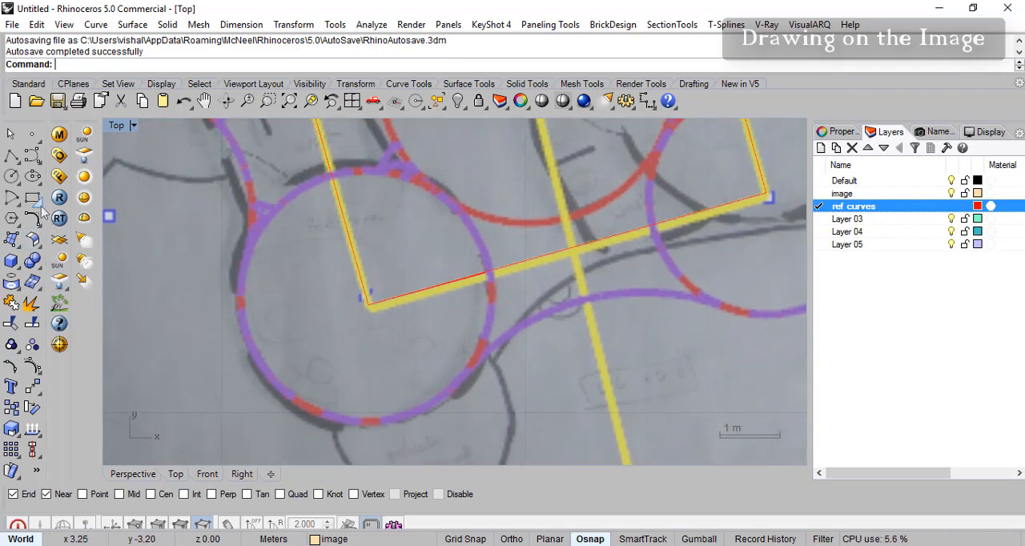
{"action": "left_click", "coordinate": [10, 178]}
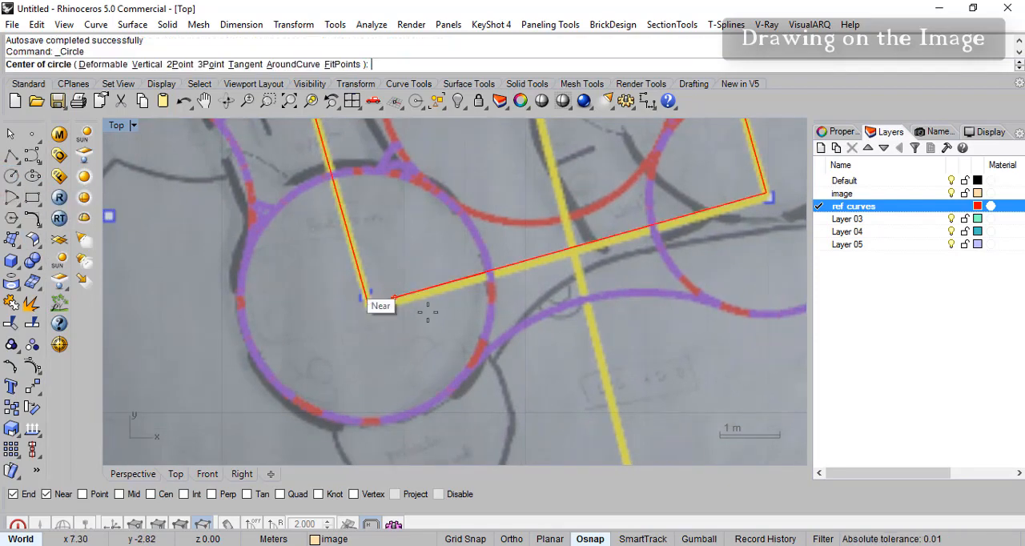
{"action": "left_click", "coordinate": [368, 305]}
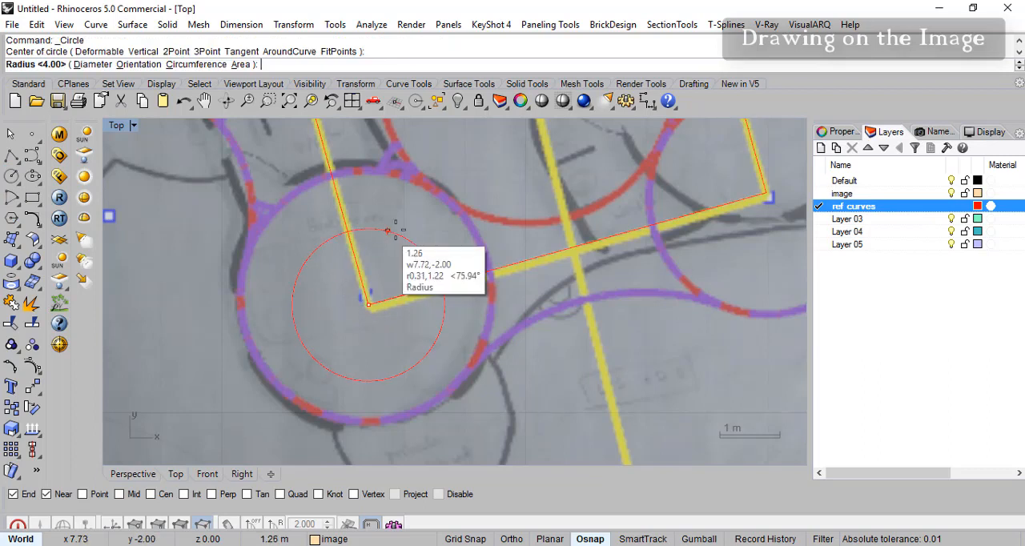
{"action": "left_click", "coordinate": [428, 190]}
{"action": "right_click_drag", "start_coordinate": [581, 260], "coordinate": [327, 358]}
{"action": "right_click_drag", "start_coordinate": [381, 303], "coordinate": [519, 236]}
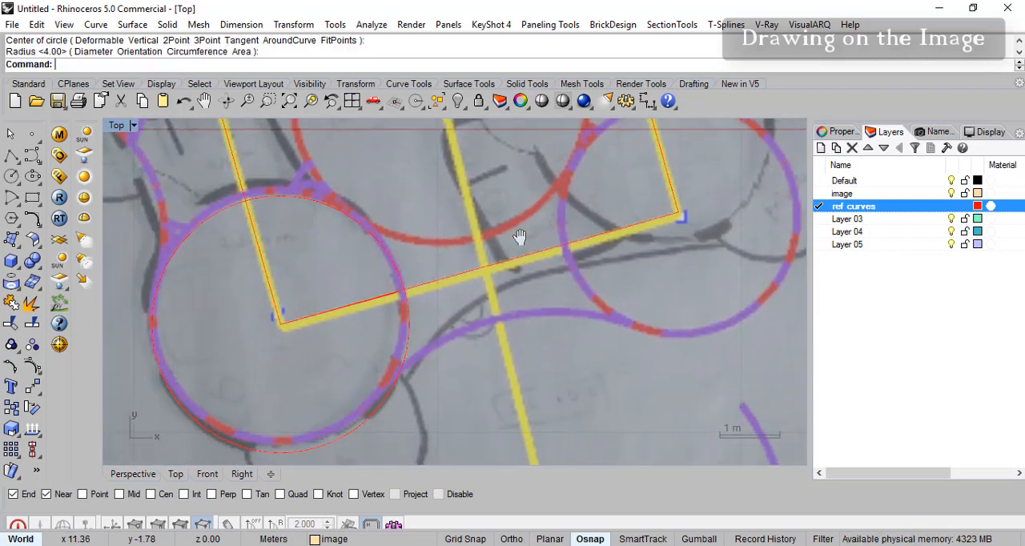
- Delete the circle just drawn over the lower bedroom
{"action": "left_click", "coordinate": [407, 345]}
{"action": "left_click", "coordinate": [467, 385]}
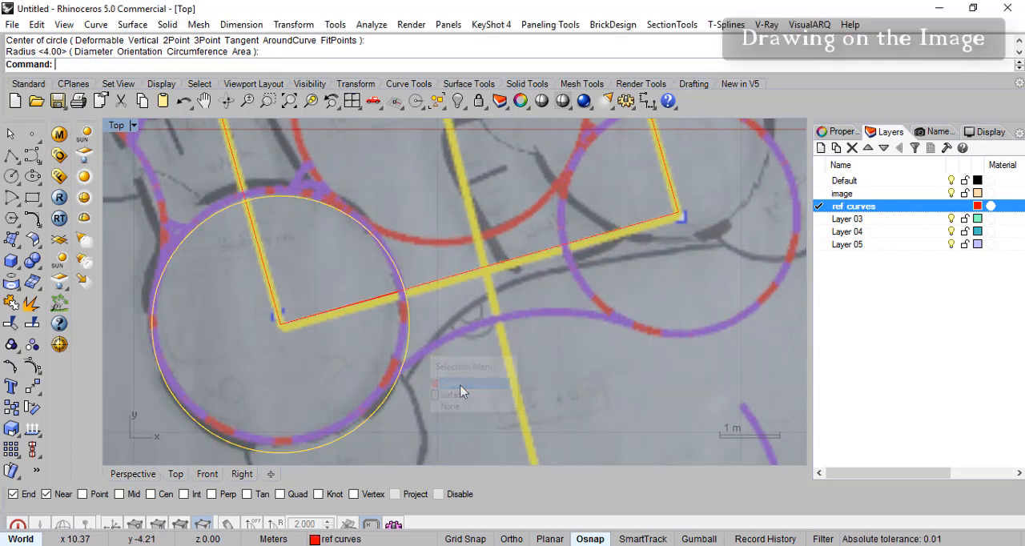
{"action": "key", "text": "Delete"}
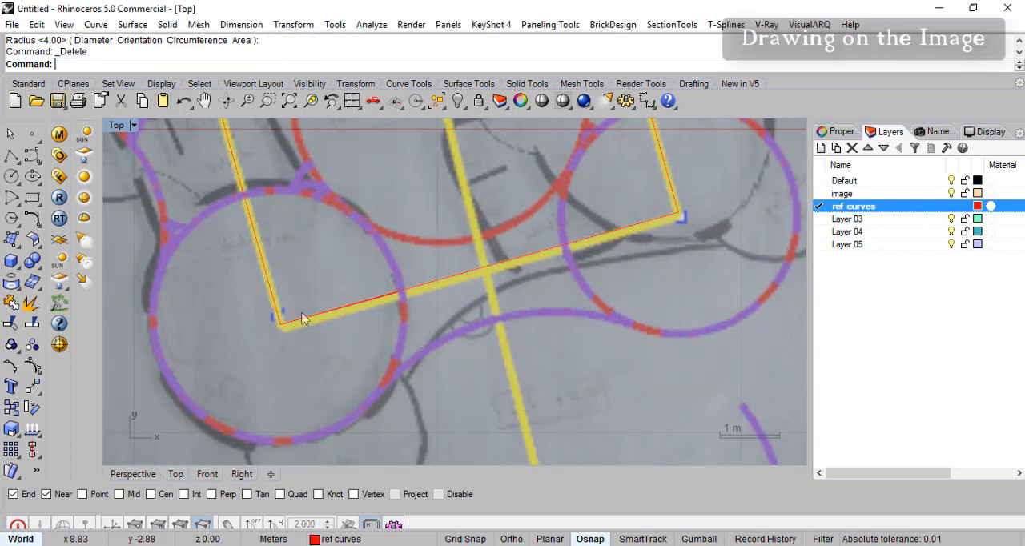
- Draw a 2.00 m radius circle centred on the rectangle's lower-left corner, ending the radius at the short reference line's endpoint
{"action": "left_click", "coordinate": [13, 177]}
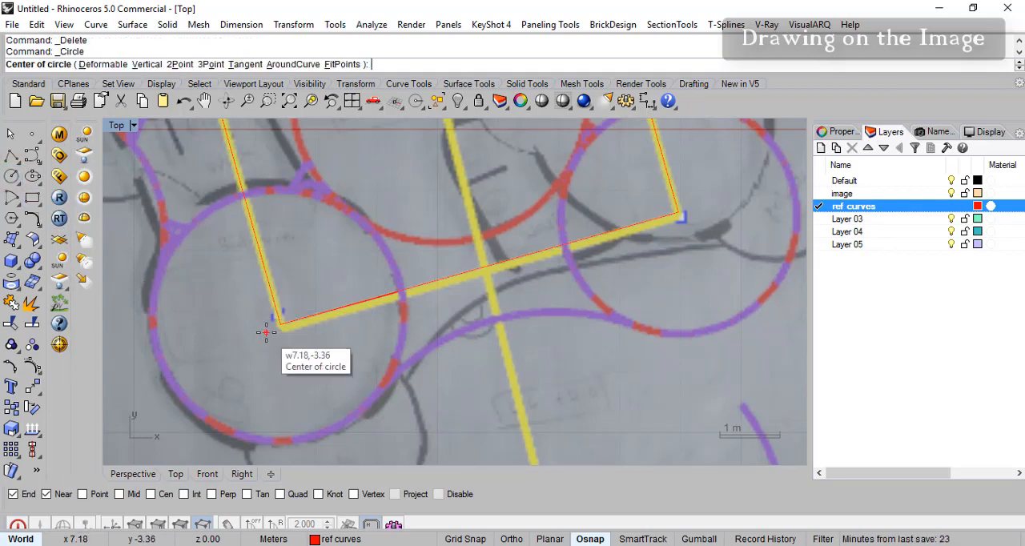
{"action": "left_click", "coordinate": [281, 323]}
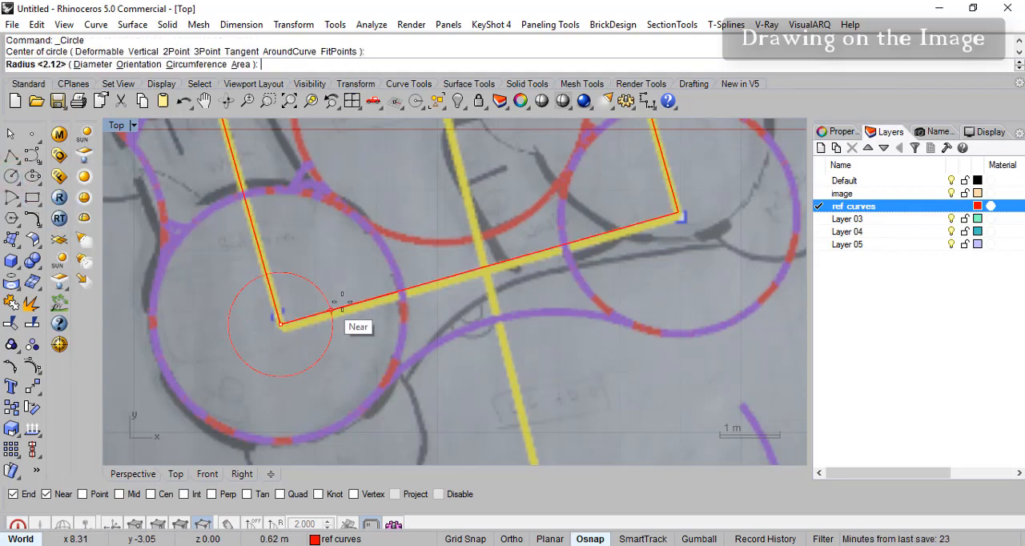
{"action": "left_click", "coordinate": [399, 289]}
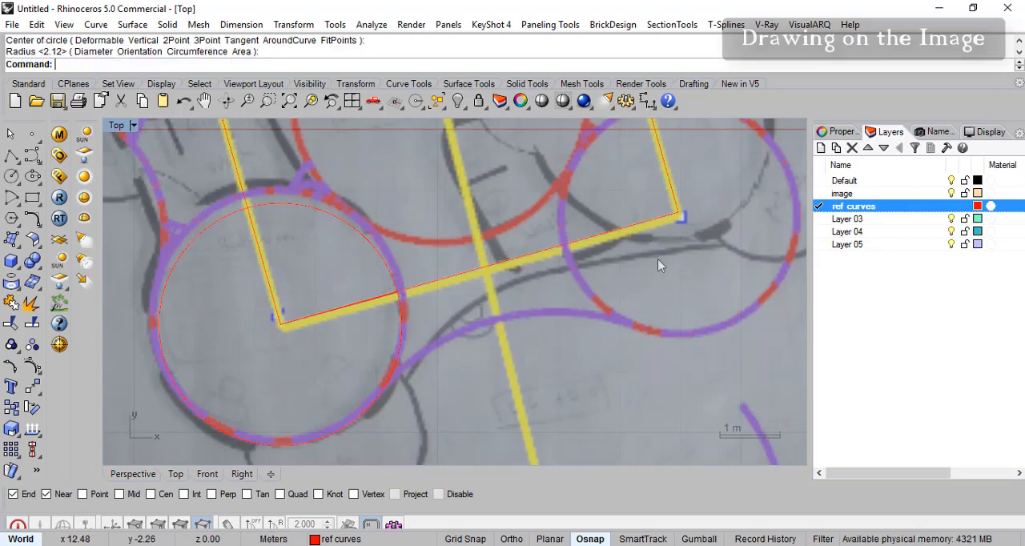
- Draw a matching circle of 2.00 m radius centred on the rectangle's lower-right corner
{"action": "right_click_drag", "start_coordinate": [666, 266], "coordinate": [547, 329]}
{"action": "right_click", "coordinate": [561, 280]}
{"action": "left_click", "coordinate": [560, 275]}
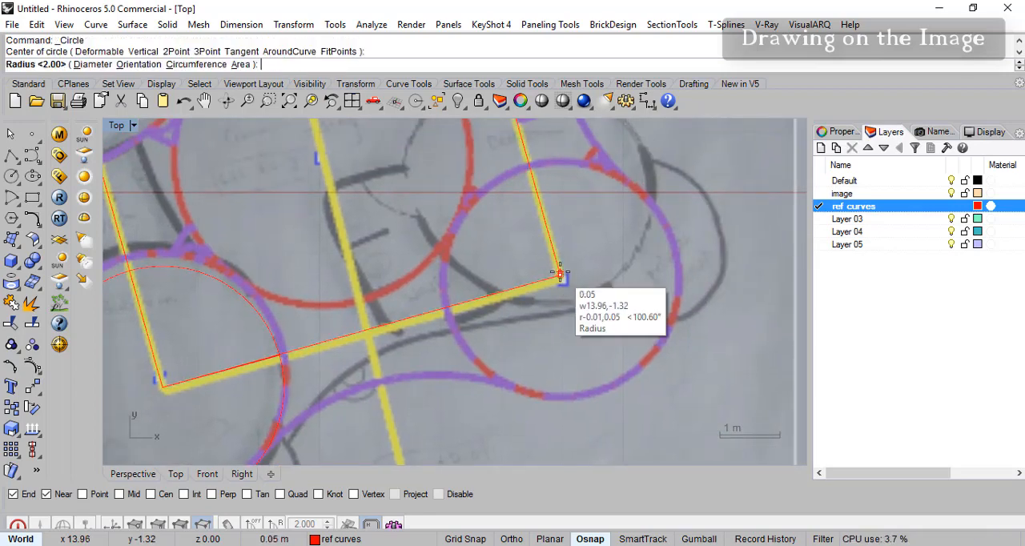
{"action": "right_click", "coordinate": [536, 218]}
{"action": "right_click_drag", "start_coordinate": [229, 146], "coordinate": [446, 300]}
{"action": "right_click_drag", "start_coordinate": [328, 189], "coordinate": [364, 259]}
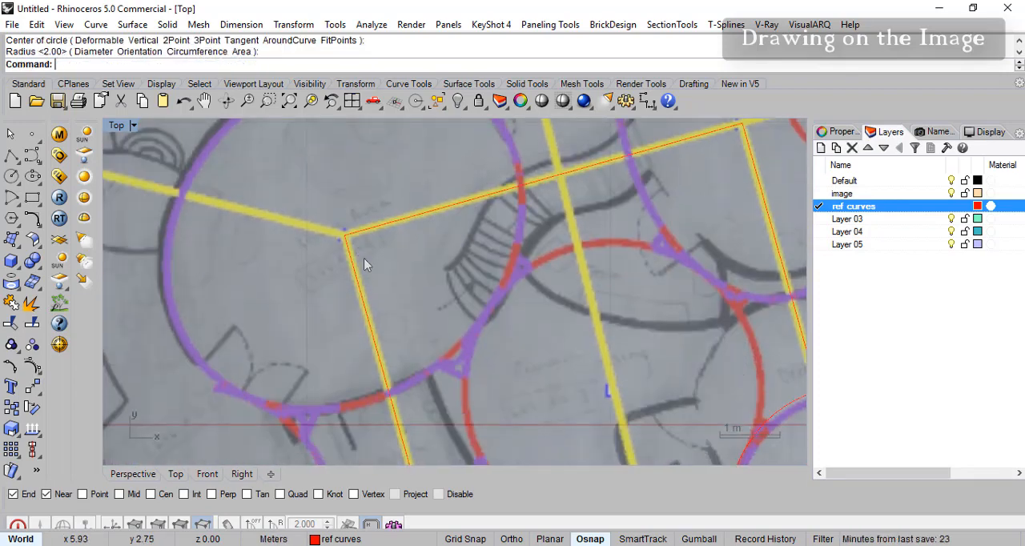
{"action": "scroll", "coordinate": [368, 265], "scroll_direction": "down", "scroll_amount": 3}
{"action": "mouse_move", "coordinate": [440, 318]}
{"action": "right_mouse_down"}
{"action": "mouse_move", "coordinate": [407, 290]}
{"action": "mouse_move", "coordinate": [404, 355]}
{"action": "right_mouse_up"}
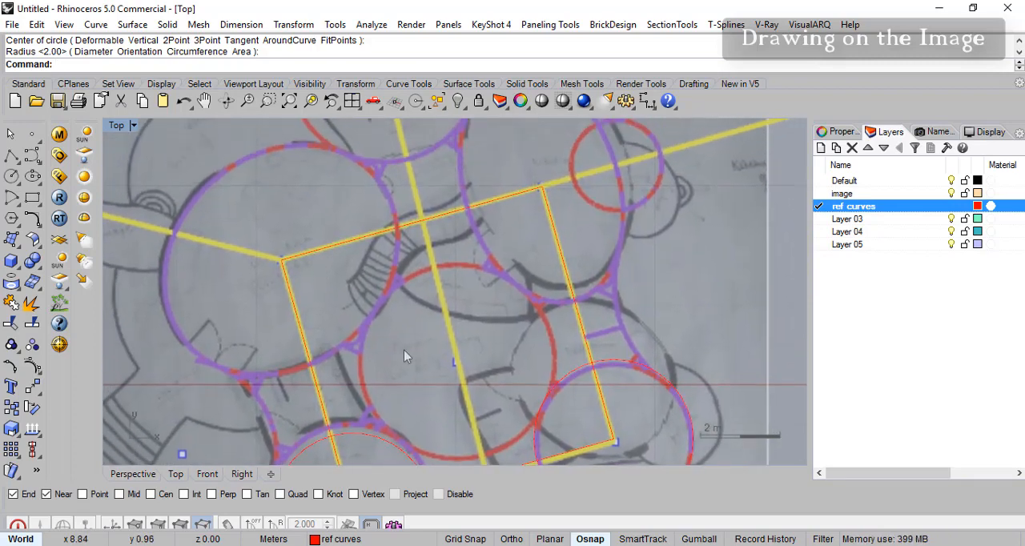
{"action": "left_click", "coordinate": [40, 183]}
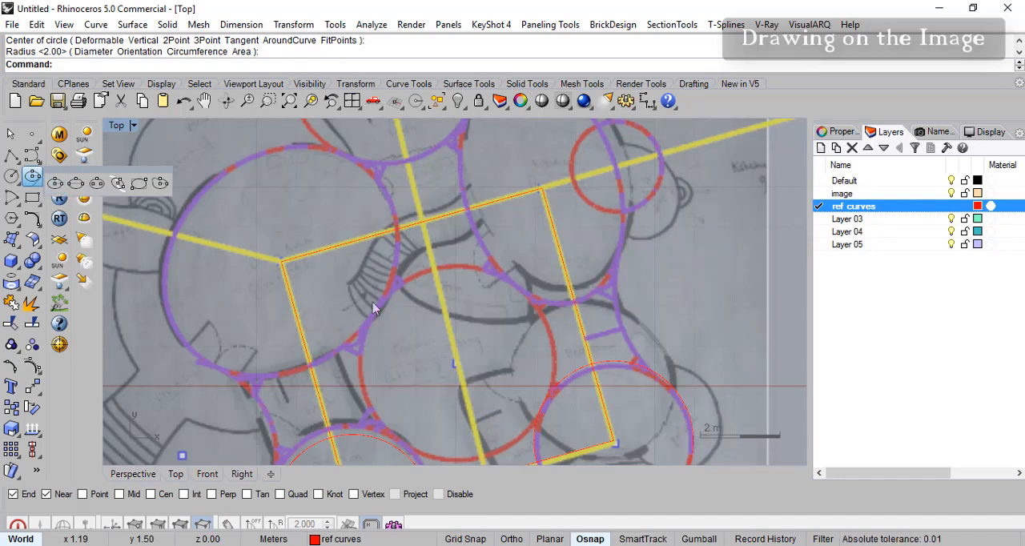
{"action": "left_click", "coordinate": [55, 184]}
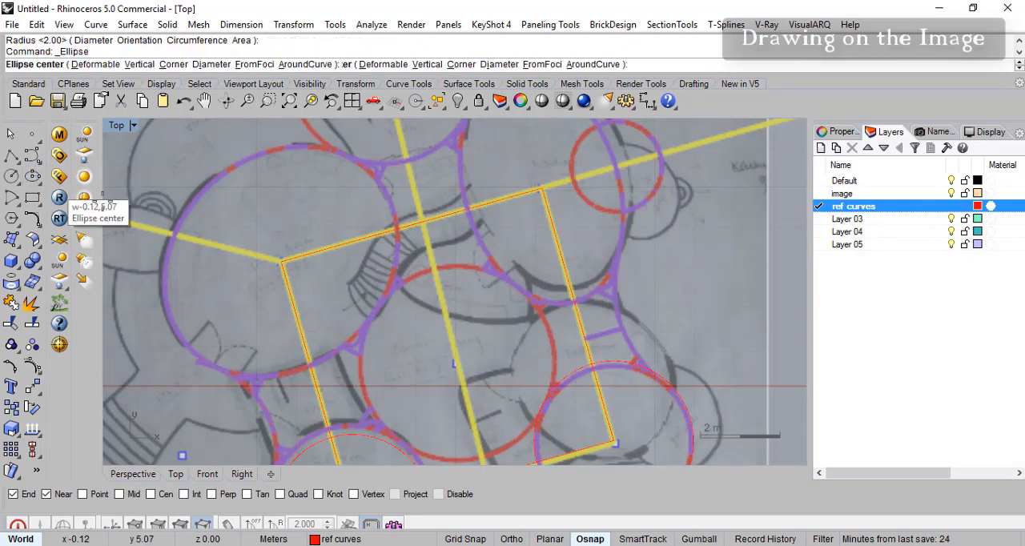
{"action": "left_click", "coordinate": [282, 258]}
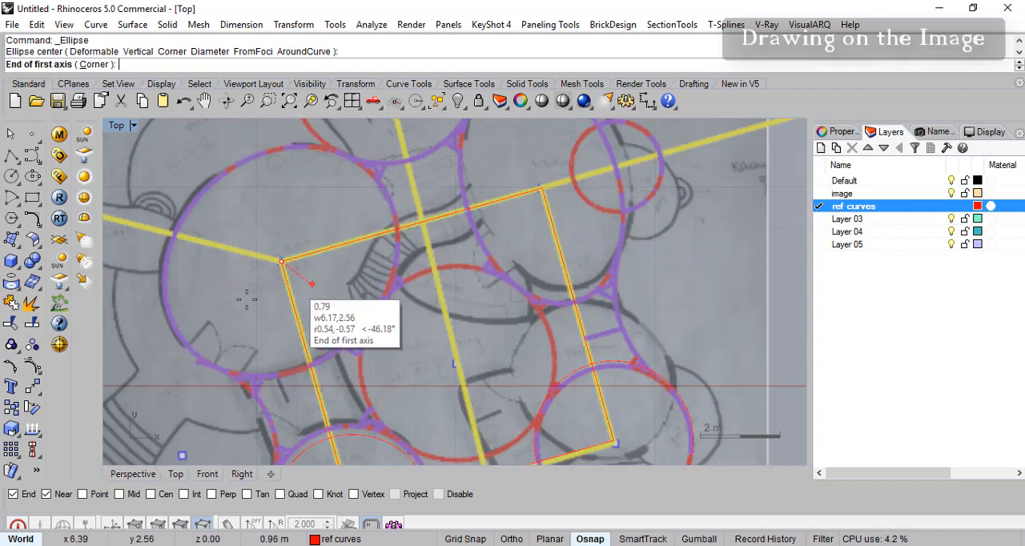
{"action": "left_click", "coordinate": [380, 146]}
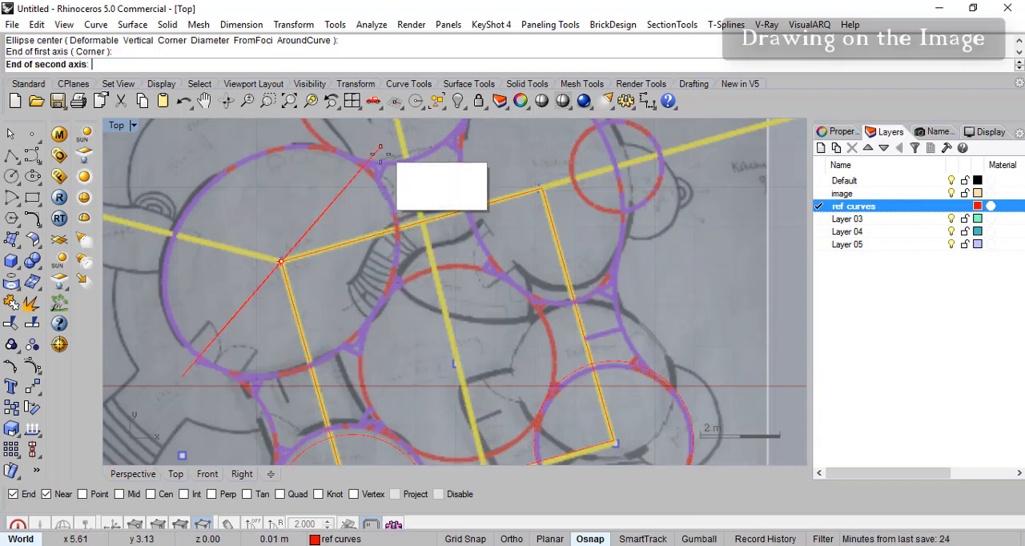
{"action": "key", "text": "Escape"}
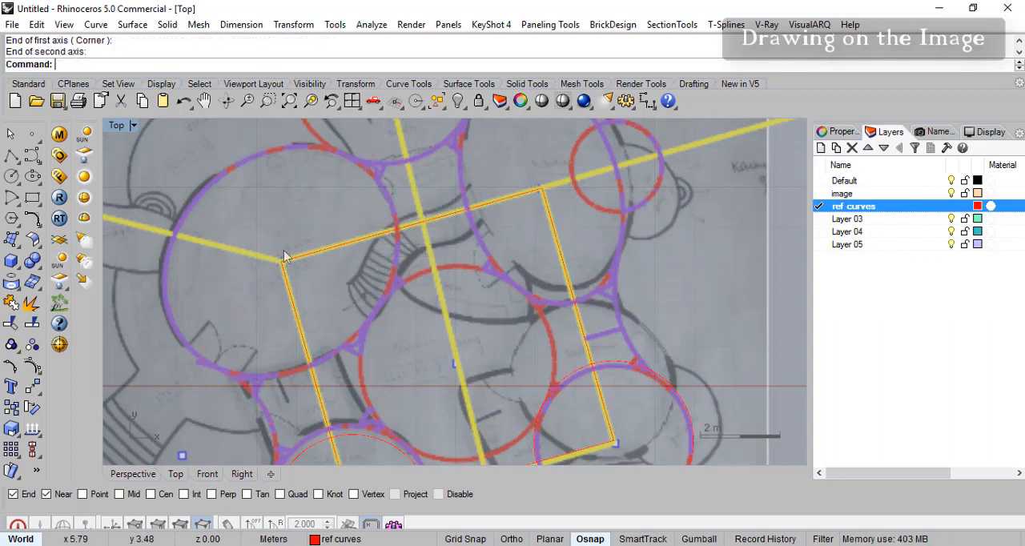
- Draw a guide line from the rectangle's upper-left corner to the upper-right edge of the large oval room
{"action": "right_click", "coordinate": [16, 157]}
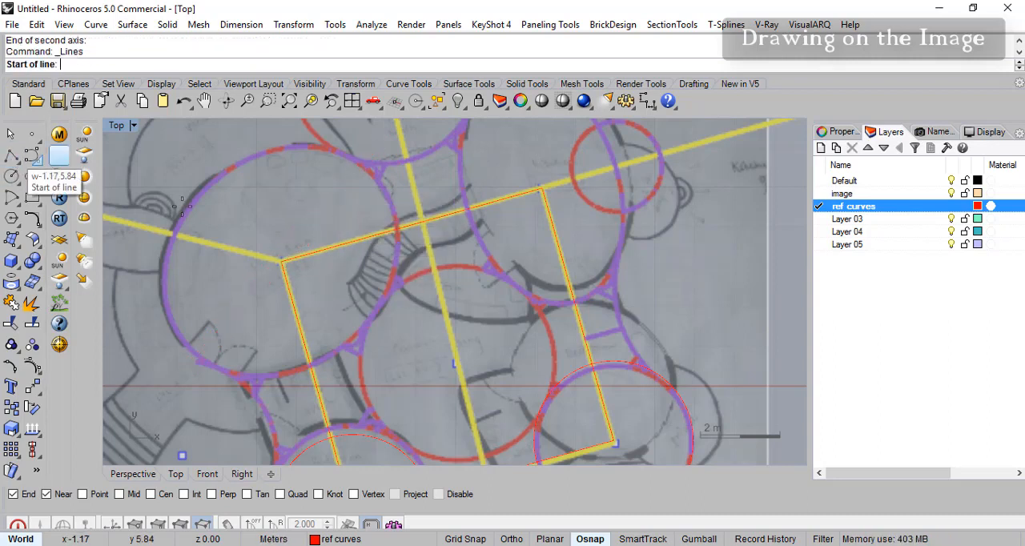
{"action": "left_click", "coordinate": [282, 260]}
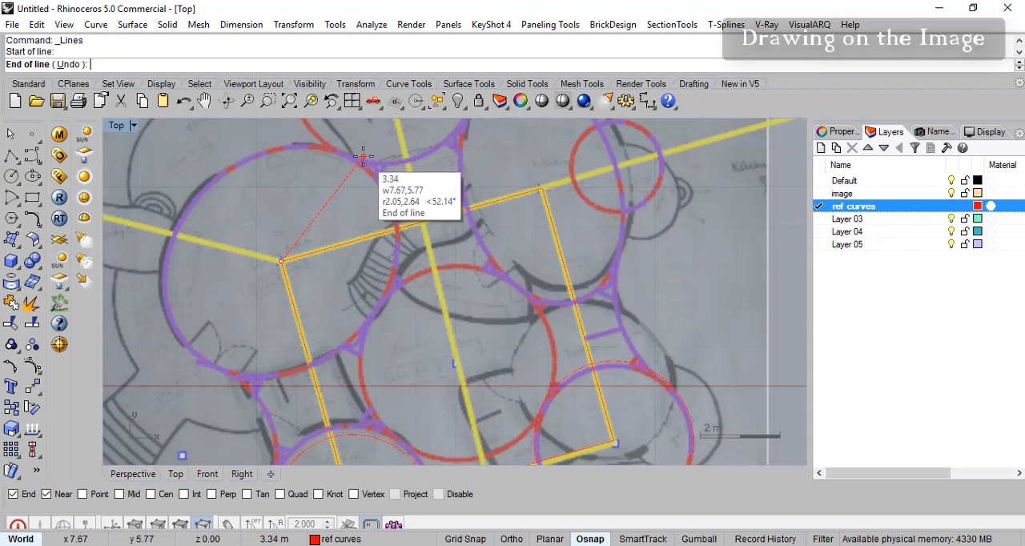
{"action": "left_click", "coordinate": [364, 156]}
{"action": "key", "text": "Escape"}
{"action": "right_click", "coordinate": [273, 271]}
{"action": "left_click", "coordinate": [281, 261]}
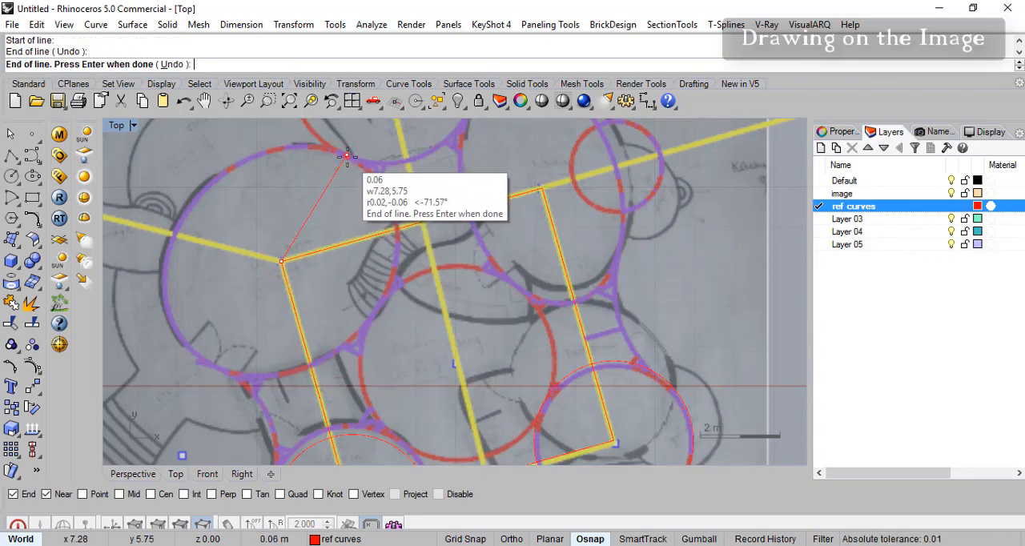
{"action": "key", "text": "Return"}
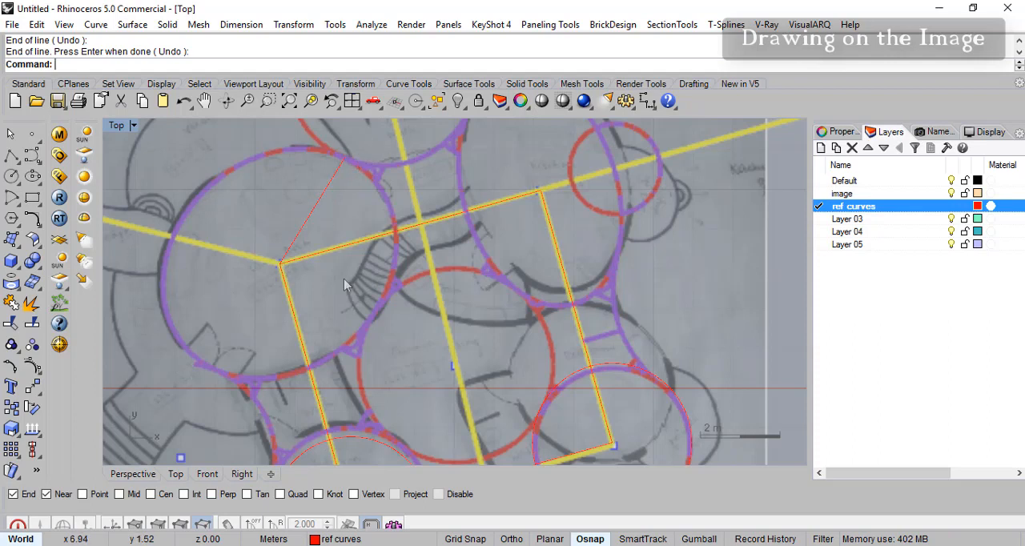
- Delete the guide line inside the large oval room
{"action": "left_click", "coordinate": [305, 229]}
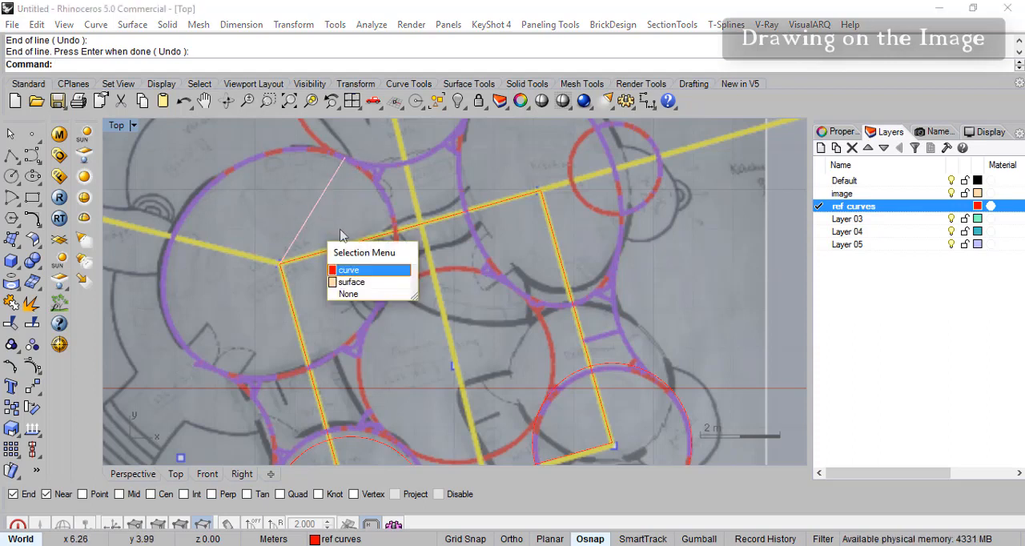
{"action": "key", "text": "Return"}
{"action": "key", "text": "Delete"}
{"action": "left_click", "coordinate": [33, 176]}
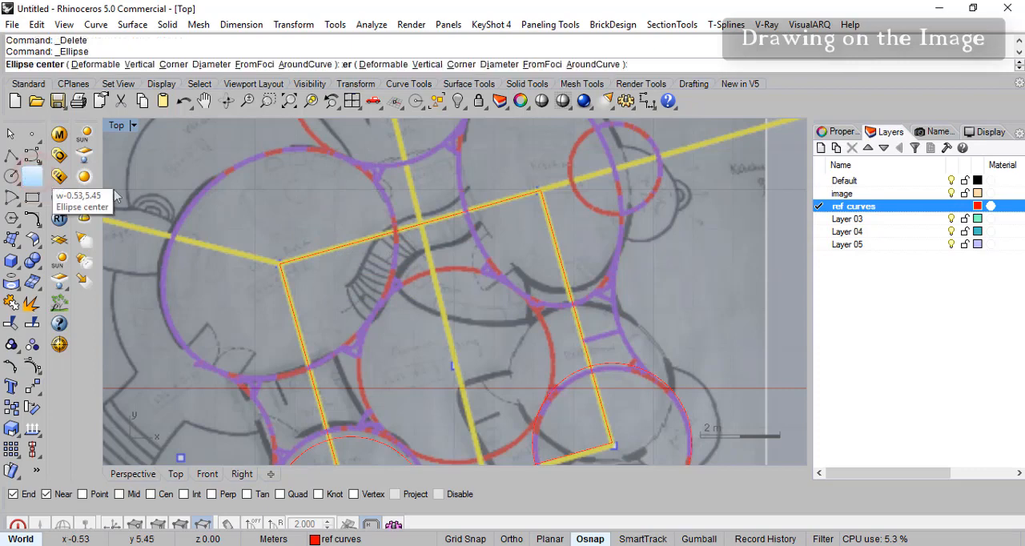
{"action": "left_click", "coordinate": [279, 264]}
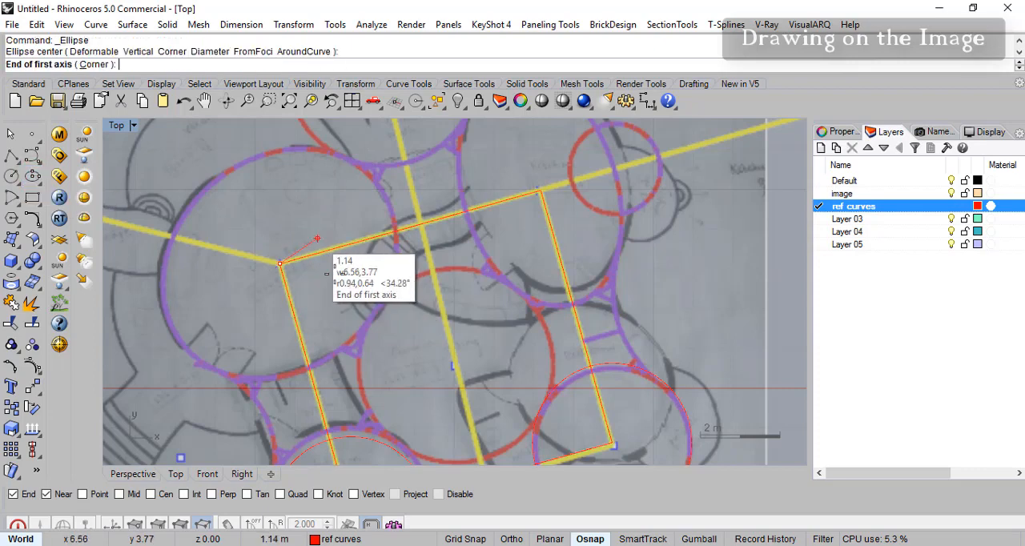
{"action": "left_click", "coordinate": [395, 231]}
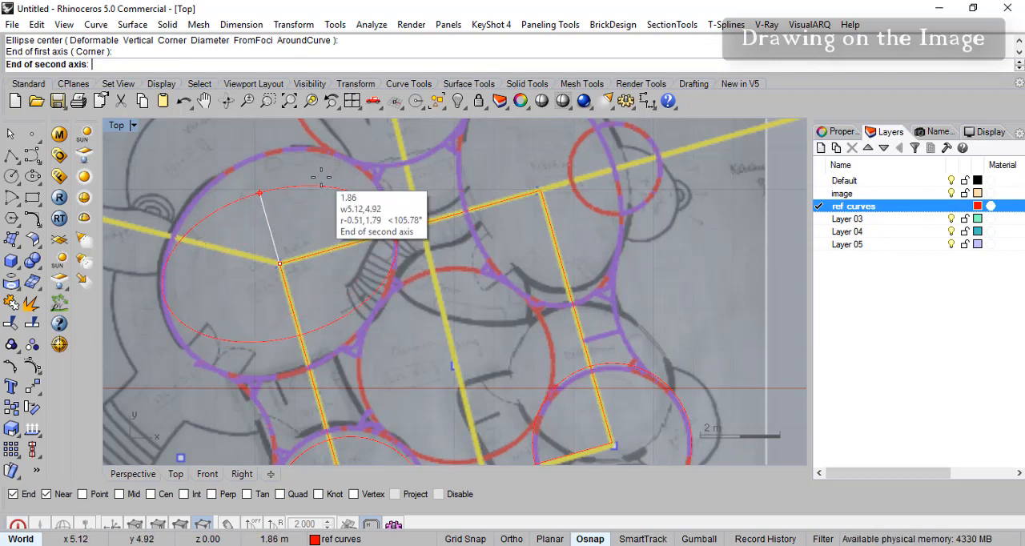
{"action": "key", "text": "Escape"}
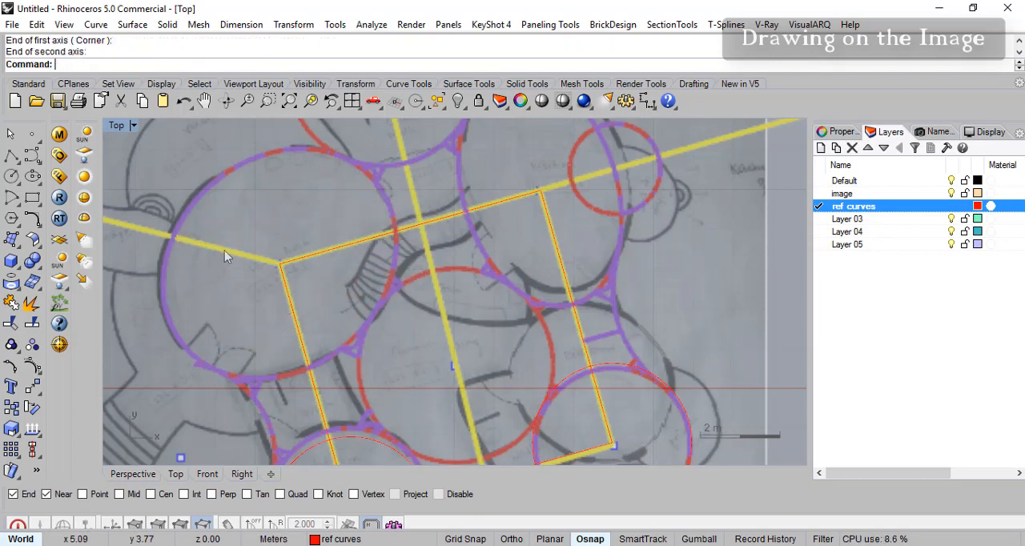
- Trace the large oval room with an ellipse centred on the rectangle's upper-left corner, its second semi-axis about 2.6 m
{"action": "left_click", "coordinate": [36, 179]}
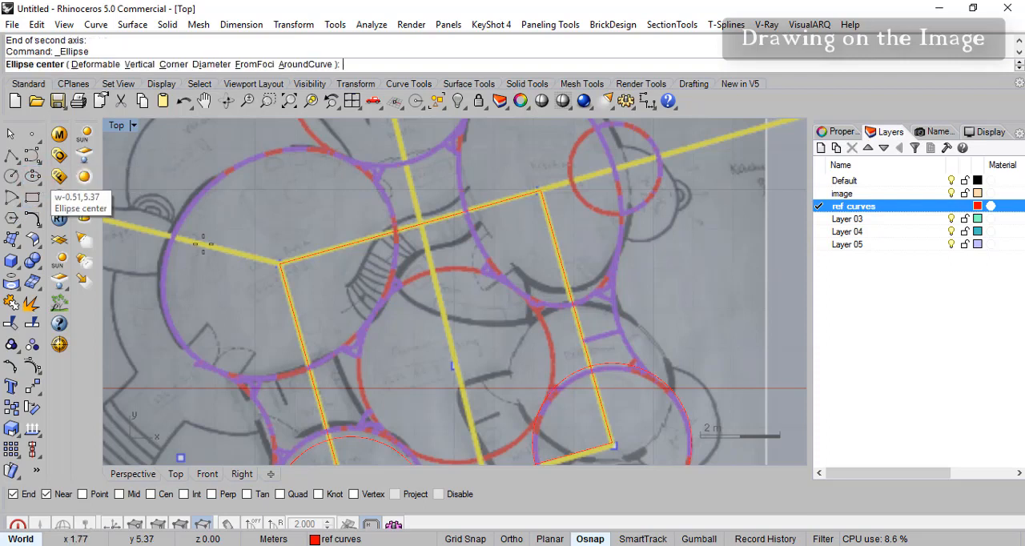
{"action": "left_click", "coordinate": [280, 262]}
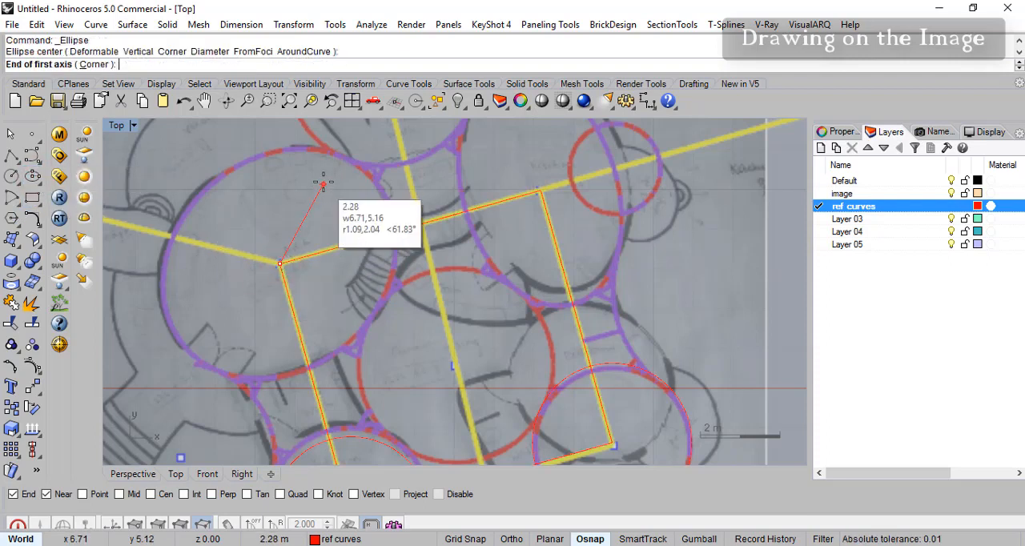
{"action": "left_click", "coordinate": [361, 168]}
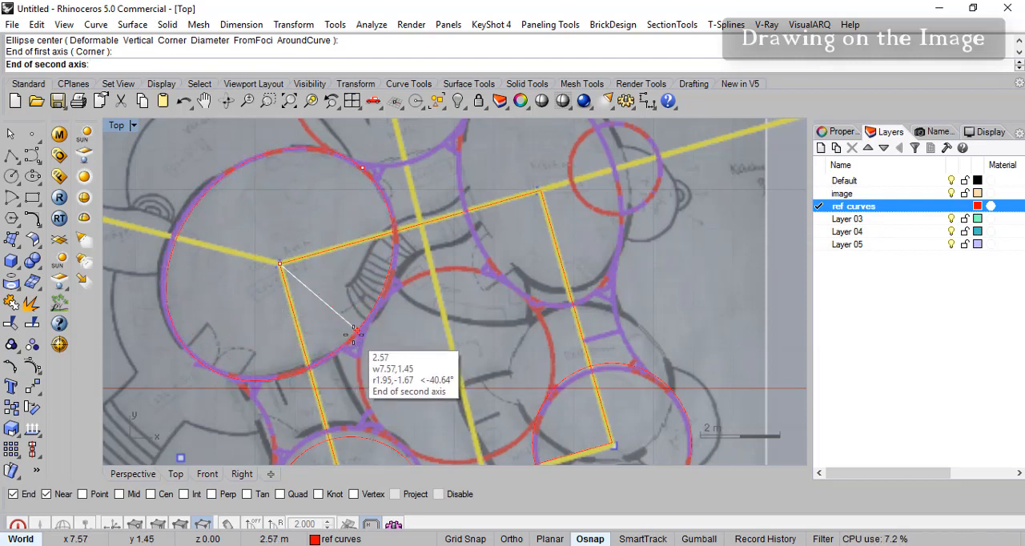
{"action": "left_click", "coordinate": [353, 335]}
- Trace the kitchen oval with an ellipse centred on the rectangle's upper-right corner, with semi-axes of about 3.0 and 1.9 m
{"action": "right_click_drag", "start_coordinate": [559, 234], "coordinate": [411, 305]}
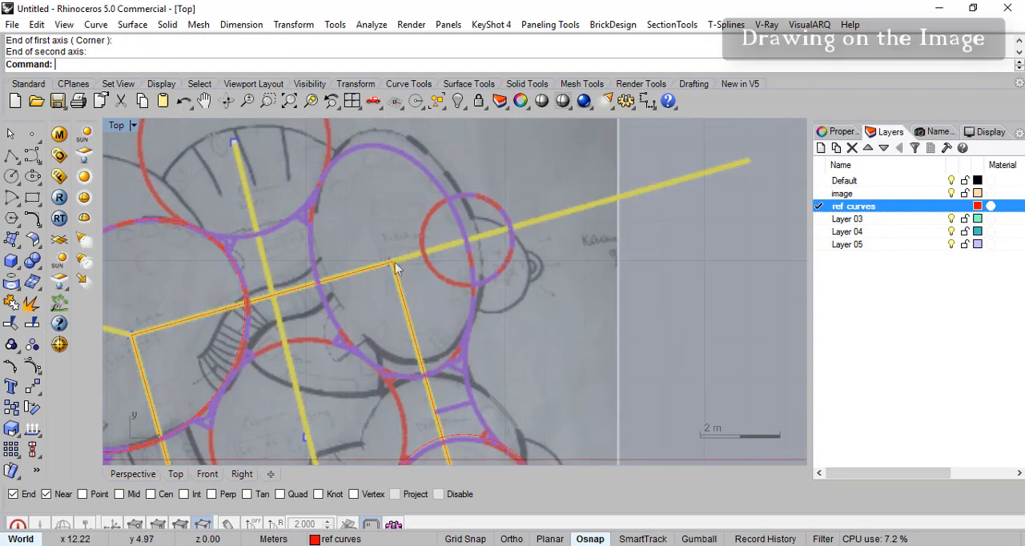
{"action": "key", "text": "Return"}
{"action": "left_click", "coordinate": [392, 262]}
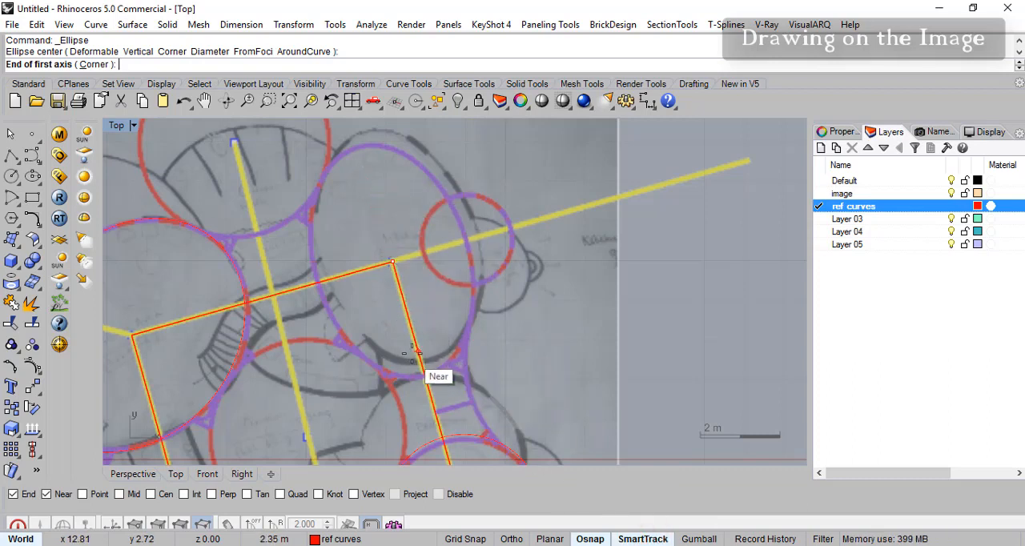
{"action": "left_click", "coordinate": [362, 147]}
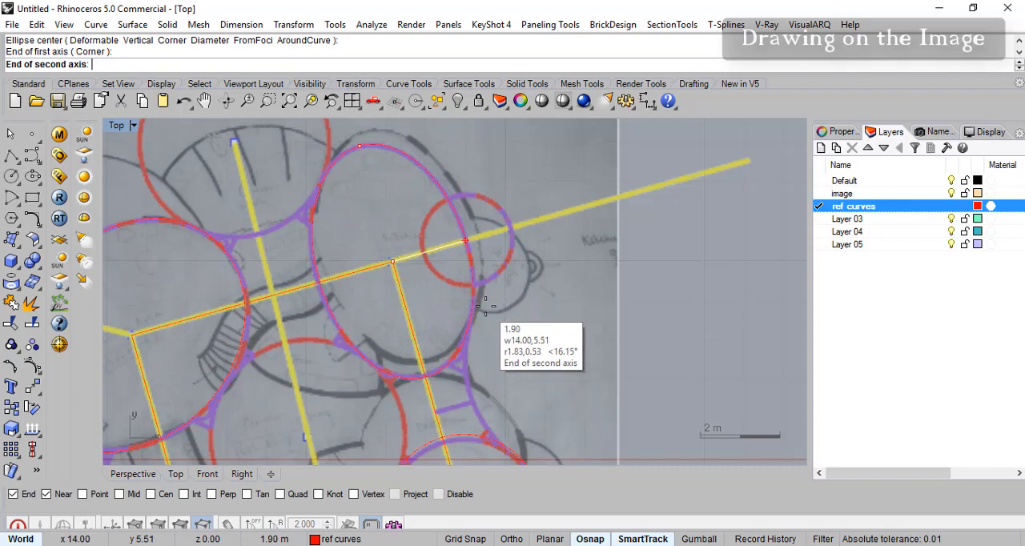
{"action": "left_click", "coordinate": [481, 305]}
- Trace the detached oval room with an ellipse centred on the far end of its yellow axis line, with semi-axes of about 4.1 and 2.5 m
{"action": "right_click_drag", "start_coordinate": [327, 338], "coordinate": [472, 295]}
{"action": "mouse_move", "coordinate": [449, 342]}
{"action": "right_mouse_down"}
{"action": "mouse_move", "coordinate": [424, 320]}
{"action": "mouse_move", "coordinate": [446, 320]}
{"action": "mouse_move", "coordinate": [506, 371]}
{"action": "mouse_move", "coordinate": [517, 338]}
{"action": "mouse_move", "coordinate": [445, 305]}
{"action": "mouse_move", "coordinate": [530, 342]}
{"action": "mouse_move", "coordinate": [402, 311]}
{"action": "right_mouse_up"}
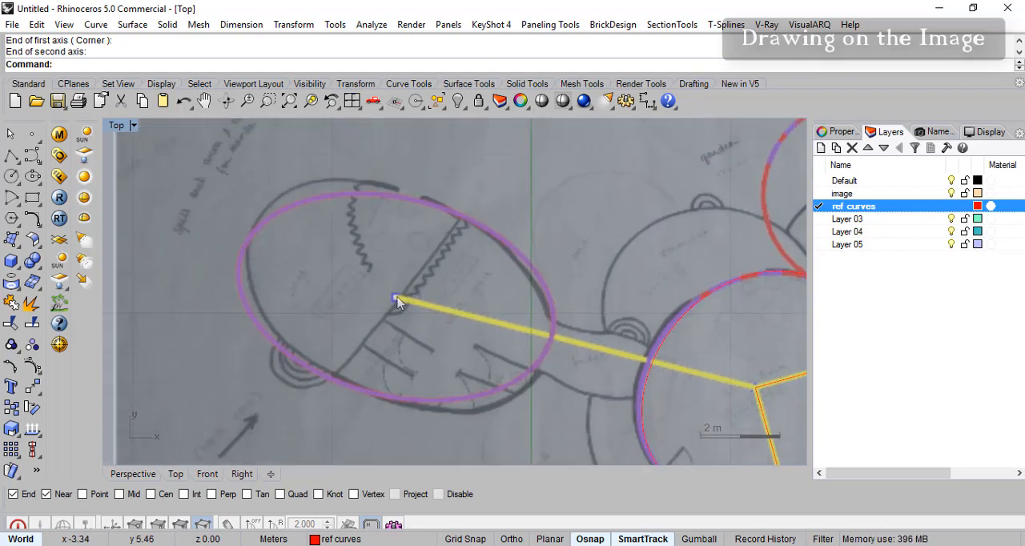
{"action": "right_click", "coordinate": [402, 313]}
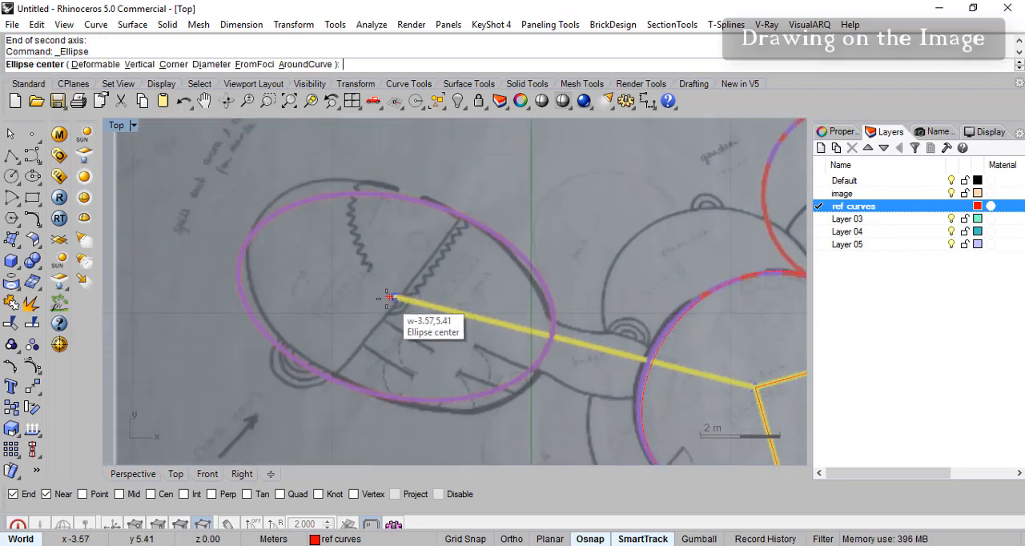
{"action": "left_click", "coordinate": [393, 299]}
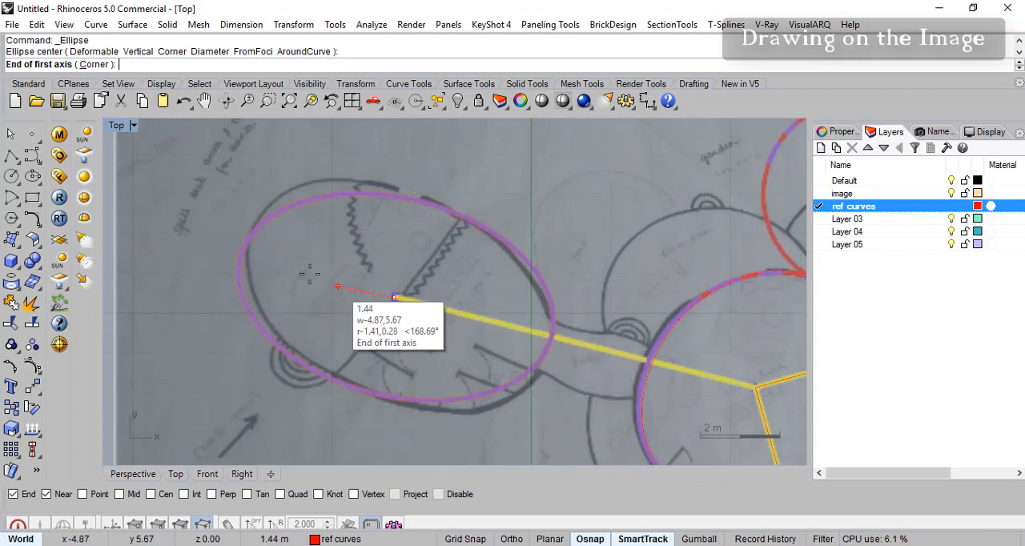
{"action": "left_click", "coordinate": [239, 253]}
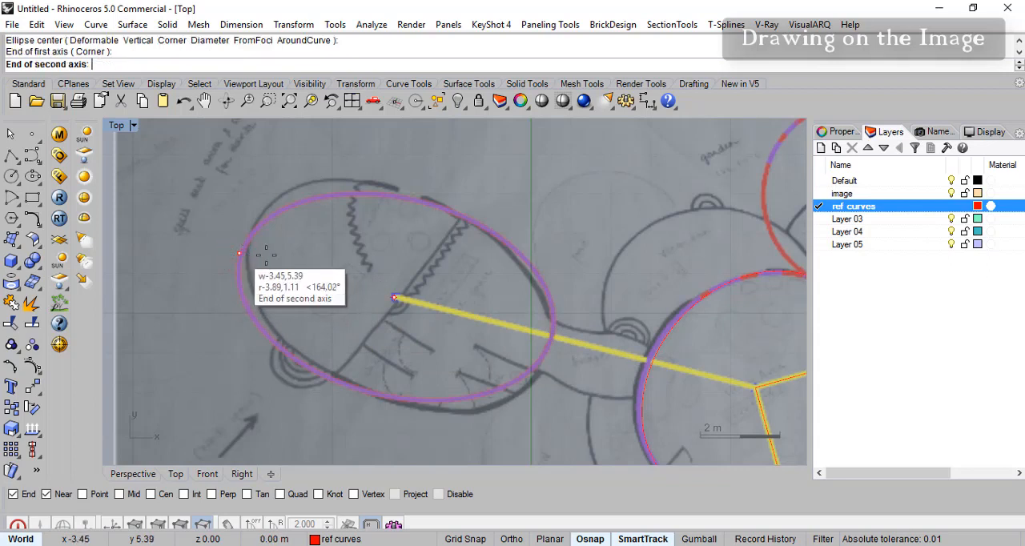
{"action": "left_click", "coordinate": [494, 223]}
- Draw a circle of radius 2.5 m tangent to the large oval room and the circle at the rectangle's lower-left corner
{"action": "right_click_drag", "start_coordinate": [725, 280], "coordinate": [390, 244]}
{"action": "scroll", "coordinate": [477, 269], "scroll_direction": "down", "scroll_amount": 8}
{"action": "right_click_drag", "start_coordinate": [535, 324], "coordinate": [474, 292]}
{"action": "scroll", "coordinate": [406, 357], "scroll_direction": "up", "scroll_amount": 4}
{"action": "right_click_drag", "start_coordinate": [406, 358], "coordinate": [313, 320]}
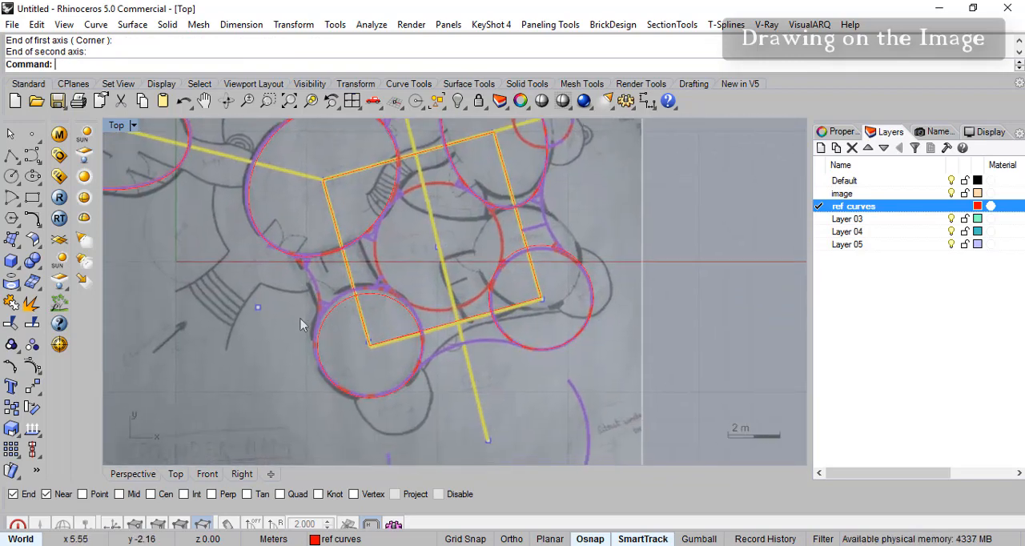
{"action": "scroll", "coordinate": [314, 316], "scroll_direction": "up", "scroll_amount": 4}
{"action": "right_click_drag", "start_coordinate": [384, 292], "coordinate": [412, 280]}
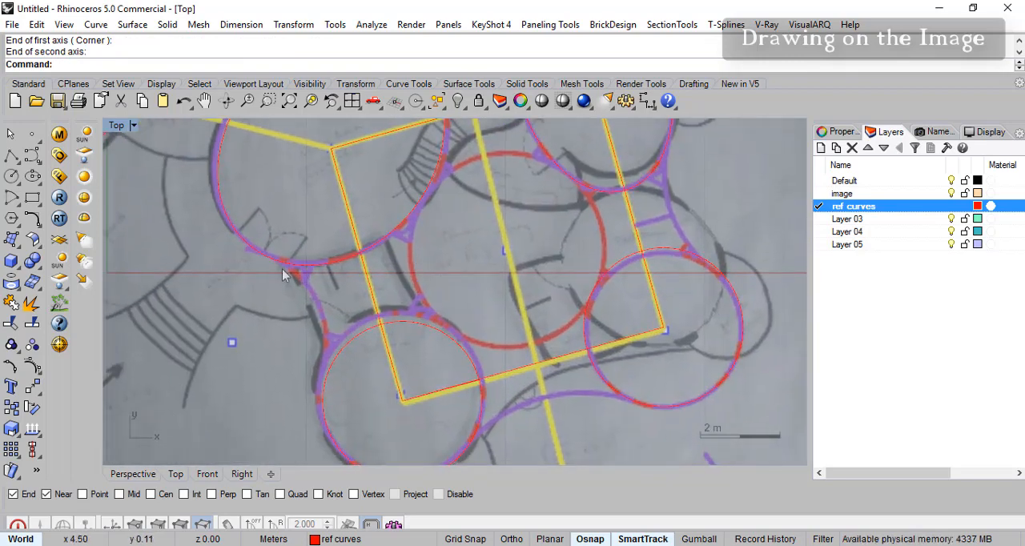
{"action": "right_click_drag", "start_coordinate": [541, 232], "coordinate": [473, 285]}
{"action": "right_click_drag", "start_coordinate": [213, 380], "coordinate": [261, 342]}
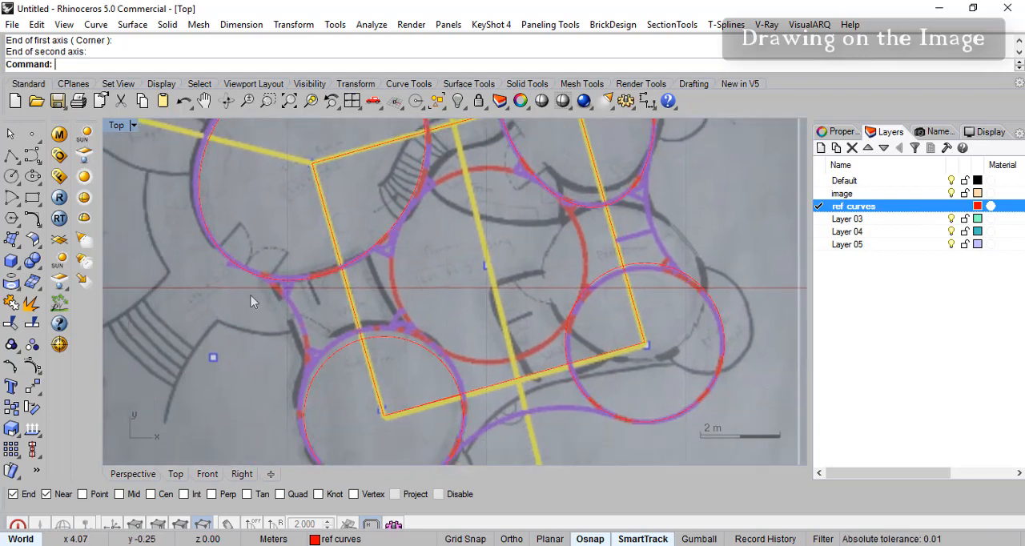
{"action": "right_click_drag", "start_coordinate": [591, 316], "coordinate": [433, 259]}
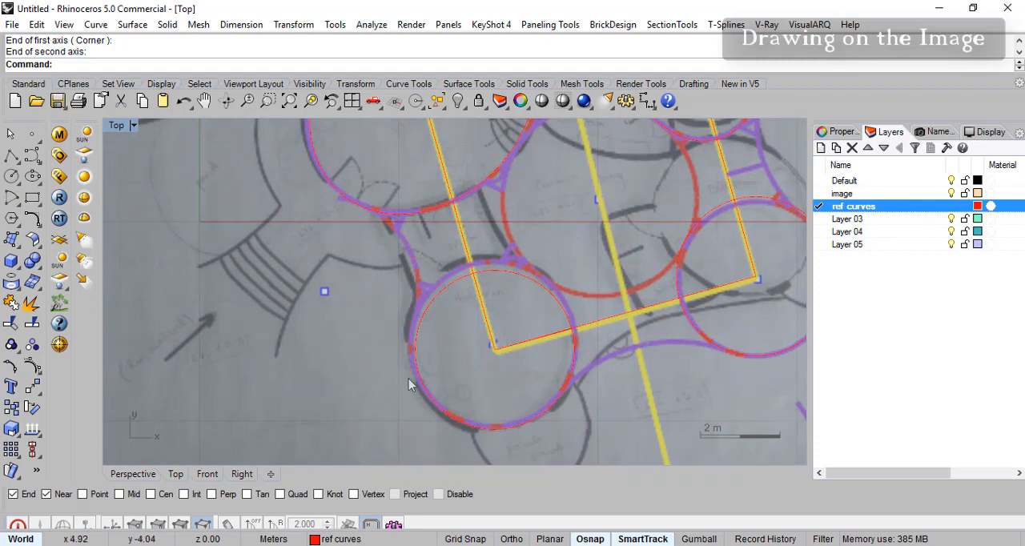
{"action": "left_click", "coordinate": [38, 183]}
{"action": "left_click", "coordinate": [18, 182]}
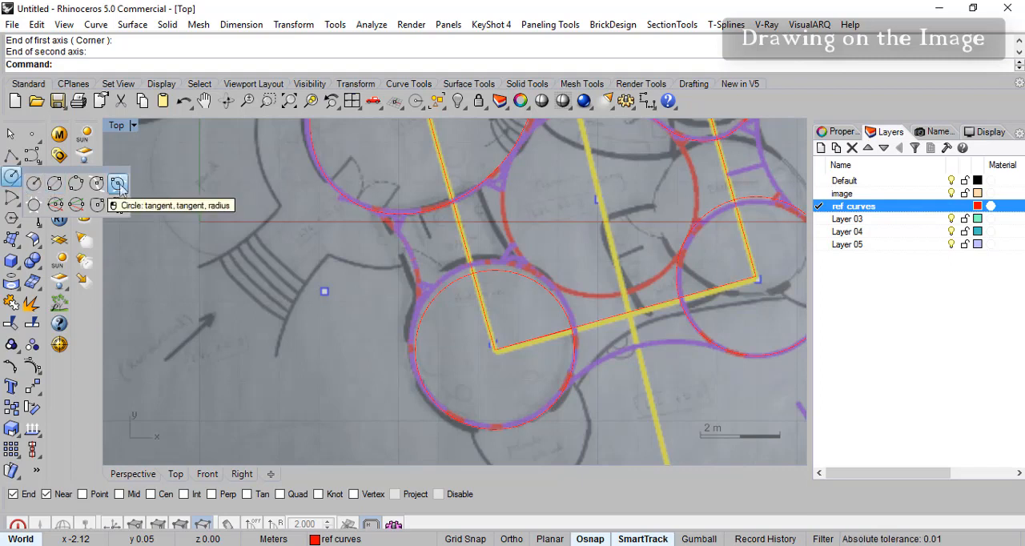
{"action": "left_click", "coordinate": [119, 183]}
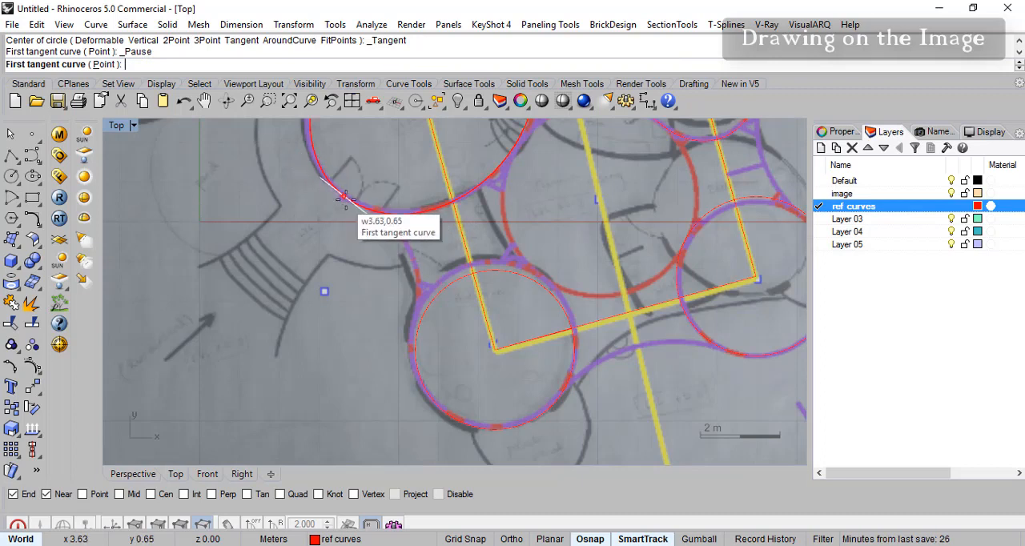
{"action": "left_click", "coordinate": [350, 200]}
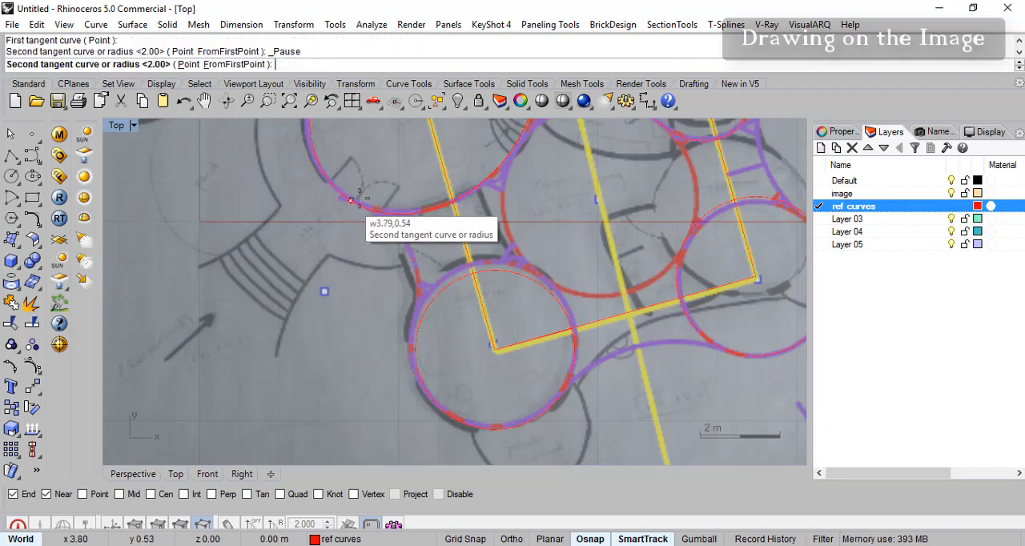
{"action": "left_click", "coordinate": [415, 347]}
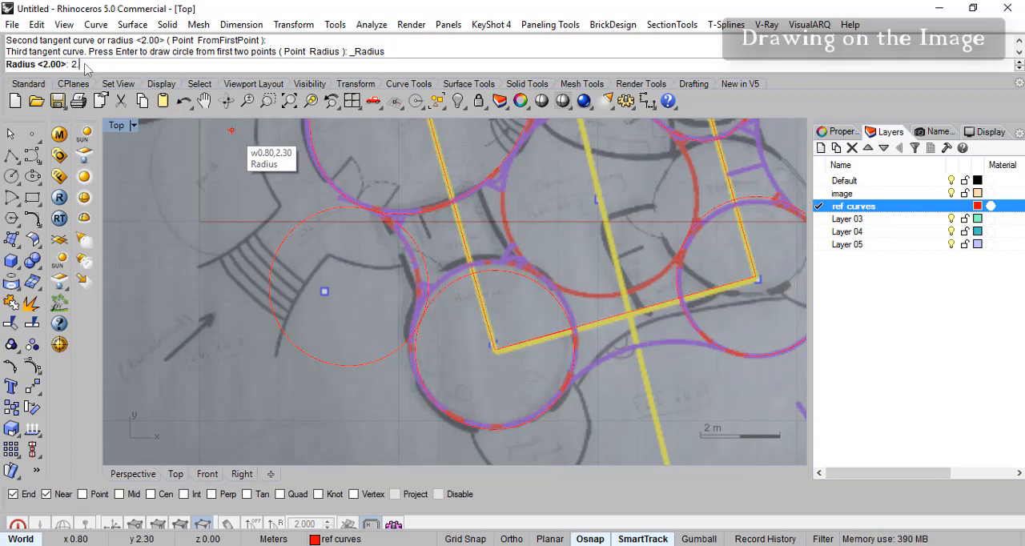
{"action": "key", "text": "Return"}
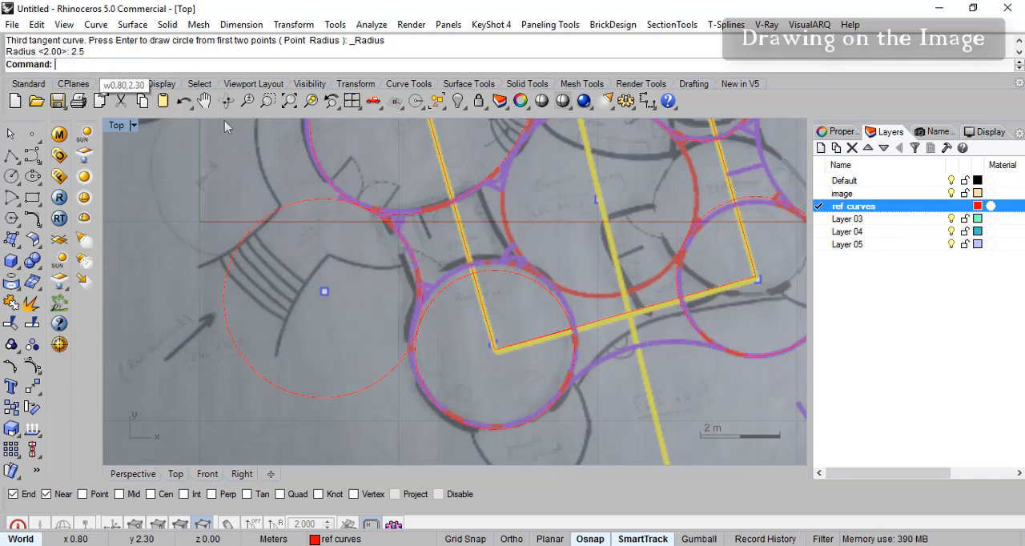
- Draw a circle of radius 2.75 m tangent to the circle at the rectangle's lower-right corner and the kitchen oval, outside the house
{"action": "right_click_drag", "start_coordinate": [473, 298], "coordinate": [397, 320]}
{"action": "right_click_drag", "start_coordinate": [554, 354], "coordinate": [505, 313]}
{"action": "mouse_move", "coordinate": [633, 178]}
{"action": "right_mouse_down"}
{"action": "mouse_move", "coordinate": [593, 256]}
{"action": "mouse_move", "coordinate": [611, 258]}
{"action": "right_mouse_up"}
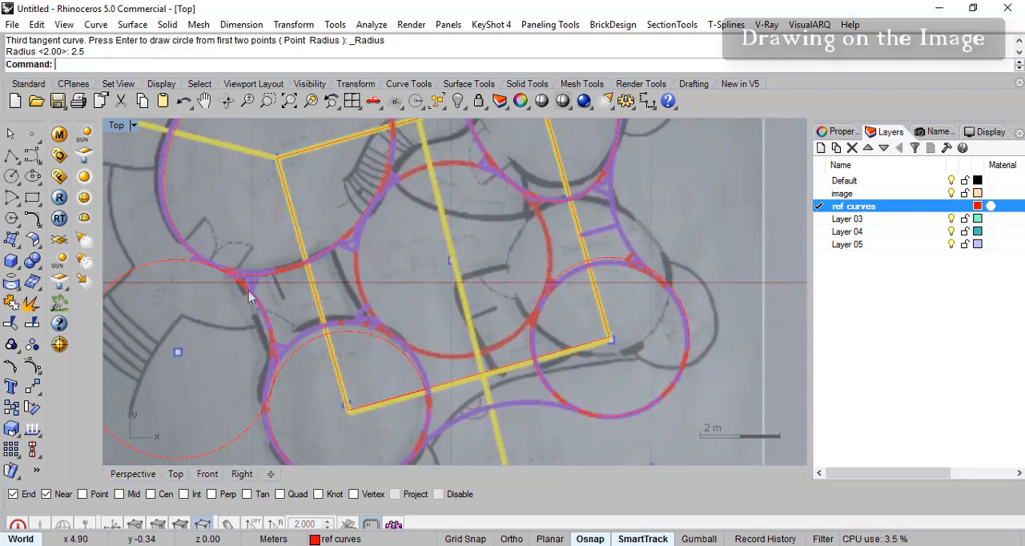
{"action": "mouse_move", "coordinate": [574, 214]}
{"action": "right_mouse_down"}
{"action": "mouse_move", "coordinate": [474, 263]}
{"action": "mouse_move", "coordinate": [552, 266]}
{"action": "mouse_move", "coordinate": [562, 280]}
{"action": "right_mouse_up"}
{"action": "right_click_drag", "start_coordinate": [560, 210], "coordinate": [555, 253]}
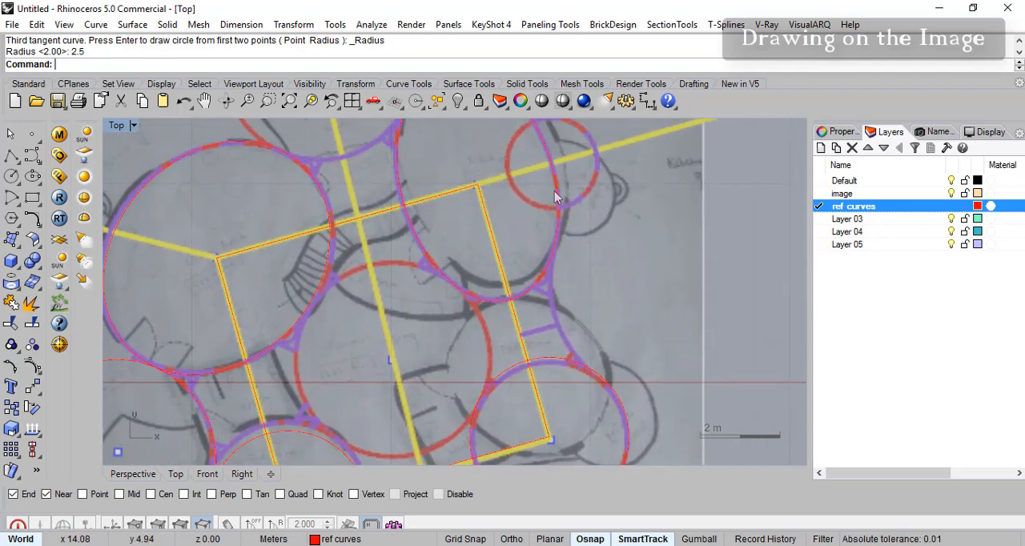
{"action": "right_click_drag", "start_coordinate": [557, 301], "coordinate": [537, 234]}
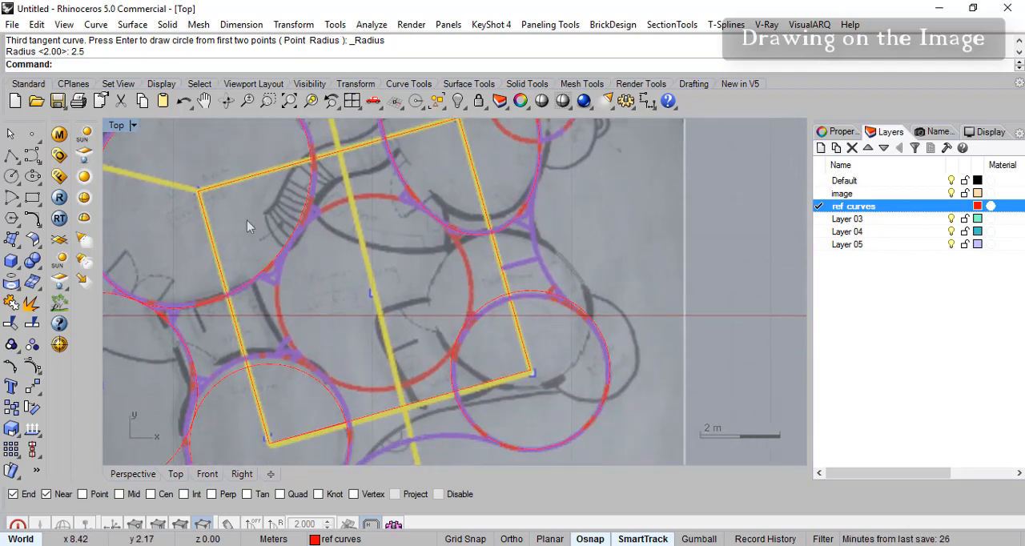
{"action": "right_click", "coordinate": [292, 210]}
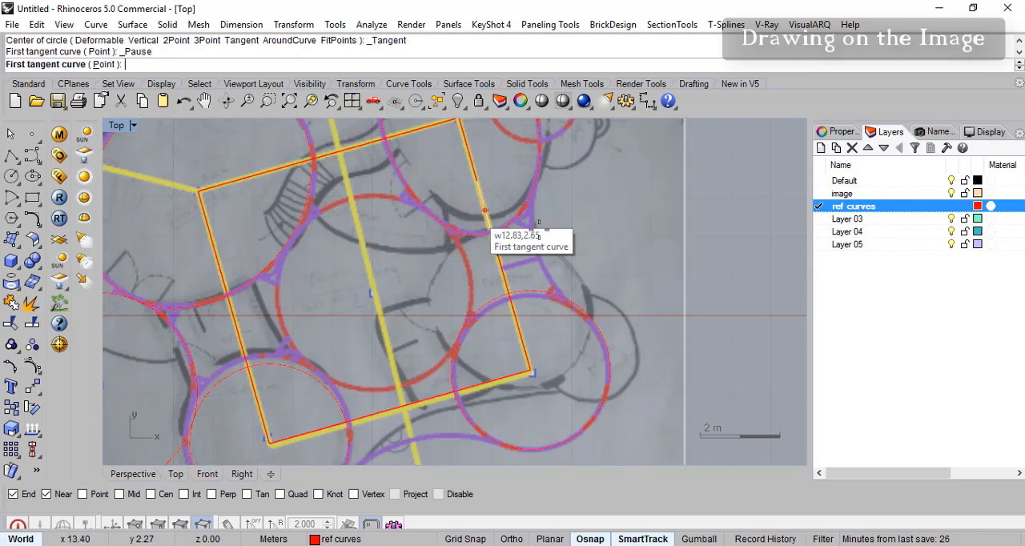
{"action": "left_click", "coordinate": [595, 323]}
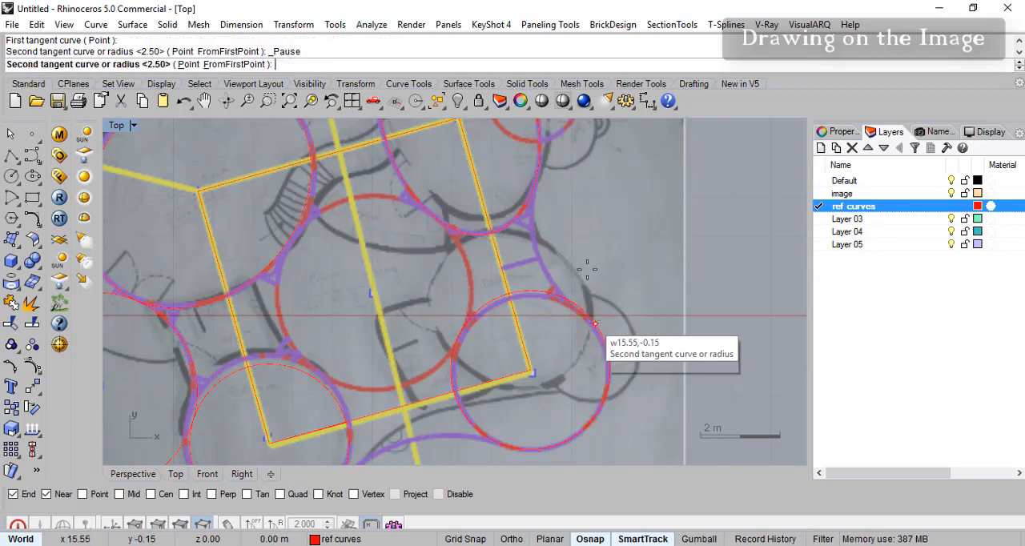
{"action": "left_click", "coordinate": [540, 172]}
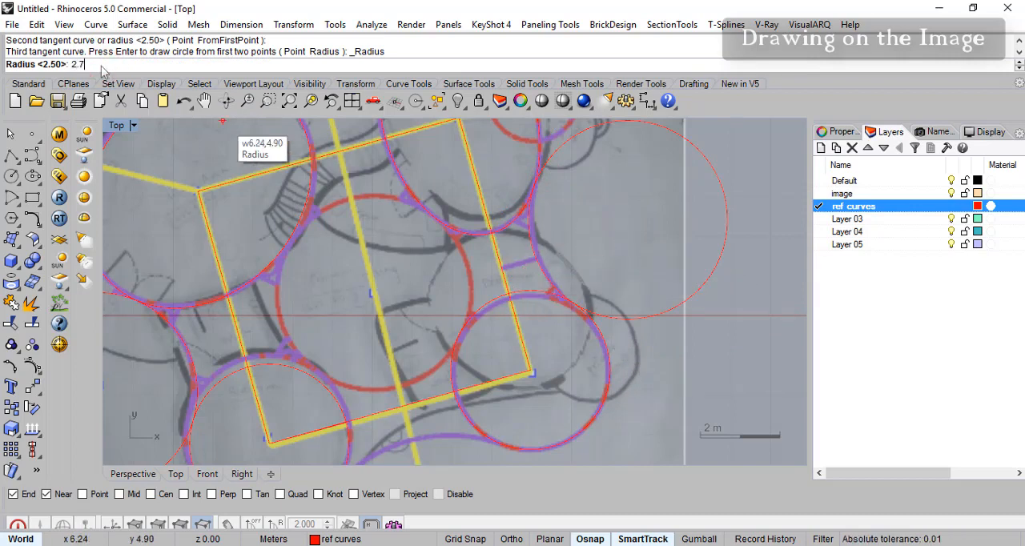
{"action": "key", "text": "Return"}
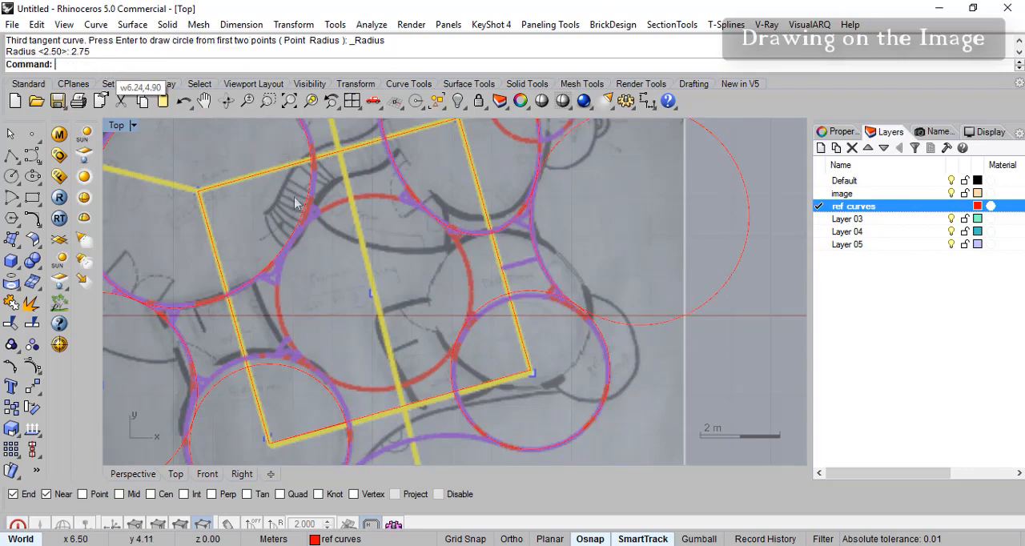
- Try a circle of radius 5 m tangent to the two circles at the rectangle's lower corners
{"action": "right_click_drag", "start_coordinate": [516, 338], "coordinate": [551, 249]}
{"action": "right_click_drag", "start_coordinate": [467, 392], "coordinate": [451, 286]}
{"action": "right_click", "coordinate": [451, 286]}
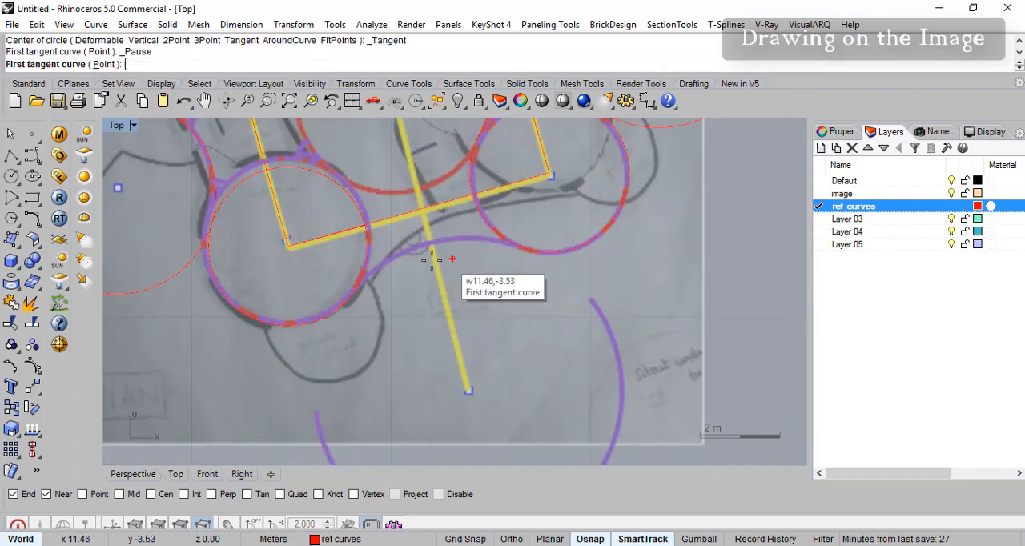
{"action": "right_click_drag", "start_coordinate": [452, 330], "coordinate": [428, 290]}
{"action": "left_click", "coordinate": [323, 290]}
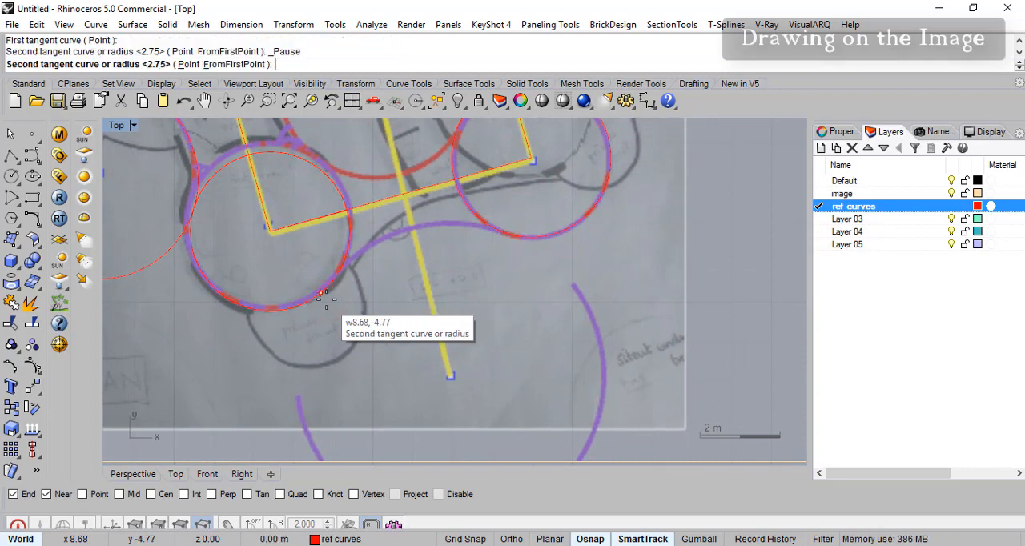
{"action": "left_click", "coordinate": [524, 243]}
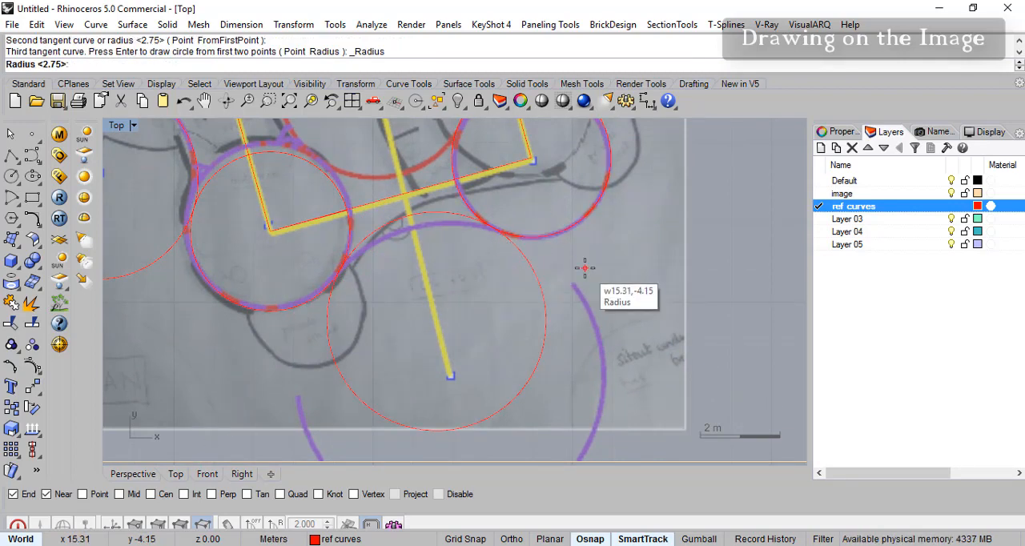
{"action": "type", "text": "5"}
{"action": "key", "text": "Return"}
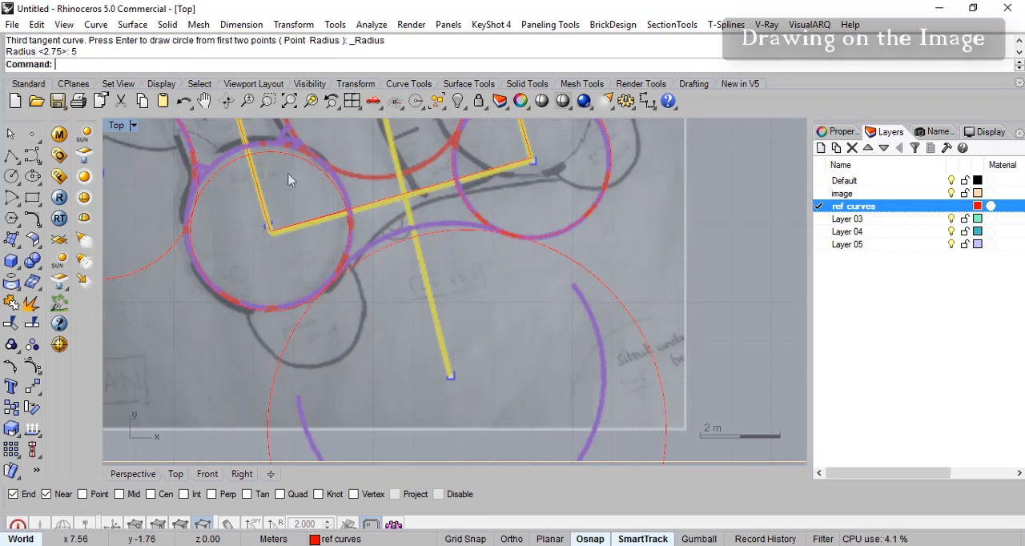
{"action": "key", "text": "ctrl+z"}
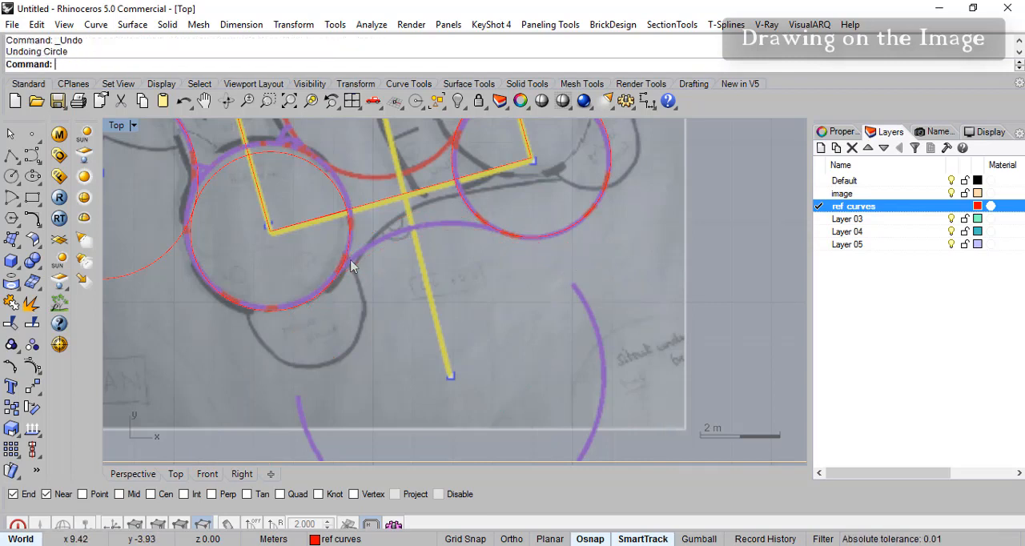
- Draw a circle of radius 4 m below the house, tangent to the two circles at the rectangle's lower corners
{"action": "key", "text": "Return"}
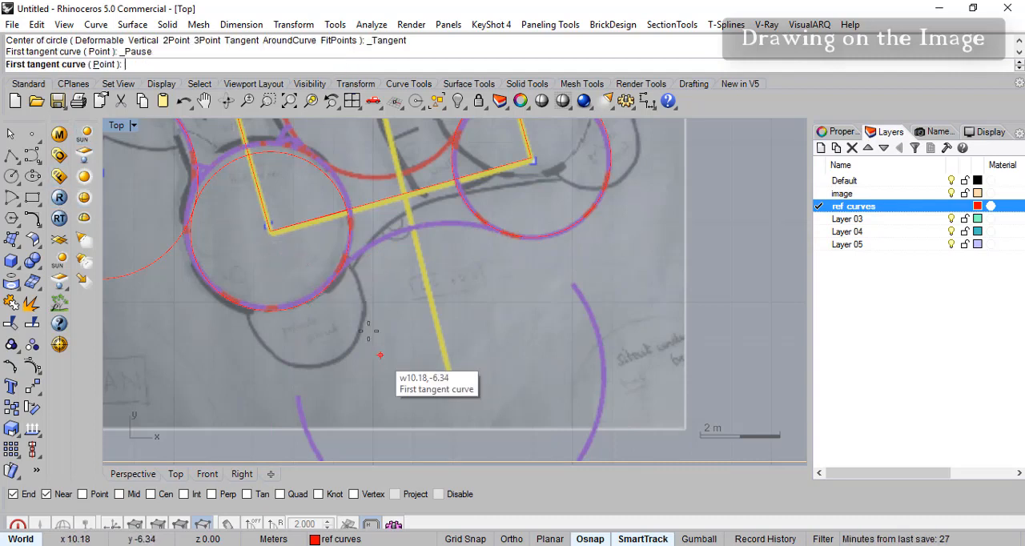
{"action": "left_click", "coordinate": [321, 291]}
{"action": "left_click", "coordinate": [455, 230]}
{"action": "key", "text": "Return"}
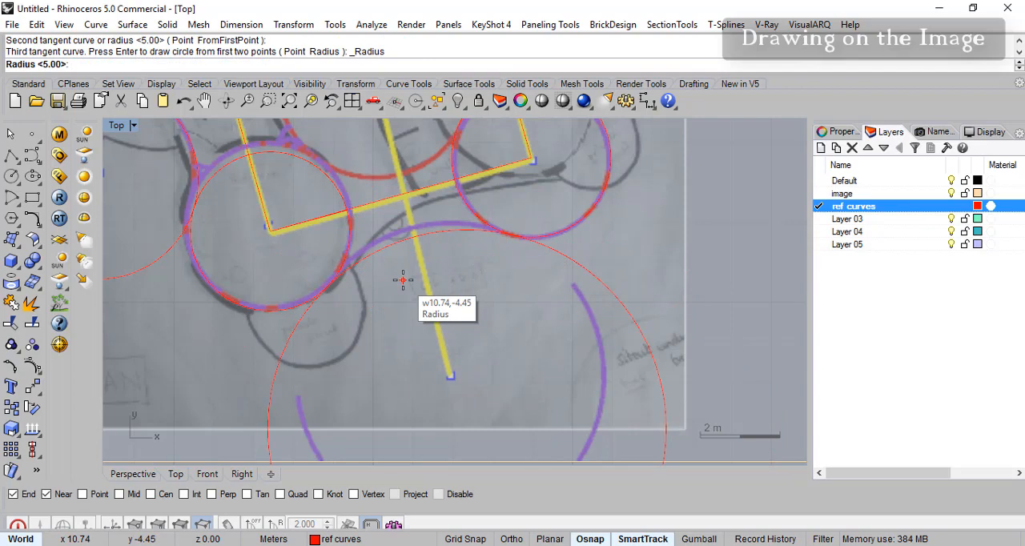
{"action": "type", "text": "4"}
{"action": "key", "text": "Return"}
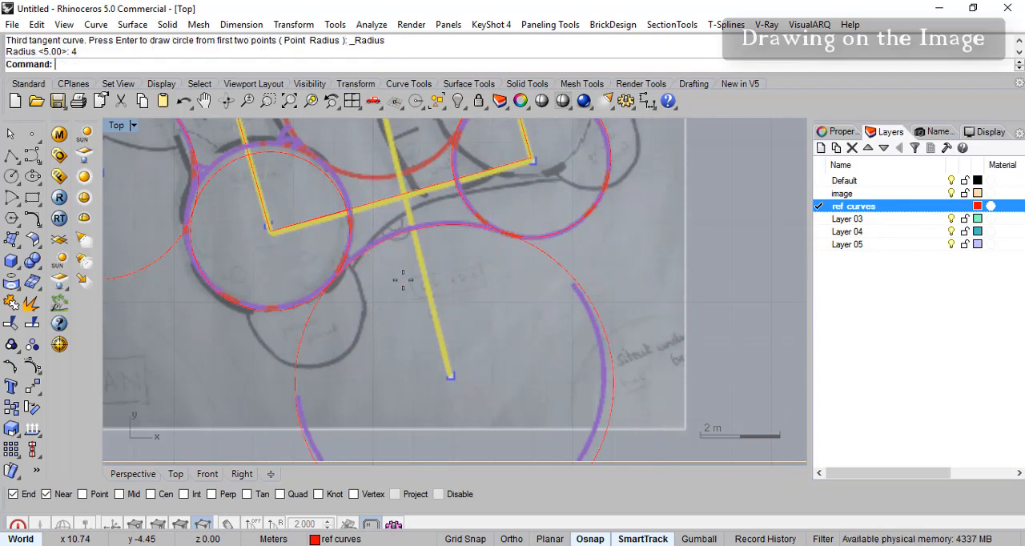
{"action": "key", "text": "Return"}
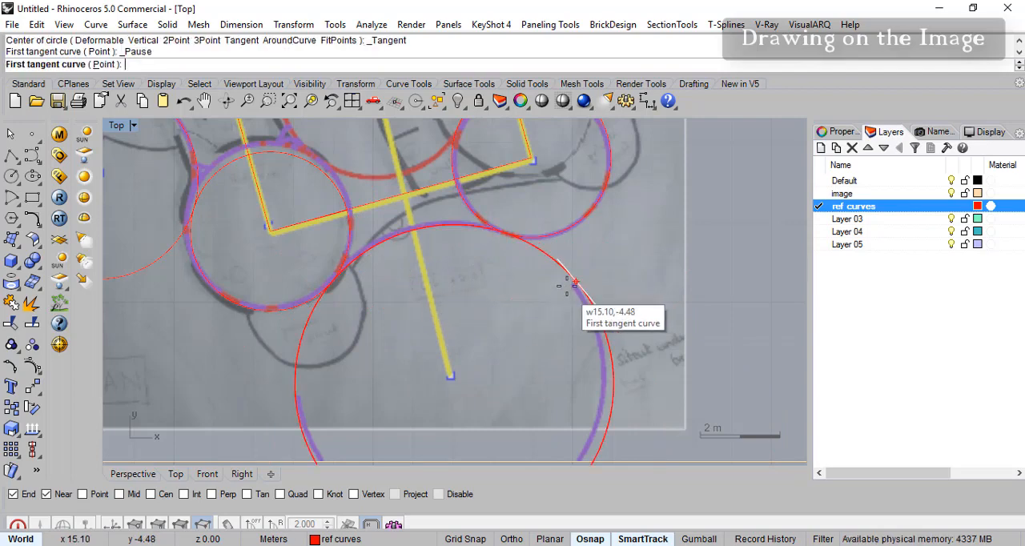
{"action": "scroll", "coordinate": [561, 313], "scroll_direction": "down", "scroll_amount": 2}
{"action": "middle_click", "coordinate": [519, 307]}
{"action": "right_click_drag", "start_coordinate": [590, 246], "coordinate": [650, 346]}
{"action": "key", "text": "Escape"}
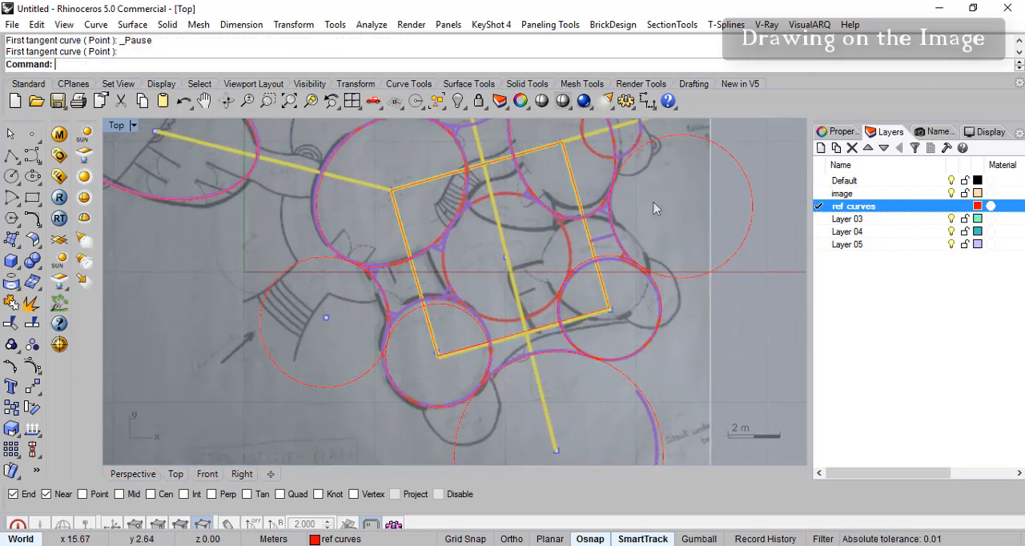
- Draw a circle of radius 2.5 m above the rectangle, tangent to the large oval room and the kitchen oval
{"action": "scroll", "coordinate": [579, 327], "scroll_direction": "up", "scroll_amount": 2}
{"action": "scroll", "coordinate": [431, 201], "scroll_direction": "up", "scroll_amount": 1}
{"action": "scroll", "coordinate": [394, 277], "scroll_direction": "up", "scroll_amount": 1}
{"action": "scroll", "coordinate": [398, 273], "scroll_direction": "up", "scroll_amount": 1}
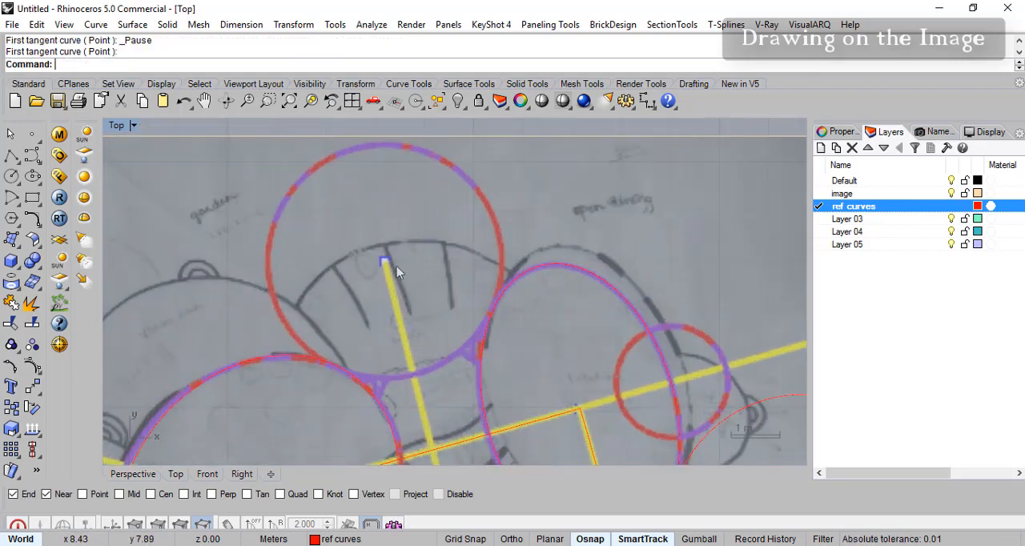
{"action": "right_click", "coordinate": [283, 241]}
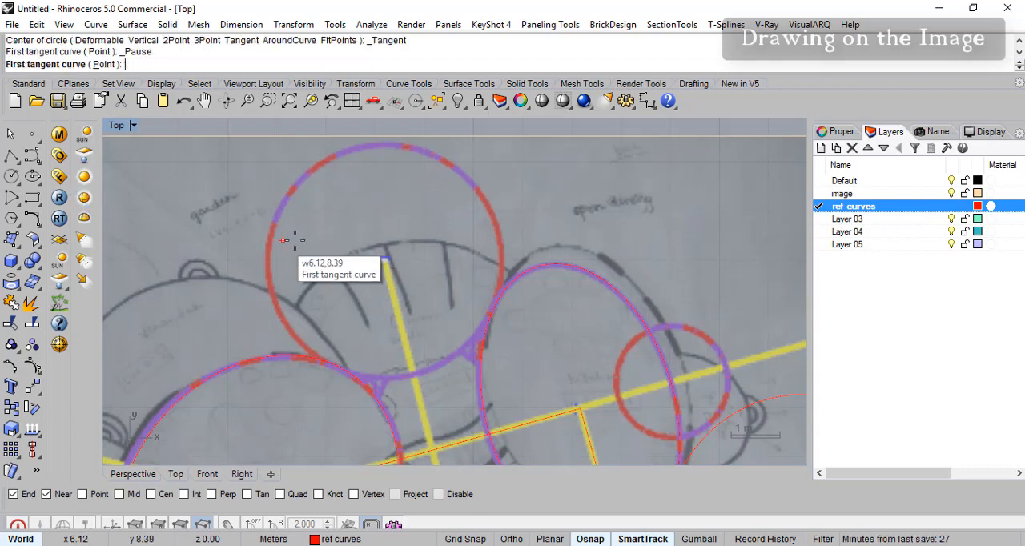
{"action": "left_click", "coordinate": [319, 361]}
{"action": "left_click", "coordinate": [502, 291]}
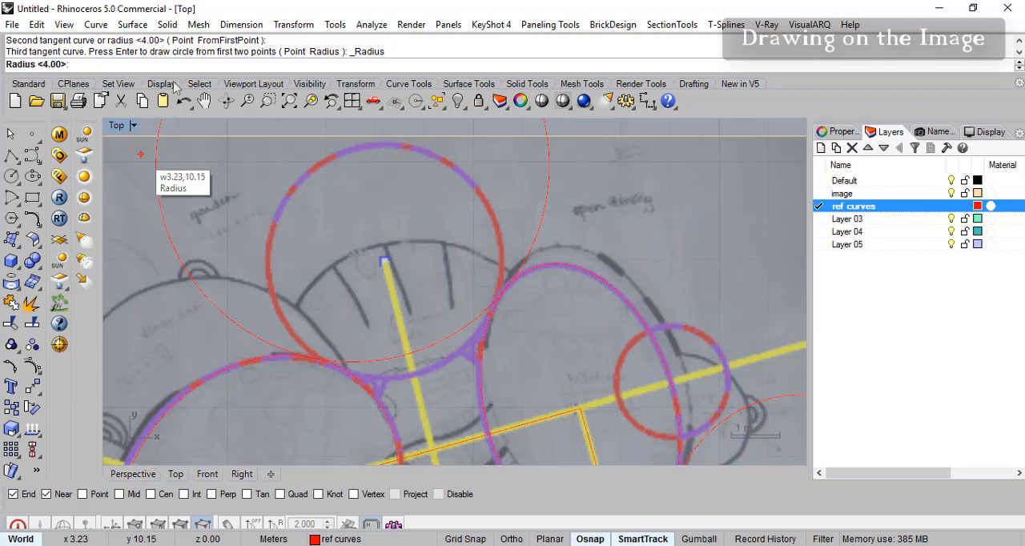
{"action": "key", "text": "Return"}
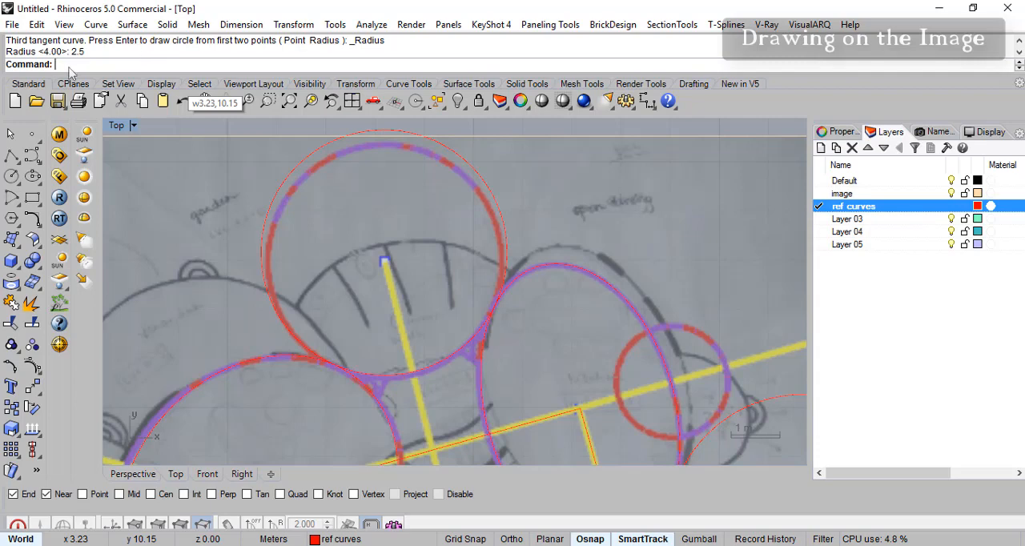
- Draw a circle of radius 2.5 m in the rectangle's centre, tangent to the circles at its two lower corners
{"action": "key", "text": "Return"}
{"action": "scroll", "coordinate": [266, 250], "scroll_direction": "down", "scroll_amount": 6}
{"action": "right_click_drag", "start_coordinate": [339, 295], "coordinate": [344, 200]}
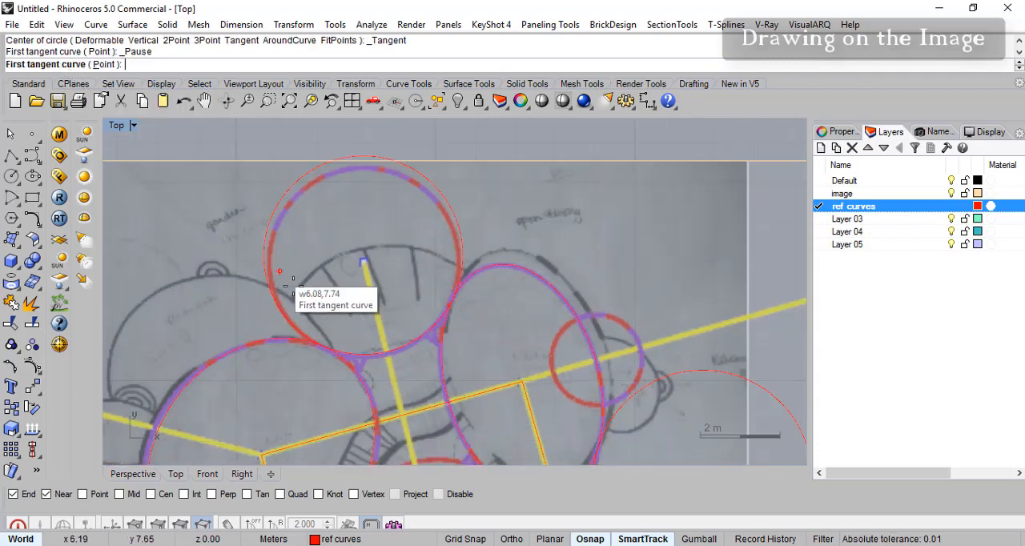
{"action": "mouse_move", "coordinate": [363, 327]}
{"action": "right_mouse_down"}
{"action": "mouse_move", "coordinate": [351, 252]}
{"action": "mouse_move", "coordinate": [398, 310]}
{"action": "mouse_move", "coordinate": [392, 316]}
{"action": "mouse_move", "coordinate": [419, 300]}
{"action": "right_mouse_up"}
{"action": "scroll", "coordinate": [350, 250], "scroll_direction": "up", "scroll_amount": 5}
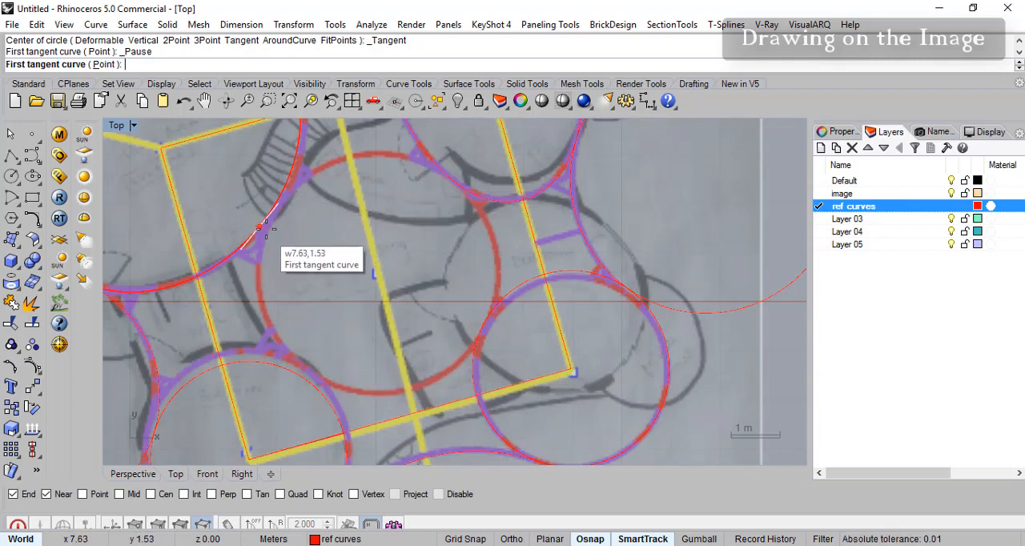
{"action": "scroll", "coordinate": [265, 226], "scroll_direction": "up", "scroll_amount": 1}
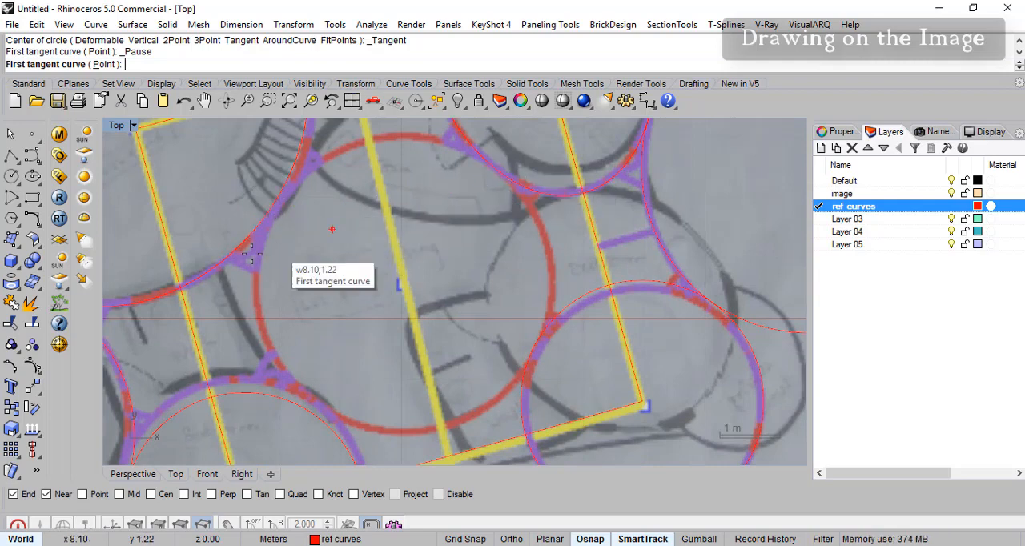
{"action": "right_click_drag", "start_coordinate": [428, 318], "coordinate": [440, 355]}
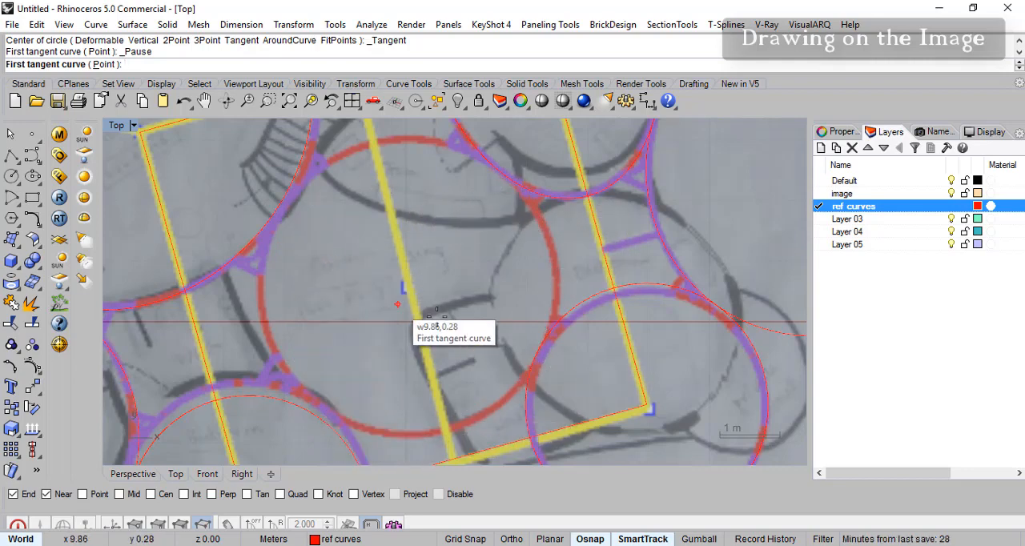
{"action": "mouse_move", "coordinate": [358, 343]}
{"action": "right_mouse_down"}
{"action": "mouse_move", "coordinate": [362, 302]}
{"action": "mouse_move", "coordinate": [361, 323]}
{"action": "mouse_move", "coordinate": [348, 327]}
{"action": "right_mouse_up"}
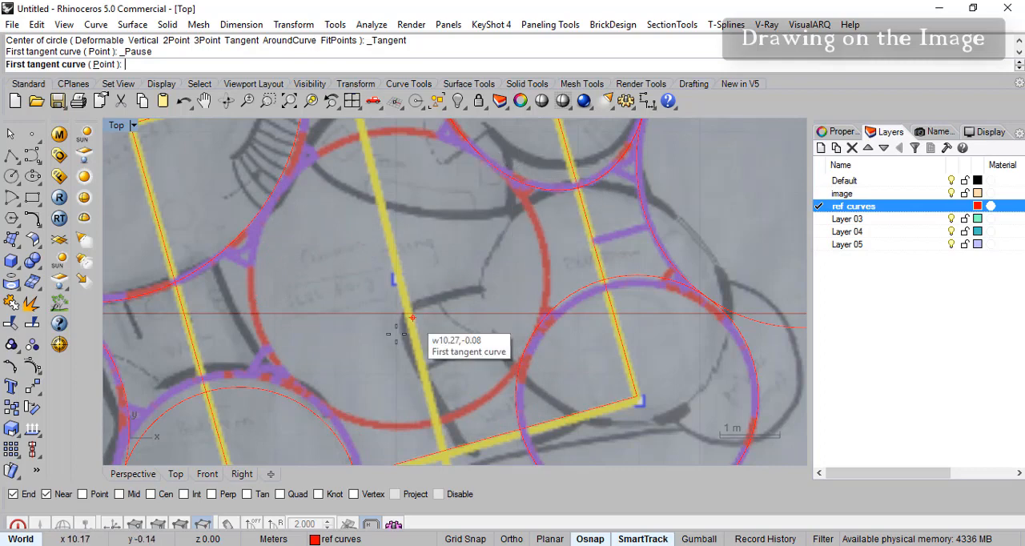
{"action": "mouse_move", "coordinate": [321, 307]}
{"action": "right_mouse_down"}
{"action": "mouse_move", "coordinate": [331, 285]}
{"action": "mouse_move", "coordinate": [329, 305]}
{"action": "right_mouse_up"}
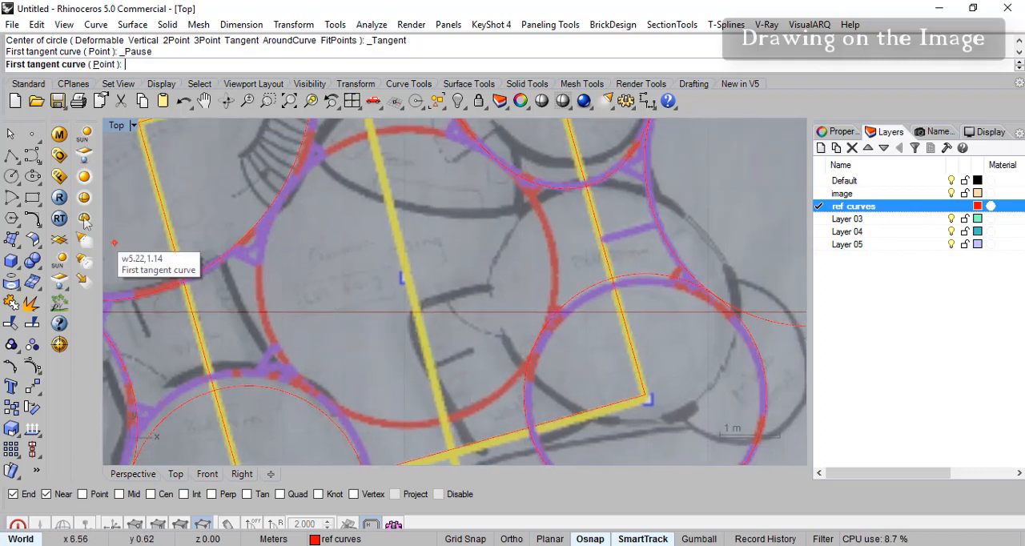
{"action": "left_click", "coordinate": [37, 182]}
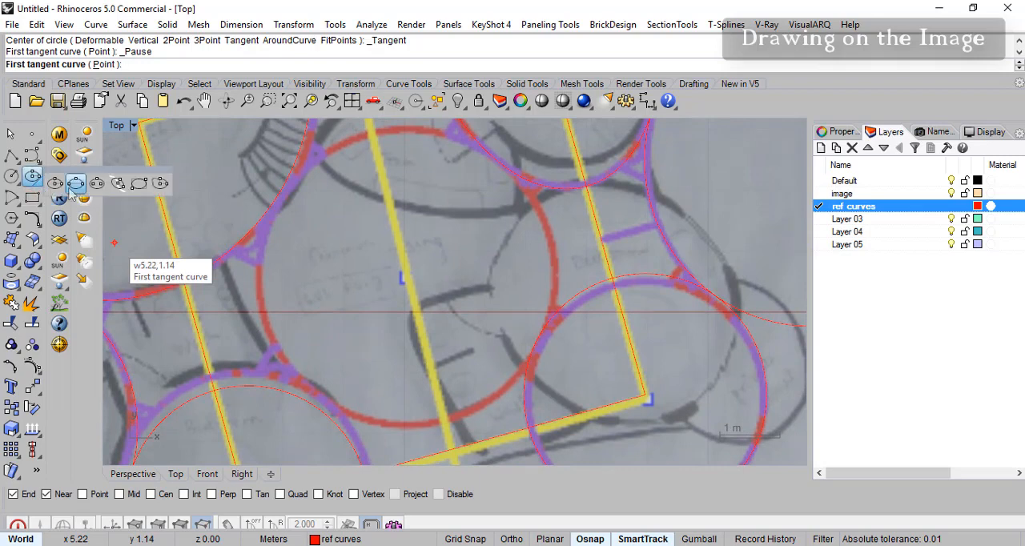
{"action": "left_click", "coordinate": [15, 185]}
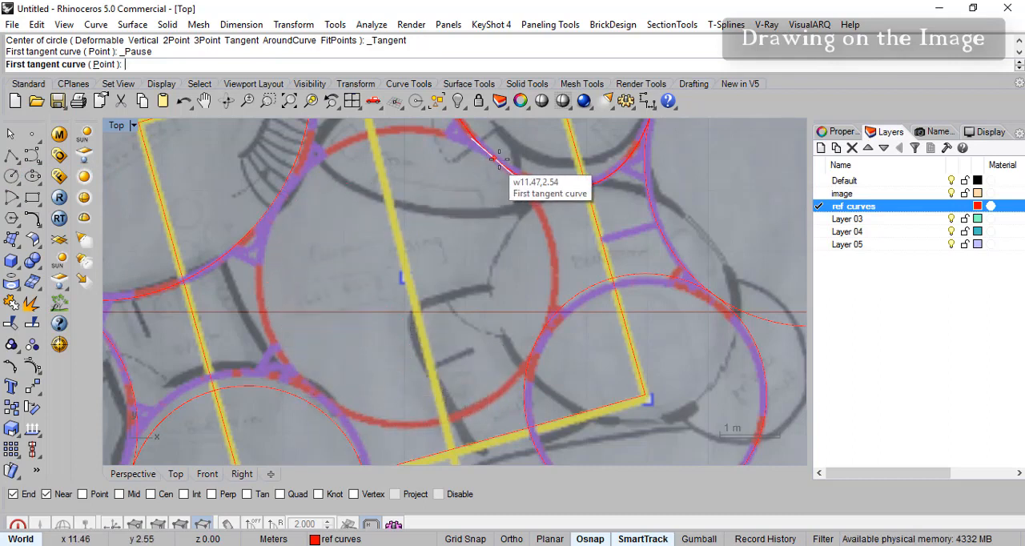
{"action": "left_click", "coordinate": [303, 399]}
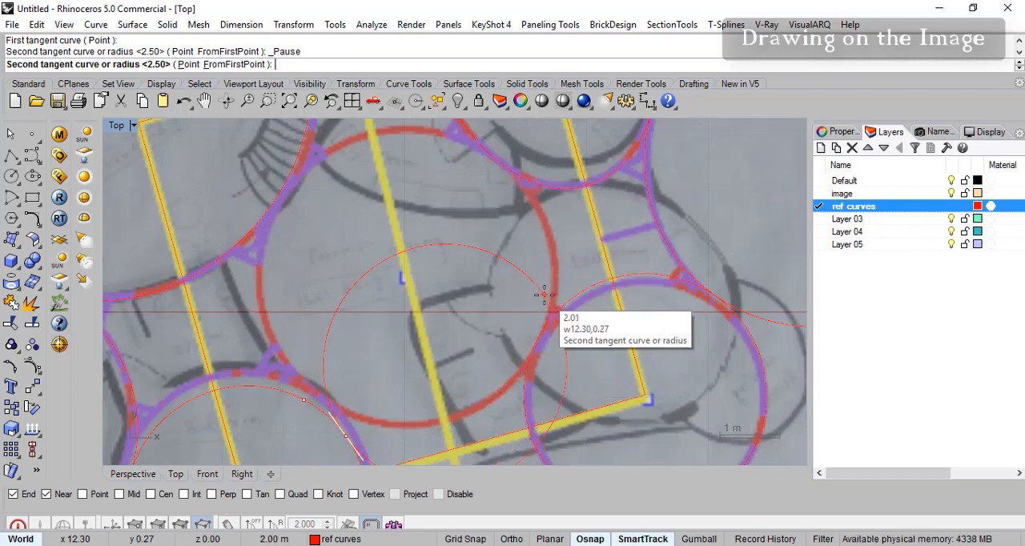
{"action": "left_click", "coordinate": [529, 342]}
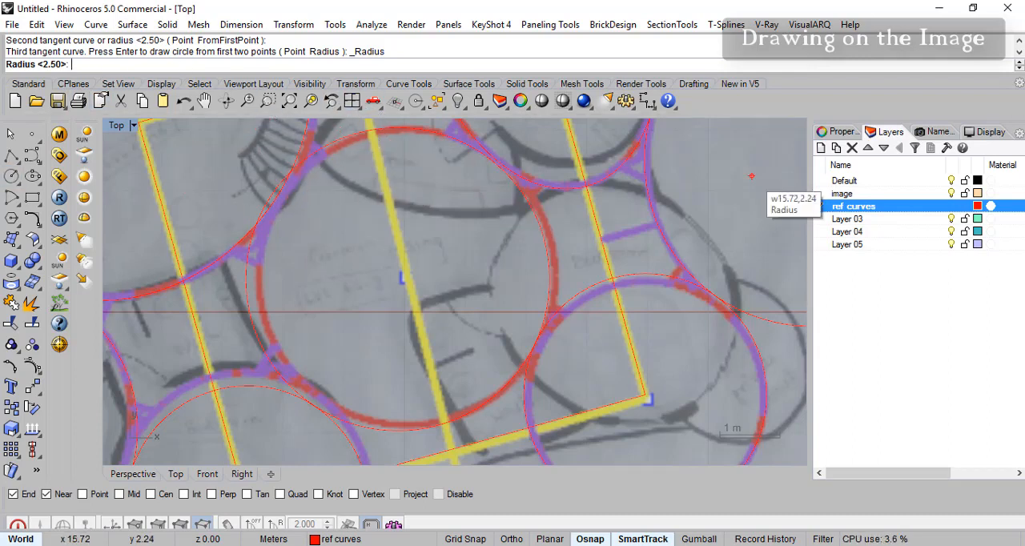
{"action": "key", "text": "Return"}
- Examine how the central circle fits the sketched room and the neighbouring ovals and corner circles on the image
{"action": "right_click_drag", "start_coordinate": [445, 260], "coordinate": [491, 314]}
{"action": "scroll", "coordinate": [358, 255], "scroll_direction": "up", "scroll_amount": 2}
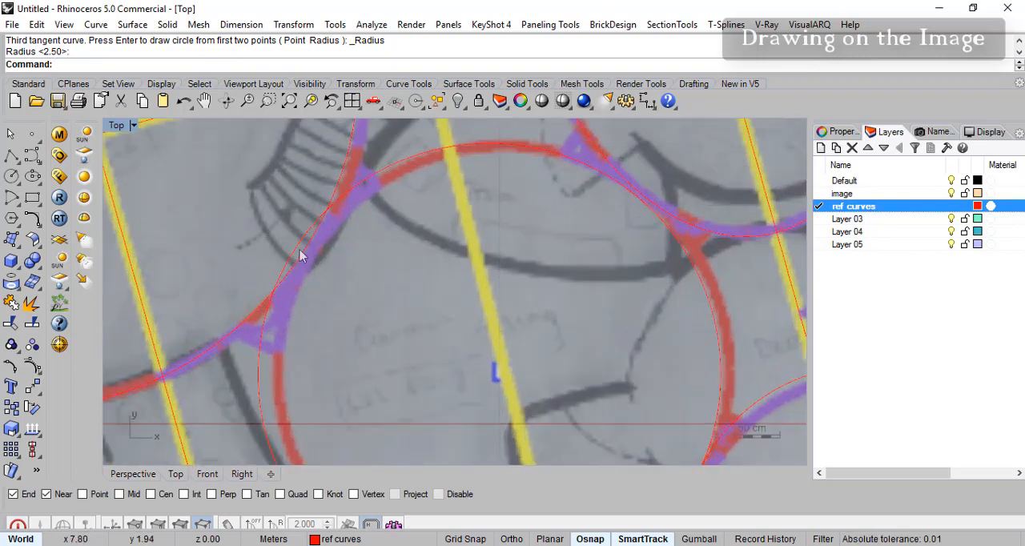
{"action": "scroll", "coordinate": [366, 290], "scroll_direction": "up", "scroll_amount": 1}
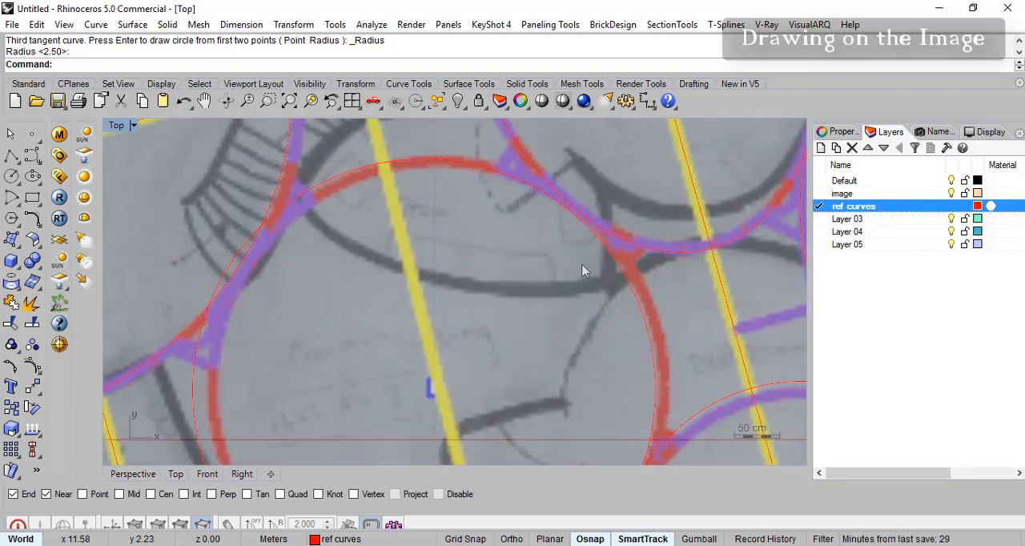
{"action": "scroll", "coordinate": [545, 244], "scroll_direction": "down", "scroll_amount": 3}
{"action": "scroll", "coordinate": [480, 312], "scroll_direction": "up", "scroll_amount": 2}
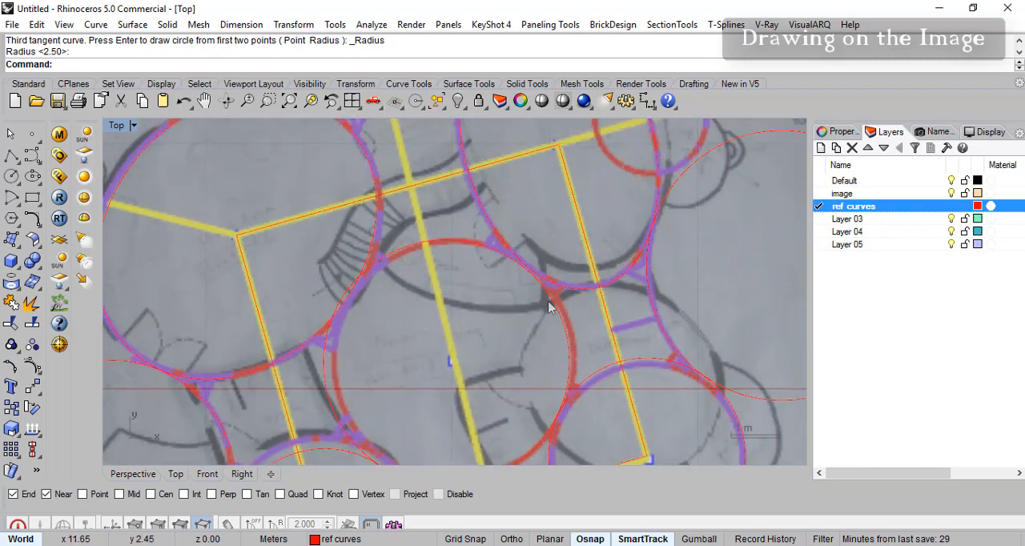
{"action": "right_click_drag", "start_coordinate": [529, 375], "coordinate": [500, 296]}
{"action": "right_click_drag", "start_coordinate": [521, 342], "coordinate": [540, 350]}
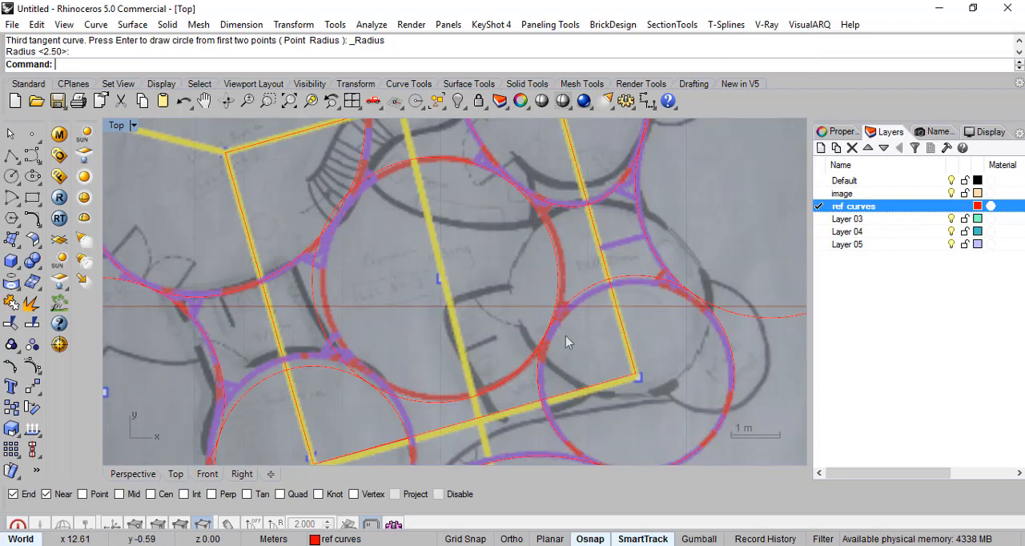
{"action": "scroll", "coordinate": [568, 336], "scroll_direction": "down", "scroll_amount": 5}
{"action": "mouse_move", "coordinate": [513, 313]}
{"action": "right_mouse_down"}
{"action": "mouse_move", "coordinate": [492, 339]}
{"action": "mouse_move", "coordinate": [497, 300]}
{"action": "right_mouse_up"}
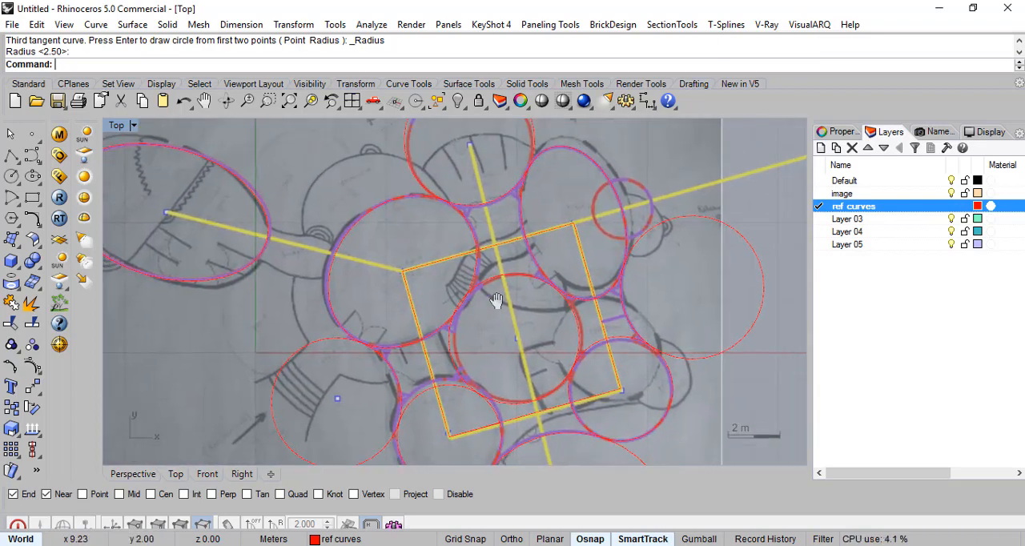
- Hide the image layer so that only the reference curves remain
{"action": "left_click", "coordinate": [952, 194]}
{"action": "mouse_move", "coordinate": [536, 366]}
{"action": "right_mouse_down"}
{"action": "mouse_move", "coordinate": [492, 285]}
{"action": "mouse_move", "coordinate": [430, 350]}
{"action": "mouse_move", "coordinate": [401, 348]}
{"action": "mouse_move", "coordinate": [367, 363]}
{"action": "mouse_move", "coordinate": [358, 341]}
{"action": "mouse_move", "coordinate": [419, 355]}
{"action": "mouse_move", "coordinate": [657, 244]}
{"action": "mouse_move", "coordinate": [439, 208]}
{"action": "right_mouse_up"}
{"action": "right_click_drag", "start_coordinate": [527, 283], "coordinate": [555, 189]}
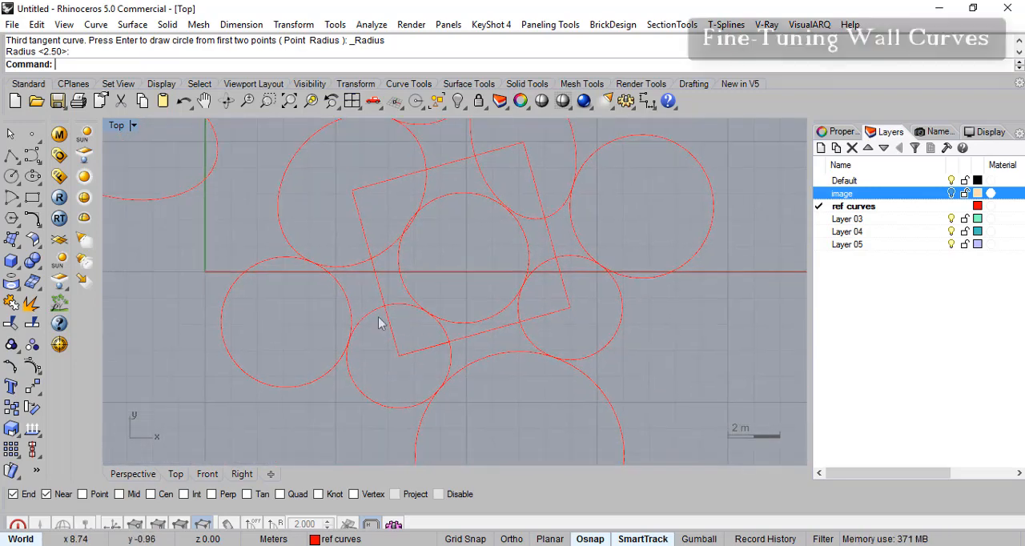
- Trim away the outer part of the left connecting circle, using the large oval and the lower-left corner circle as cutting objects
{"action": "left_click", "coordinate": [12, 330]}
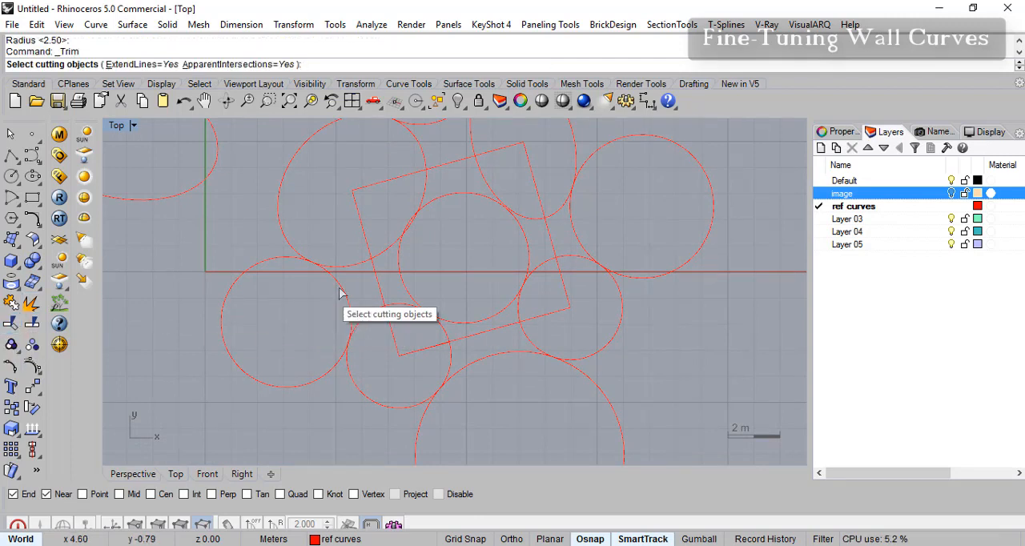
{"action": "left_click", "coordinate": [358, 271]}
{"action": "left_click", "coordinate": [362, 322]}
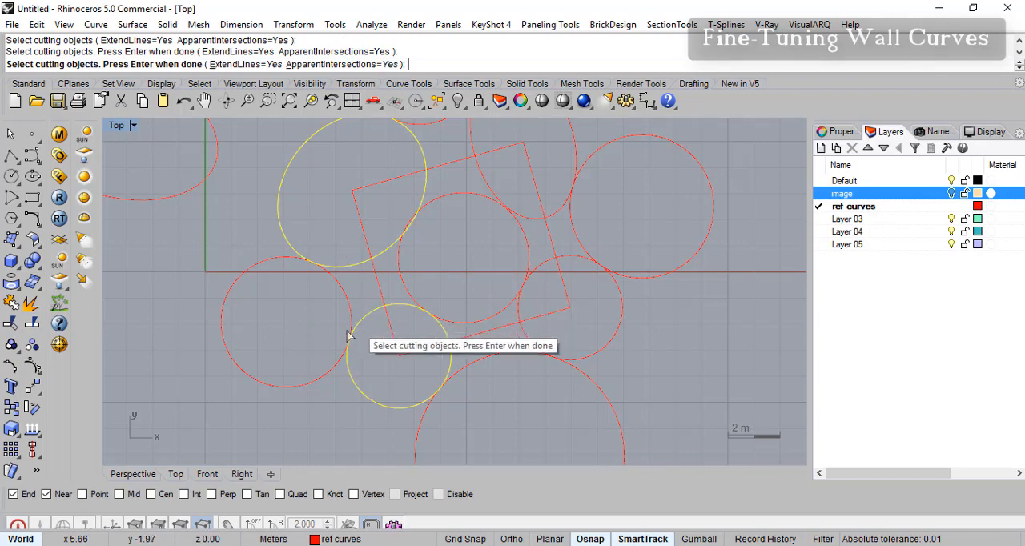
{"action": "key", "text": "Return"}
{"action": "left_click", "coordinate": [319, 377]}
{"action": "right_click_drag", "start_coordinate": [463, 321], "coordinate": [300, 405]}
{"action": "key", "text": "Return"}
- Trim away the outer part of the right connecting circle, using the kitchen oval and the lower-right corner circle as cutting objects
{"action": "key", "text": "Return"}
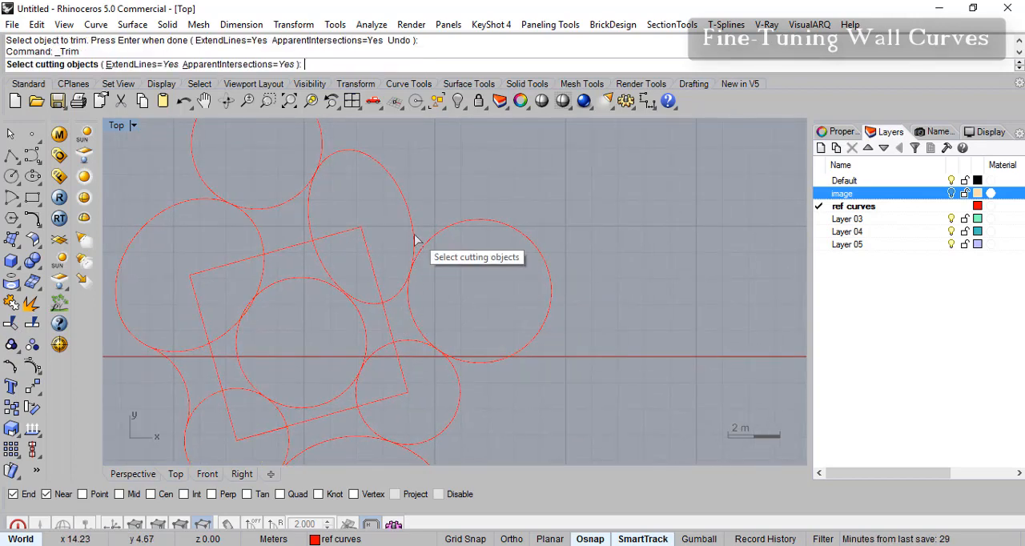
{"action": "left_click", "coordinate": [415, 236]}
{"action": "left_click", "coordinate": [459, 383]}
{"action": "key", "text": "Return"}
{"action": "left_click", "coordinate": [499, 356]}
{"action": "right_click_drag", "start_coordinate": [409, 439], "coordinate": [455, 293]}
{"action": "key", "text": "Return"}
- Examine where the large circle below the rectangle touches the two lower corner circles
{"action": "left_click", "coordinate": [291, 343]}
{"action": "mouse_move", "coordinate": [532, 257]}
{"action": "right_mouse_down"}
{"action": "mouse_move", "coordinate": [549, 330]}
{"action": "mouse_move", "coordinate": [546, 254]}
{"action": "right_mouse_up"}
{"action": "left_click", "coordinate": [463, 345]}
{"action": "right_click_drag", "start_coordinate": [459, 331], "coordinate": [464, 335]}
{"action": "right_click_drag", "start_coordinate": [420, 297], "coordinate": [423, 286]}
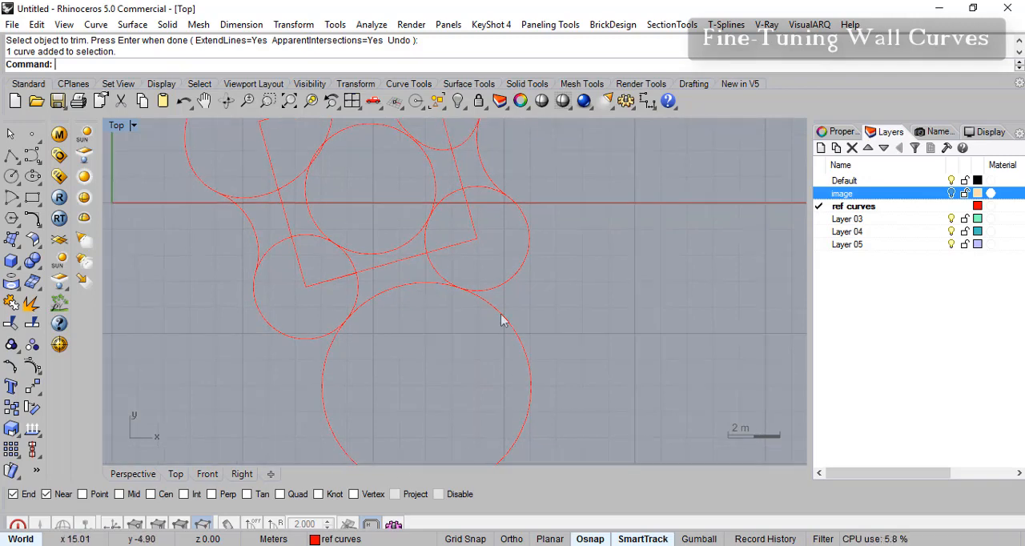
{"action": "right_click_drag", "start_coordinate": [435, 223], "coordinate": [440, 256]}
{"action": "right_click_drag", "start_coordinate": [471, 303], "coordinate": [471, 280]}
{"action": "scroll", "coordinate": [471, 307], "scroll_direction": "down", "scroll_amount": 2}
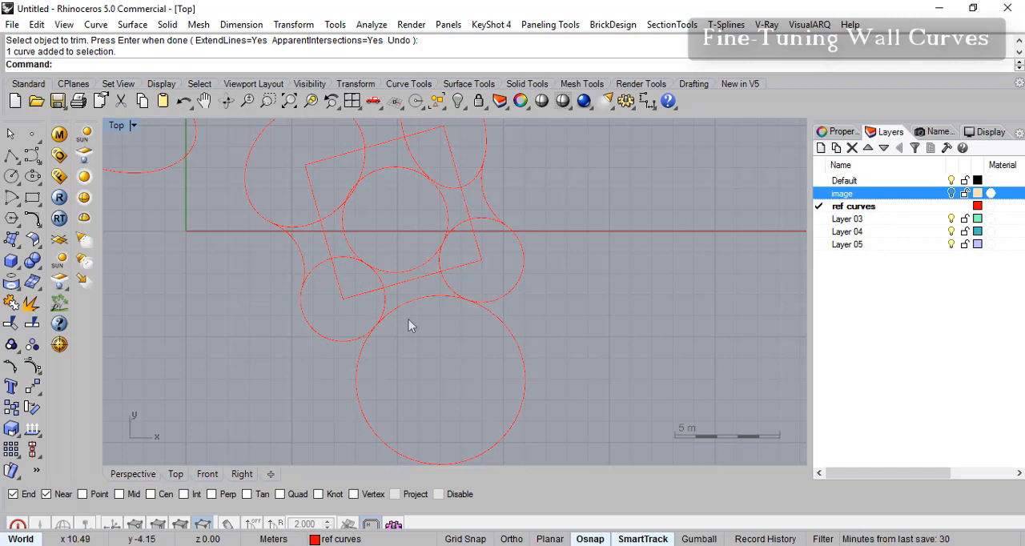
{"action": "scroll", "coordinate": [414, 319], "scroll_direction": "up", "scroll_amount": 2}
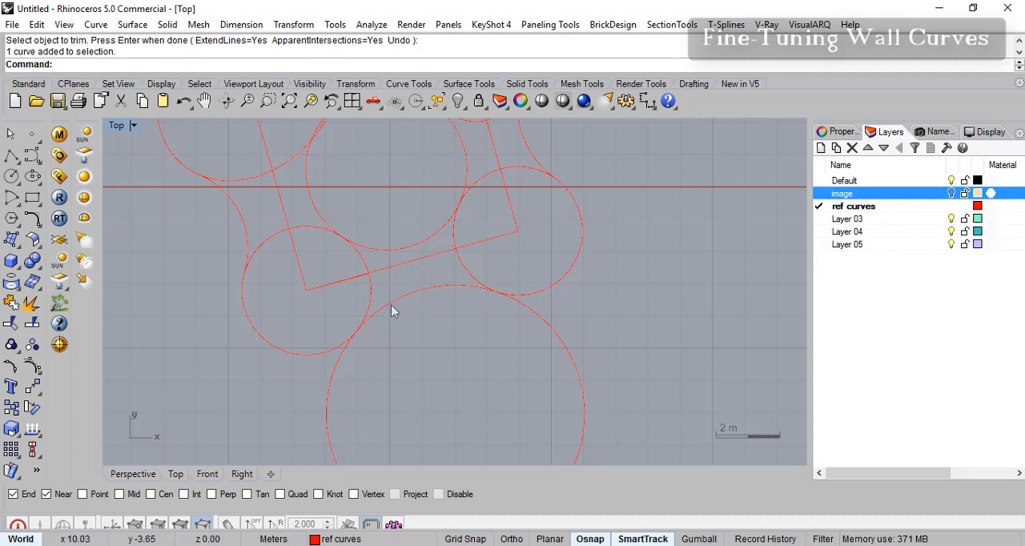
{"action": "right_click_drag", "start_coordinate": [510, 352], "coordinate": [452, 324]}
{"action": "right_click_drag", "start_coordinate": [412, 268], "coordinate": [400, 341]}
{"action": "scroll", "coordinate": [404, 337], "scroll_direction": "up", "scroll_amount": 4}
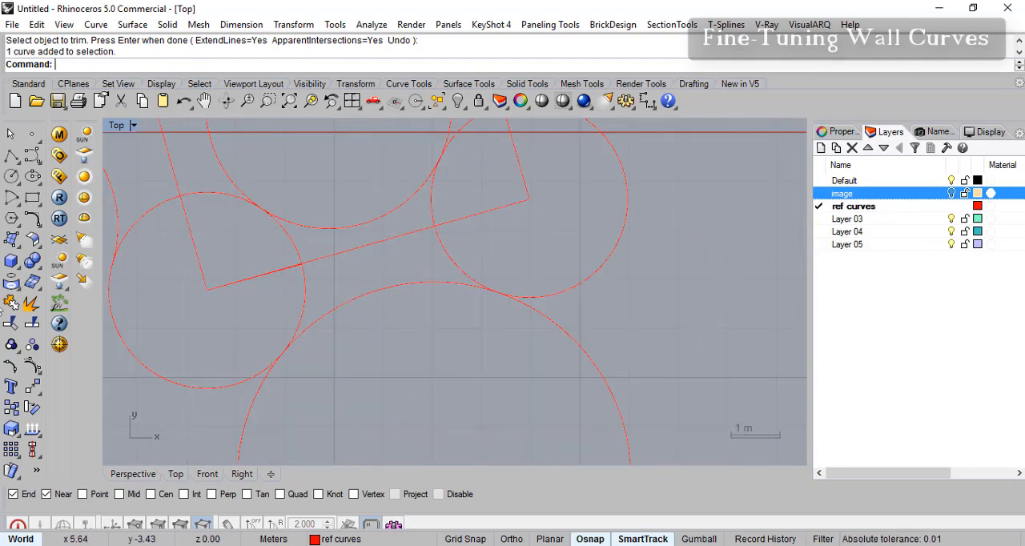
- Trim away the upper arc of the large circle below the rectangle, using the two lower corner circles as cutting objects
{"action": "left_click", "coordinate": [12, 324]}
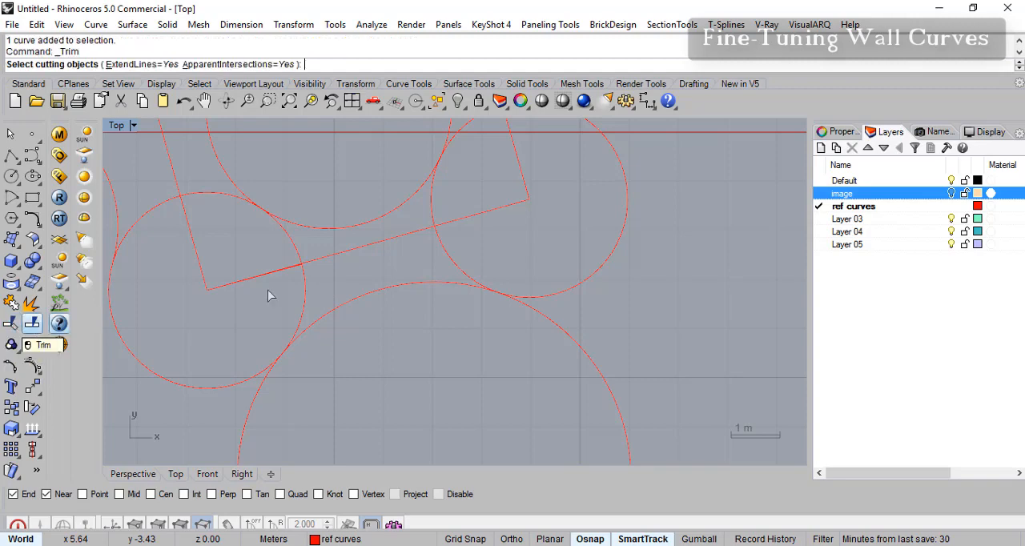
{"action": "left_click", "coordinate": [459, 270]}
{"action": "left_click", "coordinate": [305, 293]}
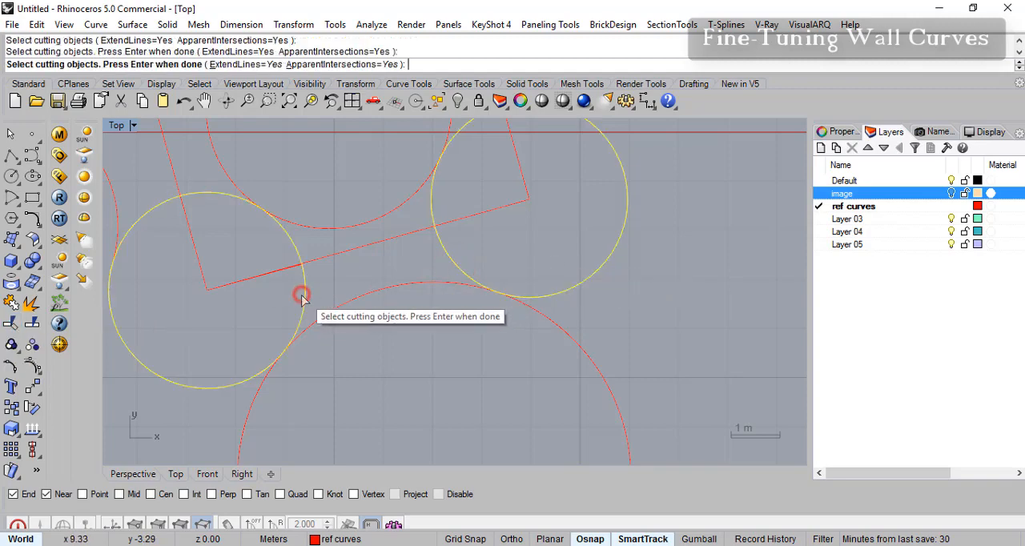
{"action": "key", "text": "Return"}
{"action": "left_click", "coordinate": [359, 302]}
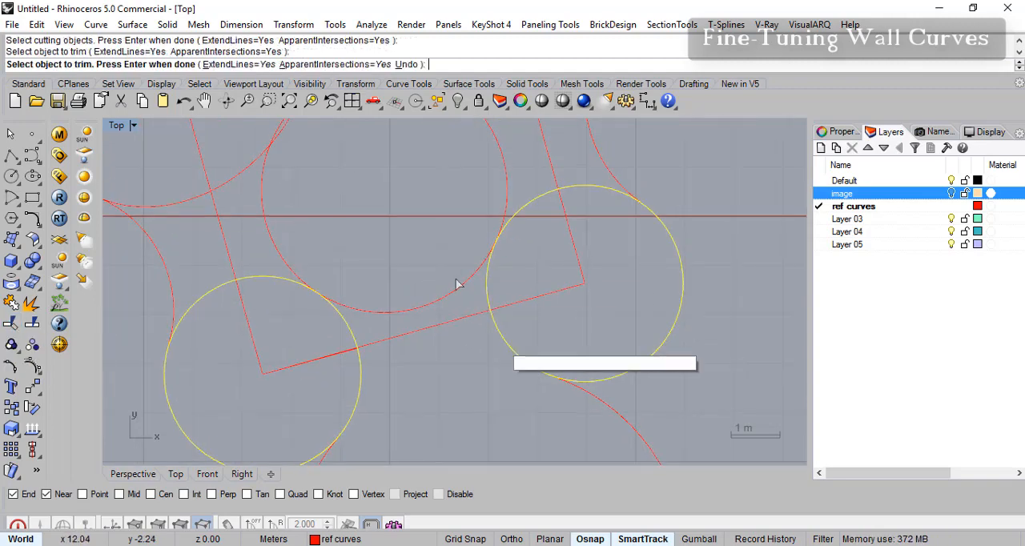
{"action": "scroll", "coordinate": [485, 321], "scroll_direction": "down", "scroll_amount": 5}
{"action": "scroll", "coordinate": [473, 305], "scroll_direction": "up", "scroll_amount": 4}
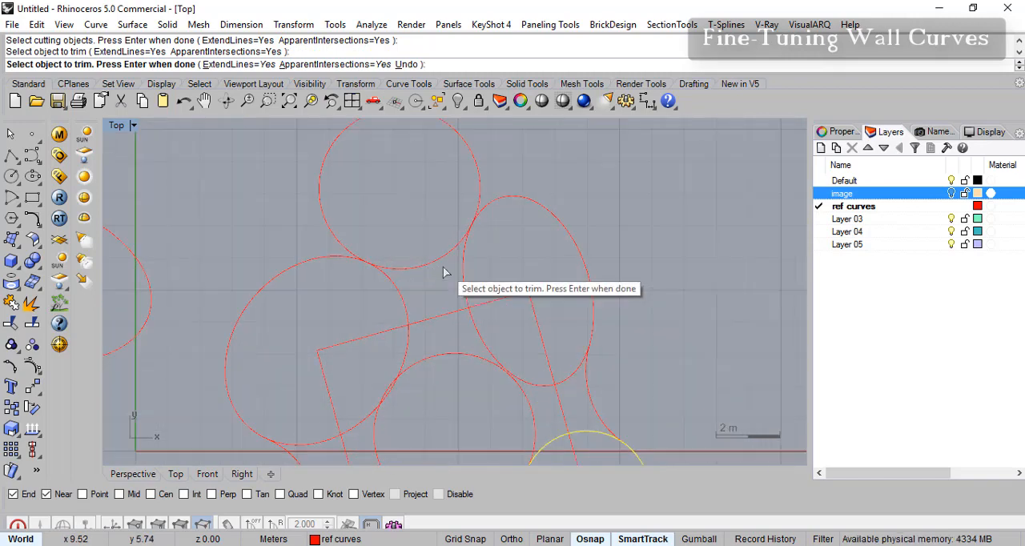
{"action": "key", "text": "Return"}
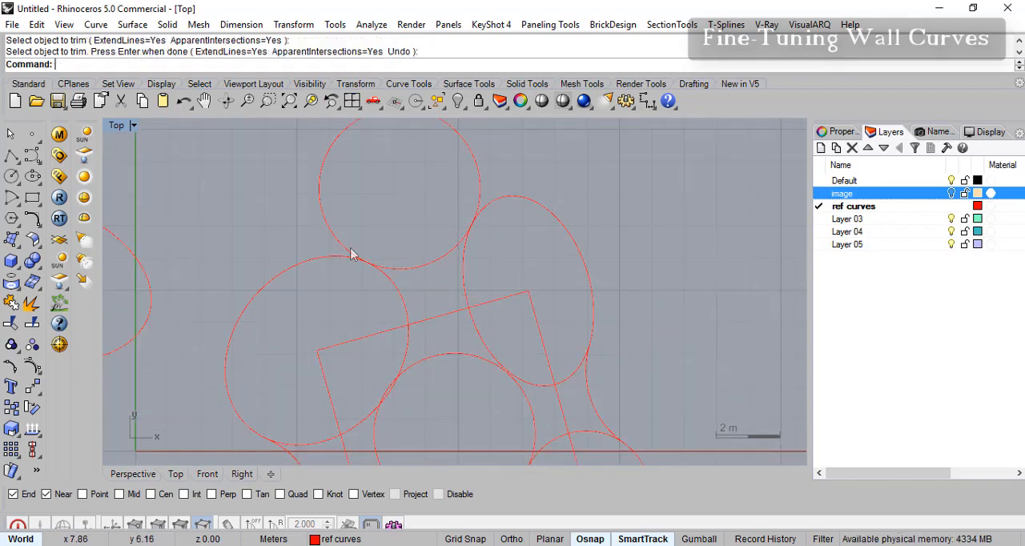
- Trim away the outer part of the circle above the rectangle, using the large oval and the kitchen oval as cutting objects
{"action": "left_click", "coordinate": [14, 324]}
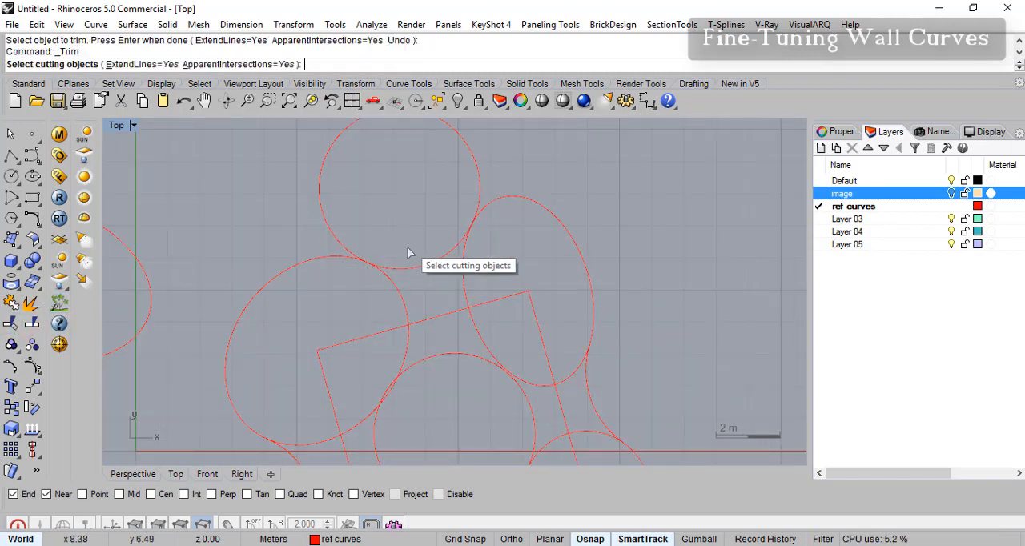
{"action": "left_click", "coordinate": [335, 261]}
{"action": "left_click", "coordinate": [477, 213]}
{"action": "key", "text": "Return"}
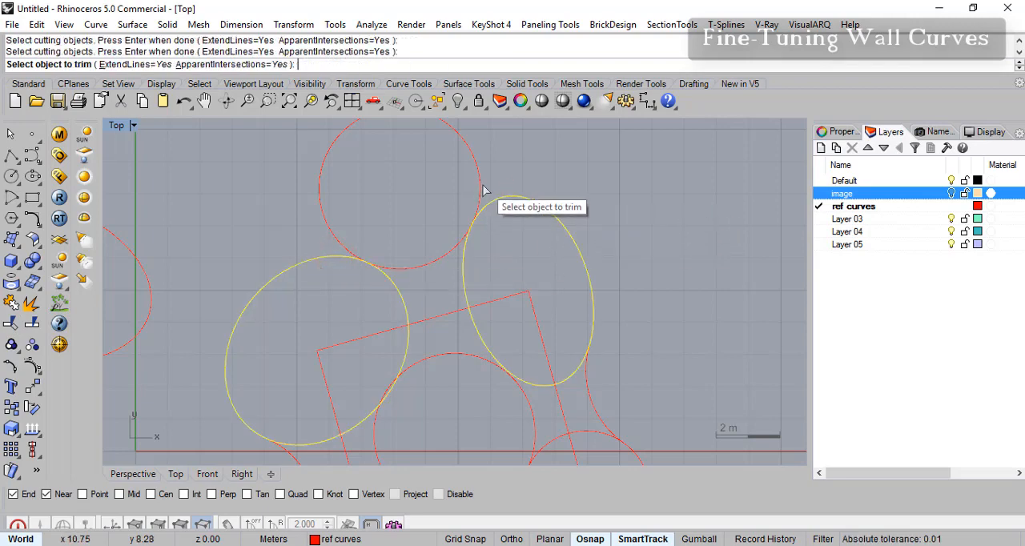
{"action": "left_click", "coordinate": [480, 187]}
{"action": "right_click_drag", "start_coordinate": [549, 310], "coordinate": [510, 184]}
{"action": "right_click_drag", "start_coordinate": [506, 278], "coordinate": [485, 222]}
{"action": "mouse_move", "coordinate": [482, 307]}
{"action": "right_mouse_down"}
{"action": "mouse_move", "coordinate": [465, 321]}
{"action": "mouse_move", "coordinate": [465, 394]}
{"action": "mouse_move", "coordinate": [476, 339]}
{"action": "mouse_move", "coordinate": [556, 331]}
{"action": "mouse_move", "coordinate": [631, 382]}
{"action": "mouse_move", "coordinate": [498, 297]}
{"action": "right_mouse_up"}
{"action": "right_click_drag", "start_coordinate": [544, 265], "coordinate": [501, 303]}
{"action": "scroll", "coordinate": [512, 277], "scroll_direction": "up", "scroll_amount": 4}
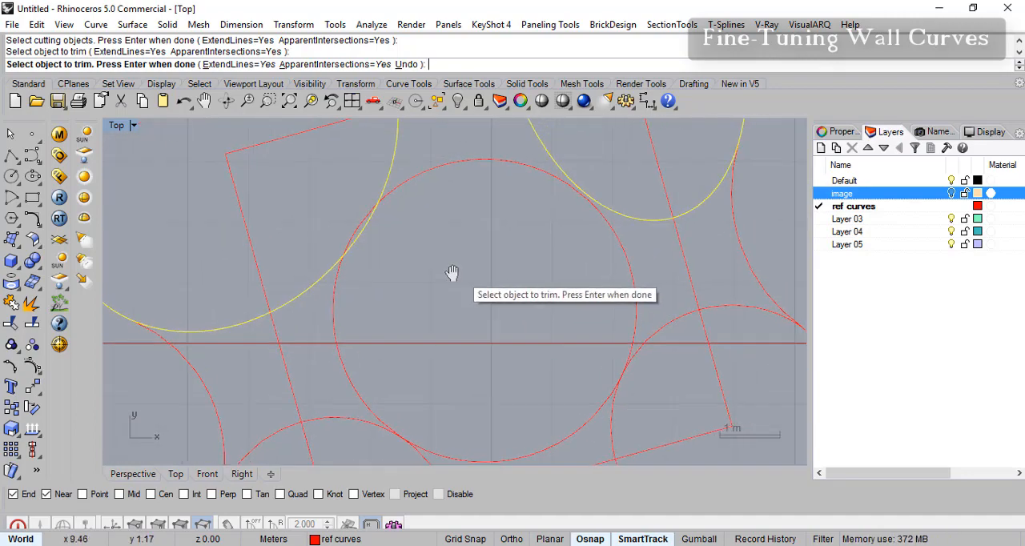
{"action": "key", "text": "Return"}
- Delete the central circle between the two ovals and the two lower corner circles
{"action": "left_click", "coordinate": [588, 238]}
{"action": "mouse_move", "coordinate": [637, 271]}
{"action": "right_mouse_down"}
{"action": "mouse_move", "coordinate": [621, 243]}
{"action": "mouse_move", "coordinate": [621, 269]}
{"action": "right_mouse_up"}
{"action": "scroll", "coordinate": [309, 237], "scroll_direction": "up", "scroll_amount": 2}
{"action": "scroll", "coordinate": [311, 240], "scroll_direction": "up", "scroll_amount": 2}
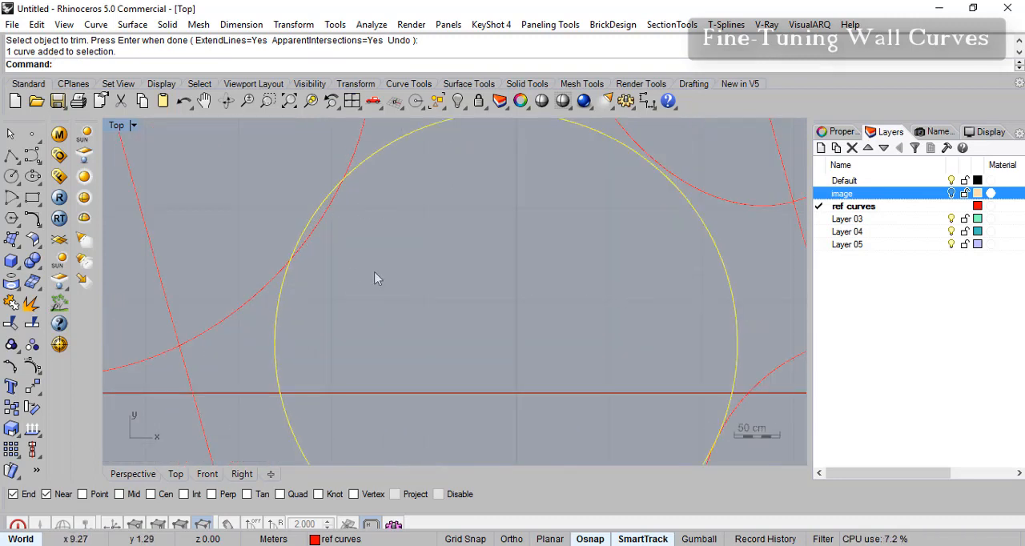
{"action": "right_click_drag", "start_coordinate": [525, 264], "coordinate": [489, 303]}
{"action": "scroll", "coordinate": [519, 349], "scroll_direction": "down", "scroll_amount": 3}
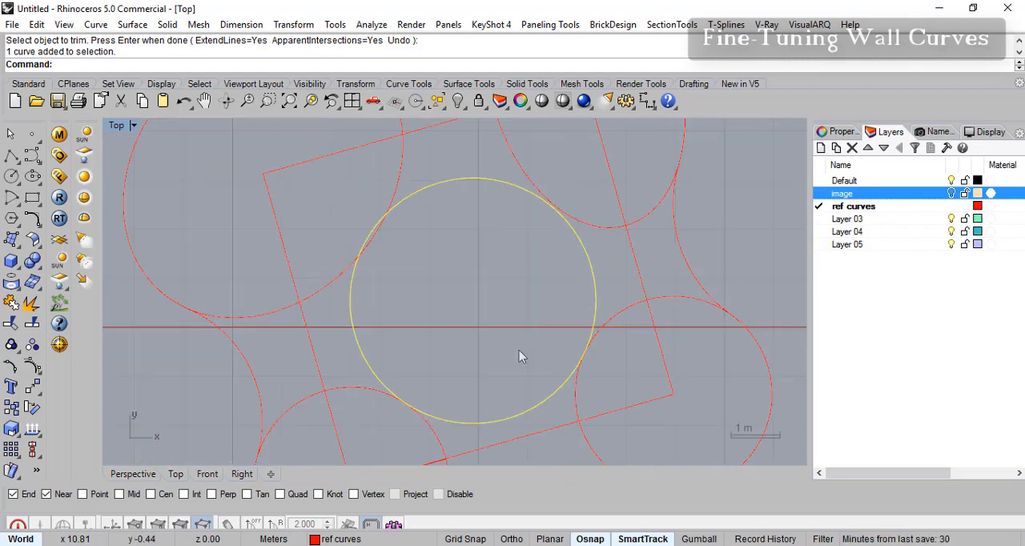
{"action": "right_click_drag", "start_coordinate": [518, 335], "coordinate": [512, 345]}
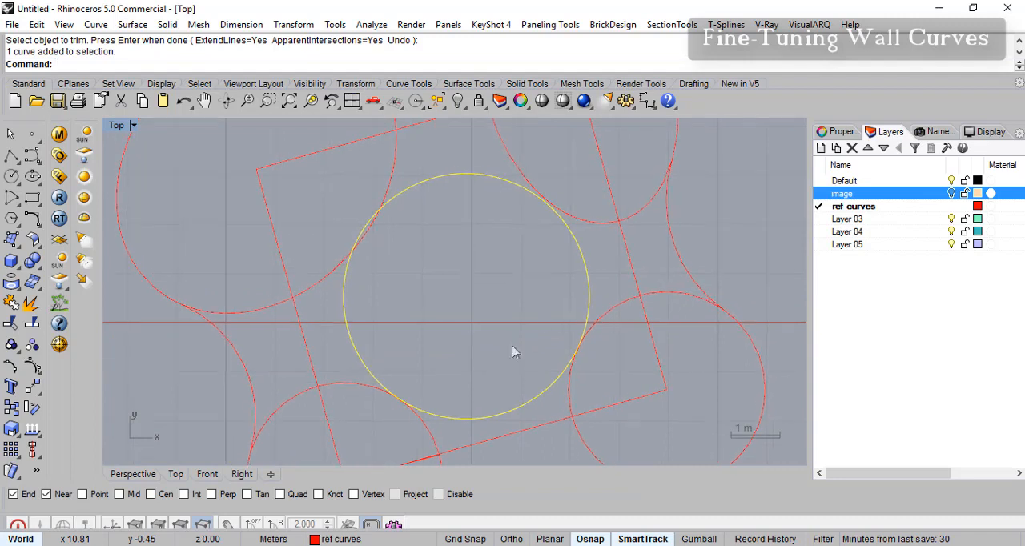
{"action": "left_click", "coordinate": [586, 269]}
{"action": "key", "text": "Delete"}
{"action": "right_click_drag", "start_coordinate": [570, 309], "coordinate": [518, 294]}
{"action": "right_click_drag", "start_coordinate": [523, 309], "coordinate": [483, 309]}
{"action": "scroll", "coordinate": [482, 308], "scroll_direction": "up", "scroll_amount": 2}
{"action": "right_click_drag", "start_coordinate": [538, 327], "coordinate": [512, 327]}
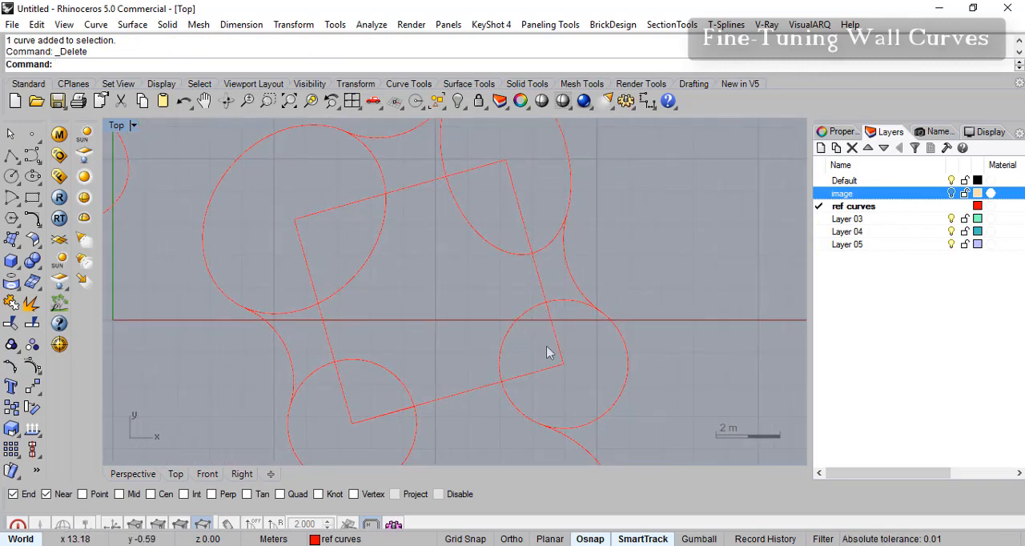
- Draw two diagonal lines connecting the opposite corners of the tilted rectangle
{"action": "left_click", "coordinate": [12, 156]}
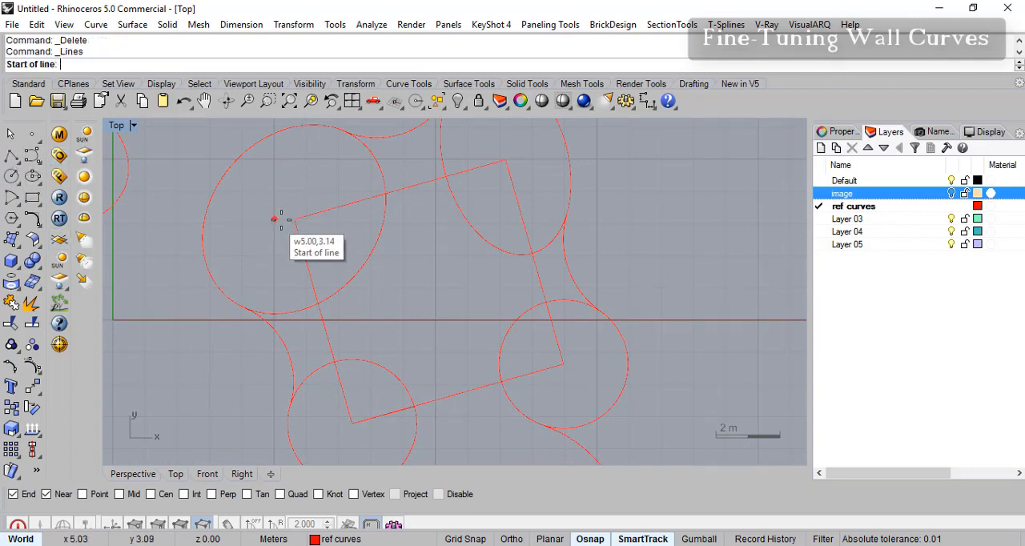
{"action": "left_click", "coordinate": [295, 218]}
{"action": "left_click", "coordinate": [569, 366]}
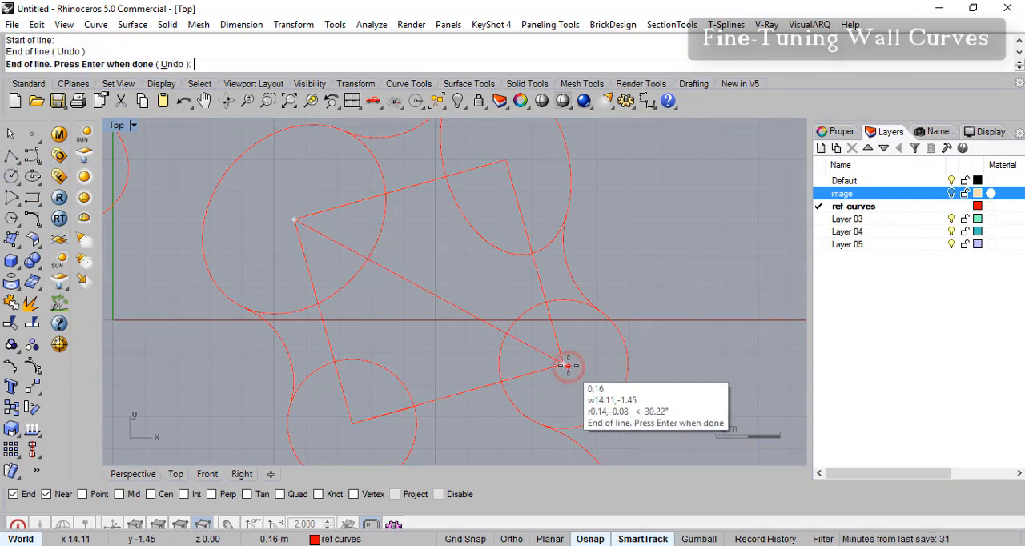
{"action": "key", "text": "Return"}
{"action": "key", "text": "Return"}
{"action": "left_click", "coordinate": [504, 161]}
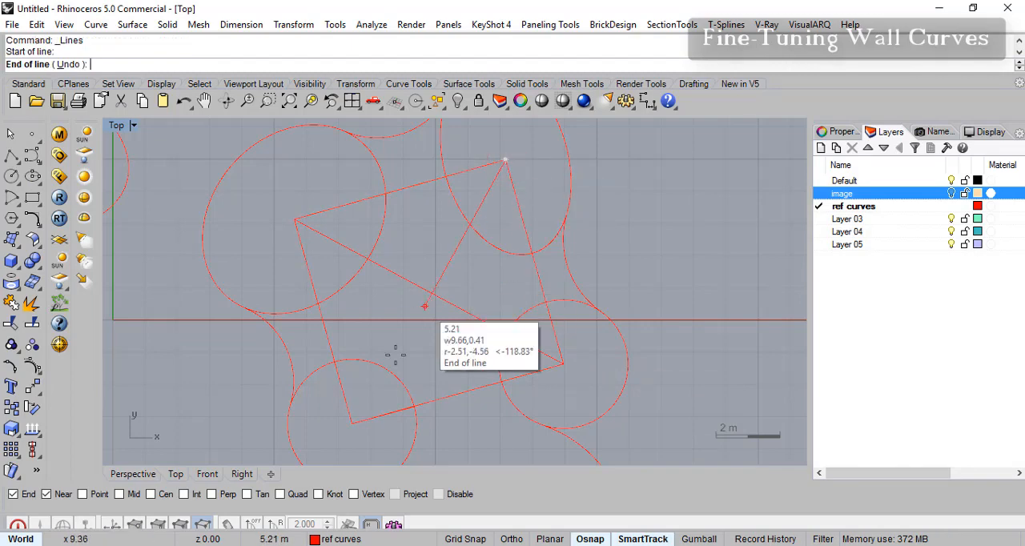
{"action": "left_click", "coordinate": [356, 420]}
{"action": "key", "text": "Return"}
- Draw a three-point circle through the diagonals' intersections with the large oval and the two lower corner circles, with intersection snapping on
{"action": "right_click_drag", "start_coordinate": [462, 323], "coordinate": [428, 298]}
{"action": "scroll", "coordinate": [373, 303], "scroll_direction": "up", "scroll_amount": 4}
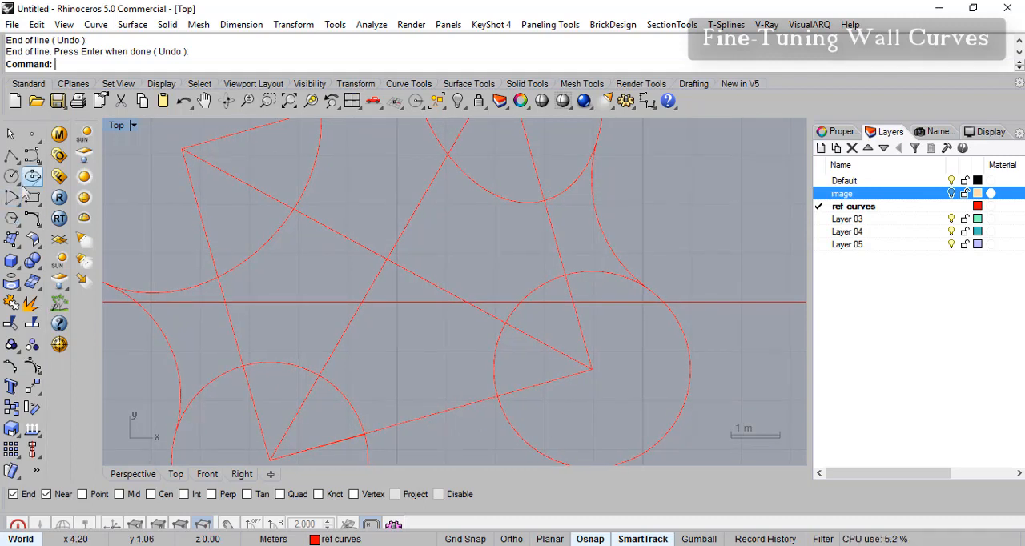
{"action": "left_click", "coordinate": [17, 182]}
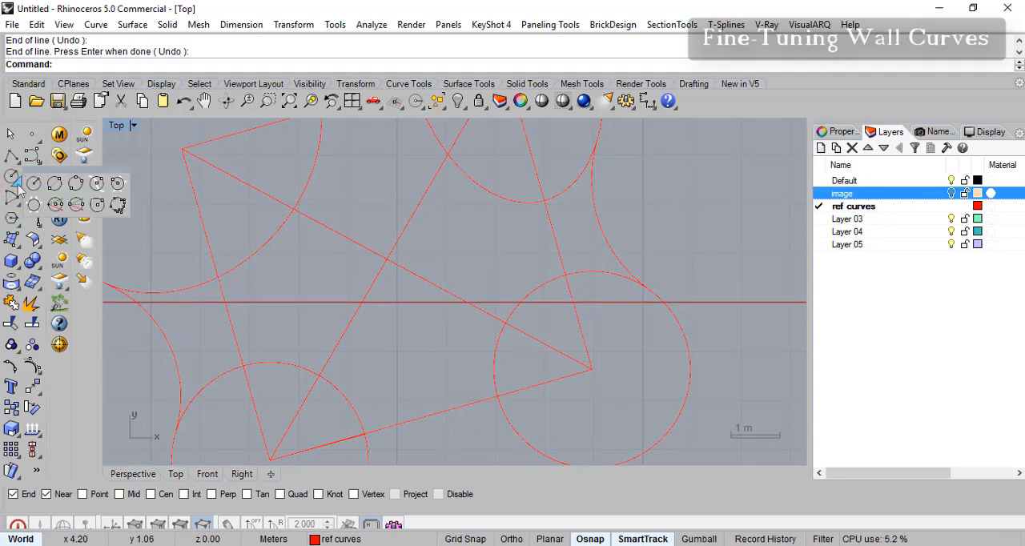
{"action": "left_click", "coordinate": [74, 185]}
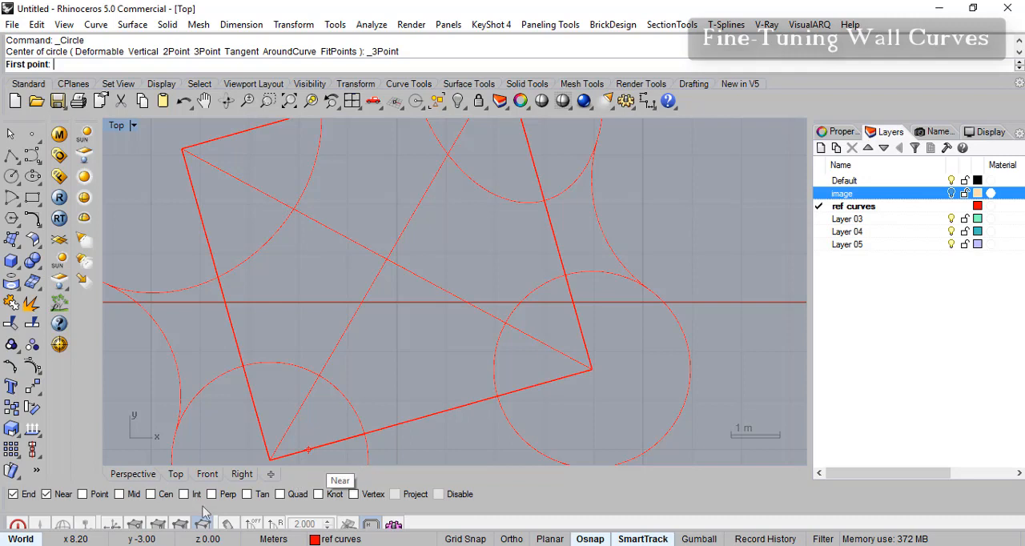
{"action": "left_click", "coordinate": [183, 494]}
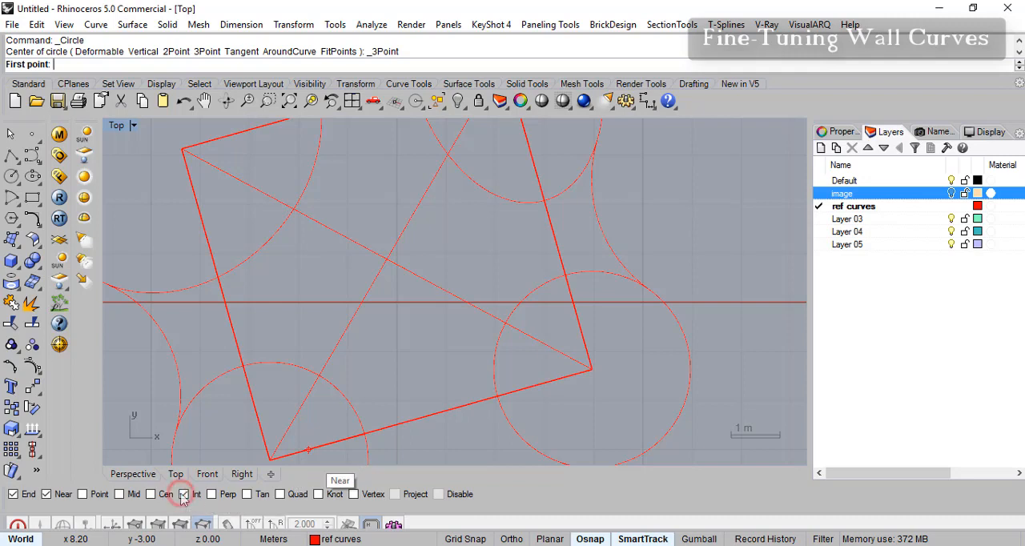
{"action": "left_click", "coordinate": [294, 209]}
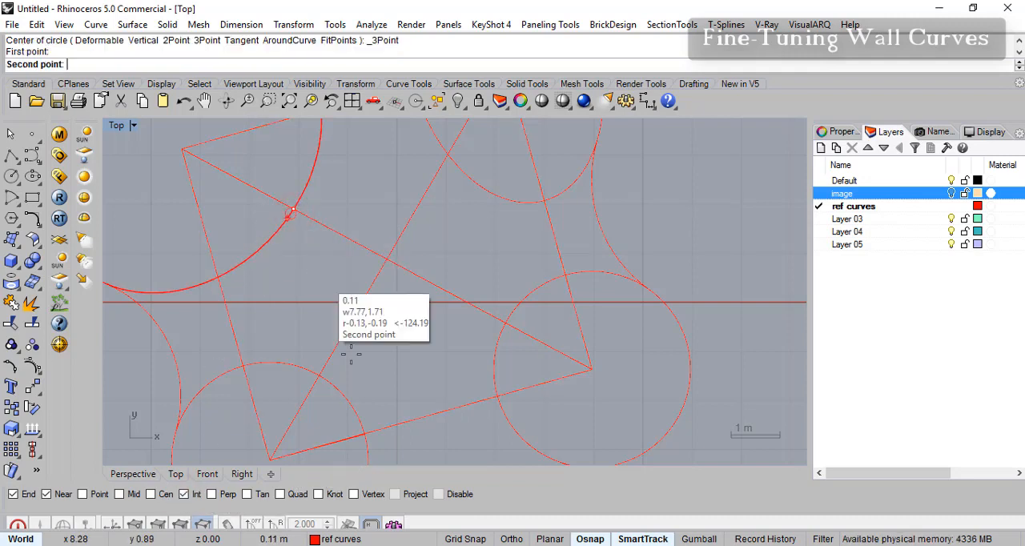
{"action": "left_click", "coordinate": [319, 376]}
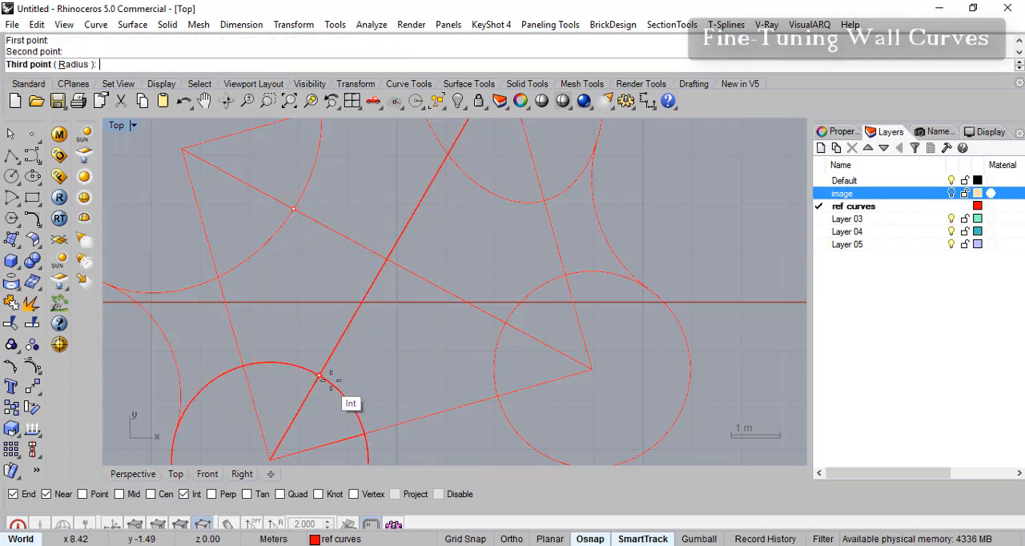
{"action": "left_click", "coordinate": [511, 323]}
- Examine how the new central circle meets the two ovals and the two lower corner circles
{"action": "right_click_drag", "start_coordinate": [560, 275], "coordinate": [581, 302]}
{"action": "scroll", "coordinate": [460, 294], "scroll_direction": "up", "scroll_amount": 4}
{"action": "scroll", "coordinate": [467, 304], "scroll_direction": "down", "scroll_amount": 7}
{"action": "scroll", "coordinate": [486, 295], "scroll_direction": "up", "scroll_amount": 6}
{"action": "right_click_drag", "start_coordinate": [502, 269], "coordinate": [469, 312]}
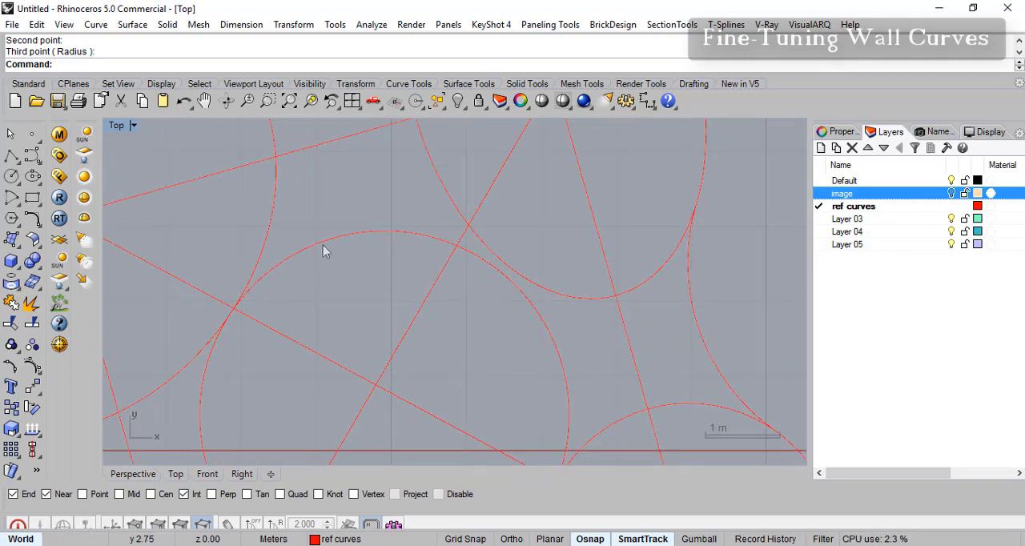
{"action": "mouse_move", "coordinate": [513, 382]}
{"action": "right_mouse_down"}
{"action": "mouse_move", "coordinate": [508, 298]}
{"action": "mouse_move", "coordinate": [486, 369]}
{"action": "mouse_move", "coordinate": [475, 348]}
{"action": "right_mouse_up"}
{"action": "scroll", "coordinate": [500, 340], "scroll_direction": "down", "scroll_amount": 8}
{"action": "mouse_move", "coordinate": [424, 378]}
{"action": "right_mouse_down"}
{"action": "mouse_move", "coordinate": [427, 329]}
{"action": "mouse_move", "coordinate": [439, 360]}
{"action": "right_mouse_up"}
{"action": "scroll", "coordinate": [441, 335], "scroll_direction": "down", "scroll_amount": 6}
{"action": "scroll", "coordinate": [441, 322], "scroll_direction": "up", "scroll_amount": 4}
{"action": "scroll", "coordinate": [440, 325], "scroll_direction": "down", "scroll_amount": 2}
{"action": "scroll", "coordinate": [441, 330], "scroll_direction": "down", "scroll_amount": 2}
{"action": "scroll", "coordinate": [393, 346], "scroll_direction": "up", "scroll_amount": 4}
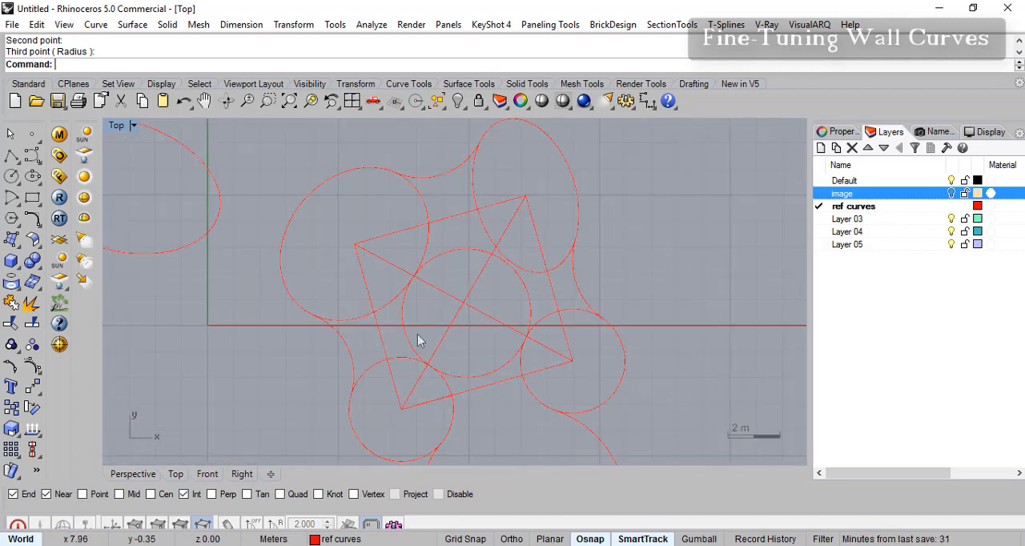
{"action": "scroll", "coordinate": [500, 370], "scroll_direction": "up", "scroll_amount": 3}
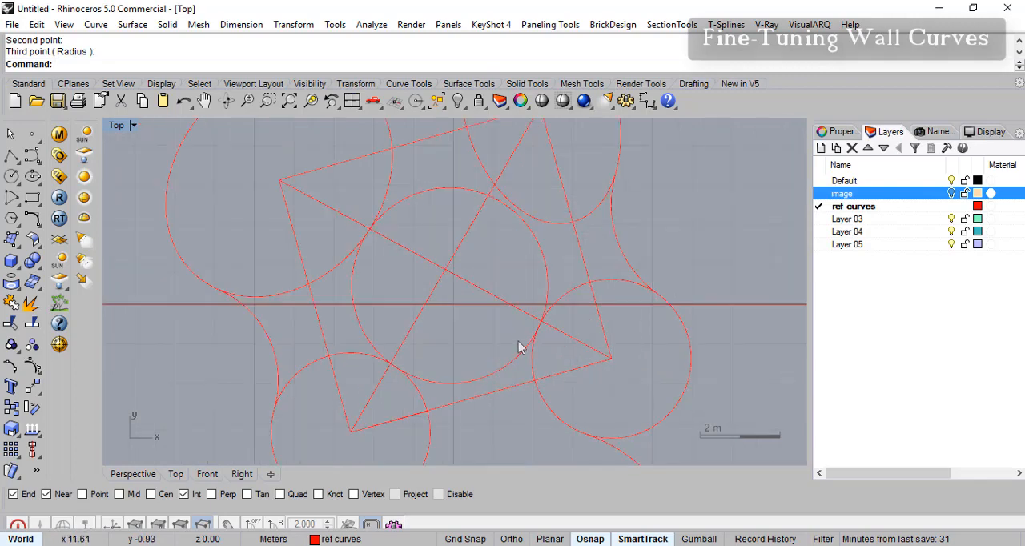
{"action": "right_click_drag", "start_coordinate": [484, 346], "coordinate": [495, 308]}
{"action": "scroll", "coordinate": [494, 309], "scroll_direction": "down", "scroll_amount": 4}
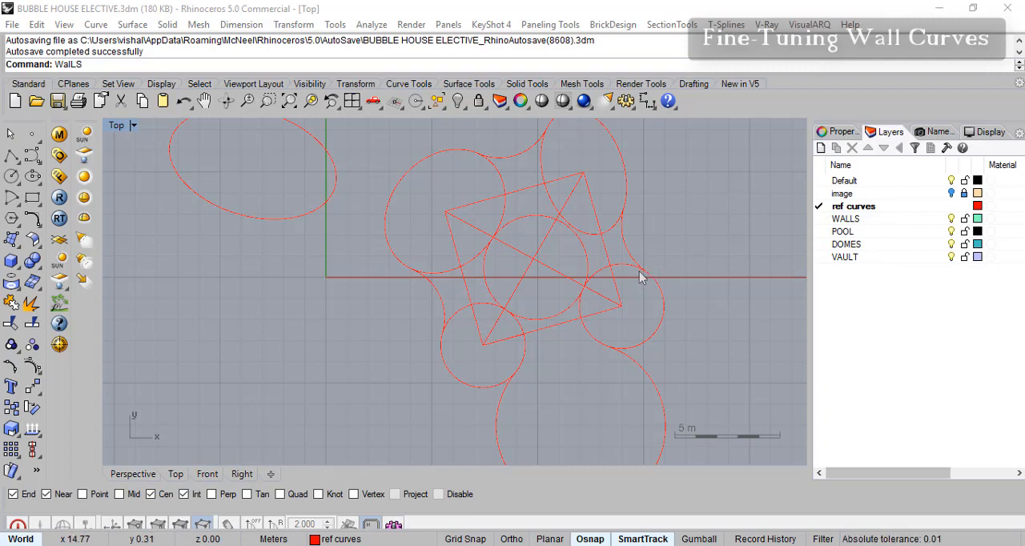
- Review the outer wall outline by selecting both ovals, the lower corner circles and their connecting arcs, and clear the selection
{"action": "left_click", "coordinate": [425, 166]}
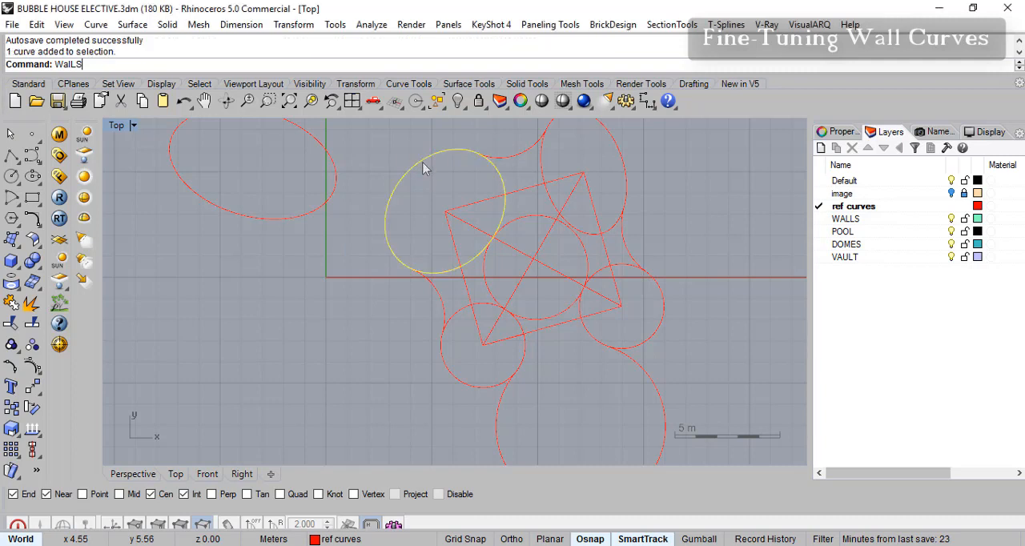
{"action": "left_click", "coordinate": [625, 164]}
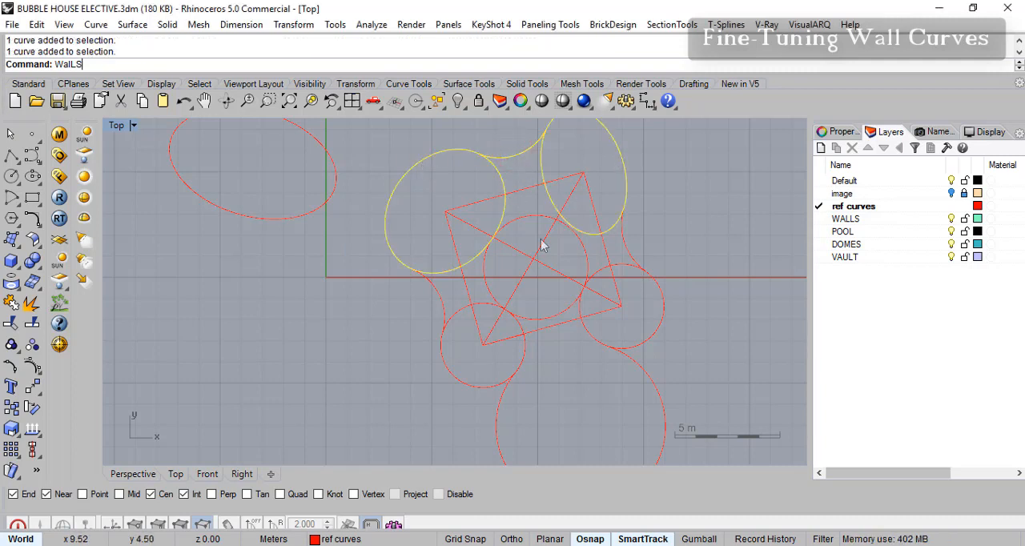
{"action": "left_click", "coordinate": [649, 340]}
{"action": "left_click", "coordinate": [633, 260]}
{"action": "left_click", "coordinate": [441, 307]}
{"action": "left_click", "coordinate": [516, 311]}
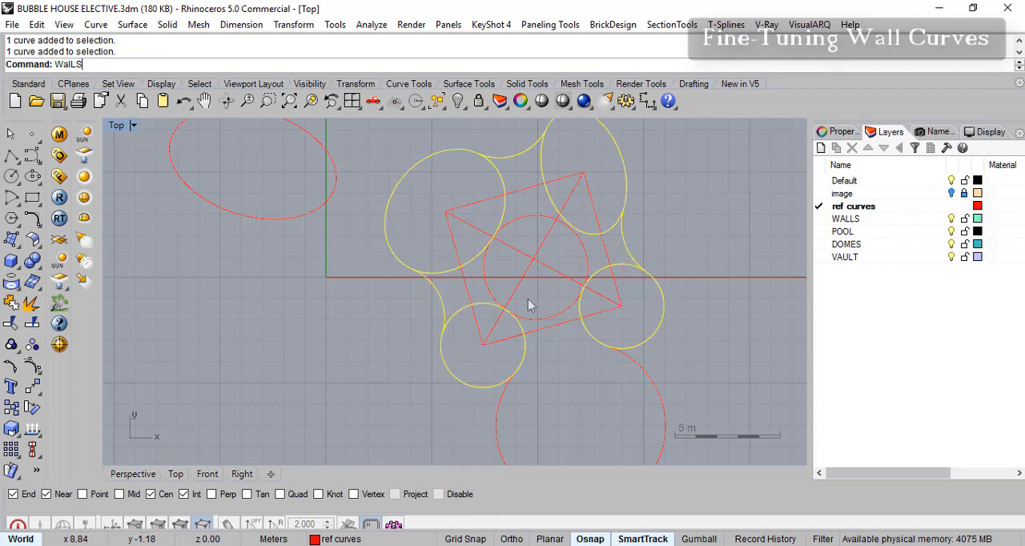
{"action": "scroll", "coordinate": [537, 288], "scroll_direction": "up", "scroll_amount": 5}
{"action": "right_click_drag", "start_coordinate": [616, 243], "coordinate": [550, 258]}
{"action": "right_click_drag", "start_coordinate": [536, 320], "coordinate": [525, 210]}
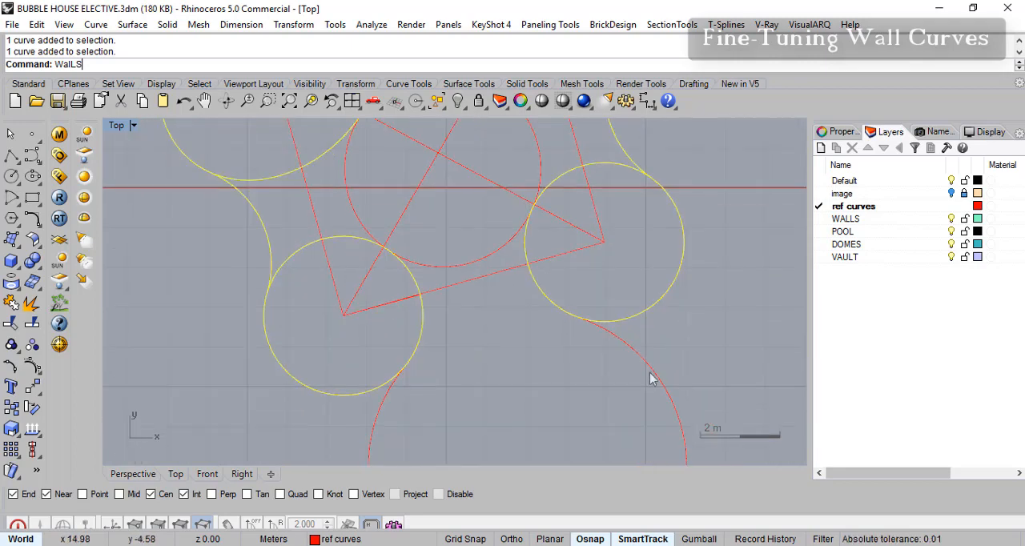
{"action": "right_click_drag", "start_coordinate": [638, 342], "coordinate": [681, 399]}
{"action": "right_click_drag", "start_coordinate": [529, 284], "coordinate": [532, 323]}
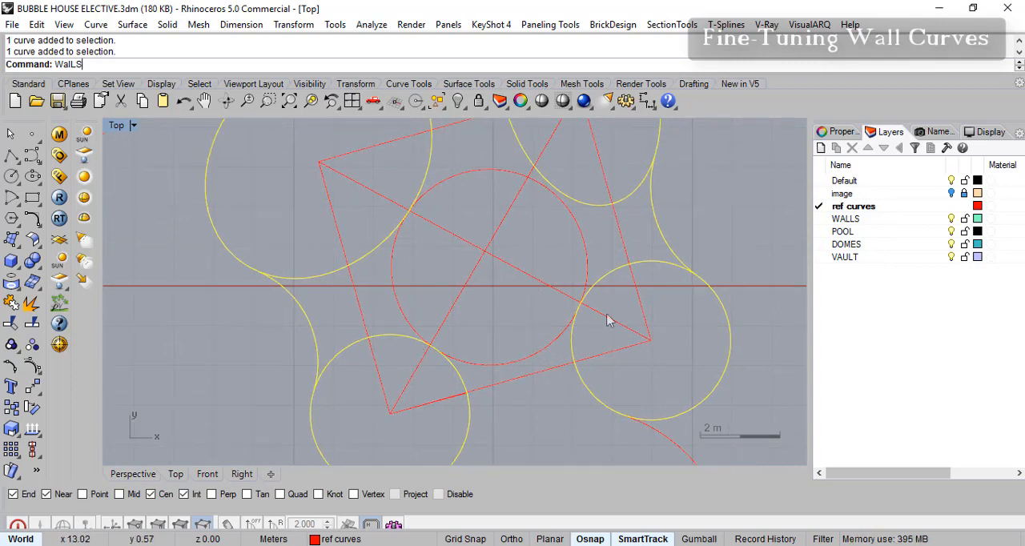
{"action": "right_click_drag", "start_coordinate": [592, 285], "coordinate": [539, 301]}
{"action": "scroll", "coordinate": [508, 323], "scroll_direction": "down", "scroll_amount": 6}
{"action": "right_click_drag", "start_coordinate": [584, 264], "coordinate": [574, 283]}
{"action": "key", "text": "Escape"}
{"action": "key", "text": "Escape"}
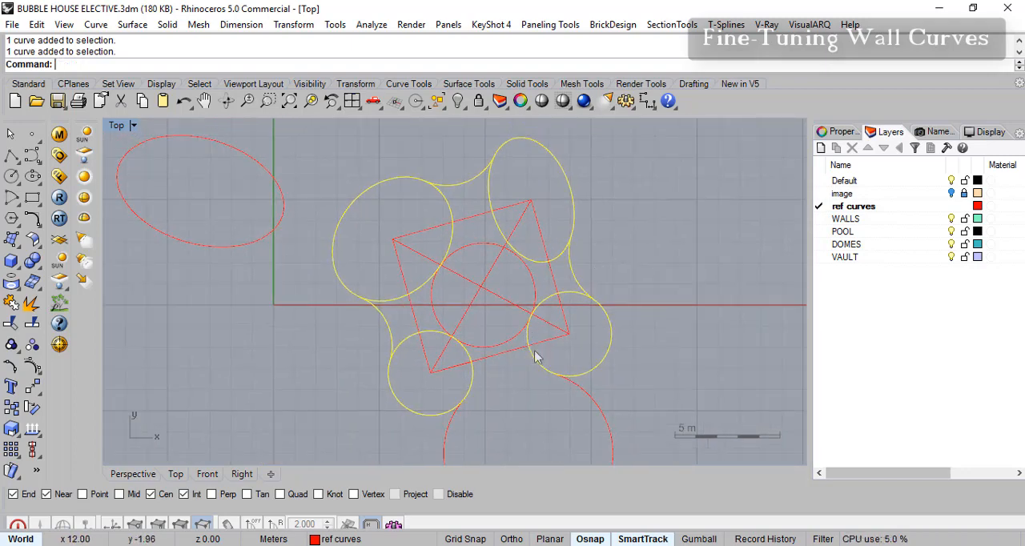
- Copy the central circle and paste the duplicate in place
{"action": "scroll", "coordinate": [511, 298], "scroll_direction": "up", "scroll_amount": 6}
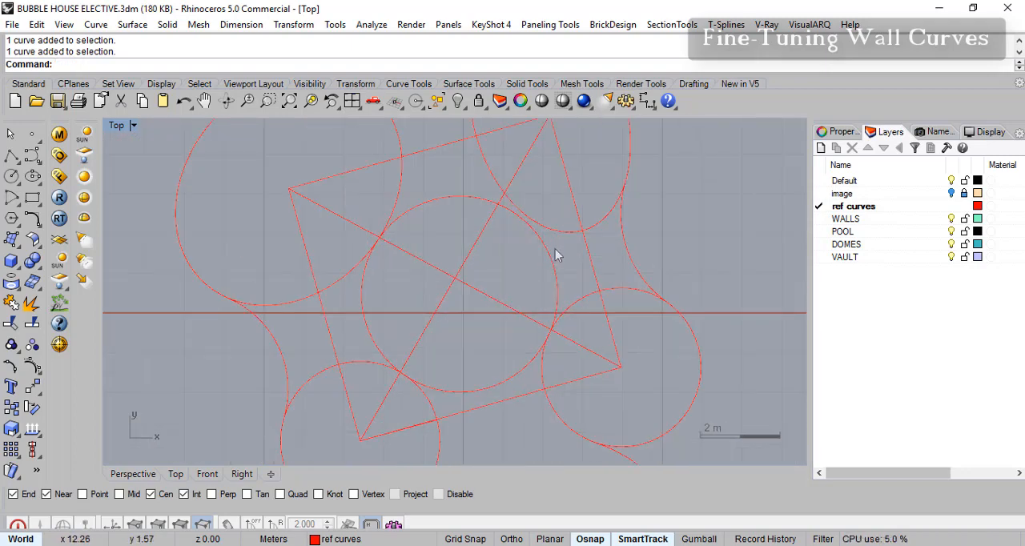
{"action": "left_click", "coordinate": [551, 256]}
{"action": "right_click_drag", "start_coordinate": [537, 294], "coordinate": [505, 259]}
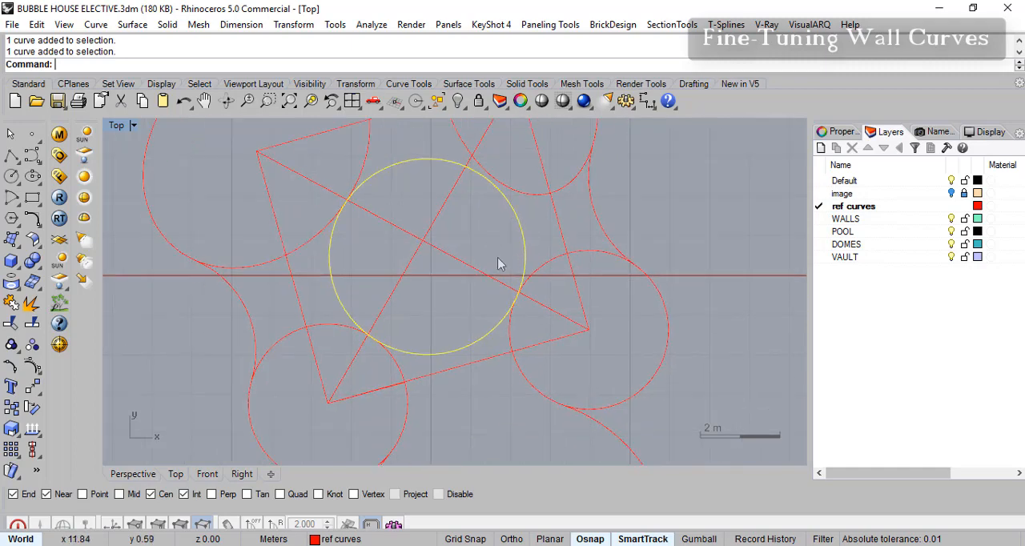
{"action": "right_click_drag", "start_coordinate": [547, 450], "coordinate": [499, 407]}
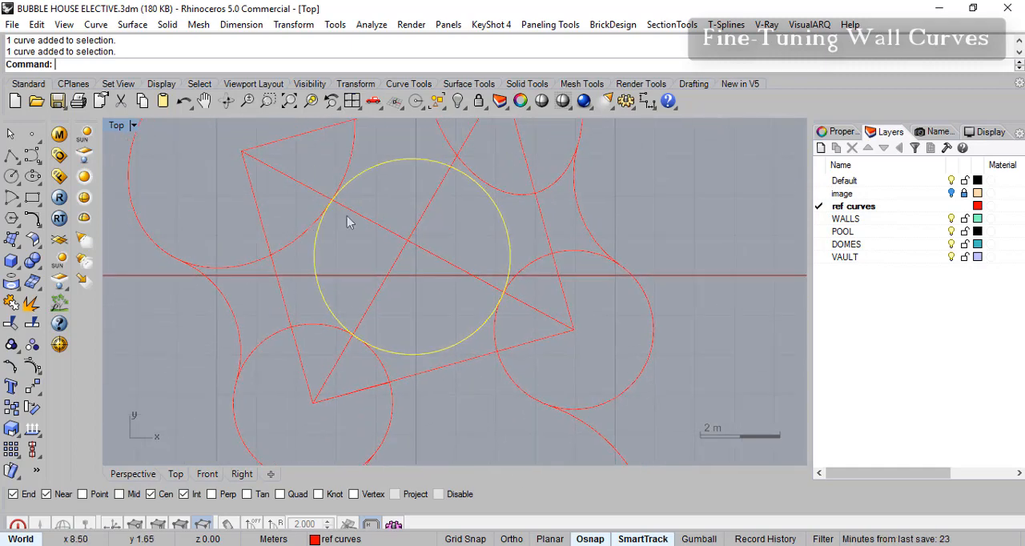
{"action": "right_click_drag", "start_coordinate": [476, 307], "coordinate": [490, 327]}
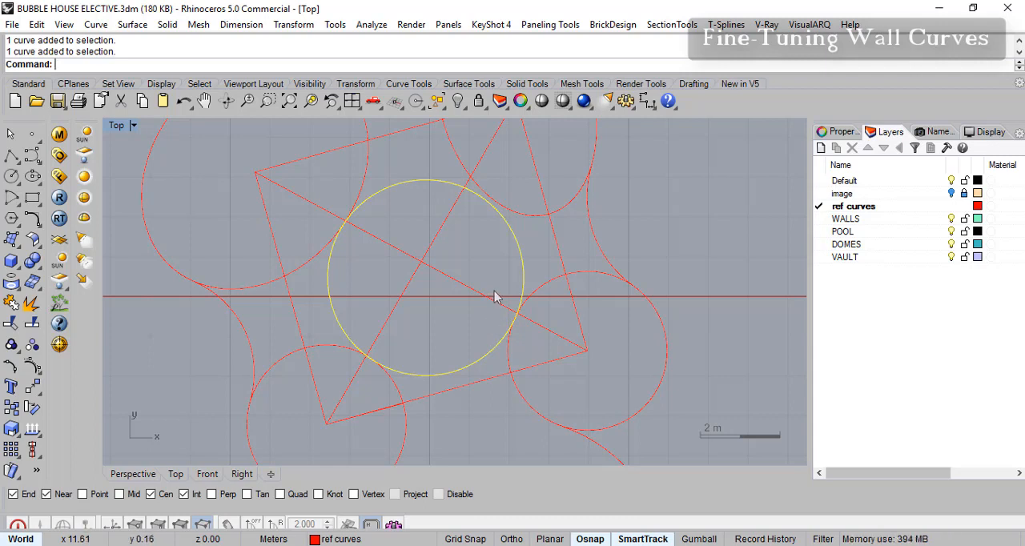
{"action": "key", "text": "ctrl+c"}
{"action": "key", "text": "ctrl+v"}
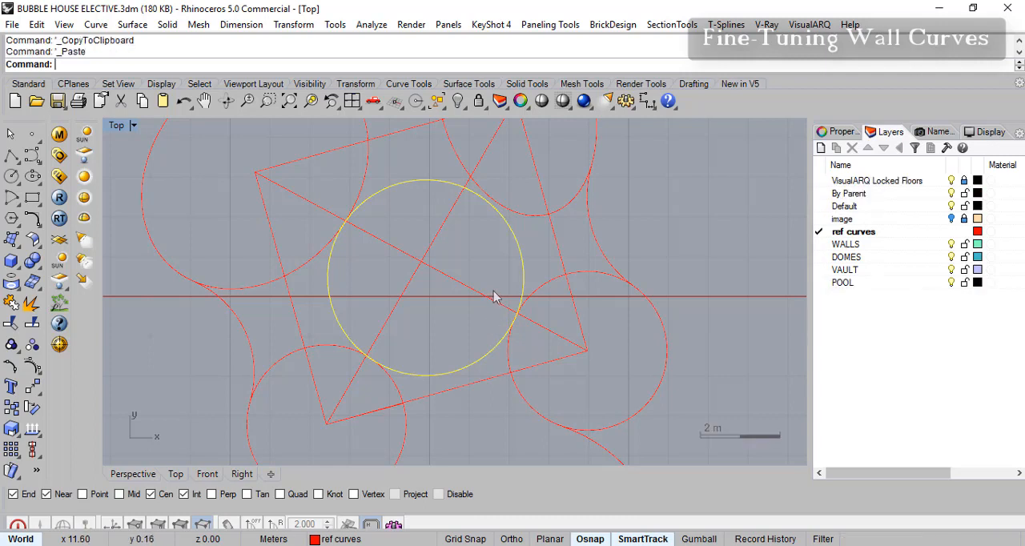
{"action": "left_click", "coordinate": [522, 261]}
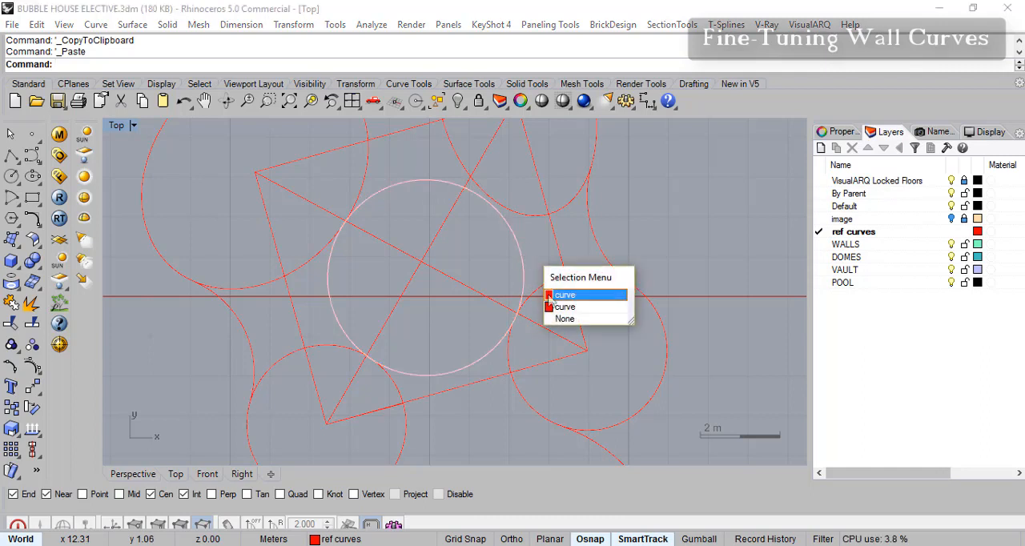
{"action": "key", "text": "Escape"}
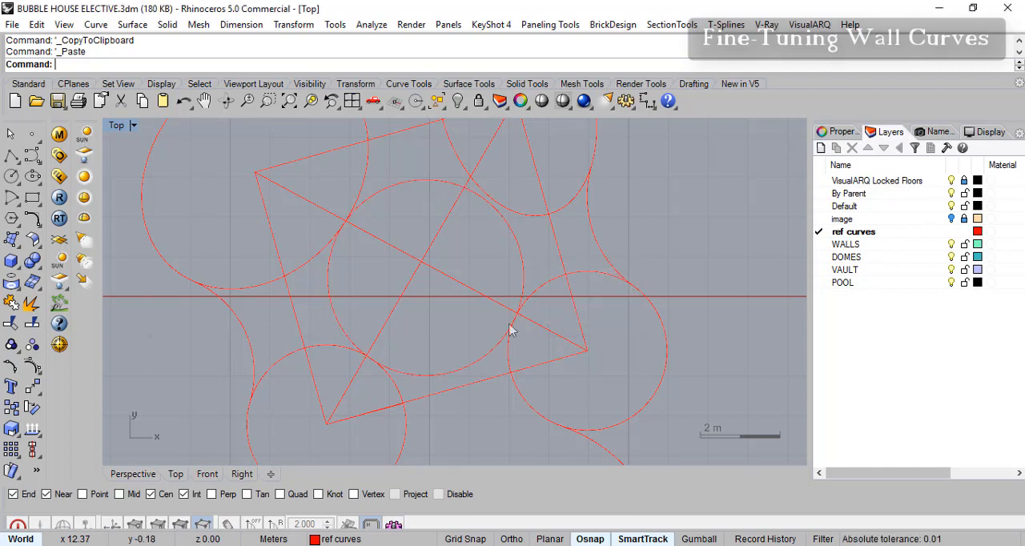
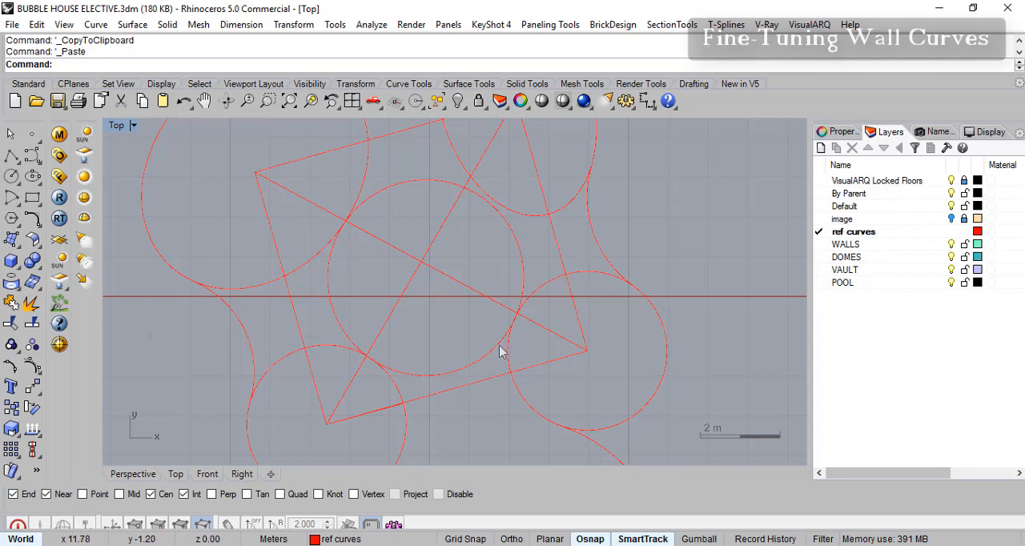
- Trim one copy of the central circle, removing its lower arc between the two lower corner circles used as cutting objects
{"action": "left_click", "coordinate": [12, 324]}
{"action": "left_click", "coordinate": [514, 391]}
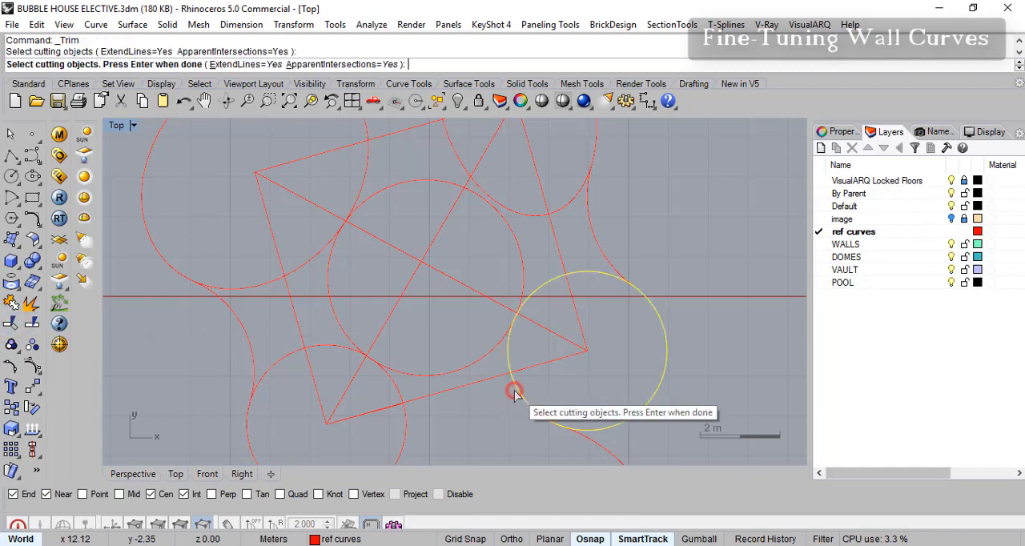
{"action": "left_click", "coordinate": [405, 431]}
{"action": "key", "text": "Return"}
{"action": "left_click", "coordinate": [442, 381]}
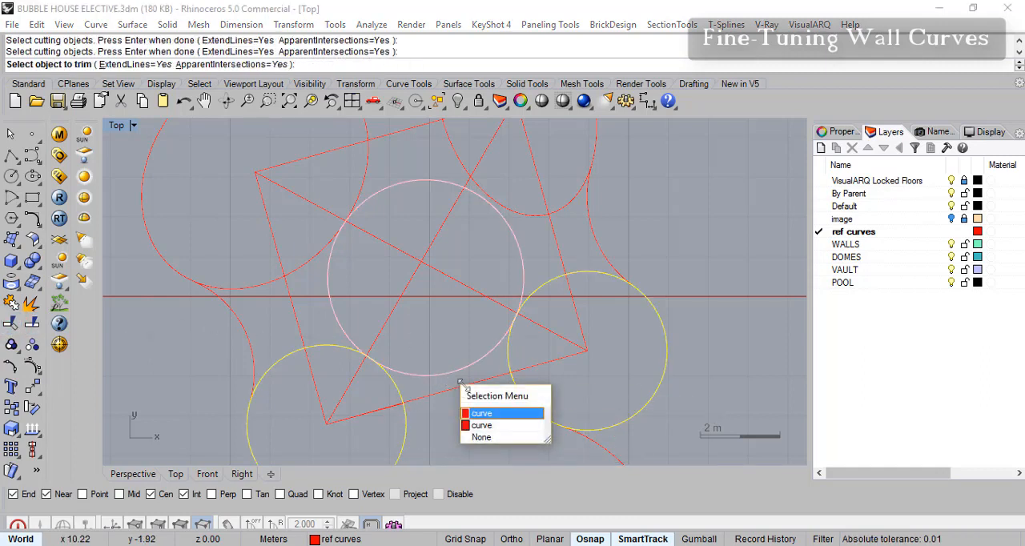
{"action": "left_click", "coordinate": [486, 420]}
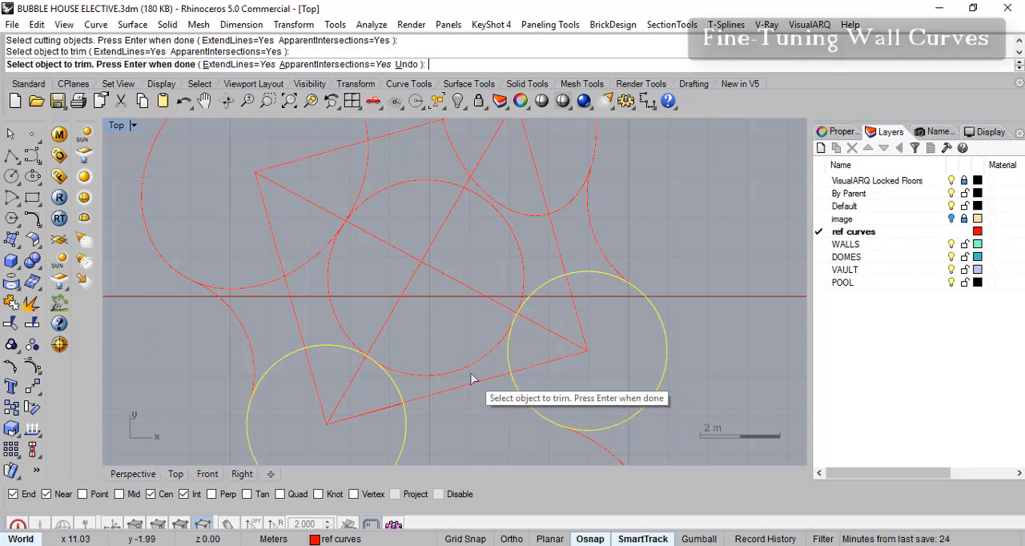
{"action": "key", "text": "Return"}
- Check the overlapping central circle copies, and trim away the remaining lower arc between the two lower corner circles
{"action": "left_click", "coordinate": [519, 258]}
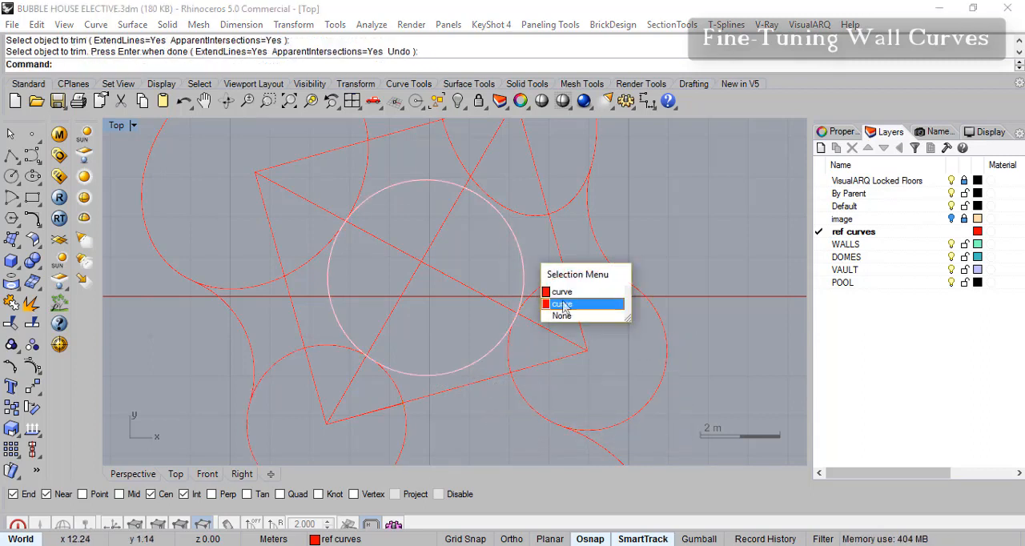
{"action": "key", "text": "Up"}
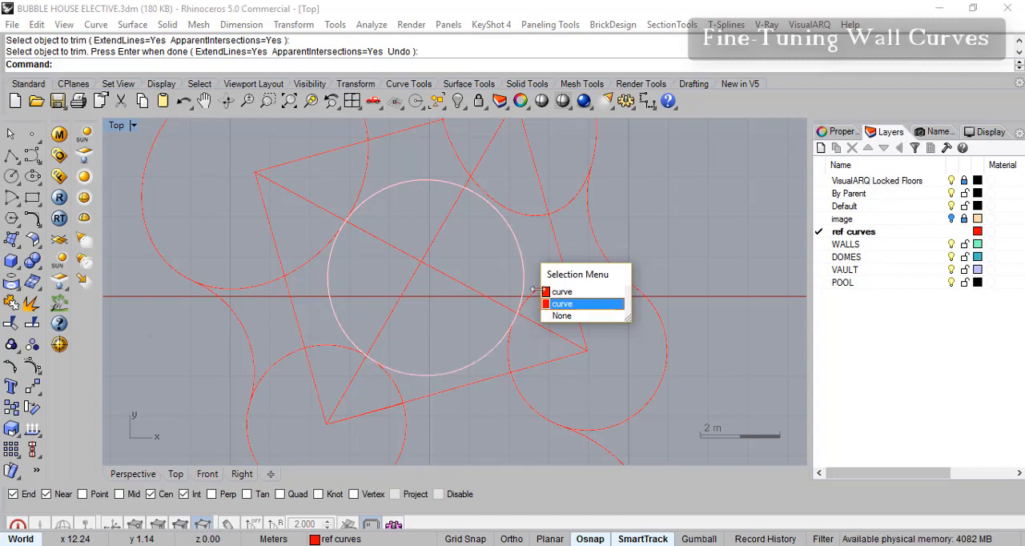
{"action": "left_click", "coordinate": [592, 241]}
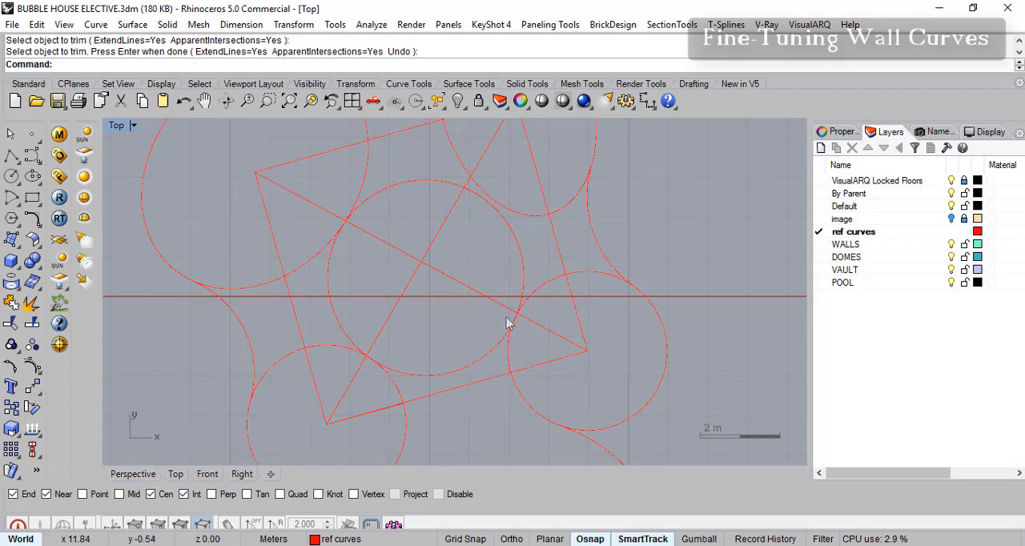
{"action": "key", "text": "Return"}
{"action": "left_click", "coordinate": [405, 405]}
{"action": "left_click", "coordinate": [511, 369]}
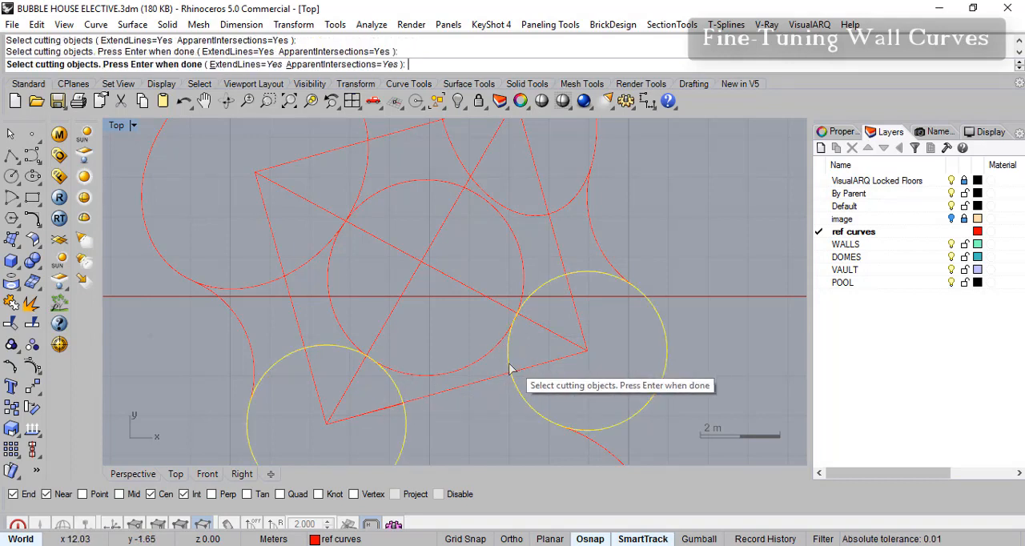
{"action": "key", "text": "Return"}
{"action": "left_click", "coordinate": [486, 369]}
{"action": "right_click", "coordinate": [552, 314]}
- Copy the two lower corner circles, paste the duplicates in place and clear the selection
{"action": "right_click_drag", "start_coordinate": [554, 314], "coordinate": [511, 227]}
{"action": "scroll", "coordinate": [471, 302], "scroll_direction": "down", "scroll_amount": 4}
{"action": "right_click_drag", "start_coordinate": [465, 314], "coordinate": [441, 333]}
{"action": "scroll", "coordinate": [403, 338], "scroll_direction": "up", "scroll_amount": 2}
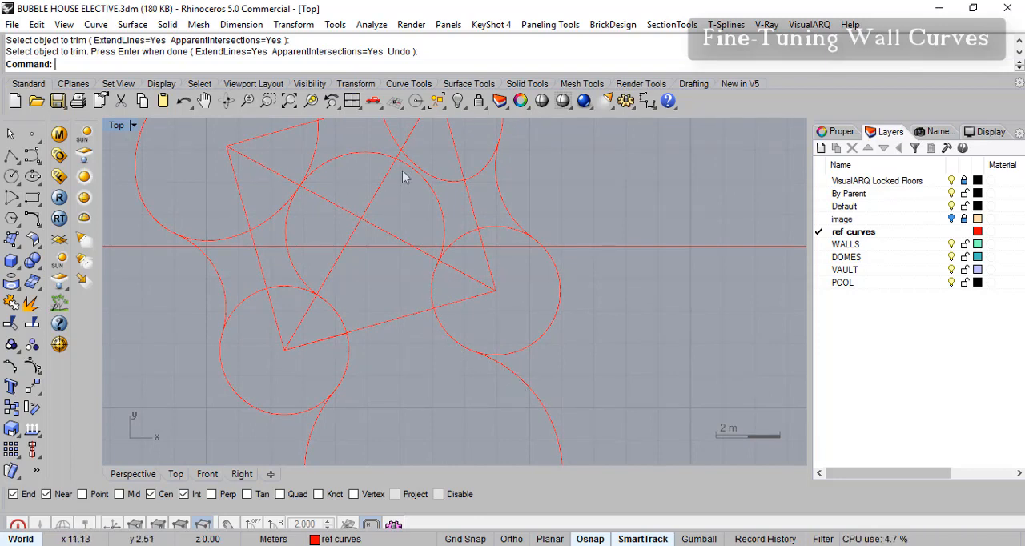
{"action": "left_click", "coordinate": [541, 341]}
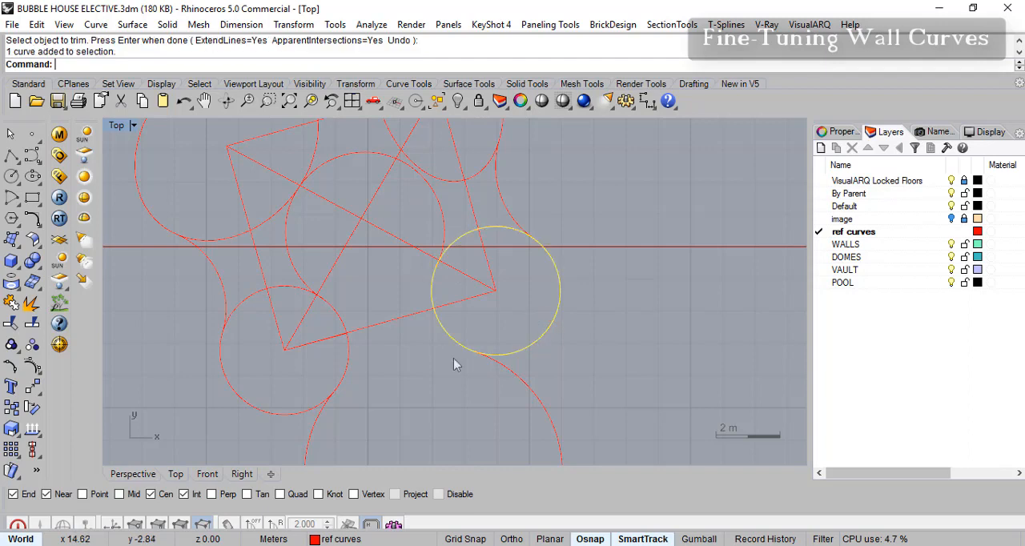
{"action": "left_click", "coordinate": [303, 411], "text": "shift"}
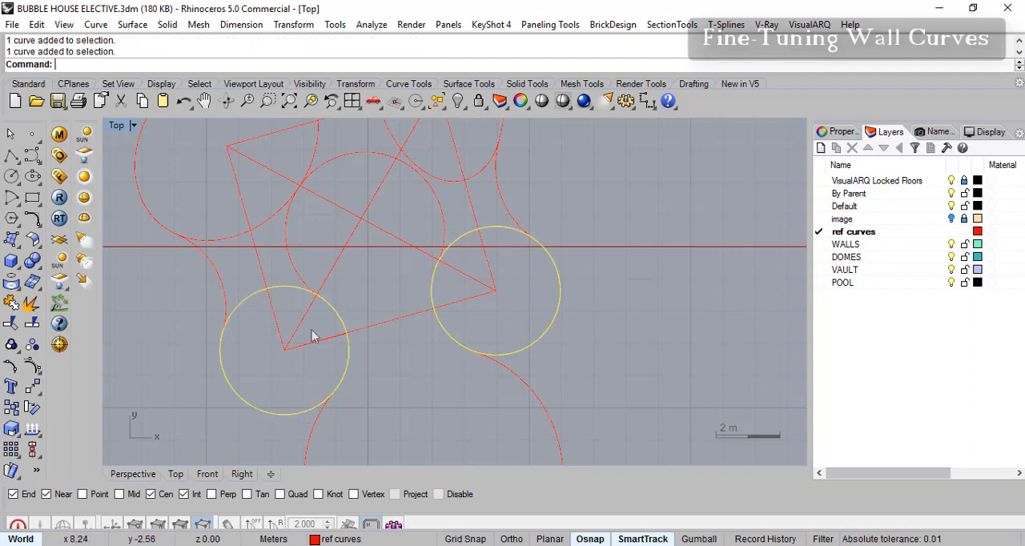
{"action": "key", "text": "ctrl+c"}
{"action": "key", "text": "ctrl+v"}
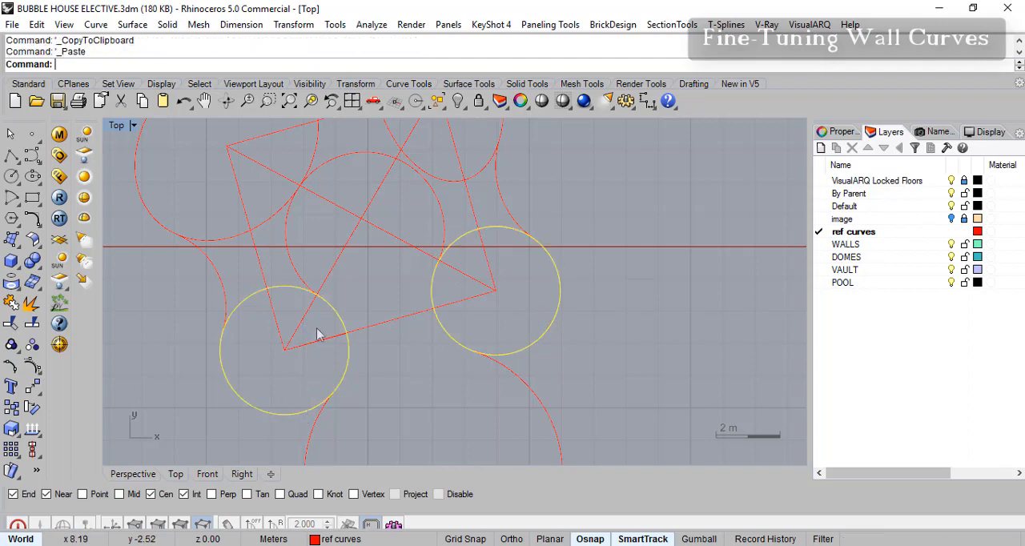
{"action": "right_click_drag", "start_coordinate": [403, 337], "coordinate": [391, 331]}
{"action": "left_click", "coordinate": [406, 314]}
{"action": "right_click_drag", "start_coordinate": [428, 300], "coordinate": [430, 304]}
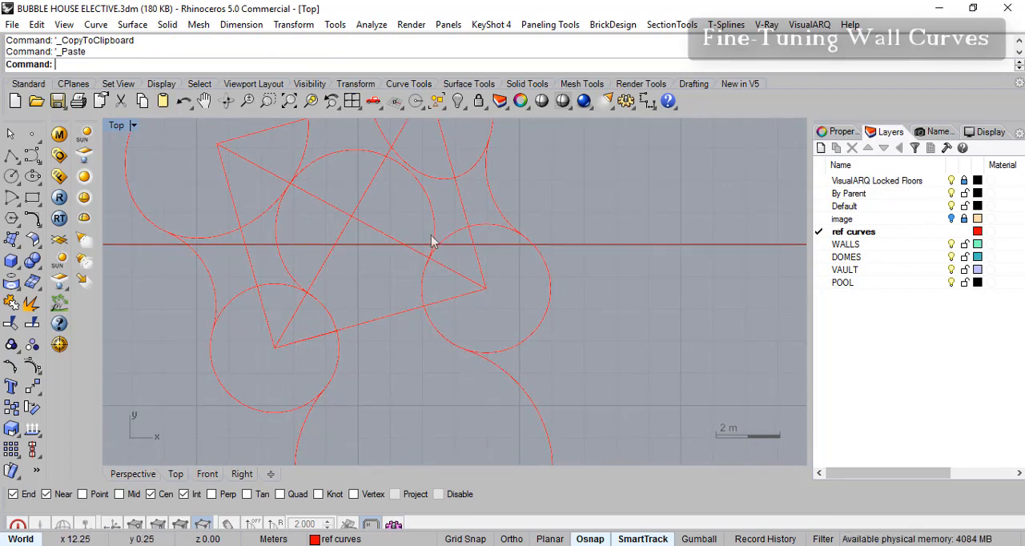
{"action": "left_click", "coordinate": [14, 322]}
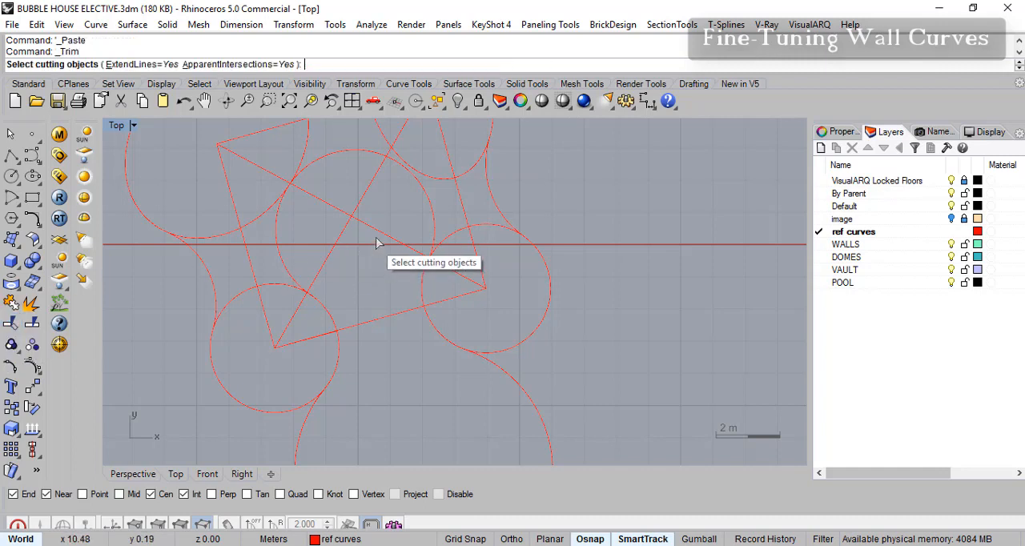
{"action": "left_click", "coordinate": [435, 236]}
{"action": "left_click", "coordinate": [516, 390]}
{"action": "left_click", "coordinate": [290, 276]}
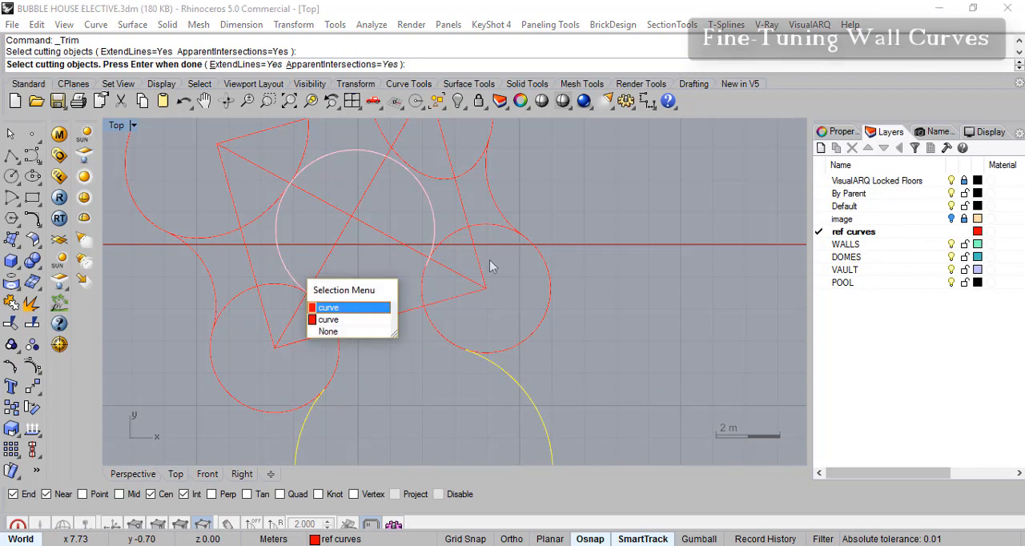
{"action": "key", "text": "Return"}
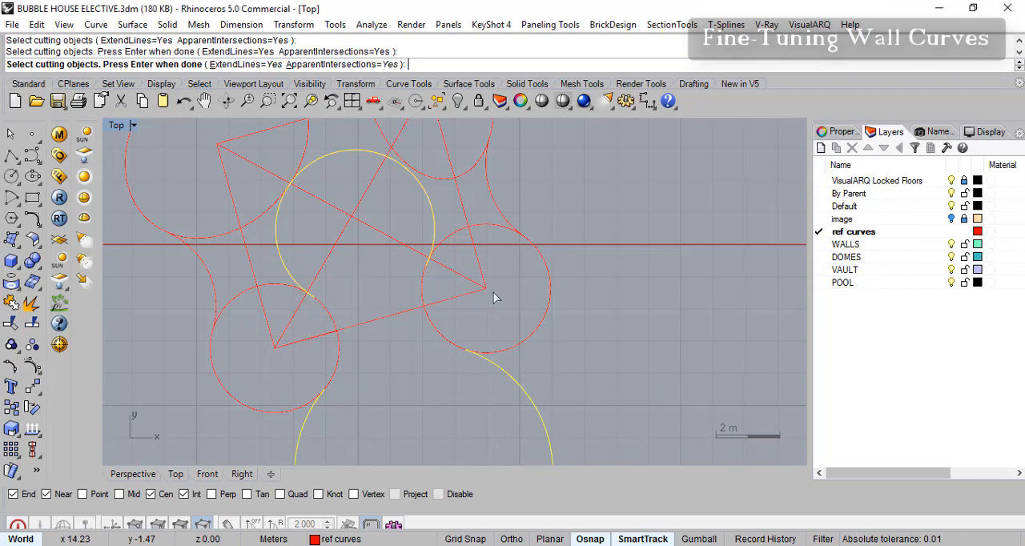
{"action": "left_click", "coordinate": [499, 232]}
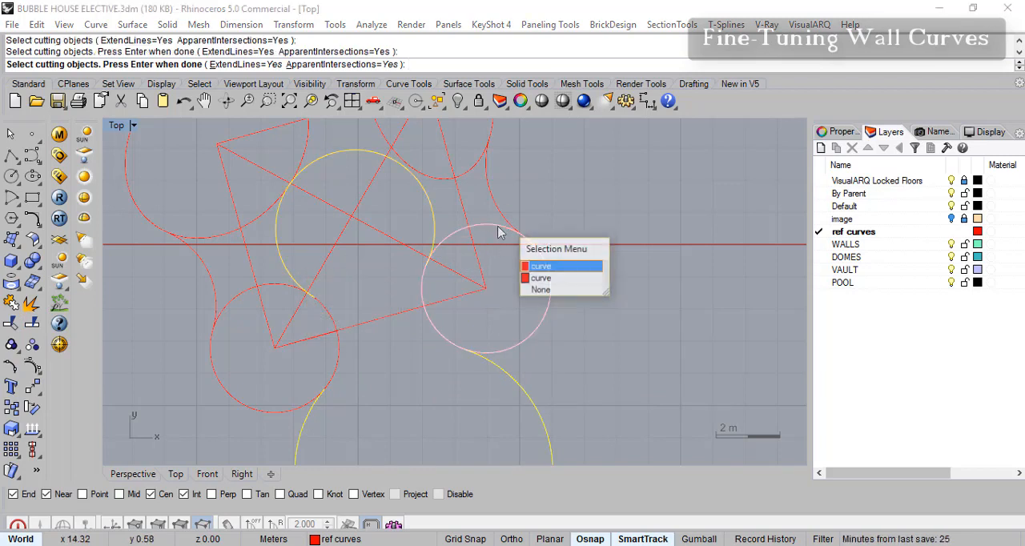
{"action": "left_click", "coordinate": [532, 268]}
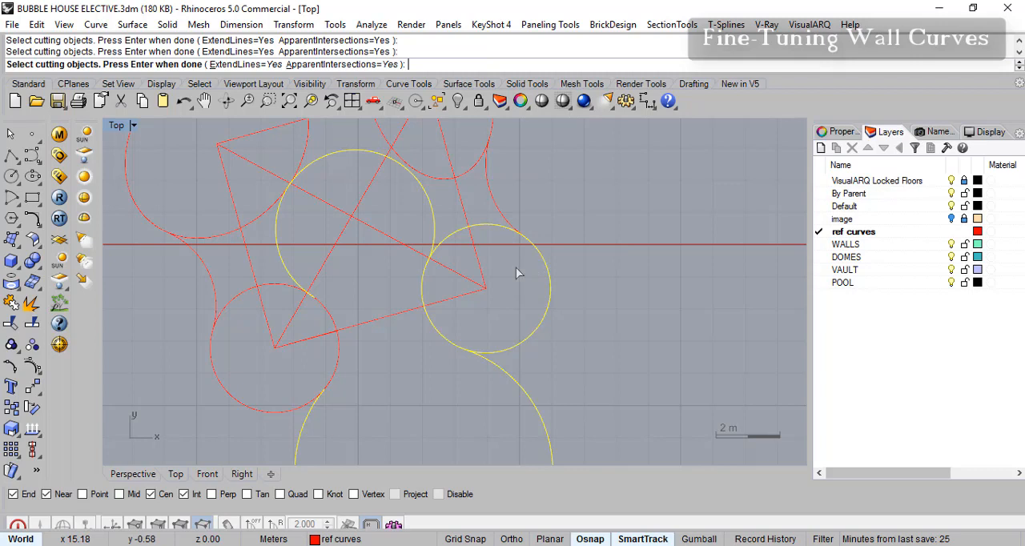
{"action": "left_click", "coordinate": [238, 298]}
{"action": "left_click", "coordinate": [288, 333]}
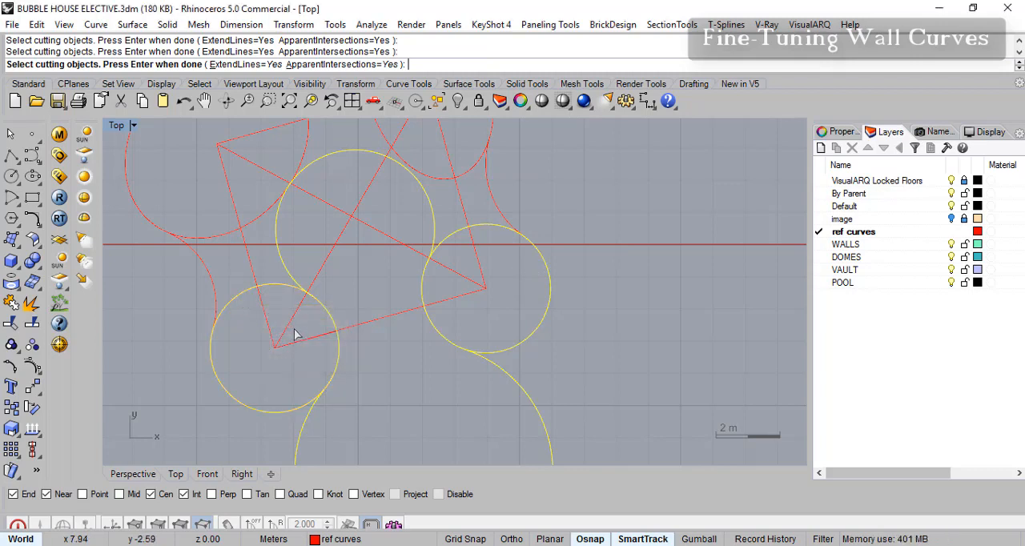
{"action": "key", "text": "Return"}
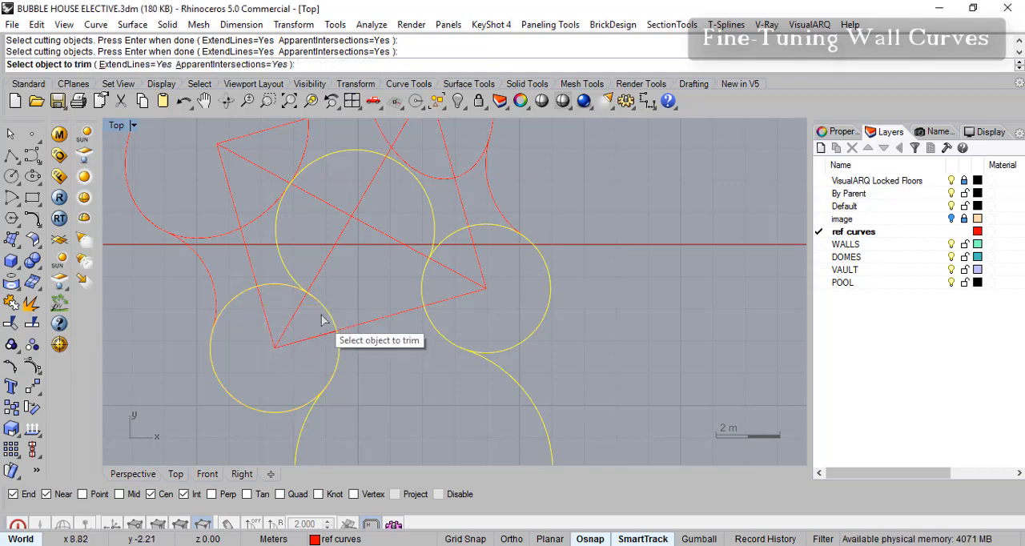
{"action": "key", "text": "Return"}
{"action": "key", "text": "Return"}
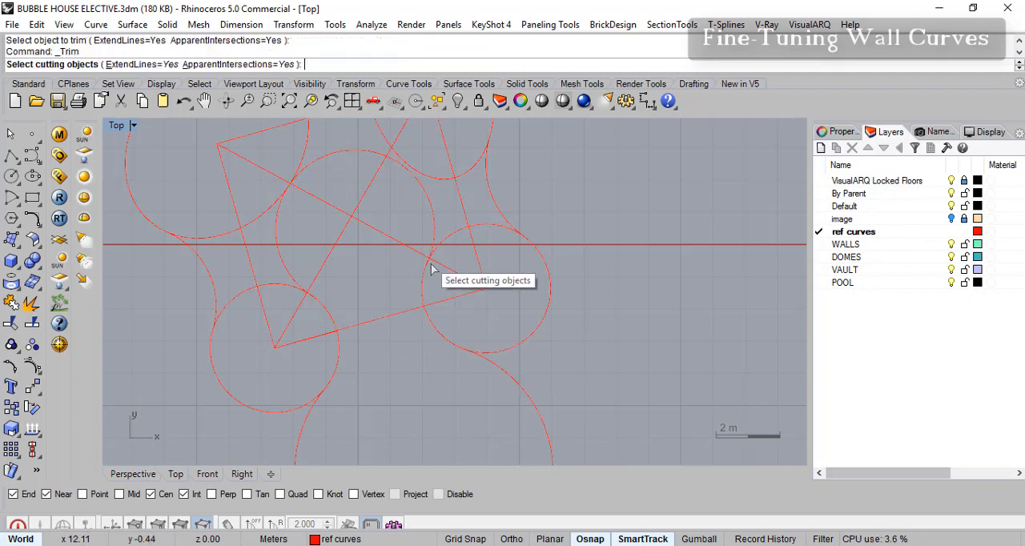
{"action": "left_click", "coordinate": [434, 250]}
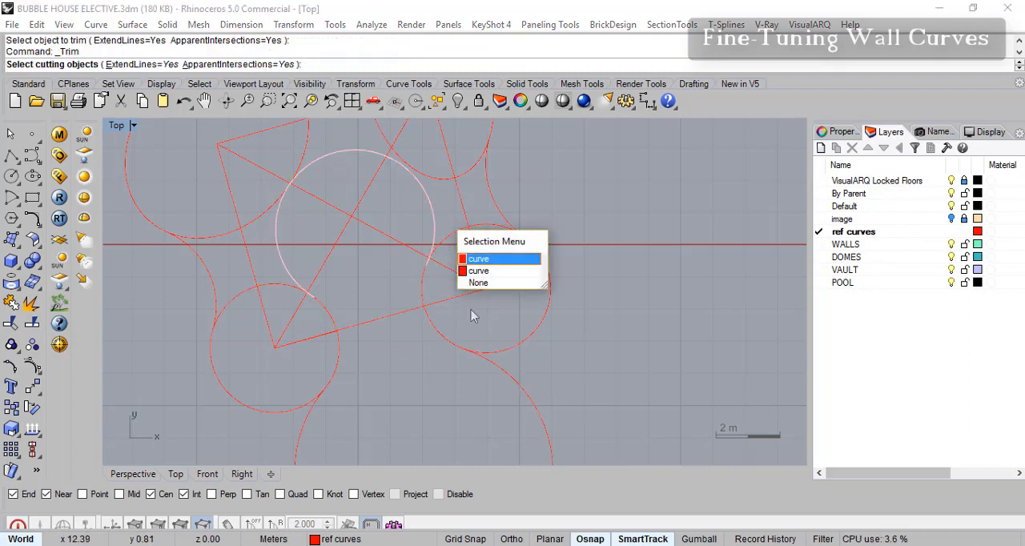
{"action": "key", "text": "Return"}
{"action": "left_click", "coordinate": [522, 373]}
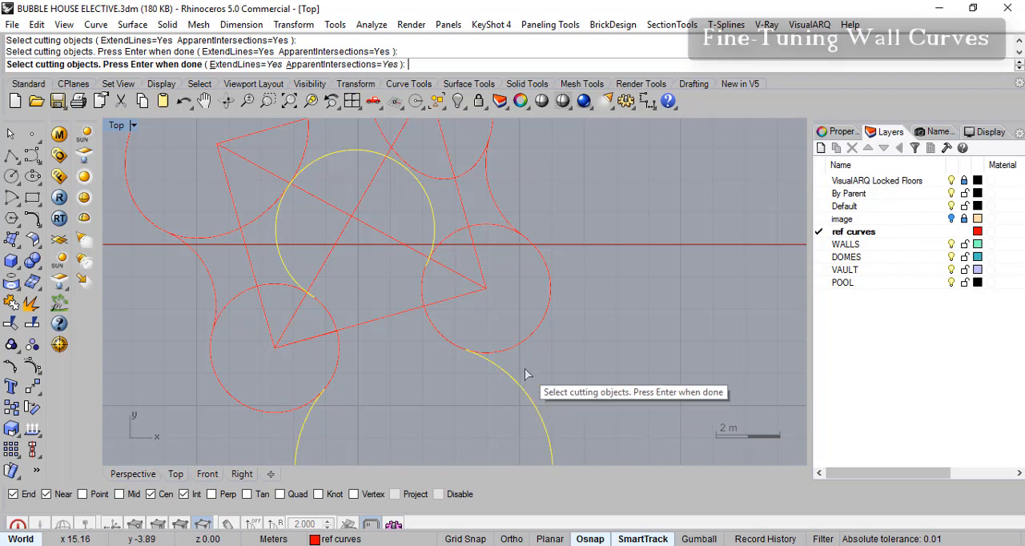
{"action": "key", "text": "Escape"}
- Trim the outer portions off one copy of each lower corner circle, using the central arc and the large lower arc as cutting objects
{"action": "left_click", "coordinate": [434, 244]}
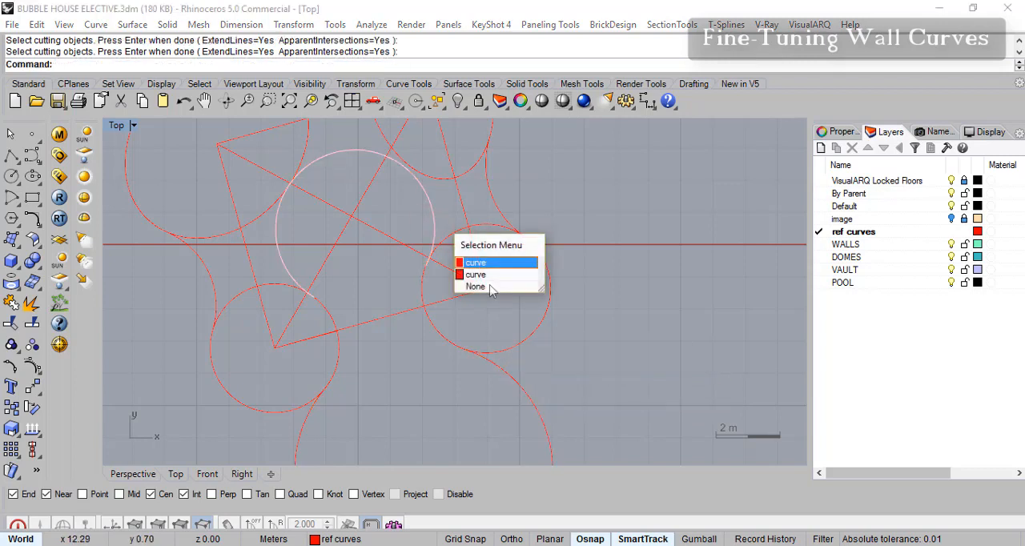
{"action": "left_click", "coordinate": [468, 267]}
{"action": "left_click", "coordinate": [516, 380]}
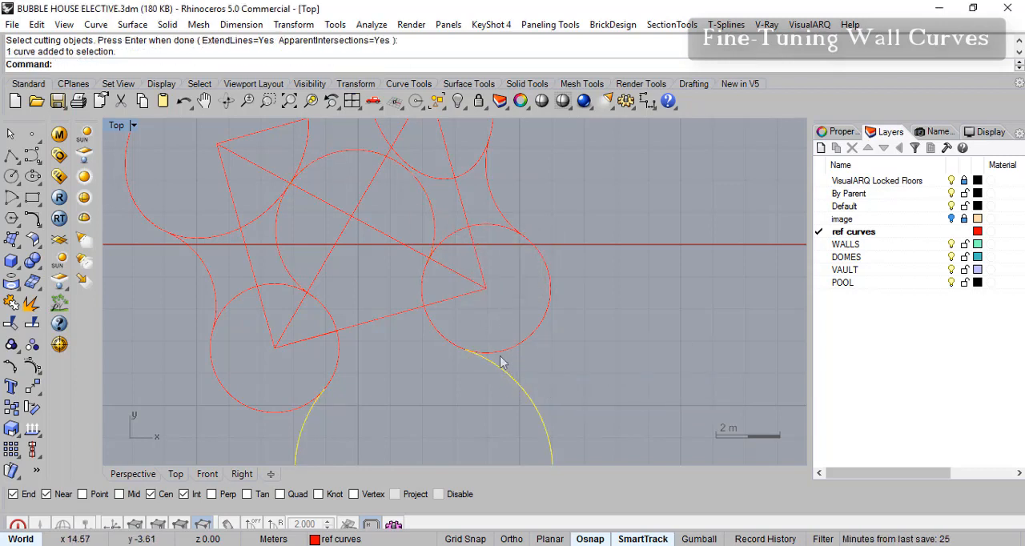
{"action": "left_click", "coordinate": [436, 237]}
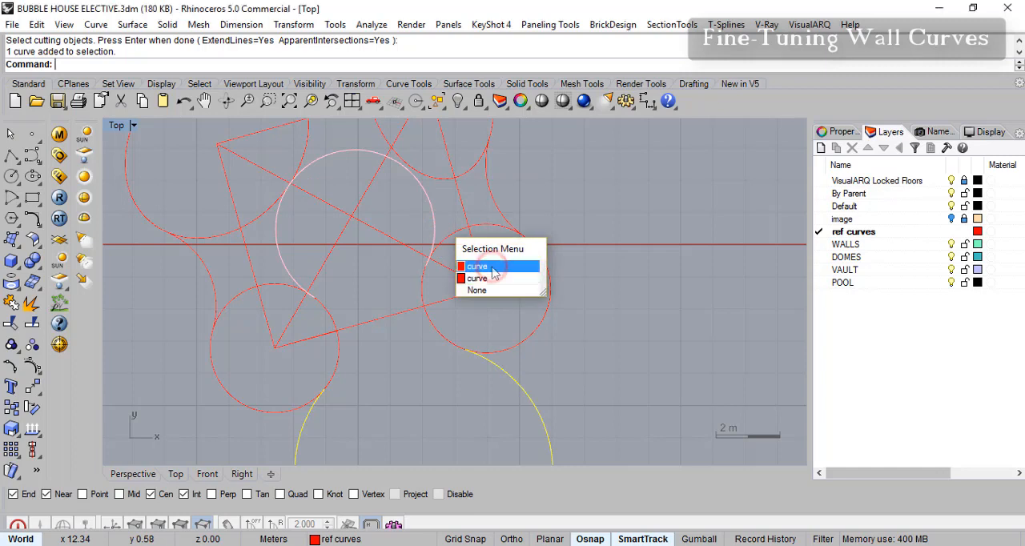
{"action": "left_click", "coordinate": [483, 266]}
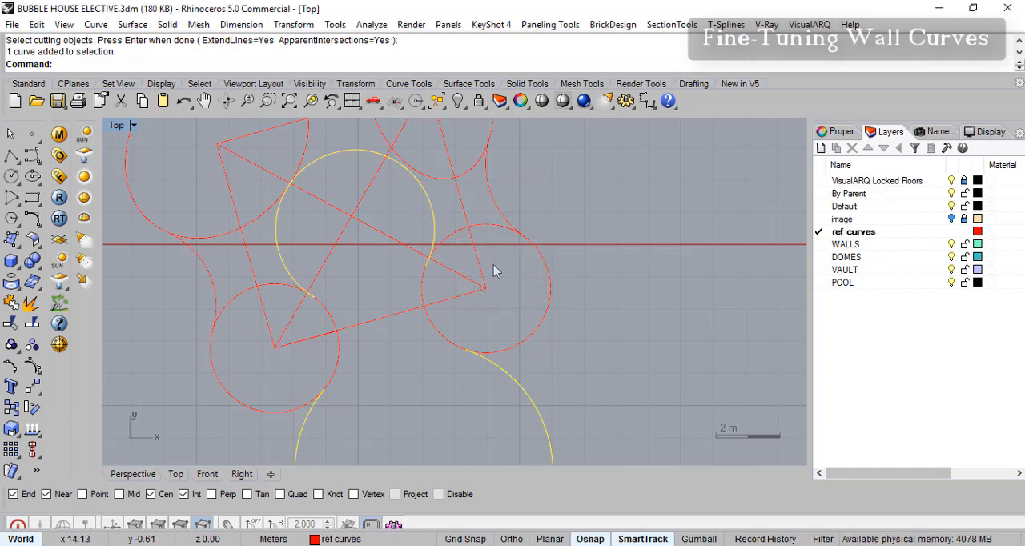
{"action": "key", "text": "Return"}
{"action": "left_click", "coordinate": [494, 232]}
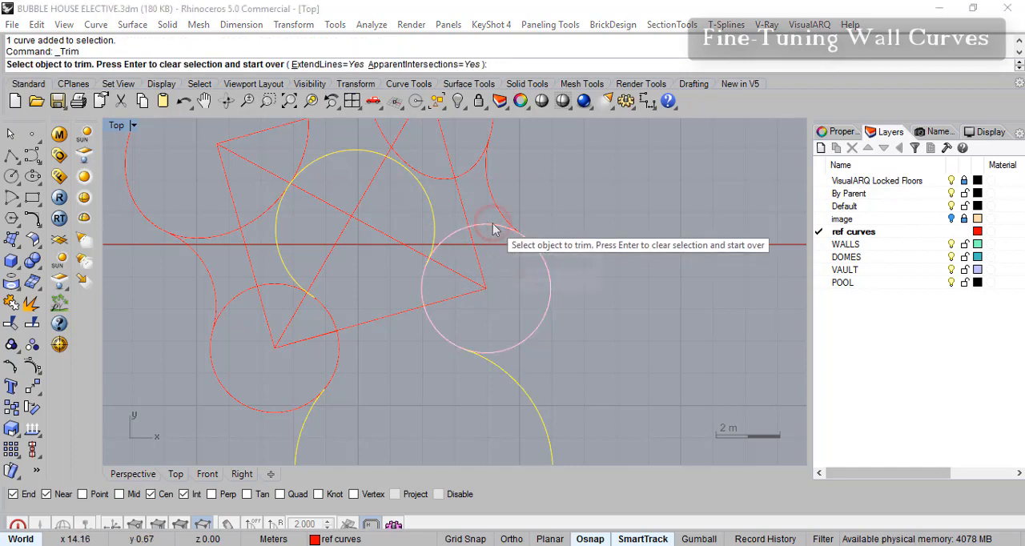
{"action": "left_click", "coordinate": [525, 270]}
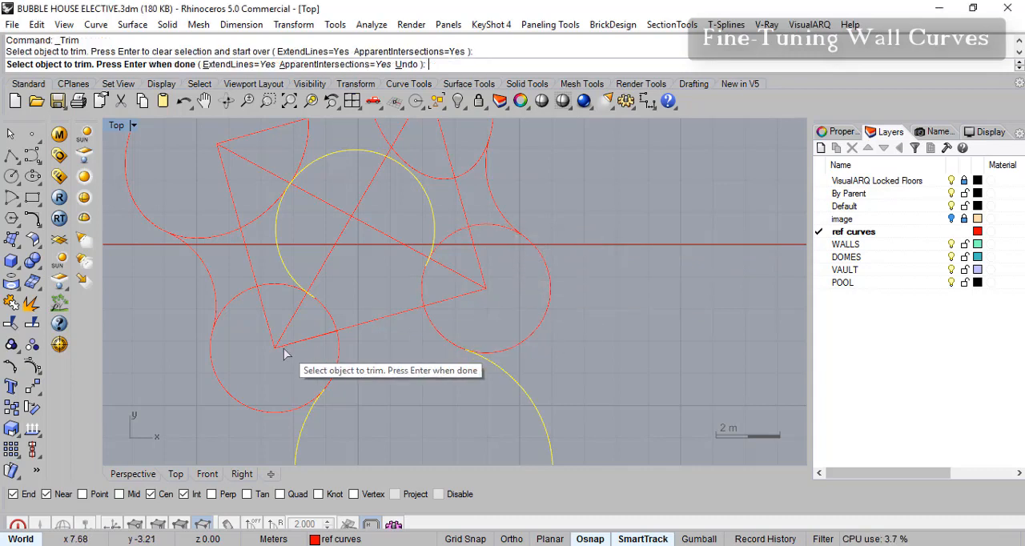
{"action": "left_click", "coordinate": [246, 304]}
{"action": "left_click", "coordinate": [290, 343]}
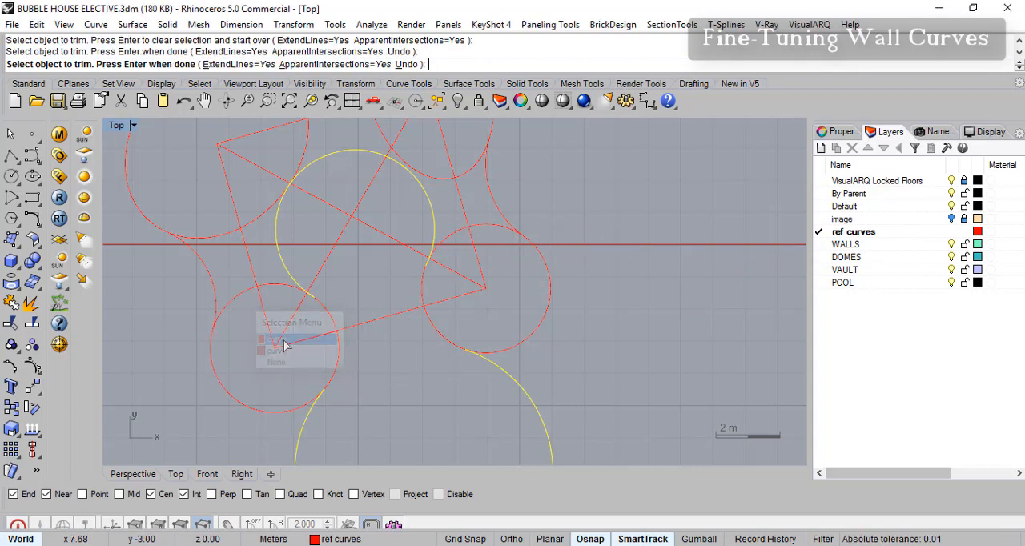
- Join the two trimmed corner arcs with one central arc and the large lower arc
{"action": "left_click", "coordinate": [425, 321]}
{"action": "left_click", "coordinate": [466, 361]}
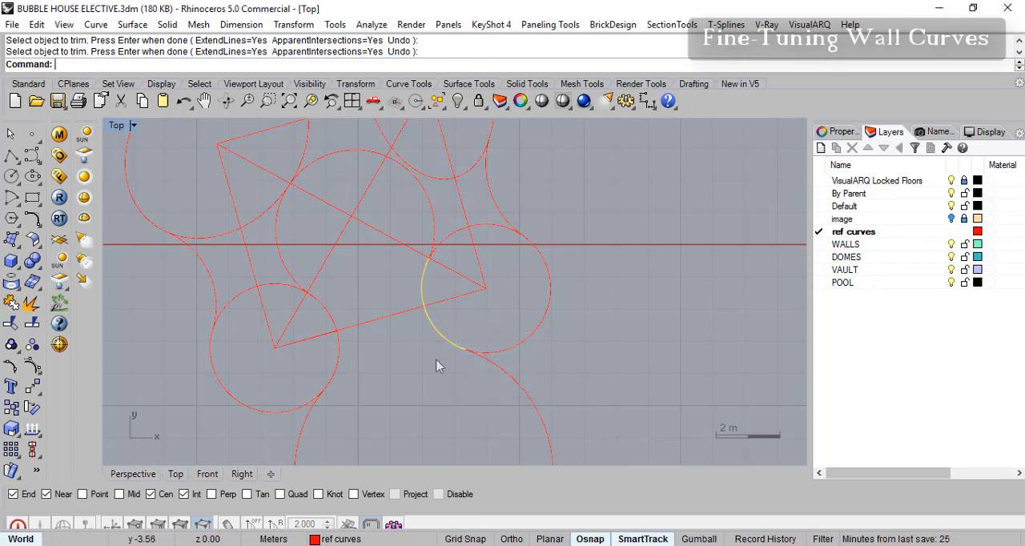
{"action": "left_click", "coordinate": [335, 322]}
{"action": "left_click", "coordinate": [397, 359]}
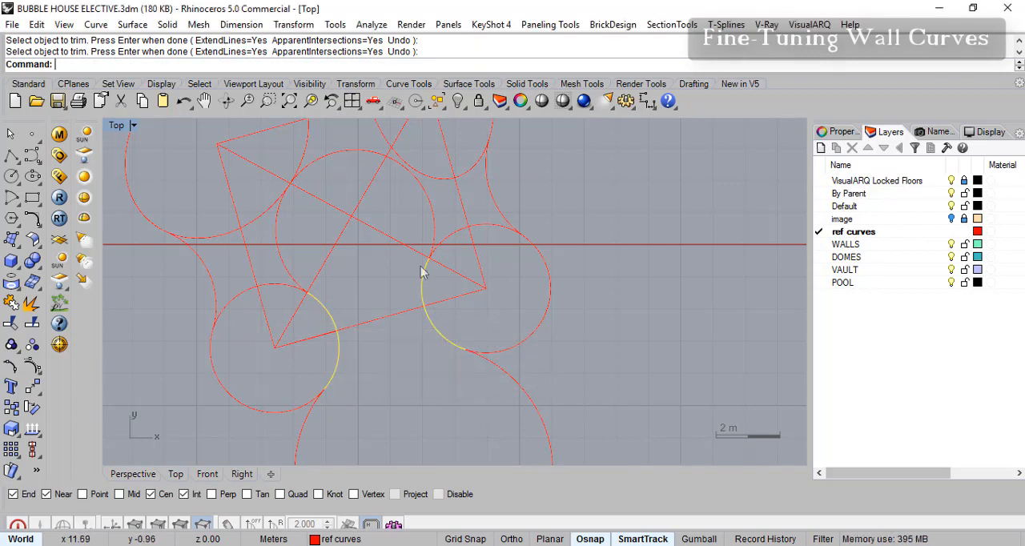
{"action": "left_click", "coordinate": [438, 279]}
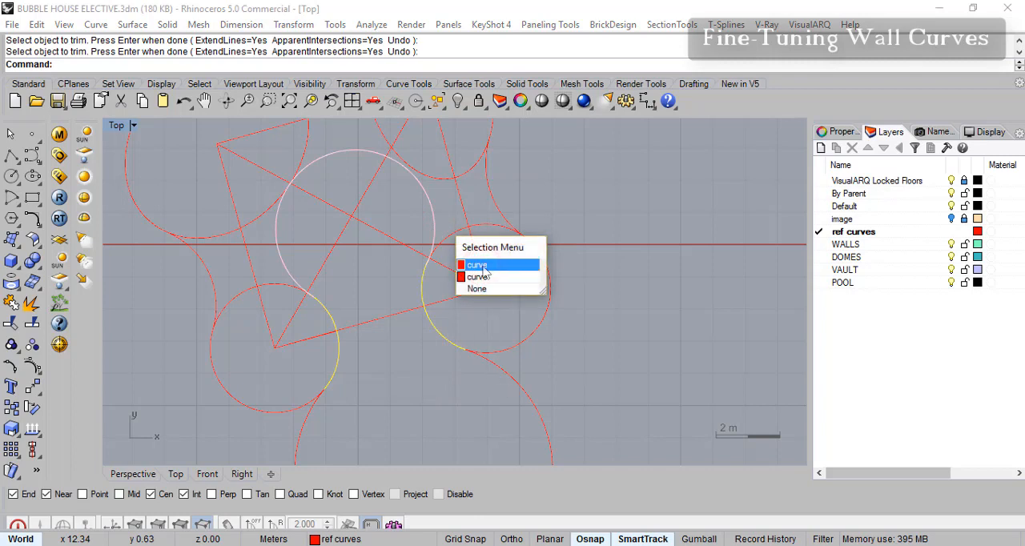
{"action": "left_click", "coordinate": [484, 266]}
{"action": "right_click_drag", "start_coordinate": [515, 389], "coordinate": [582, 335]}
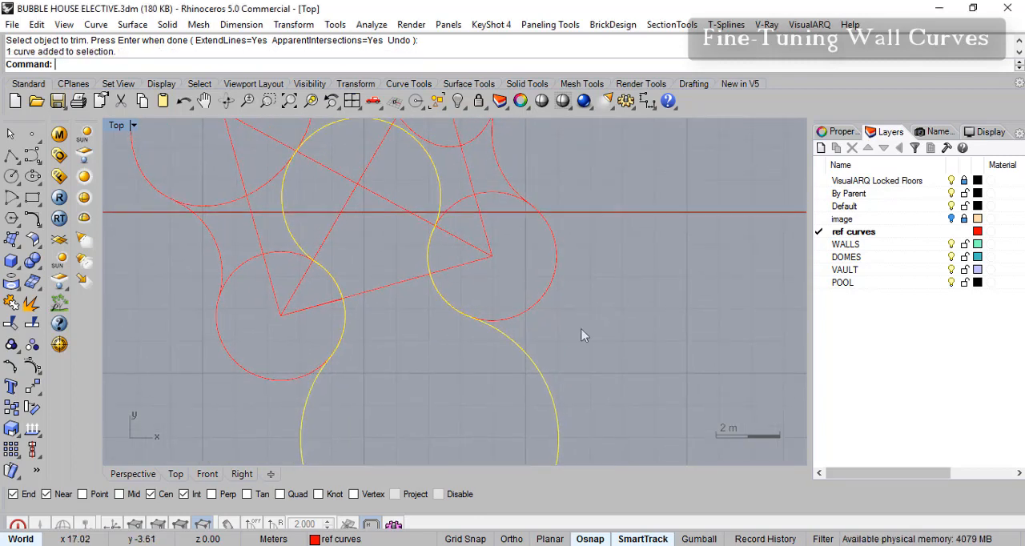
{"action": "left_click", "coordinate": [12, 302]}
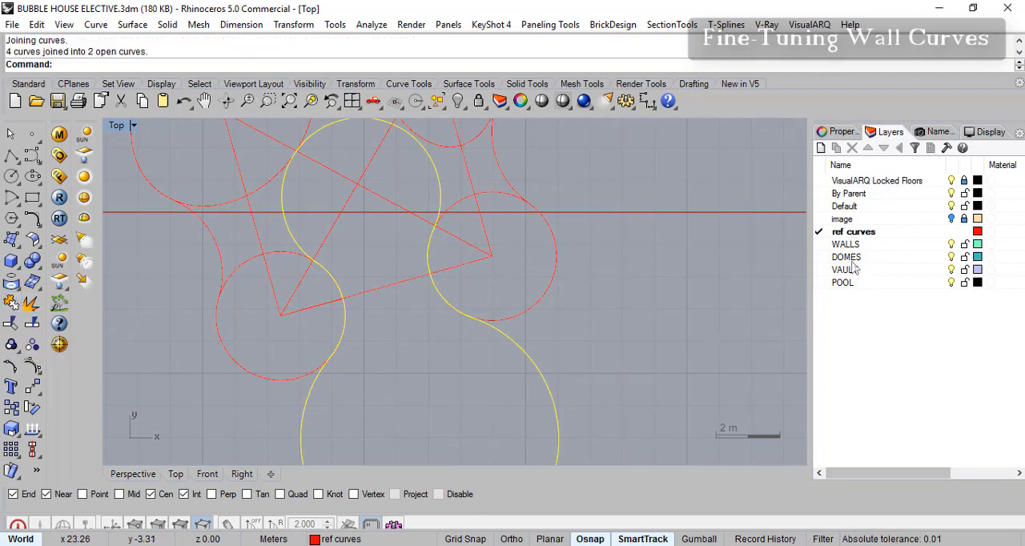
- Move the two joined pool outline curves to the POOL layer and hide that layer
{"action": "right_click", "coordinate": [846, 285]}
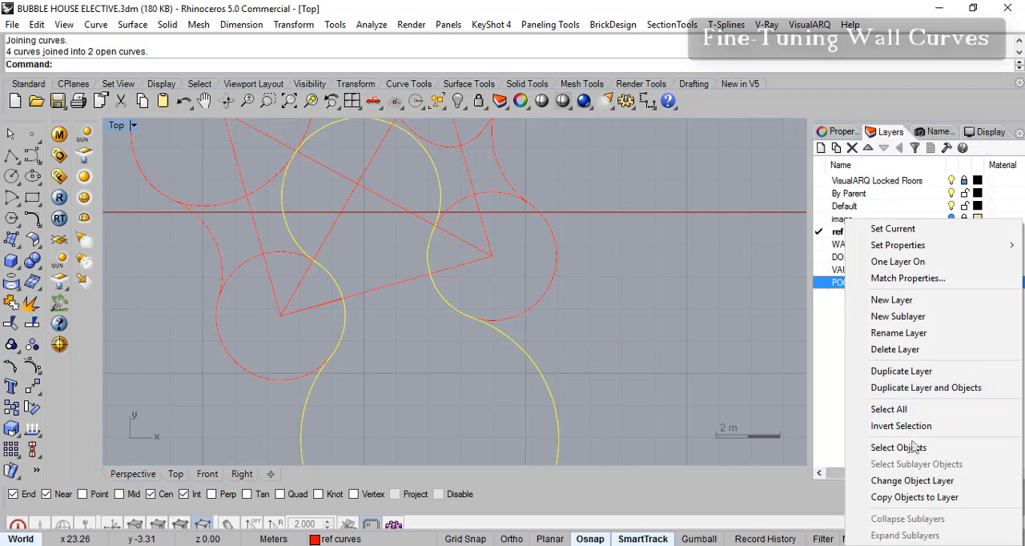
{"action": "left_click", "coordinate": [911, 483]}
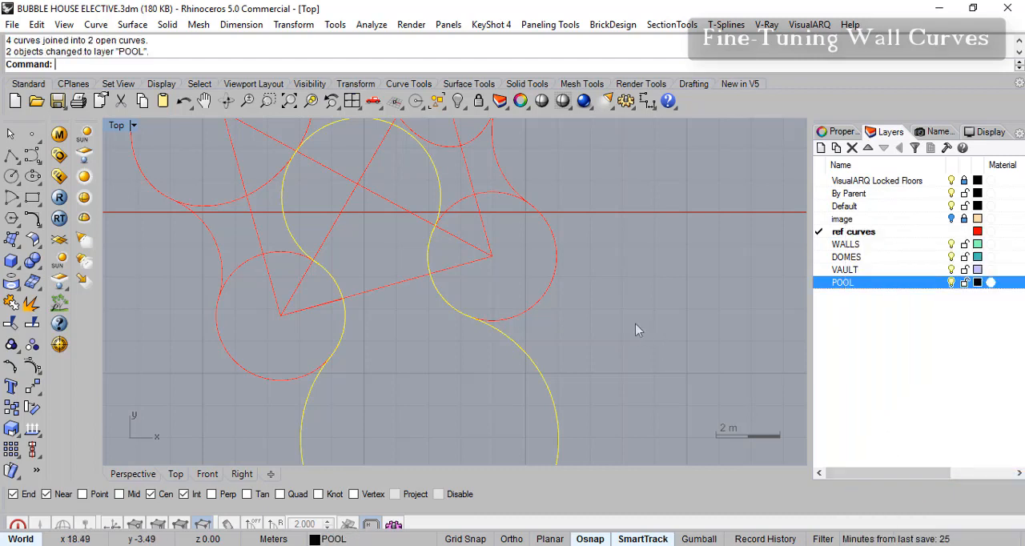
{"action": "left_click", "coordinate": [953, 283]}
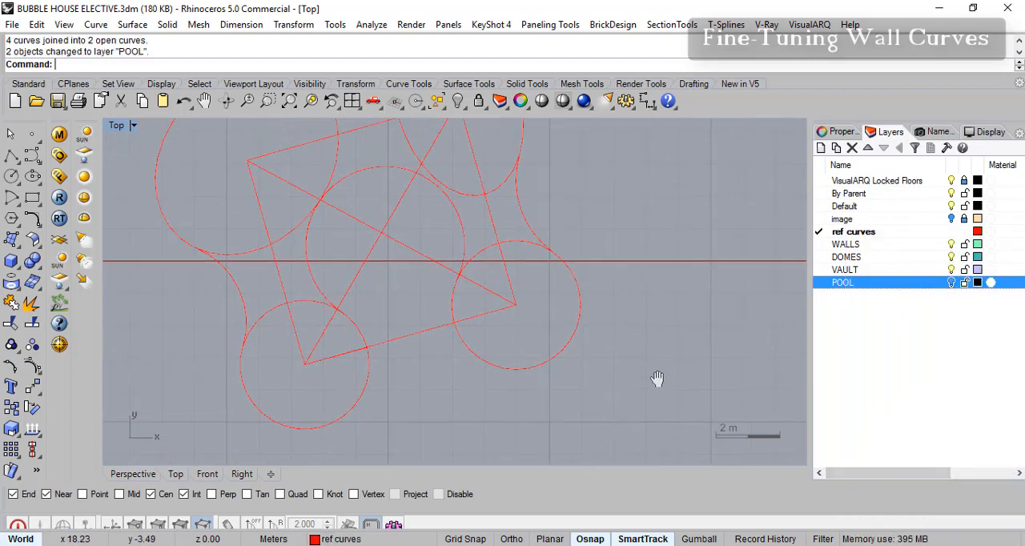
- Delete the straight construction lines that connect the centres of the circles and ellipses
{"action": "right_click_drag", "start_coordinate": [517, 331], "coordinate": [562, 318]}
{"action": "right_click_drag", "start_coordinate": [519, 284], "coordinate": [499, 333]}
{"action": "right_click_drag", "start_coordinate": [479, 273], "coordinate": [446, 250]}
{"action": "right_click_drag", "start_coordinate": [436, 213], "coordinate": [474, 204]}
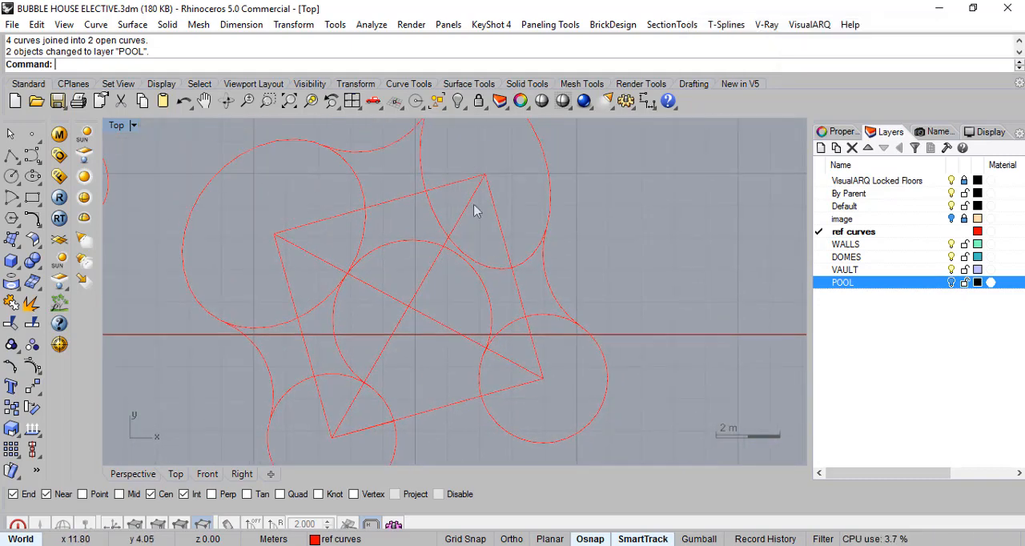
{"action": "right_click_drag", "start_coordinate": [358, 225], "coordinate": [352, 207]}
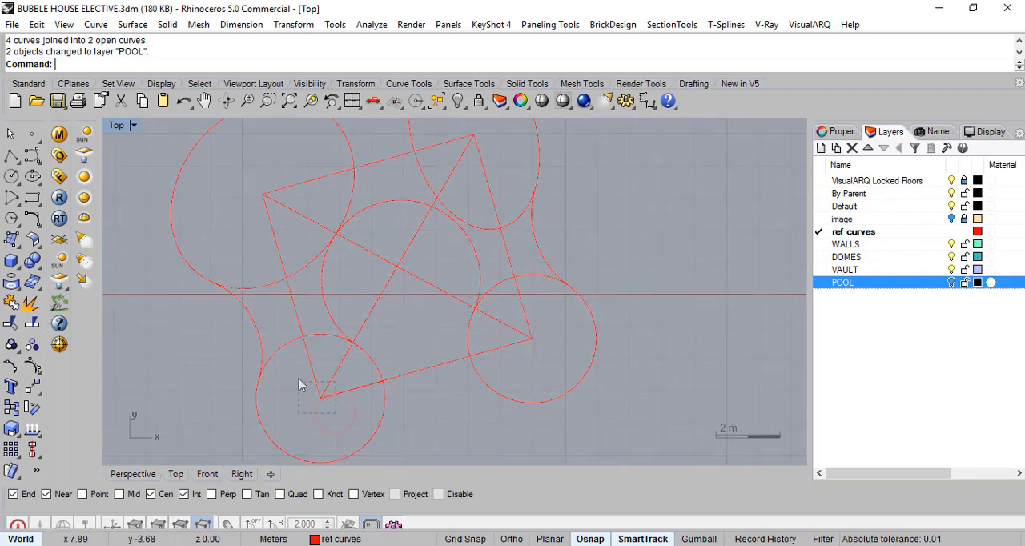
{"action": "left_click_drag", "start_coordinate": [335, 412], "coordinate": [299, 389]}
{"action": "key", "text": "Delete"}
{"action": "left_click_drag", "start_coordinate": [295, 217], "coordinate": [263, 193]}
{"action": "key", "text": "Delete"}
- Examine the central arc and the neighbouring circles and ellipses of the plan, and clear the selection
{"action": "right_click_drag", "start_coordinate": [558, 289], "coordinate": [556, 315]}
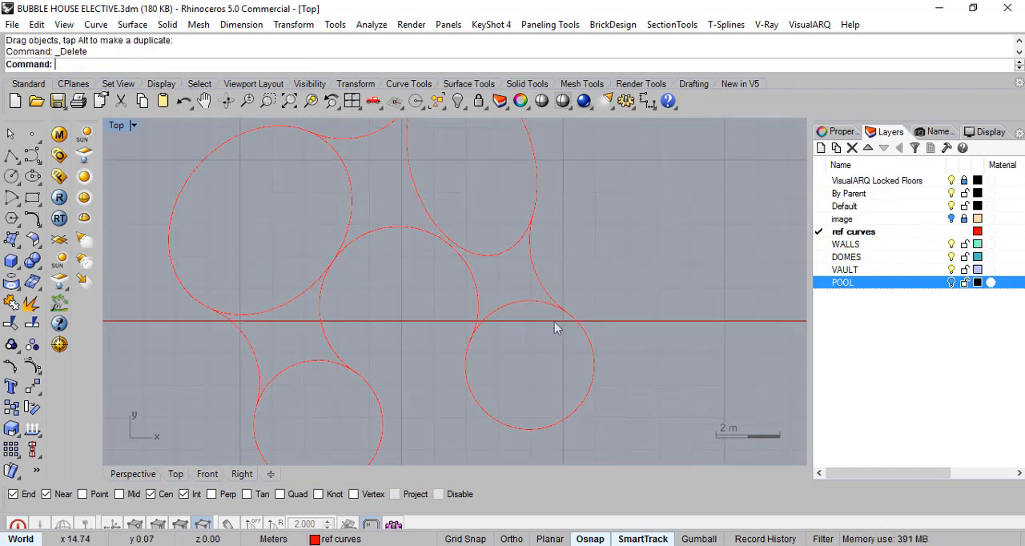
{"action": "right_click_drag", "start_coordinate": [457, 317], "coordinate": [492, 268]}
{"action": "scroll", "coordinate": [479, 288], "scroll_direction": "down", "scroll_amount": 4}
{"action": "right_click_drag", "start_coordinate": [467, 307], "coordinate": [461, 343]}
{"action": "scroll", "coordinate": [418, 293], "scroll_direction": "up", "scroll_amount": 4}
{"action": "right_click_drag", "start_coordinate": [473, 291], "coordinate": [466, 232]}
{"action": "scroll", "coordinate": [447, 276], "scroll_direction": "down", "scroll_amount": 4}
{"action": "right_click_drag", "start_coordinate": [456, 282], "coordinate": [441, 303]}
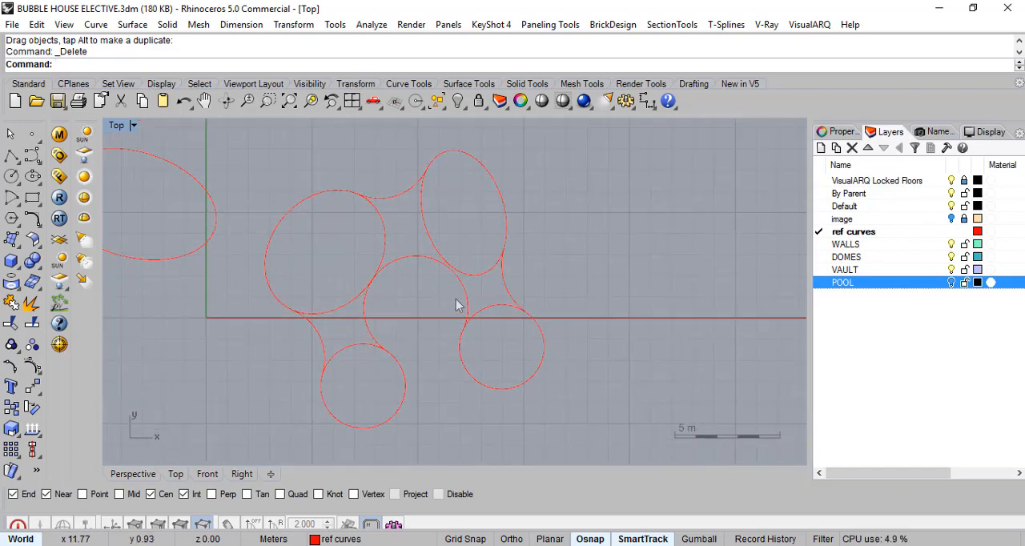
{"action": "scroll", "coordinate": [476, 311], "scroll_direction": "up", "scroll_amount": 3}
{"action": "scroll", "coordinate": [480, 307], "scroll_direction": "down", "scroll_amount": 2}
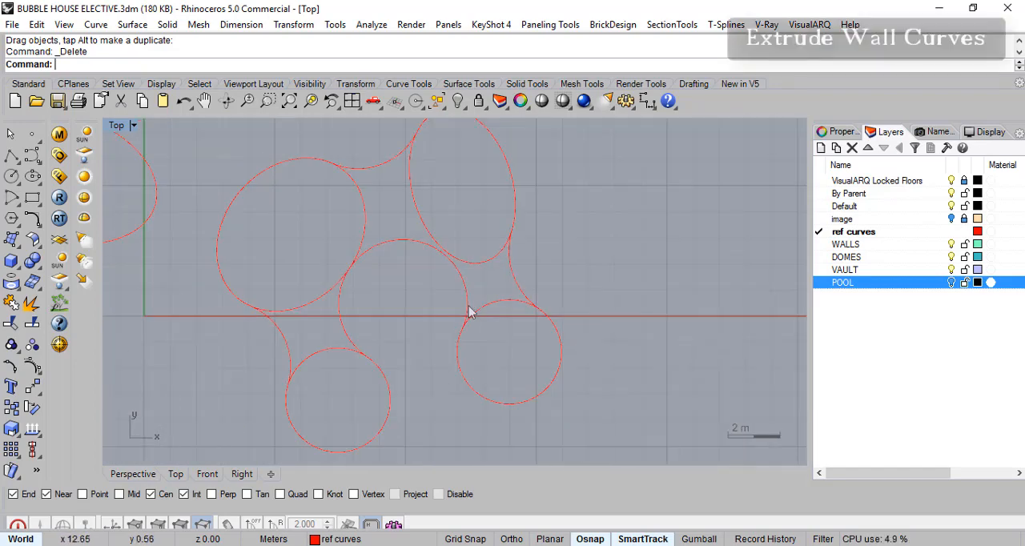
{"action": "left_click", "coordinate": [467, 298]}
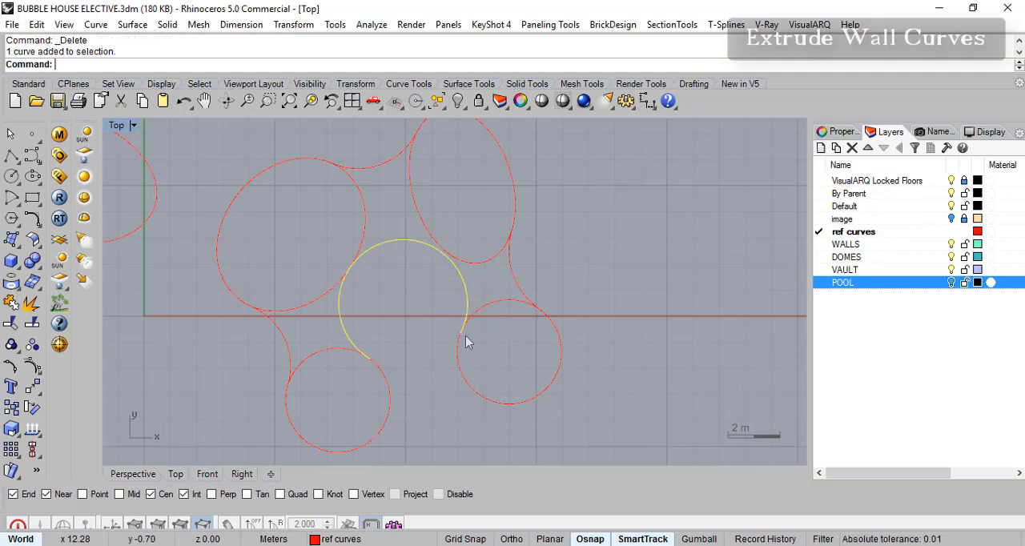
{"action": "left_click", "coordinate": [499, 302]}
{"action": "left_click", "coordinate": [484, 258]}
{"action": "key", "text": "Escape"}
- Select all the remaining plan curves, including the separate ellipse, and make WALLS the current layer
{"action": "scroll", "coordinate": [388, 253], "scroll_direction": "down", "scroll_amount": 3}
{"action": "left_click_drag", "start_coordinate": [172, 143], "coordinate": [564, 383]}
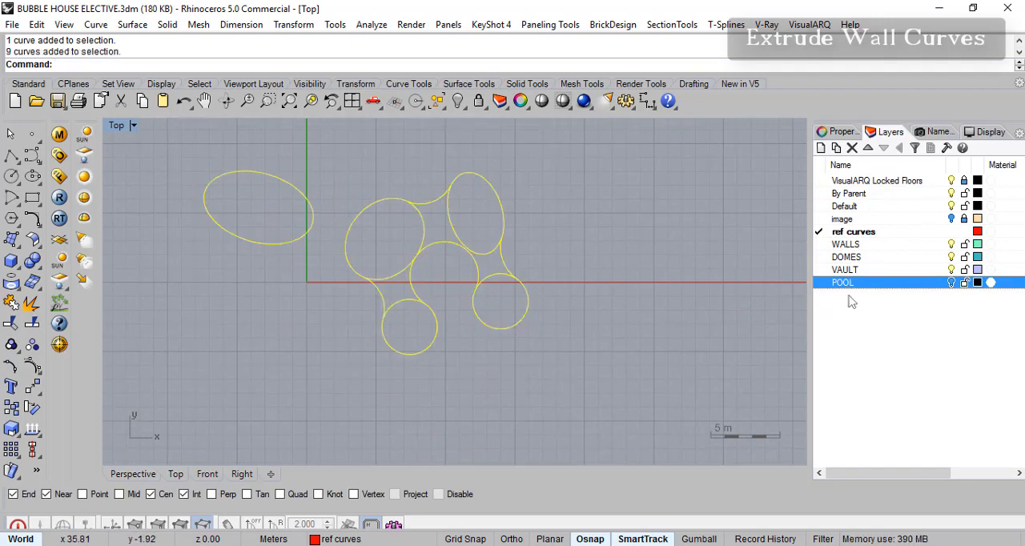
{"action": "left_click", "coordinate": [820, 245]}
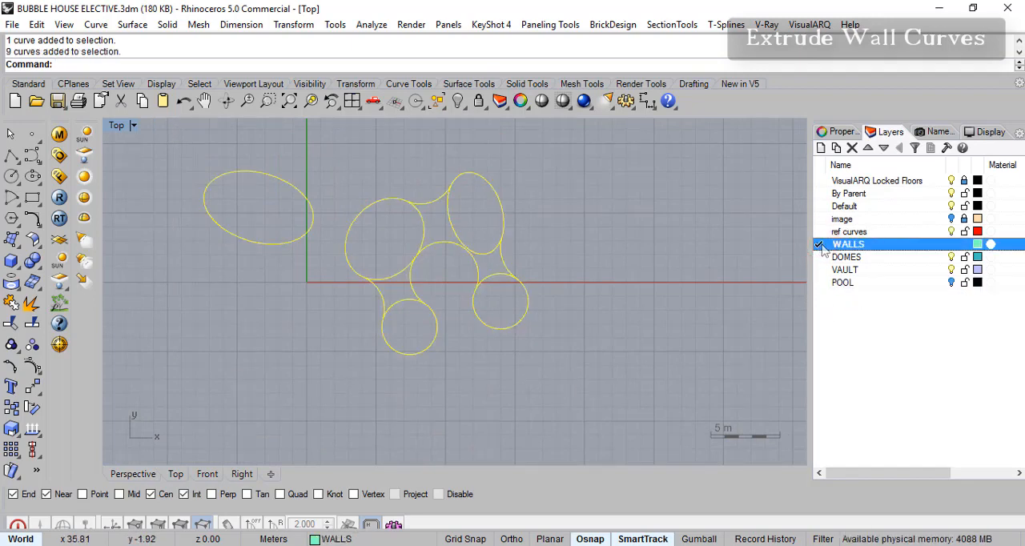
{"action": "right_click_drag", "start_coordinate": [543, 258], "coordinate": [521, 279]}
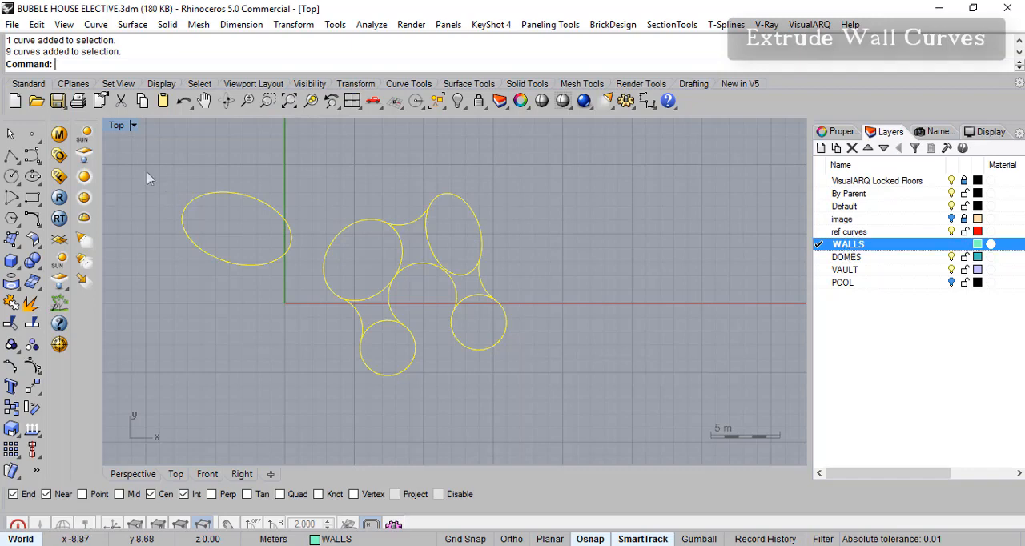
- Extrude the selected plan curves straight up 3 m as open surfaces, using a shaded perspective view
{"action": "left_click", "coordinate": [132, 24]}
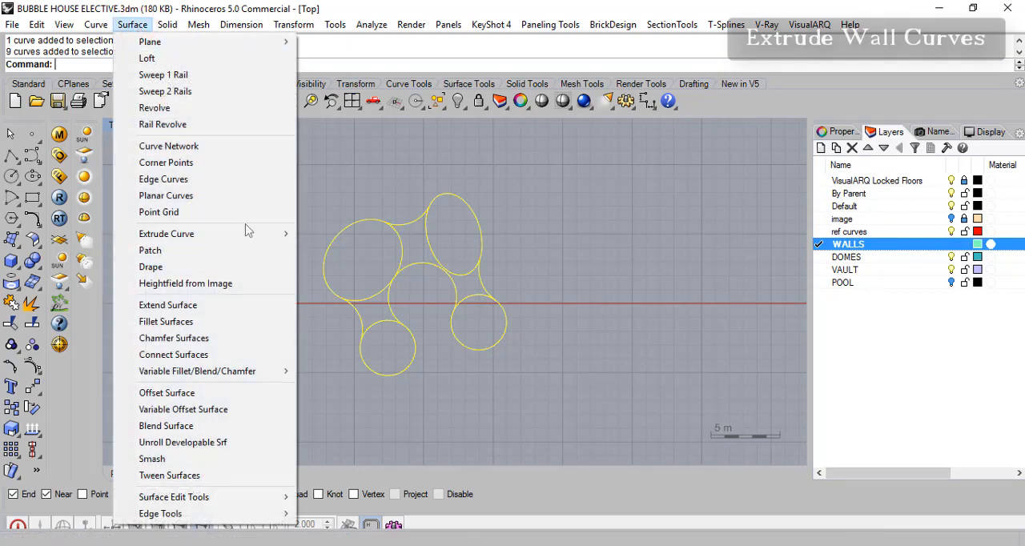
{"action": "mouse_move", "coordinate": [246, 234]}
{"action": "left_click", "coordinate": [334, 233]}
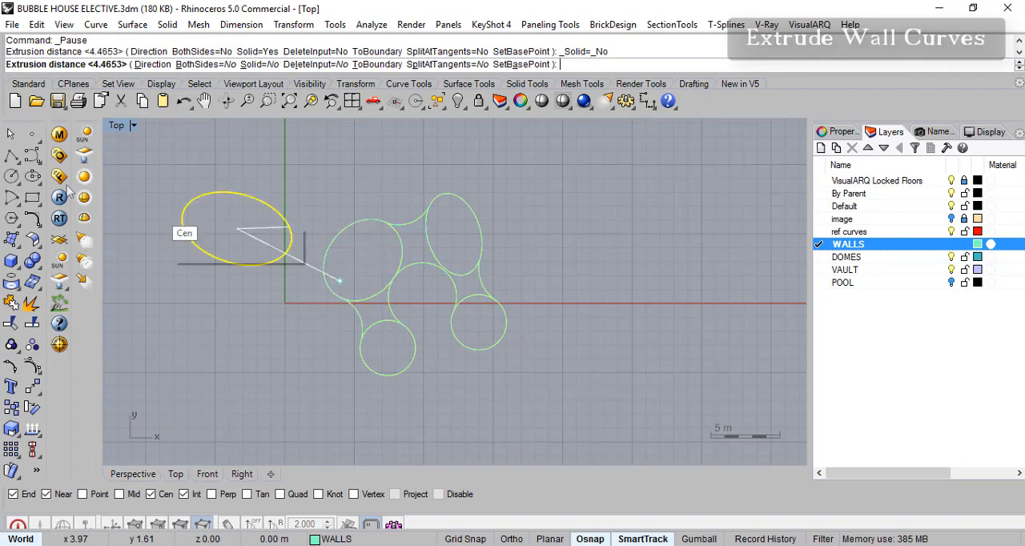
{"action": "double_click", "coordinate": [116, 125]}
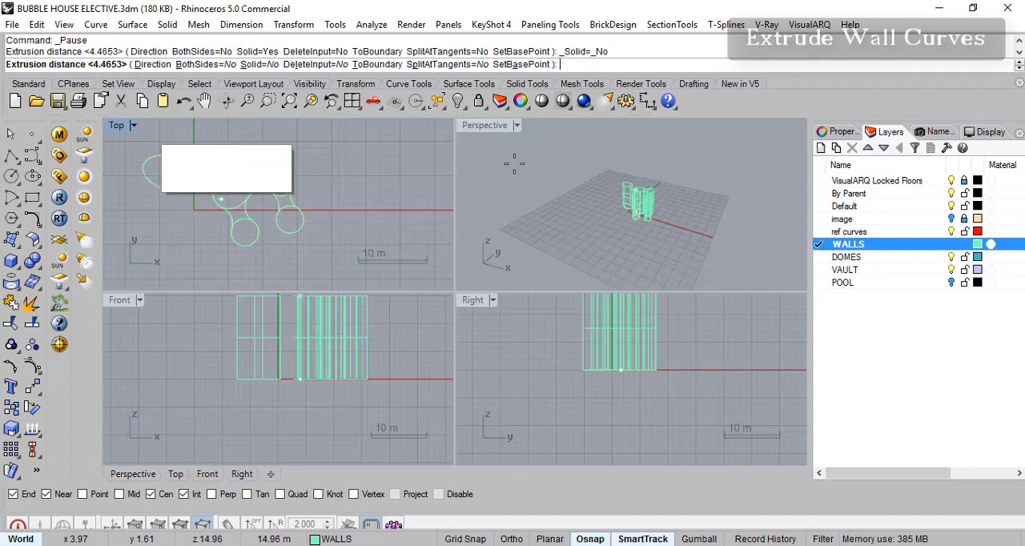
{"action": "double_click", "coordinate": [491, 125]}
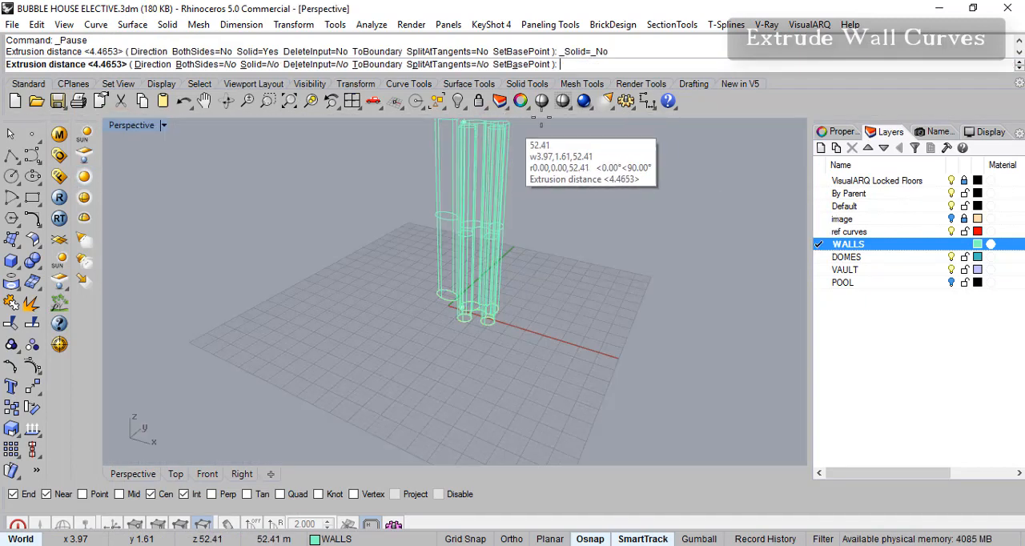
{"action": "left_click", "coordinate": [564, 102]}
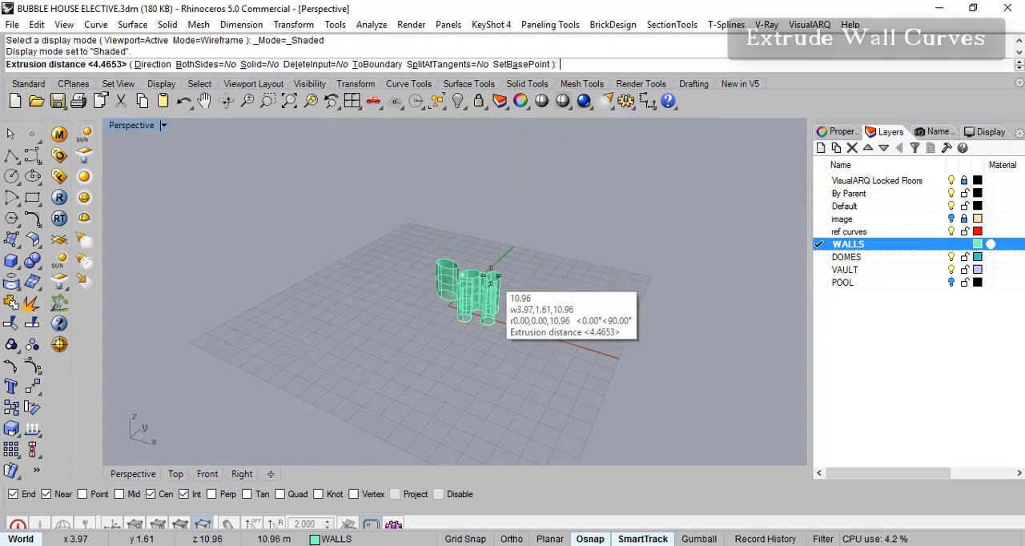
{"action": "scroll", "coordinate": [498, 272], "scroll_direction": "up", "scroll_amount": 2}
{"action": "scroll", "coordinate": [501, 278], "scroll_direction": "down", "scroll_amount": 2}
{"action": "right_click_drag", "start_coordinate": [514, 275], "coordinate": [535, 257]}
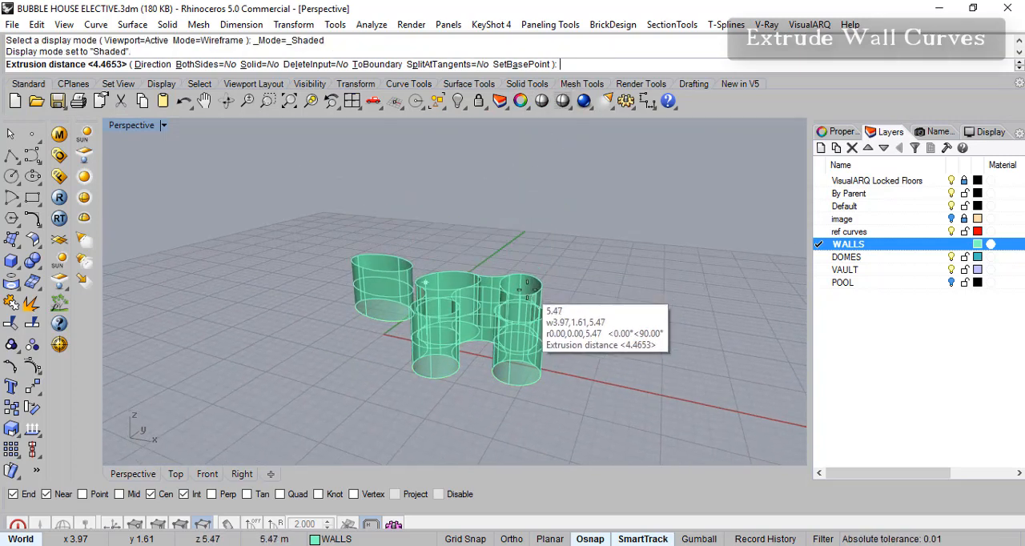
{"action": "scroll", "coordinate": [560, 284], "scroll_direction": "up", "scroll_amount": 3}
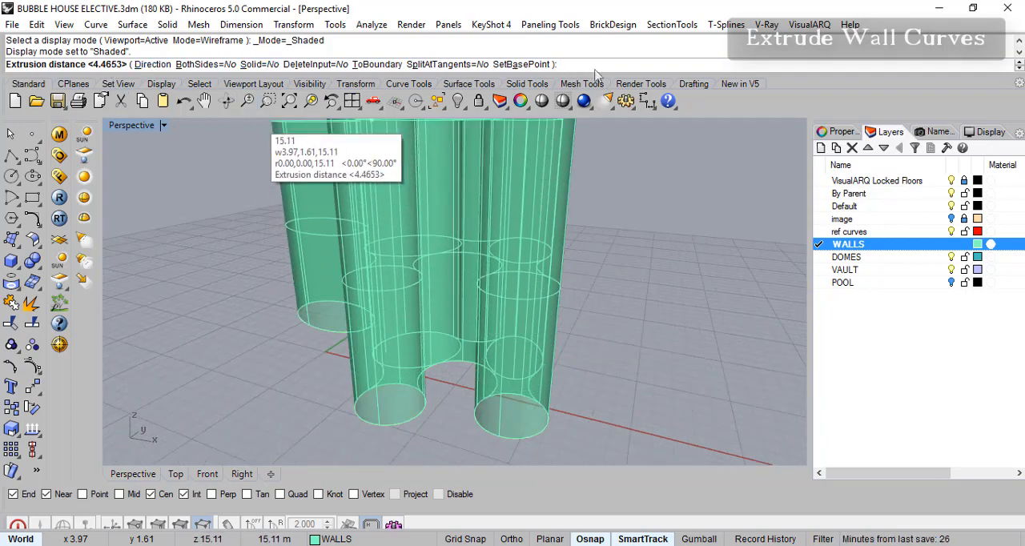
{"action": "key", "text": "Return"}
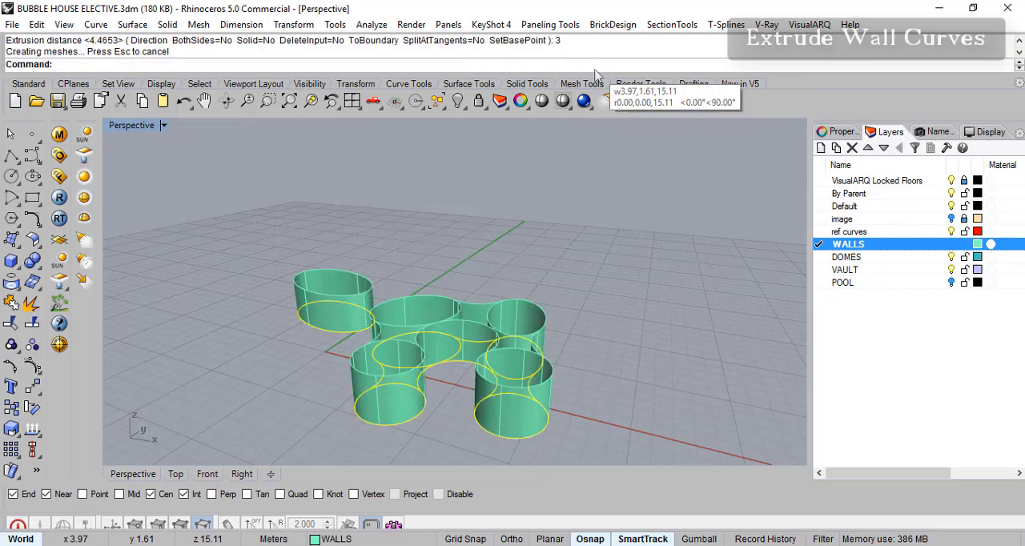
- Inspect the extruded walls in perspective, undo the extrusion and leave all curves unselected
{"action": "scroll", "coordinate": [513, 328], "scroll_direction": "up", "scroll_amount": 2}
{"action": "scroll", "coordinate": [558, 322], "scroll_direction": "down", "scroll_amount": 5}
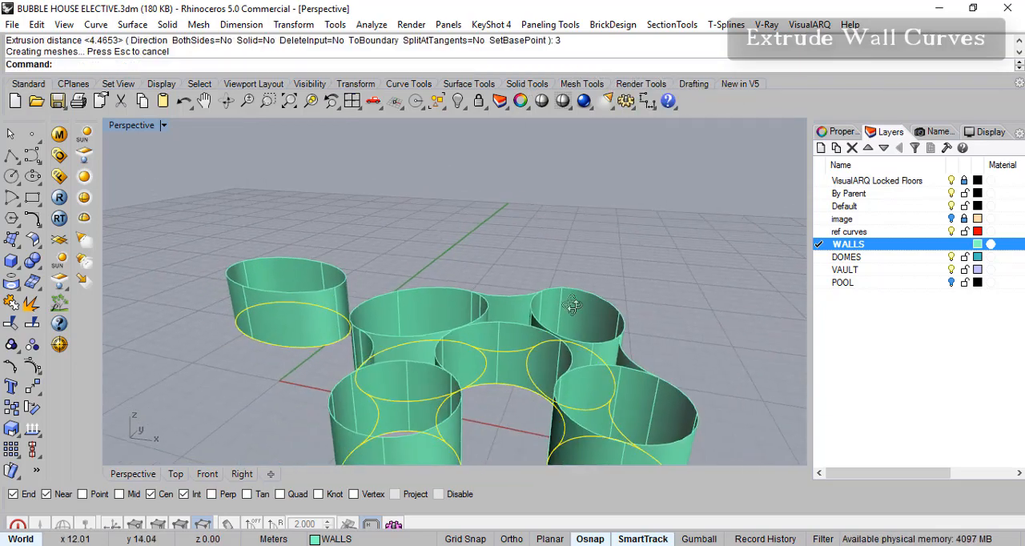
{"action": "scroll", "coordinate": [548, 400], "scroll_direction": "up", "scroll_amount": 5}
{"action": "scroll", "coordinate": [551, 373], "scroll_direction": "up", "scroll_amount": 5}
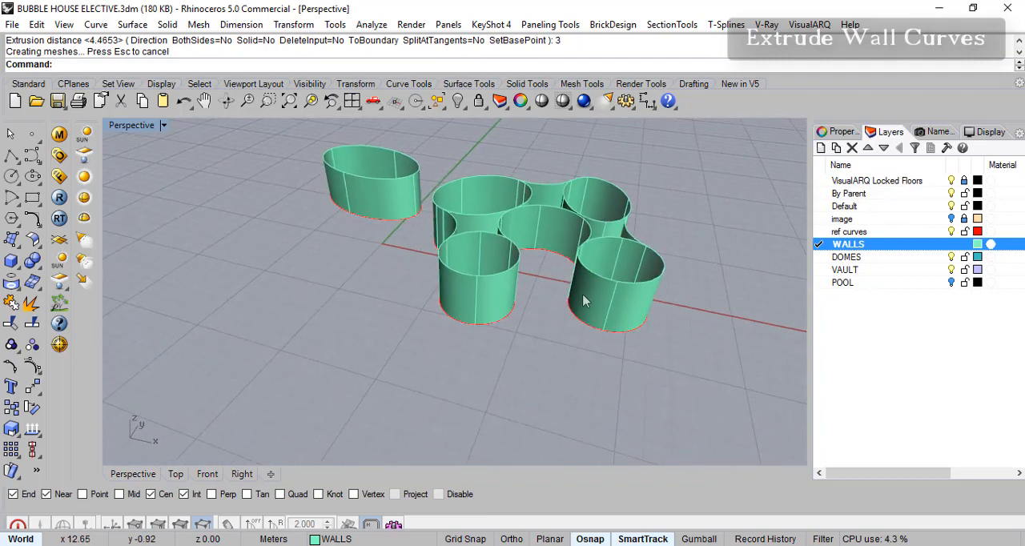
{"action": "right_click_drag", "start_coordinate": [517, 321], "coordinate": [495, 354], "text": "shift"}
{"action": "key", "text": "ctrl+z"}
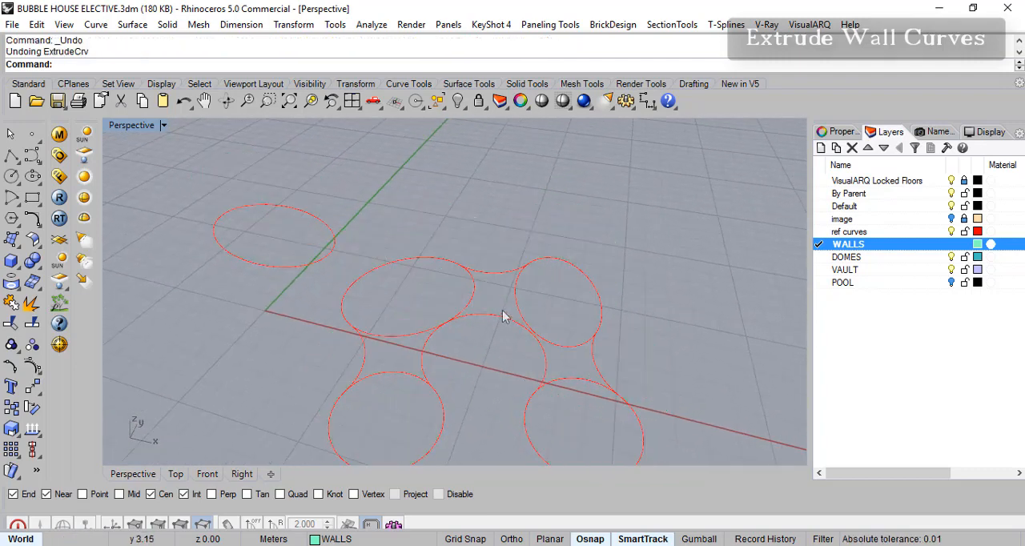
{"action": "left_click", "coordinate": [519, 279]}
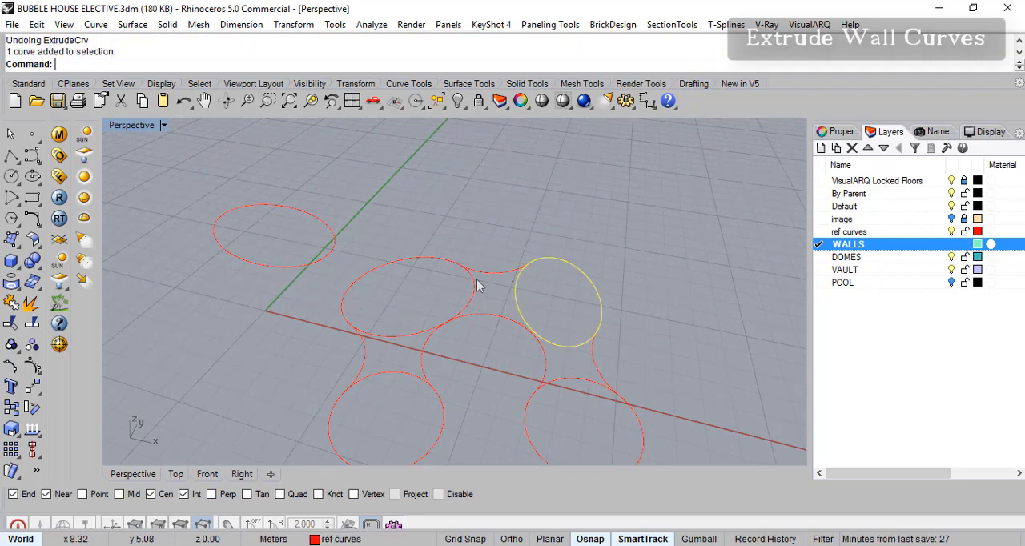
{"action": "key", "text": "Escape"}
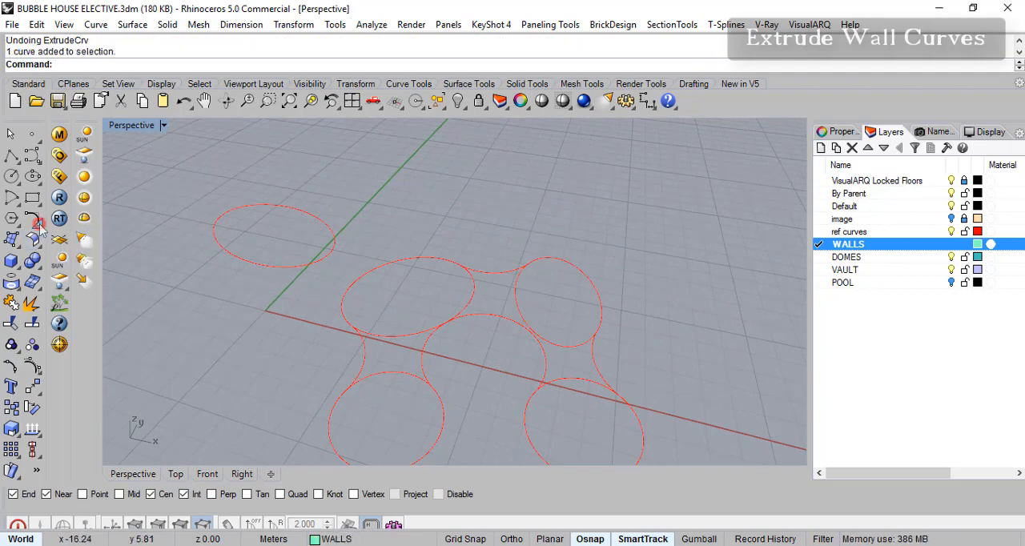
- Offset the narrow upper-right ellipse inward by 0.23 m, picking the offset side in the Top view
{"action": "left_click", "coordinate": [38, 224]}
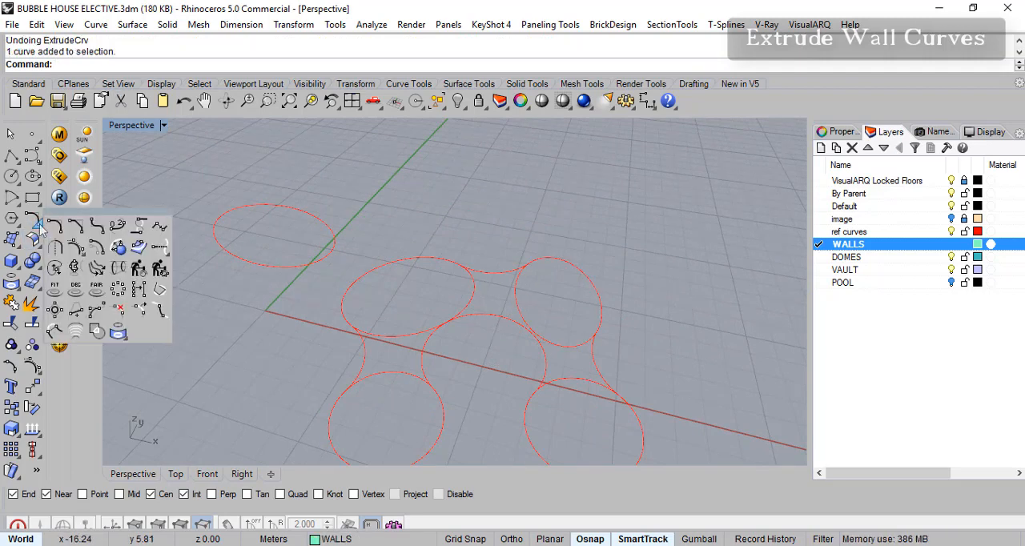
{"action": "left_click", "coordinate": [97, 248]}
{"action": "left_click", "coordinate": [535, 268]}
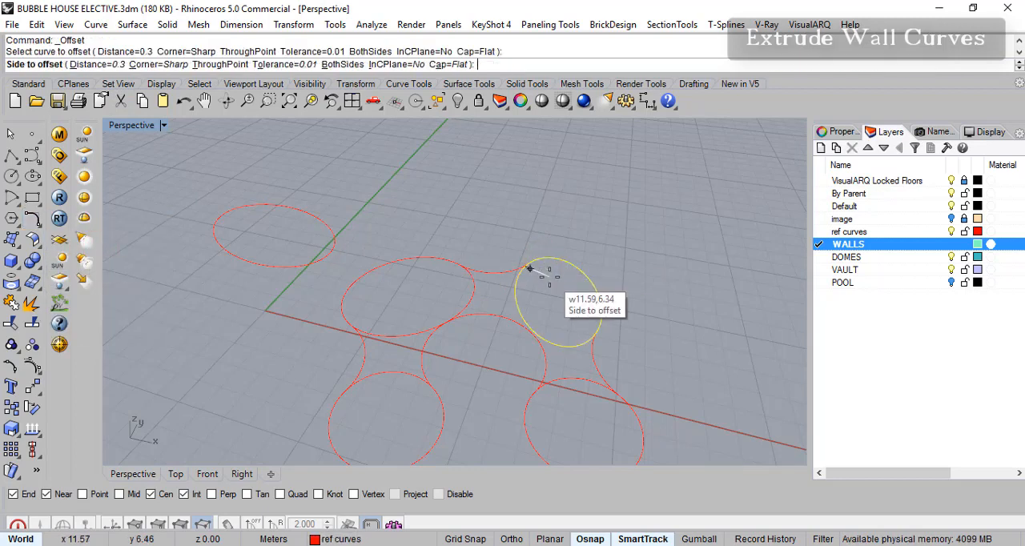
{"action": "left_click", "coordinate": [104, 65]}
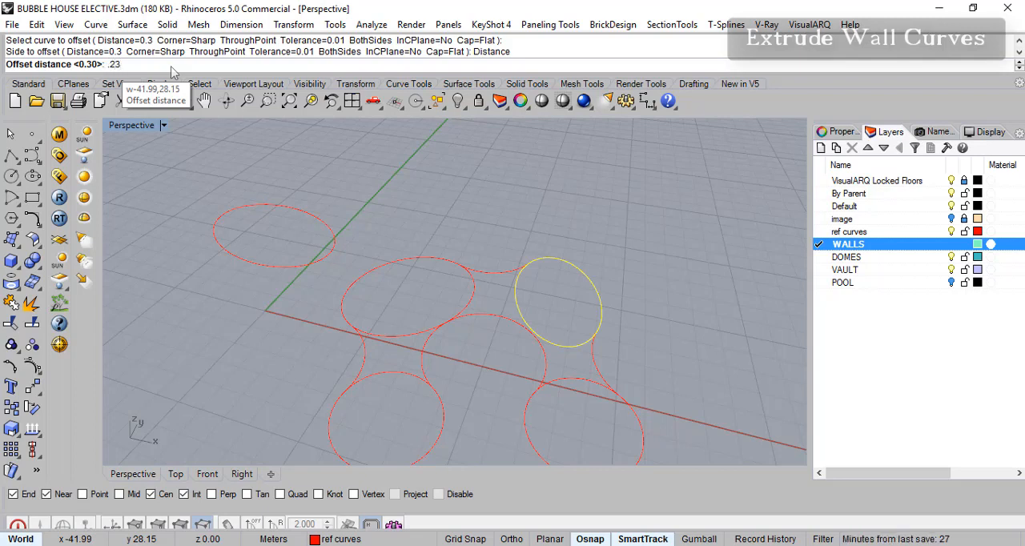
{"action": "type", "text": ".23"}
{"action": "key", "text": "Return"}
{"action": "scroll", "coordinate": [528, 272], "scroll_direction": "up", "scroll_amount": 2}
{"action": "scroll", "coordinate": [550, 280], "scroll_direction": "up", "scroll_amount": 5}
{"action": "double_click", "coordinate": [125, 128]}
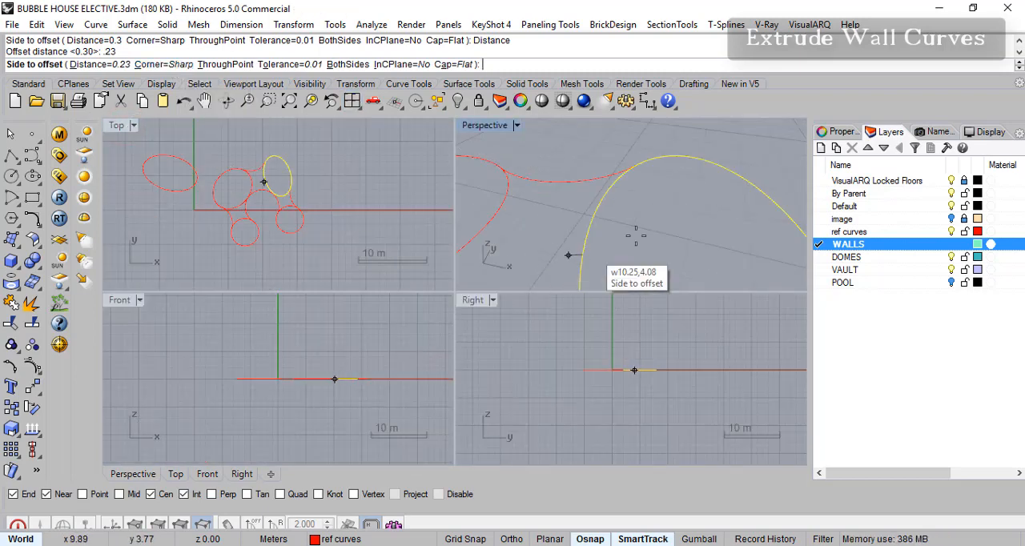
{"action": "double_click", "coordinate": [117, 126]}
{"action": "scroll", "coordinate": [476, 257], "scroll_direction": "up", "scroll_amount": 4}
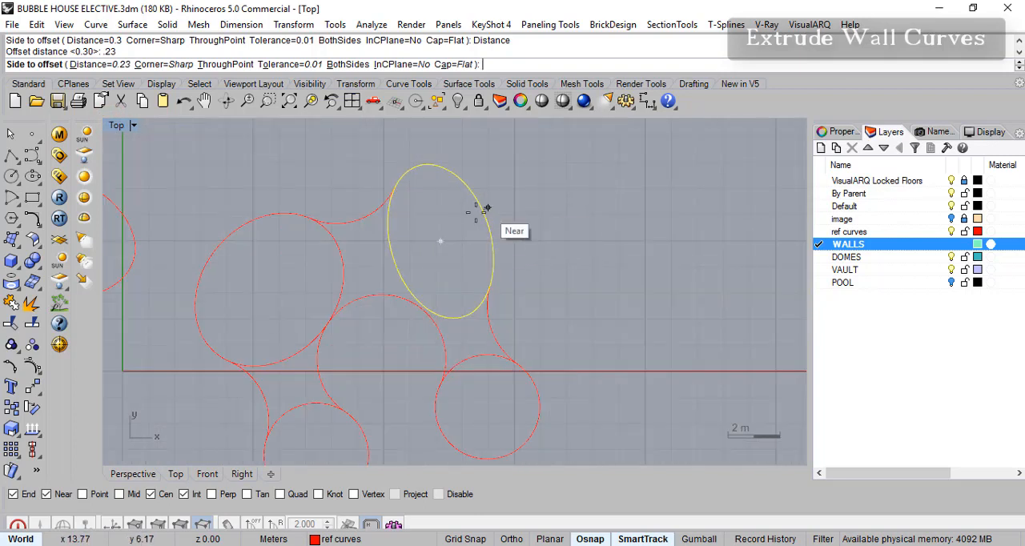
{"action": "left_click", "coordinate": [464, 226]}
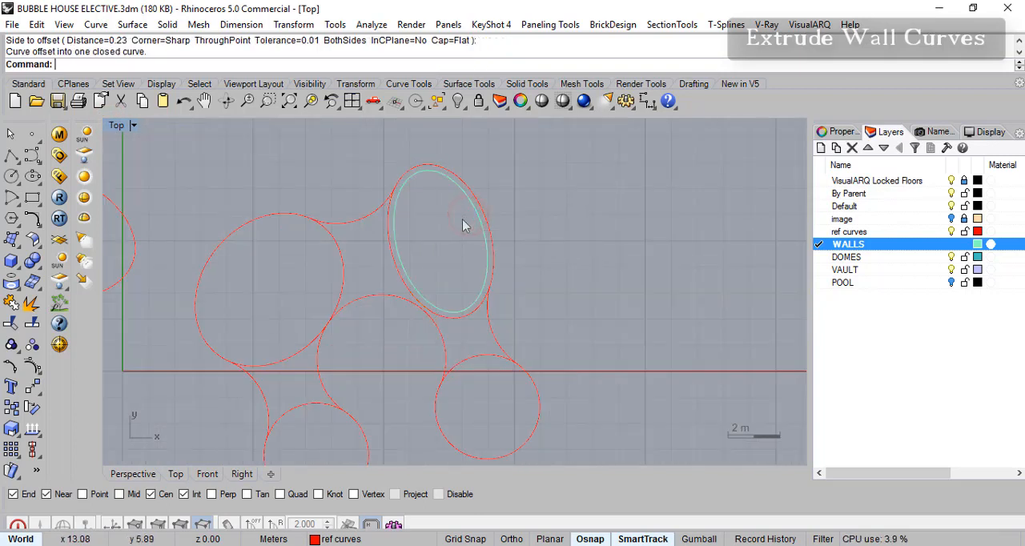
- Offset the large rounded outline beside the narrow ellipse and the lower-right circle inward by 0.23 m each
{"action": "key", "text": "Return"}
{"action": "left_click", "coordinate": [238, 230]}
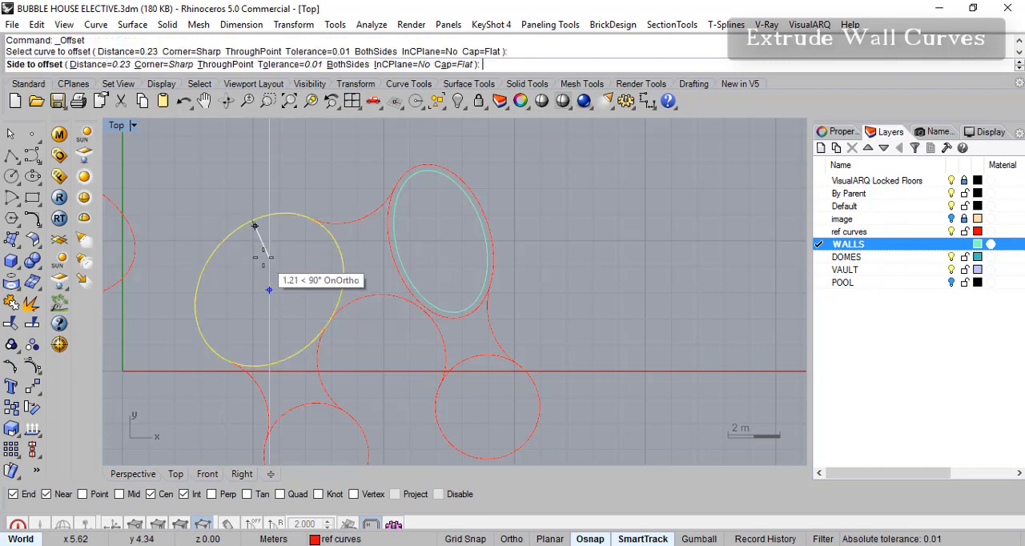
{"action": "left_click", "coordinate": [268, 271]}
{"action": "right_click_drag", "start_coordinate": [366, 312], "coordinate": [364, 214]}
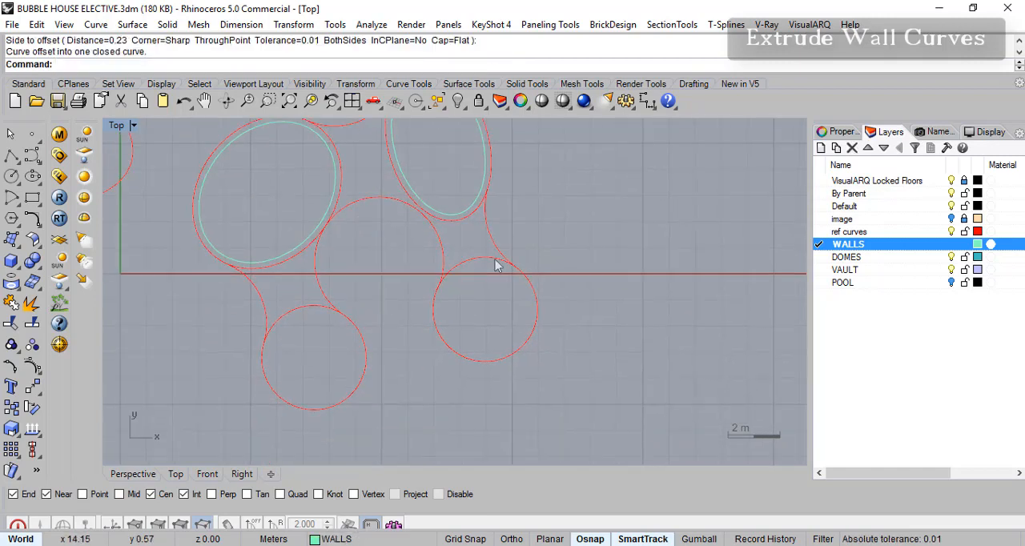
{"action": "key", "text": "Return"}
{"action": "left_click", "coordinate": [519, 273]}
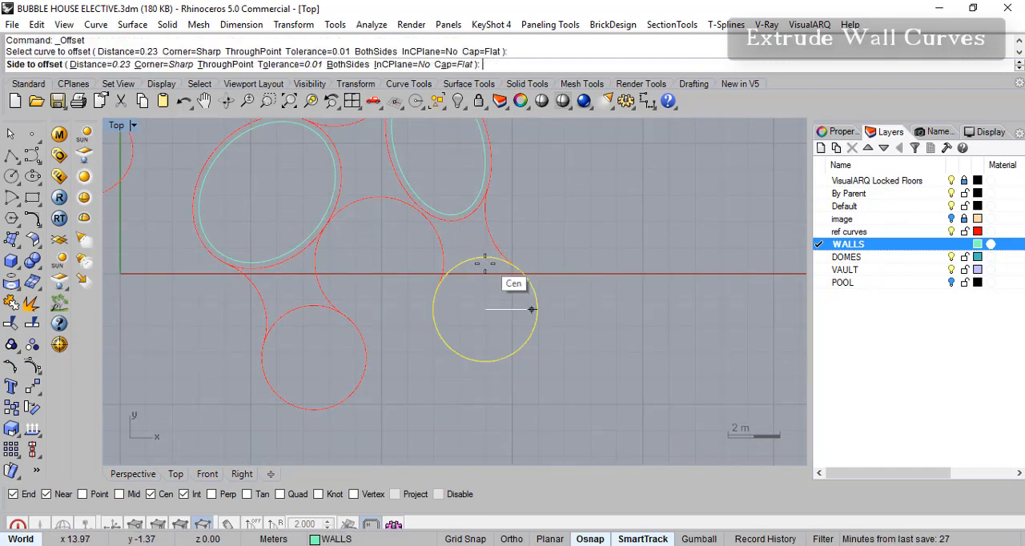
{"action": "left_click", "coordinate": [464, 298]}
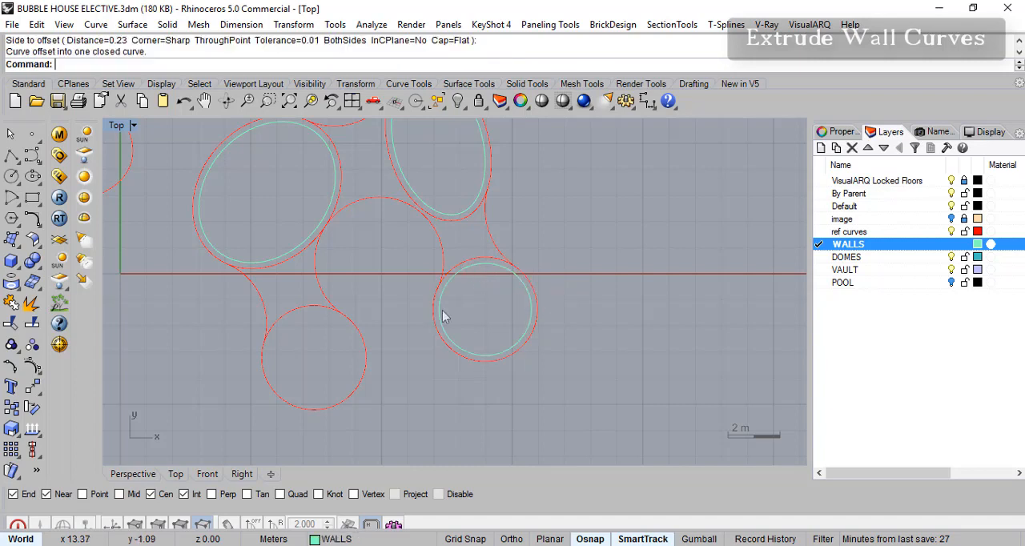
- Offset the lower-left circle and the short connecting arc above it inward by 0.23 m
{"action": "key", "text": "Return"}
{"action": "left_click", "coordinate": [318, 306]}
{"action": "left_click", "coordinate": [320, 345]}
{"action": "key", "text": "Return"}
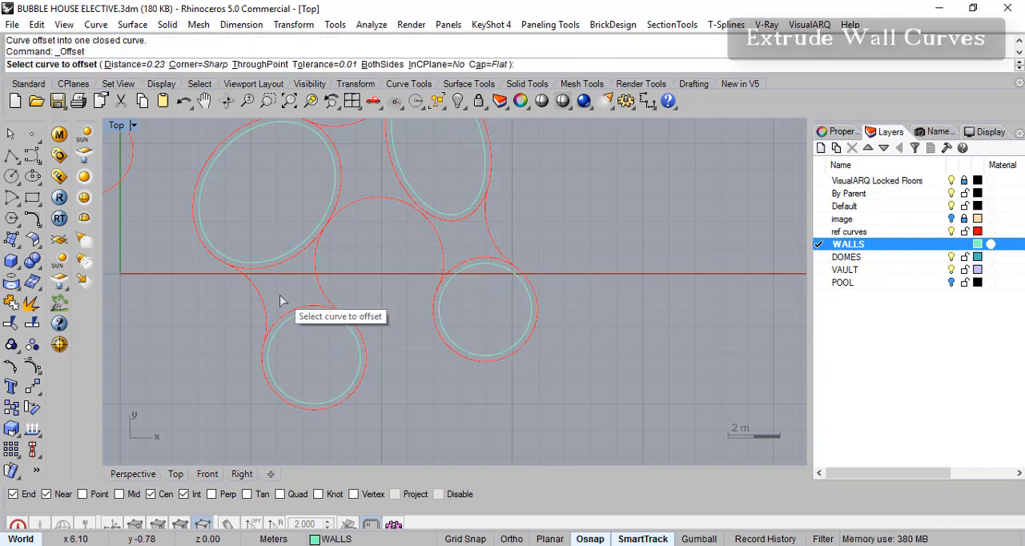
{"action": "left_click", "coordinate": [266, 305]}
{"action": "left_click", "coordinate": [284, 293]}
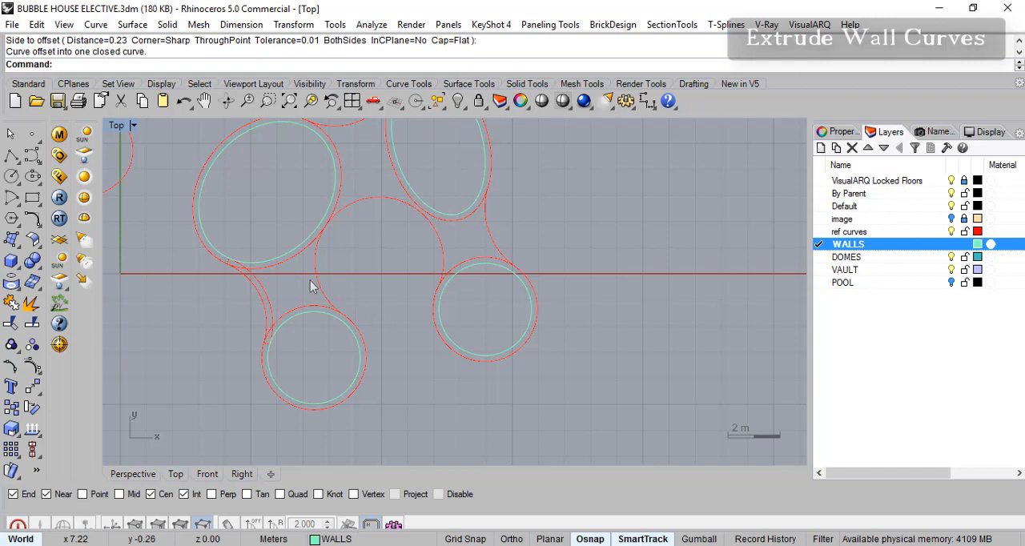
- Offset the large central arc and the connecting arc between the narrow ellipse and lower-right circle by 0.23 m, both toward the house interior
{"action": "left_click", "coordinate": [316, 287]}
{"action": "key", "text": "Return"}
{"action": "left_click", "coordinate": [291, 290]}
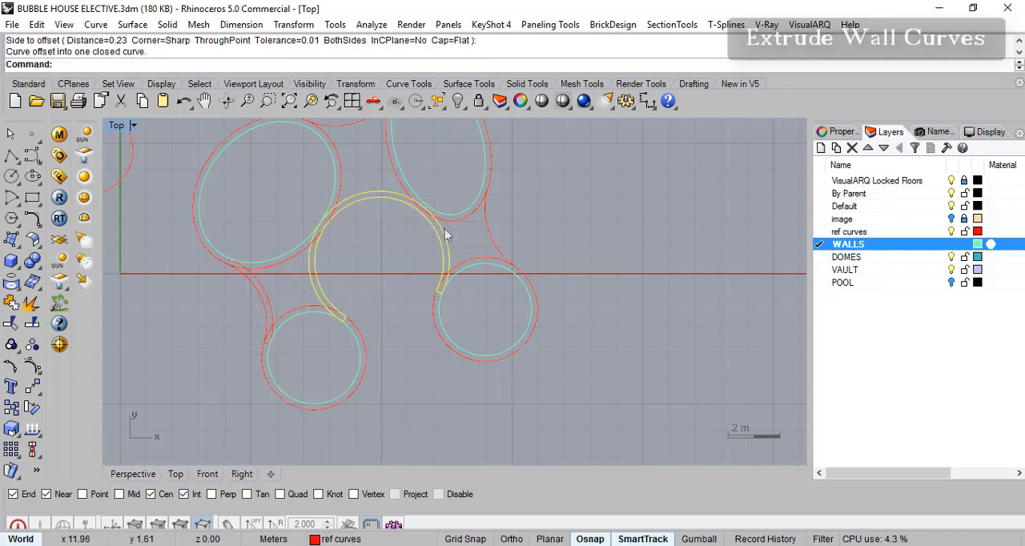
{"action": "left_click", "coordinate": [484, 233]}
{"action": "right_click", "coordinate": [472, 239]}
{"action": "left_click", "coordinate": [467, 243]}
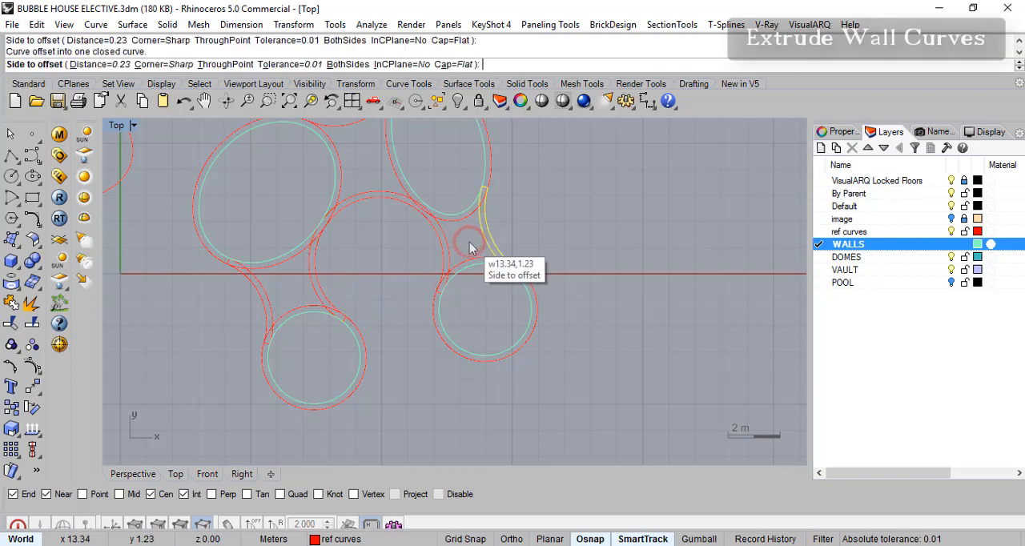
{"action": "right_click_drag", "start_coordinate": [459, 248], "coordinate": [459, 275]}
{"action": "left_click", "coordinate": [414, 265]}
{"action": "right_click_drag", "start_coordinate": [388, 279], "coordinate": [371, 302]}
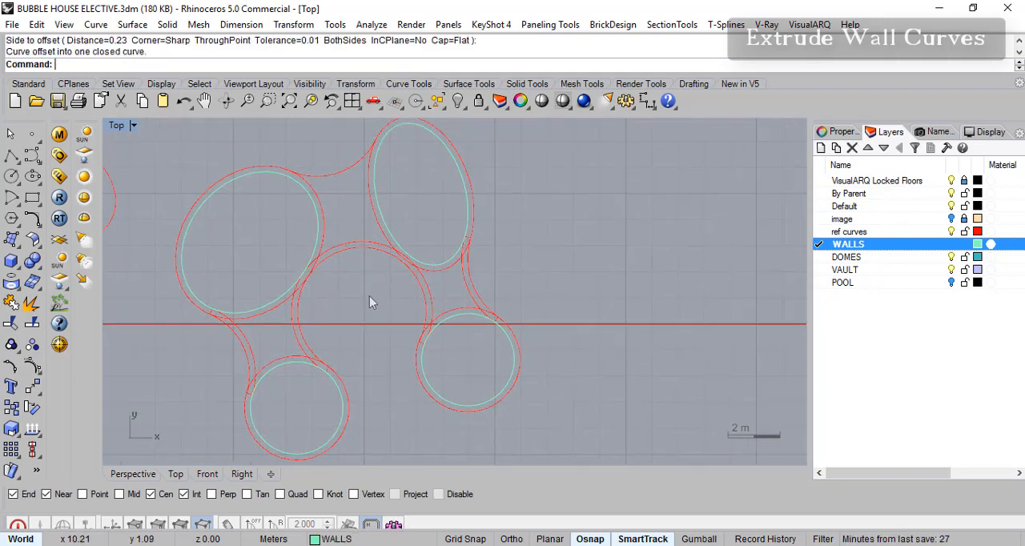
- Extrude the outer and inner outlines of both upper rounded rooms and both lower circles straight up 3 m as open surfaces, viewed in perspective
{"action": "right_click_drag", "start_coordinate": [436, 313], "coordinate": [442, 267]}
{"action": "right_click_drag", "start_coordinate": [351, 242], "coordinate": [350, 263]}
{"action": "right_click_drag", "start_coordinate": [371, 213], "coordinate": [373, 220]}
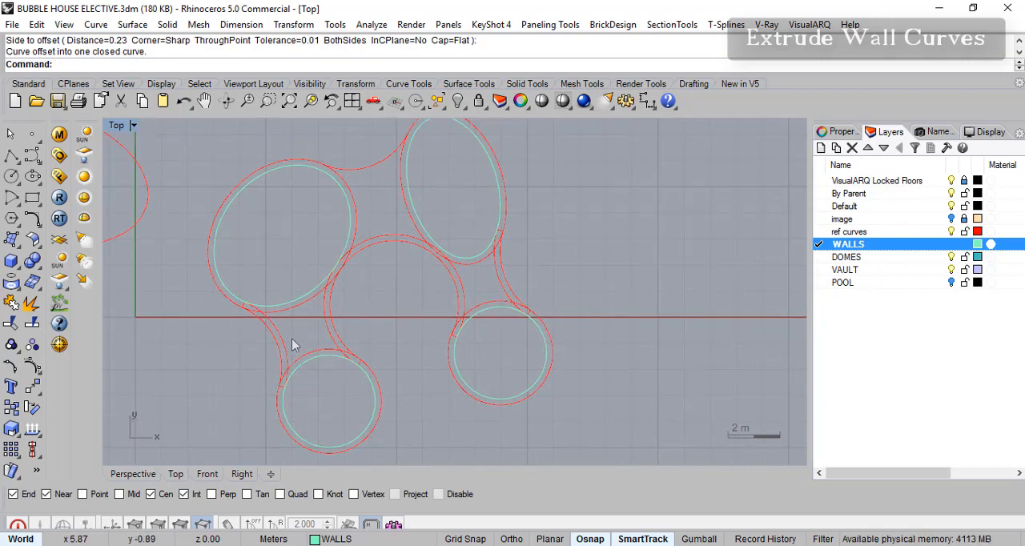
{"action": "left_click", "coordinate": [333, 216]}
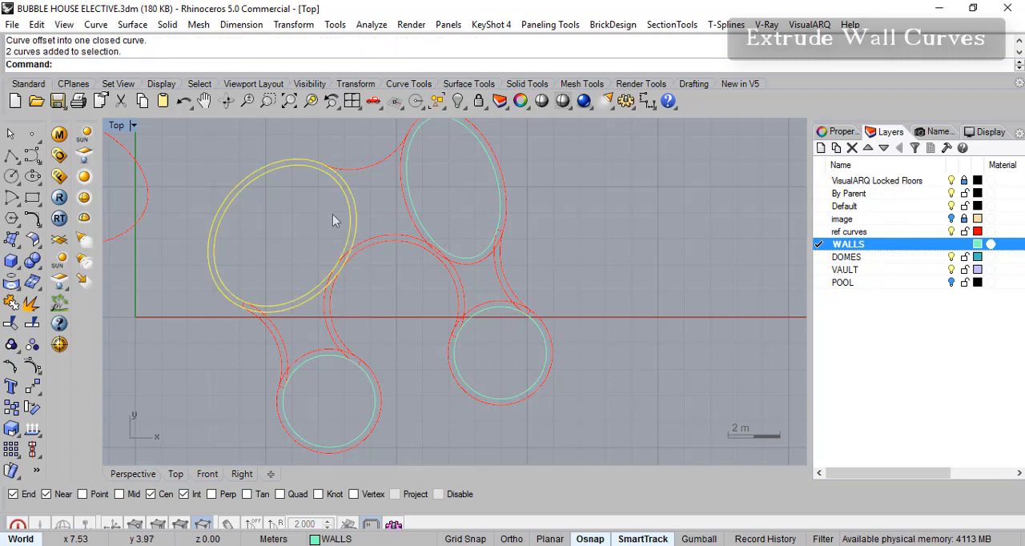
{"action": "left_click_drag", "start_coordinate": [433, 196], "coordinate": [382, 207]}
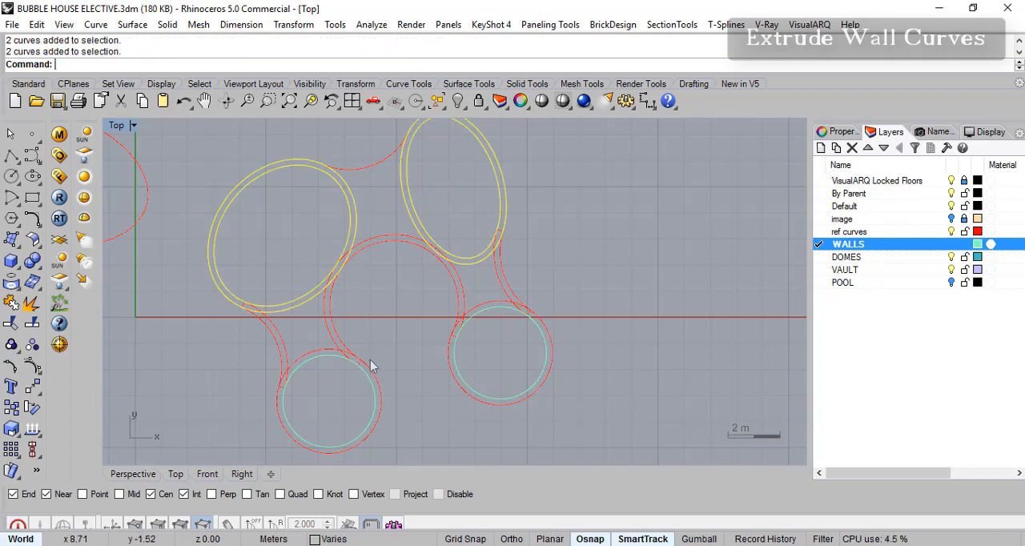
{"action": "left_click_drag", "start_coordinate": [377, 421], "coordinate": [378, 421]}
{"action": "left_click_drag", "start_coordinate": [492, 368], "coordinate": [492, 368]}
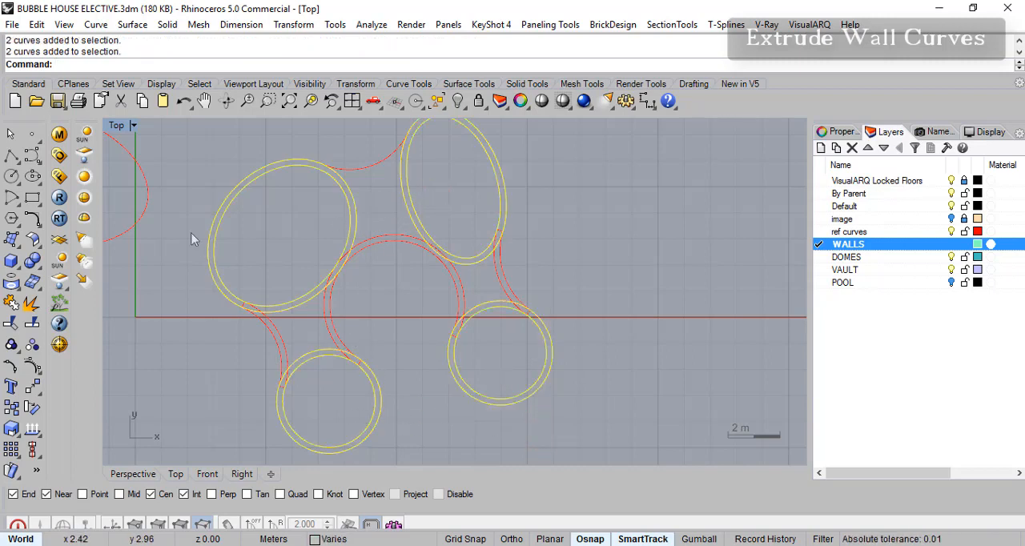
{"action": "left_click", "coordinate": [132, 24]}
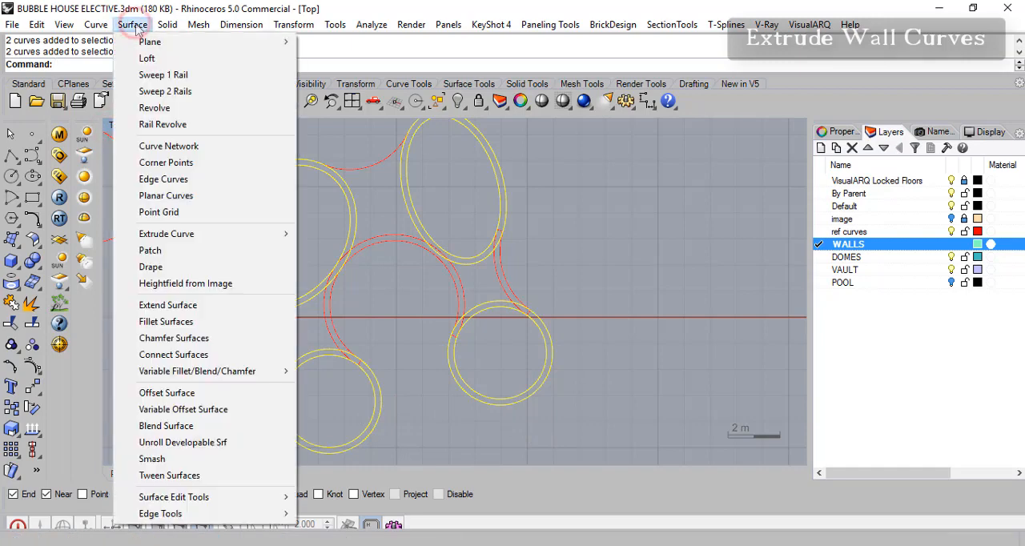
{"action": "mouse_move", "coordinate": [265, 233]}
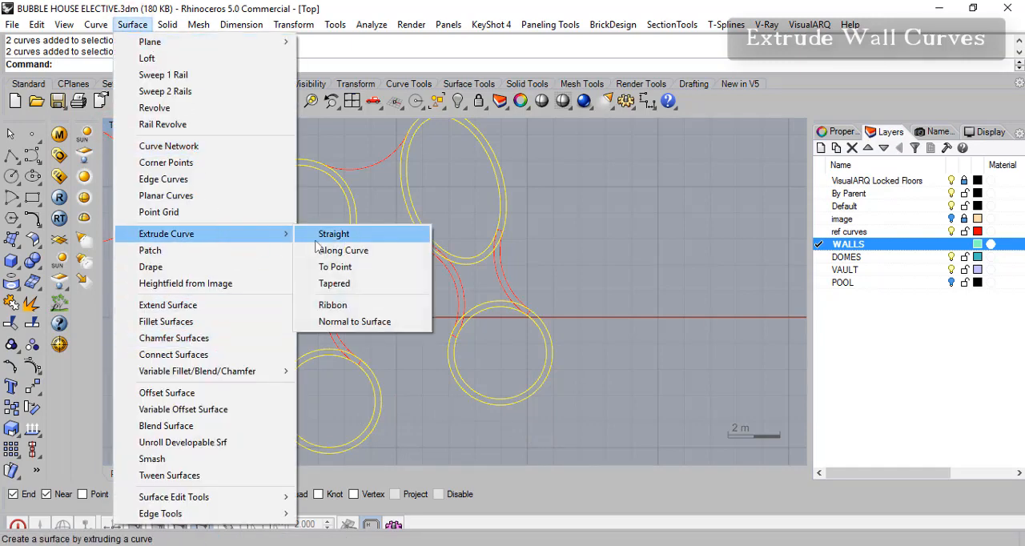
{"action": "left_click", "coordinate": [330, 232]}
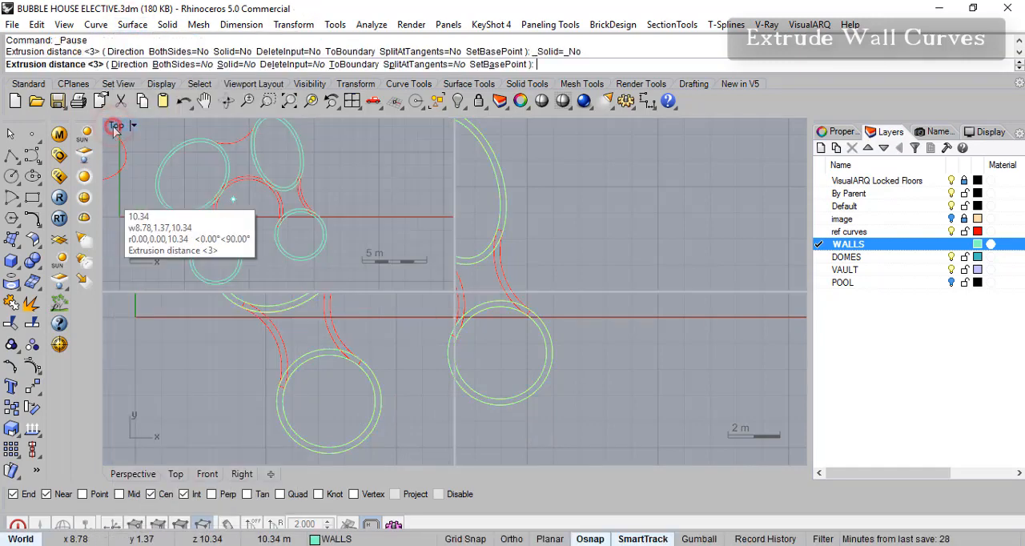
{"action": "double_click", "coordinate": [116, 127]}
{"action": "double_click", "coordinate": [473, 126]}
{"action": "scroll", "coordinate": [393, 317], "scroll_direction": "down", "scroll_amount": 10}
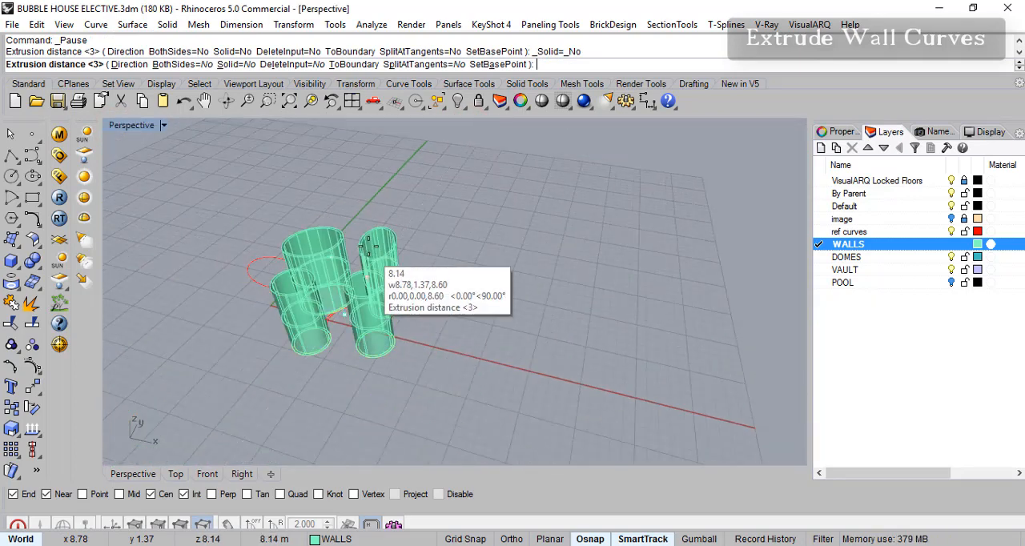
{"action": "type", "text": "3"}
{"action": "key", "text": "Return"}
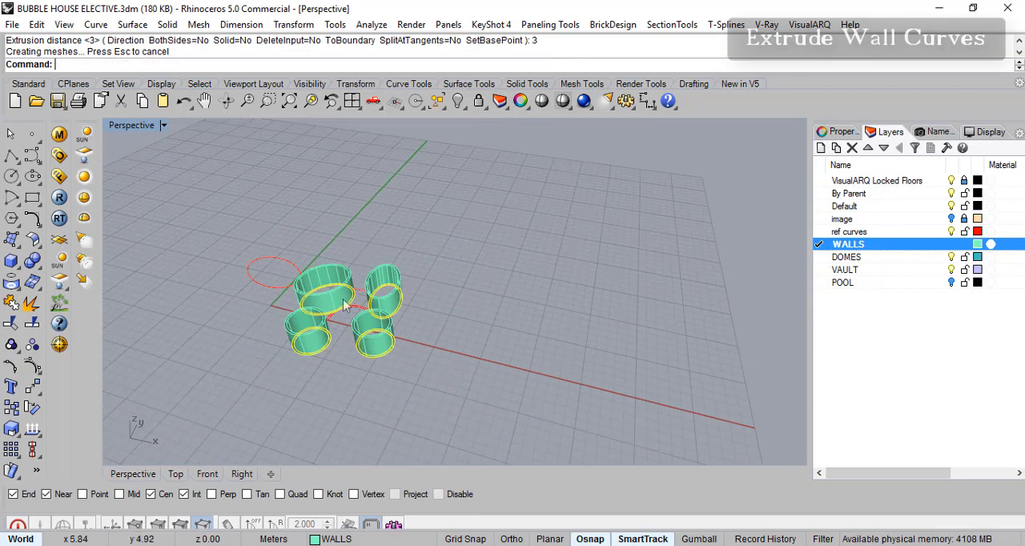
- Set the perspective view to Shaded display and examine the tops of the extruded walls
{"action": "scroll", "coordinate": [379, 307], "scroll_direction": "up", "scroll_amount": 5}
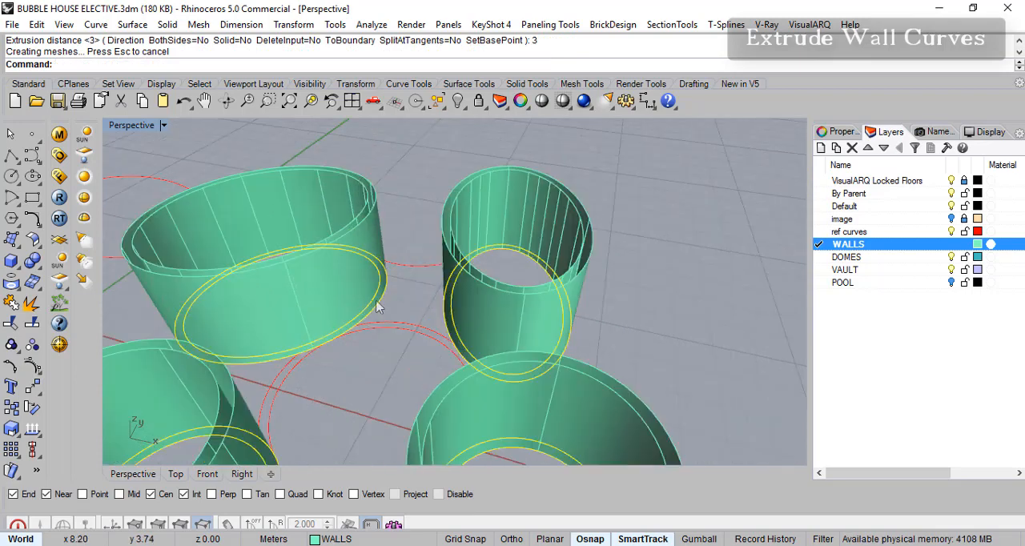
{"action": "left_click", "coordinate": [571, 104]}
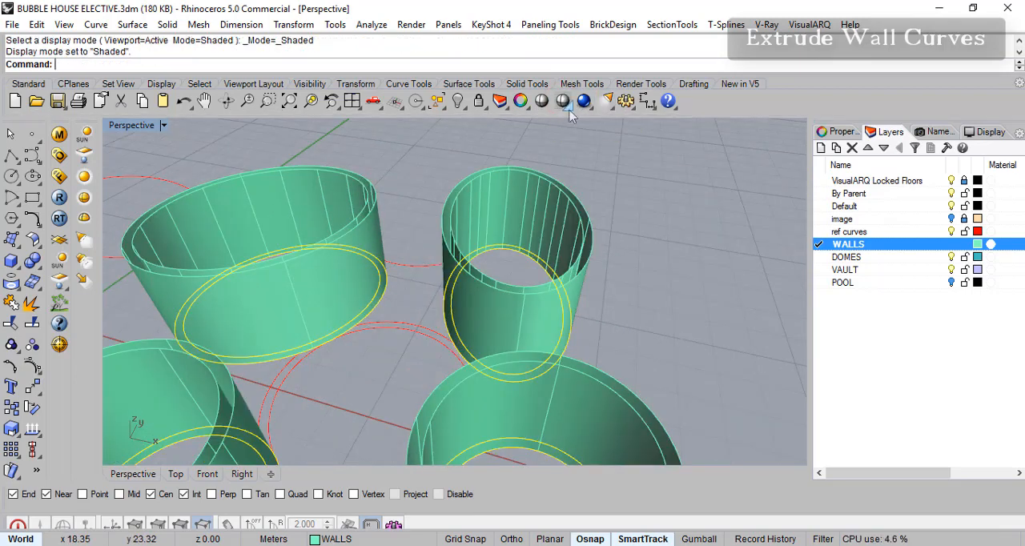
{"action": "left_click", "coordinate": [571, 108]}
{"action": "right_click_drag", "start_coordinate": [451, 291], "coordinate": [441, 212]}
{"action": "scroll", "coordinate": [460, 274], "scroll_direction": "down", "scroll_amount": 6}
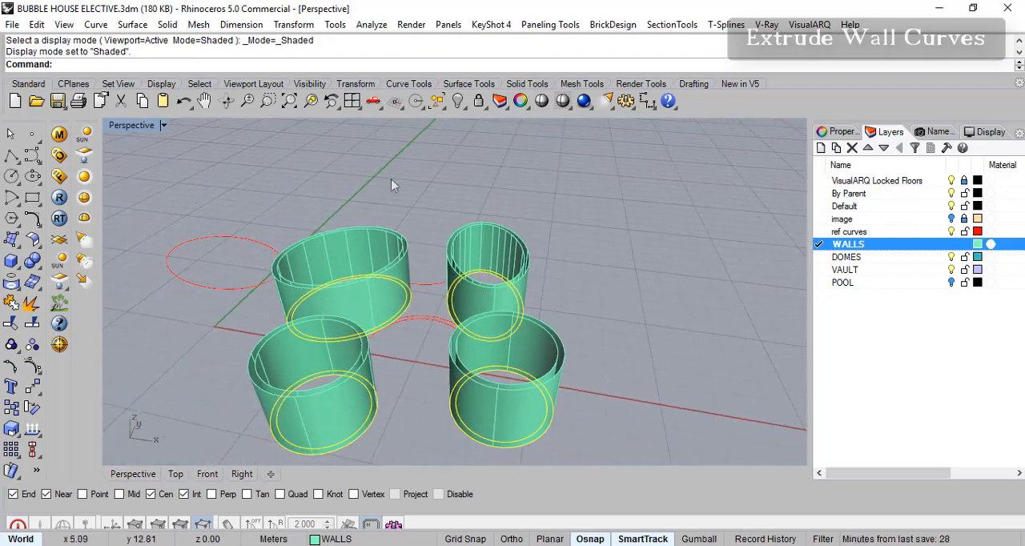
- Try Cap Planar Holes on both surfaces of the lower-right circular wall, and undo the cap and the extrusion
{"action": "left_click", "coordinate": [167, 25]}
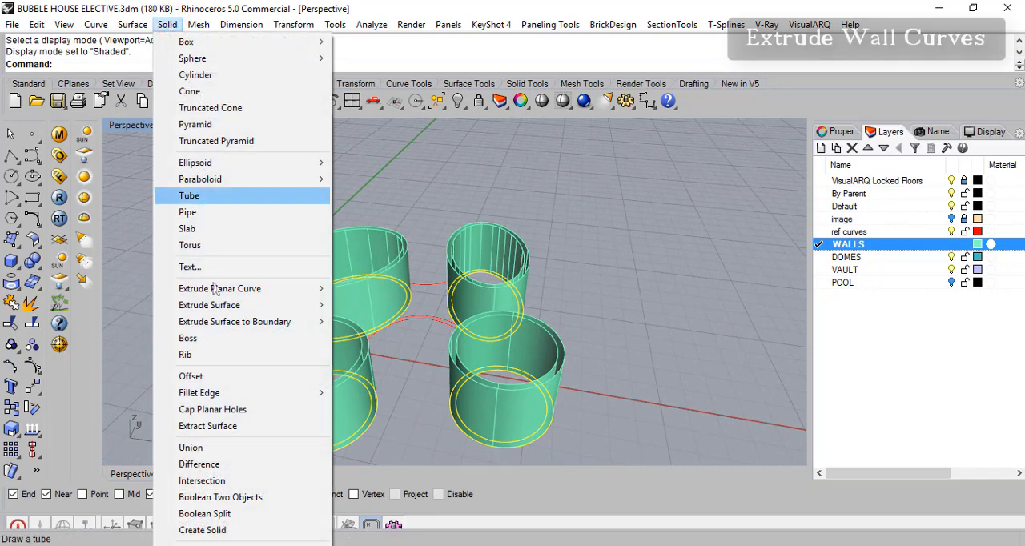
{"action": "left_click", "coordinate": [238, 411]}
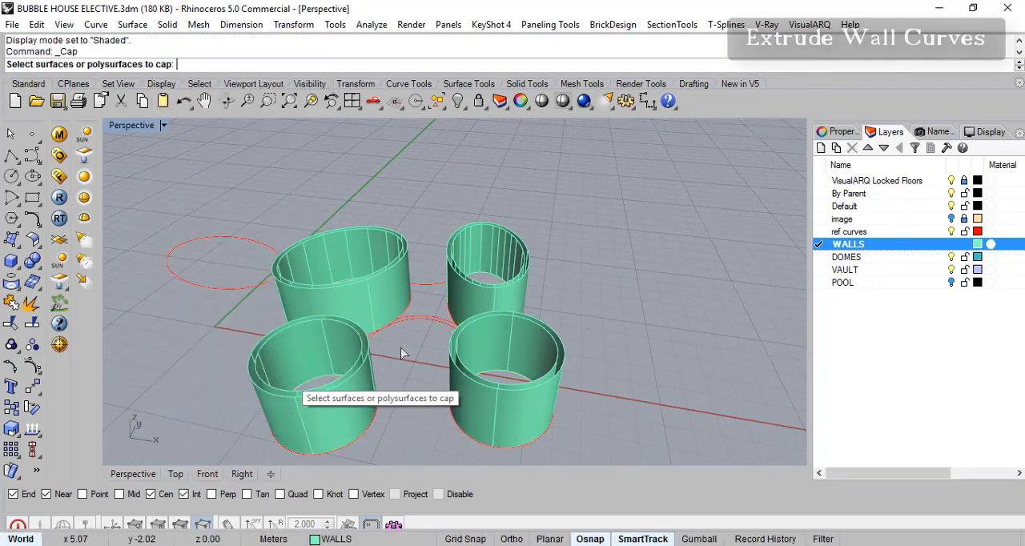
{"action": "key", "text": "Escape"}
{"action": "left_click", "coordinate": [543, 342]}
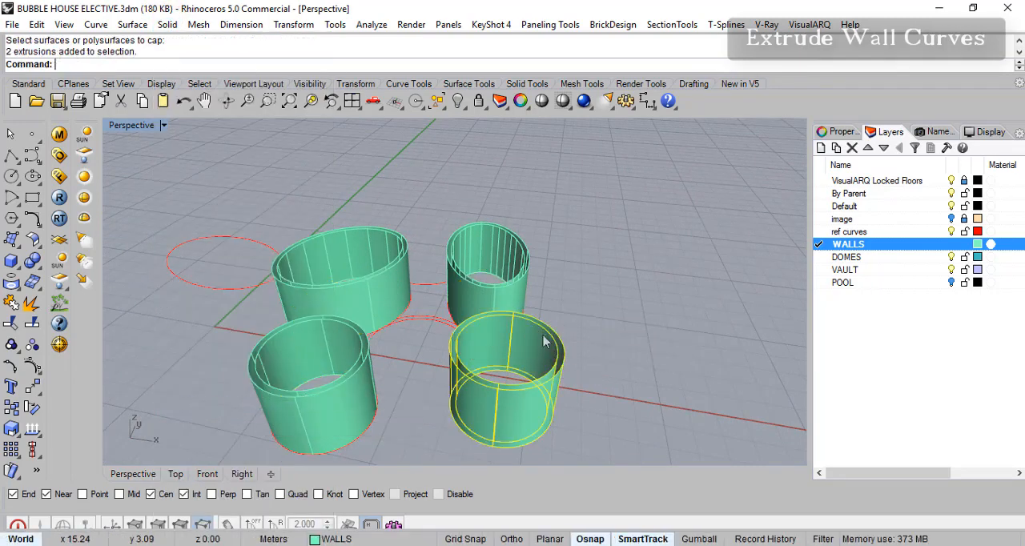
{"action": "left_click", "coordinate": [168, 25]}
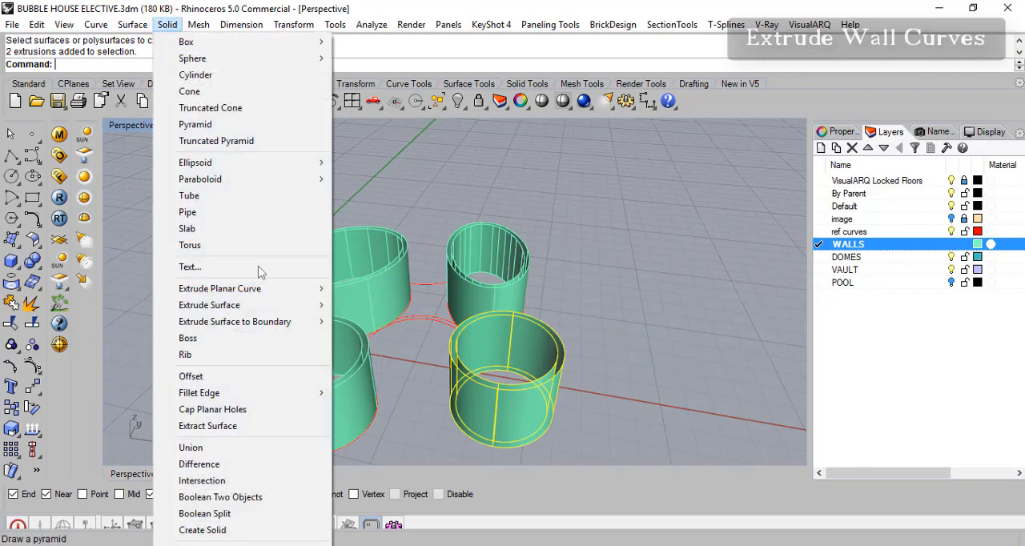
{"action": "left_click", "coordinate": [261, 415]}
{"action": "right_click_drag", "start_coordinate": [545, 344], "coordinate": [633, 367]}
{"action": "key", "text": "ctrl+z"}
{"action": "key", "text": "ctrl+z"}
- Extrude only the narrow ellipse's outer and inner outlines straight up 3 m as open surfaces
{"action": "scroll", "coordinate": [461, 329], "scroll_direction": "up", "scroll_amount": 6}
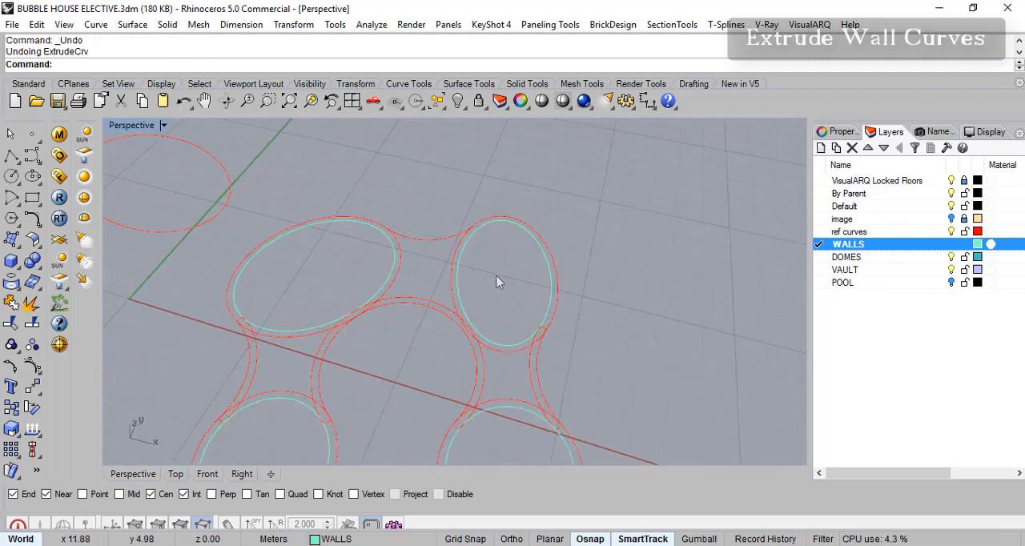
{"action": "left_click_drag", "start_coordinate": [444, 263], "coordinate": [428, 261]}
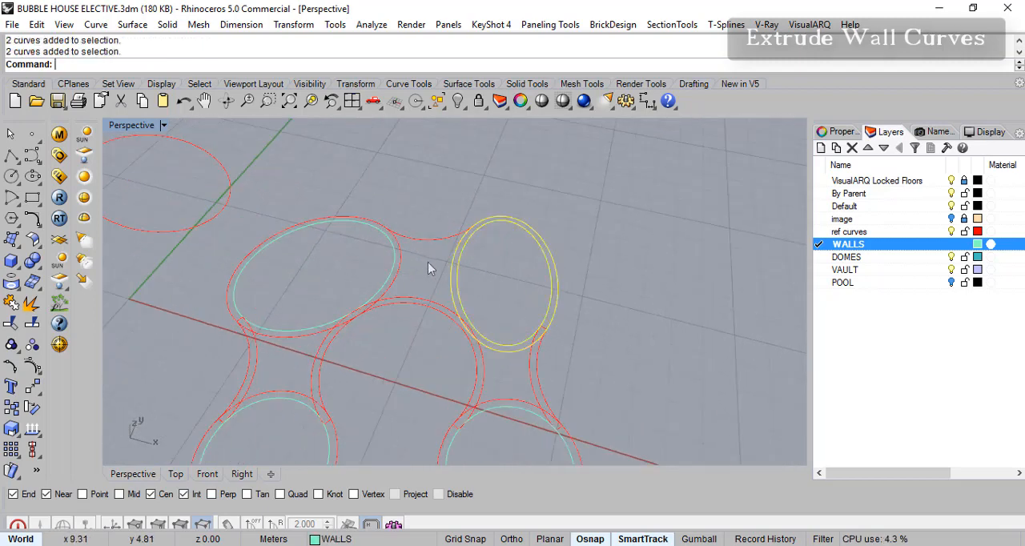
{"action": "right_click", "coordinate": [314, 70]}
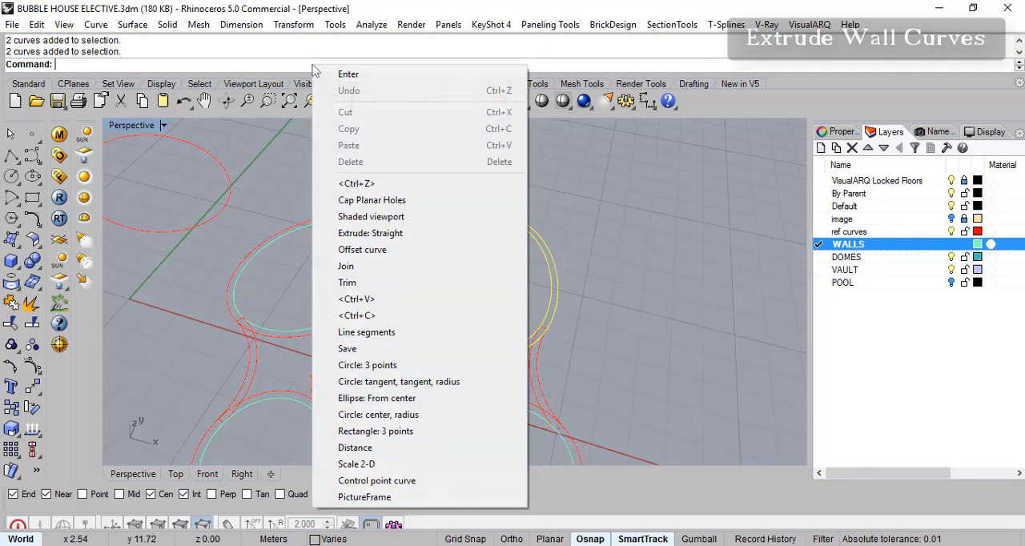
{"action": "left_click", "coordinate": [385, 241]}
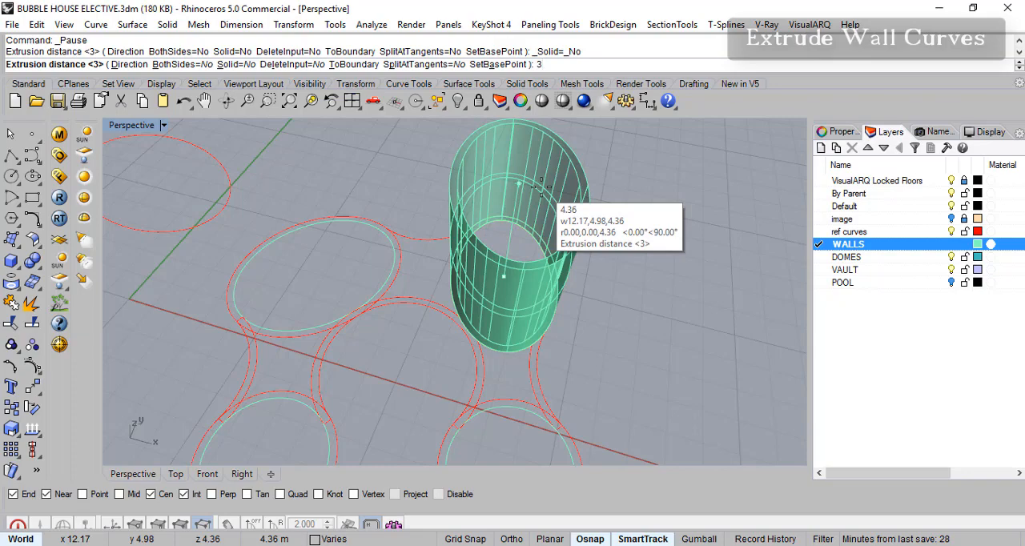
{"action": "key", "text": "Return"}
- Try Cap Planar Holes on both surfaces of the narrow elliptical wall and undo the cap
{"action": "right_click_drag", "start_coordinate": [543, 195], "coordinate": [508, 361]}
{"action": "right_click_drag", "start_coordinate": [524, 398], "coordinate": [574, 256]}
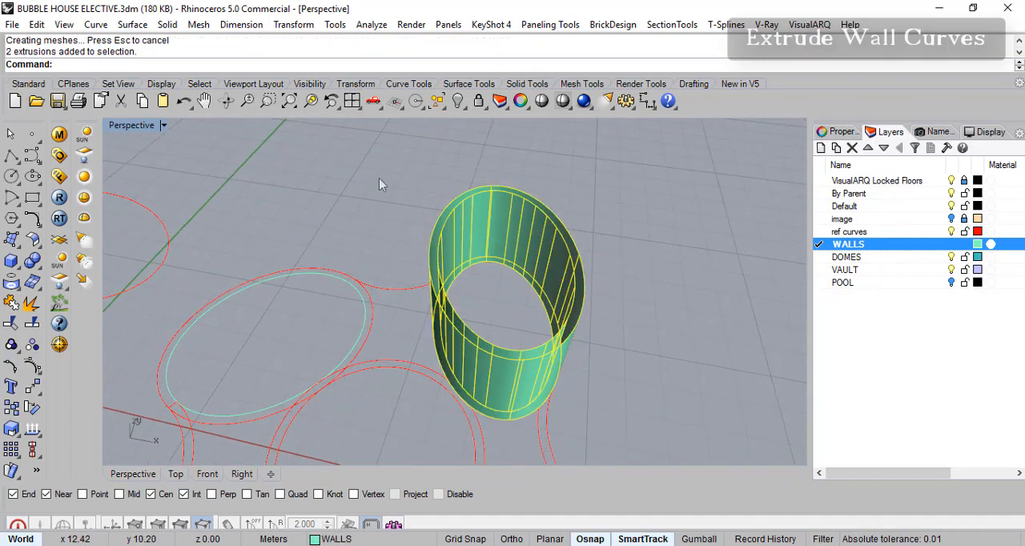
{"action": "left_click", "coordinate": [182, 25]}
{"action": "left_click", "coordinate": [236, 411]}
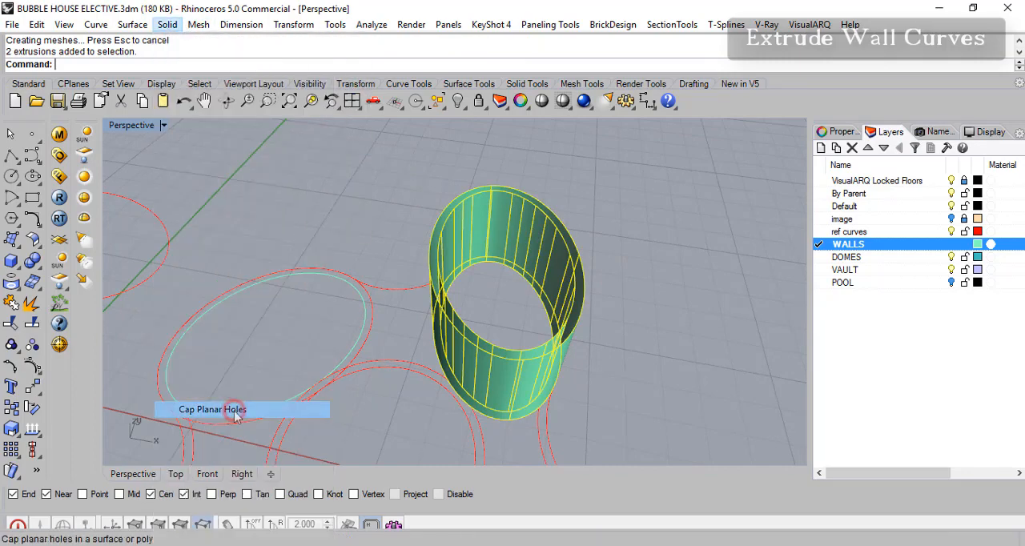
{"action": "right_click_drag", "start_coordinate": [609, 367], "coordinate": [543, 360]}
{"action": "key", "text": "ctrl+z"}
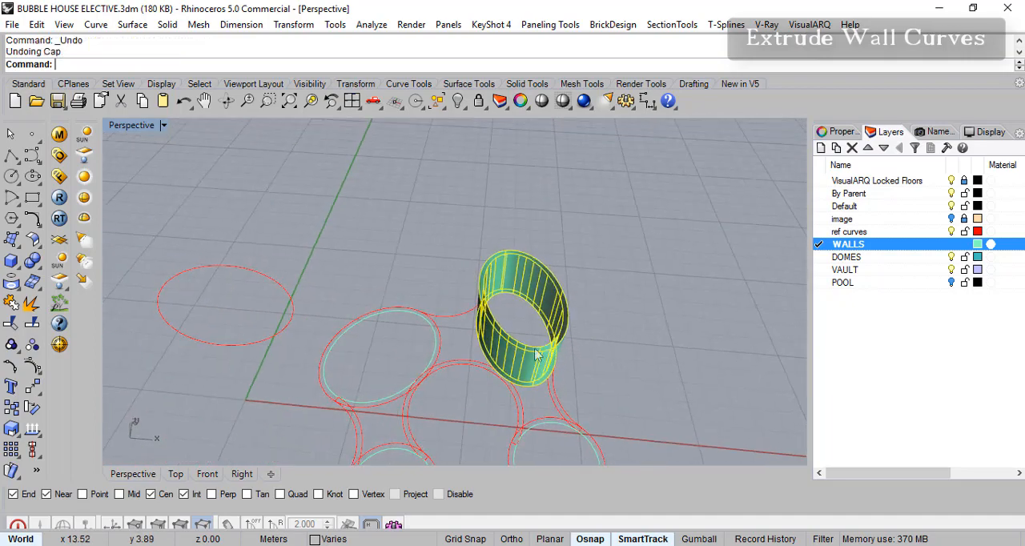
- Select the lower-right circle's two outlines and undo the extrusion of the narrow elliptical wall
{"action": "right_click_drag", "start_coordinate": [438, 358], "coordinate": [478, 317]}
{"action": "right_click_drag", "start_coordinate": [513, 414], "coordinate": [484, 310], "text": "shift"}
{"action": "scroll", "coordinate": [541, 317], "scroll_direction": "up", "scroll_amount": 4}
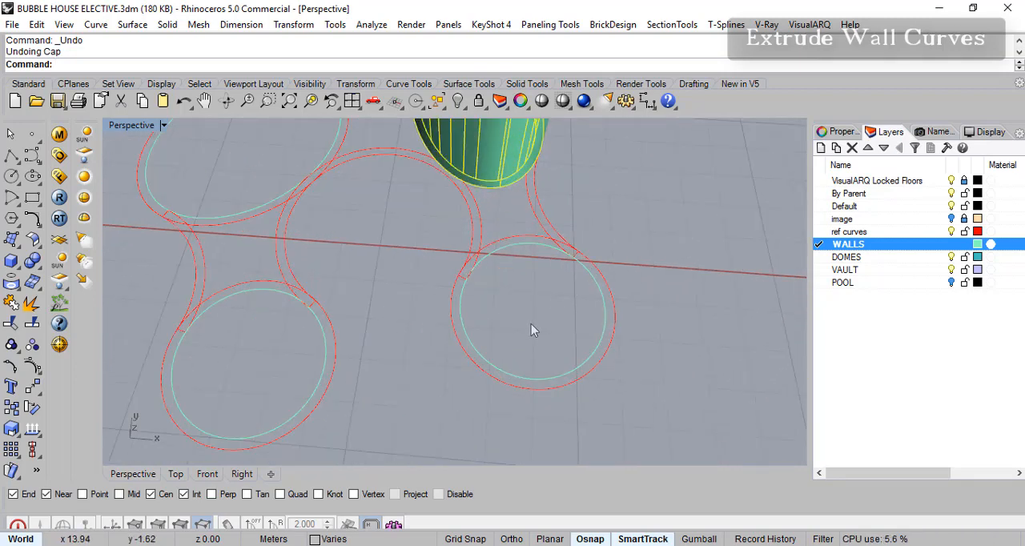
{"action": "left_click_drag", "start_coordinate": [615, 386], "coordinate": [550, 338]}
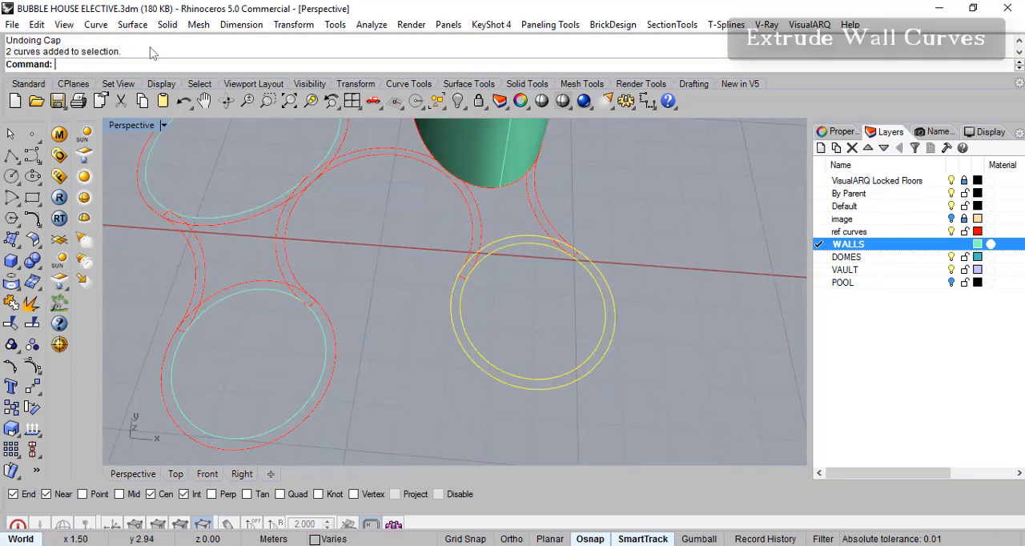
{"action": "key", "text": "ctrl+z"}
- Extrude the paired outlines of the two upper rounded rooms and both lower circles straight up 3 m as solids using Extrude Planar Curve
{"action": "right_click_drag", "start_coordinate": [573, 202], "coordinate": [559, 253]}
{"action": "left_click_drag", "start_coordinate": [515, 227], "coordinate": [513, 229]}
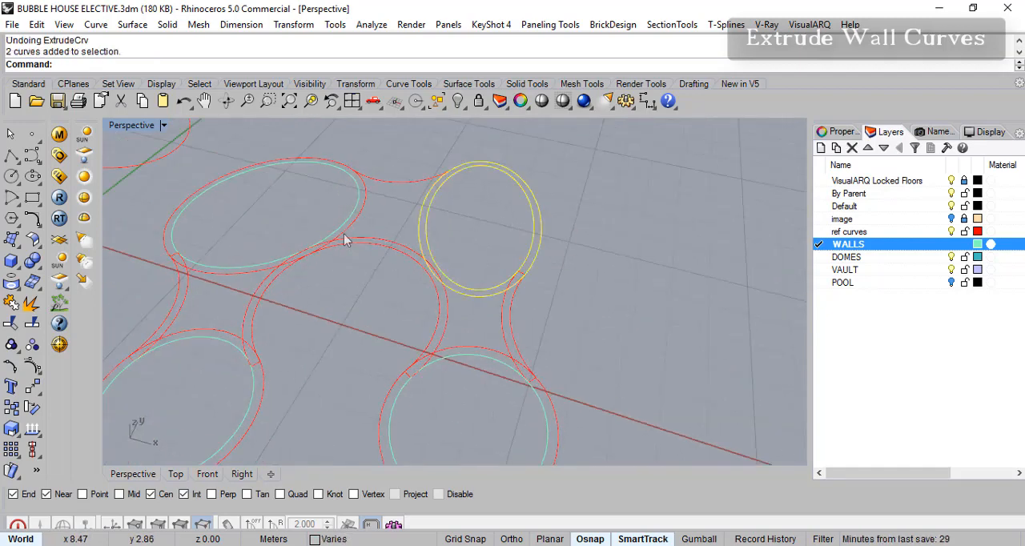
{"action": "left_click_drag", "start_coordinate": [363, 220], "coordinate": [294, 312]}
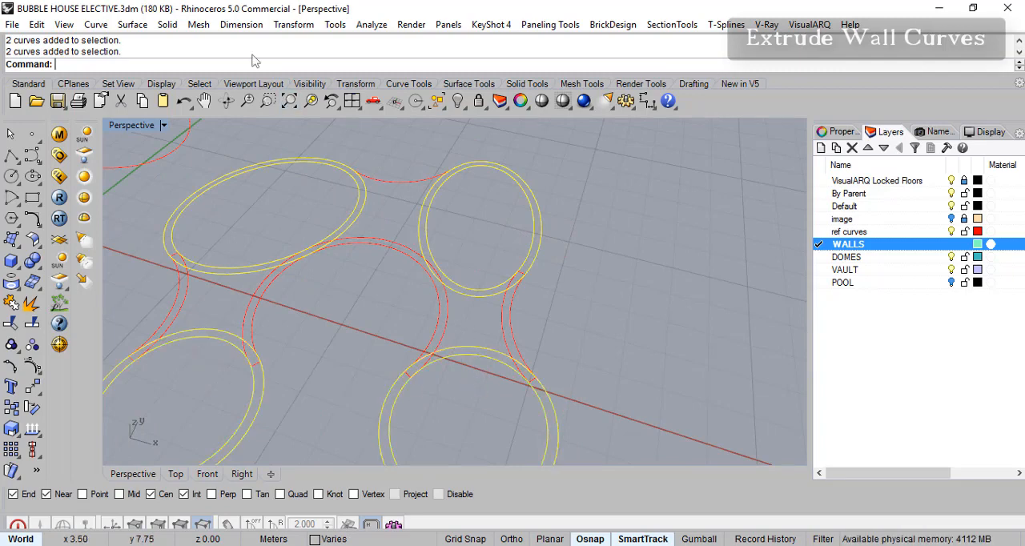
{"action": "left_click", "coordinate": [167, 24]}
{"action": "mouse_move", "coordinate": [236, 288]}
{"action": "left_click", "coordinate": [369, 289]}
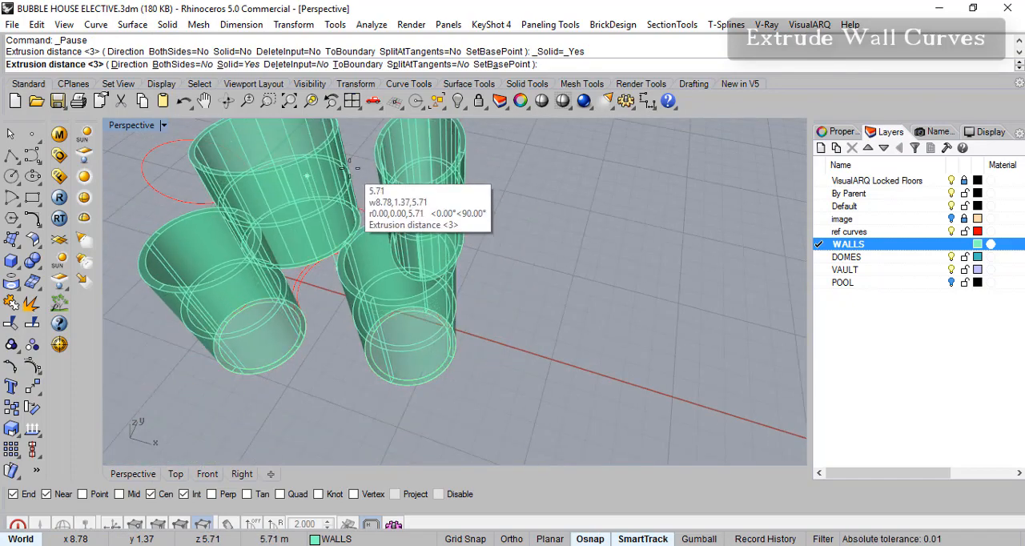
{"action": "type", "text": "3"}
{"action": "key", "text": "Return"}
- Inspect the solid walls, and undo the extrusion and the 0.23 m offsets of the connecting arcs, both lower circles and the large rounded outline
{"action": "scroll", "coordinate": [521, 213], "scroll_direction": "up", "scroll_amount": 2}
{"action": "right_click_drag", "start_coordinate": [520, 213], "coordinate": [453, 330]}
{"action": "scroll", "coordinate": [380, 334], "scroll_direction": "down", "scroll_amount": 4}
{"action": "right_click_drag", "start_coordinate": [379, 333], "coordinate": [374, 299]}
{"action": "right_click_drag", "start_coordinate": [395, 390], "coordinate": [369, 385]}
{"action": "key", "text": "ctrl+z"}
{"action": "key", "text": "ctrl+z"}
{"action": "key", "text": "ctrl+z"}
{"action": "key", "text": "ctrl+z"}
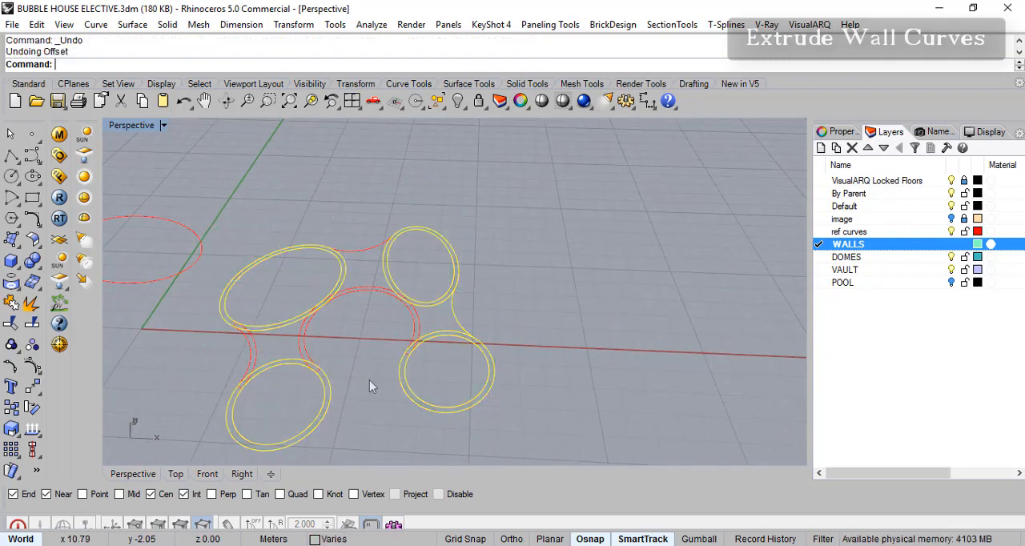
{"action": "key", "text": "ctrl+z"}
{"action": "key", "text": "ctrl+z"}
{"action": "key", "text": "ctrl+z"}
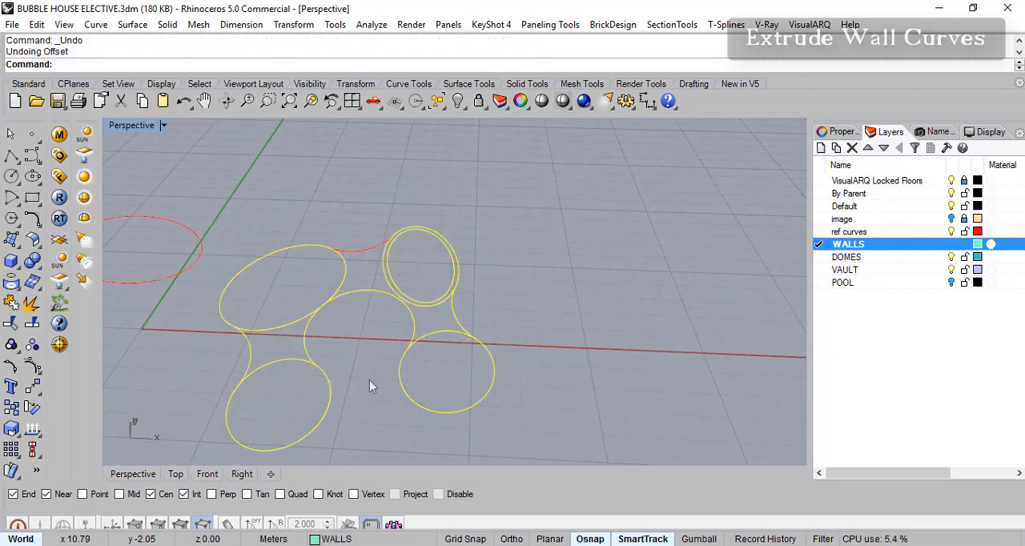
- Select all the wall plan curves and extrude them straight up 3 m as open surfaces
{"action": "right_click_drag", "start_coordinate": [337, 365], "coordinate": [346, 312]}
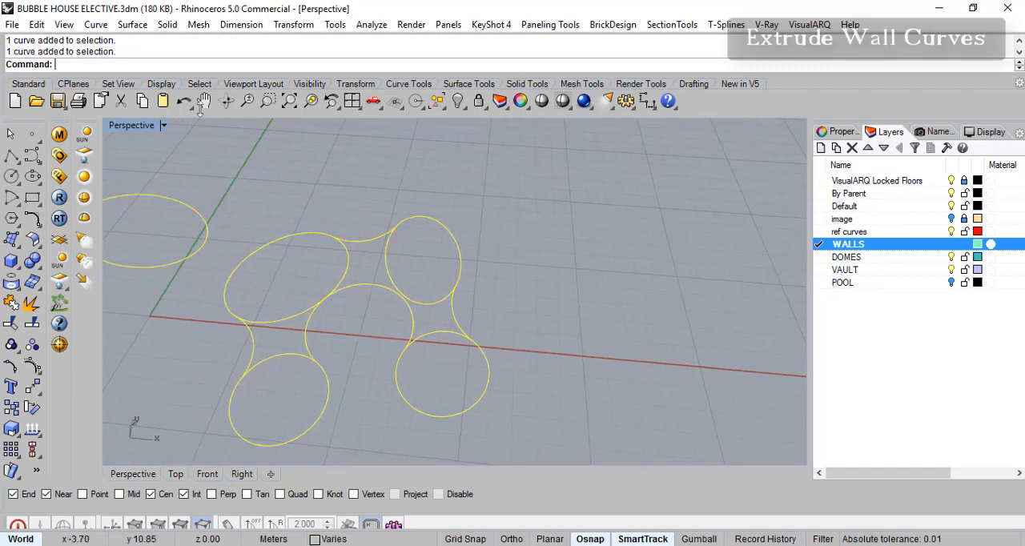
{"action": "left_click", "coordinate": [133, 25]}
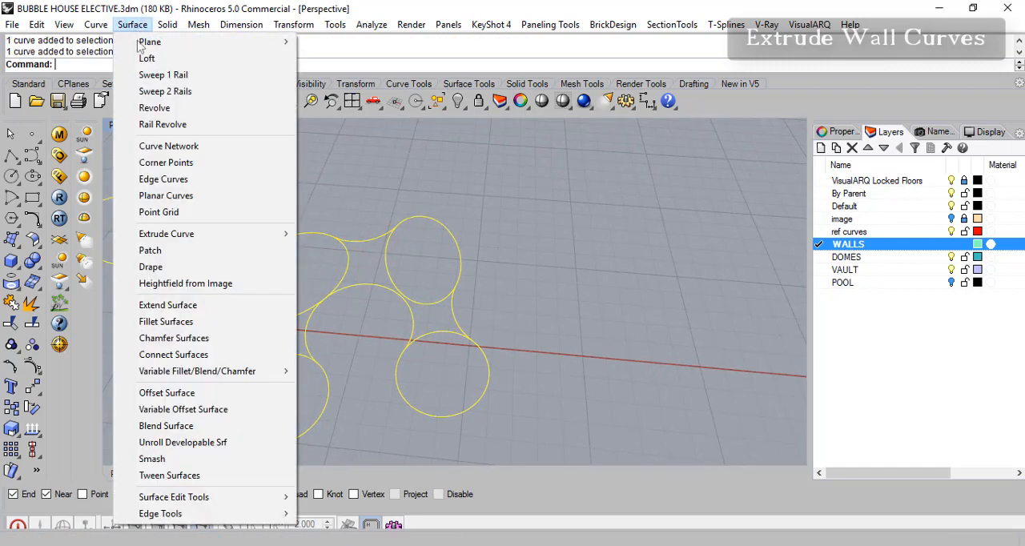
{"action": "mouse_move", "coordinate": [267, 240]}
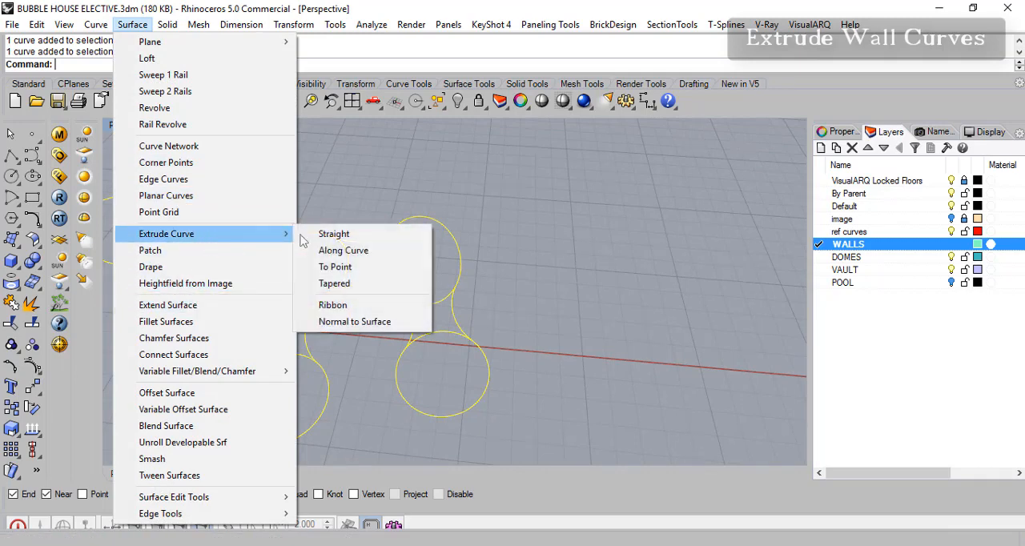
{"action": "left_click", "coordinate": [333, 234]}
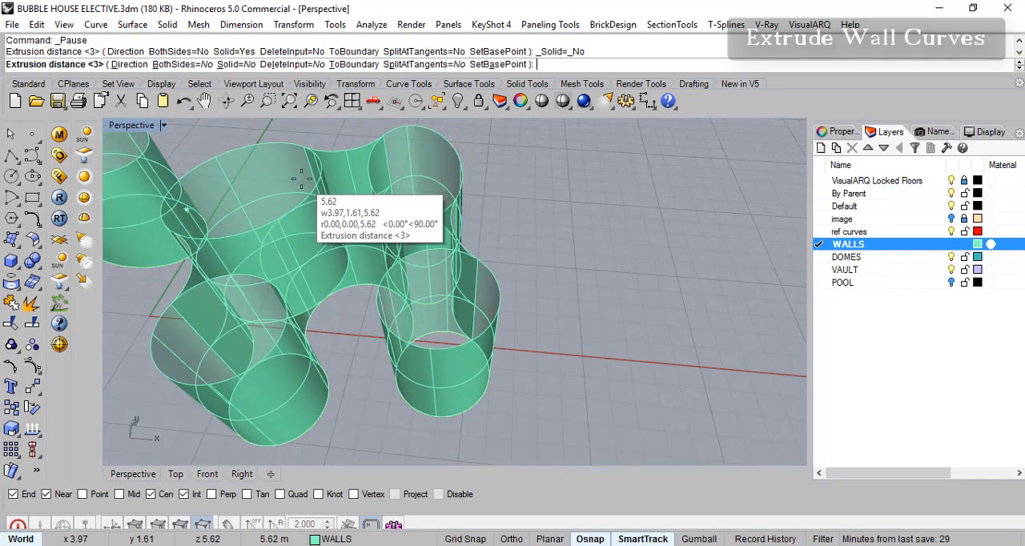
{"action": "key", "text": "Return"}
- Deselect the plan curves and inspect the extruded wall surfaces and their junctions from several angles
{"action": "right_click_drag", "start_coordinate": [350, 316], "coordinate": [323, 275]}
{"action": "right_click_drag", "start_coordinate": [410, 288], "coordinate": [573, 310], "text": "shift"}
{"action": "right_click_drag", "start_coordinate": [573, 310], "coordinate": [588, 221]}
{"action": "scroll", "coordinate": [541, 343], "scroll_direction": "up", "scroll_amount": 4}
{"action": "right_click_drag", "start_coordinate": [330, 281], "coordinate": [381, 294]}
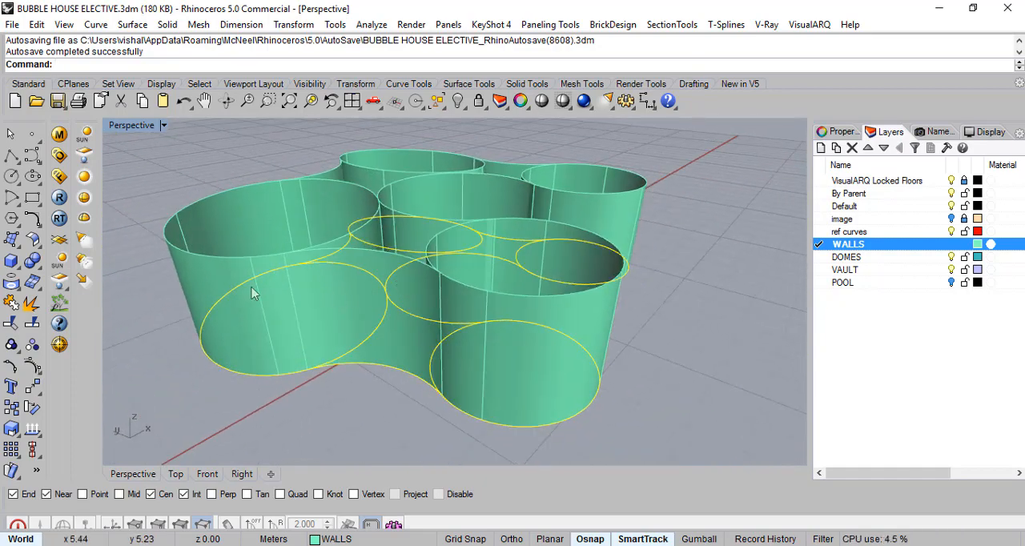
{"action": "right_click_drag", "start_coordinate": [531, 337], "coordinate": [418, 350]}
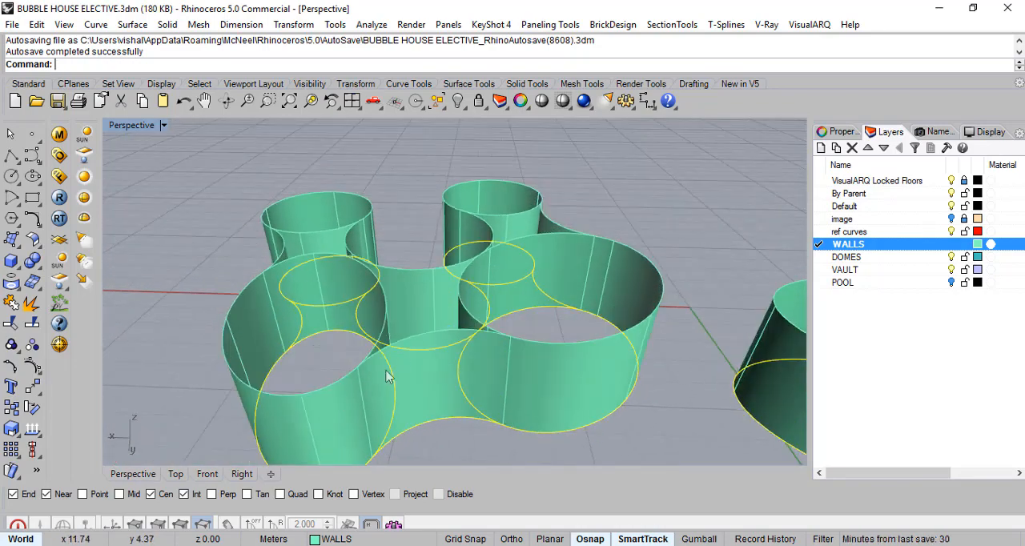
{"action": "scroll", "coordinate": [359, 350], "scroll_direction": "up", "scroll_amount": 5}
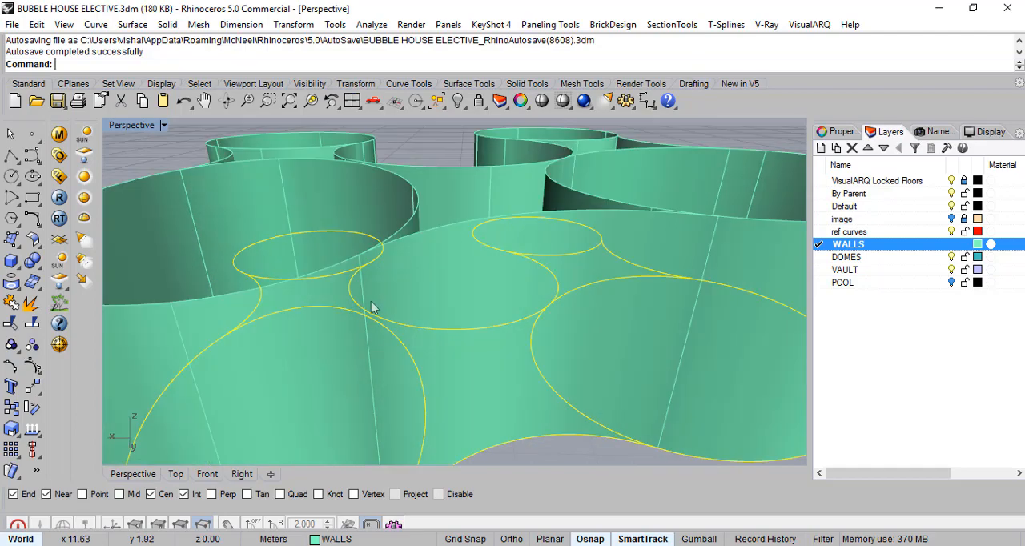
{"action": "scroll", "coordinate": [350, 321], "scroll_direction": "down", "scroll_amount": 6}
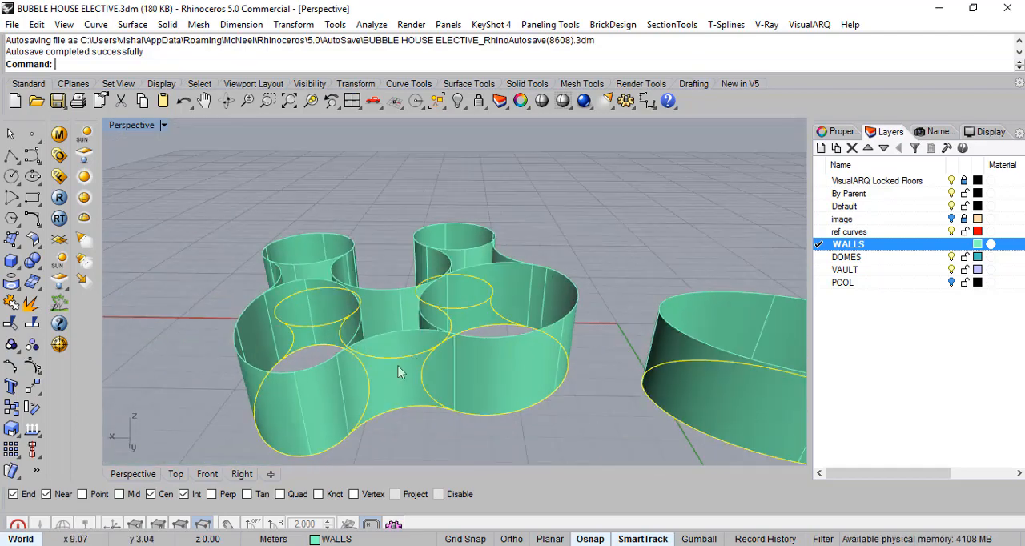
{"action": "right_click_drag", "start_coordinate": [339, 390], "coordinate": [525, 381]}
{"action": "left_click", "coordinate": [683, 299]}
{"action": "right_click_drag", "start_coordinate": [568, 339], "coordinate": [596, 336]}
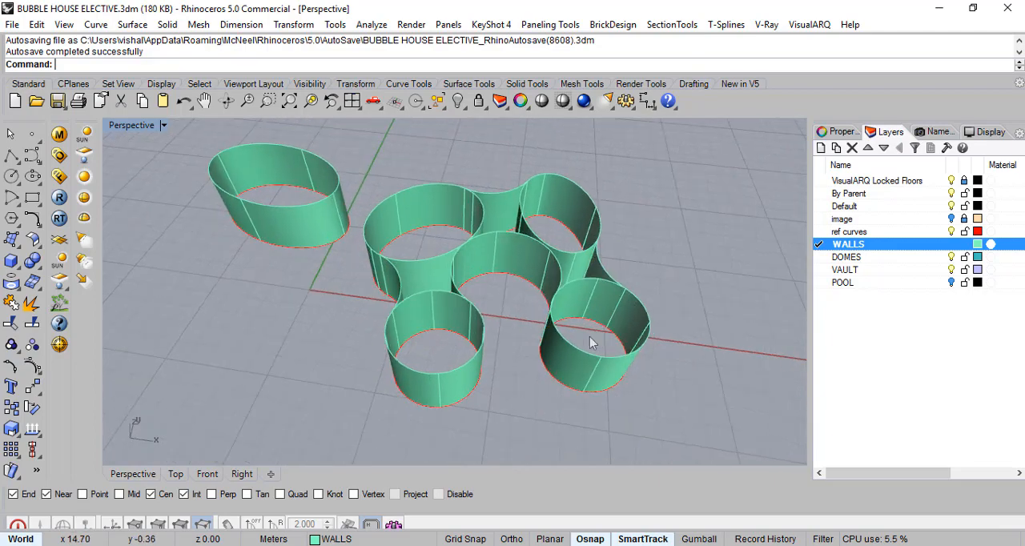
{"action": "scroll", "coordinate": [513, 374], "scroll_direction": "up", "scroll_amount": 4}
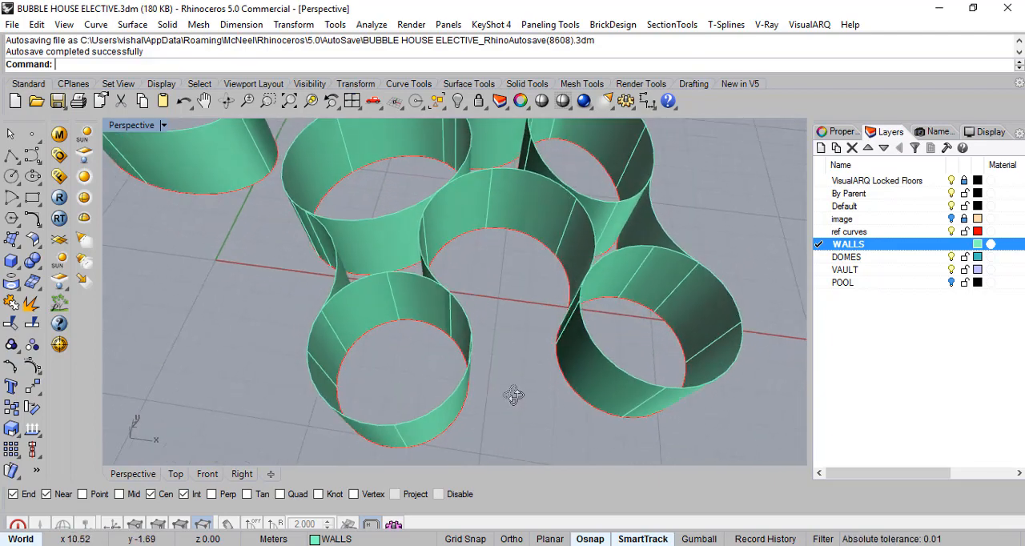
{"action": "right_click_drag", "start_coordinate": [528, 361], "coordinate": [498, 282]}
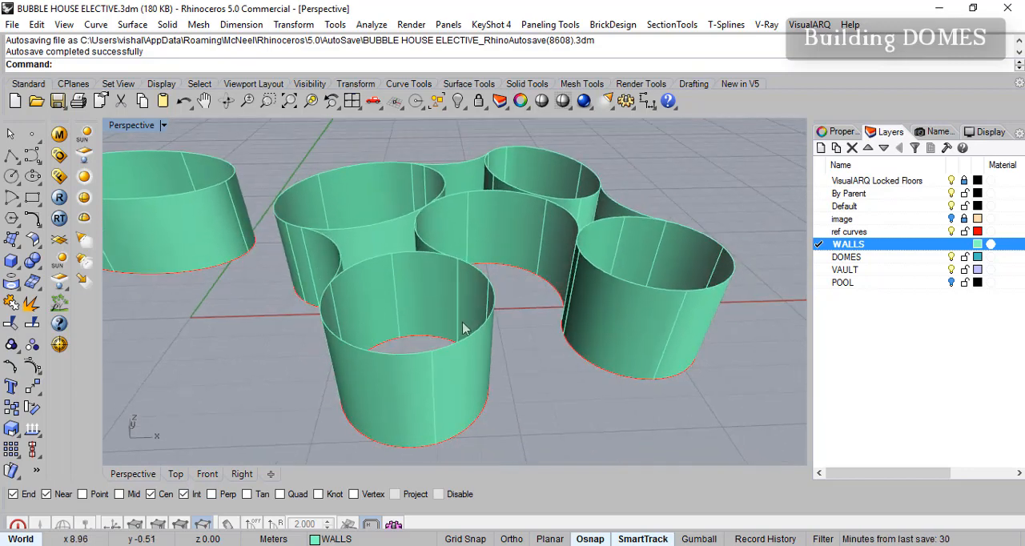
{"action": "scroll", "coordinate": [445, 344], "scroll_direction": "up", "scroll_amount": 3}
{"action": "right_click_drag", "start_coordinate": [453, 338], "coordinate": [408, 303], "text": "shift"}
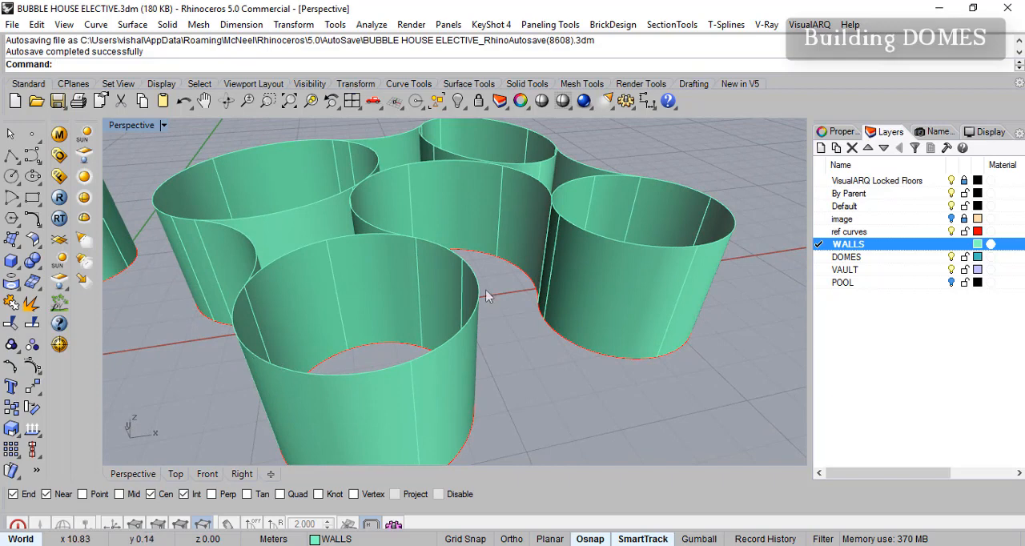
{"action": "right_click_drag", "start_coordinate": [392, 233], "coordinate": [317, 197]}
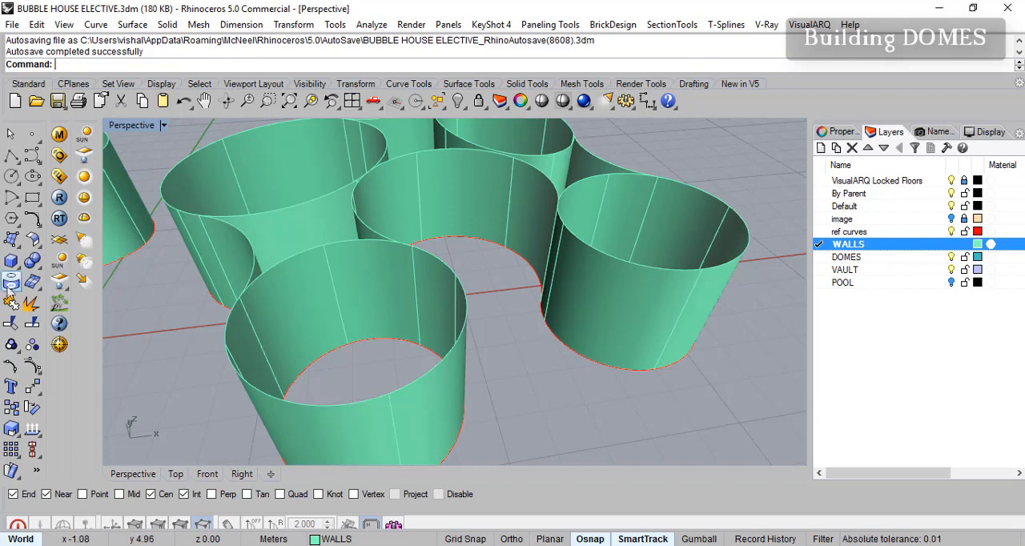
{"action": "right_click_drag", "start_coordinate": [365, 313], "coordinate": [303, 293]}
{"action": "right_click_drag", "start_coordinate": [356, 267], "coordinate": [365, 273]}
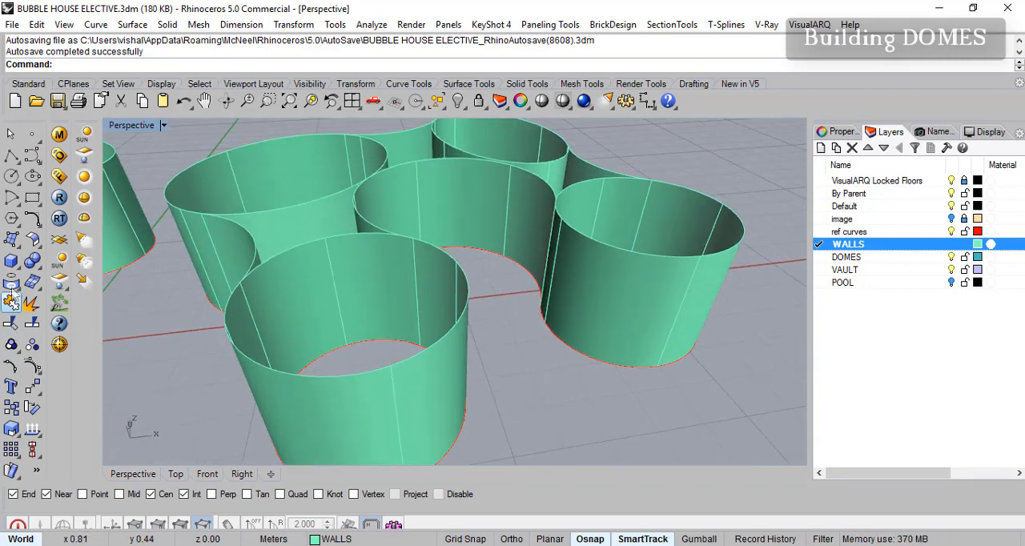
- Create a sphere centred on the top rim of the lower-left circular wall, with its radius snapped to the rim at about 2 m
{"action": "left_click", "coordinate": [17, 268]}
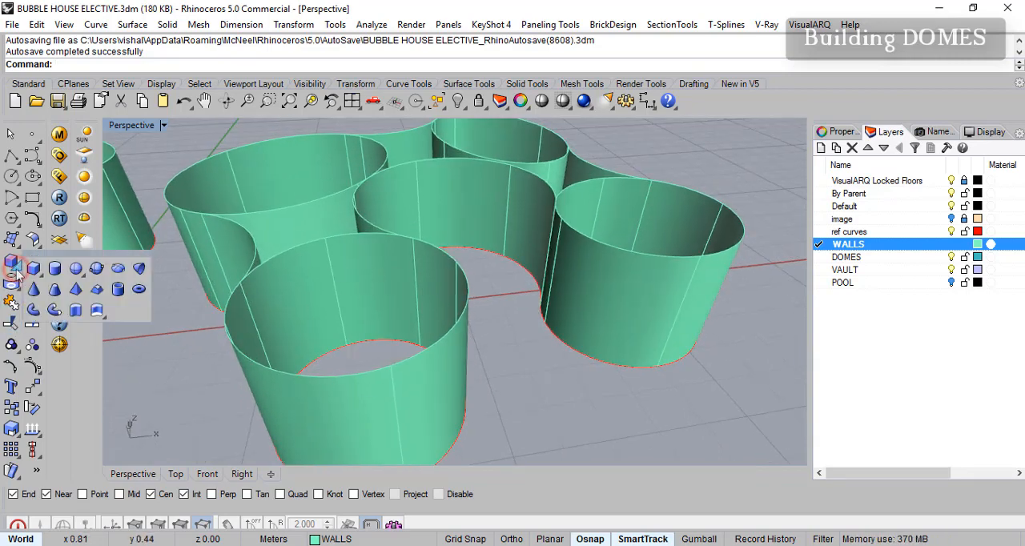
{"action": "left_click", "coordinate": [76, 269]}
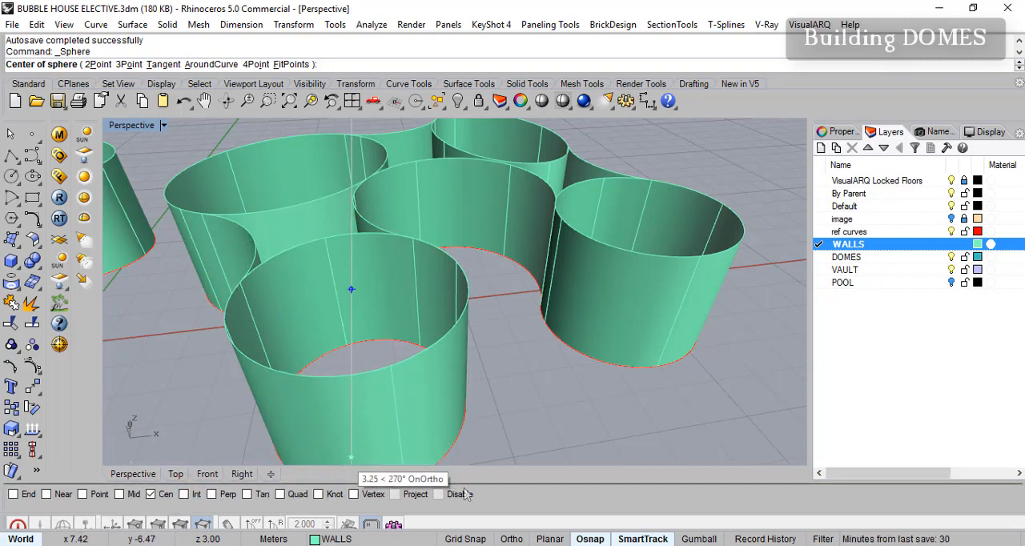
{"action": "left_click", "coordinate": [402, 359]}
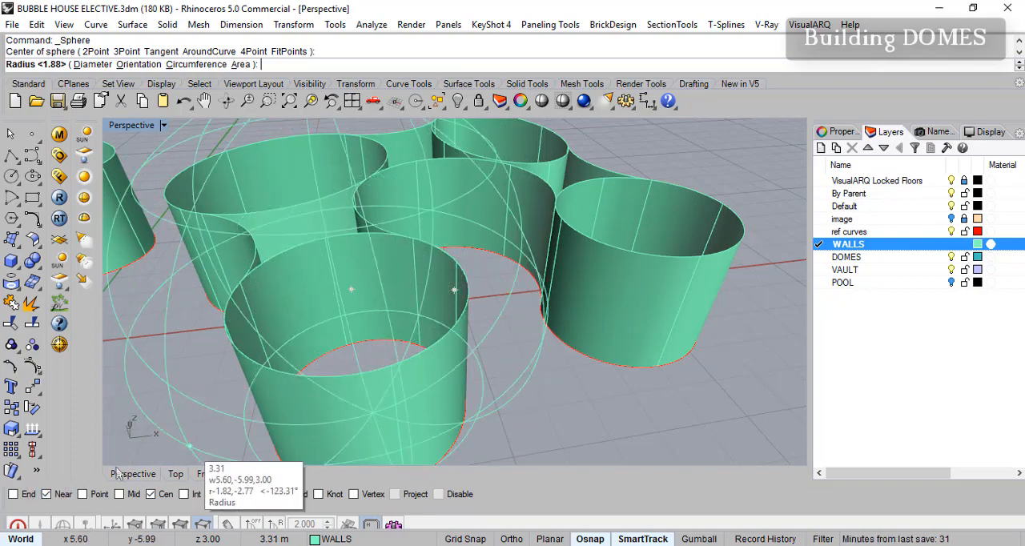
{"action": "left_click", "coordinate": [446, 337]}
{"action": "right_click_drag", "start_coordinate": [466, 351], "coordinate": [280, 362]}
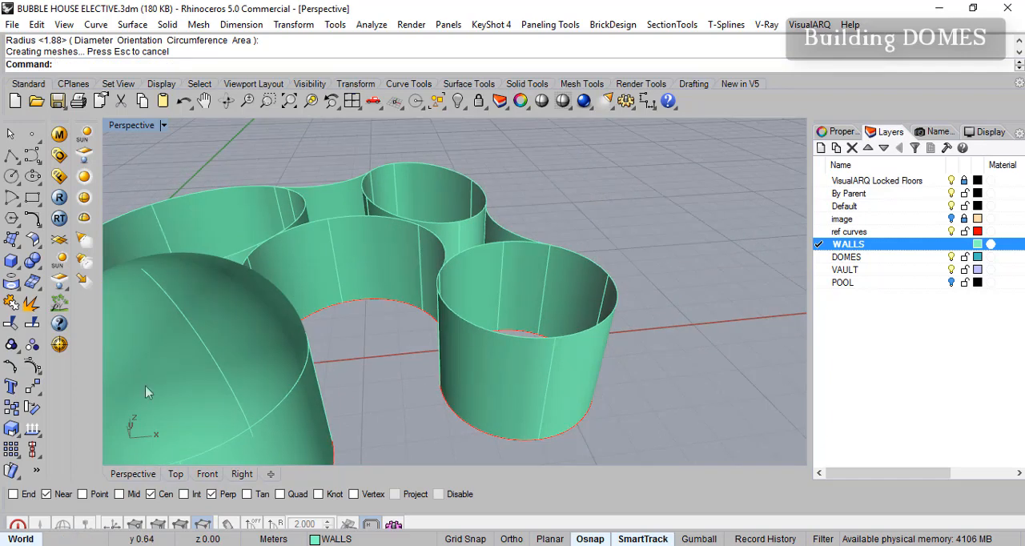
- Create a sphere of about 2 m radius centred on the top rim of the lower-right circular wall
{"action": "right_click", "coordinate": [640, 238]}
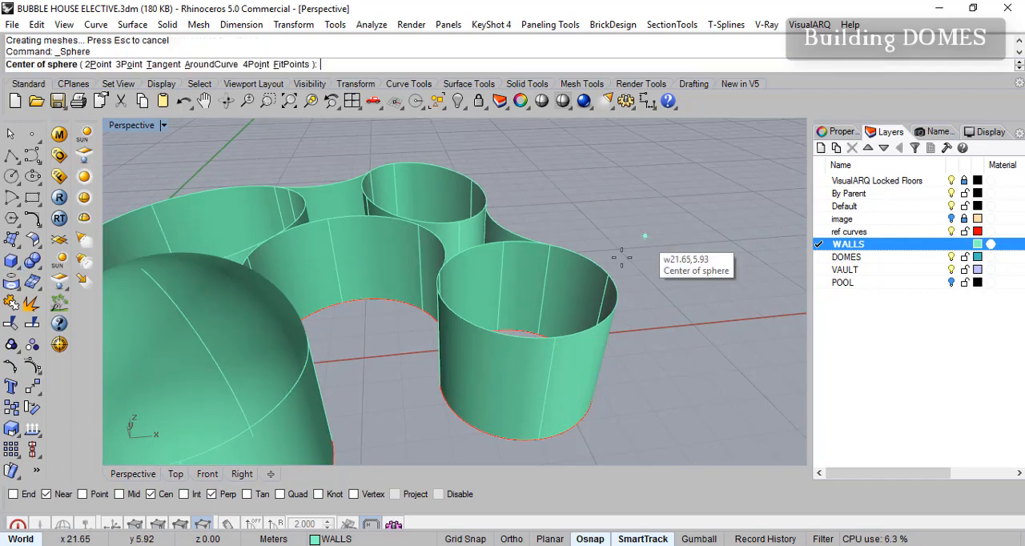
{"action": "left_click", "coordinate": [566, 336]}
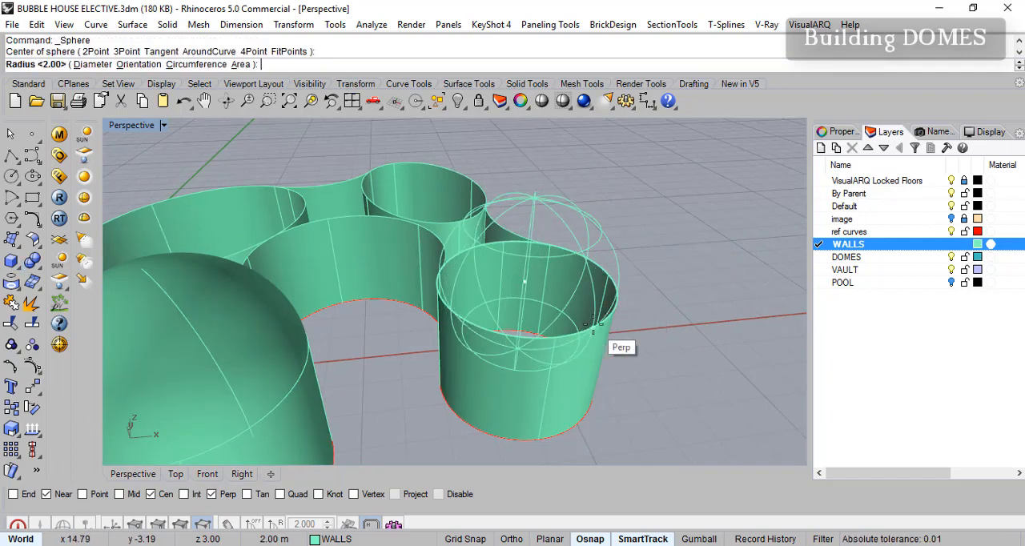
{"action": "left_click", "coordinate": [593, 334]}
{"action": "right_click_drag", "start_coordinate": [495, 286], "coordinate": [435, 258]}
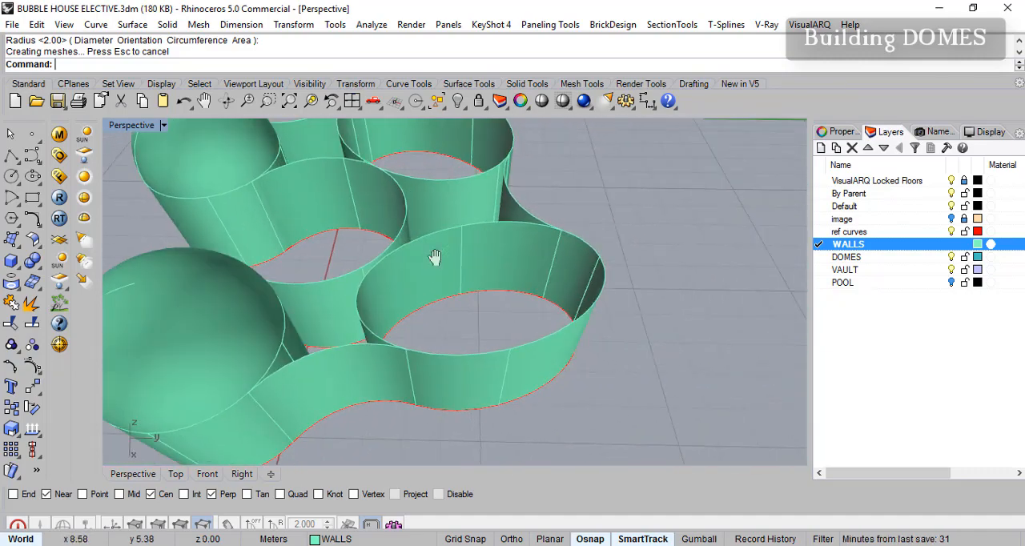
- Start an ellipsoid by diameter at the far quadrant of the upper-right elliptical wall's top rim, with only Cen and Quad object snaps enabled
{"action": "left_click", "coordinate": [20, 270]}
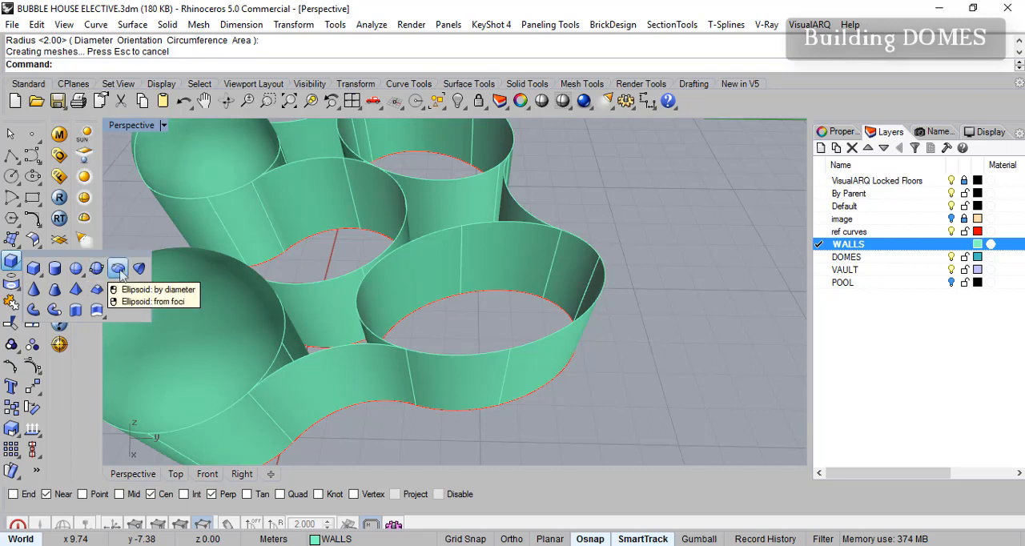
{"action": "left_click", "coordinate": [117, 270]}
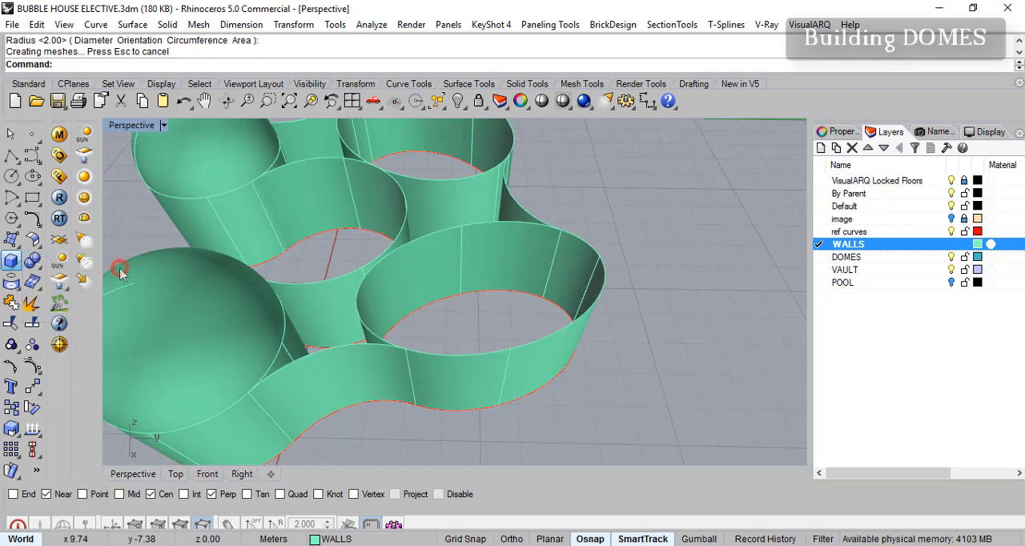
{"action": "right_click_drag", "start_coordinate": [540, 328], "coordinate": [568, 298]}
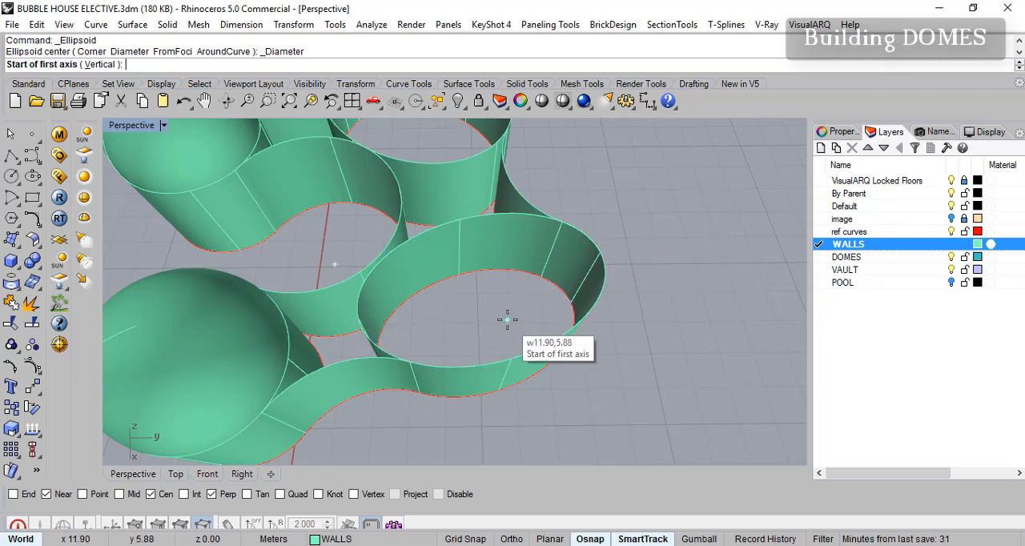
{"action": "right_click_drag", "start_coordinate": [521, 272], "coordinate": [629, 235]}
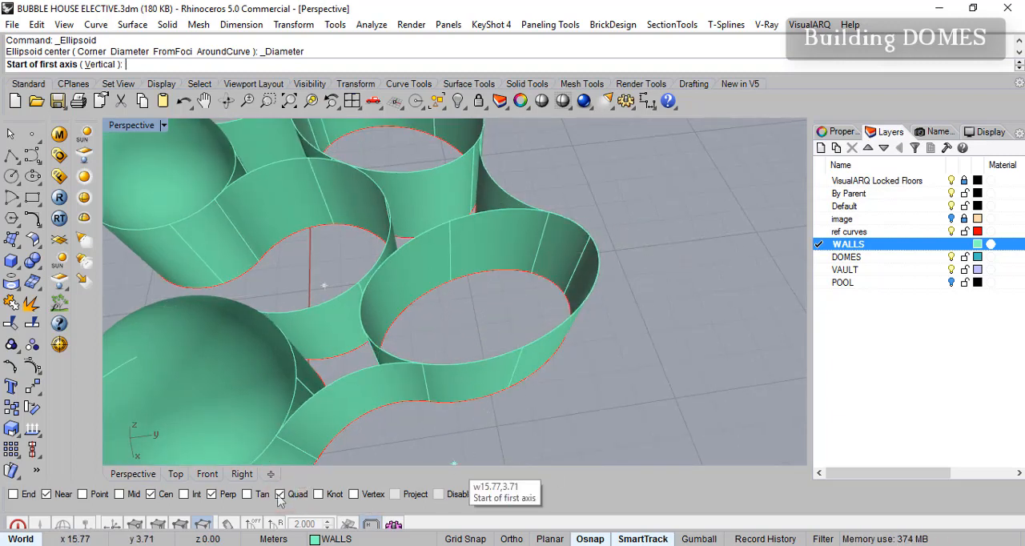
{"action": "left_click", "coordinate": [212, 495]}
{"action": "left_click", "coordinate": [152, 496]}
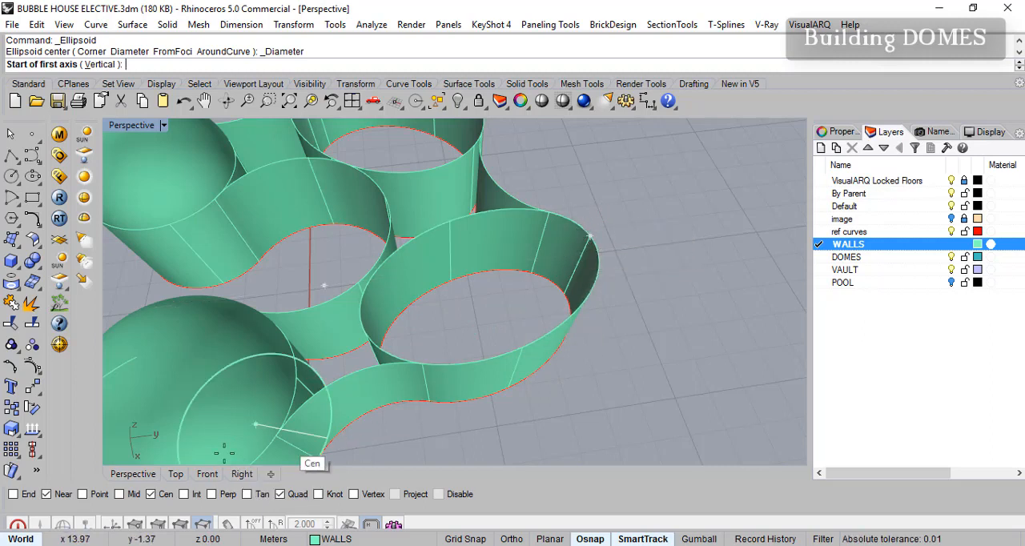
{"action": "left_click", "coordinate": [45, 496]}
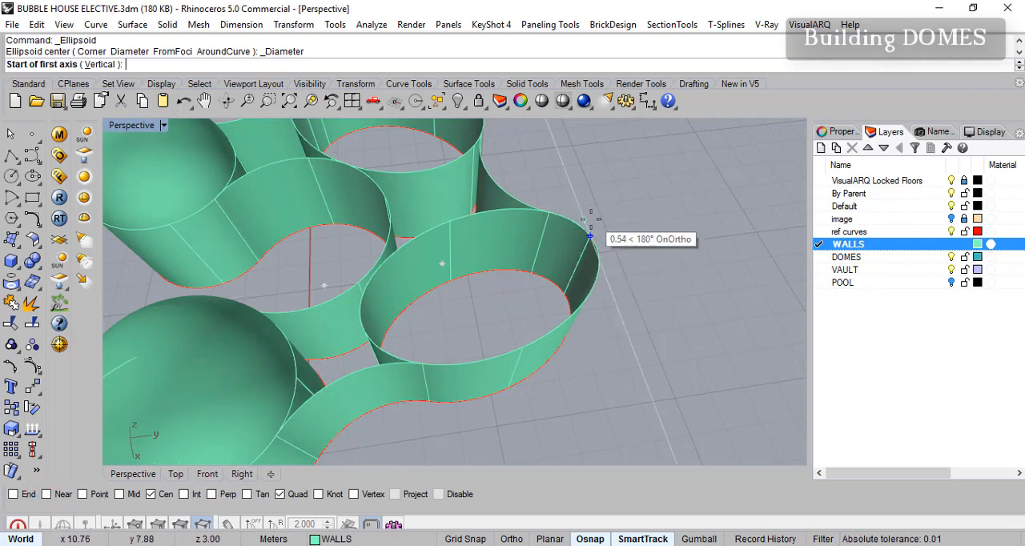
{"action": "left_click", "coordinate": [588, 231]}
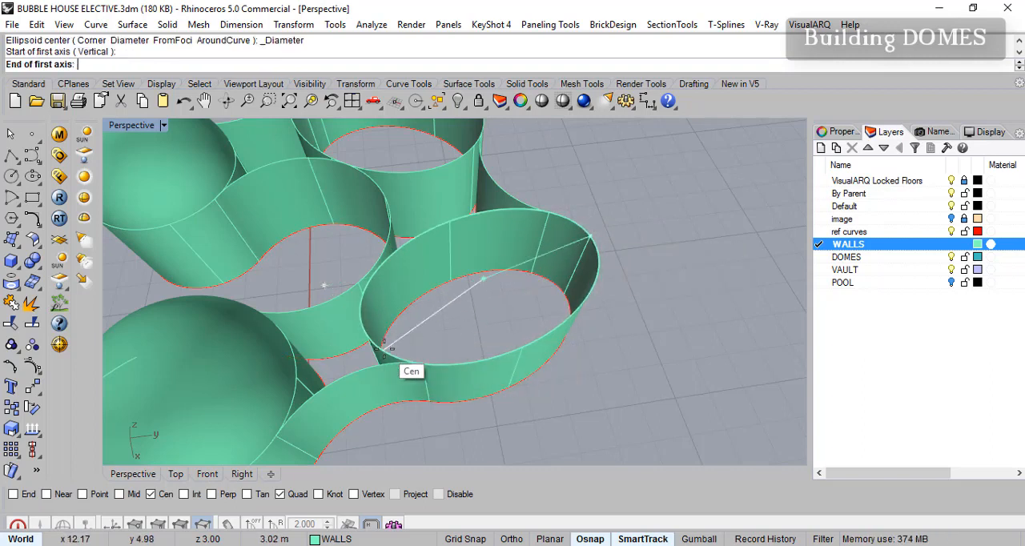
- Complete the ellipsoid over the upper-right elliptical room, snapping two axes to the rim's quadrants and setting the vertical semi-axis to about 2.2 m
{"action": "double_click", "coordinate": [130, 126]}
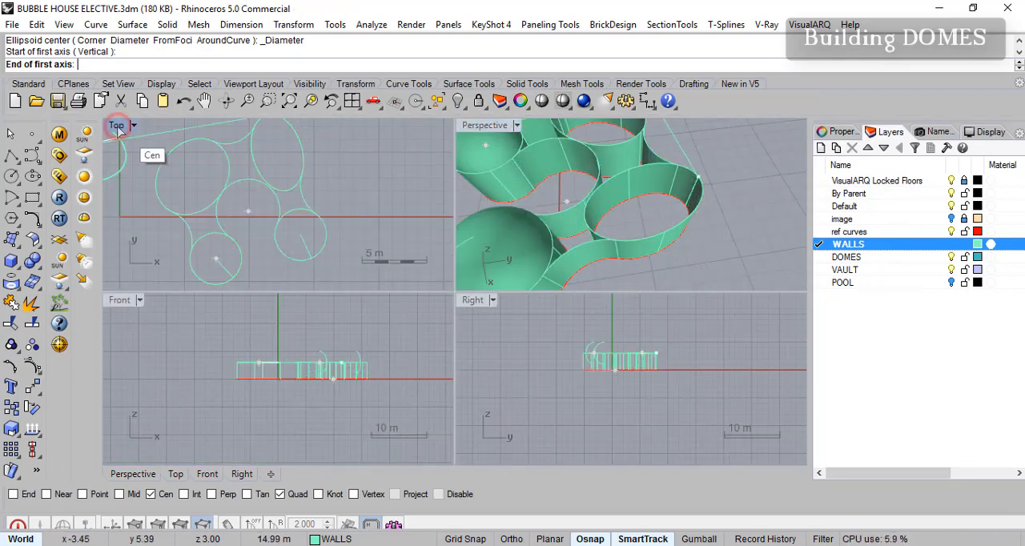
{"action": "double_click", "coordinate": [117, 127]}
{"action": "scroll", "coordinate": [453, 189], "scroll_direction": "up", "scroll_amount": 3}
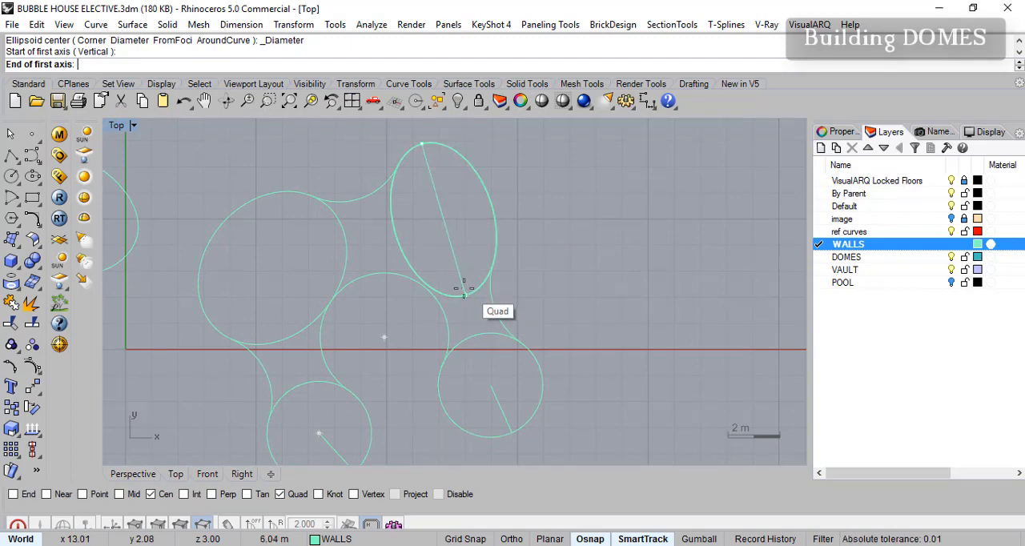
{"action": "double_click", "coordinate": [119, 126]}
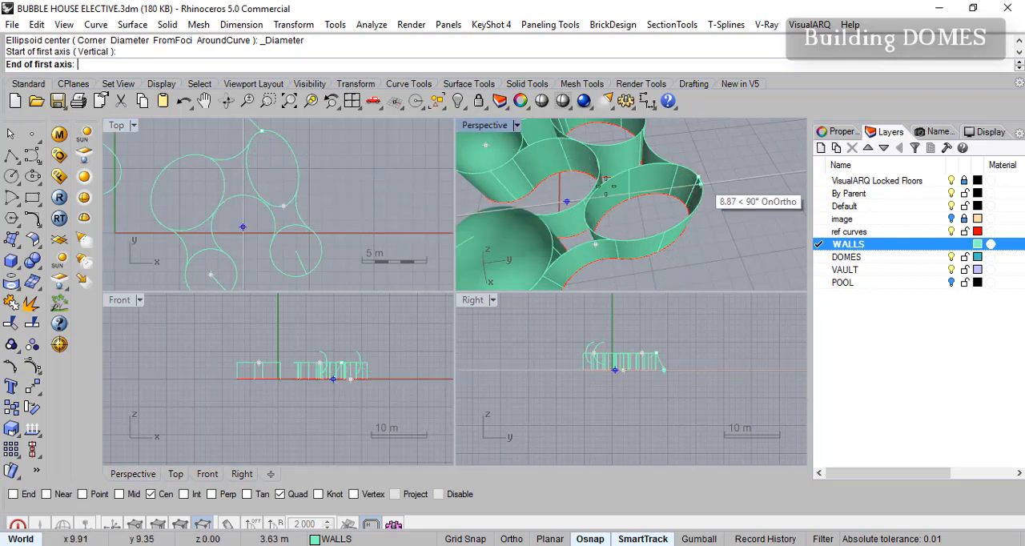
{"action": "left_click", "coordinate": [284, 206]}
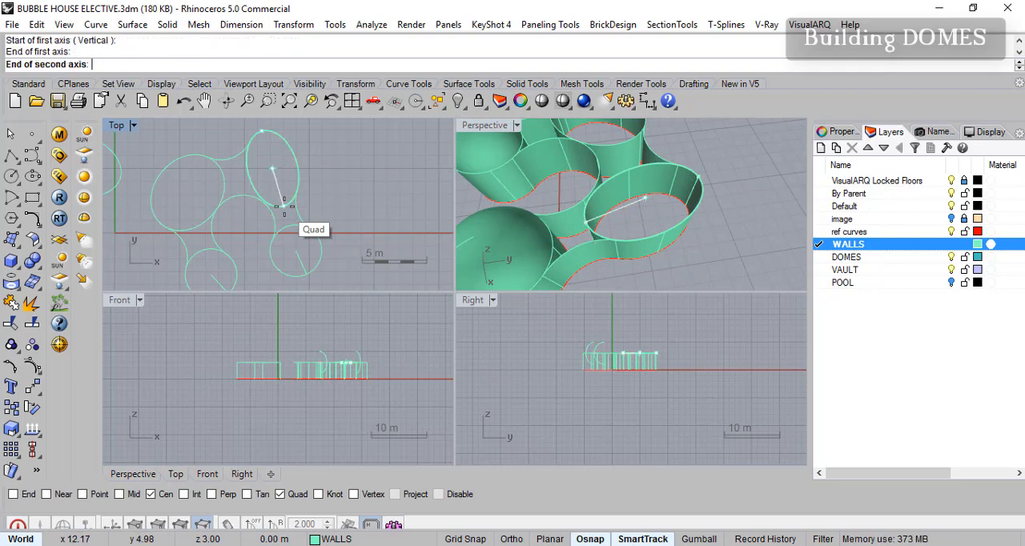
{"action": "left_click", "coordinate": [297, 164]}
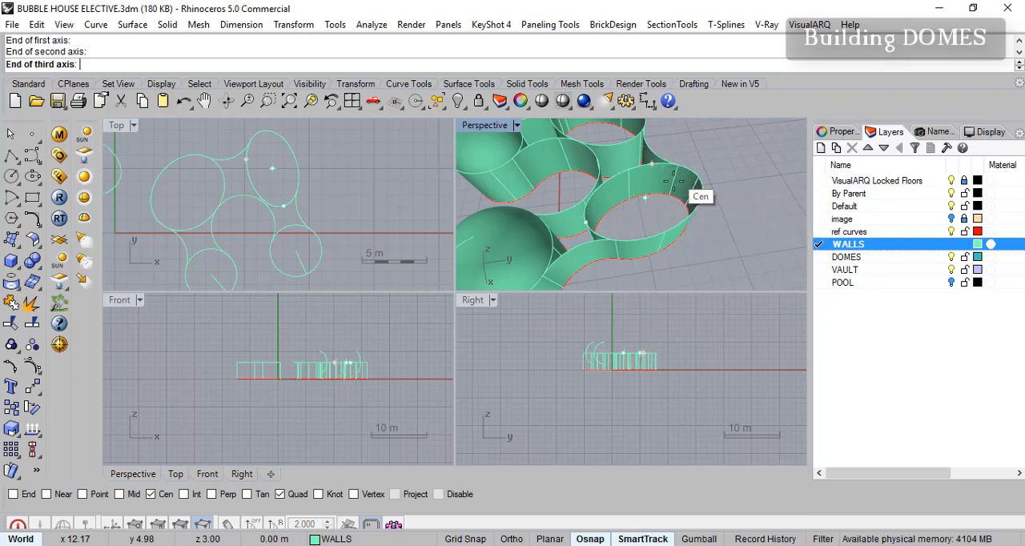
{"action": "scroll", "coordinate": [353, 368], "scroll_direction": "up", "scroll_amount": 3}
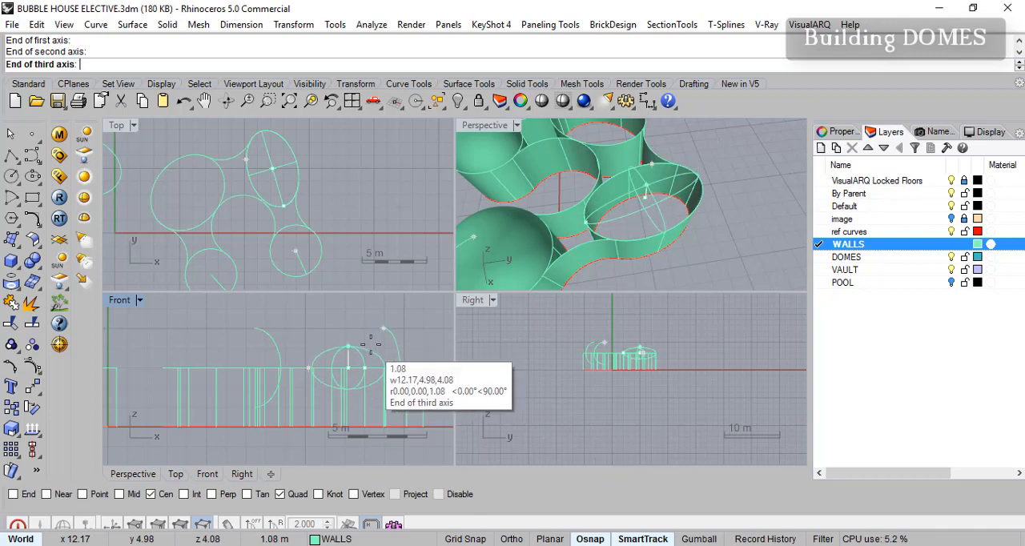
{"action": "scroll", "coordinate": [373, 346], "scroll_direction": "up", "scroll_amount": 3}
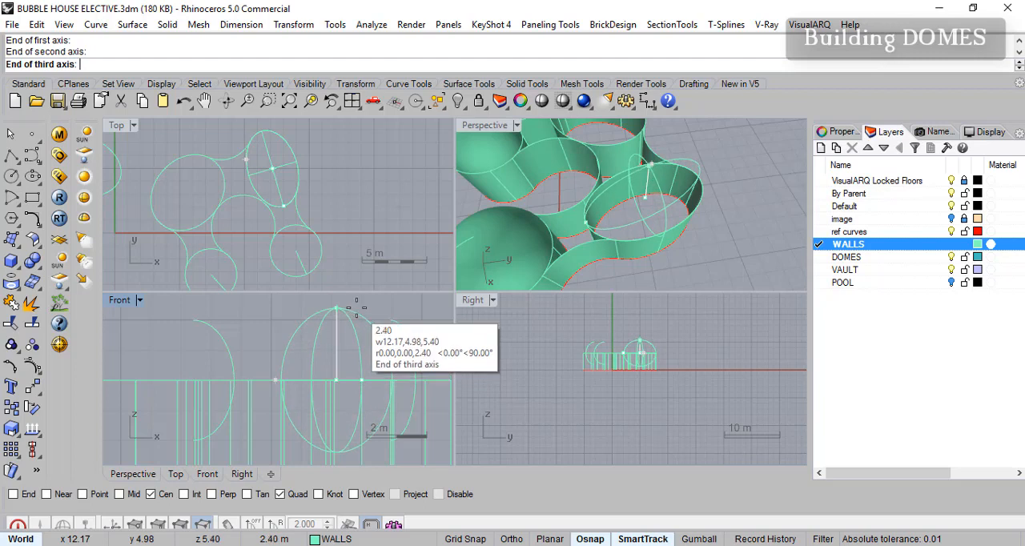
{"action": "left_click", "coordinate": [354, 313]}
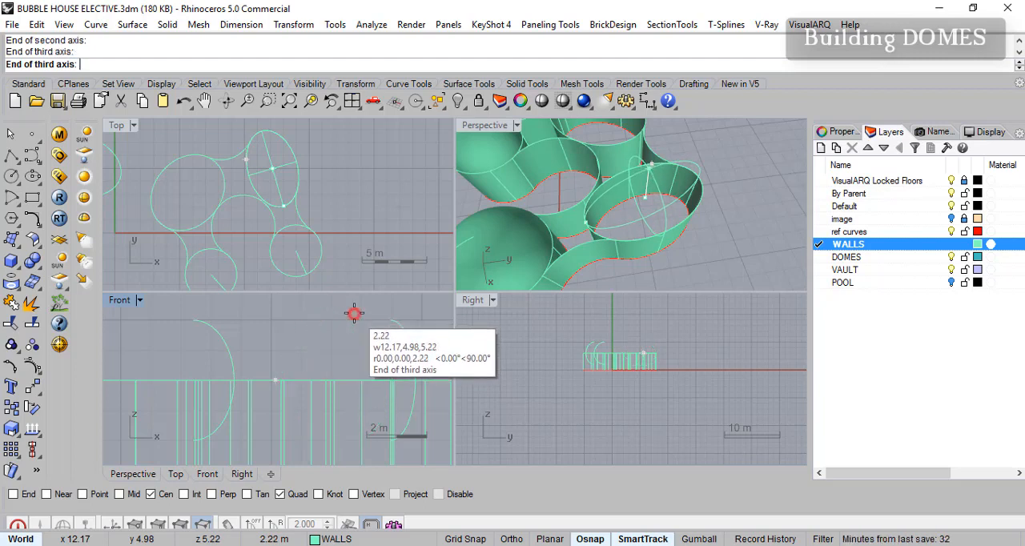
- Create an ellipsoid by diameter on the upper-left elliptical room's top rim, matching the rim in plan, with a vertical semi-axis of about 2.1 m
{"action": "right_click_drag", "start_coordinate": [653, 249], "coordinate": [469, 212]}
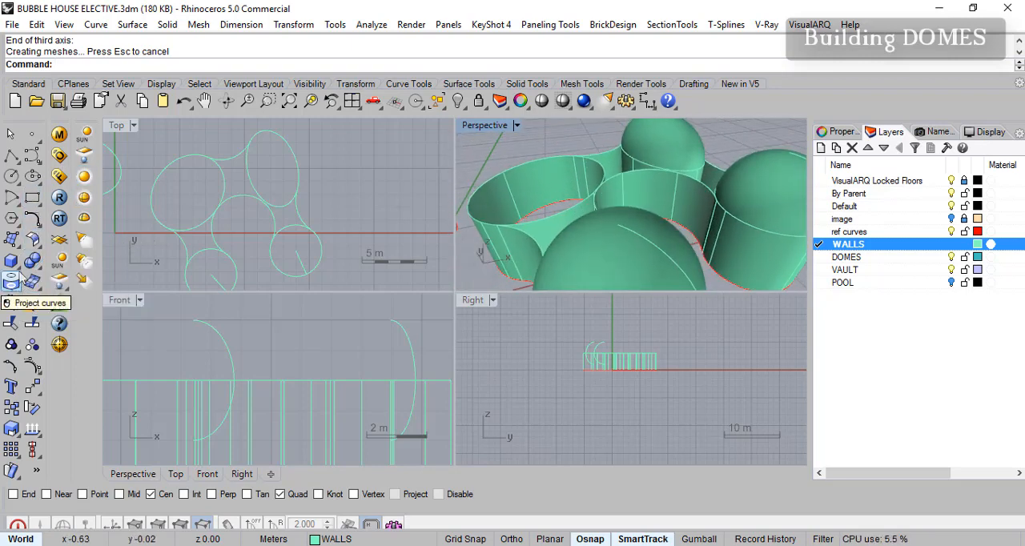
{"action": "left_click", "coordinate": [16, 266]}
{"action": "left_click", "coordinate": [120, 271]}
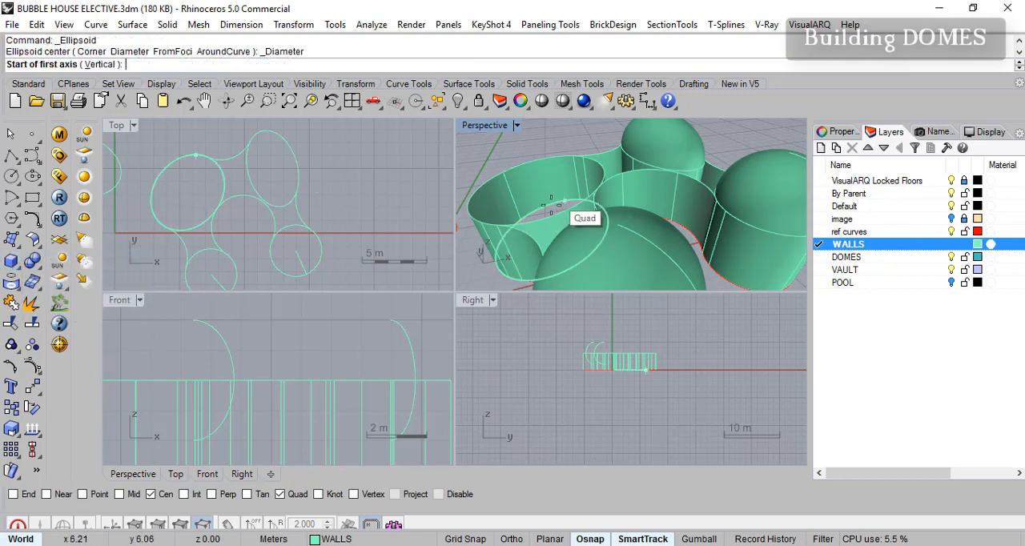
{"action": "left_click", "coordinate": [507, 170]}
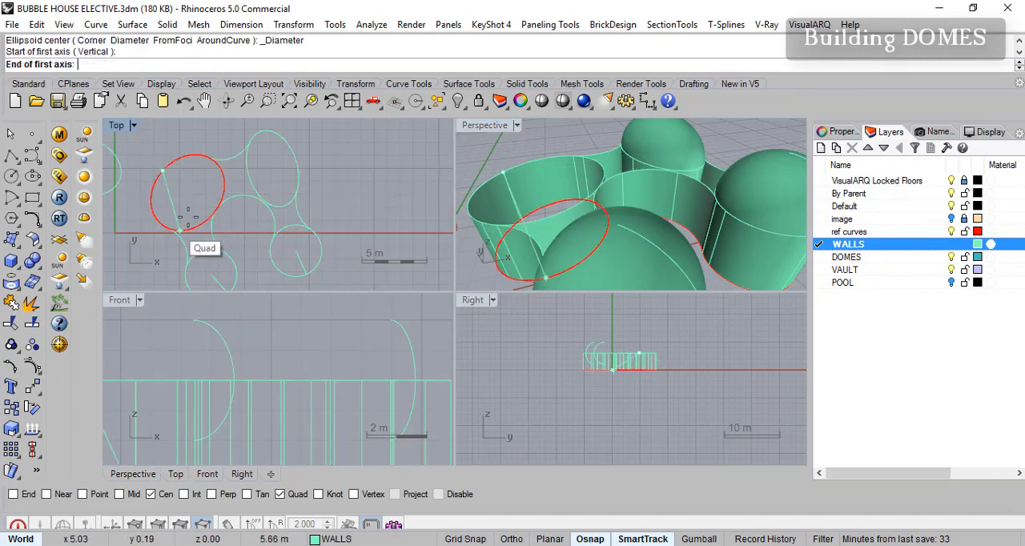
{"action": "scroll", "coordinate": [211, 205], "scroll_direction": "up", "scroll_amount": 1}
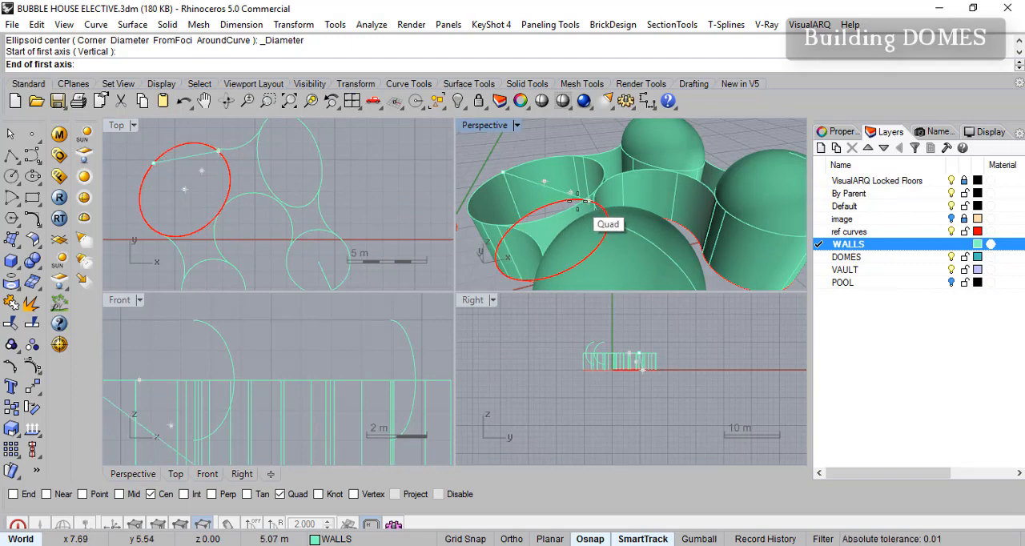
{"action": "scroll", "coordinate": [577, 205], "scroll_direction": "up", "scroll_amount": 3}
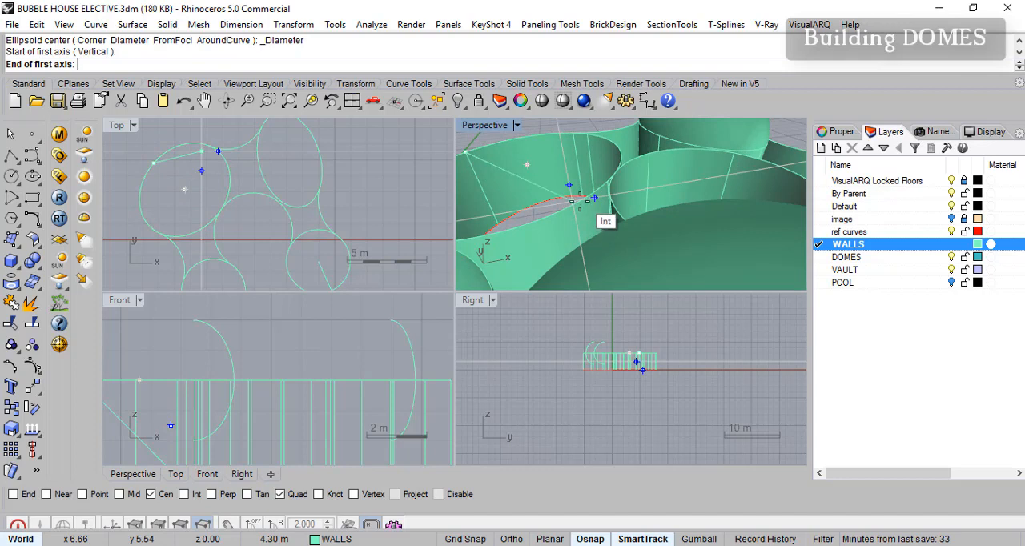
{"action": "scroll", "coordinate": [578, 204], "scroll_direction": "down", "scroll_amount": 5}
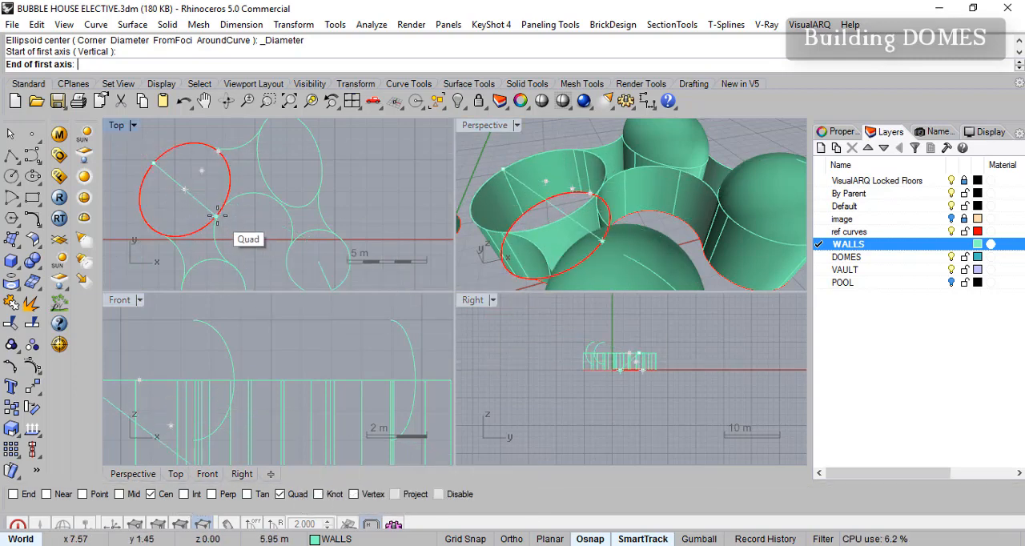
{"action": "scroll", "coordinate": [226, 208], "scroll_direction": "up", "scroll_amount": 3}
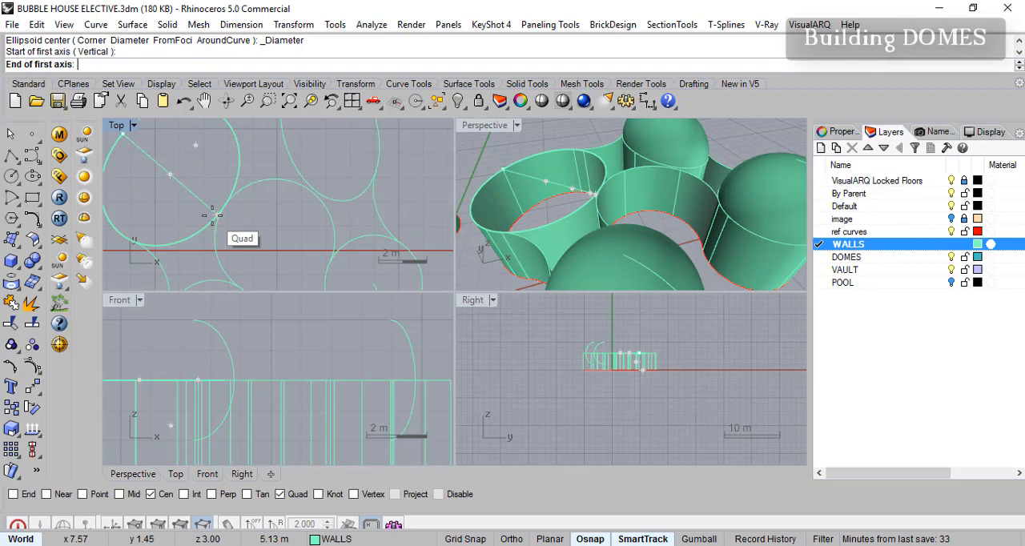
{"action": "left_click", "coordinate": [212, 215]}
{"action": "scroll", "coordinate": [200, 180], "scroll_direction": "down", "scroll_amount": 3}
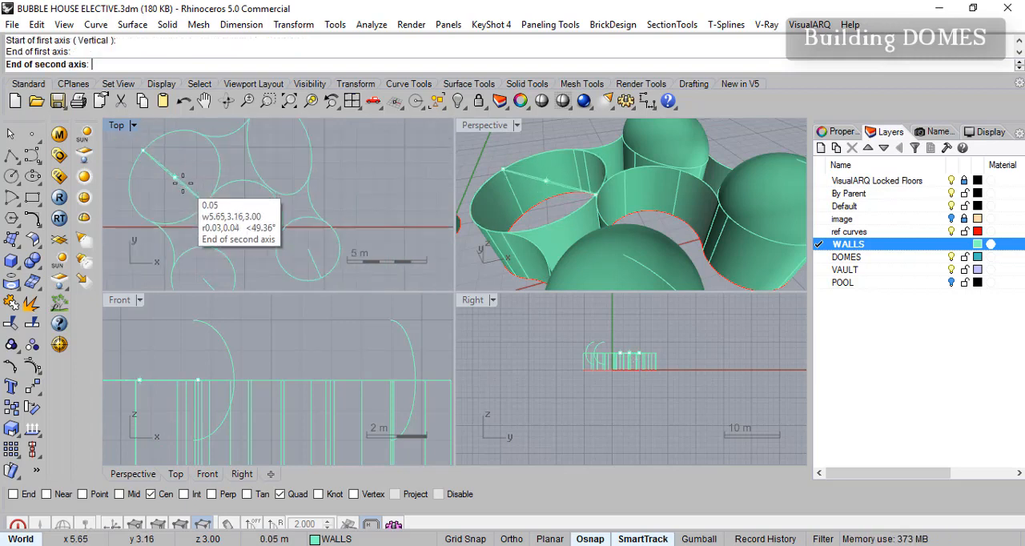
{"action": "left_click", "coordinate": [228, 126]}
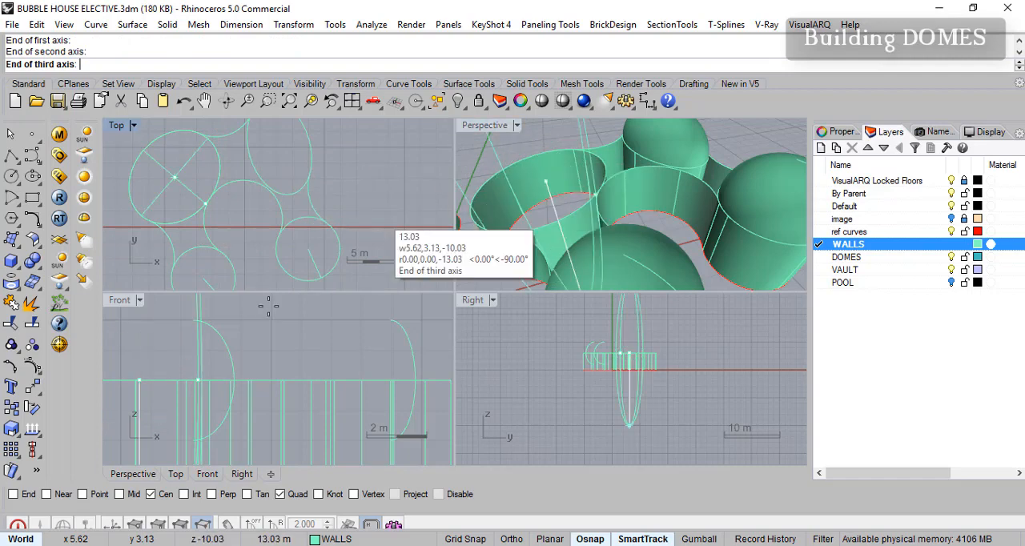
{"action": "scroll", "coordinate": [214, 337], "scroll_direction": "down", "scroll_amount": 2}
{"action": "left_click", "coordinate": [110, 327]}
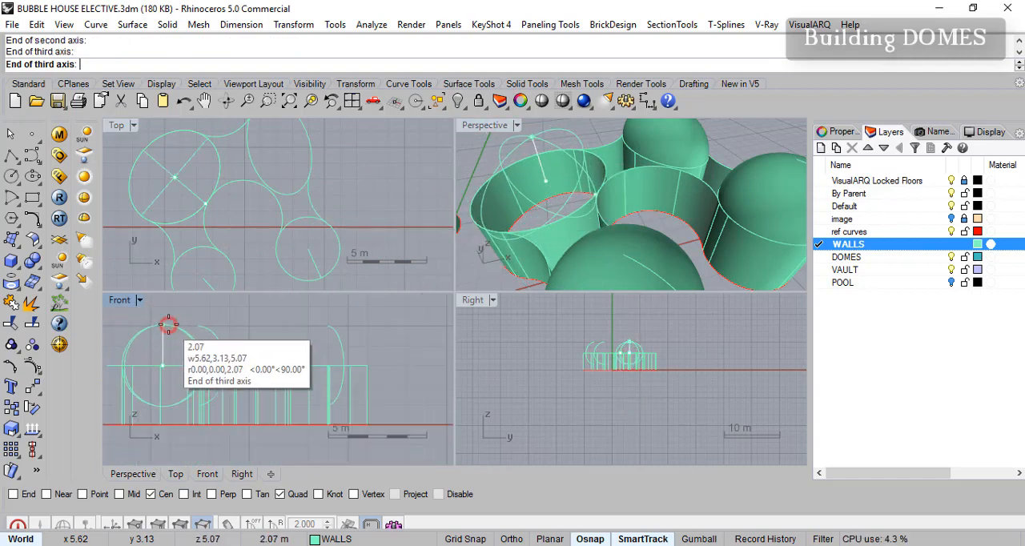
- Create an ellipsoid by diameter on the detached elliptical wall's top rim, snapped to its quadrants and rising to about the other domes' height
{"action": "scroll", "coordinate": [500, 227], "scroll_direction": "down", "scroll_amount": 6}
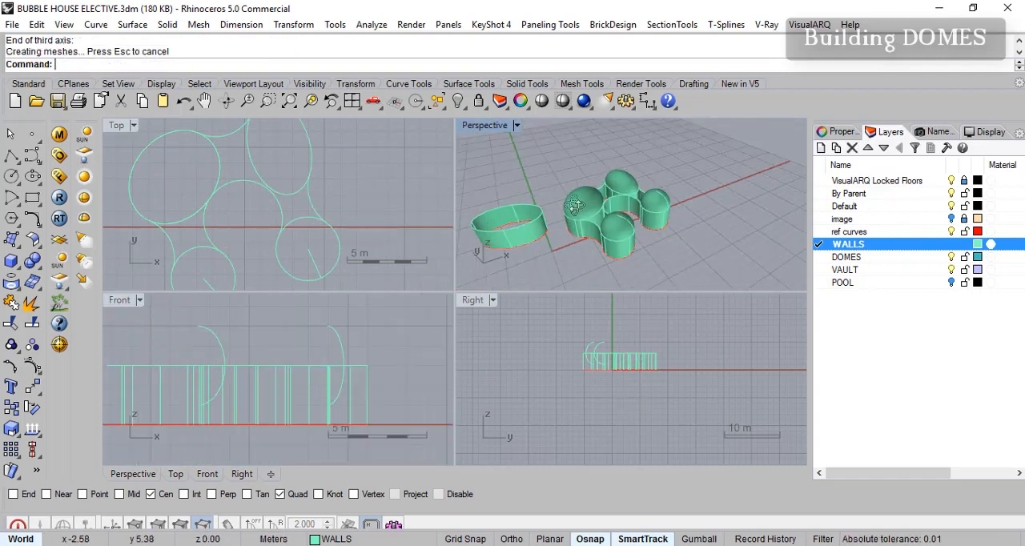
{"action": "scroll", "coordinate": [501, 227], "scroll_direction": "up", "scroll_amount": 6}
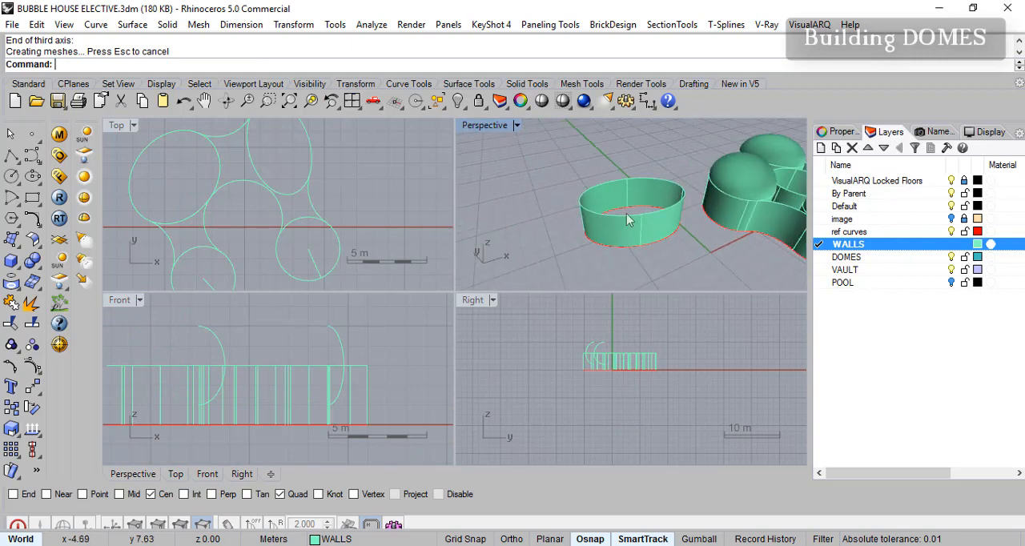
{"action": "right_click", "coordinate": [504, 211]}
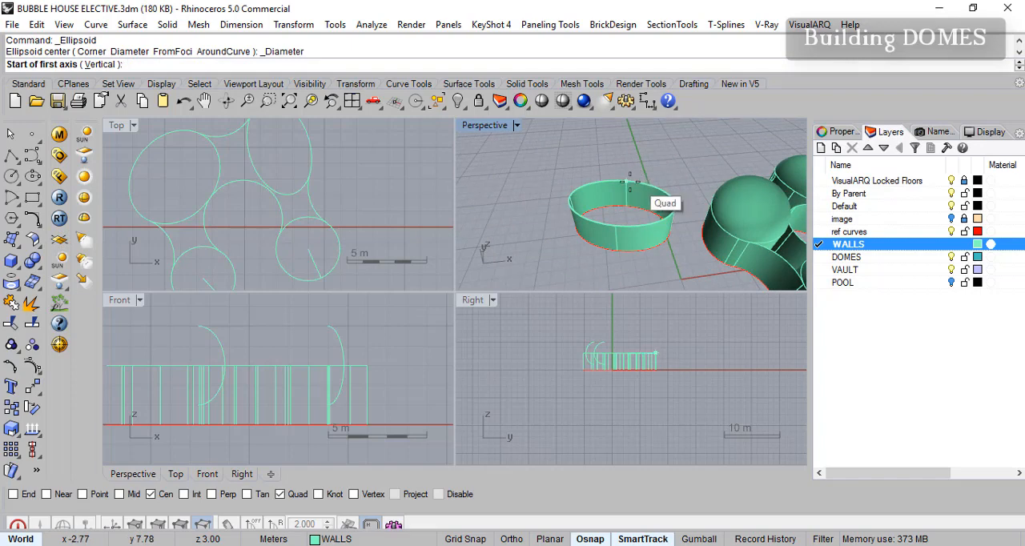
{"action": "left_click", "coordinate": [630, 183]}
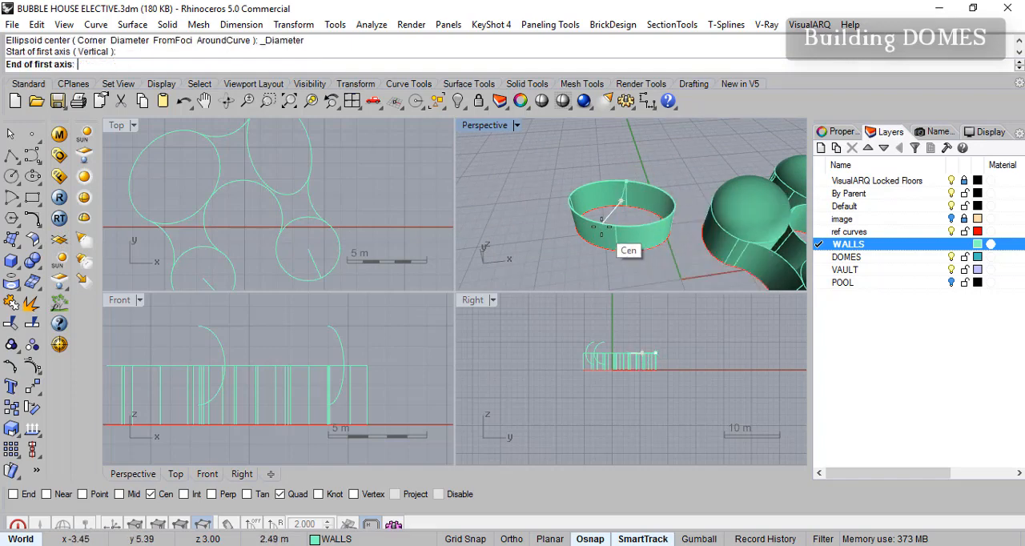
{"action": "left_click", "coordinate": [627, 217]}
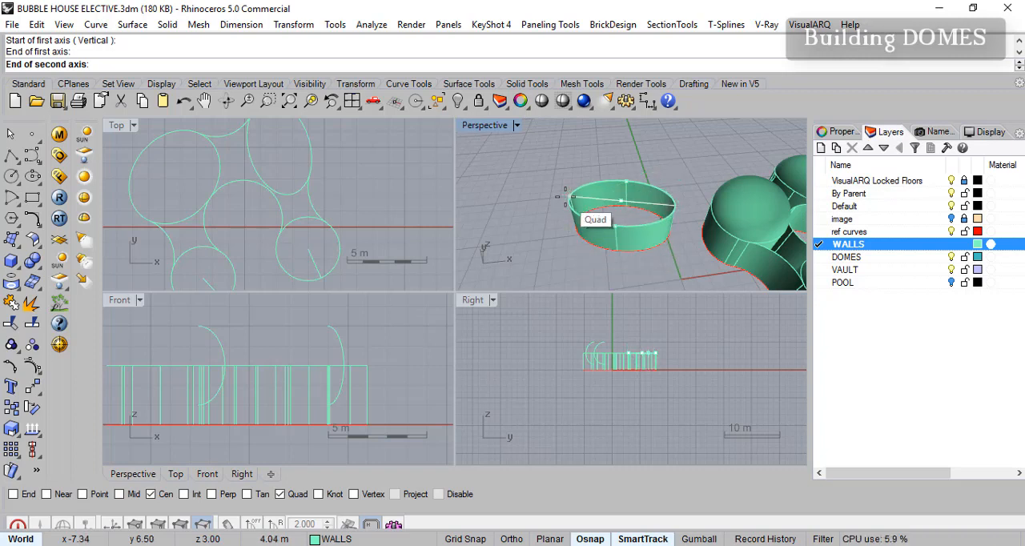
{"action": "left_click", "coordinate": [565, 198]}
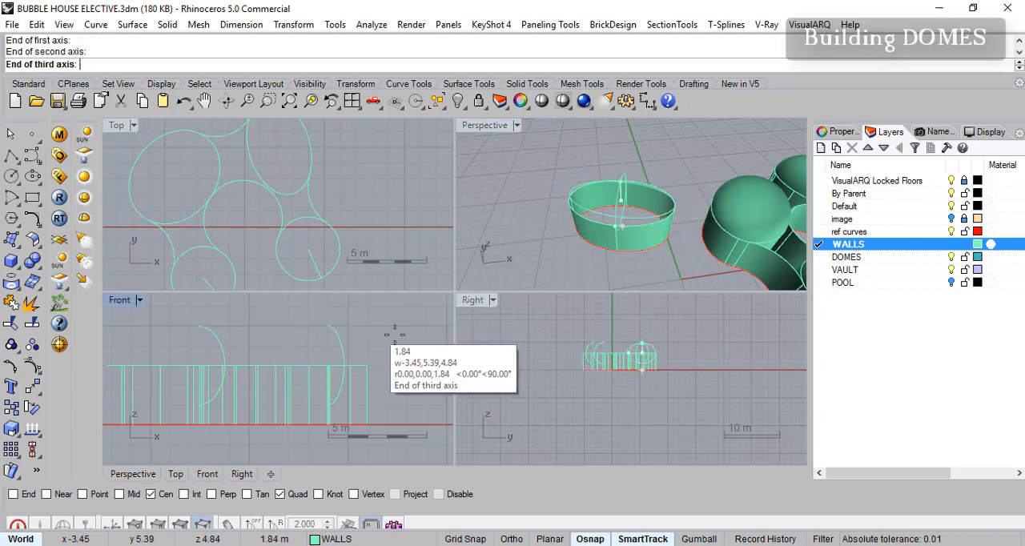
{"action": "scroll", "coordinate": [641, 353], "scroll_direction": "up", "scroll_amount": 5}
{"action": "scroll", "coordinate": [689, 337], "scroll_direction": "down", "scroll_amount": 2}
{"action": "left_click", "coordinate": [727, 316]}
{"action": "right_click_drag", "start_coordinate": [686, 321], "coordinate": [694, 373]}
{"action": "scroll", "coordinate": [686, 332], "scroll_direction": "down", "scroll_amount": 10}
{"action": "right_click_drag", "start_coordinate": [715, 329], "coordinate": [703, 327]}
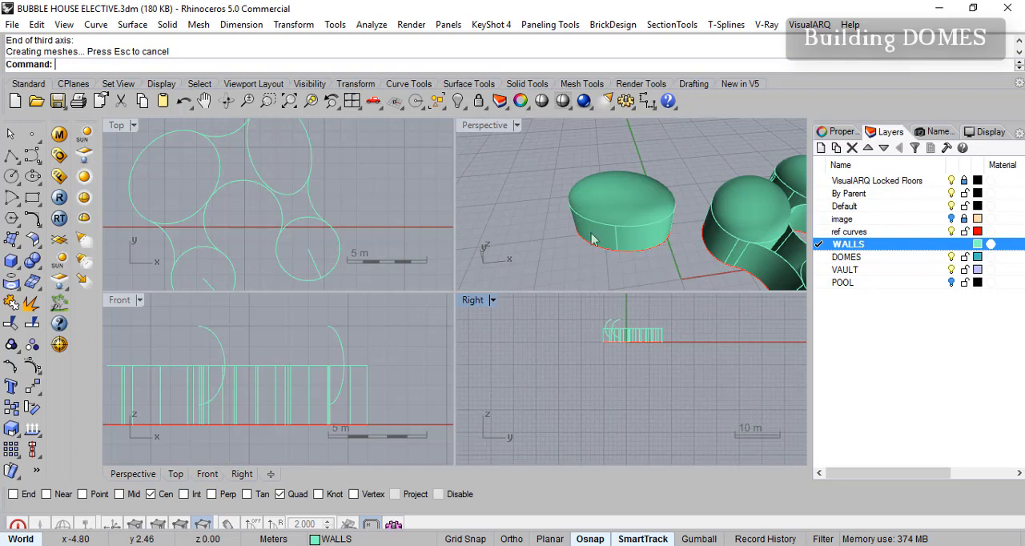
- Maximize the Front view, set it to shaded display and compare the domes above the walls in elevation
{"action": "scroll", "coordinate": [664, 230], "scroll_direction": "down", "scroll_amount": 3}
{"action": "scroll", "coordinate": [342, 260], "scroll_direction": "up", "scroll_amount": 2}
{"action": "scroll", "coordinate": [241, 401], "scroll_direction": "down", "scroll_amount": 3}
{"action": "scroll", "coordinate": [252, 383], "scroll_direction": "up", "scroll_amount": 4}
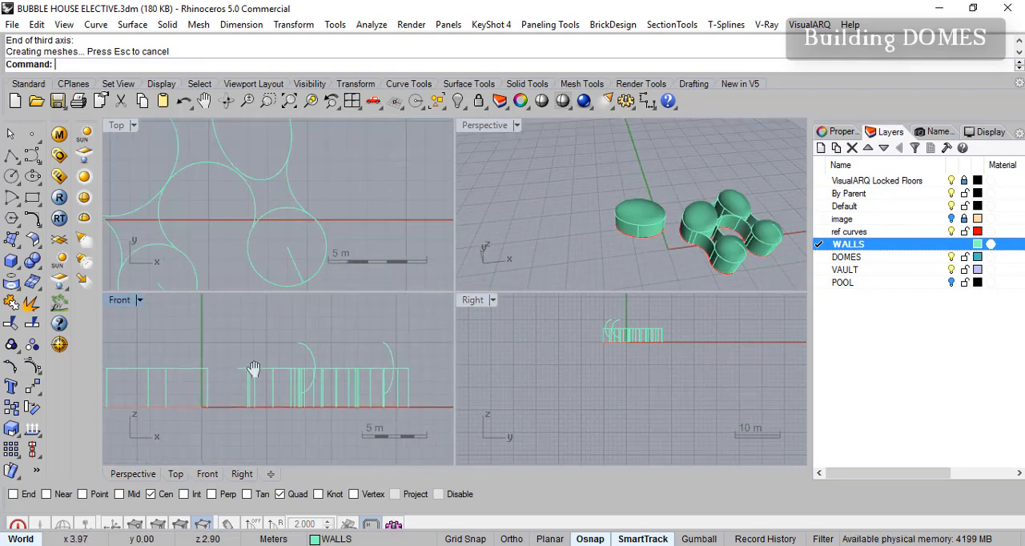
{"action": "scroll", "coordinate": [261, 366], "scroll_direction": "down", "scroll_amount": 4}
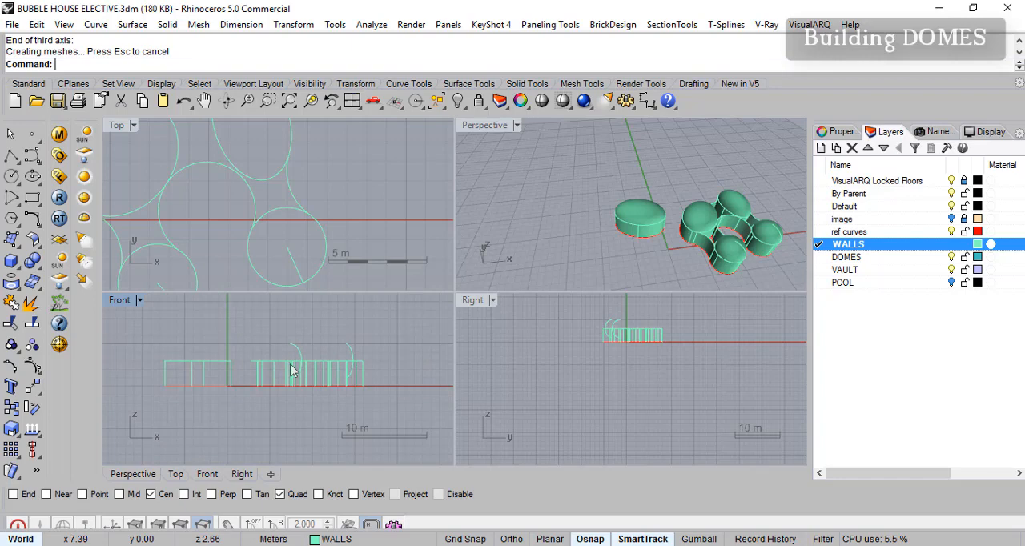
{"action": "double_click", "coordinate": [121, 303]}
{"action": "scroll", "coordinate": [366, 343], "scroll_direction": "down", "scroll_amount": 3}
{"action": "scroll", "coordinate": [423, 313], "scroll_direction": "up", "scroll_amount": 4}
{"action": "scroll", "coordinate": [513, 253], "scroll_direction": "down", "scroll_amount": 3}
{"action": "scroll", "coordinate": [529, 252], "scroll_direction": "up", "scroll_amount": 1}
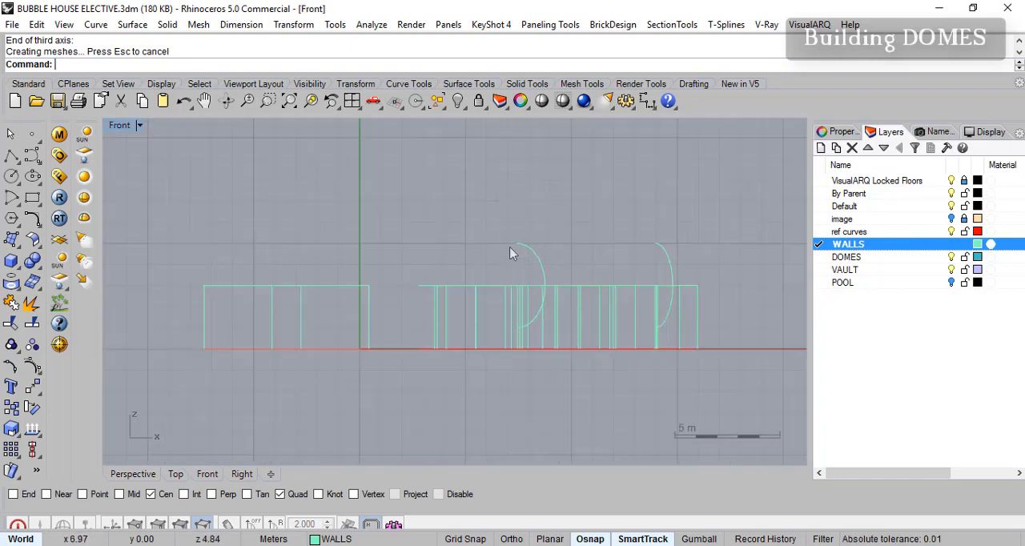
{"action": "left_click", "coordinate": [563, 102]}
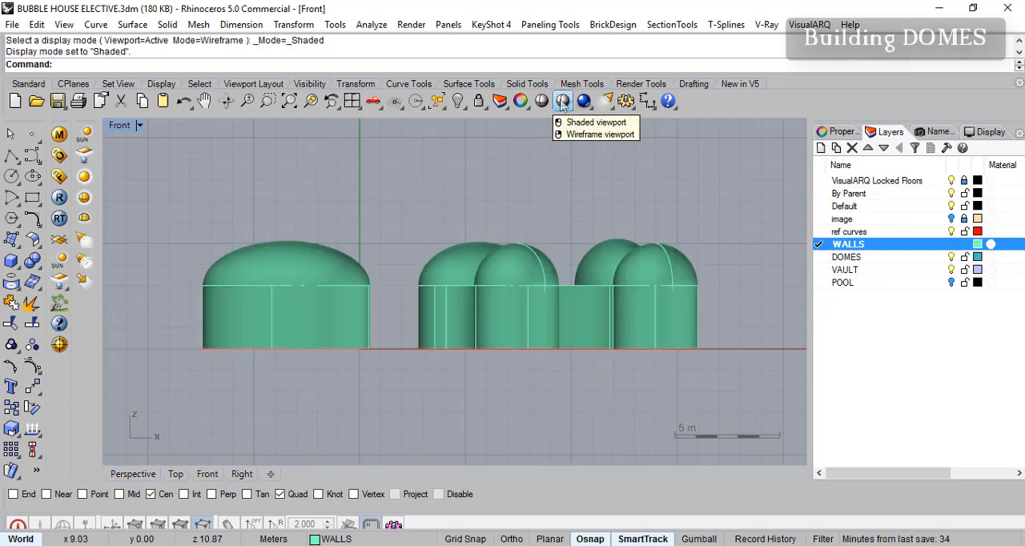
{"action": "right_click_drag", "start_coordinate": [432, 224], "coordinate": [408, 217]}
{"action": "right_click_drag", "start_coordinate": [239, 301], "coordinate": [243, 305]}
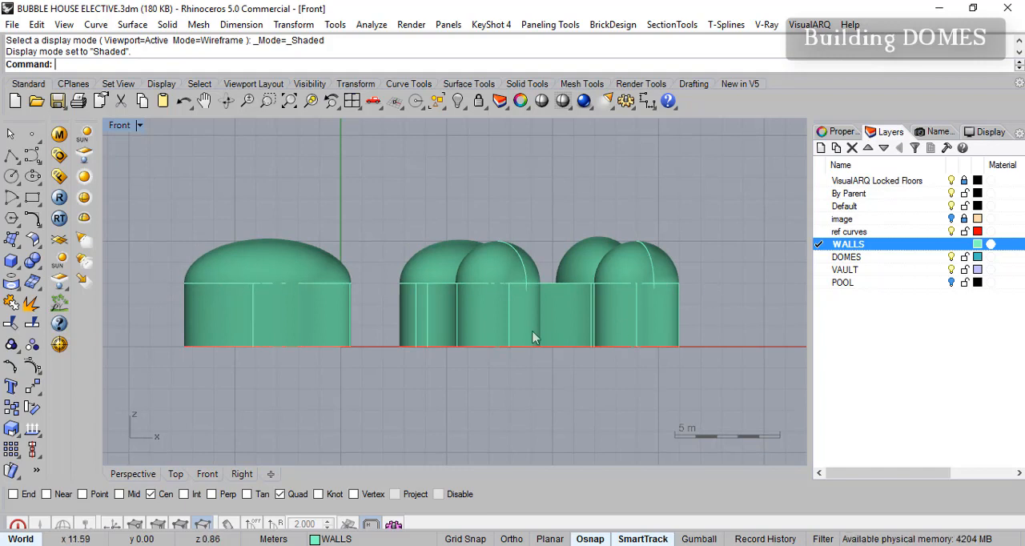
{"action": "right_click_drag", "start_coordinate": [400, 307], "coordinate": [336, 303]}
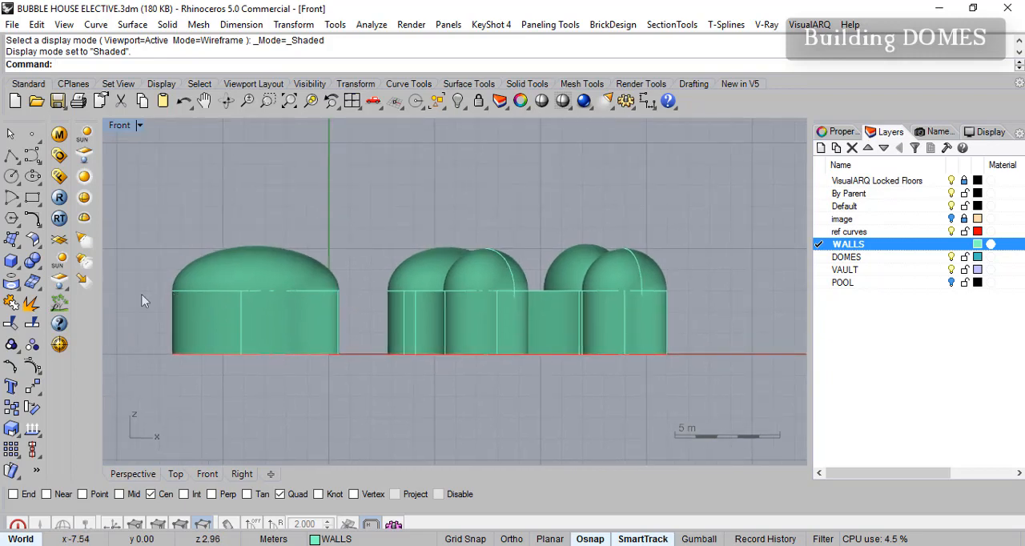
- Draw a horizontal polyline with Ortho on, from the detached elliptical wall's left rim quadrant at 3 m height to beyond the rightmost wall
{"action": "left_click", "coordinate": [10, 157]}
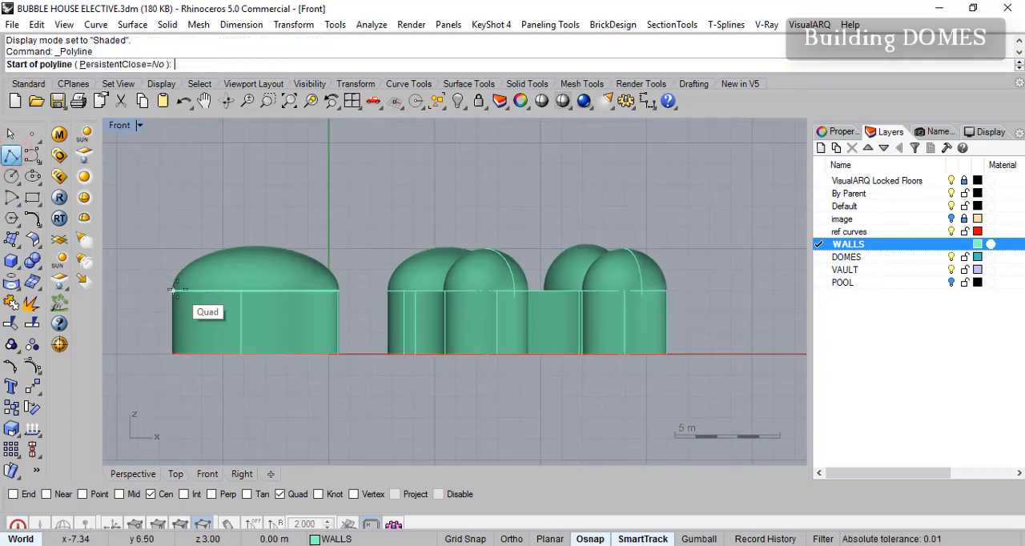
{"action": "left_click", "coordinate": [176, 290]}
{"action": "key", "text": "F8"}
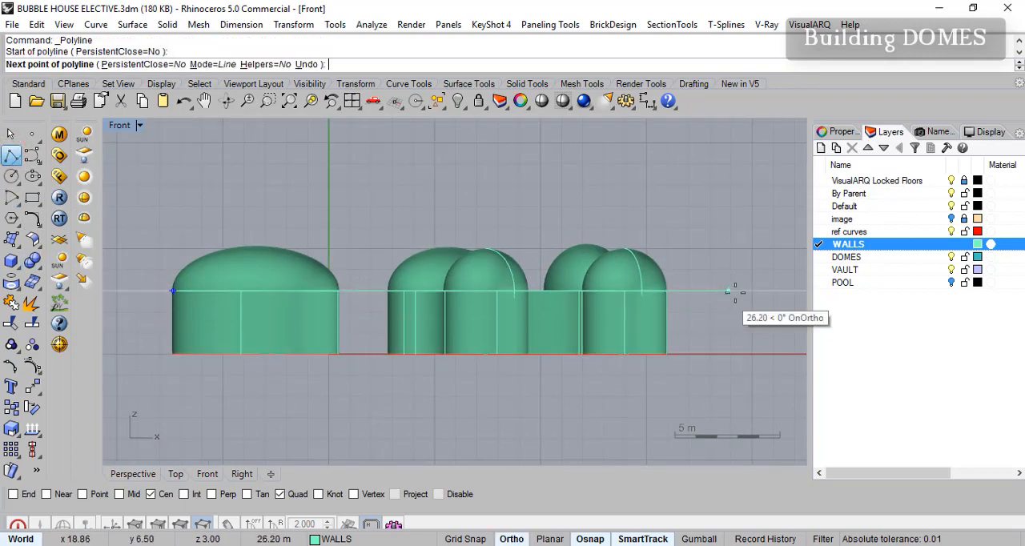
{"action": "key", "text": "Return"}
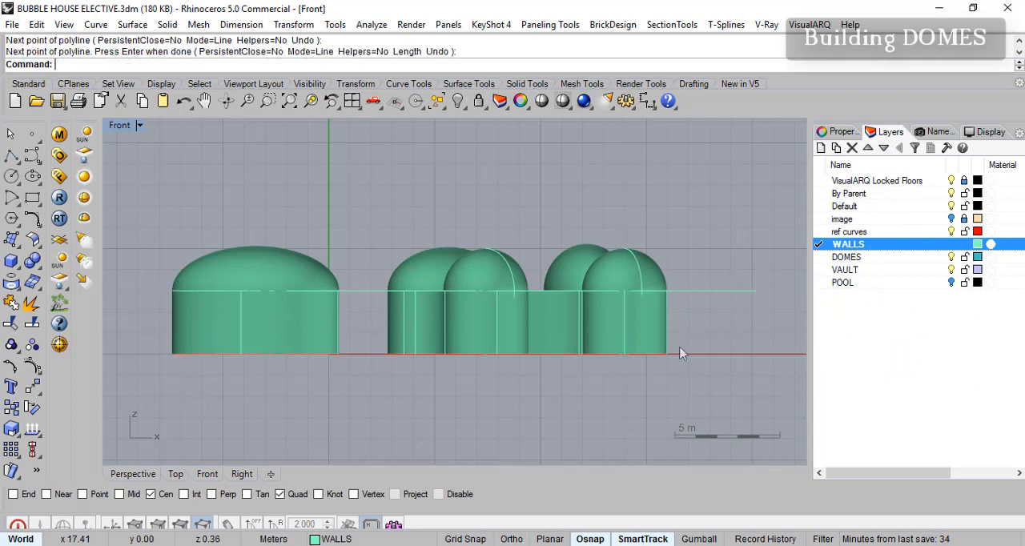
- Select the five sphere and ellipsoid domes above the walls in elevation and move them to the DOMES layer
{"action": "right_click_drag", "start_coordinate": [680, 322], "coordinate": [670, 326]}
{"action": "left_click", "coordinate": [629, 335]}
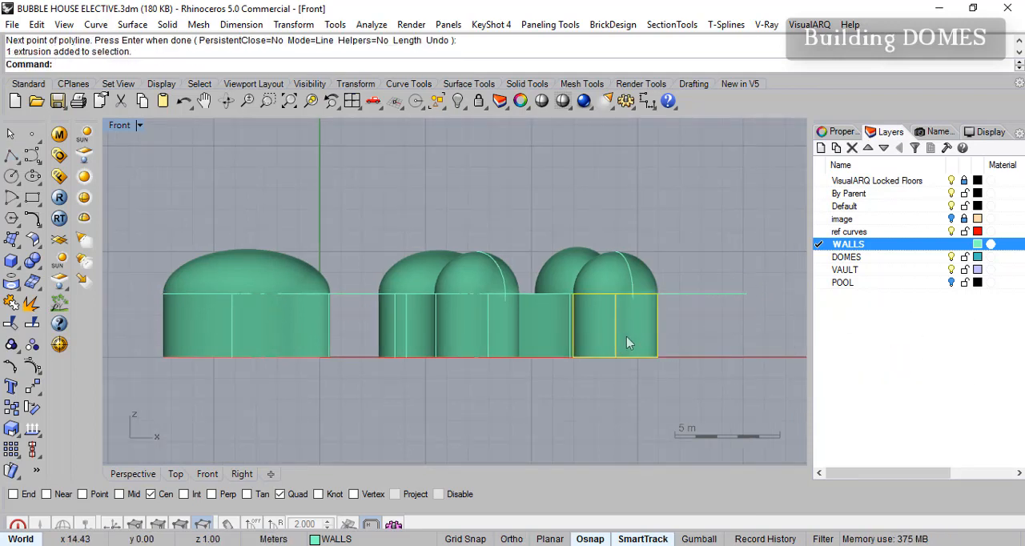
{"action": "left_click", "coordinate": [632, 270]}
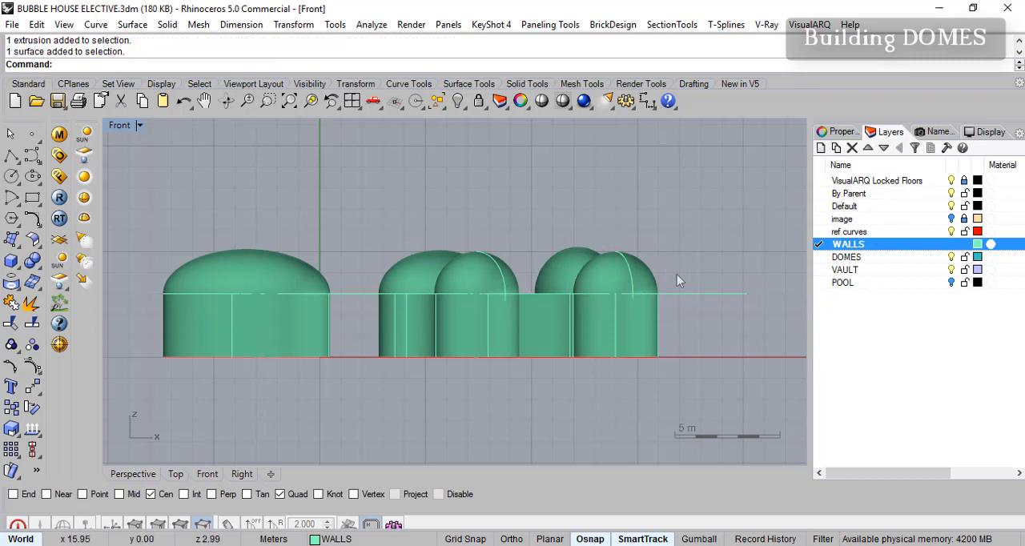
{"action": "left_click_drag", "start_coordinate": [385, 266], "coordinate": [156, 210]}
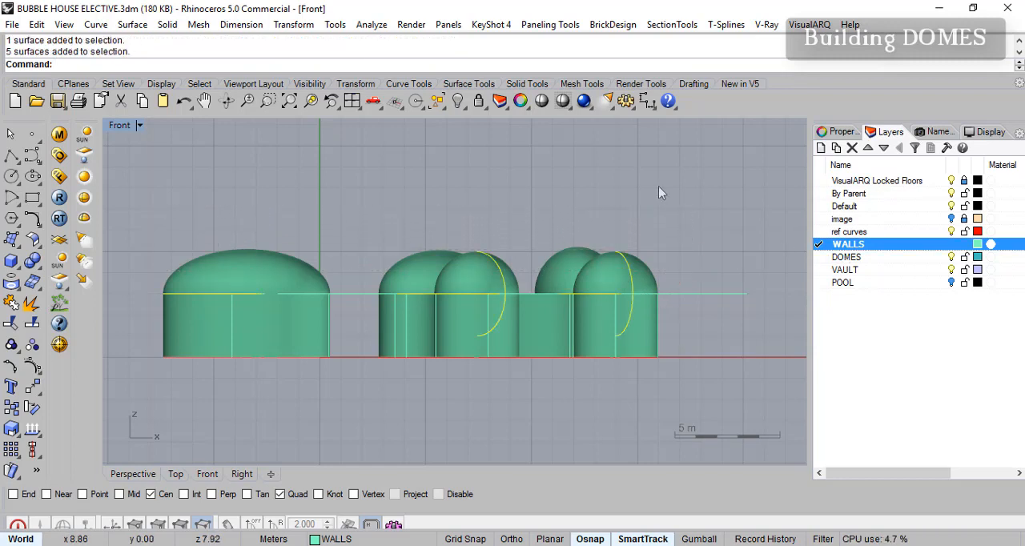
{"action": "right_click", "coordinate": [845, 262]}
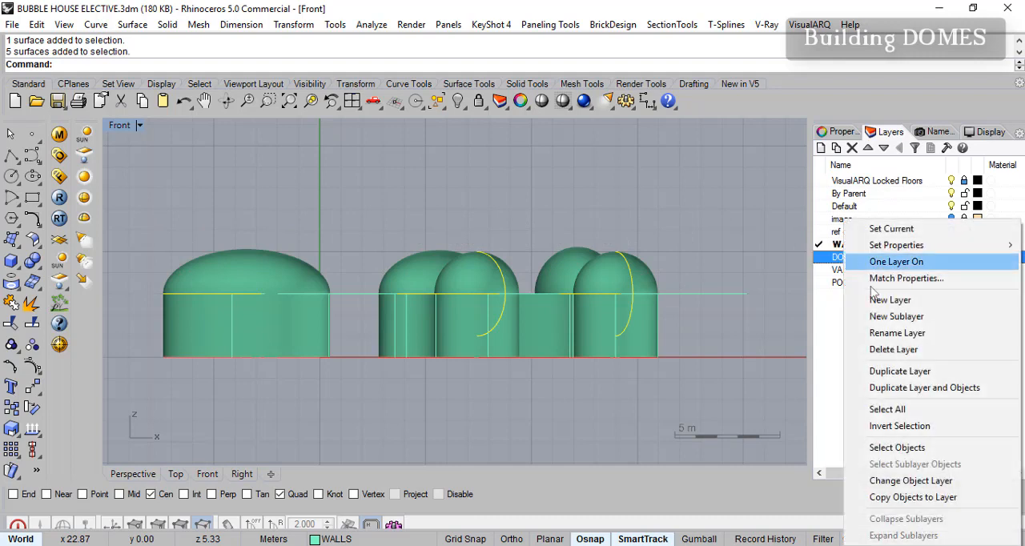
{"action": "left_click", "coordinate": [910, 482]}
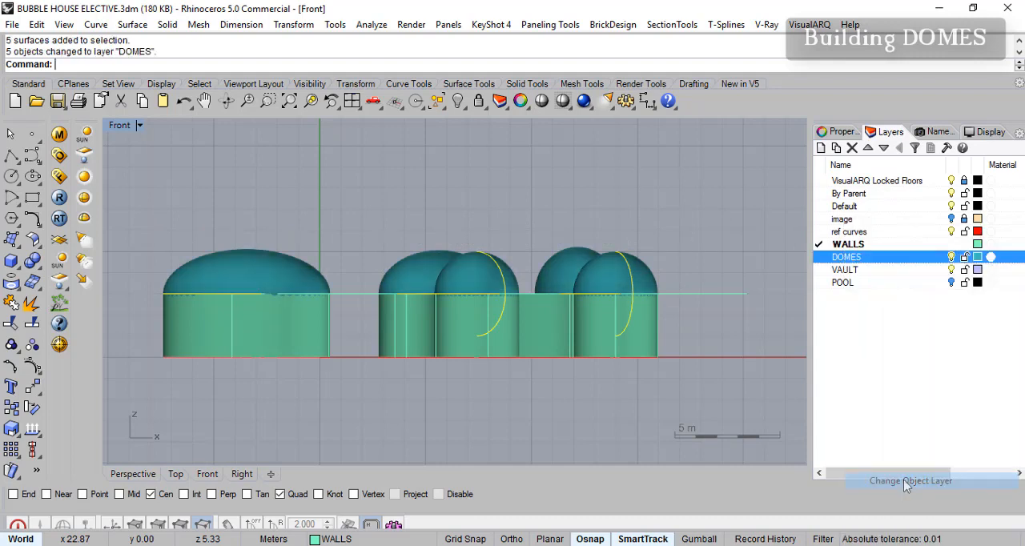
- Hide the DOMES layer, select all wall extrusions and assign them to the WALLS layer
{"action": "left_click", "coordinate": [952, 256]}
{"action": "right_click_drag", "start_coordinate": [636, 339], "coordinate": [640, 335]}
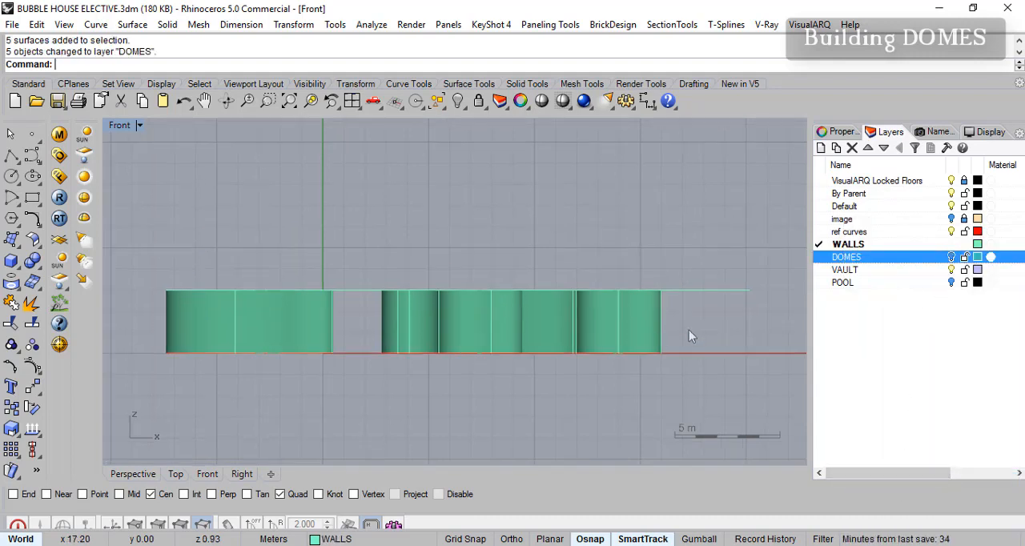
{"action": "key", "text": "ctrl+a"}
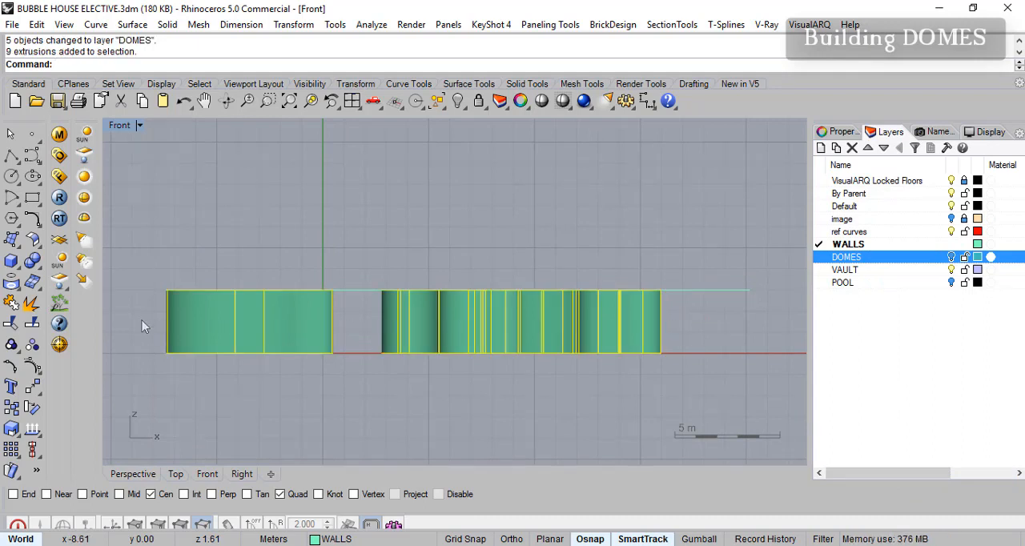
{"action": "right_click", "coordinate": [870, 245]}
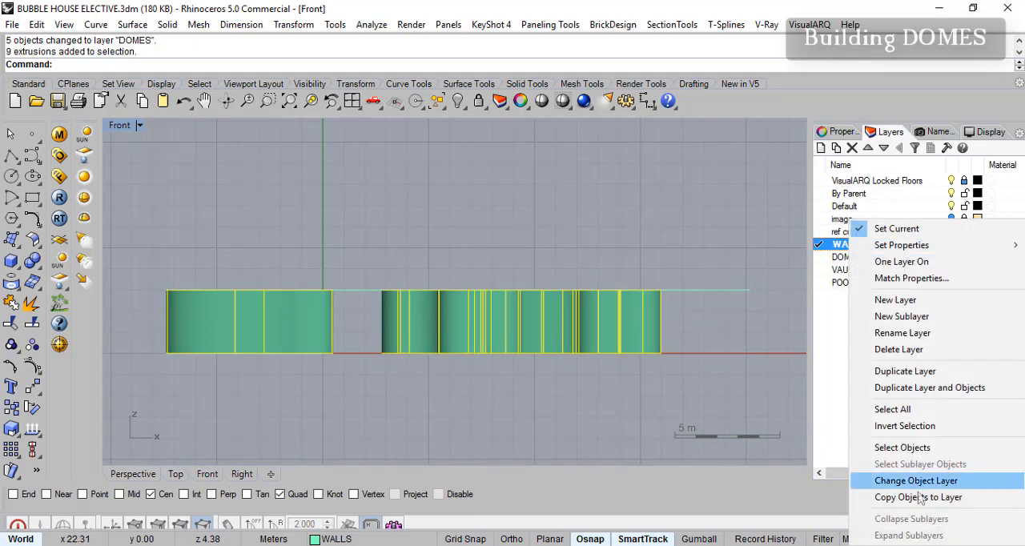
{"action": "left_click", "coordinate": [877, 480]}
{"action": "right_click", "coordinate": [651, 249]}
{"action": "key", "text": "Escape"}
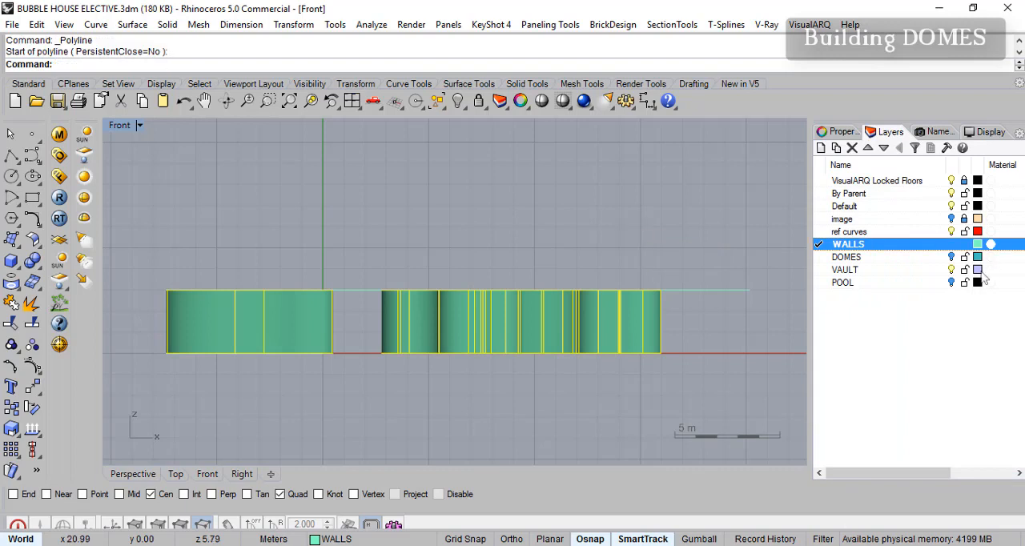
- Show the DOMES layer and make it current, then hide the WALLS layer
{"action": "left_click", "coordinate": [952, 257]}
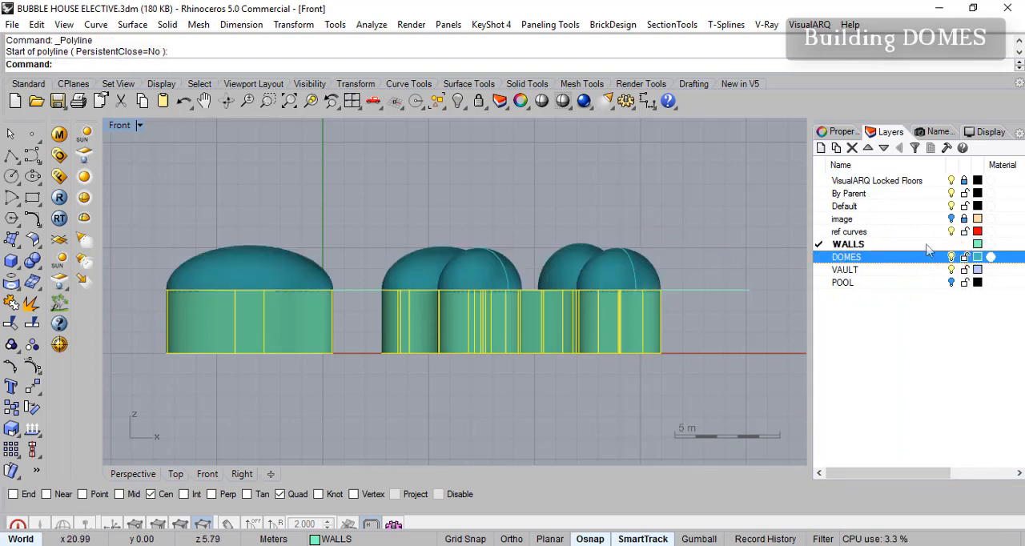
{"action": "left_click", "coordinate": [820, 258]}
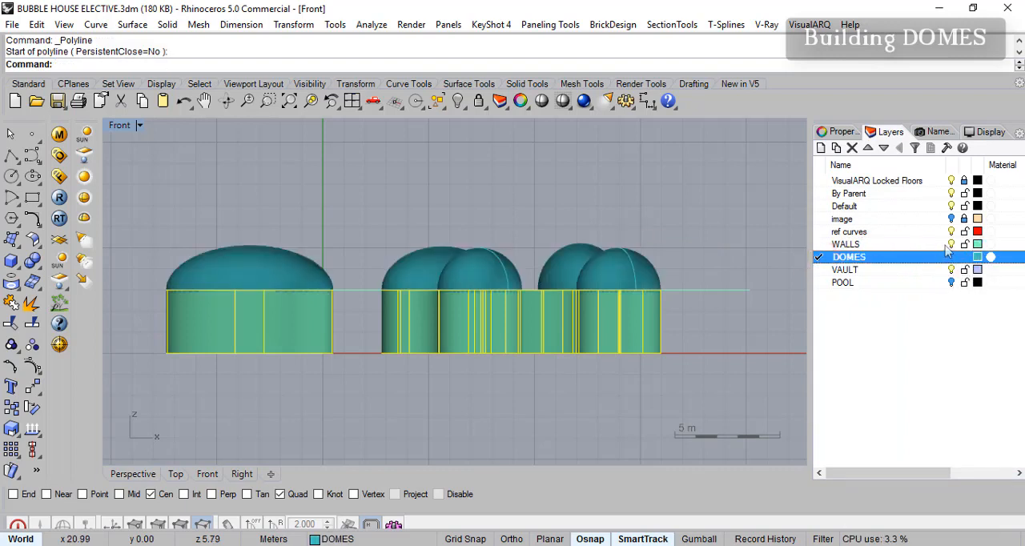
{"action": "left_click", "coordinate": [952, 244]}
{"action": "right_click_drag", "start_coordinate": [719, 298], "coordinate": [767, 296]}
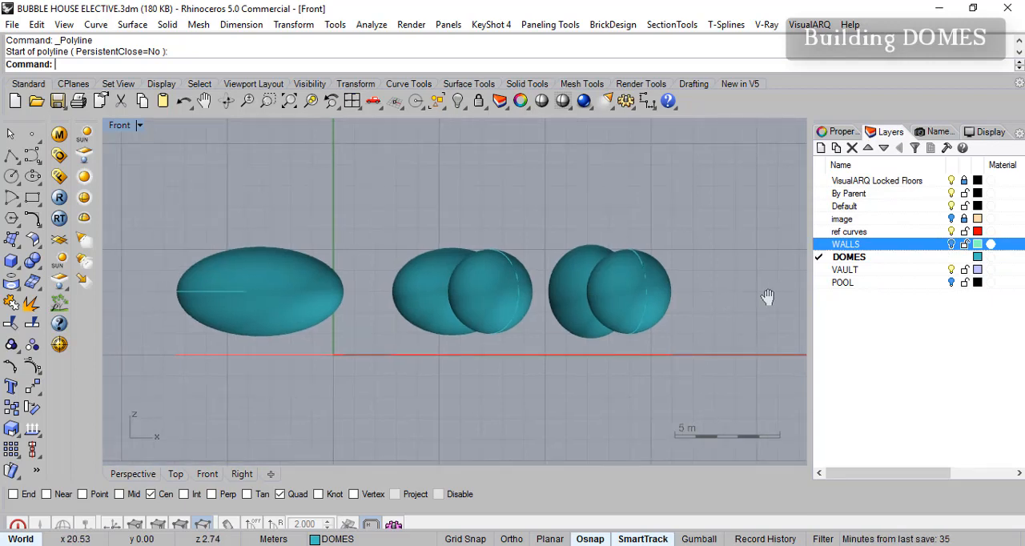
- Draw a horizontal line with Ortho on at 3 m height, from the detached ellipsoid's outer quadrant to beyond the farthest sphere
{"action": "left_click", "coordinate": [12, 159]}
{"action": "key", "text": "Escape"}
{"action": "right_click", "coordinate": [12, 159]}
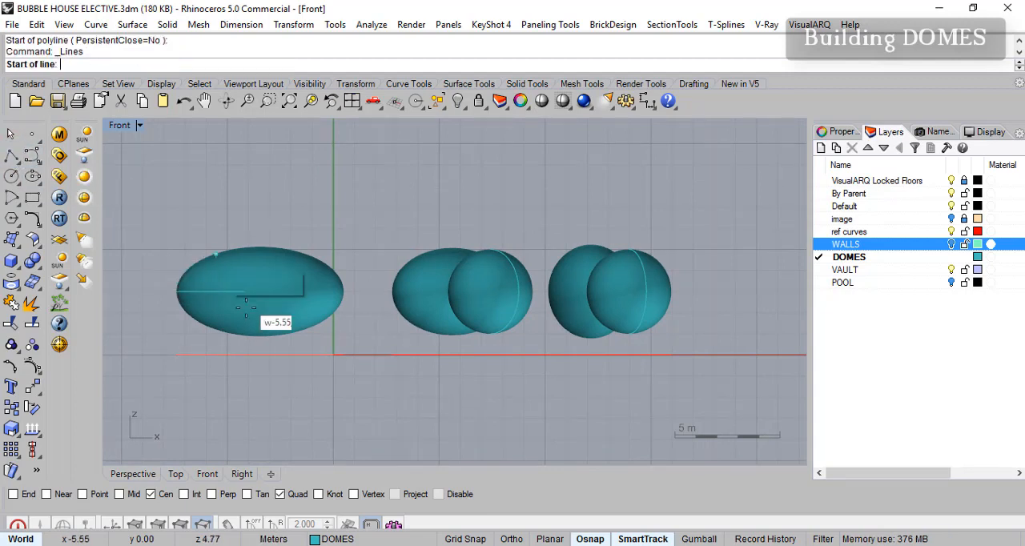
{"action": "left_click", "coordinate": [175, 290]}
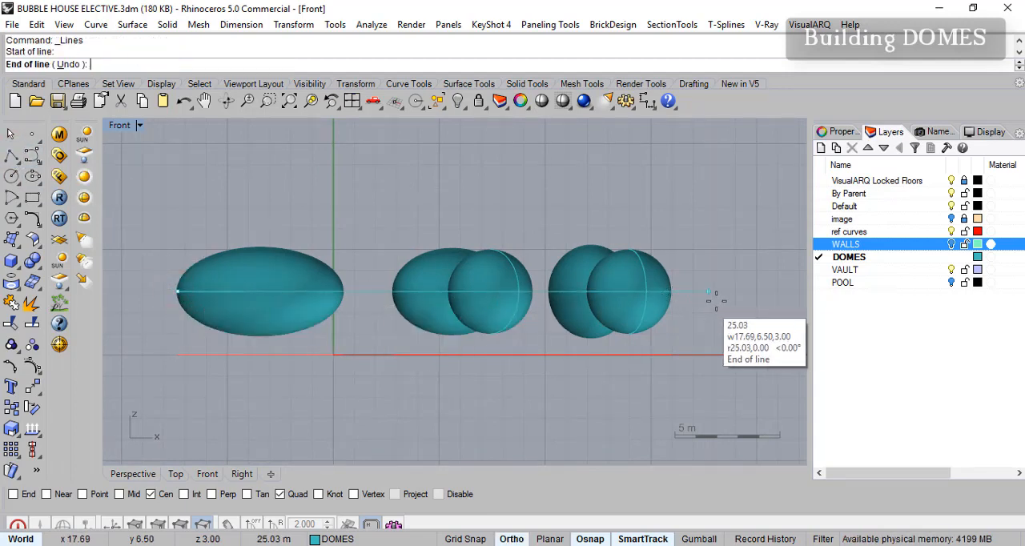
{"action": "left_click", "coordinate": [727, 291]}
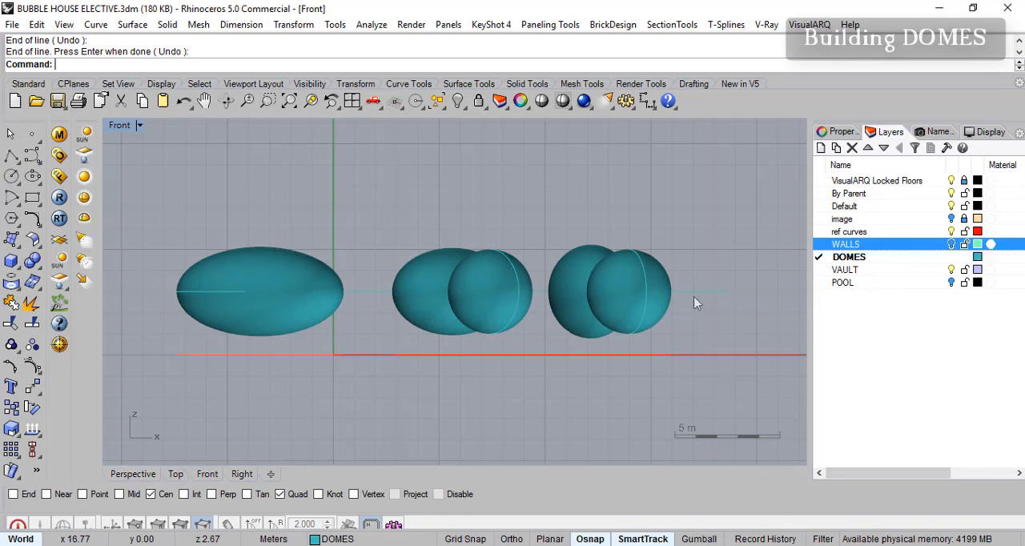
{"action": "right_click", "coordinate": [696, 297]}
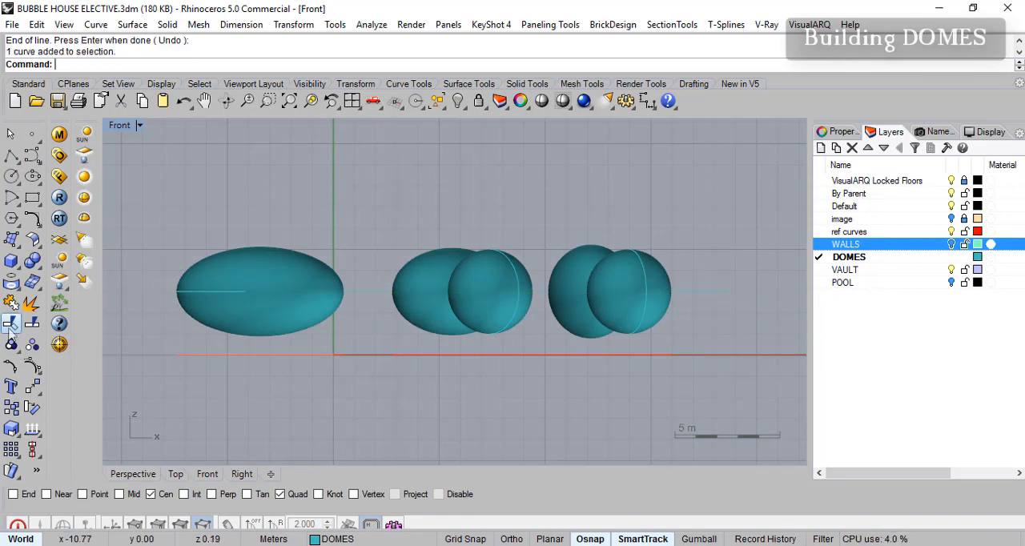
- Trim away the lower halves of all five spheres and ellipsoids using the horizontal line as the cutting object
{"action": "left_click", "coordinate": [10, 324]}
{"action": "left_click", "coordinate": [688, 293]}
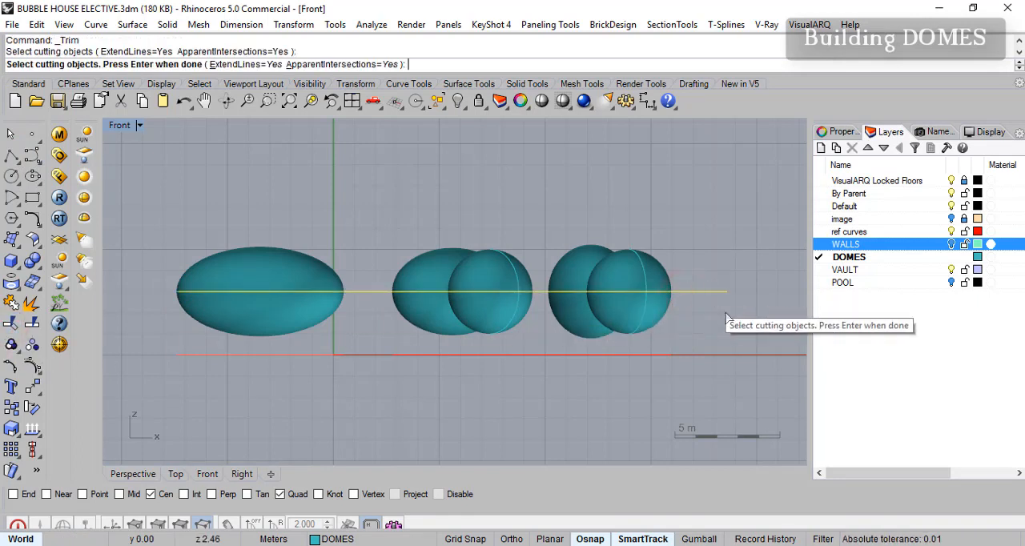
{"action": "right_click", "coordinate": [701, 333]}
{"action": "left_click_drag", "start_coordinate": [695, 334], "coordinate": [157, 315]}
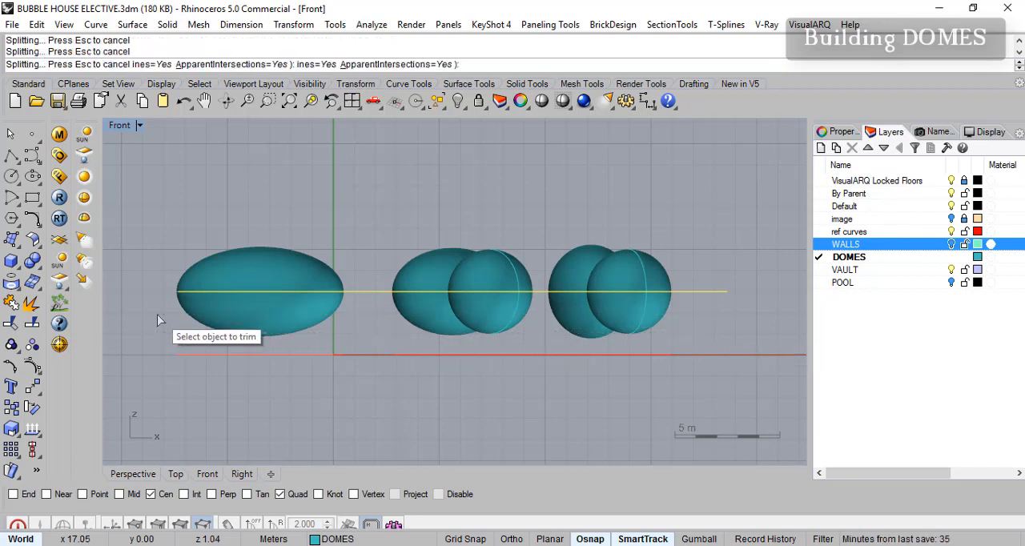
{"action": "left_click", "coordinate": [595, 321]}
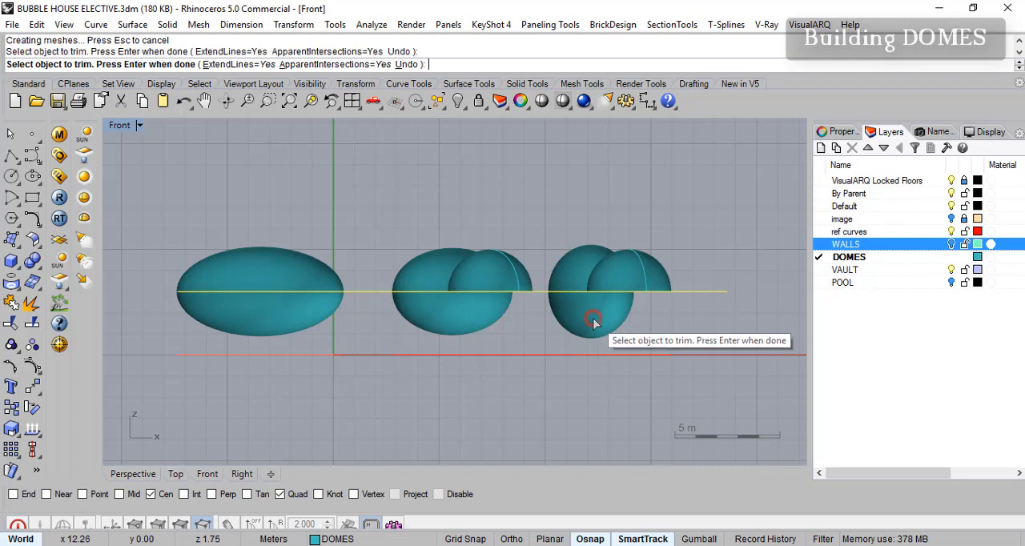
{"action": "left_click", "coordinate": [472, 326]}
{"action": "left_click", "coordinate": [299, 317]}
{"action": "mouse_move", "coordinate": [562, 296]}
{"action": "right_mouse_down"}
{"action": "mouse_move", "coordinate": [517, 287]}
{"action": "mouse_move", "coordinate": [546, 308]}
{"action": "right_mouse_up"}
{"action": "right_click", "coordinate": [714, 318]}
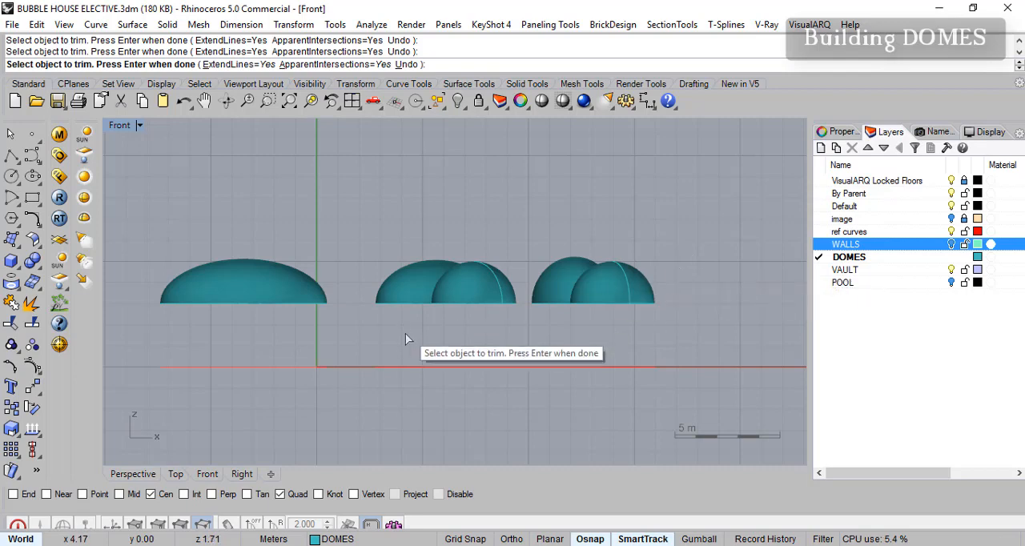
{"action": "key", "text": "Return"}
- Maximize the Perspective view and show the WALLS layer again beneath the trimmed domes
{"action": "double_click", "coordinate": [117, 126]}
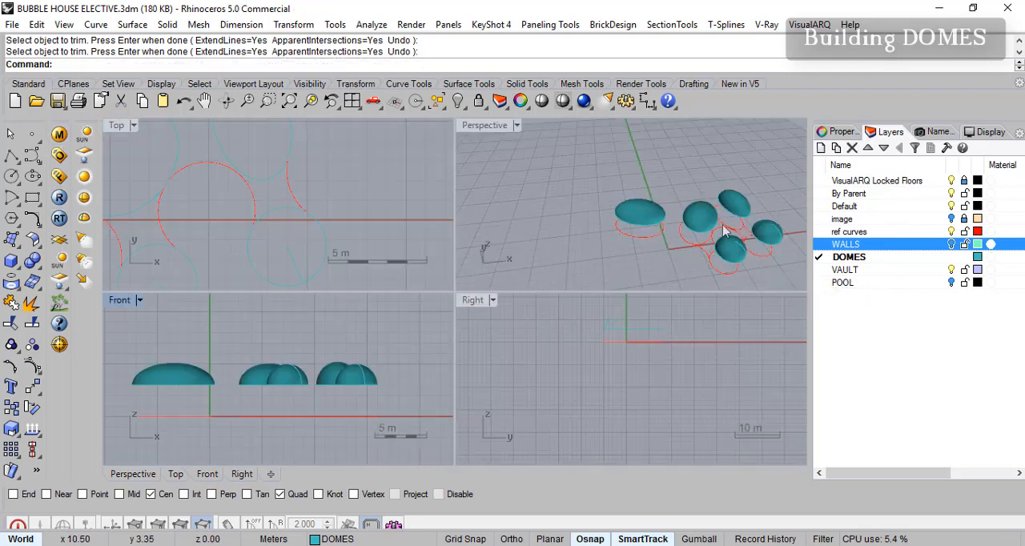
{"action": "left_click", "coordinate": [504, 132]}
{"action": "double_click", "coordinate": [493, 128]}
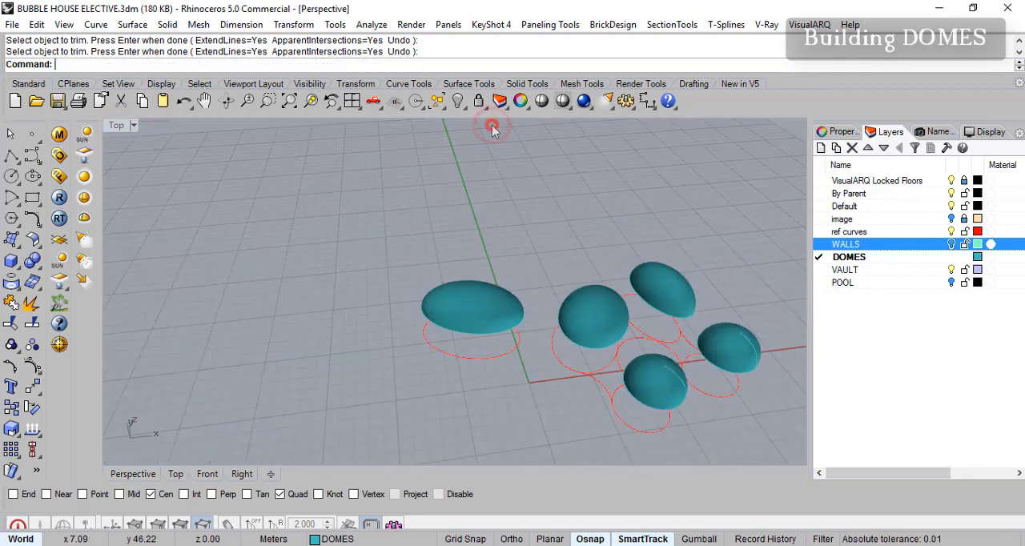
{"action": "right_click_drag", "start_coordinate": [671, 360], "coordinate": [633, 291]}
{"action": "right_click_drag", "start_coordinate": [581, 326], "coordinate": [566, 368]}
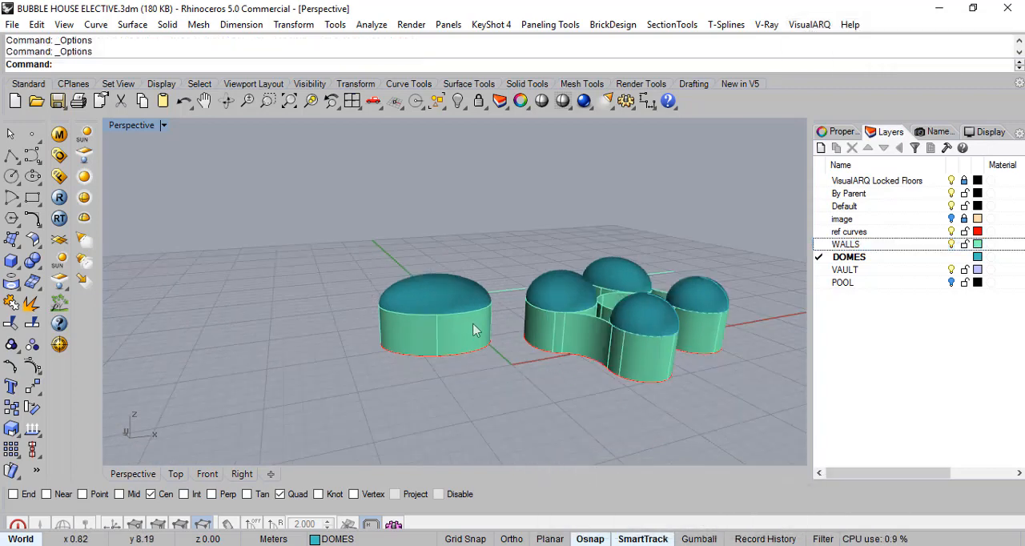
- Examine from several angles how the domes meet the wall rims and the uncovered area between the rooms
{"action": "scroll", "coordinate": [618, 361], "scroll_direction": "up", "scroll_amount": 3}
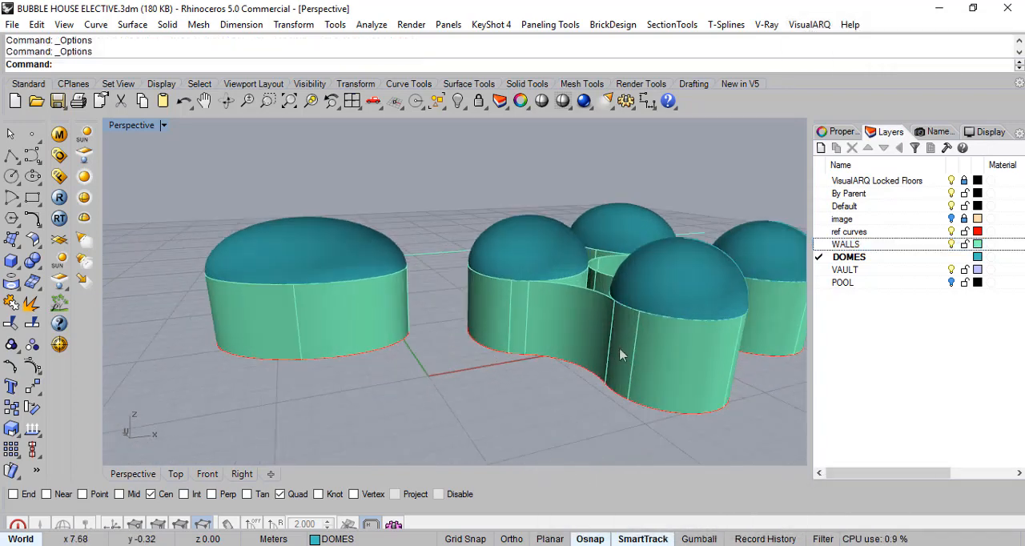
{"action": "right_click_drag", "start_coordinate": [677, 270], "coordinate": [673, 304]}
{"action": "scroll", "coordinate": [681, 316], "scroll_direction": "up", "scroll_amount": 3}
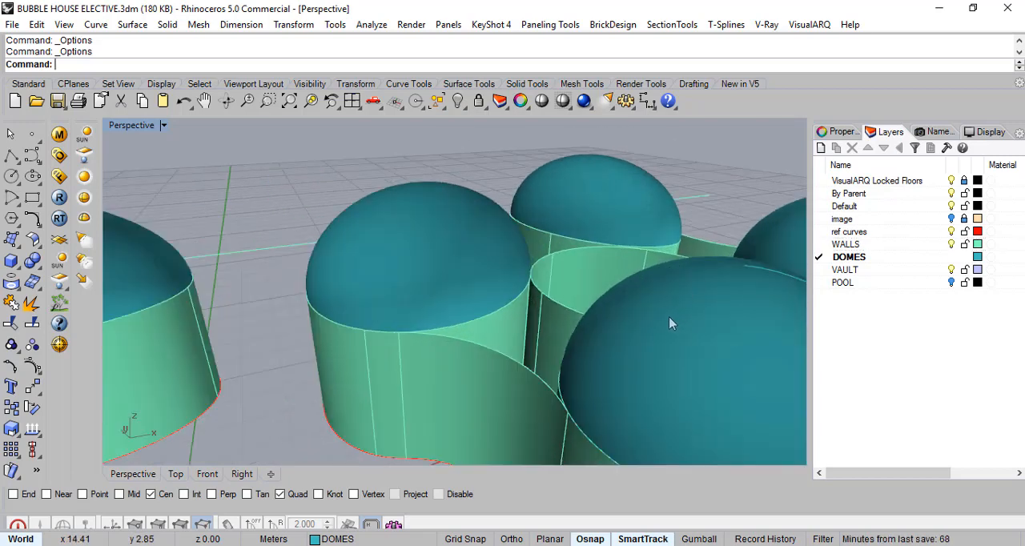
{"action": "scroll", "coordinate": [671, 323], "scroll_direction": "down", "scroll_amount": 2}
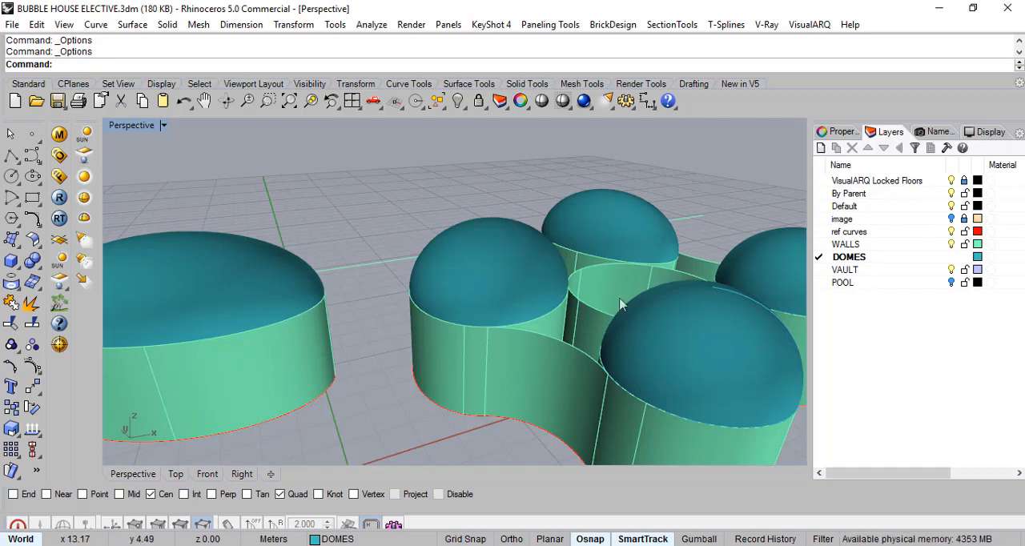
{"action": "right_click_drag", "start_coordinate": [647, 338], "coordinate": [631, 294]}
{"action": "scroll", "coordinate": [631, 294], "scroll_direction": "up", "scroll_amount": 3}
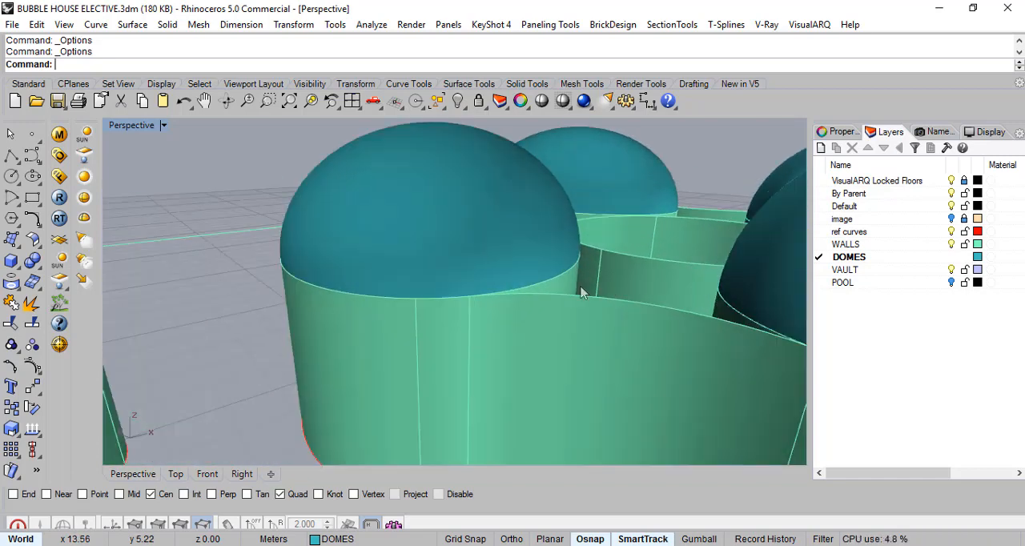
{"action": "scroll", "coordinate": [561, 282], "scroll_direction": "down", "scroll_amount": 5}
{"action": "scroll", "coordinate": [536, 266], "scroll_direction": "up", "scroll_amount": 5}
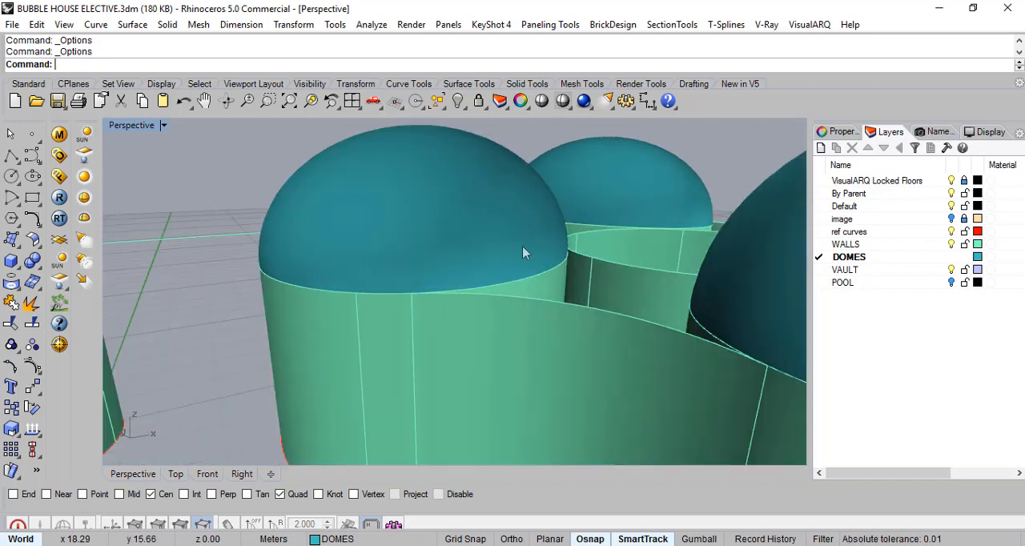
{"action": "scroll", "coordinate": [528, 253], "scroll_direction": "down", "scroll_amount": 3}
{"action": "mouse_move", "coordinate": [696, 278]}
{"action": "right_mouse_down"}
{"action": "mouse_move", "coordinate": [653, 285]}
{"action": "mouse_move", "coordinate": [683, 273]}
{"action": "right_mouse_up"}
{"action": "right_click_drag", "start_coordinate": [539, 302], "coordinate": [612, 294]}
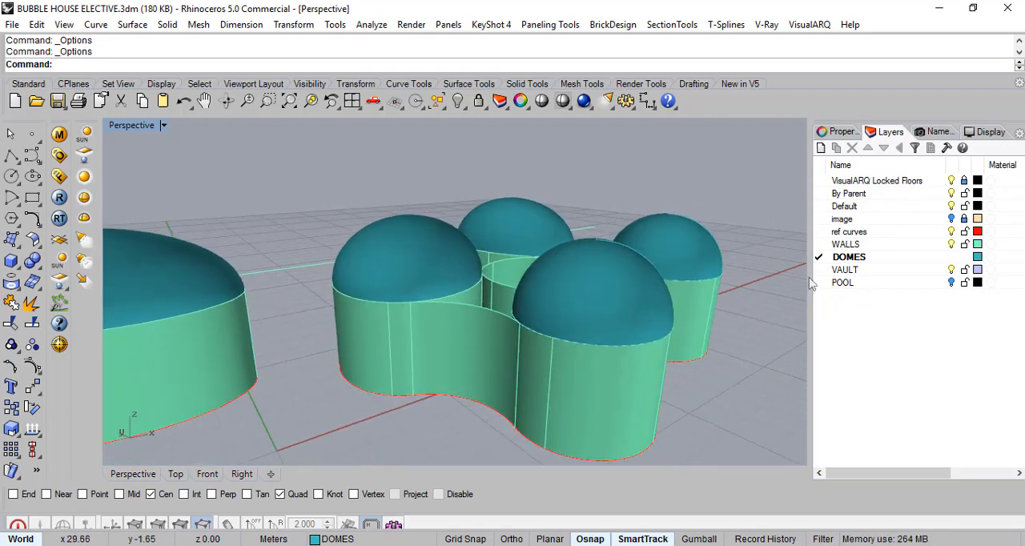
- Make VAULT the current layer and view the open space between the domed rooms
{"action": "left_click", "coordinate": [844, 271]}
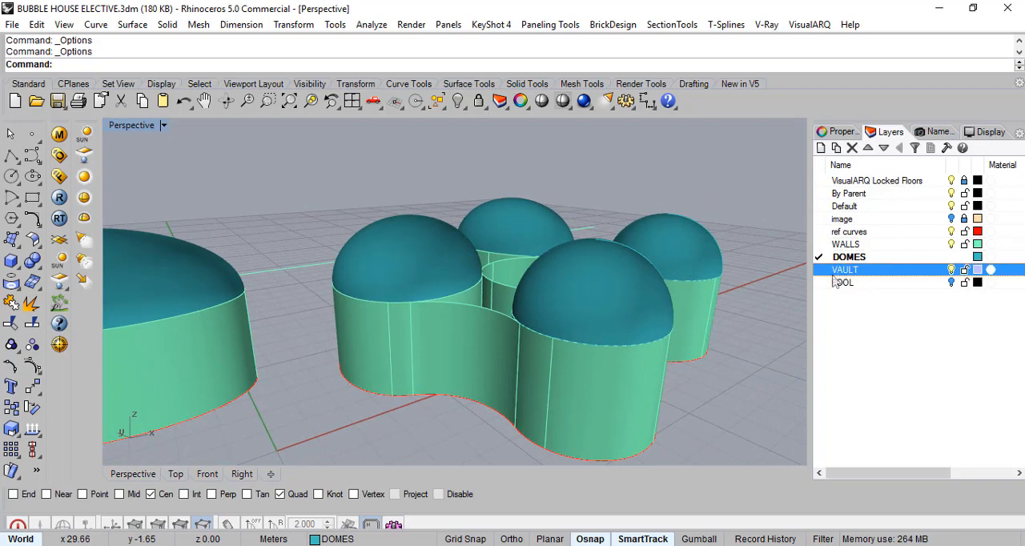
{"action": "left_click", "coordinate": [825, 271]}
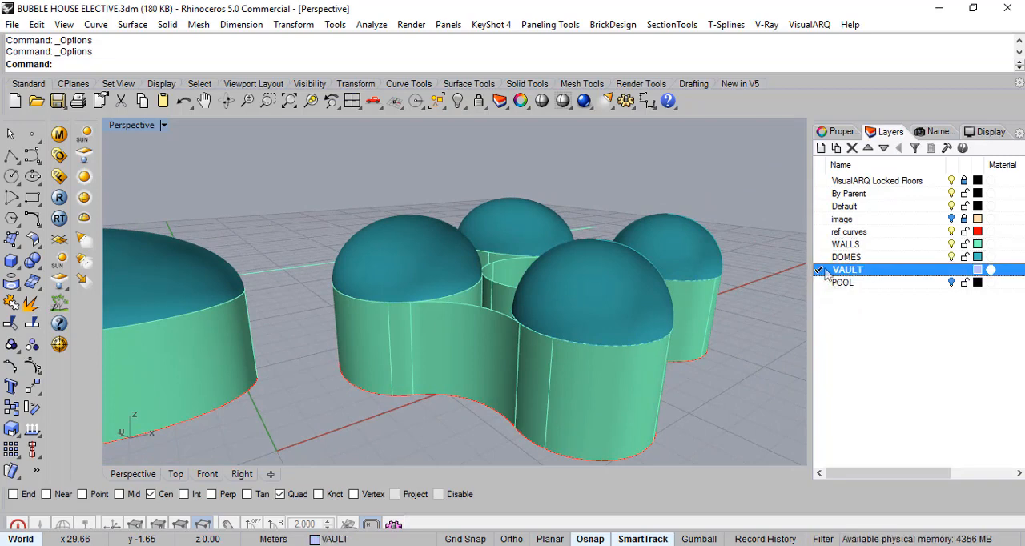
{"action": "right_click_drag", "start_coordinate": [761, 329], "coordinate": [634, 318]}
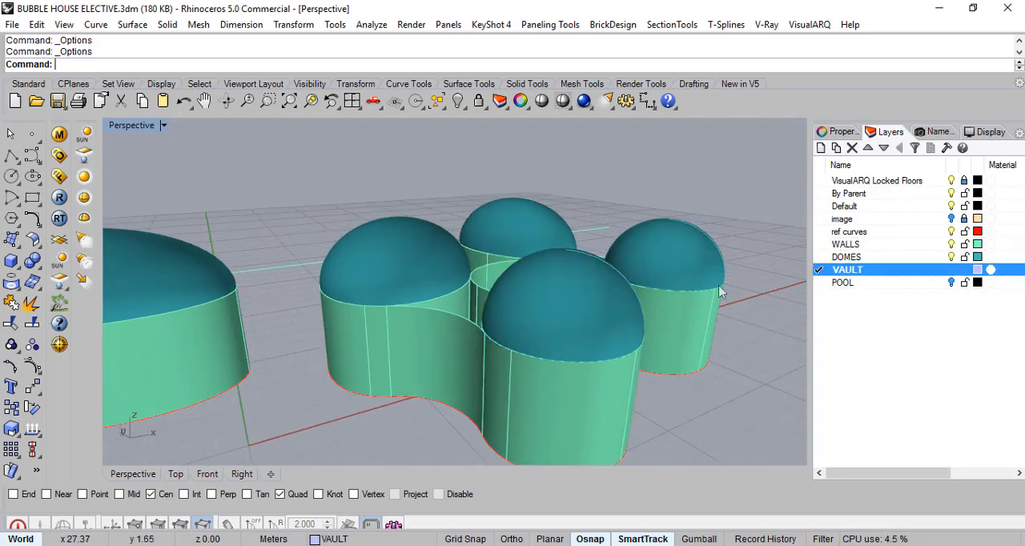
{"action": "right_click_drag", "start_coordinate": [703, 232], "coordinate": [623, 202]}
{"action": "right_click_drag", "start_coordinate": [565, 269], "coordinate": [743, 256]}
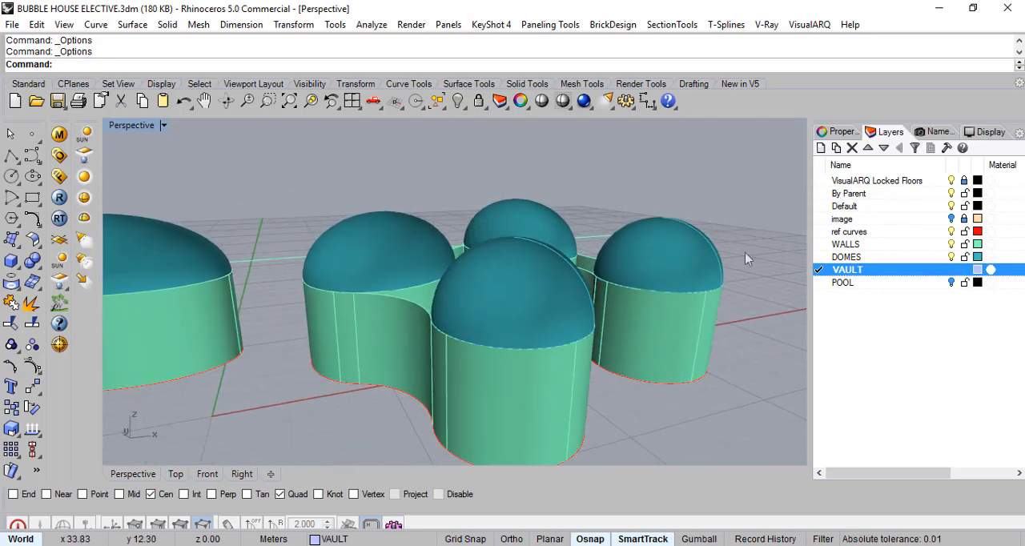
- Make ref curves the current layer
{"action": "key", "text": "Up"}
{"action": "key", "text": "Up"}
{"action": "left_click", "coordinate": [863, 272]}
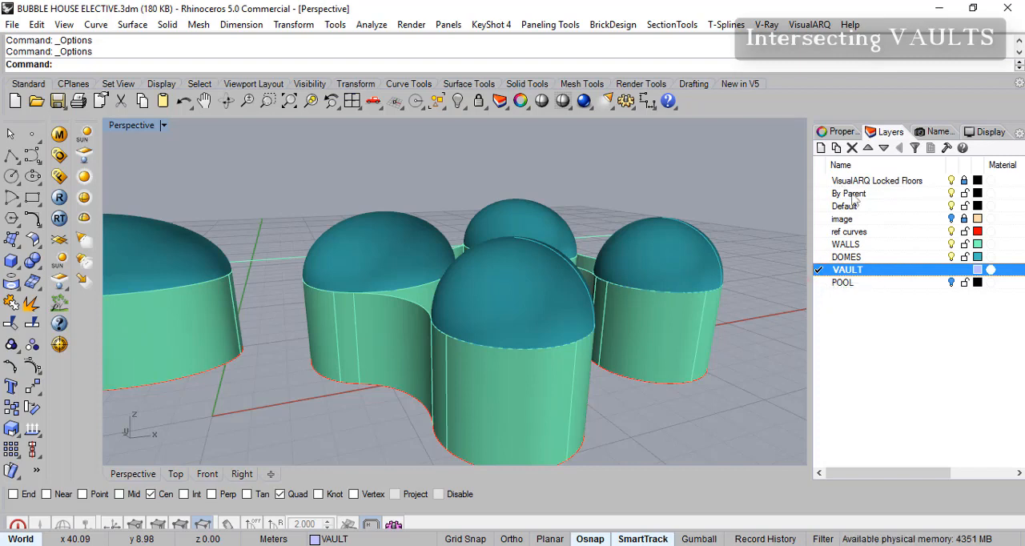
{"action": "left_click", "coordinate": [819, 232]}
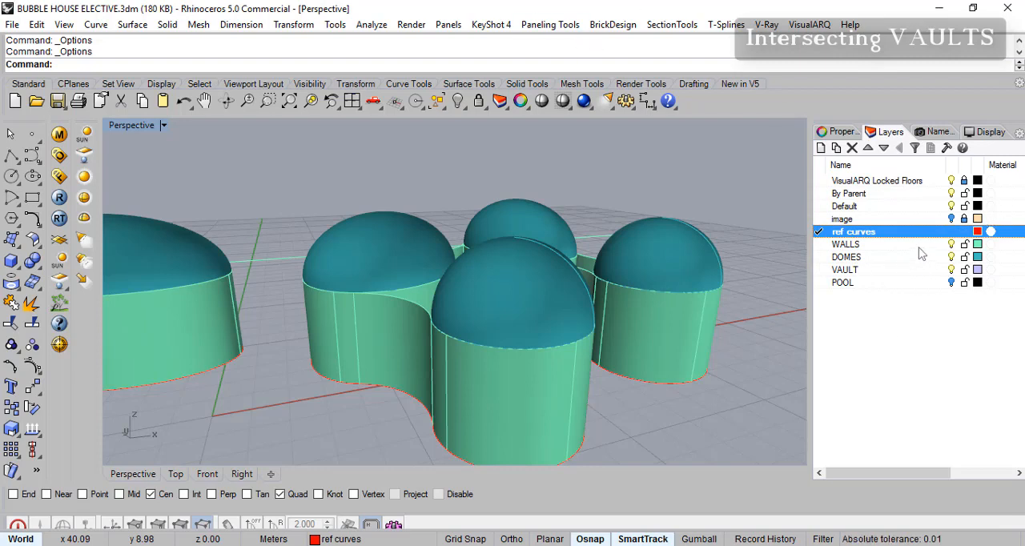
- Hide the WALLS, DOMES and VAULT layers, leaving the plan reference curves on display
{"action": "left_click", "coordinate": [951, 245]}
{"action": "left_click", "coordinate": [951, 257]}
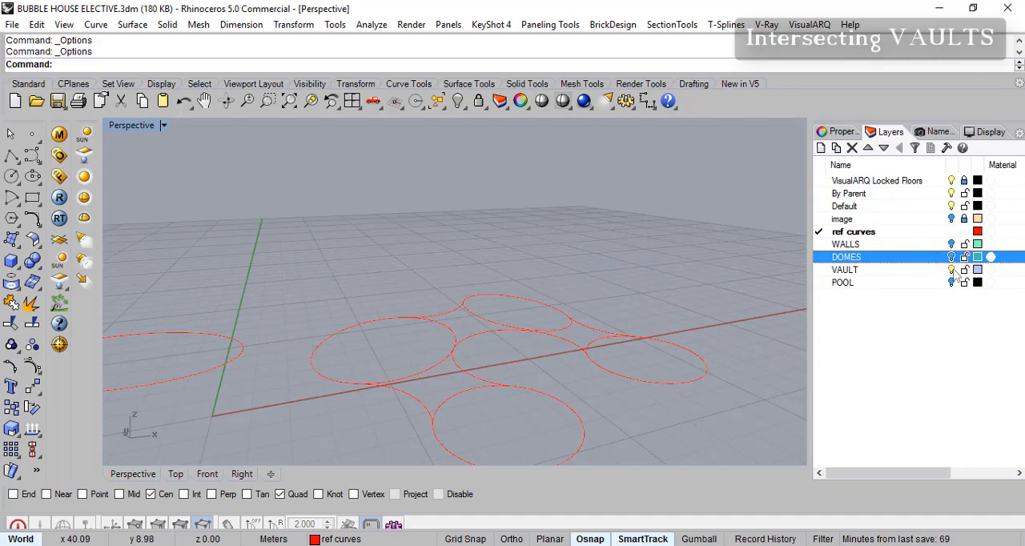
{"action": "left_click", "coordinate": [952, 270]}
{"action": "right_click_drag", "start_coordinate": [695, 305], "coordinate": [453, 299]}
- Maximize the Top view and frame the open gap between the large, central and lower round rooms
{"action": "left_click", "coordinate": [163, 127]}
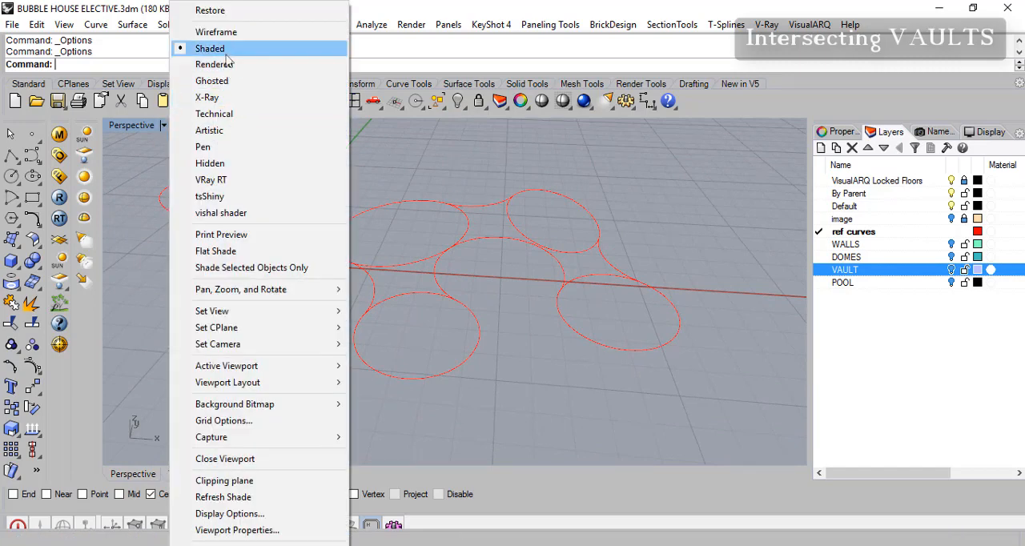
{"action": "left_click", "coordinate": [134, 127]}
{"action": "double_click", "coordinate": [118, 128]}
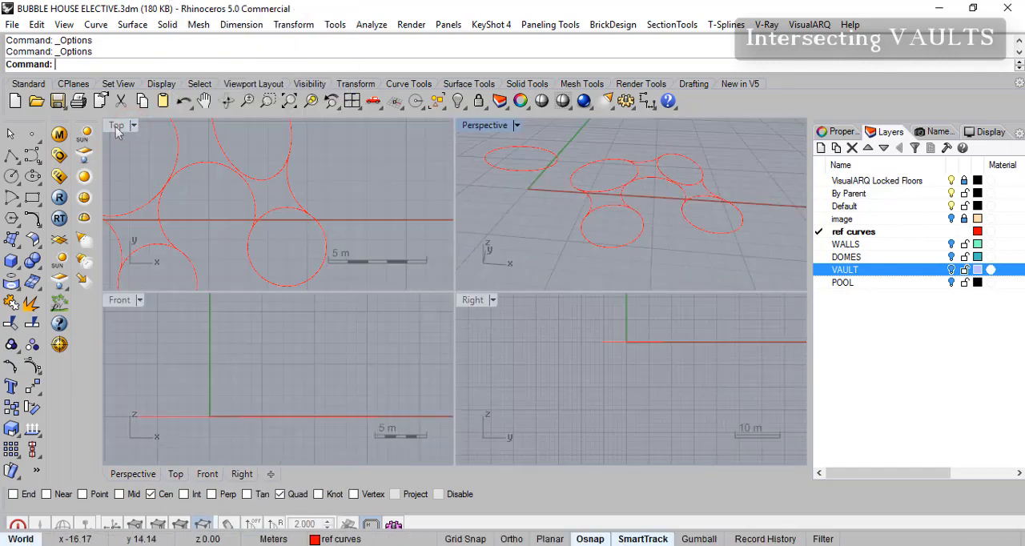
{"action": "double_click", "coordinate": [119, 128]}
{"action": "scroll", "coordinate": [389, 316], "scroll_direction": "down", "scroll_amount": 3}
{"action": "scroll", "coordinate": [374, 283], "scroll_direction": "up", "scroll_amount": 5}
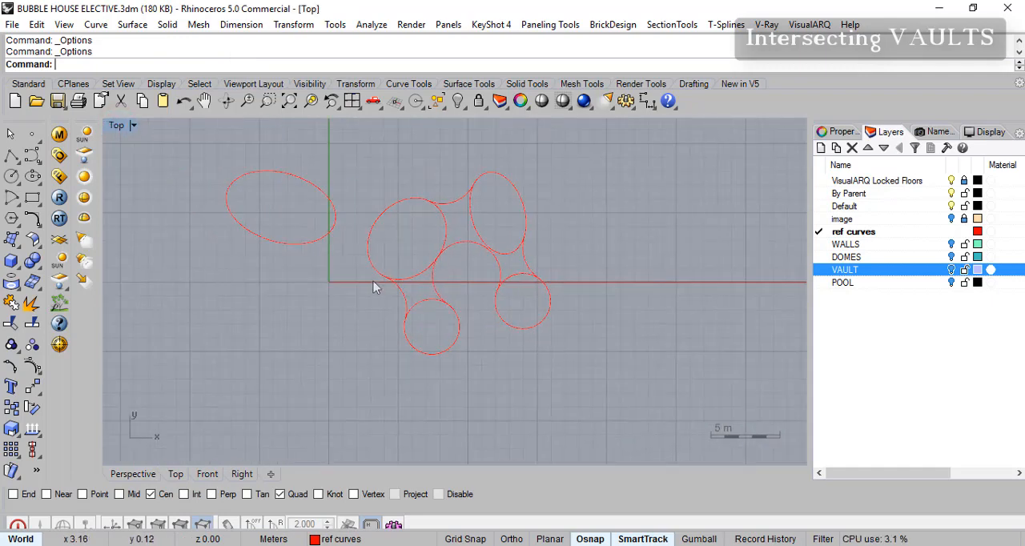
{"action": "right_click_drag", "start_coordinate": [427, 258], "coordinate": [398, 267]}
{"action": "scroll", "coordinate": [430, 324], "scroll_direction": "up", "scroll_amount": 4}
{"action": "mouse_move", "coordinate": [401, 309]}
{"action": "right_mouse_down"}
{"action": "mouse_move", "coordinate": [380, 307]}
{"action": "mouse_move", "coordinate": [392, 315]}
{"action": "right_mouse_up"}
{"action": "scroll", "coordinate": [413, 342], "scroll_direction": "up", "scroll_amount": 4}
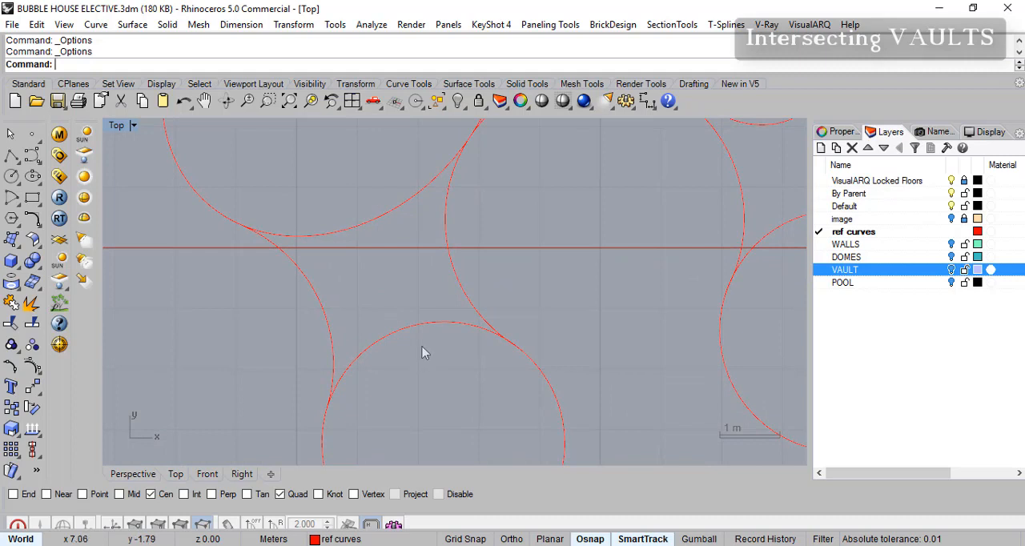
- Sketch a nearly vertical trial line across the gap between the large room and the lower round room, and delete it
{"action": "left_click", "coordinate": [19, 160]}
{"action": "left_click", "coordinate": [32, 164]}
{"action": "left_click", "coordinate": [400, 369]}
{"action": "left_click", "coordinate": [392, 167]}
{"action": "key", "text": "Return"}
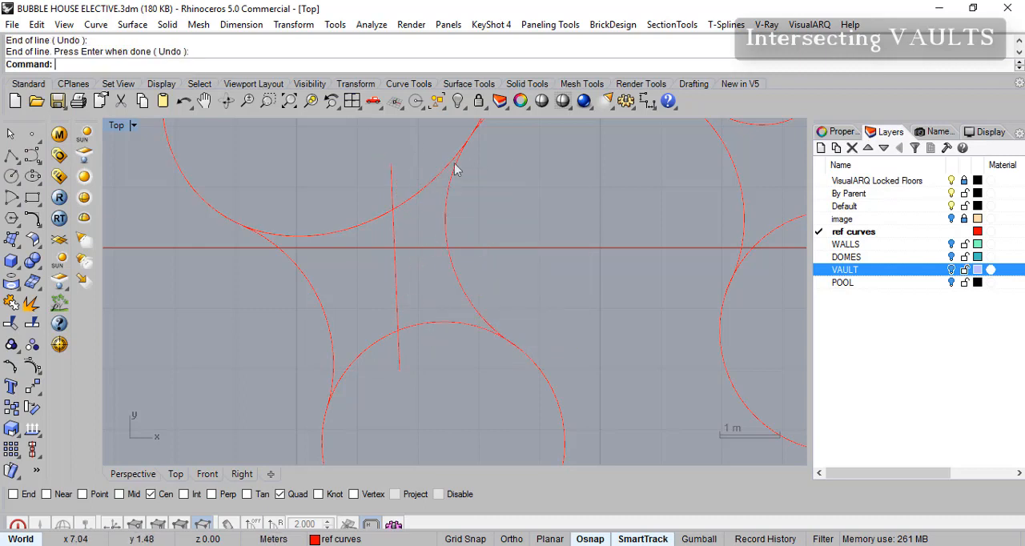
{"action": "left_click", "coordinate": [399, 301]}
{"action": "key", "text": "Delete"}
- Sketch a slanted trial line from the lower round room across the gap into the large room, and delete it
{"action": "right_click", "coordinate": [11, 155]}
{"action": "left_click", "coordinate": [443, 445]}
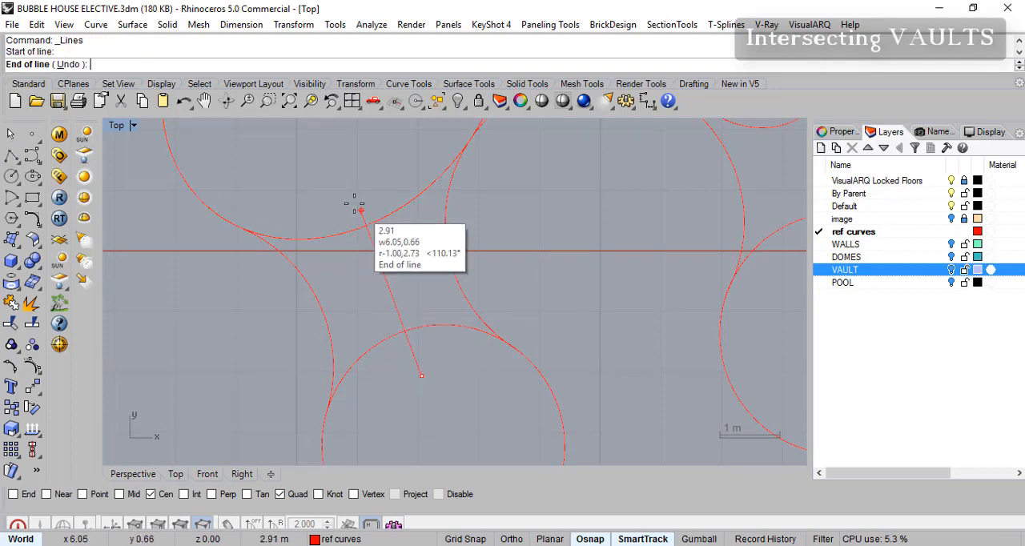
{"action": "left_click", "coordinate": [350, 195]}
{"action": "key", "text": "Return"}
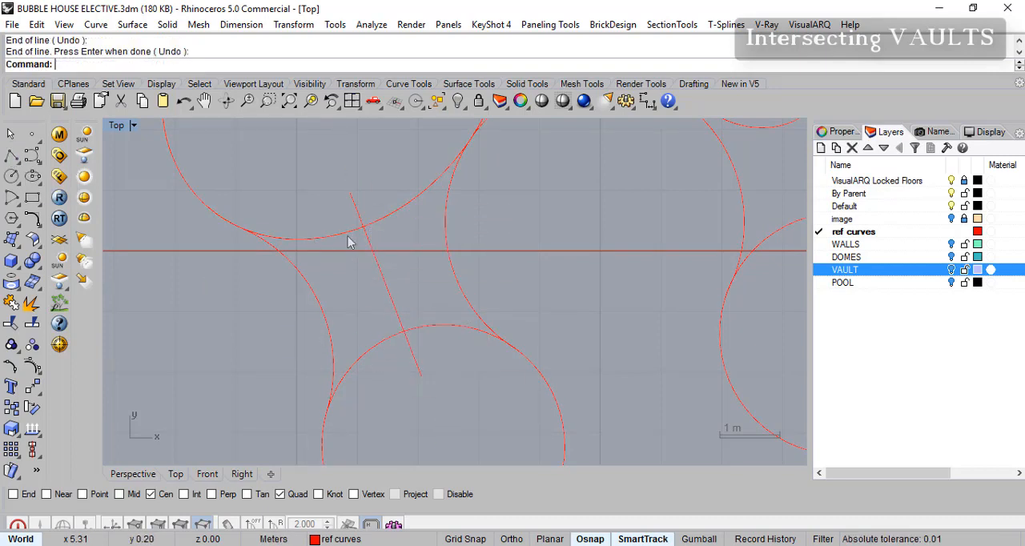
{"action": "left_click", "coordinate": [392, 305]}
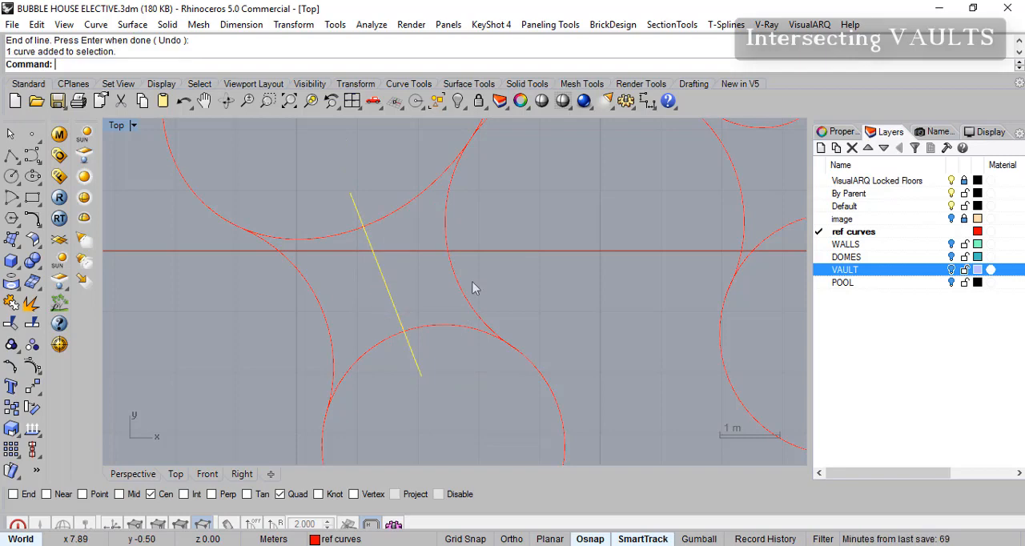
{"action": "key", "text": "Delete"}
- Examine the room outlines and the connecting curves that bound the gap between the large, central and lower rooms
{"action": "right_click_drag", "start_coordinate": [492, 286], "coordinate": [408, 407]}
{"action": "mouse_move", "coordinate": [532, 275]}
{"action": "right_mouse_down"}
{"action": "mouse_move", "coordinate": [440, 358]}
{"action": "mouse_move", "coordinate": [430, 392]}
{"action": "right_mouse_up"}
{"action": "right_click_drag", "start_coordinate": [501, 234], "coordinate": [538, 267]}
{"action": "scroll", "coordinate": [444, 258], "scroll_direction": "down", "scroll_amount": 6}
{"action": "right_click_drag", "start_coordinate": [339, 311], "coordinate": [438, 294]}
{"action": "scroll", "coordinate": [489, 252], "scroll_direction": "up", "scroll_amount": 6}
{"action": "scroll", "coordinate": [391, 290], "scroll_direction": "down", "scroll_amount": 6}
{"action": "right_click_drag", "start_coordinate": [371, 311], "coordinate": [394, 271]}
{"action": "scroll", "coordinate": [336, 296], "scroll_direction": "up", "scroll_amount": 6}
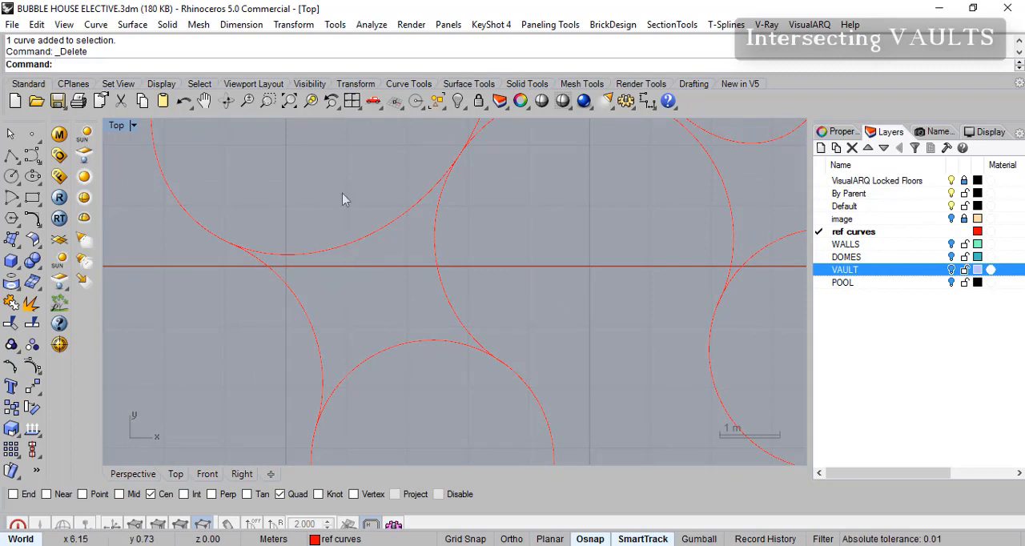
- With only the Int object snap active, draw a line across the large room's outline between its two junctions with the connecting curves
{"action": "right_click_drag", "start_coordinate": [382, 303], "coordinate": [380, 353]}
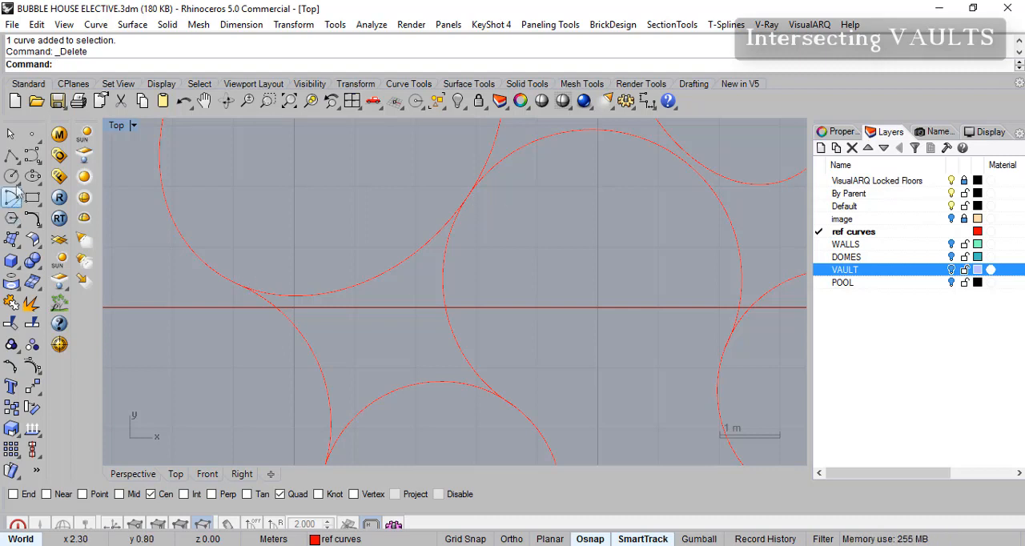
{"action": "left_click", "coordinate": [10, 157]}
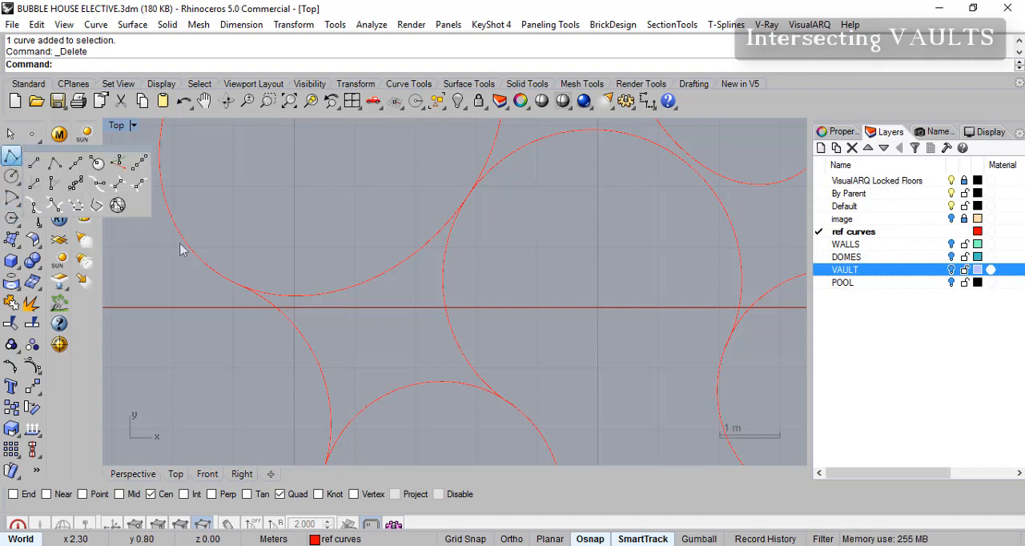
{"action": "right_click", "coordinate": [12, 159]}
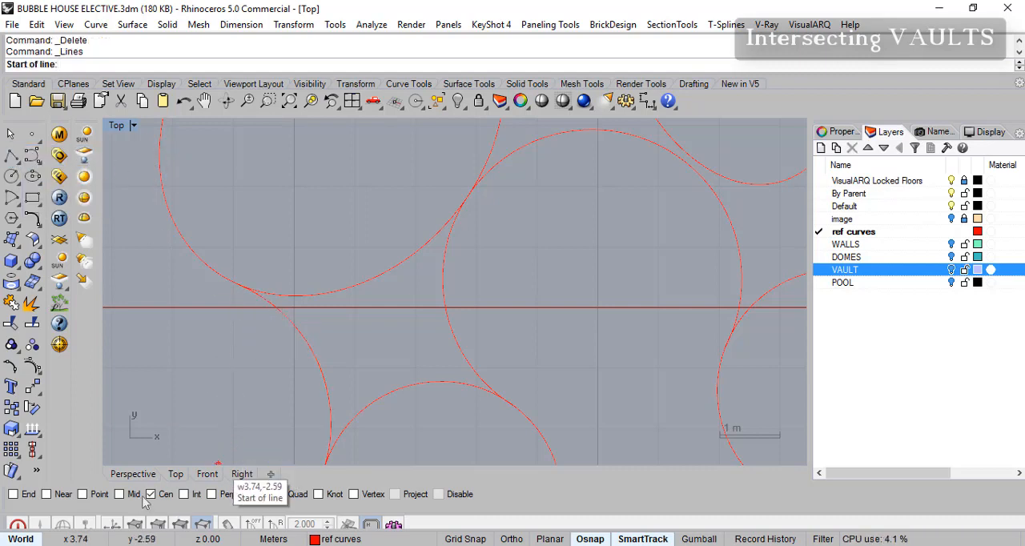
{"action": "left_click", "coordinate": [154, 494]}
{"action": "left_click", "coordinate": [185, 494]}
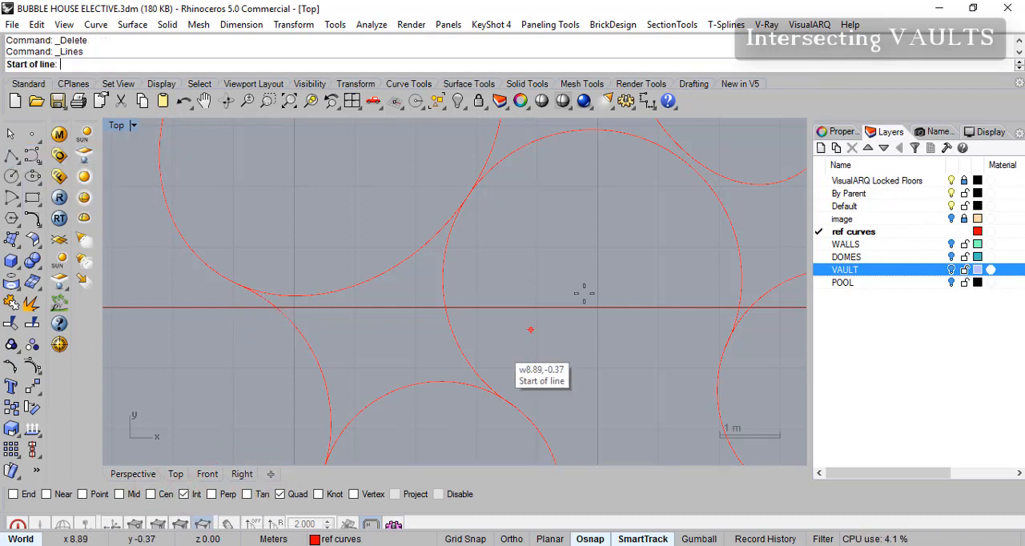
{"action": "left_click", "coordinate": [280, 495]}
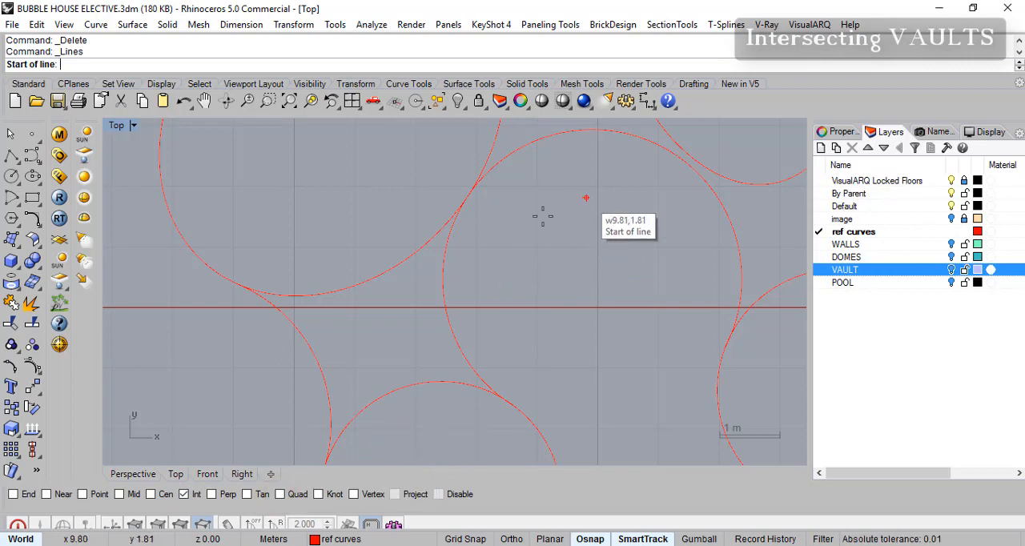
{"action": "left_click", "coordinate": [244, 285]}
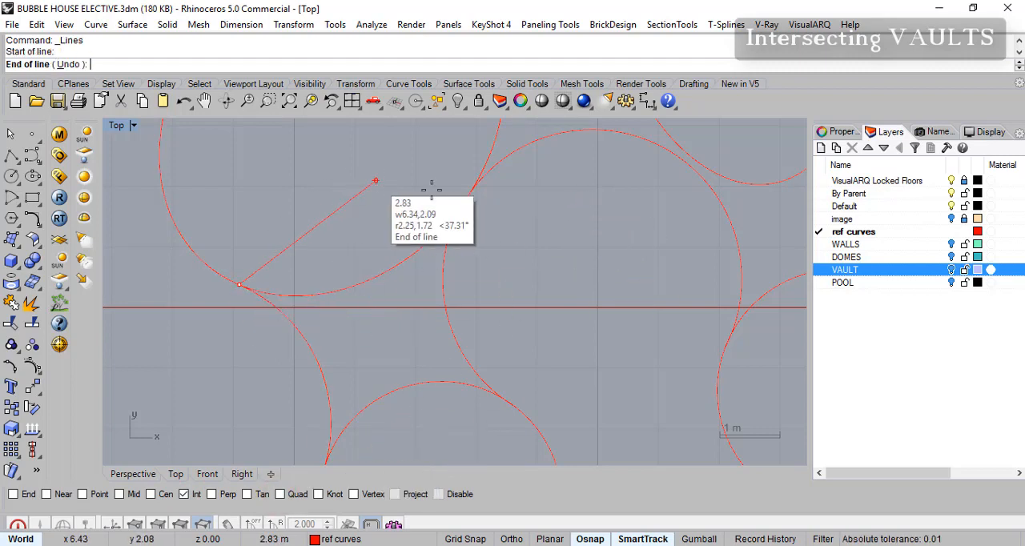
{"action": "left_click", "coordinate": [470, 198]}
{"action": "right_click", "coordinate": [471, 199]}
- Draw a second line across the lower round room's outline, joining its two intersections with the neighbouring curves
{"action": "right_click_drag", "start_coordinate": [462, 350], "coordinate": [438, 265]}
{"action": "scroll", "coordinate": [369, 352], "scroll_direction": "up", "scroll_amount": 2}
{"action": "right_click_drag", "start_coordinate": [365, 364], "coordinate": [358, 354]}
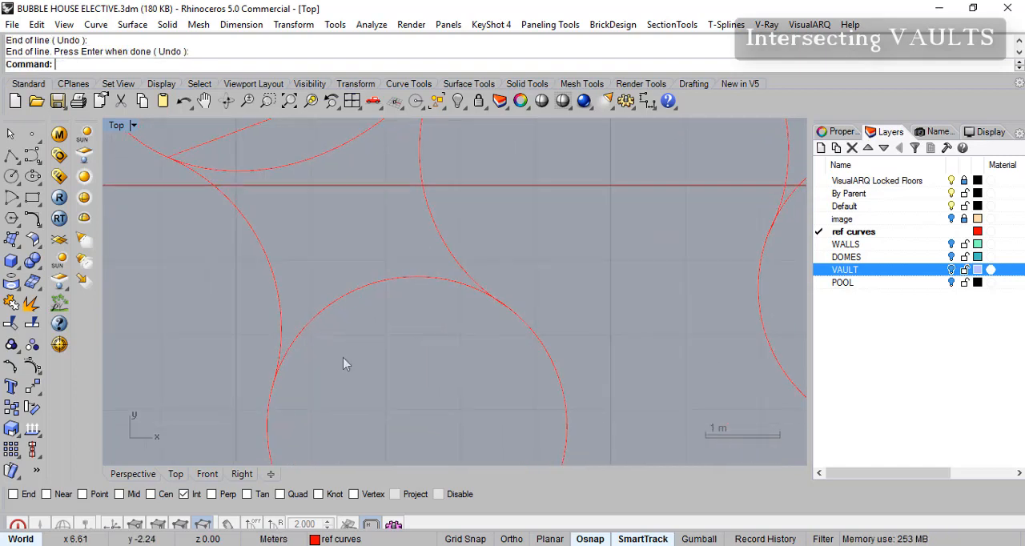
{"action": "right_click", "coordinate": [275, 388]}
{"action": "left_click", "coordinate": [274, 382]}
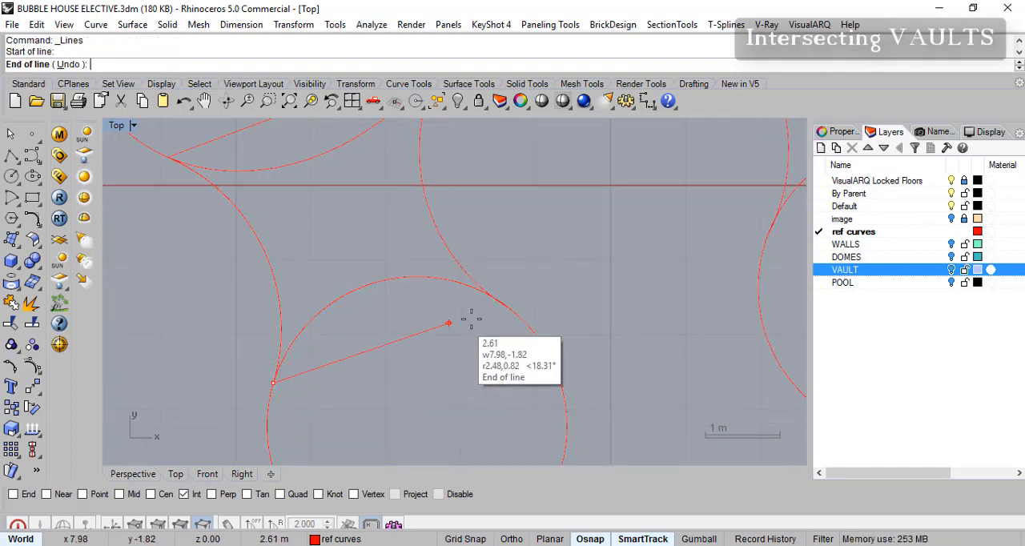
{"action": "left_click", "coordinate": [509, 310]}
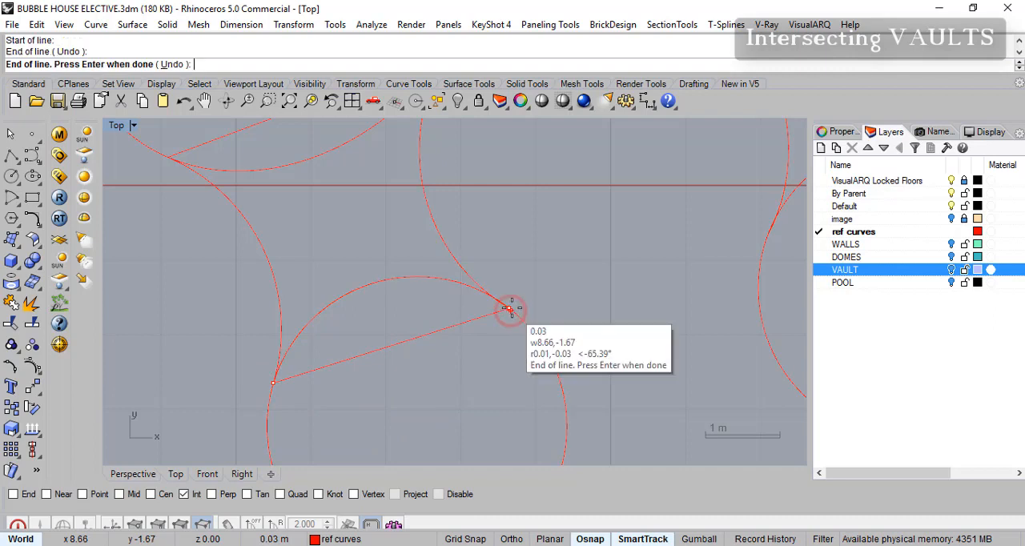
{"action": "right_click", "coordinate": [518, 313]}
- Enable the Mid object snap and draw a line joining the midpoints of the two chords across the gap
{"action": "right_click_drag", "start_coordinate": [492, 274], "coordinate": [517, 347]}
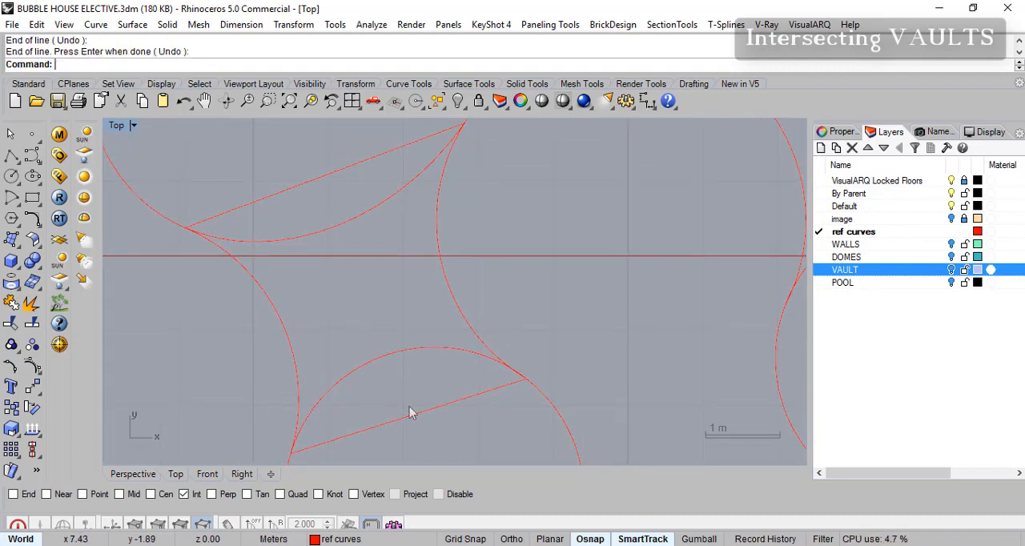
{"action": "right_click", "coordinate": [12, 157]}
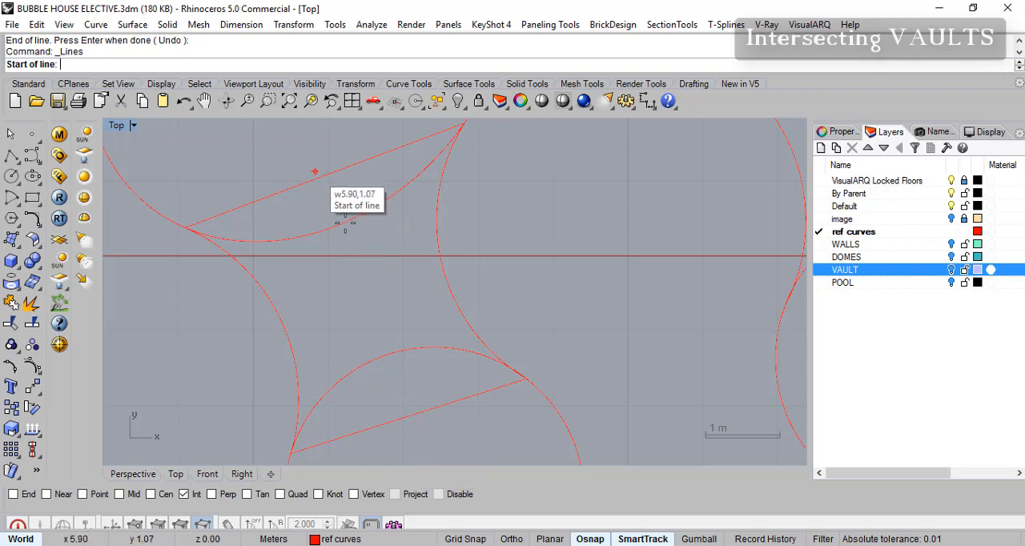
{"action": "left_click", "coordinate": [120, 495]}
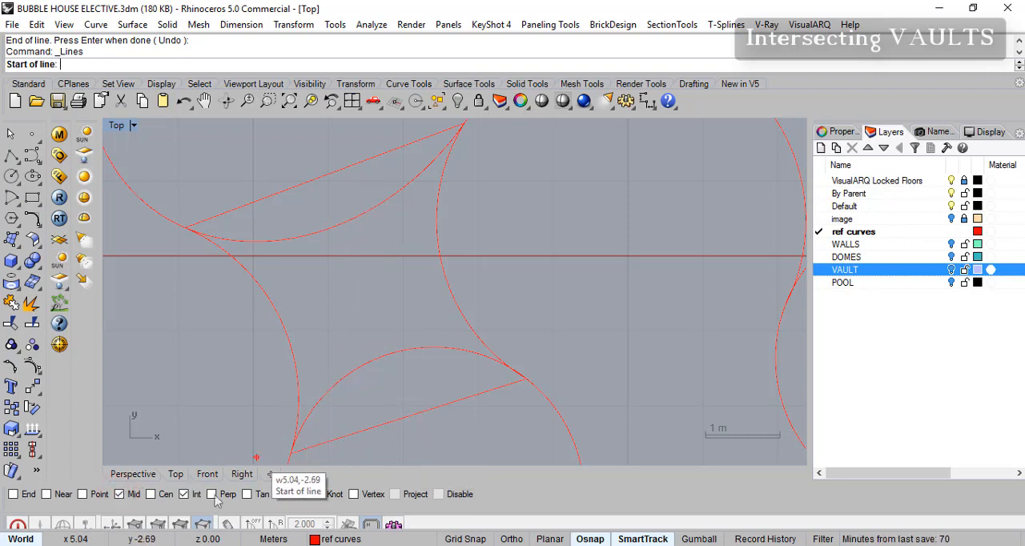
{"action": "left_click", "coordinate": [325, 175]}
{"action": "left_click", "coordinate": [408, 413]}
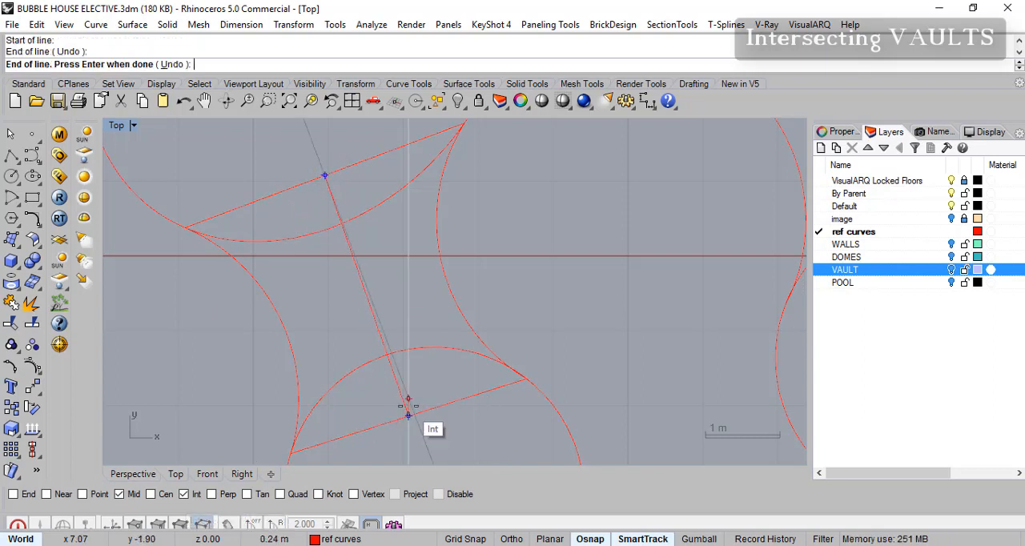
{"action": "key", "text": "Return"}
- Examine the chord layout and how the central room's outline passes close to the neighbouring room outlines
{"action": "scroll", "coordinate": [437, 327], "scroll_direction": "down", "scroll_amount": 3}
{"action": "mouse_move", "coordinate": [482, 326]}
{"action": "right_mouse_down"}
{"action": "mouse_move", "coordinate": [484, 341]}
{"action": "mouse_move", "coordinate": [447, 383]}
{"action": "right_mouse_up"}
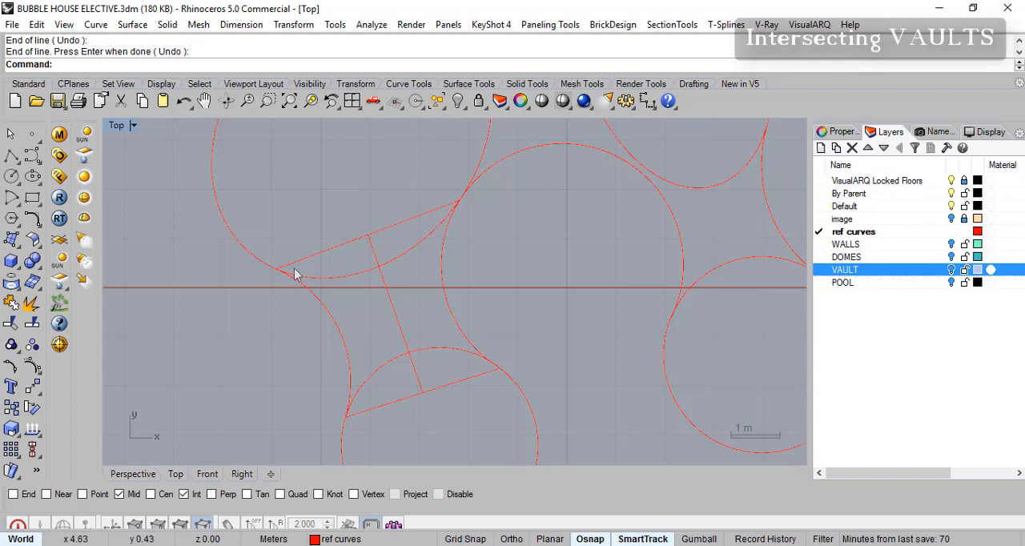
{"action": "scroll", "coordinate": [424, 394], "scroll_direction": "up", "scroll_amount": 2}
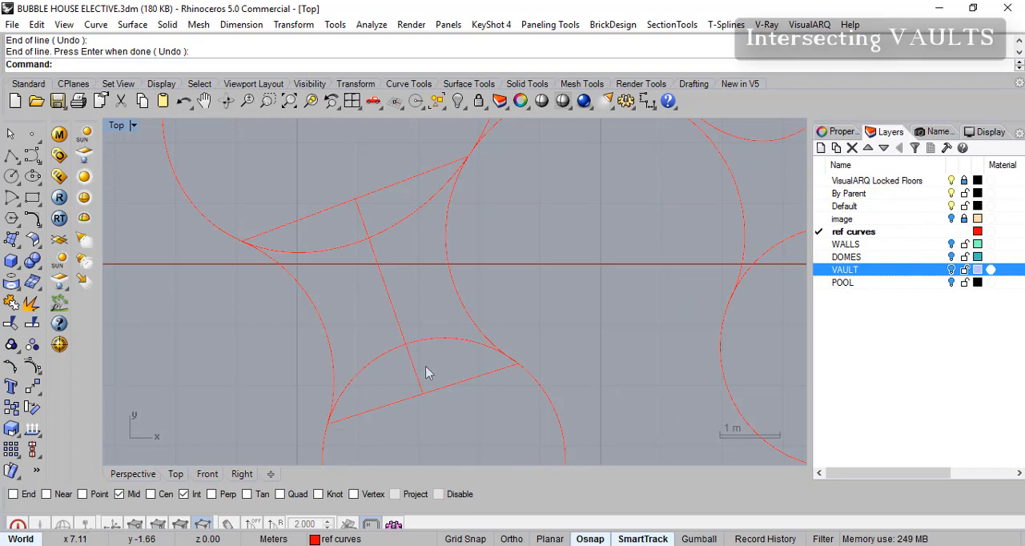
{"action": "right_click_drag", "start_coordinate": [442, 363], "coordinate": [412, 304]}
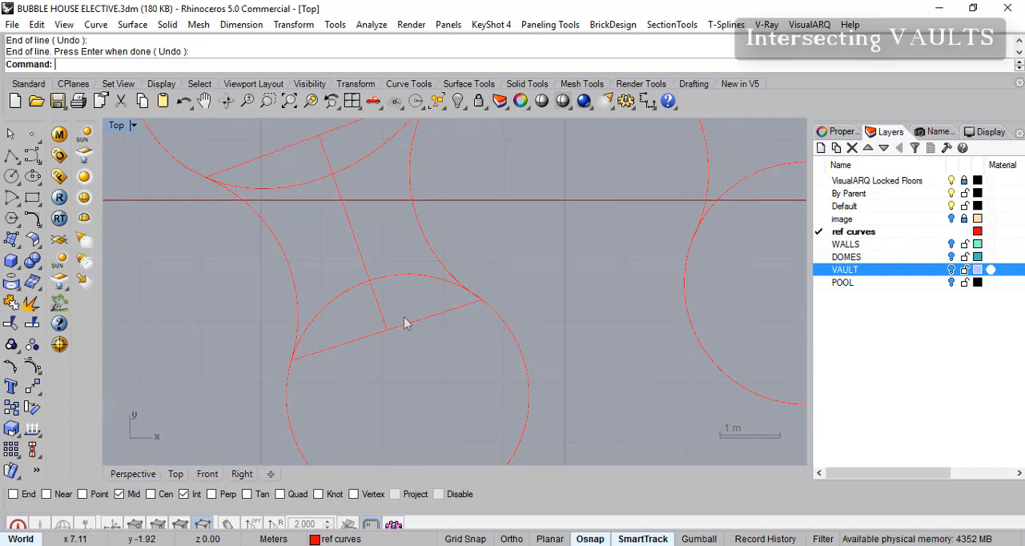
{"action": "scroll", "coordinate": [393, 289], "scroll_direction": "down", "scroll_amount": 6}
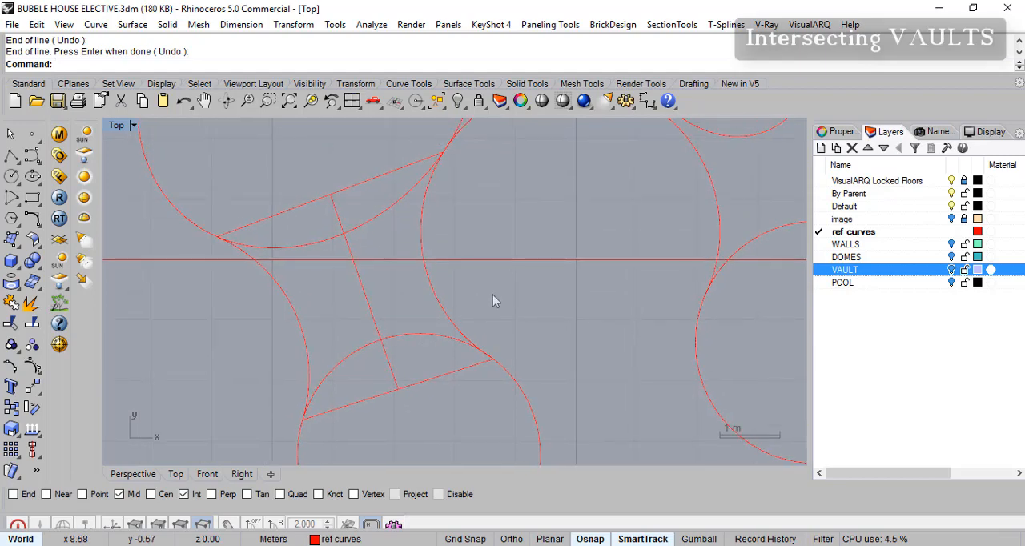
{"action": "right_click_drag", "start_coordinate": [496, 278], "coordinate": [474, 342]}
{"action": "scroll", "coordinate": [415, 315], "scroll_direction": "up", "scroll_amount": 4}
{"action": "mouse_move", "coordinate": [471, 271]}
{"action": "right_mouse_down"}
{"action": "mouse_move", "coordinate": [415, 308]}
{"action": "mouse_move", "coordinate": [318, 283]}
{"action": "right_mouse_up"}
{"action": "right_click_drag", "start_coordinate": [563, 225], "coordinate": [575, 253]}
{"action": "right_click_drag", "start_coordinate": [522, 208], "coordinate": [587, 327]}
{"action": "mouse_move", "coordinate": [507, 265]}
{"action": "right_mouse_down"}
{"action": "mouse_move", "coordinate": [456, 193]}
{"action": "mouse_move", "coordinate": [459, 182]}
{"action": "mouse_move", "coordinate": [532, 259]}
{"action": "mouse_move", "coordinate": [547, 238]}
{"action": "mouse_move", "coordinate": [571, 265]}
{"action": "right_mouse_up"}
{"action": "scroll", "coordinate": [583, 271], "scroll_direction": "up", "scroll_amount": 2}
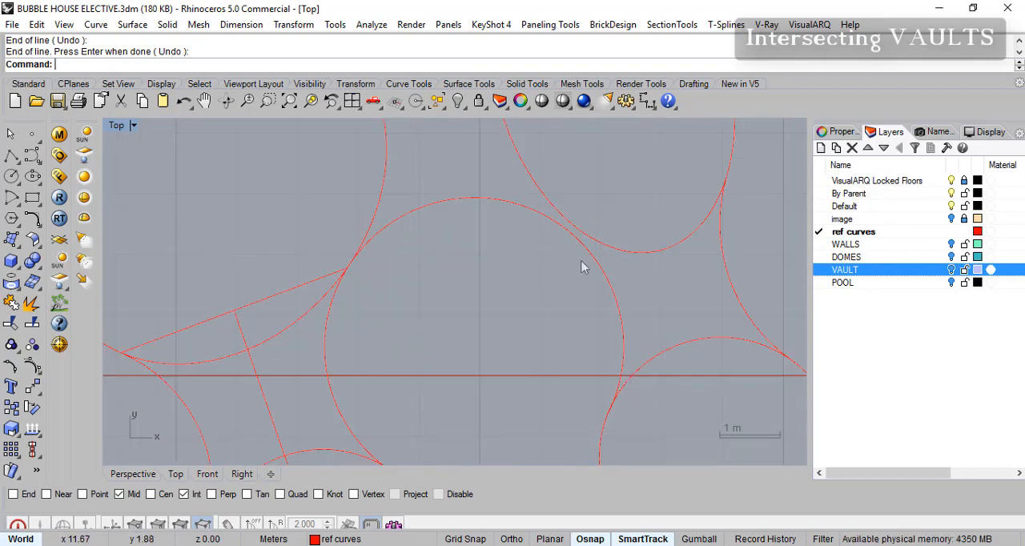
{"action": "right_click_drag", "start_coordinate": [568, 220], "coordinate": [573, 199]}
{"action": "scroll", "coordinate": [577, 229], "scroll_direction": "down", "scroll_amount": 2}
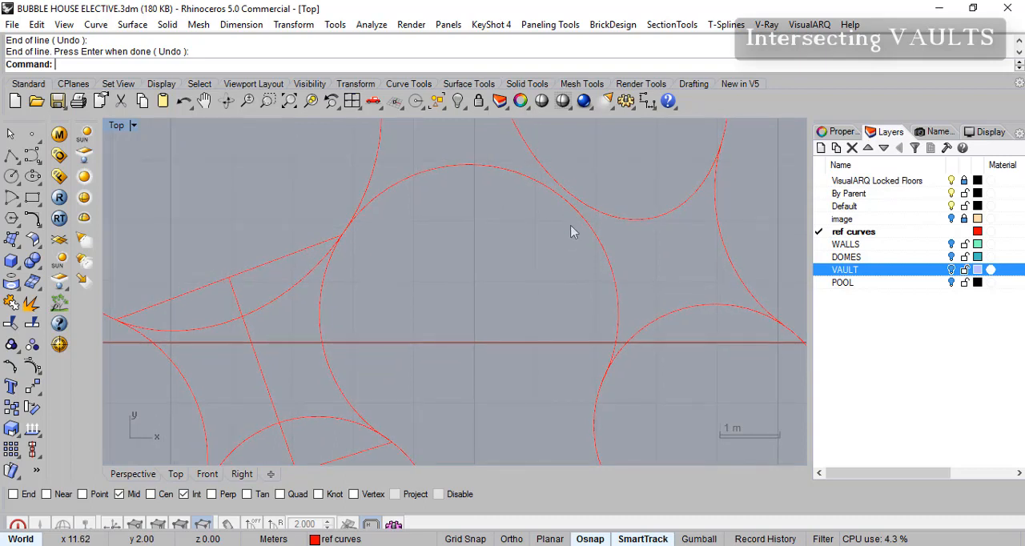
- Inspect the control points of the central room's curve and where it nears the upper oval room
{"action": "left_click", "coordinate": [528, 198]}
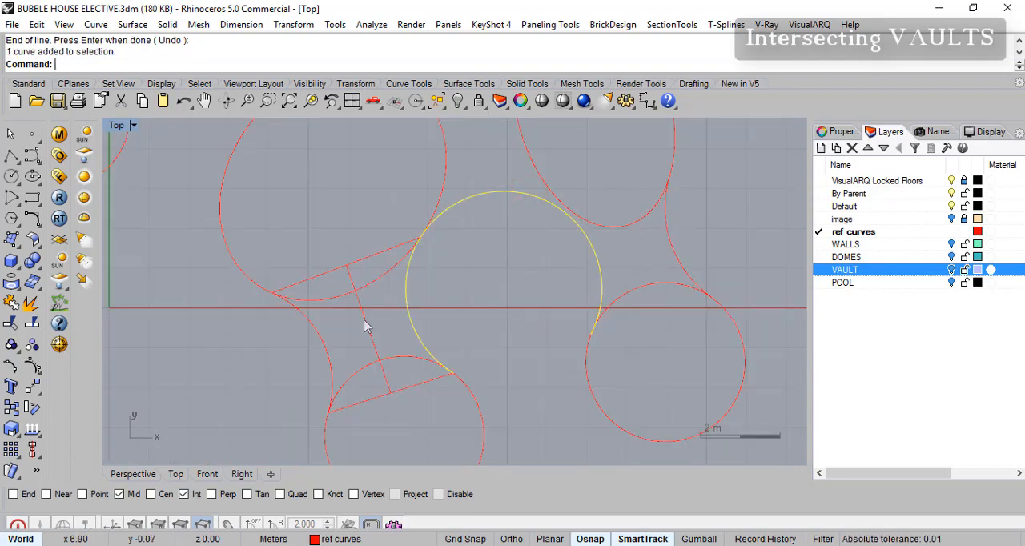
{"action": "left_click", "coordinate": [32, 367]}
{"action": "scroll", "coordinate": [590, 218], "scroll_direction": "up", "scroll_amount": 2}
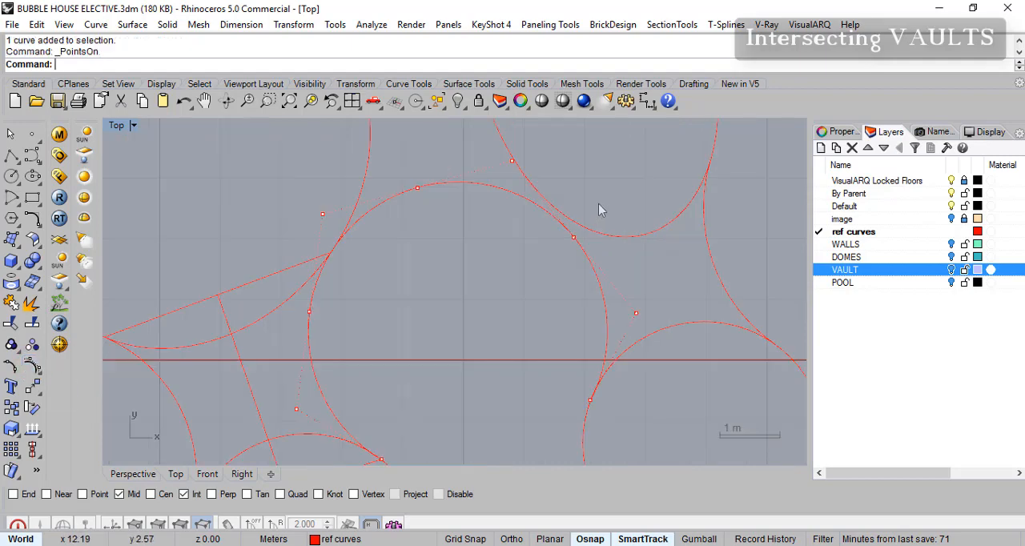
{"action": "key", "text": "Escape"}
{"action": "right_click_drag", "start_coordinate": [575, 235], "coordinate": [623, 234]}
{"action": "scroll", "coordinate": [616, 232], "scroll_direction": "up", "scroll_amount": 3}
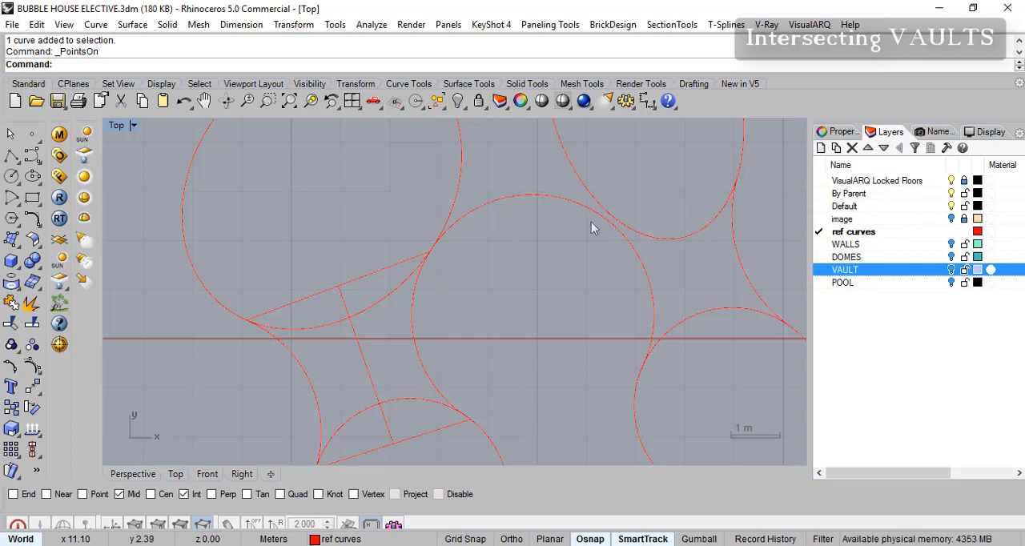
- Enable the Near object snap and draw a short line, about 0.13 m, between the upper oval room's outline and the central curve
{"action": "right_click", "coordinate": [11, 155]}
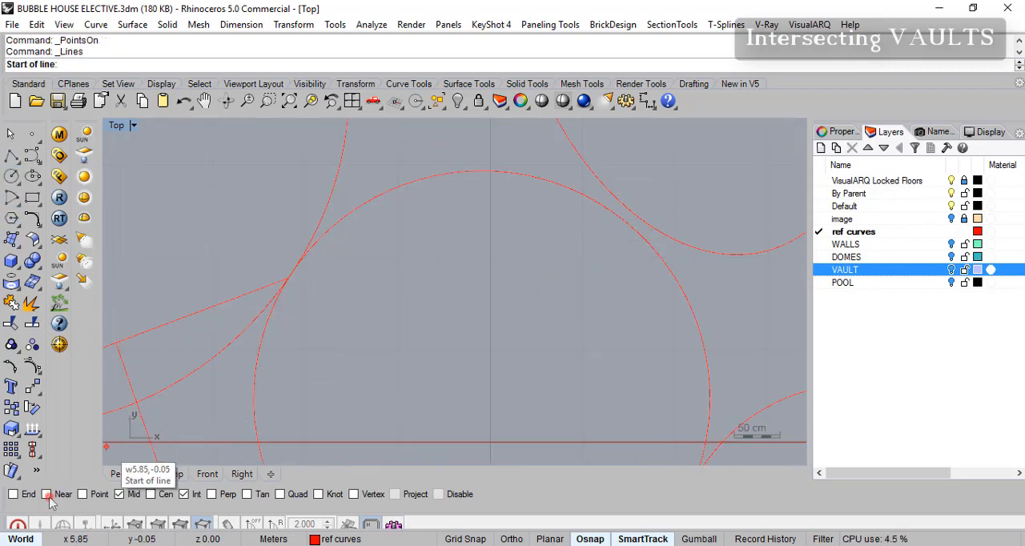
{"action": "left_click", "coordinate": [46, 494]}
{"action": "left_click", "coordinate": [632, 215]}
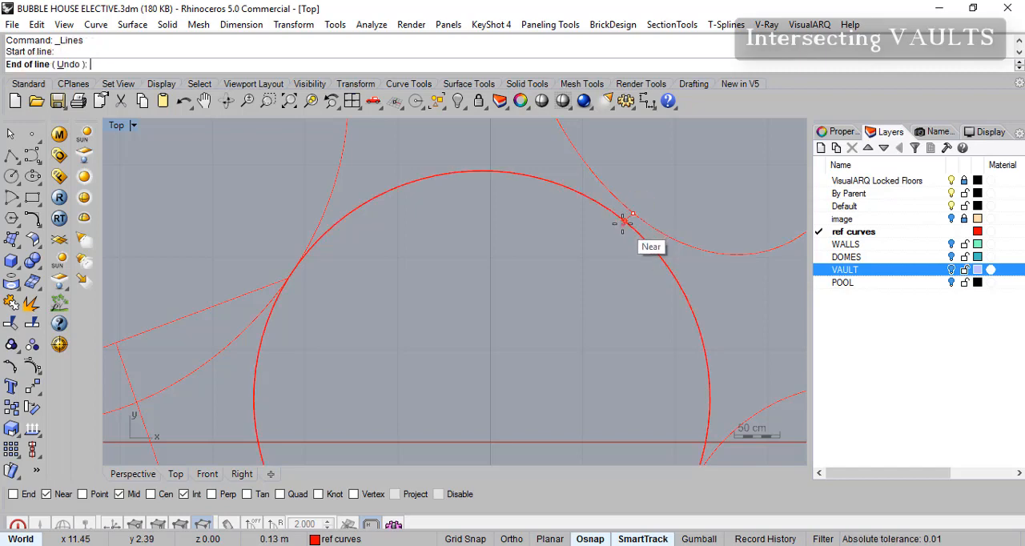
{"action": "left_click", "coordinate": [624, 223]}
{"action": "right_click", "coordinate": [625, 231]}
{"action": "scroll", "coordinate": [615, 258], "scroll_direction": "down", "scroll_amount": 7}
{"action": "mouse_move", "coordinate": [607, 271]}
{"action": "right_mouse_down"}
{"action": "mouse_move", "coordinate": [571, 253]}
{"action": "mouse_move", "coordinate": [591, 261]}
{"action": "right_mouse_up"}
{"action": "scroll", "coordinate": [575, 258], "scroll_direction": "up", "scroll_amount": 4}
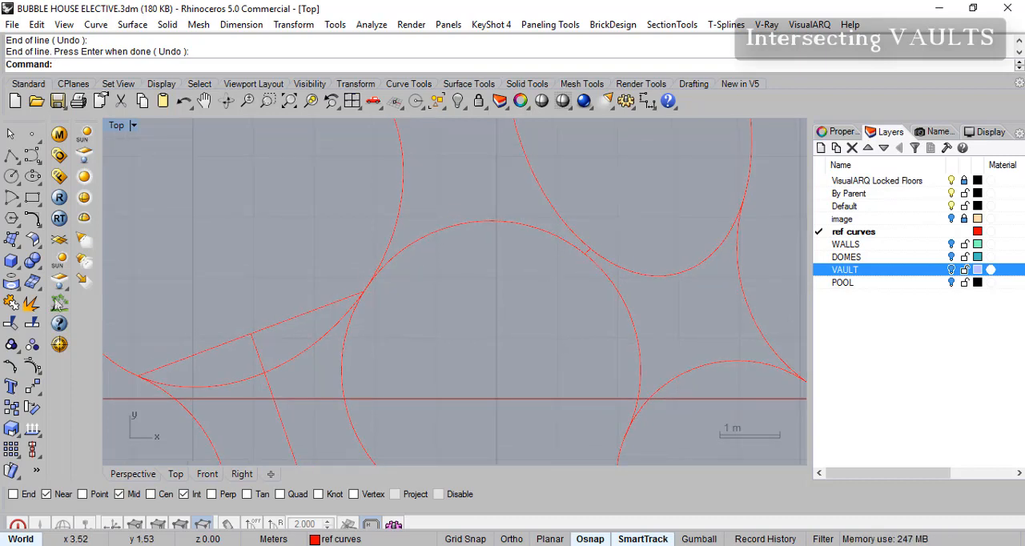
- Split the central room's curve with the Point option at the short line beside the upper oval room
{"action": "left_click", "coordinate": [34, 325]}
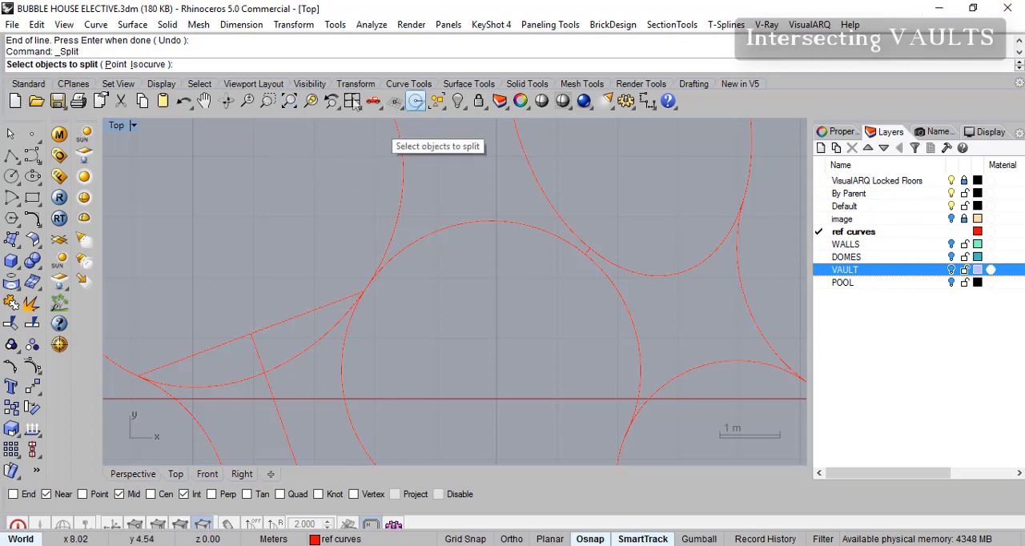
{"action": "left_click", "coordinate": [115, 64]}
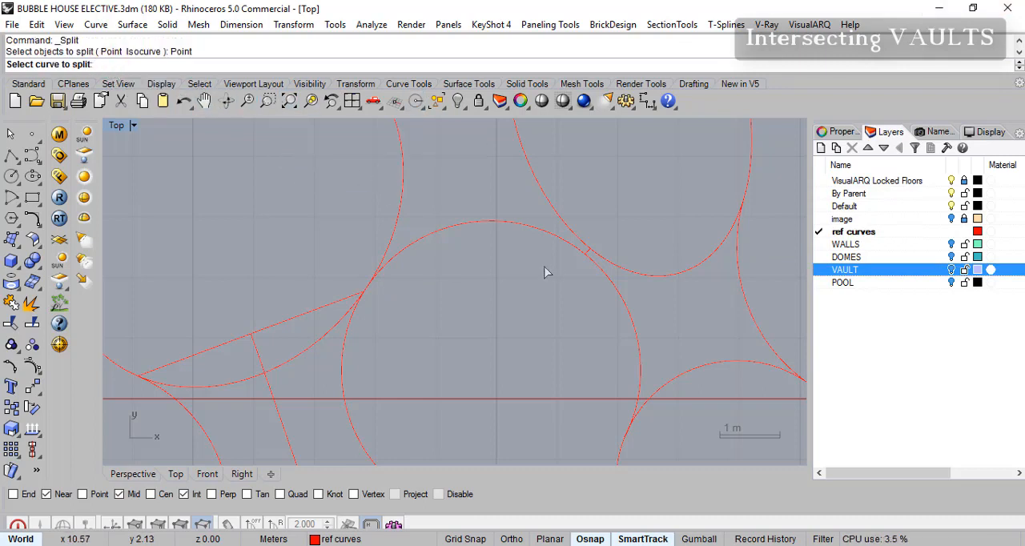
{"action": "left_click", "coordinate": [609, 278]}
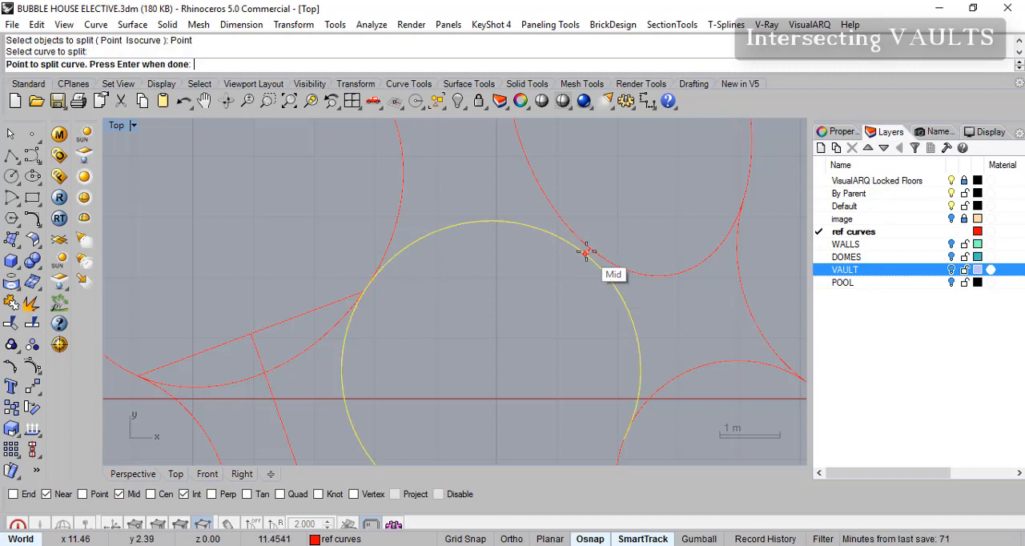
{"action": "left_click", "coordinate": [585, 252]}
{"action": "key", "text": "Return"}
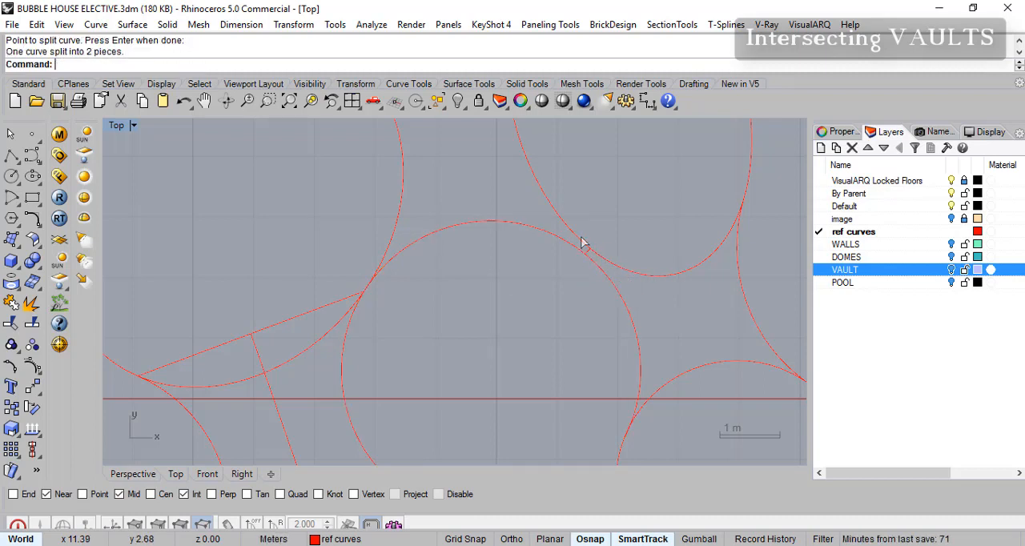
- Turn on control points for the upper piece of the split central curve and move its end point onto the oval room's outline
{"action": "left_click", "coordinate": [572, 244]}
{"action": "left_click", "coordinate": [599, 268]}
{"action": "left_click", "coordinate": [612, 302]}
{"action": "right_click_drag", "start_coordinate": [597, 296], "coordinate": [529, 300]}
{"action": "left_click", "coordinate": [501, 244]}
{"action": "scroll", "coordinate": [536, 291], "scroll_direction": "up", "scroll_amount": 4}
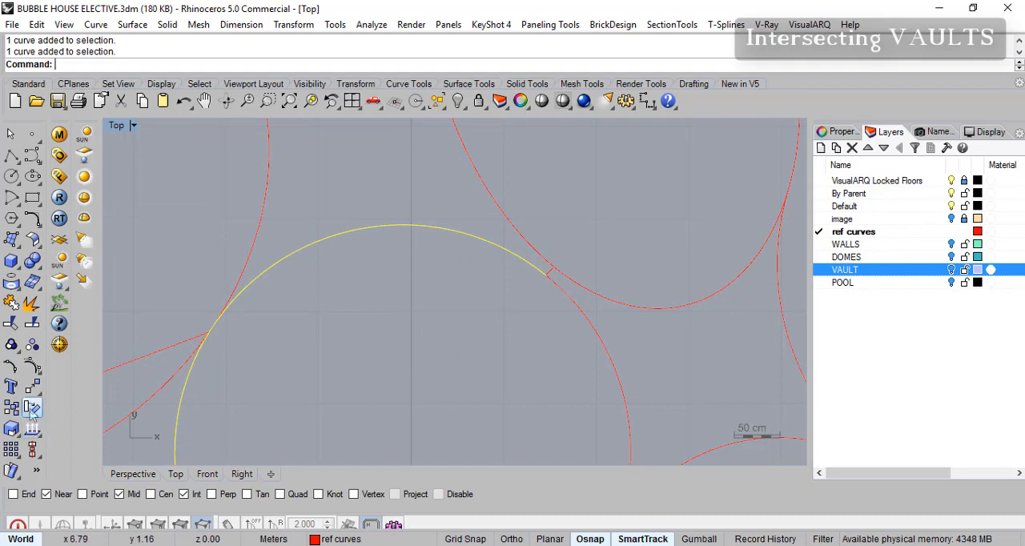
{"action": "left_click", "coordinate": [32, 366]}
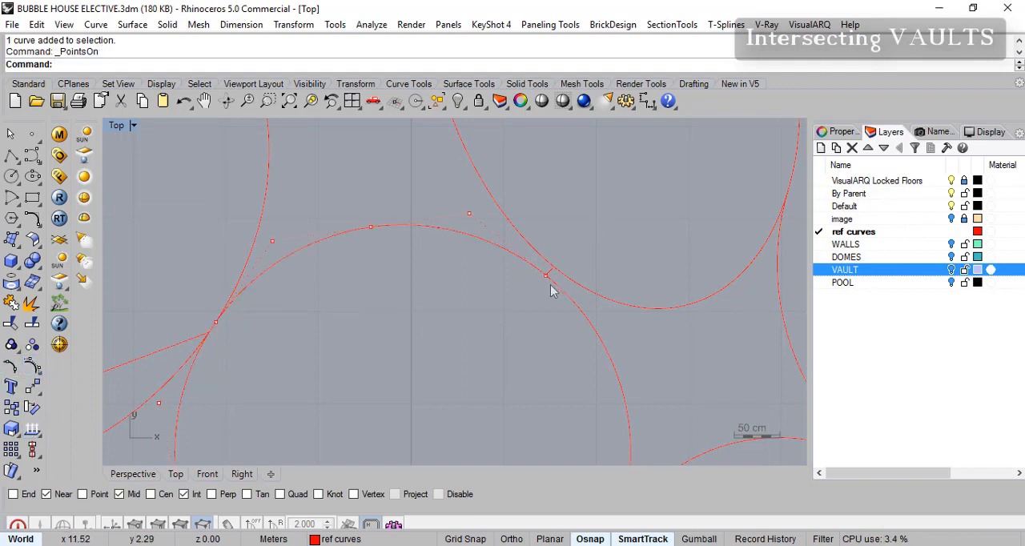
{"action": "left_click_drag", "start_coordinate": [528, 299], "coordinate": [564, 262]}
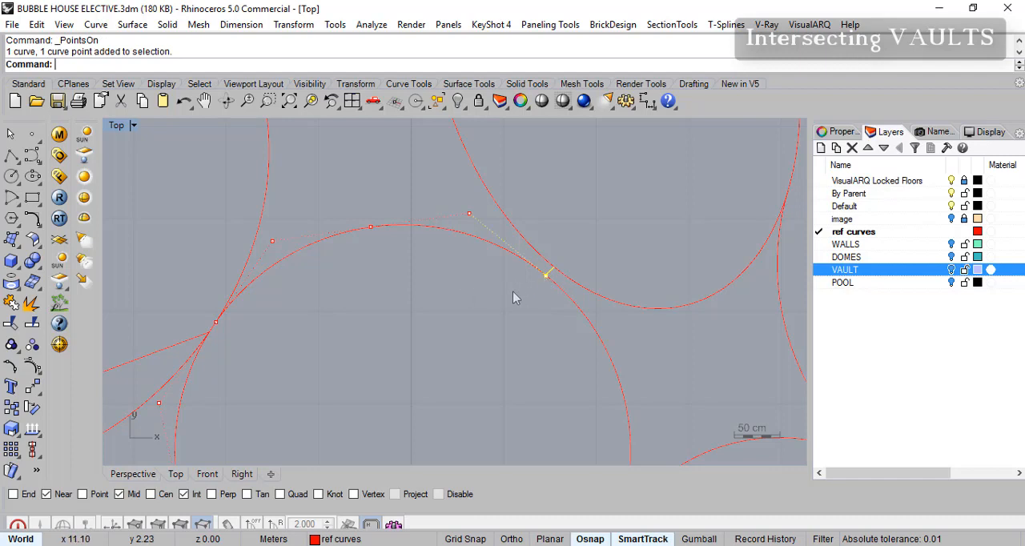
{"action": "left_click_drag", "start_coordinate": [529, 290], "coordinate": [553, 269]}
- Turn on control points for the other piece of the central curve and move its end point to meet the first piece at the oval outline
{"action": "left_click", "coordinate": [589, 325]}
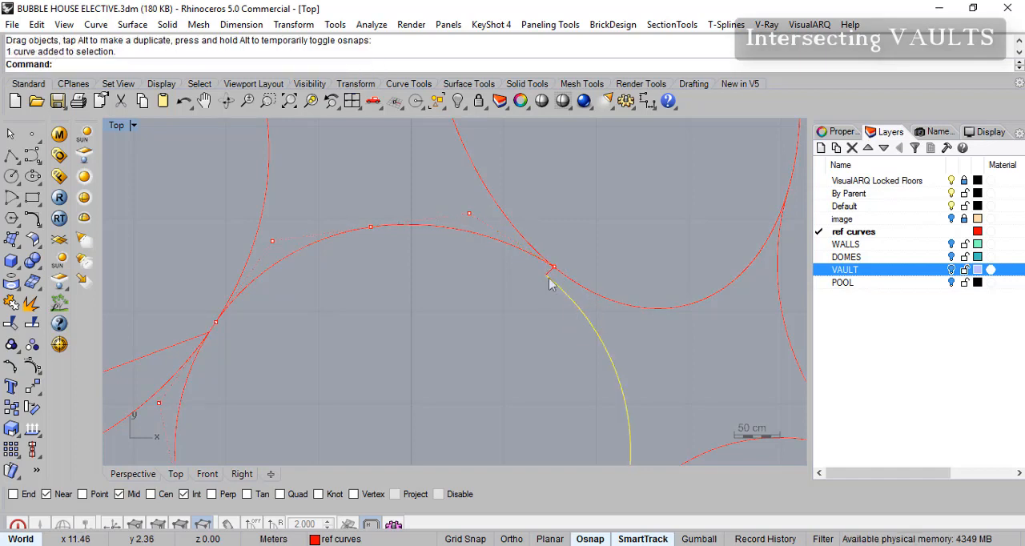
{"action": "key", "text": "F10"}
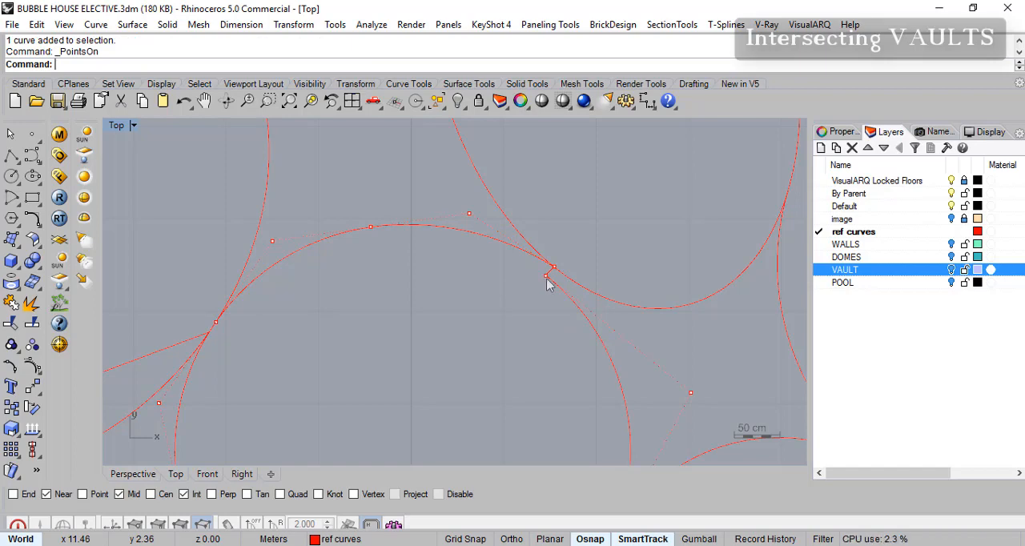
{"action": "left_click", "coordinate": [546, 277]}
{"action": "left_click_drag", "start_coordinate": [554, 272], "coordinate": [555, 267]}
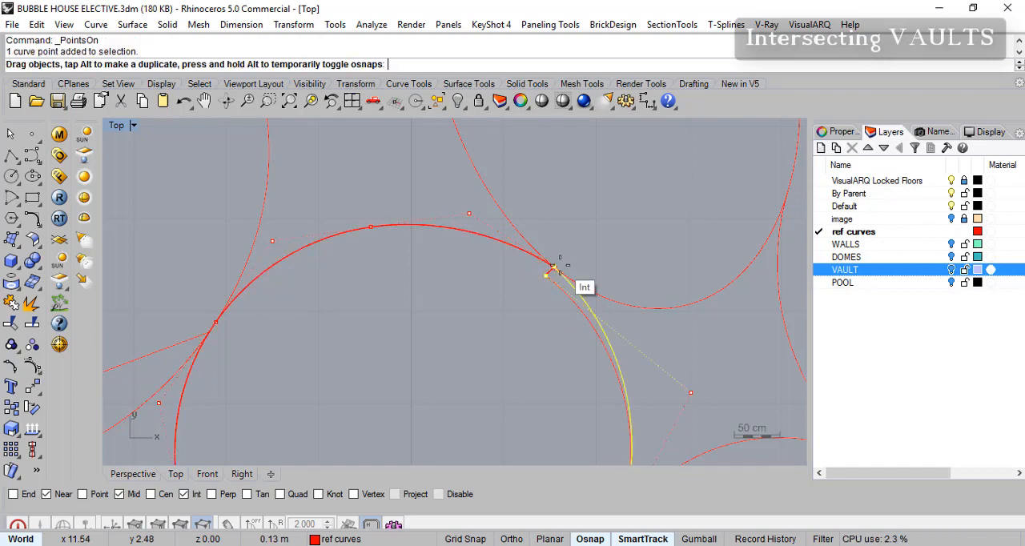
{"action": "key", "text": "Escape"}
- Delete the short helper line between the central curve and the upper oval room's outline
{"action": "scroll", "coordinate": [651, 260], "scroll_direction": "down", "scroll_amount": 8}
{"action": "right_click_drag", "start_coordinate": [621, 290], "coordinate": [587, 321]}
{"action": "scroll", "coordinate": [576, 298], "scroll_direction": "up", "scroll_amount": 4}
{"action": "right_click_drag", "start_coordinate": [579, 266], "coordinate": [578, 303]}
{"action": "right_click_drag", "start_coordinate": [576, 337], "coordinate": [572, 359]}
{"action": "left_click", "coordinate": [571, 363]}
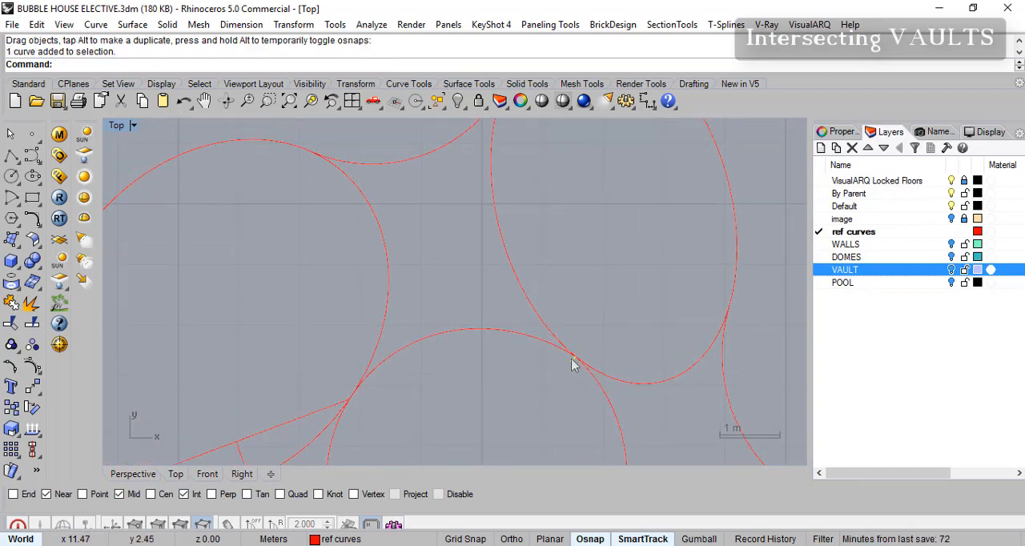
{"action": "key", "text": "Delete"}
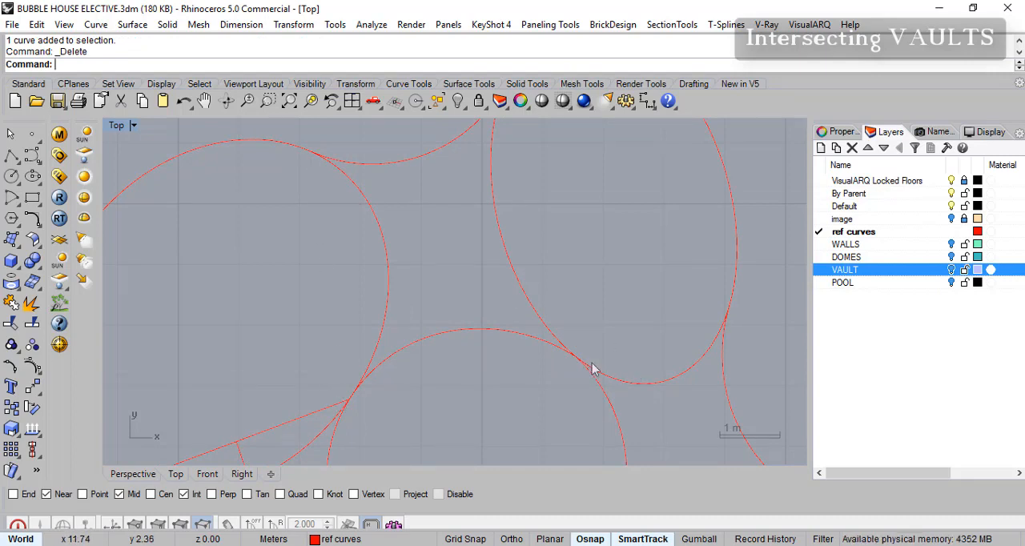
- Draw a chord across the large left room between its intersections with the two connecting curves, and disable the Near object snap
{"action": "right_click_drag", "start_coordinate": [499, 286], "coordinate": [517, 295]}
{"action": "right_click", "coordinate": [11, 155]}
{"action": "left_click", "coordinate": [368, 408]}
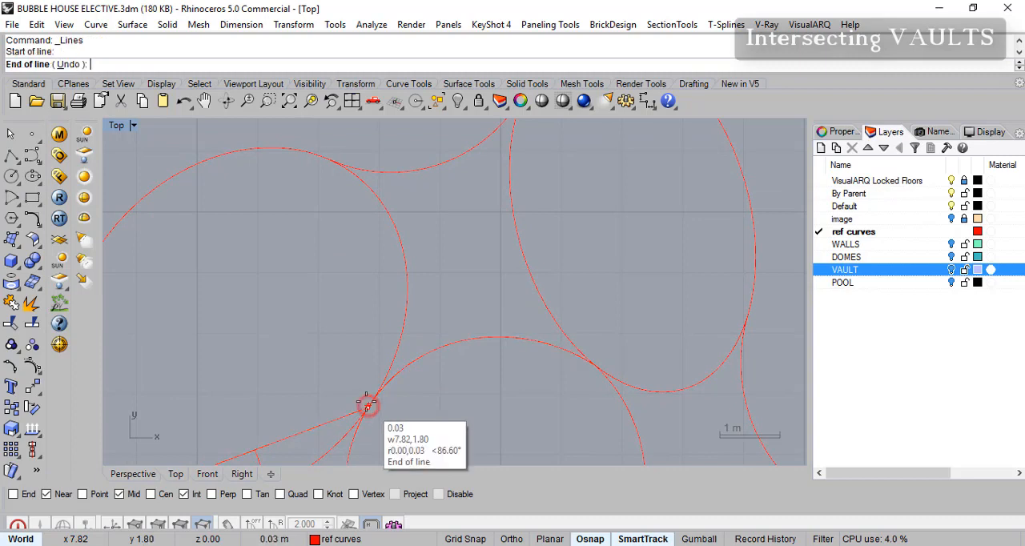
{"action": "left_click", "coordinate": [328, 159]}
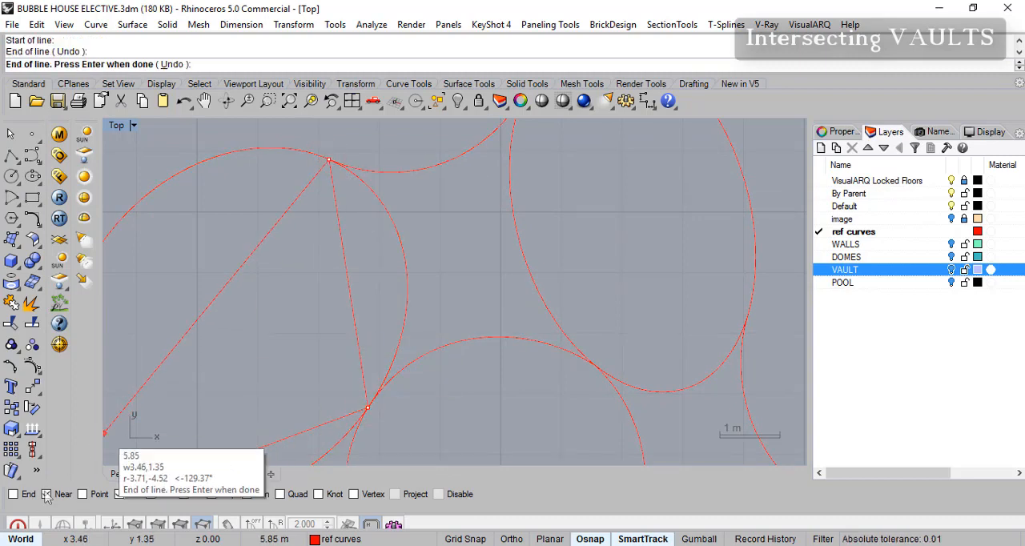
{"action": "left_click", "coordinate": [45, 494]}
{"action": "right_click", "coordinate": [494, 208]}
- Draw two chords in the upper oval room that meet where the central curve touches it and end at its other two curve intersections
{"action": "right_click_drag", "start_coordinate": [556, 151], "coordinate": [526, 247]}
{"action": "right_click", "coordinate": [499, 182]}
{"action": "left_click", "coordinate": [496, 181]}
{"action": "right_click_drag", "start_coordinate": [552, 396], "coordinate": [532, 254]}
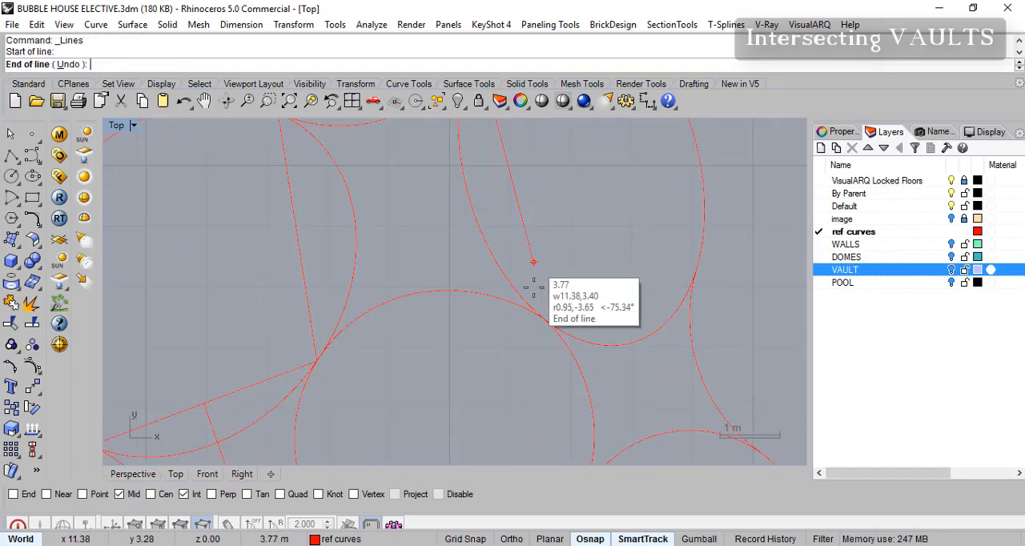
{"action": "left_click", "coordinate": [544, 321]}
{"action": "right_click", "coordinate": [548, 325]}
{"action": "right_click", "coordinate": [544, 321]}
{"action": "left_click", "coordinate": [545, 321]}
{"action": "left_click", "coordinate": [696, 274]}
{"action": "right_click", "coordinate": [695, 281]}
- Draw a chord across the lower-right round room between its intersections with the central curve and the outer connecting curve
{"action": "right_click_drag", "start_coordinate": [616, 441], "coordinate": [599, 318]}
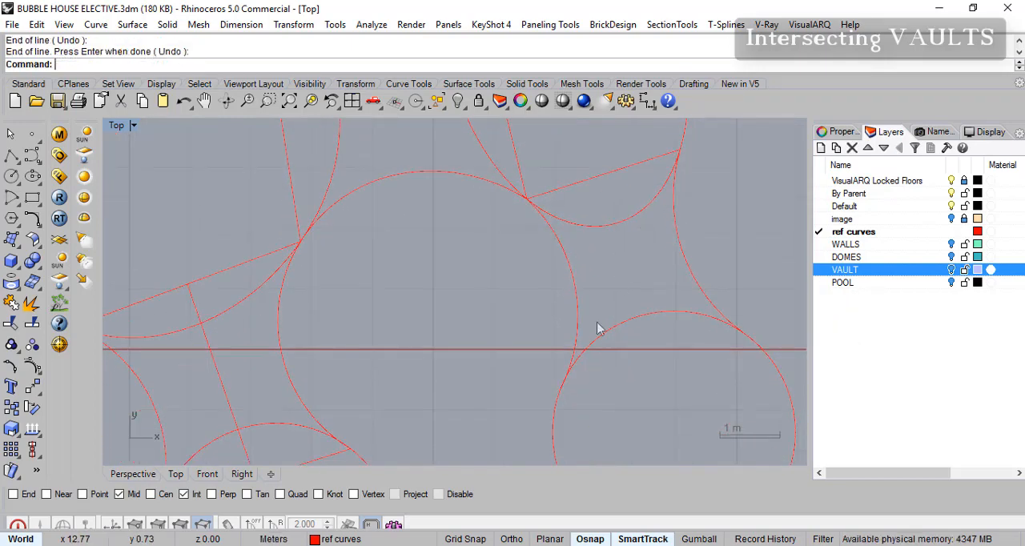
{"action": "right_click", "coordinate": [598, 323]}
{"action": "left_click", "coordinate": [567, 374]}
{"action": "left_click", "coordinate": [744, 329]}
{"action": "right_click", "coordinate": [738, 329]}
- Draw a line joining the midpoints of the oval room's lower chord and the lower-right round room's chord
{"action": "right_click_drag", "start_coordinate": [583, 246], "coordinate": [590, 285]}
{"action": "right_click", "coordinate": [591, 283]}
{"action": "left_click", "coordinate": [613, 213]}
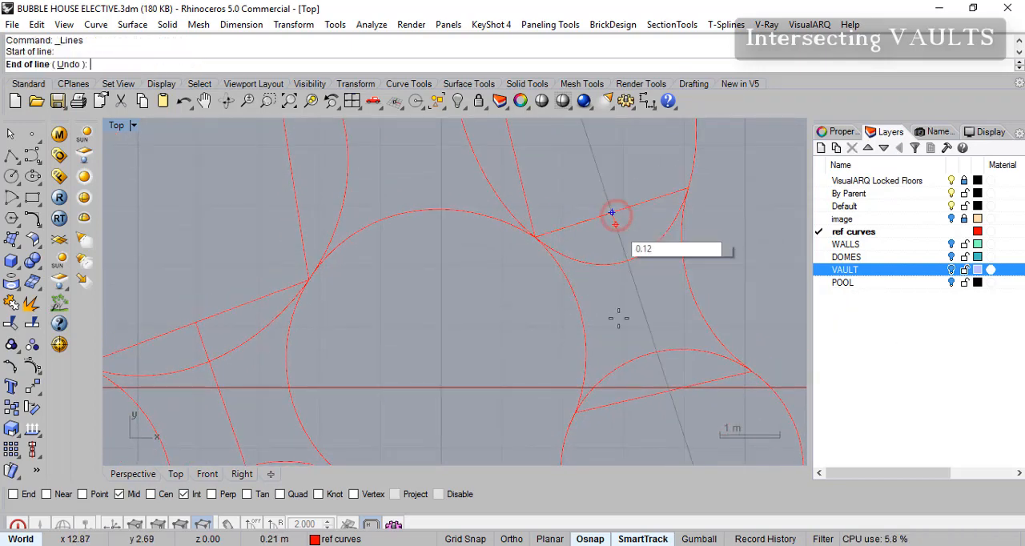
{"action": "left_click", "coordinate": [664, 389]}
{"action": "right_click", "coordinate": [666, 376]}
- Draw a line joining the midpoints of the large left room's chord and the upper oval room's long chord
{"action": "right_click_drag", "start_coordinate": [540, 254], "coordinate": [594, 383]}
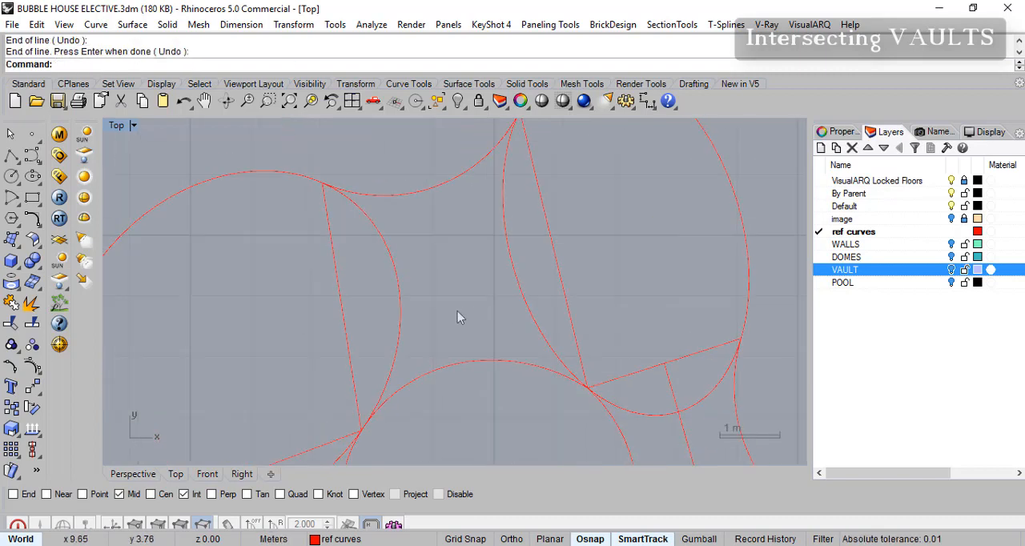
{"action": "right_click", "coordinate": [472, 318]}
{"action": "left_click", "coordinate": [342, 307]}
{"action": "left_click", "coordinate": [552, 250]}
{"action": "right_click", "coordinate": [558, 256]}
- Maximize the Perspective view and check the guide lines against the walls by briefly showing the WALLS layer
{"action": "scroll", "coordinate": [569, 270], "scroll_direction": "down", "scroll_amount": 12}
{"action": "right_click_drag", "start_coordinate": [575, 313], "coordinate": [570, 242]}
{"action": "right_click_drag", "start_coordinate": [535, 295], "coordinate": [535, 306]}
{"action": "scroll", "coordinate": [497, 311], "scroll_direction": "up", "scroll_amount": 2}
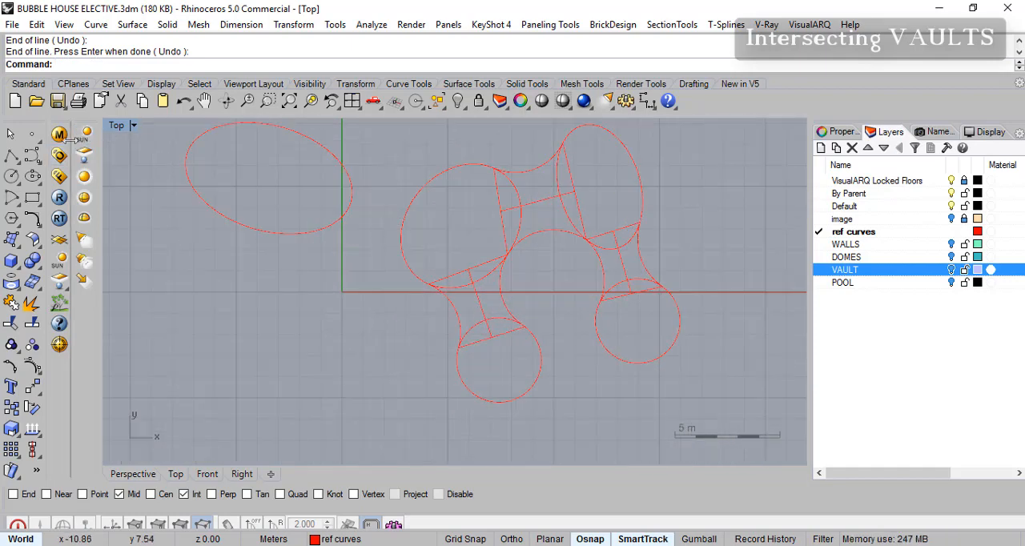
{"action": "double_click", "coordinate": [117, 125]}
{"action": "scroll", "coordinate": [589, 187], "scroll_direction": "up", "scroll_amount": 2}
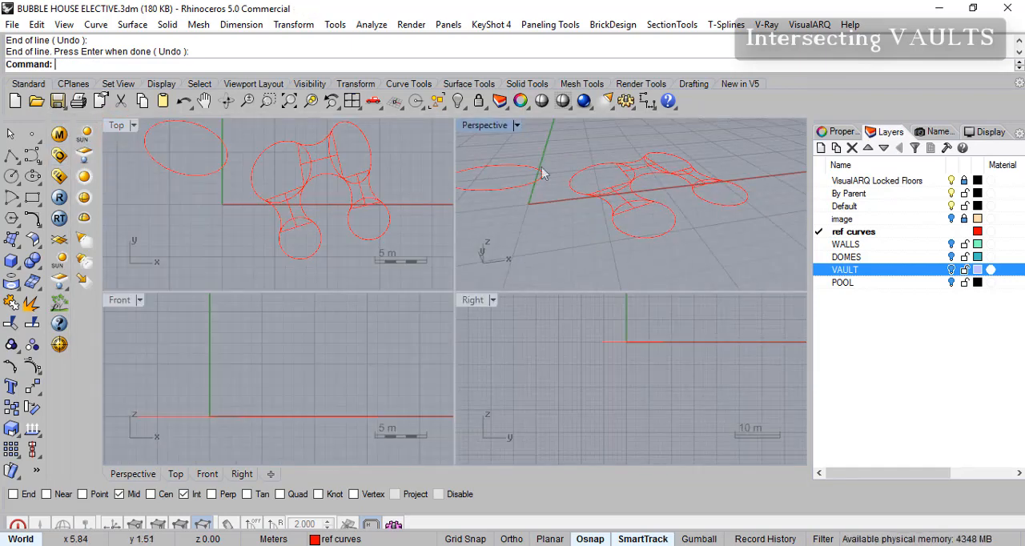
{"action": "double_click", "coordinate": [487, 126]}
{"action": "scroll", "coordinate": [543, 272], "scroll_direction": "up", "scroll_amount": 3}
{"action": "scroll", "coordinate": [545, 280], "scroll_direction": "up", "scroll_amount": 3}
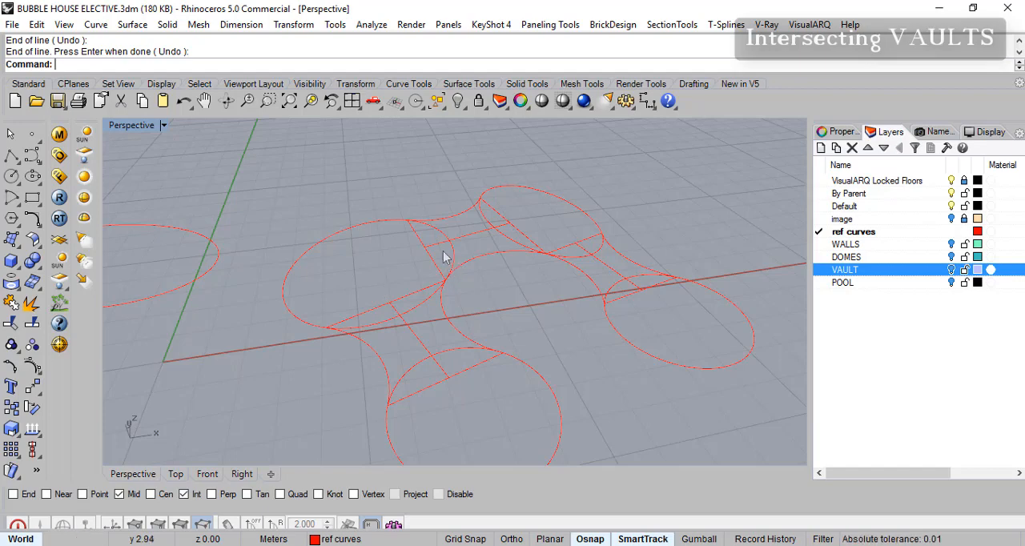
{"action": "left_click", "coordinate": [952, 244]}
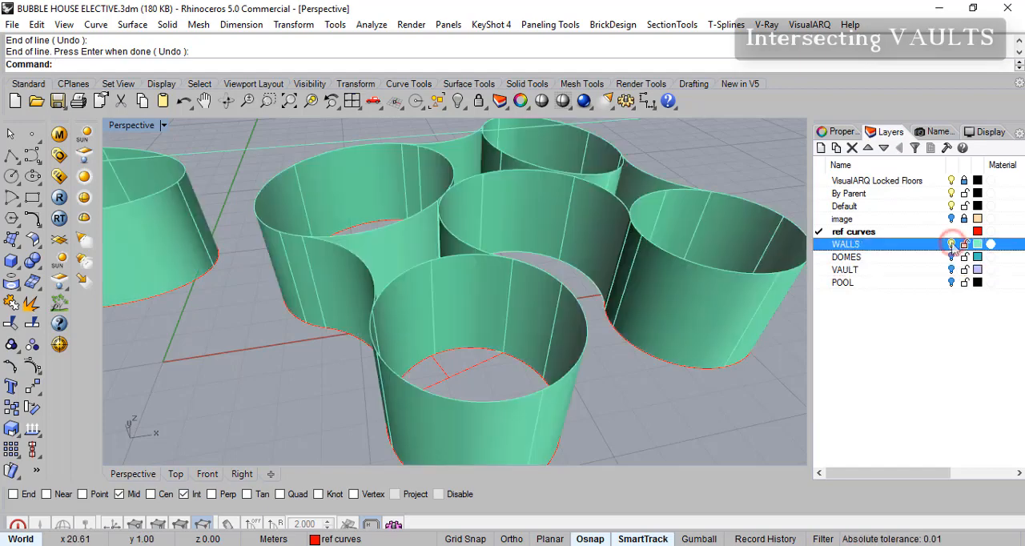
{"action": "left_click", "coordinate": [952, 244]}
- Select all connected room outlines and guide lines, leaving out the separate ellipse, and show the WALLS layer
{"action": "scroll", "coordinate": [528, 260], "scroll_direction": "down", "scroll_amount": 2}
{"action": "scroll", "coordinate": [524, 273], "scroll_direction": "down", "scroll_amount": 3}
{"action": "right_click_drag", "start_coordinate": [523, 282], "coordinate": [470, 303]}
{"action": "left_click_drag", "start_coordinate": [408, 251], "coordinate": [708, 425]}
{"action": "right_click_drag", "start_coordinate": [676, 358], "coordinate": [664, 342]}
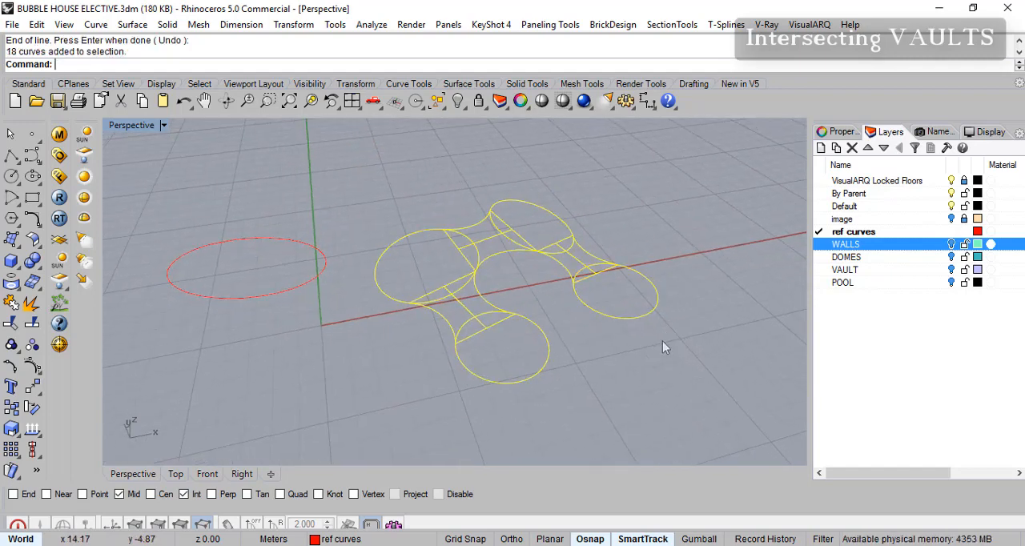
{"action": "scroll", "coordinate": [530, 292], "scroll_direction": "up", "scroll_amount": 3}
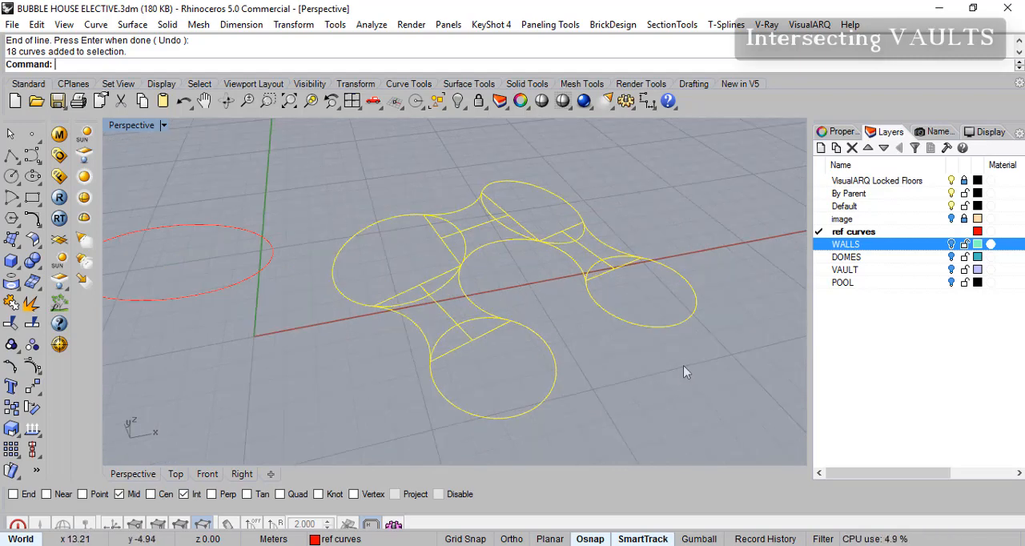
{"action": "left_click", "coordinate": [952, 245]}
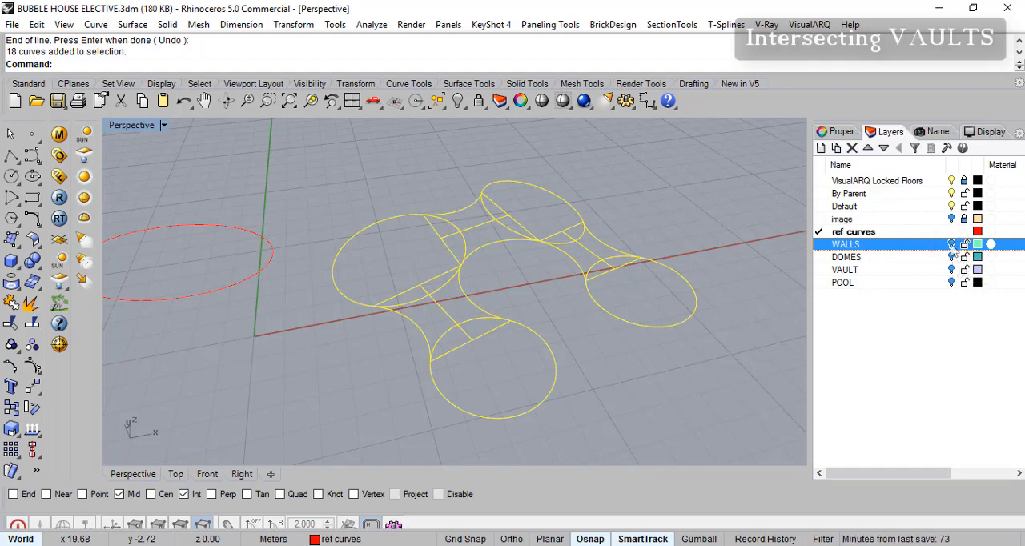
- Examine from several angles how the selected plan curves relate to the wall bases and upper rims
{"action": "right_click_drag", "start_coordinate": [680, 372], "coordinate": [697, 325]}
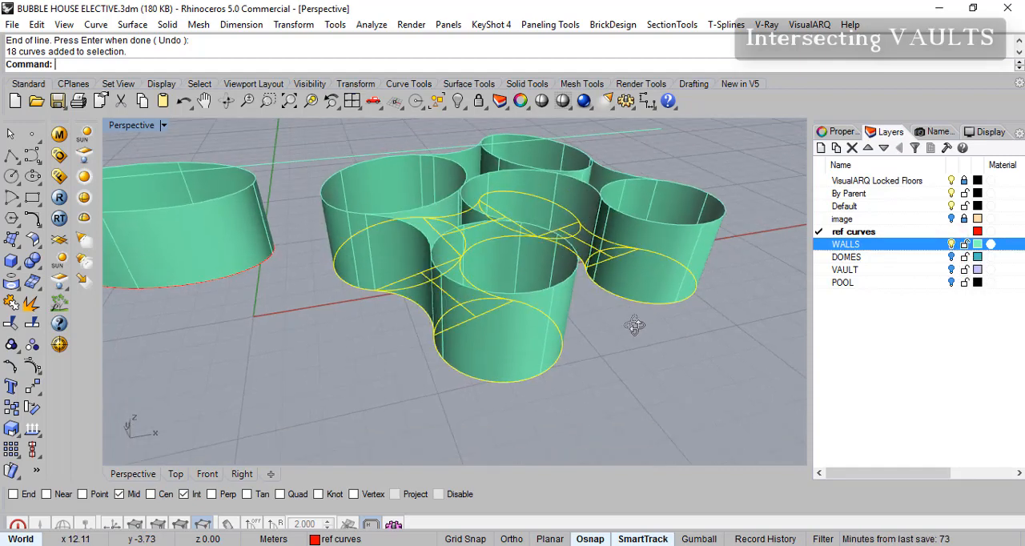
{"action": "scroll", "coordinate": [554, 325], "scroll_direction": "up", "scroll_amount": 5}
{"action": "scroll", "coordinate": [555, 326], "scroll_direction": "down", "scroll_amount": 5}
{"action": "scroll", "coordinate": [612, 323], "scroll_direction": "up", "scroll_amount": 3}
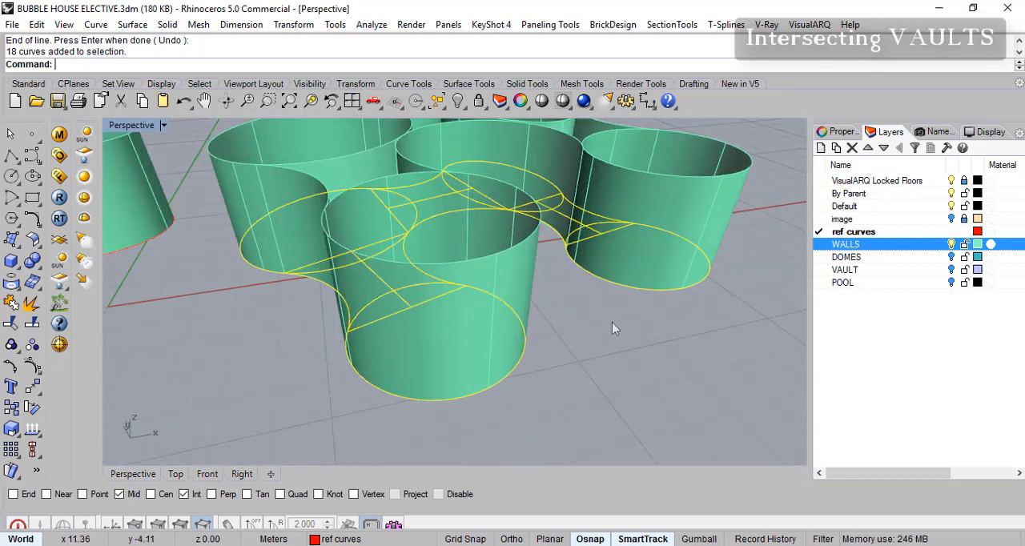
{"action": "right_click_drag", "start_coordinate": [479, 329], "coordinate": [535, 339]}
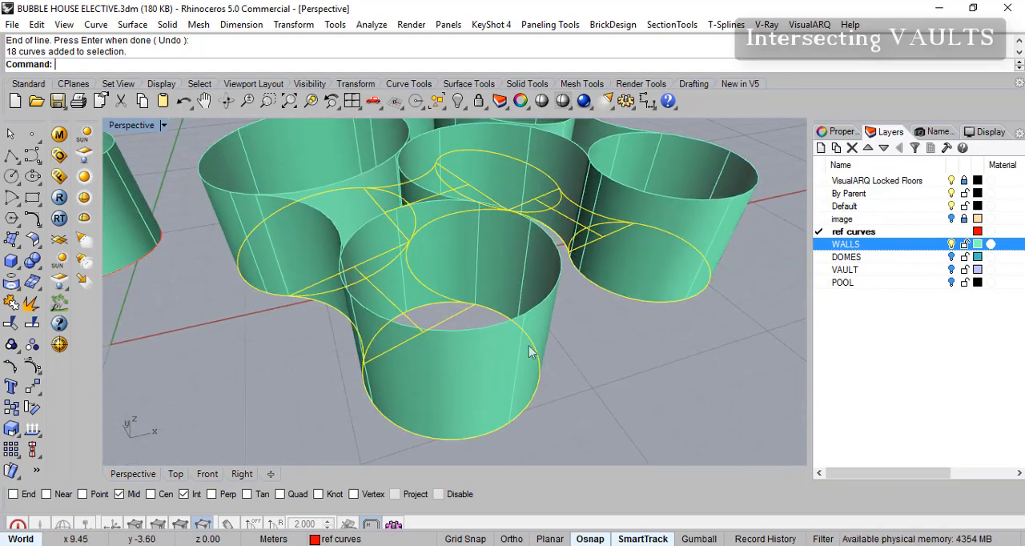
{"action": "mouse_move", "coordinate": [602, 341]}
{"action": "right_mouse_down"}
{"action": "mouse_move", "coordinate": [602, 320]}
{"action": "mouse_move", "coordinate": [581, 338]}
{"action": "mouse_move", "coordinate": [594, 346]}
{"action": "right_mouse_up"}
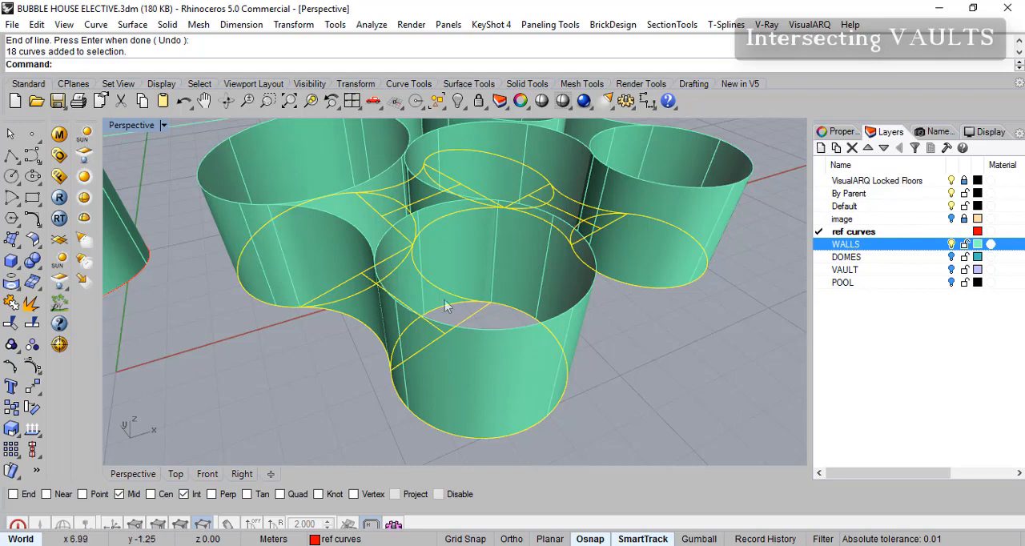
{"action": "right_click_drag", "start_coordinate": [561, 340], "coordinate": [558, 277]}
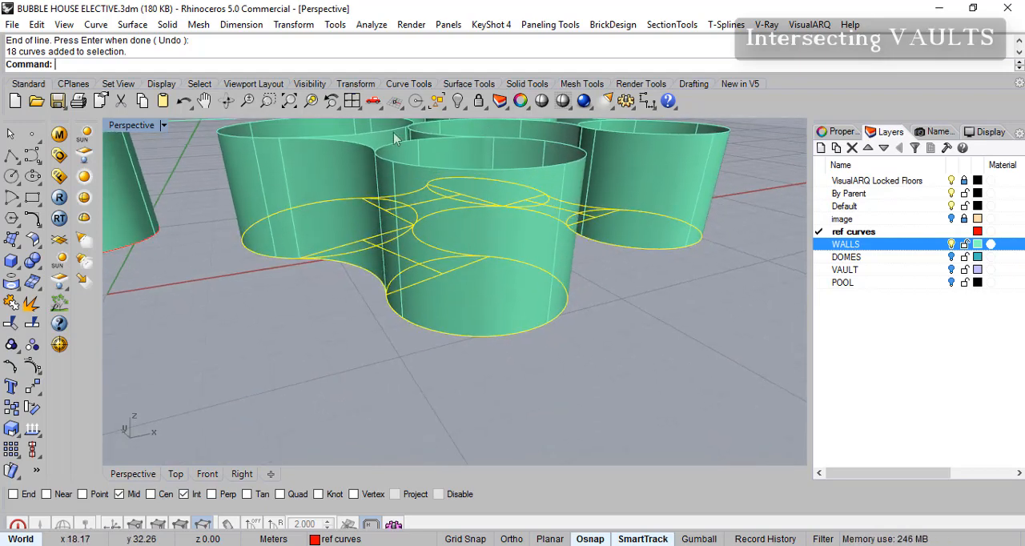
{"action": "right_click_drag", "start_coordinate": [537, 293], "coordinate": [474, 295]}
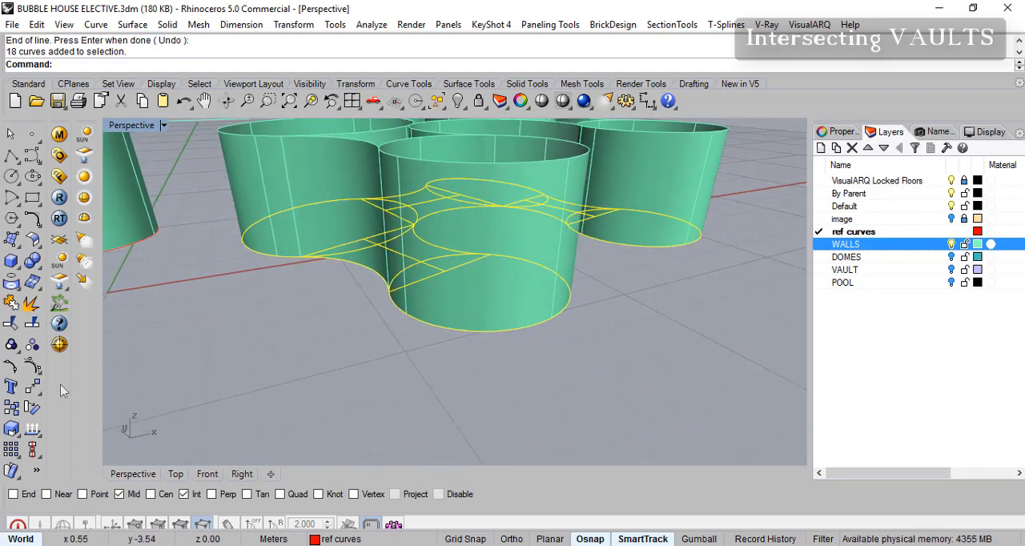
- Copy the selected plan curves 3 m up to the wall tops, using only the center snap from the front round room's base to its rim
{"action": "left_click", "coordinate": [33, 389]}
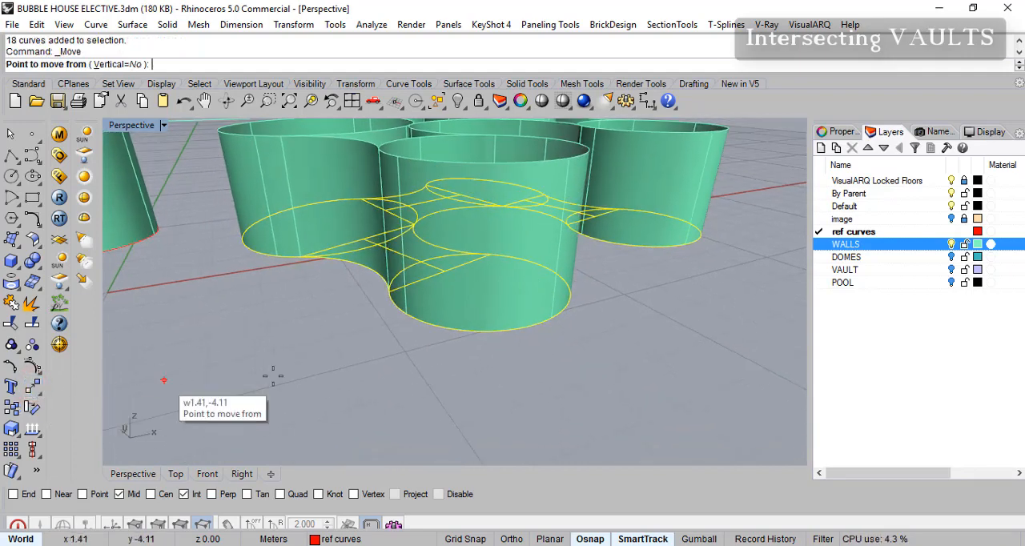
{"action": "left_click", "coordinate": [11, 409]}
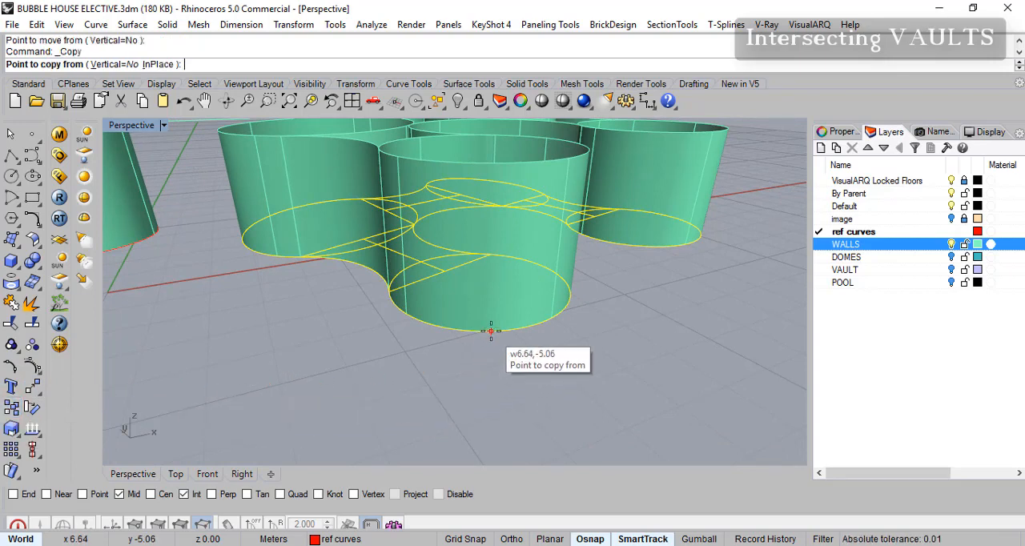
{"action": "left_click", "coordinate": [150, 494]}
{"action": "left_click", "coordinate": [120, 495]}
{"action": "left_click", "coordinate": [183, 494]}
{"action": "left_click", "coordinate": [184, 494]}
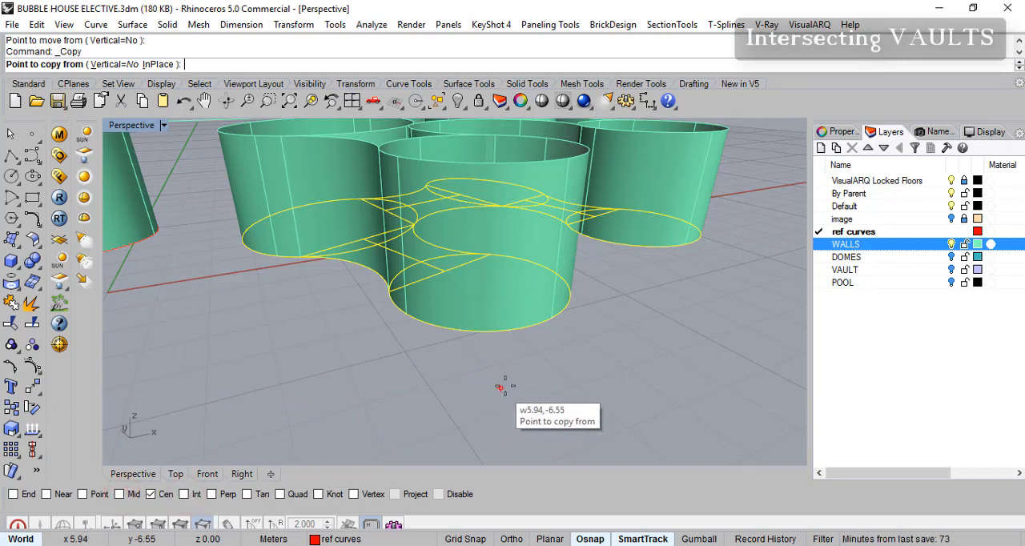
{"action": "left_click", "coordinate": [488, 335]}
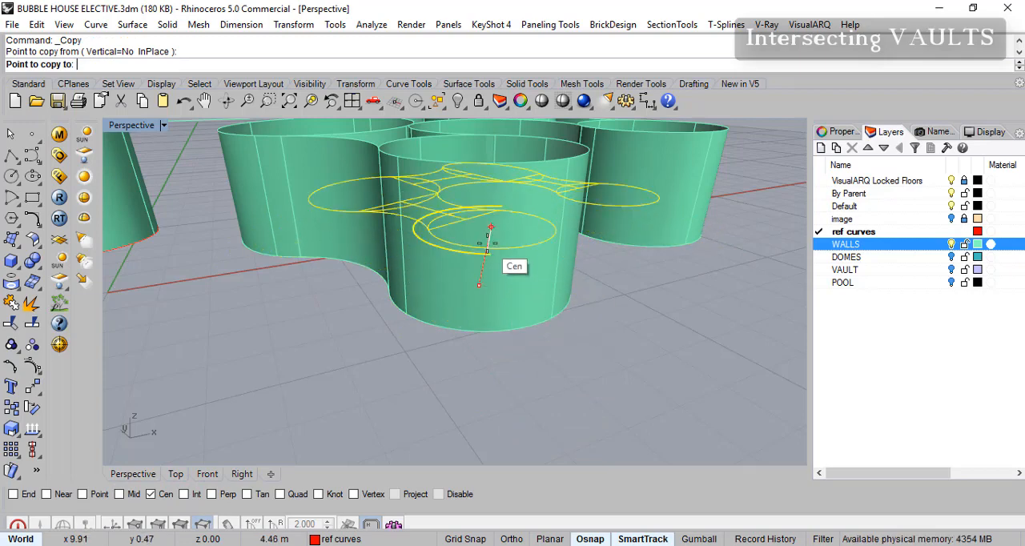
{"action": "left_click", "coordinate": [503, 157]}
{"action": "key", "text": "Return"}
{"action": "right_click_drag", "start_coordinate": [560, 252], "coordinate": [485, 325]}
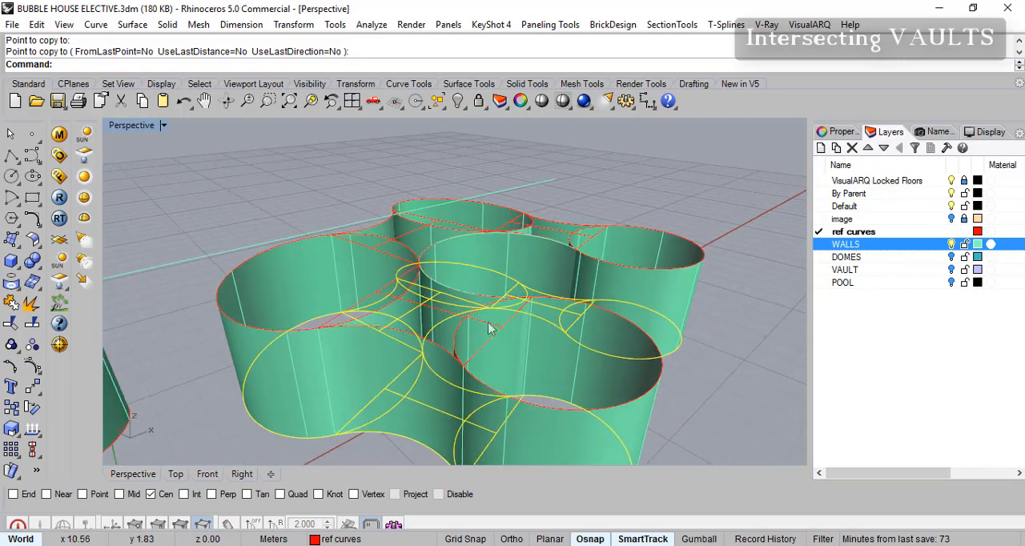
{"action": "right_click_drag", "start_coordinate": [700, 286], "coordinate": [690, 239]}
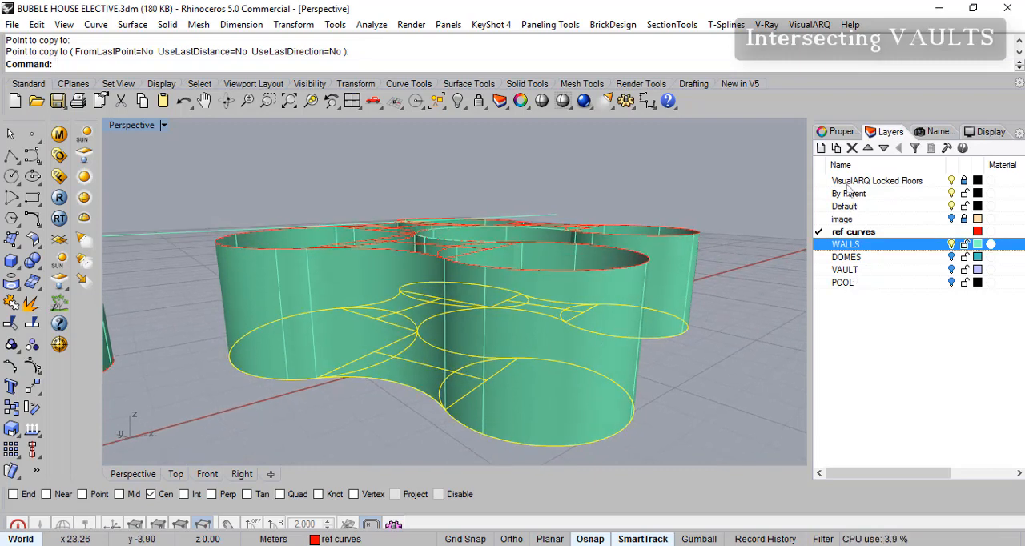
- Create a new layer named "ref curves g" for the ground-level curves
{"action": "left_click", "coordinate": [821, 147]}
{"action": "type", "text": "ref curves g"}
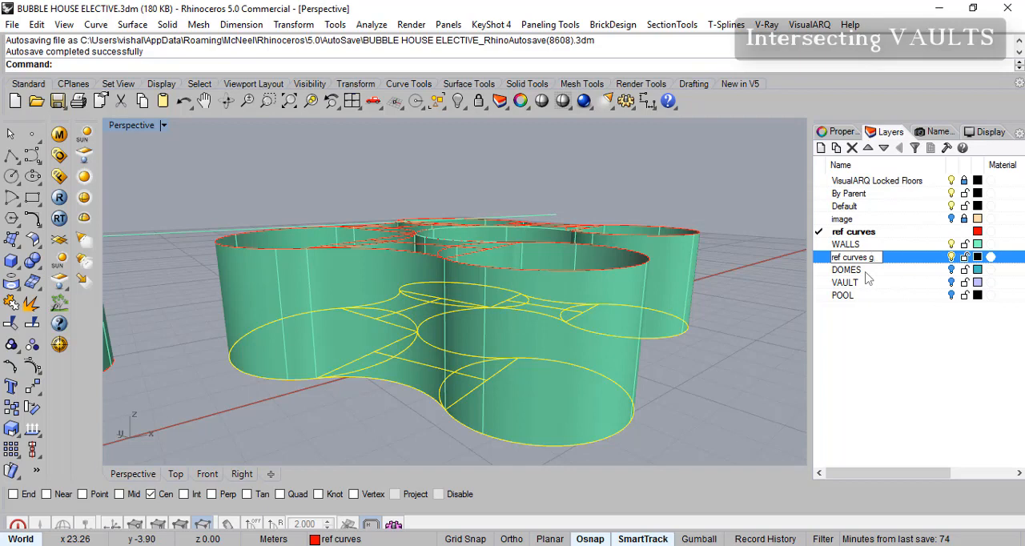
{"action": "left_click", "coordinate": [868, 258]}
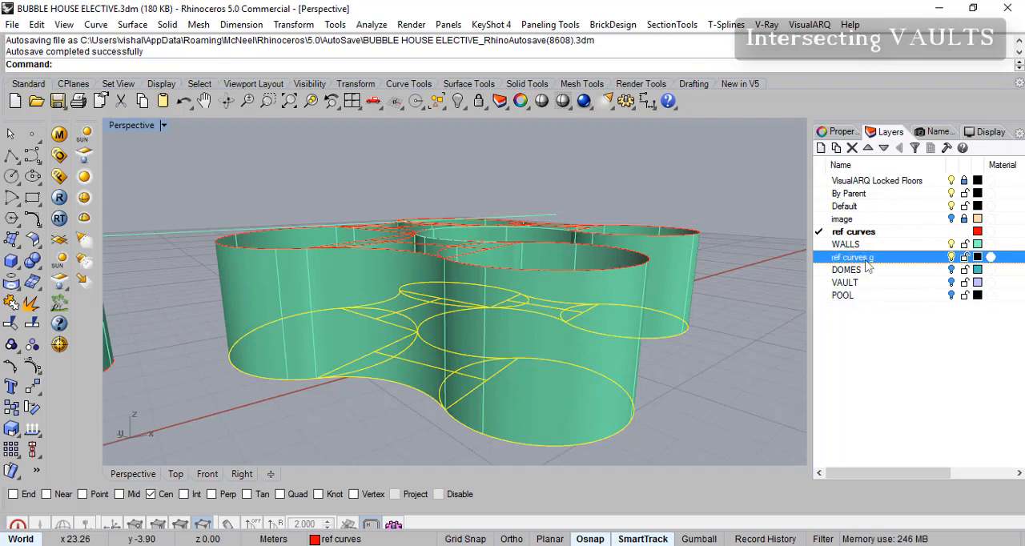
- Move the selected ground-level curves onto the "ref curves g" layer and hide that layer
{"action": "right_click", "coordinate": [868, 267]}
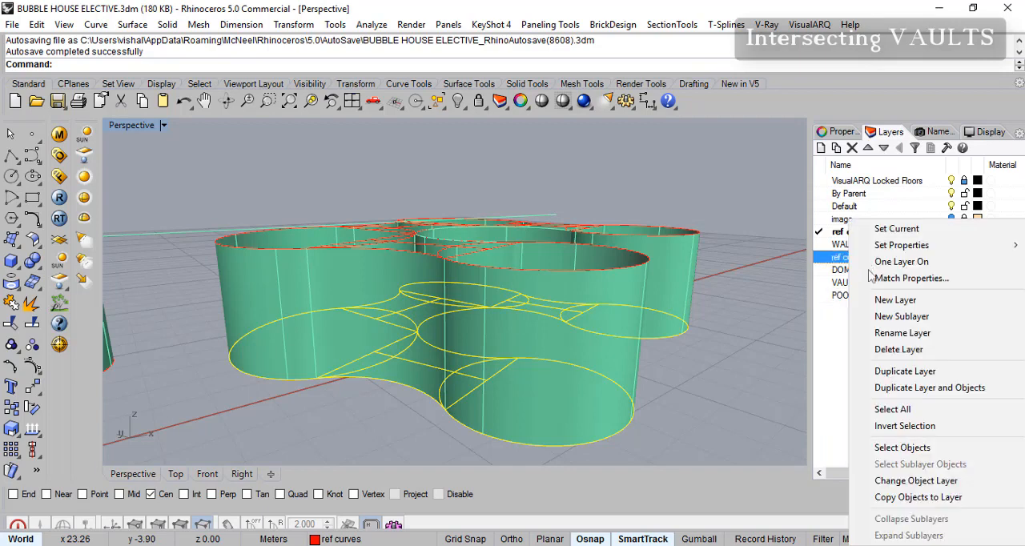
{"action": "left_click", "coordinate": [909, 479]}
{"action": "left_click", "coordinate": [952, 258]}
{"action": "right_click_drag", "start_coordinate": [652, 311], "coordinate": [450, 309]}
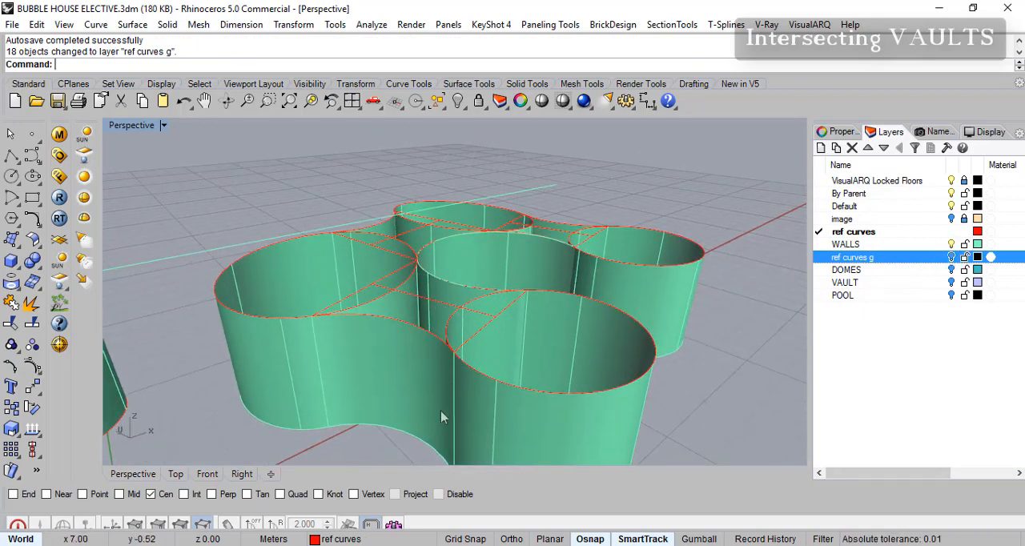
{"action": "right_click_drag", "start_coordinate": [433, 366], "coordinate": [400, 337]}
{"action": "scroll", "coordinate": [533, 352], "scroll_direction": "up", "scroll_amount": 5}
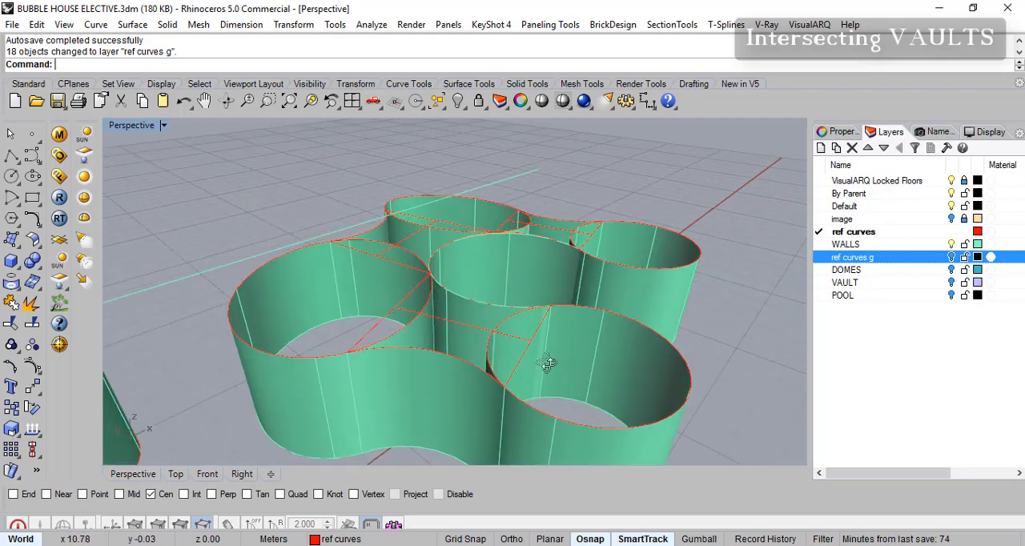
{"action": "scroll", "coordinate": [550, 345], "scroll_direction": "down", "scroll_amount": 2}
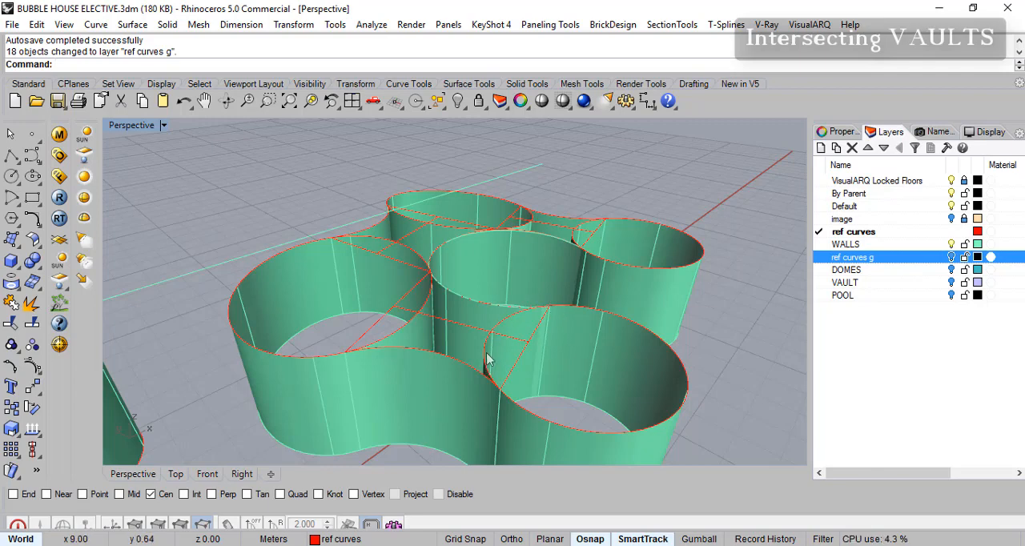
- Show the DOMES layer briefly to compare the dome heights above the walls in the Front and Perspective views
{"action": "left_click", "coordinate": [952, 272]}
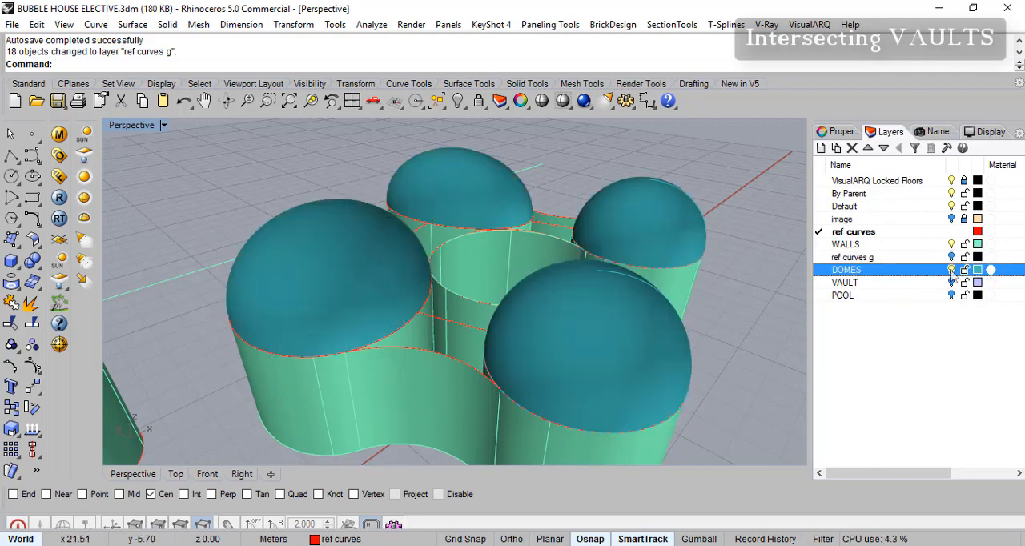
{"action": "right_click_drag", "start_coordinate": [694, 329], "coordinate": [716, 186]}
{"action": "left_click", "coordinate": [212, 476]}
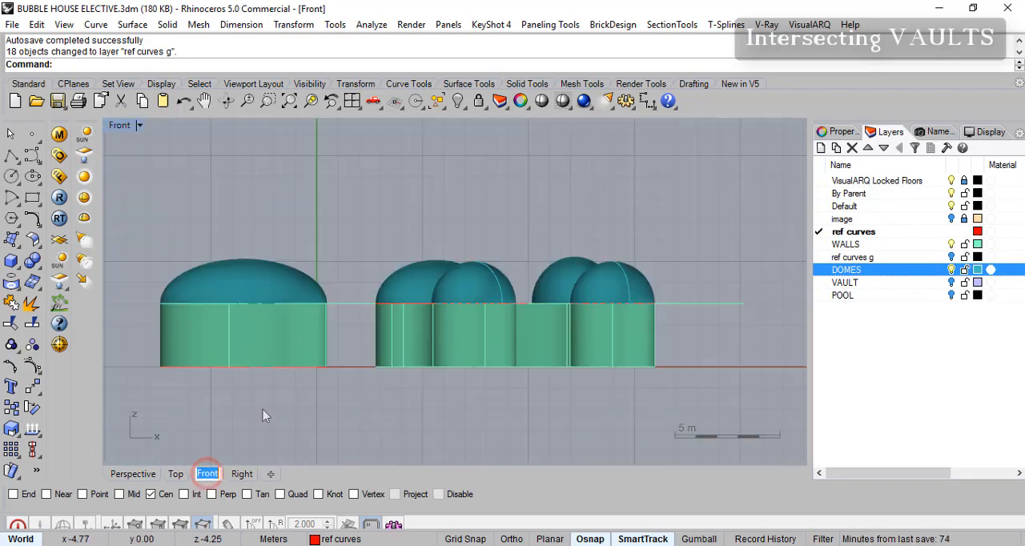
{"action": "scroll", "coordinate": [513, 281], "scroll_direction": "up", "scroll_amount": 3}
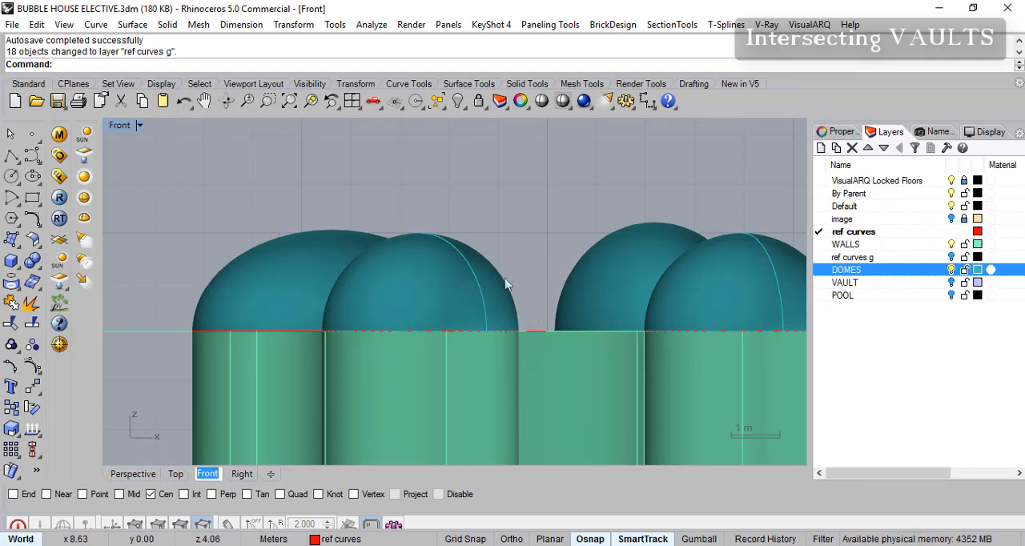
{"action": "left_click", "coordinate": [133, 473]}
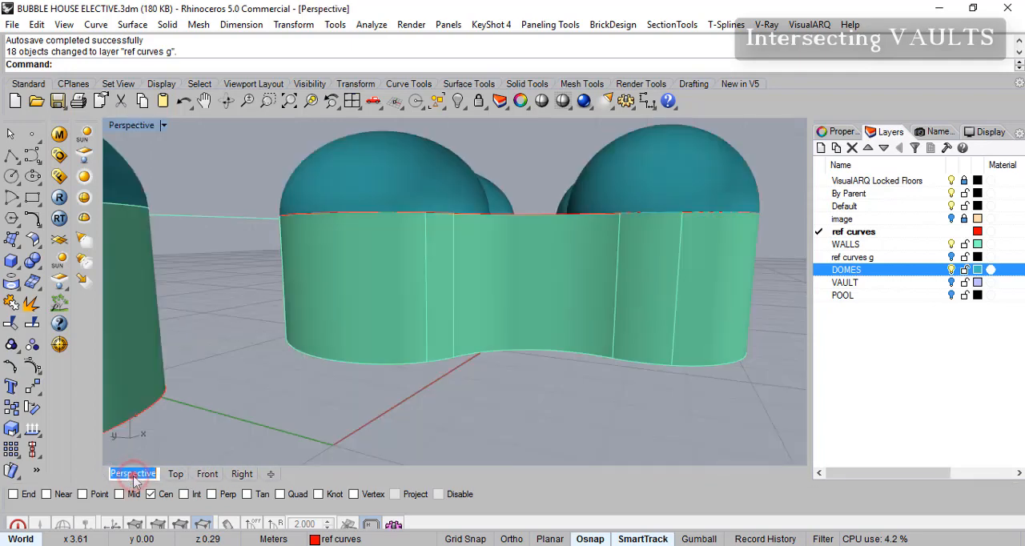
{"action": "right_click_drag", "start_coordinate": [518, 251], "coordinate": [481, 292]}
{"action": "right_click_drag", "start_coordinate": [663, 287], "coordinate": [633, 346]}
{"action": "left_click", "coordinate": [953, 270]}
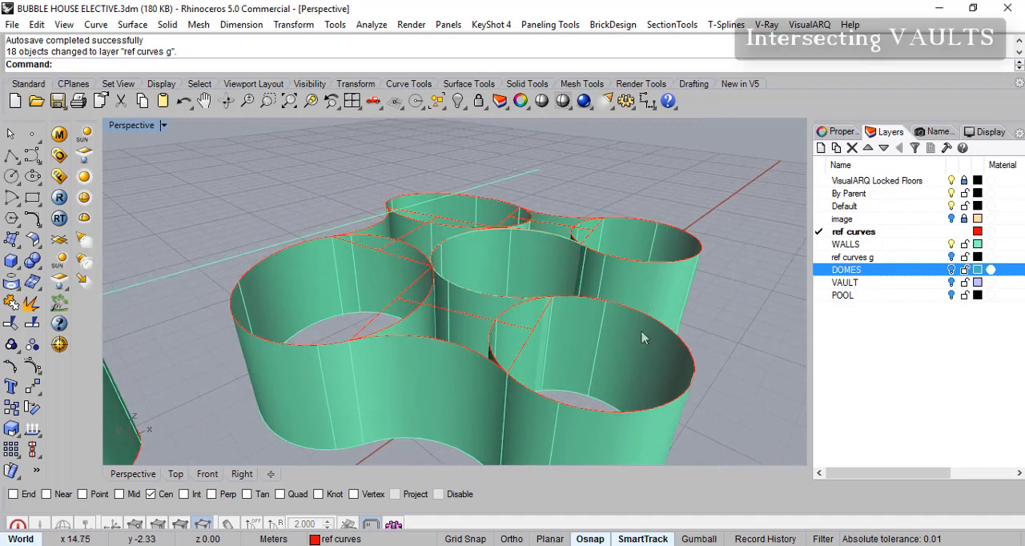
- Hide the WALLS layer to isolate the copied outlines and guide lines at wall-top level
{"action": "left_click", "coordinate": [952, 245]}
{"action": "right_click_drag", "start_coordinate": [628, 316], "coordinate": [490, 324]}
{"action": "scroll", "coordinate": [556, 325], "scroll_direction": "up", "scroll_amount": 3}
{"action": "scroll", "coordinate": [559, 328], "scroll_direction": "down", "scroll_amount": 4}
{"action": "scroll", "coordinate": [521, 323], "scroll_direction": "up", "scroll_amount": 3}
{"action": "scroll", "coordinate": [540, 323], "scroll_direction": "down", "scroll_amount": 4}
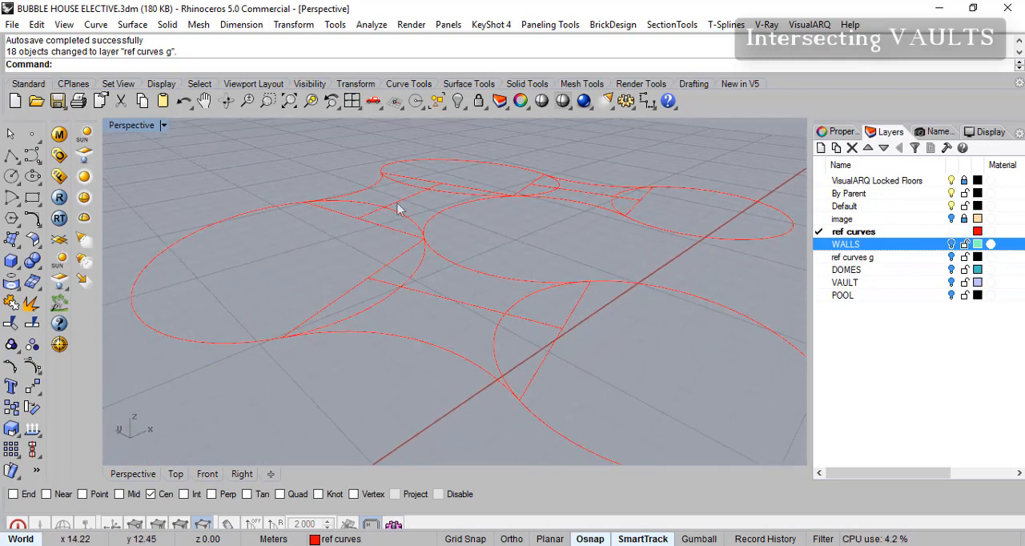
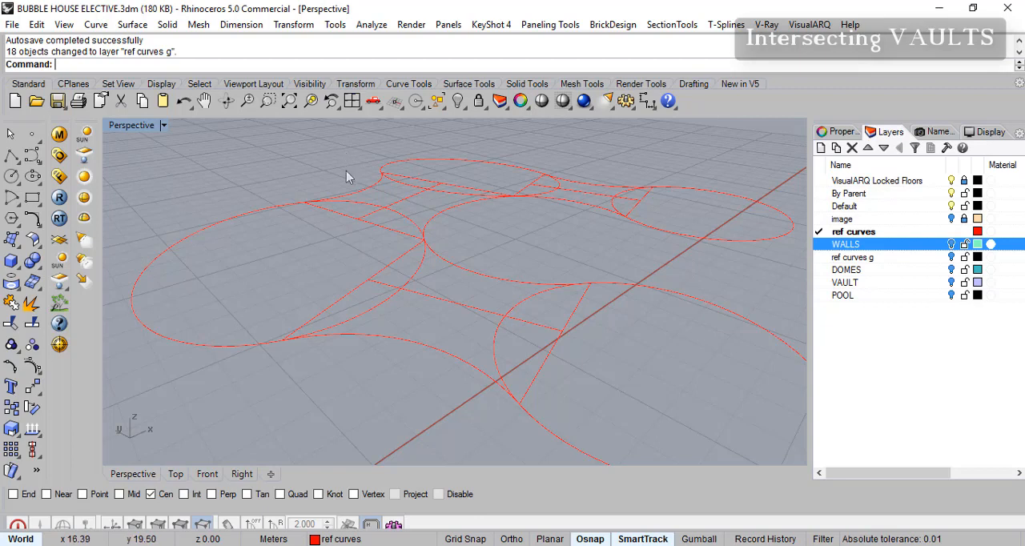
- Draw a vertical polyline upward from the end of the front passage's centre guide line, where it meets the left room's opening line
{"action": "left_click", "coordinate": [12, 156]}
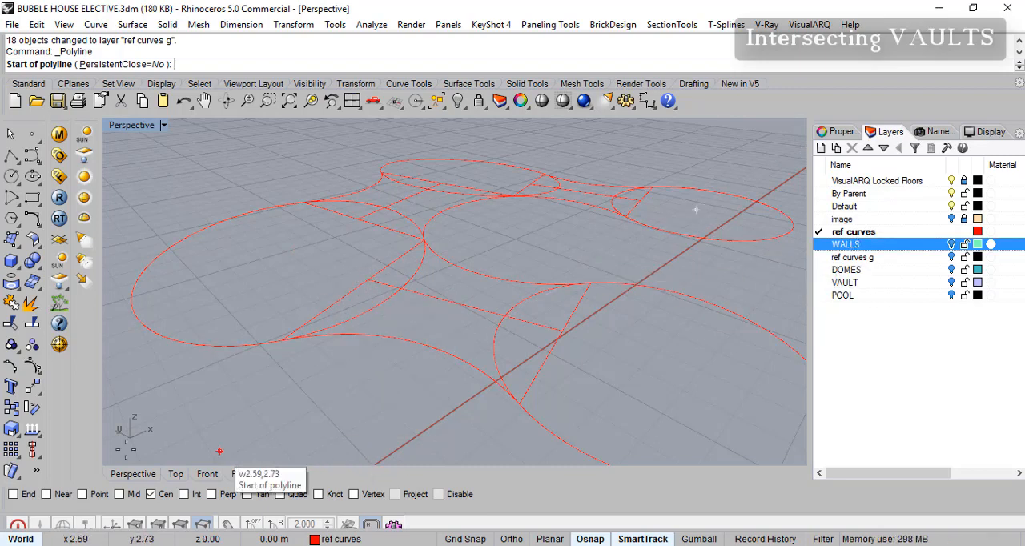
{"action": "left_click", "coordinate": [367, 277]}
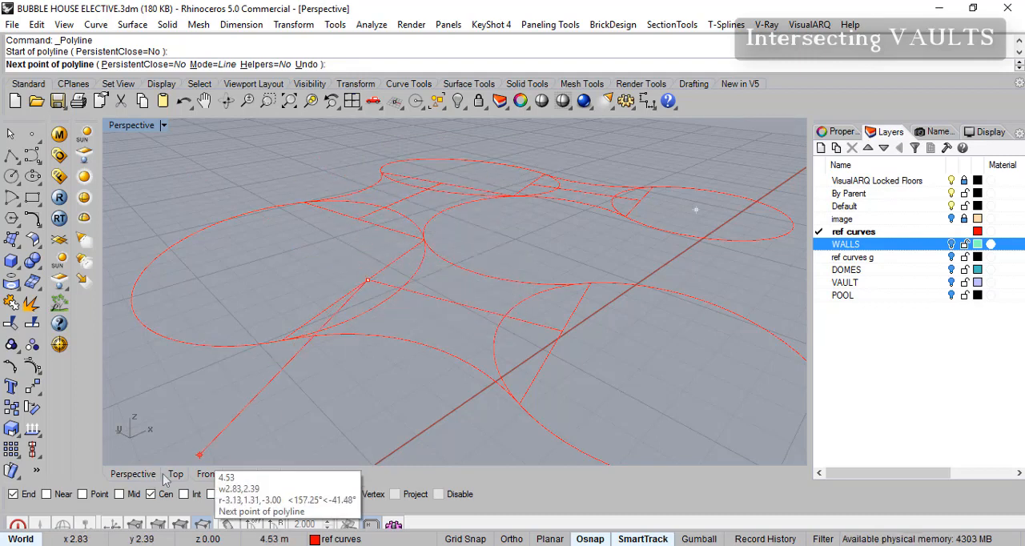
{"action": "left_click", "coordinate": [206, 475]}
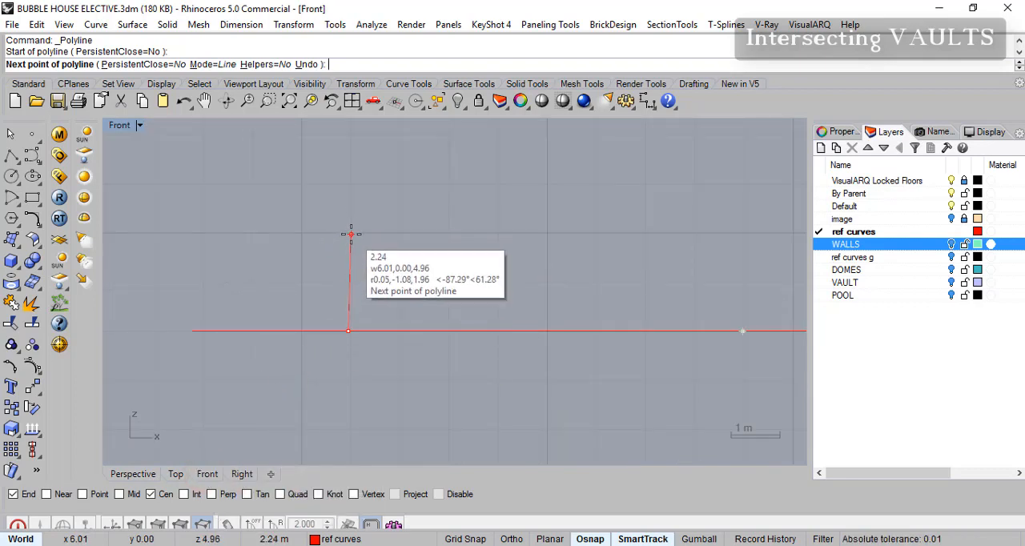
{"action": "scroll", "coordinate": [349, 251], "scroll_direction": "up", "scroll_amount": 3}
{"action": "key", "text": "F8"}
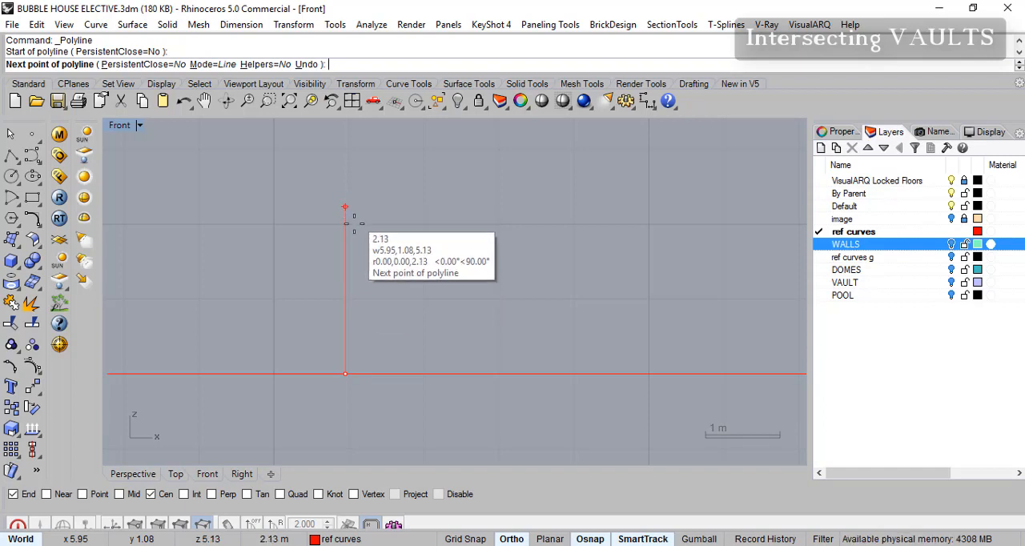
{"action": "left_click", "coordinate": [345, 269]}
{"action": "key", "text": "F8"}
{"action": "key", "text": "Return"}
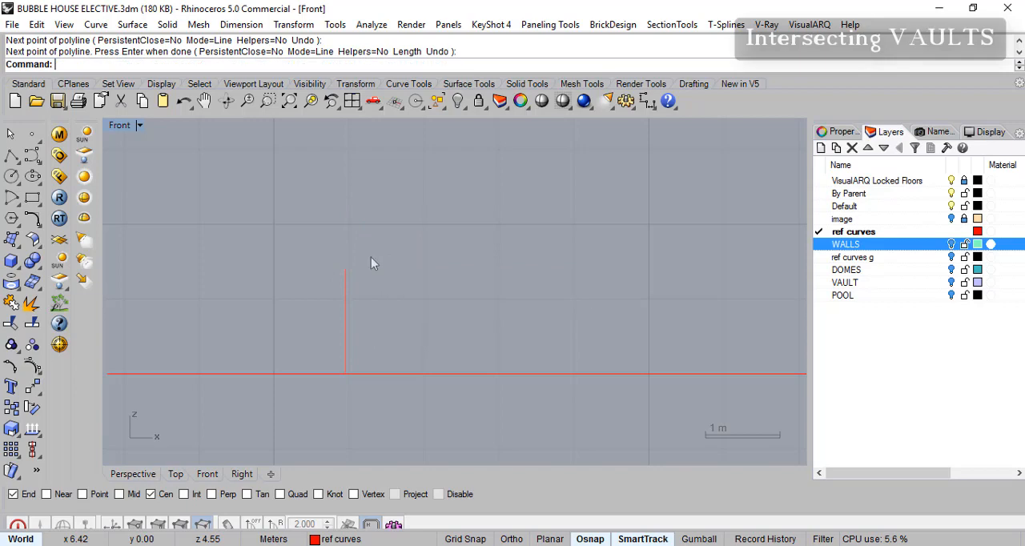
- Copy the vertical line from its base to the other five ends of the three passages' centre guide lines
{"action": "double_click", "coordinate": [120, 126]}
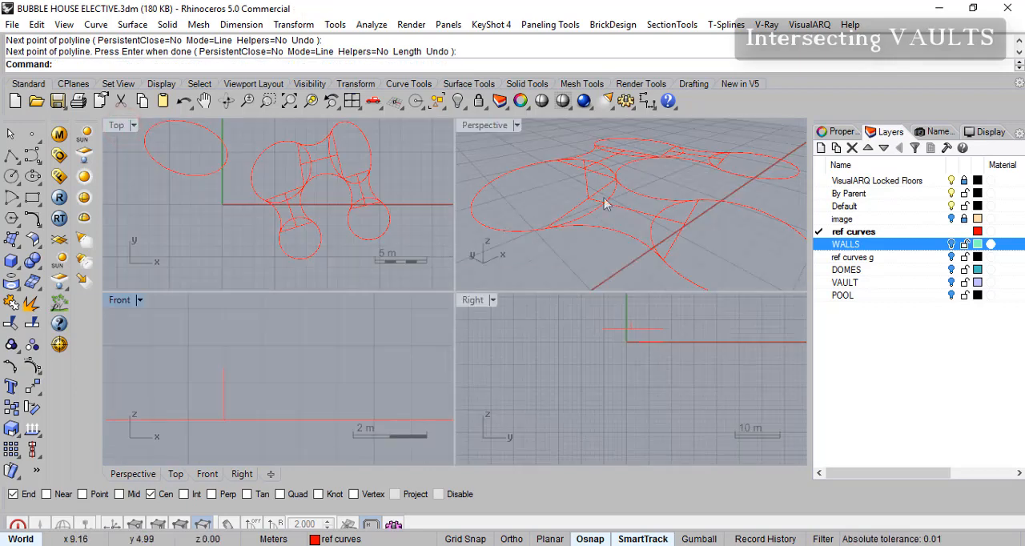
{"action": "double_click", "coordinate": [487, 127]}
{"action": "right_click_drag", "start_coordinate": [562, 205], "coordinate": [562, 181]}
{"action": "scroll", "coordinate": [558, 208], "scroll_direction": "down", "scroll_amount": 5}
{"action": "right_click_drag", "start_coordinate": [554, 228], "coordinate": [337, 262]}
{"action": "left_click", "coordinate": [333, 258]}
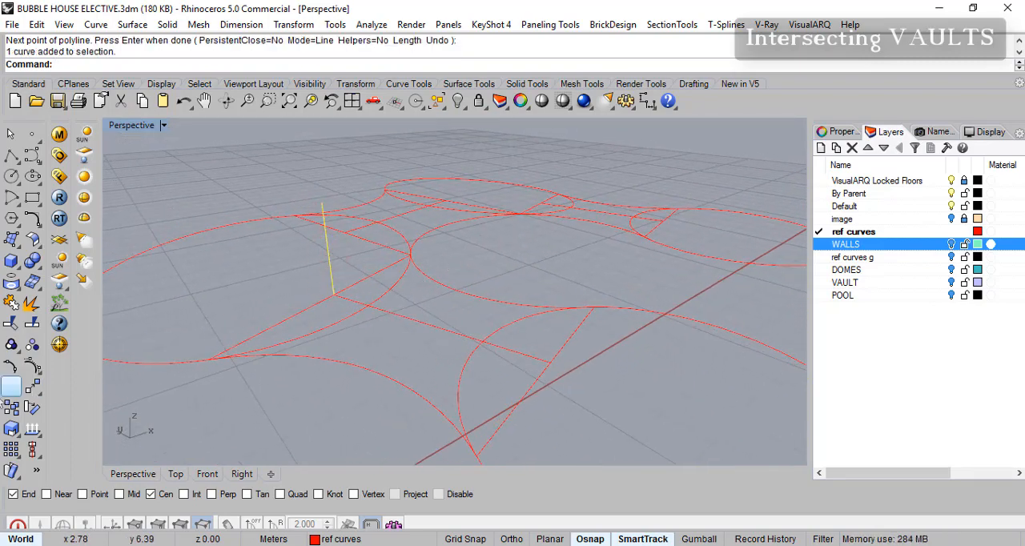
{"action": "left_click", "coordinate": [12, 408]}
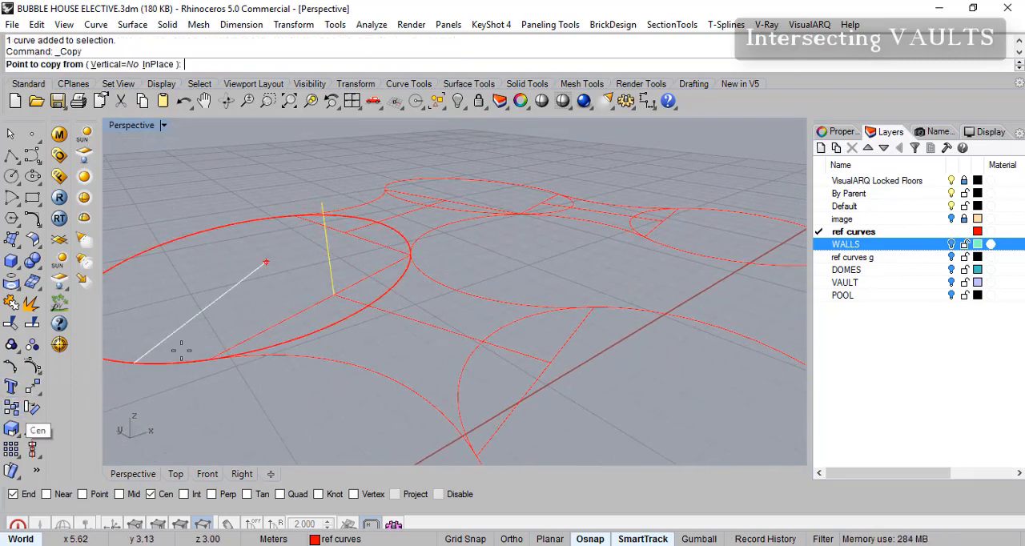
{"action": "left_click", "coordinate": [334, 294]}
{"action": "left_click", "coordinate": [551, 365]}
{"action": "right_click_drag", "start_coordinate": [454, 235], "coordinate": [441, 267]}
{"action": "left_click", "coordinate": [342, 217]}
{"action": "left_click", "coordinate": [443, 171]}
{"action": "left_click", "coordinate": [543, 175]}
{"action": "left_click", "coordinate": [670, 200]}
{"action": "key", "text": "Return"}
{"action": "right_click_drag", "start_coordinate": [470, 286], "coordinate": [479, 279]}
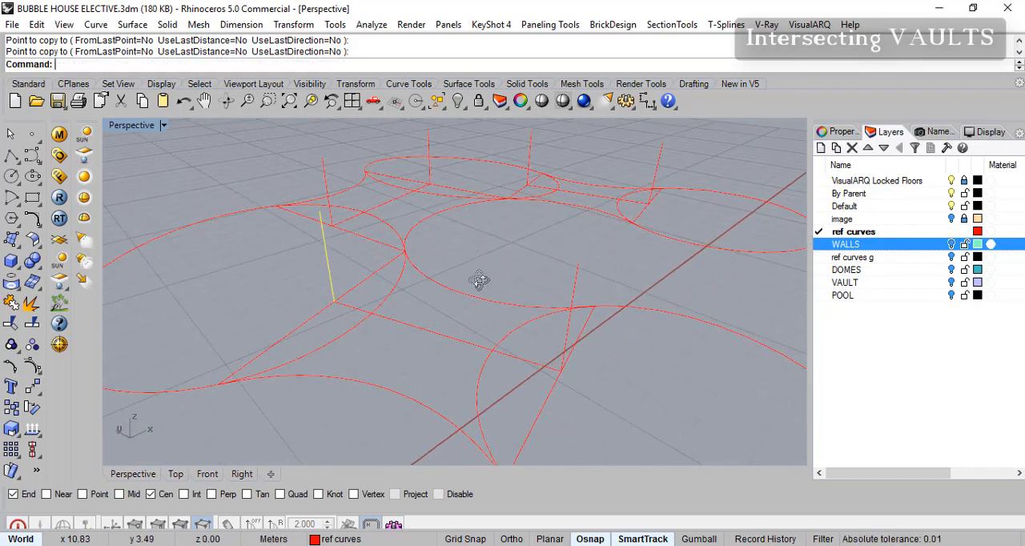
- Draw arcs across both openings of the front passage, from end to end of each opening line through the vertical line's top
{"action": "left_click", "coordinate": [14, 201]}
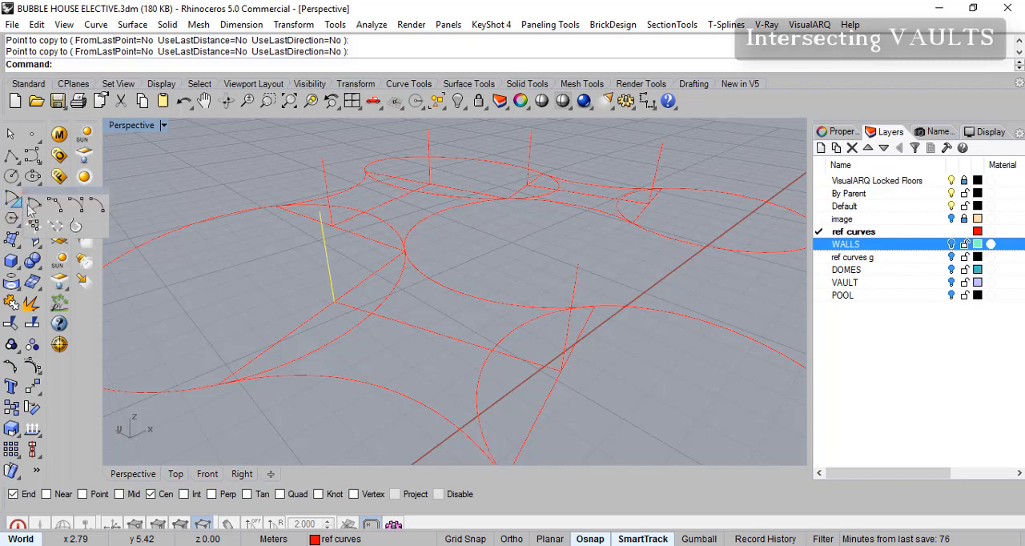
{"action": "left_click", "coordinate": [54, 205]}
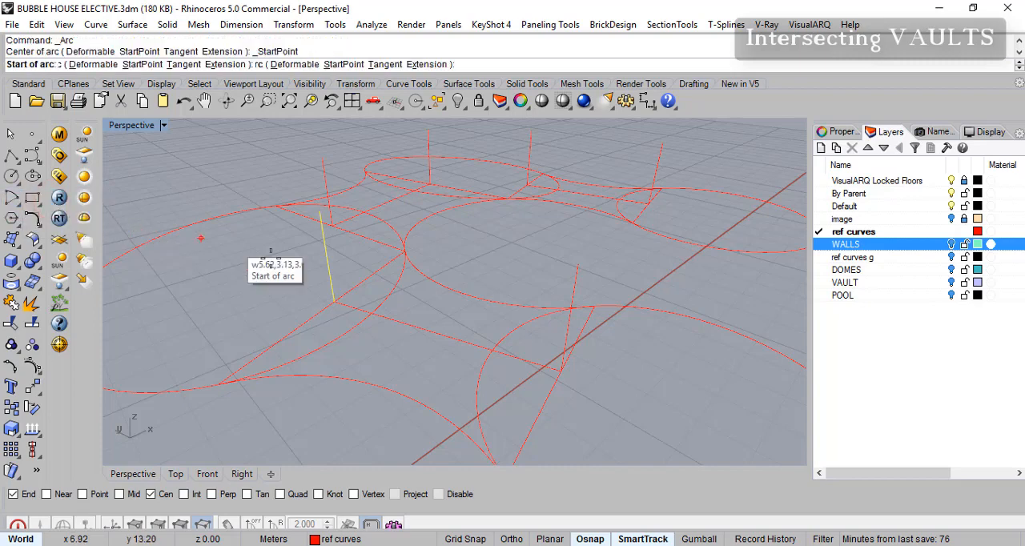
{"action": "left_click", "coordinate": [218, 385]}
{"action": "left_click", "coordinate": [405, 252]}
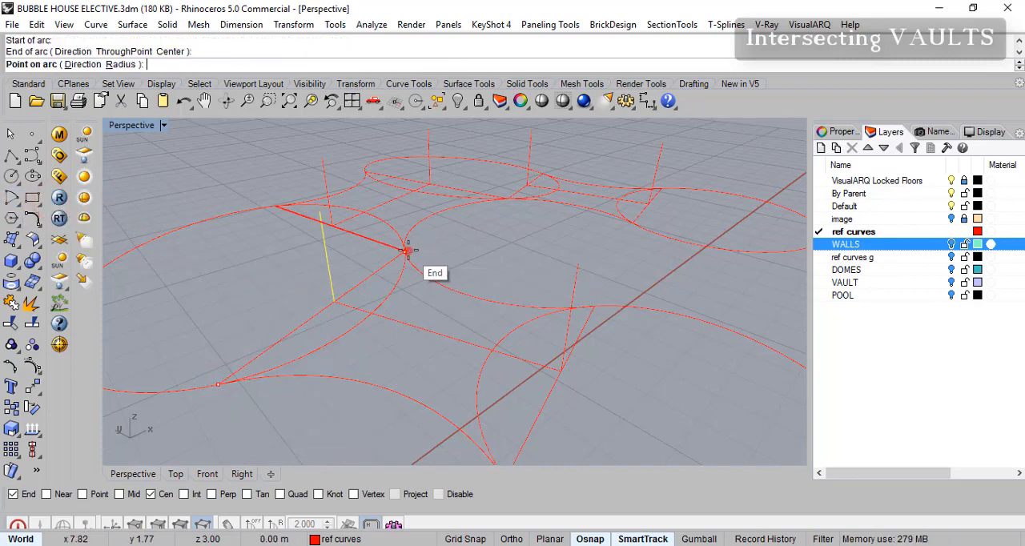
{"action": "left_click", "coordinate": [324, 212]}
{"action": "mouse_move", "coordinate": [501, 281]}
{"action": "right_mouse_down"}
{"action": "mouse_move", "coordinate": [515, 324]}
{"action": "mouse_move", "coordinate": [508, 278]}
{"action": "right_mouse_up"}
{"action": "key", "text": "Return"}
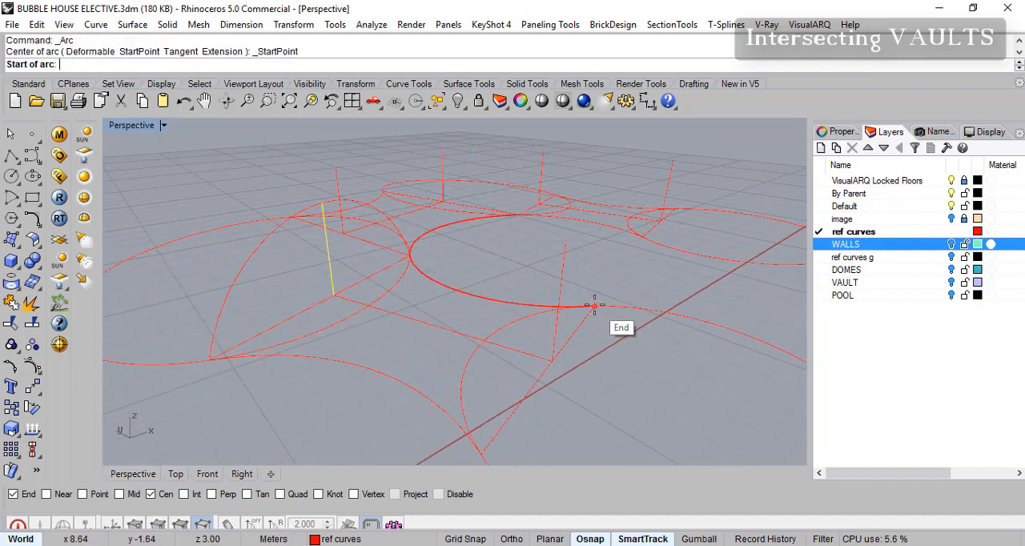
{"action": "left_click", "coordinate": [595, 307]}
{"action": "left_click", "coordinate": [488, 446]}
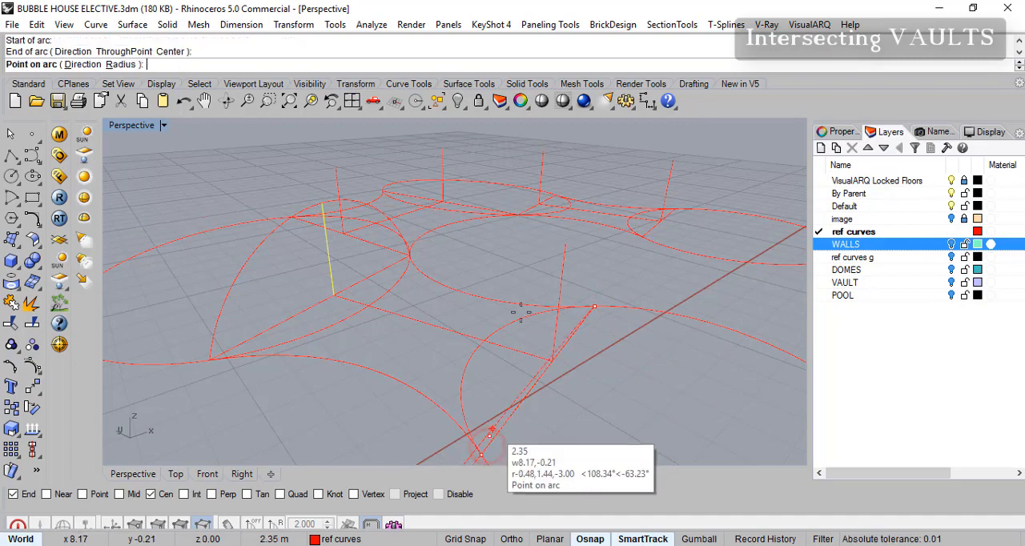
{"action": "left_click", "coordinate": [501, 245]}
{"action": "right_click_drag", "start_coordinate": [502, 244], "coordinate": [327, 247]}
- Draw start-end-point arcs across both openings of the middle passage, passing through the tops of their vertical lines
{"action": "key", "text": "Return"}
{"action": "left_click", "coordinate": [293, 241]}
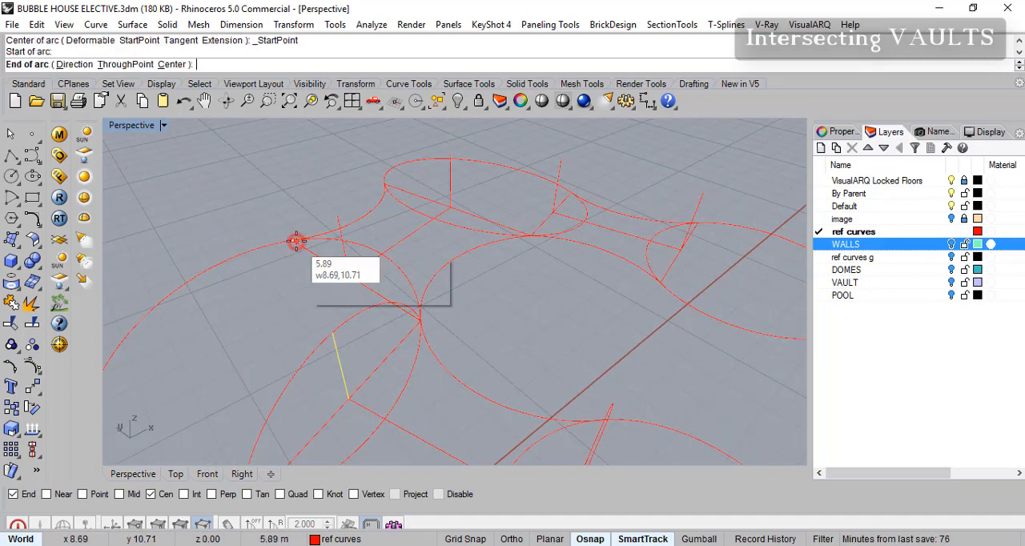
{"action": "left_click", "coordinate": [420, 320]}
{"action": "left_click", "coordinate": [341, 216]}
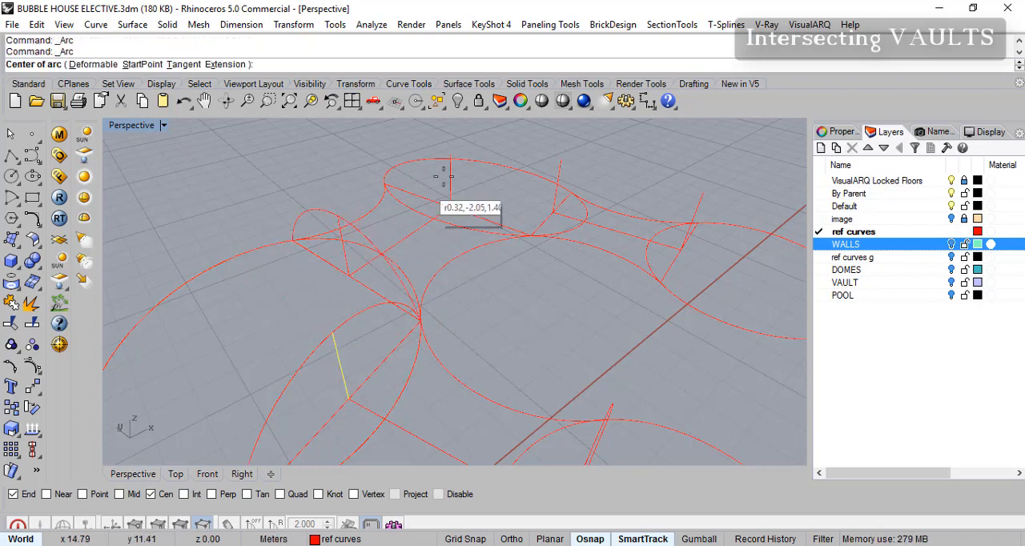
{"action": "key", "text": "Return"}
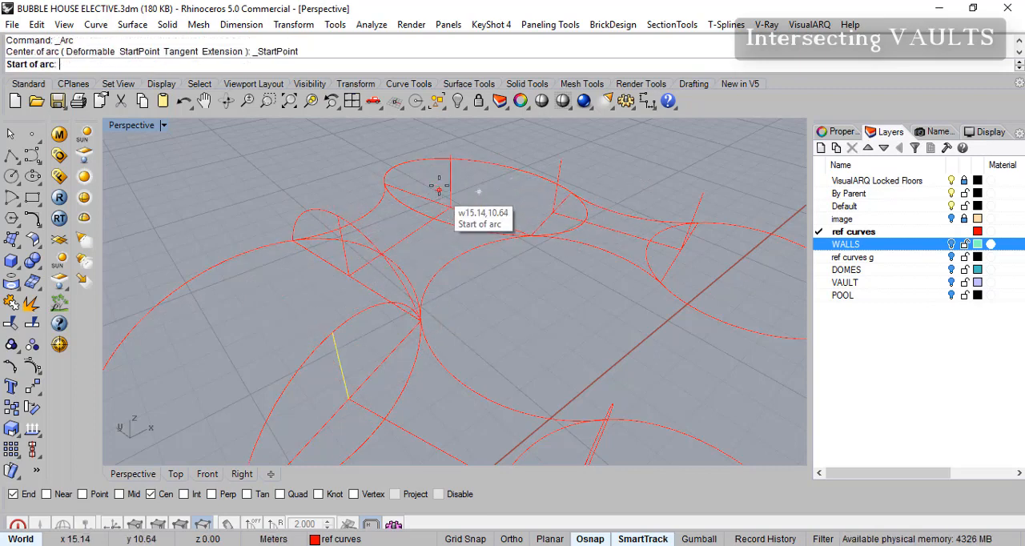
{"action": "left_click", "coordinate": [393, 174]}
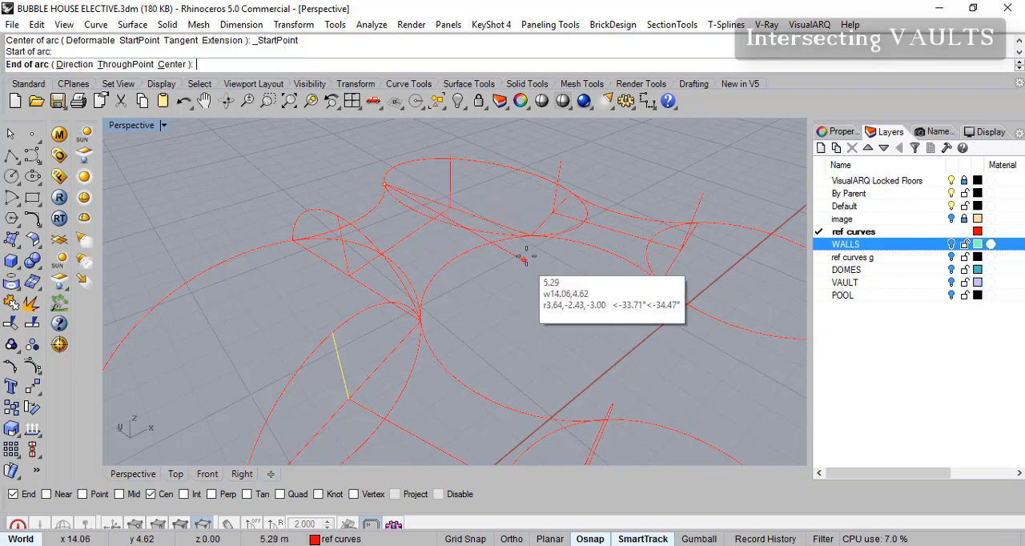
{"action": "left_click", "coordinate": [531, 233]}
{"action": "left_click", "coordinate": [451, 154]}
- Draw start-end-point arcs across both openings of the rear passage, passing through the tops of their vertical lines
{"action": "key", "text": "Return"}
{"action": "right_click_drag", "start_coordinate": [476, 195], "coordinate": [552, 251]}
{"action": "left_click", "coordinate": [563, 259]}
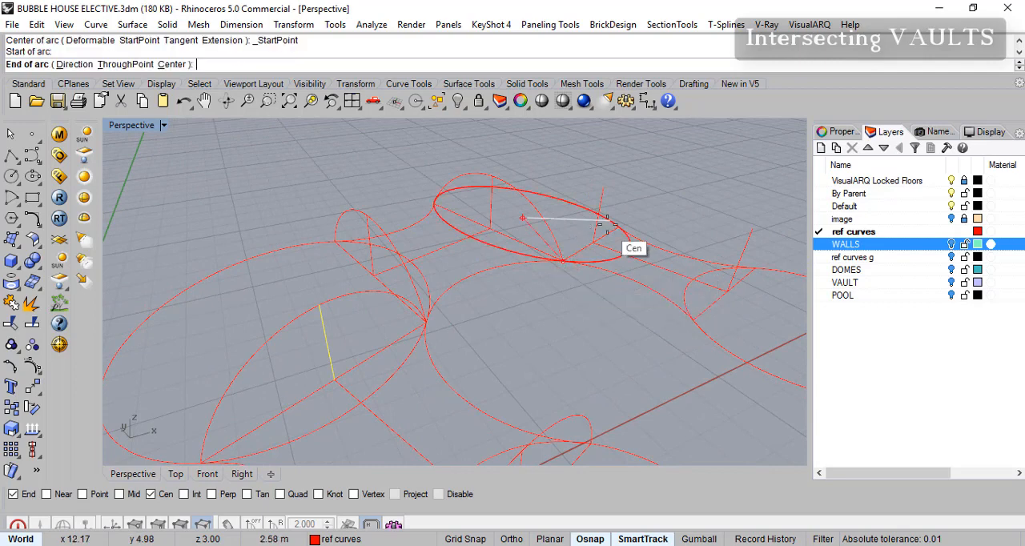
{"action": "left_click", "coordinate": [617, 228]}
{"action": "left_click", "coordinate": [605, 191]}
{"action": "key", "text": "Return"}
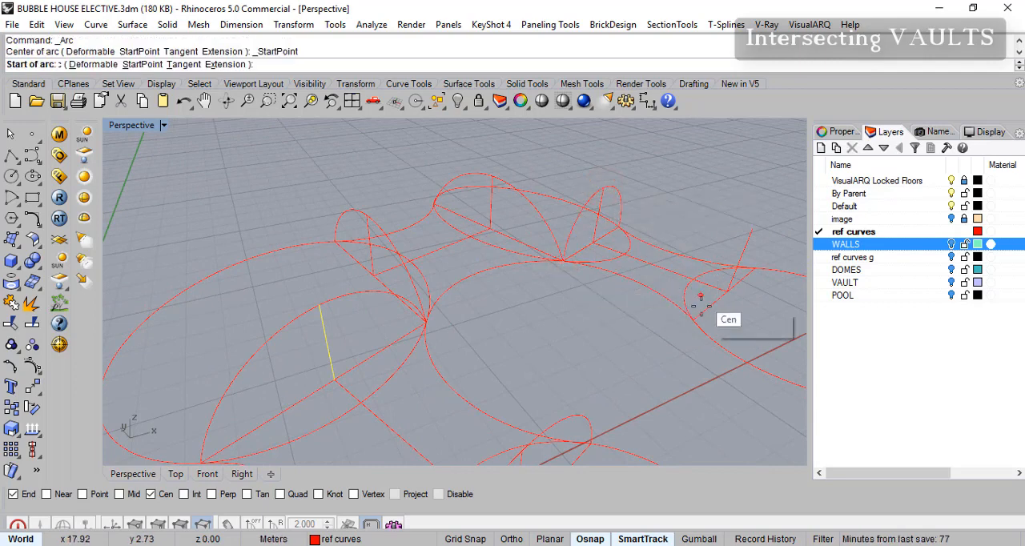
{"action": "left_click", "coordinate": [694, 320]}
{"action": "left_click", "coordinate": [757, 267]}
{"action": "left_click", "coordinate": [751, 233]}
{"action": "key", "text": "Return"}
{"action": "right_click_drag", "start_coordinate": [584, 293], "coordinate": [544, 225]}
{"action": "scroll", "coordinate": [515, 292], "scroll_direction": "down", "scroll_amount": 5}
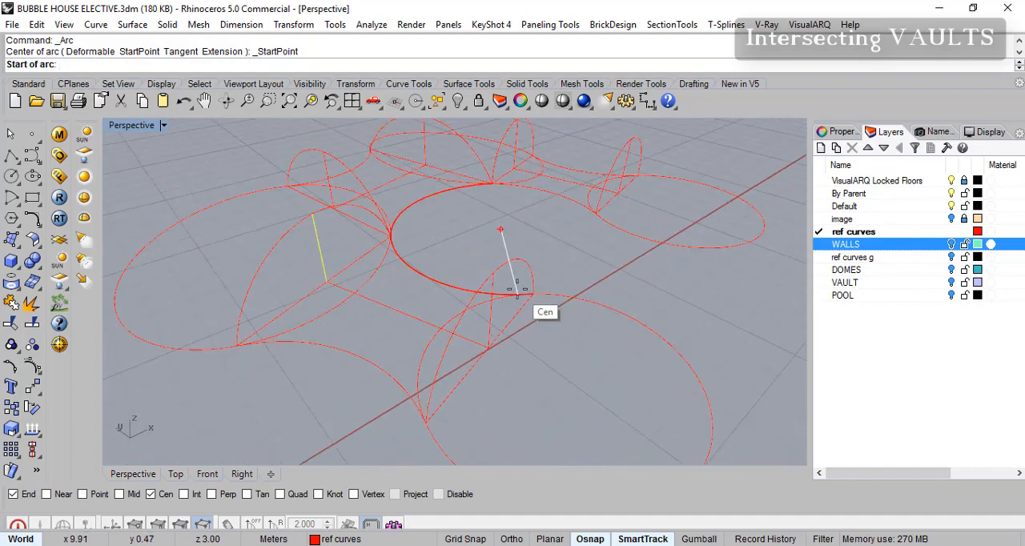
{"action": "key", "text": "Escape"}
- Examine the passages' side curves one by one to see whether each runs separately between its two arches
{"action": "left_click", "coordinate": [447, 286]}
{"action": "key", "text": "Escape"}
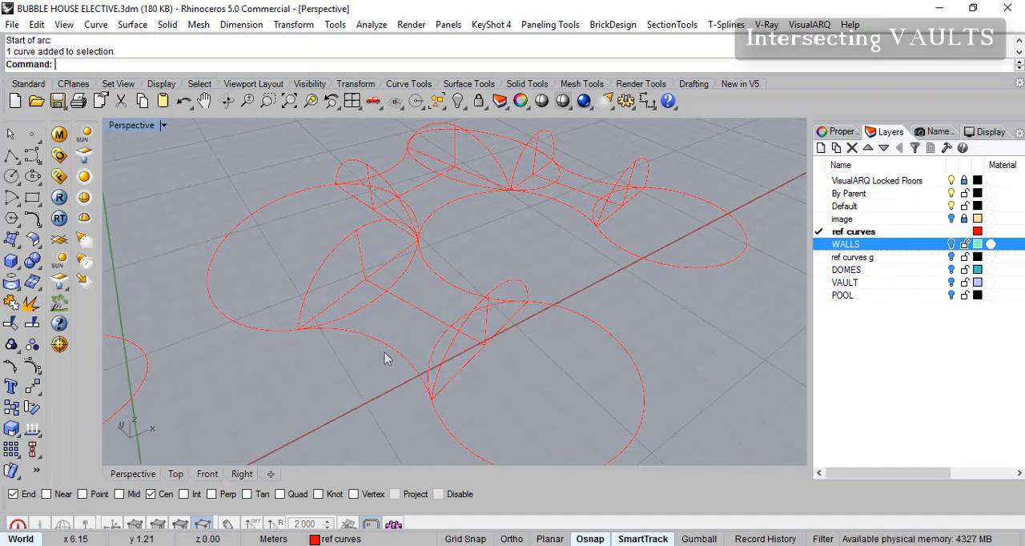
{"action": "left_click", "coordinate": [385, 346]}
{"action": "scroll", "coordinate": [439, 324], "scroll_direction": "up", "scroll_amount": 4}
{"action": "scroll", "coordinate": [404, 379], "scroll_direction": "down", "scroll_amount": 5}
{"action": "right_click_drag", "start_coordinate": [435, 327], "coordinate": [455, 312]}
{"action": "left_click", "coordinate": [456, 311]}
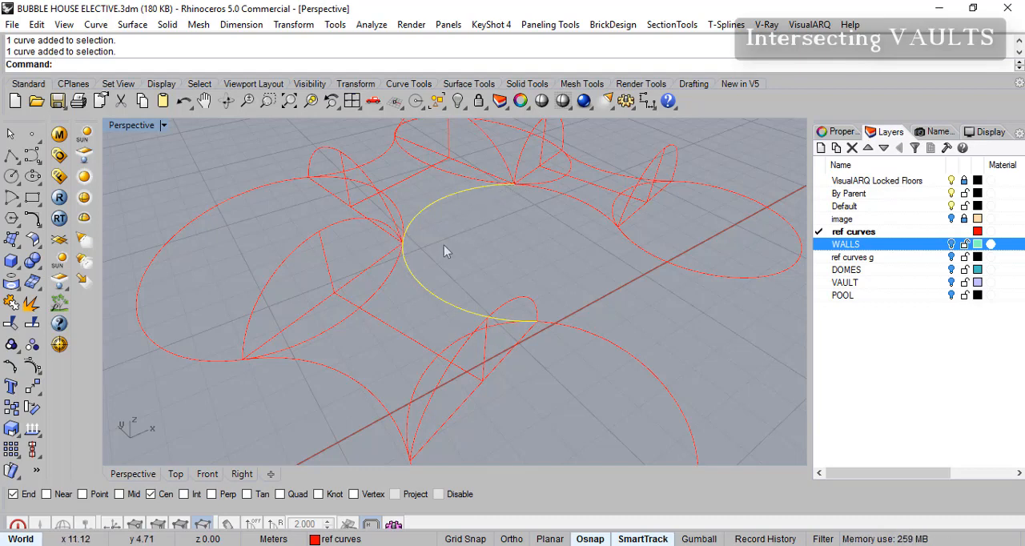
{"action": "left_click", "coordinate": [598, 208]}
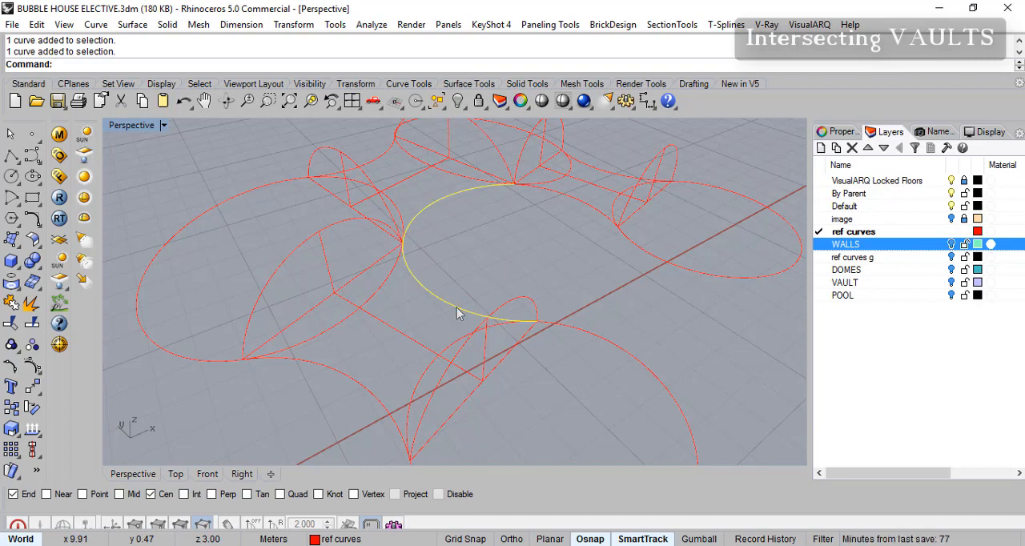
{"action": "left_click", "coordinate": [571, 199]}
{"action": "left_click", "coordinate": [484, 195]}
{"action": "left_click", "coordinate": [582, 203]}
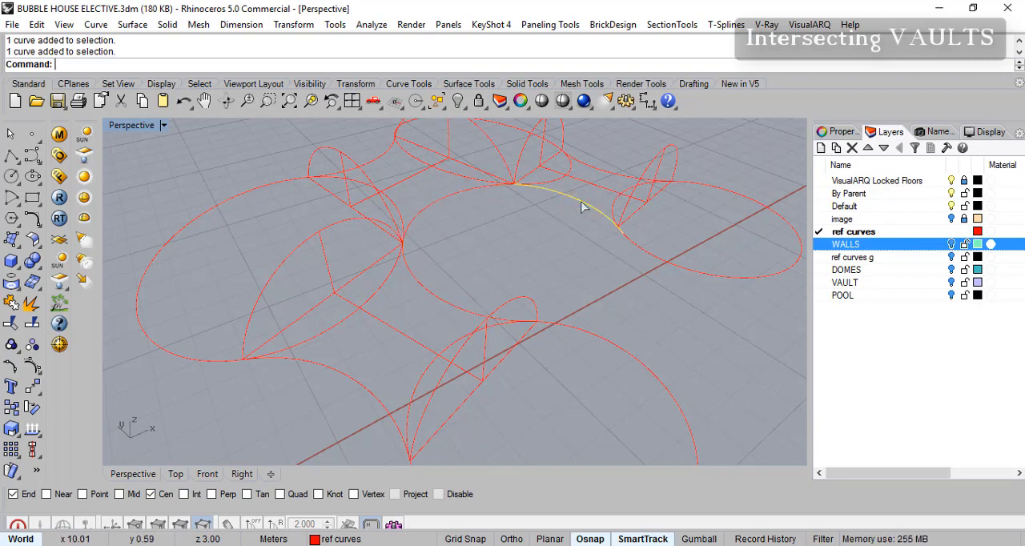
{"action": "right_click_drag", "start_coordinate": [578, 239], "coordinate": [609, 197]}
{"action": "left_click", "coordinate": [605, 180]}
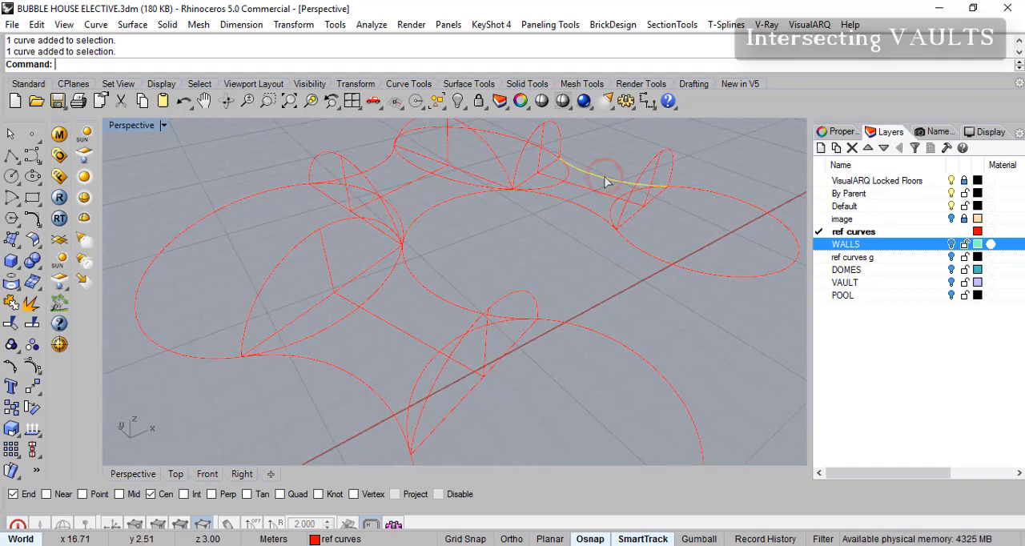
{"action": "left_click", "coordinate": [569, 205]}
{"action": "left_click", "coordinate": [350, 382]}
- Split the inner curve shared by the front and middle passages at the point where their arches meet
{"action": "left_click", "coordinate": [446, 300]}
{"action": "right_click_drag", "start_coordinate": [458, 272], "coordinate": [427, 254]}
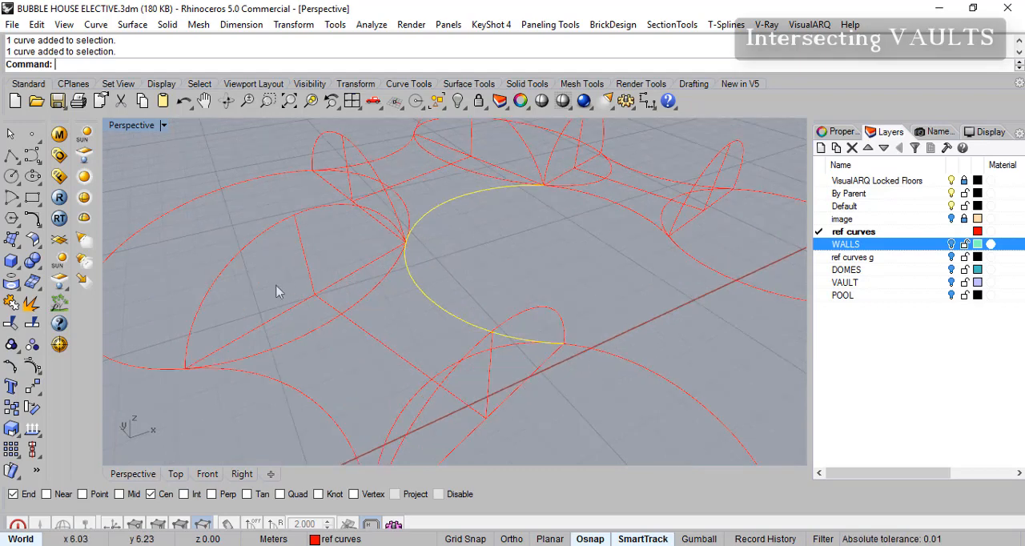
{"action": "left_click", "coordinate": [32, 324]}
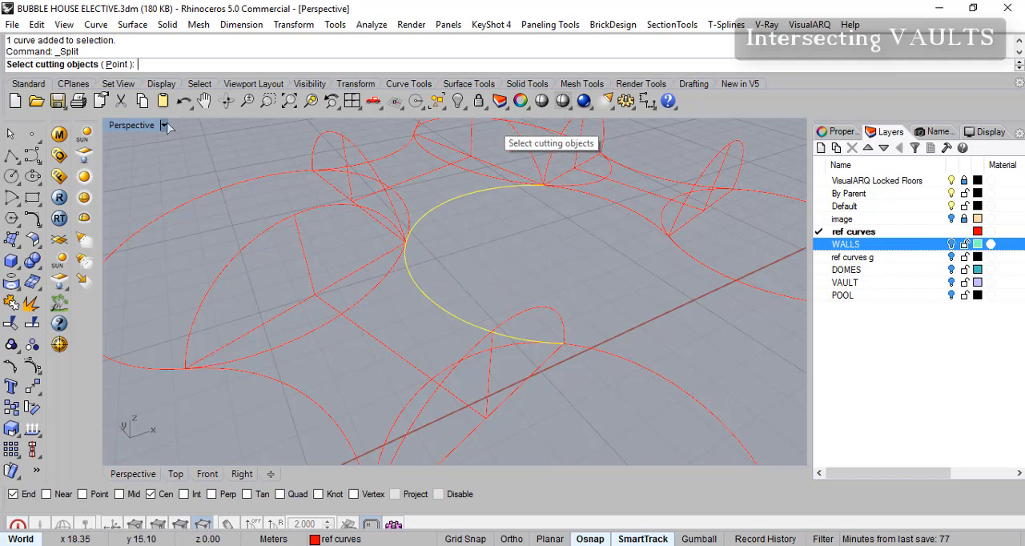
{"action": "left_click", "coordinate": [116, 64]}
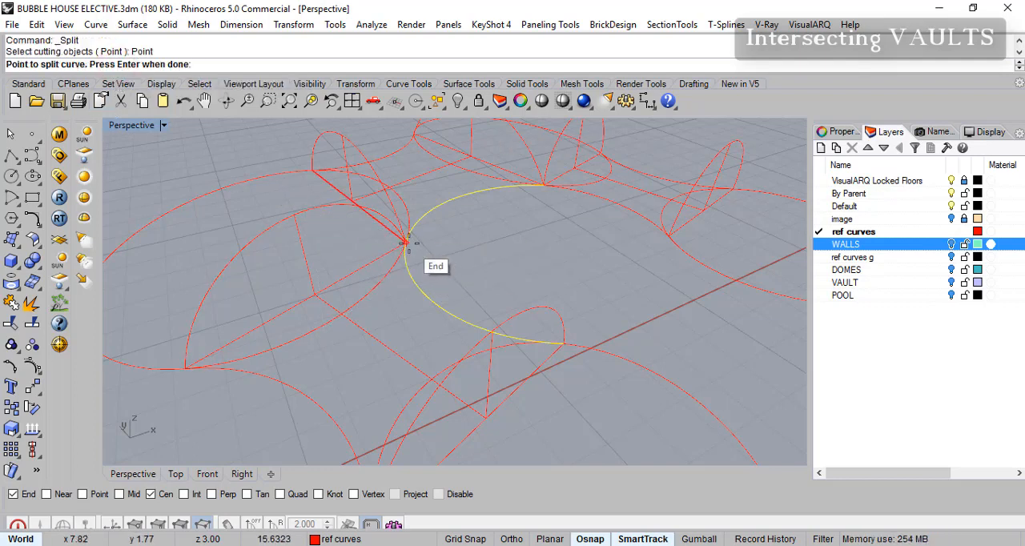
{"action": "left_click", "coordinate": [407, 241]}
{"action": "key", "text": "Return"}
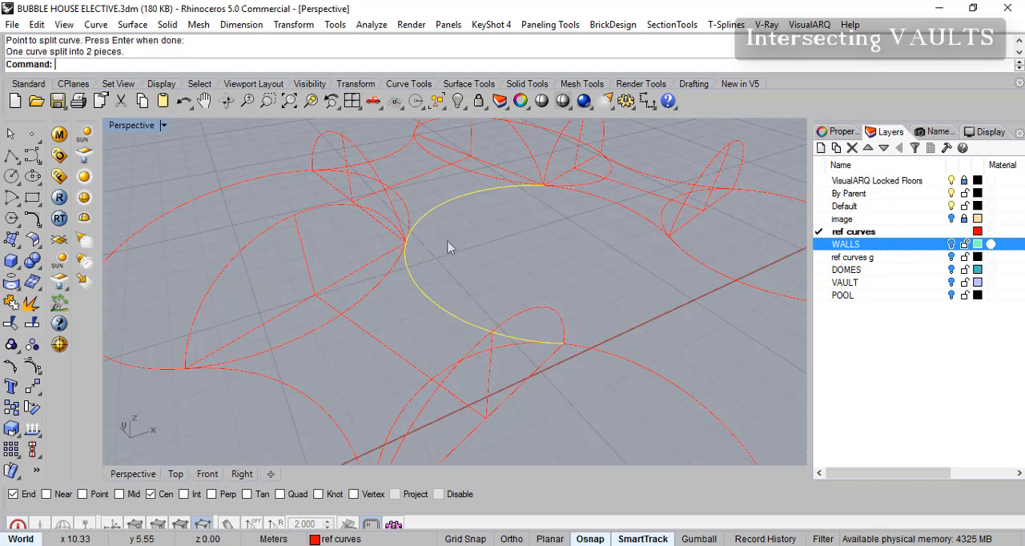
- Check that the split inner curve's two pieces and the other passage side curves can be selected separately
{"action": "left_click", "coordinate": [472, 196]}
{"action": "left_click", "coordinate": [435, 308]}
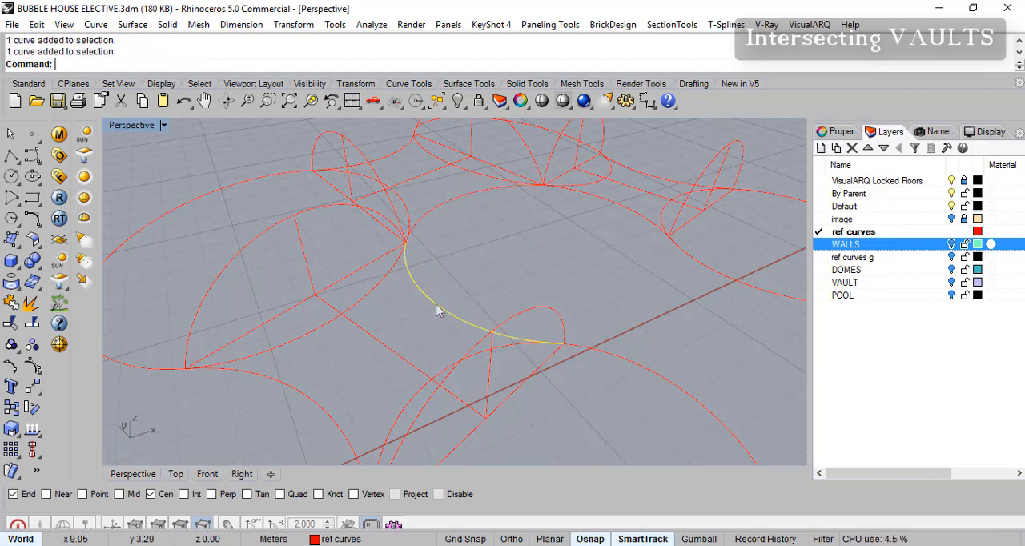
{"action": "left_click", "coordinate": [455, 204]}
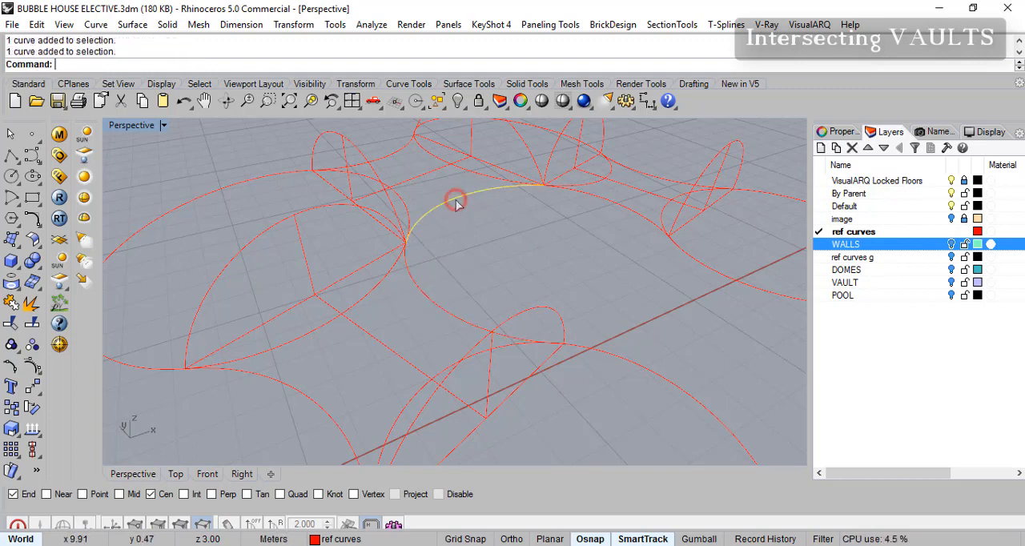
{"action": "left_click", "coordinate": [381, 167]}
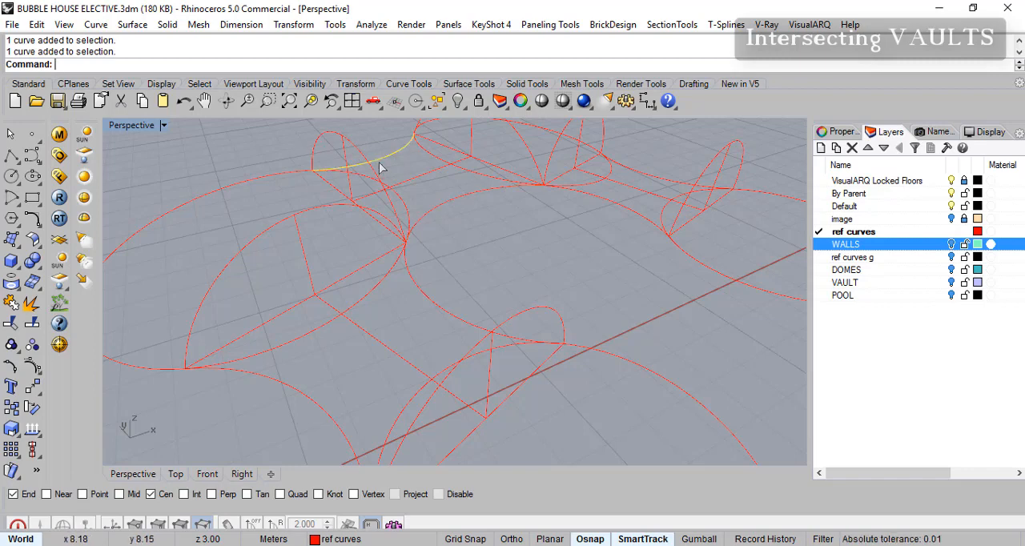
{"action": "left_click", "coordinate": [661, 210]}
{"action": "left_click", "coordinate": [660, 179]}
- Make VAULT the current layer
{"action": "scroll", "coordinate": [612, 289], "scroll_direction": "down", "scroll_amount": 2}
{"action": "scroll", "coordinate": [621, 276], "scroll_direction": "down", "scroll_amount": 2}
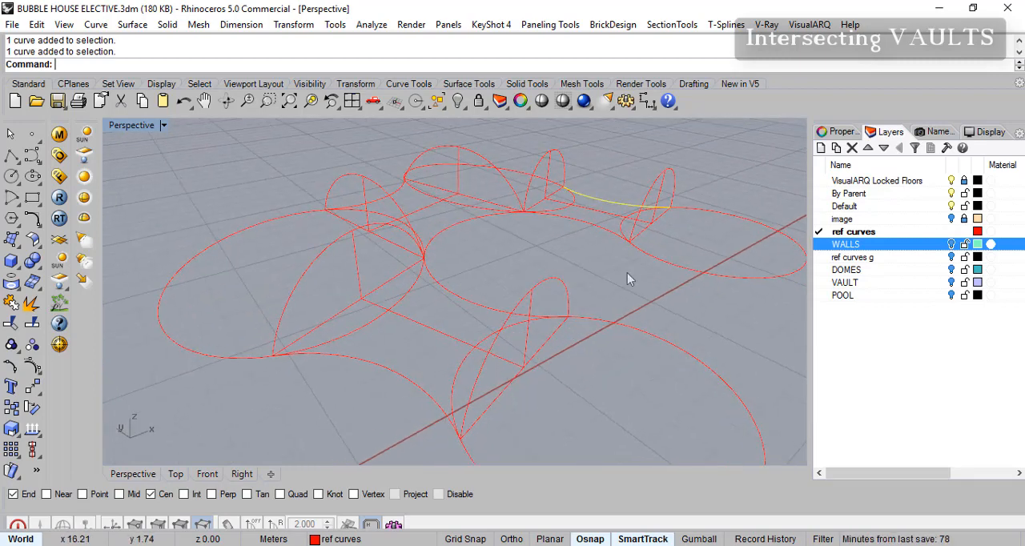
{"action": "left_click", "coordinate": [822, 285]}
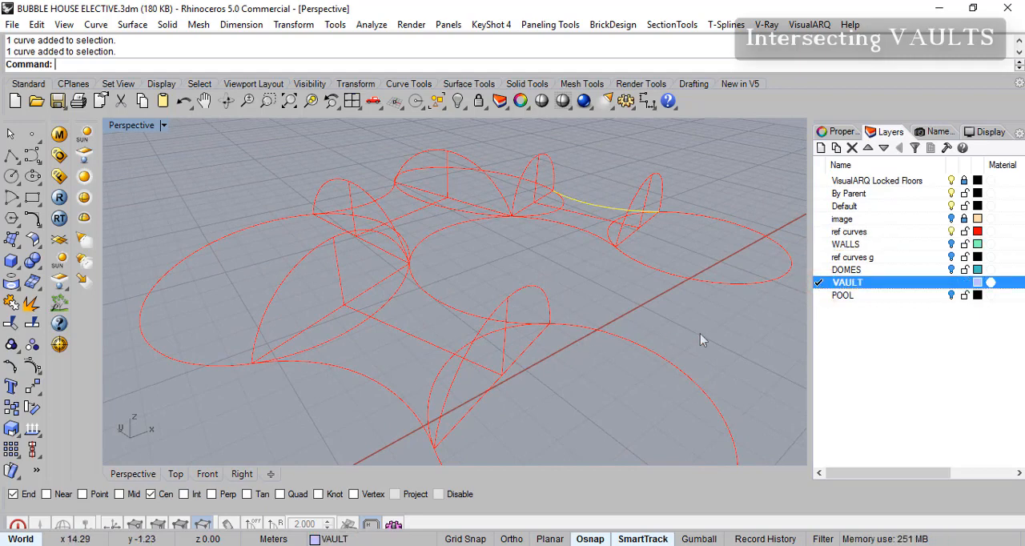
- Sweep the front passage's vault surface along its two side curves as rails, using its two end arches as cross sections without simplification
{"action": "right_click_drag", "start_coordinate": [673, 295], "coordinate": [653, 286]}
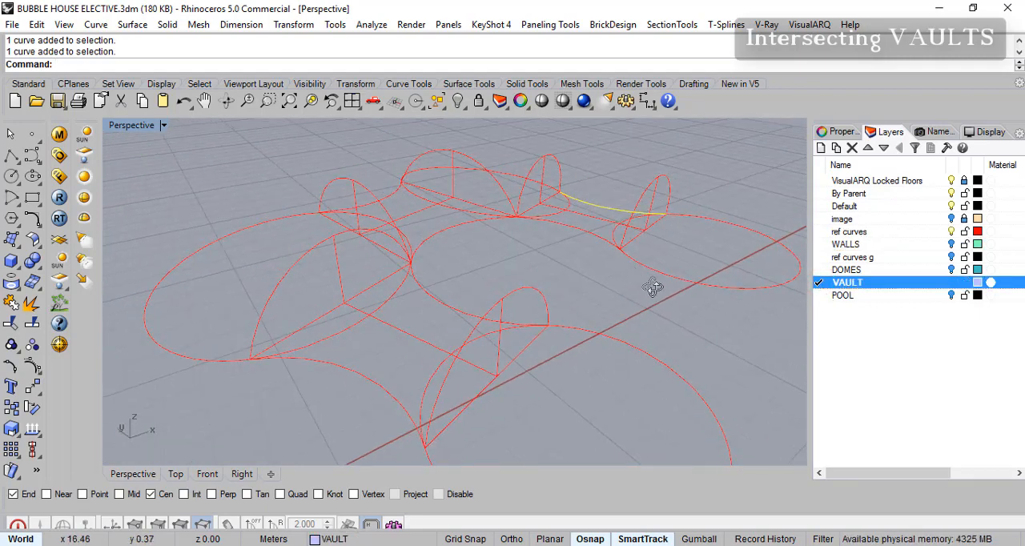
{"action": "left_click", "coordinate": [133, 25]}
{"action": "left_click", "coordinate": [158, 94]}
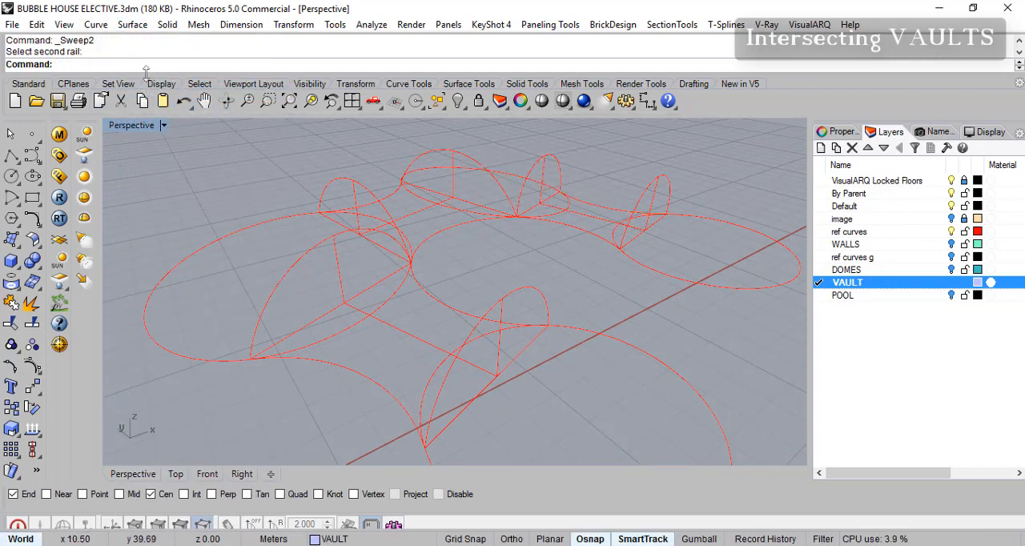
{"action": "left_click", "coordinate": [133, 24]}
{"action": "left_click", "coordinate": [172, 93]}
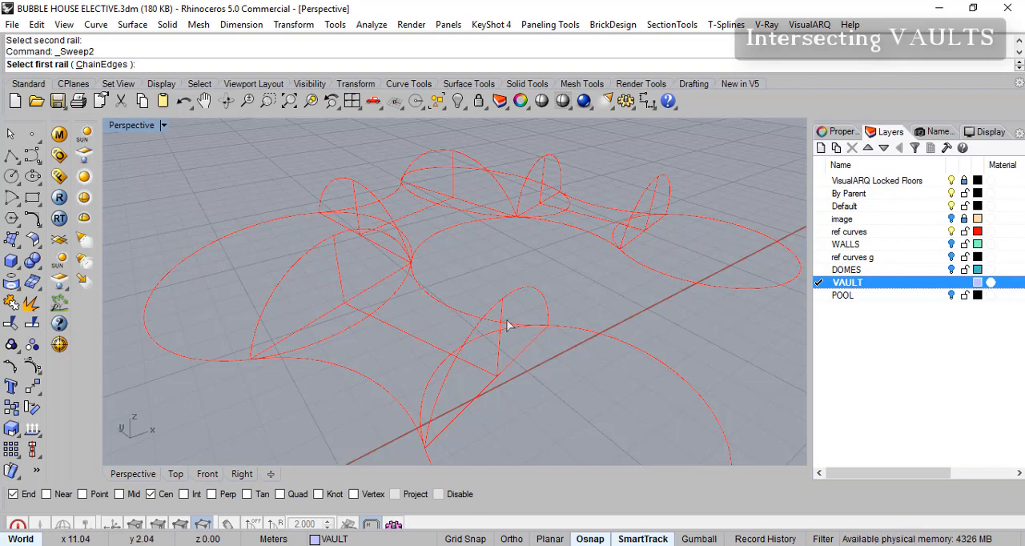
{"action": "left_click", "coordinate": [420, 290]}
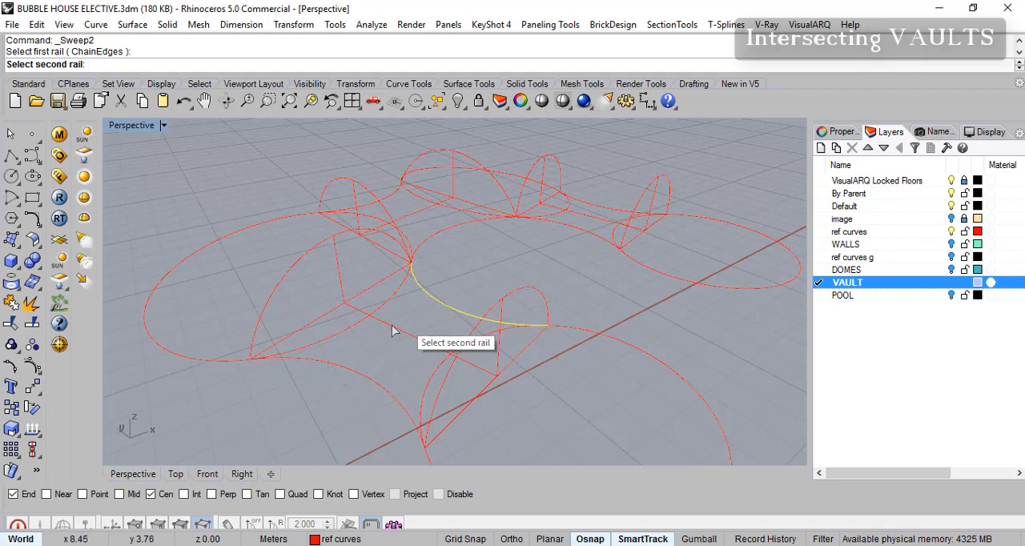
{"action": "left_click", "coordinate": [312, 361]}
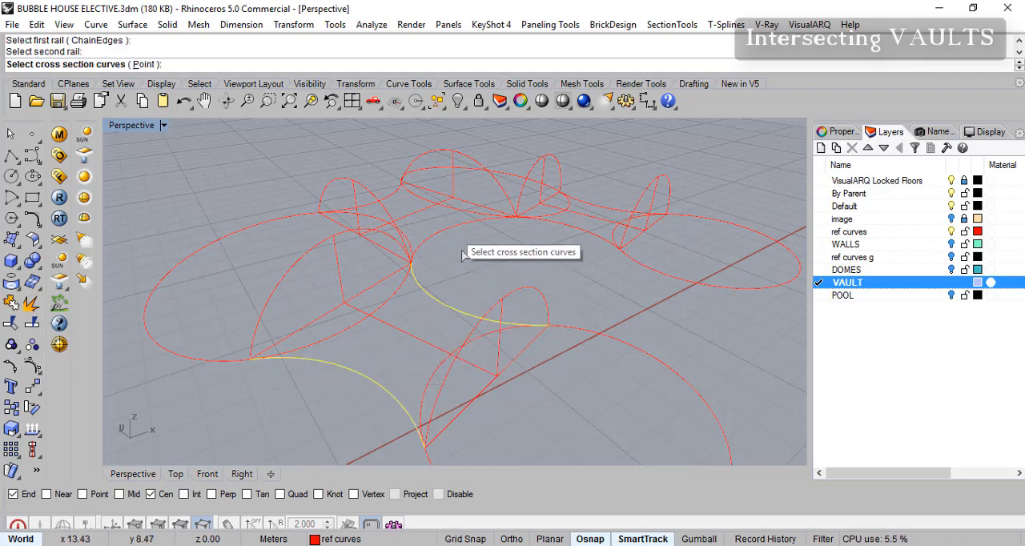
{"action": "right_click_drag", "start_coordinate": [403, 332], "coordinate": [409, 292]}
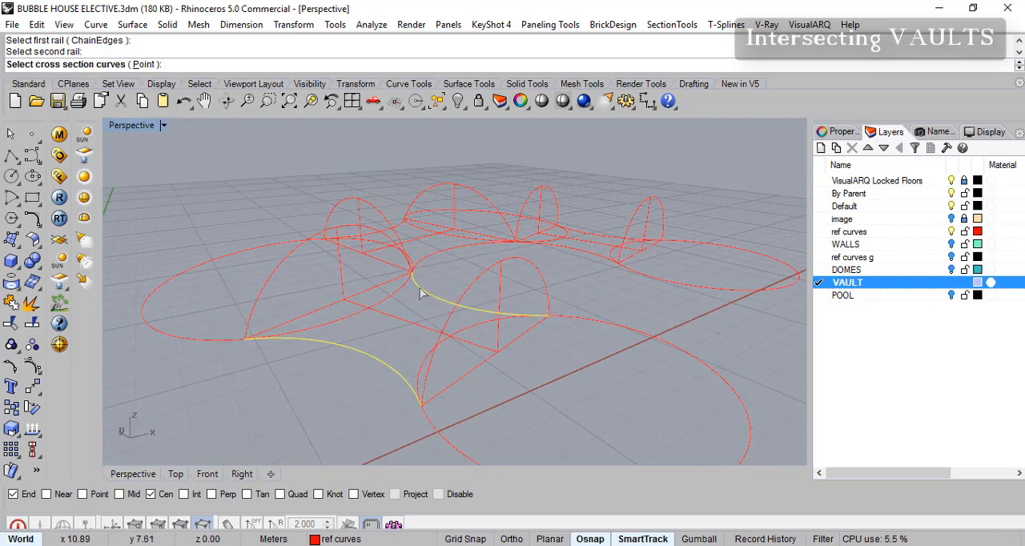
{"action": "left_click", "coordinate": [548, 295]}
{"action": "right_click_drag", "start_coordinate": [361, 250], "coordinate": [407, 298]}
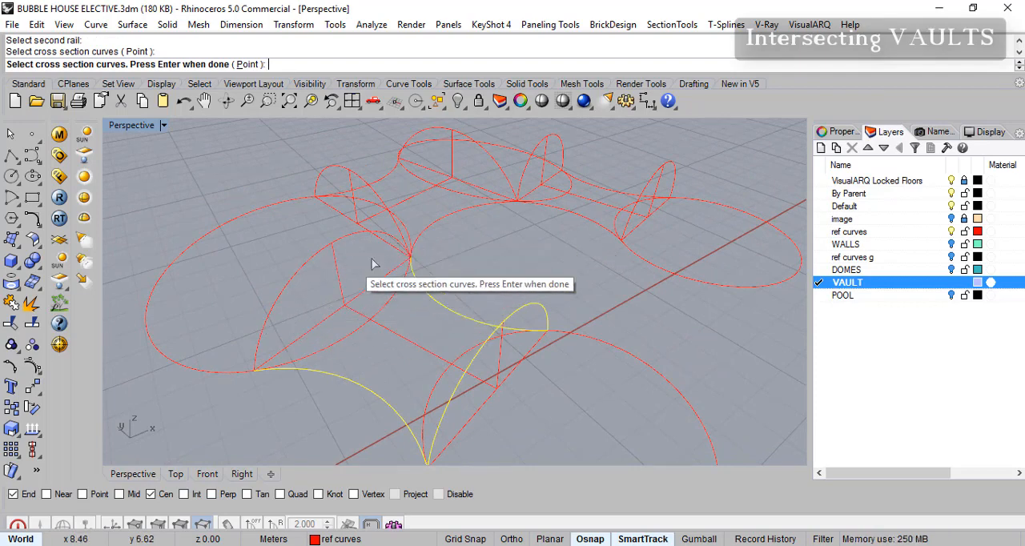
{"action": "left_click", "coordinate": [401, 245]}
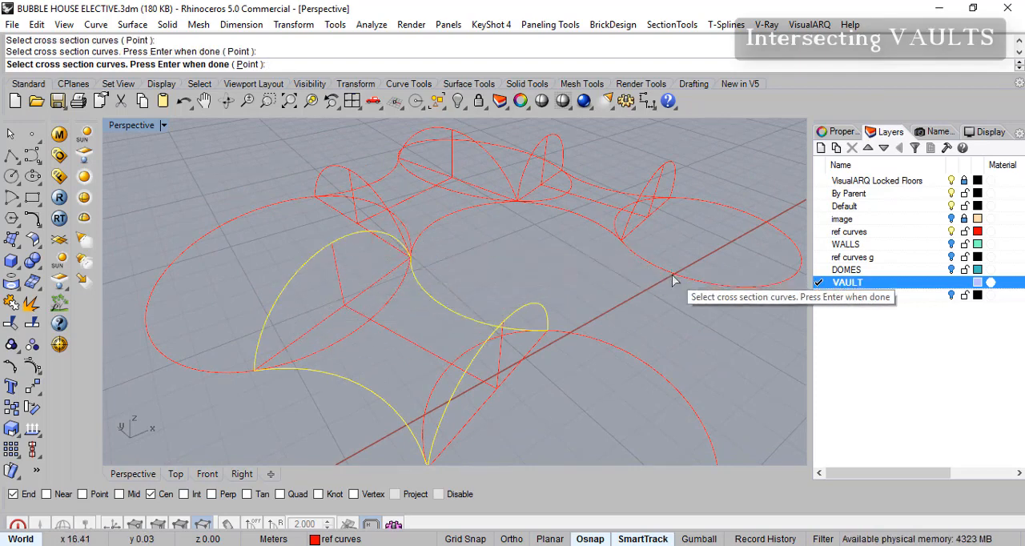
{"action": "key", "text": "Return"}
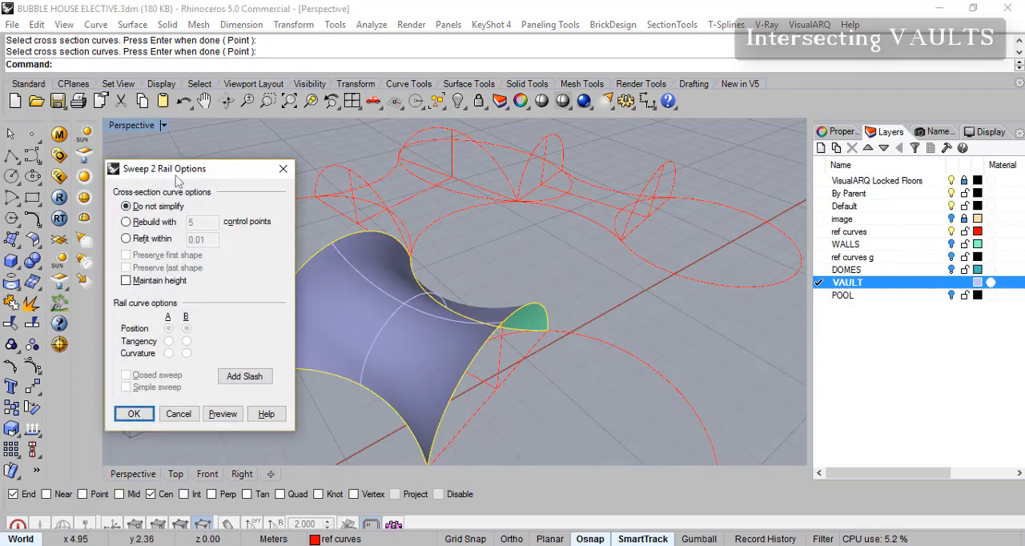
{"action": "left_click_drag", "start_coordinate": [204, 173], "coordinate": [216, 176]}
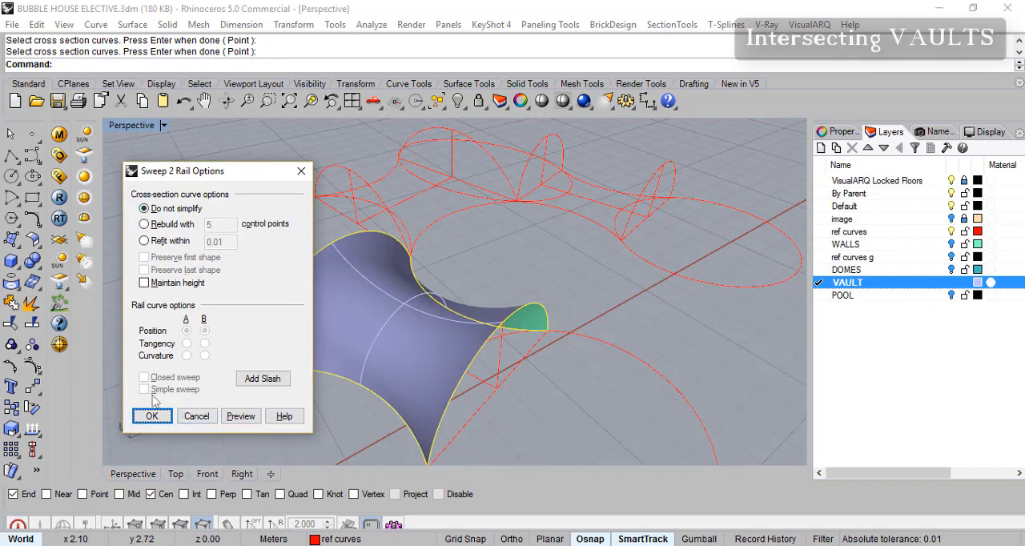
{"action": "left_click", "coordinate": [151, 417]}
- Show the DOMES layer and examine how the front passage's vault meets the domes at its two ends
{"action": "right_click_drag", "start_coordinate": [378, 330], "coordinate": [605, 278]}
{"action": "left_click", "coordinate": [952, 270]}
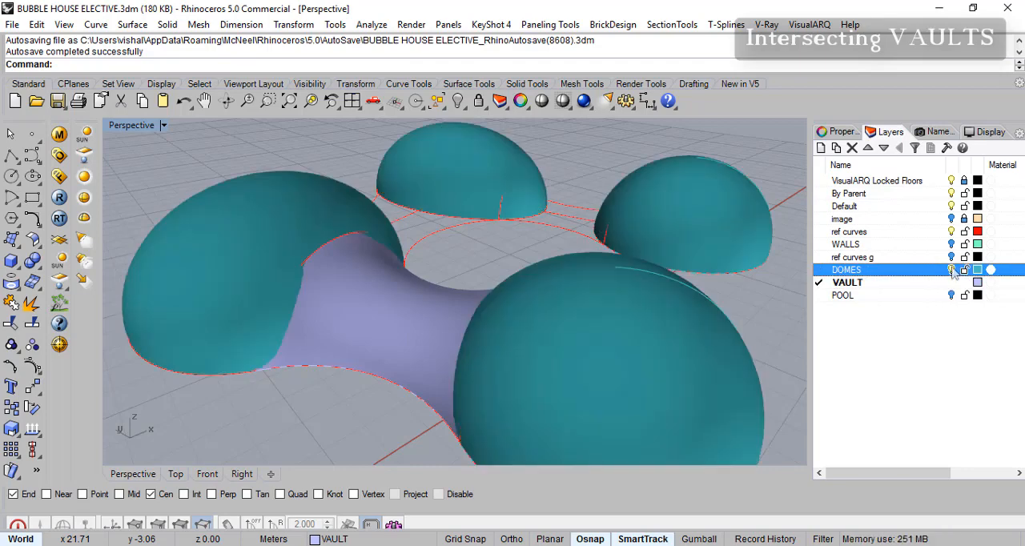
{"action": "right_click_drag", "start_coordinate": [320, 302], "coordinate": [272, 278]}
{"action": "scroll", "coordinate": [276, 279], "scroll_direction": "up", "scroll_amount": 7}
{"action": "right_click_drag", "start_coordinate": [473, 255], "coordinate": [501, 237]}
{"action": "scroll", "coordinate": [502, 273], "scroll_direction": "down", "scroll_amount": 8}
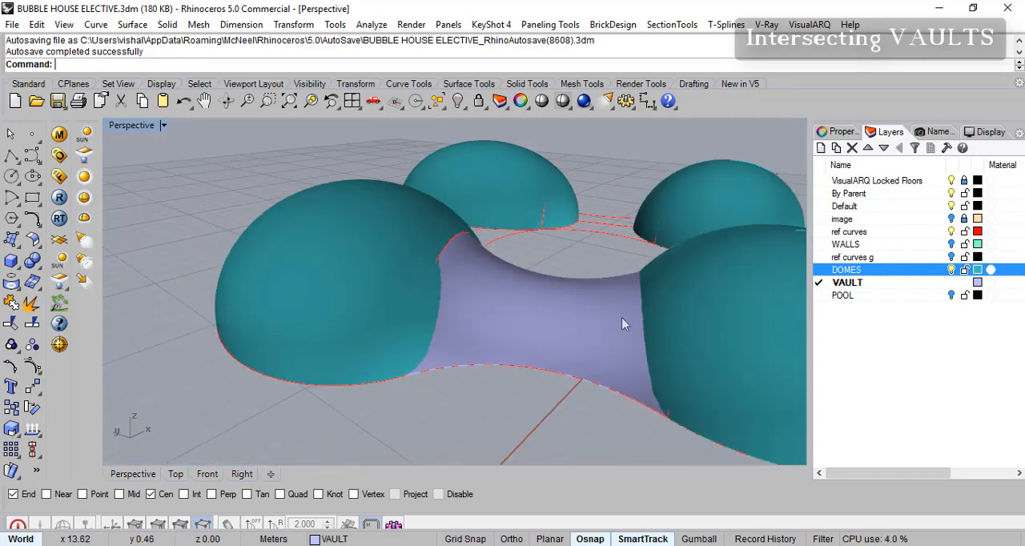
{"action": "right_click_drag", "start_coordinate": [621, 317], "coordinate": [503, 310], "text": "shift"}
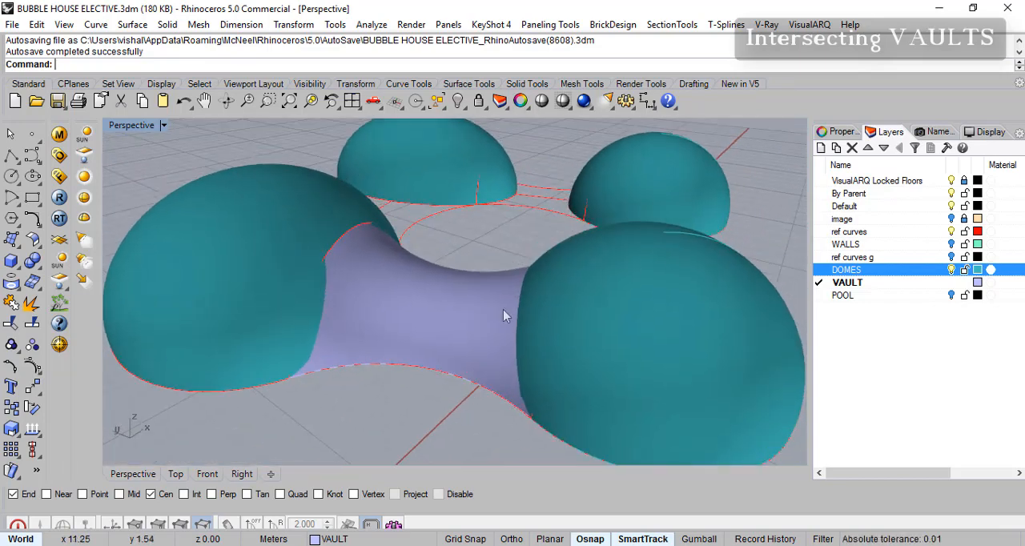
- Hide the DOMES layer and delete the swept vault surface of the front passage
{"action": "left_click", "coordinate": [952, 270]}
{"action": "left_click", "coordinate": [345, 310]}
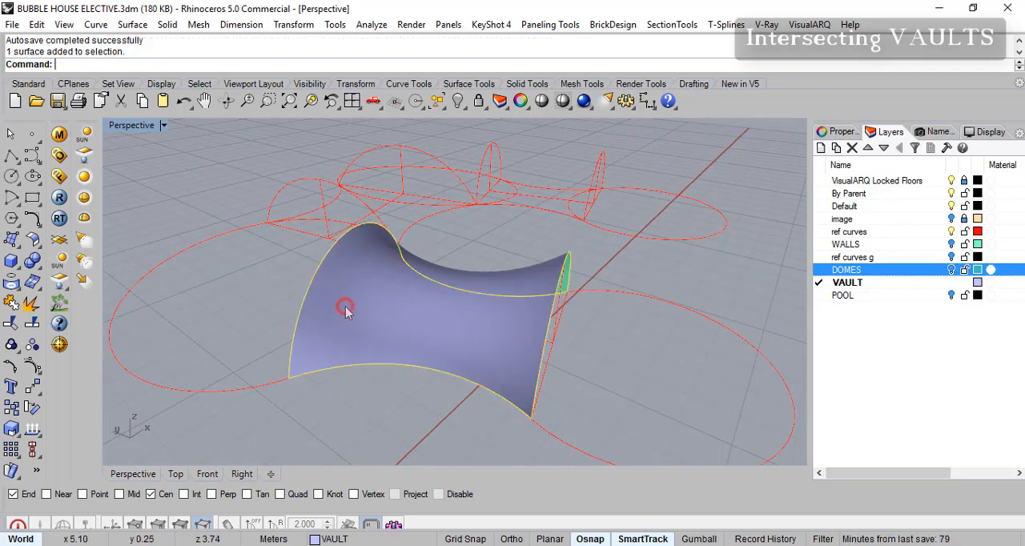
{"action": "key", "text": "Delete"}
- Turn on the control points of the front passage's arch beside the middle passage and try to lower its top
{"action": "left_click", "coordinate": [325, 271]}
{"action": "scroll", "coordinate": [347, 291], "scroll_direction": "up", "scroll_amount": 4}
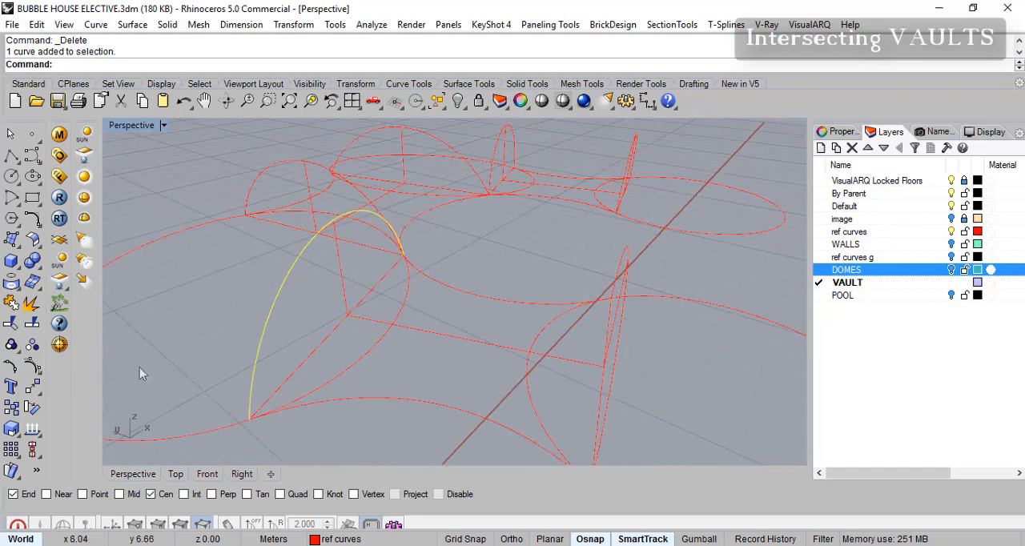
{"action": "left_click", "coordinate": [33, 387]}
{"action": "left_click", "coordinate": [336, 227]}
{"action": "left_click", "coordinate": [386, 261]}
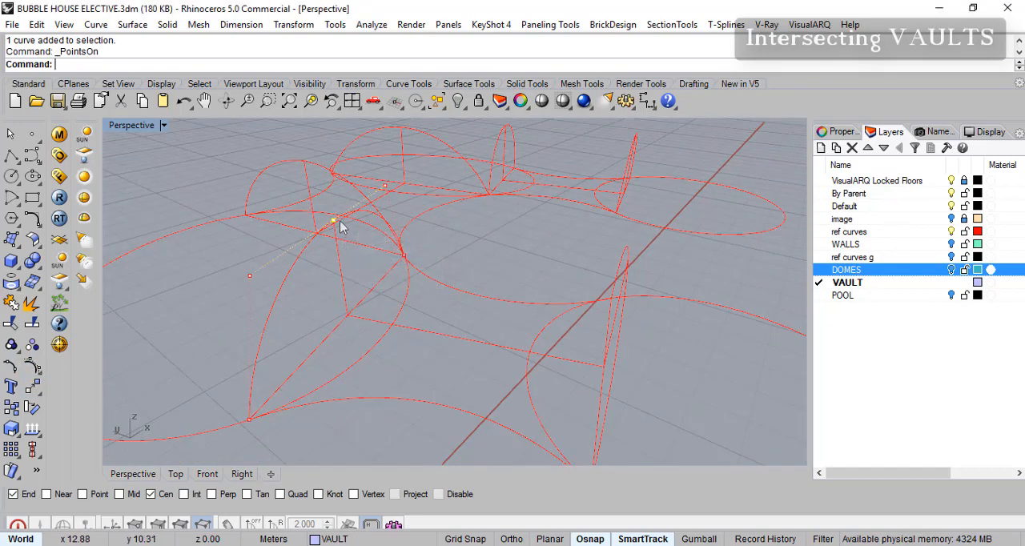
{"action": "mouse_move", "coordinate": [335, 229]}
{"action": "left_mouse_down"}
{"action": "mouse_move", "coordinate": [327, 247]}
{"action": "mouse_move", "coordinate": [336, 247]}
{"action": "left_mouse_up"}
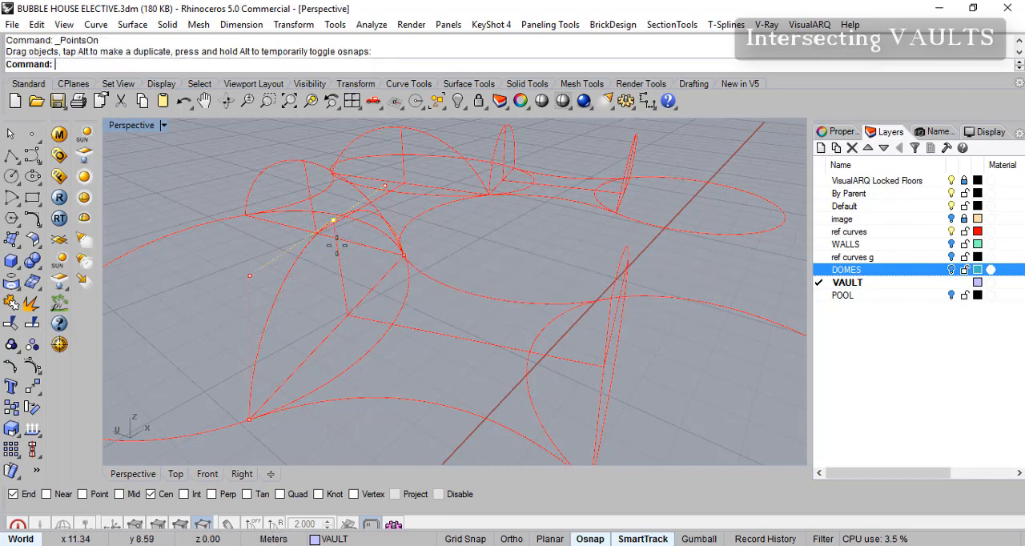
- Delete the front passage's arch at the end where it meets the middle passage's arch
{"action": "right_click_drag", "start_coordinate": [295, 284], "coordinate": [299, 274]}
{"action": "left_click", "coordinate": [294, 274]}
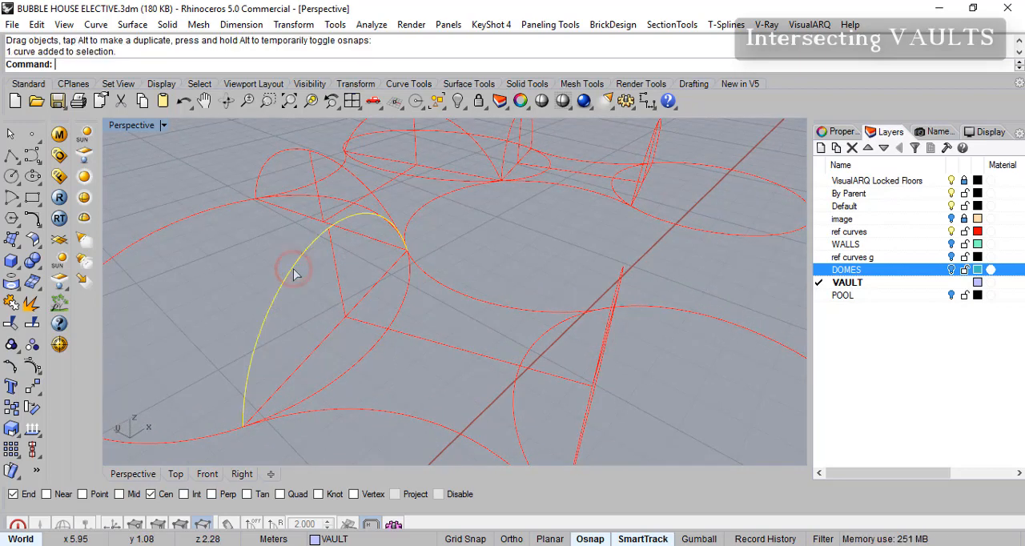
{"action": "key", "text": "Delete"}
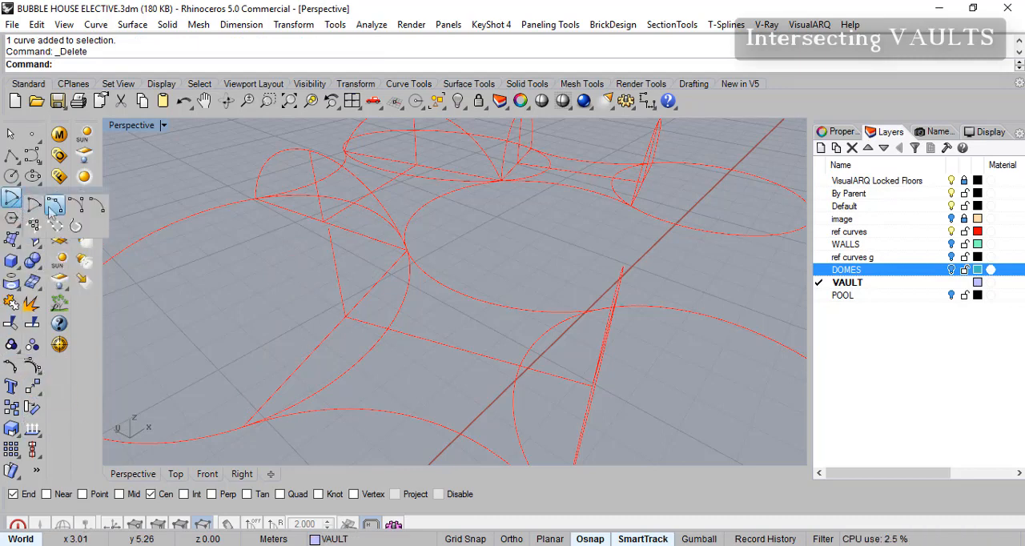
{"action": "left_click", "coordinate": [15, 200]}
{"action": "left_click", "coordinate": [246, 423]}
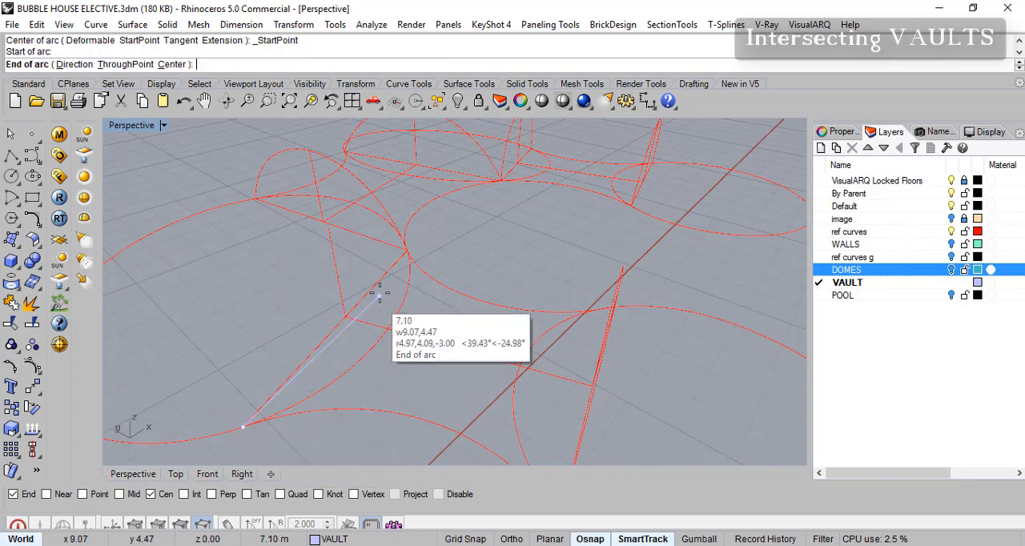
{"action": "left_click", "coordinate": [403, 255]}
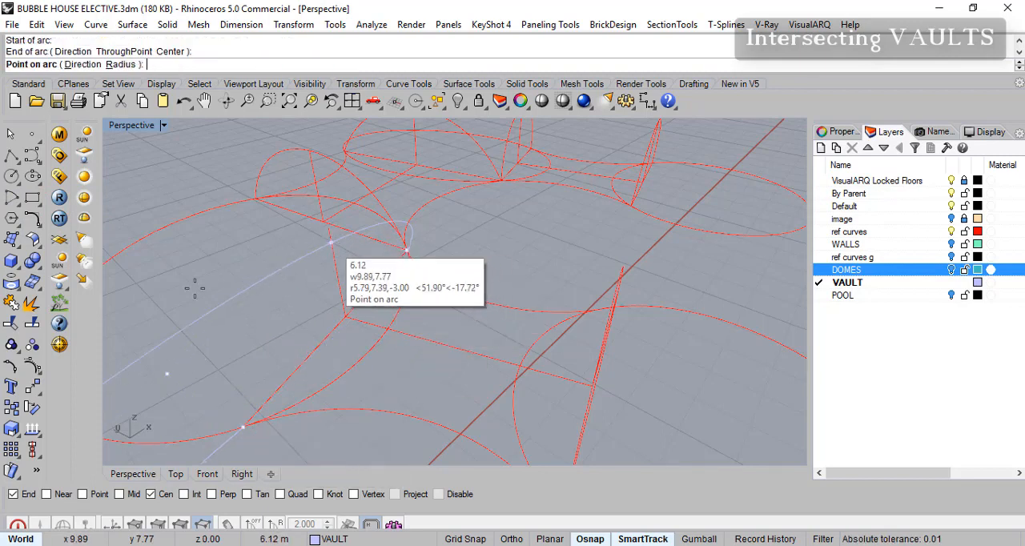
{"action": "left_click", "coordinate": [13, 205]}
{"action": "left_click", "coordinate": [13, 205]}
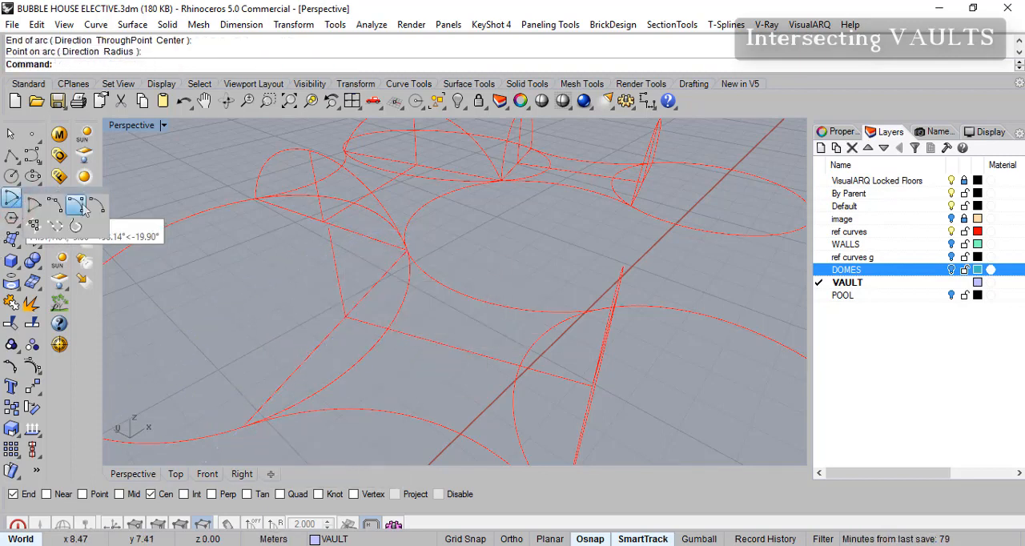
{"action": "left_click", "coordinate": [82, 204]}
{"action": "key", "text": "Escape"}
- Redraw the deleted arch as a start-end-point arc across its base line, enabling Near snap to pass through a point below the vertical guide's top
{"action": "left_click", "coordinate": [18, 205]}
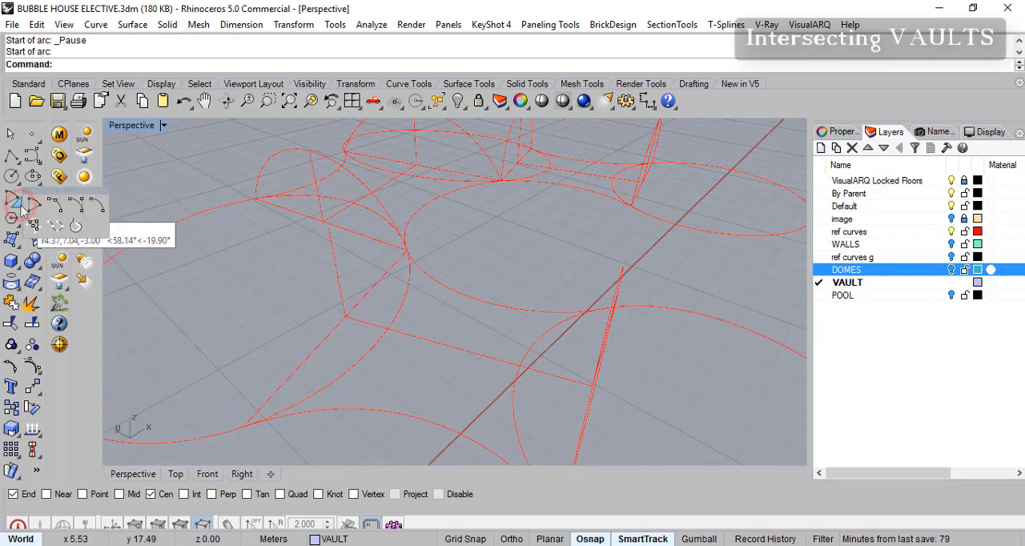
{"action": "left_click", "coordinate": [59, 212]}
{"action": "left_click", "coordinate": [237, 426]}
{"action": "left_click", "coordinate": [406, 250]}
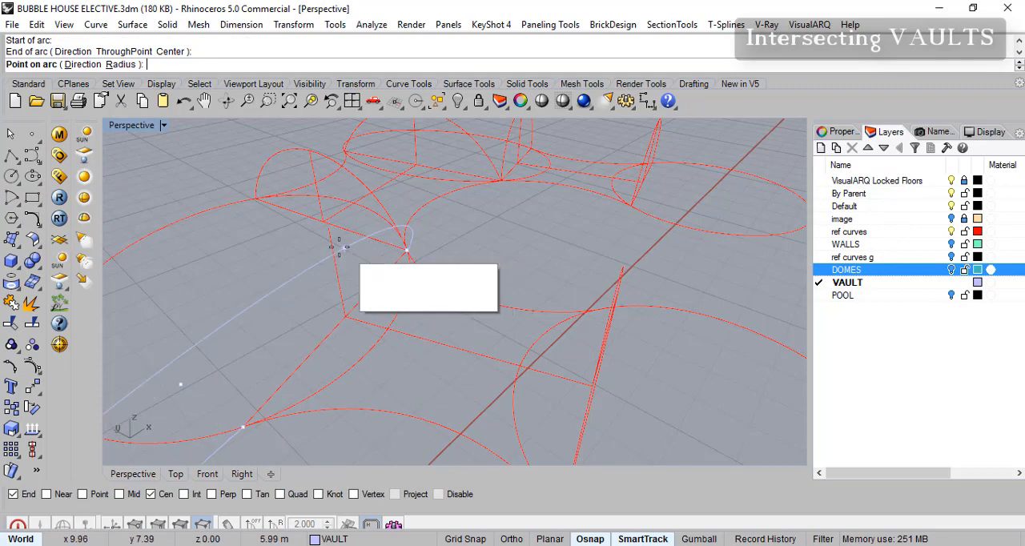
{"action": "left_click", "coordinate": [47, 494]}
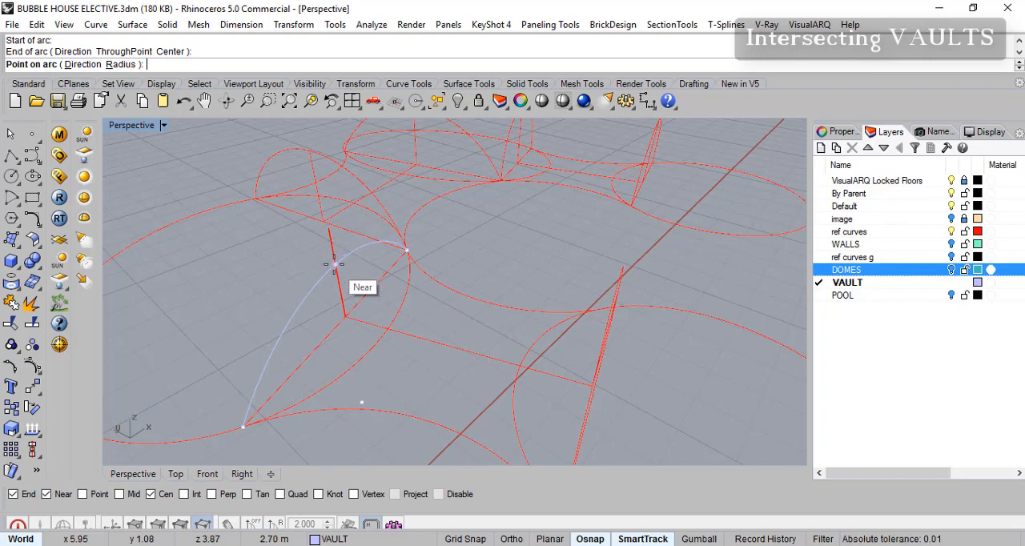
{"action": "left_click", "coordinate": [334, 263]}
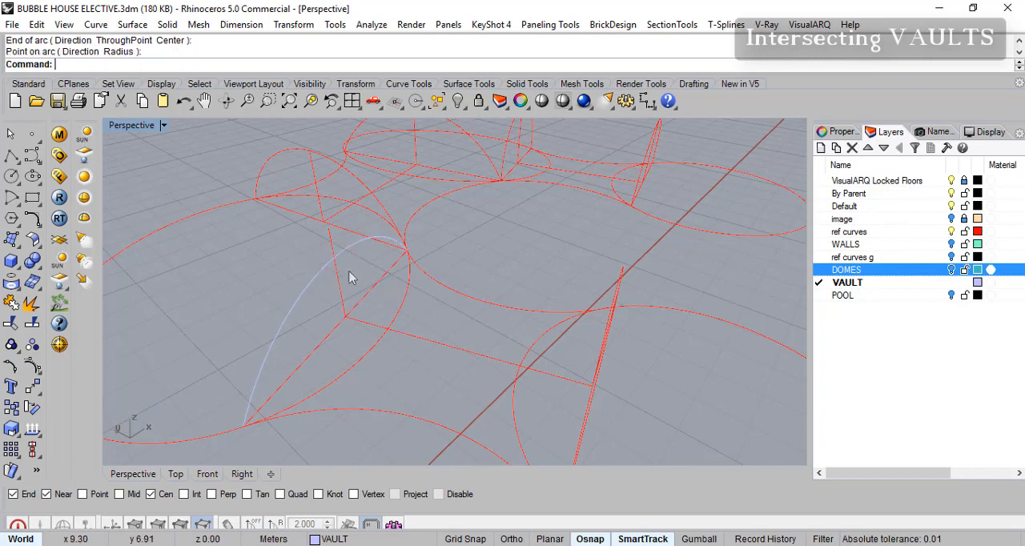
{"action": "key", "text": "Return"}
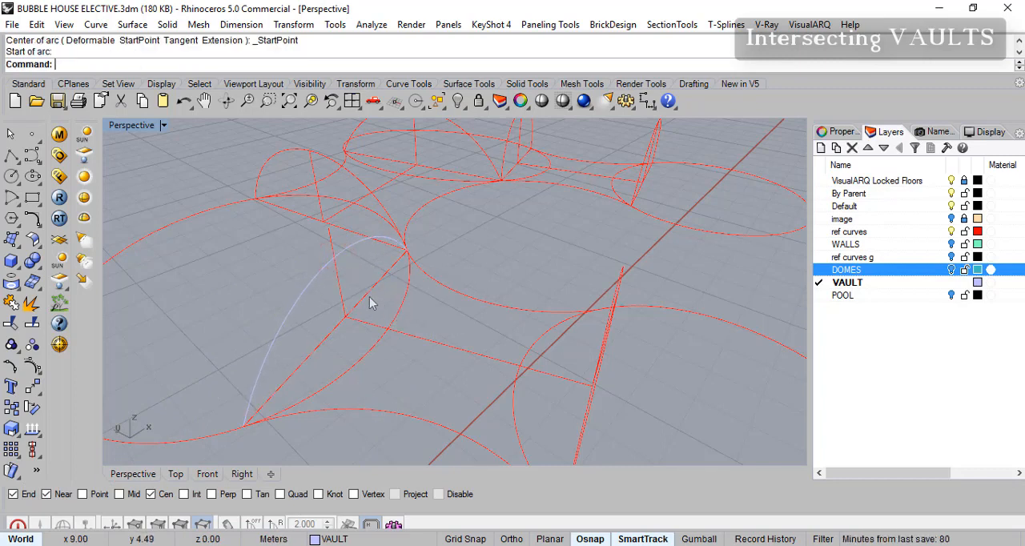
{"action": "right_click_drag", "start_coordinate": [340, 294], "coordinate": [336, 267]}
{"action": "left_click", "coordinate": [354, 234]}
{"action": "left_click", "coordinate": [395, 298]}
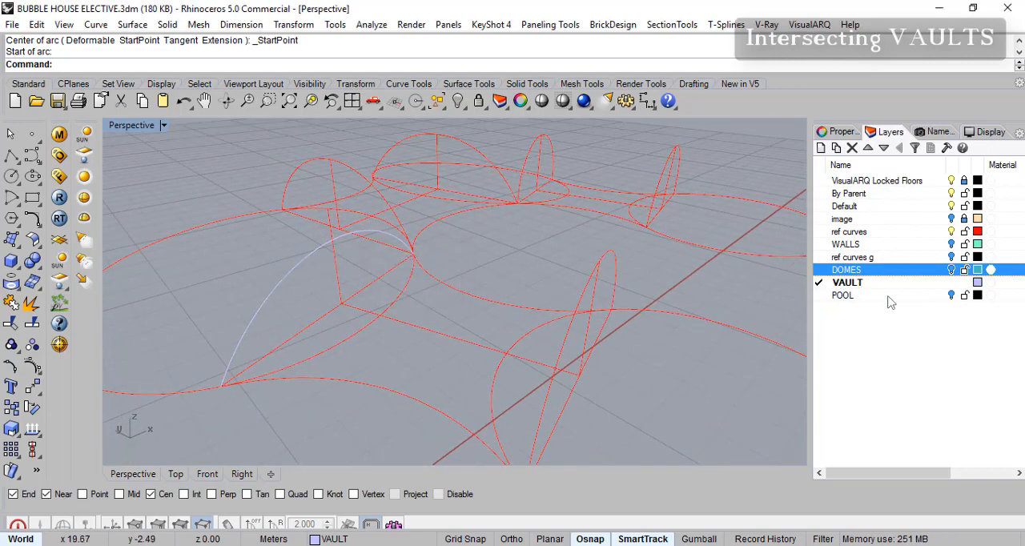
- Make ref curves the current layer and move the new lower arch onto it
{"action": "left_click", "coordinate": [879, 297]}
{"action": "right_click", "coordinate": [896, 305]}
{"action": "key", "text": "Escape"}
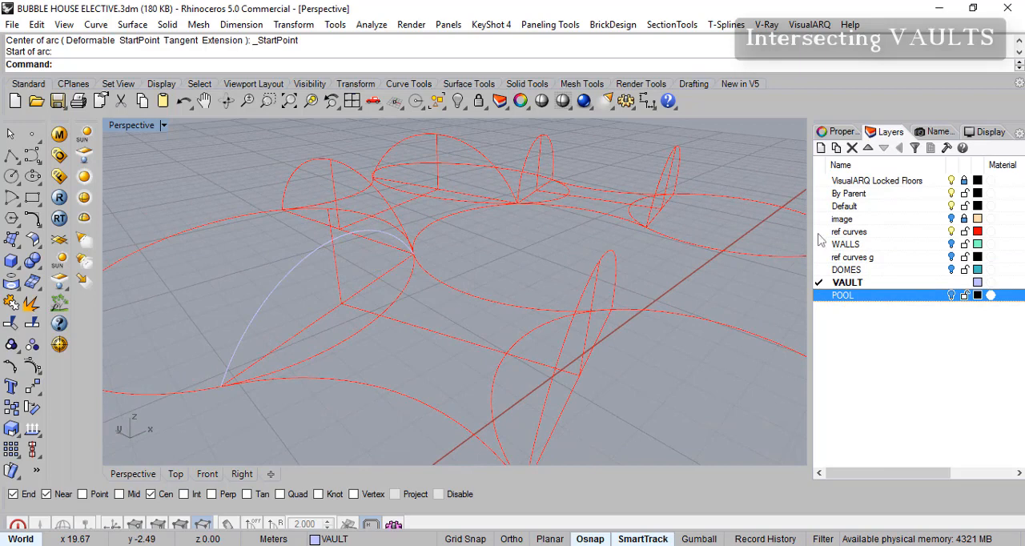
{"action": "left_click", "coordinate": [820, 233]}
{"action": "right_click_drag", "start_coordinate": [440, 351], "coordinate": [355, 348]}
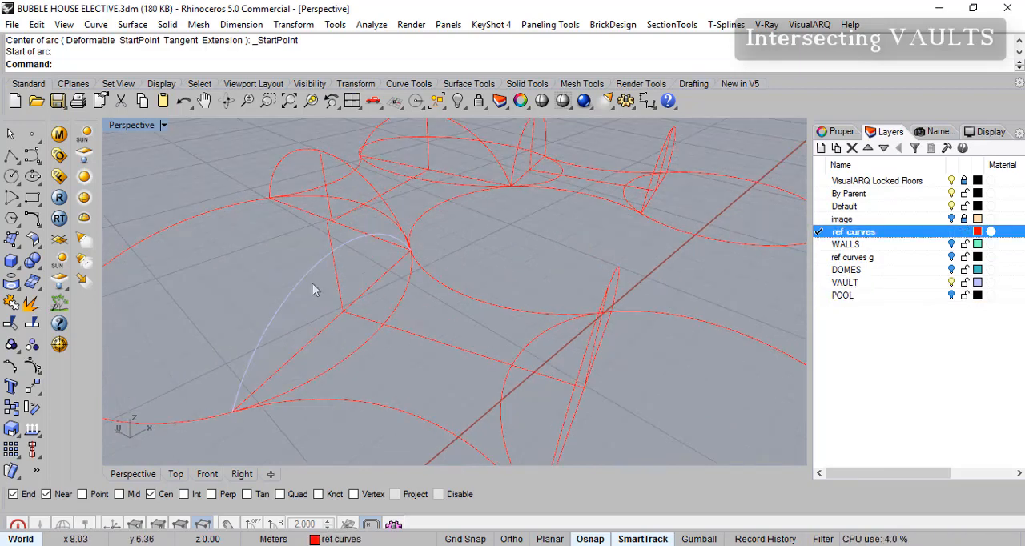
{"action": "left_click", "coordinate": [307, 275]}
{"action": "right_click", "coordinate": [854, 233]}
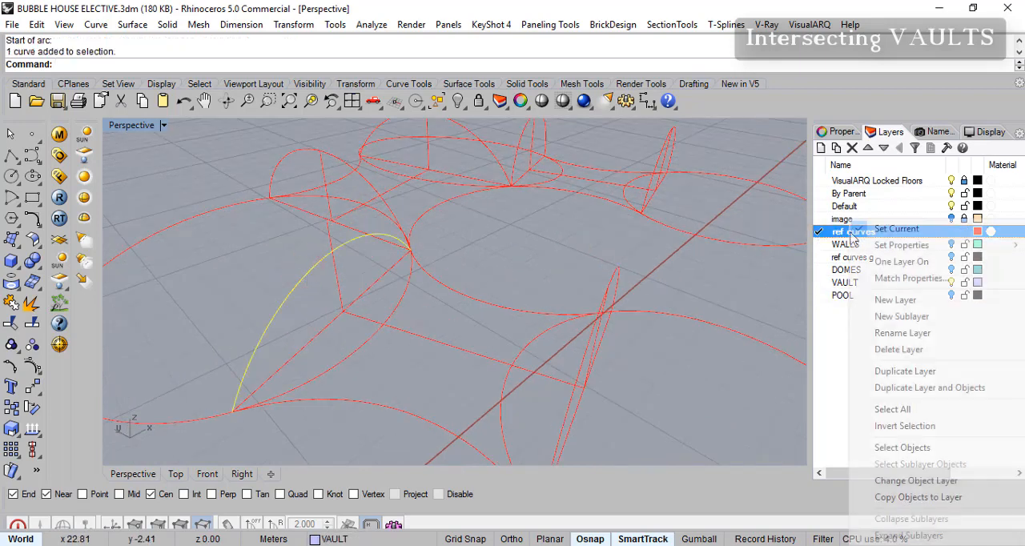
{"action": "left_click", "coordinate": [923, 483]}
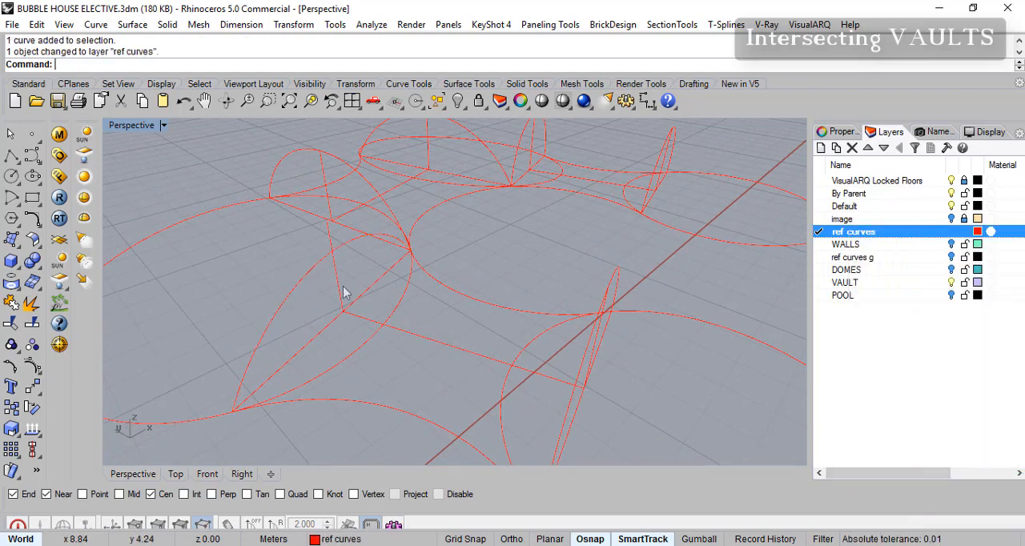
- Delete the arch at the other end of the front passage, beside the nearest room
{"action": "right_click_drag", "start_coordinate": [566, 413], "coordinate": [595, 258]}
{"action": "left_click", "coordinate": [596, 253]}
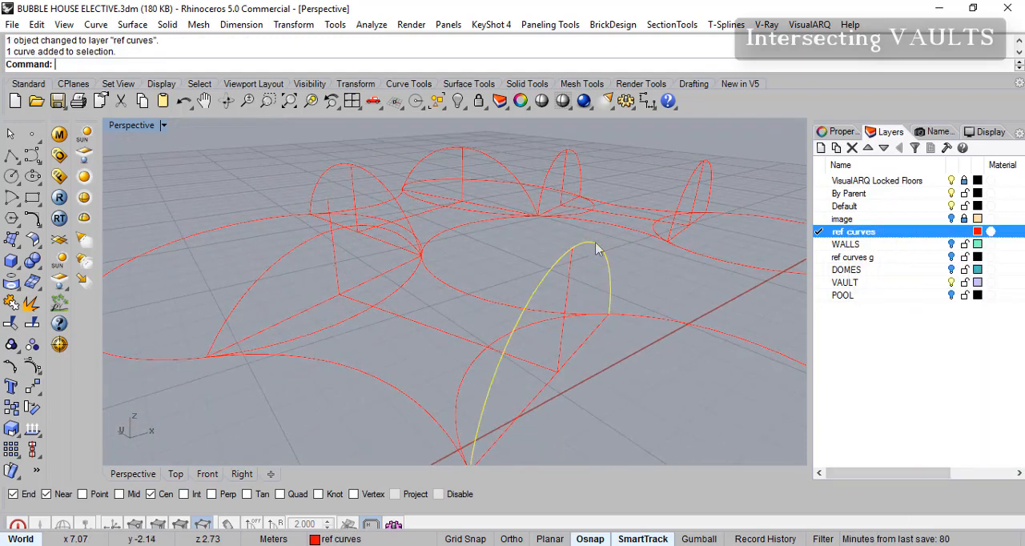
{"action": "key", "text": "Delete"}
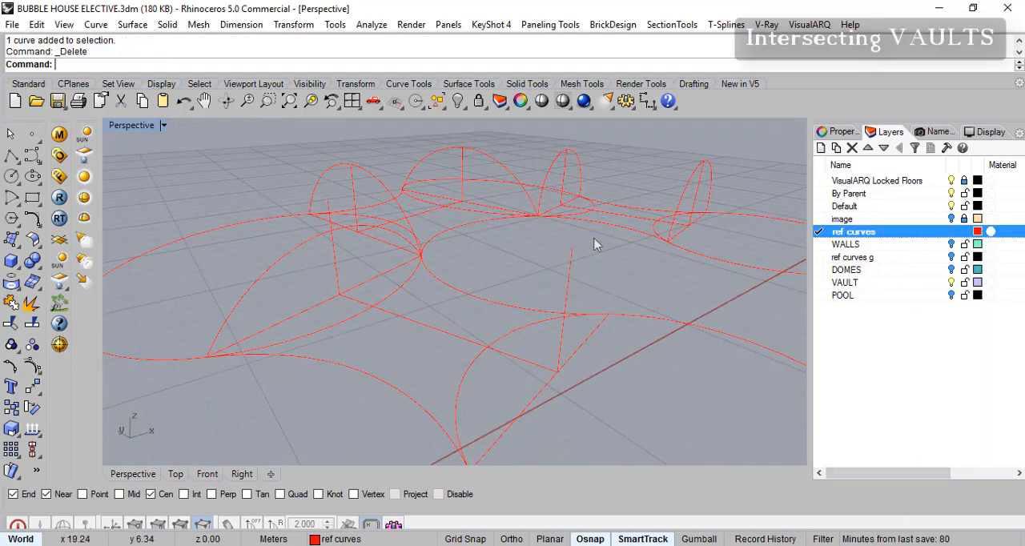
- Redraw the arch beside the nearest room as a start-end-point arc across its base line, passing below the vertical guide's top
{"action": "left_click", "coordinate": [16, 204]}
{"action": "left_click", "coordinate": [55, 206]}
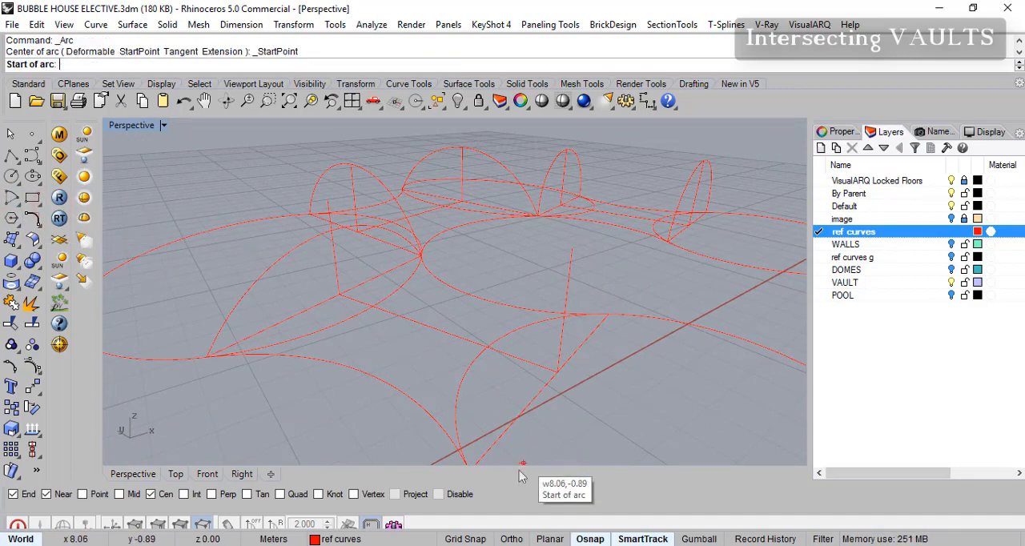
{"action": "right_click_drag", "start_coordinate": [518, 448], "coordinate": [470, 425]}
{"action": "left_click", "coordinate": [470, 425]}
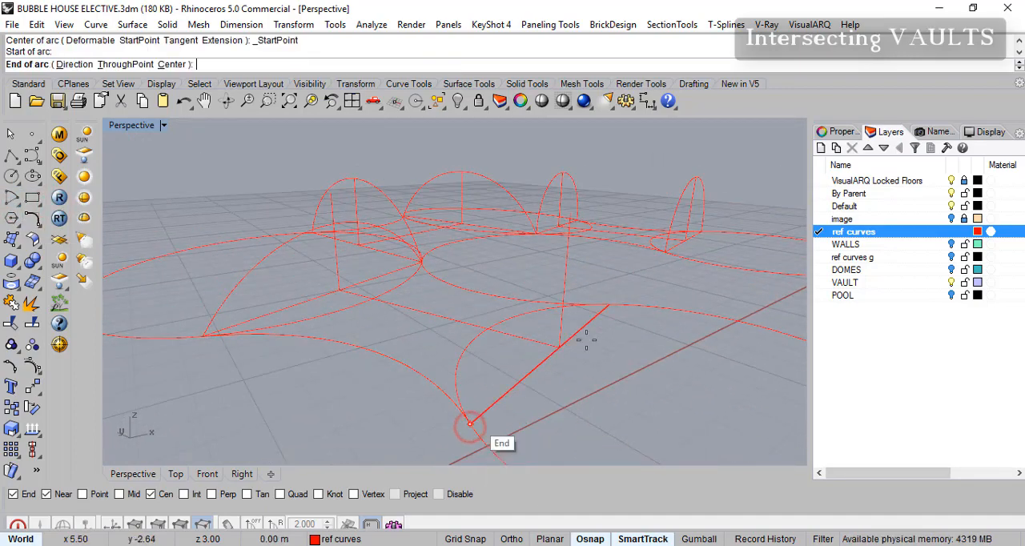
{"action": "left_click", "coordinate": [609, 303]}
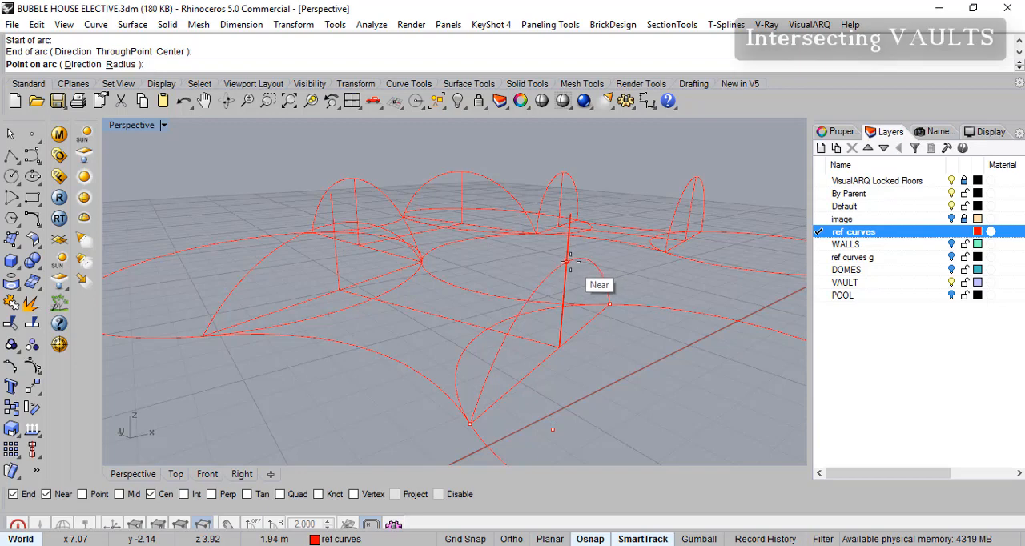
{"action": "left_click", "coordinate": [565, 261]}
- Delete the old arches at both ends of the middle passage and both ends of the far passage
{"action": "right_click_drag", "start_coordinate": [565, 262], "coordinate": [449, 222]}
{"action": "left_click", "coordinate": [379, 191]}
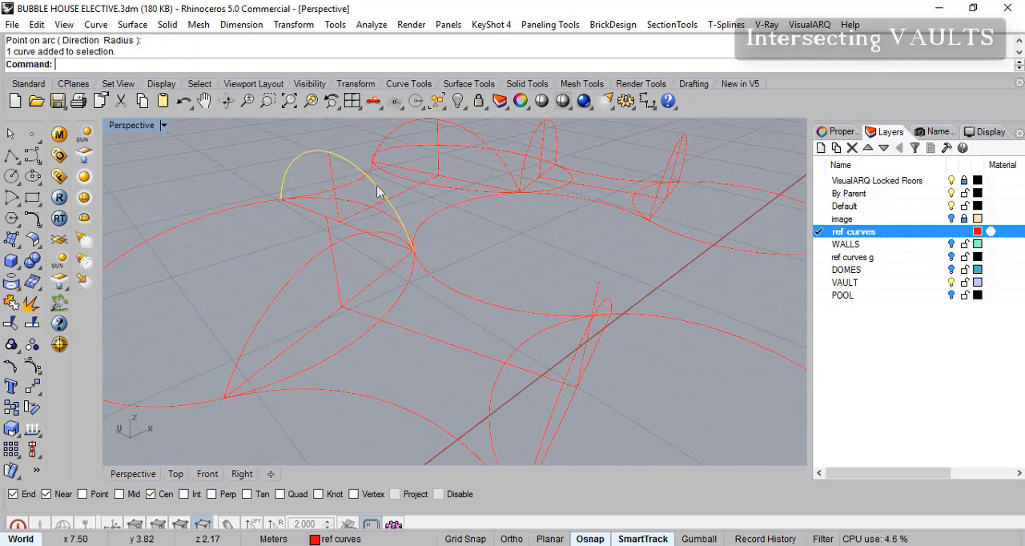
{"action": "left_click", "coordinate": [480, 141]}
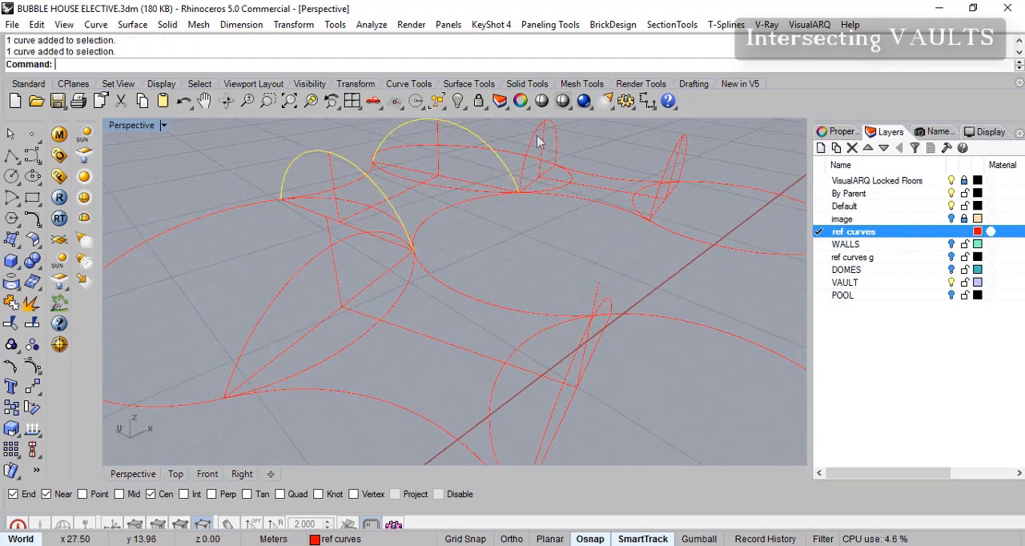
{"action": "left_click", "coordinate": [677, 159], "text": "ctrl"}
{"action": "left_click", "coordinate": [685, 154], "text": "shift"}
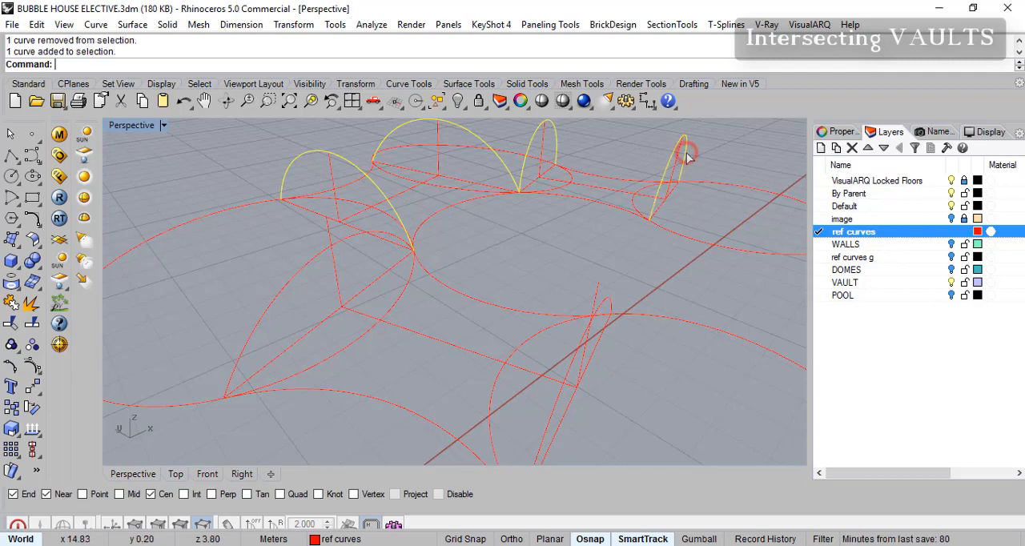
{"action": "key", "text": "Delete"}
- Draw a lower start-end-point arch across the middle passage's near base line, through a point on its vertical guide
{"action": "right_click_drag", "start_coordinate": [570, 275], "coordinate": [380, 228]}
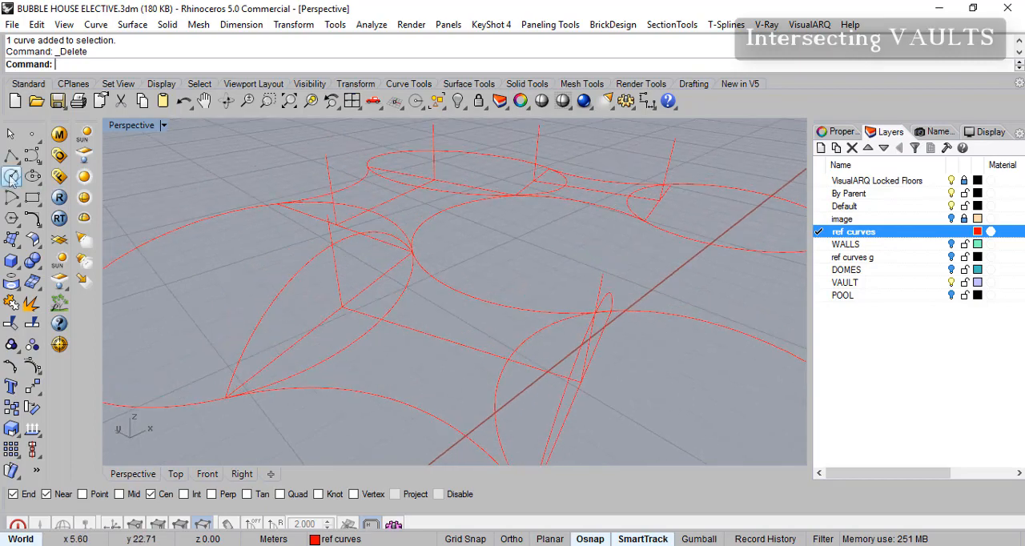
{"action": "right_click", "coordinate": [188, 68]}
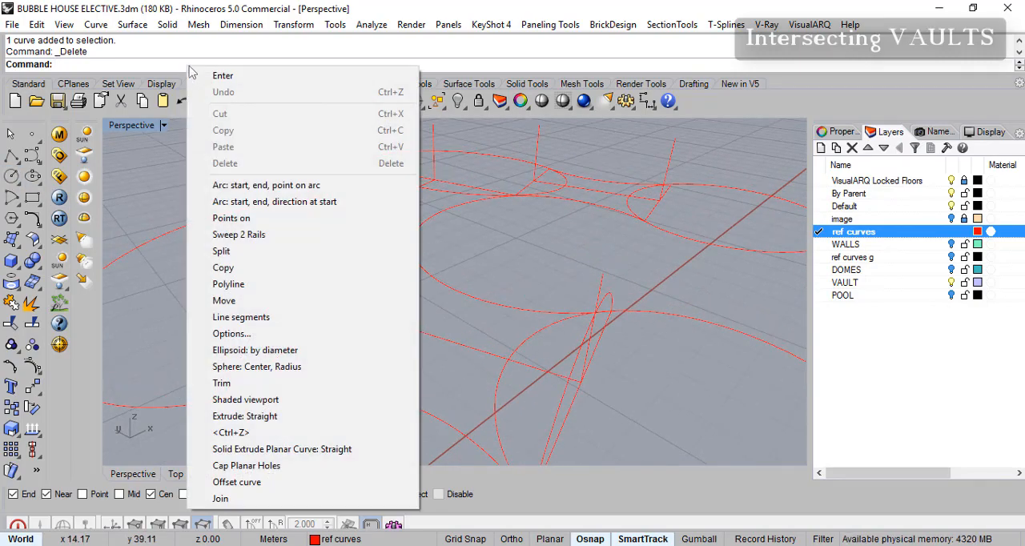
{"action": "left_click", "coordinate": [308, 189]}
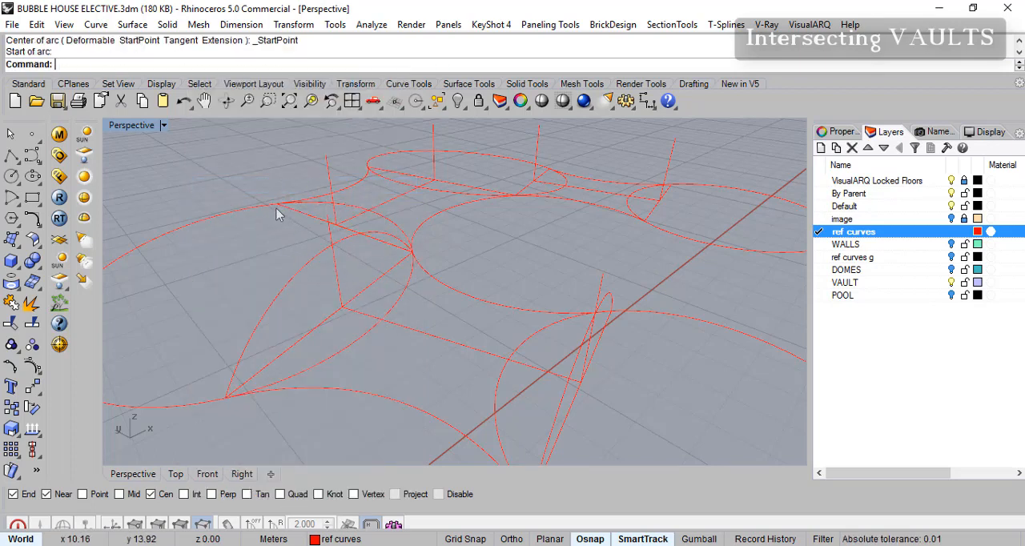
{"action": "left_click", "coordinate": [289, 216]}
{"action": "left_click", "coordinate": [413, 256]}
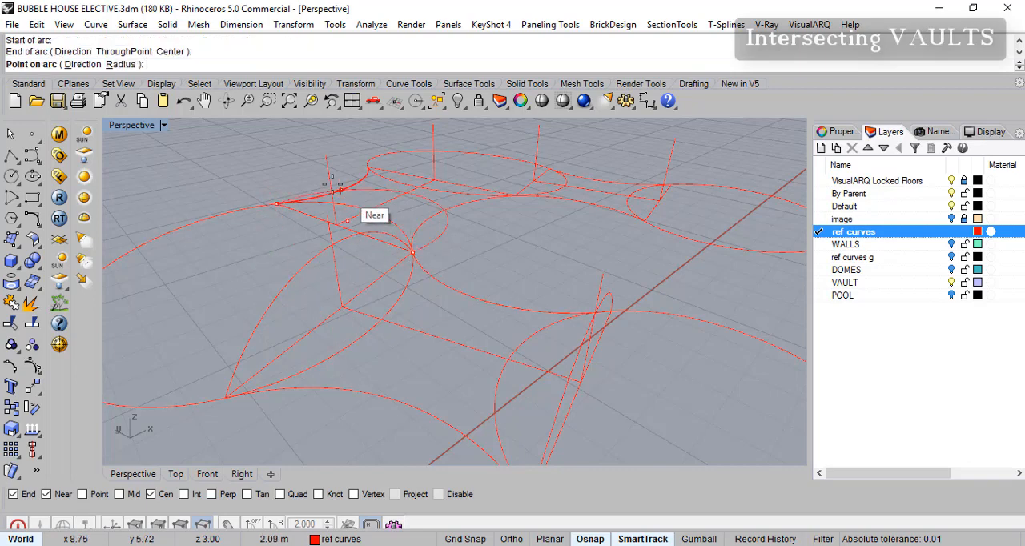
{"action": "left_click", "coordinate": [328, 180]}
- Draw a matching lower arch across the middle passage's other base line, at the far room
{"action": "right_click_drag", "start_coordinate": [464, 184], "coordinate": [473, 223], "text": "shift"}
{"action": "right_click", "coordinate": [373, 198]}
{"action": "left_click", "coordinate": [367, 187]}
{"action": "left_click", "coordinate": [515, 222]}
{"action": "scroll", "coordinate": [434, 191], "scroll_direction": "up", "scroll_amount": 3}
{"action": "right_click_drag", "start_coordinate": [434, 171], "coordinate": [437, 175]}
{"action": "left_click", "coordinate": [441, 146]}
- Draw a lower arch across the far passage's base line where it meets the middle passage's arch
{"action": "right_click_drag", "start_coordinate": [551, 212], "coordinate": [497, 269], "text": "shift"}
{"action": "right_click", "coordinate": [498, 273]}
{"action": "left_click", "coordinate": [497, 264]}
{"action": "left_click", "coordinate": [533, 189]}
{"action": "left_click", "coordinate": [533, 185]}
- Draw a lower arch across the far passage's remaining base line, through a point on its vertical guide beside the end room
{"action": "right_click", "coordinate": [665, 259]}
{"action": "right_click_drag", "start_coordinate": [710, 281], "coordinate": [673, 239]}
{"action": "right_click_drag", "start_coordinate": [686, 296], "coordinate": [565, 282]}
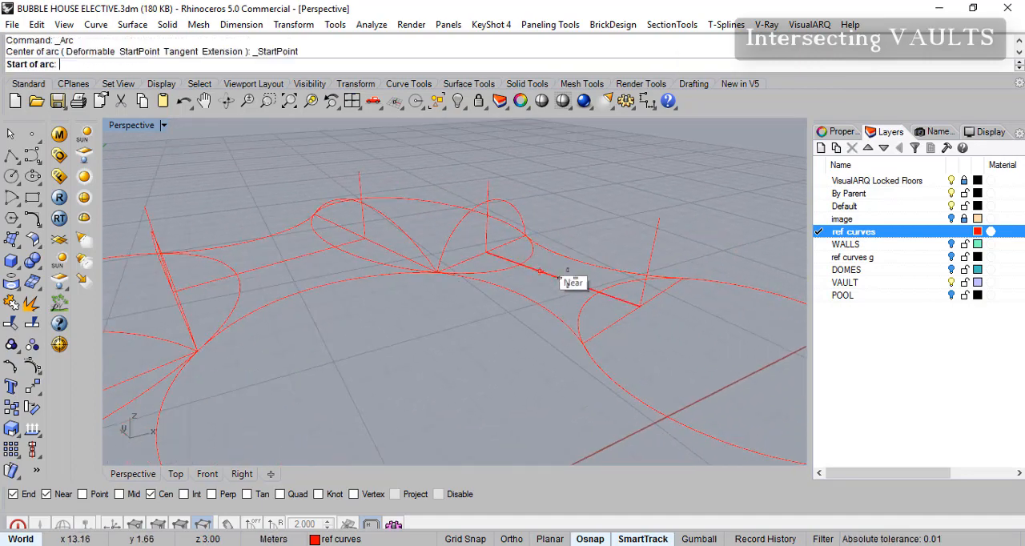
{"action": "left_click", "coordinate": [684, 279]}
{"action": "left_click", "coordinate": [576, 345]}
{"action": "left_click", "coordinate": [649, 268]}
{"action": "right_click_drag", "start_coordinate": [649, 264], "coordinate": [415, 398]}
{"action": "scroll", "coordinate": [415, 398], "scroll_direction": "up", "scroll_amount": 2}
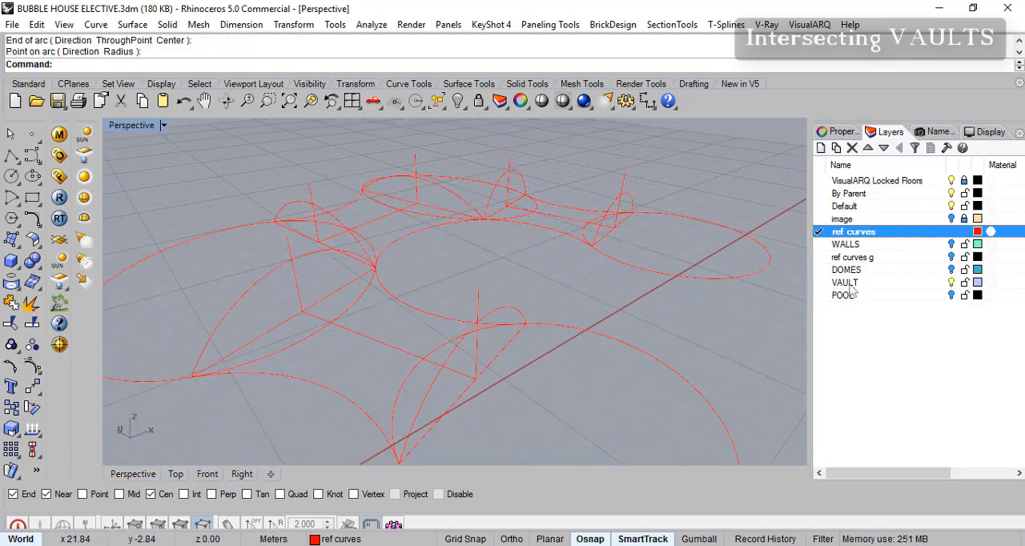
- Make VAULT the current layer and sweep the front passage's vault along its two side curves using both end arches
{"action": "left_click", "coordinate": [819, 283]}
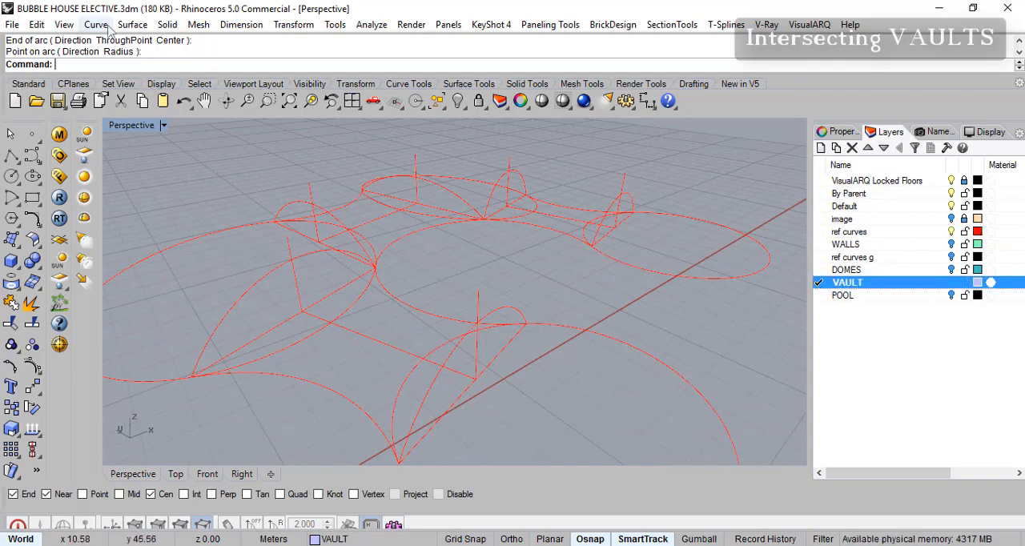
{"action": "left_click", "coordinate": [132, 24]}
{"action": "left_click", "coordinate": [186, 90]}
{"action": "left_click", "coordinate": [398, 303]}
{"action": "left_click", "coordinate": [276, 377]}
{"action": "left_click", "coordinate": [206, 347]}
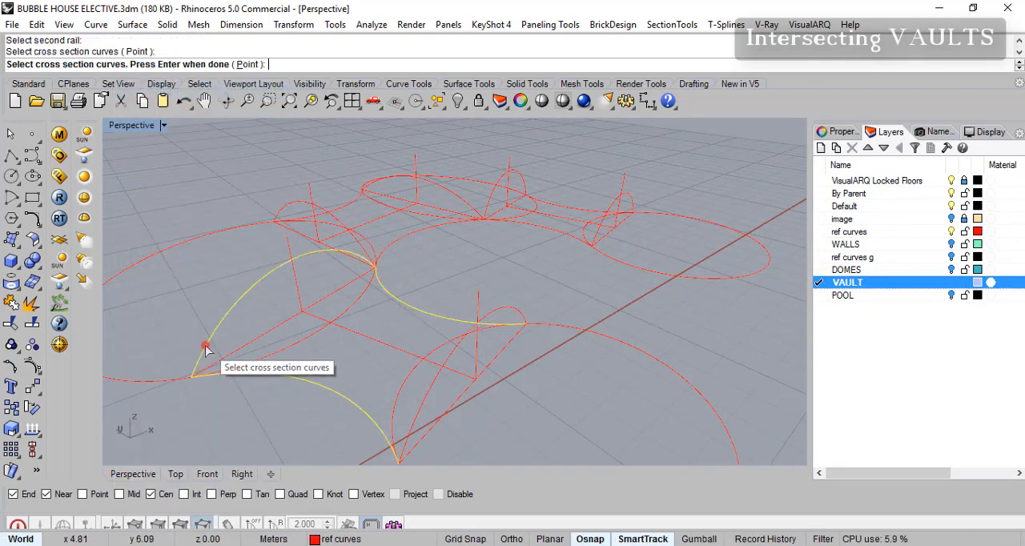
{"action": "left_click", "coordinate": [410, 425]}
{"action": "key", "text": "Return"}
{"action": "key", "text": "Return"}
- Sweep the middle passage's vault along its two side curves, with its two end arches as cross sections
{"action": "scroll", "coordinate": [315, 245], "scroll_direction": "up", "scroll_amount": 4}
{"action": "right_click_drag", "start_coordinate": [336, 243], "coordinate": [370, 250]}
{"action": "right_click", "coordinate": [416, 242]}
{"action": "left_click", "coordinate": [411, 251]}
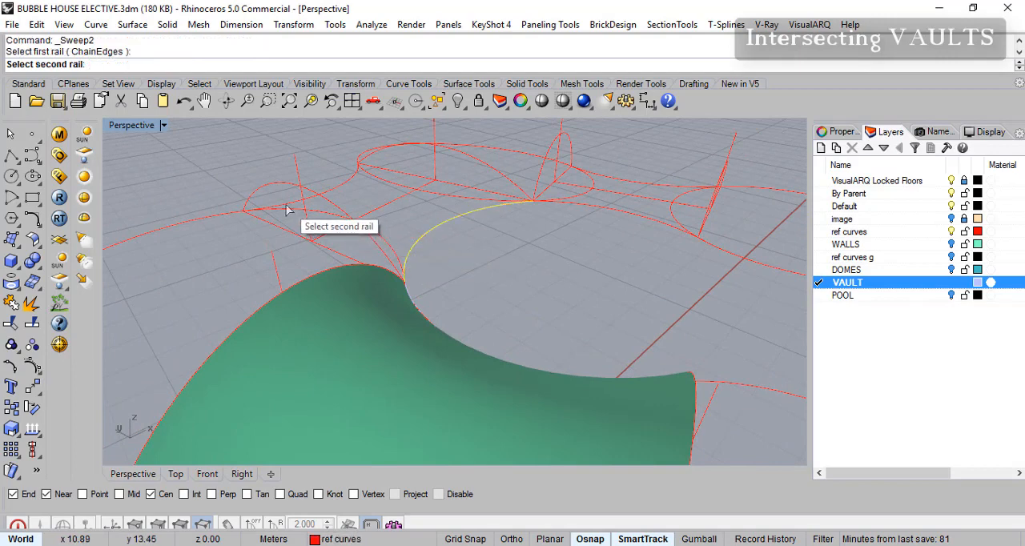
{"action": "left_click", "coordinate": [303, 199]}
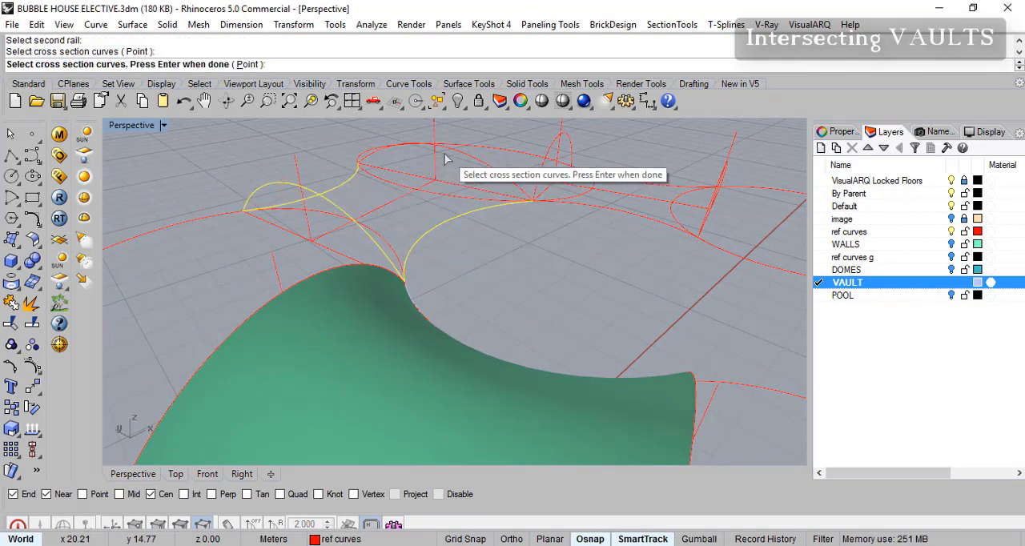
{"action": "right_click_drag", "start_coordinate": [442, 155], "coordinate": [441, 138]}
{"action": "left_click", "coordinate": [412, 161]}
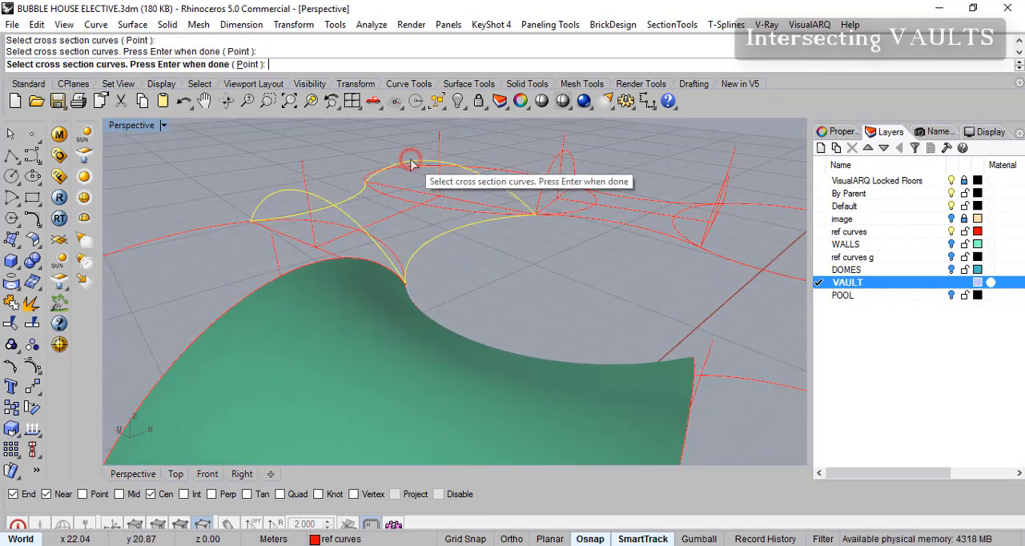
{"action": "key", "text": "Return"}
- Sweep the far passage's vault along its two side curves using its end arches, and turn on the DOMES layer
{"action": "key", "text": "Return"}
{"action": "right_click_drag", "start_coordinate": [511, 237], "coordinate": [492, 285]}
{"action": "key", "text": "Return"}
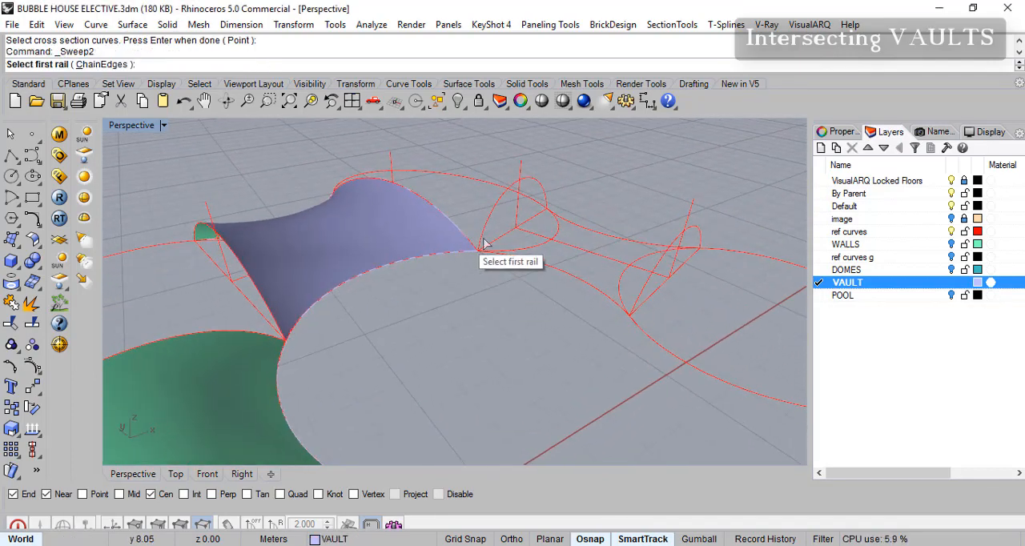
{"action": "left_click", "coordinate": [543, 274]}
{"action": "left_click", "coordinate": [562, 225]}
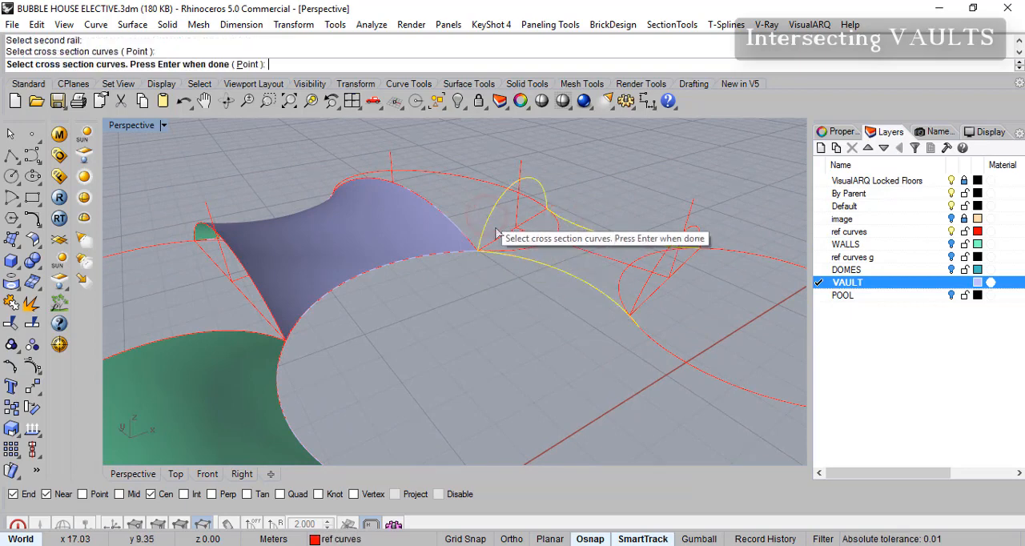
{"action": "left_click", "coordinate": [643, 292]}
{"action": "key", "text": "Return"}
{"action": "key", "text": "Return"}
{"action": "right_click_drag", "start_coordinate": [699, 341], "coordinate": [673, 353]}
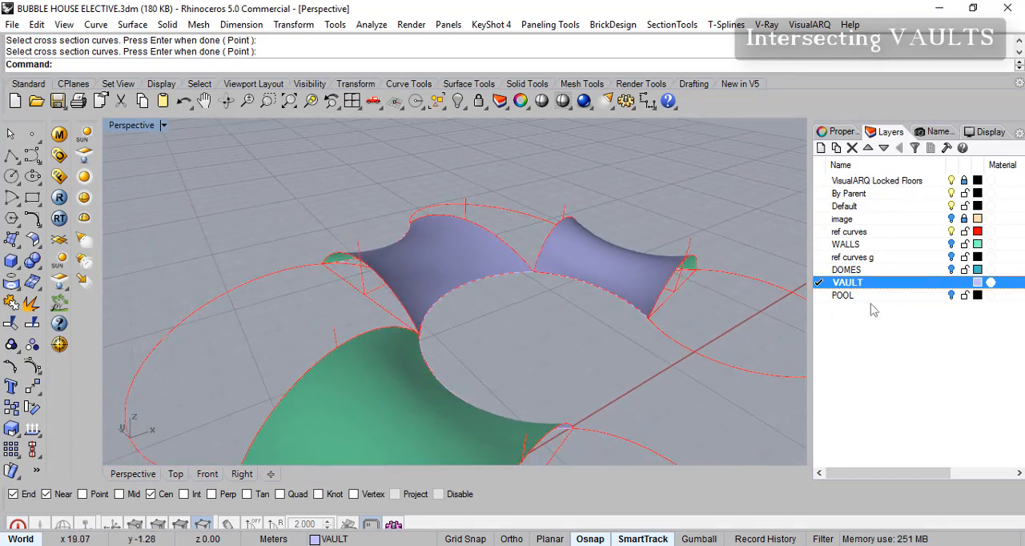
{"action": "left_click", "coordinate": [953, 271]}
{"action": "right_click_drag", "start_coordinate": [521, 355], "coordinate": [516, 290]}
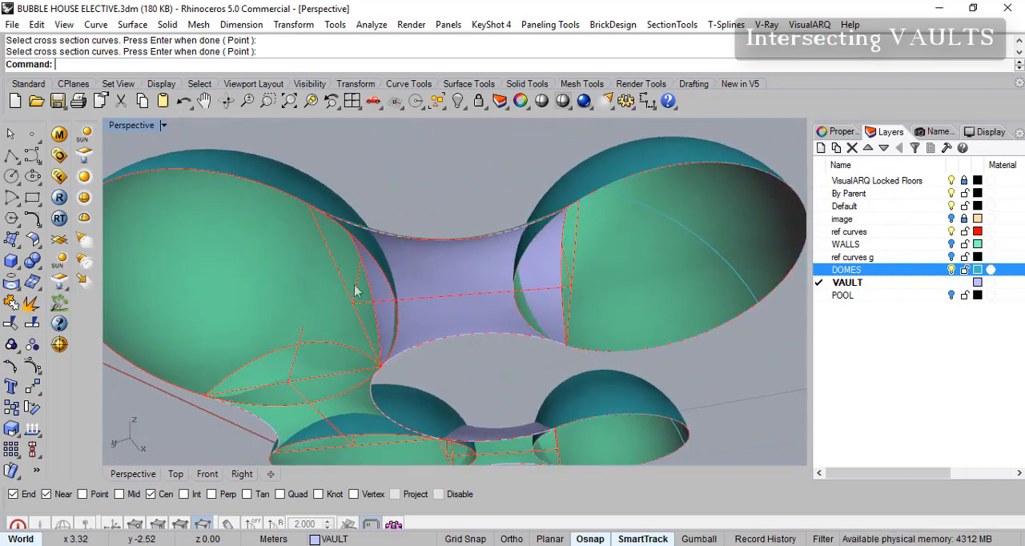
{"action": "left_click", "coordinate": [12, 324]}
{"action": "right_click_drag", "start_coordinate": [373, 213], "coordinate": [369, 170]}
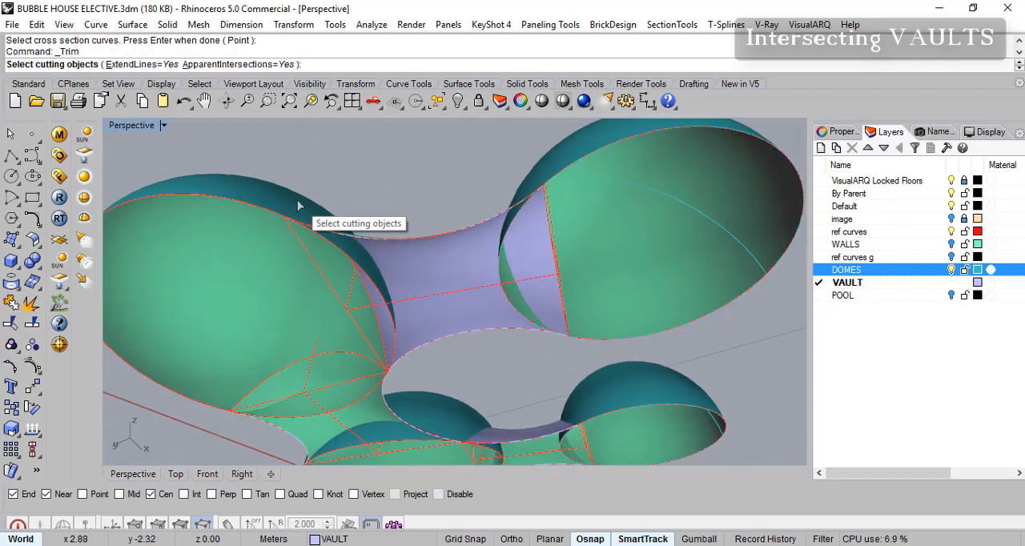
{"action": "left_click", "coordinate": [297, 203]}
{"action": "left_click", "coordinate": [554, 174]}
{"action": "right_click_drag", "start_coordinate": [558, 342], "coordinate": [575, 266], "text": "shift"}
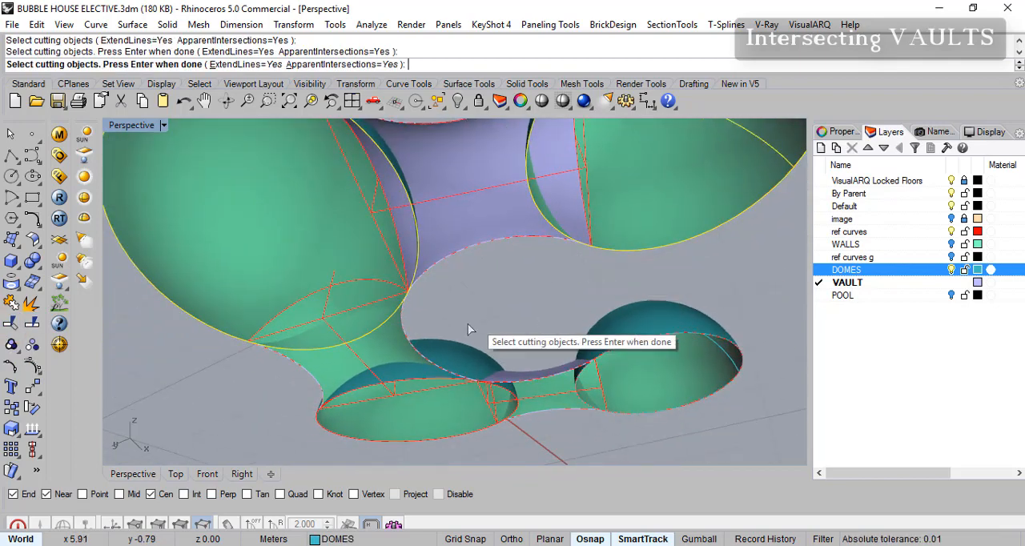
{"action": "left_click", "coordinate": [462, 347]}
{"action": "left_click", "coordinate": [651, 317]}
{"action": "right_click_drag", "start_coordinate": [583, 321], "coordinate": [561, 297]}
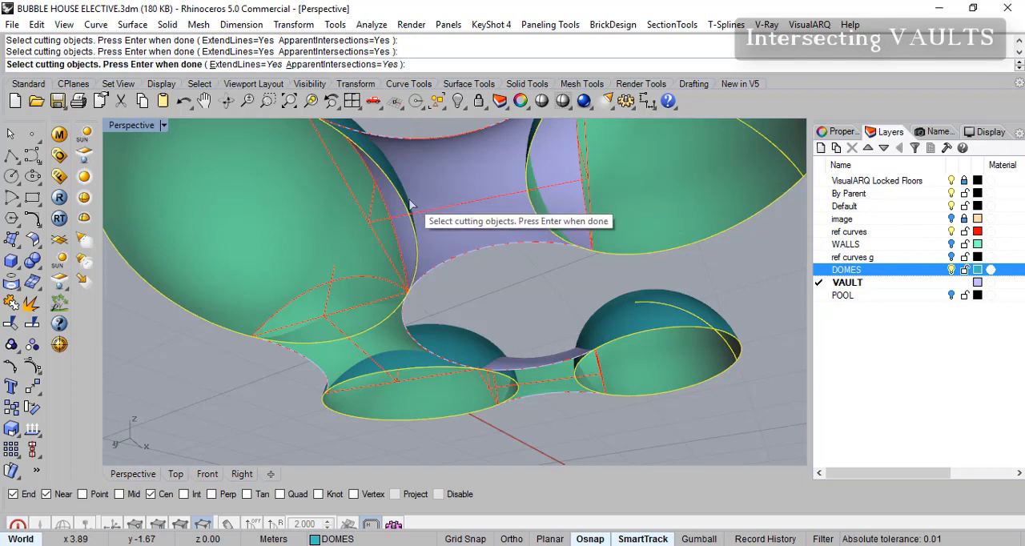
{"action": "mouse_move", "coordinate": [401, 198]}
{"action": "right_mouse_down"}
{"action": "mouse_move", "coordinate": [449, 182]}
{"action": "mouse_move", "coordinate": [525, 207]}
{"action": "mouse_move", "coordinate": [538, 196]}
{"action": "mouse_move", "coordinate": [492, 218]}
{"action": "mouse_move", "coordinate": [410, 210]}
{"action": "right_mouse_up"}
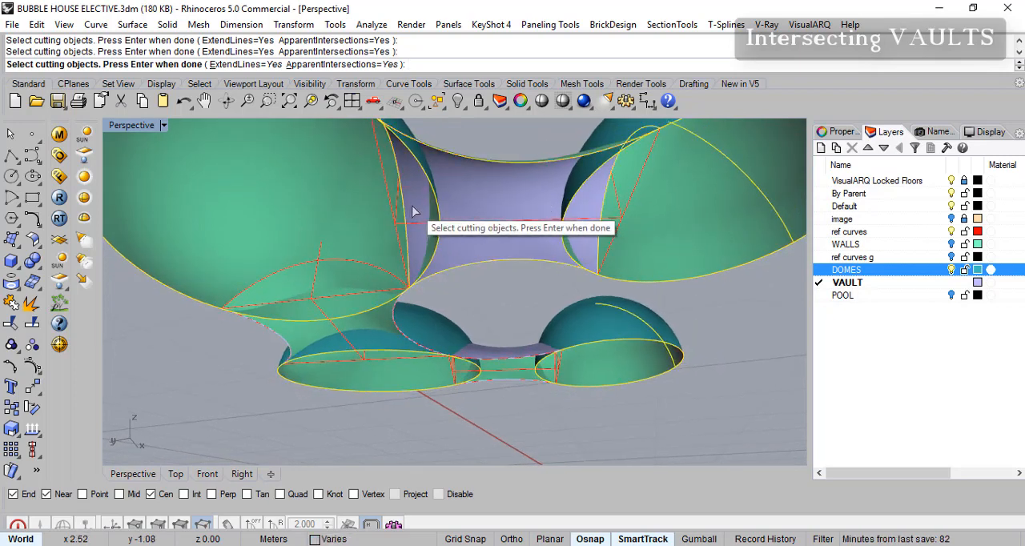
{"action": "key", "text": "Return"}
- With the four domes as cutting objects, trim off the front vault's ends that project inside its two domes
{"action": "left_click", "coordinate": [346, 189]}
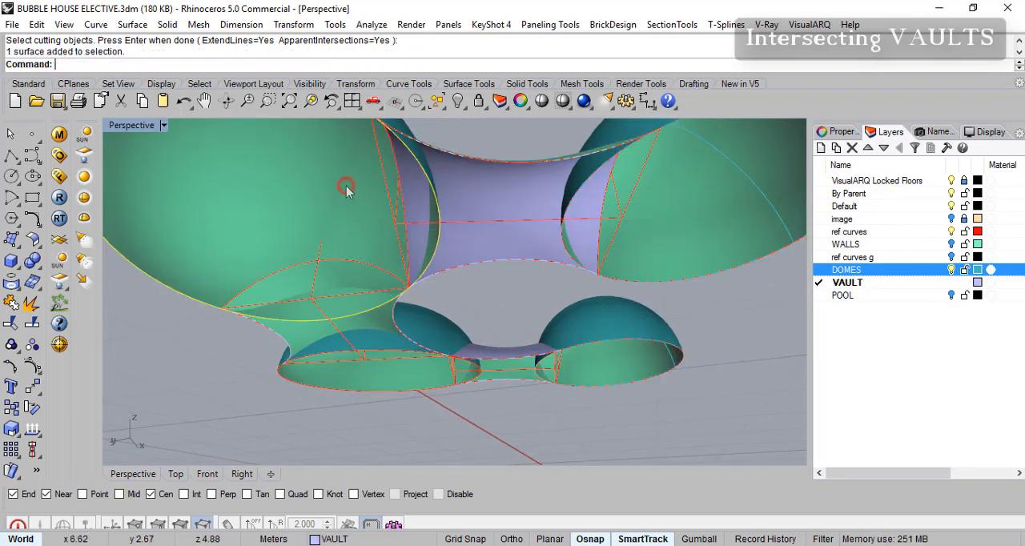
{"action": "left_click", "coordinate": [387, 379], "text": "shift"}
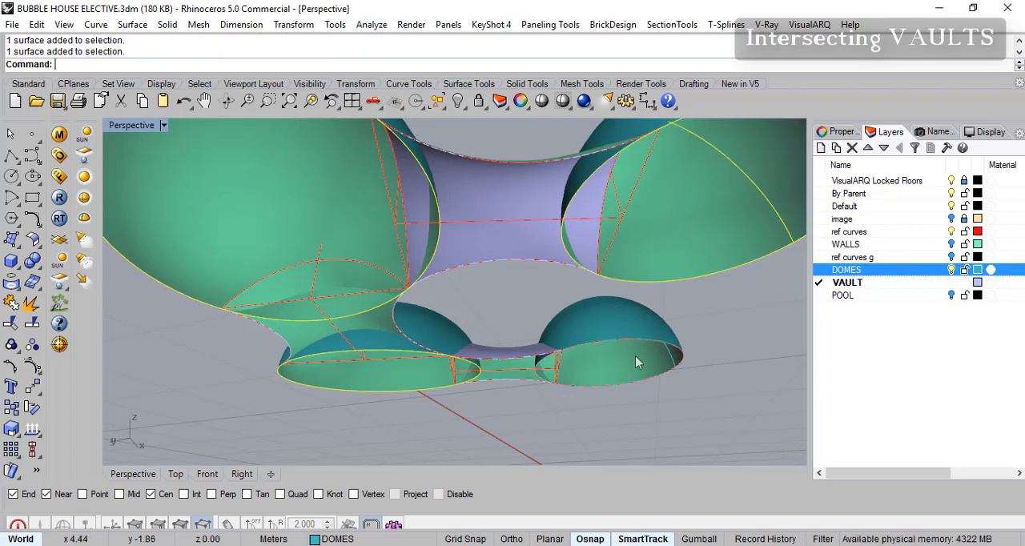
{"action": "key", "text": "ctrl+t"}
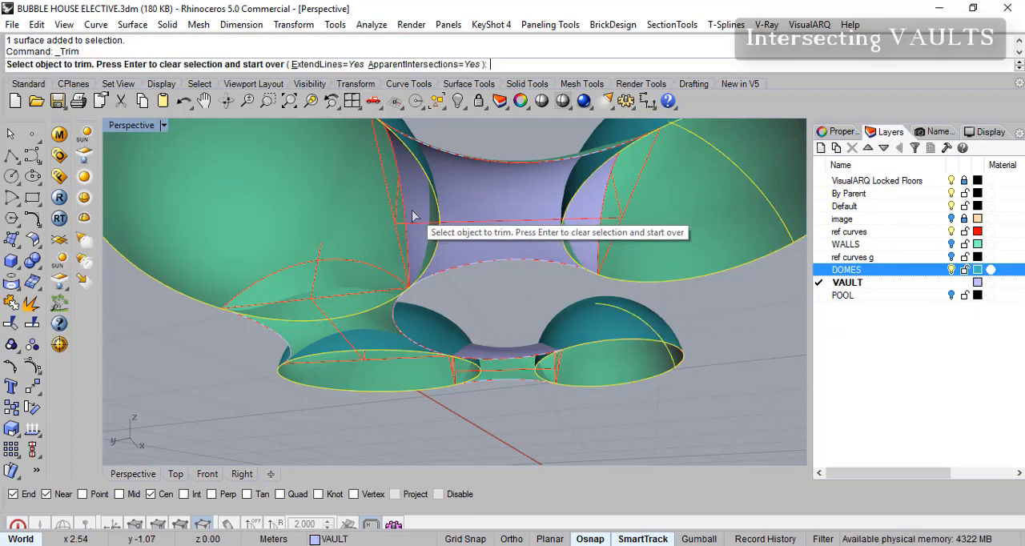
{"action": "left_click", "coordinate": [412, 216]}
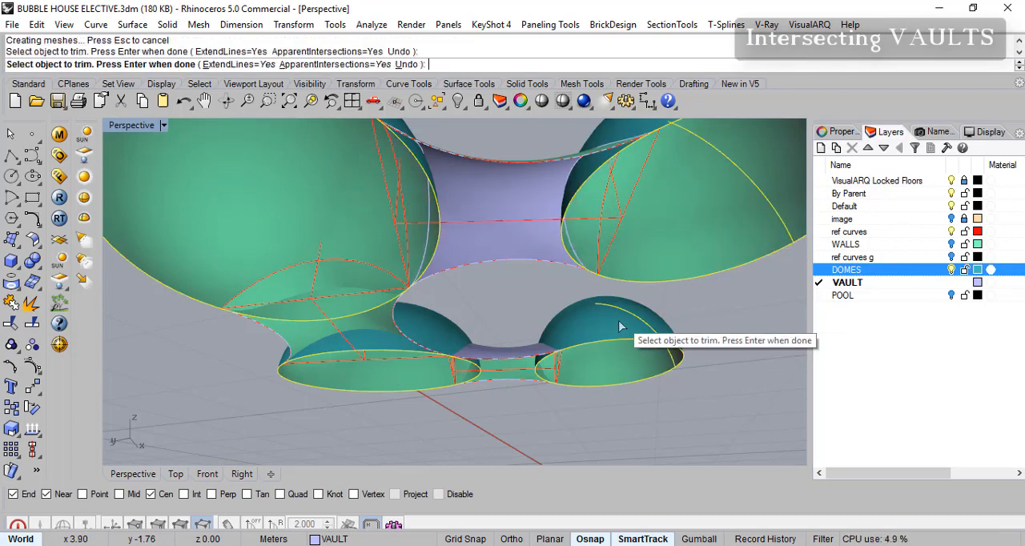
- Trim off the far passage vault's ends that project inside its two domes and finish trimming
{"action": "scroll", "coordinate": [615, 252], "scroll_direction": "up", "scroll_amount": 3}
{"action": "right_click_drag", "start_coordinate": [616, 252], "coordinate": [617, 230]}
{"action": "right_click_drag", "start_coordinate": [566, 316], "coordinate": [575, 240]}
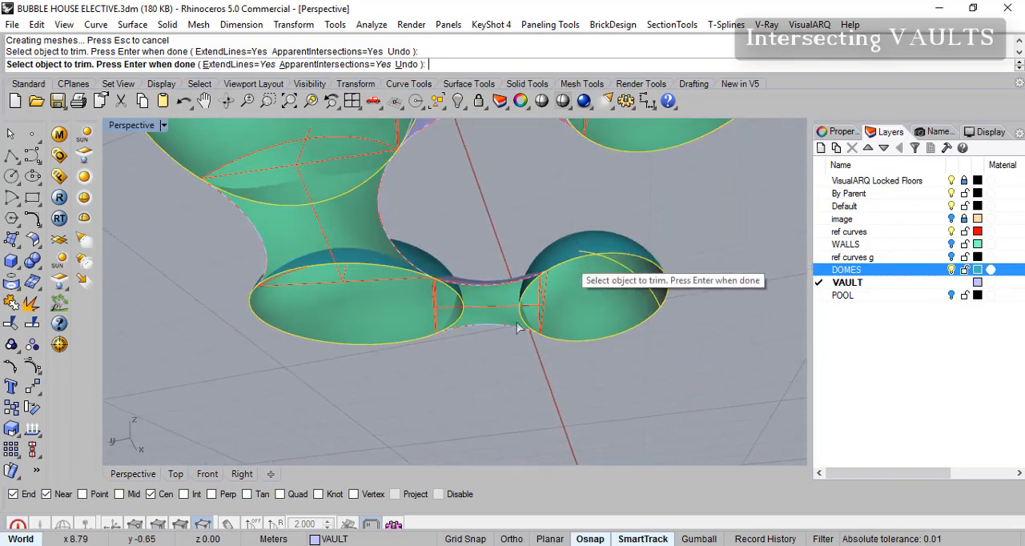
{"action": "scroll", "coordinate": [519, 315], "scroll_direction": "up", "scroll_amount": 4}
{"action": "scroll", "coordinate": [545, 303], "scroll_direction": "up", "scroll_amount": 1}
{"action": "left_click", "coordinate": [545, 303]}
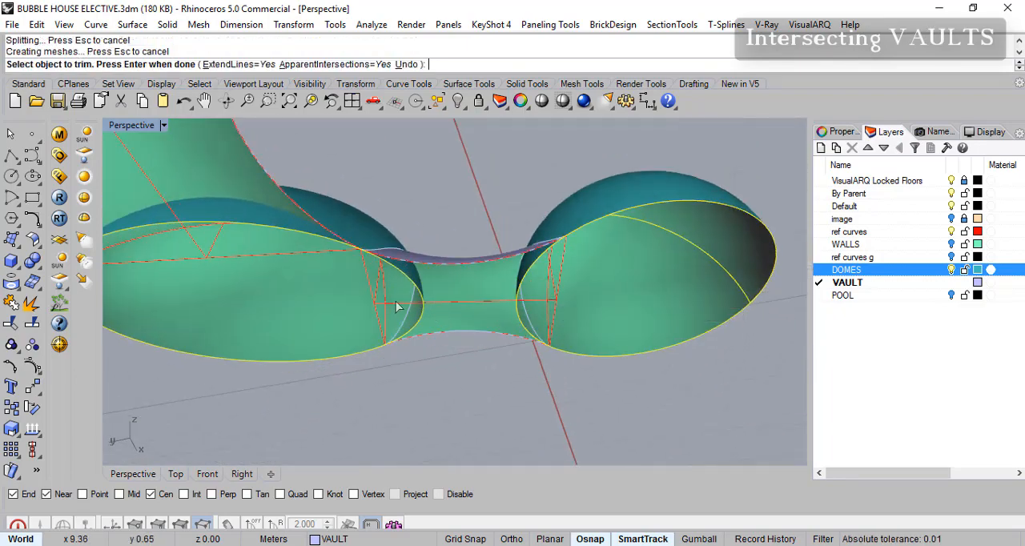
{"action": "right_click_drag", "start_coordinate": [403, 302], "coordinate": [462, 238]}
{"action": "scroll", "coordinate": [471, 270], "scroll_direction": "down", "scroll_amount": 8}
{"action": "scroll", "coordinate": [460, 191], "scroll_direction": "up", "scroll_amount": 5}
{"action": "left_click", "coordinate": [480, 164]}
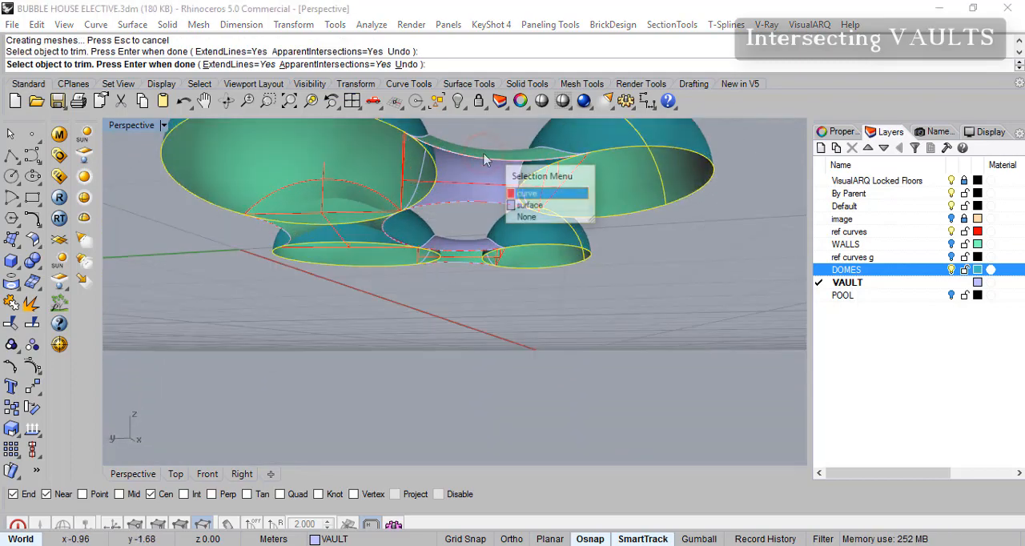
{"action": "right_click", "coordinate": [482, 181]}
- With the three passage vaults as cutting objects, trim away the first dome portions that block the openings under the vaults
{"action": "left_click", "coordinate": [480, 181]}
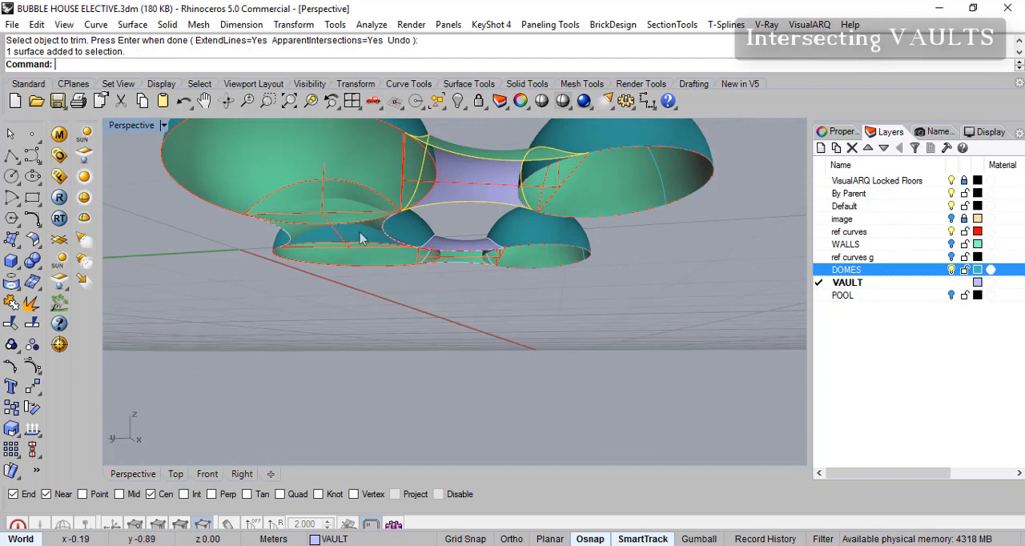
{"action": "scroll", "coordinate": [303, 242], "scroll_direction": "up", "scroll_amount": 4}
{"action": "left_click", "coordinate": [321, 231]}
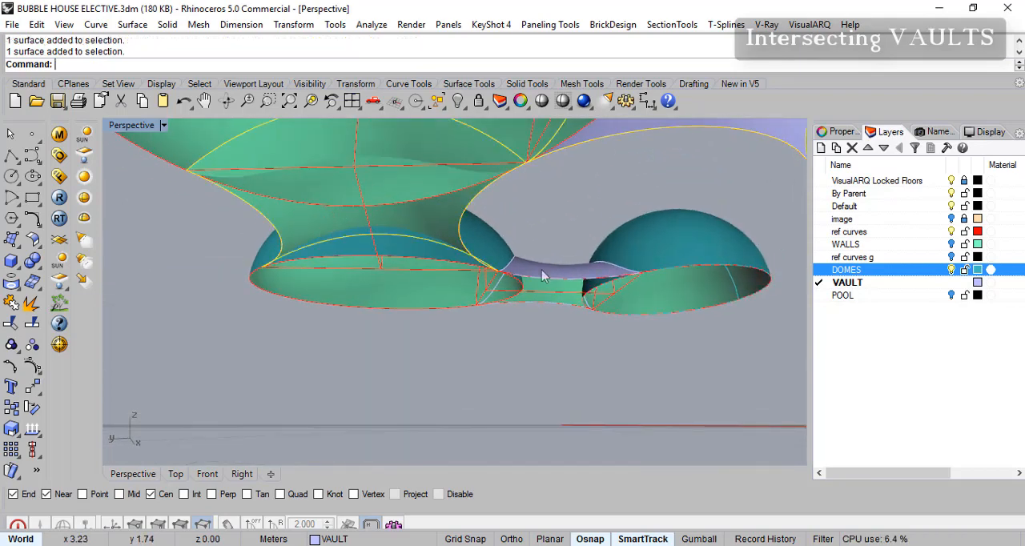
{"action": "scroll", "coordinate": [373, 251], "scroll_direction": "down", "scroll_amount": 3}
{"action": "right_click_drag", "start_coordinate": [654, 254], "coordinate": [575, 312]}
{"action": "right_click_drag", "start_coordinate": [618, 240], "coordinate": [428, 202]}
{"action": "key", "text": "ctrl+t"}
{"action": "left_click", "coordinate": [411, 194]}
{"action": "right_click_drag", "start_coordinate": [433, 253], "coordinate": [389, 231]}
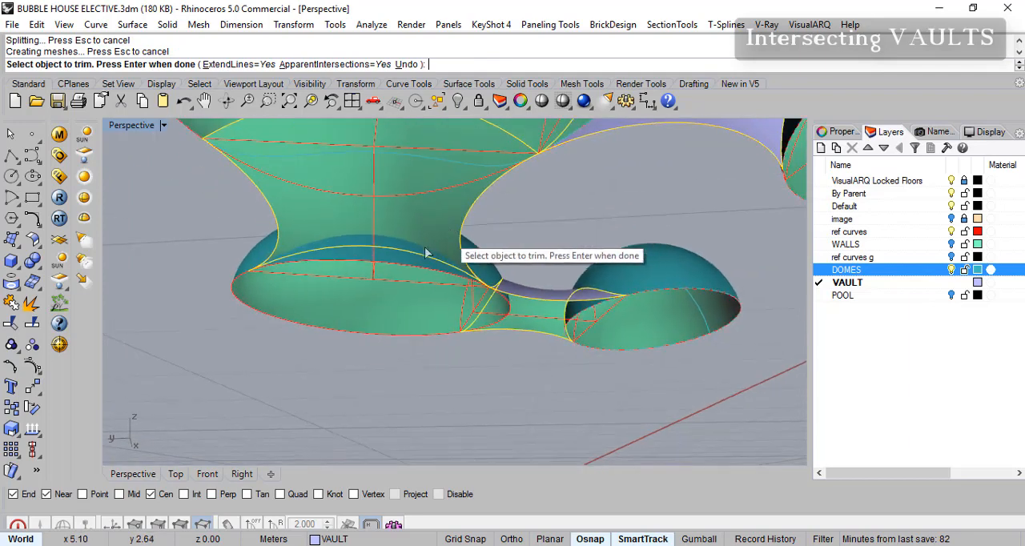
{"action": "left_click", "coordinate": [401, 264]}
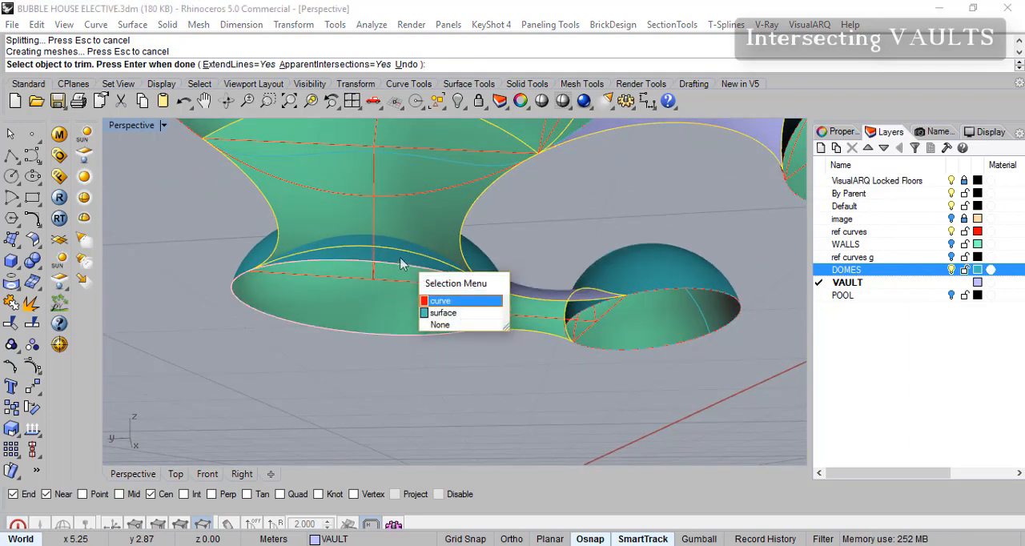
{"action": "left_click", "coordinate": [449, 313]}
- Trim away the remaining dome portions that close off the vaulted passages to the other rooms
{"action": "right_click_drag", "start_coordinate": [689, 282], "coordinate": [713, 319]}
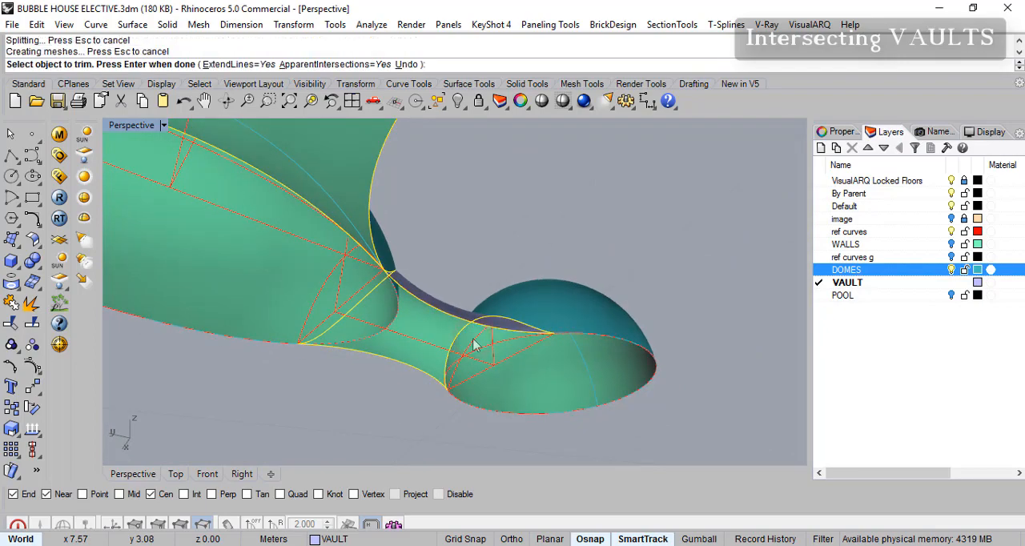
{"action": "right_click_drag", "start_coordinate": [599, 335], "coordinate": [326, 324]}
{"action": "left_click", "coordinate": [627, 266]}
{"action": "left_click", "coordinate": [336, 330]}
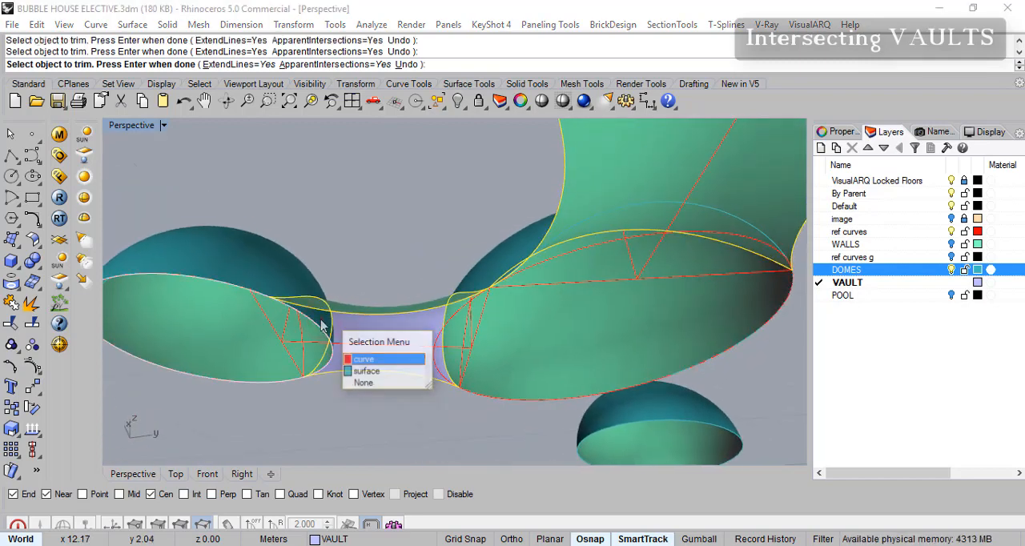
{"action": "left_click", "coordinate": [372, 370]}
{"action": "right_click_drag", "start_coordinate": [470, 346], "coordinate": [661, 344]}
{"action": "scroll", "coordinate": [558, 312], "scroll_direction": "down", "scroll_amount": 5}
{"action": "right_click_drag", "start_coordinate": [591, 275], "coordinate": [644, 315]}
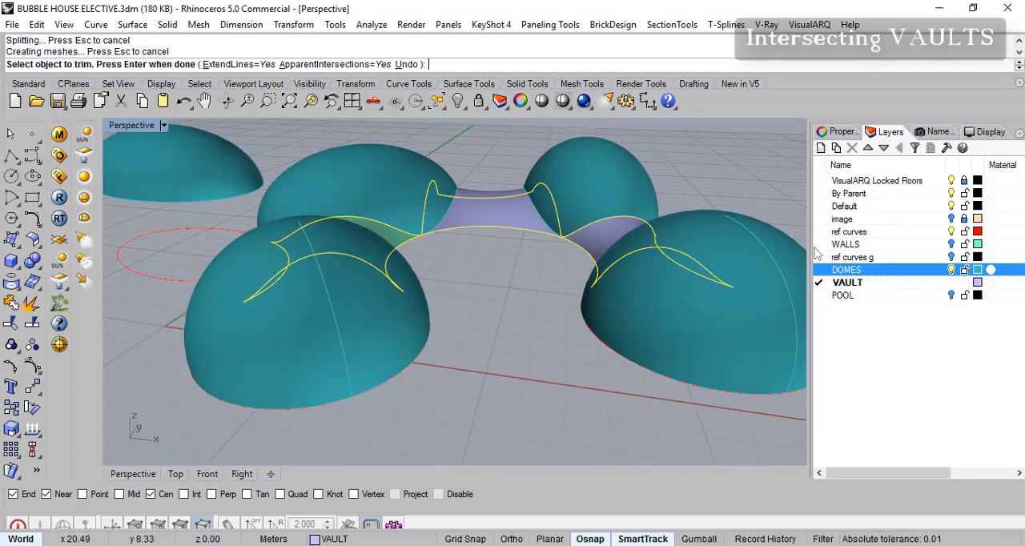
- Turn on the WALLS layer to check the vaults and domes against the walls, and finish trimming
{"action": "left_click", "coordinate": [952, 245]}
{"action": "scroll", "coordinate": [518, 285], "scroll_direction": "down", "scroll_amount": 6}
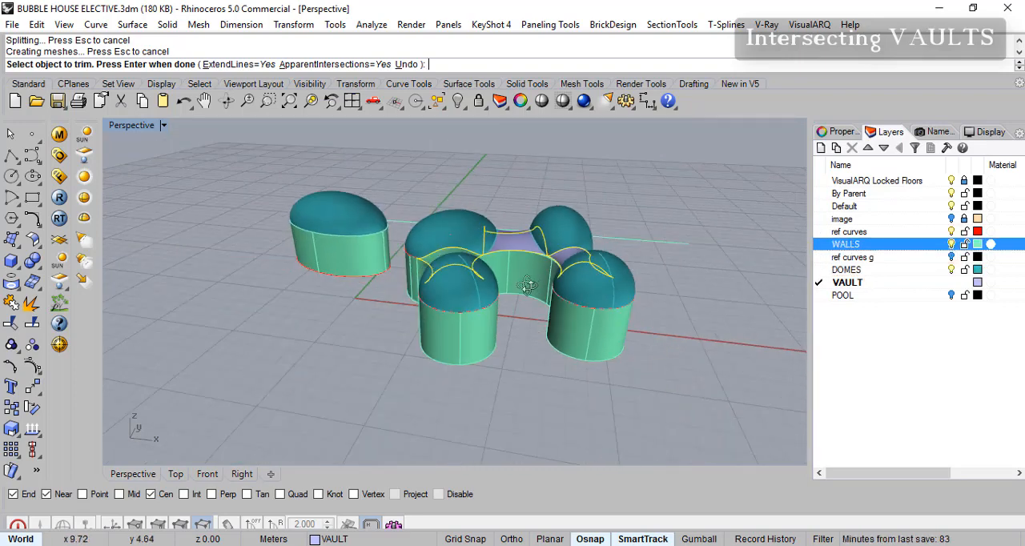
{"action": "scroll", "coordinate": [559, 325], "scroll_direction": "up", "scroll_amount": 3}
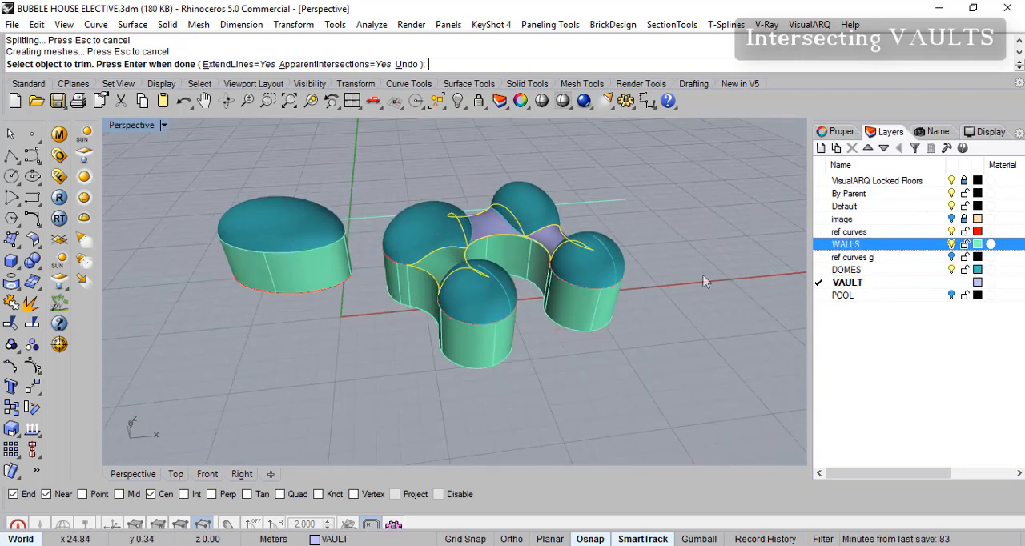
{"action": "scroll", "coordinate": [510, 278], "scroll_direction": "up", "scroll_amount": 3}
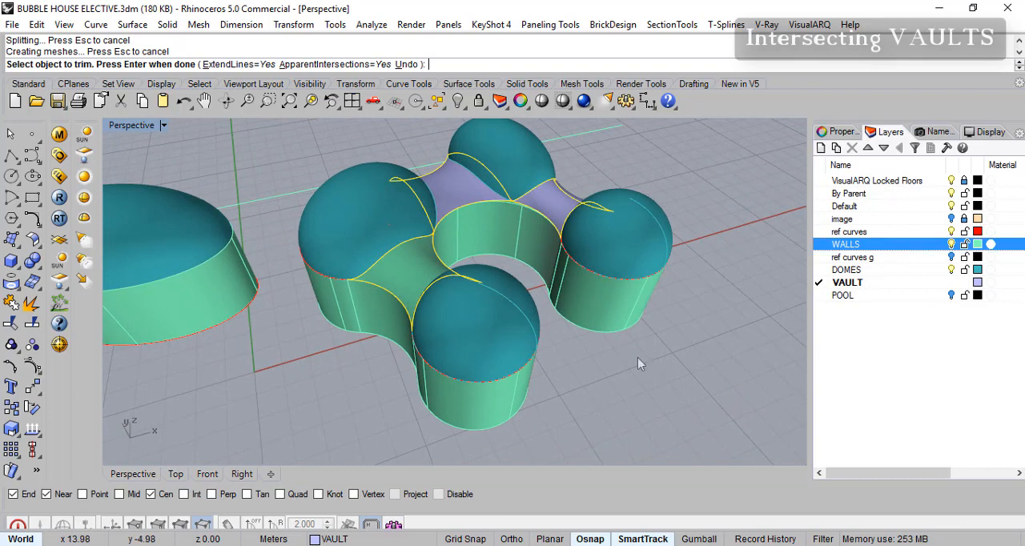
{"action": "scroll", "coordinate": [532, 201], "scroll_direction": "up", "scroll_amount": 2}
{"action": "key", "text": "Return"}
- Flip the surface normals of the middle and far passage vaults to match the front vault
{"action": "left_click", "coordinate": [427, 197]}
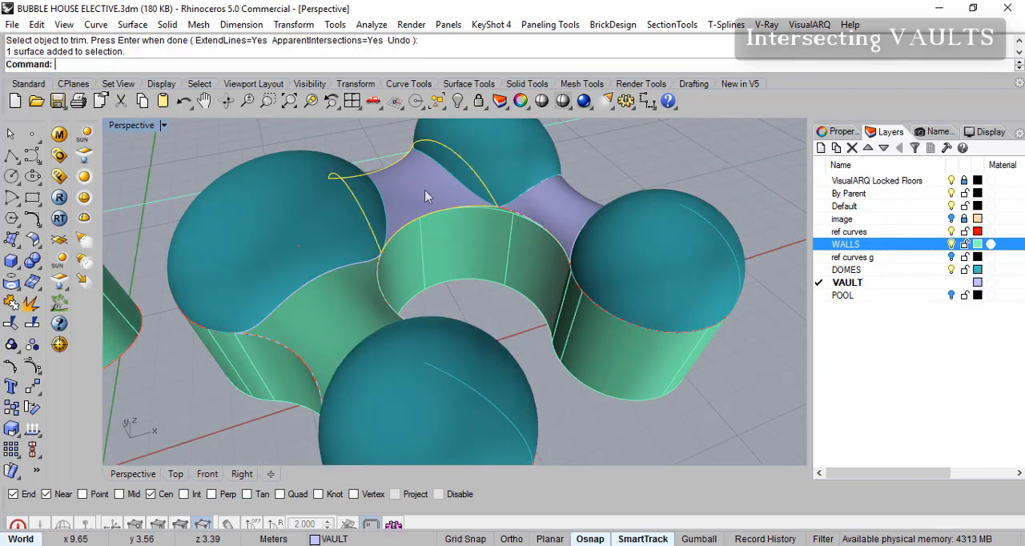
{"action": "left_click", "coordinate": [416, 192]}
{"action": "right_click_drag", "start_coordinate": [529, 207], "coordinate": [382, 290]}
{"action": "left_click", "coordinate": [423, 209]}
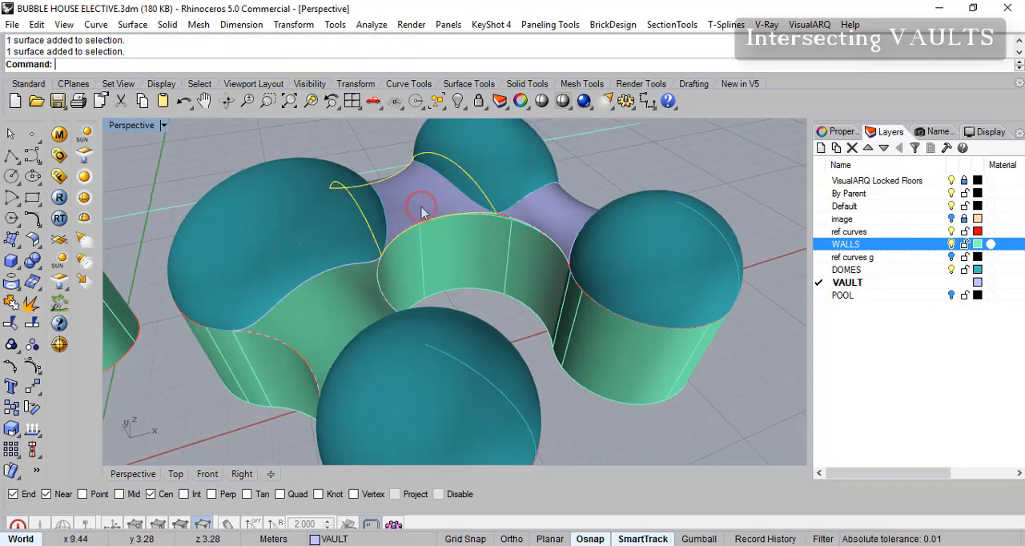
{"action": "right_click_drag", "start_coordinate": [484, 221], "coordinate": [532, 234]}
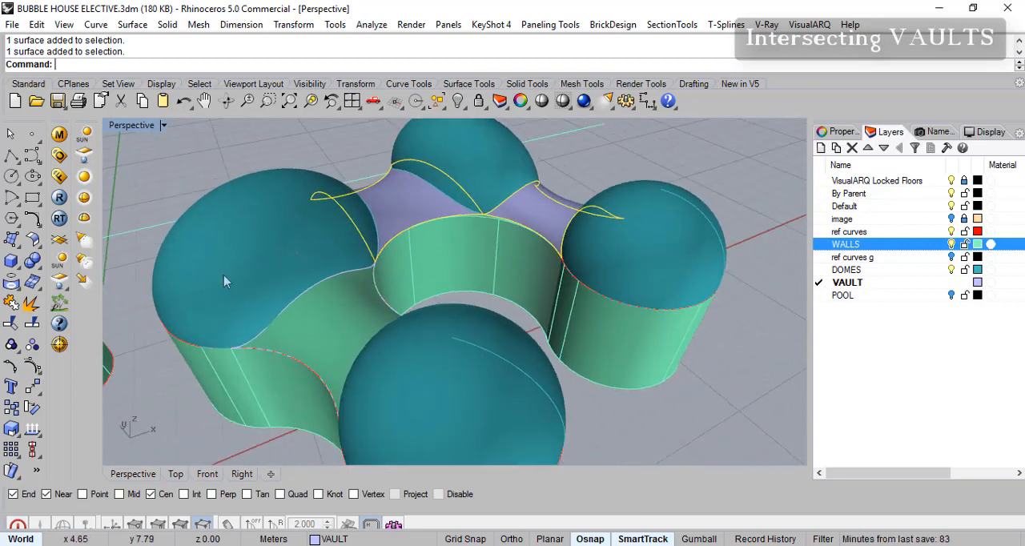
{"action": "left_click", "coordinate": [33, 431]}
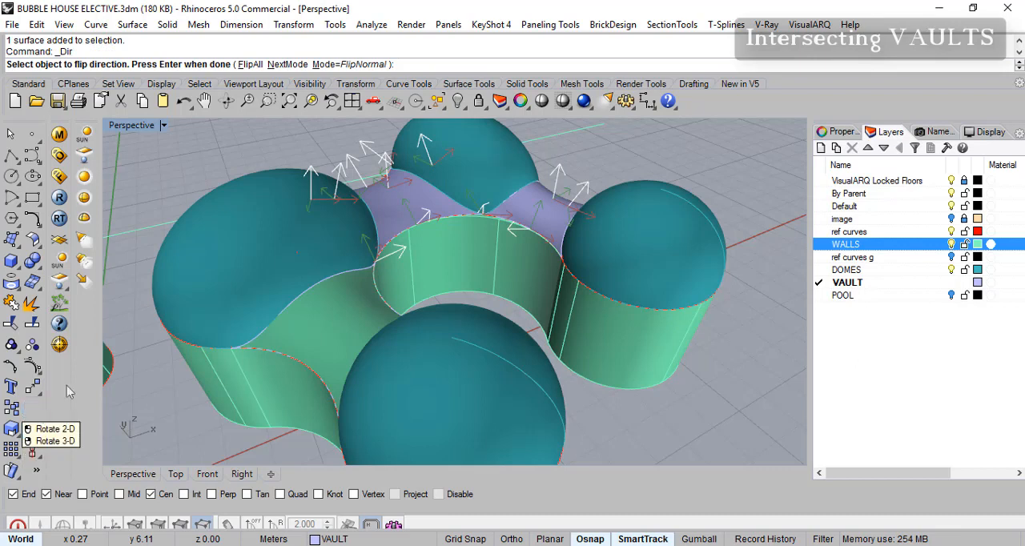
{"action": "left_click", "coordinate": [401, 207]}
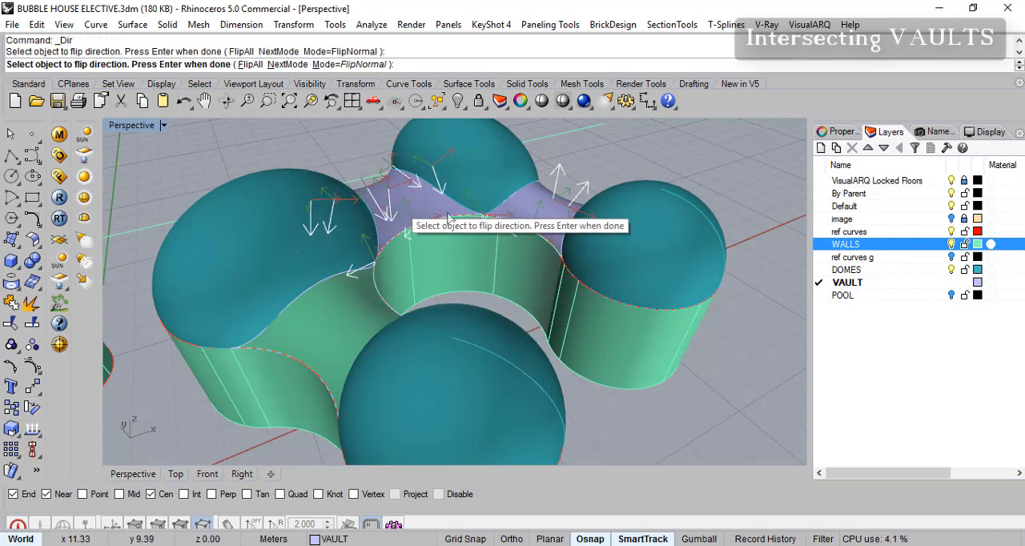
{"action": "left_click", "coordinate": [546, 218]}
{"action": "key", "text": "Return"}
{"action": "key", "text": "Return"}
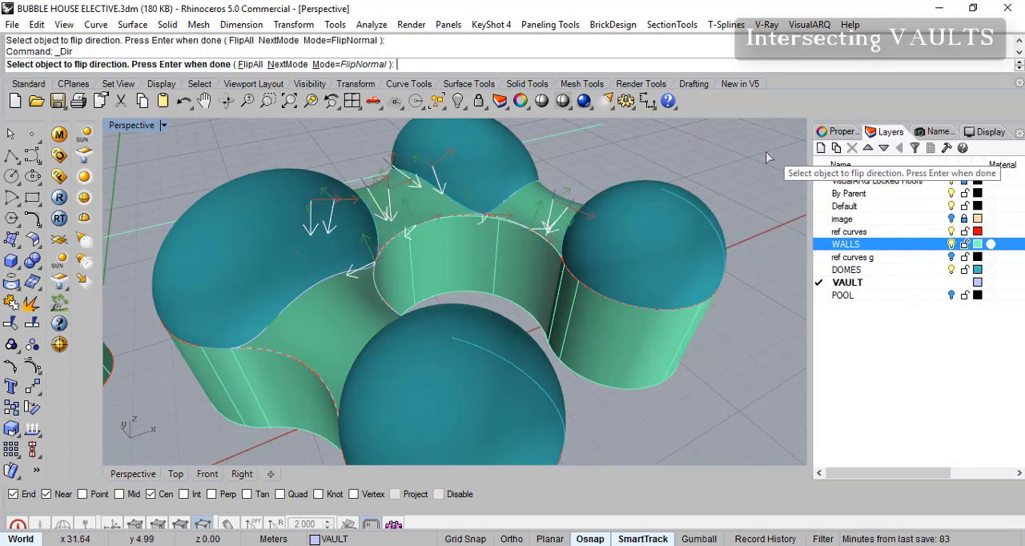
{"action": "key", "text": "Return"}
- Save the bubble house model
{"action": "right_click_drag", "start_coordinate": [688, 272], "coordinate": [583, 329]}
{"action": "scroll", "coordinate": [583, 330], "scroll_direction": "up", "scroll_amount": 3}
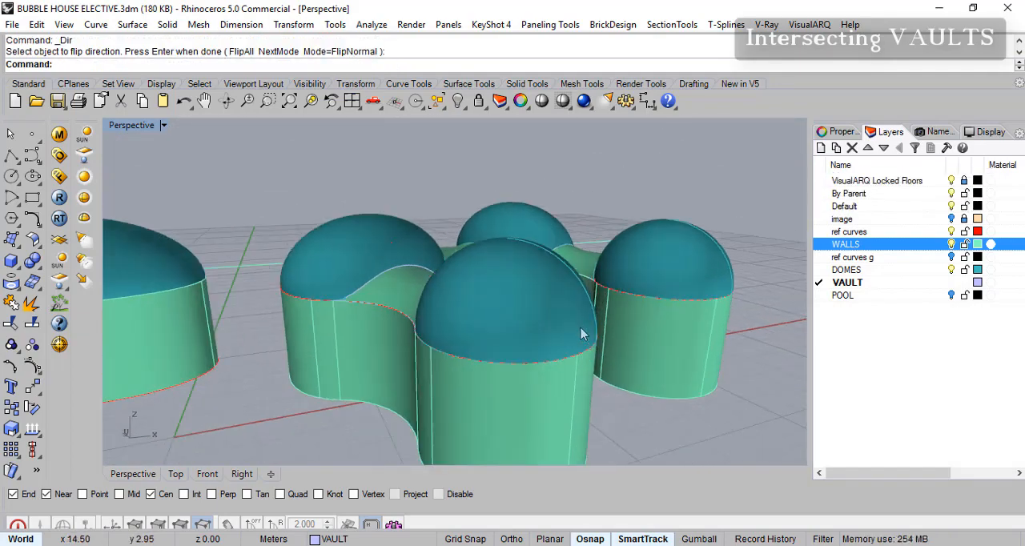
{"action": "key", "text": "ctrl+s"}
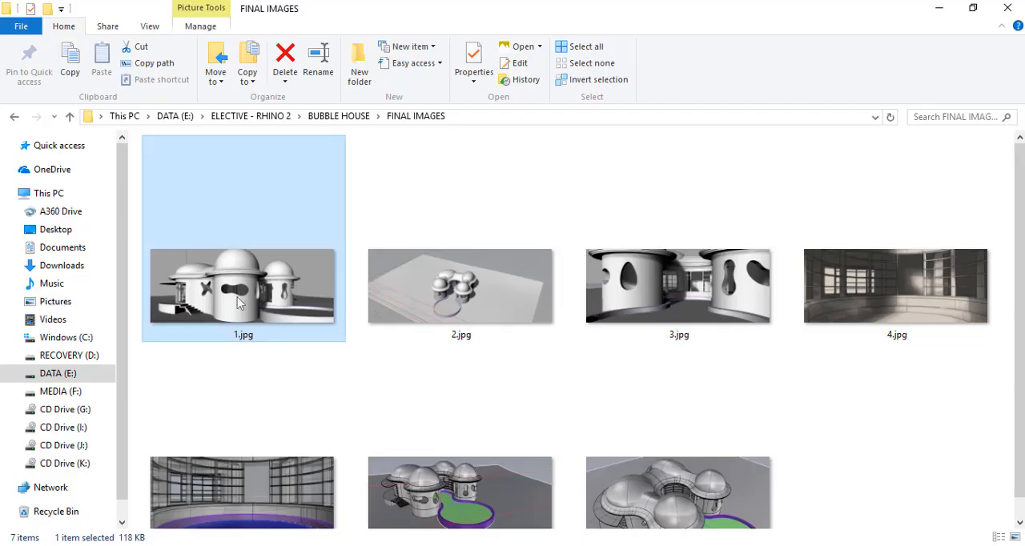
- Open 1.jpg from the FINAL IMAGES folder and examine the reference images through 5.jpg for wall thickness, window openings, shelving and pool
{"action": "double_click", "coordinate": [238, 300]}
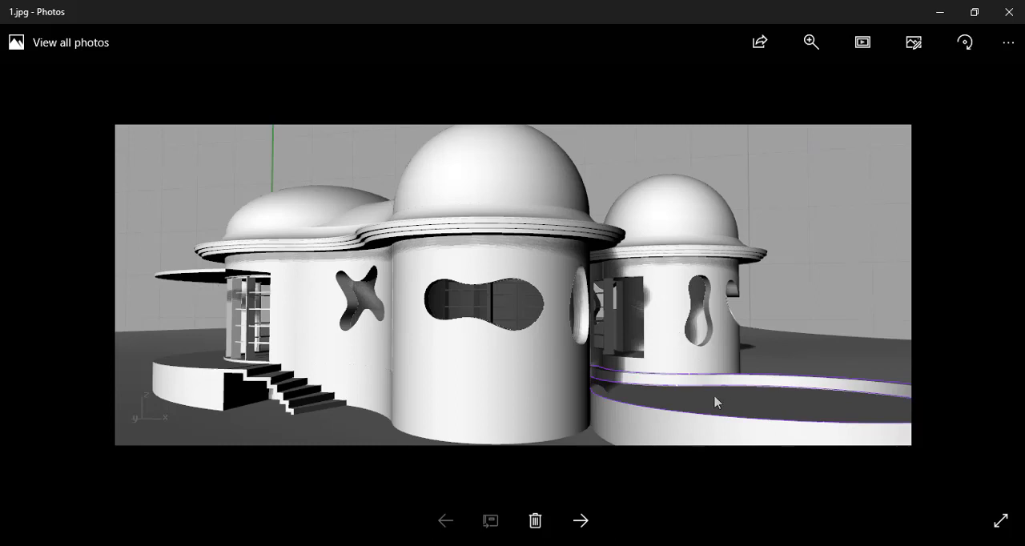
{"action": "key", "text": "Right"}
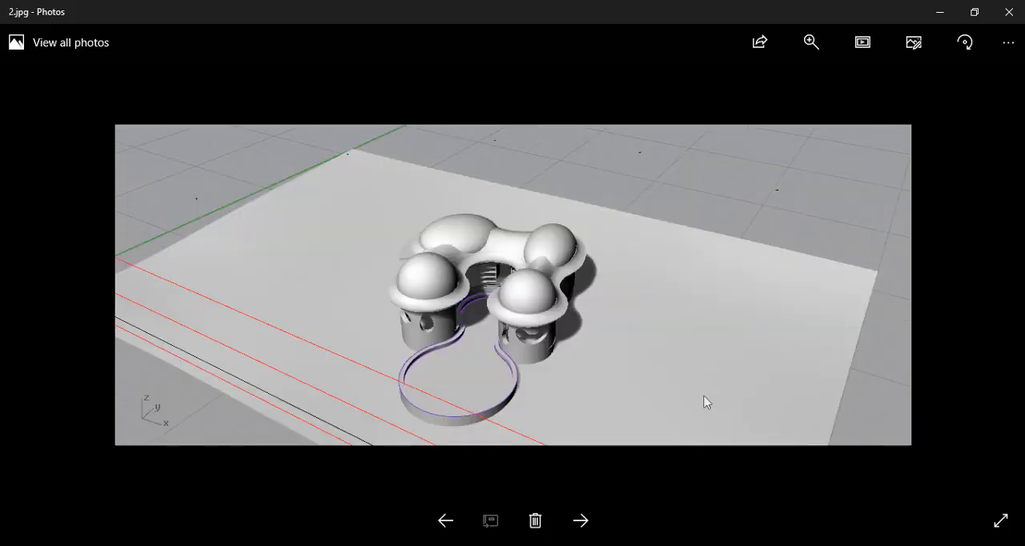
{"action": "key", "text": "Right"}
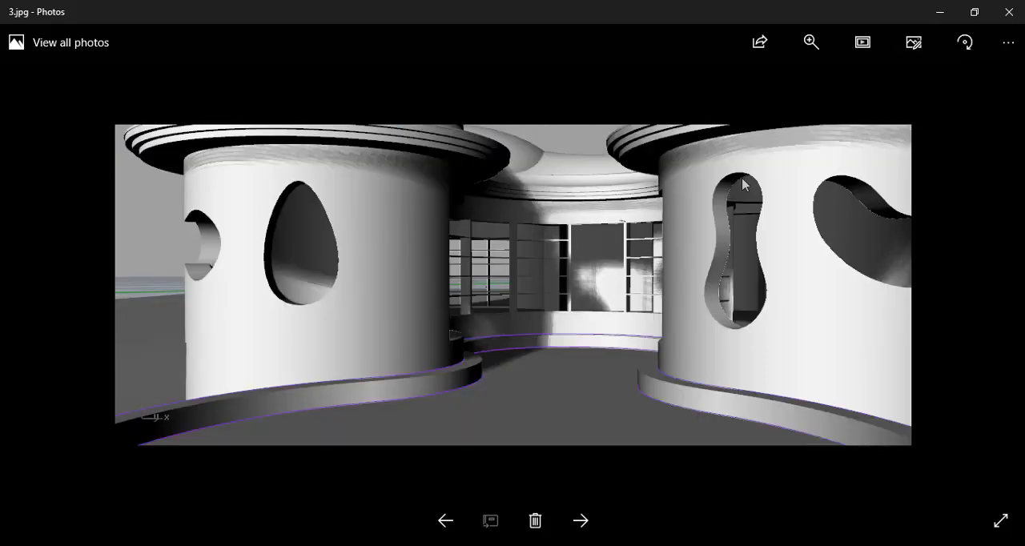
{"action": "key", "text": "Right"}
{"action": "key", "text": "Left"}
{"action": "key", "text": "Right"}
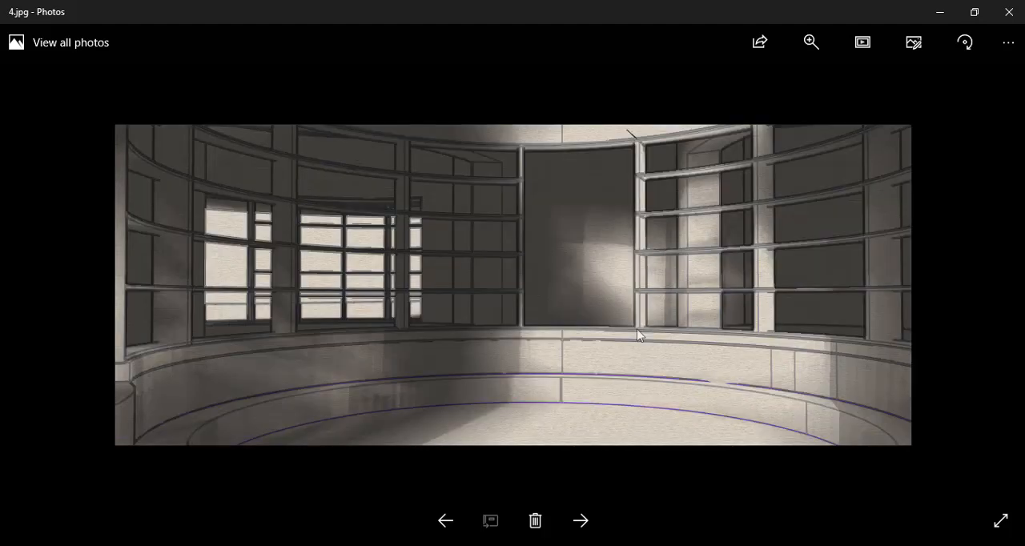
{"action": "key", "text": "Right"}
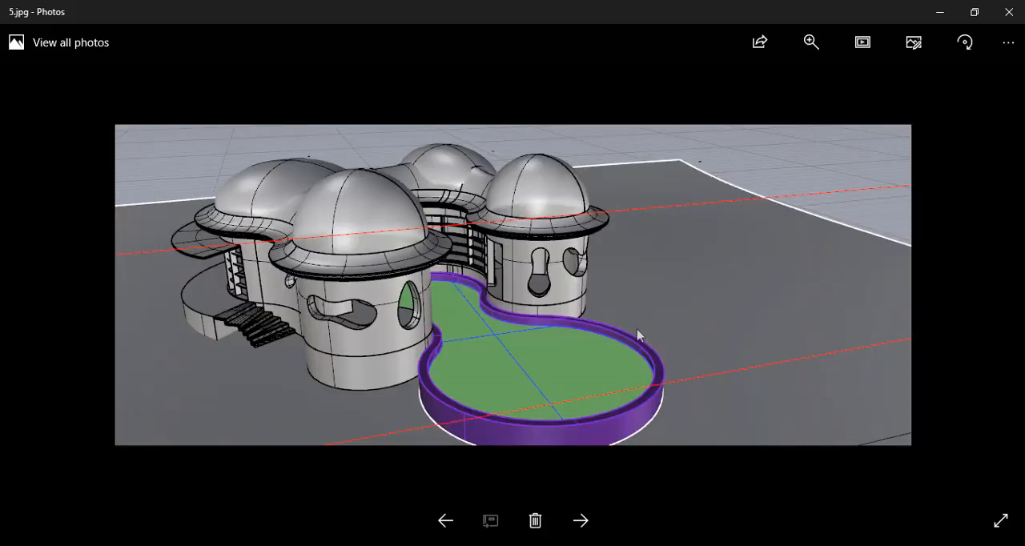
{"action": "left_click", "coordinate": [941, 13]}
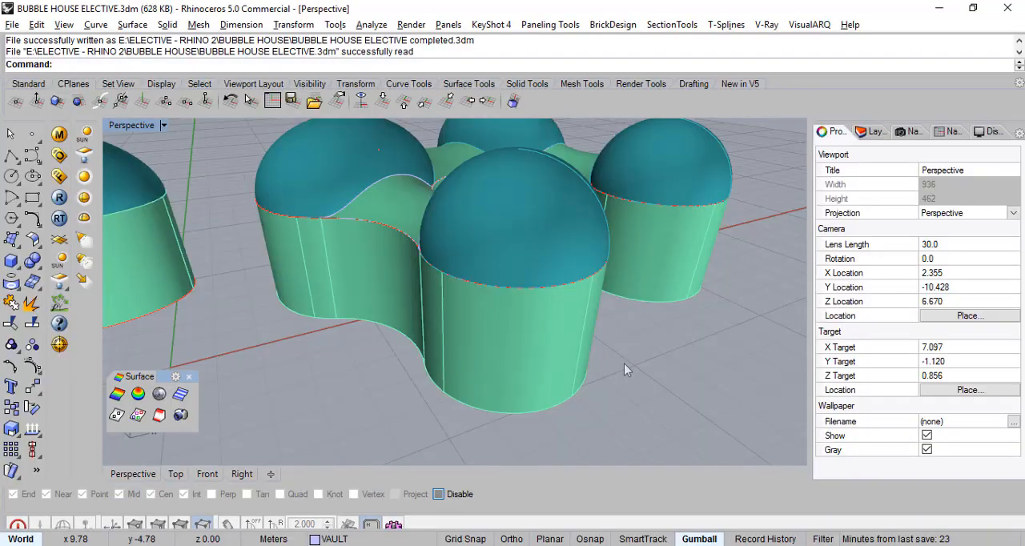
- Switch back to Rhino, examine the walls up close, and select the curved courtyard wall between the rooms
{"action": "mouse_move", "coordinate": [629, 362]}
{"action": "right_mouse_down"}
{"action": "mouse_move", "coordinate": [626, 349]}
{"action": "mouse_move", "coordinate": [629, 357]}
{"action": "right_mouse_up"}
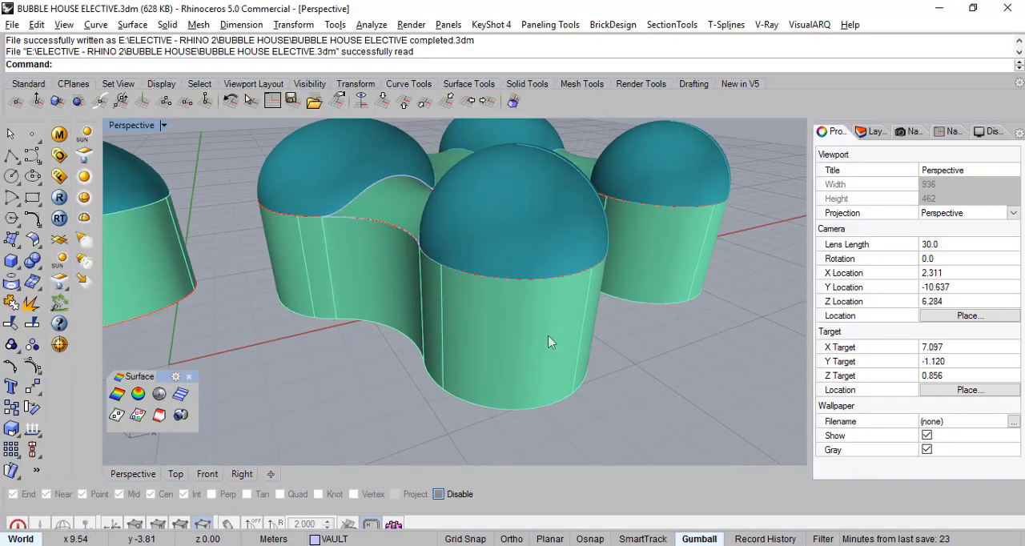
{"action": "scroll", "coordinate": [573, 347], "scroll_direction": "up", "scroll_amount": 2}
{"action": "right_click_drag", "start_coordinate": [626, 320], "coordinate": [481, 295]}
{"action": "scroll", "coordinate": [561, 237], "scroll_direction": "up", "scroll_amount": 3}
{"action": "mouse_move", "coordinate": [595, 242]}
{"action": "right_mouse_down"}
{"action": "mouse_move", "coordinate": [552, 217]}
{"action": "mouse_move", "coordinate": [600, 226]}
{"action": "mouse_move", "coordinate": [591, 233]}
{"action": "right_mouse_up"}
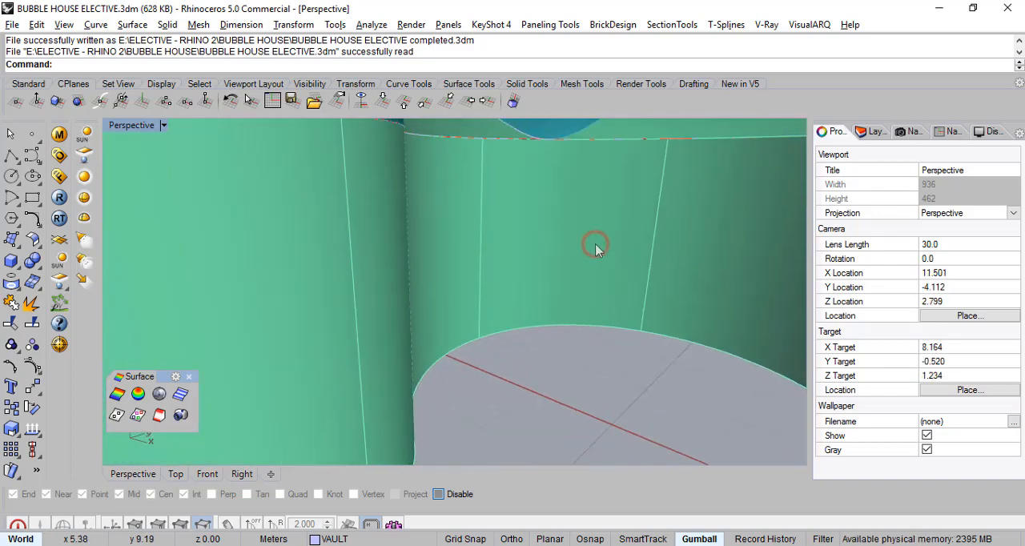
{"action": "left_click", "coordinate": [596, 245]}
{"action": "right_click_drag", "start_coordinate": [614, 297], "coordinate": [561, 329]}
- Turn off the DOMES, VAULT and ref curves layers, make WALLS the current layer, and clear the wall selection
{"action": "left_click", "coordinate": [876, 132]}
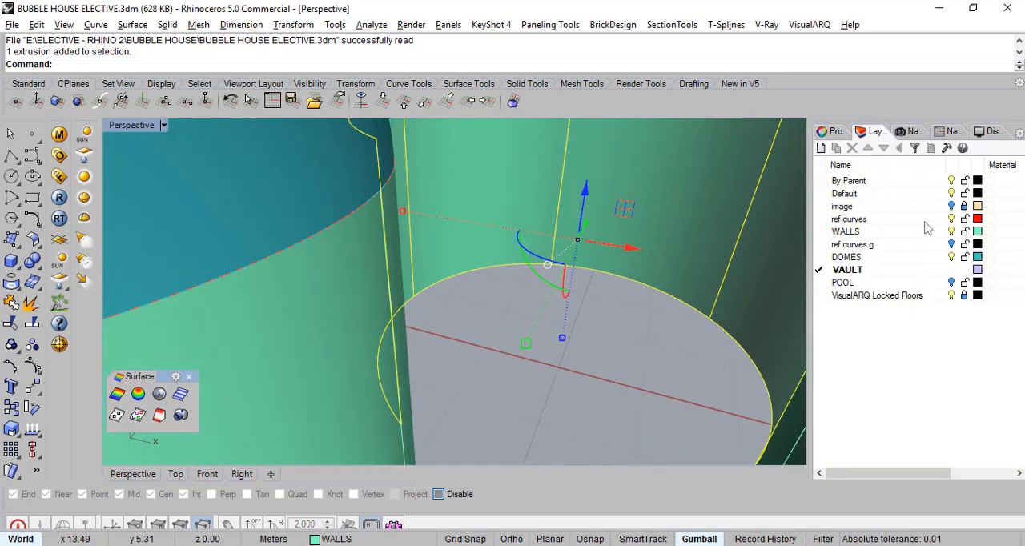
{"action": "left_click", "coordinate": [952, 258]}
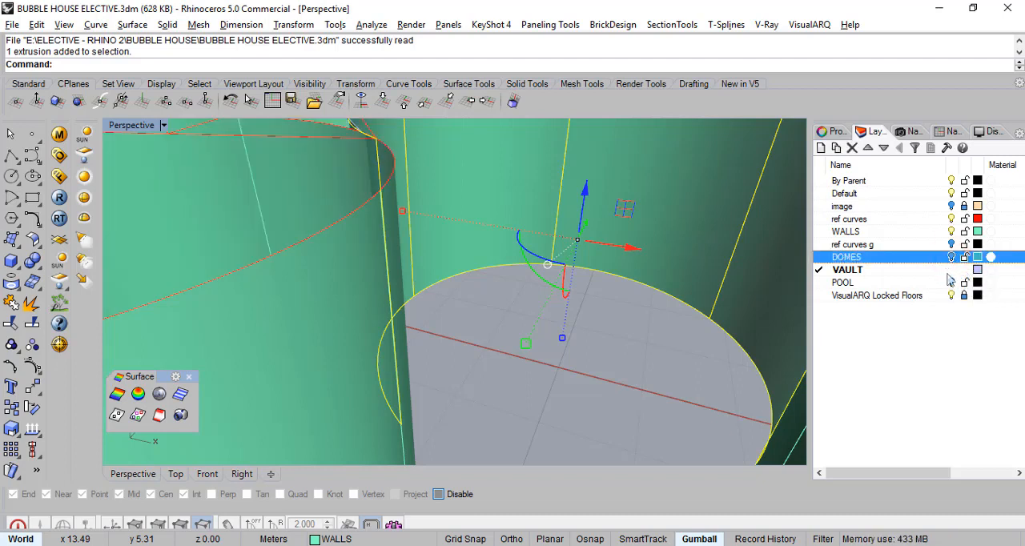
{"action": "left_click", "coordinate": [821, 233]}
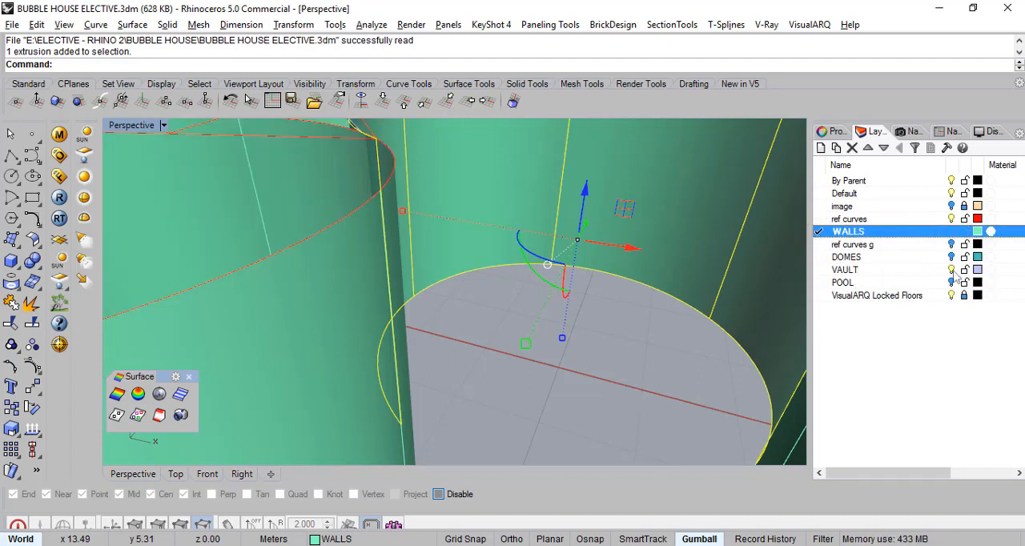
{"action": "left_click", "coordinate": [952, 270]}
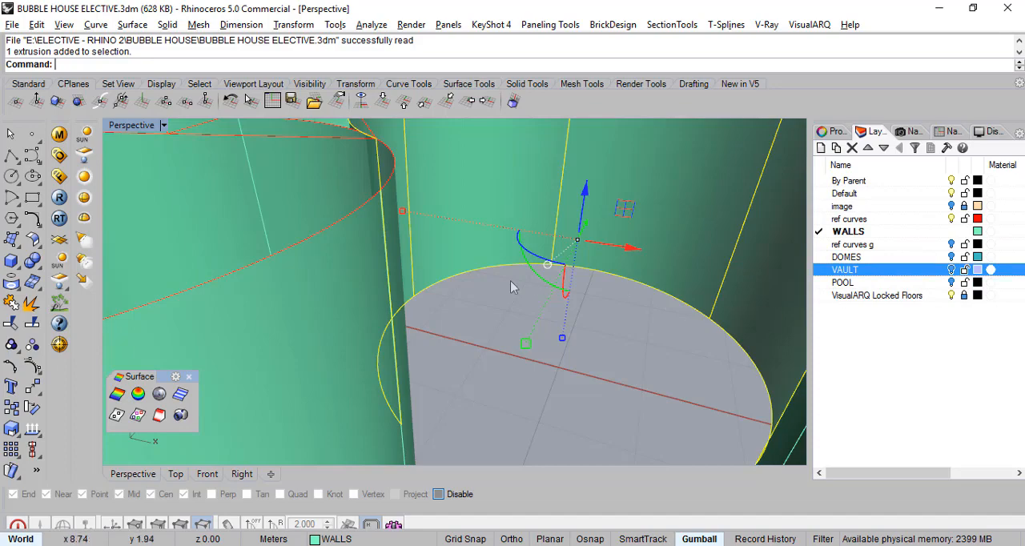
{"action": "scroll", "coordinate": [514, 287], "scroll_direction": "down", "scroll_amount": 6}
{"action": "mouse_move", "coordinate": [540, 282]}
{"action": "right_mouse_down"}
{"action": "mouse_move", "coordinate": [509, 335]}
{"action": "mouse_move", "coordinate": [539, 372]}
{"action": "mouse_move", "coordinate": [547, 340]}
{"action": "mouse_move", "coordinate": [529, 343]}
{"action": "mouse_move", "coordinate": [550, 294]}
{"action": "right_mouse_up"}
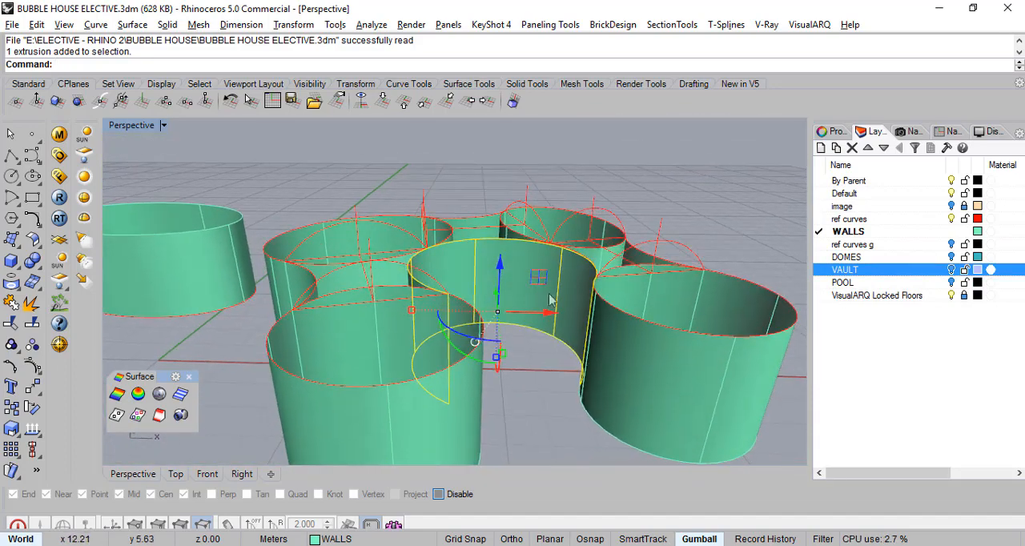
{"action": "right_click_drag", "start_coordinate": [561, 416], "coordinate": [656, 375]}
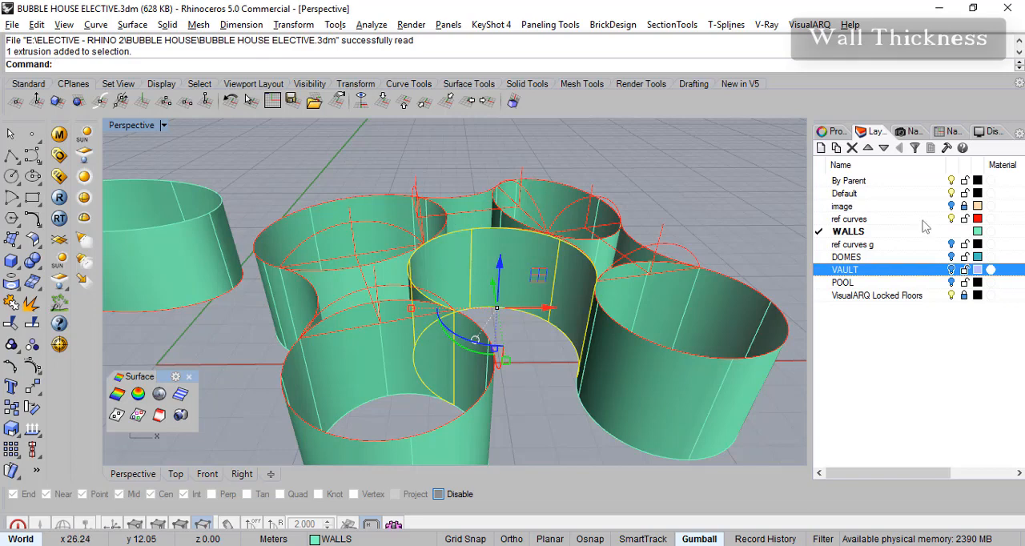
{"action": "left_click", "coordinate": [951, 220]}
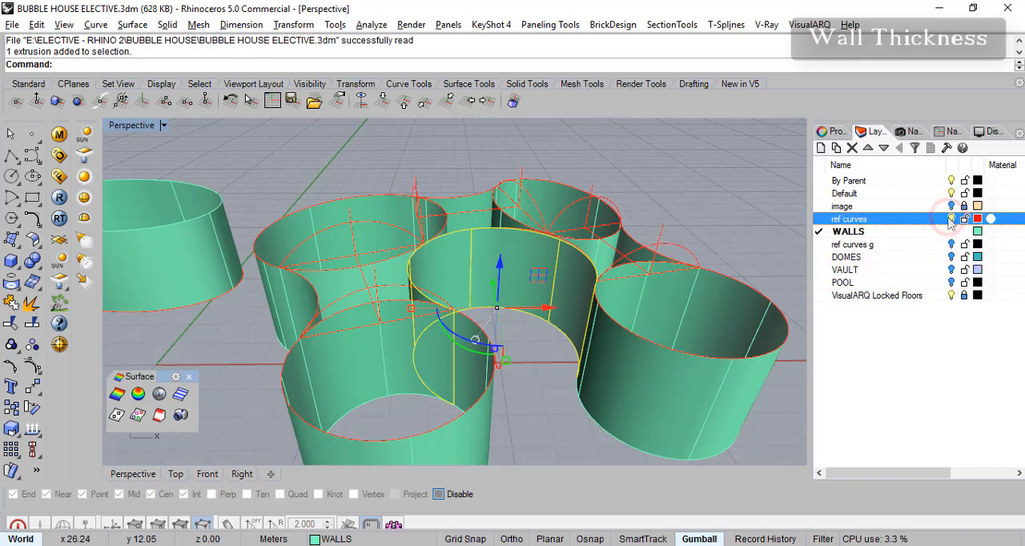
{"action": "right_click_drag", "start_coordinate": [639, 234], "coordinate": [604, 250]}
{"action": "left_click", "coordinate": [672, 232]}
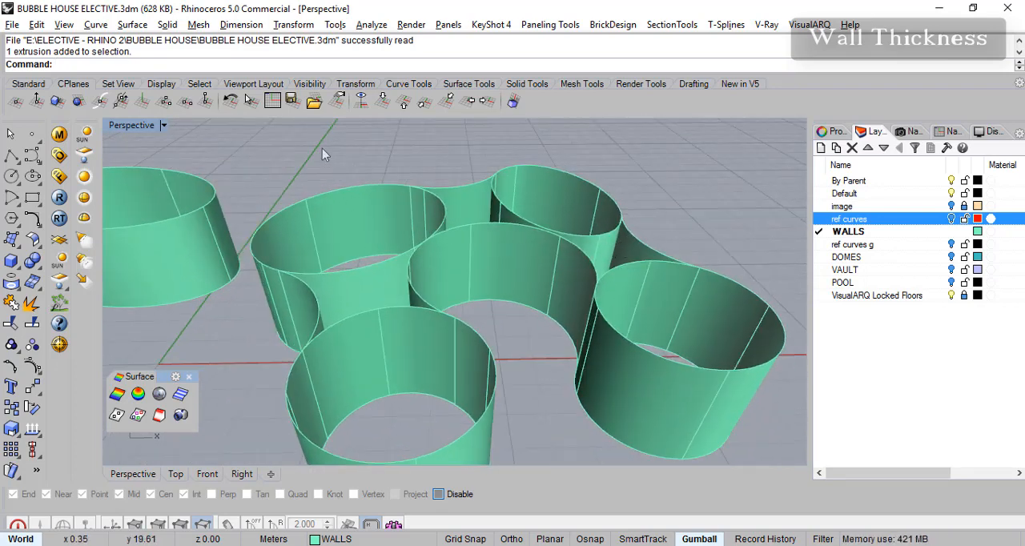
- Try offsetting the small rear room's round wall by 0.05 m as an open surface, and undo that offset
{"action": "left_click", "coordinate": [137, 25]}
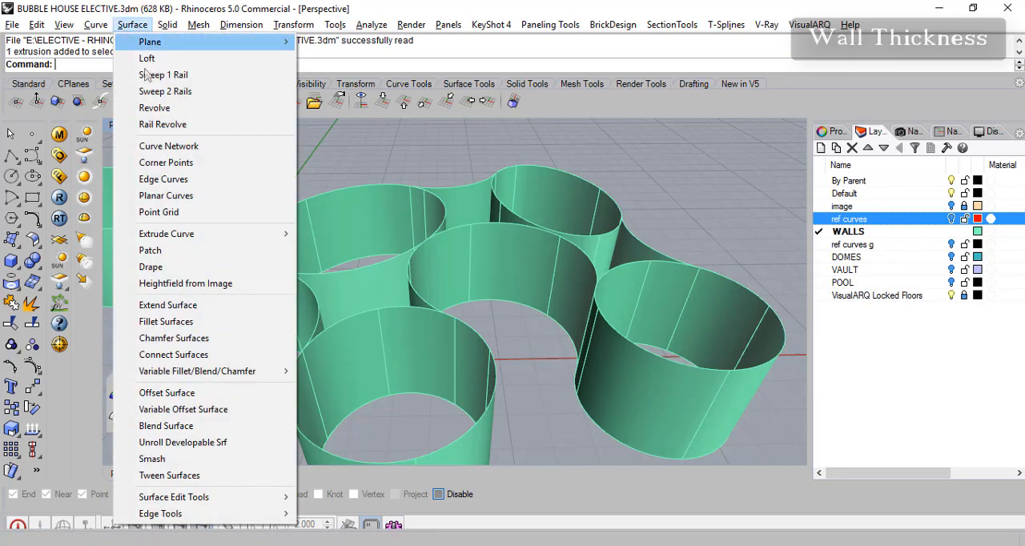
{"action": "left_click", "coordinate": [196, 394]}
{"action": "left_click", "coordinate": [563, 207]}
{"action": "key", "text": "Return"}
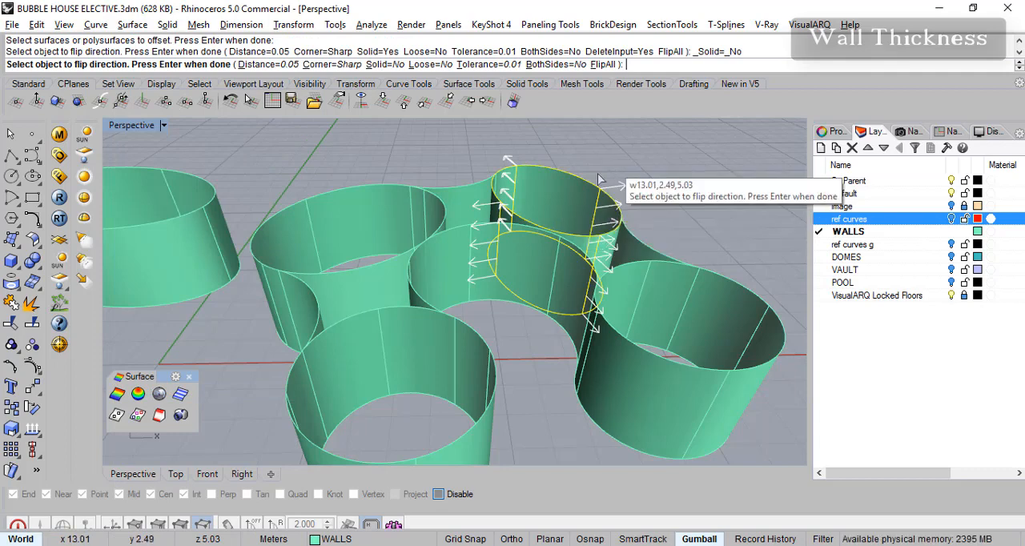
{"action": "key", "text": "Return"}
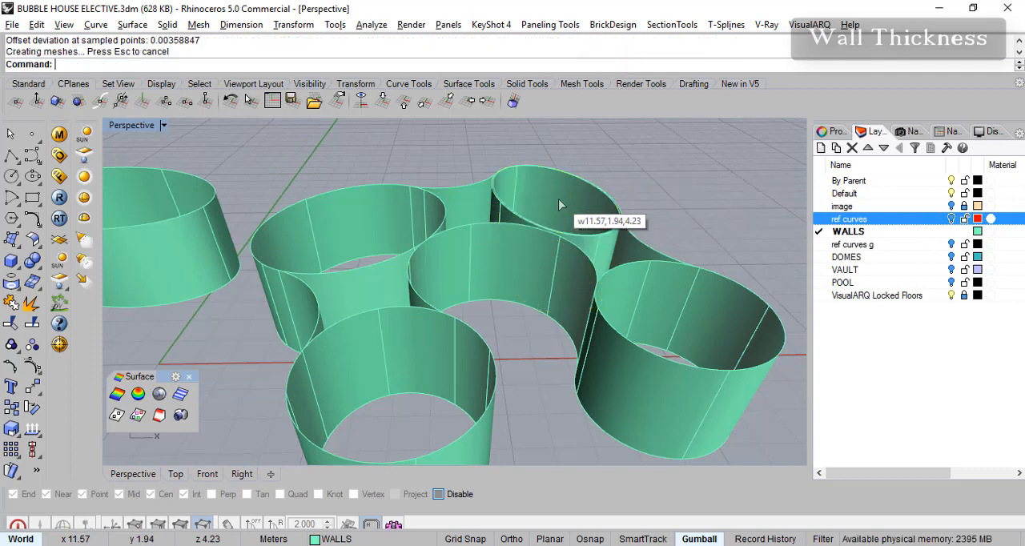
{"action": "scroll", "coordinate": [561, 207], "scroll_direction": "up", "scroll_amount": 6}
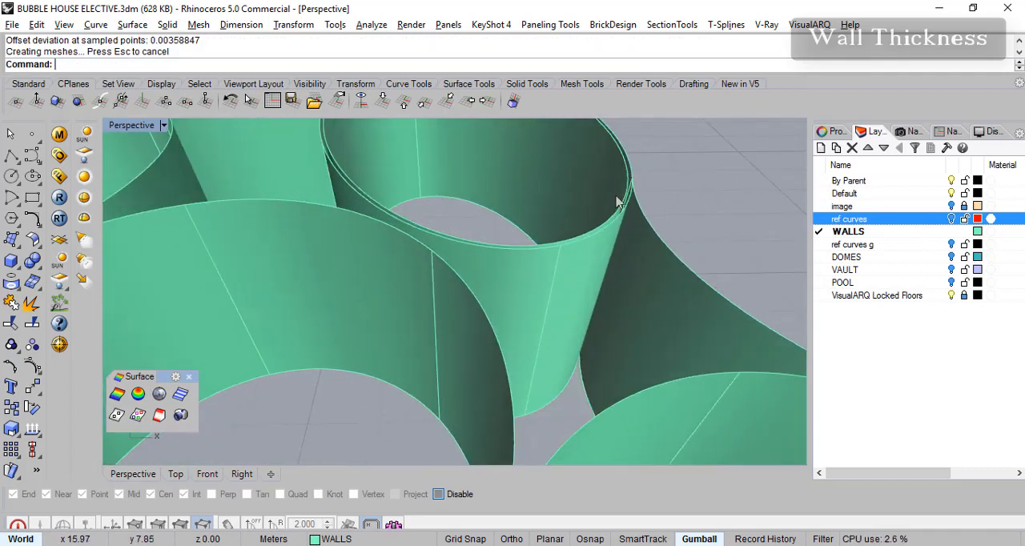
{"action": "key", "text": "ctrl+z"}
{"action": "scroll", "coordinate": [561, 186], "scroll_direction": "down", "scroll_amount": 2}
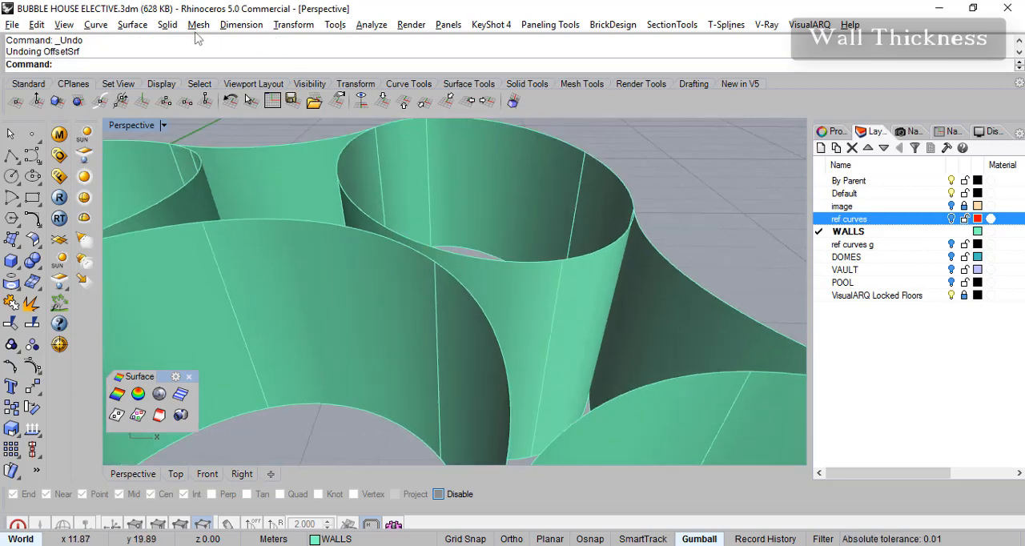
- Start a solid surface offset on the four round room walls around the courtyard, leaving out the connecting walls
{"action": "left_click", "coordinate": [167, 24]}
{"action": "left_click", "coordinate": [213, 378]}
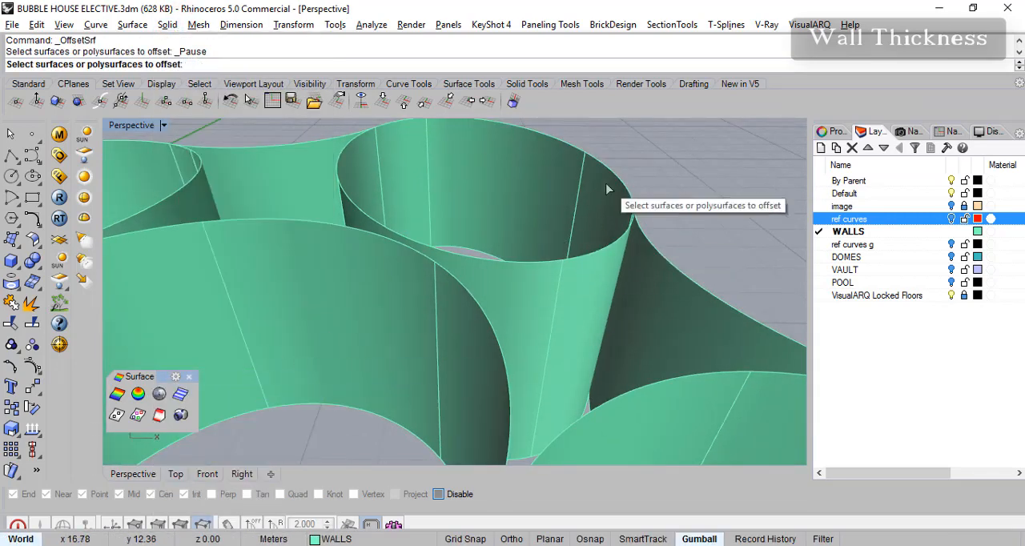
{"action": "scroll", "coordinate": [508, 191], "scroll_direction": "down", "scroll_amount": 2}
{"action": "left_click", "coordinate": [502, 189]}
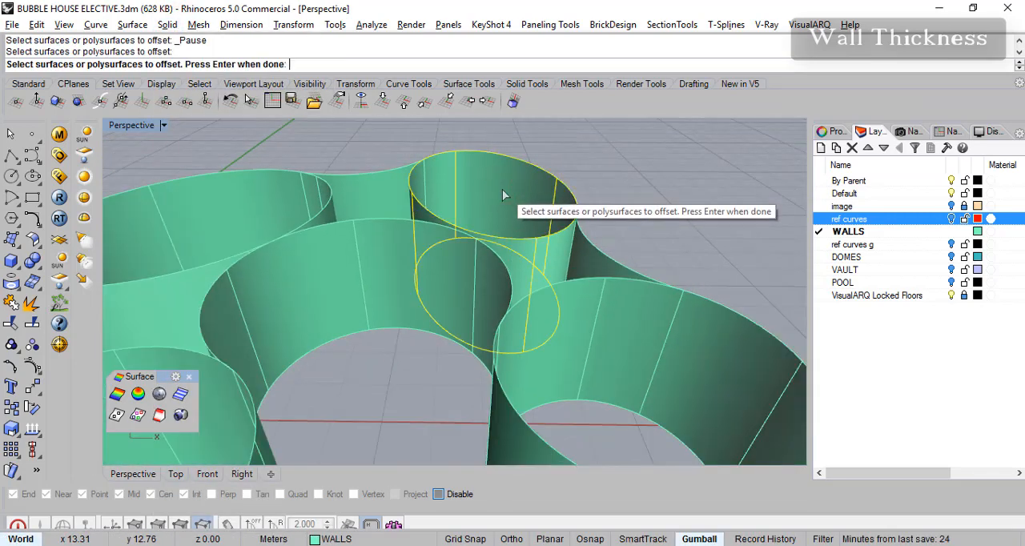
{"action": "scroll", "coordinate": [264, 238], "scroll_direction": "down", "scroll_amount": 3}
{"action": "scroll", "coordinate": [220, 226], "scroll_direction": "up", "scroll_amount": 3}
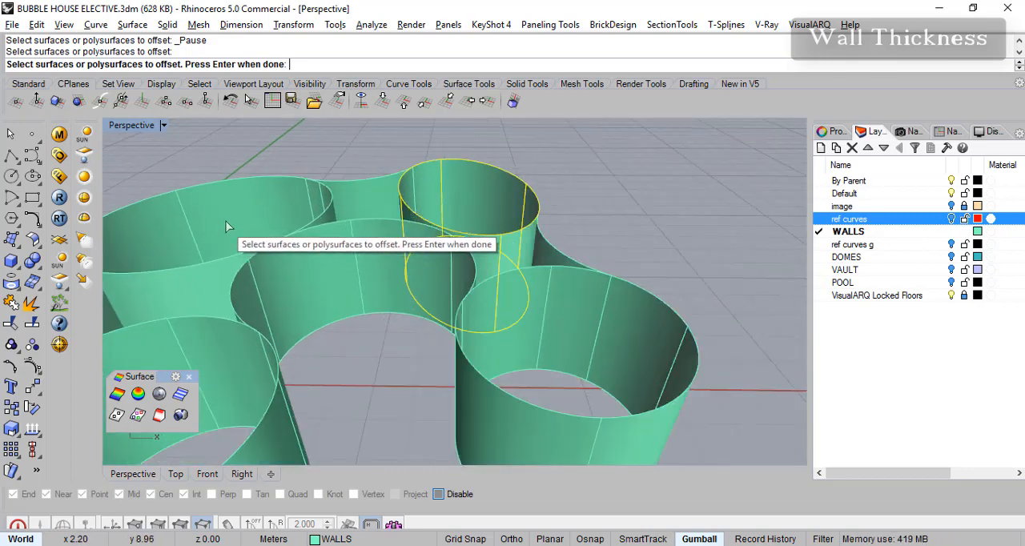
{"action": "scroll", "coordinate": [231, 219], "scroll_direction": "down", "scroll_amount": 1}
{"action": "left_click", "coordinate": [231, 215]}
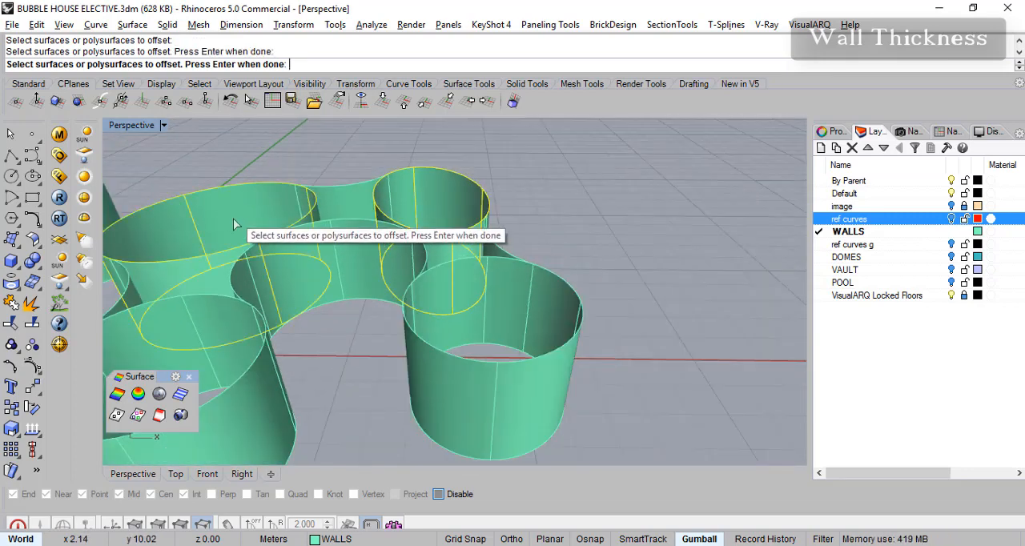
{"action": "left_click", "coordinate": [559, 316]}
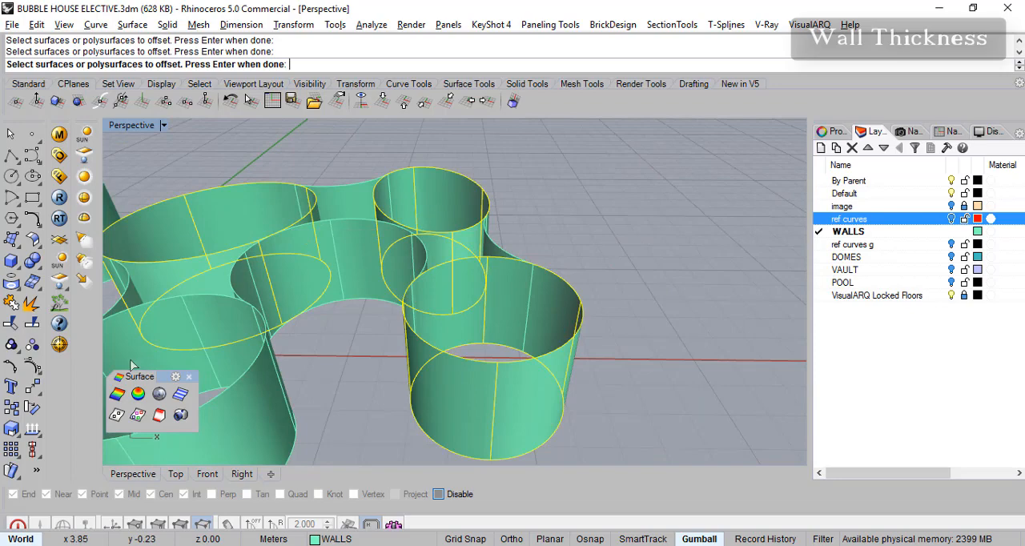
{"action": "scroll", "coordinate": [246, 341], "scroll_direction": "down", "scroll_amount": 2}
{"action": "right_click_drag", "start_coordinate": [248, 341], "coordinate": [464, 365], "text": "shift"}
{"action": "scroll", "coordinate": [511, 372], "scroll_direction": "up", "scroll_amount": 4}
{"action": "scroll", "coordinate": [515, 378], "scroll_direction": "down", "scroll_amount": 5}
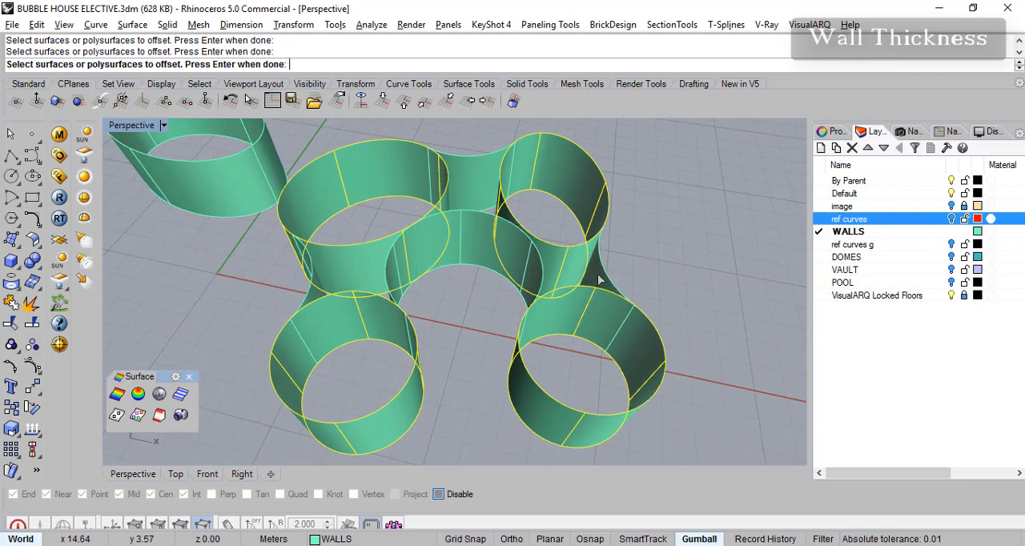
{"action": "right_click_drag", "start_coordinate": [389, 317], "coordinate": [416, 263]}
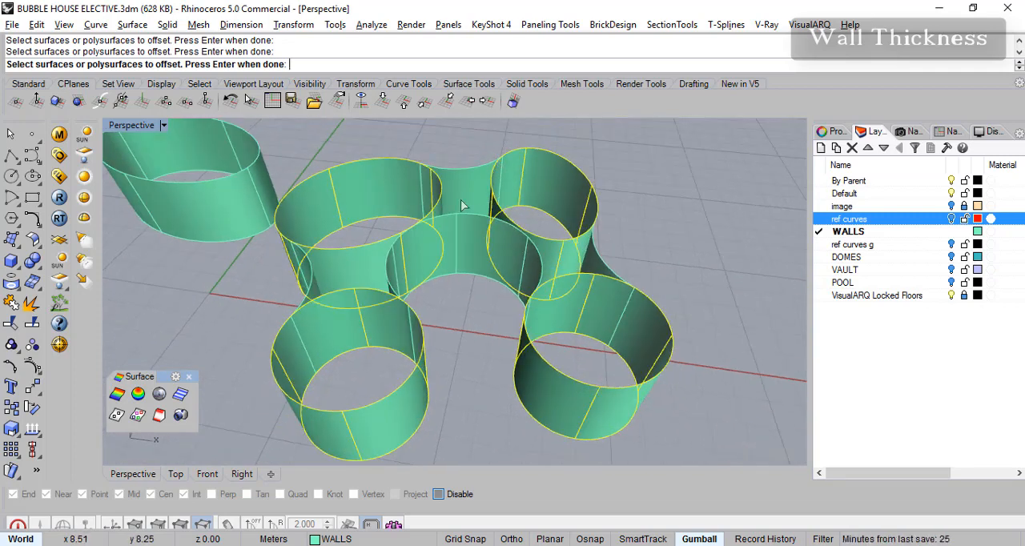
{"action": "right_click_drag", "start_coordinate": [504, 240], "coordinate": [510, 231]}
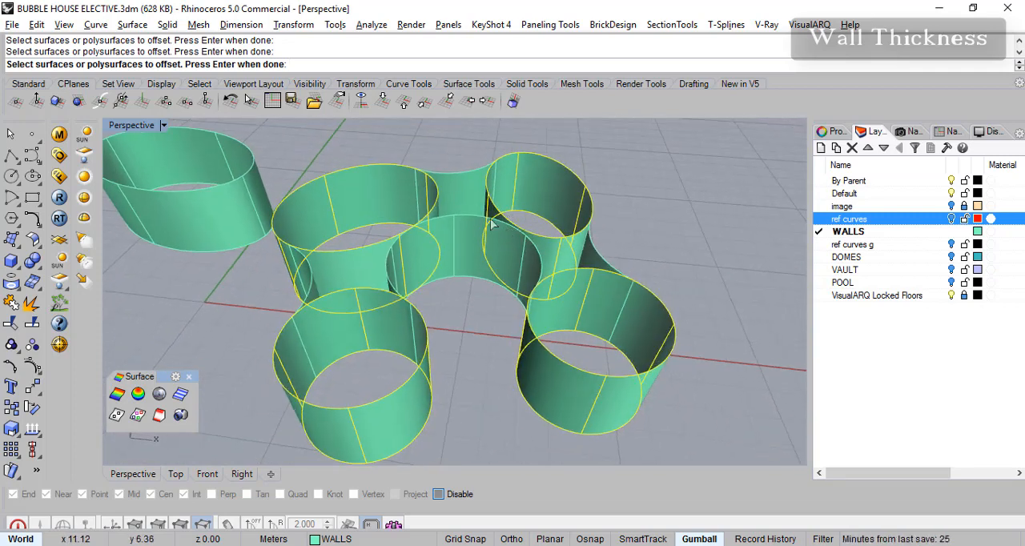
{"action": "key", "text": "Return"}
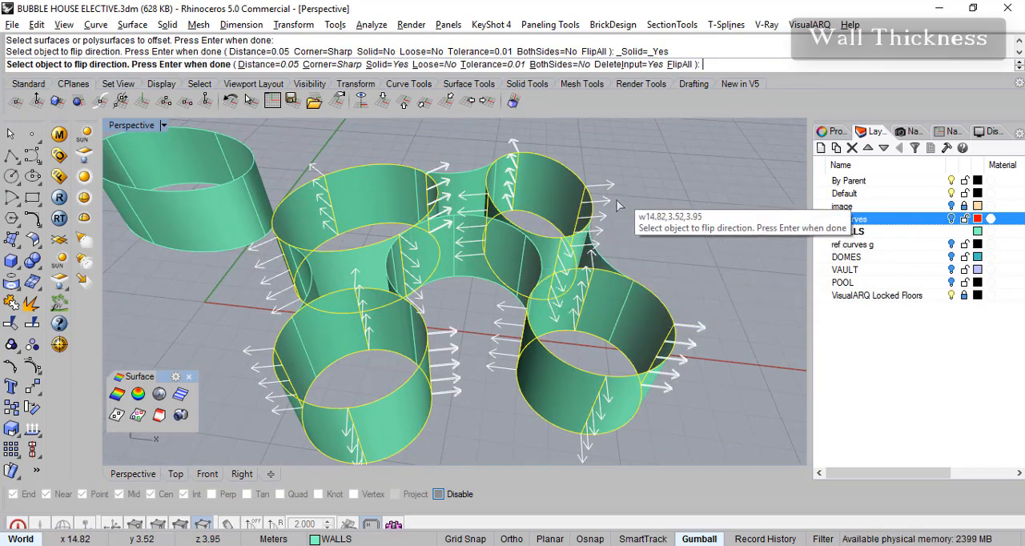
- Flip the offset direction of all four round room walls so that they thicken inward
{"action": "right_click_drag", "start_coordinate": [571, 213], "coordinate": [449, 274]}
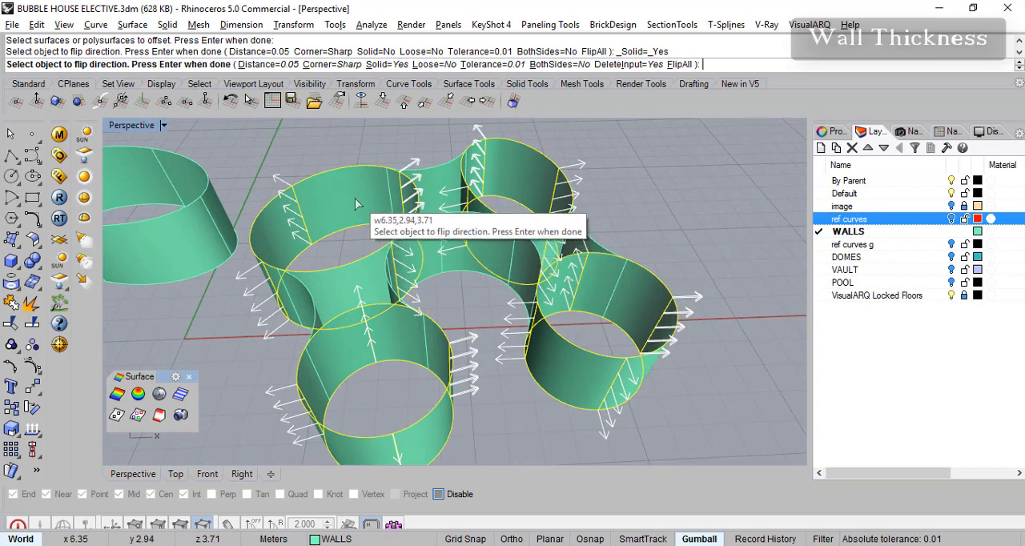
{"action": "left_click", "coordinate": [354, 199]}
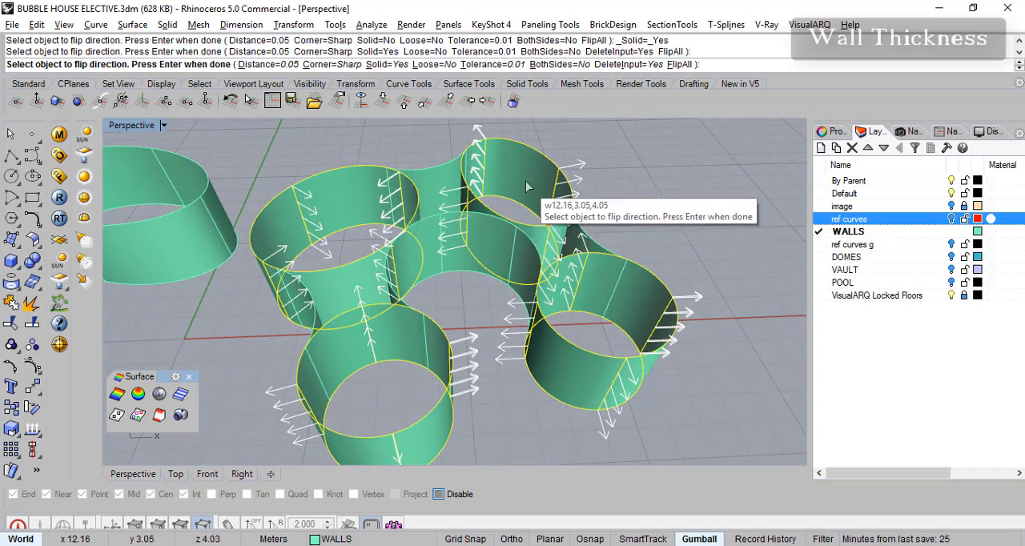
{"action": "left_click", "coordinate": [537, 207]}
{"action": "left_click", "coordinate": [325, 353]}
{"action": "right_click_drag", "start_coordinate": [325, 353], "coordinate": [501, 353]}
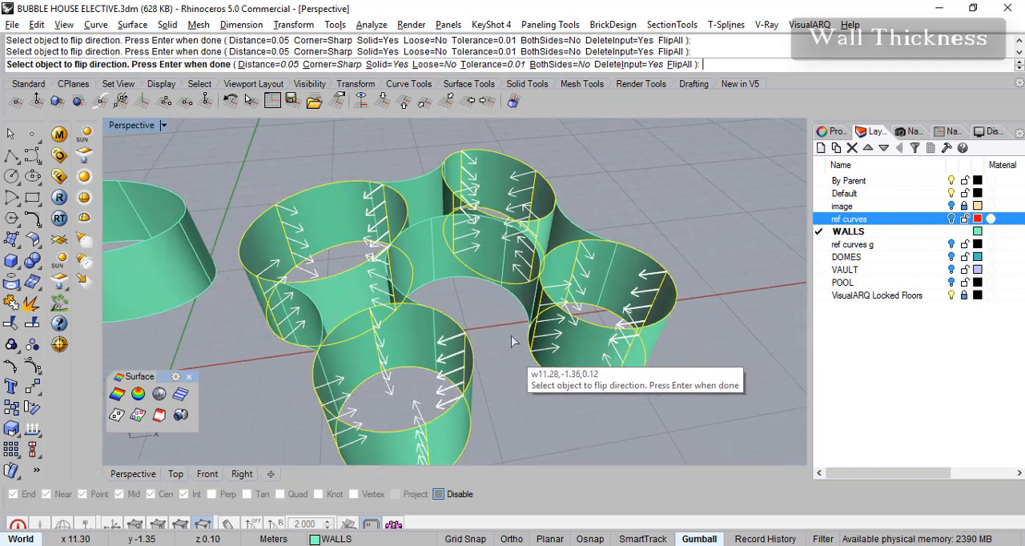
- Set the offset distance to 0.20 m and create the solid round room walls with the original surfaces deleted
{"action": "left_click", "coordinate": [265, 65]}
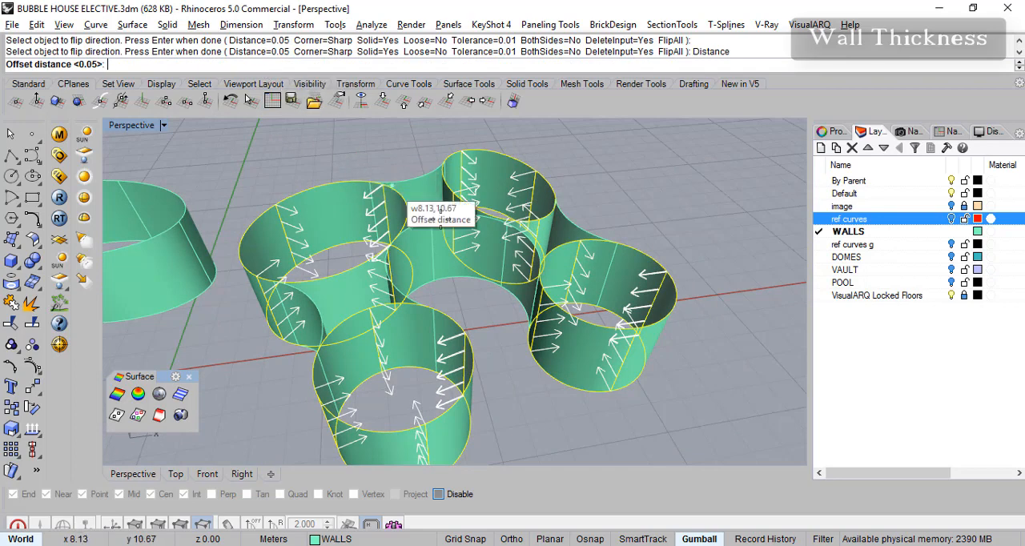
{"action": "right_click_drag", "start_coordinate": [673, 301], "coordinate": [687, 210]}
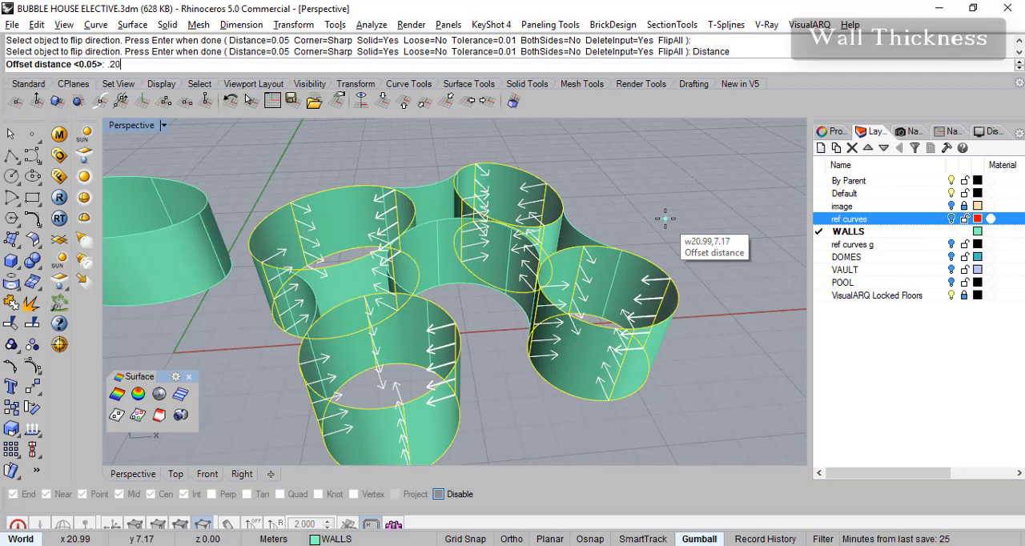
{"action": "type", "text": ".20"}
{"action": "key", "text": "Return"}
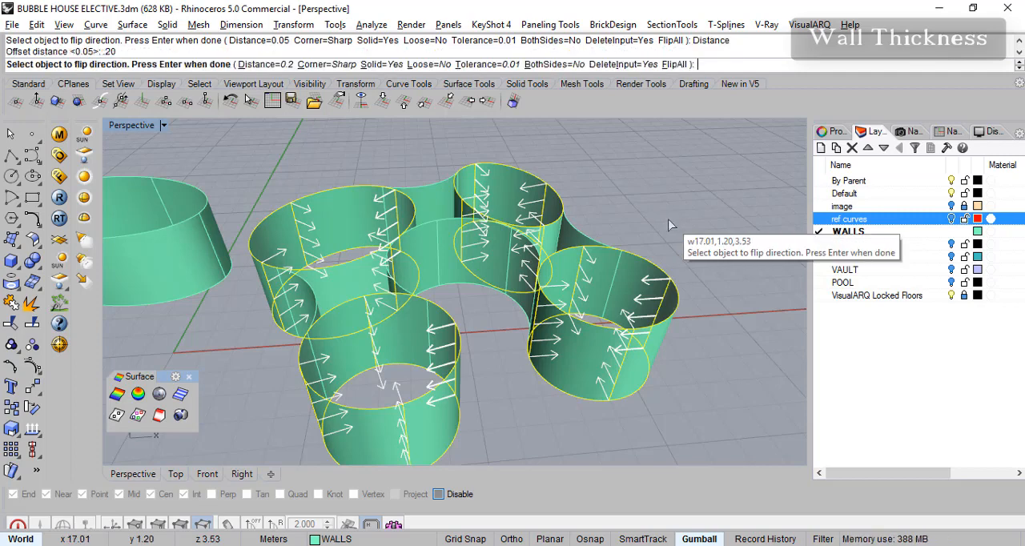
{"action": "key", "text": "Return"}
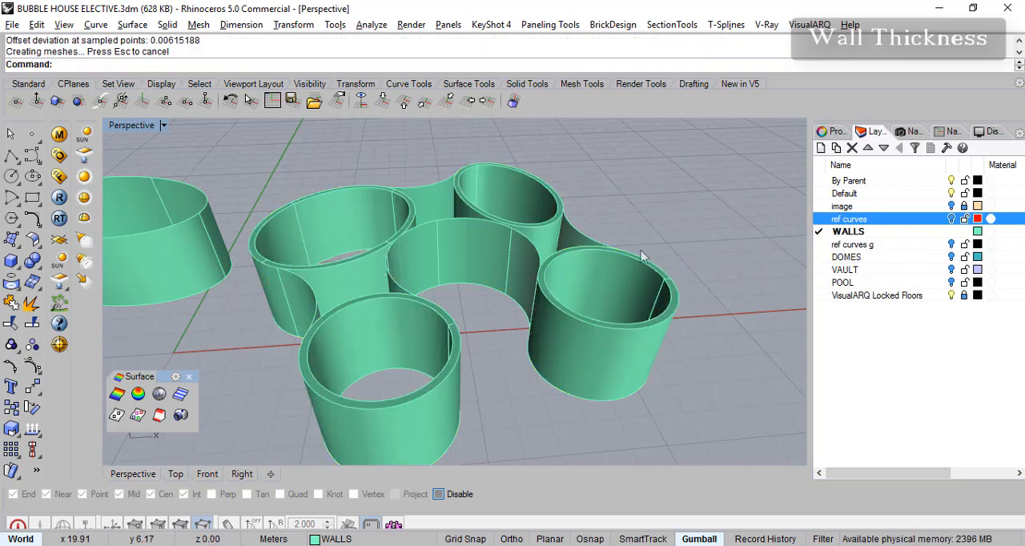
- Examine the thickened round walls from above and their junctions with the curved connecting walls
{"action": "scroll", "coordinate": [632, 274], "scroll_direction": "up", "scroll_amount": 4}
{"action": "right_click_drag", "start_coordinate": [631, 274], "coordinate": [643, 307]}
{"action": "scroll", "coordinate": [505, 300], "scroll_direction": "down", "scroll_amount": 2}
{"action": "scroll", "coordinate": [500, 300], "scroll_direction": "down", "scroll_amount": 2}
{"action": "right_click_drag", "start_coordinate": [500, 300], "coordinate": [451, 312]}
{"action": "scroll", "coordinate": [407, 297], "scroll_direction": "up", "scroll_amount": 4}
{"action": "scroll", "coordinate": [429, 288], "scroll_direction": "down", "scroll_amount": 4}
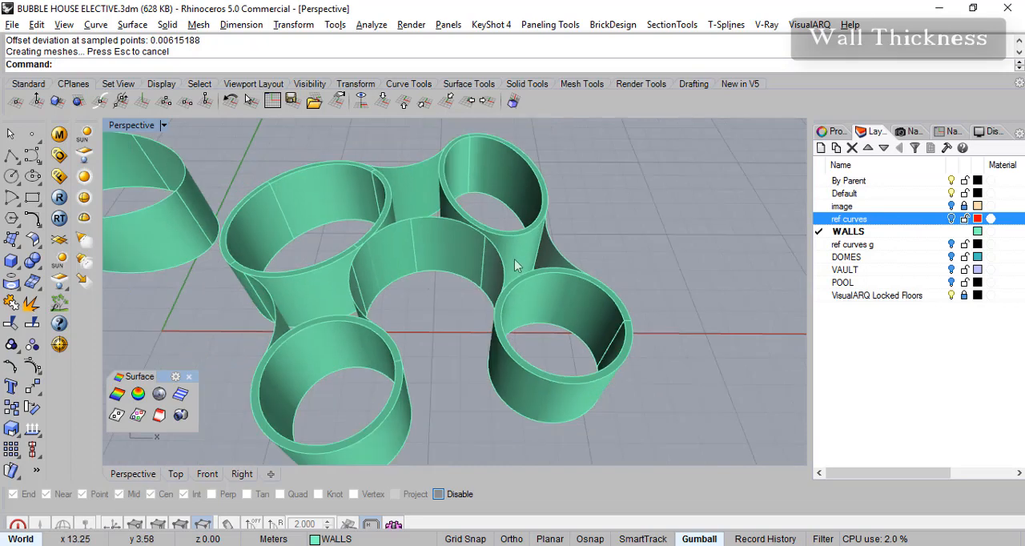
{"action": "scroll", "coordinate": [515, 260], "scroll_direction": "up", "scroll_amount": 3}
{"action": "right_click_drag", "start_coordinate": [547, 238], "coordinate": [550, 243]}
{"action": "mouse_move", "coordinate": [457, 258]}
{"action": "right_mouse_down"}
{"action": "mouse_move", "coordinate": [469, 260]}
{"action": "mouse_move", "coordinate": [451, 255]}
{"action": "right_mouse_up"}
- Offset the curved courtyard wall between the rooms by 0.2 m as a solid, thickening it away from the courtyard
{"action": "right_click", "coordinate": [450, 254]}
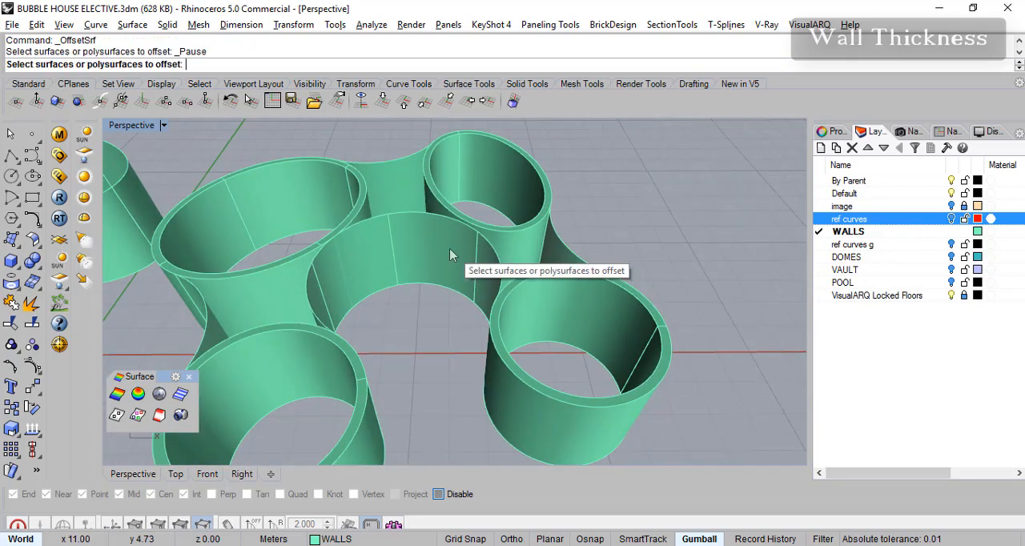
{"action": "left_click", "coordinate": [411, 238]}
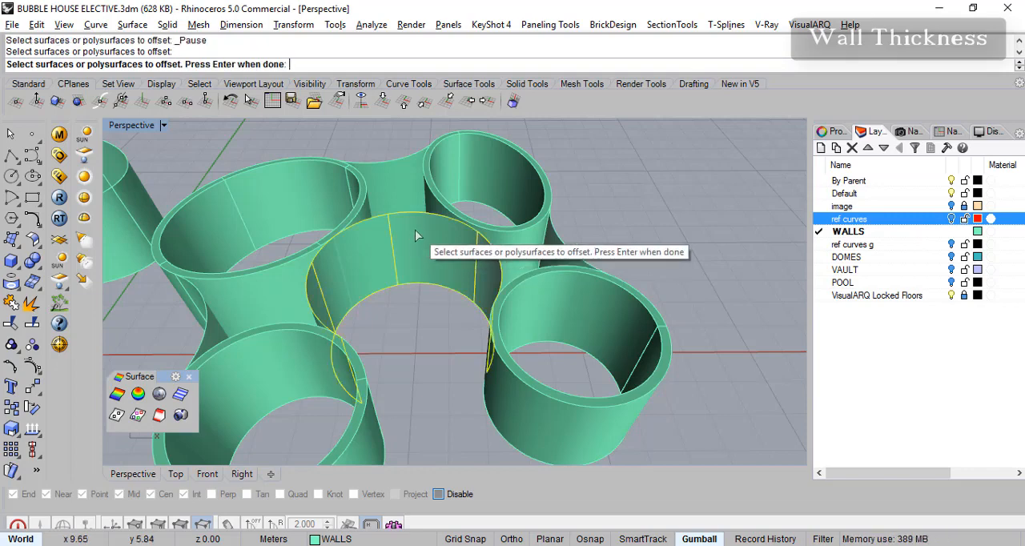
{"action": "right_click", "coordinate": [415, 235]}
{"action": "mouse_move", "coordinate": [447, 264]}
{"action": "right_mouse_down"}
{"action": "mouse_move", "coordinate": [459, 263]}
{"action": "mouse_move", "coordinate": [443, 286]}
{"action": "mouse_move", "coordinate": [464, 265]}
{"action": "right_mouse_up"}
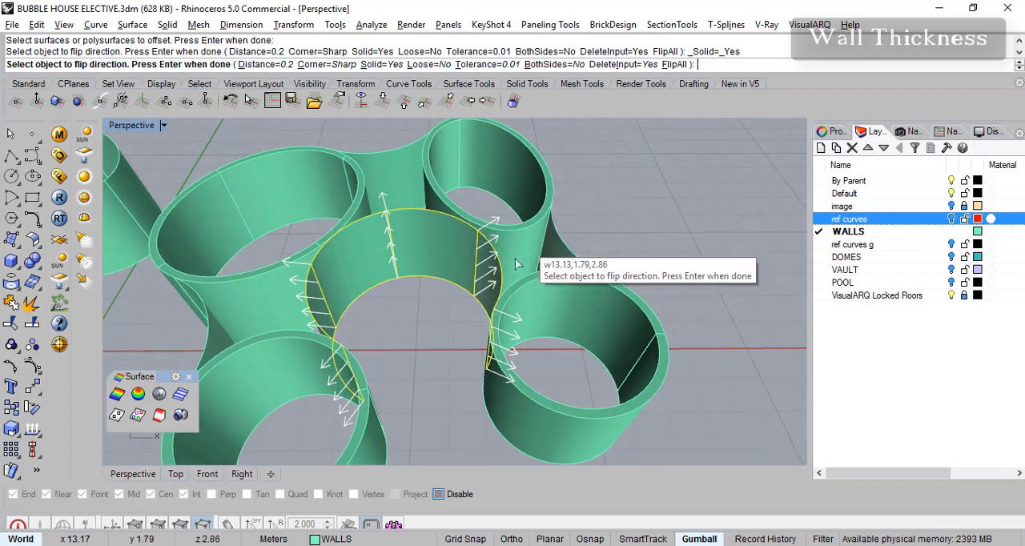
{"action": "scroll", "coordinate": [506, 272], "scroll_direction": "up", "scroll_amount": 2}
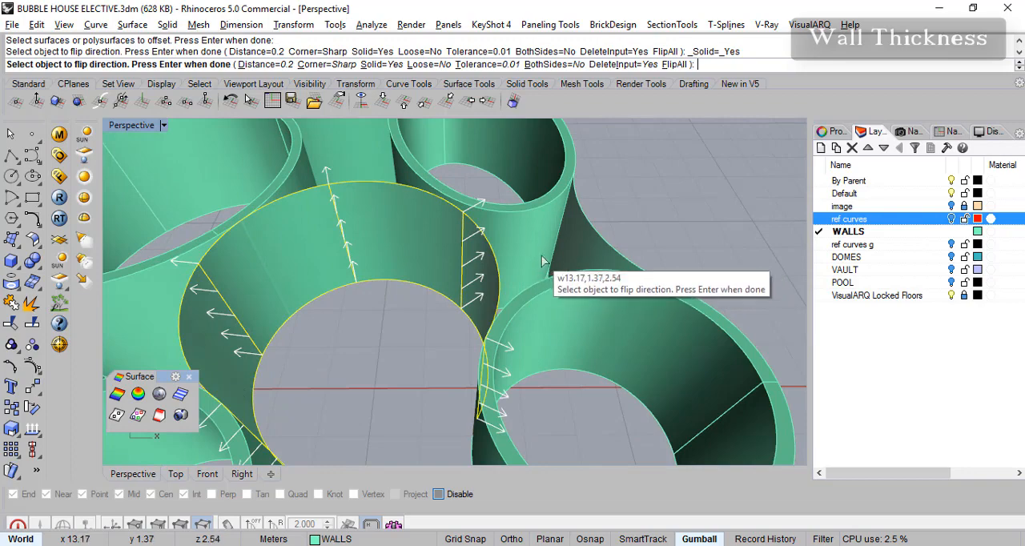
{"action": "right_click_drag", "start_coordinate": [516, 269], "coordinate": [366, 261]}
{"action": "scroll", "coordinate": [321, 353], "scroll_direction": "down", "scroll_amount": 4}
{"action": "right_click_drag", "start_coordinate": [321, 355], "coordinate": [370, 318]}
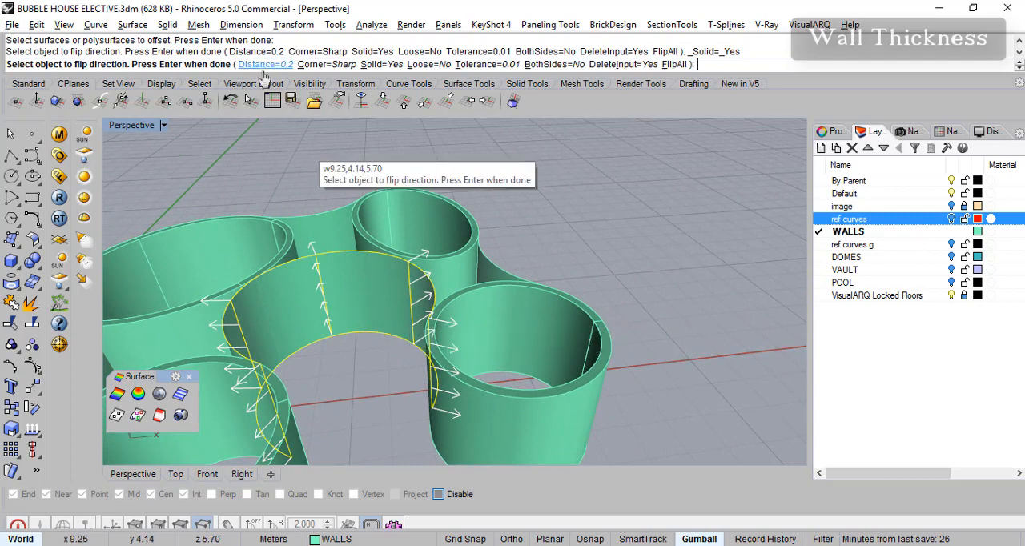
{"action": "key", "text": "Return"}
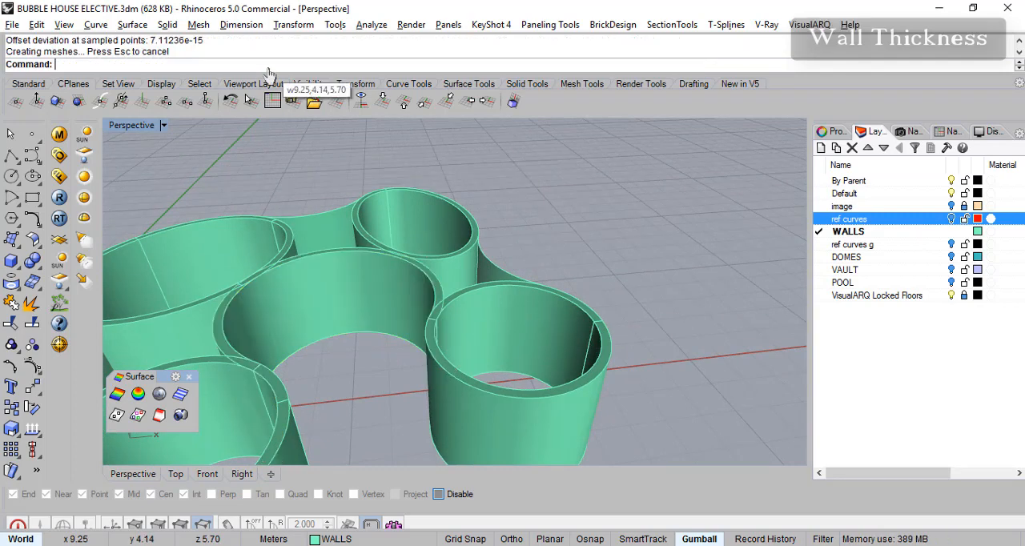
- Offset the two concave outer connecting walls by 0.2 m as solids, flipping both directions toward the interior
{"action": "right_click_drag", "start_coordinate": [332, 325], "coordinate": [456, 325], "text": "shift"}
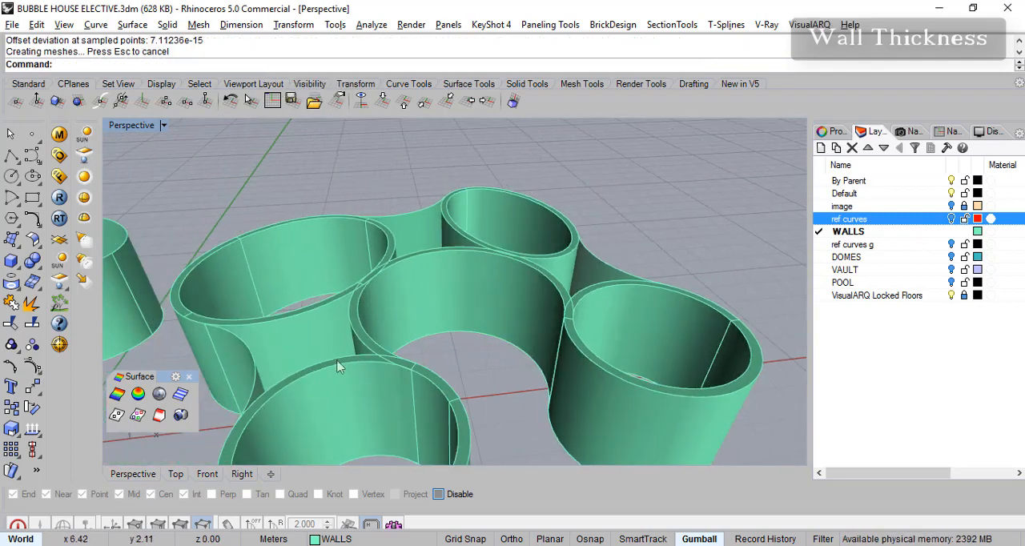
{"action": "right_click", "coordinate": [253, 382]}
{"action": "left_click", "coordinate": [254, 377]}
{"action": "left_click", "coordinate": [604, 271]}
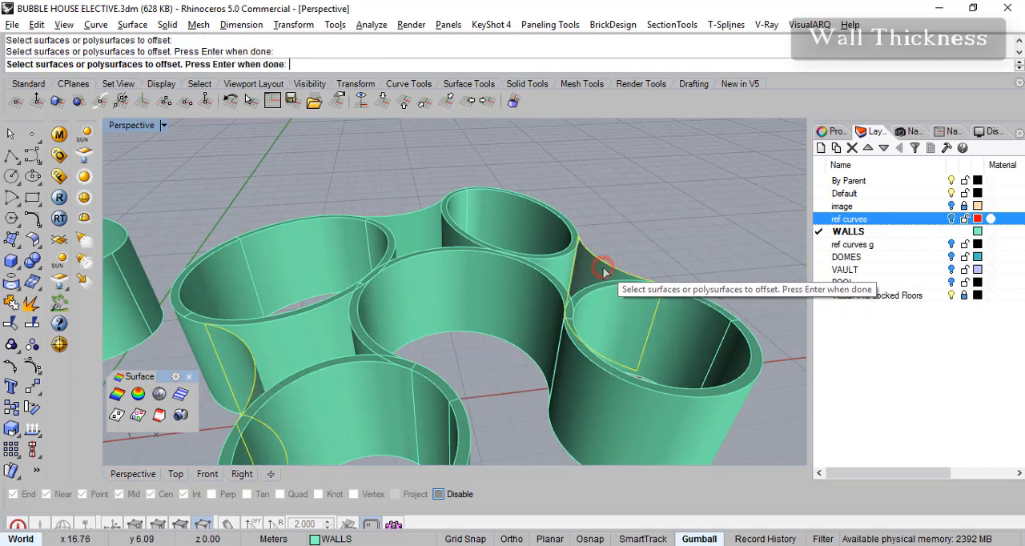
{"action": "key", "text": "Return"}
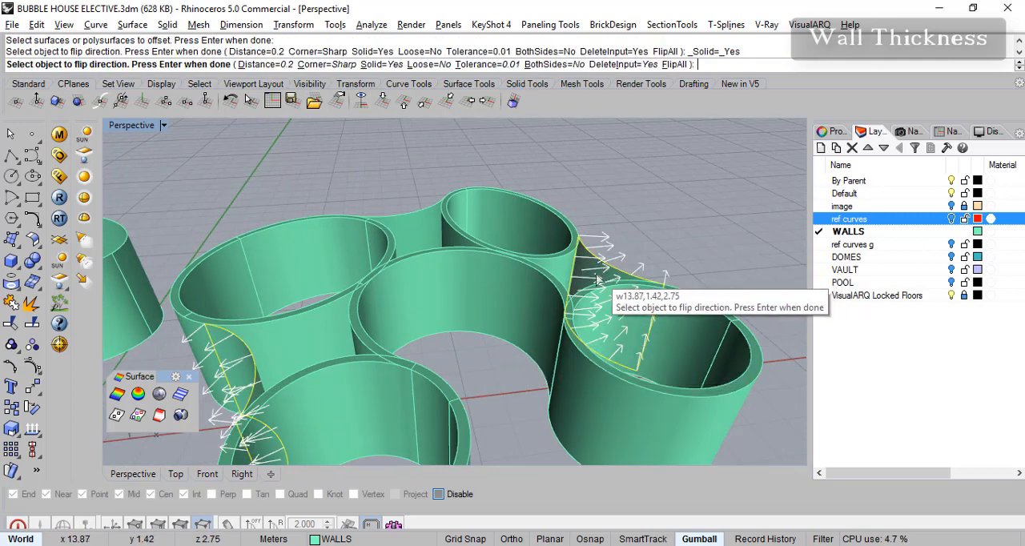
{"action": "left_click", "coordinate": [251, 380]}
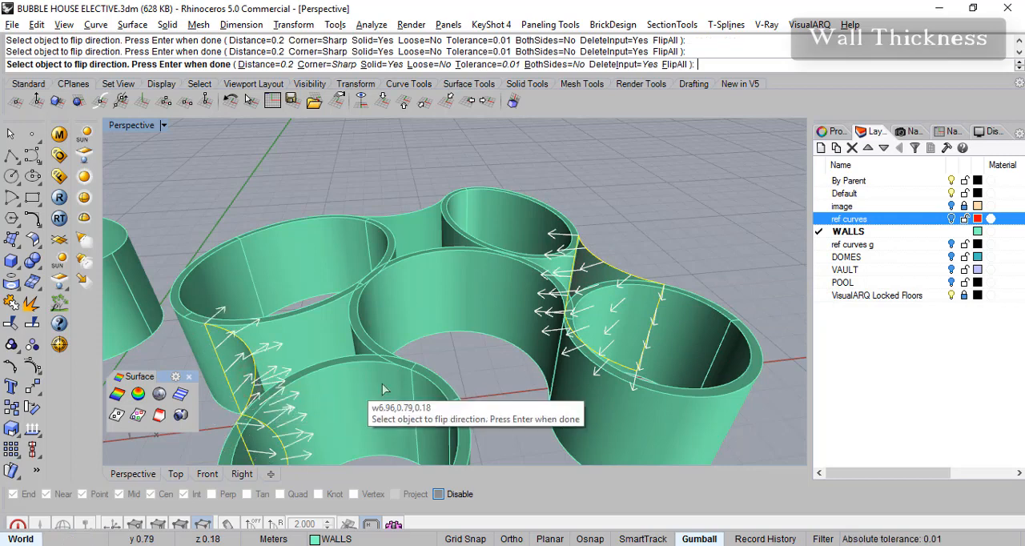
{"action": "right_click_drag", "start_coordinate": [393, 391], "coordinate": [357, 383]}
{"action": "key", "text": "Return"}
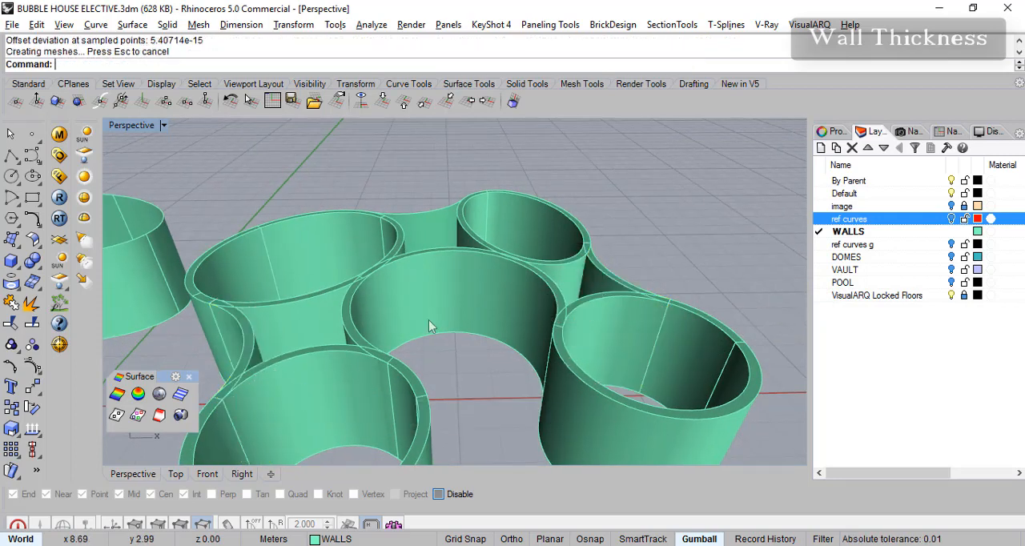
- Examine the thickened round walls and check how the curved connecting wall meets the neighbouring round rooms
{"action": "scroll", "coordinate": [420, 329], "scroll_direction": "down", "scroll_amount": 6}
{"action": "right_click_drag", "start_coordinate": [425, 333], "coordinate": [439, 354]}
{"action": "scroll", "coordinate": [440, 352], "scroll_direction": "up", "scroll_amount": 4}
{"action": "scroll", "coordinate": [323, 367], "scroll_direction": "up", "scroll_amount": 4}
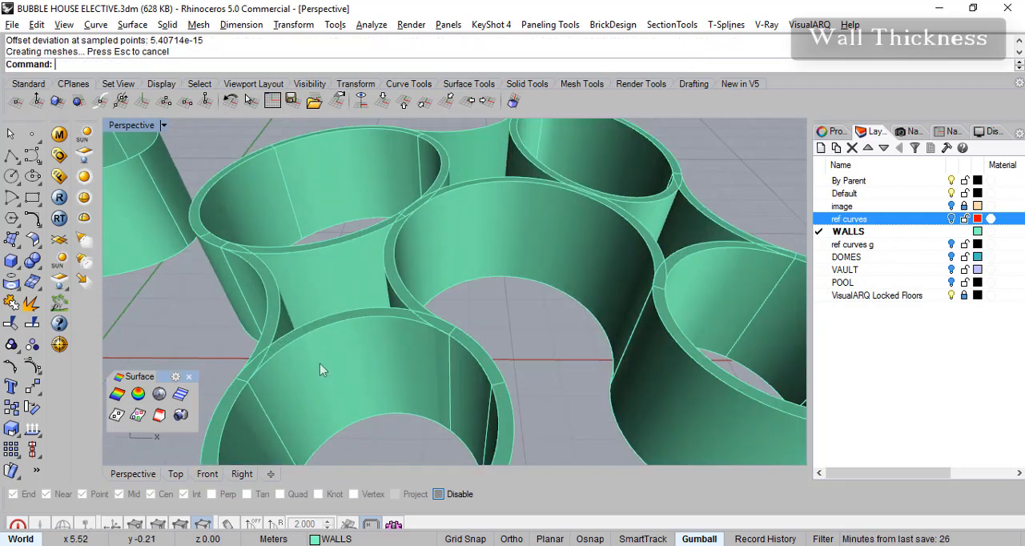
{"action": "left_click", "coordinate": [293, 340]}
{"action": "left_click", "coordinate": [274, 329]}
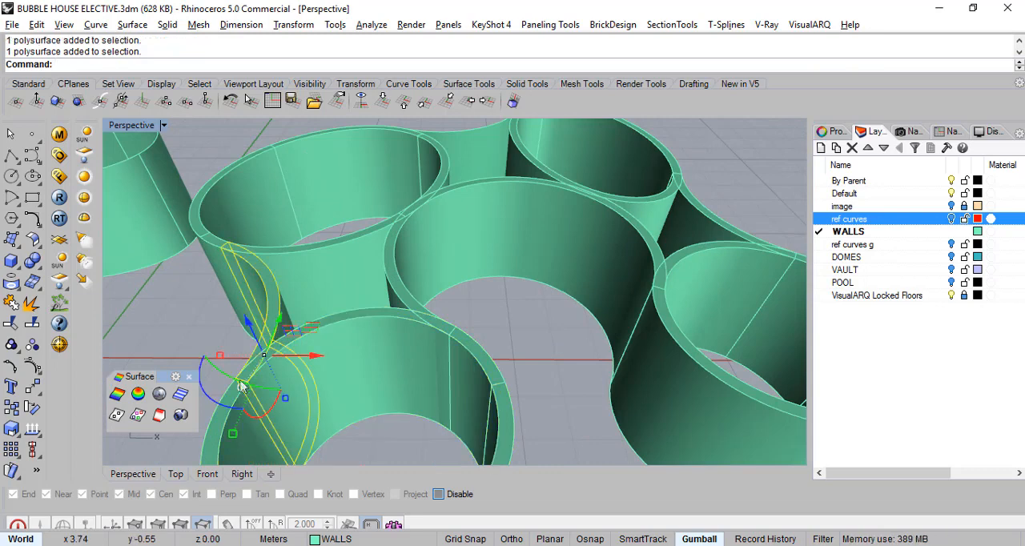
{"action": "left_click", "coordinate": [183, 344]}
{"action": "scroll", "coordinate": [250, 347], "scroll_direction": "up", "scroll_amount": 3}
{"action": "left_click", "coordinate": [249, 294]}
{"action": "left_click", "coordinate": [182, 312]}
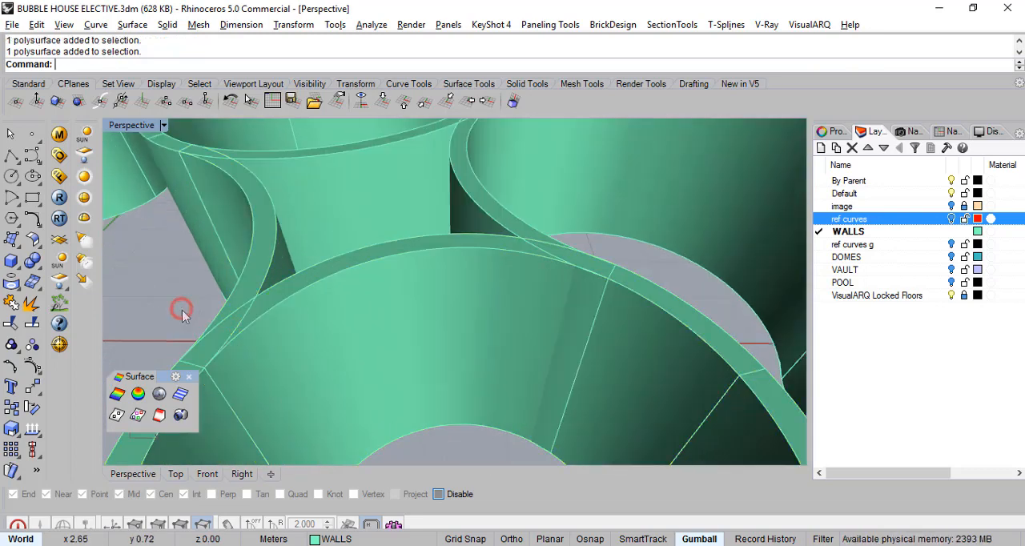
{"action": "scroll", "coordinate": [432, 312], "scroll_direction": "down", "scroll_amount": 8}
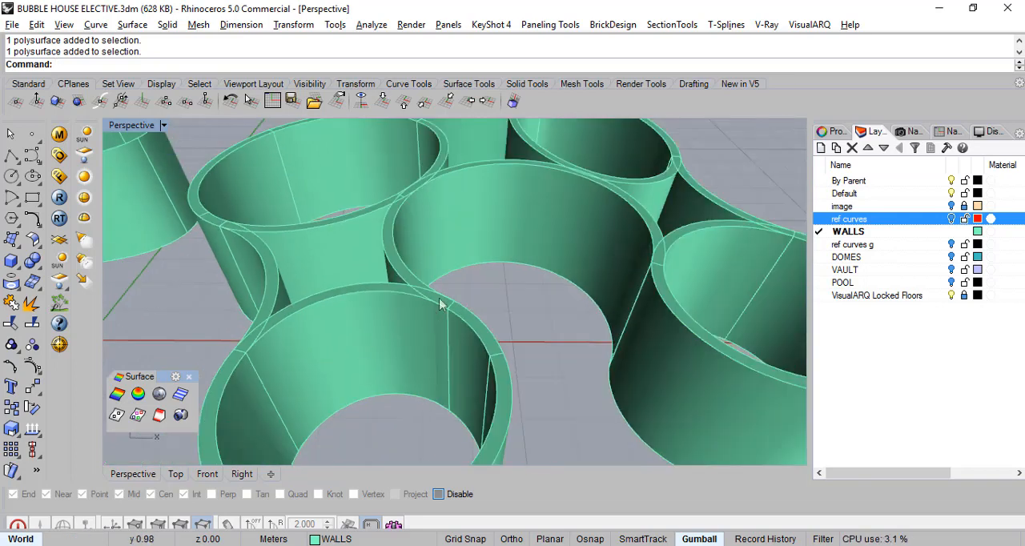
{"action": "scroll", "coordinate": [553, 344], "scroll_direction": "down", "scroll_amount": 4}
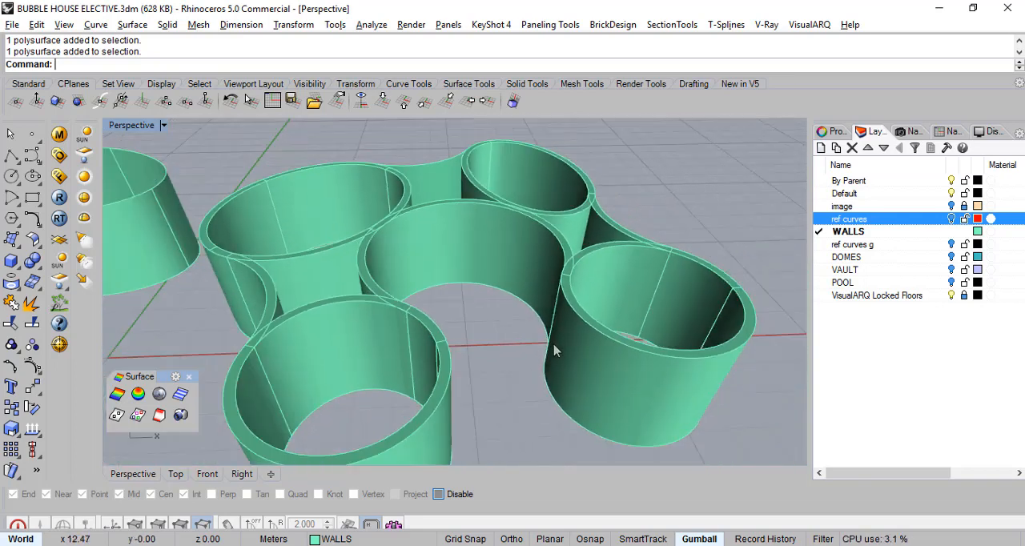
{"action": "scroll", "coordinate": [366, 362], "scroll_direction": "up", "scroll_amount": 8}
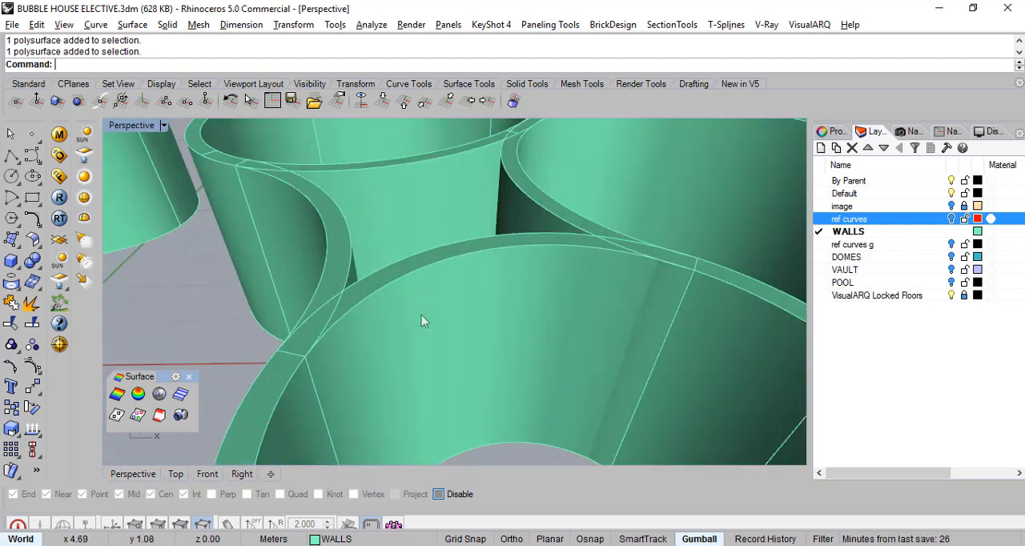
{"action": "scroll", "coordinate": [482, 348], "scroll_direction": "down", "scroll_amount": 4}
- Examine the curved wall of the central space between the two front round rooms from several angles as the opening's location
{"action": "right_click_drag", "start_coordinate": [640, 339], "coordinate": [535, 379]}
{"action": "scroll", "coordinate": [506, 297], "scroll_direction": "up", "scroll_amount": 3}
{"action": "left_click", "coordinate": [530, 218]}
{"action": "right_click_drag", "start_coordinate": [474, 338], "coordinate": [497, 312]}
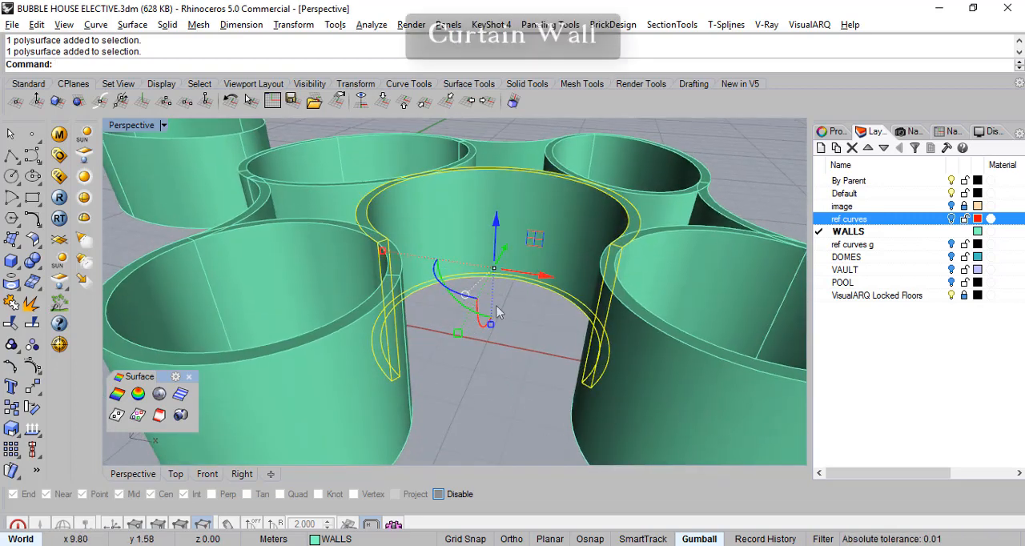
{"action": "right_click_drag", "start_coordinate": [589, 296], "coordinate": [556, 321]}
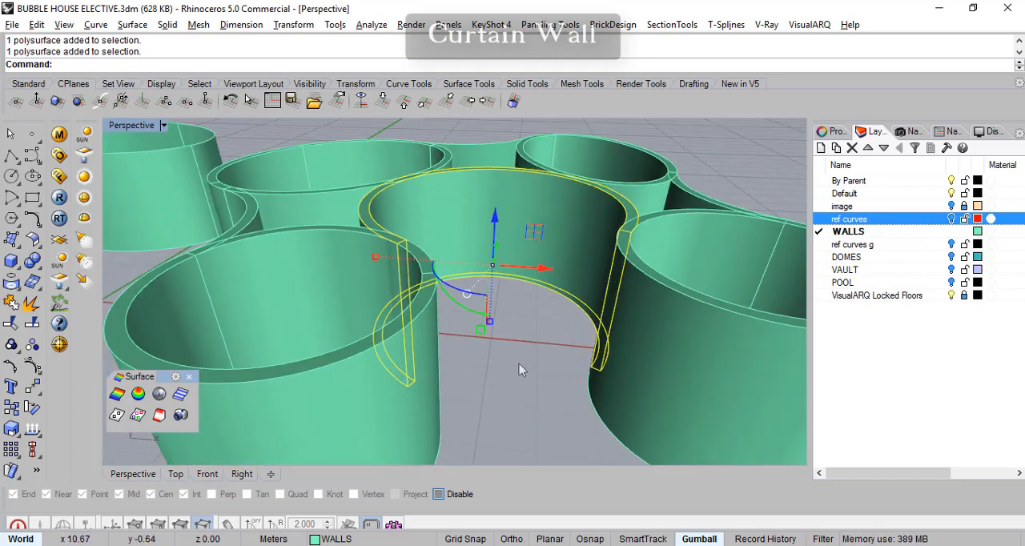
{"action": "key", "text": "Delete"}
{"action": "mouse_move", "coordinate": [535, 355]}
{"action": "right_mouse_down"}
{"action": "mouse_move", "coordinate": [472, 384]}
{"action": "mouse_move", "coordinate": [590, 366]}
{"action": "mouse_move", "coordinate": [536, 373]}
{"action": "mouse_move", "coordinate": [521, 357]}
{"action": "right_mouse_up"}
{"action": "right_click_drag", "start_coordinate": [571, 370], "coordinate": [545, 295]}
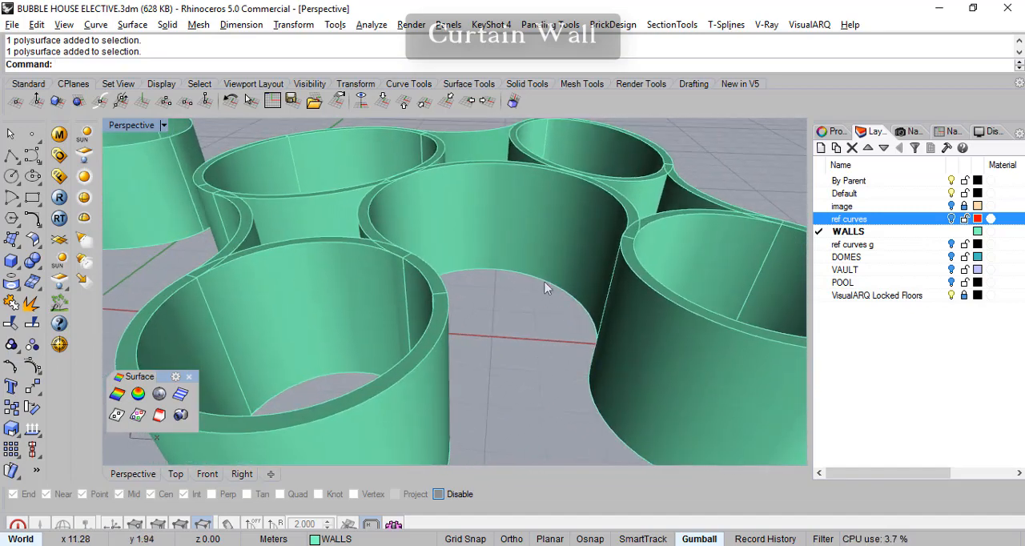
{"action": "right_click_drag", "start_coordinate": [549, 262], "coordinate": [541, 252]}
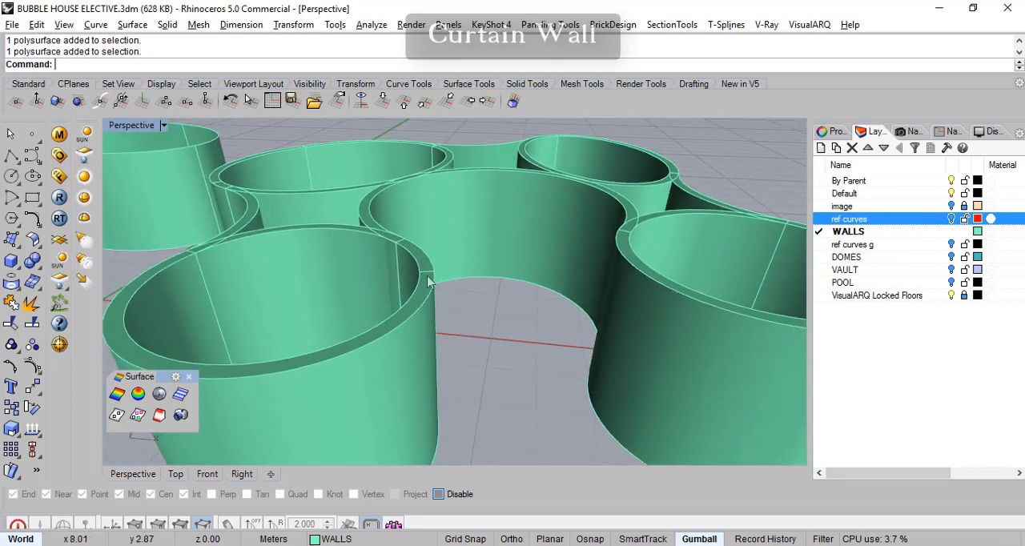
{"action": "right_click_drag", "start_coordinate": [504, 265], "coordinate": [576, 296]}
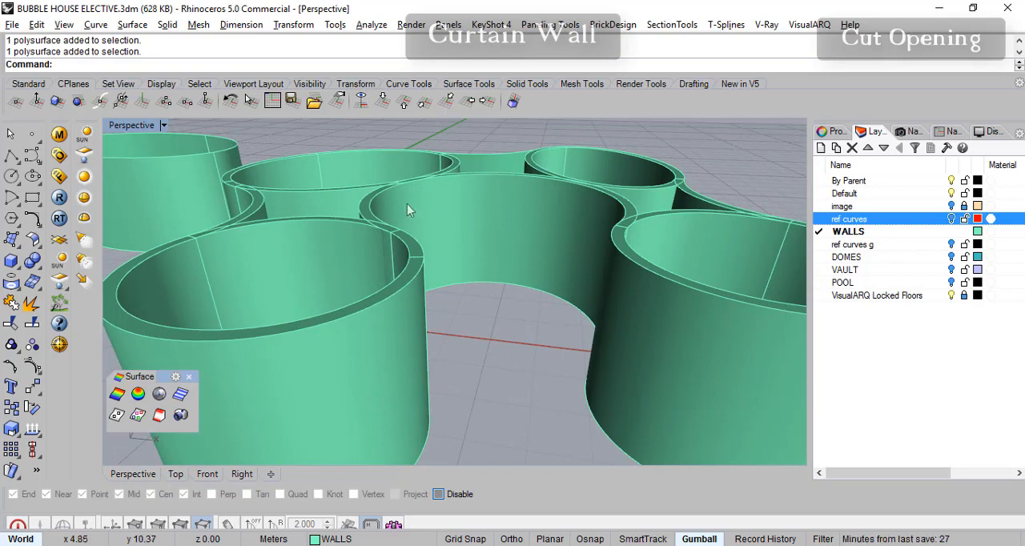
{"action": "right_click_drag", "start_coordinate": [525, 217], "coordinate": [573, 286]}
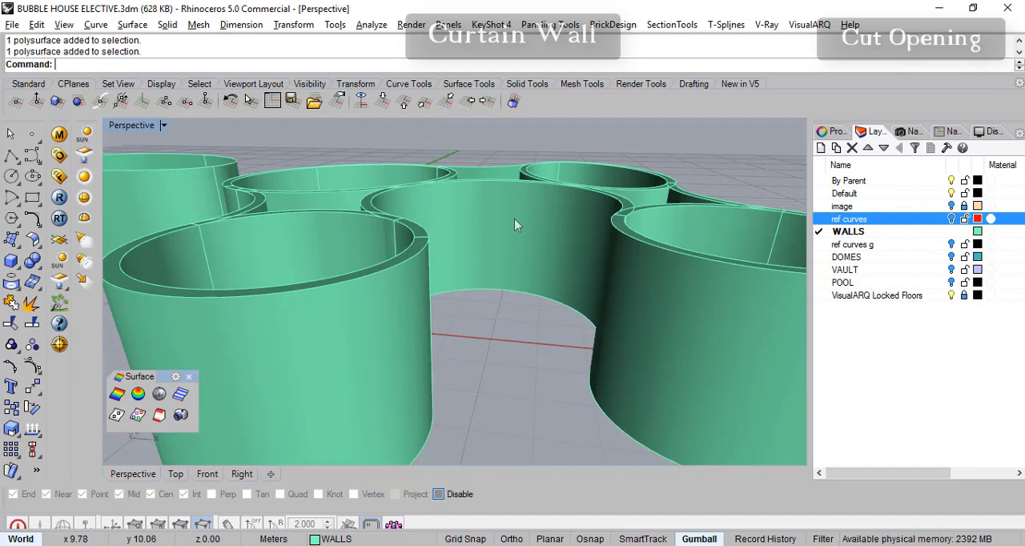
{"action": "right_click_drag", "start_coordinate": [519, 281], "coordinate": [456, 320]}
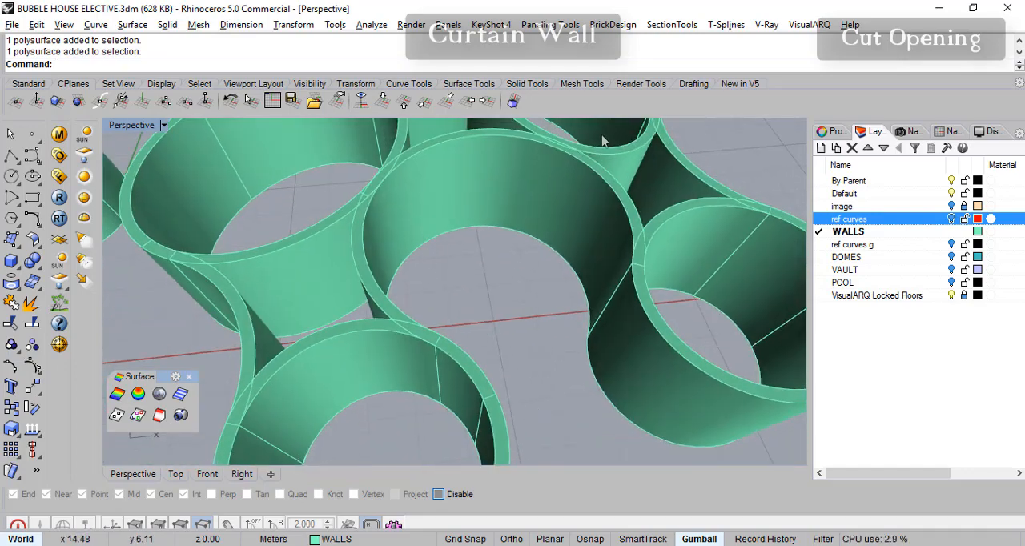
{"action": "right_click_drag", "start_coordinate": [594, 252], "coordinate": [551, 270]}
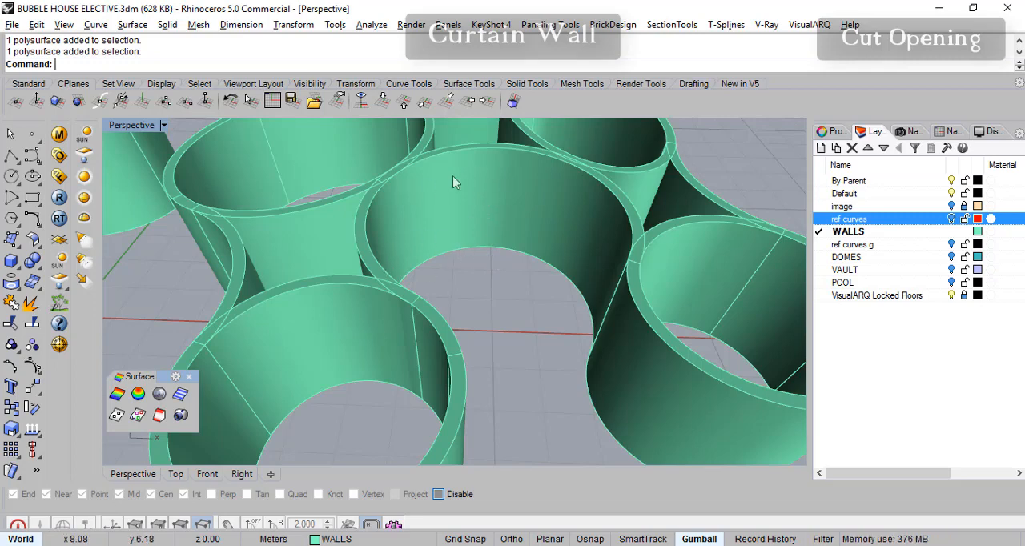
{"action": "mouse_move", "coordinate": [513, 308]}
{"action": "right_mouse_down"}
{"action": "mouse_move", "coordinate": [478, 256]}
{"action": "mouse_move", "coordinate": [536, 307]}
{"action": "mouse_move", "coordinate": [478, 339]}
{"action": "mouse_move", "coordinate": [480, 352]}
{"action": "mouse_move", "coordinate": [493, 304]}
{"action": "right_mouse_up"}
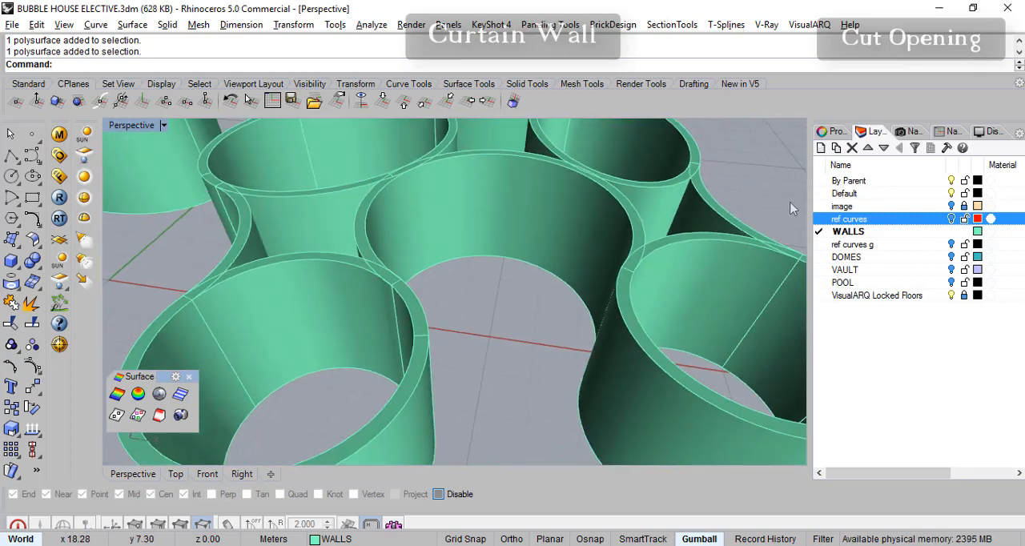
- In the top view, draw a tilted three-point rectangle across the central curved wall, with its first edge spanning the gap near the front rooms
{"action": "left_click", "coordinate": [175, 475]}
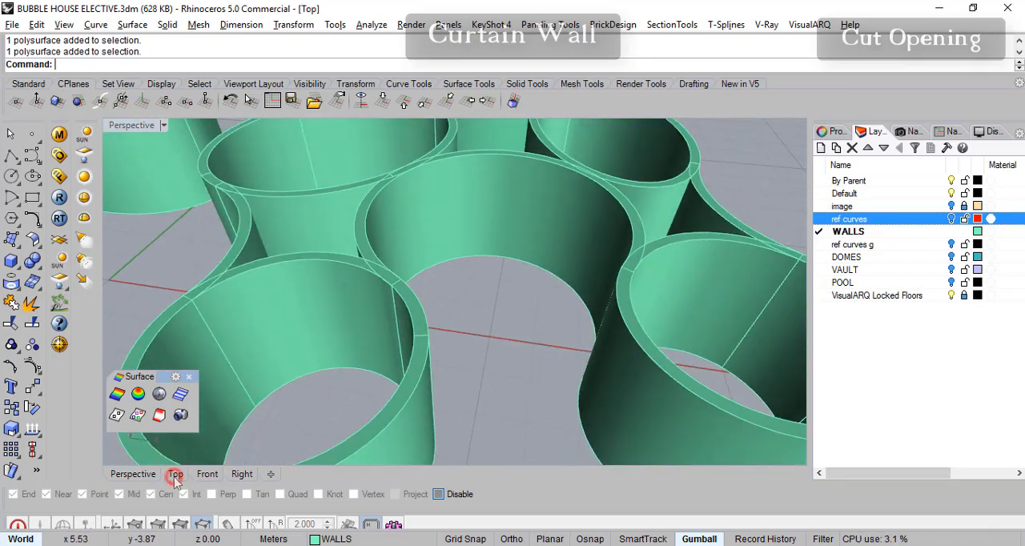
{"action": "scroll", "coordinate": [350, 352], "scroll_direction": "up", "scroll_amount": 5}
{"action": "scroll", "coordinate": [366, 276], "scroll_direction": "down", "scroll_amount": 4}
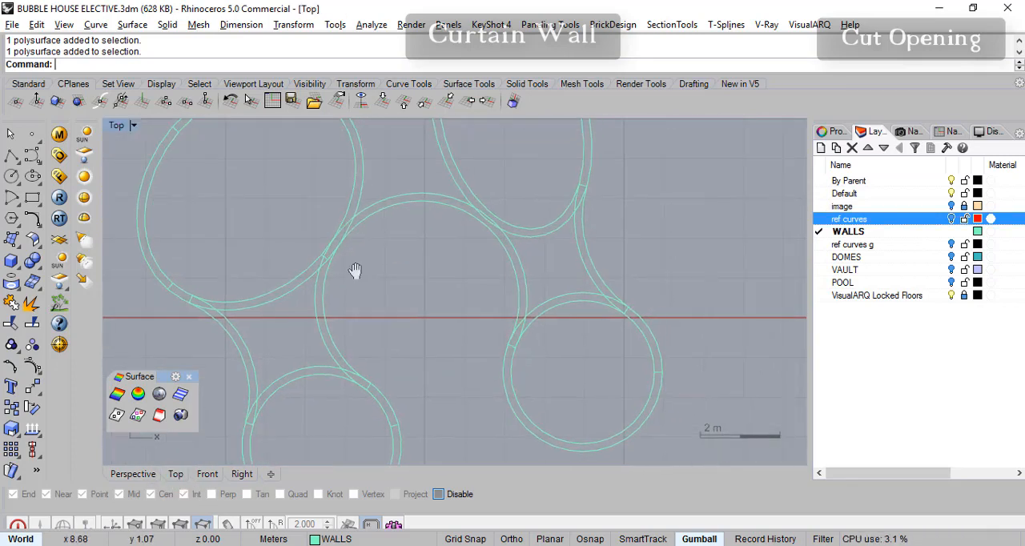
{"action": "right_click_drag", "start_coordinate": [318, 316], "coordinate": [274, 319]}
{"action": "right_click_drag", "start_coordinate": [158, 296], "coordinate": [164, 294]}
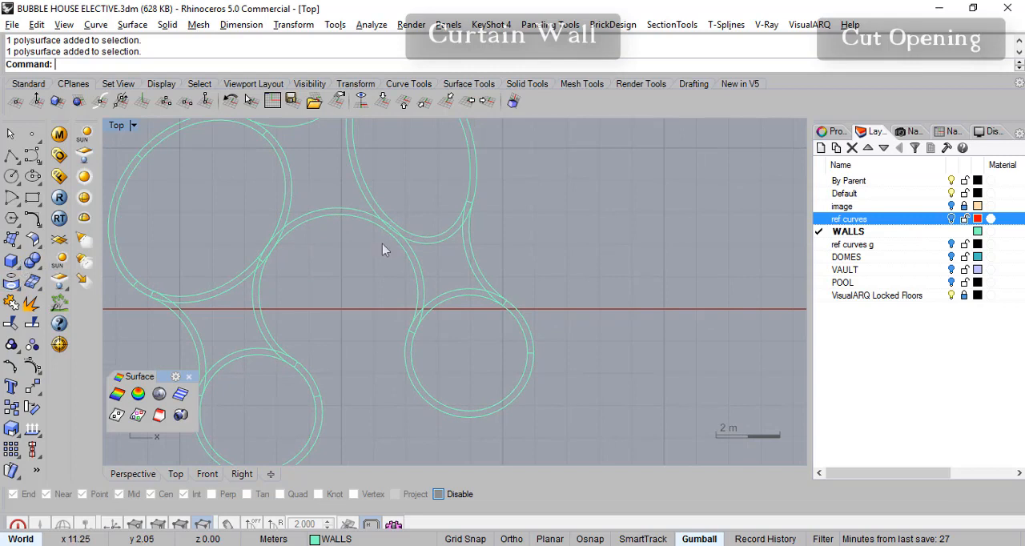
{"action": "right_click_drag", "start_coordinate": [355, 280], "coordinate": [375, 292]}
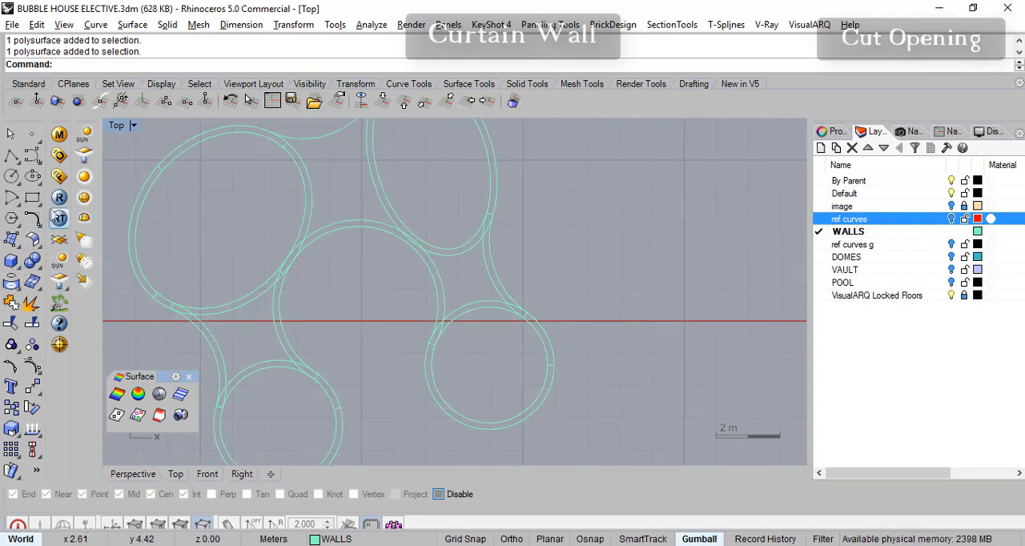
{"action": "left_click", "coordinate": [37, 203]}
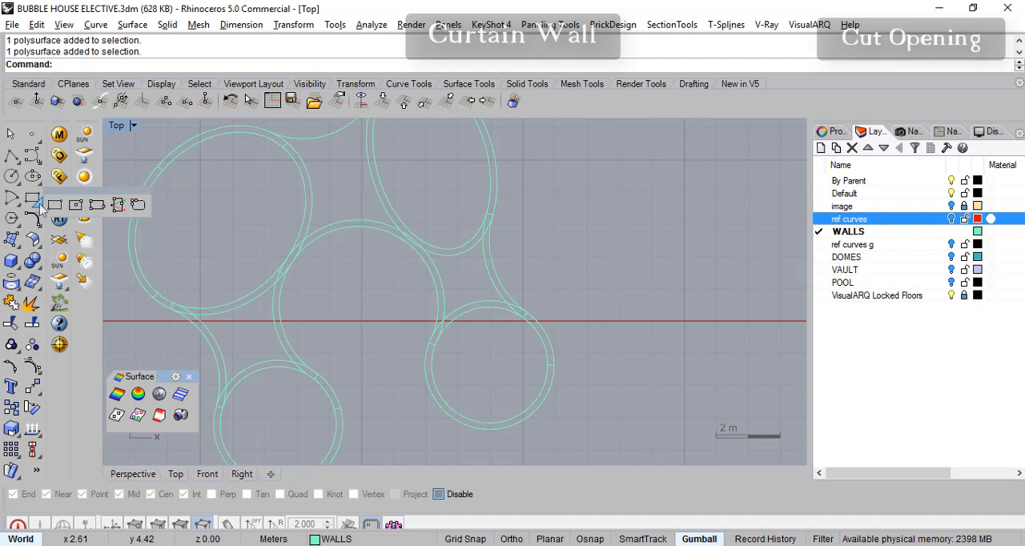
{"action": "left_click", "coordinate": [96, 206]}
{"action": "scroll", "coordinate": [297, 362], "scroll_direction": "up", "scroll_amount": 3}
{"action": "right_click_drag", "start_coordinate": [304, 361], "coordinate": [360, 352]}
{"action": "scroll", "coordinate": [351, 397], "scroll_direction": "up", "scroll_amount": 4}
{"action": "scroll", "coordinate": [345, 379], "scroll_direction": "down", "scroll_amount": 2}
{"action": "right_click_drag", "start_coordinate": [324, 393], "coordinate": [315, 405]}
{"action": "right_click_drag", "start_coordinate": [382, 381], "coordinate": [414, 377]}
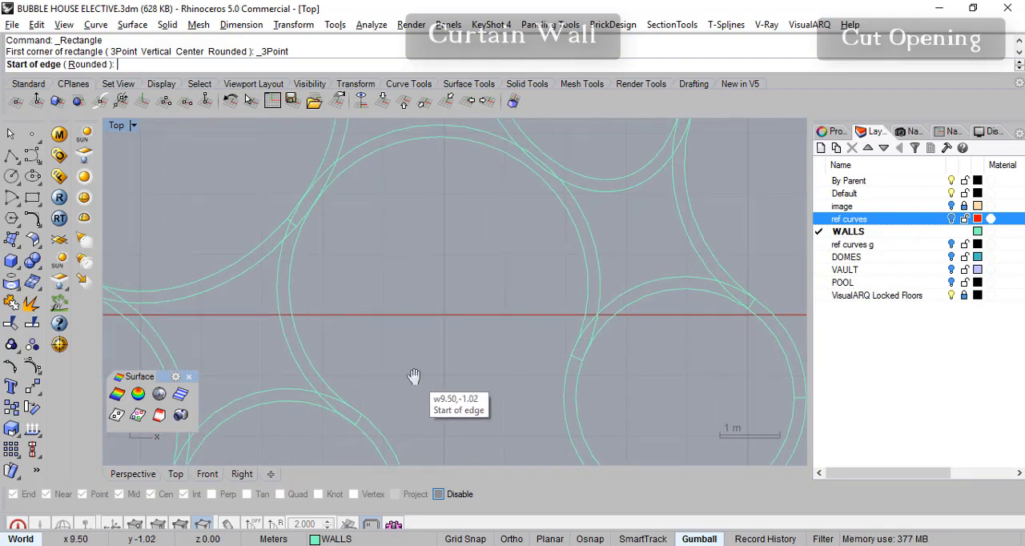
{"action": "left_click", "coordinate": [292, 380]}
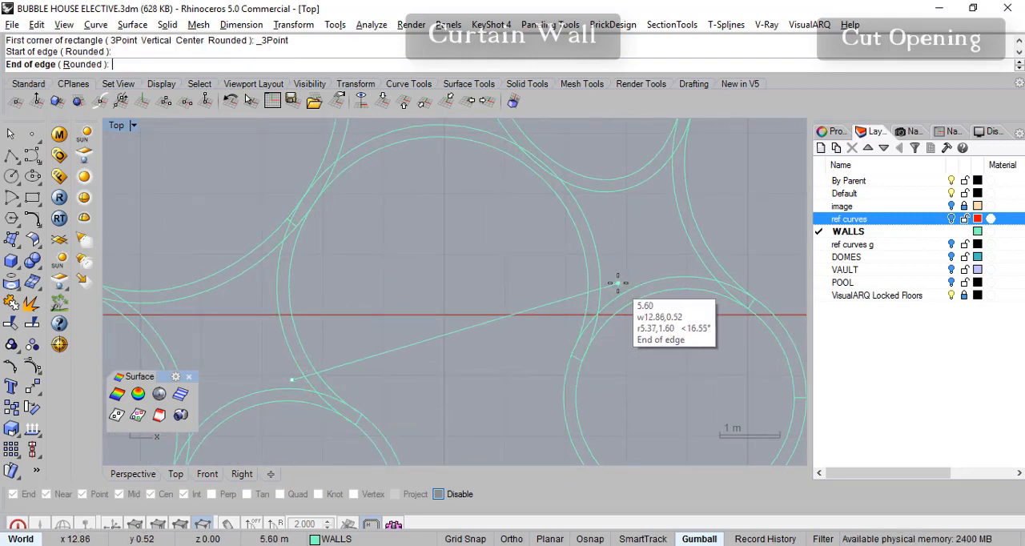
{"action": "left_click", "coordinate": [608, 284]}
{"action": "right_click_drag", "start_coordinate": [521, 238], "coordinate": [621, 280]}
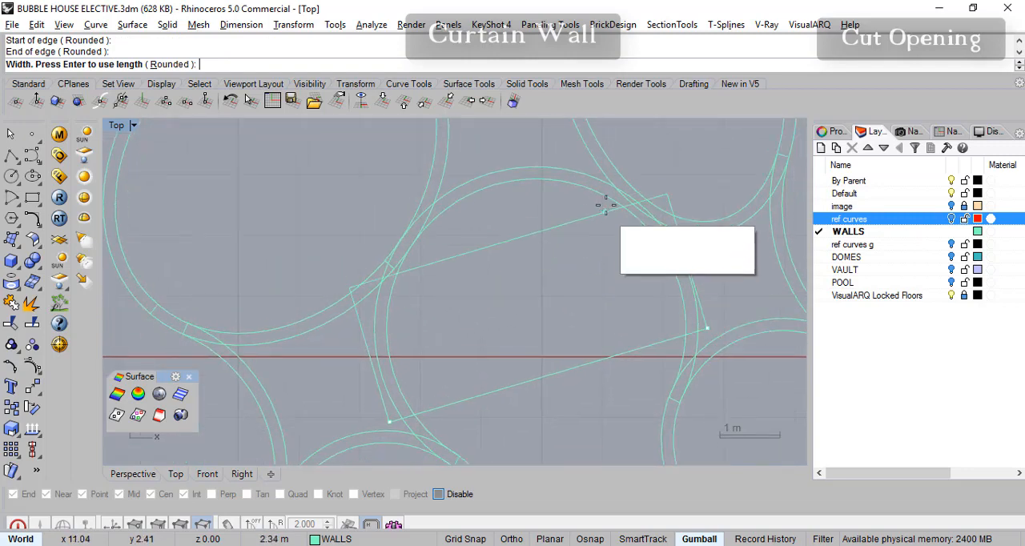
{"action": "left_click", "coordinate": [574, 143]}
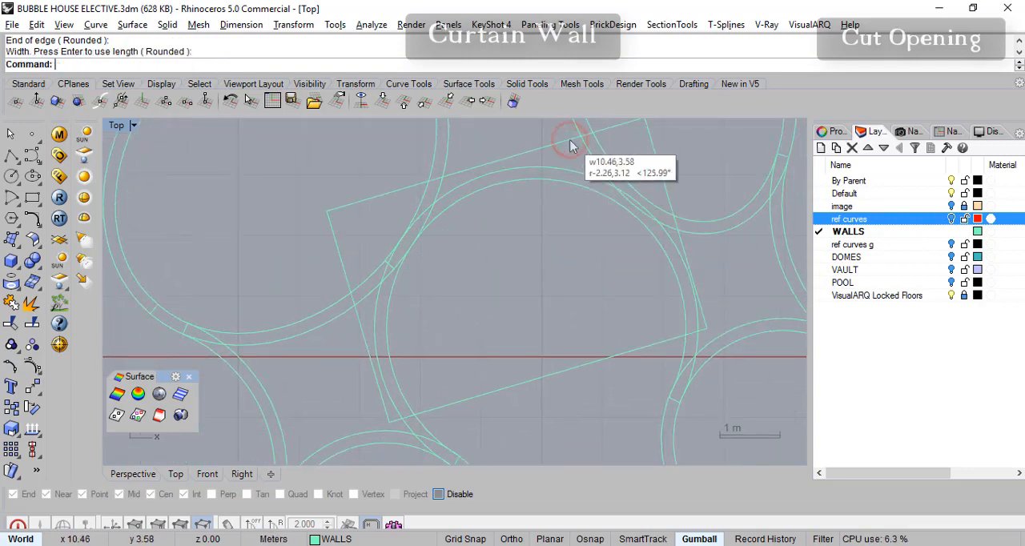
- Extrude the tilted rectangle straight up into a 2.1 m high solid block inside the central curved wall
{"action": "right_click_drag", "start_coordinate": [507, 289], "coordinate": [475, 285]}
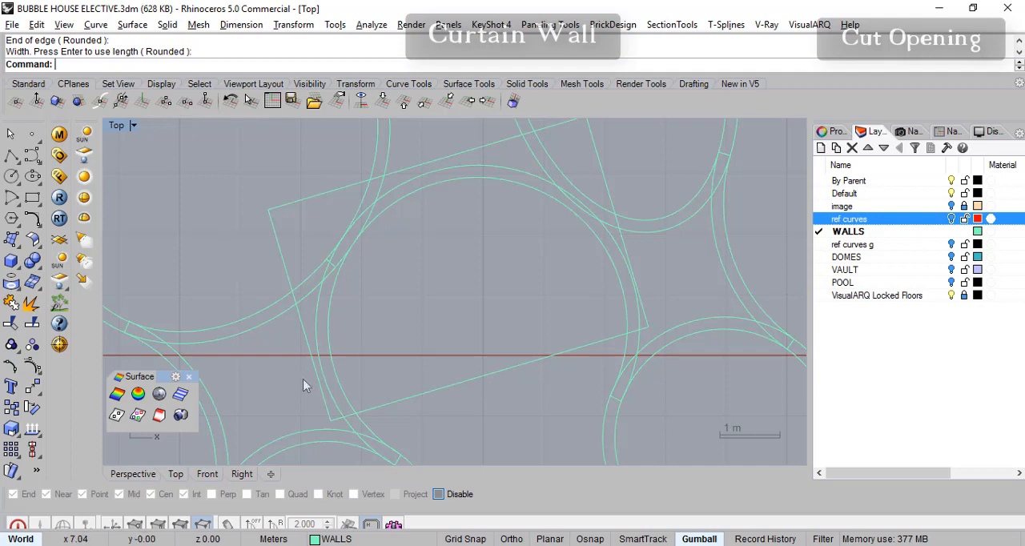
{"action": "right_click_drag", "start_coordinate": [512, 349], "coordinate": [504, 353]}
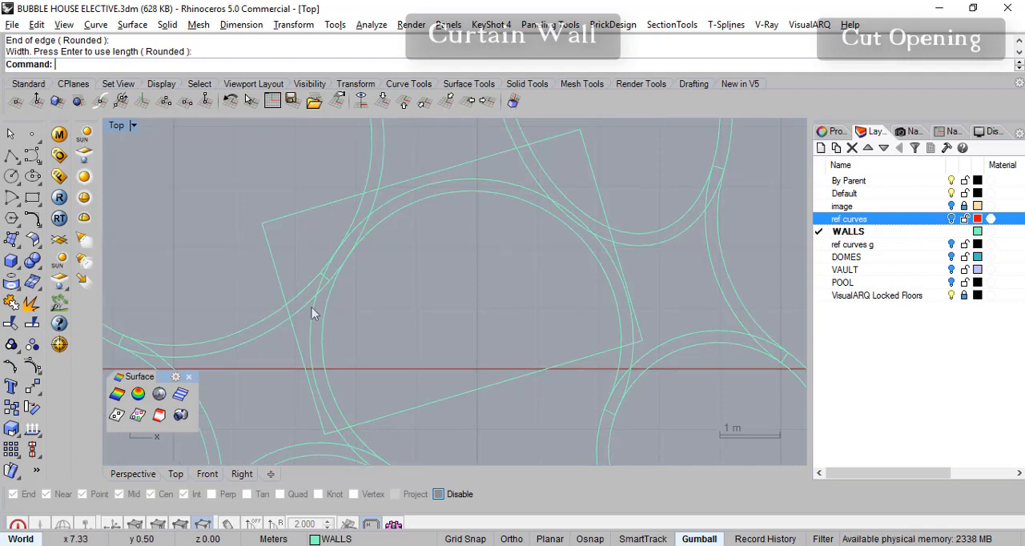
{"action": "mouse_move", "coordinate": [622, 305]}
{"action": "right_mouse_down"}
{"action": "mouse_move", "coordinate": [603, 294]}
{"action": "mouse_move", "coordinate": [604, 306]}
{"action": "right_mouse_up"}
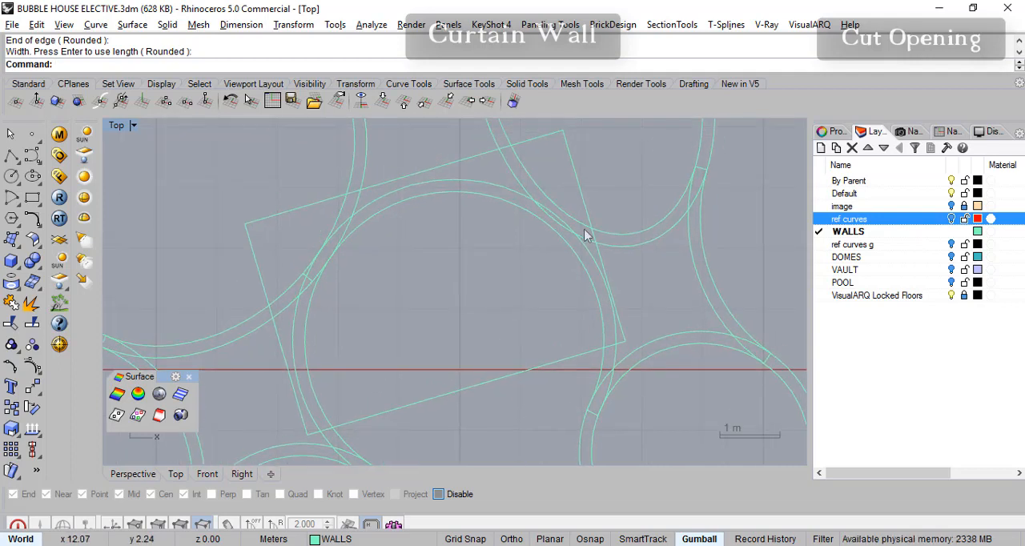
{"action": "right_click_drag", "start_coordinate": [561, 338], "coordinate": [467, 351]}
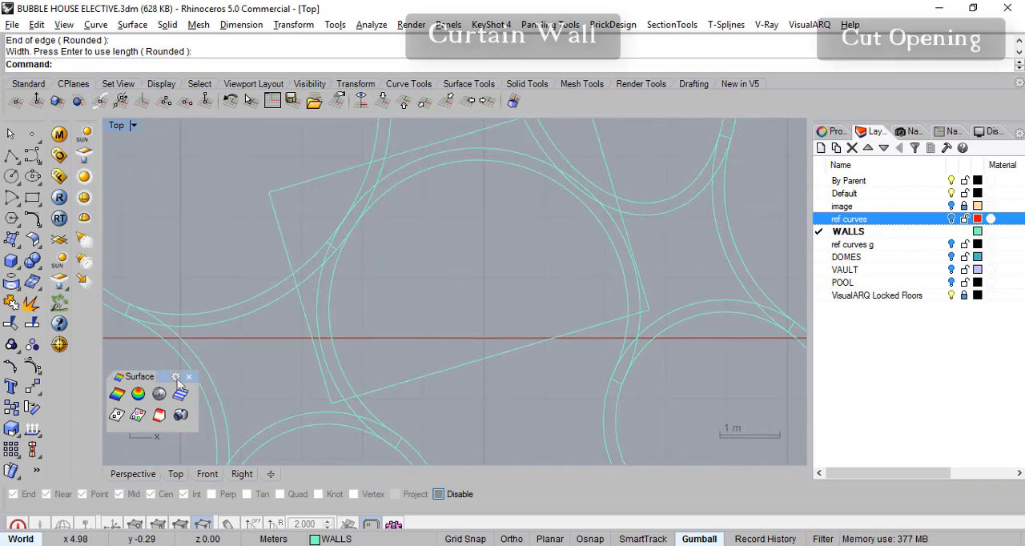
{"action": "left_click", "coordinate": [133, 474]}
{"action": "mouse_move", "coordinate": [320, 332]}
{"action": "right_mouse_down"}
{"action": "mouse_move", "coordinate": [540, 293]}
{"action": "mouse_move", "coordinate": [577, 327]}
{"action": "right_mouse_up"}
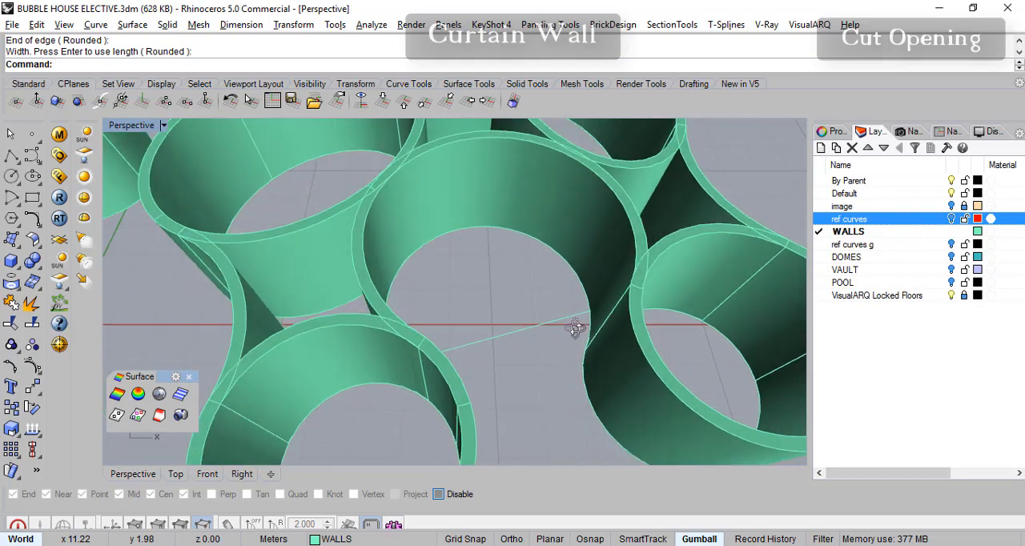
{"action": "left_click", "coordinate": [551, 330]}
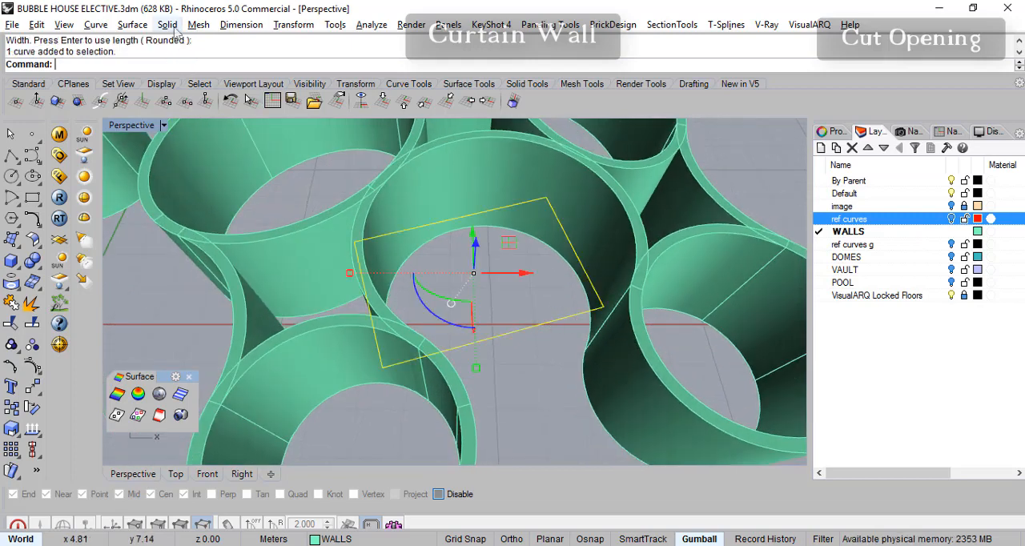
{"action": "left_click", "coordinate": [167, 24]}
{"action": "mouse_move", "coordinate": [272, 290]}
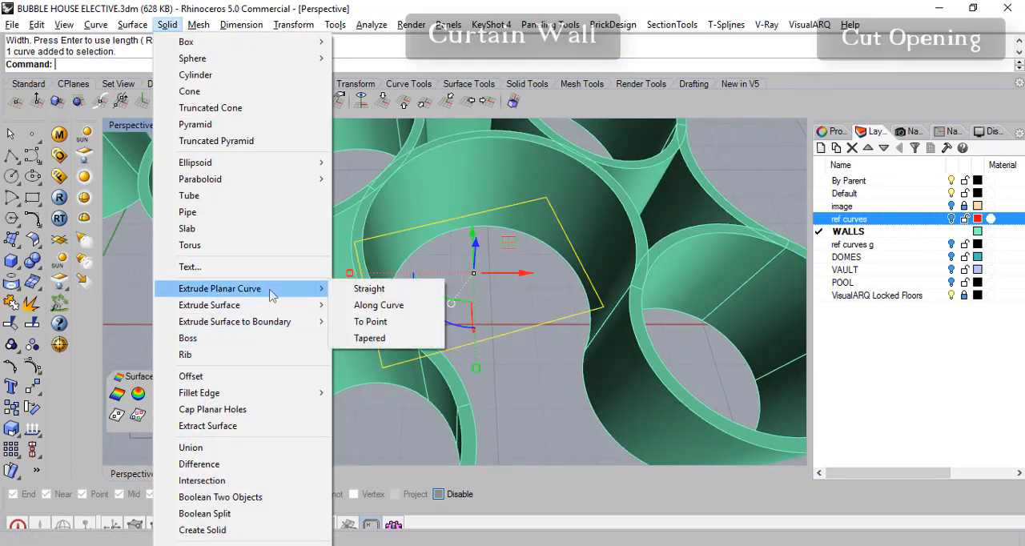
{"action": "left_click", "coordinate": [376, 291]}
{"action": "type", "text": "2.1"}
{"action": "key", "text": "Return"}
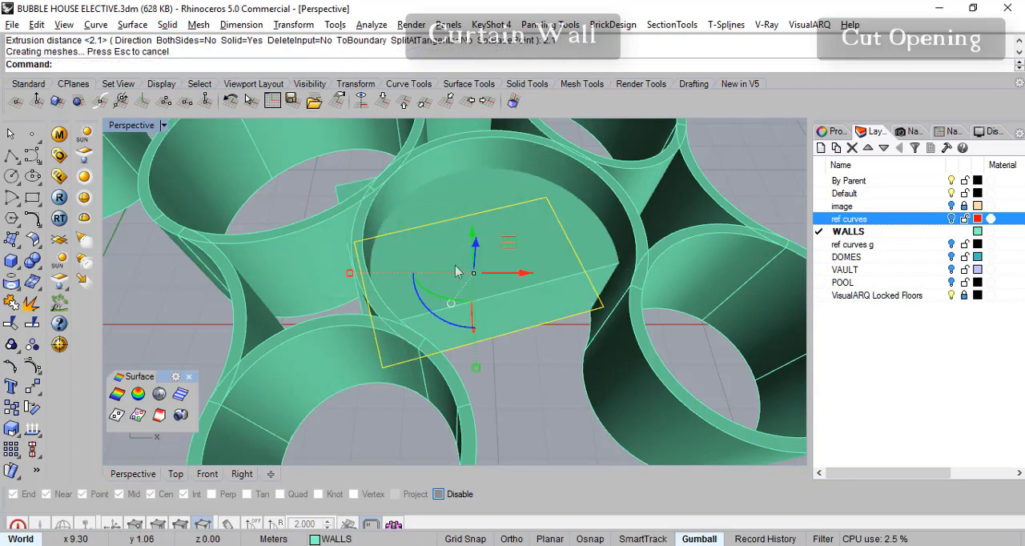
- Subtract the 2.1 m high block from the central curved wall with a Boolean Difference
{"action": "right_click_drag", "start_coordinate": [413, 200], "coordinate": [577, 237]}
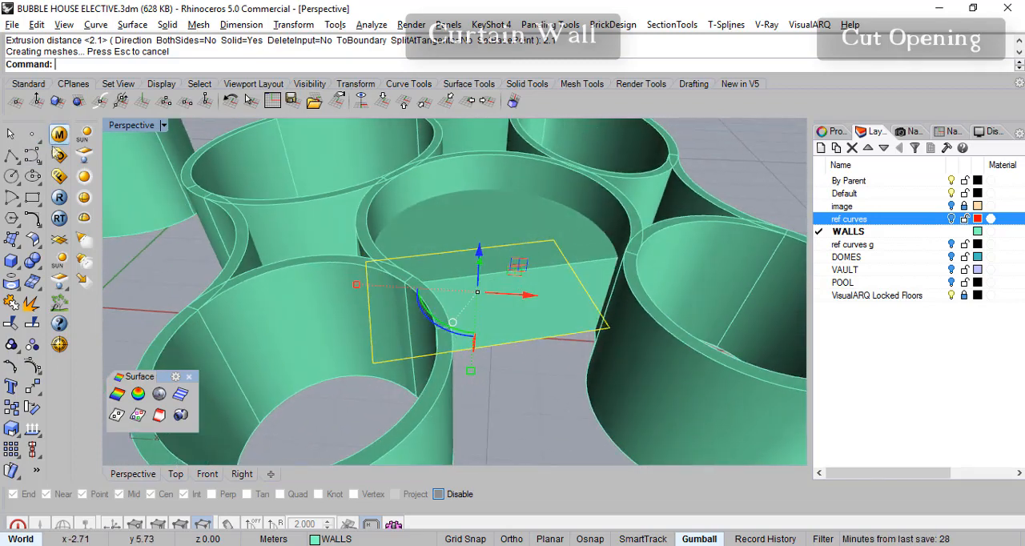
{"action": "left_click", "coordinate": [40, 269]}
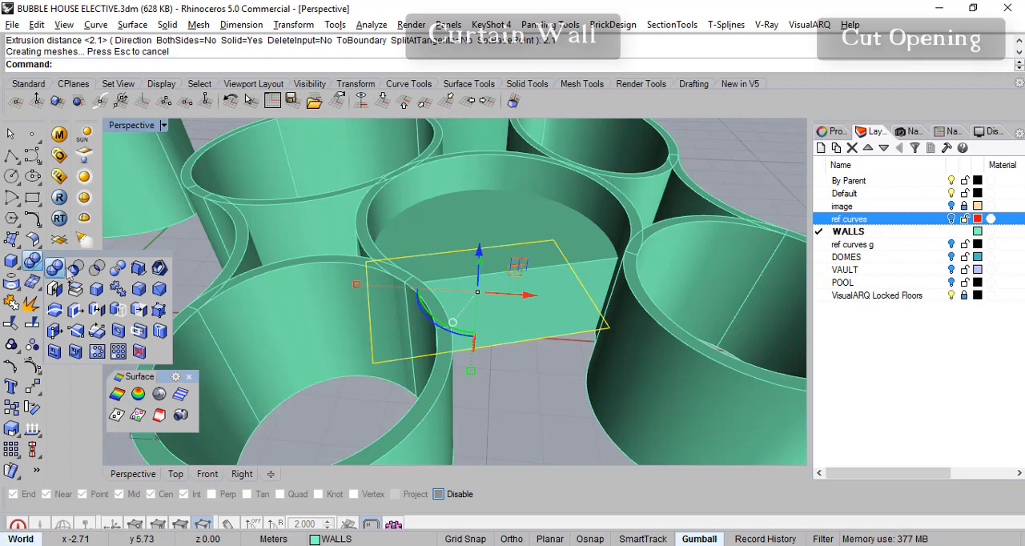
{"action": "left_click", "coordinate": [75, 269]}
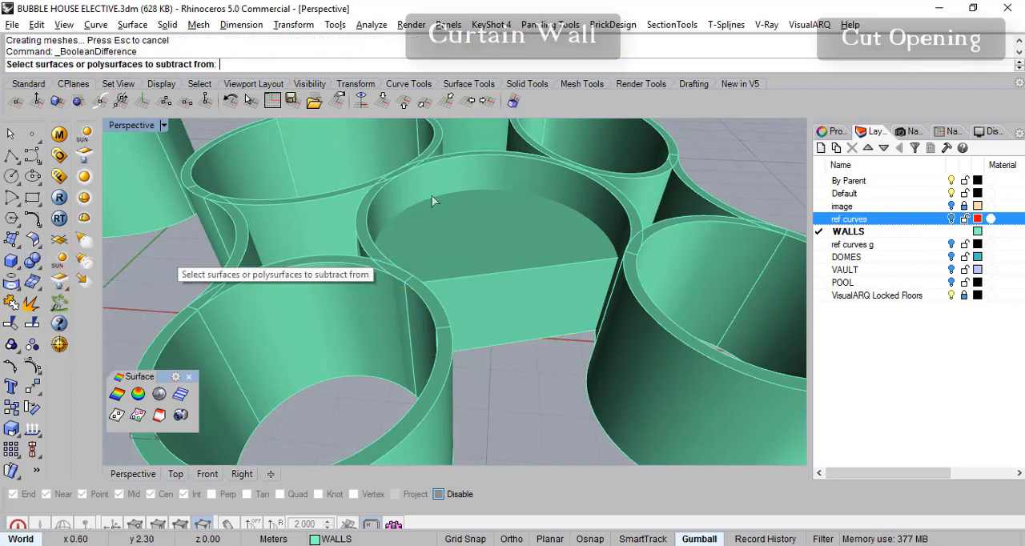
{"action": "left_click", "coordinate": [485, 175]}
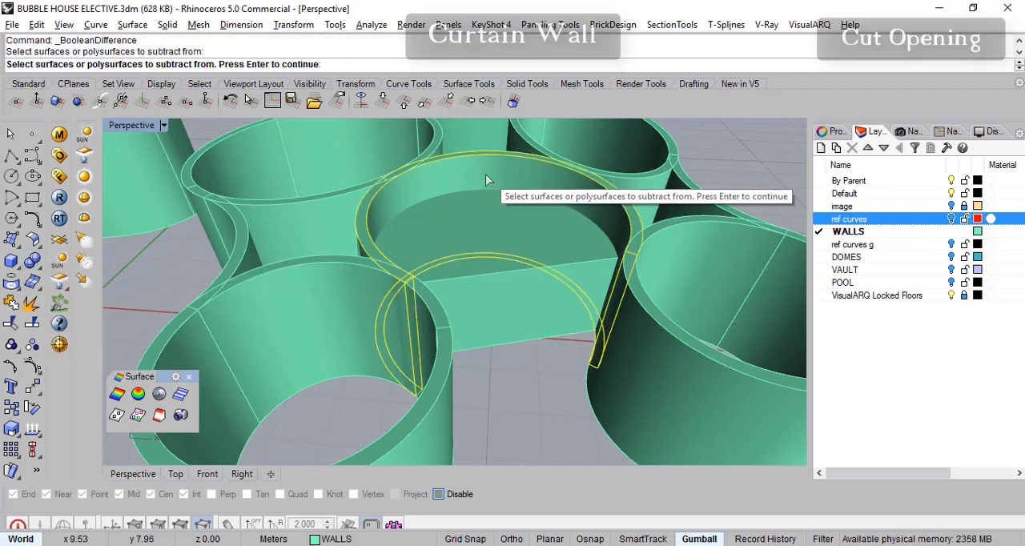
{"action": "key", "text": "Return"}
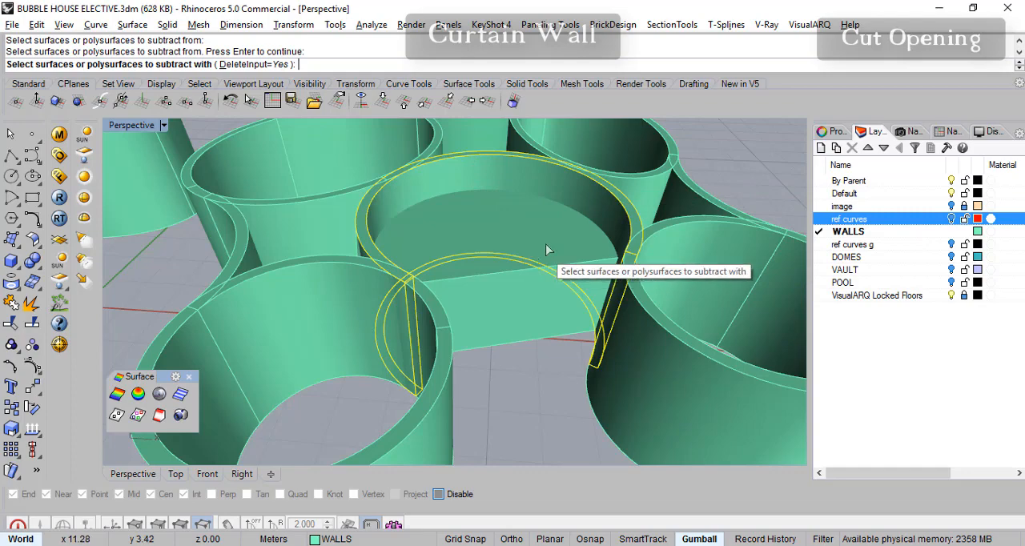
{"action": "left_click", "coordinate": [523, 309]}
{"action": "key", "text": "Return"}
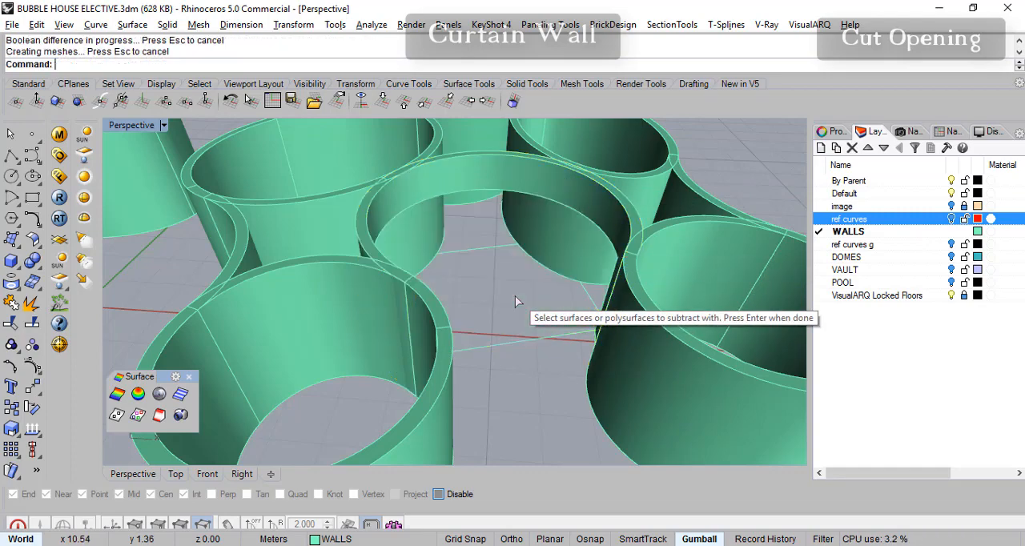
- Examine the cut in the central curved wall from several perspective angles and compare it with the tilted rectangle in the top view
{"action": "right_click_drag", "start_coordinate": [480, 291], "coordinate": [565, 298]}
{"action": "right_click_drag", "start_coordinate": [513, 263], "coordinate": [639, 329]}
{"action": "right_click_drag", "start_coordinate": [413, 297], "coordinate": [404, 326]}
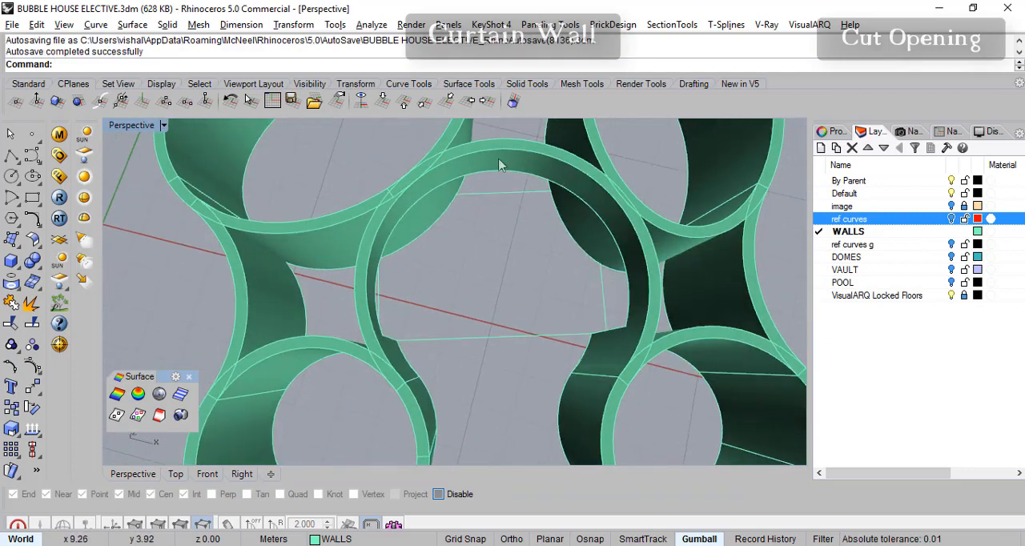
{"action": "right_click_drag", "start_coordinate": [386, 216], "coordinate": [335, 274]}
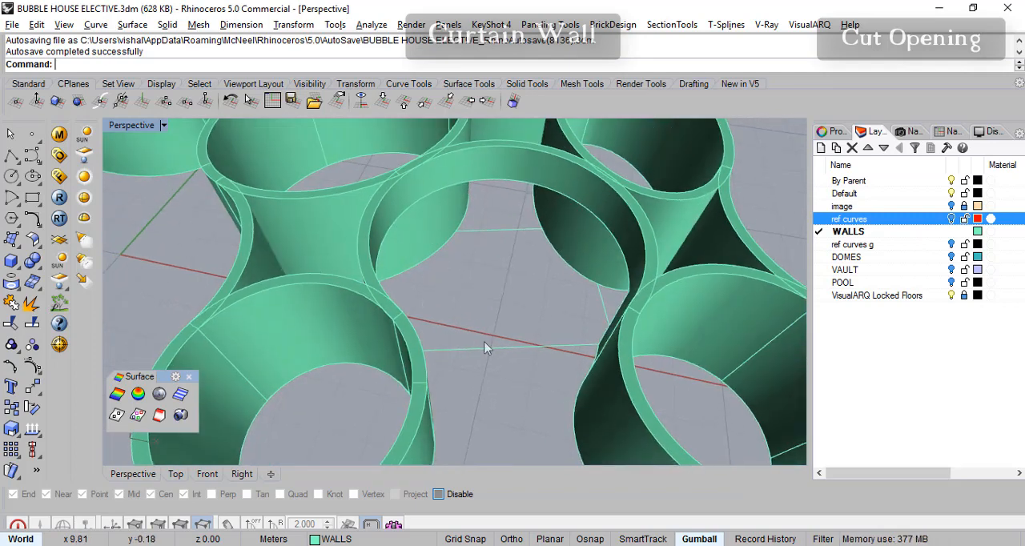
{"action": "right_click_drag", "start_coordinate": [503, 280], "coordinate": [449, 377]}
{"action": "left_click", "coordinate": [177, 474]}
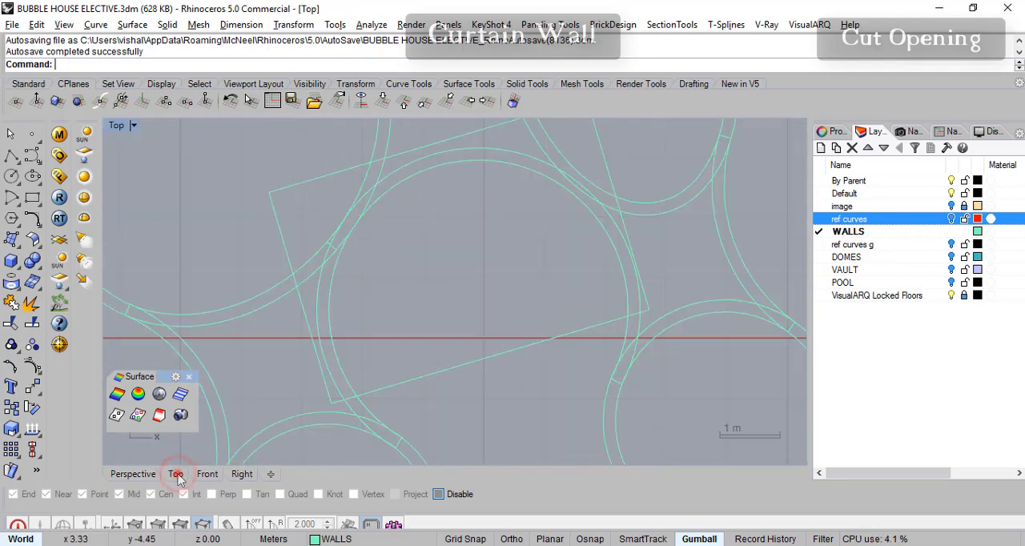
{"action": "scroll", "coordinate": [407, 275], "scroll_direction": "down", "scroll_amount": 3}
{"action": "scroll", "coordinate": [407, 291], "scroll_direction": "up", "scroll_amount": 5}
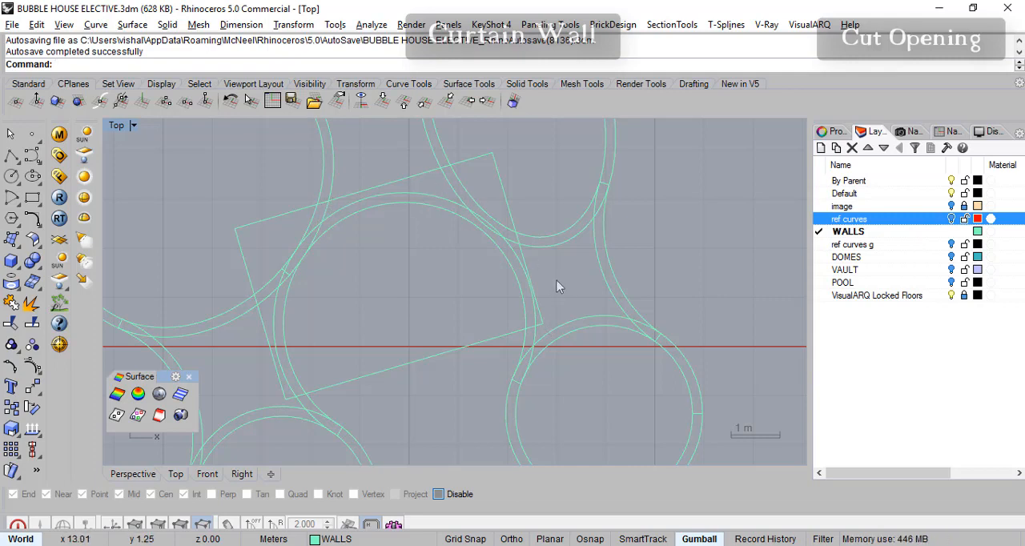
{"action": "mouse_move", "coordinate": [518, 242]}
{"action": "right_mouse_down"}
{"action": "mouse_move", "coordinate": [529, 237]}
{"action": "mouse_move", "coordinate": [497, 259]}
{"action": "mouse_move", "coordinate": [491, 293]}
{"action": "right_mouse_up"}
{"action": "left_click", "coordinate": [512, 199]}
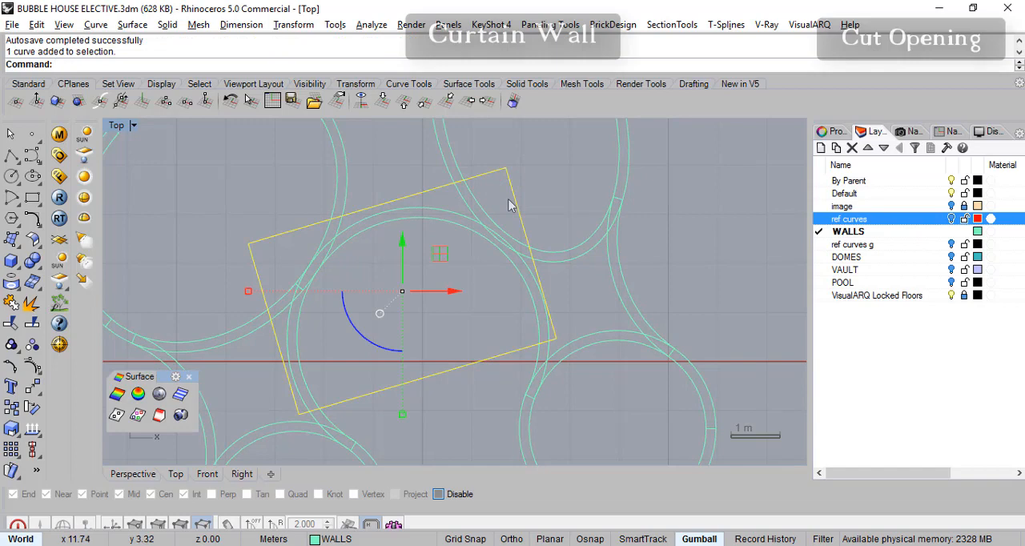
{"action": "left_click", "coordinate": [148, 475]}
{"action": "mouse_move", "coordinate": [428, 295]}
{"action": "right_mouse_down"}
{"action": "mouse_move", "coordinate": [428, 210]}
{"action": "mouse_move", "coordinate": [439, 204]}
{"action": "right_mouse_up"}
- Undo the Boolean Difference on the central curved wall and the extrusion of the tilted rectangle
{"action": "key", "text": "ctrl+z"}
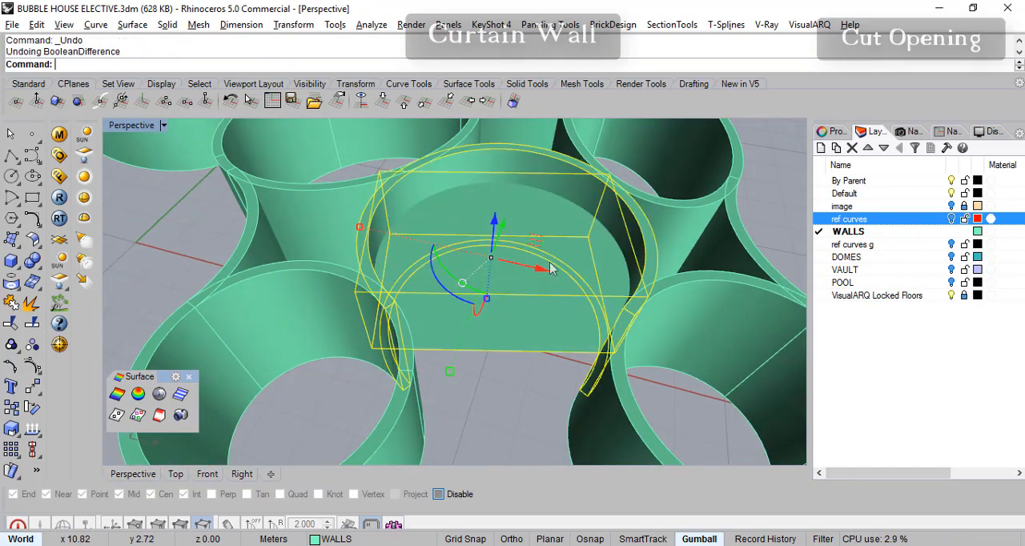
{"action": "key", "text": "ctrl+z"}
{"action": "right_click_drag", "start_coordinate": [503, 285], "coordinate": [514, 306]}
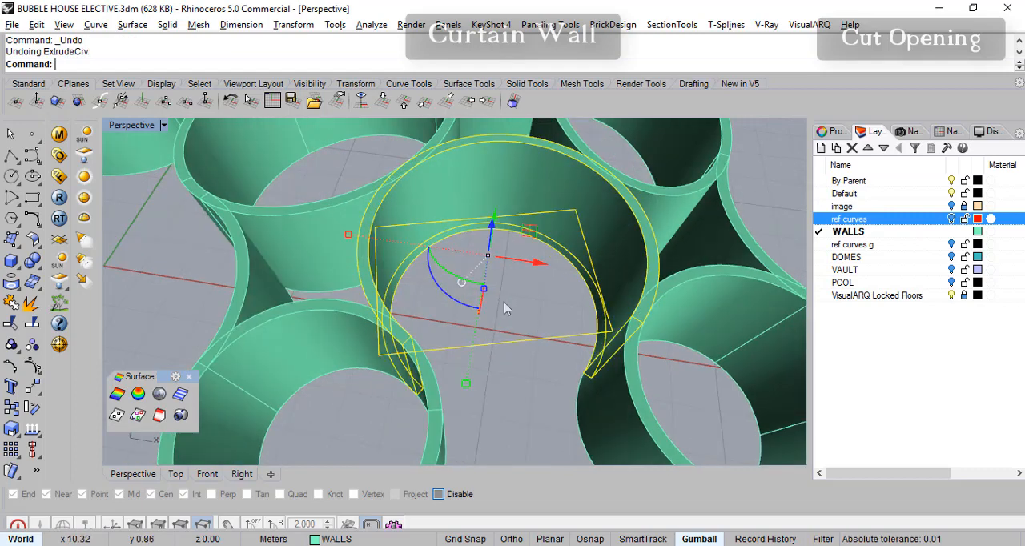
- In the top view, delete the tilted rectangle across the central curved wall
{"action": "left_click", "coordinate": [175, 474]}
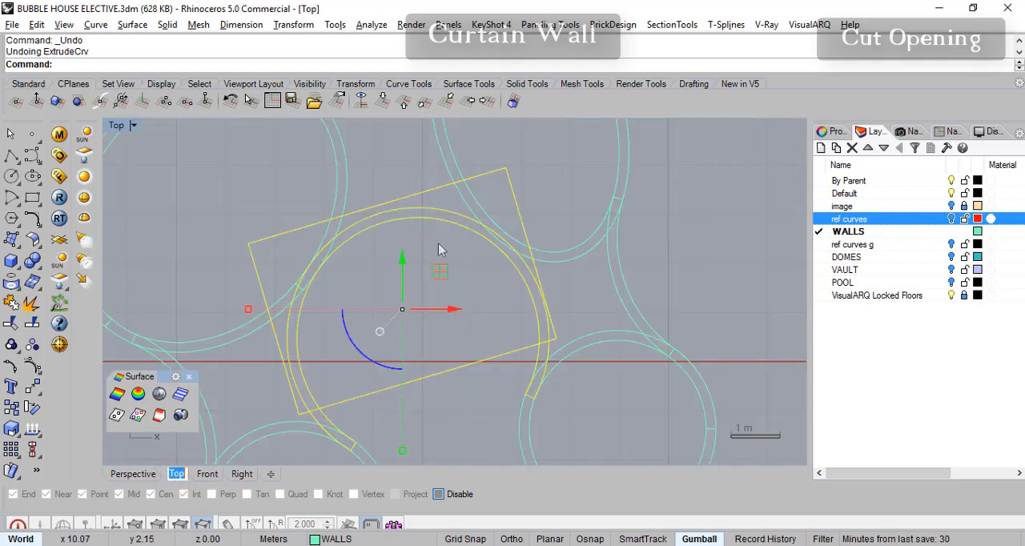
{"action": "left_click", "coordinate": [686, 222]}
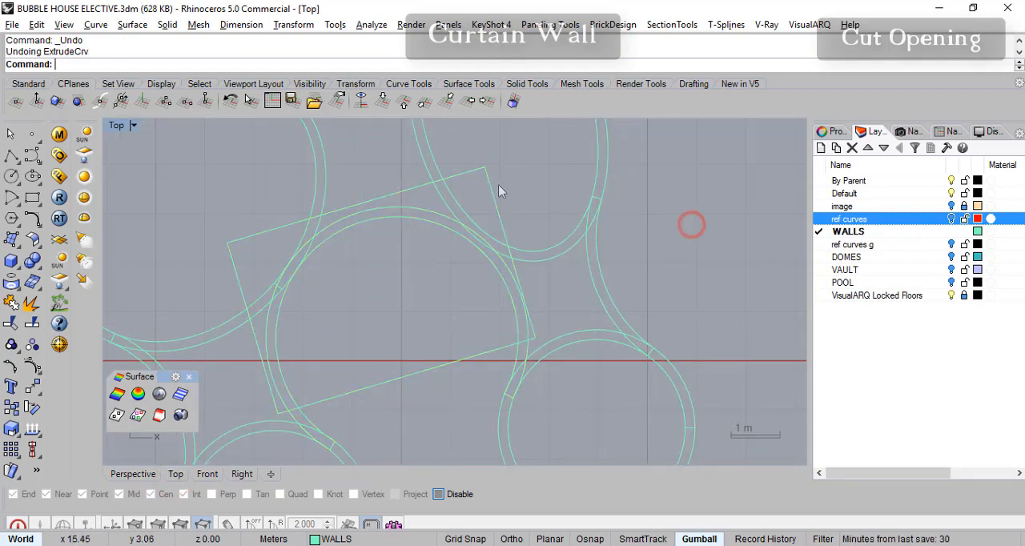
{"action": "left_click", "coordinate": [471, 173]}
{"action": "key", "text": "Delete"}
{"action": "right_click_drag", "start_coordinate": [479, 273], "coordinate": [563, 257]}
{"action": "right_click_drag", "start_coordinate": [513, 303], "coordinate": [504, 278]}
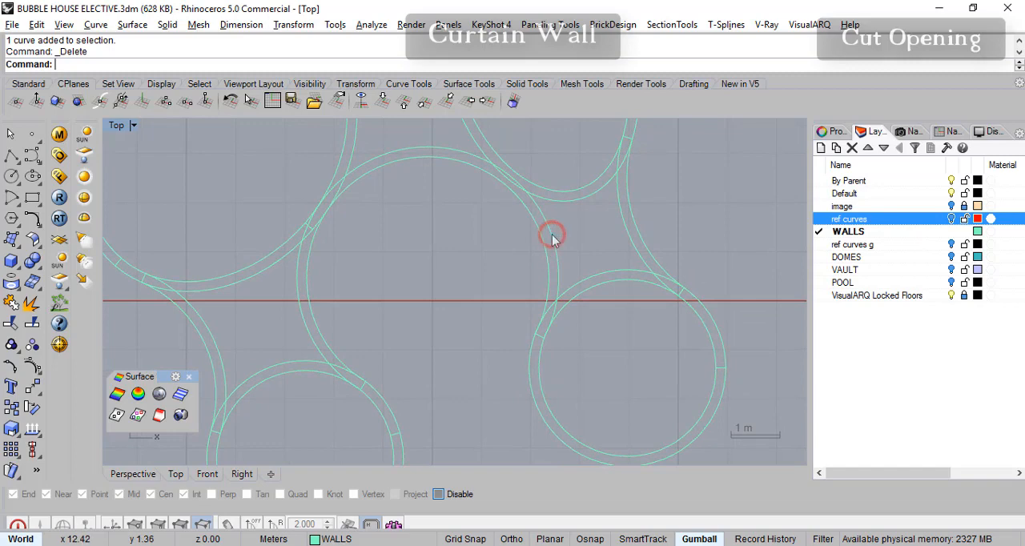
{"action": "left_click", "coordinate": [552, 236]}
{"action": "right_click_drag", "start_coordinate": [547, 251], "coordinate": [535, 260]}
{"action": "left_click", "coordinate": [542, 246]}
{"action": "key", "text": "Escape"}
{"action": "right_click_drag", "start_coordinate": [572, 249], "coordinate": [609, 245]}
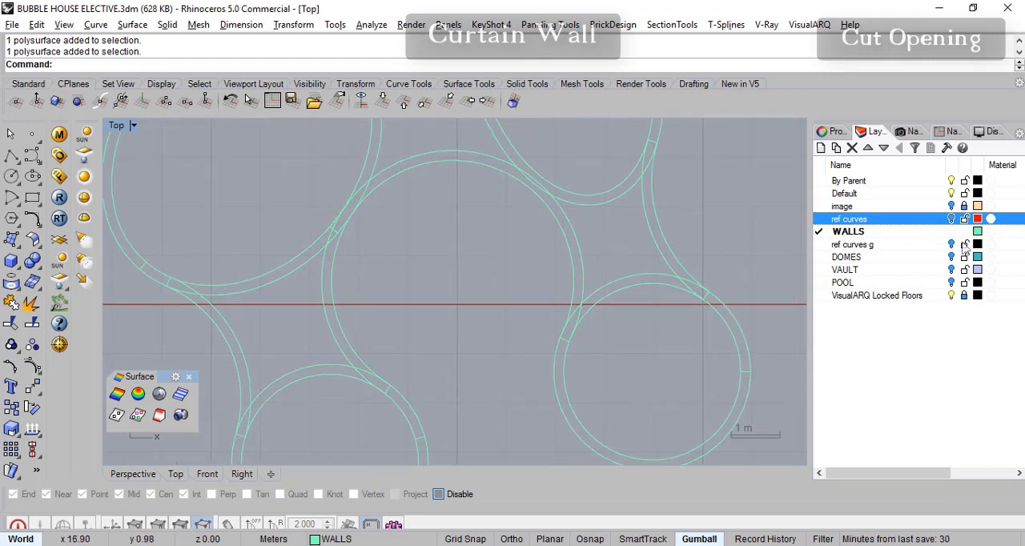
{"action": "right_click_drag", "start_coordinate": [588, 256], "coordinate": [572, 264]}
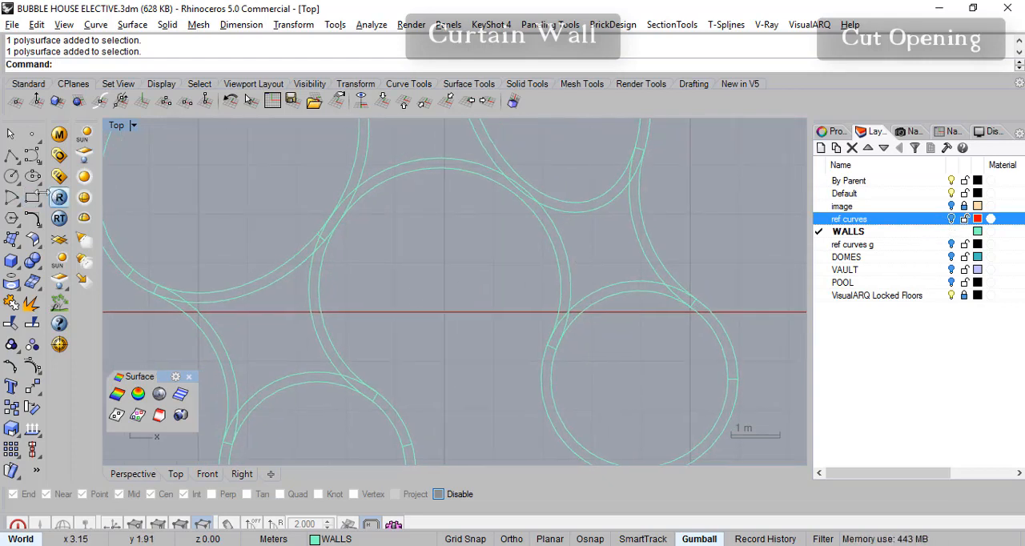
{"action": "mouse_move", "coordinate": [652, 277]}
{"action": "right_mouse_down"}
{"action": "mouse_move", "coordinate": [676, 272]}
{"action": "mouse_move", "coordinate": [652, 278]}
{"action": "right_mouse_up"}
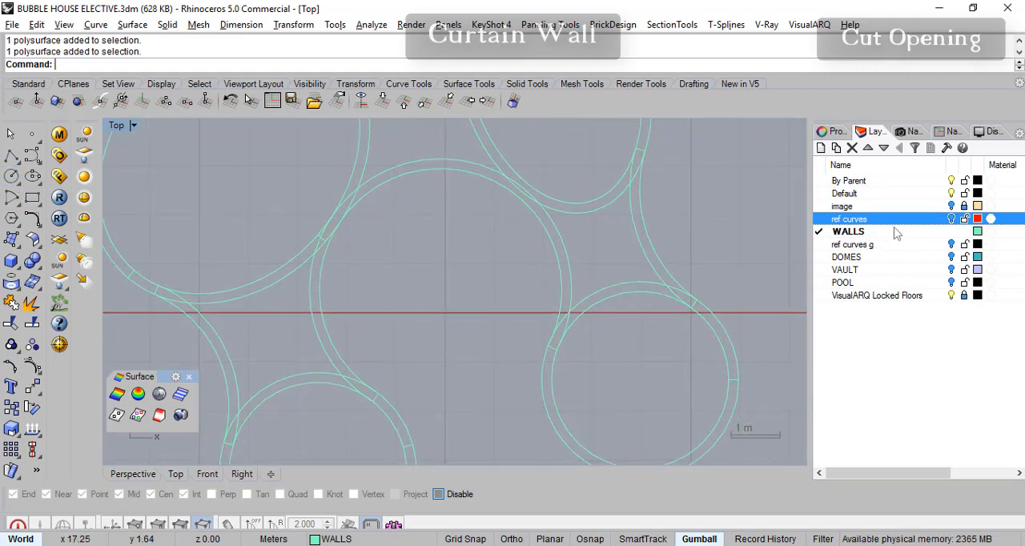
- Create a new layer named "curtain wall" and make it the current layer
{"action": "left_click", "coordinate": [821, 149]}
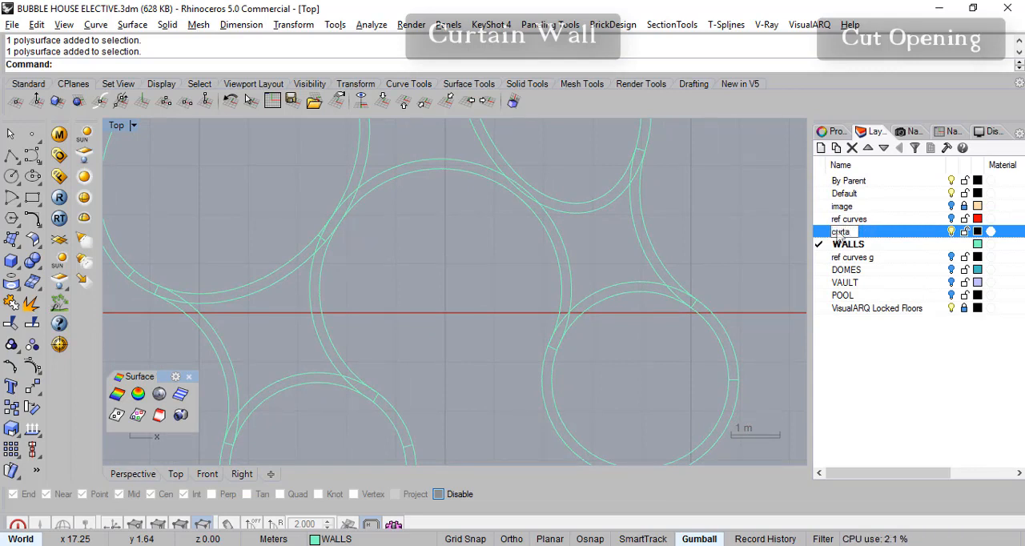
{"action": "type", "text": "wall"}
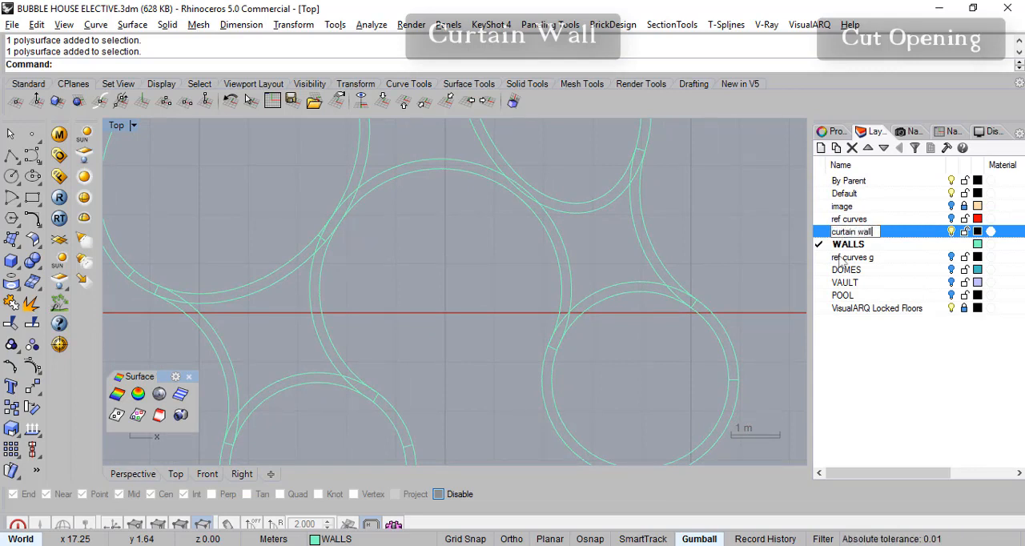
{"action": "left_click", "coordinate": [822, 233]}
{"action": "left_click", "coordinate": [862, 358]}
{"action": "left_click", "coordinate": [866, 233]}
- Add a sublayer named "ref" under the curtain wall layer and make it current
{"action": "left_click", "coordinate": [835, 150]}
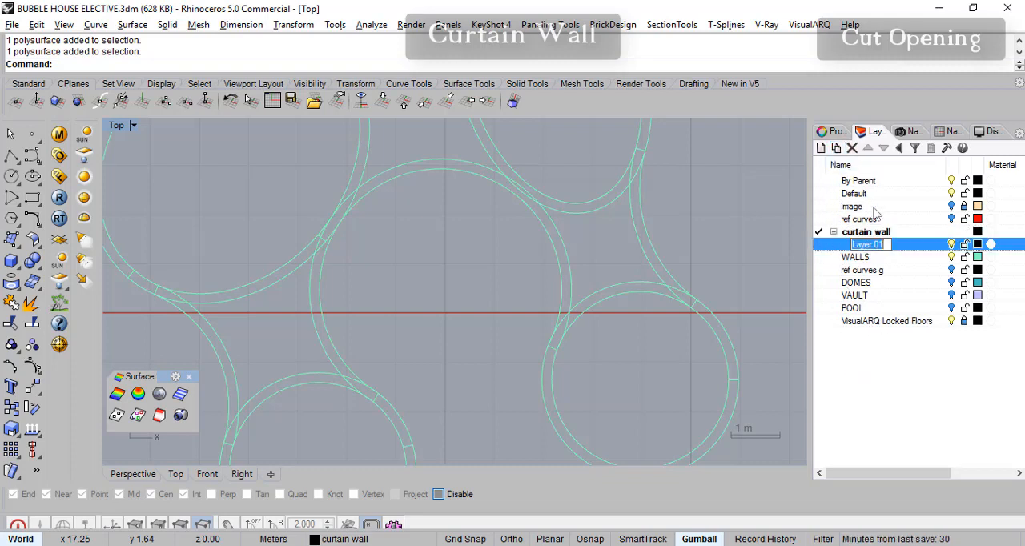
{"action": "type", "text": "ref"}
{"action": "left_click", "coordinate": [866, 361]}
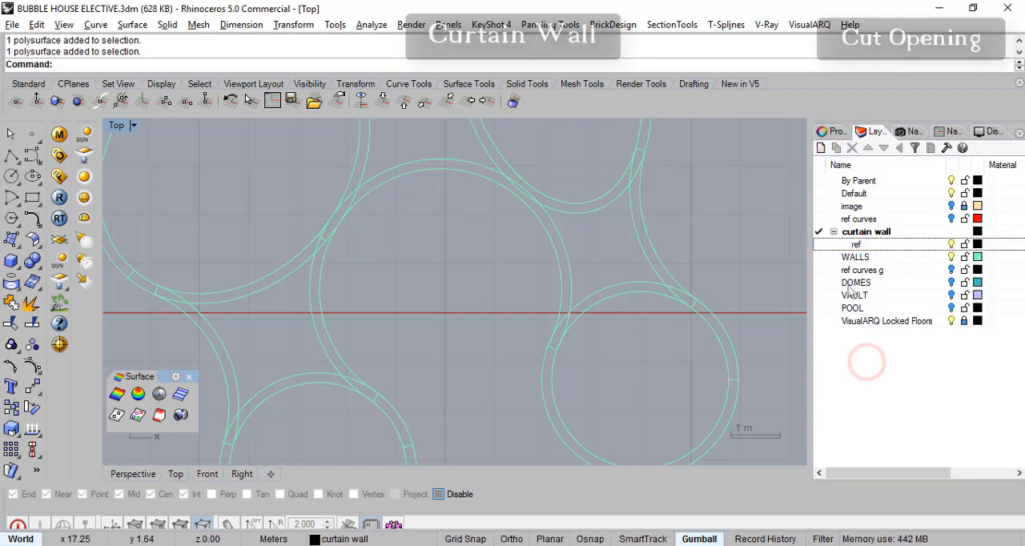
{"action": "left_click", "coordinate": [819, 245]}
- With object snaps enabled, draw a circle from the central curved wall's centre out to its outer edge
{"action": "right_click_drag", "start_coordinate": [520, 304], "coordinate": [556, 307]}
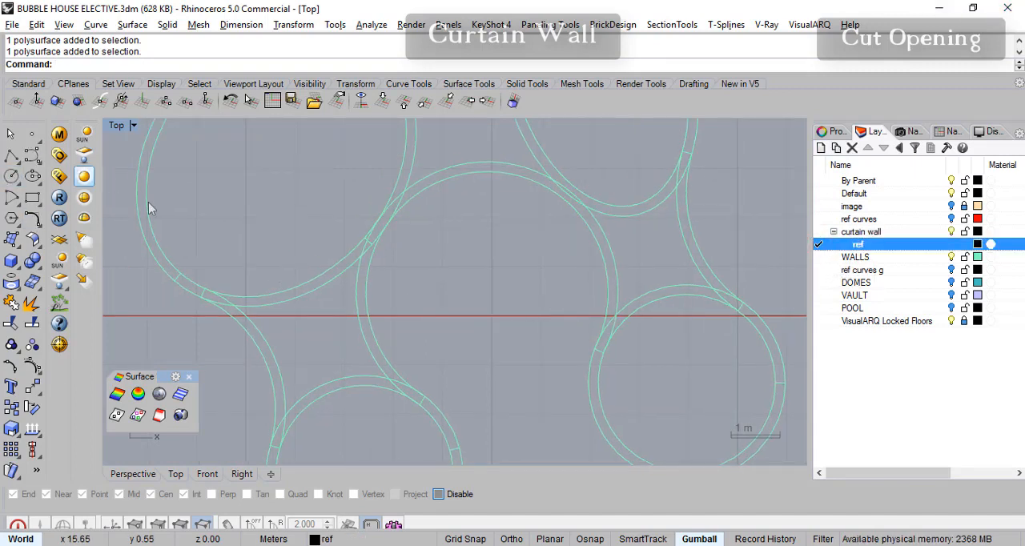
{"action": "right_click_drag", "start_coordinate": [780, 238], "coordinate": [759, 242]}
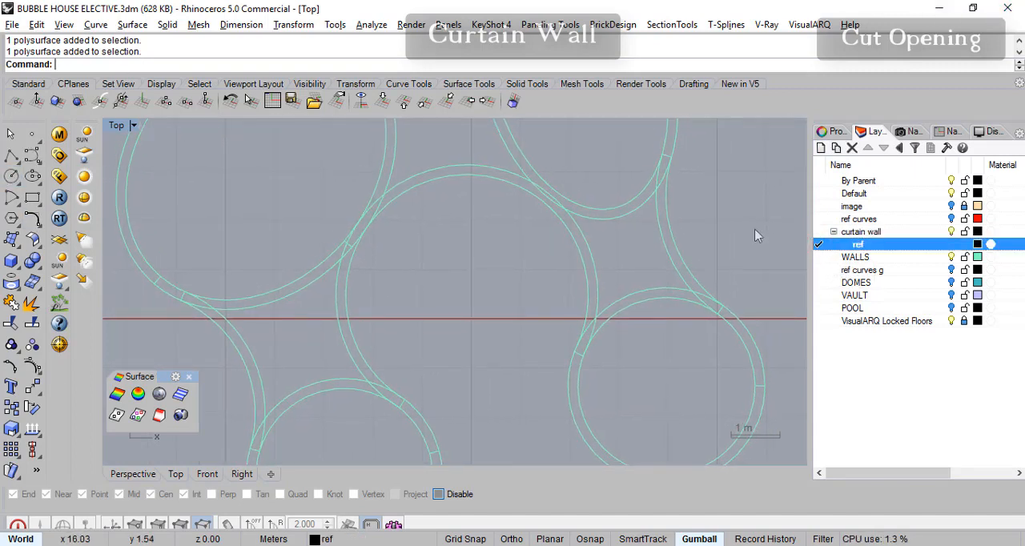
{"action": "left_click", "coordinate": [11, 175]}
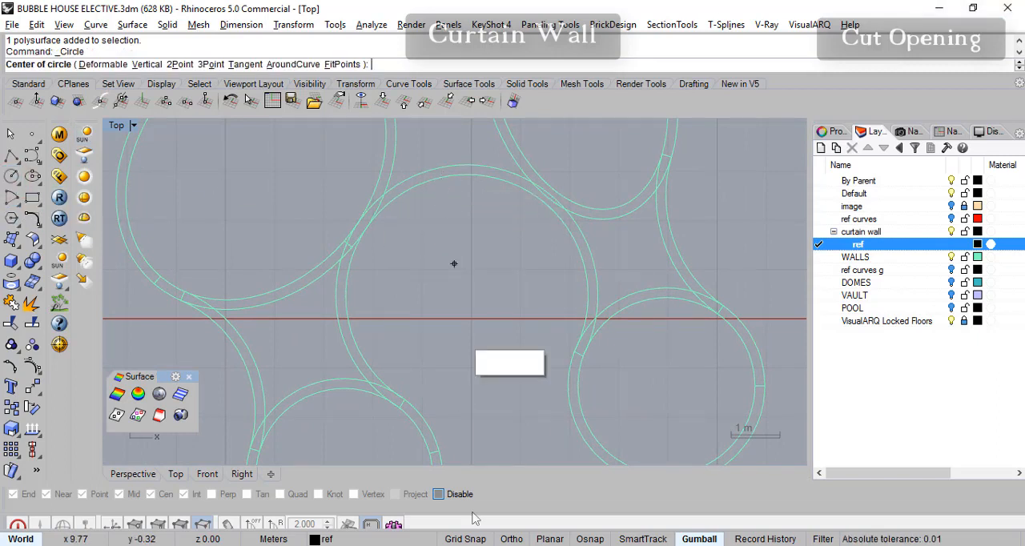
{"action": "left_click", "coordinate": [590, 539]}
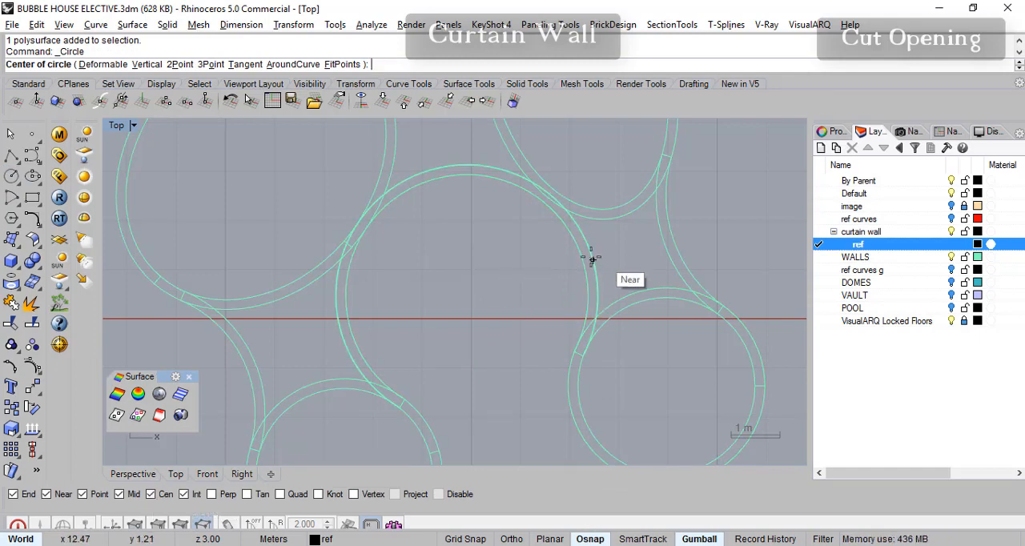
{"action": "left_click", "coordinate": [341, 325]}
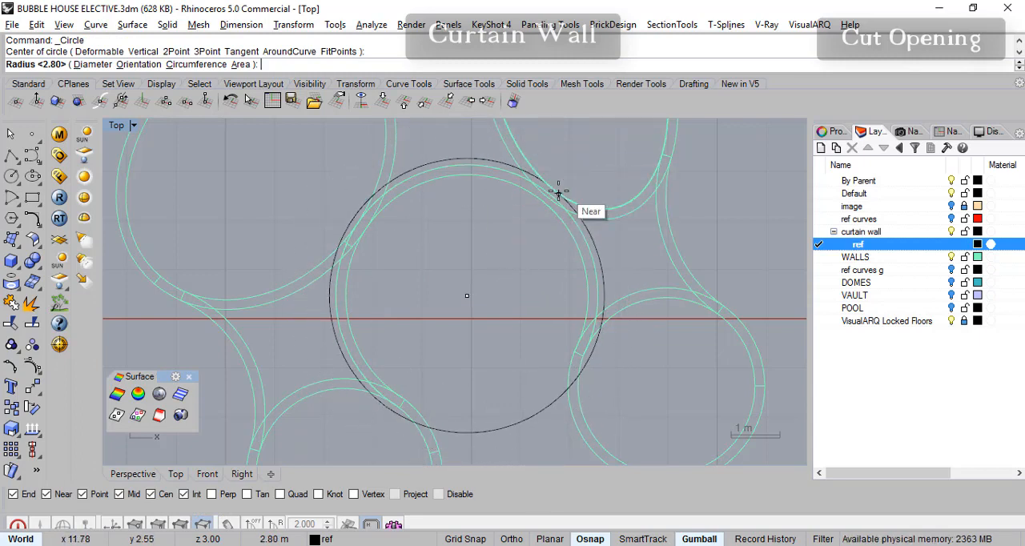
{"action": "left_click", "coordinate": [588, 247]}
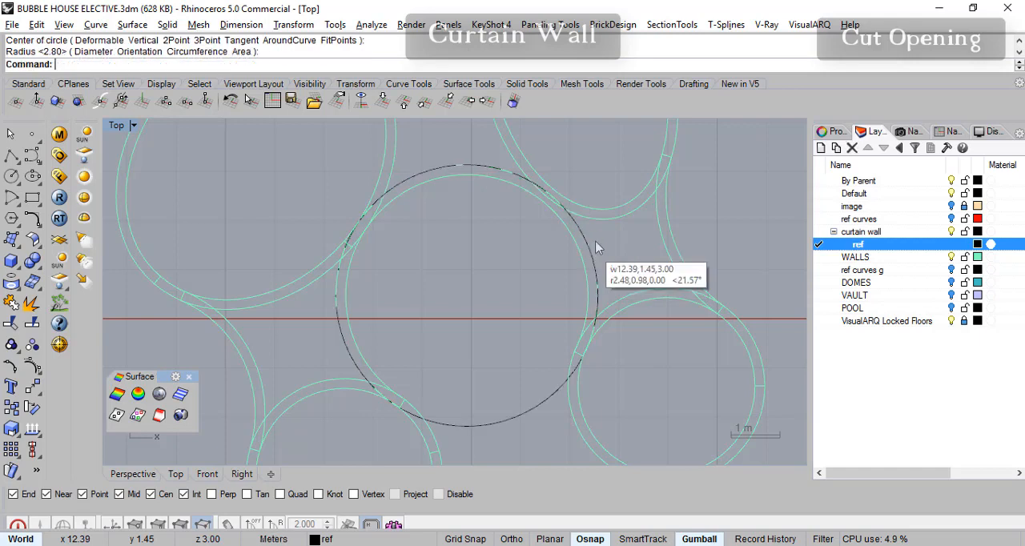
{"action": "right_click_drag", "start_coordinate": [481, 302], "coordinate": [492, 315]}
{"action": "right_click", "coordinate": [448, 351]}
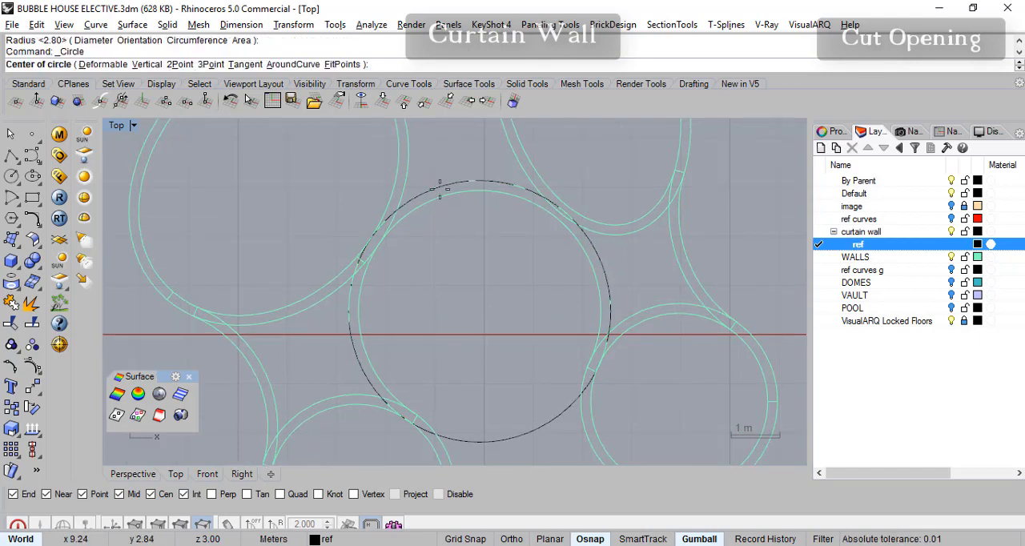
{"action": "key", "text": "Escape"}
{"action": "left_click", "coordinate": [444, 186]}
{"action": "left_click", "coordinate": [439, 201]}
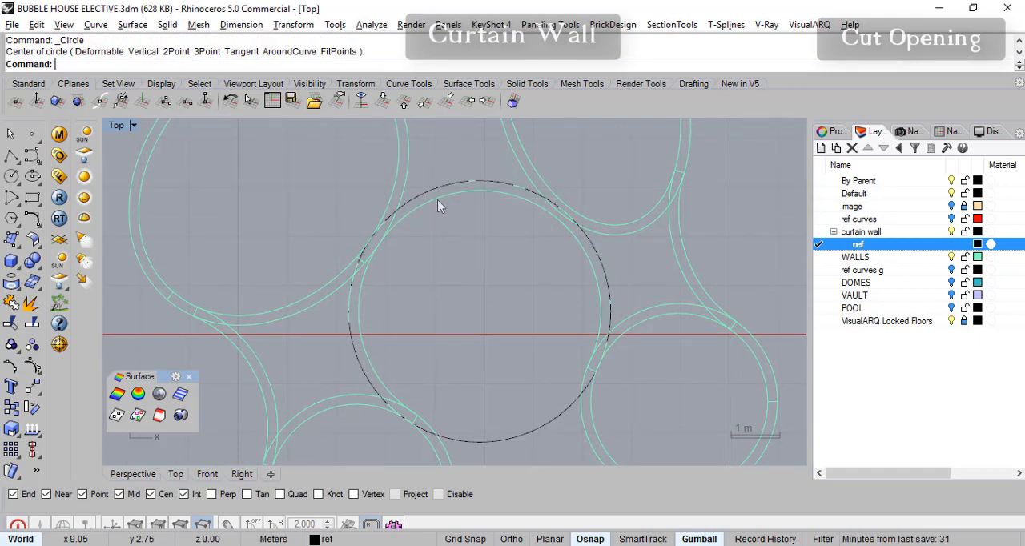
- Offset the circle around the central curved wall outward by 0.9 m
{"action": "left_click", "coordinate": [95, 24]}
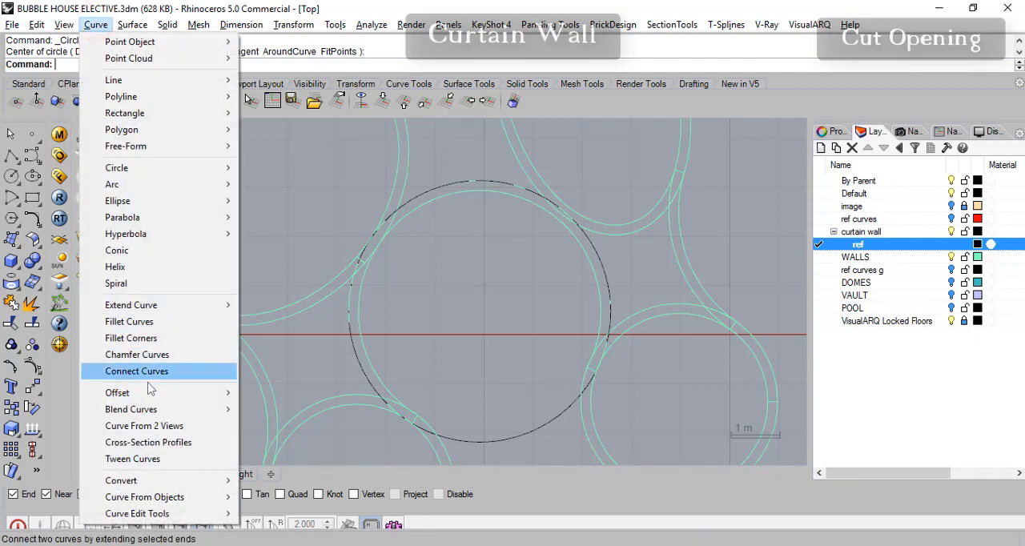
{"action": "mouse_move", "coordinate": [144, 392]}
{"action": "left_click", "coordinate": [275, 393]}
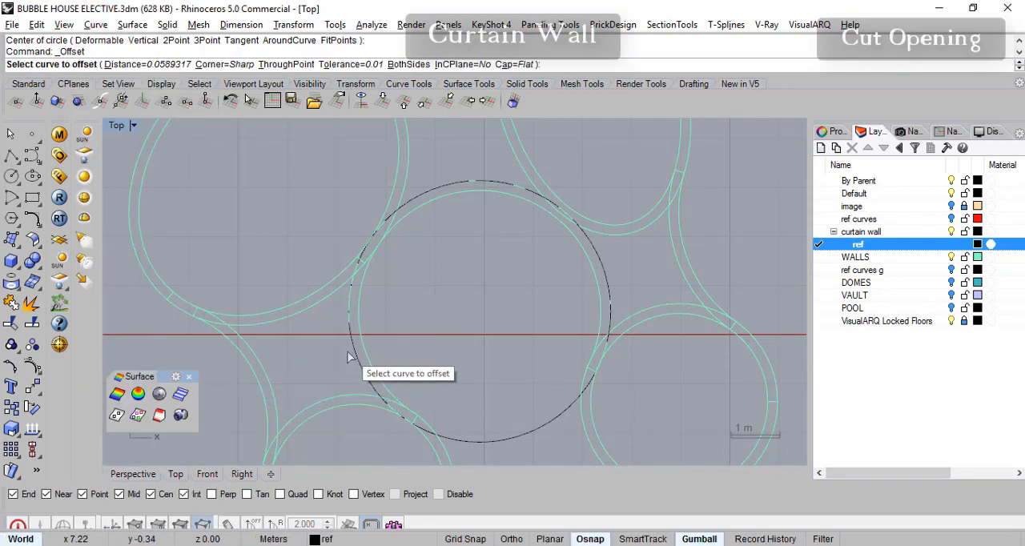
{"action": "left_click", "coordinate": [355, 350]}
{"action": "key", "text": "Return"}
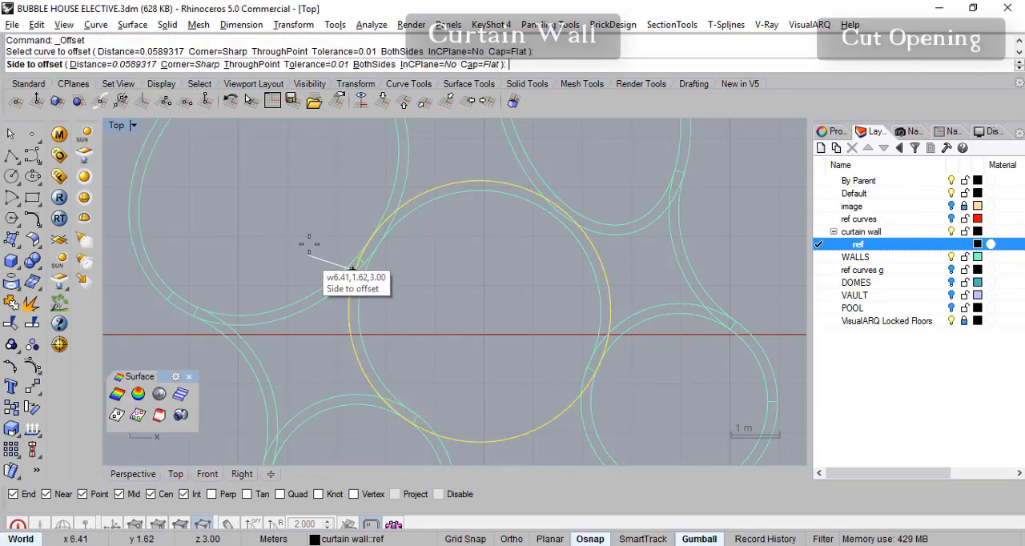
{"action": "left_click", "coordinate": [116, 64]}
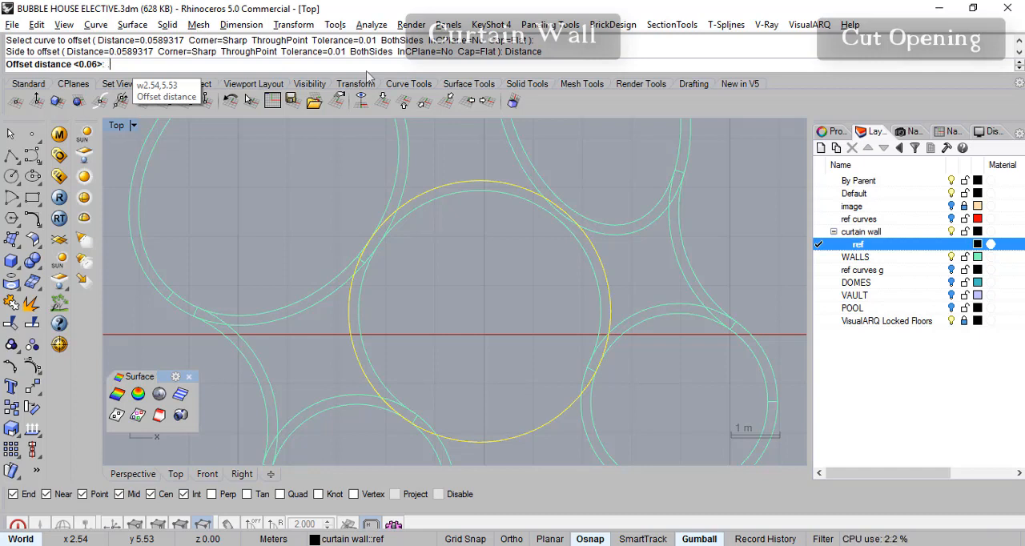
{"action": "key", "text": "Return"}
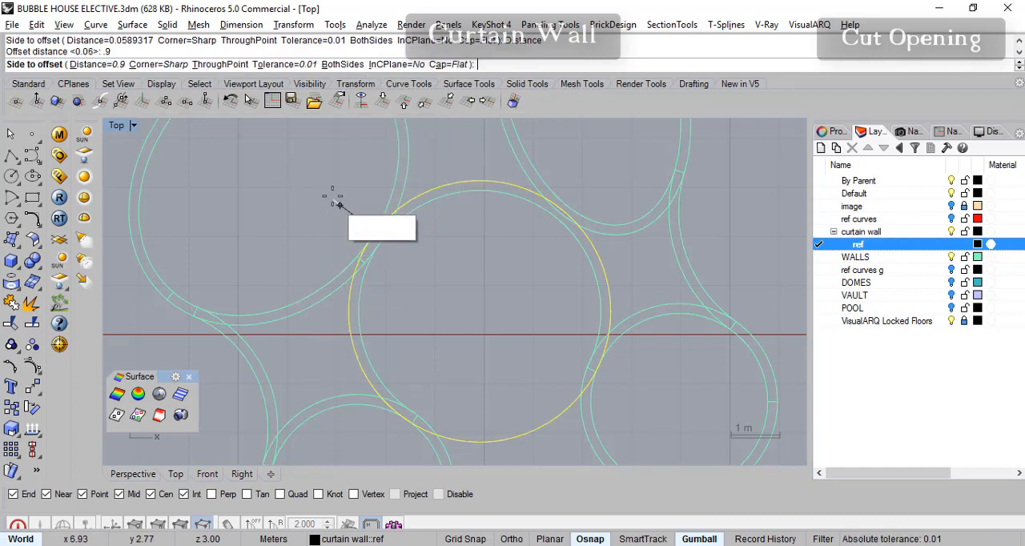
{"action": "left_click", "coordinate": [326, 182]}
- Examine where the two reference circles cross the neighbouring bubble walls around the central wall
{"action": "right_click_drag", "start_coordinate": [452, 297], "coordinate": [519, 332]}
{"action": "scroll", "coordinate": [419, 250], "scroll_direction": "down", "scroll_amount": 4}
{"action": "scroll", "coordinate": [475, 310], "scroll_direction": "up", "scroll_amount": 2}
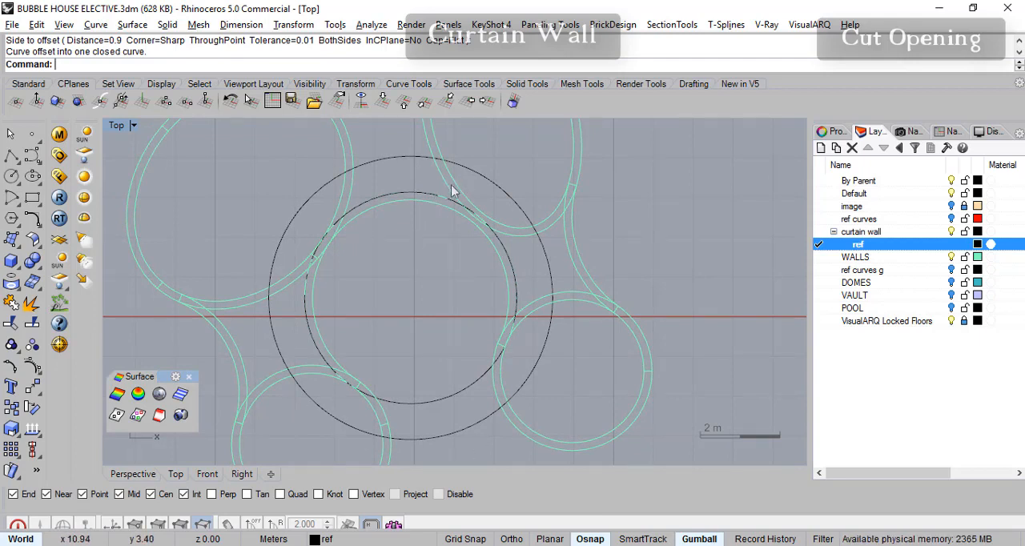
{"action": "right_click_drag", "start_coordinate": [540, 319], "coordinate": [546, 283]}
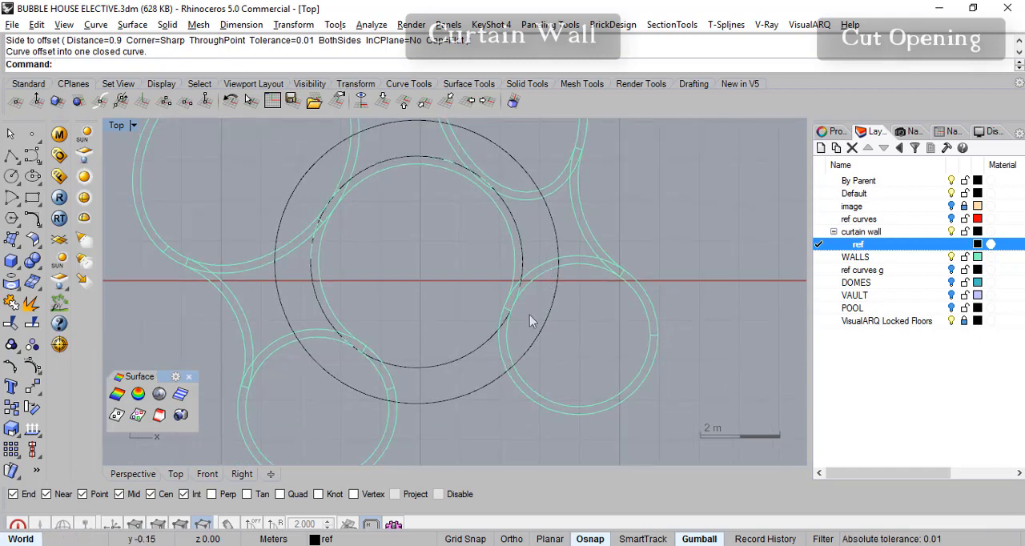
{"action": "mouse_move", "coordinate": [482, 262]}
{"action": "right_mouse_down"}
{"action": "mouse_move", "coordinate": [471, 293]}
{"action": "mouse_move", "coordinate": [513, 294]}
{"action": "right_mouse_up"}
{"action": "mouse_move", "coordinate": [506, 422]}
{"action": "right_mouse_down"}
{"action": "mouse_move", "coordinate": [495, 389]}
{"action": "mouse_move", "coordinate": [505, 366]}
{"action": "right_mouse_up"}
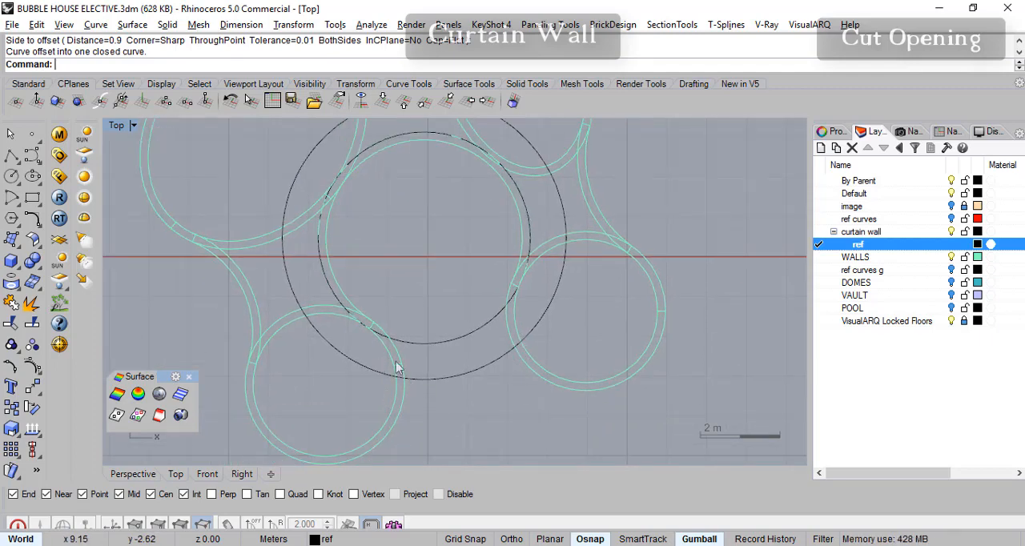
{"action": "right_click_drag", "start_coordinate": [521, 299], "coordinate": [493, 337]}
{"action": "right_click_drag", "start_coordinate": [281, 321], "coordinate": [269, 335]}
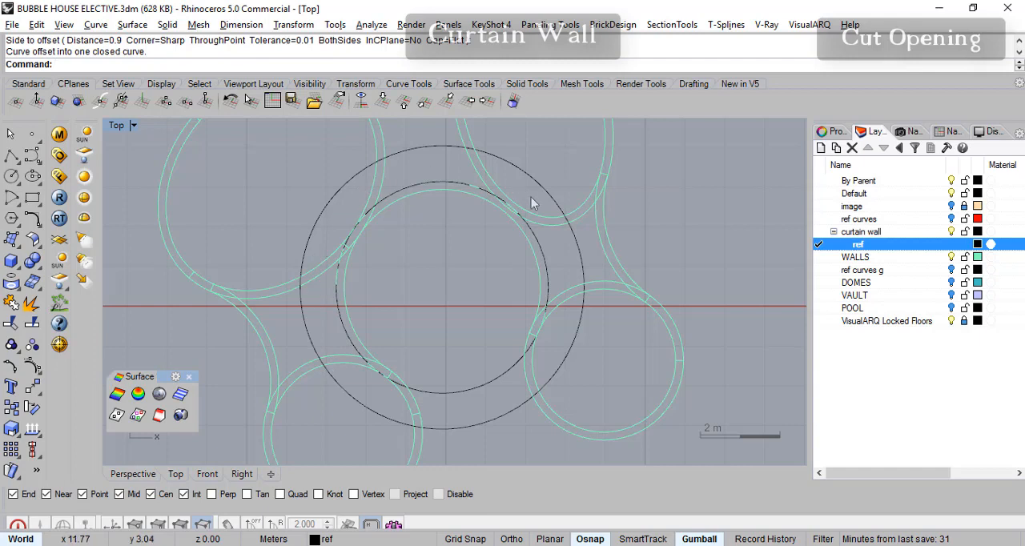
{"action": "scroll", "coordinate": [356, 387], "scroll_direction": "up", "scroll_amount": 3}
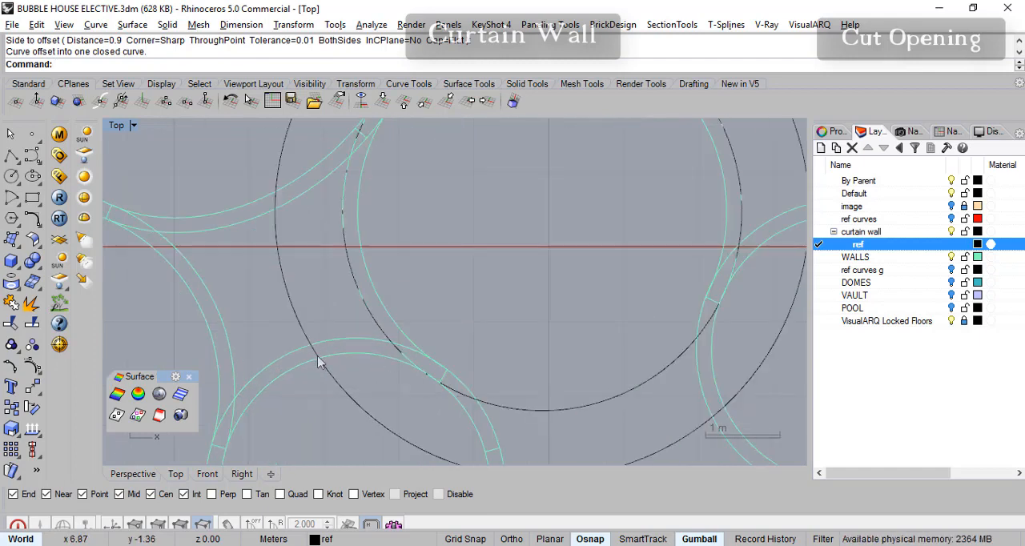
{"action": "scroll", "coordinate": [433, 320], "scroll_direction": "down", "scroll_amount": 4}
{"action": "scroll", "coordinate": [387, 351], "scroll_direction": "up", "scroll_amount": 4}
{"action": "right_click_drag", "start_coordinate": [425, 321], "coordinate": [475, 321]}
{"action": "scroll", "coordinate": [478, 317], "scroll_direction": "down", "scroll_amount": 3}
{"action": "scroll", "coordinate": [468, 306], "scroll_direction": "down", "scroll_amount": 2}
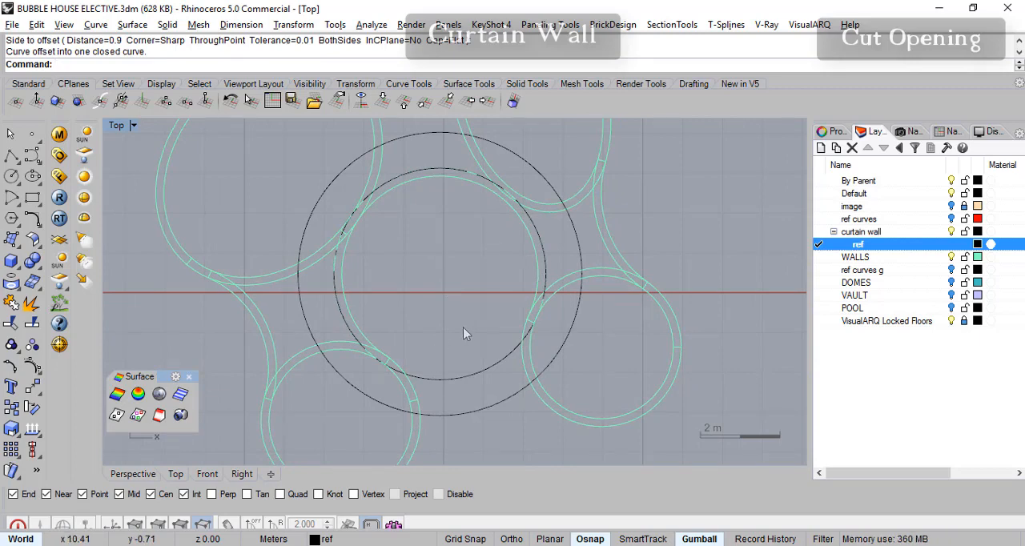
{"action": "scroll", "coordinate": [405, 332], "scroll_direction": "up", "scroll_amount": 3}
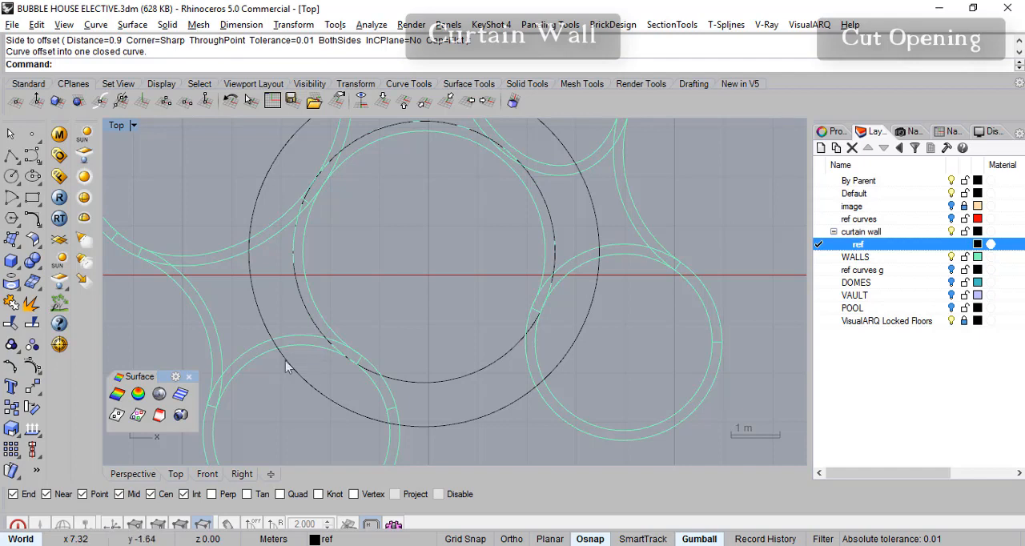
{"action": "right_click_drag", "start_coordinate": [401, 347], "coordinate": [438, 346]}
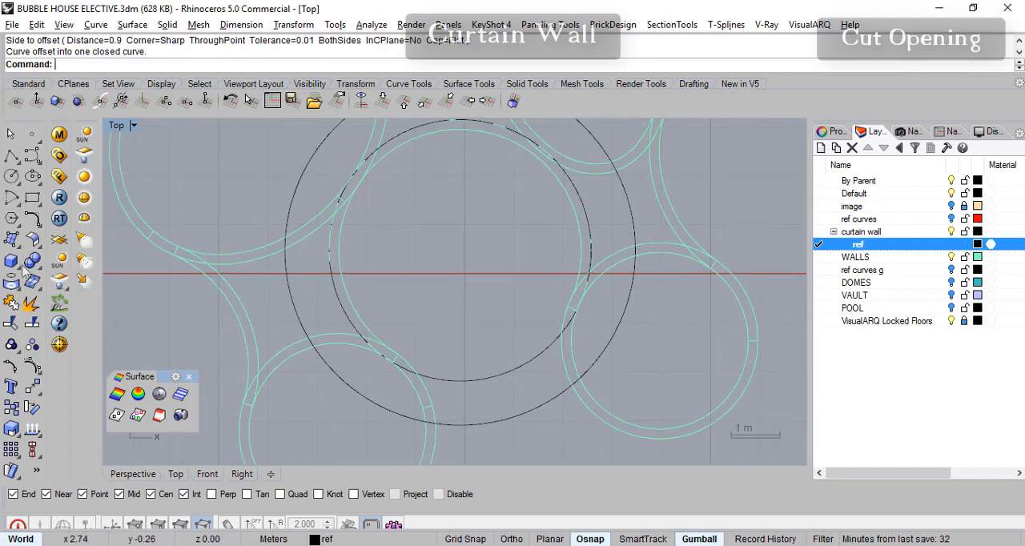
- Draw a line from the circles' centre to where the inner reference circle meets the lower-left bubble wall's outer edge
{"action": "right_click", "coordinate": [12, 155]}
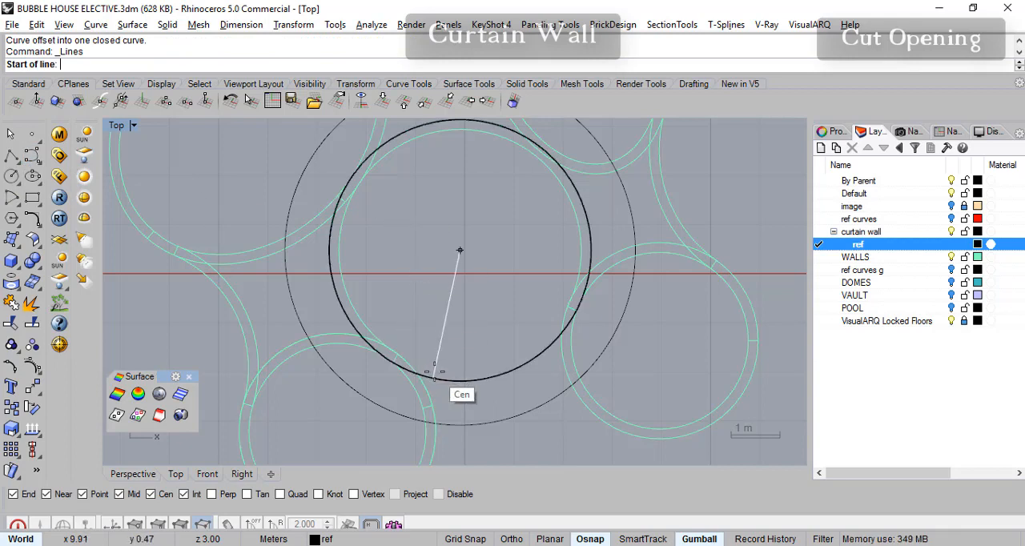
{"action": "key", "text": "Escape"}
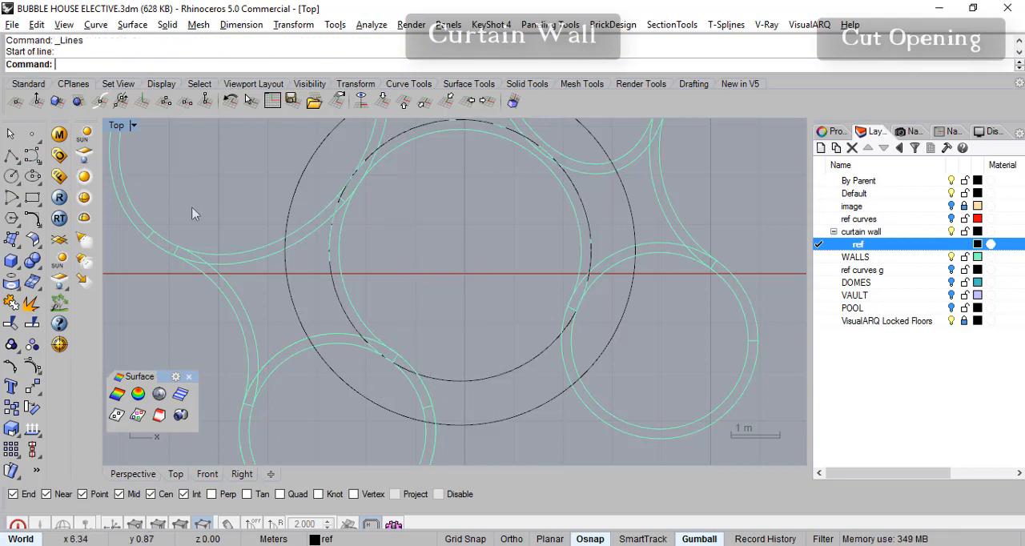
{"action": "left_click", "coordinate": [11, 155]}
{"action": "right_click", "coordinate": [11, 156]}
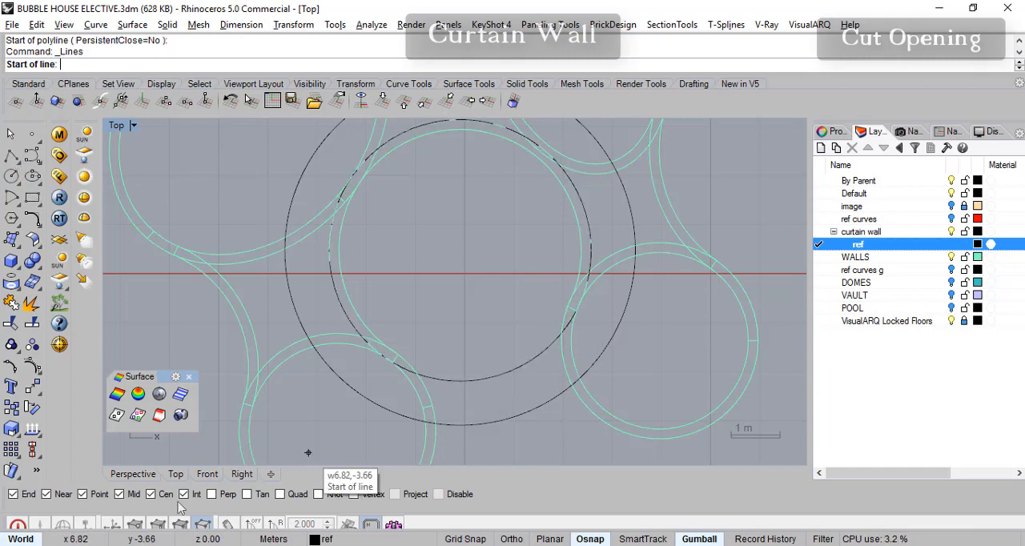
{"action": "left_click", "coordinate": [454, 375]}
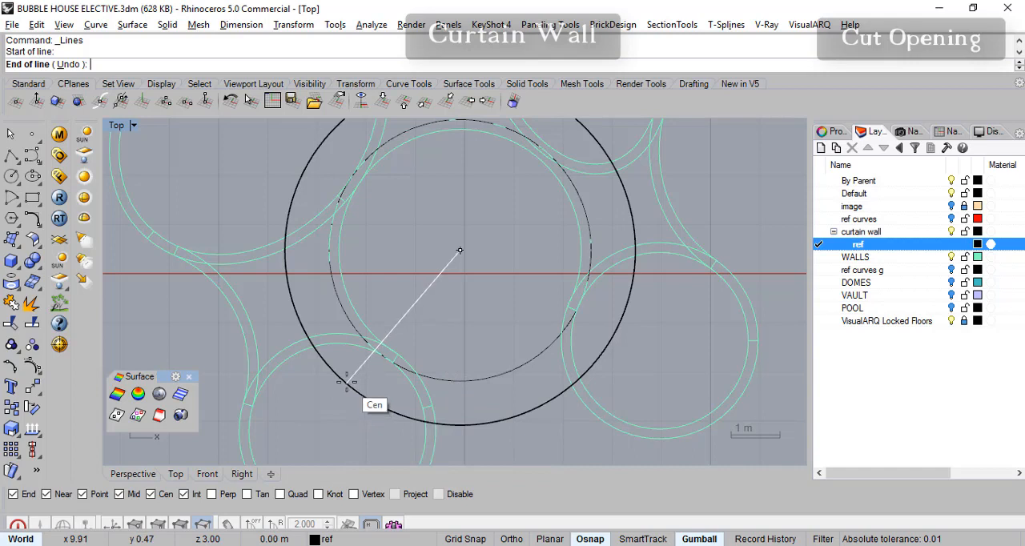
{"action": "scroll", "coordinate": [357, 388], "scroll_direction": "up", "scroll_amount": 2}
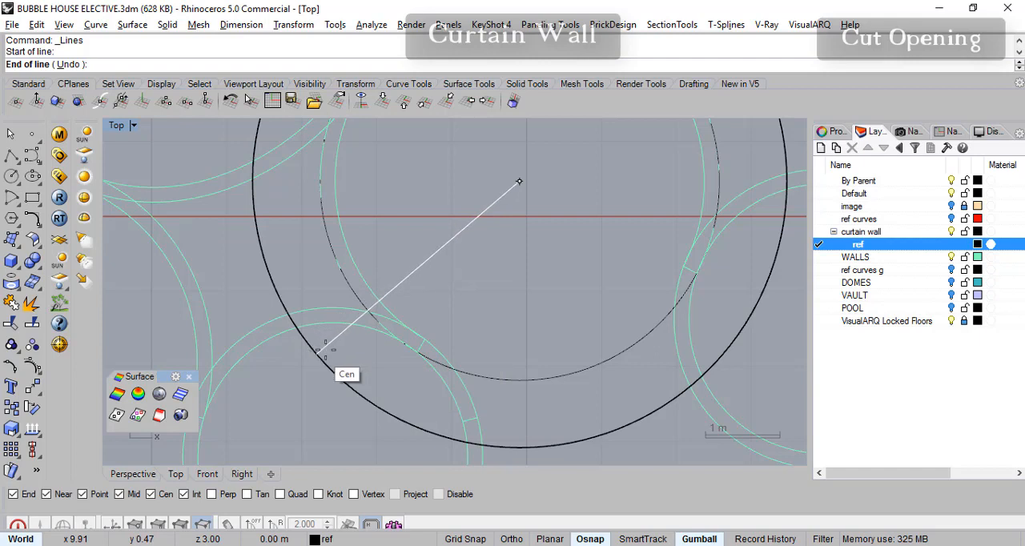
{"action": "left_click", "coordinate": [367, 311]}
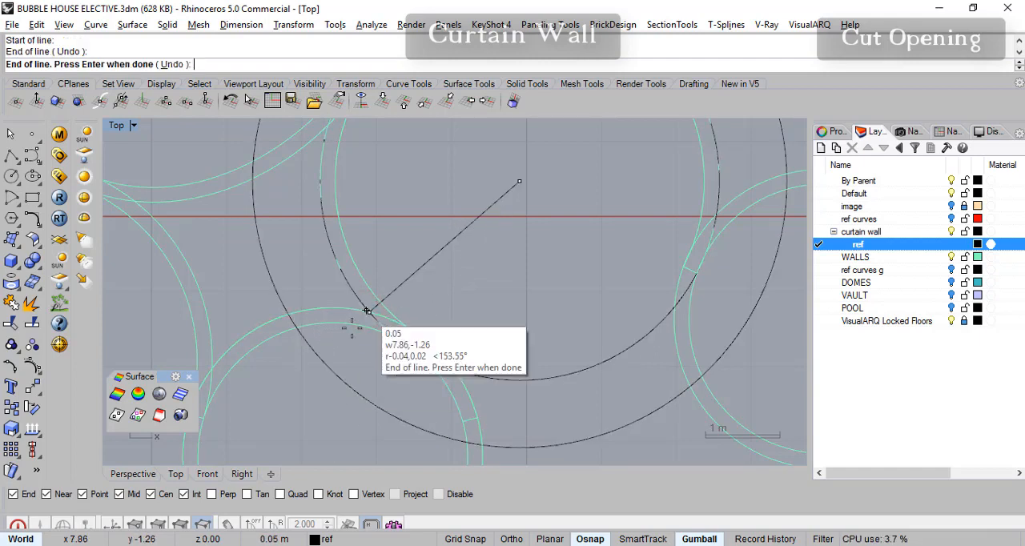
{"action": "key", "text": "Return"}
{"action": "key", "text": "Return"}
- Draw a second line from the circles' centre towards the junction with the lower-right bubble wall
{"action": "left_click", "coordinate": [519, 182]}
{"action": "right_click_drag", "start_coordinate": [667, 296], "coordinate": [554, 302]}
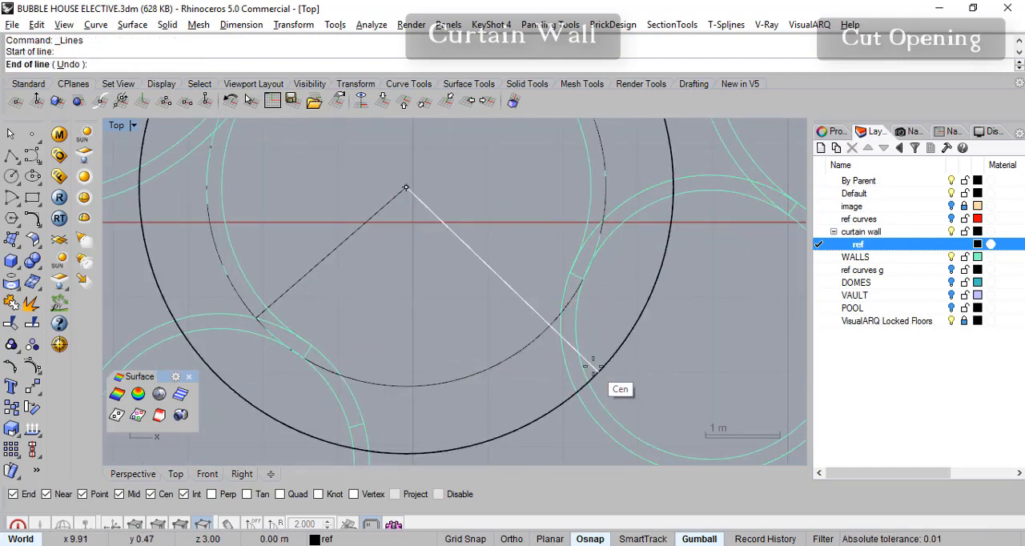
{"action": "scroll", "coordinate": [574, 345], "scroll_direction": "down", "scroll_amount": 3}
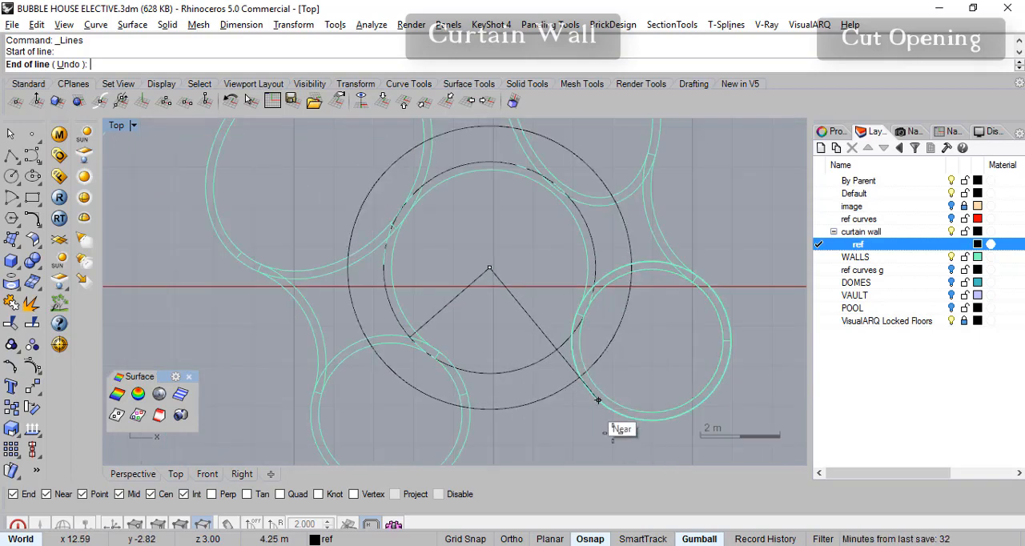
{"action": "right_click_drag", "start_coordinate": [586, 352], "coordinate": [551, 333]}
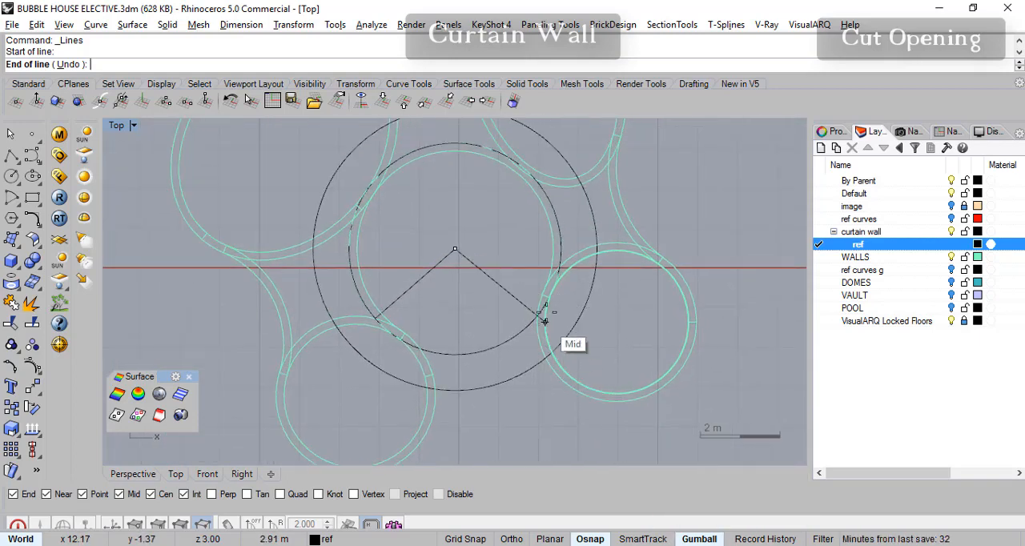
{"action": "scroll", "coordinate": [556, 286], "scroll_direction": "up", "scroll_amount": 3}
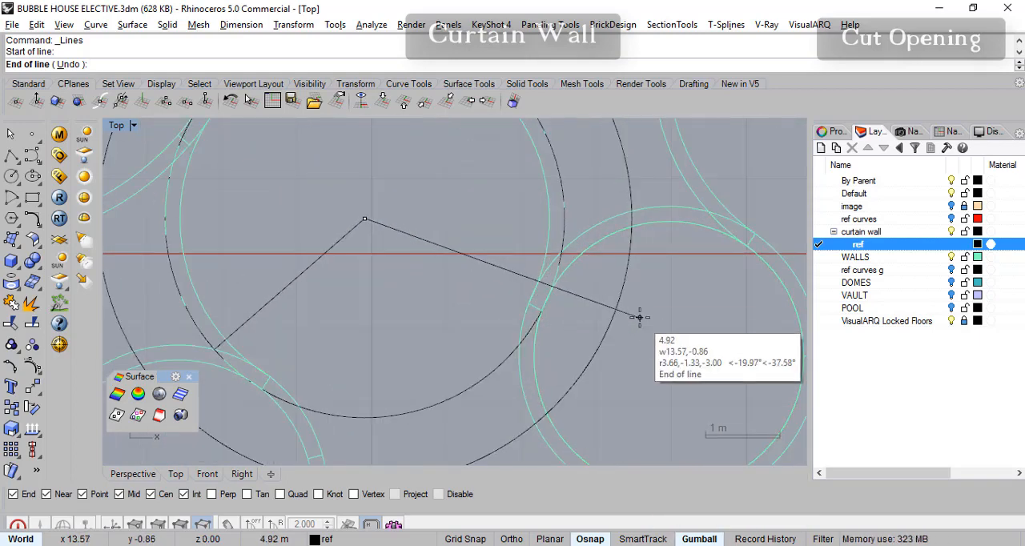
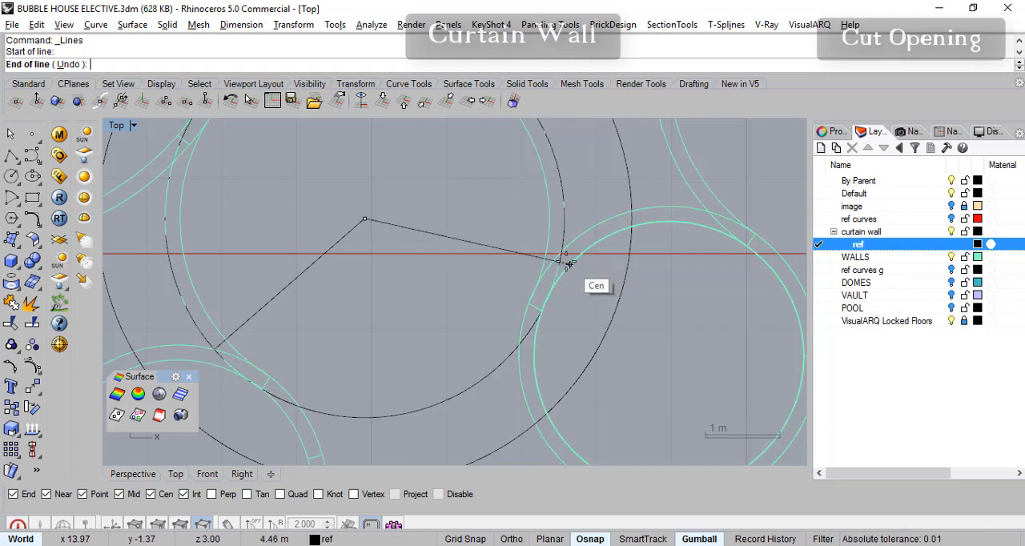
- End the second radial line where the inner reference circle meets the outer edge of the lower-right bubble wall
{"action": "left_click", "coordinate": [548, 272]}
{"action": "scroll", "coordinate": [548, 273], "scroll_direction": "up", "scroll_amount": 2}
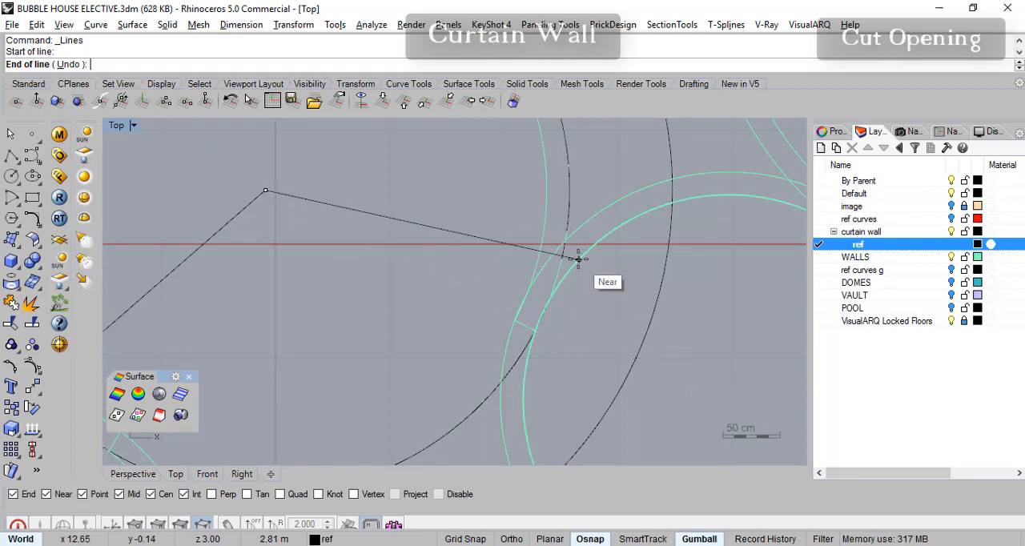
{"action": "left_click", "coordinate": [565, 240]}
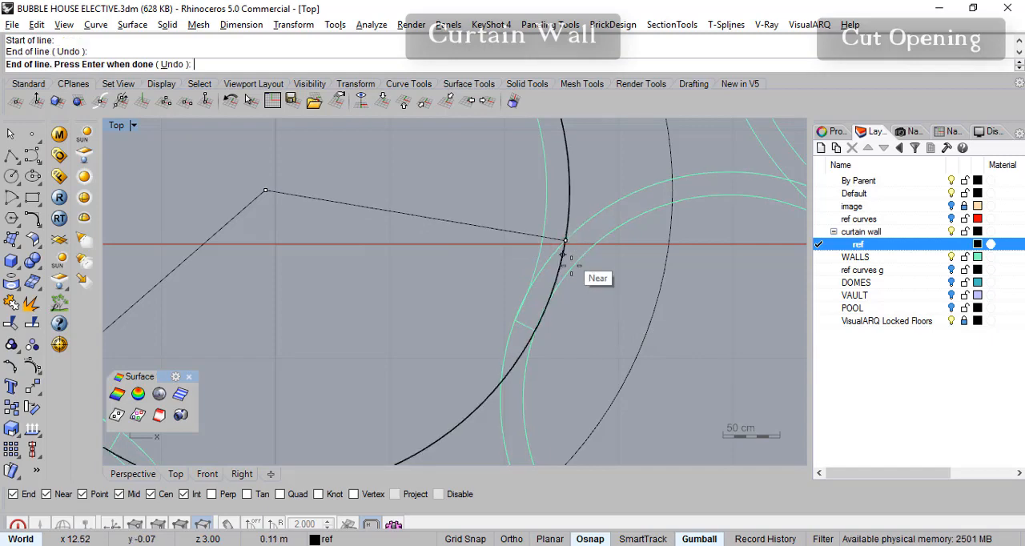
{"action": "key", "text": "Return"}
{"action": "scroll", "coordinate": [585, 355], "scroll_direction": "down", "scroll_amount": 2}
{"action": "right_click_drag", "start_coordinate": [585, 350], "coordinate": [586, 312]}
{"action": "right_click_drag", "start_coordinate": [370, 341], "coordinate": [351, 355]}
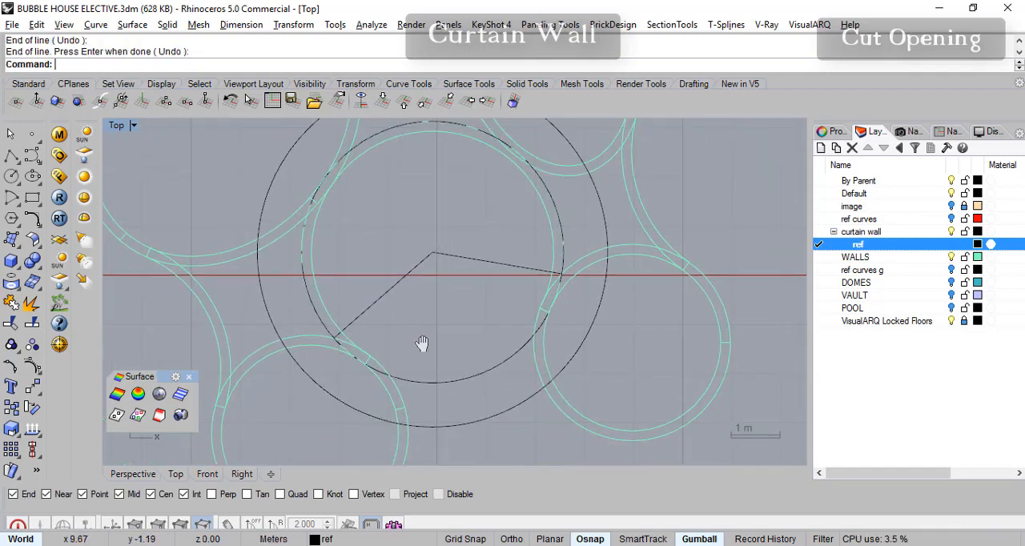
{"action": "right_click_drag", "start_coordinate": [426, 346], "coordinate": [422, 359]}
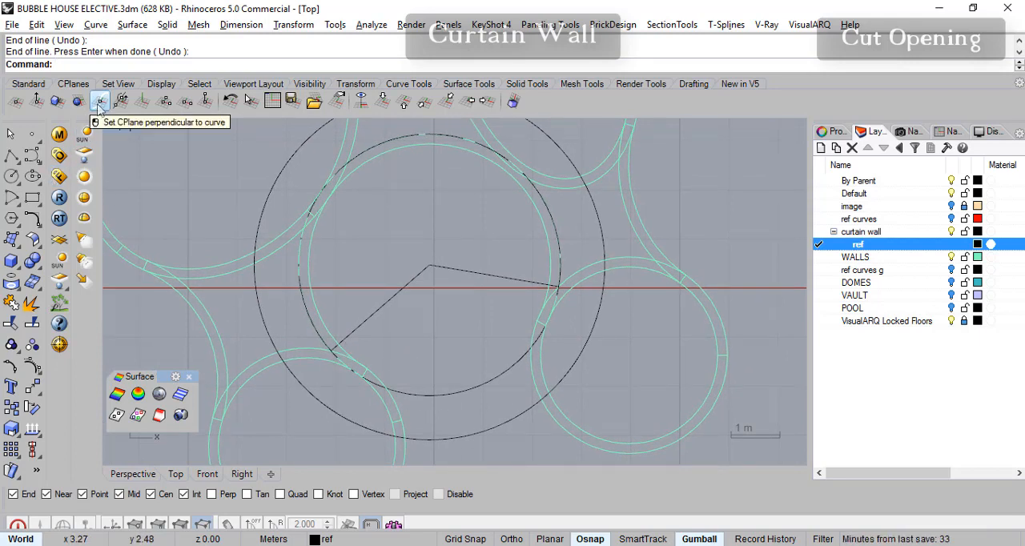
- Extend both radial lines outward to meet or pass the outer reference circle
{"action": "left_click", "coordinate": [32, 218]}
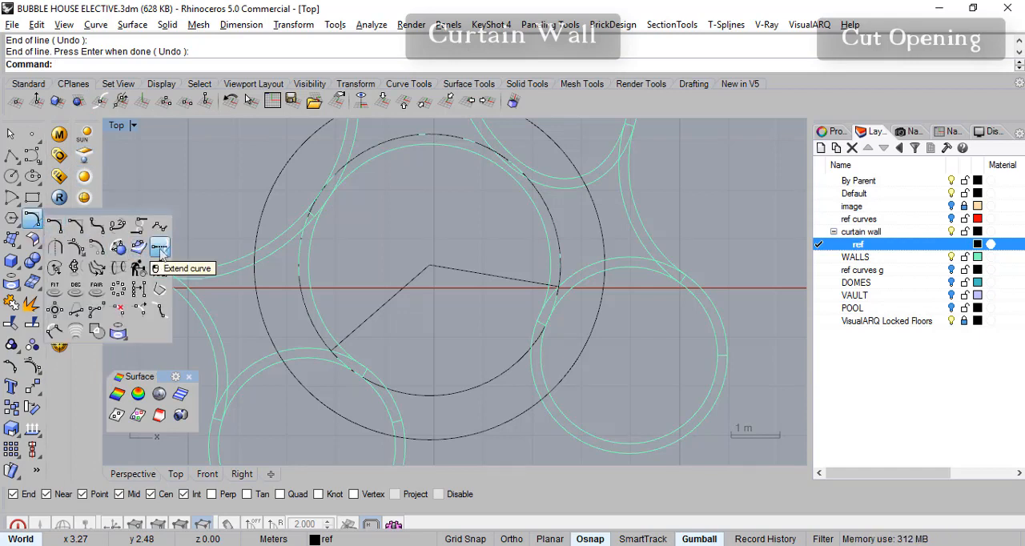
{"action": "left_click", "coordinate": [138, 248]}
{"action": "left_click", "coordinate": [267, 344]}
{"action": "key", "text": "Return"}
{"action": "left_click", "coordinate": [355, 331]}
{"action": "key", "text": "Return"}
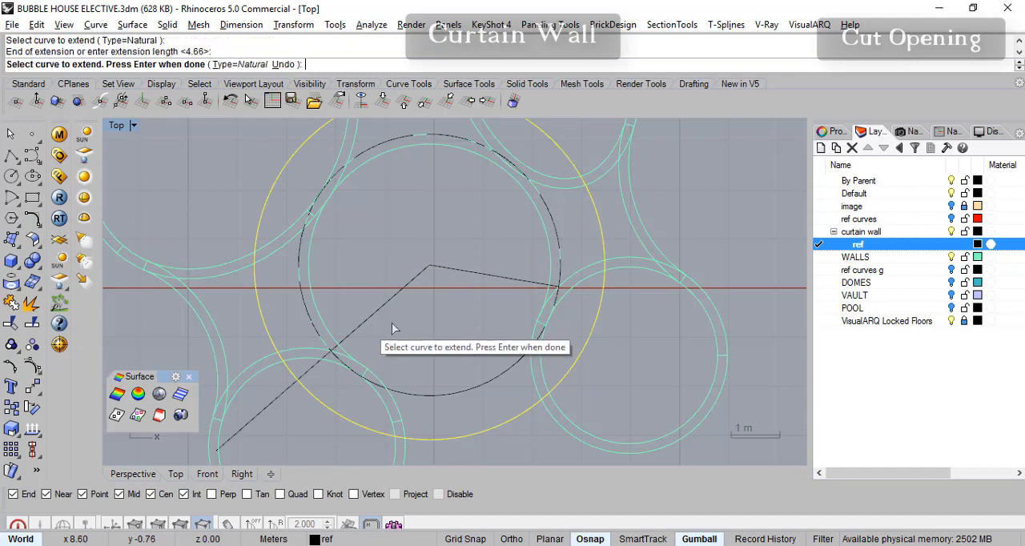
{"action": "key", "text": "Return"}
{"action": "right_click_drag", "start_coordinate": [458, 358], "coordinate": [458, 340]}
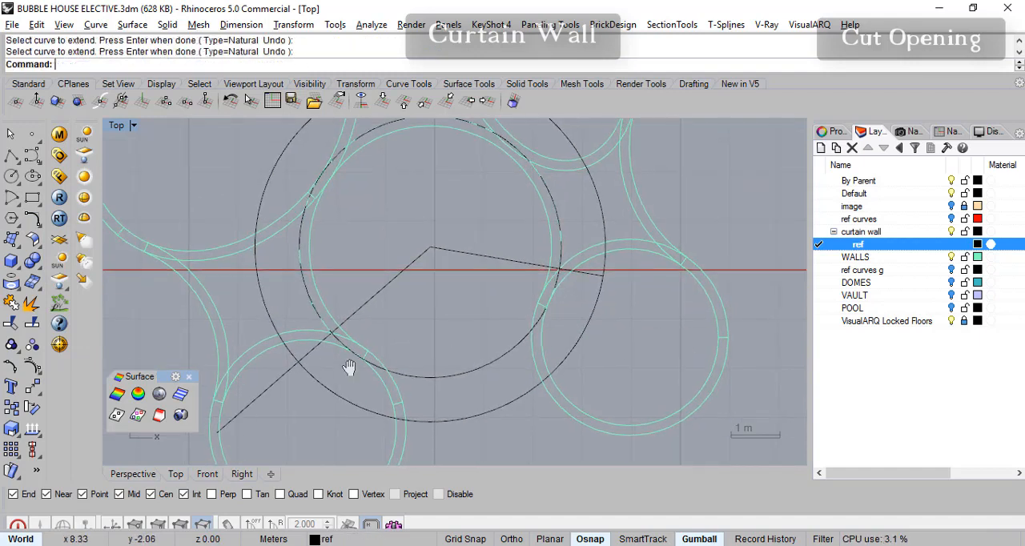
- Trim away the lower part of the outer reference circle between the two radial lines
{"action": "right_click_drag", "start_coordinate": [352, 372], "coordinate": [344, 372]}
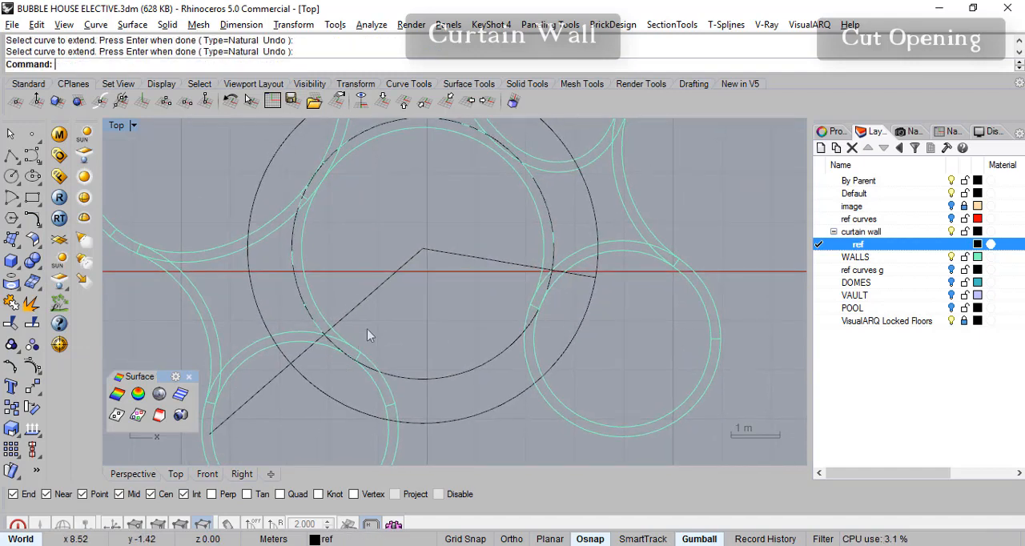
{"action": "left_click", "coordinate": [11, 323]}
{"action": "left_click", "coordinate": [378, 288]}
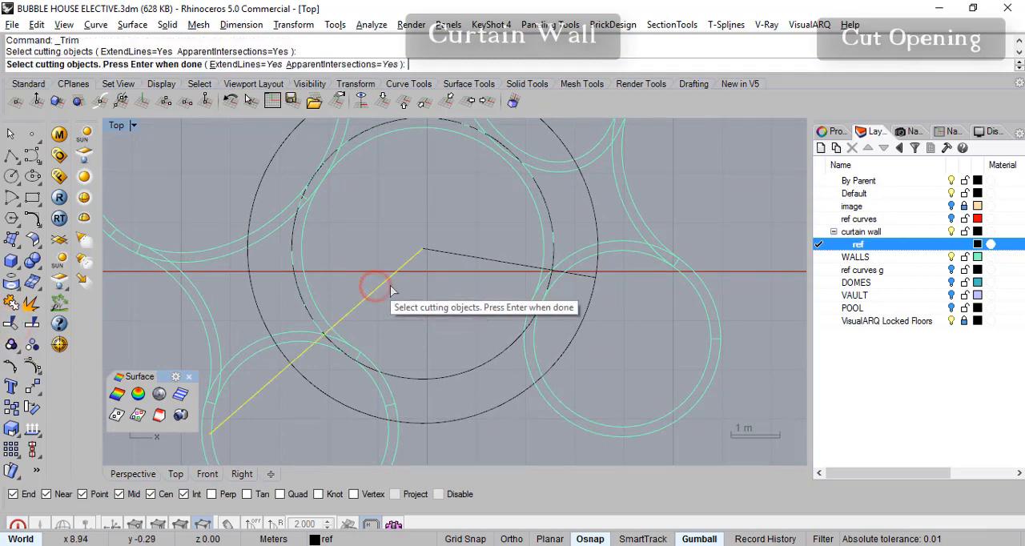
{"action": "left_click", "coordinate": [475, 259]}
{"action": "key", "text": "Return"}
{"action": "left_click", "coordinate": [500, 405]}
{"action": "right_click_drag", "start_coordinate": [488, 370], "coordinate": [483, 377]}
{"action": "key", "text": "Return"}
- Trim the excess of the lower-left radial line beyond the outer reference arc
{"action": "right_click_drag", "start_coordinate": [279, 393], "coordinate": [365, 385]}
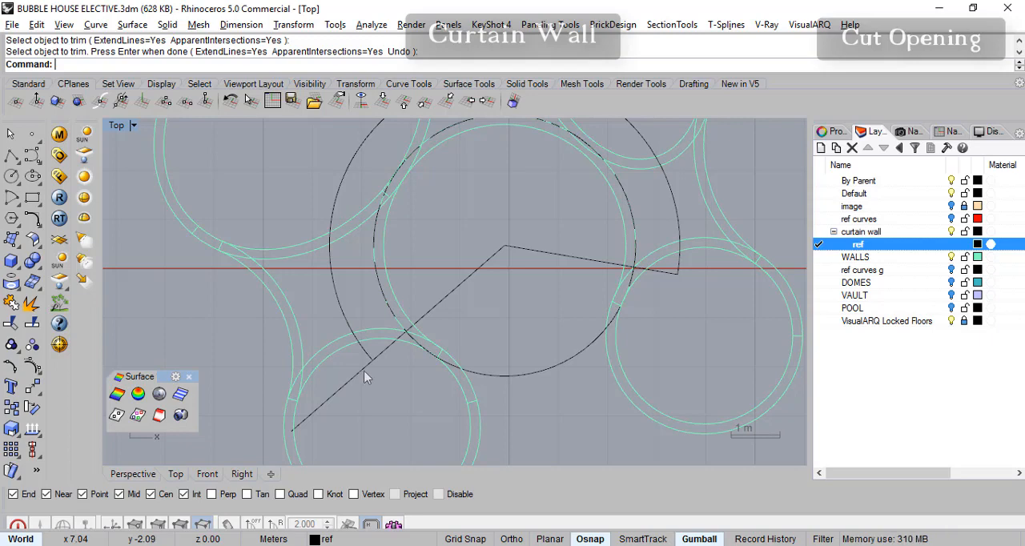
{"action": "right_click", "coordinate": [363, 371]}
{"action": "left_click", "coordinate": [362, 370]}
{"action": "key", "text": "Return"}
{"action": "left_click", "coordinate": [363, 370]}
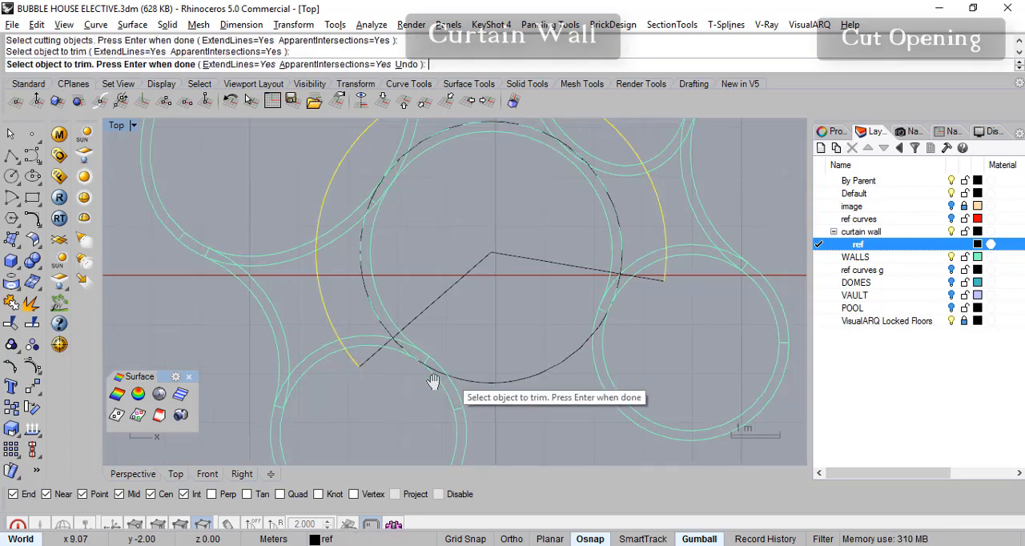
{"action": "key", "text": "Return"}
- Examine how the radial lines and the inner reference circle meet the neighbouring bubble walls, especially at the lower-right junction
{"action": "right_click_drag", "start_coordinate": [548, 337], "coordinate": [499, 378]}
{"action": "left_click", "coordinate": [494, 292]}
{"action": "left_click", "coordinate": [427, 312]}
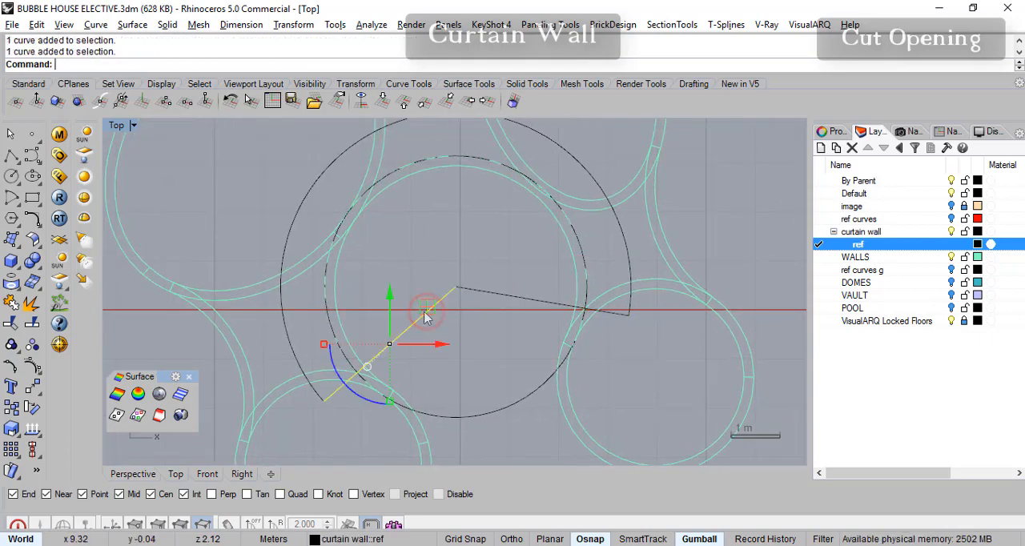
{"action": "key", "text": "Escape"}
{"action": "right_click_drag", "start_coordinate": [599, 327], "coordinate": [555, 347]}
{"action": "scroll", "coordinate": [568, 325], "scroll_direction": "up", "scroll_amount": 4}
{"action": "right_click_drag", "start_coordinate": [528, 359], "coordinate": [610, 382]}
{"action": "left_click", "coordinate": [572, 320]}
{"action": "left_click", "coordinate": [542, 338]}
{"action": "scroll", "coordinate": [540, 350], "scroll_direction": "up", "scroll_amount": 6}
{"action": "scroll", "coordinate": [561, 356], "scroll_direction": "down", "scroll_amount": 4}
{"action": "scroll", "coordinate": [553, 348], "scroll_direction": "up", "scroll_amount": 3}
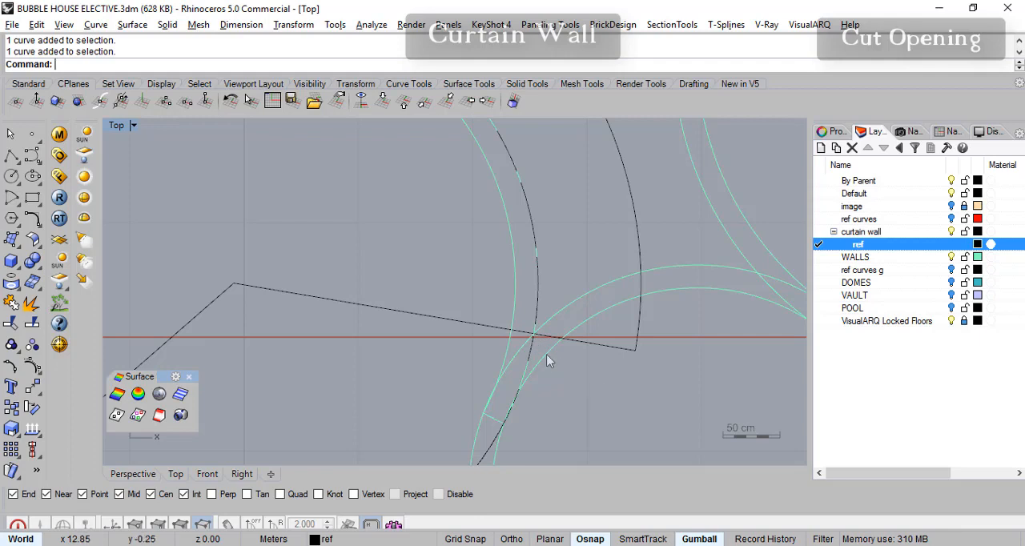
{"action": "scroll", "coordinate": [577, 369], "scroll_direction": "down", "scroll_amount": 3}
{"action": "right_click_drag", "start_coordinate": [591, 382], "coordinate": [586, 324]}
{"action": "scroll", "coordinate": [585, 317], "scroll_direction": "up", "scroll_amount": 3}
{"action": "left_click", "coordinate": [590, 291]}
{"action": "right_click_drag", "start_coordinate": [581, 365], "coordinate": [598, 369]}
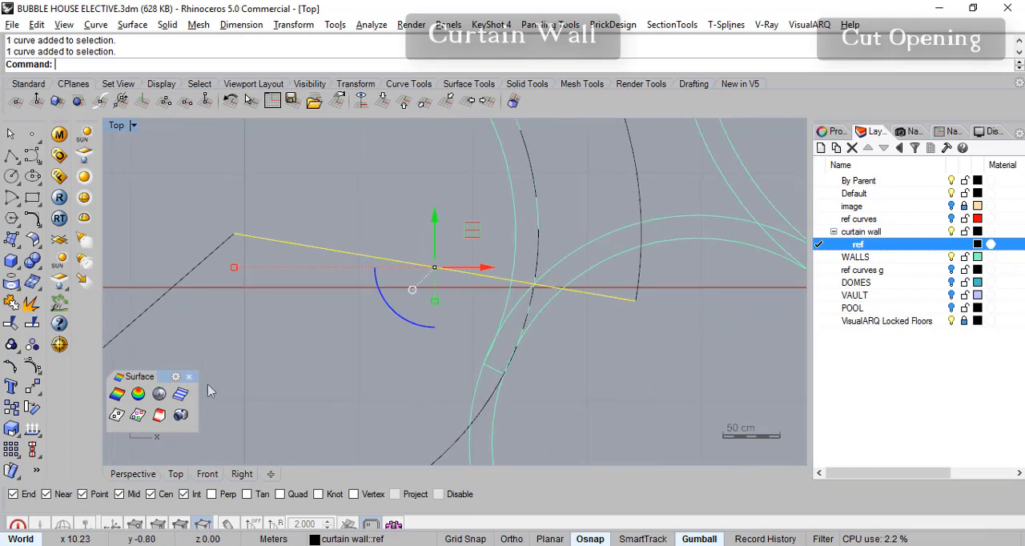
{"action": "left_click", "coordinate": [37, 411]}
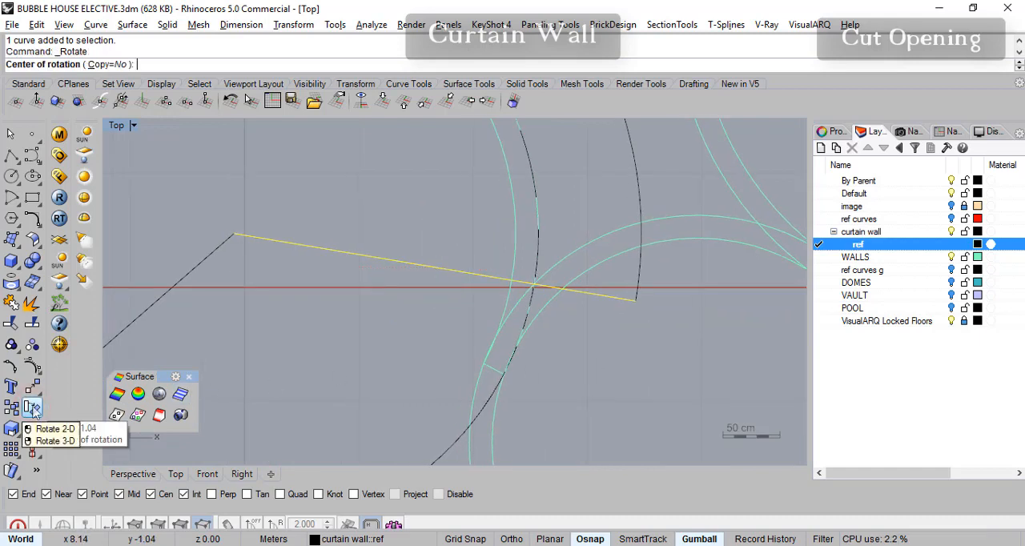
{"action": "left_click", "coordinate": [232, 233]}
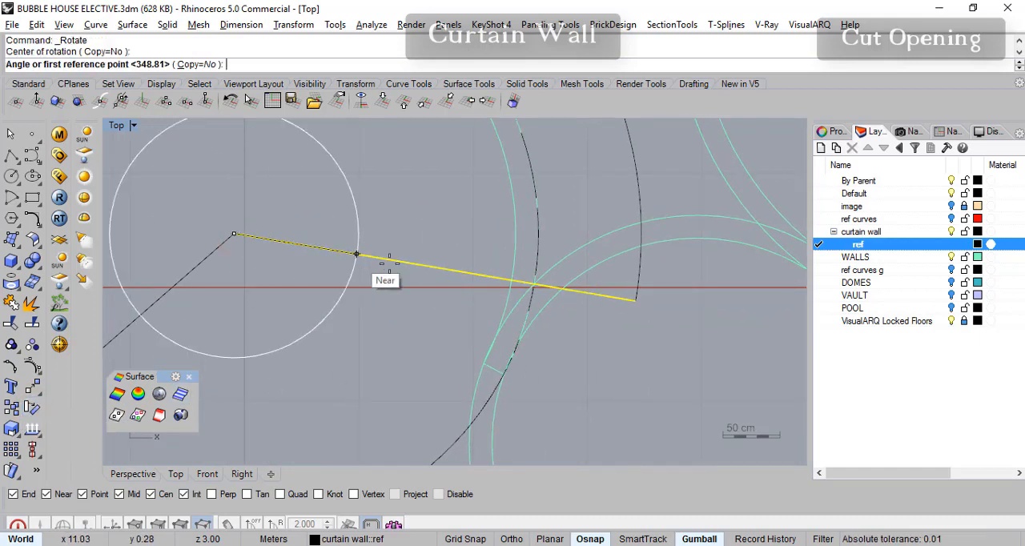
{"action": "left_click", "coordinate": [635, 301]}
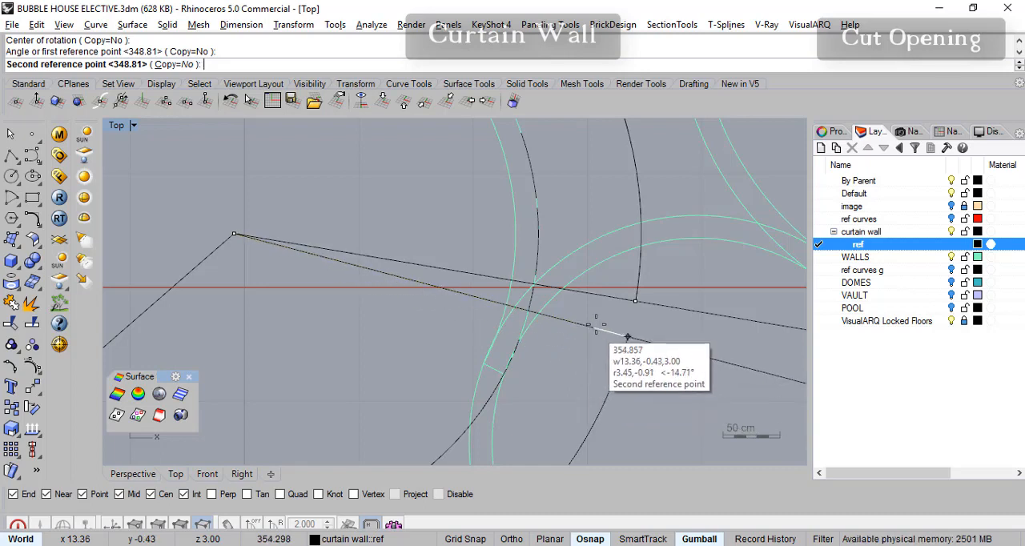
{"action": "left_click", "coordinate": [609, 296]}
{"action": "left_click", "coordinate": [626, 311]}
- Draw a short line across the lower-right bubble wall's thickness from the inner circle junction, perpendicular to the wall's inner edge
{"action": "scroll", "coordinate": [624, 316], "scroll_direction": "down", "scroll_amount": 4}
{"action": "right_click_drag", "start_coordinate": [620, 340], "coordinate": [609, 344]}
{"action": "scroll", "coordinate": [550, 308], "scroll_direction": "up", "scroll_amount": 4}
{"action": "scroll", "coordinate": [592, 315], "scroll_direction": "down", "scroll_amount": 2}
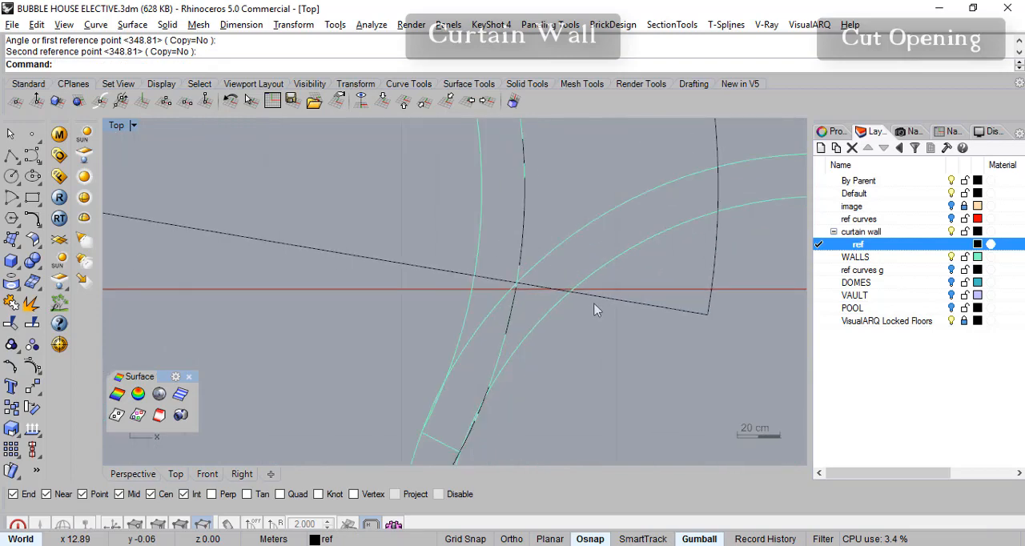
{"action": "scroll", "coordinate": [595, 337], "scroll_direction": "down", "scroll_amount": 2}
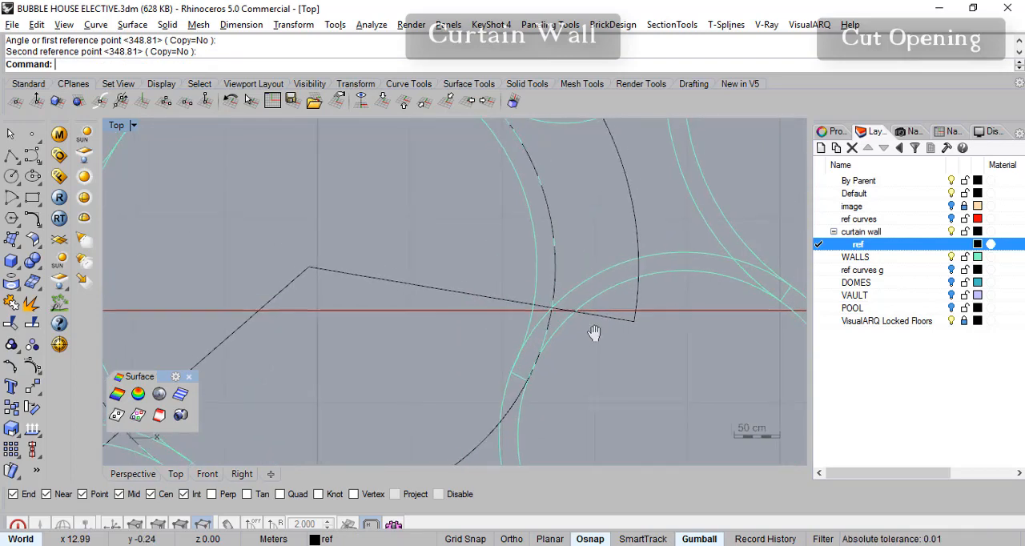
{"action": "scroll", "coordinate": [595, 340], "scroll_direction": "up", "scroll_amount": 4}
{"action": "right_click_drag", "start_coordinate": [583, 337], "coordinate": [574, 316]}
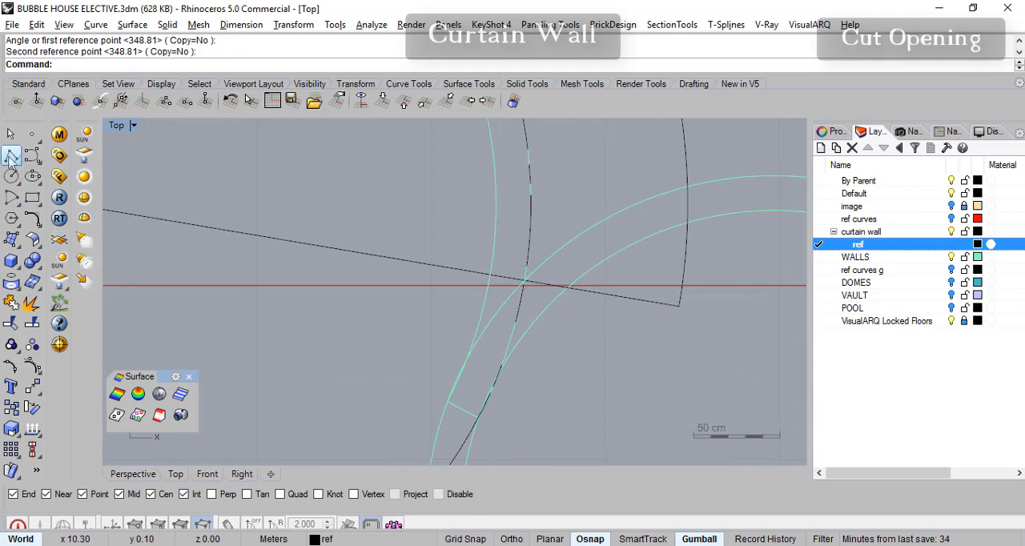
{"action": "right_click", "coordinate": [11, 157]}
{"action": "left_click", "coordinate": [525, 281]}
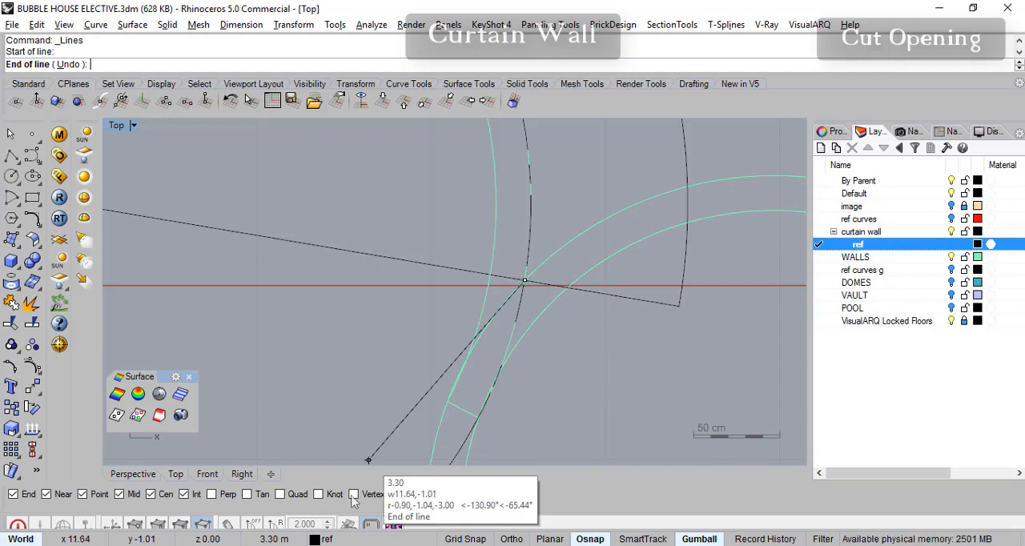
{"action": "left_click", "coordinate": [212, 494]}
{"action": "left_click", "coordinate": [549, 306]}
{"action": "key", "text": "Return"}
{"action": "scroll", "coordinate": [633, 335], "scroll_direction": "down", "scroll_amount": 2}
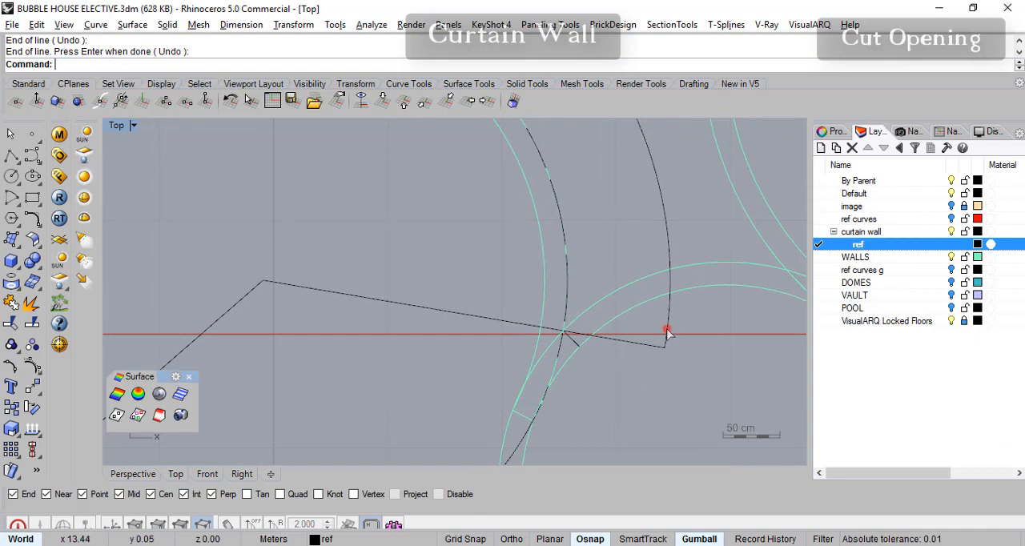
- Extend the short perpendicular line outward past the end of the outer reference arc
{"action": "left_click", "coordinate": [669, 335]}
{"action": "left_click", "coordinate": [576, 349]}
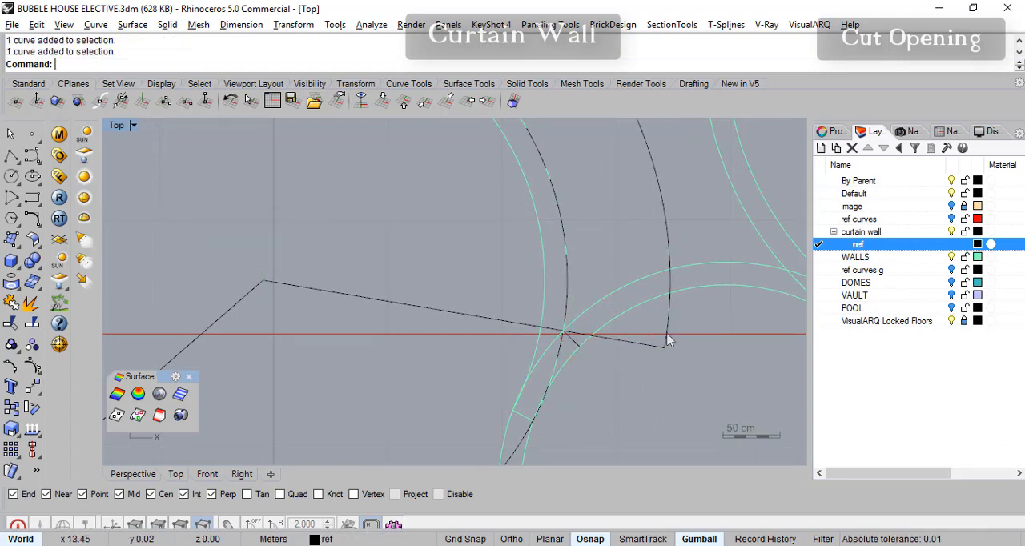
{"action": "left_click", "coordinate": [37, 226]}
{"action": "left_click", "coordinate": [161, 249]}
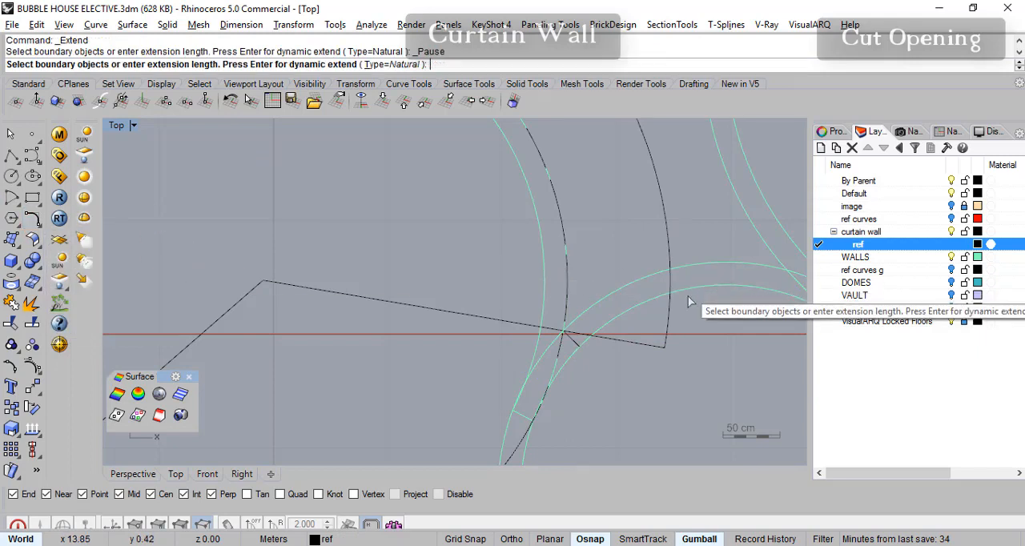
{"action": "left_click", "coordinate": [667, 335]}
{"action": "key", "text": "Return"}
{"action": "left_click", "coordinate": [573, 340]}
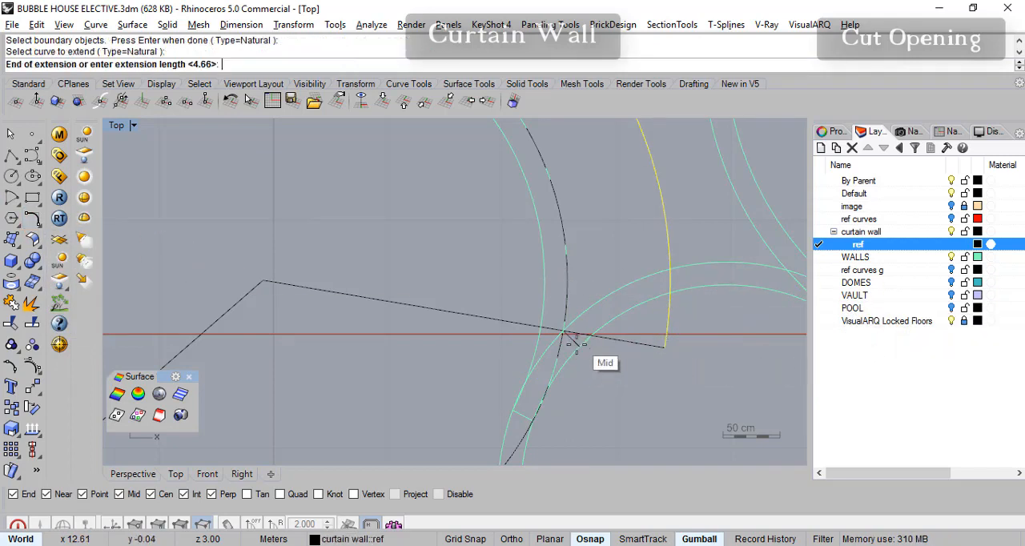
{"action": "key", "text": "Return"}
{"action": "scroll", "coordinate": [687, 356], "scroll_direction": "down", "scroll_amount": 6}
{"action": "right_click_drag", "start_coordinate": [687, 364], "coordinate": [657, 333]}
{"action": "scroll", "coordinate": [664, 341], "scroll_direction": "up", "scroll_amount": 4}
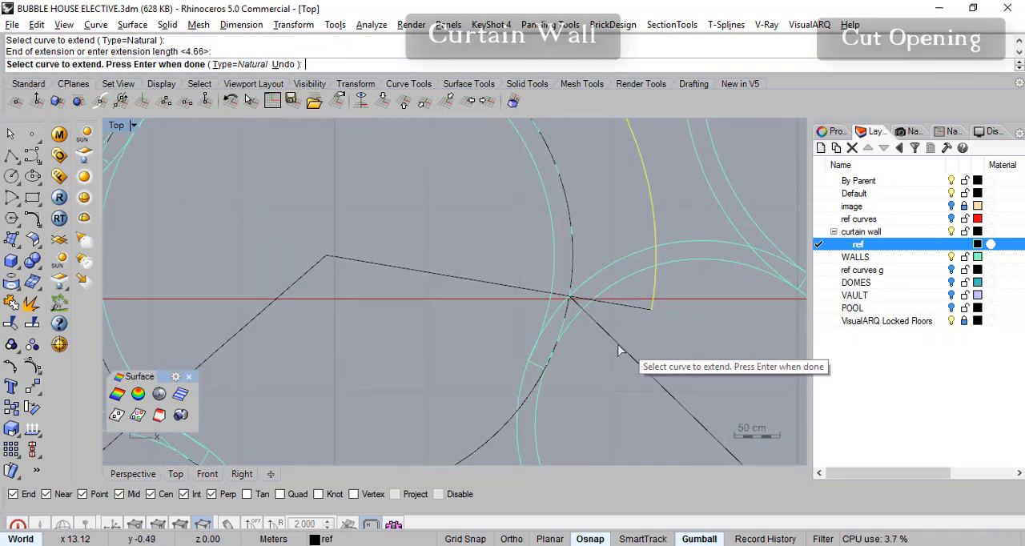
{"action": "key", "text": "Return"}
{"action": "key", "text": "Return"}
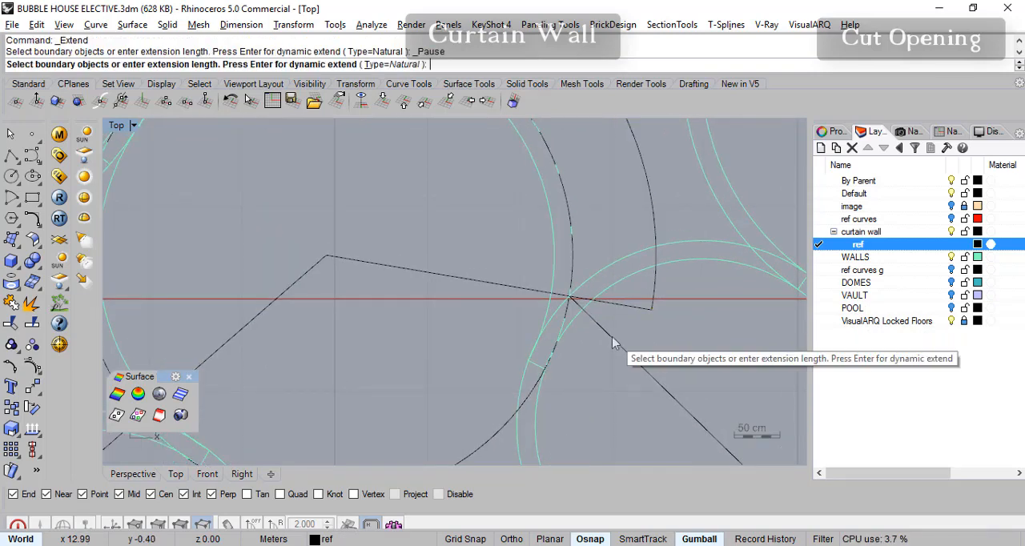
- Extend the right end of the outer reference arc to the extended perpendicular line
{"action": "left_click", "coordinate": [612, 337]}
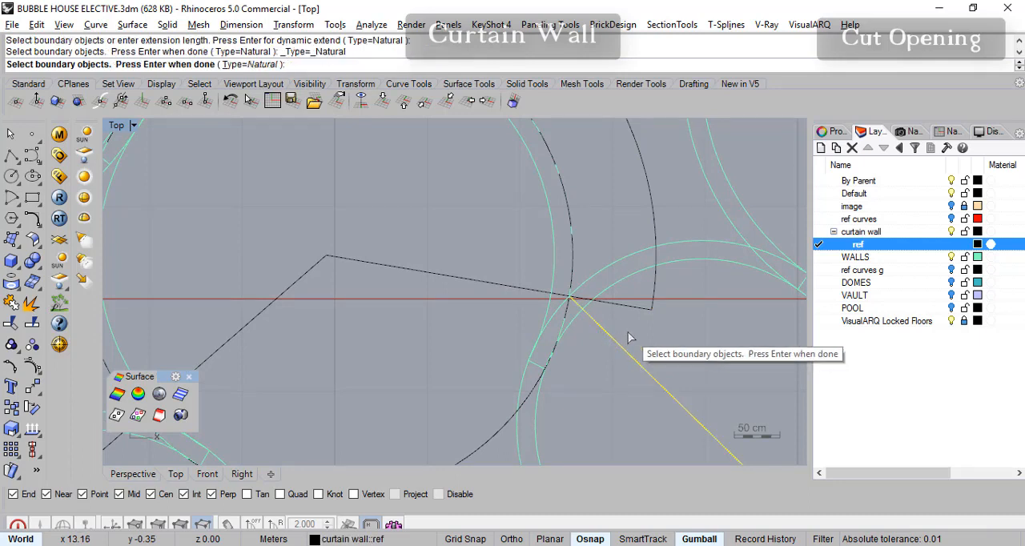
{"action": "key", "text": "Return"}
{"action": "left_click", "coordinate": [654, 299]}
{"action": "key", "text": "Return"}
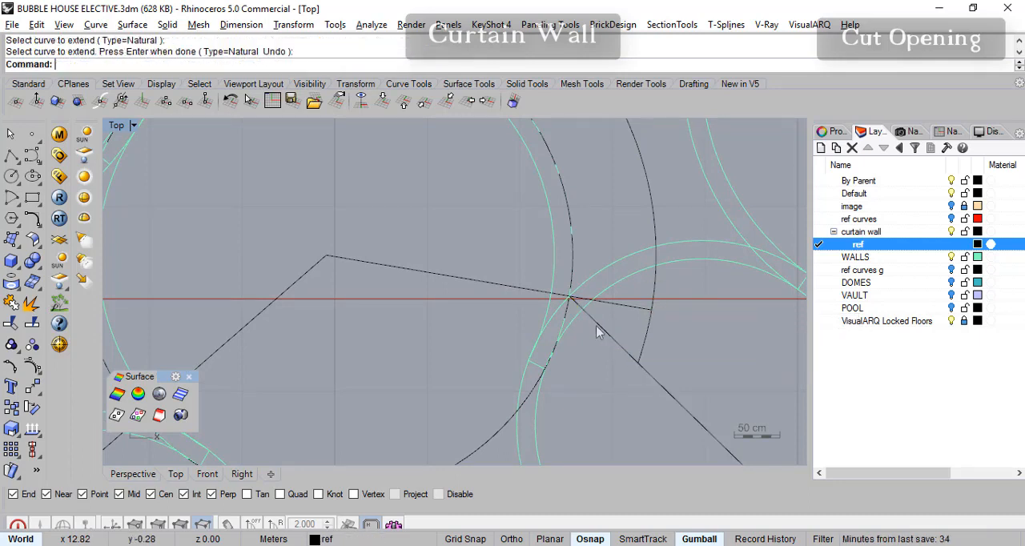
- Trim the perpendicular line's excess beyond the outer reference arc
{"action": "left_click", "coordinate": [12, 325]}
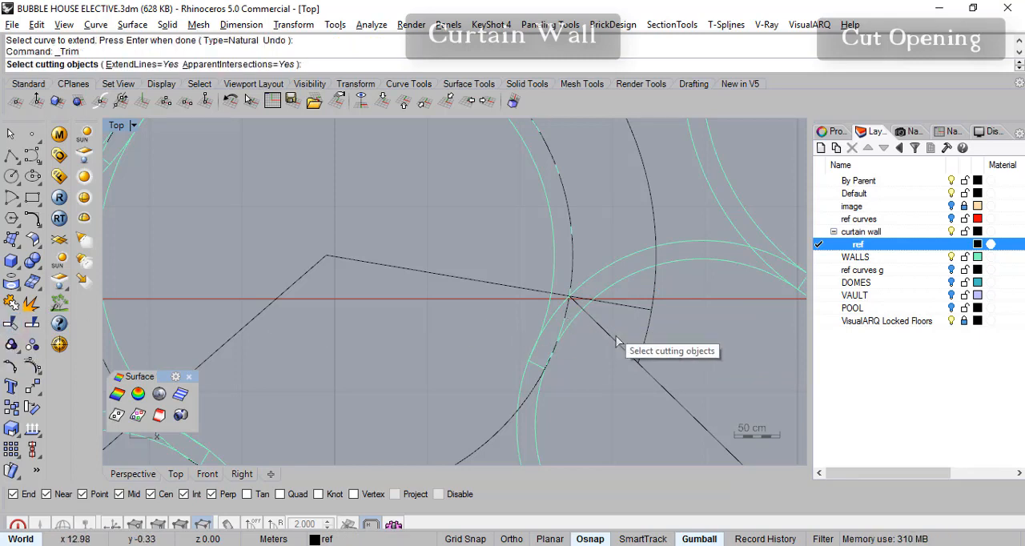
{"action": "left_click", "coordinate": [645, 353]}
{"action": "key", "text": "Return"}
{"action": "left_click", "coordinate": [647, 371]}
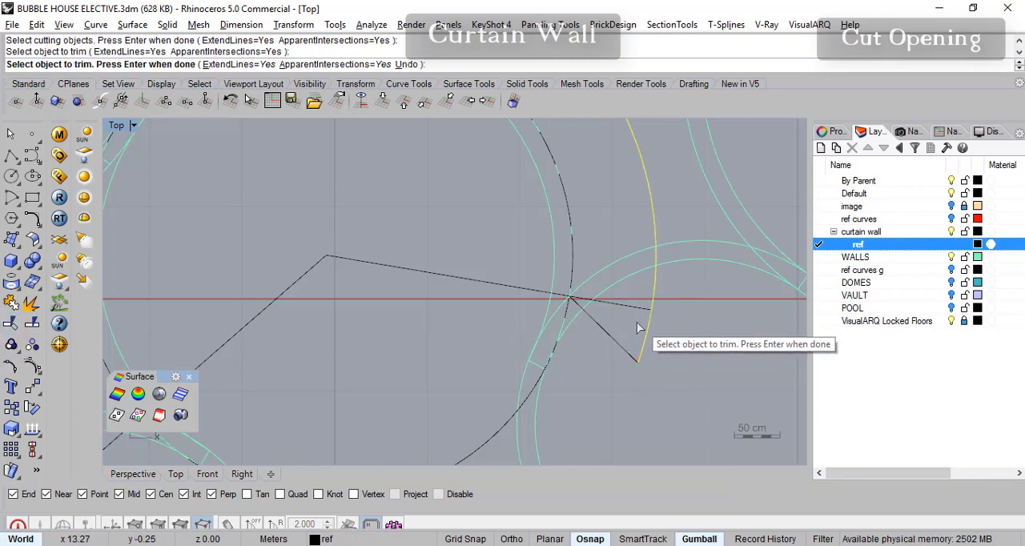
{"action": "key", "text": "Return"}
- Trim the right radial line's portion outside the inner reference circle
{"action": "key", "text": "Return"}
{"action": "left_click", "coordinate": [572, 282]}
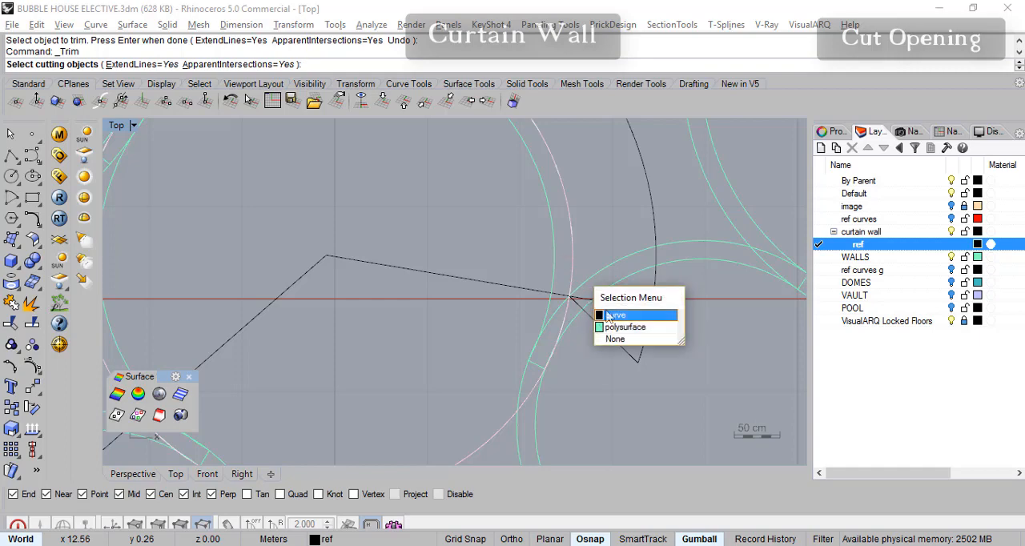
{"action": "left_click", "coordinate": [617, 309]}
{"action": "key", "text": "Return"}
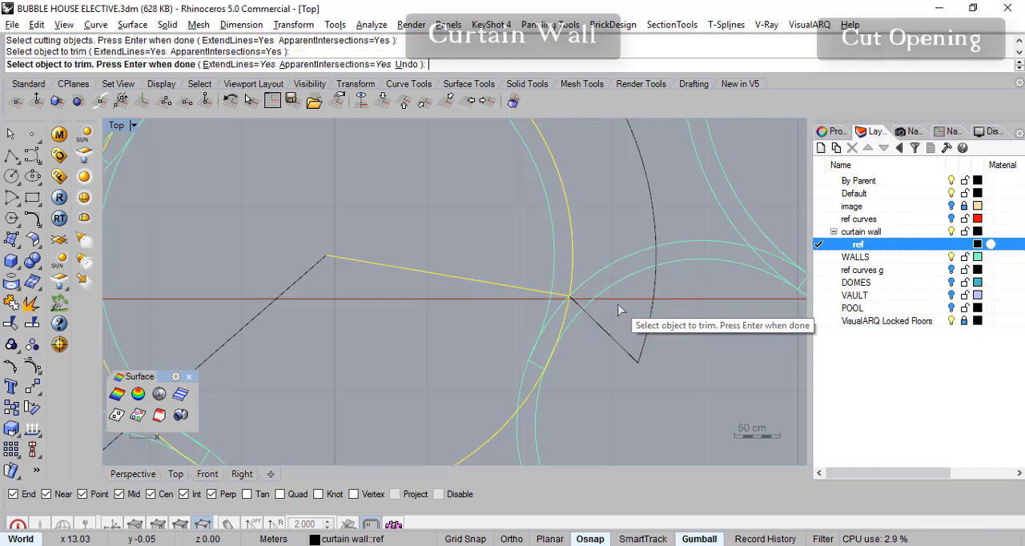
{"action": "left_click", "coordinate": [616, 304]}
{"action": "key", "text": "Return"}
{"action": "scroll", "coordinate": [601, 340], "scroll_direction": "down", "scroll_amount": 5}
{"action": "right_click_drag", "start_coordinate": [636, 353], "coordinate": [636, 358]}
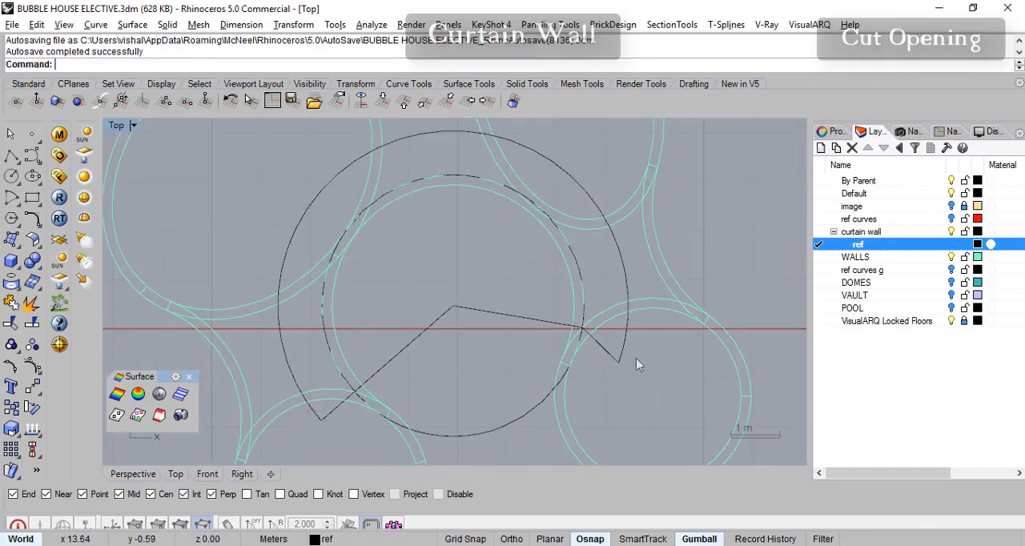
{"action": "left_click", "coordinate": [537, 324]}
{"action": "key", "text": "Escape"}
{"action": "scroll", "coordinate": [600, 342], "scroll_direction": "up", "scroll_amount": 5}
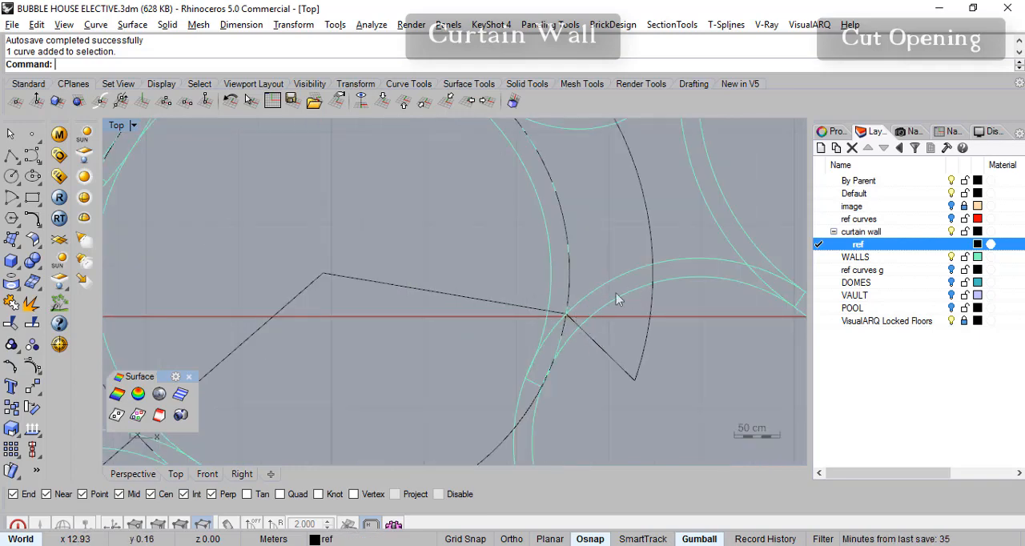
- Examine the reference outline's left and right corners where the radial lines, perpendicular line and outer arc meet
{"action": "scroll", "coordinate": [584, 347], "scroll_direction": "down", "scroll_amount": 6}
{"action": "right_click_drag", "start_coordinate": [541, 348], "coordinate": [638, 265]}
{"action": "scroll", "coordinate": [428, 335], "scroll_direction": "up", "scroll_amount": 6}
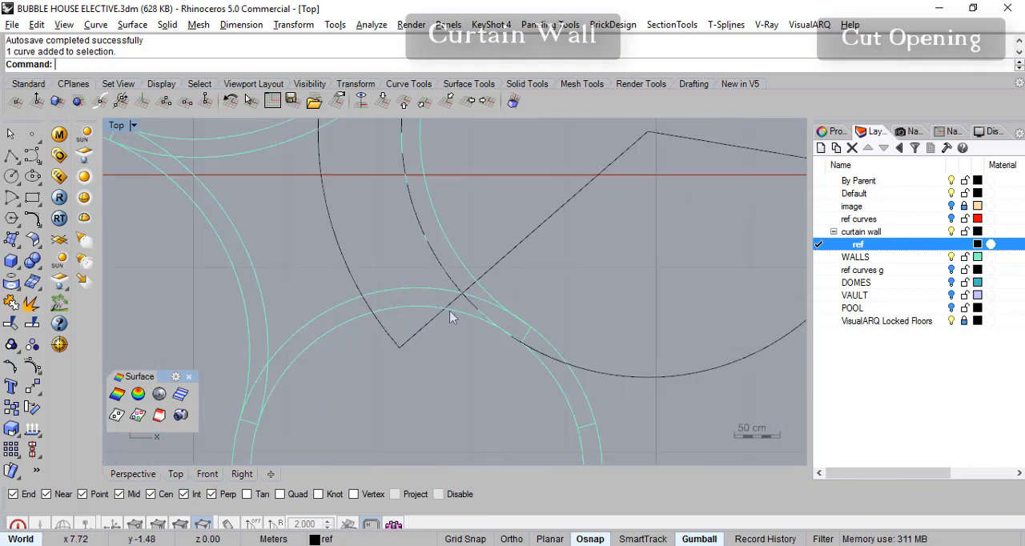
{"action": "right_click_drag", "start_coordinate": [457, 303], "coordinate": [134, 381]}
{"action": "right_click_drag", "start_coordinate": [540, 277], "coordinate": [727, 268]}
{"action": "right_click_drag", "start_coordinate": [328, 429], "coordinate": [411, 383]}
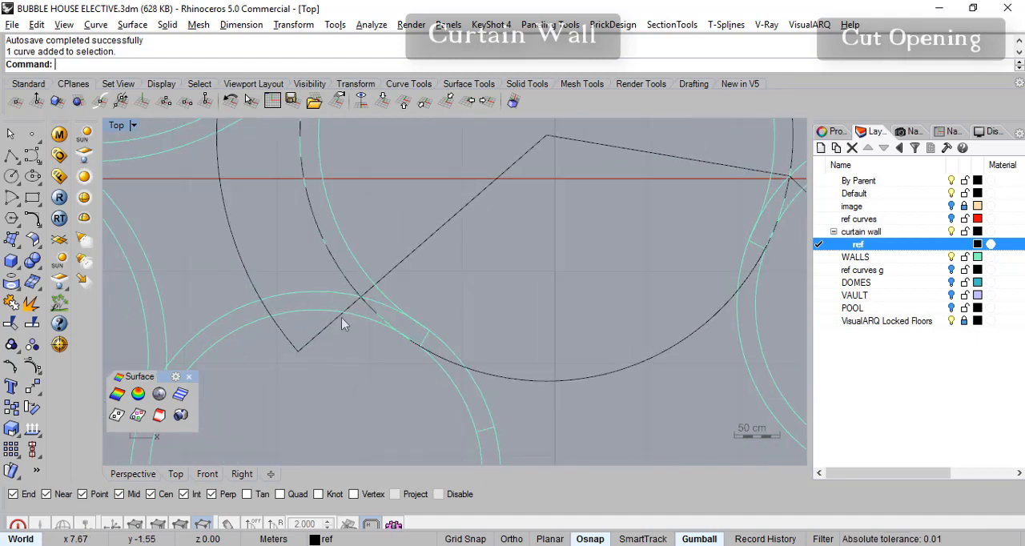
{"action": "scroll", "coordinate": [340, 341], "scroll_direction": "up", "scroll_amount": 1}
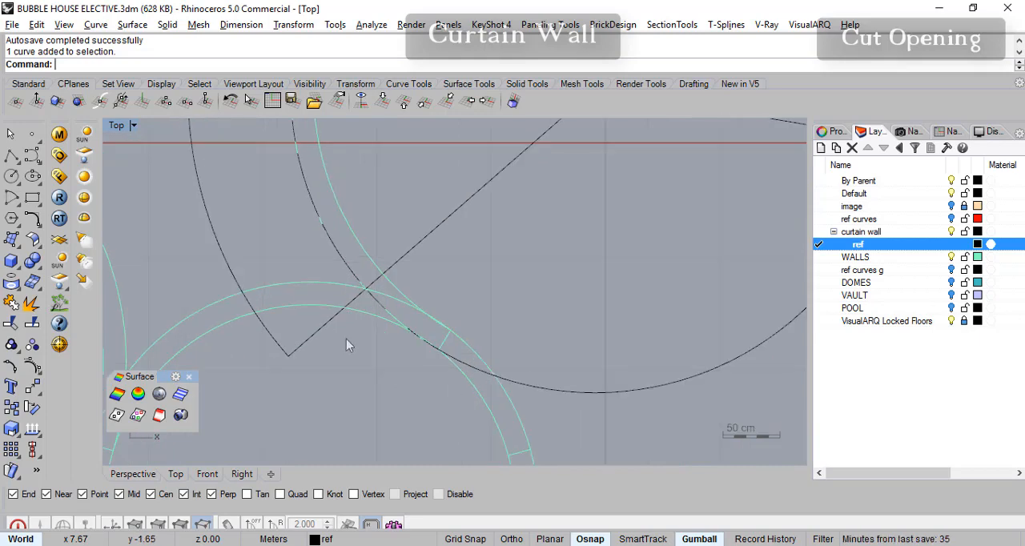
{"action": "right_click_drag", "start_coordinate": [335, 358], "coordinate": [238, 373]}
{"action": "scroll", "coordinate": [333, 378], "scroll_direction": "down", "scroll_amount": 4}
{"action": "right_click_drag", "start_coordinate": [534, 326], "coordinate": [554, 318]}
{"action": "right_click_drag", "start_coordinate": [212, 399], "coordinate": [348, 367]}
{"action": "scroll", "coordinate": [355, 359], "scroll_direction": "up", "scroll_amount": 6}
{"action": "right_click_drag", "start_coordinate": [474, 302], "coordinate": [176, 341]}
{"action": "right_click_drag", "start_coordinate": [552, 304], "coordinate": [350, 356]}
{"action": "right_click_drag", "start_coordinate": [617, 282], "coordinate": [542, 324]}
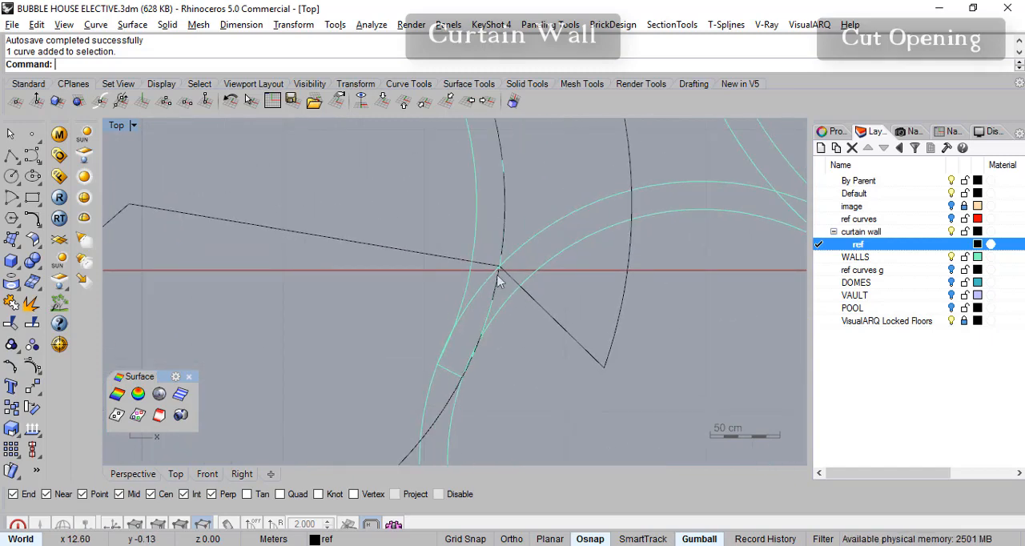
{"action": "scroll", "coordinate": [560, 344], "scroll_direction": "down", "scroll_amount": 8}
{"action": "right_click_drag", "start_coordinate": [430, 348], "coordinate": [535, 323]}
{"action": "scroll", "coordinate": [537, 329], "scroll_direction": "down", "scroll_amount": 3}
- Join the two radial lines, the short perpendicular line and the outer arc into one curve
{"action": "left_click", "coordinate": [523, 324]}
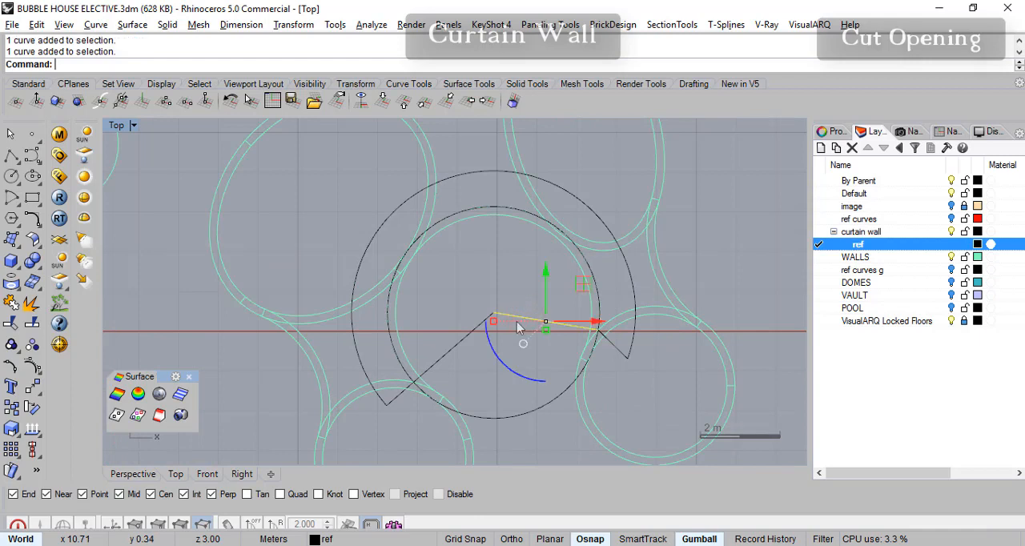
{"action": "left_click", "coordinate": [465, 337], "text": "shift"}
{"action": "left_click", "coordinate": [363, 365], "text": "shift"}
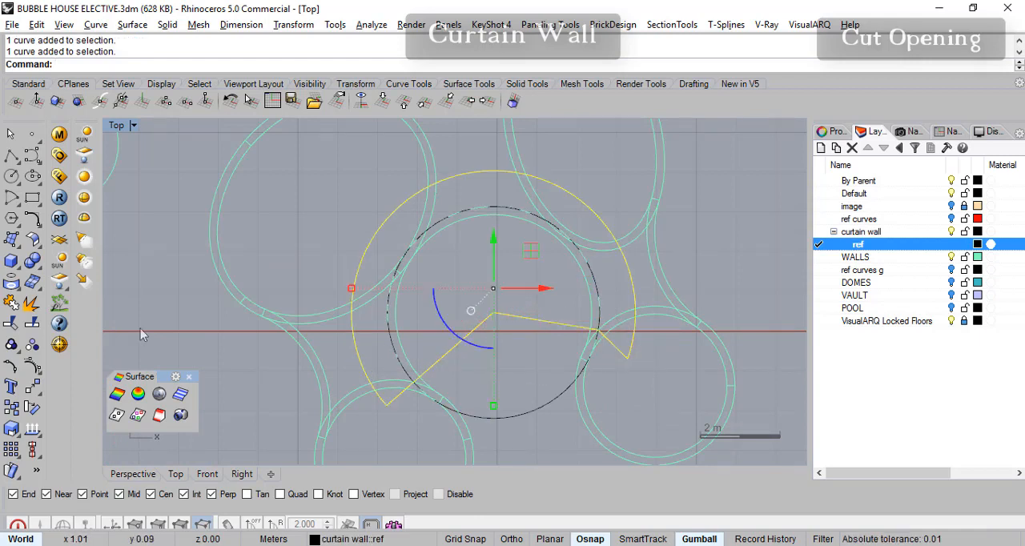
{"action": "left_click", "coordinate": [12, 305]}
{"action": "left_click", "coordinate": [731, 244]}
- Extrude the joined reference outline straight up 2.1 m with the solid option on
{"action": "left_click", "coordinate": [633, 297]}
{"action": "right_click_drag", "start_coordinate": [749, 263], "coordinate": [694, 262]}
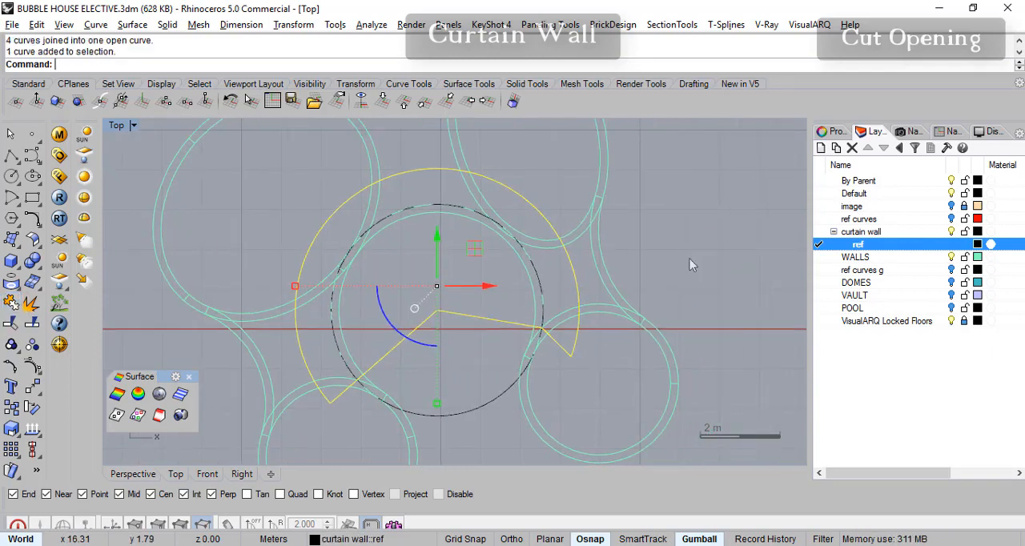
{"action": "scroll", "coordinate": [622, 311], "scroll_direction": "up", "scroll_amount": 2}
{"action": "scroll", "coordinate": [621, 313], "scroll_direction": "up", "scroll_amount": 2}
{"action": "scroll", "coordinate": [641, 274], "scroll_direction": "down", "scroll_amount": 4}
{"action": "right_click_drag", "start_coordinate": [510, 332], "coordinate": [522, 339]}
{"action": "right_click_drag", "start_coordinate": [435, 353], "coordinate": [371, 372]}
{"action": "left_click", "coordinate": [168, 25]}
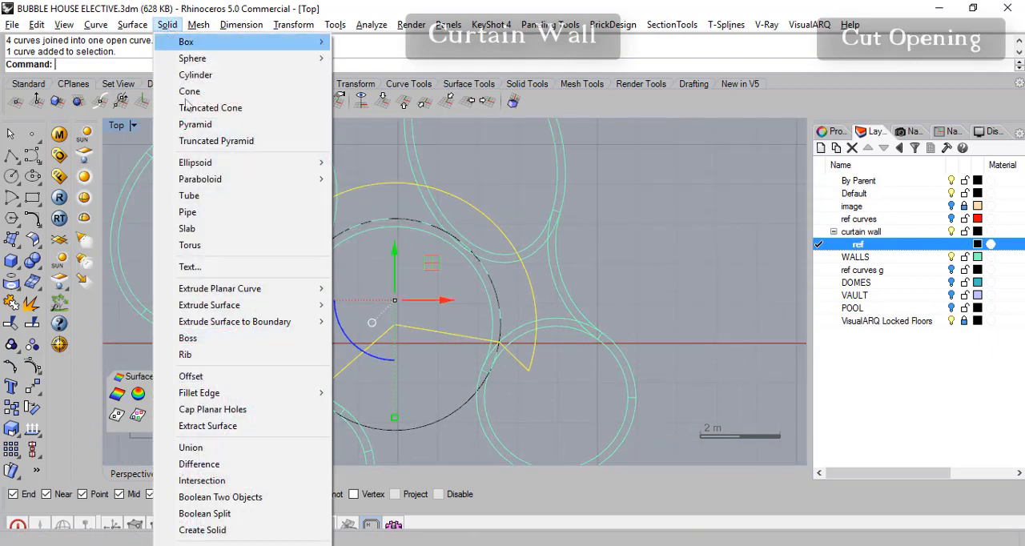
{"action": "mouse_move", "coordinate": [254, 312]}
{"action": "mouse_move", "coordinate": [263, 289]}
{"action": "left_click", "coordinate": [369, 305]}
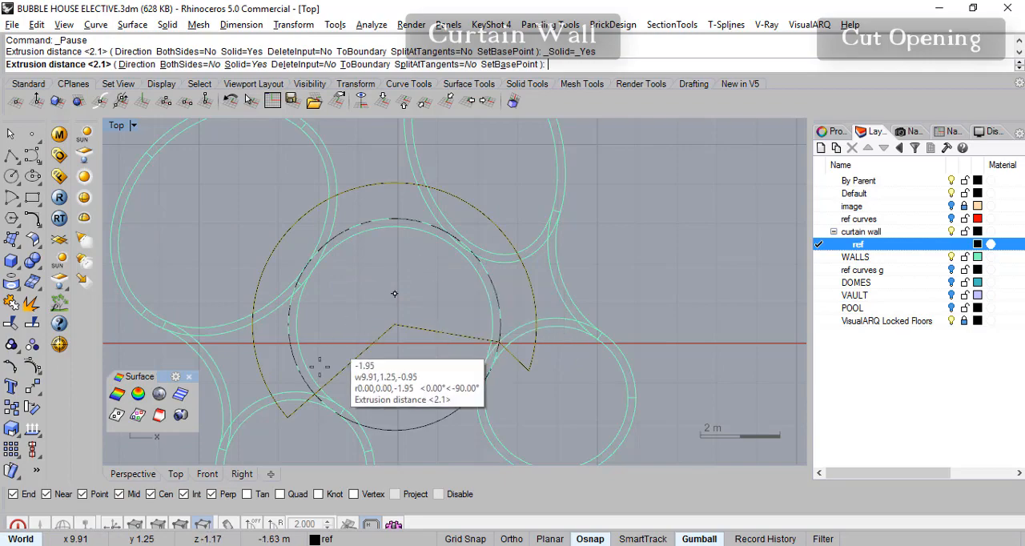
{"action": "left_click", "coordinate": [133, 475]}
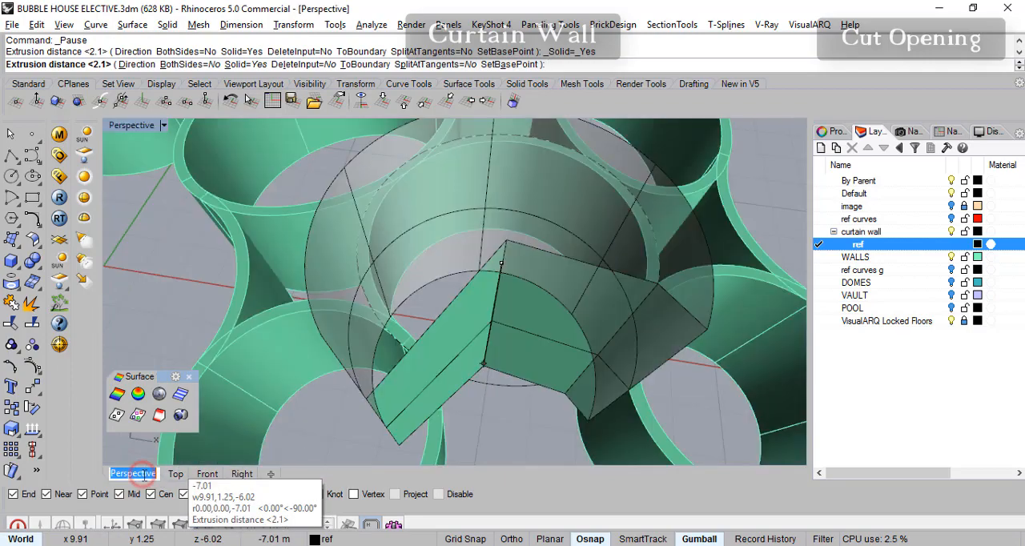
{"action": "right_click_drag", "start_coordinate": [529, 306], "coordinate": [553, 252]}
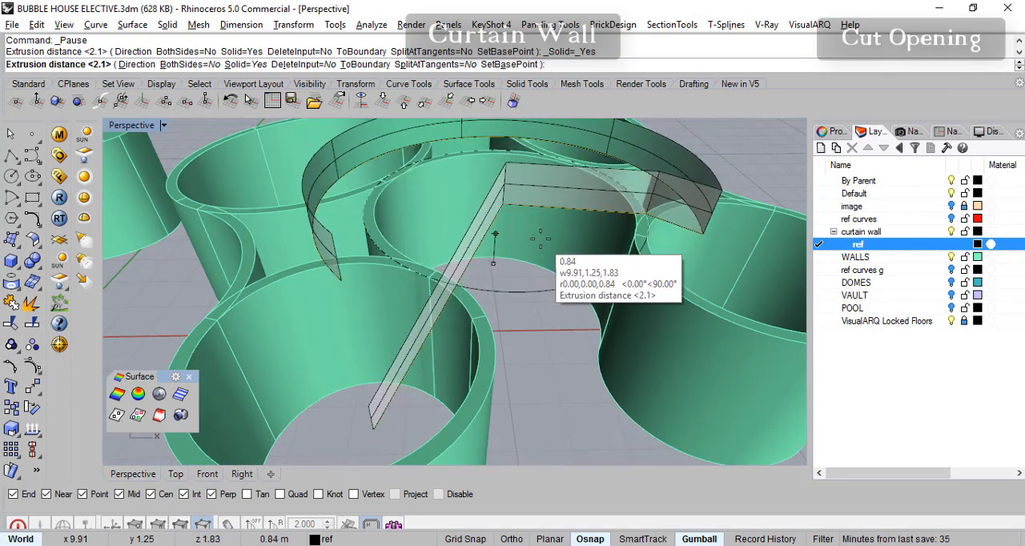
{"action": "key", "text": "Return"}
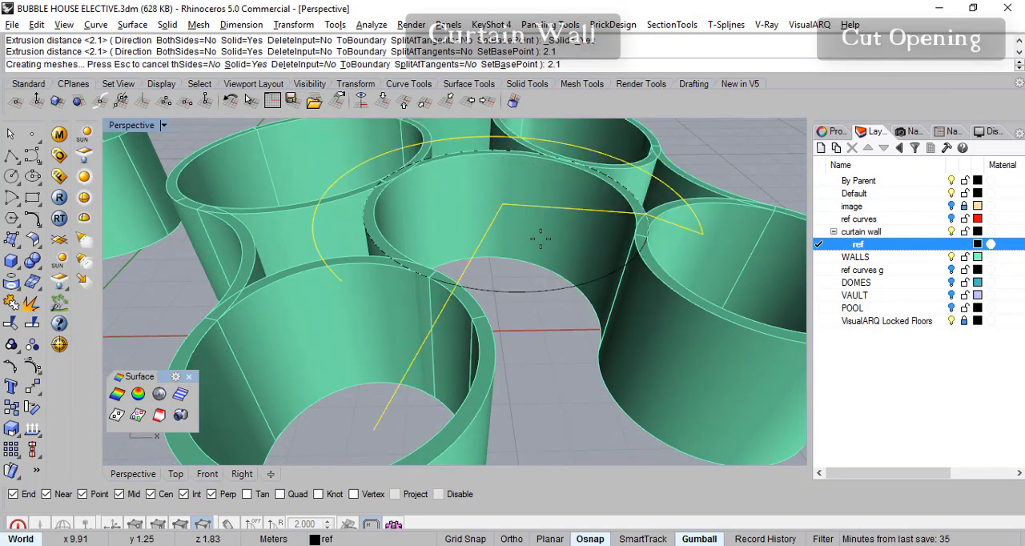
- Delete the extruded polysurface, keeping the joined reference outline
{"action": "scroll", "coordinate": [552, 307], "scroll_direction": "down", "scroll_amount": 7}
{"action": "right_click_drag", "start_coordinate": [554, 309], "coordinate": [583, 298]}
{"action": "right_click_drag", "start_coordinate": [655, 225], "coordinate": [494, 340]}
{"action": "key", "text": "Escape"}
{"action": "left_click", "coordinate": [554, 215]}
{"action": "key", "text": "Delete"}
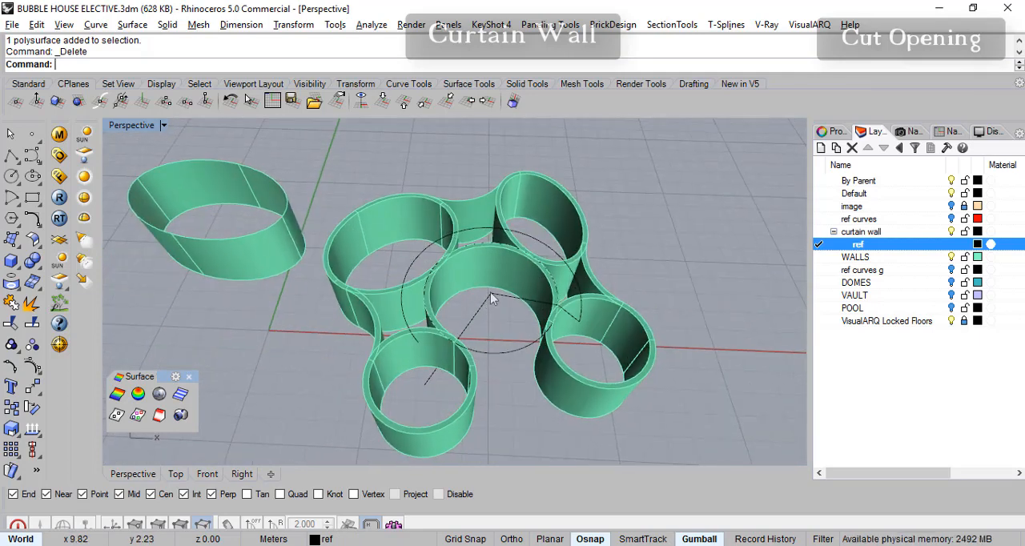
- Flatten the joined reference outline onto the ground plane with Set Points, setting only Z and aligning to World
{"action": "right_click_drag", "start_coordinate": [404, 394], "coordinate": [479, 299]}
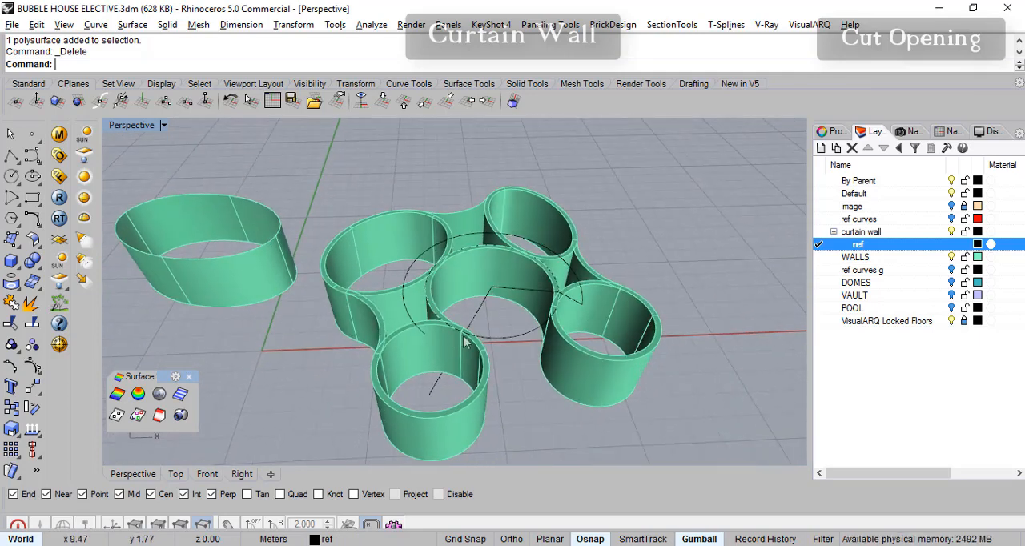
{"action": "mouse_move", "coordinate": [430, 394]}
{"action": "right_mouse_down"}
{"action": "mouse_move", "coordinate": [423, 402]}
{"action": "mouse_move", "coordinate": [435, 383]}
{"action": "mouse_move", "coordinate": [430, 394]}
{"action": "right_mouse_up"}
{"action": "right_click_drag", "start_coordinate": [550, 423], "coordinate": [522, 388]}
{"action": "left_click", "coordinate": [511, 286]}
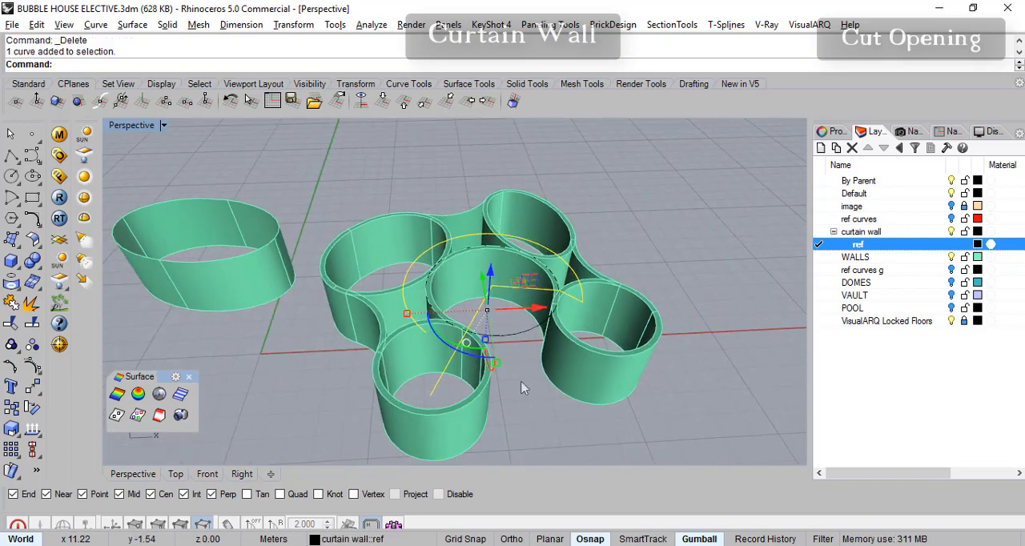
{"action": "left_click", "coordinate": [282, 24]}
{"action": "left_click", "coordinate": [345, 227]}
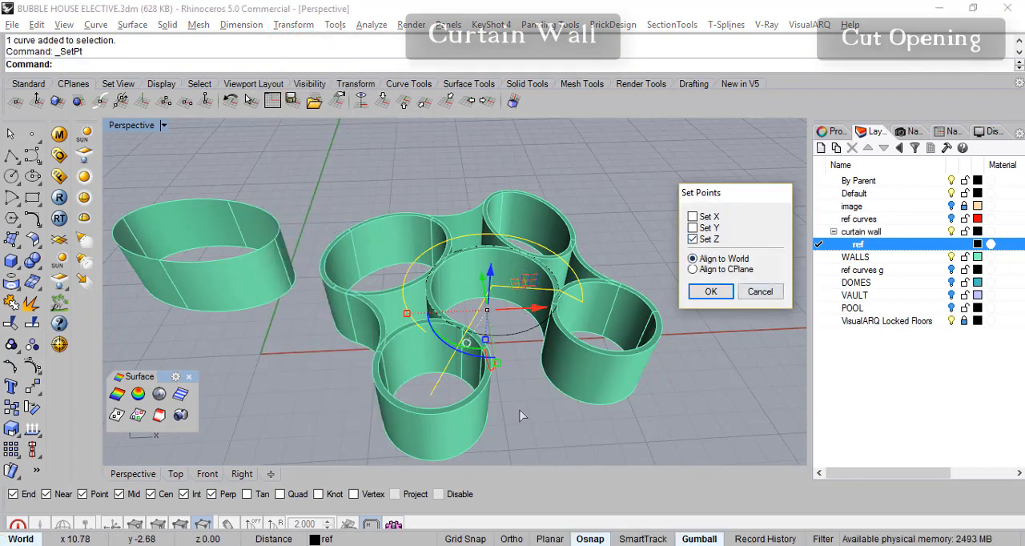
{"action": "right_click_drag", "start_coordinate": [522, 366], "coordinate": [508, 350]}
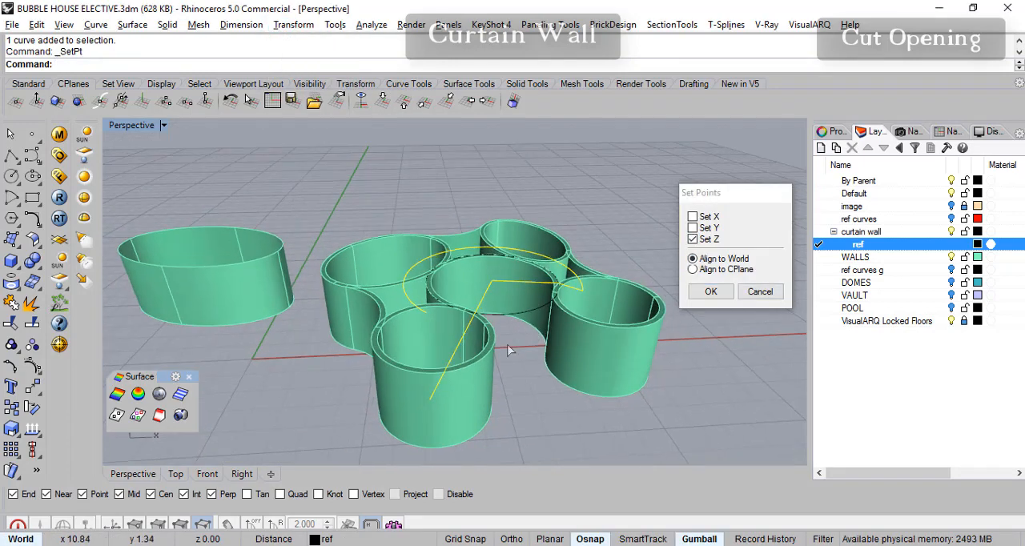
{"action": "left_click", "coordinate": [711, 293]}
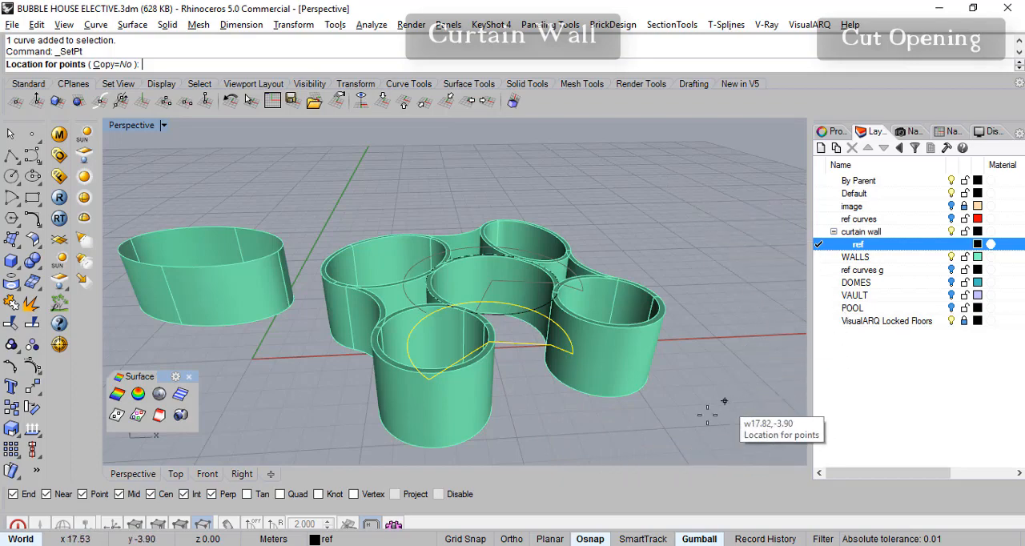
{"action": "left_click", "coordinate": [673, 441]}
{"action": "right_click_drag", "start_coordinate": [591, 406], "coordinate": [590, 453]}
{"action": "scroll", "coordinate": [562, 412], "scroll_direction": "up", "scroll_amount": 3}
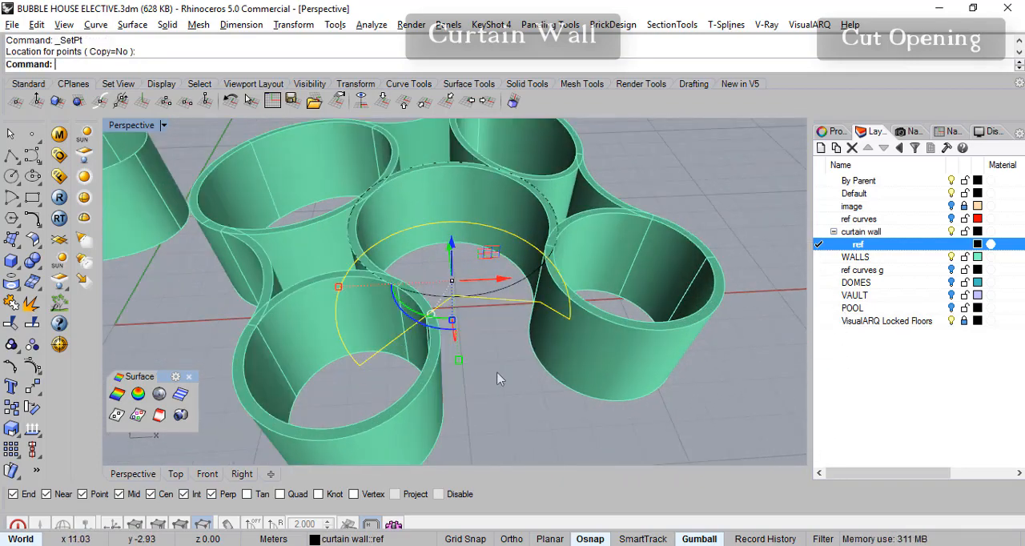
- Extrude the flattened reference outline upward 2.1 m as a solid, then clear the selection
{"action": "left_click", "coordinate": [168, 24]}
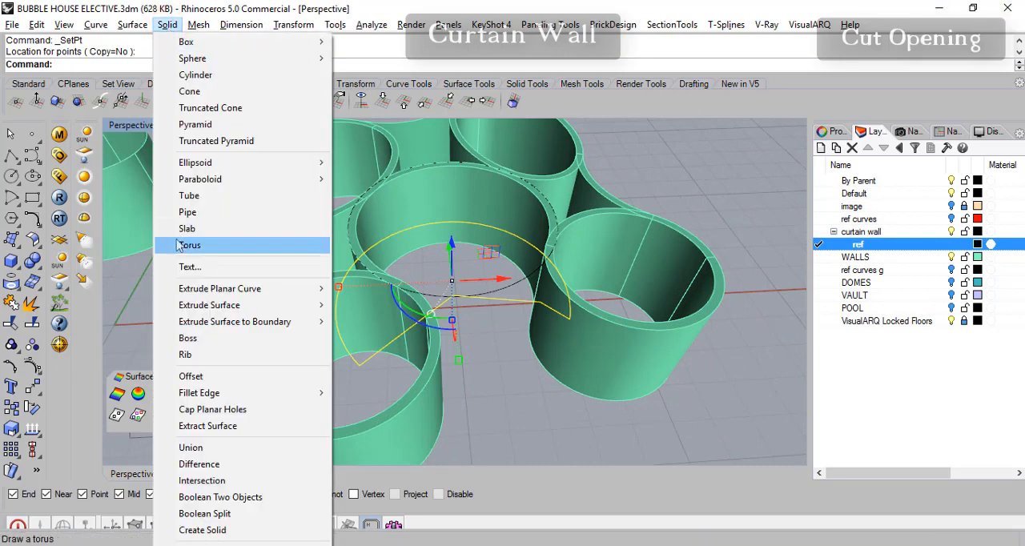
{"action": "mouse_move", "coordinate": [269, 294]}
{"action": "left_click", "coordinate": [369, 288]}
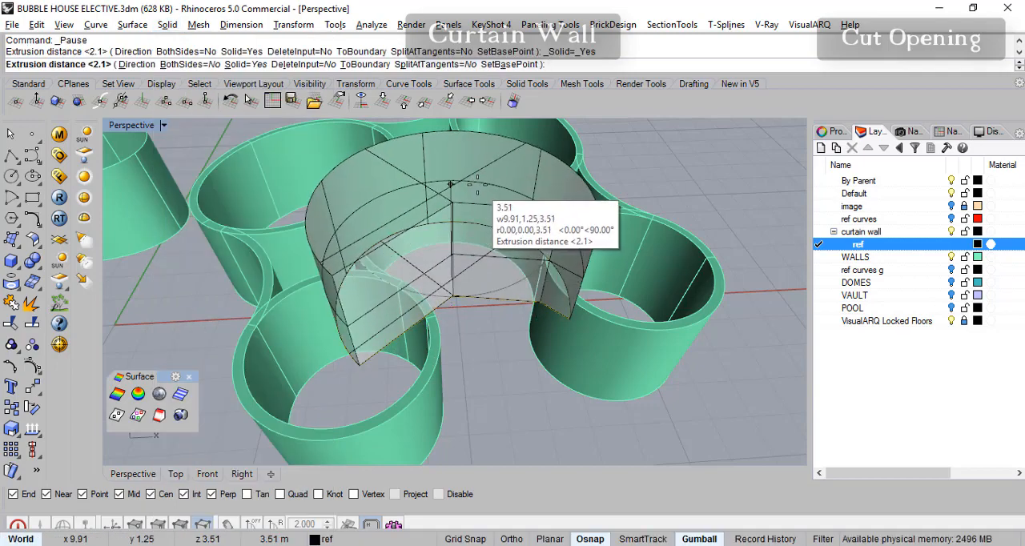
{"action": "type", "text": "2.1"}
{"action": "key", "text": "Return"}
{"action": "right_click_drag", "start_coordinate": [614, 258], "coordinate": [610, 338]}
{"action": "scroll", "coordinate": [379, 333], "scroll_direction": "up", "scroll_amount": 4}
{"action": "right_click_drag", "start_coordinate": [415, 320], "coordinate": [446, 278]}
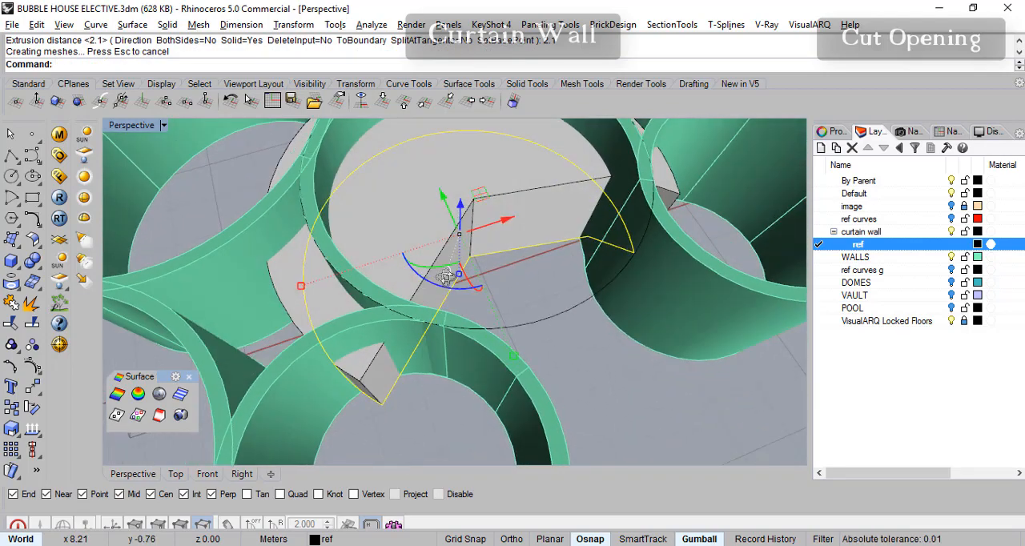
{"action": "right_click_drag", "start_coordinate": [394, 387], "coordinate": [498, 299]}
{"action": "right_click_drag", "start_coordinate": [498, 313], "coordinate": [566, 337]}
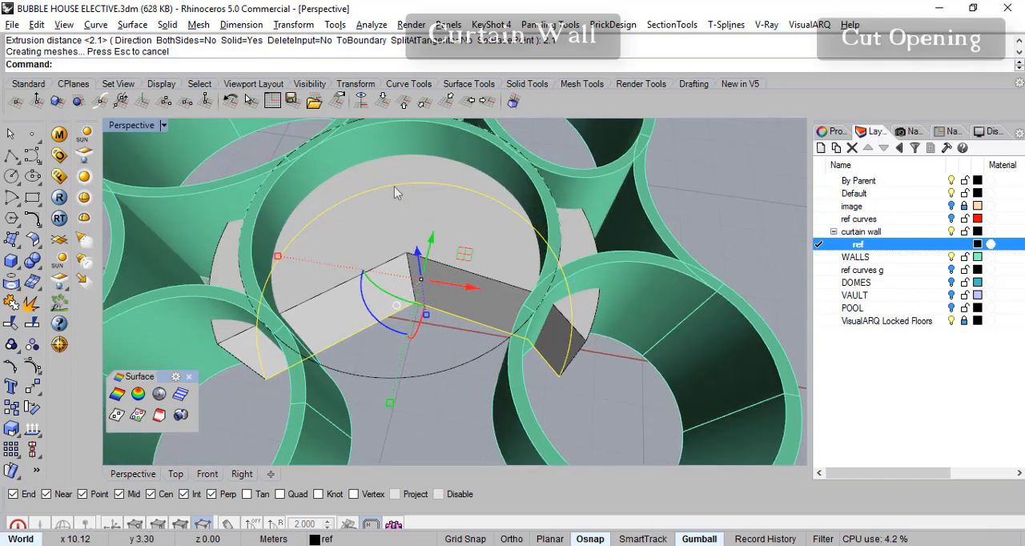
{"action": "right_click_drag", "start_coordinate": [605, 309], "coordinate": [484, 282]}
{"action": "scroll", "coordinate": [534, 320], "scroll_direction": "down", "scroll_amount": 4}
{"action": "key", "text": "Escape"}
- Subtract the extruded solid from the central ring wall and the four surrounding ring walls with Boolean Difference
{"action": "left_click", "coordinate": [32, 260]}
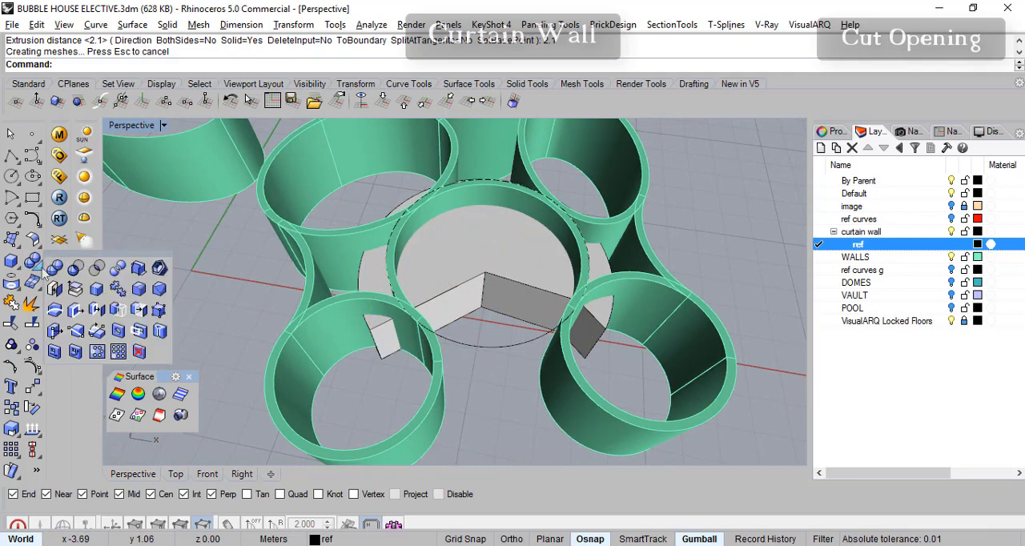
{"action": "left_click", "coordinate": [77, 268]}
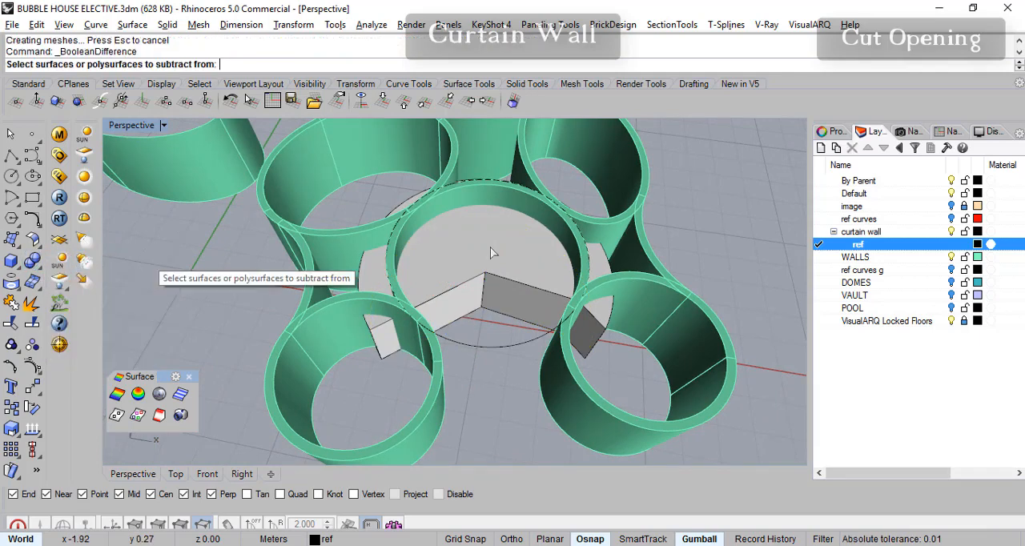
{"action": "left_click", "coordinate": [538, 215]}
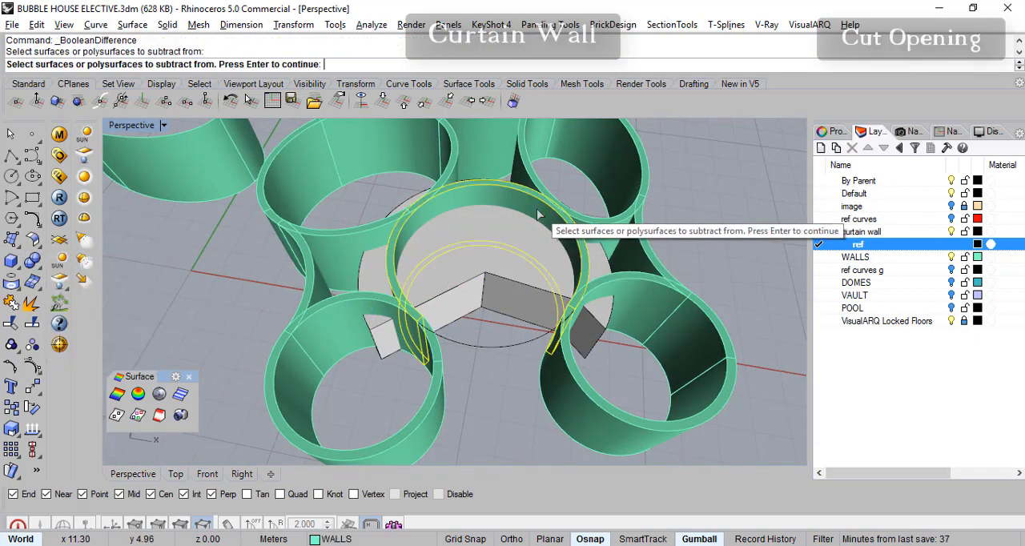
{"action": "left_click", "coordinate": [526, 168]}
{"action": "left_click", "coordinate": [360, 244]}
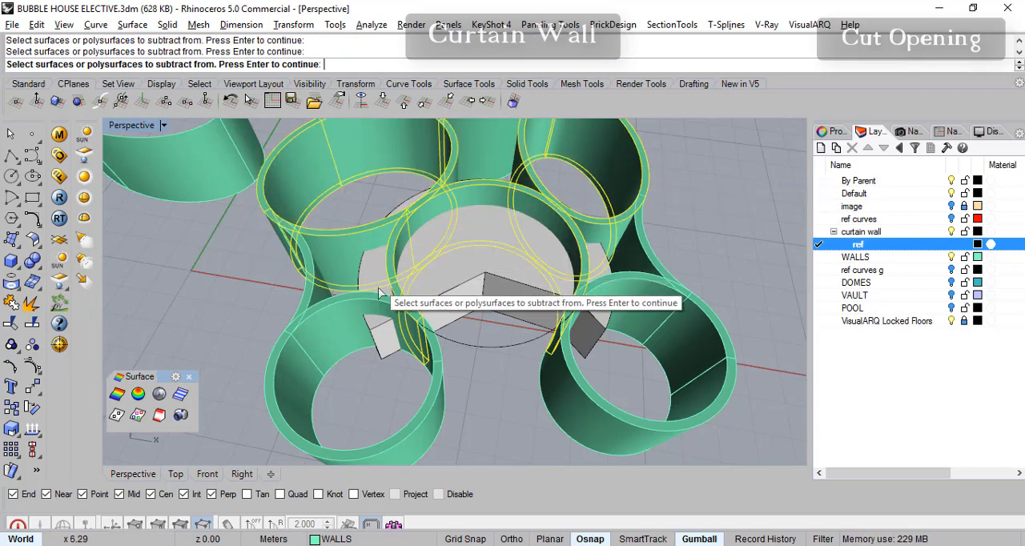
{"action": "left_click", "coordinate": [352, 309]}
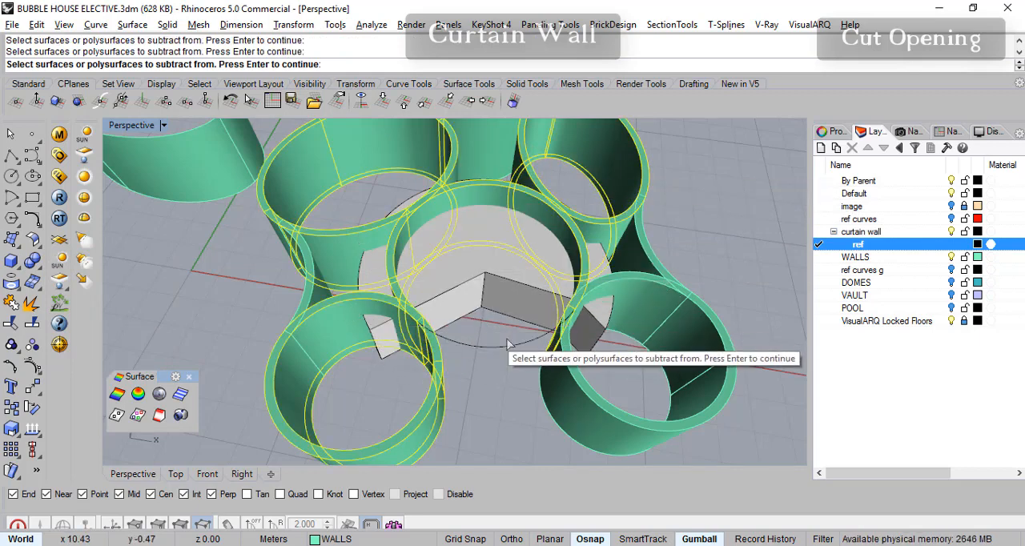
{"action": "left_click", "coordinate": [619, 286]}
{"action": "mouse_move", "coordinate": [633, 314]}
{"action": "right_mouse_down"}
{"action": "mouse_move", "coordinate": [657, 299]}
{"action": "mouse_move", "coordinate": [650, 306]}
{"action": "right_mouse_up"}
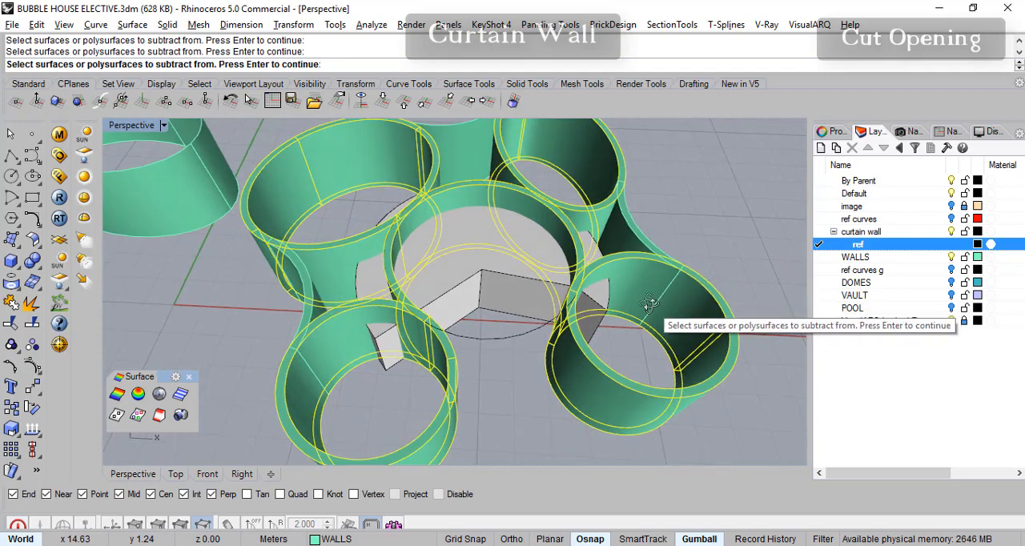
{"action": "key", "text": "Return"}
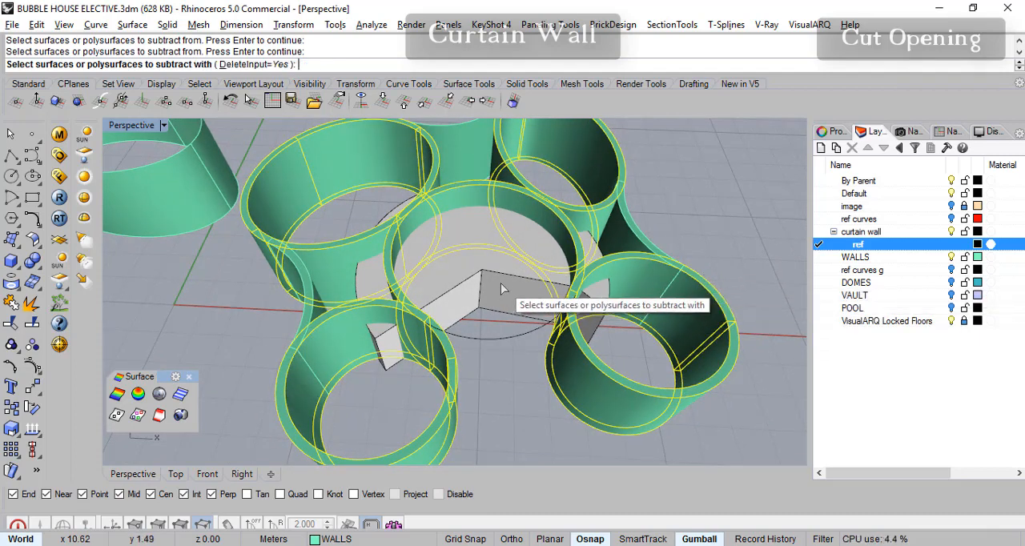
{"action": "left_click", "coordinate": [501, 281]}
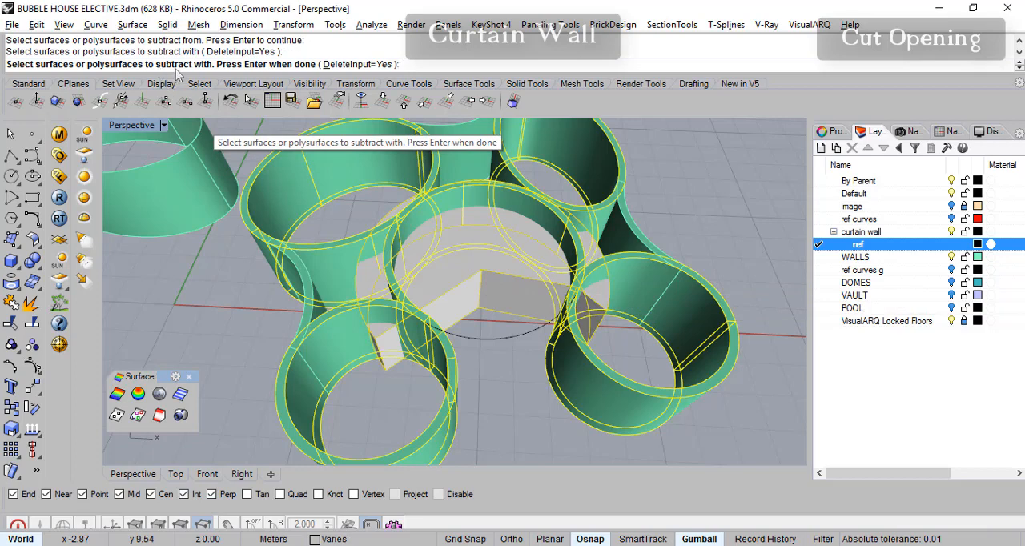
{"action": "key", "text": "Return"}
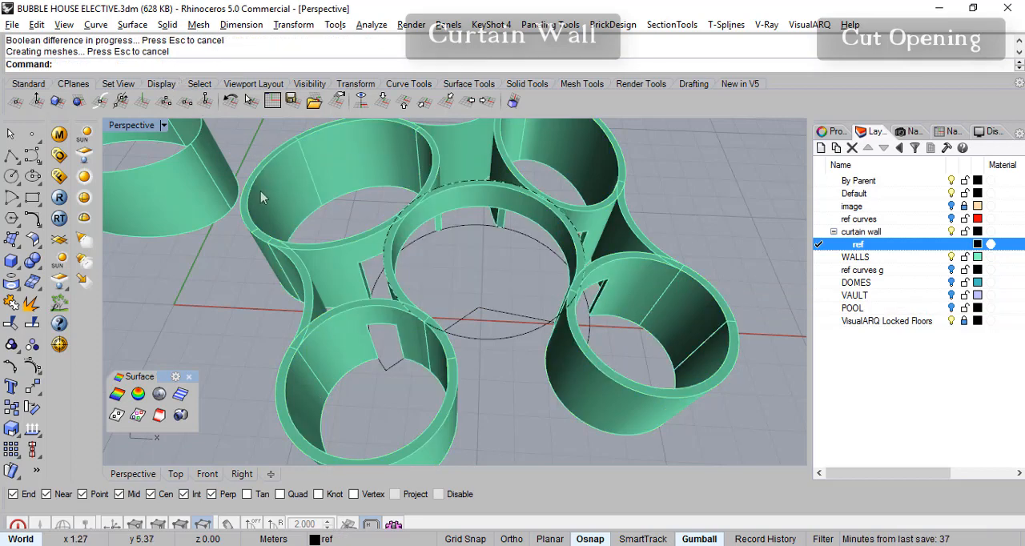
- Examine the openings cut through the ring walls in the perspective and top views
{"action": "right_click_drag", "start_coordinate": [464, 301], "coordinate": [487, 258]}
{"action": "scroll", "coordinate": [378, 361], "scroll_direction": "up", "scroll_amount": 4}
{"action": "right_click_drag", "start_coordinate": [377, 361], "coordinate": [675, 283]}
{"action": "right_click_drag", "start_coordinate": [393, 232], "coordinate": [457, 281]}
{"action": "left_click", "coordinate": [178, 477]}
{"action": "scroll", "coordinate": [342, 270], "scroll_direction": "up", "scroll_amount": 3}
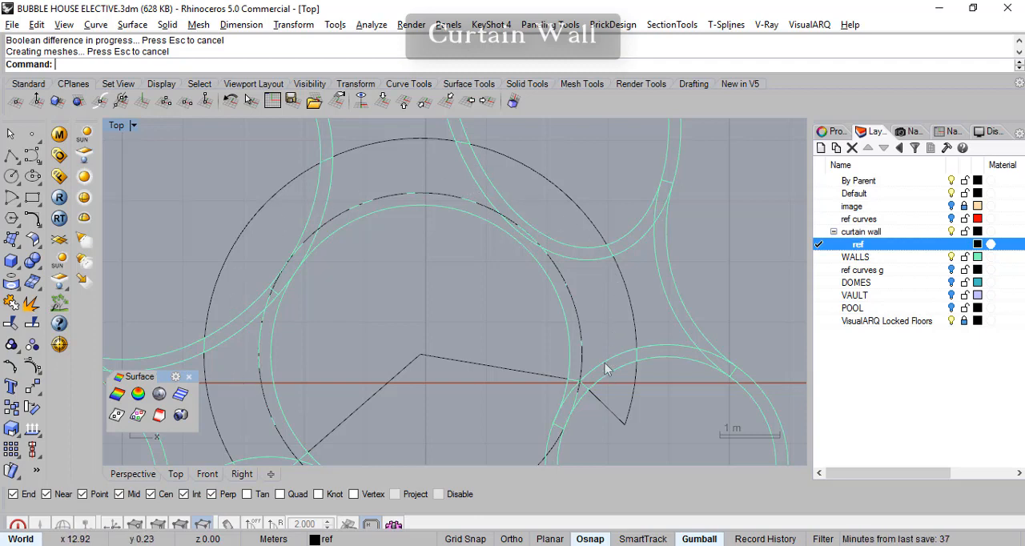
{"action": "right_click_drag", "start_coordinate": [606, 377], "coordinate": [614, 309]}
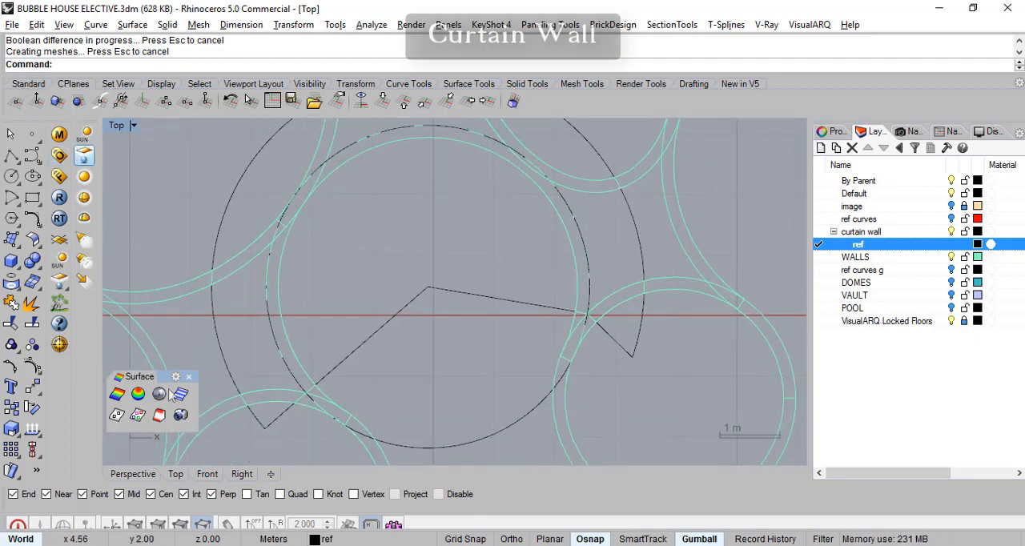
{"action": "left_click", "coordinate": [133, 474]}
{"action": "right_click_drag", "start_coordinate": [465, 288], "coordinate": [497, 218]}
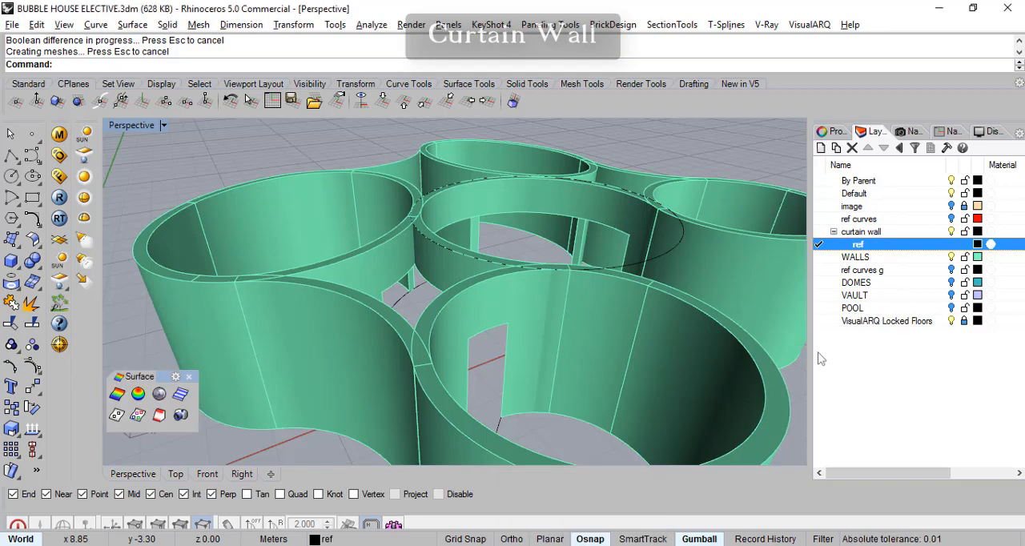
- Inspect the cut openings around the central ring wall from several perspective angles
{"action": "right_click_drag", "start_coordinate": [650, 274], "coordinate": [442, 258]}
{"action": "right_click_drag", "start_coordinate": [585, 295], "coordinate": [613, 353]}
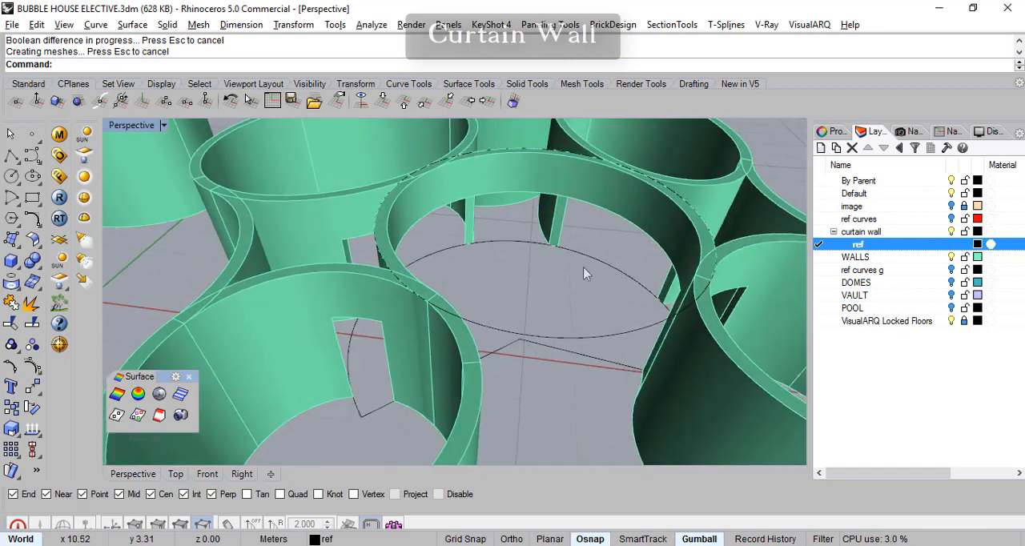
{"action": "right_click_drag", "start_coordinate": [532, 302], "coordinate": [494, 333]}
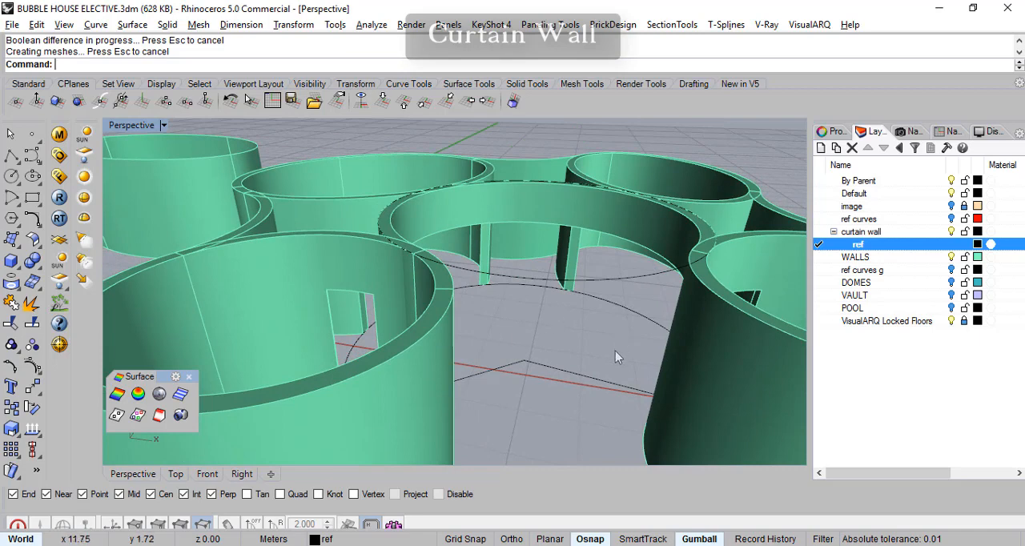
{"action": "right_click_drag", "start_coordinate": [615, 347], "coordinate": [573, 365]}
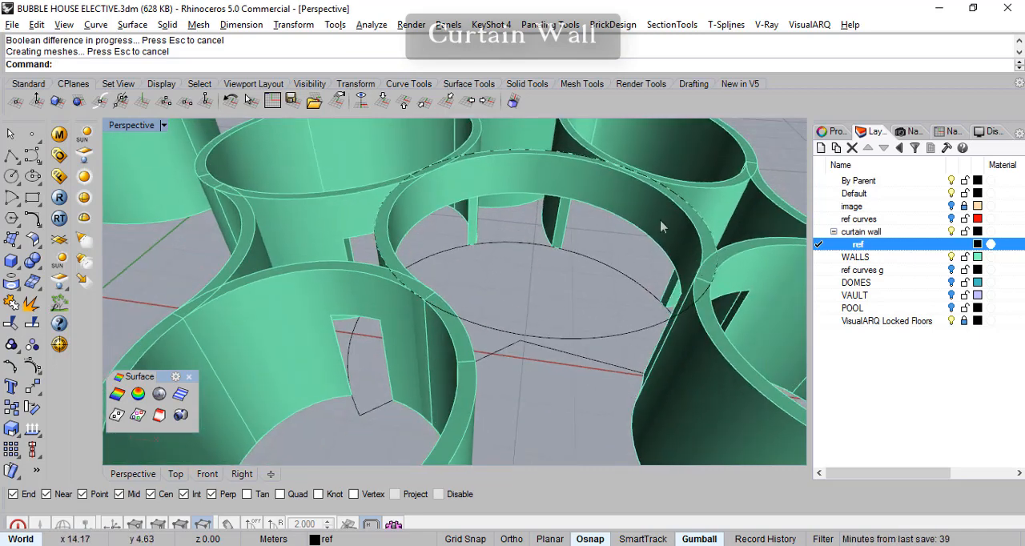
{"action": "right_click_drag", "start_coordinate": [545, 277], "coordinate": [505, 237]}
{"action": "right_click_drag", "start_coordinate": [605, 260], "coordinate": [506, 373]}
{"action": "scroll", "coordinate": [491, 401], "scroll_direction": "up", "scroll_amount": 3}
{"action": "scroll", "coordinate": [507, 373], "scroll_direction": "down", "scroll_amount": 1}
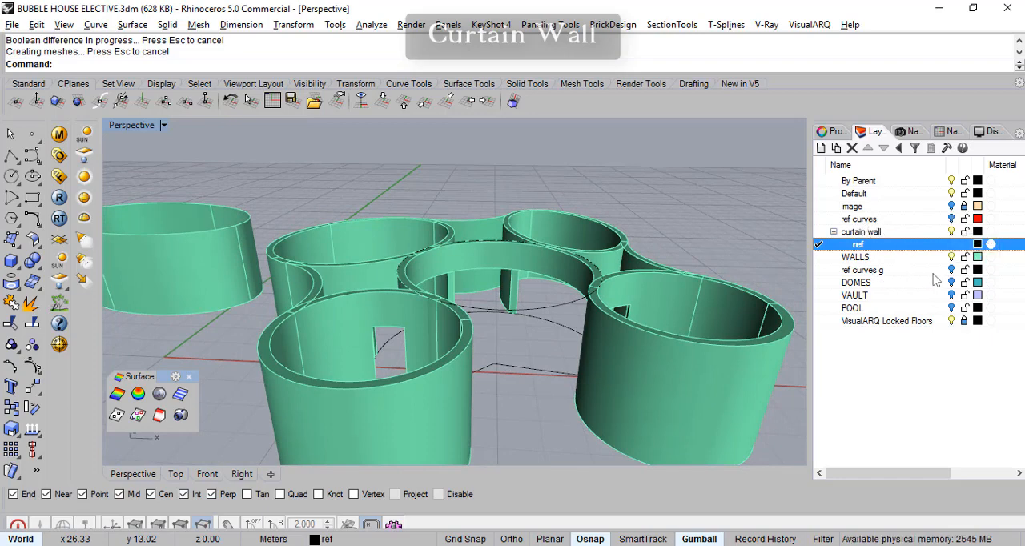
- Make the ref curves g layer current and turn off the WALLS layer so only the reference curves are displayed
{"action": "left_click", "coordinate": [820, 270]}
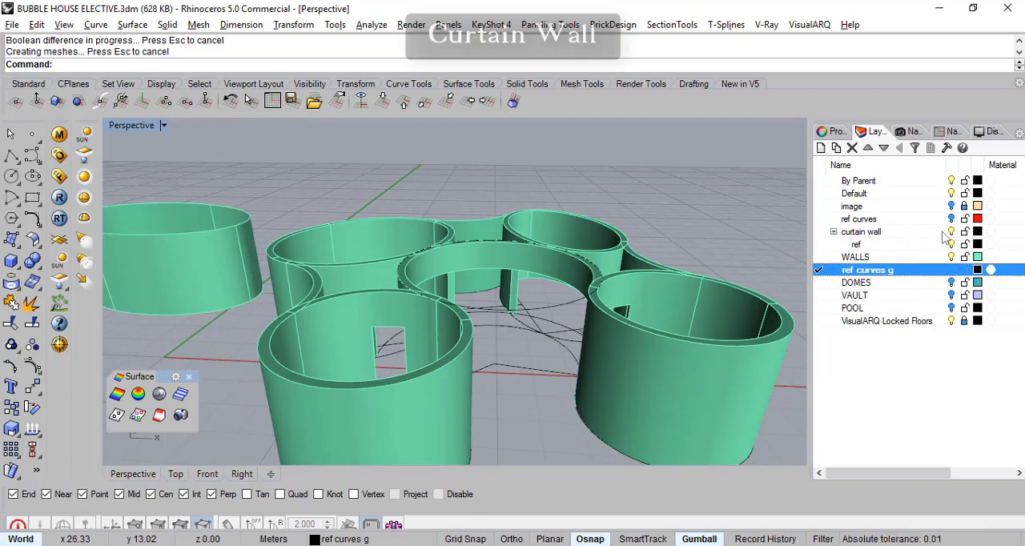
{"action": "left_click", "coordinate": [952, 257]}
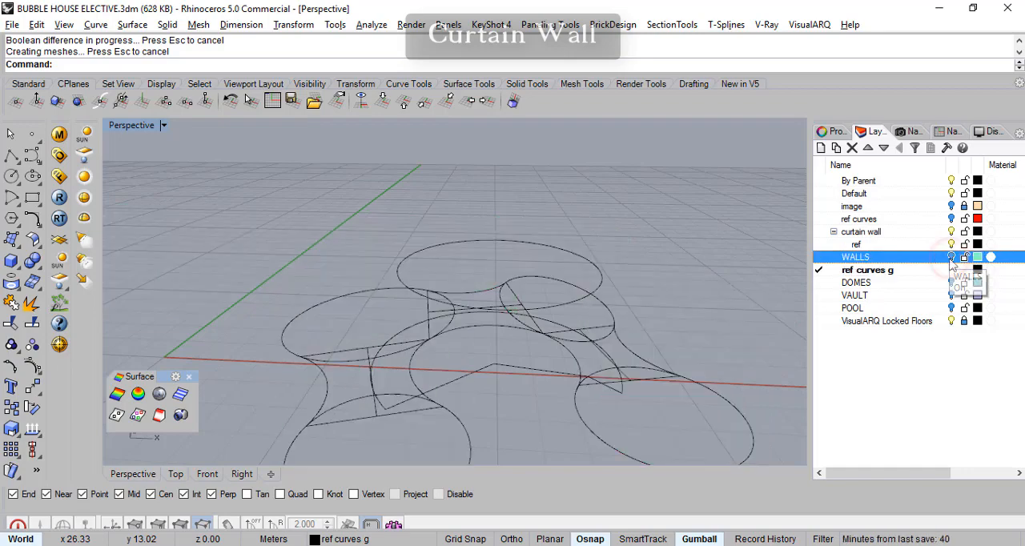
{"action": "right_click_drag", "start_coordinate": [585, 358], "coordinate": [512, 373]}
{"action": "scroll", "coordinate": [515, 364], "scroll_direction": "up", "scroll_amount": 5}
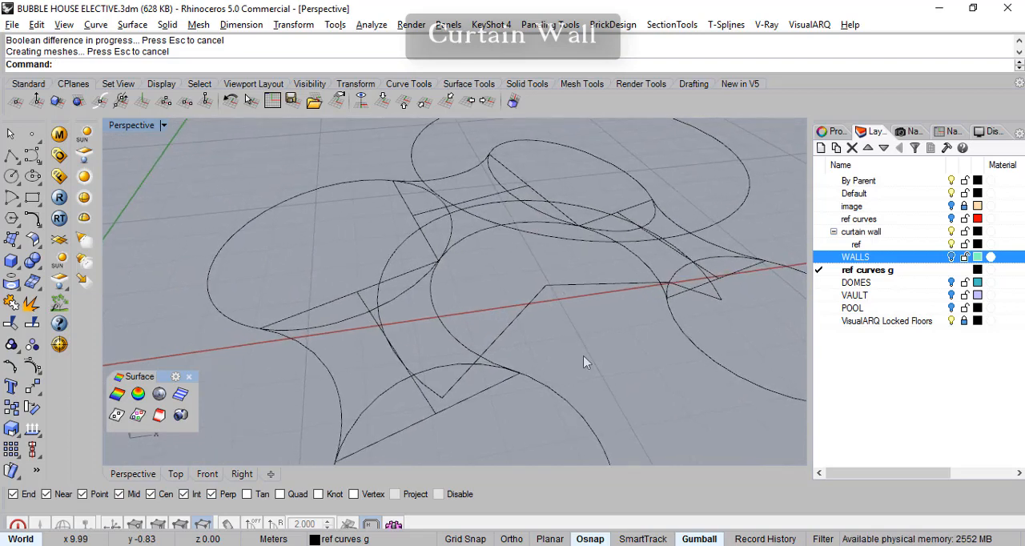
{"action": "right_click_drag", "start_coordinate": [598, 338], "coordinate": [574, 346]}
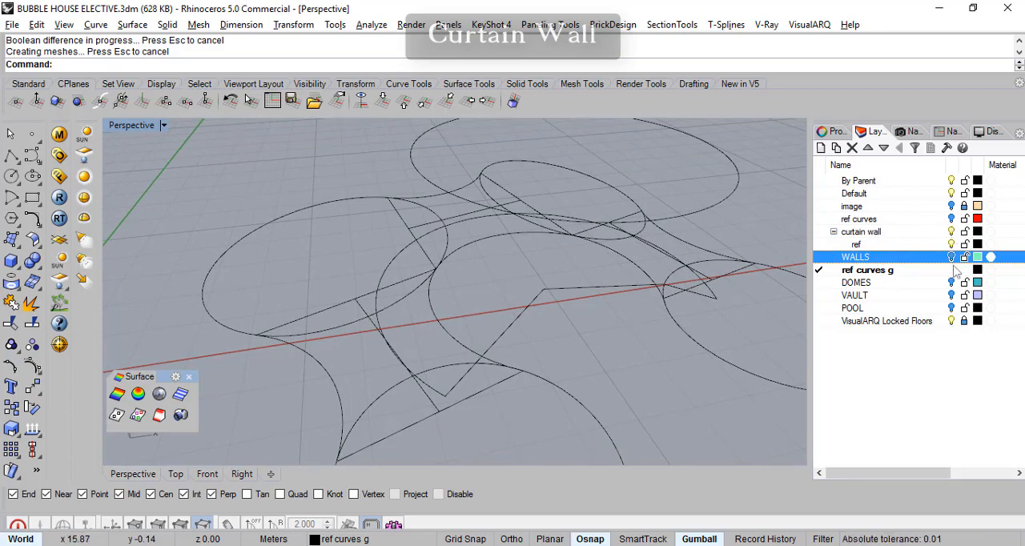
- Show the ref curves layer to compare it with the ground-level curves, and hide it again
{"action": "left_click", "coordinate": [952, 219]}
{"action": "right_click_drag", "start_coordinate": [569, 289], "coordinate": [576, 291]}
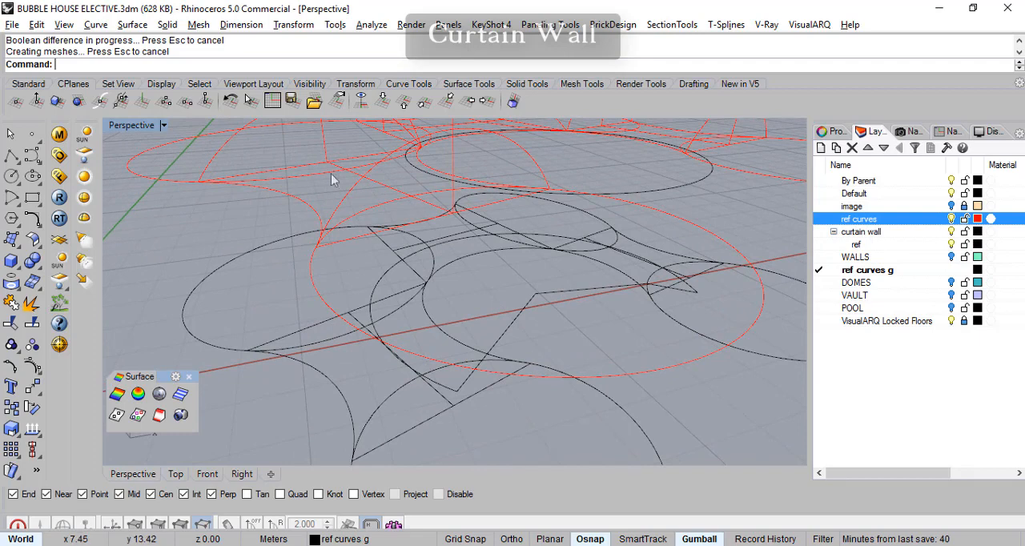
{"action": "right_click_drag", "start_coordinate": [358, 178], "coordinate": [365, 187]}
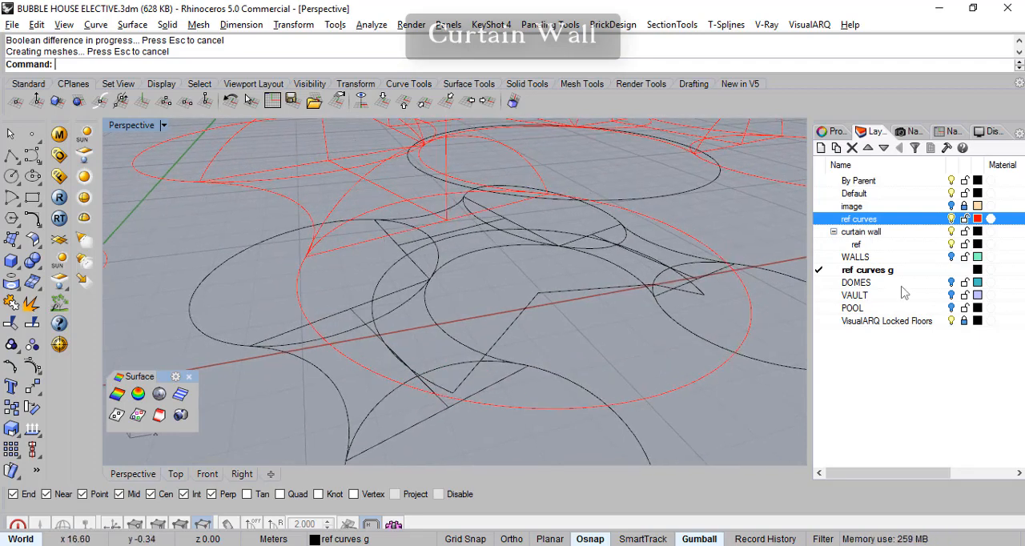
{"action": "left_click", "coordinate": [952, 219]}
{"action": "right_click_drag", "start_coordinate": [743, 284], "coordinate": [542, 358]}
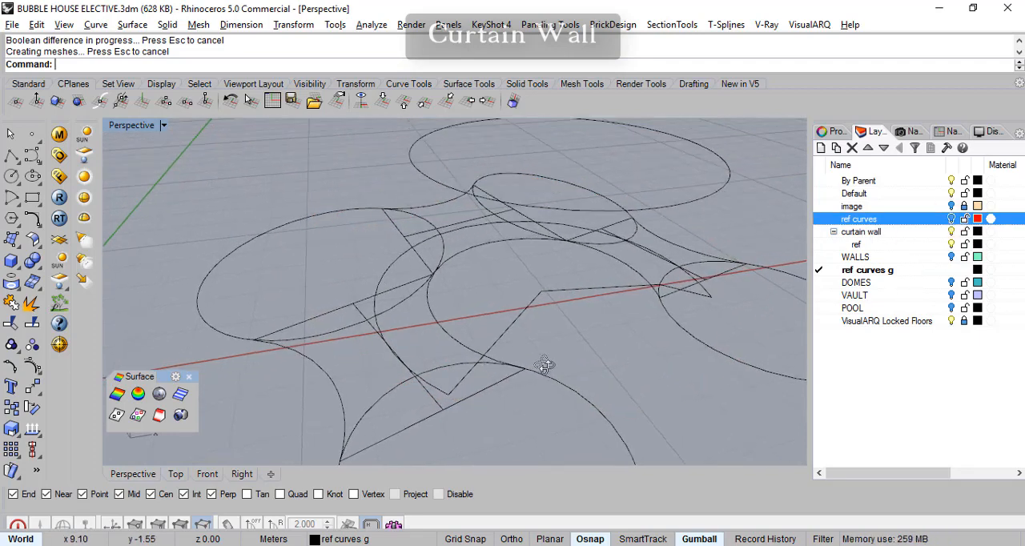
- Delete the straight construction lines crossing the front and left rings and the gap between the left and rear rings
{"action": "left_click_drag", "start_coordinate": [458, 438], "coordinate": [428, 403]}
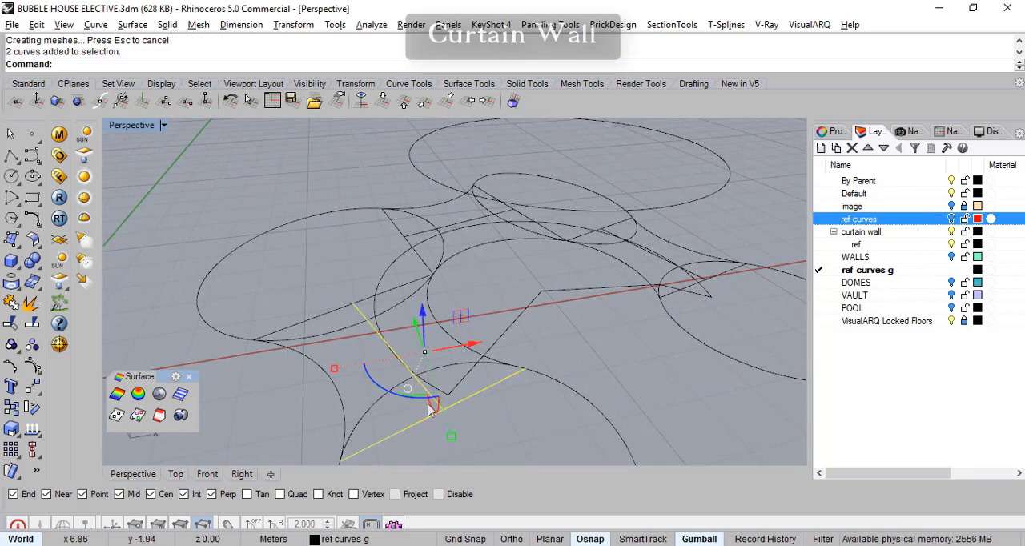
{"action": "key", "text": "Delete"}
{"action": "left_click", "coordinate": [344, 306]}
{"action": "key", "text": "Delete"}
{"action": "scroll", "coordinate": [404, 249], "scroll_direction": "up", "scroll_amount": 2}
{"action": "left_click", "coordinate": [407, 234]}
{"action": "left_click_drag", "start_coordinate": [407, 234], "coordinate": [405, 233]}
{"action": "key", "text": "Delete"}
{"action": "left_click", "coordinate": [495, 214]}
{"action": "key", "text": "Delete"}
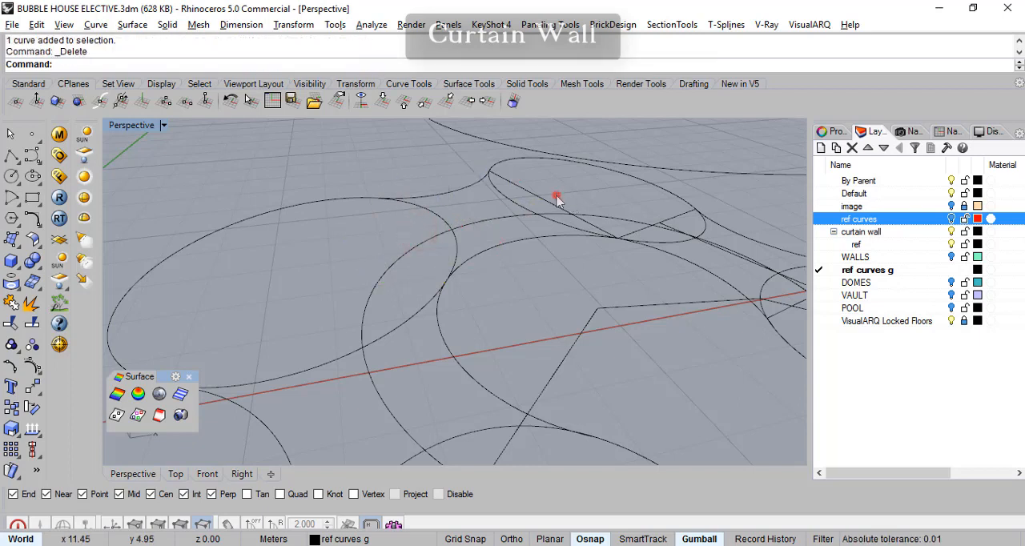
- Delete the remaining straight construction lines across the rear ring and the right-hand ring
{"action": "left_click", "coordinate": [591, 218]}
{"action": "key", "text": "Delete"}
{"action": "left_click", "coordinate": [673, 227]}
{"action": "key", "text": "Delete"}
{"action": "right_click_drag", "start_coordinate": [705, 353], "coordinate": [752, 278]}
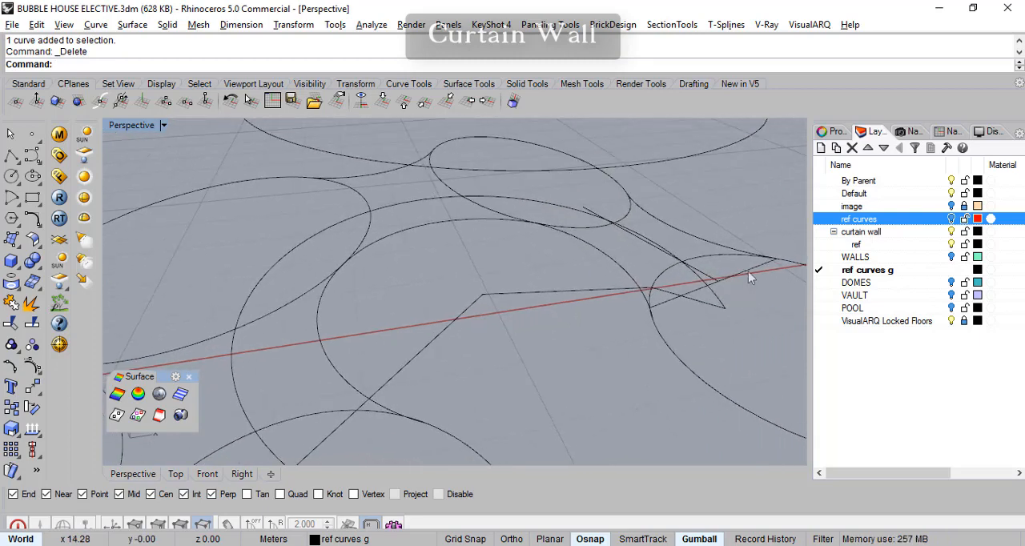
{"action": "left_click", "coordinate": [750, 277]}
{"action": "key", "text": "Delete"}
{"action": "left_click", "coordinate": [712, 282]}
{"action": "key", "text": "Delete"}
- Hide the circle floating above the ground-level curves
{"action": "right_click_drag", "start_coordinate": [358, 343], "coordinate": [400, 345]}
{"action": "right_click_drag", "start_coordinate": [465, 350], "coordinate": [469, 321]}
{"action": "right_click_drag", "start_coordinate": [518, 224], "coordinate": [577, 209]}
{"action": "left_click", "coordinate": [574, 203]}
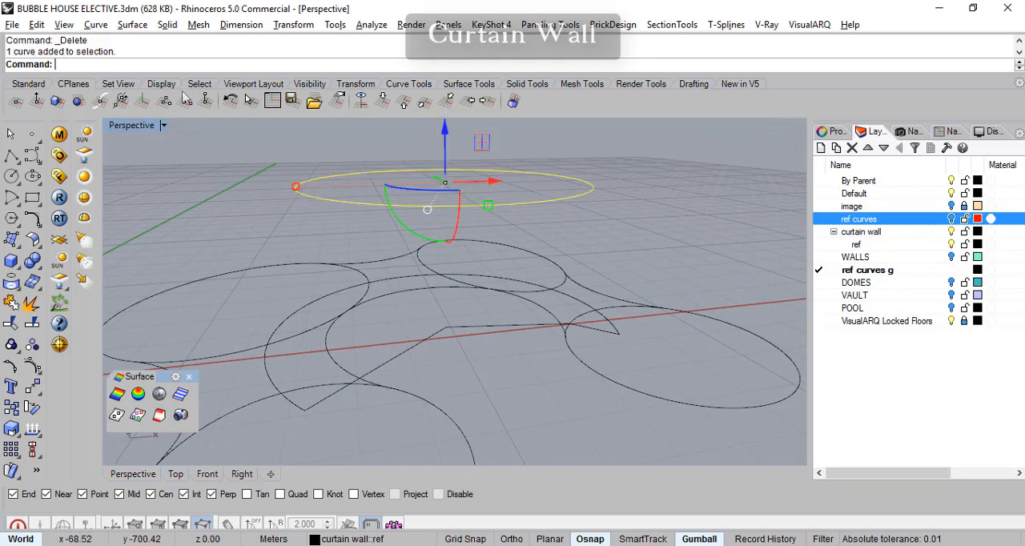
{"action": "left_click", "coordinate": [457, 100]}
{"action": "right_click_drag", "start_coordinate": [517, 151], "coordinate": [526, 334]}
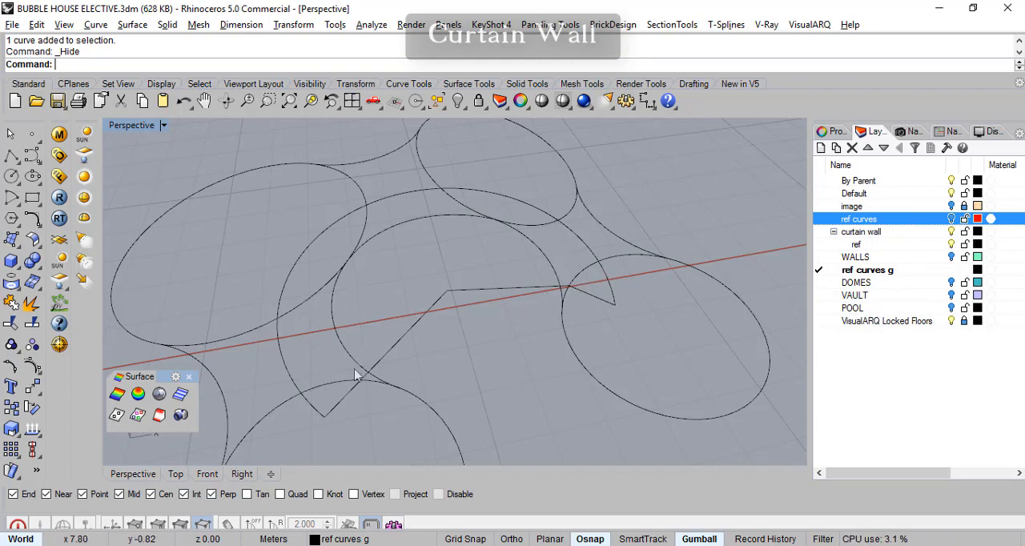
{"action": "right_click_drag", "start_coordinate": [569, 312], "coordinate": [565, 302]}
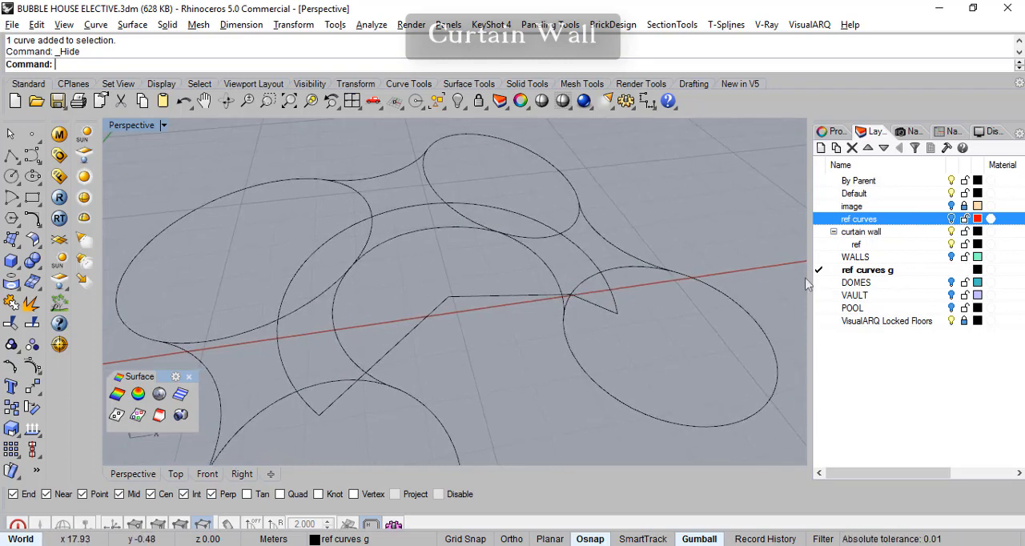
- Assign the closed curtain wall outline to the ref sublayer under curtain wall and turn that sublayer off
{"action": "left_click", "coordinate": [590, 282]}
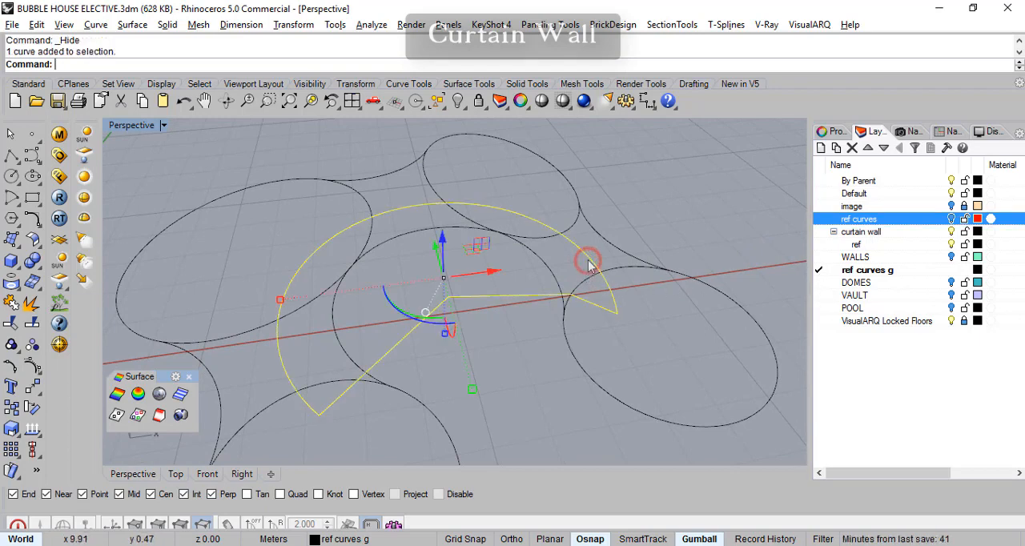
{"action": "left_click", "coordinate": [854, 245]}
{"action": "right_click", "coordinate": [858, 250]}
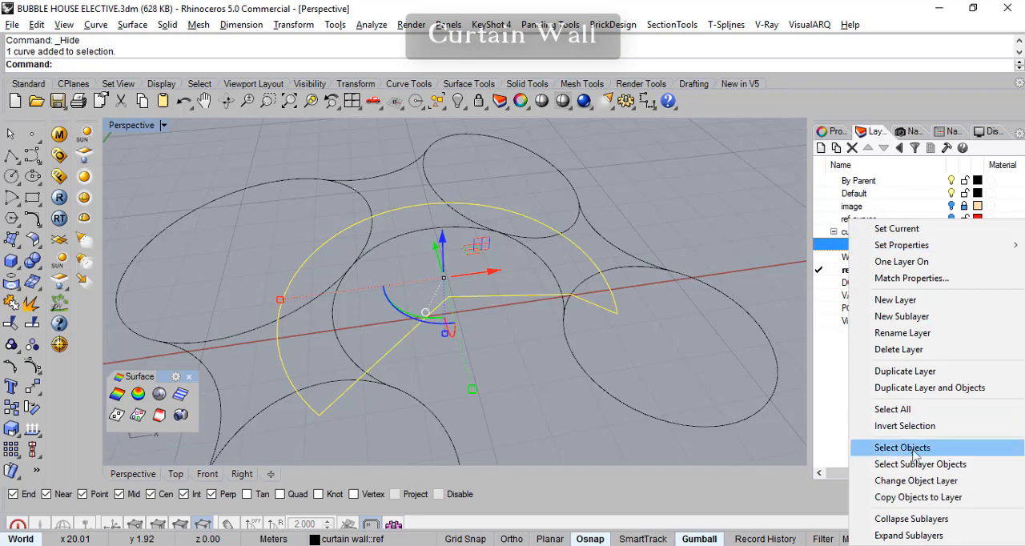
{"action": "left_click", "coordinate": [916, 482]}
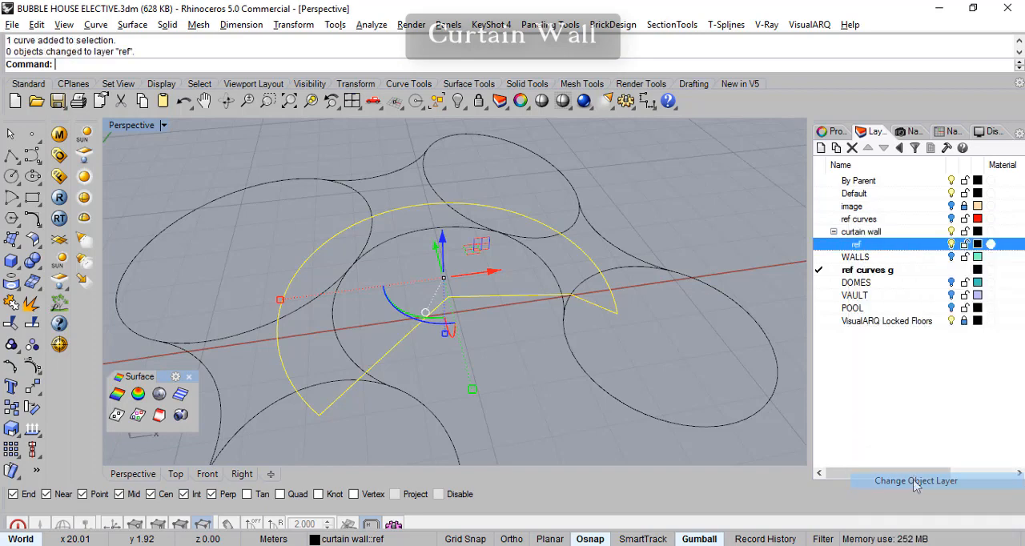
{"action": "left_click", "coordinate": [952, 245]}
{"action": "scroll", "coordinate": [532, 346], "scroll_direction": "down", "scroll_amount": 5}
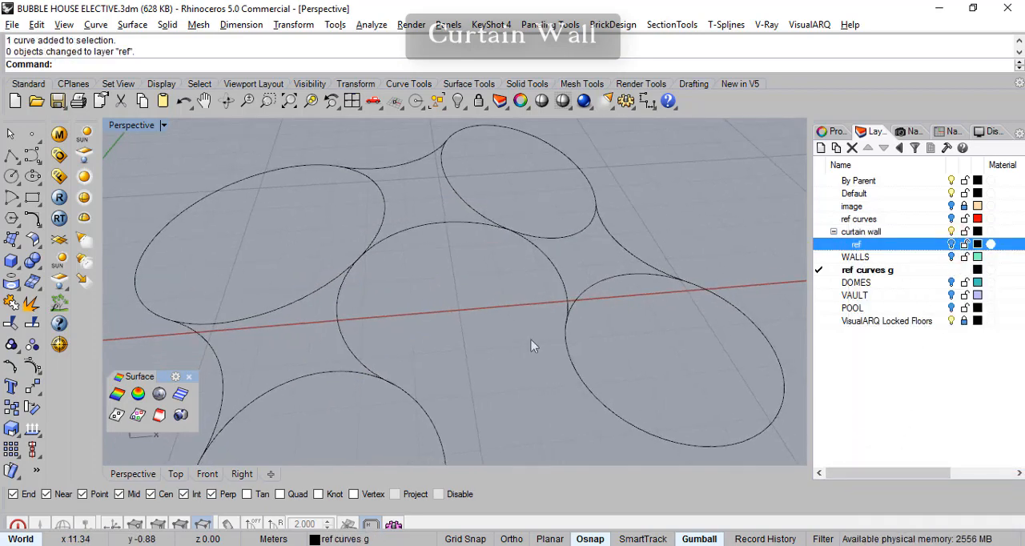
- Turn the WALLS layer back on and display the model in the Top view
{"action": "right_click_drag", "start_coordinate": [515, 377], "coordinate": [453, 380]}
{"action": "scroll", "coordinate": [453, 380], "scroll_direction": "up", "scroll_amount": 2}
{"action": "scroll", "coordinate": [449, 344], "scroll_direction": "up", "scroll_amount": 4}
{"action": "right_click_drag", "start_coordinate": [461, 357], "coordinate": [457, 349]}
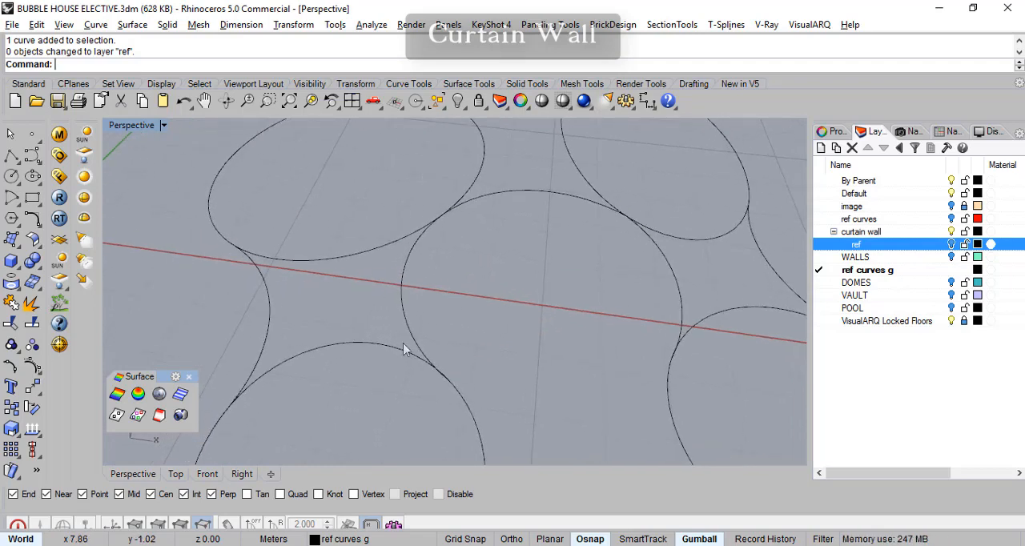
{"action": "right_click_drag", "start_coordinate": [447, 262], "coordinate": [524, 192]}
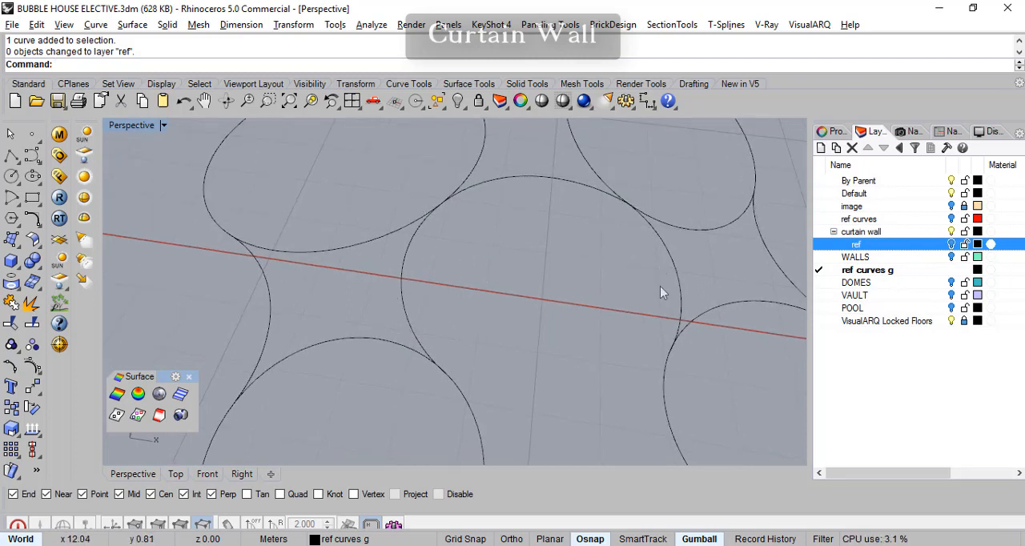
{"action": "right_click_drag", "start_coordinate": [482, 305], "coordinate": [493, 270]}
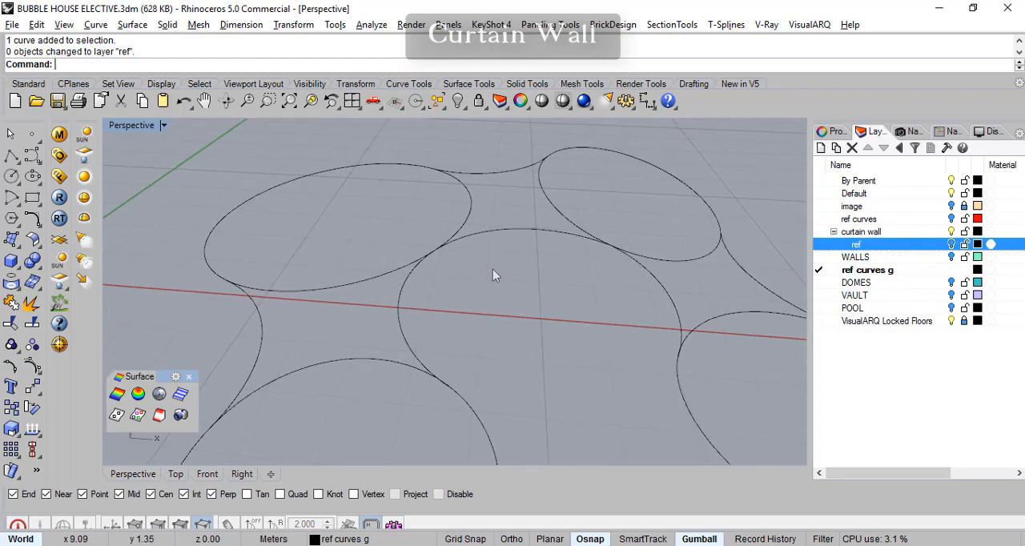
{"action": "left_click", "coordinate": [951, 258]}
{"action": "right_click_drag", "start_coordinate": [691, 335], "coordinate": [435, 401]}
{"action": "scroll", "coordinate": [479, 351], "scroll_direction": "up", "scroll_amount": 2}
{"action": "left_click", "coordinate": [176, 474]}
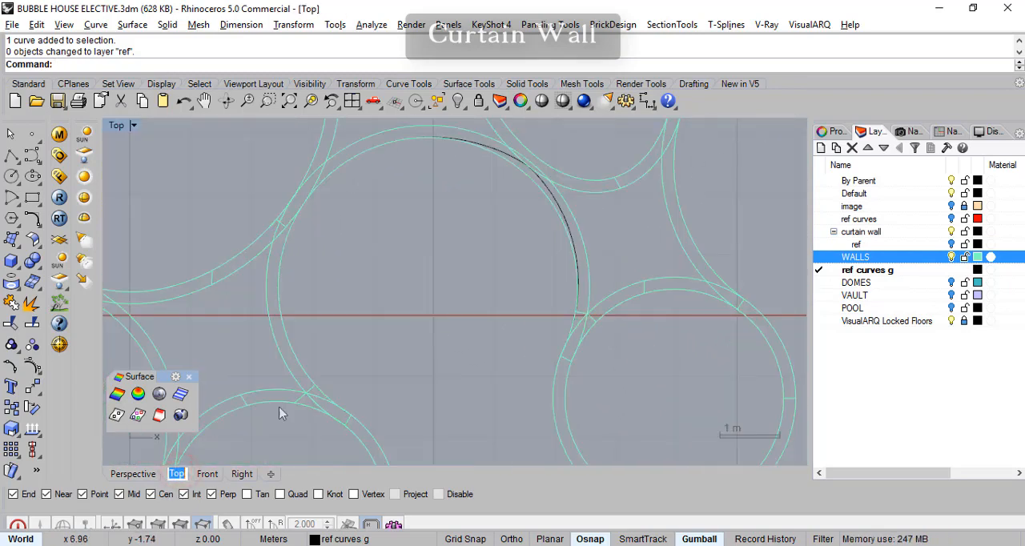
- Examine in plan how the ground-level reference curve follows the central ring wall and where the neighbouring ring walls meet it
{"action": "mouse_move", "coordinate": [335, 360]}
{"action": "right_mouse_down"}
{"action": "mouse_move", "coordinate": [346, 301]}
{"action": "mouse_move", "coordinate": [328, 359]}
{"action": "mouse_move", "coordinate": [349, 361]}
{"action": "right_mouse_up"}
{"action": "scroll", "coordinate": [352, 288], "scroll_direction": "up", "scroll_amount": 2}
{"action": "mouse_move", "coordinate": [575, 262]}
{"action": "right_mouse_down"}
{"action": "mouse_move", "coordinate": [568, 306]}
{"action": "mouse_move", "coordinate": [568, 278]}
{"action": "right_mouse_up"}
{"action": "scroll", "coordinate": [539, 301], "scroll_direction": "down", "scroll_amount": 2}
{"action": "right_click_drag", "start_coordinate": [536, 312], "coordinate": [510, 284]}
{"action": "right_click_drag", "start_coordinate": [421, 316], "coordinate": [475, 294]}
{"action": "scroll", "coordinate": [357, 362], "scroll_direction": "up", "scroll_amount": 1}
{"action": "right_click_drag", "start_coordinate": [695, 272], "coordinate": [633, 310]}
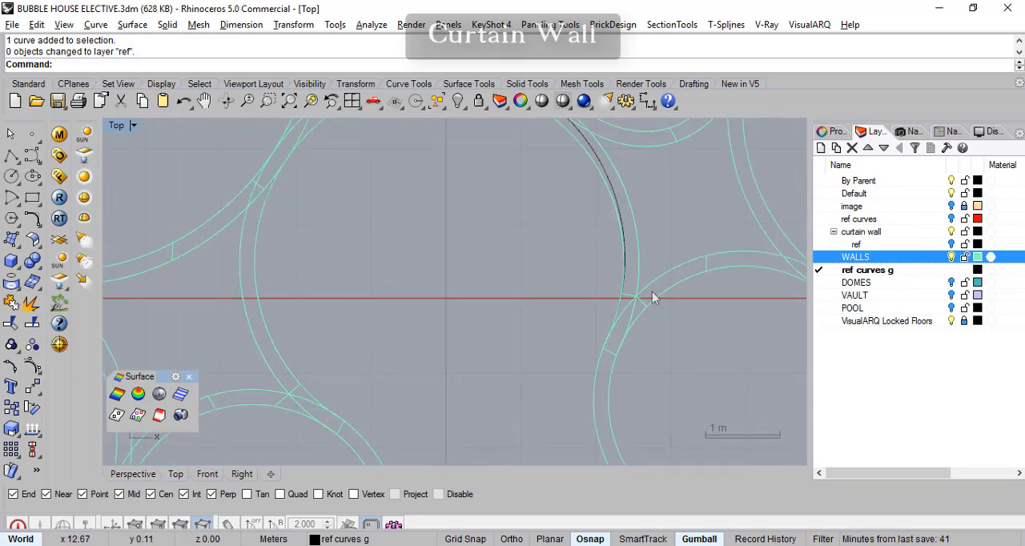
{"action": "scroll", "coordinate": [574, 282], "scroll_direction": "down", "scroll_amount": 2}
{"action": "right_click_drag", "start_coordinate": [542, 263], "coordinate": [554, 283]}
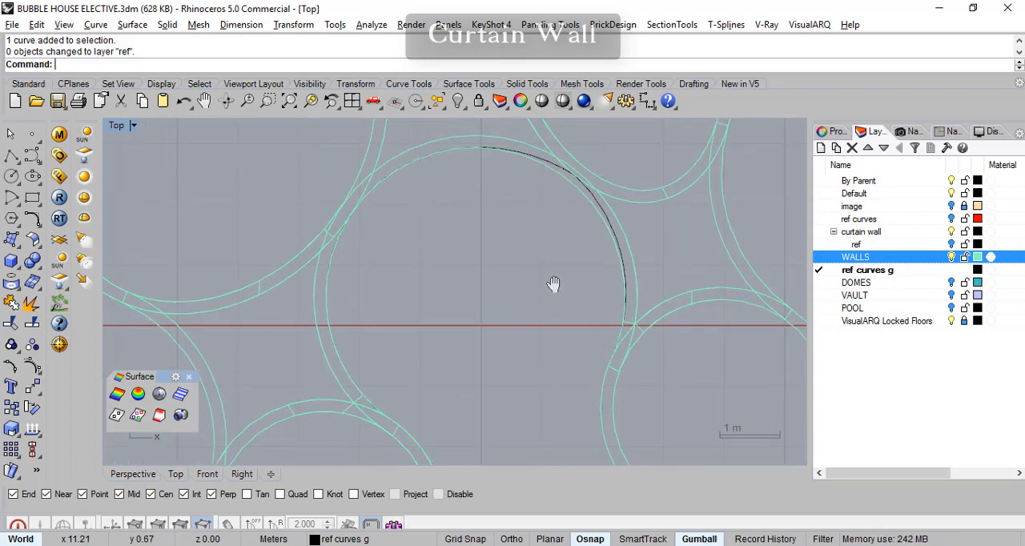
{"action": "right_click_drag", "start_coordinate": [425, 294], "coordinate": [392, 355]}
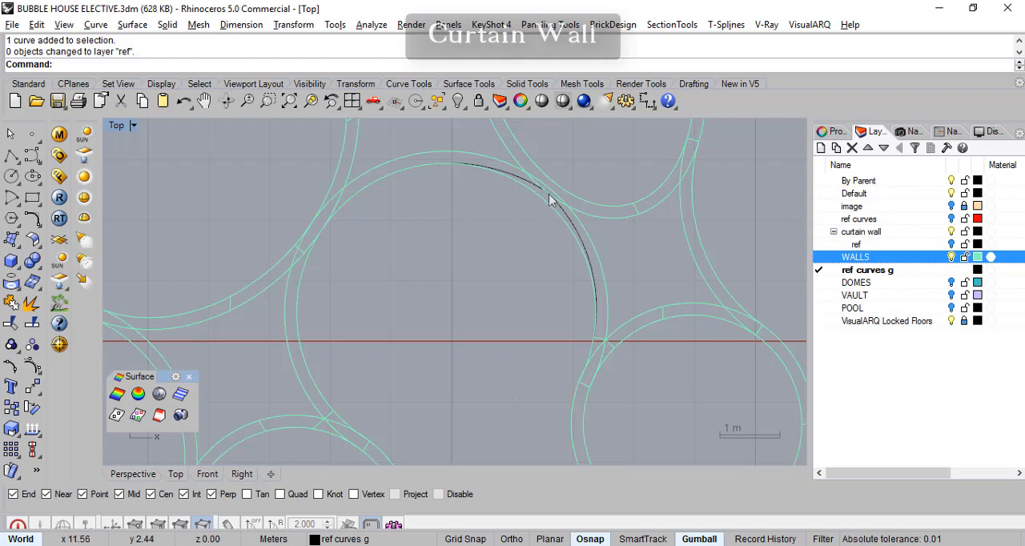
{"action": "scroll", "coordinate": [554, 206], "scroll_direction": "up", "scroll_amount": 5}
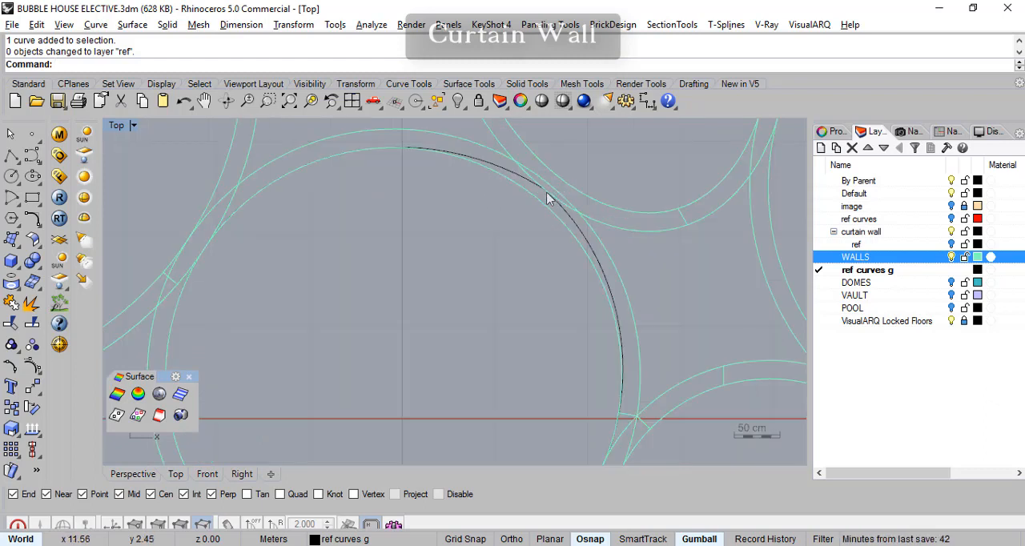
{"action": "scroll", "coordinate": [509, 353], "scroll_direction": "down", "scroll_amount": 5}
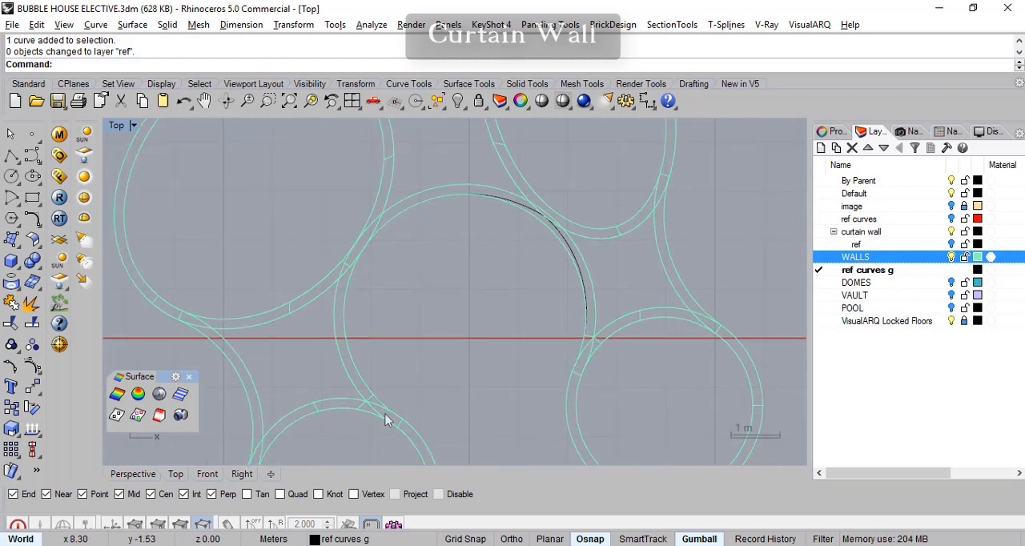
{"action": "scroll", "coordinate": [359, 405], "scroll_direction": "up", "scroll_amount": 3}
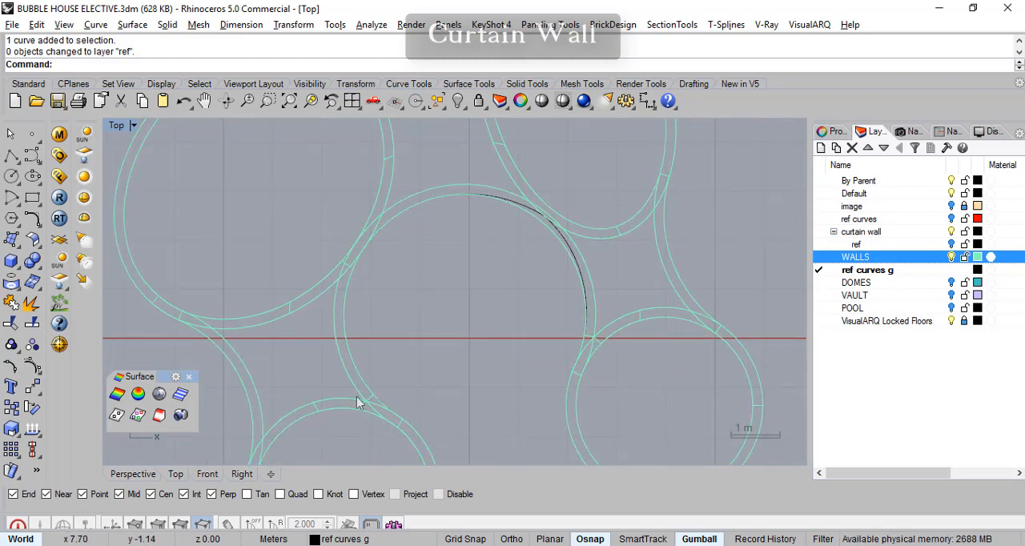
{"action": "right_click_drag", "start_coordinate": [340, 398], "coordinate": [332, 399]}
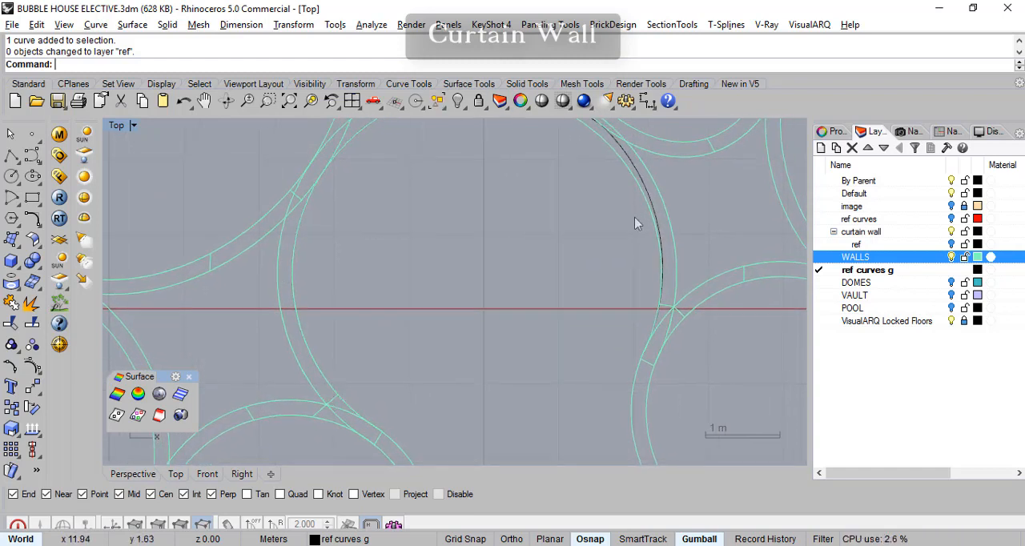
{"action": "right_click_drag", "start_coordinate": [631, 273], "coordinate": [628, 315]}
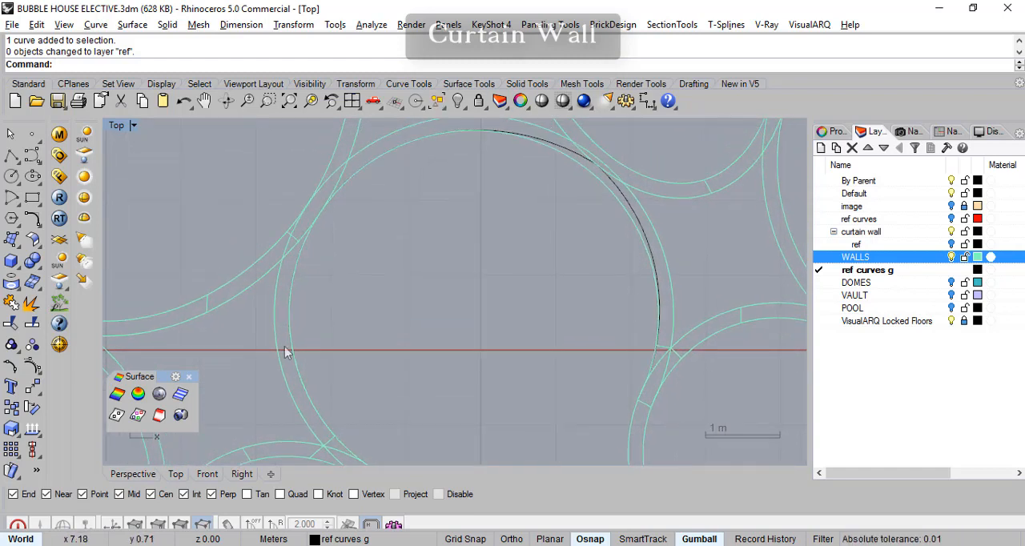
{"action": "scroll", "coordinate": [475, 311], "scroll_direction": "down", "scroll_amount": 3}
{"action": "right_click_drag", "start_coordinate": [451, 314], "coordinate": [441, 316]}
{"action": "scroll", "coordinate": [382, 363], "scroll_direction": "up", "scroll_amount": 3}
{"action": "mouse_move", "coordinate": [399, 340]}
{"action": "right_mouse_down"}
{"action": "mouse_move", "coordinate": [409, 353]}
{"action": "mouse_move", "coordinate": [381, 357]}
{"action": "mouse_move", "coordinate": [410, 350]}
{"action": "right_mouse_up"}
{"action": "scroll", "coordinate": [433, 341], "scroll_direction": "down", "scroll_amount": 3}
{"action": "scroll", "coordinate": [408, 352], "scroll_direction": "up", "scroll_amount": 1}
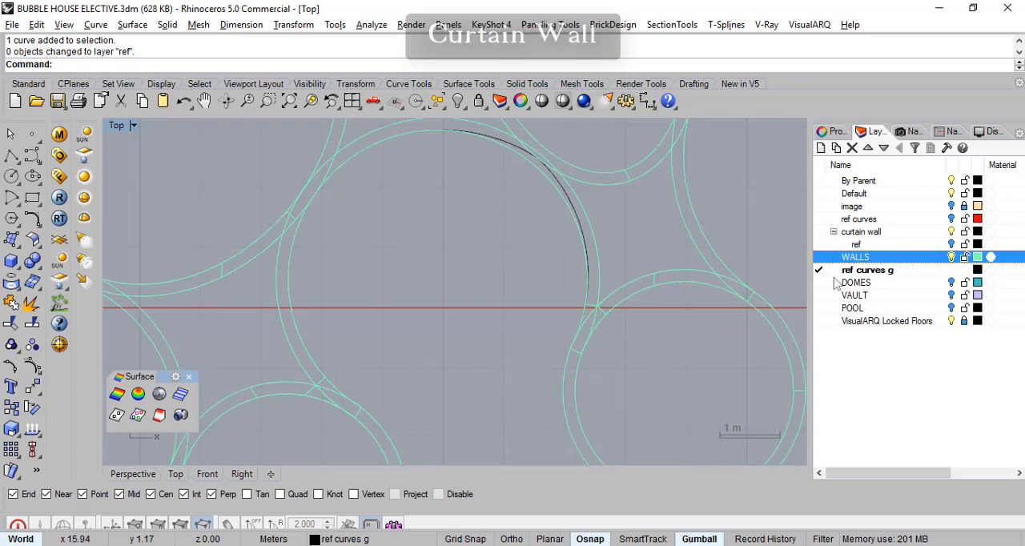
- Make the ref sublayer under curtain wall the current layer
{"action": "left_click", "coordinate": [857, 244]}
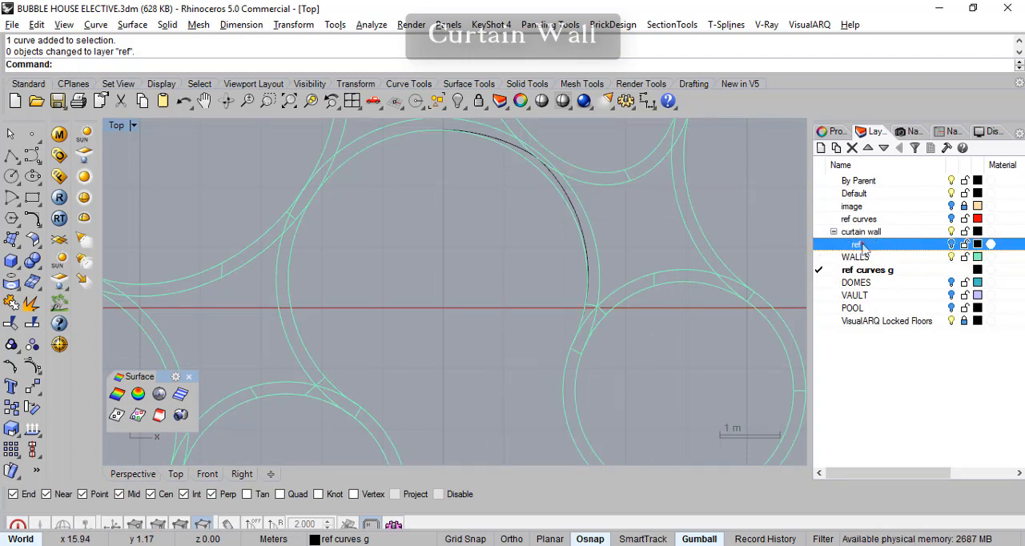
{"action": "left_click", "coordinate": [819, 245]}
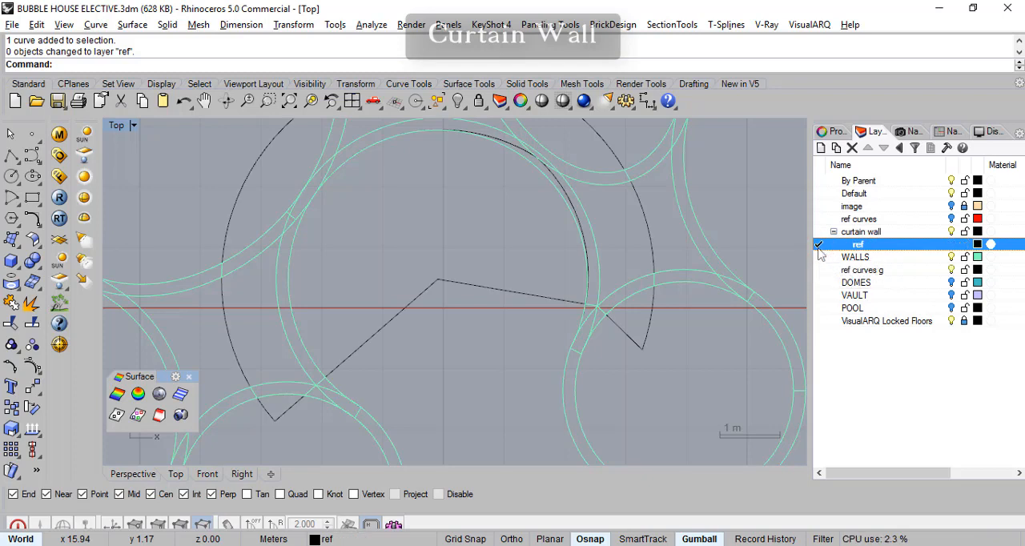
{"action": "right_click_drag", "start_coordinate": [517, 259], "coordinate": [462, 256]}
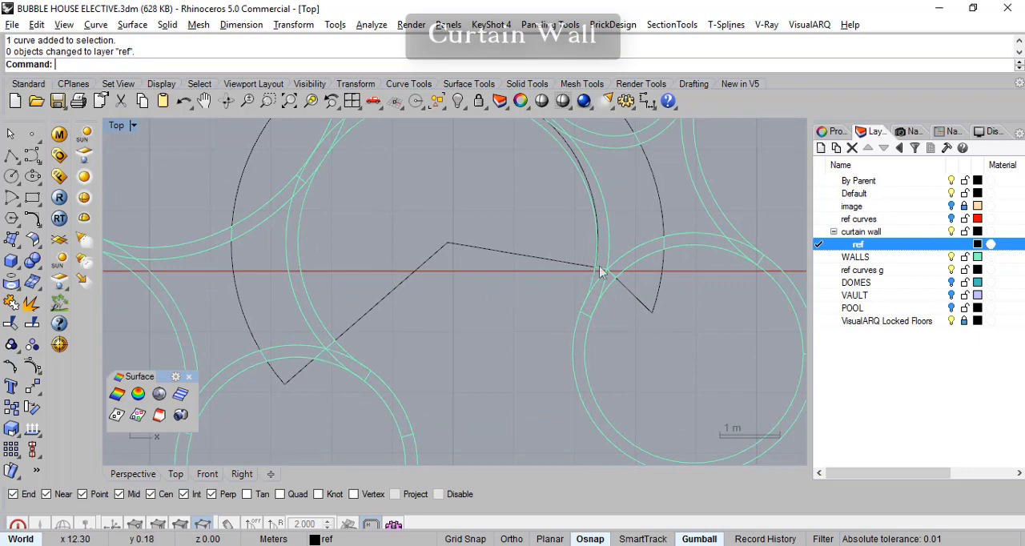
{"action": "right_click_drag", "start_coordinate": [441, 268], "coordinate": [492, 252]}
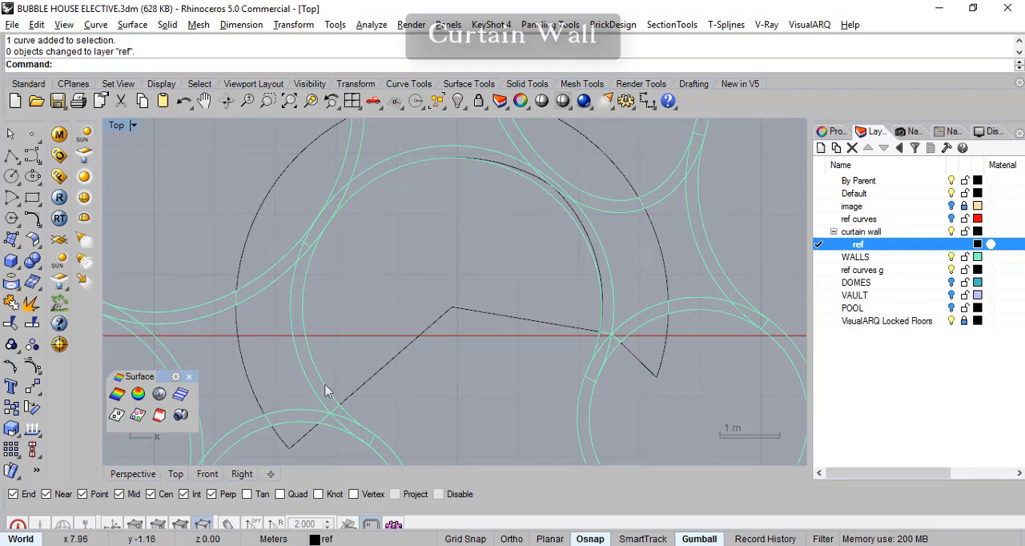
{"action": "right_click_drag", "start_coordinate": [552, 318], "coordinate": [544, 339]}
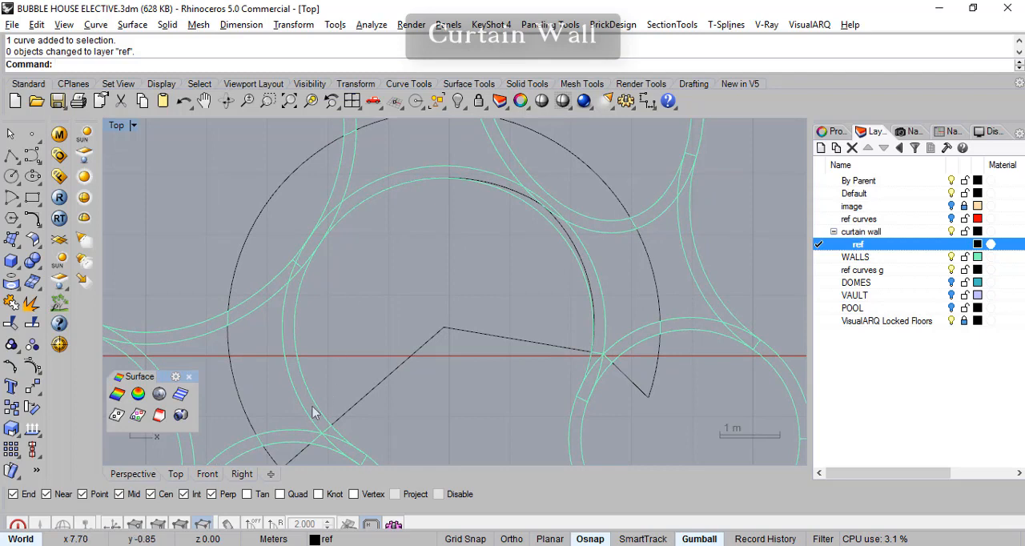
- Draw a circle of about 2.57 m radius from the central ring wall's centre, running within the wall thickness with object snaps off
{"action": "left_click", "coordinate": [13, 177]}
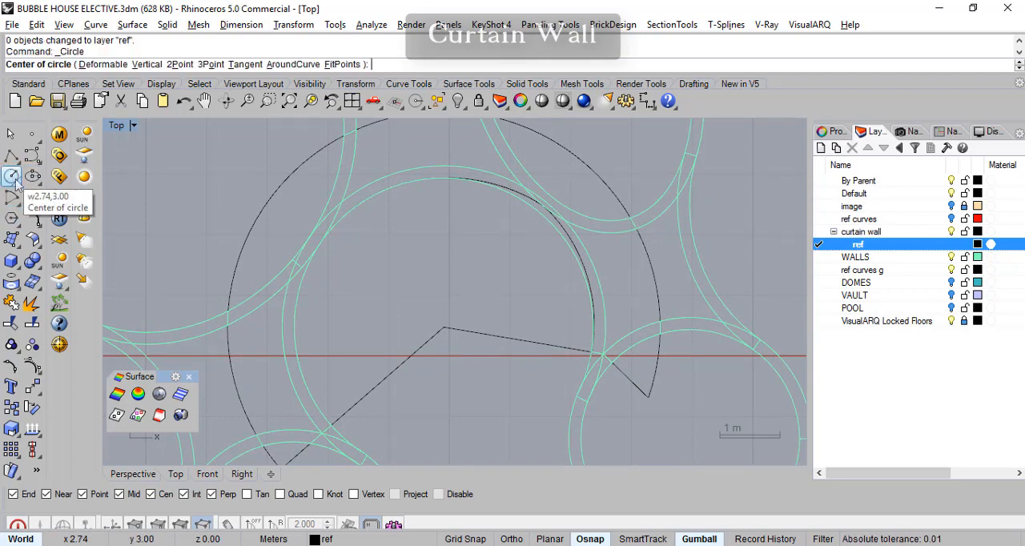
{"action": "left_click", "coordinate": [443, 328]}
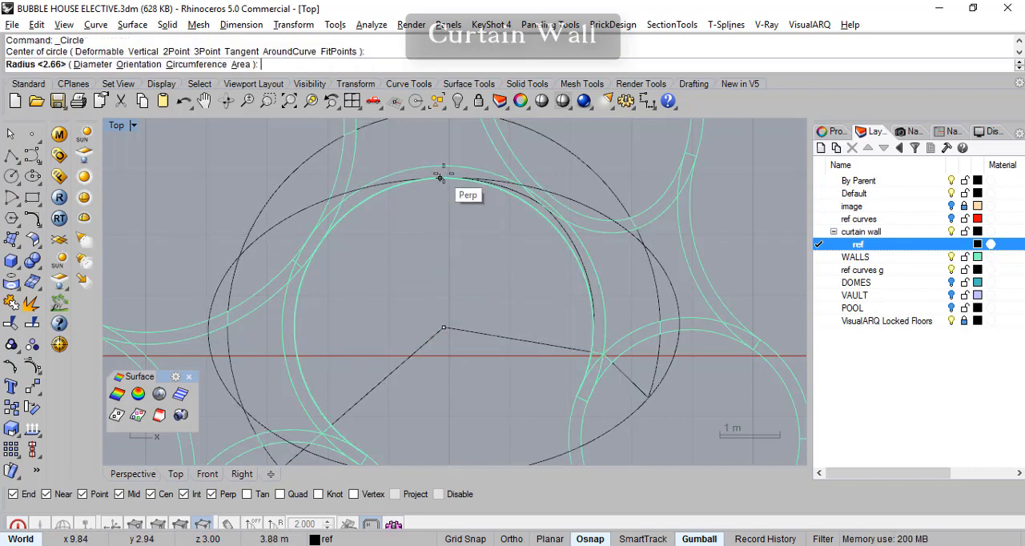
{"action": "left_click", "coordinate": [587, 541]}
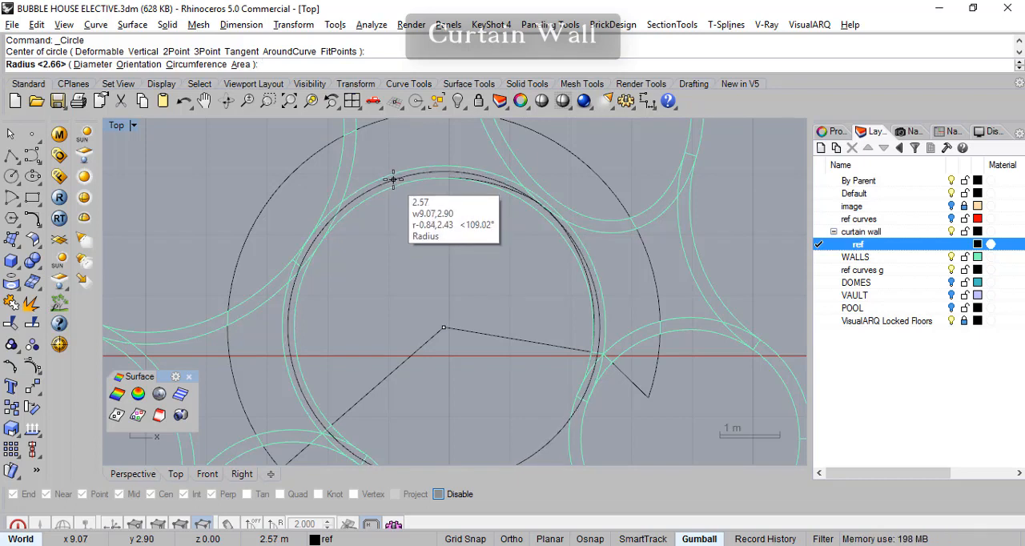
{"action": "left_click", "coordinate": [393, 179]}
{"action": "right_click_drag", "start_coordinate": [475, 315], "coordinate": [458, 234]}
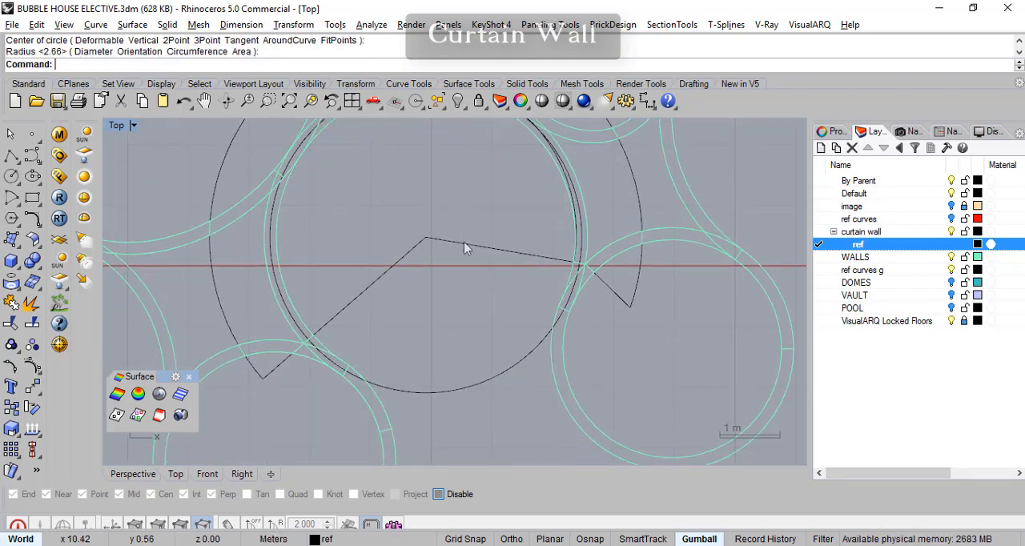
- Turn off the WALLS layer and pick out the new circle and the ground-level reference curves beside it
{"action": "left_click", "coordinate": [952, 256]}
{"action": "right_click_drag", "start_coordinate": [579, 328], "coordinate": [587, 371]}
{"action": "right_click_drag", "start_coordinate": [501, 342], "coordinate": [515, 383]}
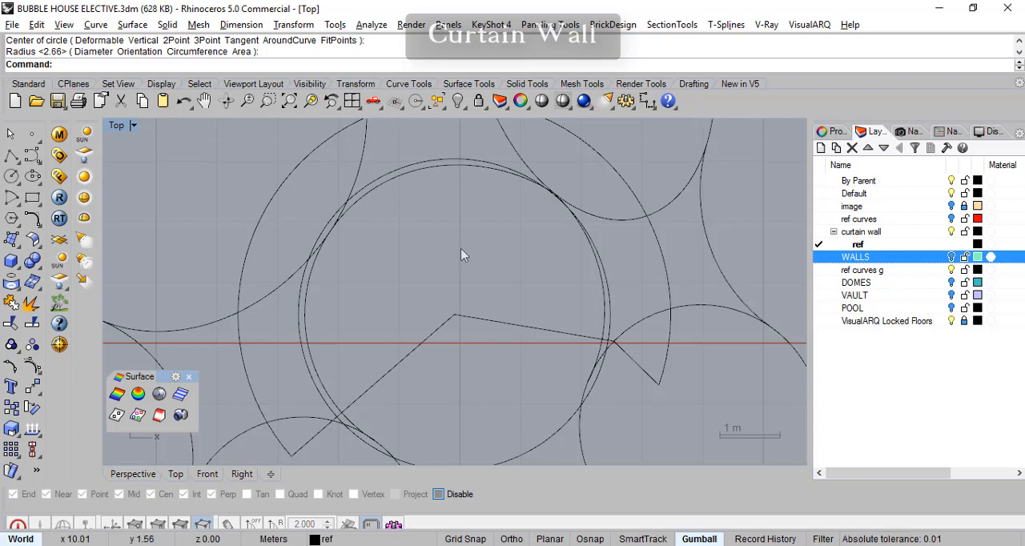
{"action": "left_click", "coordinate": [451, 164]}
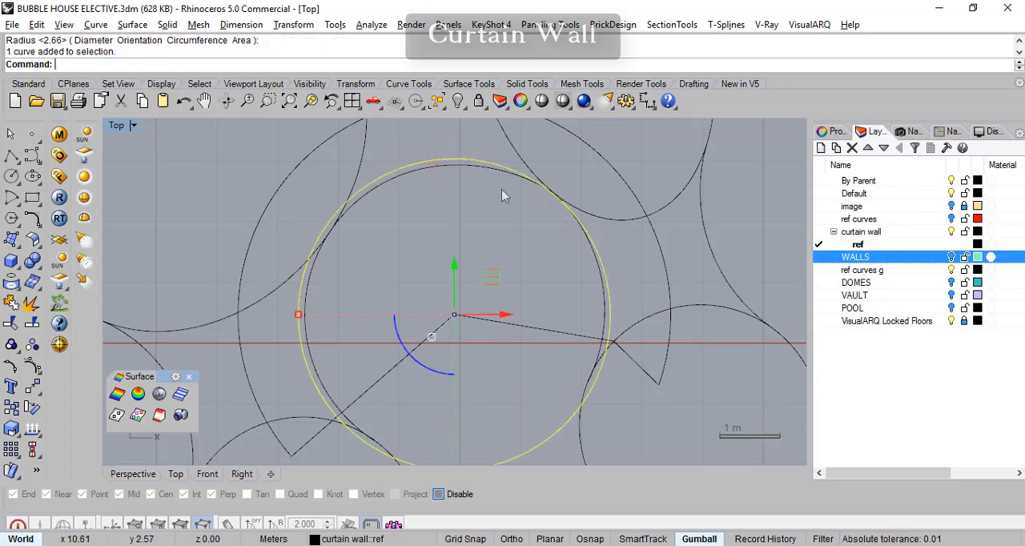
{"action": "left_click", "coordinate": [484, 169]}
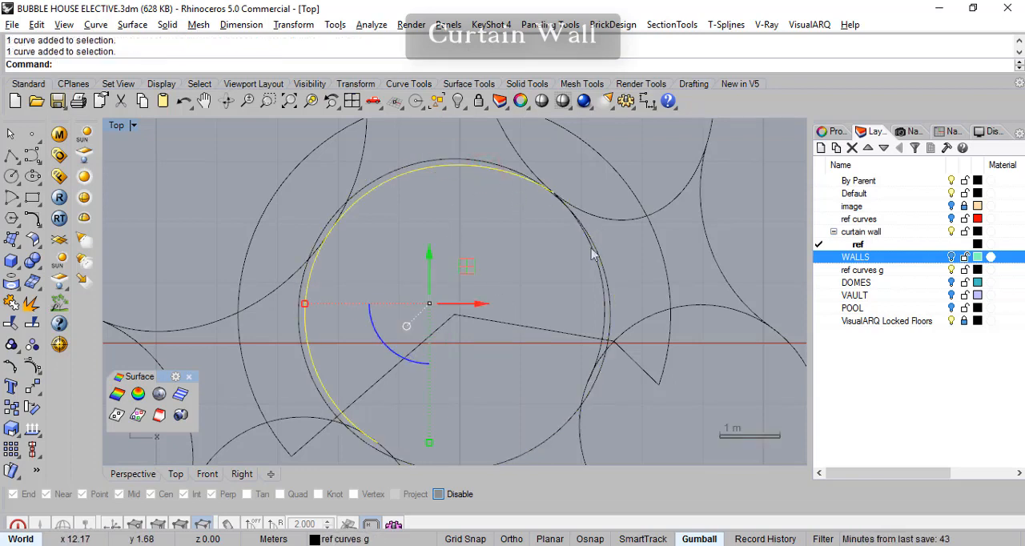
{"action": "left_click", "coordinate": [592, 251]}
{"action": "left_click", "coordinate": [508, 176]}
{"action": "mouse_move", "coordinate": [542, 292]}
{"action": "right_mouse_down"}
{"action": "mouse_move", "coordinate": [537, 251]}
{"action": "mouse_move", "coordinate": [542, 282]}
{"action": "right_mouse_up"}
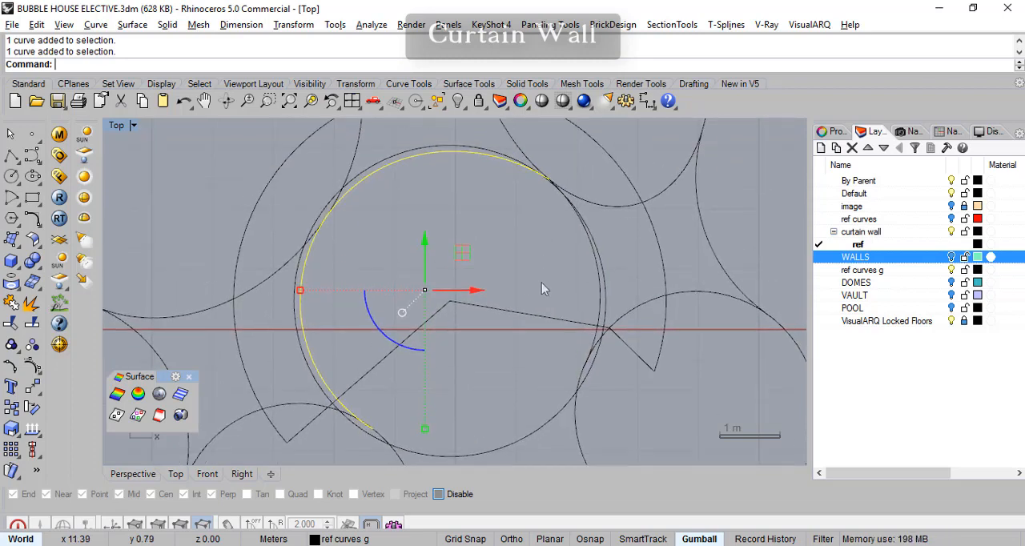
- Compare the new circle with the ground-level reference curves and the ring walls by toggling the ref curves g and WALLS layers
{"action": "left_click", "coordinate": [952, 271]}
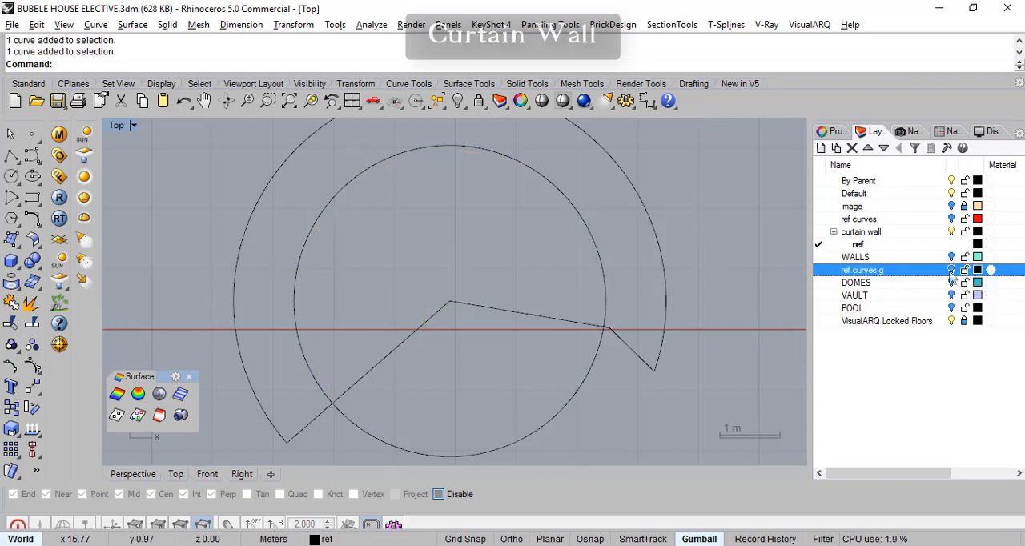
{"action": "left_click", "coordinate": [952, 271]}
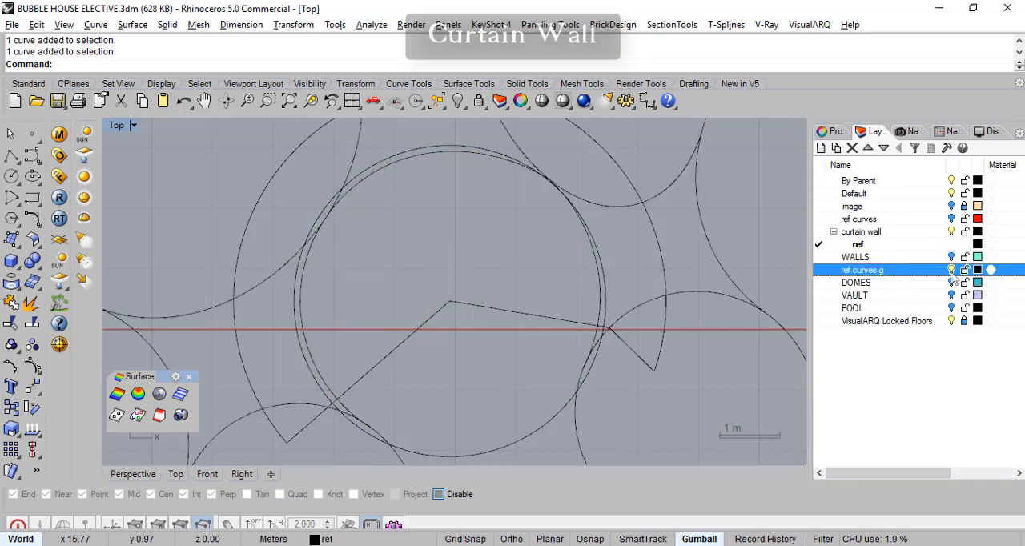
{"action": "left_click", "coordinate": [952, 270]}
{"action": "left_click", "coordinate": [951, 271]}
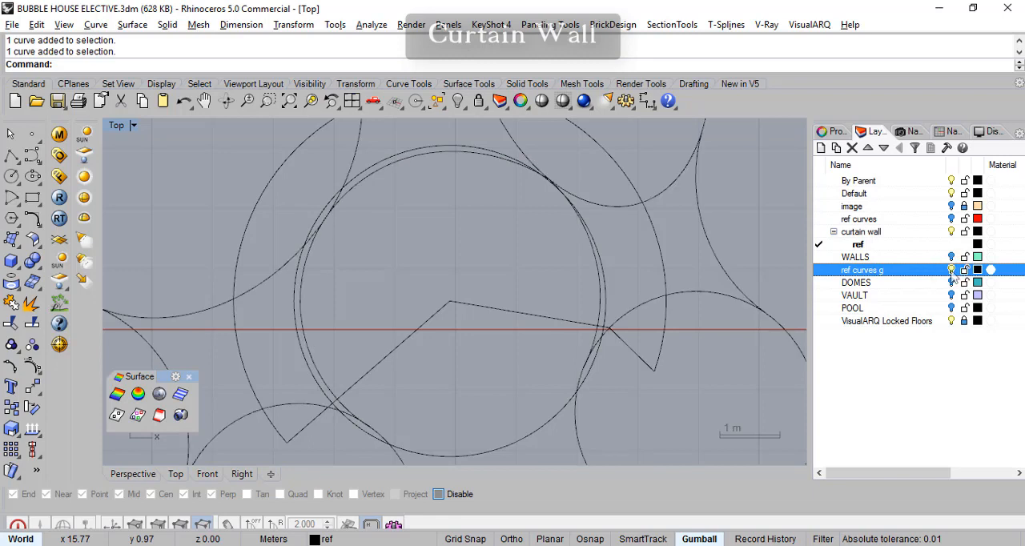
{"action": "left_click", "coordinate": [952, 271]}
{"action": "left_click", "coordinate": [952, 271]}
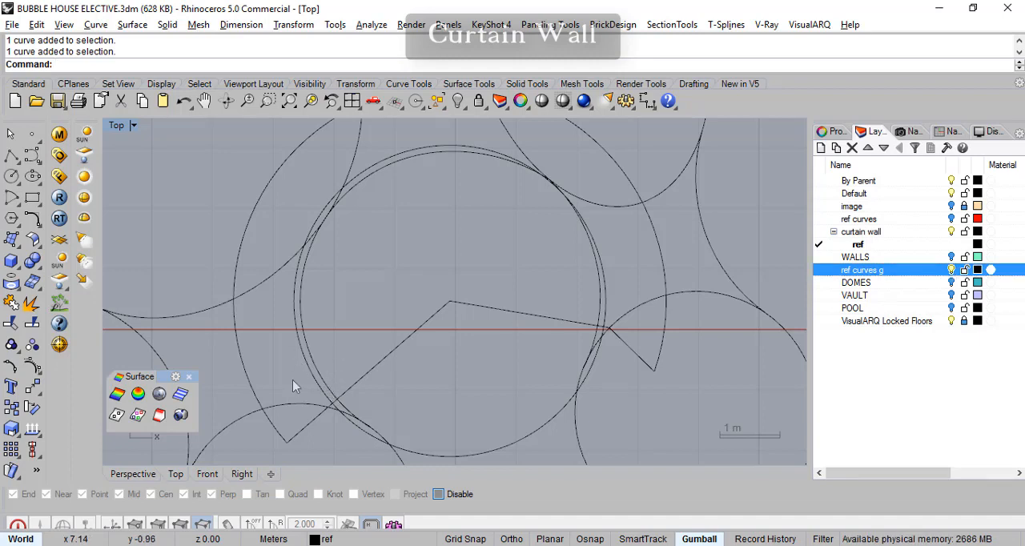
{"action": "right_click_drag", "start_coordinate": [325, 313], "coordinate": [319, 293]}
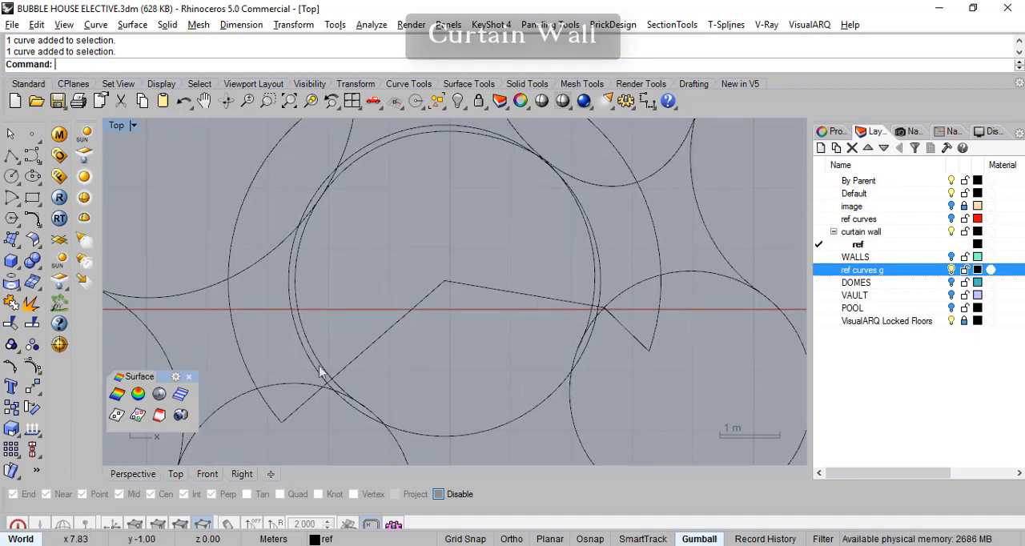
{"action": "scroll", "coordinate": [308, 355], "scroll_direction": "up", "scroll_amount": 3}
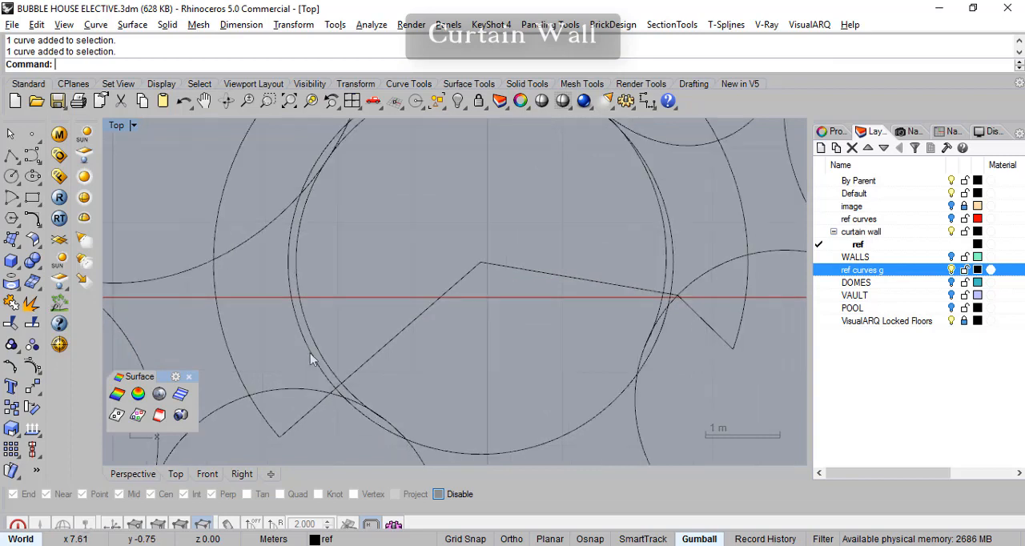
{"action": "left_click", "coordinate": [951, 257]}
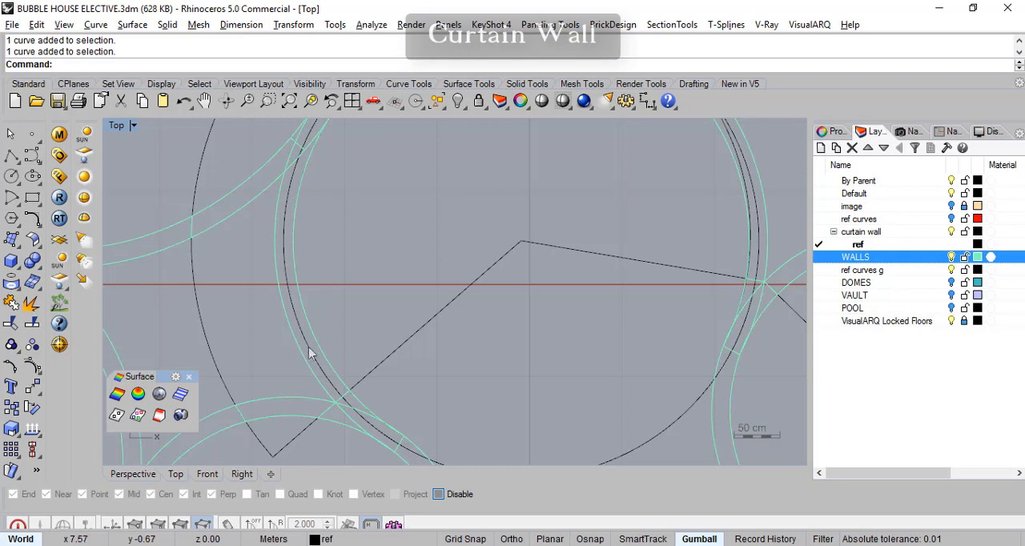
{"action": "left_click", "coordinate": [951, 257]}
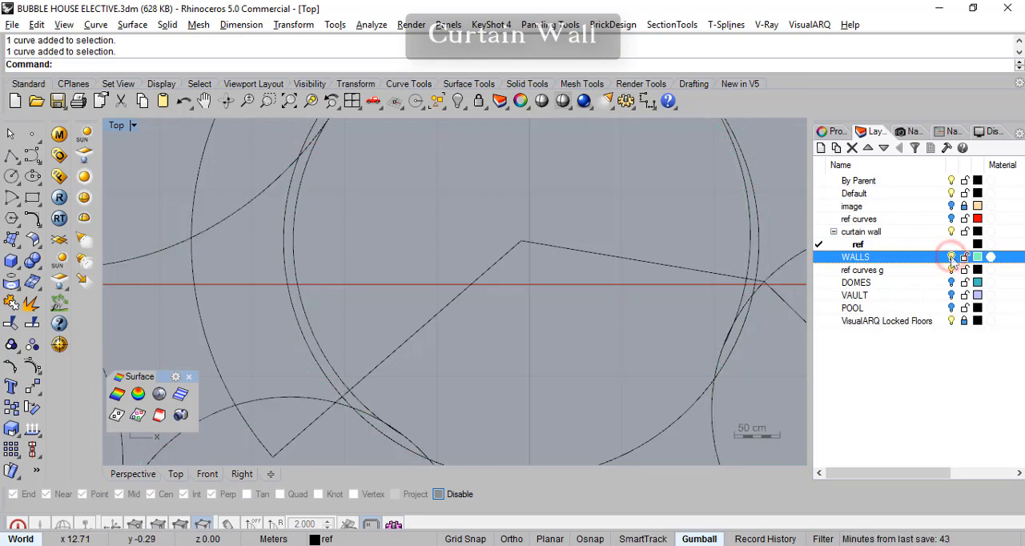
{"action": "right_click_drag", "start_coordinate": [483, 334], "coordinate": [325, 374]}
{"action": "scroll", "coordinate": [379, 334], "scroll_direction": "down", "scroll_amount": 2}
{"action": "right_click_drag", "start_coordinate": [399, 328], "coordinate": [373, 300]}
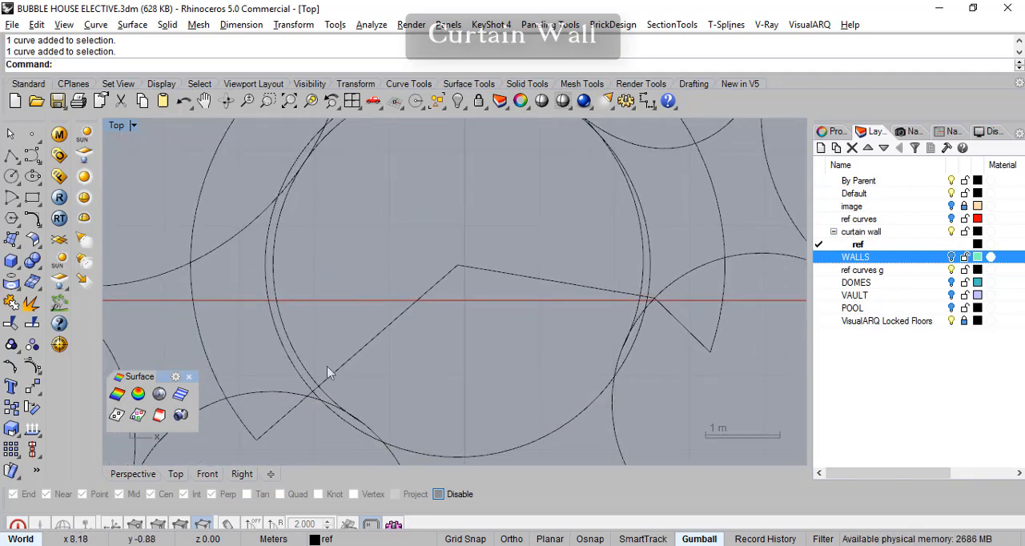
- Turn off the ref curves g layer
{"action": "left_click", "coordinate": [951, 271]}
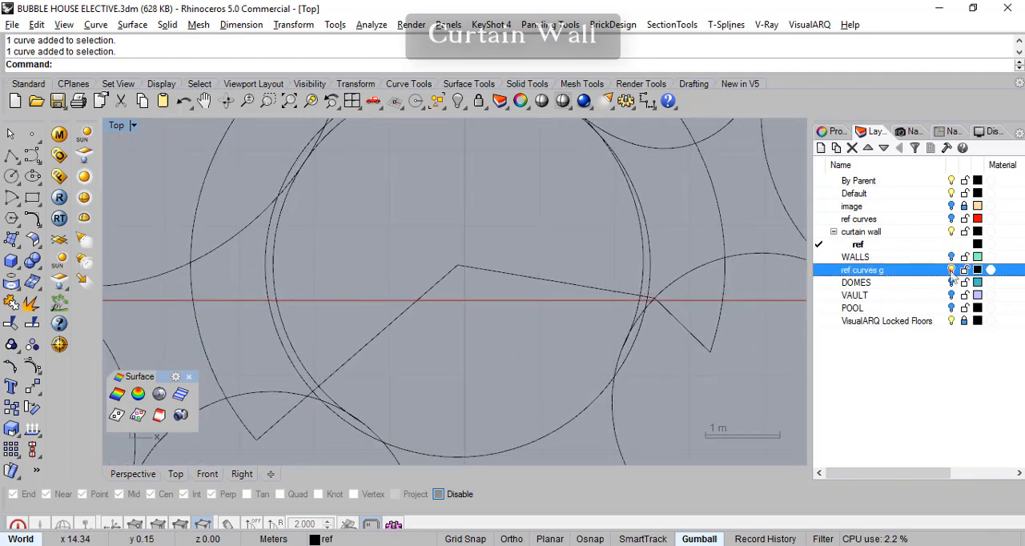
{"action": "right_click_drag", "start_coordinate": [578, 361], "coordinate": [595, 360]}
{"action": "right_click_drag", "start_coordinate": [582, 298], "coordinate": [582, 342]}
{"action": "scroll", "coordinate": [472, 344], "scroll_direction": "down", "scroll_amount": 2}
{"action": "scroll", "coordinate": [378, 410], "scroll_direction": "up", "scroll_amount": 1}
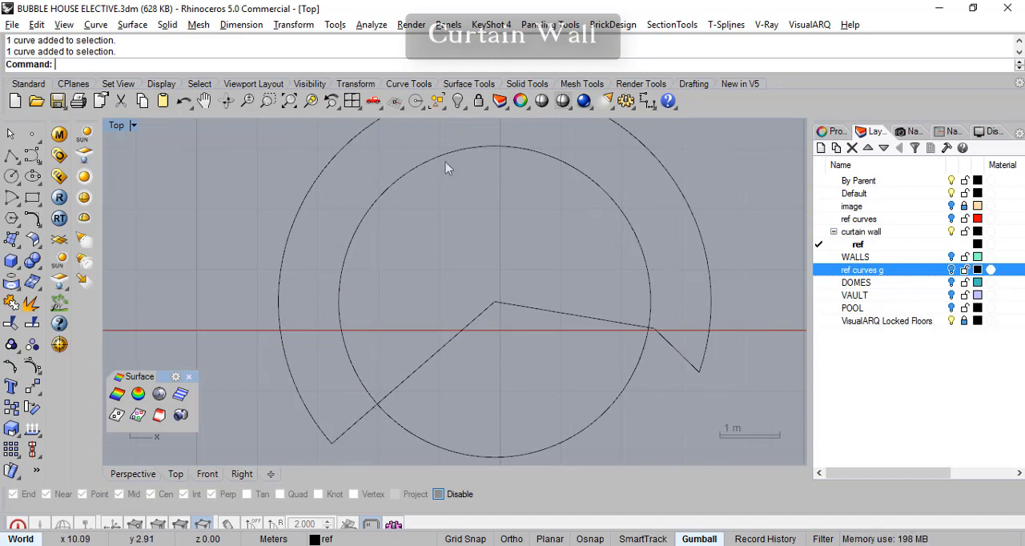
- Trim away the lower part of the new circle between the two radial lines, using the closed curtain wall outline as cutter
{"action": "right_click_drag", "start_coordinate": [444, 361], "coordinate": [420, 351]}
{"action": "left_click", "coordinate": [538, 439]}
{"action": "key", "text": "Escape"}
{"action": "left_click", "coordinate": [11, 322]}
{"action": "left_click", "coordinate": [484, 294]}
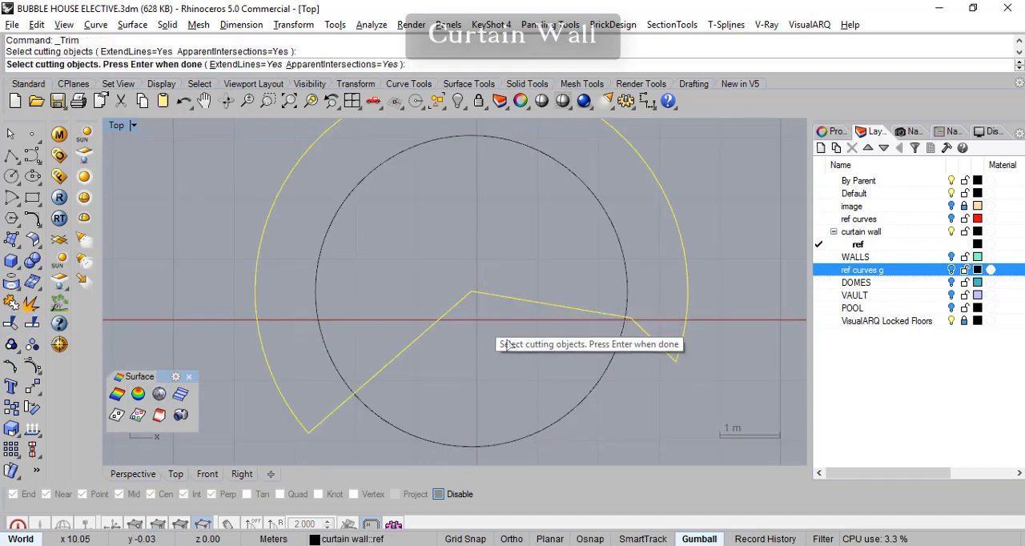
{"action": "key", "text": "Return"}
{"action": "left_click", "coordinate": [592, 388]}
{"action": "right_click_drag", "start_coordinate": [498, 379], "coordinate": [471, 392]}
{"action": "key", "text": "Return"}
- Turn on the WALLS layer and examine where the trimmed arc's lower-left end meets the cut face of the ring wall
{"action": "scroll", "coordinate": [304, 387], "scroll_direction": "up", "scroll_amount": 5}
{"action": "right_click_drag", "start_coordinate": [312, 379], "coordinate": [373, 391]}
{"action": "scroll", "coordinate": [325, 380], "scroll_direction": "up", "scroll_amount": 2}
{"action": "right_click_drag", "start_coordinate": [302, 400], "coordinate": [367, 394]}
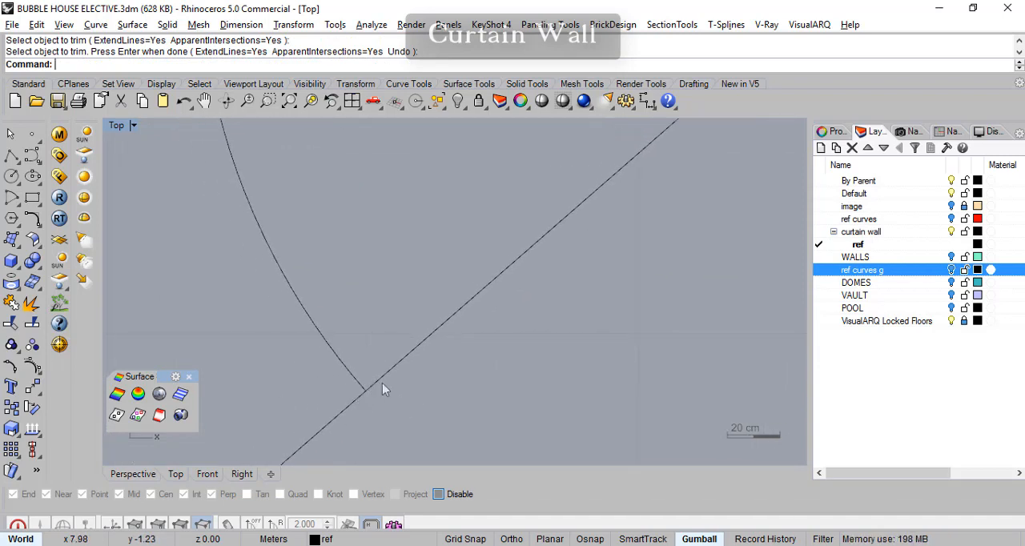
{"action": "left_click", "coordinate": [952, 257]}
{"action": "scroll", "coordinate": [369, 396], "scroll_direction": "up", "scroll_amount": 10}
{"action": "right_click_drag", "start_coordinate": [420, 371], "coordinate": [439, 374]}
{"action": "scroll", "coordinate": [437, 374], "scroll_direction": "up", "scroll_amount": 4}
{"action": "mouse_move", "coordinate": [532, 343]}
{"action": "right_mouse_down"}
{"action": "mouse_move", "coordinate": [496, 344]}
{"action": "mouse_move", "coordinate": [529, 341]}
{"action": "right_mouse_up"}
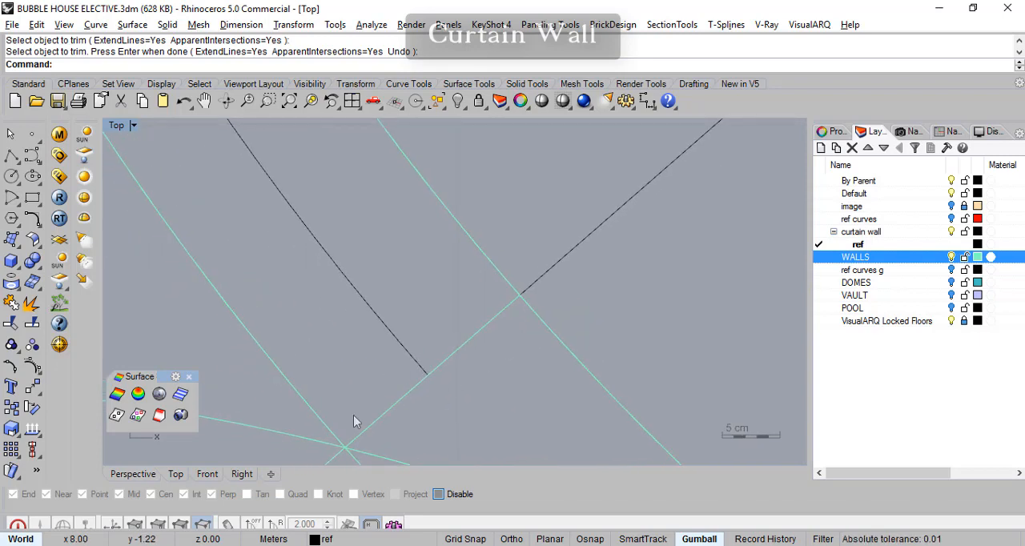
- With WALLS off, draw a three-point mullion rectangle about 0.02 m deep, its edge on the radial line at the arc's lower-left end
{"action": "left_click", "coordinate": [37, 207]}
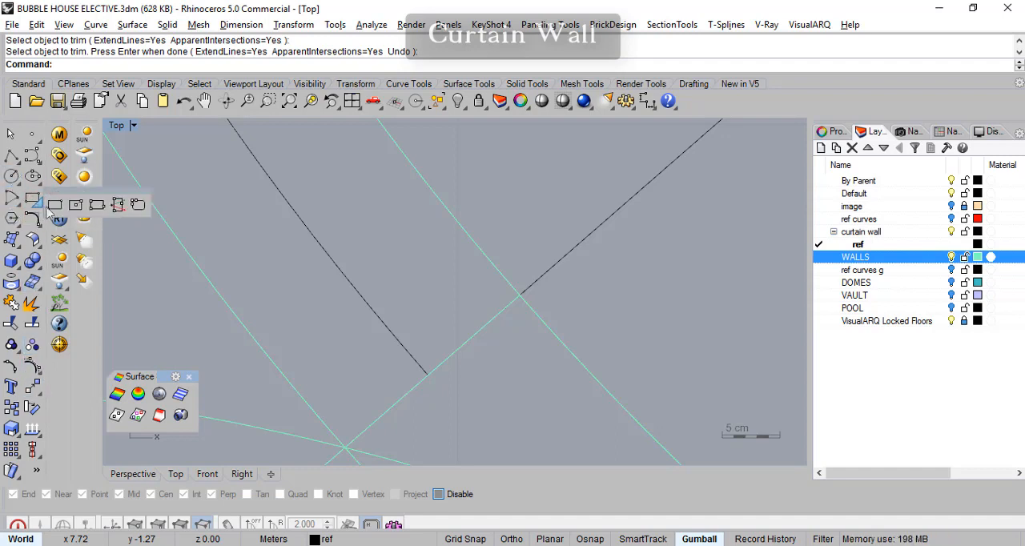
{"action": "left_click", "coordinate": [96, 206]}
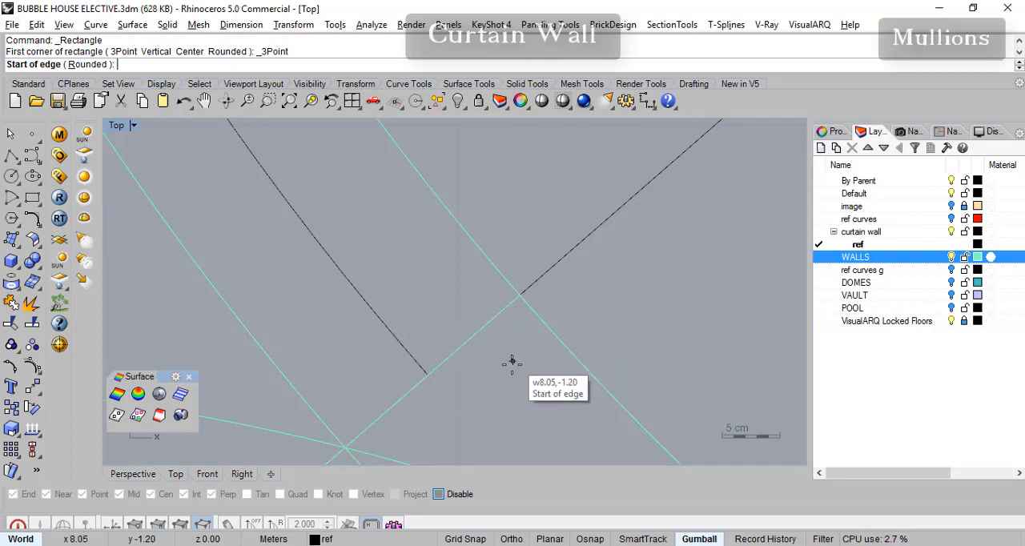
{"action": "left_click", "coordinate": [951, 258]}
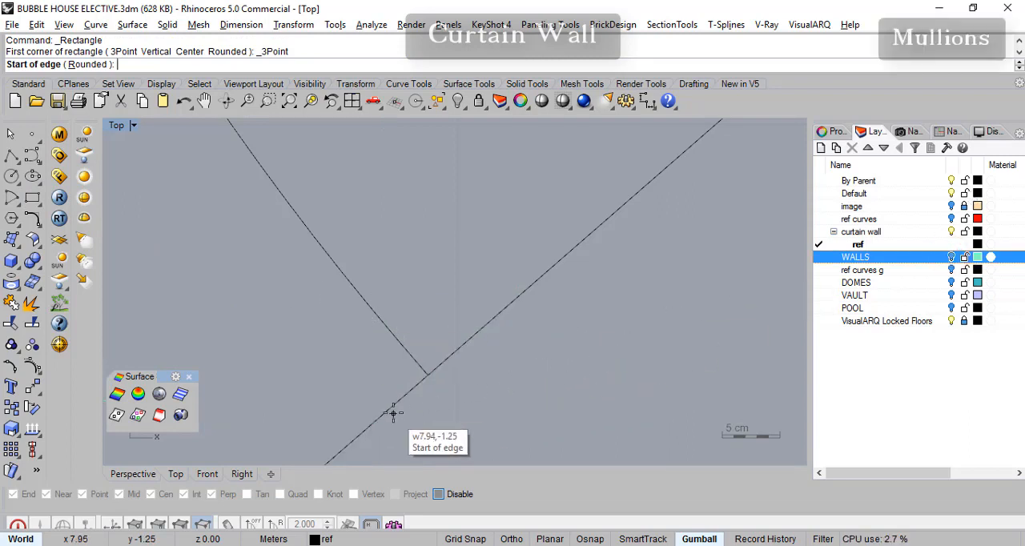
{"action": "left_click", "coordinate": [584, 539]}
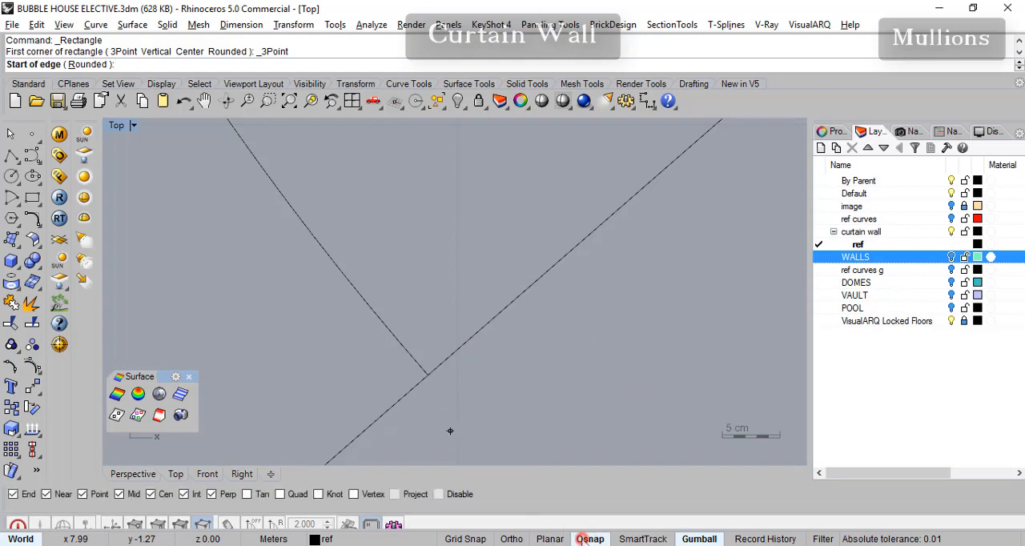
{"action": "left_click", "coordinate": [405, 392]}
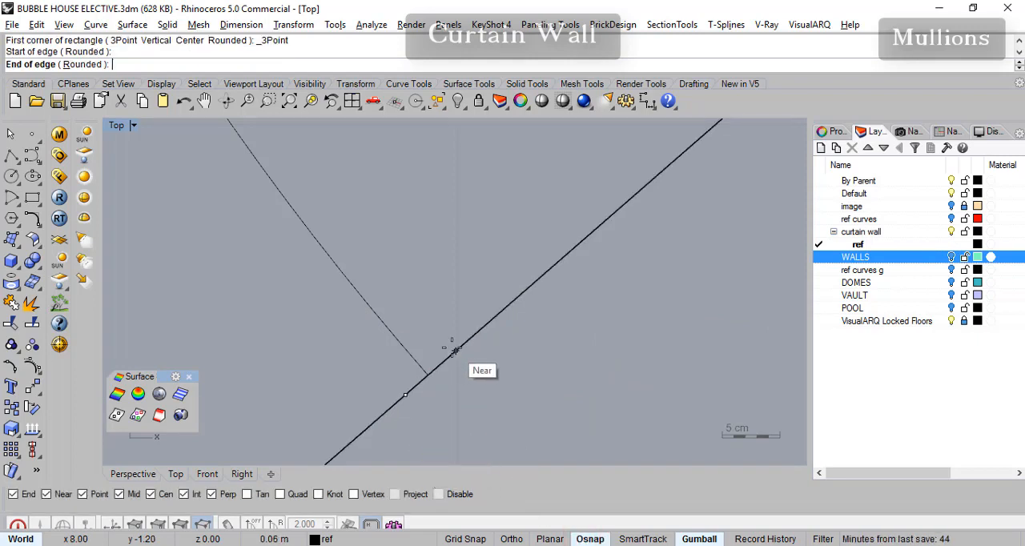
{"action": "left_click", "coordinate": [450, 357]}
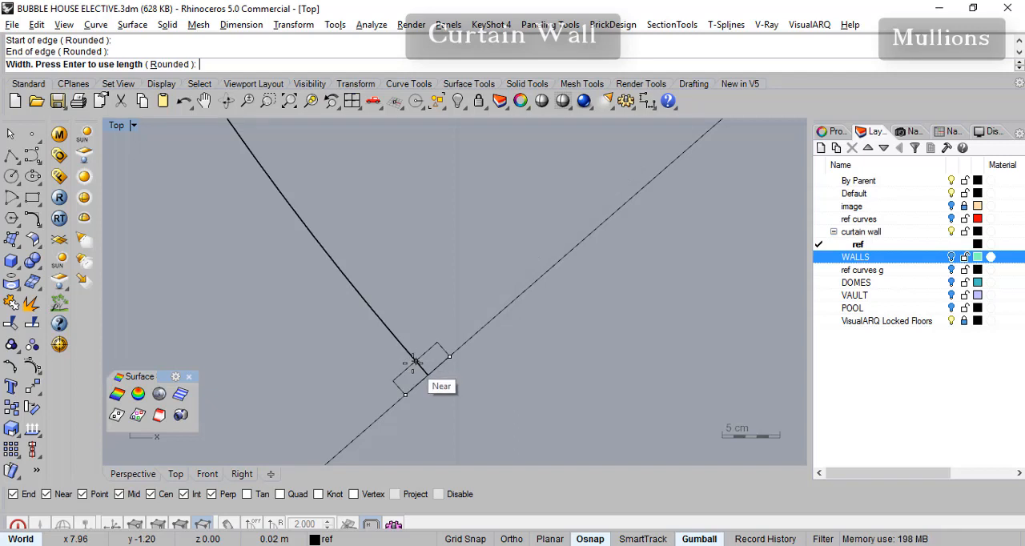
{"action": "left_click", "coordinate": [606, 539]}
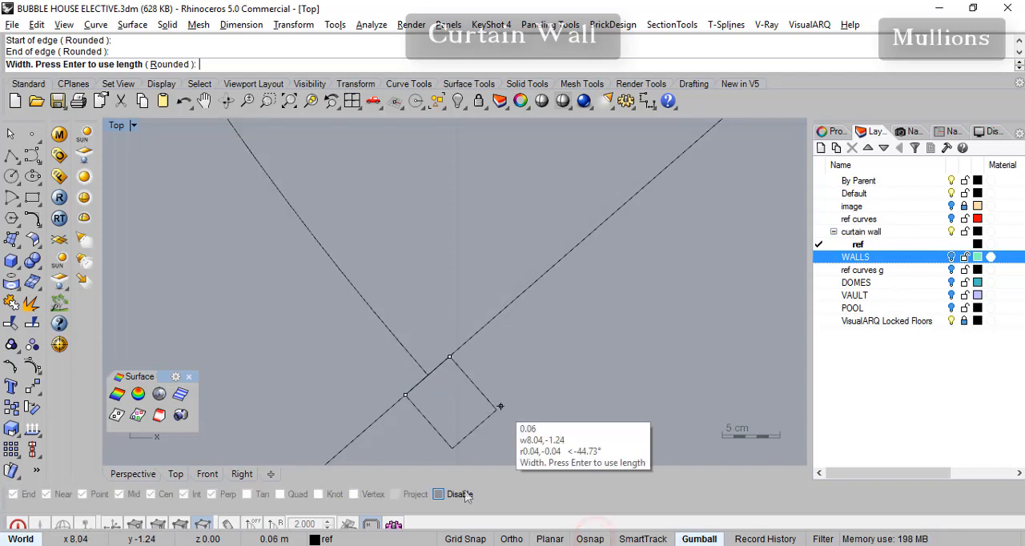
{"action": "left_click", "coordinate": [398, 380]}
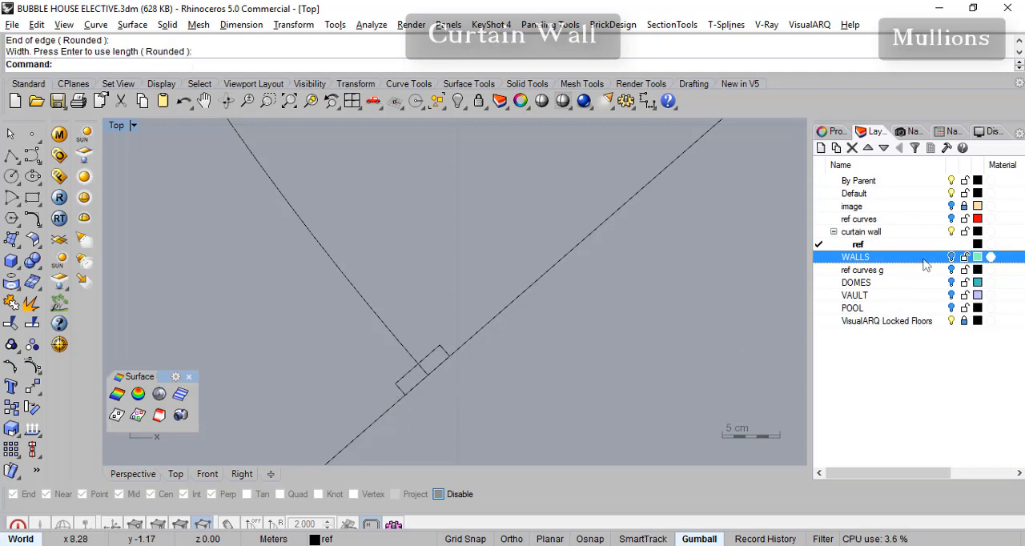
- Check the mullion rectangle against the WALLS layer, select the rectangle at the inner arc's lower-left end, and hide WALLS again
{"action": "left_click", "coordinate": [951, 257]}
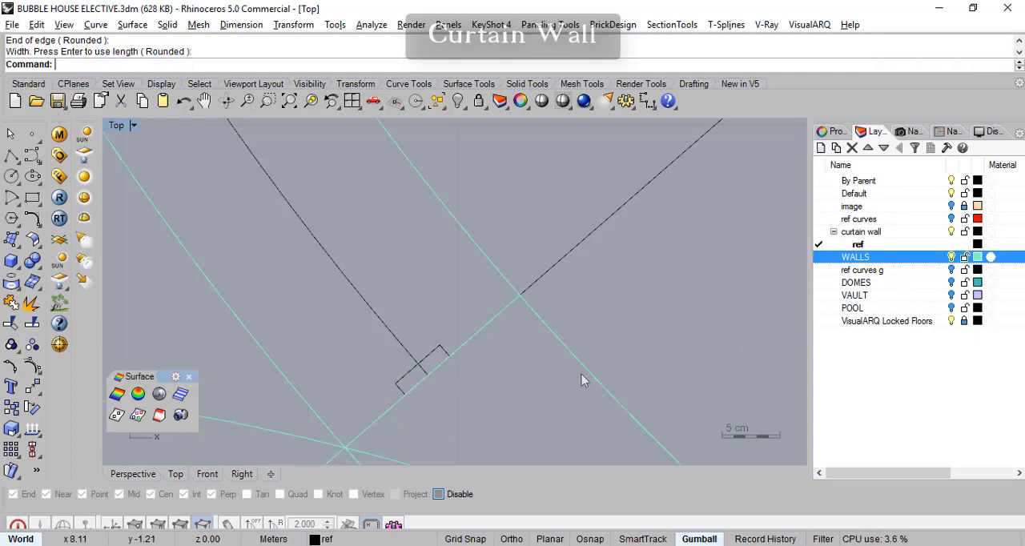
{"action": "left_click", "coordinate": [442, 348]}
{"action": "left_click", "coordinate": [952, 257]}
{"action": "scroll", "coordinate": [577, 321], "scroll_direction": "down", "scroll_amount": 5}
{"action": "right_click_drag", "start_coordinate": [501, 343], "coordinate": [465, 353]}
{"action": "scroll", "coordinate": [461, 356], "scroll_direction": "down", "scroll_amount": 10}
{"action": "right_click_drag", "start_coordinate": [539, 336], "coordinate": [468, 361]}
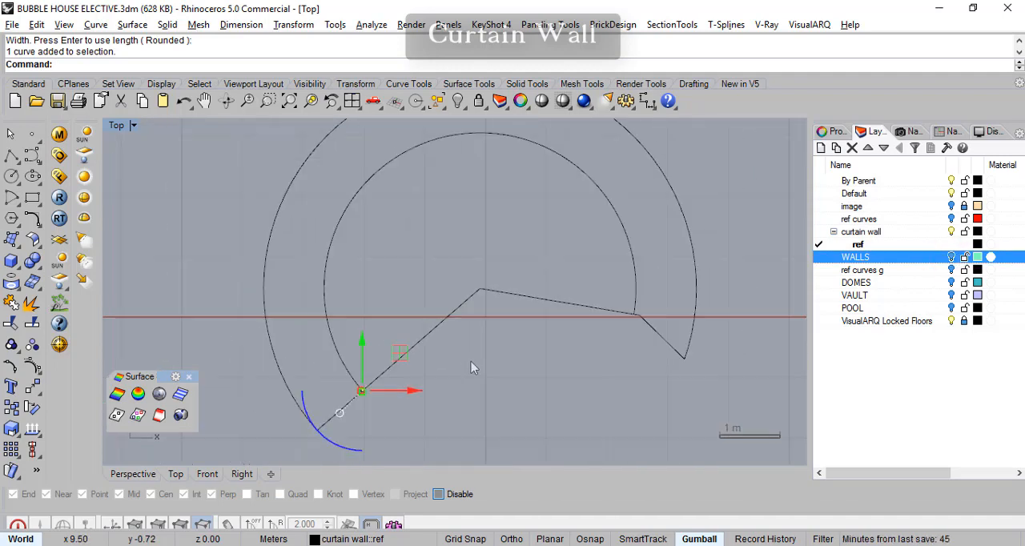
{"action": "scroll", "coordinate": [380, 398], "scroll_direction": "up", "scroll_amount": 2}
{"action": "right_click_drag", "start_coordinate": [416, 375], "coordinate": [396, 404]}
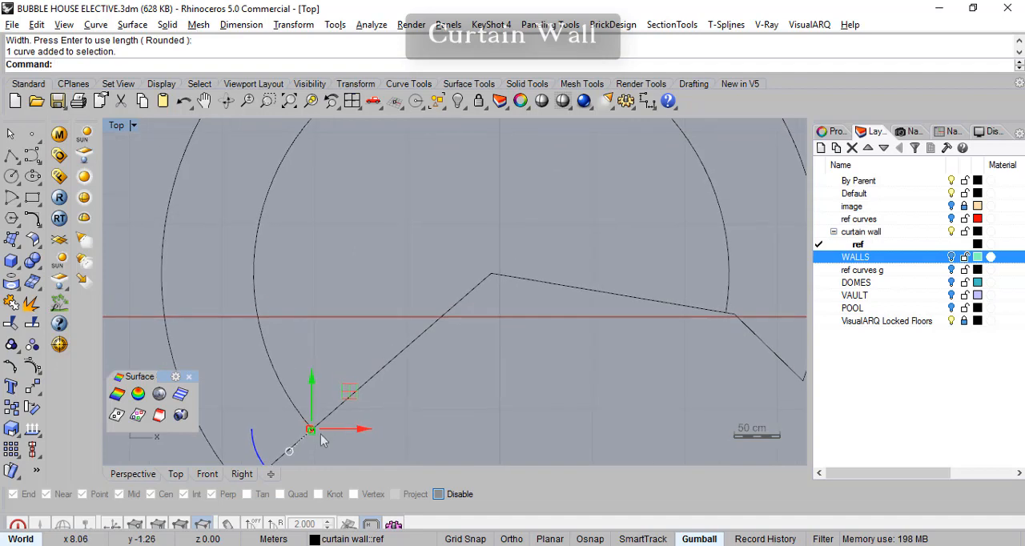
{"action": "right_click_drag", "start_coordinate": [488, 315], "coordinate": [499, 354]}
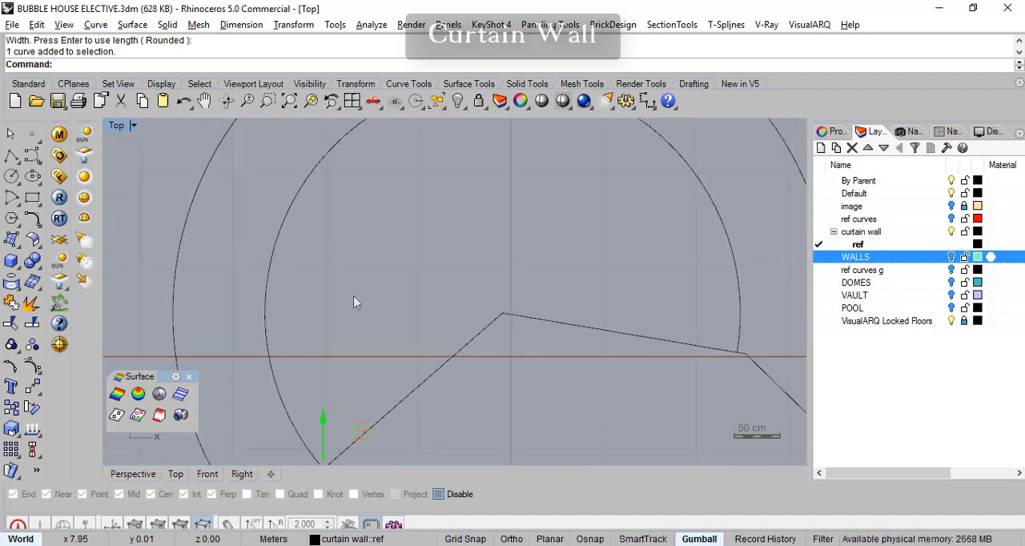
{"action": "right_click_drag", "start_coordinate": [371, 295], "coordinate": [366, 233]}
{"action": "right_click_drag", "start_coordinate": [376, 390], "coordinate": [393, 376]}
{"action": "scroll", "coordinate": [408, 400], "scroll_direction": "up", "scroll_amount": 5}
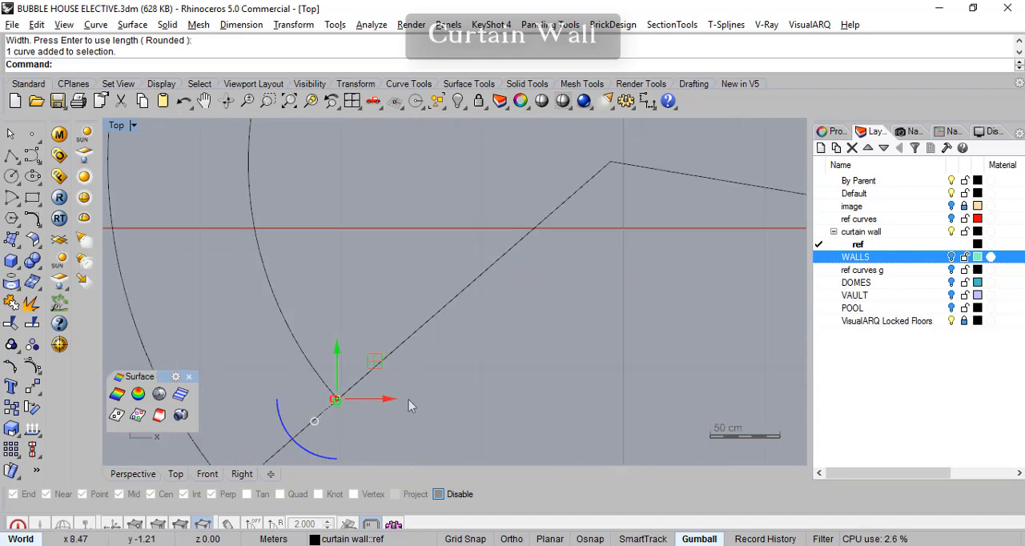
{"action": "scroll", "coordinate": [354, 412], "scroll_direction": "up", "scroll_amount": 3}
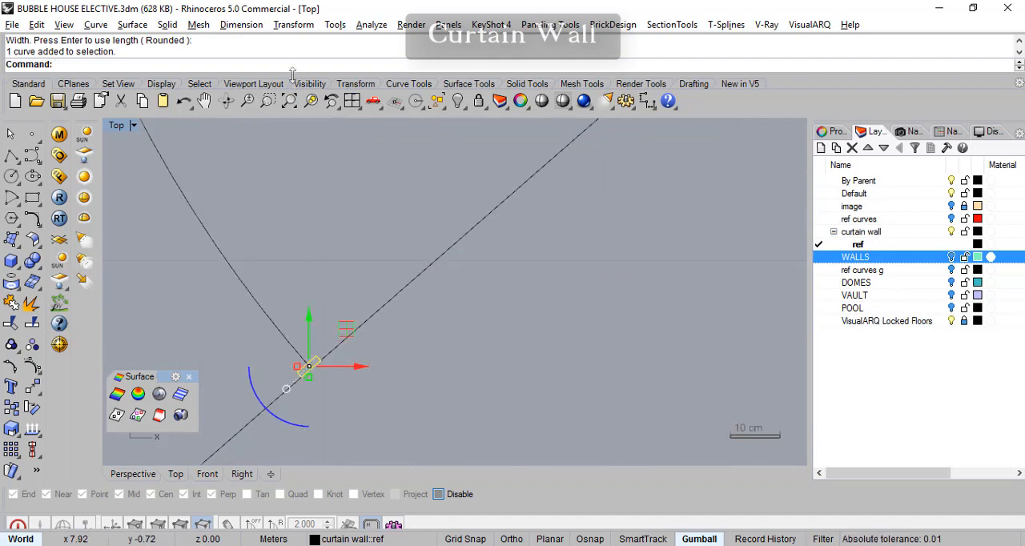
- Extrude the selected mullion rectangle straight up as a closed solid with a distance of 2.1 m
{"action": "left_click", "coordinate": [168, 25]}
{"action": "mouse_move", "coordinate": [210, 397]}
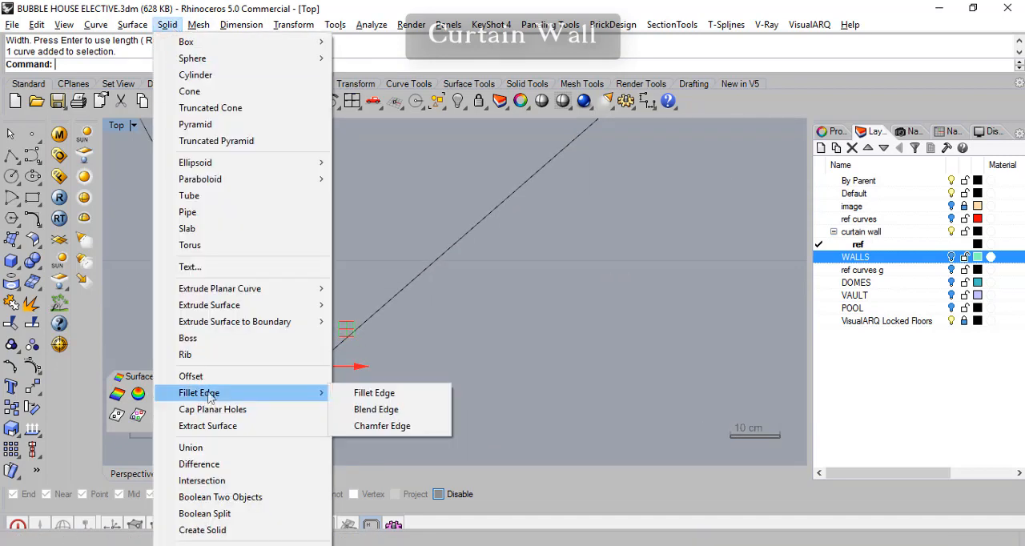
{"action": "mouse_move", "coordinate": [240, 289]}
{"action": "left_click", "coordinate": [366, 289]}
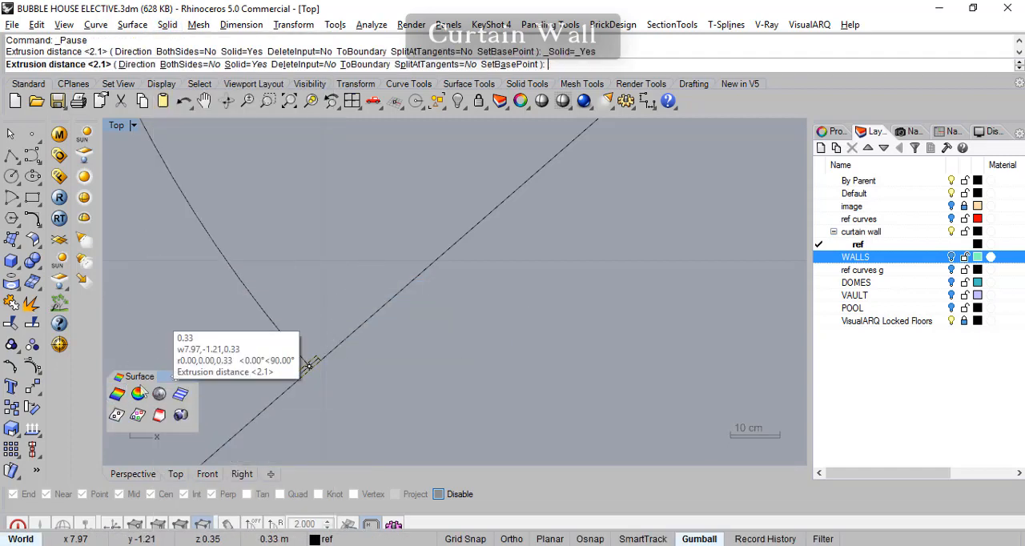
{"action": "left_click", "coordinate": [132, 474]}
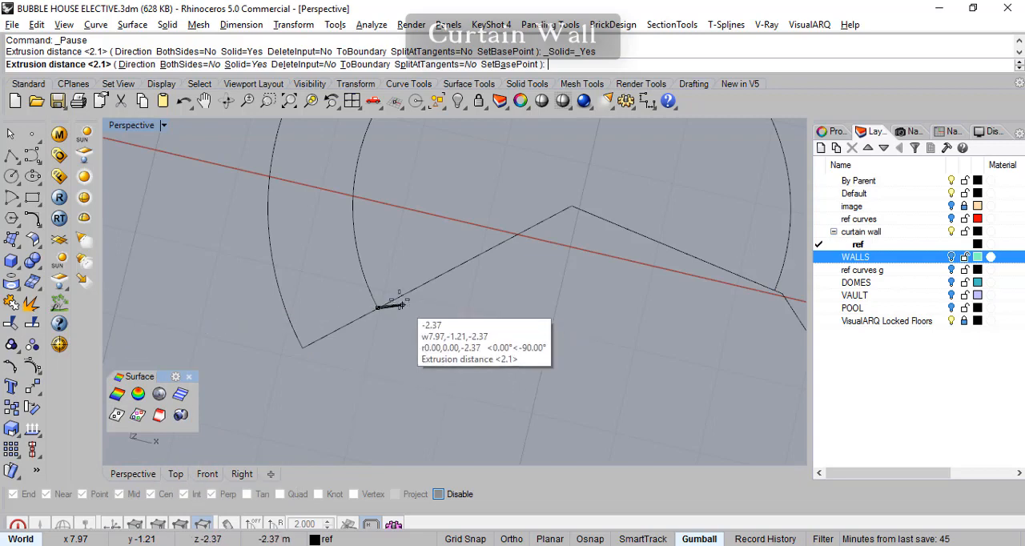
{"action": "right_click_drag", "start_coordinate": [349, 288], "coordinate": [360, 194]}
{"action": "right_click_drag", "start_coordinate": [374, 236], "coordinate": [367, 200]}
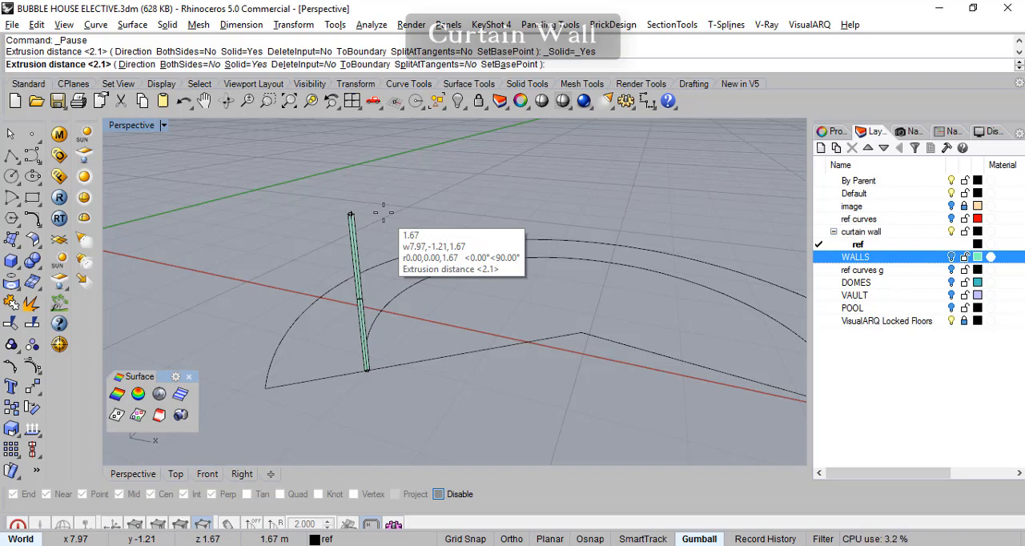
{"action": "key", "text": "Return"}
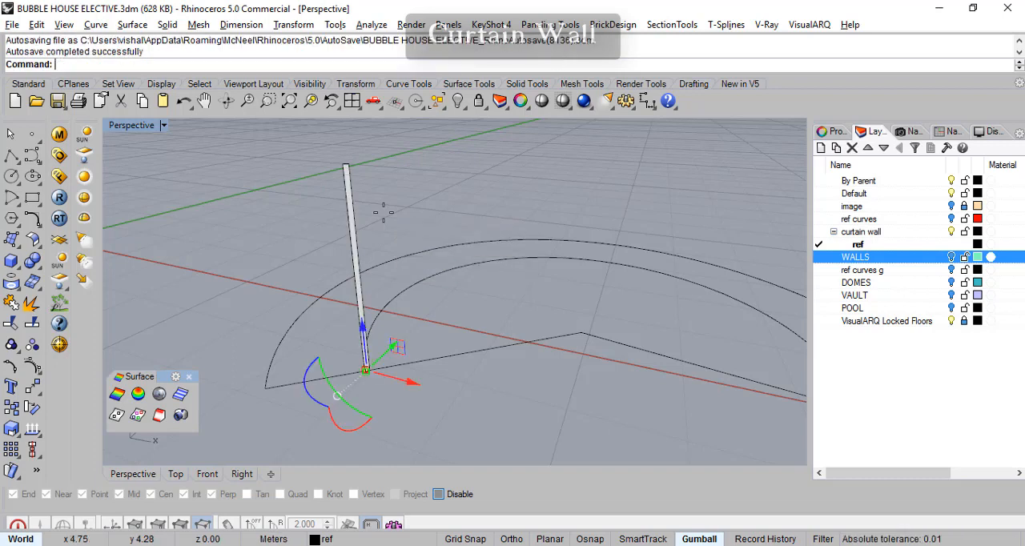
- Start a polar array of the extruded mullion, centred where the radial lines meet, with 10 items and object snaps on
{"action": "right_click_drag", "start_coordinate": [389, 223], "coordinate": [499, 301]}
{"action": "right_click_drag", "start_coordinate": [646, 253], "coordinate": [453, 291]}
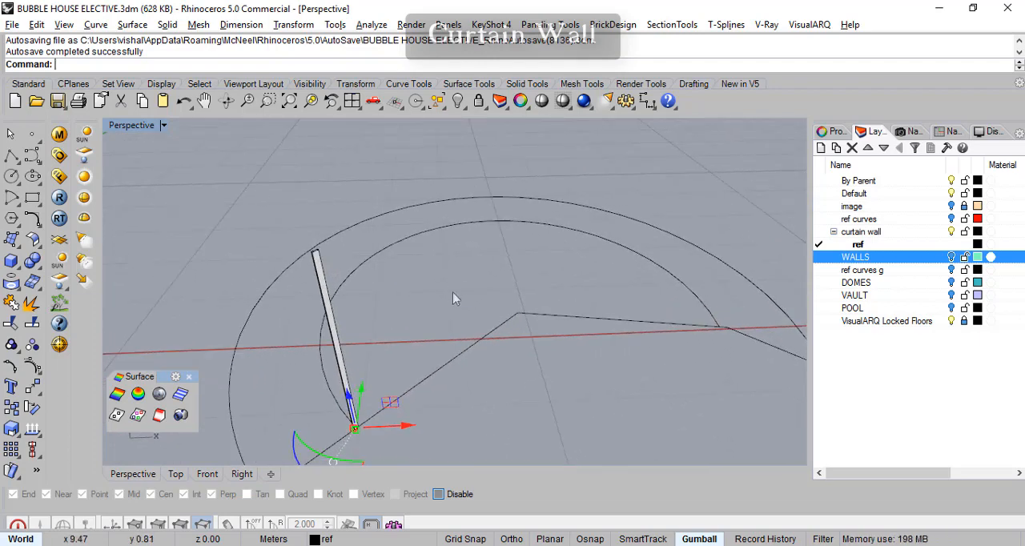
{"action": "left_click", "coordinate": [324, 276]}
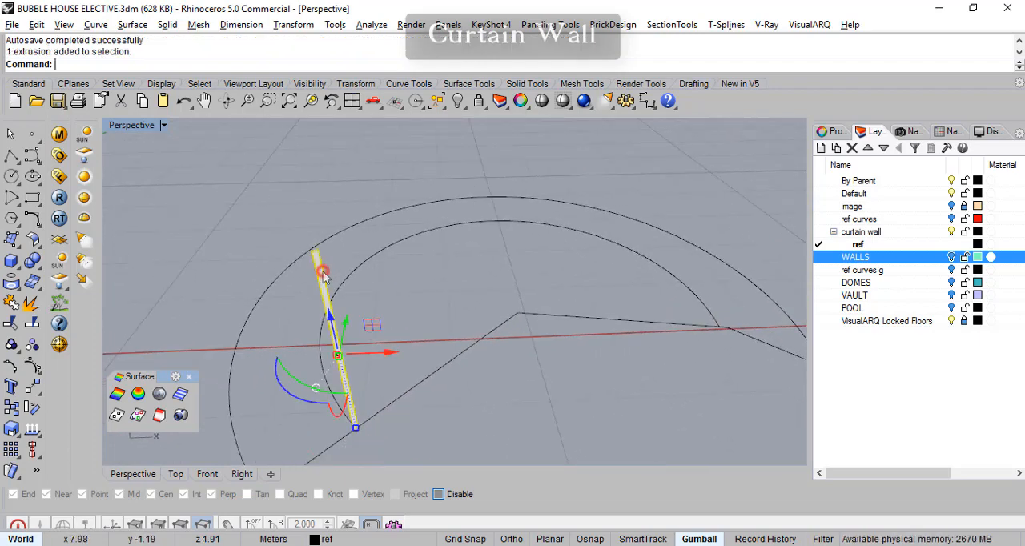
{"action": "left_click", "coordinate": [17, 461]}
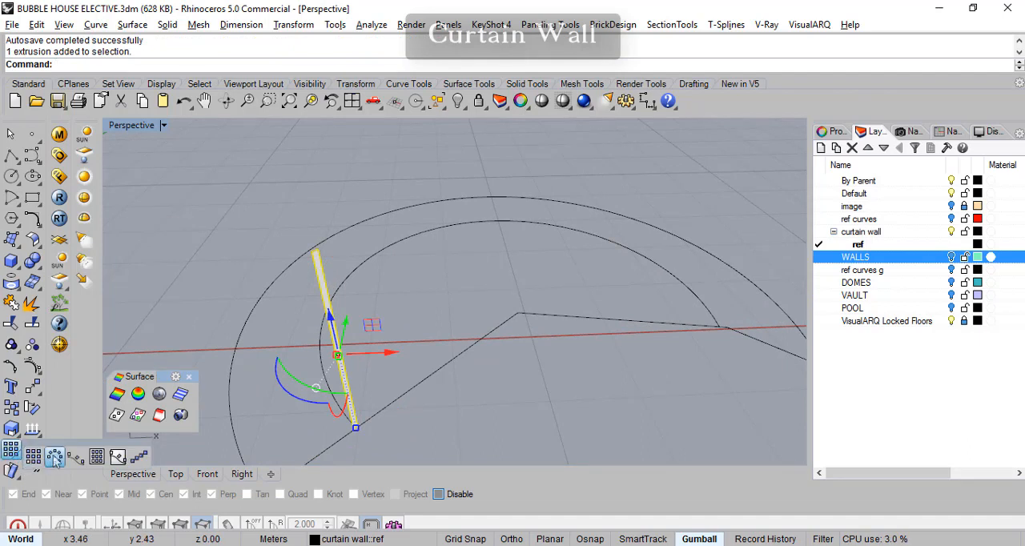
{"action": "left_click", "coordinate": [58, 449]}
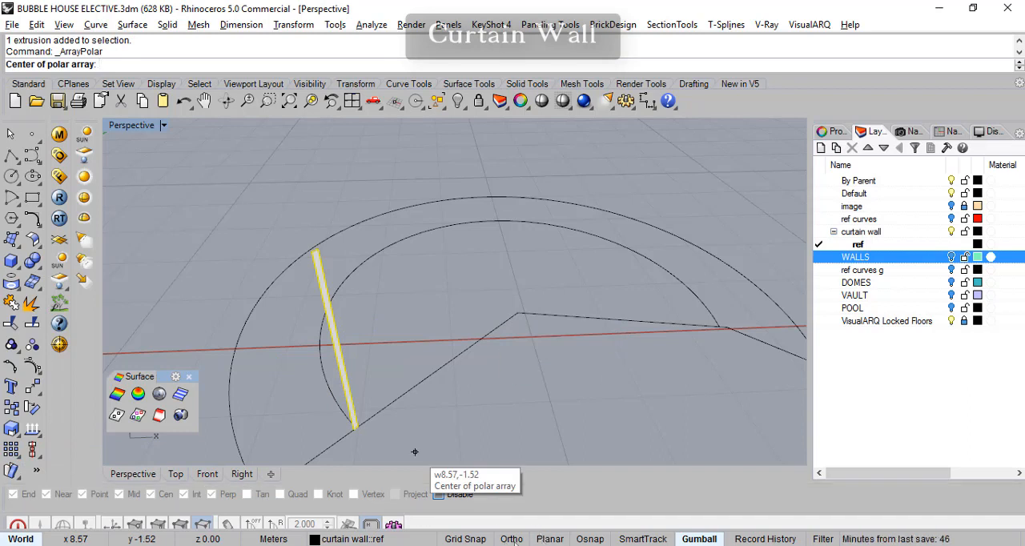
{"action": "left_click", "coordinate": [598, 539]}
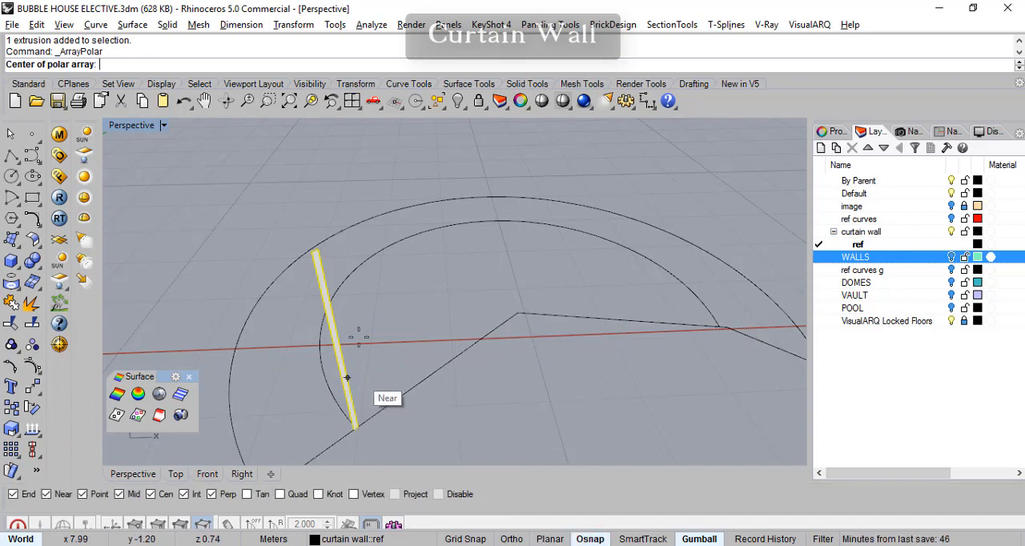
{"action": "left_click", "coordinate": [372, 256]}
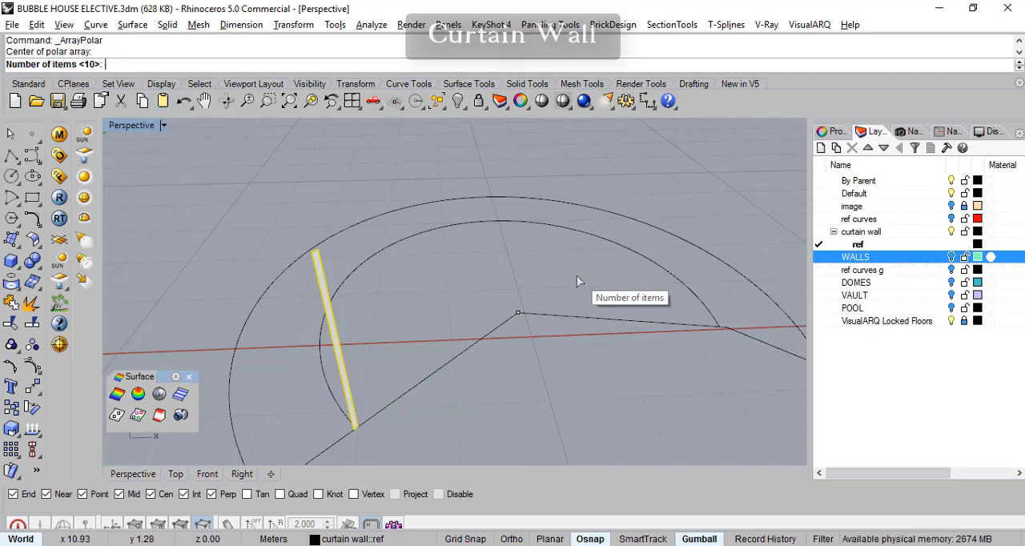
{"action": "type", "text": "8"}
{"action": "key", "text": "Return"}
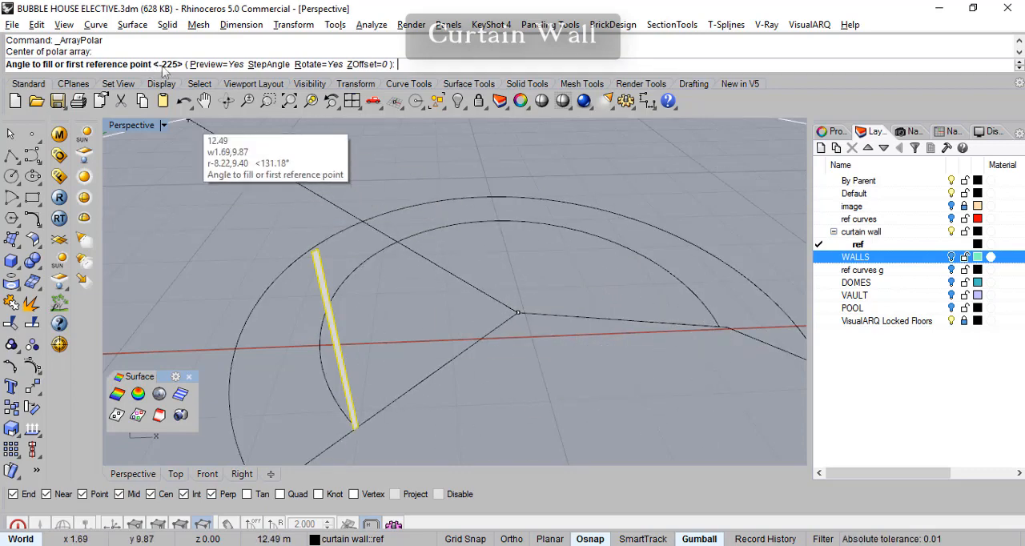
- Define the array's fill angle by two reference points, the inner arc's right end and its lower-left end at the mullion
{"action": "scroll", "coordinate": [686, 371], "scroll_direction": "down", "scroll_amount": 3}
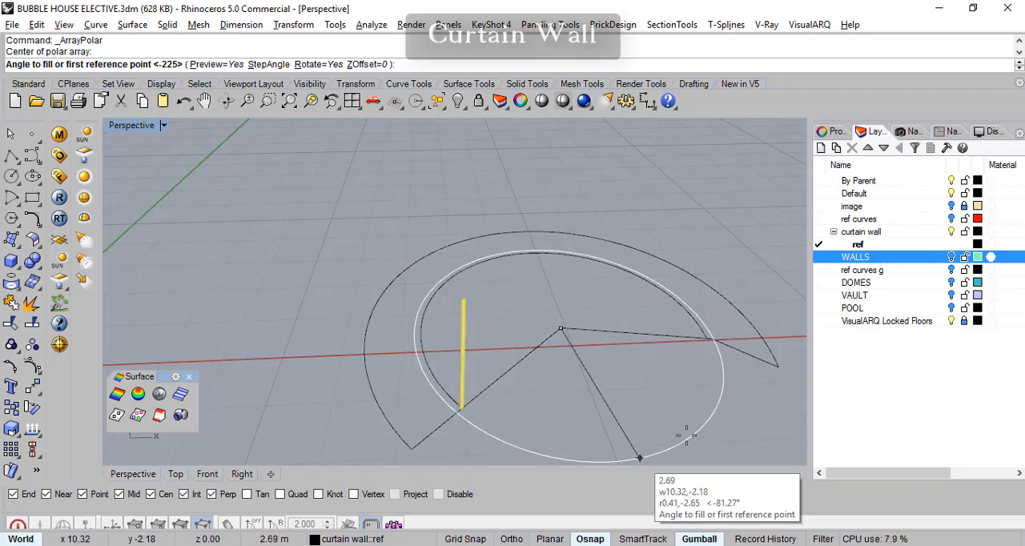
{"action": "scroll", "coordinate": [704, 339], "scroll_direction": "up", "scroll_amount": 3}
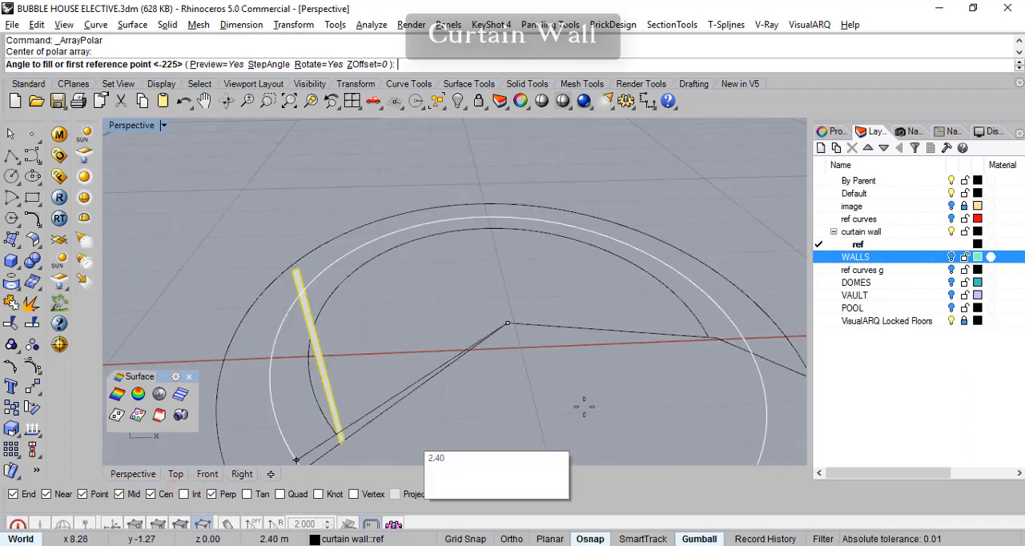
{"action": "left_click", "coordinate": [708, 337]}
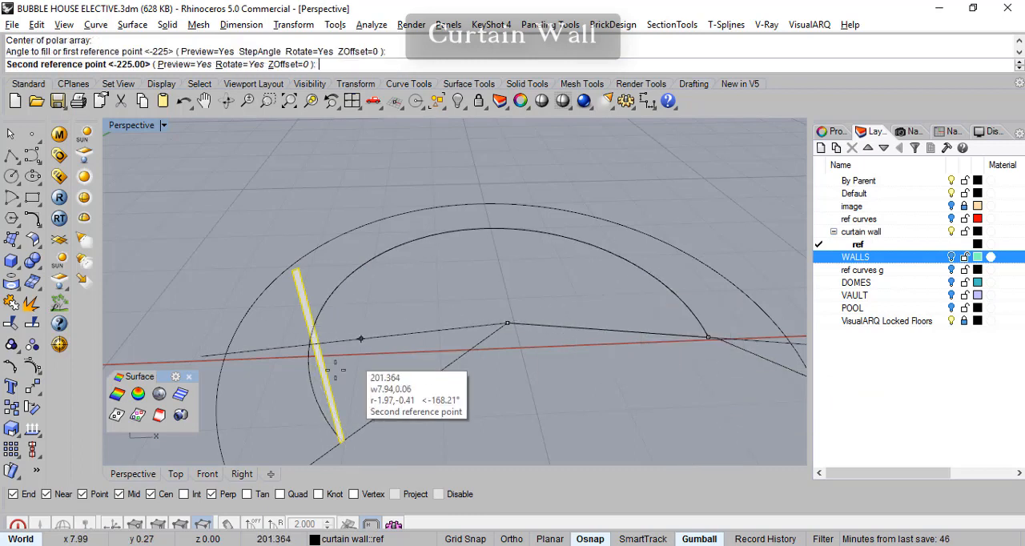
{"action": "scroll", "coordinate": [337, 439], "scroll_direction": "up", "scroll_amount": 3}
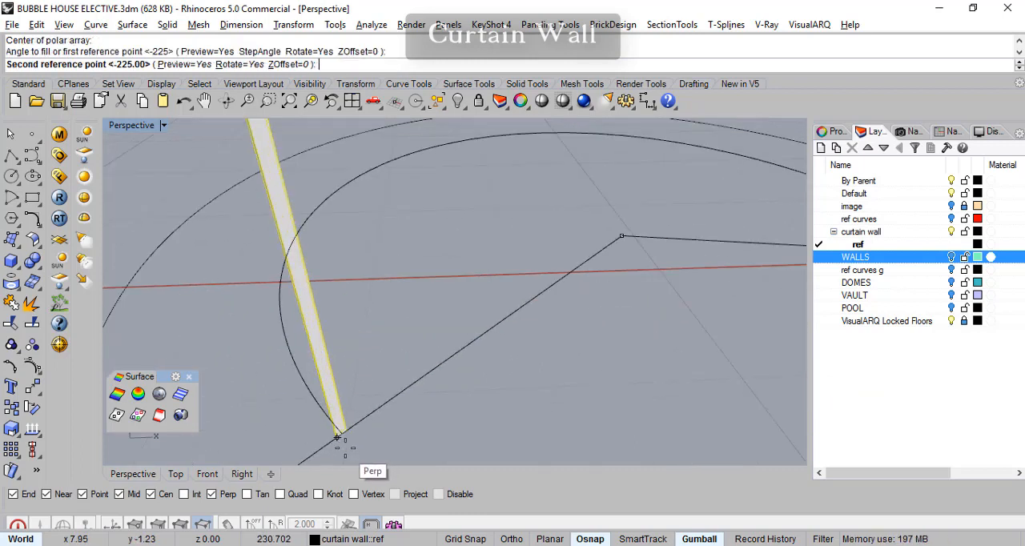
{"action": "scroll", "coordinate": [342, 433], "scroll_direction": "up", "scroll_amount": 2}
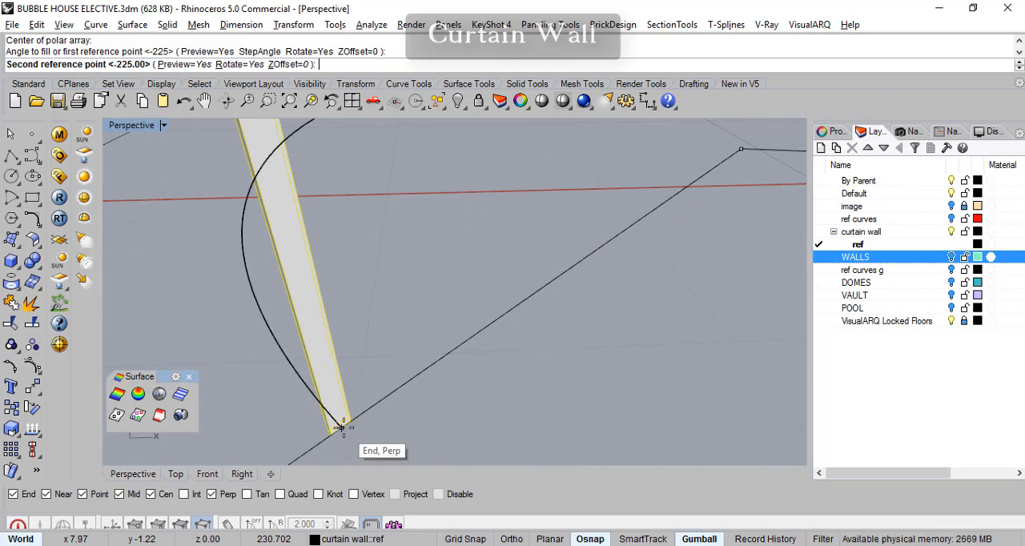
{"action": "left_click", "coordinate": [340, 429]}
{"action": "scroll", "coordinate": [486, 314], "scroll_direction": "down", "scroll_amount": 5}
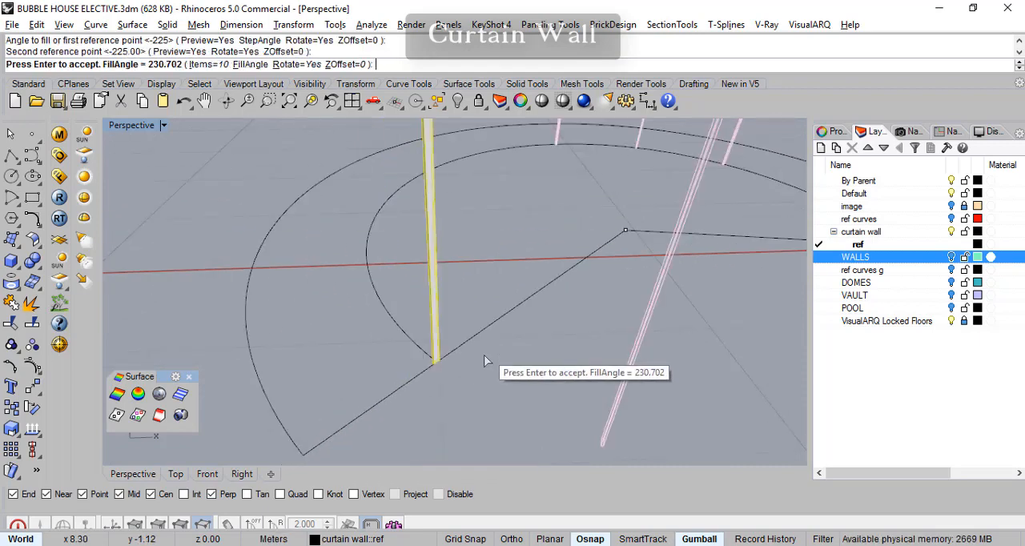
{"action": "right_click_drag", "start_coordinate": [665, 341], "coordinate": [513, 387], "text": "shift"}
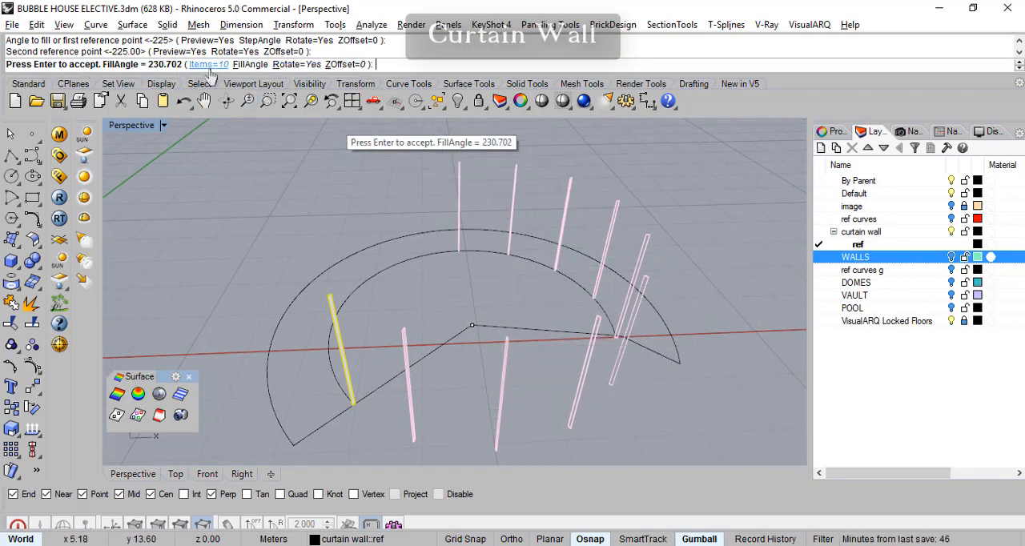
- Set the polar array's fill angle to -230 degrees and accept the array
{"action": "left_click", "coordinate": [256, 65]}
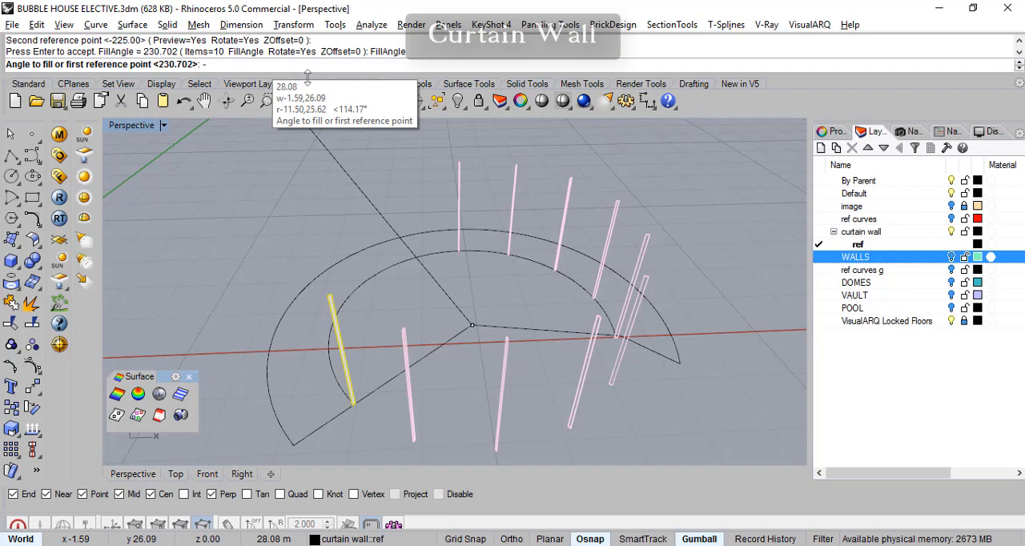
{"action": "type", "text": "-231"}
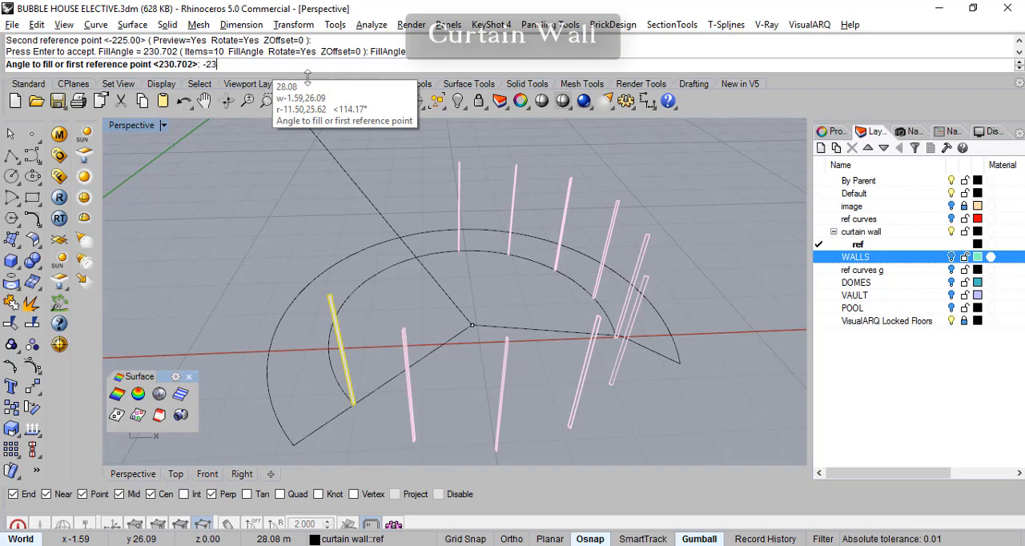
{"action": "key", "text": "Return"}
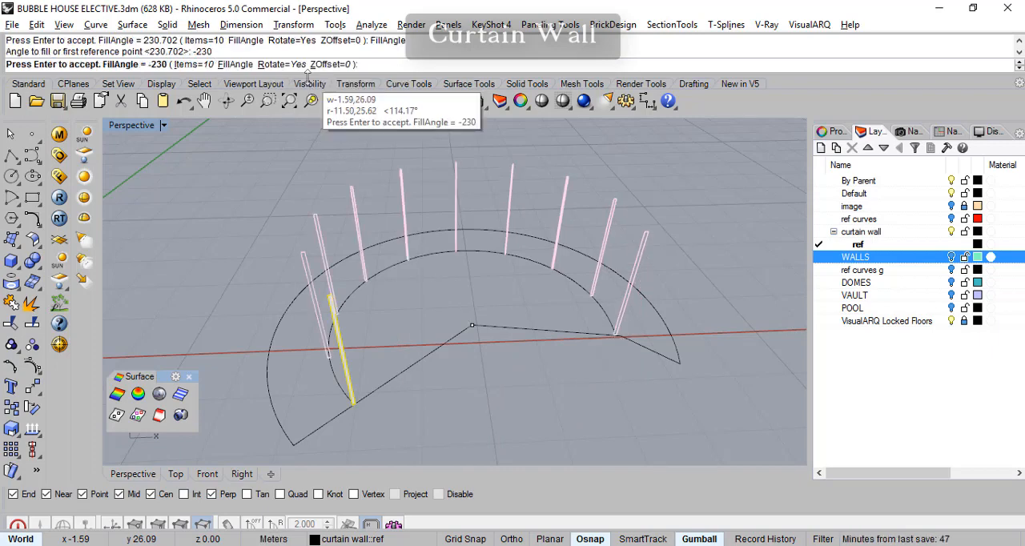
{"action": "mouse_move", "coordinate": [635, 192]}
{"action": "right_mouse_down"}
{"action": "mouse_move", "coordinate": [624, 224]}
{"action": "mouse_move", "coordinate": [577, 251]}
{"action": "mouse_move", "coordinate": [642, 184]}
{"action": "right_mouse_up"}
{"action": "key", "text": "Return"}
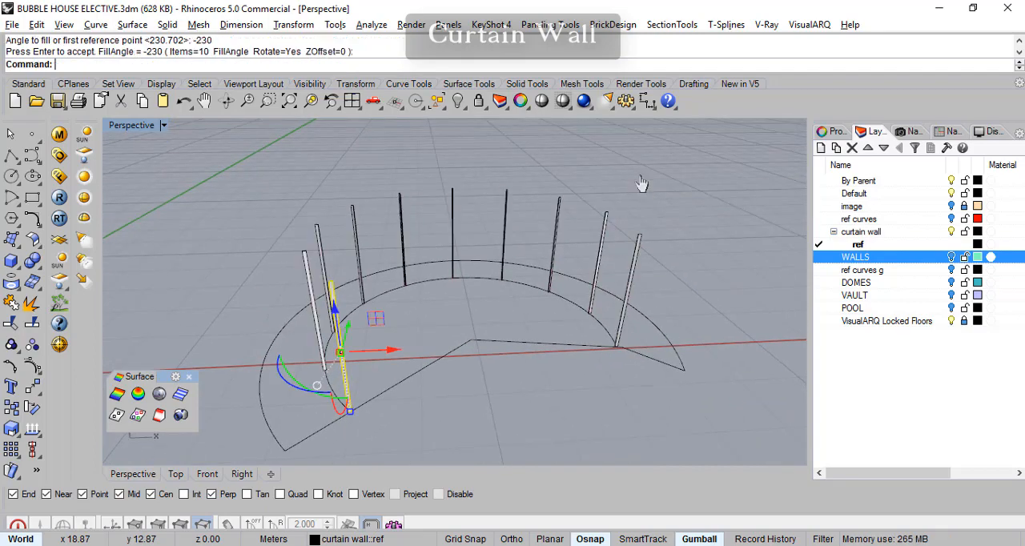
- Examine how the arrayed mullions fit the ring wall opening with WALLS turned on, then hide WALLS and clear the selection
{"action": "right_click_drag", "start_coordinate": [567, 273], "coordinate": [668, 267]}
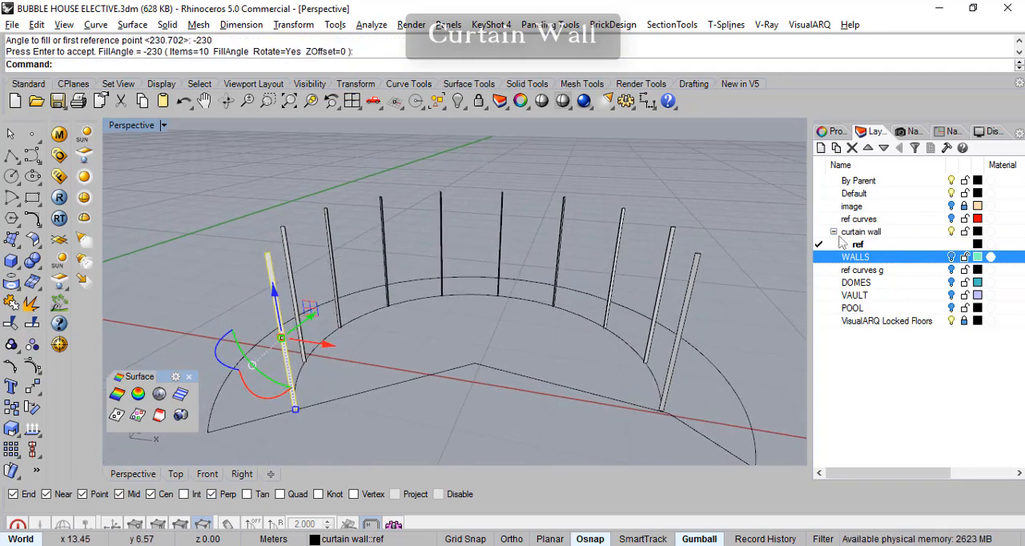
{"action": "left_click", "coordinate": [952, 258]}
{"action": "right_click_drag", "start_coordinate": [513, 336], "coordinate": [523, 309]}
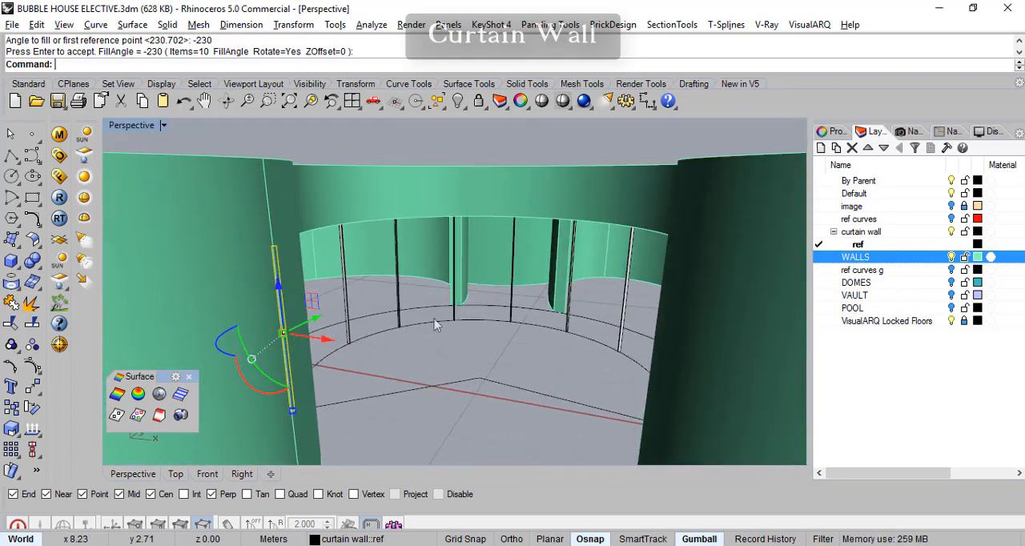
{"action": "scroll", "coordinate": [552, 359], "scroll_direction": "down", "scroll_amount": 3}
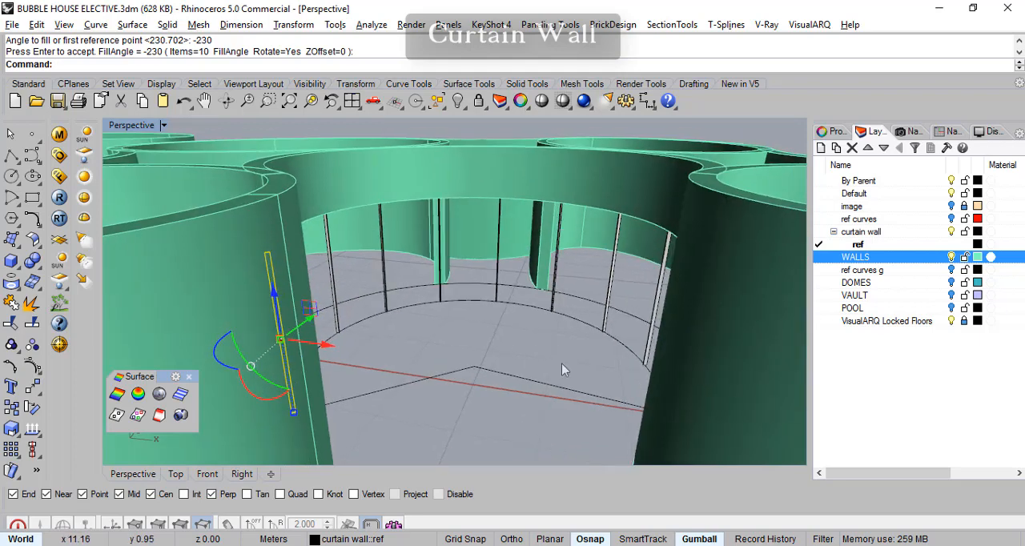
{"action": "left_click", "coordinate": [952, 257]}
{"action": "right_click_drag", "start_coordinate": [420, 356], "coordinate": [407, 337]}
{"action": "key", "text": "Escape"}
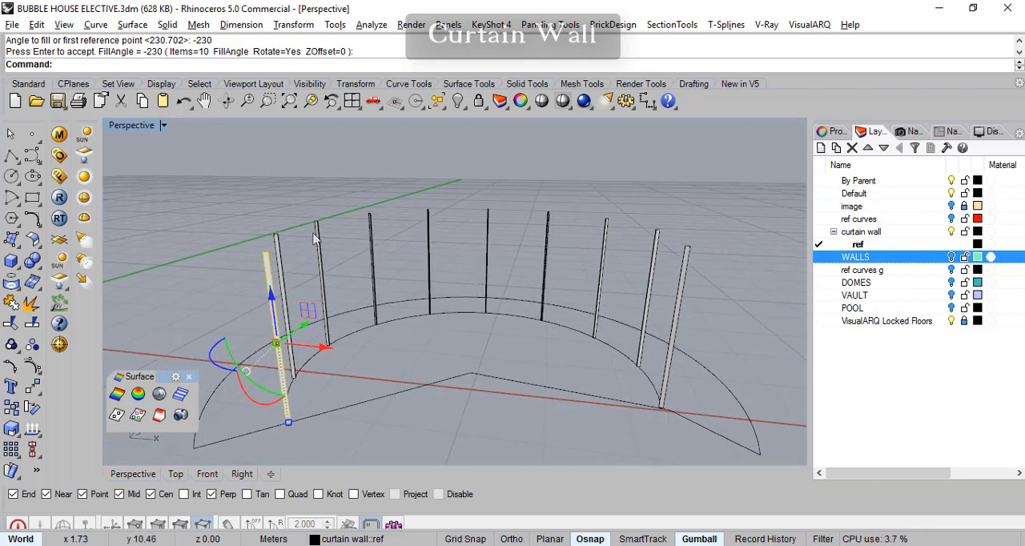
- Examine where the end mullion meets the inner arc, and bring up the construction plane tools
{"action": "right_click_drag", "start_coordinate": [344, 379], "coordinate": [382, 349], "text": "shift"}
{"action": "right_click_drag", "start_coordinate": [520, 299], "coordinate": [472, 289]}
{"action": "scroll", "coordinate": [422, 316], "scroll_direction": "up", "scroll_amount": 3}
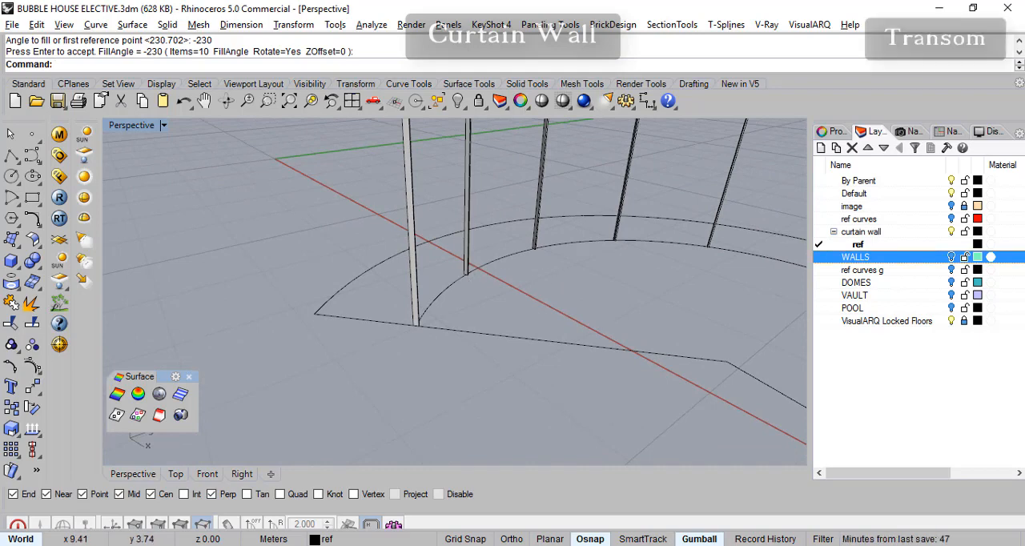
{"action": "left_click", "coordinate": [490, 264]}
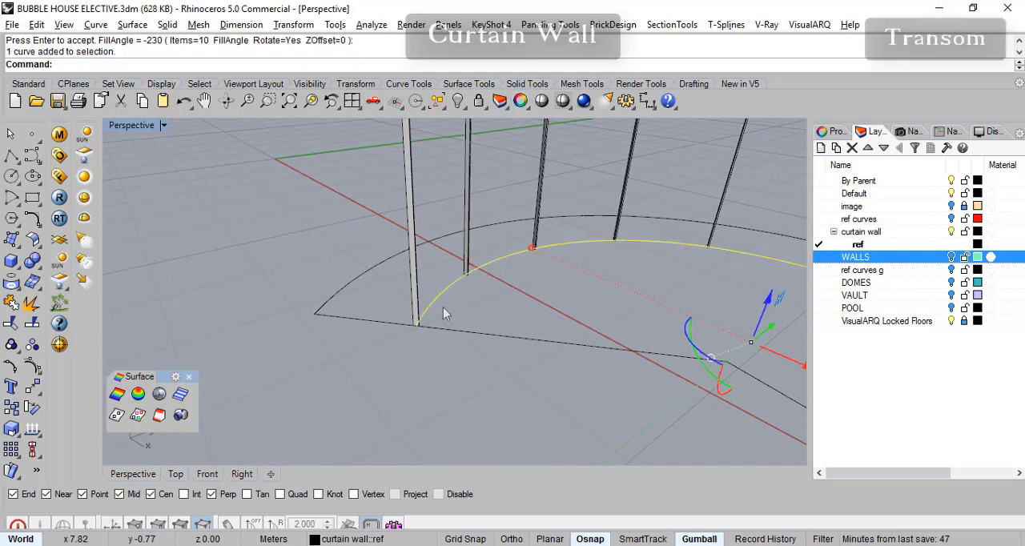
{"action": "key", "text": "Escape"}
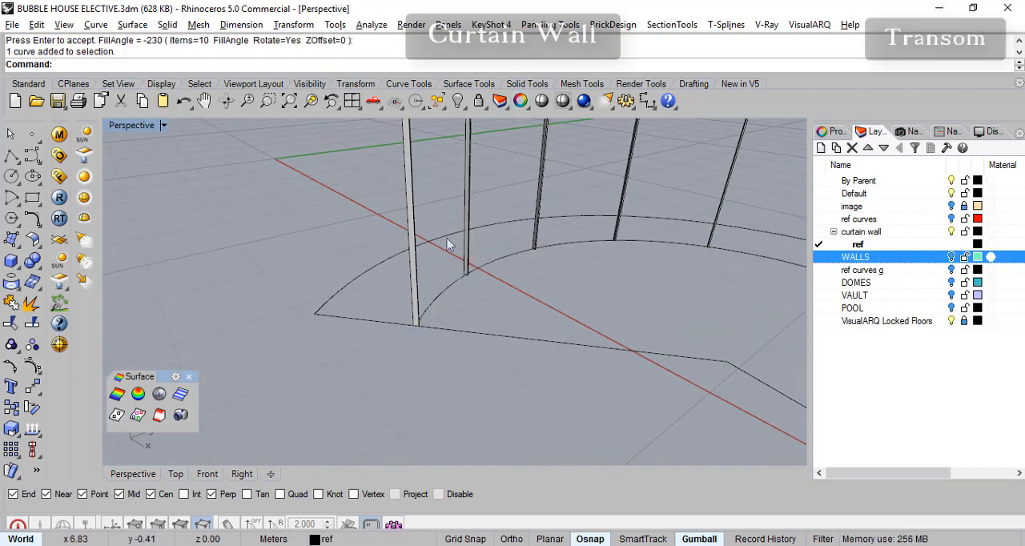
{"action": "right_click_drag", "start_coordinate": [564, 275], "coordinate": [482, 274]}
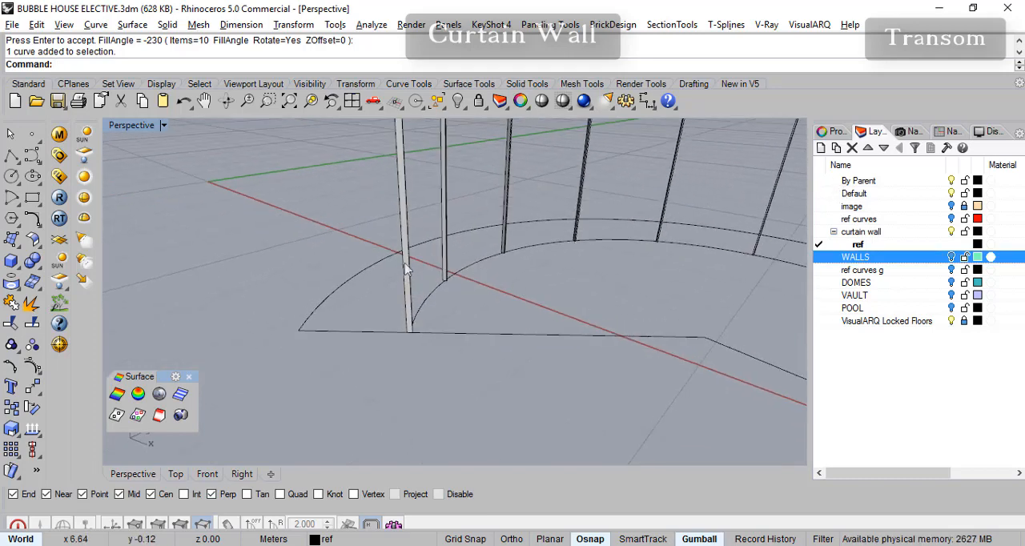
{"action": "right_click_drag", "start_coordinate": [423, 297], "coordinate": [482, 286]}
{"action": "scroll", "coordinate": [418, 311], "scroll_direction": "up", "scroll_amount": 3}
{"action": "scroll", "coordinate": [458, 263], "scroll_direction": "up", "scroll_amount": 3}
{"action": "scroll", "coordinate": [452, 281], "scroll_direction": "up", "scroll_amount": 2}
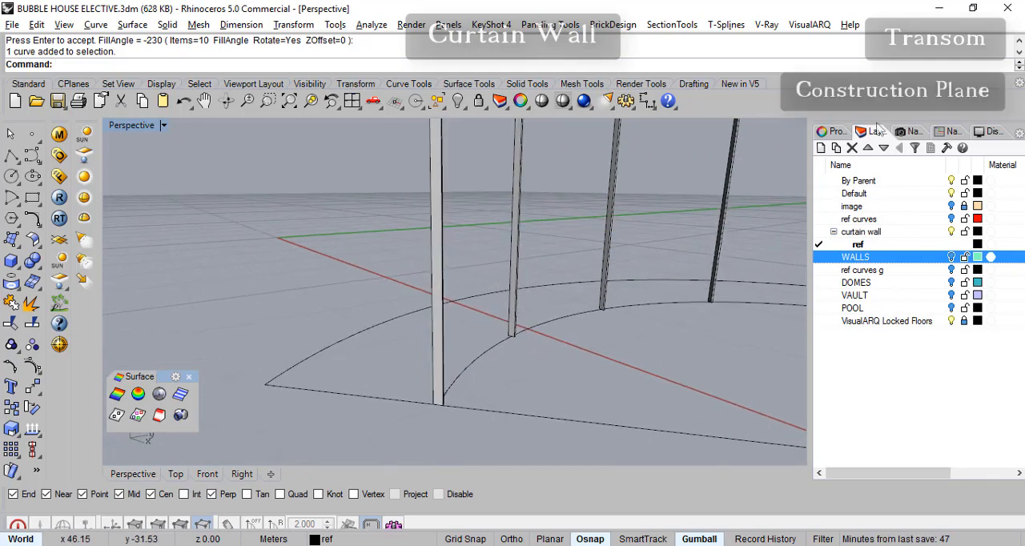
{"action": "left_click", "coordinate": [73, 83]}
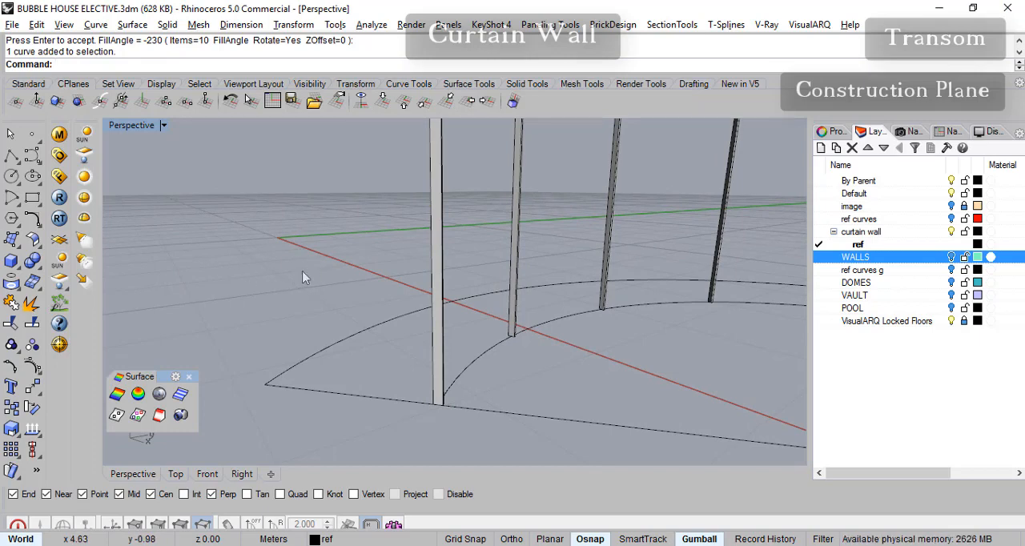
{"action": "left_click", "coordinate": [11, 156]}
{"action": "left_click", "coordinate": [193, 281]}
{"action": "left_click", "coordinate": [201, 326]}
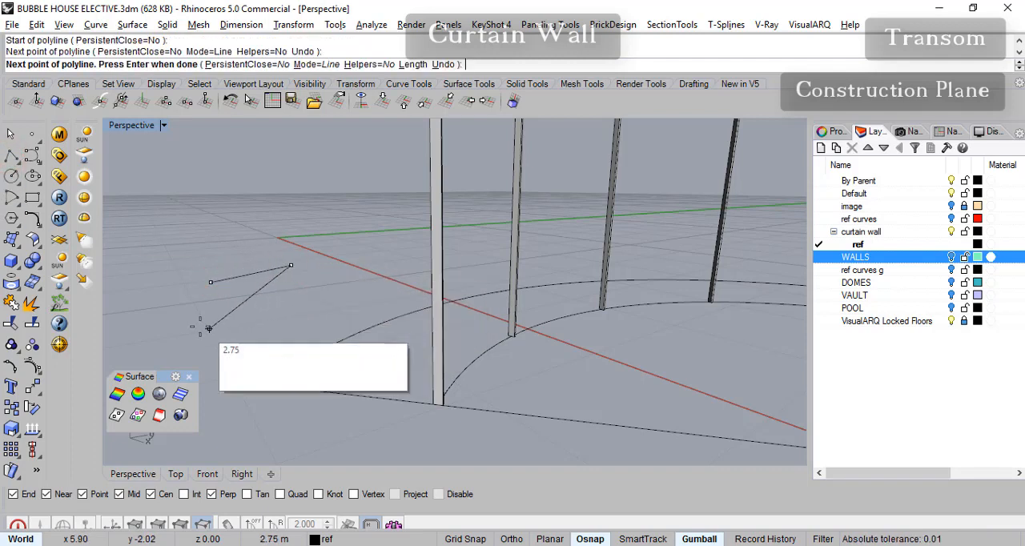
{"action": "left_click", "coordinate": [291, 266]}
{"action": "left_click", "coordinate": [211, 282]}
{"action": "key", "text": "Escape"}
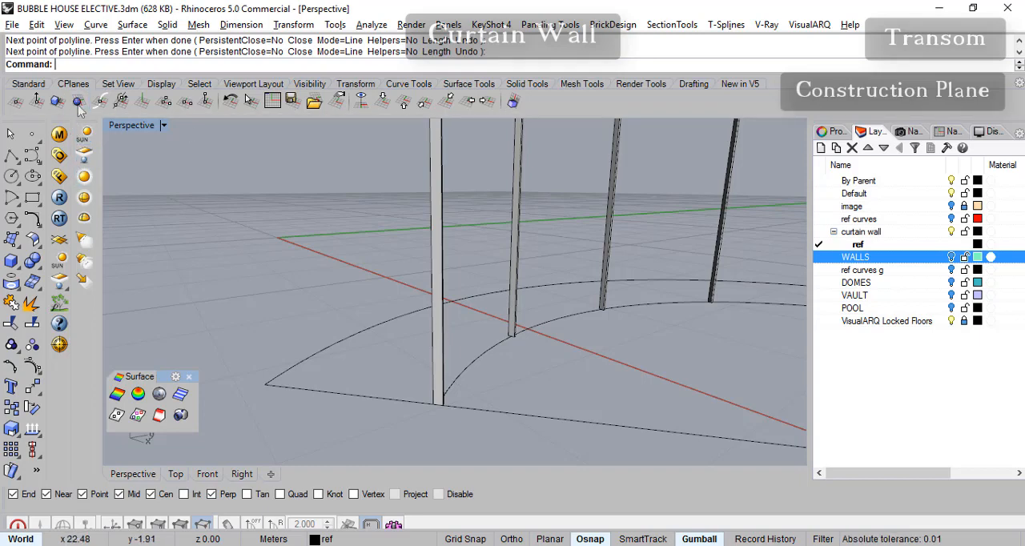
- Orient the construction plane to the end mullion, using its lower part as the reference object
{"action": "right_click_drag", "start_coordinate": [318, 291], "coordinate": [325, 316]}
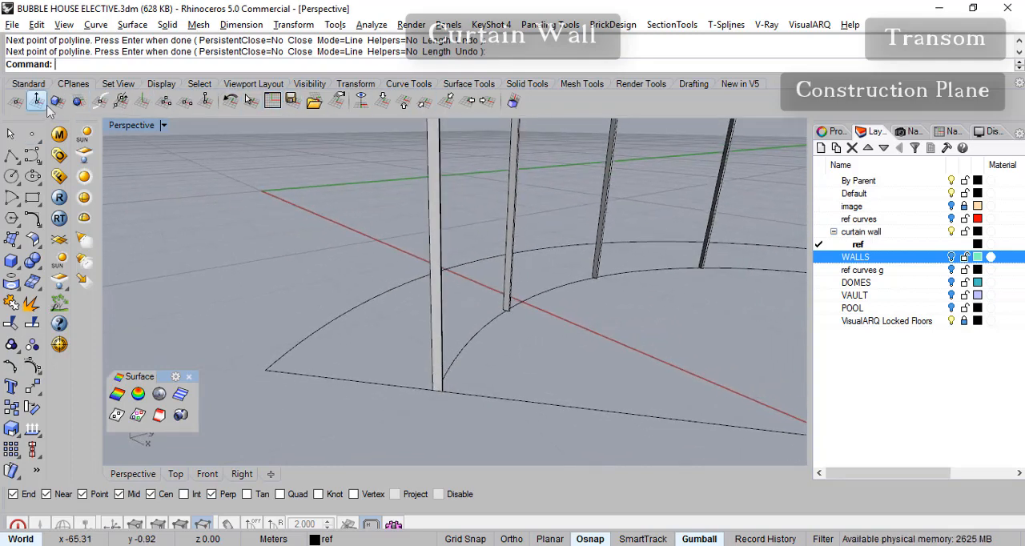
{"action": "right_click_drag", "start_coordinate": [311, 207], "coordinate": [317, 239]}
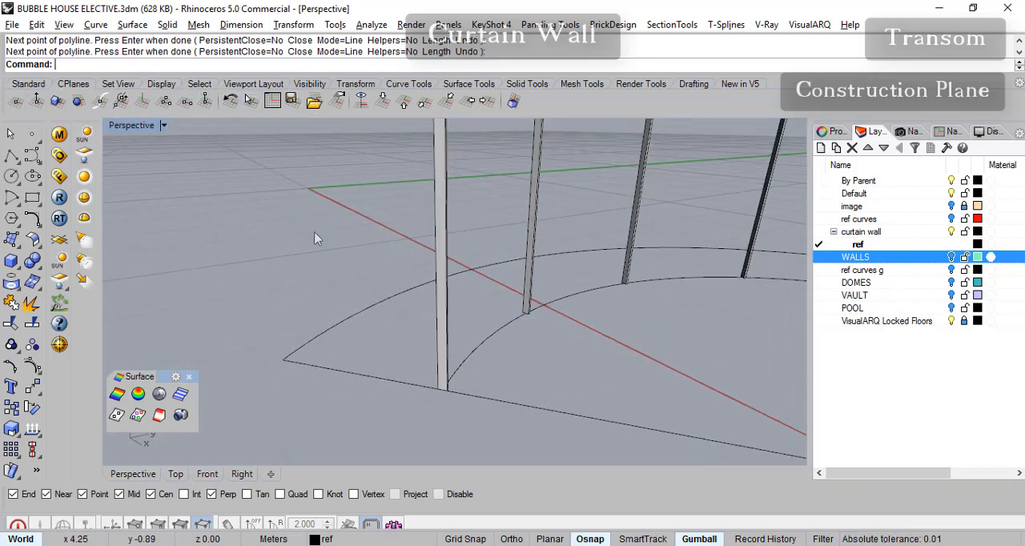
{"action": "left_click", "coordinate": [57, 101]}
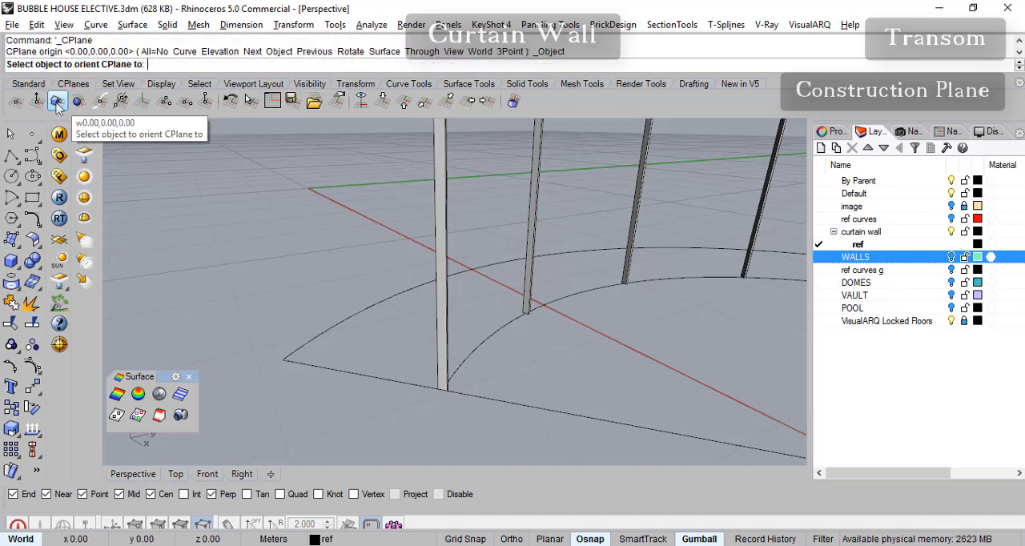
{"action": "left_click", "coordinate": [442, 356]}
{"action": "right_click_drag", "start_coordinate": [468, 361], "coordinate": [502, 351]}
{"action": "scroll", "coordinate": [498, 353], "scroll_direction": "down", "scroll_amount": 5}
{"action": "scroll", "coordinate": [513, 347], "scroll_direction": "up", "scroll_amount": 10}
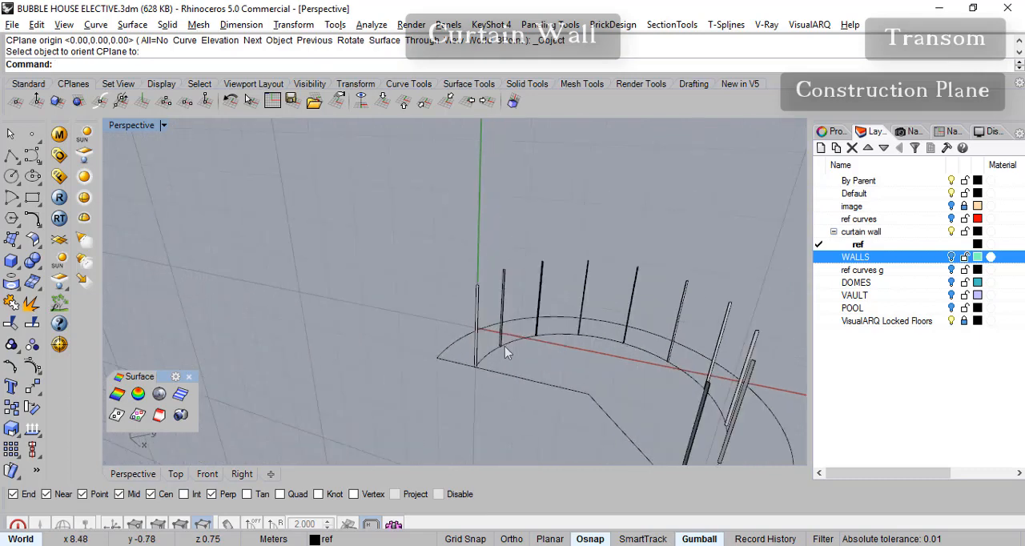
- Draw a small flat rectangle on the end mullion's face, about 0.25 m above its base, with object snaps disabled
{"action": "scroll", "coordinate": [465, 361], "scroll_direction": "up", "scroll_amount": 4}
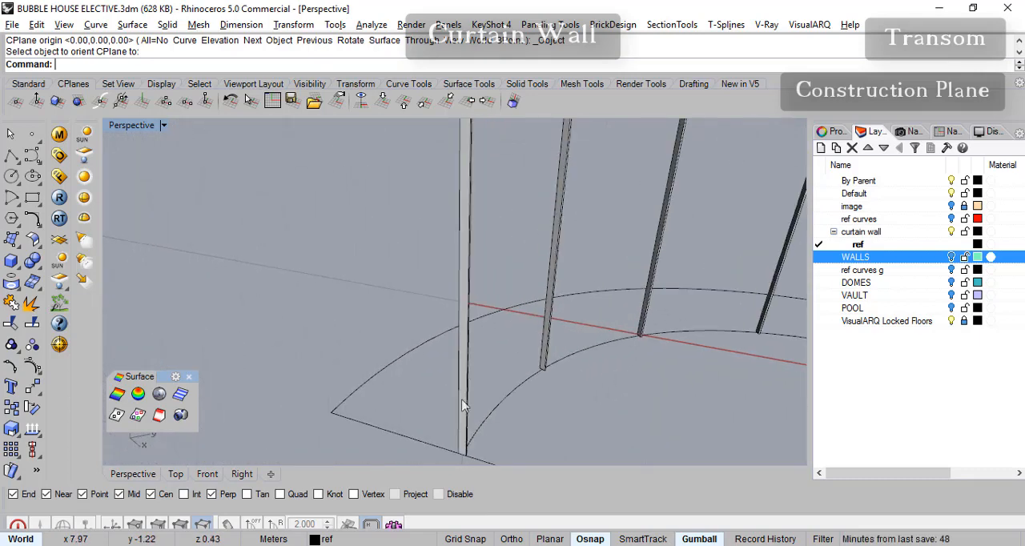
{"action": "right_click_drag", "start_coordinate": [484, 403], "coordinate": [464, 335]}
{"action": "left_click", "coordinate": [33, 199]}
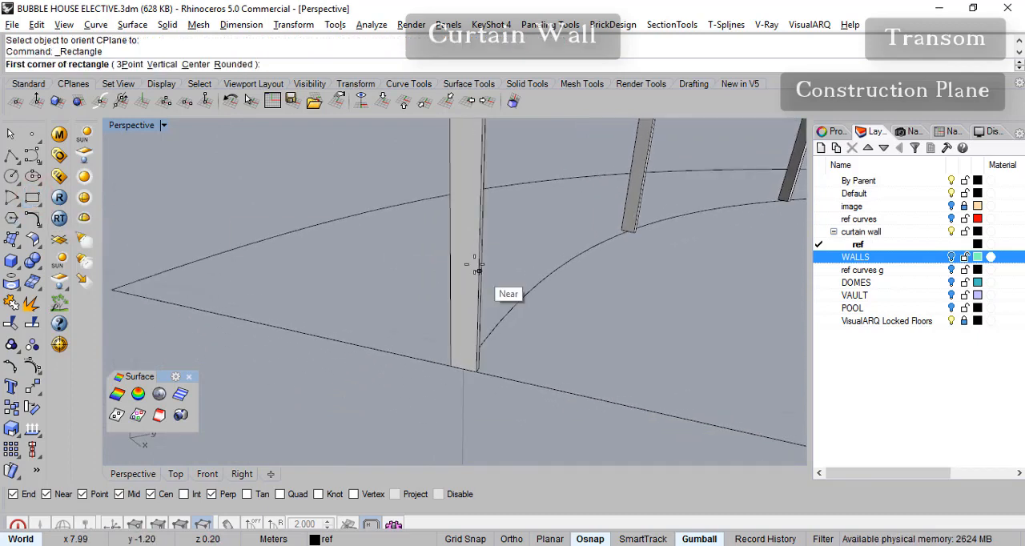
{"action": "left_click", "coordinate": [439, 494]}
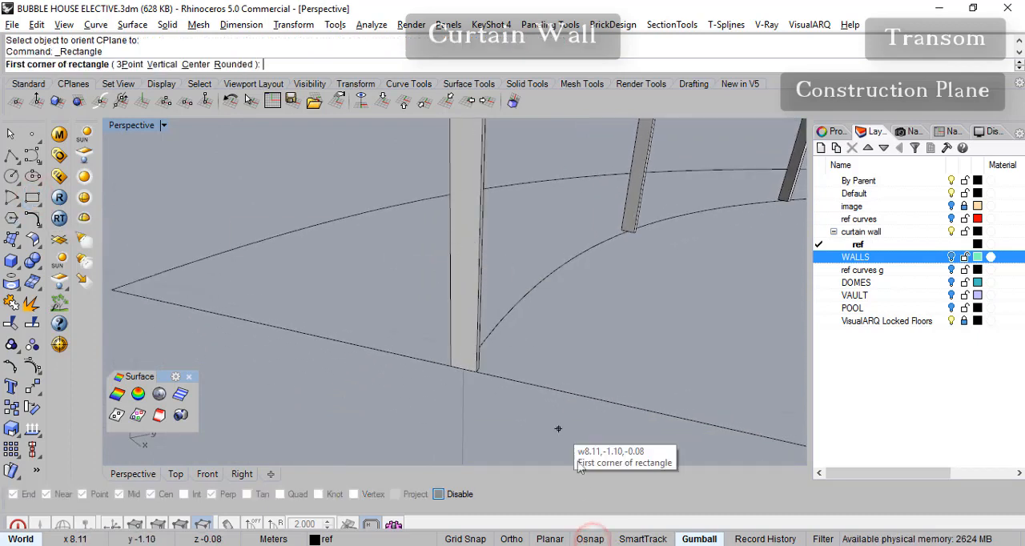
{"action": "scroll", "coordinate": [453, 239], "scroll_direction": "up", "scroll_amount": 2}
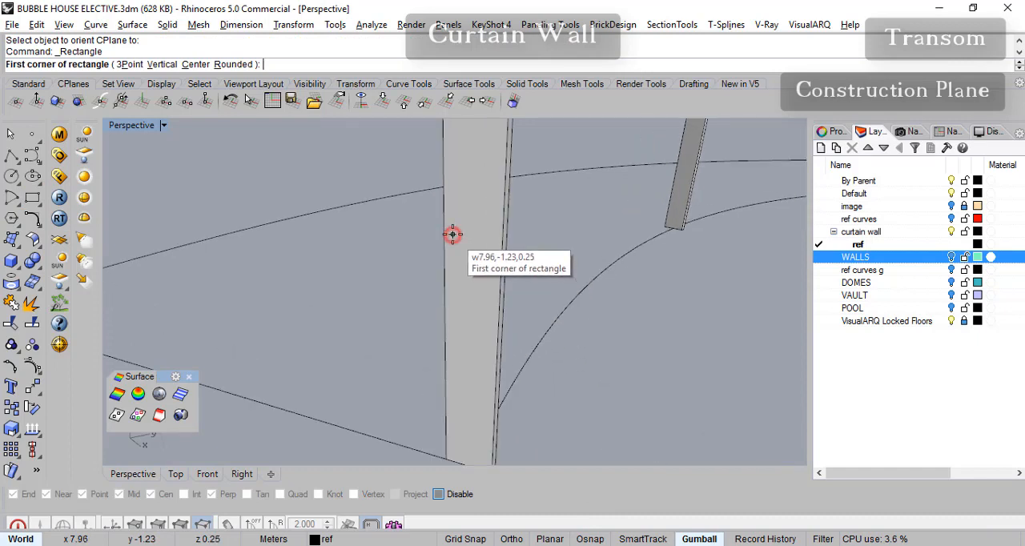
{"action": "left_click", "coordinate": [454, 236]}
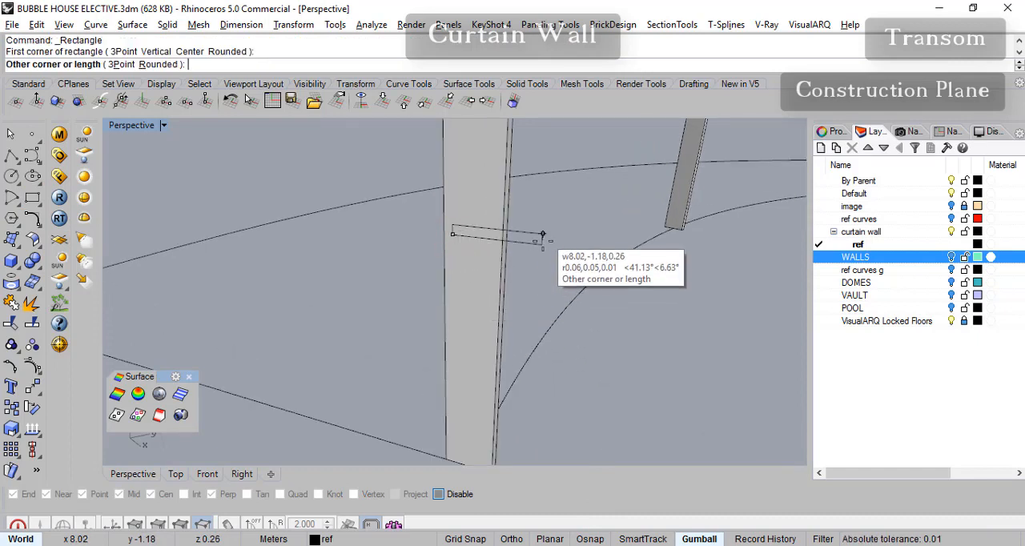
{"action": "left_click", "coordinate": [490, 251]}
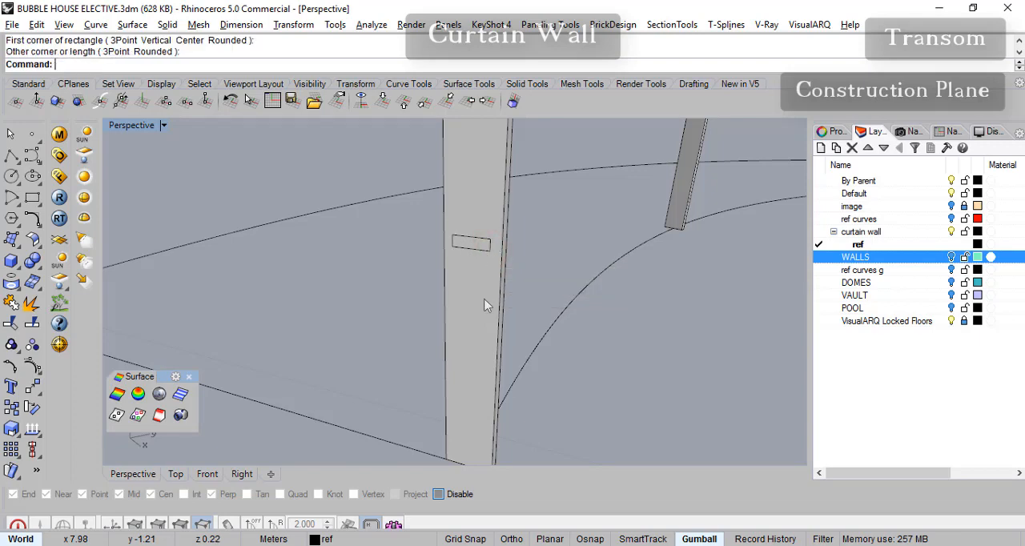
- Move the rectangle from its lower edge's midpoint straight down to the end mullion's base edge, with object snaps on
{"action": "scroll", "coordinate": [472, 277], "scroll_direction": "down", "scroll_amount": 6}
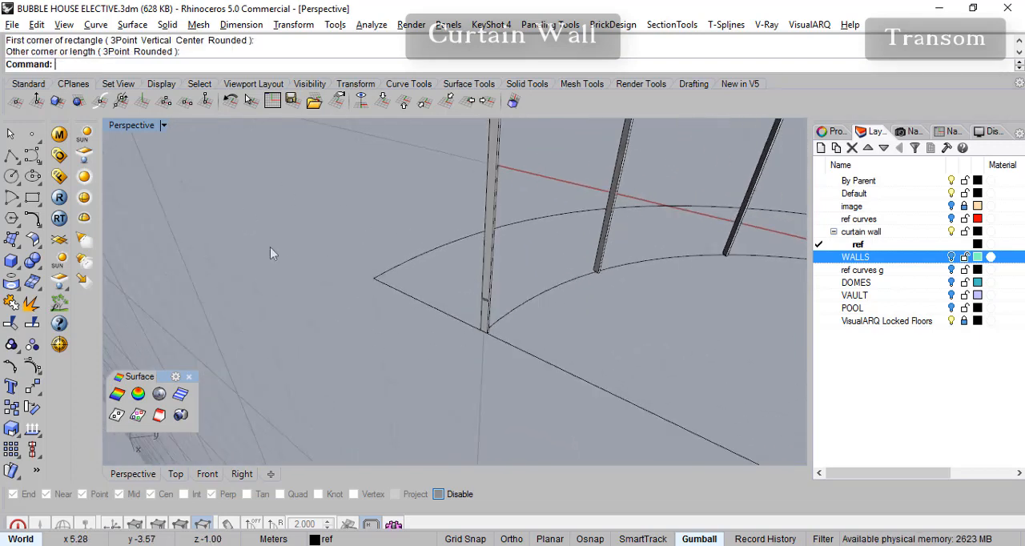
{"action": "scroll", "coordinate": [513, 327], "scroll_direction": "up", "scroll_amount": 8}
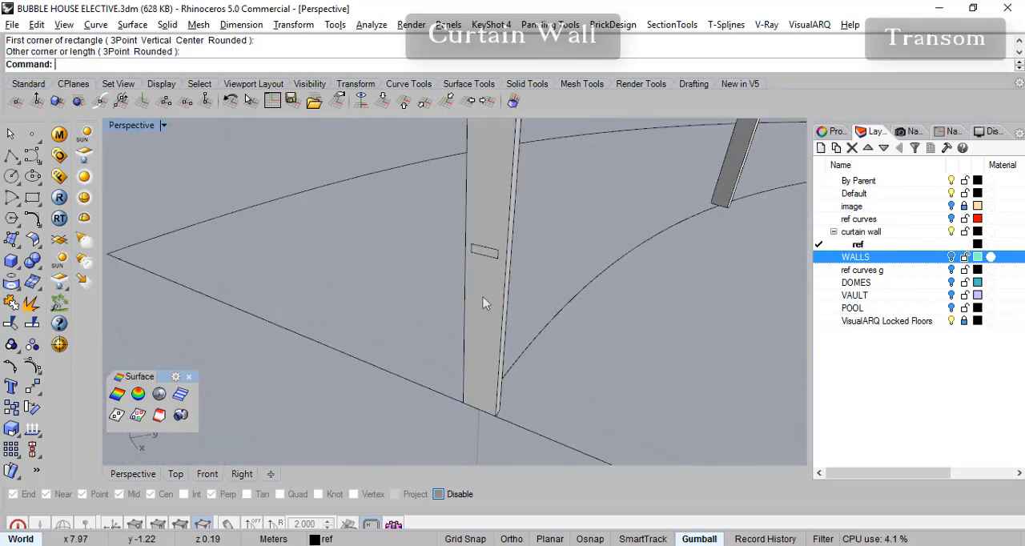
{"action": "left_click", "coordinate": [502, 237]}
{"action": "left_click", "coordinate": [565, 276]}
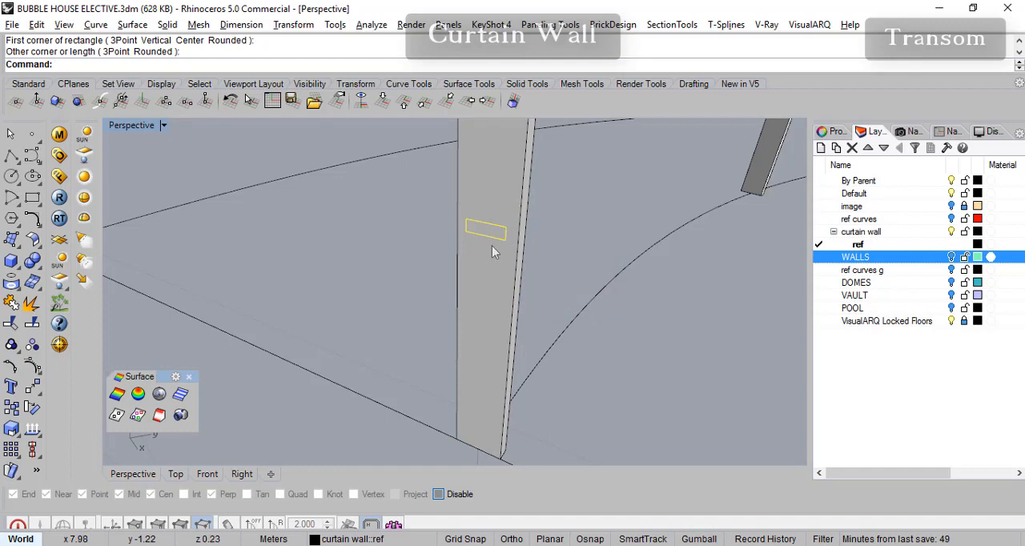
{"action": "left_click", "coordinate": [32, 389]}
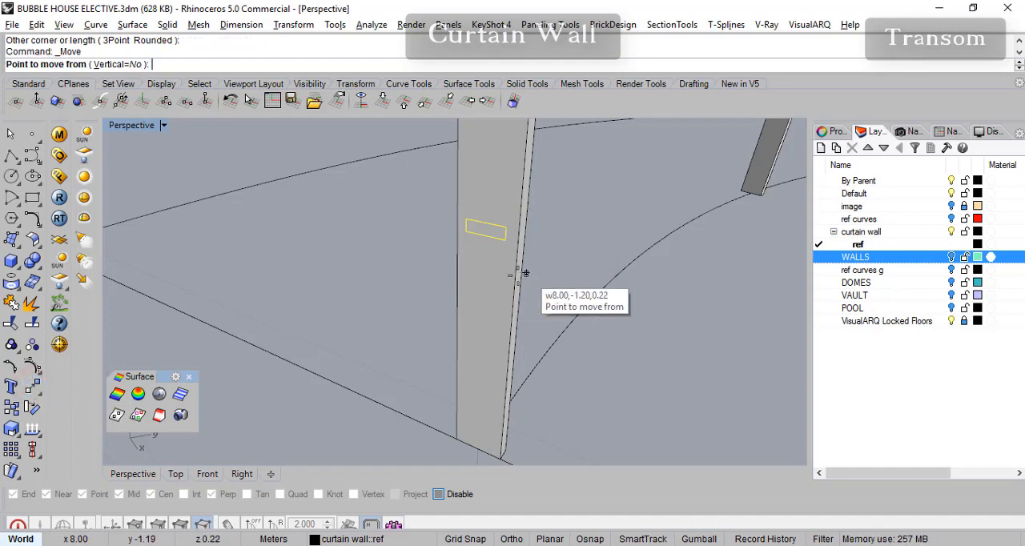
{"action": "left_click", "coordinate": [593, 542]}
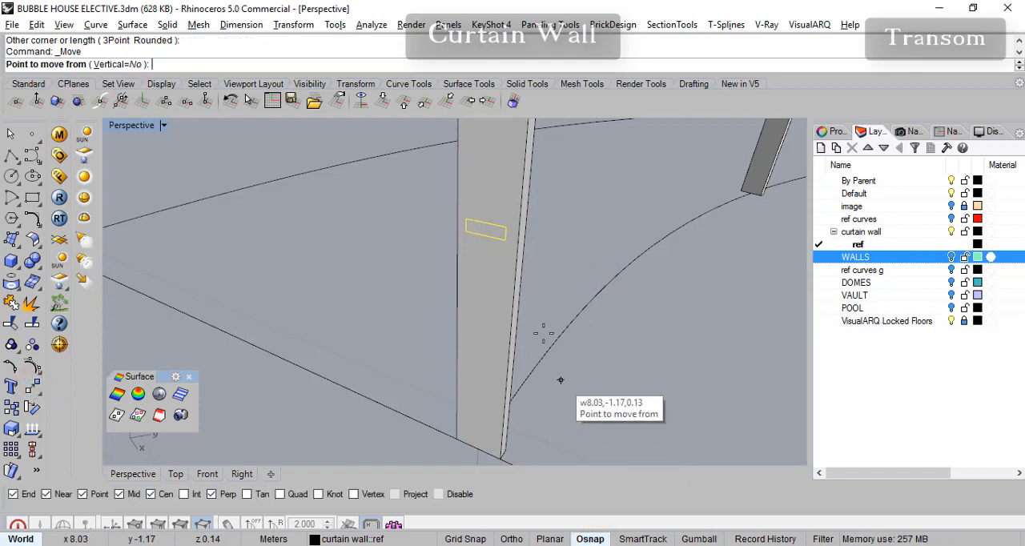
{"action": "left_click", "coordinate": [485, 236]}
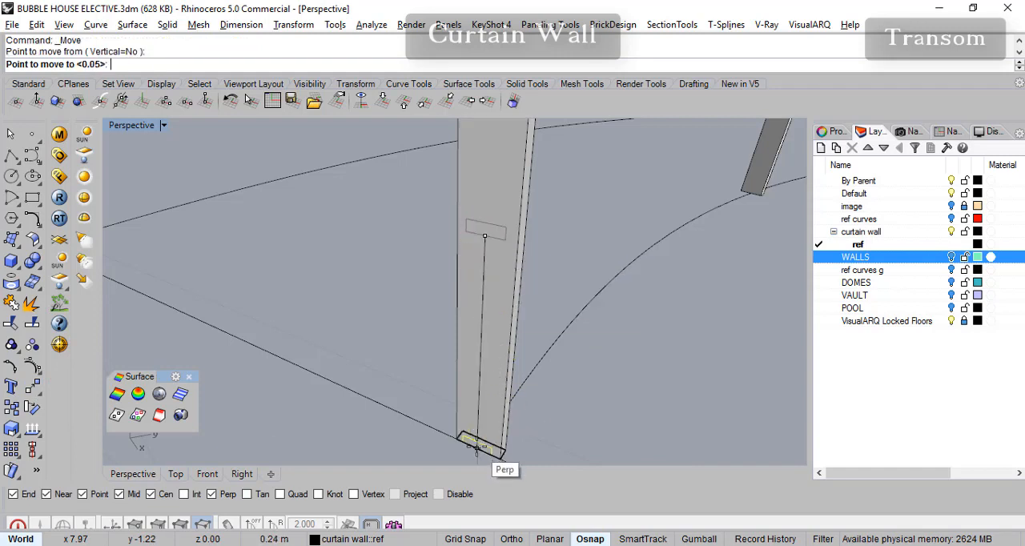
{"action": "left_click", "coordinate": [477, 448]}
- Examine how the rectangle sits on the end mullion's base within the row of mullions
{"action": "right_click_drag", "start_coordinate": [531, 398], "coordinate": [545, 357]}
{"action": "right_click_drag", "start_coordinate": [514, 391], "coordinate": [435, 445]}
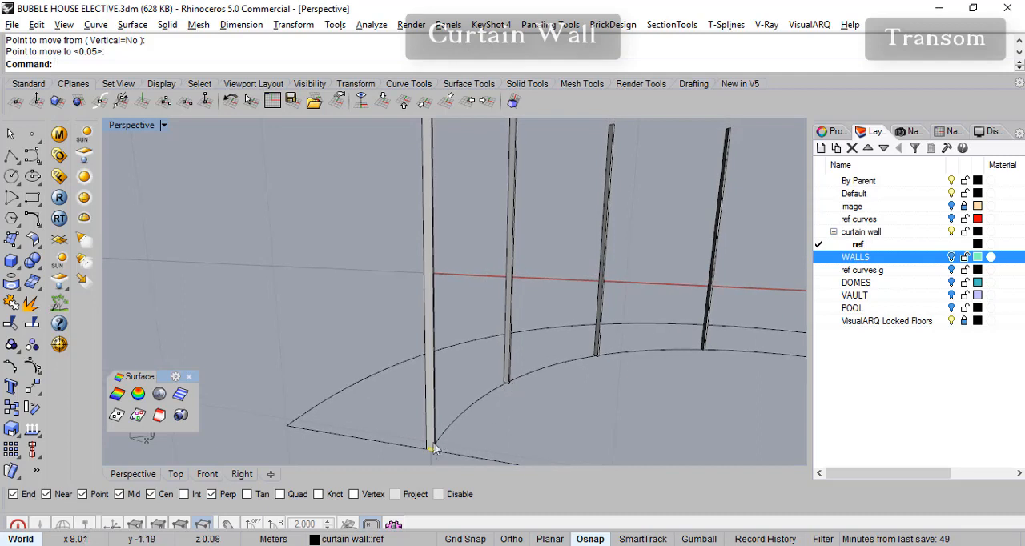
{"action": "right_click_drag", "start_coordinate": [436, 148], "coordinate": [441, 242]}
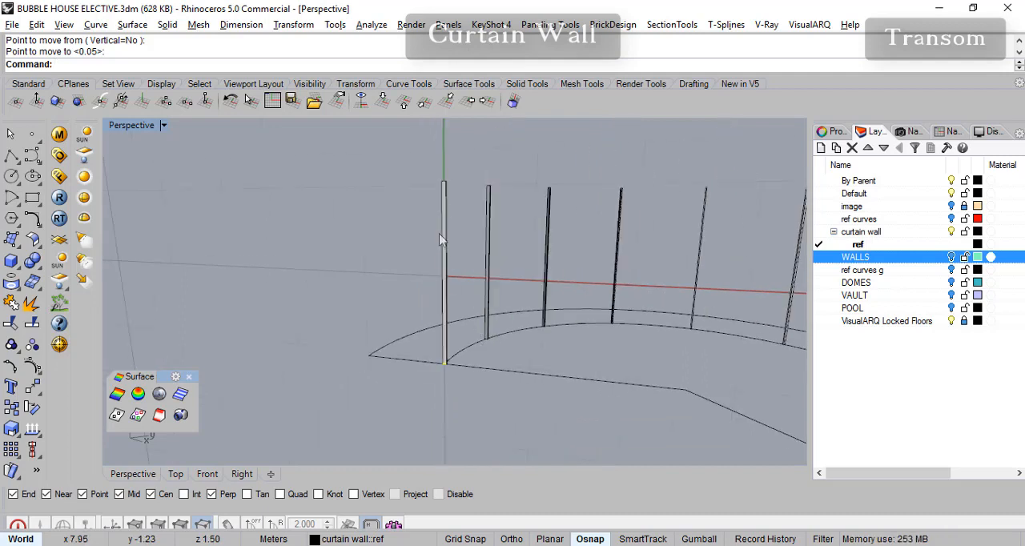
{"action": "right_click_drag", "start_coordinate": [453, 298], "coordinate": [464, 315]}
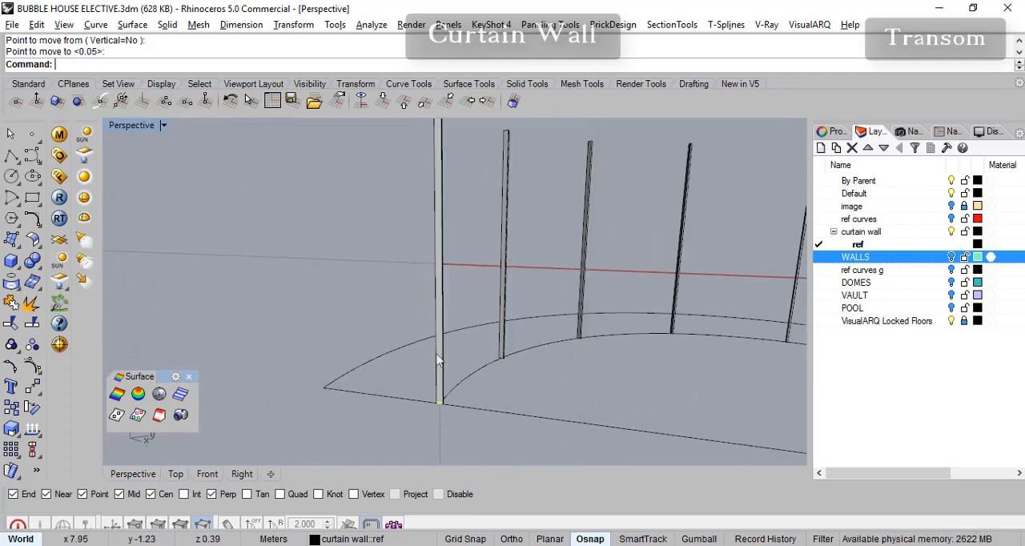
{"action": "right_click_drag", "start_coordinate": [445, 407], "coordinate": [469, 393]}
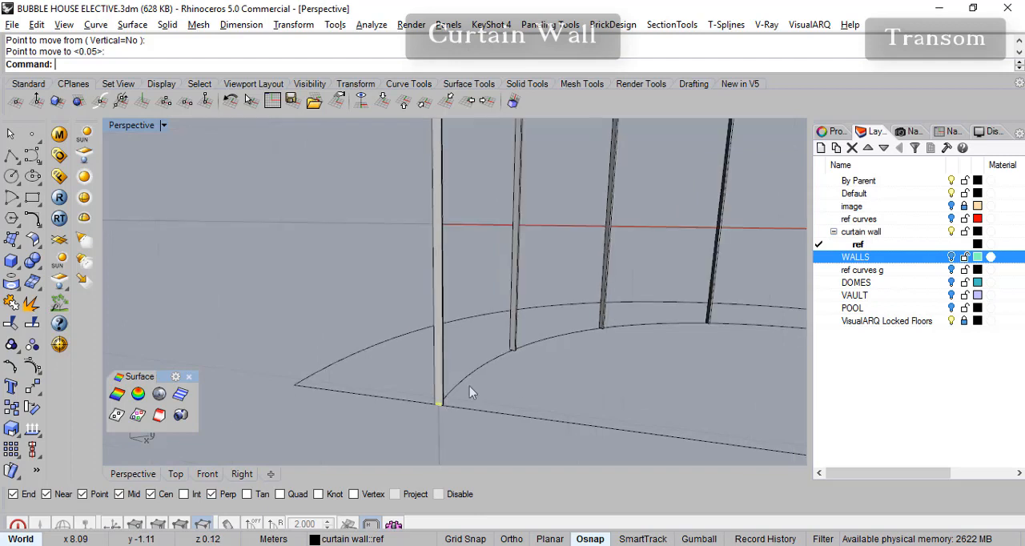
{"action": "right_click_drag", "start_coordinate": [590, 355], "coordinate": [338, 437]}
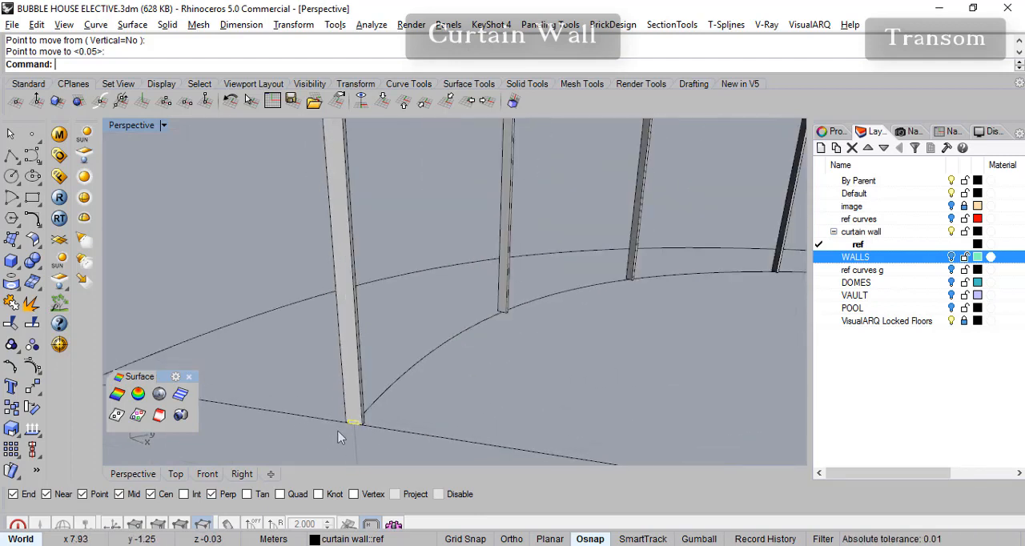
{"action": "scroll", "coordinate": [353, 425], "scroll_direction": "up", "scroll_amount": 2}
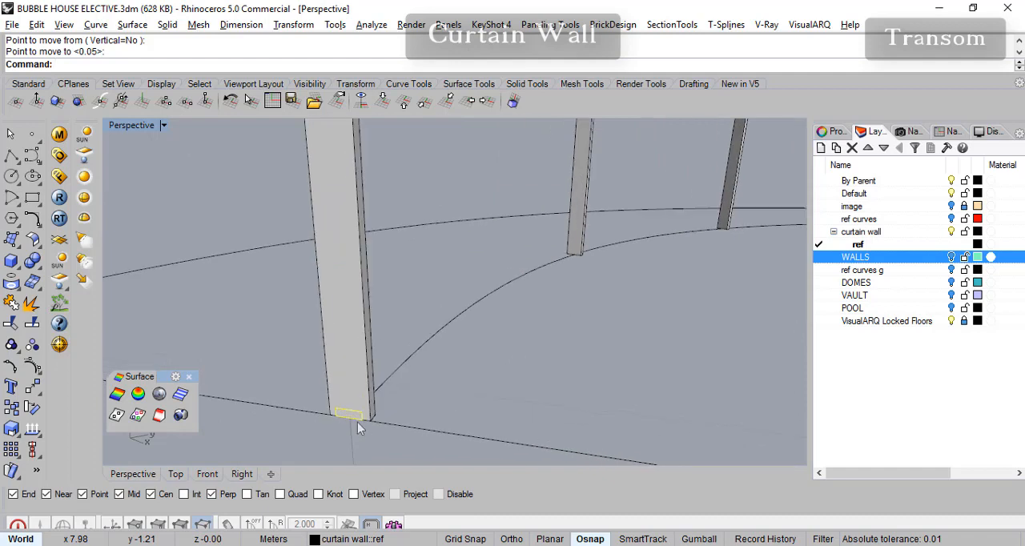
{"action": "left_click", "coordinate": [12, 410]}
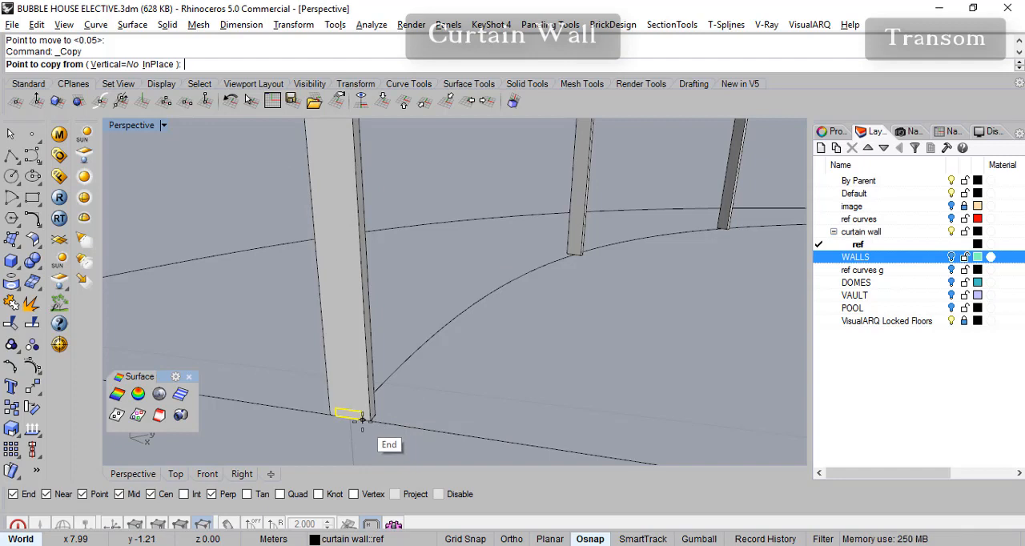
{"action": "scroll", "coordinate": [362, 419], "scroll_direction": "down", "scroll_amount": 6}
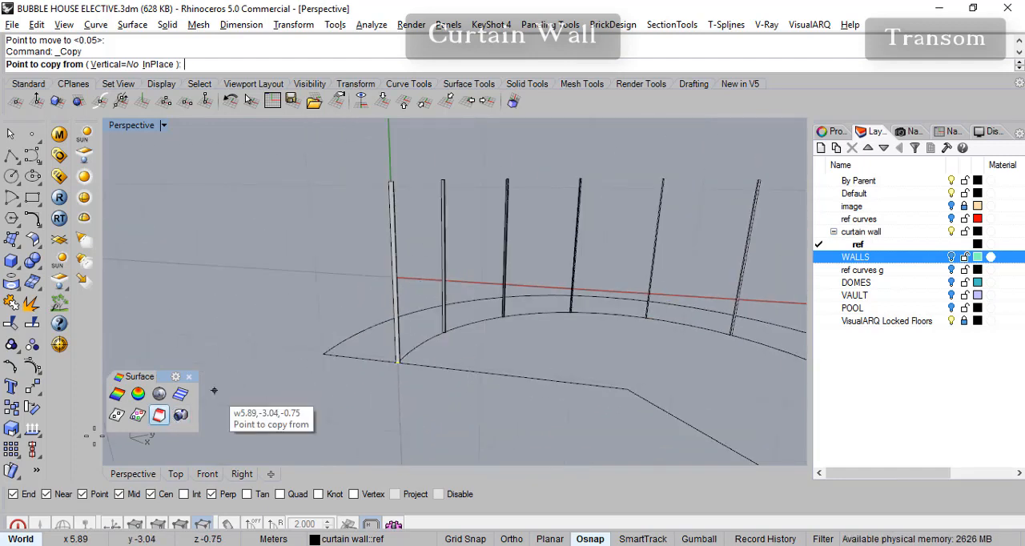
{"action": "scroll", "coordinate": [398, 361], "scroll_direction": "up", "scroll_amount": 3}
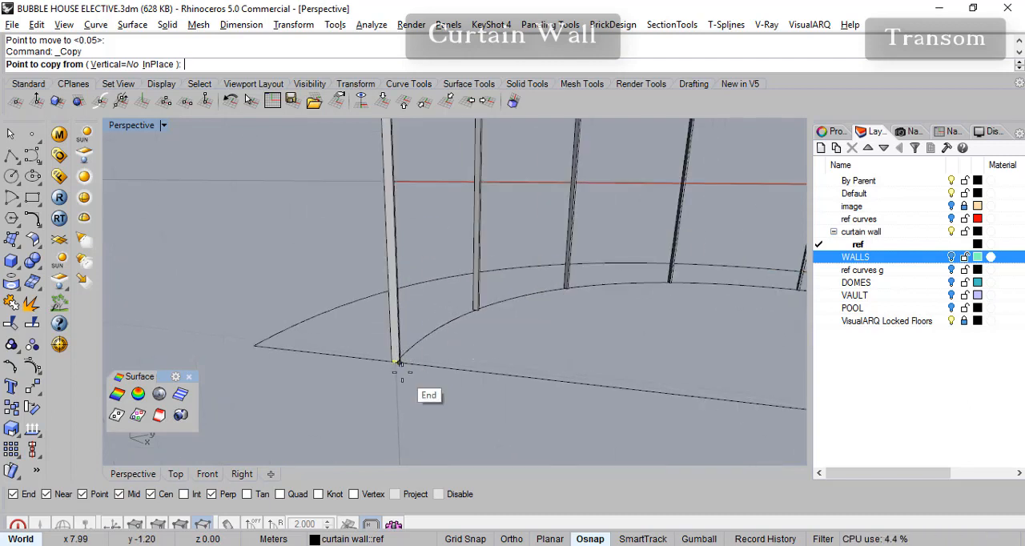
{"action": "scroll", "coordinate": [421, 289], "scroll_direction": "down", "scroll_amount": 3}
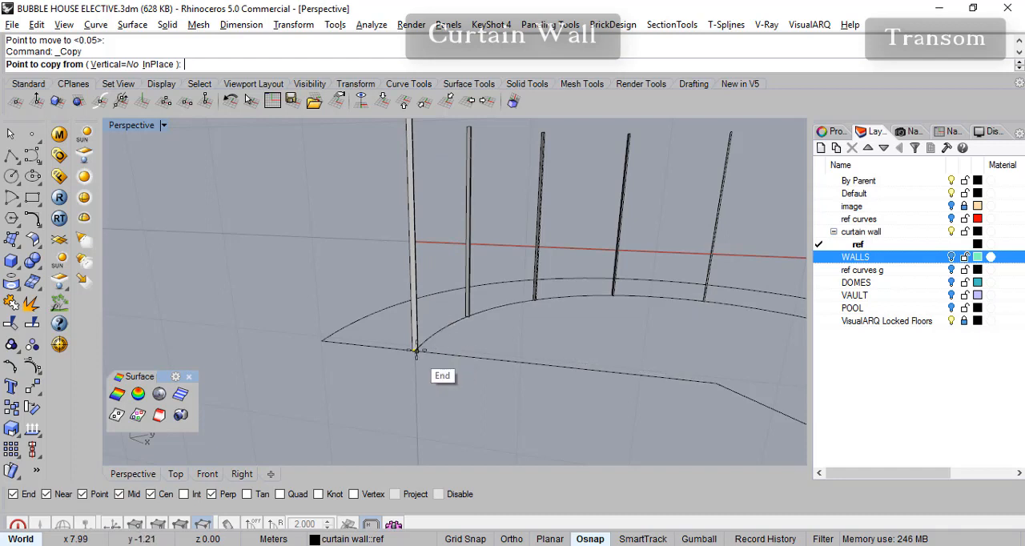
{"action": "scroll", "coordinate": [425, 176], "scroll_direction": "up", "scroll_amount": 3}
{"action": "right_click_drag", "start_coordinate": [430, 192], "coordinate": [451, 265], "text": "shift"}
{"action": "scroll", "coordinate": [412, 401], "scroll_direction": "up", "scroll_amount": 5}
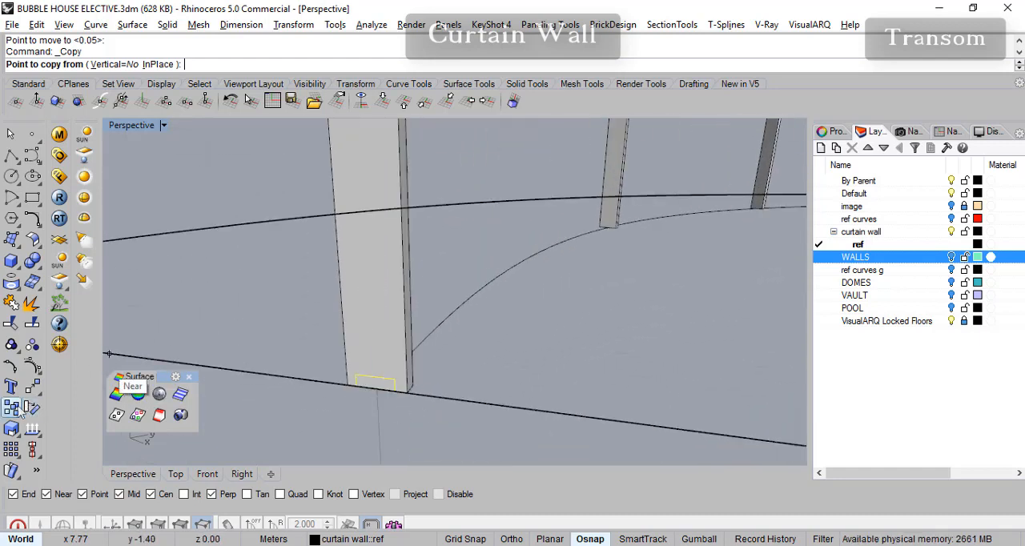
{"action": "left_click", "coordinate": [370, 389]}
{"action": "scroll", "coordinate": [357, 274], "scroll_direction": "down", "scroll_amount": 2}
{"action": "key", "text": "shift"}
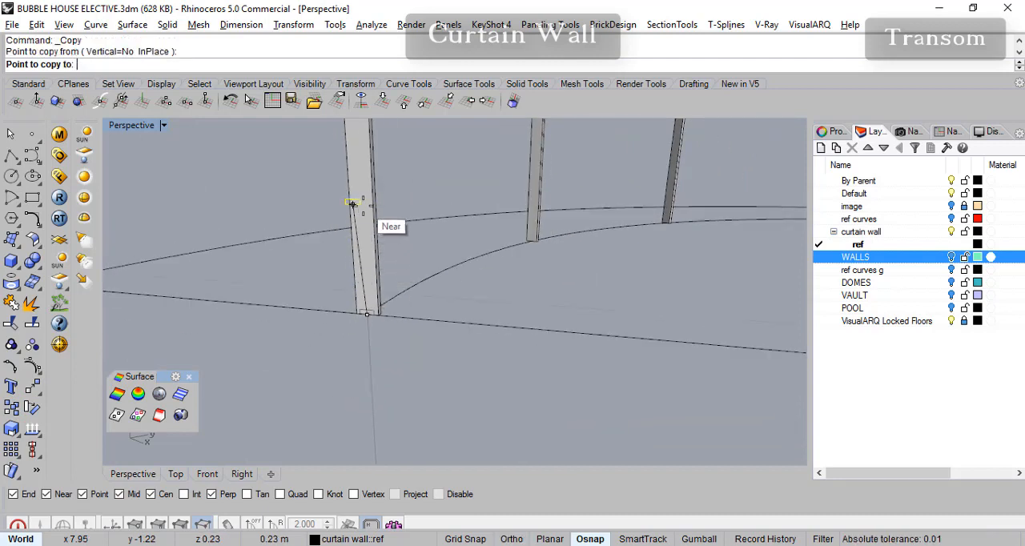
{"action": "scroll", "coordinate": [436, 385], "scroll_direction": "down", "scroll_amount": 2}
{"action": "right_click_drag", "start_coordinate": [459, 368], "coordinate": [487, 350]}
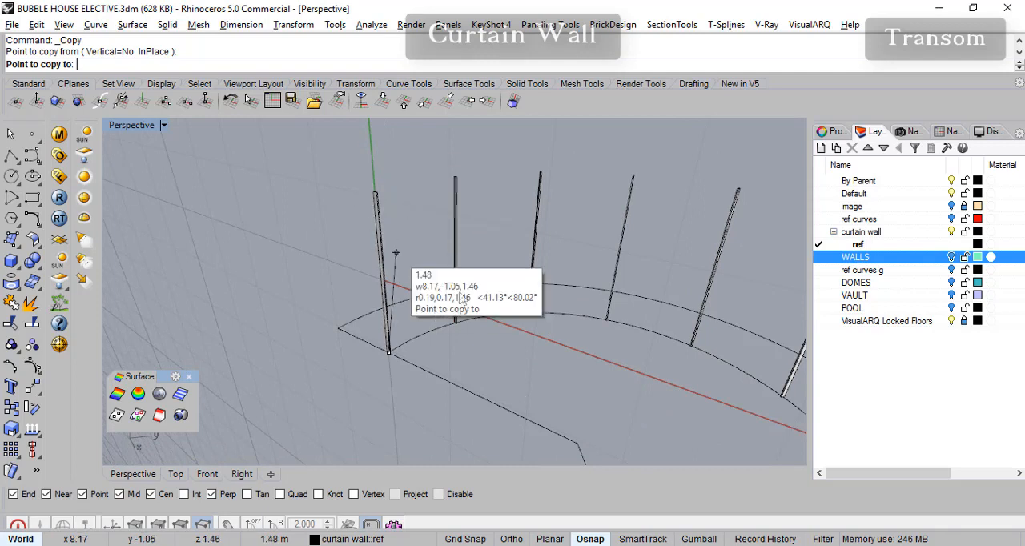
{"action": "right_click", "coordinate": [268, 303]}
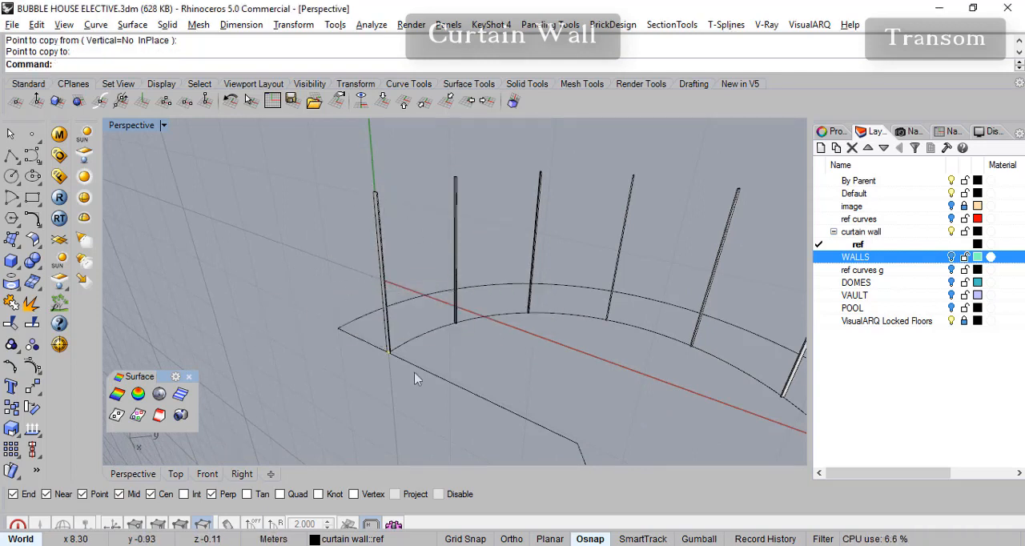
- In the Front view, pick up the rectangle at the end mullion's base for copying from its lower edge's midpoint
{"action": "left_click", "coordinate": [206, 474]}
{"action": "scroll", "coordinate": [425, 417], "scroll_direction": "up", "scroll_amount": 3}
{"action": "scroll", "coordinate": [425, 441], "scroll_direction": "up", "scroll_amount": 10}
{"action": "middle_click", "coordinate": [427, 389]}
{"action": "right_click_drag", "start_coordinate": [441, 339], "coordinate": [451, 270]}
{"action": "right_click_drag", "start_coordinate": [401, 348], "coordinate": [430, 236]}
{"action": "scroll", "coordinate": [425, 335], "scroll_direction": "up", "scroll_amount": 11}
{"action": "scroll", "coordinate": [417, 256], "scroll_direction": "down", "scroll_amount": 8}
{"action": "right_click_drag", "start_coordinate": [494, 295], "coordinate": [514, 369]}
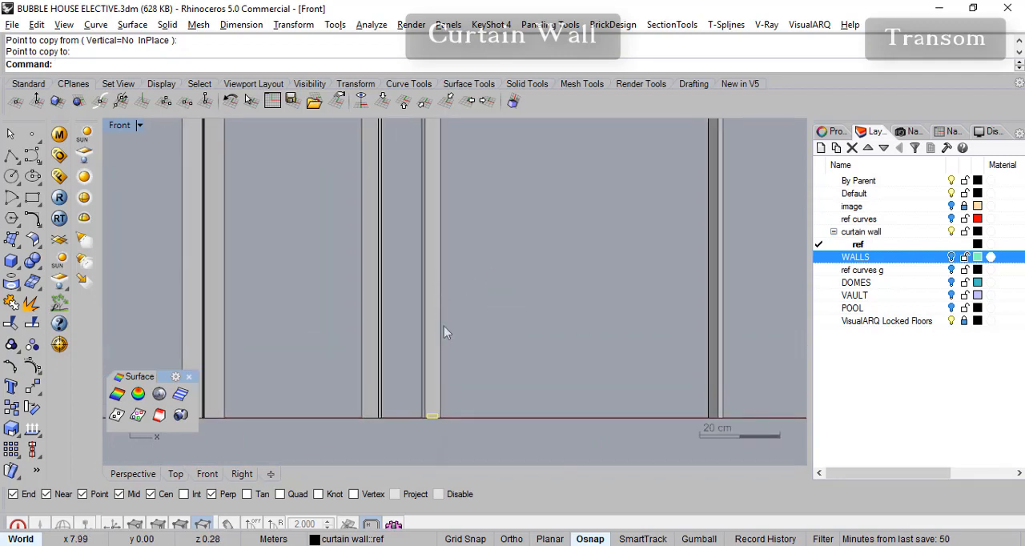
{"action": "scroll", "coordinate": [442, 428], "scroll_direction": "up", "scroll_amount": 8}
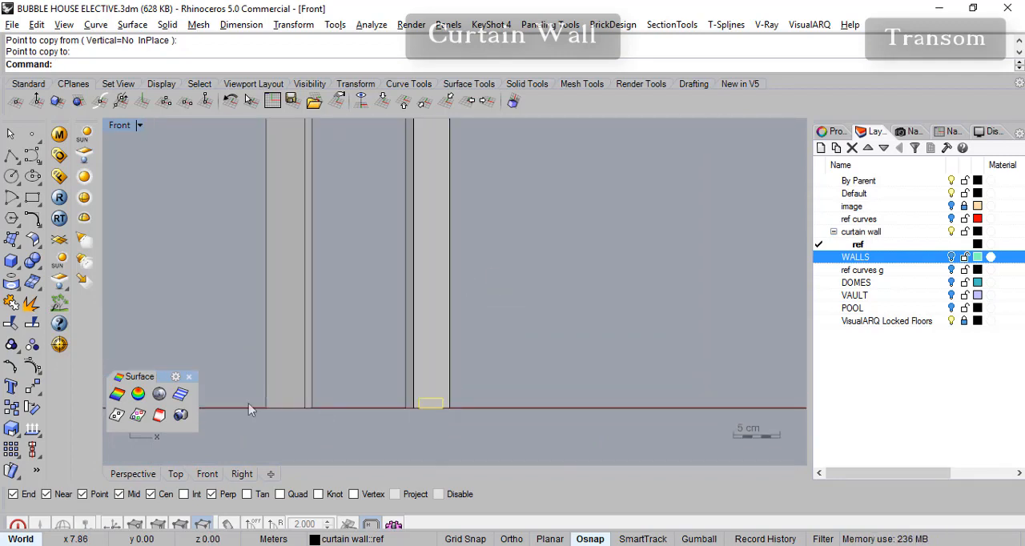
{"action": "left_click", "coordinate": [11, 406]}
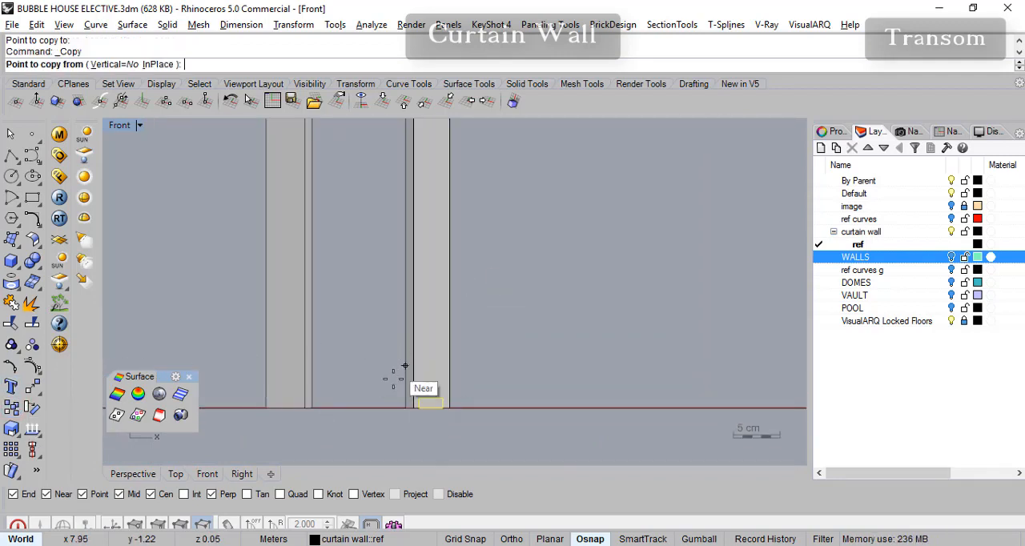
{"action": "left_click", "coordinate": [431, 406]}
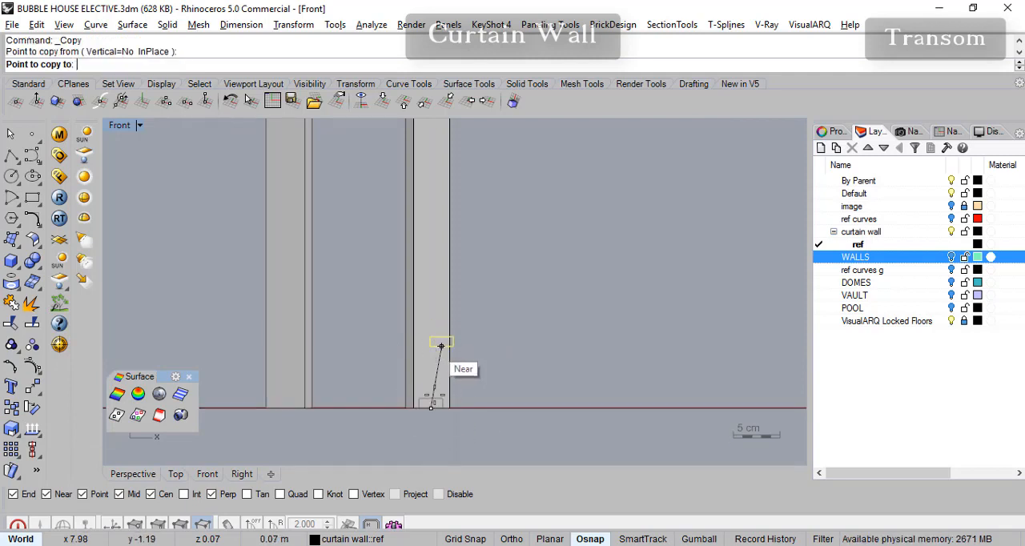
- Place three copies straight up the end mullion, about 0.26 m apart, with object snaps disabled and Ortho on
{"action": "scroll", "coordinate": [437, 420], "scroll_direction": "down", "scroll_amount": 2}
{"action": "scroll", "coordinate": [541, 292], "scroll_direction": "down", "scroll_amount": 4}
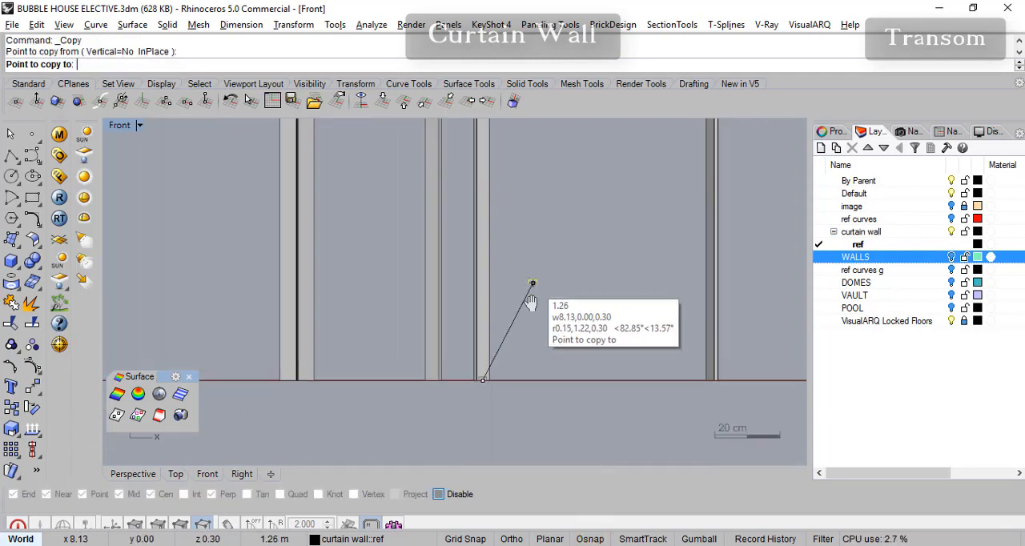
{"action": "right_click_drag", "start_coordinate": [505, 337], "coordinate": [441, 364]}
{"action": "scroll", "coordinate": [441, 364], "scroll_direction": "up", "scroll_amount": 2}
{"action": "key", "text": "F8"}
{"action": "right_click_drag", "start_coordinate": [467, 245], "coordinate": [459, 275]}
{"action": "right_click_drag", "start_coordinate": [437, 389], "coordinate": [437, 330]}
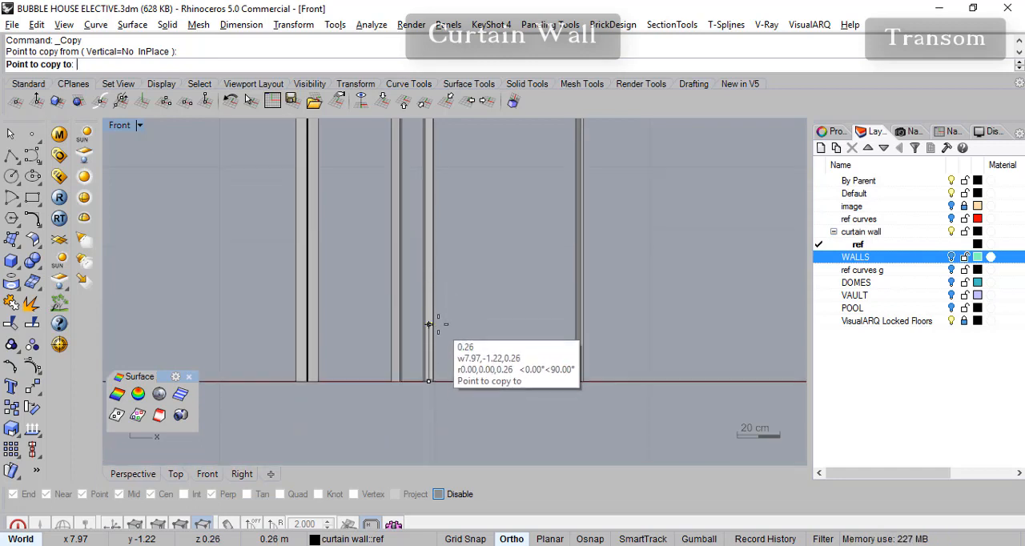
{"action": "left_click", "coordinate": [429, 324]}
{"action": "left_click", "coordinate": [429, 270]}
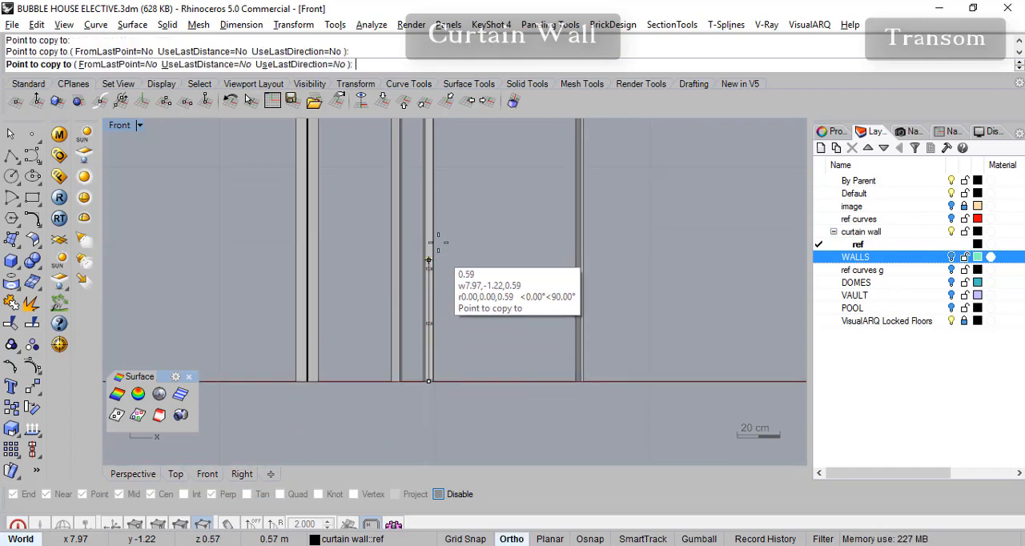
{"action": "left_click", "coordinate": [428, 215]}
- Place five more copies up the end mullion at similar spacing, the last at a height of about 2.08 m, and finish copying
{"action": "right_click_drag", "start_coordinate": [473, 182], "coordinate": [471, 284]}
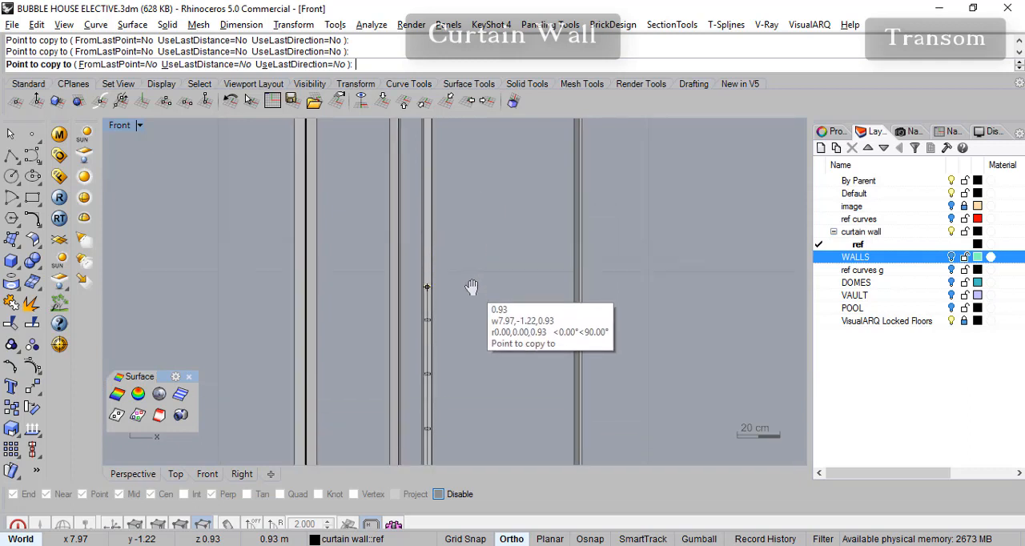
{"action": "left_click", "coordinate": [465, 260]}
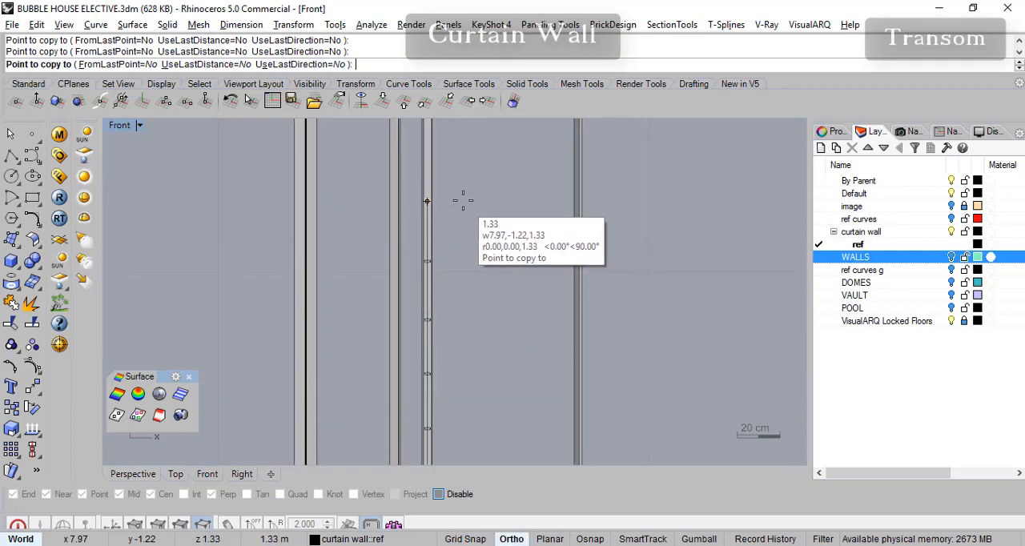
{"action": "left_click", "coordinate": [463, 200]}
{"action": "right_click_drag", "start_coordinate": [472, 201], "coordinate": [474, 307], "text": "shift"}
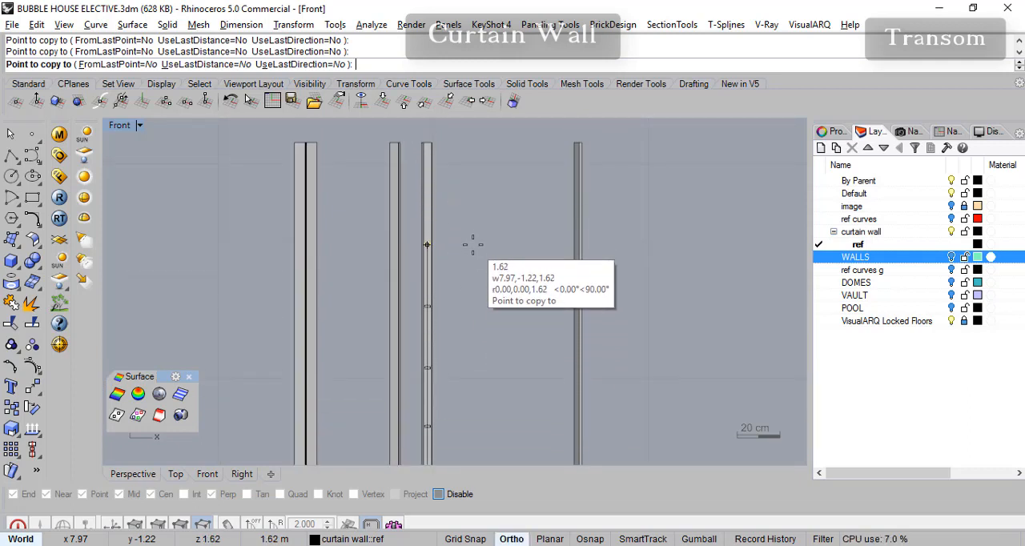
{"action": "left_click", "coordinate": [469, 245]}
{"action": "left_click", "coordinate": [465, 193]}
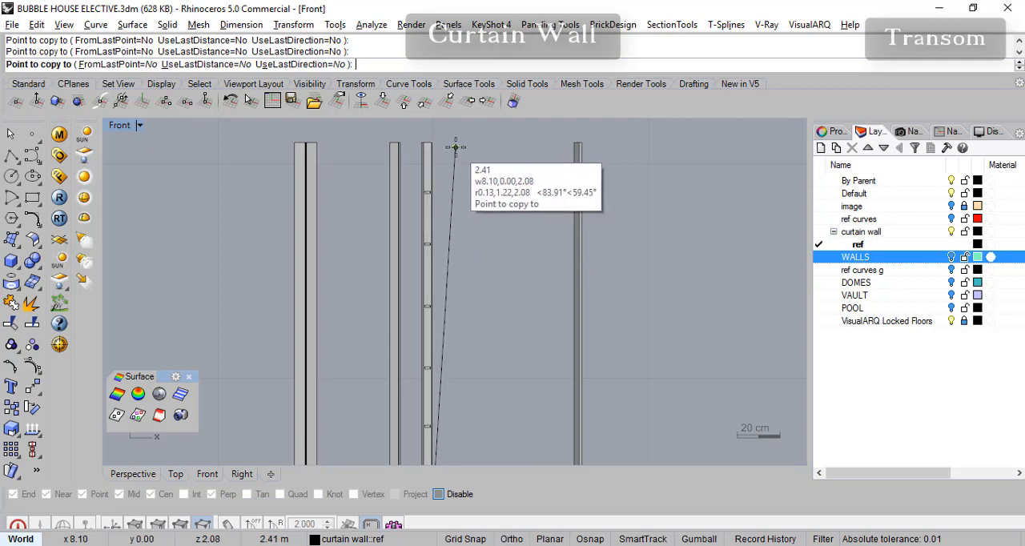
{"action": "scroll", "coordinate": [441, 151], "scroll_direction": "up", "scroll_amount": 1}
{"action": "left_click", "coordinate": [430, 146], "text": "shift"}
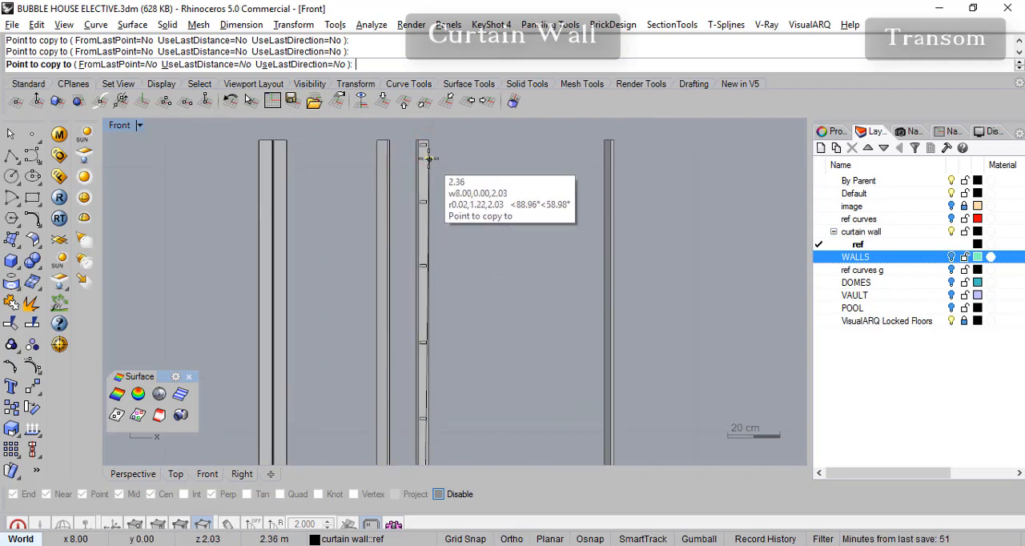
{"action": "right_click", "coordinate": [435, 160]}
- Move the uppermost rectangle from its upper edge's midpoint straight up to the end mullion's top edge, with object snaps on
{"action": "right_click_drag", "start_coordinate": [426, 157], "coordinate": [438, 255]}
{"action": "scroll", "coordinate": [438, 254], "scroll_direction": "up", "scroll_amount": 2}
{"action": "scroll", "coordinate": [438, 259], "scroll_direction": "up", "scroll_amount": 4}
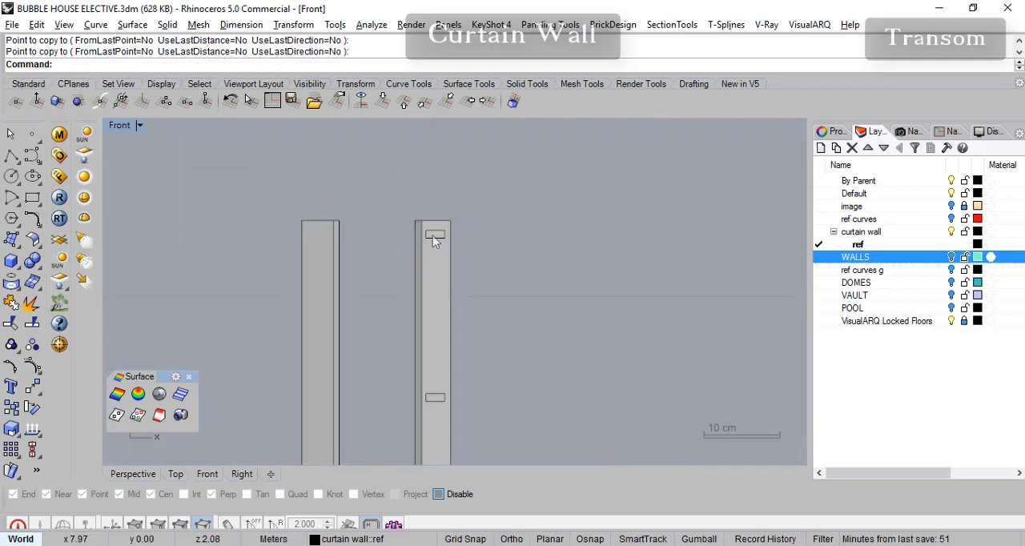
{"action": "left_click", "coordinate": [434, 235]}
{"action": "left_click", "coordinate": [472, 274]}
{"action": "scroll", "coordinate": [437, 234], "scroll_direction": "up", "scroll_amount": 3}
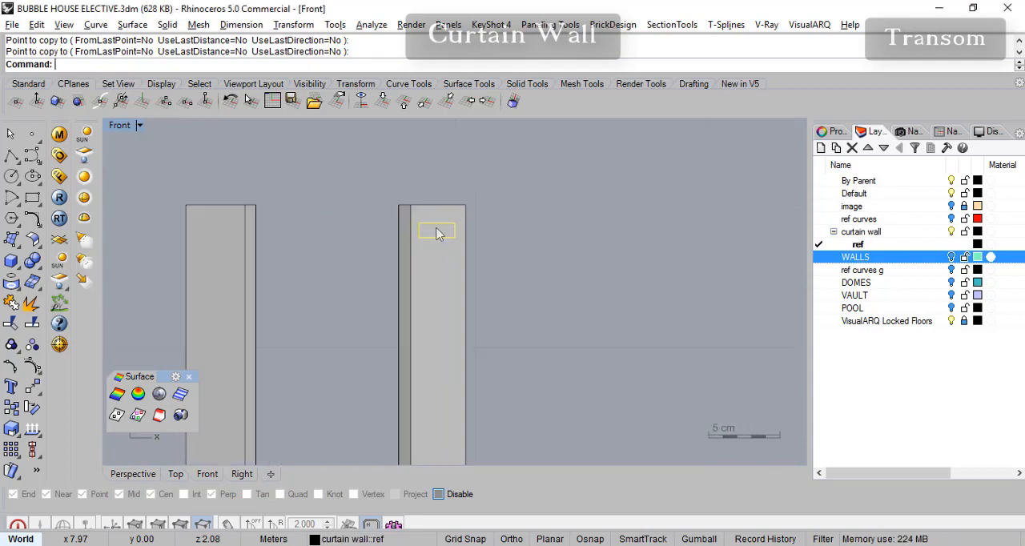
{"action": "left_click", "coordinate": [34, 387]}
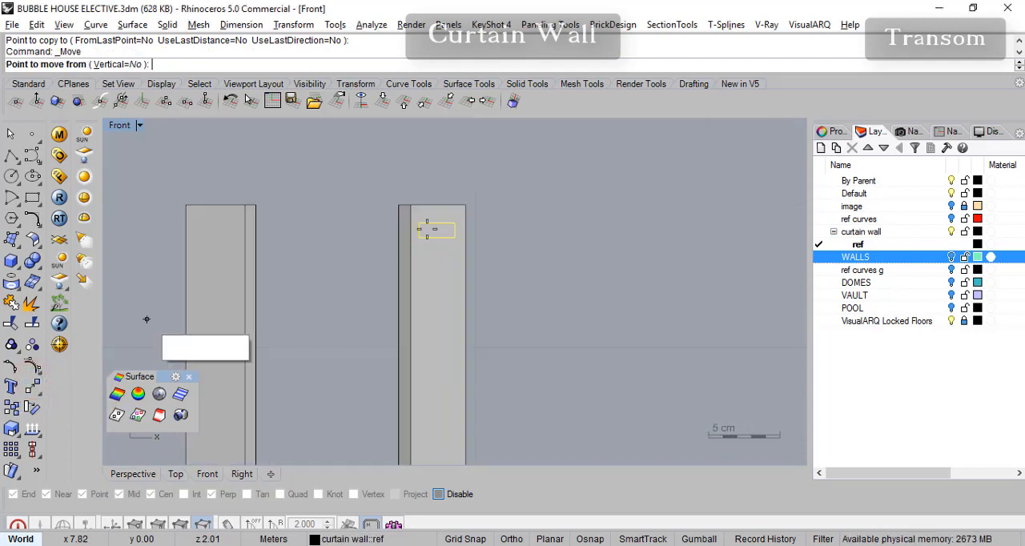
{"action": "left_click", "coordinate": [438, 495]}
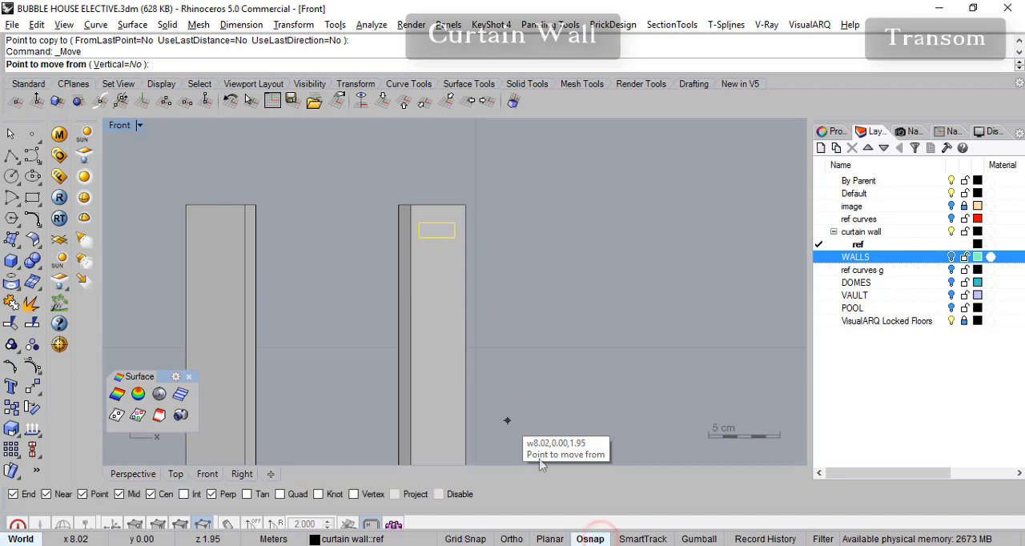
{"action": "left_click", "coordinate": [437, 224]}
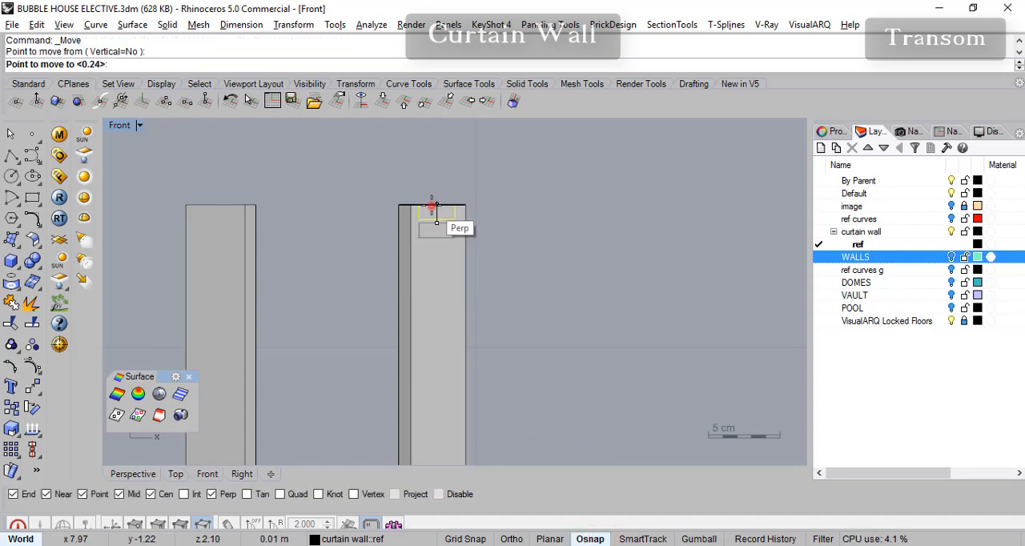
{"action": "scroll", "coordinate": [497, 247], "scroll_direction": "down", "scroll_amount": 3}
- In the Perspective view, try to sweep all the transom rectangles at once along the curve through the mullion bases with Sweep 1 Rail
{"action": "left_click", "coordinate": [133, 474]}
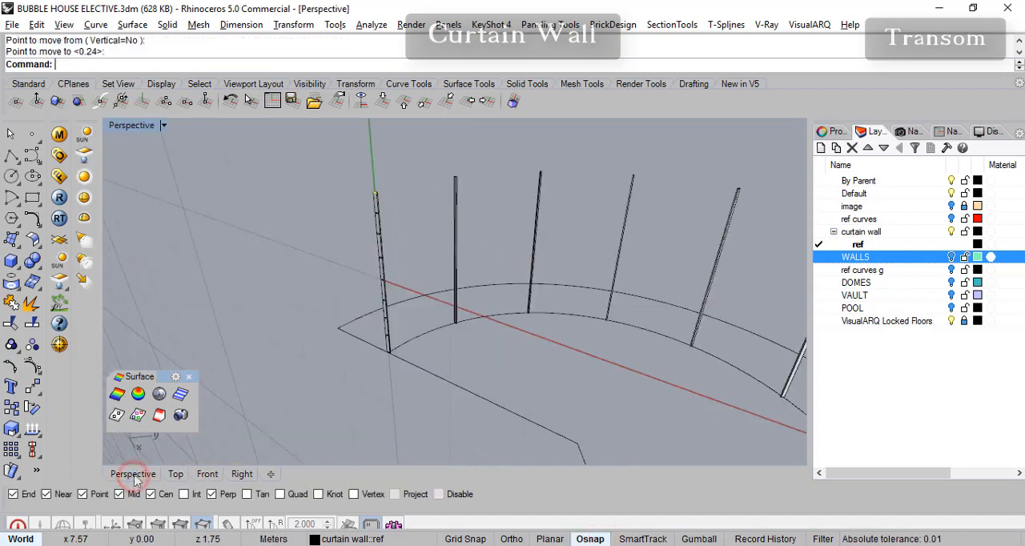
{"action": "right_click_drag", "start_coordinate": [566, 264], "coordinate": [384, 261]}
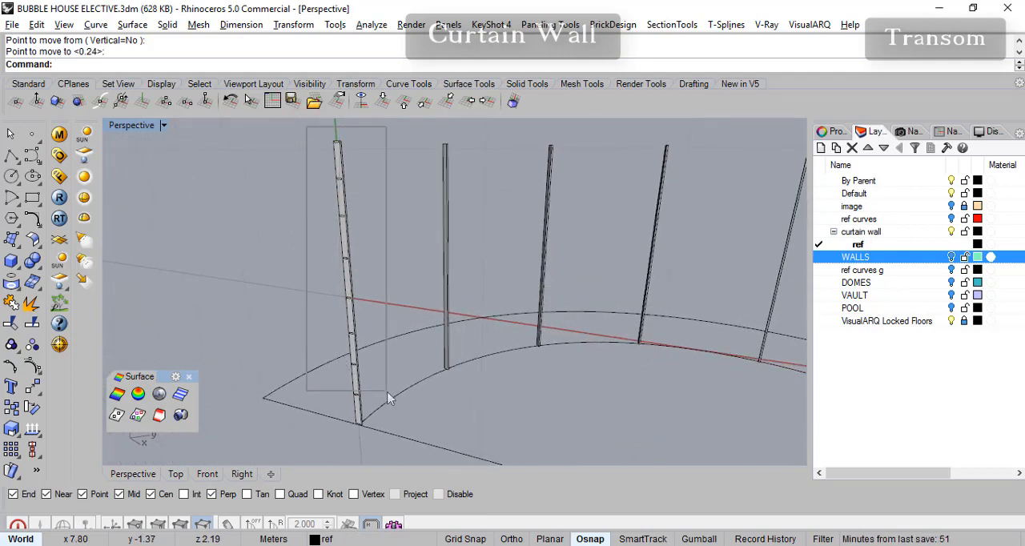
{"action": "left_click_drag", "start_coordinate": [388, 397], "coordinate": [384, 393]}
{"action": "right_click_drag", "start_coordinate": [384, 394], "coordinate": [398, 371]}
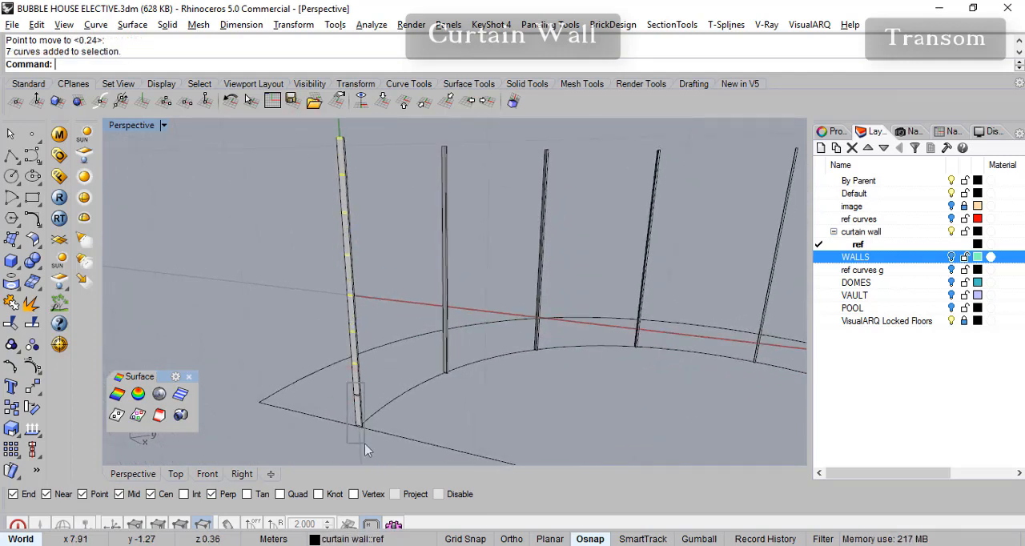
{"action": "left_click", "coordinate": [132, 25]}
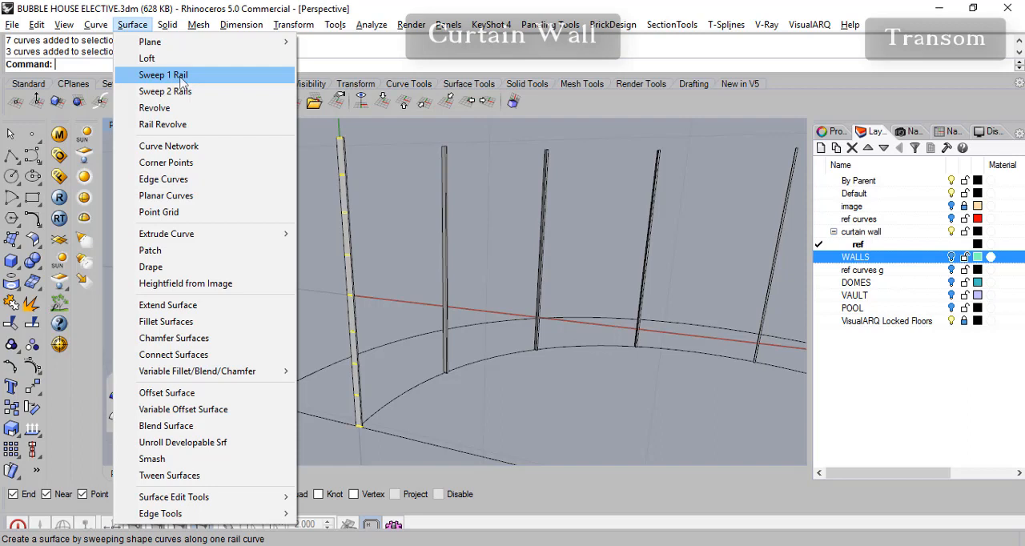
{"action": "left_click", "coordinate": [182, 80]}
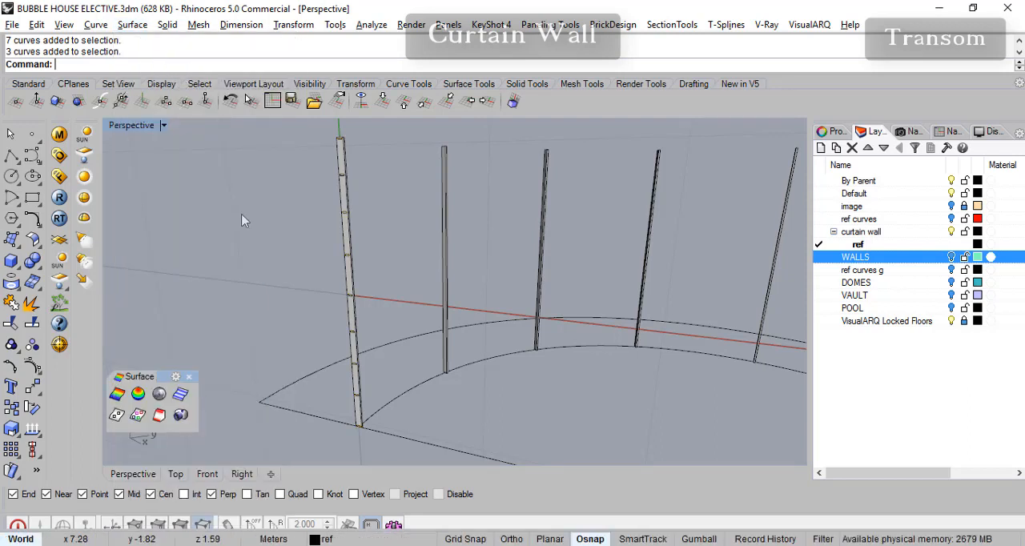
{"action": "left_click", "coordinate": [132, 24]}
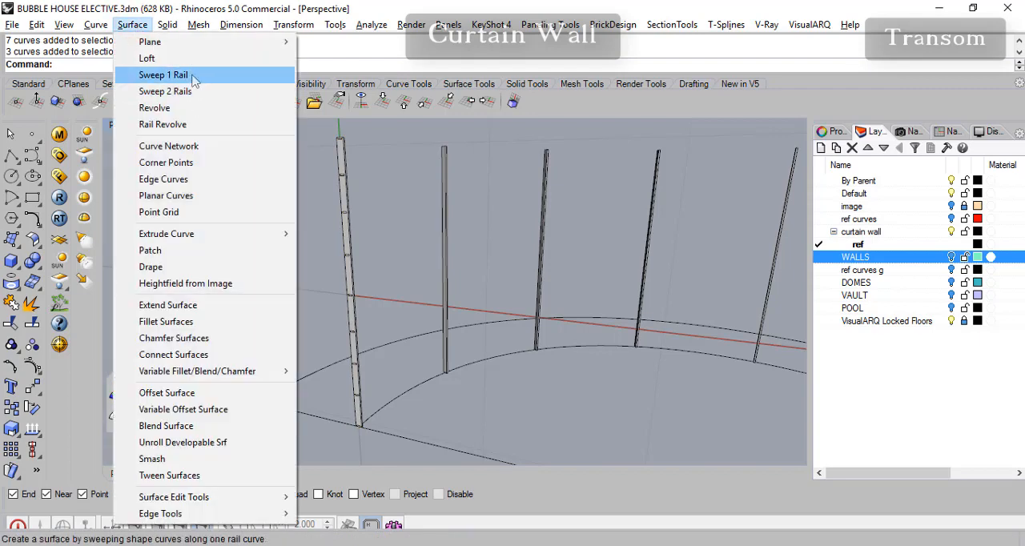
{"action": "left_click", "coordinate": [187, 75]}
{"action": "left_click", "coordinate": [407, 393]}
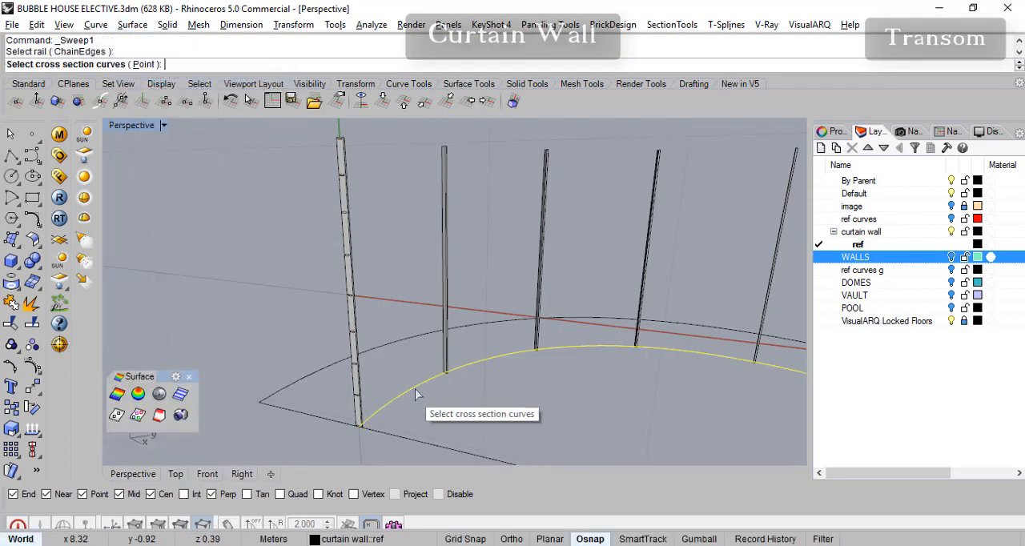
{"action": "left_click_drag", "start_coordinate": [317, 130], "coordinate": [361, 436]}
{"action": "left_click_drag", "start_coordinate": [342, 400], "coordinate": [390, 447]}
{"action": "key", "text": "Return"}
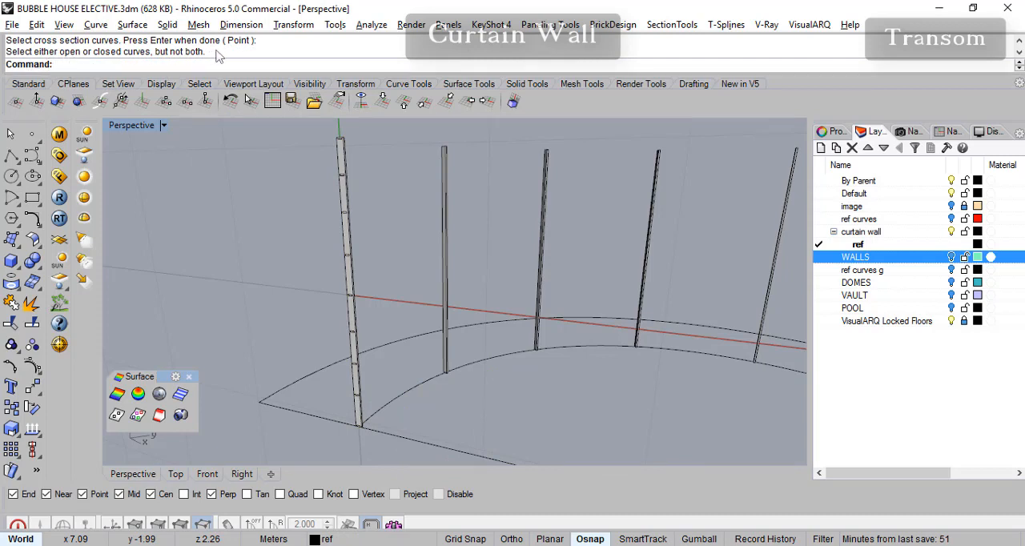
- Try Sweep 1 Rail again on the mullion base curve, window-selecting only the profile at the end mullion's foot
{"action": "mouse_move", "coordinate": [377, 250]}
{"action": "right_mouse_down"}
{"action": "mouse_move", "coordinate": [359, 241]}
{"action": "mouse_move", "coordinate": [379, 240]}
{"action": "right_mouse_up"}
{"action": "right_click_drag", "start_coordinate": [403, 303], "coordinate": [346, 401]}
{"action": "scroll", "coordinate": [353, 401], "scroll_direction": "up", "scroll_amount": 3}
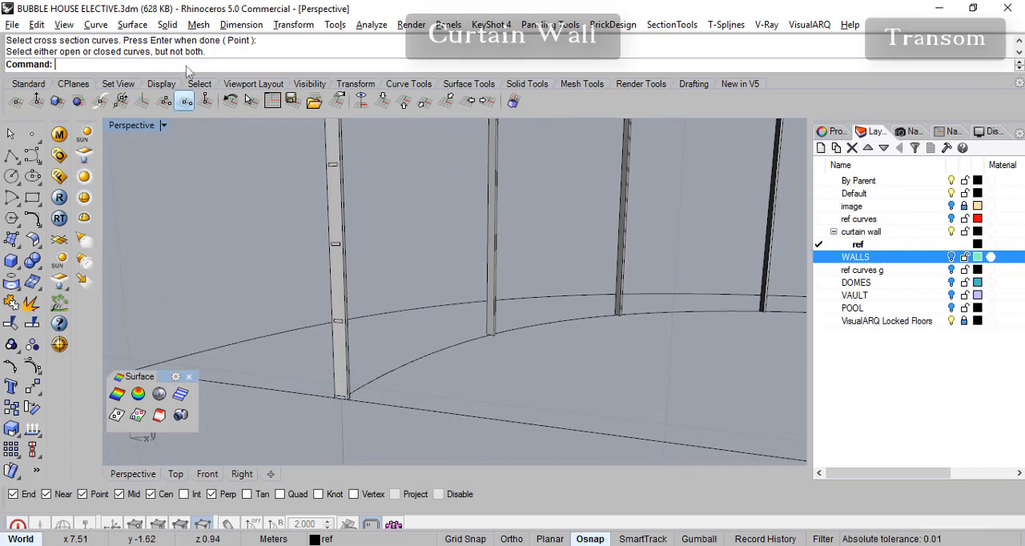
{"action": "left_click", "coordinate": [133, 25]}
{"action": "left_click", "coordinate": [160, 73]}
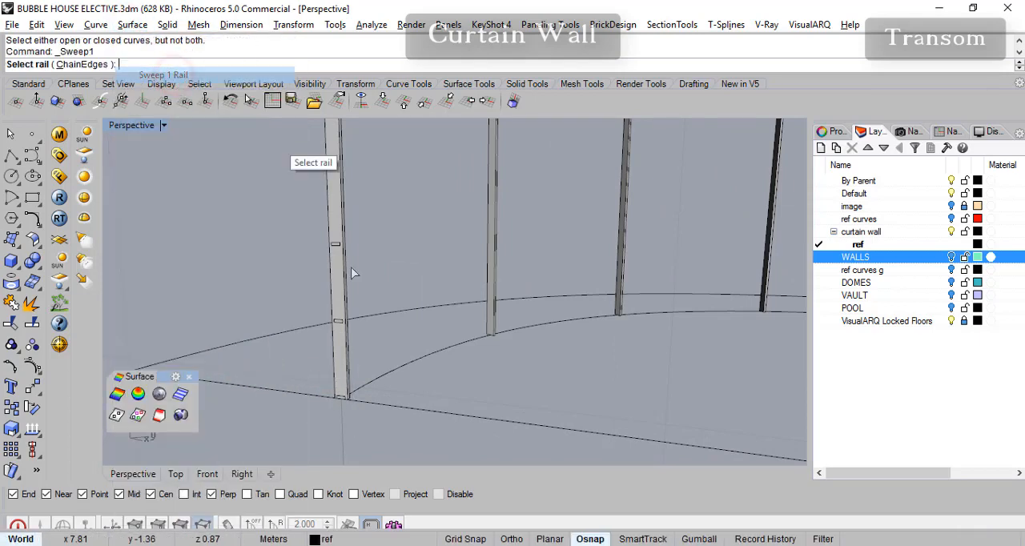
{"action": "left_click", "coordinate": [369, 382]}
{"action": "left_click_drag", "start_coordinate": [309, 382], "coordinate": [343, 419]}
{"action": "key", "text": "alt+space"}
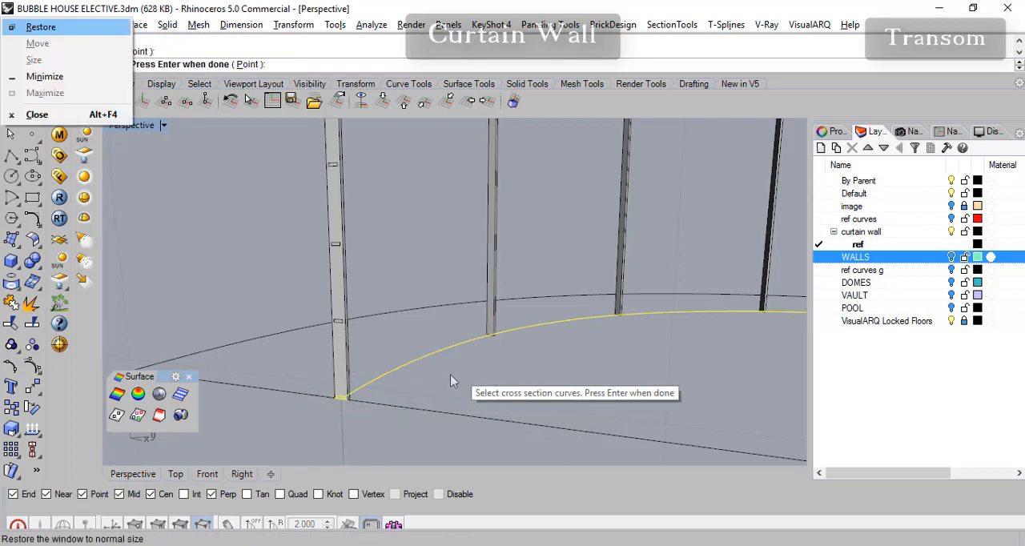
{"action": "key", "text": "Escape"}
{"action": "key", "text": "alt+space"}
{"action": "key", "text": "Escape"}
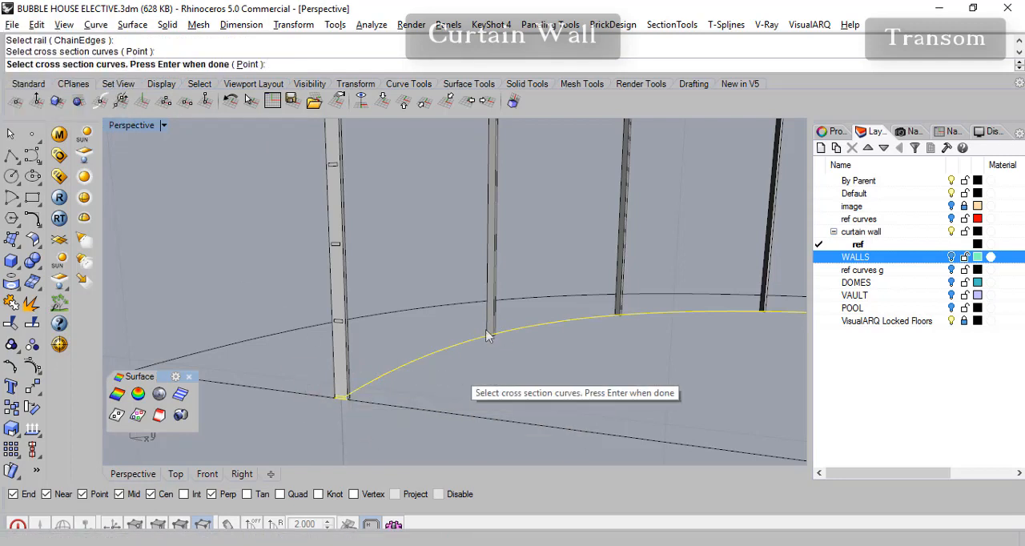
{"action": "key", "text": "alt+space"}
{"action": "key", "text": "Escape"}
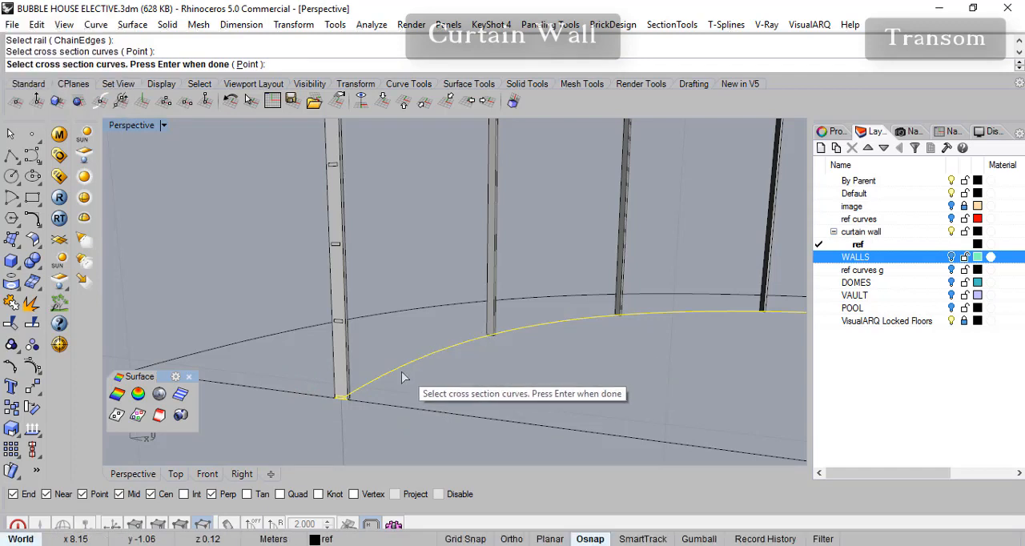
{"action": "key", "text": "Return"}
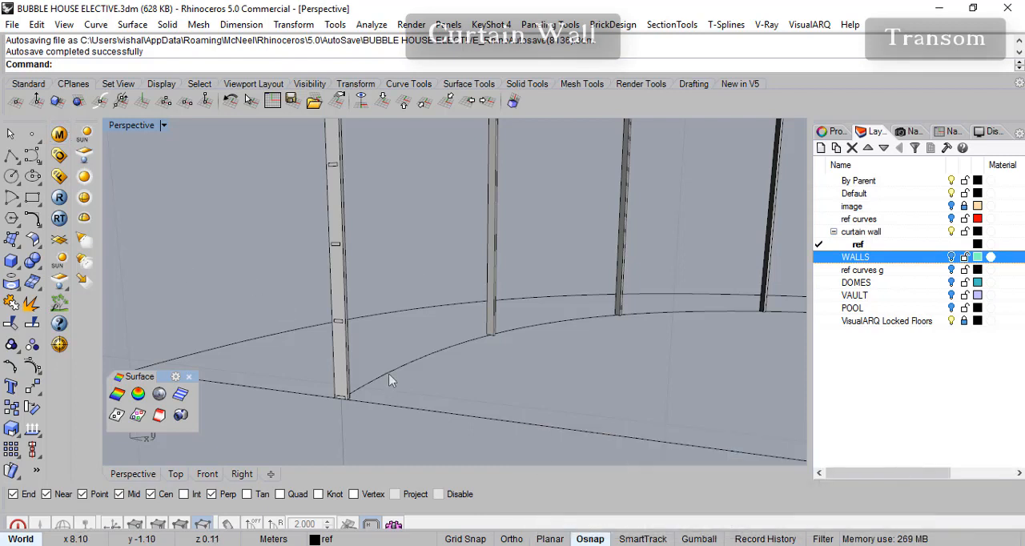
{"action": "key", "text": "Return"}
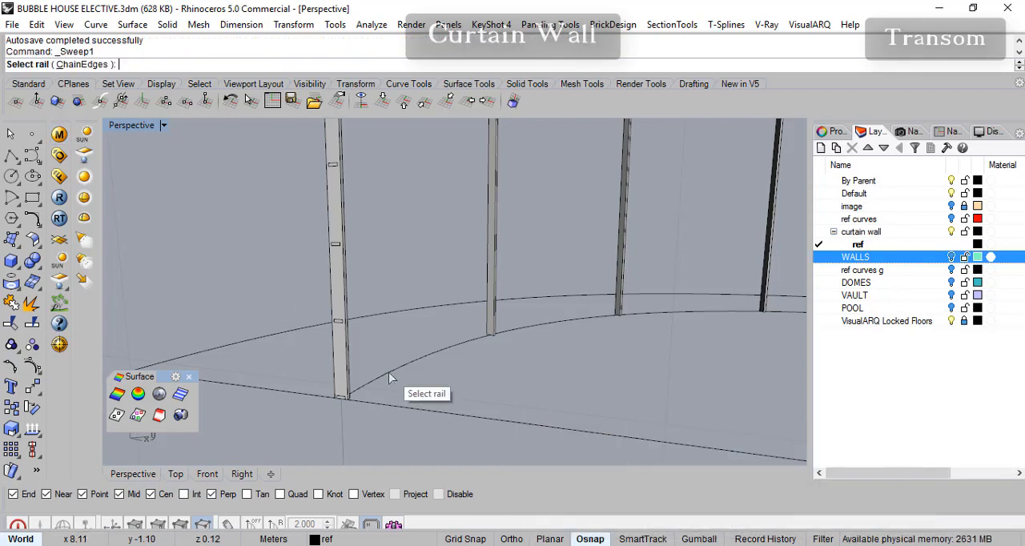
{"action": "left_click", "coordinate": [390, 376]}
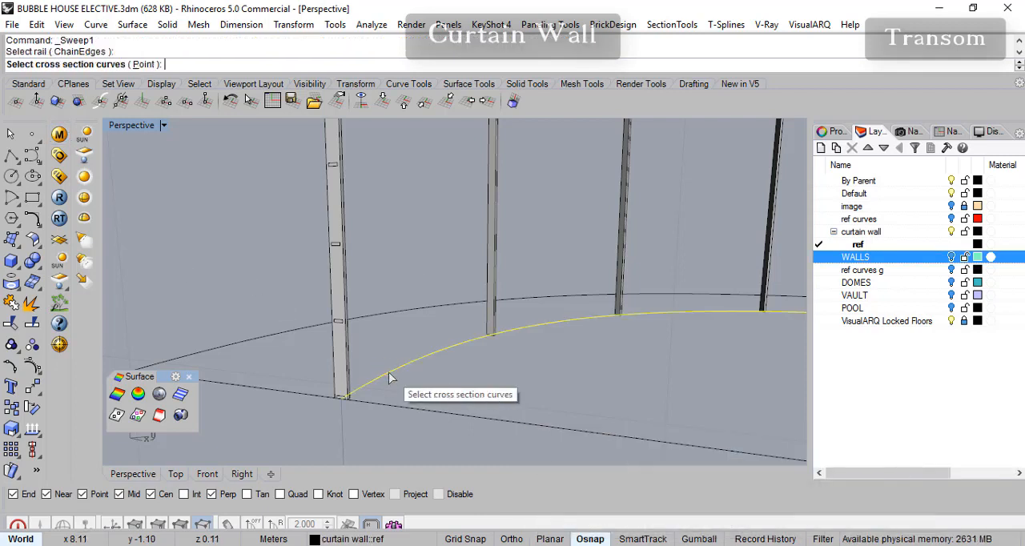
{"action": "left_click", "coordinate": [323, 392]}
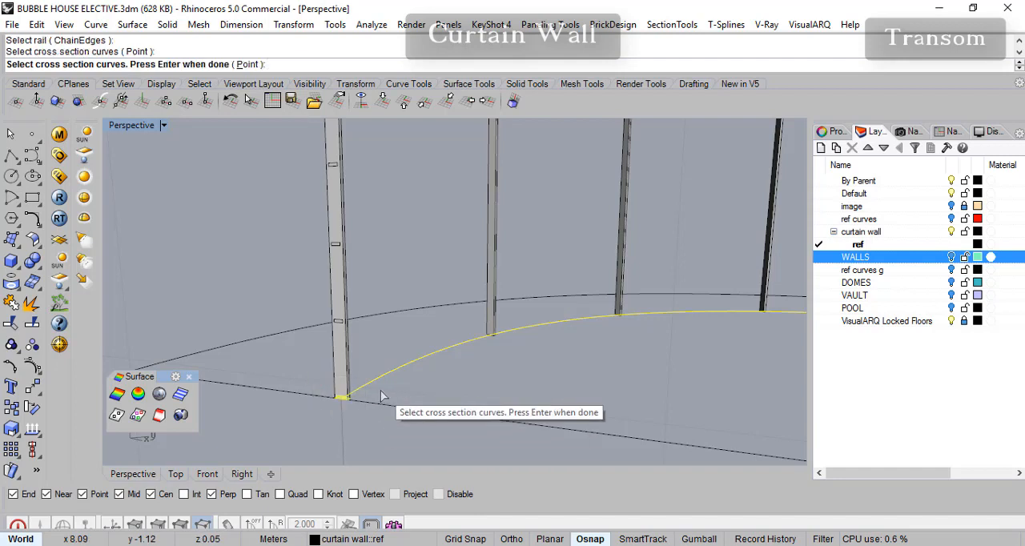
{"action": "scroll", "coordinate": [344, 403], "scroll_direction": "up", "scroll_amount": 2}
{"action": "scroll", "coordinate": [352, 405], "scroll_direction": "up", "scroll_amount": 1}
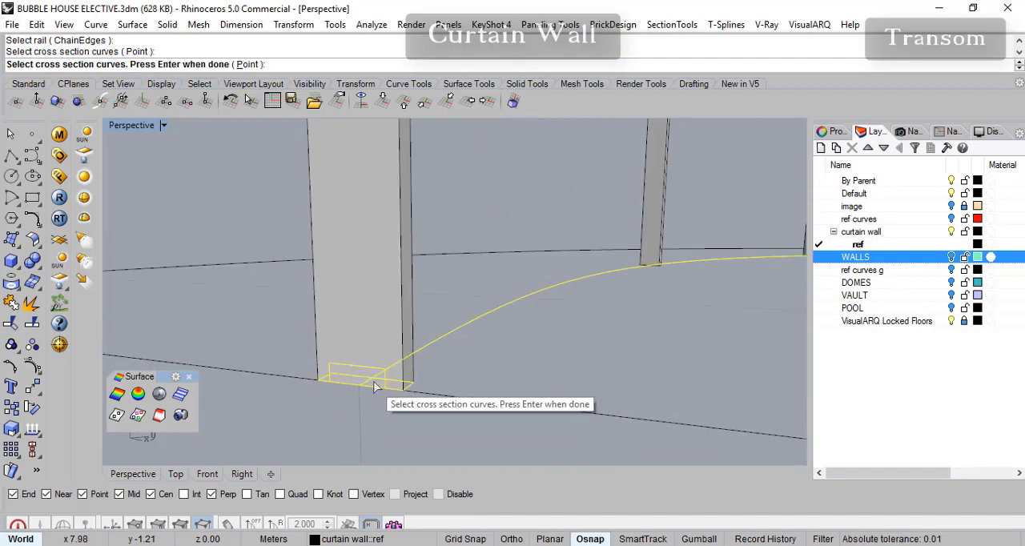
{"action": "left_click", "coordinate": [398, 385]}
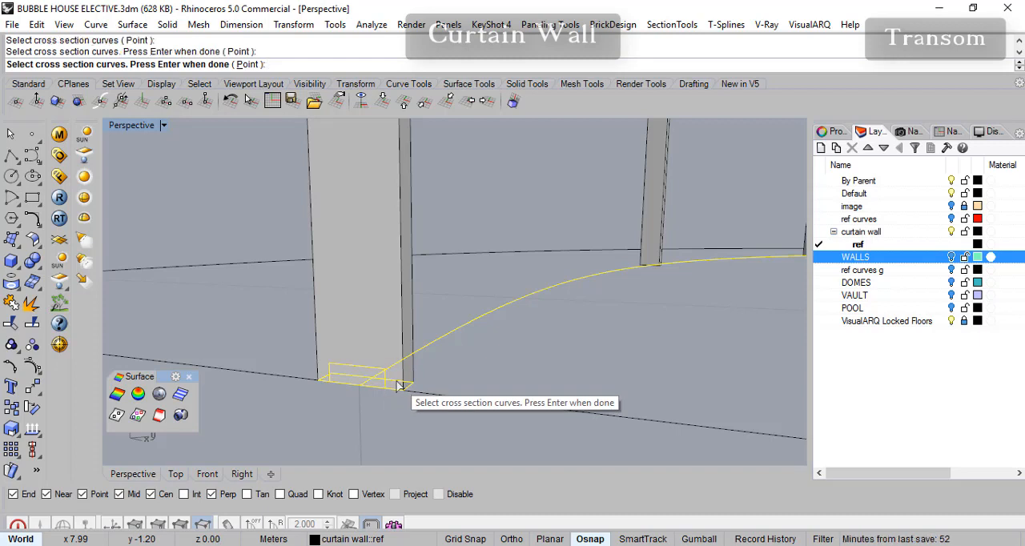
{"action": "left_click", "coordinate": [398, 385]}
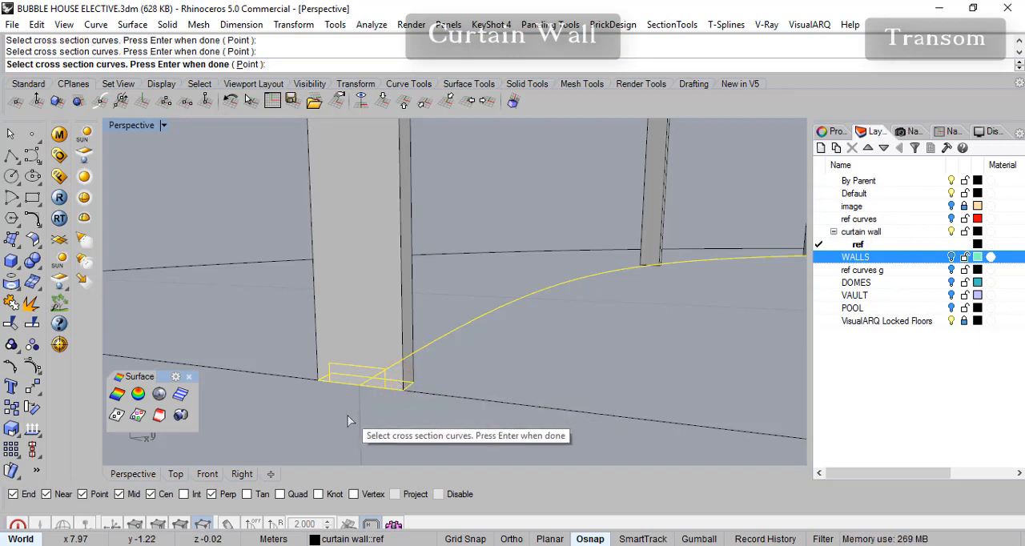
{"action": "key", "text": "Escape"}
{"action": "left_click", "coordinate": [453, 330]}
{"action": "key", "text": "Escape"}
- Start Sweep 1 Rail with the mullion base curve as rail and the end mullion's base rectangle as the only cross section, accepting its seam point
{"action": "key", "text": "Return"}
{"action": "left_click", "coordinate": [452, 330]}
{"action": "left_click", "coordinate": [376, 373]}
{"action": "key", "text": "Return"}
{"action": "scroll", "coordinate": [405, 349], "scroll_direction": "down", "scroll_amount": 3}
{"action": "key", "text": "Return"}
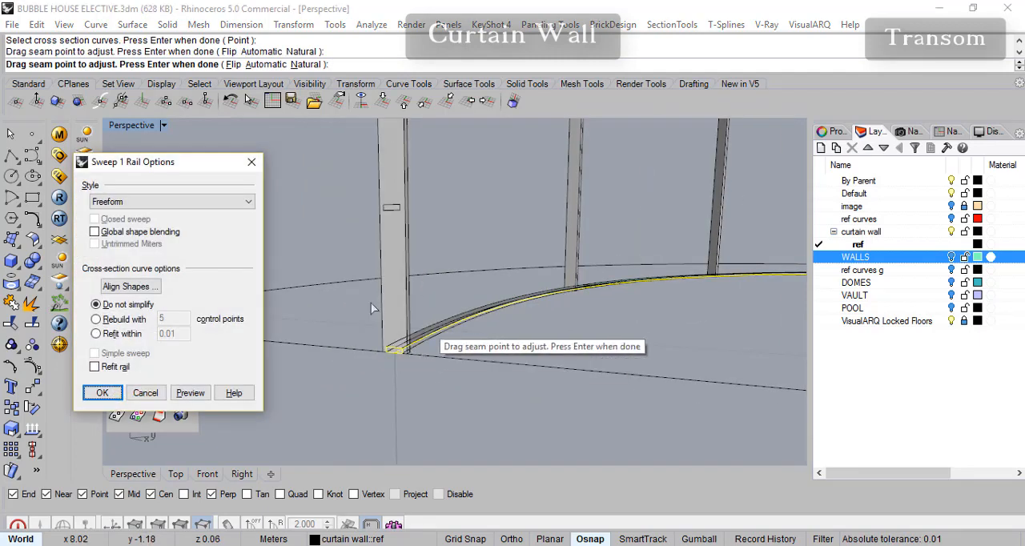
- Create the bottom transom sweep with Freeform style and the cross-section curve left unsimplified
{"action": "left_click", "coordinate": [185, 168]}
{"action": "mouse_move", "coordinate": [178, 161]}
{"action": "left_mouse_down"}
{"action": "mouse_move", "coordinate": [167, 158]}
{"action": "mouse_move", "coordinate": [186, 164]}
{"action": "left_mouse_up"}
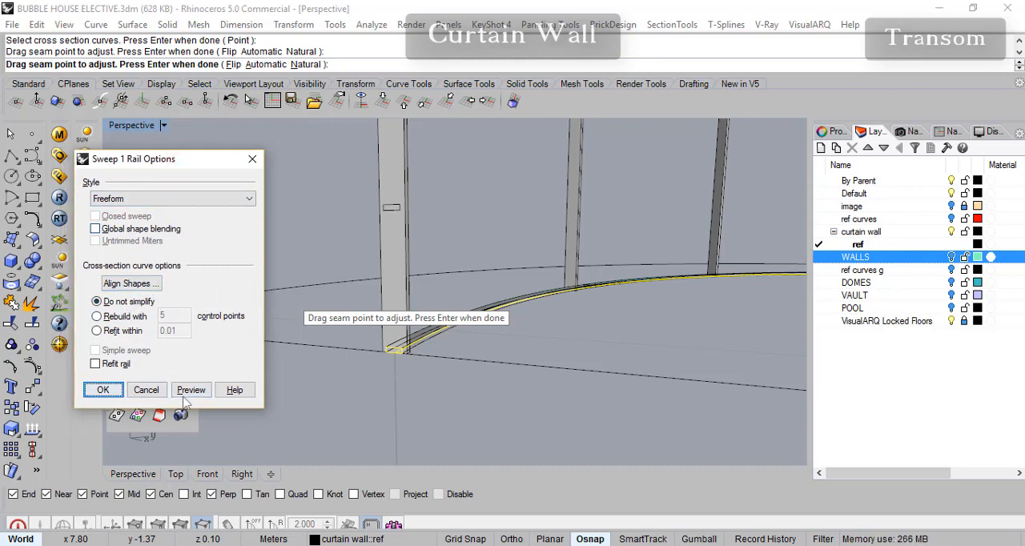
{"action": "scroll", "coordinate": [589, 337], "scroll_direction": "up", "scroll_amount": 3}
{"action": "right_click_drag", "start_coordinate": [596, 353], "coordinate": [575, 329]}
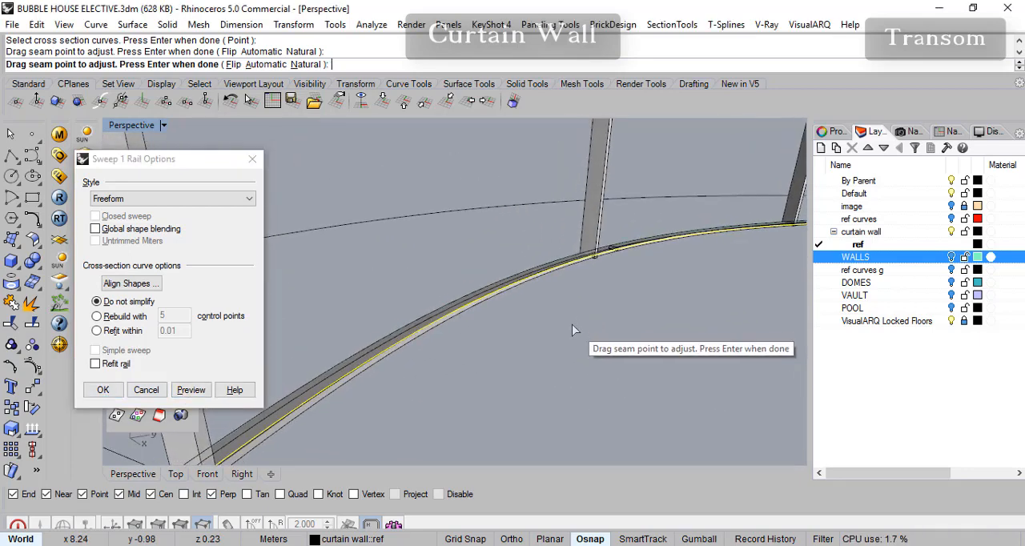
{"action": "scroll", "coordinate": [570, 323], "scroll_direction": "down", "scroll_amount": 3}
{"action": "left_click", "coordinate": [104, 390]}
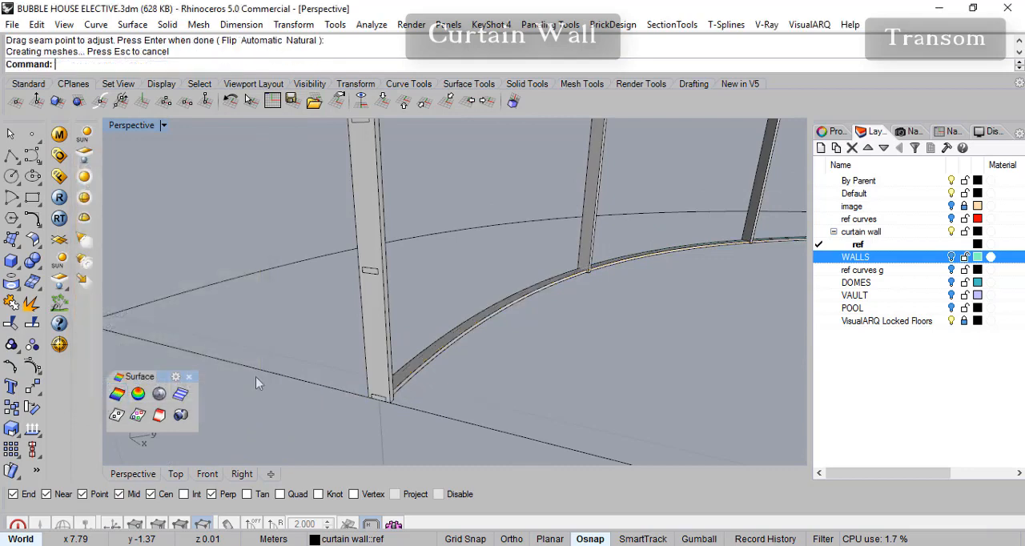
- Pick up the swept bottom transom for copying from the lower edge's midpoint at the end mullion's base
{"action": "scroll", "coordinate": [522, 297], "scroll_direction": "up", "scroll_amount": 3}
{"action": "right_click_drag", "start_coordinate": [568, 258], "coordinate": [611, 281]}
{"action": "scroll", "coordinate": [368, 352], "scroll_direction": "down", "scroll_amount": 3}
{"action": "right_click_drag", "start_coordinate": [367, 352], "coordinate": [346, 349]}
{"action": "scroll", "coordinate": [360, 346], "scroll_direction": "up", "scroll_amount": 1}
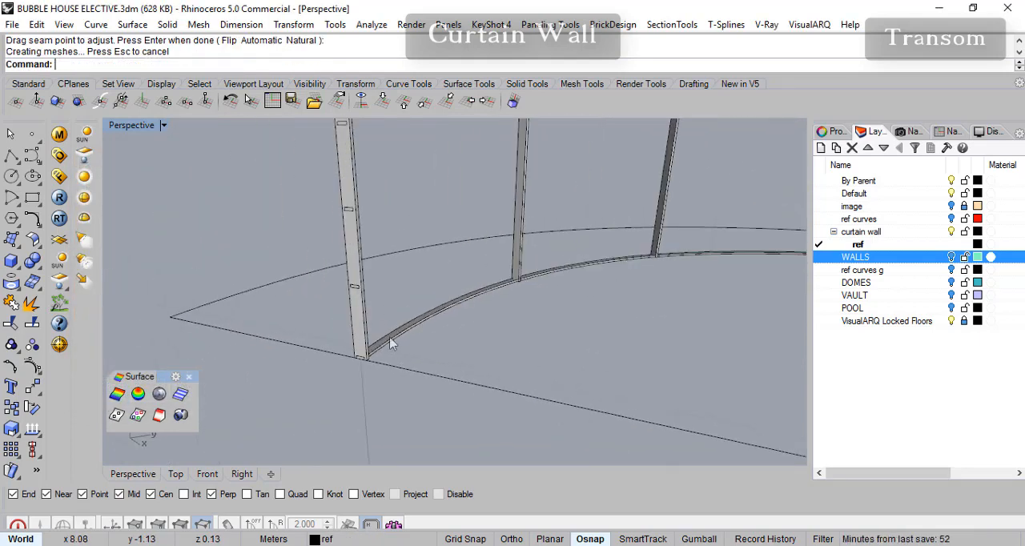
{"action": "left_click", "coordinate": [391, 341]}
{"action": "scroll", "coordinate": [433, 378], "scroll_direction": "up", "scroll_amount": 4}
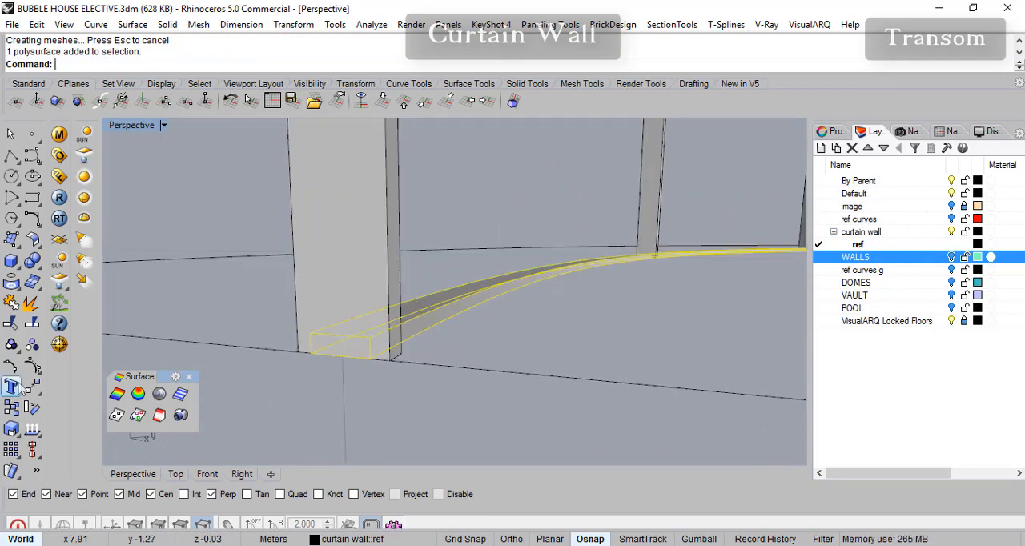
{"action": "left_click", "coordinate": [32, 407]}
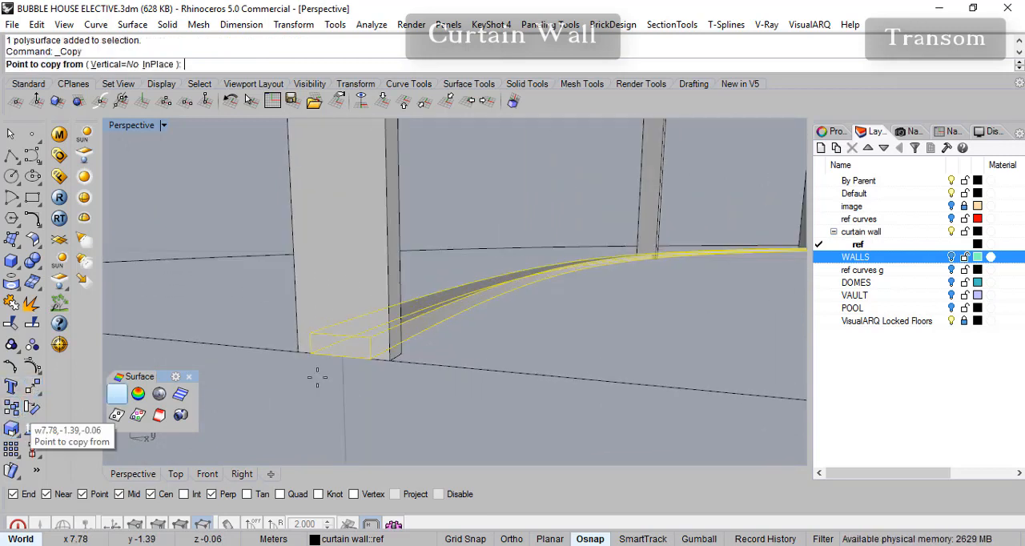
{"action": "left_click", "coordinate": [338, 355]}
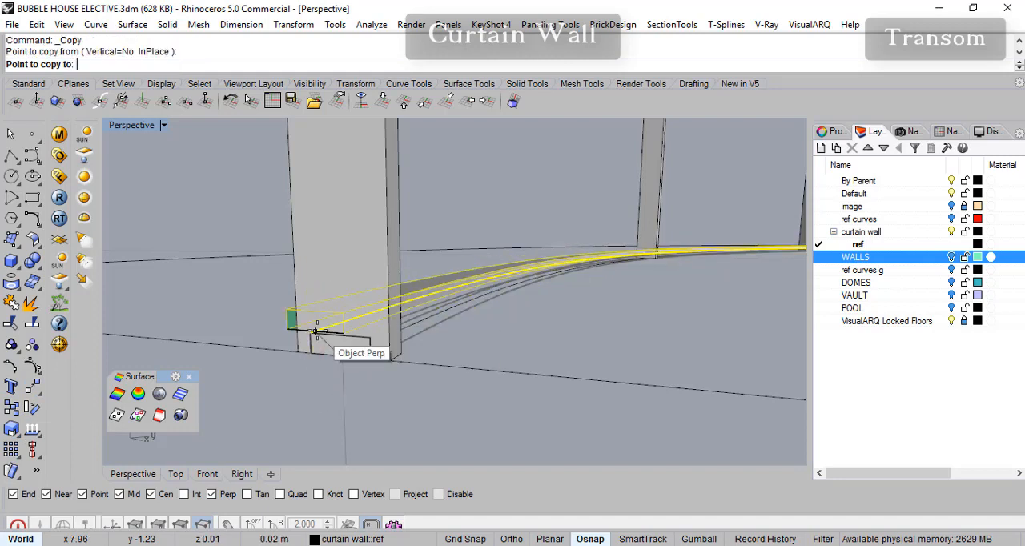
- In the Front view, place transom copies at the lower-edge midpoints of the next two rectangles, 0.26 m and 0.52 m up
{"action": "left_click", "coordinate": [207, 474]}
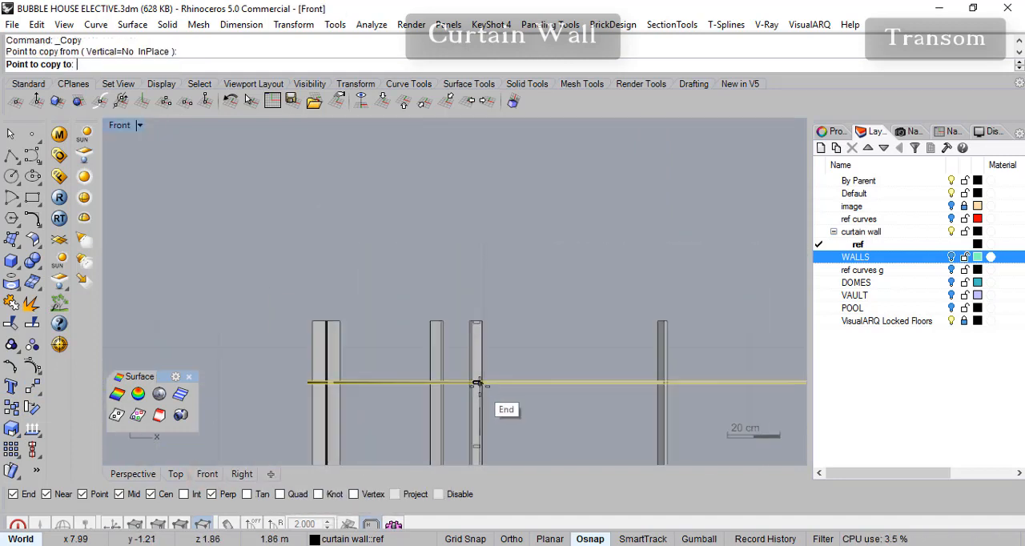
{"action": "scroll", "coordinate": [505, 252], "scroll_direction": "up", "scroll_amount": 10}
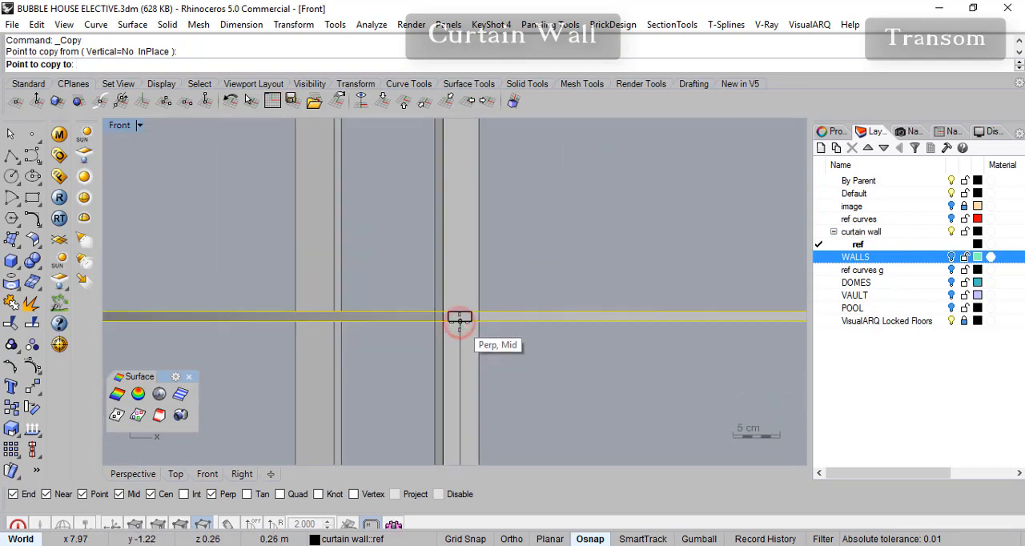
{"action": "left_click", "coordinate": [460, 321]}
{"action": "right_click_drag", "start_coordinate": [488, 192], "coordinate": [485, 335]}
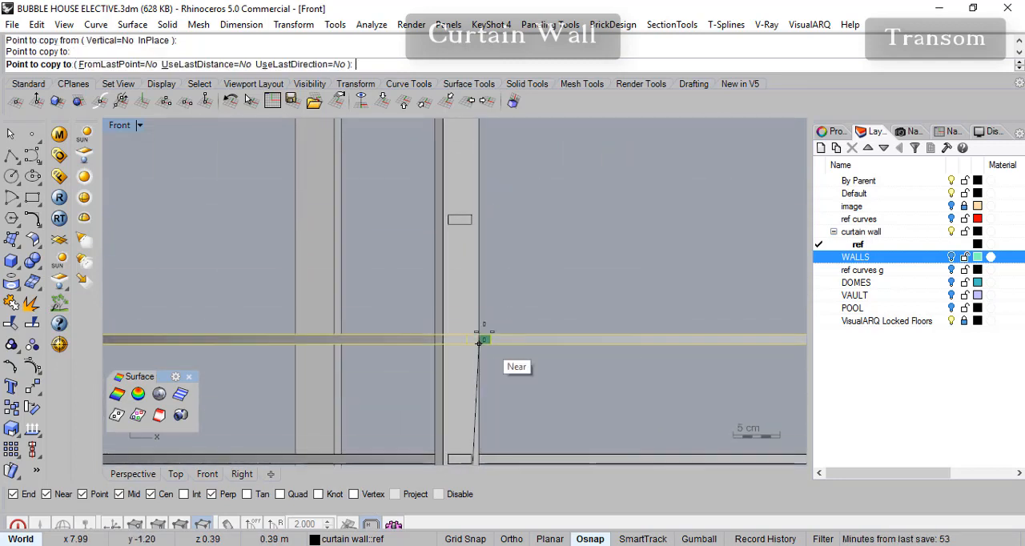
{"action": "left_click", "coordinate": [459, 225]}
- Place transom copies at the lower-edge midpoints of the remaining rectangles up to the mullion top, the highest 2.09 m up, and finish copying
{"action": "scroll", "coordinate": [515, 231], "scroll_direction": "down", "scroll_amount": 6}
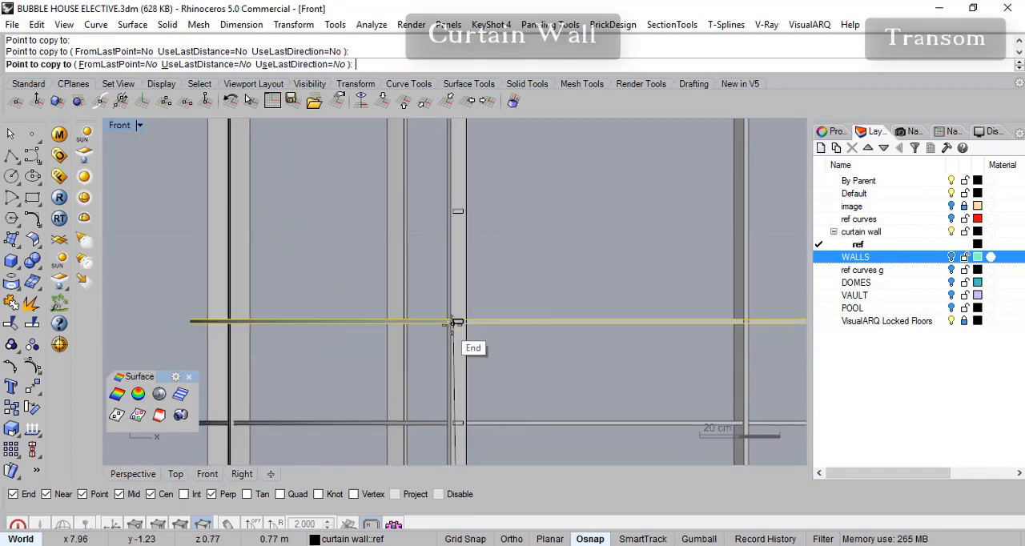
{"action": "left_click", "coordinate": [458, 323]}
{"action": "right_click_drag", "start_coordinate": [459, 214], "coordinate": [435, 284]}
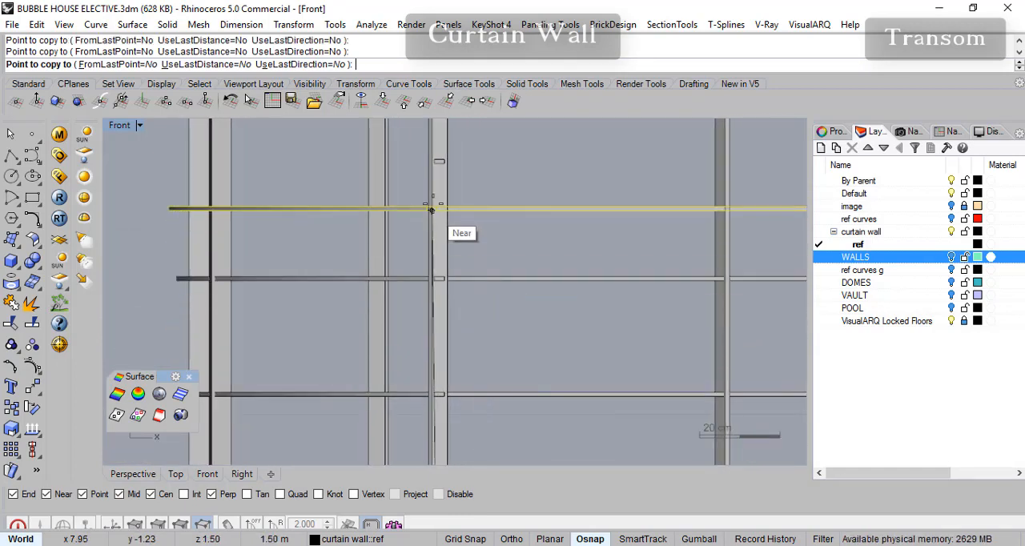
{"action": "right_click_drag", "start_coordinate": [439, 163], "coordinate": [443, 248]}
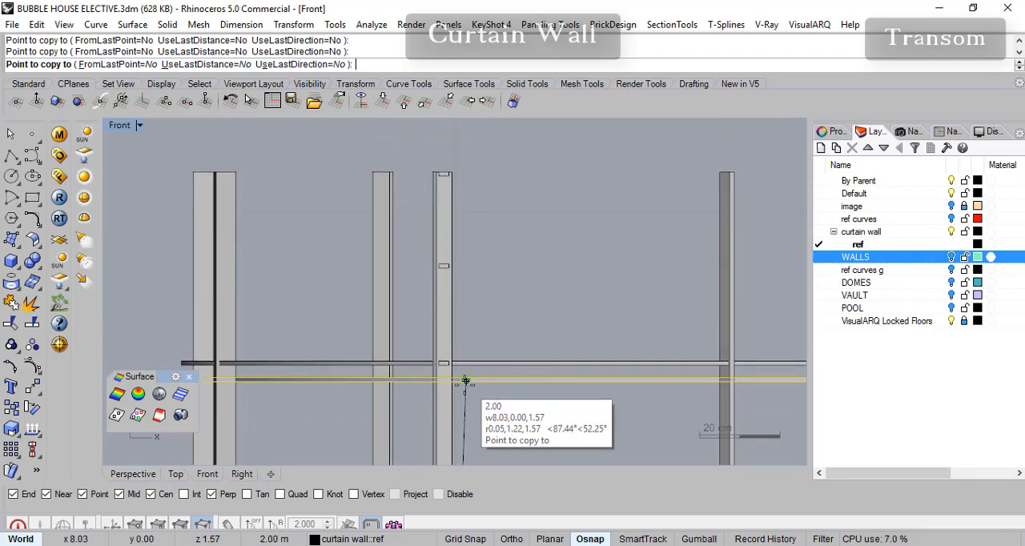
{"action": "left_click", "coordinate": [444, 267]}
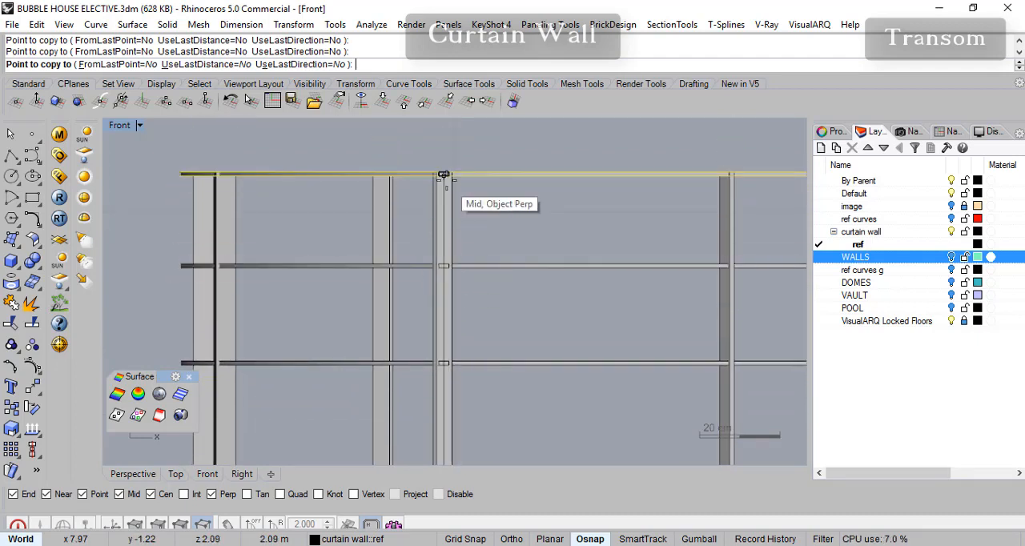
{"action": "left_click", "coordinate": [445, 175]}
{"action": "scroll", "coordinate": [473, 308], "scroll_direction": "down", "scroll_amount": 8}
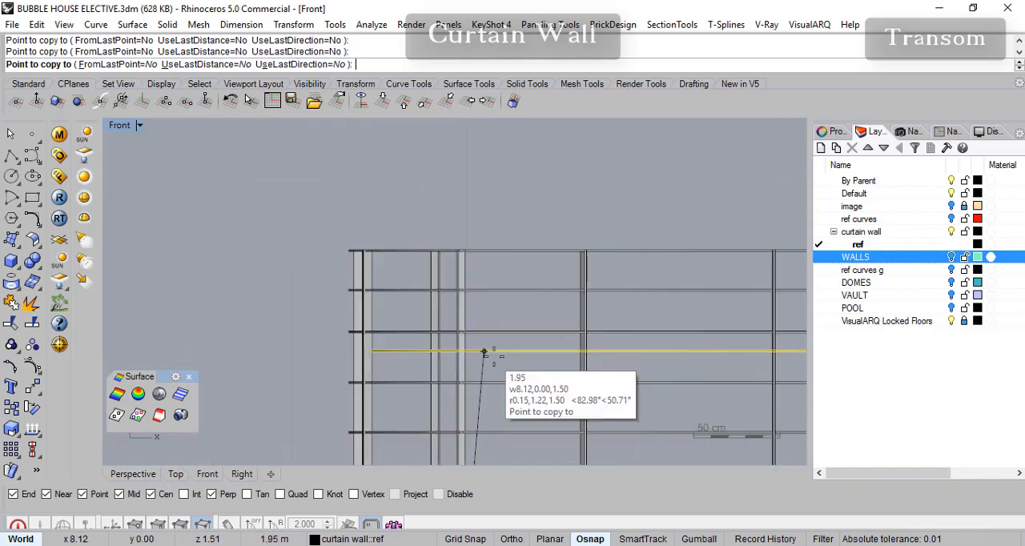
{"action": "right_click", "coordinate": [579, 155]}
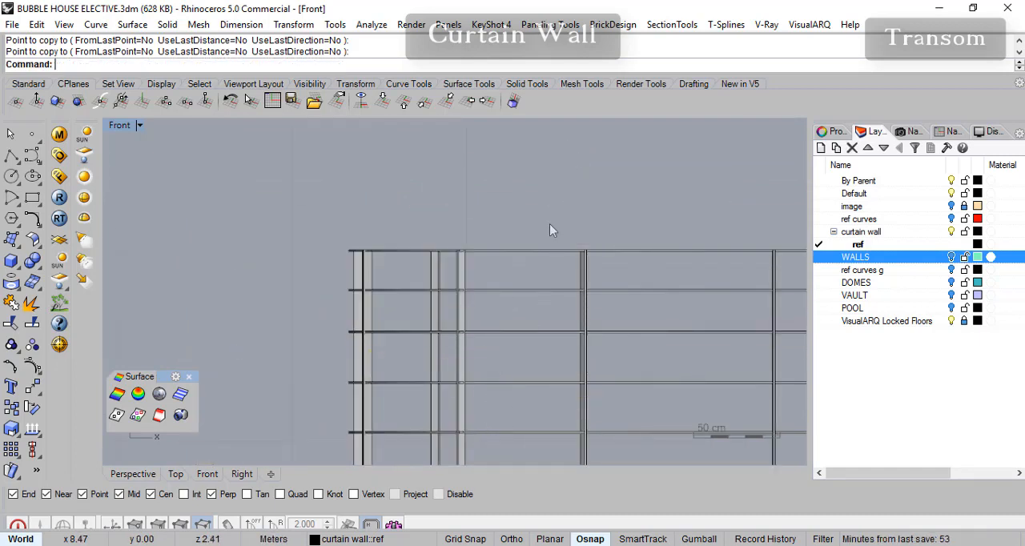
- Inspect the copied transoms in the Perspective view, checking their alignment at the end mullion and along the whole curtain wall
{"action": "scroll", "coordinate": [526, 269], "scroll_direction": "down", "scroll_amount": 6}
{"action": "left_click", "coordinate": [146, 471]}
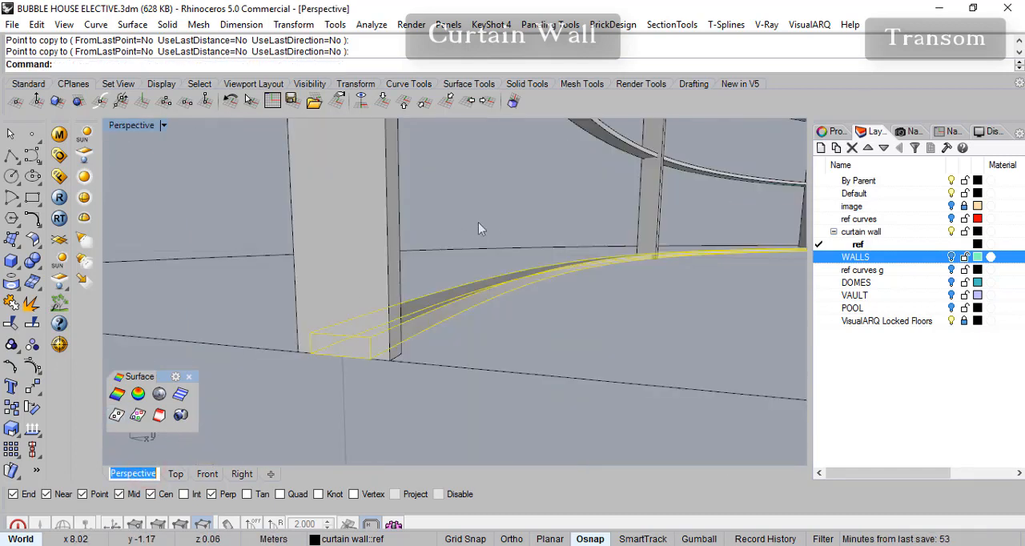
{"action": "scroll", "coordinate": [493, 267], "scroll_direction": "down", "scroll_amount": 10}
{"action": "right_click_drag", "start_coordinate": [567, 221], "coordinate": [297, 338]}
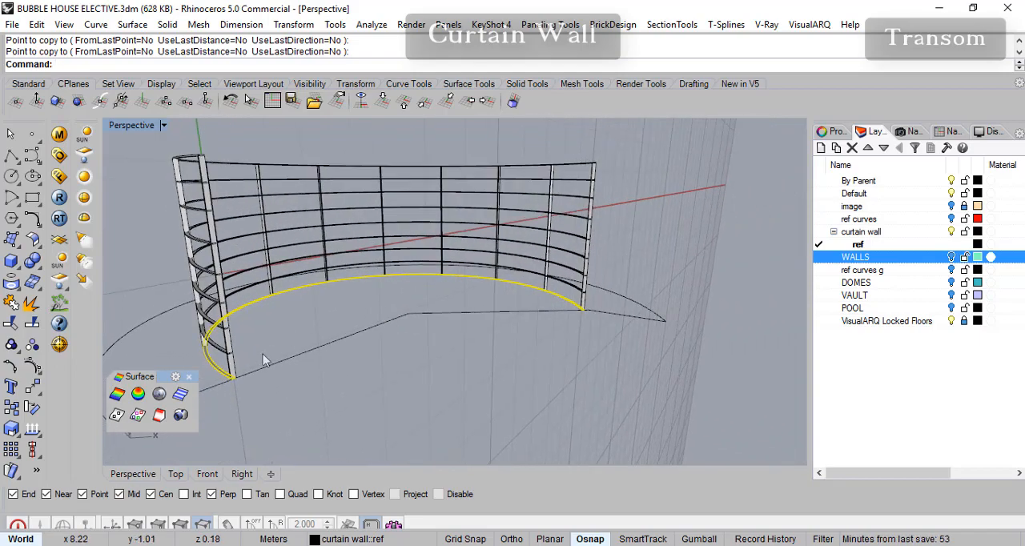
{"action": "right_click_drag", "start_coordinate": [240, 358], "coordinate": [463, 332]}
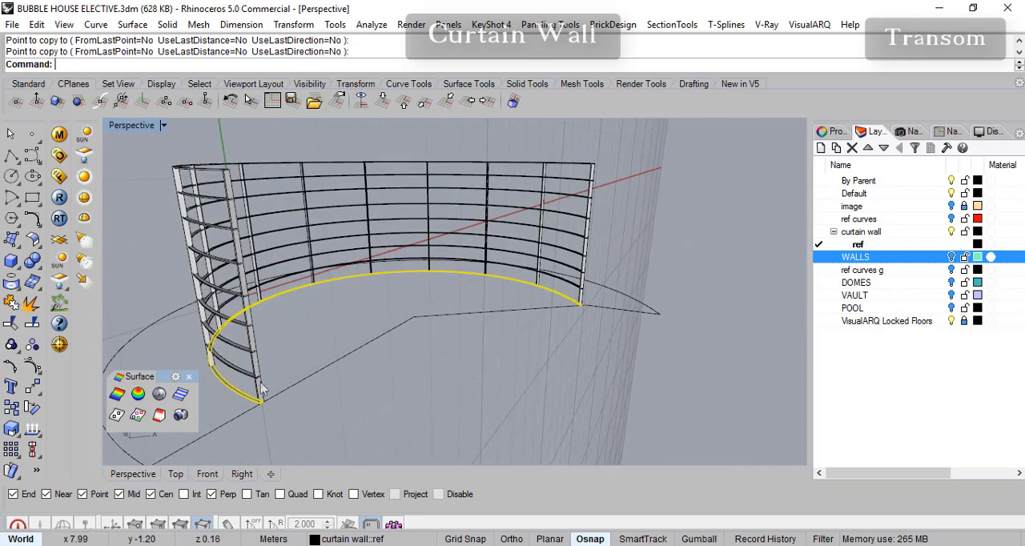
{"action": "scroll", "coordinate": [262, 390], "scroll_direction": "up", "scroll_amount": 2}
{"action": "right_click_drag", "start_coordinate": [284, 369], "coordinate": [244, 362]}
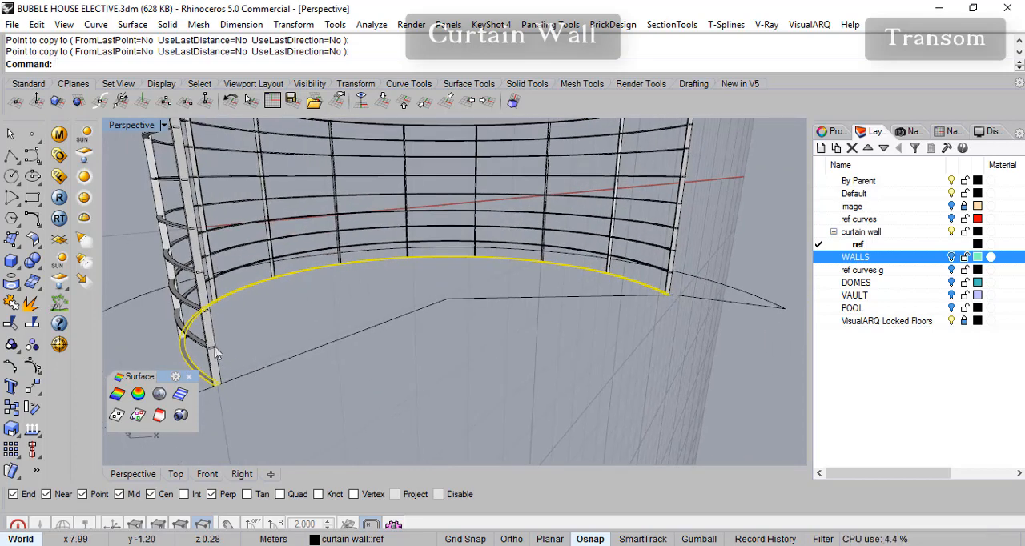
{"action": "scroll", "coordinate": [214, 352], "scroll_direction": "up", "scroll_amount": 2}
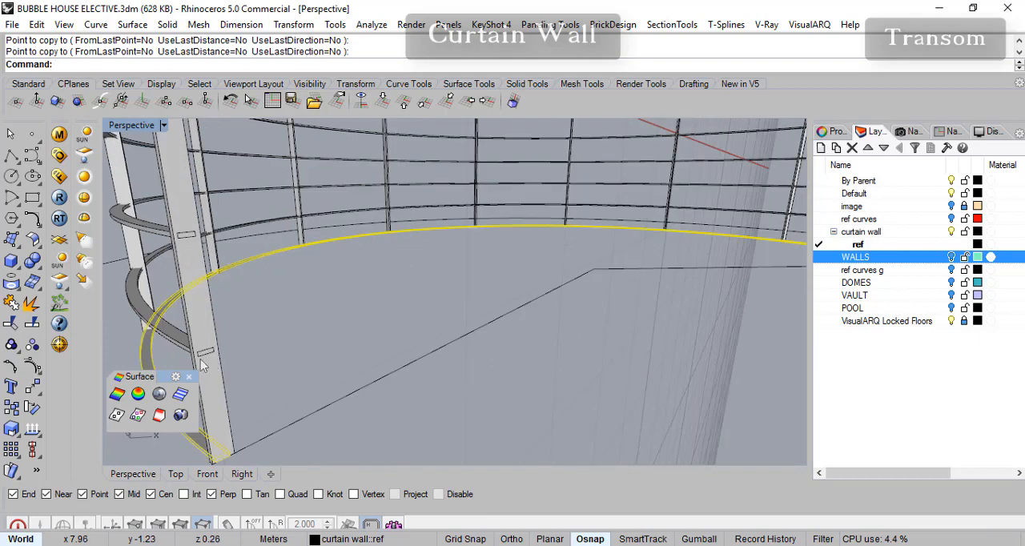
{"action": "scroll", "coordinate": [294, 337], "scroll_direction": "down", "scroll_amount": 6}
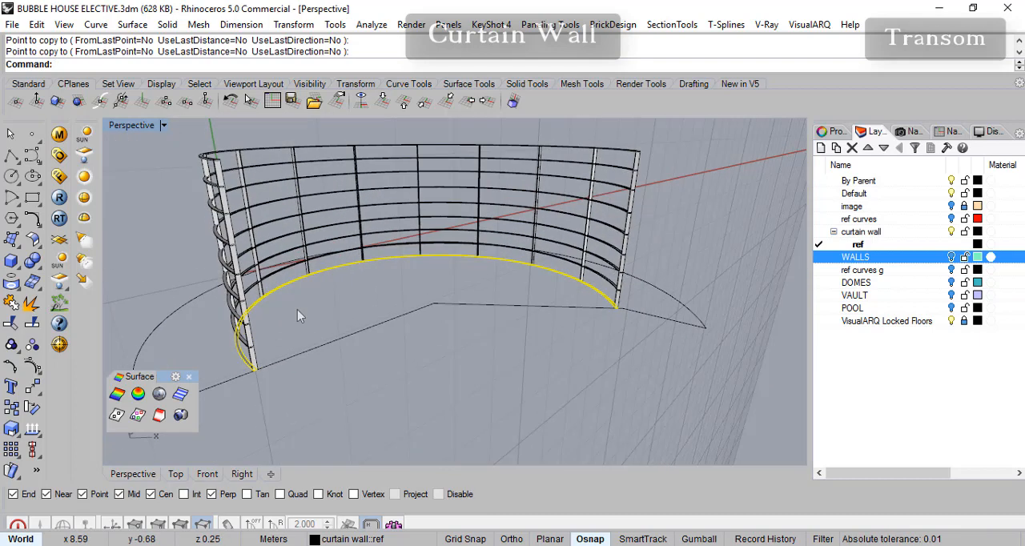
- Open the saved construction planes list and place it directly after the Layers panel
{"action": "left_click", "coordinate": [163, 126]}
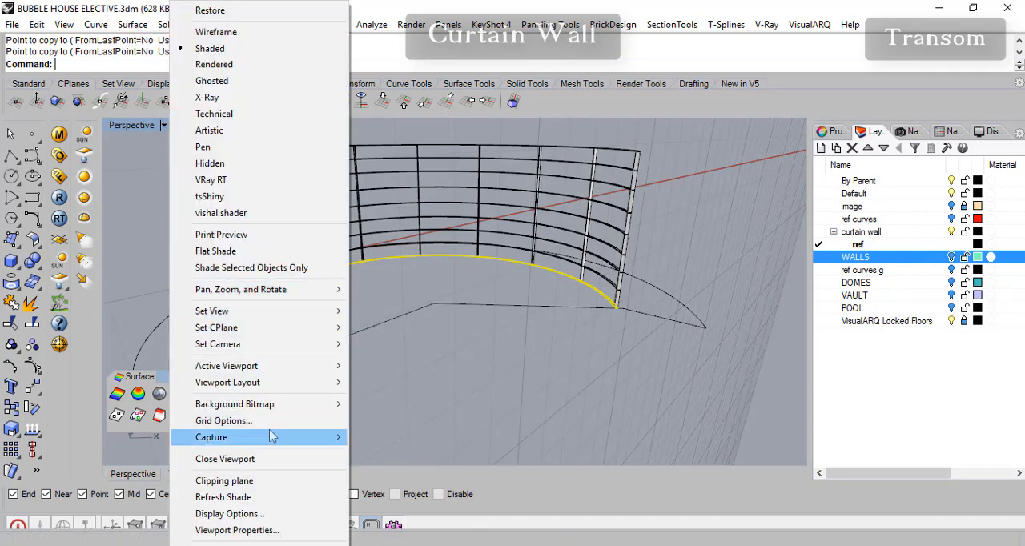
{"action": "mouse_move", "coordinate": [297, 346]}
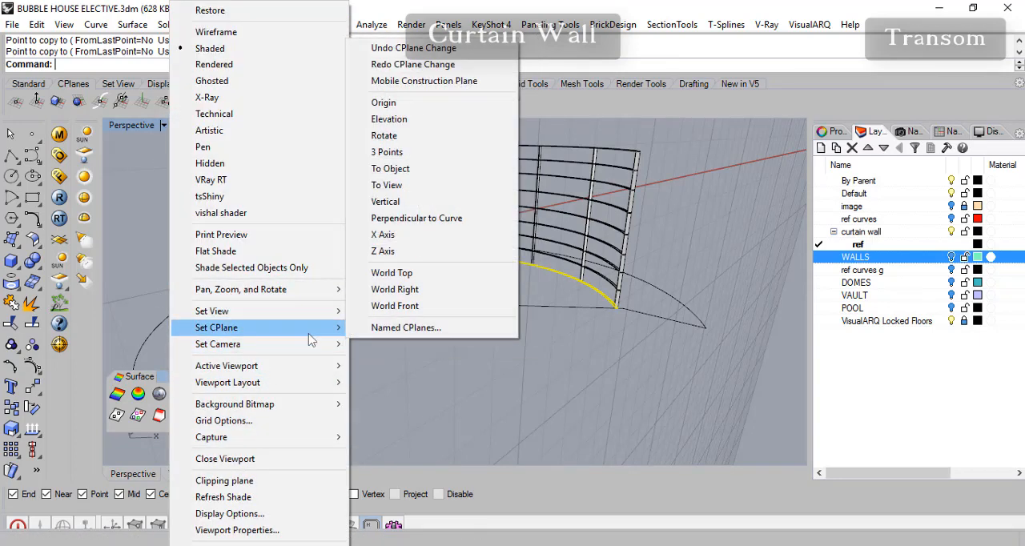
{"action": "left_click", "coordinate": [379, 335]}
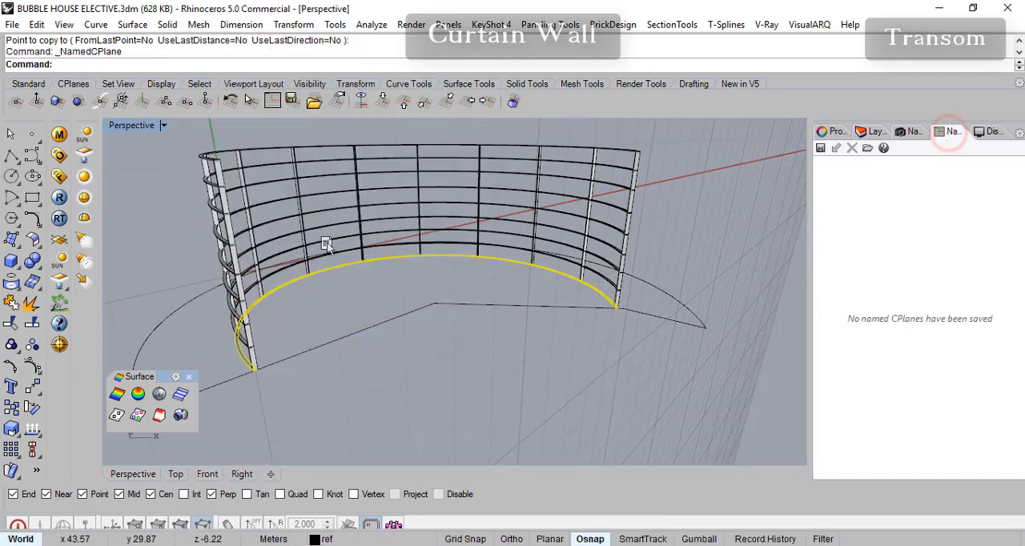
{"action": "left_click_drag", "start_coordinate": [551, 210], "coordinate": [907, 195]}
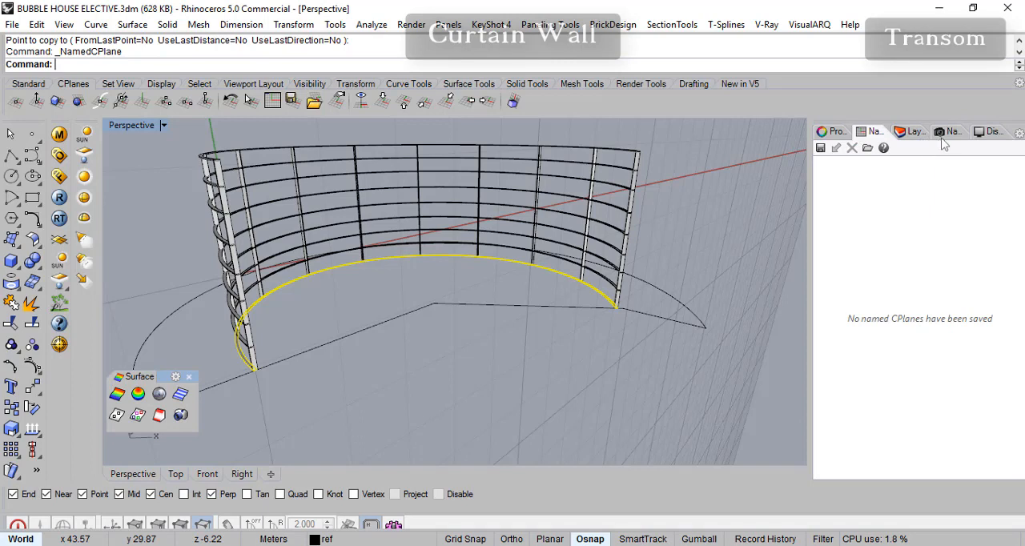
{"action": "left_click_drag", "start_coordinate": [908, 133], "coordinate": [874, 133]}
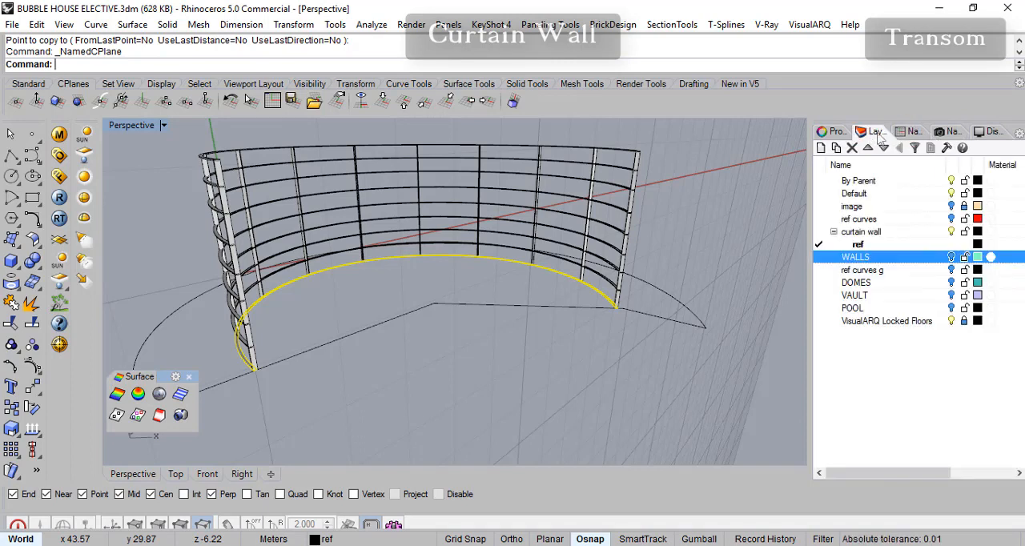
{"action": "left_click", "coordinate": [915, 135]}
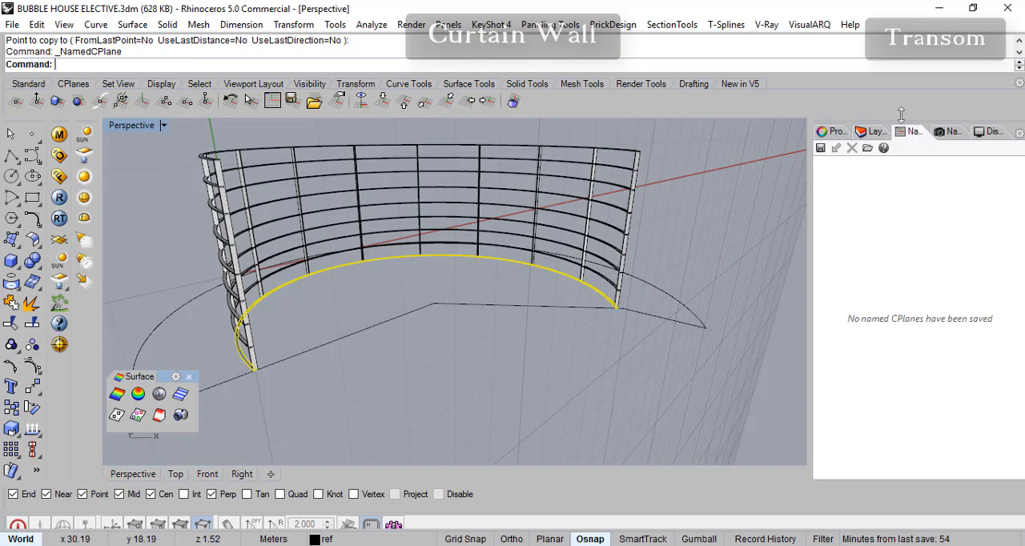
- Save the current construction plane as a named CPlane called curtainwalls
{"action": "left_click", "coordinate": [822, 149]}
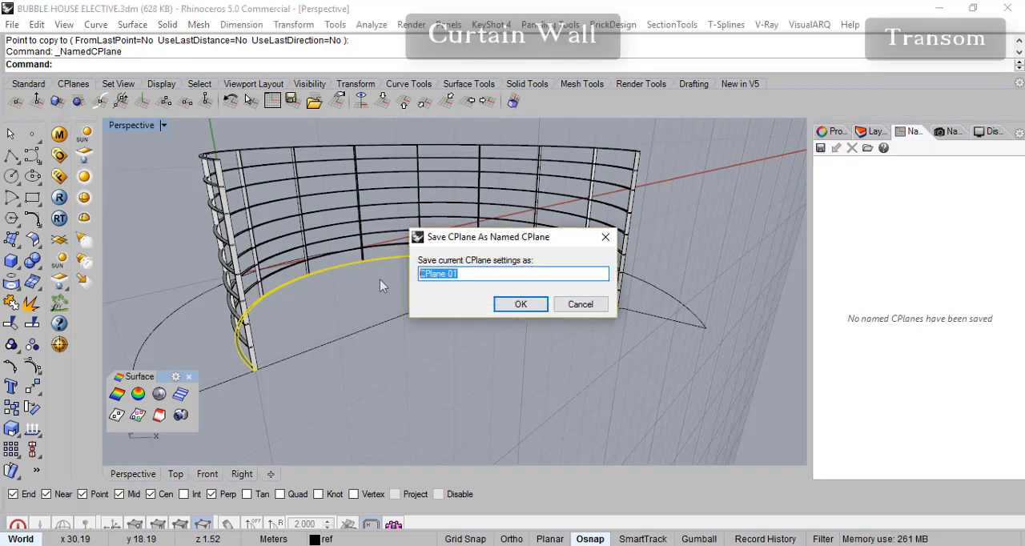
{"action": "type", "text": "curtain"}
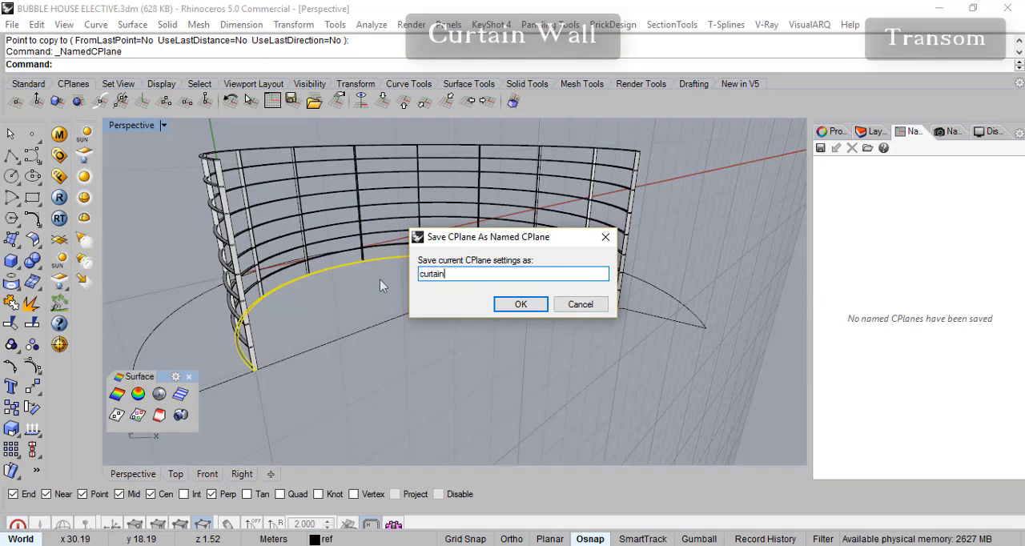
{"action": "type", "text": "walls"}
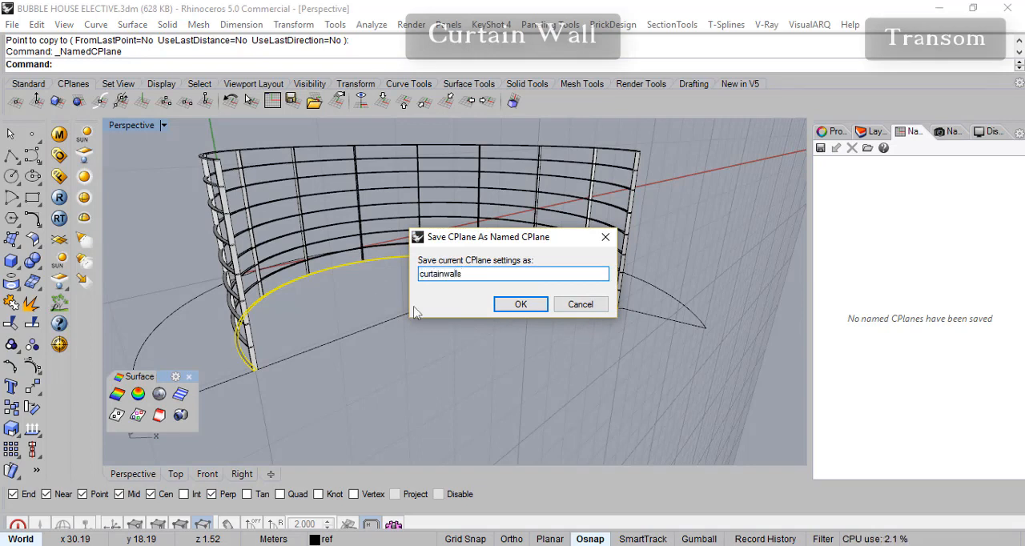
{"action": "left_click", "coordinate": [521, 305]}
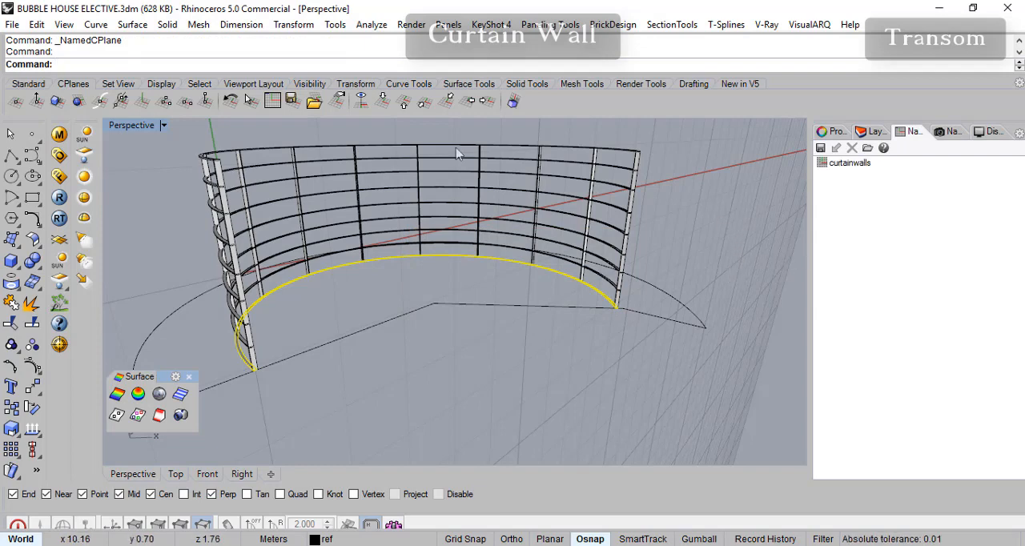
- Test the saved construction plane by switching the Perspective view to World Top and restoring the curtainwalls CPlane
{"action": "mouse_move", "coordinate": [694, 219]}
{"action": "right_mouse_down"}
{"action": "mouse_move", "coordinate": [691, 205]}
{"action": "mouse_move", "coordinate": [705, 214]}
{"action": "right_mouse_up"}
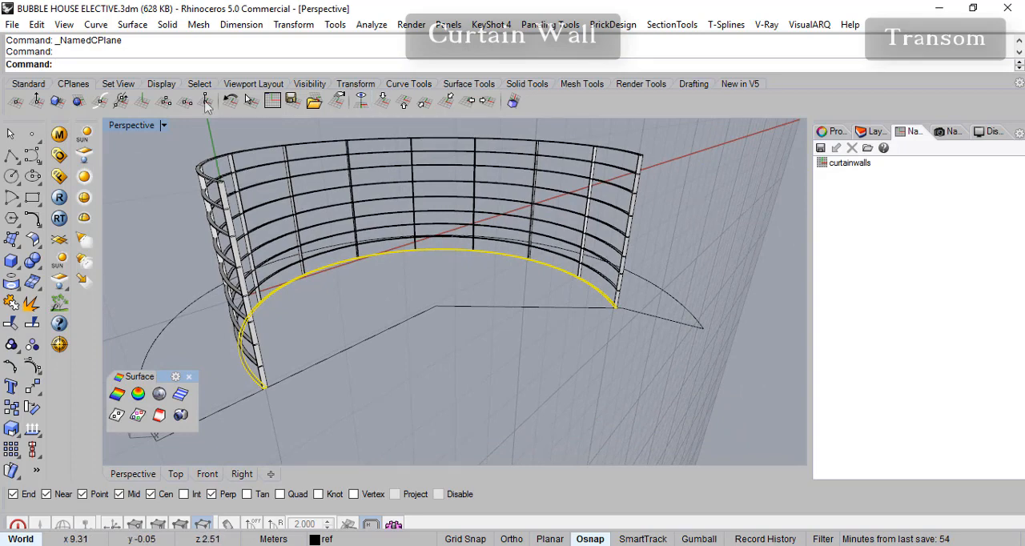
{"action": "left_click", "coordinate": [388, 104]}
{"action": "right_click_drag", "start_coordinate": [409, 312], "coordinate": [418, 290]}
{"action": "right_click_drag", "start_coordinate": [340, 344], "coordinate": [322, 345]}
{"action": "scroll", "coordinate": [347, 342], "scroll_direction": "up", "scroll_amount": 3}
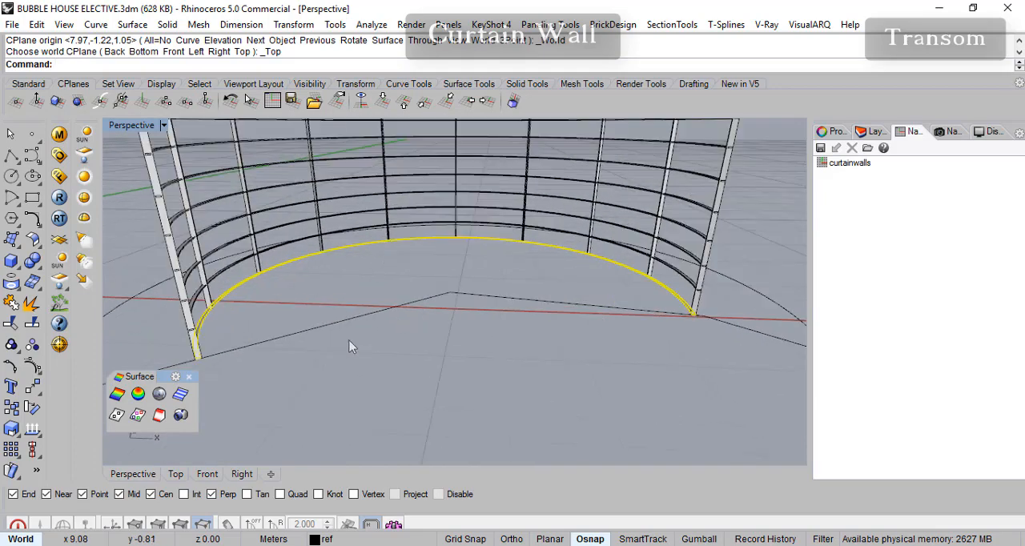
{"action": "scroll", "coordinate": [567, 309], "scroll_direction": "down", "scroll_amount": 5}
{"action": "right_click_drag", "start_coordinate": [558, 317], "coordinate": [641, 297]}
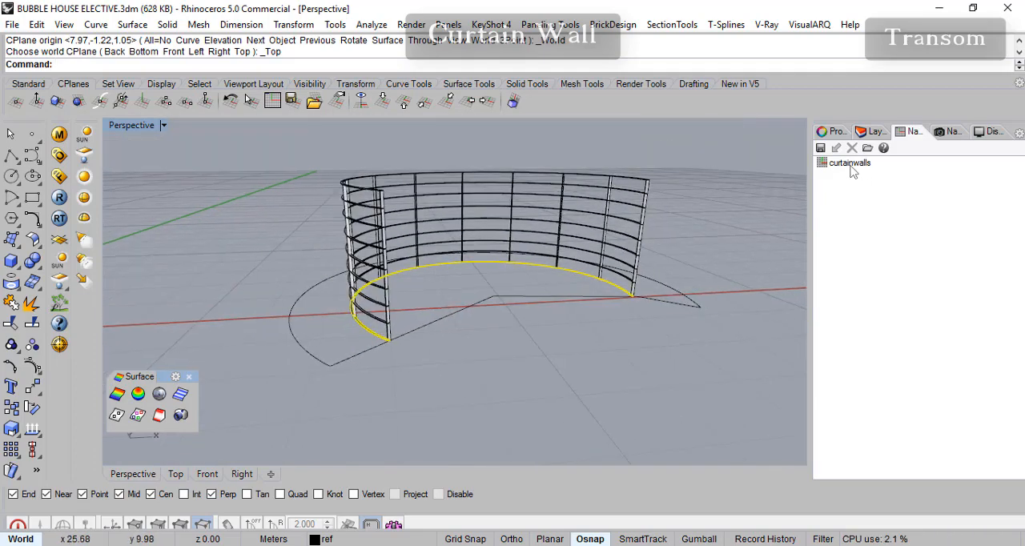
{"action": "double_click", "coordinate": [838, 166]}
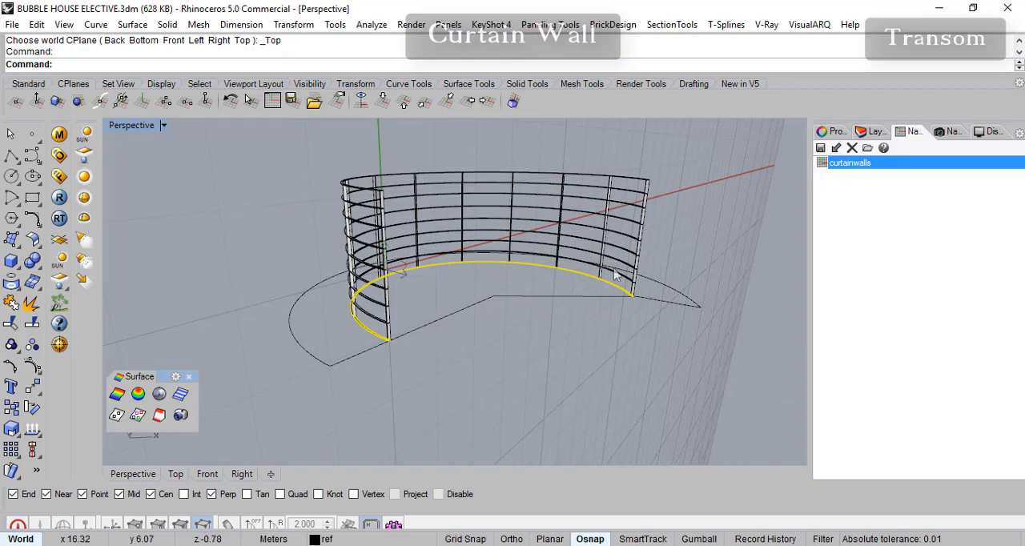
{"action": "right_click_drag", "start_coordinate": [508, 321], "coordinate": [807, 218]}
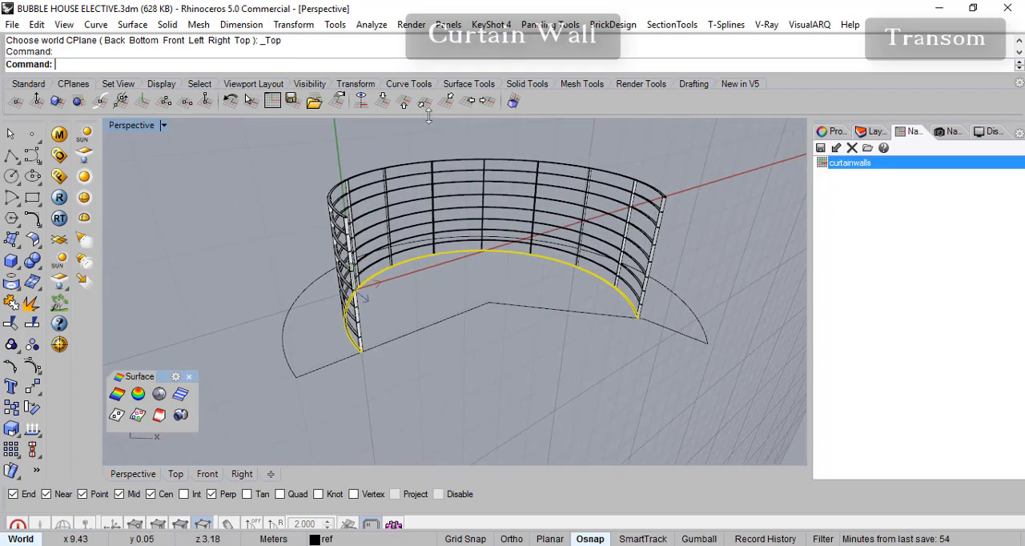
- Set the Perspective view's construction plane to World Top and check the curtain wall against the ground grid
{"action": "left_click", "coordinate": [386, 103]}
{"action": "right_click_drag", "start_coordinate": [524, 314], "coordinate": [490, 324]}
{"action": "scroll", "coordinate": [366, 321], "scroll_direction": "up", "scroll_amount": 5}
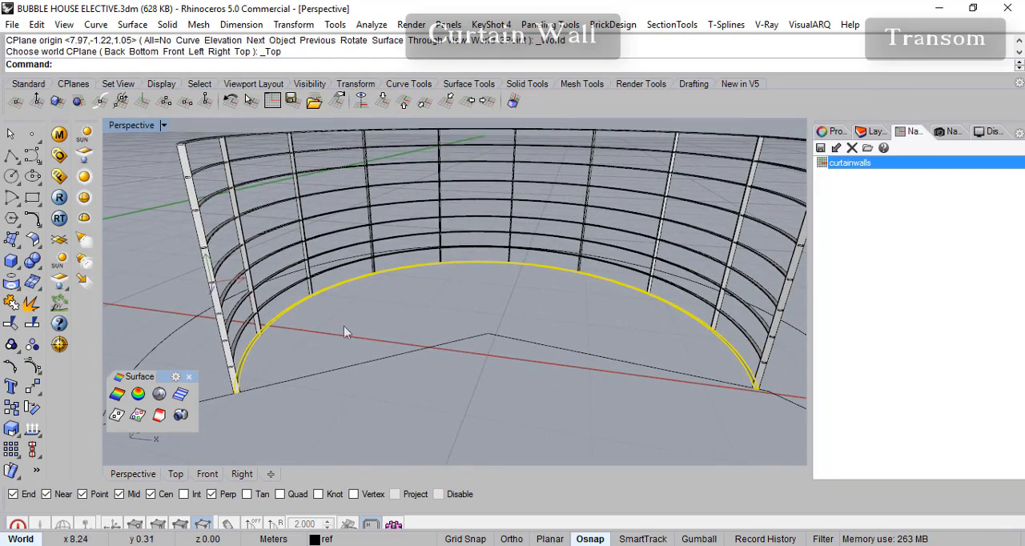
{"action": "scroll", "coordinate": [346, 330], "scroll_direction": "up", "scroll_amount": 5}
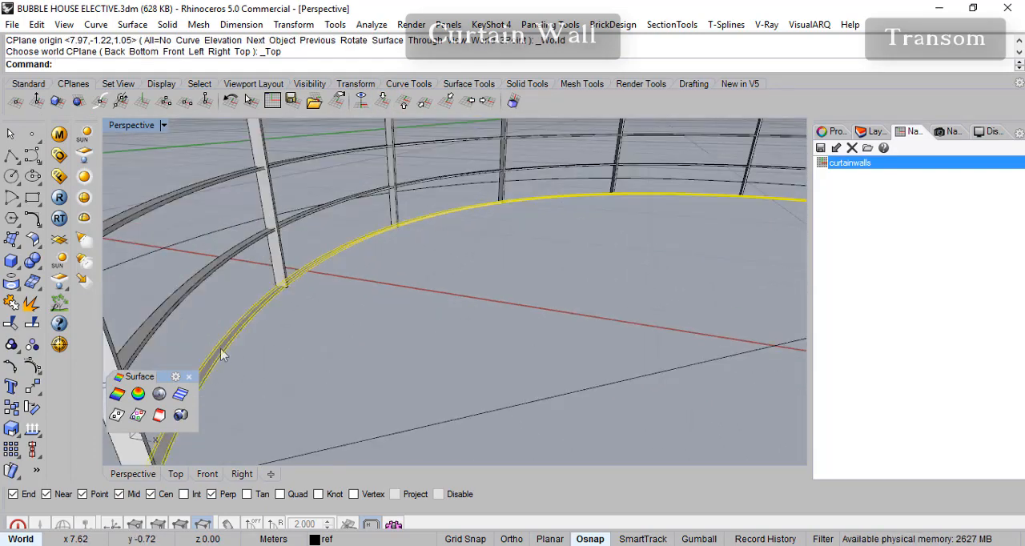
{"action": "right_click_drag", "start_coordinate": [216, 368], "coordinate": [195, 356]}
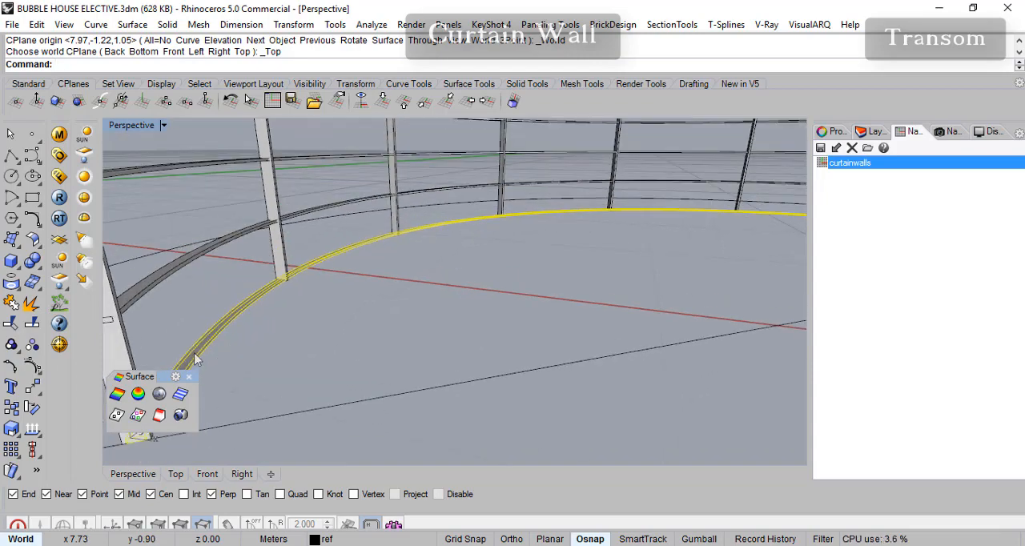
{"action": "scroll", "coordinate": [337, 248], "scroll_direction": "down", "scroll_amount": 5}
{"action": "right_click_drag", "start_coordinate": [544, 179], "coordinate": [501, 304]}
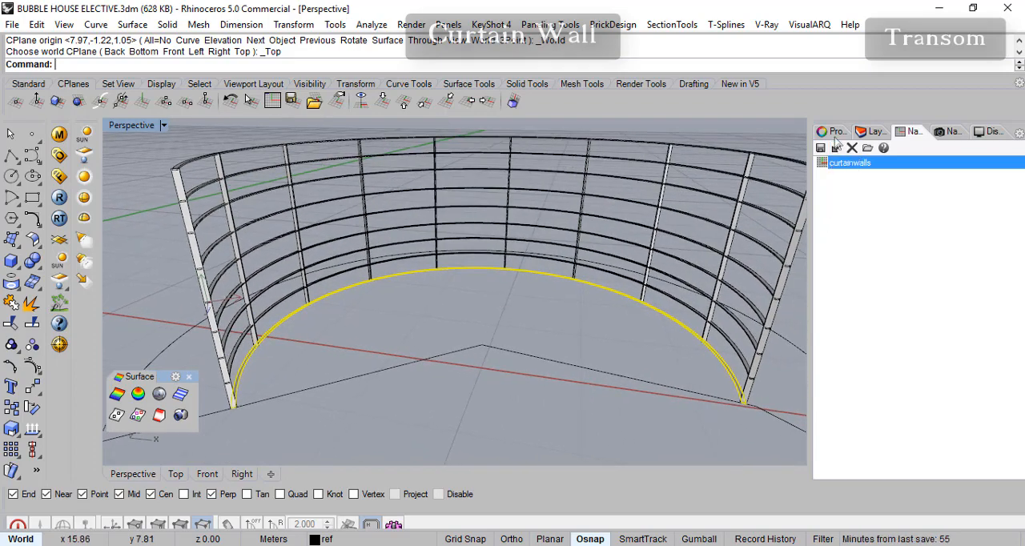
- Turn on the WALLS layer and view the curtain wall in place within the surrounding house walls
{"action": "left_click", "coordinate": [874, 132]}
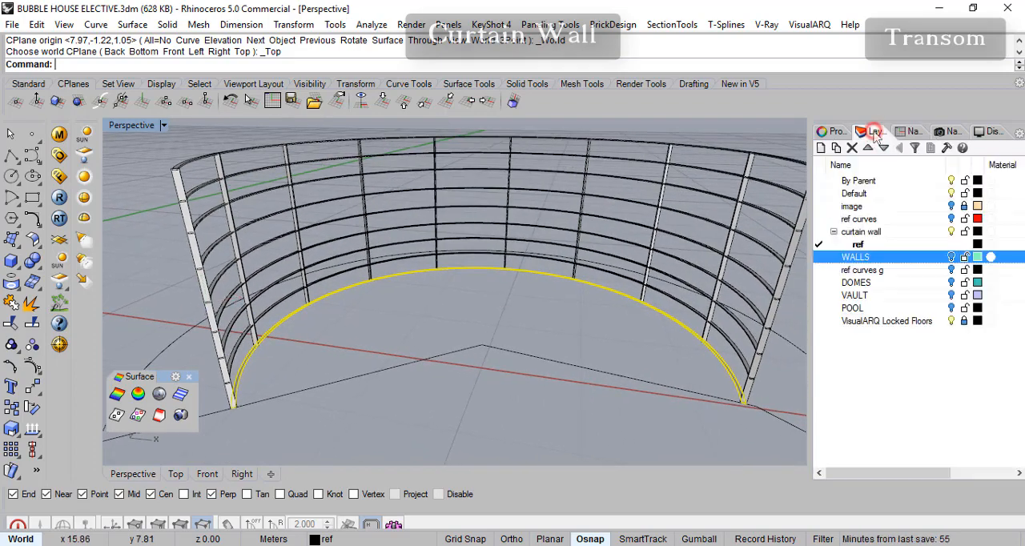
{"action": "left_click", "coordinate": [952, 257]}
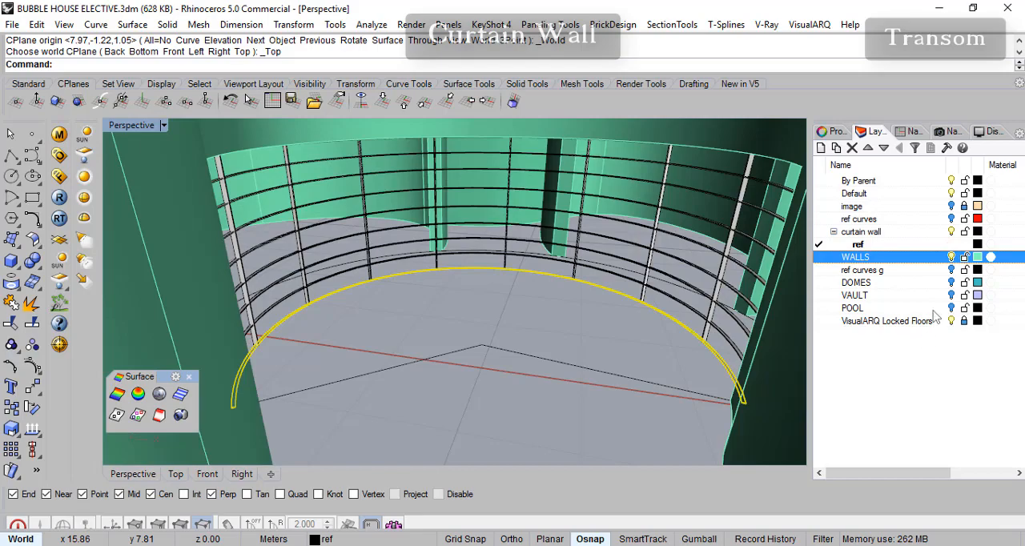
{"action": "right_click_drag", "start_coordinate": [607, 342], "coordinate": [555, 362]}
{"action": "scroll", "coordinate": [516, 286], "scroll_direction": "down", "scroll_amount": 10}
{"action": "scroll", "coordinate": [461, 242], "scroll_direction": "up", "scroll_amount": 2}
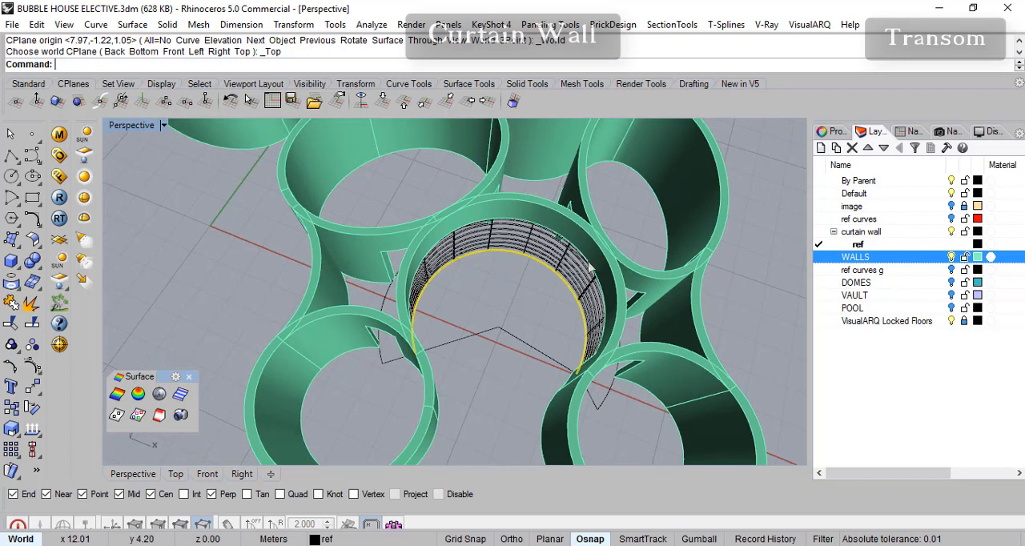
{"action": "scroll", "coordinate": [536, 256], "scroll_direction": "up", "scroll_amount": 2}
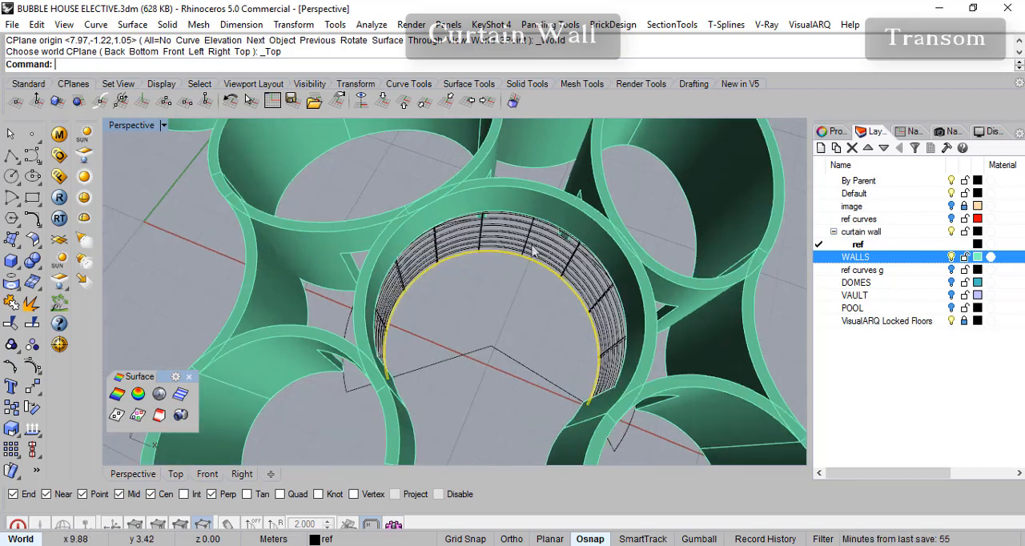
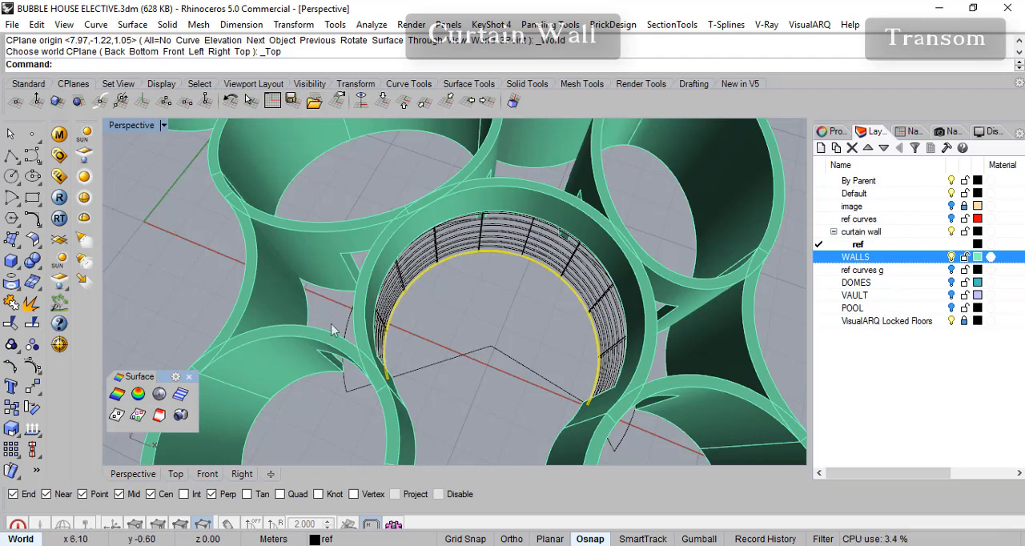
- Hide the WALLS layer so only the curtain wall frame shows, and clear the current selection
{"action": "scroll", "coordinate": [561, 324], "scroll_direction": "up", "scroll_amount": 10}
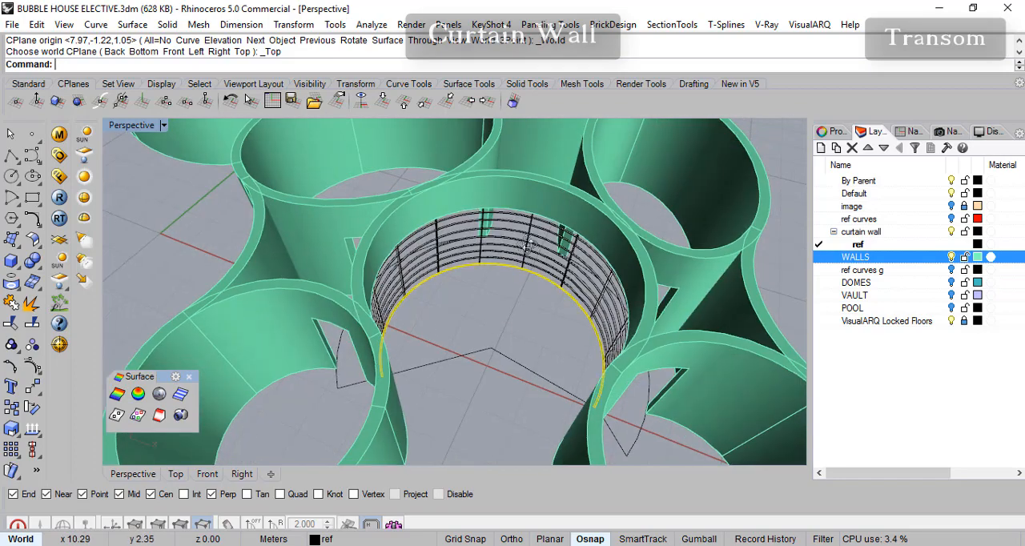
{"action": "scroll", "coordinate": [481, 282], "scroll_direction": "up", "scroll_amount": 3}
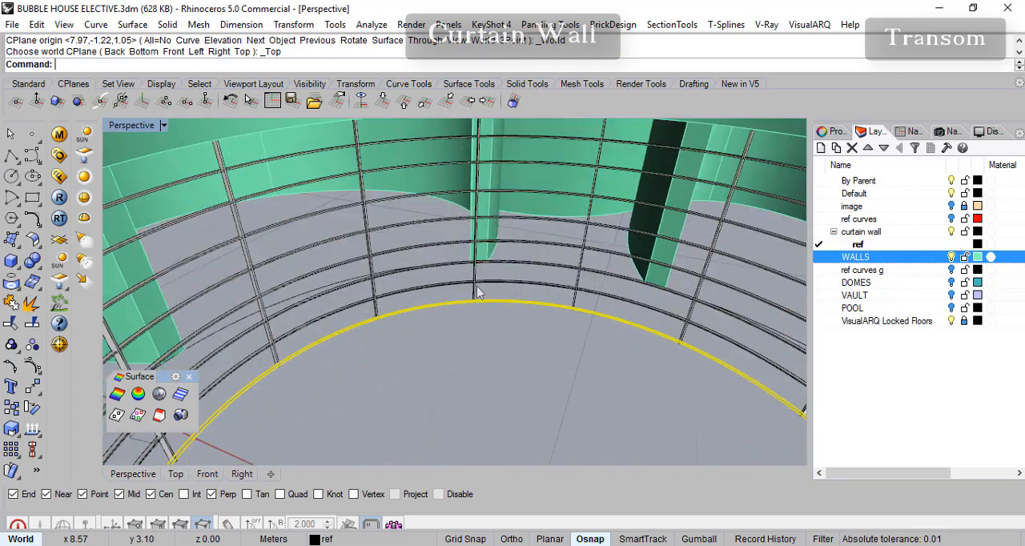
{"action": "scroll", "coordinate": [438, 287], "scroll_direction": "down", "scroll_amount": 5}
{"action": "scroll", "coordinate": [437, 286], "scroll_direction": "up", "scroll_amount": 5}
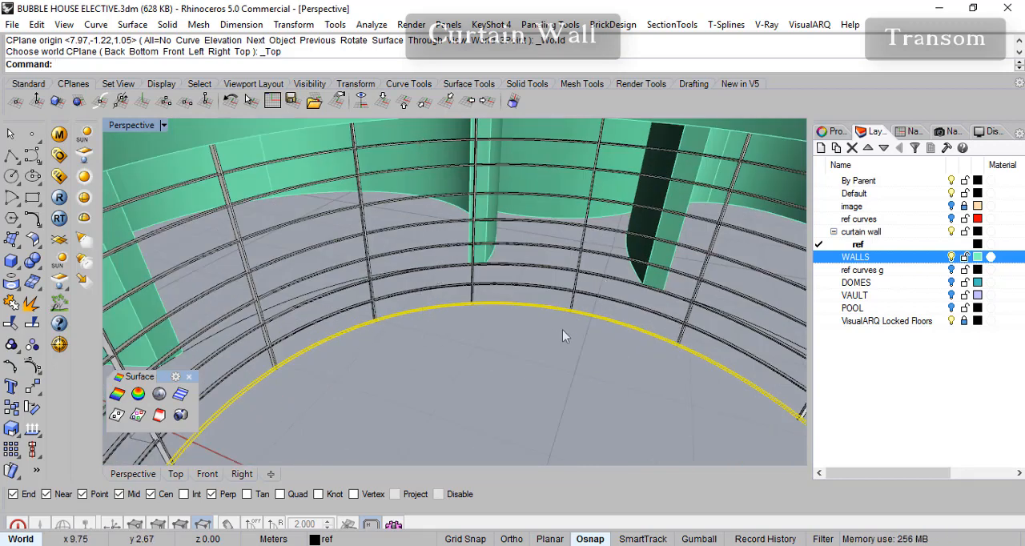
{"action": "mouse_move", "coordinate": [583, 362]}
{"action": "right_mouse_down"}
{"action": "mouse_move", "coordinate": [536, 375]}
{"action": "mouse_move", "coordinate": [568, 385]}
{"action": "mouse_move", "coordinate": [584, 373]}
{"action": "right_mouse_up"}
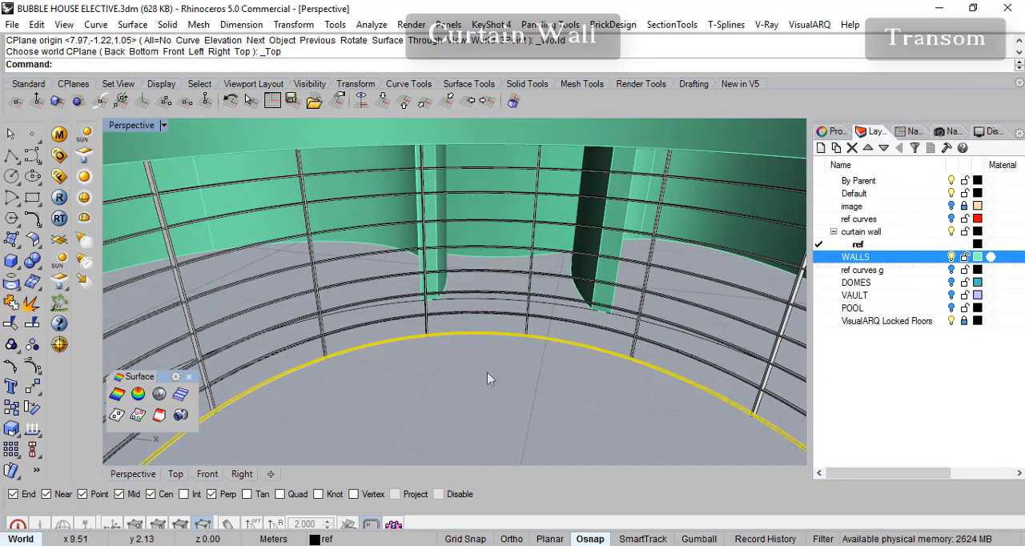
{"action": "left_click", "coordinate": [951, 257]}
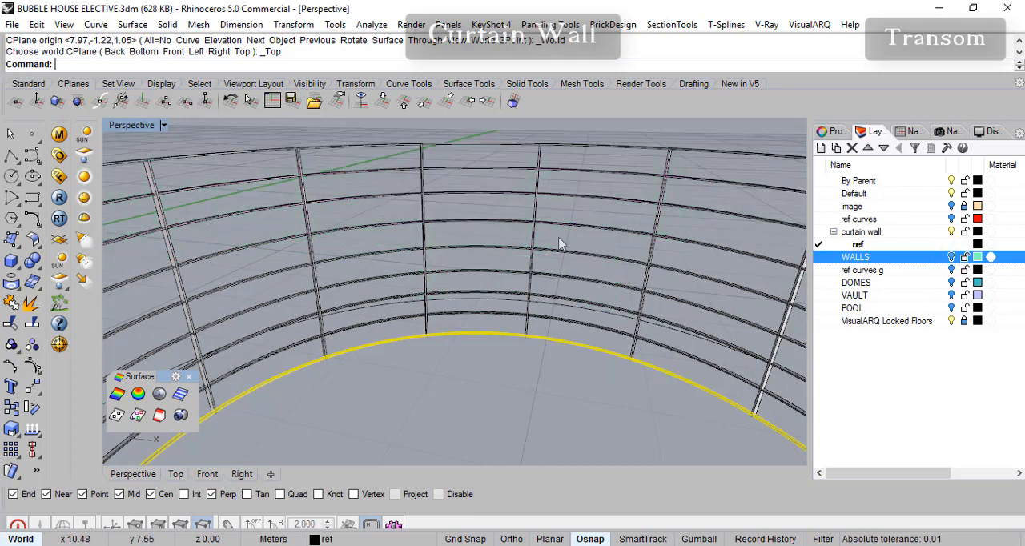
{"action": "key", "text": "Escape"}
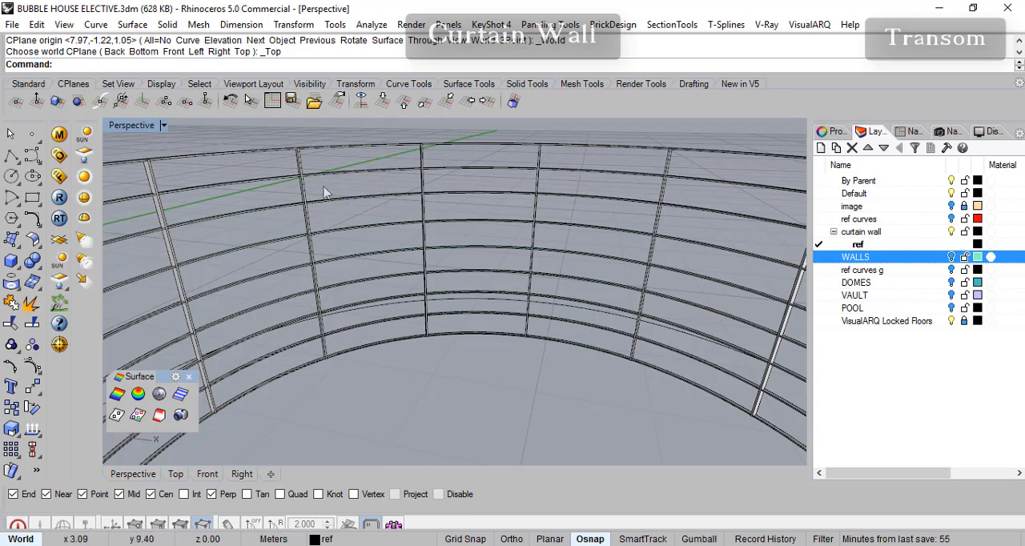
{"action": "left_click", "coordinate": [299, 170]}
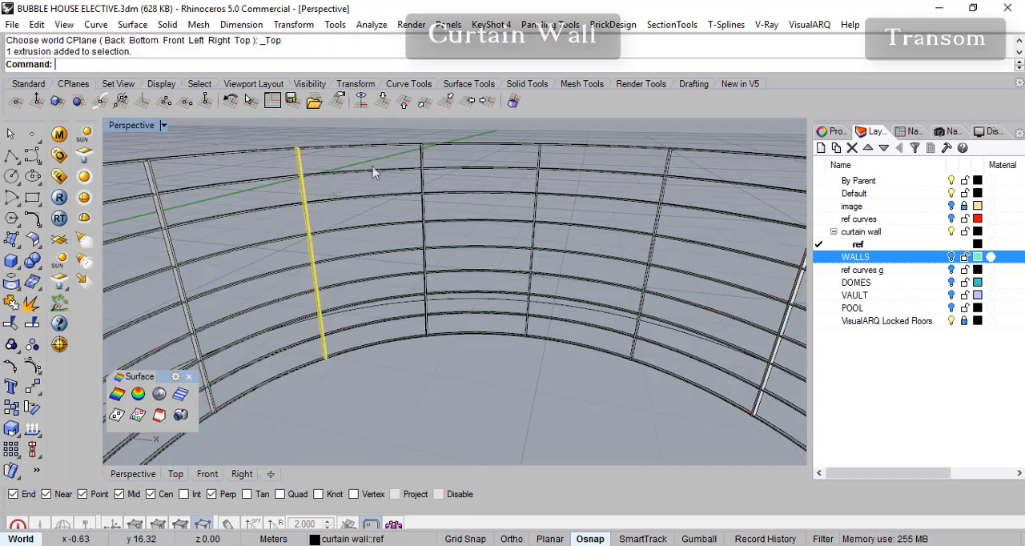
{"action": "left_click", "coordinate": [423, 165]}
{"action": "left_click", "coordinate": [535, 166]}
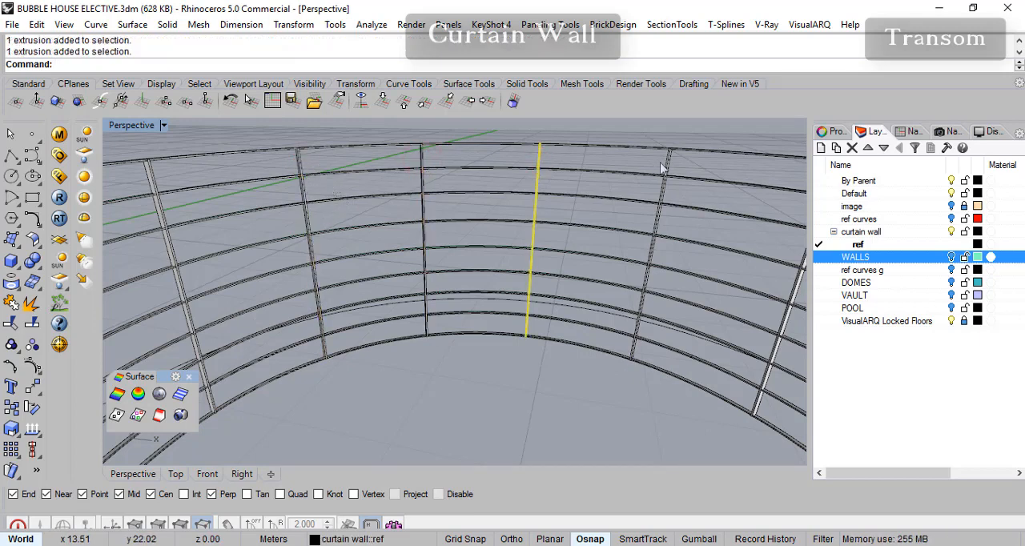
{"action": "key", "text": "Escape"}
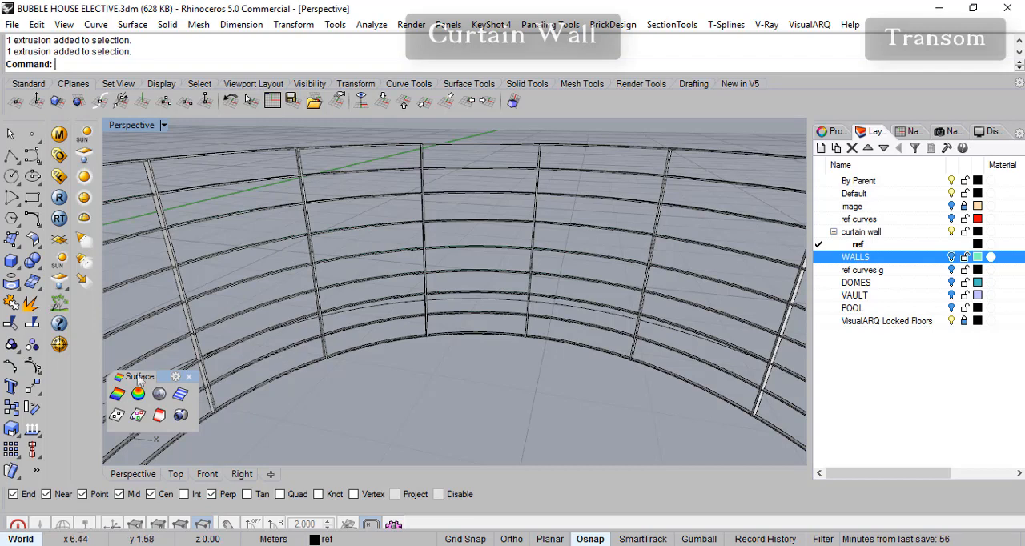
- Boolean-split the seven intermediate horizontal transoms using the four central vertical mullions as cutting objects
{"action": "left_click", "coordinate": [40, 271]}
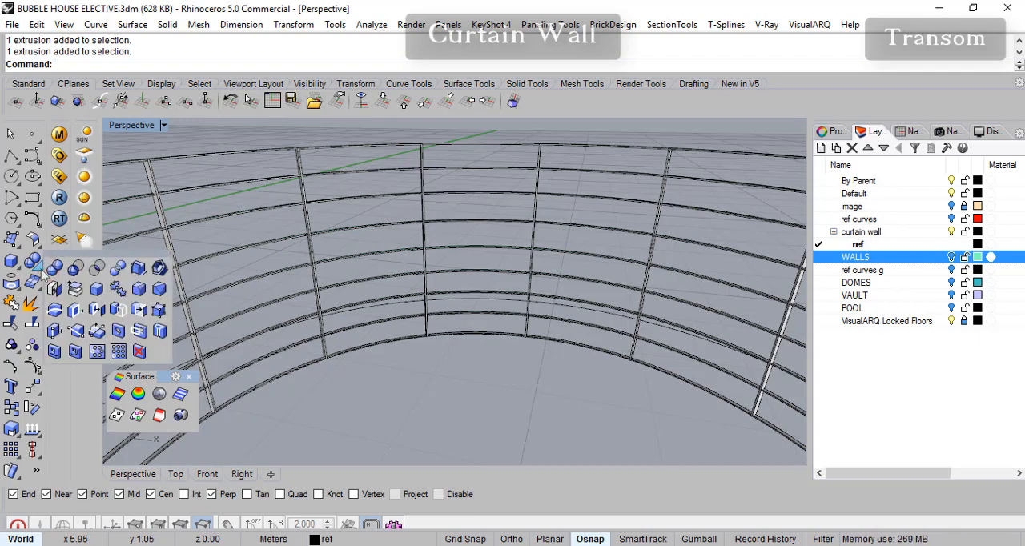
{"action": "left_click", "coordinate": [117, 270]}
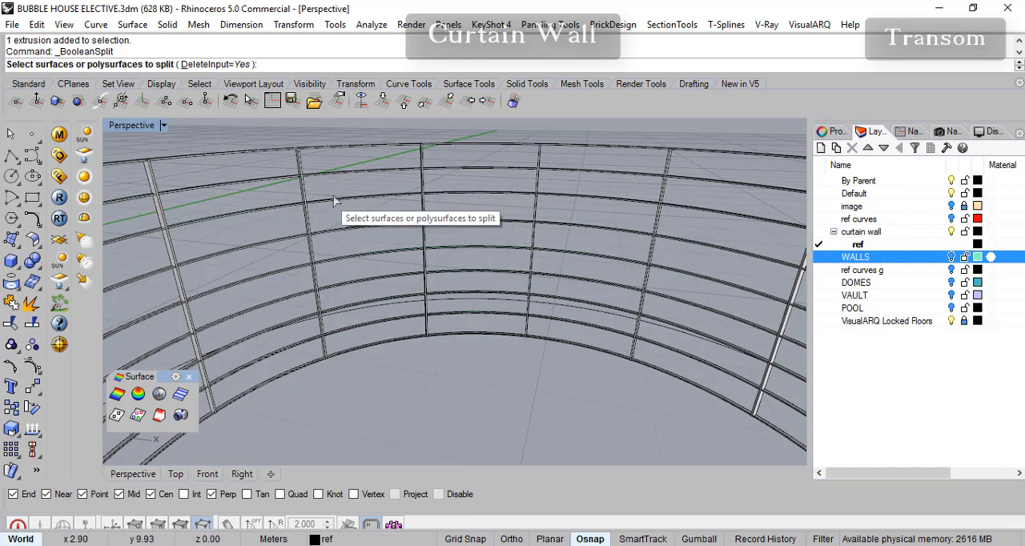
{"action": "left_click", "coordinate": [378, 172]}
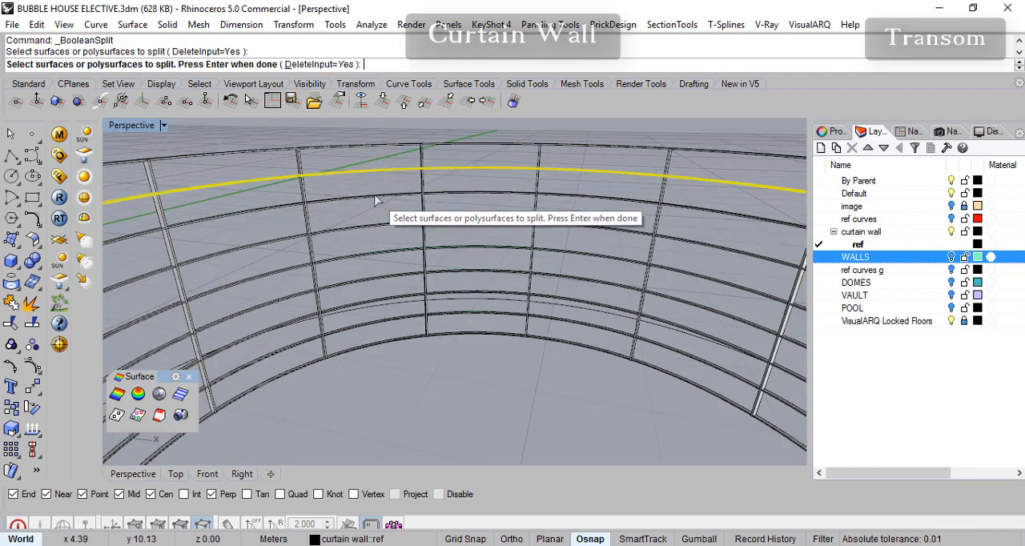
{"action": "left_click", "coordinate": [376, 200]}
{"action": "left_click", "coordinate": [371, 227]}
{"action": "left_click", "coordinate": [366, 251]}
{"action": "left_click", "coordinate": [359, 281]}
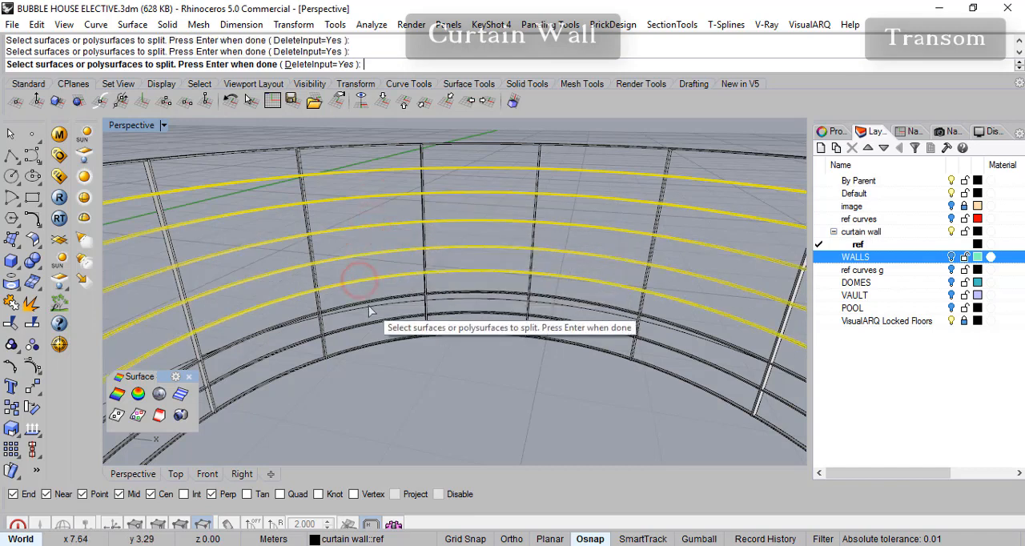
{"action": "left_click", "coordinate": [367, 298]}
{"action": "left_click", "coordinate": [375, 316]}
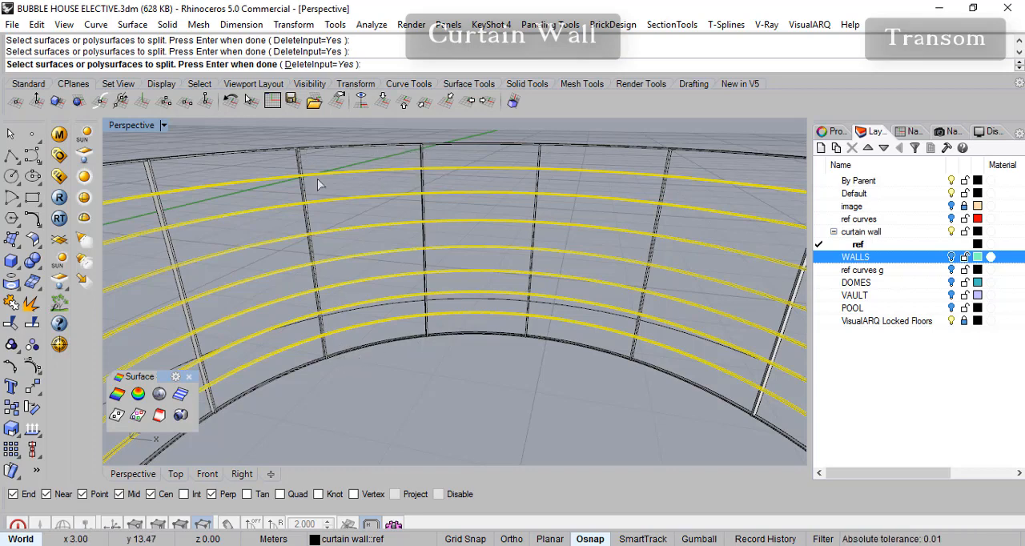
{"action": "key", "text": "Return"}
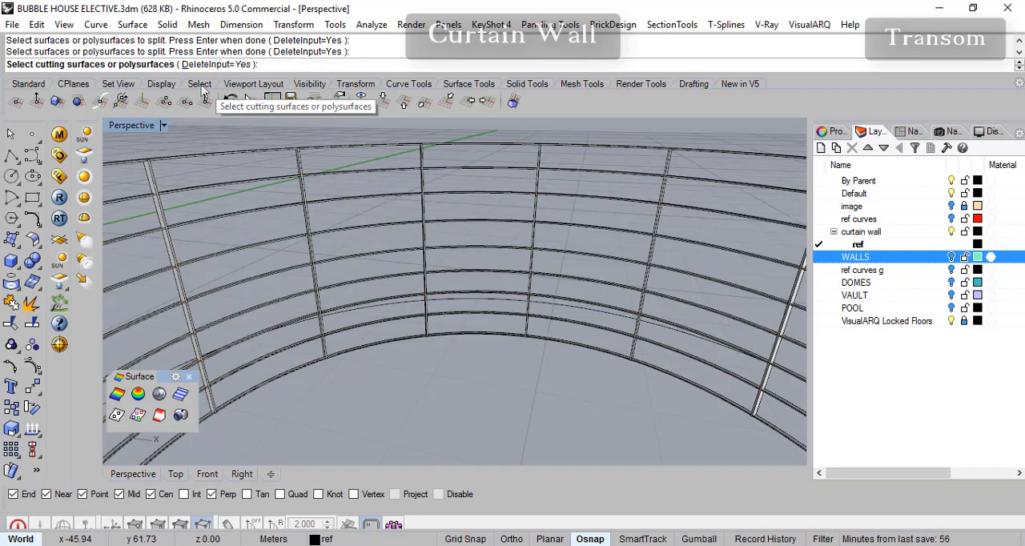
{"action": "left_click", "coordinate": [301, 164]}
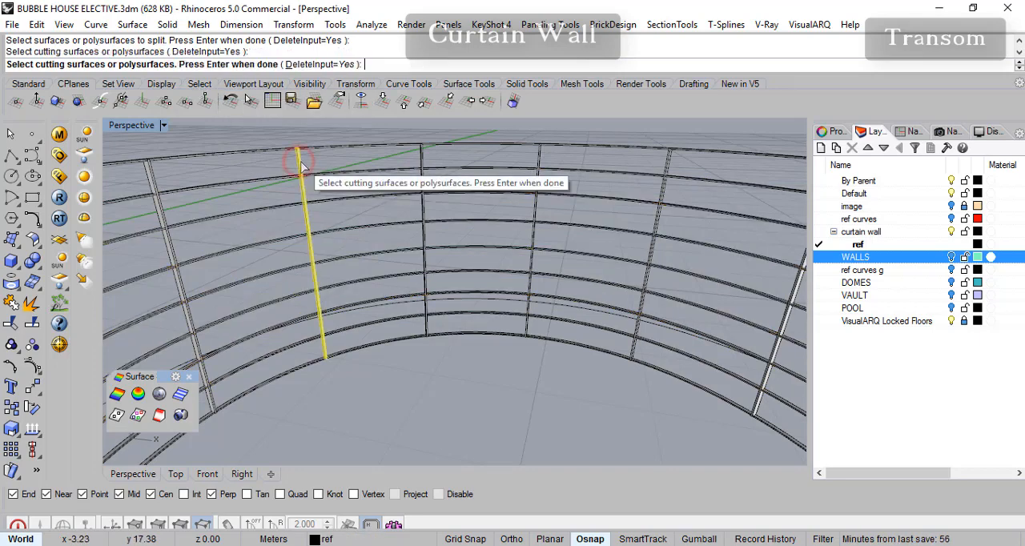
{"action": "left_click", "coordinate": [423, 166]}
{"action": "left_click", "coordinate": [537, 159]}
{"action": "left_click", "coordinate": [667, 165]}
{"action": "key", "text": "Return"}
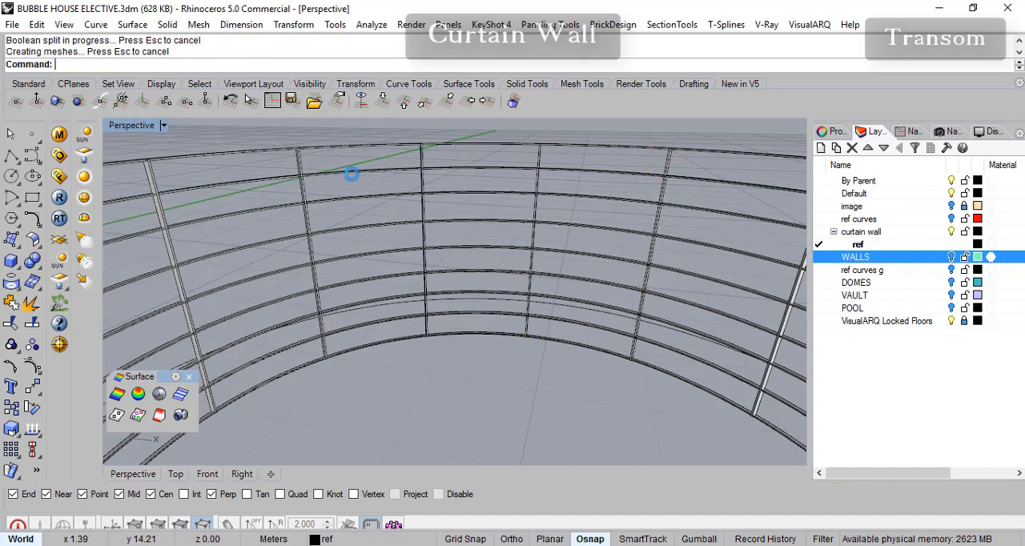
- Delete the upper five transom segments in the bay between the first and second cutting mullions
{"action": "left_click", "coordinate": [350, 173]}
{"action": "left_click", "coordinate": [352, 197]}
{"action": "left_click", "coordinate": [360, 232]}
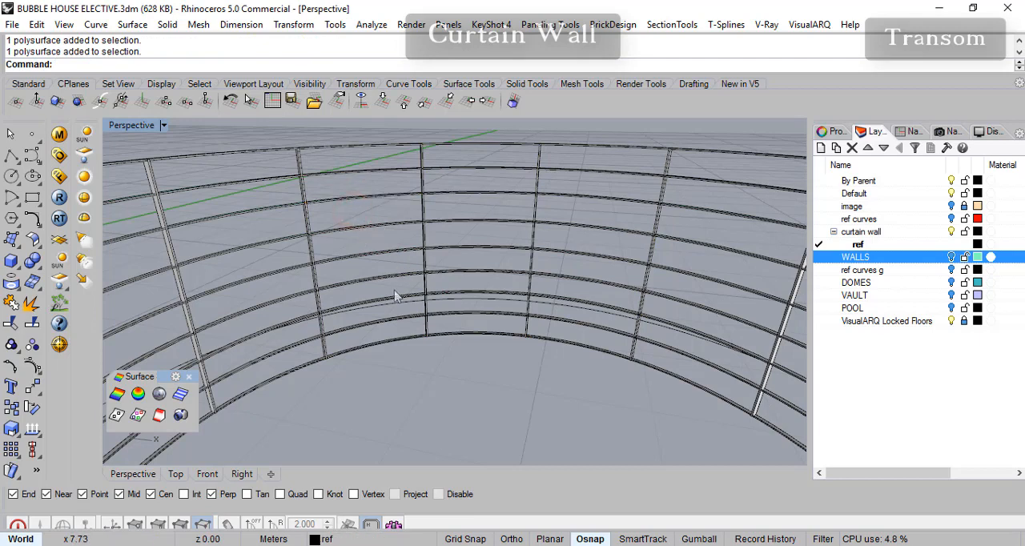
{"action": "mouse_move", "coordinate": [393, 288]}
{"action": "right_mouse_down"}
{"action": "mouse_move", "coordinate": [393, 275]}
{"action": "mouse_move", "coordinate": [396, 297]}
{"action": "right_mouse_up"}
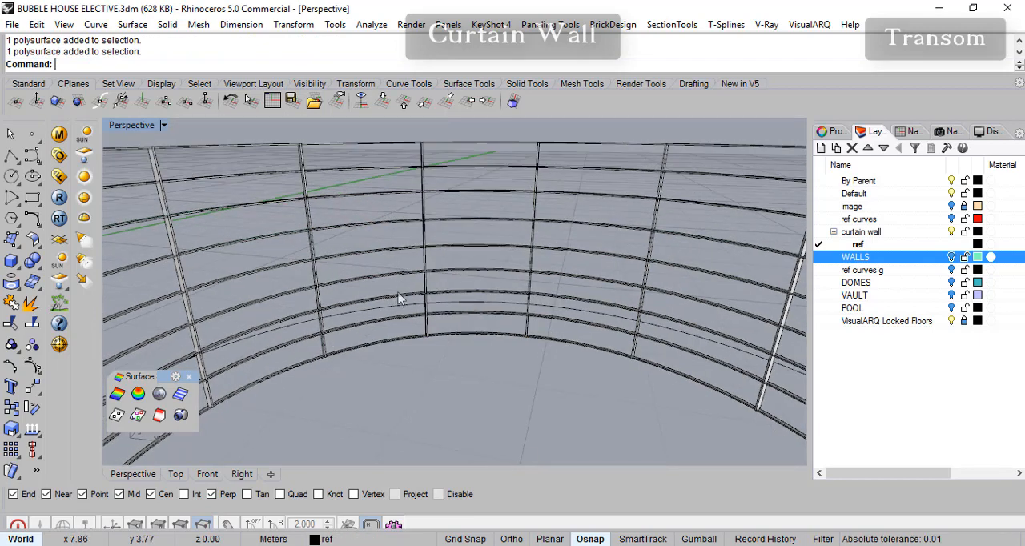
{"action": "left_click_drag", "start_coordinate": [374, 160], "coordinate": [373, 159]}
{"action": "key", "text": "Delete"}
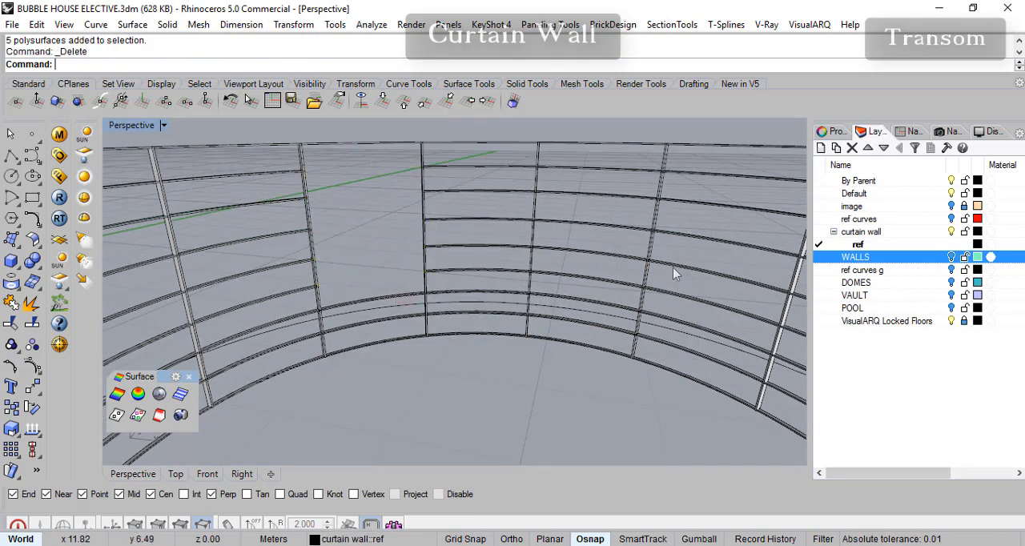
- Delete all intermediate transom segments between the third and fourth cutting mullions, plus the two lowest ones between the first and second
{"action": "left_click_drag", "start_coordinate": [622, 295], "coordinate": [588, 190]}
{"action": "key", "text": "Delete"}
{"action": "left_click", "coordinate": [567, 301]}
{"action": "key", "text": "Delete"}
{"action": "left_click", "coordinate": [385, 302]}
{"action": "key", "text": "Delete"}
{"action": "left_click", "coordinate": [390, 322]}
{"action": "key", "text": "Delete"}
{"action": "left_click", "coordinate": [589, 327]}
{"action": "key", "text": "Delete"}
- Show the WALLS layer to check the cleared bays against the surrounding walls, and hide it again
{"action": "right_click_drag", "start_coordinate": [595, 332], "coordinate": [570, 290]}
{"action": "left_click", "coordinate": [953, 257]}
{"action": "right_click_drag", "start_coordinate": [514, 314], "coordinate": [529, 338]}
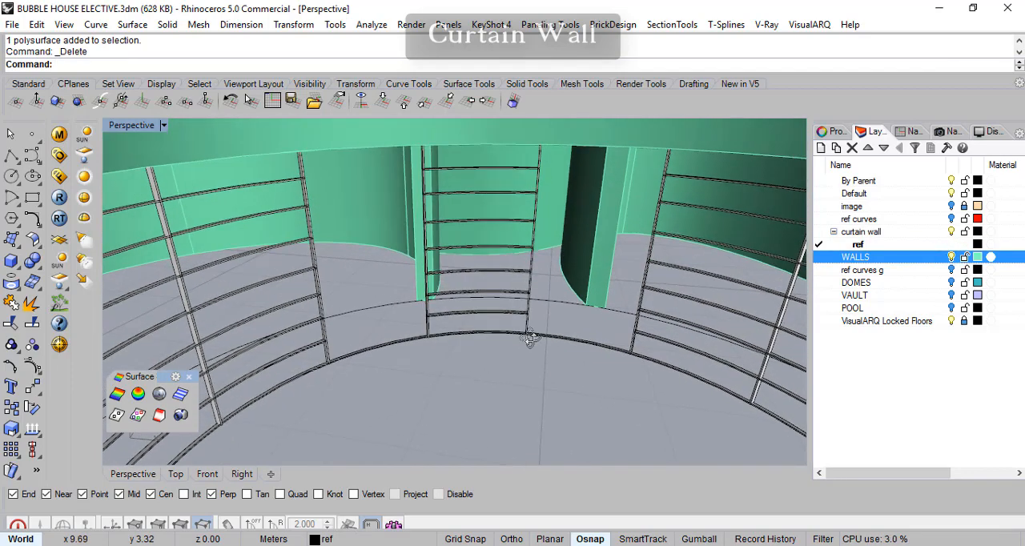
{"action": "left_click", "coordinate": [952, 258]}
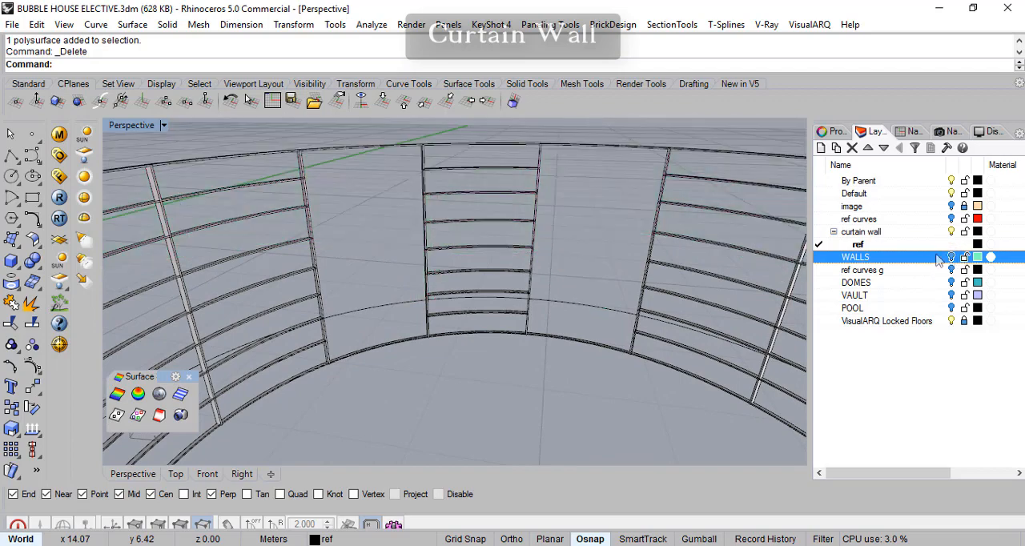
{"action": "scroll", "coordinate": [481, 361], "scroll_direction": "down", "scroll_amount": 6}
{"action": "right_click_drag", "start_coordinate": [413, 389], "coordinate": [404, 352]}
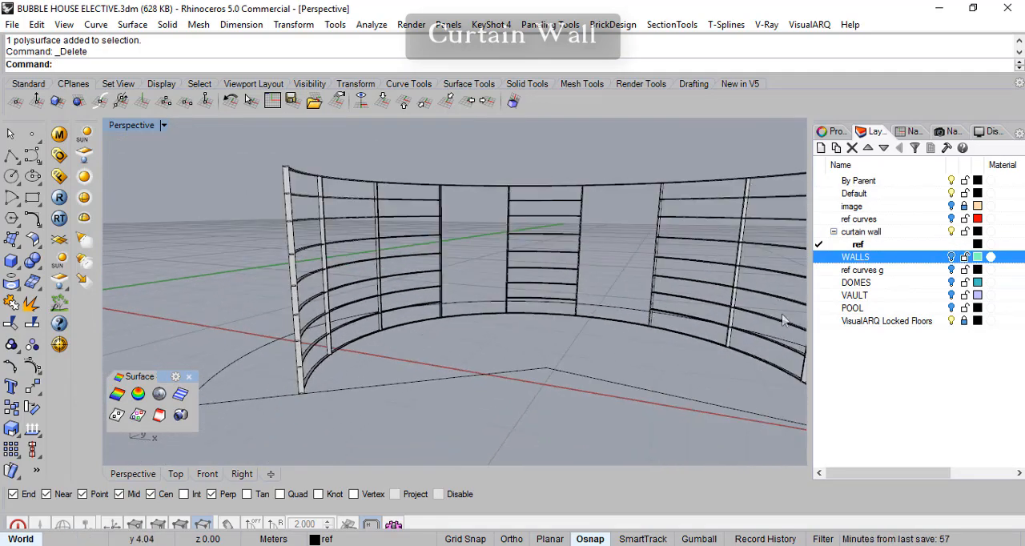
- Examine the object properties of one transom segment in the central bay between the two cleared bays
{"action": "left_click", "coordinate": [574, 218]}
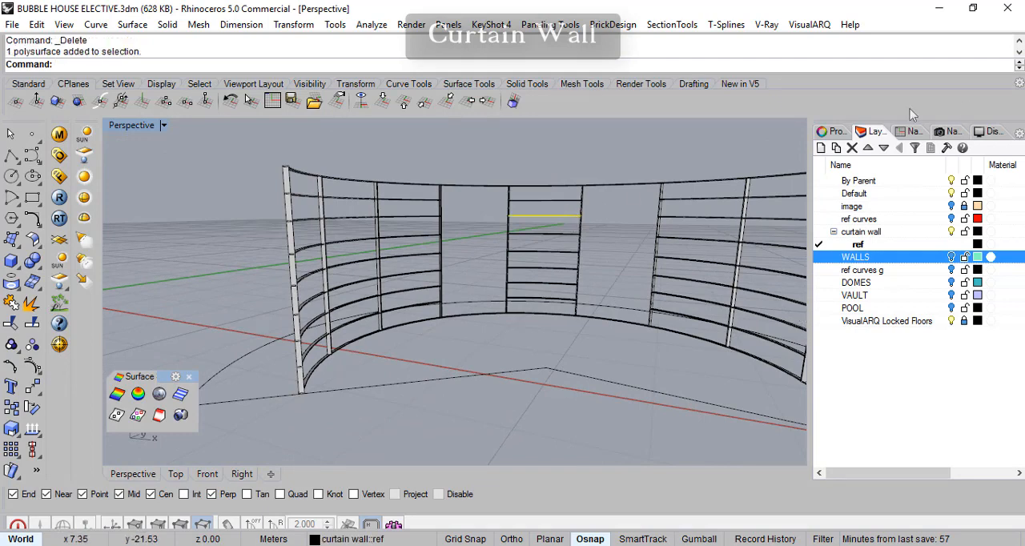
{"action": "left_click", "coordinate": [833, 131]}
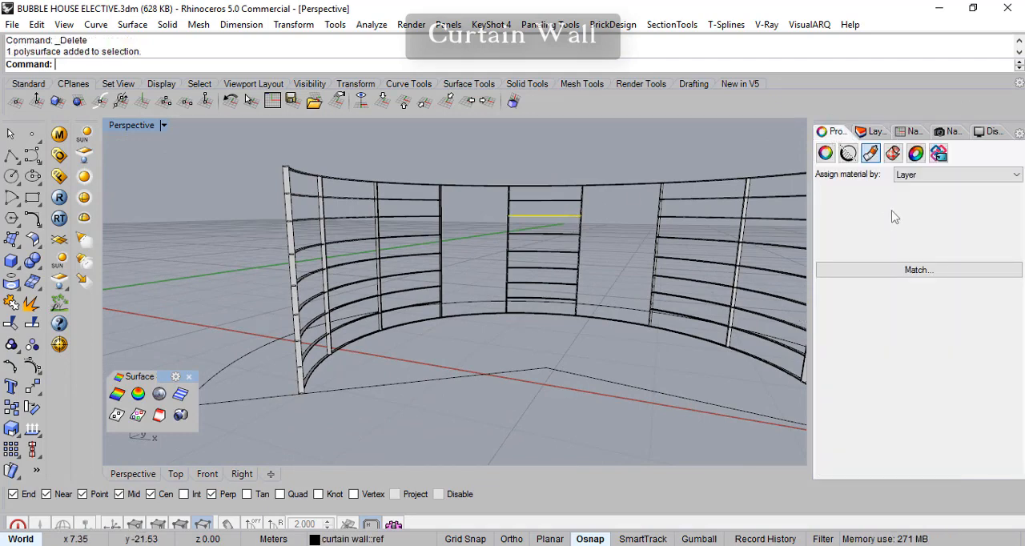
{"action": "left_click", "coordinate": [825, 153]}
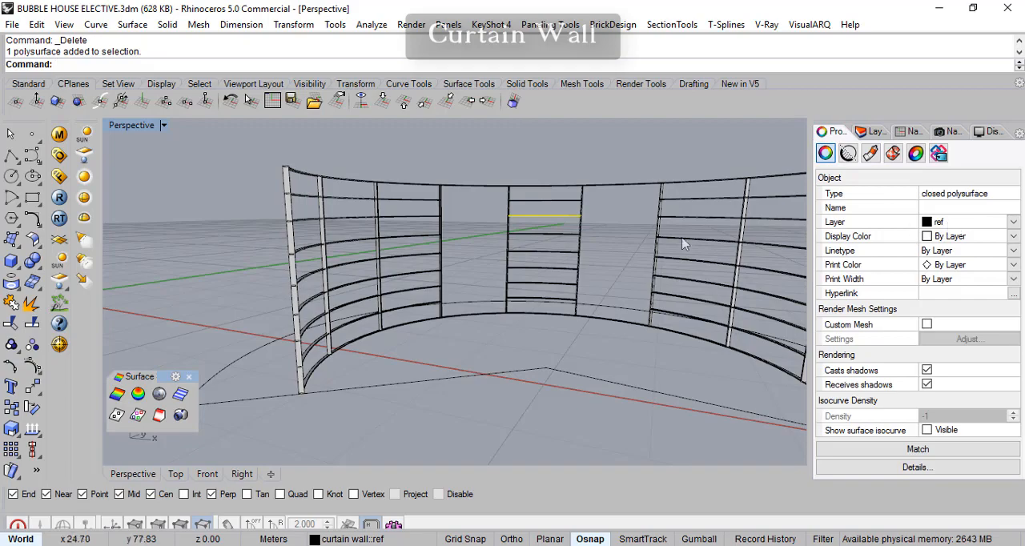
{"action": "right_click_drag", "start_coordinate": [617, 298], "coordinate": [653, 344]}
- Create a sublayer named mullion under the curtain wall layer and deselect the transom segment
{"action": "left_click", "coordinate": [876, 132]}
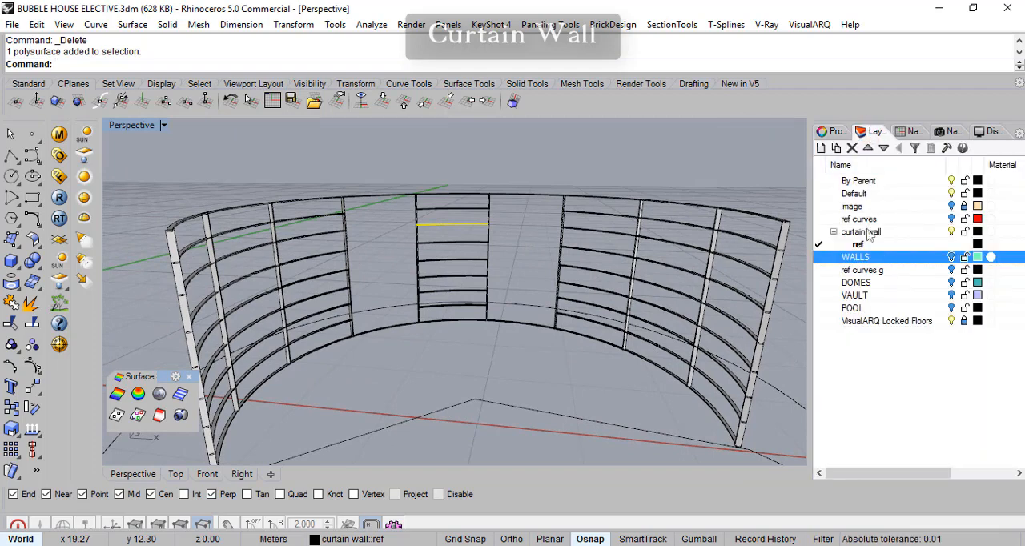
{"action": "left_click", "coordinate": [902, 231]}
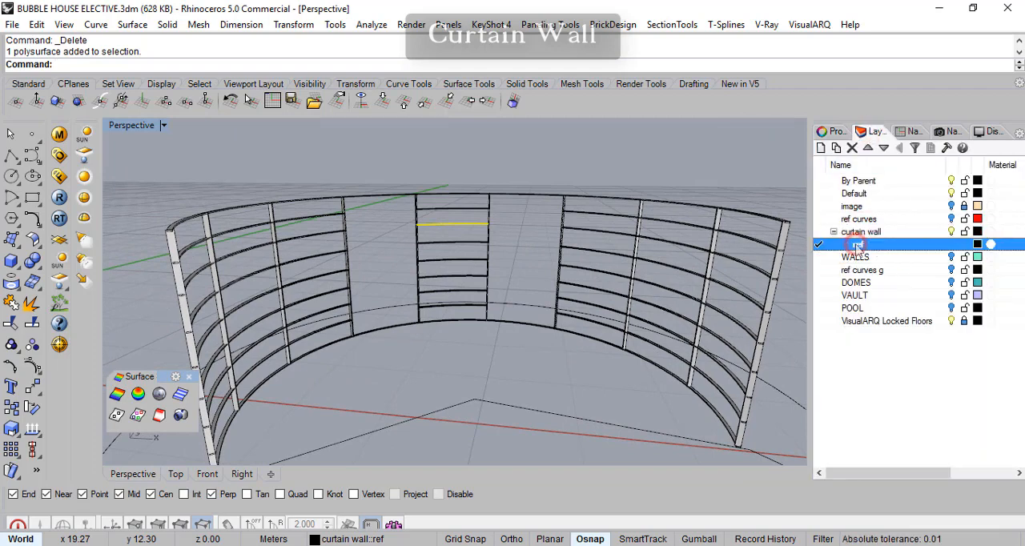
{"action": "left_click", "coordinate": [838, 148]}
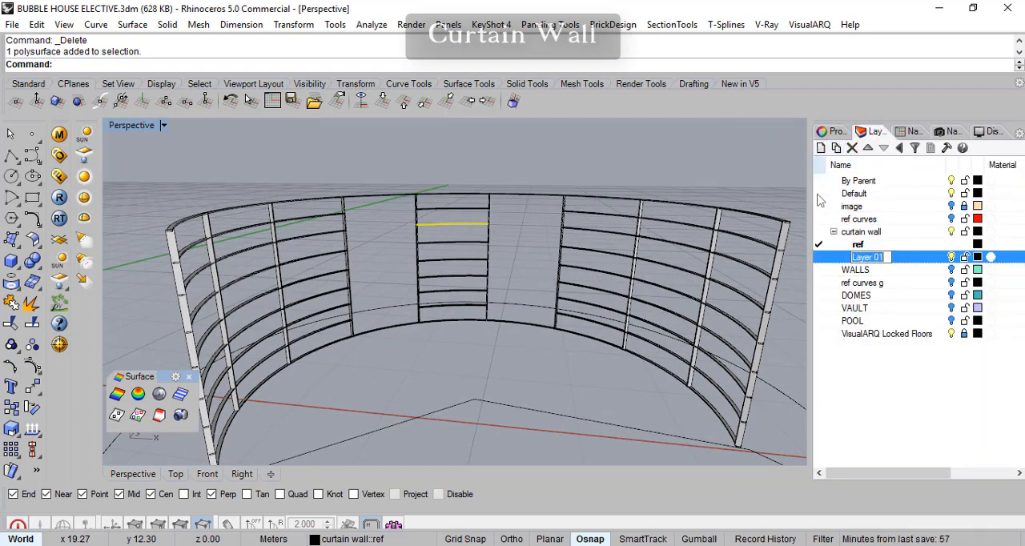
{"action": "type", "text": "mullion"}
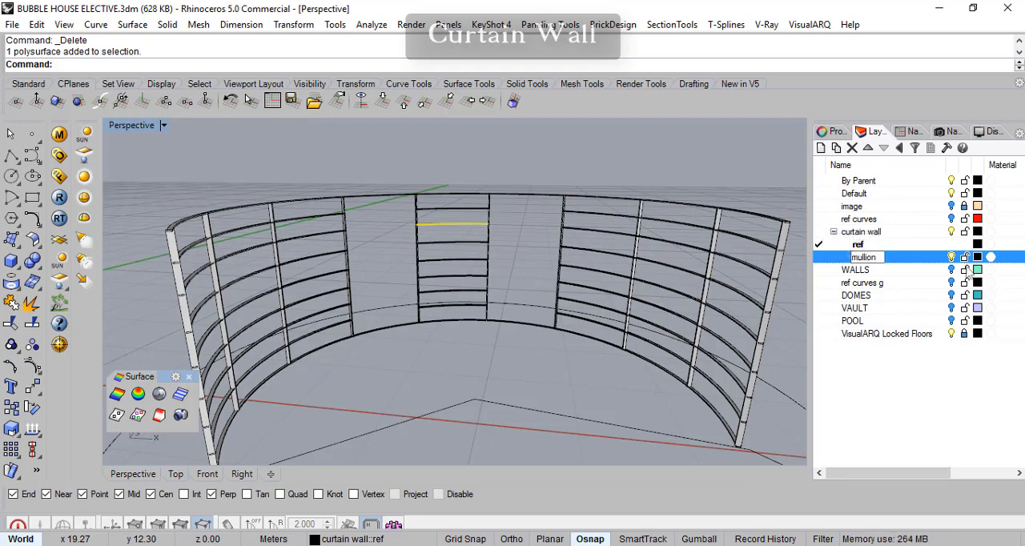
{"action": "key", "text": "Return"}
{"action": "left_click", "coordinate": [613, 168]}
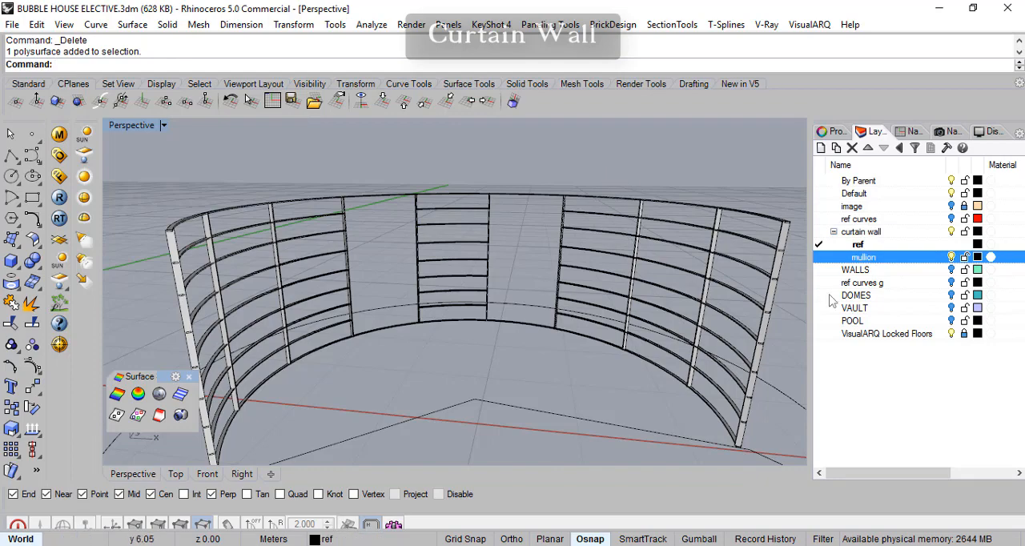
- Select all curves in the model and assign them to the ref sublayer of the curtain wall layer
{"action": "right_click_drag", "start_coordinate": [543, 258], "coordinate": [797, 278]}
{"action": "right_click_drag", "start_coordinate": [614, 271], "coordinate": [563, 404]}
{"action": "scroll", "coordinate": [513, 390], "scroll_direction": "down", "scroll_amount": 6}
{"action": "scroll", "coordinate": [490, 417], "scroll_direction": "up", "scroll_amount": 4}
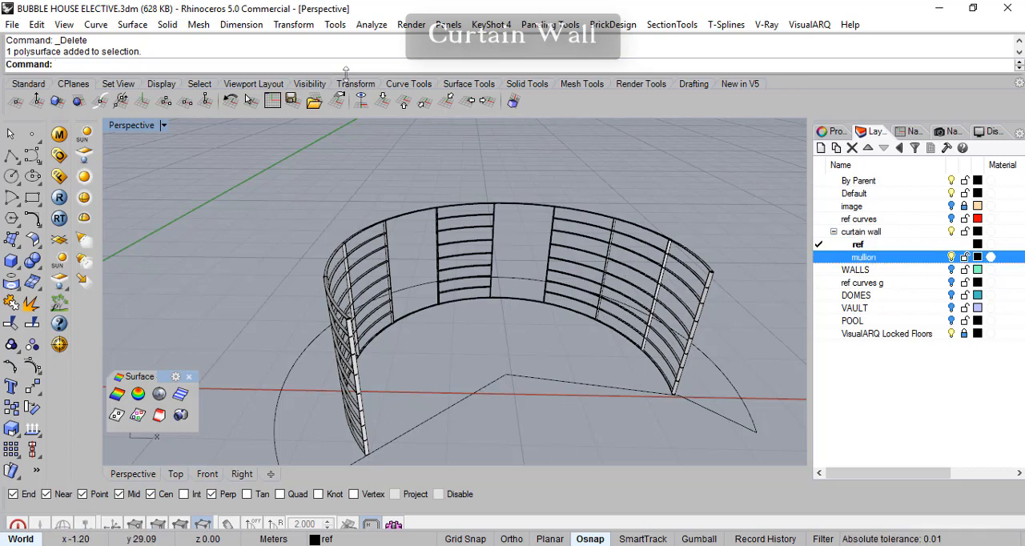
{"action": "right_click_drag", "start_coordinate": [490, 329], "coordinate": [476, 320]}
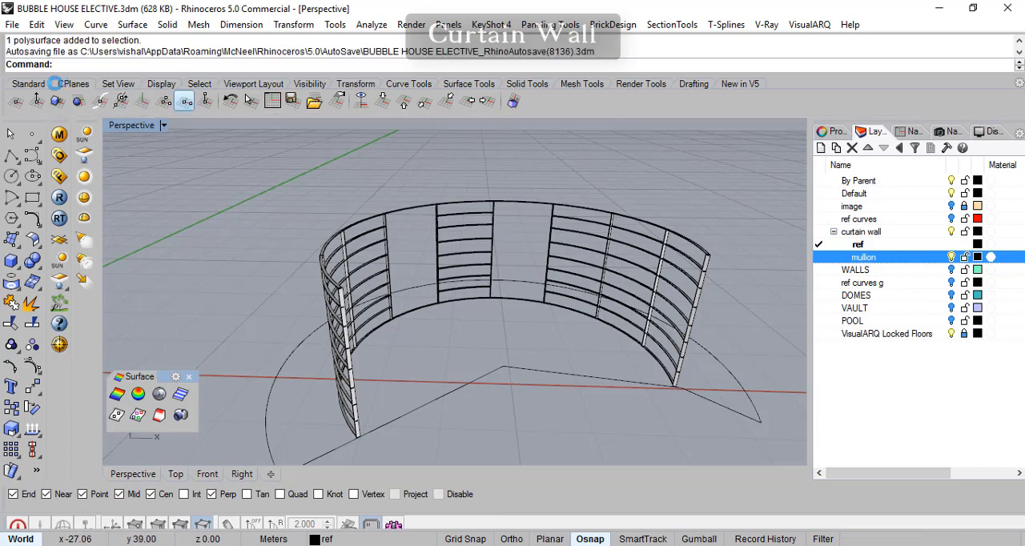
{"action": "left_click", "coordinate": [30, 85]}
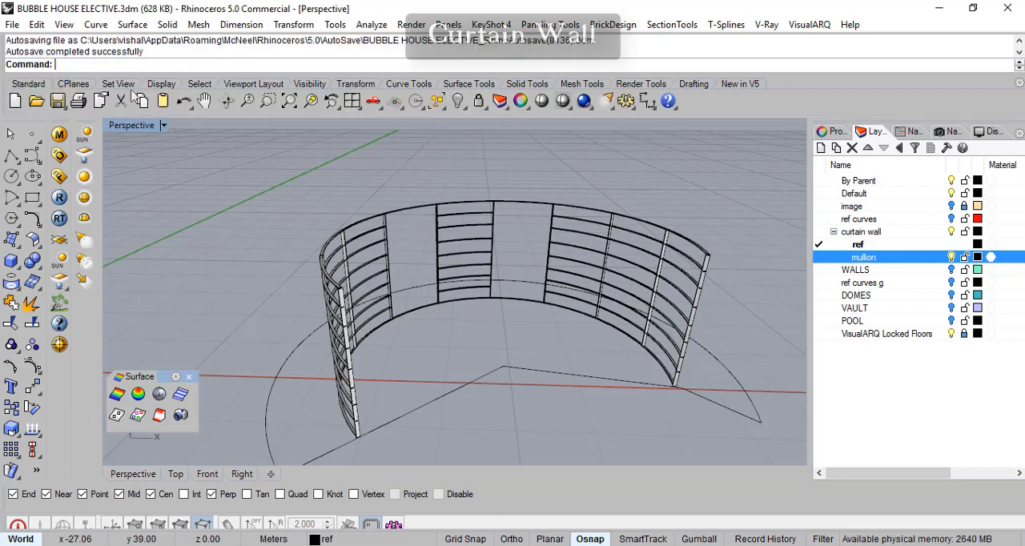
{"action": "left_click", "coordinate": [436, 102]}
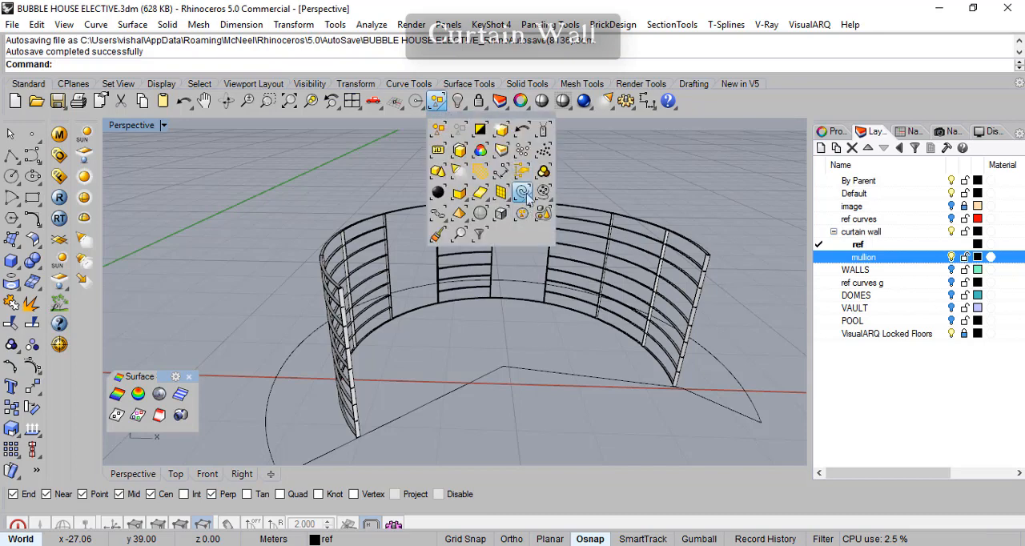
{"action": "left_click", "coordinate": [522, 194]}
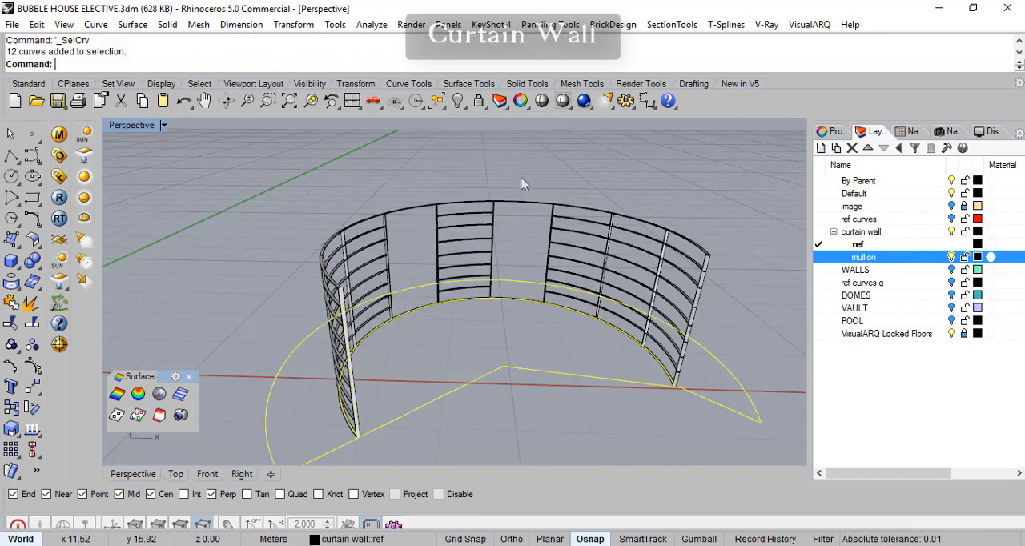
{"action": "right_click_drag", "start_coordinate": [670, 186], "coordinate": [673, 205]}
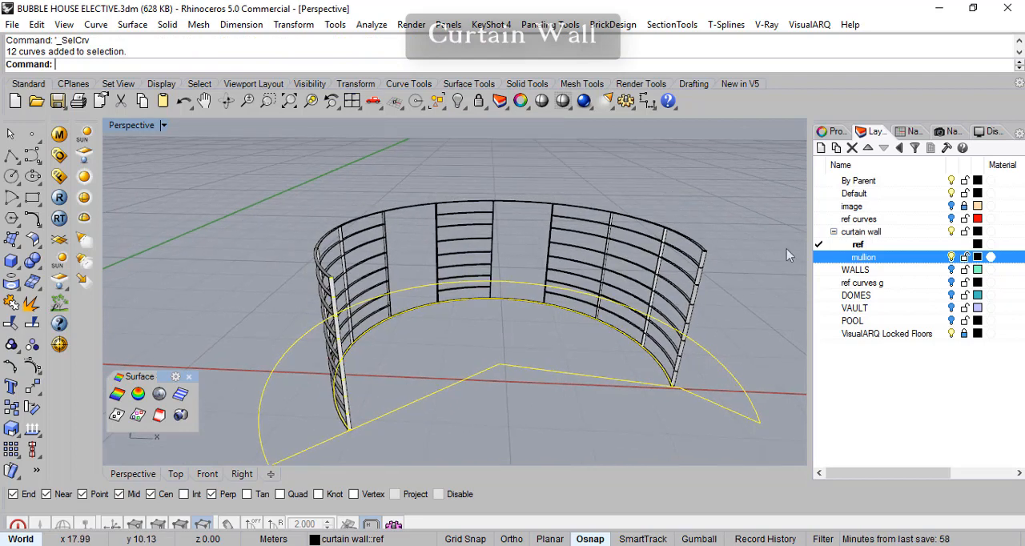
{"action": "left_click", "coordinate": [862, 245]}
{"action": "right_click", "coordinate": [863, 249]}
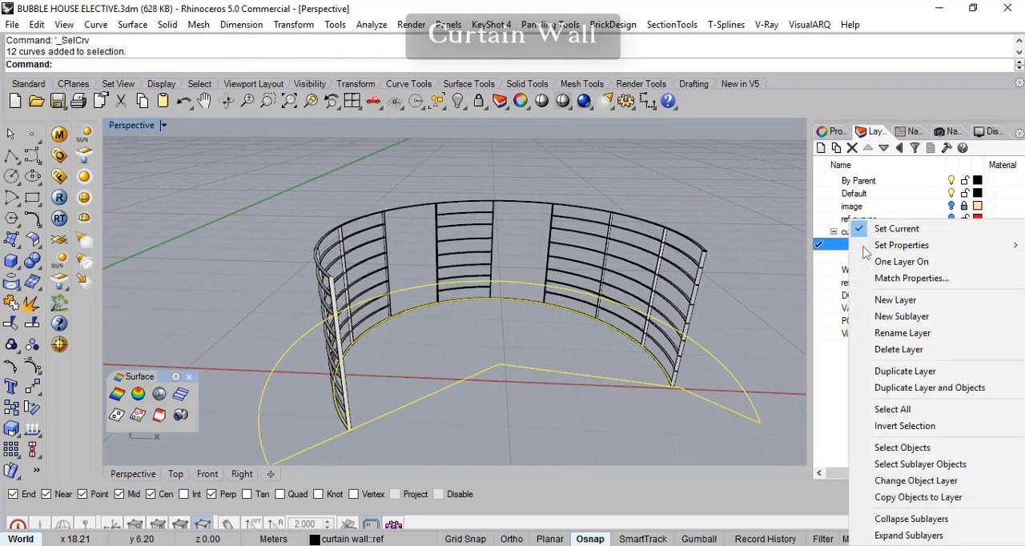
{"action": "left_click", "coordinate": [910, 482]}
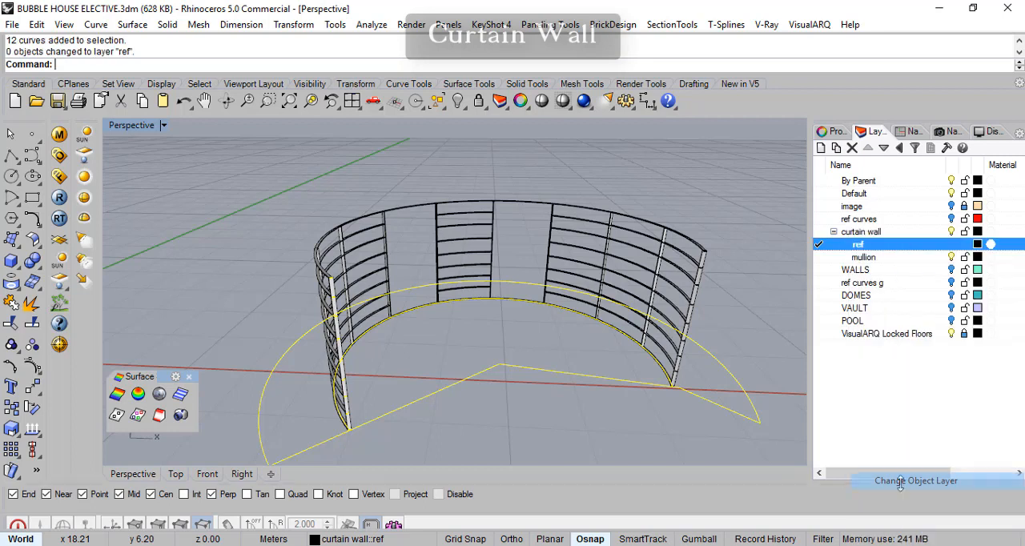
- Make mullion the current layer, hide ref to check its contents, and make ref current again
{"action": "left_click", "coordinate": [819, 258]}
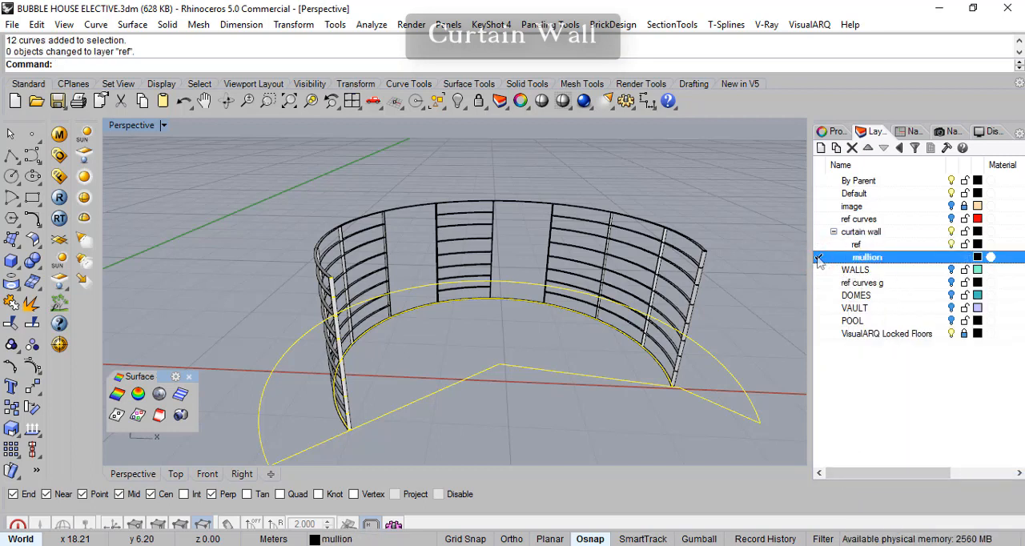
{"action": "left_click", "coordinate": [953, 244]}
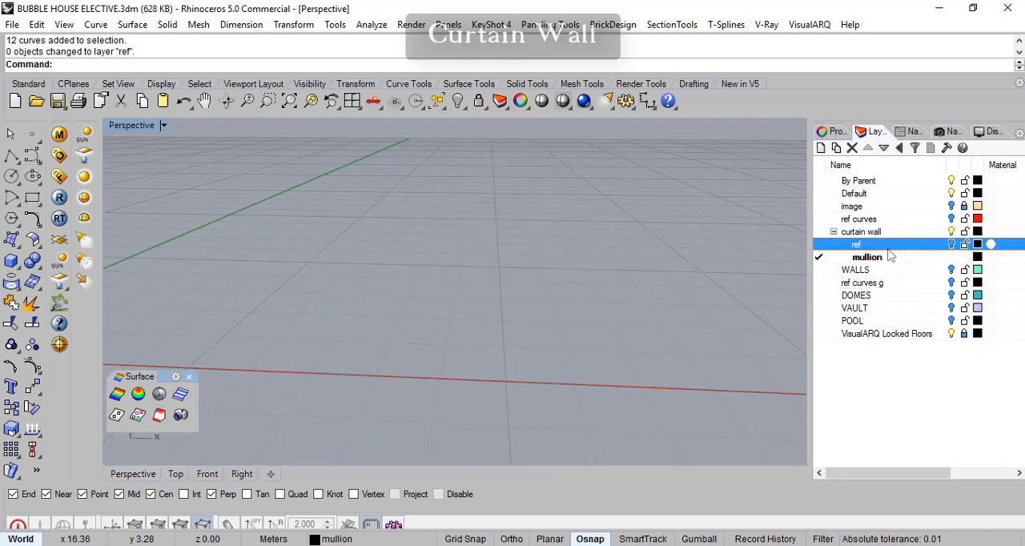
{"action": "left_click", "coordinate": [820, 246]}
- Check the upper frame members by selecting them individually, and clear the selection
{"action": "right_click_drag", "start_coordinate": [688, 250], "coordinate": [713, 263]}
{"action": "left_click", "coordinate": [666, 241]}
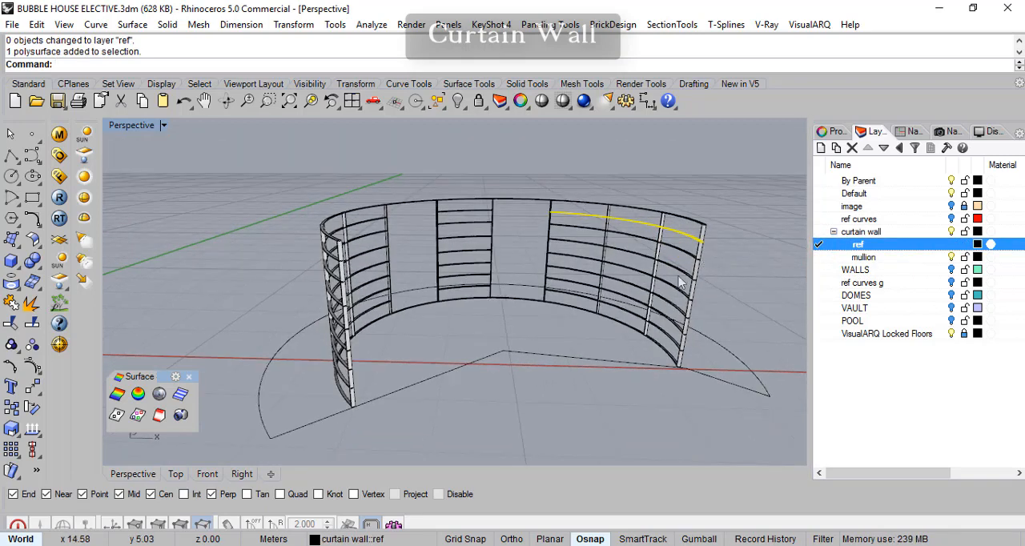
{"action": "left_click", "coordinate": [689, 222]}
{"action": "left_click", "coordinate": [624, 222]}
{"action": "mouse_move", "coordinate": [714, 267]}
{"action": "right_mouse_down"}
{"action": "mouse_move", "coordinate": [711, 256]}
{"action": "mouse_move", "coordinate": [721, 283]}
{"action": "right_mouse_up"}
{"action": "left_click", "coordinate": [726, 214]}
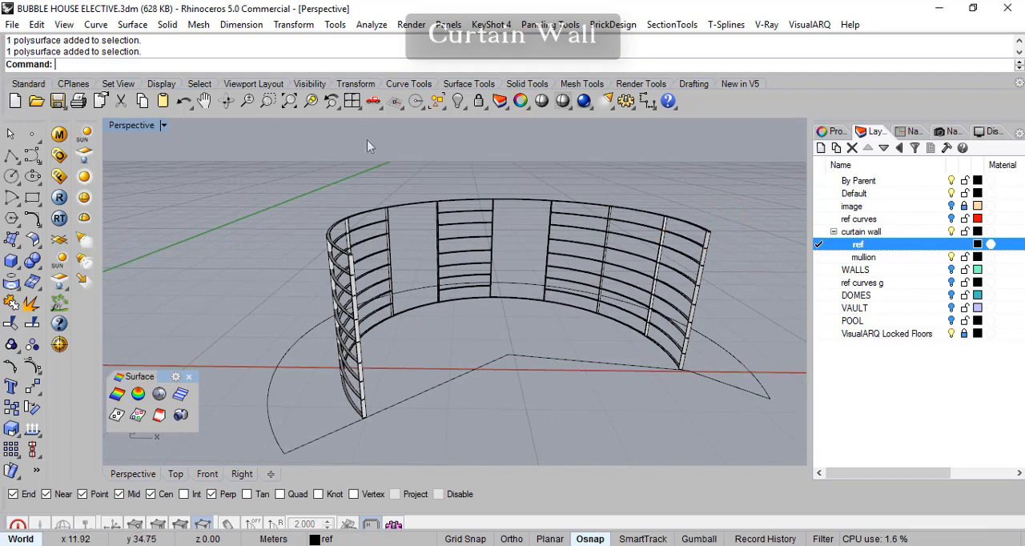
- Select all curves and hide them so only the curtain wall frame remains selectable
{"action": "left_click", "coordinate": [439, 102]}
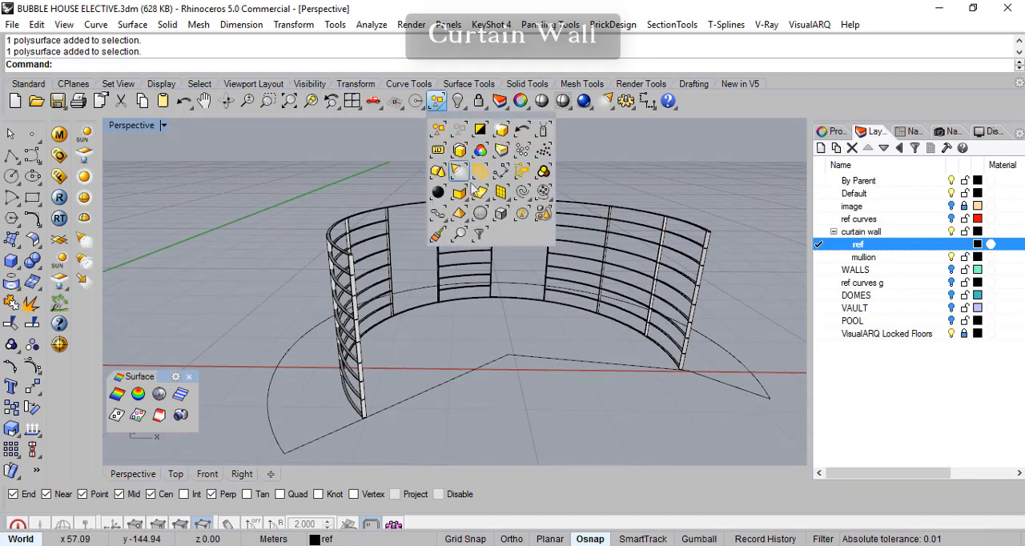
{"action": "left_click", "coordinate": [521, 198]}
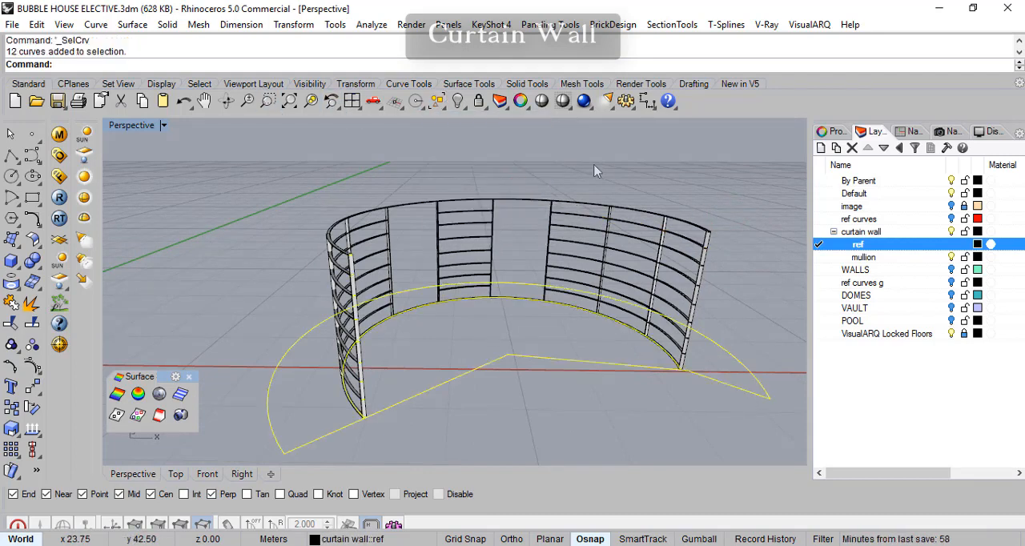
{"action": "left_click", "coordinate": [457, 101]}
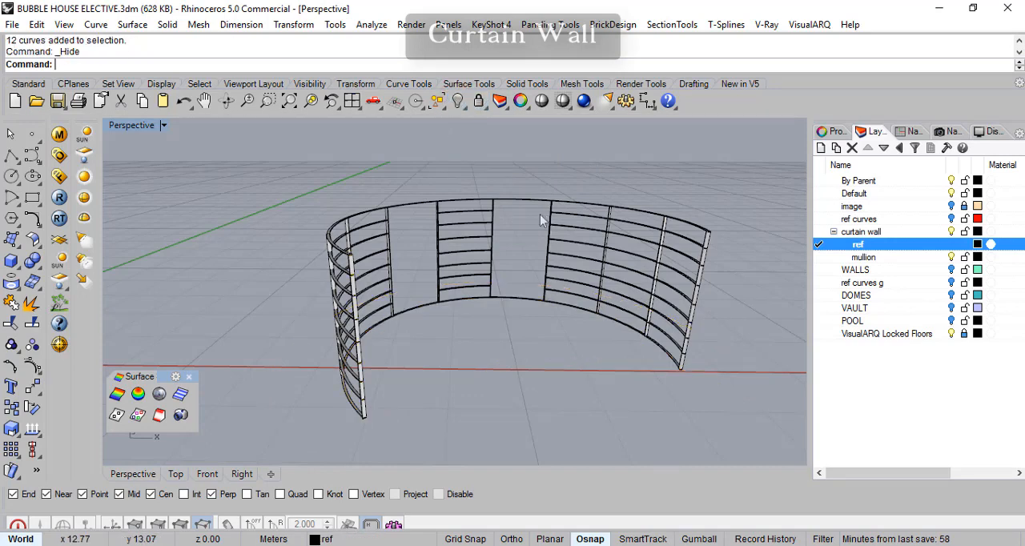
- Select the whole curtain wall frame and change its object layer to mullion
{"action": "left_click_drag", "start_coordinate": [268, 146], "coordinate": [641, 449]}
{"action": "left_click", "coordinate": [867, 258]}
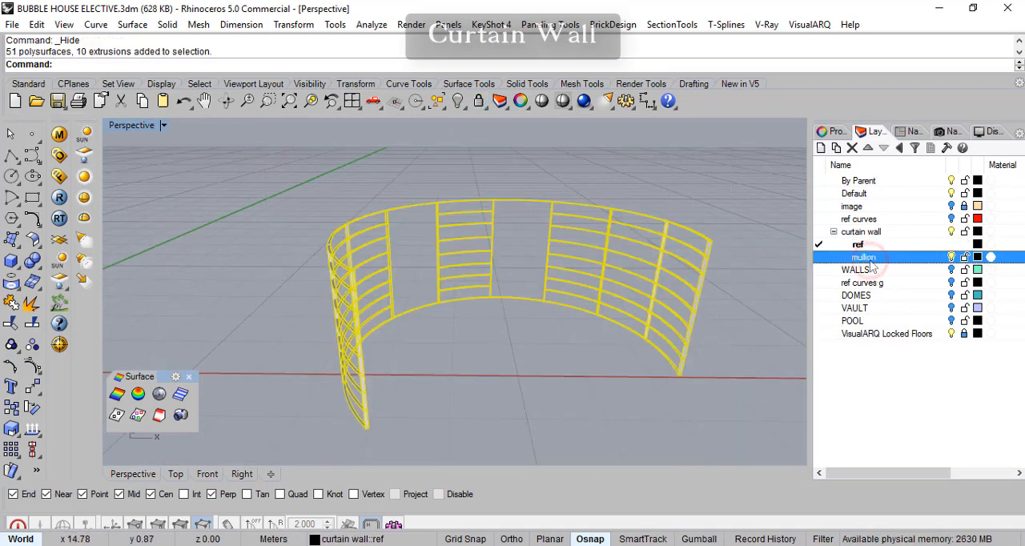
{"action": "right_click", "coordinate": [872, 264]}
{"action": "left_click", "coordinate": [882, 481]}
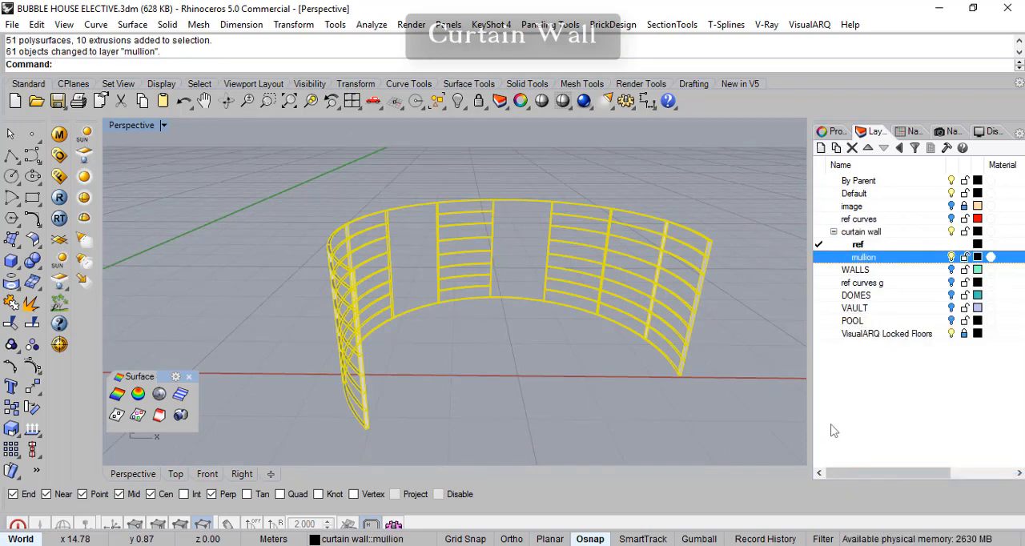
- Hide the mullion layer and unhide all hidden reference objects
{"action": "left_click", "coordinate": [952, 257]}
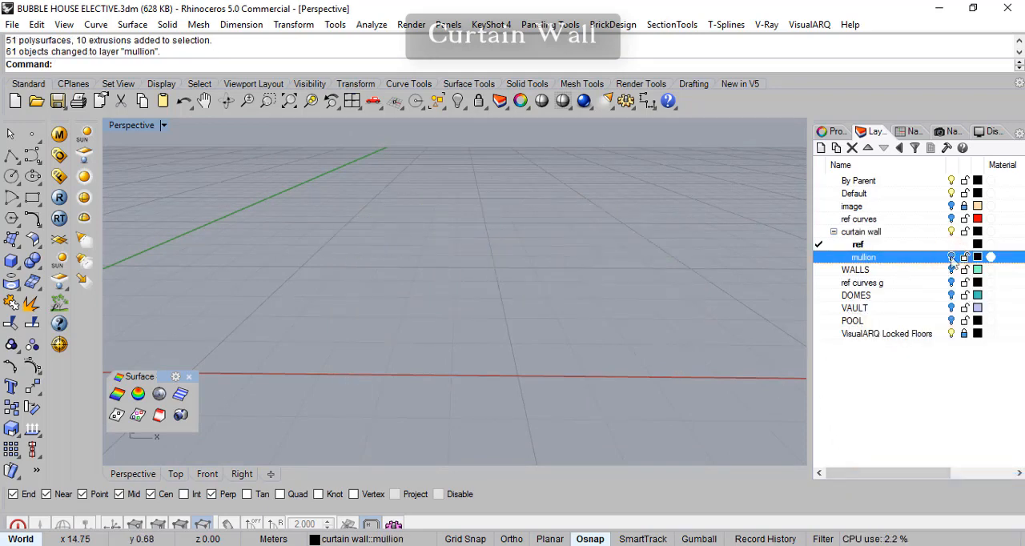
{"action": "right_click", "coordinate": [459, 101]}
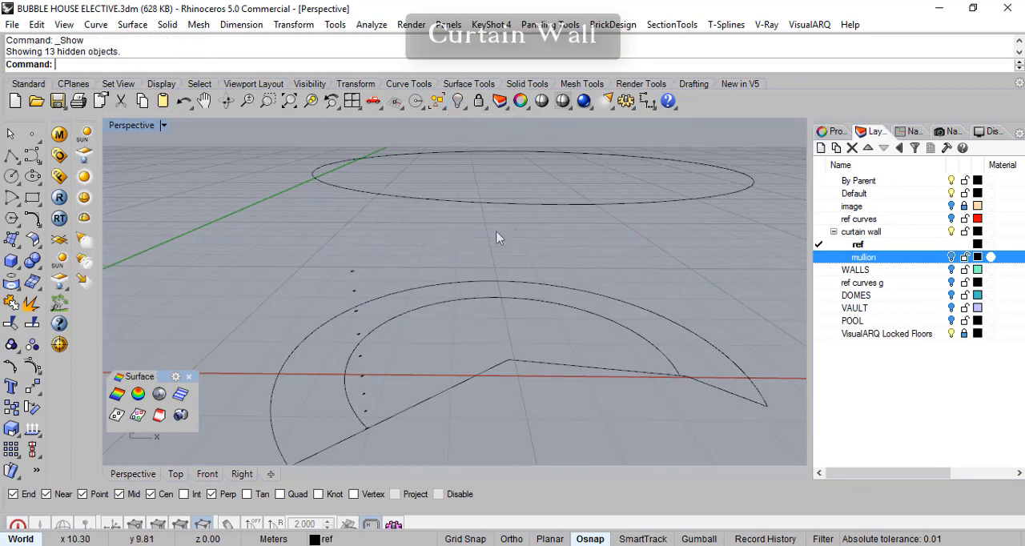
{"action": "right_click_drag", "start_coordinate": [552, 244], "coordinate": [553, 278]}
- Undo the accidental drag of the reference curves, and assign the ground curves and small profiles to the ref layer
{"action": "right_click_drag", "start_coordinate": [481, 341], "coordinate": [637, 358]}
{"action": "left_click_drag", "start_coordinate": [636, 358], "coordinate": [327, 311]}
{"action": "key", "text": "ctrl+z"}
{"action": "left_click_drag", "start_coordinate": [299, 270], "coordinate": [299, 267]}
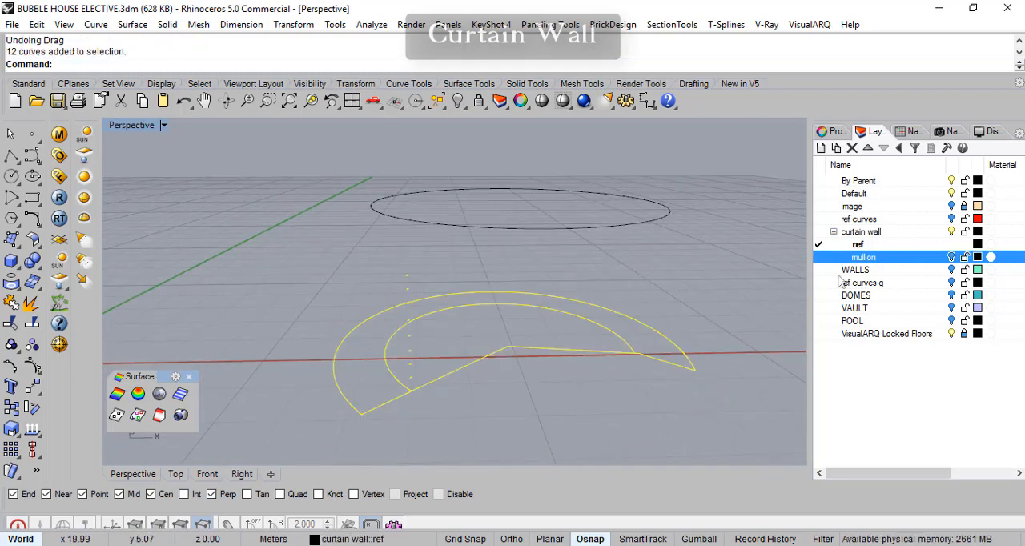
{"action": "right_click", "coordinate": [859, 246]}
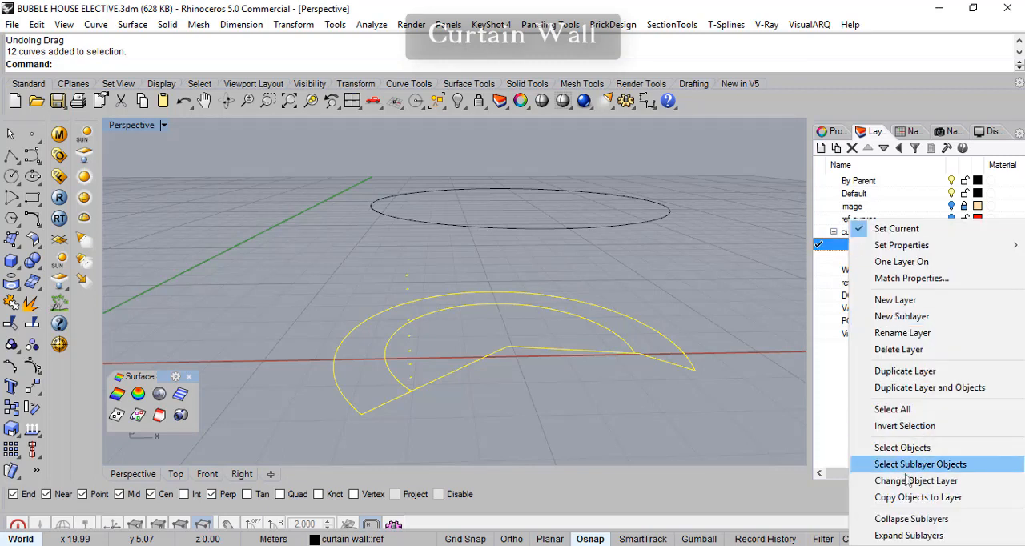
{"action": "left_click", "coordinate": [900, 484]}
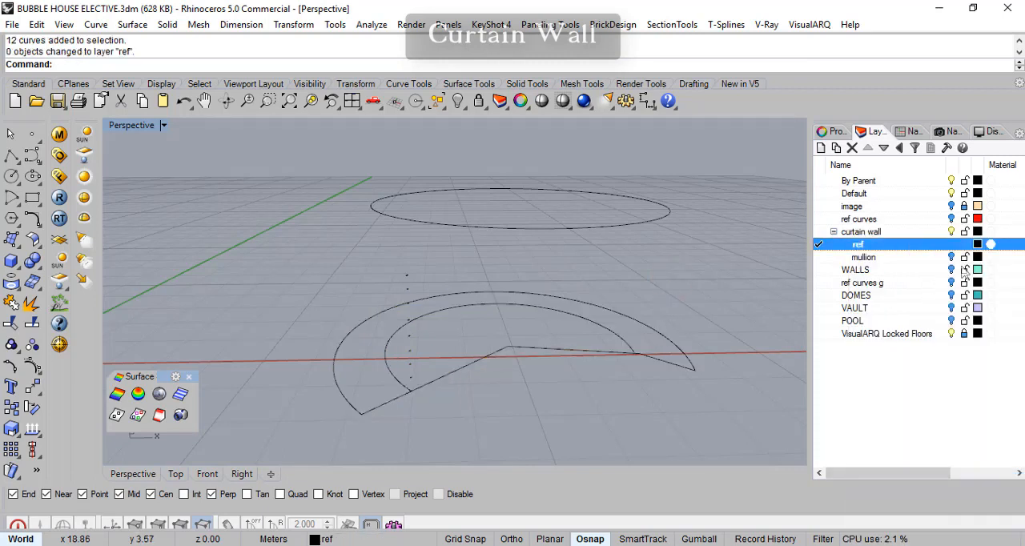
- Make mullion the current layer and toggle ref off and on to check that frame and reference curves are separated
{"action": "left_click", "coordinate": [821, 257]}
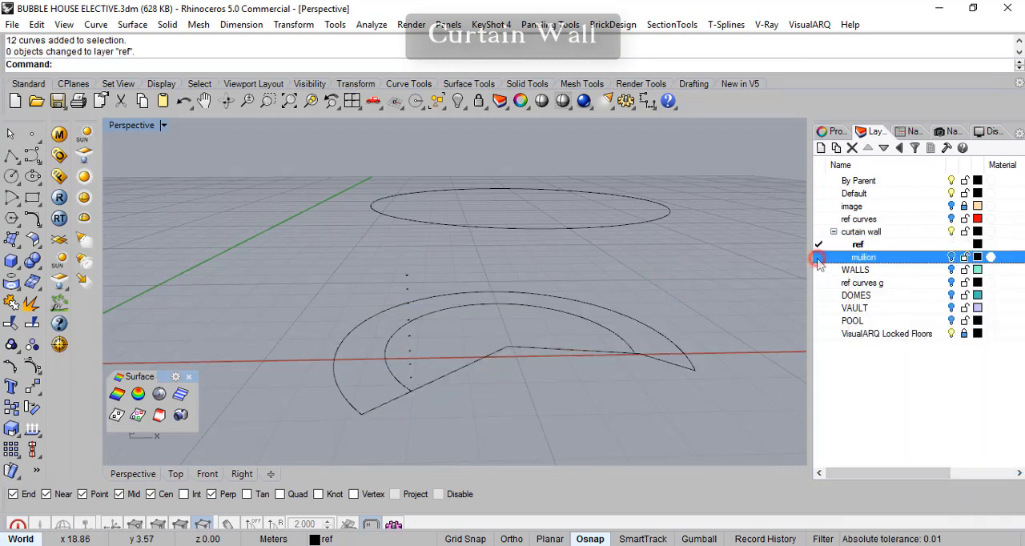
{"action": "left_click", "coordinate": [952, 245]}
{"action": "right_click_drag", "start_coordinate": [601, 354], "coordinate": [576, 357]}
{"action": "right_click_drag", "start_coordinate": [648, 339], "coordinate": [512, 358]}
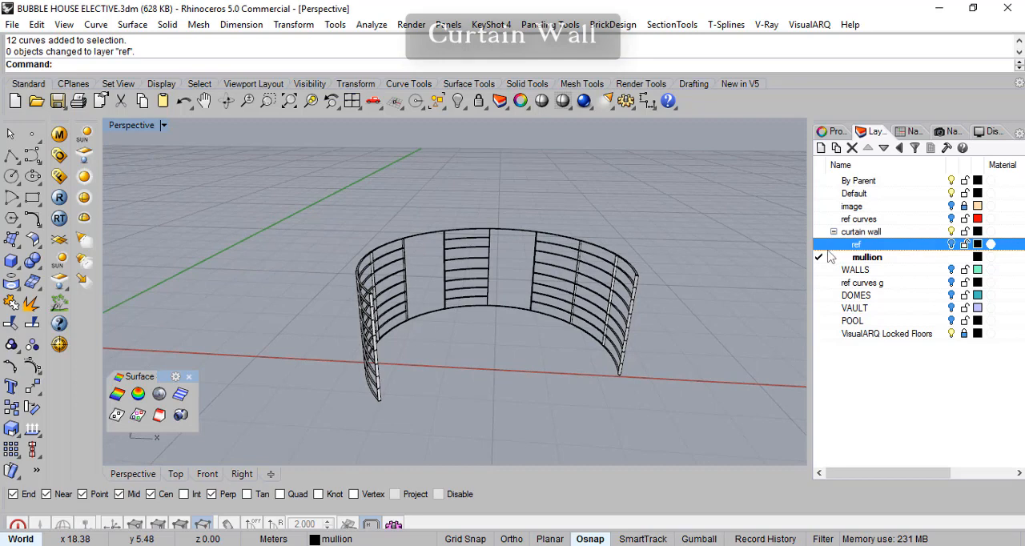
{"action": "left_click", "coordinate": [952, 244]}
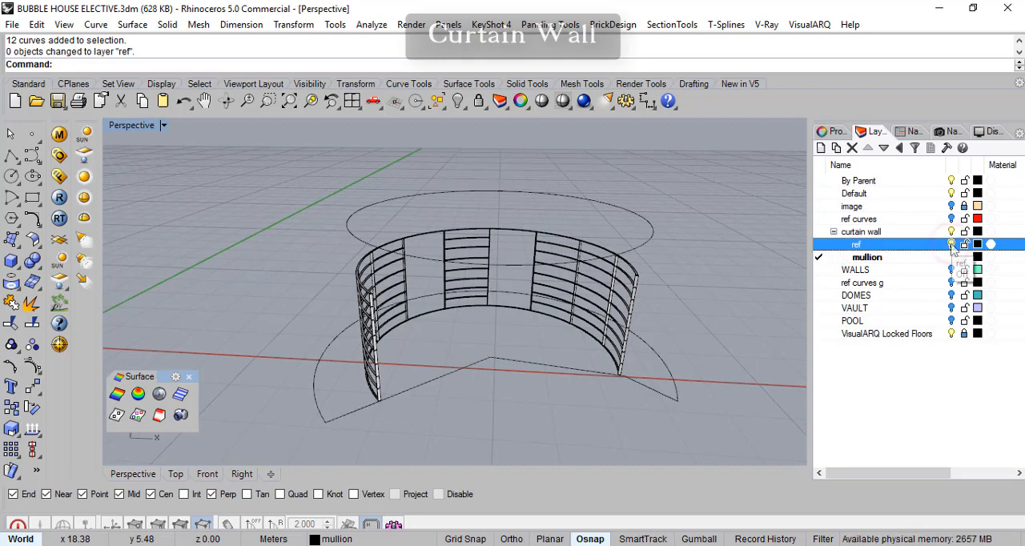
{"action": "key", "text": "ctrl+alt+h"}
- Examine the foot of the end mullion and its connection to the curved bottom rail and ground reference curves
{"action": "scroll", "coordinate": [383, 416], "scroll_direction": "up", "scroll_amount": 5}
{"action": "right_click_drag", "start_coordinate": [395, 391], "coordinate": [379, 394]}
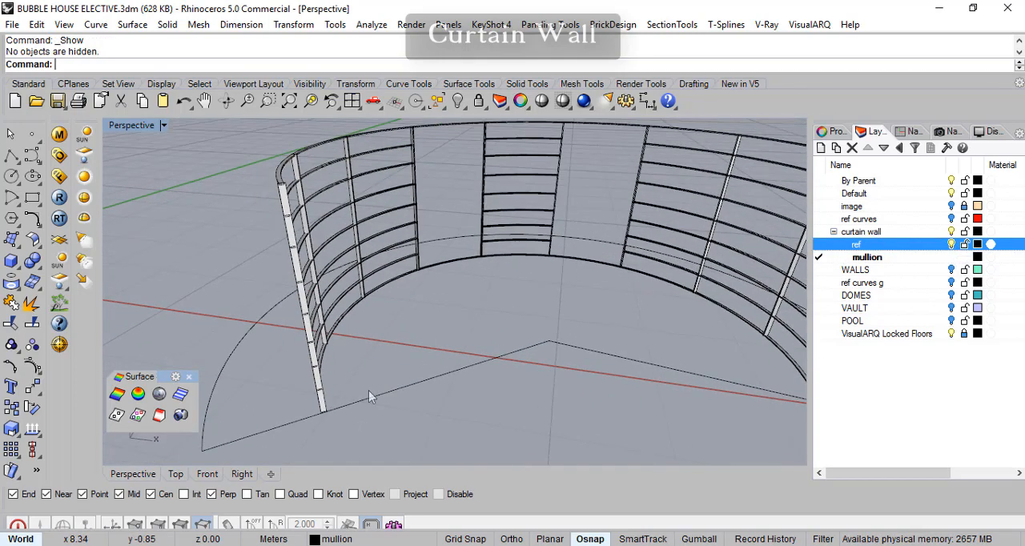
{"action": "scroll", "coordinate": [353, 394], "scroll_direction": "up", "scroll_amount": 7}
{"action": "scroll", "coordinate": [380, 391], "scroll_direction": "down", "scroll_amount": 7}
{"action": "scroll", "coordinate": [381, 391], "scroll_direction": "down", "scroll_amount": 3}
{"action": "scroll", "coordinate": [388, 399], "scroll_direction": "up", "scroll_amount": 8}
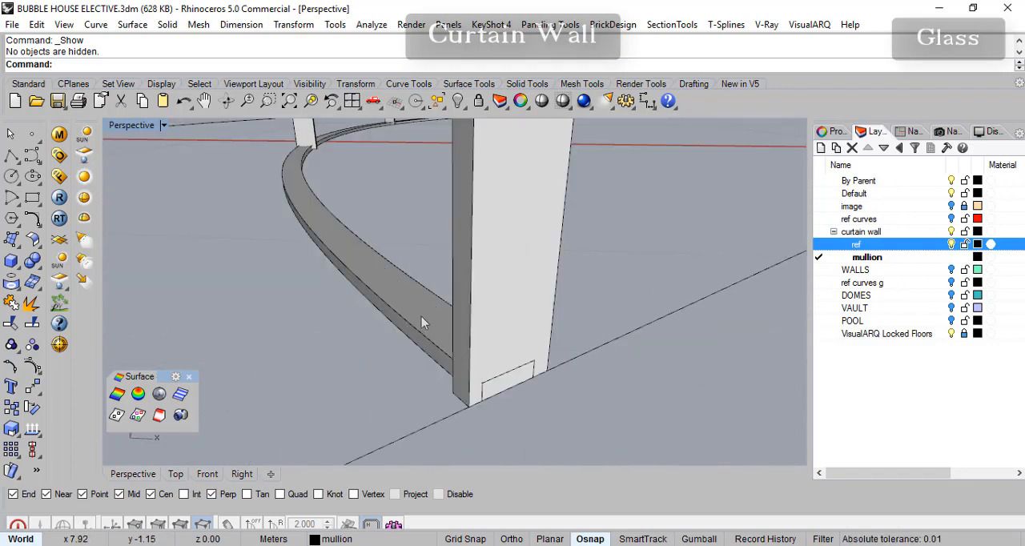
{"action": "right_click_drag", "start_coordinate": [422, 320], "coordinate": [436, 343]}
{"action": "right_click_drag", "start_coordinate": [494, 328], "coordinate": [443, 217]}
{"action": "scroll", "coordinate": [446, 366], "scroll_direction": "down", "scroll_amount": 3}
{"action": "right_click_drag", "start_coordinate": [513, 266], "coordinate": [442, 290]}
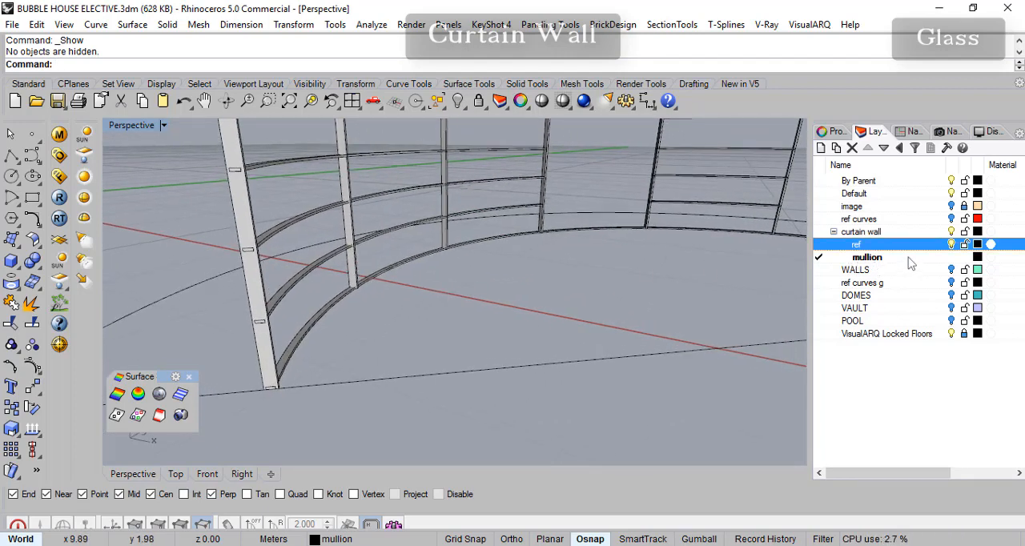
- Make ref the current layer and hide the mullion layer to expose the ground reference curves
{"action": "left_click", "coordinate": [818, 245]}
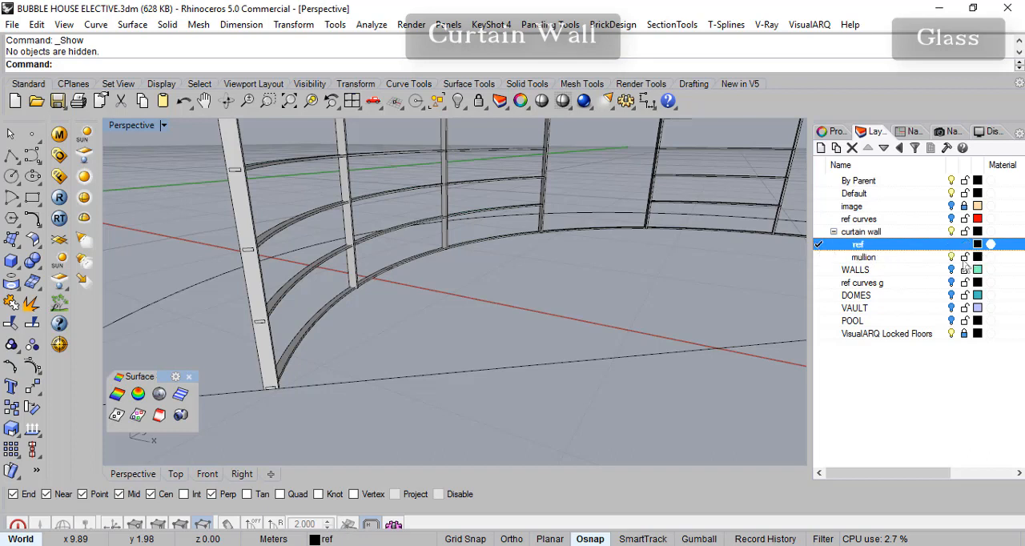
{"action": "left_click", "coordinate": [951, 258]}
{"action": "right_click_drag", "start_coordinate": [444, 360], "coordinate": [307, 294]}
- Offset the inner ground arc by 0.002 m toward its outer side with a flat cap
{"action": "left_click", "coordinate": [315, 317]}
{"action": "scroll", "coordinate": [297, 329], "scroll_direction": "up", "scroll_amount": 3}
{"action": "scroll", "coordinate": [264, 379], "scroll_direction": "down", "scroll_amount": 1}
{"action": "right_click_drag", "start_coordinate": [310, 342], "coordinate": [324, 345], "text": "shift"}
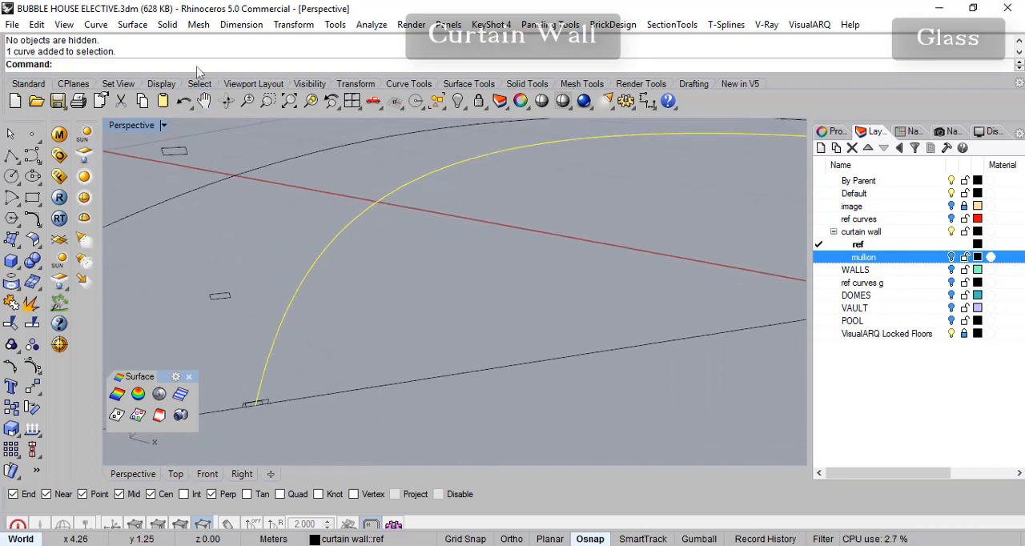
{"action": "left_click", "coordinate": [95, 24]}
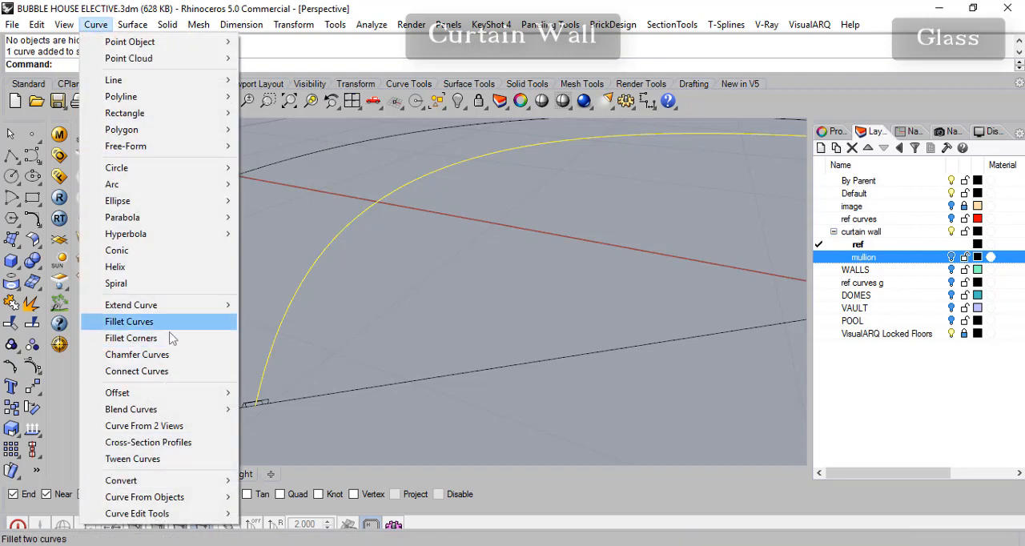
{"action": "mouse_move", "coordinate": [160, 392]}
{"action": "left_click", "coordinate": [277, 394]}
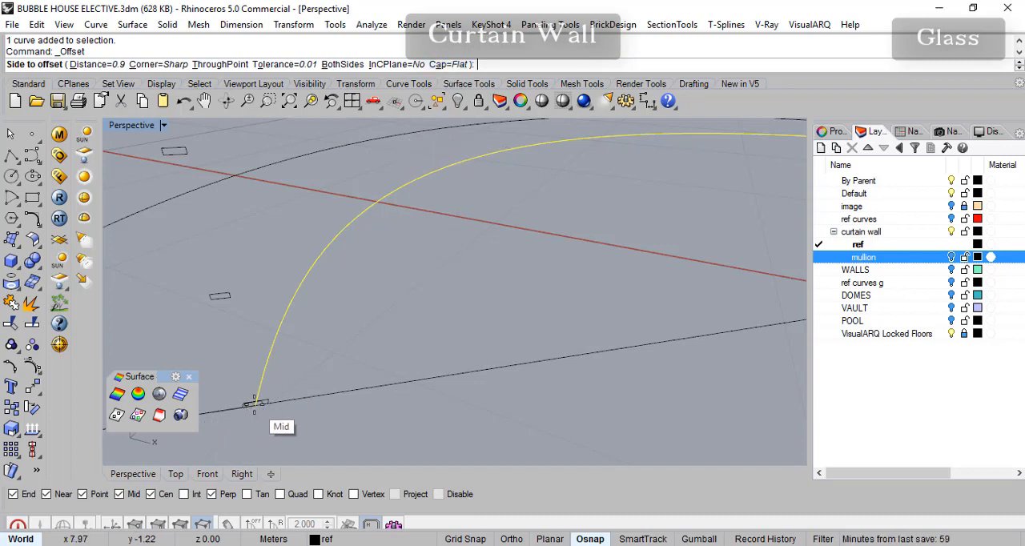
{"action": "scroll", "coordinate": [246, 415], "scroll_direction": "up", "scroll_amount": 3}
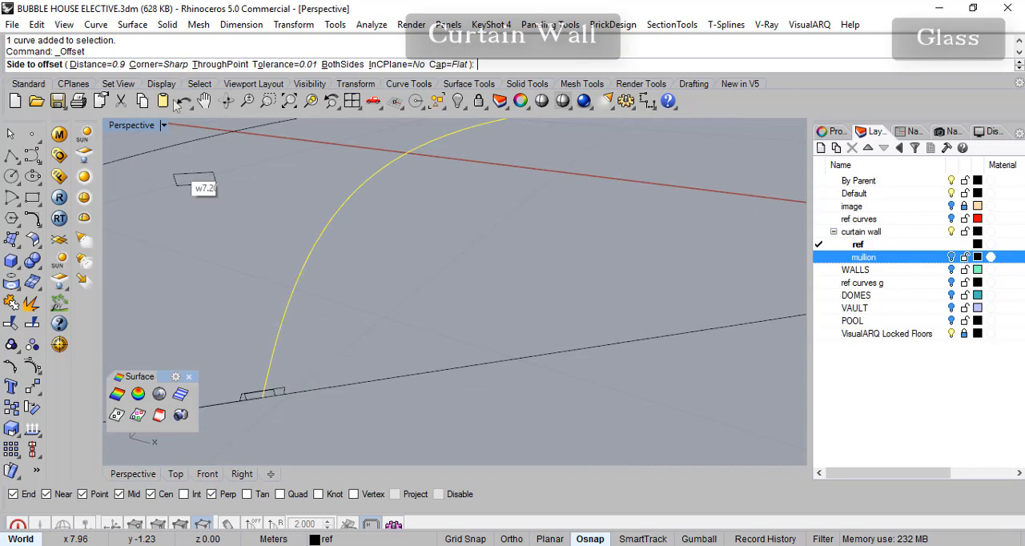
{"action": "left_click", "coordinate": [96, 64]}
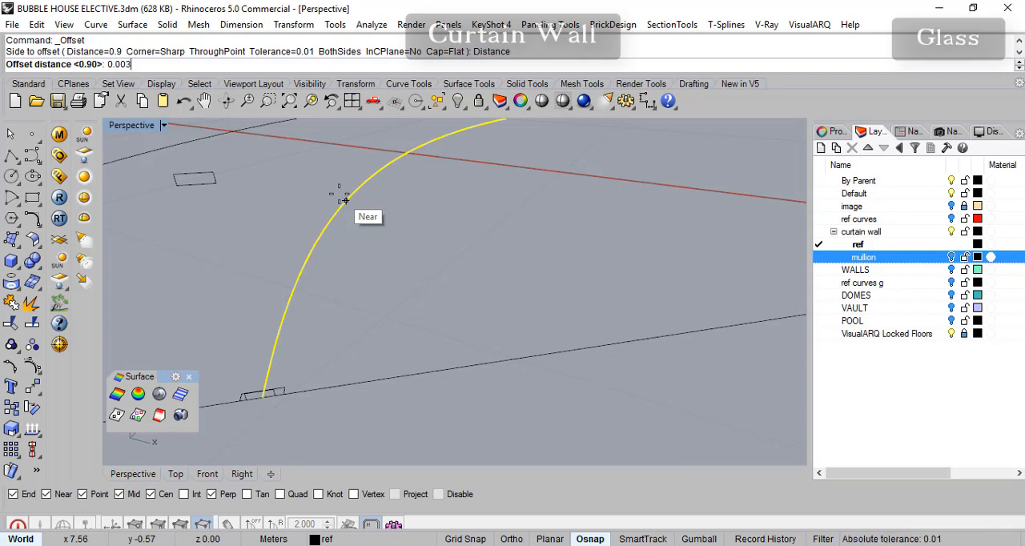
{"action": "key", "text": "Return"}
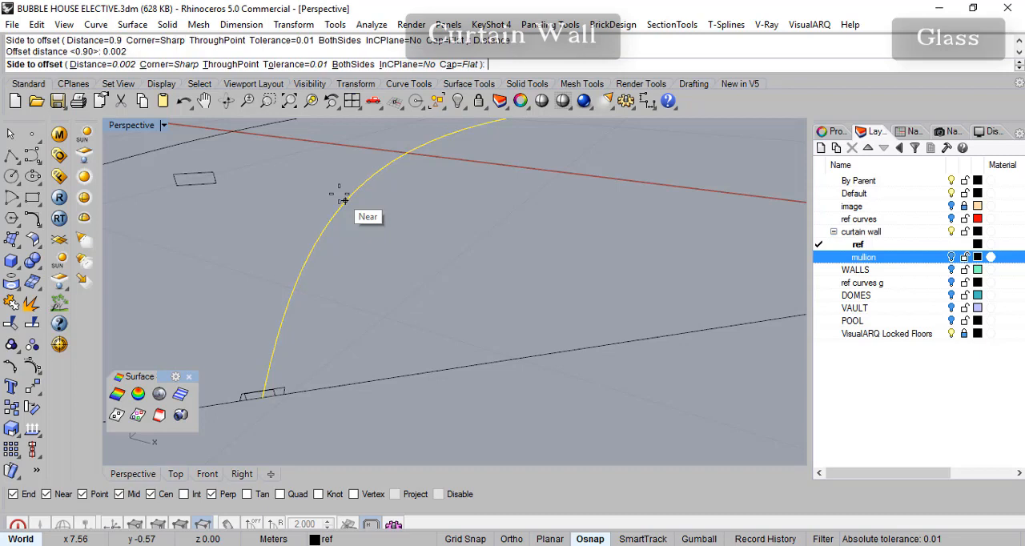
{"action": "left_click", "coordinate": [278, 212]}
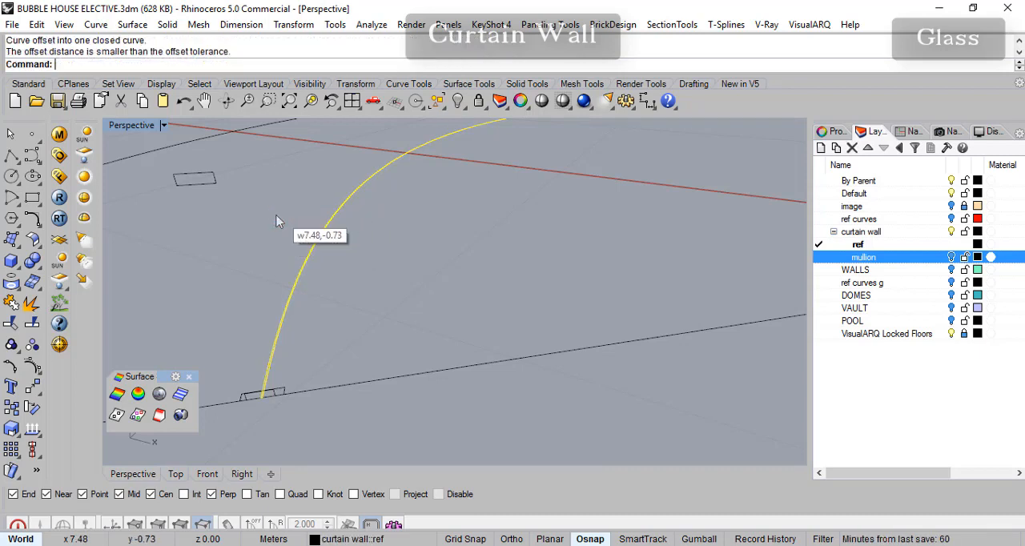
{"action": "scroll", "coordinate": [276, 392], "scroll_direction": "up", "scroll_amount": 10}
{"action": "scroll", "coordinate": [252, 367], "scroll_direction": "down", "scroll_amount": 5}
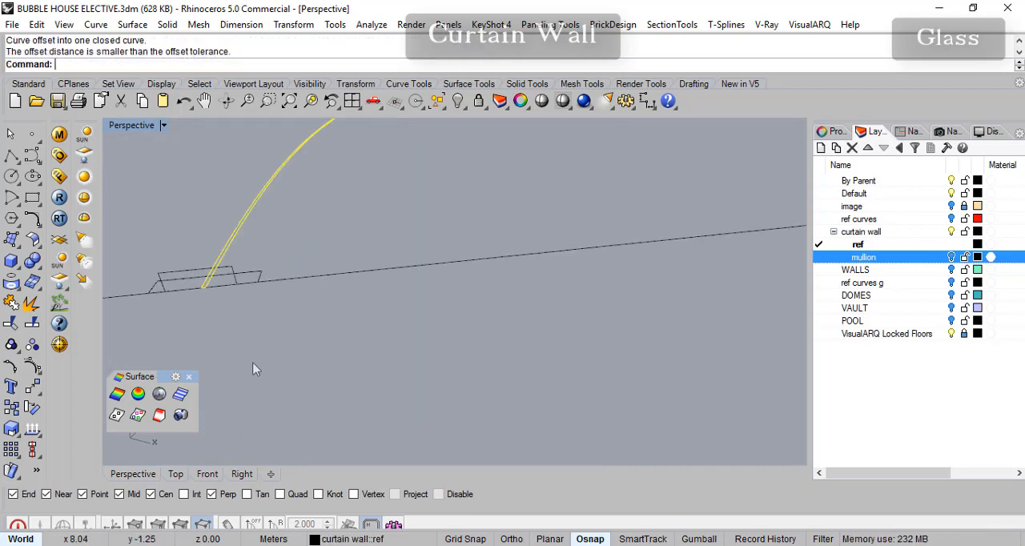
{"action": "scroll", "coordinate": [314, 276], "scroll_direction": "down", "scroll_amount": 10}
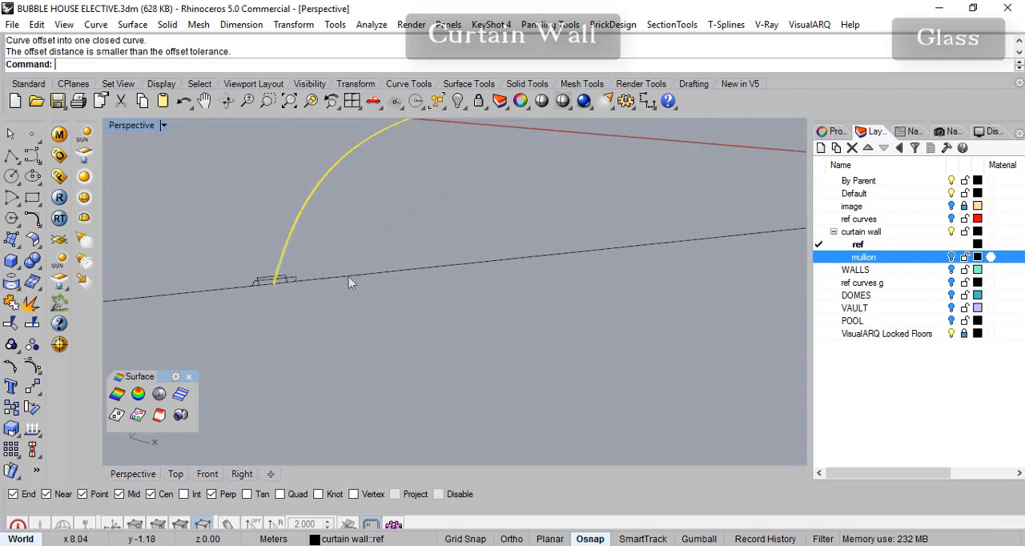
- Extrude the offset ground arc straight up as a solid, accepting the self-intersecting curves
{"action": "right_click_drag", "start_coordinate": [529, 237], "coordinate": [481, 340]}
{"action": "scroll", "coordinate": [545, 321], "scroll_direction": "down", "scroll_amount": 5}
{"action": "right_click_drag", "start_coordinate": [596, 261], "coordinate": [361, 321]}
{"action": "left_click", "coordinate": [168, 24]}
{"action": "mouse_move", "coordinate": [321, 289]}
{"action": "left_click", "coordinate": [368, 290]}
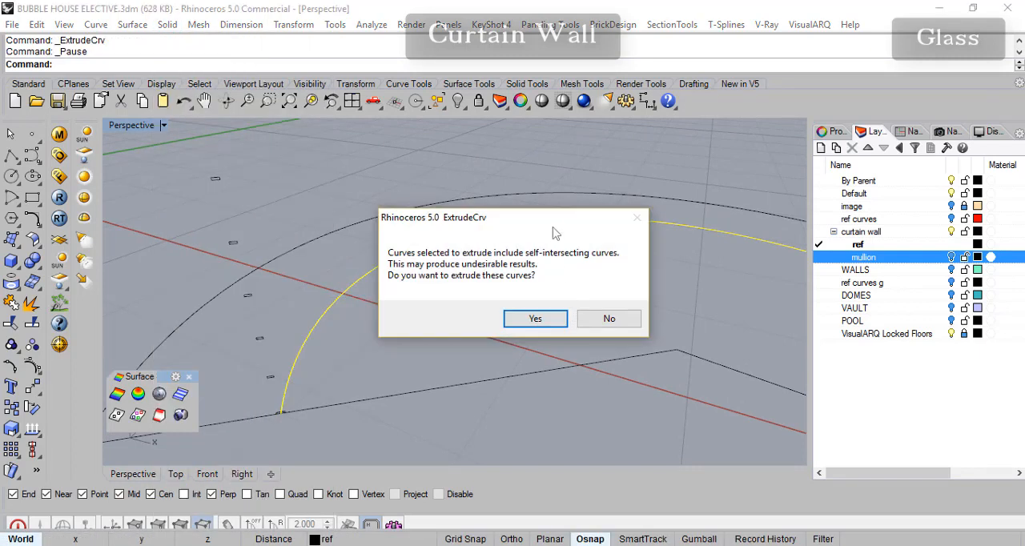
{"action": "left_click_drag", "start_coordinate": [538, 216], "coordinate": [535, 215]}
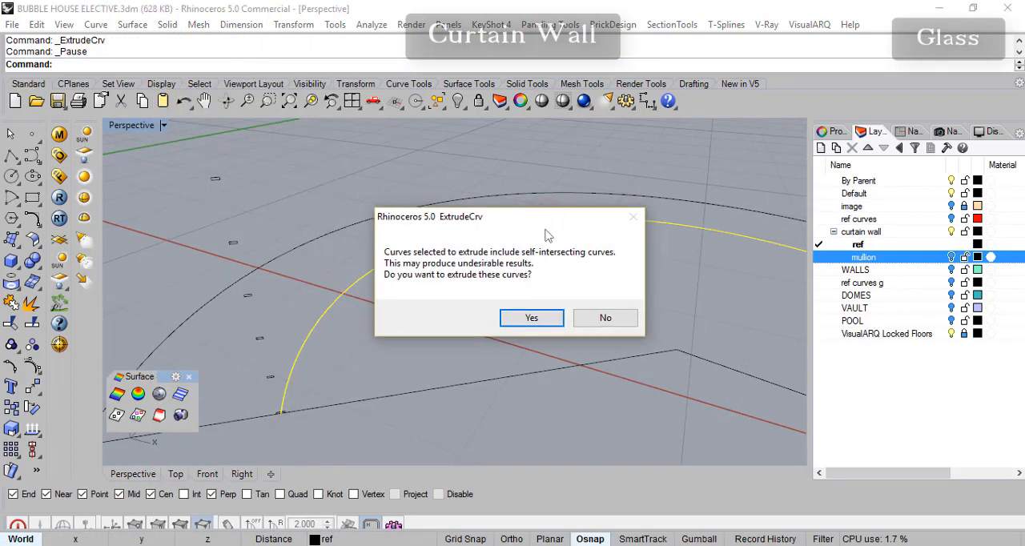
{"action": "left_click", "coordinate": [531, 319]}
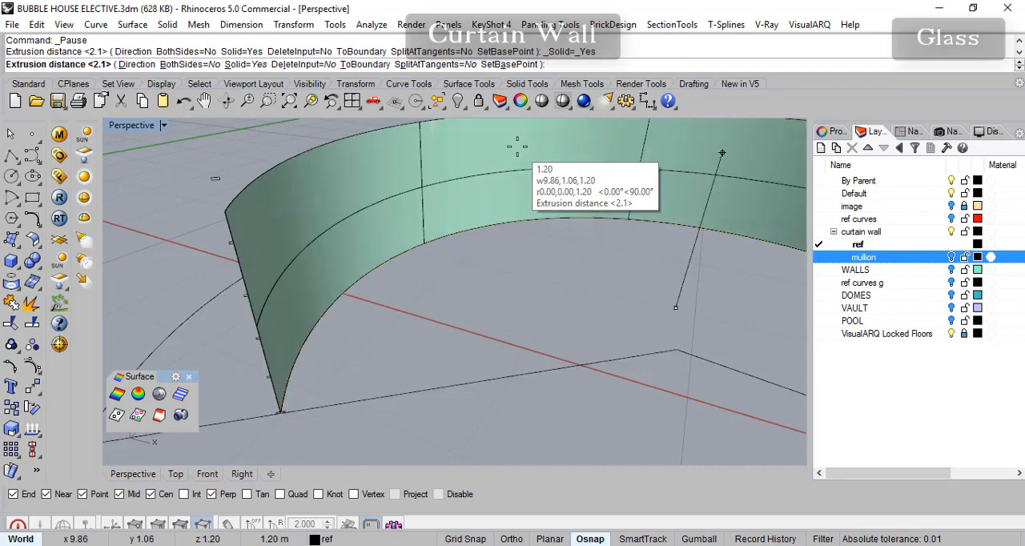
{"action": "left_click", "coordinate": [516, 147]}
{"action": "right_click_drag", "start_coordinate": [517, 146], "coordinate": [475, 316]}
- Pick several panels of the extruded curved wall to check how it is divided, and undo the solid extrusion
{"action": "left_click", "coordinate": [571, 188]}
{"action": "left_click", "coordinate": [588, 182]}
{"action": "left_click", "coordinate": [634, 185]}
{"action": "left_click", "coordinate": [682, 185]}
{"action": "left_click", "coordinate": [711, 191]}
{"action": "left_click", "coordinate": [730, 190]}
{"action": "left_click", "coordinate": [576, 177]}
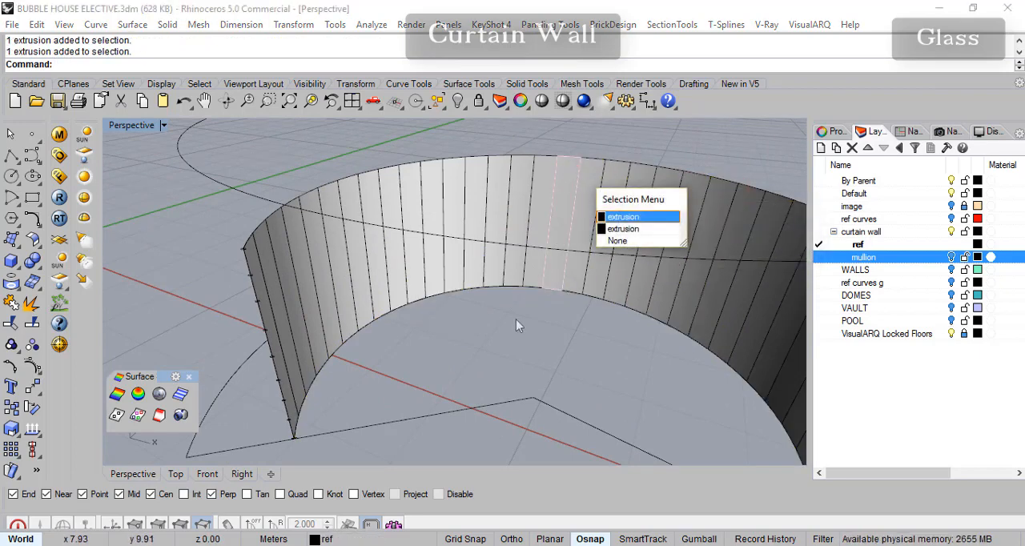
{"action": "key", "text": "Escape"}
{"action": "key", "text": "ctrl+z"}
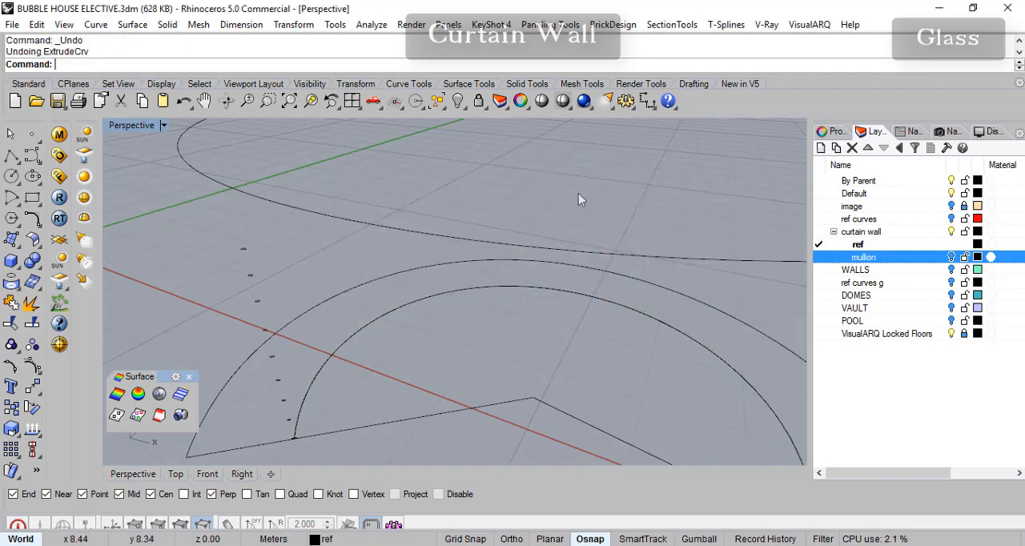
- Inspect the doubled arc near the end mullion profile and undo the 0.002 m offset
{"action": "right_click_drag", "start_coordinate": [402, 364], "coordinate": [392, 336]}
{"action": "scroll", "coordinate": [287, 433], "scroll_direction": "up", "scroll_amount": 5}
{"action": "scroll", "coordinate": [344, 413], "scroll_direction": "up", "scroll_amount": 9}
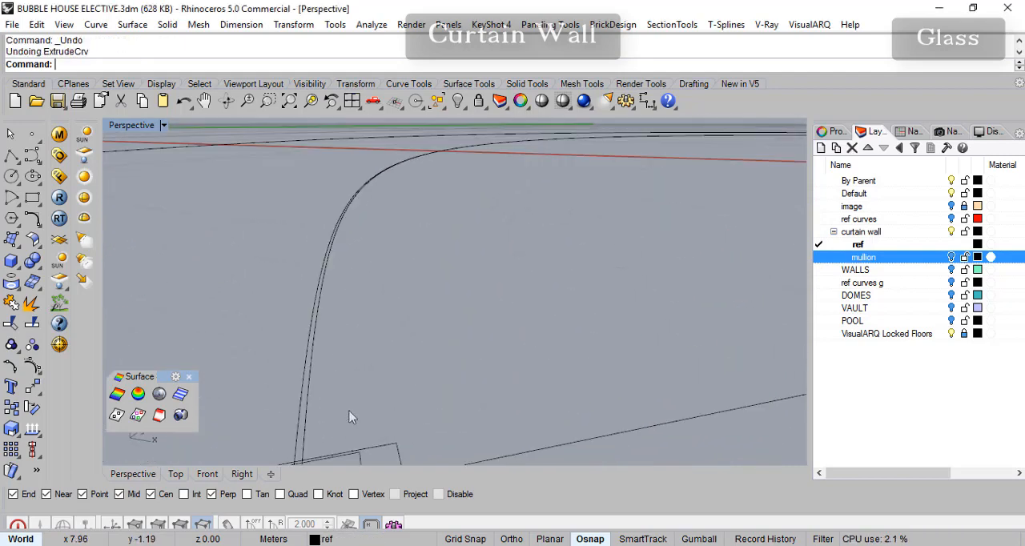
{"action": "scroll", "coordinate": [391, 385], "scroll_direction": "down", "scroll_amount": 10}
{"action": "scroll", "coordinate": [411, 378], "scroll_direction": "up", "scroll_amount": 4}
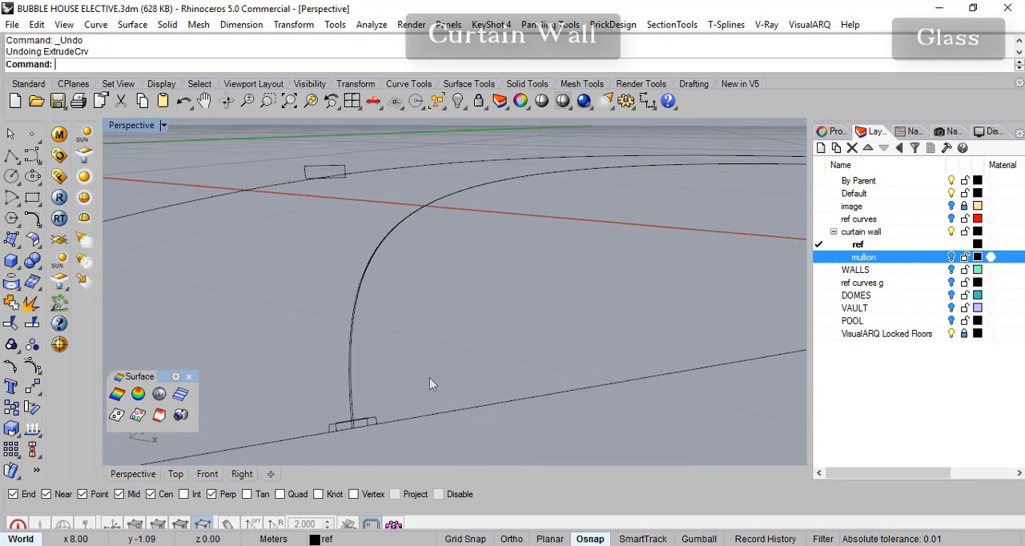
{"action": "key", "text": "ctrl+z"}
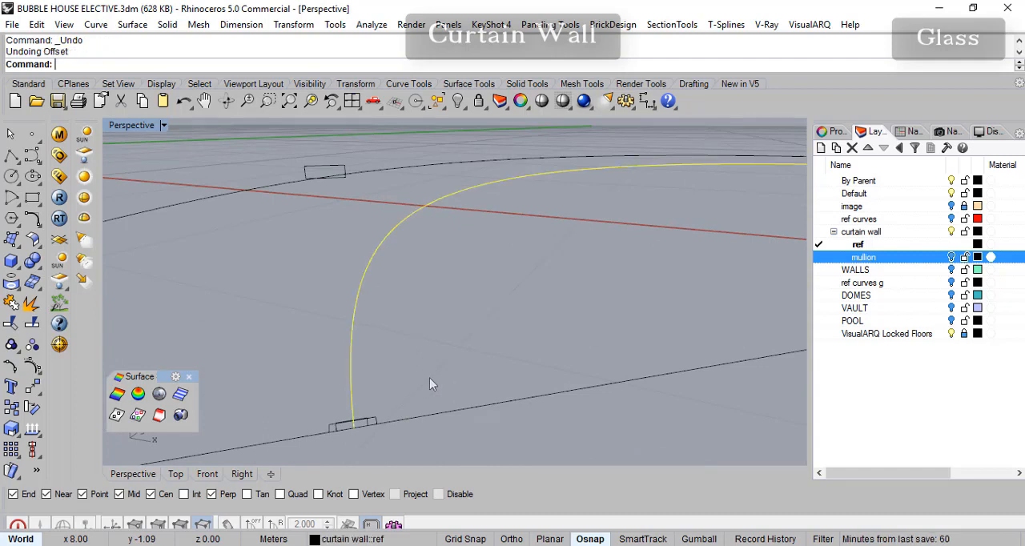
- Extrude the single inner ground arc straight up 2.1 m as an open surface
{"action": "right_click_drag", "start_coordinate": [424, 380], "coordinate": [452, 349]}
{"action": "scroll", "coordinate": [561, 295], "scroll_direction": "up", "scroll_amount": 2}
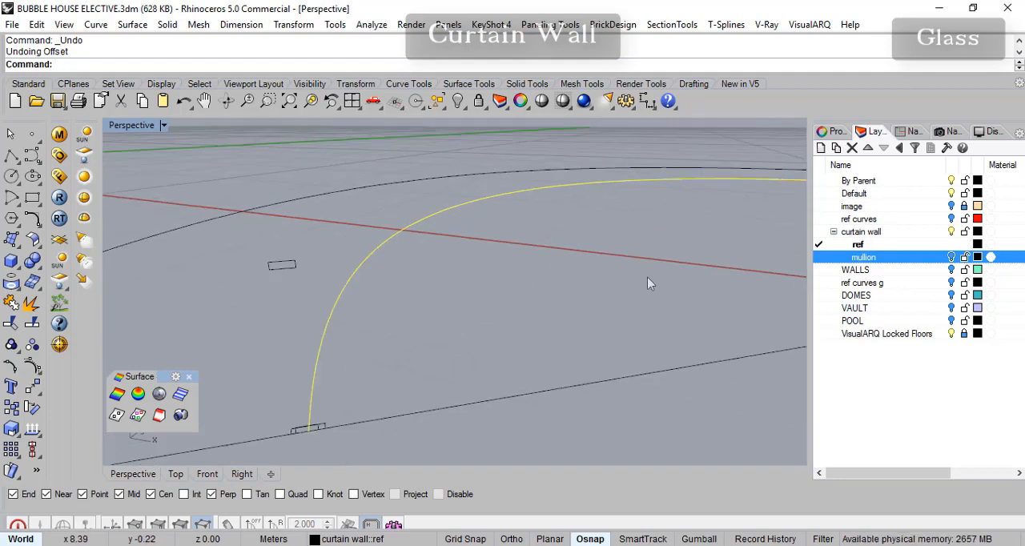
{"action": "right_click_drag", "start_coordinate": [623, 318], "coordinate": [505, 337]}
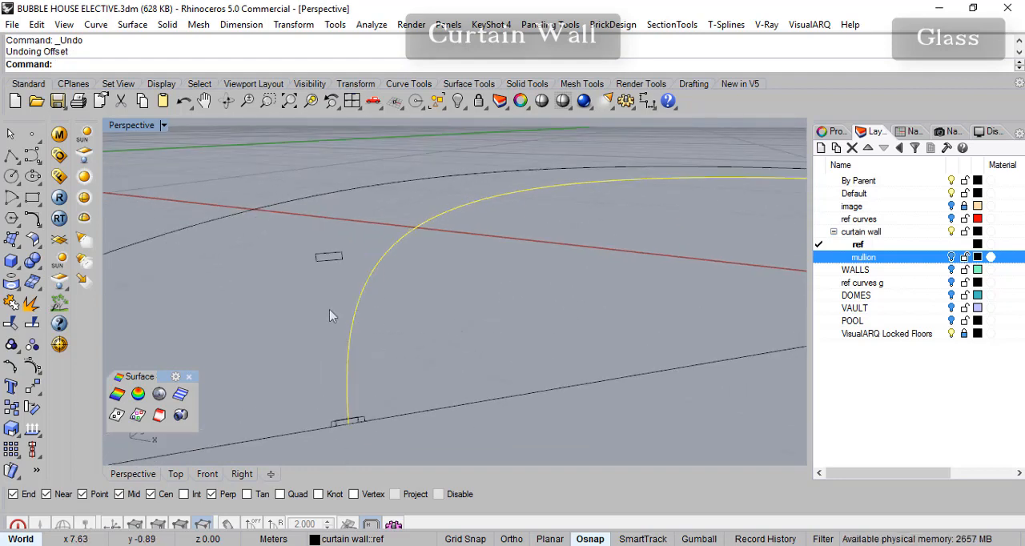
{"action": "scroll", "coordinate": [621, 330], "scroll_direction": "down", "scroll_amount": 3}
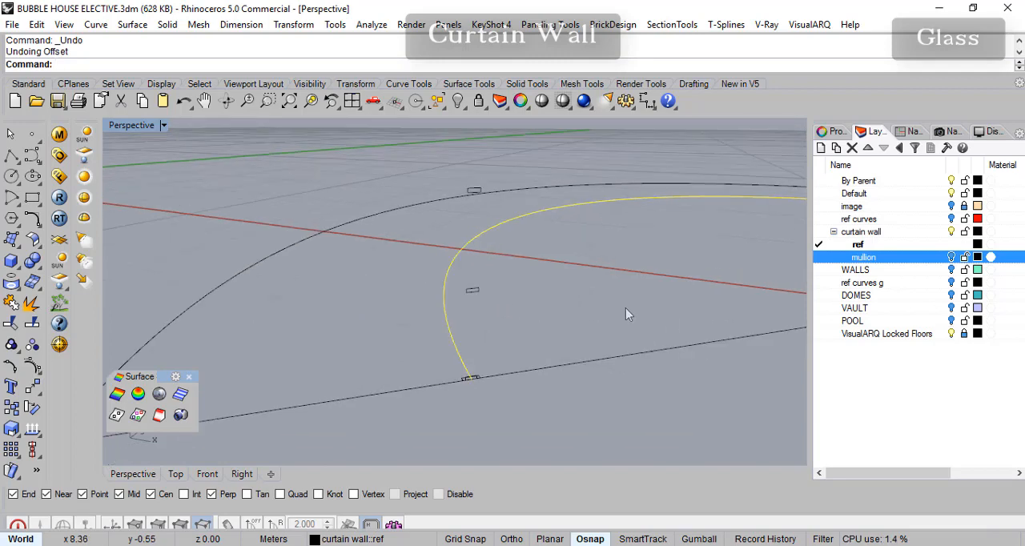
{"action": "scroll", "coordinate": [635, 320], "scroll_direction": "up", "scroll_amount": 2}
{"action": "left_click", "coordinate": [133, 25]}
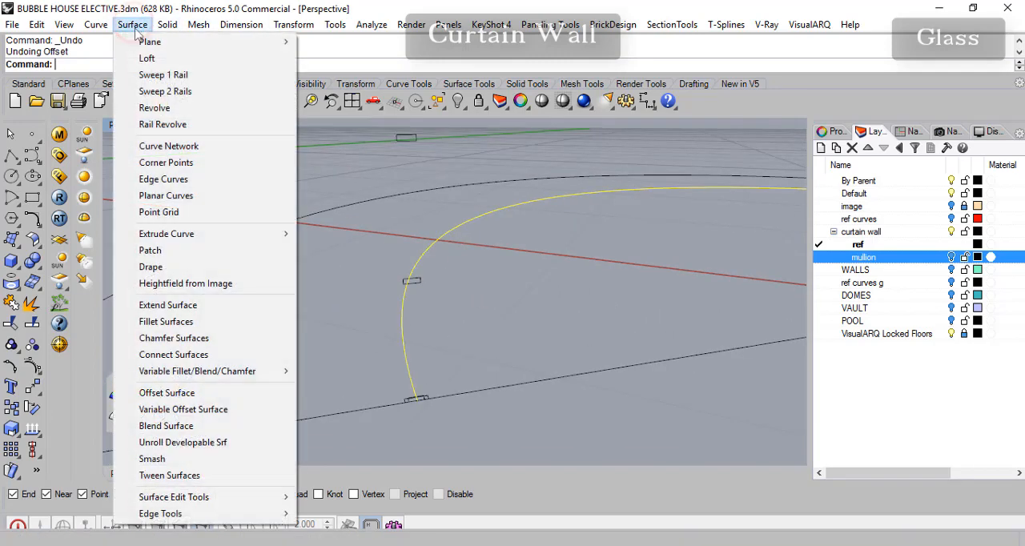
{"action": "mouse_move", "coordinate": [213, 233]}
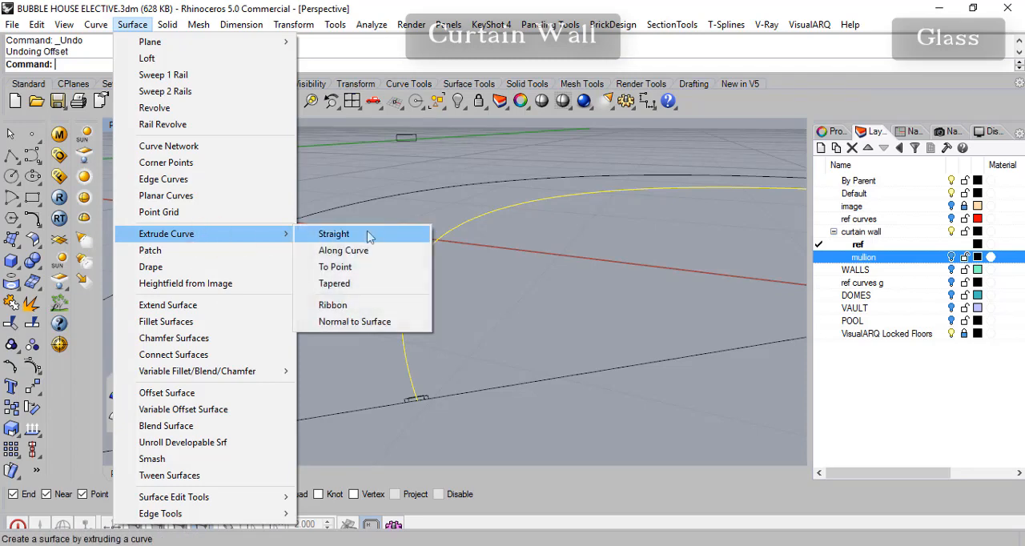
{"action": "left_click", "coordinate": [369, 234]}
{"action": "type", "text": "2."}
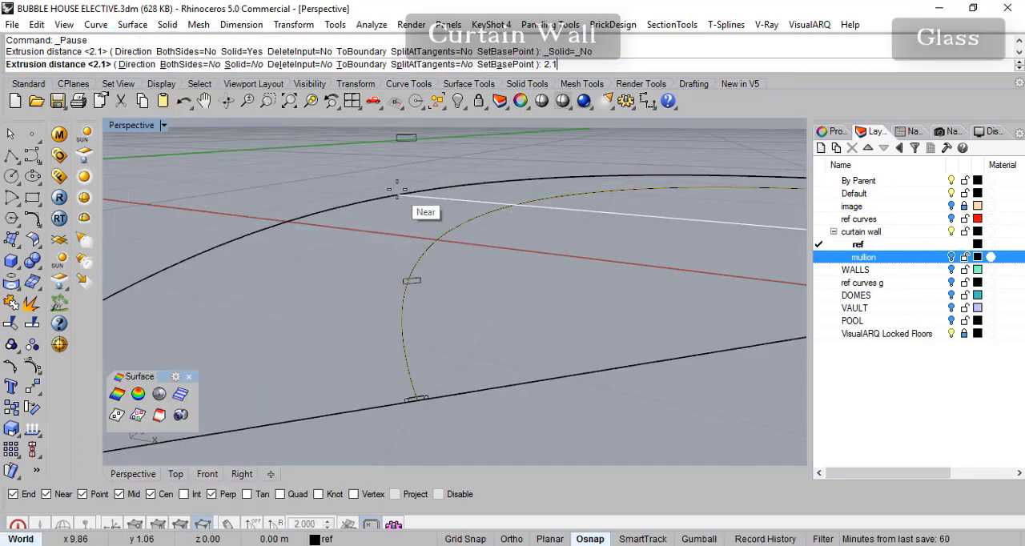
{"action": "type", "text": "1"}
{"action": "key", "text": "Return"}
{"action": "scroll", "coordinate": [412, 268], "scroll_direction": "down", "scroll_amount": 3}
{"action": "right_click_drag", "start_coordinate": [497, 260], "coordinate": [335, 284], "text": "shift"}
{"action": "scroll", "coordinate": [403, 358], "scroll_direction": "down", "scroll_amount": 4}
{"action": "scroll", "coordinate": [392, 231], "scroll_direction": "down", "scroll_amount": 5}
{"action": "scroll", "coordinate": [361, 263], "scroll_direction": "up", "scroll_amount": 5}
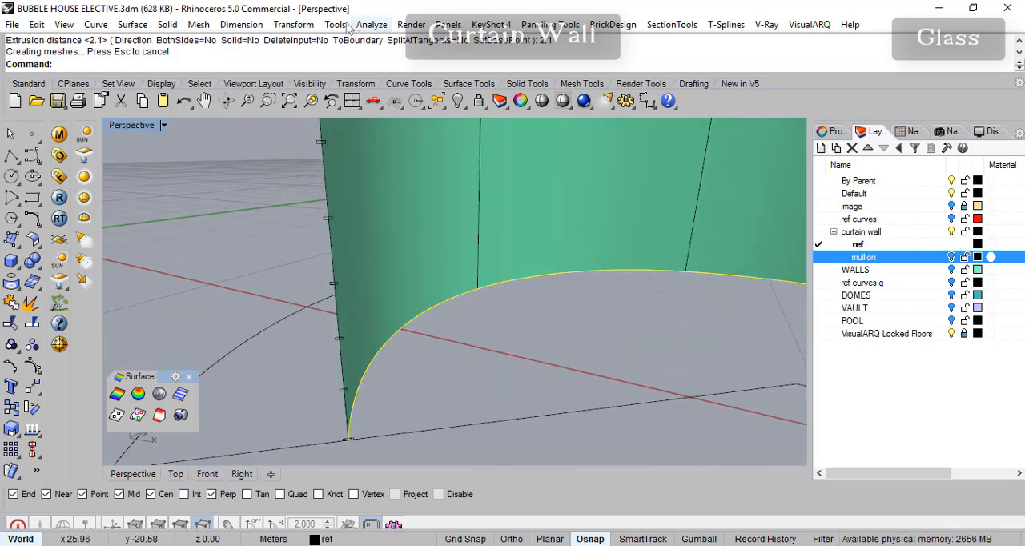
{"action": "left_click", "coordinate": [166, 25]}
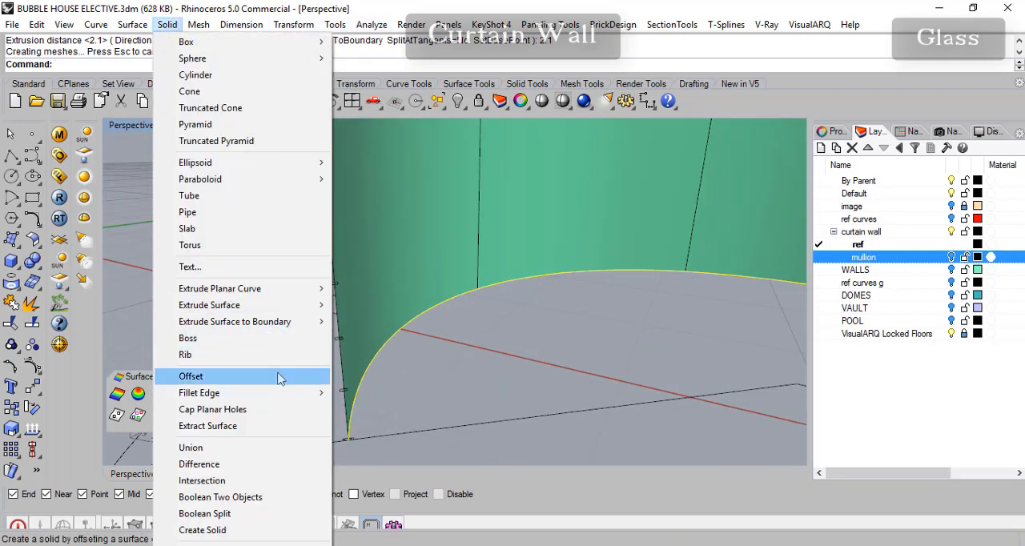
{"action": "mouse_move", "coordinate": [294, 292]}
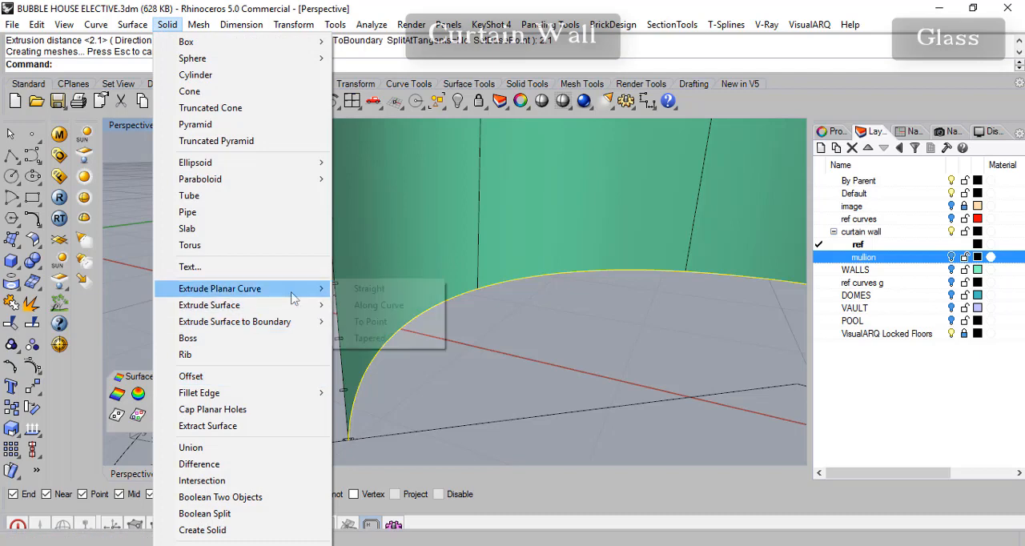
{"action": "left_click", "coordinate": [374, 297]}
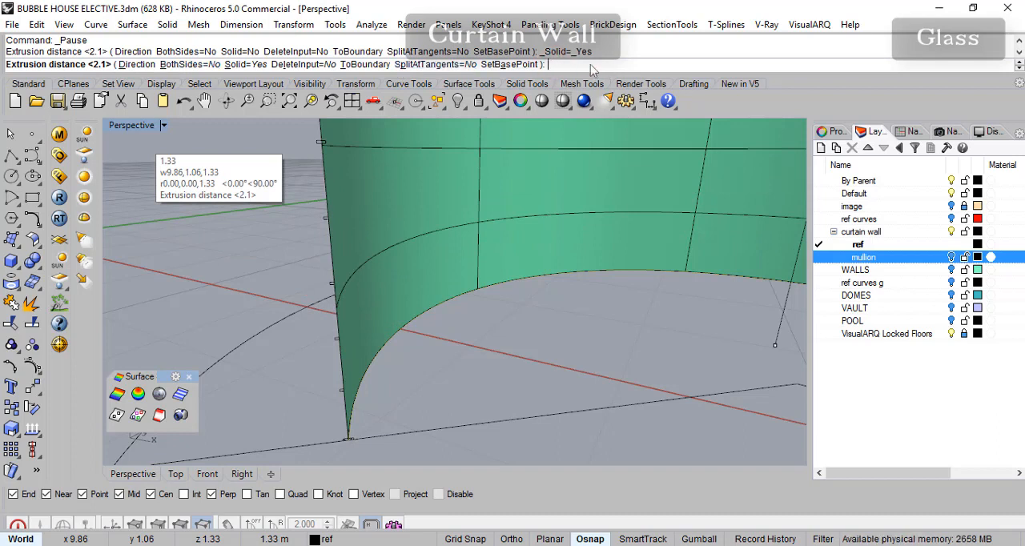
{"action": "key", "text": "Return"}
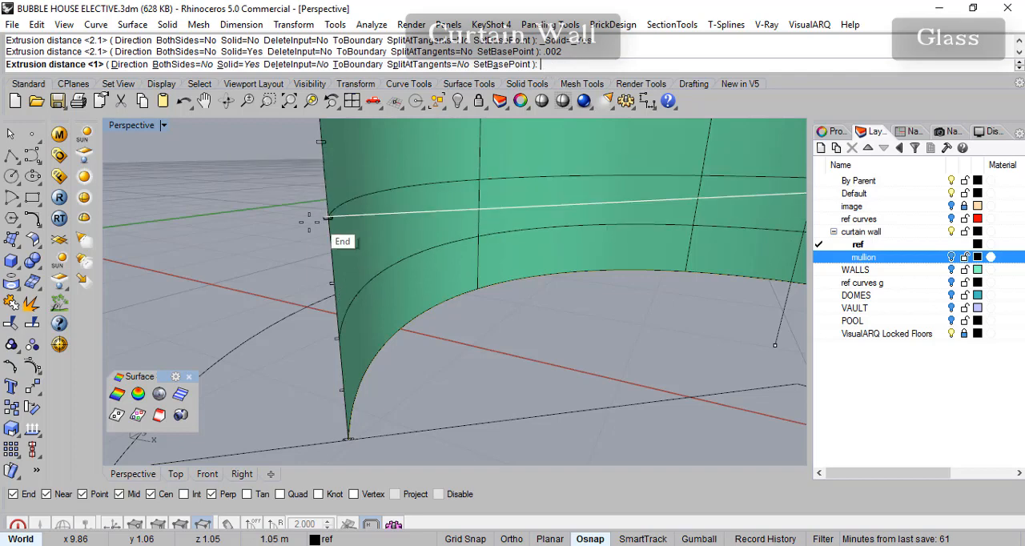
{"action": "left_click", "coordinate": [295, 193]}
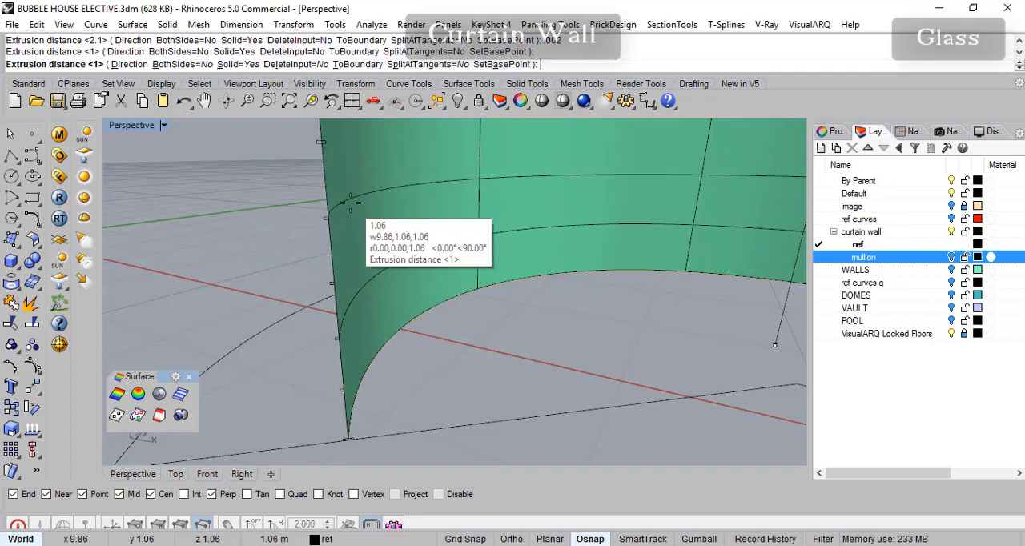
{"action": "right_click_drag", "start_coordinate": [381, 221], "coordinate": [479, 262]}
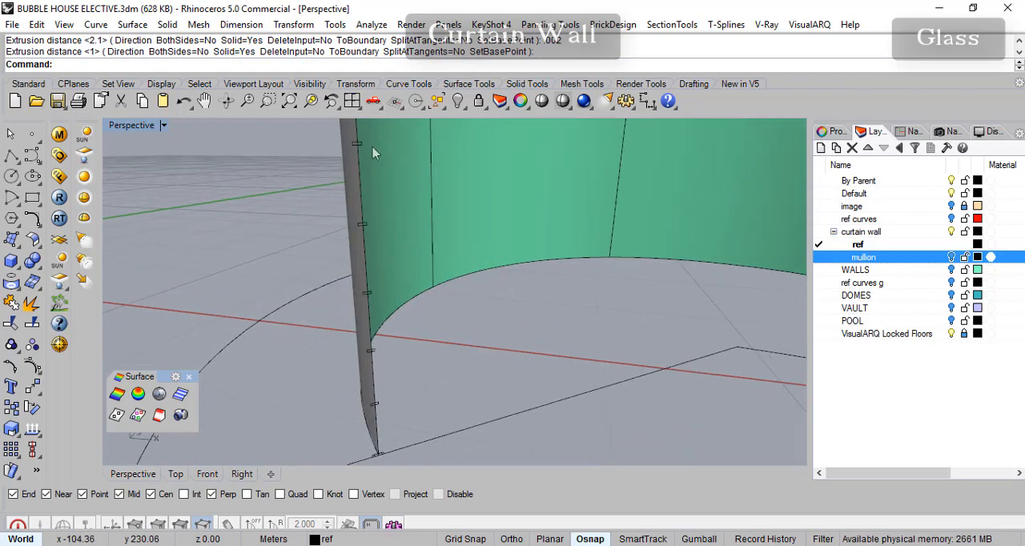
- Offset the extruded curved wall surface by 0.002 m as a solid to form the thin glass
{"action": "left_click", "coordinate": [172, 25]}
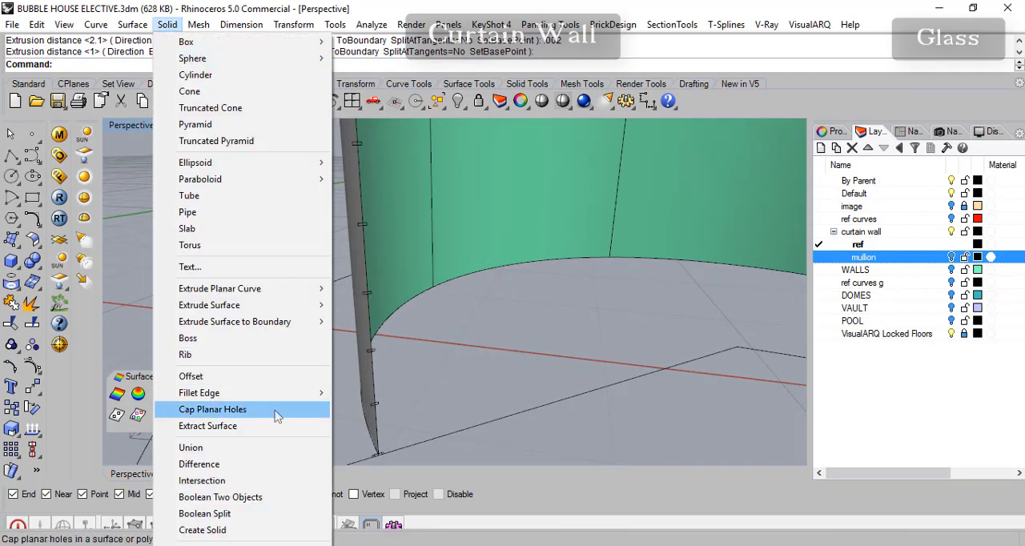
{"action": "left_click", "coordinate": [253, 371]}
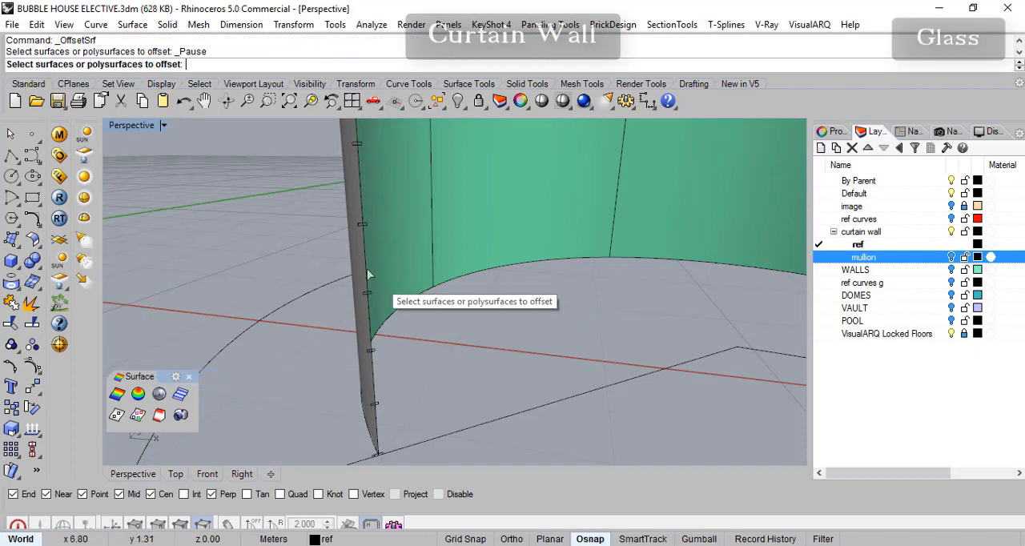
{"action": "left_click", "coordinate": [388, 237]}
{"action": "key", "text": "Return"}
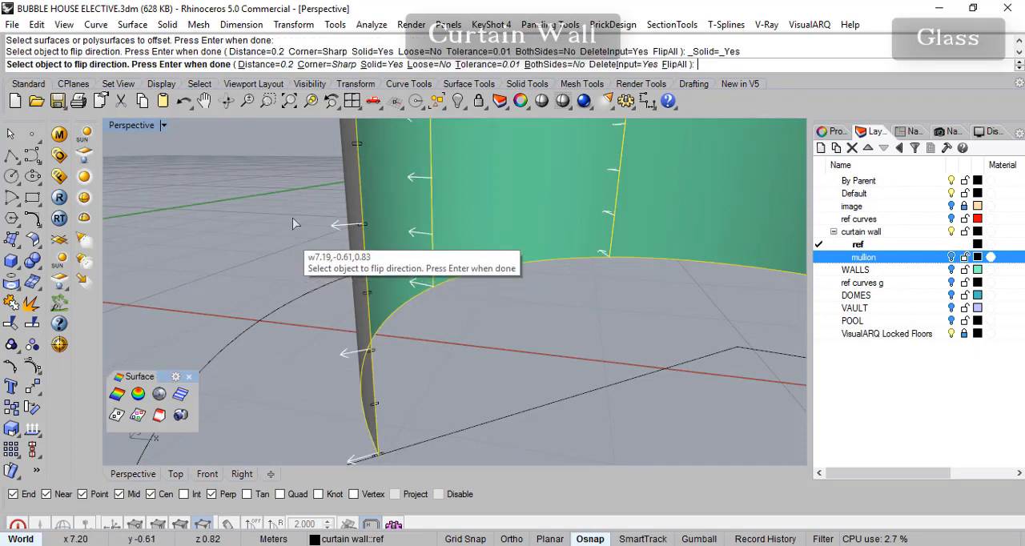
{"action": "left_click", "coordinate": [253, 64]}
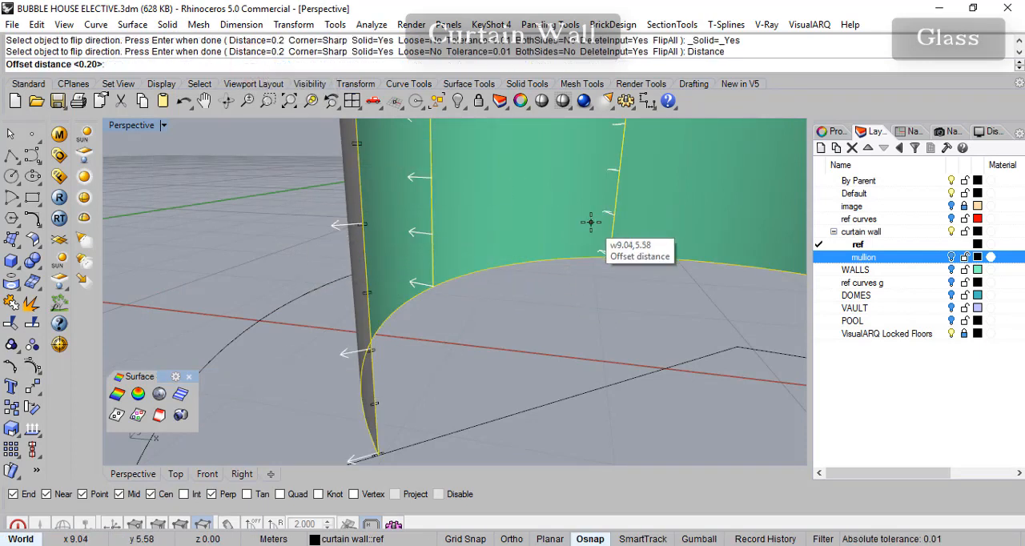
{"action": "key", "text": "BackSpace"}
{"action": "type", "text": "0"}
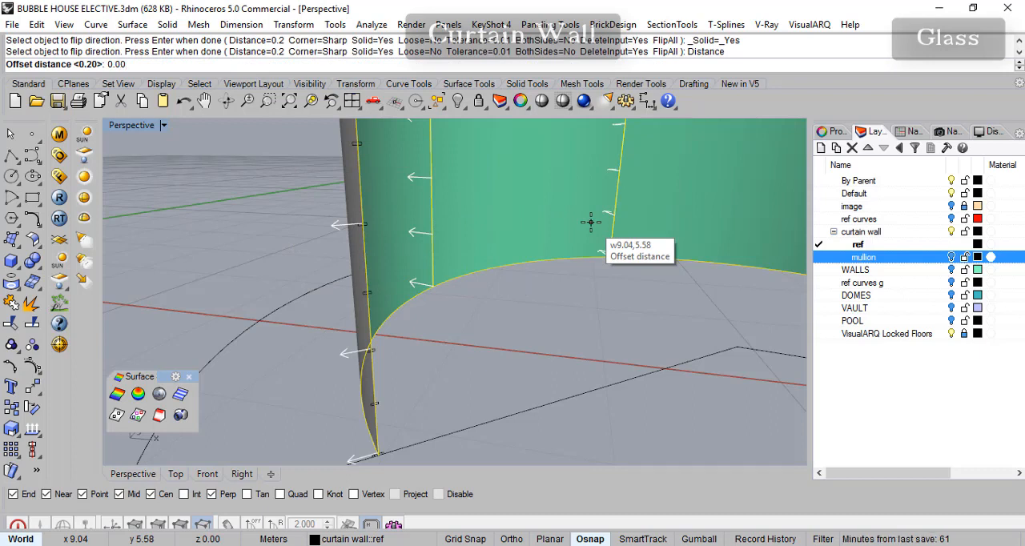
{"action": "type", "text": "2"}
{"action": "key", "text": "Return"}
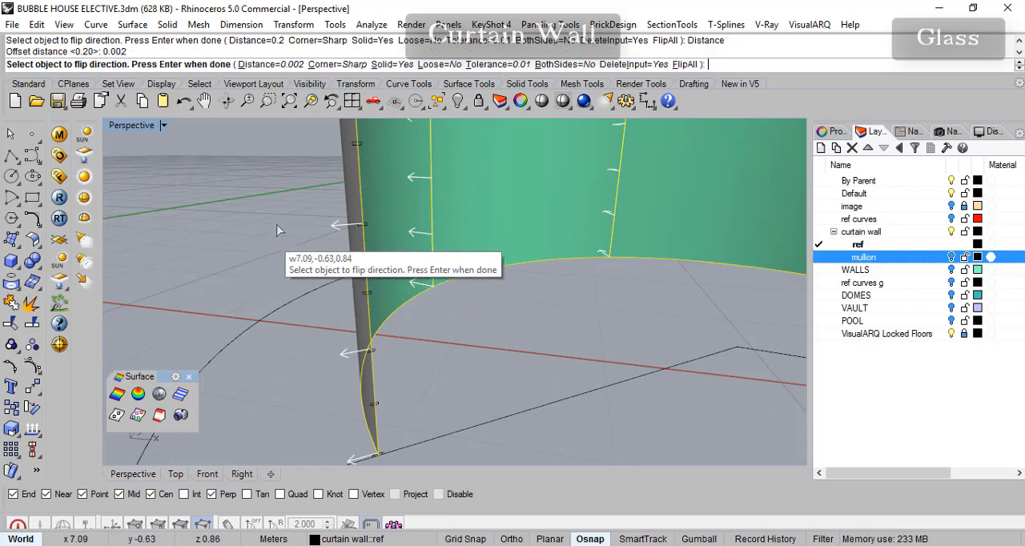
{"action": "key", "text": "Return"}
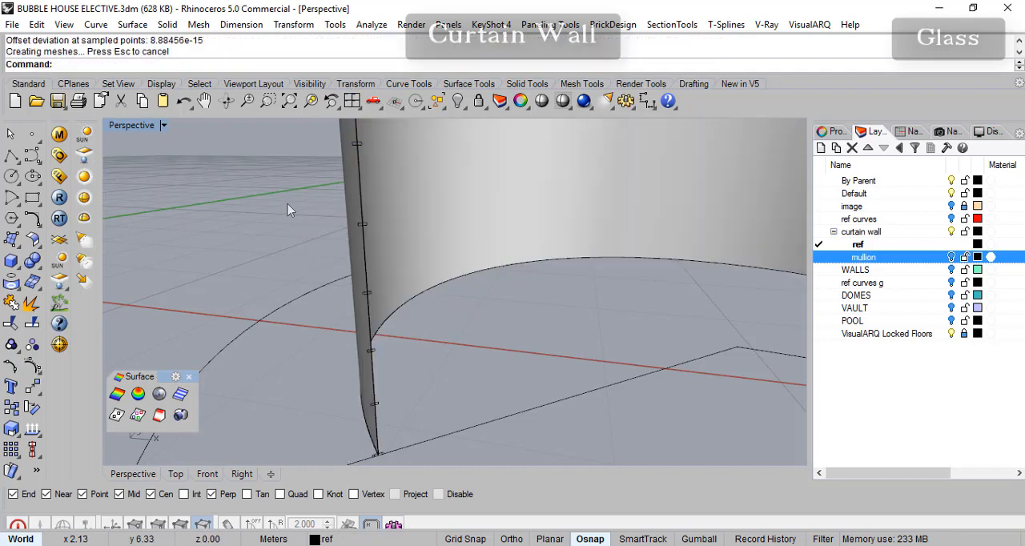
- Turn the mullion layer back on and select the glass to check it against the mullions
{"action": "scroll", "coordinate": [368, 270], "scroll_direction": "up", "scroll_amount": 3}
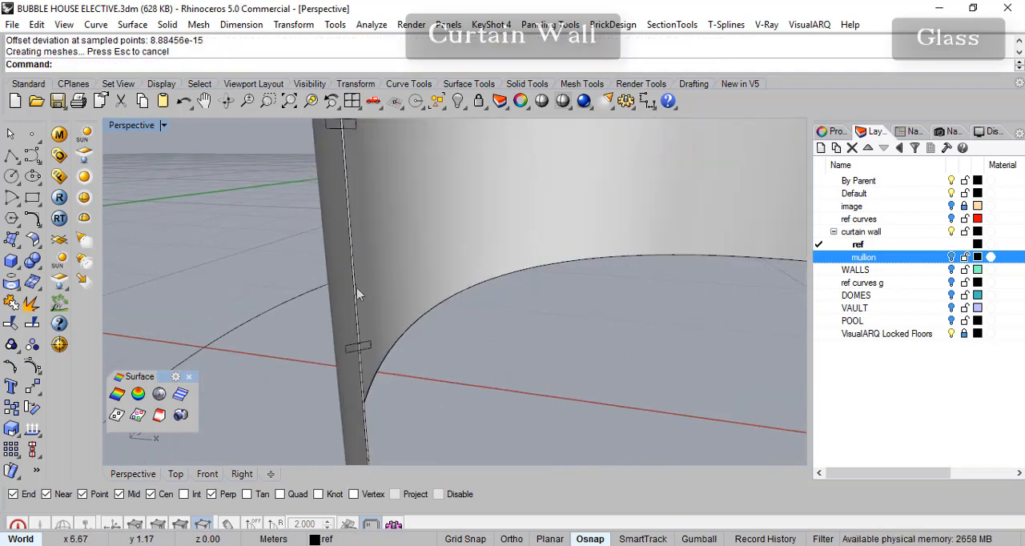
{"action": "right_click_drag", "start_coordinate": [355, 291], "coordinate": [491, 326]}
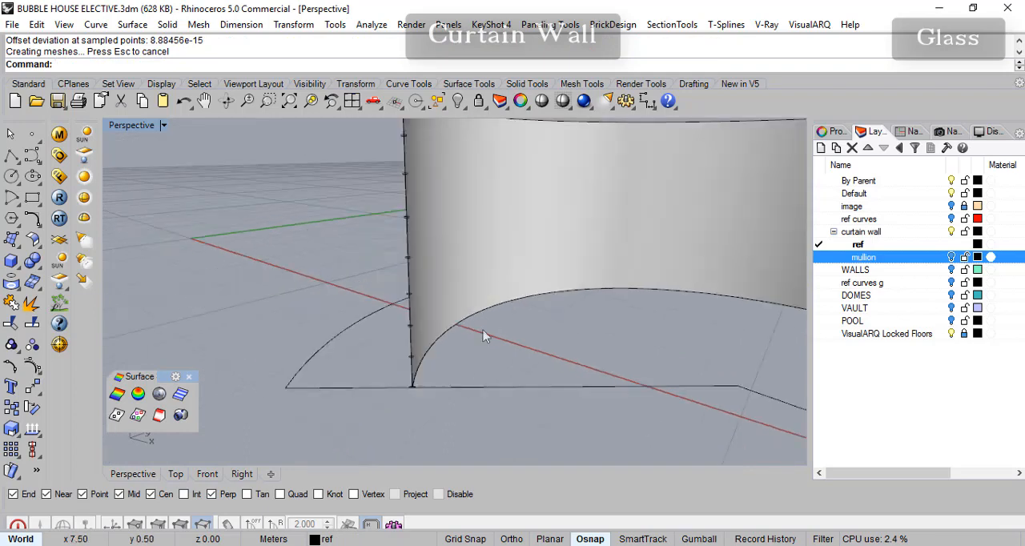
{"action": "scroll", "coordinate": [491, 326], "scroll_direction": "down", "scroll_amount": 4}
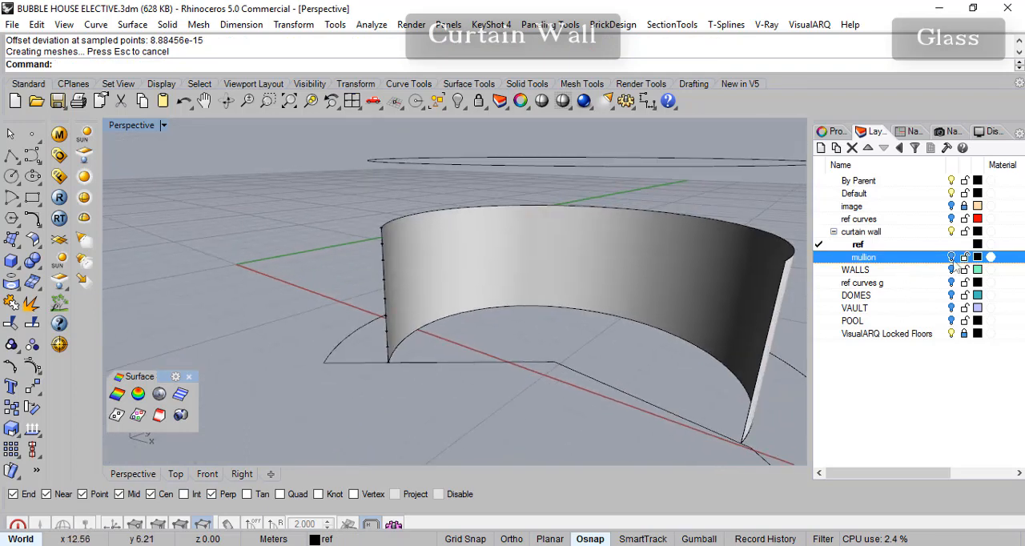
{"action": "left_click", "coordinate": [951, 258]}
{"action": "scroll", "coordinate": [612, 305], "scroll_direction": "up", "scroll_amount": 3}
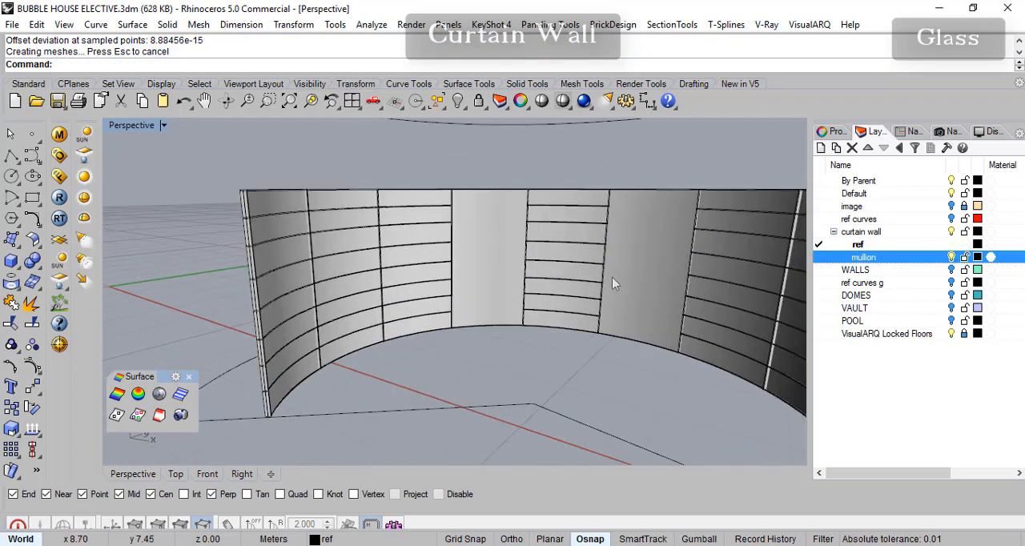
{"action": "scroll", "coordinate": [612, 284], "scroll_direction": "up", "scroll_amount": 3}
{"action": "left_click", "coordinate": [428, 268]}
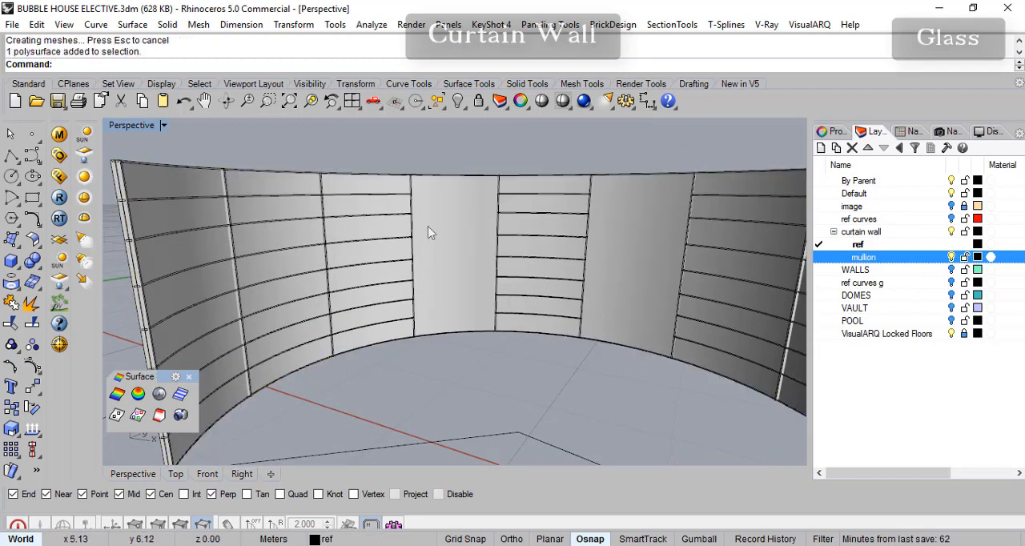
- Boolean split the curved glass solid, using the four vertical mullions beside the two central openings as cutters
{"action": "right_click_drag", "start_coordinate": [469, 277], "coordinate": [400, 283]}
{"action": "scroll", "coordinate": [419, 293], "scroll_direction": "up", "scroll_amount": 3}
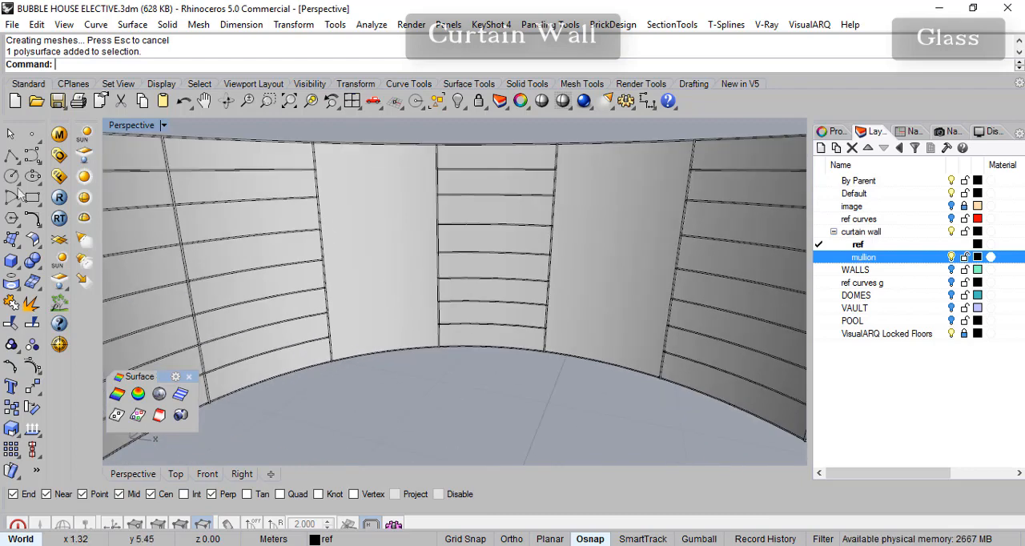
{"action": "left_click", "coordinate": [38, 273]}
{"action": "left_click", "coordinate": [124, 269]}
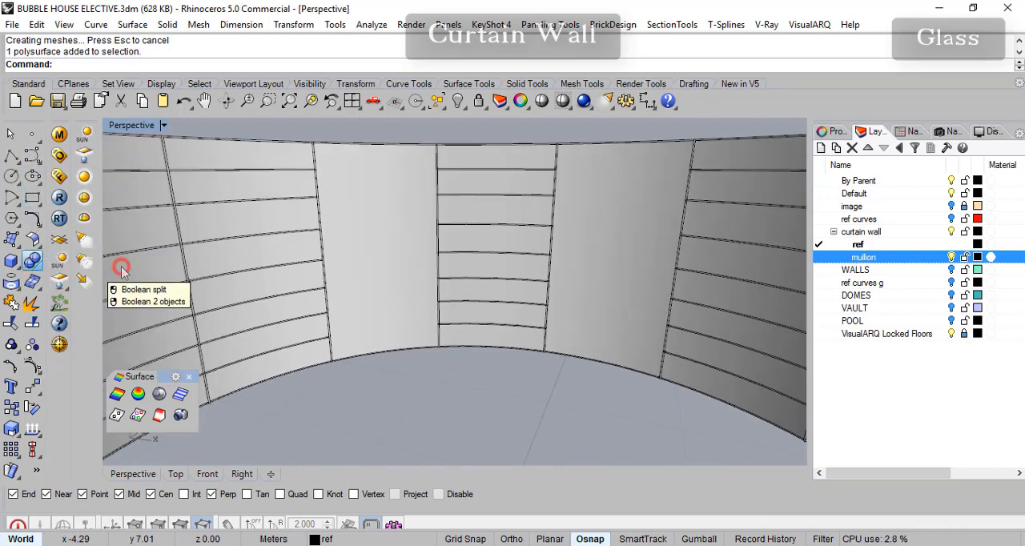
{"action": "left_click", "coordinate": [379, 227]}
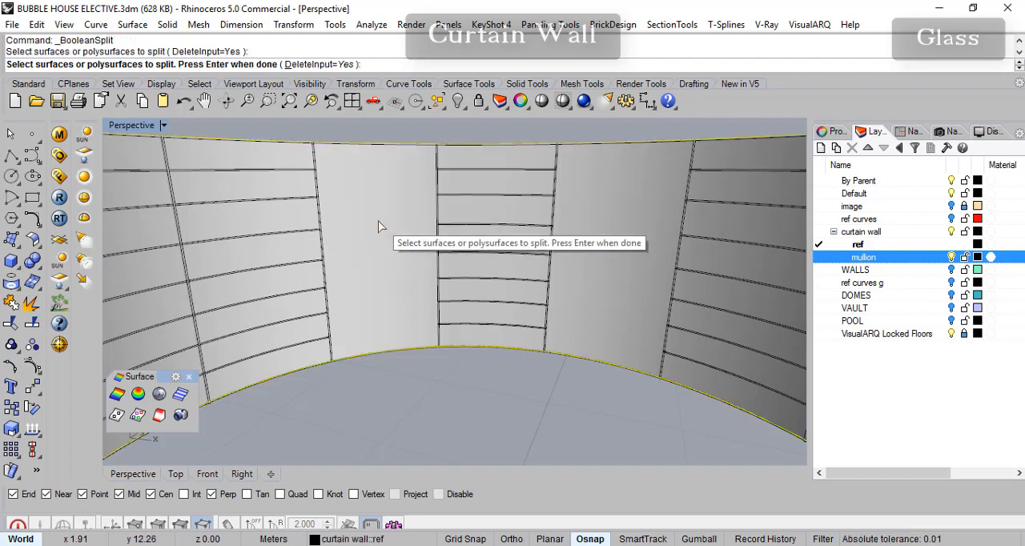
{"action": "key", "text": "Return"}
{"action": "left_click", "coordinate": [320, 225]}
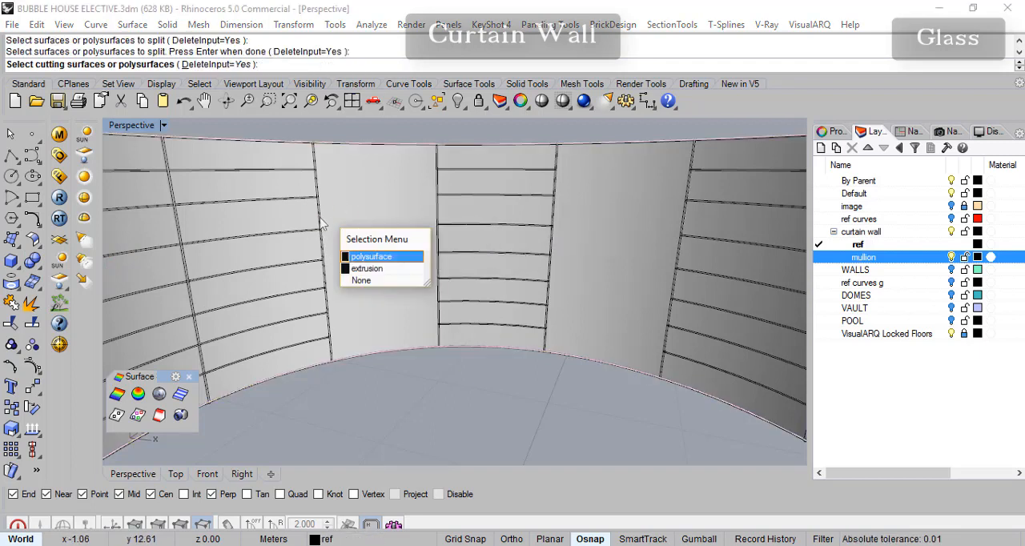
{"action": "left_click", "coordinate": [370, 268]}
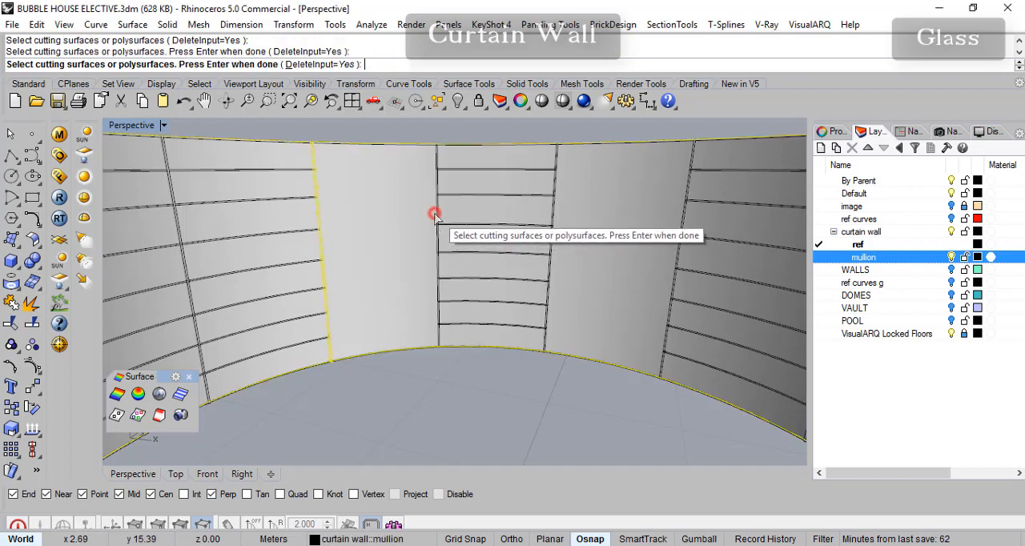
{"action": "left_click", "coordinate": [434, 216]}
{"action": "left_click", "coordinate": [555, 218]}
{"action": "left_click", "coordinate": [683, 226]}
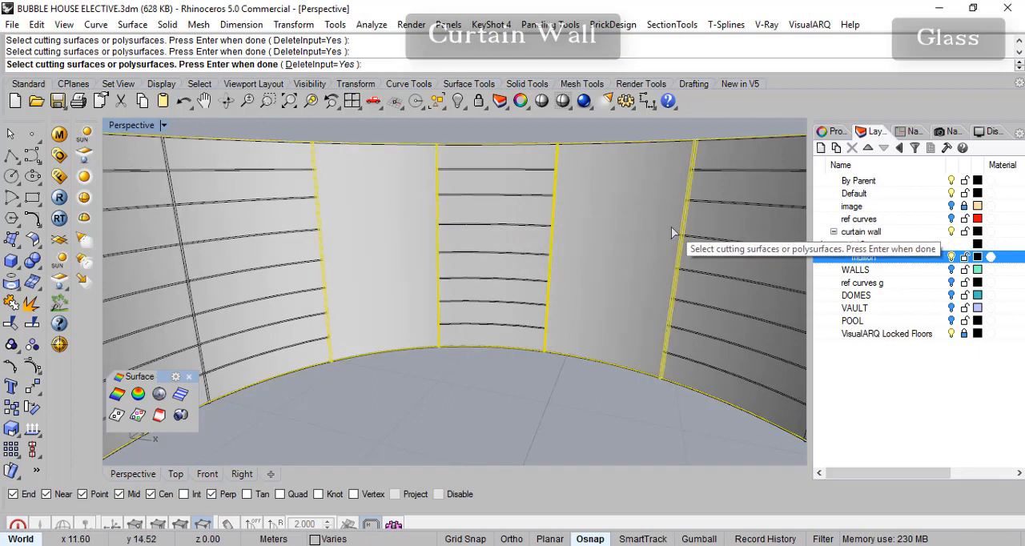
{"action": "key", "text": "Return"}
- Pick the glass pieces around the central bays and orbit the wall to check how the glass is divided
{"action": "left_click", "coordinate": [381, 250]}
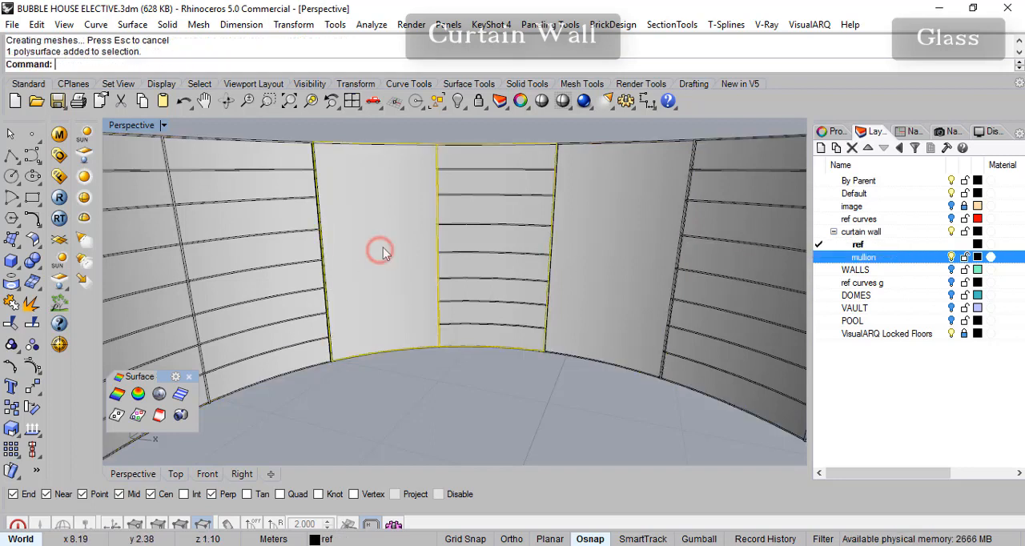
{"action": "left_click", "coordinate": [617, 233]}
{"action": "left_click", "coordinate": [401, 201]}
{"action": "left_click", "coordinate": [499, 154]}
{"action": "scroll", "coordinate": [466, 228], "scroll_direction": "down", "scroll_amount": 5}
{"action": "right_click_drag", "start_coordinate": [468, 232], "coordinate": [487, 313]}
{"action": "scroll", "coordinate": [485, 315], "scroll_direction": "up", "scroll_amount": 3}
{"action": "right_click_drag", "start_coordinate": [611, 364], "coordinate": [599, 353], "text": "shift"}
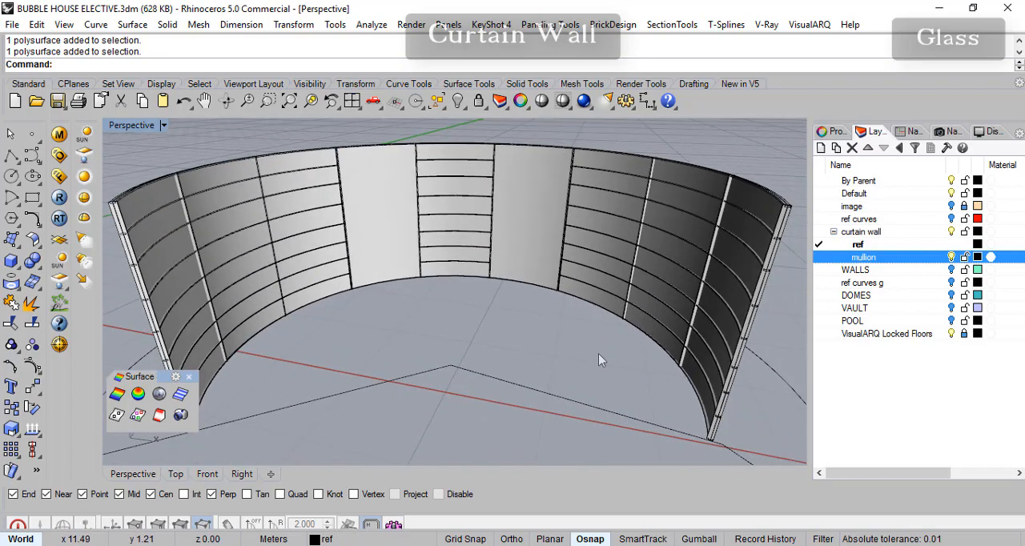
- Create a sublayer named glass under the curtain wall layer
{"action": "left_click", "coordinate": [861, 232]}
{"action": "left_click", "coordinate": [837, 148]}
{"action": "type", "text": "gla"}
{"action": "key", "text": "Return"}
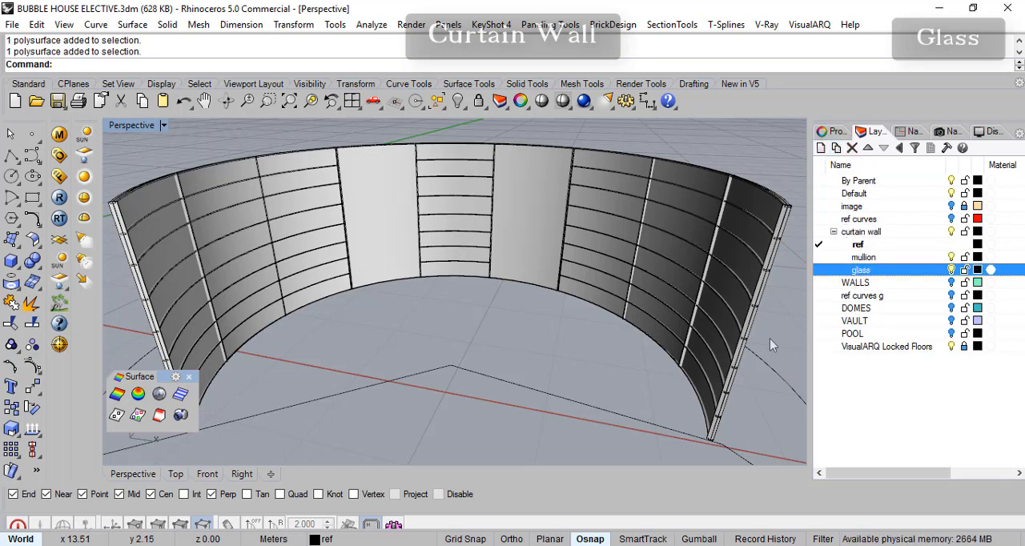
{"action": "left_click", "coordinate": [517, 231]}
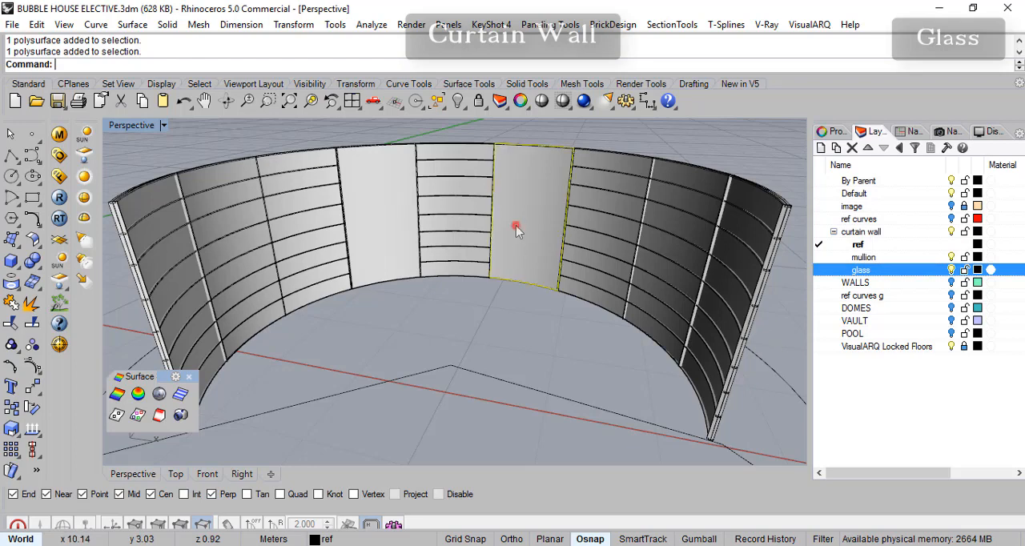
{"action": "left_click", "coordinate": [391, 216], "text": "shift"}
{"action": "left_click", "coordinate": [441, 230], "text": "shift"}
{"action": "right_click_drag", "start_coordinate": [469, 290], "coordinate": [472, 260]}
{"action": "left_click", "coordinate": [472, 231], "text": "shift"}
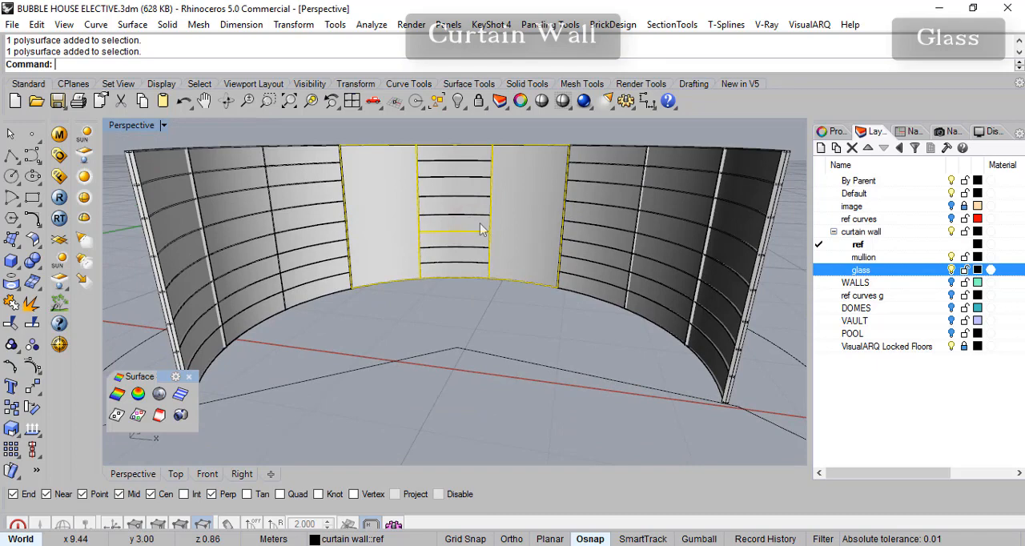
{"action": "scroll", "coordinate": [417, 260], "scroll_direction": "up", "scroll_amount": 2}
{"action": "key", "text": "Escape"}
- Select the four glass pieces, two side stretches and two central ones, and move them to the glass layer
{"action": "left_click", "coordinate": [303, 231]}
{"action": "left_click", "coordinate": [671, 237], "text": "shift"}
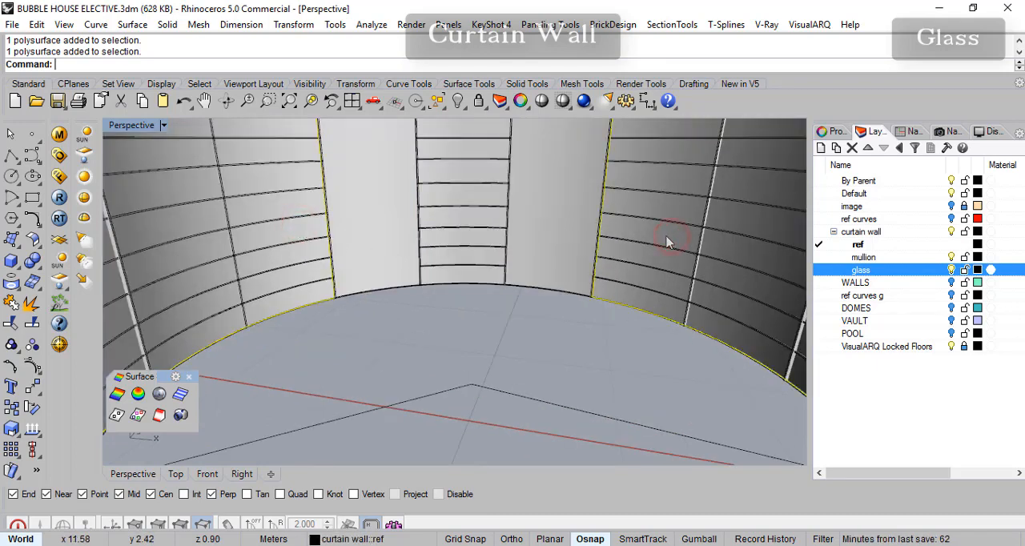
{"action": "left_click", "coordinate": [467, 225], "text": "shift"}
{"action": "left_click", "coordinate": [575, 218], "text": "shift"}
{"action": "scroll", "coordinate": [538, 285], "scroll_direction": "down", "scroll_amount": 3}
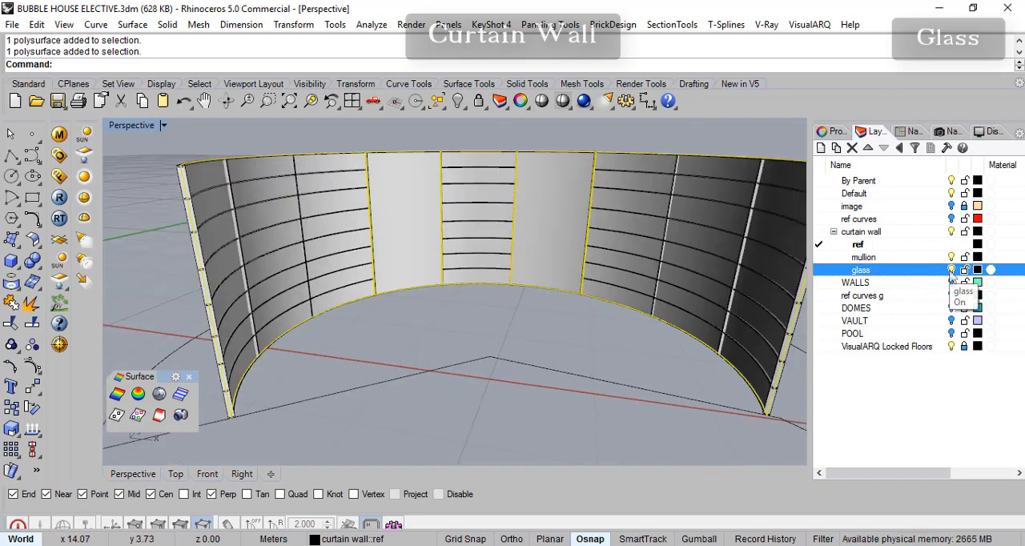
{"action": "right_click", "coordinate": [913, 278]}
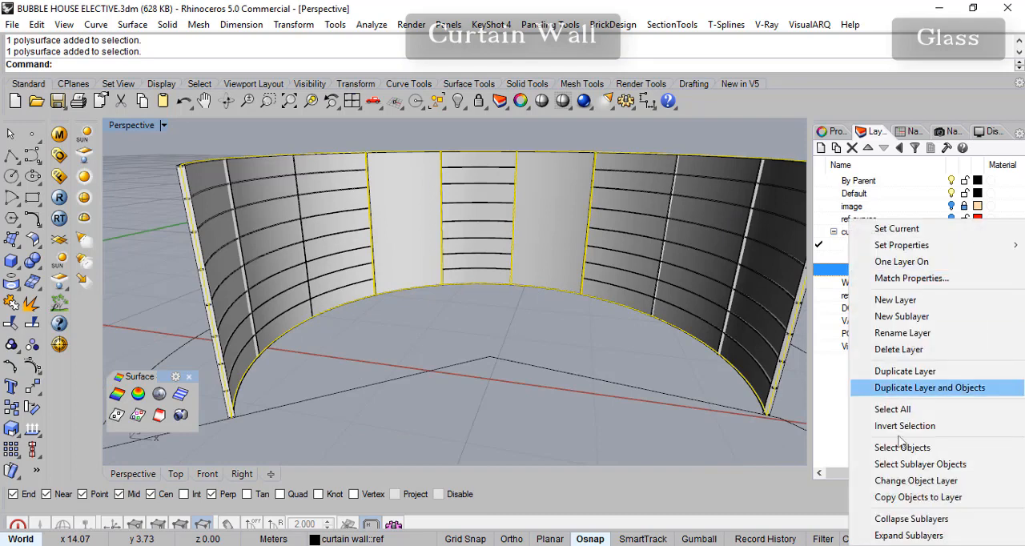
{"action": "left_click", "coordinate": [904, 483]}
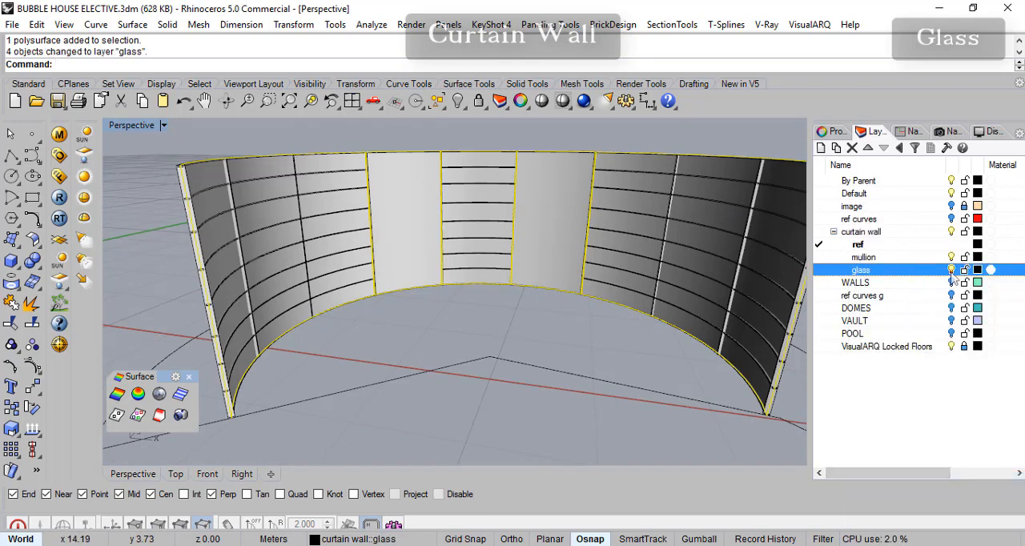
- Hide and show the glass layer to check that the mullion frame is separate from the glass
{"action": "left_click", "coordinate": [952, 270]}
{"action": "right_click_drag", "start_coordinate": [506, 299], "coordinate": [481, 309]}
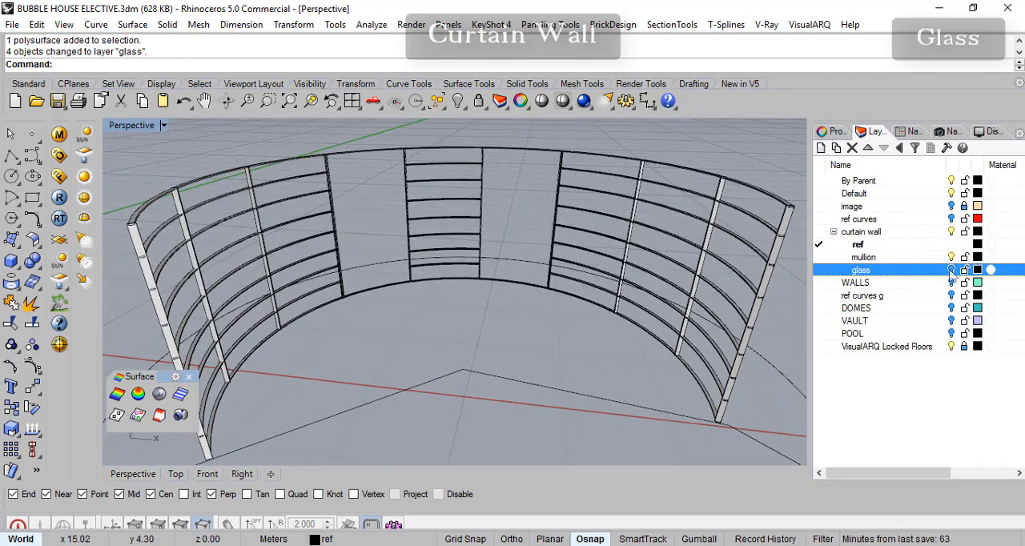
{"action": "left_click", "coordinate": [952, 271]}
- Select all objects on the glass layer
{"action": "right_click", "coordinate": [567, 318]}
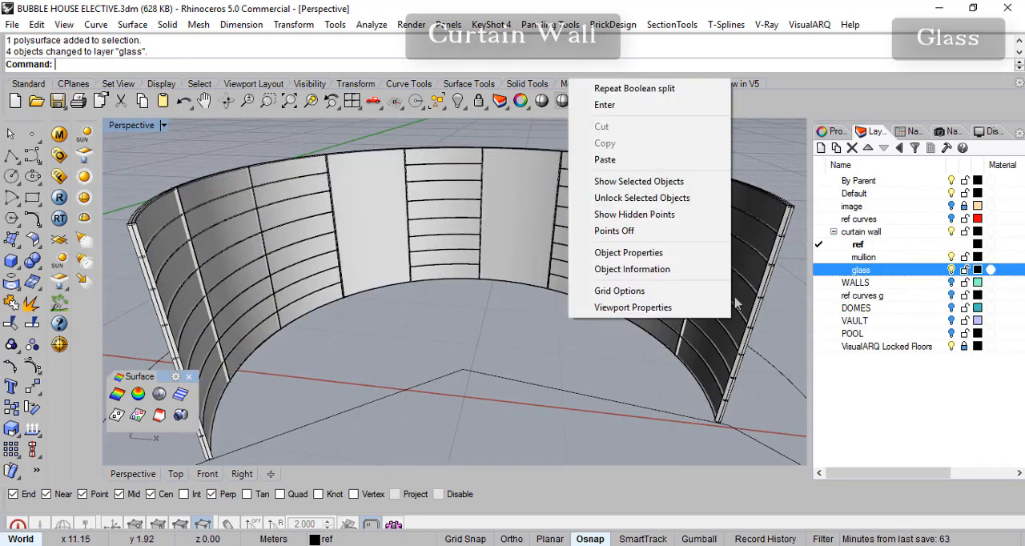
{"action": "left_click", "coordinate": [870, 274]}
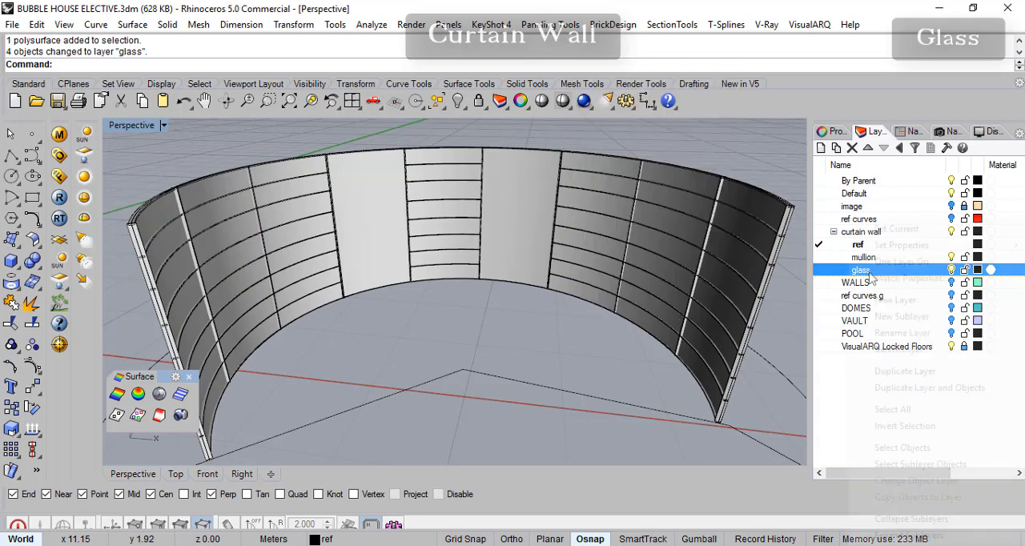
{"action": "right_click", "coordinate": [873, 274]}
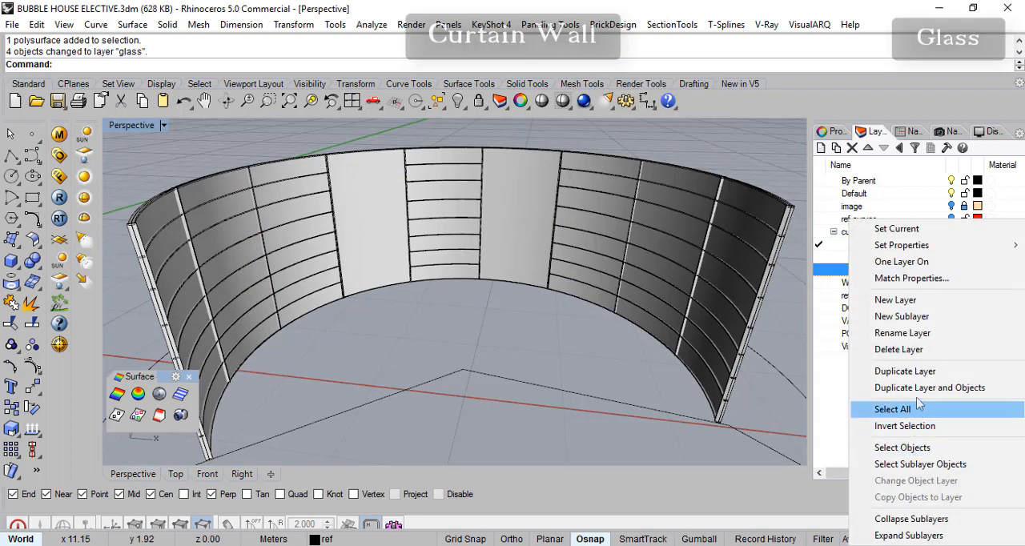
{"action": "left_click", "coordinate": [845, 274]}
{"action": "right_click", "coordinate": [863, 275]}
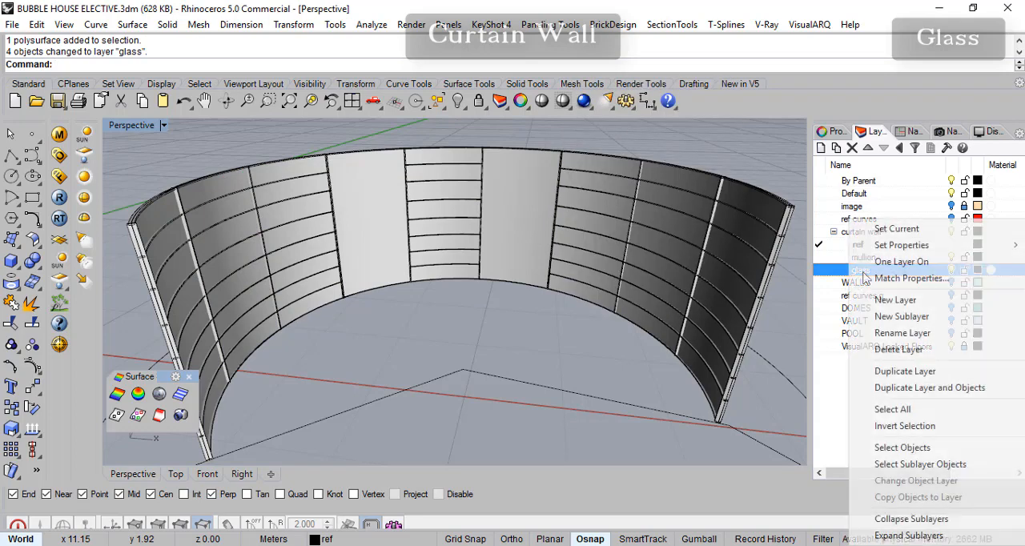
{"action": "left_click", "coordinate": [921, 451]}
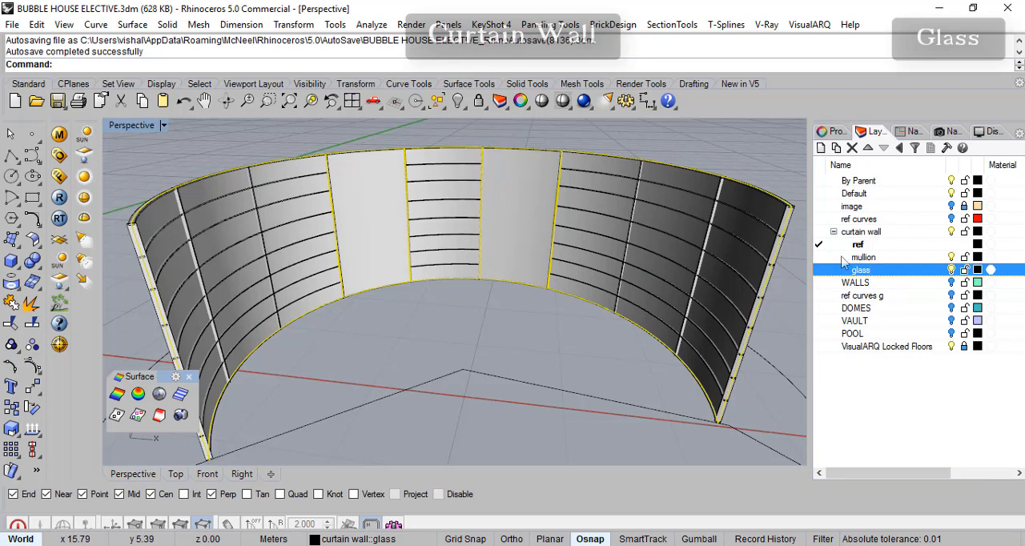
- Assign the selected glass pieces a new material by object and set its transparency to about 71%
{"action": "left_click", "coordinate": [833, 132]}
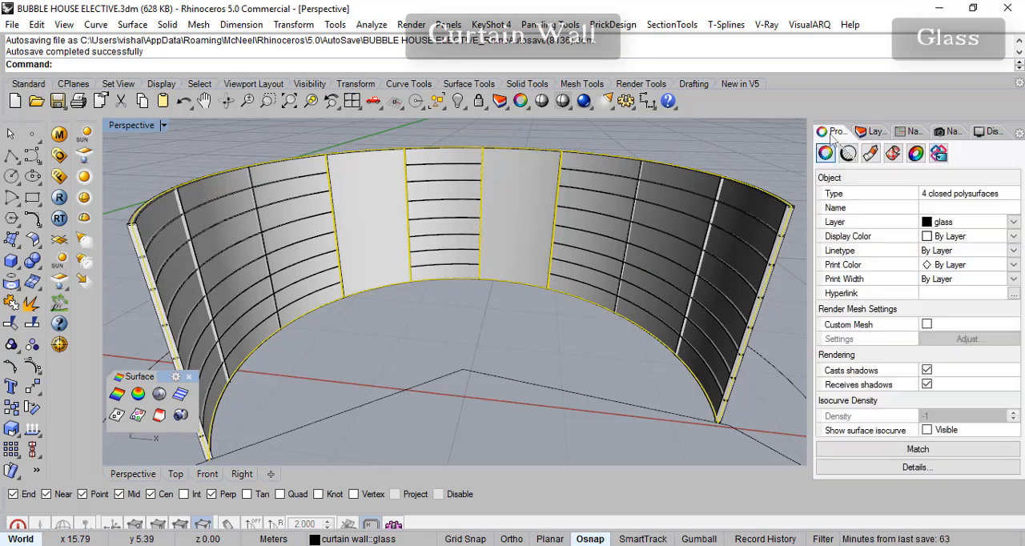
{"action": "left_click", "coordinate": [871, 154]}
{"action": "left_click", "coordinate": [936, 176]}
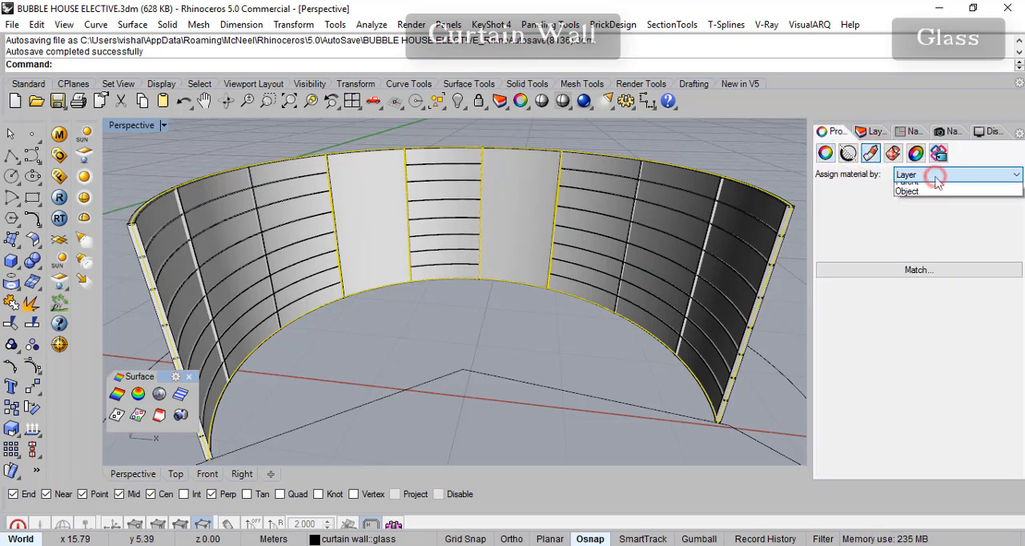
{"action": "left_click", "coordinate": [922, 209]}
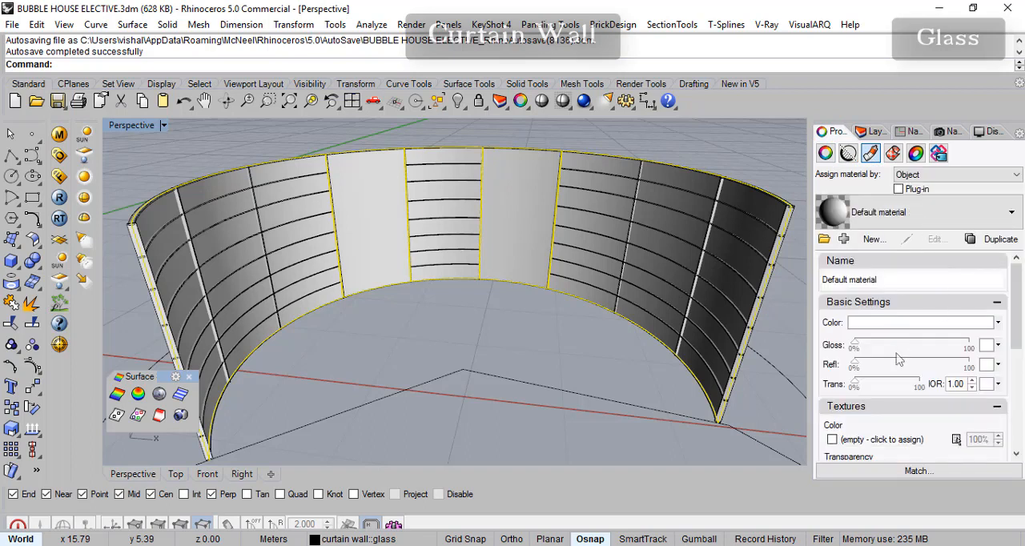
{"action": "left_click_drag", "start_coordinate": [854, 387], "coordinate": [904, 389]}
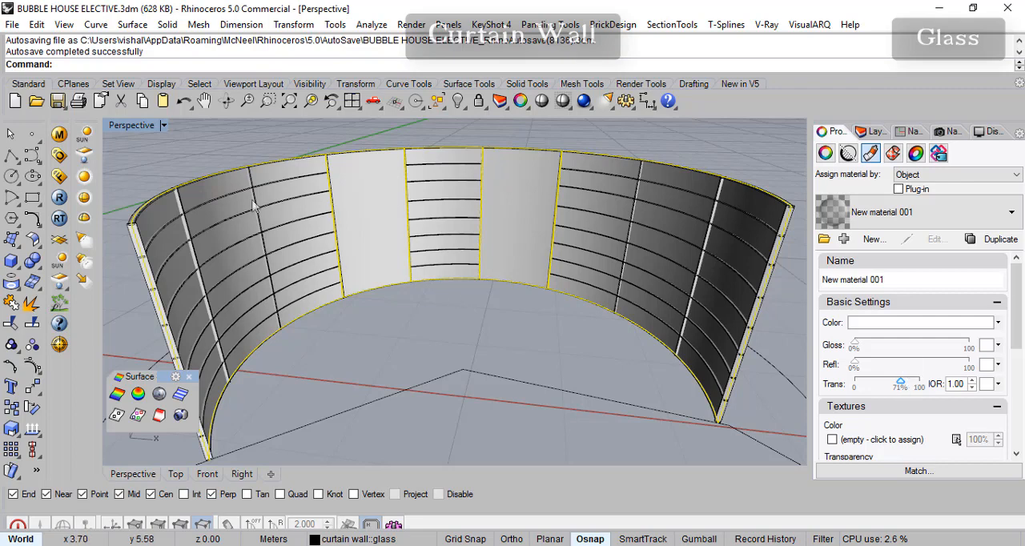
- Switch the Perspective viewport to Rendered display and raise the glass material's transparency to about 85%
{"action": "left_click", "coordinate": [164, 126]}
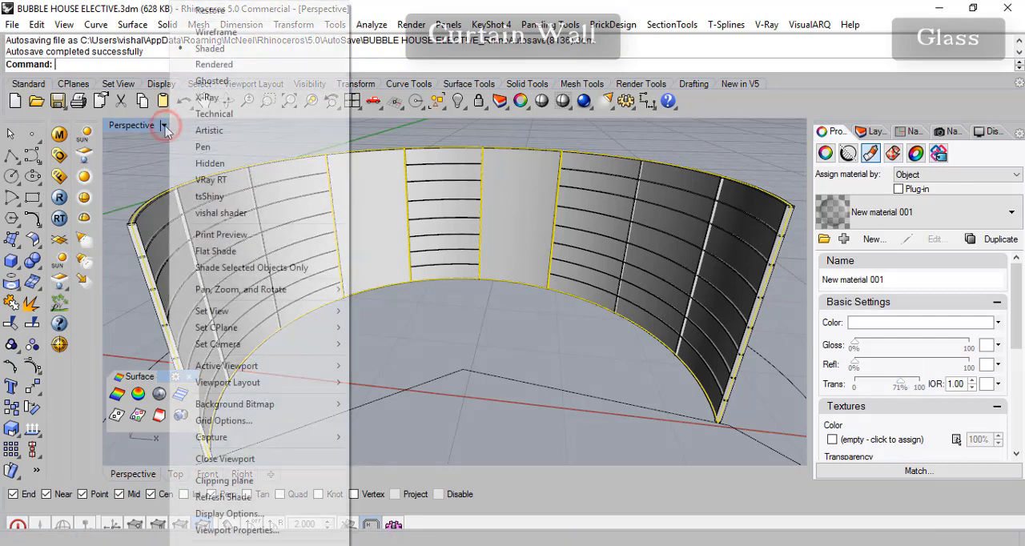
{"action": "left_click", "coordinate": [210, 62]}
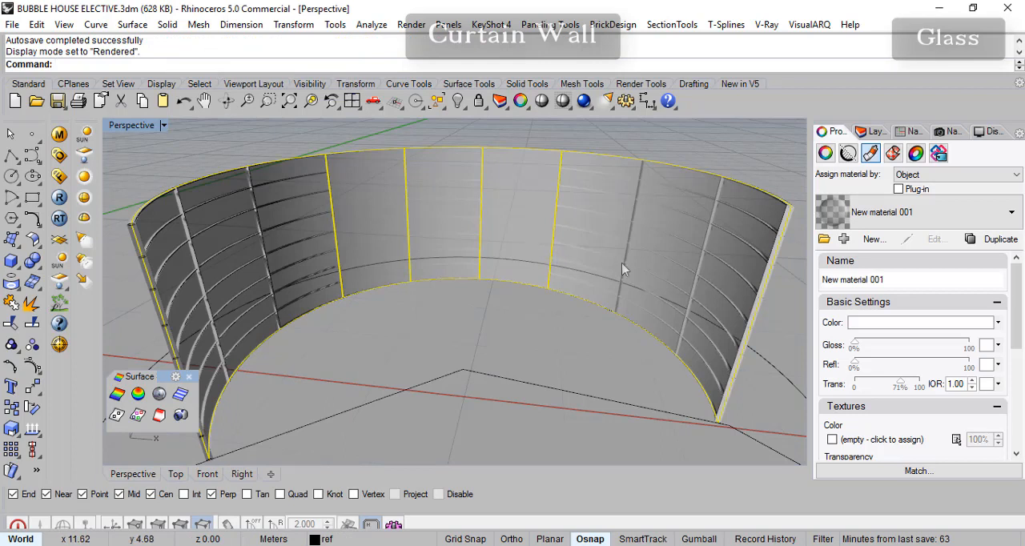
{"action": "left_click", "coordinate": [902, 384]}
{"action": "mouse_move", "coordinate": [904, 387]}
{"action": "left_mouse_down"}
{"action": "mouse_move", "coordinate": [924, 387]}
{"action": "mouse_move", "coordinate": [916, 393]}
{"action": "left_mouse_up"}
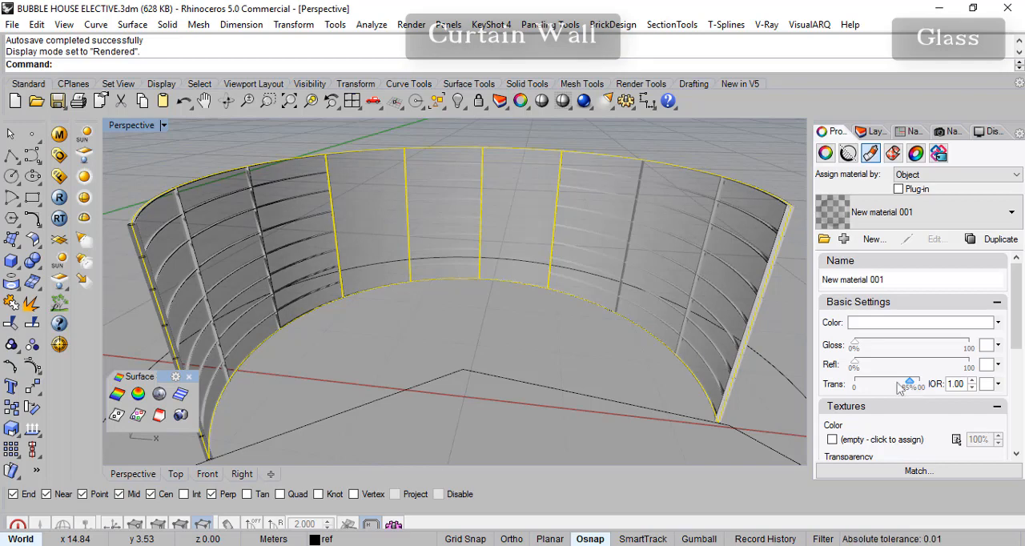
{"action": "right_click_drag", "start_coordinate": [561, 351], "coordinate": [544, 325]}
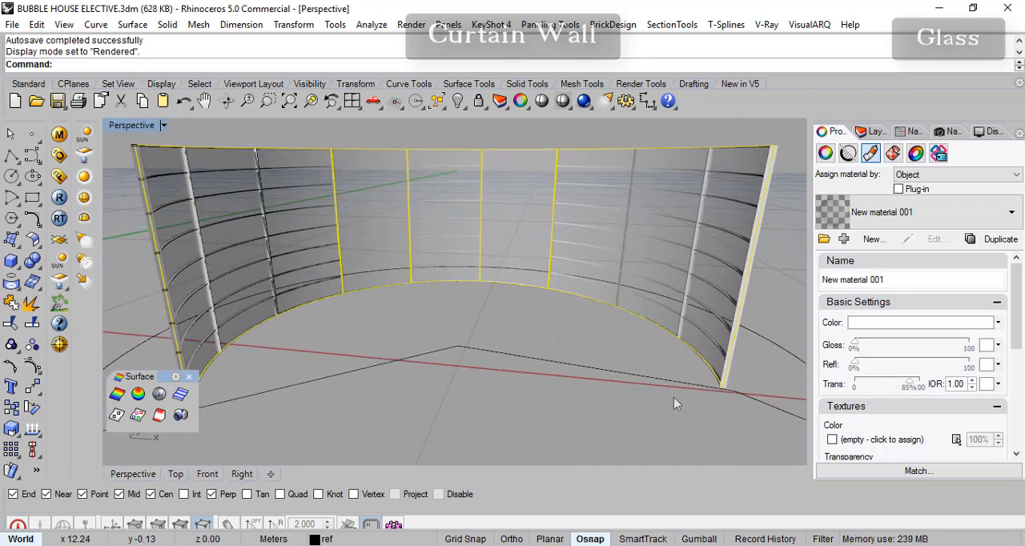
- Return the Perspective viewport to Shaded display and show the WALLS layer around the curtain wall
{"action": "left_click", "coordinate": [162, 126]}
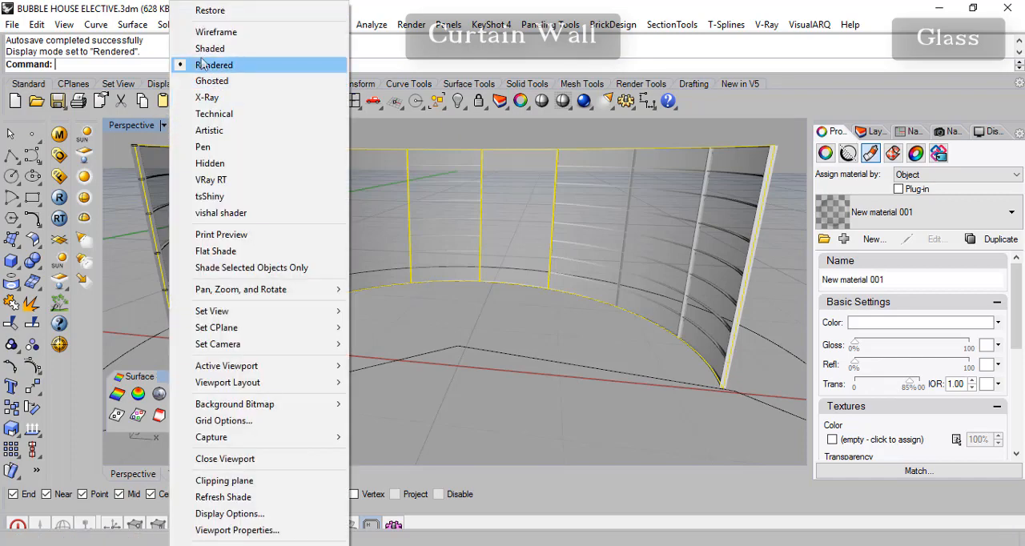
{"action": "left_click", "coordinate": [204, 48]}
{"action": "right_click_drag", "start_coordinate": [432, 364], "coordinate": [551, 343]}
{"action": "scroll", "coordinate": [550, 343], "scroll_direction": "down", "scroll_amount": 6}
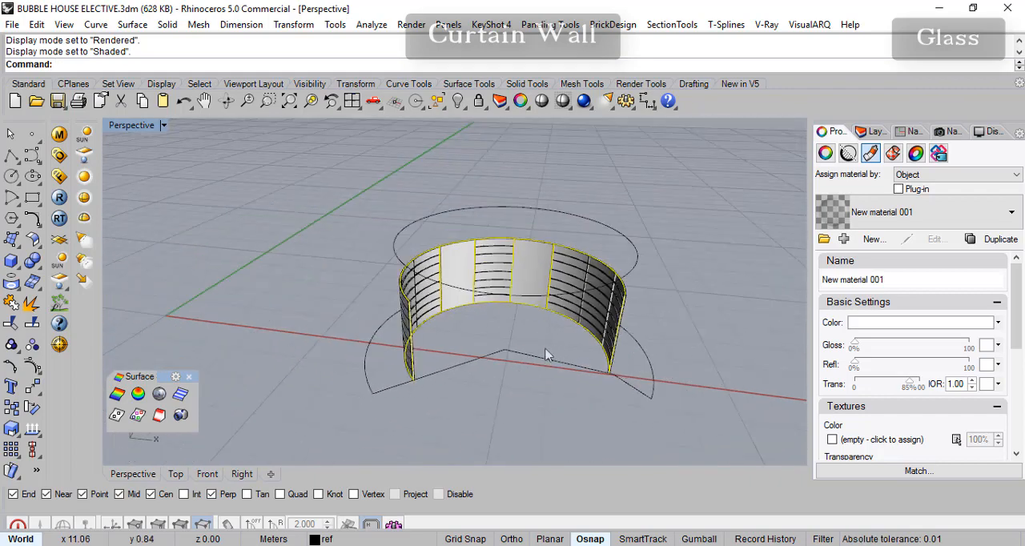
{"action": "scroll", "coordinate": [549, 350], "scroll_direction": "up", "scroll_amount": 2}
{"action": "left_click", "coordinate": [873, 131]}
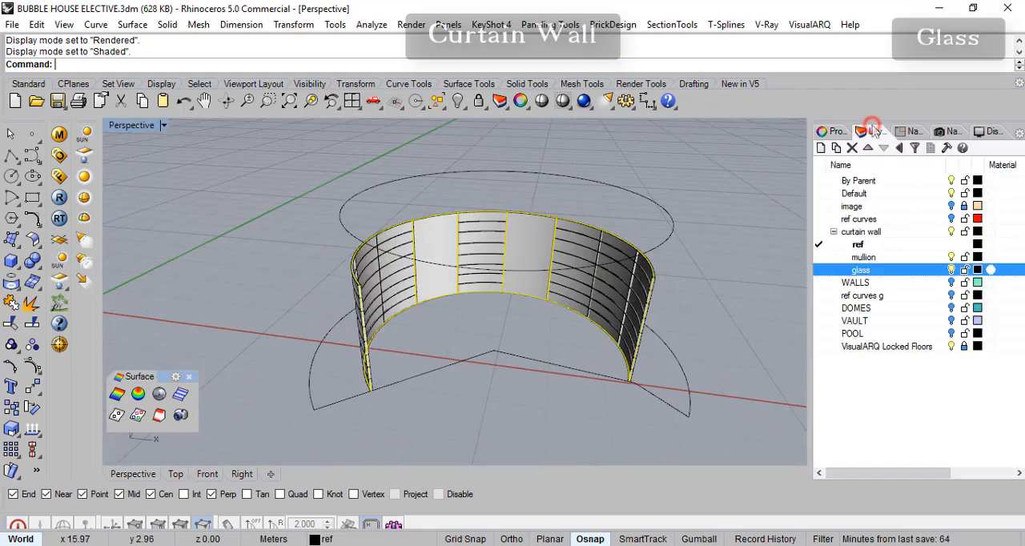
{"action": "left_click", "coordinate": [952, 283]}
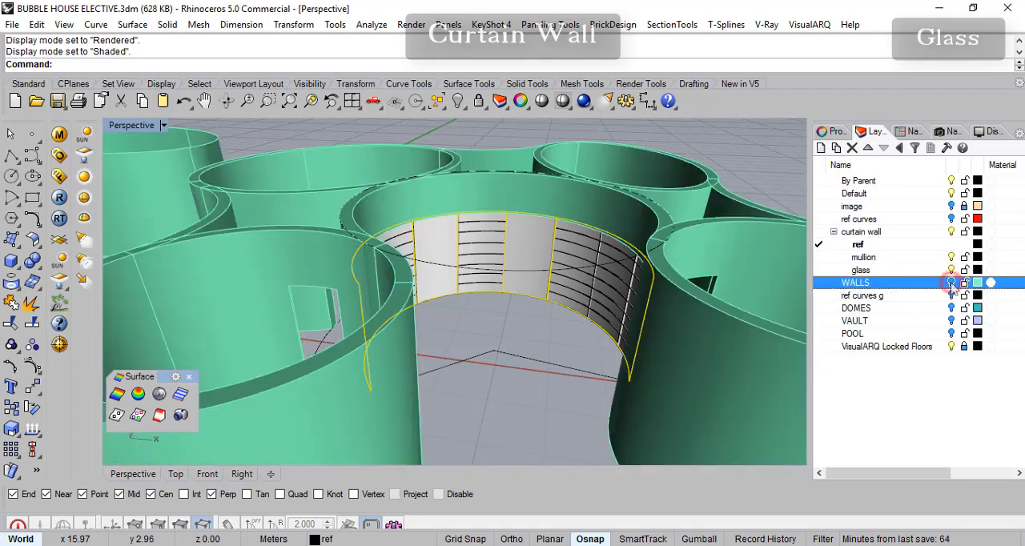
{"action": "right_click_drag", "start_coordinate": [660, 353], "coordinate": [652, 330]}
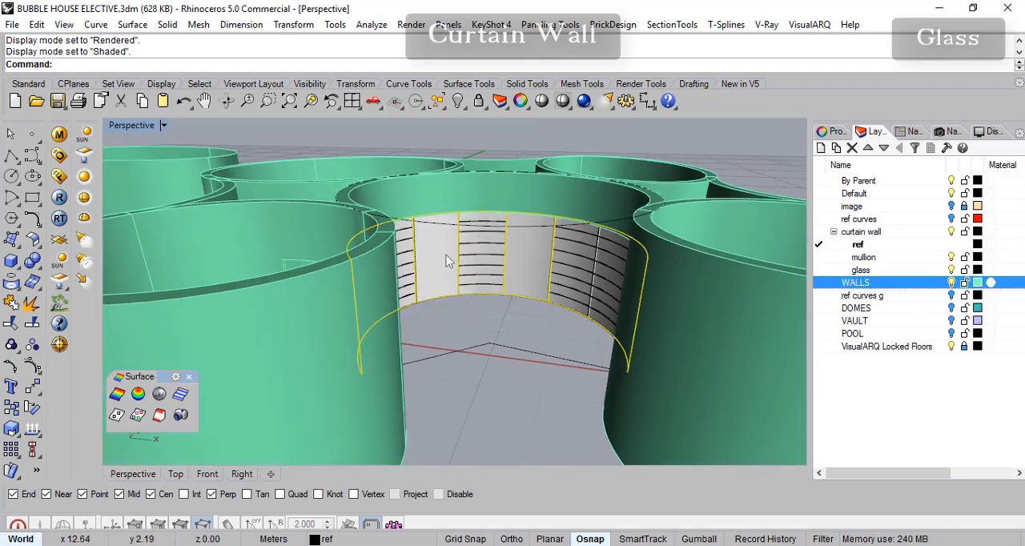
- Set the viewport to Rendered display, inspect the glass curtain wall up close, and save the file
{"action": "left_click", "coordinate": [163, 125]}
{"action": "left_click", "coordinate": [214, 64]}
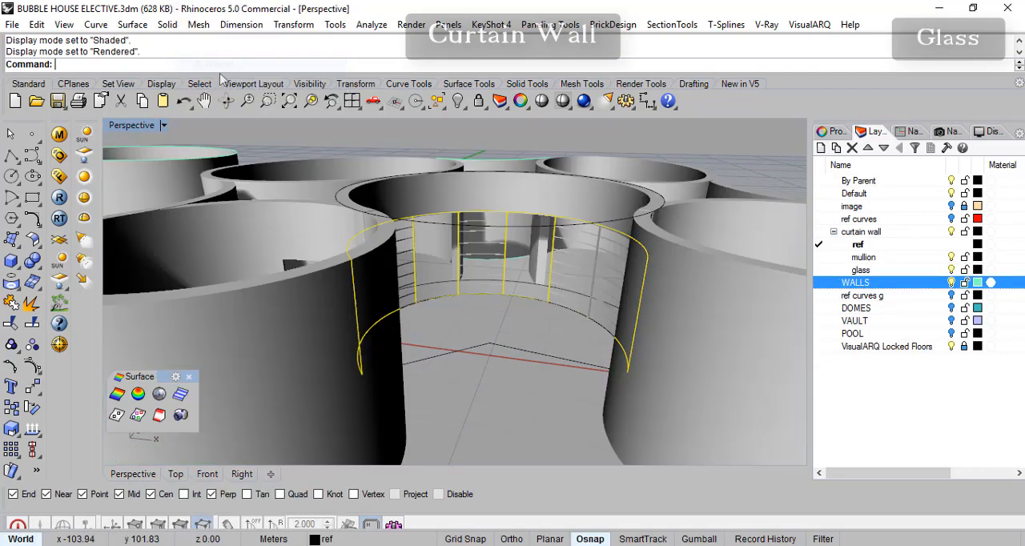
{"action": "scroll", "coordinate": [556, 320], "scroll_direction": "up", "scroll_amount": 5}
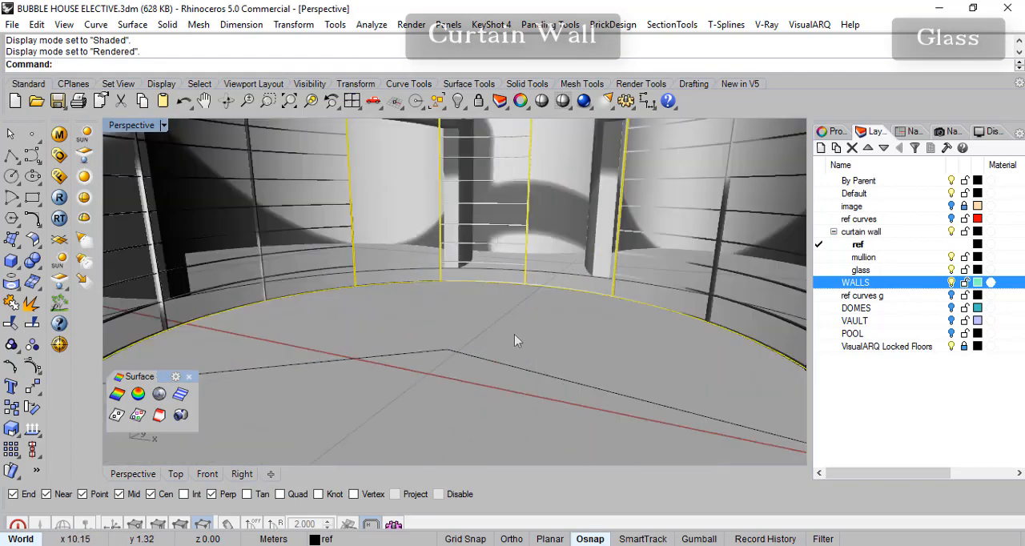
{"action": "mouse_move", "coordinate": [514, 341]}
{"action": "right_mouse_down"}
{"action": "mouse_move", "coordinate": [572, 348]}
{"action": "mouse_move", "coordinate": [523, 356]}
{"action": "right_mouse_up"}
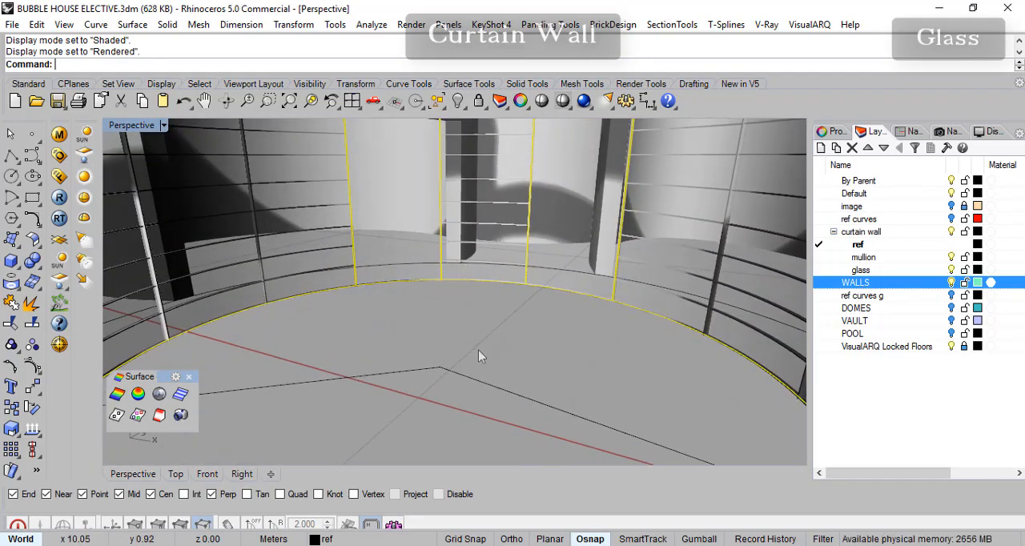
{"action": "left_click", "coordinate": [57, 101]}
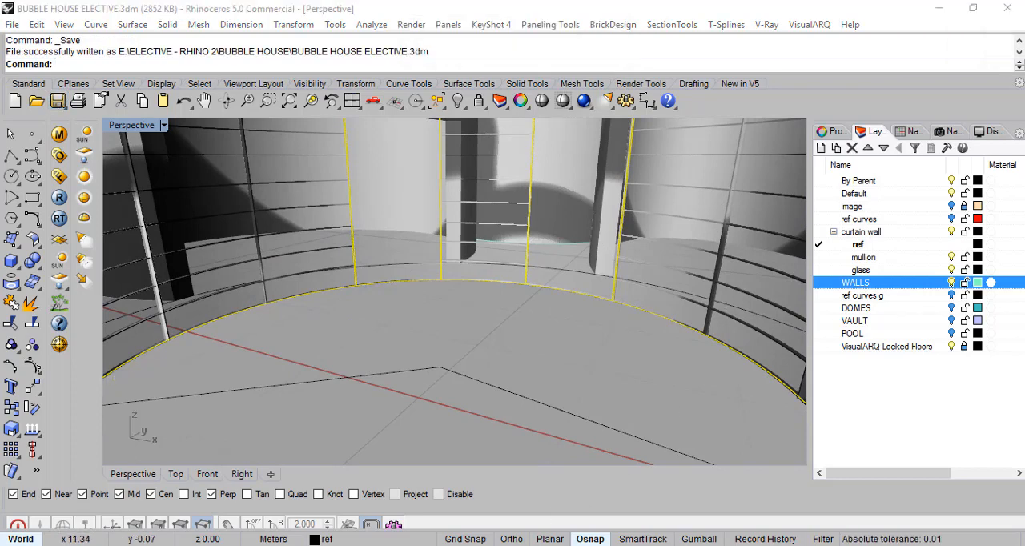
- Switch to File Explorer, view 1.jpg from the FINAL IMAGES folder as reference, and return to Rhinoceros
{"action": "mouse_move", "coordinate": [461, 545]}
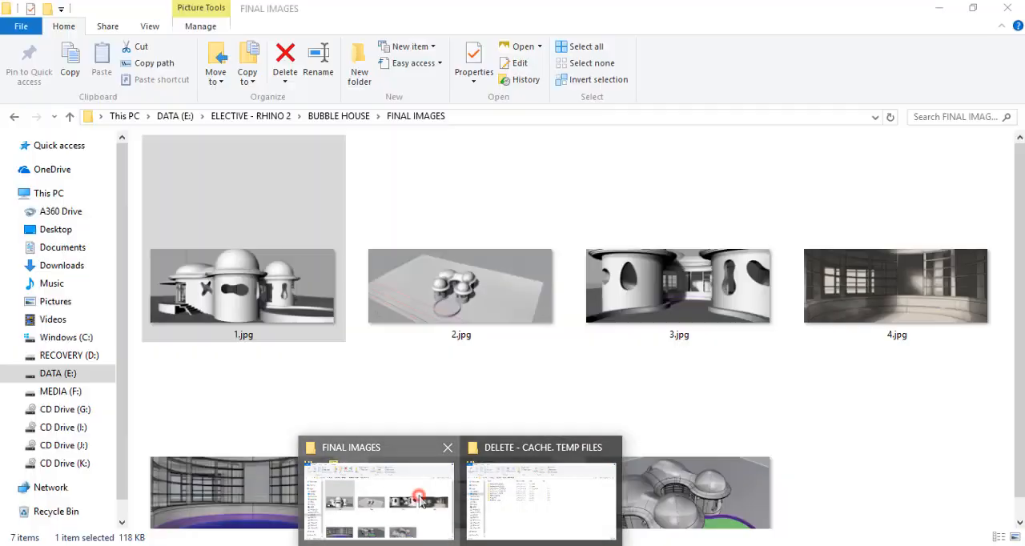
{"action": "left_click", "coordinate": [420, 501]}
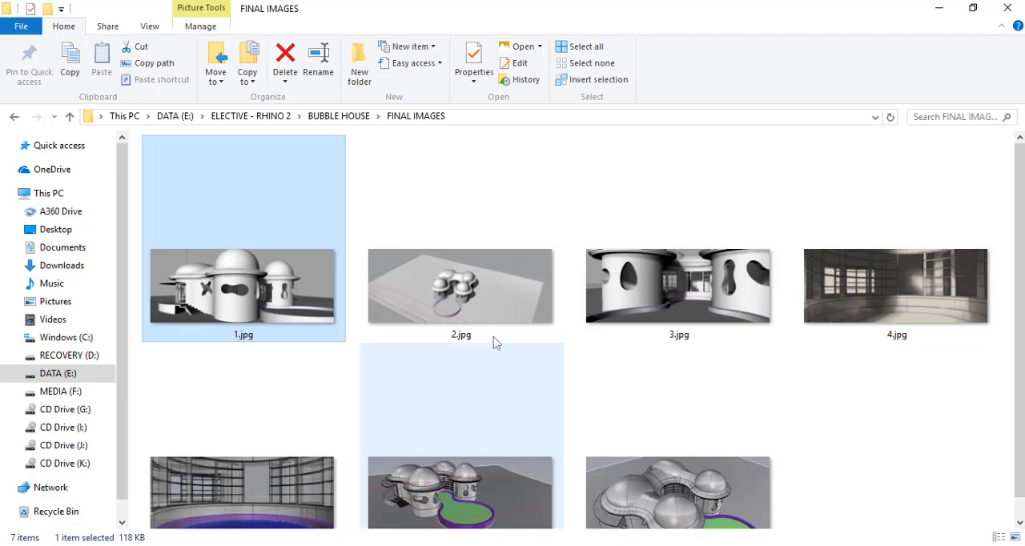
{"action": "double_click", "coordinate": [272, 295]}
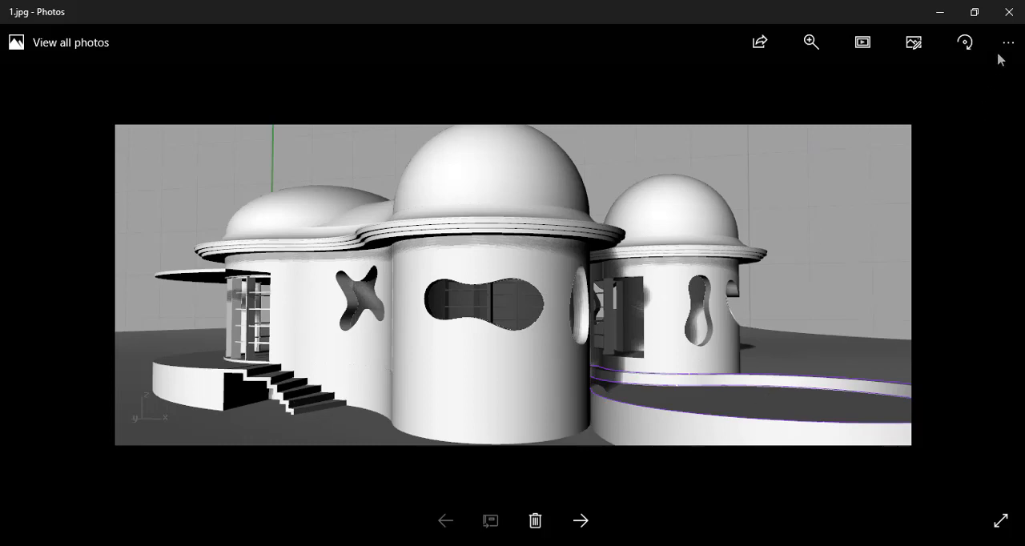
{"action": "left_click", "coordinate": [1009, 12]}
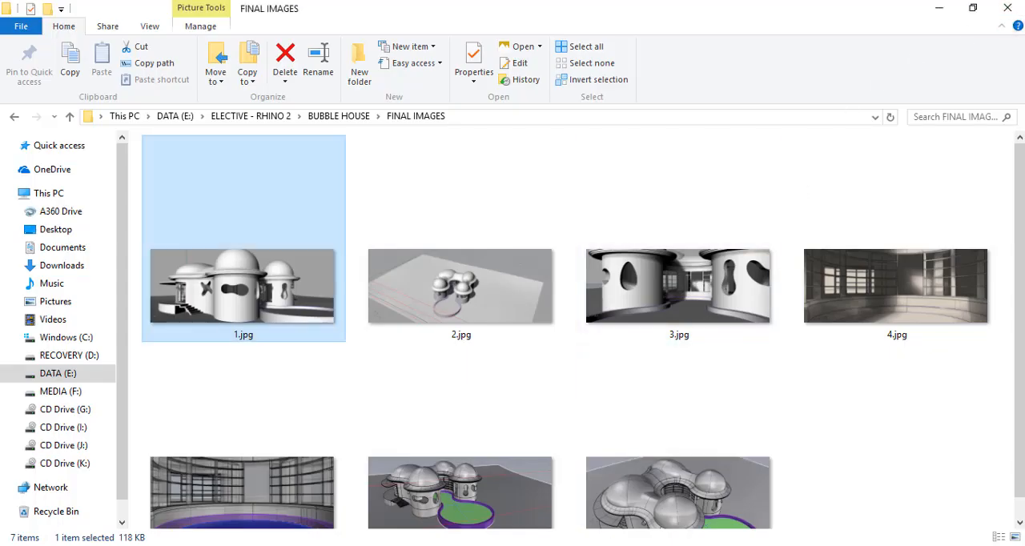
{"action": "key", "text": "alt+Tab"}
- Show the POOL layer and hide the WALLS layer to expose the pool outline
{"action": "scroll", "coordinate": [592, 326], "scroll_direction": "down", "scroll_amount": 10}
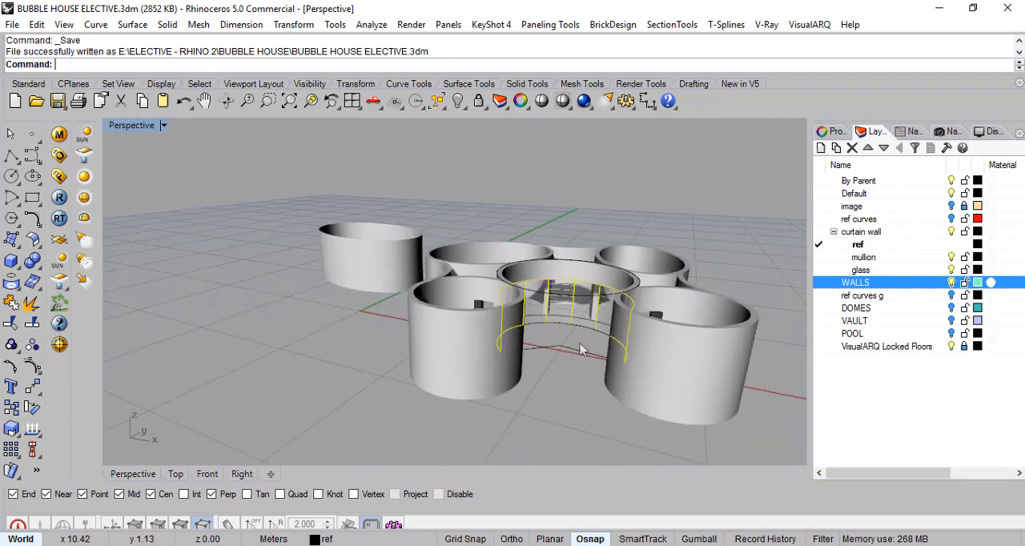
{"action": "right_click_drag", "start_coordinate": [564, 355], "coordinate": [524, 377]}
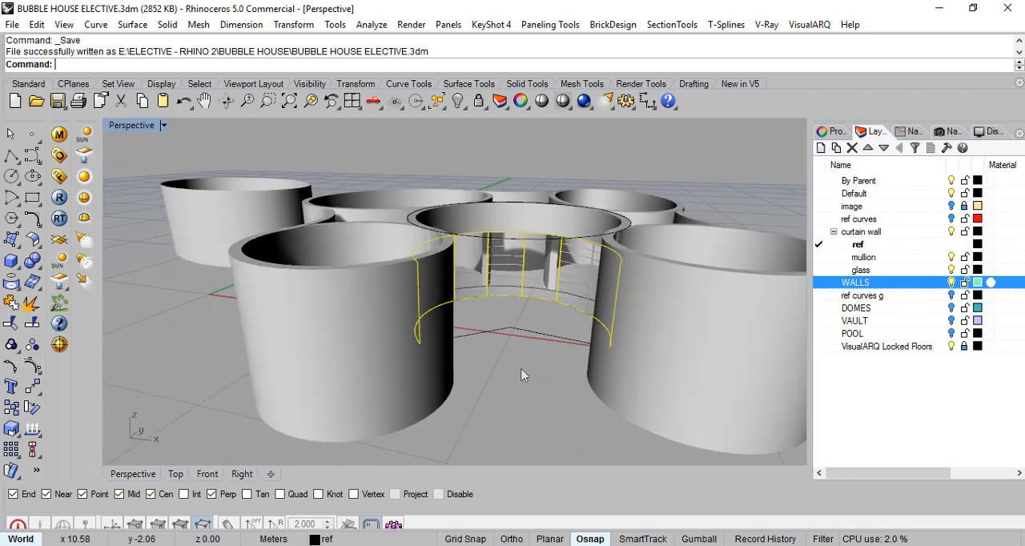
{"action": "scroll", "coordinate": [537, 285], "scroll_direction": "up", "scroll_amount": 3}
{"action": "right_click_drag", "start_coordinate": [545, 418], "coordinate": [567, 398]}
{"action": "scroll", "coordinate": [567, 398], "scroll_direction": "down", "scroll_amount": 5}
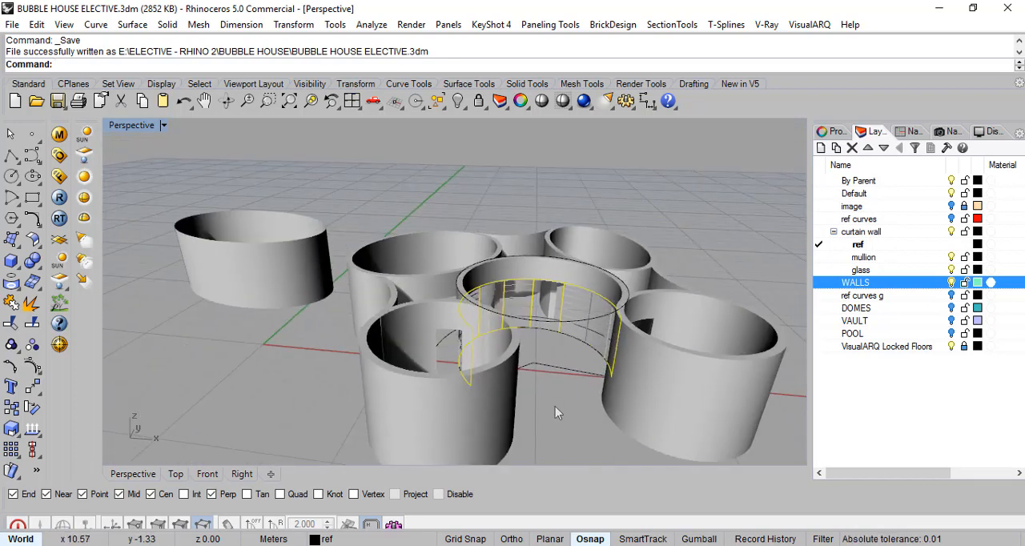
{"action": "left_click", "coordinate": [951, 333]}
{"action": "right_click_drag", "start_coordinate": [725, 299], "coordinate": [722, 264]}
{"action": "left_click", "coordinate": [952, 282]}
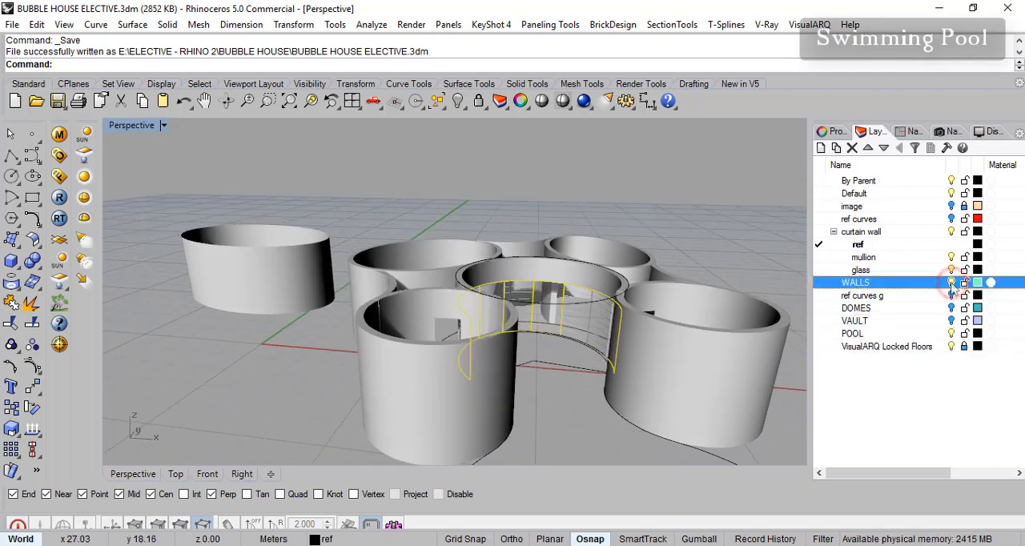
{"action": "right_click_drag", "start_coordinate": [687, 327], "coordinate": [723, 340]}
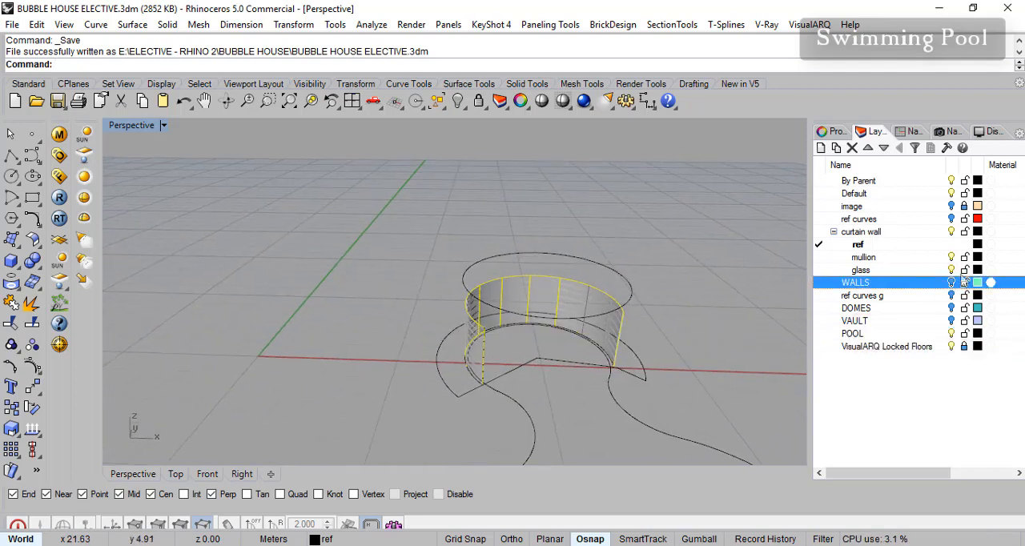
- Make POOL the current layer and hide the curtain wall layer with its sublayers
{"action": "left_click", "coordinate": [952, 232]}
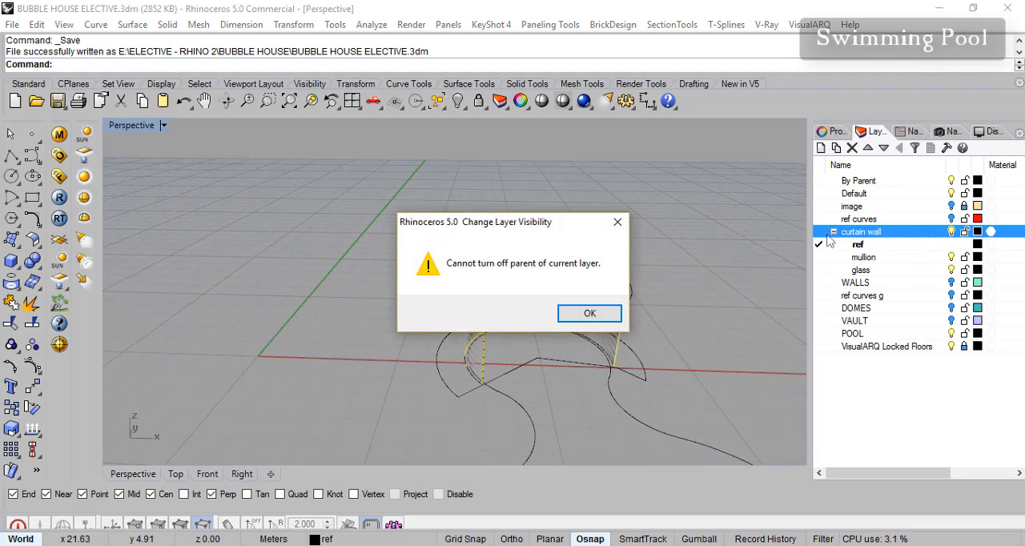
{"action": "left_click", "coordinate": [618, 222]}
{"action": "left_click", "coordinate": [819, 346]}
{"action": "left_click", "coordinate": [819, 334]}
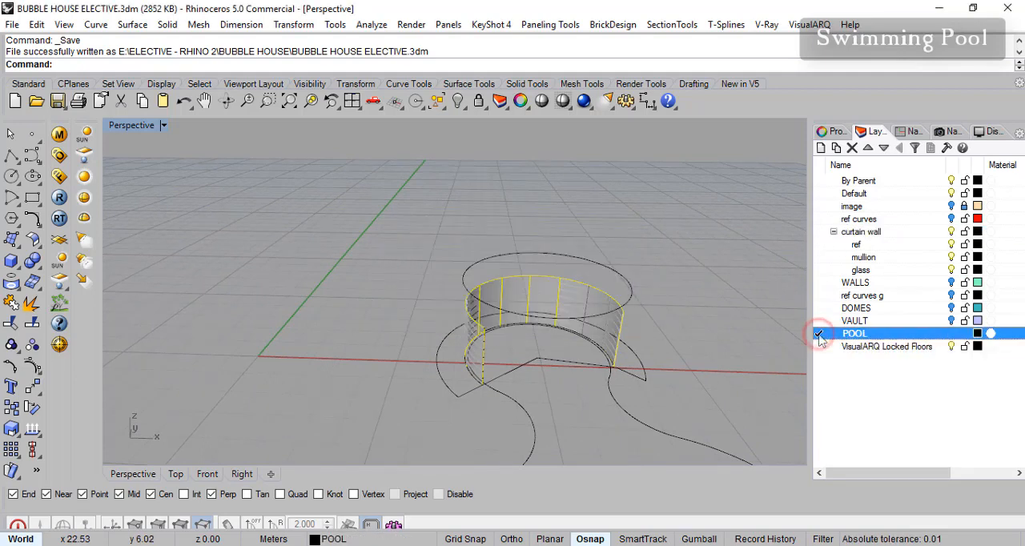
{"action": "left_click", "coordinate": [951, 232]}
- Try to join the long freeform pool curve with the arc at its narrow end
{"action": "mouse_move", "coordinate": [665, 330]}
{"action": "right_mouse_down"}
{"action": "mouse_move", "coordinate": [666, 379]}
{"action": "mouse_move", "coordinate": [660, 326]}
{"action": "right_mouse_up"}
{"action": "left_click", "coordinate": [661, 331]}
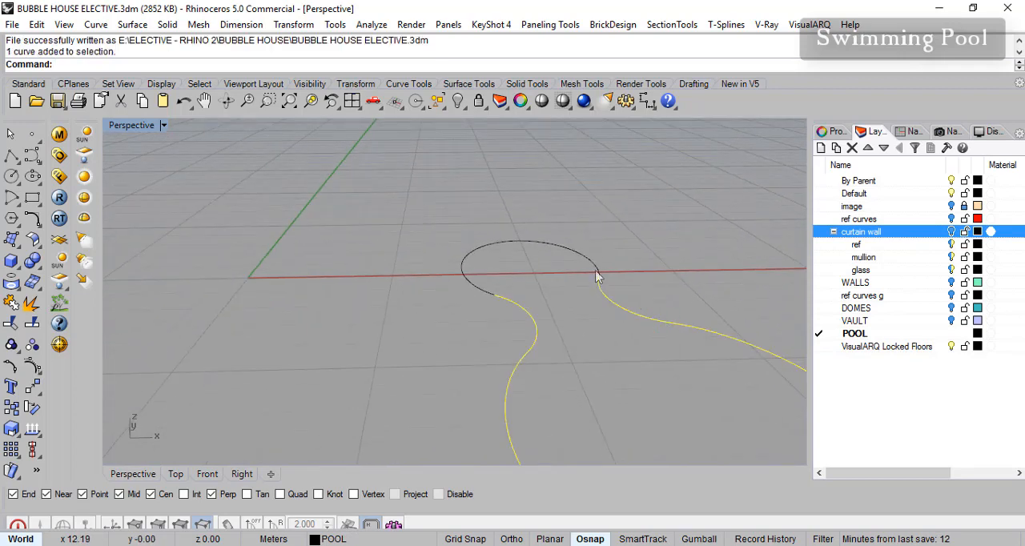
{"action": "left_click", "coordinate": [596, 274], "text": "shift"}
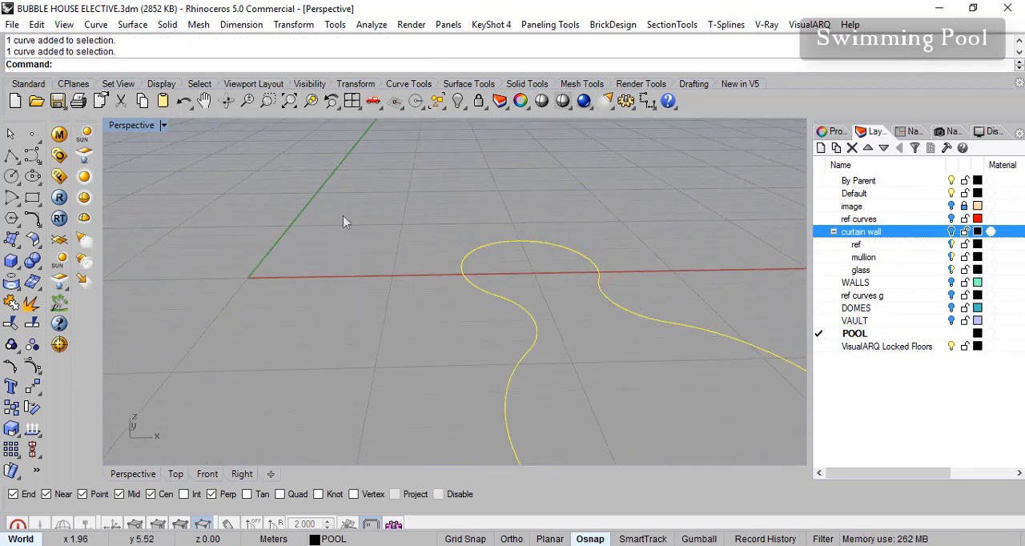
{"action": "left_click", "coordinate": [11, 303]}
- Select the pool outline's curves individually to check where they meet beside the arc, and clear the selection
{"action": "left_click", "coordinate": [647, 324]}
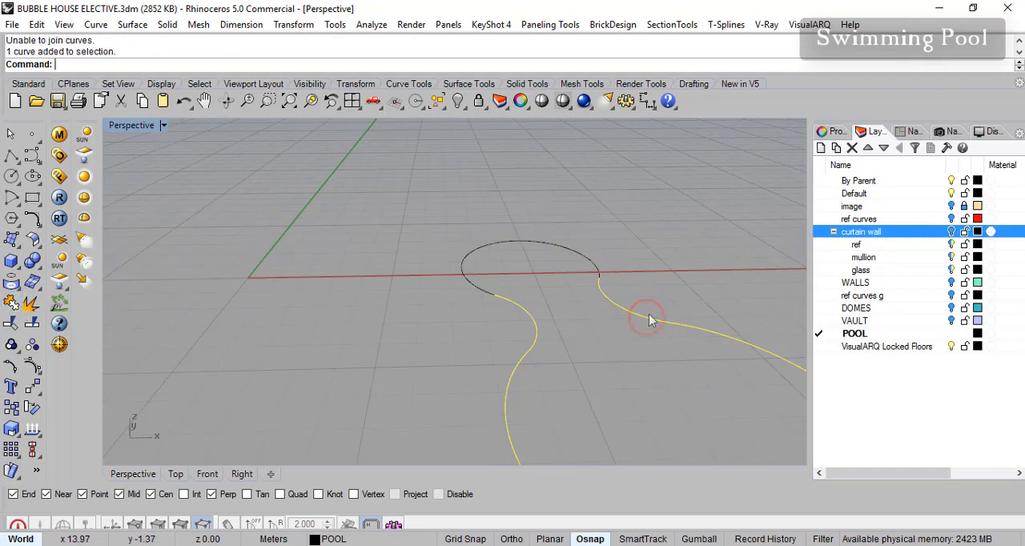
{"action": "key", "text": "Escape"}
{"action": "left_click", "coordinate": [600, 280]}
{"action": "left_click", "coordinate": [602, 290]}
{"action": "left_click", "coordinate": [639, 344]}
{"action": "right_click_drag", "start_coordinate": [639, 345], "coordinate": [569, 312]}
{"action": "scroll", "coordinate": [566, 334], "scroll_direction": "down", "scroll_amount": 4}
{"action": "scroll", "coordinate": [529, 351], "scroll_direction": "up", "scroll_amount": 3}
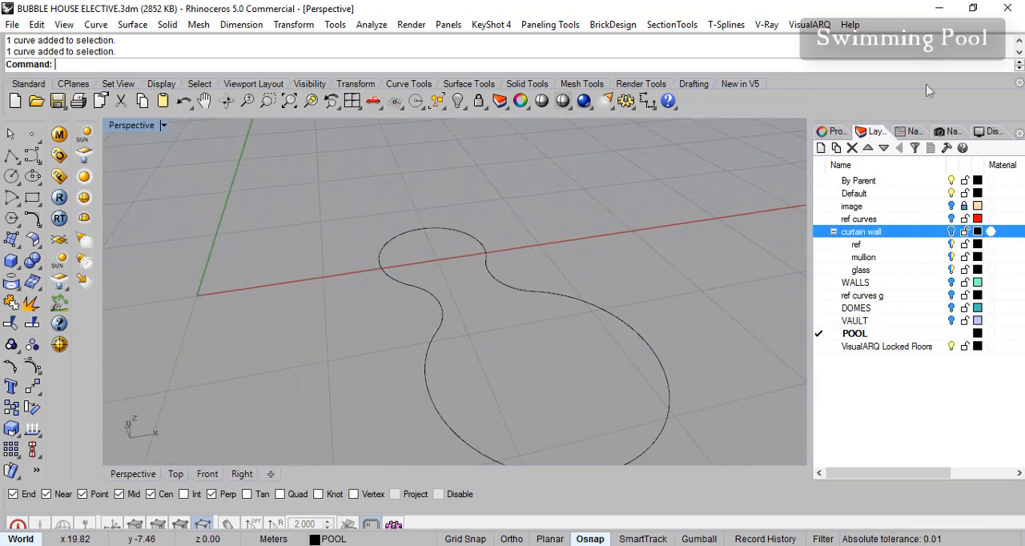
{"action": "scroll", "coordinate": [601, 344], "scroll_direction": "down", "scroll_amount": 2}
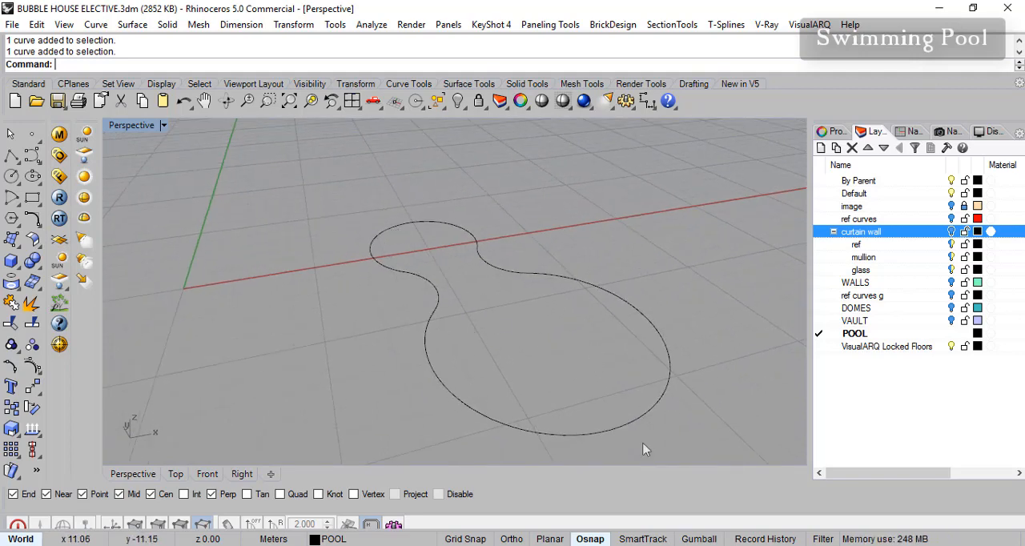
{"action": "scroll", "coordinate": [559, 344], "scroll_direction": "up", "scroll_amount": 2}
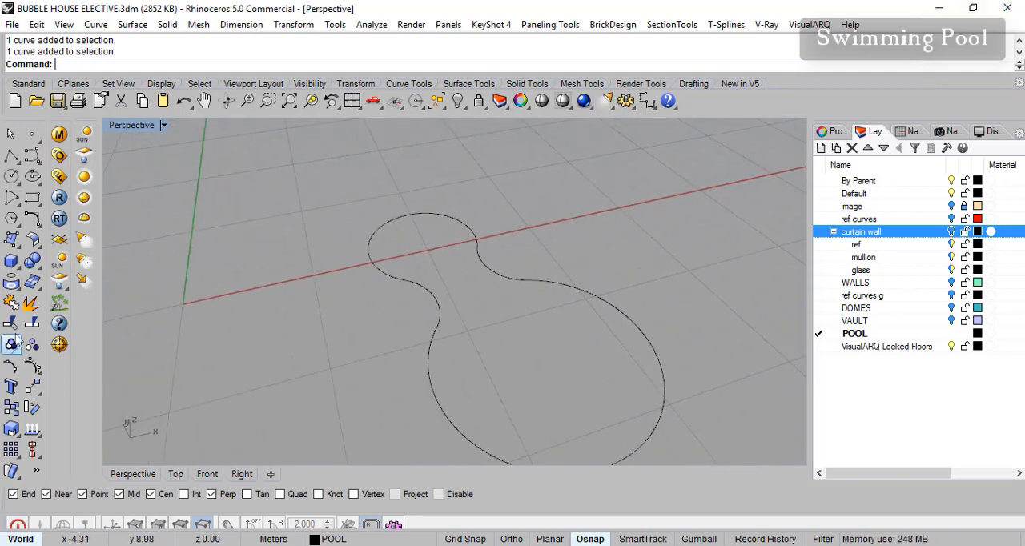
{"action": "left_click", "coordinate": [38, 227]}
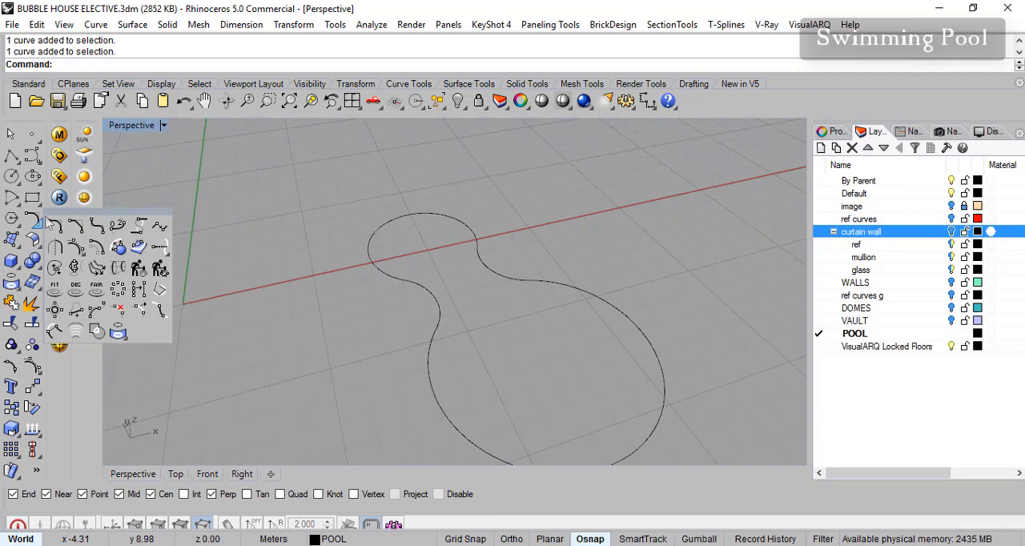
{"action": "left_click", "coordinate": [130, 218]}
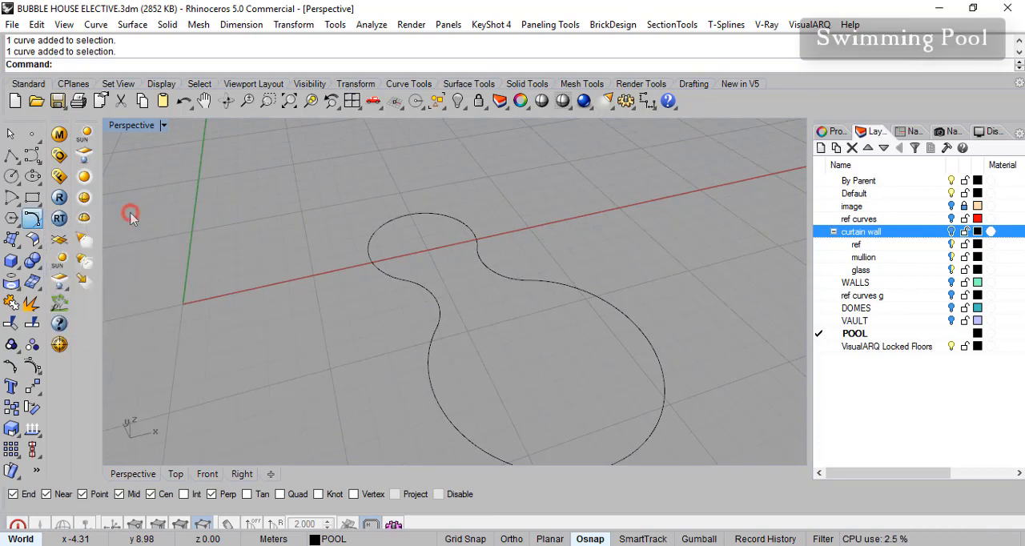
- Combine all the pool outline curves into one closed curve with Curve Boolean, keeping the inputs and combining regions
{"action": "left_click", "coordinate": [38, 224]}
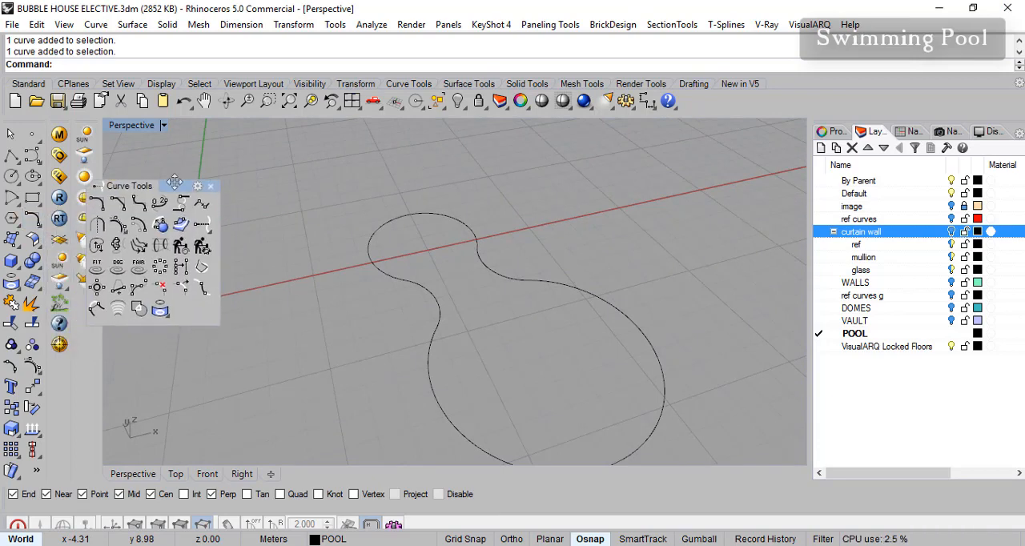
{"action": "left_click", "coordinate": [144, 301]}
{"action": "left_click_drag", "start_coordinate": [681, 412], "coordinate": [340, 174]}
{"action": "key", "text": "Return"}
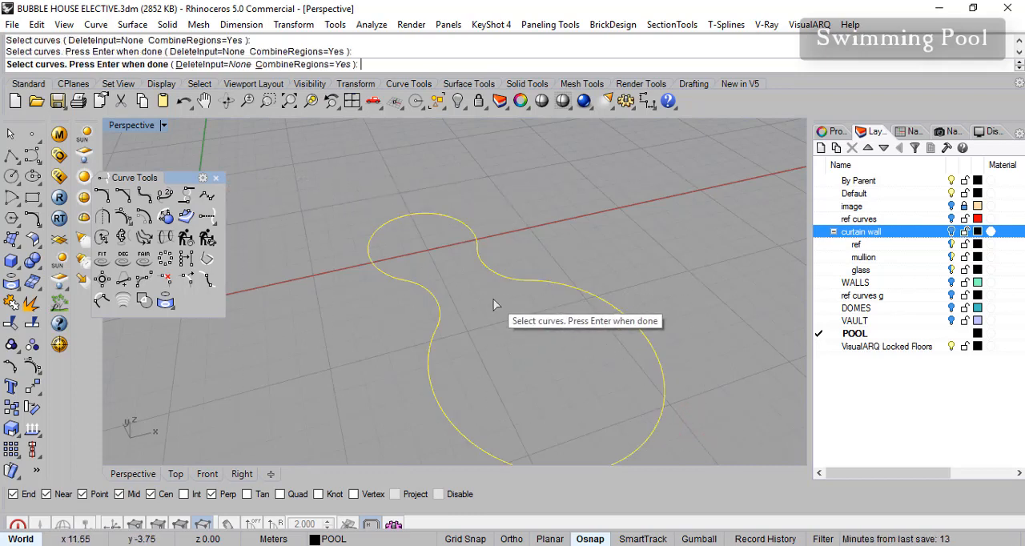
{"action": "key", "text": "Return"}
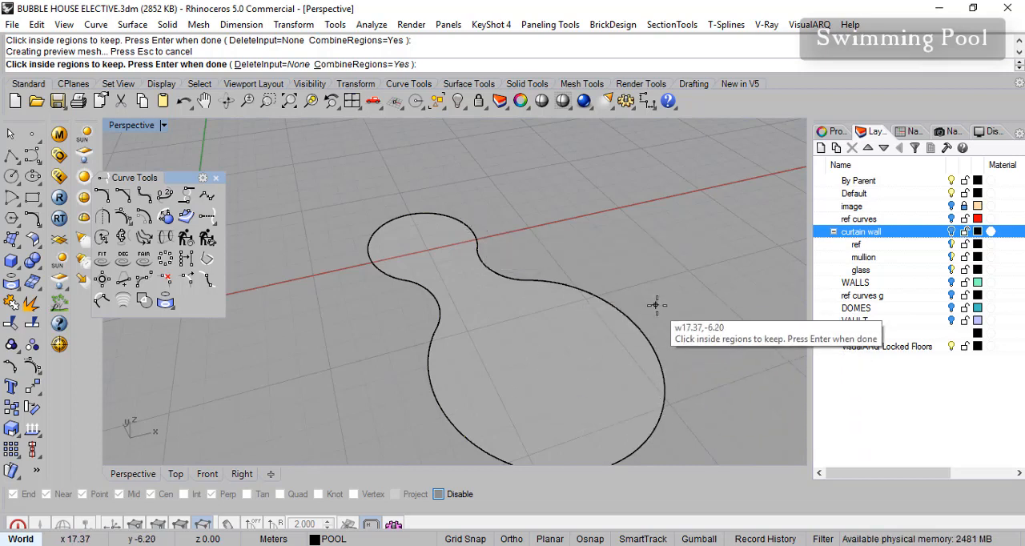
{"action": "key", "text": "Return"}
{"action": "right_click_drag", "start_coordinate": [707, 319], "coordinate": [711, 276]}
{"action": "key", "text": "Escape"}
- Offset the closed pool curve inward by about 0.3 m using the through-point option, with object snaps turned off
{"action": "left_click", "coordinate": [614, 304]}
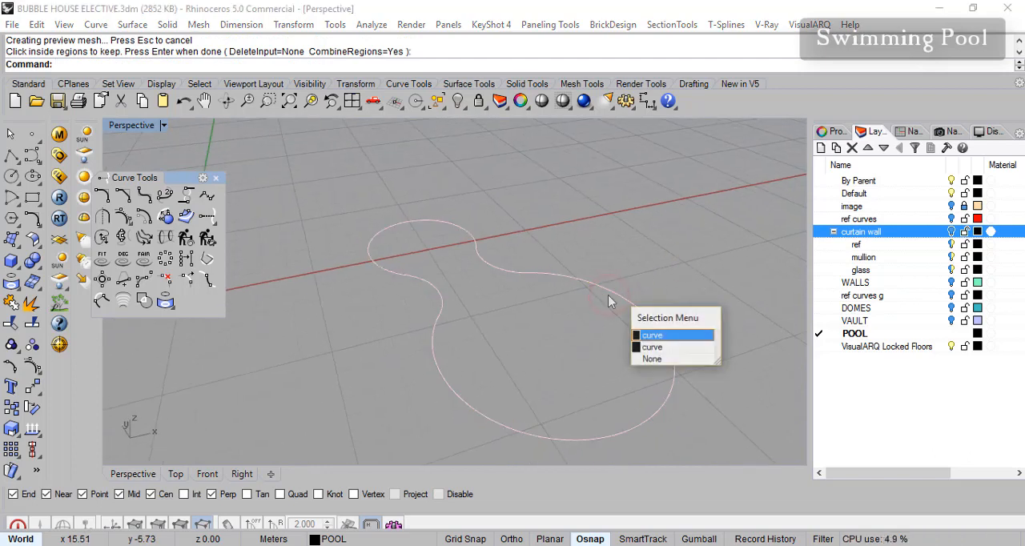
{"action": "left_click", "coordinate": [653, 335]}
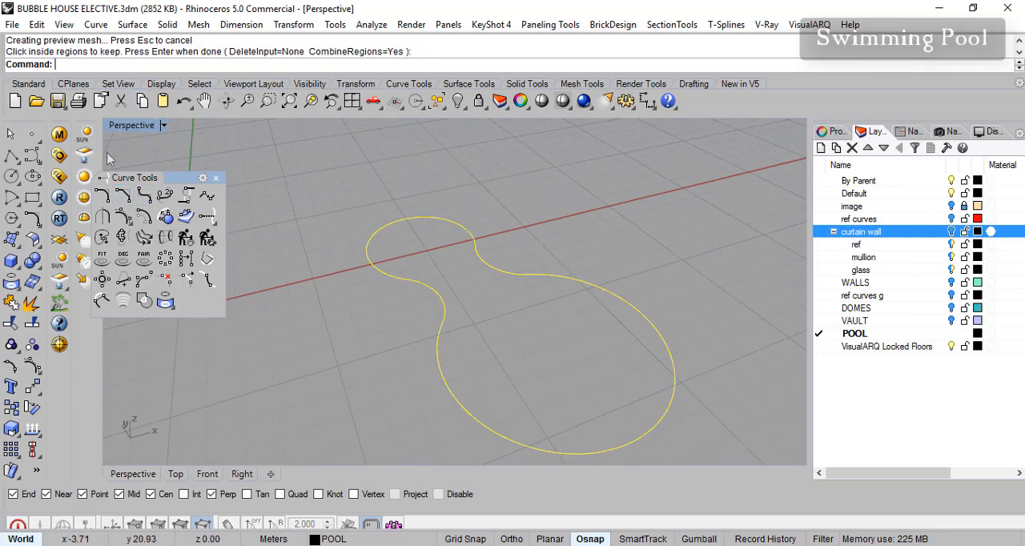
{"action": "left_click", "coordinate": [145, 217]}
{"action": "scroll", "coordinate": [497, 300], "scroll_direction": "up", "scroll_amount": 3}
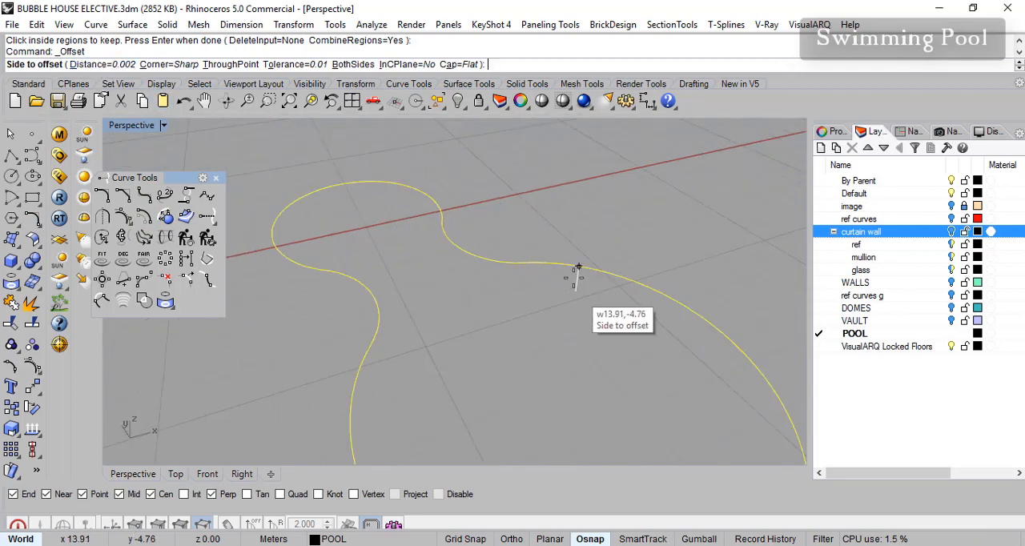
{"action": "left_click", "coordinate": [228, 65]}
{"action": "scroll", "coordinate": [560, 301], "scroll_direction": "up", "scroll_amount": 5}
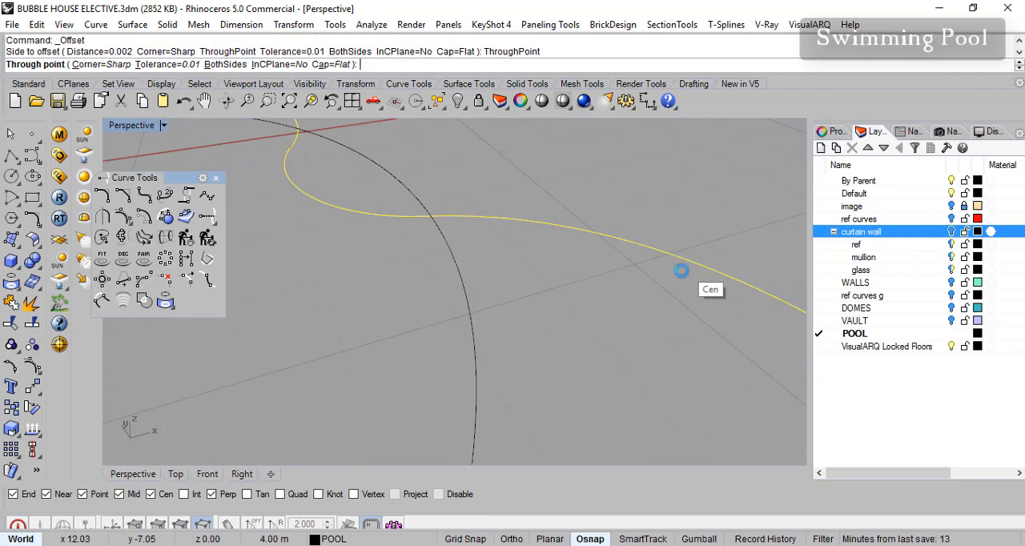
{"action": "left_click", "coordinate": [593, 540]}
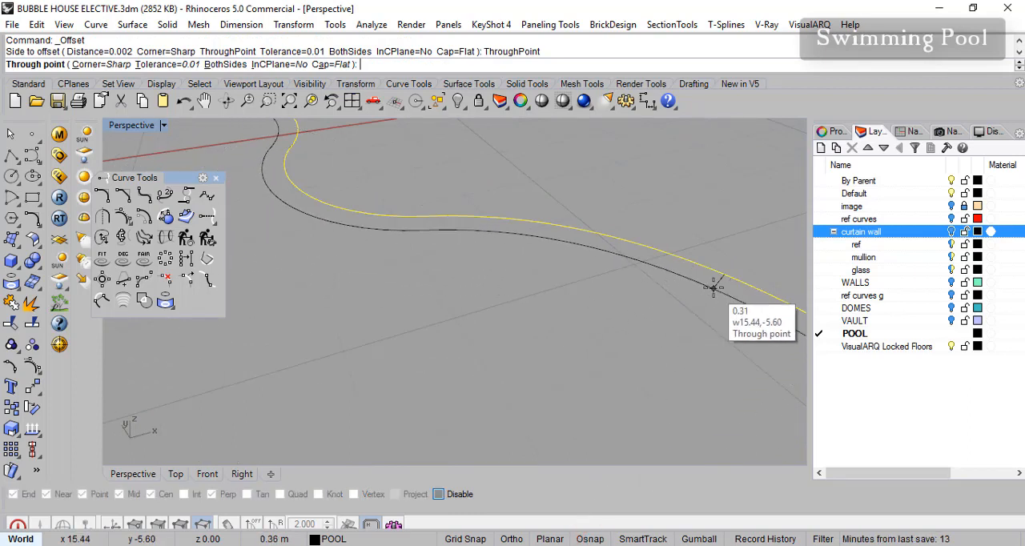
{"action": "left_click", "coordinate": [716, 348]}
{"action": "scroll", "coordinate": [573, 342], "scroll_direction": "down", "scroll_amount": 3}
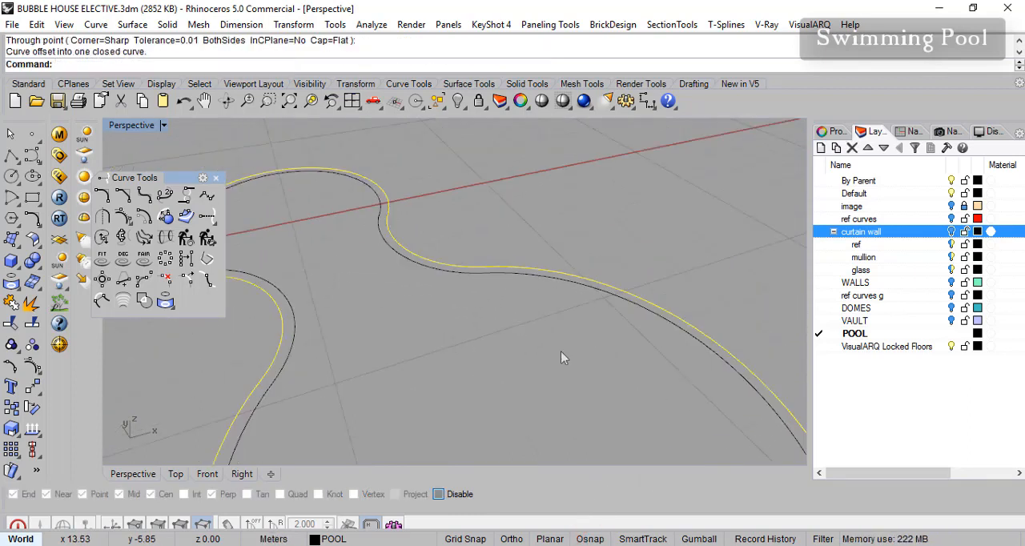
- Extrude the outer and inner pool curves together as a solid by -1.5 m to form the pool wall, and clear the selection
{"action": "left_click", "coordinate": [583, 287]}
{"action": "scroll", "coordinate": [486, 380], "scroll_direction": "down", "scroll_amount": 5}
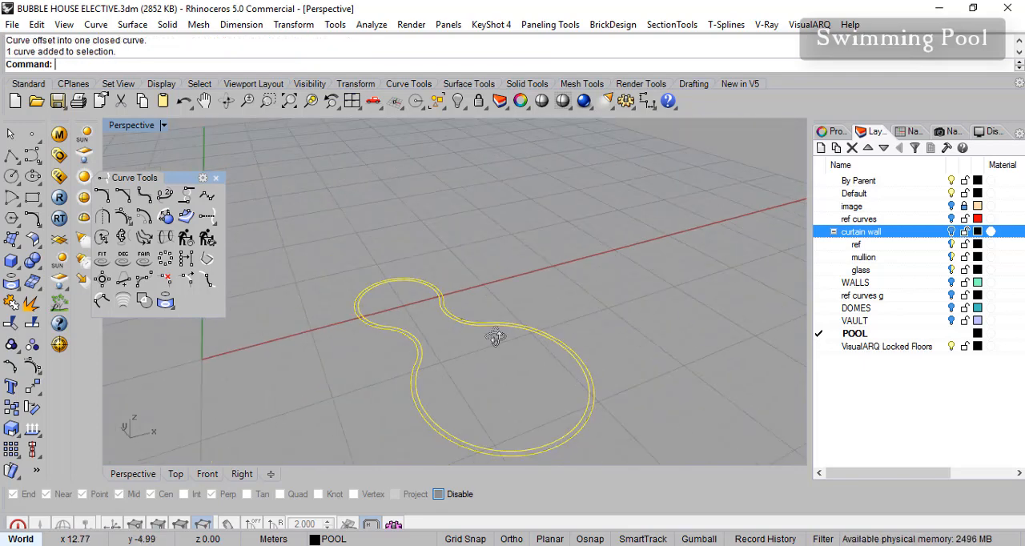
{"action": "scroll", "coordinate": [461, 365], "scroll_direction": "up", "scroll_amount": 2}
{"action": "left_click", "coordinate": [167, 24]}
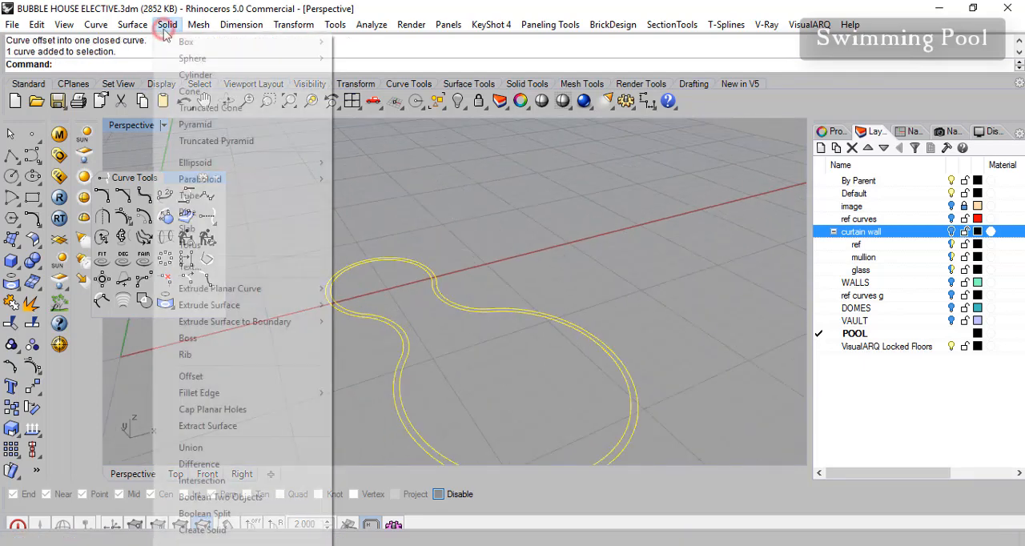
{"action": "mouse_move", "coordinate": [324, 290]}
{"action": "left_click", "coordinate": [367, 291]}
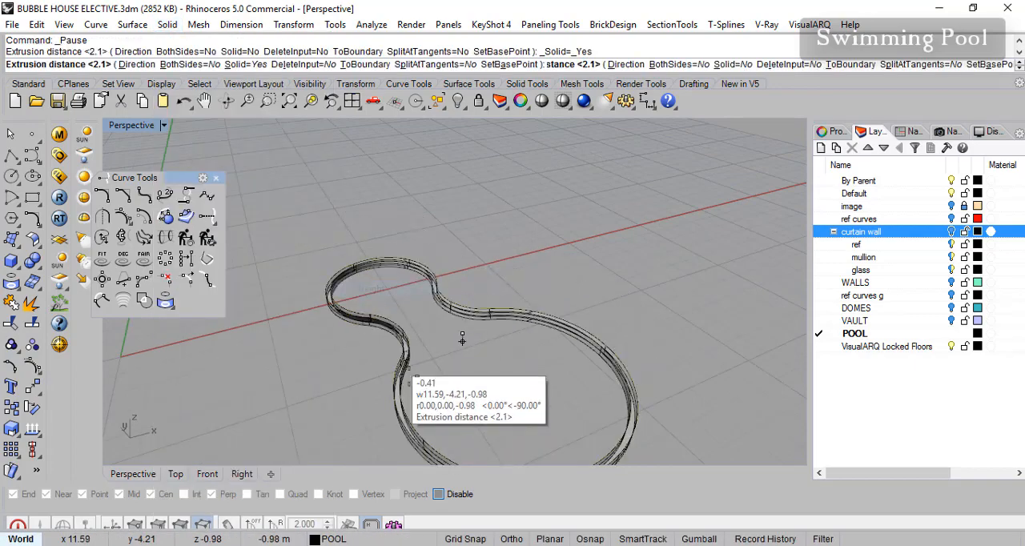
{"action": "right_click_drag", "start_coordinate": [487, 378], "coordinate": [508, 348]}
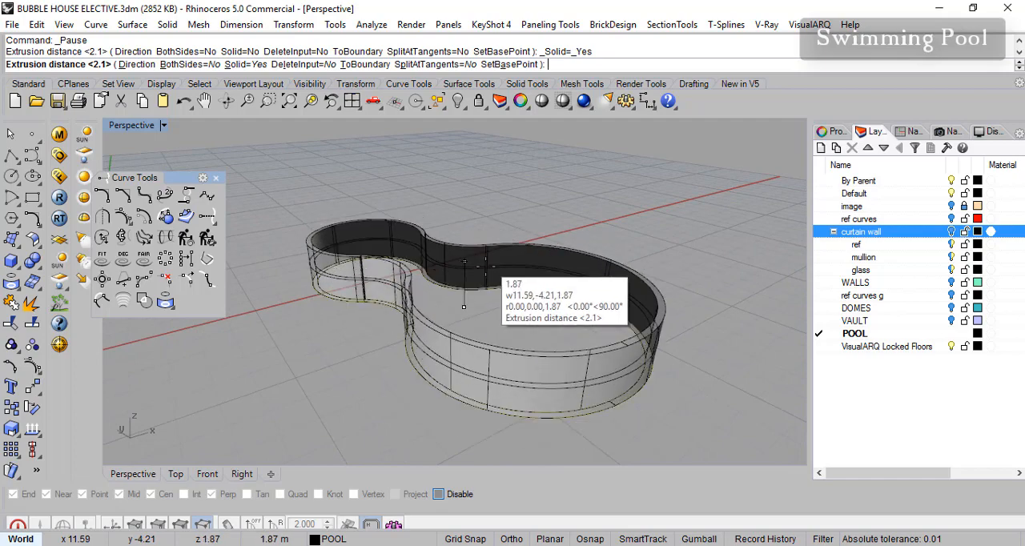
{"action": "scroll", "coordinate": [484, 365], "scroll_direction": "up", "scroll_amount": 3}
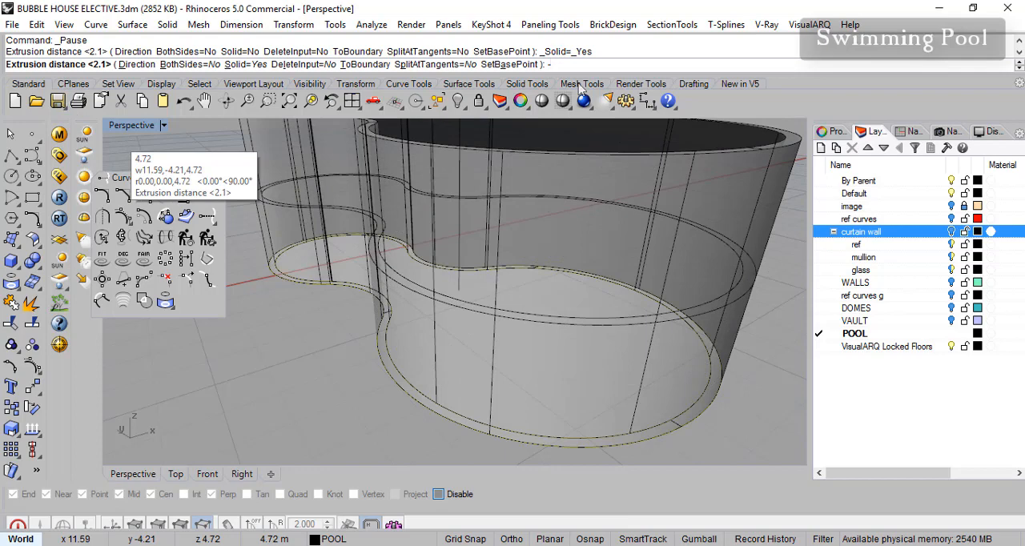
{"action": "type", "text": "1.5"}
{"action": "key", "text": "Return"}
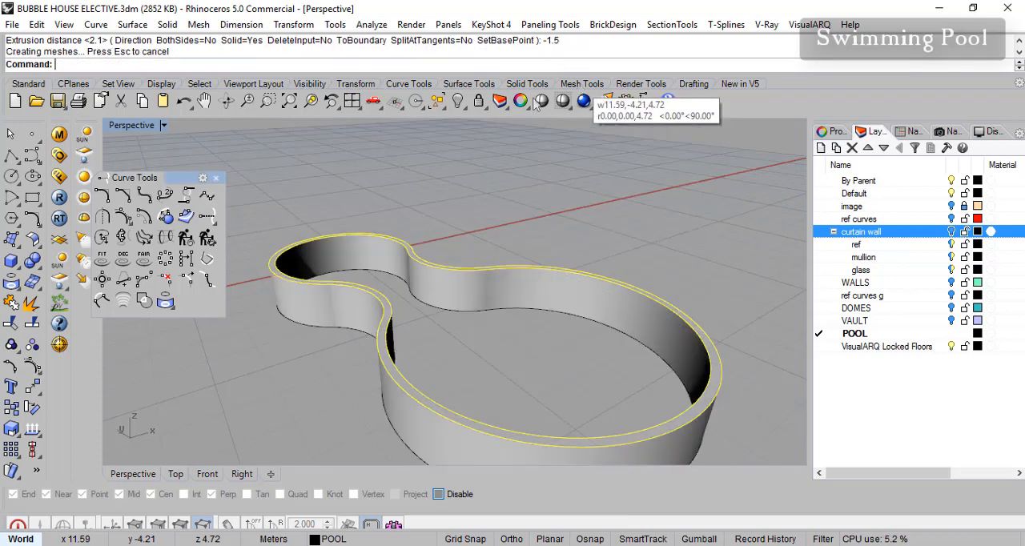
{"action": "scroll", "coordinate": [602, 319], "scroll_direction": "up", "scroll_amount": 2}
{"action": "right_click_drag", "start_coordinate": [601, 319], "coordinate": [671, 275]}
{"action": "left_click", "coordinate": [672, 275]}
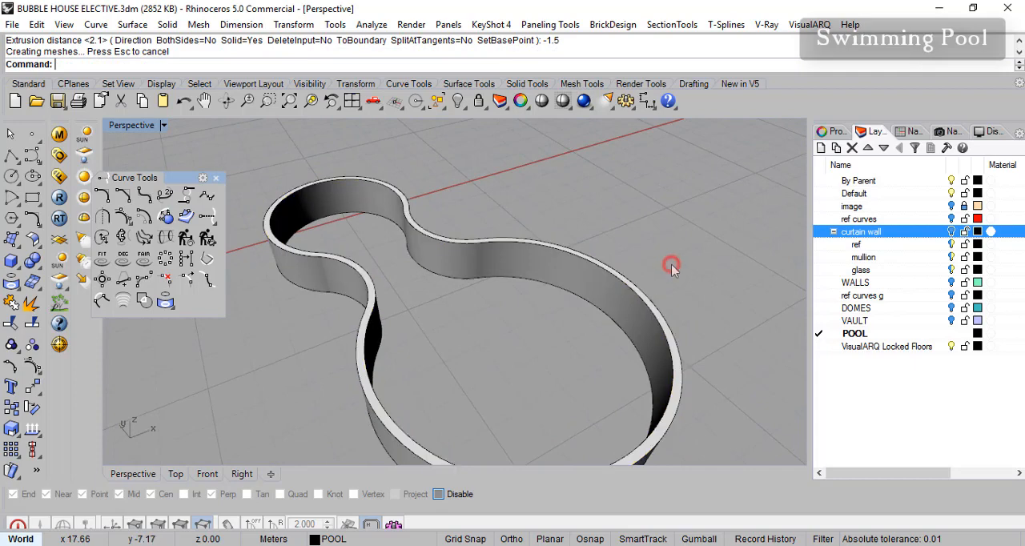
- Move the wall's inner rim curve straight down to the wall's bottom edge, using the Gumball with an exact distance
{"action": "left_click", "coordinate": [612, 276]}
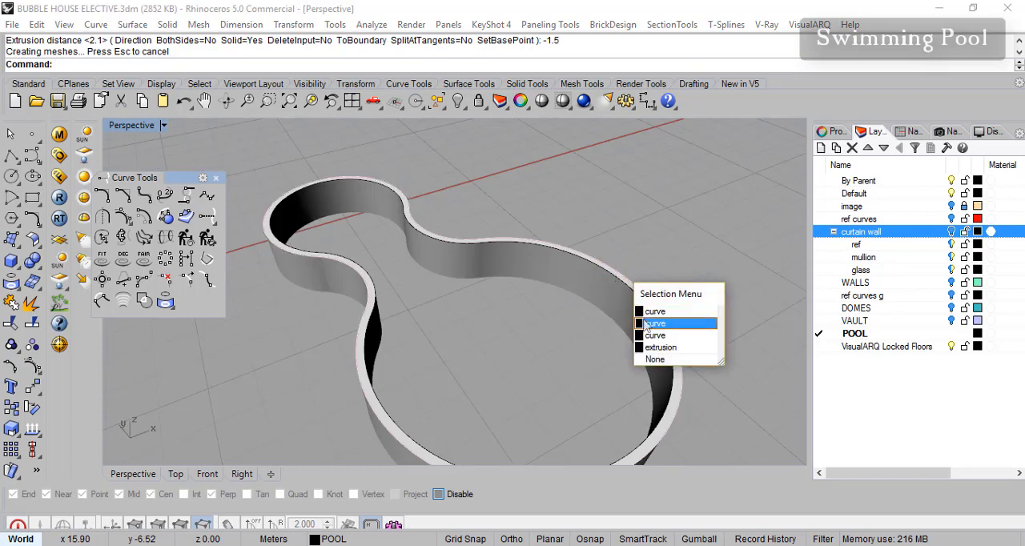
{"action": "left_click", "coordinate": [652, 230]}
{"action": "left_click", "coordinate": [615, 282]}
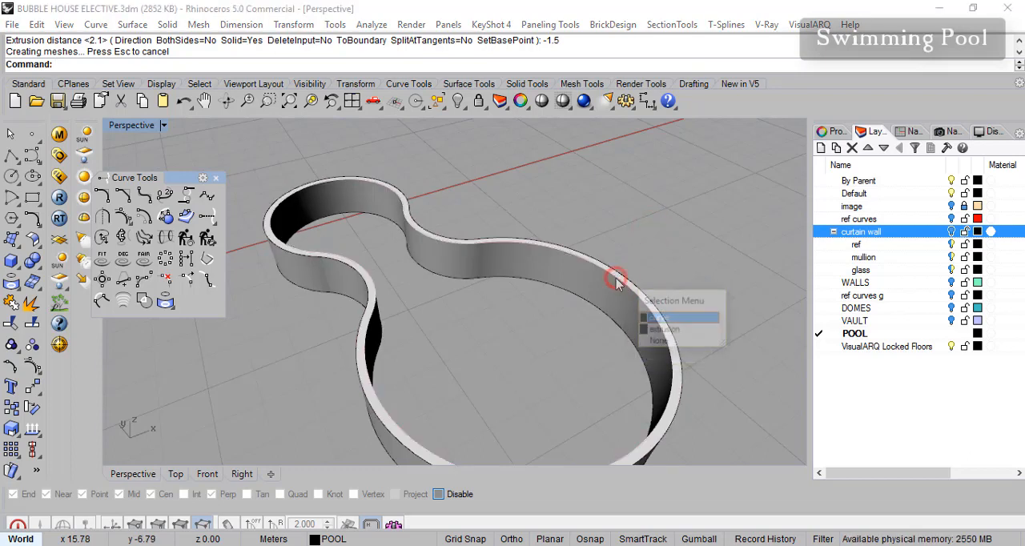
{"action": "left_click", "coordinate": [655, 306]}
{"action": "mouse_move", "coordinate": [561, 340]}
{"action": "right_mouse_down"}
{"action": "mouse_move", "coordinate": [542, 338]}
{"action": "mouse_move", "coordinate": [552, 343]}
{"action": "mouse_move", "coordinate": [553, 321]}
{"action": "mouse_move", "coordinate": [554, 333]}
{"action": "right_mouse_up"}
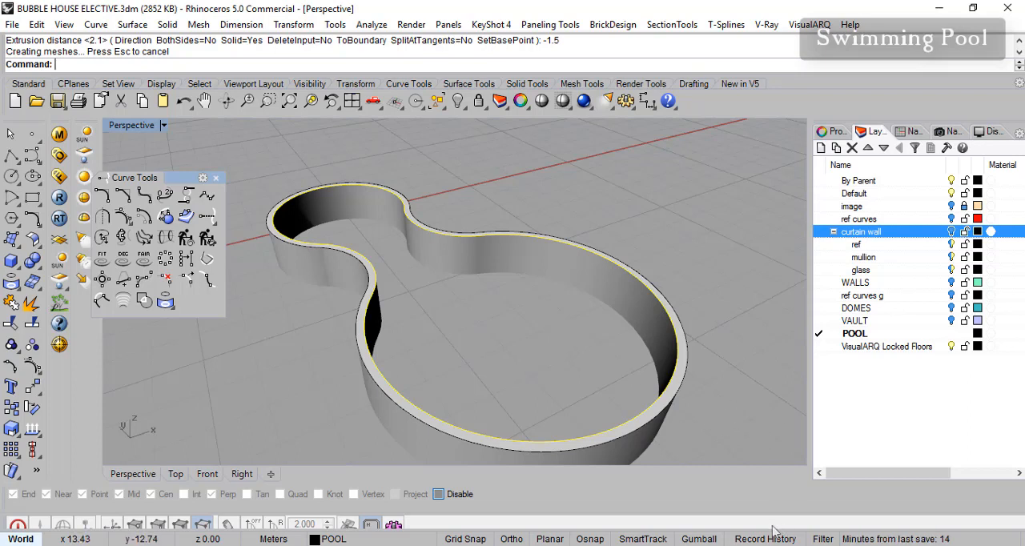
{"action": "left_click", "coordinate": [689, 540]}
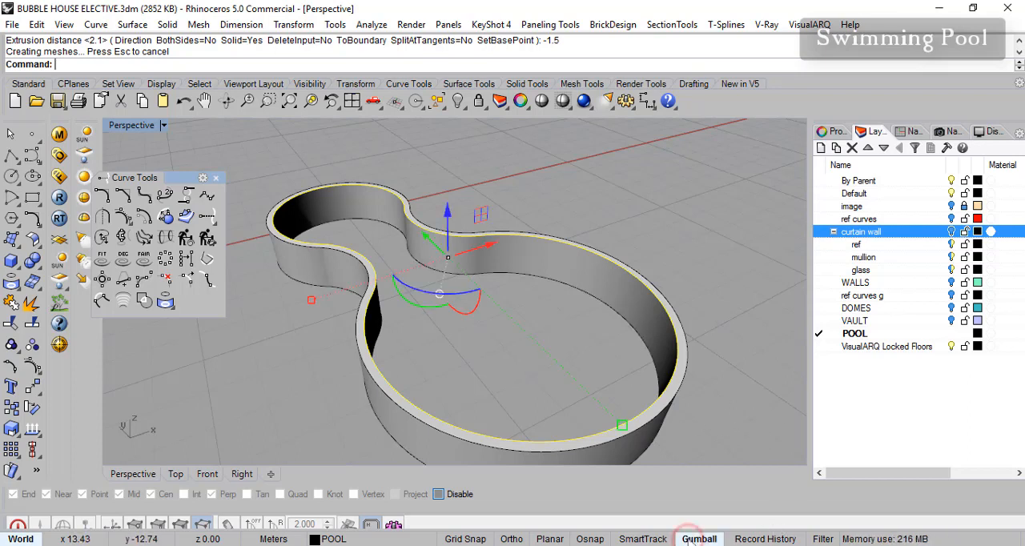
{"action": "right_click_drag", "start_coordinate": [572, 324], "coordinate": [576, 327]}
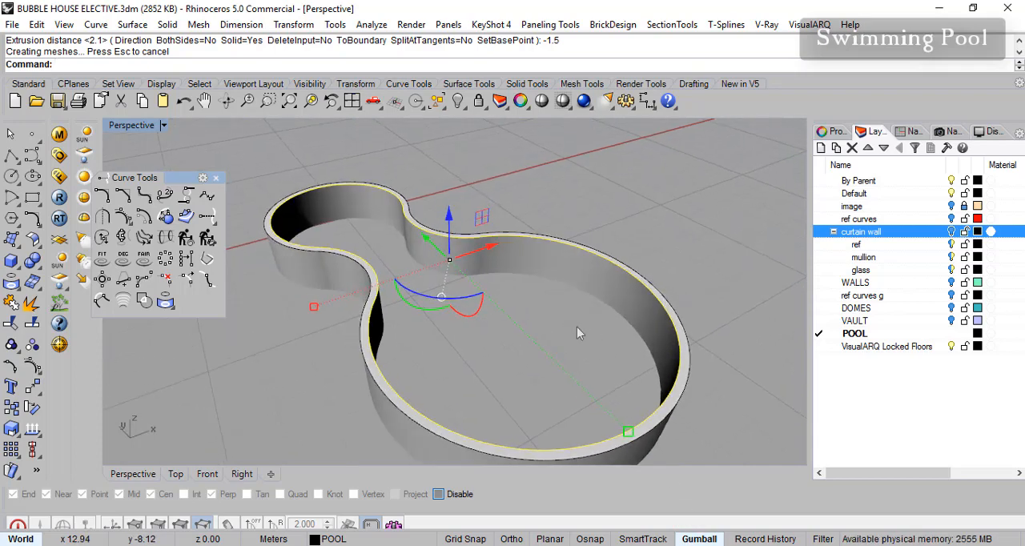
{"action": "right_click_drag", "start_coordinate": [536, 278], "coordinate": [541, 265]}
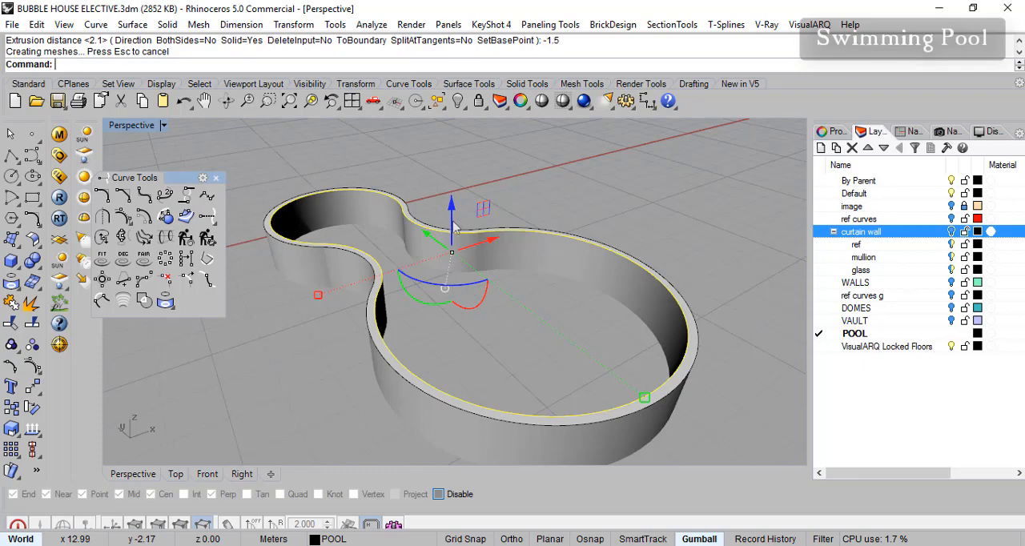
{"action": "mouse_move", "coordinate": [529, 313]}
{"action": "right_mouse_down"}
{"action": "mouse_move", "coordinate": [533, 302]}
{"action": "mouse_move", "coordinate": [536, 315]}
{"action": "right_mouse_up"}
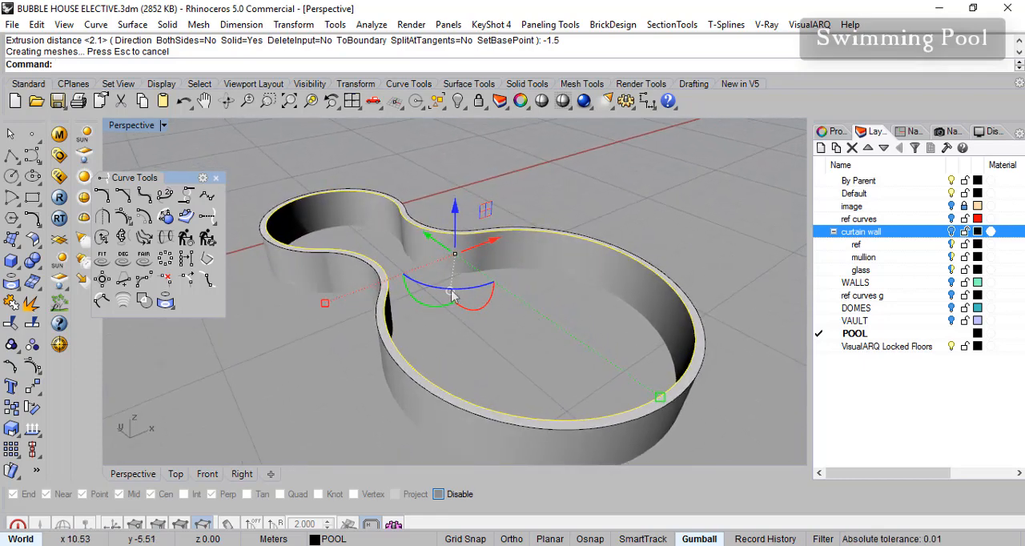
{"action": "right_click_drag", "start_coordinate": [487, 201], "coordinate": [490, 211]}
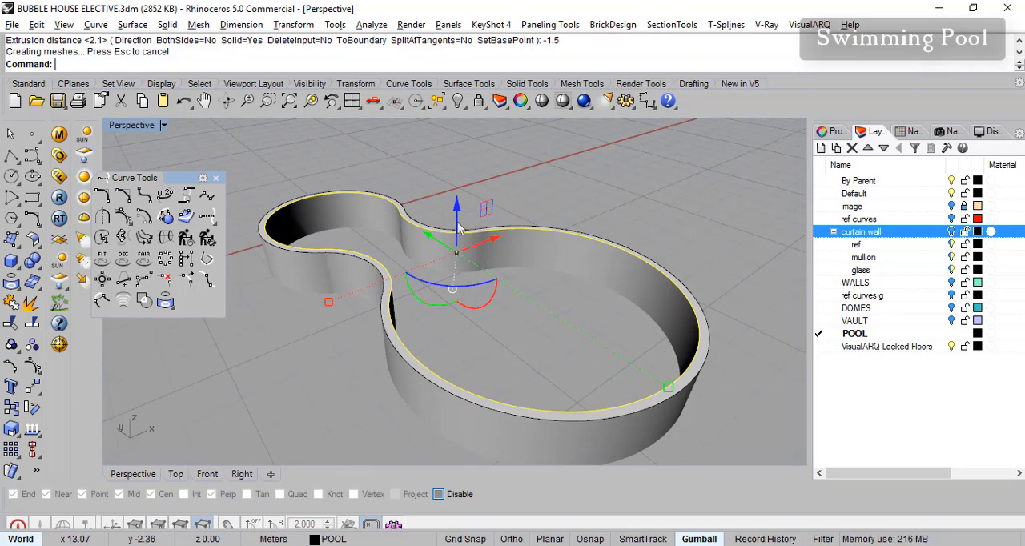
{"action": "left_click", "coordinate": [457, 229]}
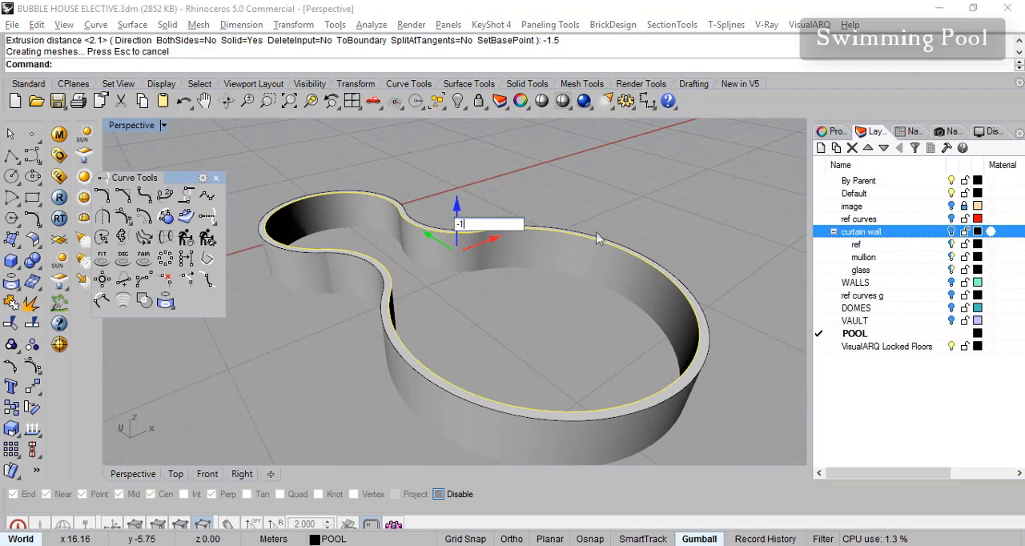
{"action": "key", "text": "Return"}
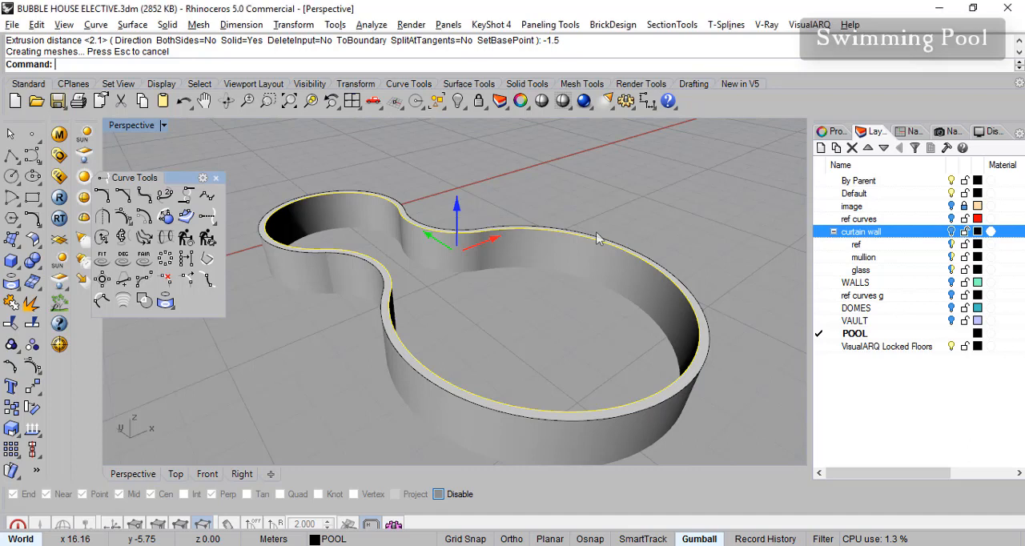
{"action": "right_click_drag", "start_coordinate": [653, 234], "coordinate": [653, 255]}
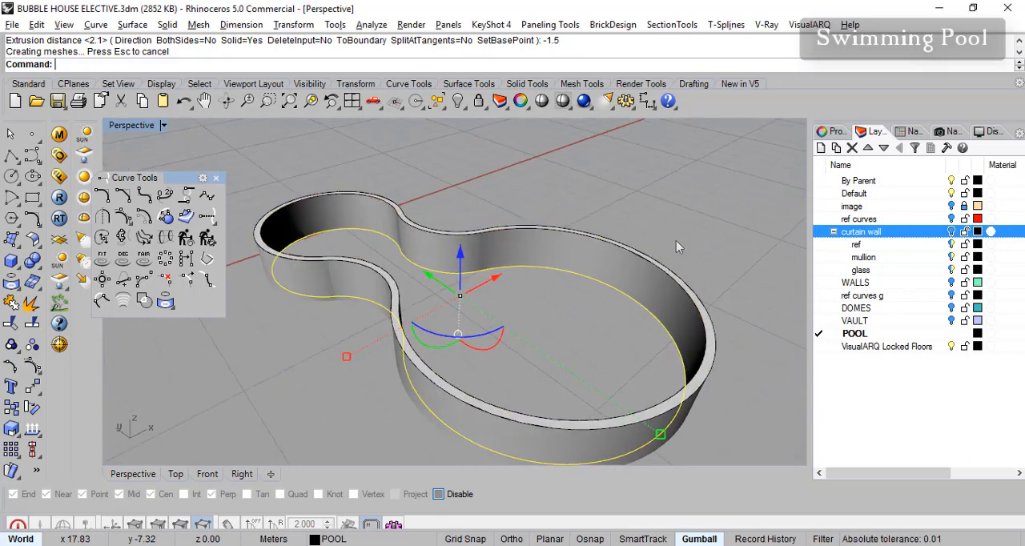
- Create a planar surface from the lowered inner curve as the pool floor
{"action": "key", "text": "Escape"}
{"action": "left_click", "coordinate": [654, 271]}
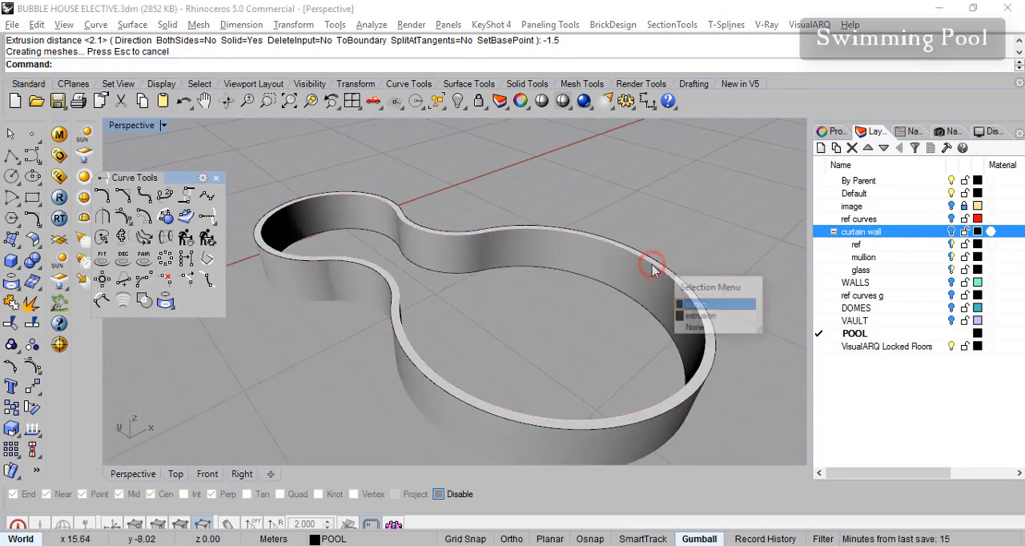
{"action": "left_click", "coordinate": [696, 305]}
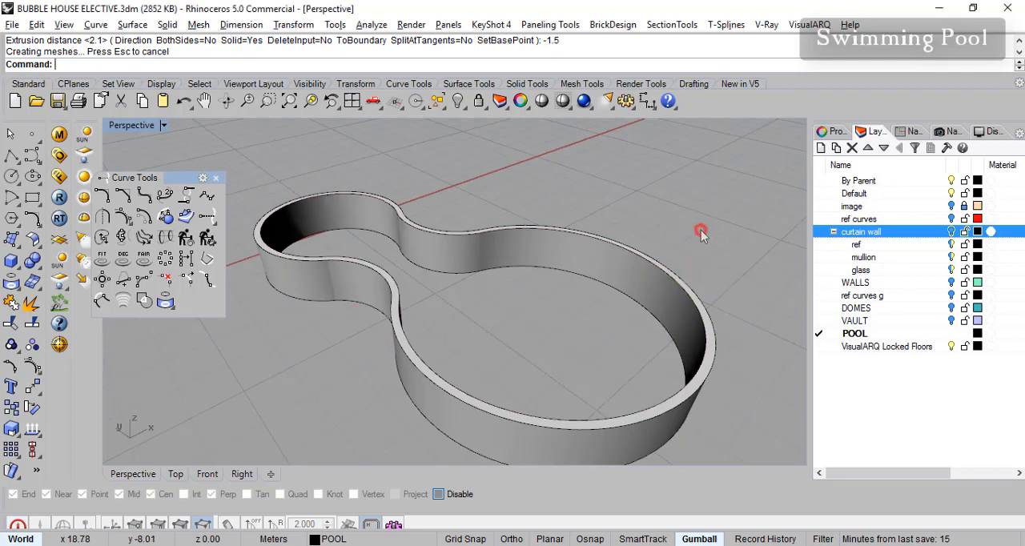
{"action": "left_click", "coordinate": [657, 318]}
{"action": "left_click", "coordinate": [696, 355]}
{"action": "right_click_drag", "start_coordinate": [737, 285], "coordinate": [698, 250]}
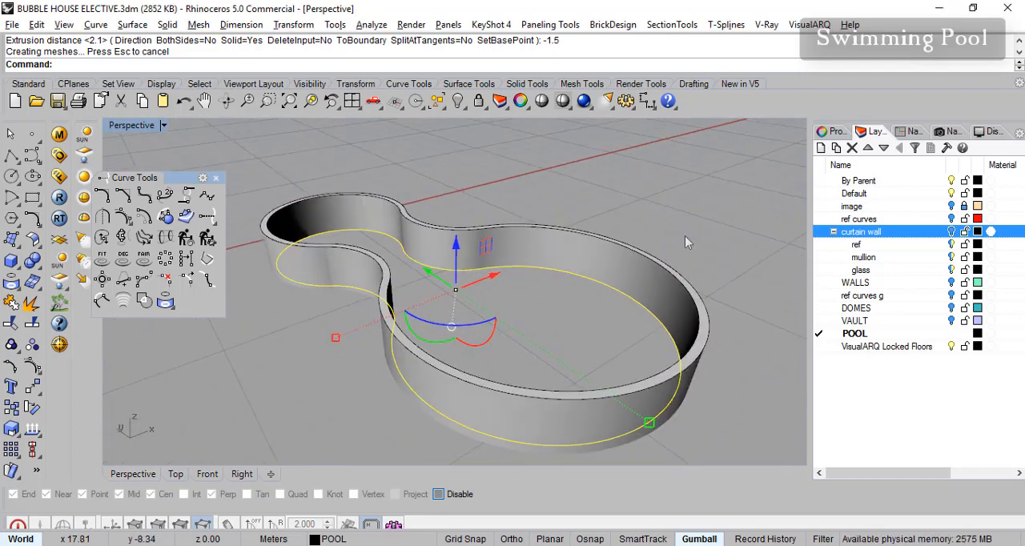
{"action": "left_click", "coordinate": [141, 28]}
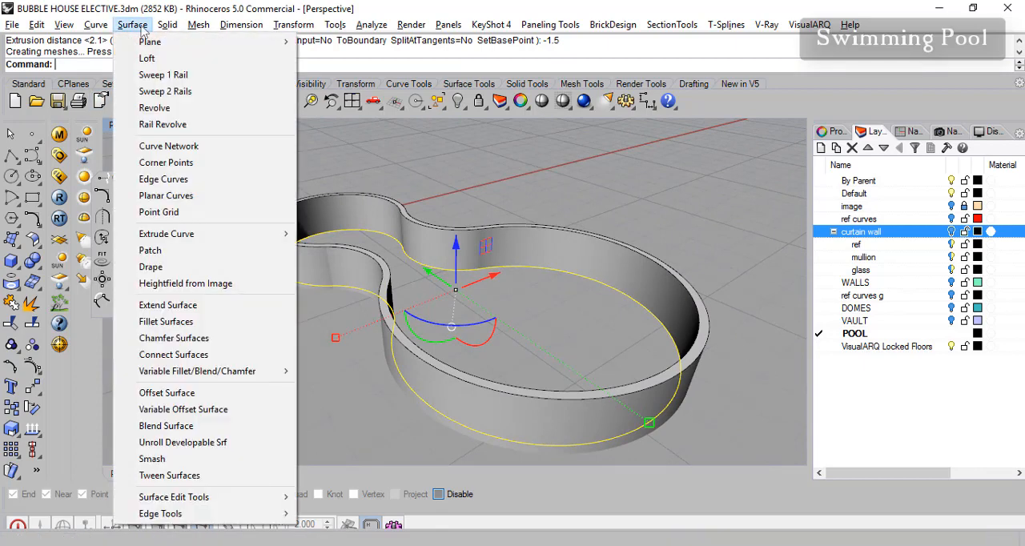
{"action": "left_click", "coordinate": [207, 207]}
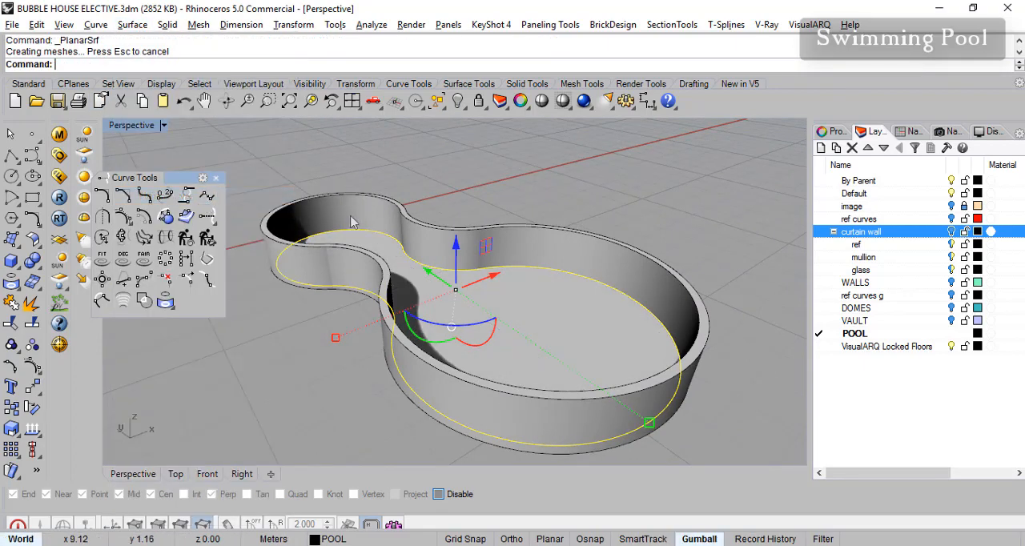
- Move the selected inner pool curve up by 1.2 m with the Gumball
{"action": "right_click_drag", "start_coordinate": [717, 231], "coordinate": [680, 295]}
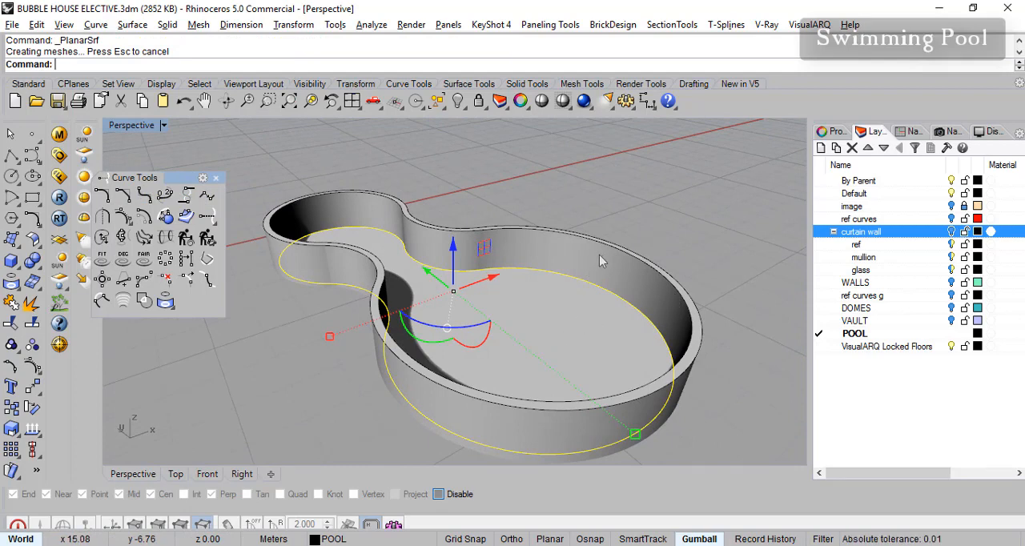
{"action": "right_click_drag", "start_coordinate": [662, 215], "coordinate": [664, 209]}
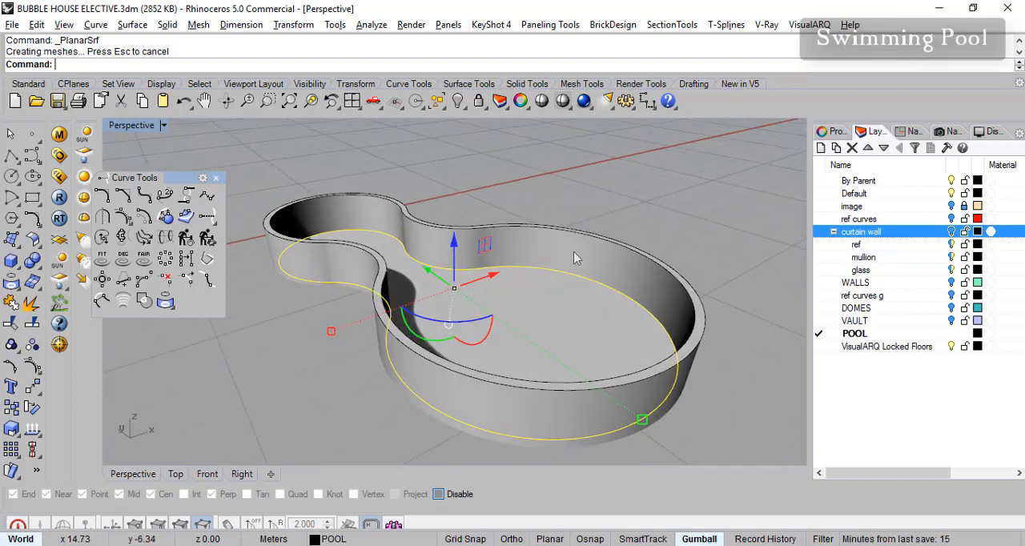
{"action": "left_click", "coordinate": [454, 264]}
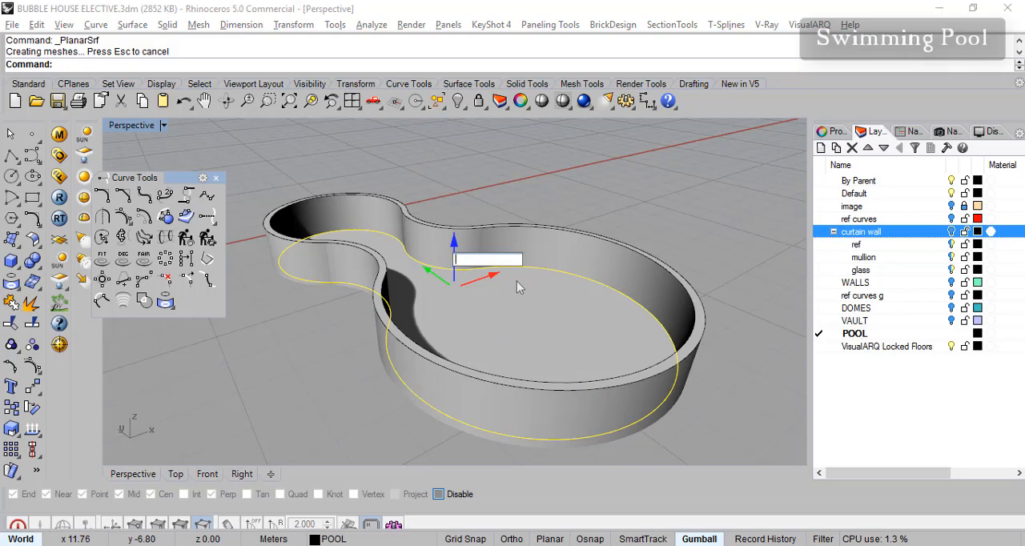
{"action": "type", "text": "1.2"}
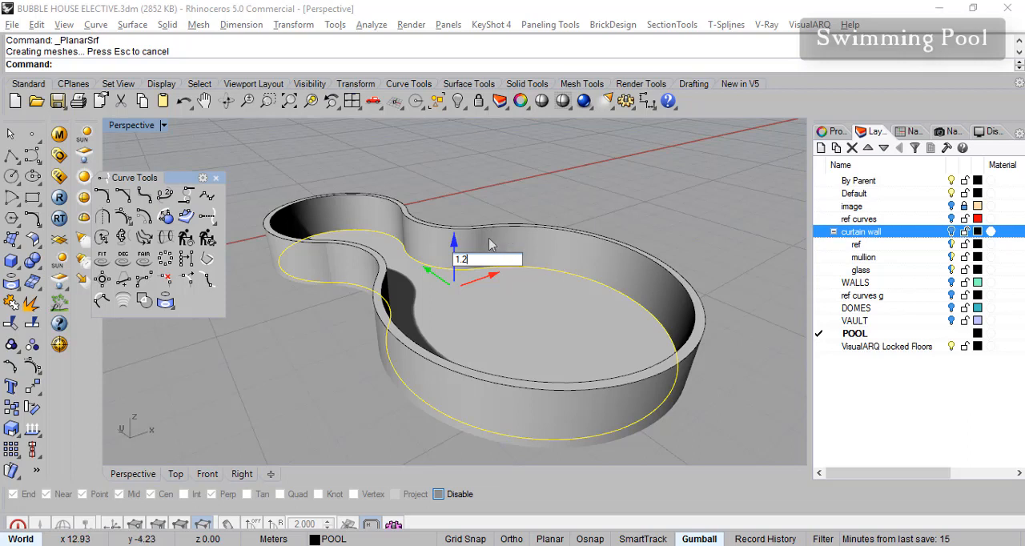
{"action": "key", "text": "Return"}
- Delete the raised inner pool curve
{"action": "left_click", "coordinate": [655, 218]}
{"action": "right_click_drag", "start_coordinate": [636, 280], "coordinate": [648, 284]}
{"action": "left_click", "coordinate": [650, 269]}
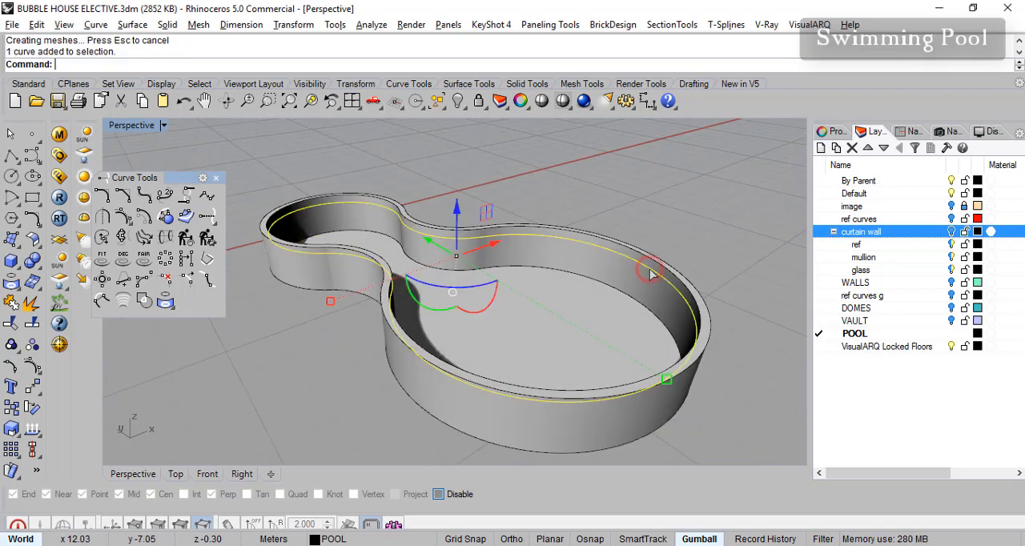
{"action": "right_click_drag", "start_coordinate": [607, 322], "coordinate": [627, 319]}
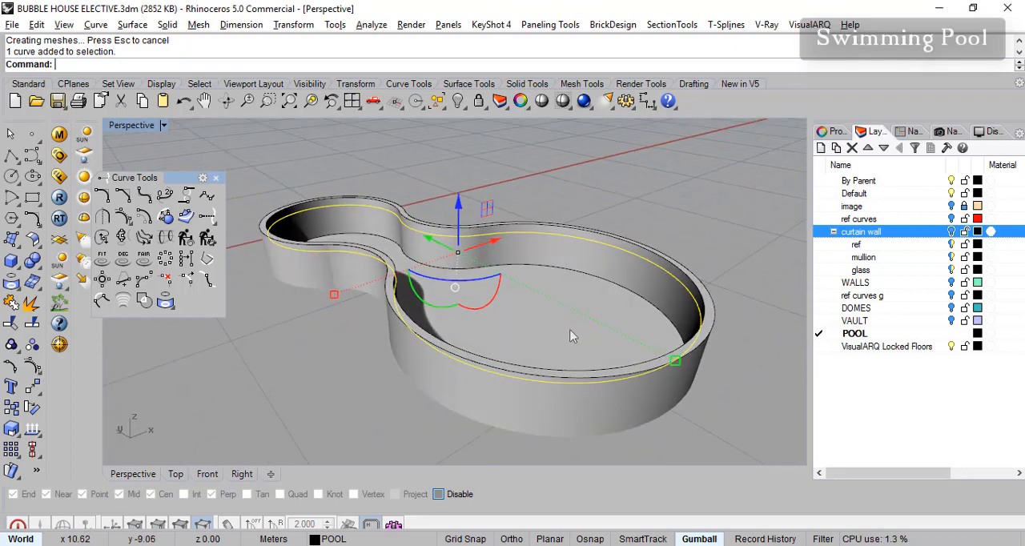
{"action": "right_click_drag", "start_coordinate": [650, 297], "coordinate": [725, 263]}
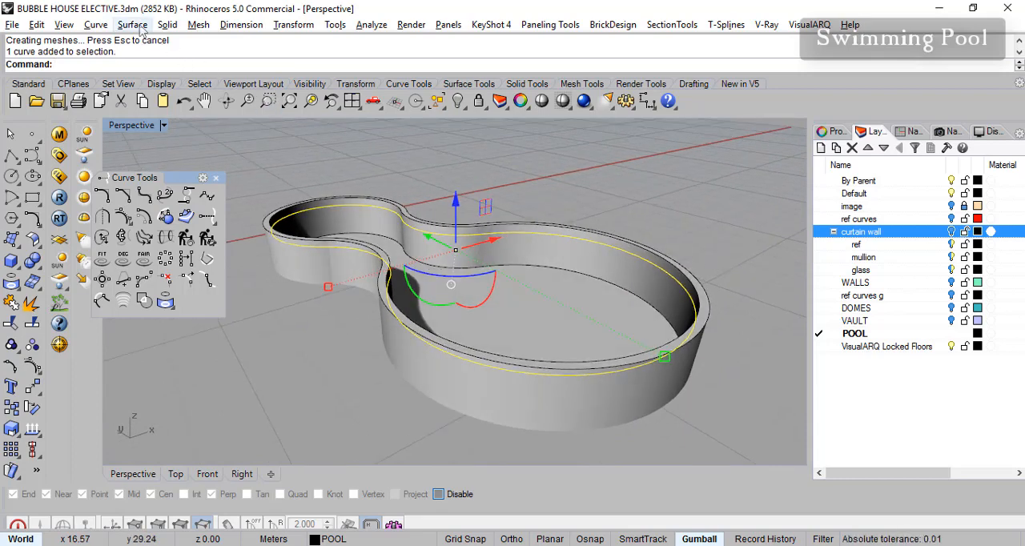
{"action": "left_click", "coordinate": [631, 258]}
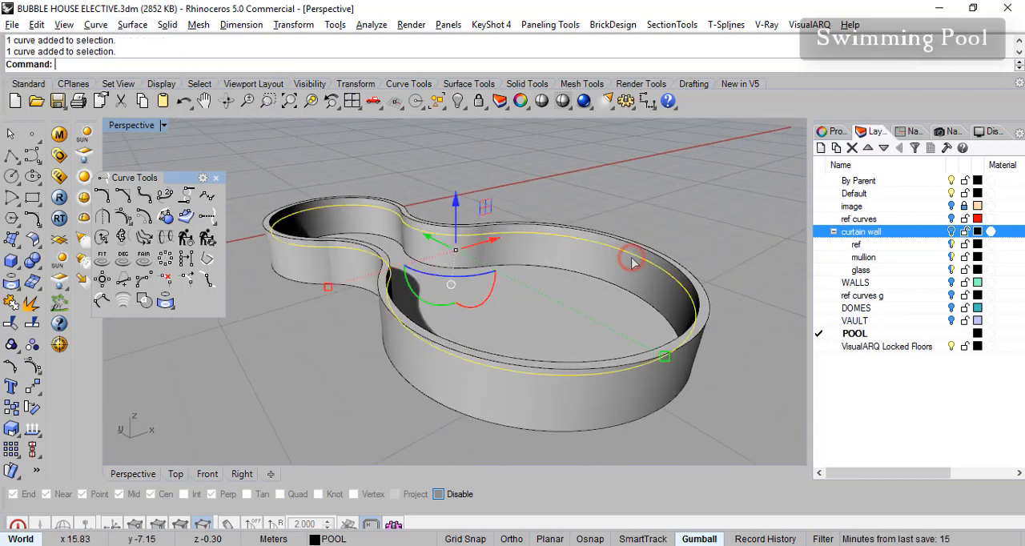
{"action": "key", "text": "Delete"}
- Copy the pool floor surface up by 1.2 m with the Gumball to form the water surface
{"action": "left_click", "coordinate": [590, 325]}
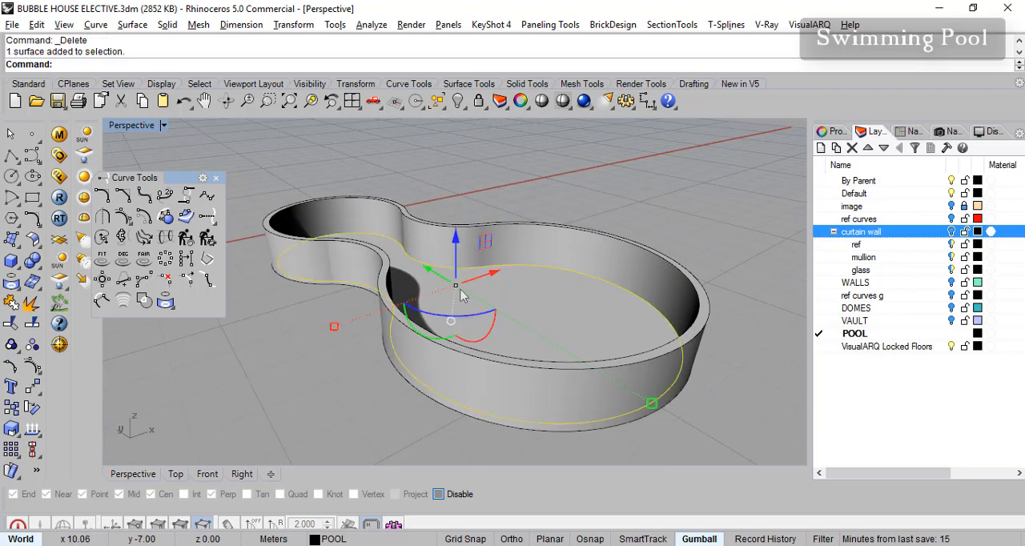
{"action": "left_click", "coordinate": [455, 258]}
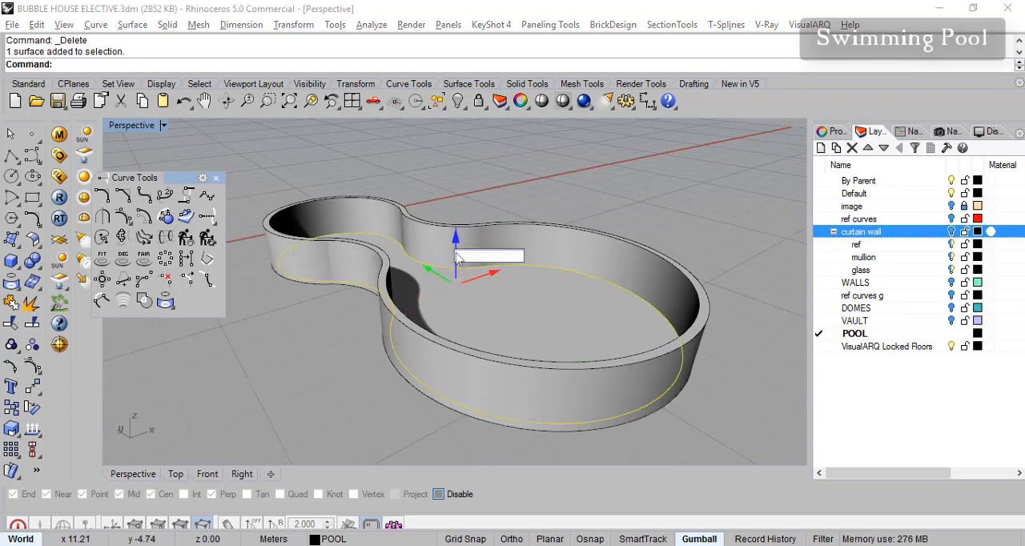
{"action": "type", "text": "1"}
{"action": "key", "text": "Return"}
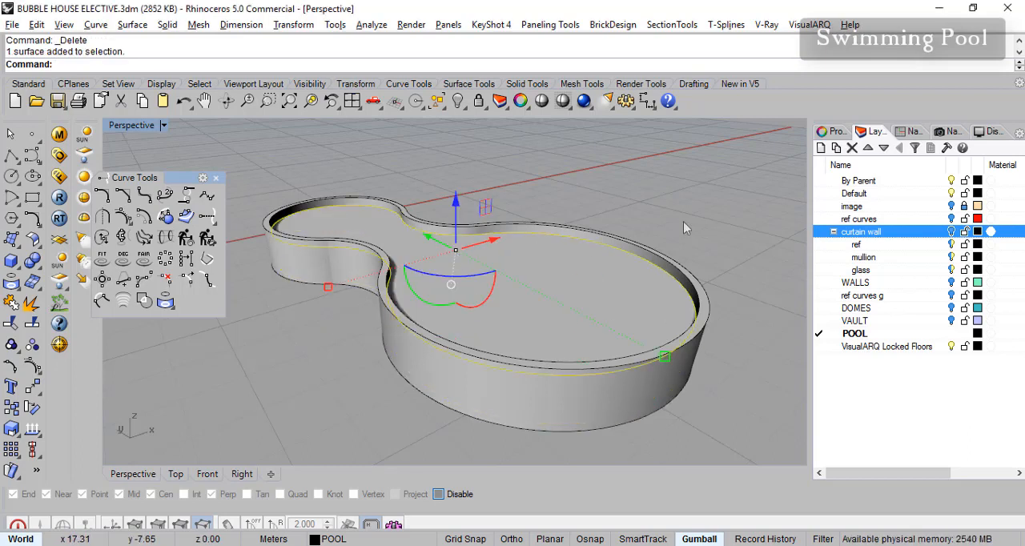
- Assign the water surface its own material by object, set the transparency to about 80%, and clear the selection
{"action": "scroll", "coordinate": [652, 282], "scroll_direction": "up", "scroll_amount": 1}
{"action": "left_click", "coordinate": [615, 309]}
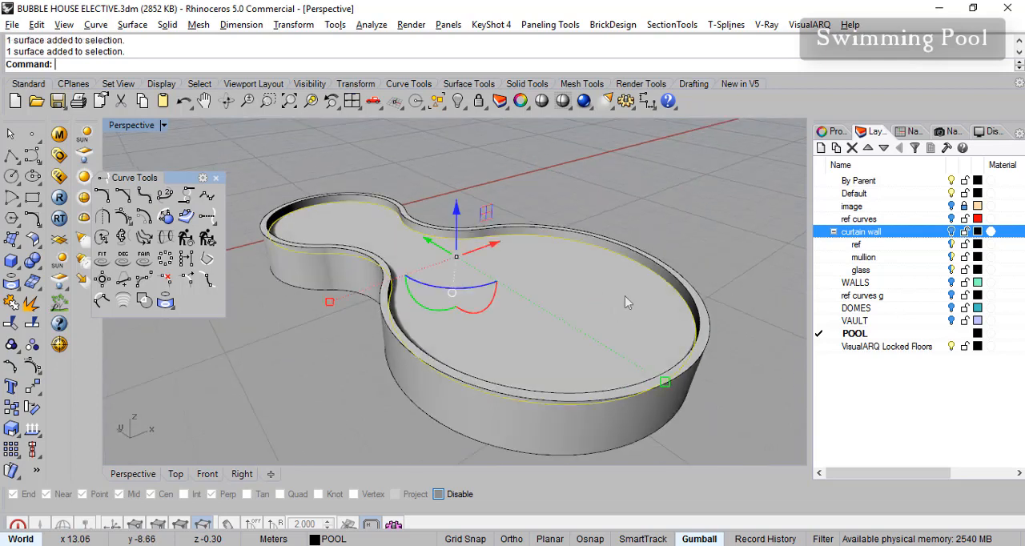
{"action": "left_click", "coordinate": [831, 131]}
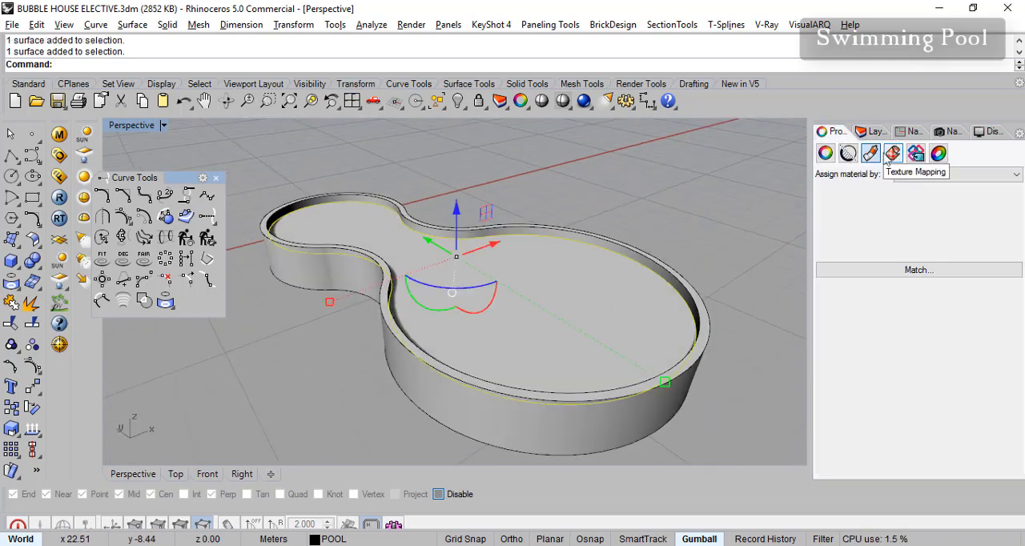
{"action": "left_click", "coordinate": [958, 174]}
{"action": "left_click", "coordinate": [915, 198]}
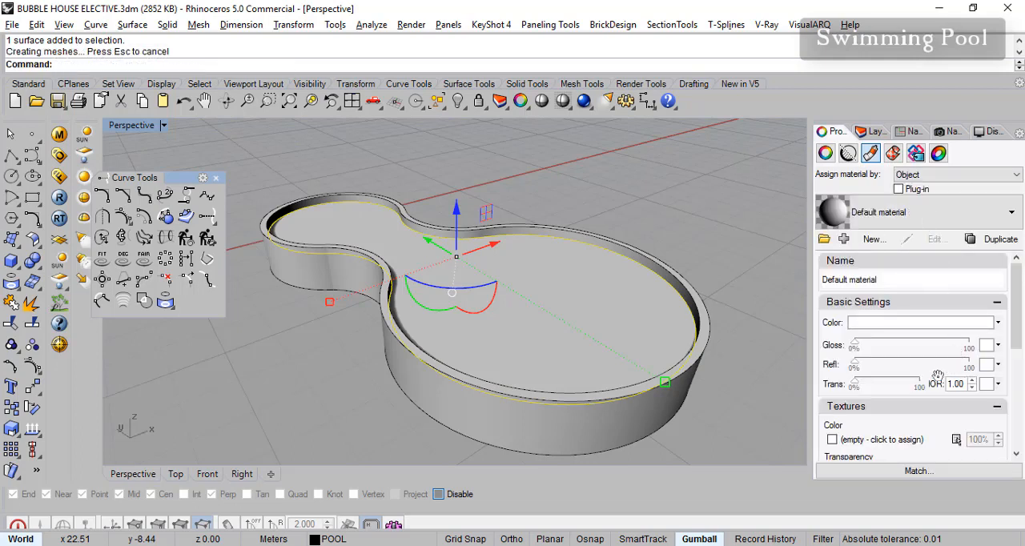
{"action": "mouse_move", "coordinate": [915, 387]}
{"action": "left_mouse_down"}
{"action": "mouse_move", "coordinate": [889, 390]}
{"action": "mouse_move", "coordinate": [908, 388]}
{"action": "left_mouse_up"}
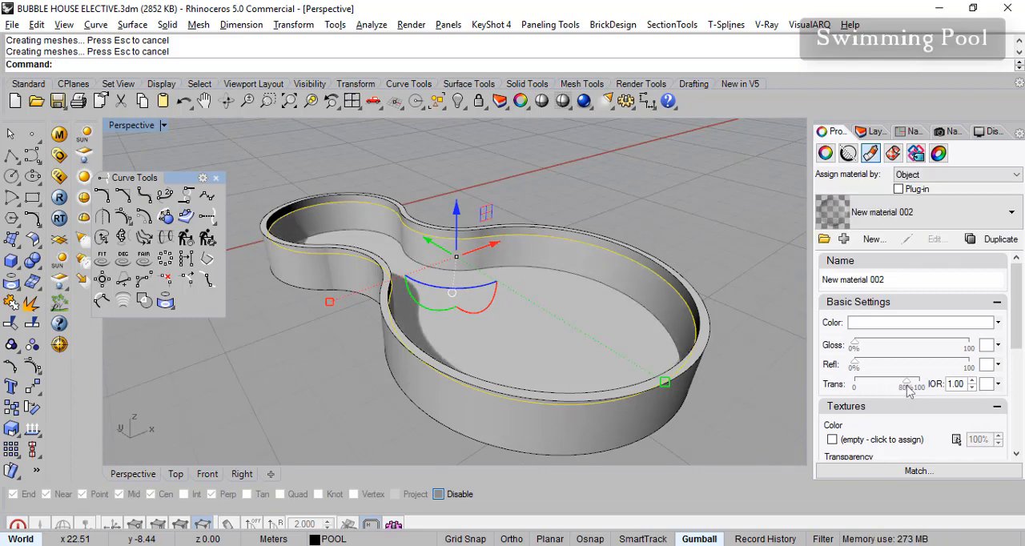
{"action": "left_click", "coordinate": [785, 270]}
{"action": "right_click_drag", "start_coordinate": [785, 270], "coordinate": [756, 300]}
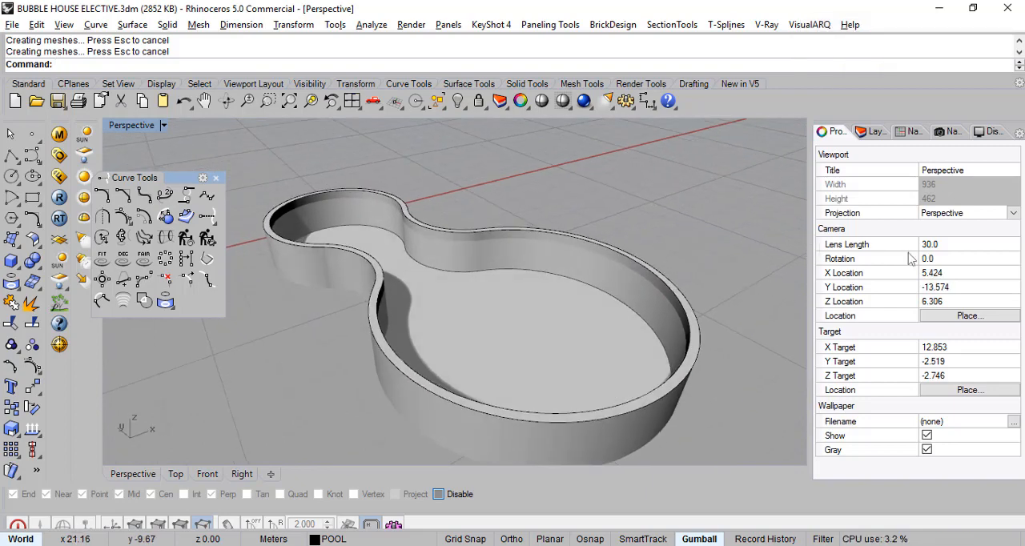
- Collapse the curtain wall sublayers and turn on the WALLS and curtain wall layers
{"action": "left_click", "coordinate": [875, 132]}
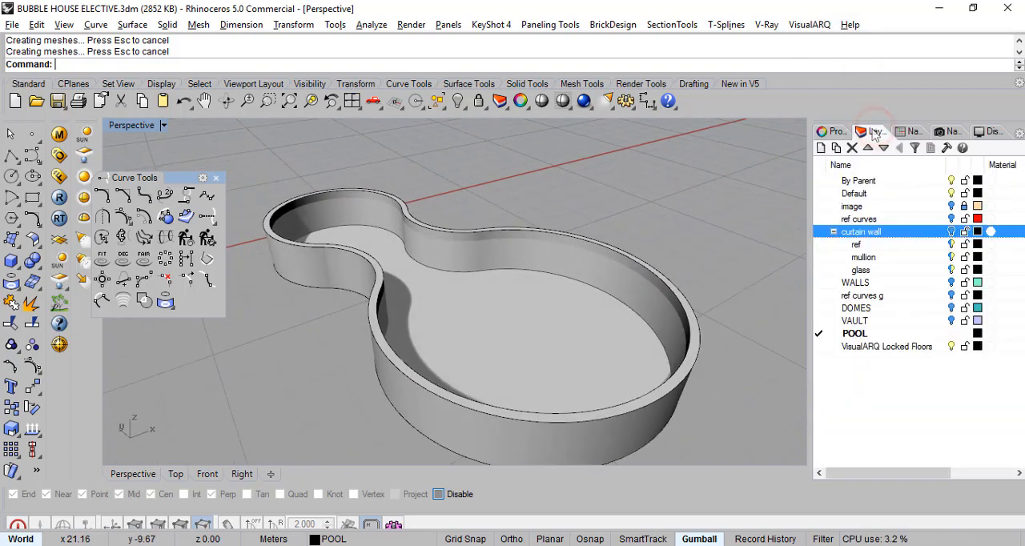
{"action": "left_click", "coordinate": [834, 231]}
{"action": "left_click", "coordinate": [951, 246]}
{"action": "right_click_drag", "start_coordinate": [764, 261], "coordinate": [709, 196]}
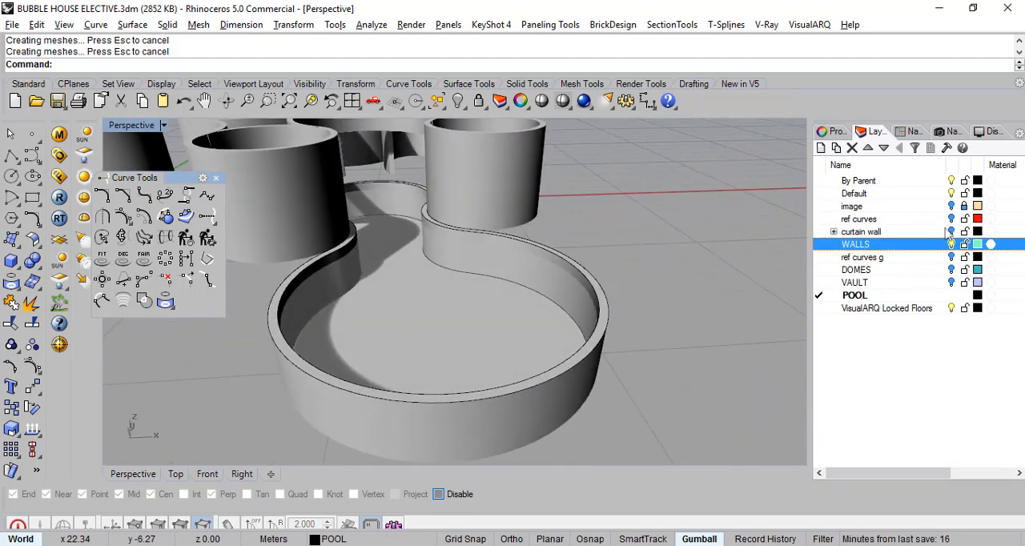
{"action": "left_click", "coordinate": [952, 231]}
- Check how the pool meets the house walls and close the floating Curve Tools palette
{"action": "scroll", "coordinate": [349, 179], "scroll_direction": "up", "scroll_amount": 6}
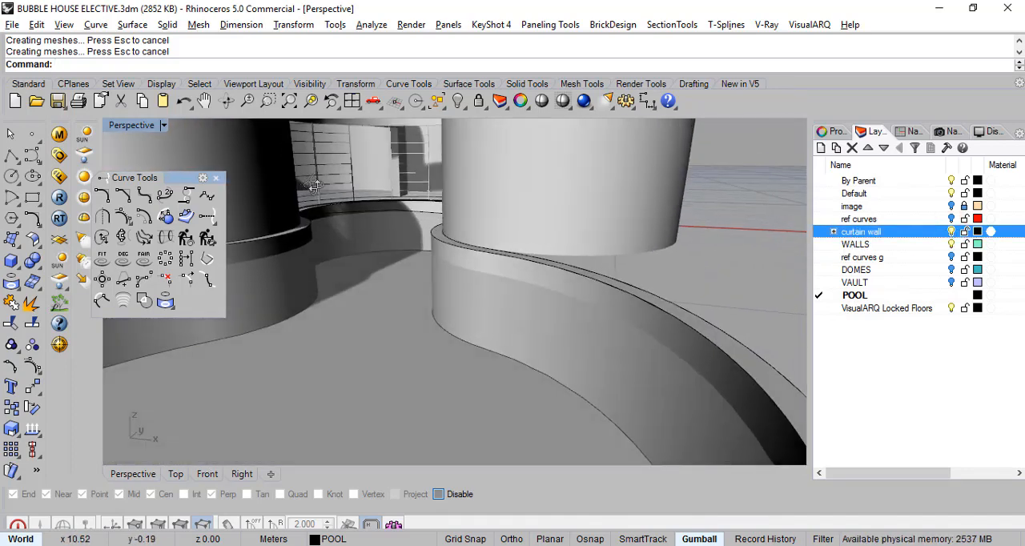
{"action": "right_click_drag", "start_coordinate": [314, 185], "coordinate": [549, 309]}
{"action": "scroll", "coordinate": [589, 322], "scroll_direction": "down", "scroll_amount": 6}
{"action": "scroll", "coordinate": [549, 309], "scroll_direction": "up", "scroll_amount": 4}
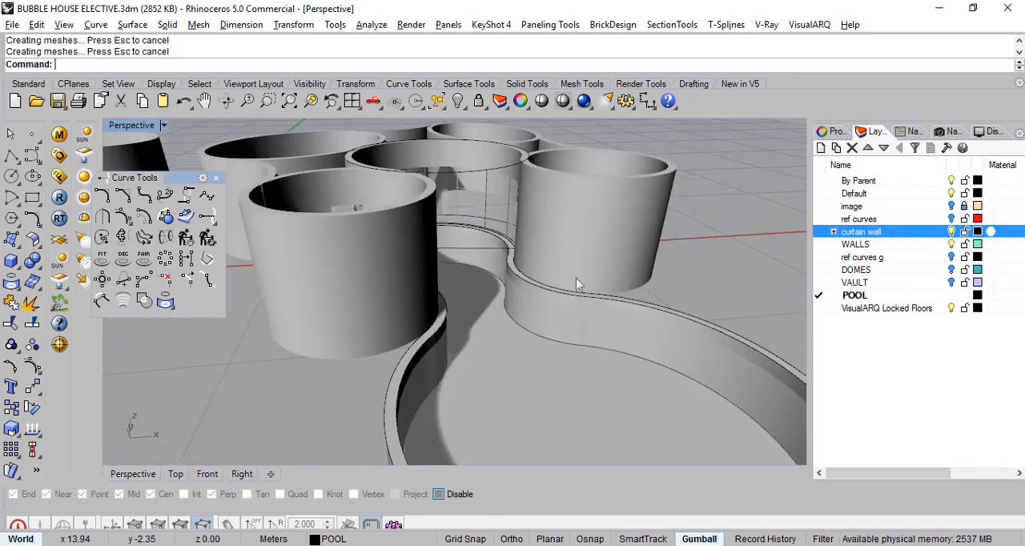
{"action": "right_click_drag", "start_coordinate": [433, 260], "coordinate": [440, 263]}
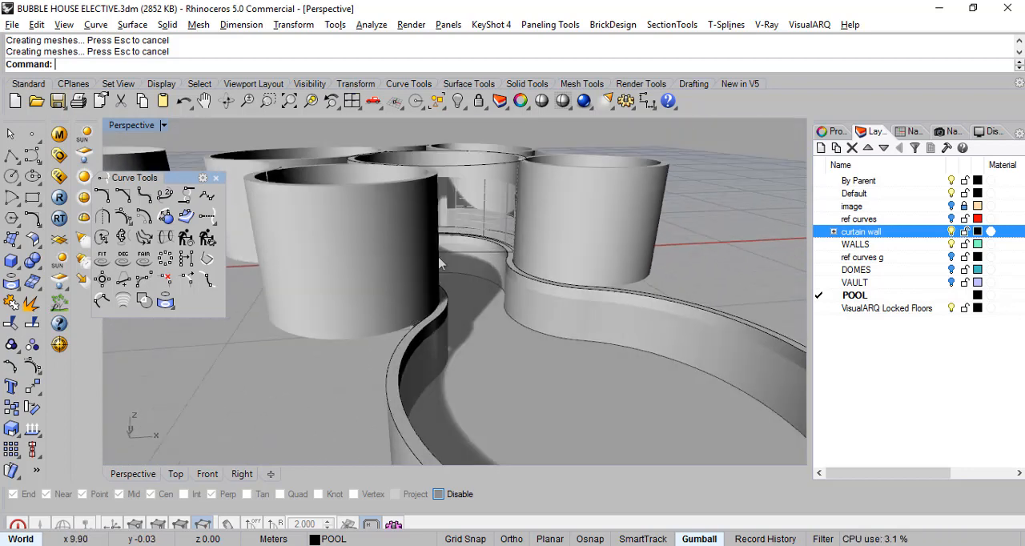
{"action": "left_click", "coordinate": [215, 178]}
{"action": "right_click_drag", "start_coordinate": [348, 248], "coordinate": [401, 265]}
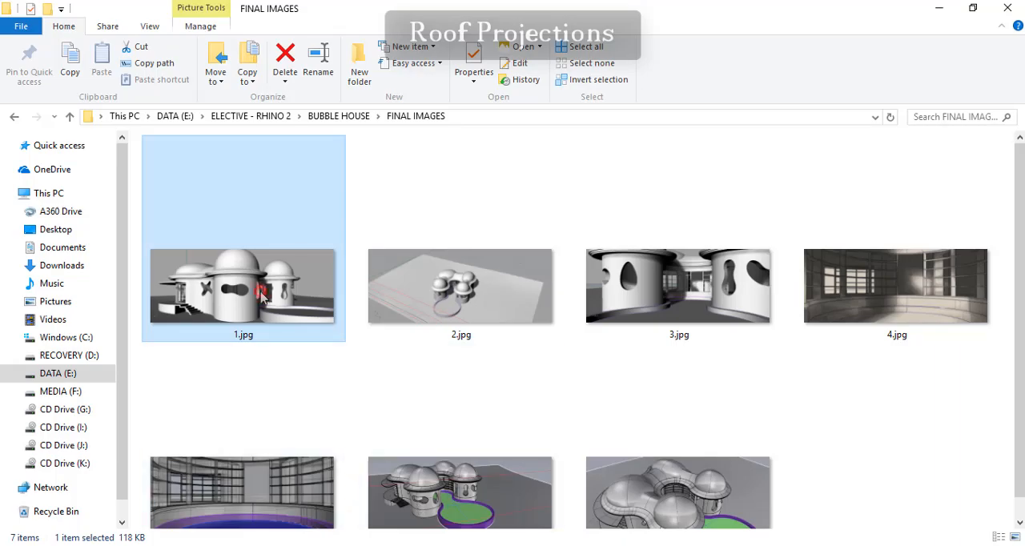
- Examine the reference renders in the FINAL IMAGES folder, from 1.jpg to 3.jpg, for the roof projections, and switch back to Rhino
{"action": "double_click", "coordinate": [261, 292]}
{"action": "key", "text": "Right"}
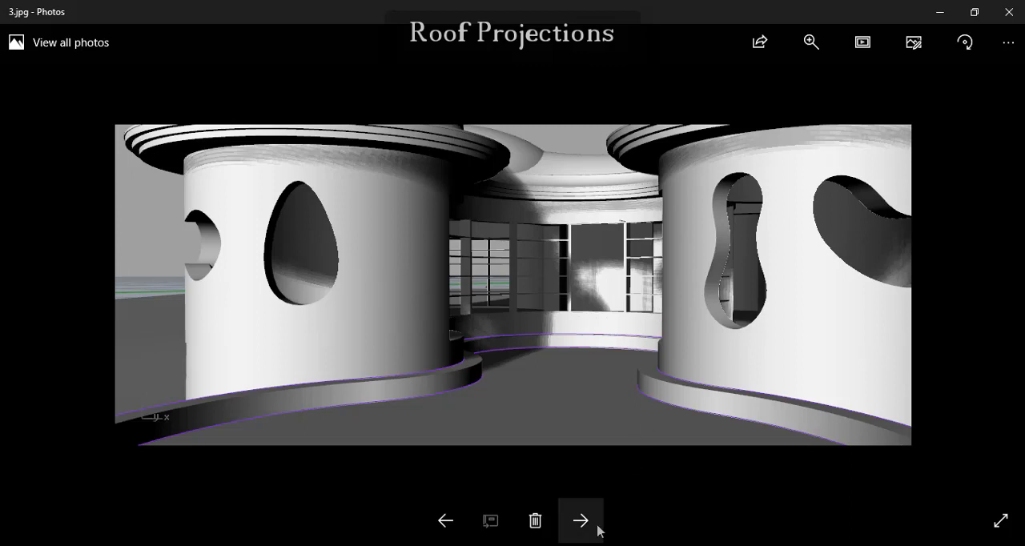
{"action": "left_click", "coordinate": [1009, 12]}
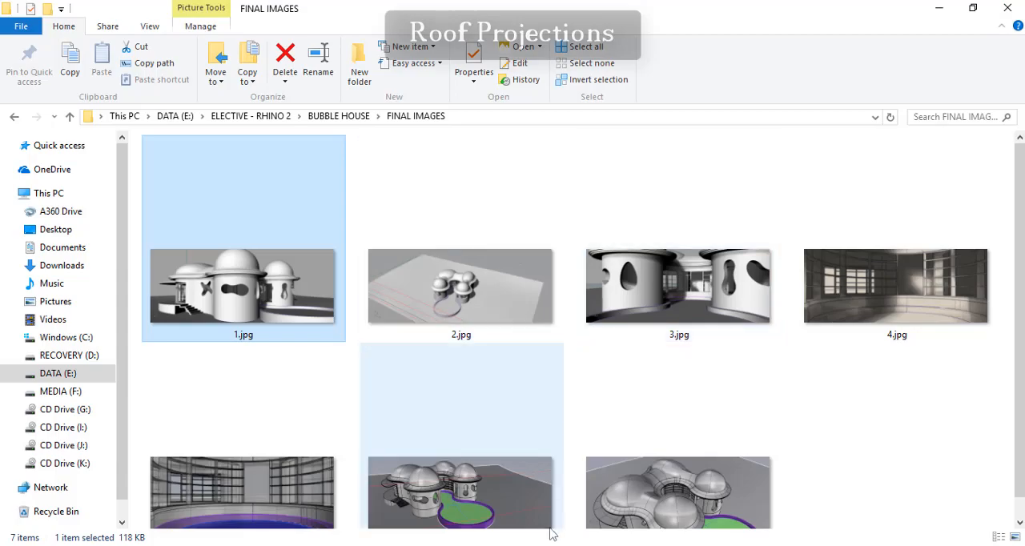
{"action": "left_click", "coordinate": [555, 545]}
- Turn off the WALLS layer after reviewing the tops of the cylindrical walls
{"action": "right_click_drag", "start_coordinate": [505, 297], "coordinate": [311, 303]}
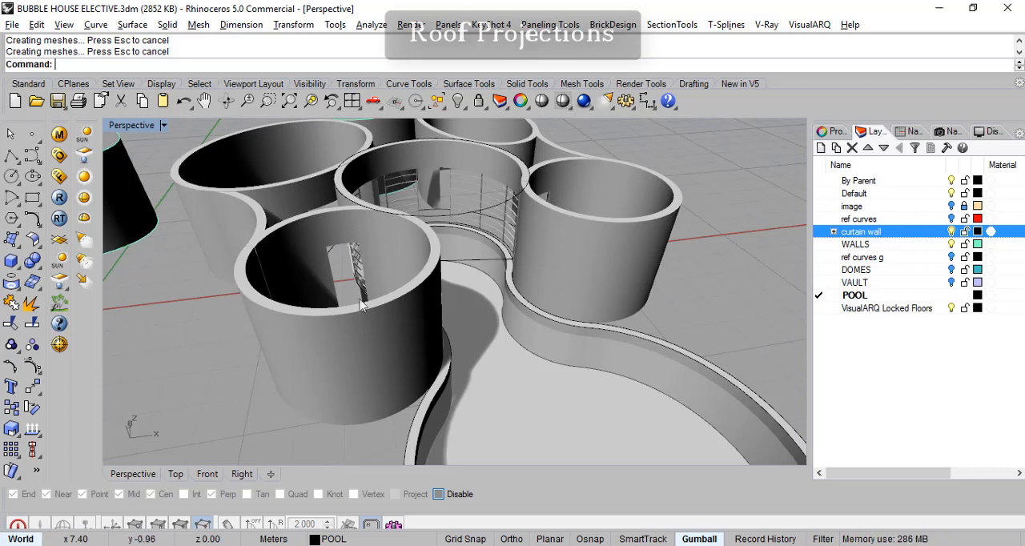
{"action": "scroll", "coordinate": [578, 216], "scroll_direction": "down", "scroll_amount": 5}
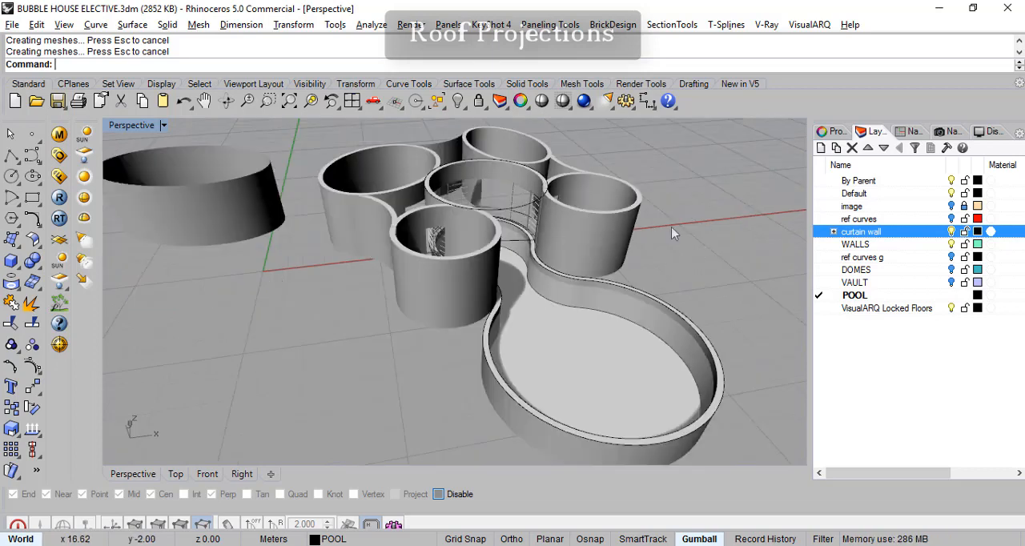
{"action": "scroll", "coordinate": [557, 221], "scroll_direction": "up", "scroll_amount": 5}
{"action": "right_click_drag", "start_coordinate": [558, 221], "coordinate": [661, 222]}
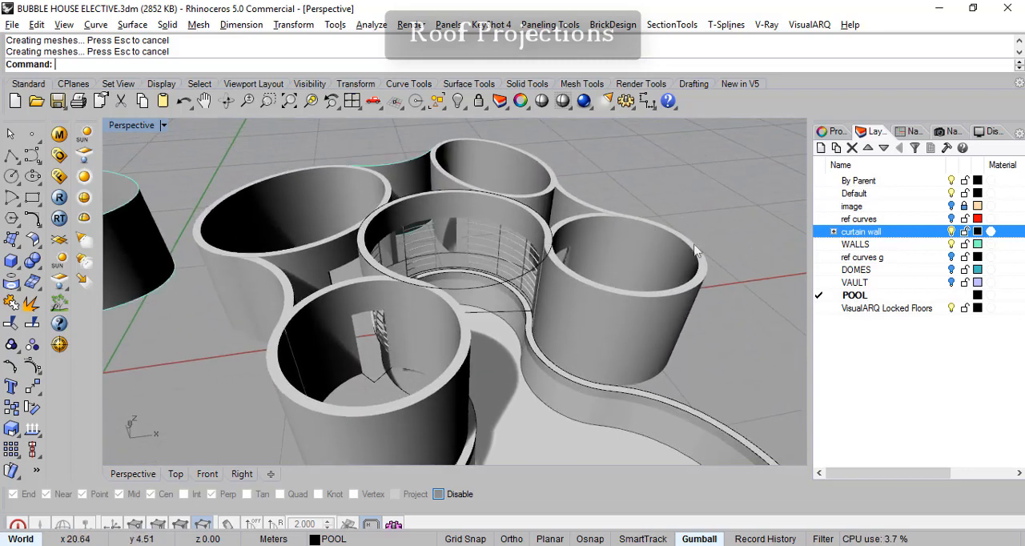
{"action": "left_click", "coordinate": [951, 244]}
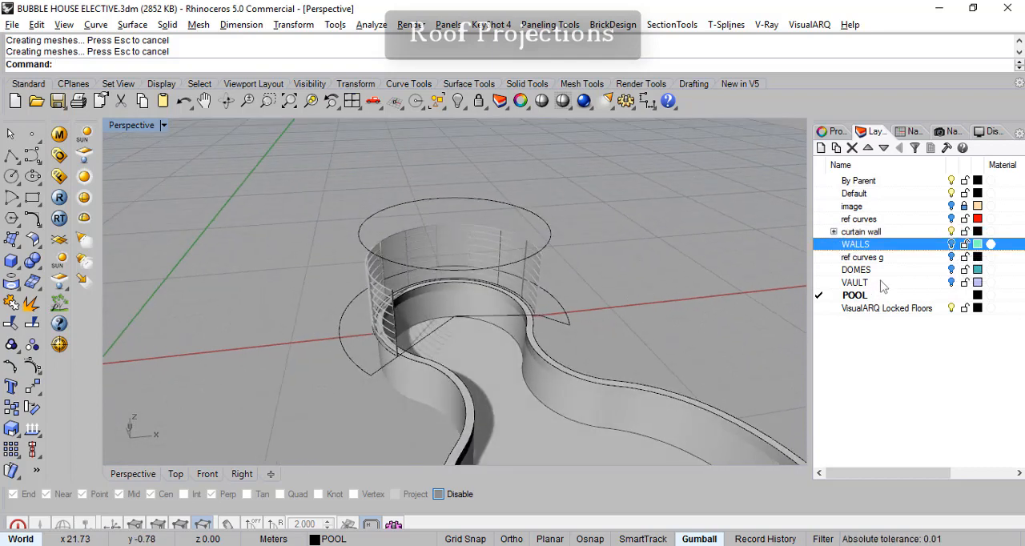
{"action": "left_click", "coordinate": [952, 219]}
{"action": "right_click_drag", "start_coordinate": [593, 320], "coordinate": [648, 282]}
{"action": "left_click", "coordinate": [648, 265]}
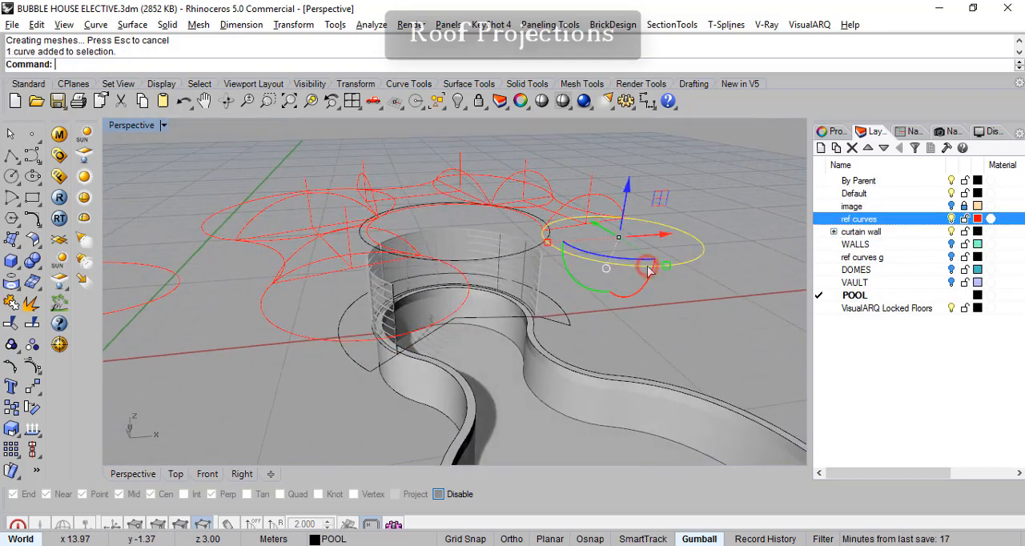
{"action": "left_click", "coordinate": [564, 206]}
{"action": "key", "text": "Escape"}
{"action": "left_click", "coordinate": [952, 218]}
- Turn on the ref curves g layer and select the large round ground curve beside the pool's narrow end
{"action": "left_click", "coordinate": [952, 257]}
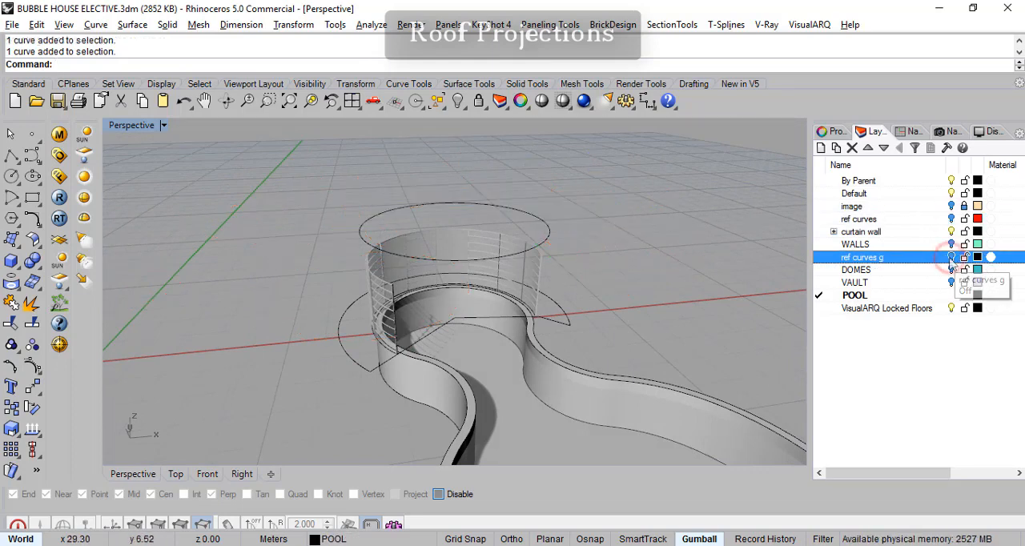
{"action": "left_click", "coordinate": [667, 343]}
{"action": "key", "text": "Escape"}
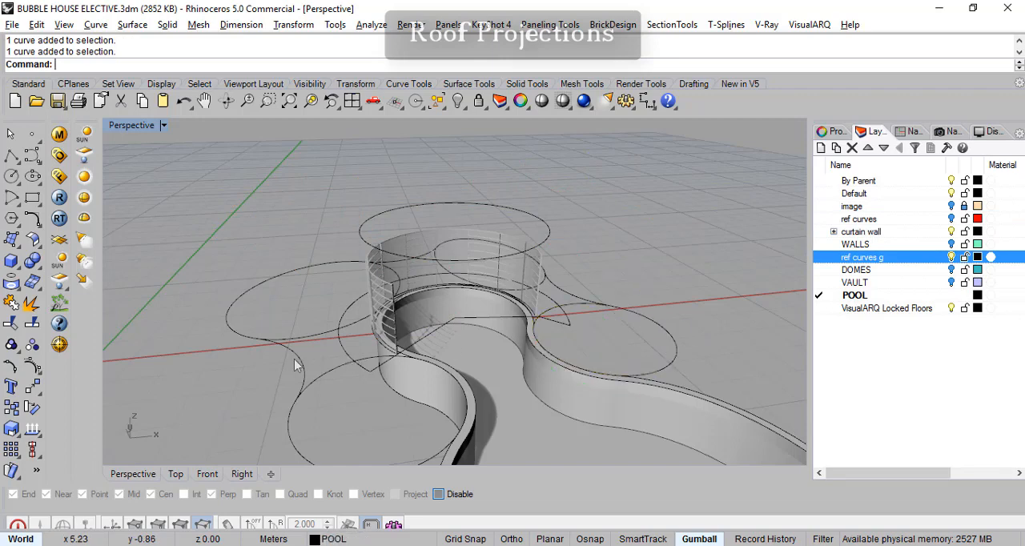
{"action": "left_click", "coordinate": [311, 276]}
{"action": "scroll", "coordinate": [572, 302], "scroll_direction": "down", "scroll_amount": 3}
{"action": "right_click_drag", "start_coordinate": [572, 302], "coordinate": [599, 263]}
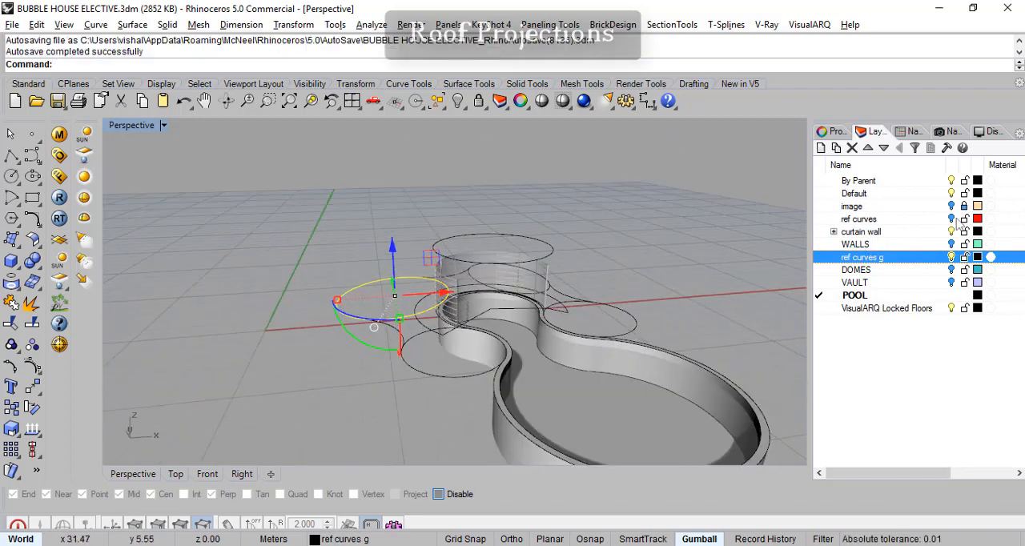
- Turn off the curtain wall layer and make ref curves g the current layer
{"action": "left_click", "coordinate": [951, 231]}
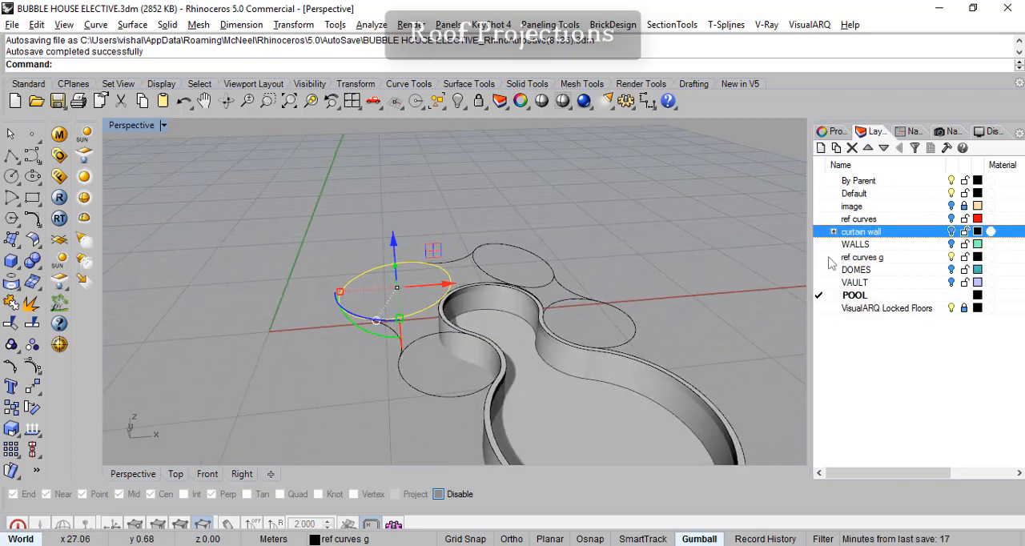
{"action": "right_click_drag", "start_coordinate": [610, 330], "coordinate": [637, 321]}
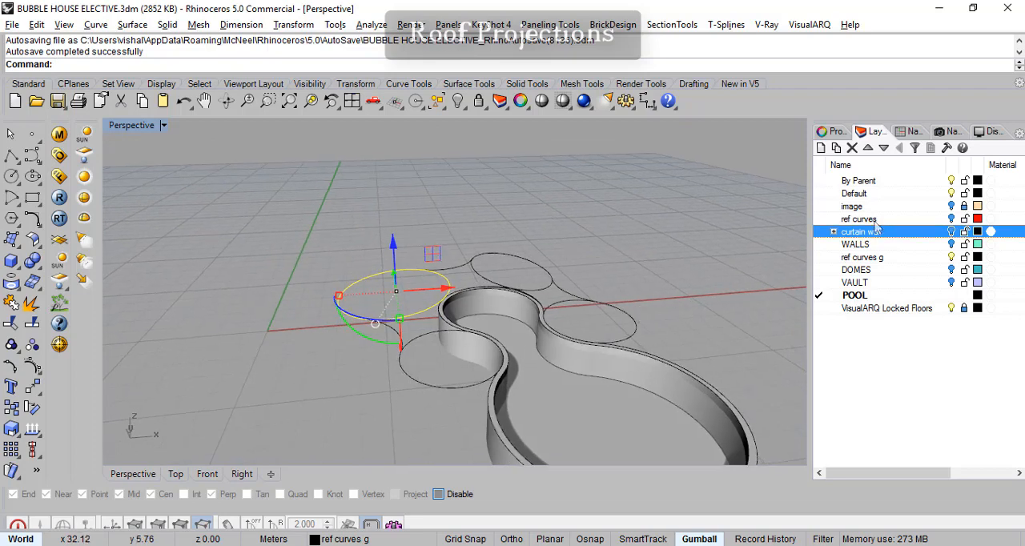
{"action": "left_click", "coordinate": [819, 257]}
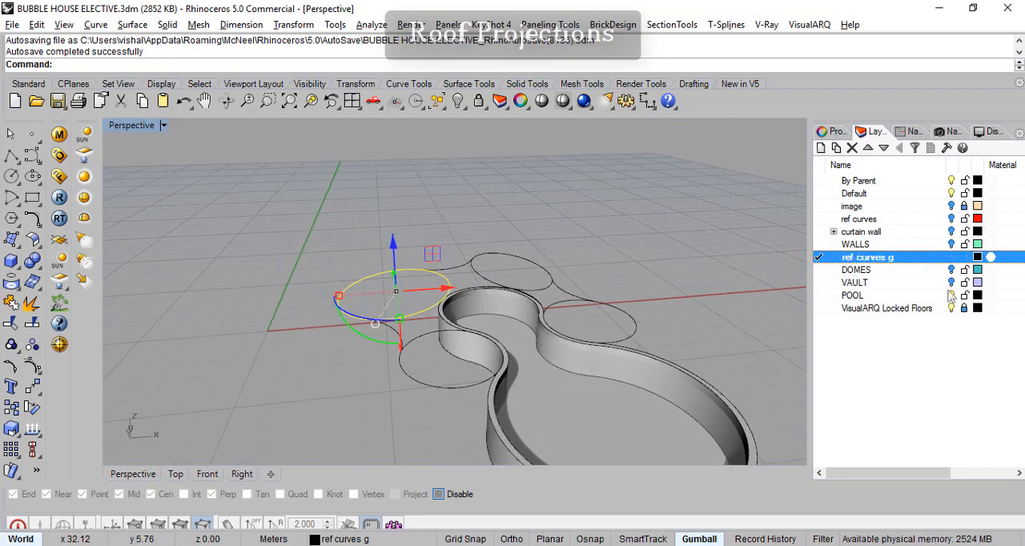
- Turn off the POOL layer so that only the ground reference curves are displayed
{"action": "left_click", "coordinate": [952, 295]}
{"action": "right_click_drag", "start_coordinate": [742, 342], "coordinate": [533, 393]}
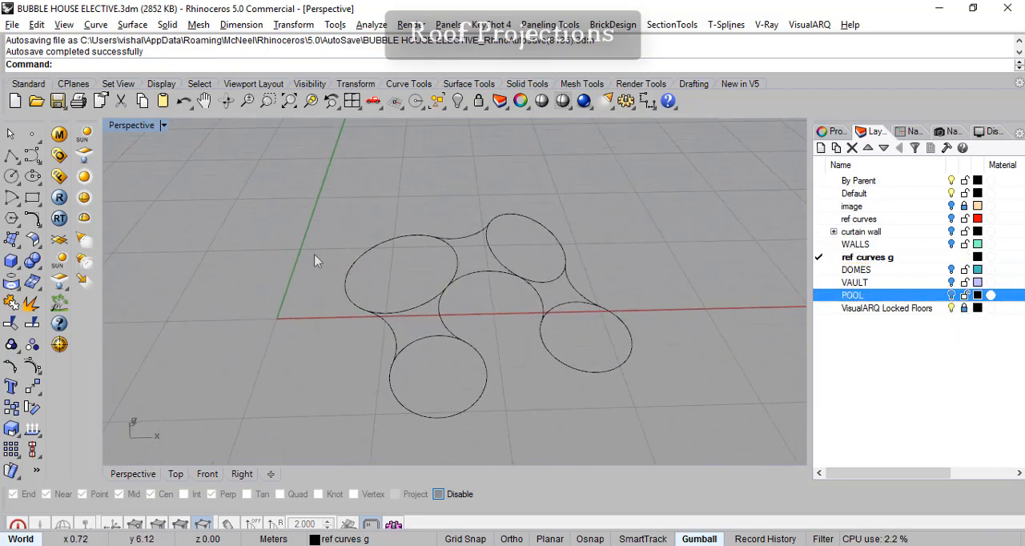
{"action": "right_click_drag", "start_coordinate": [611, 348], "coordinate": [587, 337]}
- In the Top view, draw a rectangle of about 20 by 17 m enclosing all the ground reference curves
{"action": "left_click", "coordinate": [175, 474]}
{"action": "scroll", "coordinate": [351, 360], "scroll_direction": "down", "scroll_amount": 10}
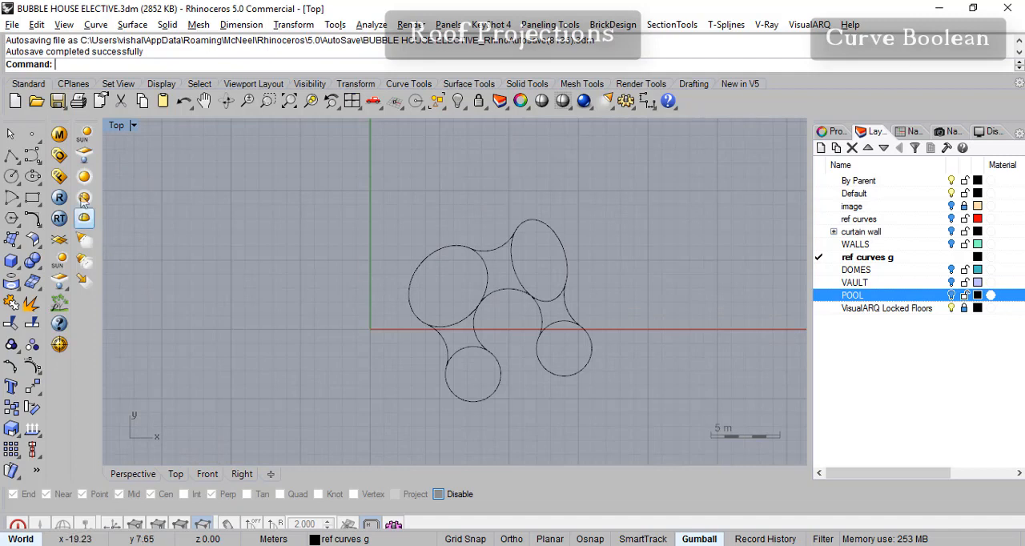
{"action": "left_click", "coordinate": [32, 197]}
{"action": "left_click", "coordinate": [358, 192]}
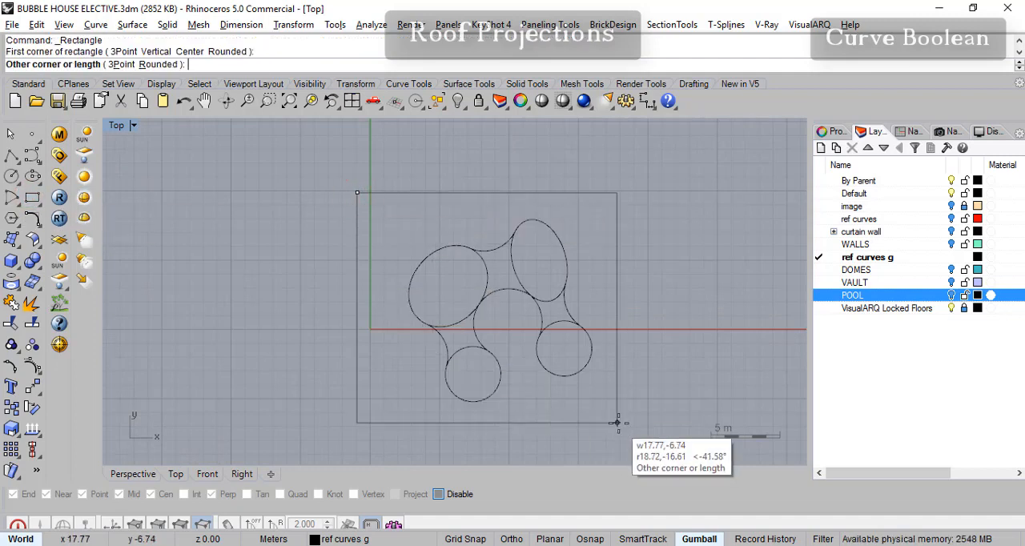
{"action": "left_click", "coordinate": [635, 427]}
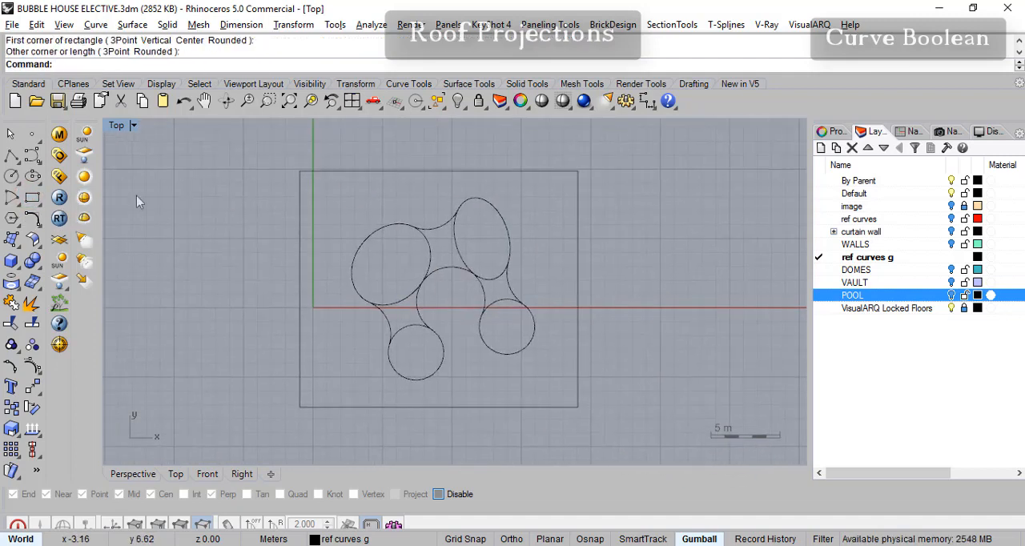
- Run Curve Boolean on the rectangle and all house curves, keeping the region between the rectangle and the house outline, with DeleteInput=None and CombineRegions=Yes
{"action": "left_click", "coordinate": [32, 218]}
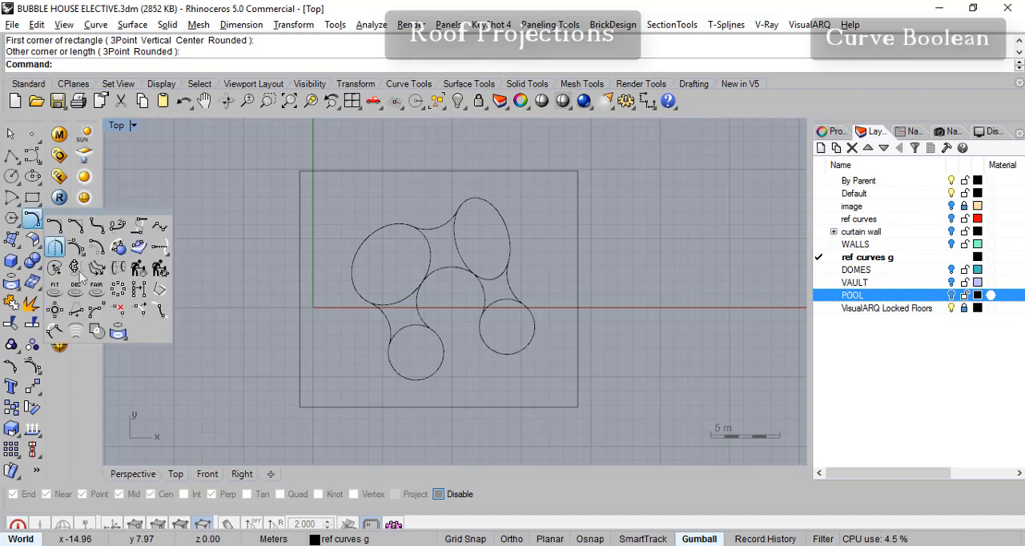
{"action": "left_click", "coordinate": [98, 336]}
{"action": "left_click_drag", "start_coordinate": [236, 134], "coordinate": [627, 441]}
{"action": "key", "text": "Return"}
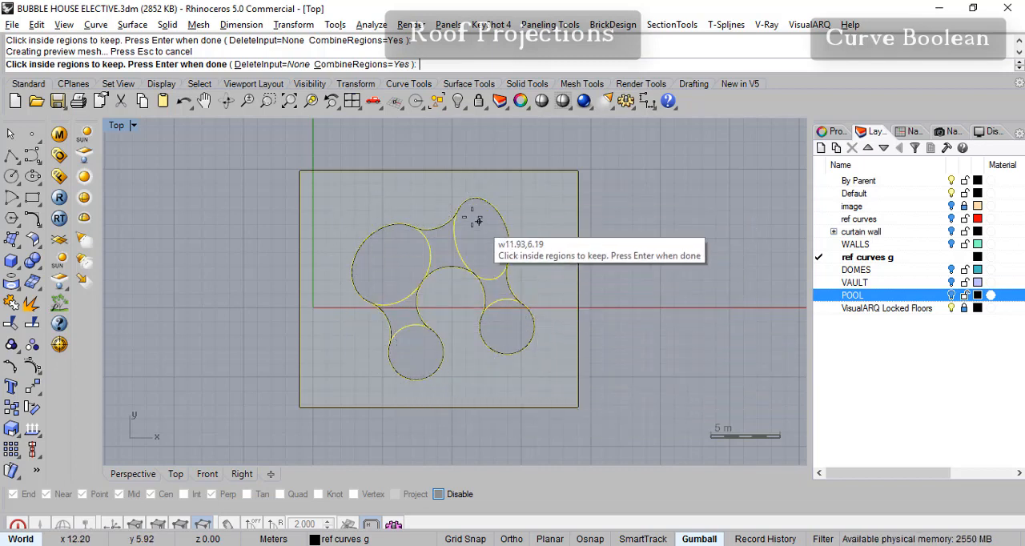
{"action": "key", "text": "Return"}
- Delete the original enclosing rectangle and its Curve Boolean duplicate
{"action": "left_click", "coordinate": [622, 202]}
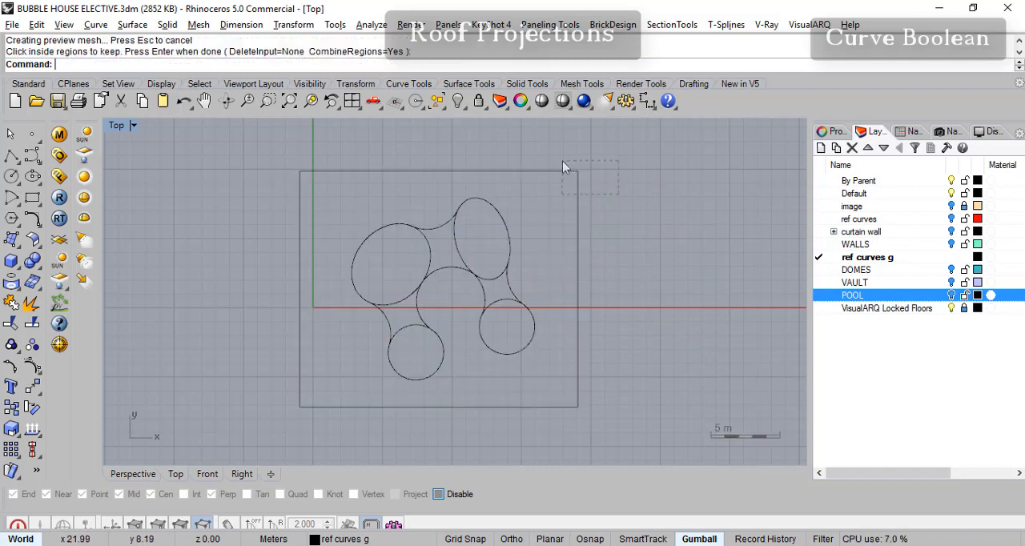
{"action": "left_click_drag", "start_coordinate": [619, 193], "coordinate": [562, 166]}
{"action": "key", "text": "Delete"}
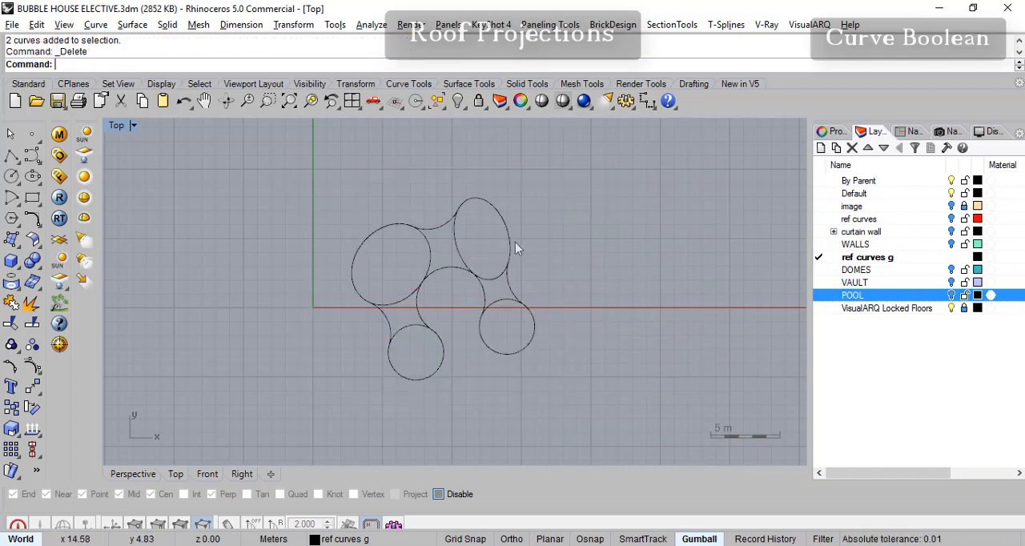
- Select the continuous house outline curve produced by the Curve Boolean, where it overlaps the original connecting curve
{"action": "left_click", "coordinate": [515, 297]}
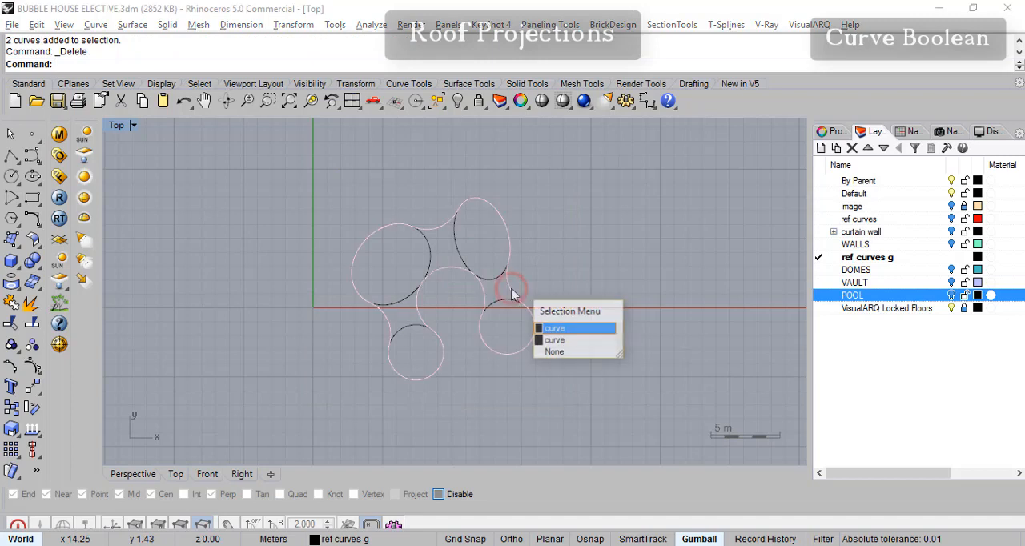
{"action": "left_click", "coordinate": [550, 331]}
{"action": "right_click_drag", "start_coordinate": [504, 382], "coordinate": [525, 389]}
{"action": "scroll", "coordinate": [524, 380], "scroll_direction": "up", "scroll_amount": 4}
{"action": "right_click_drag", "start_coordinate": [673, 283], "coordinate": [663, 315]}
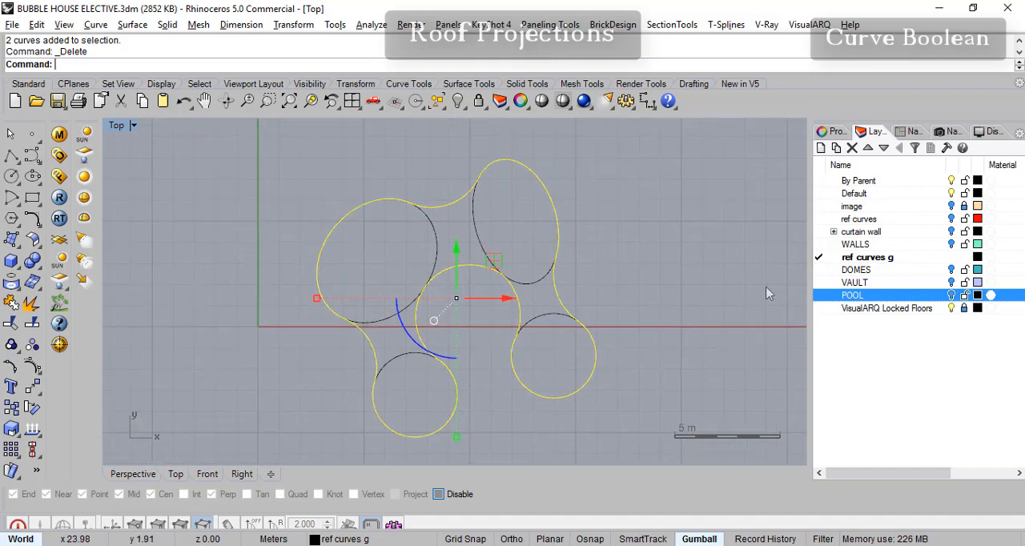
- Switch to the Perspective view and turn on the ref curves layer, leaving the WALLS layer off
{"action": "left_click", "coordinate": [133, 474]}
{"action": "right_click_drag", "start_coordinate": [567, 407], "coordinate": [582, 361]}
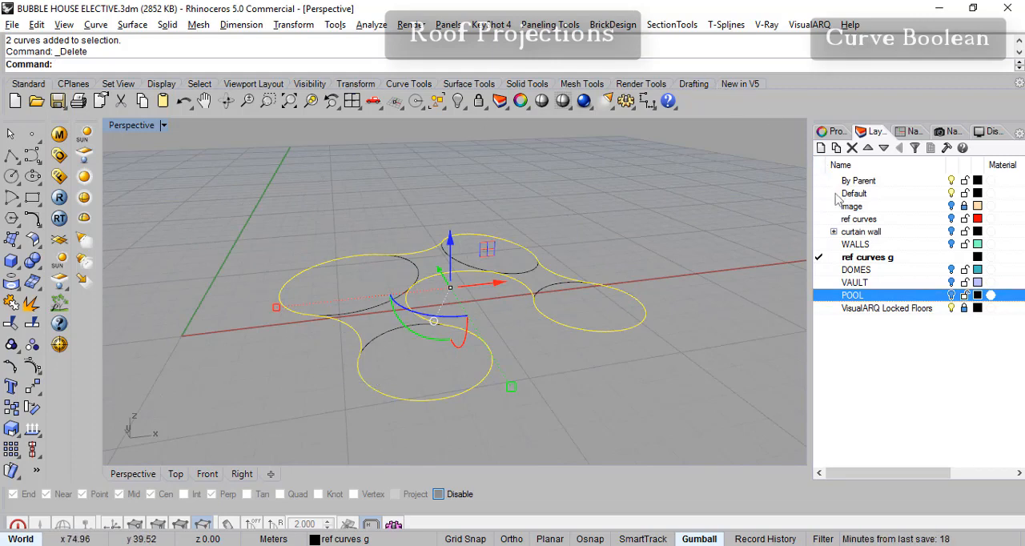
{"action": "left_click", "coordinate": [953, 247]}
{"action": "left_click", "coordinate": [953, 247]}
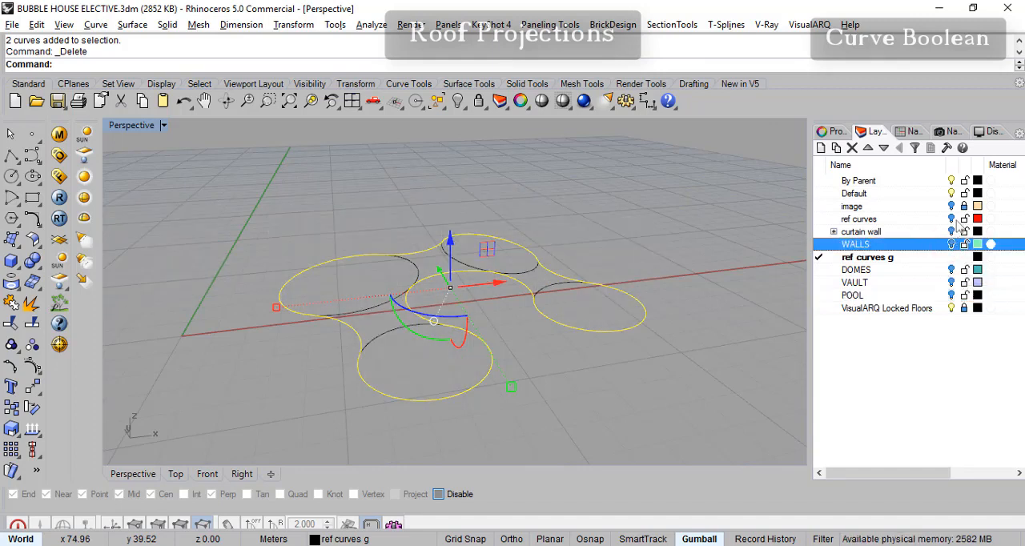
{"action": "left_click", "coordinate": [952, 219]}
{"action": "right_click_drag", "start_coordinate": [711, 276], "coordinate": [730, 287]}
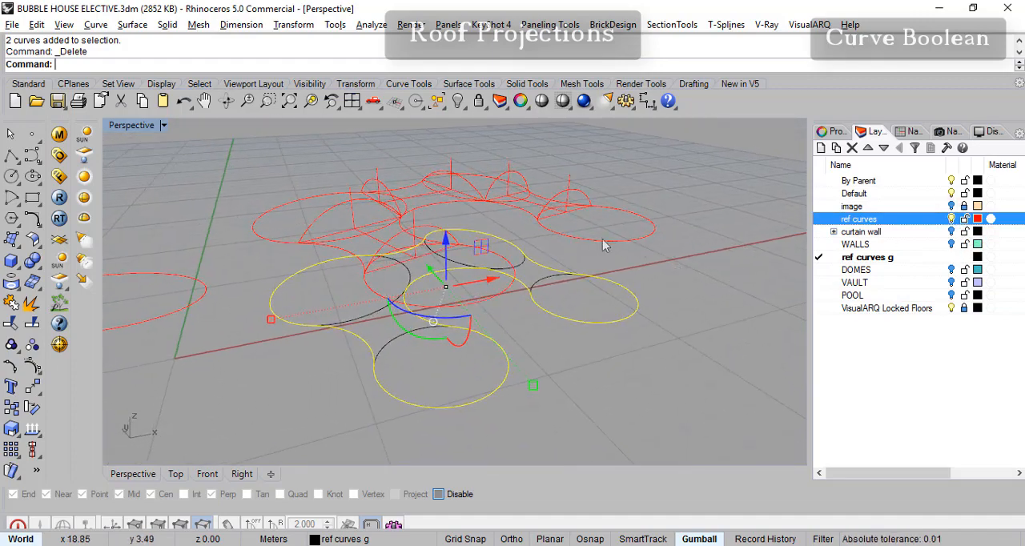
{"action": "right_click_drag", "start_coordinate": [598, 286], "coordinate": [574, 401]}
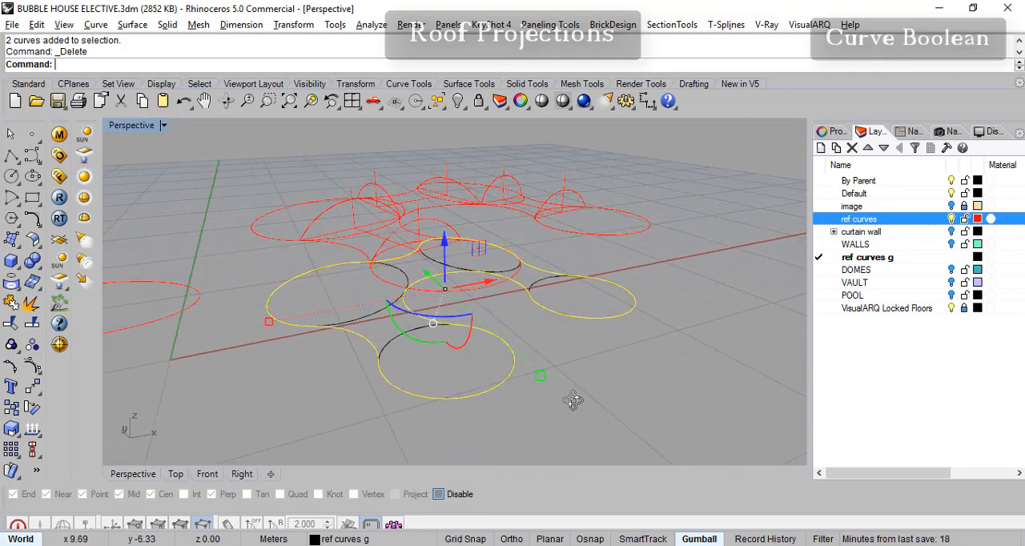
- Move the outline curve up from the front ground circle's centre to the matching raised red circle's centre, with object snaps on and Perp off
{"action": "left_click", "coordinate": [32, 387]}
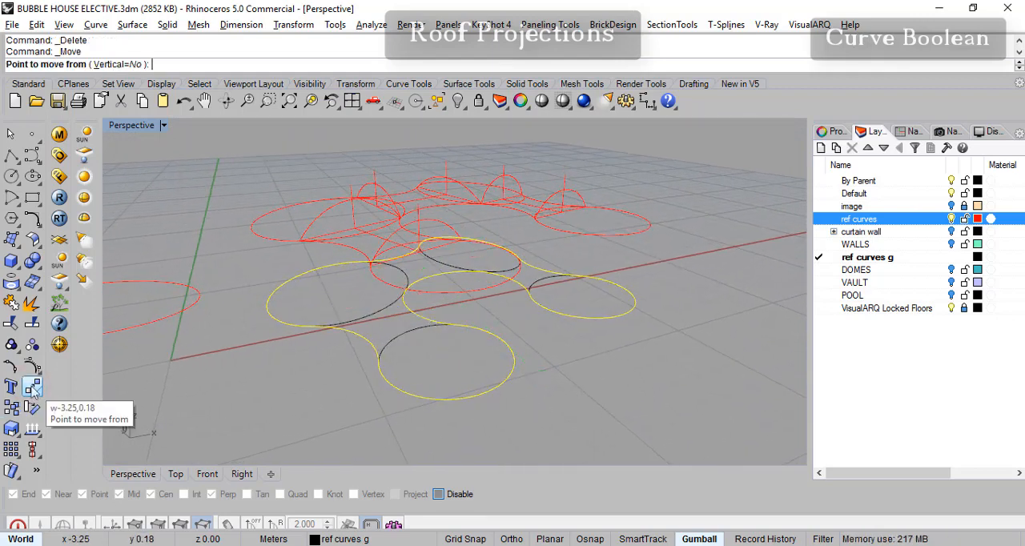
{"action": "left_click", "coordinate": [588, 540]}
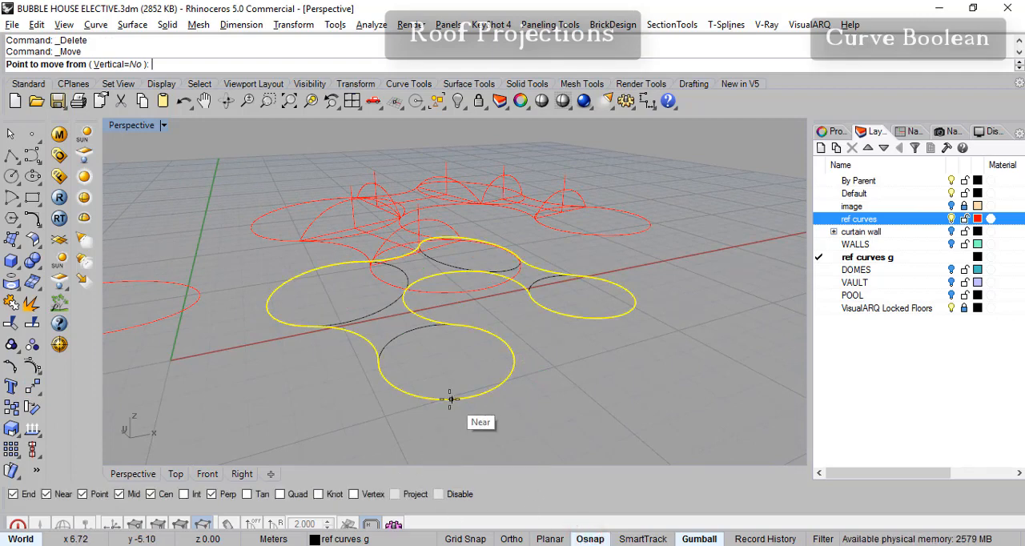
{"action": "left_click", "coordinate": [446, 357]}
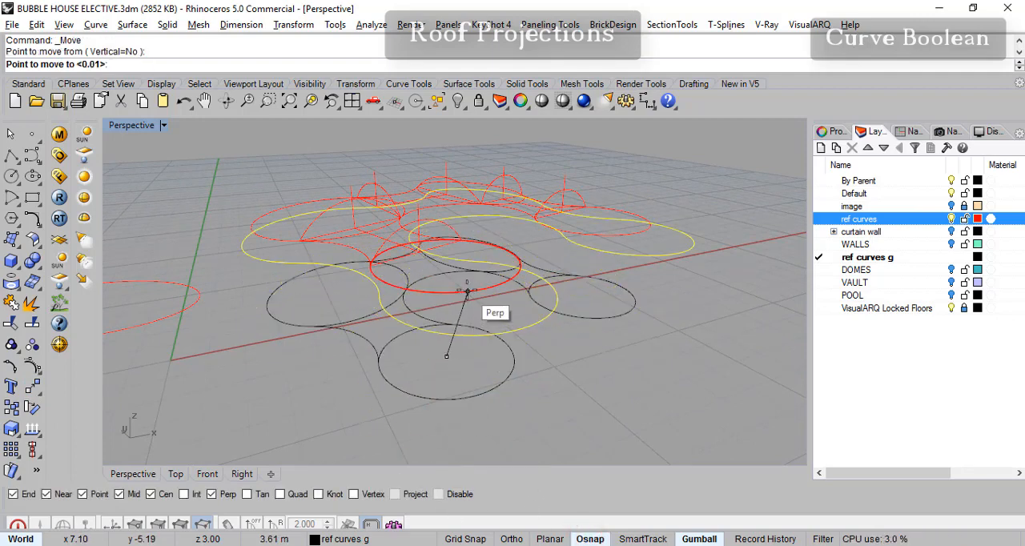
{"action": "scroll", "coordinate": [463, 292], "scroll_direction": "up", "scroll_amount": 5}
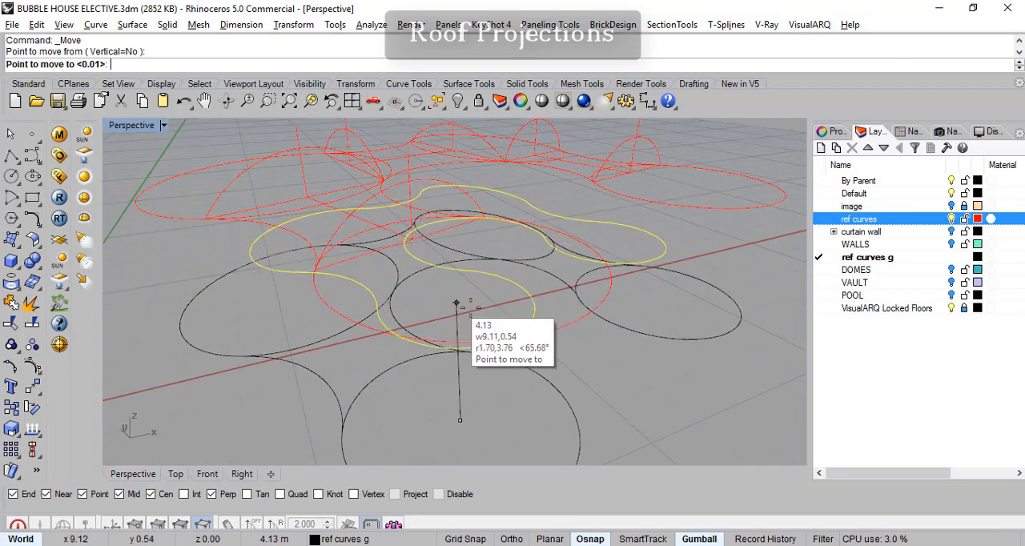
{"action": "right_click_drag", "start_coordinate": [556, 336], "coordinate": [563, 338]}
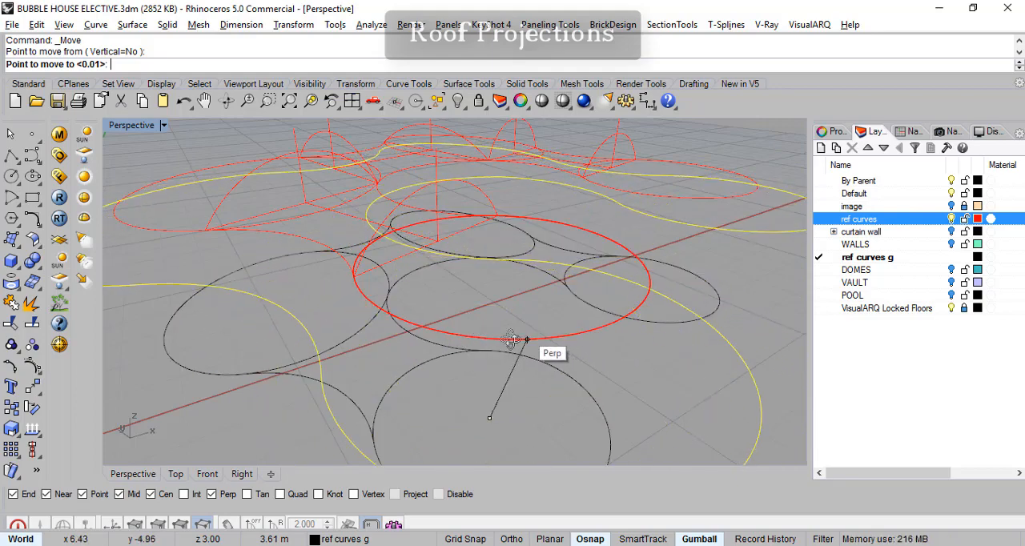
{"action": "right_click_drag", "start_coordinate": [486, 347], "coordinate": [487, 360]}
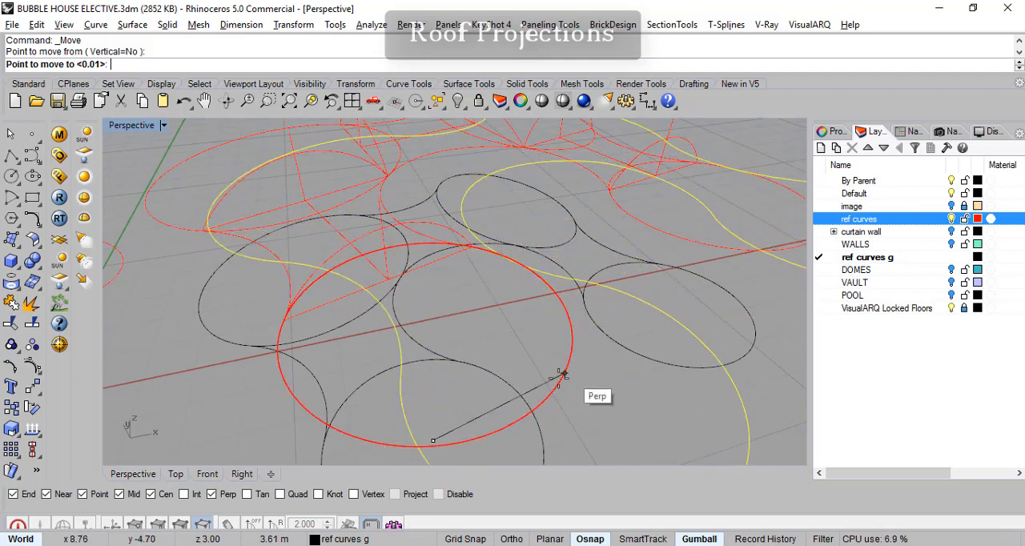
{"action": "left_click", "coordinate": [214, 497]}
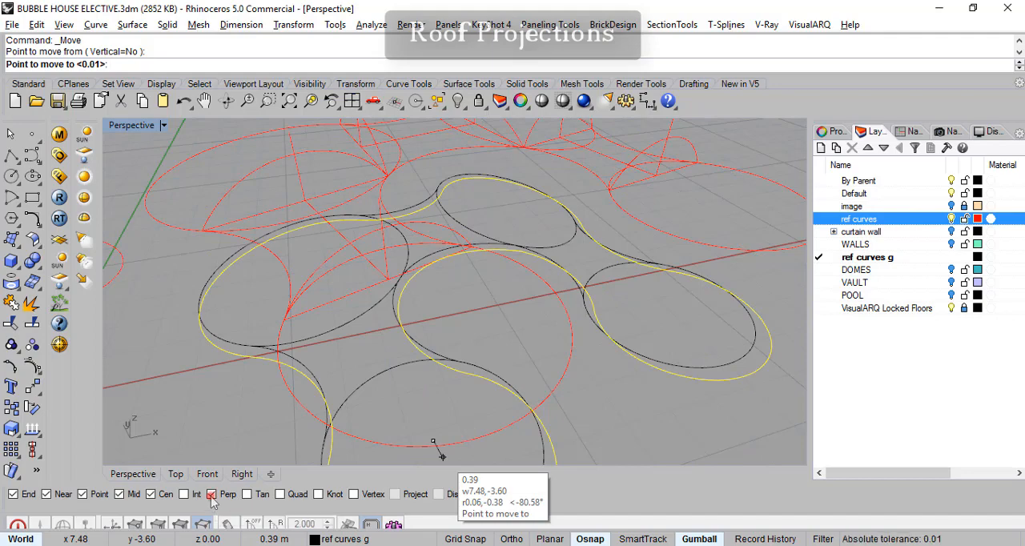
{"action": "left_click", "coordinate": [566, 352]}
- Create a layer named Projections and transfer the raised outline curve to it
{"action": "right_click_drag", "start_coordinate": [568, 371], "coordinate": [586, 310]}
{"action": "scroll", "coordinate": [600, 327], "scroll_direction": "down", "scroll_amount": 6}
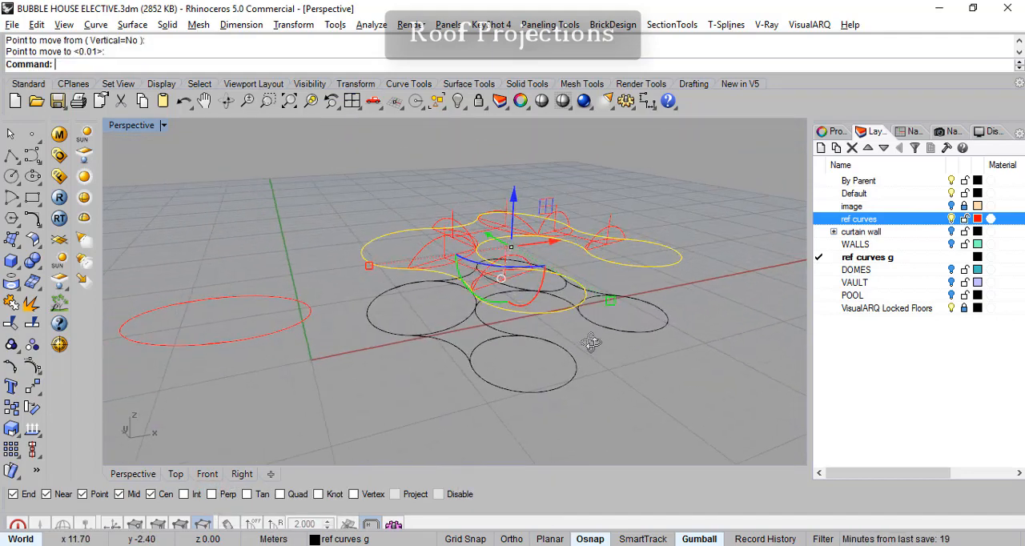
{"action": "right_click_drag", "start_coordinate": [695, 305], "coordinate": [682, 323]}
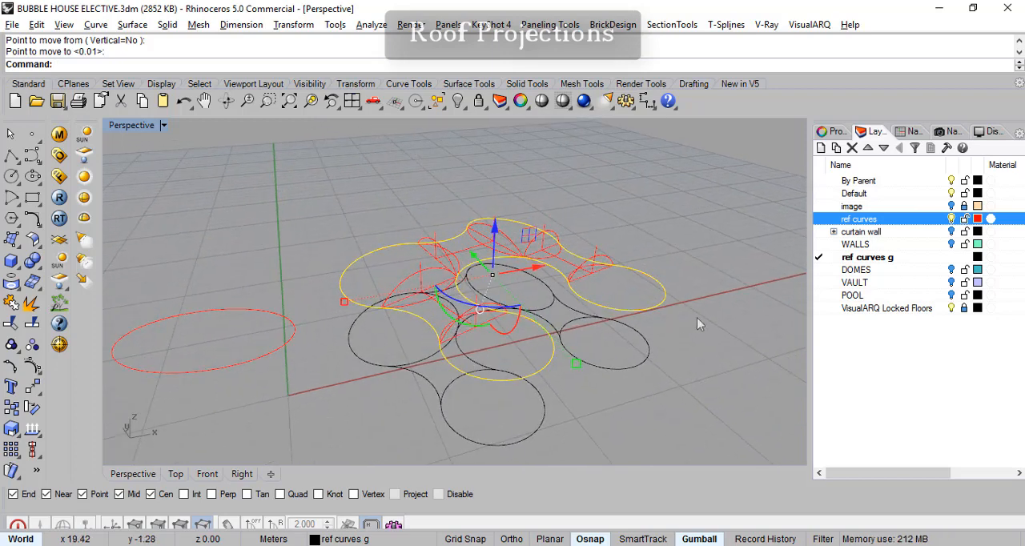
{"action": "scroll", "coordinate": [647, 319], "scroll_direction": "up", "scroll_amount": 3}
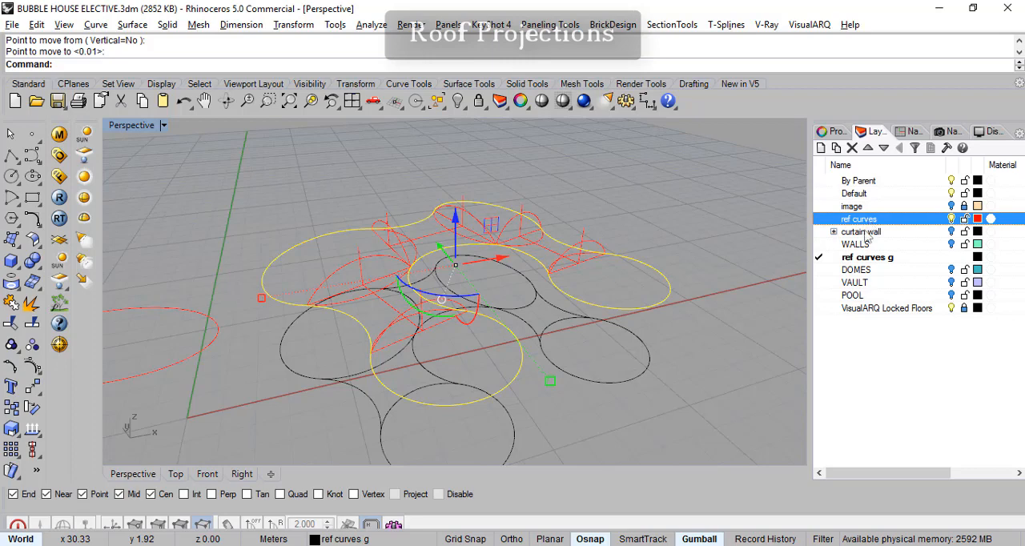
{"action": "right_click_drag", "start_coordinate": [673, 335], "coordinate": [677, 328]}
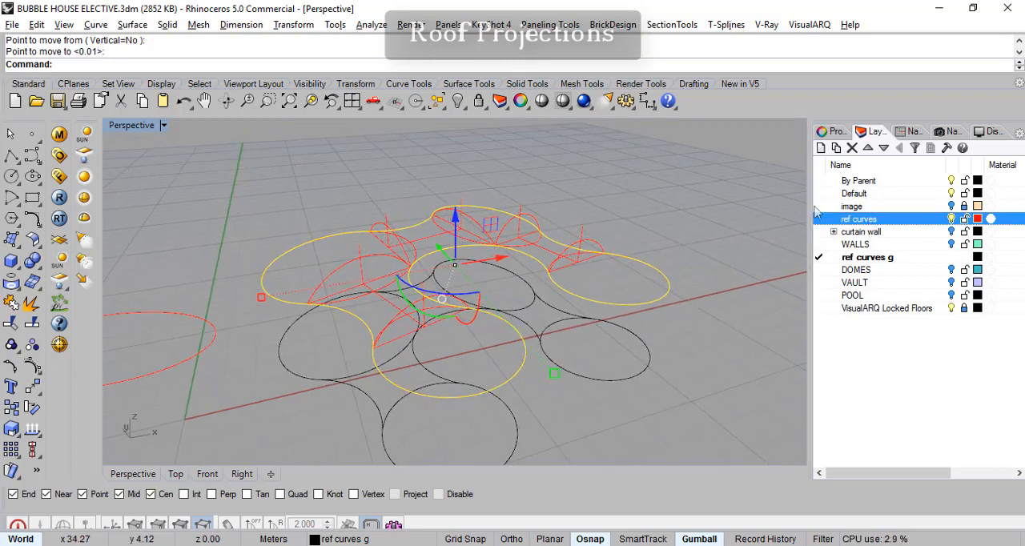
{"action": "left_click", "coordinate": [821, 149]}
{"action": "type", "text": "Projections"}
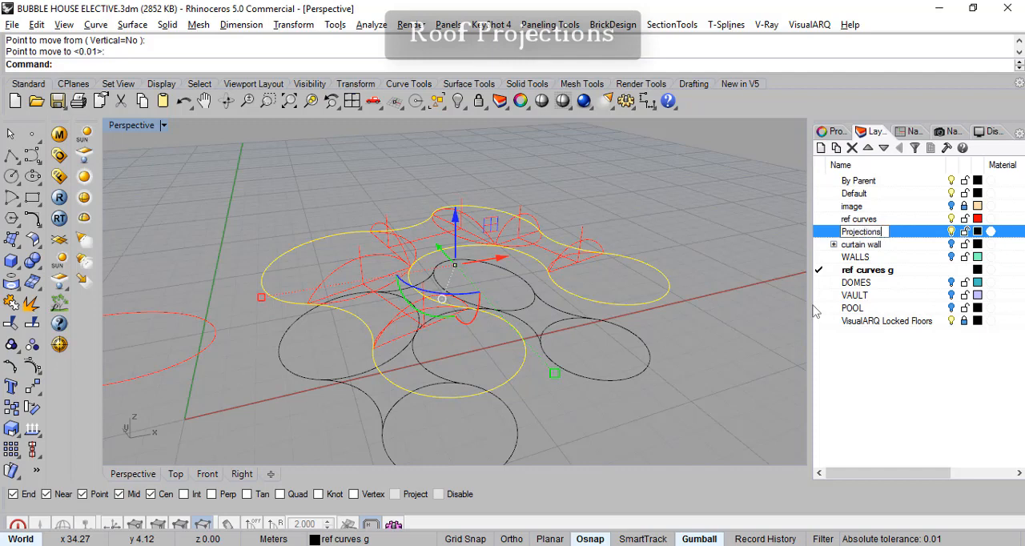
{"action": "left_click", "coordinate": [844, 345]}
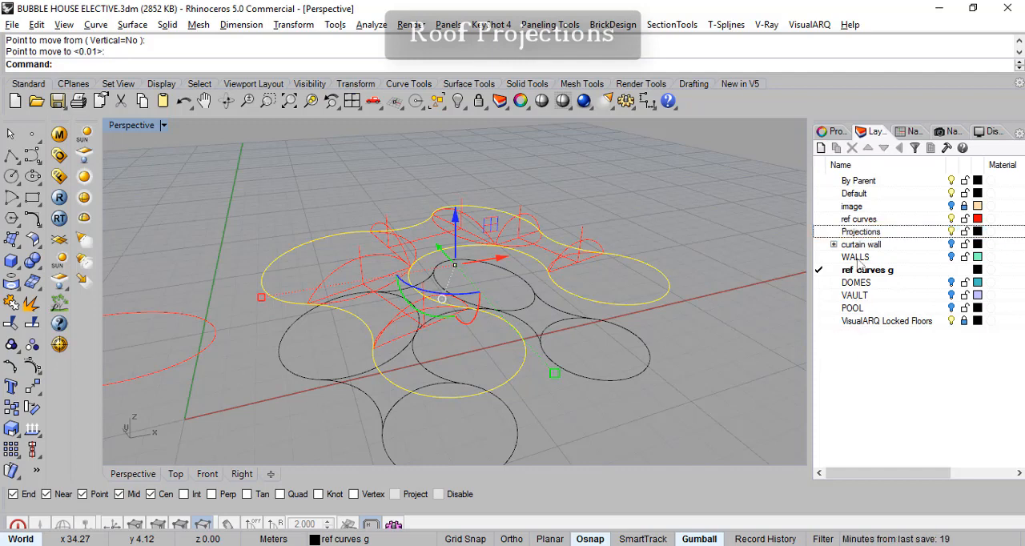
{"action": "right_click", "coordinate": [864, 233]}
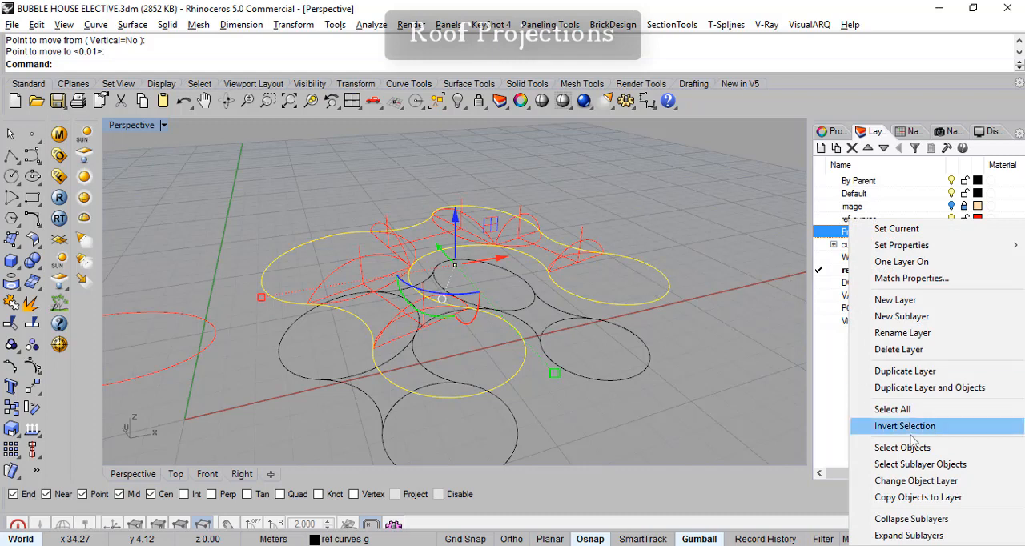
{"action": "left_click", "coordinate": [913, 481]}
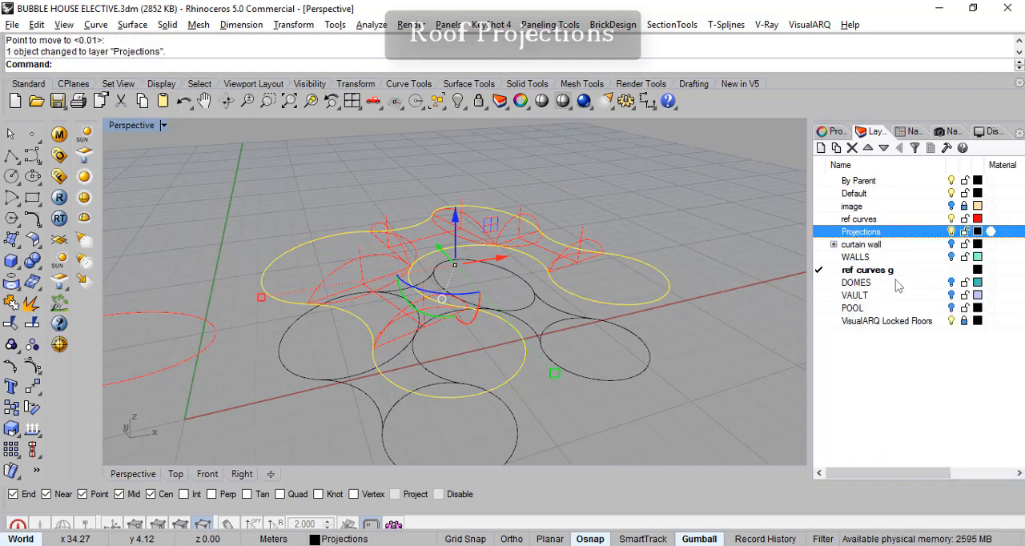
- Make Projections the current layer and turn off the ref curves and ref curves g layers
{"action": "left_click", "coordinate": [951, 231]}
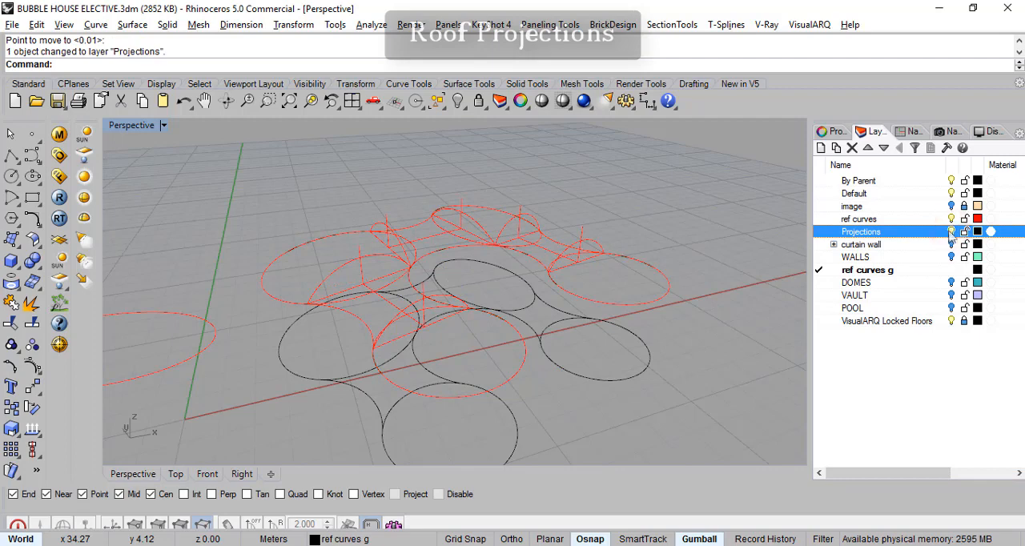
{"action": "left_click", "coordinate": [952, 218]}
{"action": "right_click_drag", "start_coordinate": [764, 316], "coordinate": [754, 296]}
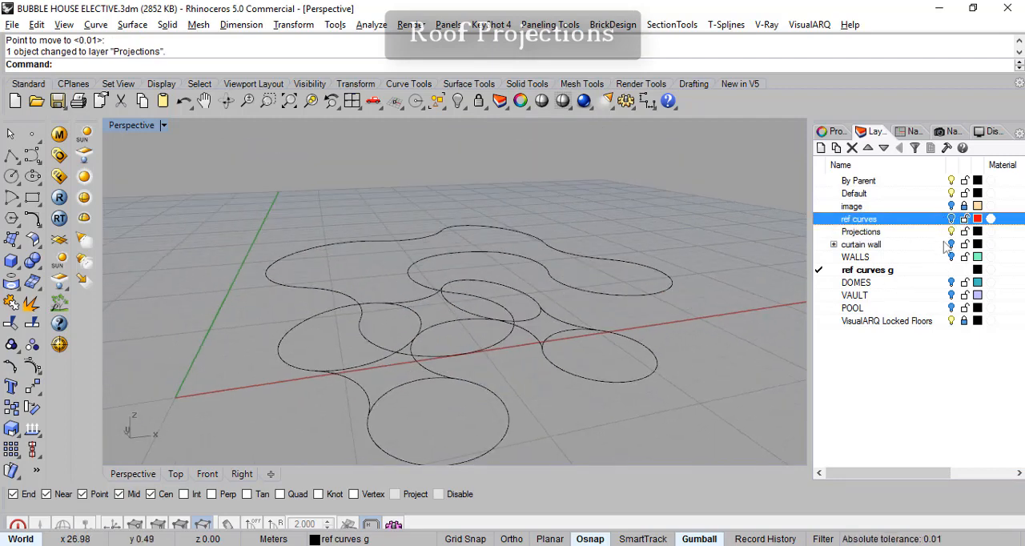
{"action": "left_click", "coordinate": [828, 232]}
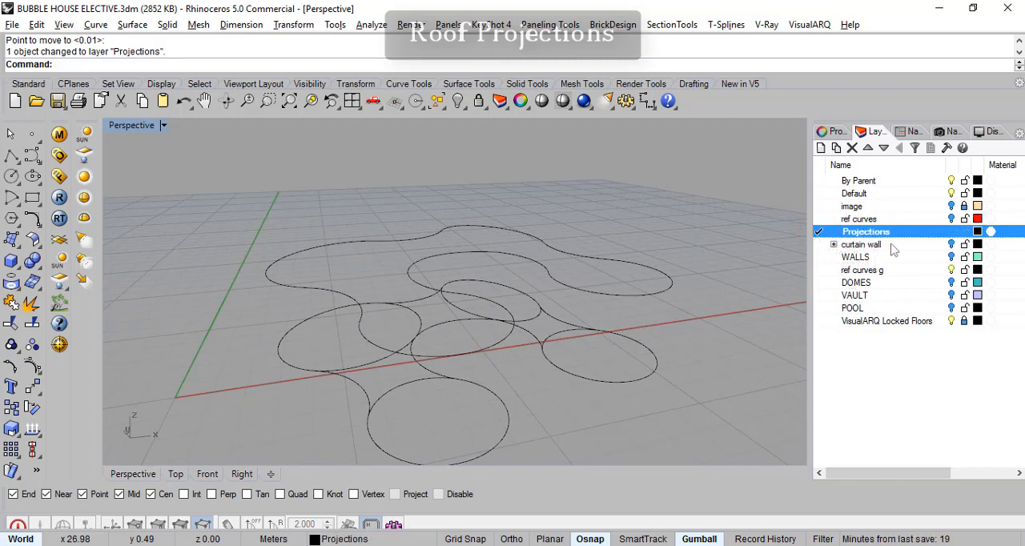
{"action": "left_click", "coordinate": [952, 270]}
{"action": "right_click_drag", "start_coordinate": [697, 351], "coordinate": [539, 393]}
{"action": "left_click", "coordinate": [485, 341]}
{"action": "left_click", "coordinate": [596, 357]}
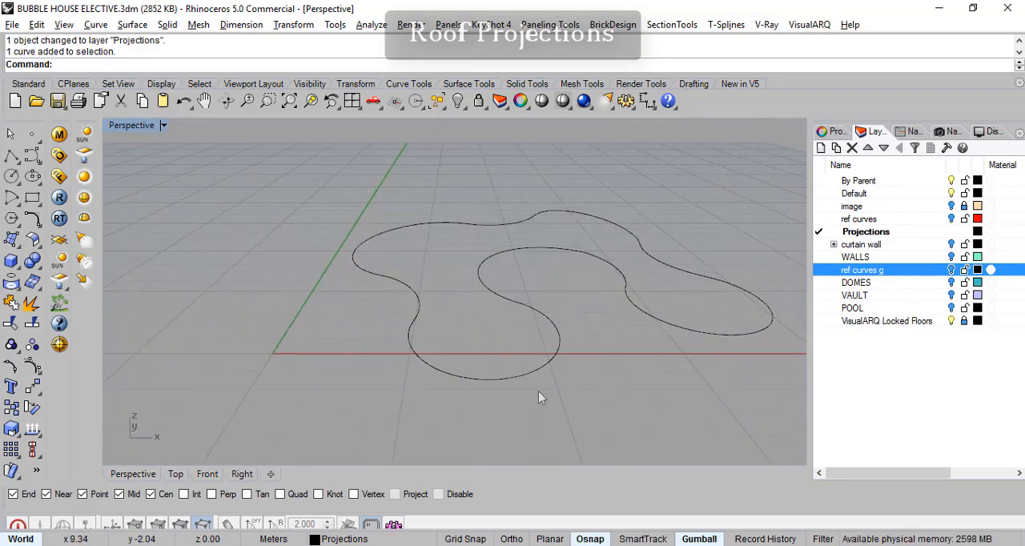
- Turn on the WALLS layer and check the outline curve along the tops of the cylindrical walls
{"action": "left_click", "coordinate": [952, 257]}
{"action": "right_click_drag", "start_coordinate": [516, 359], "coordinate": [550, 358]}
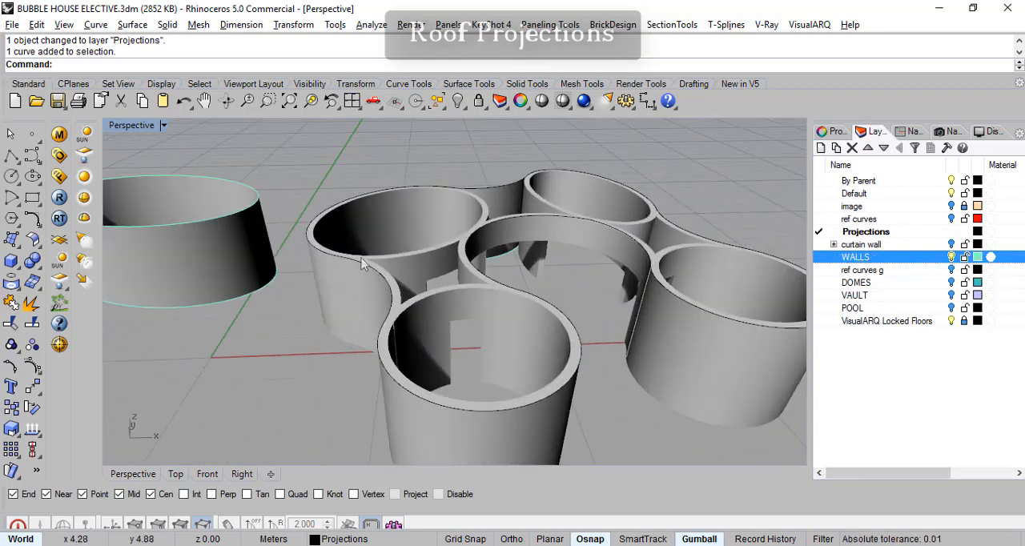
{"action": "right_click_drag", "start_coordinate": [709, 316], "coordinate": [304, 413]}
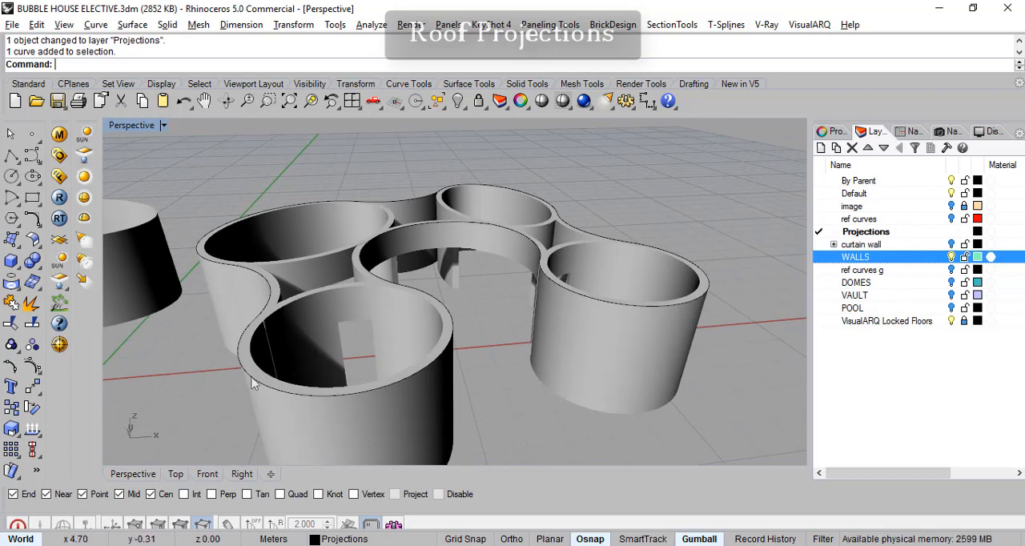
{"action": "right_click_drag", "start_coordinate": [233, 416], "coordinate": [403, 377], "text": "shift"}
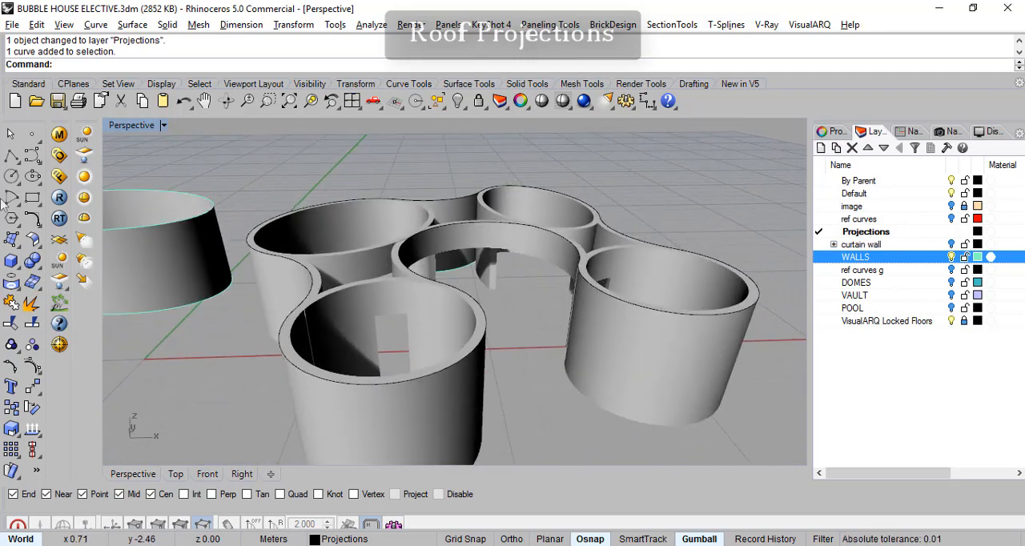
{"action": "left_click", "coordinate": [11, 156]}
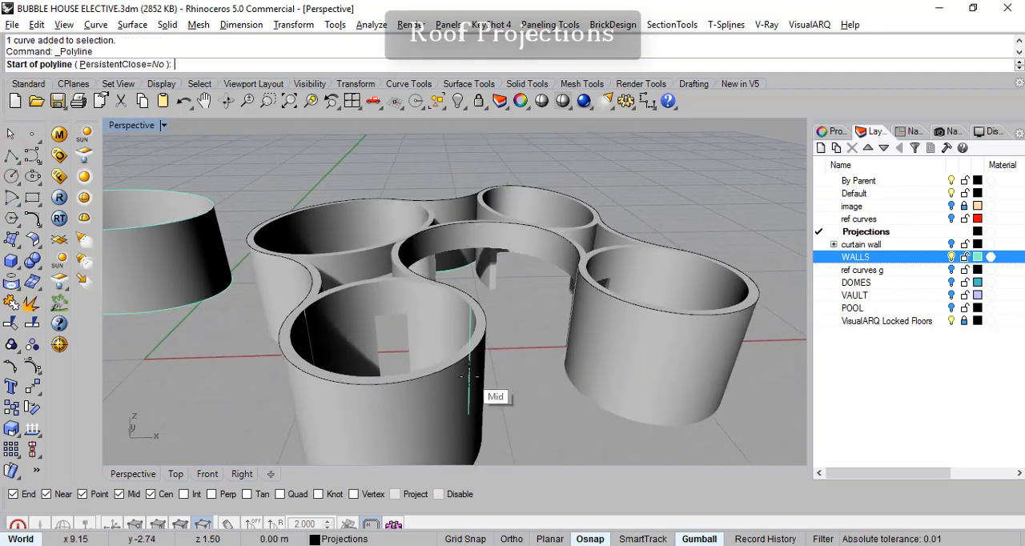
{"action": "left_click", "coordinate": [390, 378]}
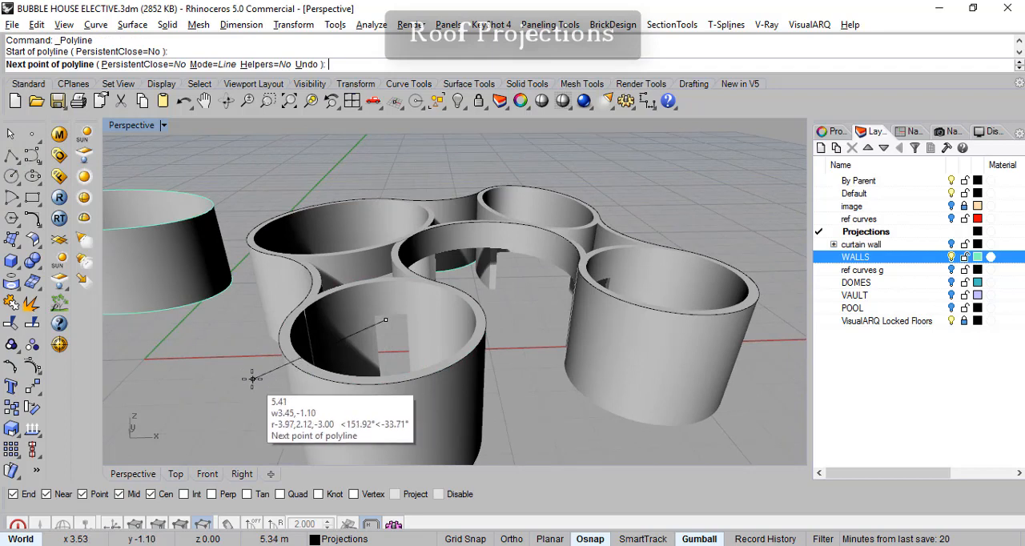
{"action": "right_click_drag", "start_coordinate": [255, 389], "coordinate": [261, 338]}
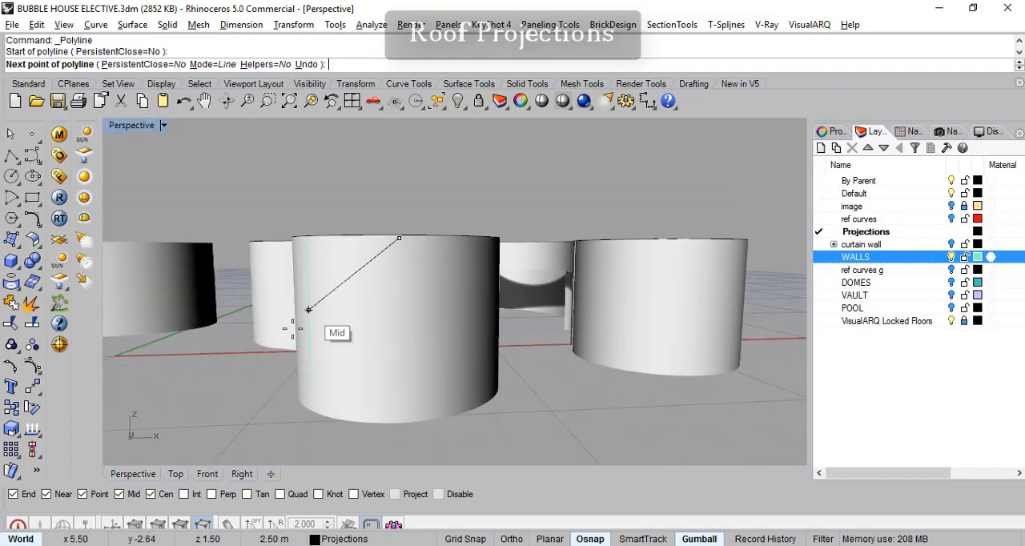
{"action": "right_click_drag", "start_coordinate": [271, 418], "coordinate": [277, 477]}
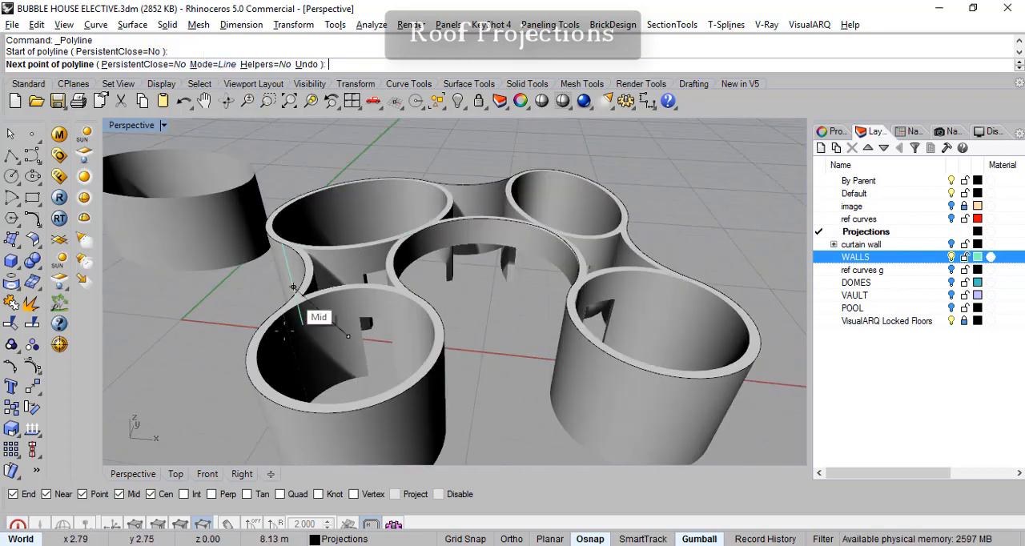
{"action": "key", "text": "Escape"}
- Raise the Perspective view's construction plane vertically from ground level using the CPlane elevation command
{"action": "right_click_drag", "start_coordinate": [346, 341], "coordinate": [463, 260], "text": "shift"}
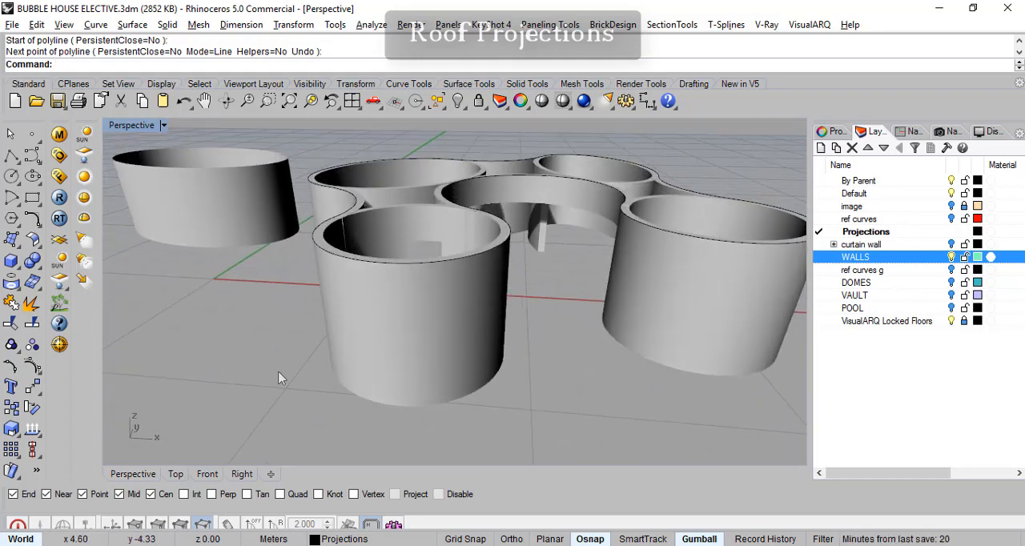
{"action": "right_click_drag", "start_coordinate": [369, 276], "coordinate": [453, 261]}
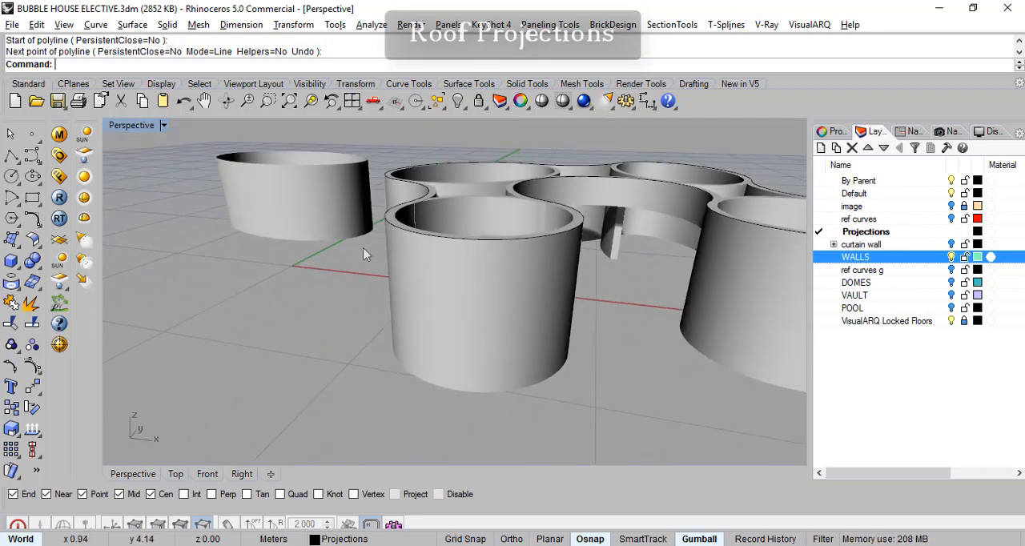
{"action": "right_click_drag", "start_coordinate": [372, 261], "coordinate": [358, 278]}
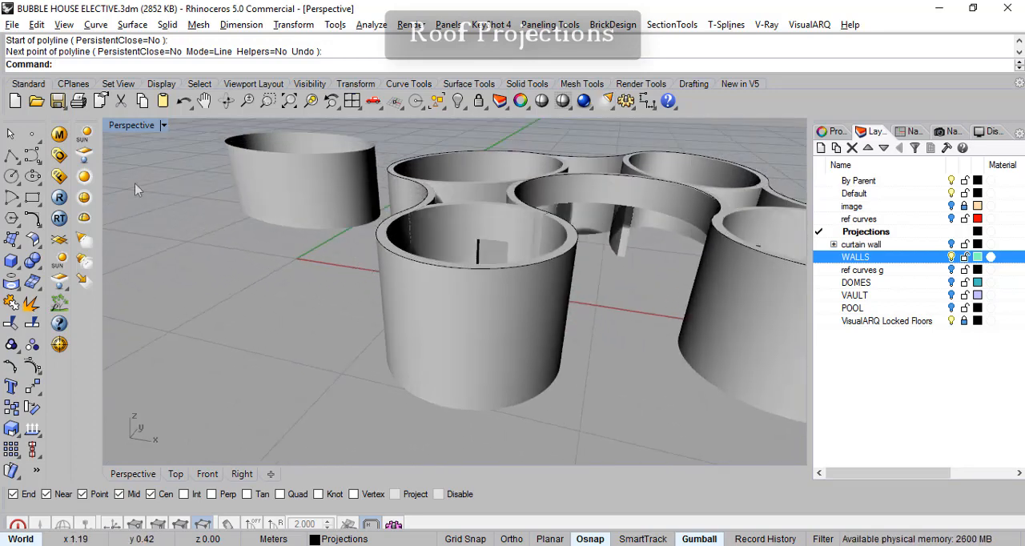
{"action": "left_click", "coordinate": [73, 85]}
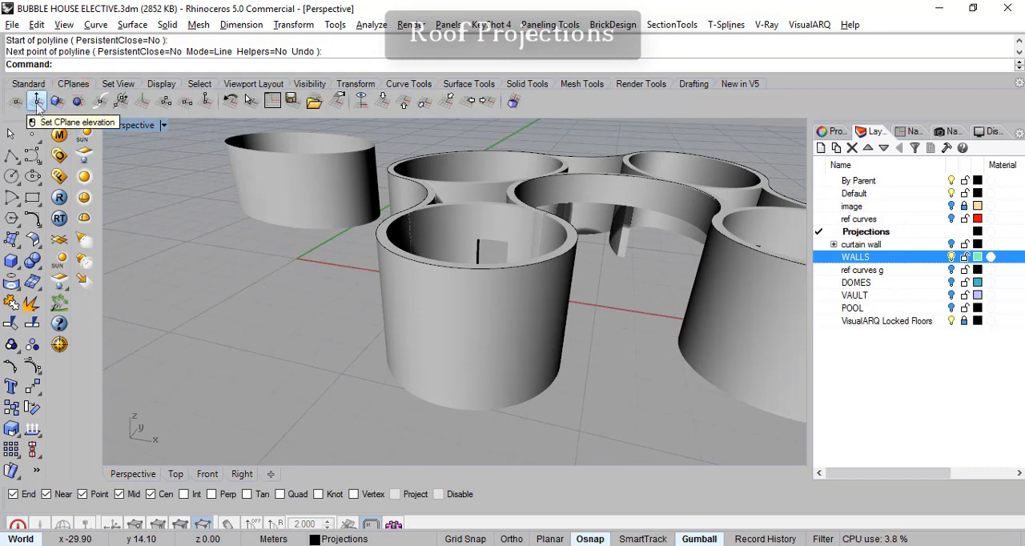
{"action": "left_click", "coordinate": [37, 104]}
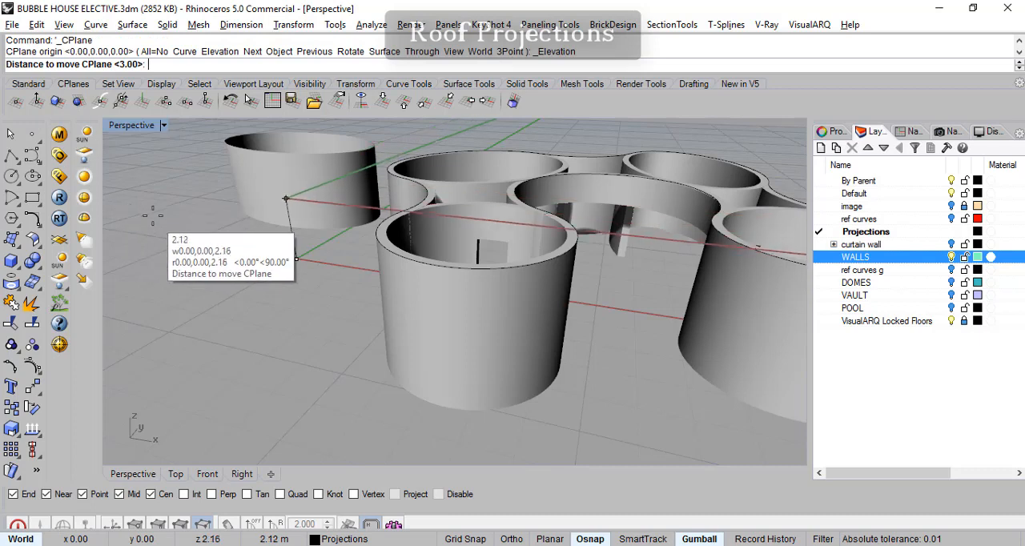
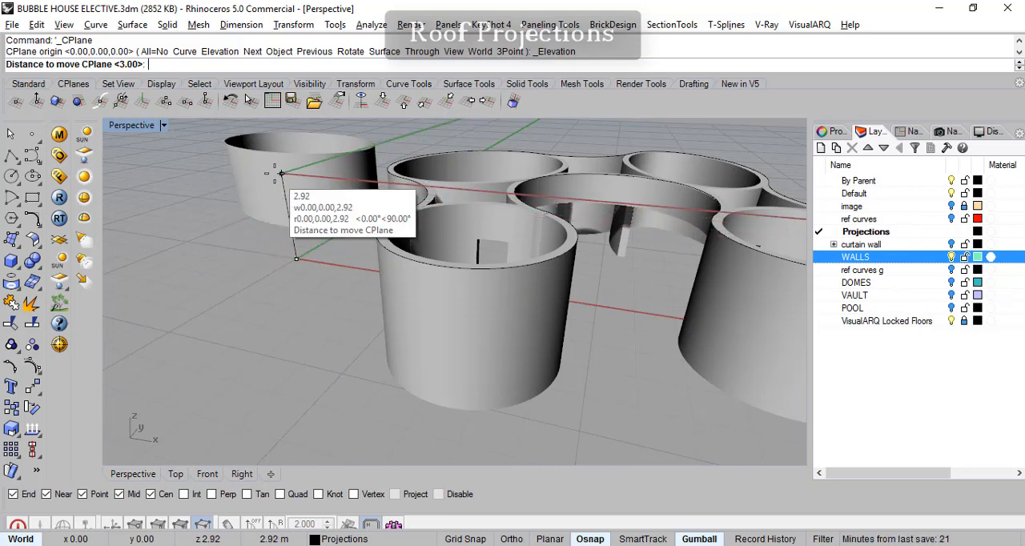
- Set the construction plane's elevation to 3.00 m, matching the top of the front cylindrical wall
{"action": "left_click", "coordinate": [281, 172]}
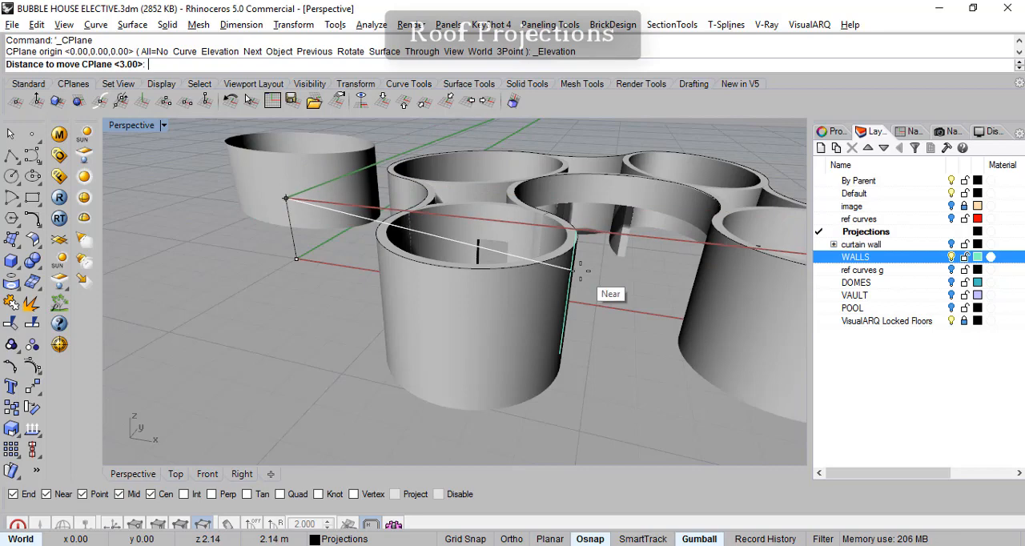
{"action": "left_click", "coordinate": [528, 265]}
{"action": "right_click_drag", "start_coordinate": [524, 281], "coordinate": [492, 297]}
{"action": "scroll", "coordinate": [574, 329], "scroll_direction": "down", "scroll_amount": 2}
{"action": "right_click_drag", "start_coordinate": [574, 328], "coordinate": [516, 248]}
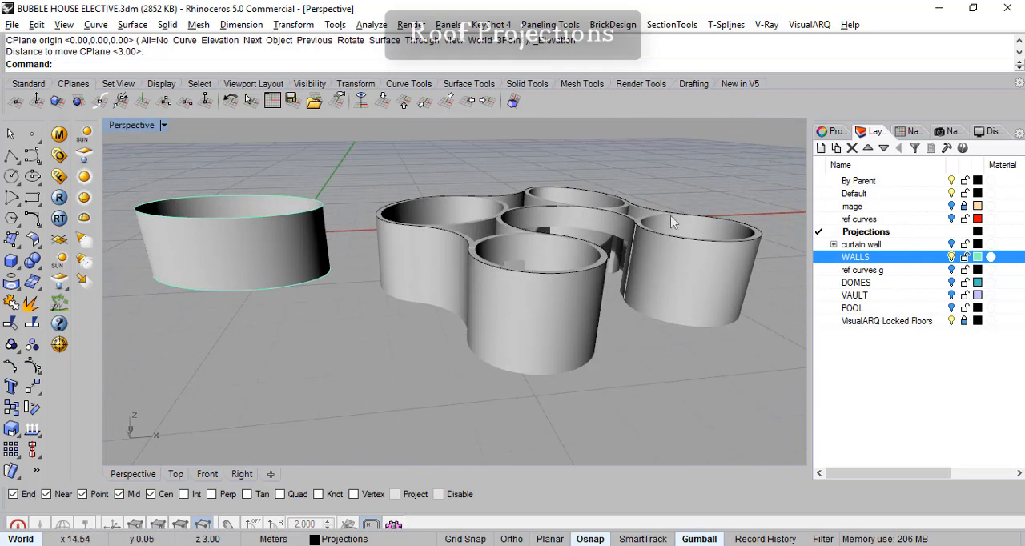
{"action": "right_click_drag", "start_coordinate": [504, 298], "coordinate": [520, 345]}
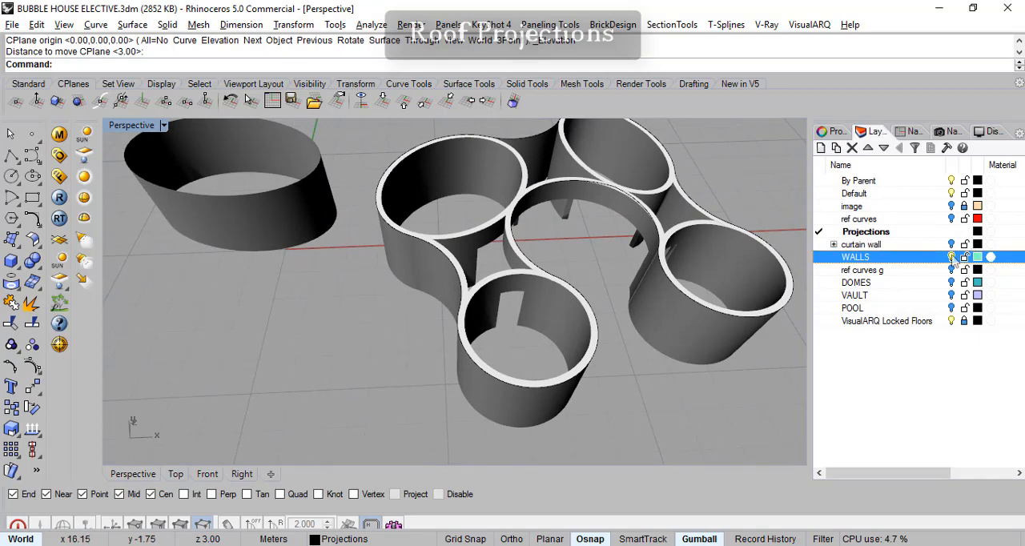
- Turn off the WALLS layer and draw a line about 3.1 m long from the front lobe's centre outward across the outline curve
{"action": "left_click", "coordinate": [952, 257]}
{"action": "right_click_drag", "start_coordinate": [616, 330], "coordinate": [449, 282]}
{"action": "left_click", "coordinate": [32, 156]}
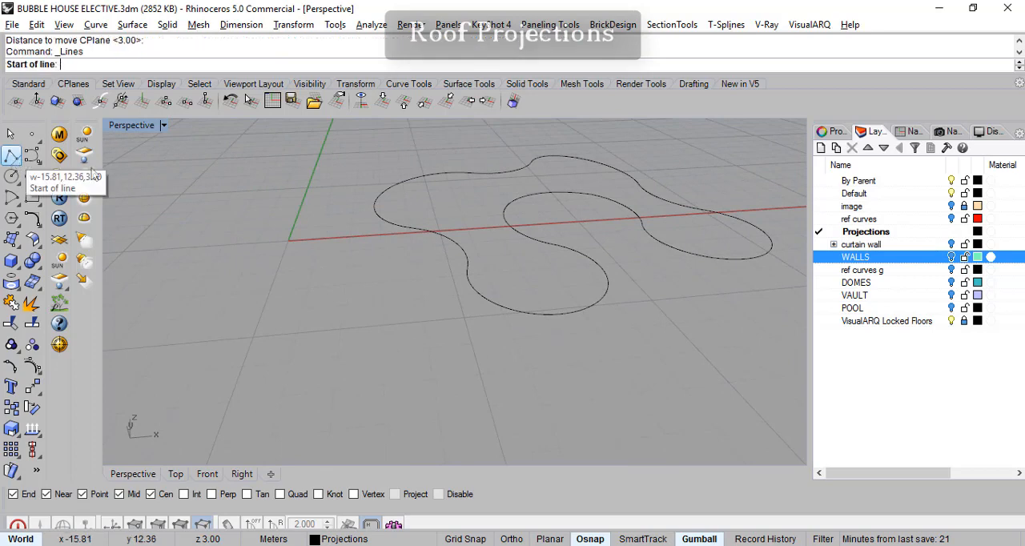
{"action": "left_click", "coordinate": [541, 314]}
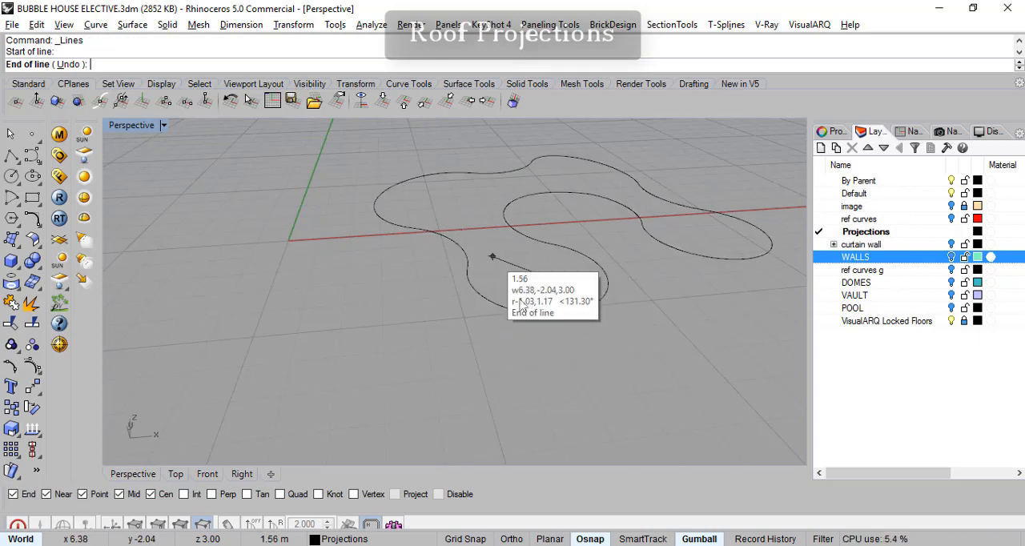
{"action": "left_click", "coordinate": [469, 322]}
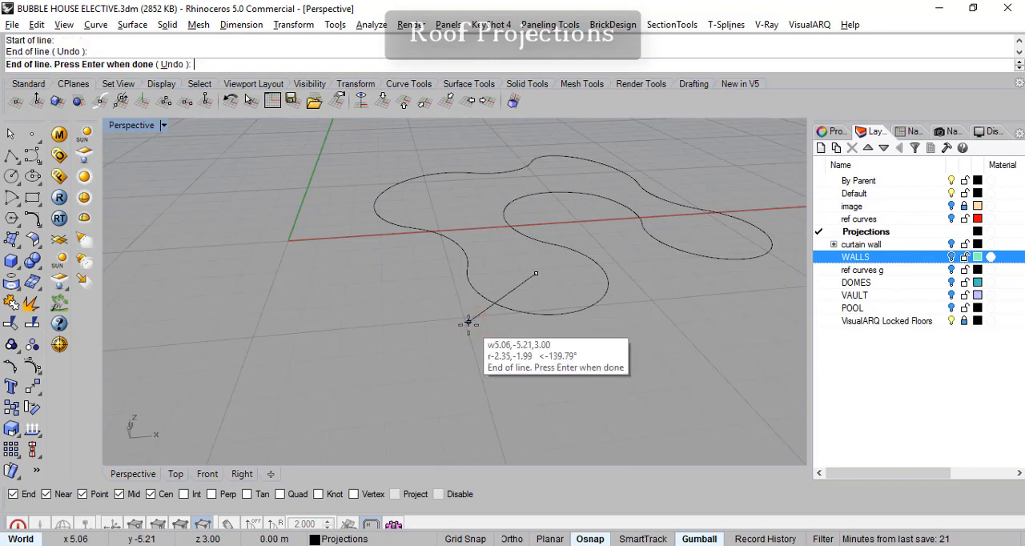
{"action": "key", "text": "Return"}
{"action": "right_click_drag", "start_coordinate": [471, 339], "coordinate": [462, 287]}
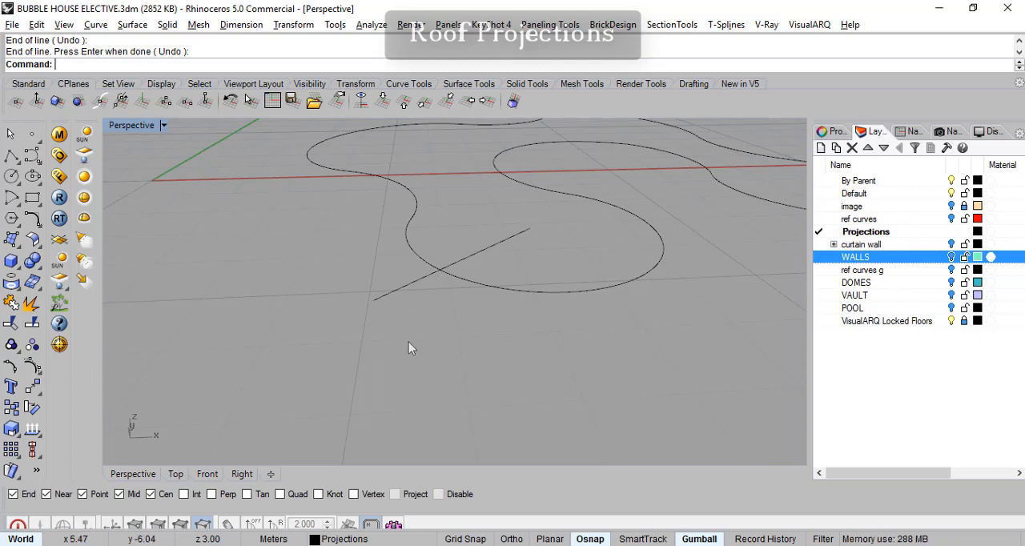
{"action": "right_click_drag", "start_coordinate": [475, 290], "coordinate": [396, 315]}
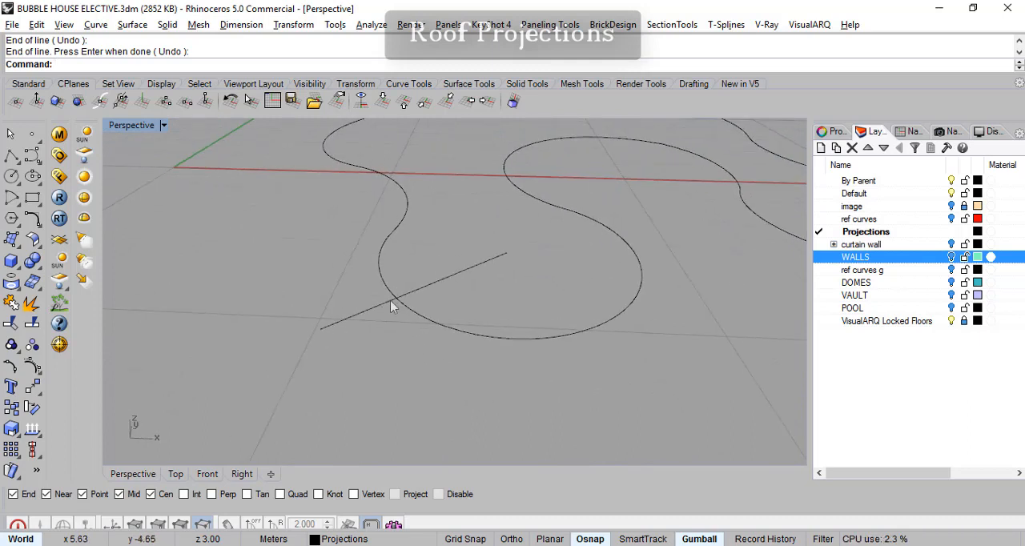
{"action": "right_click_drag", "start_coordinate": [376, 313], "coordinate": [410, 308]}
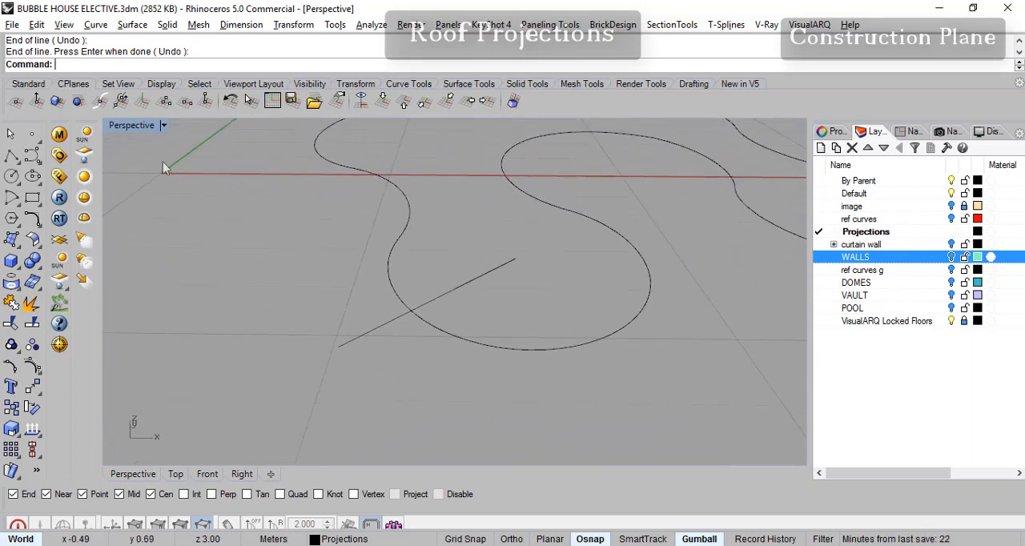
- Draw a vertical line about 2.1 m tall upward from the intersection of the outline curve and the crossing line, using intersection snap and Ortho
{"action": "left_click", "coordinate": [11, 154]}
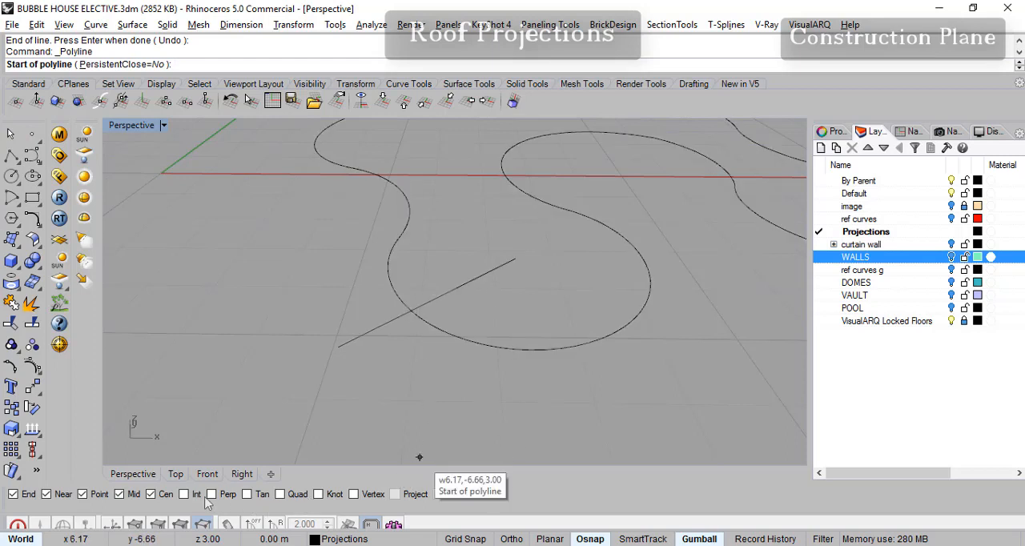
{"action": "left_click", "coordinate": [183, 494]}
{"action": "left_click", "coordinate": [411, 308]}
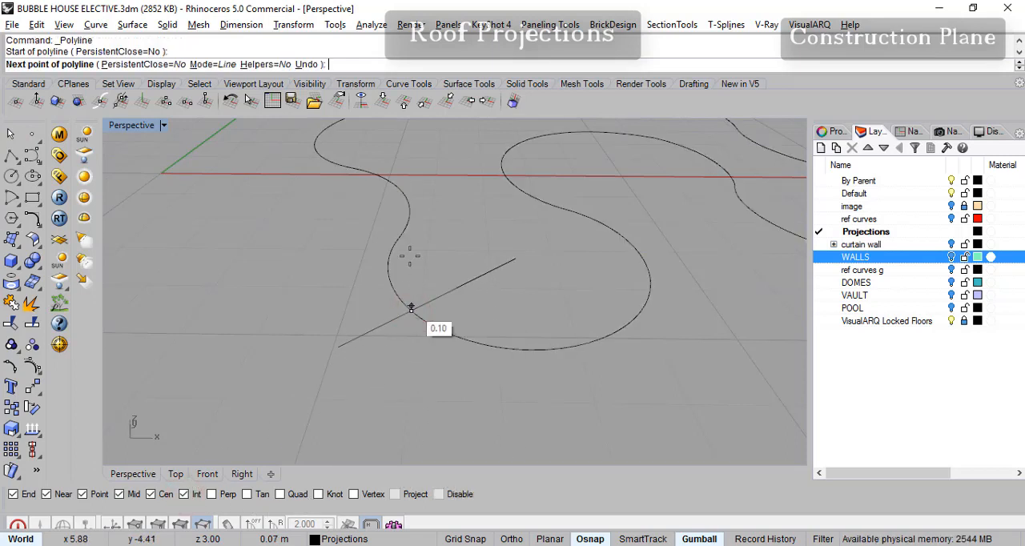
{"action": "key", "text": "F8"}
{"action": "mouse_move", "coordinate": [462, 213]}
{"action": "right_mouse_down", "text": "shift"}
{"action": "mouse_move", "coordinate": [471, 174]}
{"action": "mouse_move", "coordinate": [465, 201]}
{"action": "right_mouse_up", "text": "shift"}
{"action": "left_click", "coordinate": [208, 479]}
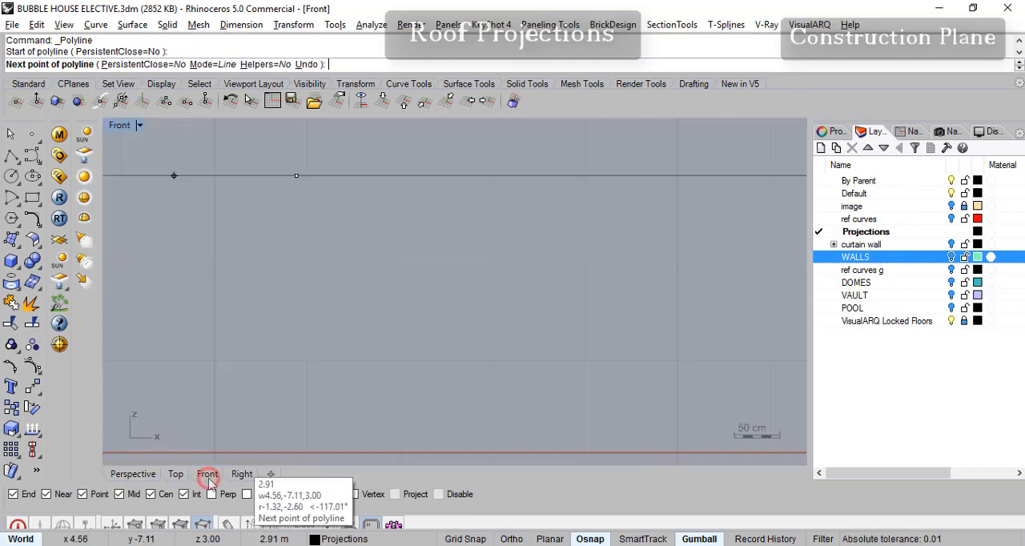
{"action": "scroll", "coordinate": [403, 300], "scroll_direction": "down", "scroll_amount": 6}
{"action": "right_click_drag", "start_coordinate": [408, 281], "coordinate": [473, 367]}
{"action": "scroll", "coordinate": [457, 293], "scroll_direction": "up", "scroll_amount": 4}
{"action": "key", "text": "F8"}
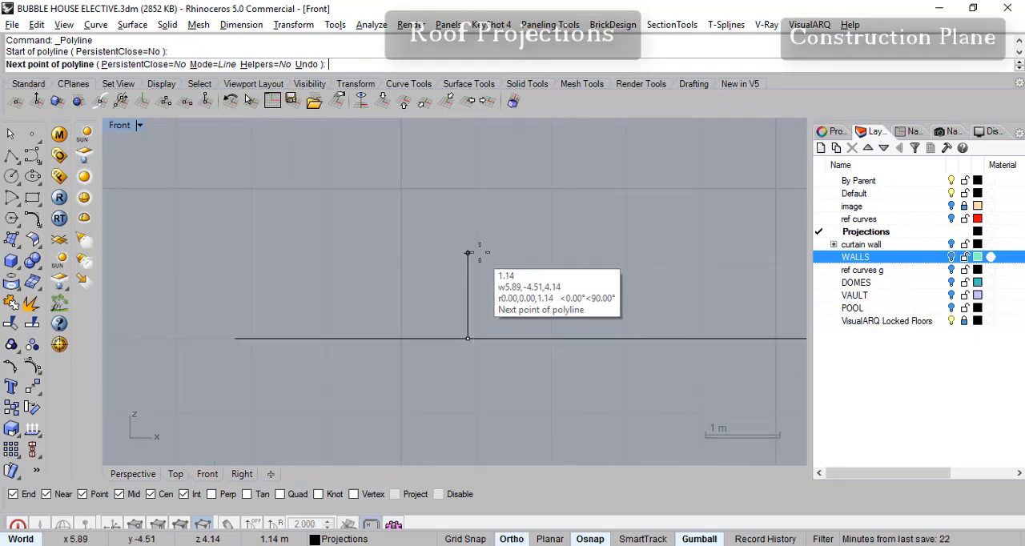
{"action": "left_click", "coordinate": [467, 184]}
{"action": "key", "text": "F8"}
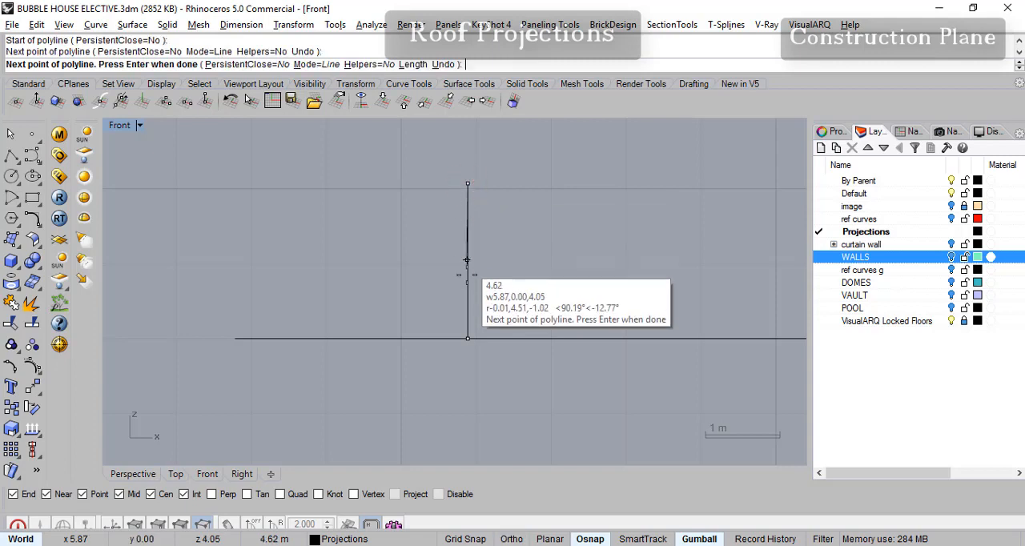
{"action": "key", "text": "Return"}
{"action": "left_click", "coordinate": [121, 474]}
{"action": "right_click_drag", "start_coordinate": [449, 353], "coordinate": [484, 251]}
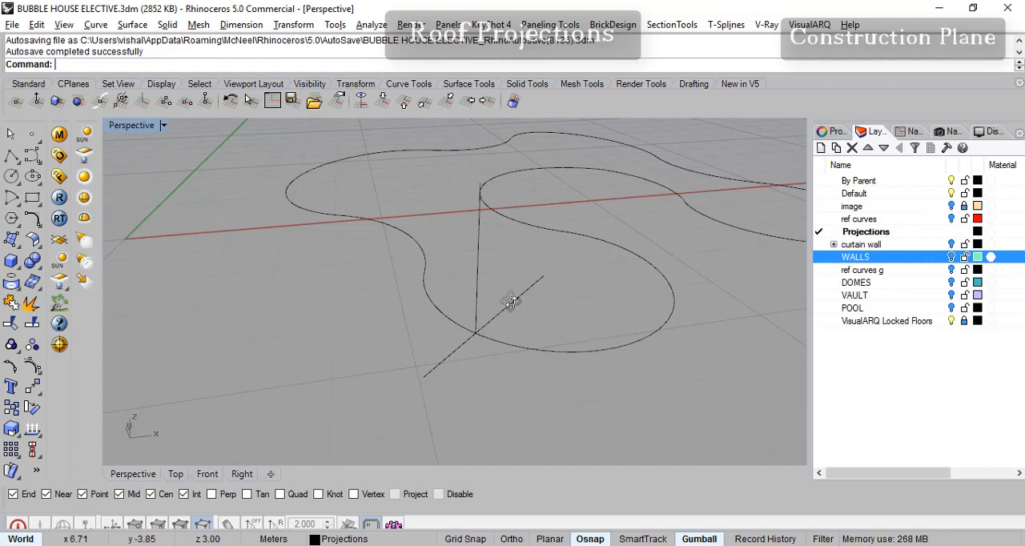
{"action": "right_click_drag", "start_coordinate": [518, 302], "coordinate": [509, 298]}
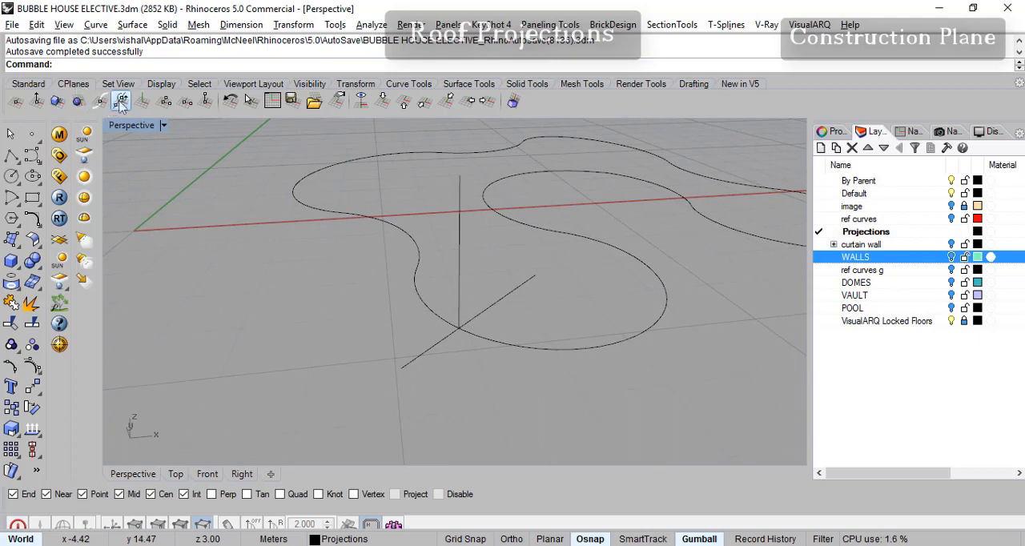
- Set the construction plane by three points: origin at the intersection, X axis along the crossing line's inner end, orientation along the vertical line
{"action": "left_click", "coordinate": [165, 103]}
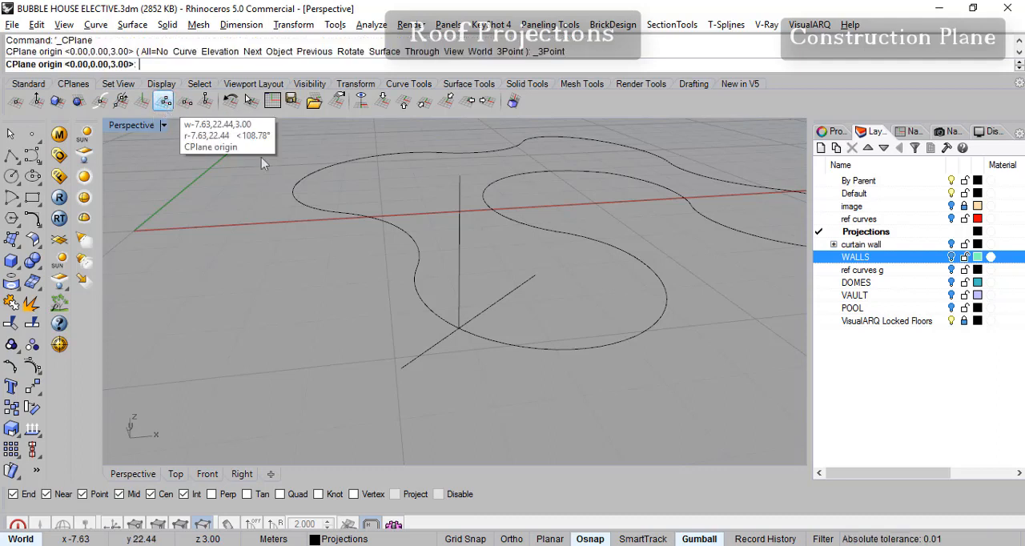
{"action": "left_click", "coordinate": [459, 329]}
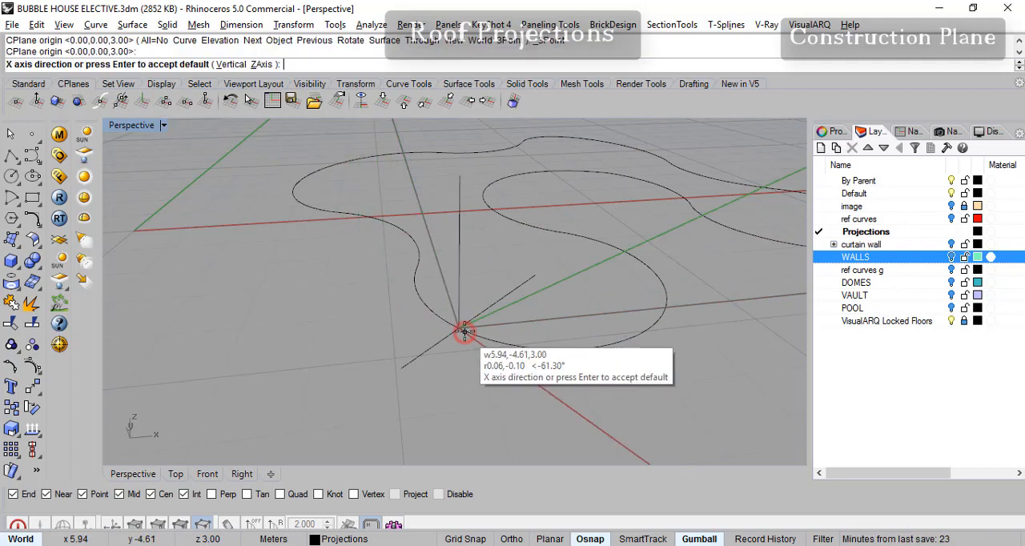
{"action": "left_click", "coordinate": [535, 276]}
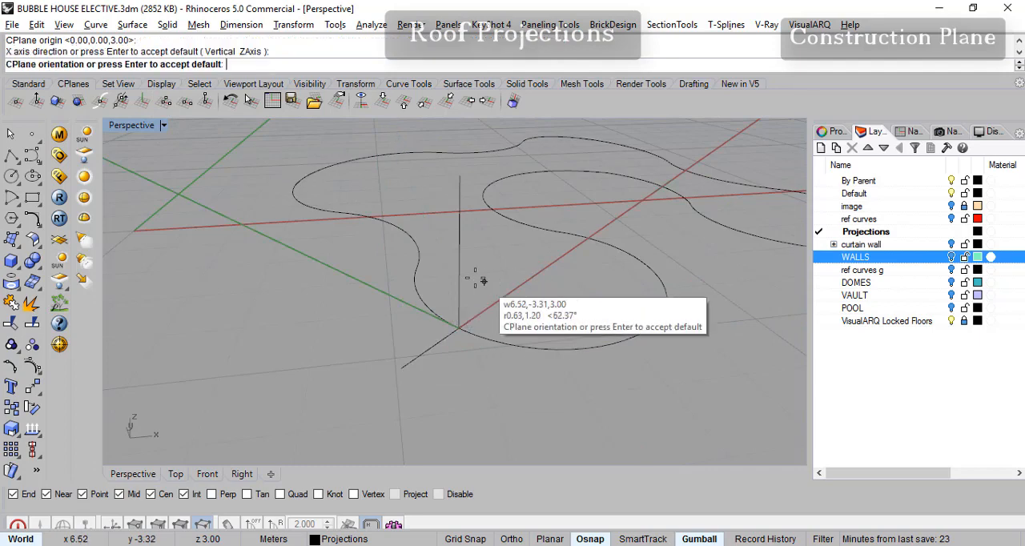
{"action": "left_click", "coordinate": [467, 193]}
{"action": "mouse_move", "coordinate": [508, 310]}
{"action": "right_mouse_down"}
{"action": "mouse_move", "coordinate": [488, 290]}
{"action": "mouse_move", "coordinate": [500, 301]}
{"action": "right_mouse_up"}
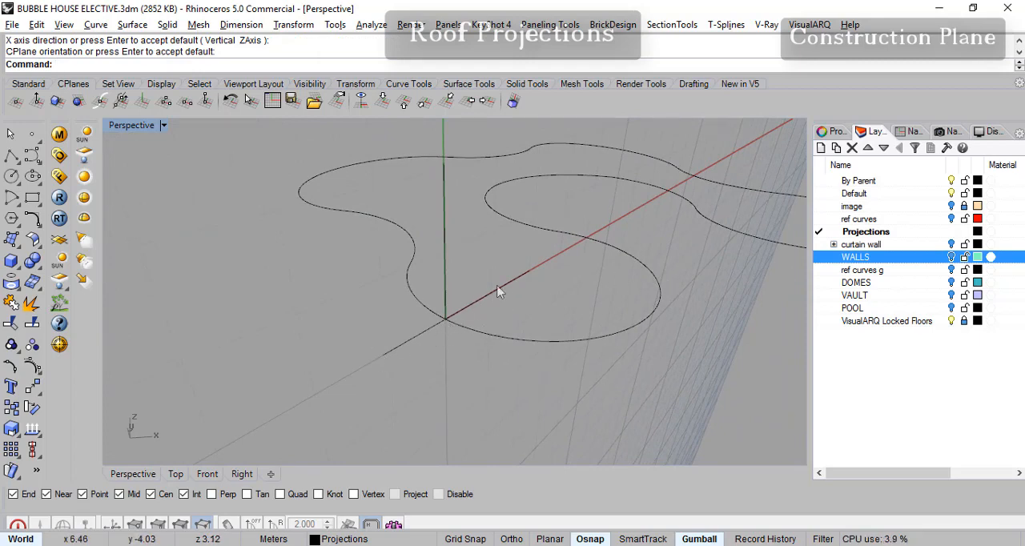
{"action": "right_click_drag", "start_coordinate": [421, 328], "coordinate": [453, 319]}
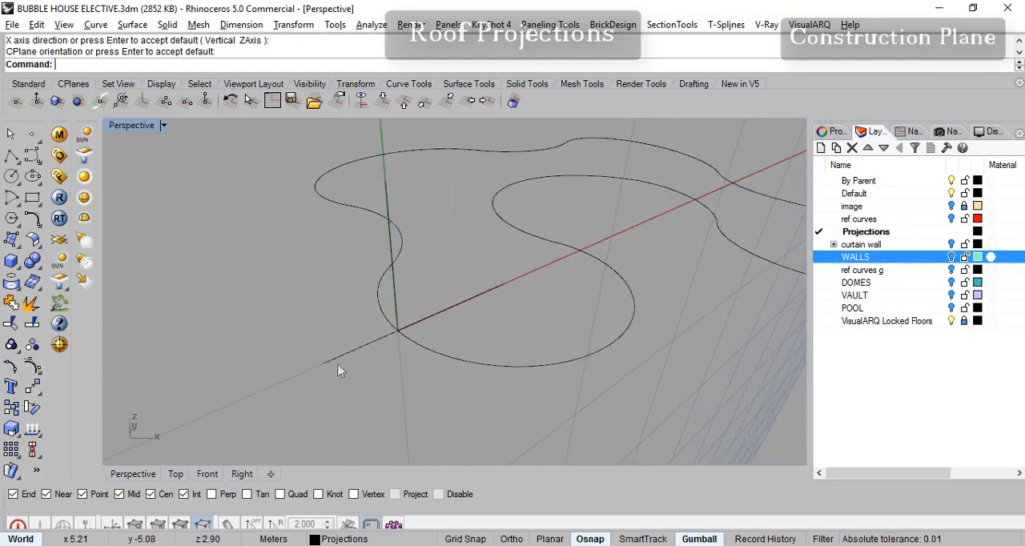
{"action": "right_click_drag", "start_coordinate": [357, 360], "coordinate": [381, 359]}
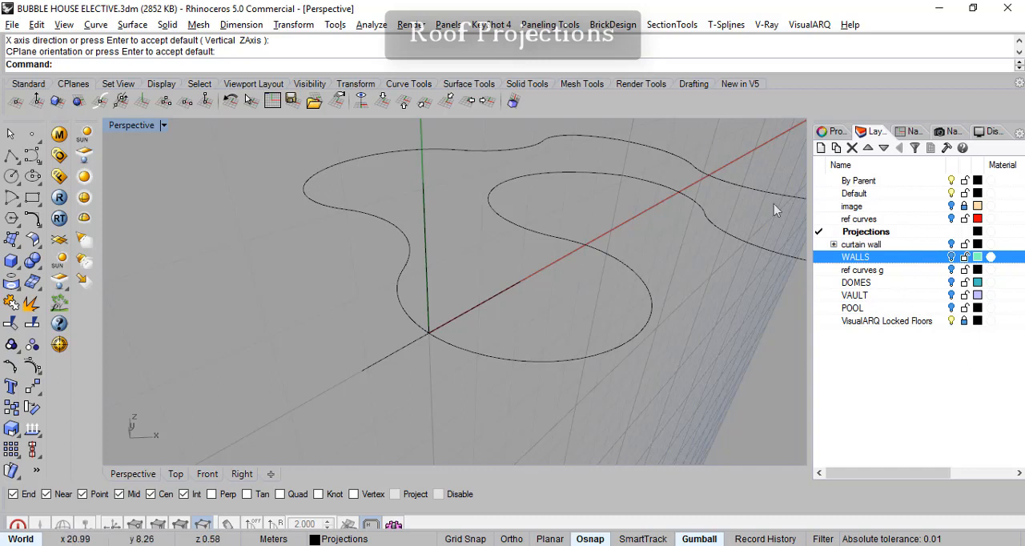
{"action": "right_click_drag", "start_coordinate": [466, 360], "coordinate": [431, 351]}
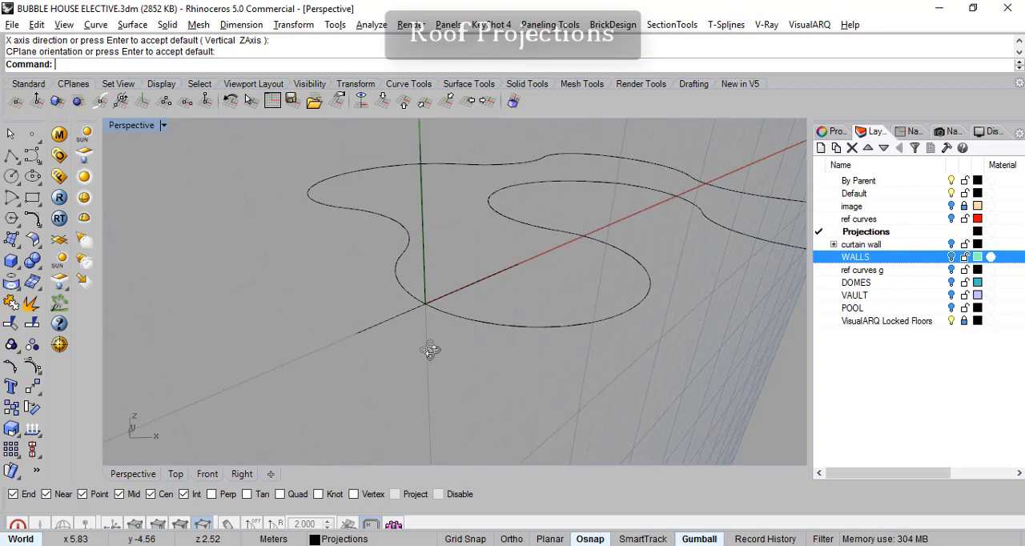
- Draw a corner-to-corner rectangle from the construction plane origin to the relative corner @.6,-.3
{"action": "left_click", "coordinate": [32, 197]}
{"action": "left_click", "coordinate": [425, 304]}
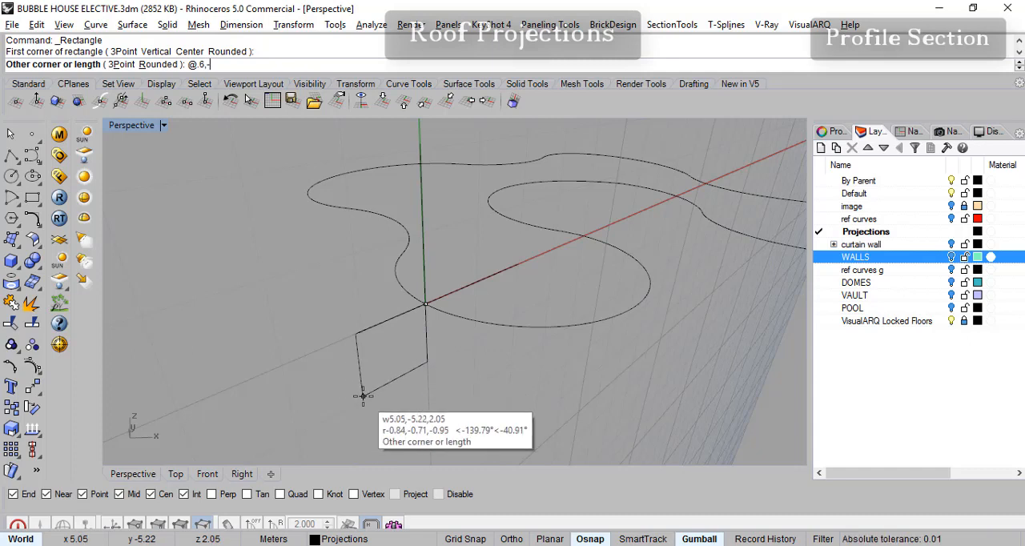
{"action": "type", "text": ".6,-"}
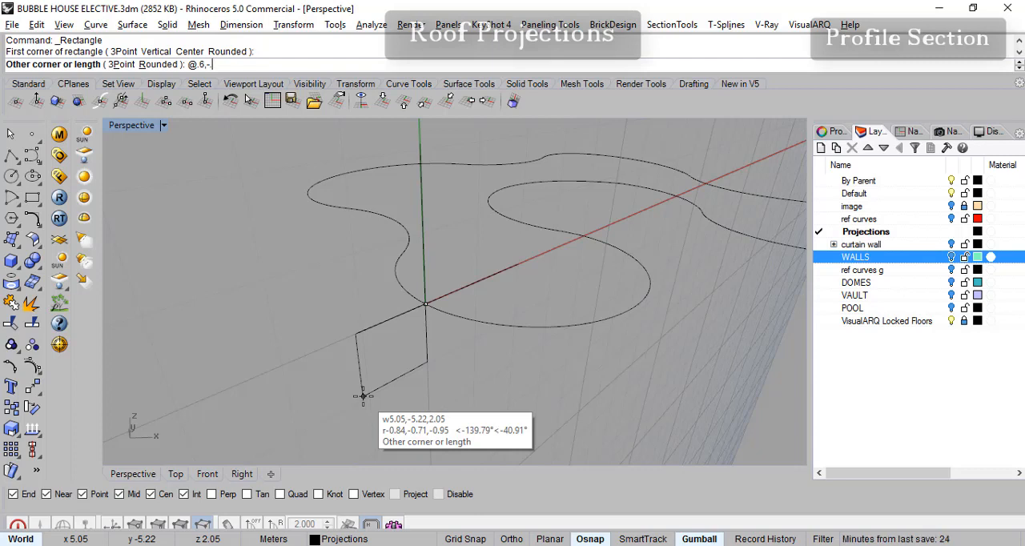
{"action": "type", "text": "3"}
{"action": "key", "text": "Return"}
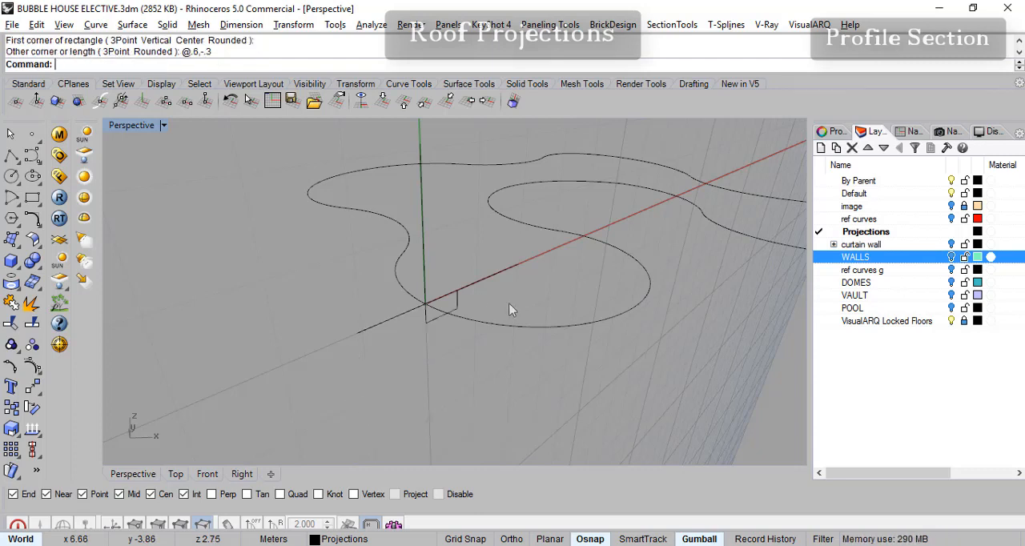
- Move the rectangle outward from its upper inner corner to the construction plane origin so it lies outside the outline curve
{"action": "right_click_drag", "start_coordinate": [467, 317], "coordinate": [430, 342]}
{"action": "left_click", "coordinate": [430, 316]}
{"action": "left_click", "coordinate": [430, 342]}
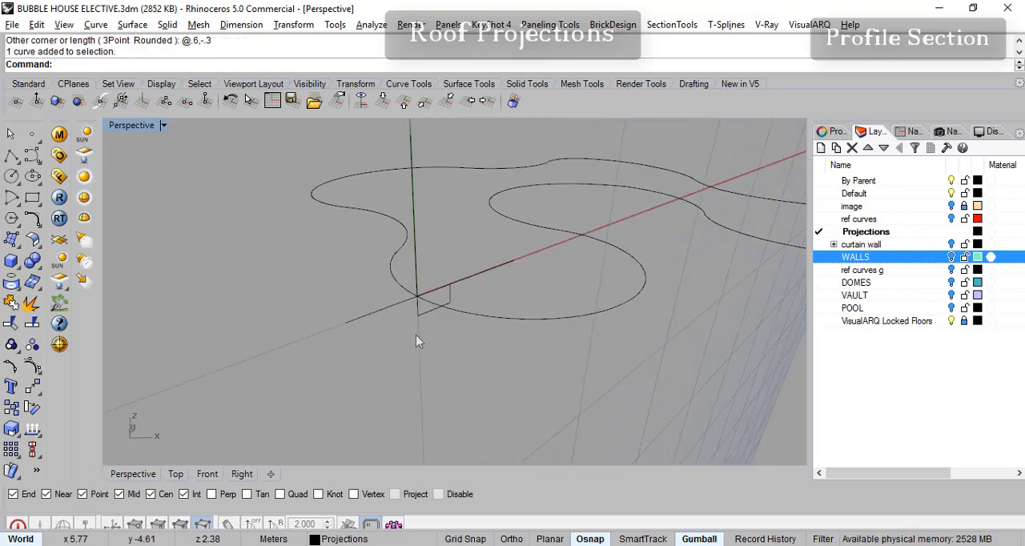
{"action": "scroll", "coordinate": [416, 337], "scroll_direction": "up", "scroll_amount": 3}
{"action": "left_click", "coordinate": [32, 387]}
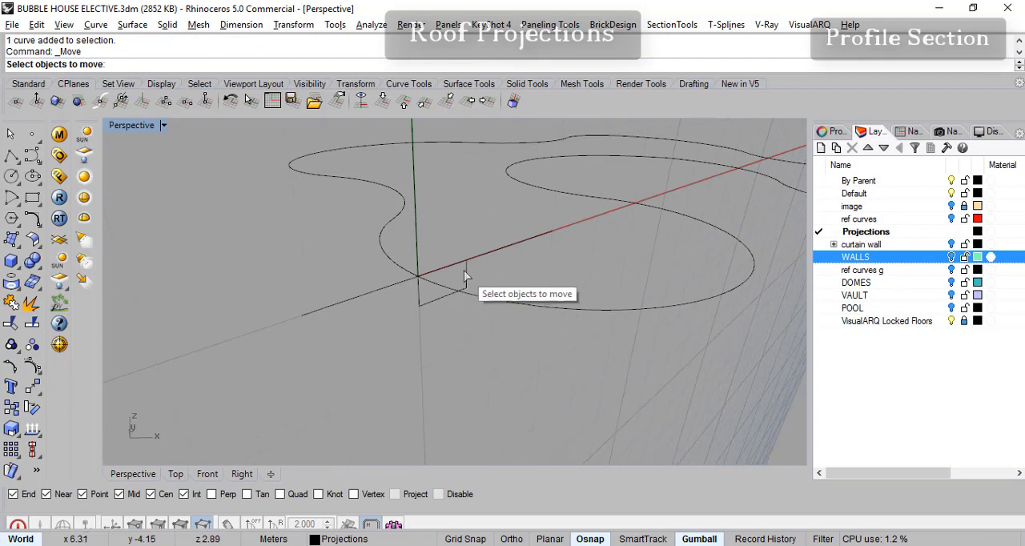
{"action": "left_click", "coordinate": [465, 273]}
{"action": "key", "text": "Return"}
{"action": "left_click", "coordinate": [466, 261]}
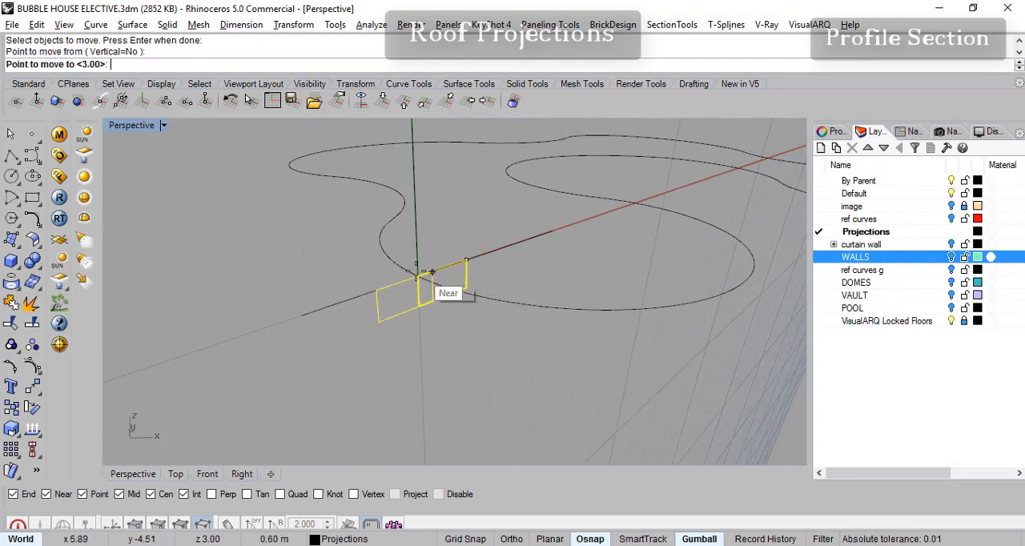
{"action": "left_click", "coordinate": [418, 281]}
{"action": "scroll", "coordinate": [431, 333], "scroll_direction": "up", "scroll_amount": 3}
{"action": "right_click_drag", "start_coordinate": [390, 329], "coordinate": [412, 269]}
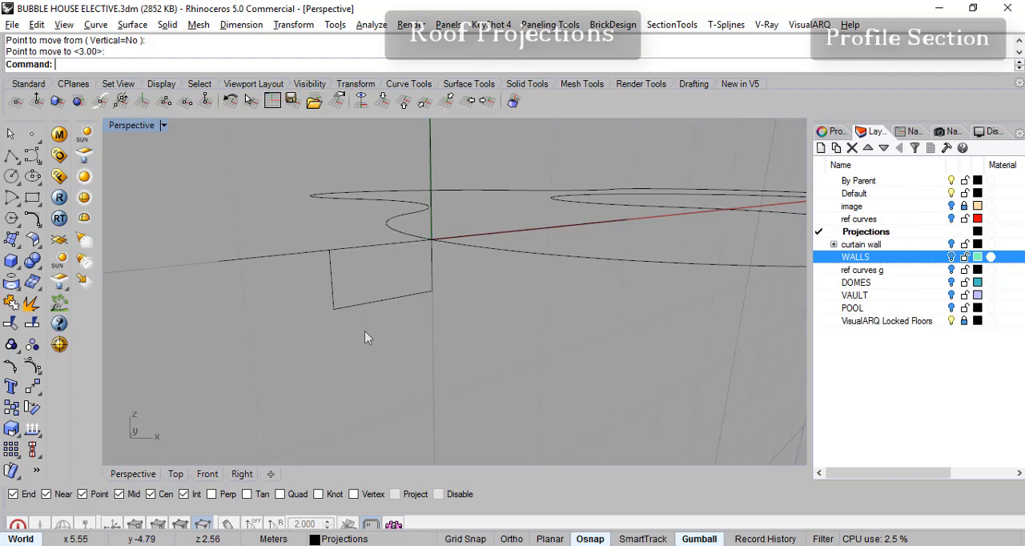
{"action": "right_click_drag", "start_coordinate": [398, 317], "coordinate": [386, 319]}
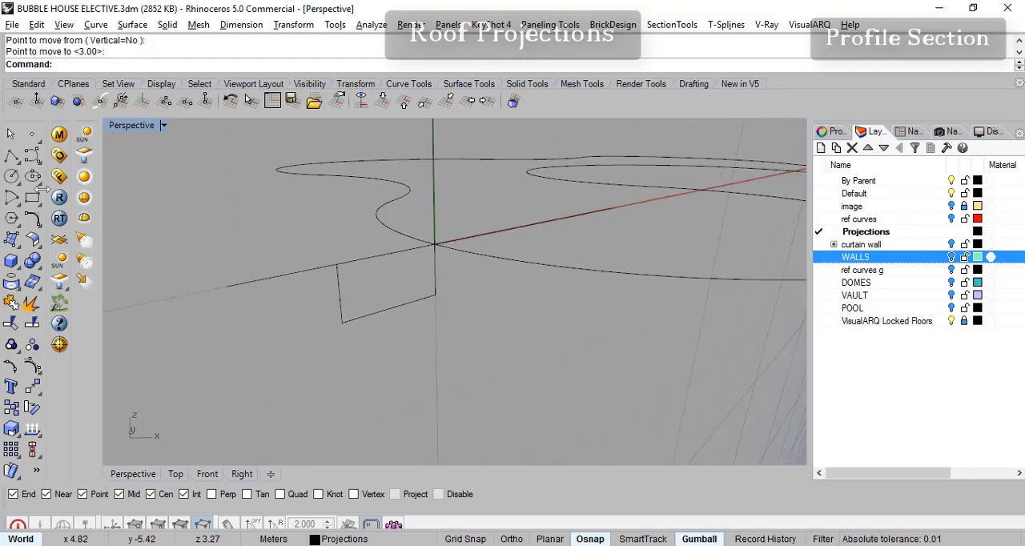
- Draw a line segment from the construction plane origin diagonally to the rectangle's lower outer corner, leaving the Lines command running
{"action": "right_click", "coordinate": [11, 156]}
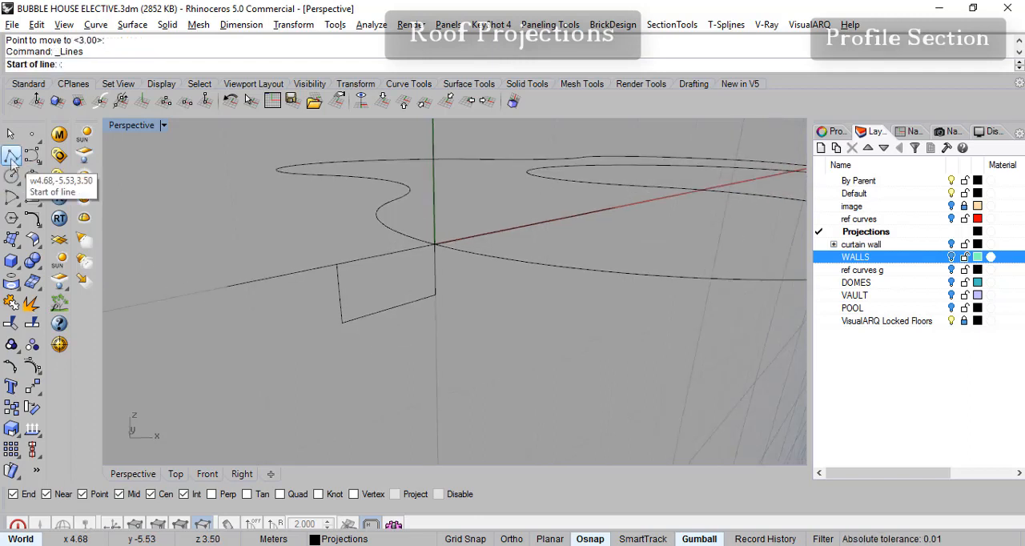
{"action": "left_click", "coordinate": [432, 243]}
{"action": "left_click", "coordinate": [339, 327]}
{"action": "right_click_drag", "start_coordinate": [339, 327], "coordinate": [339, 302]}
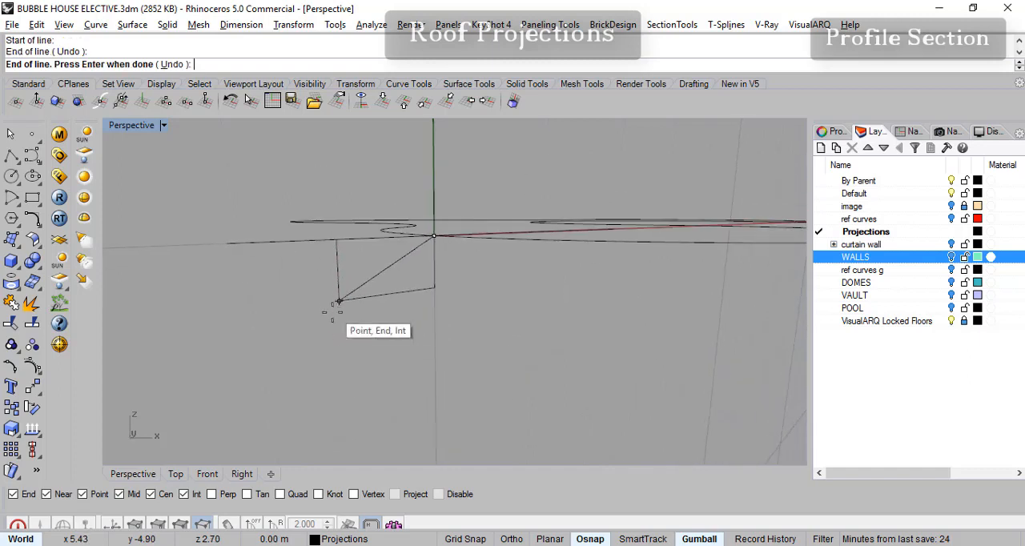
- Continue the profile below the corner with five alternating downward and inward segments of about 0.06 to 0.07 m, forming a stepped edge
{"action": "left_click", "coordinate": [339, 302]}
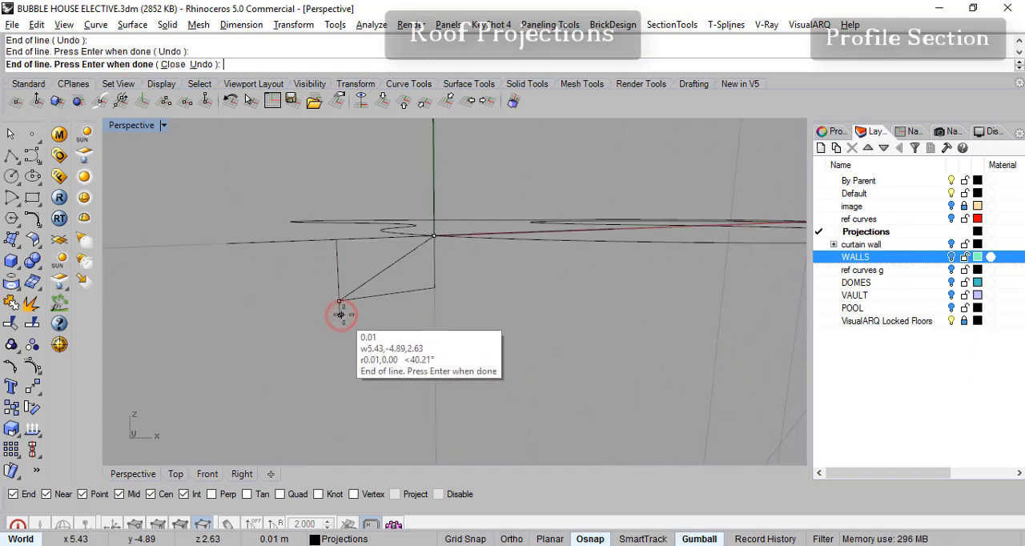
{"action": "left_click", "coordinate": [354, 313], "text": "shift"}
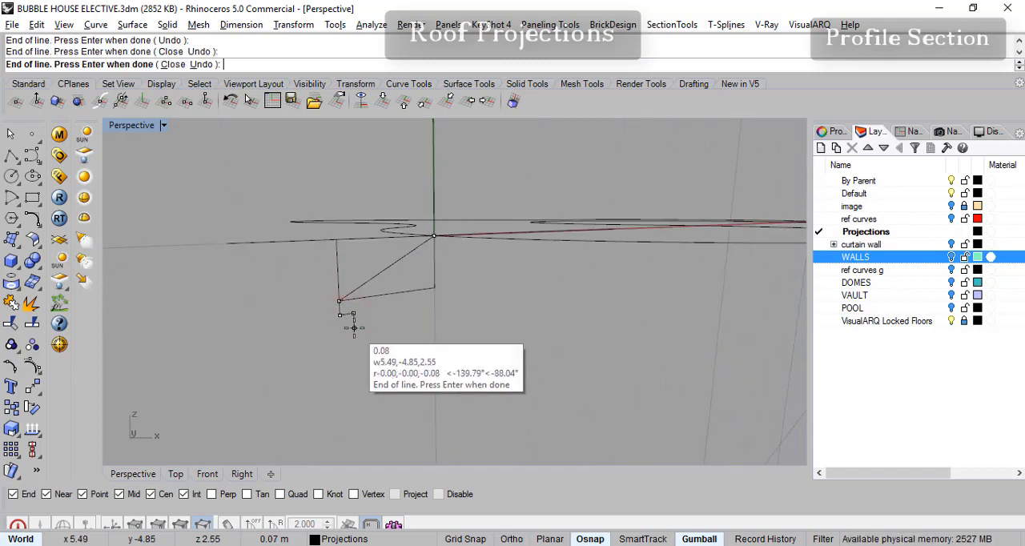
{"action": "left_click", "coordinate": [354, 324]}
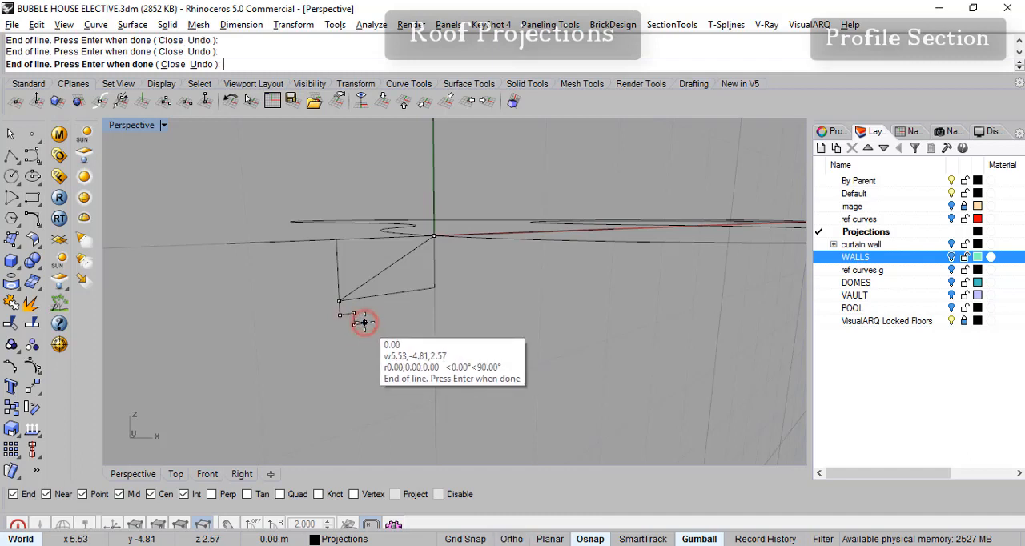
{"action": "left_click", "coordinate": [364, 323]}
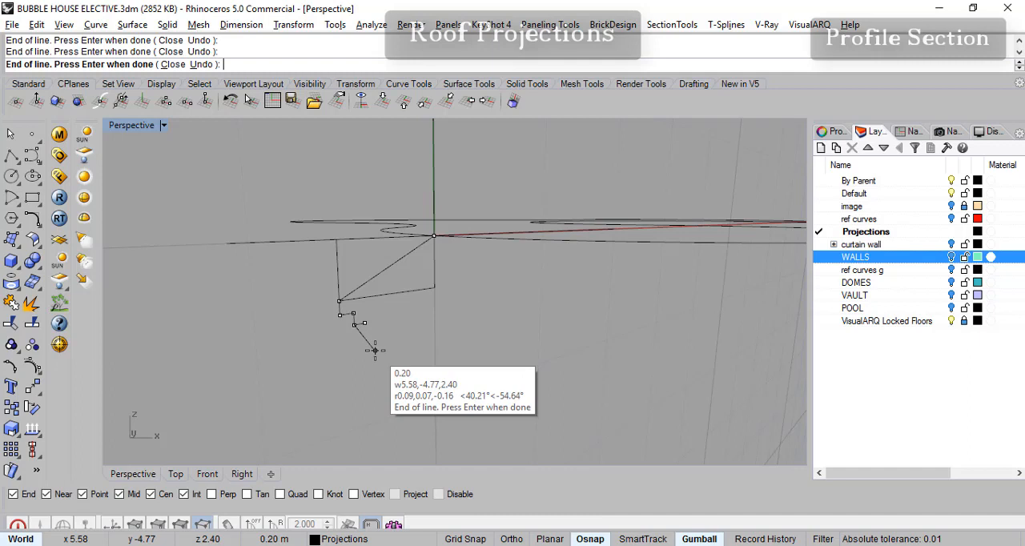
{"action": "key", "text": "ctrl+z"}
{"action": "scroll", "coordinate": [367, 338], "scroll_direction": "up", "scroll_amount": 5}
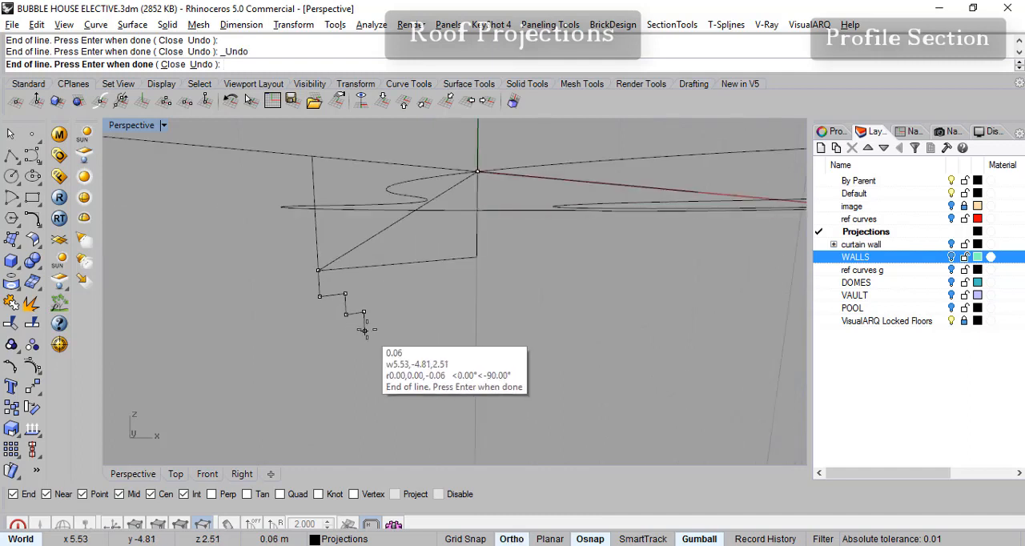
{"action": "left_click", "coordinate": [364, 329]}
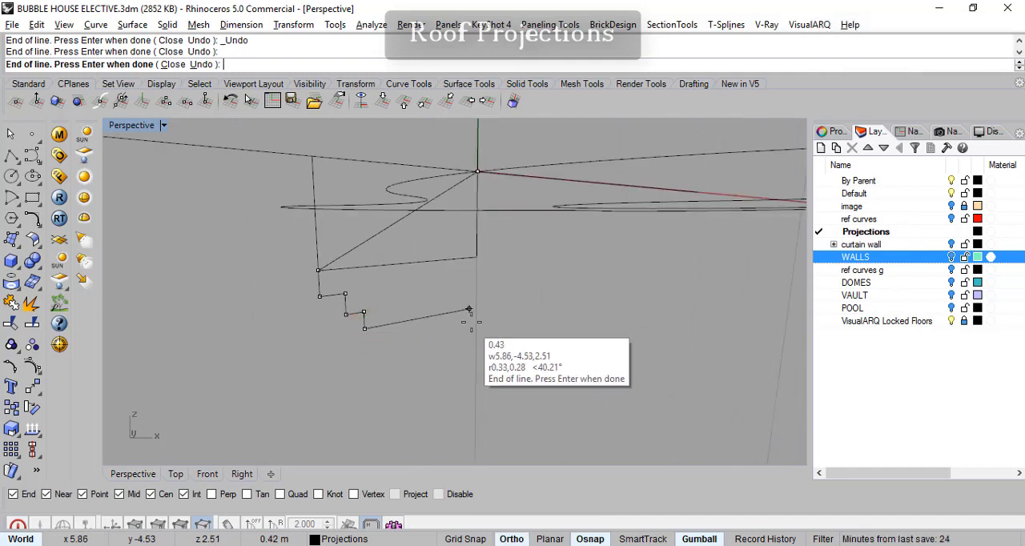
- Using SmartTrack, draw the bottom edge about 0.47 m to directly beneath the rectangle's inner corner, then close the profile up to the origin
{"action": "left_click", "coordinate": [512, 539]}
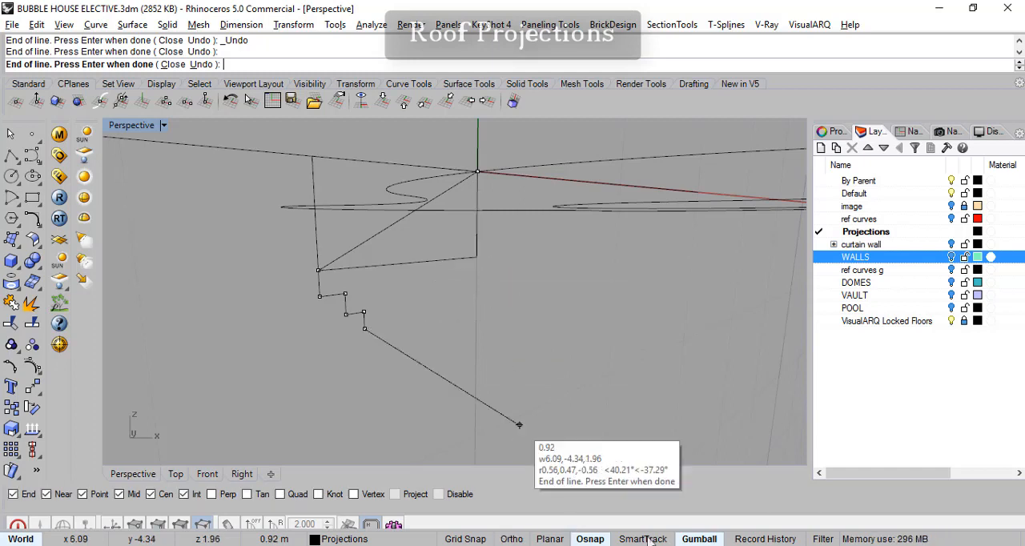
{"action": "key", "text": "F8"}
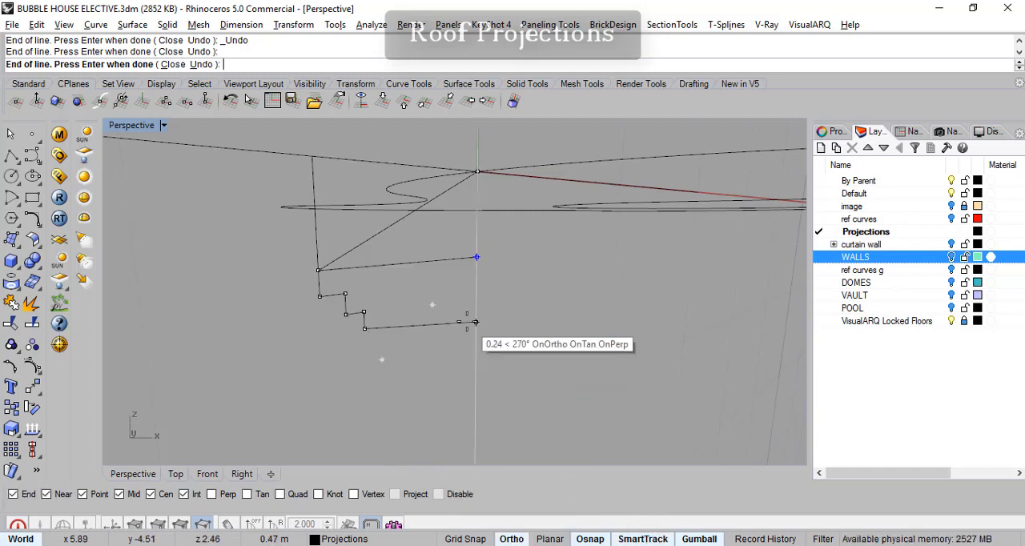
{"action": "left_click", "coordinate": [476, 308]}
{"action": "key", "text": "F8"}
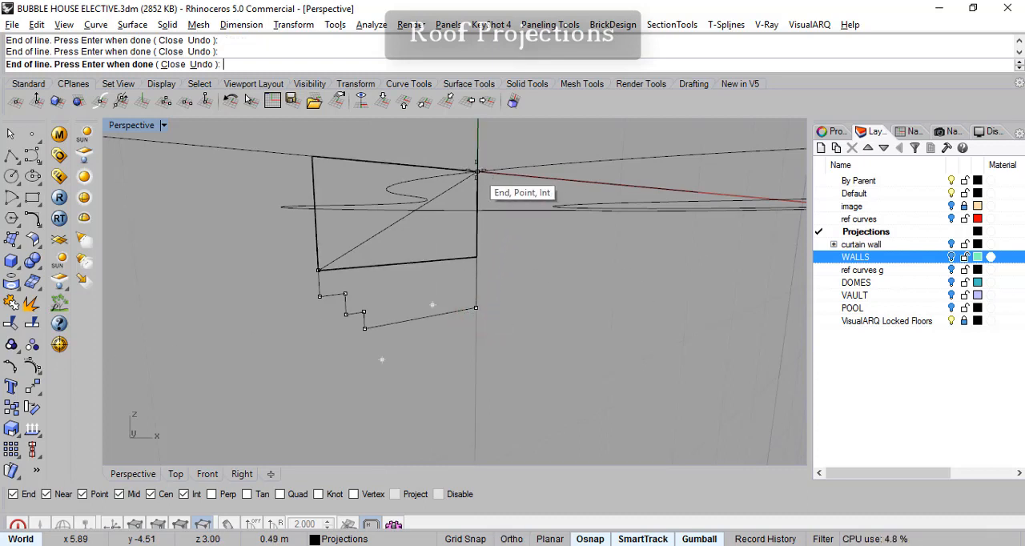
{"action": "right_click_drag", "start_coordinate": [478, 173], "coordinate": [487, 248]}
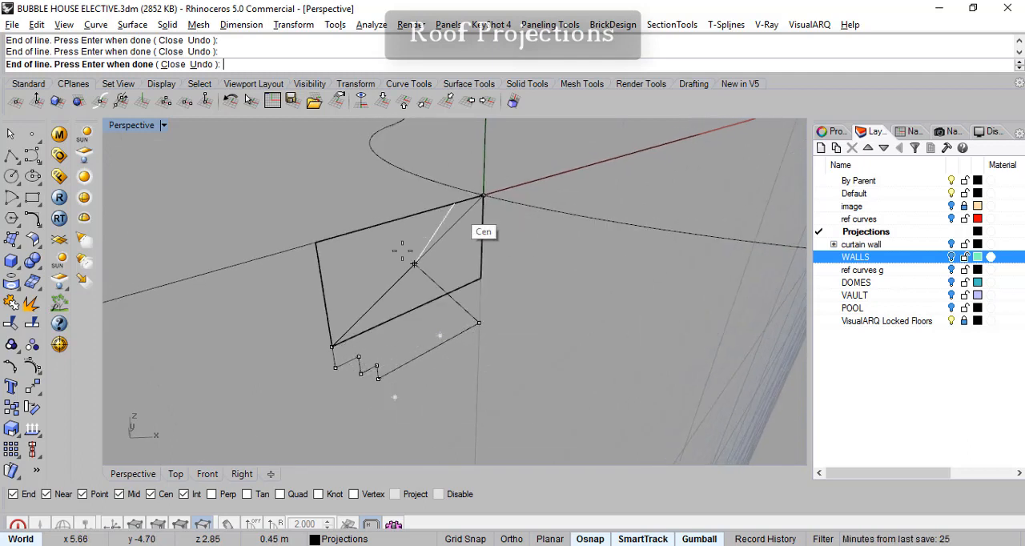
{"action": "left_click", "coordinate": [483, 195]}
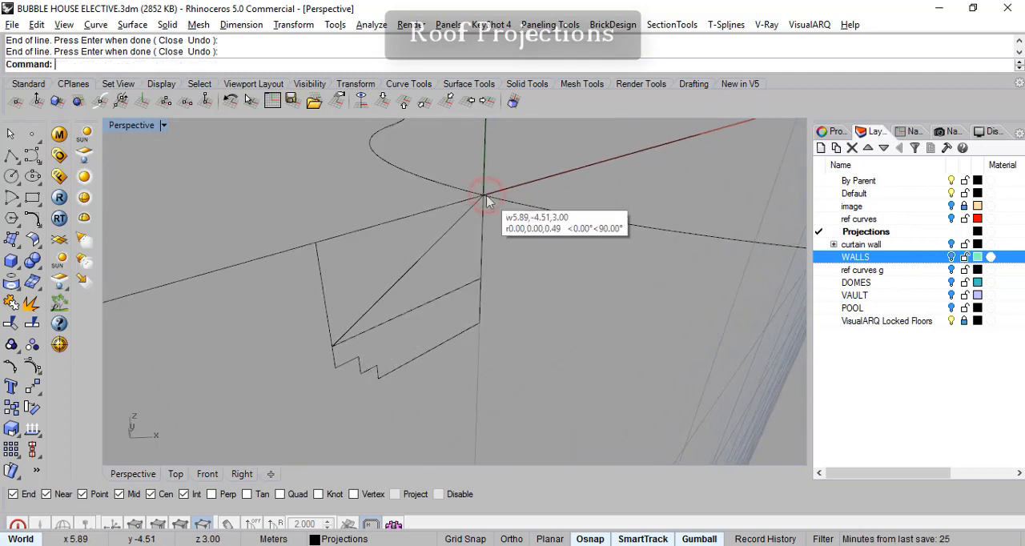
{"action": "left_click", "coordinate": [433, 350]}
{"action": "key", "text": "Escape"}
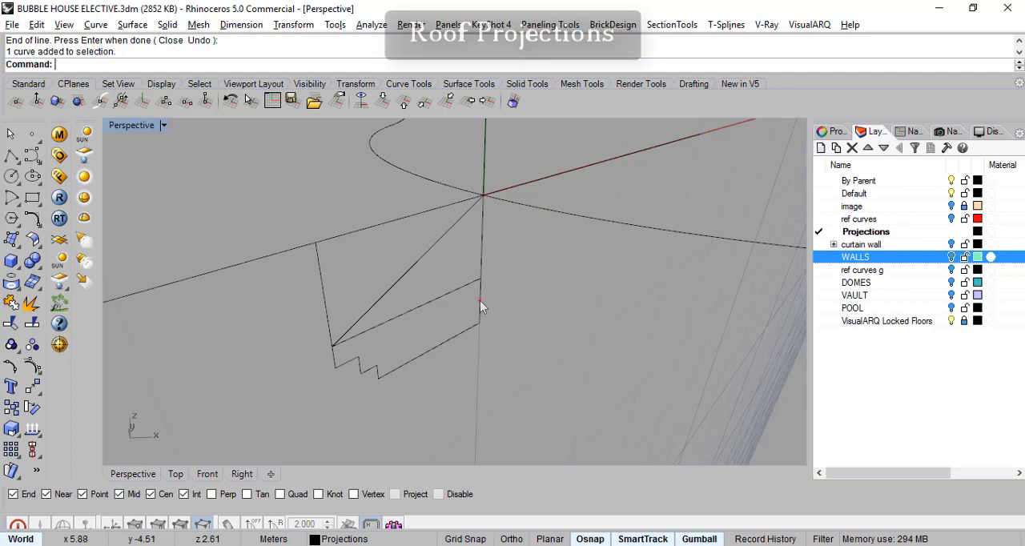
{"action": "left_click", "coordinate": [481, 302]}
{"action": "left_click", "coordinate": [425, 352]}
{"action": "left_click", "coordinate": [360, 366]}
{"action": "left_click", "coordinate": [383, 377]}
{"action": "key", "text": "Escape"}
{"action": "right_click_drag", "start_coordinate": [366, 394], "coordinate": [369, 397]}
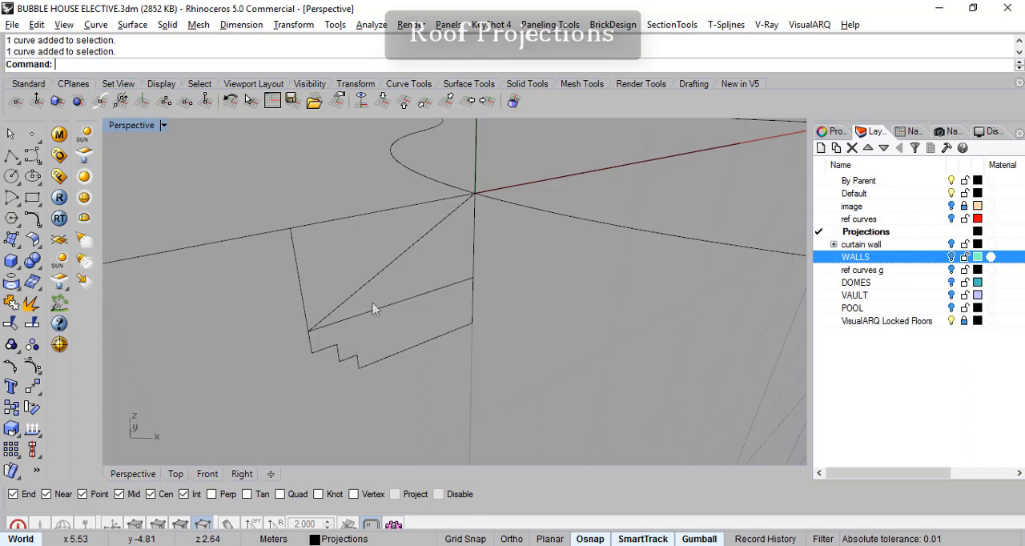
- Join the diagonal, the stepped segments, the bottom edge and the inner vertical line into one closed profile curve
{"action": "left_click", "coordinate": [379, 271]}
{"action": "left_click", "coordinate": [315, 355], "text": "shift"}
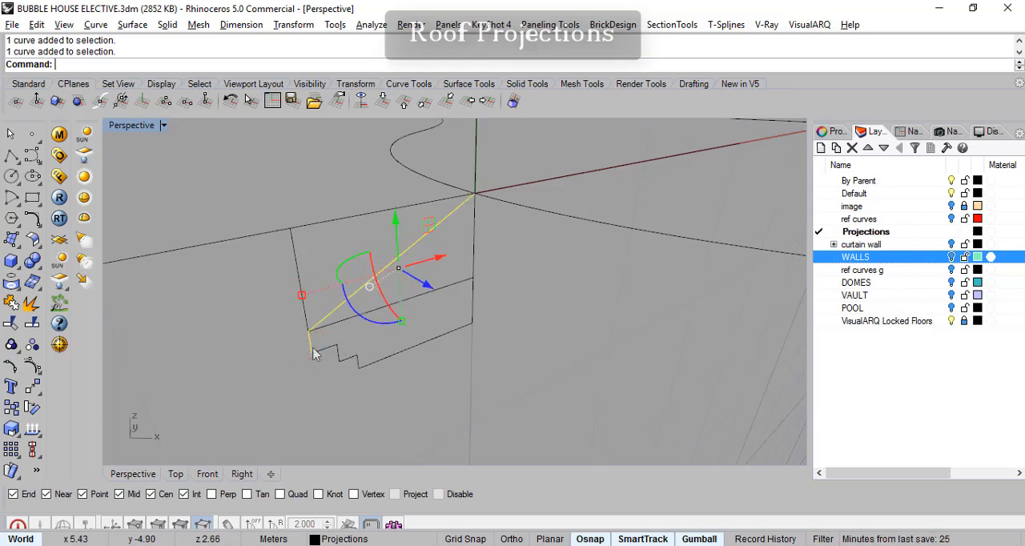
{"action": "left_click", "coordinate": [336, 358], "text": "shift"}
{"action": "left_click", "coordinate": [356, 363], "text": "shift"}
{"action": "left_click", "coordinate": [376, 366], "text": "shift"}
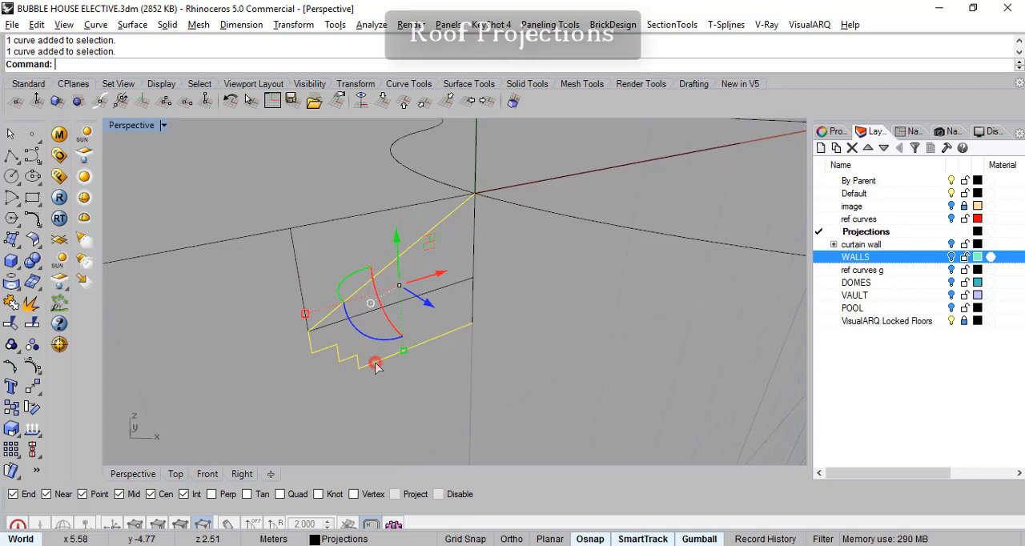
{"action": "left_click", "coordinate": [473, 309], "text": "shift"}
{"action": "left_click", "coordinate": [13, 303]}
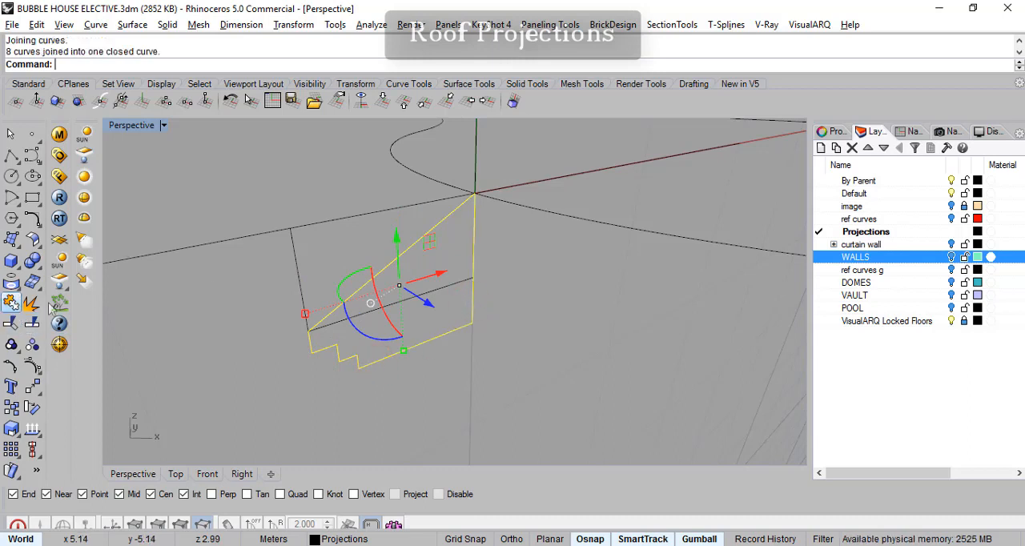
- Delete the helper rectangle and select the joined profile curve
{"action": "mouse_move", "coordinate": [484, 343]}
{"action": "right_mouse_down"}
{"action": "mouse_move", "coordinate": [480, 393]}
{"action": "mouse_move", "coordinate": [481, 344]}
{"action": "right_mouse_up"}
{"action": "key", "text": "Escape"}
{"action": "left_click", "coordinate": [294, 281]}
{"action": "key", "text": "Delete"}
{"action": "right_click_drag", "start_coordinate": [358, 304], "coordinate": [323, 353]}
{"action": "left_click", "coordinate": [326, 314]}
- Save the current construction plane as a named CPlane called projection
{"action": "right_click_drag", "start_coordinate": [449, 333], "coordinate": [472, 228]}
{"action": "scroll", "coordinate": [480, 280], "scroll_direction": "down", "scroll_amount": 5}
{"action": "right_click_drag", "start_coordinate": [591, 326], "coordinate": [621, 233]}
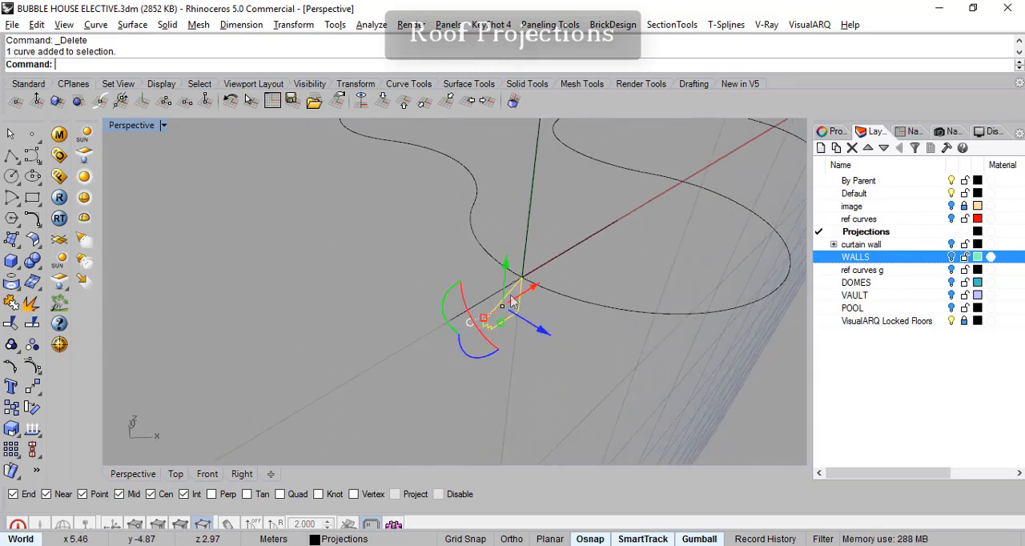
{"action": "scroll", "coordinate": [520, 289], "scroll_direction": "up", "scroll_amount": 4}
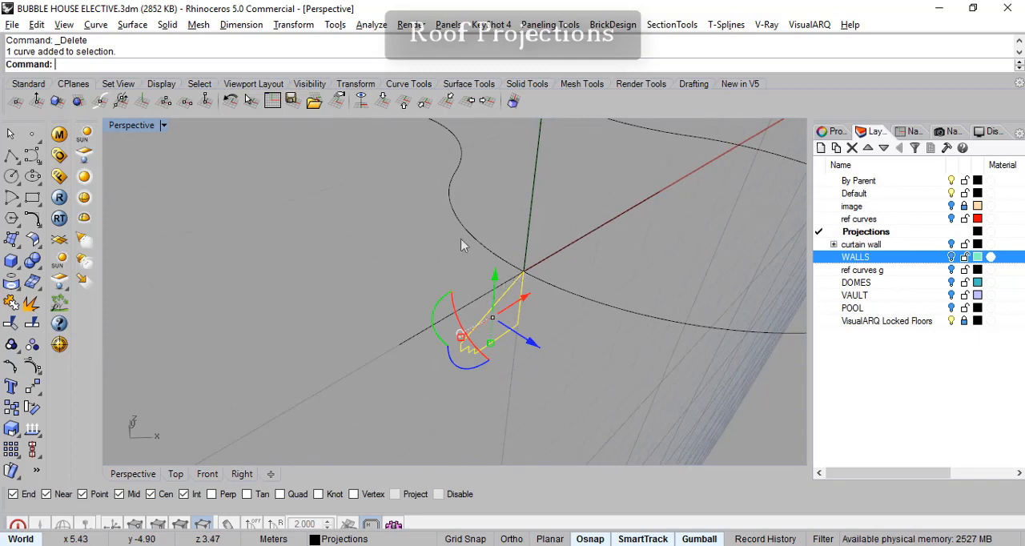
{"action": "right_click_drag", "start_coordinate": [593, 354], "coordinate": [574, 340]}
{"action": "scroll", "coordinate": [575, 360], "scroll_direction": "down", "scroll_amount": 6}
{"action": "right_click_drag", "start_coordinate": [664, 337], "coordinate": [636, 334], "text": "shift"}
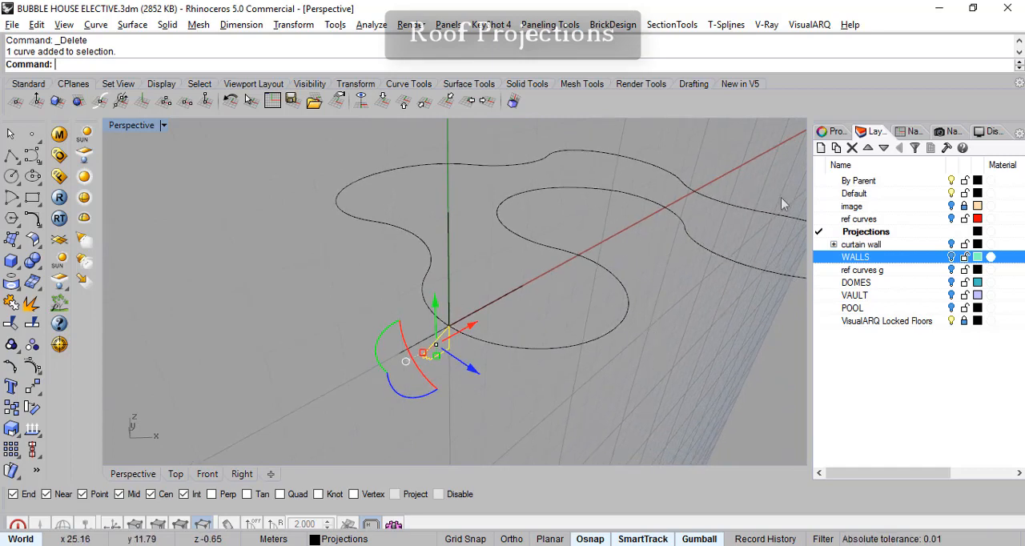
{"action": "left_click", "coordinate": [911, 131]}
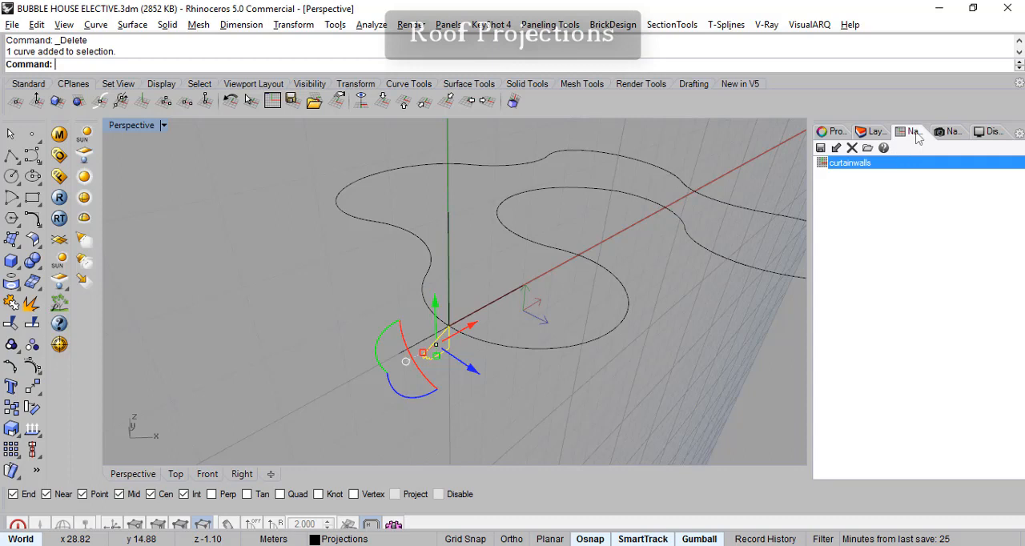
{"action": "left_click", "coordinate": [820, 148]}
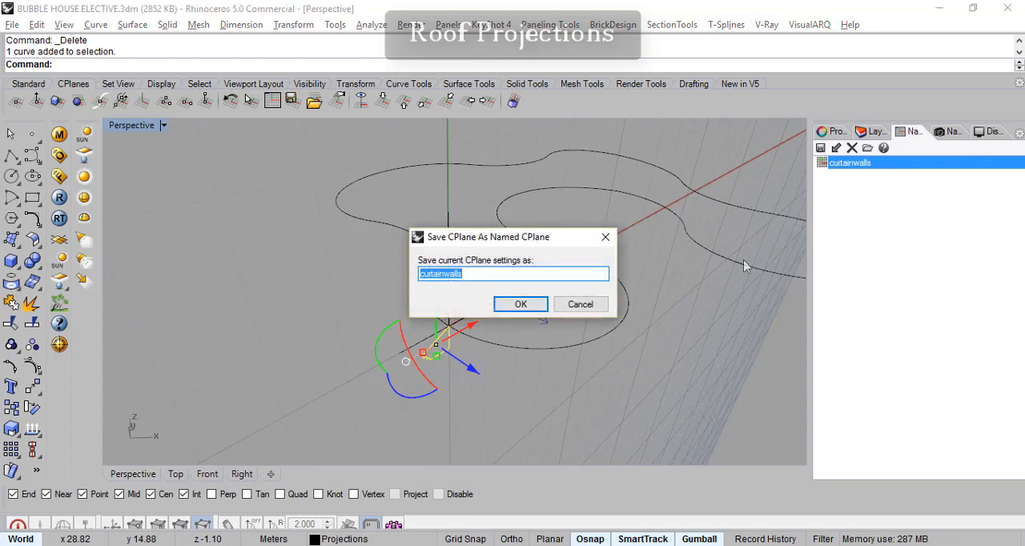
{"action": "type", "text": "projection"}
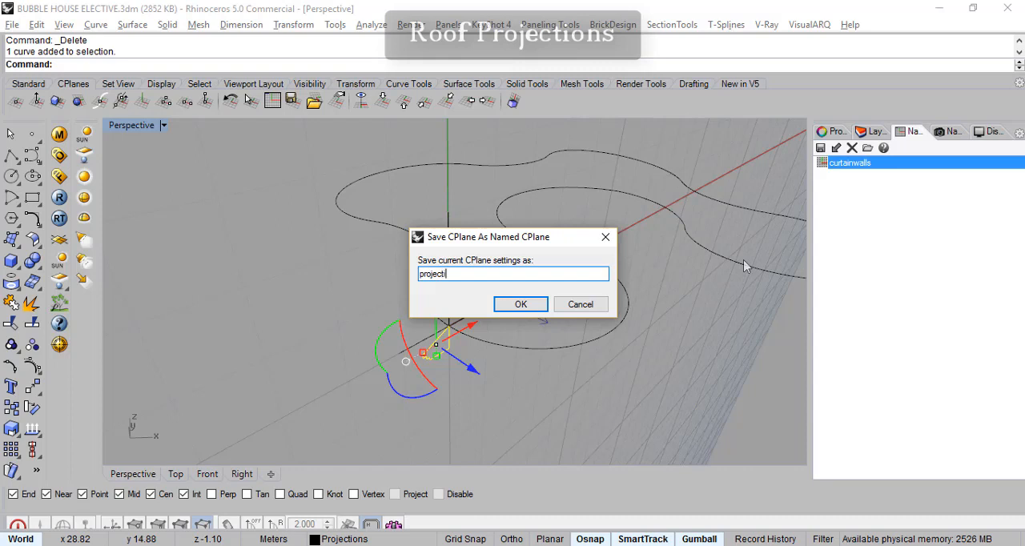
{"action": "left_click", "coordinate": [530, 306]}
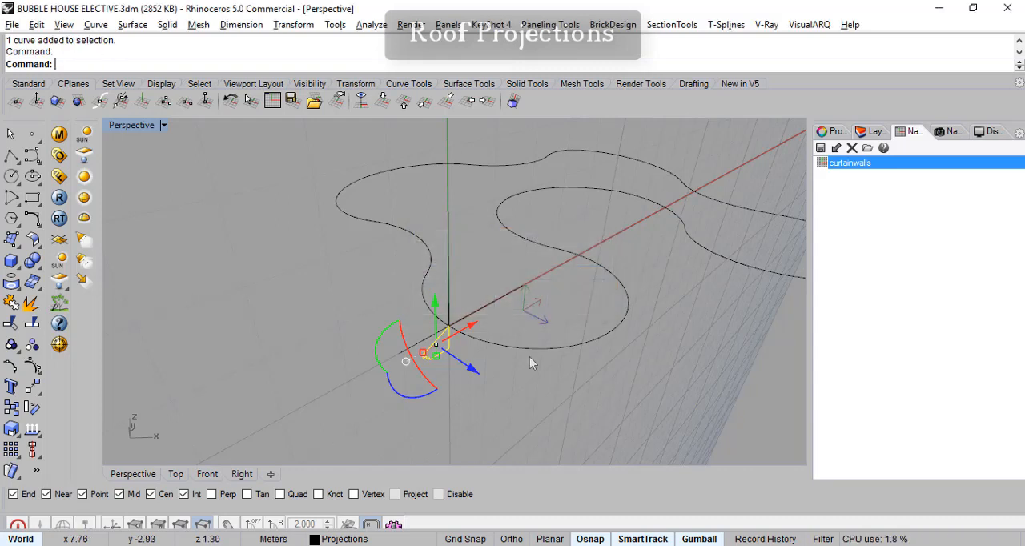
- Test switching construction planes by restoring curtainwalls, World Top and the saved projection plane in turn
{"action": "double_click", "coordinate": [847, 164]}
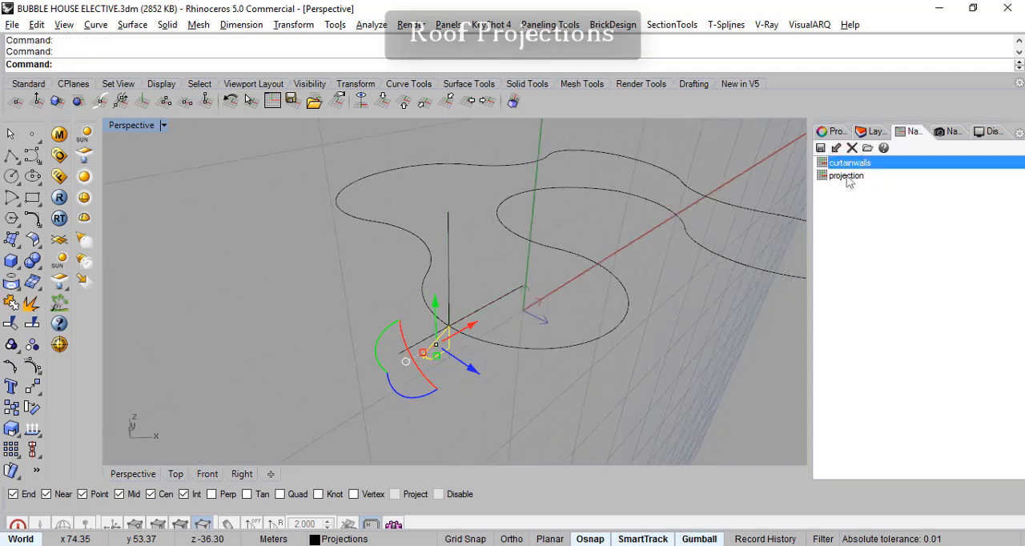
{"action": "left_click", "coordinate": [382, 103]}
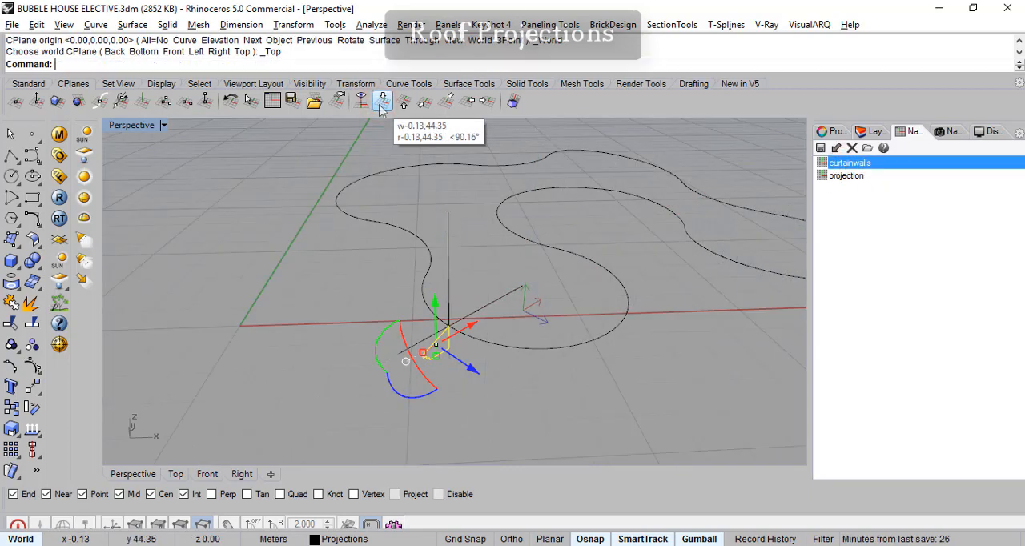
{"action": "right_click_drag", "start_coordinate": [561, 372], "coordinate": [454, 340]}
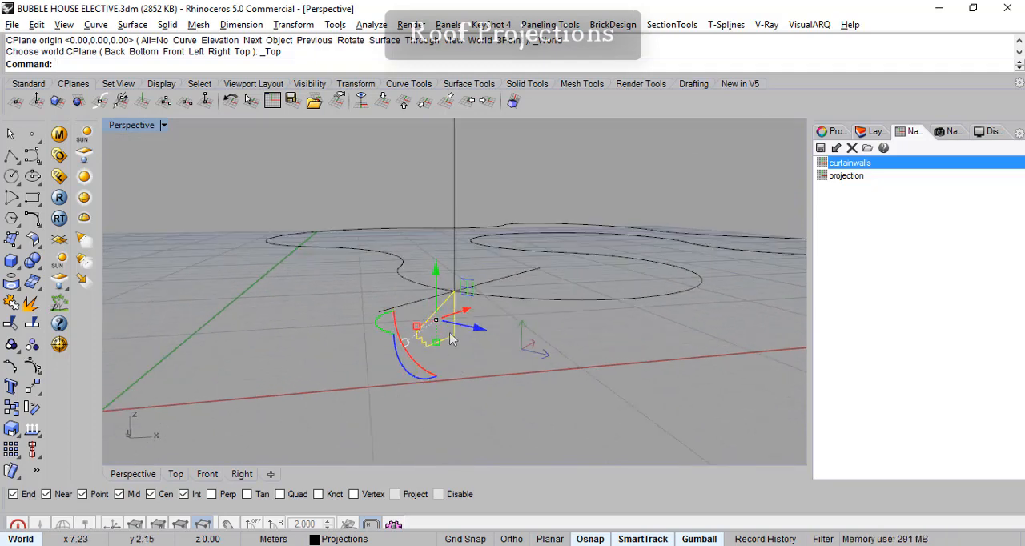
{"action": "double_click", "coordinate": [846, 176]}
{"action": "right_click_drag", "start_coordinate": [689, 337], "coordinate": [601, 341]}
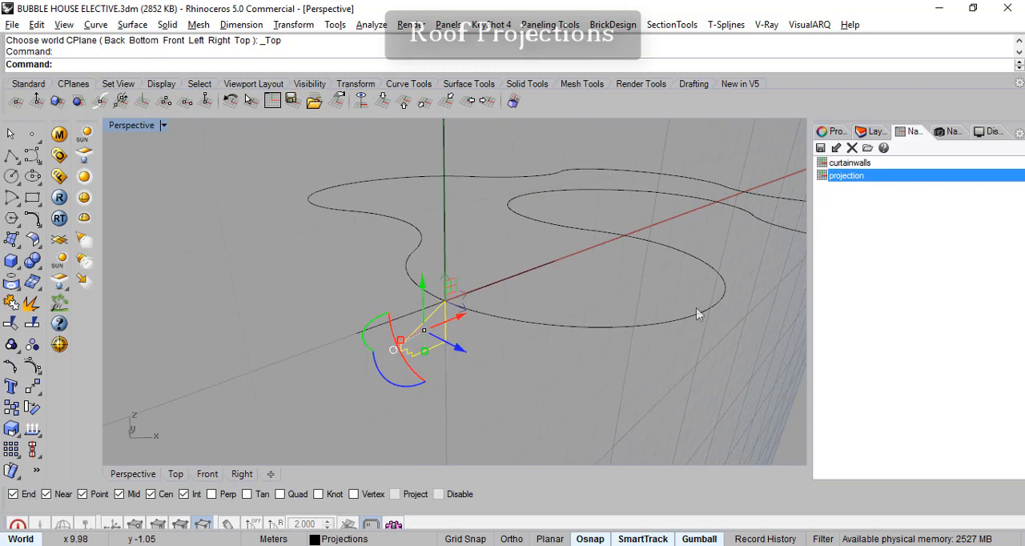
- Set the construction plane of the Perspective view to World Top
{"action": "left_click", "coordinate": [383, 106]}
{"action": "scroll", "coordinate": [541, 281], "scroll_direction": "down", "scroll_amount": 3}
{"action": "right_click_drag", "start_coordinate": [551, 293], "coordinate": [492, 339]}
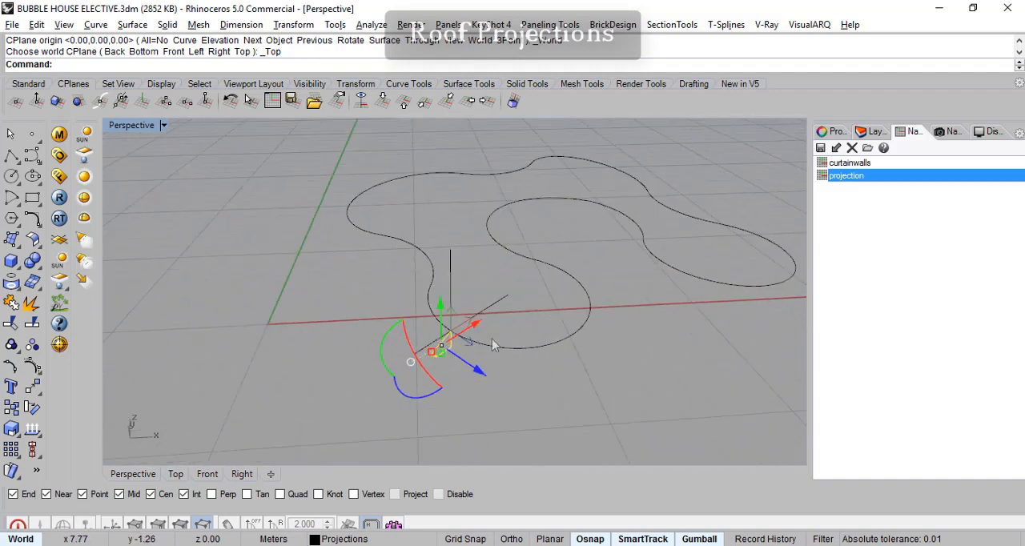
- Create a sublayer named ref under the Projections layer
{"action": "left_click", "coordinate": [875, 131]}
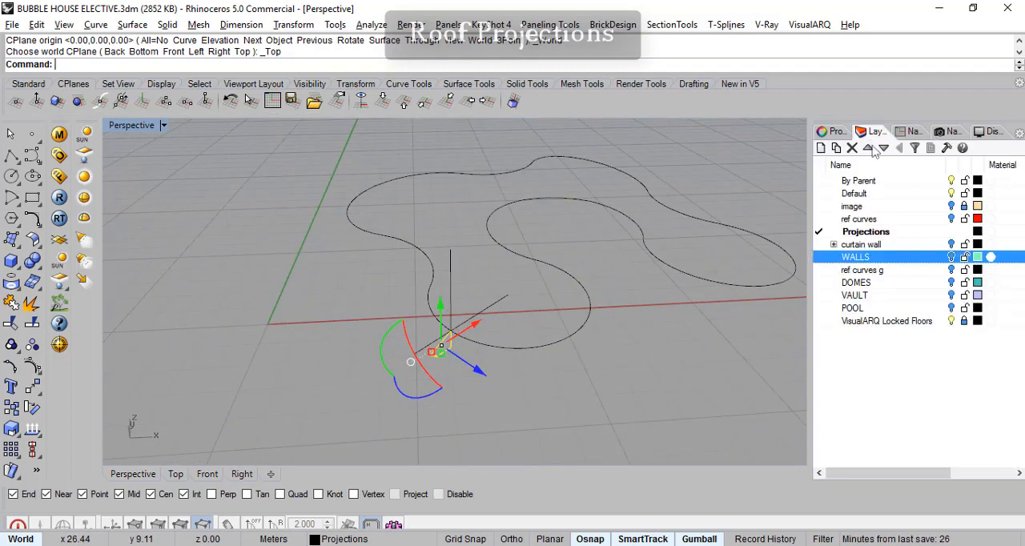
{"action": "left_click", "coordinate": [879, 234]}
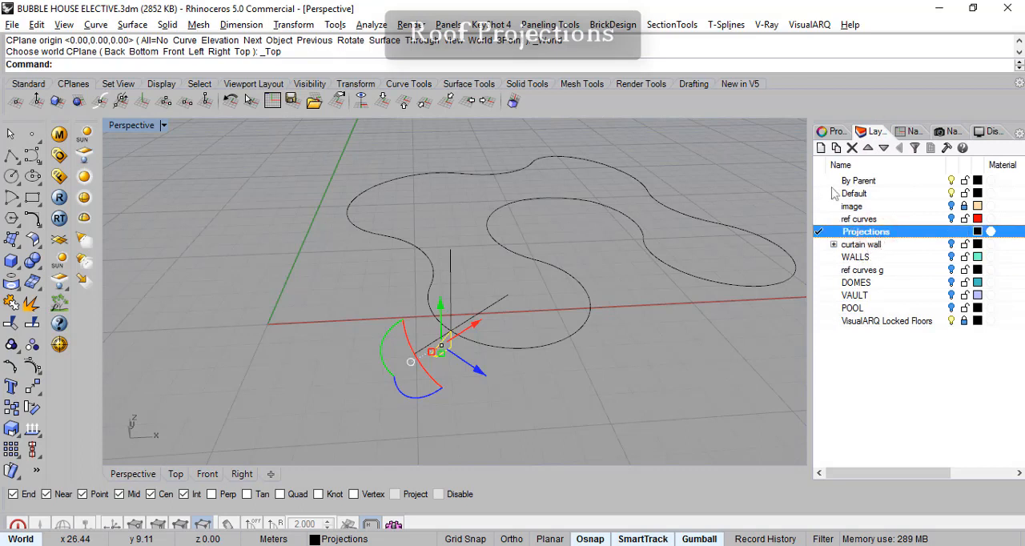
{"action": "left_click", "coordinate": [836, 148]}
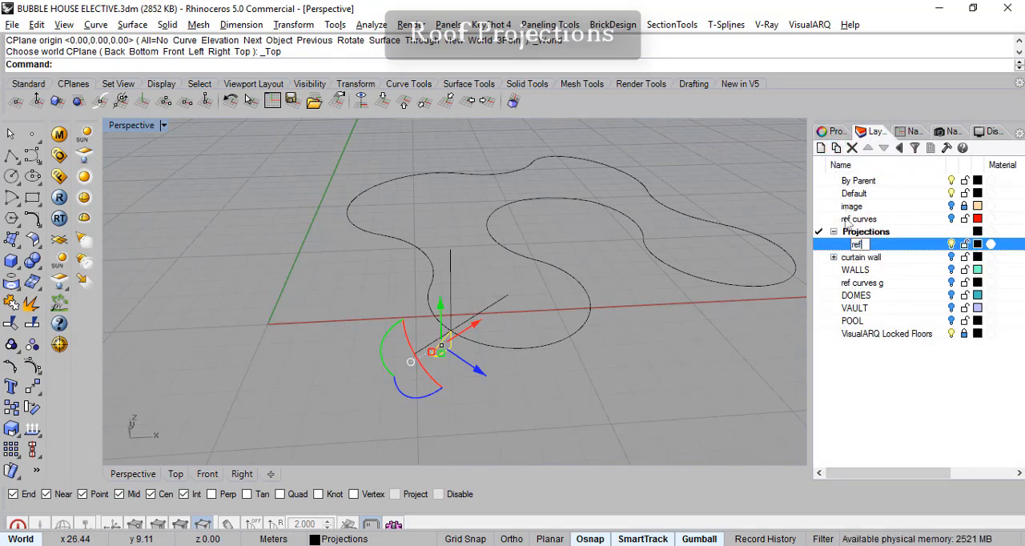
{"action": "left_click", "coordinate": [854, 415]}
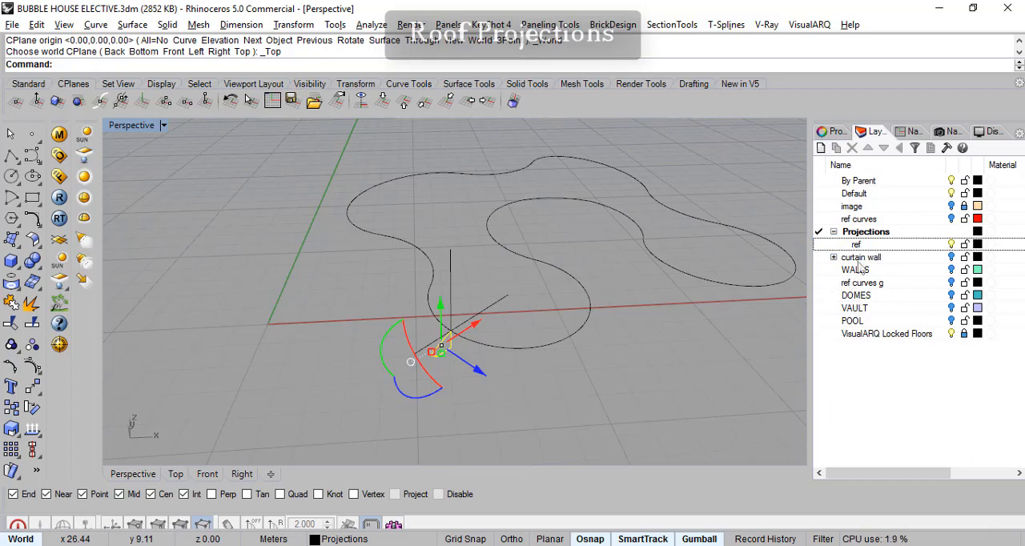
{"action": "left_click", "coordinate": [481, 316]}
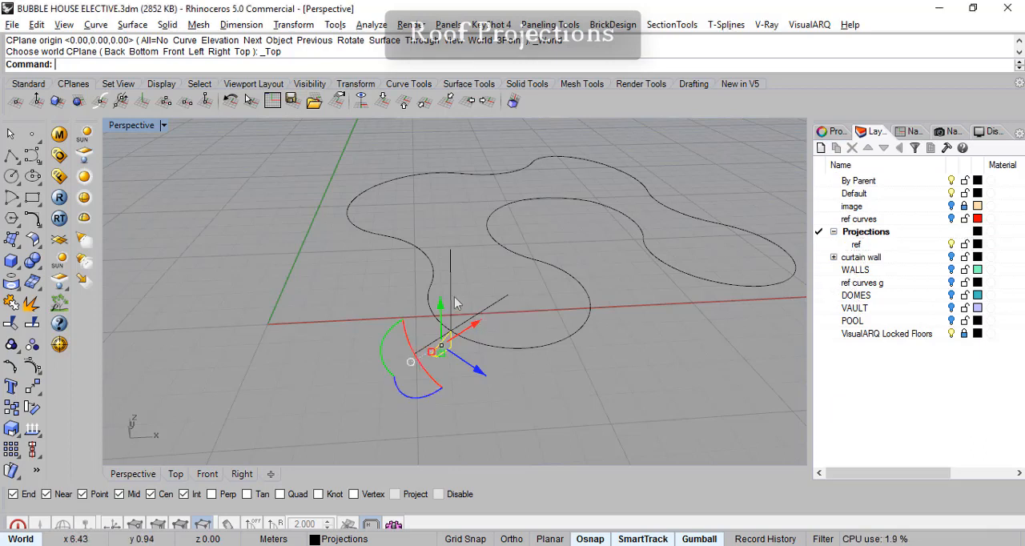
- Move the two construction lines and the closed stepped profile to the ref sublayer
{"action": "left_click", "coordinate": [451, 289]}
{"action": "left_click", "coordinate": [465, 325]}
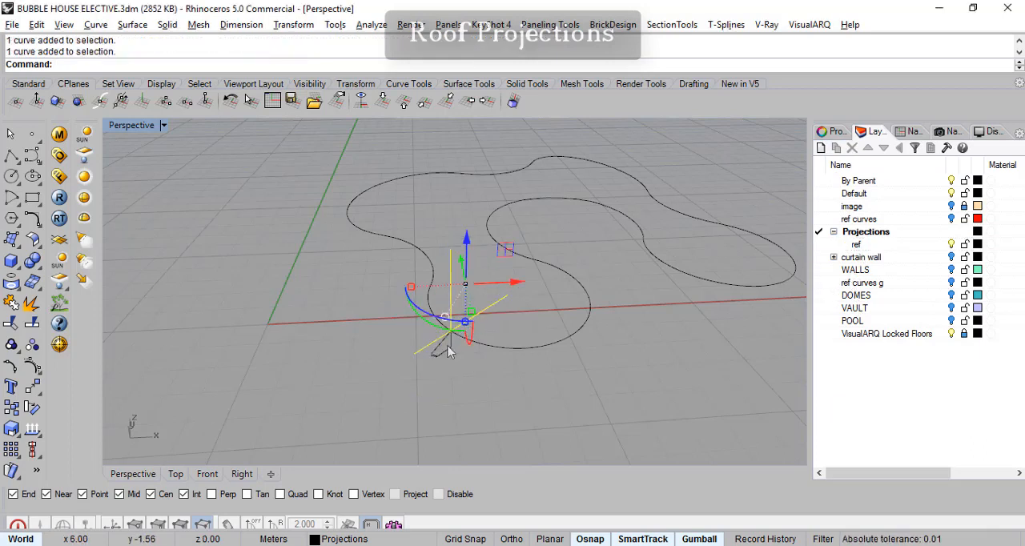
{"action": "left_click", "coordinate": [448, 353]}
{"action": "right_click", "coordinate": [861, 246]}
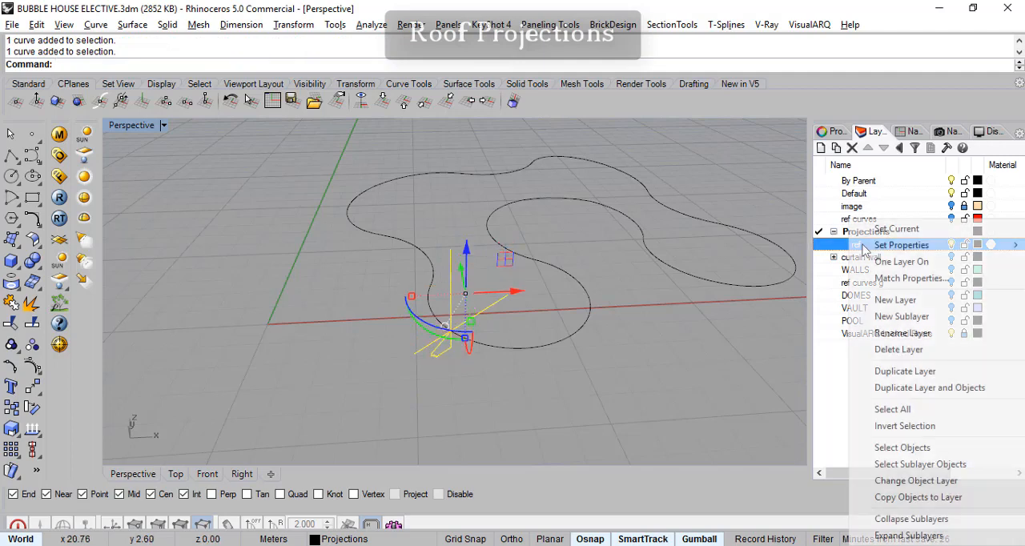
{"action": "left_click", "coordinate": [944, 482]}
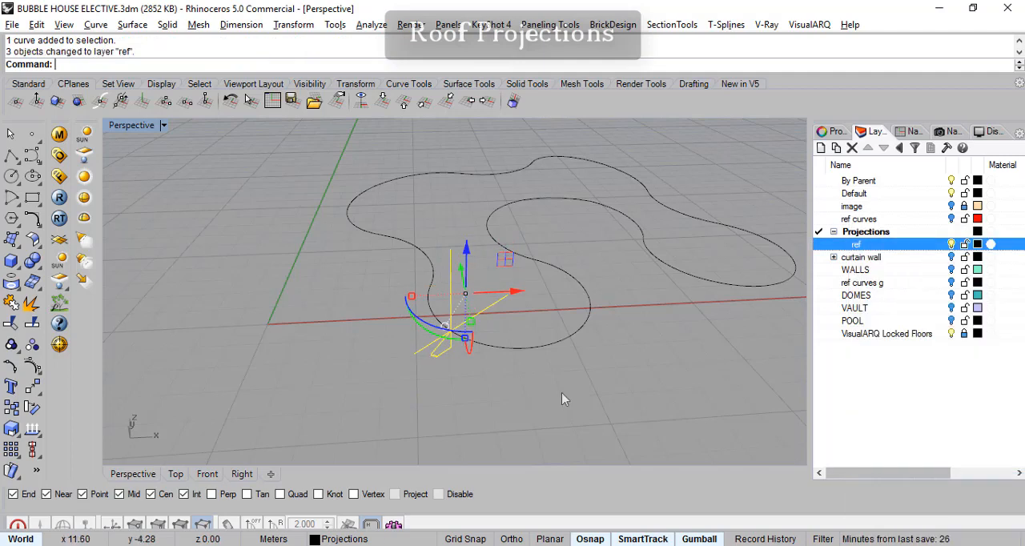
- Sweep the closed stepped profile along the bubble outline curve with Sweep 1 Rail, using Freeform style without simplifying the cross section
{"action": "scroll", "coordinate": [446, 359], "scroll_direction": "up", "scroll_amount": 2}
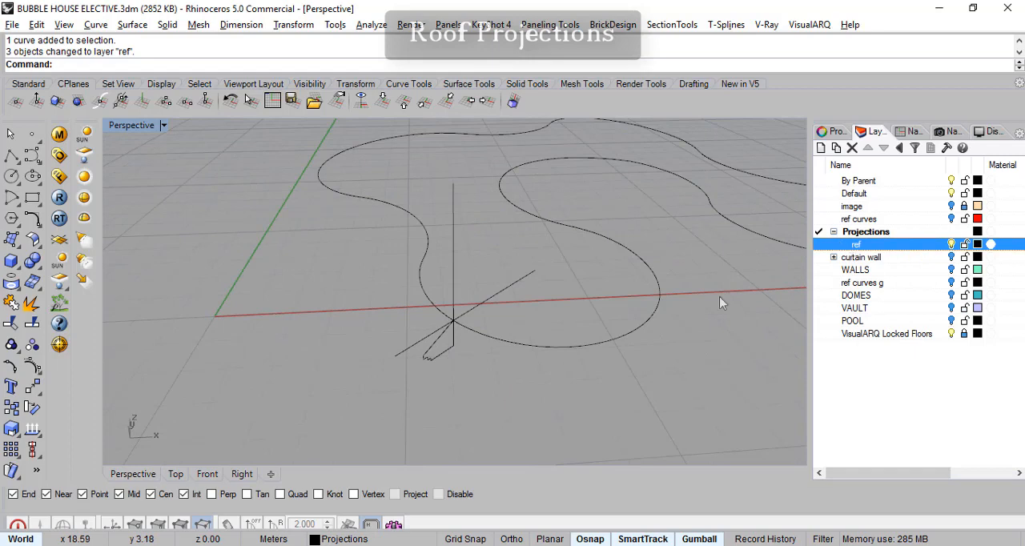
{"action": "scroll", "coordinate": [473, 331], "scroll_direction": "up", "scroll_amount": 4}
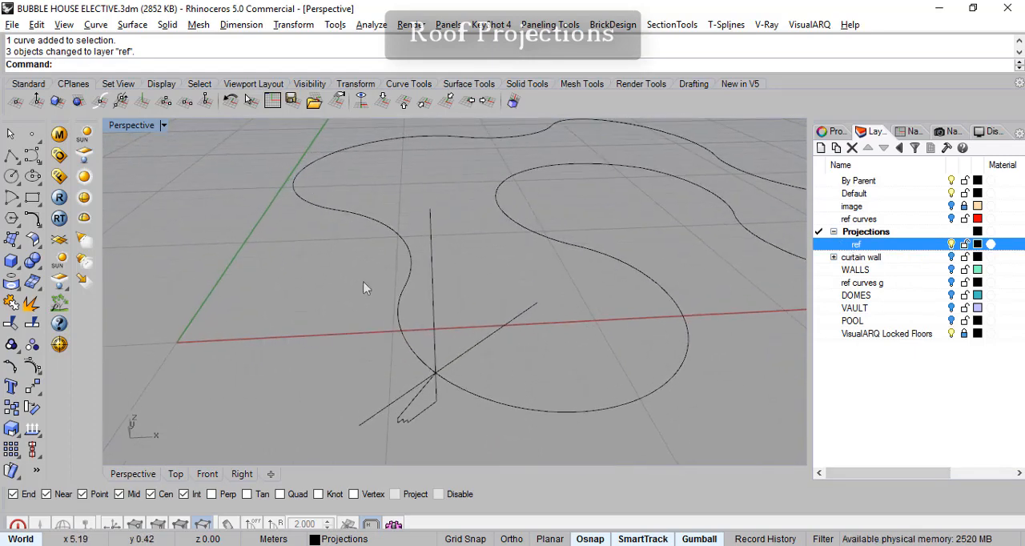
{"action": "left_click", "coordinate": [132, 25]}
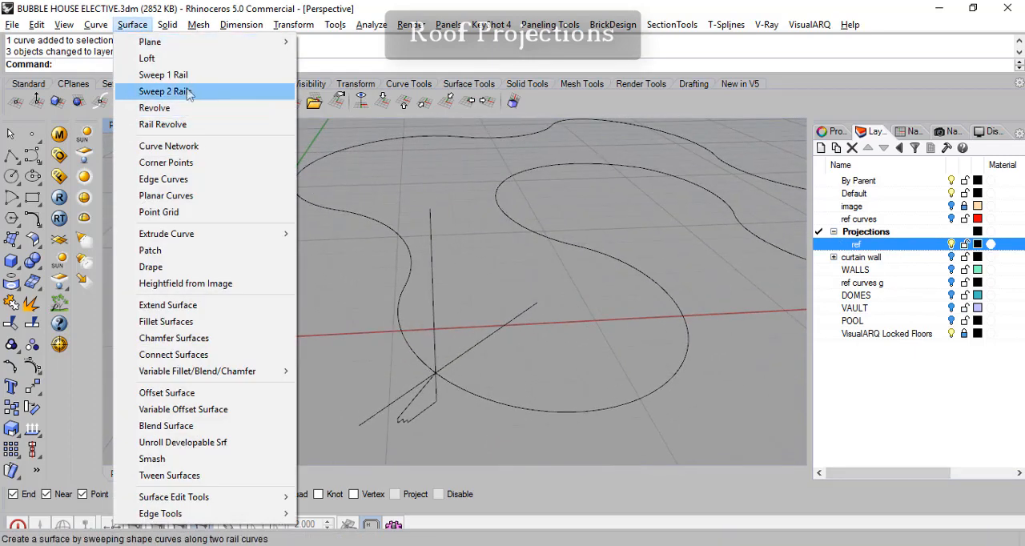
{"action": "left_click", "coordinate": [192, 75]}
{"action": "left_click", "coordinate": [492, 404]}
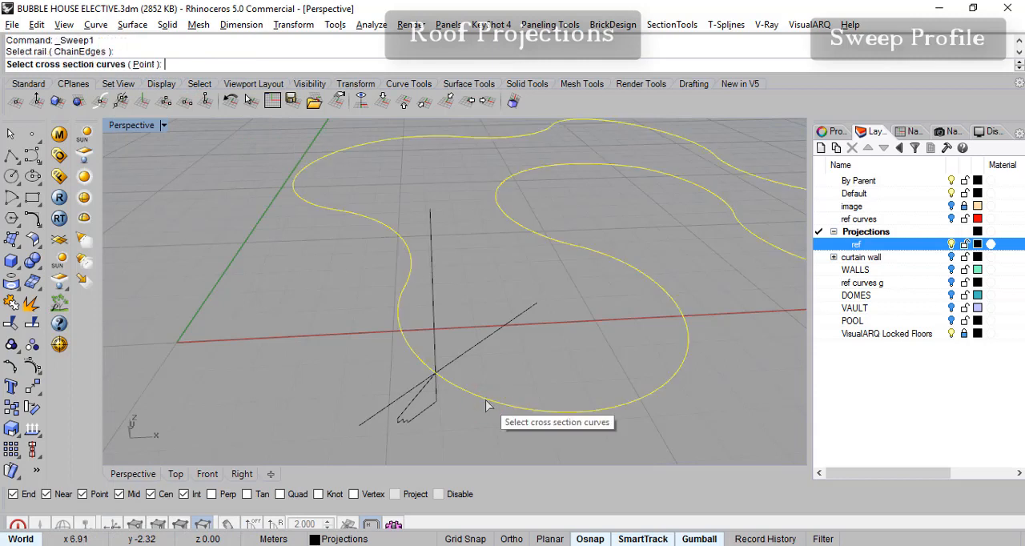
{"action": "left_click", "coordinate": [415, 423]}
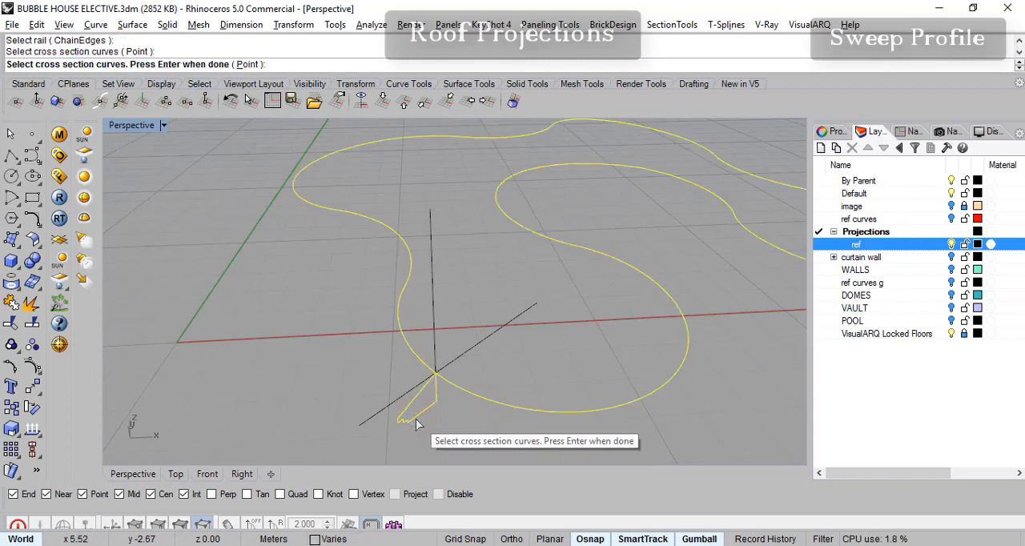
{"action": "key", "text": "Return"}
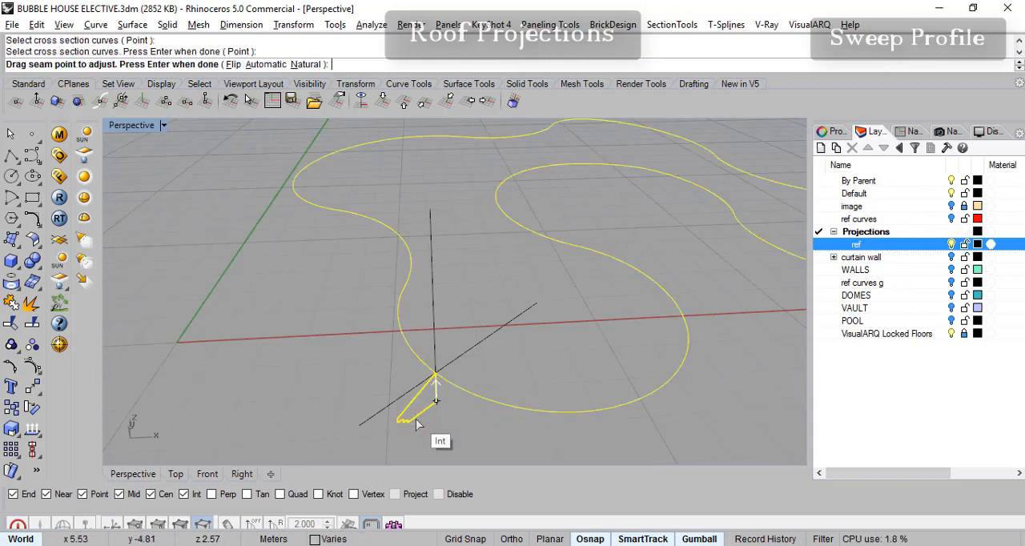
{"action": "key", "text": "Return"}
{"action": "right_click_drag", "start_coordinate": [677, 283], "coordinate": [495, 248]}
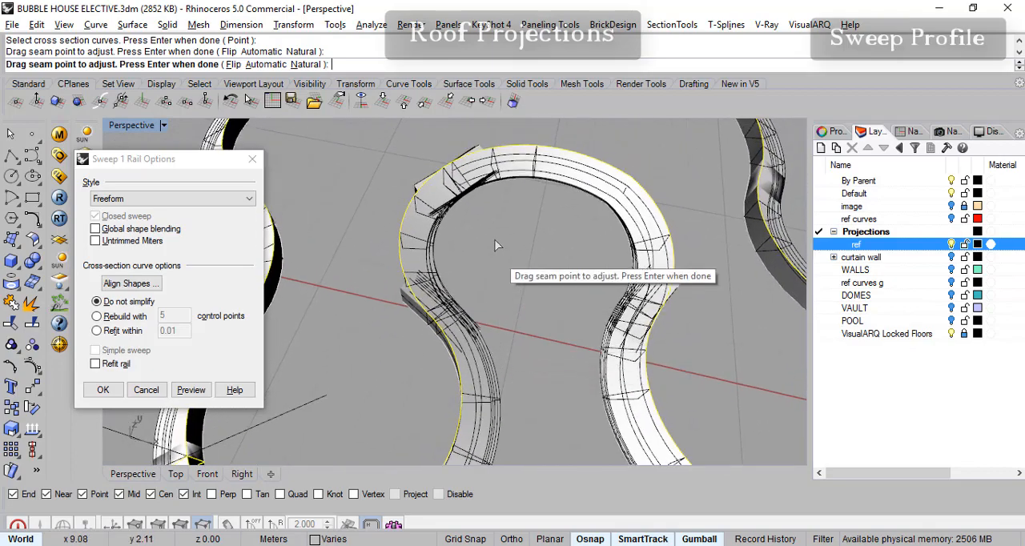
{"action": "right_click_drag", "start_coordinate": [446, 300], "coordinate": [483, 271]}
{"action": "right_click_drag", "start_coordinate": [461, 341], "coordinate": [437, 352]}
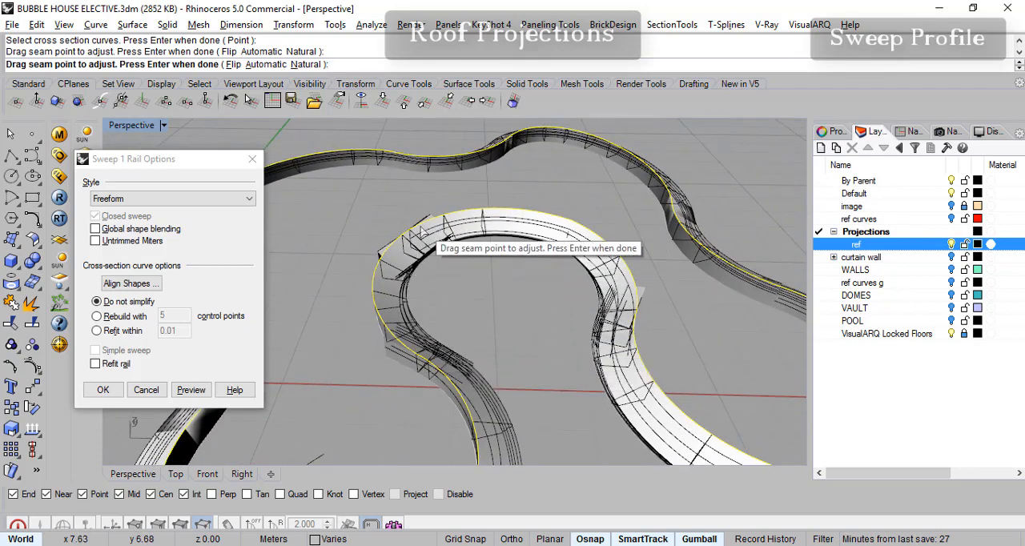
{"action": "right_click_drag", "start_coordinate": [535, 365], "coordinate": [608, 267]}
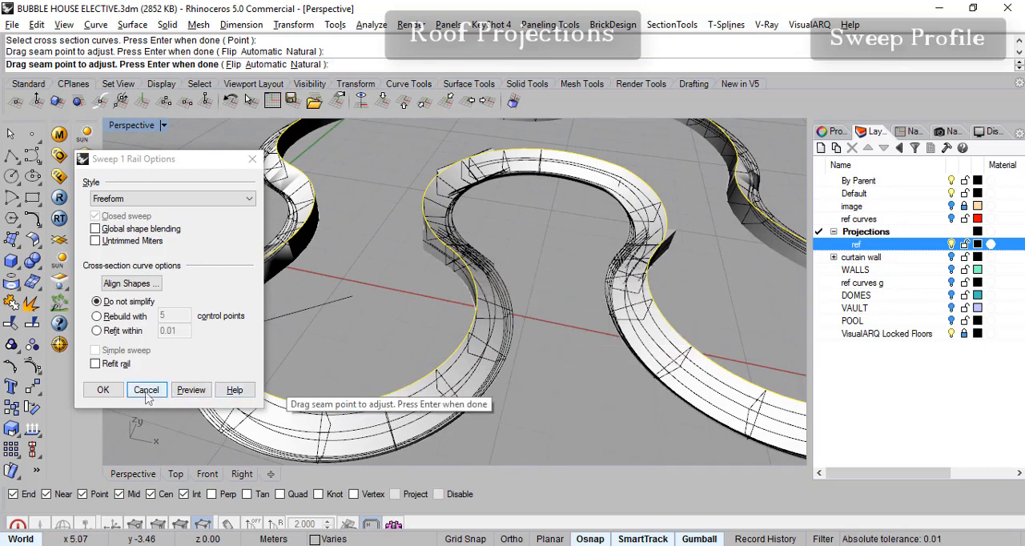
{"action": "left_click", "coordinate": [112, 393]}
- Examine the swept roof projection pieces and how they meet around the inner bay of the outline
{"action": "right_click_drag", "start_coordinate": [531, 367], "coordinate": [538, 389]}
{"action": "right_click_drag", "start_coordinate": [681, 286], "coordinate": [609, 354]}
{"action": "left_click", "coordinate": [657, 340]}
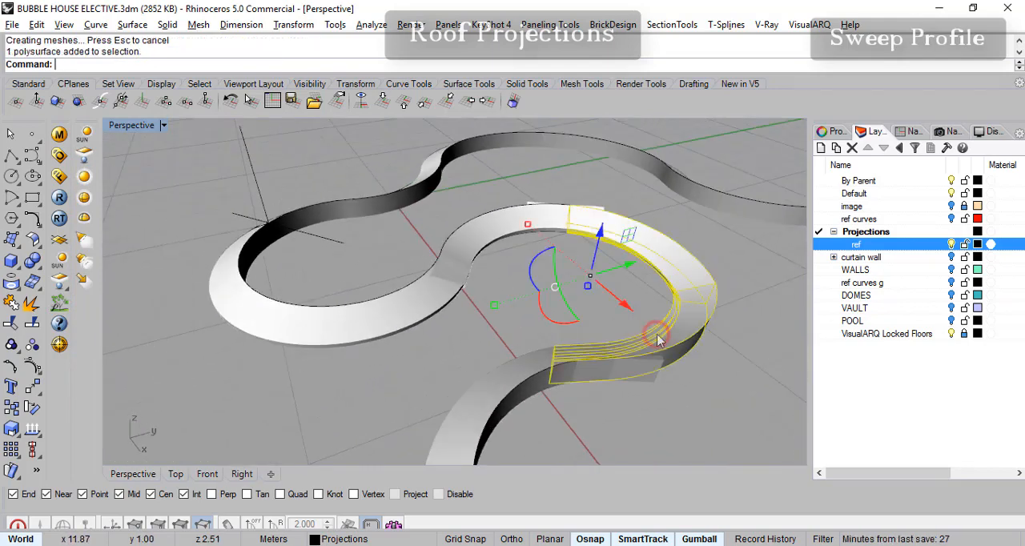
{"action": "left_click", "coordinate": [525, 385]}
{"action": "left_click", "coordinate": [687, 341]}
{"action": "left_click", "coordinate": [682, 355]}
{"action": "left_click", "coordinate": [682, 361]}
{"action": "right_click_drag", "start_coordinate": [591, 398], "coordinate": [558, 398]}
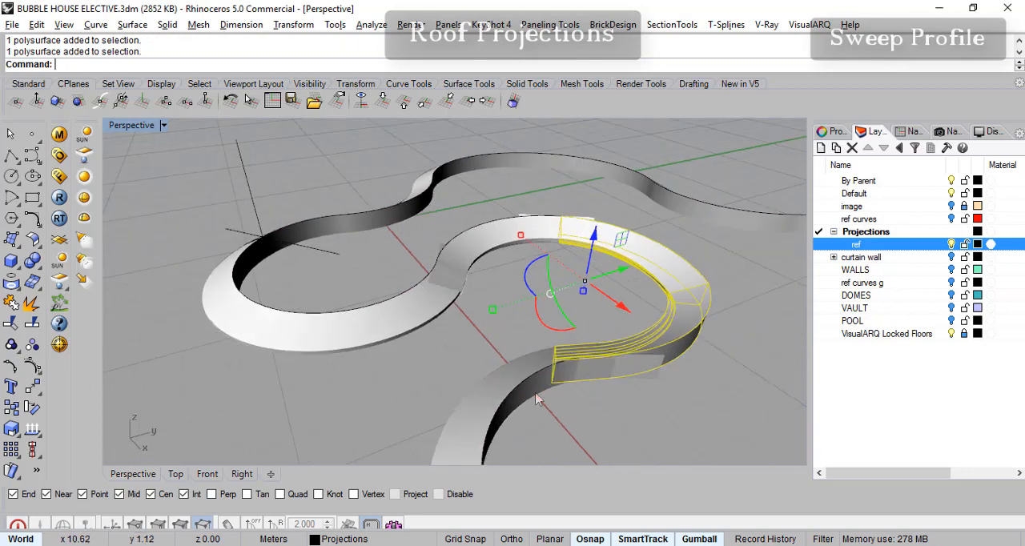
{"action": "left_click", "coordinate": [503, 396]}
{"action": "left_click", "coordinate": [694, 328]}
{"action": "right_click_drag", "start_coordinate": [694, 329], "coordinate": [604, 379]}
{"action": "left_click", "coordinate": [465, 370], "text": "shift"}
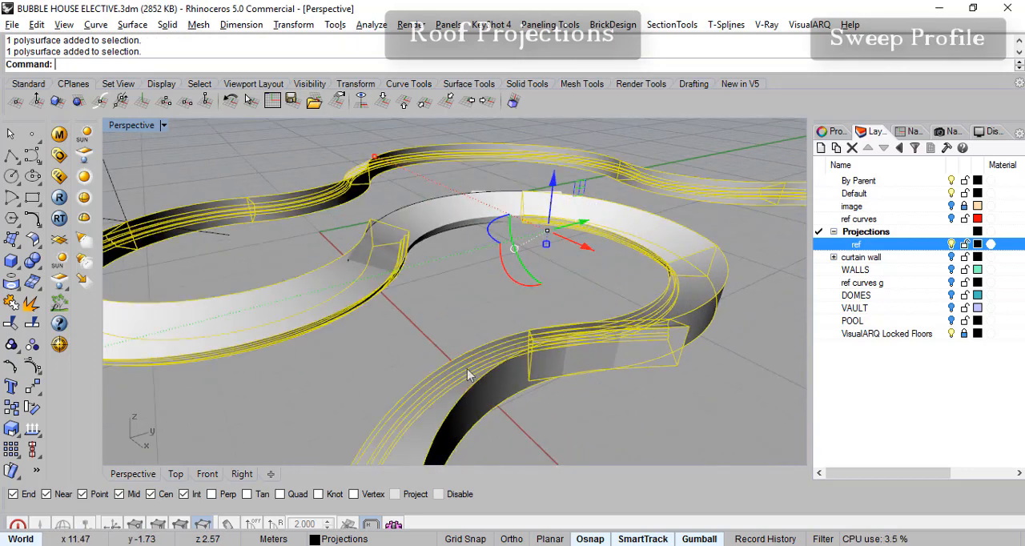
{"action": "right_click_drag", "start_coordinate": [694, 351], "coordinate": [735, 426]}
{"action": "right_click_drag", "start_coordinate": [600, 399], "coordinate": [549, 394]}
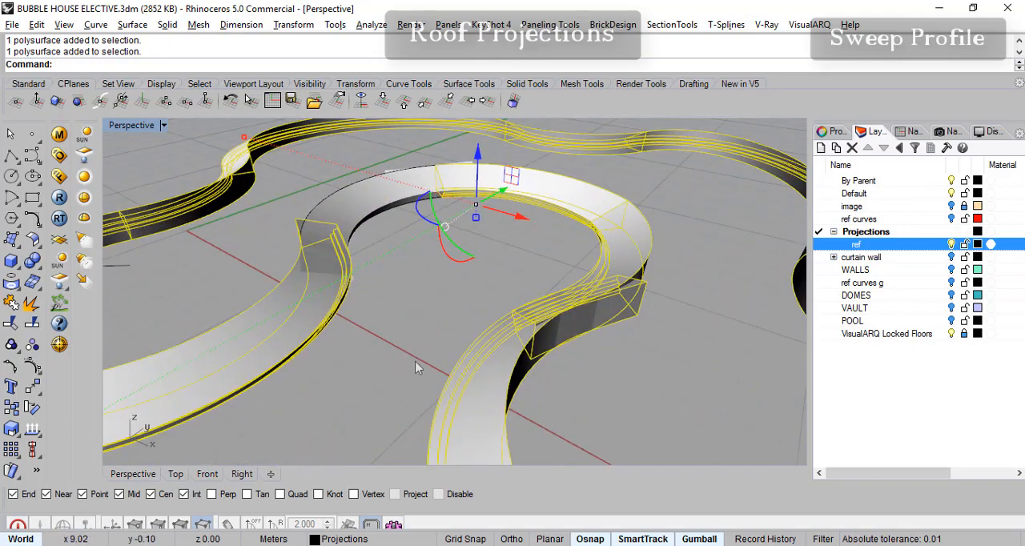
{"action": "scroll", "coordinate": [415, 368], "scroll_direction": "down", "scroll_amount": 5}
{"action": "key", "text": "Escape"}
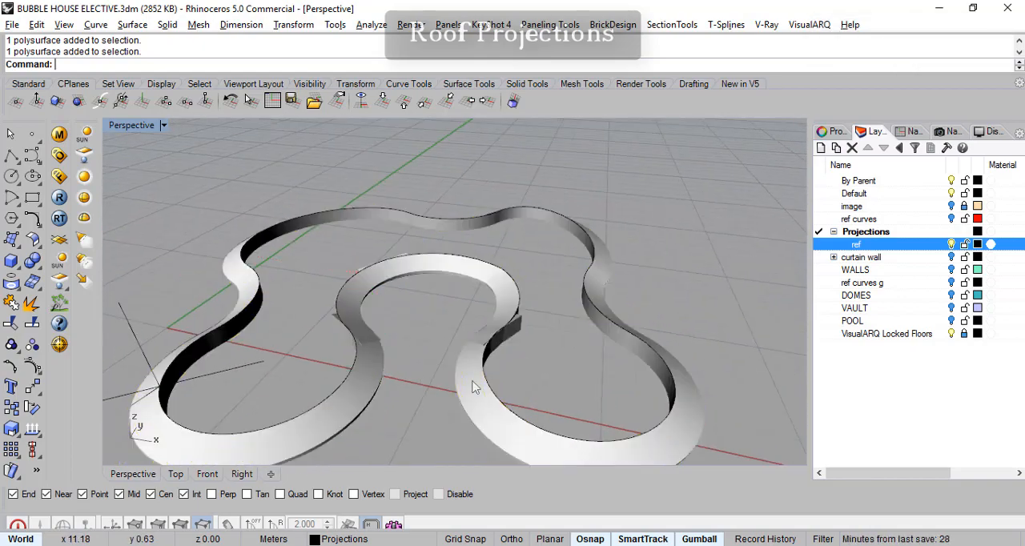
- Delete the three swept roof projection polysurfaces, keeping the outline curve and profile
{"action": "left_click", "coordinate": [507, 311]}
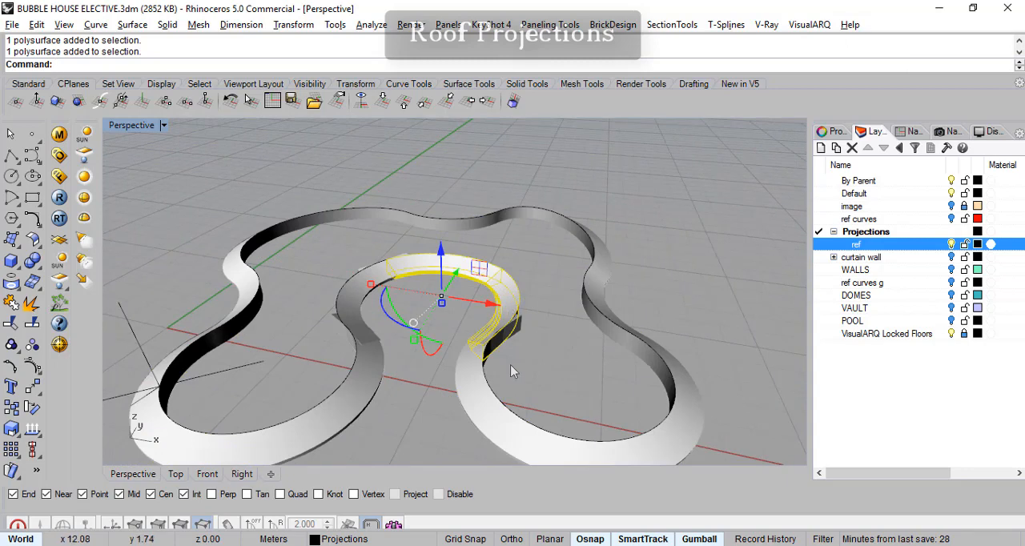
{"action": "key", "text": "Delete"}
{"action": "left_click", "coordinate": [470, 367]}
{"action": "key", "text": "Delete"}
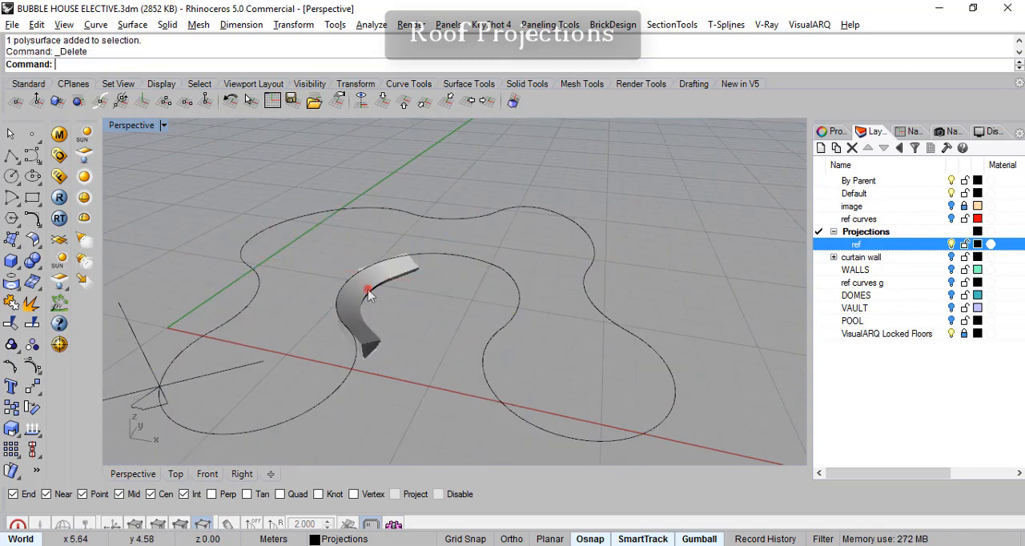
{"action": "left_click", "coordinate": [429, 282]}
{"action": "key", "text": "Delete"}
{"action": "right_click_drag", "start_coordinate": [426, 303], "coordinate": [388, 358]}
{"action": "left_click", "coordinate": [486, 319]}
{"action": "key", "text": "Escape"}
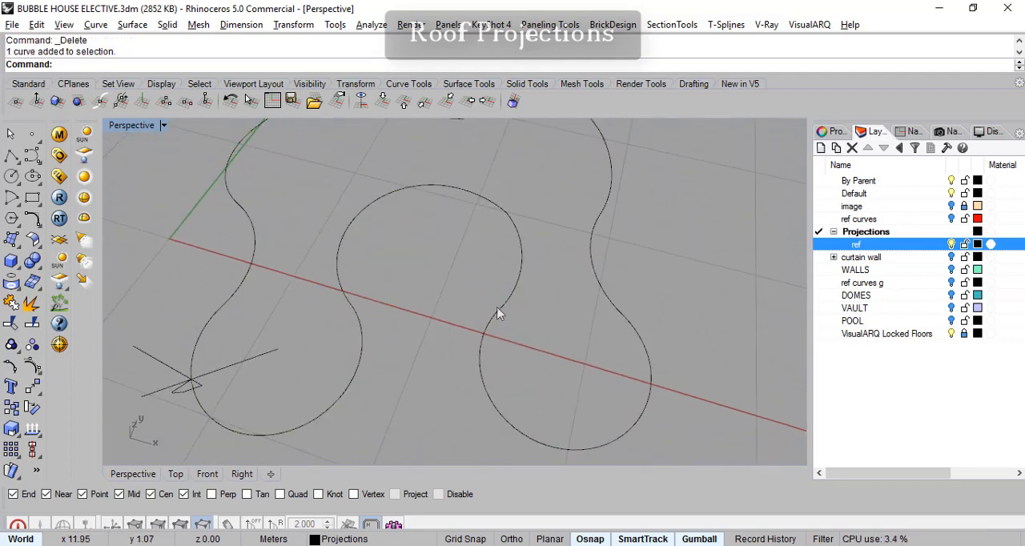
- Raise the Perspective construction plane to the outline curve's elevation of 3.00 m and save it as a named CPlane called eaves
{"action": "right_click_drag", "start_coordinate": [350, 387], "coordinate": [474, 357]}
{"action": "left_click", "coordinate": [37, 103]}
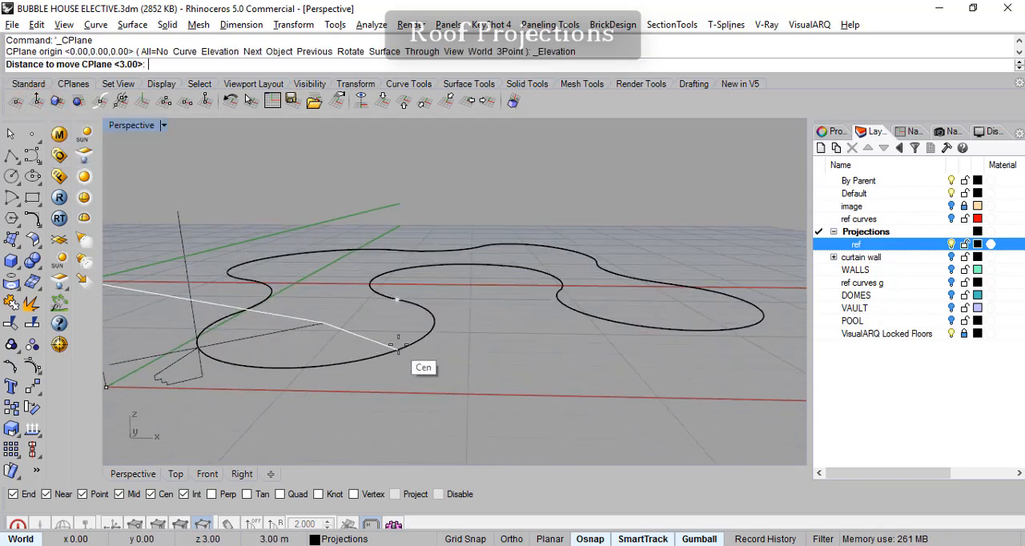
{"action": "left_click", "coordinate": [401, 345]}
{"action": "right_click_drag", "start_coordinate": [400, 345], "coordinate": [466, 345]}
{"action": "left_click", "coordinate": [911, 133]}
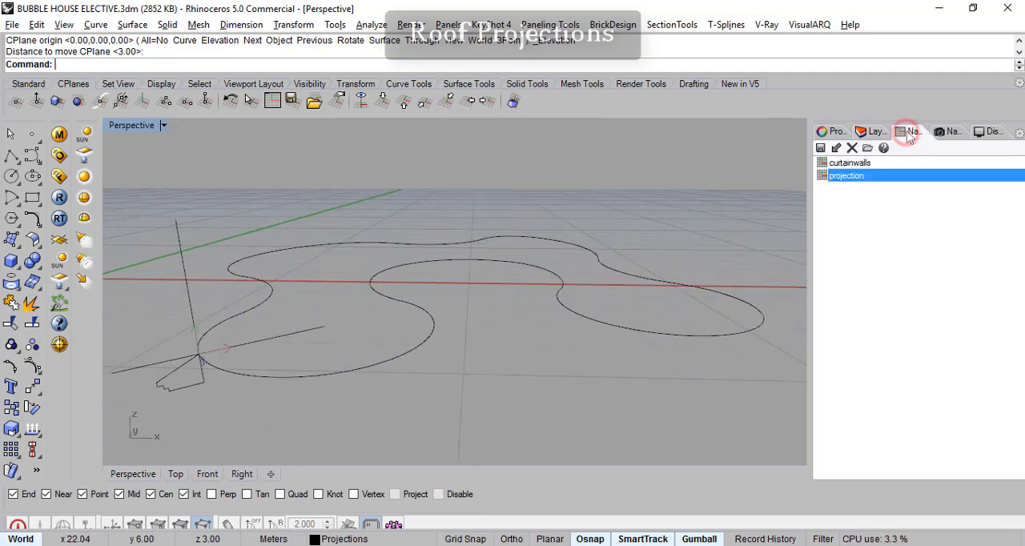
{"action": "left_click", "coordinate": [820, 149]}
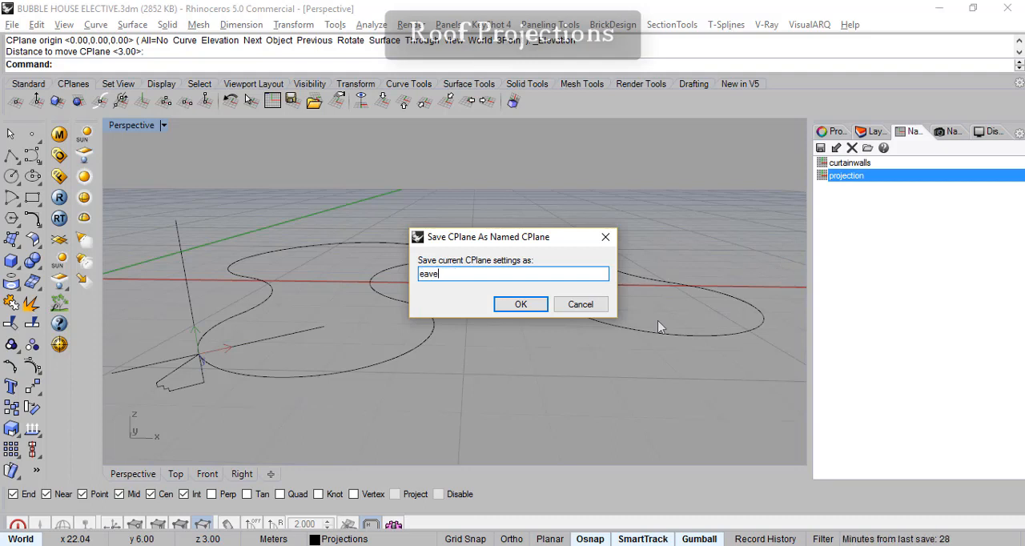
{"action": "left_click", "coordinate": [522, 304]}
- Explode the bubble outline curve into separate segments in the Top view
{"action": "right_click_drag", "start_coordinate": [548, 354], "coordinate": [355, 408]}
{"action": "left_click", "coordinate": [176, 474]}
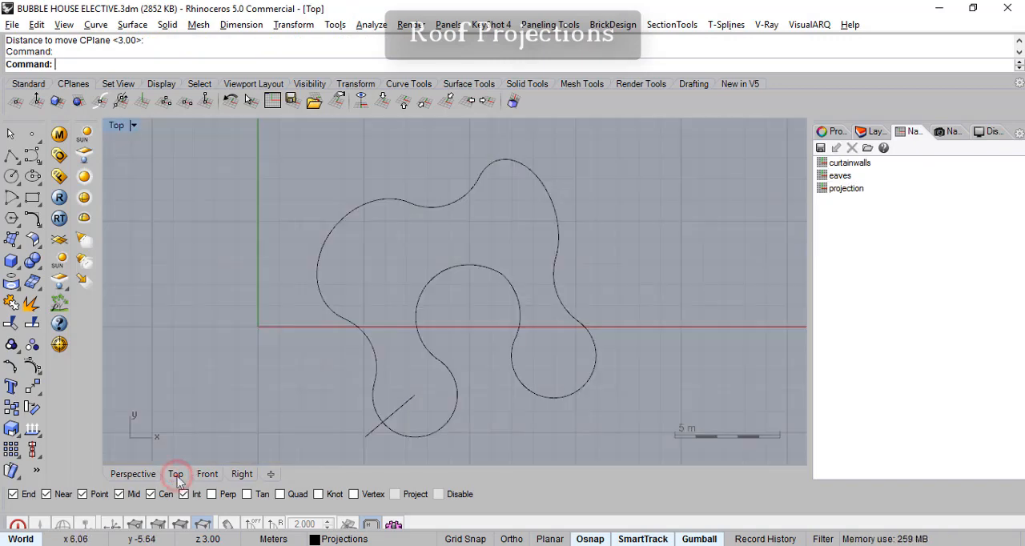
{"action": "scroll", "coordinate": [480, 312], "scroll_direction": "up", "scroll_amount": 5}
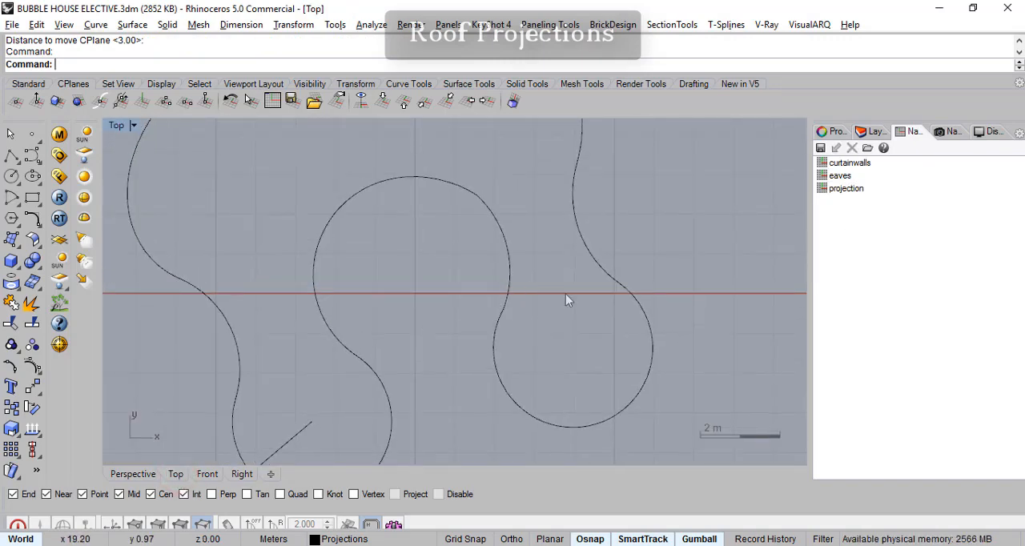
{"action": "left_click", "coordinate": [470, 223]}
{"action": "key", "text": "Escape"}
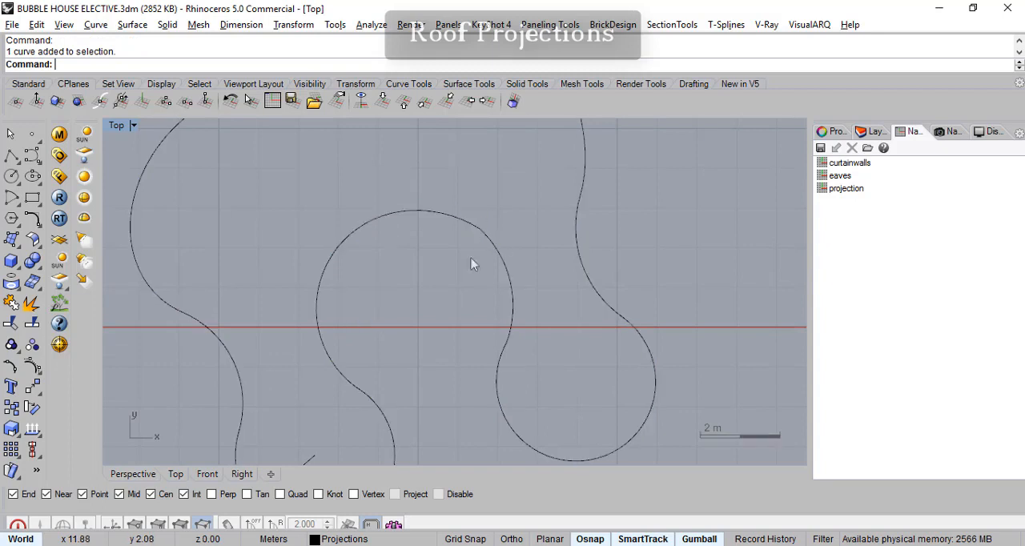
{"action": "left_click", "coordinate": [446, 219]}
{"action": "scroll", "coordinate": [449, 276], "scroll_direction": "down", "scroll_amount": 5}
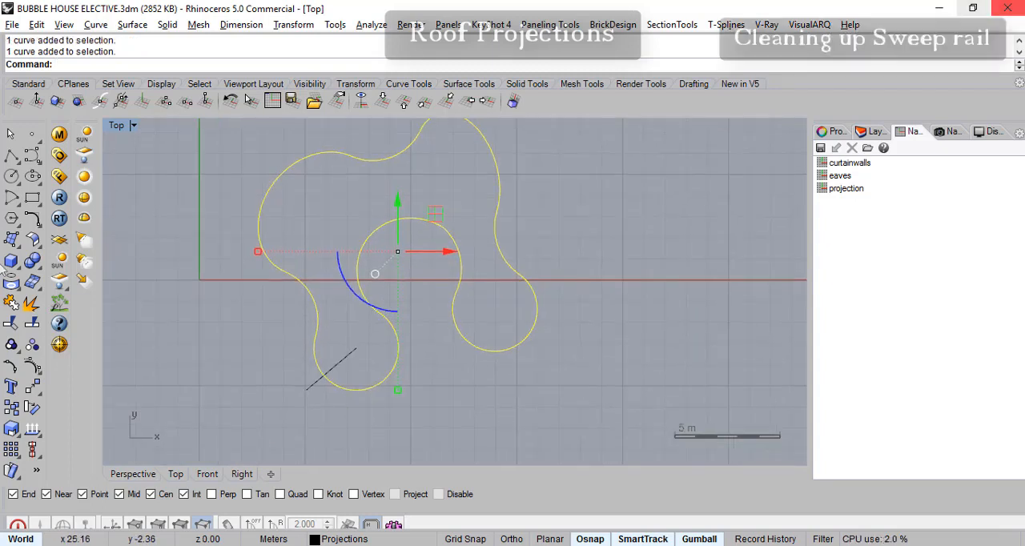
{"action": "left_click", "coordinate": [32, 303]}
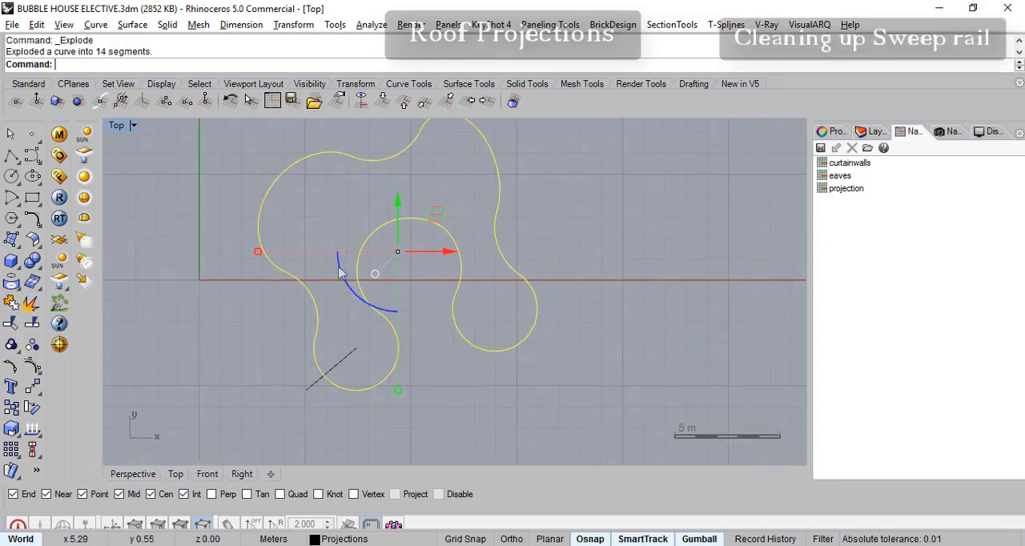
- Examine the exploded arcs on the upper and right side of the inner bay and how their ends join
{"action": "left_click", "coordinate": [430, 225]}
{"action": "scroll", "coordinate": [421, 296], "scroll_direction": "up", "scroll_amount": 5}
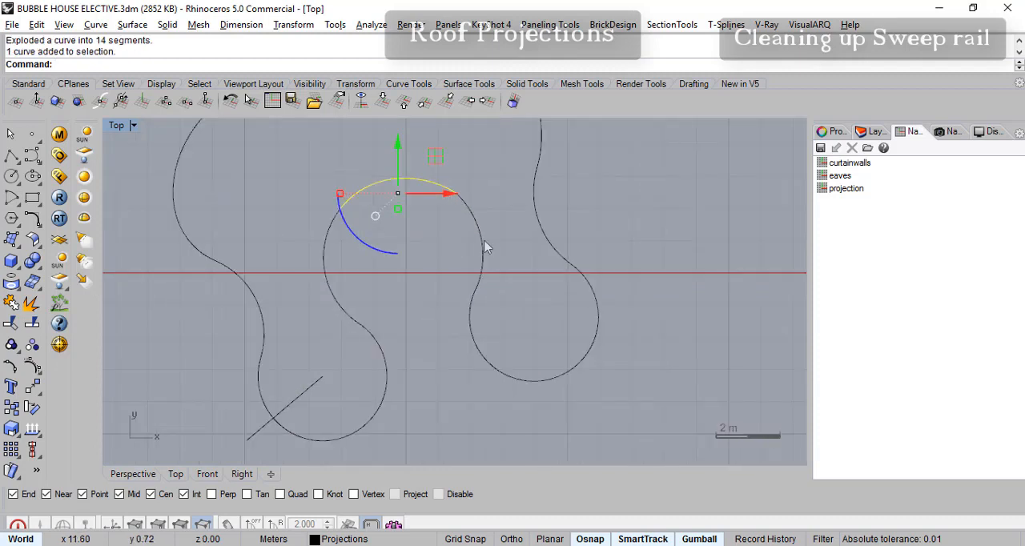
{"action": "scroll", "coordinate": [449, 173], "scroll_direction": "up", "scroll_amount": 4}
{"action": "left_click", "coordinate": [454, 177]}
{"action": "left_click", "coordinate": [449, 177]}
{"action": "left_click", "coordinate": [442, 166]}
{"action": "left_click", "coordinate": [464, 188]}
{"action": "right_click_drag", "start_coordinate": [486, 378], "coordinate": [489, 324]}
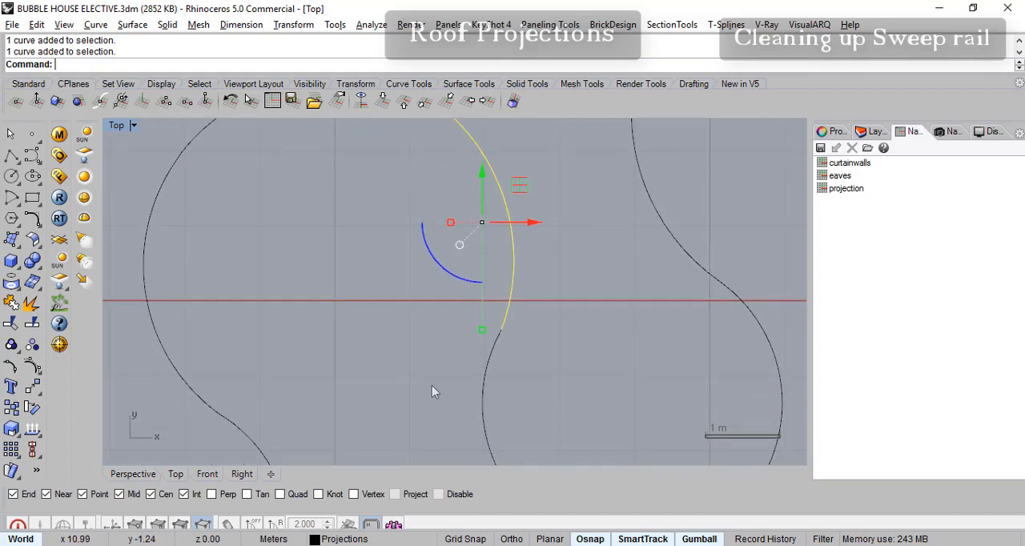
{"action": "right_click_drag", "start_coordinate": [430, 395], "coordinate": [561, 314]}
{"action": "left_click", "coordinate": [546, 304]}
{"action": "left_click", "coordinate": [552, 279]}
{"action": "key", "text": "Escape"}
{"action": "scroll", "coordinate": [550, 310], "scroll_direction": "up", "scroll_amount": 10}
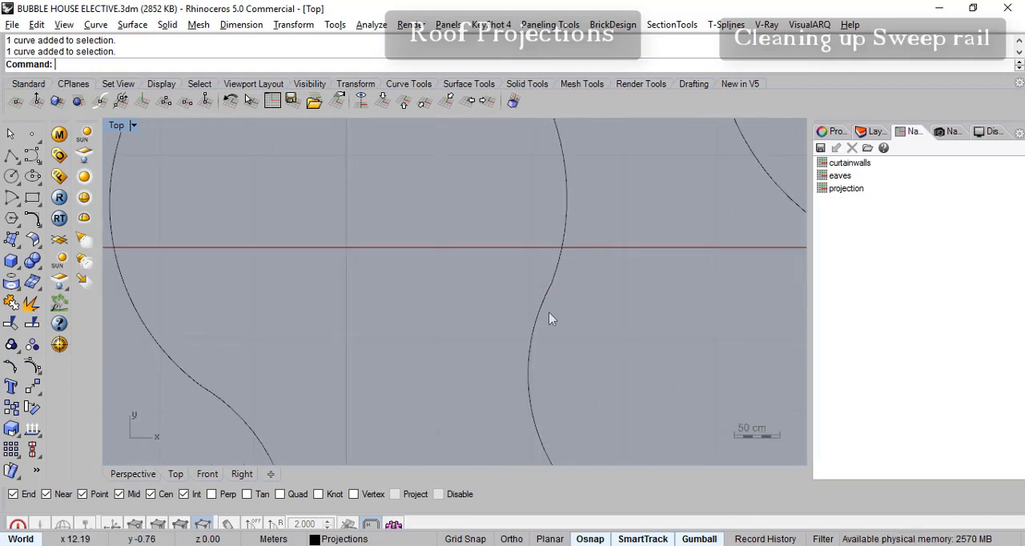
{"action": "left_click", "coordinate": [549, 266]}
{"action": "scroll", "coordinate": [405, 360], "scroll_direction": "down", "scroll_amount": 15}
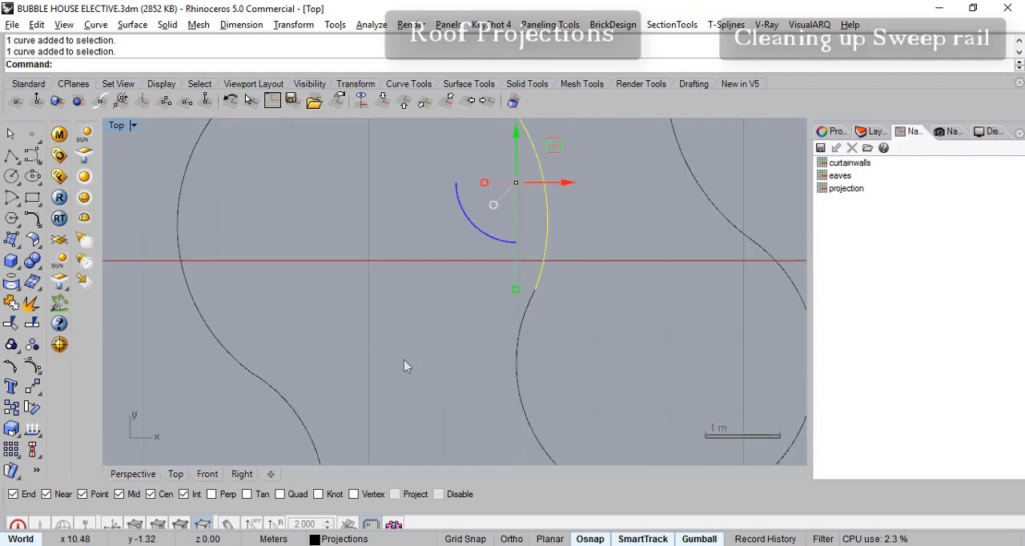
- Compare the upper, right and left arcs of the inner bay by selecting each segment to check its extent
{"action": "left_click", "coordinate": [387, 196]}
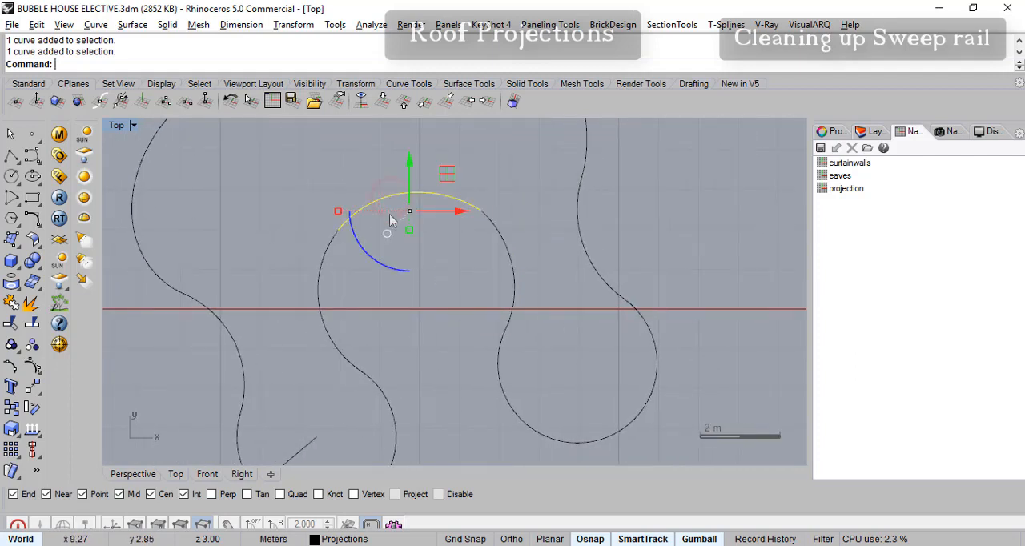
{"action": "right_click_drag", "start_coordinate": [407, 350], "coordinate": [378, 312]}
{"action": "scroll", "coordinate": [392, 340], "scroll_direction": "up", "scroll_amount": 2}
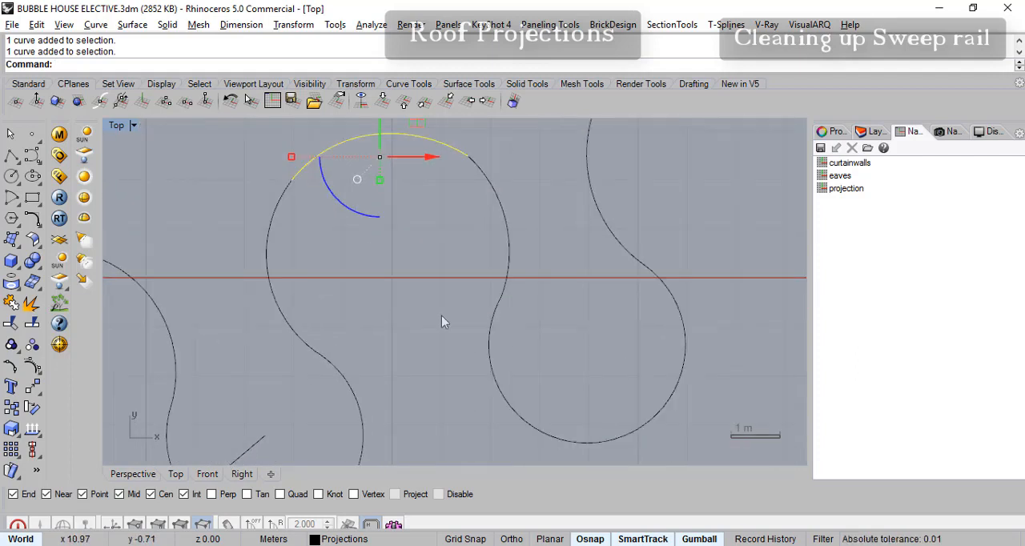
{"action": "left_click", "coordinate": [498, 205]}
{"action": "left_click", "coordinate": [271, 238]}
{"action": "left_click", "coordinate": [334, 157]}
{"action": "left_click", "coordinate": [490, 179]}
{"action": "left_click", "coordinate": [401, 136]}
{"action": "left_click", "coordinate": [274, 211]}
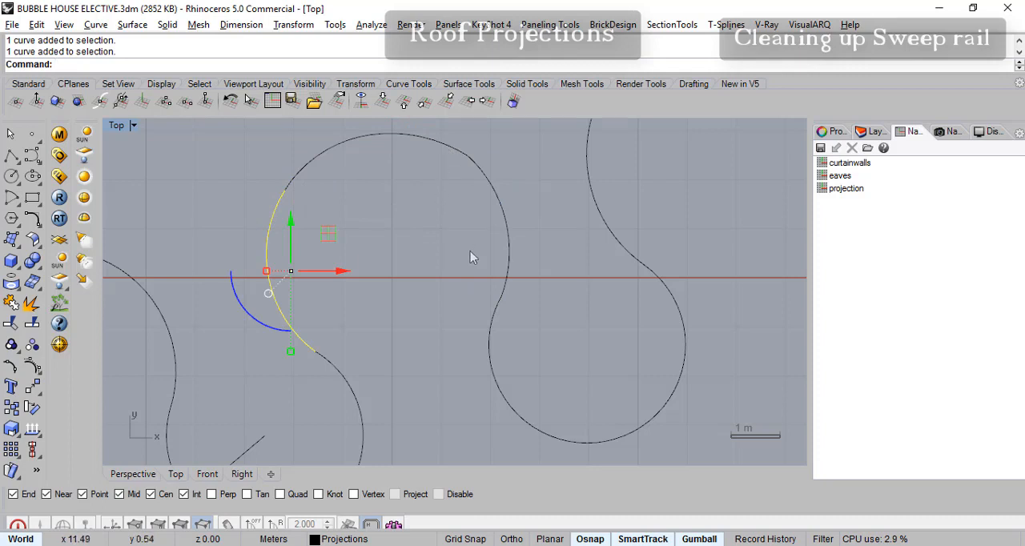
- Examine the inner bay's upper-right join and select the neighbouring arcs below its left and right ends to check their extents
{"action": "right_click_drag", "start_coordinate": [466, 297], "coordinate": [485, 298]}
{"action": "right_click_drag", "start_coordinate": [489, 187], "coordinate": [484, 207]}
{"action": "scroll", "coordinate": [484, 194], "scroll_direction": "up", "scroll_amount": 6}
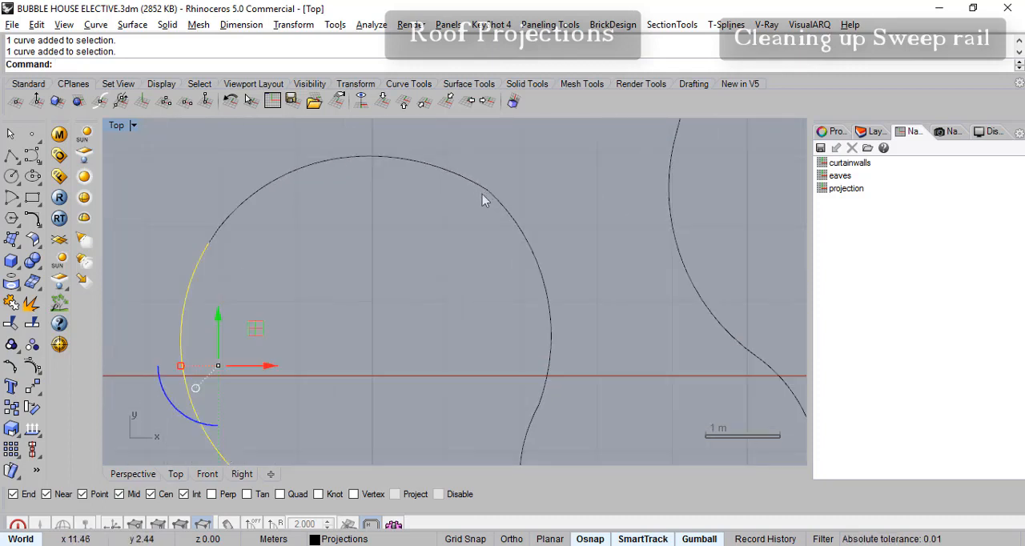
{"action": "scroll", "coordinate": [431, 356], "scroll_direction": "down", "scroll_amount": 2}
{"action": "right_click_drag", "start_coordinate": [430, 350], "coordinate": [458, 242]}
{"action": "scroll", "coordinate": [456, 293], "scroll_direction": "down", "scroll_amount": 6}
{"action": "right_click_drag", "start_coordinate": [455, 297], "coordinate": [447, 260]}
{"action": "key", "text": "Escape"}
{"action": "scroll", "coordinate": [391, 335], "scroll_direction": "up", "scroll_amount": 4}
{"action": "left_click", "coordinate": [356, 341]}
{"action": "left_click", "coordinate": [578, 387]}
{"action": "key", "text": "Escape"}
{"action": "left_click", "coordinate": [418, 362]}
{"action": "right_click_drag", "start_coordinate": [420, 362], "coordinate": [443, 365]}
{"action": "left_click", "coordinate": [566, 327]}
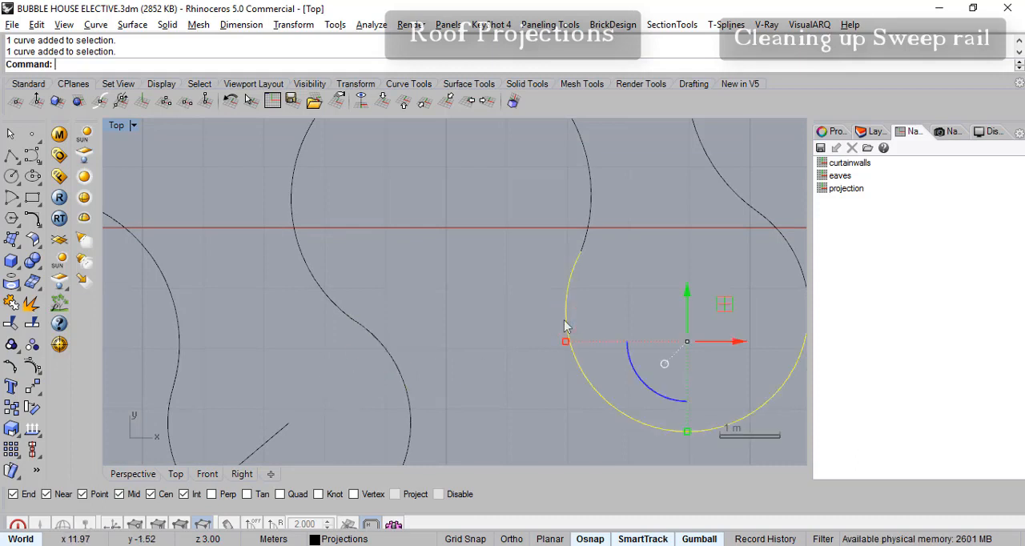
{"action": "left_click", "coordinate": [397, 363]}
{"action": "right_click_drag", "start_coordinate": [498, 331], "coordinate": [502, 384]}
{"action": "right_click_drag", "start_coordinate": [454, 353], "coordinate": [427, 346]}
{"action": "scroll", "coordinate": [480, 290], "scroll_direction": "down", "scroll_amount": 3}
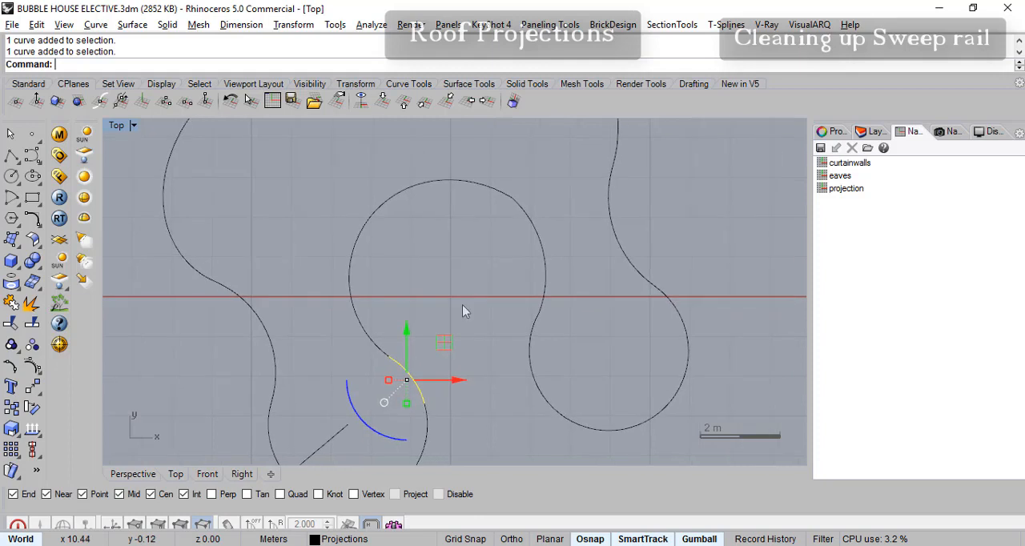
- Try a 2.4 m radius tangent-tangent-radius circle against the two arcs below the inner bay's ends, and delete it
{"action": "left_click", "coordinate": [16, 187]}
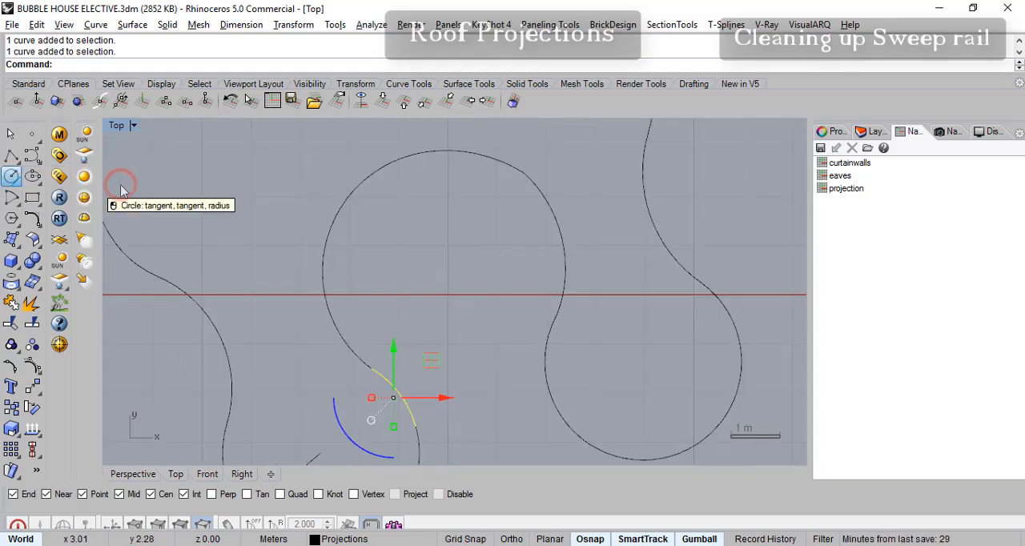
{"action": "left_click", "coordinate": [119, 186]}
{"action": "left_click", "coordinate": [408, 407]}
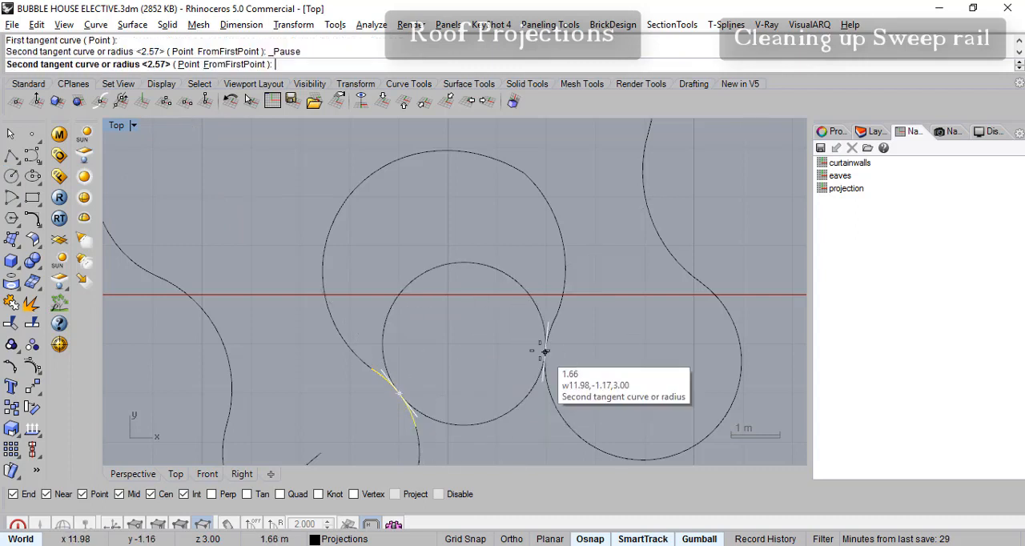
{"action": "left_click", "coordinate": [540, 348]}
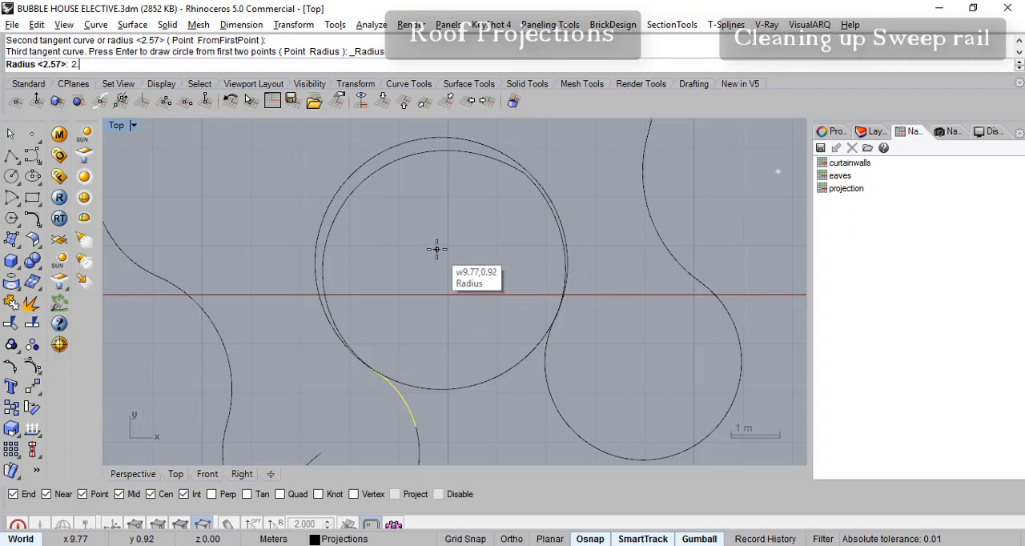
{"action": "key", "text": "Return"}
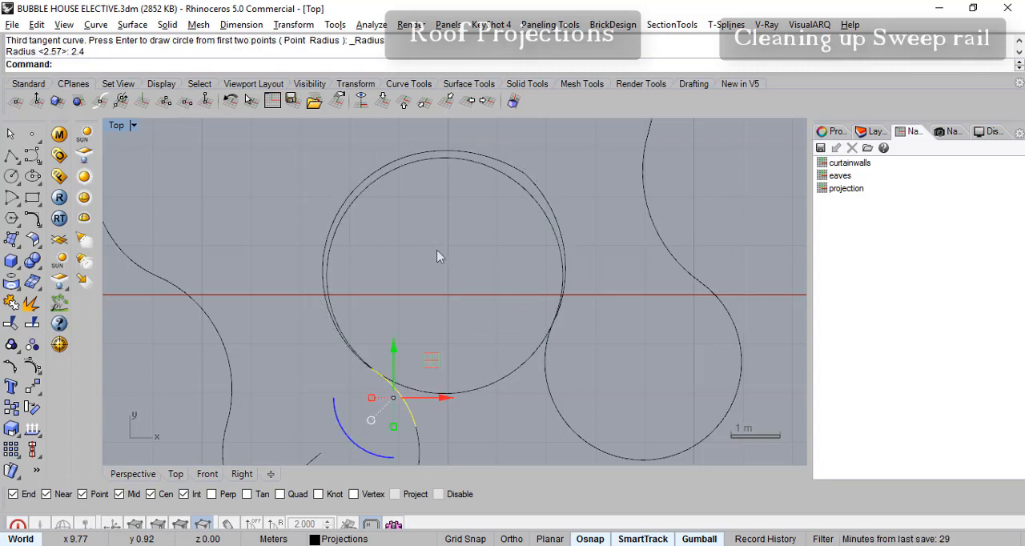
{"action": "left_click", "coordinate": [525, 192]}
{"action": "key", "text": "Delete"}
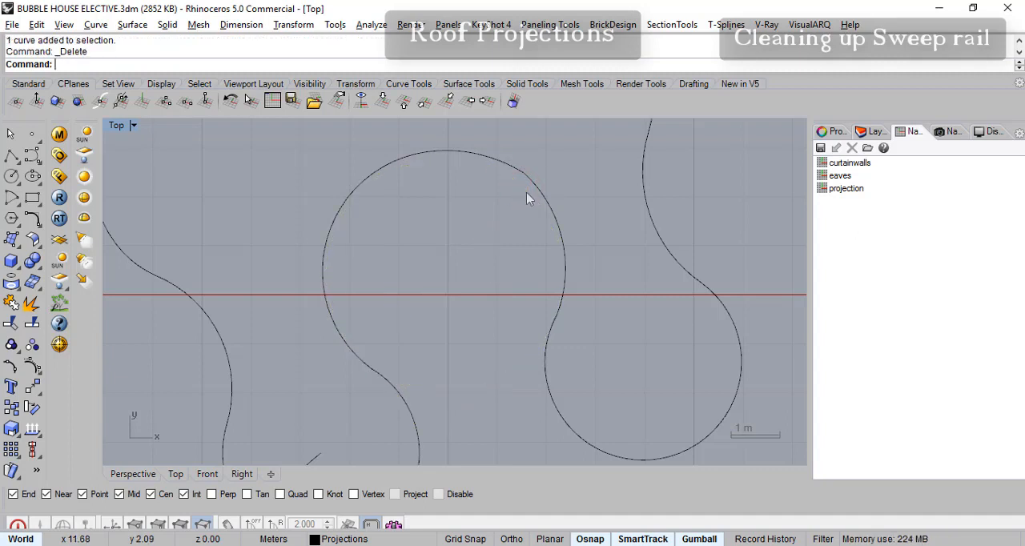
- Draw a tangent-tangent-radius circle of radius 2.45 m touching the two arcs below the inner bay's ends
{"action": "left_click", "coordinate": [16, 184]}
{"action": "left_click", "coordinate": [118, 184]}
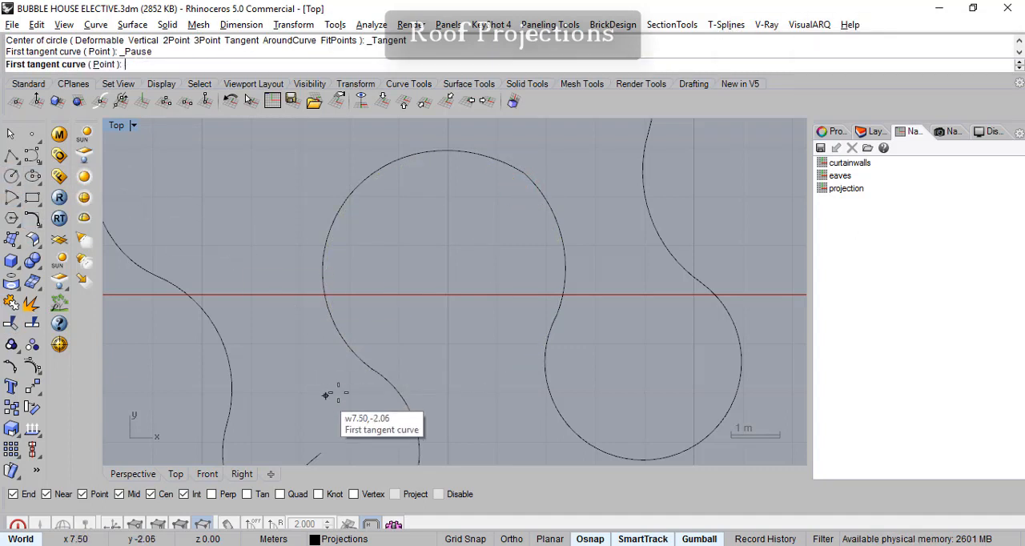
{"action": "left_click", "coordinate": [391, 383]}
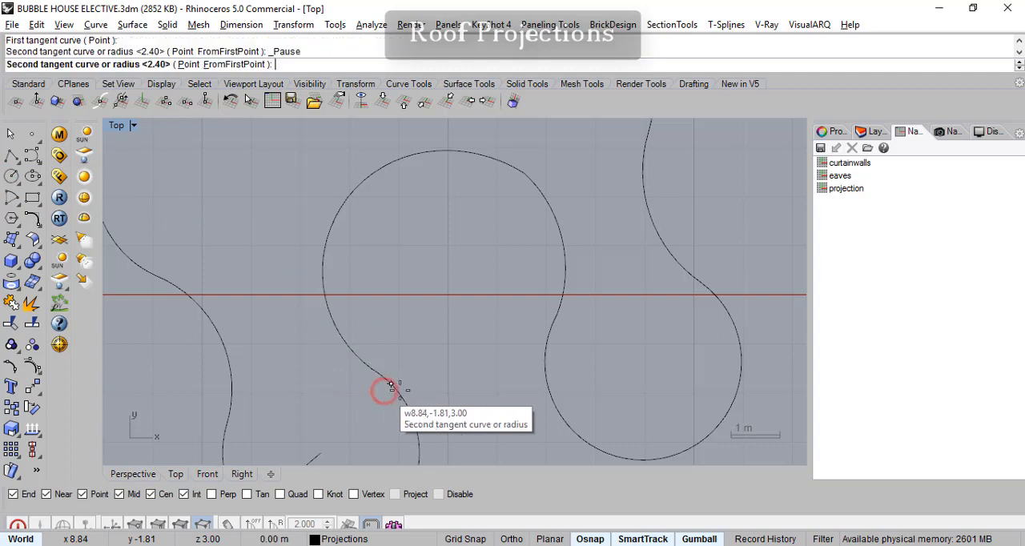
{"action": "left_click", "coordinate": [547, 336]}
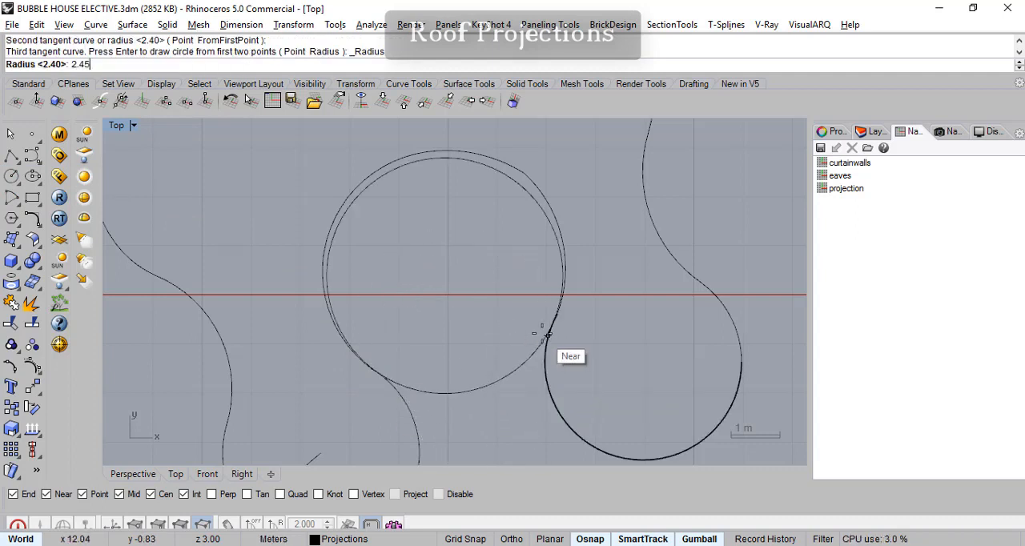
{"action": "key", "text": "Return"}
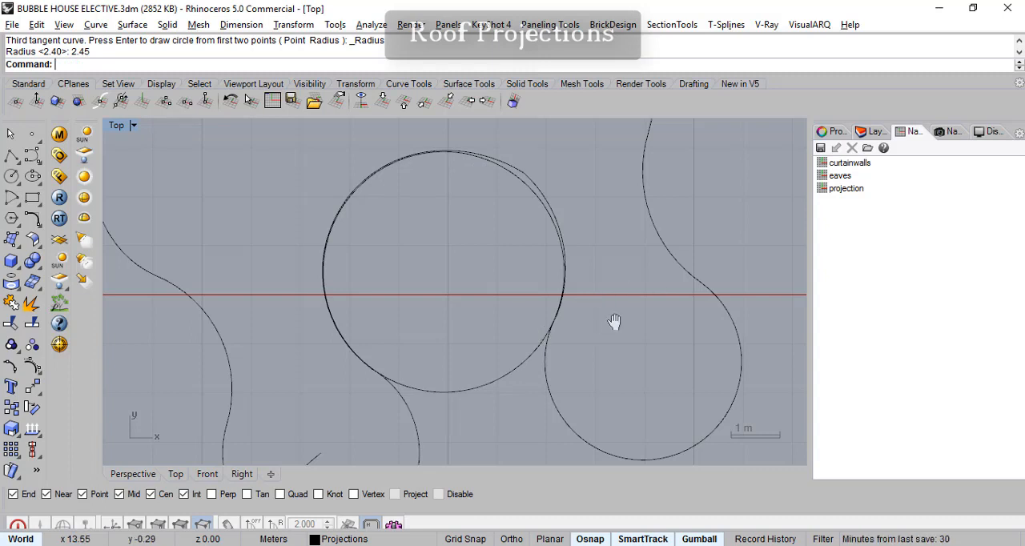
- Show the WALLS layer and compare the 2.45 m circle with the wall lines around the inner bay
{"action": "right_click_drag", "start_coordinate": [619, 315], "coordinate": [623, 311]}
{"action": "left_click", "coordinate": [876, 131]}
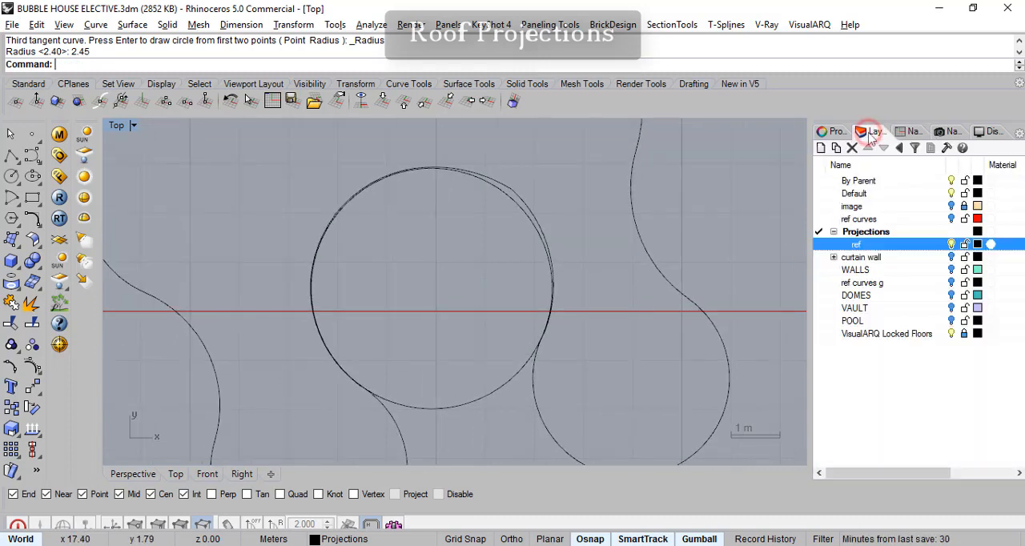
{"action": "left_click", "coordinate": [952, 271]}
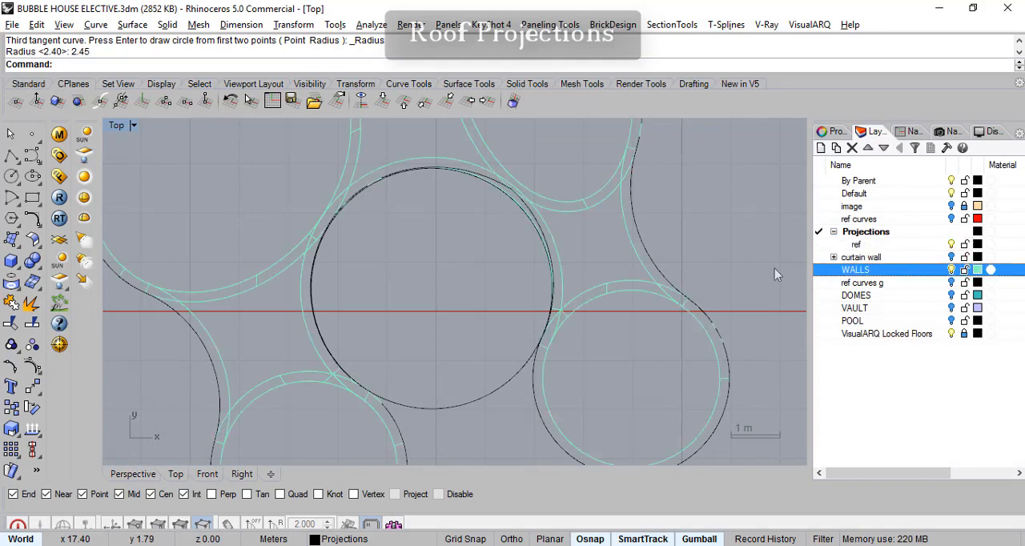
{"action": "scroll", "coordinate": [537, 239], "scroll_direction": "up", "scroll_amount": 2}
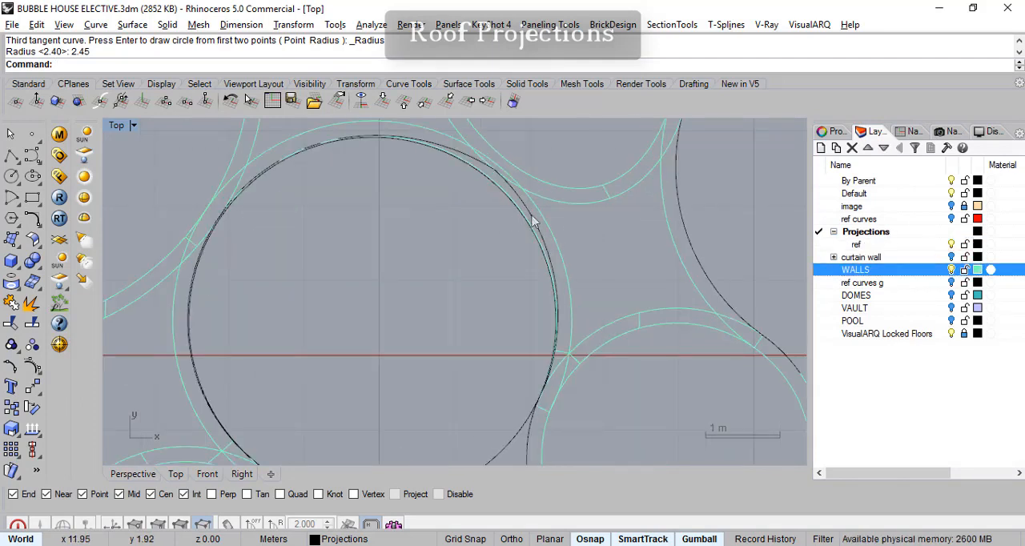
{"action": "right_click_drag", "start_coordinate": [523, 230], "coordinate": [540, 260]}
{"action": "scroll", "coordinate": [544, 254], "scroll_direction": "up", "scroll_amount": 2}
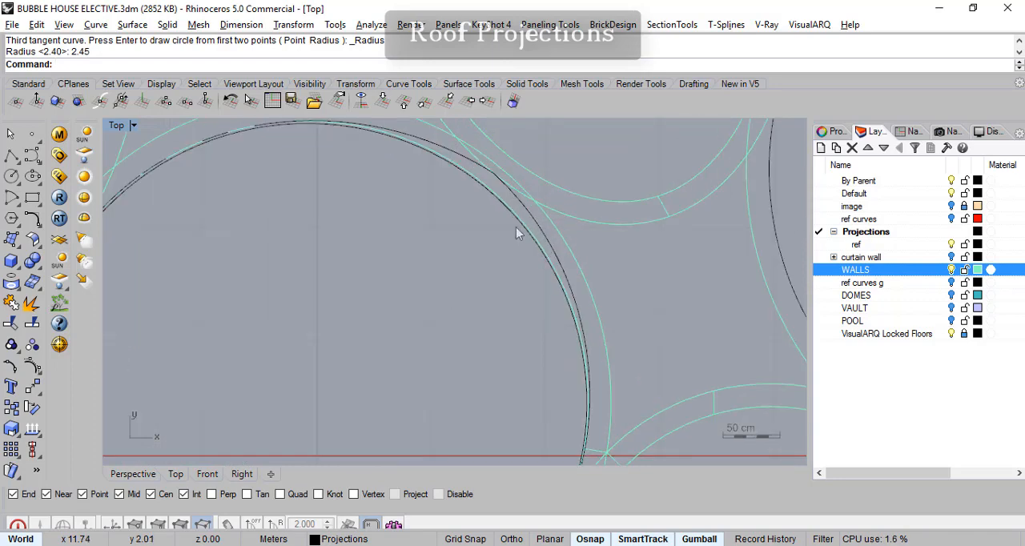
{"action": "scroll", "coordinate": [516, 228], "scroll_direction": "up", "scroll_amount": 2}
{"action": "scroll", "coordinate": [530, 229], "scroll_direction": "down", "scroll_amount": 3}
{"action": "right_click_drag", "start_coordinate": [481, 277], "coordinate": [529, 210]}
{"action": "scroll", "coordinate": [526, 237], "scroll_direction": "down", "scroll_amount": 4}
{"action": "right_click_drag", "start_coordinate": [507, 263], "coordinate": [480, 268]}
{"action": "scroll", "coordinate": [332, 209], "scroll_direction": "up", "scroll_amount": 4}
{"action": "right_click_drag", "start_coordinate": [269, 307], "coordinate": [281, 270]}
{"action": "scroll", "coordinate": [291, 319], "scroll_direction": "down", "scroll_amount": 4}
{"action": "right_click_drag", "start_coordinate": [295, 320], "coordinate": [276, 265]}
{"action": "scroll", "coordinate": [402, 277], "scroll_direction": "up", "scroll_amount": 4}
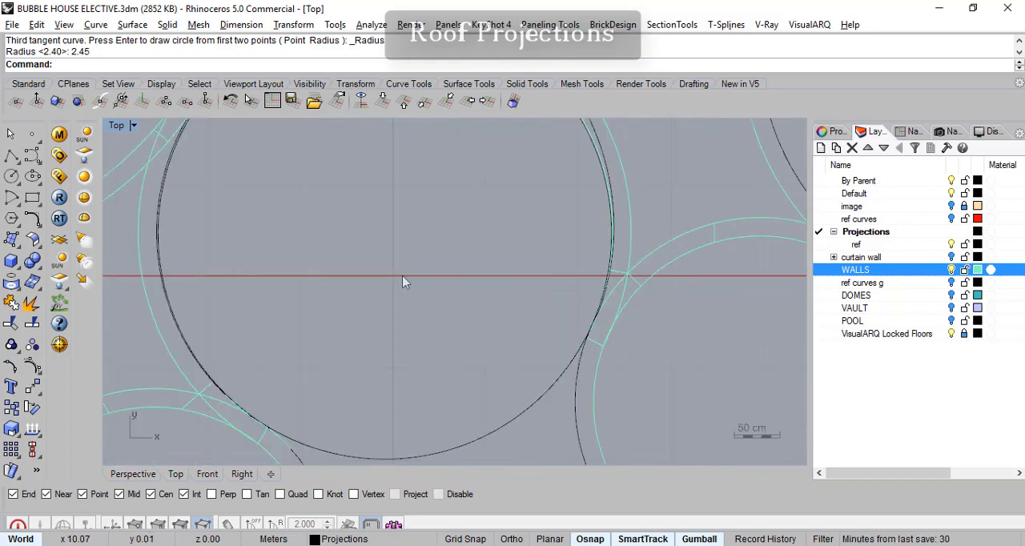
{"action": "scroll", "coordinate": [286, 284], "scroll_direction": "down", "scroll_amount": 2}
{"action": "scroll", "coordinate": [293, 279], "scroll_direction": "up", "scroll_amount": 4}
{"action": "scroll", "coordinate": [451, 366], "scroll_direction": "down", "scroll_amount": 4}
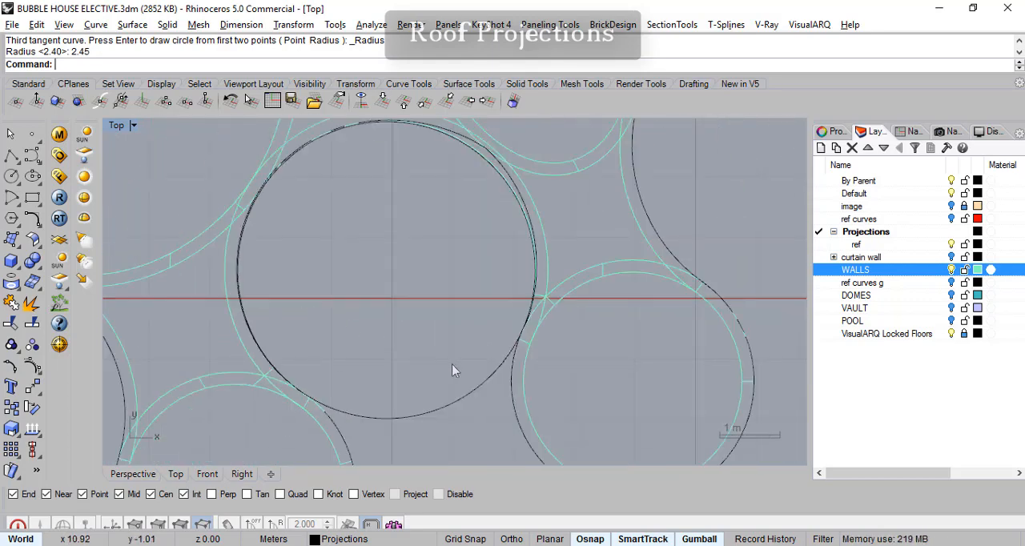
- Select the 2.45 m circle, inspect its fit along both sides of the bay, and hide the WALLS layer
{"action": "left_click", "coordinate": [462, 400]}
{"action": "scroll", "coordinate": [346, 238], "scroll_direction": "up", "scroll_amount": 5}
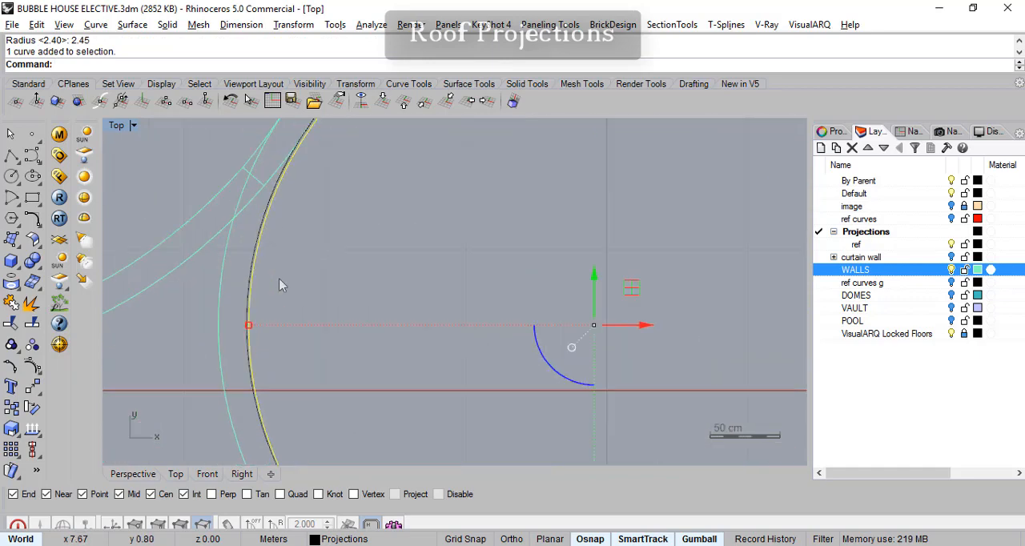
{"action": "scroll", "coordinate": [513, 277], "scroll_direction": "down", "scroll_amount": 8}
{"action": "right_click_drag", "start_coordinate": [564, 256], "coordinate": [476, 323]}
{"action": "scroll", "coordinate": [567, 218], "scroll_direction": "up", "scroll_amount": 4}
{"action": "right_click_drag", "start_coordinate": [652, 262], "coordinate": [584, 261]}
{"action": "right_click_drag", "start_coordinate": [576, 309], "coordinate": [514, 230]}
{"action": "scroll", "coordinate": [515, 270], "scroll_direction": "down", "scroll_amount": 8}
{"action": "right_click_drag", "start_coordinate": [506, 314], "coordinate": [524, 276]}
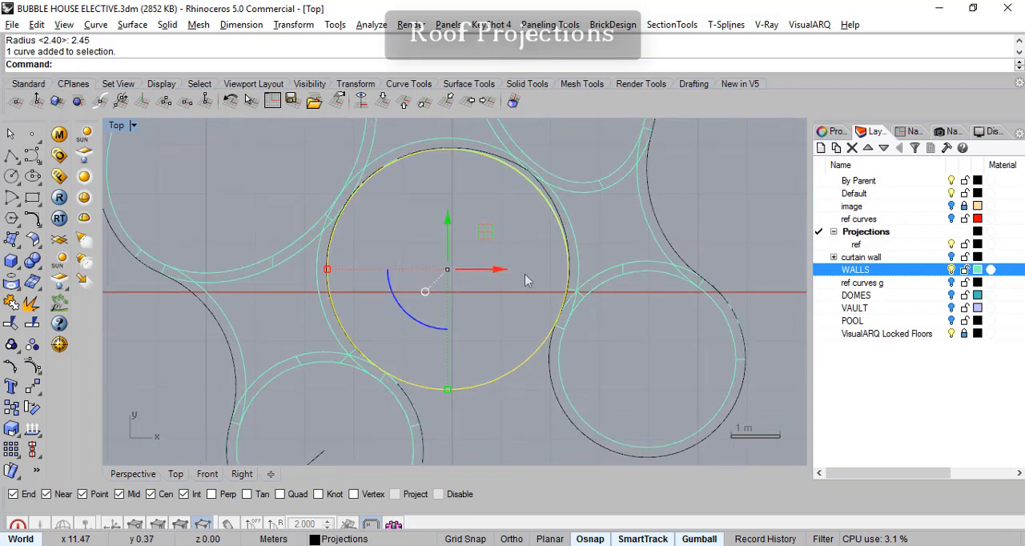
{"action": "left_click", "coordinate": [952, 270]}
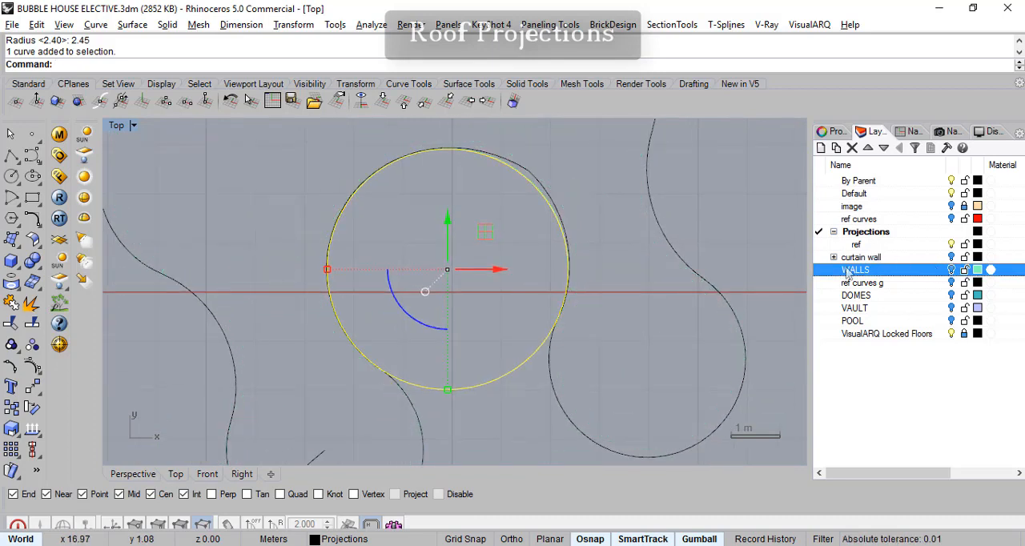
- Delete the 2.45 m trial circle from the inner bay
{"action": "key", "text": "Escape"}
{"action": "left_click", "coordinate": [535, 192]}
{"action": "key", "text": "Delete"}
- Draw a circle of radius 2.5 m tangent to the arcs adjoining the inner bay's lower left and lower right ends
{"action": "left_click", "coordinate": [15, 179]}
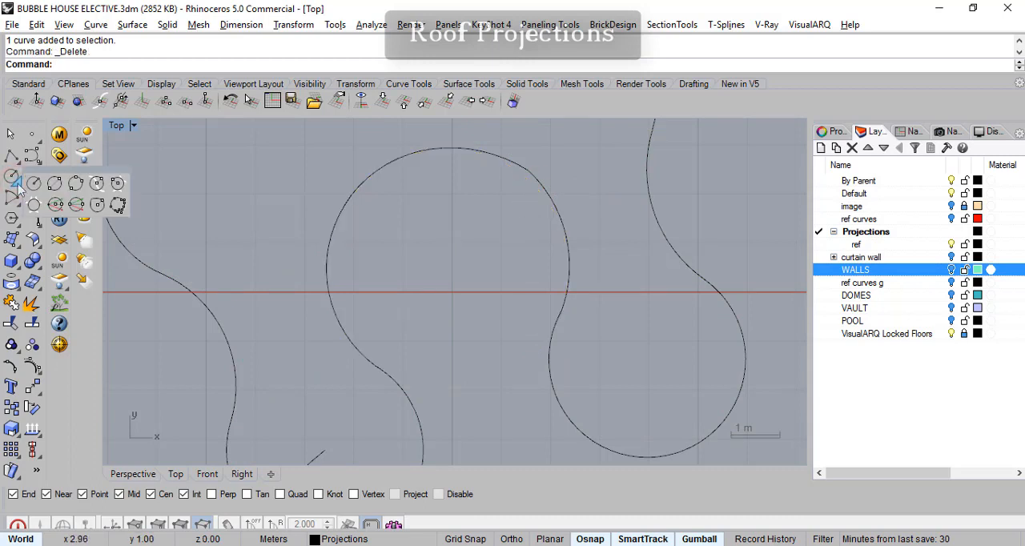
{"action": "left_click", "coordinate": [118, 184]}
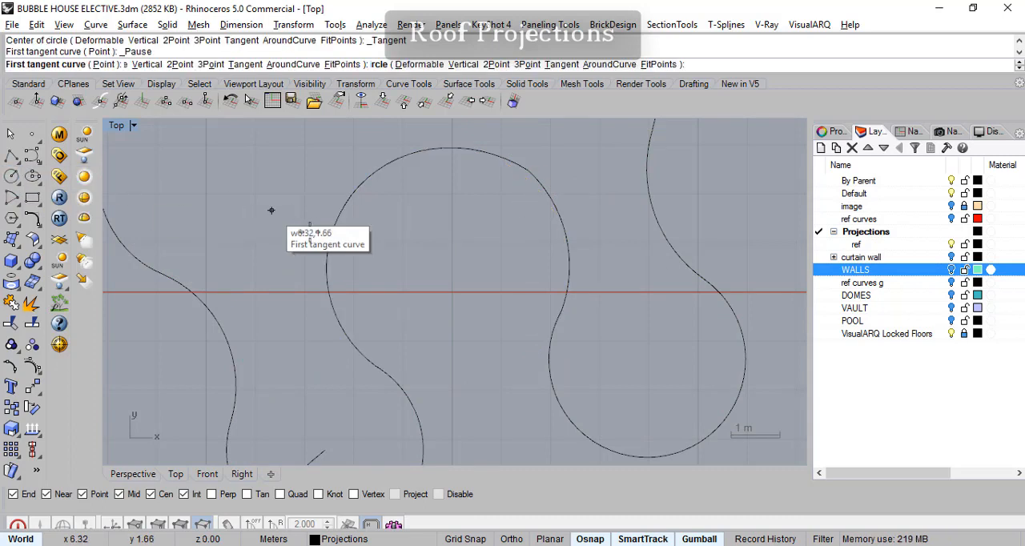
{"action": "left_click", "coordinate": [388, 384]}
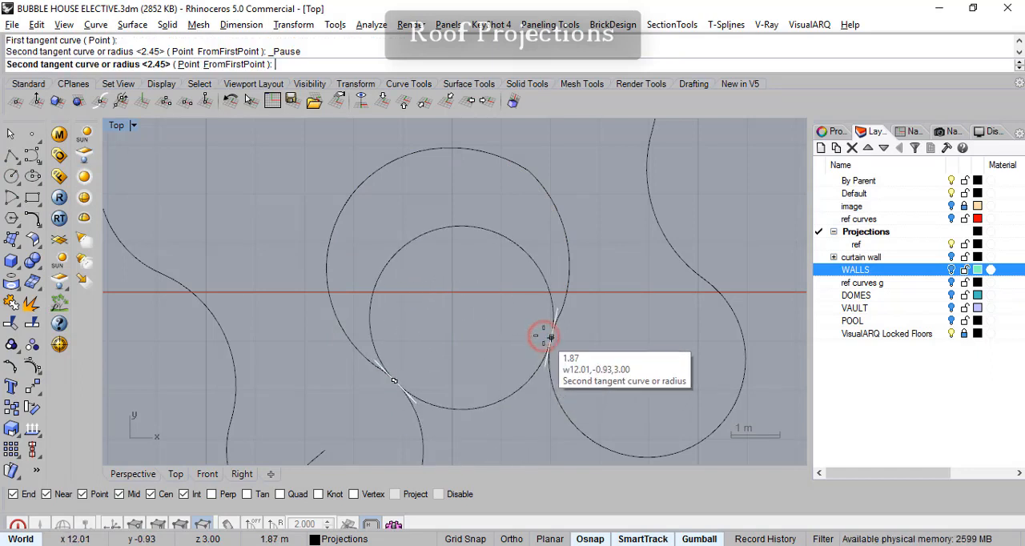
{"action": "left_click", "coordinate": [545, 338]}
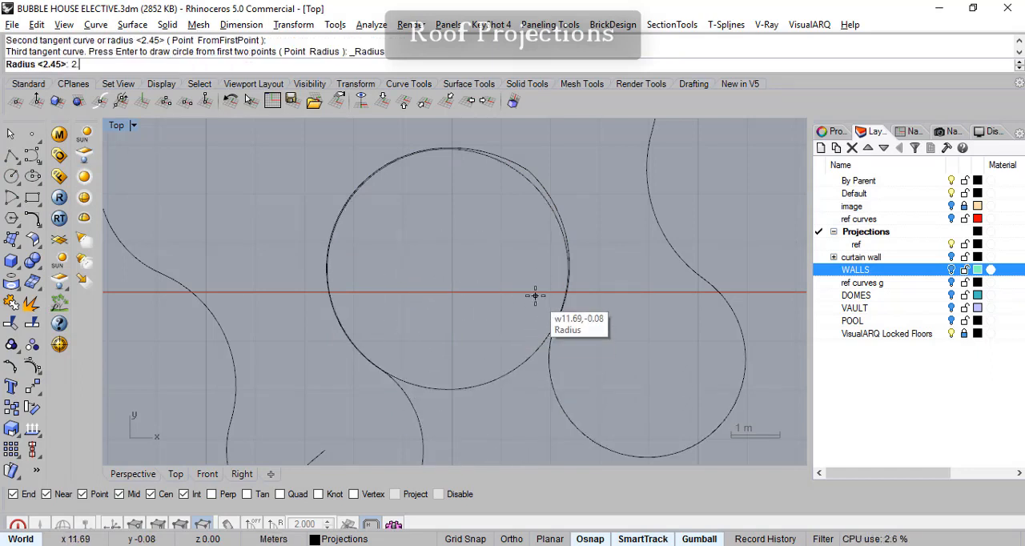
{"action": "key", "text": "Return"}
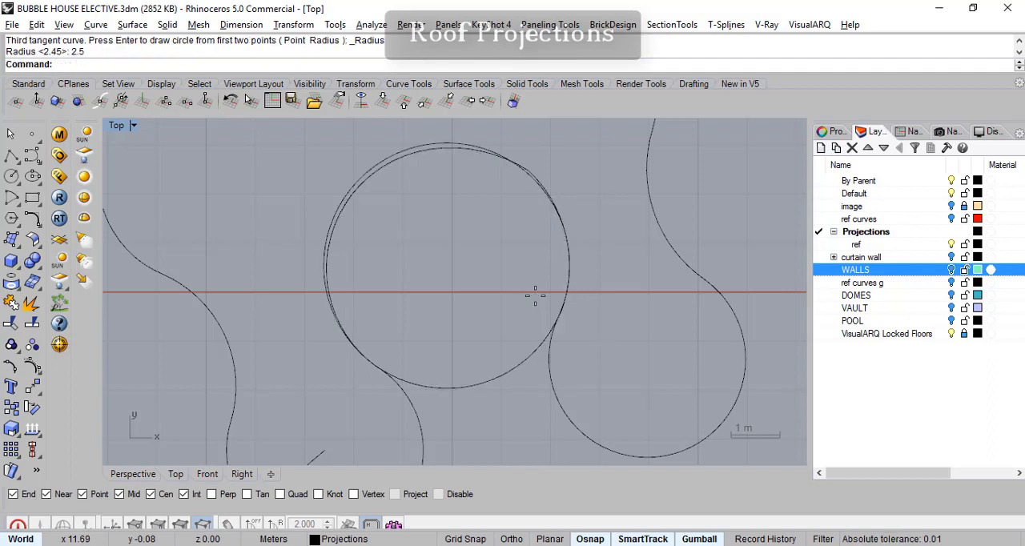
- Compare the 2.5 m circle with the temporarily shown WALLS layer, and delete the circle
{"action": "left_click", "coordinate": [952, 270]}
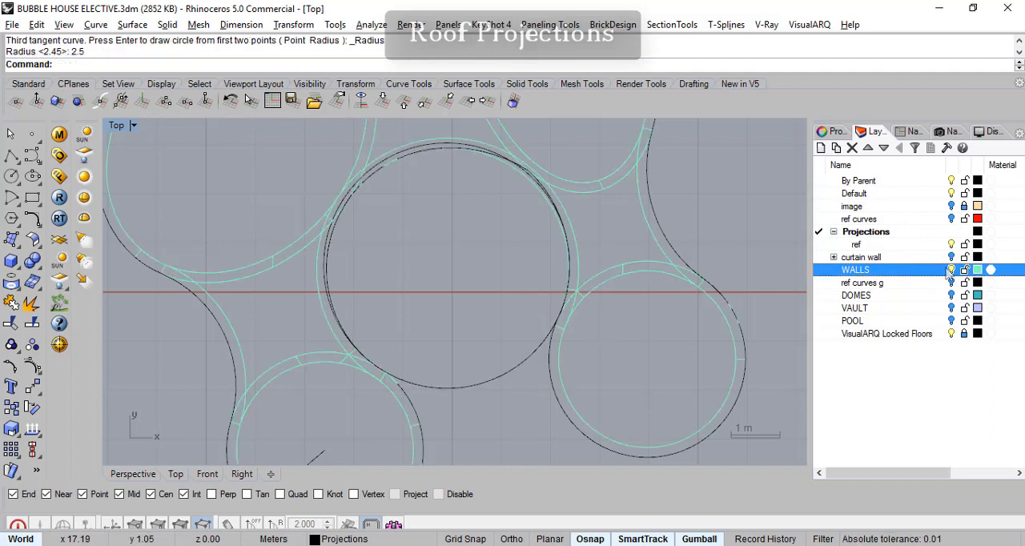
{"action": "scroll", "coordinate": [496, 174], "scroll_direction": "up", "scroll_amount": 2}
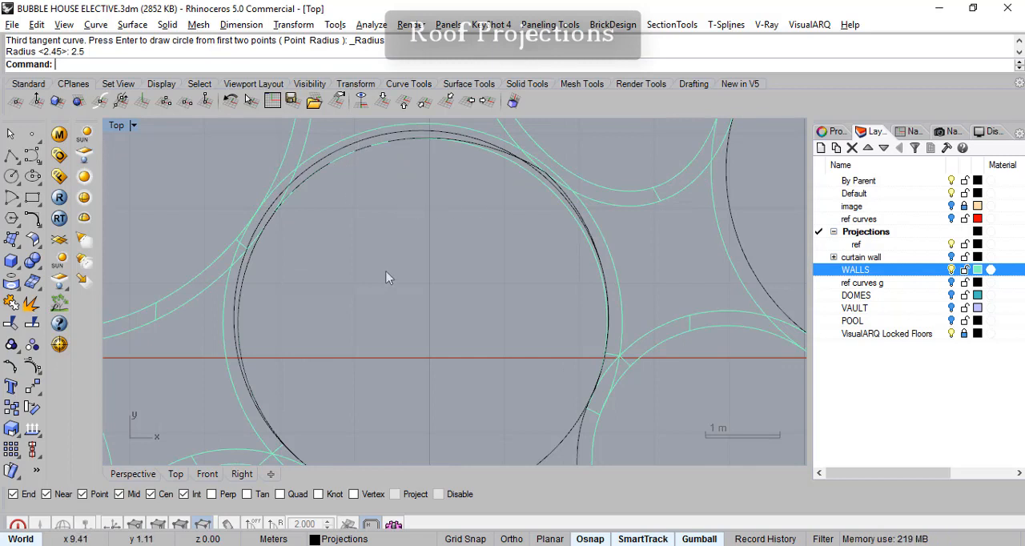
{"action": "scroll", "coordinate": [383, 264], "scroll_direction": "down", "scroll_amount": 2}
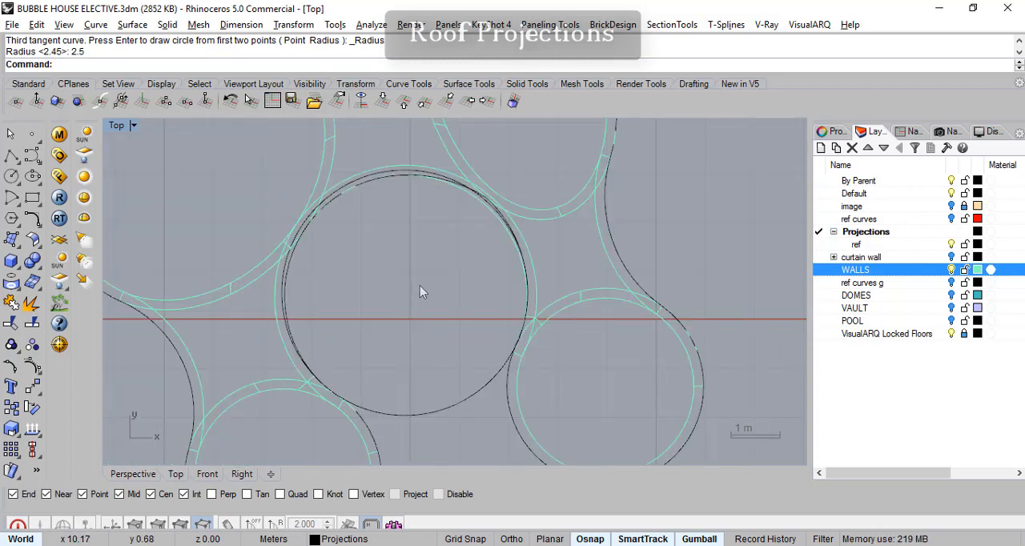
{"action": "left_click", "coordinate": [953, 270]}
{"action": "left_click", "coordinate": [494, 414]}
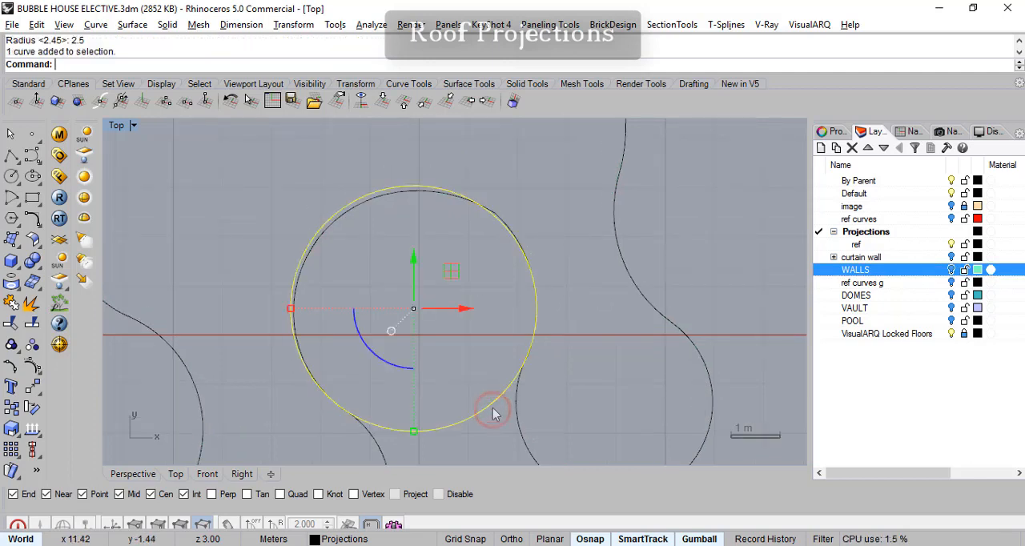
{"action": "key", "text": "Delete"}
{"action": "right_click_drag", "start_coordinate": [351, 348], "coordinate": [343, 331]}
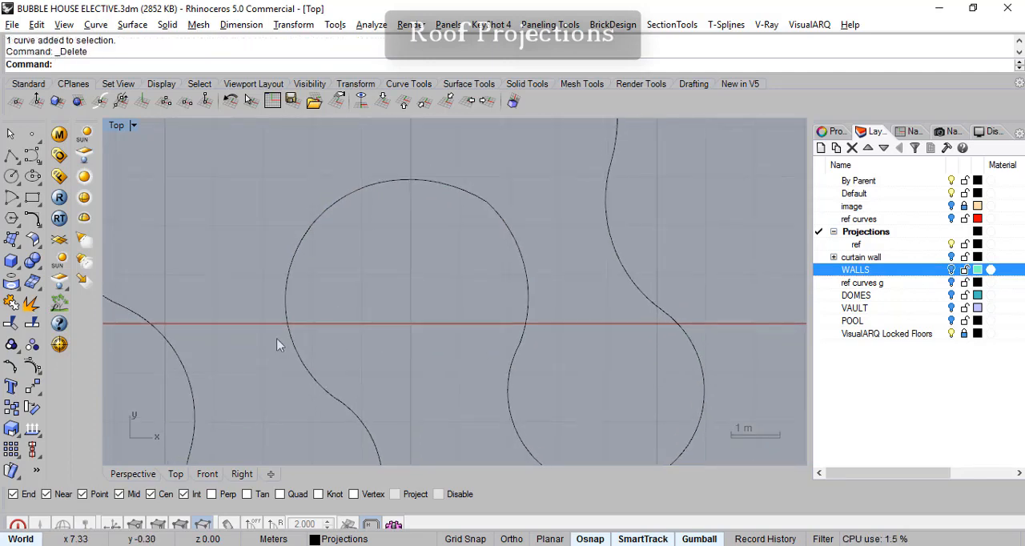
- Draw a tangent-tangent-radius circle of radius 2.47 m touching the two arcs that adjoin the inner bay's lower ends
{"action": "left_click", "coordinate": [13, 178]}
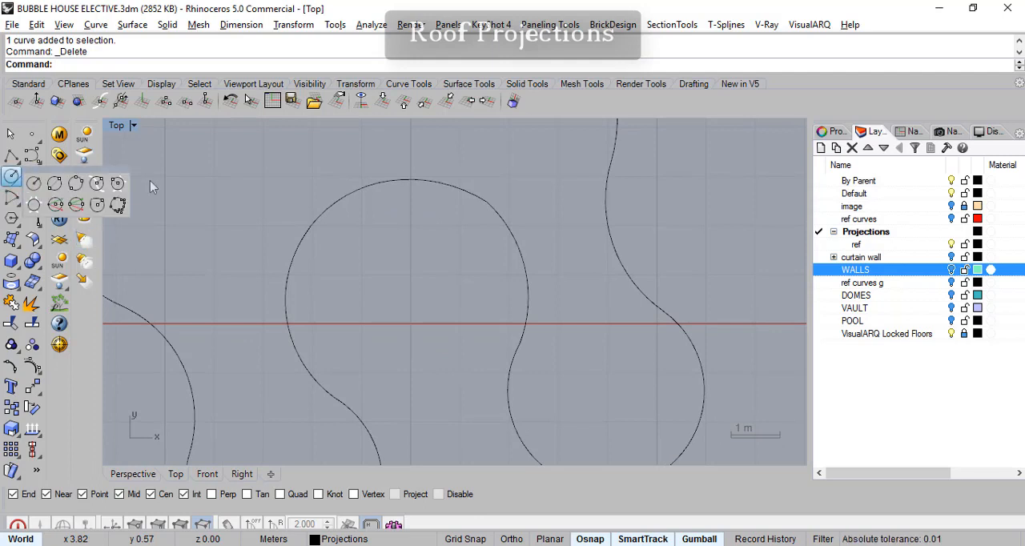
{"action": "left_click", "coordinate": [118, 186]}
{"action": "left_click", "coordinate": [355, 415]}
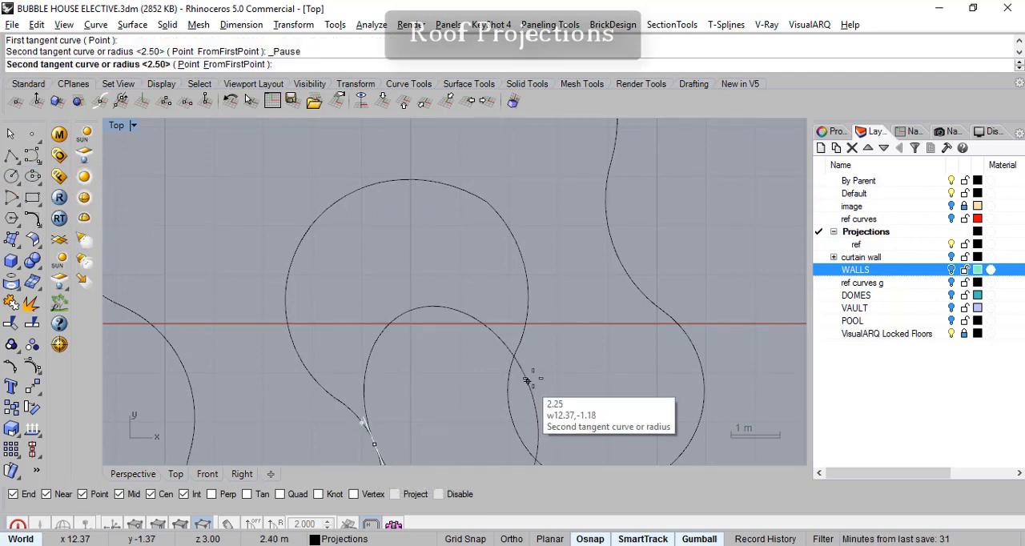
{"action": "left_click", "coordinate": [510, 372]}
{"action": "key", "text": "Return"}
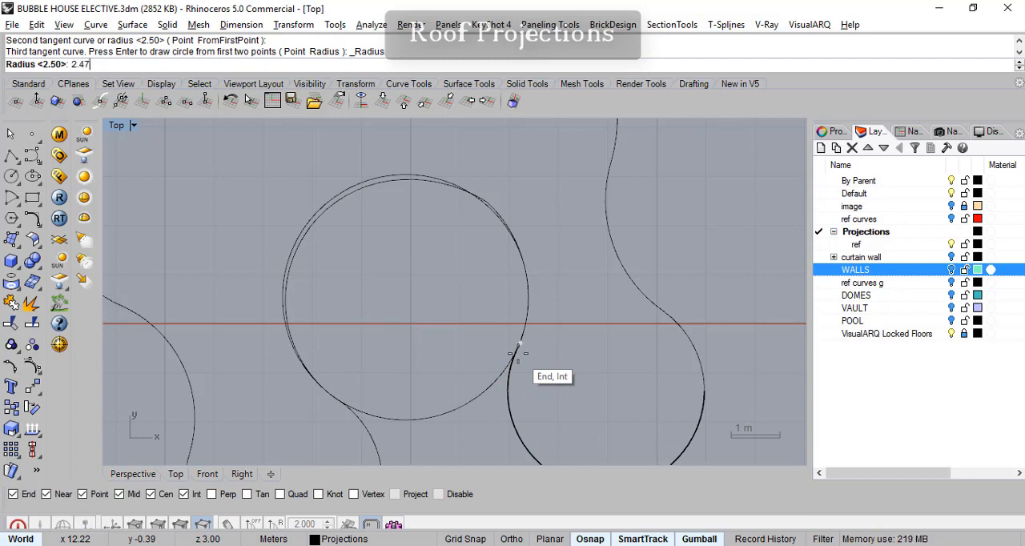
{"action": "type", "text": "2.47"}
{"action": "key", "text": "Return"}
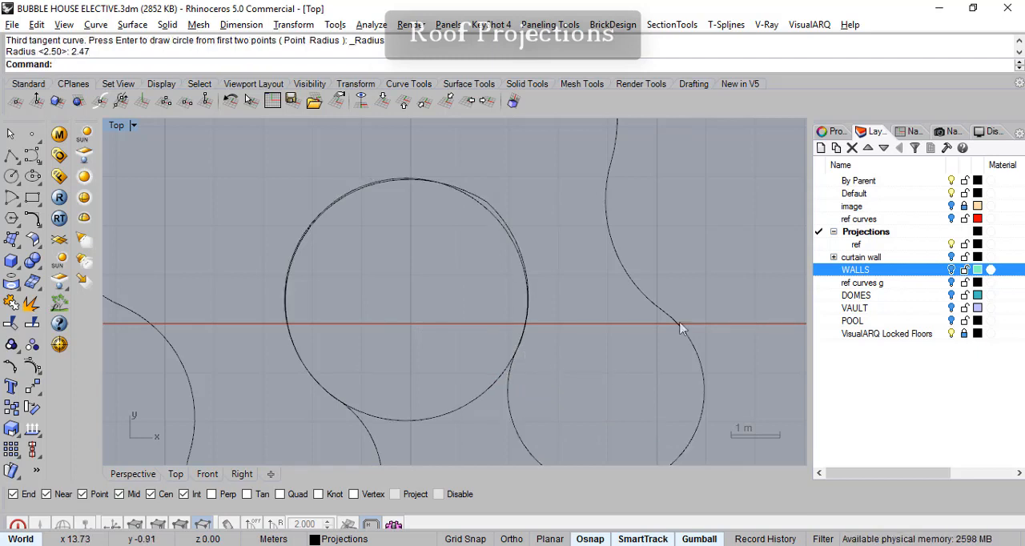
- Compare the 2.47 m circle in the inner bay with the outlines on the temporarily shown WALLS layer
{"action": "left_click", "coordinate": [953, 270]}
{"action": "scroll", "coordinate": [370, 223], "scroll_direction": "up", "scroll_amount": 3}
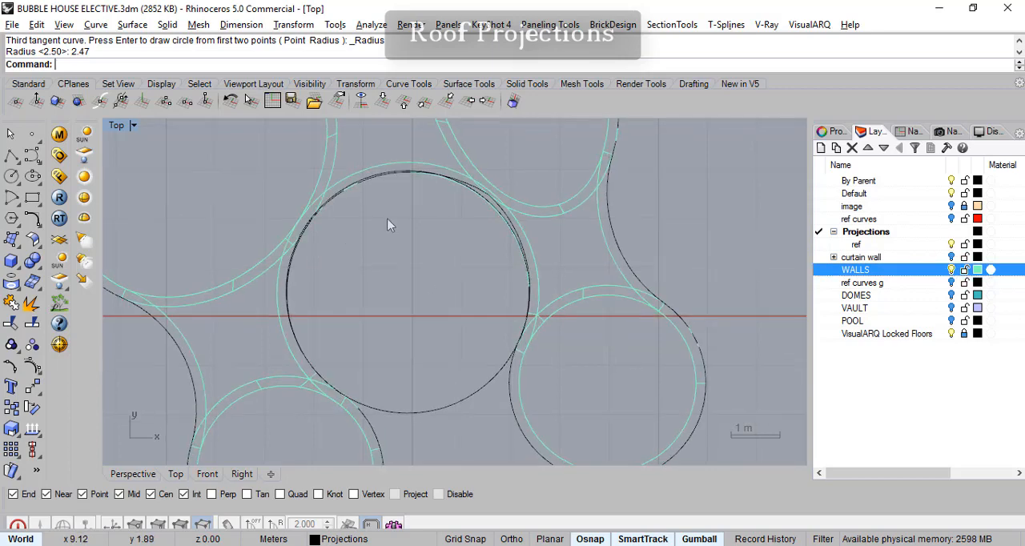
{"action": "left_click", "coordinate": [575, 451]}
{"action": "scroll", "coordinate": [542, 339], "scroll_direction": "up", "scroll_amount": 3}
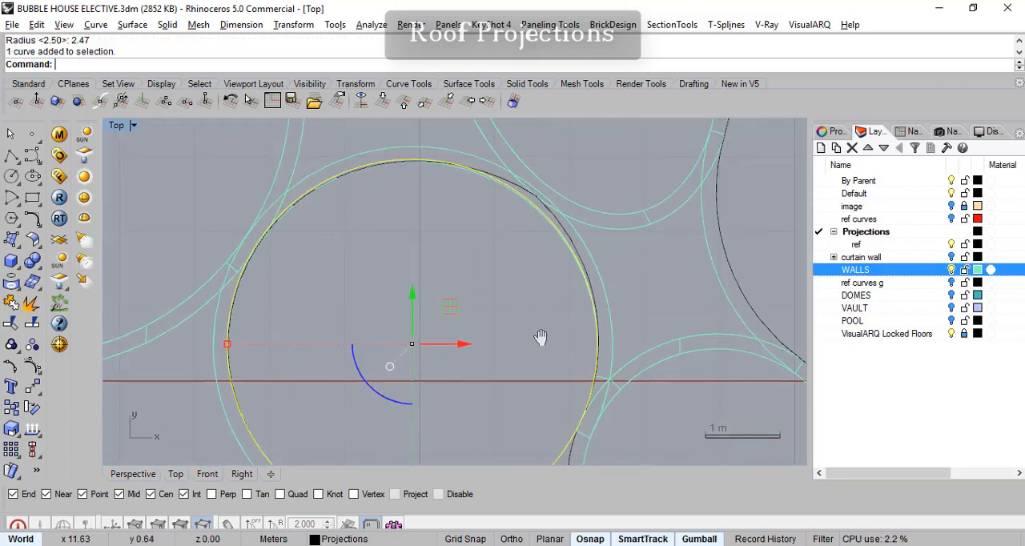
{"action": "right_click_drag", "start_coordinate": [481, 227], "coordinate": [504, 264]}
{"action": "right_click_drag", "start_coordinate": [518, 317], "coordinate": [568, 234]}
{"action": "right_click_drag", "start_coordinate": [524, 339], "coordinate": [487, 227]}
{"action": "right_click_drag", "start_coordinate": [519, 284], "coordinate": [491, 251]}
{"action": "scroll", "coordinate": [534, 303], "scroll_direction": "down", "scroll_amount": 2}
{"action": "scroll", "coordinate": [533, 299], "scroll_direction": "down", "scroll_amount": 2}
{"action": "right_click_drag", "start_coordinate": [532, 299], "coordinate": [519, 335]}
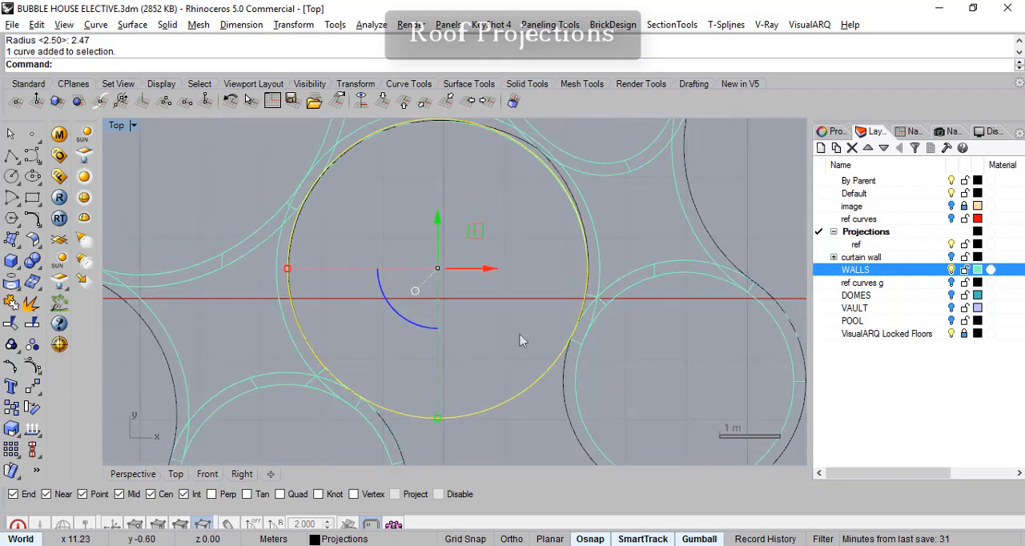
- Hide the WALLS layer and delete the 2.47 m circle from the inner bay
{"action": "left_click", "coordinate": [952, 270]}
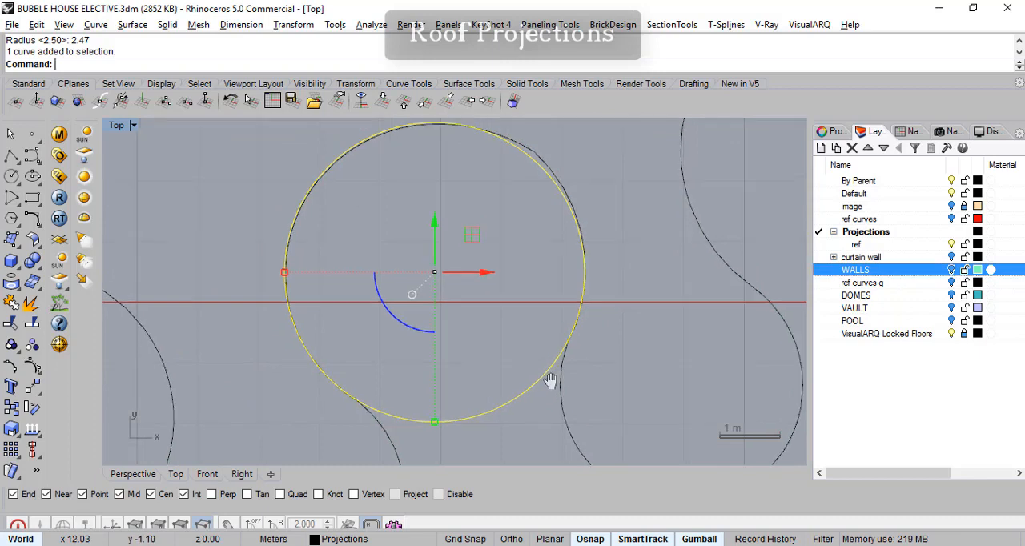
{"action": "right_click_drag", "start_coordinate": [561, 377], "coordinate": [517, 411]}
{"action": "left_click", "coordinate": [498, 405]}
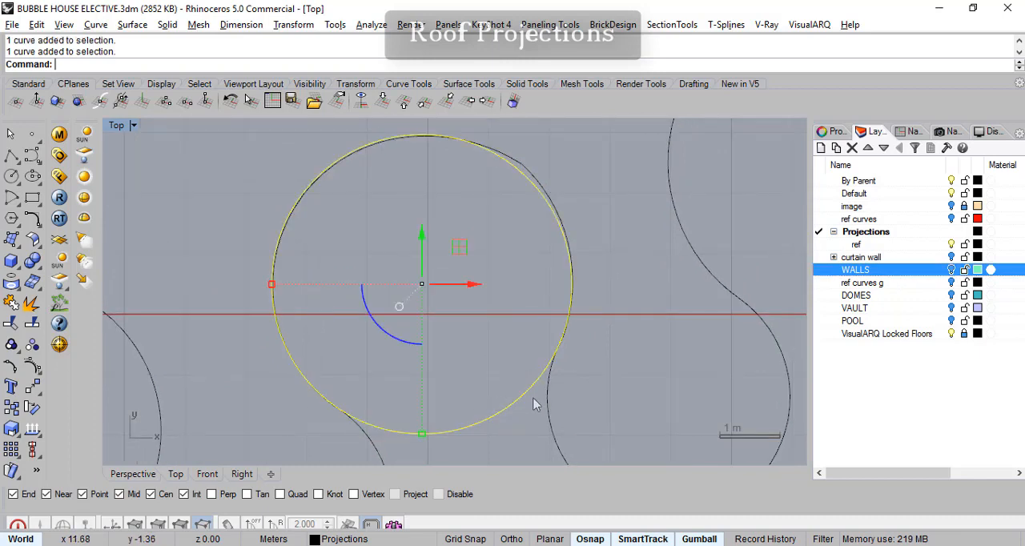
{"action": "right_click_drag", "start_coordinate": [609, 352], "coordinate": [575, 326]}
{"action": "key", "text": "Delete"}
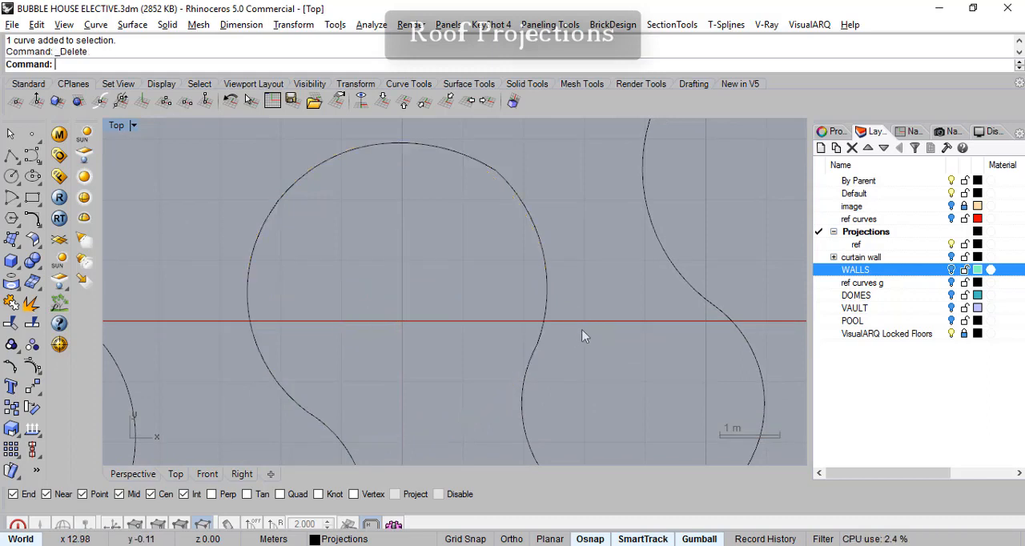
{"action": "left_click", "coordinate": [16, 181]}
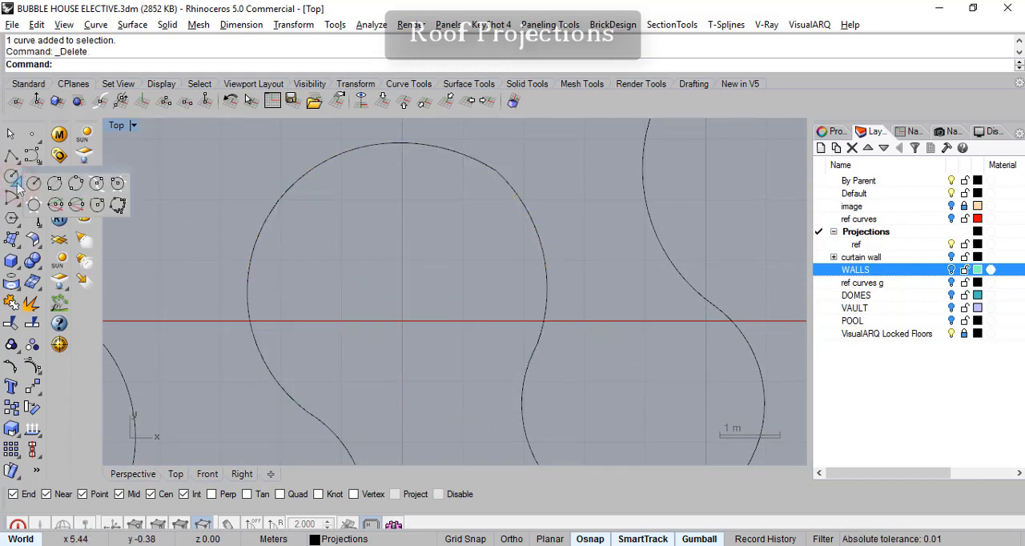
{"action": "left_click", "coordinate": [74, 183]}
{"action": "right_click_drag", "start_coordinate": [288, 328], "coordinate": [254, 239]}
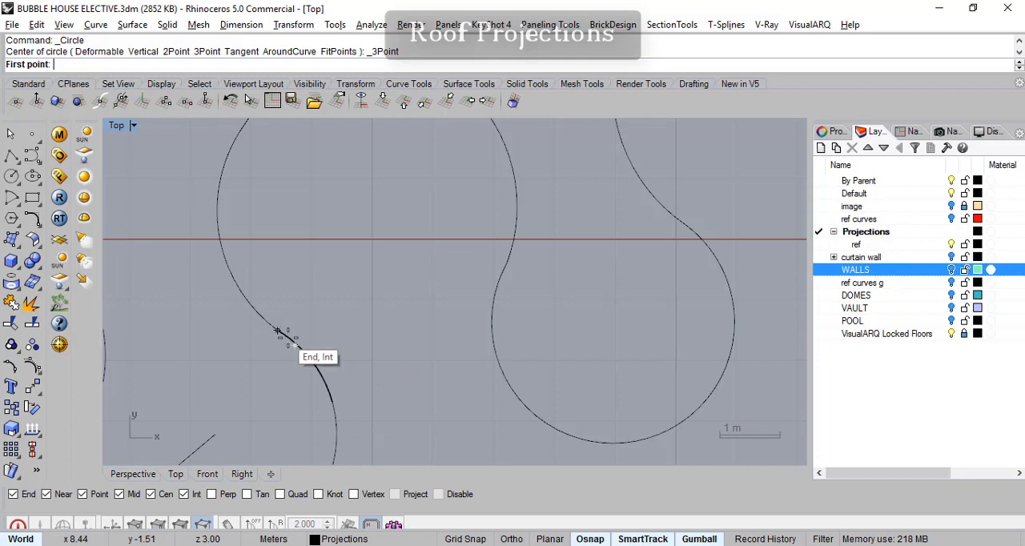
{"action": "left_click", "coordinate": [294, 343]}
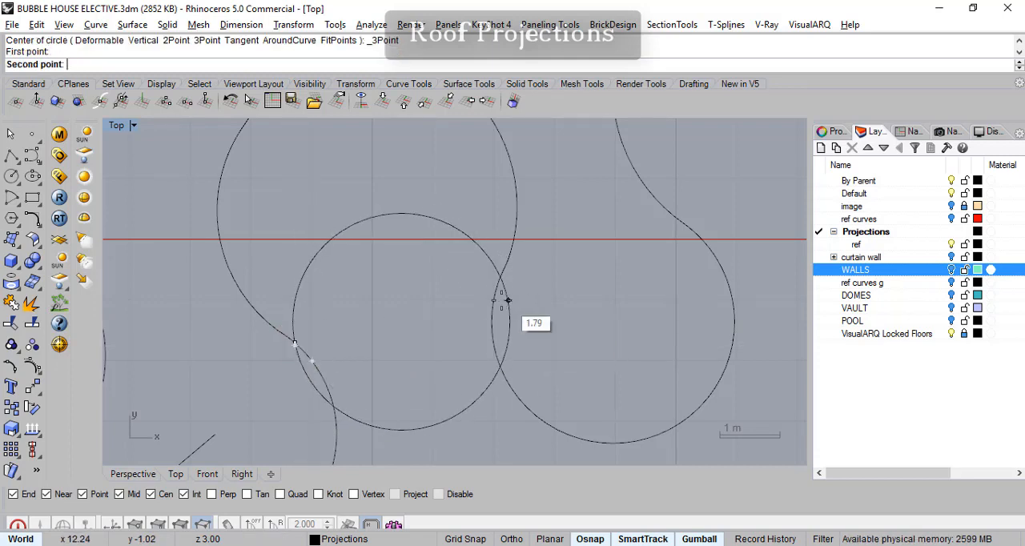
{"action": "left_click", "coordinate": [500, 274]}
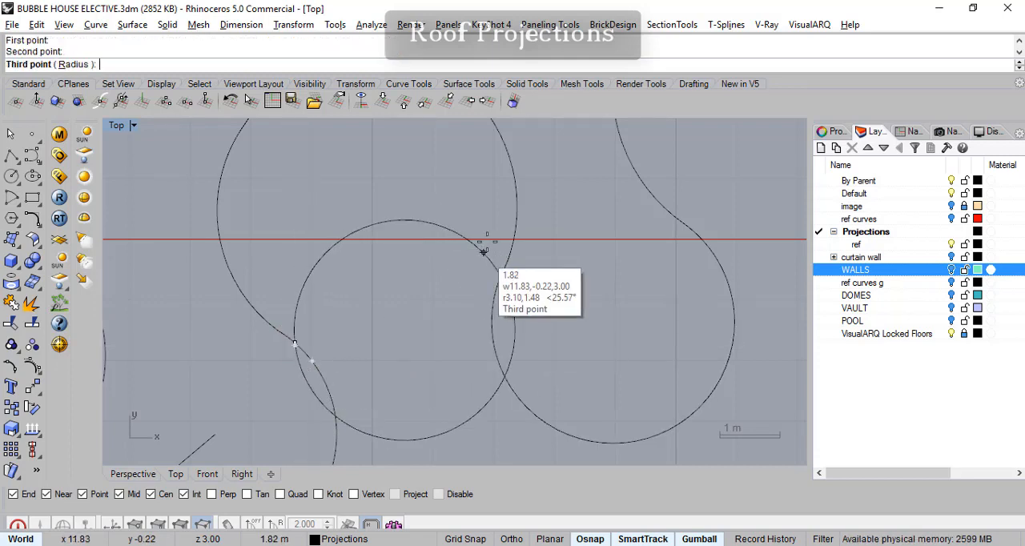
{"action": "right_click_drag", "start_coordinate": [410, 122], "coordinate": [461, 183]}
{"action": "right_click_drag", "start_coordinate": [420, 126], "coordinate": [422, 155]}
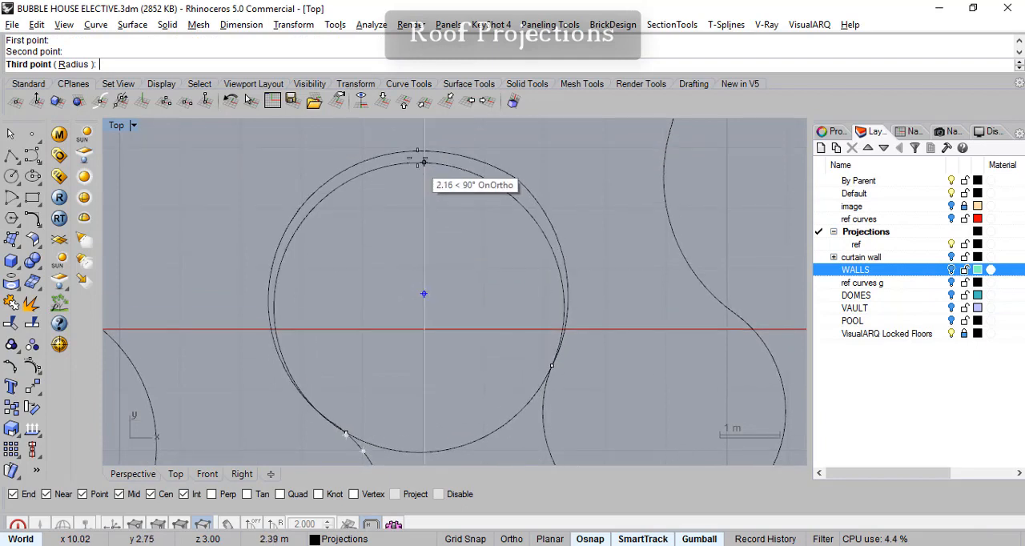
{"action": "left_click", "coordinate": [952, 270]}
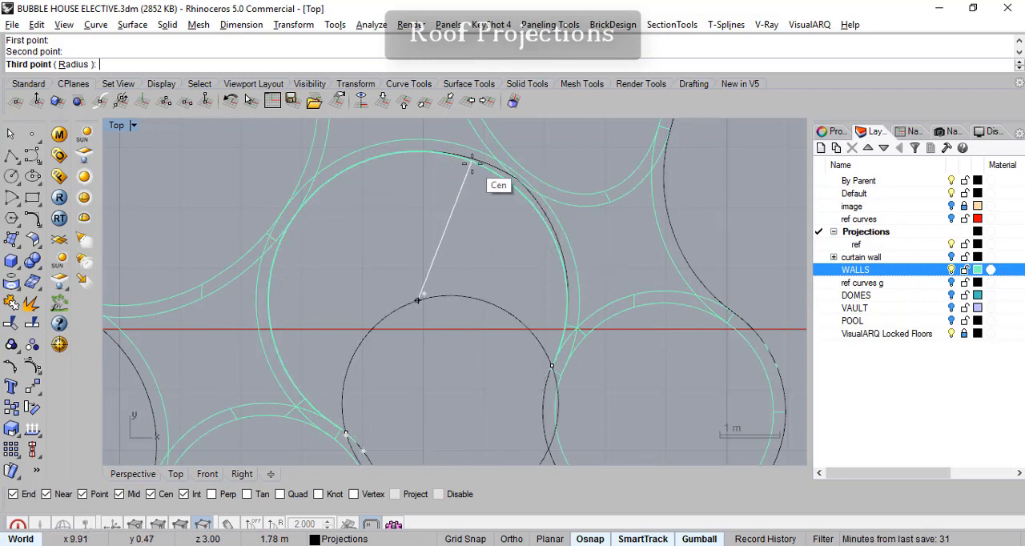
{"action": "scroll", "coordinate": [474, 168], "scroll_direction": "up", "scroll_amount": 2}
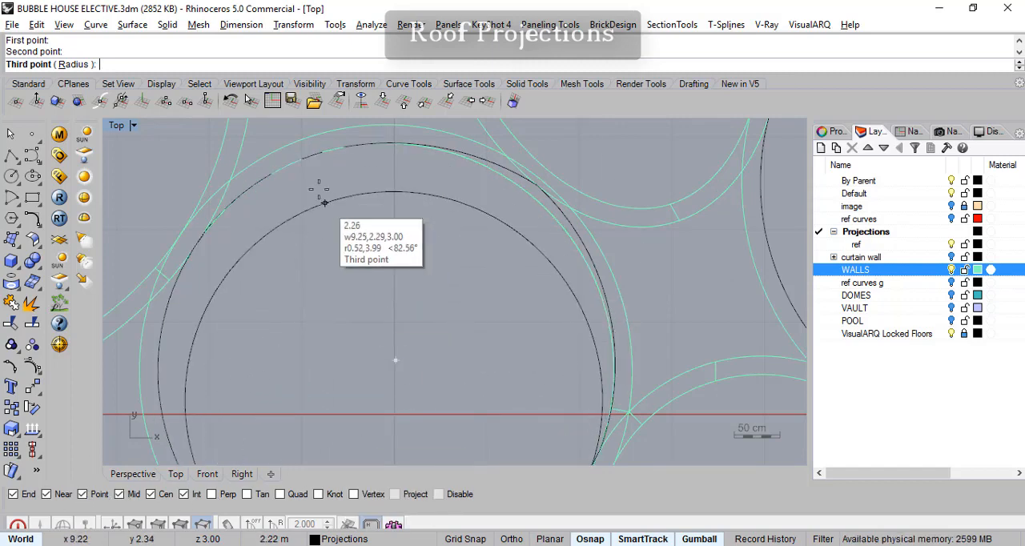
{"action": "right_click_drag", "start_coordinate": [298, 157], "coordinate": [318, 130]}
{"action": "scroll", "coordinate": [343, 187], "scroll_direction": "down", "scroll_amount": 2}
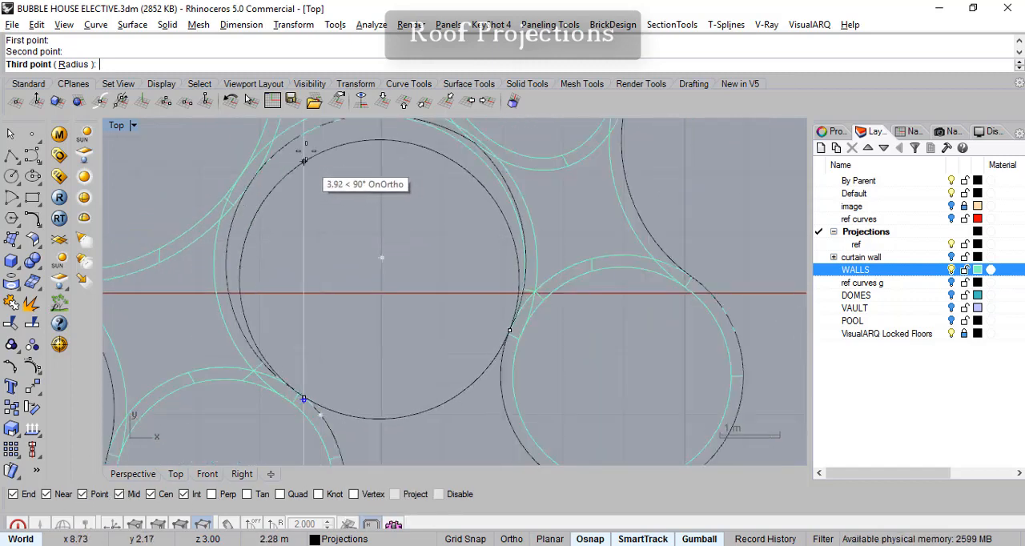
{"action": "right_click_drag", "start_coordinate": [302, 133], "coordinate": [300, 153]}
{"action": "scroll", "coordinate": [300, 152], "scroll_direction": "up", "scroll_amount": 1}
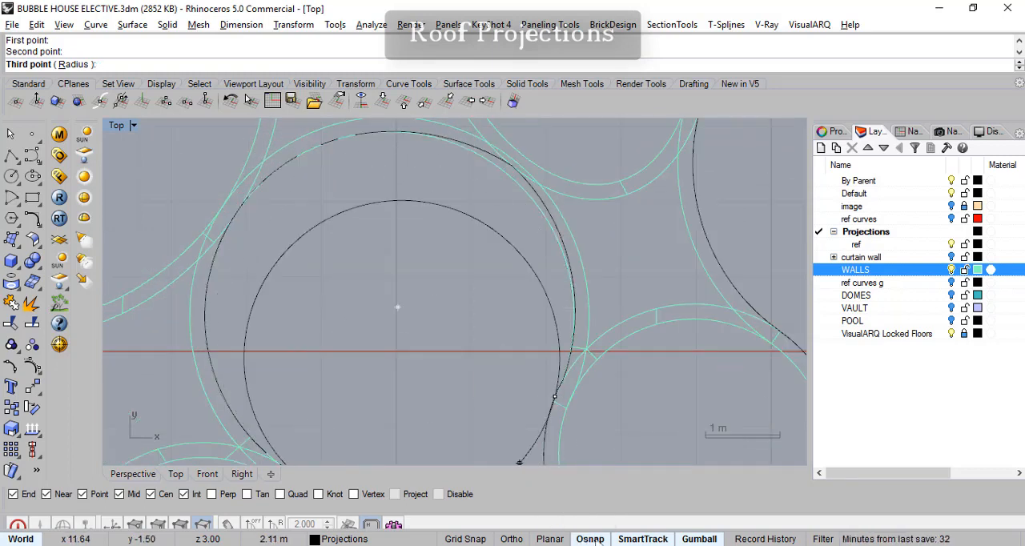
{"action": "left_click", "coordinate": [439, 495]}
{"action": "scroll", "coordinate": [330, 150], "scroll_direction": "up", "scroll_amount": 4}
{"action": "right_click_drag", "start_coordinate": [332, 160], "coordinate": [356, 270]}
{"action": "scroll", "coordinate": [363, 268], "scroll_direction": "up", "scroll_amount": 2}
{"action": "scroll", "coordinate": [394, 228], "scroll_direction": "up", "scroll_amount": 1}
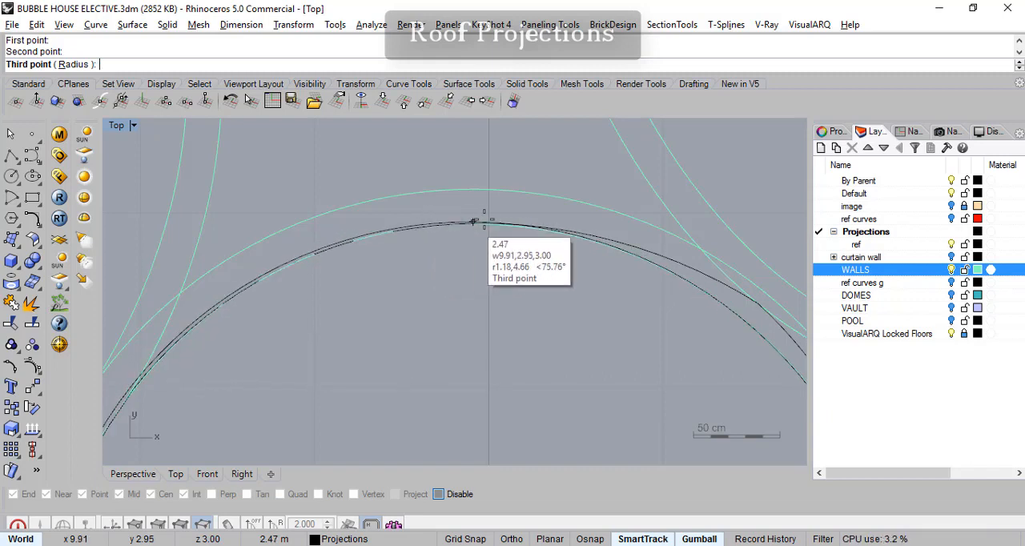
{"action": "scroll", "coordinate": [504, 257], "scroll_direction": "down", "scroll_amount": 6}
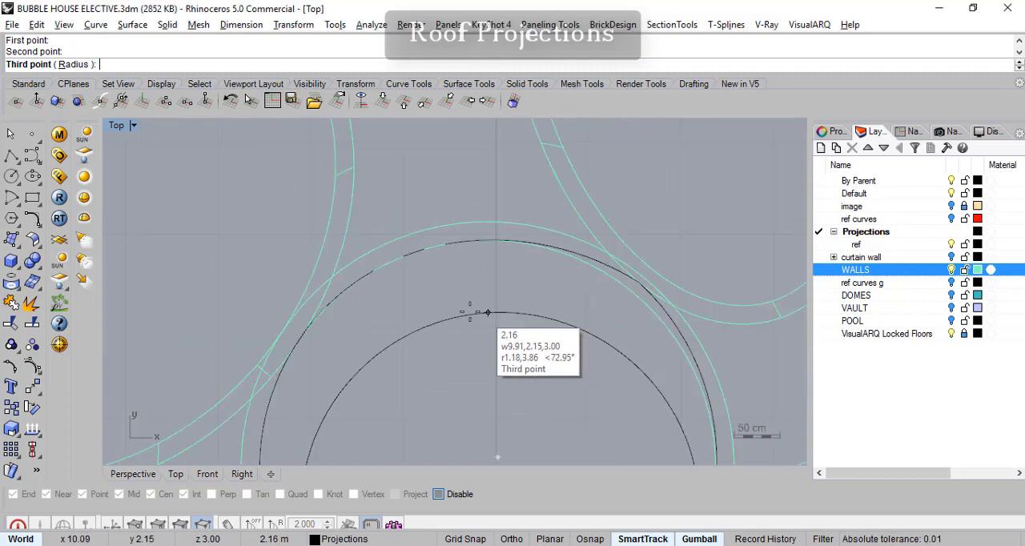
{"action": "key", "text": "Escape"}
{"action": "scroll", "coordinate": [639, 291], "scroll_direction": "up", "scroll_amount": 4}
{"action": "right_click_drag", "start_coordinate": [563, 371], "coordinate": [563, 278]}
{"action": "scroll", "coordinate": [538, 338], "scroll_direction": "down", "scroll_amount": 8}
{"action": "scroll", "coordinate": [527, 282], "scroll_direction": "up", "scroll_amount": 6}
{"action": "right_click_drag", "start_coordinate": [447, 280], "coordinate": [560, 283]}
{"action": "scroll", "coordinate": [484, 294], "scroll_direction": "down", "scroll_amount": 6}
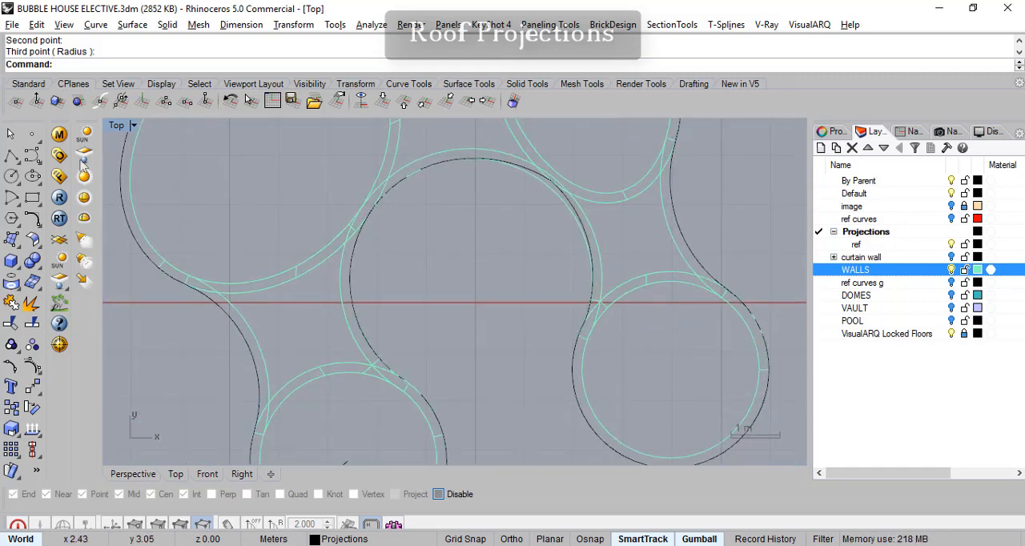
- Start a three-point circle through the inner bay's lower right and lower left endpoints, with WALLS hidden and object snaps enabled
{"action": "left_click", "coordinate": [14, 178]}
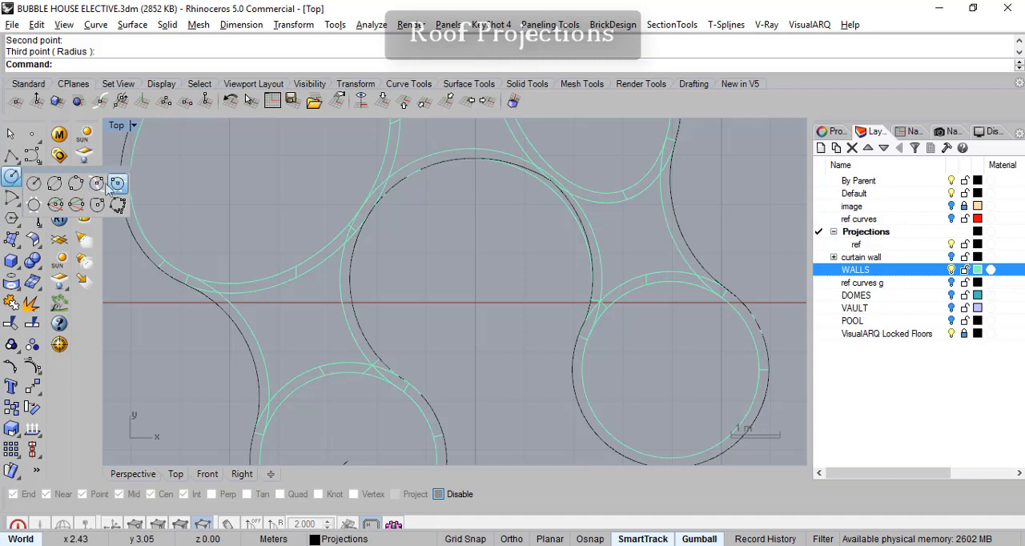
{"action": "left_click", "coordinate": [75, 184]}
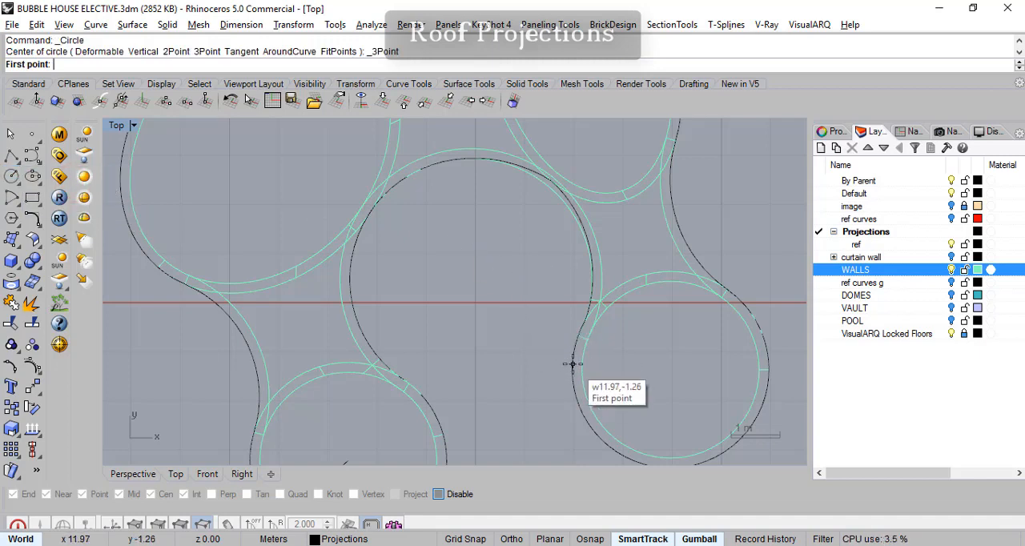
{"action": "left_click", "coordinate": [952, 270]}
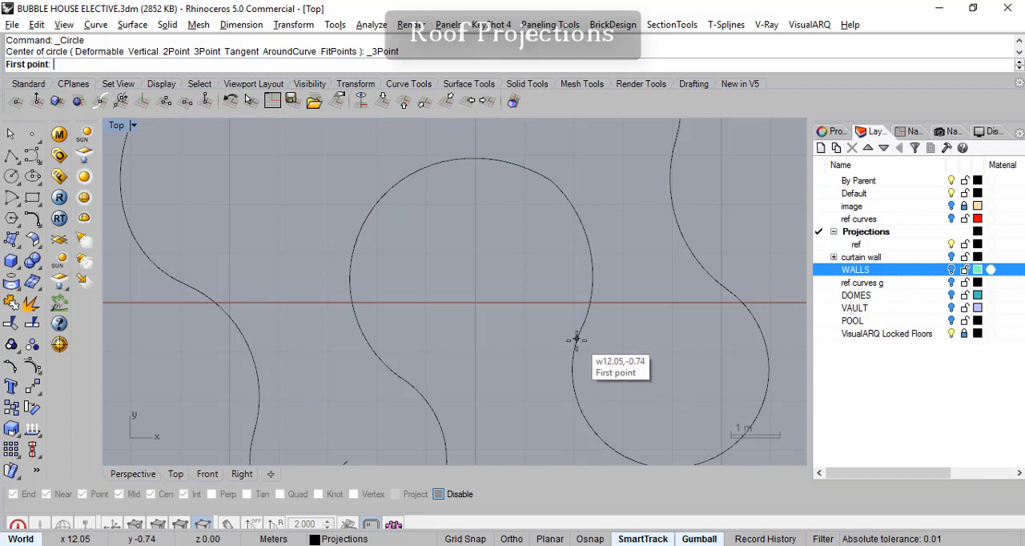
{"action": "left_click", "coordinate": [591, 539]}
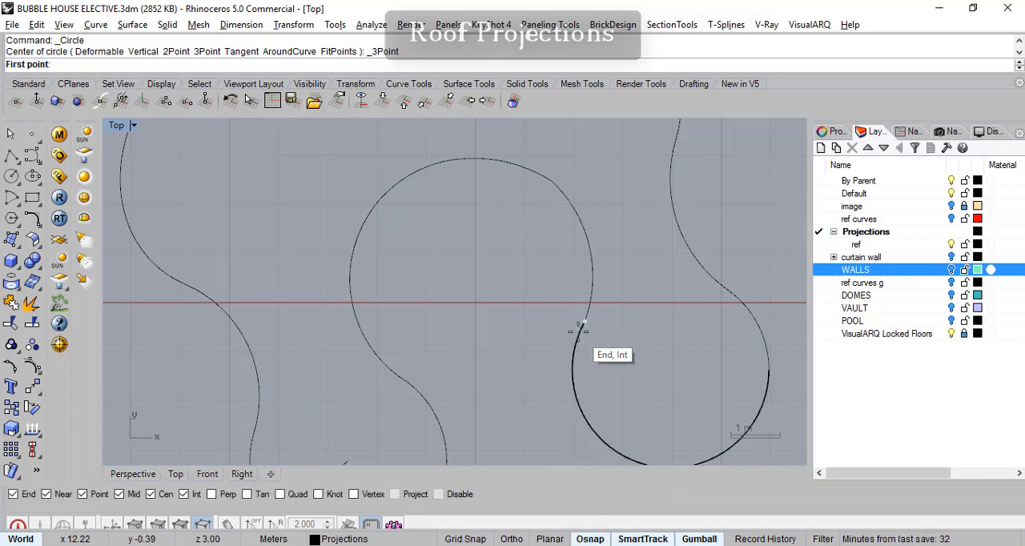
{"action": "left_click", "coordinate": [578, 330]}
{"action": "left_click", "coordinate": [399, 378]}
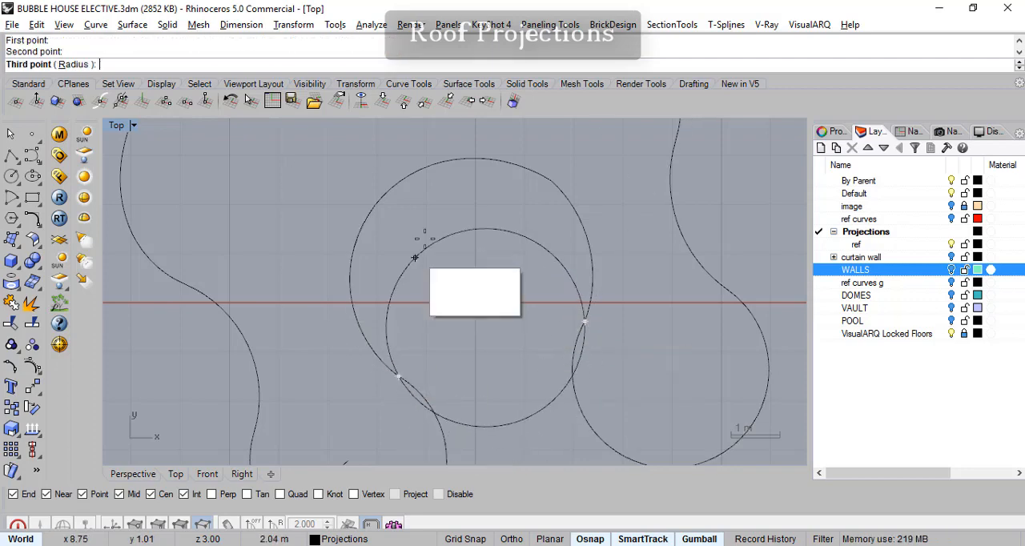
- Finish the circle at the crest of the shown wall's inner outline with object snaps off, giving a radius of about 2.47 m
{"action": "left_click", "coordinate": [952, 270]}
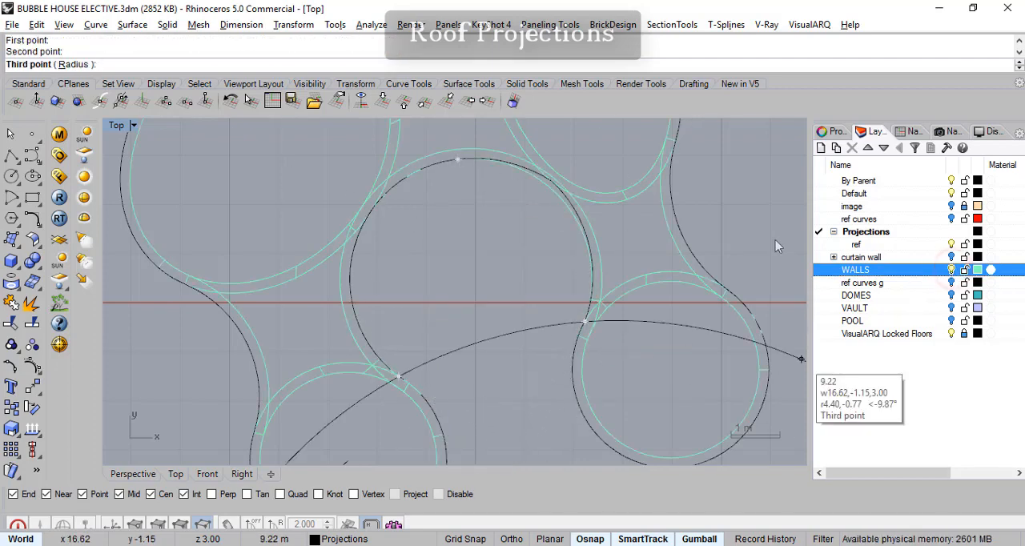
{"action": "scroll", "coordinate": [461, 164], "scroll_direction": "up", "scroll_amount": 5}
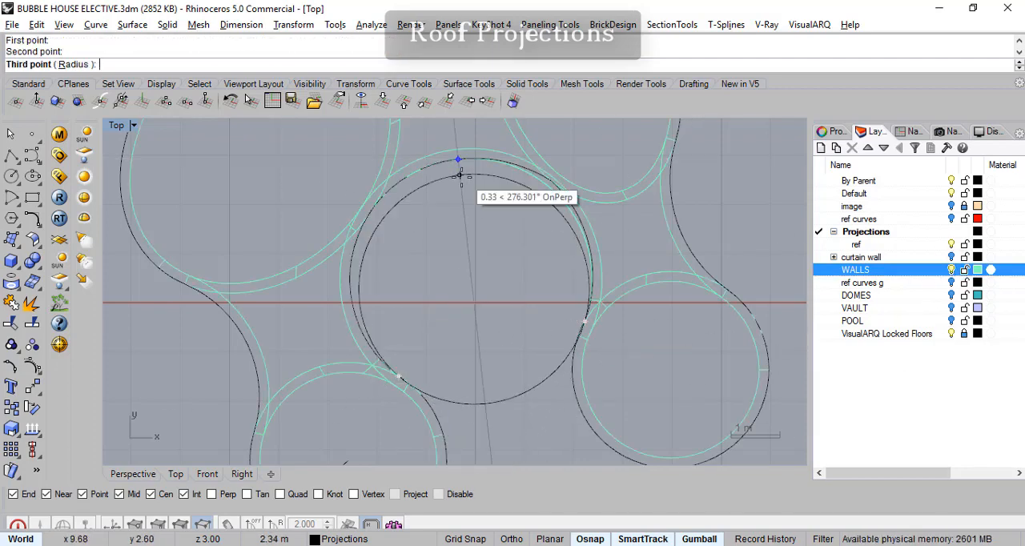
{"action": "left_click", "coordinate": [590, 539]}
{"action": "scroll", "coordinate": [458, 217], "scroll_direction": "up", "scroll_amount": 5}
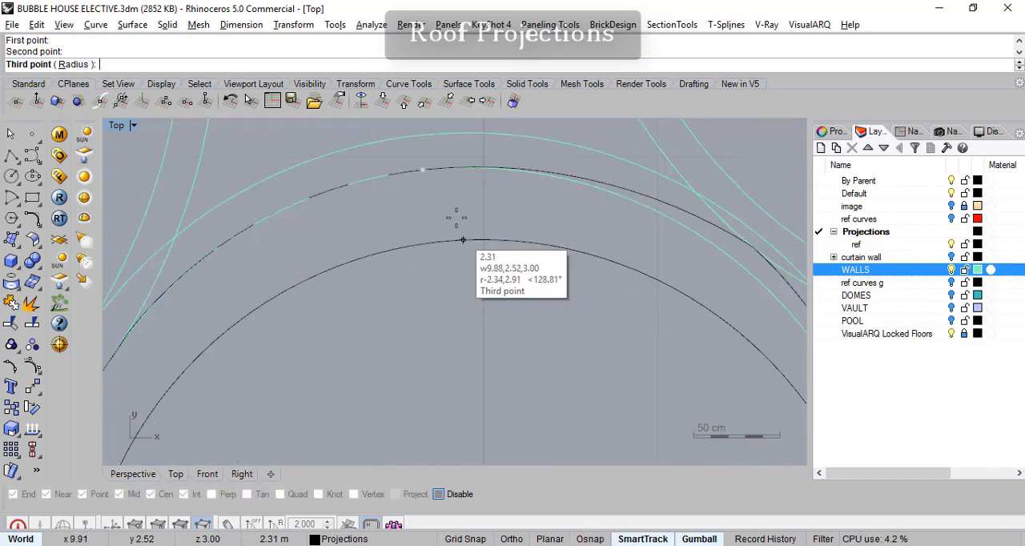
{"action": "left_click", "coordinate": [470, 166]}
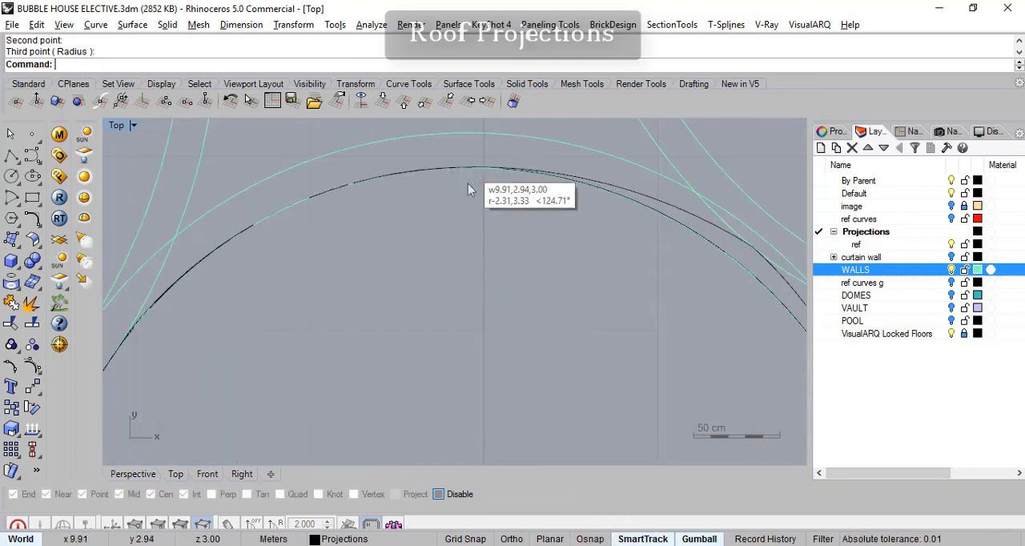
- Compare the three-point circle with the wall outlines around the bay, and hide the WALLS layer
{"action": "scroll", "coordinate": [513, 356], "scroll_direction": "down", "scroll_amount": 6}
{"action": "right_click_drag", "start_coordinate": [556, 421], "coordinate": [537, 260]}
{"action": "right_click_drag", "start_coordinate": [551, 336], "coordinate": [561, 222]}
{"action": "scroll", "coordinate": [565, 241], "scroll_direction": "down", "scroll_amount": 6}
{"action": "right_click_drag", "start_coordinate": [573, 272], "coordinate": [511, 287]}
{"action": "scroll", "coordinate": [530, 290], "scroll_direction": "up", "scroll_amount": 7}
{"action": "scroll", "coordinate": [528, 293], "scroll_direction": "down", "scroll_amount": 8}
{"action": "left_click", "coordinate": [952, 270]}
{"action": "right_click_drag", "start_coordinate": [591, 305], "coordinate": [586, 315]}
- Delete the kinked inner bay's old arcs, including the curve overlapping the new circle, and keep the circle
{"action": "left_click", "coordinate": [557, 185]}
{"action": "key", "text": "Delete"}
{"action": "left_click", "coordinate": [549, 175]}
{"action": "key", "text": "Delete"}
{"action": "left_click", "coordinate": [349, 230]}
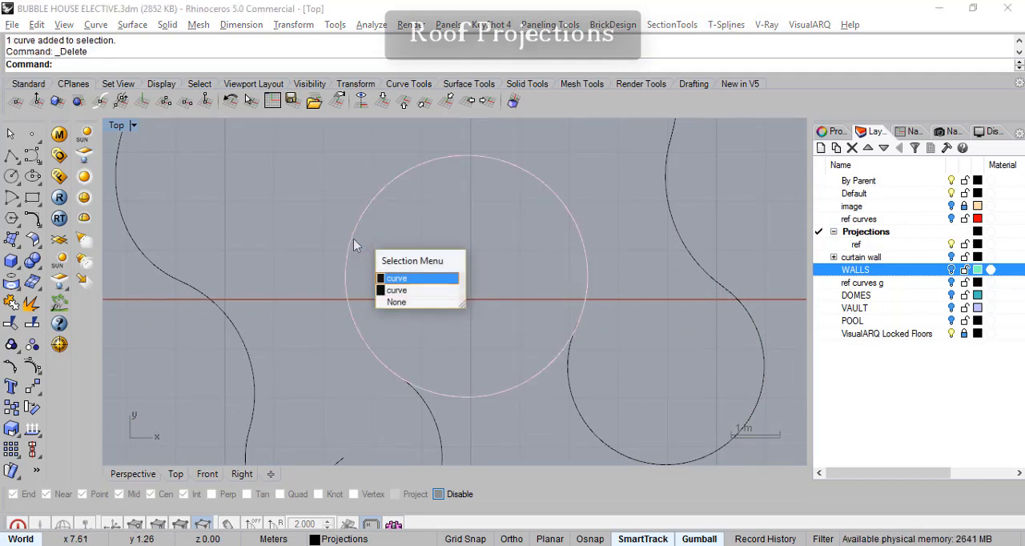
{"action": "left_click", "coordinate": [418, 288]}
{"action": "key", "text": "Delete"}
{"action": "left_click", "coordinate": [439, 161]}
{"action": "key", "text": "Escape"}
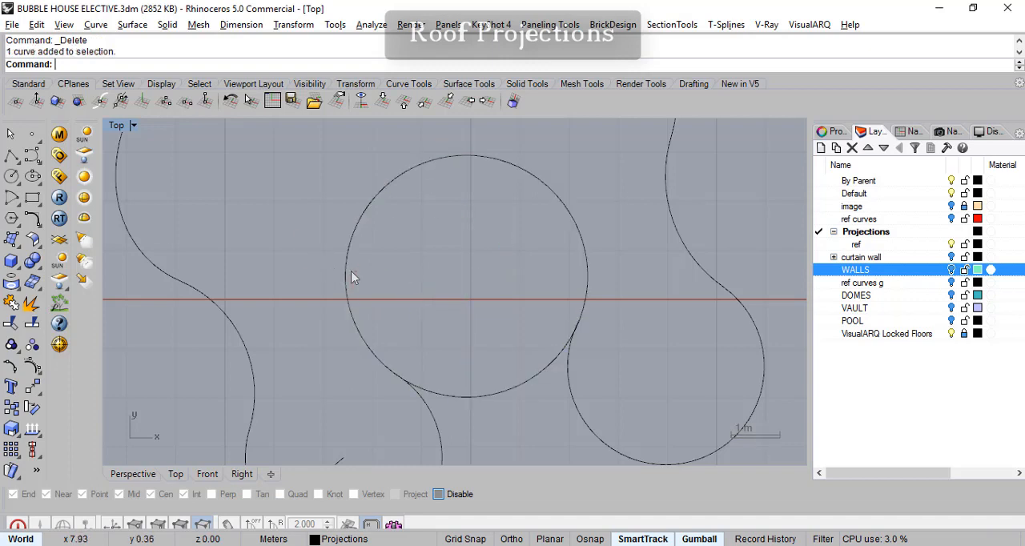
- Trim away the circle's lower portion between the two adjoining arcs, using those arcs as cutting objects
{"action": "left_click", "coordinate": [347, 272]}
{"action": "left_click", "coordinate": [637, 246]}
{"action": "left_click", "coordinate": [587, 271]}
{"action": "left_click", "coordinate": [625, 265]}
{"action": "right_click_drag", "start_coordinate": [570, 394], "coordinate": [555, 347]}
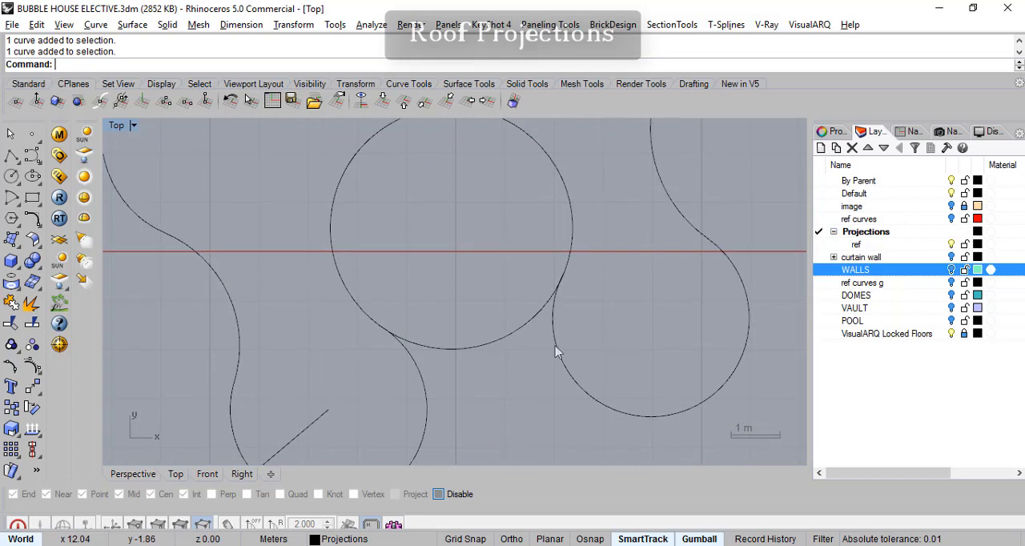
{"action": "left_click", "coordinate": [24, 327]}
{"action": "left_click", "coordinate": [421, 372]}
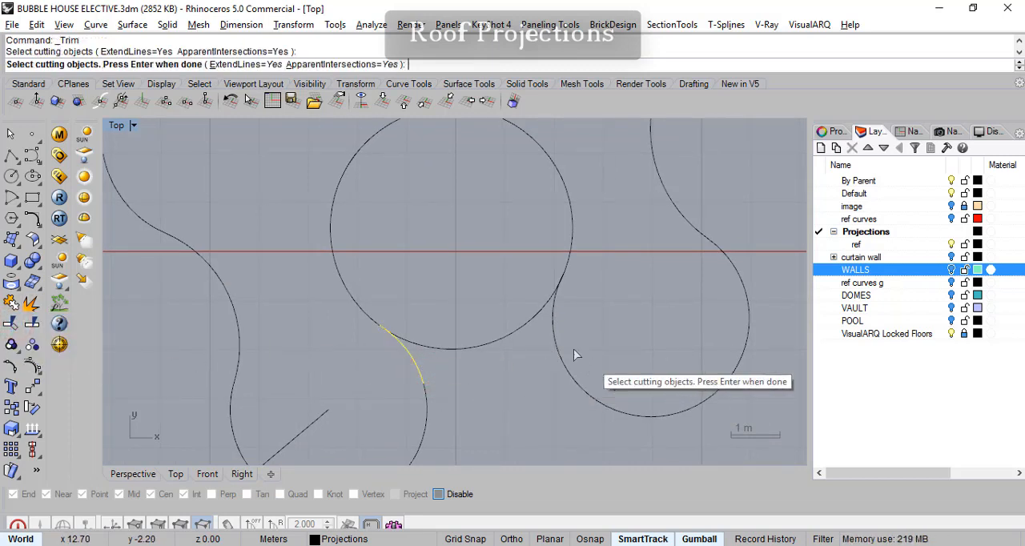
{"action": "left_click", "coordinate": [553, 326]}
{"action": "right_click", "coordinate": [553, 327]}
{"action": "left_click", "coordinate": [532, 321]}
{"action": "right_click_drag", "start_coordinate": [542, 307], "coordinate": [543, 334]}
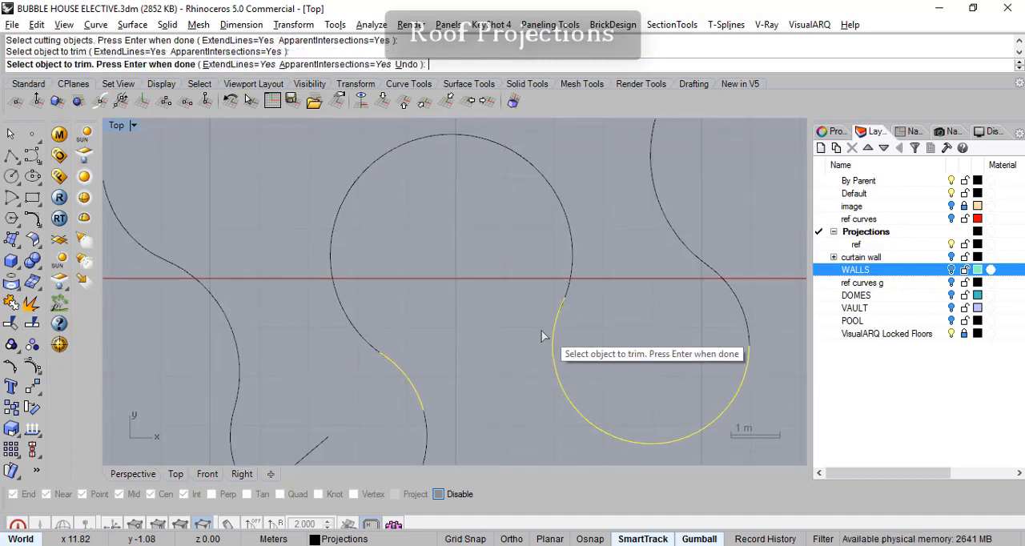
{"action": "right_click", "coordinate": [573, 287]}
- Examine the joints between the trimmed circle and its adjoining arcs, and check the neighbouring curve segments
{"action": "left_click", "coordinate": [571, 288]}
{"action": "left_click", "coordinate": [471, 360]}
{"action": "scroll", "coordinate": [573, 312], "scroll_direction": "up", "scroll_amount": 5}
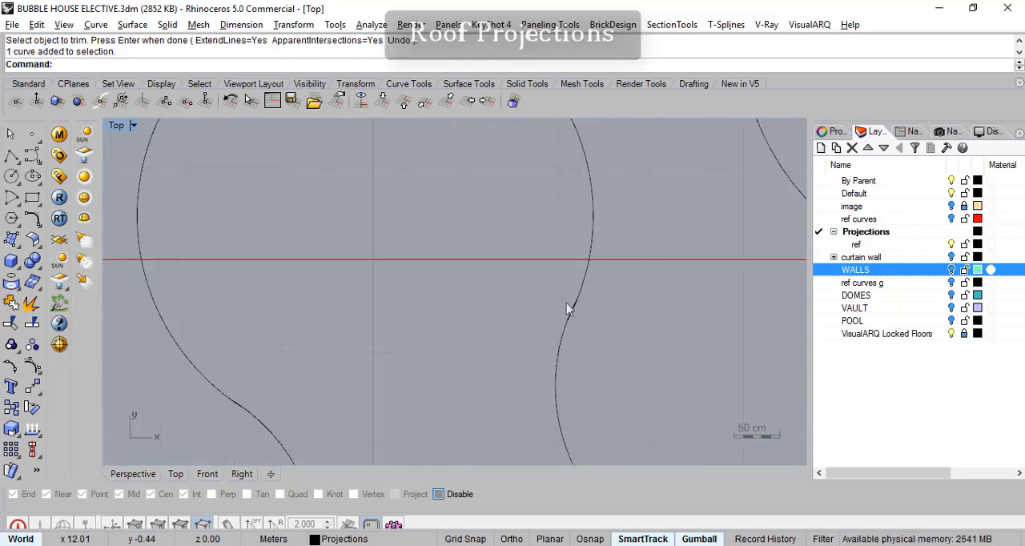
{"action": "left_click", "coordinate": [548, 340]}
{"action": "scroll", "coordinate": [554, 357], "scroll_direction": "down", "scroll_amount": 8}
{"action": "right_click_drag", "start_coordinate": [556, 379], "coordinate": [645, 282]}
{"action": "left_click", "coordinate": [487, 305]}
{"action": "left_click", "coordinate": [409, 341]}
{"action": "left_click", "coordinate": [336, 272]}
{"action": "left_click", "coordinate": [497, 314]}
{"action": "right_click_drag", "start_coordinate": [497, 315], "coordinate": [468, 297]}
{"action": "left_click", "coordinate": [397, 340]}
{"action": "left_click", "coordinate": [513, 305]}
{"action": "left_click", "coordinate": [607, 251]}
{"action": "left_click", "coordinate": [640, 197]}
{"action": "right_click_drag", "start_coordinate": [481, 234], "coordinate": [504, 218]}
- Try a tangency blend between the circle's lower-left end and the large arc beyond the short connecting arc
{"action": "left_click", "coordinate": [33, 221]}
{"action": "left_click_drag", "start_coordinate": [72, 210], "coordinate": [485, 160]}
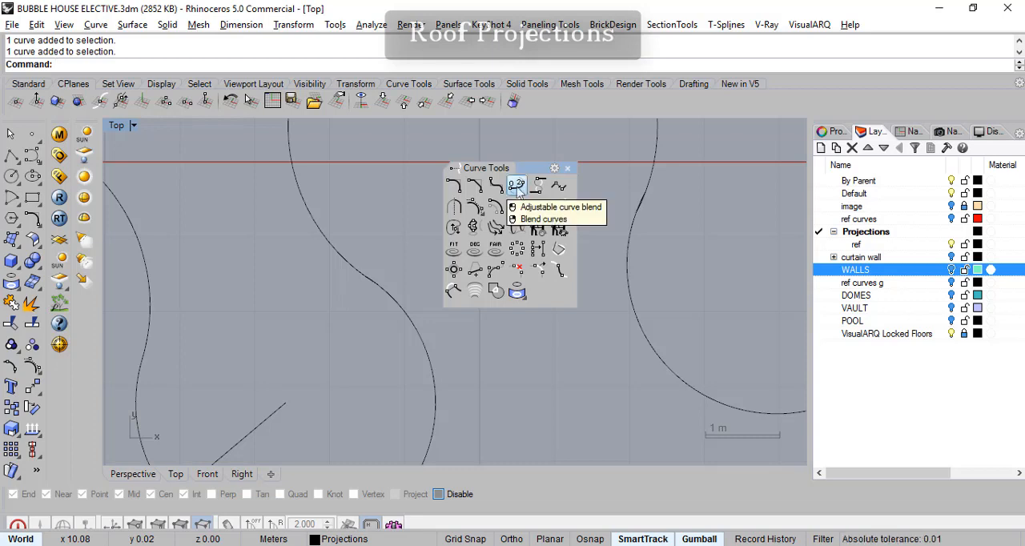
{"action": "left_click", "coordinate": [517, 187]}
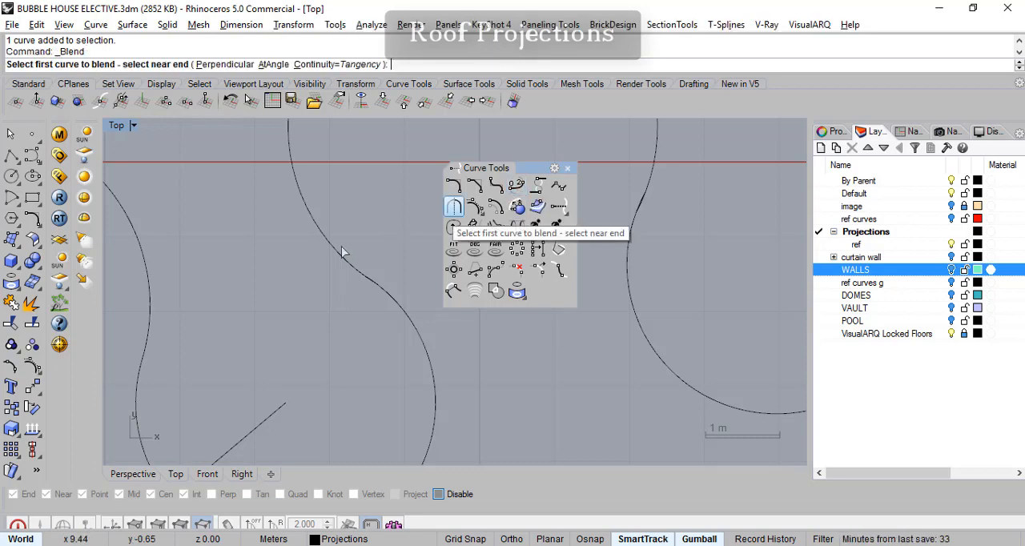
{"action": "left_click", "coordinate": [388, 307]}
{"action": "left_click", "coordinate": [415, 328]}
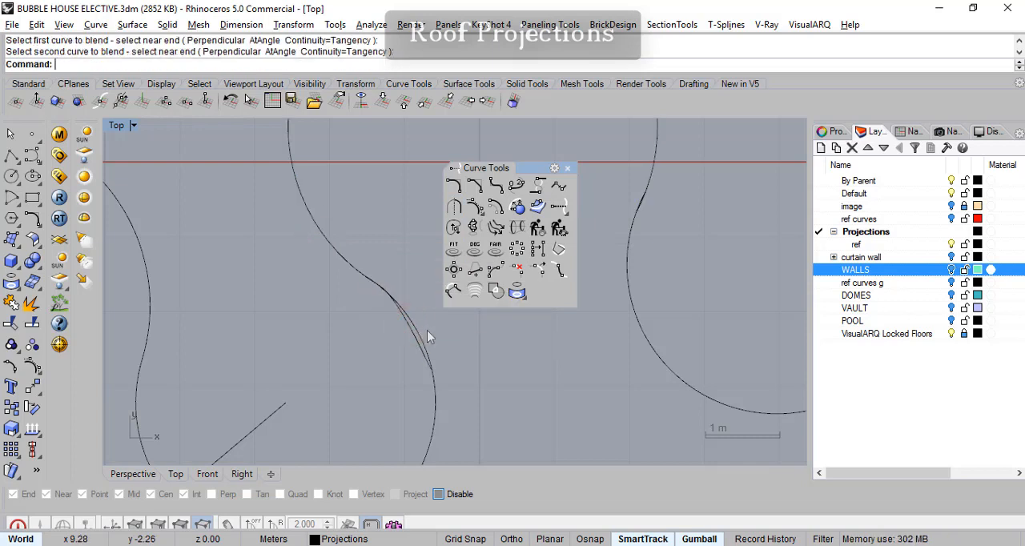
- Check the blend against the short connecting arc and its neighbouring curves, and undo the blend
{"action": "left_click", "coordinate": [409, 333]}
{"action": "left_click", "coordinate": [438, 385]}
{"action": "left_click", "coordinate": [435, 379]}
{"action": "left_click", "coordinate": [425, 334]}
{"action": "left_click", "coordinate": [413, 329]}
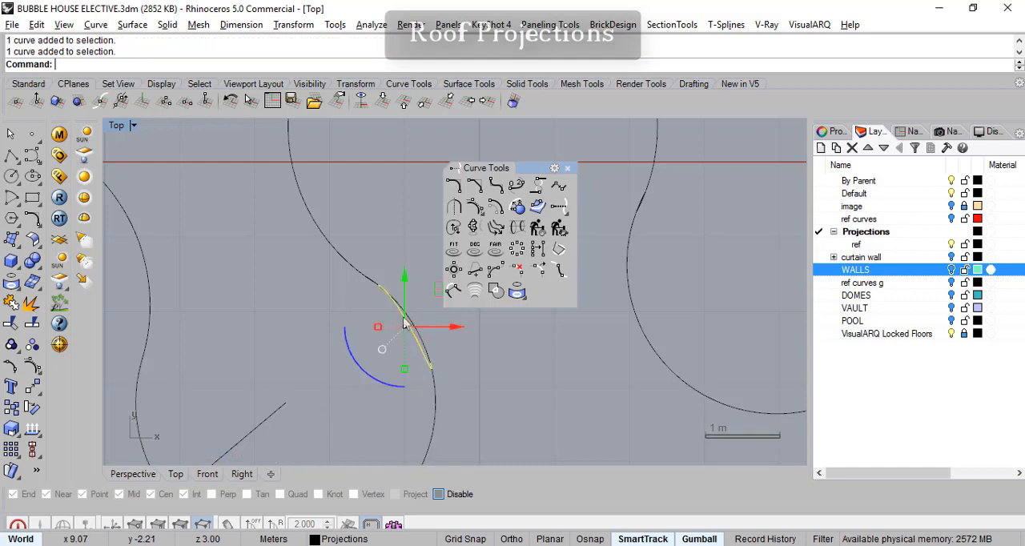
{"action": "left_click", "coordinate": [343, 266]}
{"action": "left_click", "coordinate": [436, 397]}
{"action": "left_click", "coordinate": [425, 343]}
{"action": "left_click", "coordinate": [449, 381]}
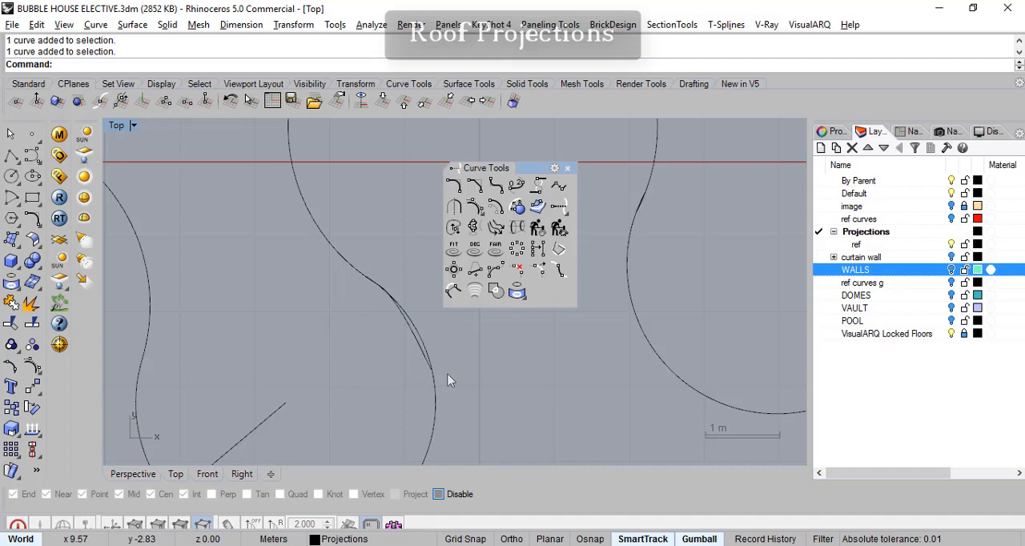
{"action": "key", "text": "ctrl+z"}
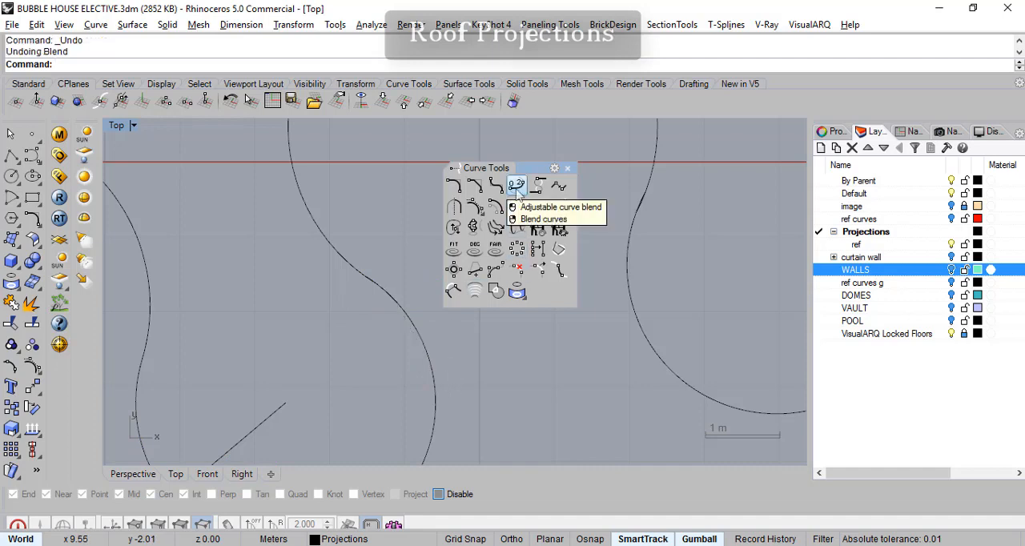
- Try an adjustable blend from the circle to the large arc, with Tangency at both ends and Trim and Join enabled
{"action": "left_click", "coordinate": [517, 188]}
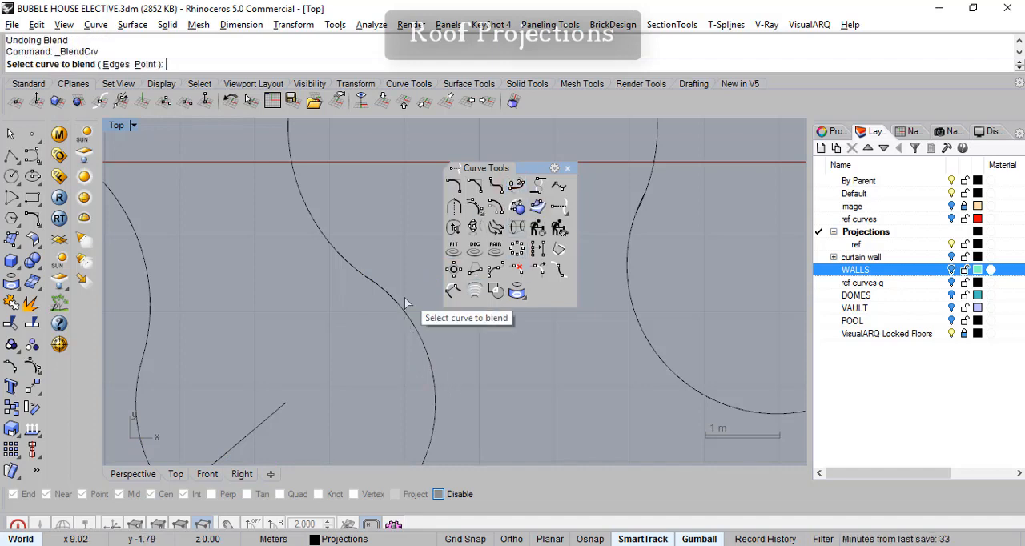
{"action": "left_click", "coordinate": [316, 222]}
{"action": "left_click", "coordinate": [419, 338]}
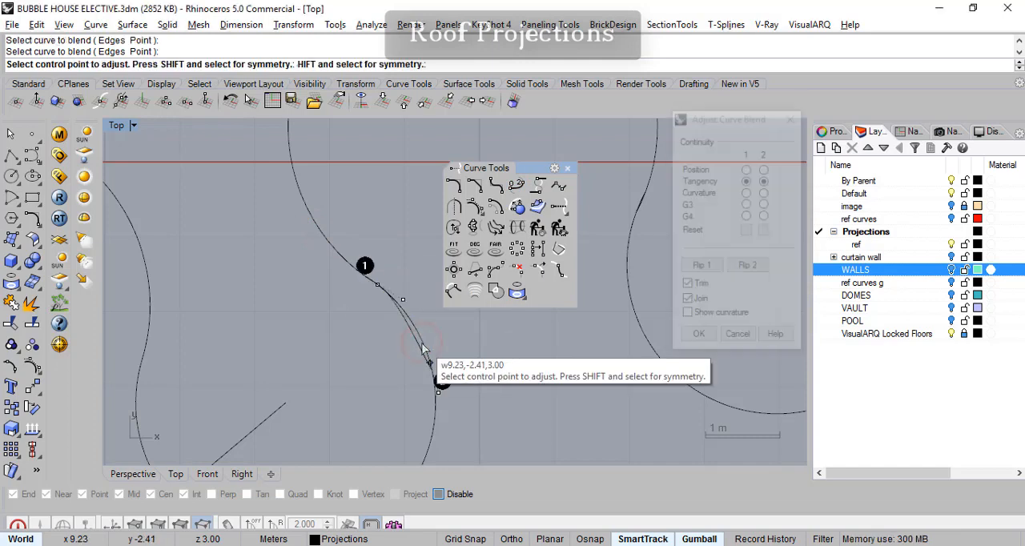
{"action": "right_click_drag", "start_coordinate": [457, 352], "coordinate": [431, 340]}
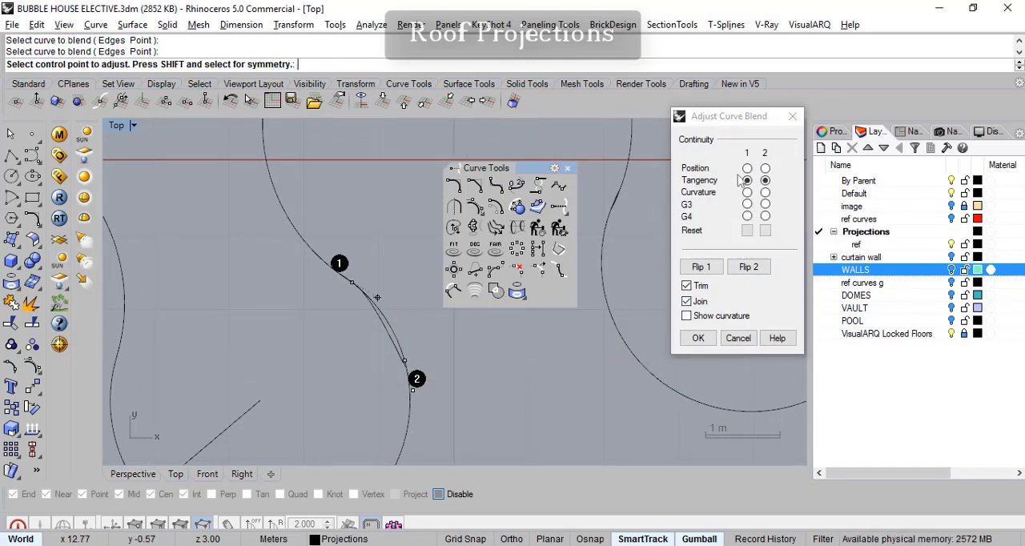
{"action": "left_click", "coordinate": [742, 122]}
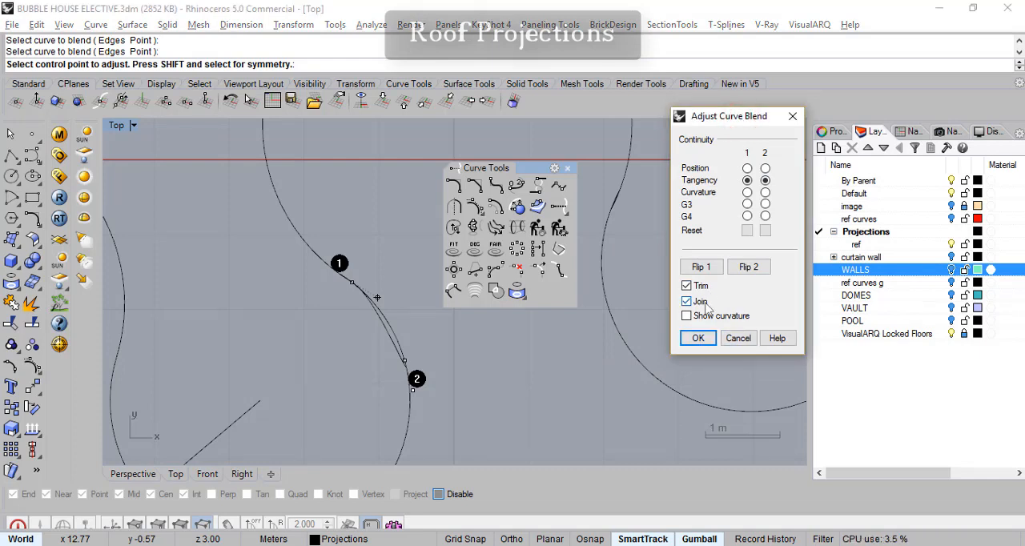
{"action": "left_click", "coordinate": [699, 340]}
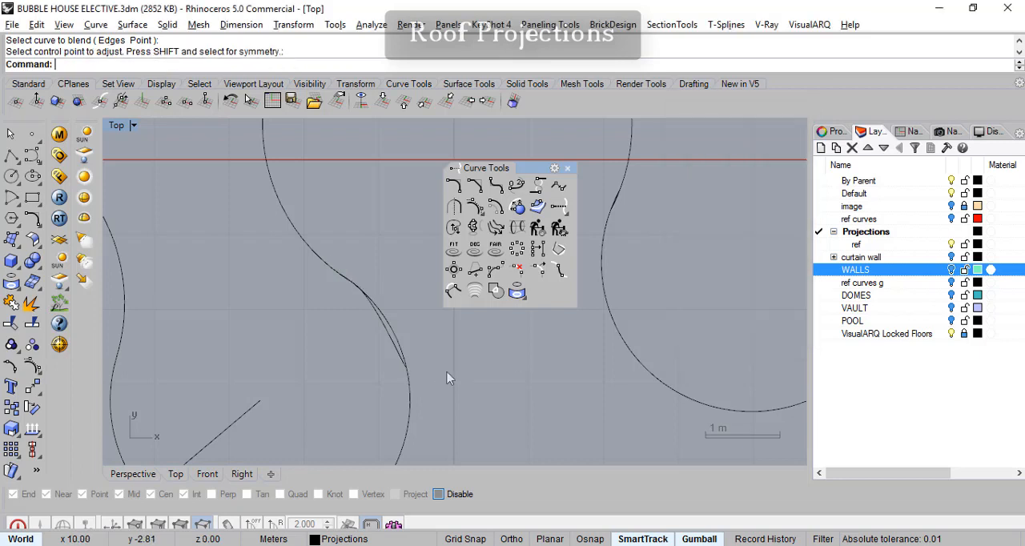
- Inspect the adjustable blend and the joined curves beside the short connecting arc, and undo the blend
{"action": "left_click", "coordinate": [411, 407]}
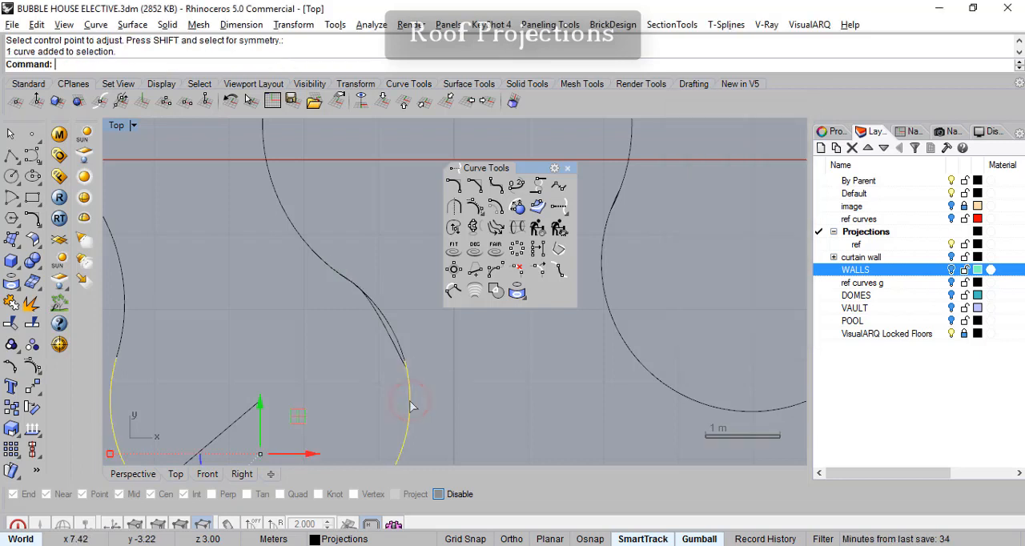
{"action": "left_click", "coordinate": [391, 335]}
{"action": "right_click_drag", "start_coordinate": [541, 351], "coordinate": [514, 382]}
{"action": "key", "text": "ctrl+z"}
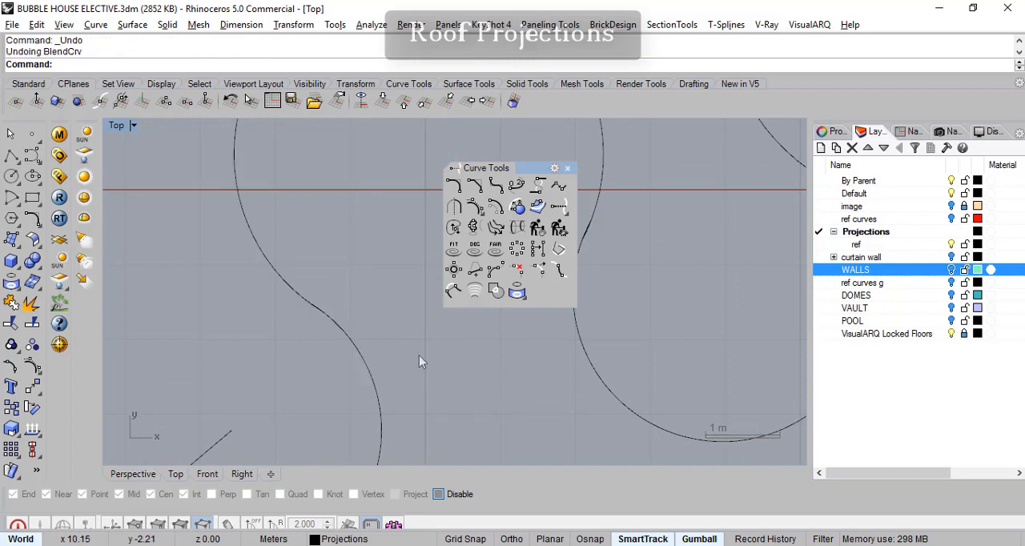
- Examine where the circle, the short connecting arc and the large arc meet by highlighting each segment in turn
{"action": "left_click", "coordinate": [352, 346]}
{"action": "left_click", "coordinate": [293, 285]}
{"action": "left_click", "coordinate": [365, 361]}
{"action": "left_click", "coordinate": [381, 425]}
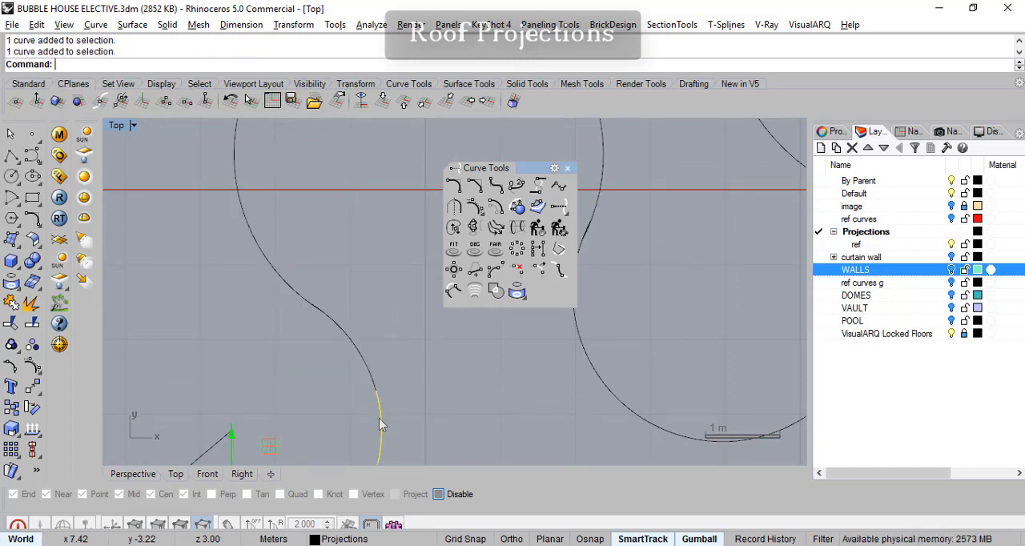
{"action": "left_click", "coordinate": [357, 354]}
{"action": "left_click", "coordinate": [283, 278]}
{"action": "left_click", "coordinate": [343, 328]}
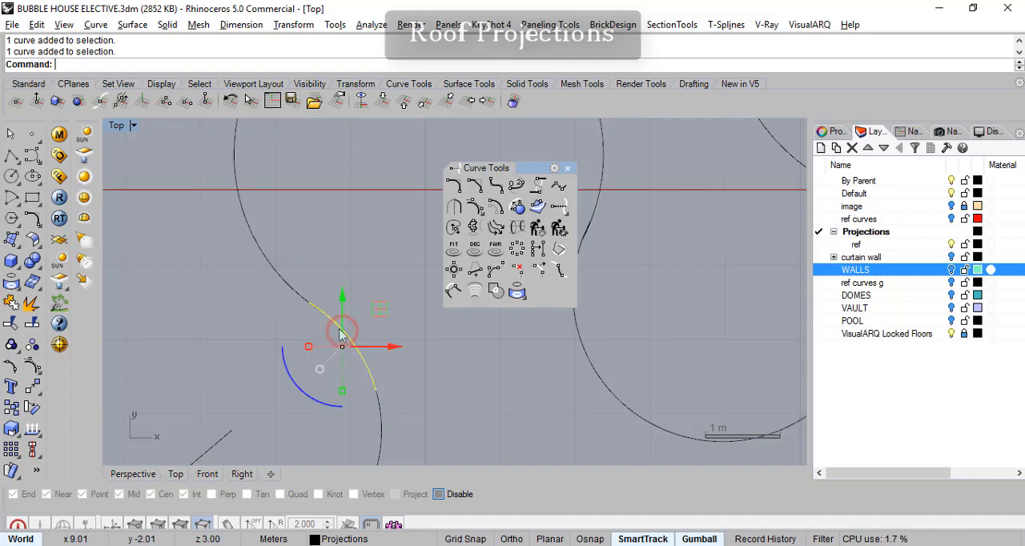
{"action": "left_click", "coordinate": [287, 290]}
{"action": "left_click", "coordinate": [343, 328]}
{"action": "left_click", "coordinate": [287, 285]}
{"action": "left_click", "coordinate": [343, 329]}
{"action": "left_click", "coordinate": [371, 375]}
{"action": "left_click", "coordinate": [381, 407]}
{"action": "left_click", "coordinate": [377, 379]}
{"action": "key", "text": "Escape"}
{"action": "scroll", "coordinate": [332, 328], "scroll_direction": "up", "scroll_amount": 6}
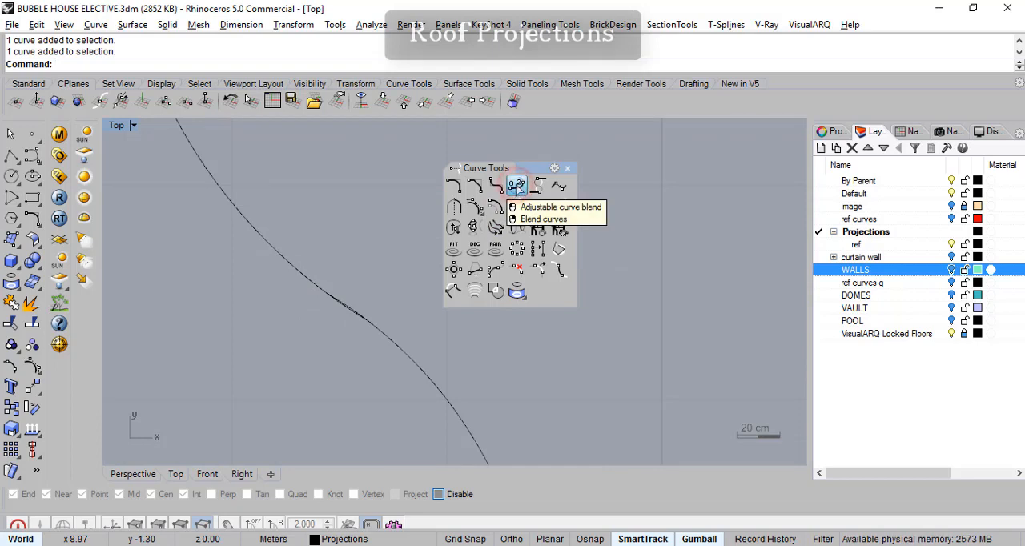
- Try an adjustable blend between the short connecting arc and the circle, using Tangency at both ends with Trim and Join enabled
{"action": "left_click", "coordinate": [516, 186]}
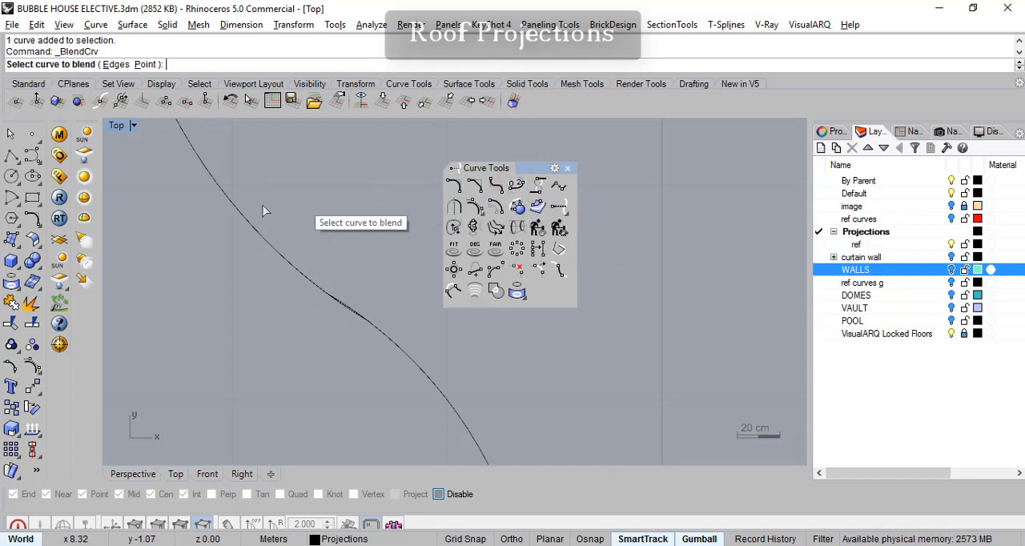
{"action": "left_click", "coordinate": [392, 352]}
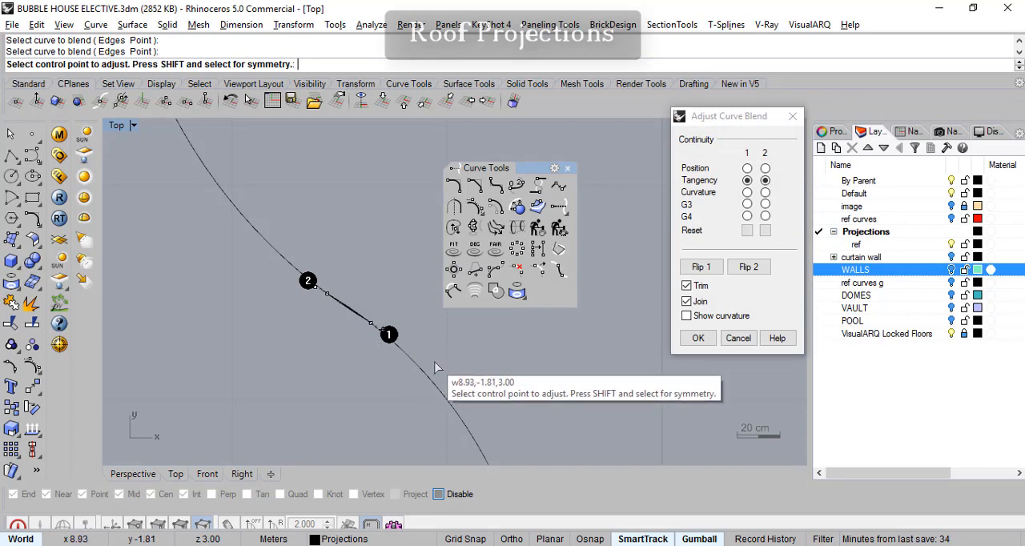
{"action": "scroll", "coordinate": [434, 360], "scroll_direction": "down", "scroll_amount": 2}
{"action": "left_click", "coordinate": [688, 340]}
- Check the blended joint between the circle and the short connecting arc closely, and undo this blend
{"action": "left_click", "coordinate": [280, 259]}
{"action": "scroll", "coordinate": [374, 350], "scroll_direction": "down", "scroll_amount": 3}
{"action": "left_click", "coordinate": [411, 411]}
{"action": "left_click", "coordinate": [334, 285]}
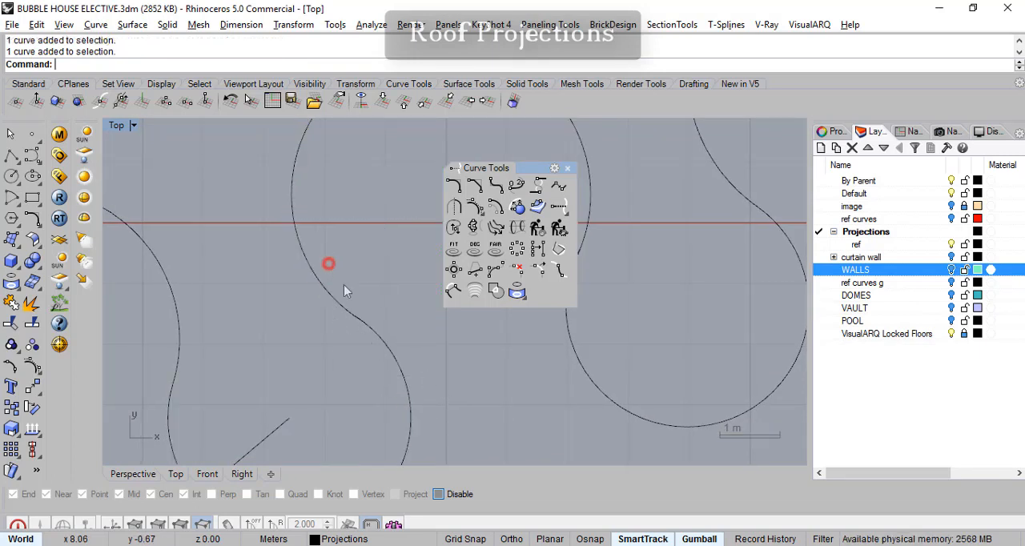
{"action": "scroll", "coordinate": [369, 329], "scroll_direction": "up", "scroll_amount": 5}
{"action": "left_click", "coordinate": [352, 282]}
{"action": "scroll", "coordinate": [383, 302], "scroll_direction": "up", "scroll_amount": 6}
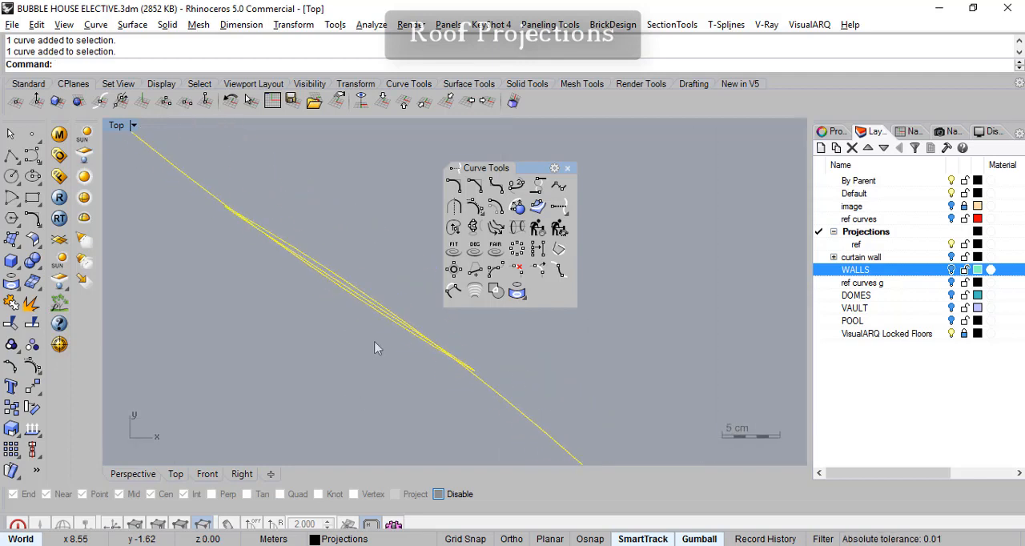
{"action": "left_click", "coordinate": [420, 327]}
{"action": "left_click", "coordinate": [415, 332]}
{"action": "key", "text": "Escape"}
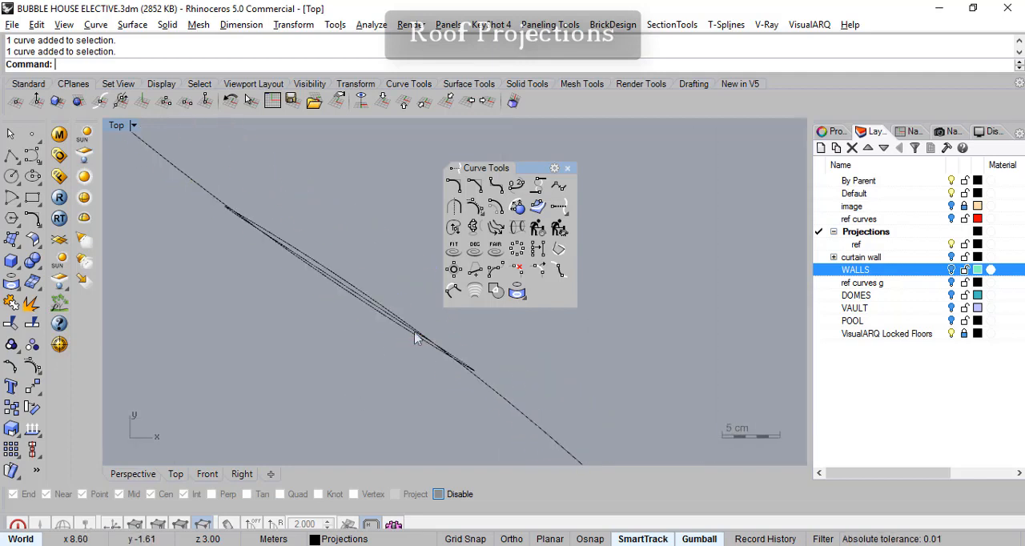
{"action": "key", "text": "ctrl+z"}
- Examine the overlap at the circle's lower-left joint and the shape of the surrounding bay outline
{"action": "scroll", "coordinate": [401, 380], "scroll_direction": "down", "scroll_amount": 5}
{"action": "scroll", "coordinate": [399, 390], "scroll_direction": "down", "scroll_amount": 2}
{"action": "scroll", "coordinate": [400, 390], "scroll_direction": "down", "scroll_amount": 4}
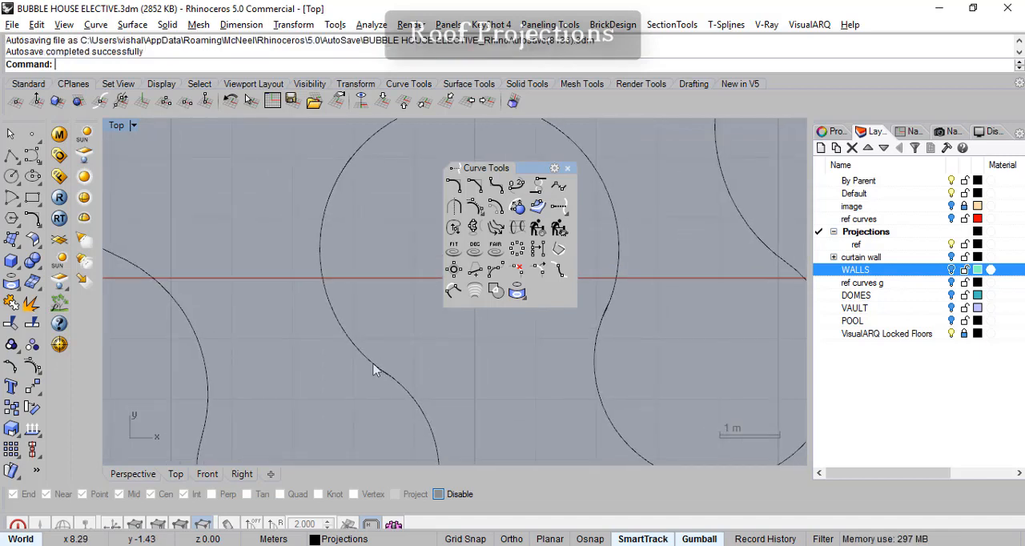
{"action": "left_click", "coordinate": [374, 389]}
{"action": "key", "text": "Escape"}
{"action": "scroll", "coordinate": [357, 379], "scroll_direction": "up", "scroll_amount": 12}
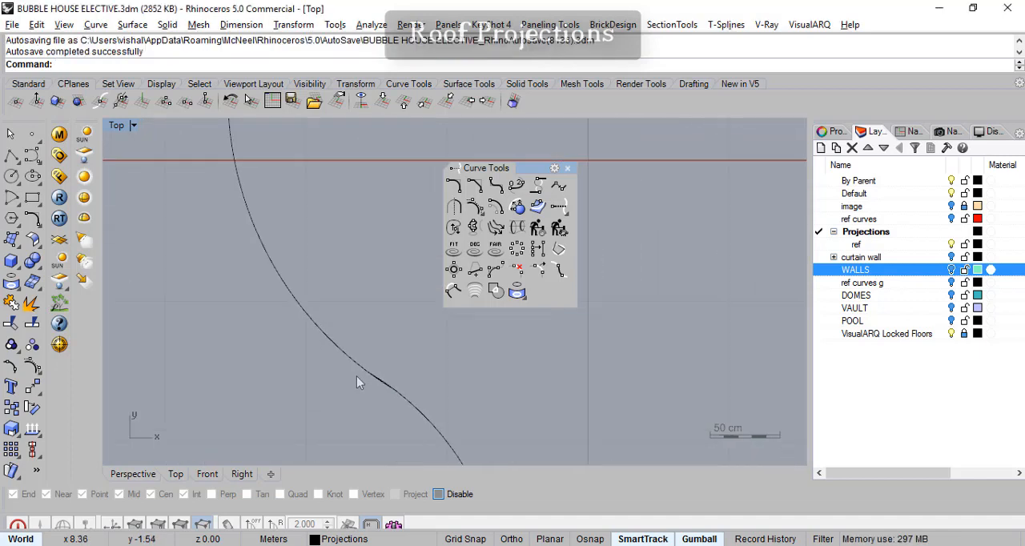
{"action": "left_click", "coordinate": [379, 375]}
{"action": "key", "text": "Escape"}
{"action": "scroll", "coordinate": [383, 379], "scroll_direction": "down", "scroll_amount": 5}
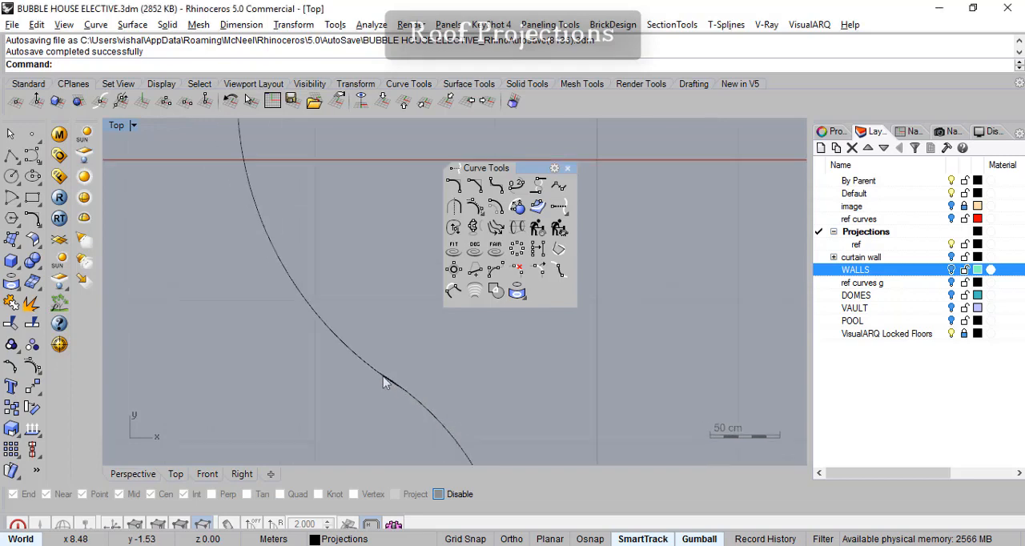
{"action": "scroll", "coordinate": [433, 405], "scroll_direction": "down", "scroll_amount": 4}
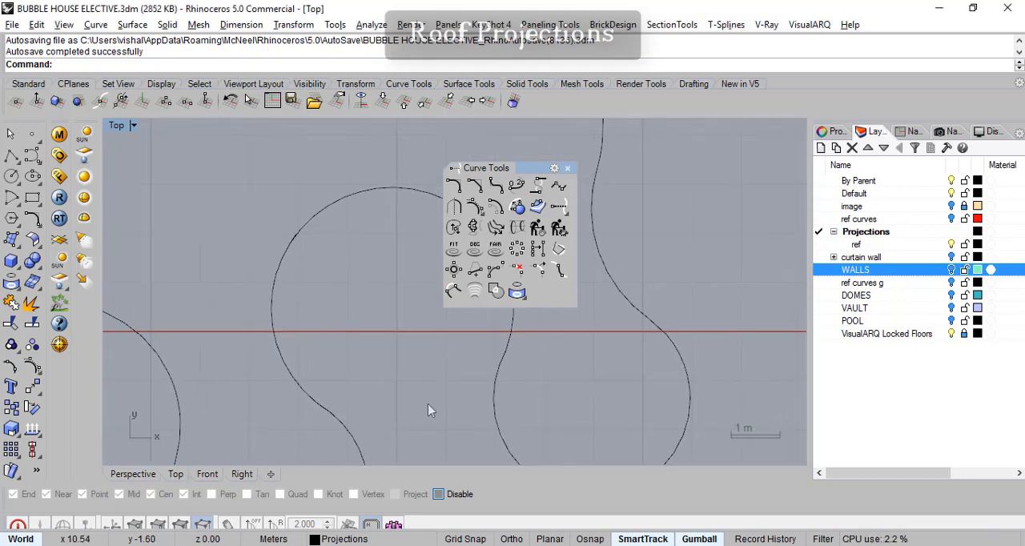
- With object snaps enabled, draw a line about 4 m long from the circle's centre, crossing the circle just above its lower-left joint
{"action": "left_click_drag", "start_coordinate": [521, 168], "coordinate": [190, 141]}
{"action": "left_click", "coordinate": [11, 157]}
{"action": "right_click_drag", "start_coordinate": [372, 410], "coordinate": [403, 352]}
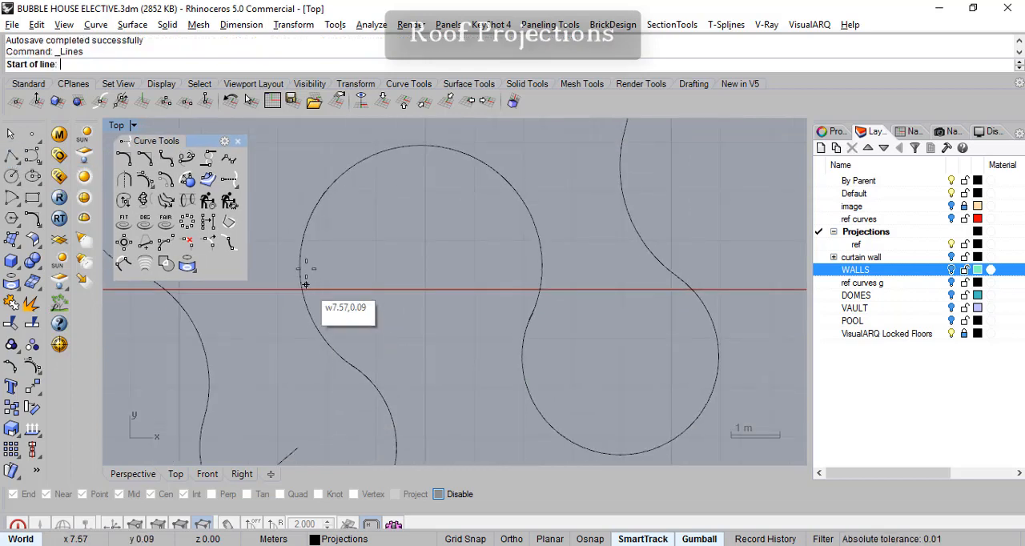
{"action": "left_click", "coordinate": [439, 494]}
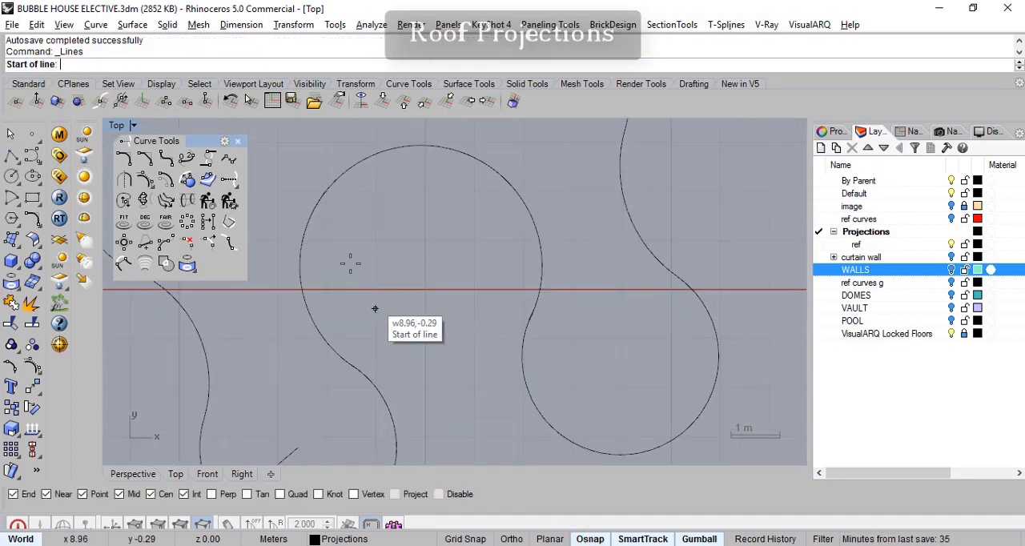
{"action": "left_click", "coordinate": [308, 223]}
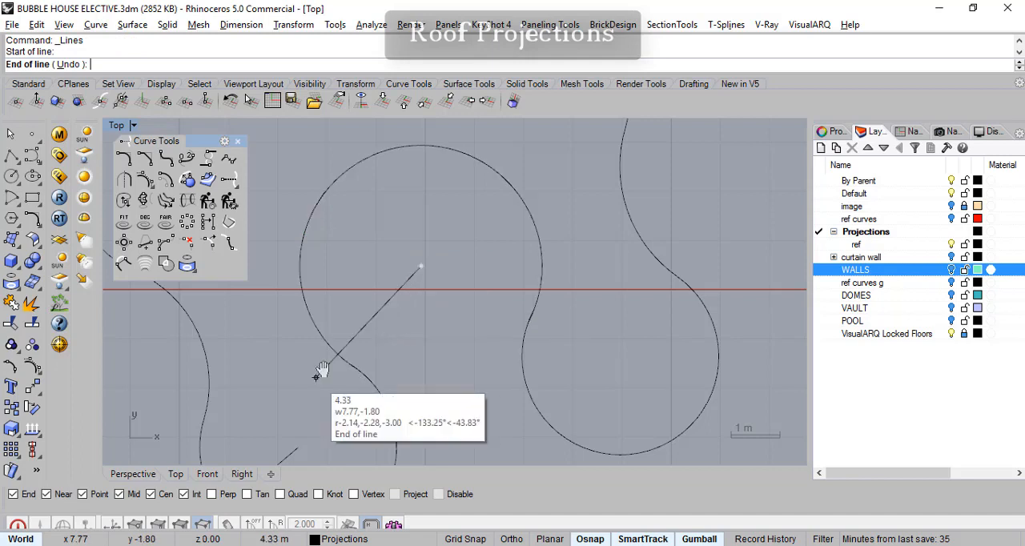
{"action": "scroll", "coordinate": [377, 356], "scroll_direction": "up", "scroll_amount": 4}
{"action": "scroll", "coordinate": [452, 323], "scroll_direction": "up", "scroll_amount": 5}
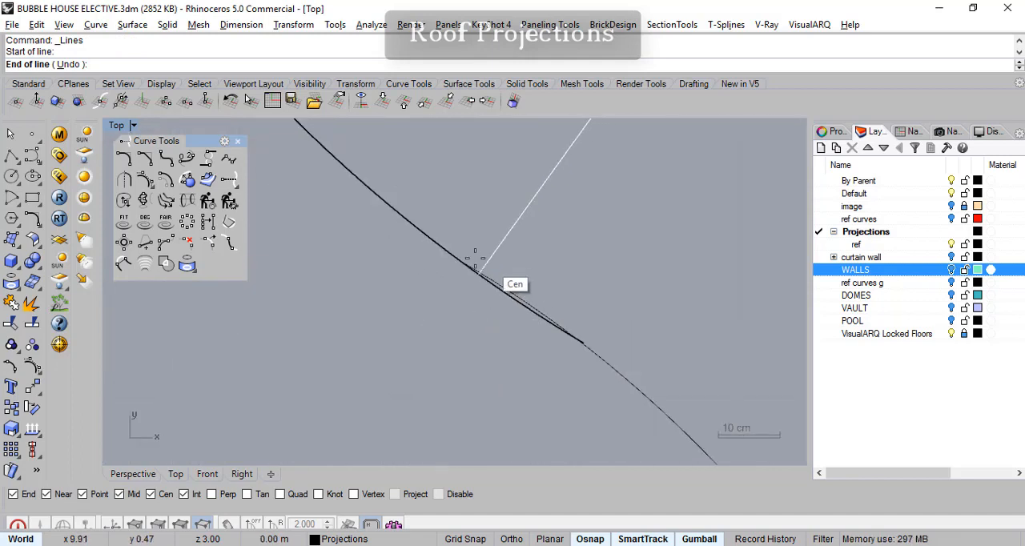
{"action": "scroll", "coordinate": [475, 272], "scroll_direction": "down", "scroll_amount": 3}
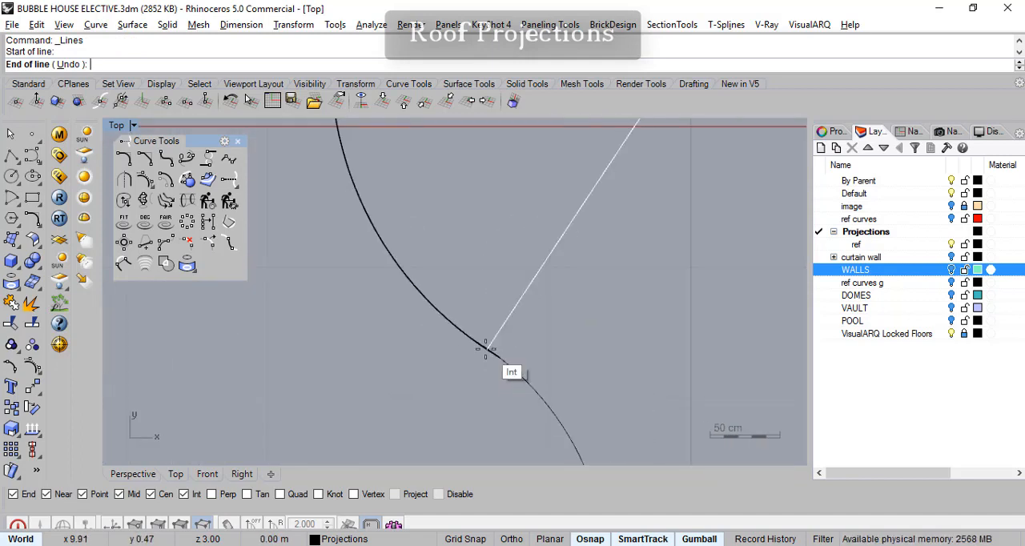
{"action": "scroll", "coordinate": [473, 369], "scroll_direction": "down", "scroll_amount": 4}
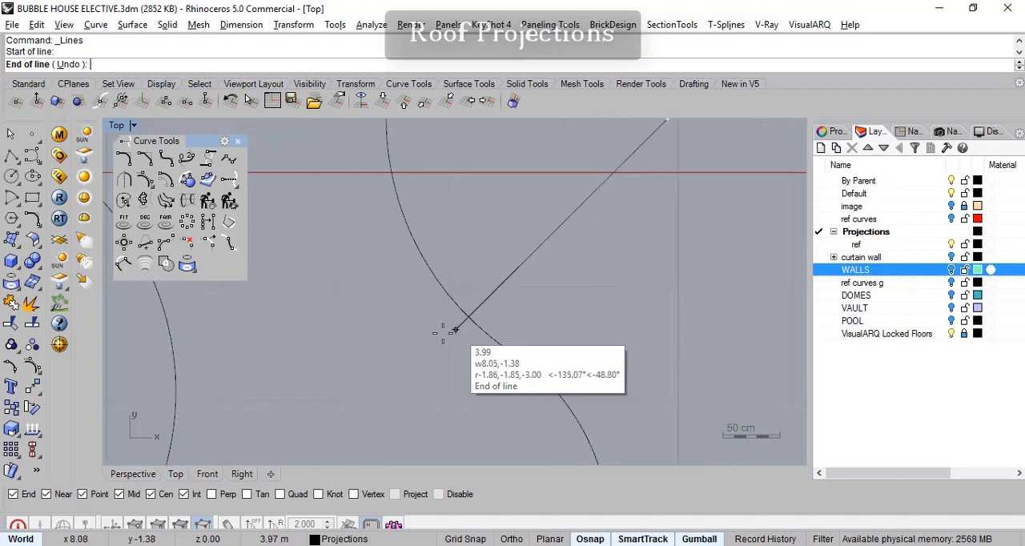
{"action": "left_click", "coordinate": [436, 342]}
{"action": "scroll", "coordinate": [417, 384], "scroll_direction": "down", "scroll_amount": 4}
{"action": "key", "text": "Return"}
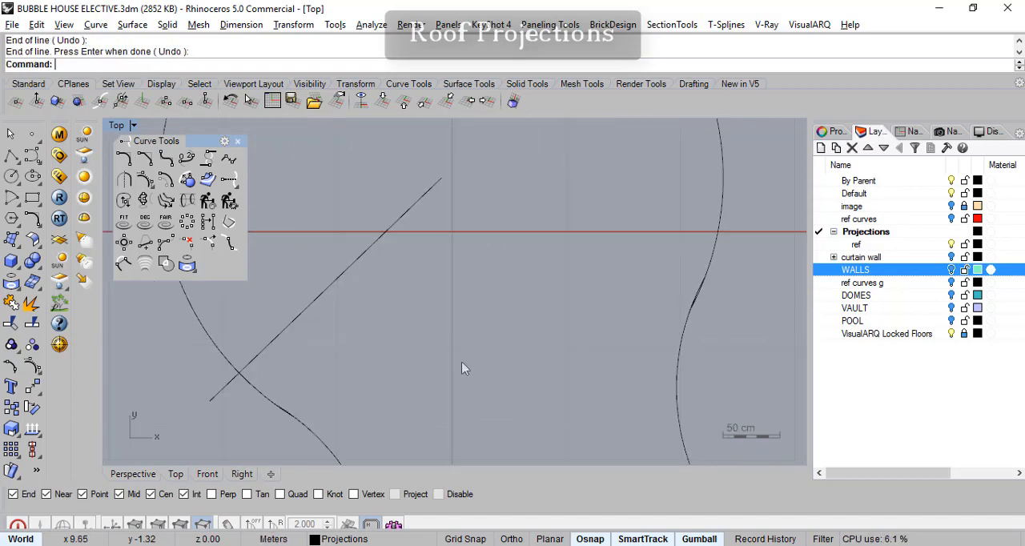
{"action": "key", "text": "Return"}
{"action": "left_click", "coordinate": [453, 263]}
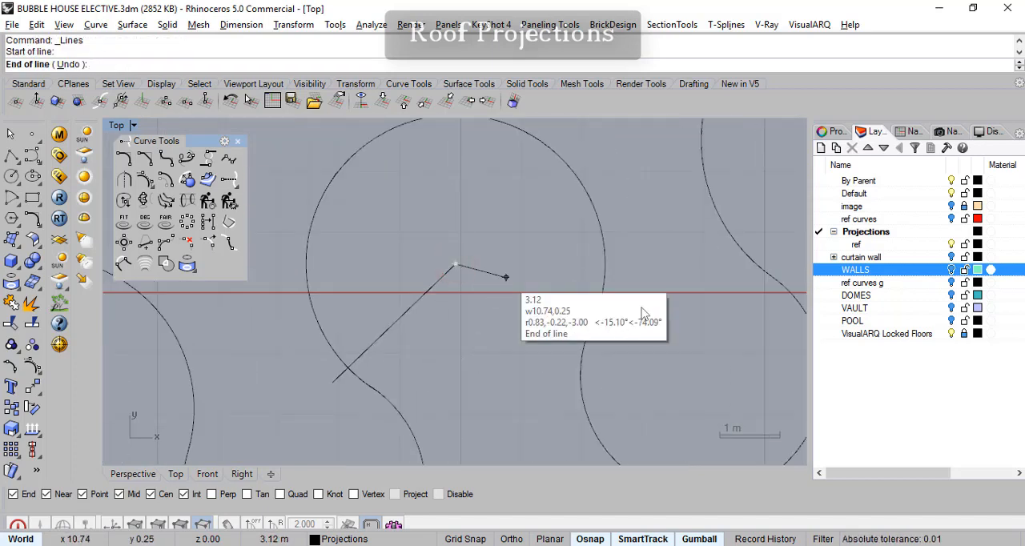
{"action": "scroll", "coordinate": [689, 281], "scroll_direction": "up", "scroll_amount": 7}
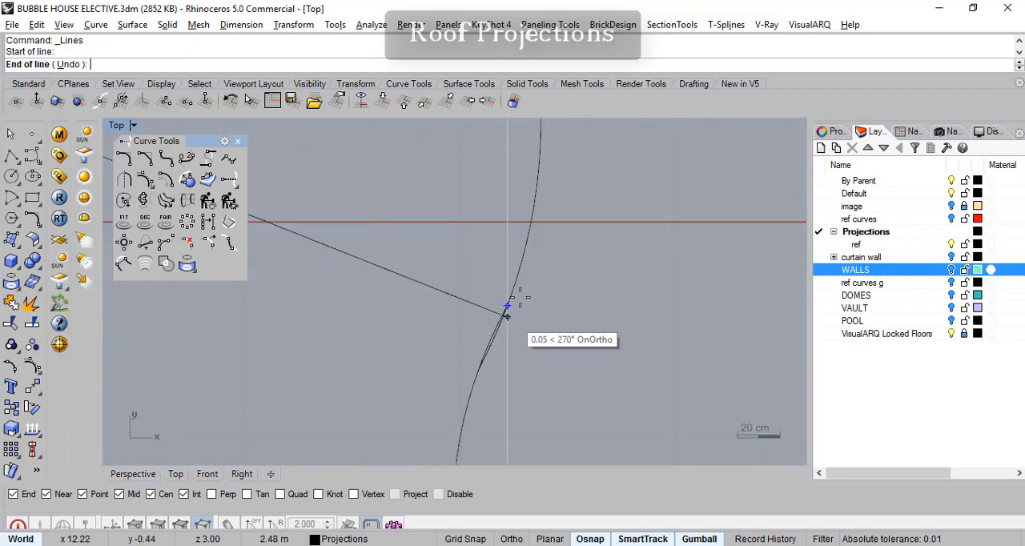
{"action": "left_click", "coordinate": [558, 291]}
{"action": "key", "text": "Escape"}
{"action": "right_click_drag", "start_coordinate": [563, 340], "coordinate": [669, 345]}
{"action": "scroll", "coordinate": [625, 344], "scroll_direction": "down", "scroll_amount": 5}
- Draw a line about 2.8 m long from the circle's centre, crossing the circle just above its lower-right joint
{"action": "key", "text": "Return"}
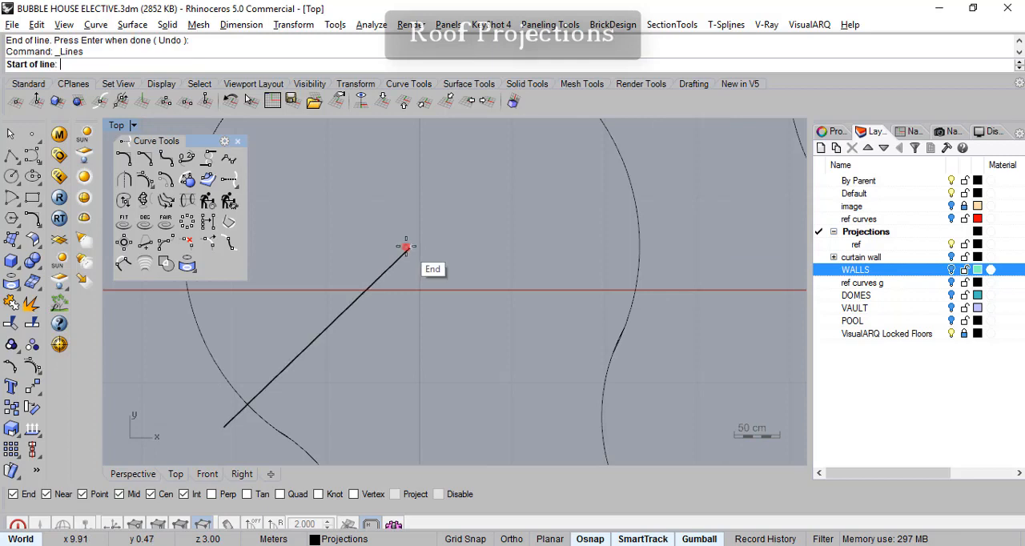
{"action": "left_click", "coordinate": [406, 246]}
{"action": "scroll", "coordinate": [652, 320], "scroll_direction": "up", "scroll_amount": 4}
{"action": "left_click", "coordinate": [661, 309]}
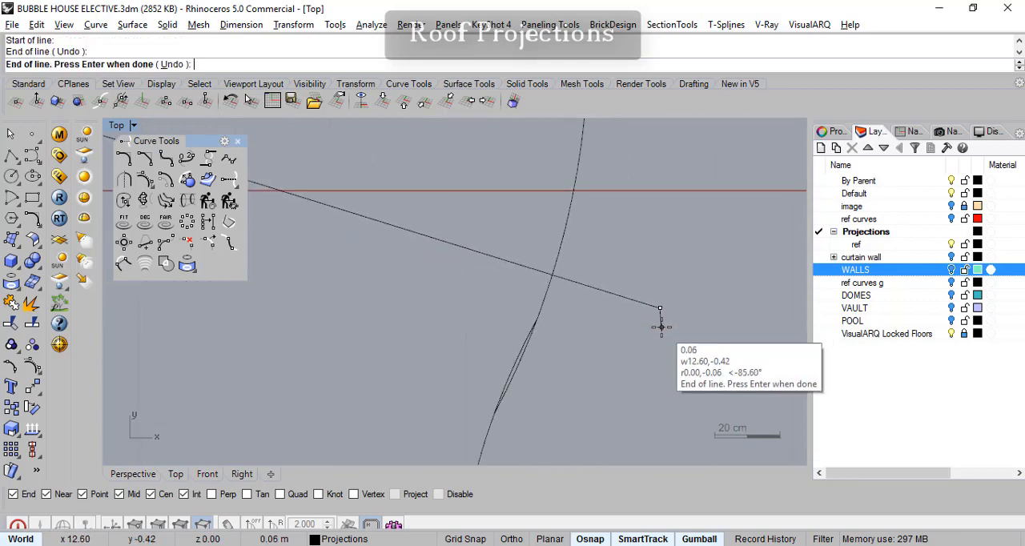
{"action": "key", "text": "Return"}
{"action": "right_click_drag", "start_coordinate": [614, 343], "coordinate": [759, 362]}
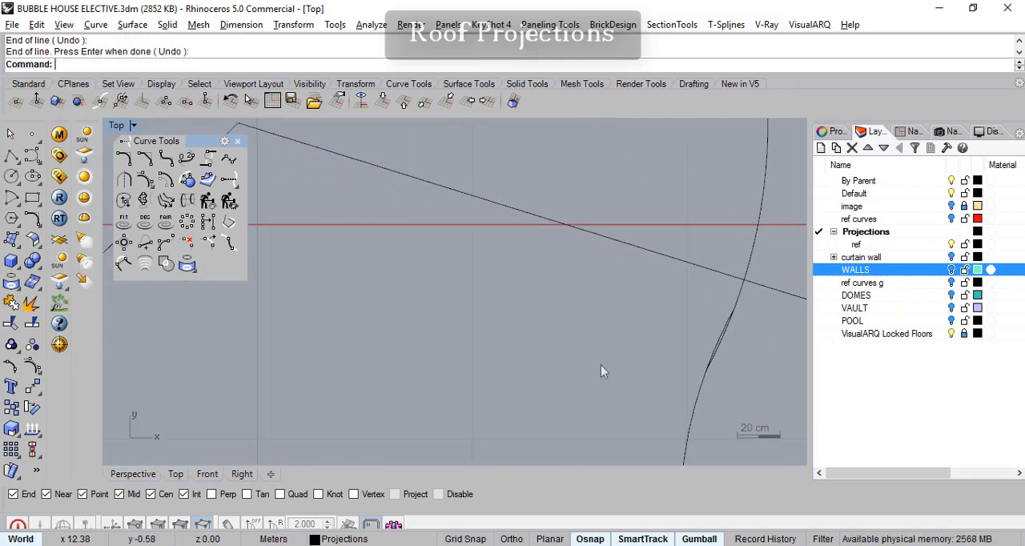
{"action": "scroll", "coordinate": [613, 368], "scroll_direction": "down", "scroll_amount": 4}
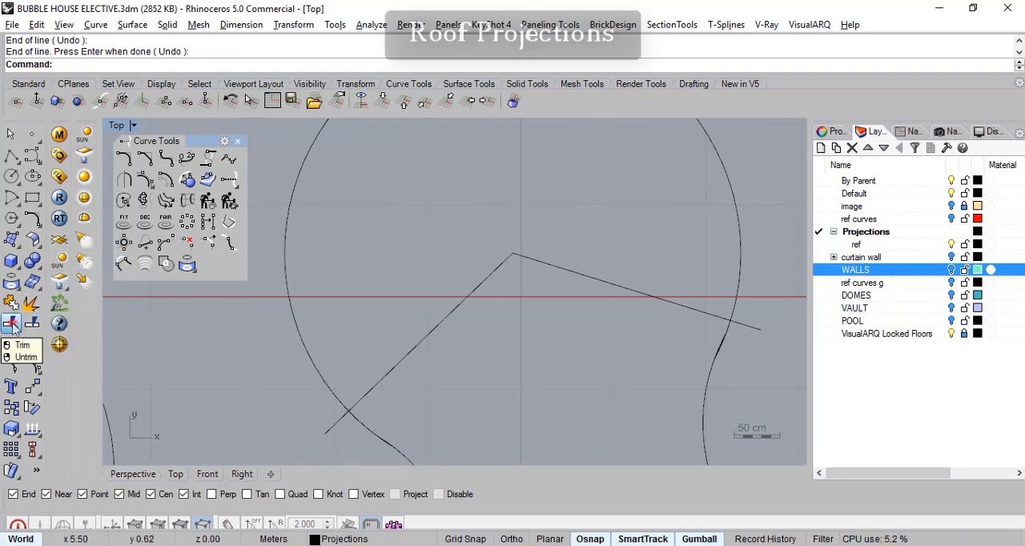
- With both centre lines as cutting objects, trim away the overlapping curve piece just past the circle's lower-left crossing
{"action": "left_click", "coordinate": [30, 304]}
{"action": "left_click", "coordinate": [427, 335]}
{"action": "left_click", "coordinate": [671, 304]}
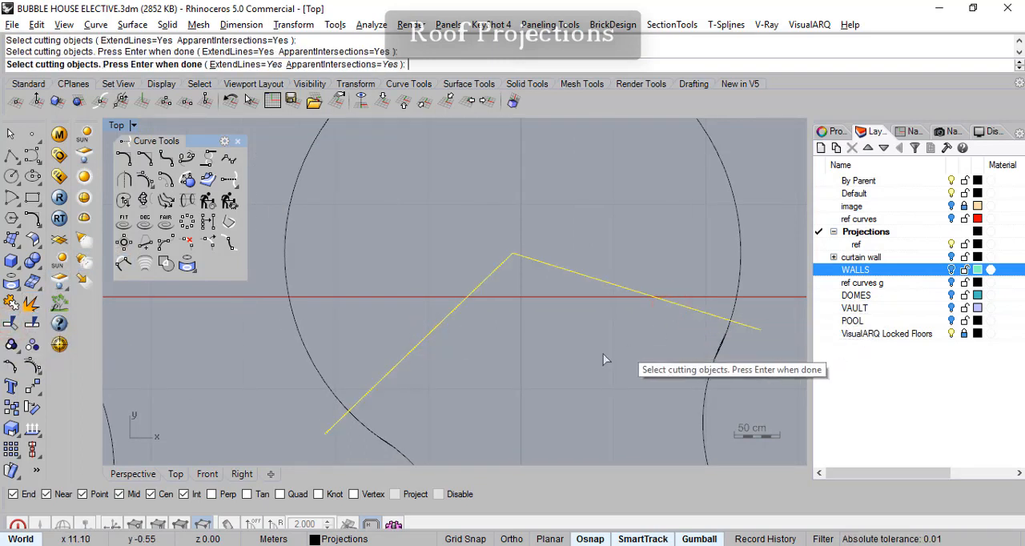
{"action": "right_click", "coordinate": [617, 354]}
{"action": "right_click_drag", "start_coordinate": [471, 420], "coordinate": [491, 295]}
{"action": "scroll", "coordinate": [372, 294], "scroll_direction": "up", "scroll_amount": 6}
{"action": "scroll", "coordinate": [401, 312], "scroll_direction": "up", "scroll_amount": 6}
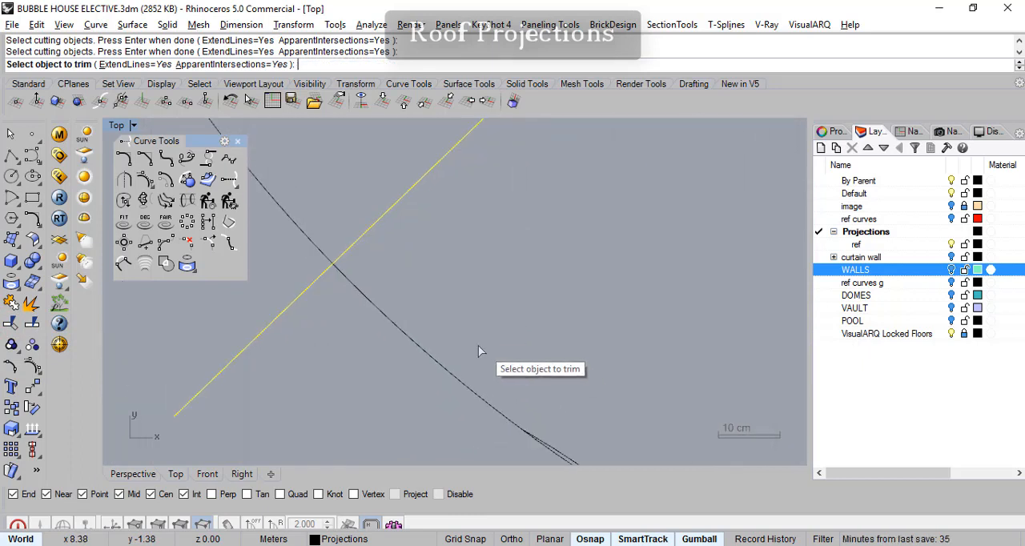
{"action": "left_click", "coordinate": [400, 316]}
{"action": "scroll", "coordinate": [521, 320], "scroll_direction": "down", "scroll_amount": 6}
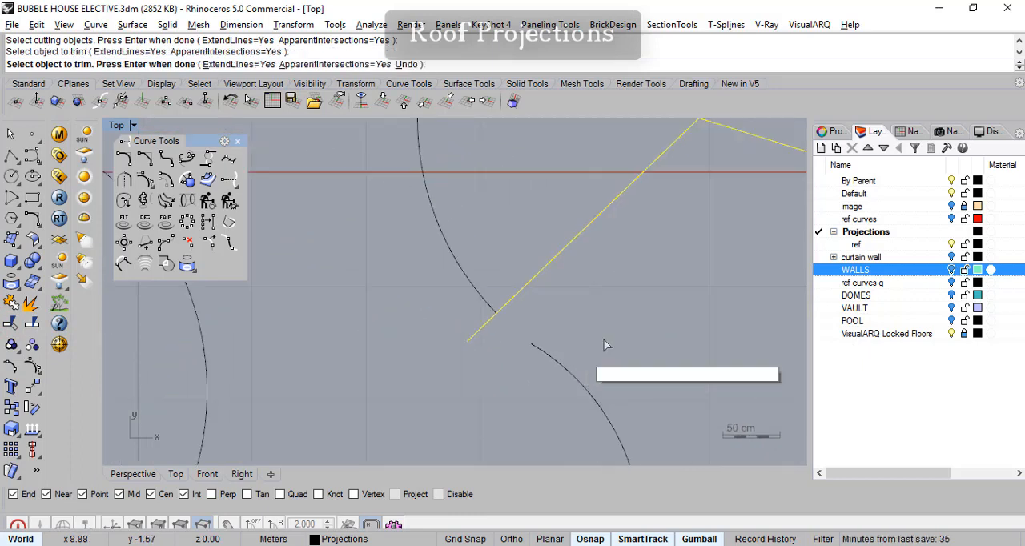
- Trim away the overlapping curve piece just past the circle's lower-right crossing and finish trimming
{"action": "scroll", "coordinate": [521, 304], "scroll_direction": "up", "scroll_amount": 6}
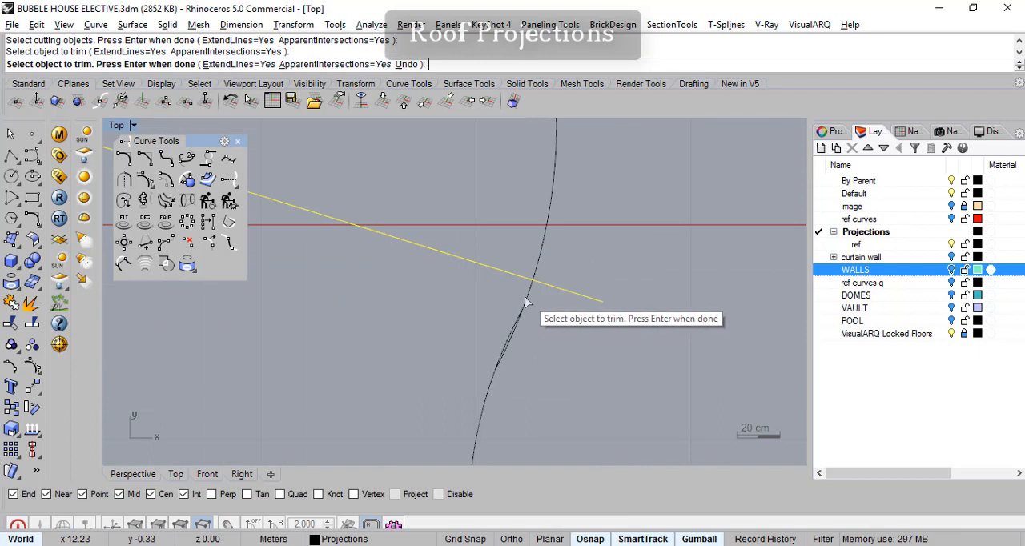
{"action": "left_click", "coordinate": [526, 301]}
{"action": "scroll", "coordinate": [524, 334], "scroll_direction": "down", "scroll_amount": 8}
{"action": "right_click_drag", "start_coordinate": [524, 335], "coordinate": [576, 301]}
{"action": "scroll", "coordinate": [597, 321], "scroll_direction": "down", "scroll_amount": 5}
{"action": "scroll", "coordinate": [613, 312], "scroll_direction": "up", "scroll_amount": 3}
{"action": "key", "text": "Return"}
{"action": "scroll", "coordinate": [603, 310], "scroll_direction": "up", "scroll_amount": 5}
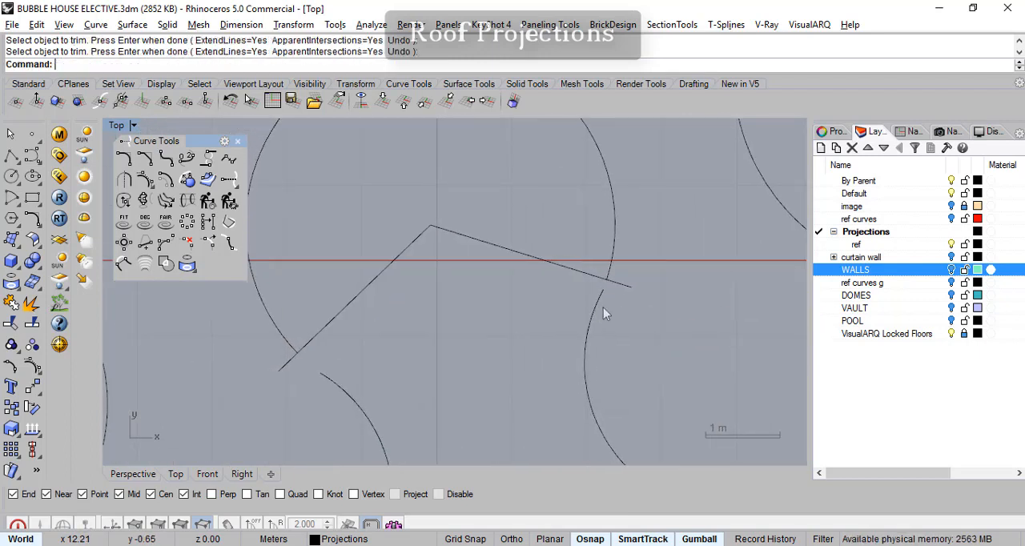
- Rotate the right-hand cutting line about 5.1° counterclockwise around the circle's centre
{"action": "left_click", "coordinate": [636, 293]}
{"action": "right_click_drag", "start_coordinate": [636, 293], "coordinate": [694, 326]}
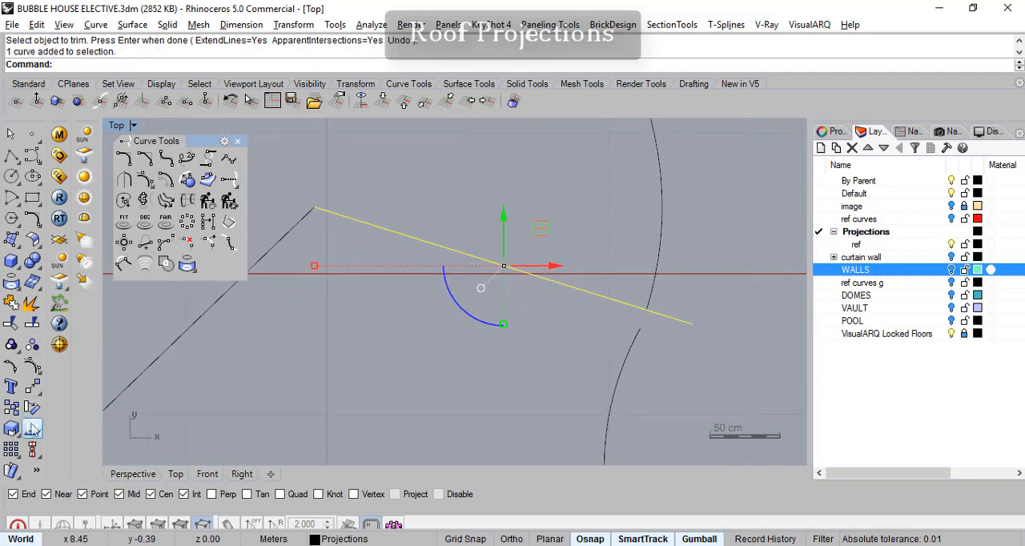
{"action": "left_click", "coordinate": [32, 407]}
{"action": "left_click", "coordinate": [314, 208]}
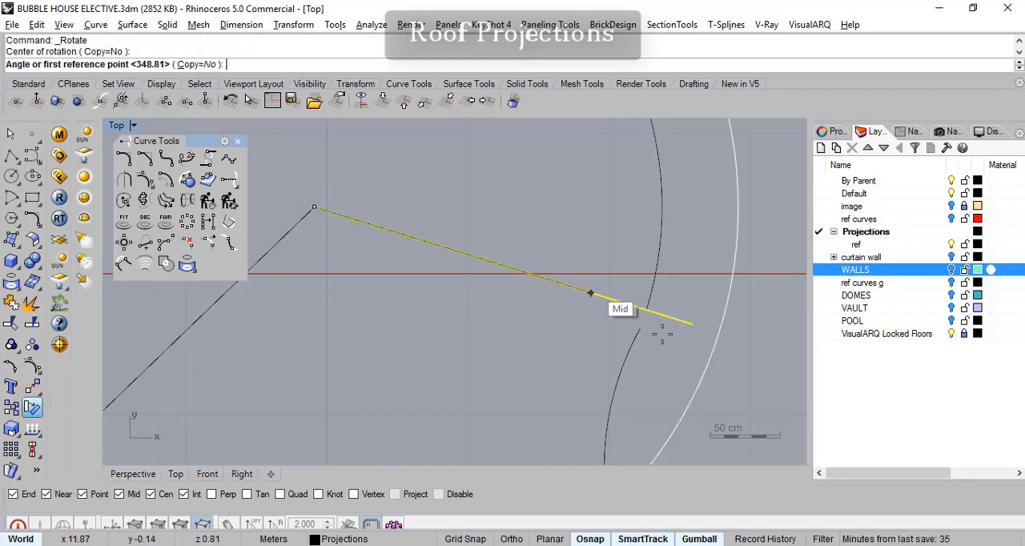
{"action": "left_click", "coordinate": [691, 325]}
{"action": "left_click", "coordinate": [686, 298]}
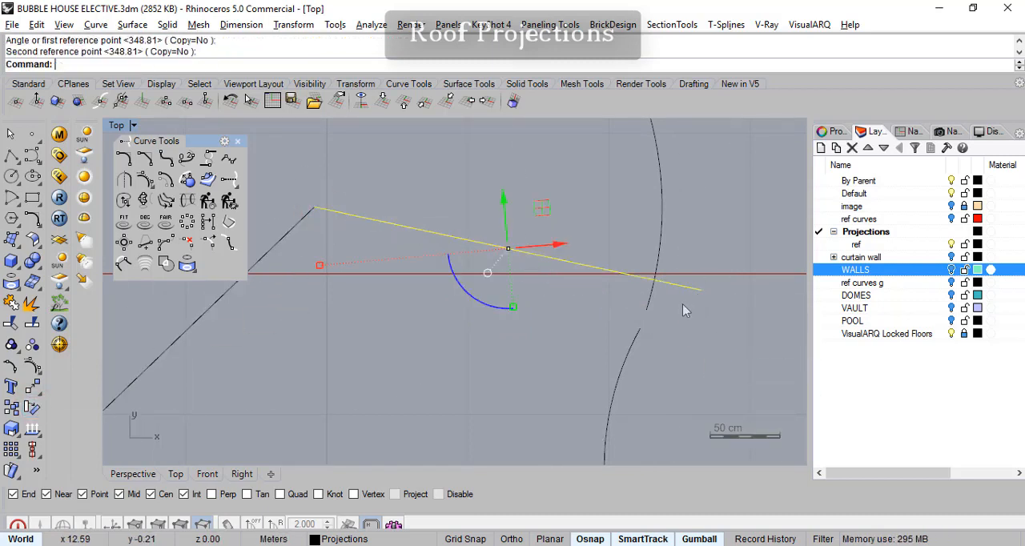
- Trim off the circle's lower-right end below the rotated cutting line
{"action": "left_click", "coordinate": [11, 324]}
{"action": "left_click", "coordinate": [633, 273]}
{"action": "key", "text": "Return"}
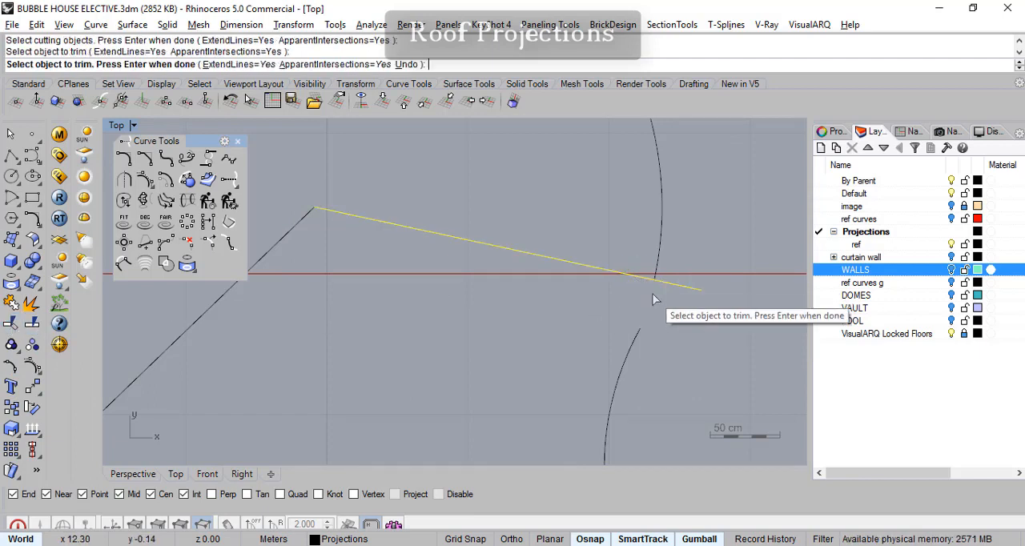
{"action": "key", "text": "Return"}
- Try an adjustable blend across the lower-left gap between circle and arc, using Tangency at both ends with Trim and Join enabled
{"action": "scroll", "coordinate": [461, 344], "scroll_direction": "down", "scroll_amount": 5}
{"action": "right_click_drag", "start_coordinate": [387, 375], "coordinate": [379, 375]}
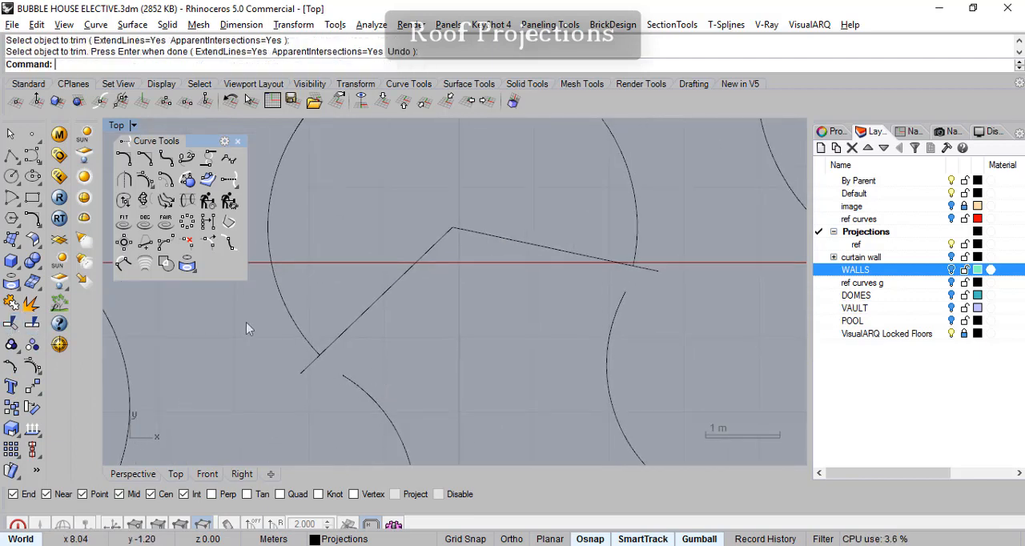
{"action": "left_click", "coordinate": [187, 159]}
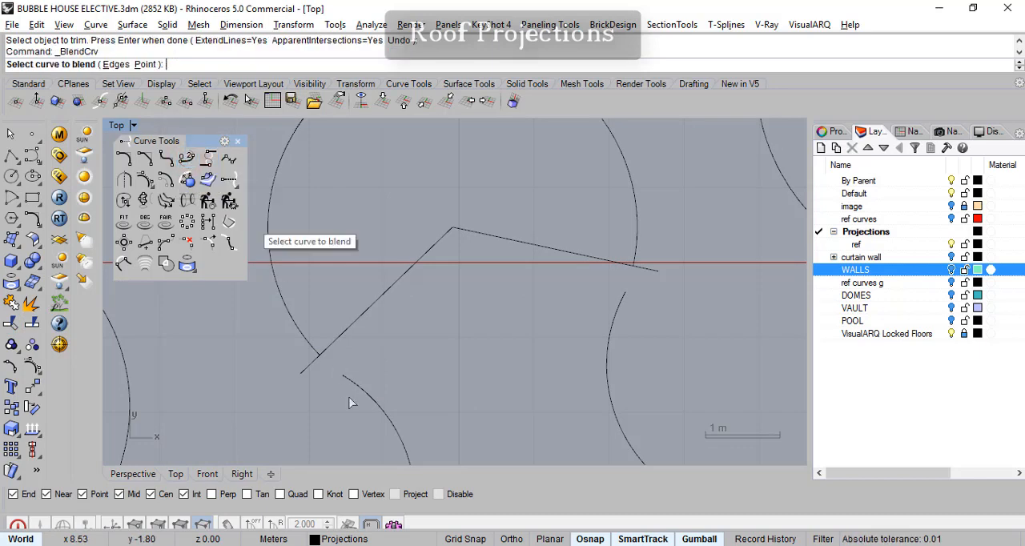
{"action": "left_click", "coordinate": [347, 381]}
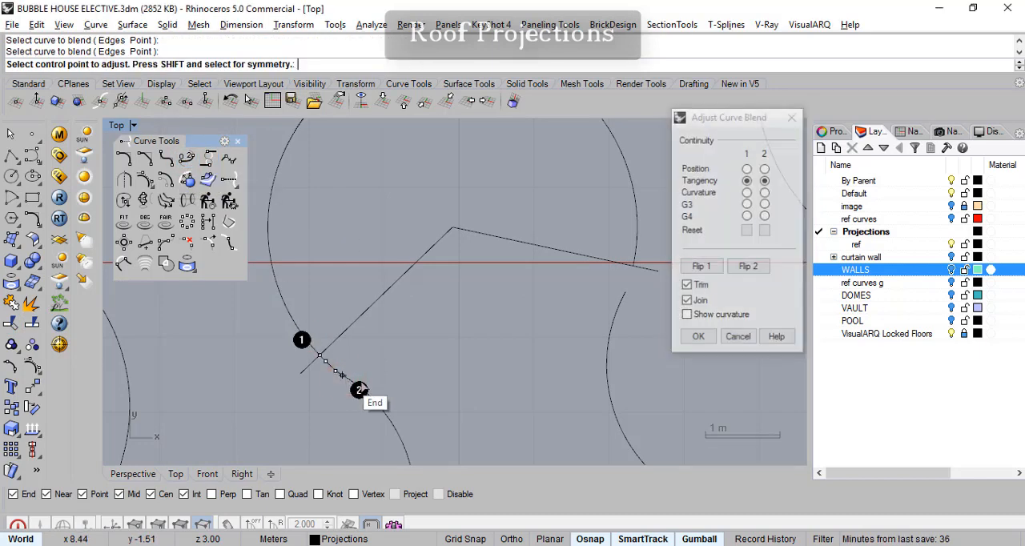
{"action": "left_click", "coordinate": [689, 340]}
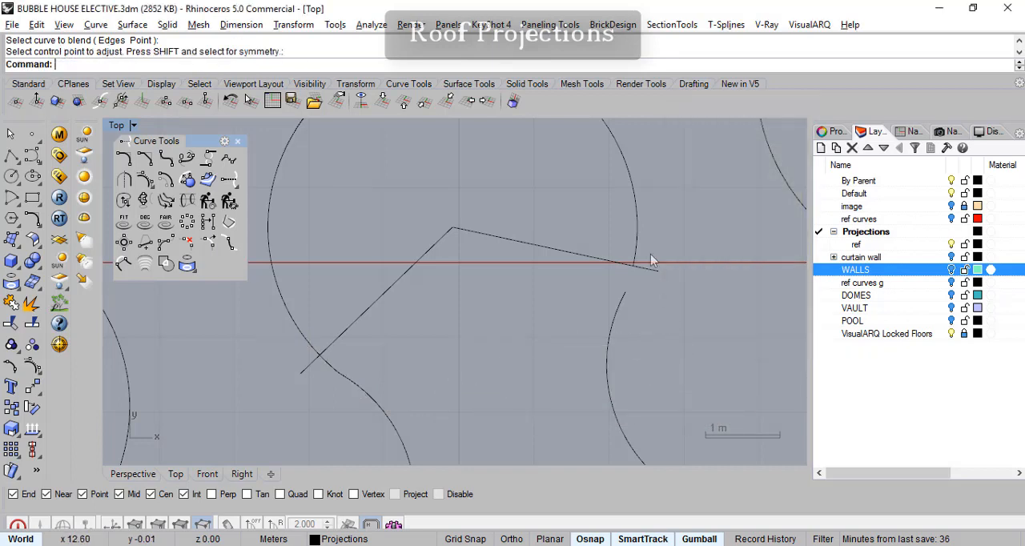
- Try an adjustable blend across the lower-right gap between circle and arc, using Tangency at both ends with Trim and Join enabled
{"action": "left_click", "coordinate": [638, 236]}
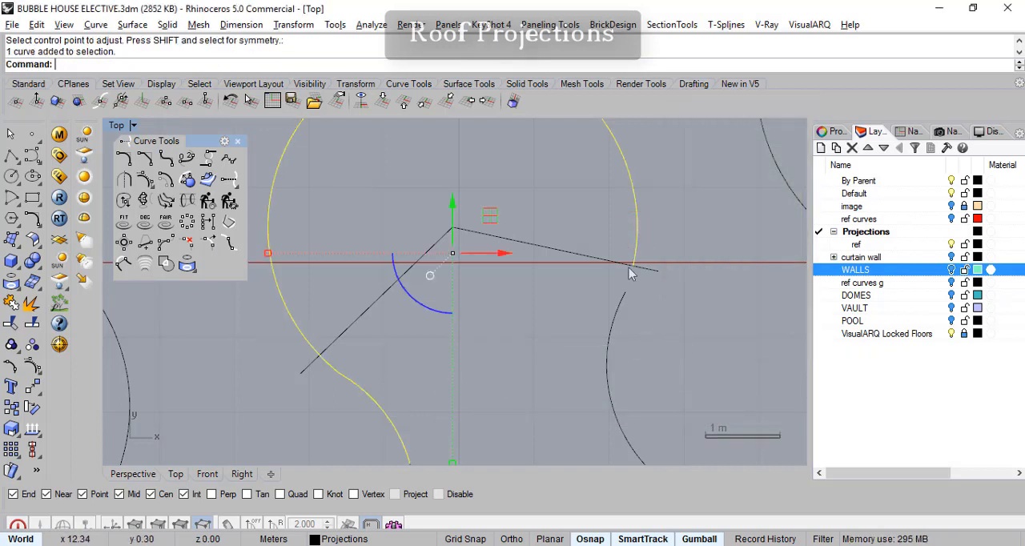
{"action": "left_click", "coordinate": [617, 310]}
{"action": "key", "text": "Escape"}
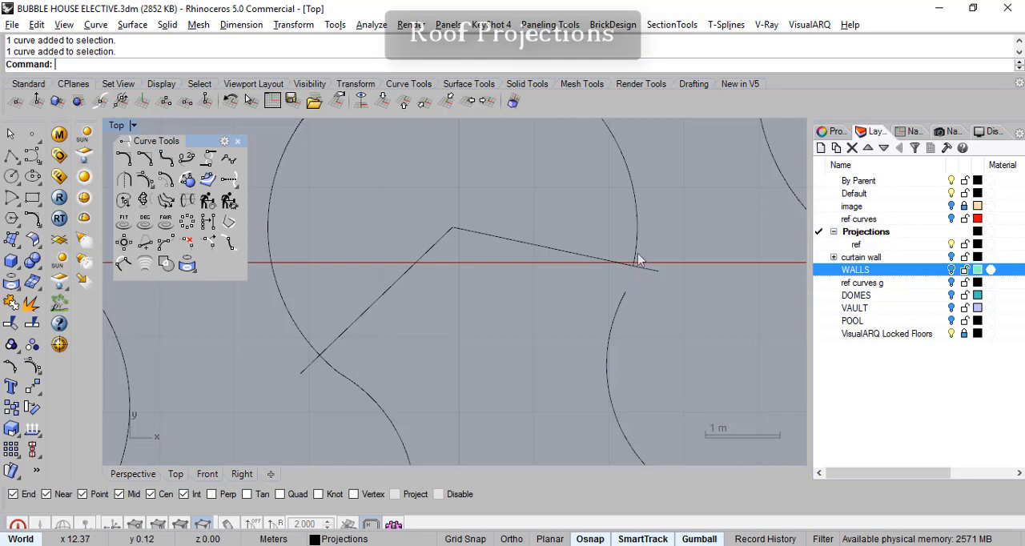
{"action": "right_click", "coordinate": [638, 256]}
{"action": "left_click", "coordinate": [641, 258]}
{"action": "left_click", "coordinate": [624, 315]}
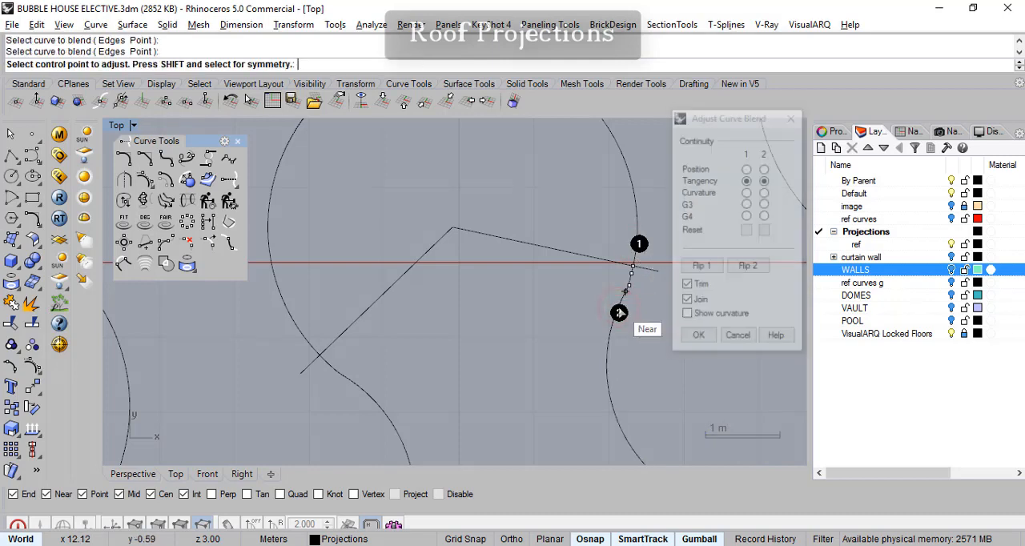
{"action": "left_click", "coordinate": [694, 346]}
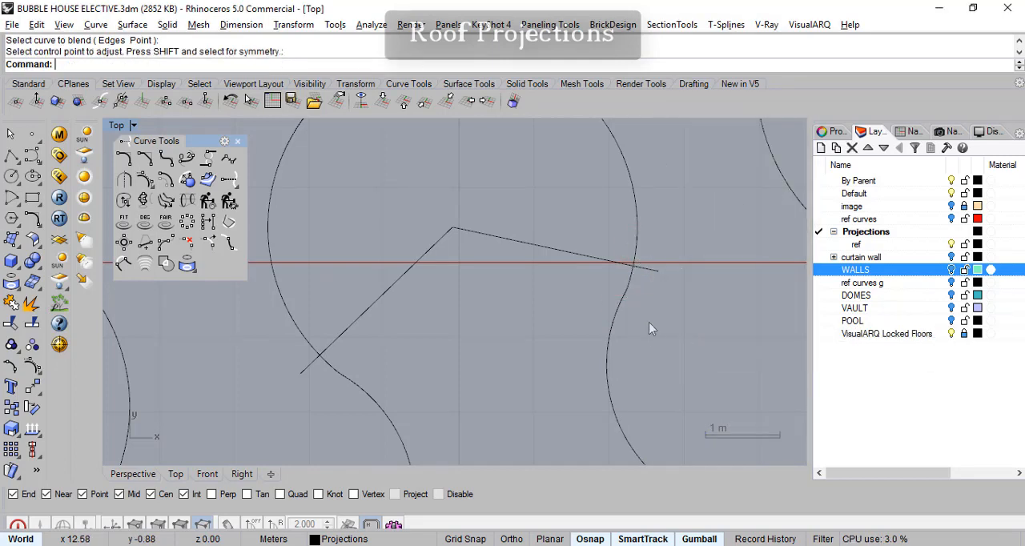
- Check the blended bay outline and undo the curve blends at both the lower-left and lower-right joints
{"action": "scroll", "coordinate": [633, 317], "scroll_direction": "up", "scroll_amount": 3}
{"action": "scroll", "coordinate": [652, 309], "scroll_direction": "down", "scroll_amount": 1}
{"action": "key", "text": "ctrl+z"}
{"action": "scroll", "coordinate": [611, 349], "scroll_direction": "down", "scroll_amount": 4}
{"action": "scroll", "coordinate": [483, 373], "scroll_direction": "down", "scroll_amount": 4}
{"action": "right_click_drag", "start_coordinate": [489, 388], "coordinate": [531, 347]}
{"action": "scroll", "coordinate": [464, 322], "scroll_direction": "up", "scroll_amount": 6}
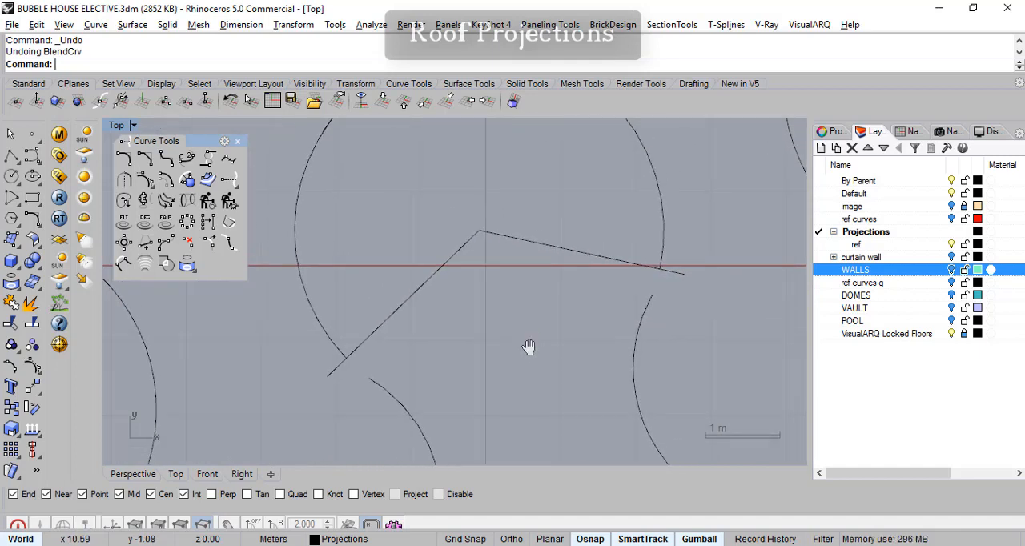
- Rotate the right-hand cutting line about 4.1° further counterclockwise around the circle's centre to widen the gap
{"action": "right_click_drag", "start_coordinate": [665, 245], "coordinate": [654, 329]}
{"action": "scroll", "coordinate": [649, 313], "scroll_direction": "up", "scroll_amount": 2}
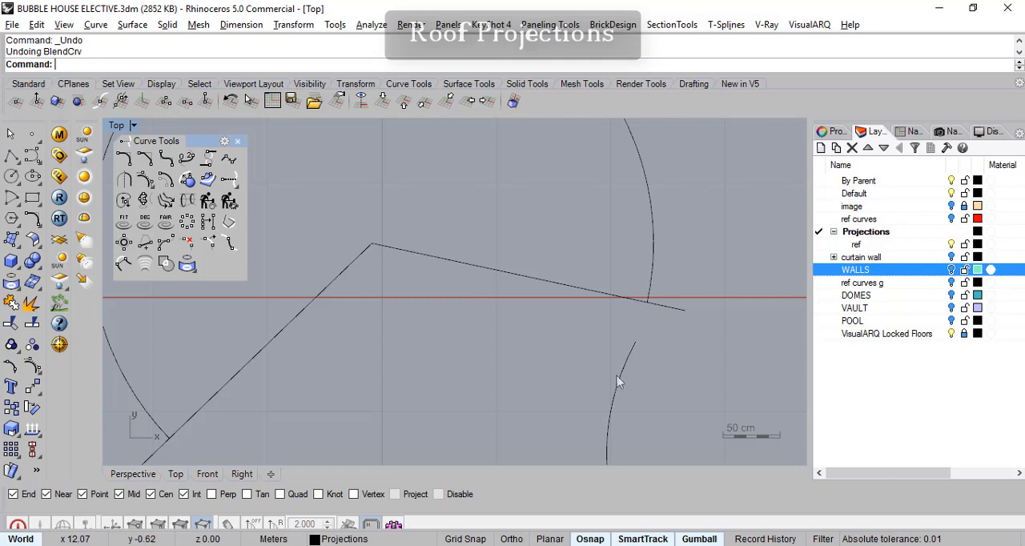
{"action": "right_click_drag", "start_coordinate": [624, 387], "coordinate": [640, 293]}
{"action": "right_click_drag", "start_coordinate": [535, 362], "coordinate": [587, 275]}
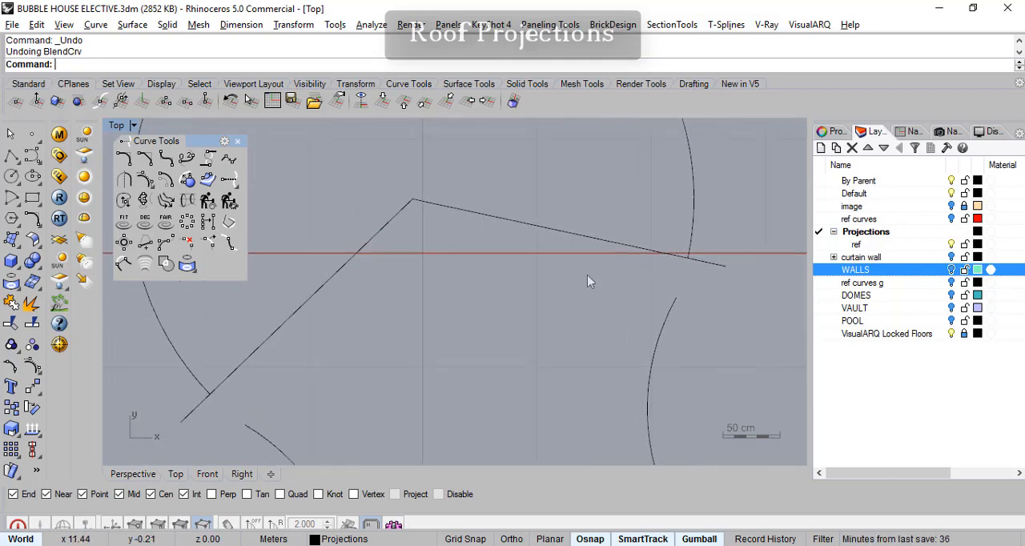
{"action": "left_click", "coordinate": [36, 407]}
{"action": "left_click", "coordinate": [473, 217]}
{"action": "key", "text": "Return"}
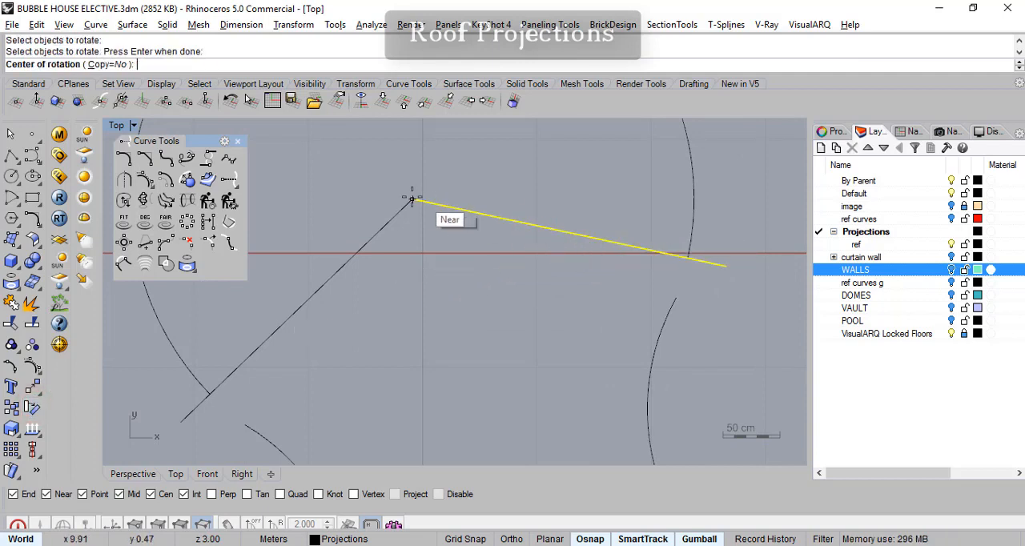
{"action": "left_click", "coordinate": [411, 199]}
{"action": "left_click", "coordinate": [727, 267]}
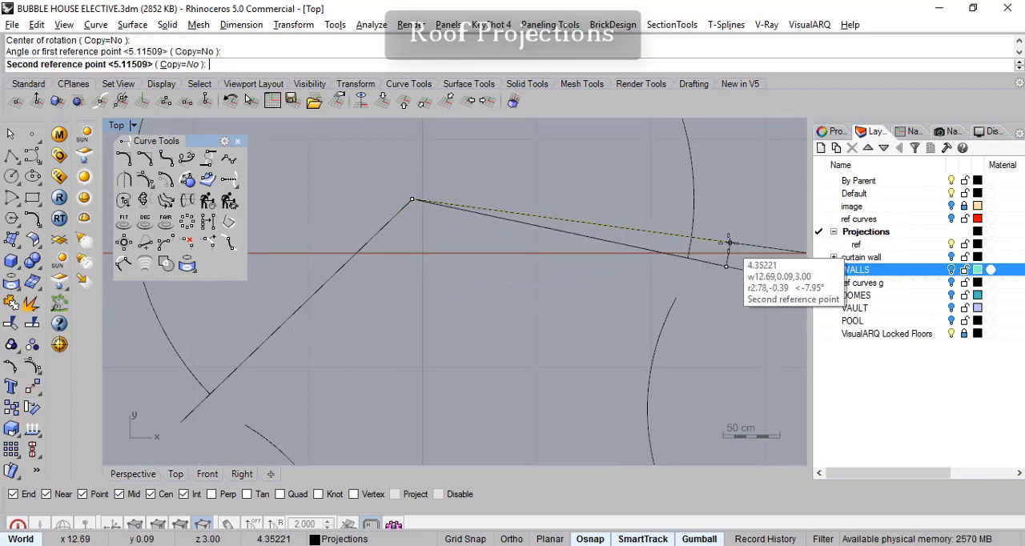
{"action": "left_click", "coordinate": [790, 253]}
- Rotate the left-hand cutting line slightly clockwise around the circle's centre so it crosses the circle above its trimmed end
{"action": "right_click_drag", "start_coordinate": [441, 381], "coordinate": [505, 324]}
{"action": "right_click", "coordinate": [502, 322]}
{"action": "key", "text": "Escape"}
{"action": "left_click", "coordinate": [445, 172]}
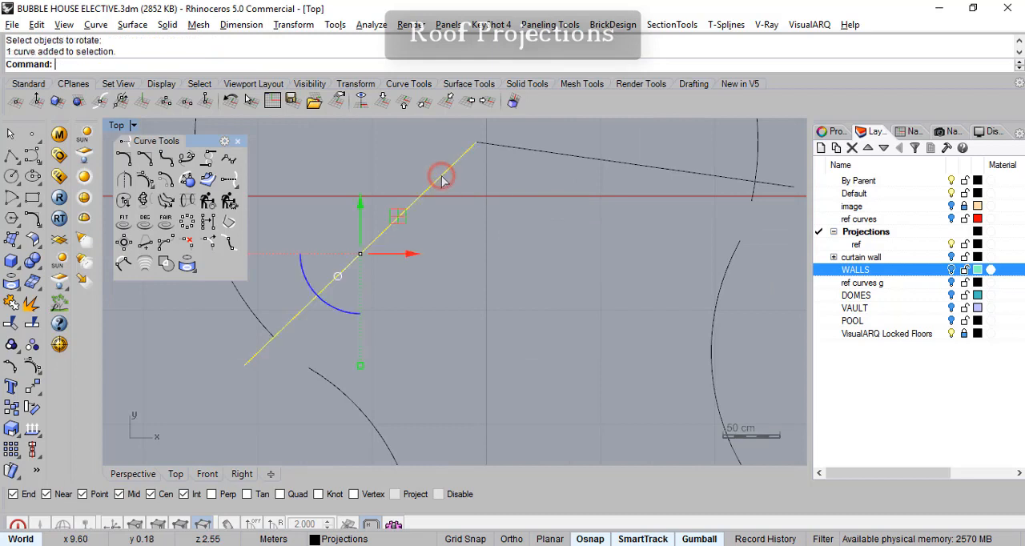
{"action": "right_click", "coordinate": [444, 172]}
{"action": "left_click", "coordinate": [476, 143]}
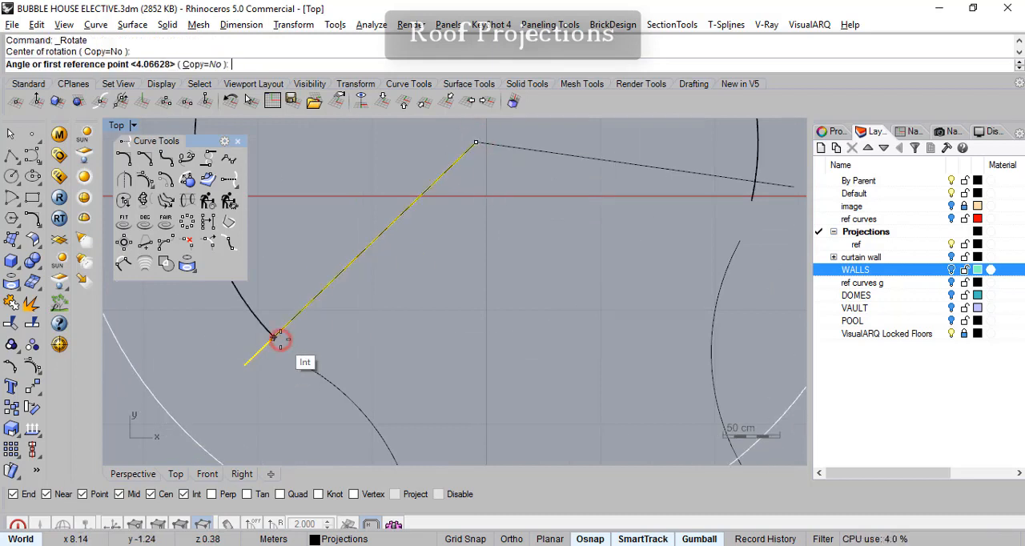
{"action": "left_click", "coordinate": [274, 337]}
{"action": "left_click", "coordinate": [249, 329]}
{"action": "right_click_drag", "start_coordinate": [292, 341], "coordinate": [267, 381]}
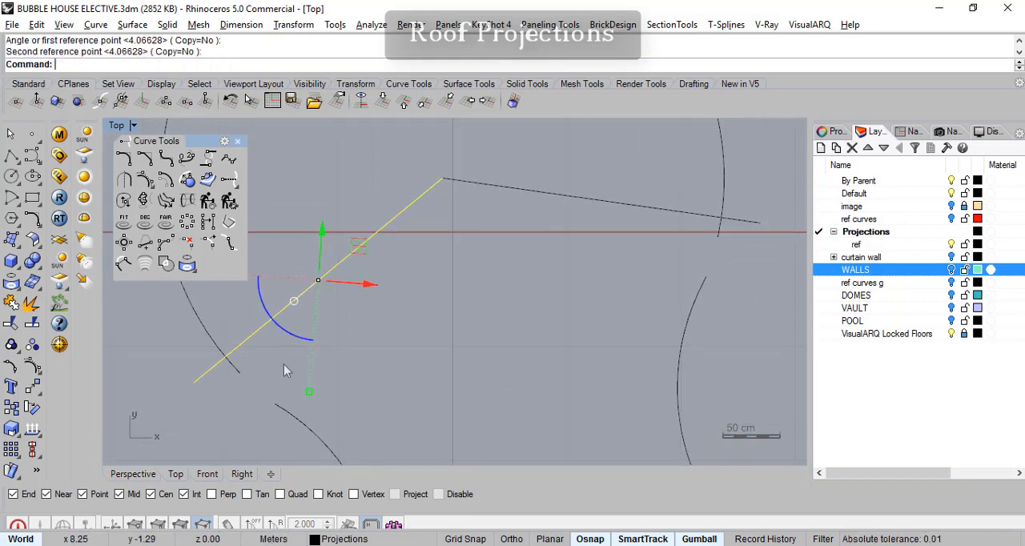
- Trim off both lower ends of the circle beyond the two rotated cutting lines
{"action": "left_click", "coordinate": [386, 223]}
{"action": "left_click", "coordinate": [467, 183], "text": "shift"}
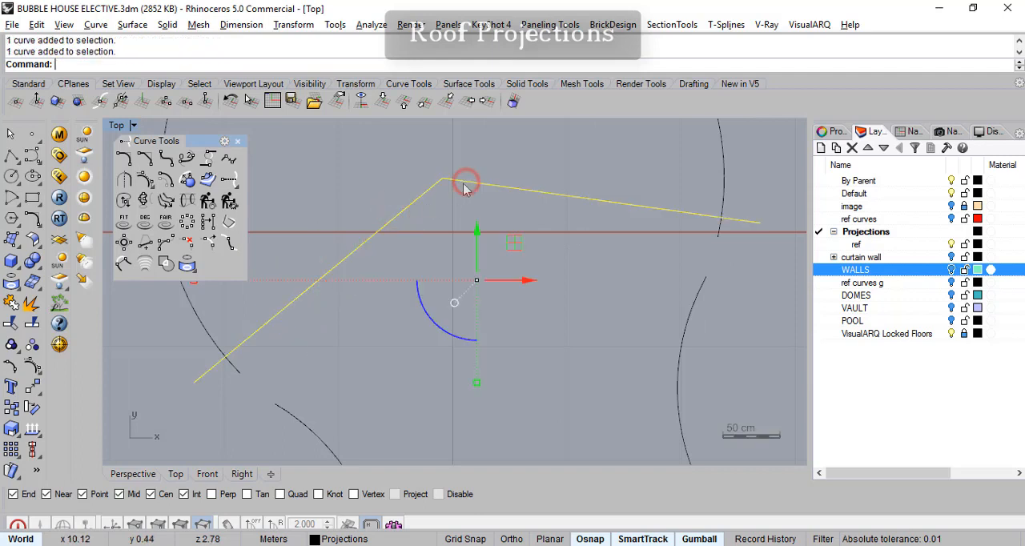
{"action": "left_click", "coordinate": [12, 323]}
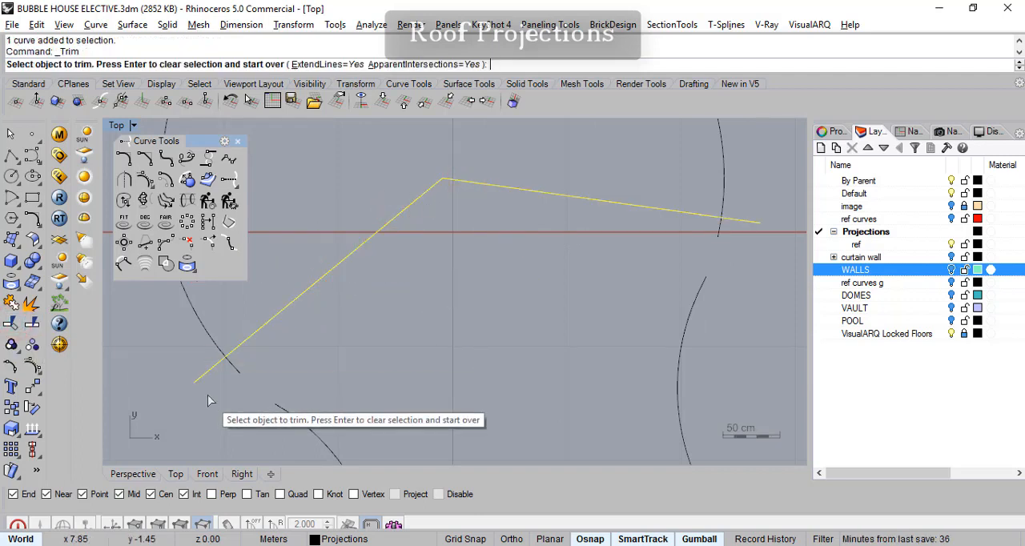
{"action": "left_click", "coordinate": [718, 235]}
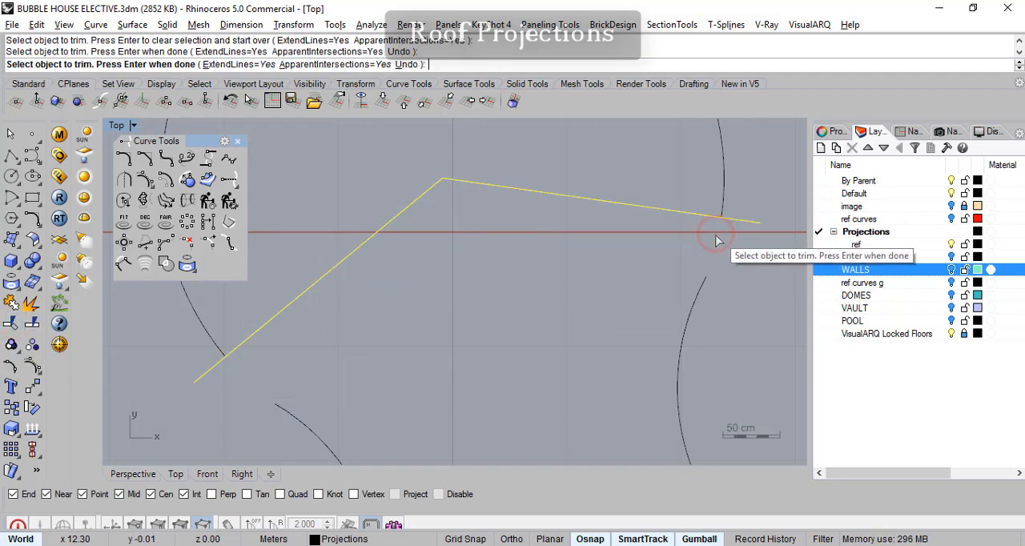
{"action": "right_click_drag", "start_coordinate": [703, 297], "coordinate": [627, 325]}
{"action": "right_click_drag", "start_coordinate": [531, 304], "coordinate": [552, 287]}
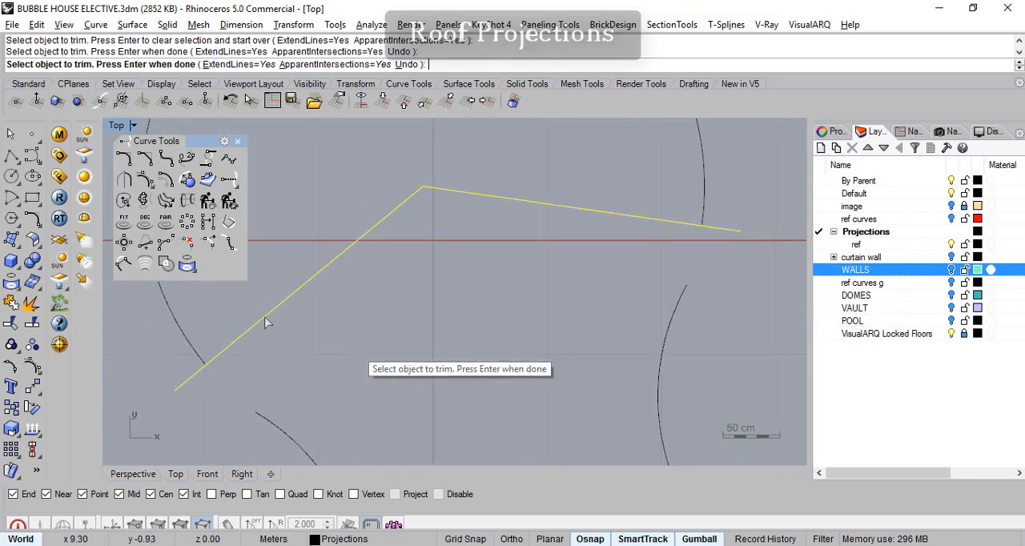
- Finish trimming and try a tangent blend between the circle's lower-left end and the neighbouring lower arc
{"action": "key", "text": "Return"}
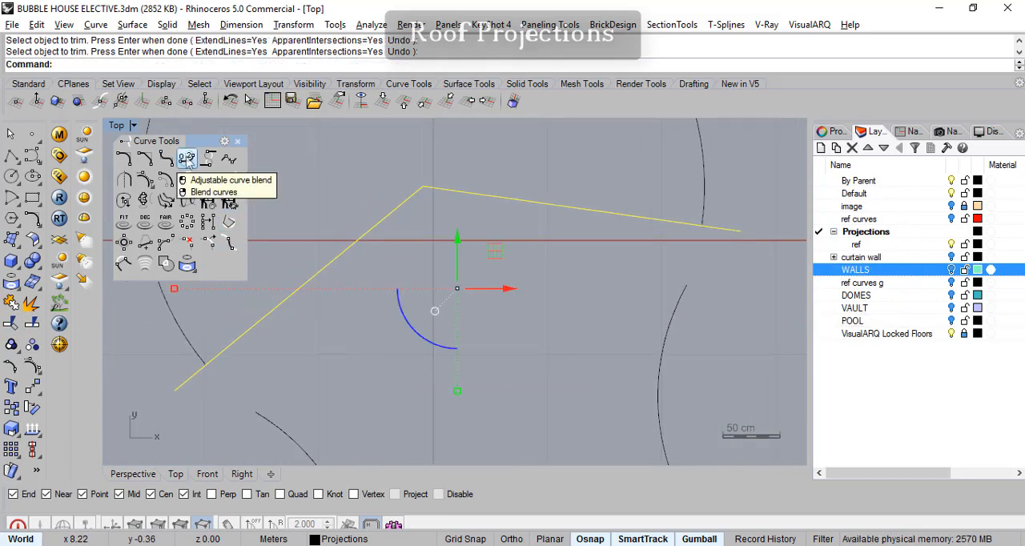
{"action": "left_click", "coordinate": [187, 160]}
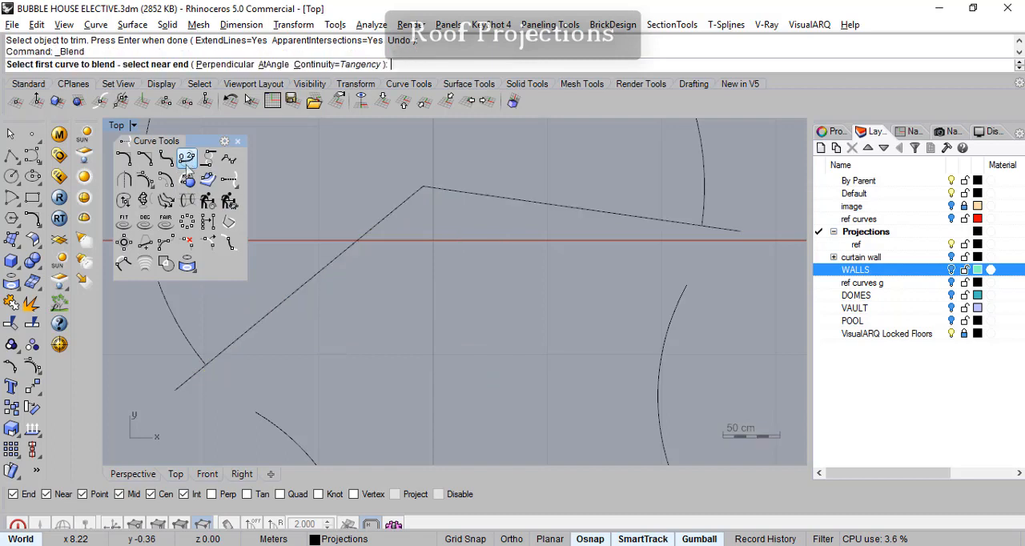
{"action": "left_click", "coordinate": [198, 355]}
{"action": "left_click", "coordinate": [263, 418]}
{"action": "right_click_drag", "start_coordinate": [465, 404], "coordinate": [439, 395]}
{"action": "left_click", "coordinate": [665, 272]}
{"action": "left_click", "coordinate": [677, 200]}
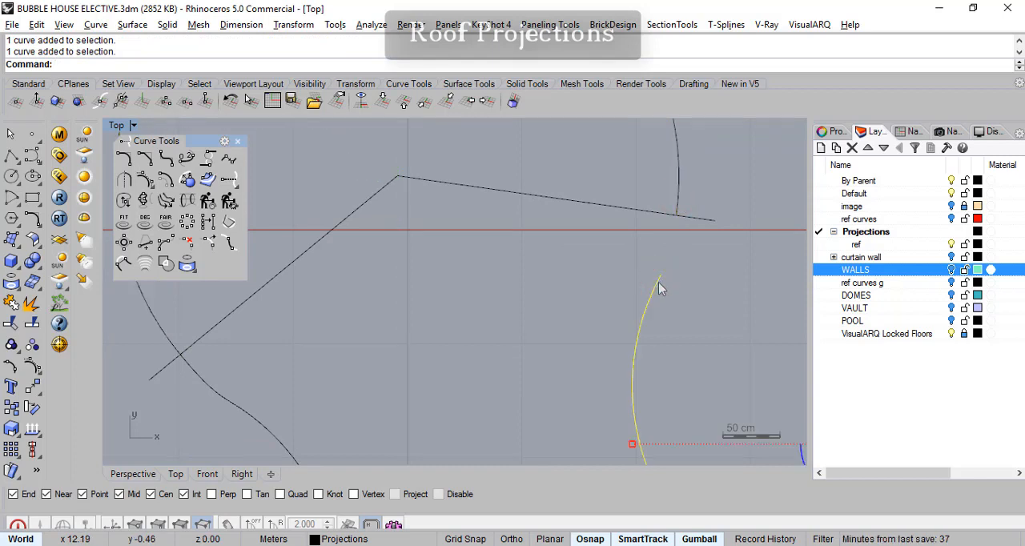
{"action": "key", "text": "Escape"}
{"action": "right_click_drag", "start_coordinate": [288, 406], "coordinate": [416, 400]}
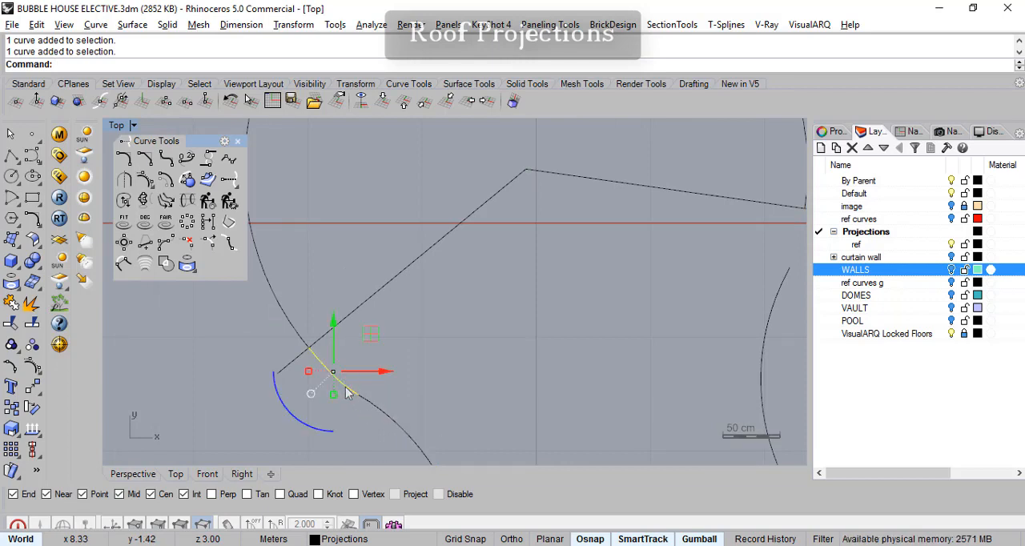
- Try an adjustable tangent blend at the lower-left joint, moving its lower control point away from the arc's end
{"action": "left_click", "coordinate": [190, 161]}
{"action": "left_click", "coordinate": [278, 307]}
{"action": "left_click", "coordinate": [366, 401]}
{"action": "right_click_drag", "start_coordinate": [520, 358], "coordinate": [485, 362]}
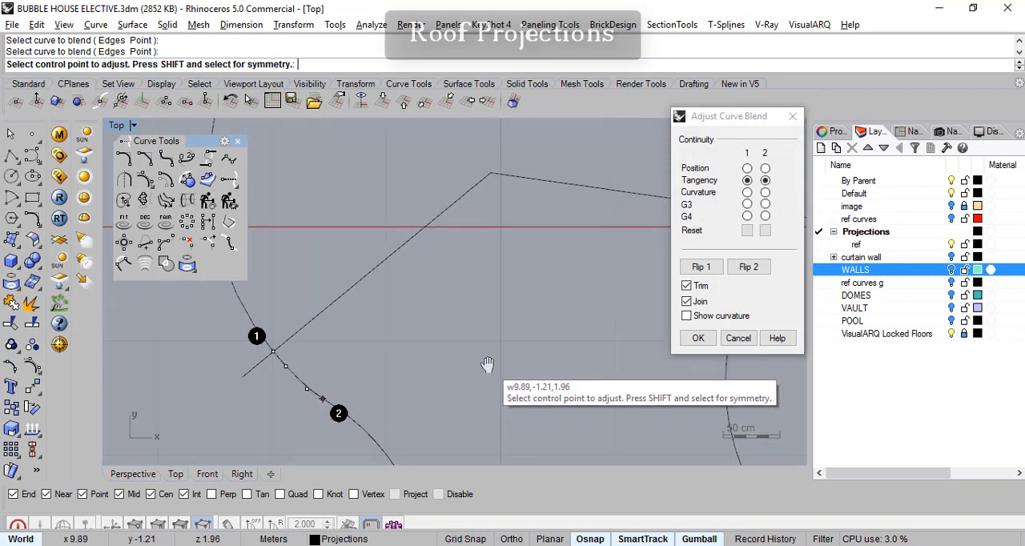
{"action": "scroll", "coordinate": [322, 369], "scroll_direction": "up", "scroll_amount": 4}
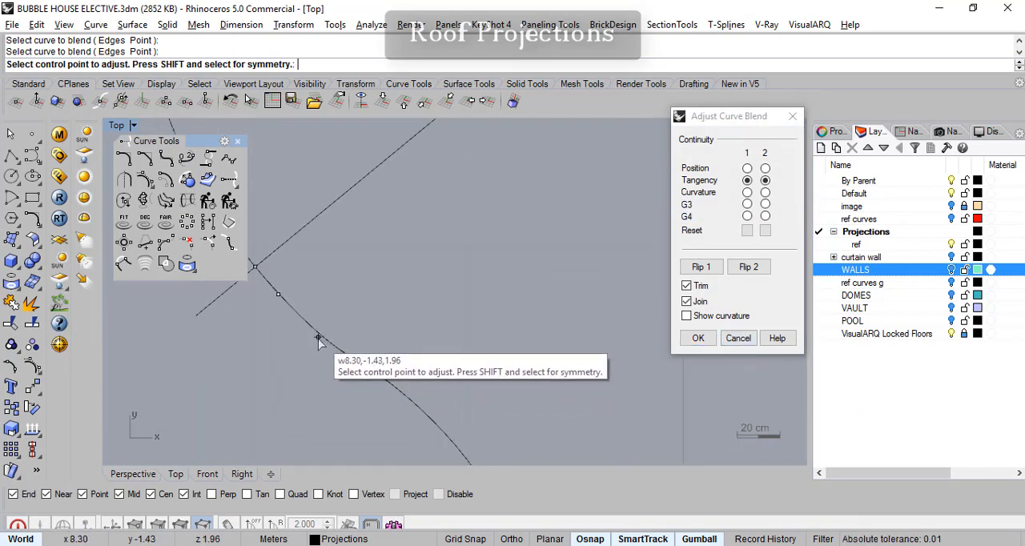
{"action": "left_click", "coordinate": [318, 337]}
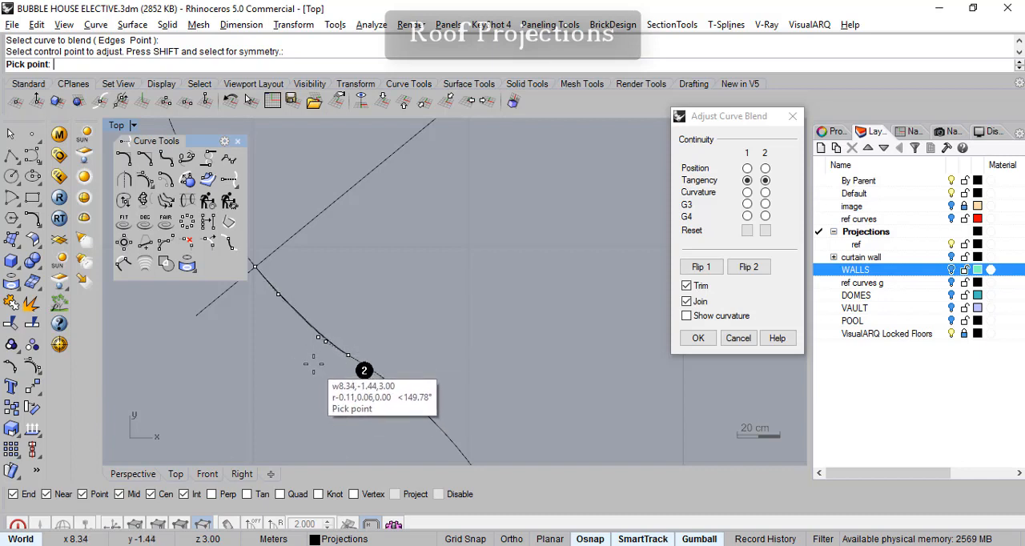
{"action": "left_click", "coordinate": [317, 368]}
{"action": "key", "text": "Return"}
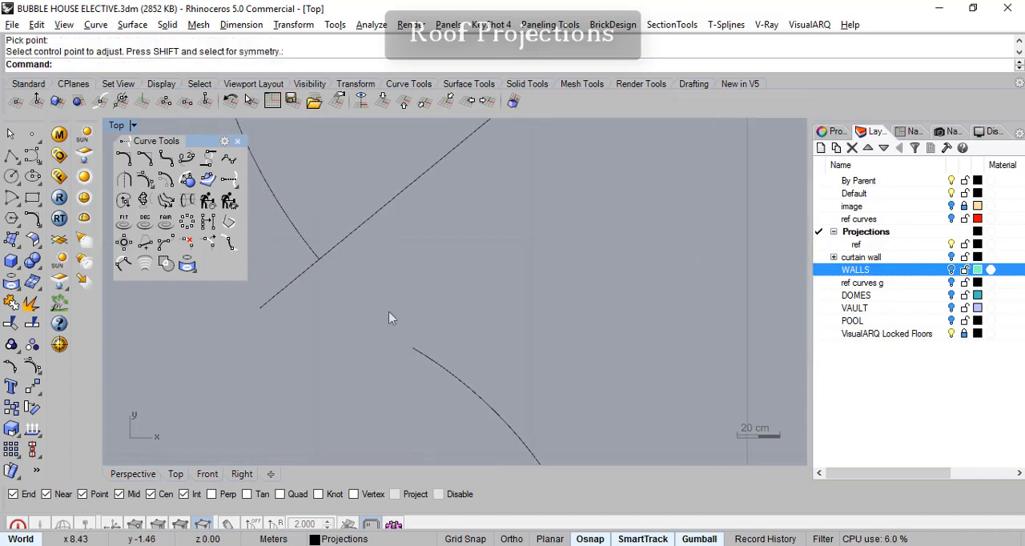
- Blend the lower-left joint with Tangency at both ends, sliding the blend's lower endpoint farther down the arc
{"action": "left_click", "coordinate": [187, 159]}
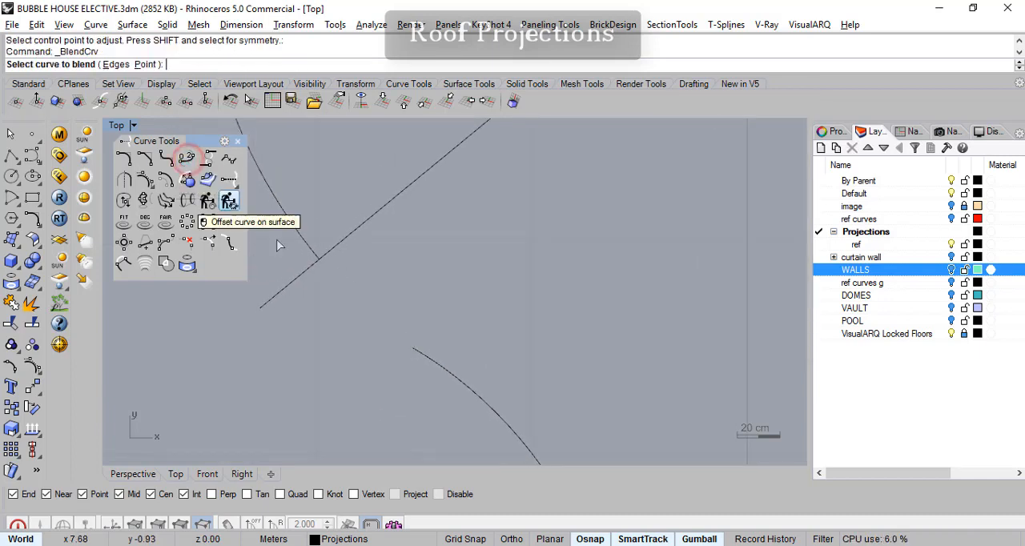
{"action": "left_click", "coordinate": [318, 258]}
{"action": "left_click", "coordinate": [429, 364]}
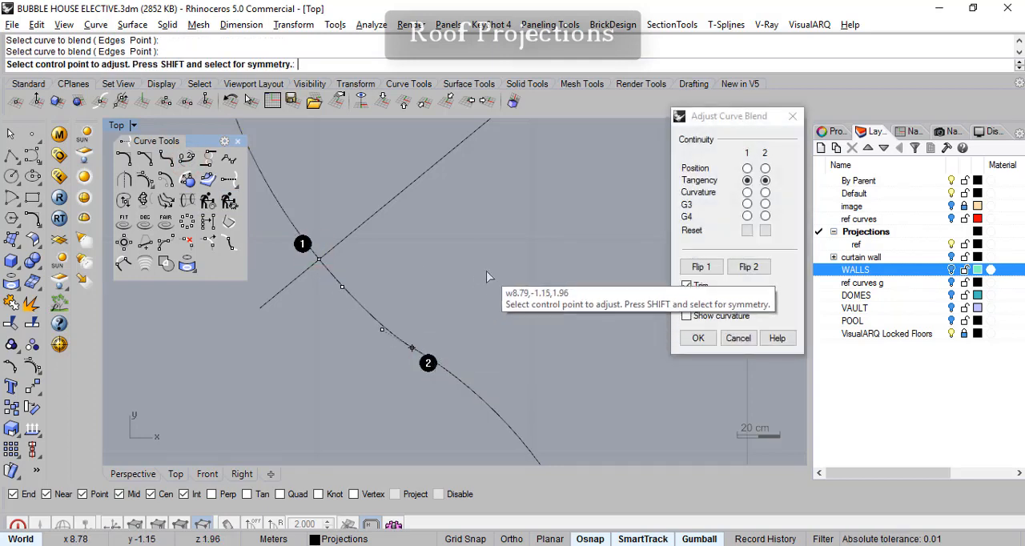
{"action": "left_click", "coordinate": [412, 350]}
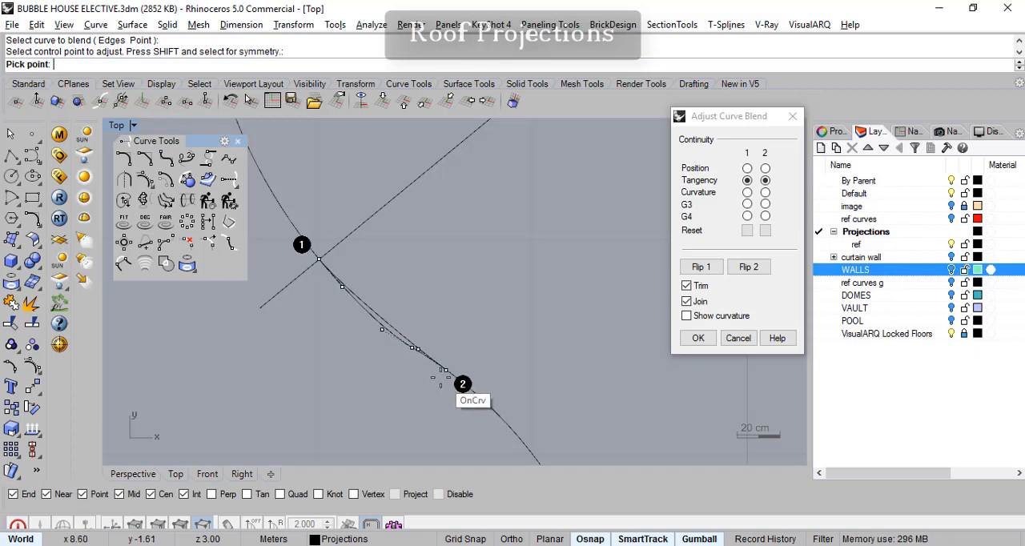
{"action": "left_click", "coordinate": [441, 378]}
{"action": "right_click_drag", "start_coordinate": [506, 368], "coordinate": [491, 295]}
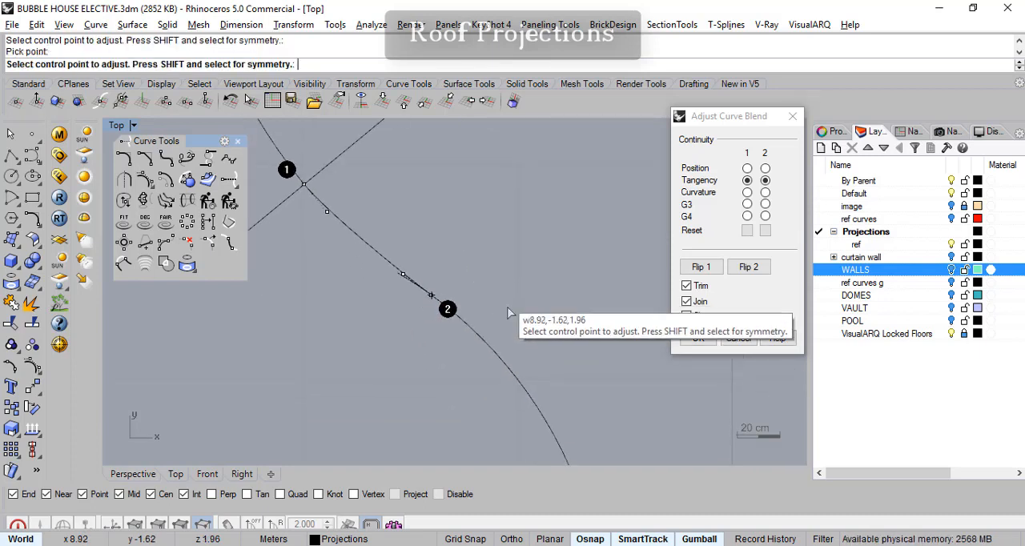
{"action": "left_click", "coordinate": [692, 342]}
- Blend the lower-right joint between circle and arc with Tangency, sliding the blend's lower endpoint down along the arc
{"action": "scroll", "coordinate": [570, 355], "scroll_direction": "down", "scroll_amount": 10}
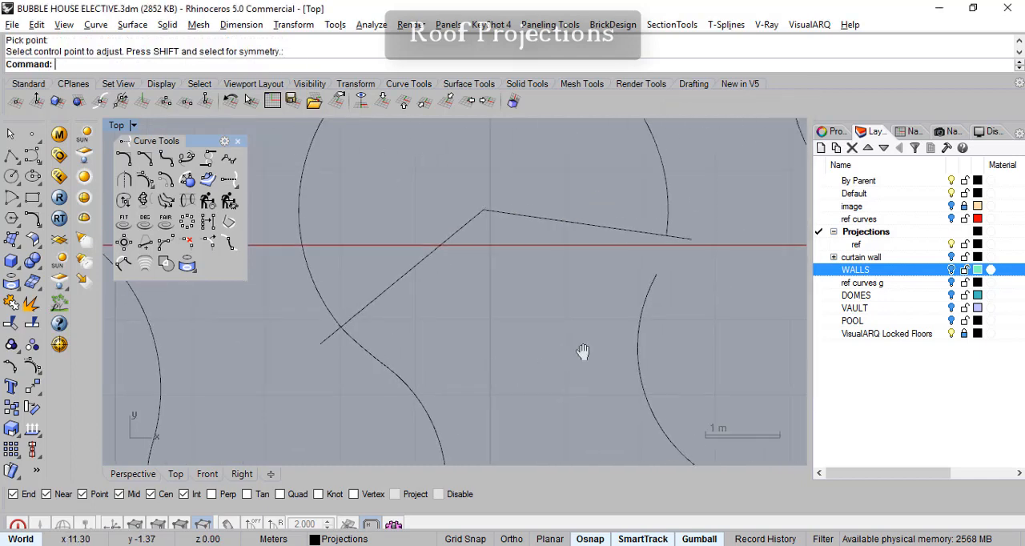
{"action": "scroll", "coordinate": [589, 324], "scroll_direction": "up", "scroll_amount": 4}
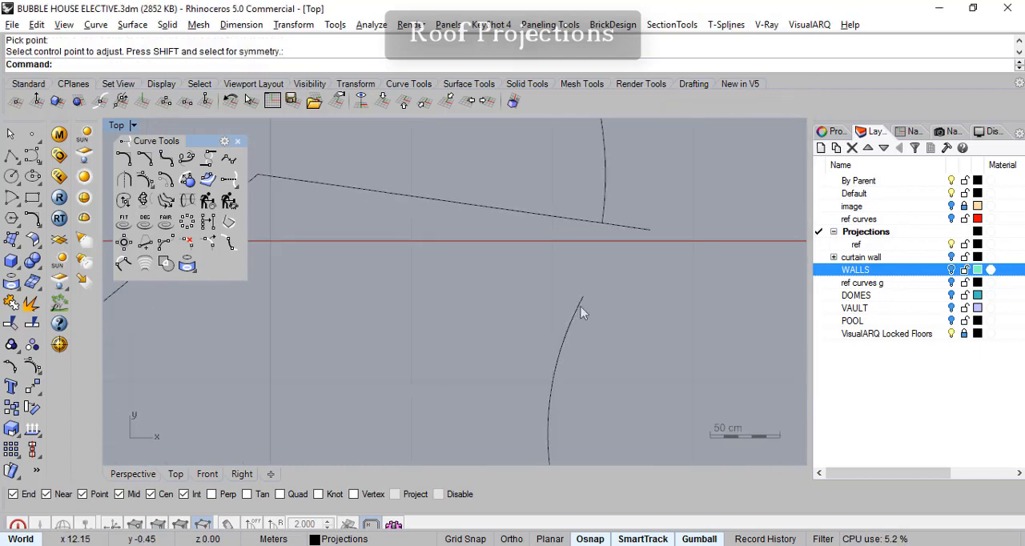
{"action": "left_click", "coordinate": [184, 157]}
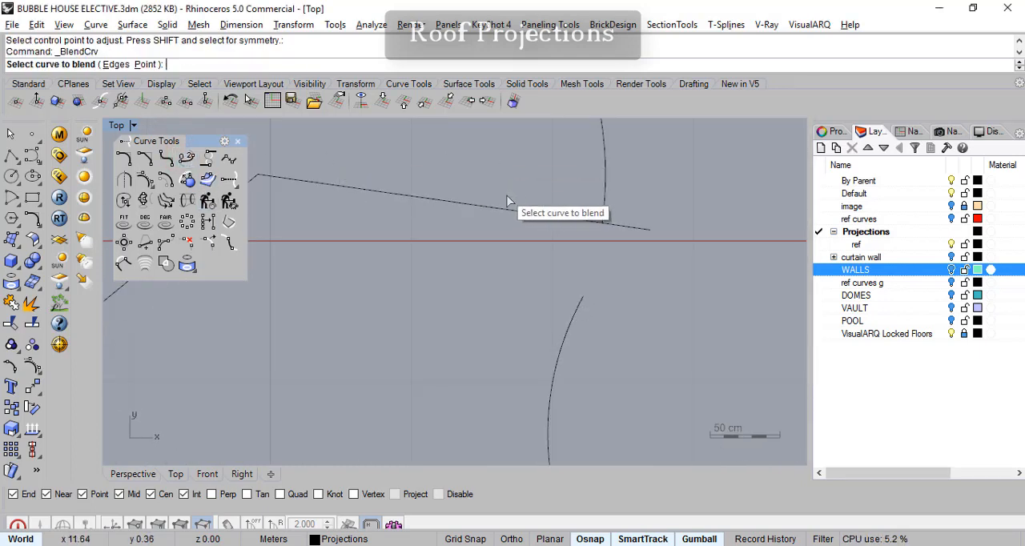
{"action": "left_click", "coordinate": [580, 314]}
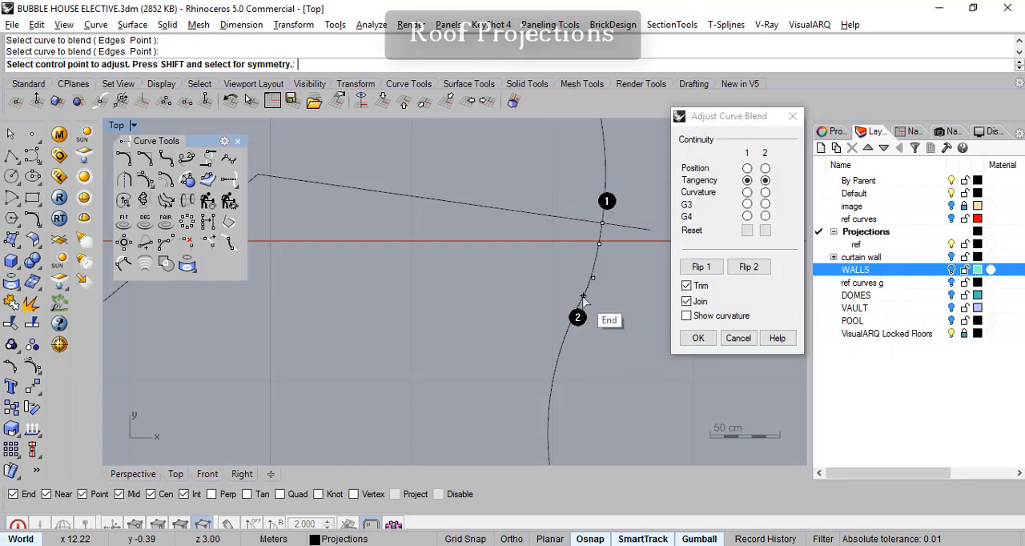
{"action": "left_click", "coordinate": [584, 296]}
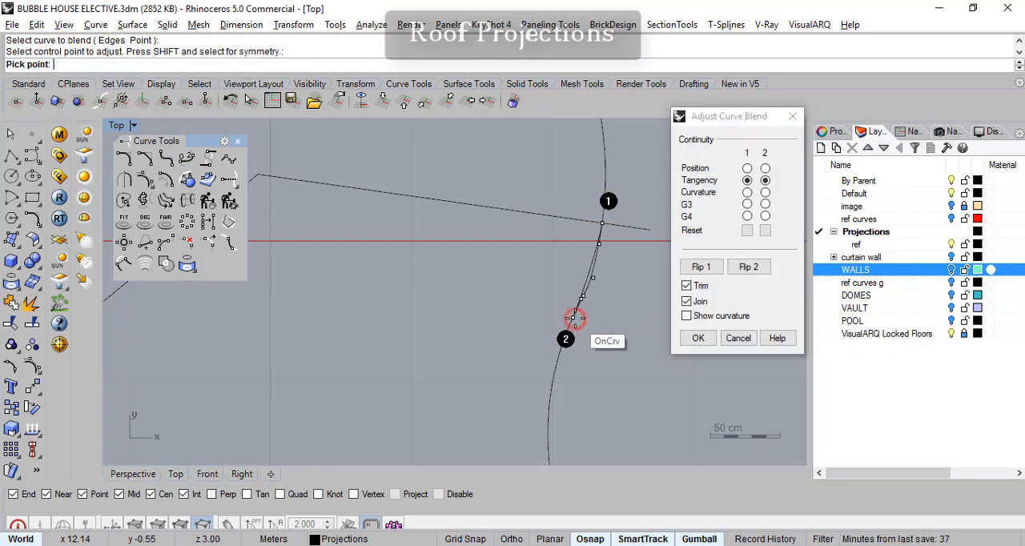
{"action": "left_click", "coordinate": [573, 318]}
{"action": "left_click", "coordinate": [698, 338]}
{"action": "key", "text": "Up"}
{"action": "left_click", "coordinate": [592, 210]}
{"action": "scroll", "coordinate": [580, 343], "scroll_direction": "down", "scroll_amount": 3}
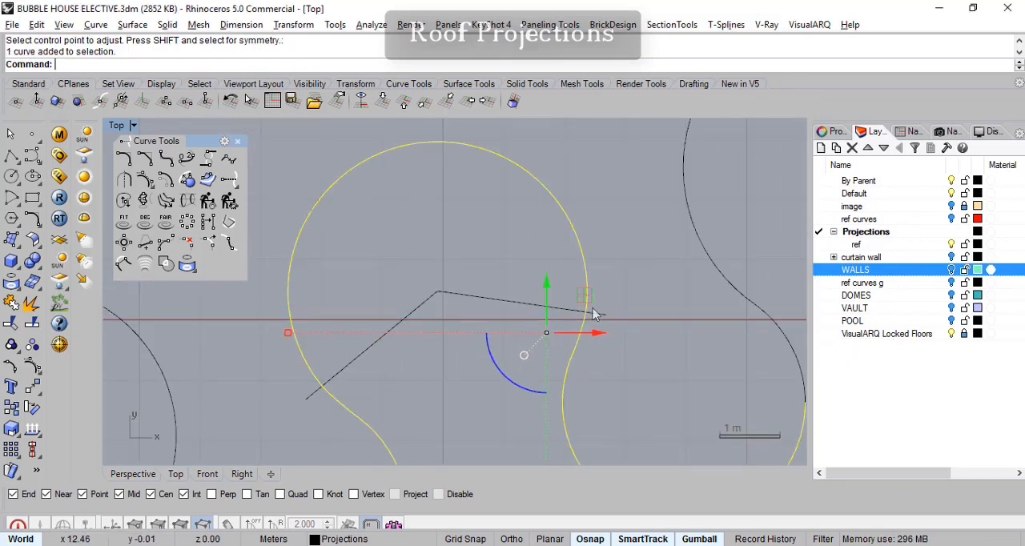
{"action": "key", "text": "Down"}
{"action": "right_click_drag", "start_coordinate": [450, 372], "coordinate": [425, 320]}
{"action": "scroll", "coordinate": [453, 378], "scroll_direction": "down", "scroll_amount": 6}
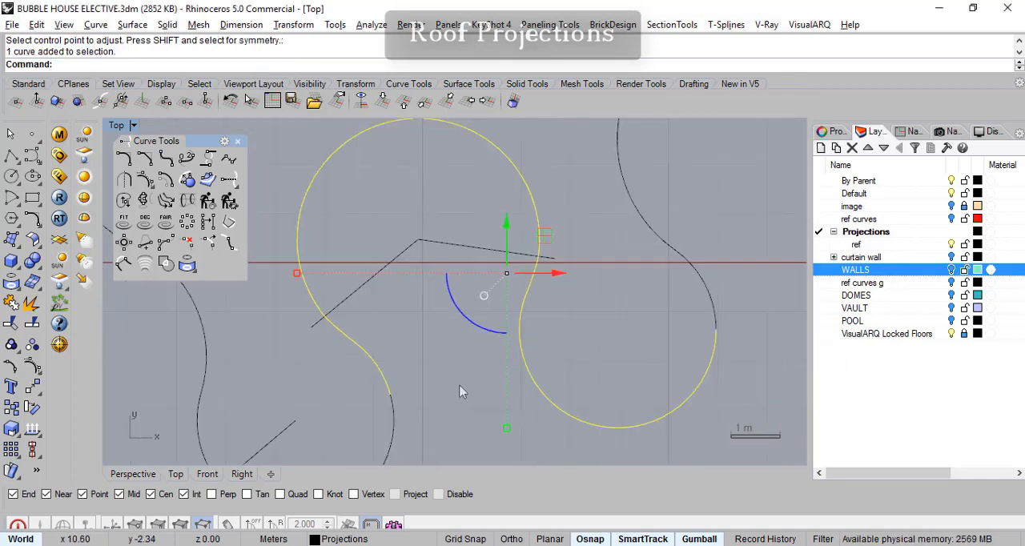
{"action": "right_click_drag", "start_coordinate": [524, 309], "coordinate": [629, 357]}
{"action": "left_click", "coordinate": [687, 328], "text": "shift"}
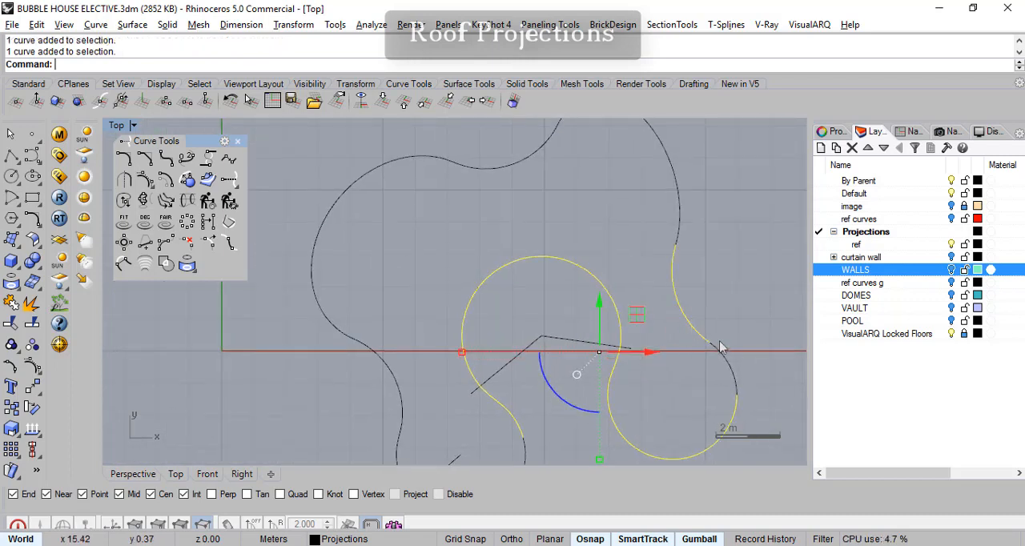
{"action": "scroll", "coordinate": [698, 308], "scroll_direction": "down", "scroll_amount": 4}
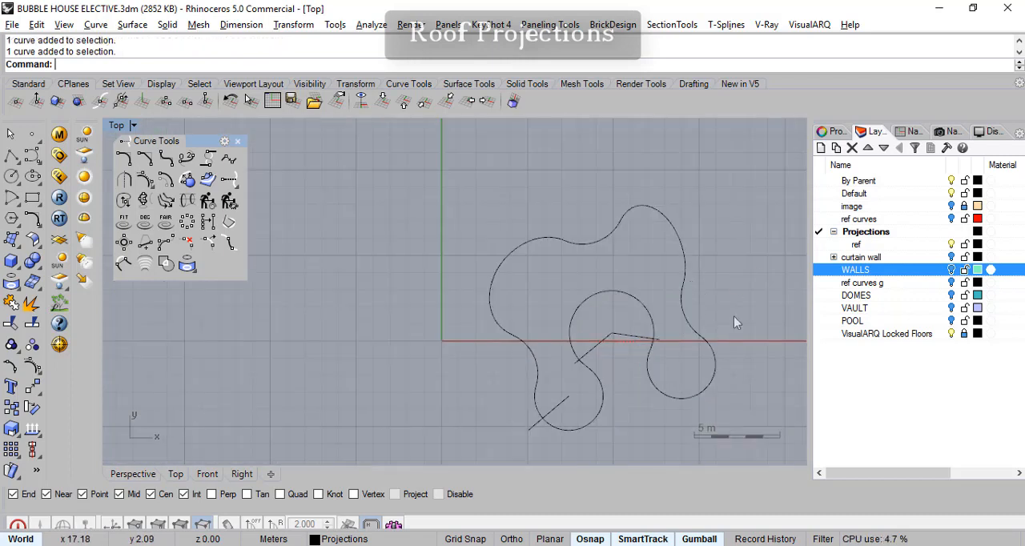
- Join all curved pieces of the house outline, leaving out the straight cutting lines, and check the joined curve
{"action": "right_click_drag", "start_coordinate": [705, 327], "coordinate": [662, 301]}
{"action": "left_click_drag", "start_coordinate": [403, 221], "coordinate": [402, 218]}
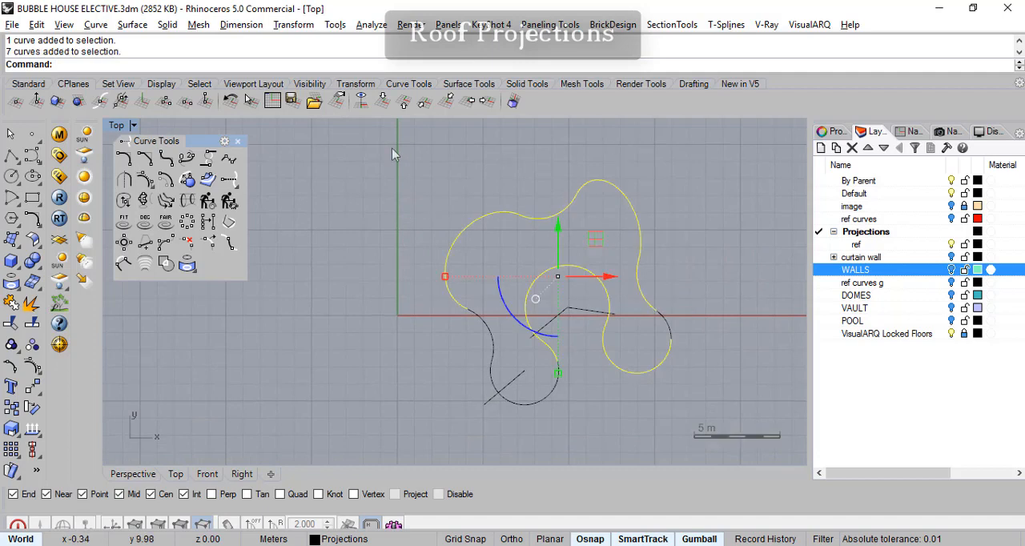
{"action": "left_click", "coordinate": [544, 400], "text": "shift"}
{"action": "right_click_drag", "start_coordinate": [640, 338], "coordinate": [585, 340]}
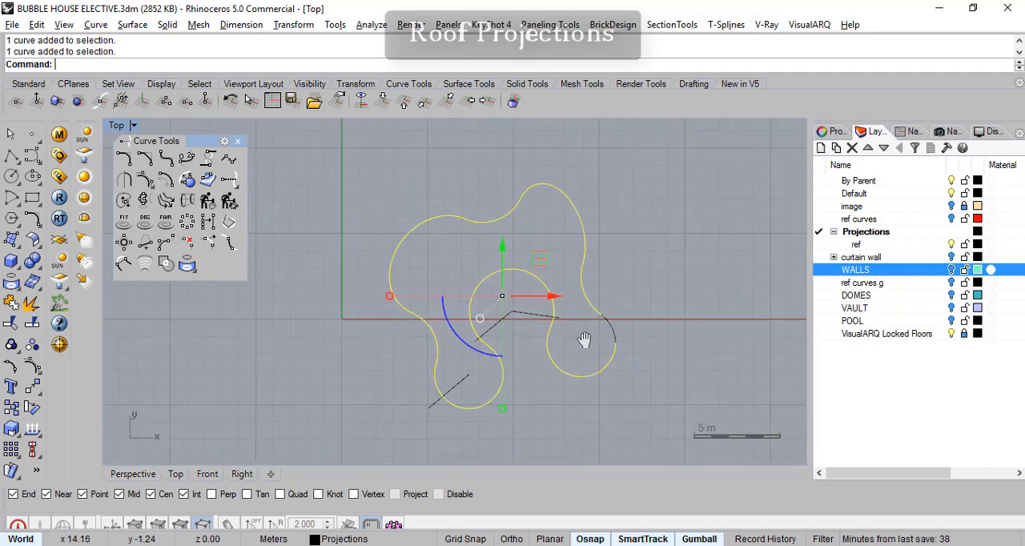
{"action": "left_click", "coordinate": [11, 303]}
{"action": "key", "text": "Escape"}
{"action": "left_click", "coordinate": [585, 290]}
{"action": "right_click_drag", "start_coordinate": [595, 389], "coordinate": [596, 378]}
{"action": "key", "text": "Escape"}
{"action": "scroll", "coordinate": [539, 367], "scroll_direction": "up", "scroll_amount": 6}
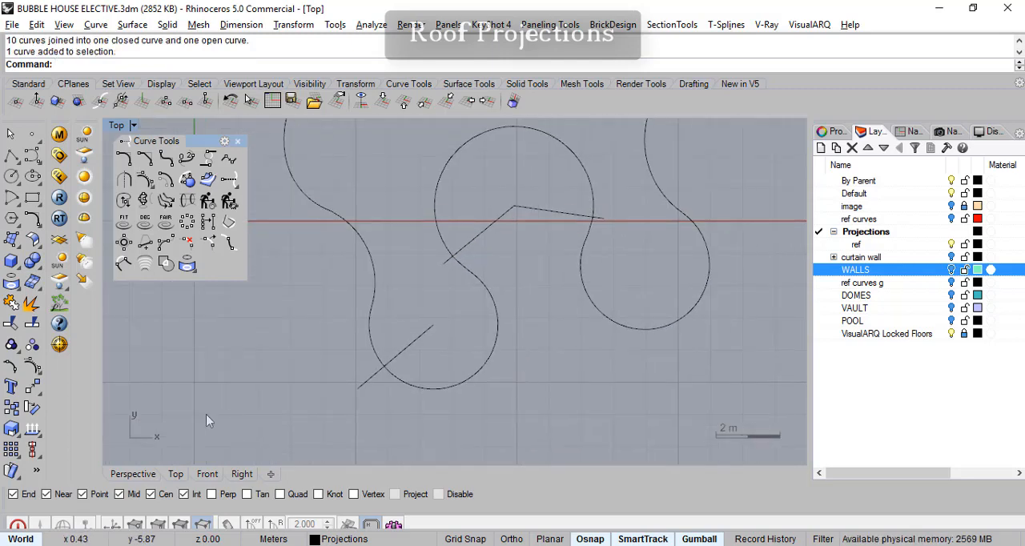
- Try a one-rail sweep of the small stepped profile along the joined outline in the perspective view, and undo it
{"action": "left_click", "coordinate": [149, 477]}
{"action": "right_click_drag", "start_coordinate": [269, 415], "coordinate": [303, 363]}
{"action": "left_click", "coordinate": [132, 24]}
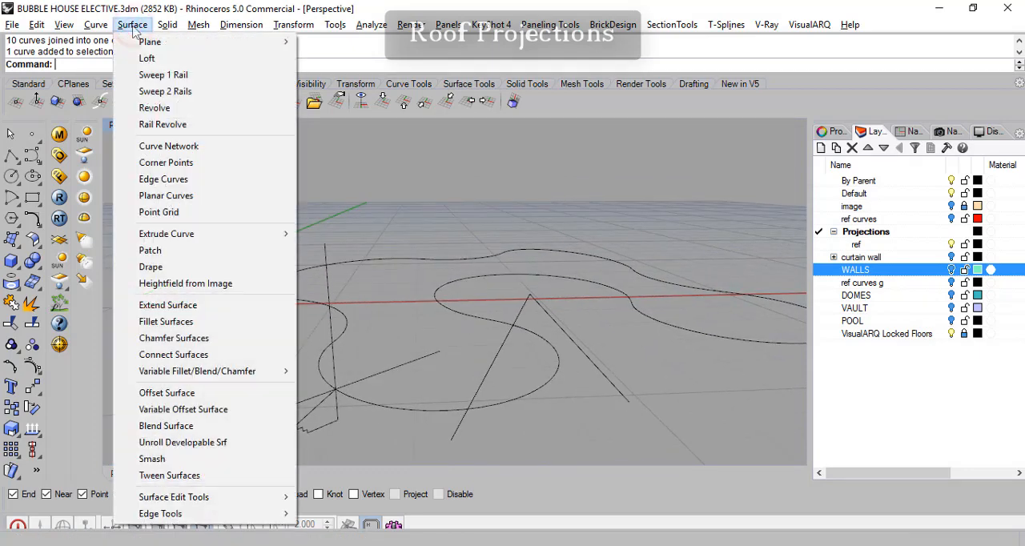
{"action": "left_click", "coordinate": [153, 74]}
{"action": "left_click", "coordinate": [369, 403]}
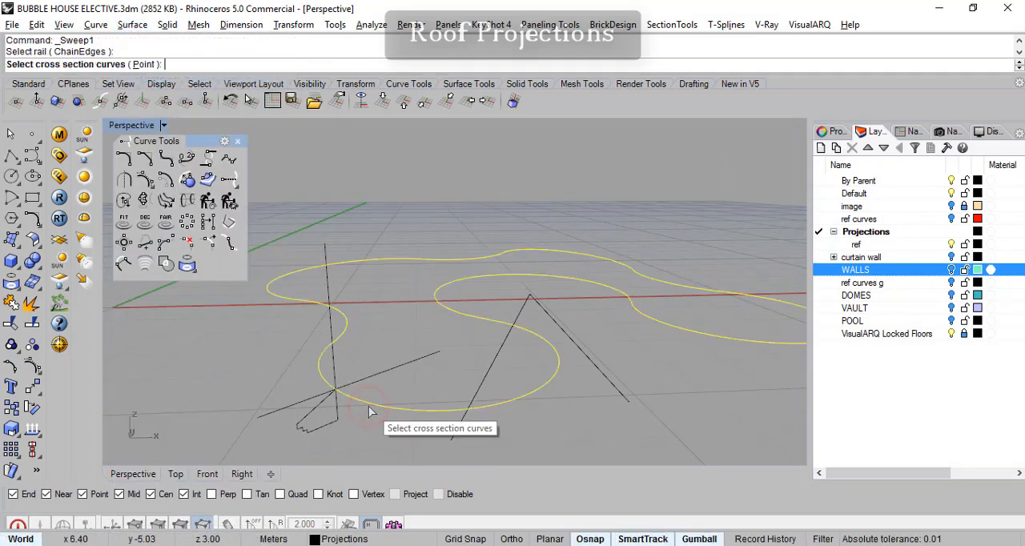
{"action": "left_click", "coordinate": [333, 425]}
{"action": "key", "text": "Return"}
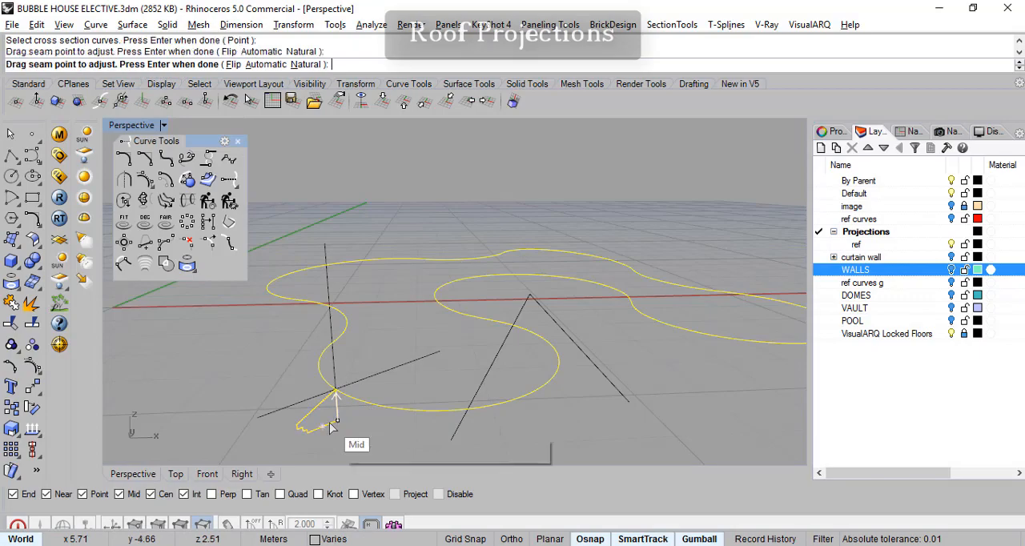
{"action": "key", "text": "Return"}
{"action": "right_click_drag", "start_coordinate": [605, 306], "coordinate": [557, 378]}
{"action": "key", "text": "ctrl+z"}
- Retry the one-rail sweep with the outline as rail and the stepped profile as cross section, inspect it and cancel
{"action": "left_click", "coordinate": [630, 338]}
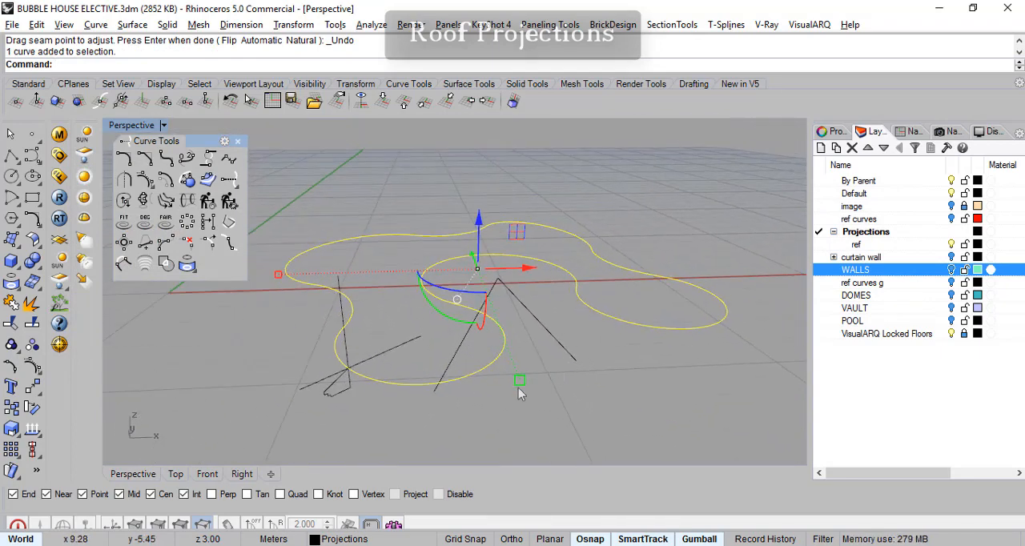
{"action": "key", "text": "Escape"}
{"action": "left_click", "coordinate": [133, 24]}
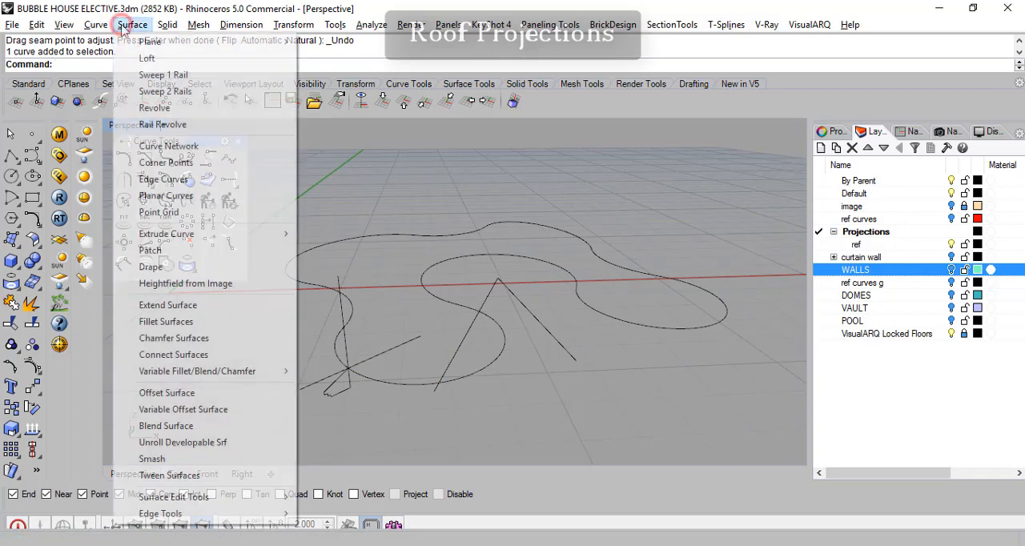
{"action": "left_click", "coordinate": [164, 74]}
{"action": "left_click", "coordinate": [366, 383]}
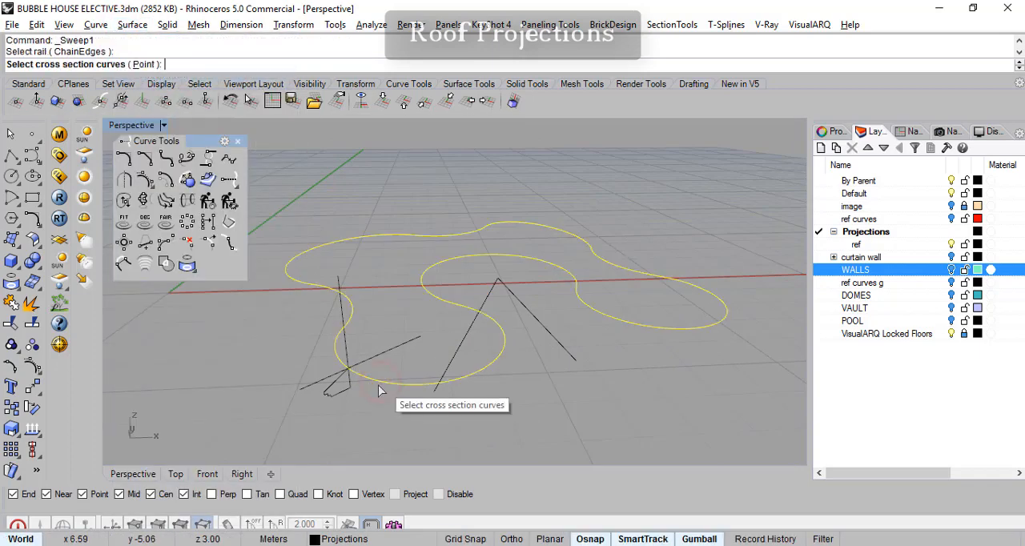
{"action": "left_click", "coordinate": [338, 394]}
{"action": "key", "text": "Return"}
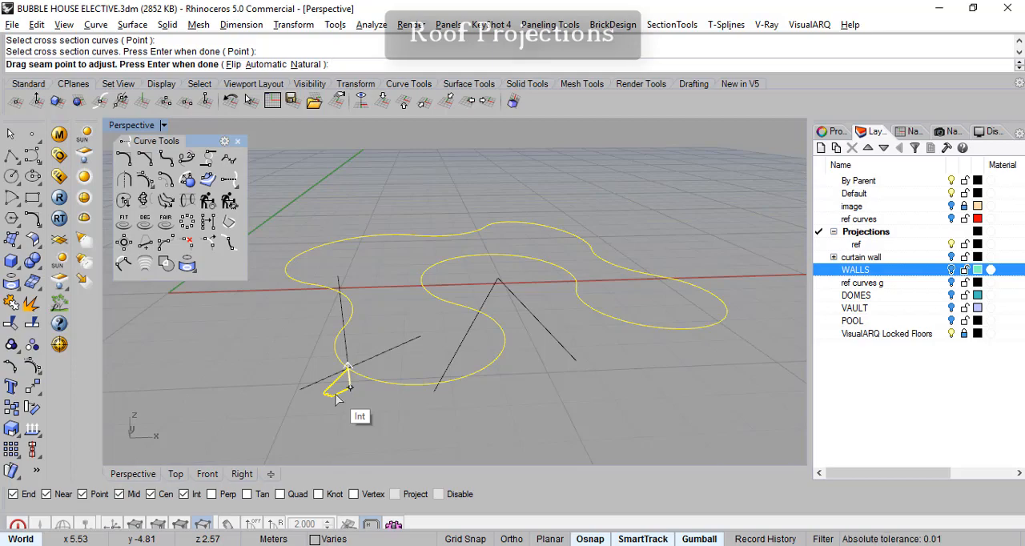
{"action": "key", "text": "Return"}
{"action": "right_click_drag", "start_coordinate": [620, 255], "coordinate": [435, 346]}
{"action": "key", "text": "Escape"}
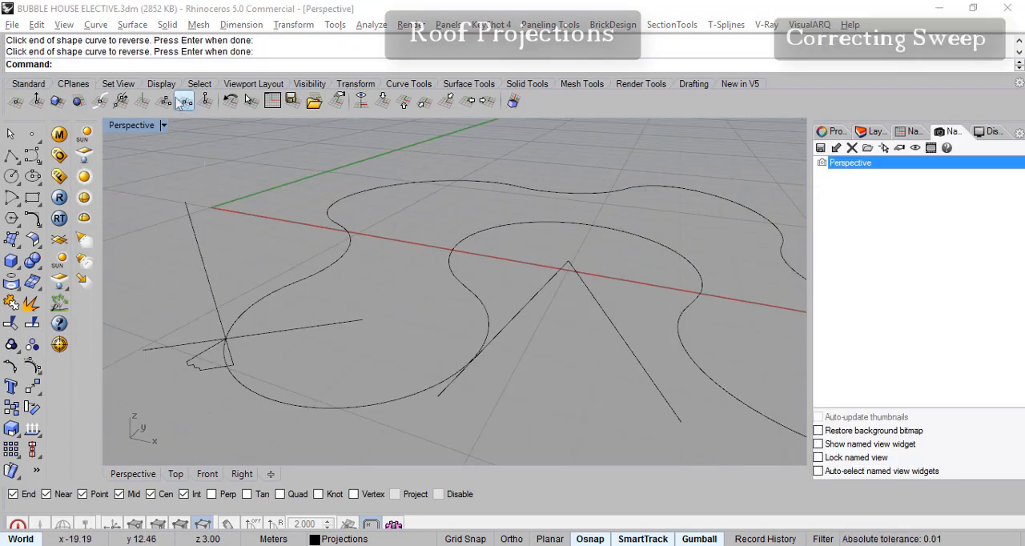
- Preview a Freeform one-rail sweep of the stepped profile with Do not simplify, from another viewing angle, and cancel it
{"action": "left_click", "coordinate": [132, 24]}
{"action": "left_click", "coordinate": [164, 74]}
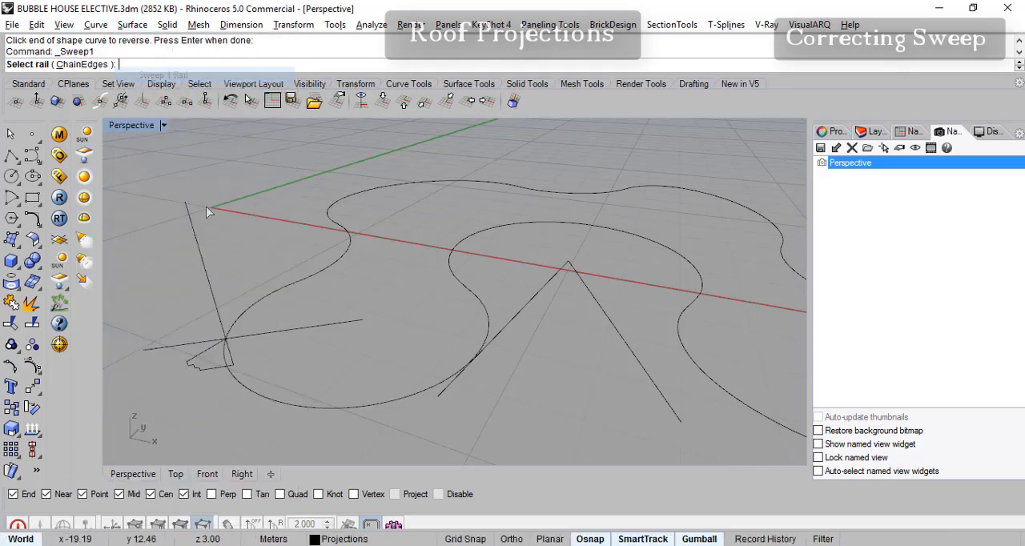
{"action": "left_click", "coordinate": [231, 375]}
{"action": "right_click_drag", "start_coordinate": [284, 380], "coordinate": [344, 346]}
{"action": "left_click", "coordinate": [222, 368]}
{"action": "key", "text": "Return"}
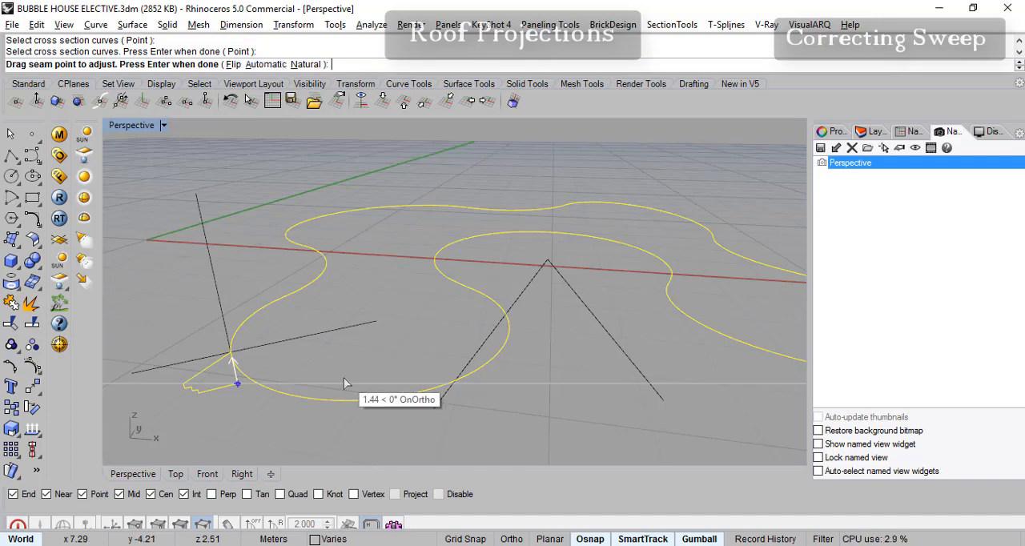
{"action": "key", "text": "Return"}
{"action": "mouse_move", "coordinate": [540, 372]}
{"action": "right_mouse_down"}
{"action": "mouse_move", "coordinate": [552, 357]}
{"action": "mouse_move", "coordinate": [542, 370]}
{"action": "right_mouse_up"}
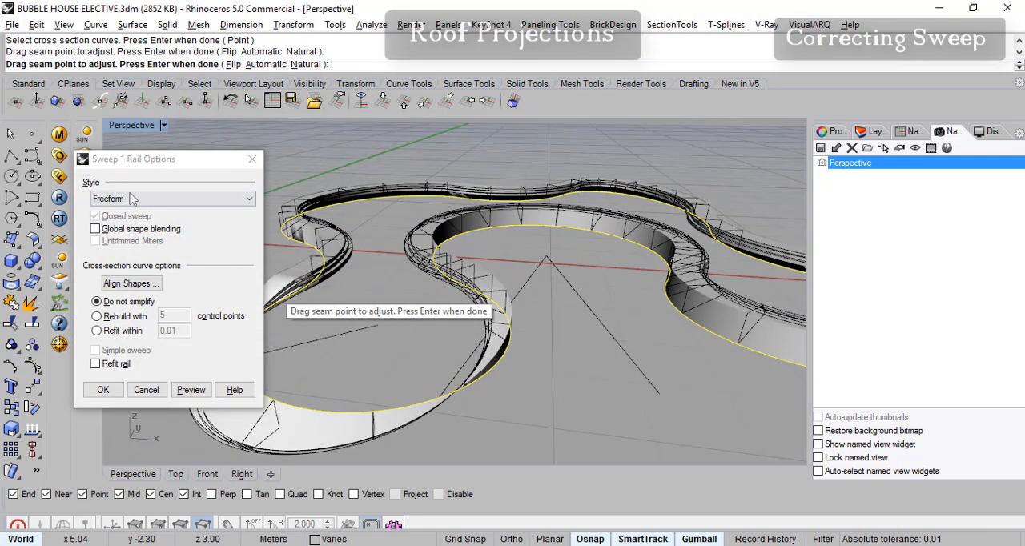
{"action": "left_click", "coordinate": [192, 167]}
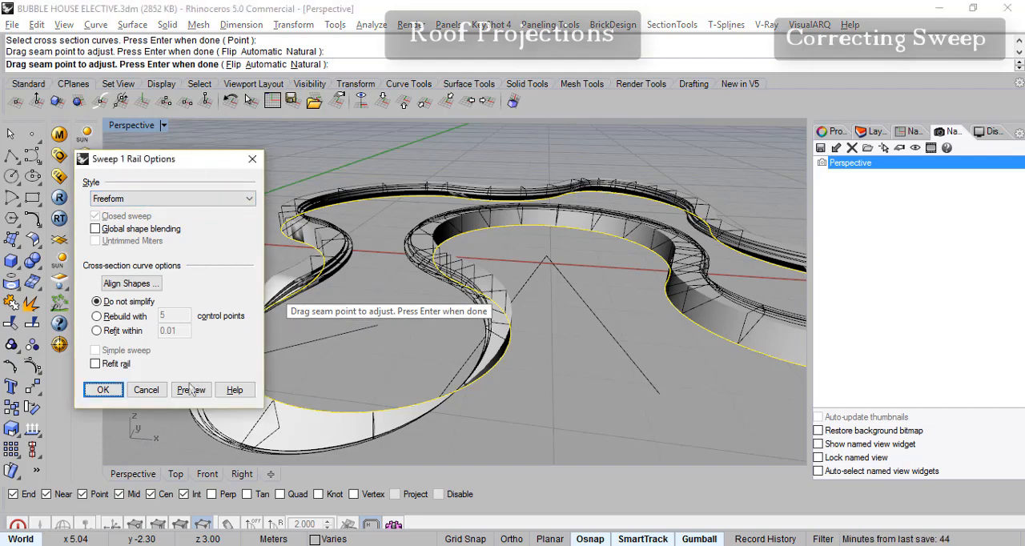
{"action": "left_click", "coordinate": [146, 389]}
- Flip the direction of the joined outline curve
{"action": "left_click", "coordinate": [502, 386]}
{"action": "right_click_drag", "start_coordinate": [517, 375], "coordinate": [588, 414]}
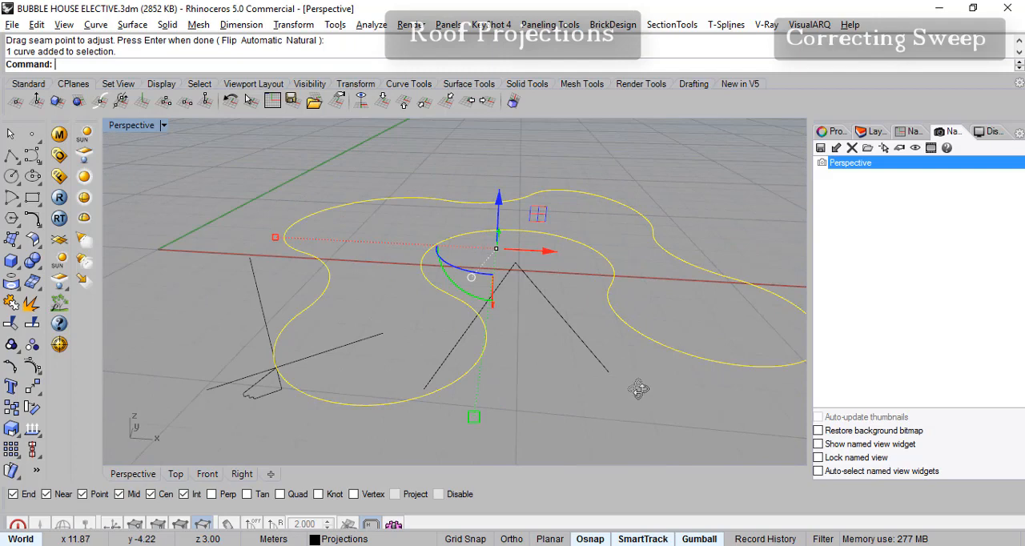
{"action": "right_click_drag", "start_coordinate": [634, 390], "coordinate": [664, 390]}
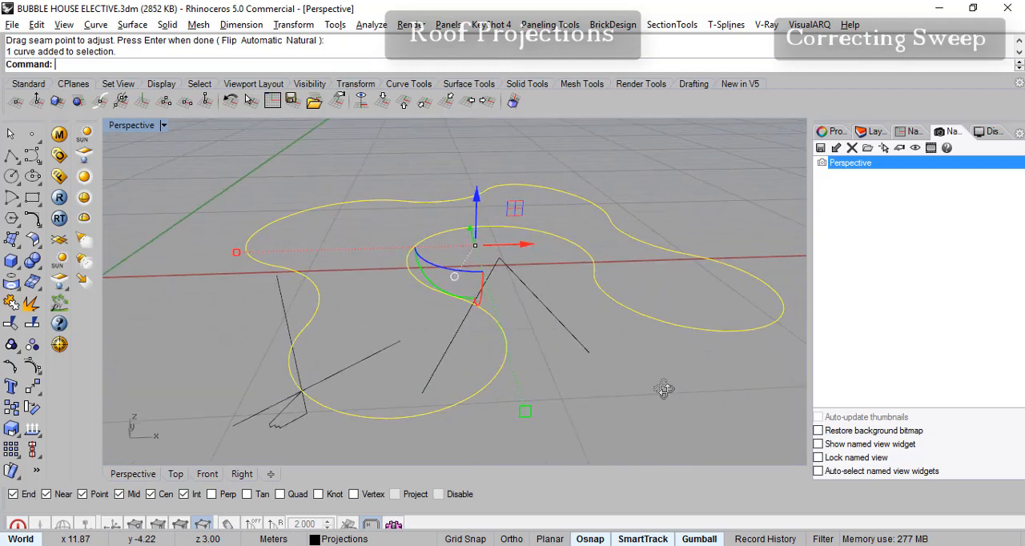
{"action": "left_click", "coordinate": [32, 429]}
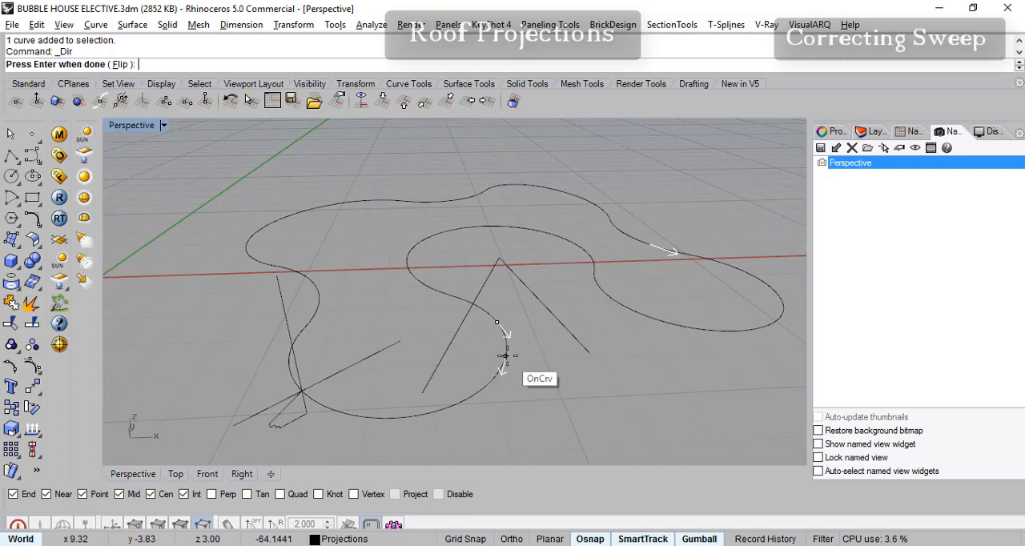
{"action": "left_click", "coordinate": [122, 64]}
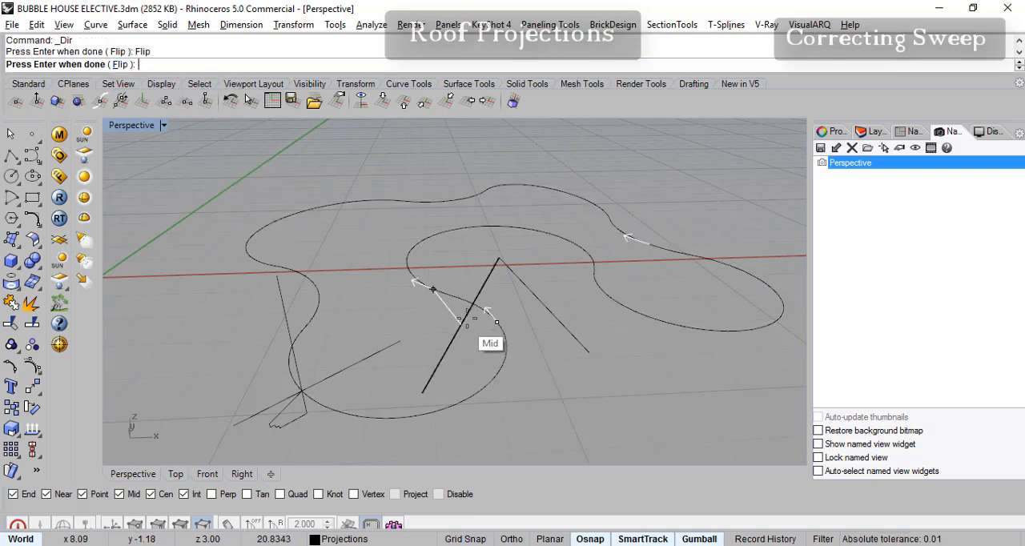
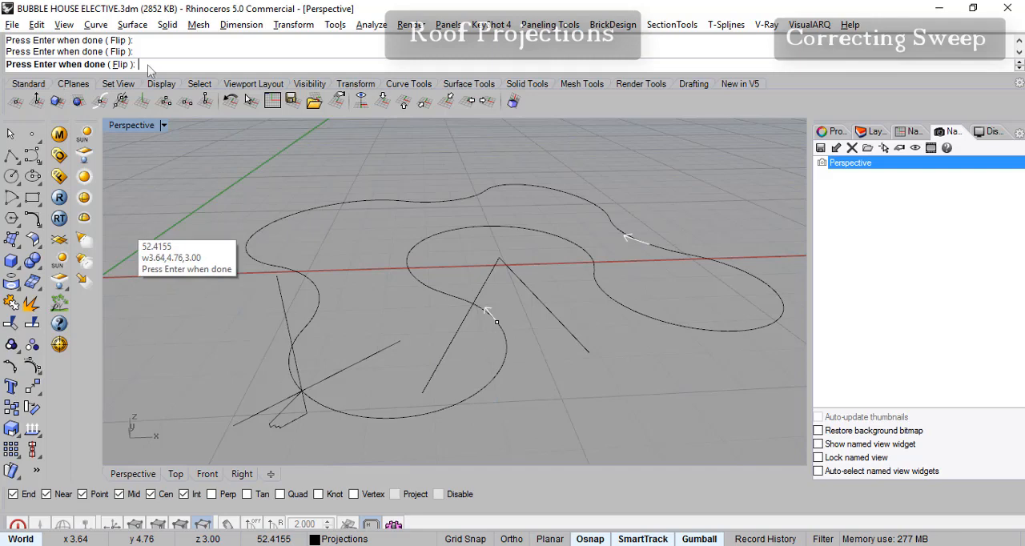
- Start a one-rail sweep with the flipped joined outline as rail and the small stepped profile as cross section, accepting the seam
{"action": "key", "text": "Return"}
{"action": "left_click", "coordinate": [132, 24]}
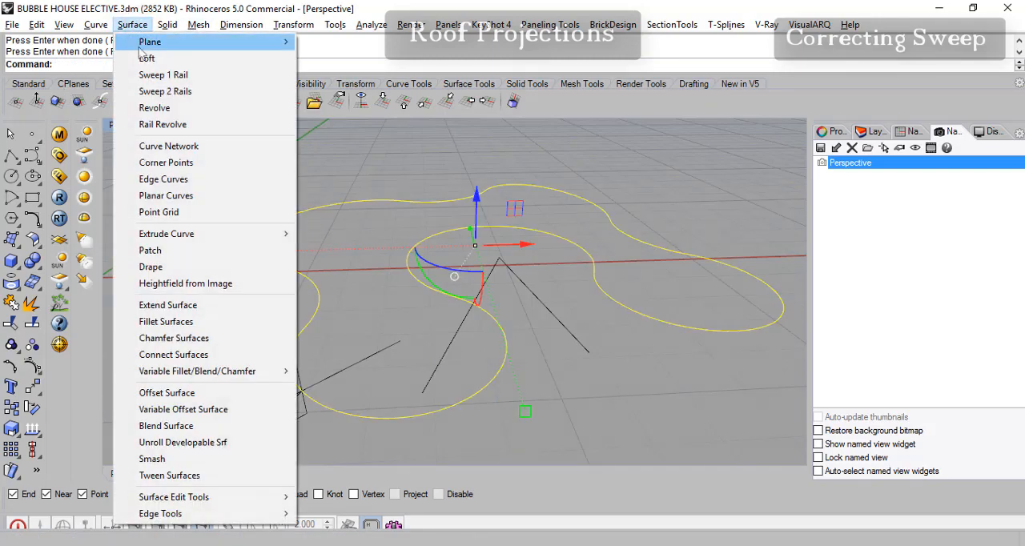
{"action": "left_click", "coordinate": [152, 96]}
{"action": "left_click", "coordinate": [292, 424]}
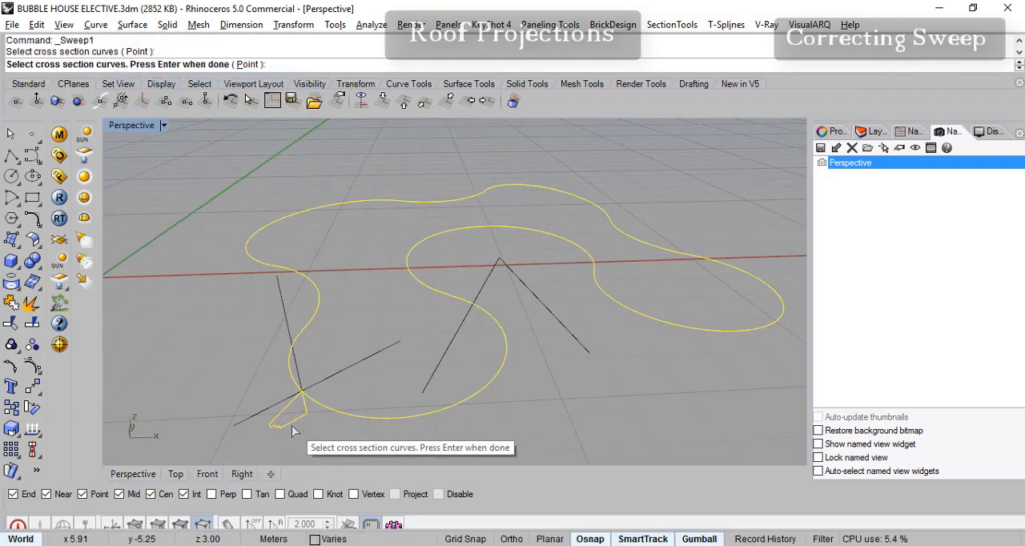
{"action": "key", "text": "Return"}
{"action": "key", "text": "Return"}
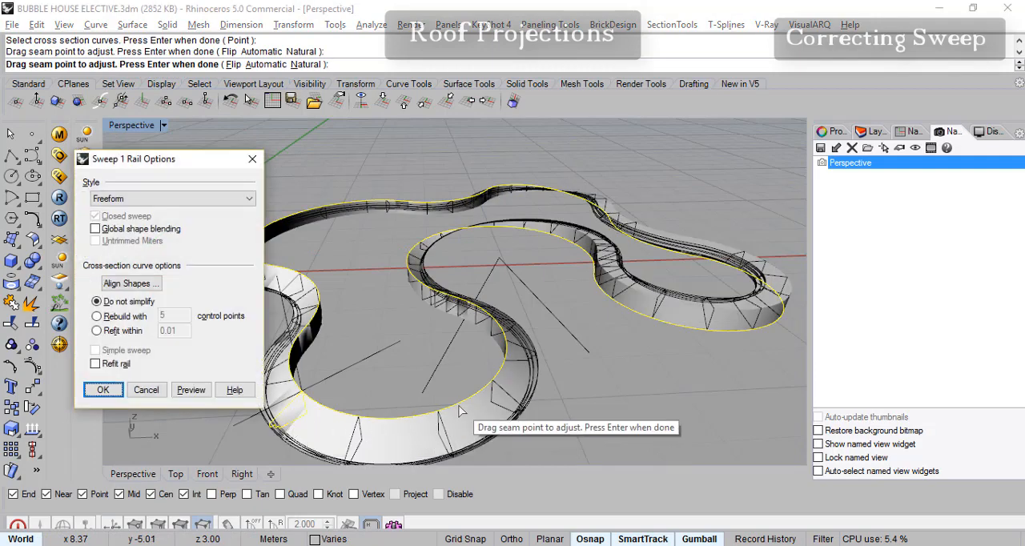
- Set the sweep style to Roadlike Top and preview the result around the whole outline
{"action": "left_click_drag", "start_coordinate": [202, 168], "coordinate": [166, 165]}
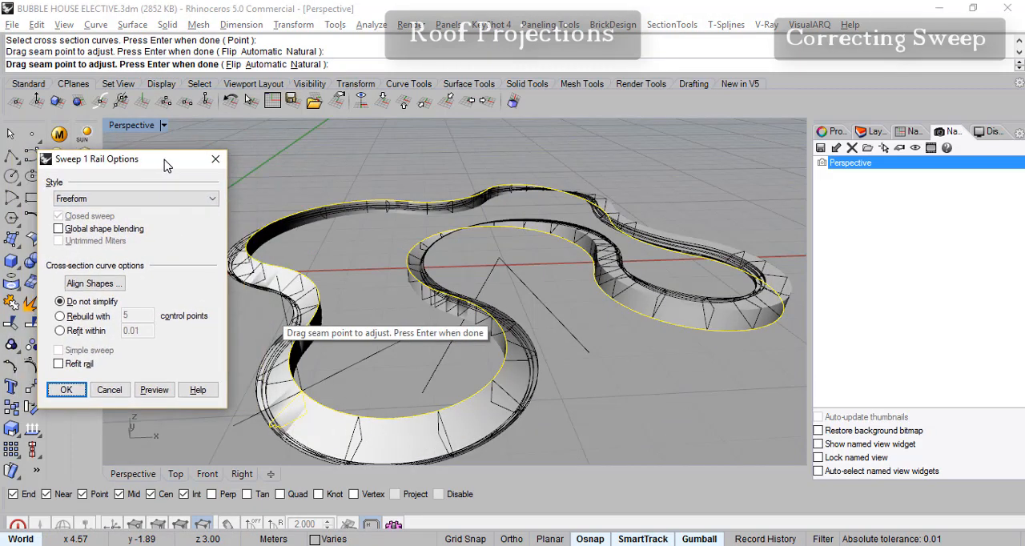
{"action": "left_click", "coordinate": [104, 229]}
{"action": "left_click", "coordinate": [109, 238]}
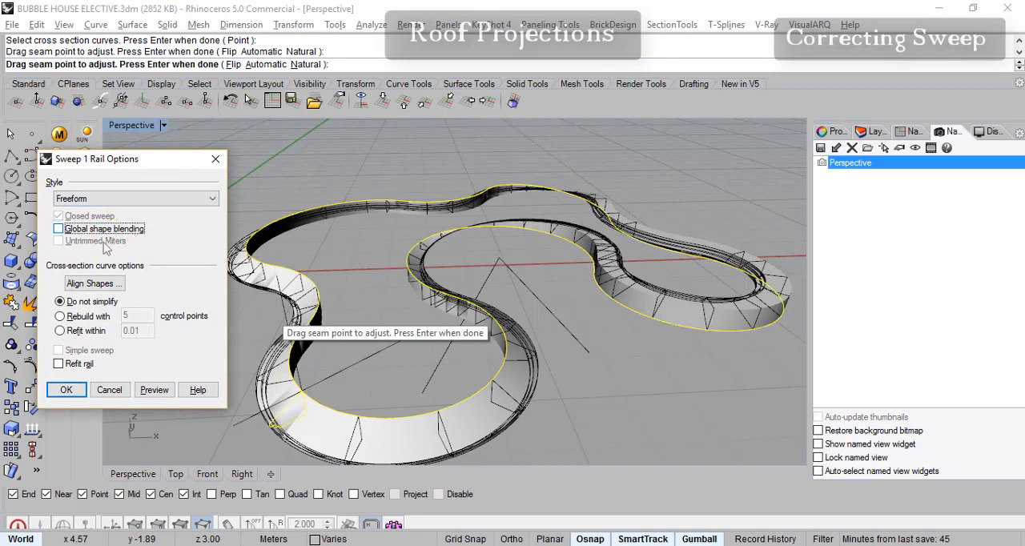
{"action": "left_click", "coordinate": [124, 200]}
{"action": "left_click", "coordinate": [125, 200]}
{"action": "left_click", "coordinate": [125, 200]}
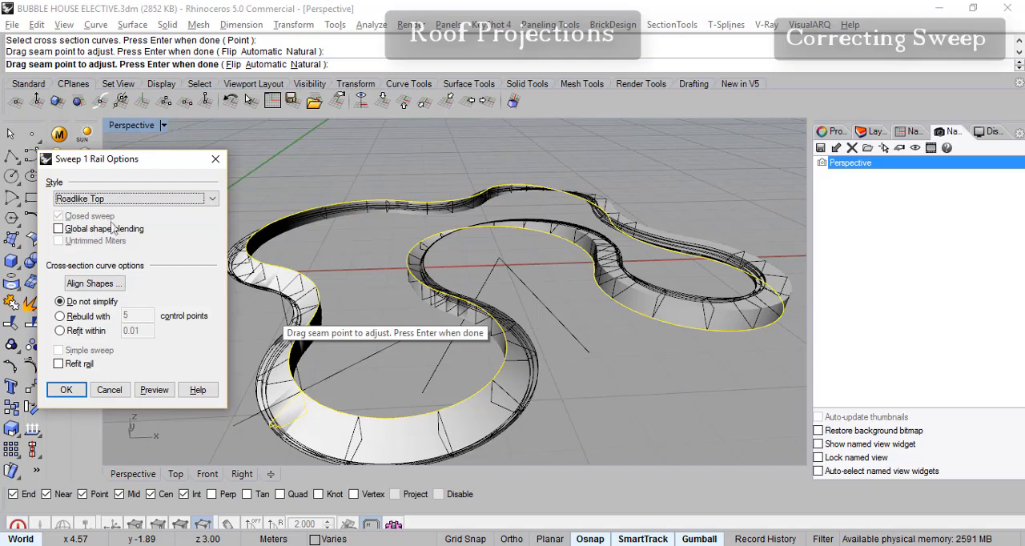
{"action": "left_click_drag", "start_coordinate": [156, 168], "coordinate": [164, 170]}
{"action": "left_click", "coordinate": [150, 395]}
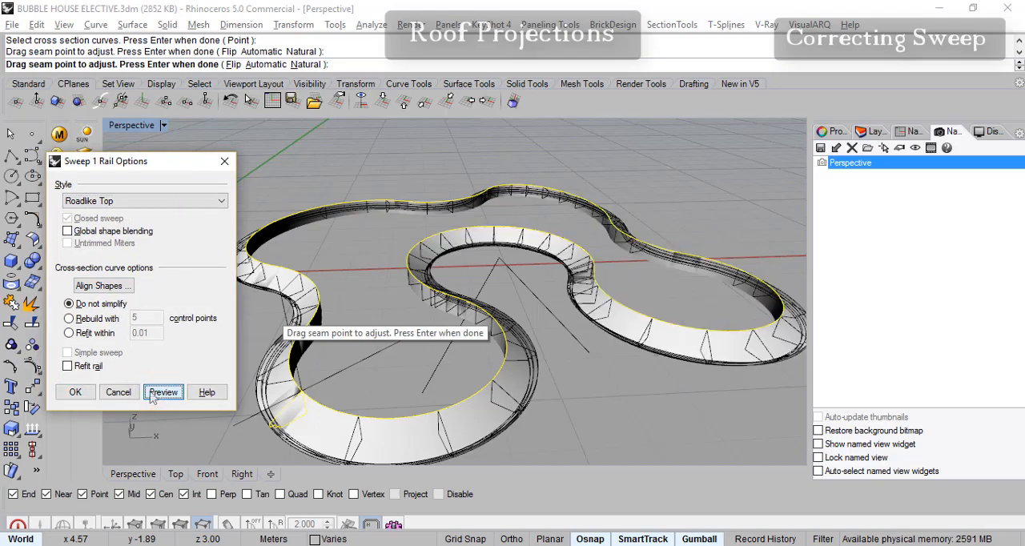
{"action": "right_click_drag", "start_coordinate": [625, 360], "coordinate": [592, 381]}
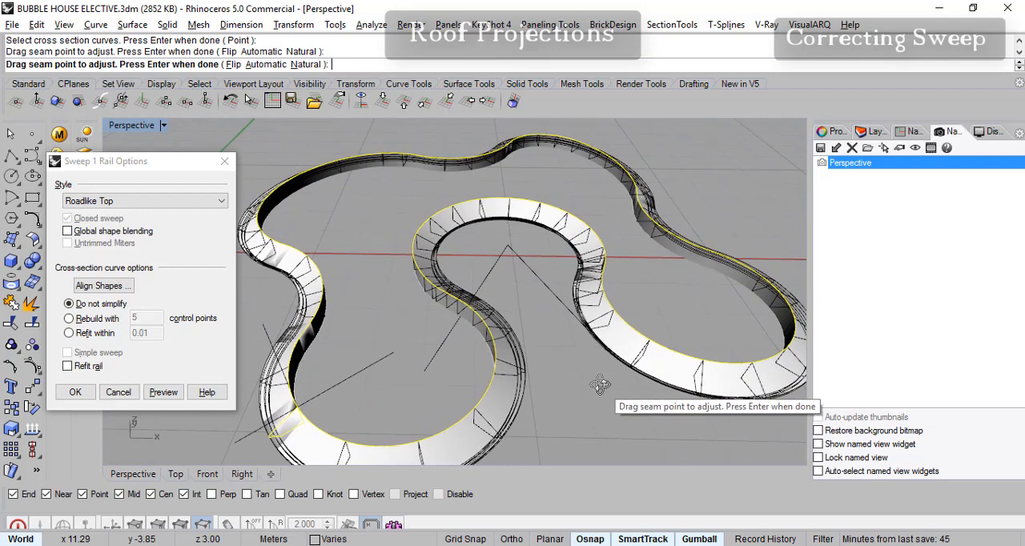
- Keep the Roadlike Top style with Do not simplify and create the roof projection sweep
{"action": "left_click", "coordinate": [132, 201]}
{"action": "left_click", "coordinate": [132, 201]}
{"action": "left_click", "coordinate": [193, 207]}
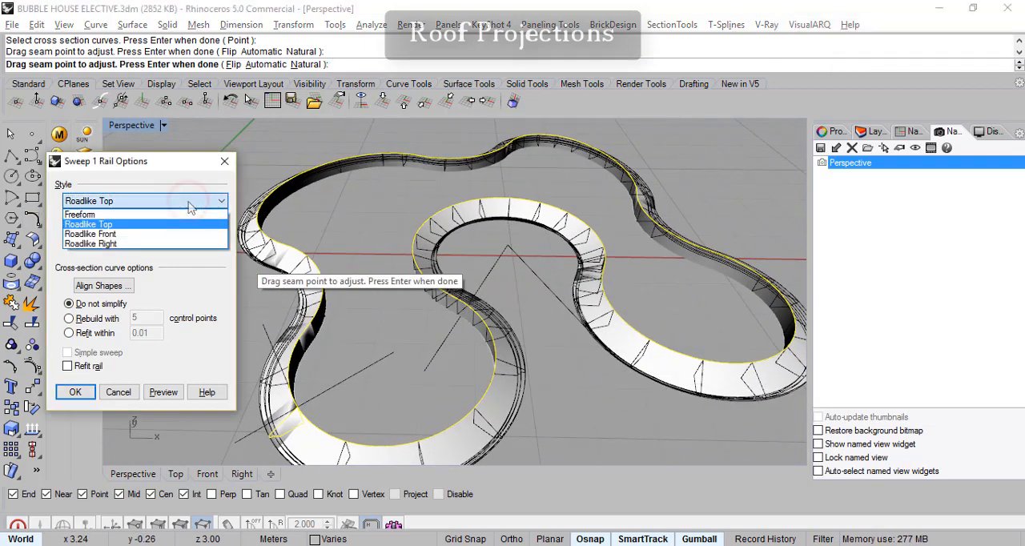
{"action": "left_click", "coordinate": [191, 208]}
{"action": "left_click", "coordinate": [190, 206]}
{"action": "left_click", "coordinate": [186, 202]}
{"action": "left_click", "coordinate": [185, 202]}
{"action": "left_click", "coordinate": [148, 164]}
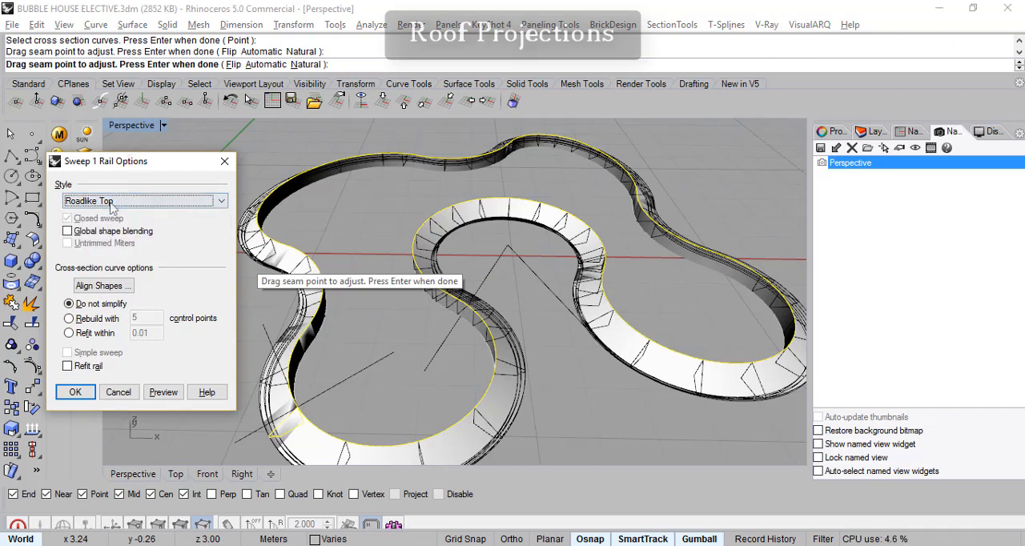
{"action": "left_click", "coordinate": [112, 204]}
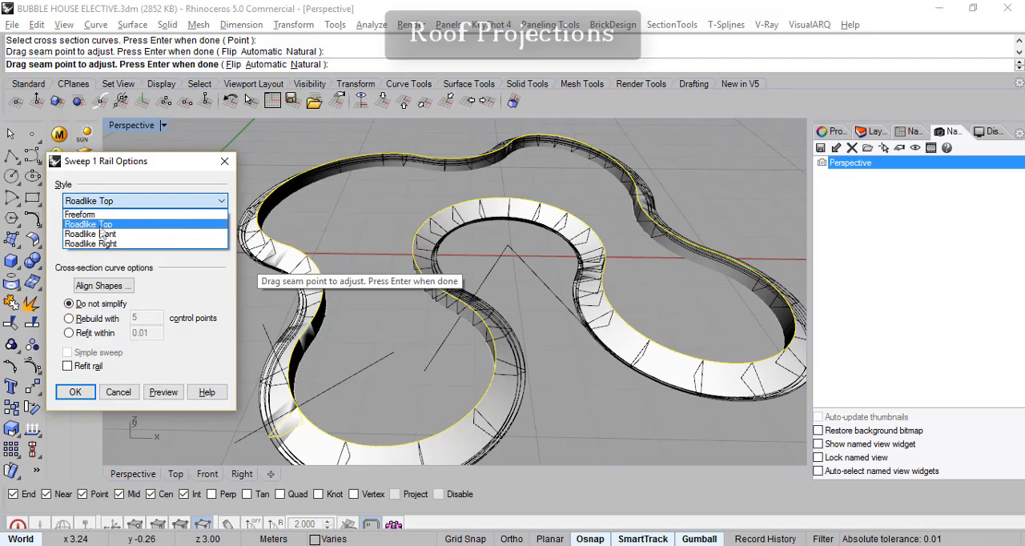
{"action": "left_click", "coordinate": [103, 227]}
{"action": "right_click_drag", "start_coordinate": [240, 192], "coordinate": [245, 348]}
{"action": "left_click", "coordinate": [75, 393]}
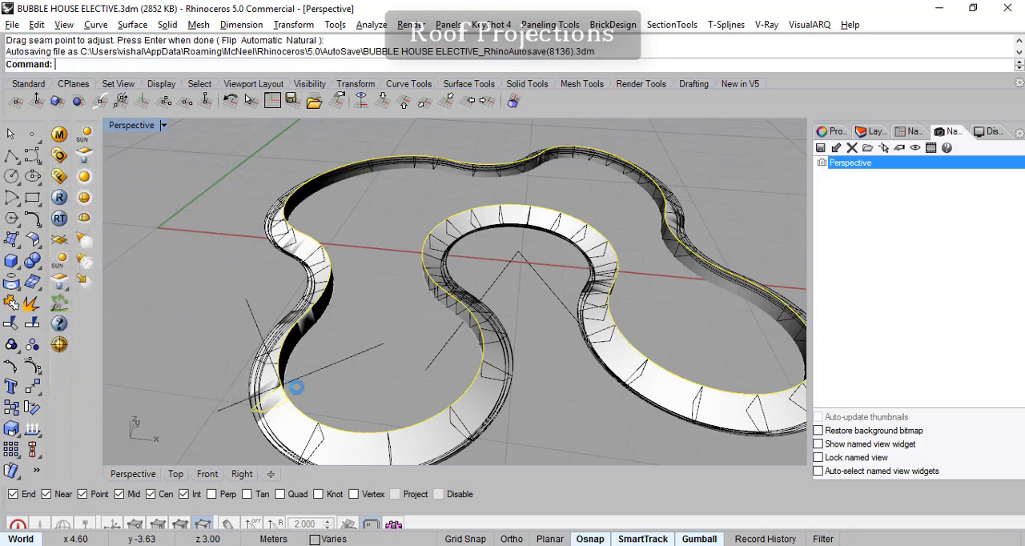
{"action": "right_click_drag", "start_coordinate": [645, 379], "coordinate": [600, 368]}
{"action": "mouse_move", "coordinate": [521, 370]}
{"action": "right_mouse_down"}
{"action": "mouse_move", "coordinate": [512, 320]}
{"action": "mouse_move", "coordinate": [503, 357]}
{"action": "mouse_move", "coordinate": [489, 347]}
{"action": "mouse_move", "coordinate": [506, 371]}
{"action": "right_mouse_up"}
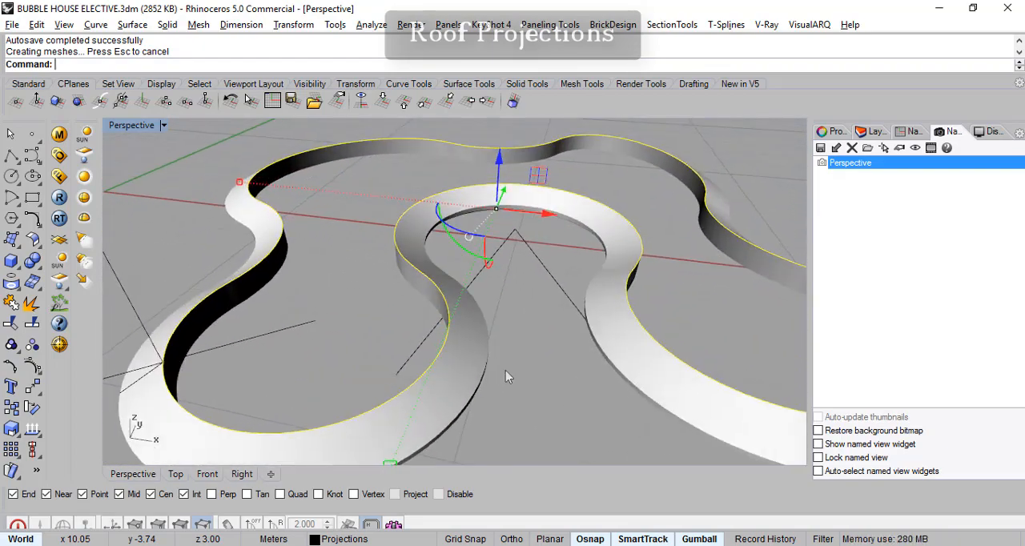
- Show the DOMES, VAULT and WALLS layers to check the roof projection against the building
{"action": "left_click", "coordinate": [877, 132]}
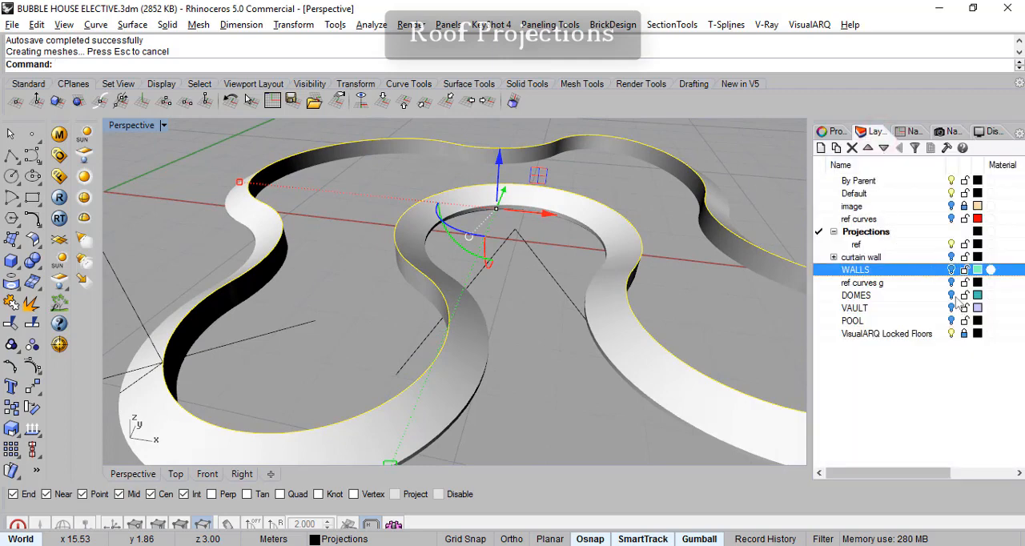
{"action": "left_click", "coordinate": [951, 295]}
{"action": "left_click", "coordinate": [952, 308]}
{"action": "right_click_drag", "start_coordinate": [748, 371], "coordinate": [585, 352]}
{"action": "left_click", "coordinate": [951, 269]}
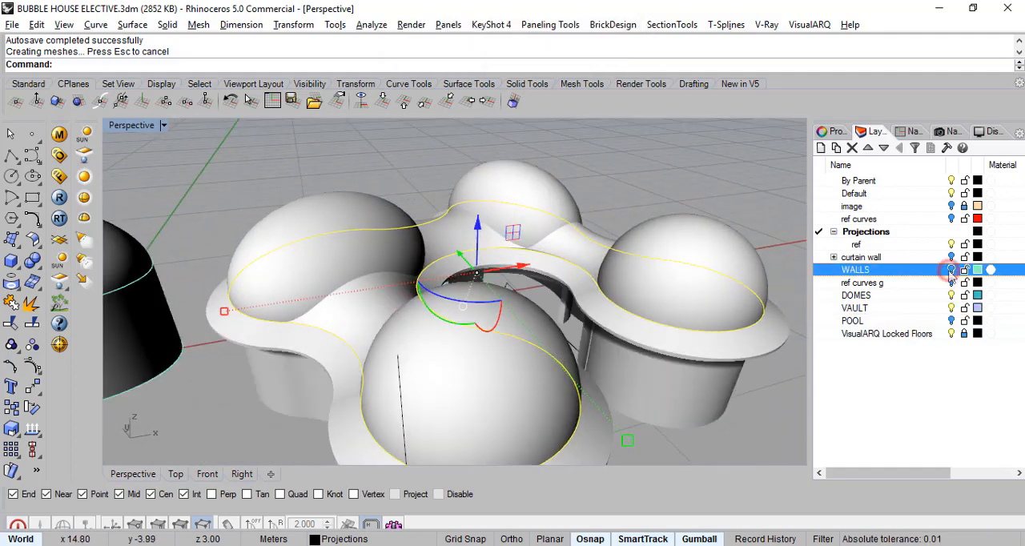
{"action": "right_click_drag", "start_coordinate": [624, 391], "coordinate": [664, 432]}
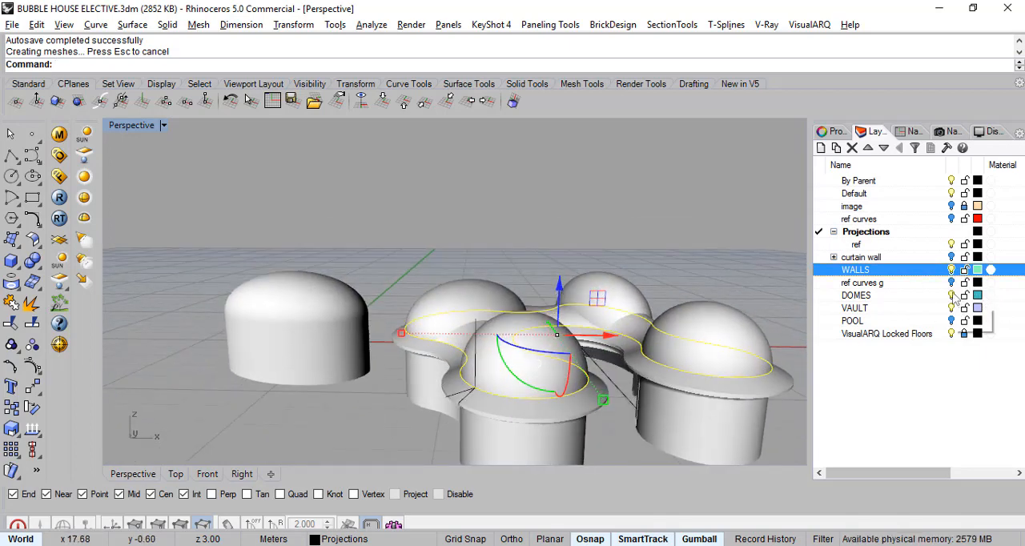
- Hide the DOMES, VAULT and Projections layers and make the windows layer current
{"action": "left_click", "coordinate": [952, 295]}
{"action": "left_click", "coordinate": [952, 308]}
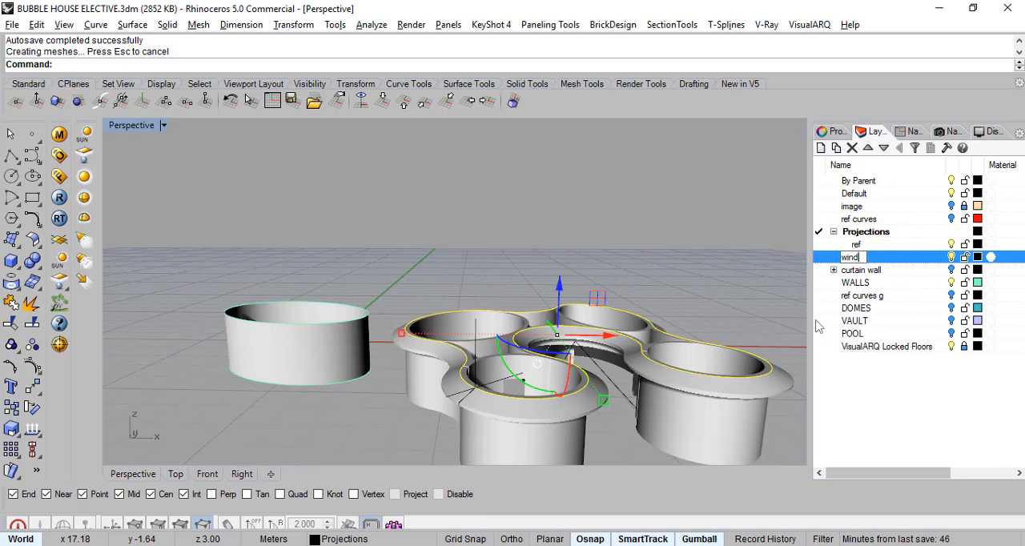
{"action": "left_click", "coordinate": [820, 257]}
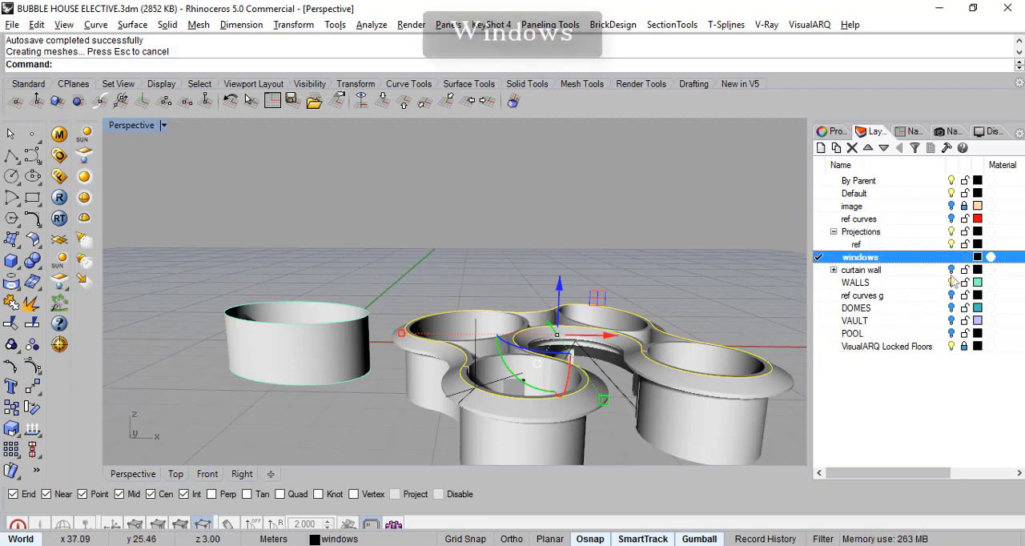
{"action": "left_click", "coordinate": [952, 233]}
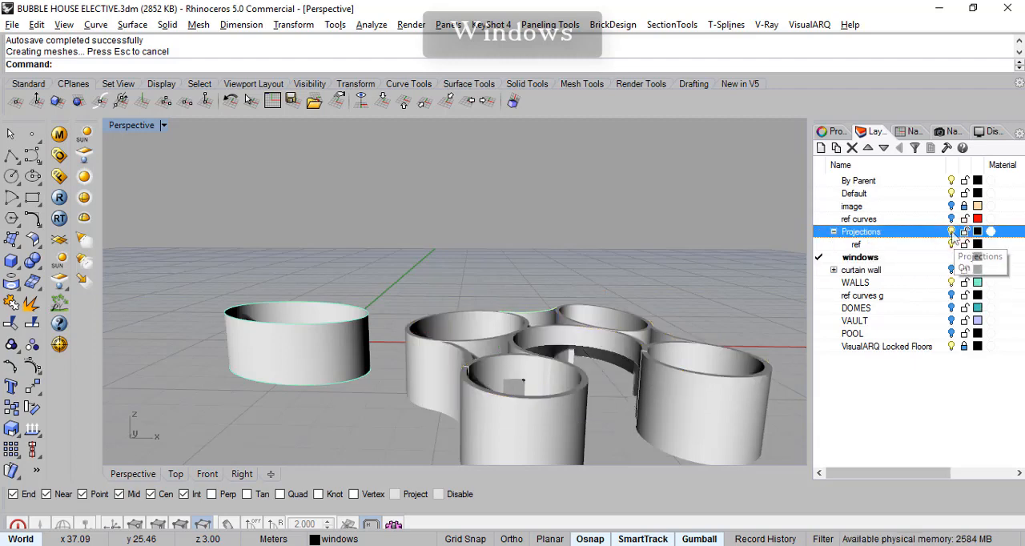
- In the Front view, draw a closed peanut-shaped control-point curve about 2.8 m wide and 1.2 m high below the walls
{"action": "right_click_drag", "start_coordinate": [513, 296], "coordinate": [592, 326]}
{"action": "right_click_drag", "start_coordinate": [649, 372], "coordinate": [598, 322], "text": "shift"}
{"action": "left_click", "coordinate": [206, 476]}
{"action": "scroll", "coordinate": [363, 418], "scroll_direction": "down", "scroll_amount": 8}
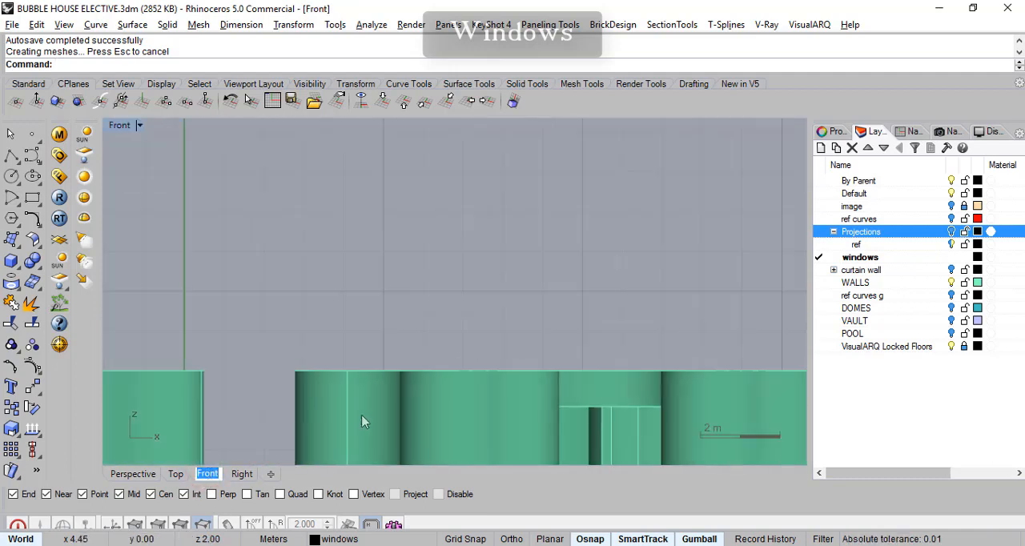
{"action": "right_click_drag", "start_coordinate": [489, 391], "coordinate": [545, 254]}
{"action": "scroll", "coordinate": [464, 392], "scroll_direction": "up", "scroll_amount": 2}
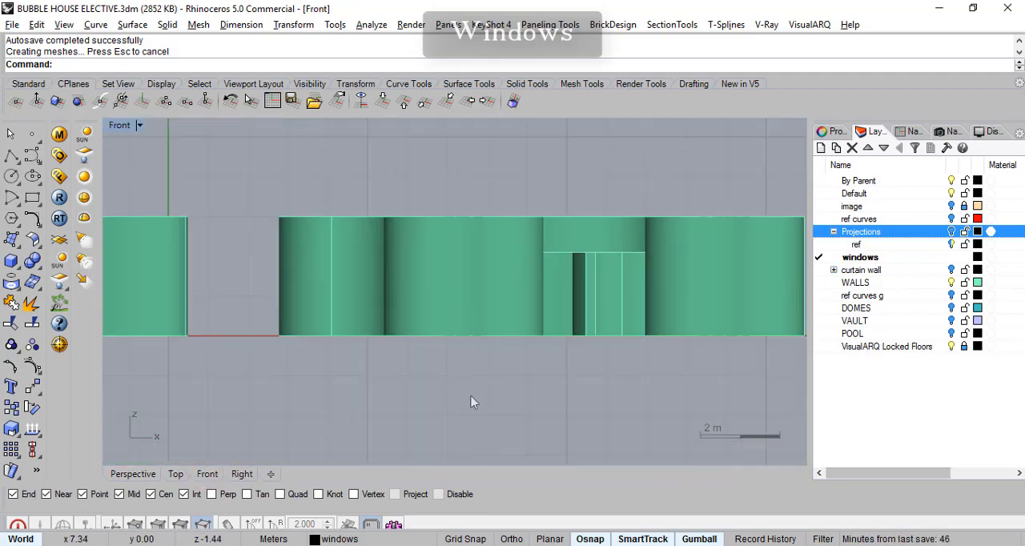
{"action": "left_click", "coordinate": [30, 157]}
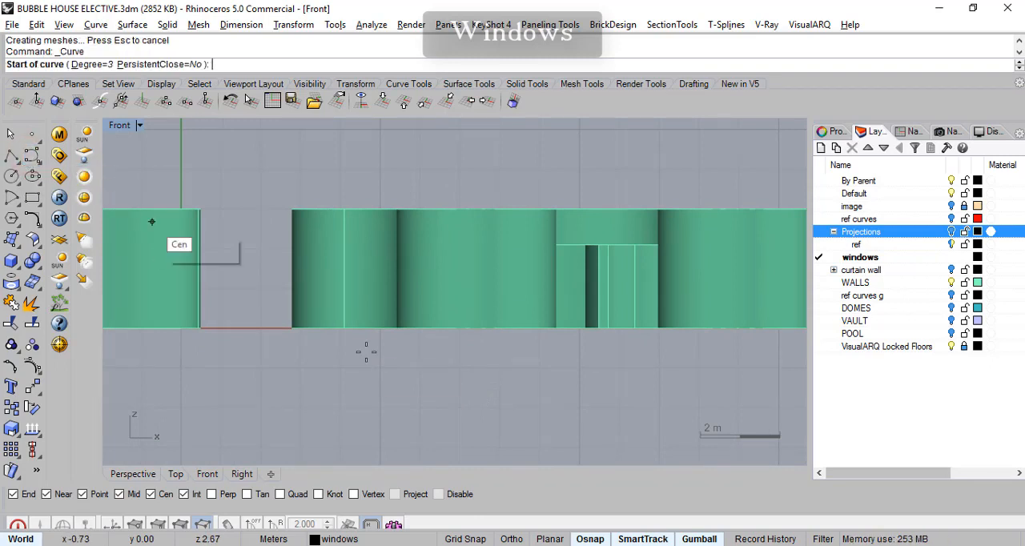
{"action": "left_click", "coordinate": [401, 378]}
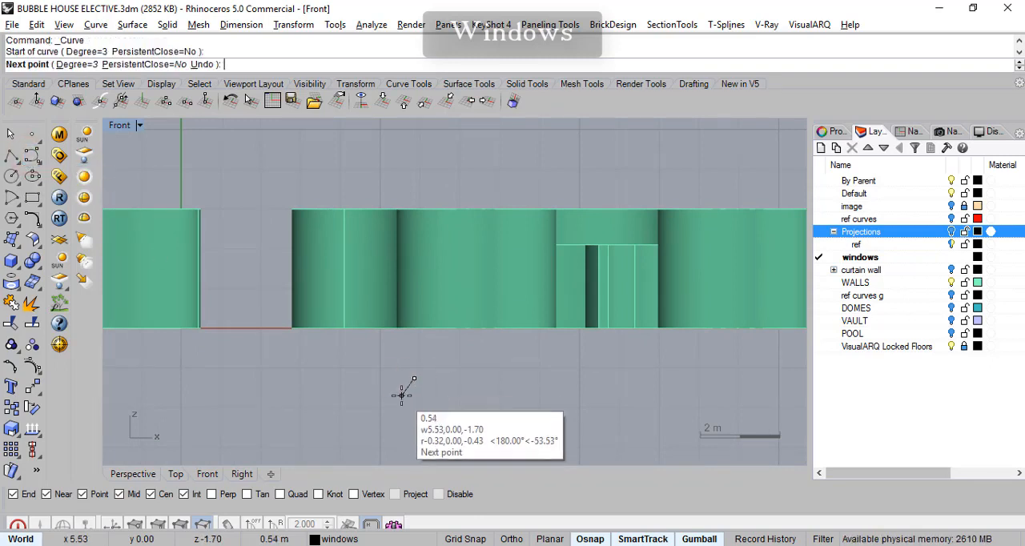
{"action": "scroll", "coordinate": [399, 370], "scroll_direction": "up", "scroll_amount": 2}
{"action": "left_click", "coordinate": [390, 393]}
{"action": "left_click", "coordinate": [365, 381]}
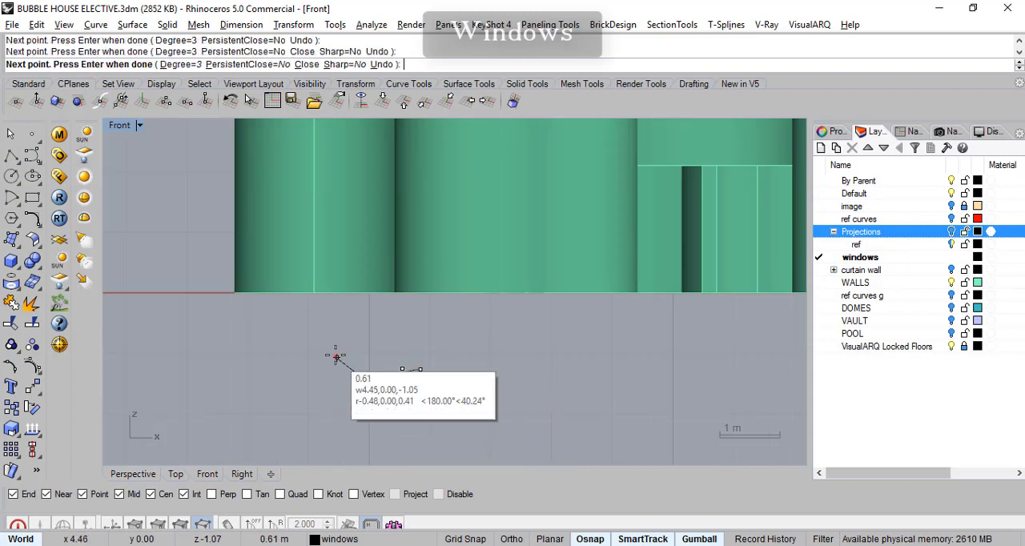
{"action": "left_click", "coordinate": [336, 355]}
{"action": "left_click", "coordinate": [306, 372]}
{"action": "left_click", "coordinate": [299, 407]}
{"action": "left_click", "coordinate": [318, 430]}
{"action": "left_click", "coordinate": [358, 436]}
{"action": "left_click", "coordinate": [390, 416]}
{"action": "left_click", "coordinate": [421, 425]}
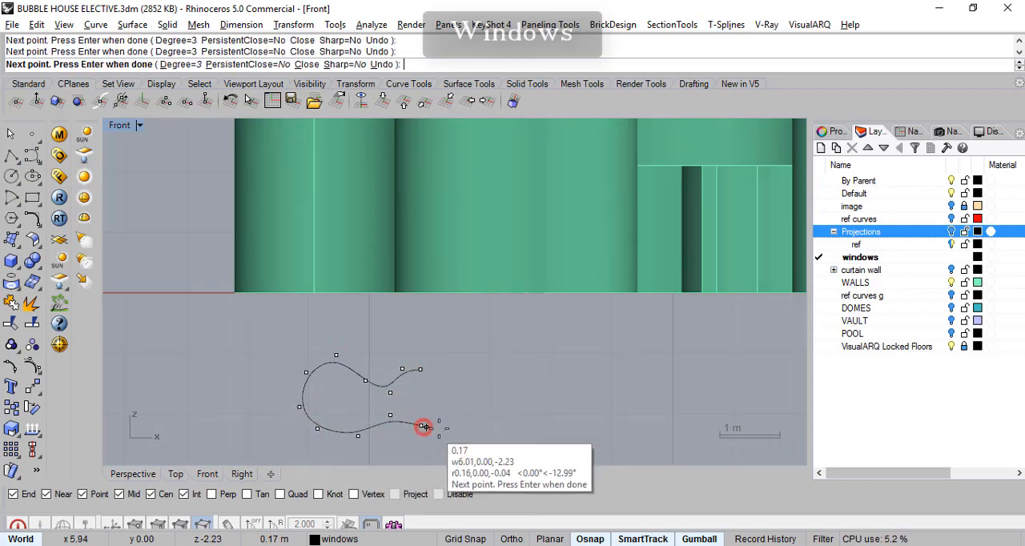
{"action": "left_click", "coordinate": [467, 427]}
{"action": "left_click", "coordinate": [456, 431]}
{"action": "left_click", "coordinate": [483, 389]}
{"action": "left_click", "coordinate": [432, 352]}
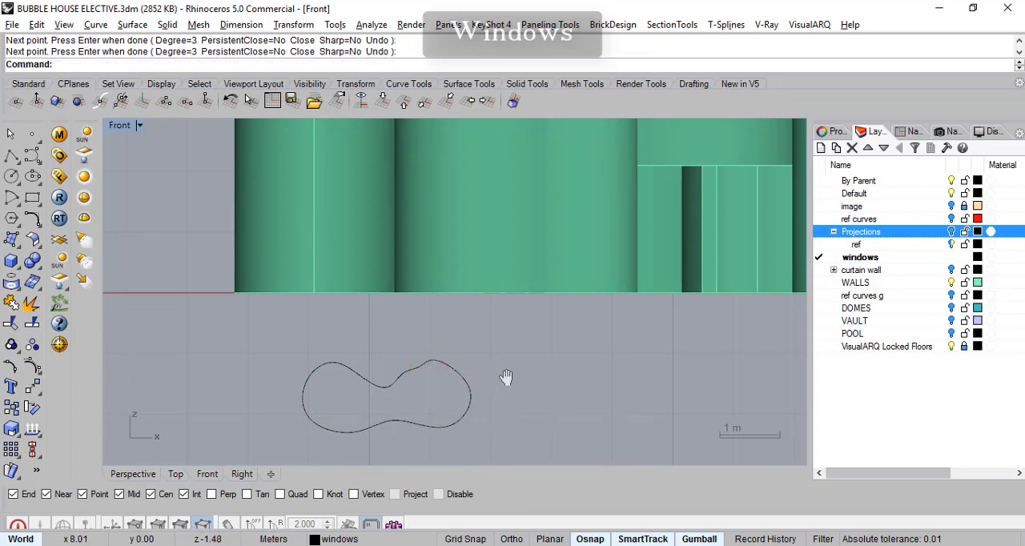
- Draw a second closed control-point curve, bean-shaped and about 3.4 m wide, beside the peanut-shaped one below the walls
{"action": "right_click_drag", "start_coordinate": [550, 389], "coordinate": [445, 385]}
{"action": "key", "text": "Return"}
{"action": "left_click", "coordinate": [442, 393]}
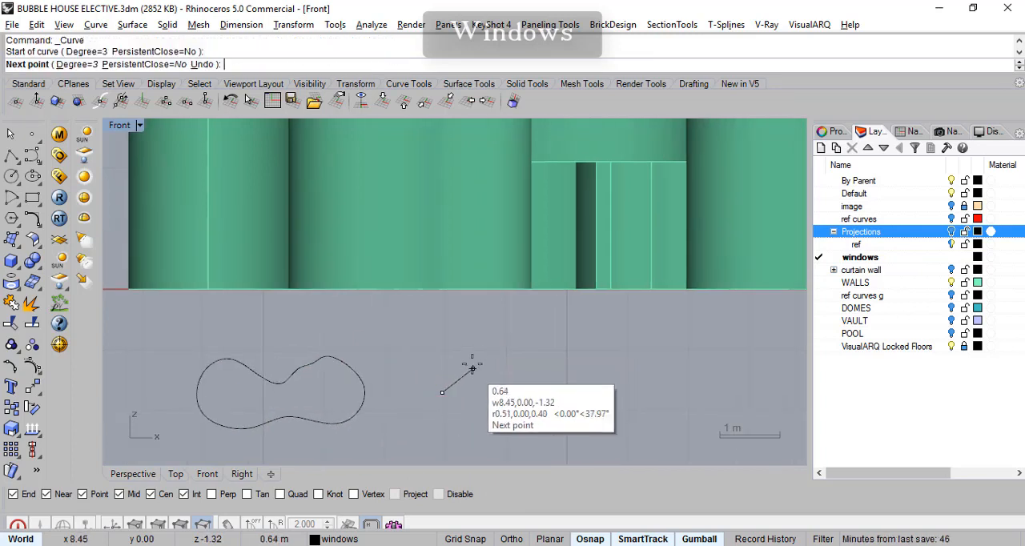
{"action": "left_click", "coordinate": [472, 365]}
{"action": "left_click", "coordinate": [538, 364]}
{"action": "left_click", "coordinate": [626, 364]}
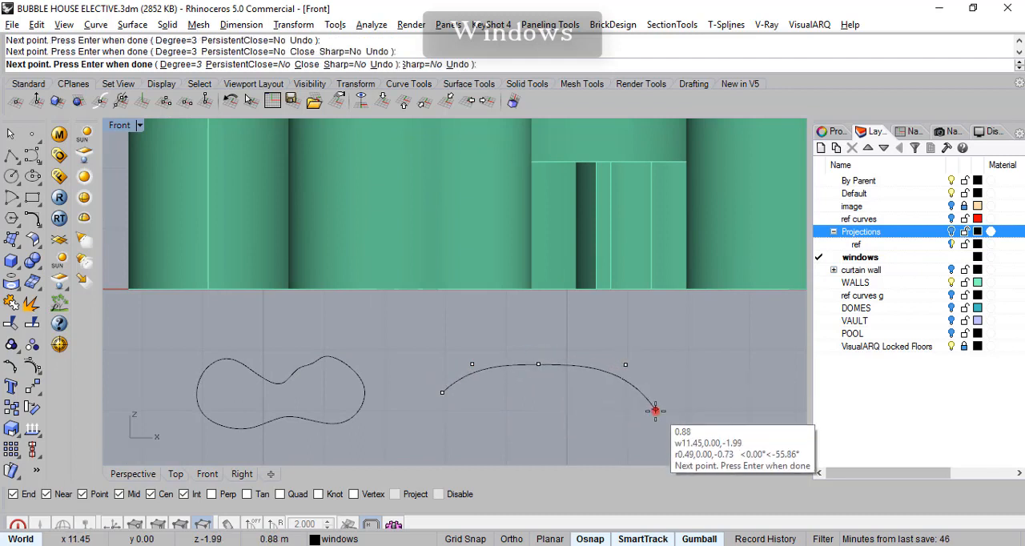
{"action": "left_click", "coordinate": [655, 411]}
{"action": "left_click", "coordinate": [640, 424]}
{"action": "left_click", "coordinate": [604, 433]}
{"action": "left_click", "coordinate": [544, 412]}
{"action": "left_click", "coordinate": [507, 417]}
{"action": "left_click", "coordinate": [479, 438]}
{"action": "left_click", "coordinate": [445, 447]}
{"action": "right_click_drag", "start_coordinate": [633, 355], "coordinate": [537, 352]}
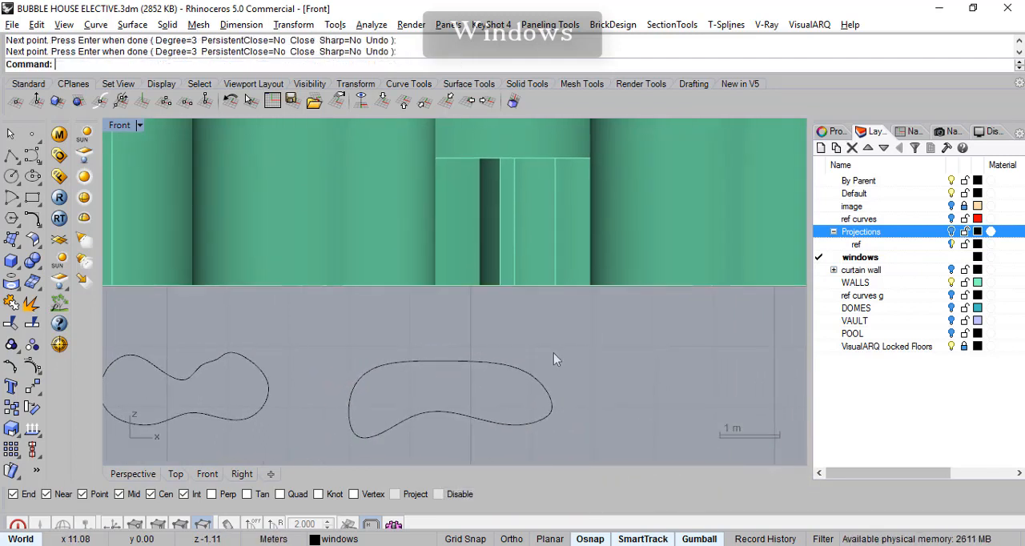
{"action": "key", "text": "Return"}
{"action": "left_click", "coordinate": [678, 333]}
{"action": "left_click", "coordinate": [664, 370]}
{"action": "left_click", "coordinate": [666, 399]}
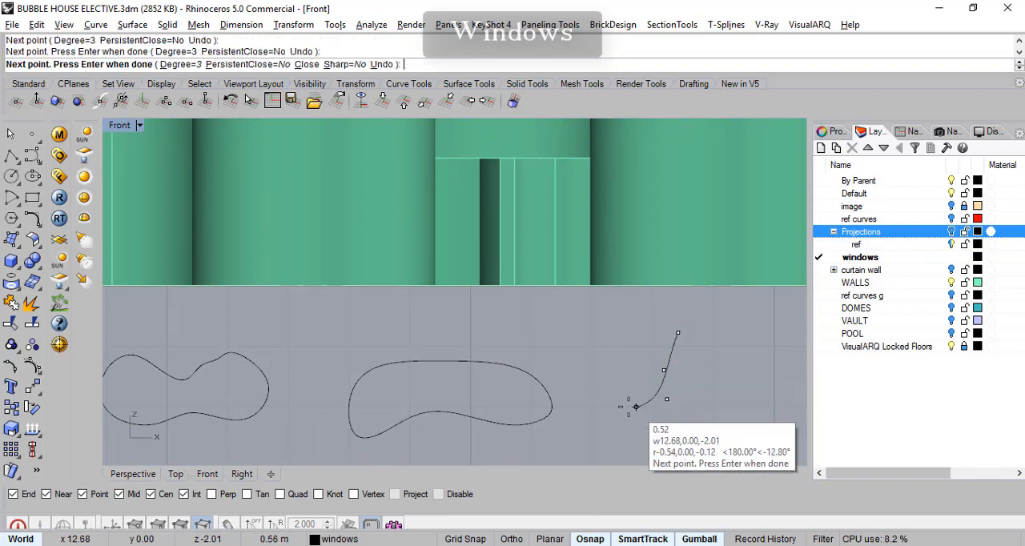
{"action": "left_click", "coordinate": [621, 407]}
{"action": "left_click", "coordinate": [603, 419]}
{"action": "left_click", "coordinate": [649, 434]}
{"action": "left_click", "coordinate": [692, 436]}
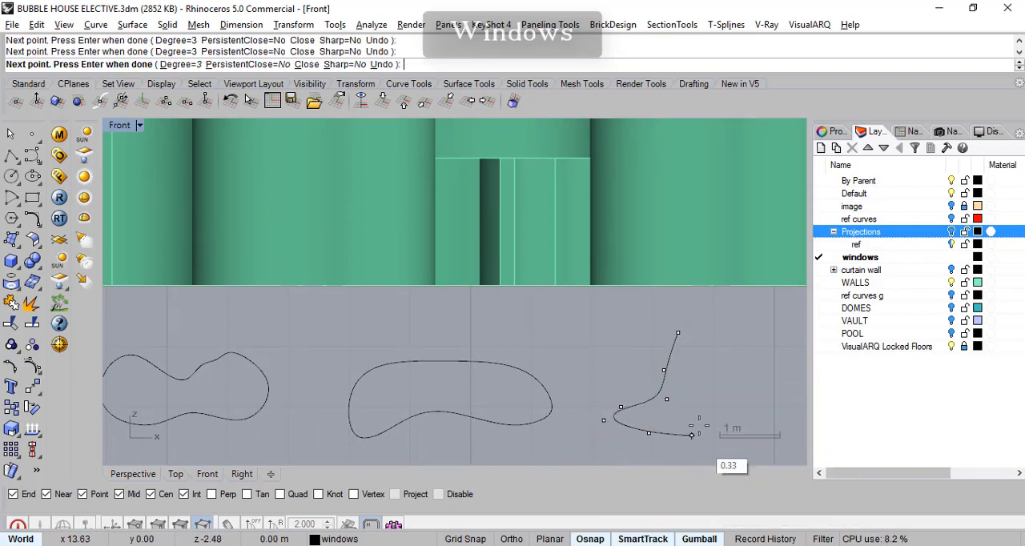
{"action": "key", "text": "Escape"}
{"action": "right_click_drag", "start_coordinate": [697, 383], "coordinate": [735, 321]}
{"action": "right_click_drag", "start_coordinate": [339, 322], "coordinate": [371, 351]}
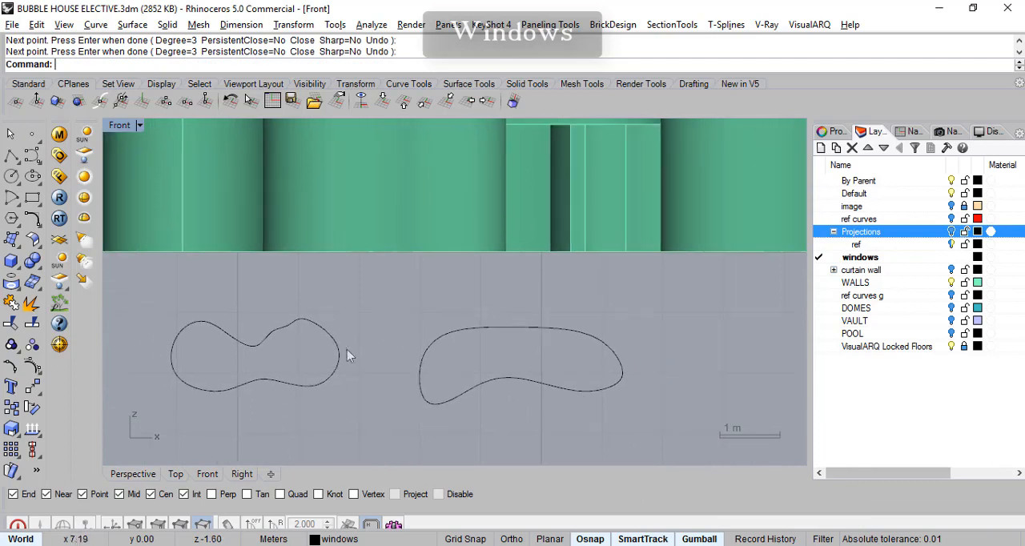
{"action": "left_click", "coordinate": [290, 338]}
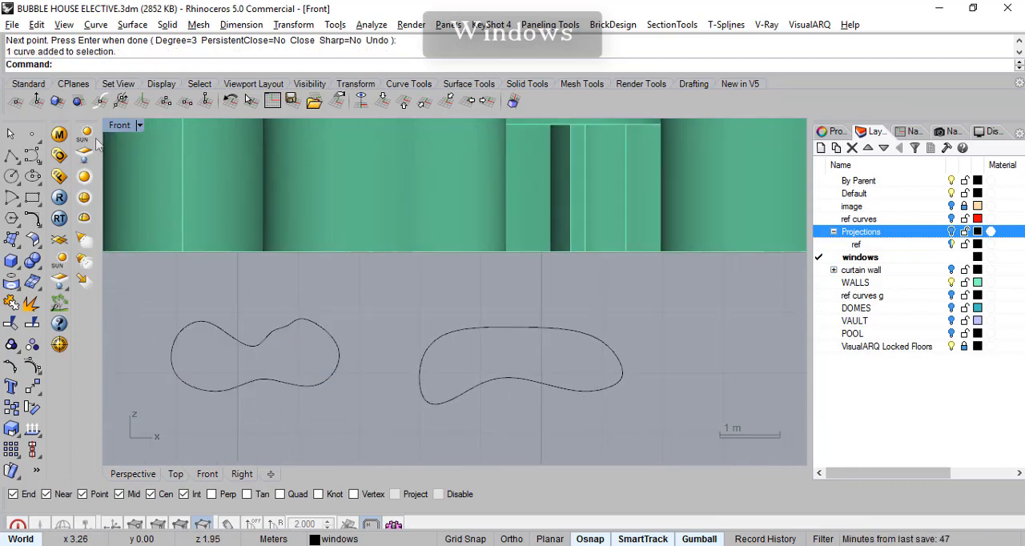
- Draw a closed four-lobed interpolated curve, about 3.1 m wide and 2.3 m high, below the east end of the walls
{"action": "left_click", "coordinate": [37, 164]}
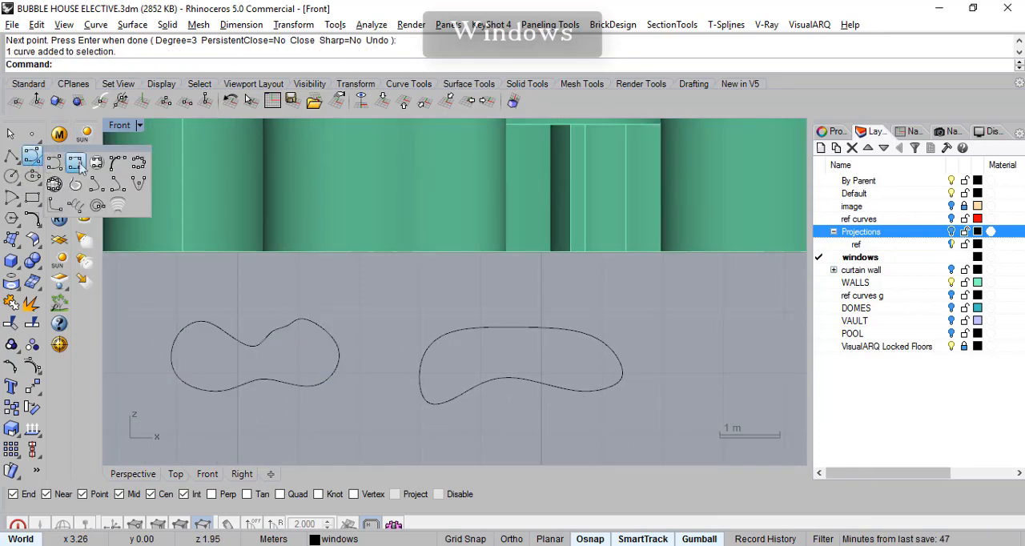
{"action": "left_click", "coordinate": [78, 166]}
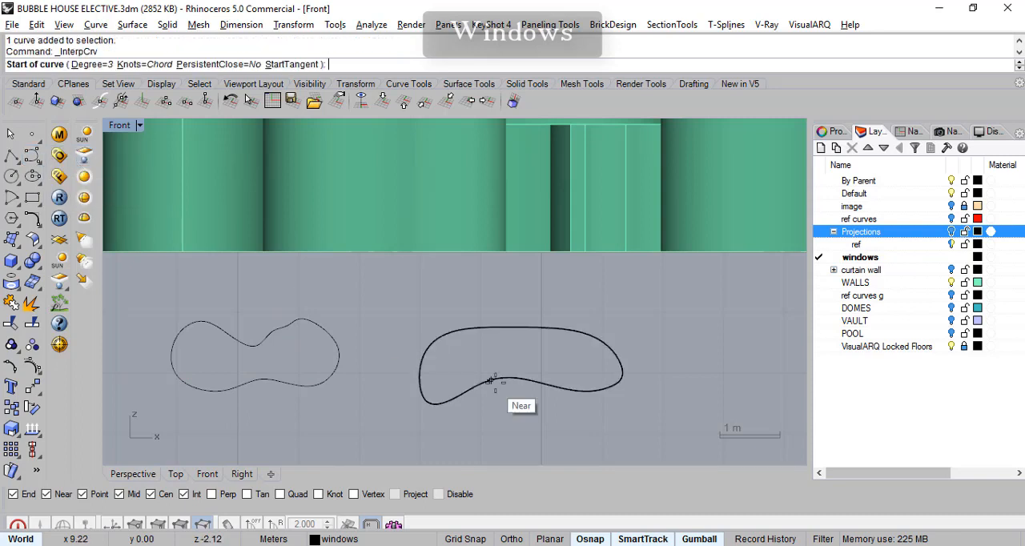
{"action": "right_click_drag", "start_coordinate": [445, 363], "coordinate": [268, 346]}
{"action": "left_click", "coordinate": [435, 302]}
{"action": "left_click", "coordinate": [410, 300]}
{"action": "left_click", "coordinate": [410, 348]}
{"action": "left_click", "coordinate": [394, 366]}
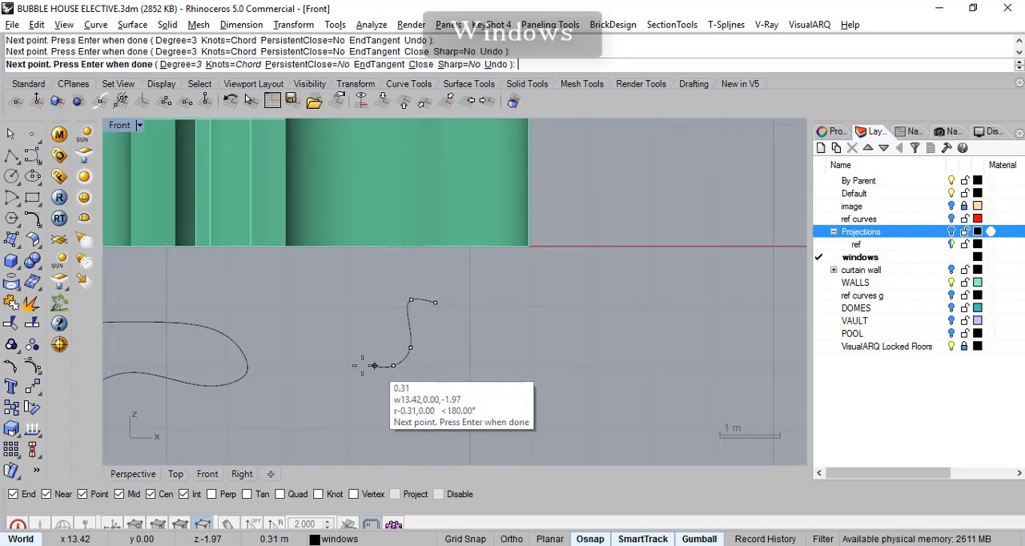
{"action": "left_click", "coordinate": [356, 366]}
{"action": "left_click", "coordinate": [342, 389]}
{"action": "left_click", "coordinate": [374, 404]}
{"action": "left_click", "coordinate": [427, 390]}
{"action": "left_click", "coordinate": [441, 415]}
{"action": "left_click", "coordinate": [448, 431]}
{"action": "left_click", "coordinate": [477, 431]}
{"action": "left_click", "coordinate": [480, 382]}
{"action": "left_click", "coordinate": [487, 357]}
{"action": "left_click", "coordinate": [527, 332]}
{"action": "left_click", "coordinate": [524, 308]}
{"action": "left_click", "coordinate": [483, 299]}
{"action": "left_click", "coordinate": [461, 332]}
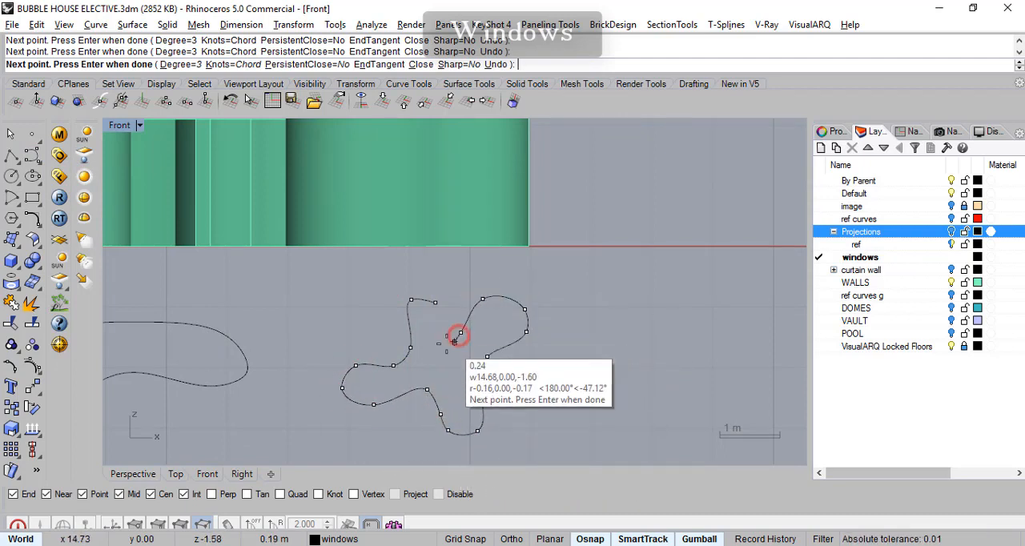
{"action": "left_click", "coordinate": [435, 302]}
- Draw another closed interpolated curve, a boomerang shape about 1.9 m wide and 1.8 m high, beyond the four-lobed outline
{"action": "scroll", "coordinate": [525, 365], "scroll_direction": "down", "scroll_amount": 3}
{"action": "right_click_drag", "start_coordinate": [563, 359], "coordinate": [470, 368]}
{"action": "scroll", "coordinate": [469, 366], "scroll_direction": "up", "scroll_amount": 6}
{"action": "right_click", "coordinate": [462, 341]}
{"action": "left_click", "coordinate": [472, 314]}
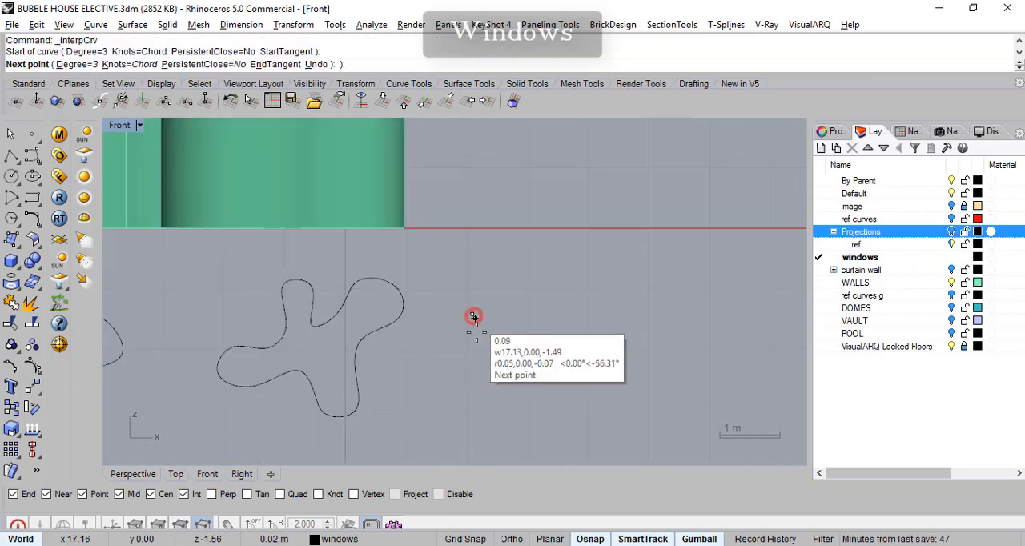
{"action": "left_click", "coordinate": [428, 367]}
{"action": "left_click", "coordinate": [465, 414]}
{"action": "left_click", "coordinate": [477, 360]}
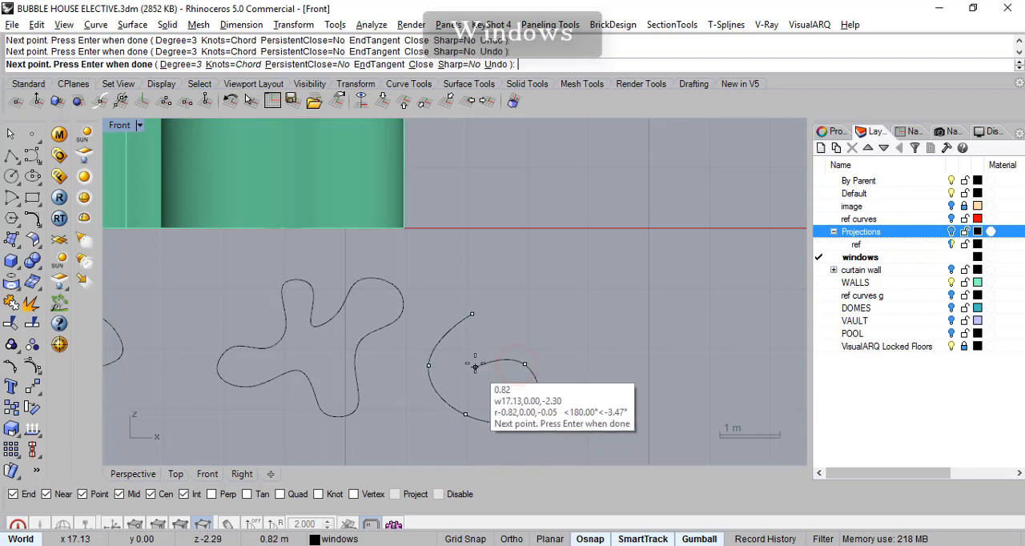
{"action": "left_click", "coordinate": [473, 314]}
- Smooth the peanut-shaped outline by deleting a surplus control point near its right lobe and shifting its two waist points
{"action": "right_click_drag", "start_coordinate": [378, 345], "coordinate": [598, 326]}
{"action": "scroll", "coordinate": [599, 326], "scroll_direction": "down", "scroll_amount": 6}
{"action": "scroll", "coordinate": [444, 366], "scroll_direction": "up", "scroll_amount": 2}
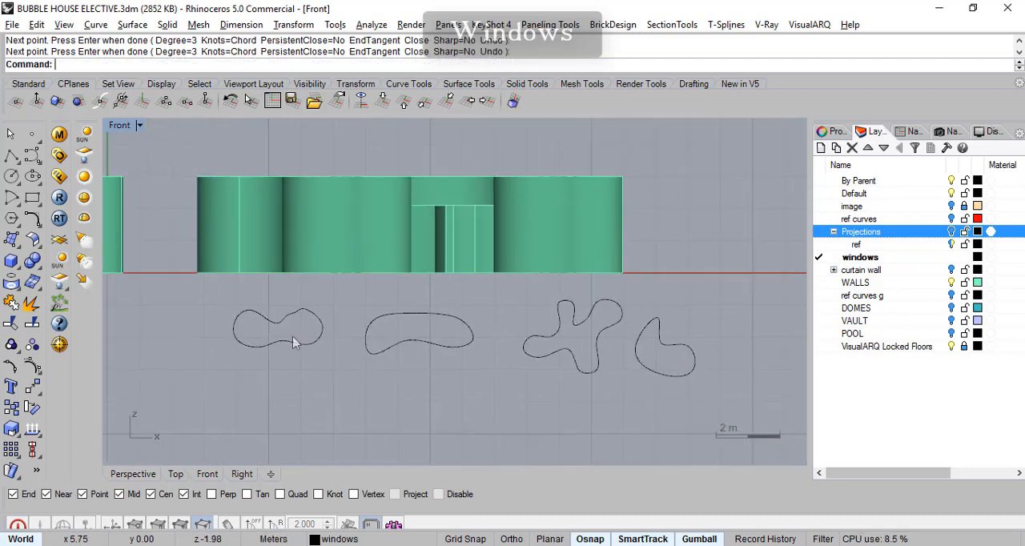
{"action": "scroll", "coordinate": [286, 297], "scroll_direction": "up", "scroll_amount": 3}
{"action": "left_click", "coordinate": [285, 301]}
{"action": "right_click_drag", "start_coordinate": [324, 330], "coordinate": [383, 351]}
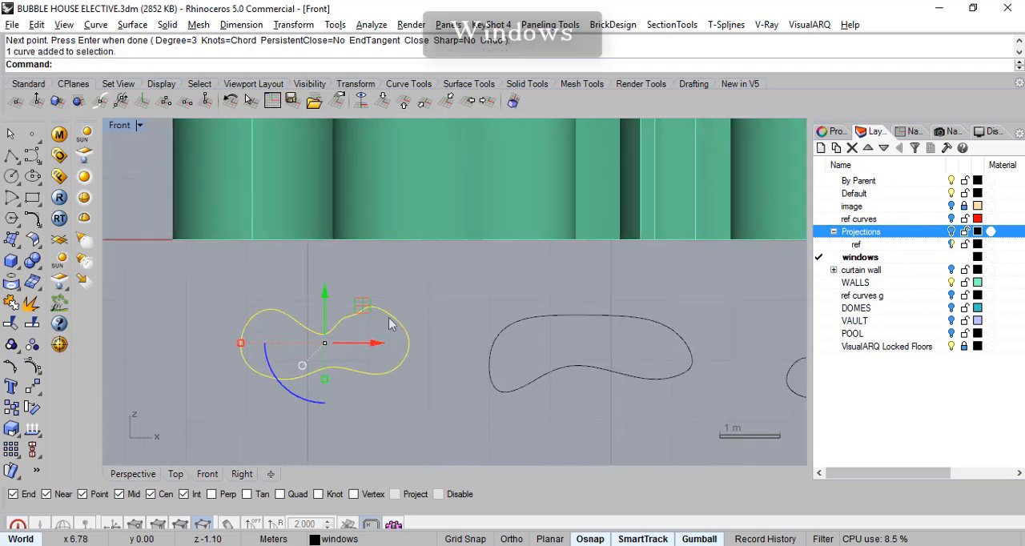
{"action": "scroll", "coordinate": [317, 355], "scroll_direction": "up", "scroll_amount": 2}
{"action": "left_click", "coordinate": [32, 366]}
{"action": "right_click_drag", "start_coordinate": [391, 328], "coordinate": [434, 301]}
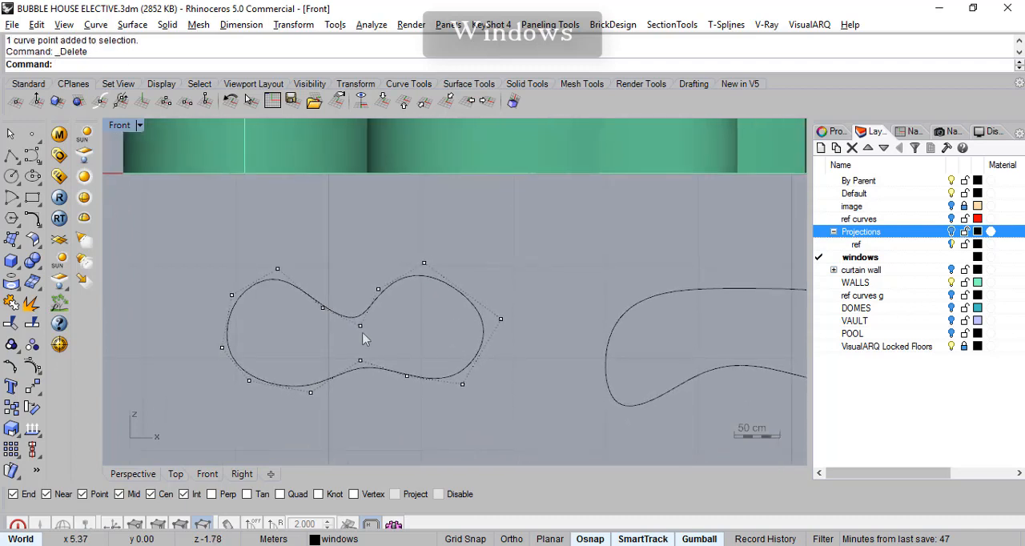
{"action": "left_click_drag", "start_coordinate": [359, 328], "coordinate": [360, 325]}
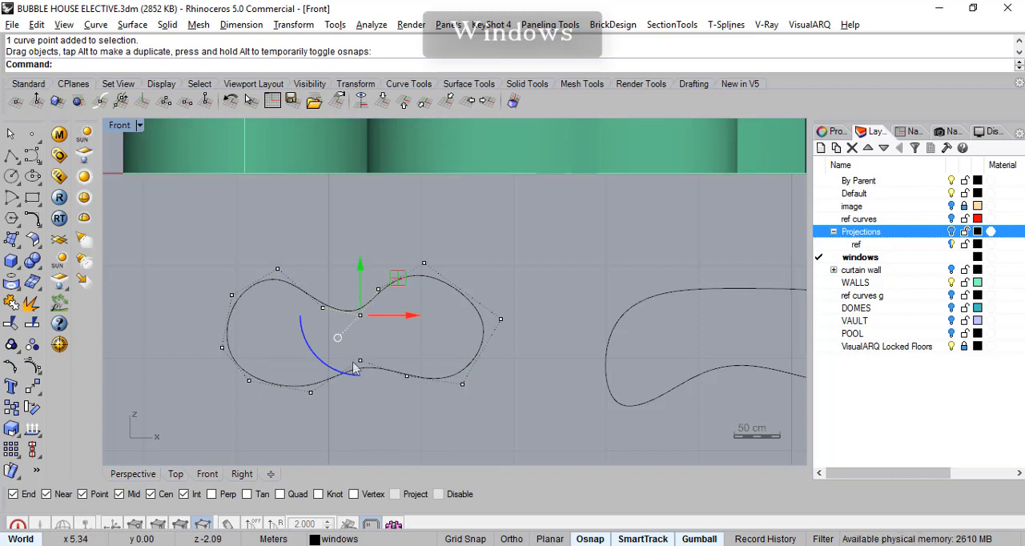
{"action": "left_click_drag", "start_coordinate": [396, 324], "coordinate": [385, 317]}
- Show the bean-shaped outline's control points, push its lower-left corner outwards, and raise the inner notch and top middle points into an arch
{"action": "right_click_drag", "start_coordinate": [654, 327], "coordinate": [424, 329]}
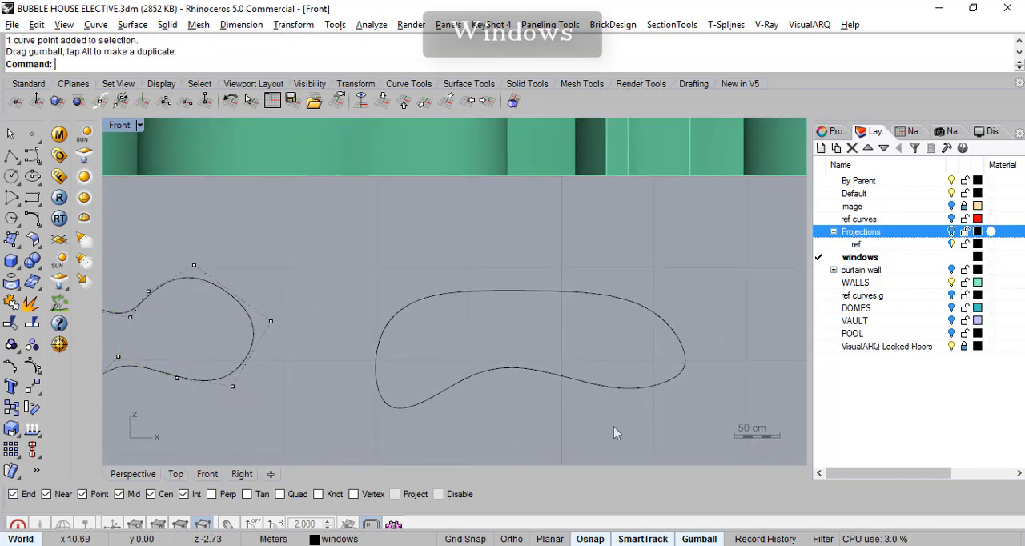
{"action": "left_click", "coordinate": [576, 377]}
{"action": "key", "text": "F10"}
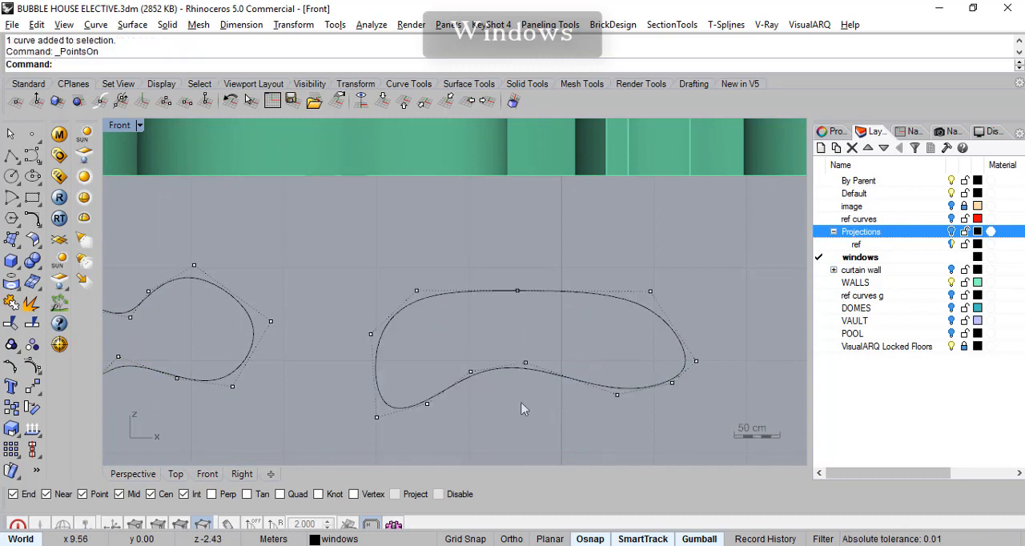
{"action": "left_click_drag", "start_coordinate": [412, 393], "coordinate": [398, 378]}
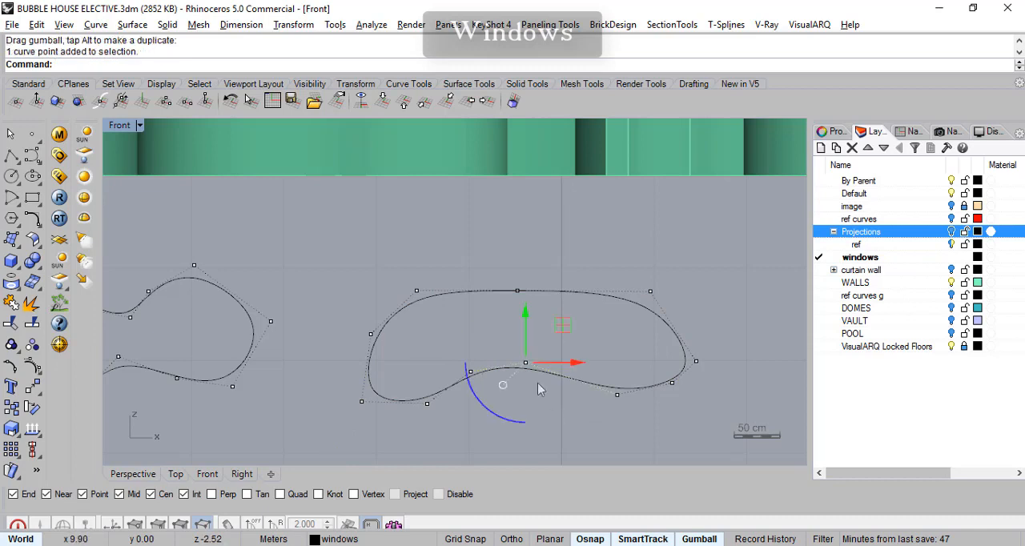
{"action": "left_click_drag", "start_coordinate": [558, 333], "coordinate": [560, 312]}
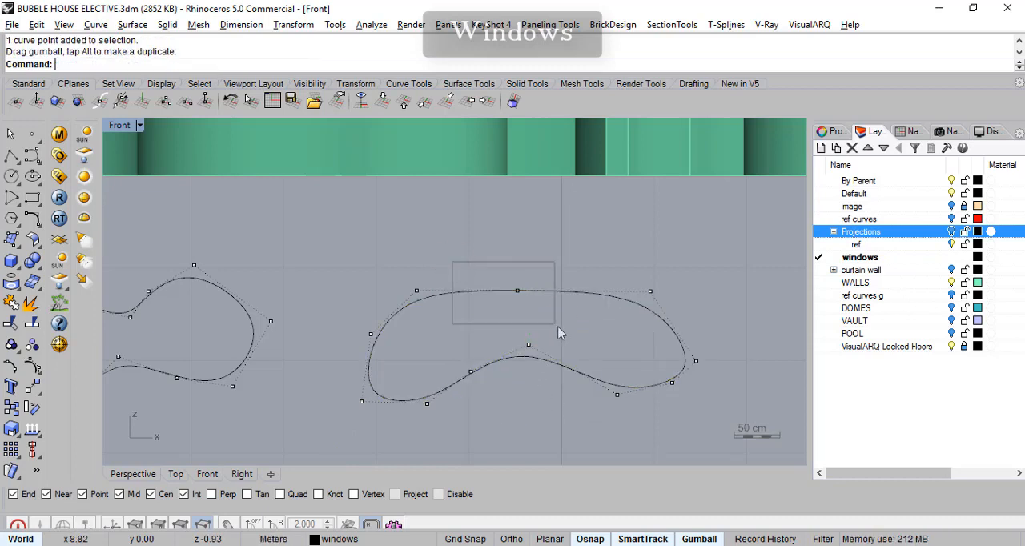
{"action": "left_click_drag", "start_coordinate": [553, 255], "coordinate": [548, 222]}
- Pull in the control points at the bean-shaped outline's right end and delete the lower one of them
{"action": "right_click_drag", "start_coordinate": [729, 340], "coordinate": [671, 294]}
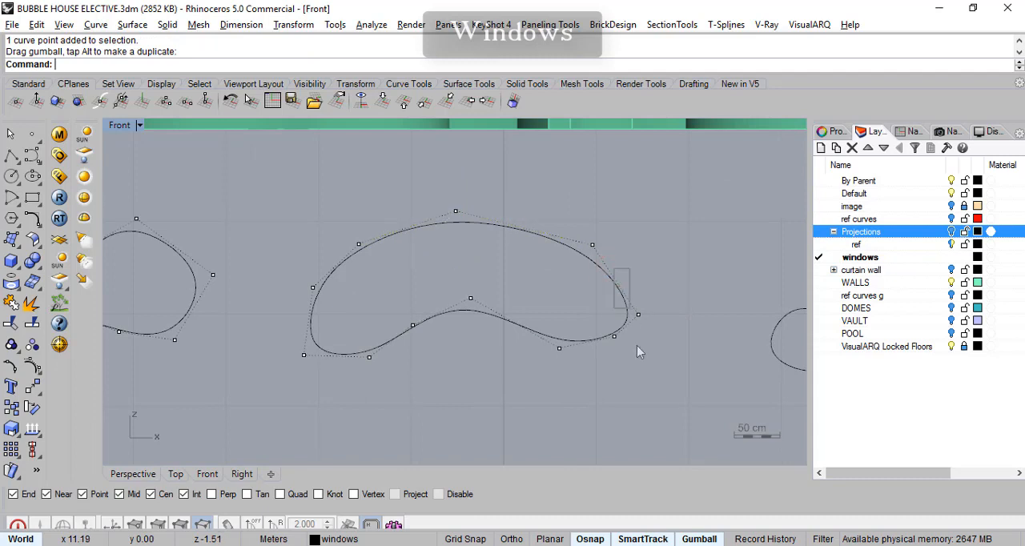
{"action": "left_click_drag", "start_coordinate": [664, 301], "coordinate": [653, 297]}
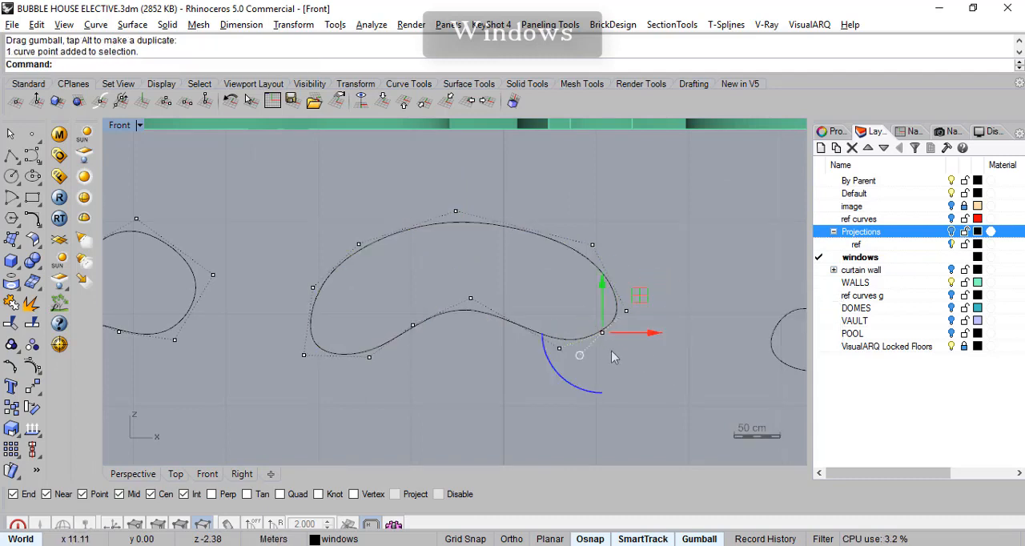
{"action": "key", "text": "Delete"}
- Show the four-lobed outline's control points and reshape its upper-left lobe, leaning it outwards and raising the notch beside it
{"action": "right_click_drag", "start_coordinate": [614, 367], "coordinate": [453, 365]}
{"action": "mouse_move", "coordinate": [651, 367]}
{"action": "right_mouse_down"}
{"action": "mouse_move", "coordinate": [457, 362]}
{"action": "mouse_move", "coordinate": [450, 378]}
{"action": "right_mouse_up"}
{"action": "right_click_drag", "start_coordinate": [613, 329], "coordinate": [433, 293]}
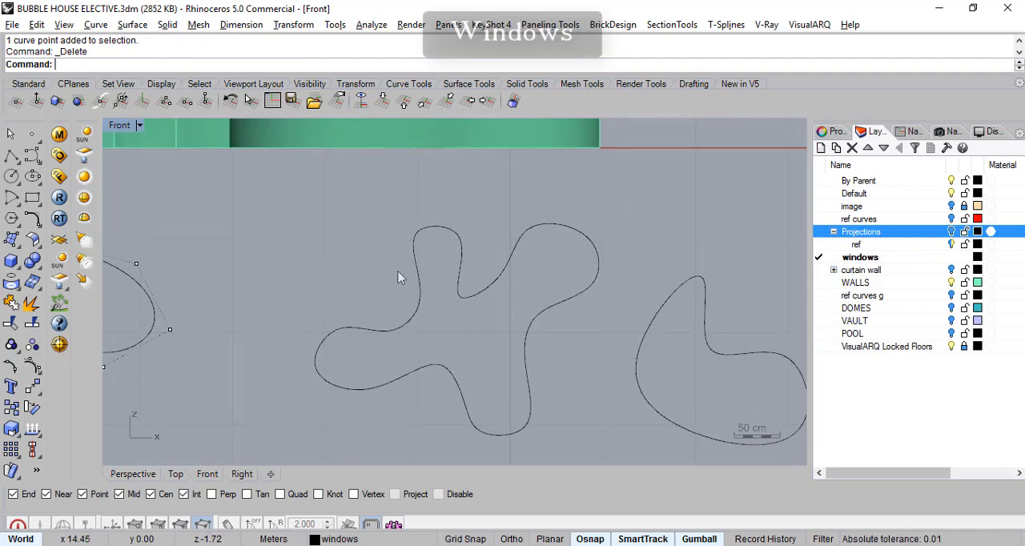
{"action": "left_click", "coordinate": [481, 290]}
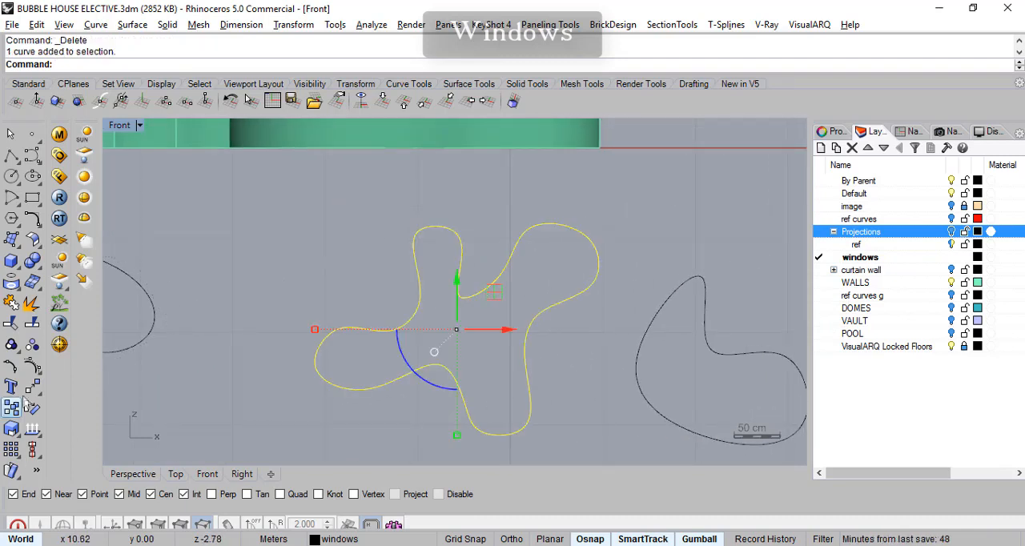
{"action": "left_click", "coordinate": [33, 366]}
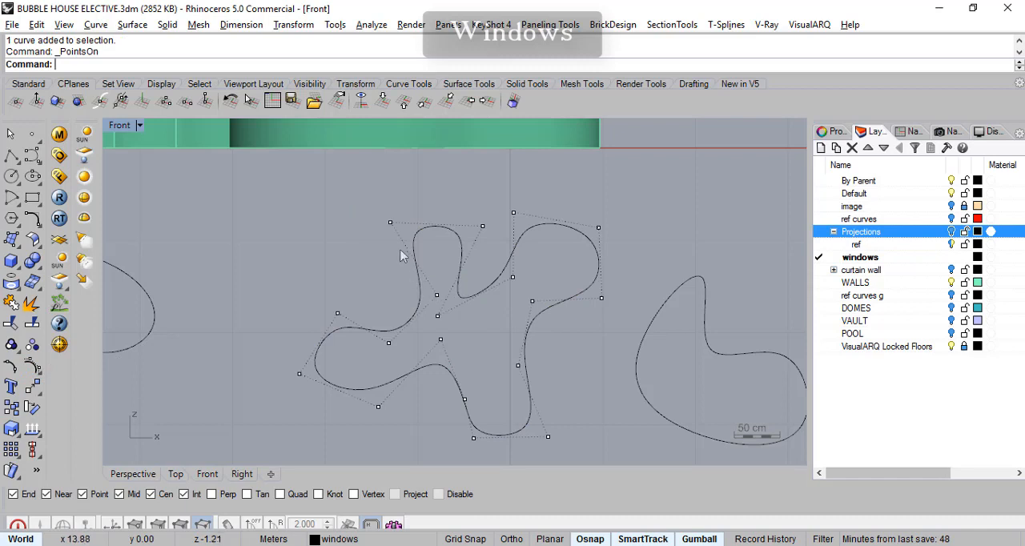
{"action": "left_click_drag", "start_coordinate": [391, 229], "coordinate": [349, 227]}
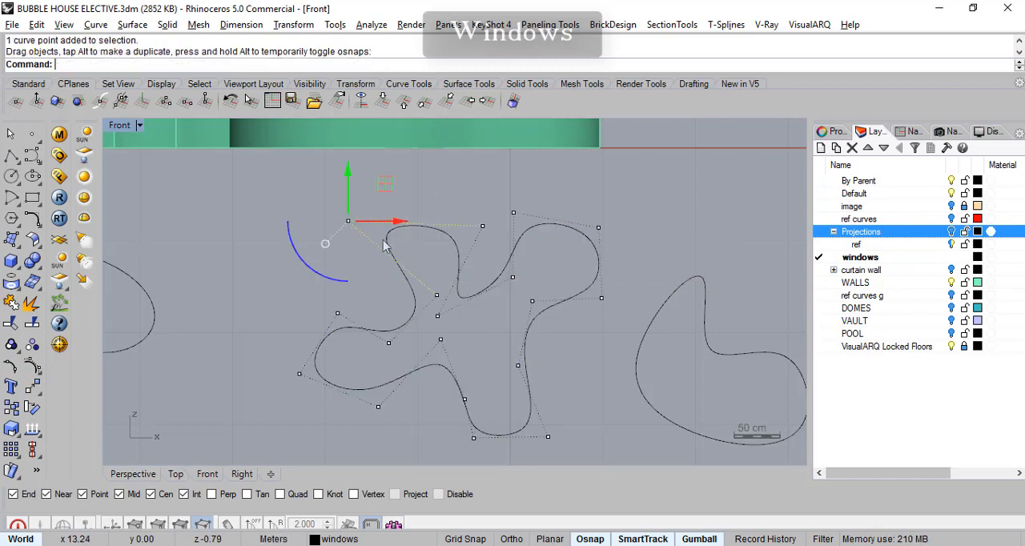
{"action": "left_click", "coordinate": [437, 316]}
{"action": "mouse_move", "coordinate": [437, 316]}
{"action": "left_mouse_down"}
{"action": "mouse_move", "coordinate": [460, 299]}
{"action": "mouse_move", "coordinate": [451, 306]}
{"action": "left_mouse_up"}
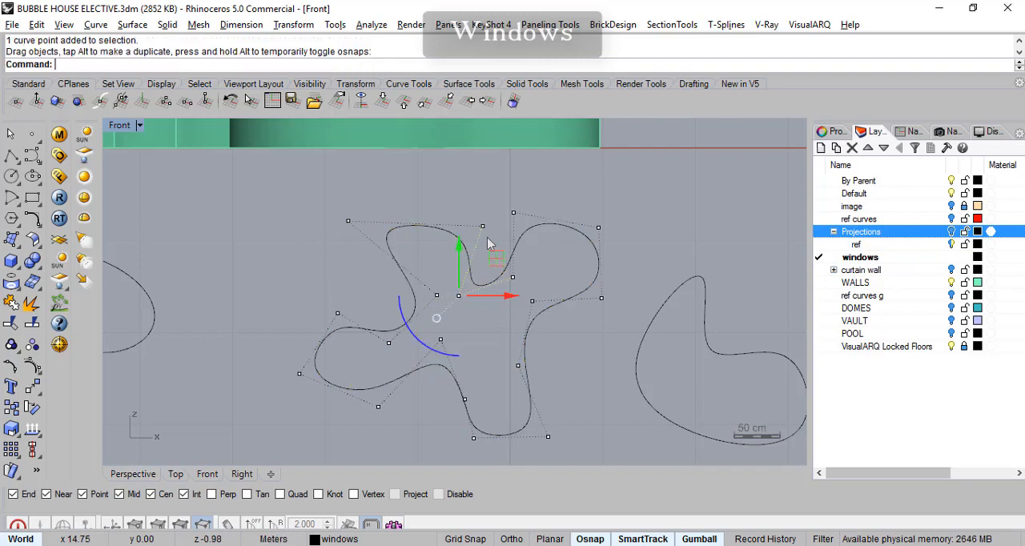
{"action": "left_click", "coordinate": [483, 226]}
{"action": "left_click_drag", "start_coordinate": [482, 227], "coordinate": [449, 214]}
- Refine the four-lobed outline by nudging control points on its upper-right, left and lower lobes
{"action": "right_click_drag", "start_coordinate": [447, 330], "coordinate": [408, 312]}
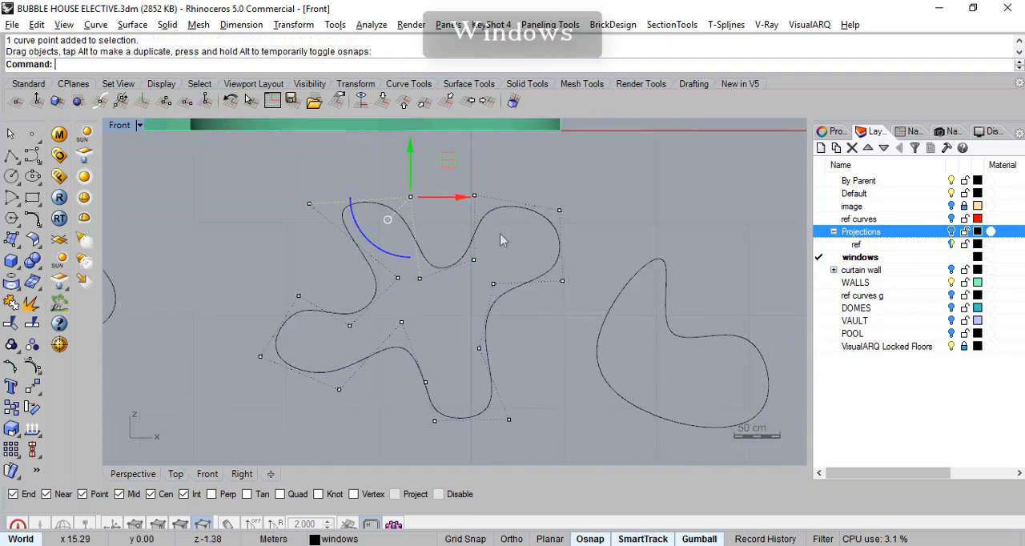
{"action": "left_click_drag", "start_coordinate": [476, 202], "coordinate": [489, 211]}
{"action": "right_click_drag", "start_coordinate": [438, 350], "coordinate": [456, 321]}
{"action": "left_click_drag", "start_coordinate": [314, 270], "coordinate": [316, 283]}
{"action": "left_click_drag", "start_coordinate": [451, 392], "coordinate": [461, 387]}
- Reshape the boomerang outline with its control points, lowering the upper tip, deepening the inner notch and extending the lower-left corner
{"action": "right_click_drag", "start_coordinate": [572, 367], "coordinate": [456, 363]}
{"action": "left_click", "coordinate": [553, 319]}
{"action": "key", "text": "F10"}
{"action": "left_click_drag", "start_coordinate": [549, 197], "coordinate": [528, 211]}
{"action": "left_click_drag", "start_coordinate": [508, 349], "coordinate": [527, 377]}
{"action": "left_click_drag", "start_coordinate": [526, 378], "coordinate": [523, 379]}
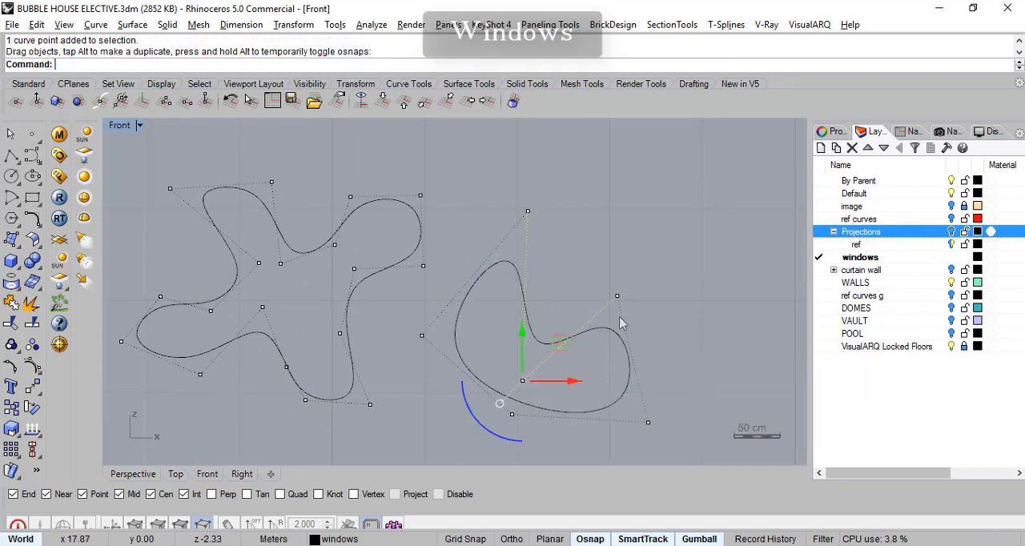
{"action": "left_click_drag", "start_coordinate": [528, 211], "coordinate": [511, 240]}
{"action": "right_click_drag", "start_coordinate": [685, 404], "coordinate": [725, 345]}
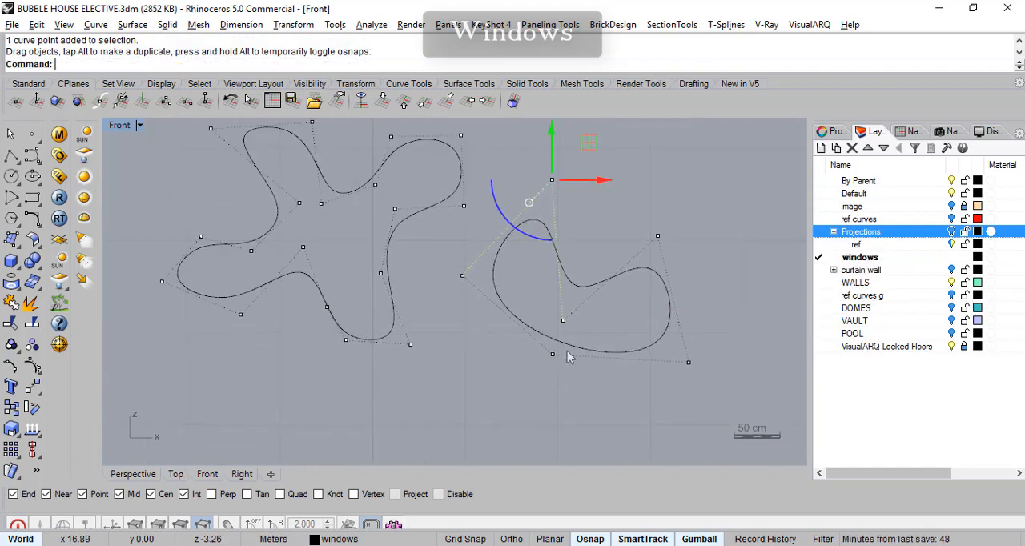
{"action": "left_click_drag", "start_coordinate": [554, 355], "coordinate": [545, 370]}
- Compare the sizes of the four window outlines with the house walls in the Front view
{"action": "right_click_drag", "start_coordinate": [526, 392], "coordinate": [749, 403]}
{"action": "scroll", "coordinate": [547, 364], "scroll_direction": "down", "scroll_amount": 8}
{"action": "right_click_drag", "start_coordinate": [476, 403], "coordinate": [533, 399]}
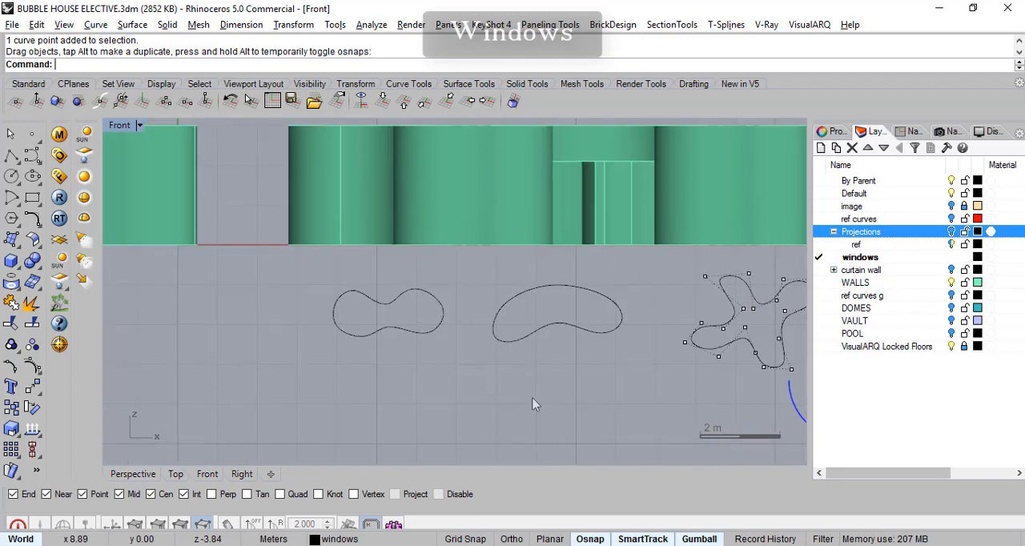
{"action": "right_click_drag", "start_coordinate": [611, 391], "coordinate": [452, 373]}
{"action": "scroll", "coordinate": [444, 373], "scroll_direction": "down", "scroll_amount": 6}
{"action": "scroll", "coordinate": [571, 379], "scroll_direction": "up", "scroll_amount": 4}
{"action": "right_click_drag", "start_coordinate": [576, 373], "coordinate": [687, 386]}
{"action": "scroll", "coordinate": [607, 370], "scroll_direction": "up", "scroll_amount": 4}
{"action": "scroll", "coordinate": [630, 394], "scroll_direction": "down", "scroll_amount": 4}
{"action": "right_click_drag", "start_coordinate": [386, 391], "coordinate": [381, 390]}
{"action": "right_click_drag", "start_coordinate": [648, 375], "coordinate": [572, 373]}
- Scale the four-lobed outline down in 2D about its centre by a factor of 0.87, with object snaps disabled
{"action": "left_click", "coordinate": [576, 351]}
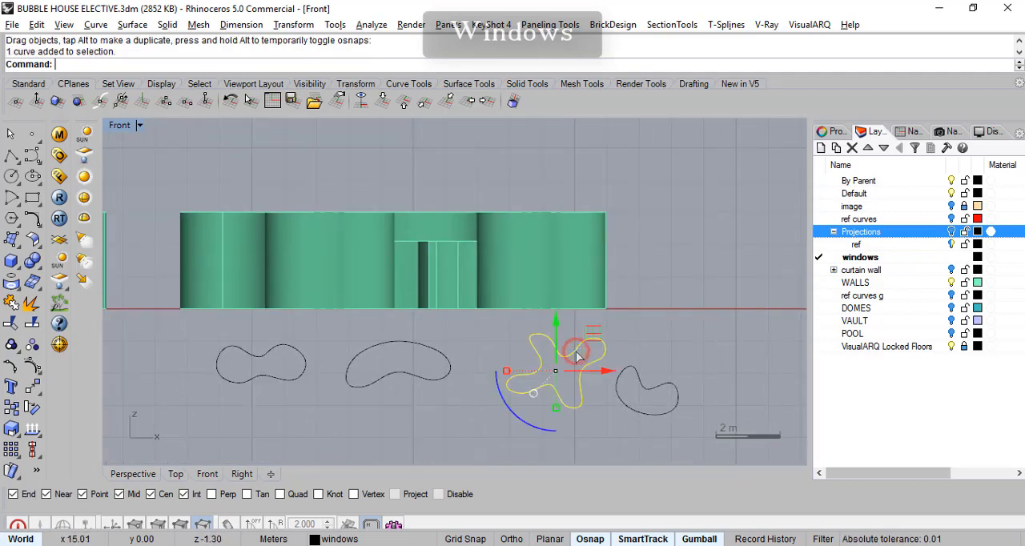
{"action": "left_click", "coordinate": [19, 436]}
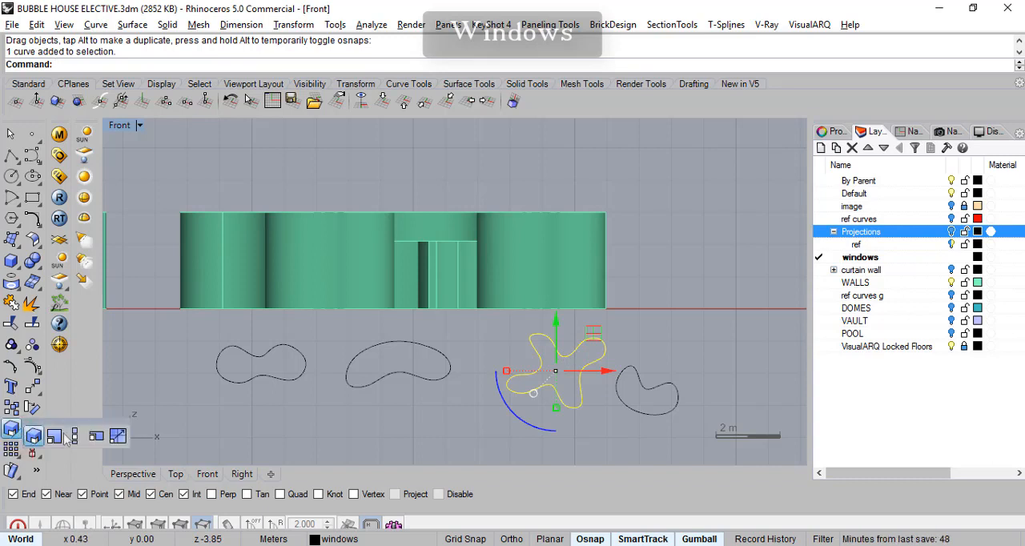
{"action": "left_click", "coordinate": [54, 436]}
{"action": "left_click", "coordinate": [560, 370]}
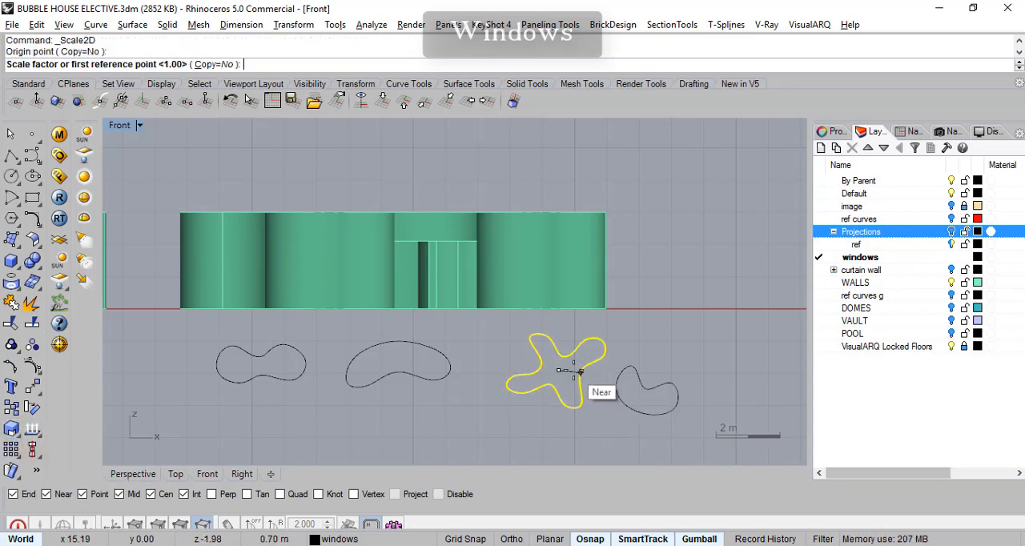
{"action": "left_click", "coordinate": [578, 378]}
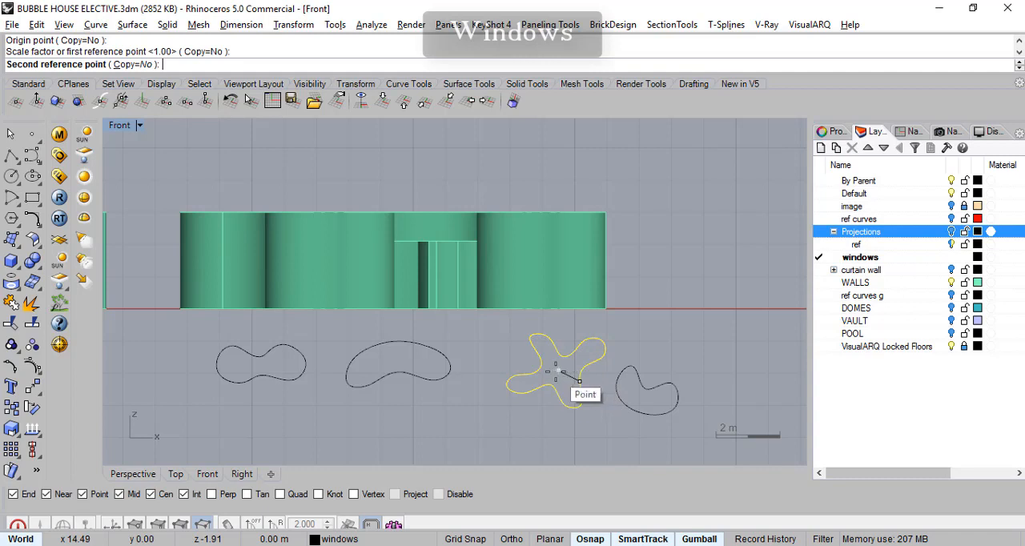
{"action": "scroll", "coordinate": [558, 370], "scroll_direction": "up", "scroll_amount": 2}
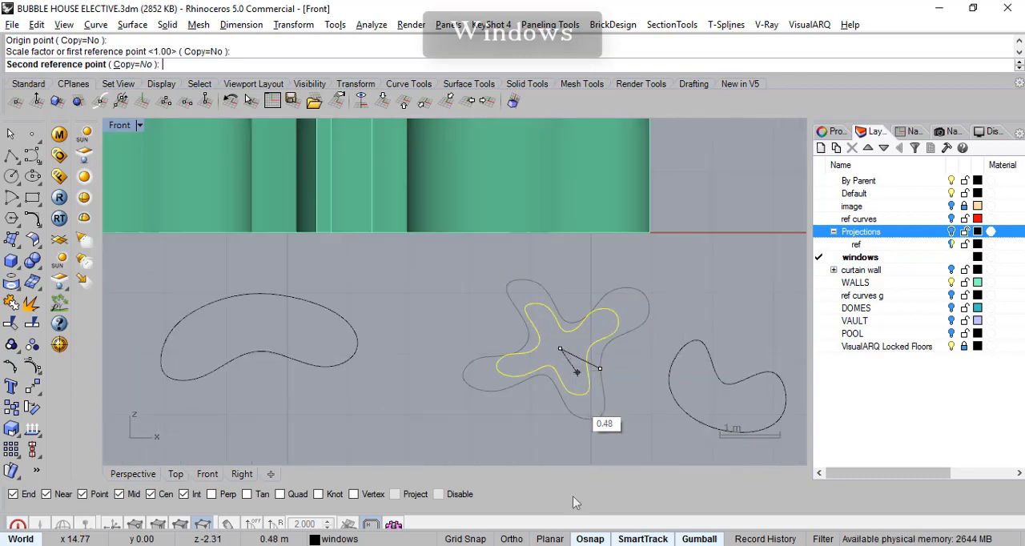
{"action": "left_click", "coordinate": [606, 536]}
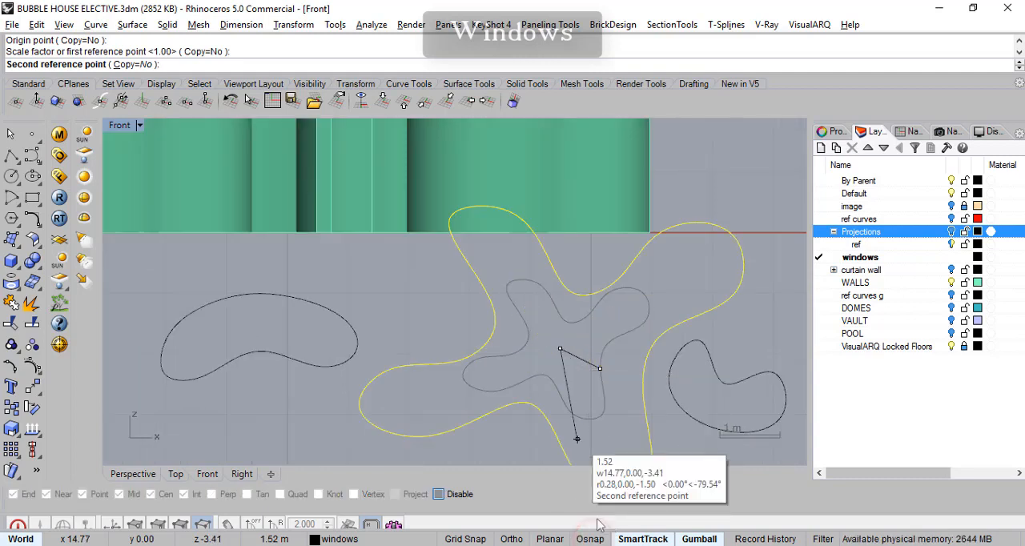
{"action": "left_click", "coordinate": [595, 358]}
- Scale the bean-shaped outline down in 2D about its centre to about 2.7 m wide
{"action": "right_click_drag", "start_coordinate": [631, 362], "coordinate": [514, 304]}
{"action": "left_click", "coordinate": [628, 328]}
{"action": "scroll", "coordinate": [393, 366], "scroll_direction": "down", "scroll_amount": 6}
{"action": "right_click_drag", "start_coordinate": [389, 382], "coordinate": [469, 379]}
{"action": "scroll", "coordinate": [448, 376], "scroll_direction": "down", "scroll_amount": 2}
{"action": "left_click", "coordinate": [453, 347]}
{"action": "scroll", "coordinate": [457, 356], "scroll_direction": "up", "scroll_amount": 5}
{"action": "right_click", "coordinate": [480, 361]}
{"action": "left_click", "coordinate": [480, 330]}
{"action": "left_click", "coordinate": [426, 330]}
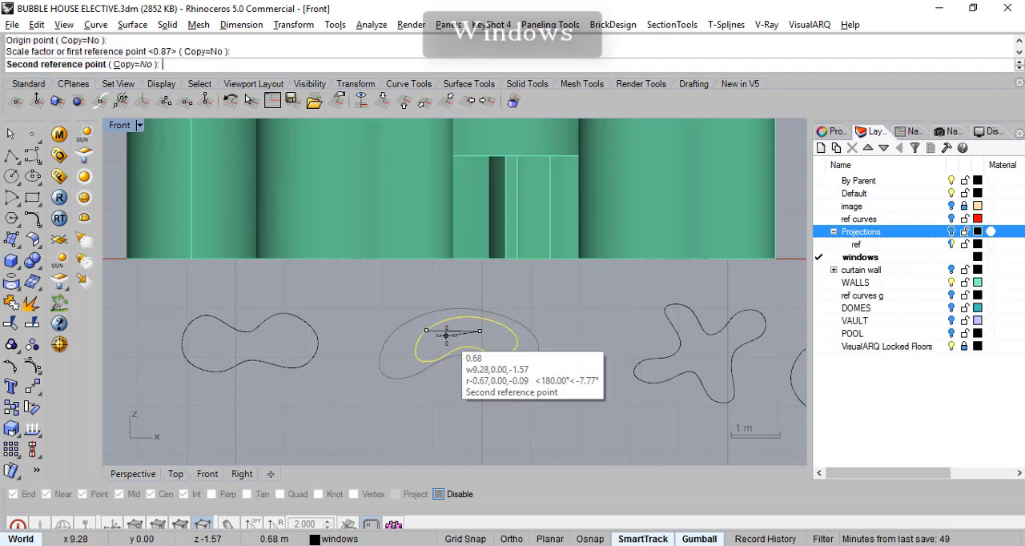
{"action": "left_click", "coordinate": [435, 332]}
{"action": "right_click_drag", "start_coordinate": [242, 369], "coordinate": [400, 403]}
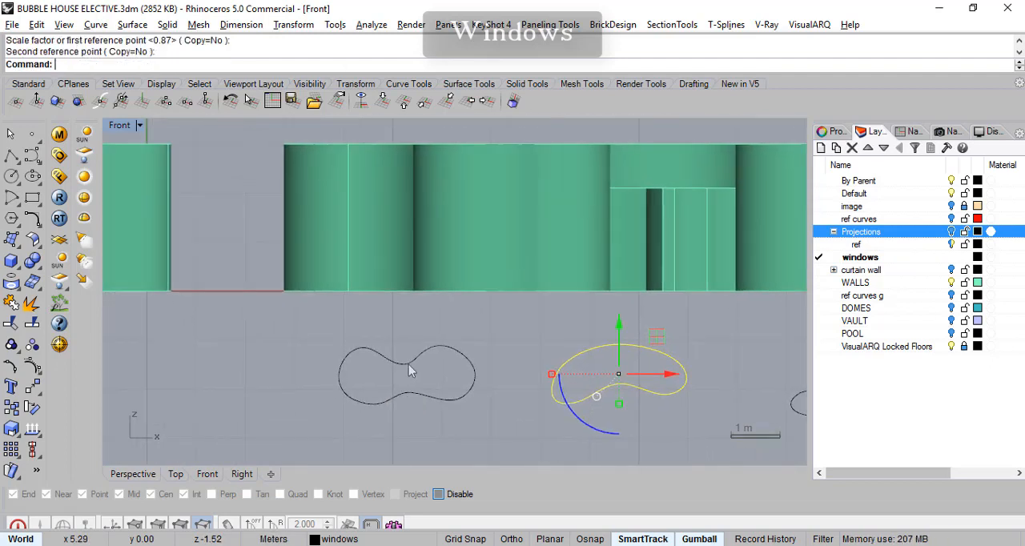
- Scale the peanut-shaped outline down in 2D about its centre
{"action": "left_click", "coordinate": [408, 362]}
{"action": "right_click", "coordinate": [423, 361]}
{"action": "left_click", "coordinate": [427, 364]}
{"action": "left_click", "coordinate": [407, 369]}
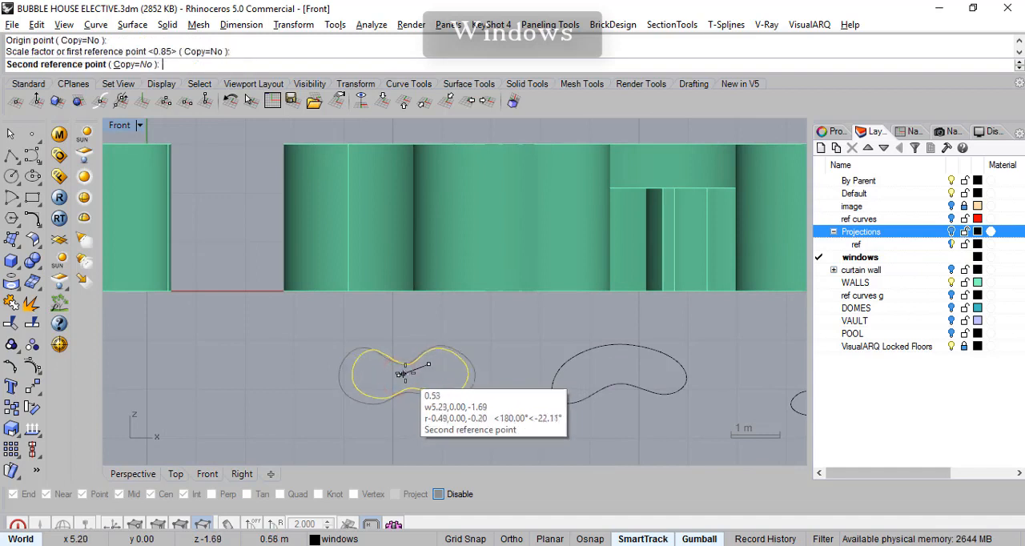
{"action": "left_click", "coordinate": [397, 371]}
{"action": "scroll", "coordinate": [481, 369], "scroll_direction": "down", "scroll_amount": 5}
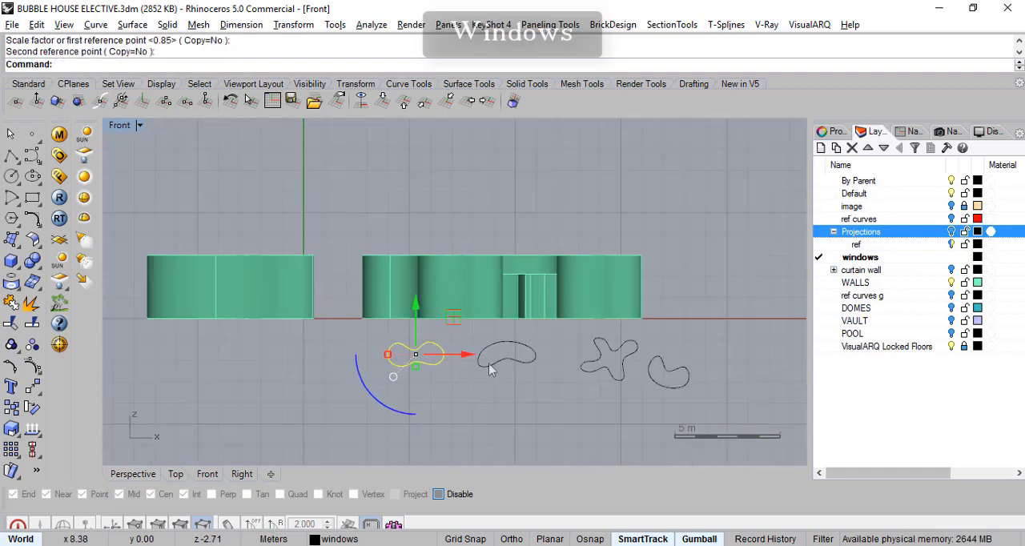
- Move the four-lobed and boomerang outlines closer to the bean-shaped outline in the Front view, lining them up in one row
{"action": "right_click_drag", "start_coordinate": [484, 367], "coordinate": [503, 369]}
{"action": "left_click", "coordinate": [616, 383]}
{"action": "left_click", "coordinate": [632, 352]}
{"action": "left_click_drag", "start_coordinate": [665, 324], "coordinate": [626, 329]}
{"action": "left_click", "coordinate": [700, 374]}
{"action": "left_click_drag", "start_coordinate": [724, 335], "coordinate": [683, 322]}
{"action": "left_click", "coordinate": [681, 340]}
{"action": "right_click_drag", "start_coordinate": [479, 338], "coordinate": [297, 344]}
{"action": "scroll", "coordinate": [478, 340], "scroll_direction": "up", "scroll_amount": 4}
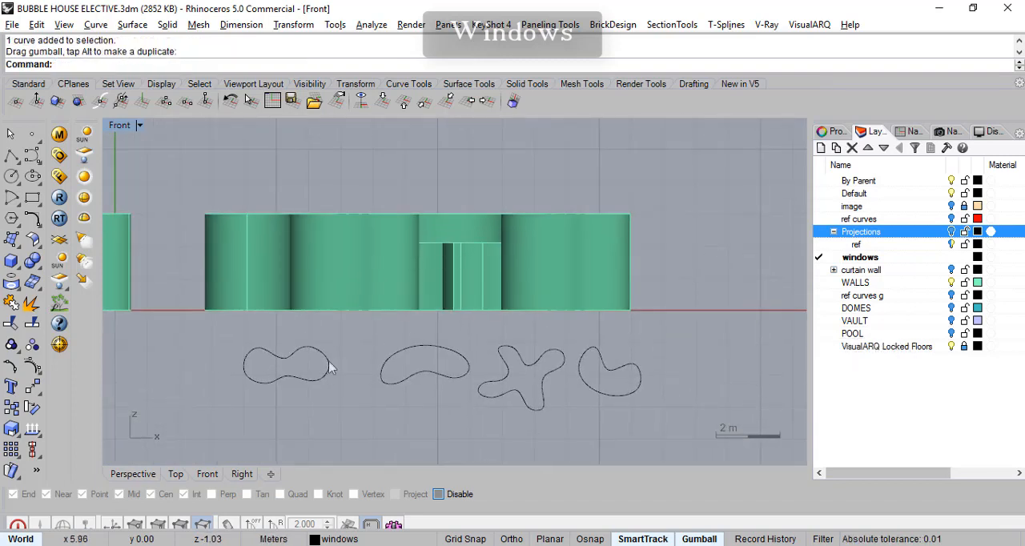
- Move all four window outlines straight up together so they overlap the house walls in the Front view
{"action": "right_click_drag", "start_coordinate": [330, 386], "coordinate": [348, 384]}
{"action": "left_click", "coordinate": [333, 379]}
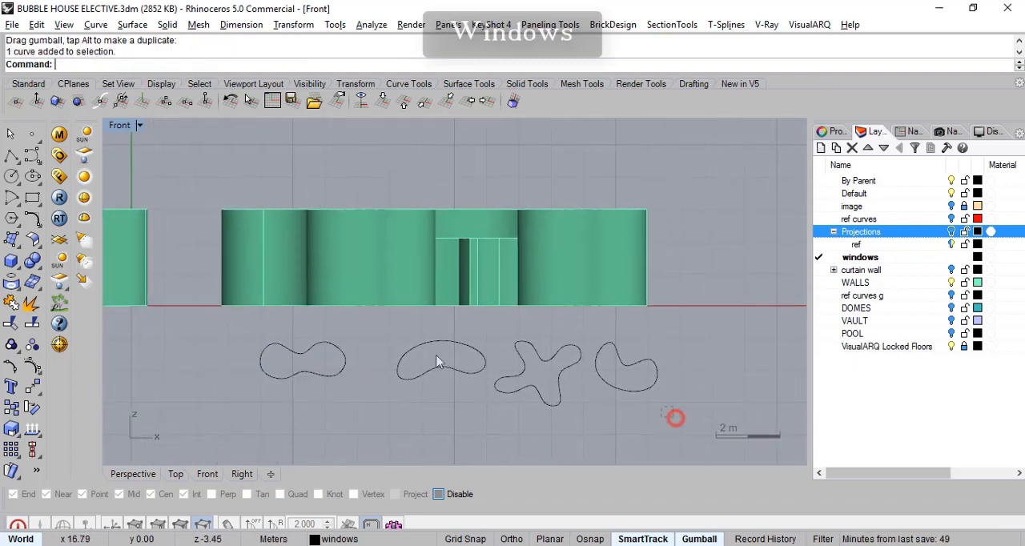
{"action": "left_click_drag", "start_coordinate": [246, 338], "coordinate": [246, 336]}
{"action": "right_click_drag", "start_coordinate": [358, 356], "coordinate": [387, 354]}
{"action": "left_click_drag", "start_coordinate": [524, 333], "coordinate": [499, 235]}
{"action": "right_click_drag", "start_coordinate": [571, 344], "coordinate": [582, 363]}
{"action": "left_click", "coordinate": [591, 338]}
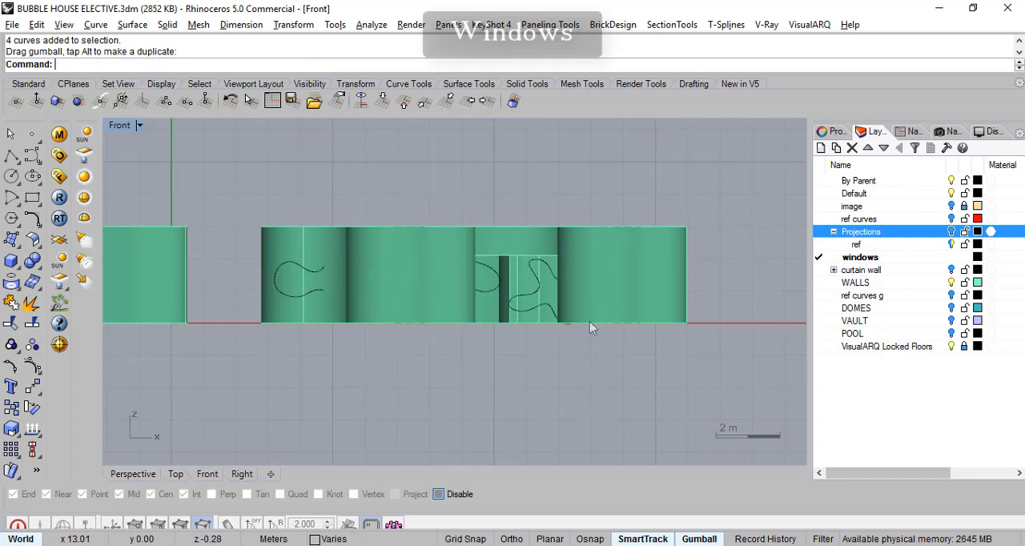
- Raise the four-lobed outline slightly so it sits higher on the wall elevation
{"action": "left_click", "coordinate": [561, 277]}
{"action": "left_click", "coordinate": [593, 303]}
{"action": "right_click_drag", "start_coordinate": [569, 399], "coordinate": [584, 422]}
{"action": "left_click_drag", "start_coordinate": [605, 280], "coordinate": [605, 259]}
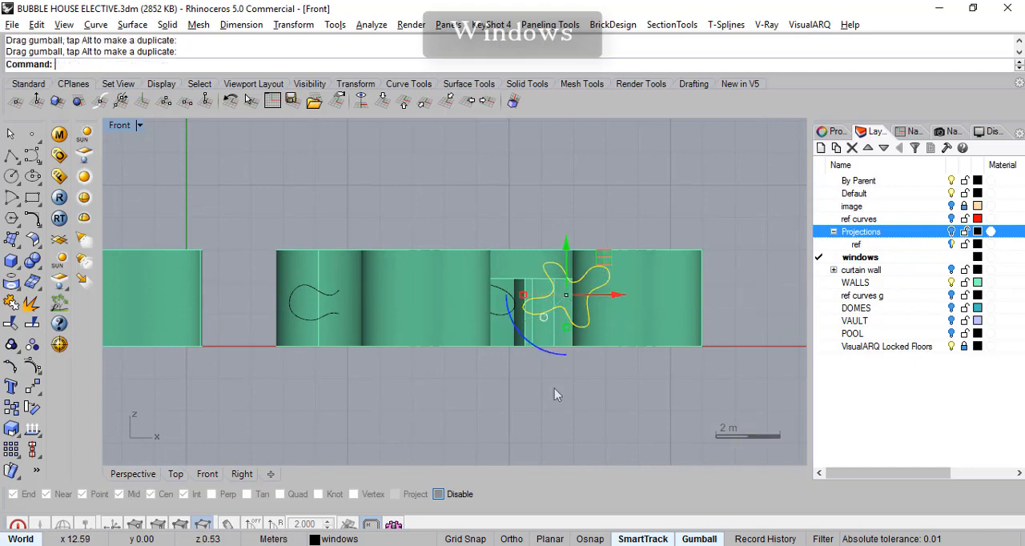
- Select all objects on the windows layer in the Perspective view and move them out in front of the house
{"action": "right_click_drag", "start_coordinate": [346, 376], "coordinate": [354, 376]}
{"action": "left_click", "coordinate": [133, 473]}
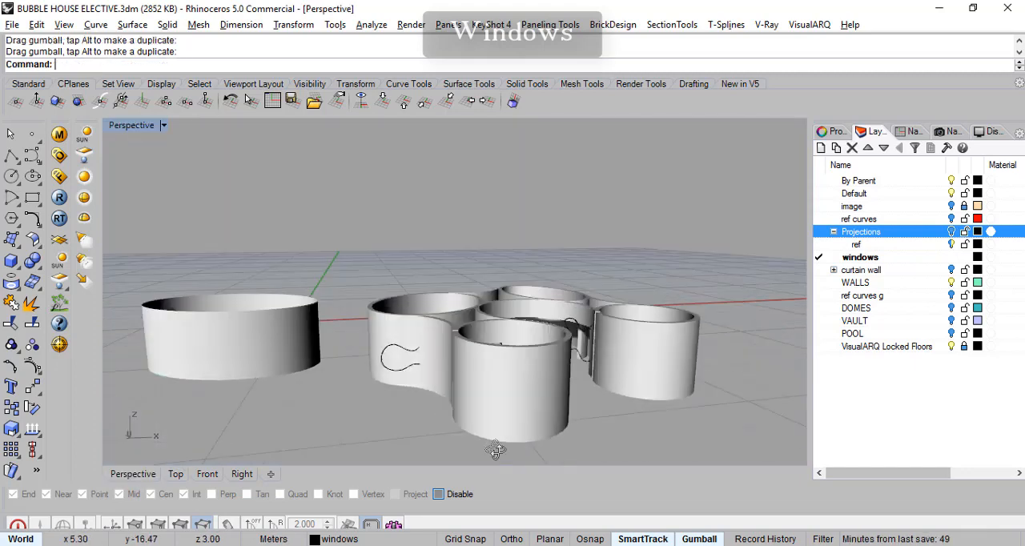
{"action": "right_click_drag", "start_coordinate": [546, 250], "coordinate": [460, 343]}
{"action": "left_click", "coordinate": [871, 264]}
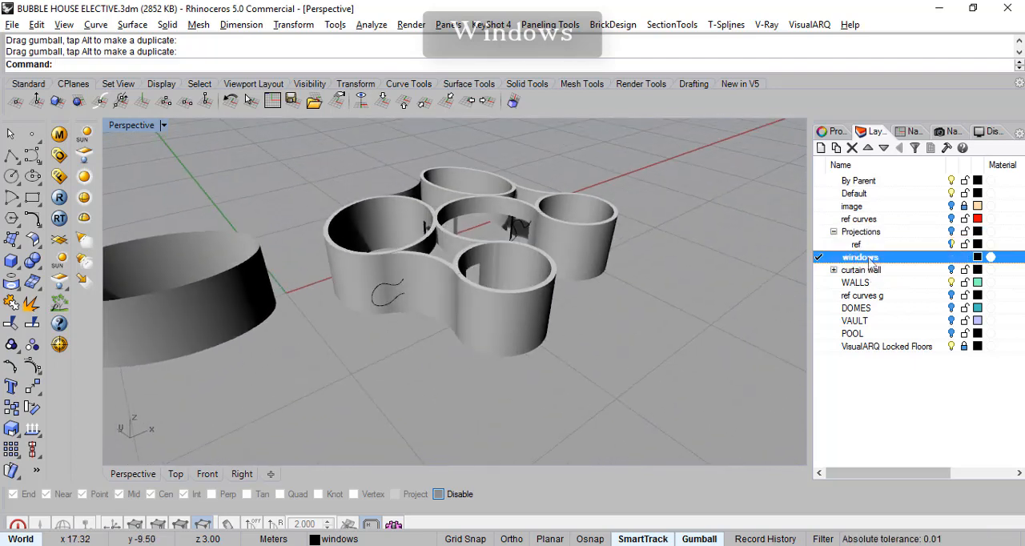
{"action": "right_click", "coordinate": [872, 264]}
{"action": "left_click", "coordinate": [899, 446]}
{"action": "right_click_drag", "start_coordinate": [607, 354], "coordinate": [490, 270]}
{"action": "left_click_drag", "start_coordinate": [443, 228], "coordinate": [583, 277]}
{"action": "right_click_drag", "start_coordinate": [673, 260], "coordinate": [476, 306]}
{"action": "left_click", "coordinate": [674, 246]}
- Return to the four-viewport layout and enlarge the Top and Perspective viewports, framing the house and outlines in both
{"action": "scroll", "coordinate": [588, 348], "scroll_direction": "up", "scroll_amount": 4}
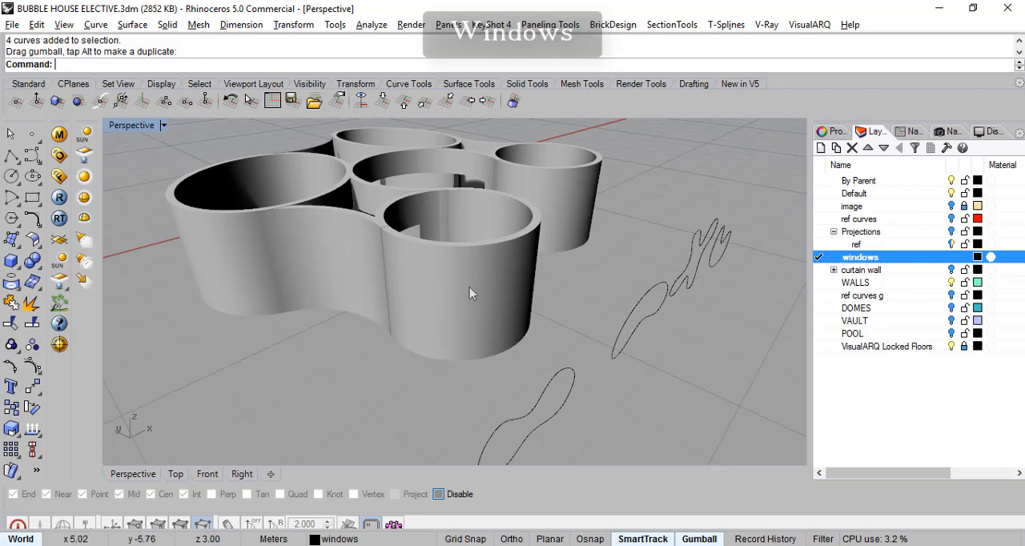
{"action": "mouse_move", "coordinate": [558, 385]}
{"action": "right_mouse_down"}
{"action": "mouse_move", "coordinate": [526, 387]}
{"action": "mouse_move", "coordinate": [577, 383]}
{"action": "mouse_move", "coordinate": [571, 389]}
{"action": "right_mouse_up"}
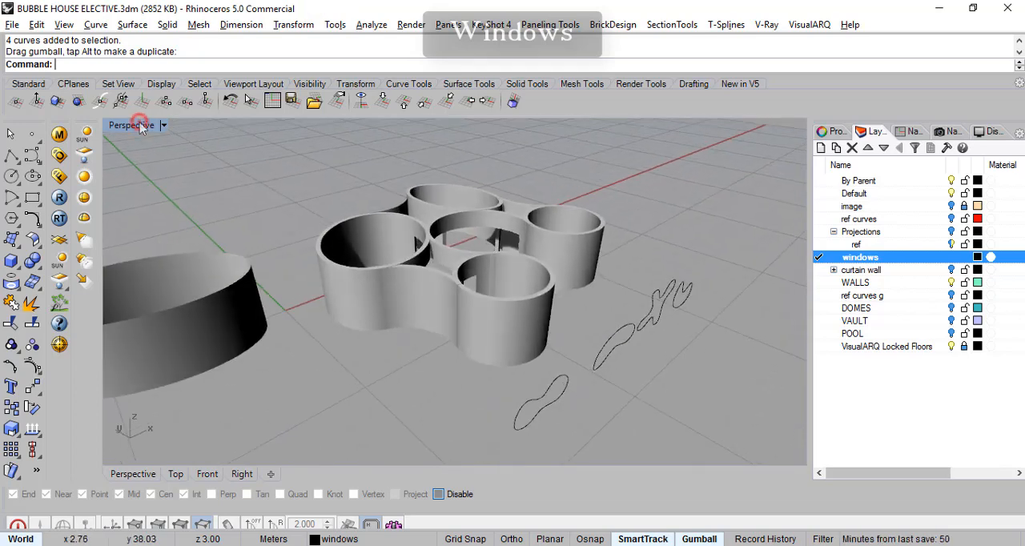
{"action": "double_click", "coordinate": [141, 126]}
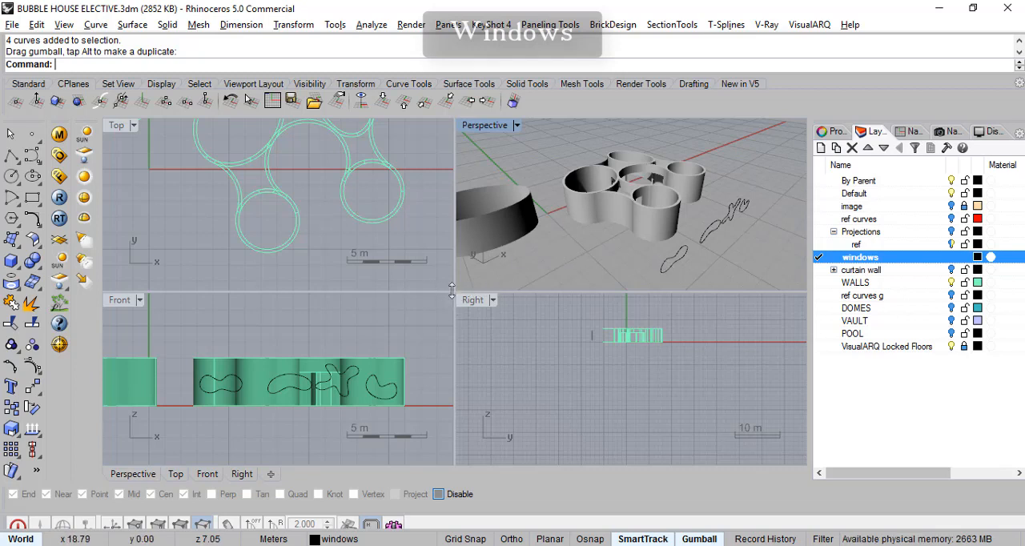
{"action": "left_click_drag", "start_coordinate": [454, 290], "coordinate": [465, 398]}
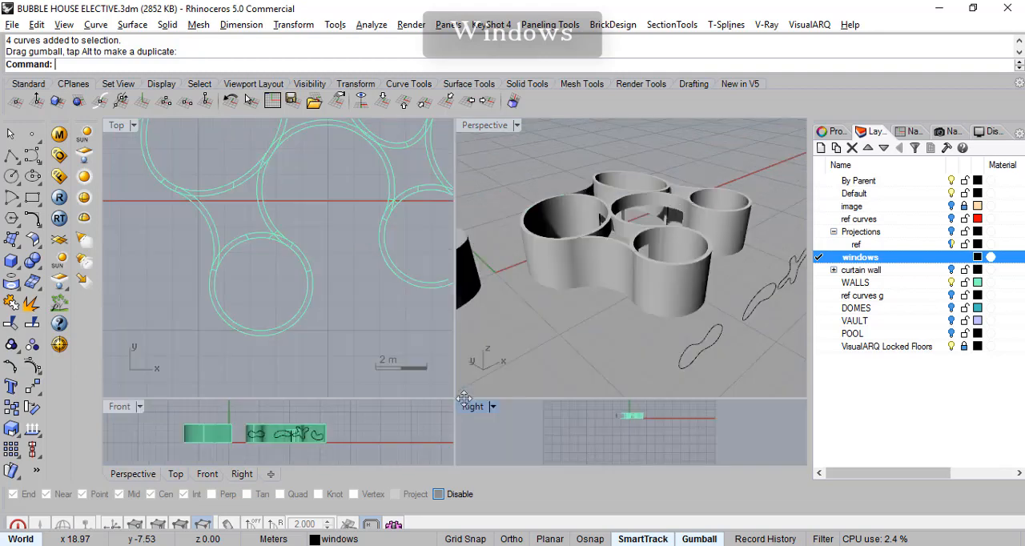
{"action": "scroll", "coordinate": [393, 315], "scroll_direction": "down", "scroll_amount": 8}
{"action": "right_click_drag", "start_coordinate": [374, 325], "coordinate": [349, 304]}
{"action": "right_click_drag", "start_coordinate": [750, 361], "coordinate": [694, 337]}
- Copy the peanut-shaped outline to the outer side of the front small round wall in the Top view
{"action": "left_click", "coordinate": [691, 365]}
{"action": "right_click_drag", "start_coordinate": [293, 377], "coordinate": [305, 370]}
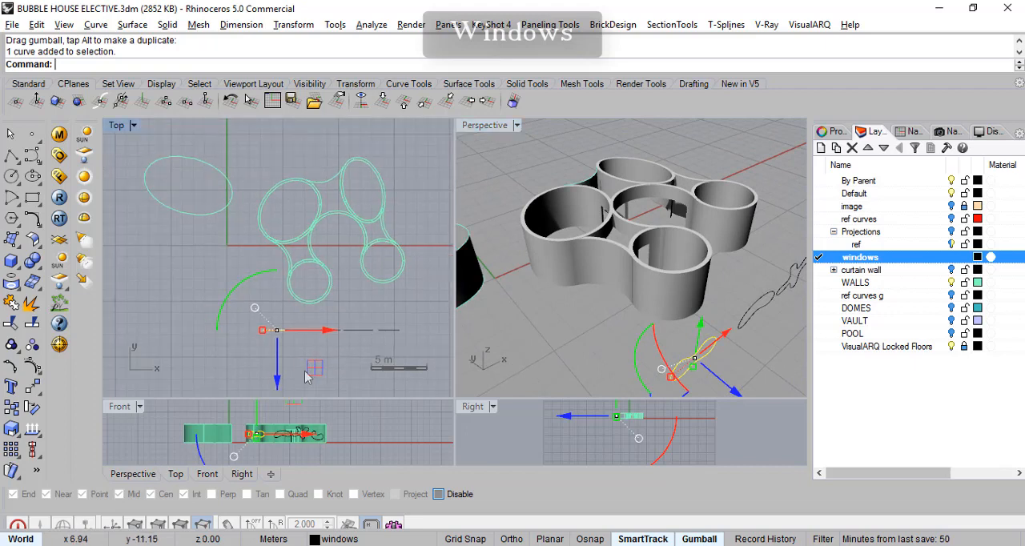
{"action": "scroll", "coordinate": [311, 379], "scroll_direction": "up", "scroll_amount": 3}
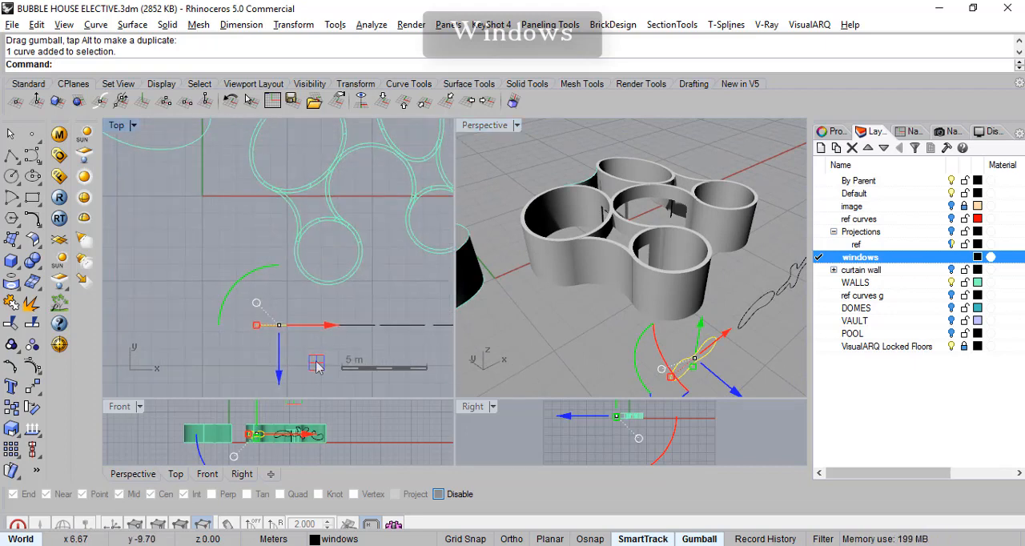
{"action": "left_click_drag", "start_coordinate": [317, 367], "coordinate": [333, 318]}
{"action": "right_click_drag", "start_coordinate": [678, 324], "coordinate": [640, 346]}
{"action": "scroll", "coordinate": [271, 281], "scroll_direction": "up", "scroll_amount": 5}
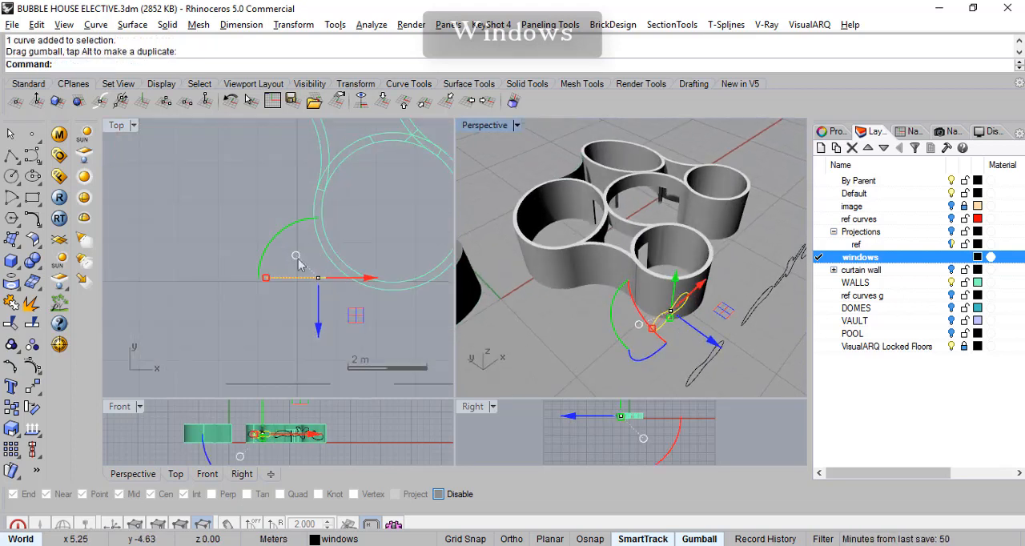
- Rotate the copied peanut outline about 43 degrees clockwise in the Top view and shift it to face the front small round wall
{"action": "left_click_drag", "start_coordinate": [271, 252], "coordinate": [314, 201]}
{"action": "left_click_drag", "start_coordinate": [314, 333], "coordinate": [334, 339]}
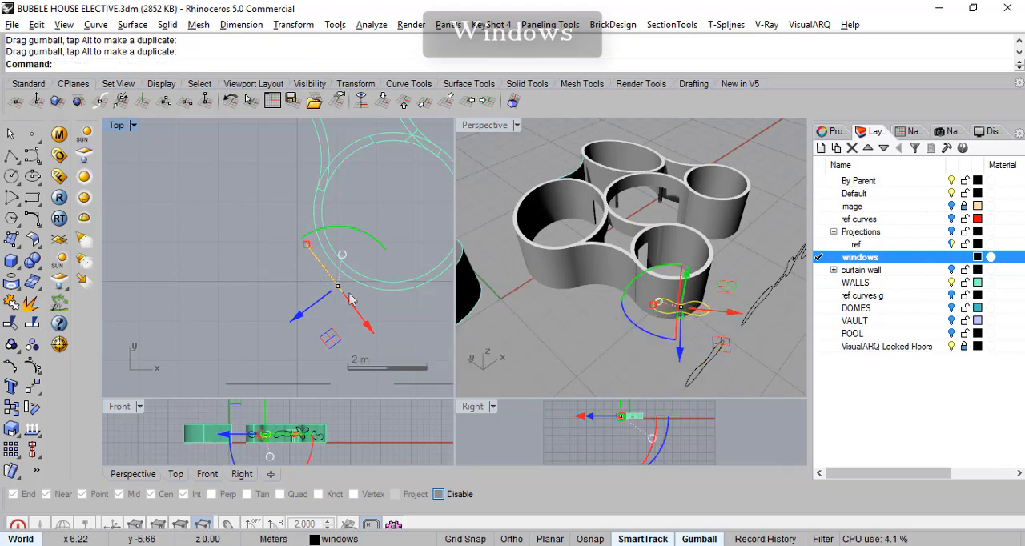
{"action": "left_click_drag", "start_coordinate": [360, 235], "coordinate": [349, 232]}
{"action": "scroll", "coordinate": [356, 295], "scroll_direction": "up", "scroll_amount": 2}
{"action": "right_click_drag", "start_coordinate": [363, 322], "coordinate": [328, 317]}
{"action": "scroll", "coordinate": [724, 293], "scroll_direction": "up", "scroll_amount": 5}
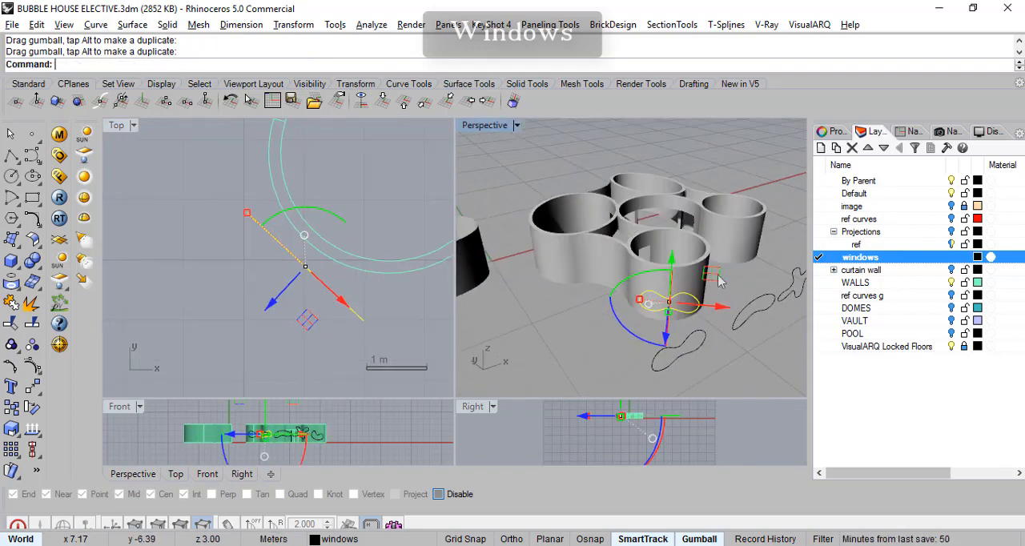
{"action": "right_click_drag", "start_coordinate": [746, 278], "coordinate": [718, 303]}
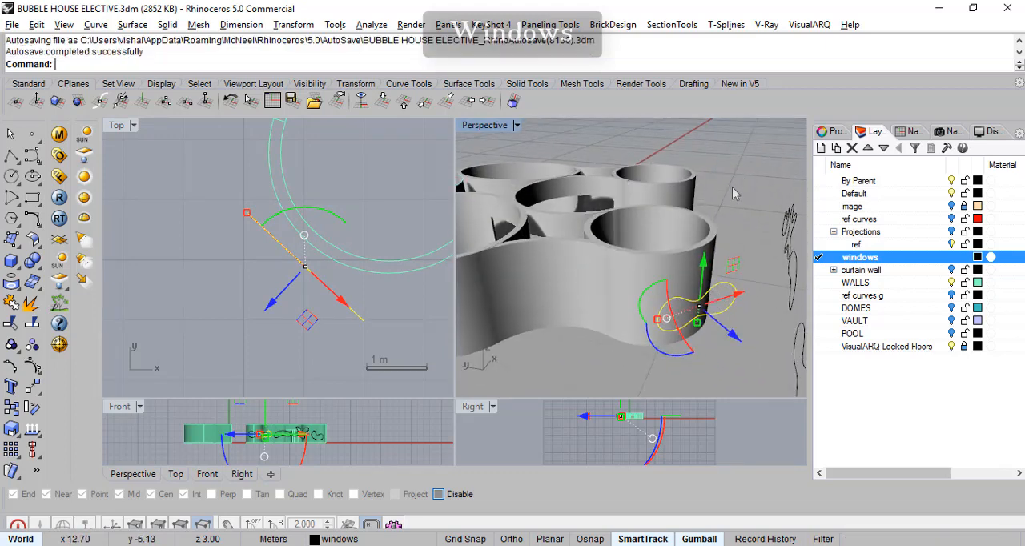
{"action": "right_click_drag", "start_coordinate": [745, 255], "coordinate": [704, 218]}
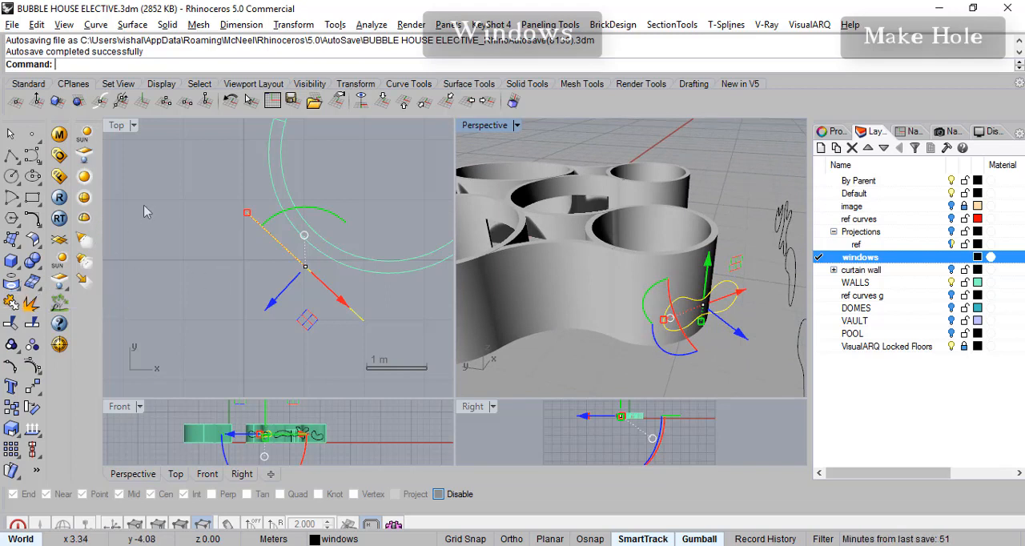
{"action": "left_click", "coordinate": [21, 272]}
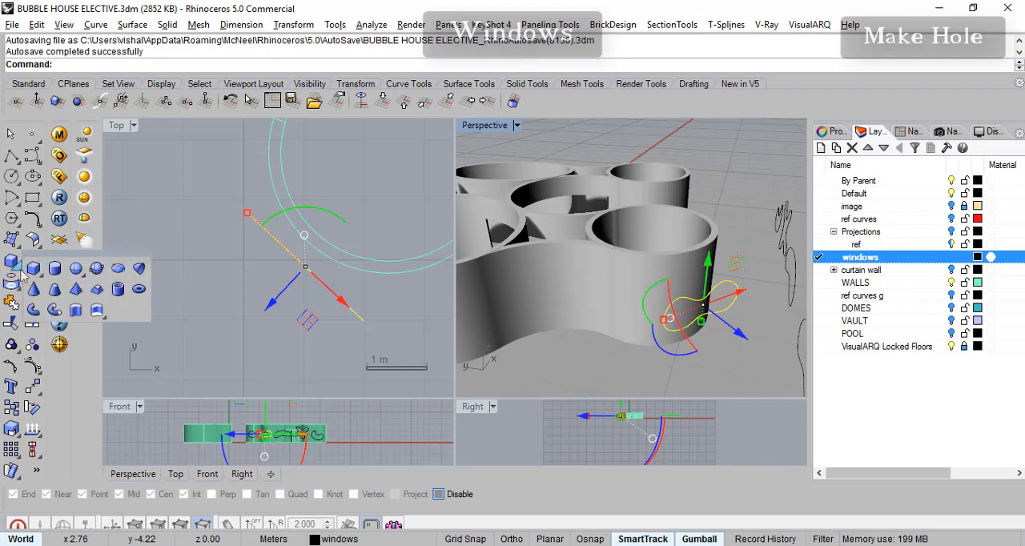
{"action": "left_click", "coordinate": [102, 315]}
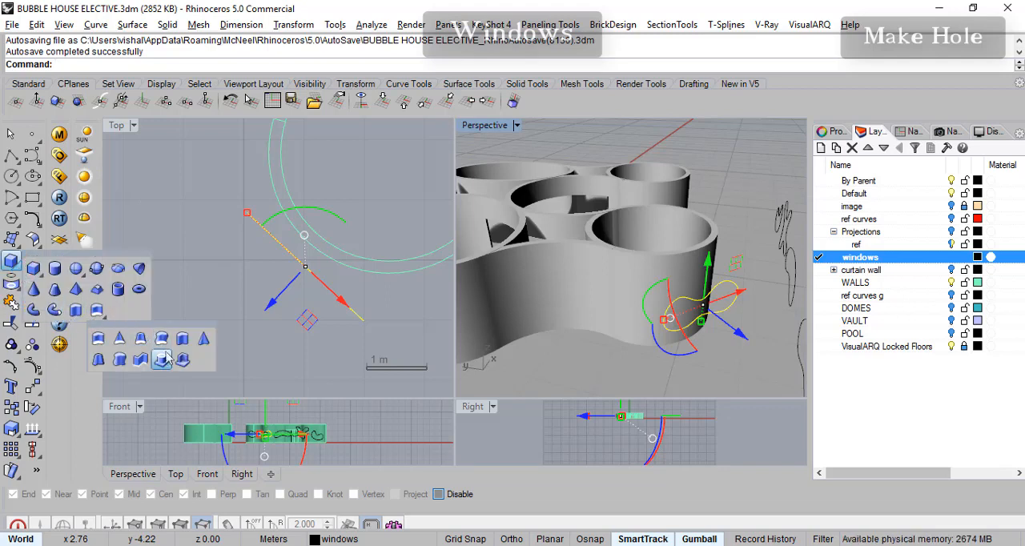
{"action": "left_click", "coordinate": [159, 238]}
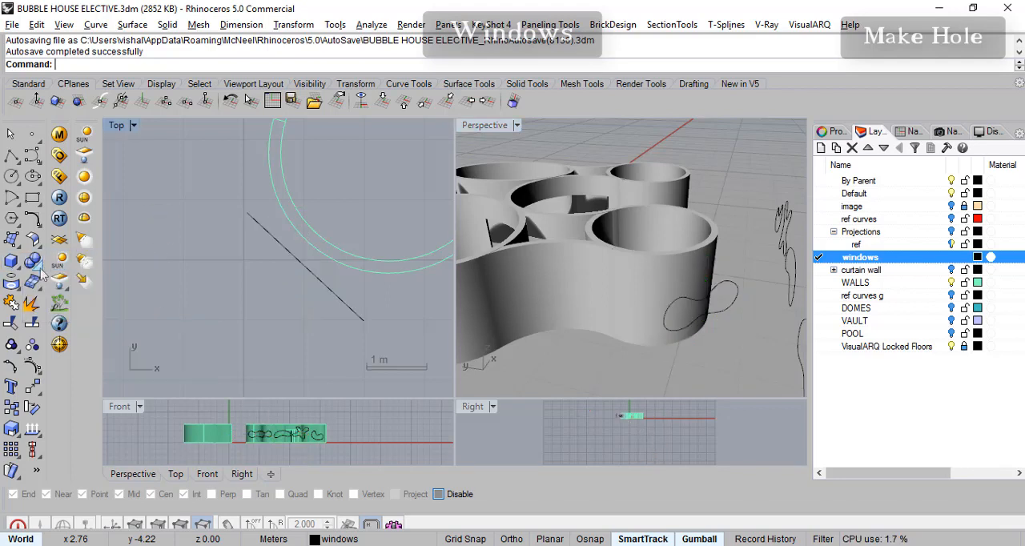
- Cut the copied peanut outline through the front small round wall with Make Hole, normal to the curve, to a depth of about 1.49 m
{"action": "left_click", "coordinate": [33, 262]}
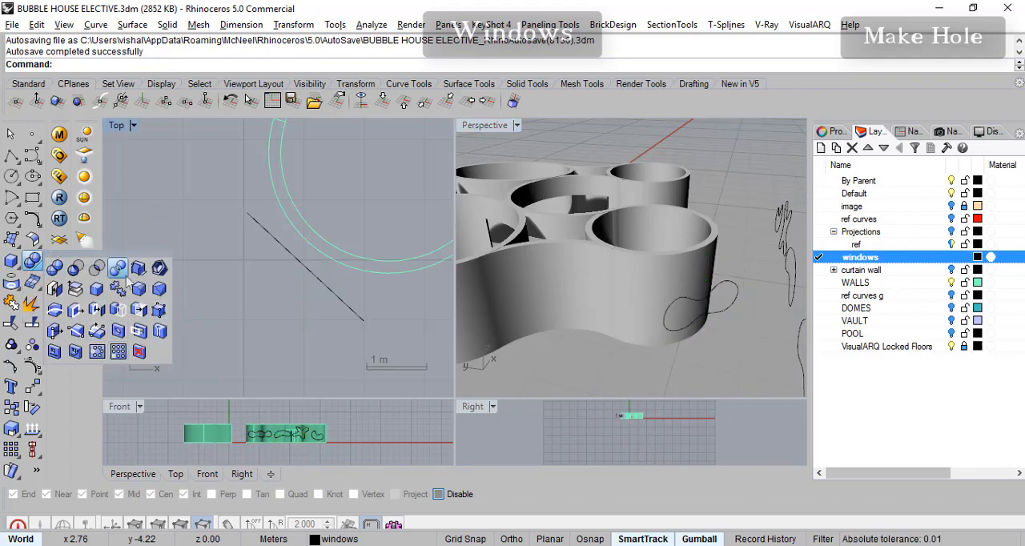
{"action": "left_click_drag", "start_coordinate": [128, 254], "coordinate": [189, 163]}
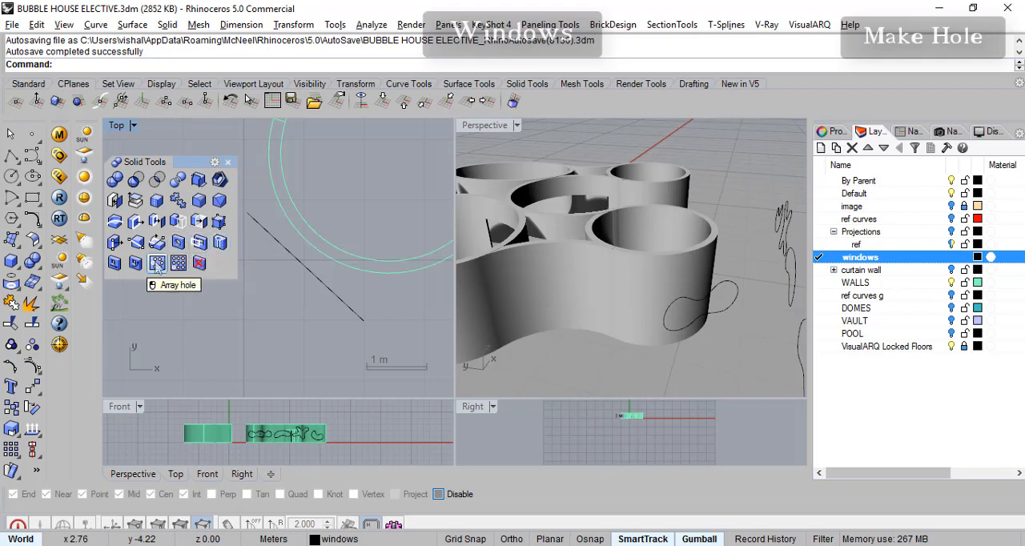
{"action": "left_click", "coordinate": [198, 244]}
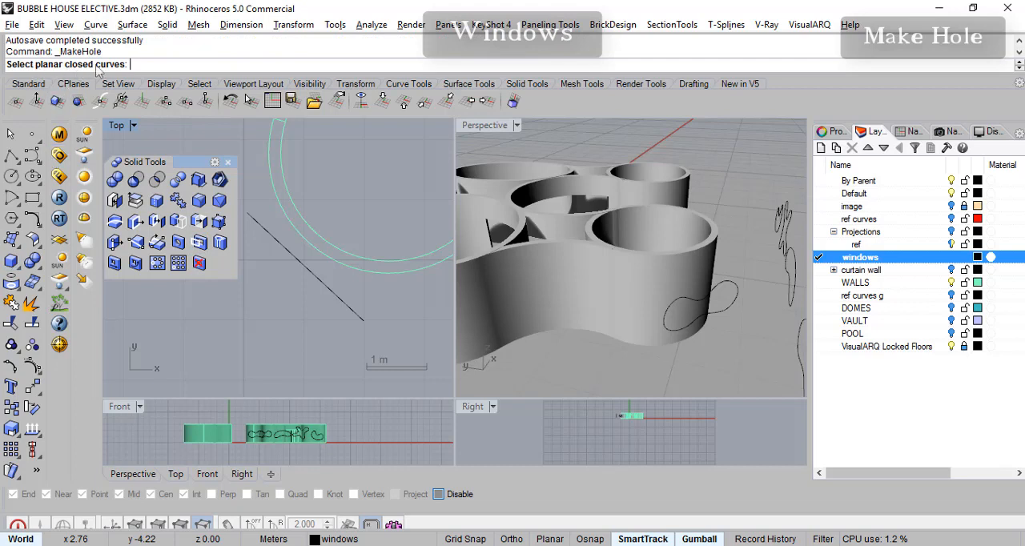
{"action": "left_click", "coordinate": [733, 290]}
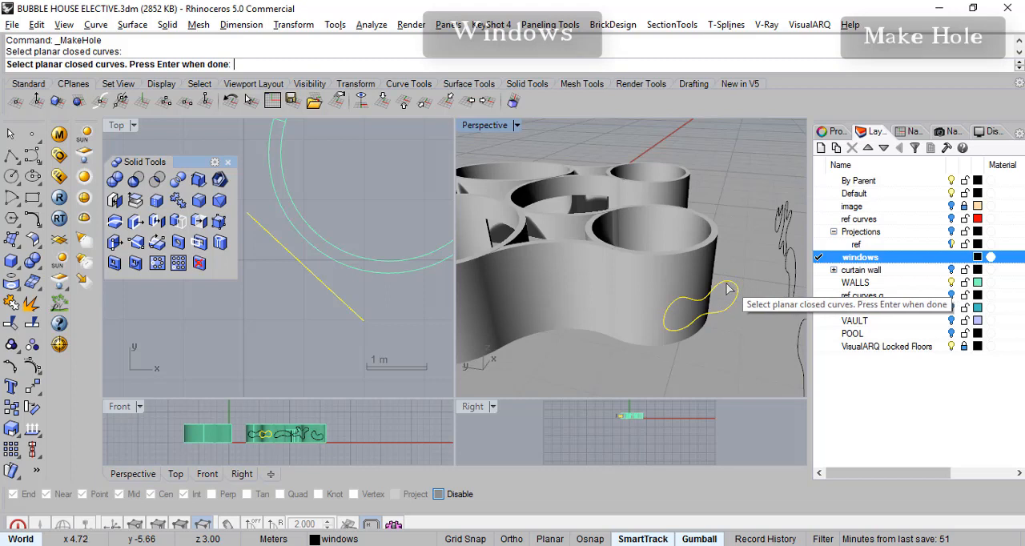
{"action": "key", "text": "Return"}
{"action": "left_click", "coordinate": [685, 287]}
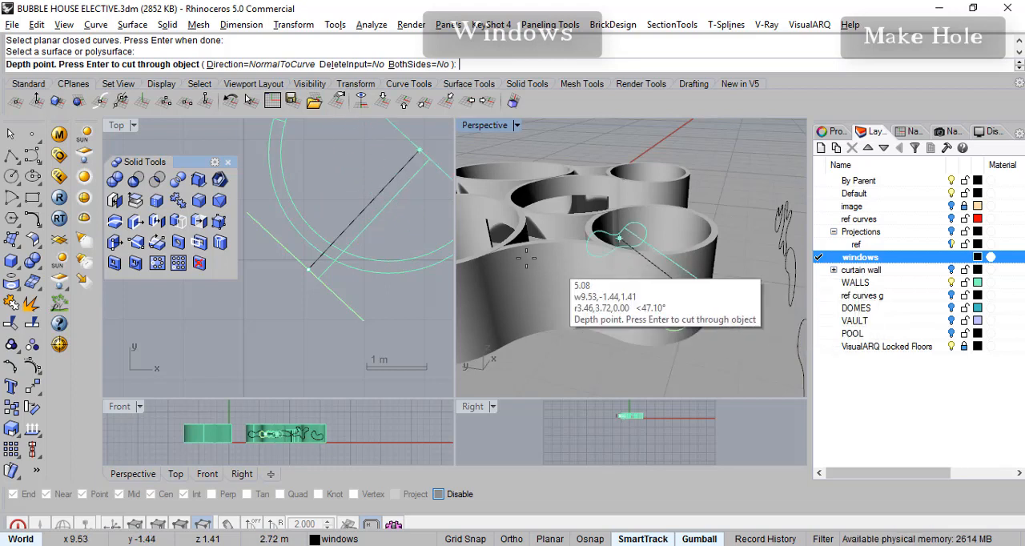
{"action": "scroll", "coordinate": [344, 240], "scroll_direction": "down", "scroll_amount": 2}
{"action": "middle_click", "coordinate": [300, 169]}
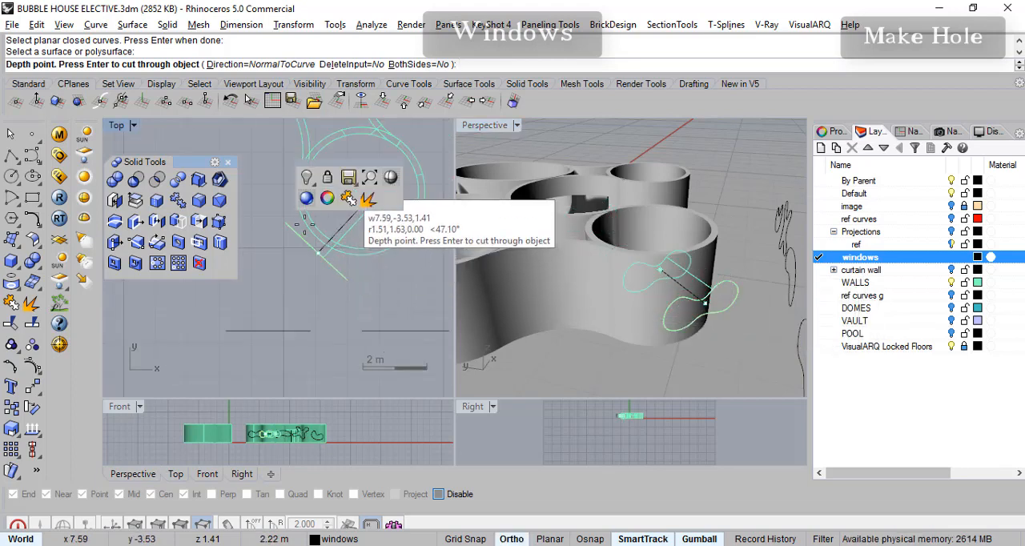
{"action": "right_click_drag", "start_coordinate": [313, 239], "coordinate": [277, 271]}
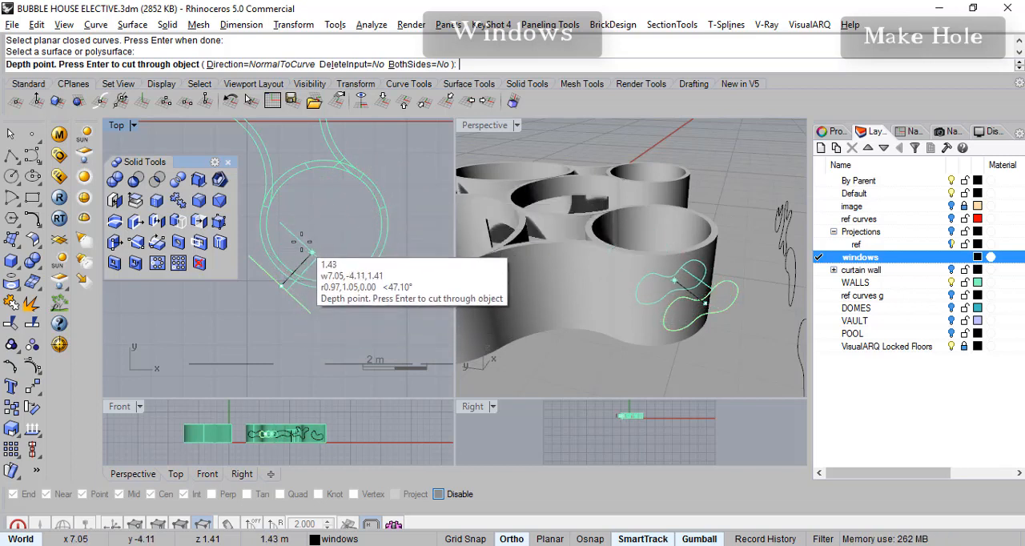
{"action": "scroll", "coordinate": [308, 231], "scroll_direction": "up", "scroll_amount": 2}
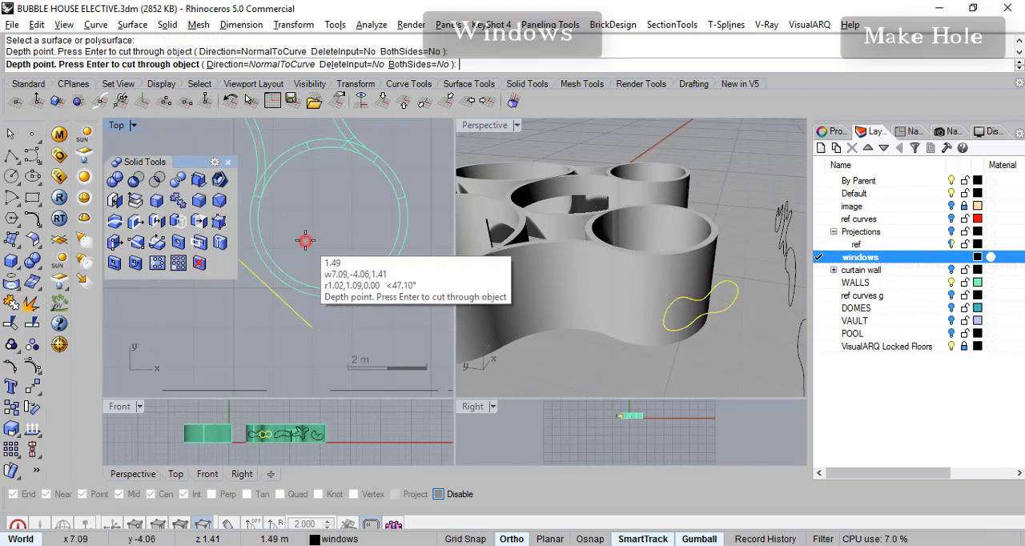
{"action": "left_click", "coordinate": [305, 241]}
{"action": "scroll", "coordinate": [656, 305], "scroll_direction": "up", "scroll_amount": 6}
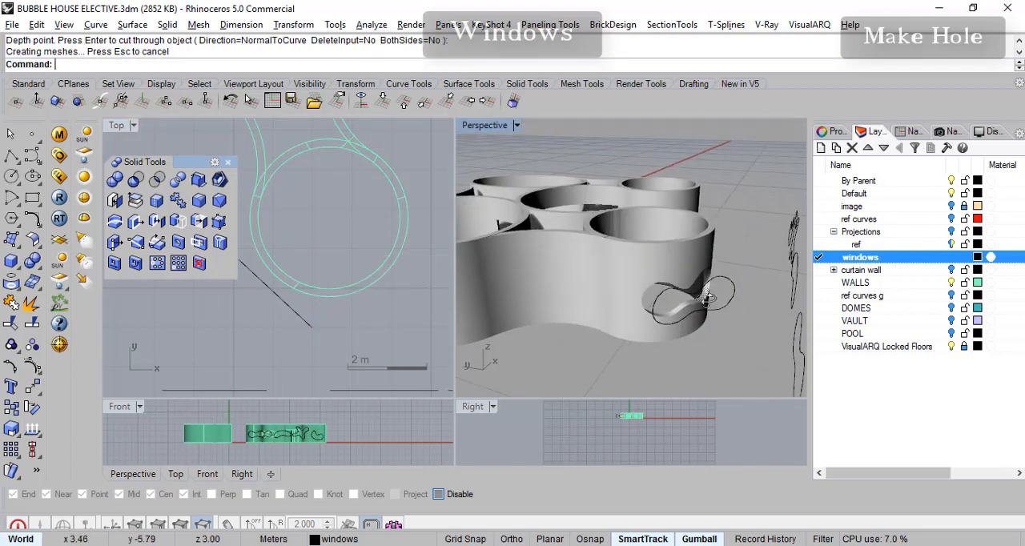
- Copy the bean-shaped outline to just outside the right-hand small round wall in the Top view
{"action": "scroll", "coordinate": [629, 292], "scroll_direction": "down", "scroll_amount": 8}
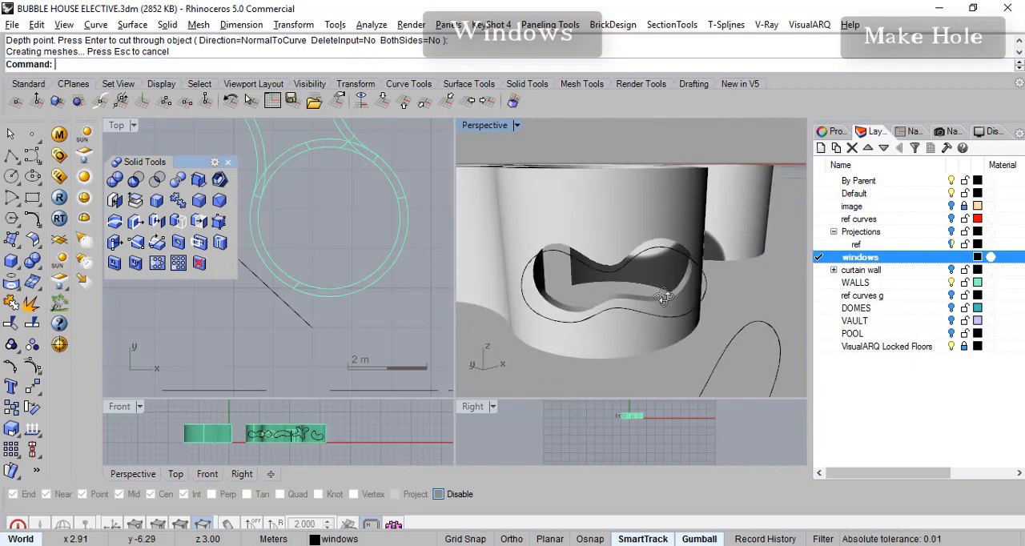
{"action": "right_click_drag", "start_coordinate": [687, 323], "coordinate": [655, 326]}
{"action": "scroll", "coordinate": [320, 303], "scroll_direction": "down", "scroll_amount": 5}
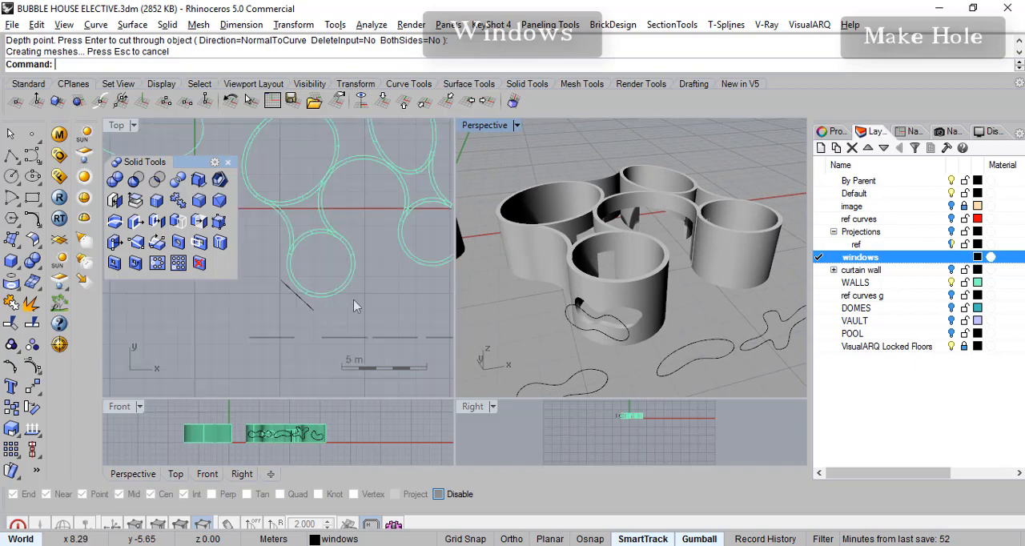
{"action": "left_click", "coordinate": [680, 351]}
{"action": "right_click_drag", "start_coordinate": [291, 320], "coordinate": [350, 314]}
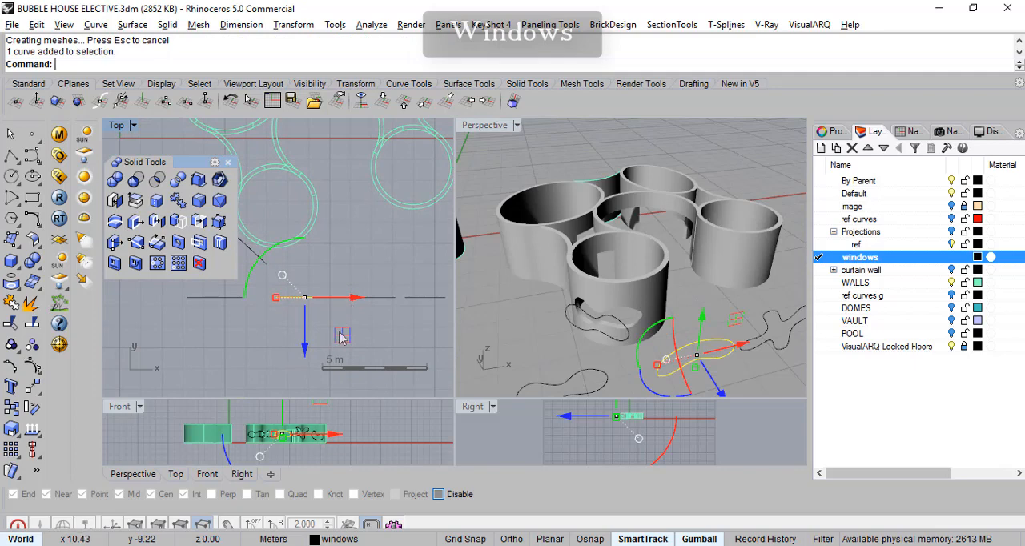
{"action": "left_click_drag", "start_coordinate": [341, 333], "coordinate": [431, 254]}
{"action": "scroll", "coordinate": [359, 222], "scroll_direction": "up", "scroll_amount": 4}
{"action": "right_click_drag", "start_coordinate": [357, 222], "coordinate": [273, 314]}
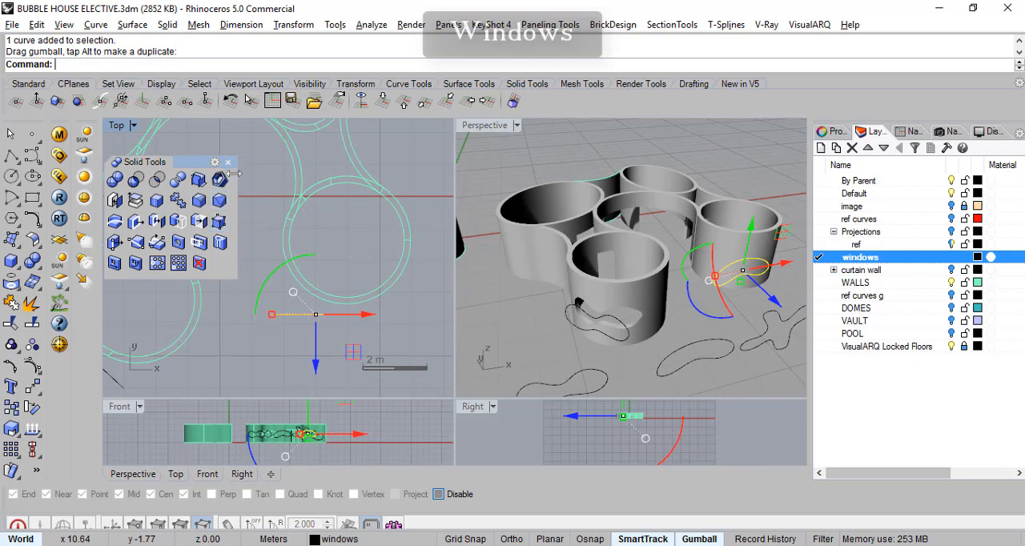
- Rotate the copied bean outline about 28 degrees clockwise in the Top view so it faces the right-hand small round wall
{"action": "left_click_drag", "start_coordinate": [195, 163], "coordinate": [193, 145]}
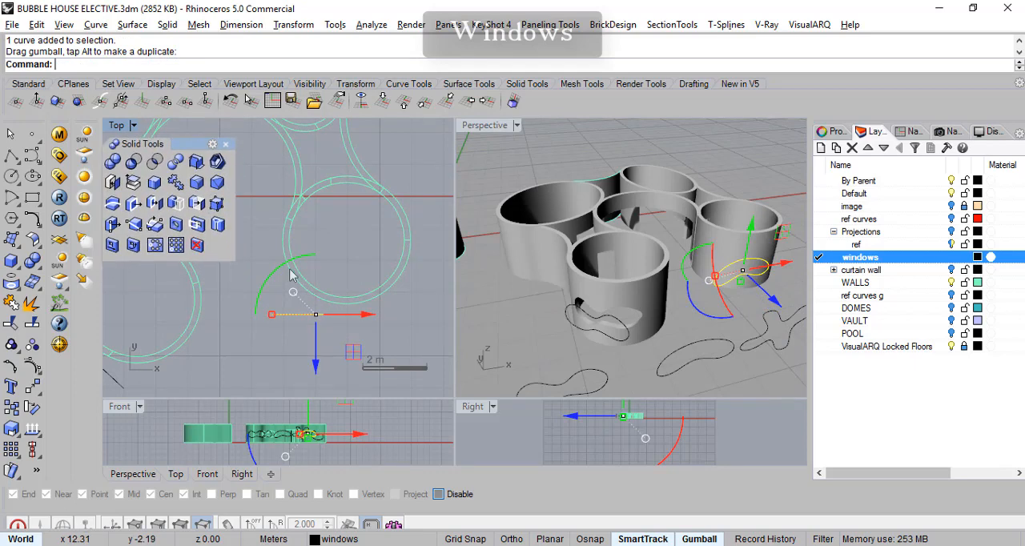
{"action": "left_click_drag", "start_coordinate": [271, 280], "coordinate": [295, 264]}
{"action": "scroll", "coordinate": [290, 316], "scroll_direction": "up", "scroll_amount": 2}
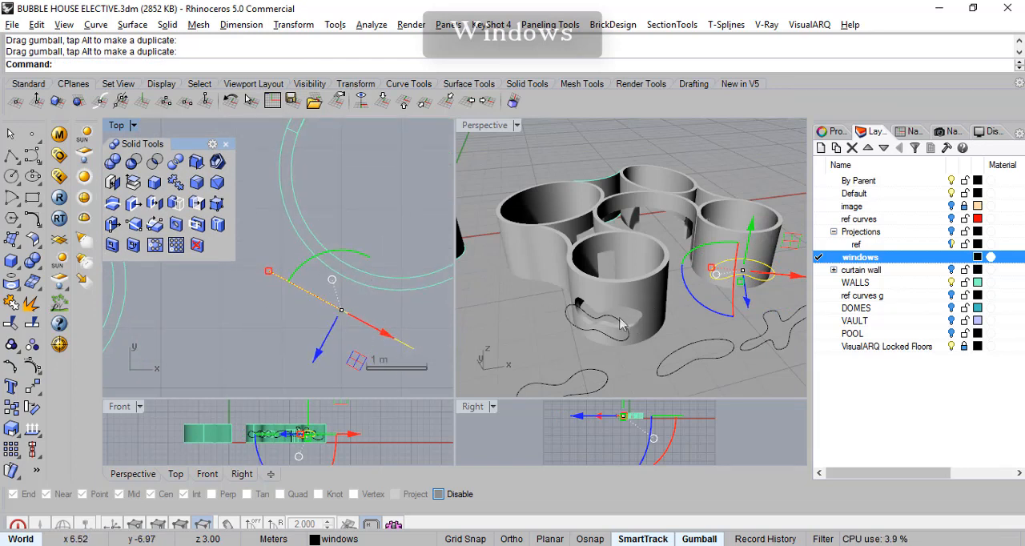
{"action": "right_click_drag", "start_coordinate": [391, 326], "coordinate": [382, 312]}
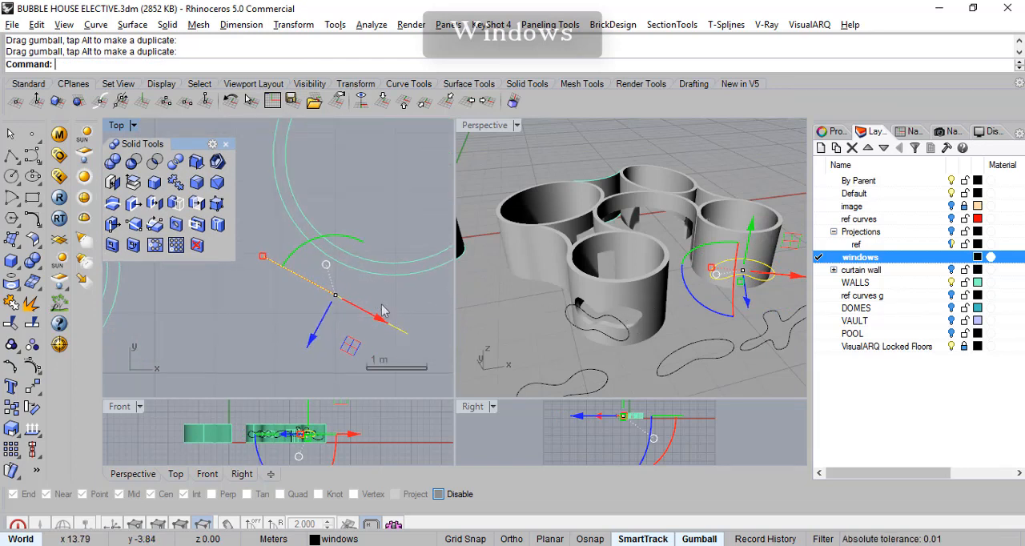
- Cut the bean outline through the right-hand small round wall with Make Hole, normal to the curve, to a depth of about 2.15 m
{"action": "left_click", "coordinate": [198, 225]}
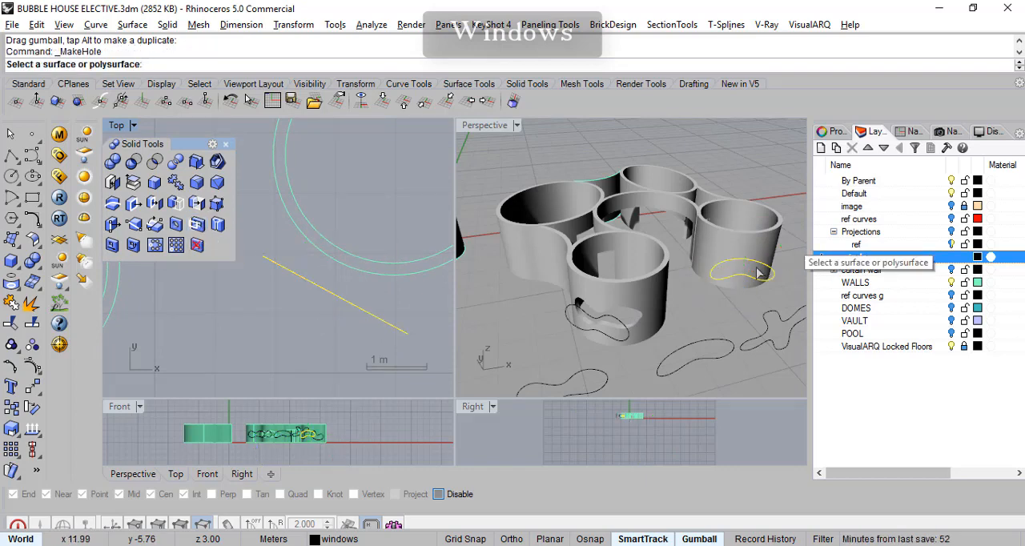
{"action": "scroll", "coordinate": [761, 268], "scroll_direction": "up", "scroll_amount": 2}
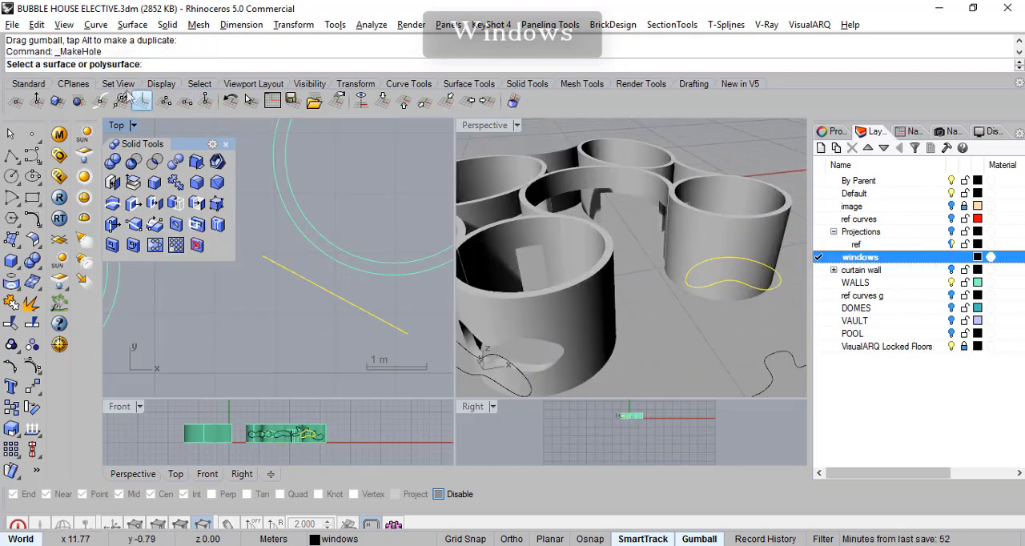
{"action": "left_click", "coordinate": [725, 242]}
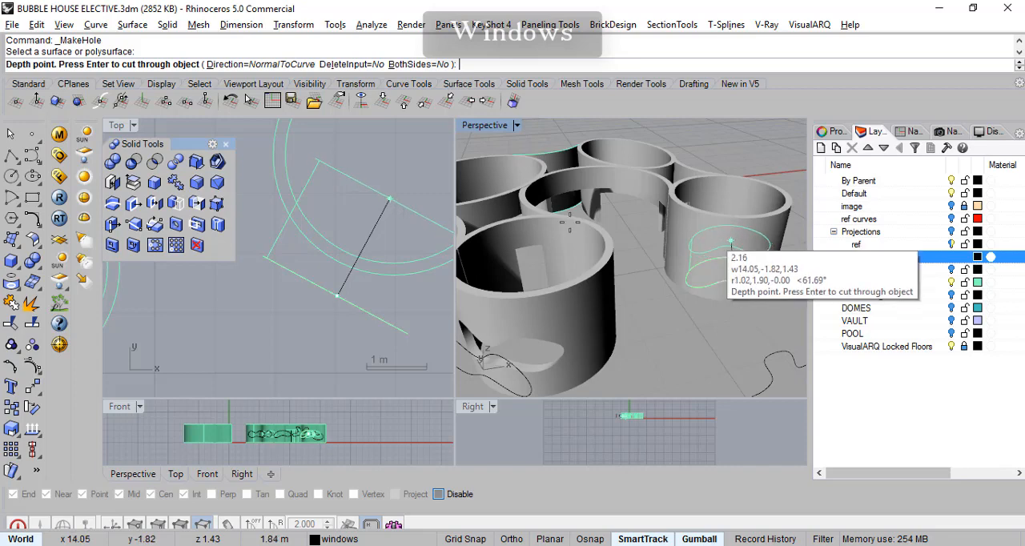
{"action": "right_click_drag", "start_coordinate": [368, 201], "coordinate": [274, 226], "text": "shift"}
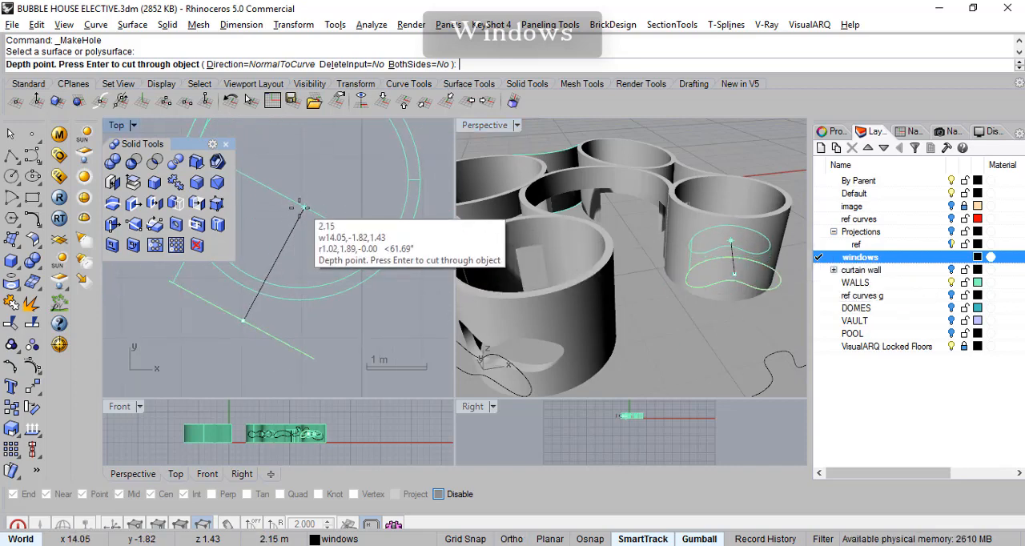
{"action": "left_click", "coordinate": [296, 214]}
- Copy the small kidney-shaped outline to the outer side of the right-hand small round wall in the Top view
{"action": "right_click_drag", "start_coordinate": [694, 276], "coordinate": [710, 313]}
{"action": "scroll", "coordinate": [710, 298], "scroll_direction": "down", "scroll_amount": 4}
{"action": "scroll", "coordinate": [352, 328], "scroll_direction": "down", "scroll_amount": 5}
{"action": "left_click", "coordinate": [328, 354]}
{"action": "right_click_drag", "start_coordinate": [364, 320], "coordinate": [385, 285]}
{"action": "left_click_drag", "start_coordinate": [394, 353], "coordinate": [396, 210]}
{"action": "right_click_drag", "start_coordinate": [429, 192], "coordinate": [296, 313]}
- Rotate the copied kidney outline about 65 degrees counterclockwise in the Top view and shift it to face the right-hand small round wall
{"action": "left_click_drag", "start_coordinate": [221, 274], "coordinate": [240, 352]}
{"action": "right_click_drag", "start_coordinate": [340, 309], "coordinate": [423, 303]}
{"action": "mouse_move", "coordinate": [404, 259]}
{"action": "left_mouse_down"}
{"action": "mouse_move", "coordinate": [426, 283]}
{"action": "mouse_move", "coordinate": [404, 277]}
{"action": "mouse_move", "coordinate": [411, 271]}
{"action": "left_mouse_up"}
{"action": "scroll", "coordinate": [372, 326], "scroll_direction": "up", "scroll_amount": 6}
{"action": "right_click_drag", "start_coordinate": [371, 326], "coordinate": [341, 317]}
{"action": "mouse_move", "coordinate": [305, 327]}
{"action": "left_mouse_down"}
{"action": "mouse_move", "coordinate": [294, 318]}
{"action": "mouse_move", "coordinate": [302, 328]}
{"action": "left_mouse_up"}
{"action": "left_click_drag", "start_coordinate": [391, 255], "coordinate": [387, 264]}
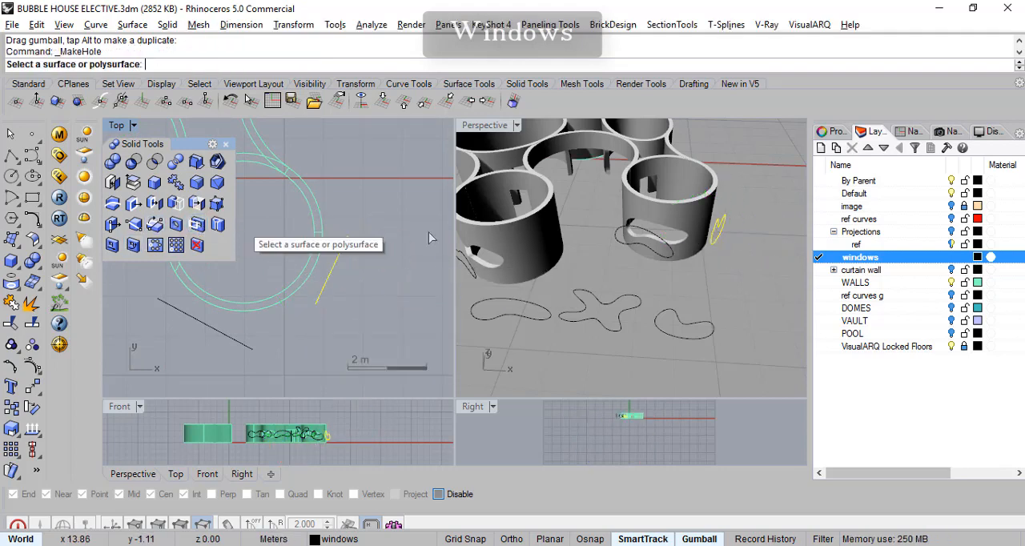
- Cut the kidney outline through the right-hand small round wall with Make Hole, normal to the curve, to a depth of about 1.57 m
{"action": "right_click_drag", "start_coordinate": [801, 235], "coordinate": [729, 230]}
{"action": "left_click", "coordinate": [708, 234]}
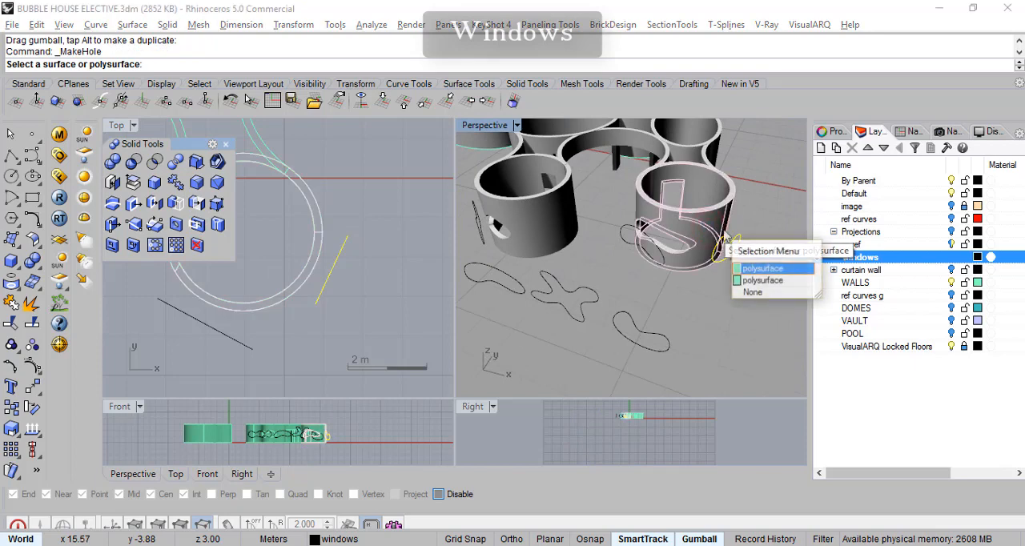
{"action": "left_click", "coordinate": [758, 269]}
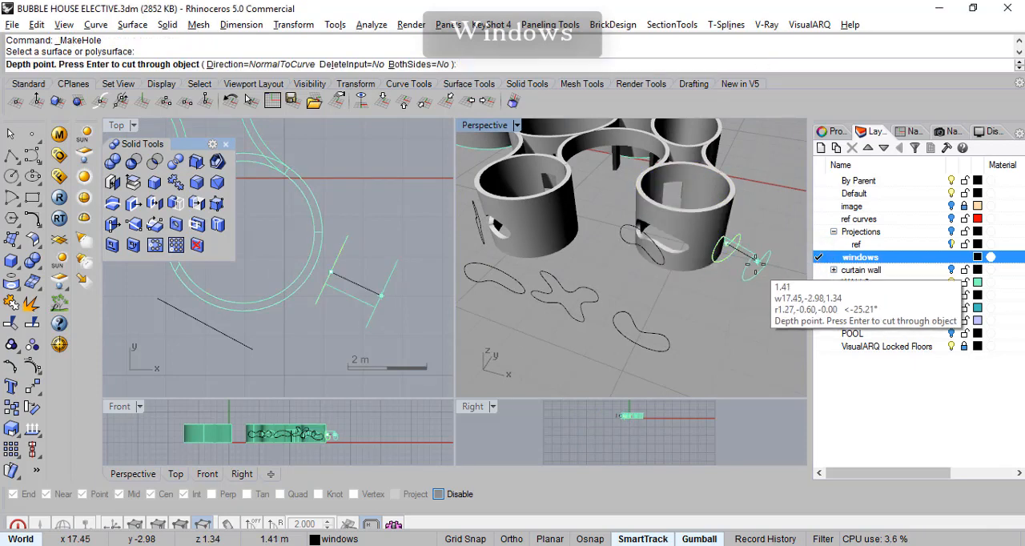
{"action": "left_click", "coordinate": [269, 260]}
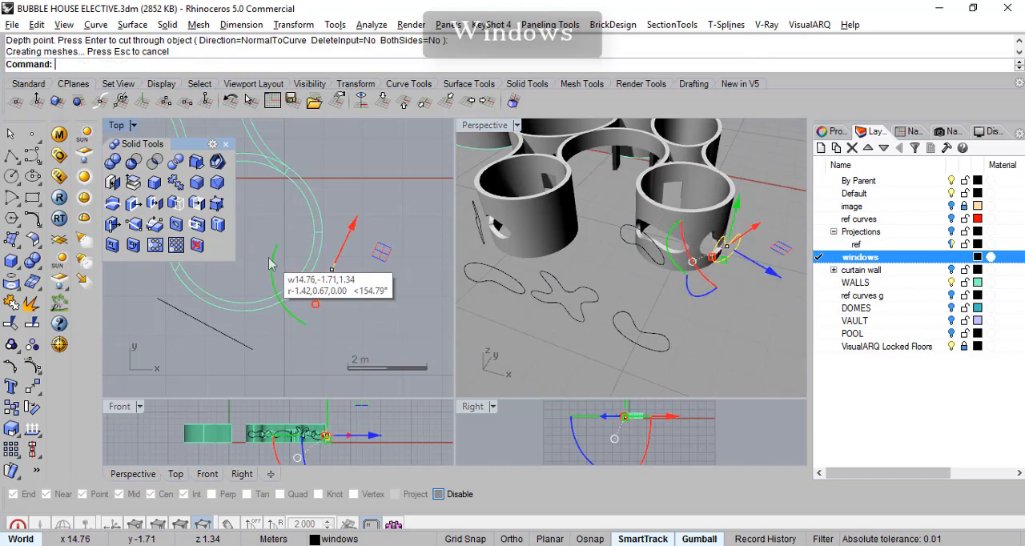
- Copy the star-shaped outline to the side of the front small round wall that faces the right-hand one, in the Top view
{"action": "right_click_drag", "start_coordinate": [769, 254], "coordinate": [604, 283]}
{"action": "scroll", "coordinate": [586, 278], "scroll_direction": "up", "scroll_amount": 3}
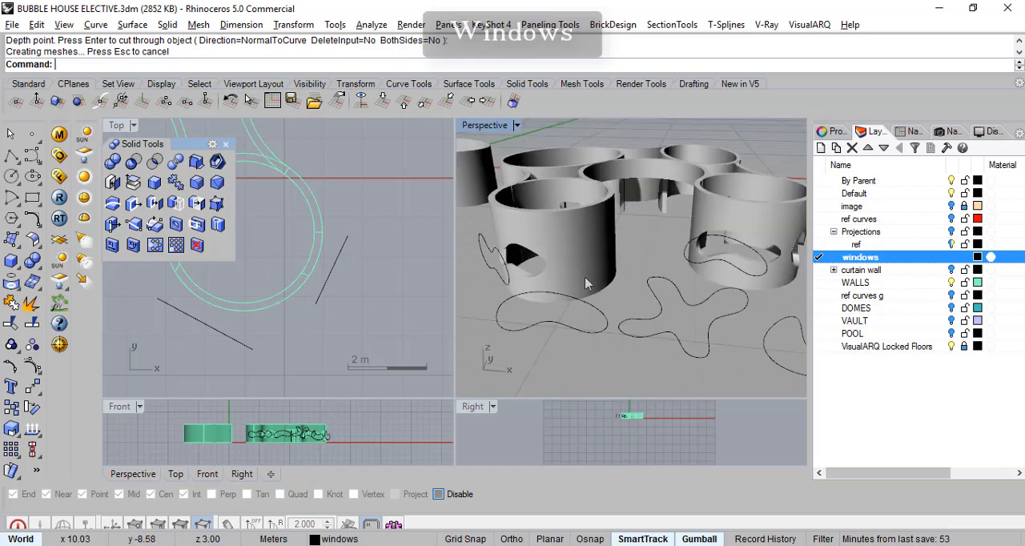
{"action": "left_click", "coordinate": [673, 295]}
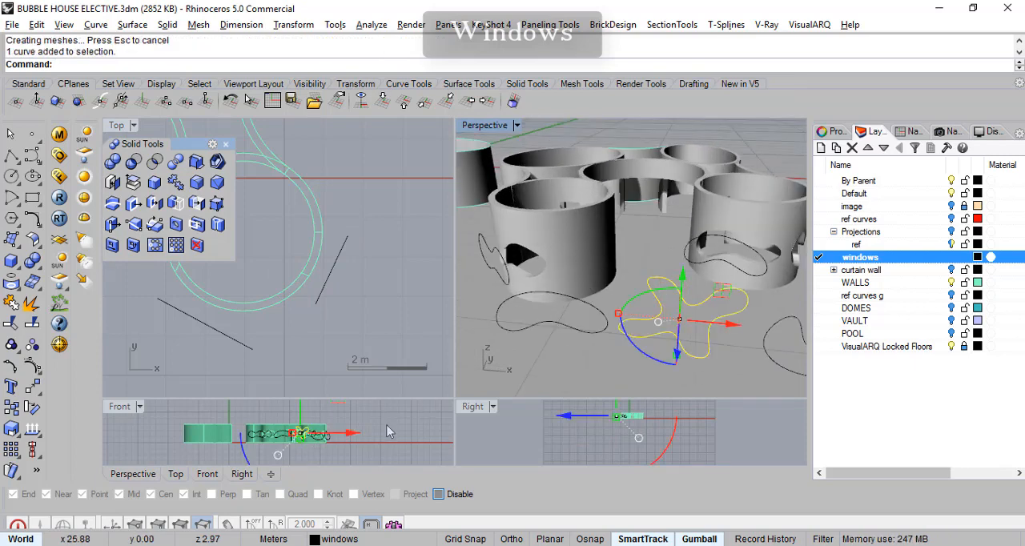
{"action": "scroll", "coordinate": [324, 332], "scroll_direction": "down", "scroll_amount": 6}
{"action": "right_click_drag", "start_coordinate": [314, 336], "coordinate": [334, 263]}
{"action": "right_click_drag", "start_coordinate": [311, 318], "coordinate": [322, 327]}
{"action": "left_click_drag", "start_coordinate": [300, 385], "coordinate": [225, 292]}
{"action": "right_click_drag", "start_coordinate": [291, 315], "coordinate": [320, 298]}
{"action": "left_click_drag", "start_coordinate": [306, 318], "coordinate": [342, 348]}
- Rotate the copied star outline about 56 degrees counterclockwise in total in the Top view and shift it beside the front small round wall
{"action": "left_click_drag", "start_coordinate": [293, 254], "coordinate": [260, 269]}
{"action": "scroll", "coordinate": [276, 314], "scroll_direction": "up", "scroll_amount": 4}
{"action": "scroll", "coordinate": [291, 321], "scroll_direction": "up", "scroll_amount": 2}
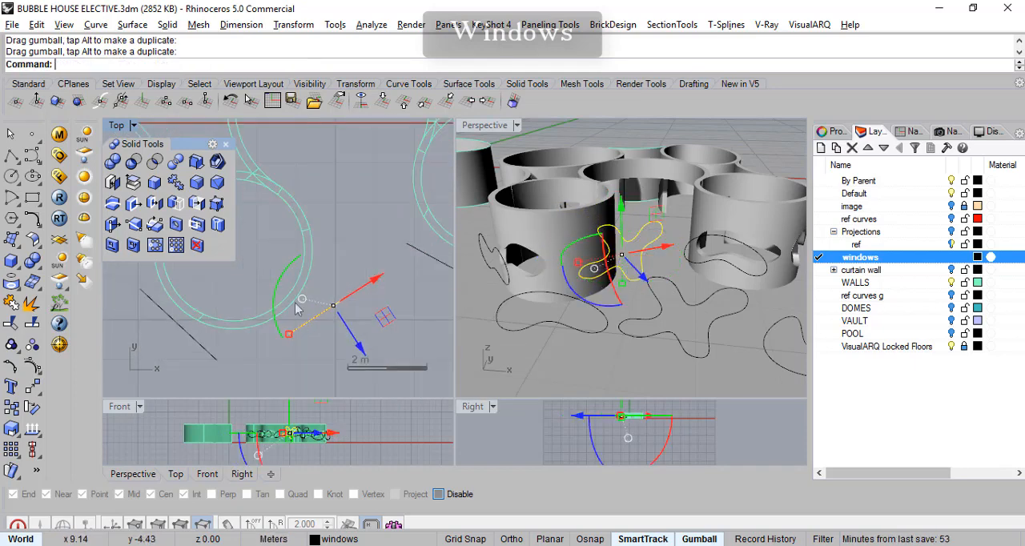
{"action": "left_click_drag", "start_coordinate": [280, 326], "coordinate": [307, 351]}
{"action": "left_click_drag", "start_coordinate": [387, 300], "coordinate": [366, 290]}
{"action": "left_click_drag", "start_coordinate": [276, 342], "coordinate": [273, 338]}
{"action": "scroll", "coordinate": [586, 260], "scroll_direction": "up", "scroll_amount": 5}
- Cut the star outline through the front small round wall with Make Hole, normal to the curve, to a depth of about 1.58 m
{"action": "right_click_drag", "start_coordinate": [589, 260], "coordinate": [553, 269]}
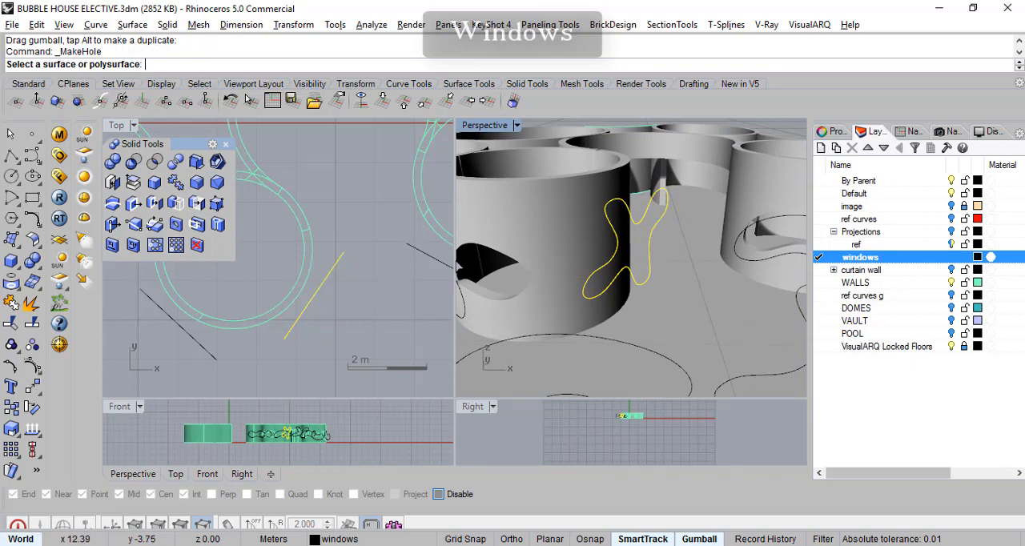
{"action": "left_click", "coordinate": [571, 242]}
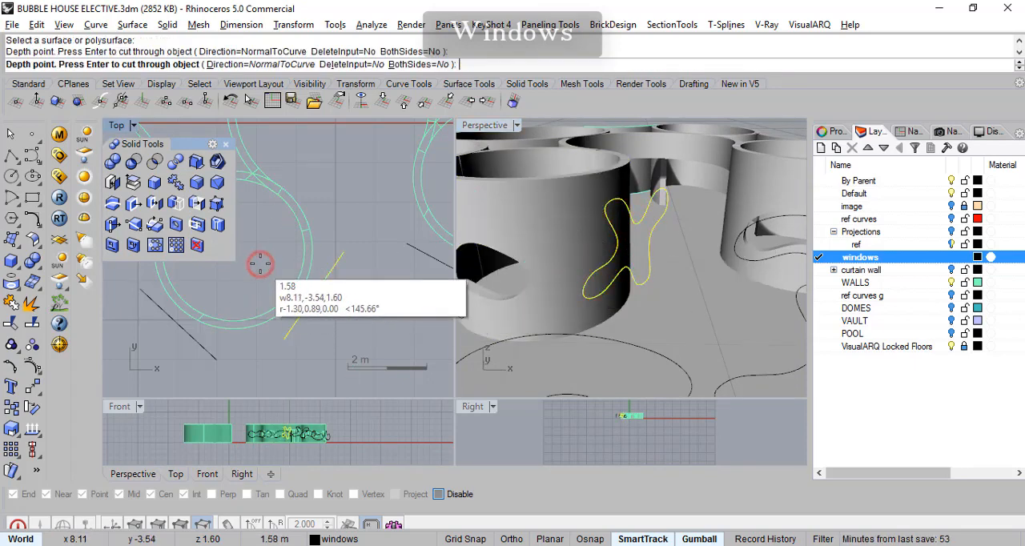
{"action": "key", "text": "Return"}
- Copy the peanut-shaped outline to just outside the concave wall linking the large left round wall and the front small one
{"action": "left_click", "coordinate": [694, 266]}
{"action": "right_click_drag", "start_coordinate": [694, 266], "coordinate": [698, 245]}
{"action": "scroll", "coordinate": [647, 298], "scroll_direction": "down", "scroll_amount": 4}
{"action": "right_click_drag", "start_coordinate": [647, 299], "coordinate": [589, 266]}
{"action": "scroll", "coordinate": [671, 285], "scroll_direction": "up", "scroll_amount": 4}
{"action": "scroll", "coordinate": [633, 268], "scroll_direction": "up", "scroll_amount": 4}
{"action": "scroll", "coordinate": [722, 278], "scroll_direction": "down", "scroll_amount": 5}
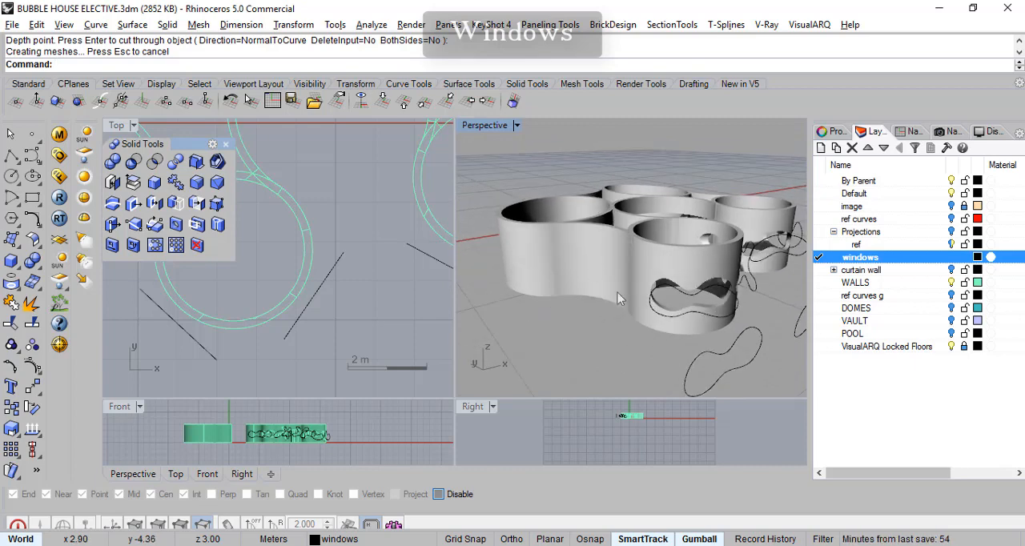
{"action": "left_click", "coordinate": [698, 374]}
{"action": "right_click_drag", "start_coordinate": [224, 327], "coordinate": [337, 302]}
{"action": "scroll", "coordinate": [325, 266], "scroll_direction": "down", "scroll_amount": 8}
{"action": "right_click_drag", "start_coordinate": [343, 337], "coordinate": [367, 338]}
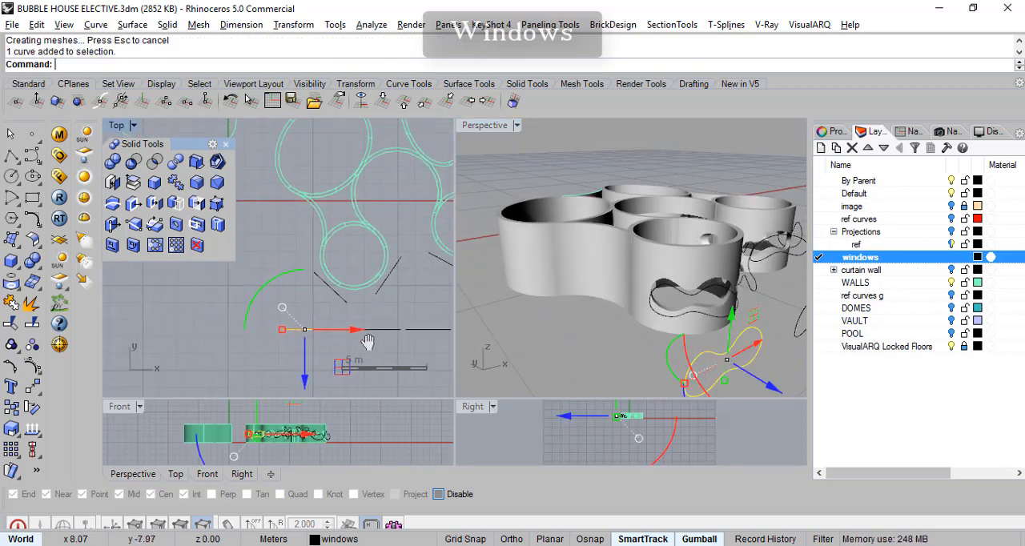
{"action": "left_click_drag", "start_coordinate": [340, 375], "coordinate": [286, 231]}
{"action": "right_click_drag", "start_coordinate": [295, 234], "coordinate": [415, 310]}
- Rotate the copied peanut outline about 63 degrees clockwise in the Top view and shift it to face the concave linking wall
{"action": "left_click_drag", "start_coordinate": [314, 252], "coordinate": [362, 207]}
{"action": "scroll", "coordinate": [286, 291], "scroll_direction": "up", "scroll_amount": 4}
{"action": "right_click_drag", "start_coordinate": [390, 280], "coordinate": [341, 266]}
{"action": "left_click_drag", "start_coordinate": [265, 313], "coordinate": [353, 372]}
{"action": "scroll", "coordinate": [376, 337], "scroll_direction": "up", "scroll_amount": 8}
{"action": "right_click_drag", "start_coordinate": [376, 325], "coordinate": [323, 243]}
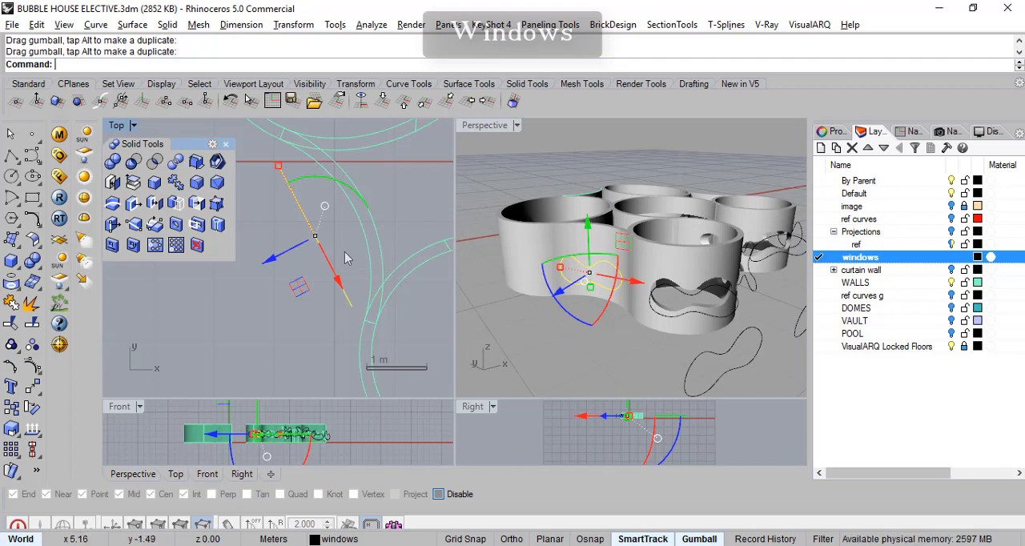
- Narrow the copied peanut outline slightly along its length
{"action": "scroll", "coordinate": [575, 335], "scroll_direction": "up", "scroll_amount": 2}
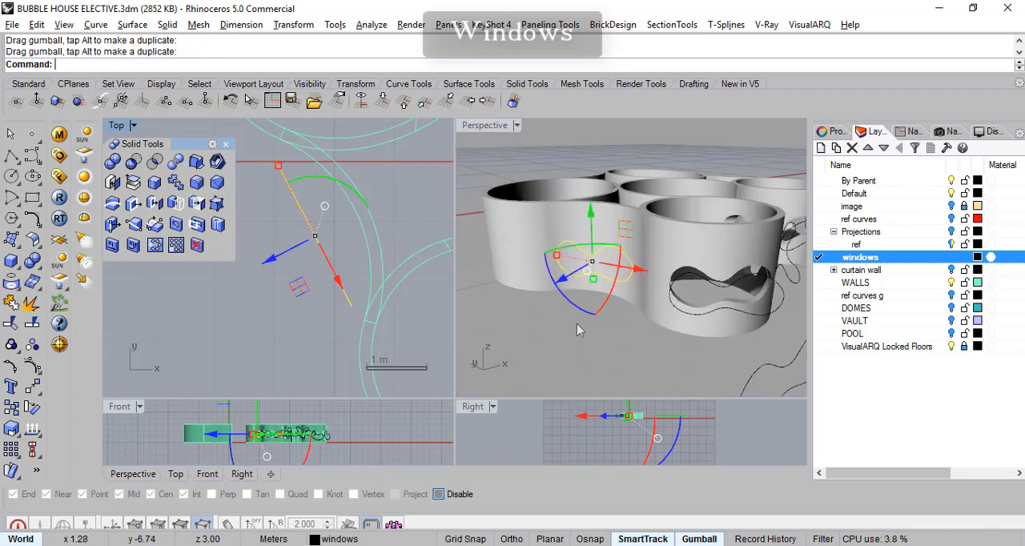
{"action": "scroll", "coordinate": [563, 277], "scroll_direction": "up", "scroll_amount": 3}
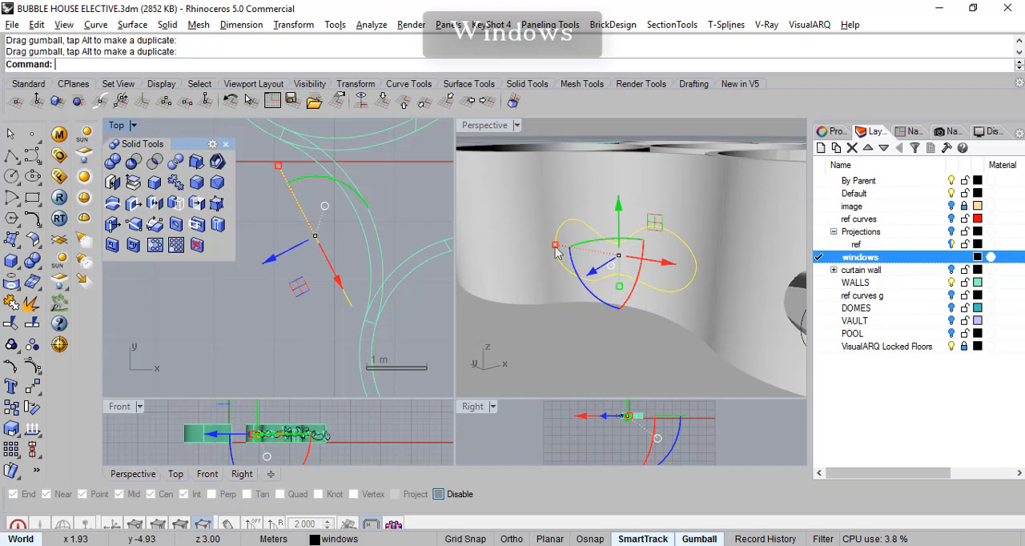
{"action": "left_click_drag", "start_coordinate": [559, 253], "coordinate": [569, 254], "text": "shift"}
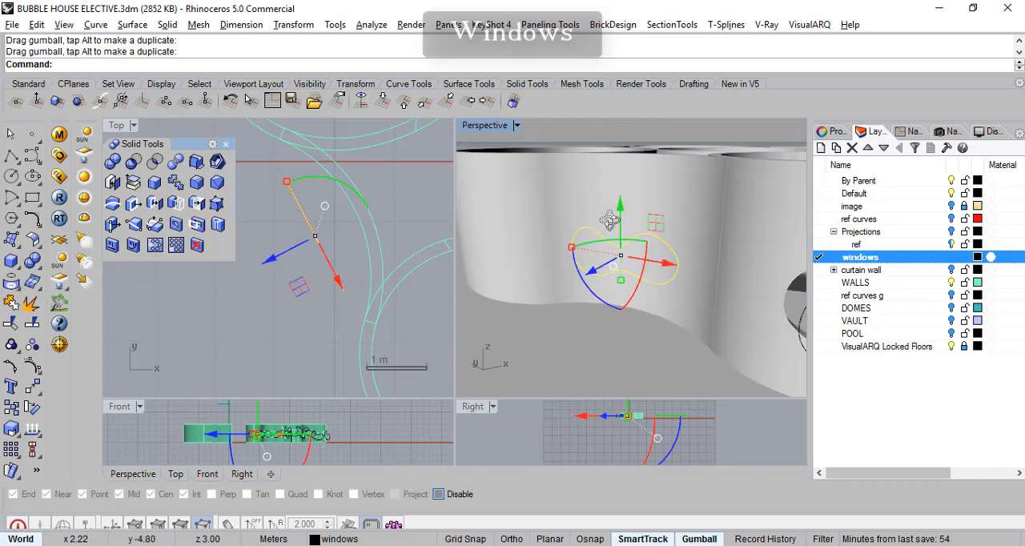
- Try twice to cut the peanut outline through the concave linking wall with Make Hole, normal to the curve
{"action": "left_click", "coordinate": [197, 226]}
{"action": "left_click", "coordinate": [672, 215]}
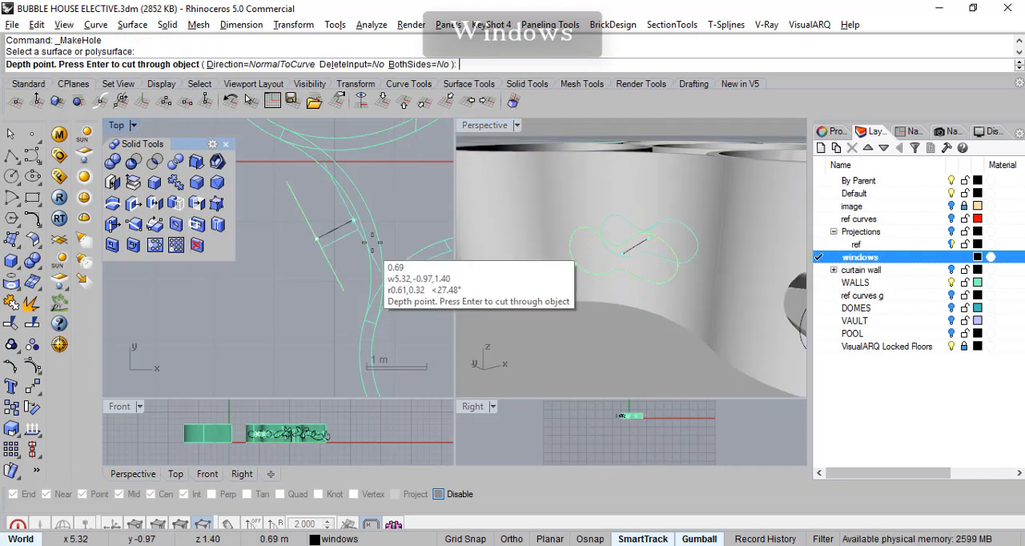
{"action": "scroll", "coordinate": [394, 212], "scroll_direction": "down", "scroll_amount": 2}
{"action": "right_click_drag", "start_coordinate": [394, 213], "coordinate": [324, 238]}
{"action": "left_click", "coordinate": [336, 230]}
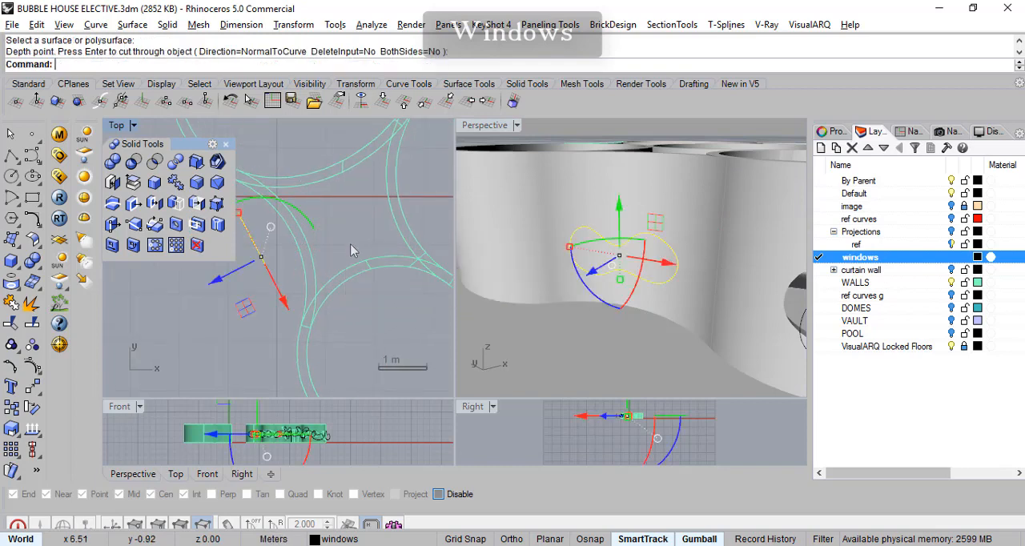
{"action": "right_click_drag", "start_coordinate": [322, 289], "coordinate": [346, 310]}
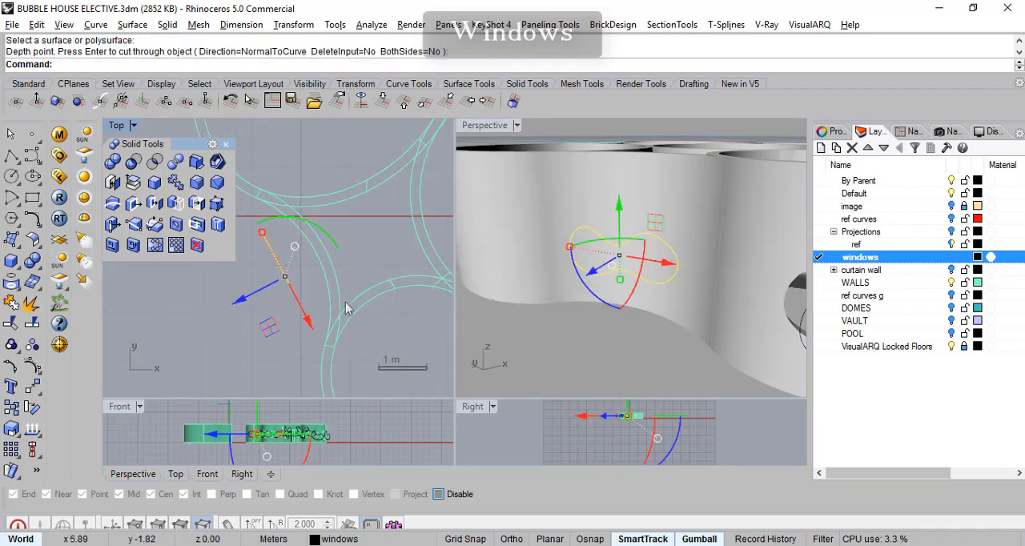
{"action": "mouse_move", "coordinate": [630, 255]}
{"action": "right_mouse_down"}
{"action": "mouse_move", "coordinate": [572, 291]}
{"action": "mouse_move", "coordinate": [588, 350]}
{"action": "mouse_move", "coordinate": [647, 282]}
{"action": "mouse_move", "coordinate": [629, 261]}
{"action": "right_mouse_up"}
{"action": "left_click", "coordinate": [197, 228]}
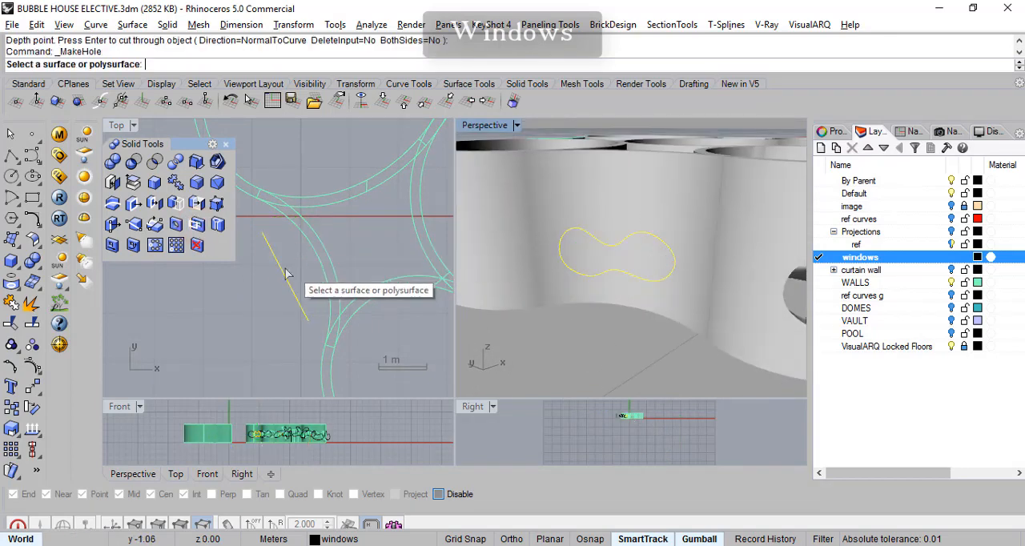
{"action": "left_click", "coordinate": [621, 210]}
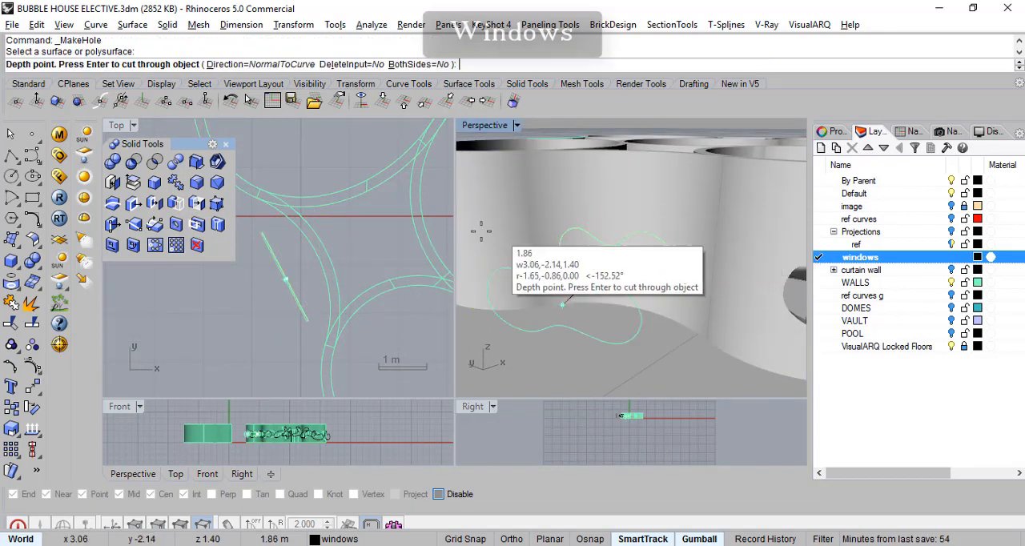
{"action": "left_click", "coordinate": [361, 243]}
- Narrow the copied peanut outline further along its length and shift it closer to the concave linking wall
{"action": "mouse_move", "coordinate": [384, 270]}
{"action": "right_mouse_down"}
{"action": "mouse_move", "coordinate": [400, 273]}
{"action": "mouse_move", "coordinate": [355, 270]}
{"action": "mouse_move", "coordinate": [319, 295]}
{"action": "mouse_move", "coordinate": [346, 273]}
{"action": "mouse_move", "coordinate": [358, 283]}
{"action": "right_mouse_up"}
{"action": "scroll", "coordinate": [344, 290], "scroll_direction": "up", "scroll_amount": 4}
{"action": "scroll", "coordinate": [662, 259], "scroll_direction": "up", "scroll_amount": 4}
{"action": "left_click_drag", "start_coordinate": [518, 255], "coordinate": [546, 239]}
{"action": "right_click_drag", "start_coordinate": [305, 266], "coordinate": [307, 260]}
{"action": "left_click_drag", "start_coordinate": [272, 331], "coordinate": [301, 315]}
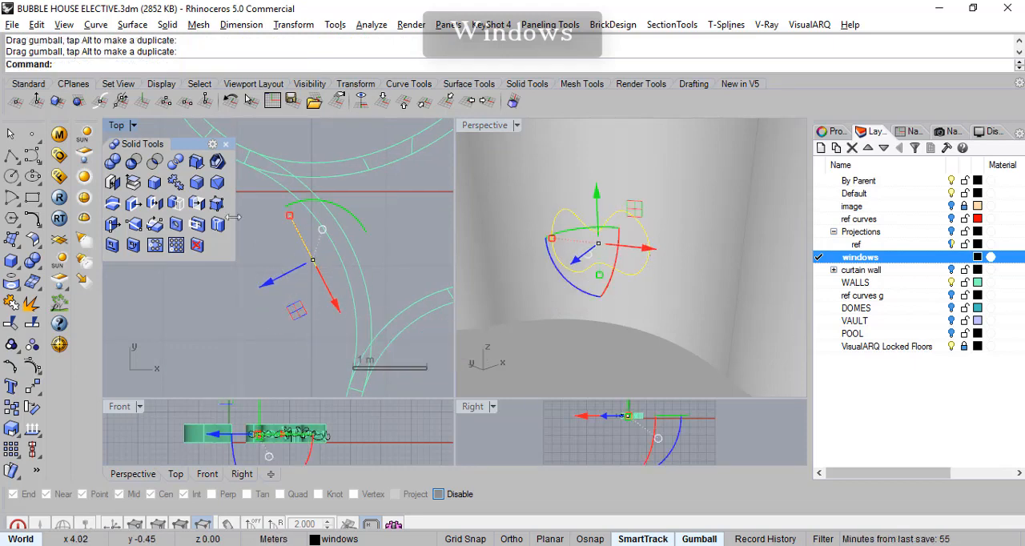
- Try to cut the further narrowed peanut outline through the concave linking wall with Make Hole
{"action": "left_click", "coordinate": [197, 224]}
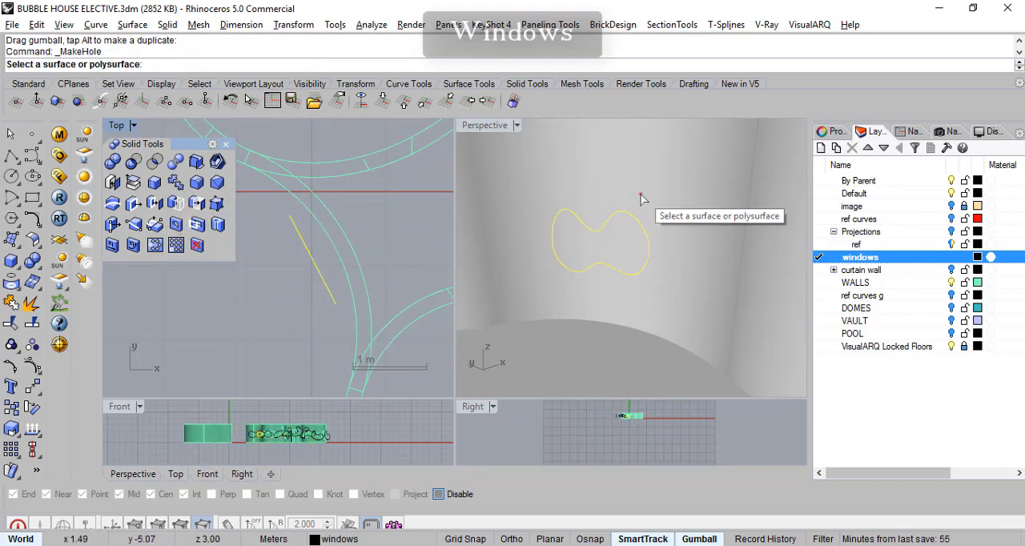
{"action": "left_click", "coordinate": [593, 209]}
{"action": "left_click", "coordinate": [387, 249]}
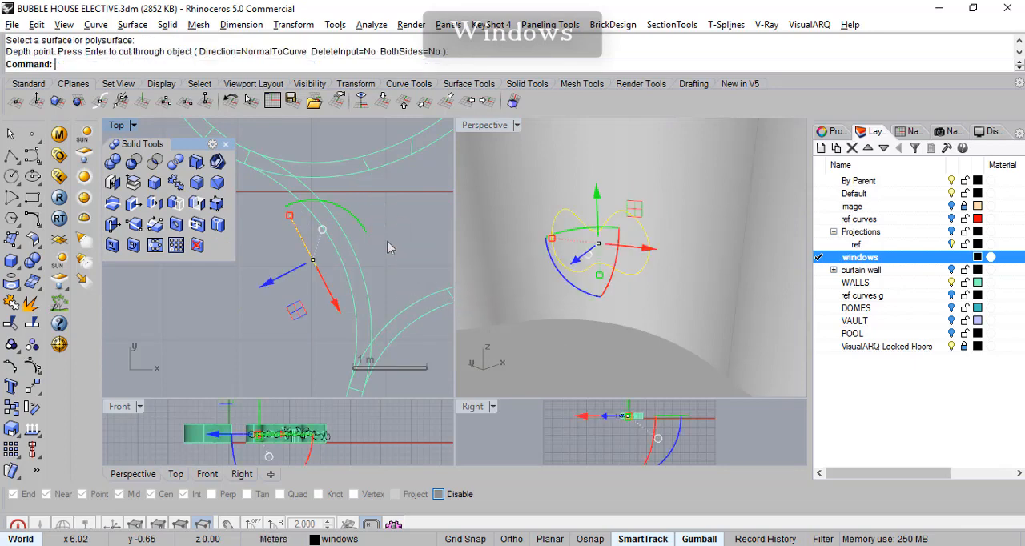
{"action": "scroll", "coordinate": [628, 272], "scroll_direction": "down", "scroll_amount": 8}
{"action": "right_click_drag", "start_coordinate": [646, 289], "coordinate": [647, 290]}
{"action": "right_click_drag", "start_coordinate": [589, 373], "coordinate": [524, 351]}
{"action": "left_click", "coordinate": [653, 277]}
{"action": "scroll", "coordinate": [652, 277], "scroll_direction": "up", "scroll_amount": 5}
{"action": "right_click_drag", "start_coordinate": [620, 280], "coordinate": [693, 210]}
{"action": "left_click", "coordinate": [645, 224]}
{"action": "key", "text": "Escape"}
- Cut the reselected peanut outline through the concave linking wall with Make Hole, normal to the curve, to a depth of about 2.34 m
{"action": "left_click", "coordinate": [616, 265]}
{"action": "mouse_move", "coordinate": [637, 229]}
{"action": "right_mouse_down"}
{"action": "mouse_move", "coordinate": [613, 292]}
{"action": "mouse_move", "coordinate": [633, 246]}
{"action": "right_mouse_up"}
{"action": "mouse_move", "coordinate": [399, 258]}
{"action": "right_mouse_down"}
{"action": "mouse_move", "coordinate": [403, 233]}
{"action": "mouse_move", "coordinate": [406, 249]}
{"action": "right_mouse_up"}
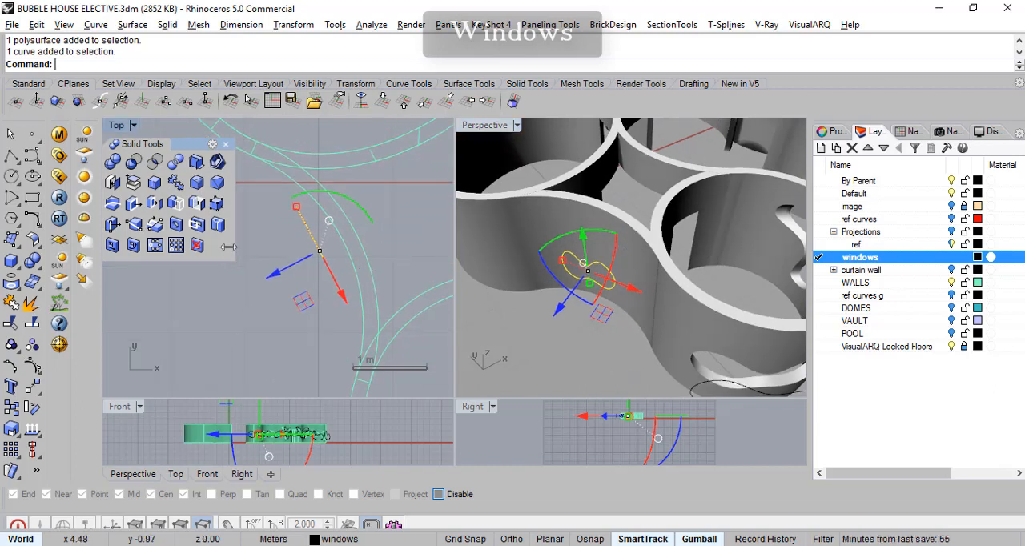
{"action": "left_click", "coordinate": [198, 226]}
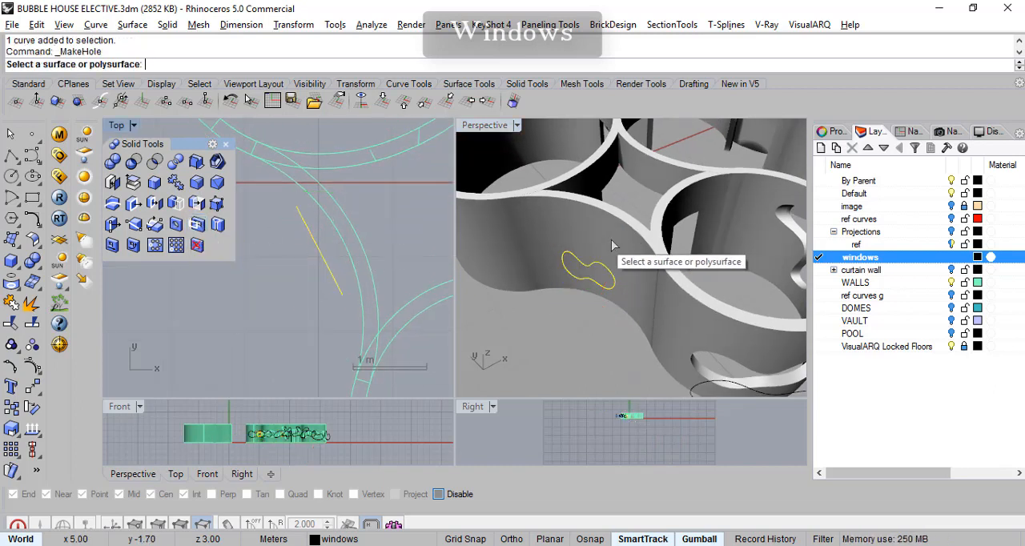
{"action": "left_click", "coordinate": [613, 238]}
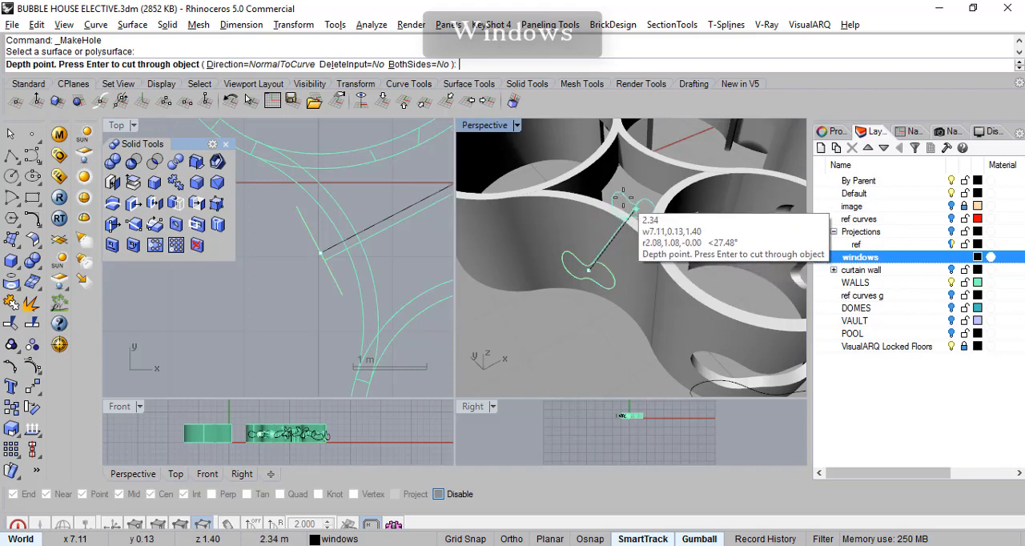
{"action": "left_click", "coordinate": [623, 198]}
- Review the window openings cut around the house walls and save the changes to BUBBLE HOUSE ELECTIVE.3dm
{"action": "right_click_drag", "start_coordinate": [603, 241], "coordinate": [624, 189]}
{"action": "scroll", "coordinate": [616, 246], "scroll_direction": "up", "scroll_amount": 6}
{"action": "right_click_drag", "start_coordinate": [637, 247], "coordinate": [548, 282]}
{"action": "scroll", "coordinate": [636, 251], "scroll_direction": "down", "scroll_amount": 14}
{"action": "right_click", "coordinate": [862, 258]}
{"action": "right_click_drag", "start_coordinate": [725, 309], "coordinate": [655, 251]}
{"action": "right_click_drag", "start_coordinate": [592, 275], "coordinate": [701, 279], "text": "shift"}
{"action": "scroll", "coordinate": [624, 291], "scroll_direction": "up", "scroll_amount": 6}
{"action": "mouse_move", "coordinate": [638, 308]}
{"action": "right_mouse_down"}
{"action": "mouse_move", "coordinate": [658, 303]}
{"action": "mouse_move", "coordinate": [615, 292]}
{"action": "mouse_move", "coordinate": [636, 305]}
{"action": "mouse_move", "coordinate": [600, 315]}
{"action": "mouse_move", "coordinate": [624, 319]}
{"action": "right_mouse_up"}
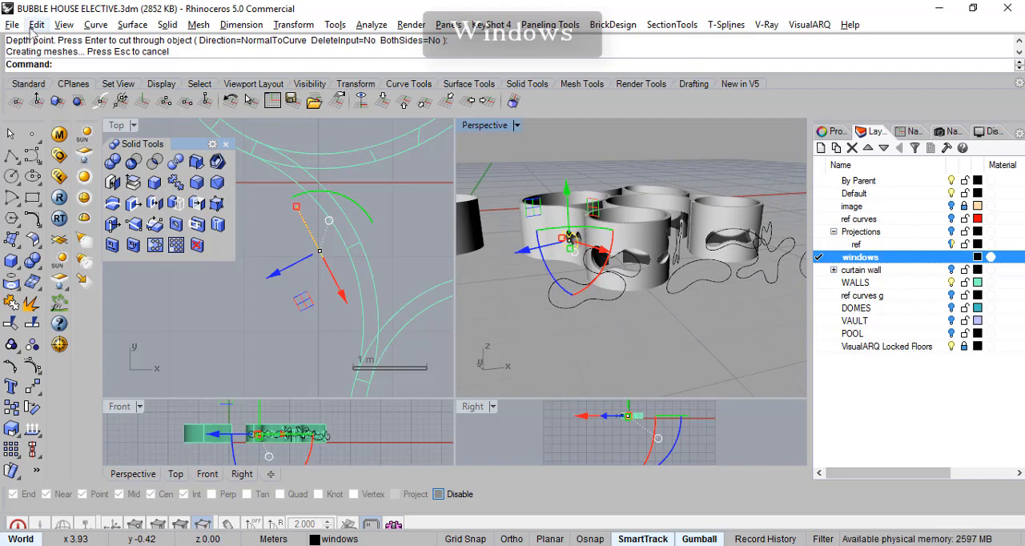
{"action": "key", "text": "ctrl+s"}
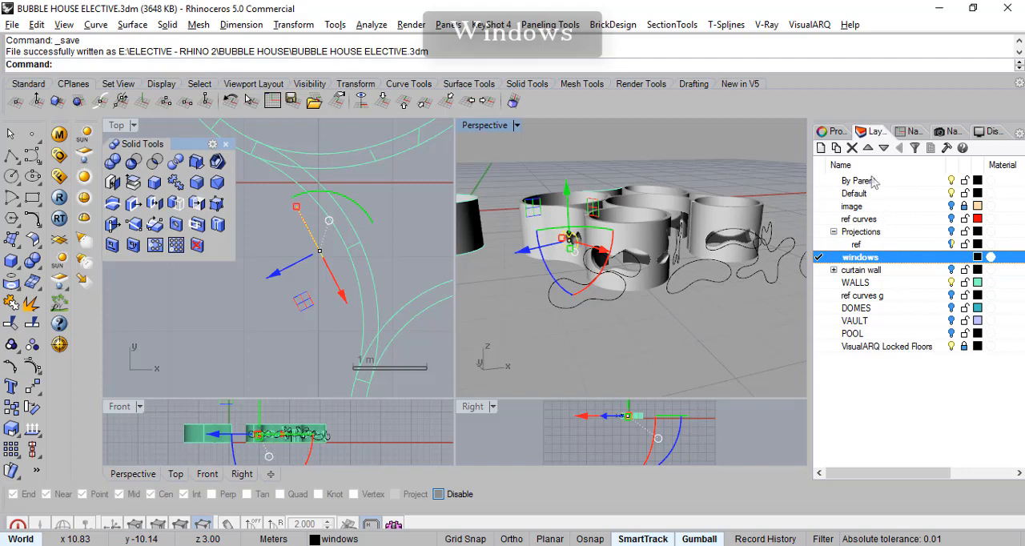
- Show the DOMES, VAULT and Projections layers and examine the window openings on the assembled house
{"action": "left_click", "coordinate": [952, 282]}
{"action": "left_click", "coordinate": [951, 283]}
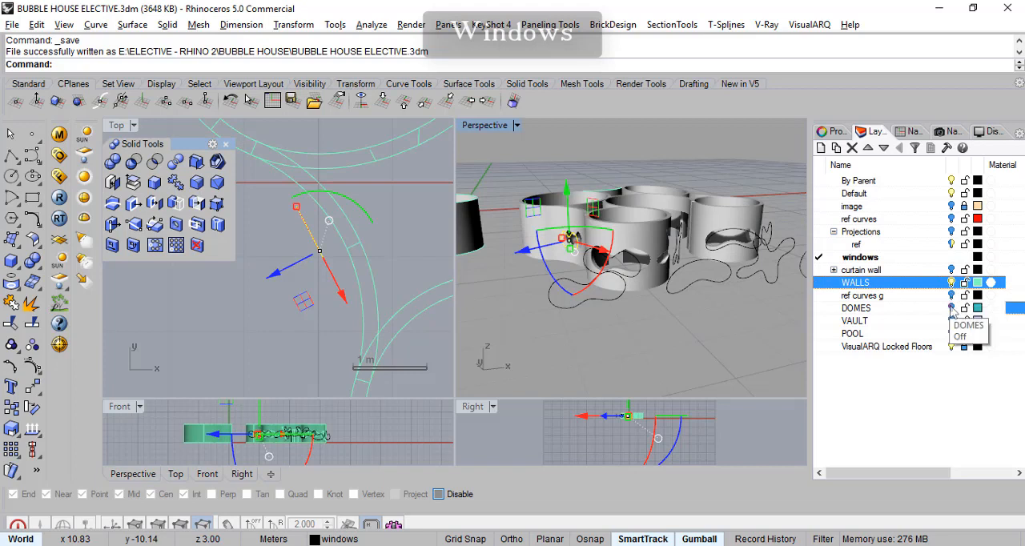
{"action": "left_click", "coordinate": [951, 308]}
{"action": "left_click", "coordinate": [951, 321]}
{"action": "right_click_drag", "start_coordinate": [625, 323], "coordinate": [650, 319]}
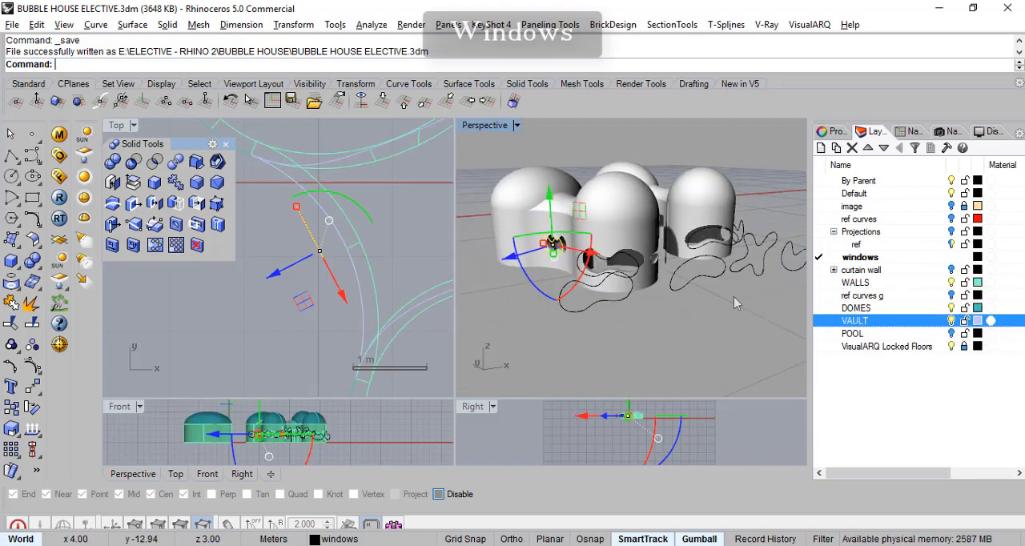
{"action": "left_click", "coordinate": [952, 233]}
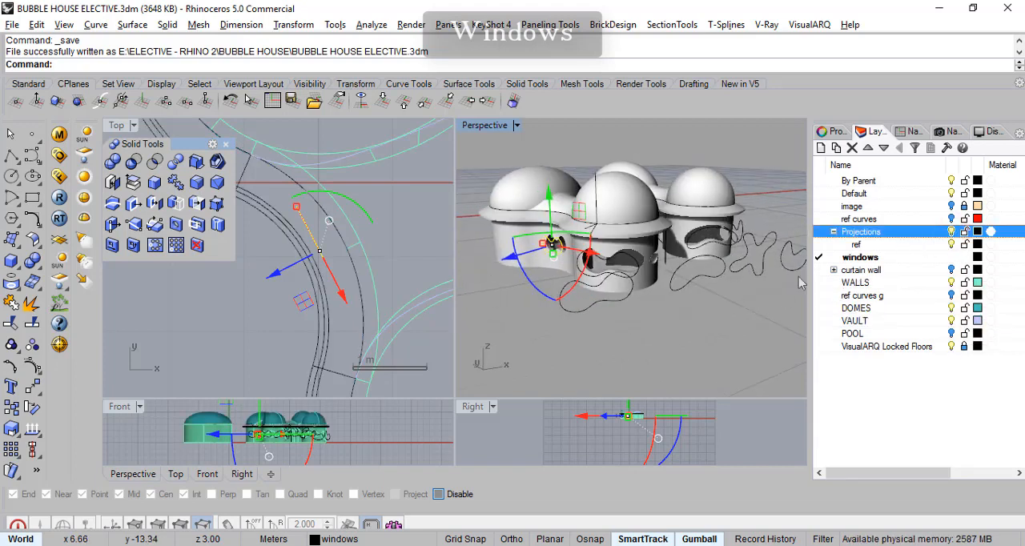
{"action": "scroll", "coordinate": [699, 274], "scroll_direction": "up", "scroll_amount": 5}
{"action": "right_click_drag", "start_coordinate": [699, 274], "coordinate": [737, 307]}
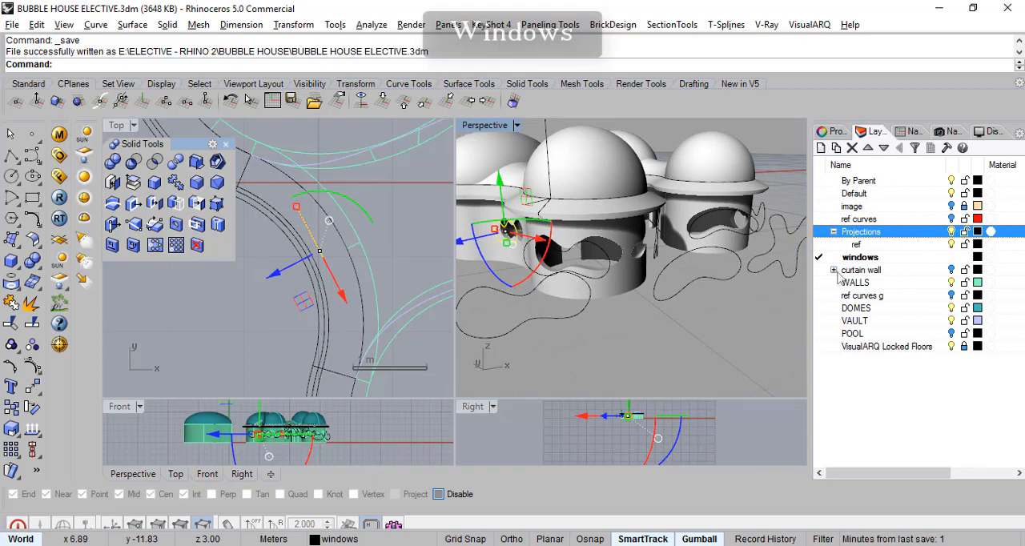
{"action": "right_click_drag", "start_coordinate": [701, 256], "coordinate": [695, 285]}
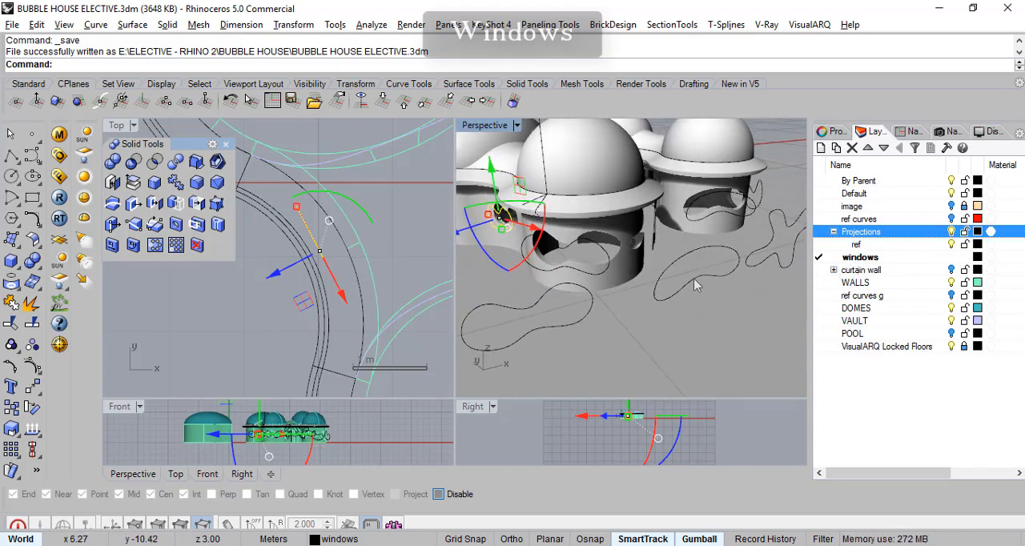
- Hide the WALLS, DOMES, VAULT and Projections layers to isolate the window outlines
{"action": "left_click", "coordinate": [952, 282]}
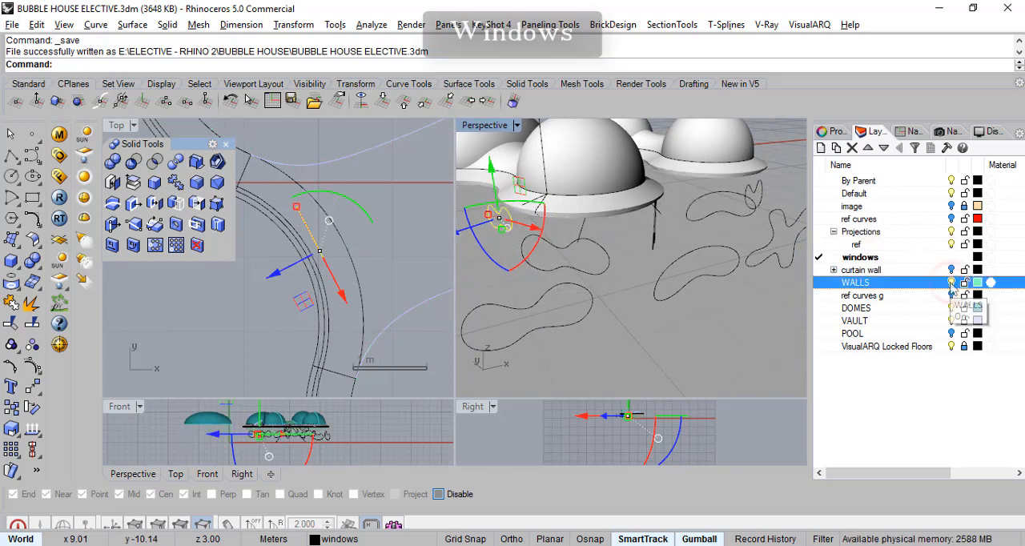
{"action": "left_click", "coordinate": [952, 320]}
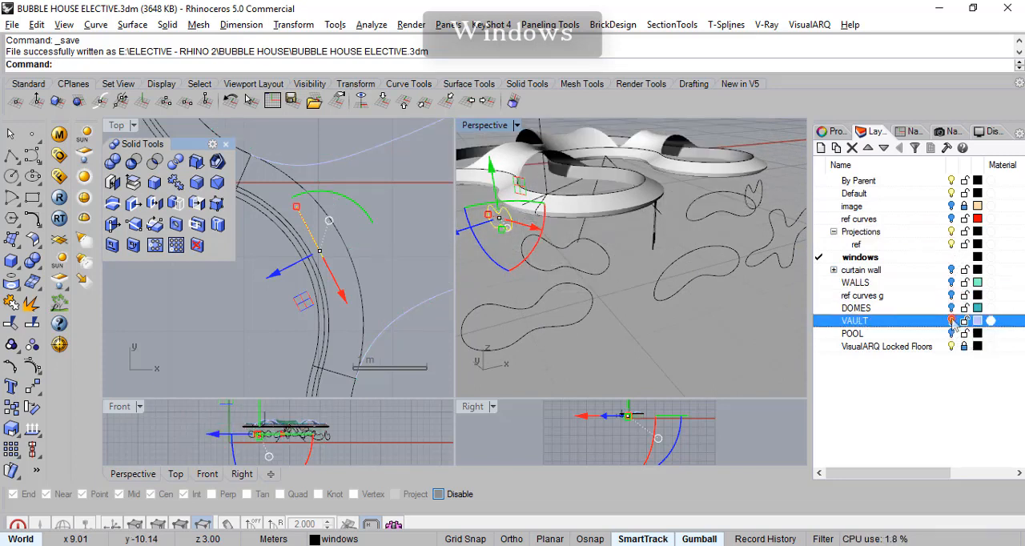
{"action": "left_click", "coordinate": [952, 231]}
{"action": "right_click_drag", "start_coordinate": [721, 304], "coordinate": [749, 327]}
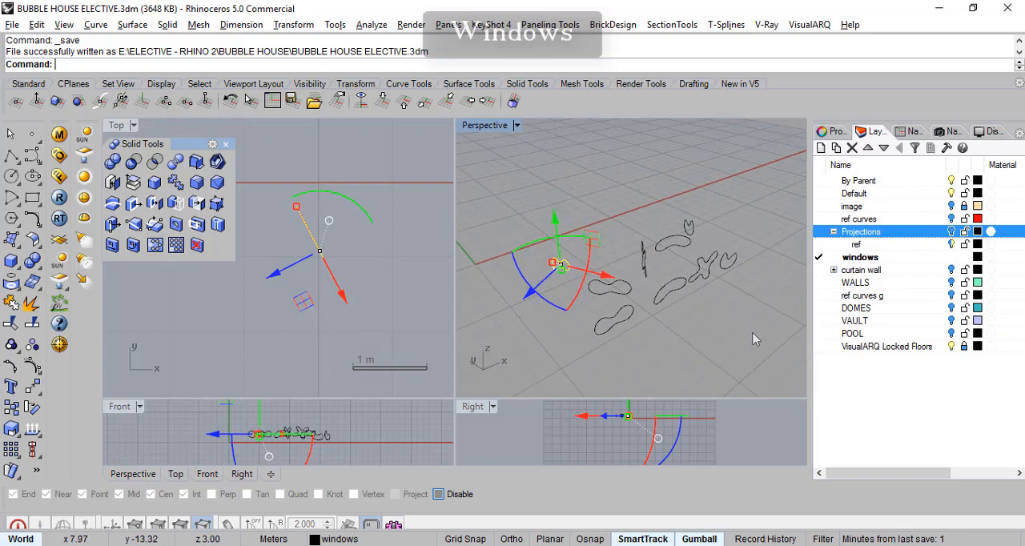
- Select all the window outline curves and create a sublayer named ref under the windows layer
{"action": "left_click_drag", "start_coordinate": [754, 334], "coordinate": [550, 235]}
{"action": "left_click_drag", "start_coordinate": [517, 170], "coordinate": [516, 170]}
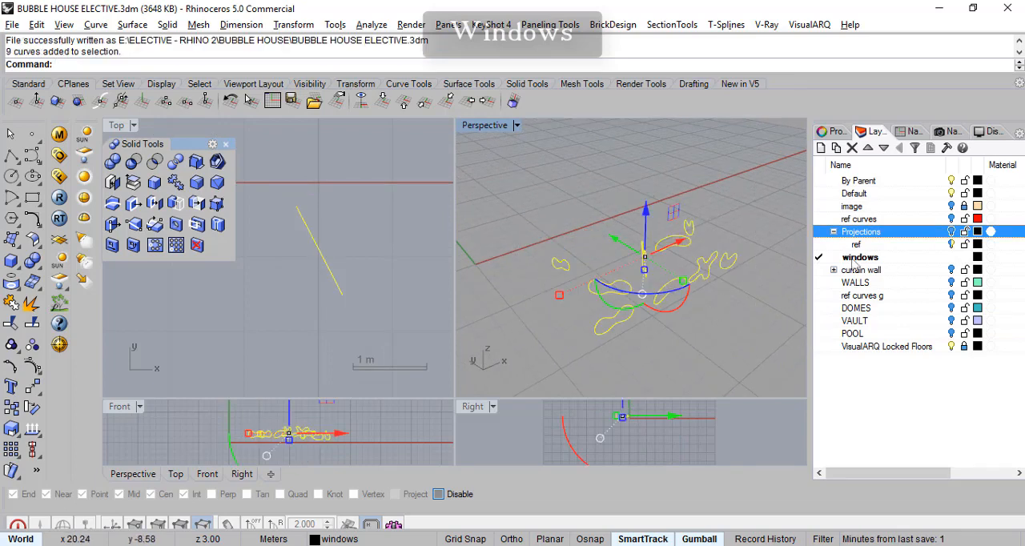
{"action": "left_click", "coordinate": [854, 258]}
{"action": "left_click", "coordinate": [836, 147]}
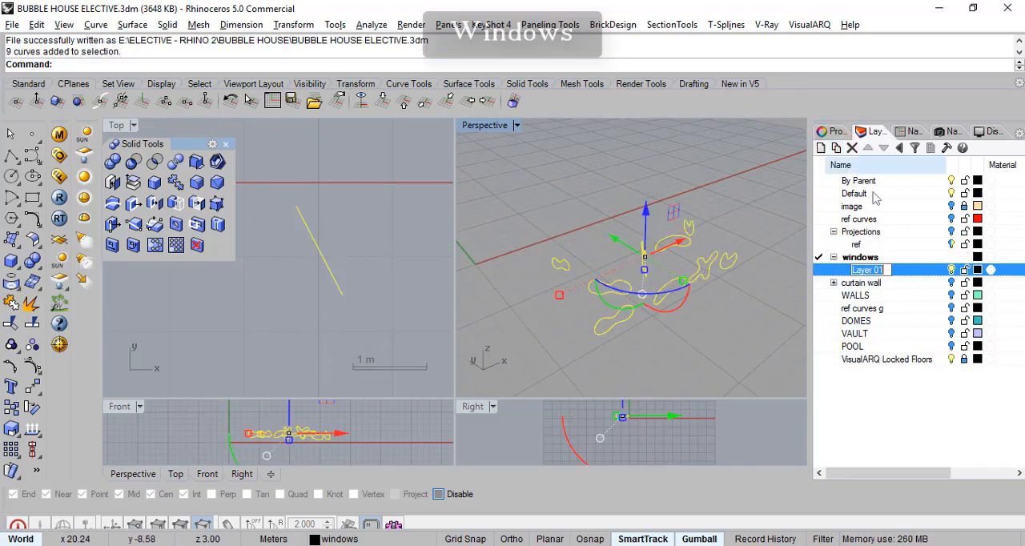
{"action": "key", "text": "Return"}
- Move the selected window outlines to the ref sublayer of windows, hide that sublayer and save the model
{"action": "right_click", "coordinate": [862, 272]}
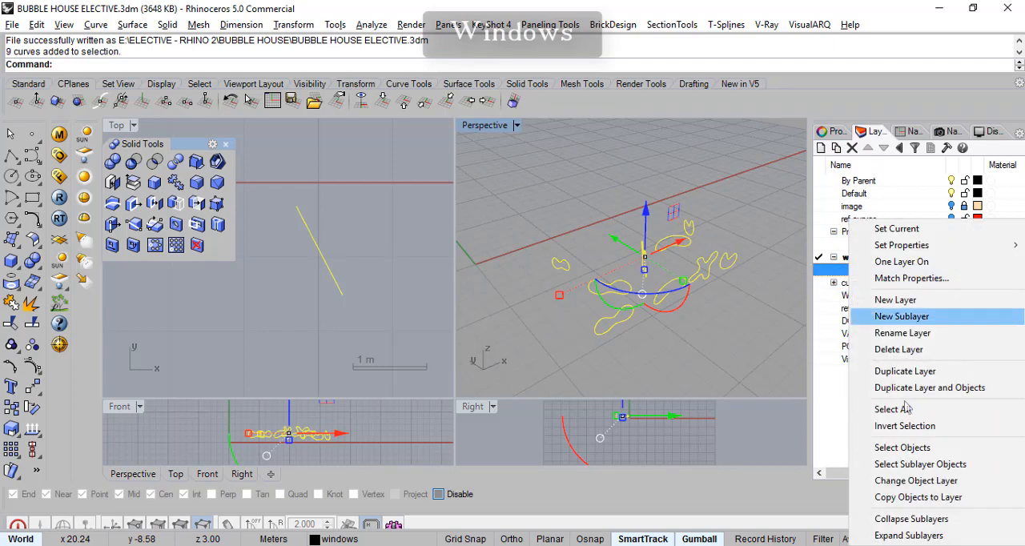
{"action": "left_click", "coordinate": [909, 481]}
{"action": "left_click", "coordinate": [953, 271]}
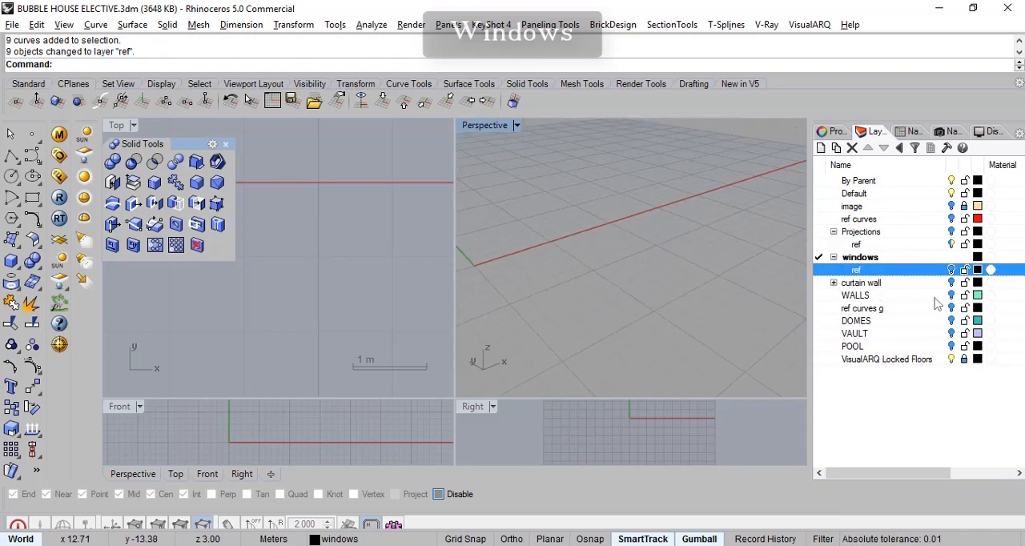
{"action": "key", "text": "ctrl+s"}
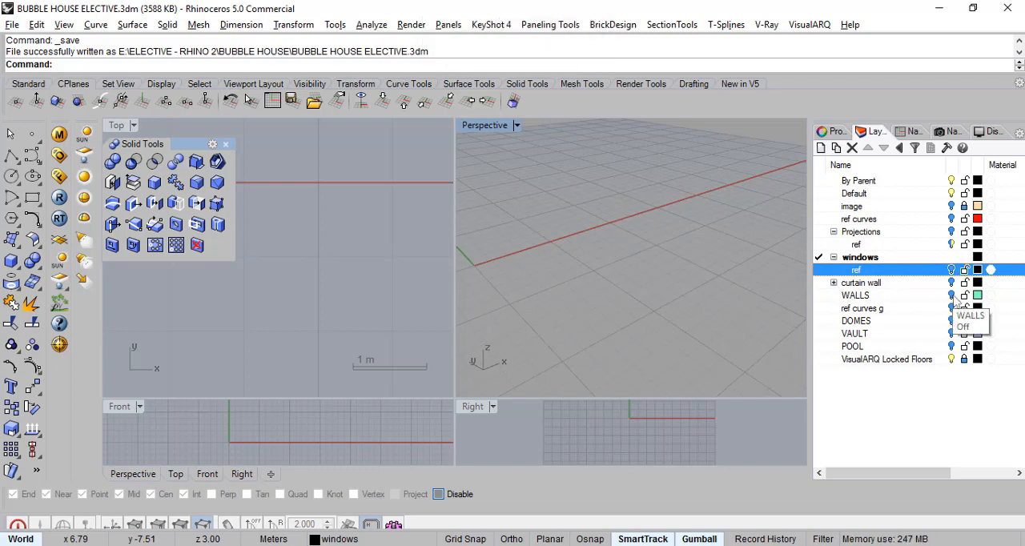
- Show the WALLS, DOMES, VAULT, Projections and POOL layers and examine the complete bubble house without its window outlines
{"action": "left_click", "coordinate": [952, 295]}
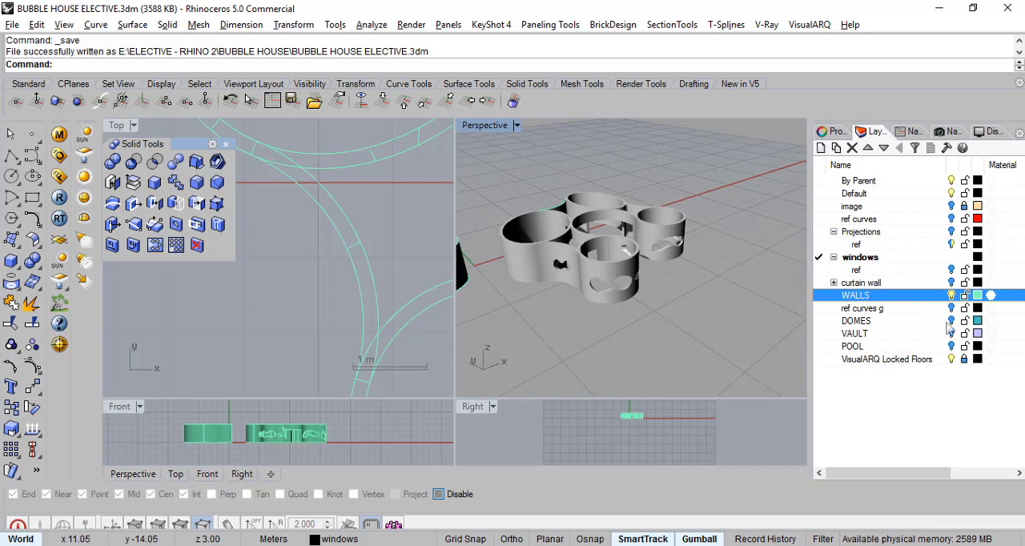
{"action": "left_click", "coordinate": [952, 320]}
{"action": "left_click", "coordinate": [952, 333]}
{"action": "scroll", "coordinate": [615, 298], "scroll_direction": "up", "scroll_amount": 3}
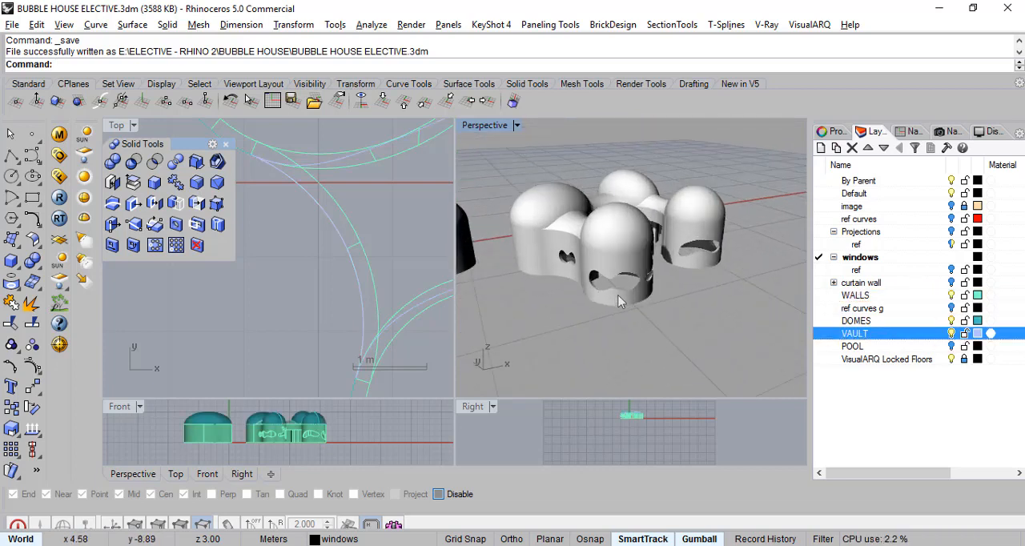
{"action": "scroll", "coordinate": [614, 297], "scroll_direction": "up", "scroll_amount": 3}
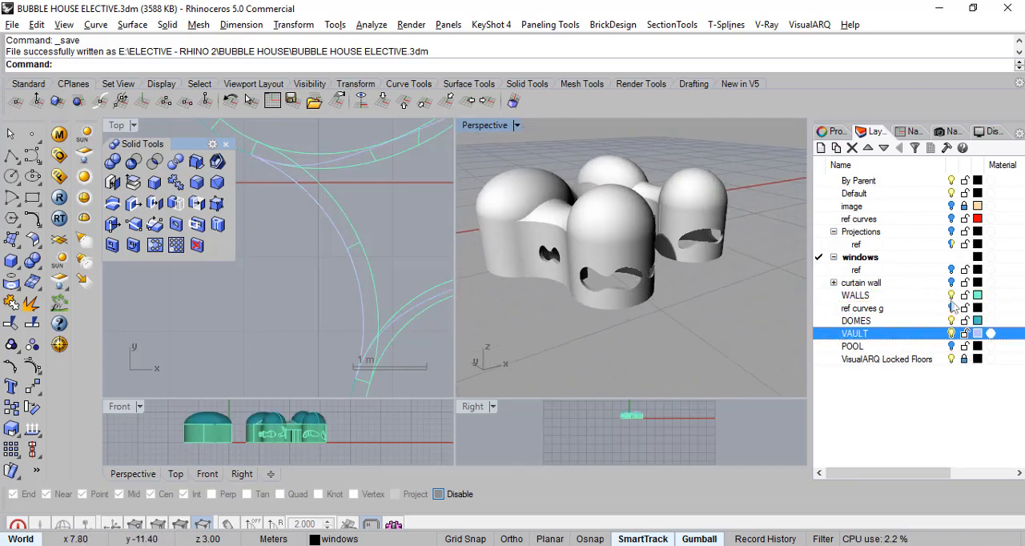
{"action": "left_click", "coordinate": [951, 232]}
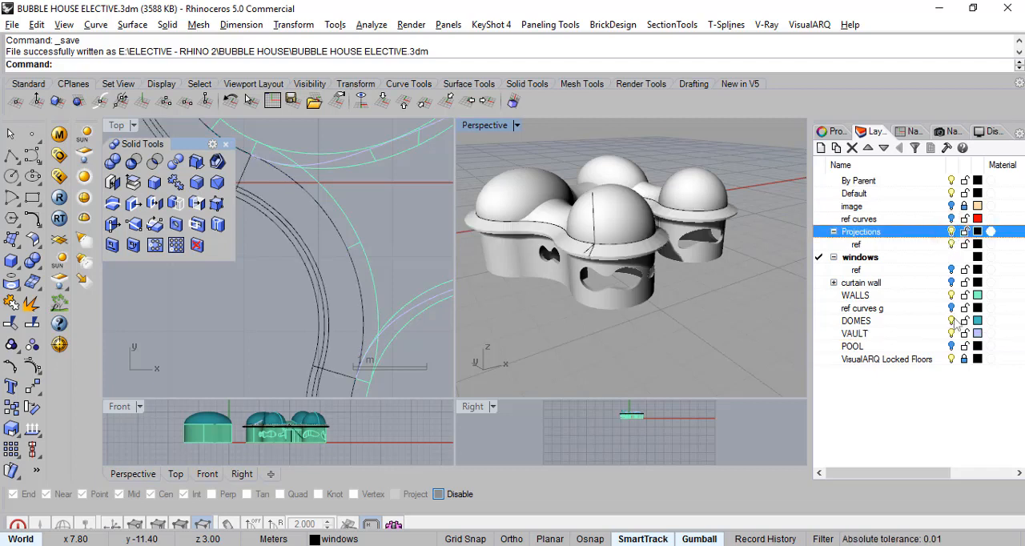
{"action": "left_click", "coordinate": [952, 346]}
{"action": "scroll", "coordinate": [590, 327], "scroll_direction": "up", "scroll_amount": 2}
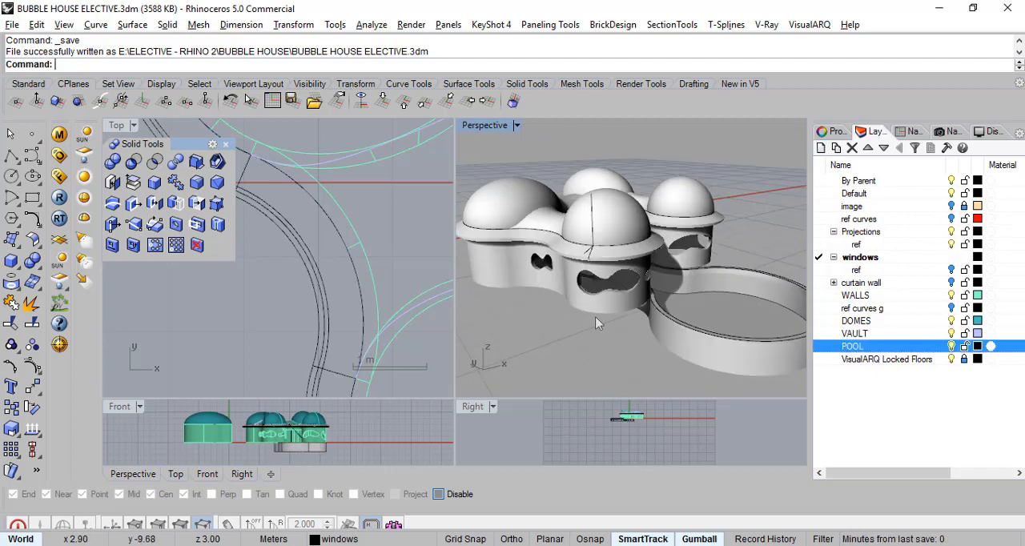
{"action": "scroll", "coordinate": [578, 311], "scroll_direction": "up", "scroll_amount": 4}
{"action": "right_click_drag", "start_coordinate": [585, 321], "coordinate": [762, 284]}
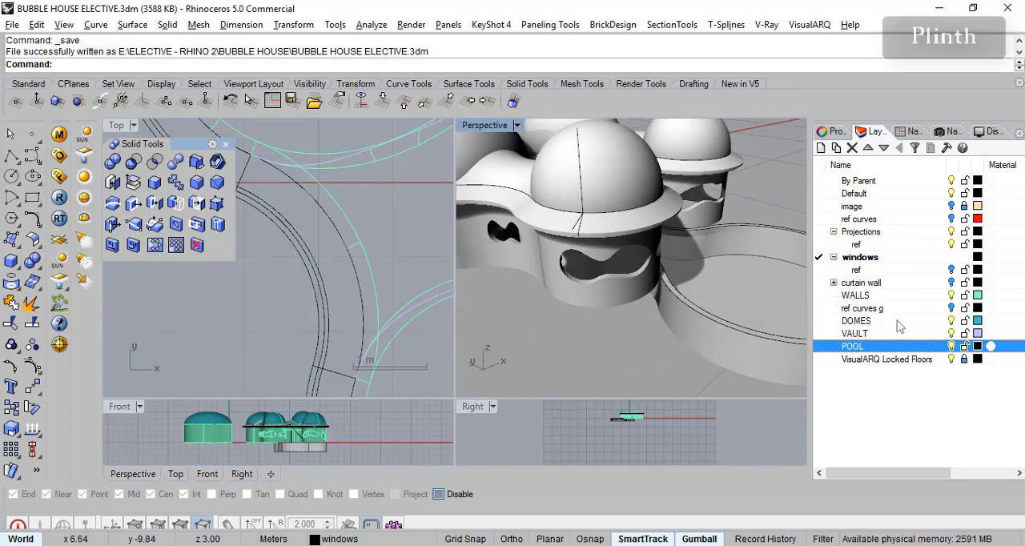
- Isolate the ground reference curves by showing the ref curves g layer and hiding WALLS, DOMES, VAULT, POOL and Projections
{"action": "left_click", "coordinate": [952, 296]}
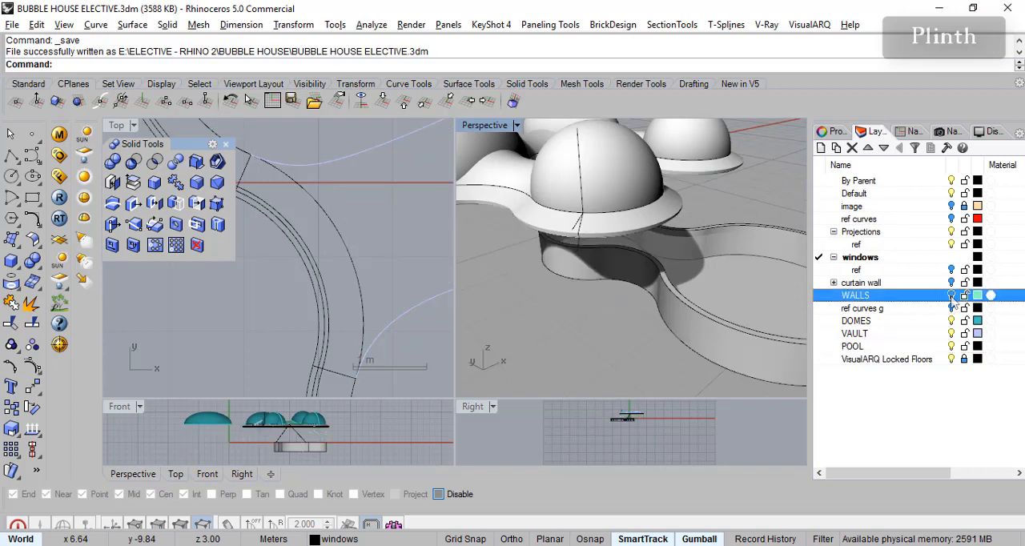
{"action": "left_click", "coordinate": [952, 309]}
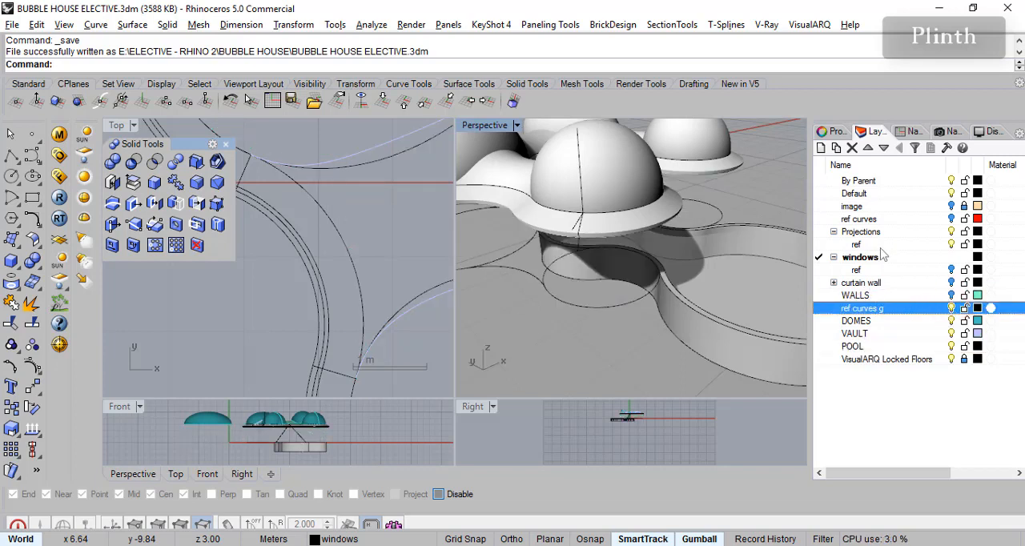
{"action": "left_click", "coordinate": [952, 309]}
{"action": "left_click", "coordinate": [951, 309]}
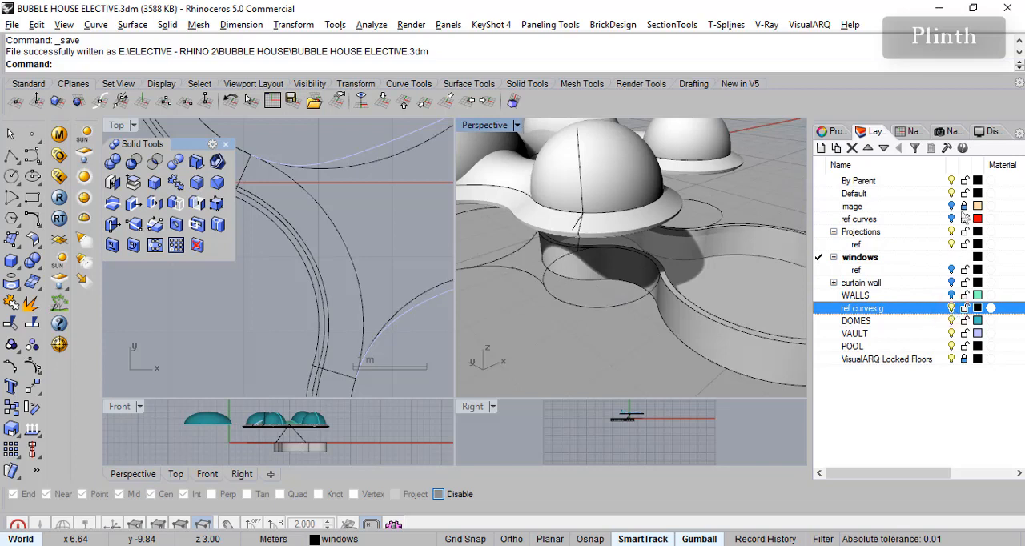
{"action": "right_click_drag", "start_coordinate": [698, 319], "coordinate": [718, 290]}
{"action": "left_click", "coordinate": [952, 320]}
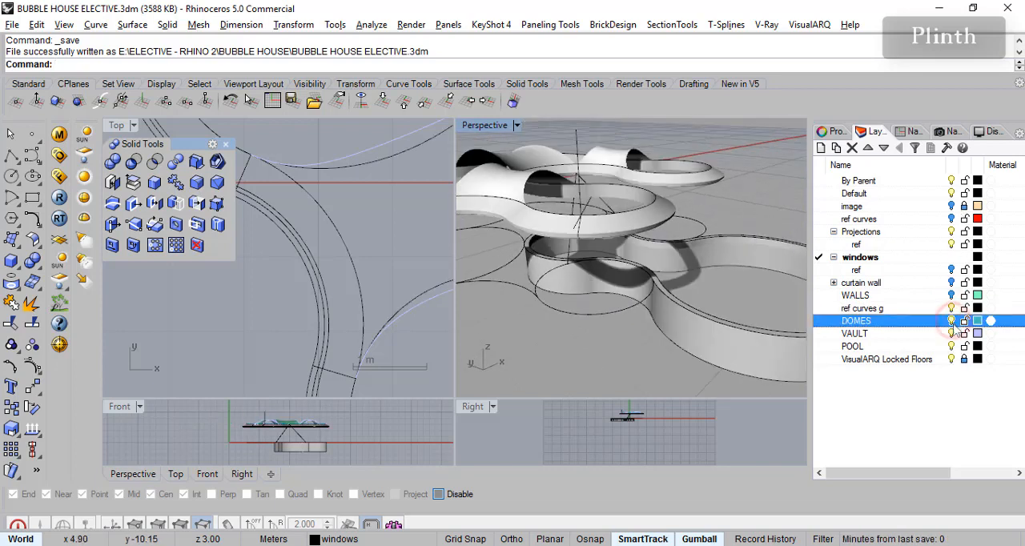
{"action": "left_click", "coordinate": [952, 333]}
{"action": "left_click", "coordinate": [819, 347]}
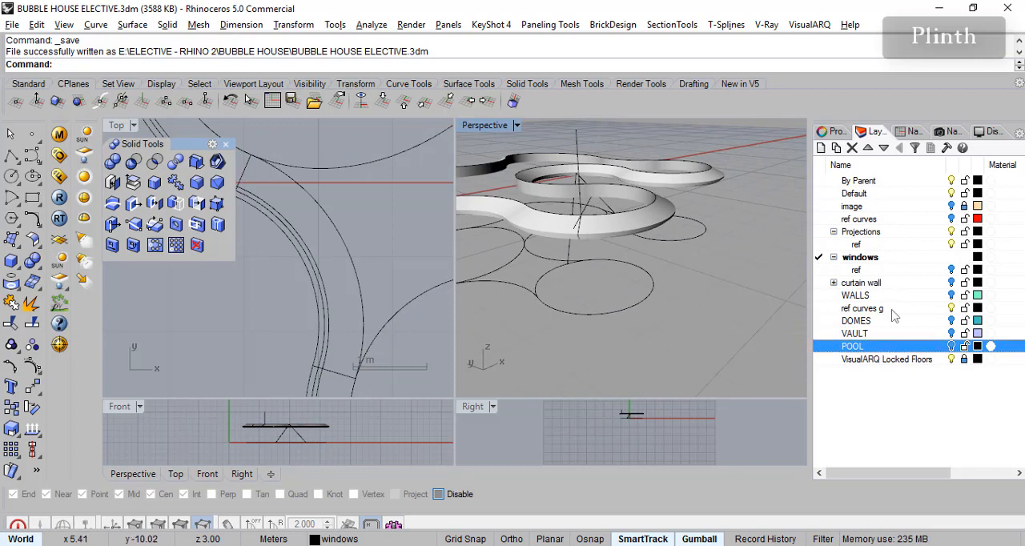
{"action": "left_click", "coordinate": [952, 232]}
{"action": "scroll", "coordinate": [602, 296], "scroll_direction": "up", "scroll_amount": 5}
- Examine the ground circles and linking arcs individually and look through the layer list for usable plinth reference curves
{"action": "left_click", "coordinate": [591, 306]}
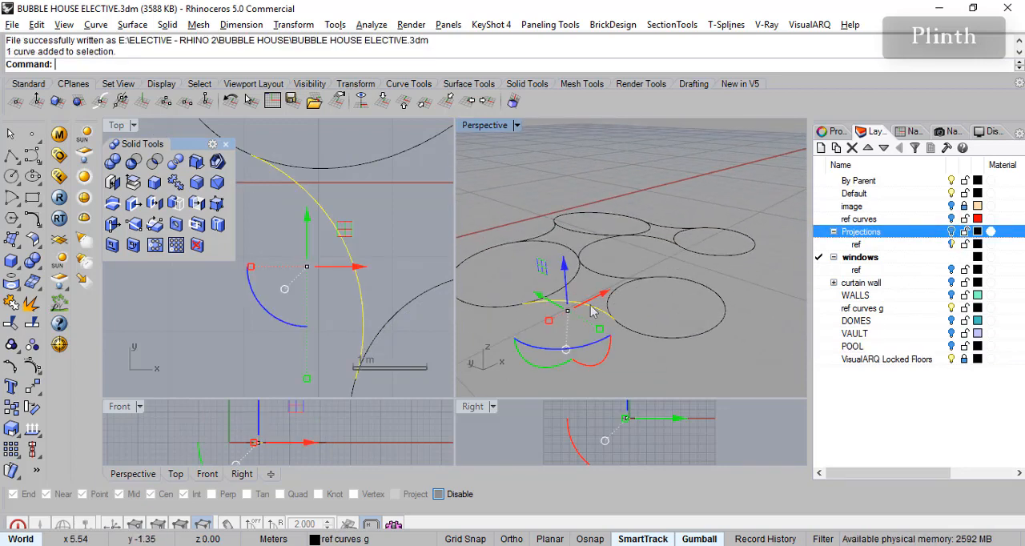
{"action": "left_click", "coordinate": [708, 289]}
{"action": "right_click_drag", "start_coordinate": [749, 294], "coordinate": [698, 306]}
{"action": "left_click", "coordinate": [710, 227]}
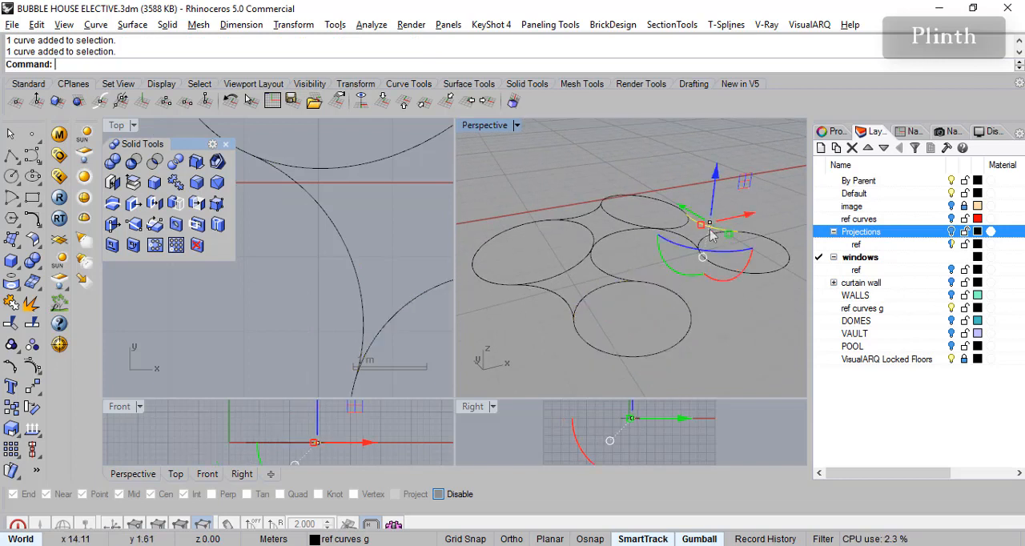
{"action": "left_click", "coordinate": [769, 277]}
{"action": "left_click", "coordinate": [767, 340]}
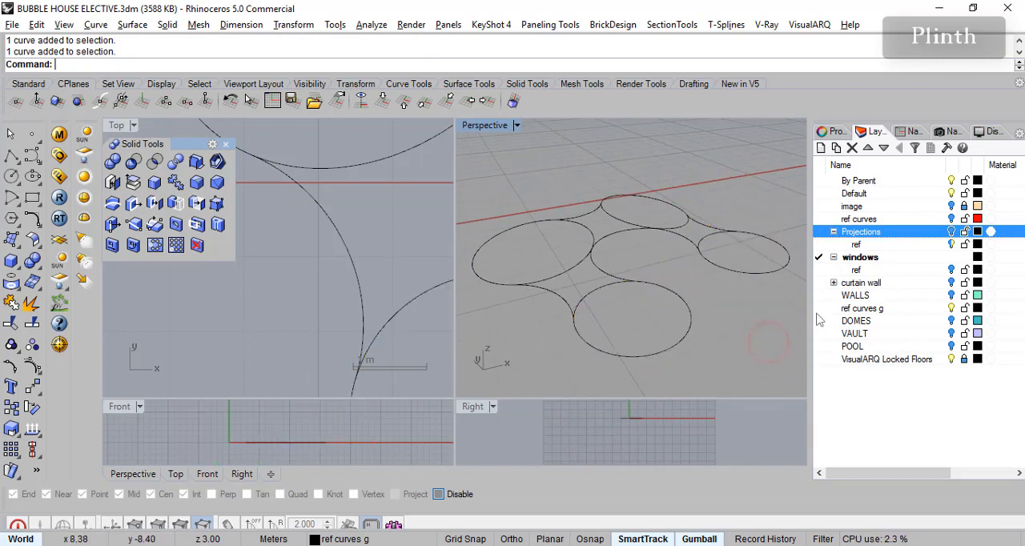
{"action": "left_click", "coordinate": [863, 345]}
{"action": "left_click", "coordinate": [864, 322]}
{"action": "left_click", "coordinate": [864, 283]}
{"action": "left_click", "coordinate": [866, 245]}
{"action": "left_click", "coordinate": [865, 219]}
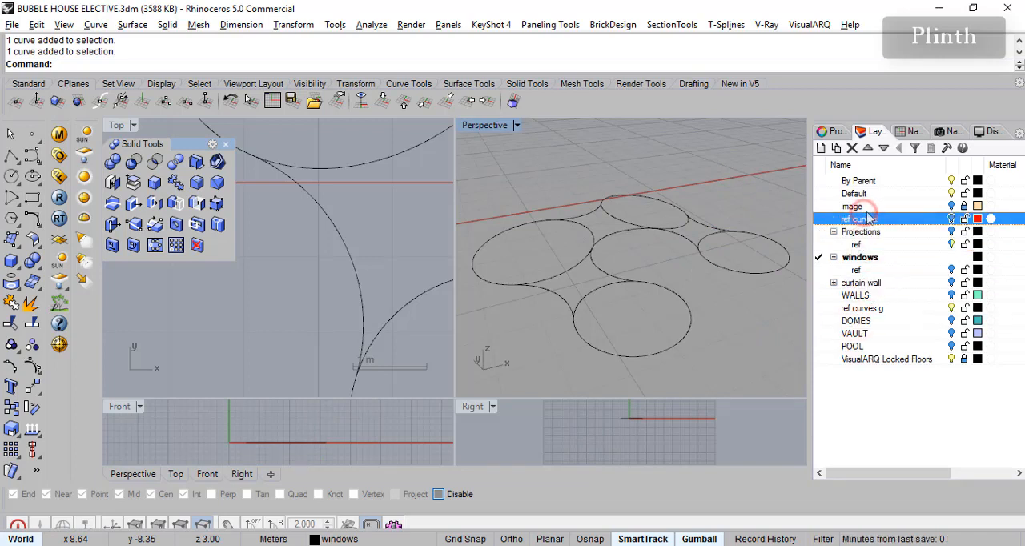
{"action": "left_click", "coordinate": [735, 306]}
{"action": "left_click", "coordinate": [744, 274]}
{"action": "left_click", "coordinate": [724, 340]}
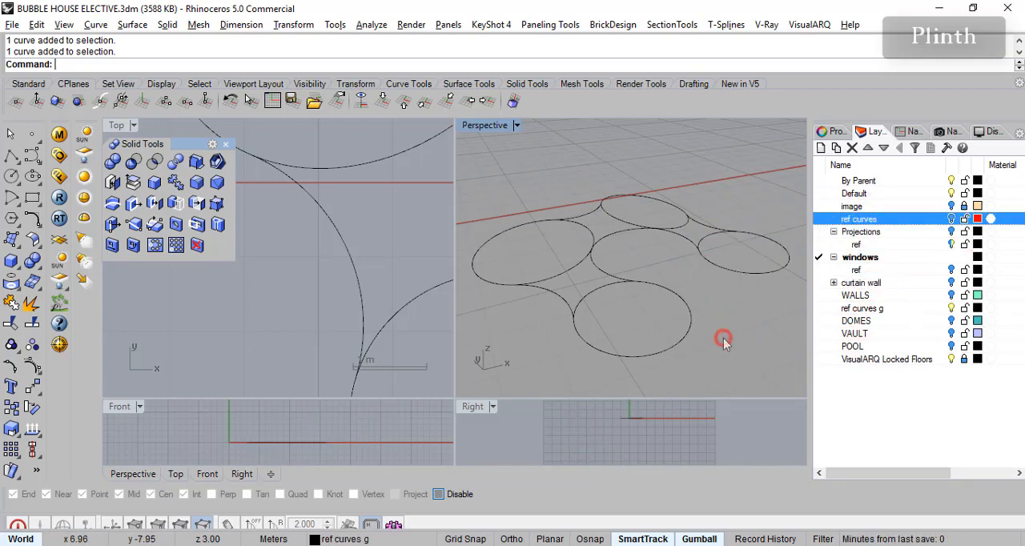
{"action": "right_click_drag", "start_coordinate": [692, 330], "coordinate": [695, 336]}
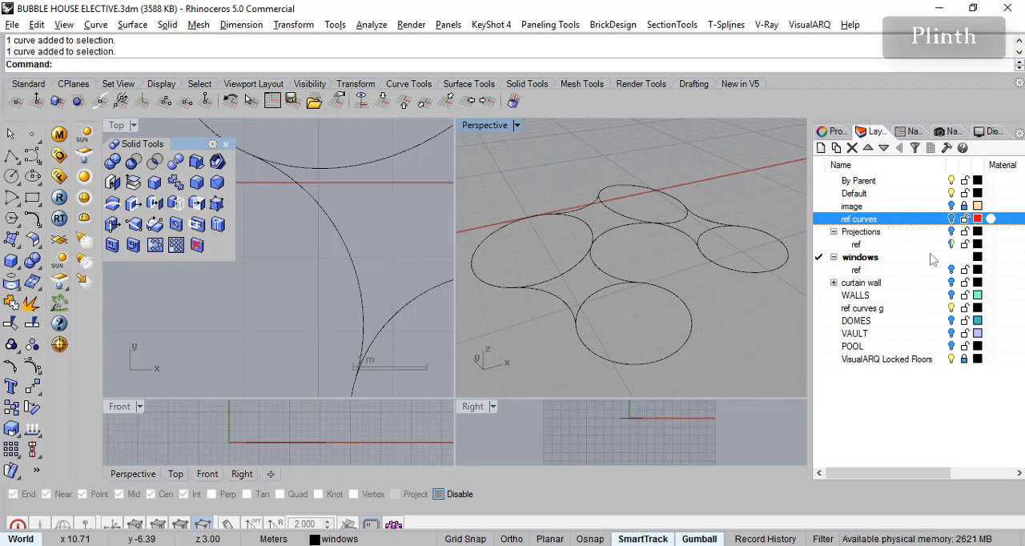
{"action": "left_click", "coordinate": [865, 246]}
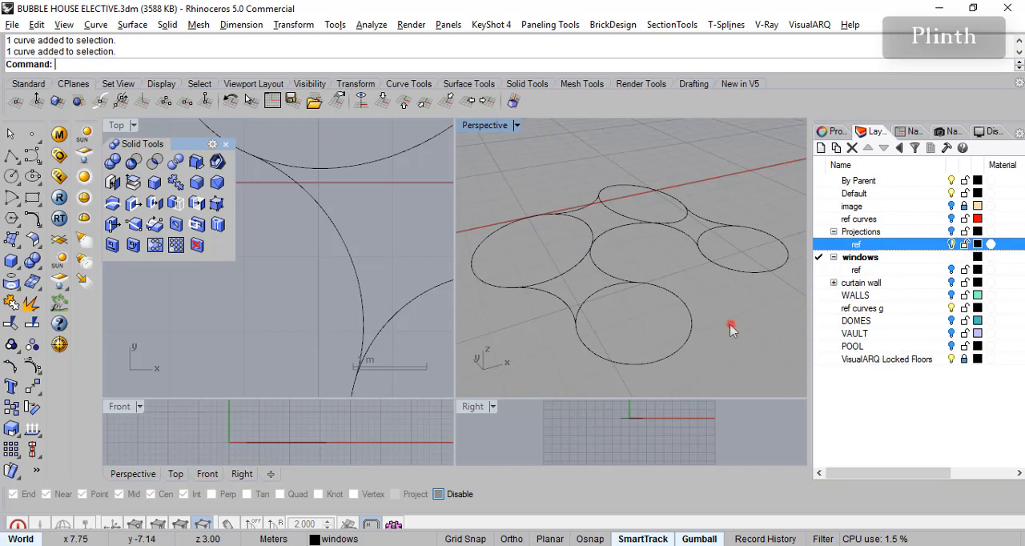
- Set the Perspective view's construction plane to World Top
{"action": "right_click_drag", "start_coordinate": [533, 196], "coordinate": [597, 290]}
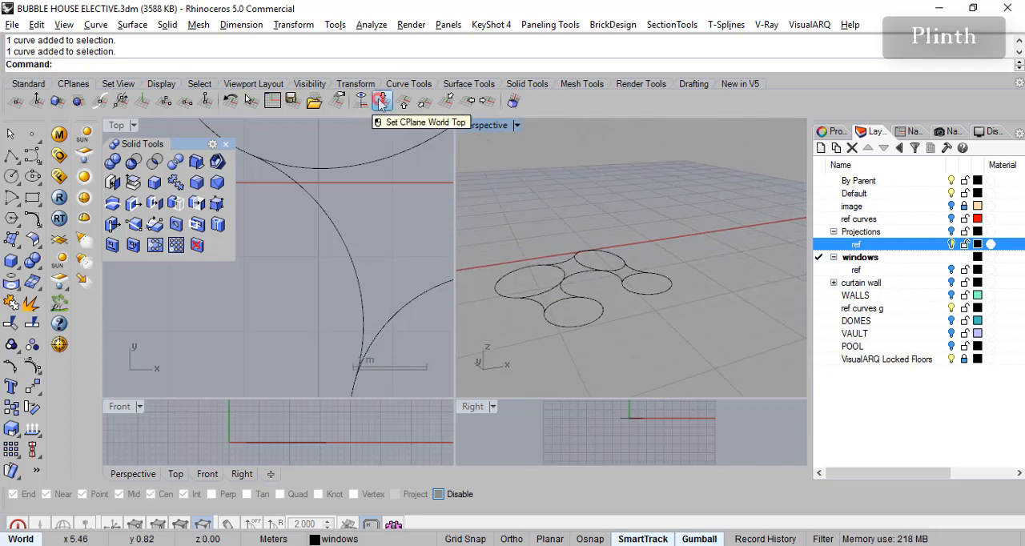
{"action": "left_click", "coordinate": [383, 100]}
{"action": "right_click_drag", "start_coordinate": [659, 281], "coordinate": [609, 336]}
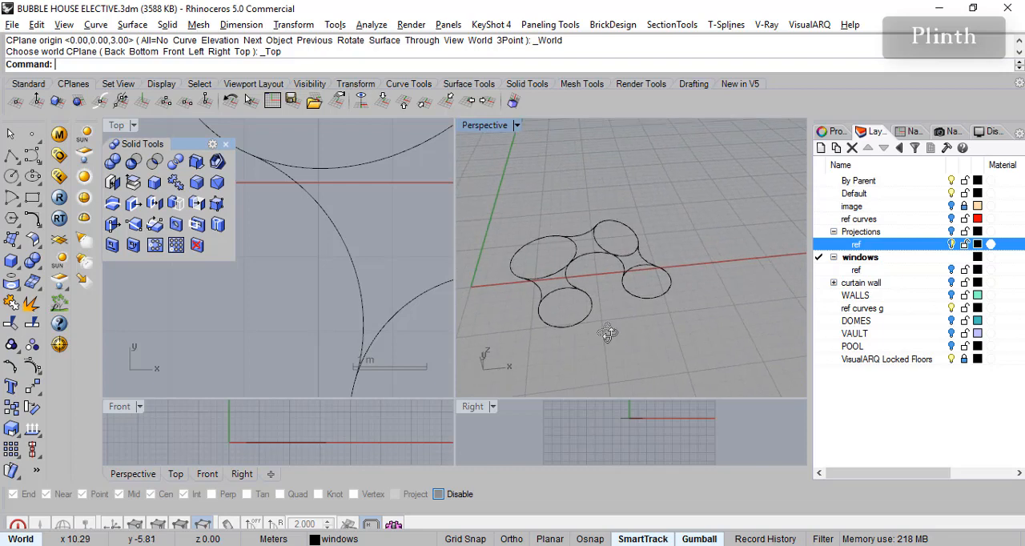
- Show the Projections layer and its ref sublayer together with the ground reference curves
{"action": "left_click", "coordinate": [952, 244]}
{"action": "left_click", "coordinate": [952, 231]}
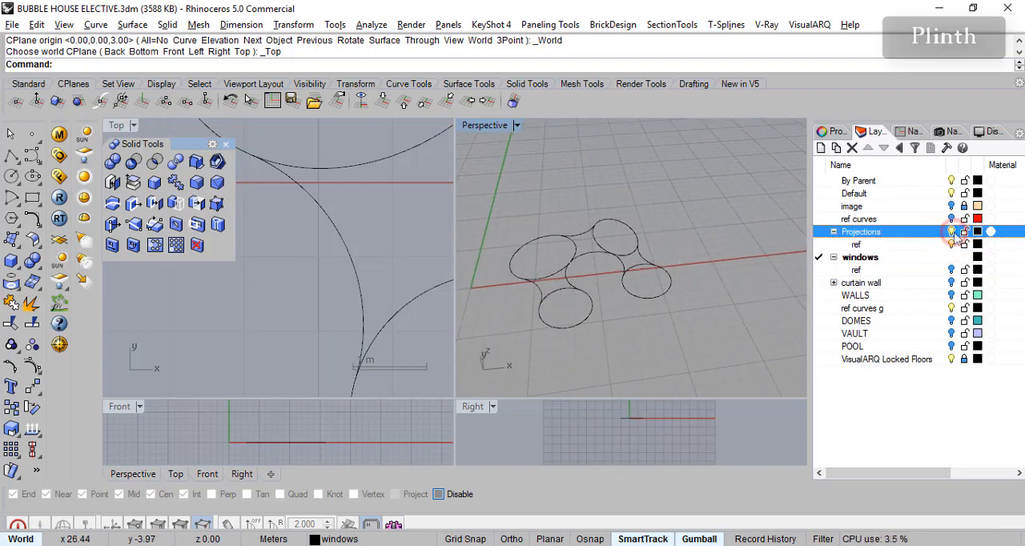
{"action": "left_click", "coordinate": [952, 232]}
{"action": "scroll", "coordinate": [686, 294], "scroll_direction": "up", "scroll_amount": 4}
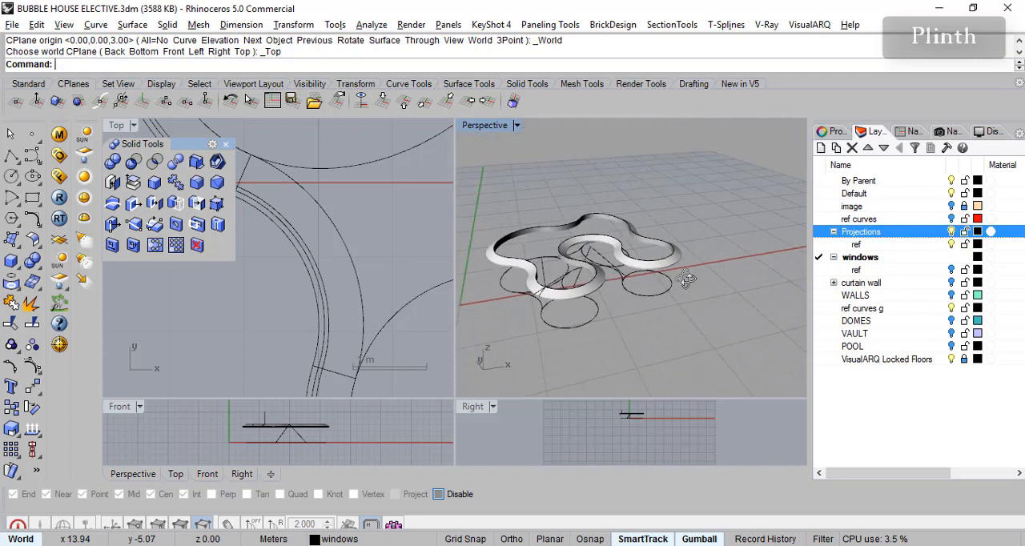
- Hide the Projections layer and inspect the ground circles and their linking arc individually
{"action": "left_click", "coordinate": [951, 244]}
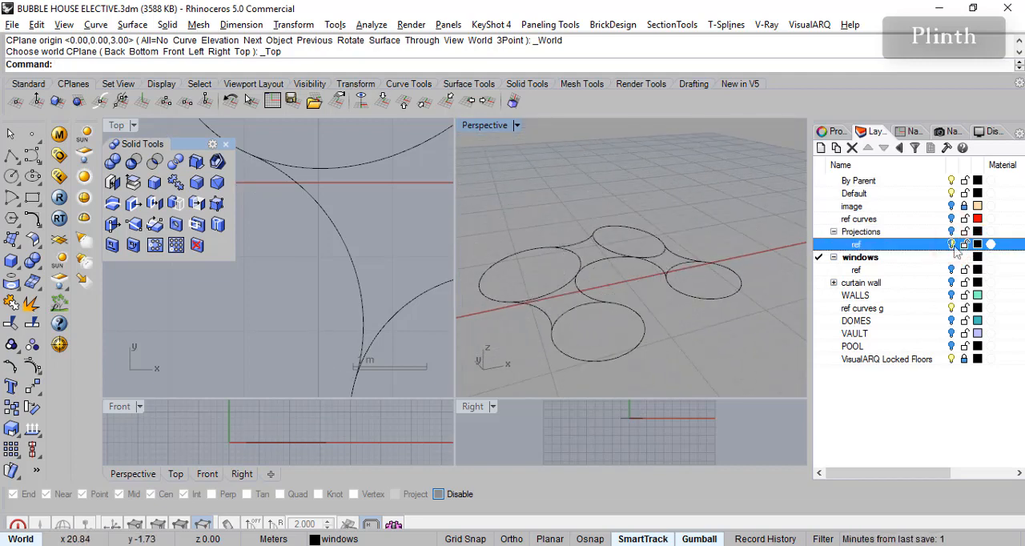
{"action": "left_click", "coordinate": [616, 360]}
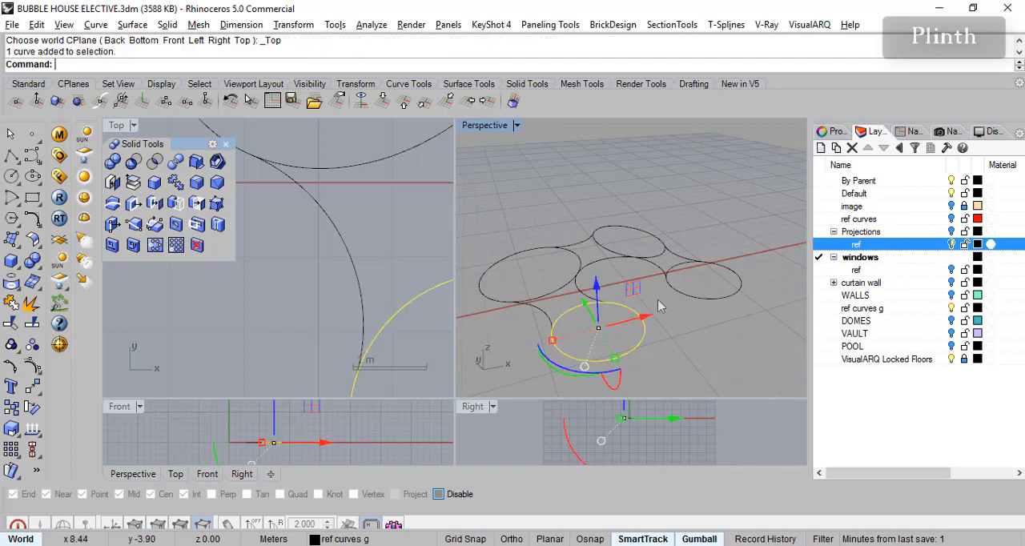
{"action": "left_click", "coordinate": [696, 265]}
{"action": "left_click", "coordinate": [542, 317]}
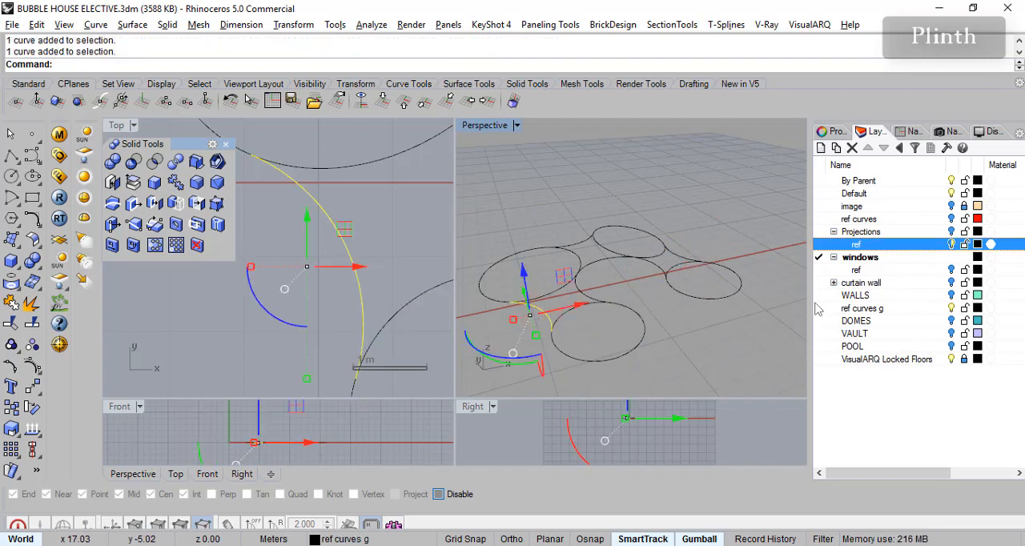
- Show the Projections layer and set the Perspective view's display mode to Ghosted
{"action": "left_click", "coordinate": [886, 231]}
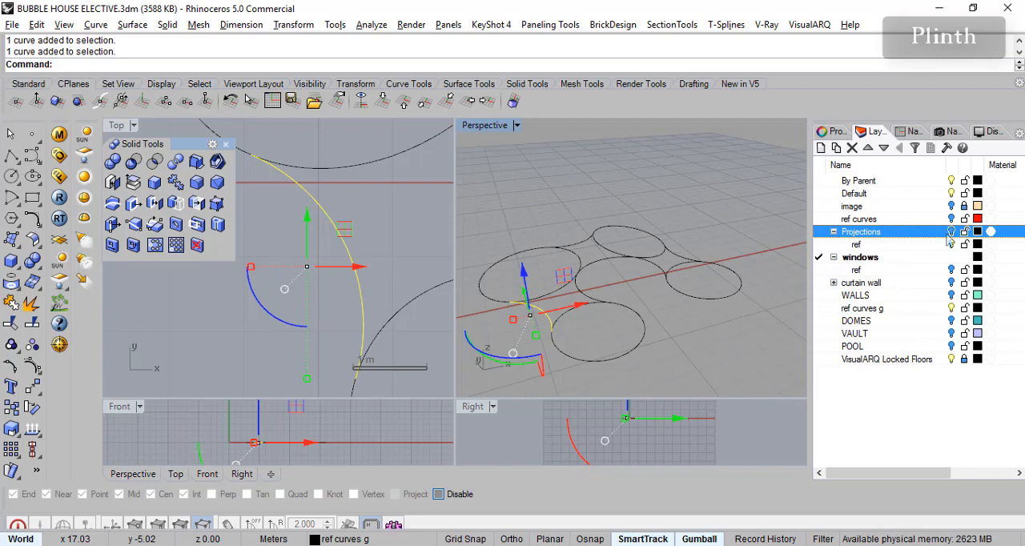
{"action": "left_click", "coordinate": [951, 232]}
{"action": "right_click_drag", "start_coordinate": [696, 337], "coordinate": [688, 339]}
{"action": "scroll", "coordinate": [539, 251], "scroll_direction": "up", "scroll_amount": 4}
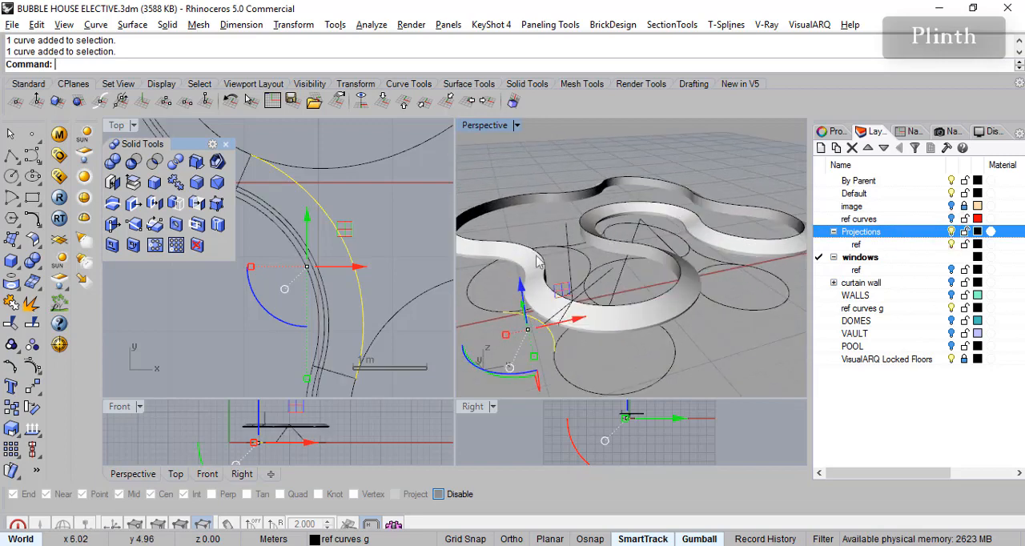
{"action": "left_click", "coordinate": [28, 83]}
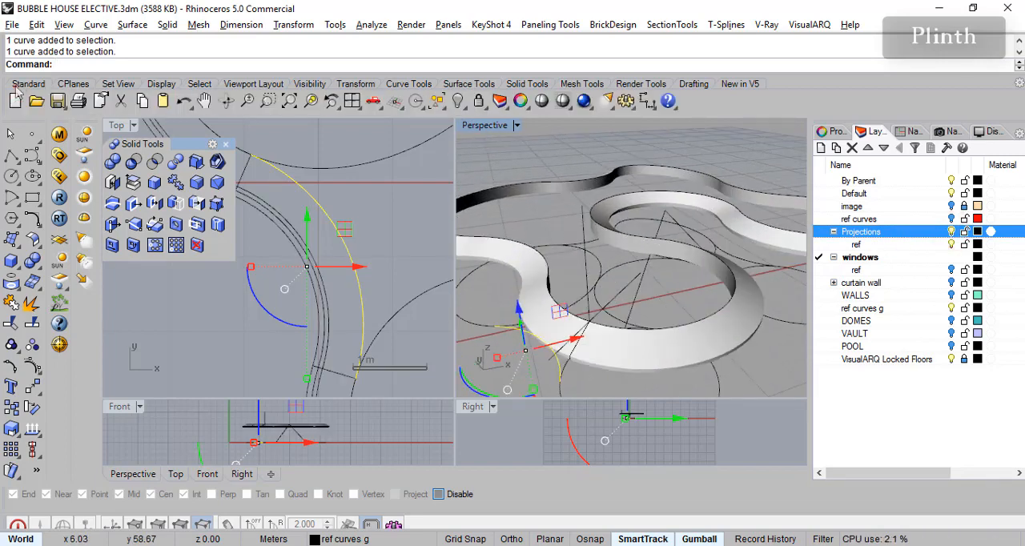
{"action": "left_click", "coordinate": [565, 105]}
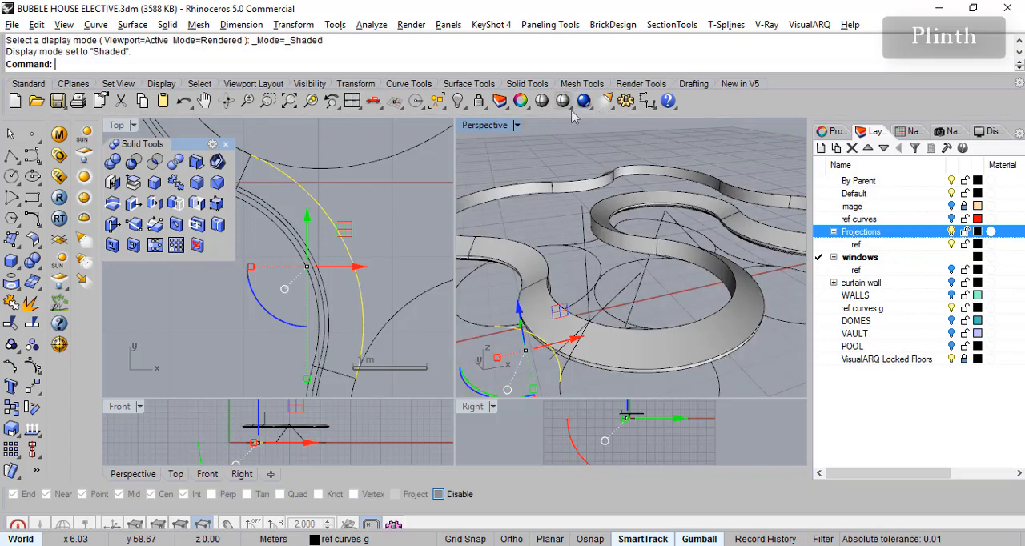
{"action": "left_click", "coordinate": [565, 105]}
{"action": "left_click", "coordinate": [647, 130]}
{"action": "right_click_drag", "start_coordinate": [561, 347], "coordinate": [547, 307]}
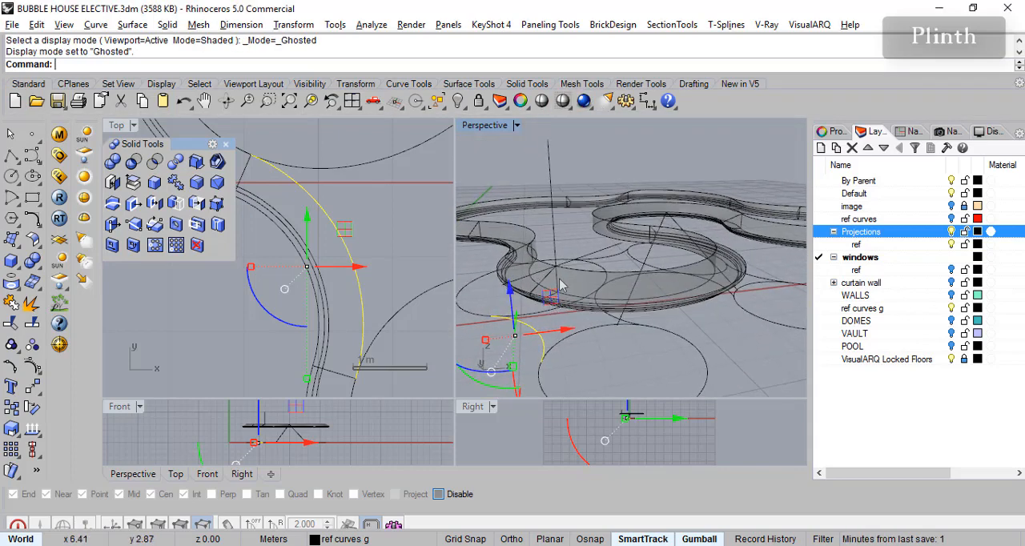
- Try to move the small profile curve on the projection band to the ref sublayer under Projections
{"action": "left_click", "coordinate": [558, 282]}
{"action": "left_click", "coordinate": [596, 317]}
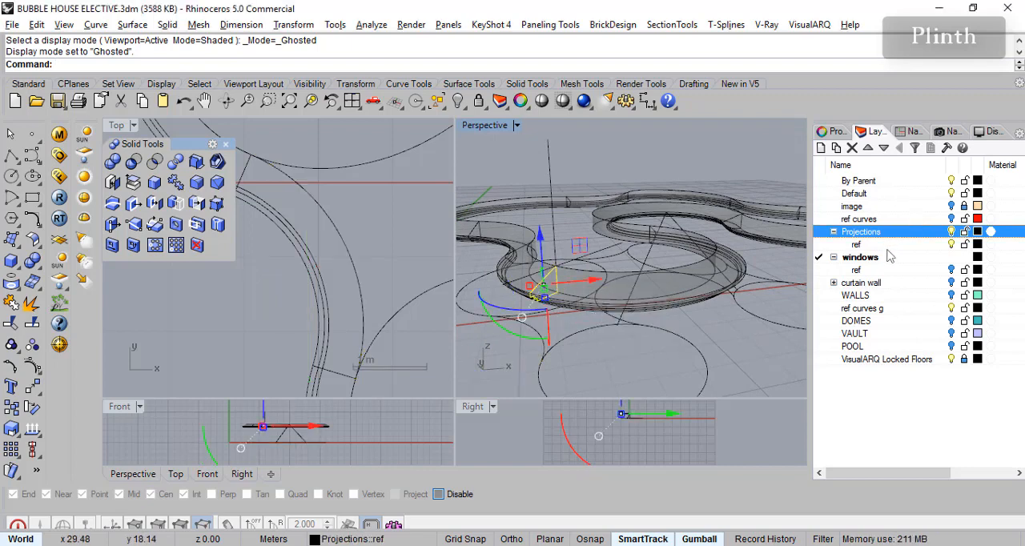
{"action": "left_click", "coordinate": [833, 132]}
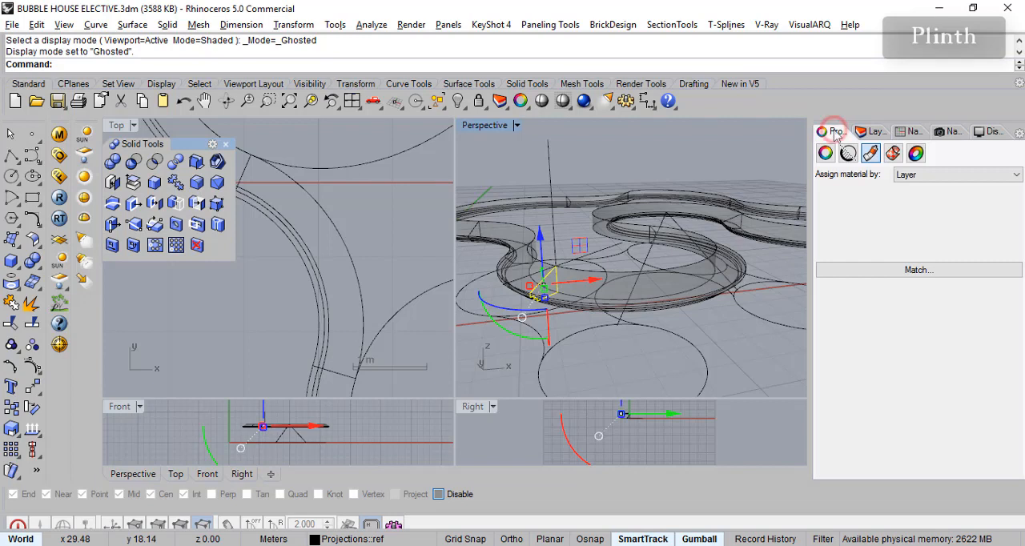
{"action": "left_click", "coordinate": [949, 178]}
{"action": "left_click", "coordinate": [889, 176]}
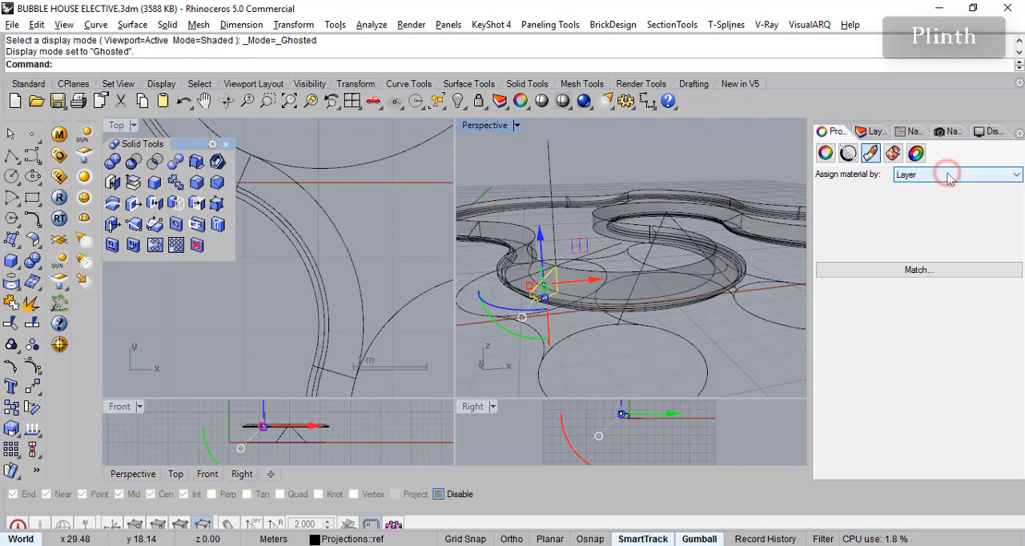
{"action": "left_click", "coordinate": [875, 132]}
{"action": "left_click", "coordinate": [860, 270]}
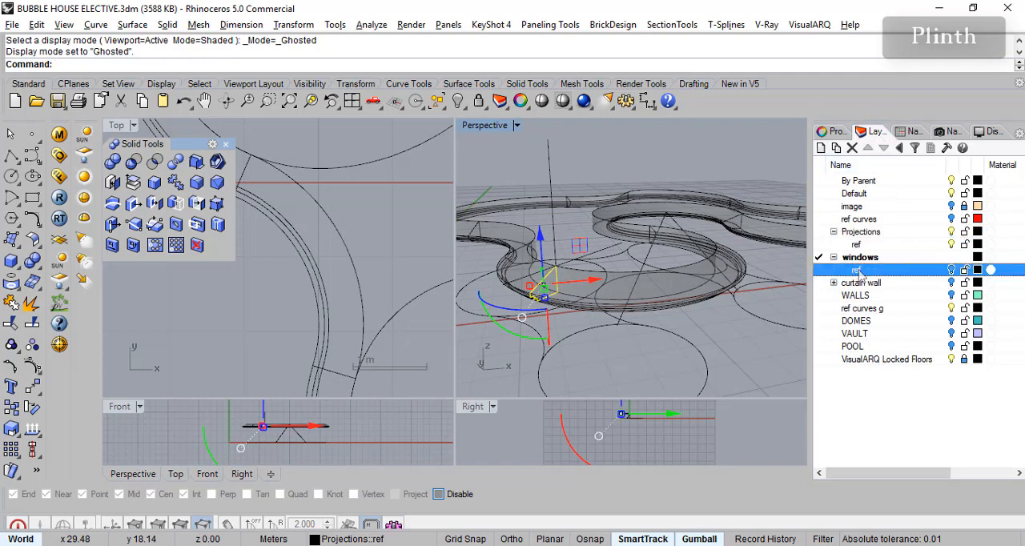
{"action": "left_click", "coordinate": [868, 245]}
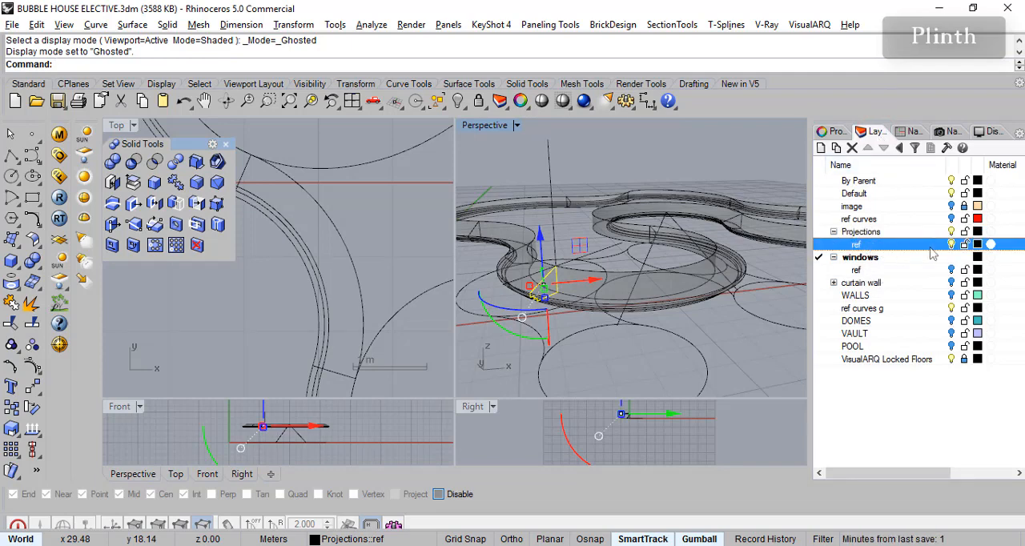
{"action": "right_click", "coordinate": [880, 245]}
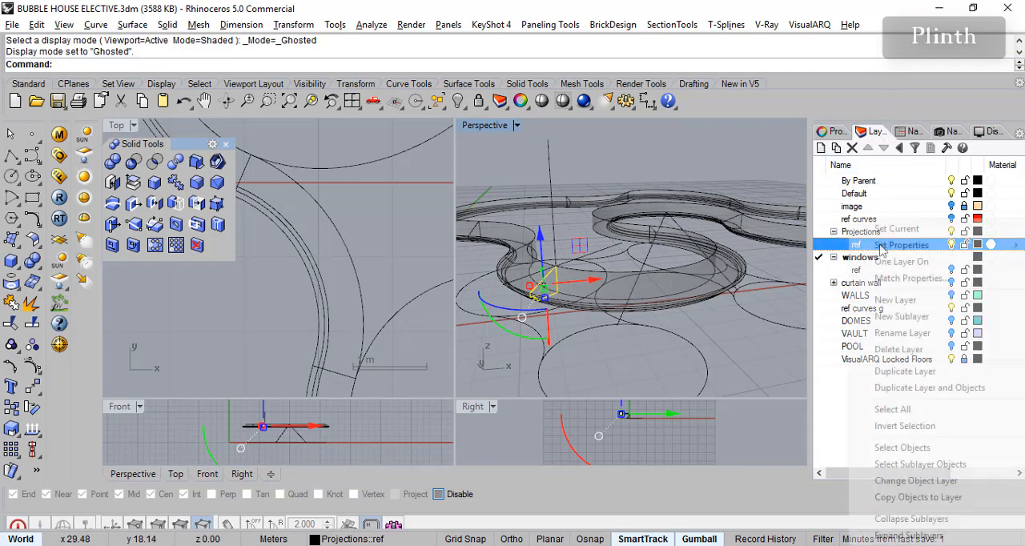
{"action": "left_click", "coordinate": [904, 479]}
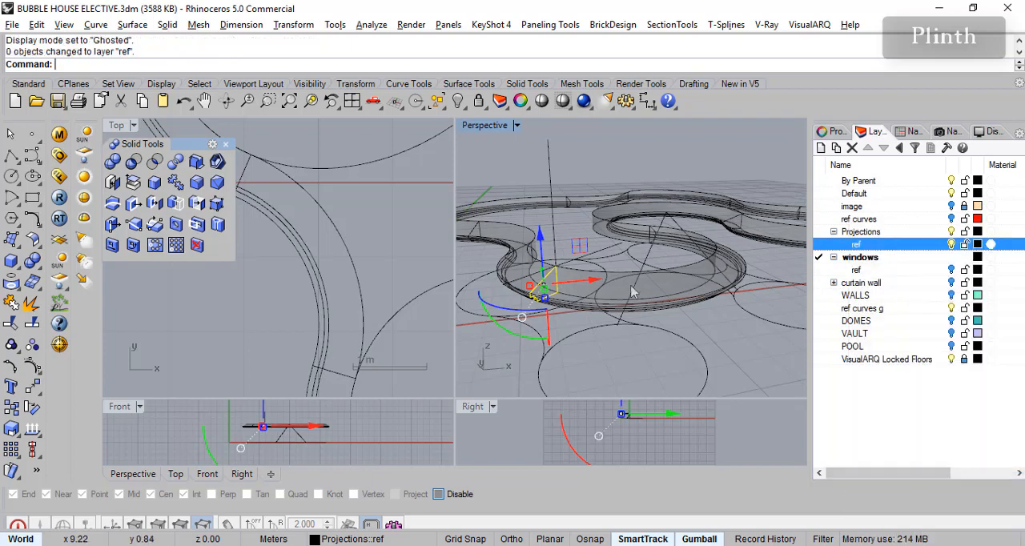
- Check the object properties of the vertical line above the ground circles for its layer assignment
{"action": "left_click", "coordinate": [554, 210]}
{"action": "left_click", "coordinate": [553, 243]}
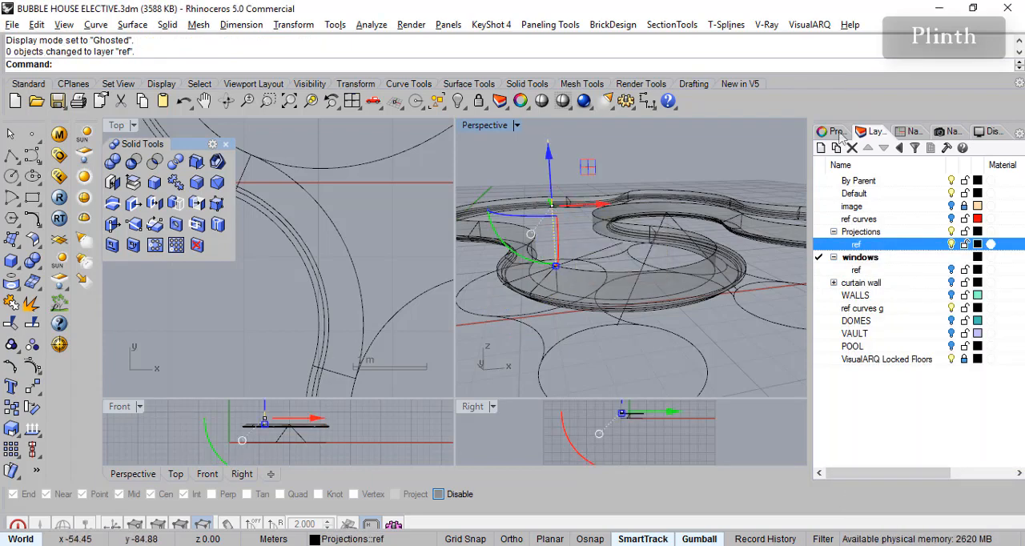
{"action": "left_click", "coordinate": [834, 131]}
{"action": "left_click", "coordinate": [827, 153]}
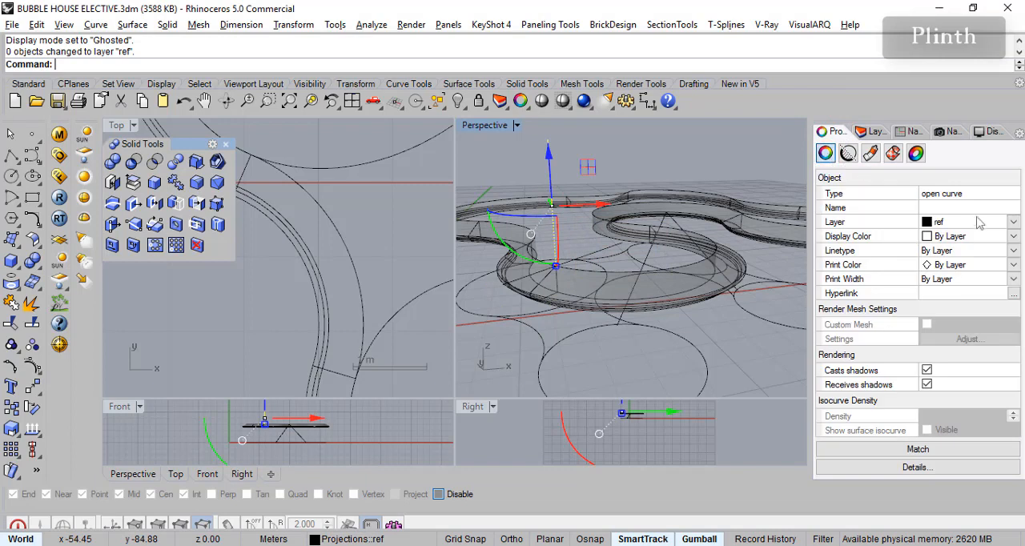
{"action": "left_click", "coordinate": [873, 132]}
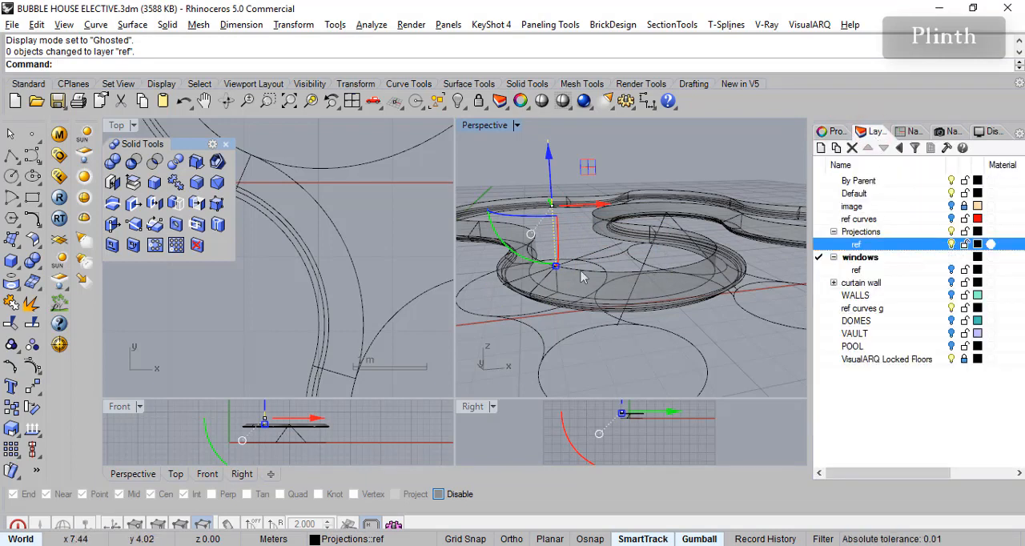
- Examine the curved projection band from several angles against the ground circles beneath it
{"action": "left_click", "coordinate": [562, 300]}
{"action": "scroll", "coordinate": [576, 317], "scroll_direction": "up", "scroll_amount": 5}
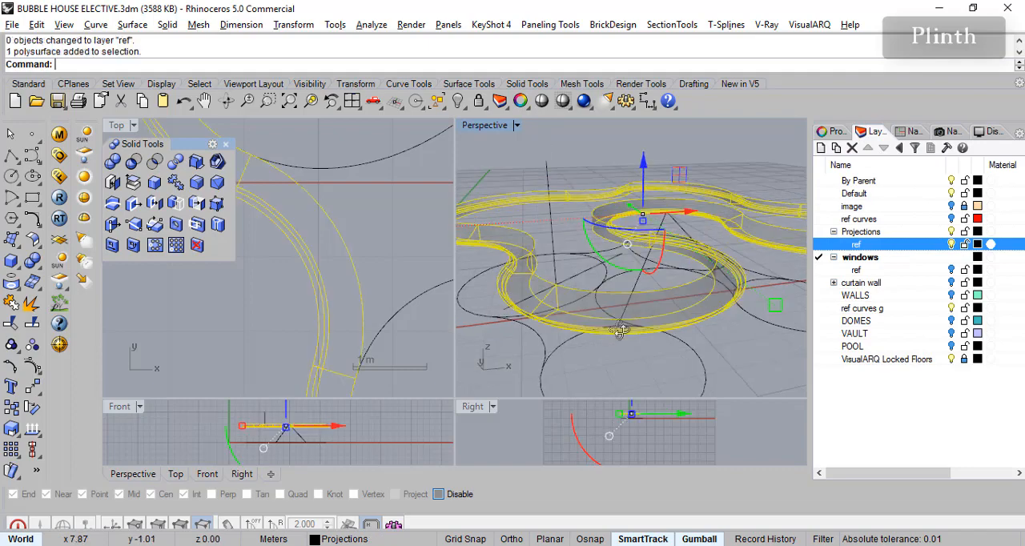
{"action": "left_click", "coordinate": [588, 190]}
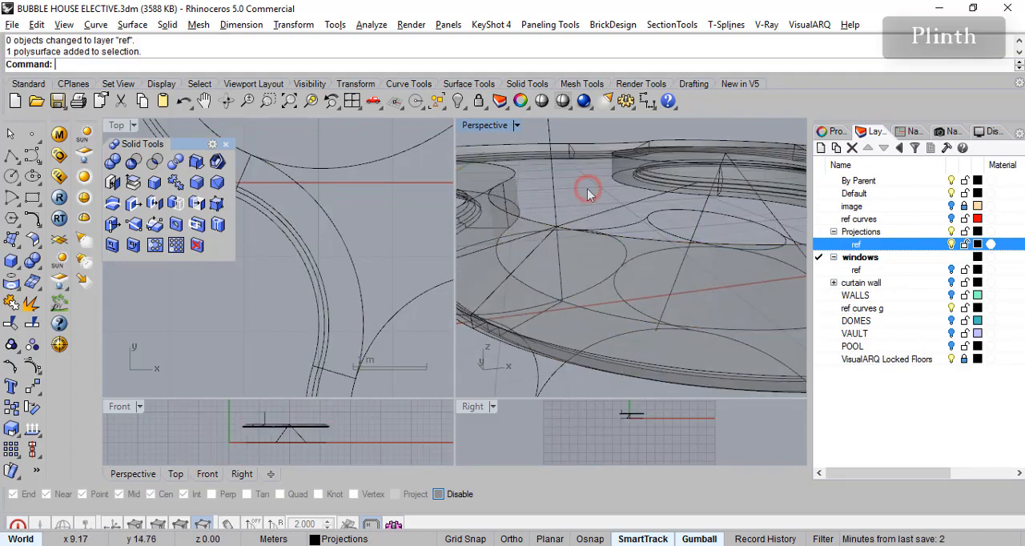
{"action": "left_click", "coordinate": [585, 306]}
{"action": "scroll", "coordinate": [594, 323], "scroll_direction": "down", "scroll_amount": 5}
{"action": "right_click_drag", "start_coordinate": [594, 328], "coordinate": [602, 300]}
{"action": "scroll", "coordinate": [593, 298], "scroll_direction": "up", "scroll_amount": 4}
{"action": "scroll", "coordinate": [591, 304], "scroll_direction": "down", "scroll_amount": 3}
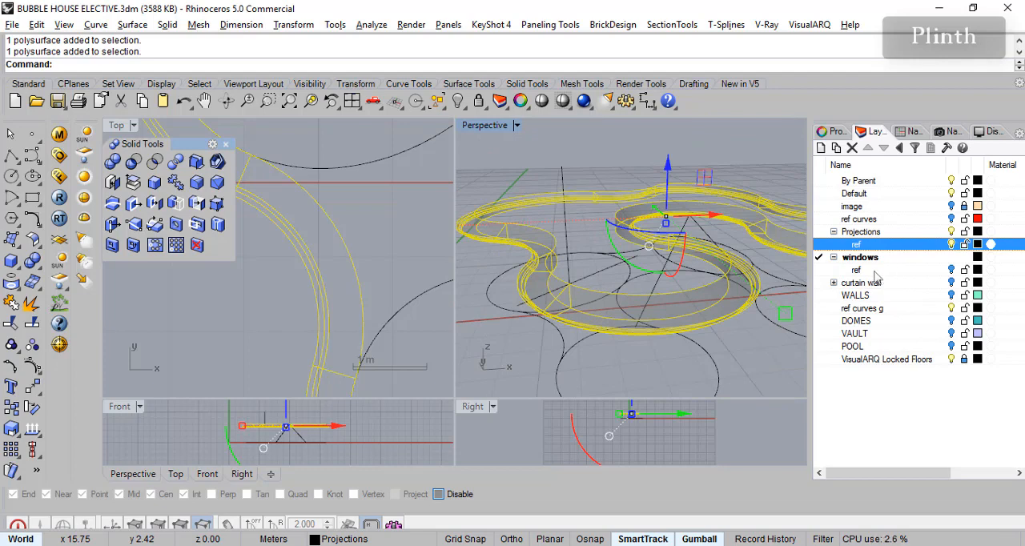
- Hide the Projections layer and maximize the Top view on the ground reference curves
{"action": "left_click", "coordinate": [952, 232]}
{"action": "scroll", "coordinate": [681, 284], "scroll_direction": "up", "scroll_amount": 2}
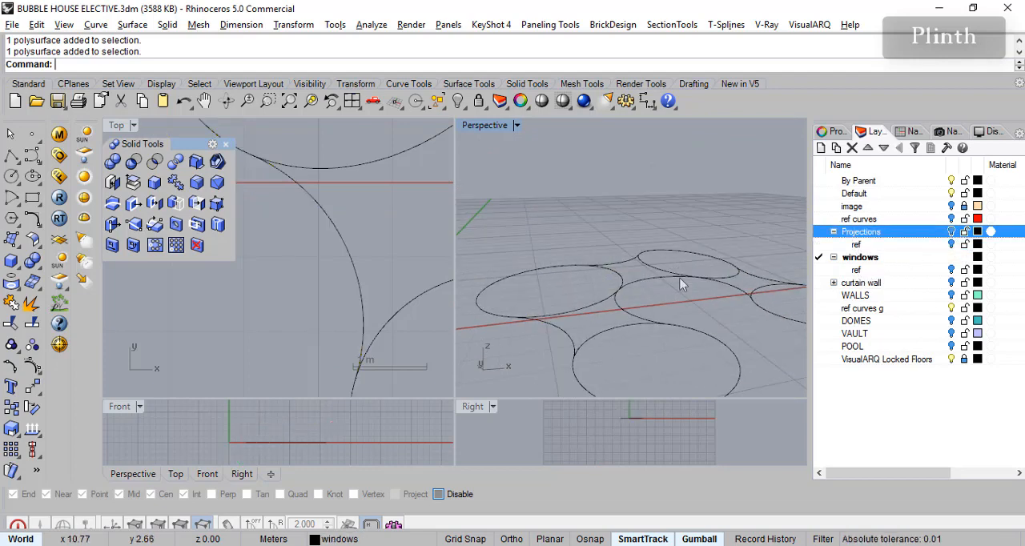
{"action": "scroll", "coordinate": [681, 284], "scroll_direction": "down", "scroll_amount": 3}
{"action": "left_click", "coordinate": [187, 143]}
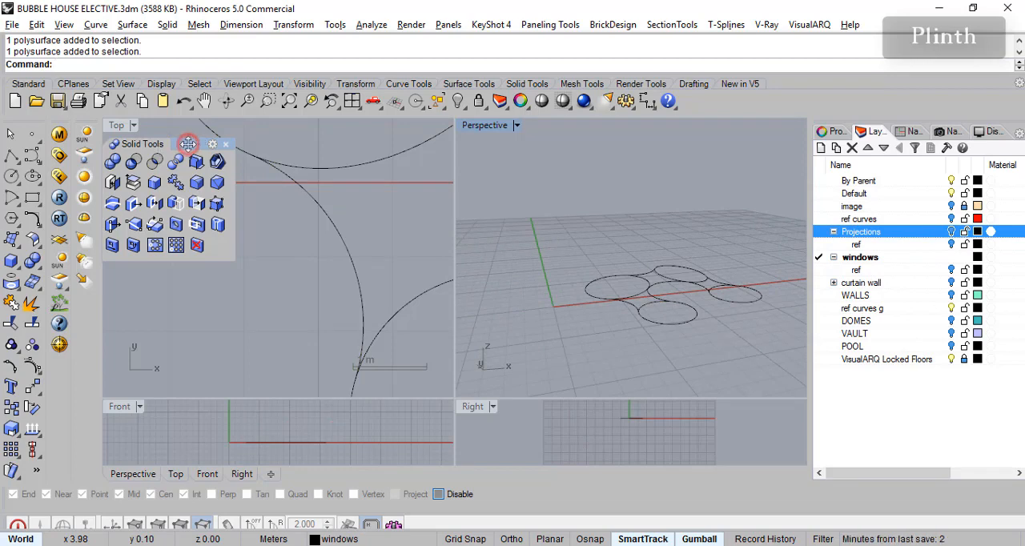
{"action": "double_click", "coordinate": [116, 126]}
{"action": "scroll", "coordinate": [585, 307], "scroll_direction": "down", "scroll_amount": 8}
{"action": "scroll", "coordinate": [547, 312], "scroll_direction": "up", "scroll_amount": 1}
- Draw a rectangle about 20 by 18 m enclosing all the ground reference curves
{"action": "left_click", "coordinate": [32, 197]}
{"action": "left_click", "coordinate": [389, 169]}
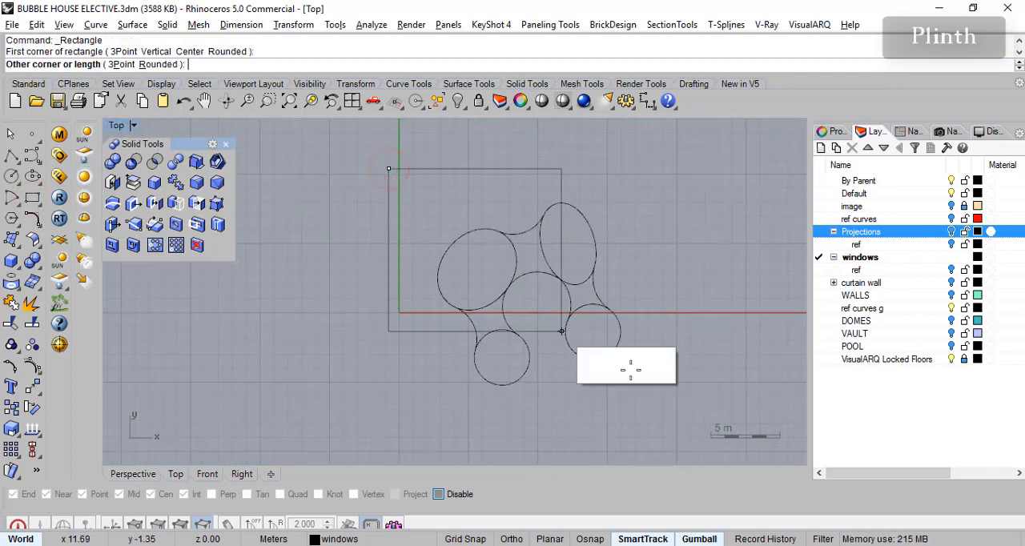
{"action": "left_click", "coordinate": [669, 419]}
- Apply Curve Boolean to the rectangle and all ground curves, keeping the region between the rectangle and the bubble shapes
{"action": "scroll", "coordinate": [622, 328], "scroll_direction": "up", "scroll_amount": 3}
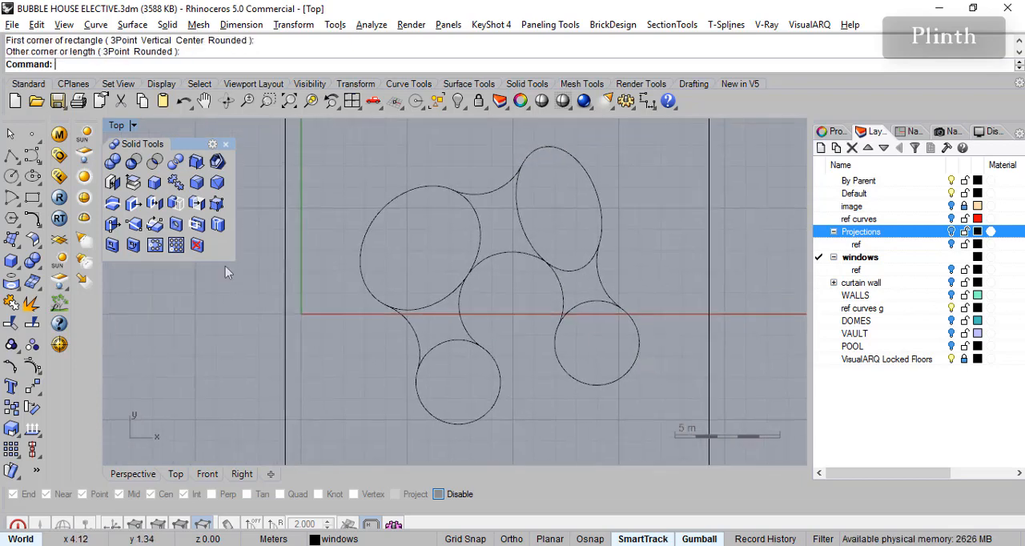
{"action": "left_click", "coordinate": [37, 225]}
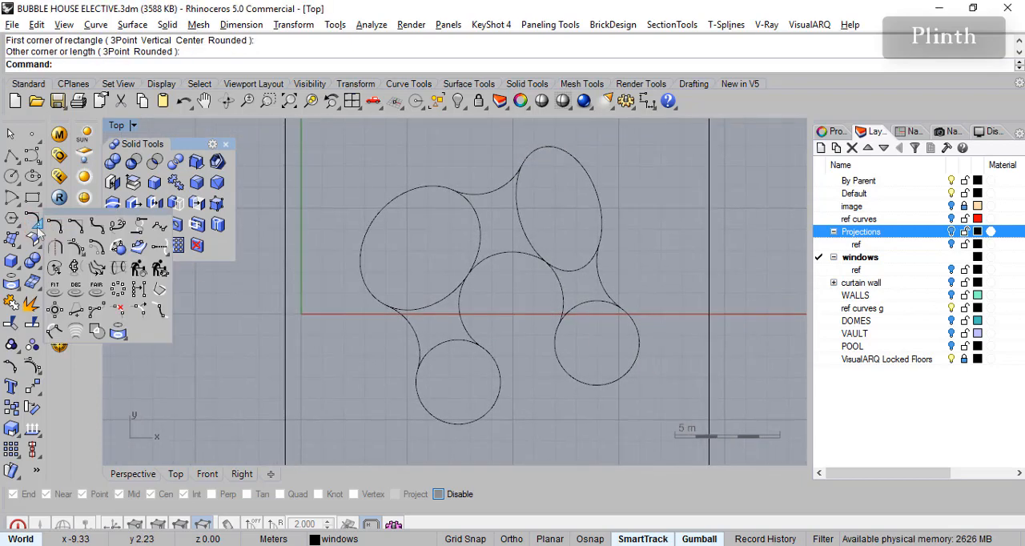
{"action": "left_click", "coordinate": [94, 328]}
{"action": "scroll", "coordinate": [368, 189], "scroll_direction": "down", "scroll_amount": 4}
{"action": "left_click_drag", "start_coordinate": [321, 142], "coordinate": [609, 389]}
{"action": "scroll", "coordinate": [448, 302], "scroll_direction": "up", "scroll_amount": 6}
{"action": "scroll", "coordinate": [486, 338], "scroll_direction": "down", "scroll_amount": 6}
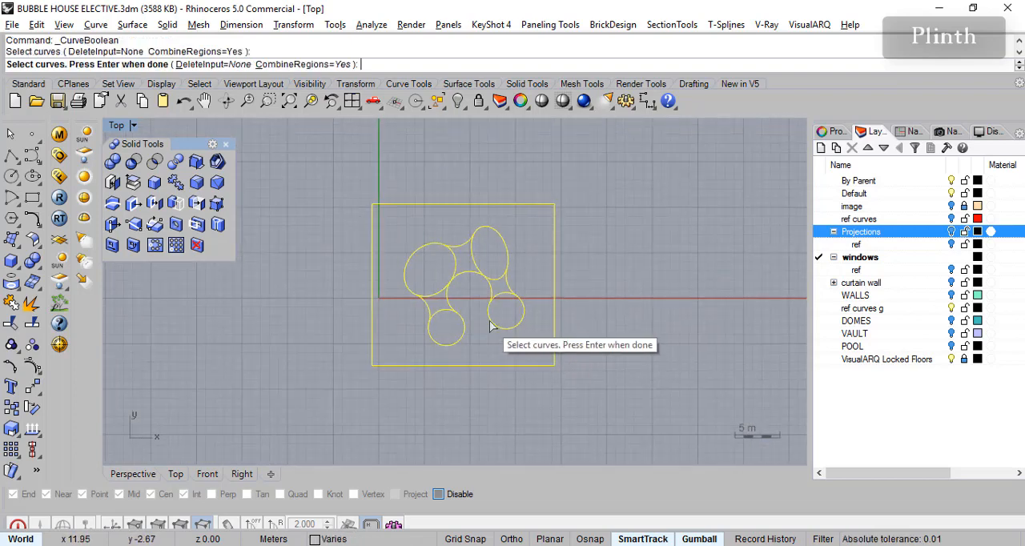
{"action": "key", "text": "Return"}
{"action": "scroll", "coordinate": [484, 298], "scroll_direction": "up", "scroll_amount": 3}
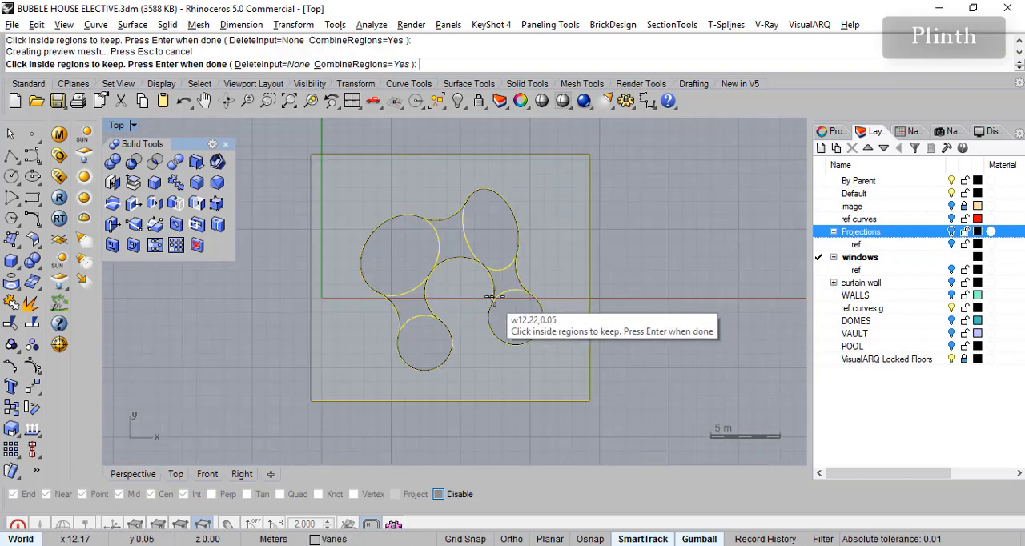
{"action": "scroll", "coordinate": [565, 230], "scroll_direction": "up", "scroll_amount": 2}
{"action": "left_click", "coordinate": [590, 252]}
{"action": "key", "text": "Return"}
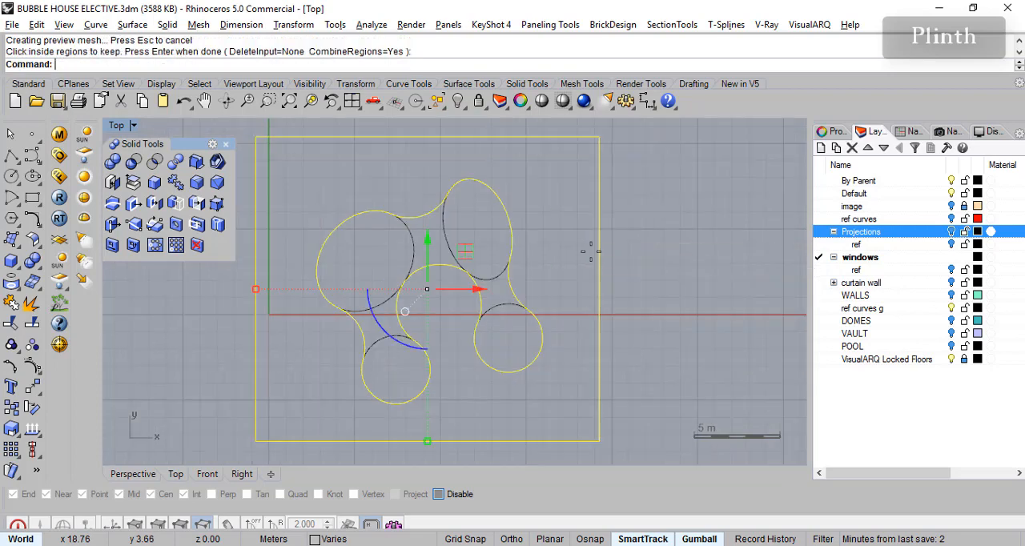
- Delete both overlapping enclosing rectangles and select the combined outer outline of the bubble shapes
{"action": "left_click", "coordinate": [613, 228]}
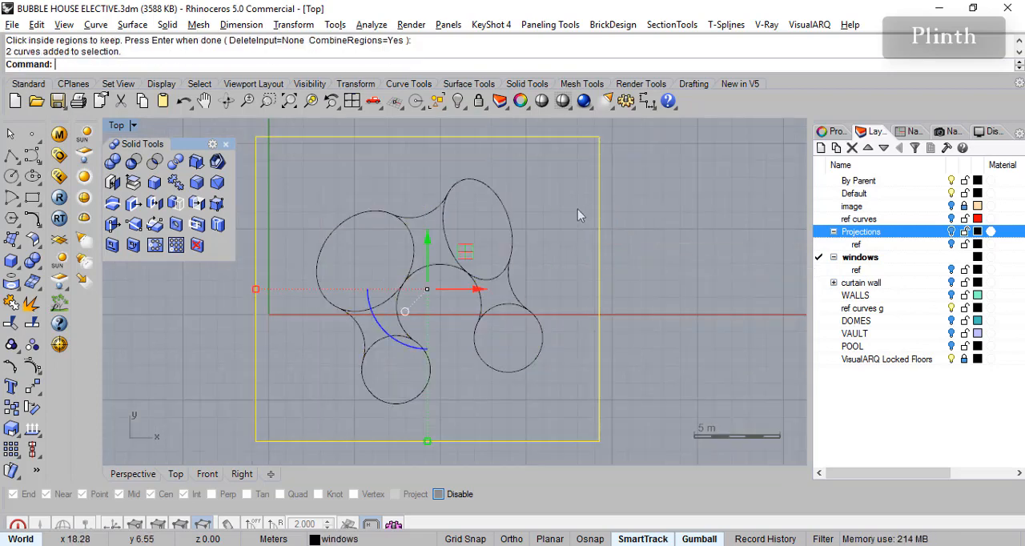
{"action": "key", "text": "Delete"}
{"action": "left_click", "coordinate": [510, 288]}
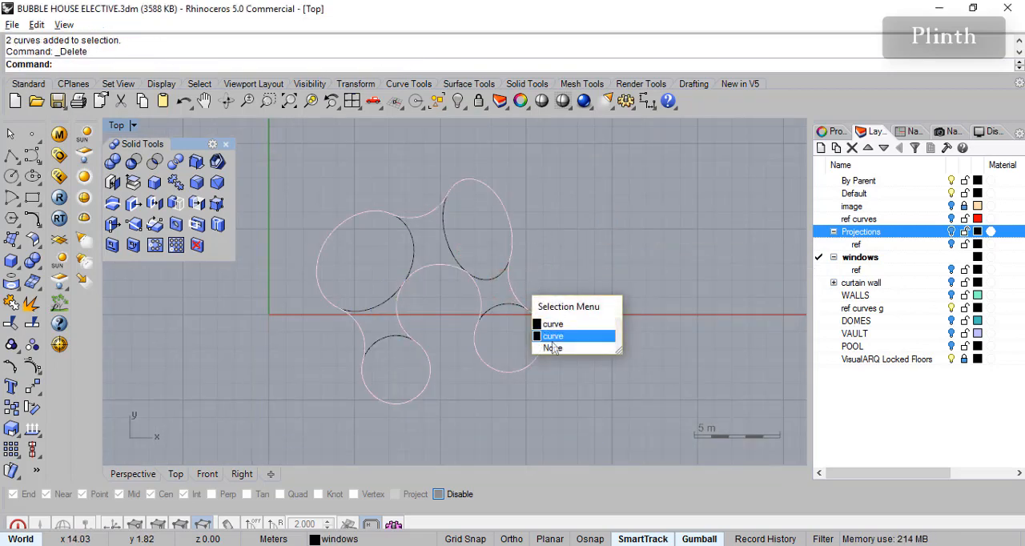
{"action": "left_click", "coordinate": [557, 336]}
{"action": "right_click_drag", "start_coordinate": [572, 281], "coordinate": [592, 296]}
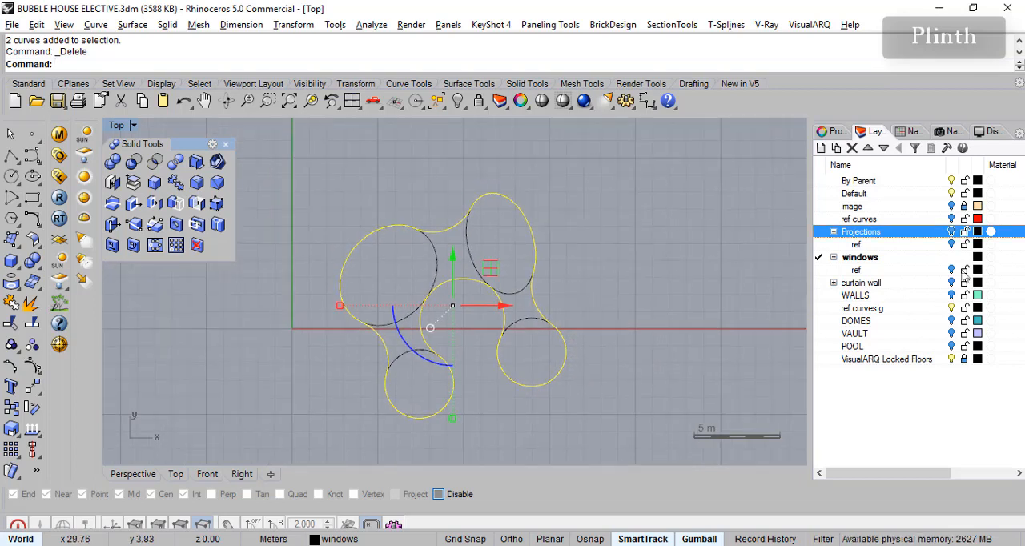
- Create a new layer named Plinth
{"action": "left_click", "coordinate": [821, 148]}
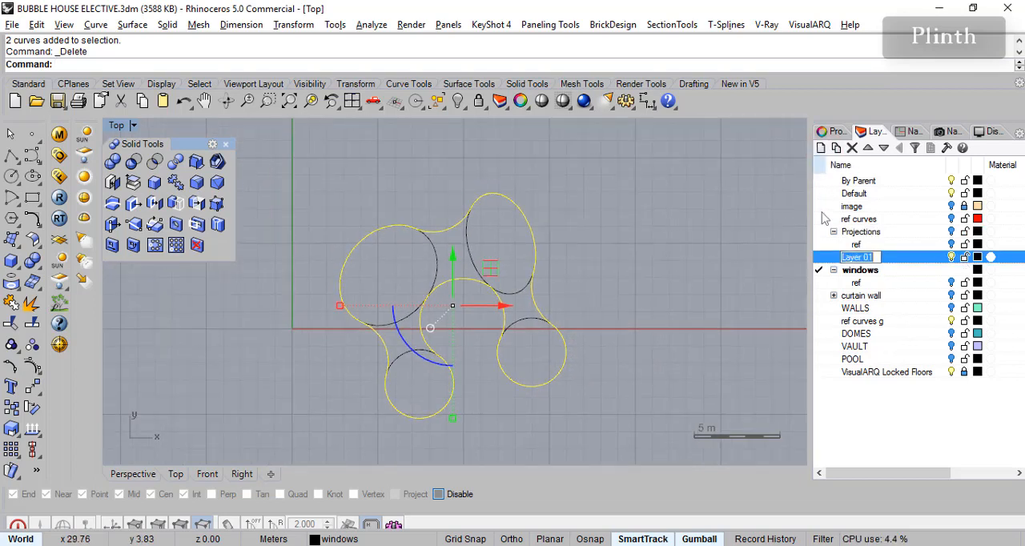
{"action": "type", "text": "Pli"}
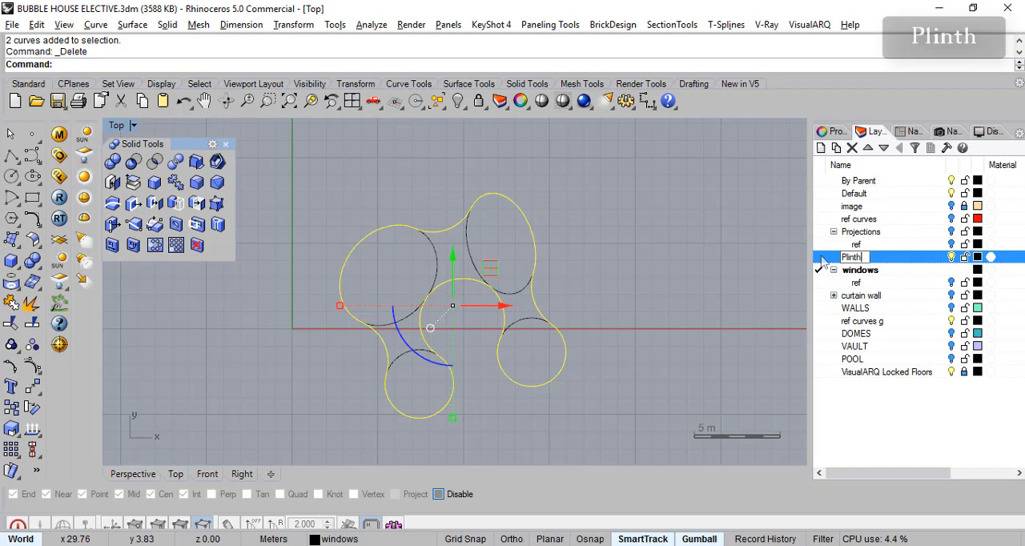
{"action": "type", "text": "nth"}
{"action": "key", "text": "Return"}
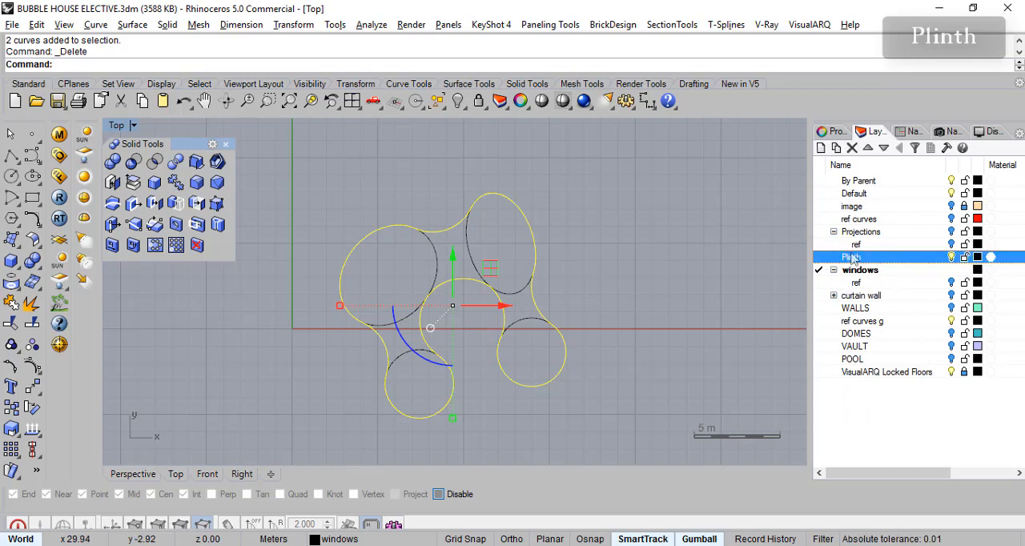
- Add a sublayer named ref under Plinth and move the selected combined outline onto it
{"action": "left_click", "coordinate": [836, 148]}
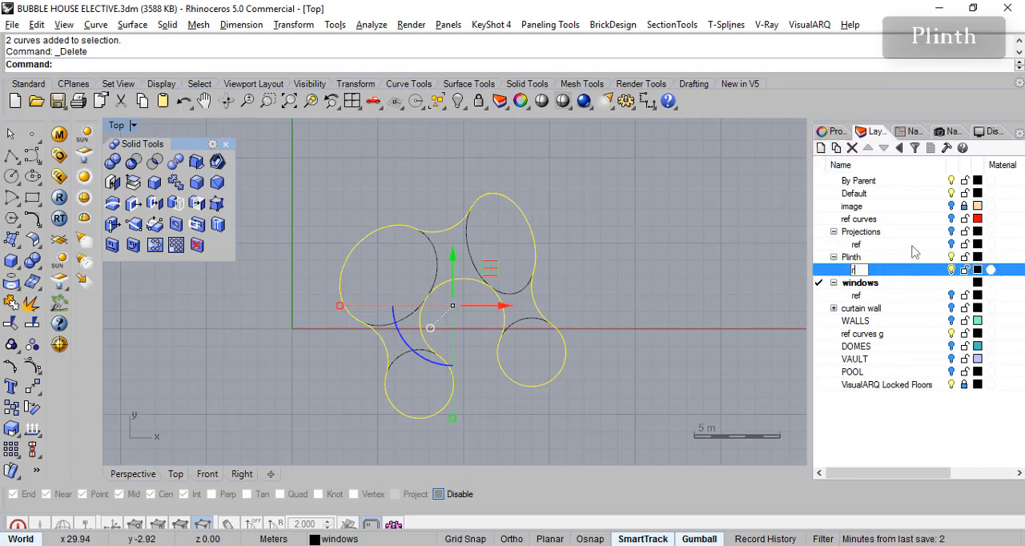
{"action": "left_click", "coordinate": [867, 420]}
{"action": "right_click", "coordinate": [860, 273]}
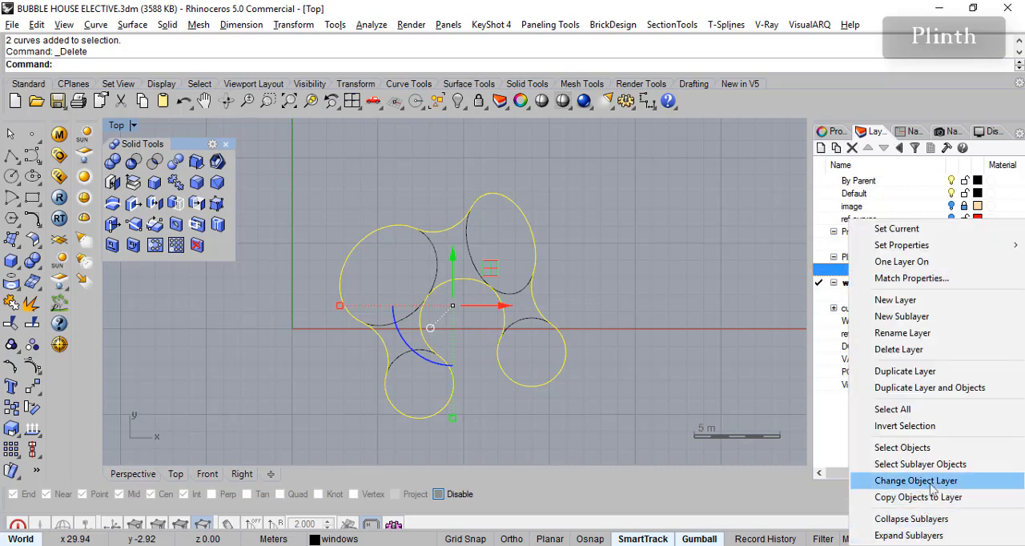
{"action": "left_click", "coordinate": [933, 481]}
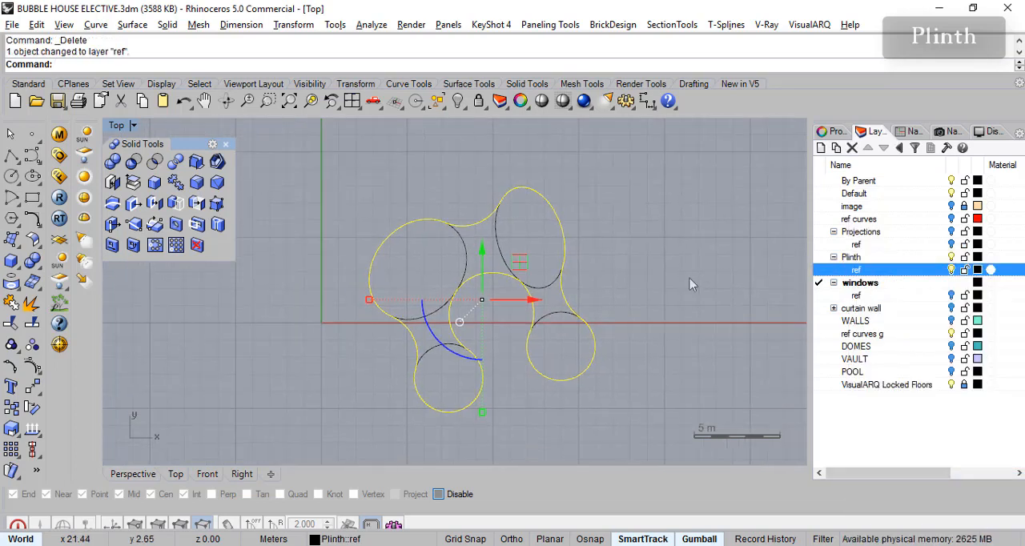
- Extrude the combined bubble outline as a capped solid with a distance of -1.5 m
{"action": "right_click_drag", "start_coordinate": [676, 293], "coordinate": [659, 273]}
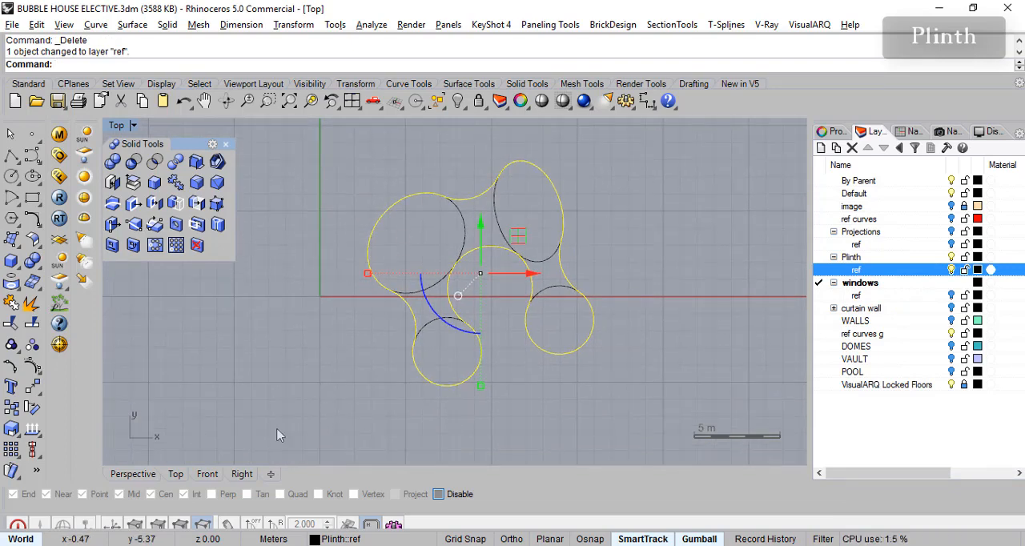
{"action": "left_click", "coordinate": [141, 478]}
{"action": "right_click_drag", "start_coordinate": [399, 383], "coordinate": [483, 402]}
{"action": "scroll", "coordinate": [455, 385], "scroll_direction": "up", "scroll_amount": 4}
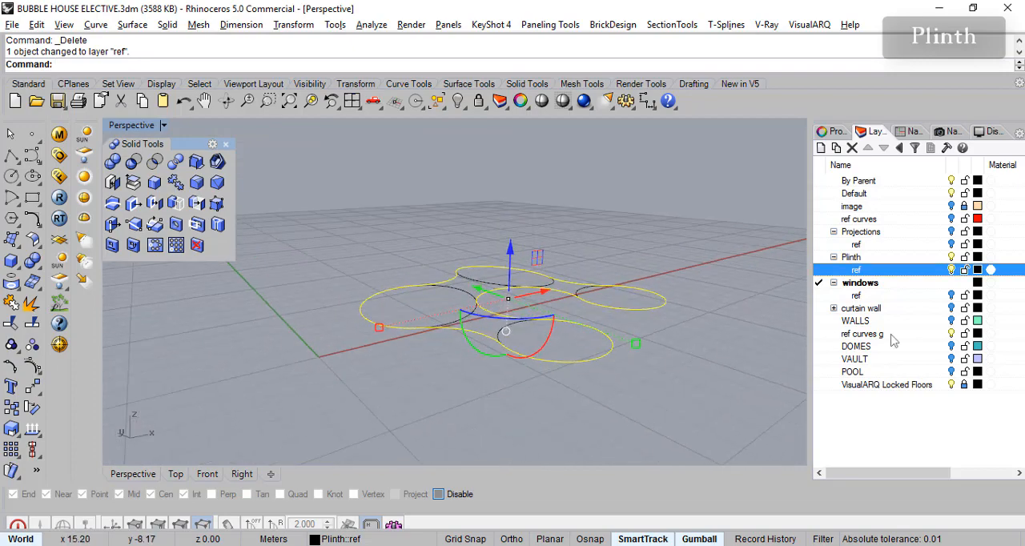
{"action": "right_click_drag", "start_coordinate": [581, 343], "coordinate": [565, 330]}
{"action": "left_click", "coordinate": [168, 24]}
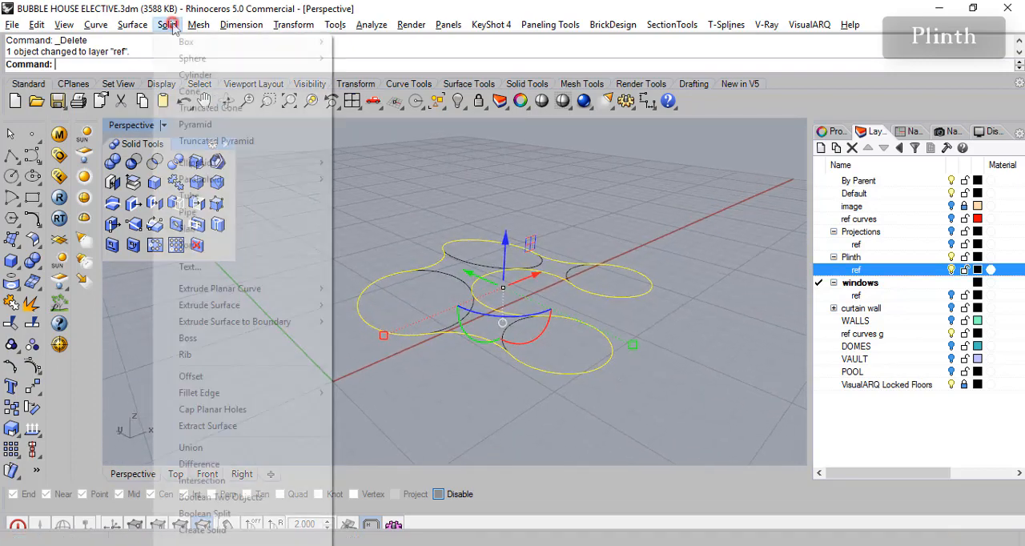
{"action": "mouse_move", "coordinate": [248, 288]}
{"action": "left_click", "coordinate": [373, 290]}
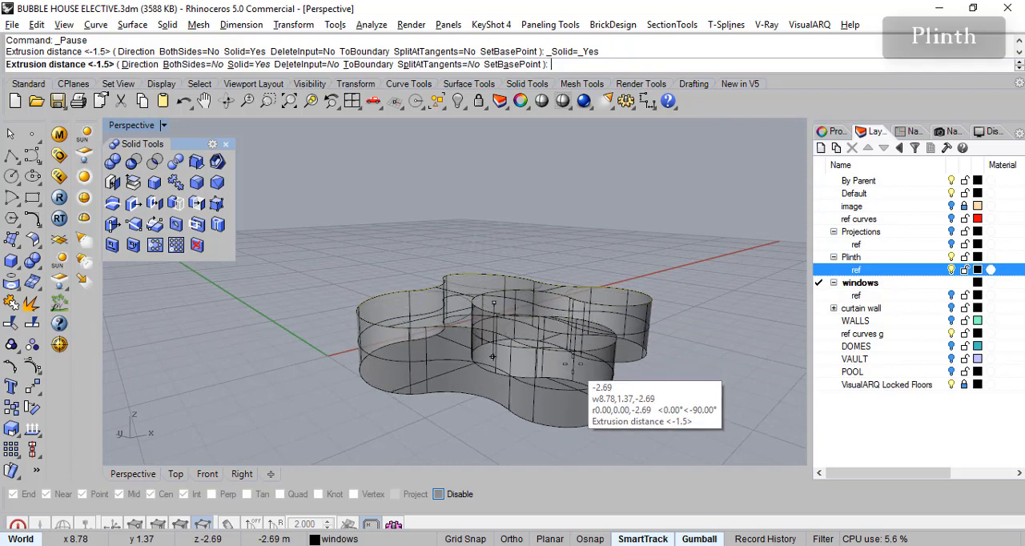
{"action": "type", "text": "-"}
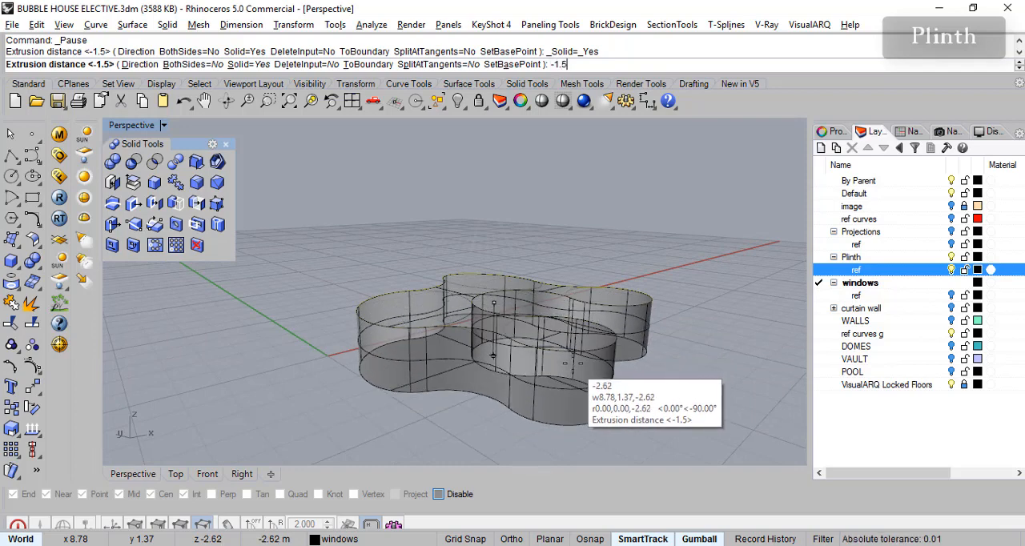
{"action": "type", "text": "1.5"}
{"action": "key", "text": "Return"}
- Show the POOL layer and examine how the pool meets the extruded plinth
{"action": "right_click_drag", "start_coordinate": [616, 365], "coordinate": [641, 393]}
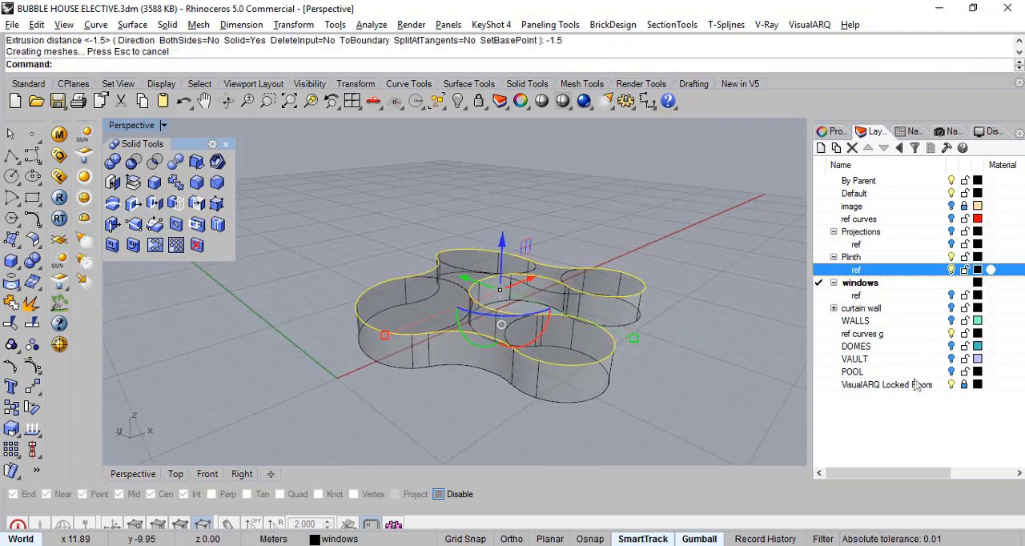
{"action": "left_click", "coordinate": [951, 373]}
{"action": "right_click_drag", "start_coordinate": [715, 390], "coordinate": [719, 363]}
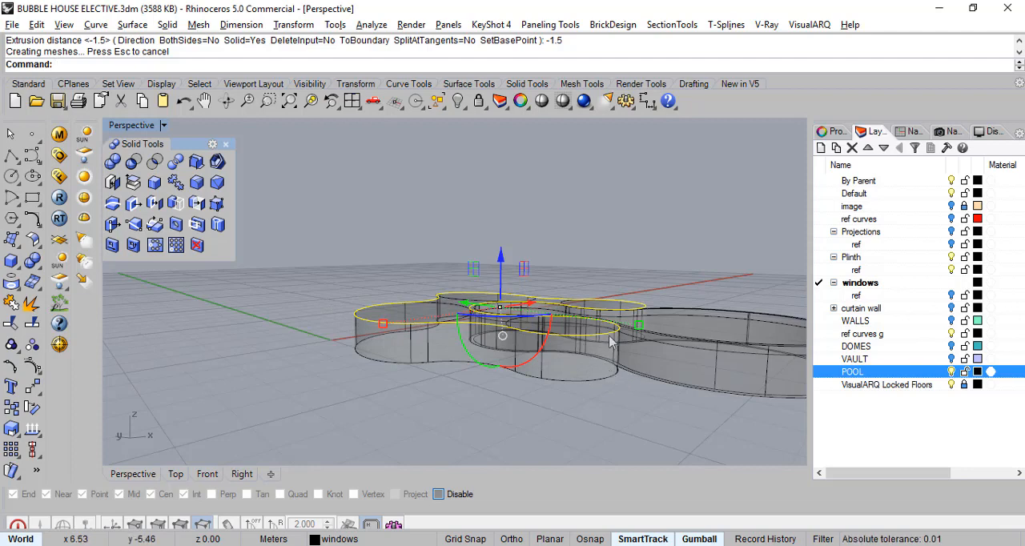
{"action": "right_click_drag", "start_coordinate": [628, 312], "coordinate": [650, 282]}
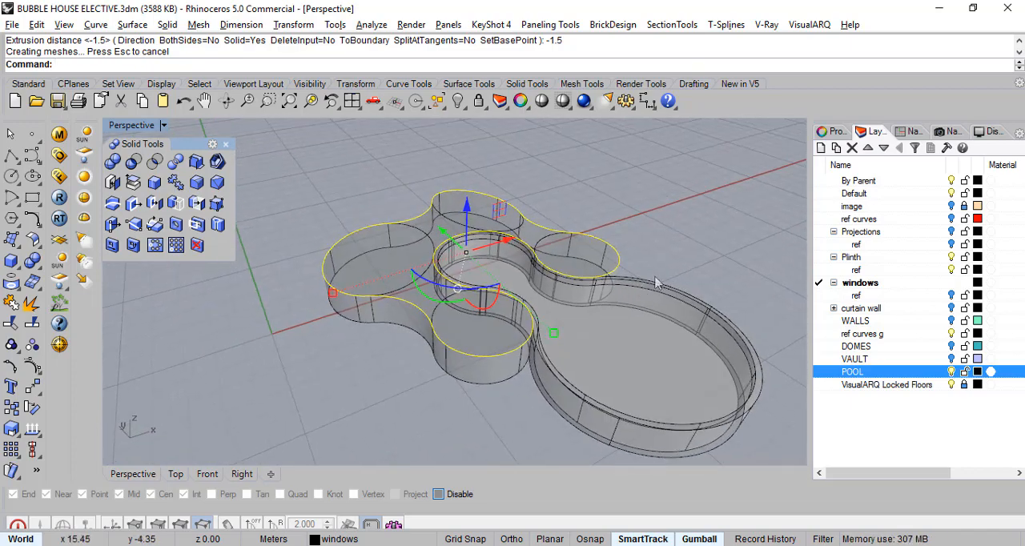
- Move the extruded plinth solid onto the Plinth layer and clear the selection
{"action": "left_click", "coordinate": [490, 374]}
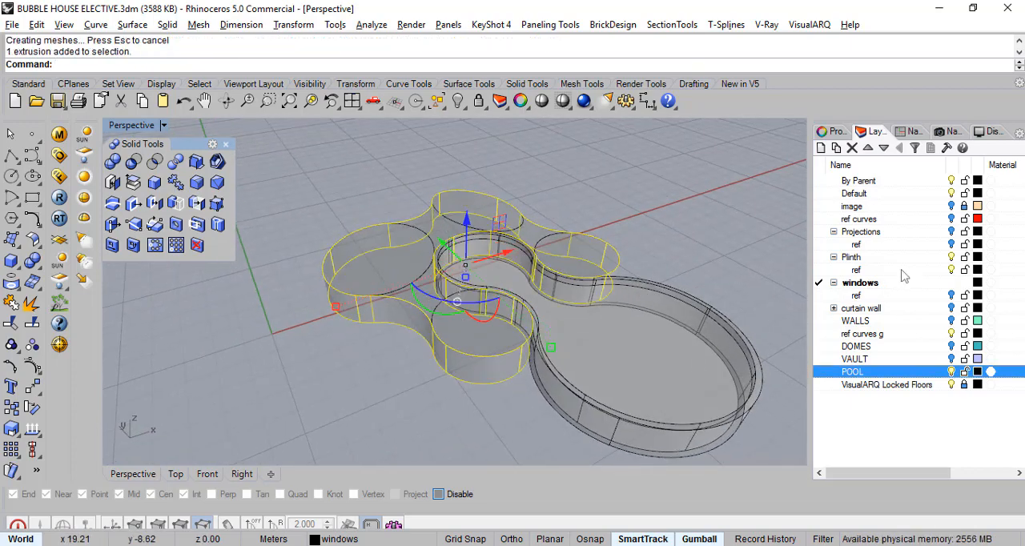
{"action": "left_click", "coordinate": [856, 257]}
{"action": "right_click", "coordinate": [851, 258]}
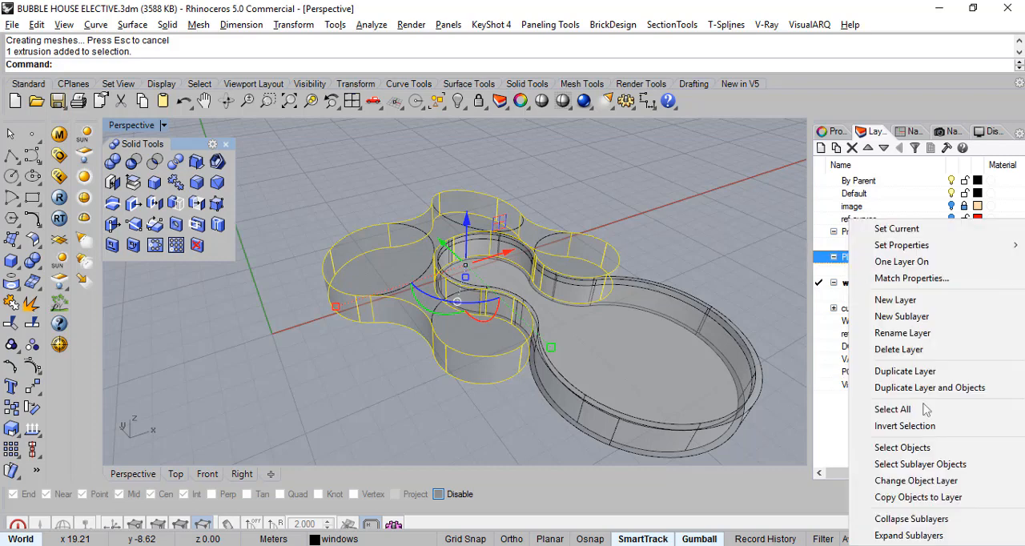
{"action": "left_click", "coordinate": [921, 482]}
{"action": "left_click", "coordinate": [687, 230]}
- Show the WALLS layer, set the perspective view to Shaded display, and inspect the walls standing on the plinth
{"action": "right_click_drag", "start_coordinate": [503, 382], "coordinate": [561, 287]}
{"action": "scroll", "coordinate": [473, 300], "scroll_direction": "up", "scroll_amount": 2}
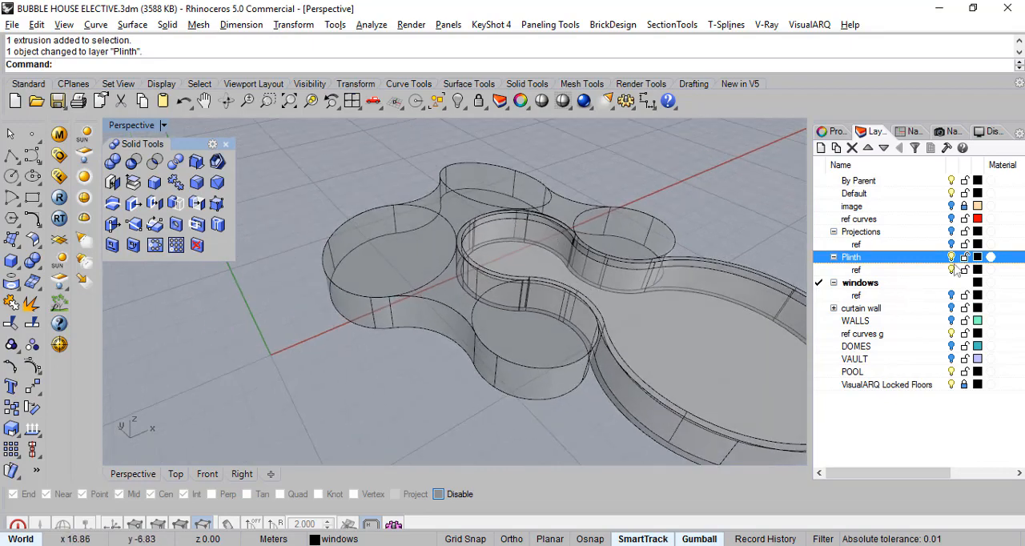
{"action": "left_click", "coordinate": [953, 321]}
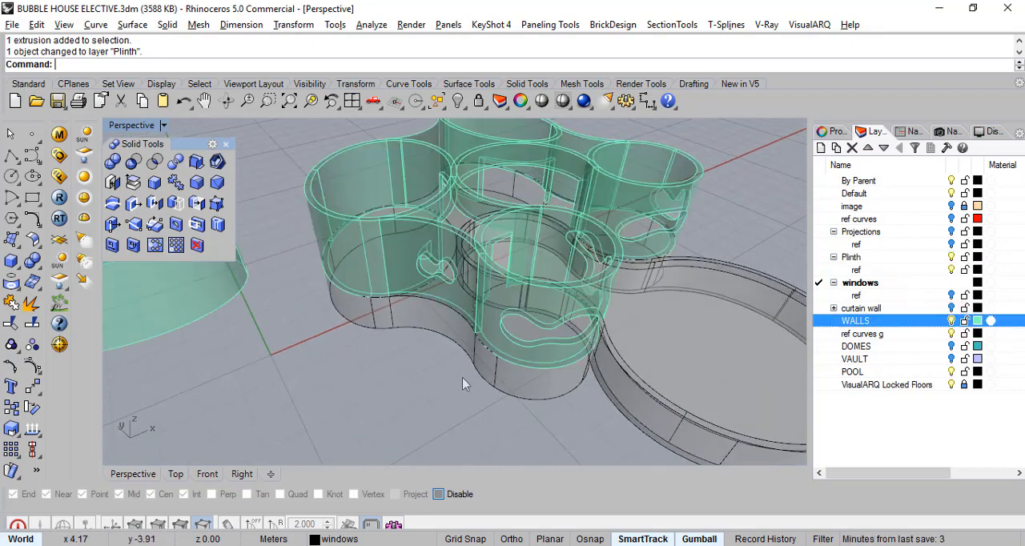
{"action": "right_click_drag", "start_coordinate": [463, 379], "coordinate": [464, 352]}
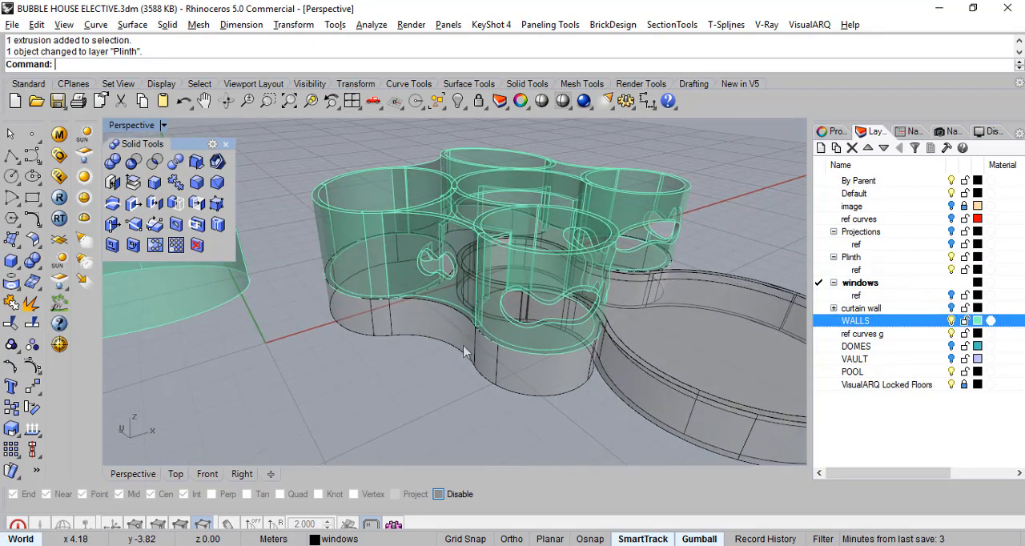
{"action": "left_click", "coordinate": [562, 101]}
{"action": "left_click", "coordinate": [580, 126]}
{"action": "right_click_drag", "start_coordinate": [513, 273], "coordinate": [440, 312]}
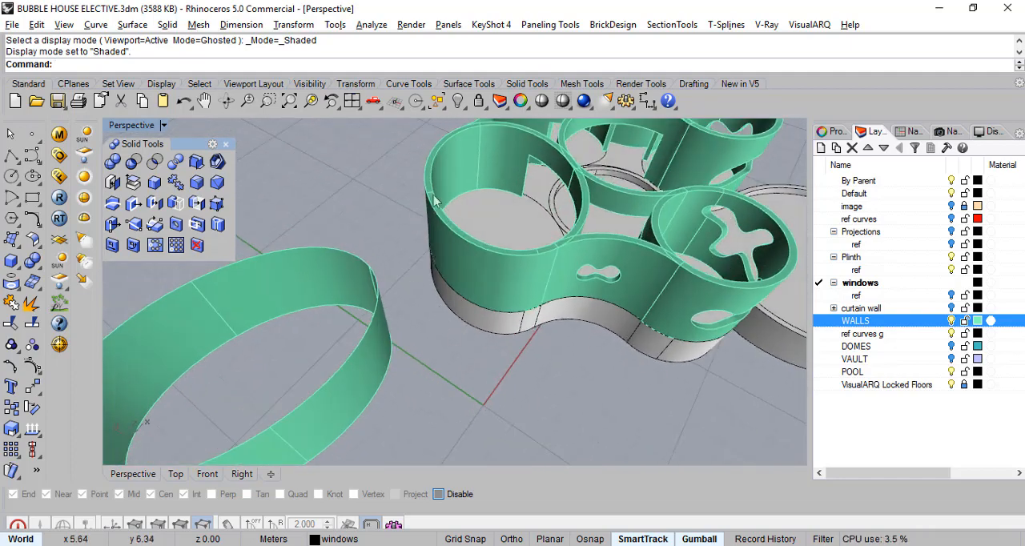
{"action": "right_click_drag", "start_coordinate": [468, 229], "coordinate": [521, 209]}
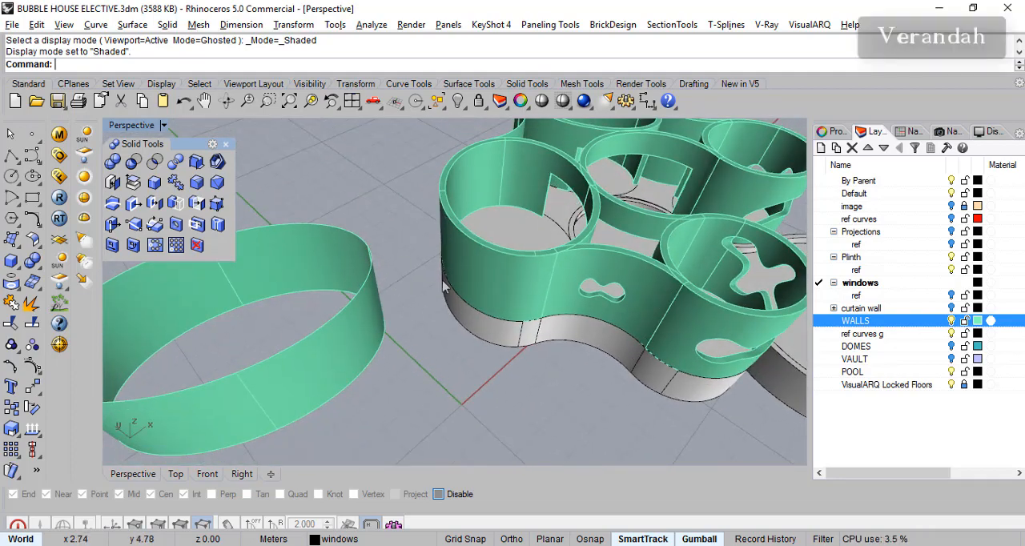
{"action": "right_click_drag", "start_coordinate": [469, 330], "coordinate": [478, 298]}
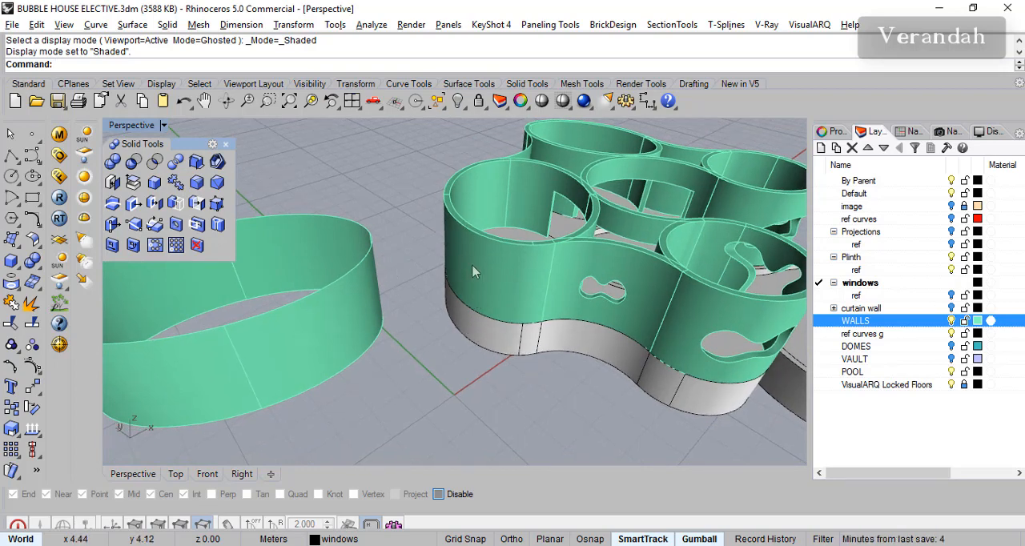
{"action": "right_click_drag", "start_coordinate": [468, 273], "coordinate": [743, 273]}
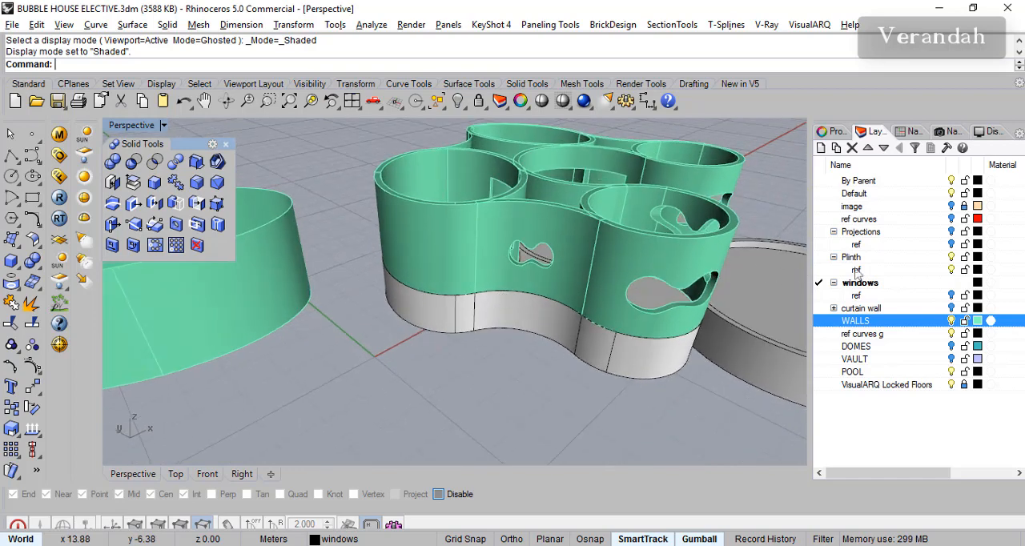
- Hide the WALLS and POOL layers so only the plinth and its curves are displayed
{"action": "left_click", "coordinate": [952, 321]}
{"action": "right_click_drag", "start_coordinate": [489, 282], "coordinate": [391, 286]}
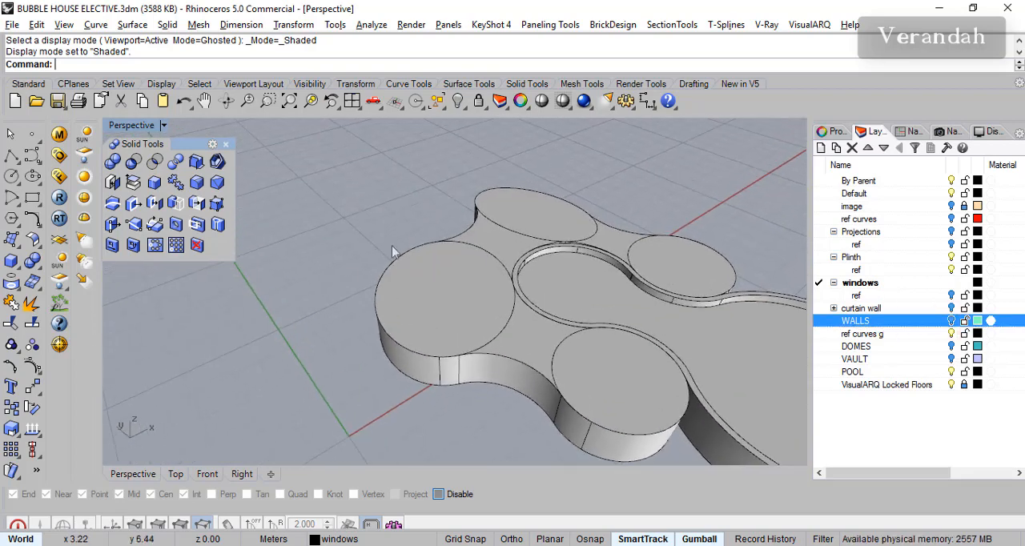
{"action": "right_click_drag", "start_coordinate": [399, 337], "coordinate": [354, 291]}
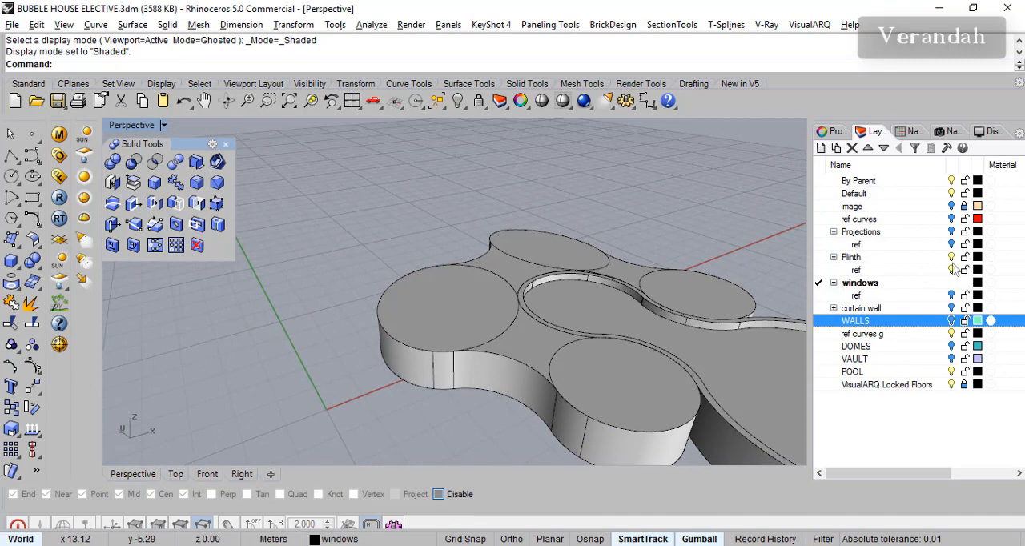
{"action": "right_click_drag", "start_coordinate": [619, 392], "coordinate": [583, 371]}
{"action": "right_click_drag", "start_coordinate": [657, 357], "coordinate": [565, 427]}
{"action": "left_click", "coordinate": [953, 373]}
- Offset the large round room's ref curves g curve outward by 2 m
{"action": "left_click", "coordinate": [338, 321]}
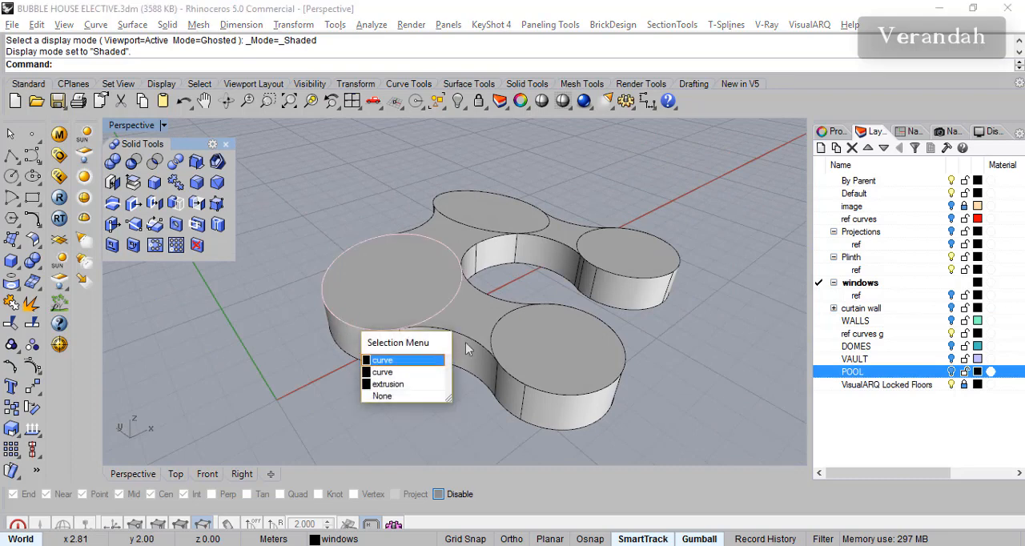
{"action": "left_click", "coordinate": [382, 372]}
{"action": "right_click_drag", "start_coordinate": [463, 330], "coordinate": [389, 345]}
{"action": "scroll", "coordinate": [371, 273], "scroll_direction": "up", "scroll_amount": 3}
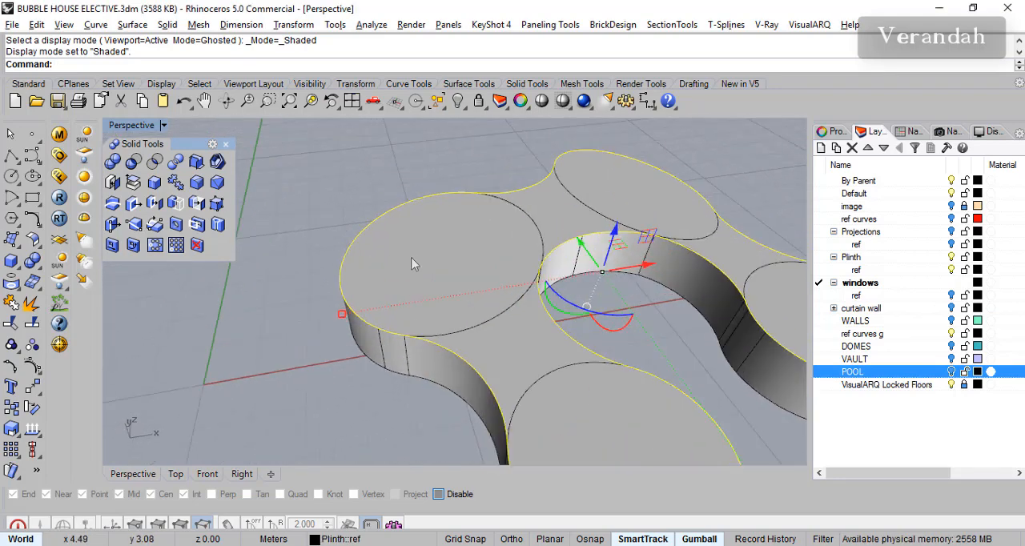
{"action": "right_click_drag", "start_coordinate": [479, 321], "coordinate": [485, 328]}
{"action": "left_click", "coordinate": [473, 340]}
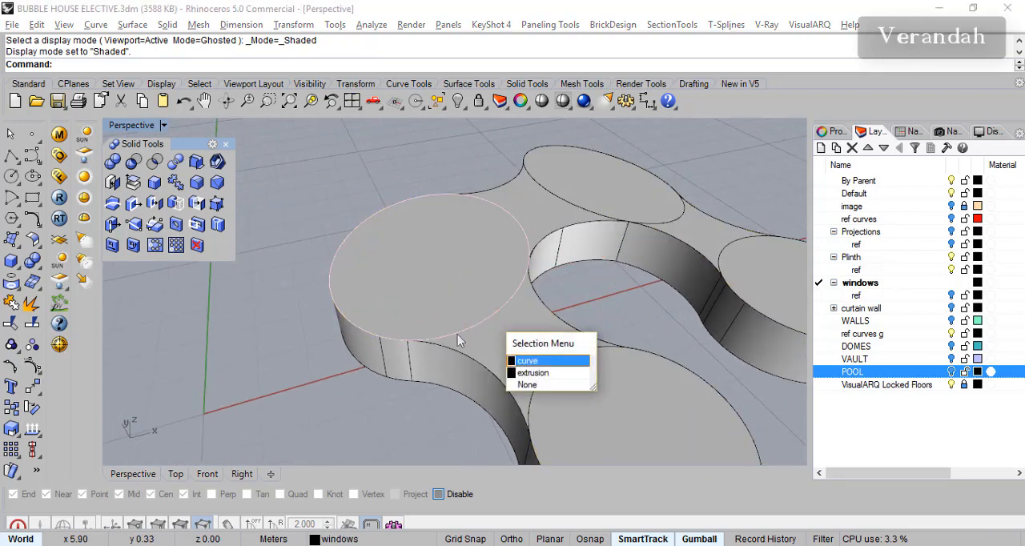
{"action": "left_click", "coordinate": [534, 362]}
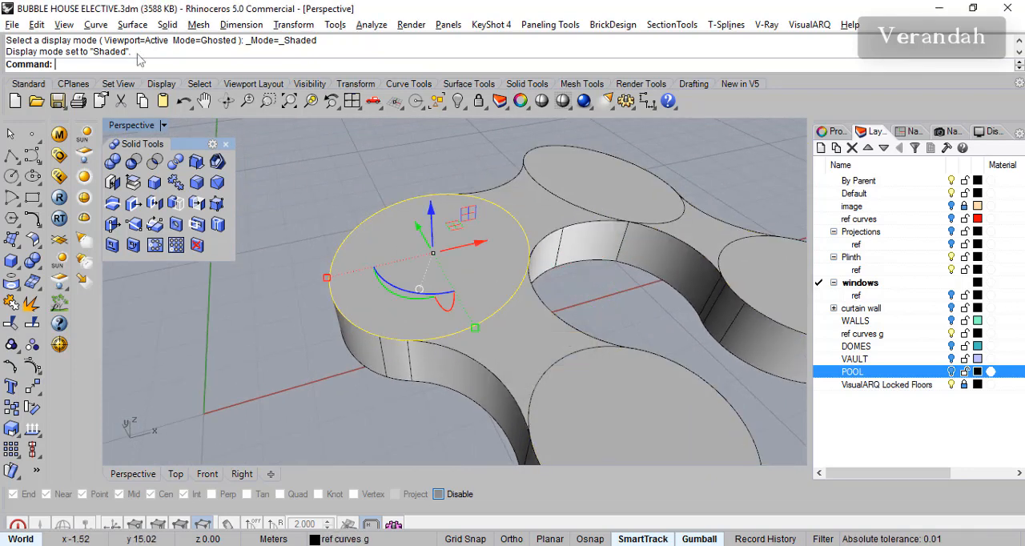
{"action": "left_click", "coordinate": [40, 228]}
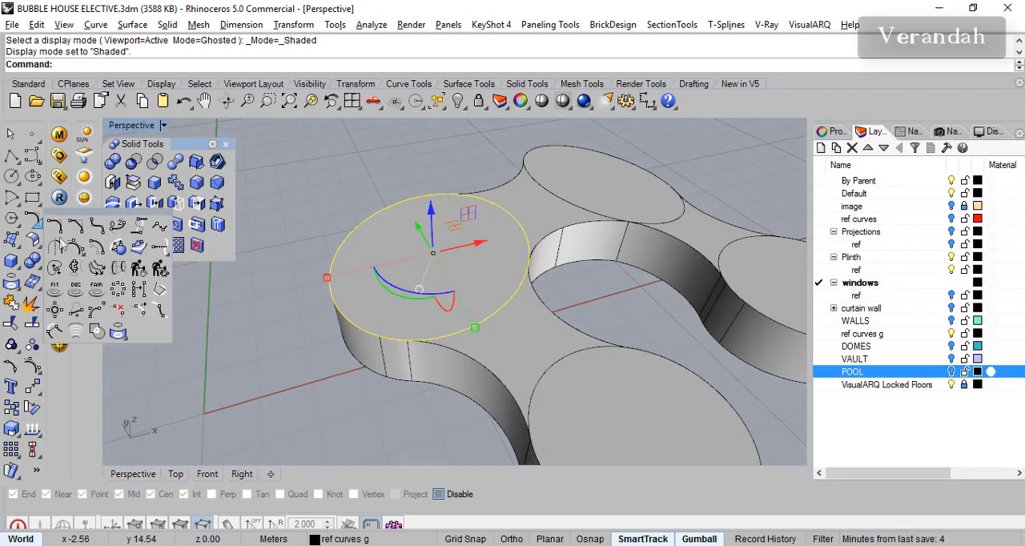
{"action": "left_click", "coordinate": [99, 249]}
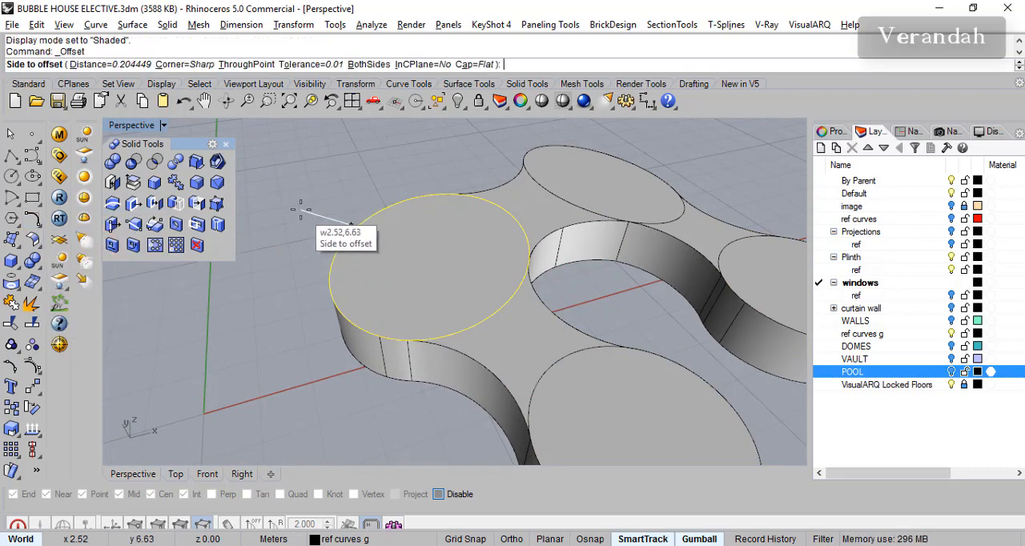
{"action": "type", "text": "2"}
{"action": "key", "text": "Return"}
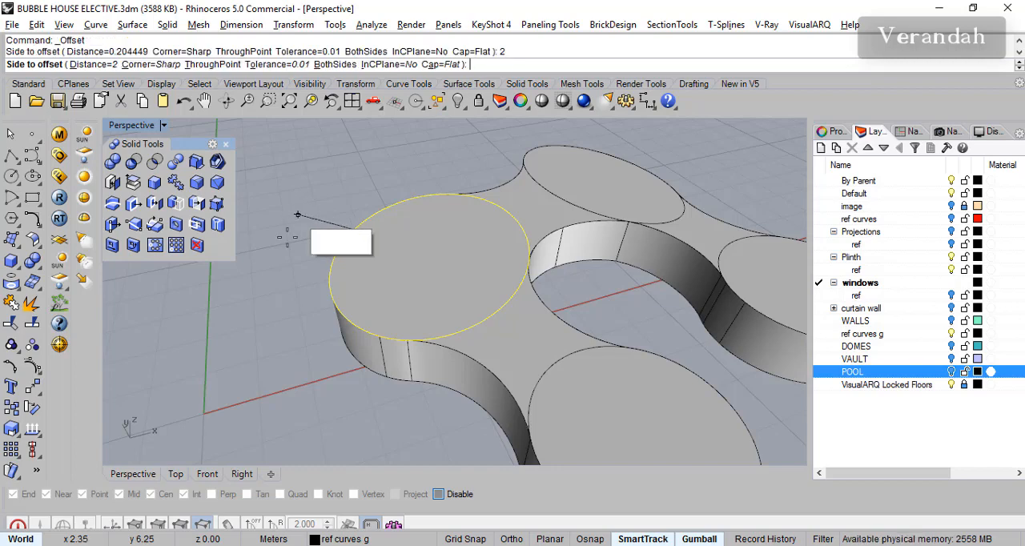
{"action": "left_click", "coordinate": [264, 269]}
{"action": "scroll", "coordinate": [407, 286], "scroll_direction": "down", "scroll_amount": 5}
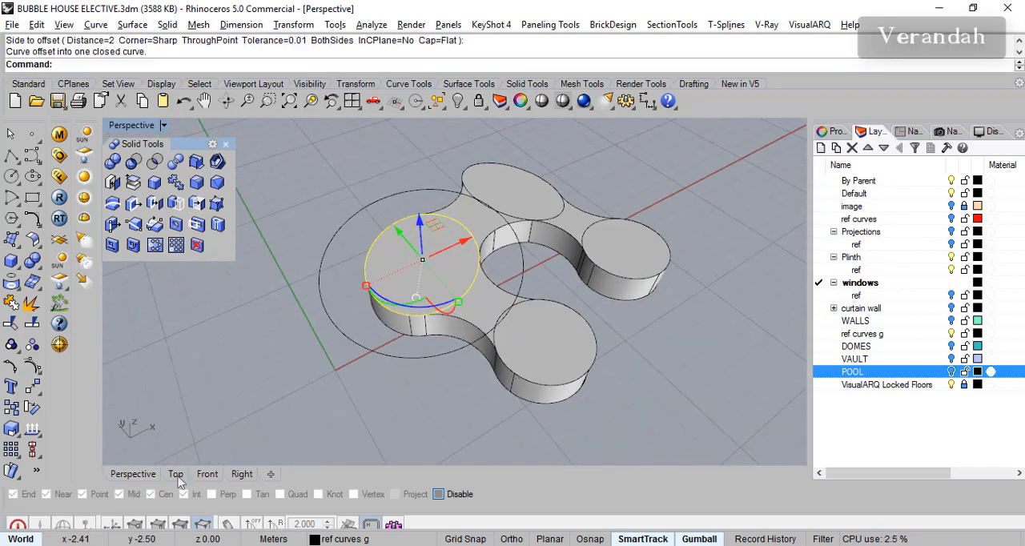
- Make the Plinth layer's ref sublayer current and hide the plinth solid and the ref curves g layer
{"action": "left_click", "coordinate": [612, 370]}
{"action": "left_click", "coordinate": [550, 401]}
{"action": "key", "text": "Escape"}
{"action": "left_click", "coordinate": [551, 399]}
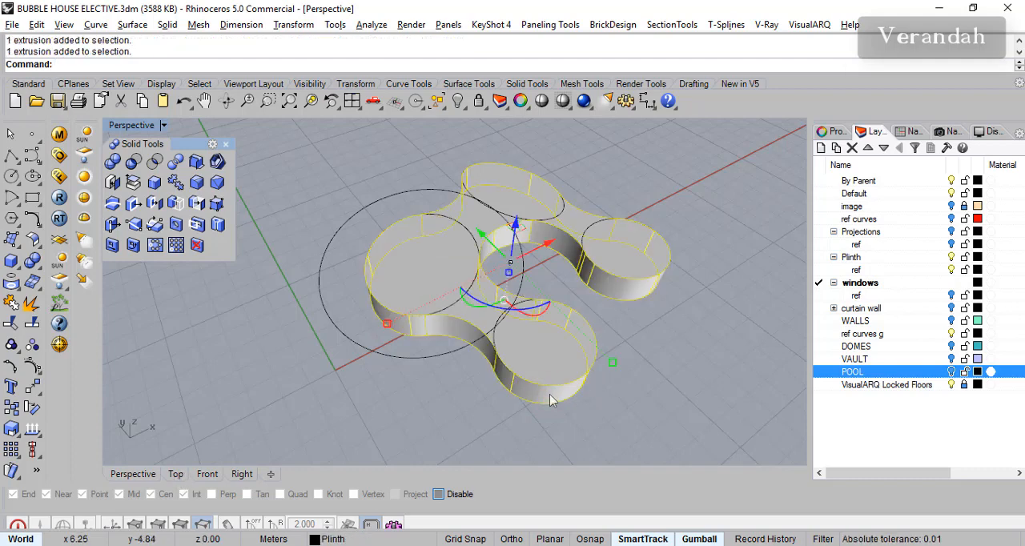
{"action": "left_click", "coordinate": [820, 270]}
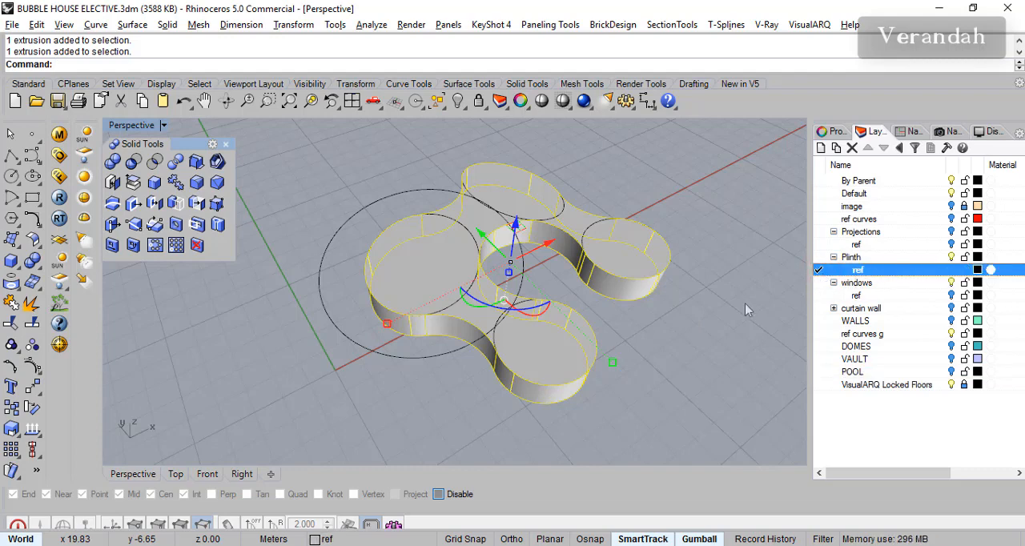
{"action": "right_click_drag", "start_coordinate": [671, 321], "coordinate": [651, 319]}
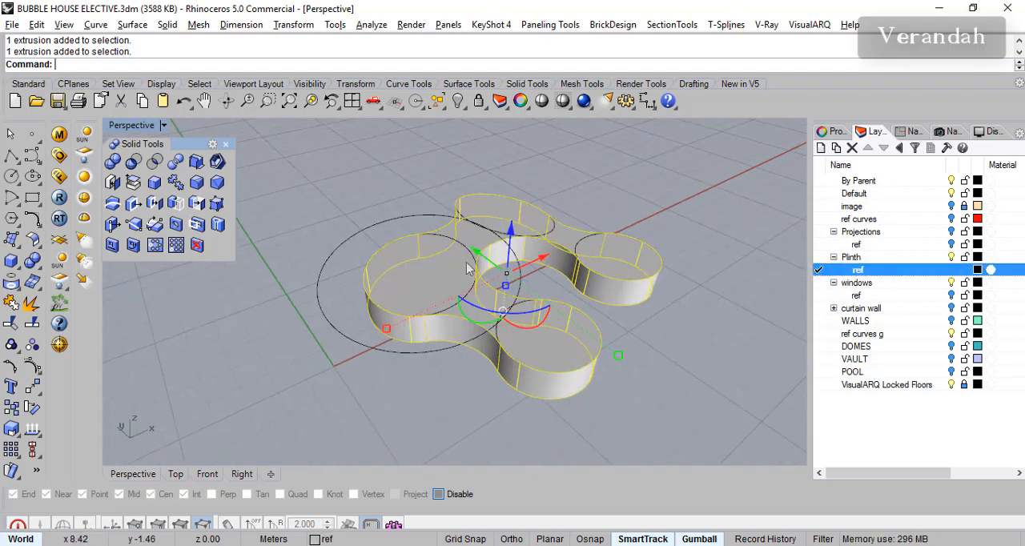
{"action": "left_click", "coordinate": [455, 109]}
{"action": "right_click_drag", "start_coordinate": [561, 302], "coordinate": [589, 258]}
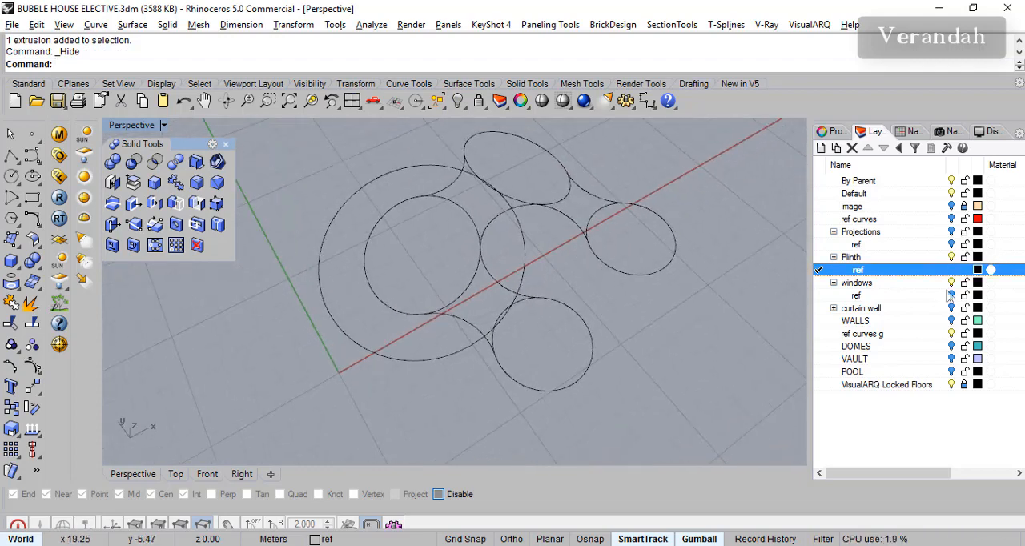
{"action": "left_click", "coordinate": [950, 335]}
- Start a line at the large round room's curves with object snaps turned on
{"action": "right_click_drag", "start_coordinate": [513, 268], "coordinate": [481, 351]}
{"action": "scroll", "coordinate": [465, 248], "scroll_direction": "up", "scroll_amount": 4}
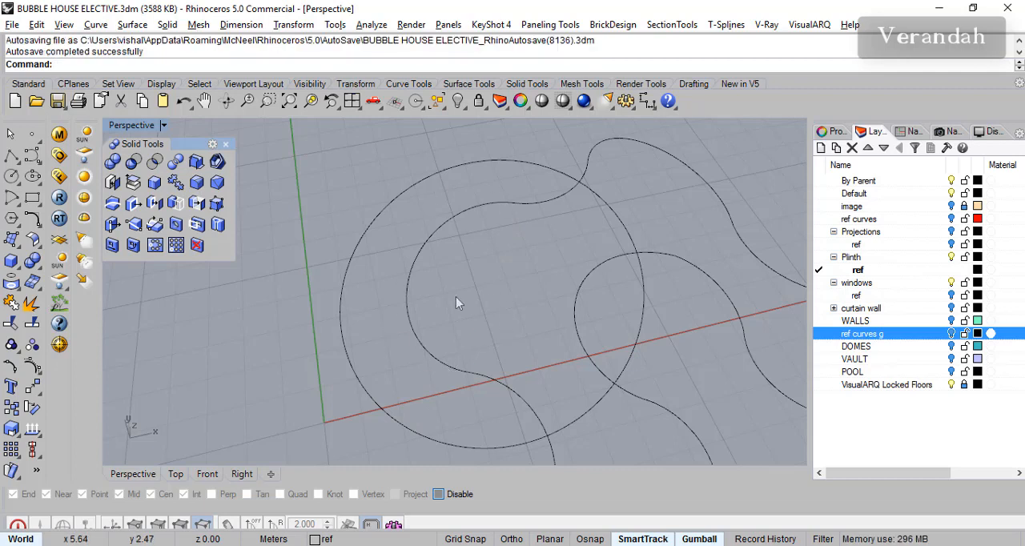
{"action": "right_click", "coordinate": [30, 158]}
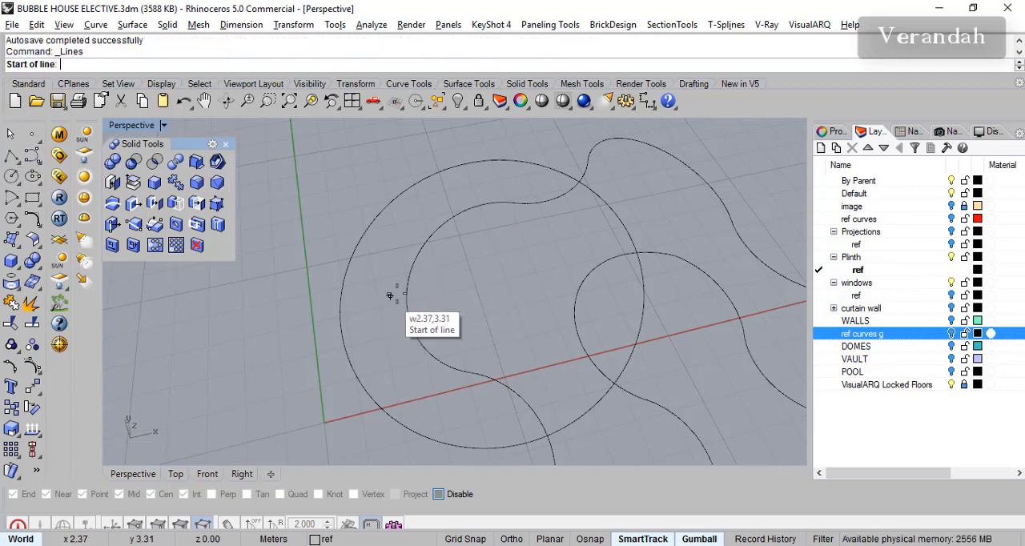
{"action": "left_click", "coordinate": [588, 540]}
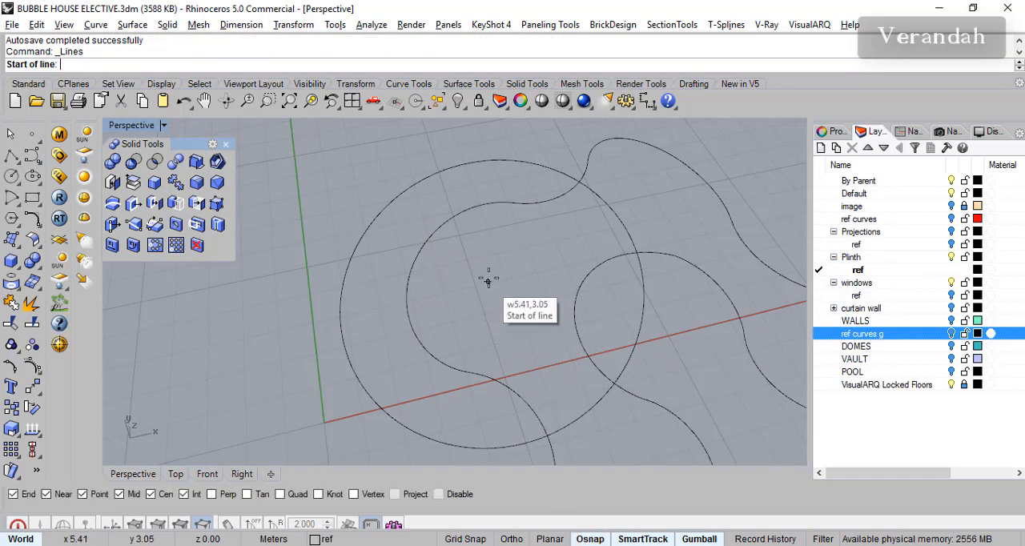
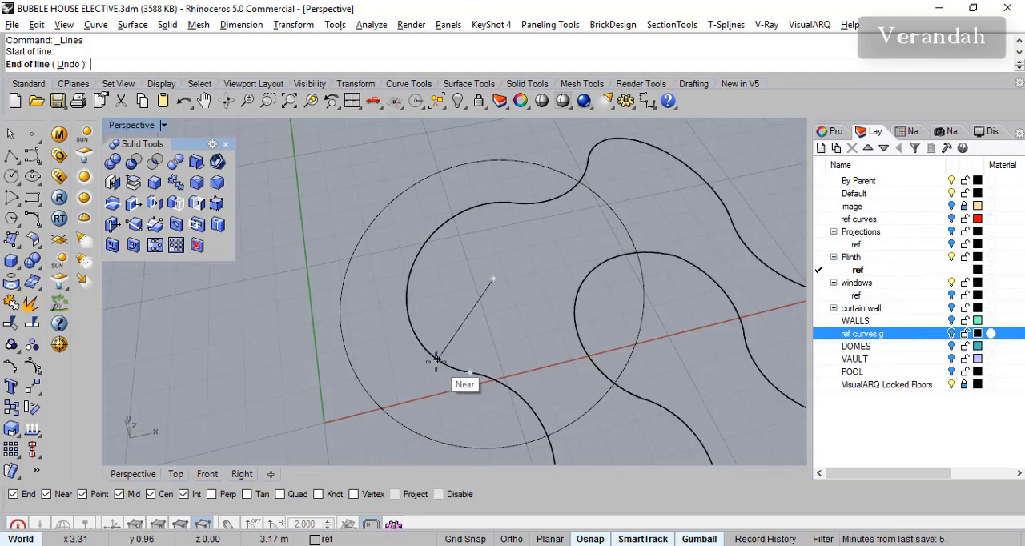
- Draw two lines from the large round room's centre to its wall curve, marking the two ends of the verandah
{"action": "left_click", "coordinate": [437, 358]}
{"action": "key", "text": "Return"}
{"action": "key", "text": "Return"}
{"action": "left_click", "coordinate": [495, 274]}
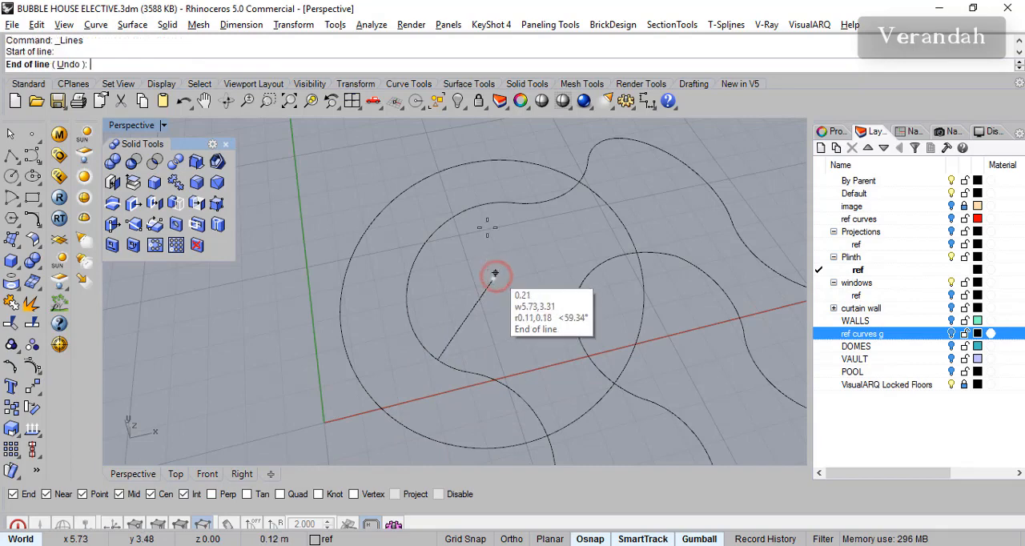
{"action": "left_click", "coordinate": [480, 213]}
{"action": "key", "text": "Return"}
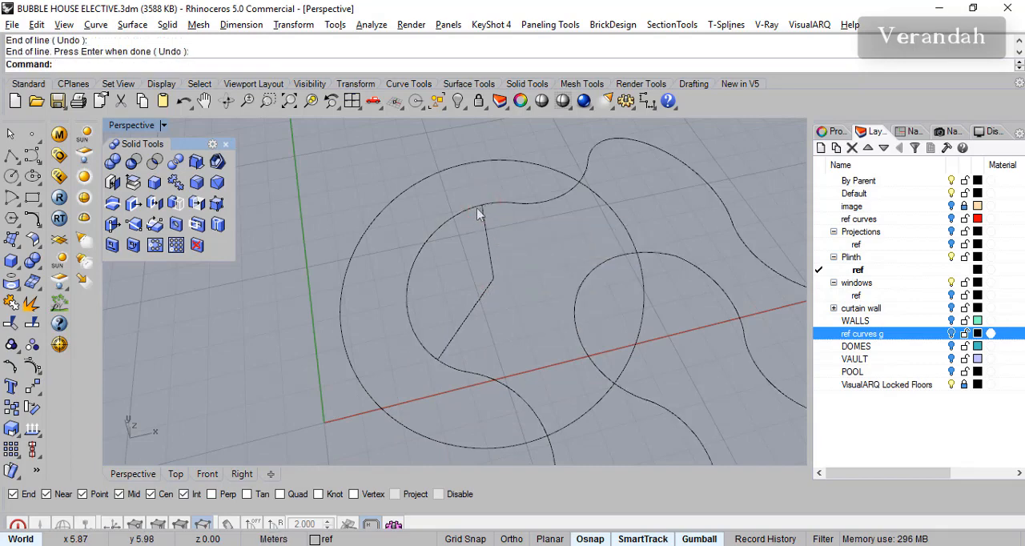
- Extend both radial lines outward to the offset circle
{"action": "left_click", "coordinate": [35, 221]}
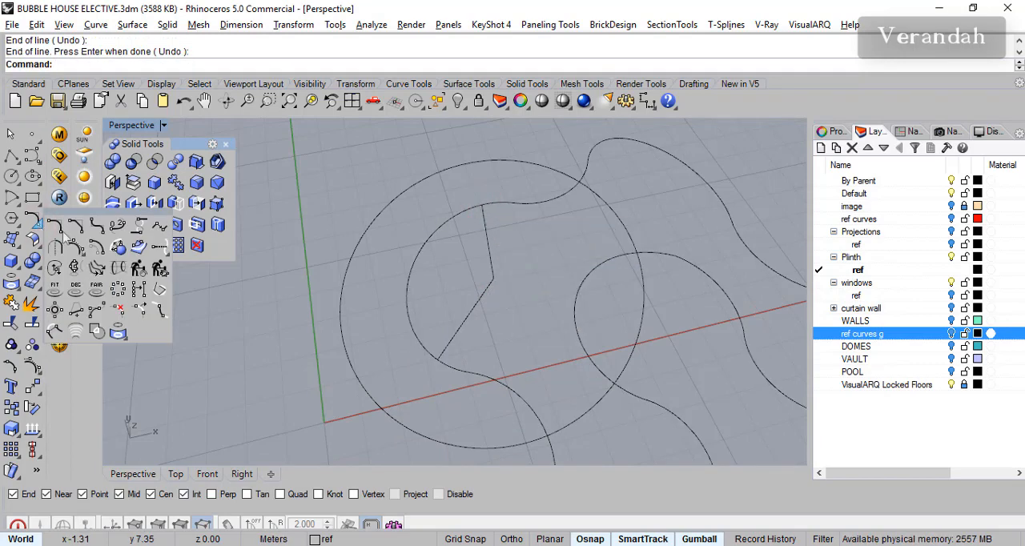
{"action": "left_click", "coordinate": [163, 253]}
{"action": "left_click", "coordinate": [421, 179]}
{"action": "key", "text": "Return"}
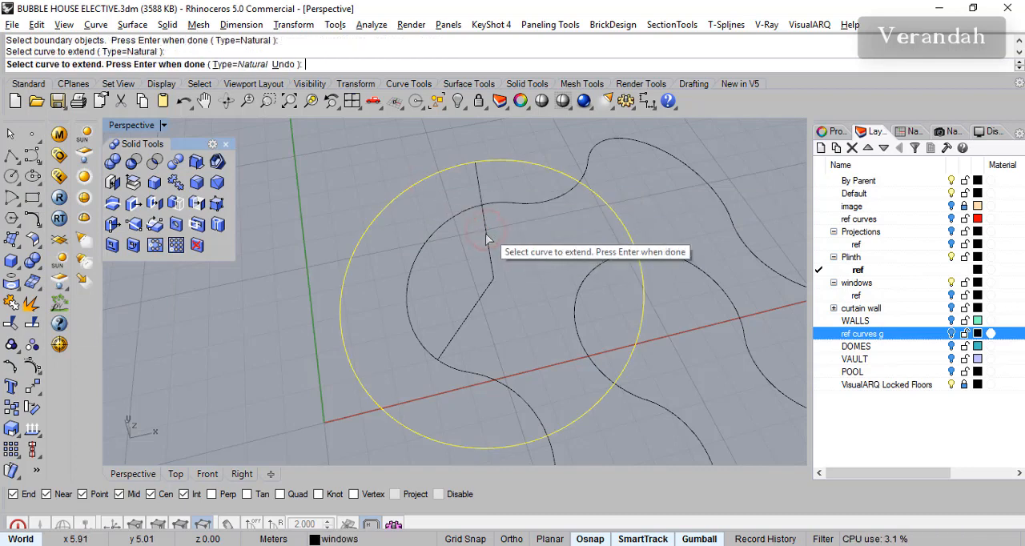
{"action": "left_click", "coordinate": [445, 355]}
{"action": "right_click_drag", "start_coordinate": [446, 354], "coordinate": [469, 324]}
{"action": "key", "text": "Return"}
{"action": "right_click_drag", "start_coordinate": [583, 309], "coordinate": [554, 271], "text": "shift"}
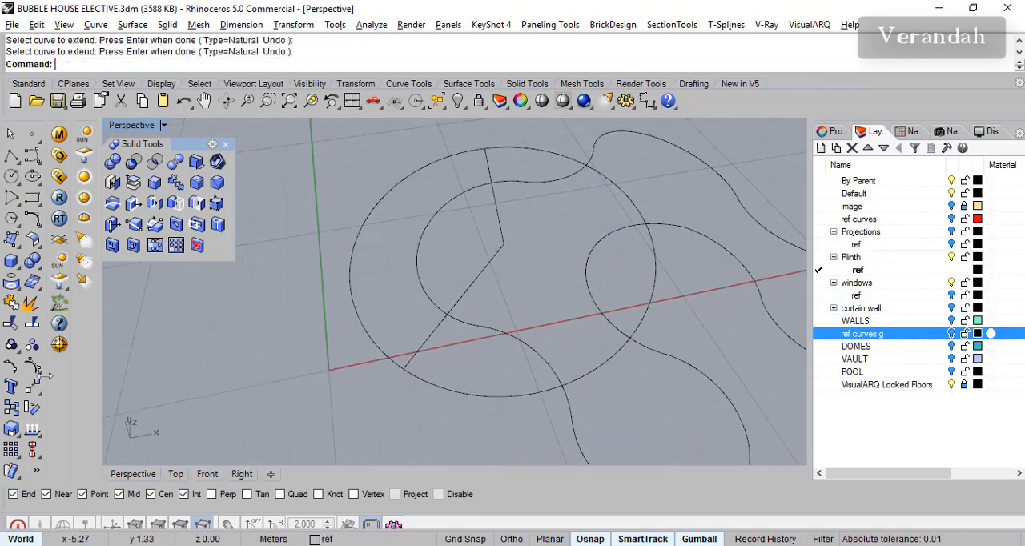
- Trim the offset circle with the two radial lines, keeping only the arc on the verandah side
{"action": "left_click", "coordinate": [11, 324]}
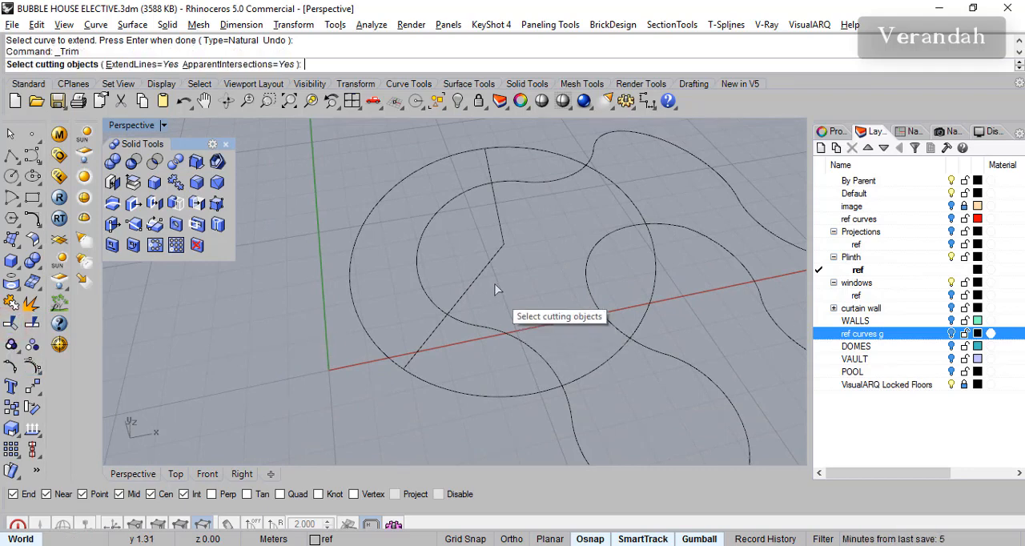
{"action": "left_click", "coordinate": [482, 271]}
{"action": "key", "text": "Return"}
{"action": "left_click", "coordinate": [603, 178]}
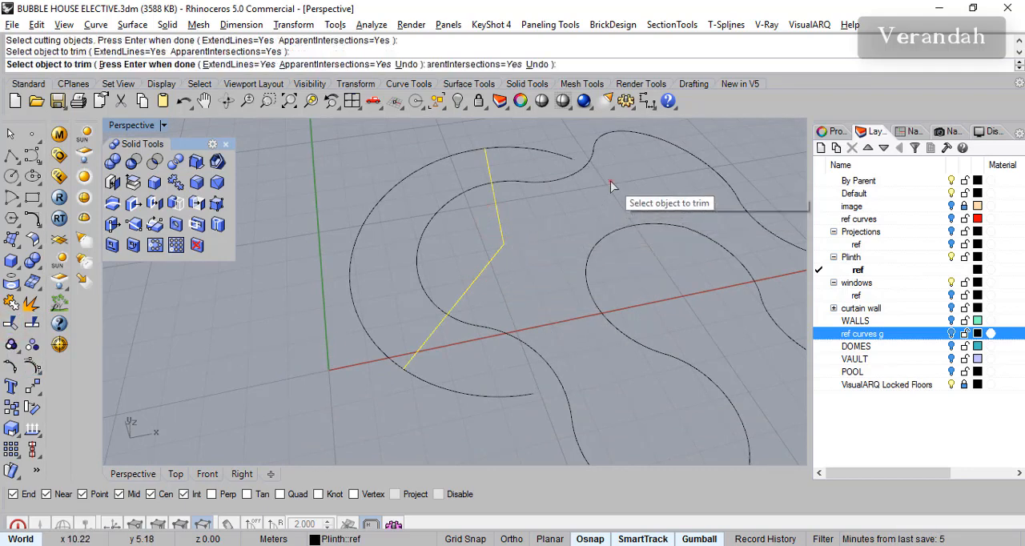
{"action": "left_click", "coordinate": [550, 149]}
{"action": "left_click", "coordinate": [486, 397]}
{"action": "right_click_drag", "start_coordinate": [487, 396], "coordinate": [511, 369]}
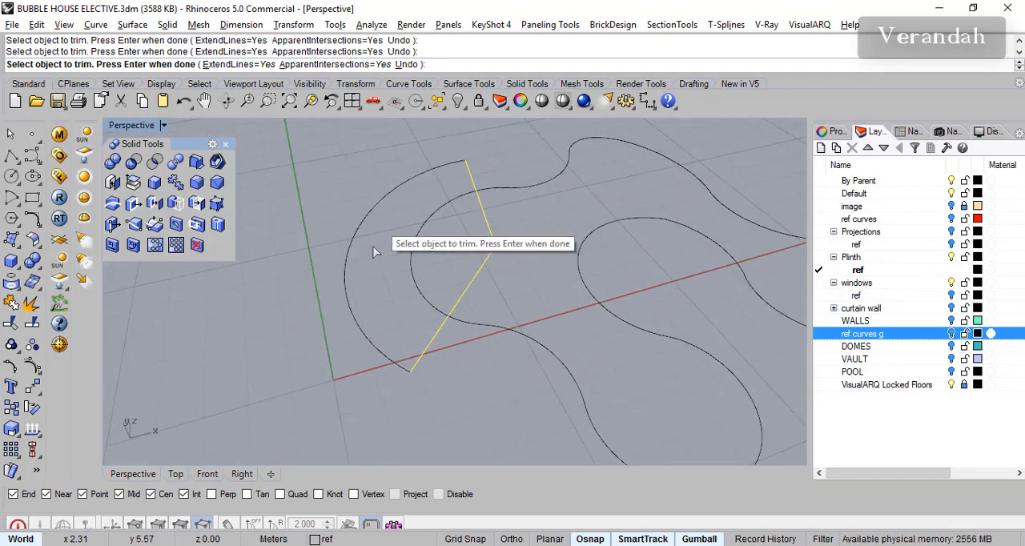
{"action": "right_click_drag", "start_coordinate": [447, 339], "coordinate": [461, 331]}
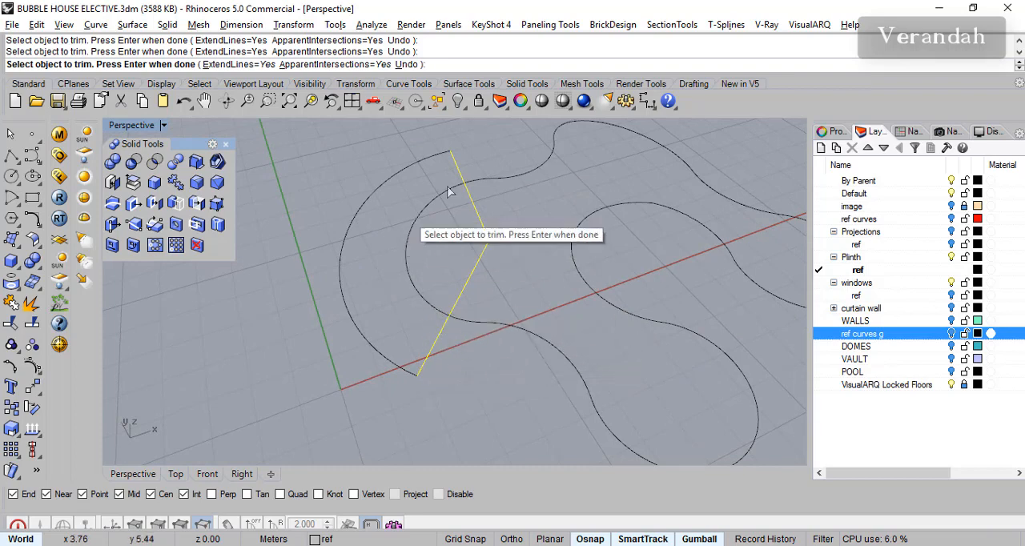
{"action": "right_click_drag", "start_coordinate": [378, 300], "coordinate": [321, 337]}
{"action": "key", "text": "Return"}
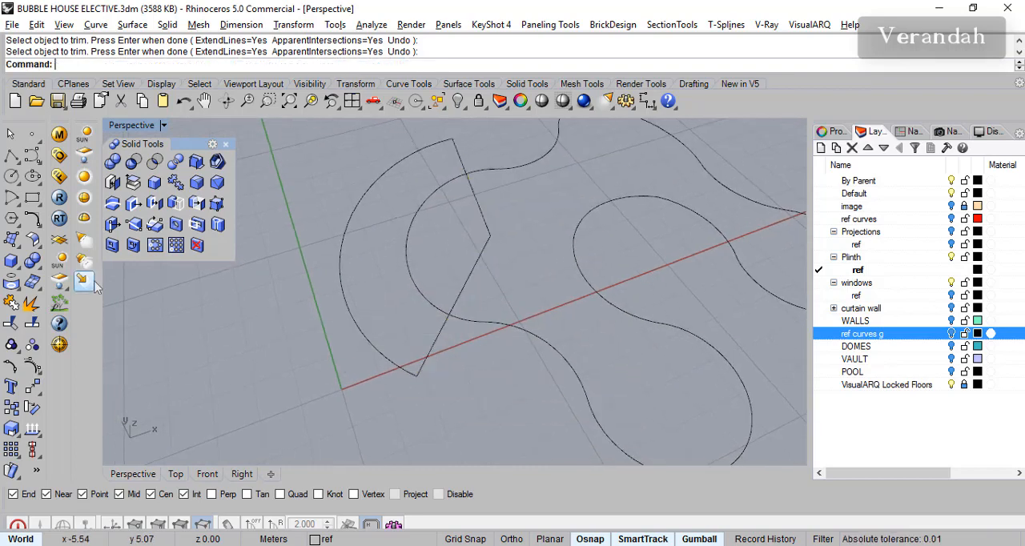
- Create the verandah outline with CurveBoolean from the region between the outer arc and the room curve, and make the Plinth layer current
{"action": "left_click", "coordinate": [36, 228]}
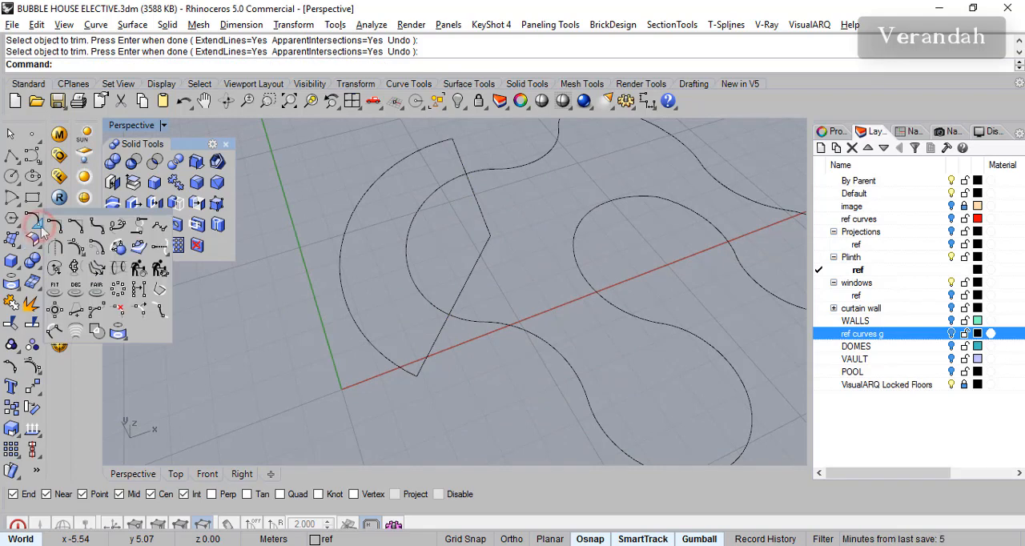
{"action": "left_click", "coordinate": [96, 331]}
{"action": "left_click", "coordinate": [420, 277]}
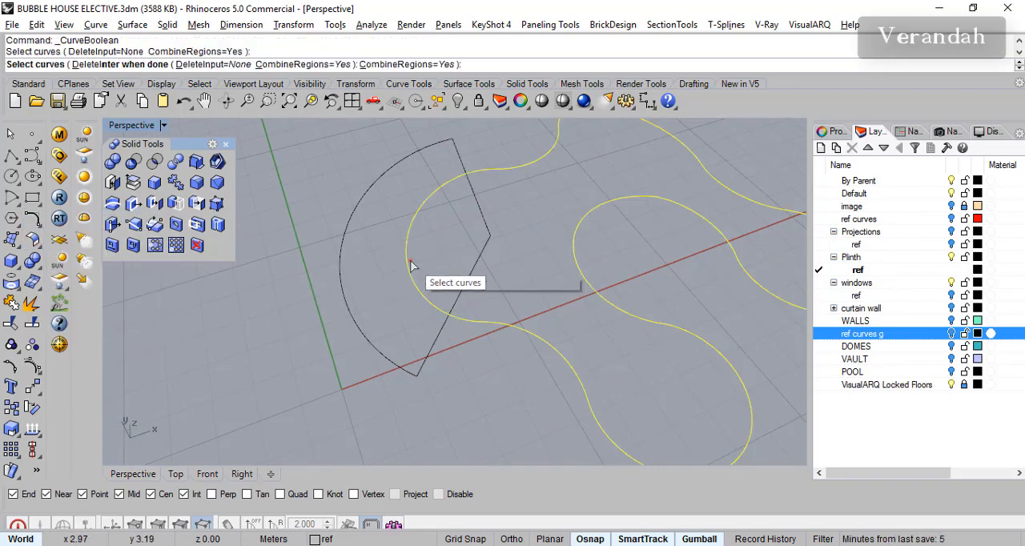
{"action": "left_click", "coordinate": [452, 160]}
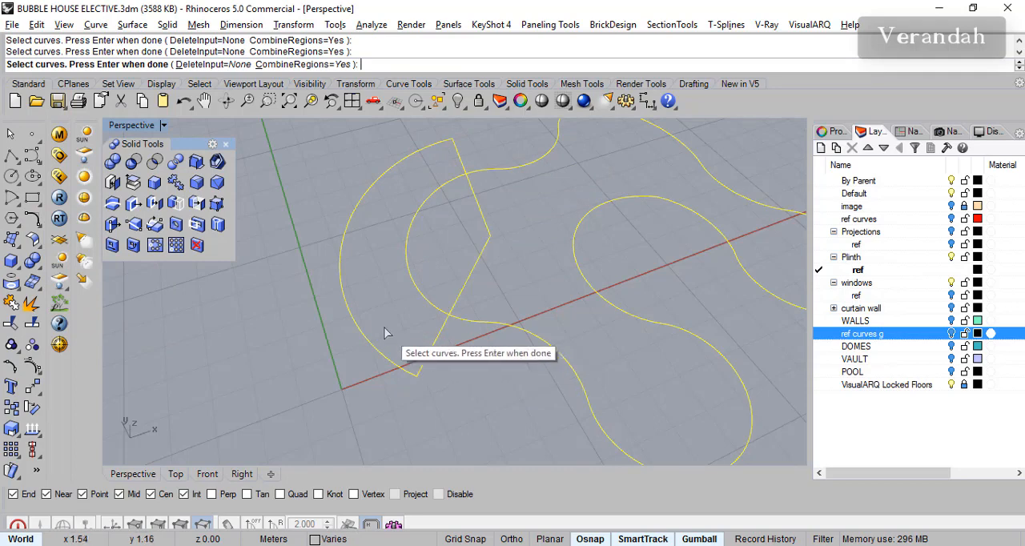
{"action": "key", "text": "Return"}
{"action": "left_click", "coordinate": [389, 300]}
{"action": "key", "text": "Return"}
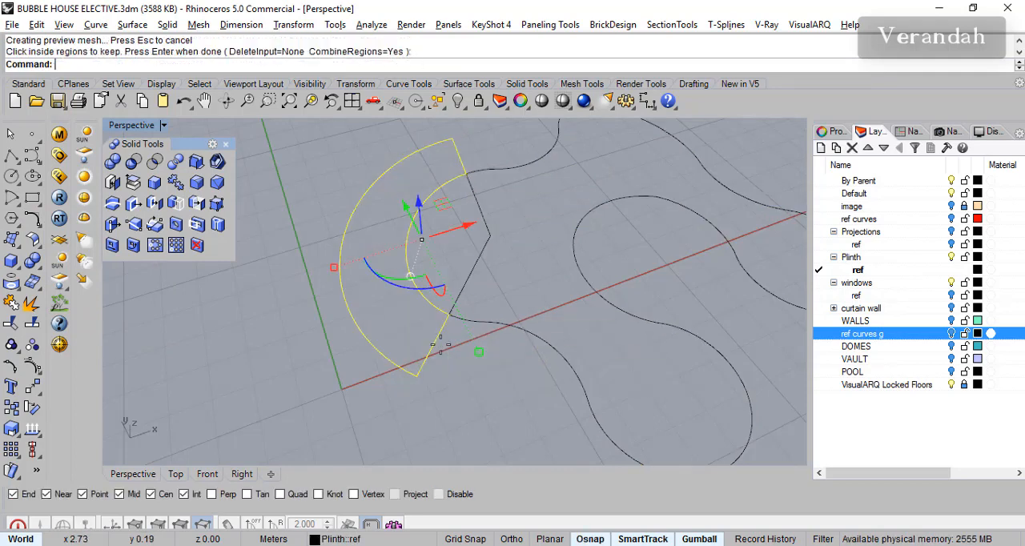
{"action": "right_click_drag", "start_coordinate": [451, 356], "coordinate": [407, 435]}
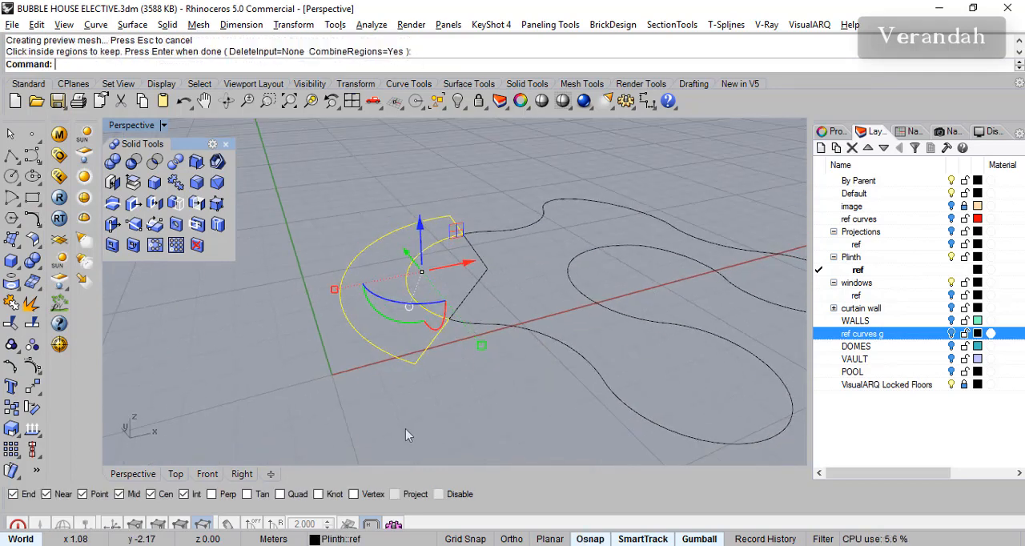
{"action": "left_click", "coordinate": [820, 258]}
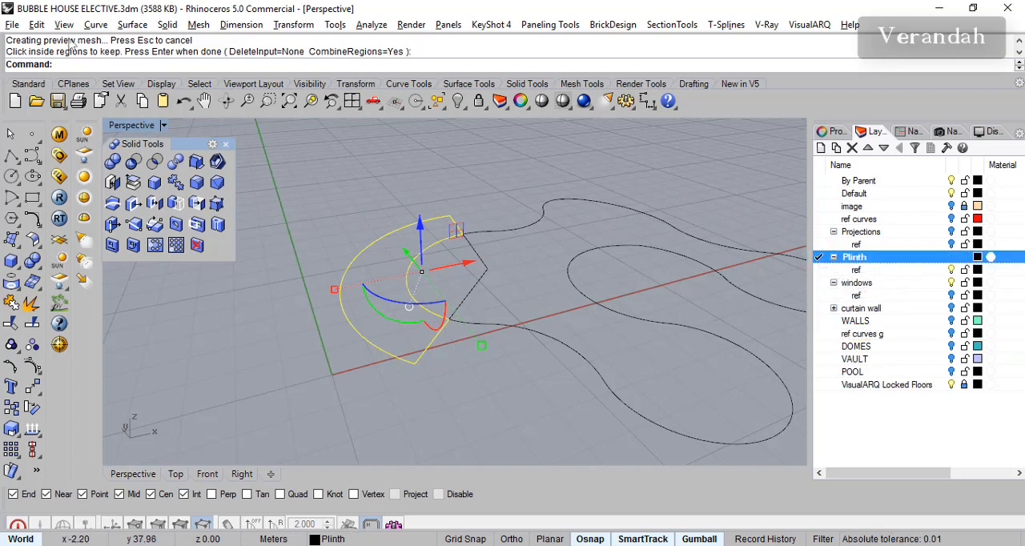
- Try a solid extrusion of the verandah outline at 0.12 m and undo it
{"action": "left_click", "coordinate": [168, 25]}
{"action": "mouse_move", "coordinate": [264, 290]}
{"action": "left_click", "coordinate": [352, 290]}
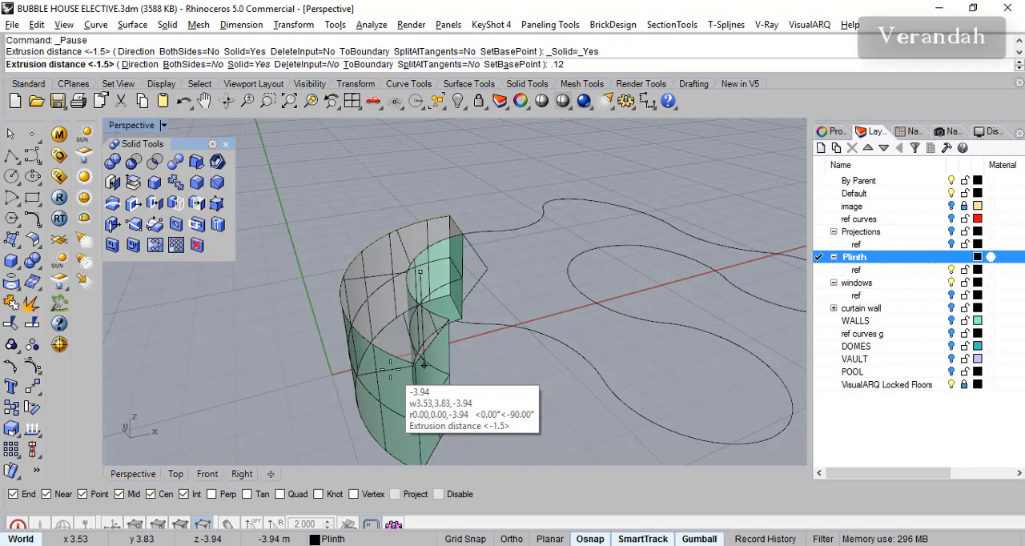
{"action": "key", "text": "Return"}
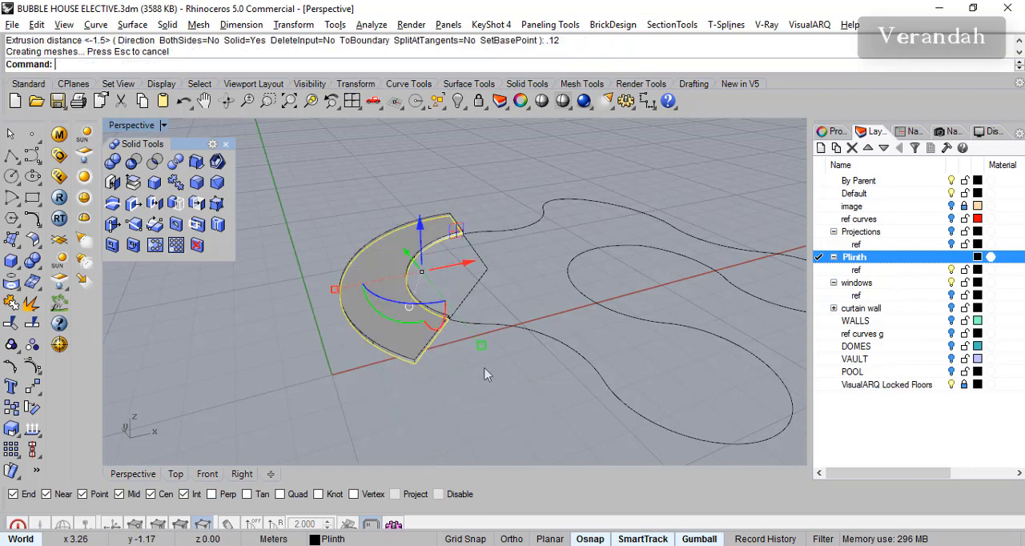
{"action": "key", "text": "ctrl+z"}
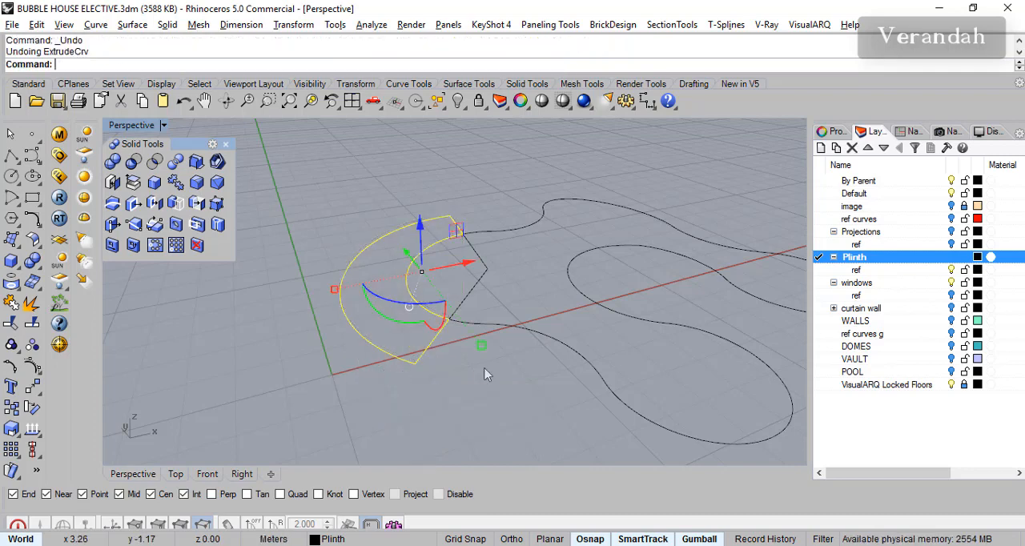
- Extrude the verandah outline downward as a solid slab with a distance of -0.15 m
{"action": "right_click", "coordinate": [215, 70]}
{"action": "left_click", "coordinate": [324, 199]}
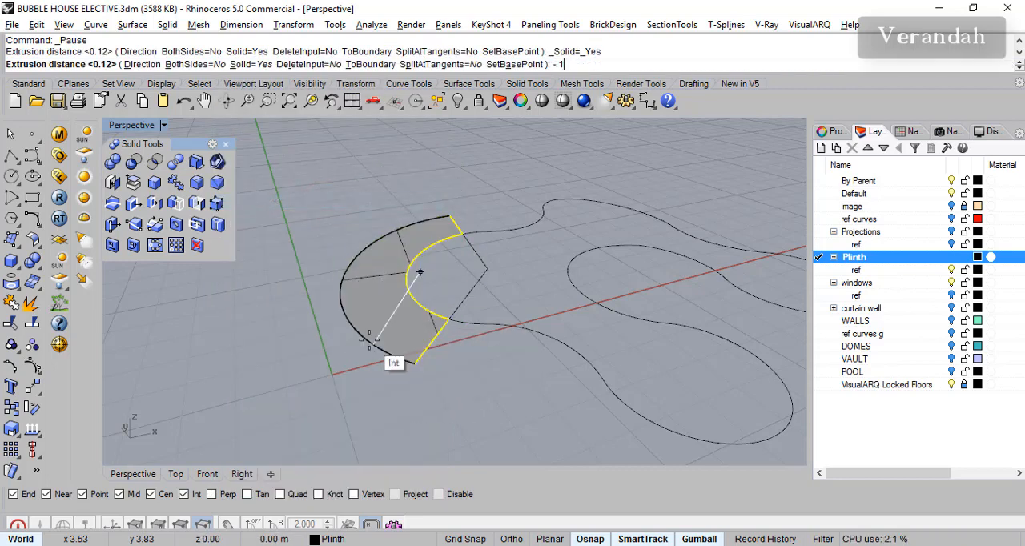
{"action": "key", "text": "Return"}
{"action": "right_click_drag", "start_coordinate": [401, 367], "coordinate": [470, 347]}
{"action": "left_click", "coordinate": [470, 347]}
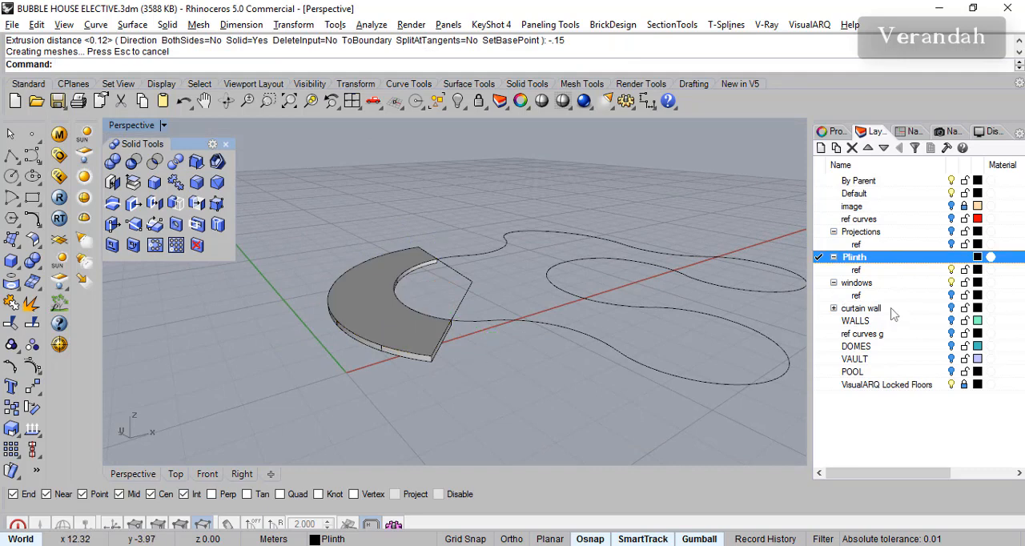
- Show the WALLS and Projections layers around the verandah slab
{"action": "left_click", "coordinate": [952, 320]}
{"action": "right_click_drag", "start_coordinate": [513, 326], "coordinate": [517, 353], "text": "shift"}
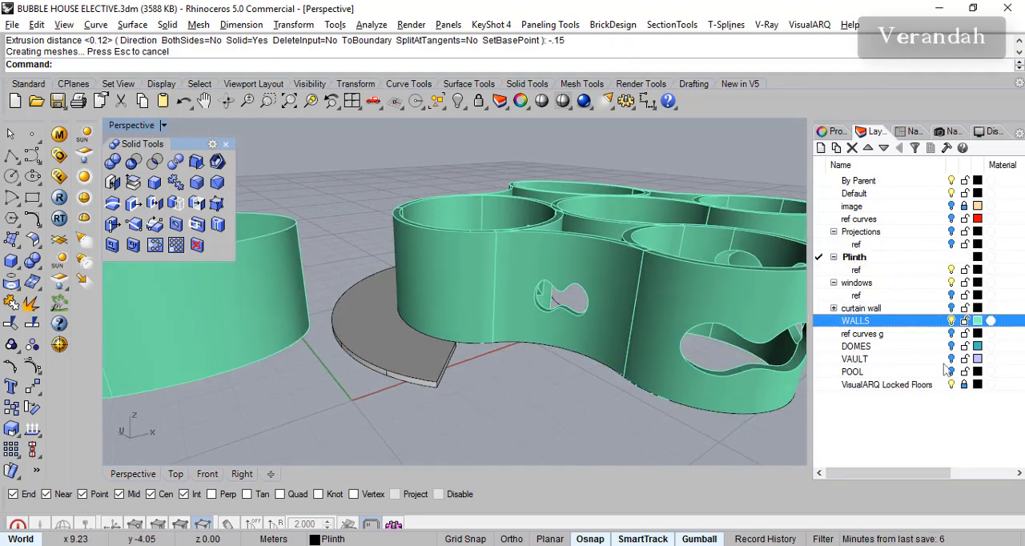
{"action": "left_click", "coordinate": [953, 231]}
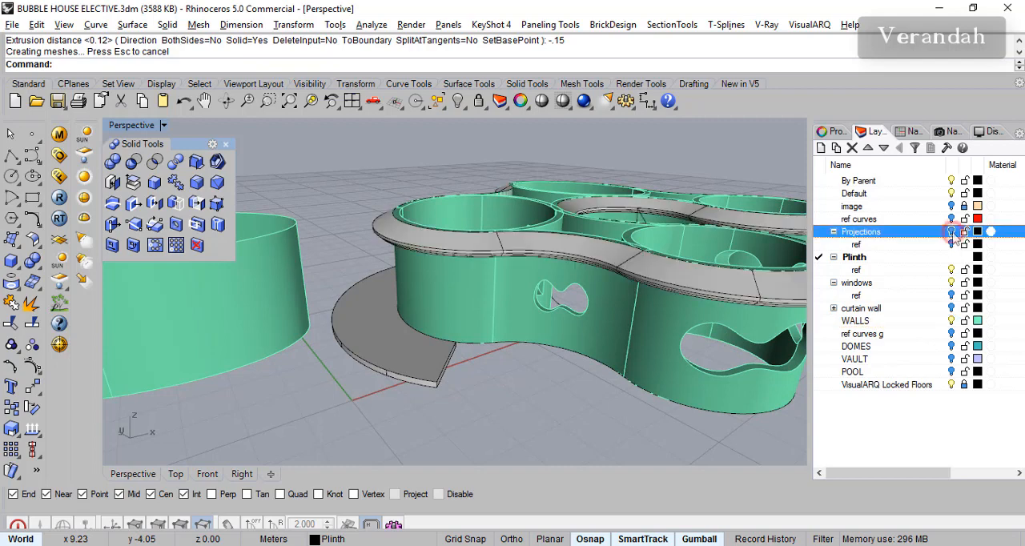
{"action": "right_click_drag", "start_coordinate": [506, 317], "coordinate": [465, 320]}
- Copy the verandah slab 2.2 m vertically upward to form its roof slab
{"action": "left_click", "coordinate": [390, 352]}
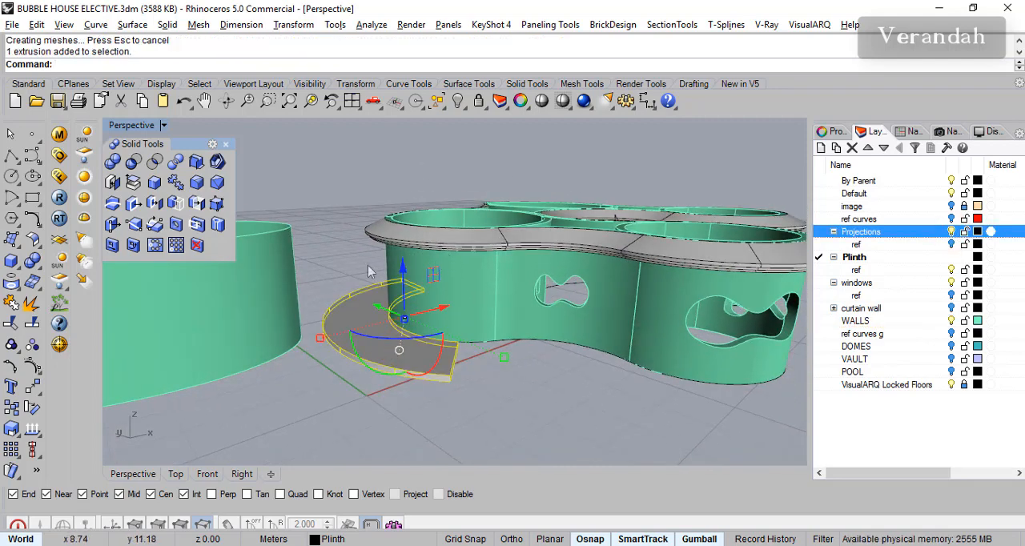
{"action": "key", "text": "Escape"}
{"action": "left_click", "coordinate": [410, 367]}
{"action": "scroll", "coordinate": [408, 280], "scroll_direction": "up", "scroll_amount": 3}
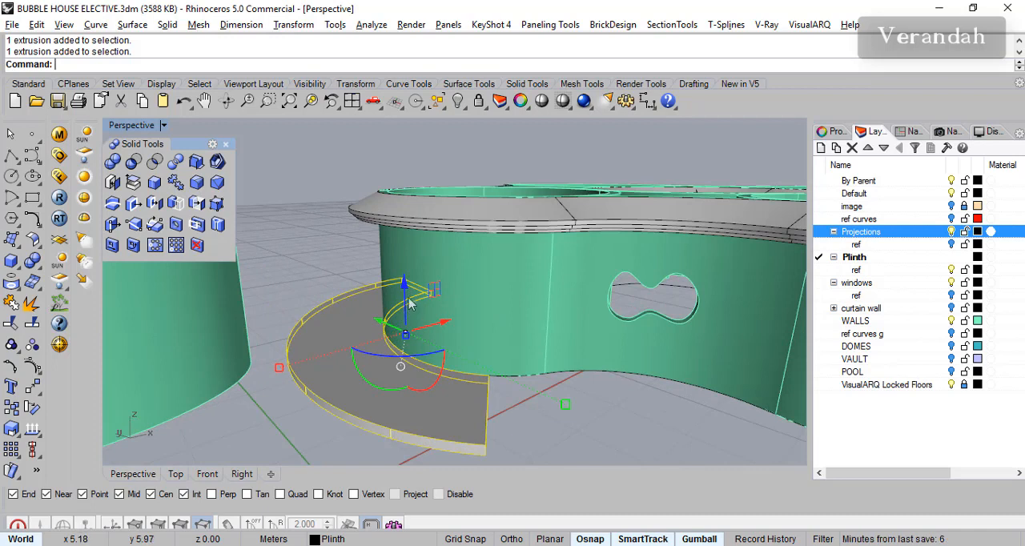
{"action": "left_click", "coordinate": [404, 298]}
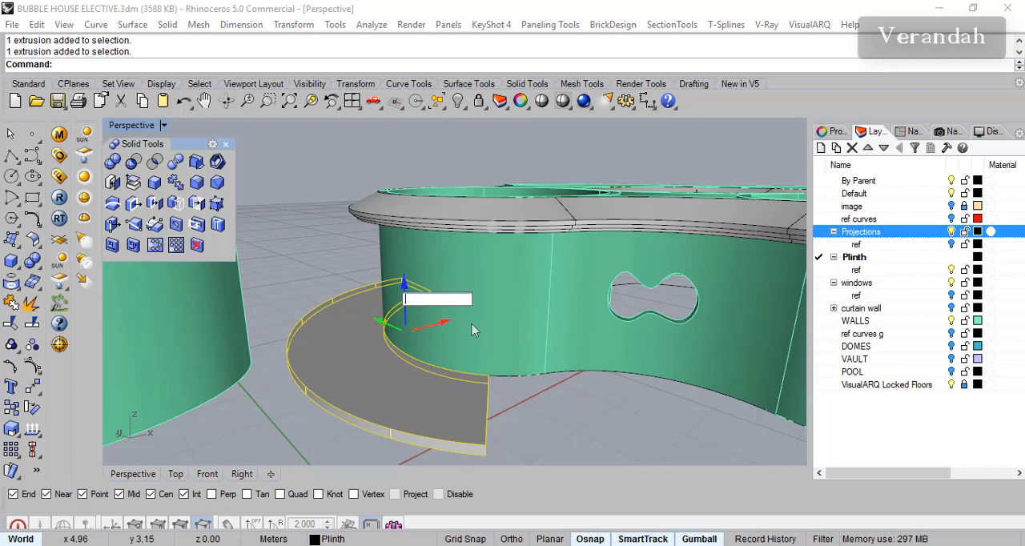
{"action": "type", "text": "2.2"}
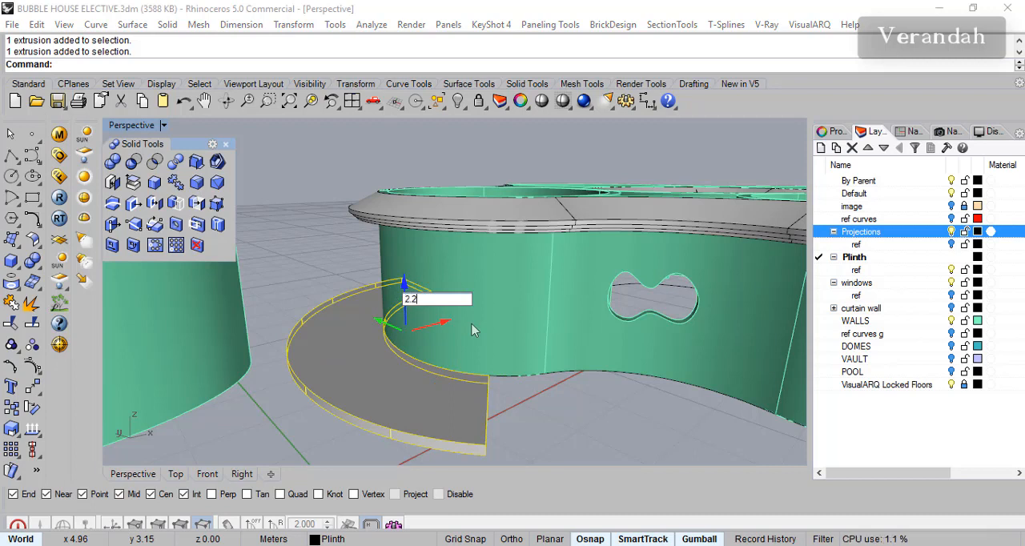
{"action": "key", "text": "Return"}
{"action": "key", "text": "Escape"}
{"action": "right_click_drag", "start_coordinate": [542, 272], "coordinate": [591, 289]}
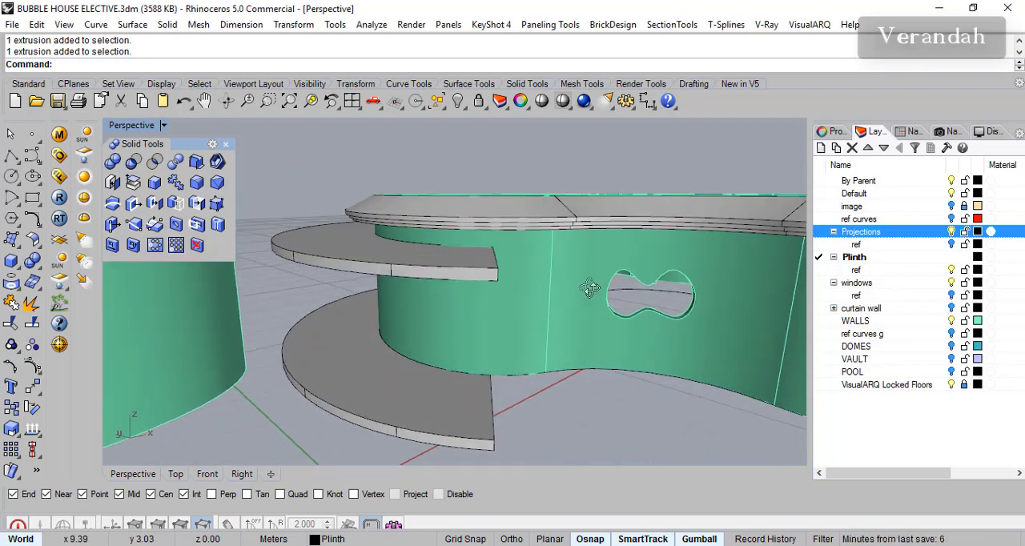
- Move the upper verandah slab up by 0.2 m
{"action": "left_click", "coordinate": [339, 255]}
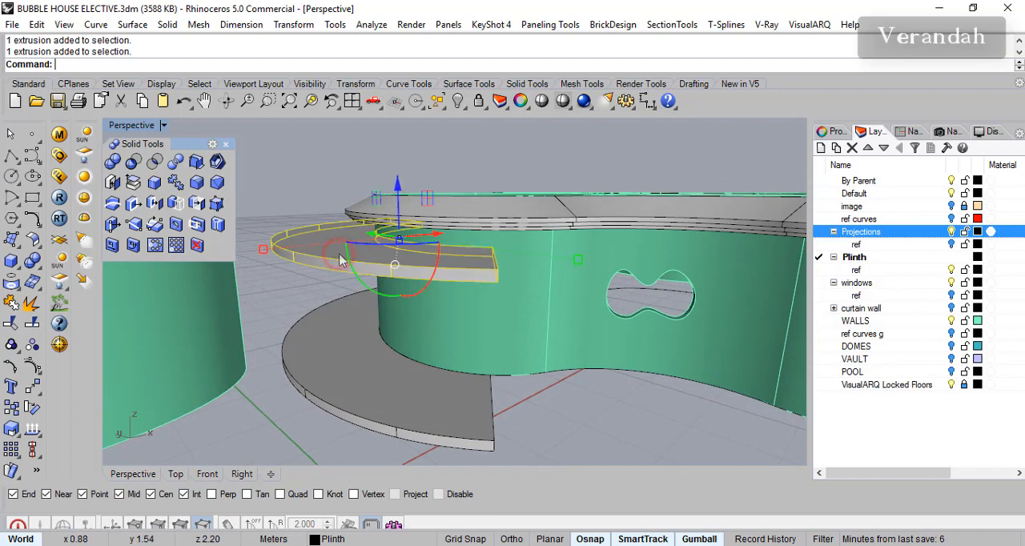
{"action": "left_click", "coordinate": [401, 191]}
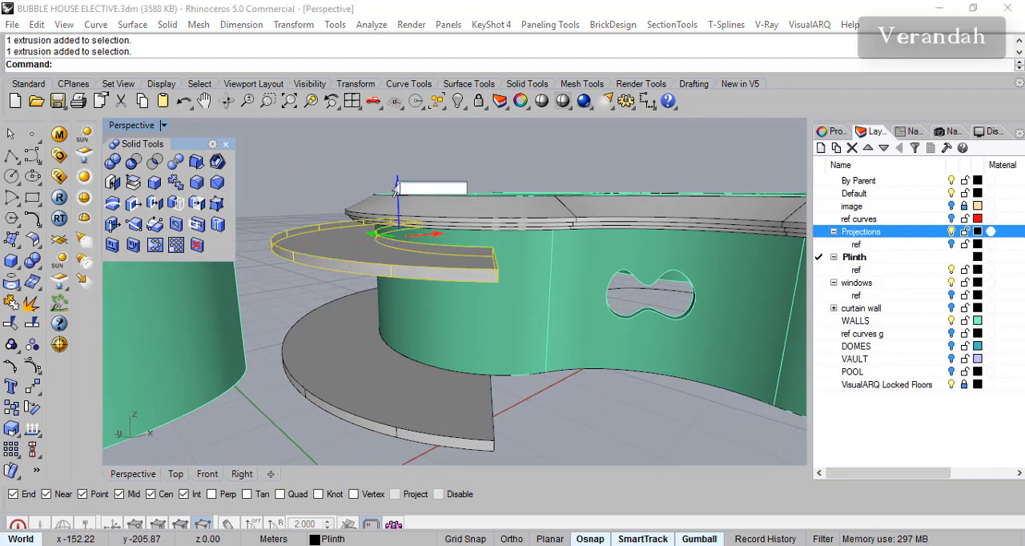
{"action": "type", "text": ".3"}
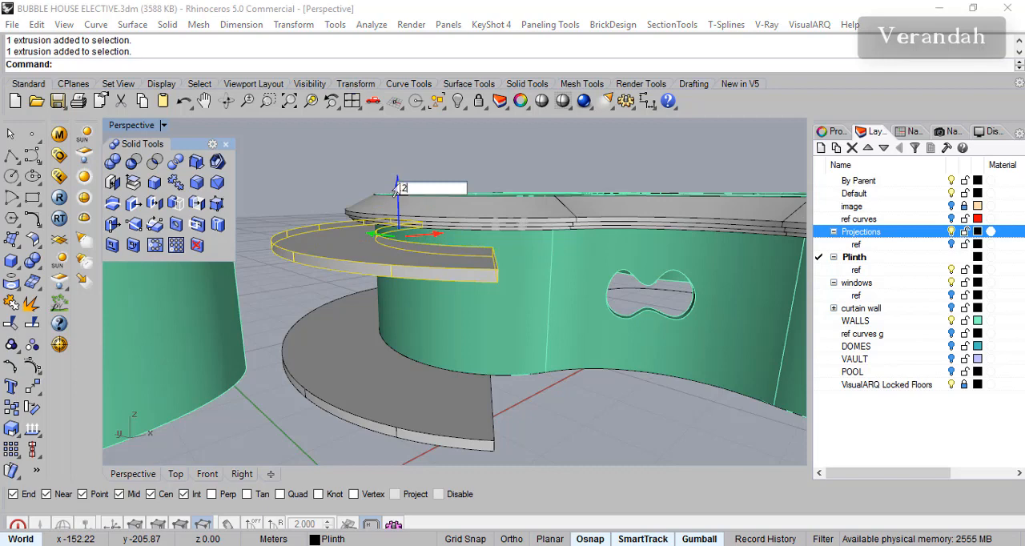
{"action": "key", "text": "Return"}
{"action": "left_click", "coordinate": [439, 155]}
{"action": "right_click_drag", "start_coordinate": [462, 206], "coordinate": [465, 227]}
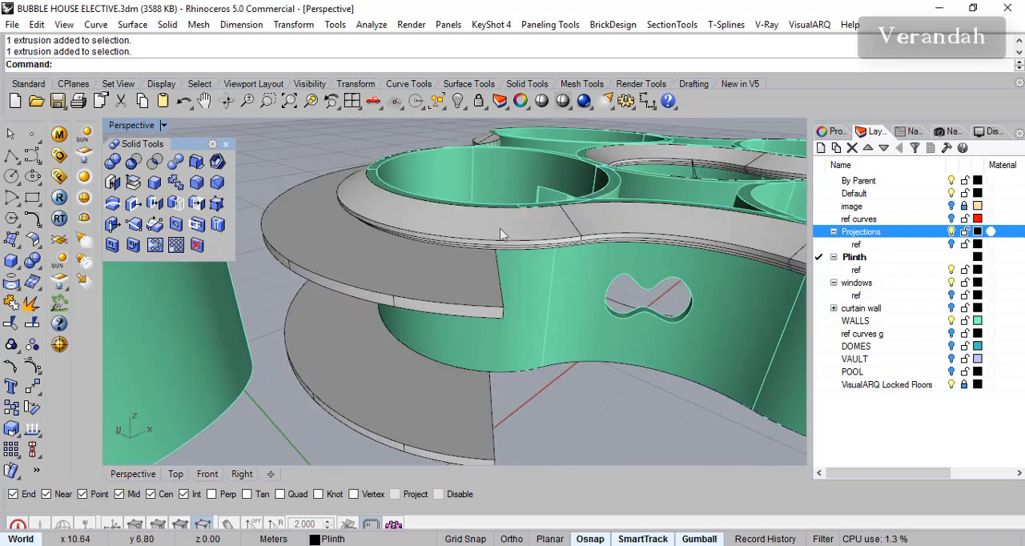
- Show the hidden plinth solid beneath the walls
{"action": "scroll", "coordinate": [506, 258], "scroll_direction": "down", "scroll_amount": 5}
{"action": "right_click_drag", "start_coordinate": [520, 261], "coordinate": [554, 324]}
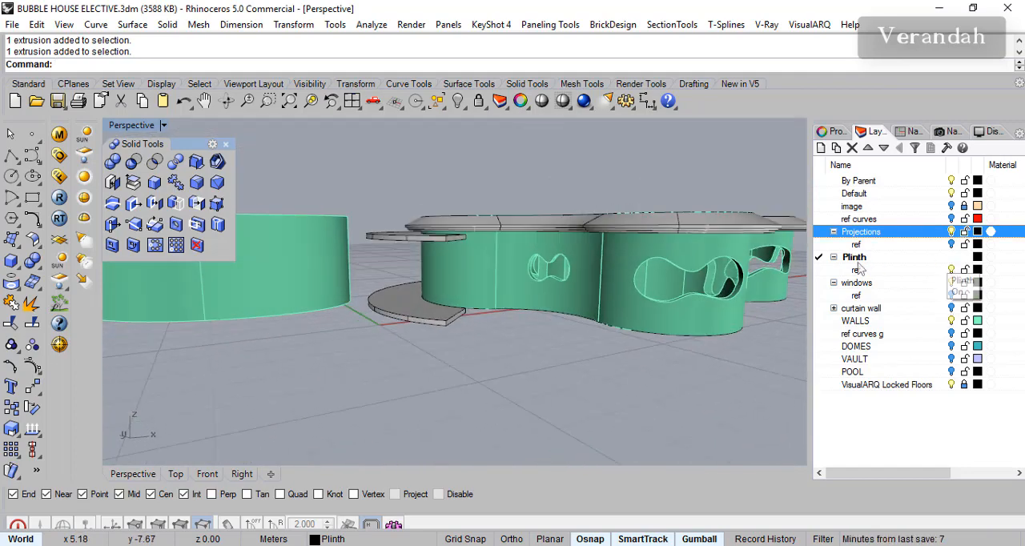
{"action": "right_click_drag", "start_coordinate": [625, 312], "coordinate": [503, 363]}
{"action": "right_click", "coordinate": [458, 103]}
{"action": "right_click_drag", "start_coordinate": [448, 321], "coordinate": [534, 359]}
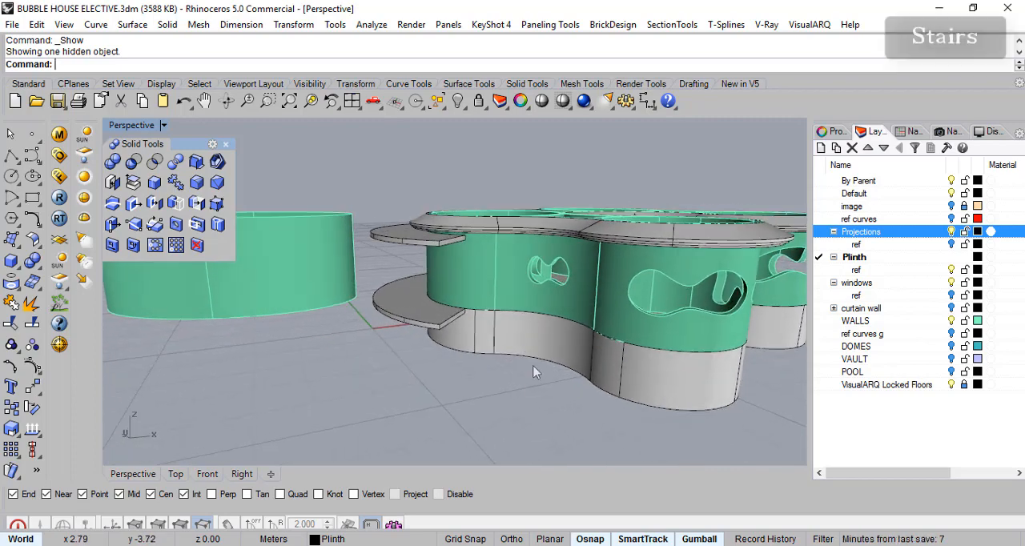
{"action": "right_click_drag", "start_coordinate": [596, 431], "coordinate": [620, 409]}
{"action": "scroll", "coordinate": [620, 409], "scroll_direction": "down", "scroll_amount": 4}
{"action": "right_click_drag", "start_coordinate": [591, 306], "coordinate": [615, 412]}
{"action": "scroll", "coordinate": [512, 378], "scroll_direction": "up", "scroll_amount": 4}
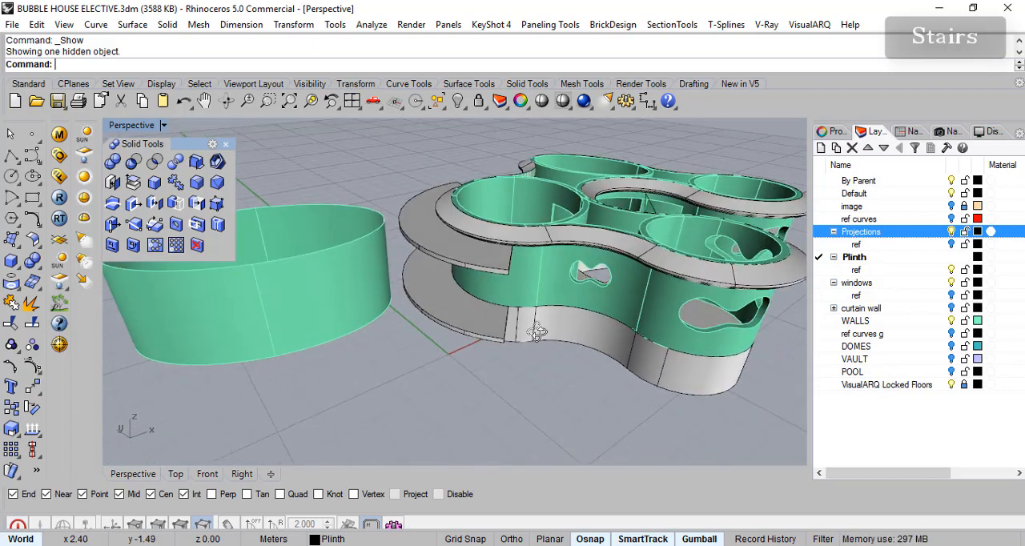
- Turn off the WALLS and Projections layers so only the plinth and verandah slabs stay displayed
{"action": "right_click_drag", "start_coordinate": [540, 338], "coordinate": [517, 307]}
{"action": "scroll", "coordinate": [517, 306], "scroll_direction": "up", "scroll_amount": 6}
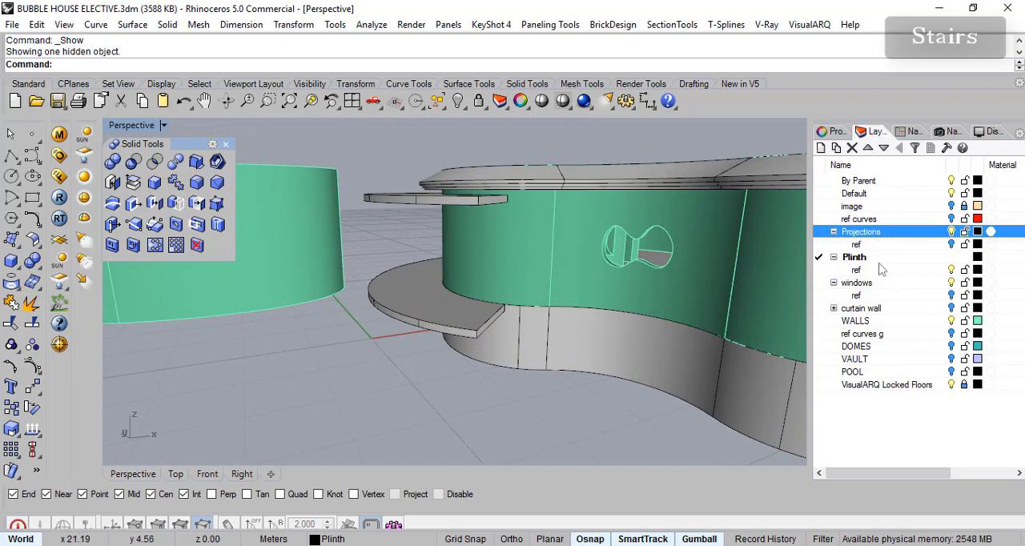
{"action": "left_click", "coordinate": [952, 320]}
{"action": "right_click_drag", "start_coordinate": [749, 345], "coordinate": [598, 198]}
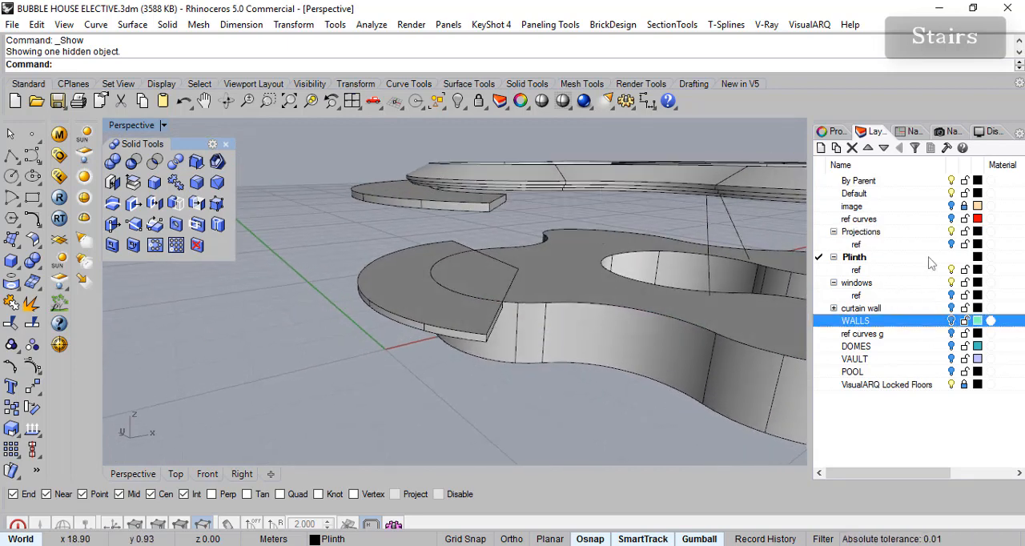
{"action": "left_click", "coordinate": [951, 232]}
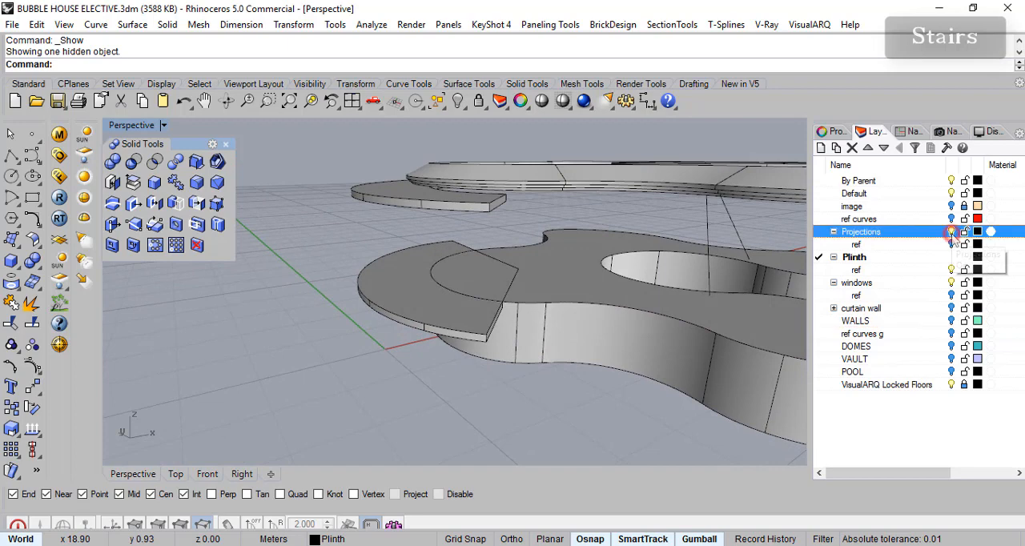
- Hide the upper verandah slab
{"action": "left_click", "coordinate": [438, 208]}
{"action": "right_click_drag", "start_coordinate": [580, 175], "coordinate": [592, 185]}
{"action": "left_click", "coordinate": [457, 101]}
- In the Top view, draw a line about 2.5 m long from the verandah edge's intersection with the plinth outline, diagonally beside the plinth
{"action": "right_click_drag", "start_coordinate": [513, 148], "coordinate": [543, 359]}
{"action": "scroll", "coordinate": [521, 309], "scroll_direction": "up", "scroll_amount": 5}
{"action": "scroll", "coordinate": [538, 312], "scroll_direction": "down", "scroll_amount": 2}
{"action": "right_click_drag", "start_coordinate": [621, 324], "coordinate": [536, 313]}
{"action": "right_click_drag", "start_coordinate": [468, 295], "coordinate": [491, 295]}
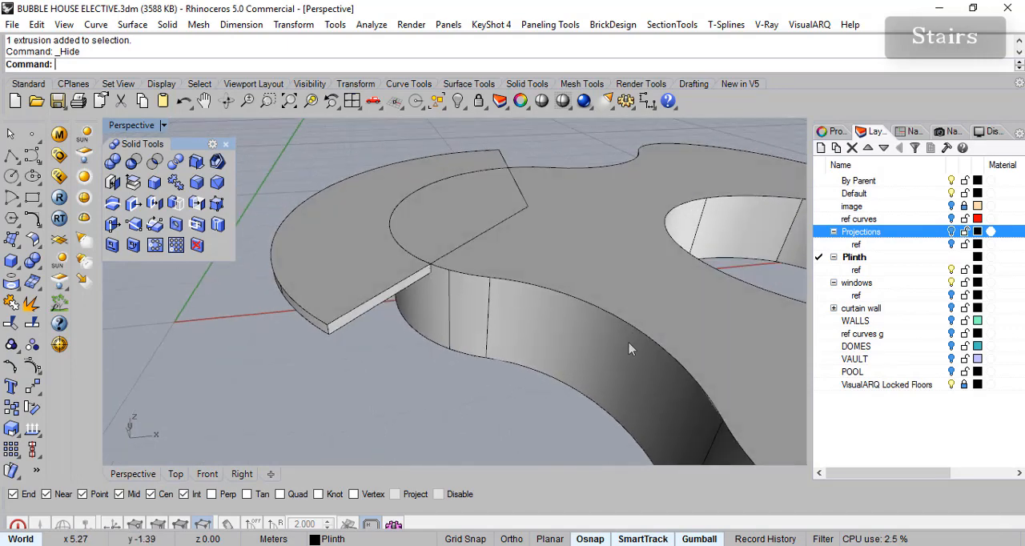
{"action": "right_click_drag", "start_coordinate": [569, 353], "coordinate": [533, 343]}
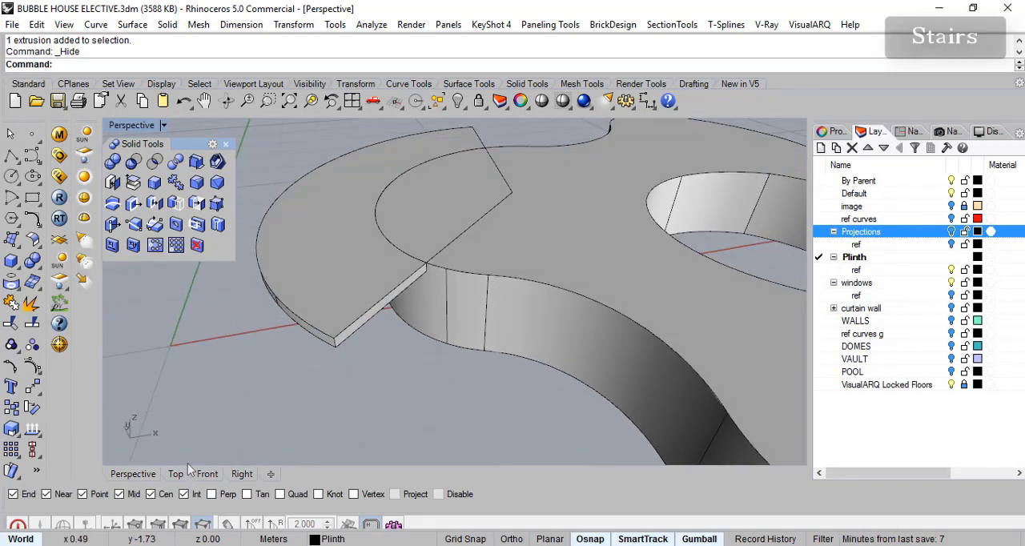
{"action": "left_click", "coordinate": [178, 475]}
{"action": "scroll", "coordinate": [462, 298], "scroll_direction": "up", "scroll_amount": 5}
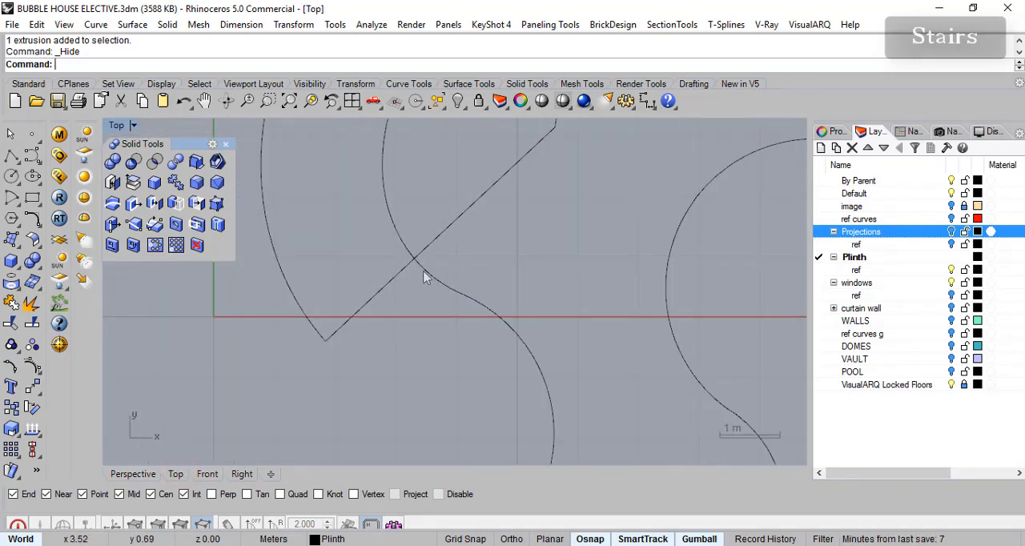
{"action": "scroll", "coordinate": [491, 324], "scroll_direction": "up", "scroll_amount": 3}
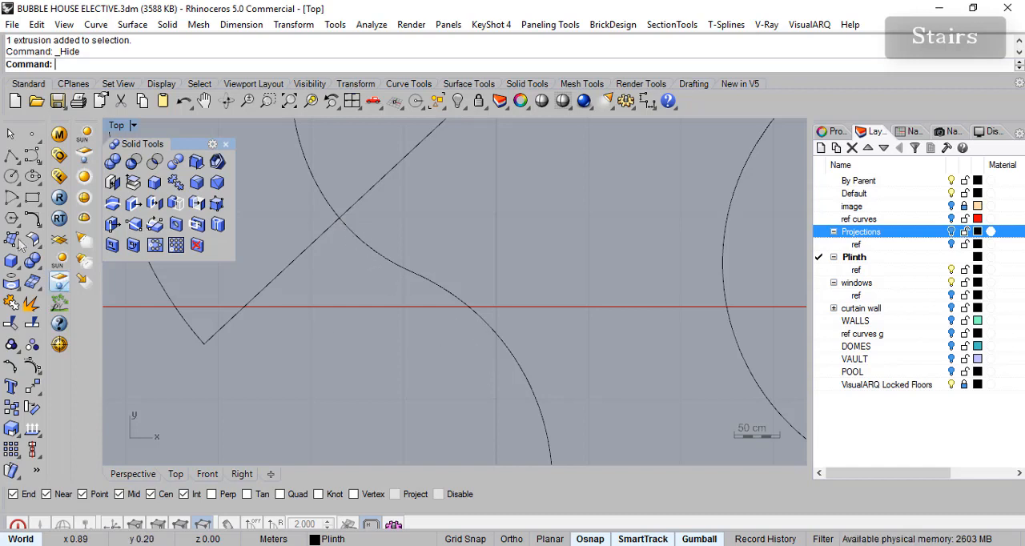
{"action": "right_click", "coordinate": [11, 155]}
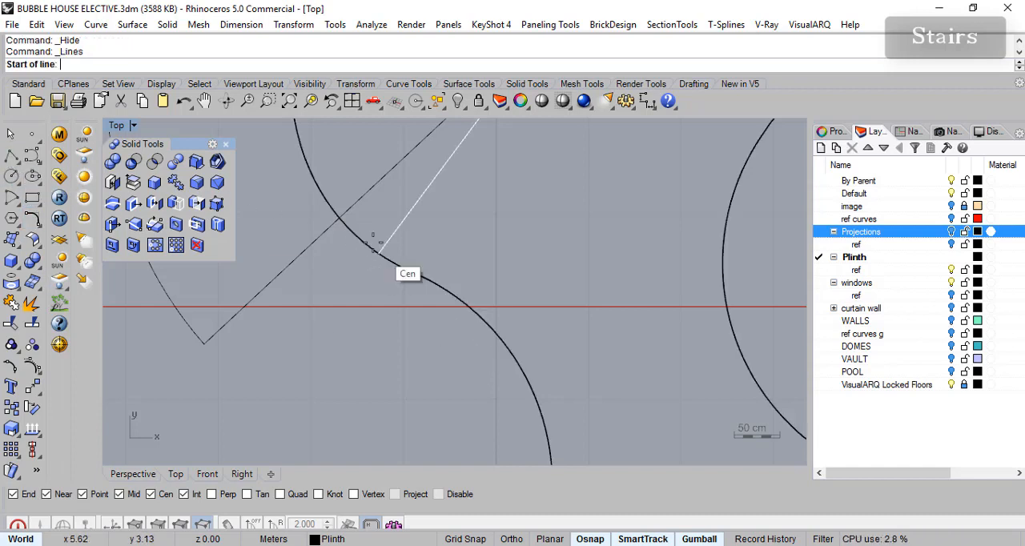
{"action": "left_click", "coordinate": [339, 218]}
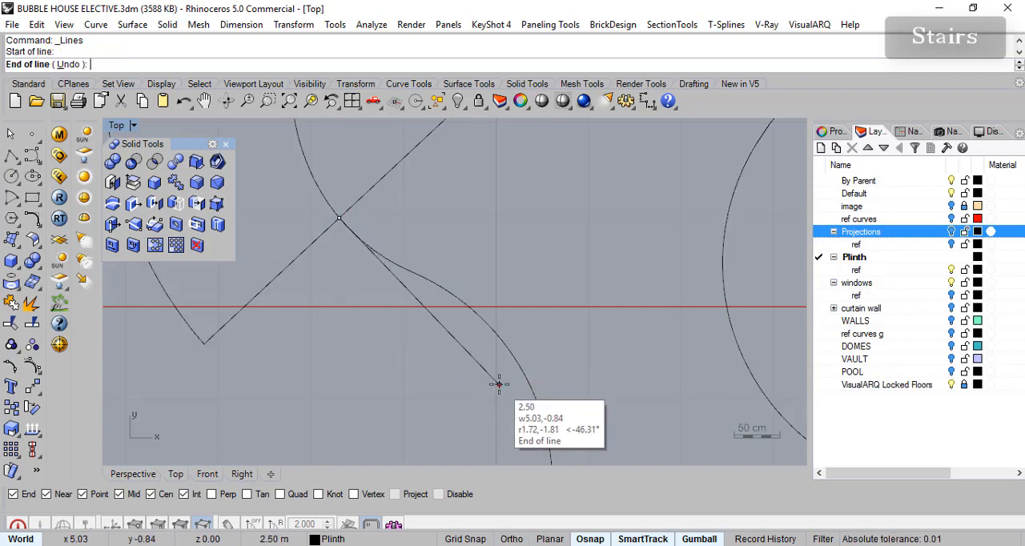
{"action": "left_click", "coordinate": [499, 384]}
{"action": "right_click", "coordinate": [506, 398]}
{"action": "right_click_drag", "start_coordinate": [468, 406], "coordinate": [474, 394]}
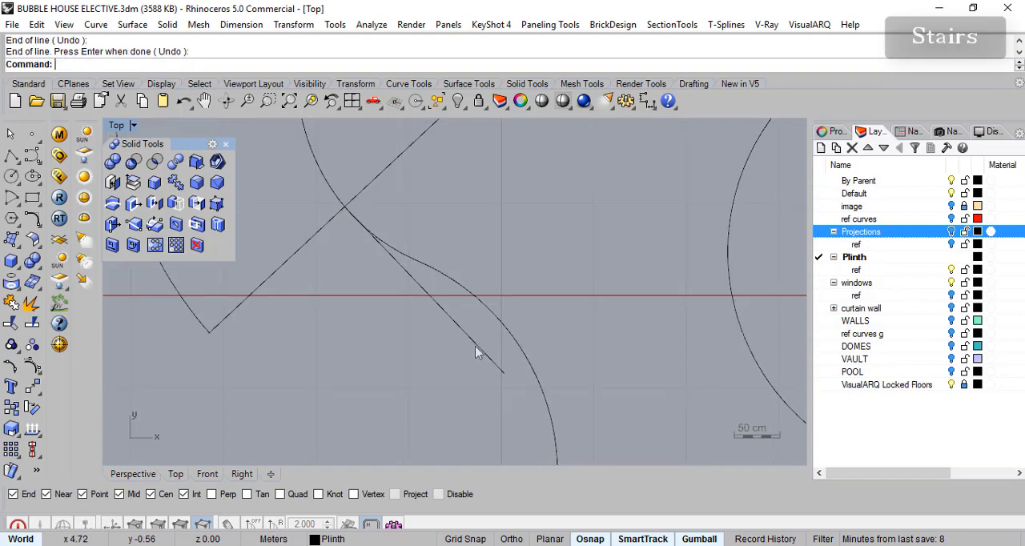
{"action": "left_click", "coordinate": [469, 339]}
{"action": "left_click", "coordinate": [441, 377]}
- Draw a vertical line about 1.4 m upward from the same slab and plinth intersection, using the Front view with Ortho
{"action": "left_click", "coordinate": [133, 474]}
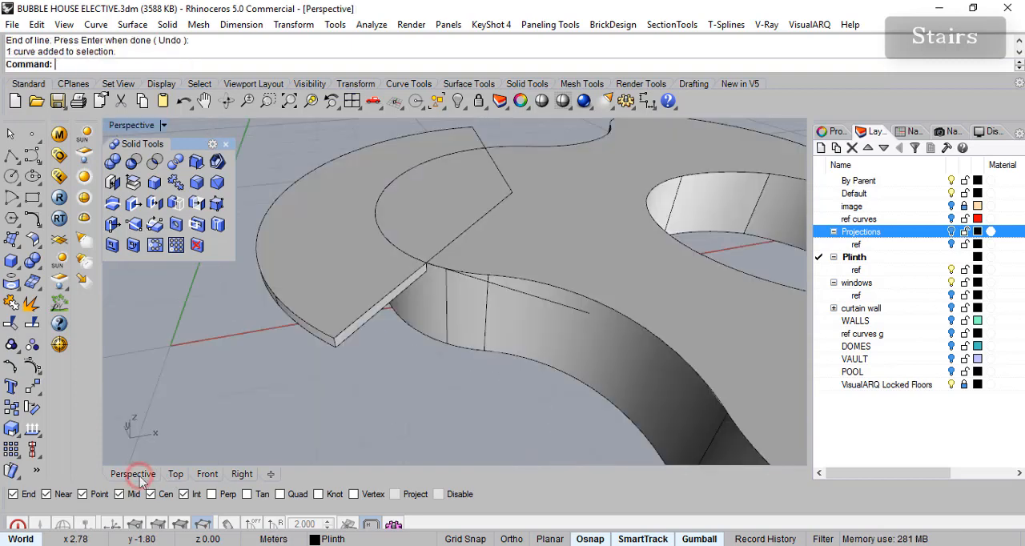
{"action": "scroll", "coordinate": [445, 297], "scroll_direction": "up", "scroll_amount": 2}
{"action": "right_click_drag", "start_coordinate": [463, 277], "coordinate": [466, 329]}
{"action": "right_click_drag", "start_coordinate": [562, 345], "coordinate": [567, 330]}
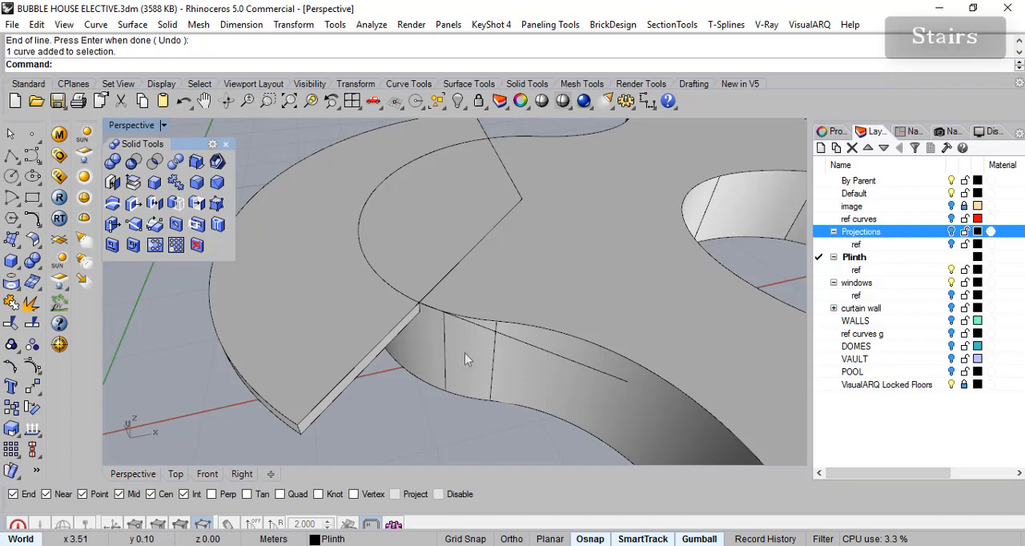
{"action": "right_click_drag", "start_coordinate": [545, 362], "coordinate": [551, 366]}
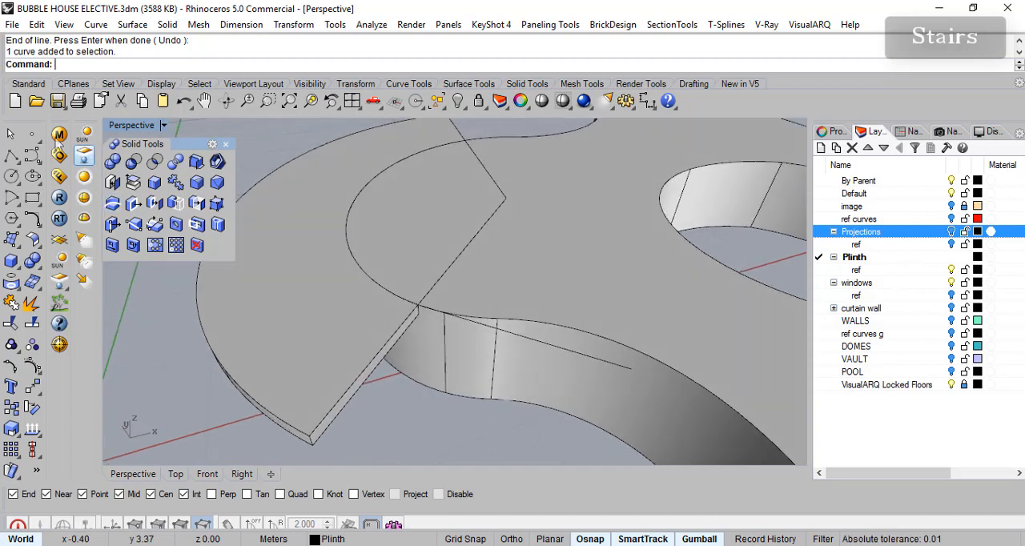
{"action": "left_click", "coordinate": [81, 84]}
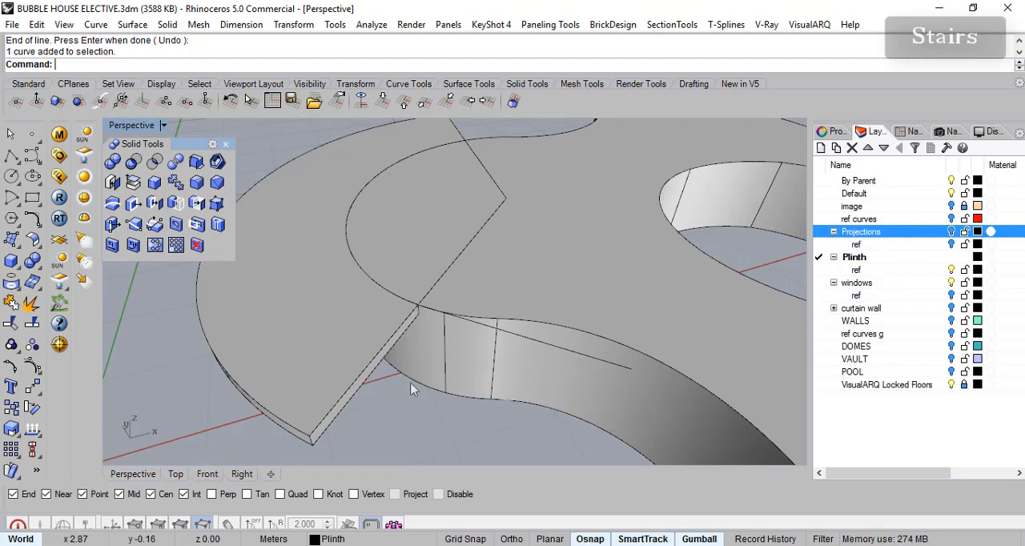
{"action": "right_click", "coordinate": [11, 156]}
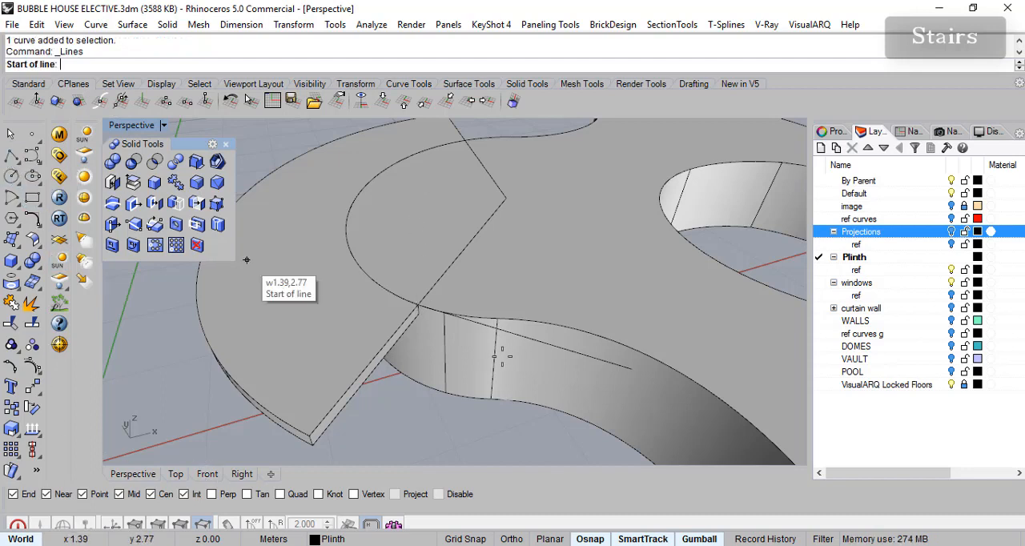
{"action": "left_click", "coordinate": [418, 306]}
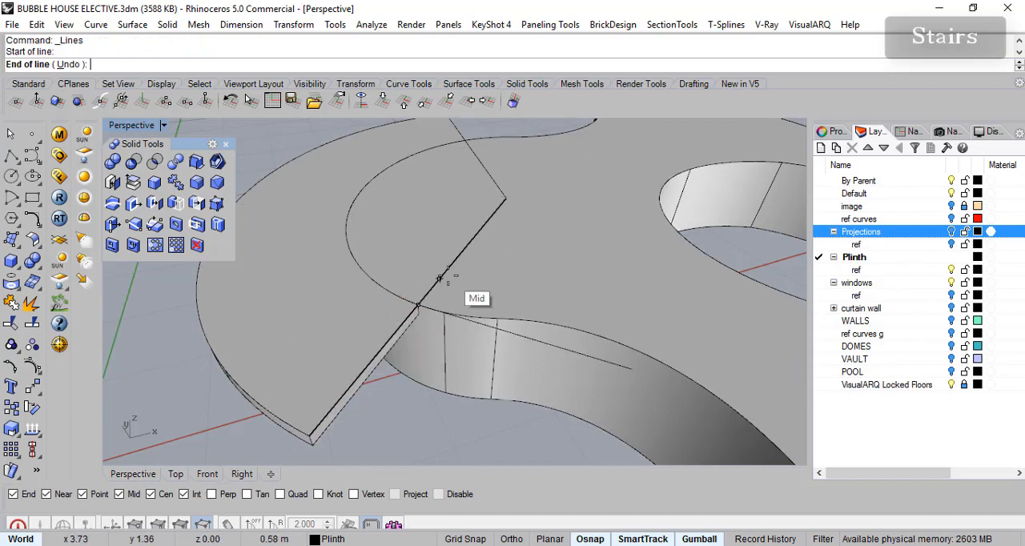
{"action": "left_click", "coordinate": [208, 474]}
{"action": "key", "text": "F8"}
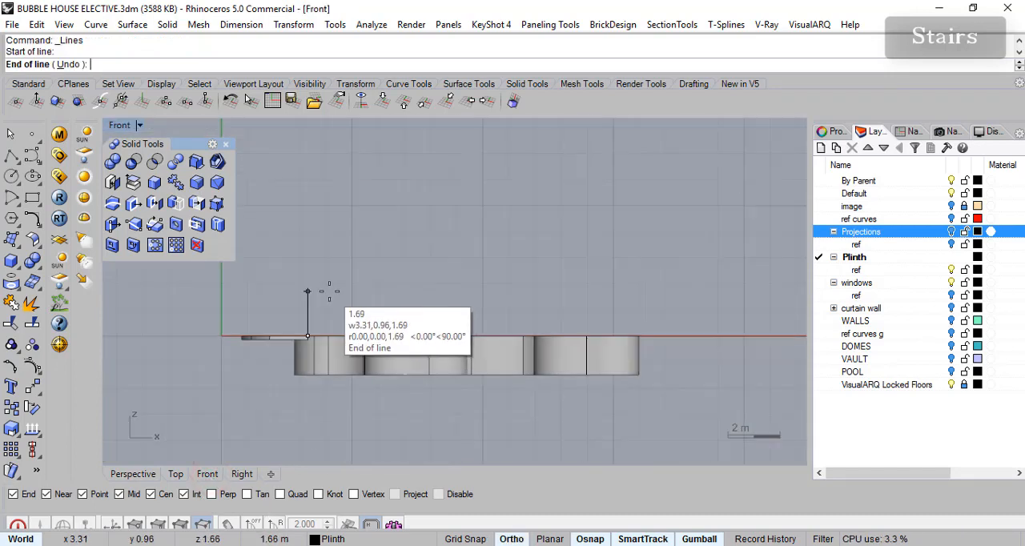
{"action": "left_click", "coordinate": [308, 299]}
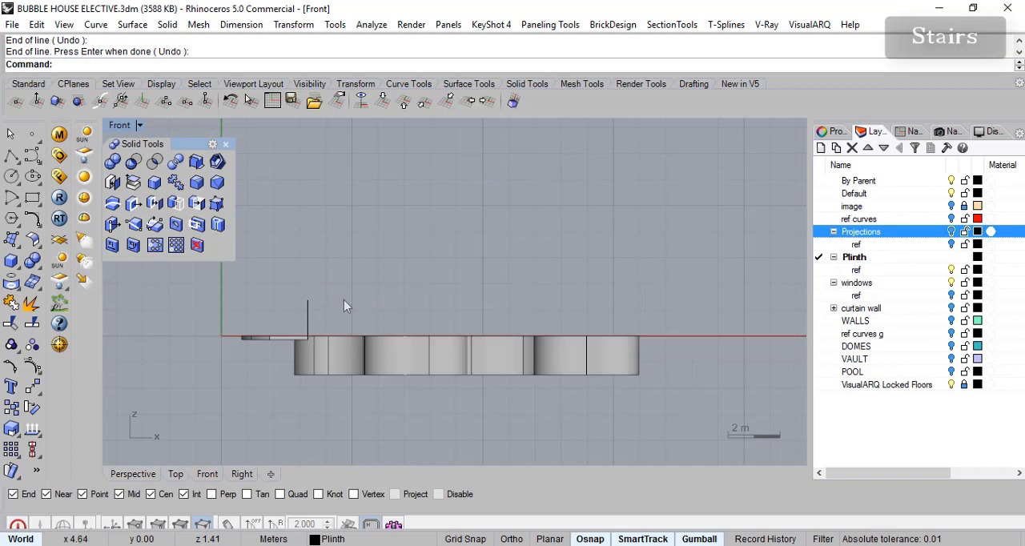
{"action": "right_click_drag", "start_coordinate": [344, 300], "coordinate": [346, 308]}
- Set a 3-point construction plane with its origin at the intersection, X along the diagonal line and orientation along the vertical line
{"action": "right_click", "coordinate": [152, 474]}
{"action": "left_click", "coordinate": [435, 305]}
{"action": "mouse_move", "coordinate": [436, 304]}
{"action": "right_mouse_down"}
{"action": "mouse_move", "coordinate": [481, 303]}
{"action": "mouse_move", "coordinate": [431, 294]}
{"action": "right_mouse_up"}
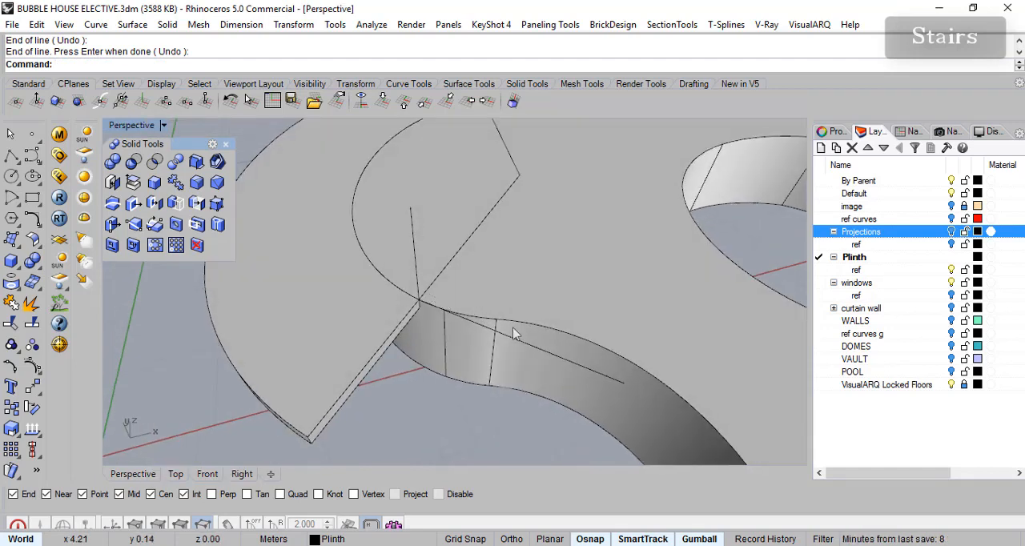
{"action": "left_click", "coordinate": [164, 102]}
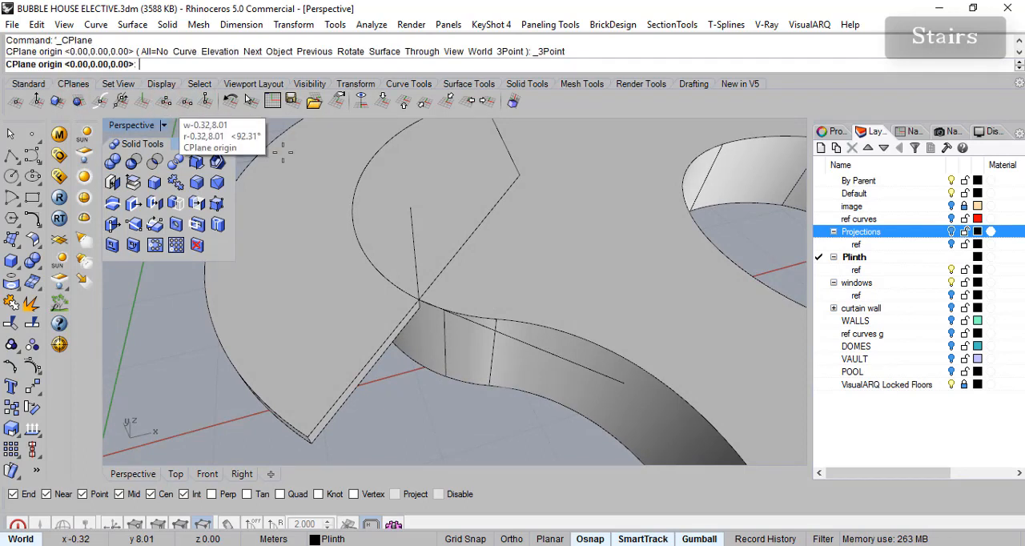
{"action": "left_click", "coordinate": [419, 300]}
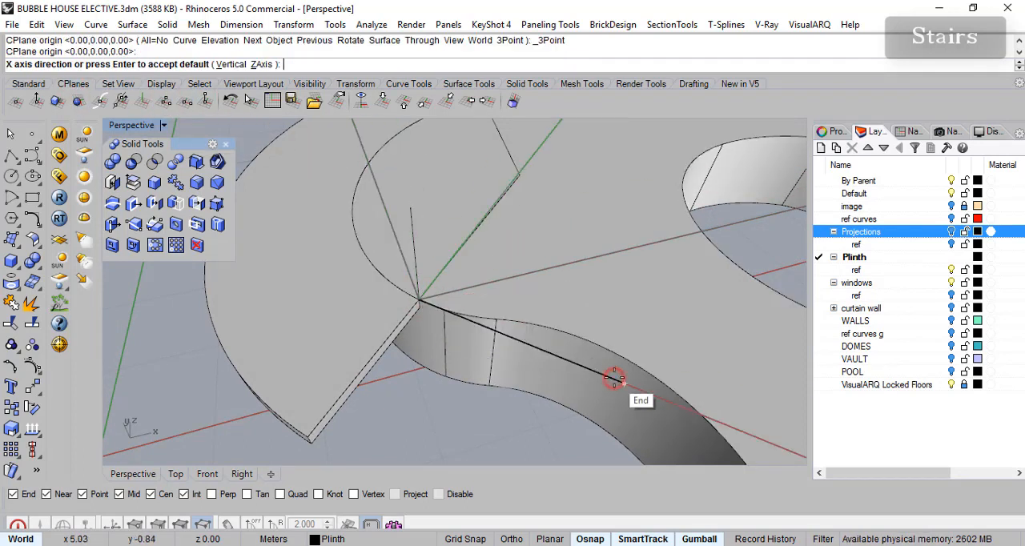
{"action": "left_click", "coordinate": [614, 383]}
{"action": "left_click", "coordinate": [410, 207]}
{"action": "right_click_drag", "start_coordinate": [480, 248], "coordinate": [569, 277]}
- Save the current construction plane as a named CPlane called "steps"
{"action": "left_click", "coordinate": [912, 131]}
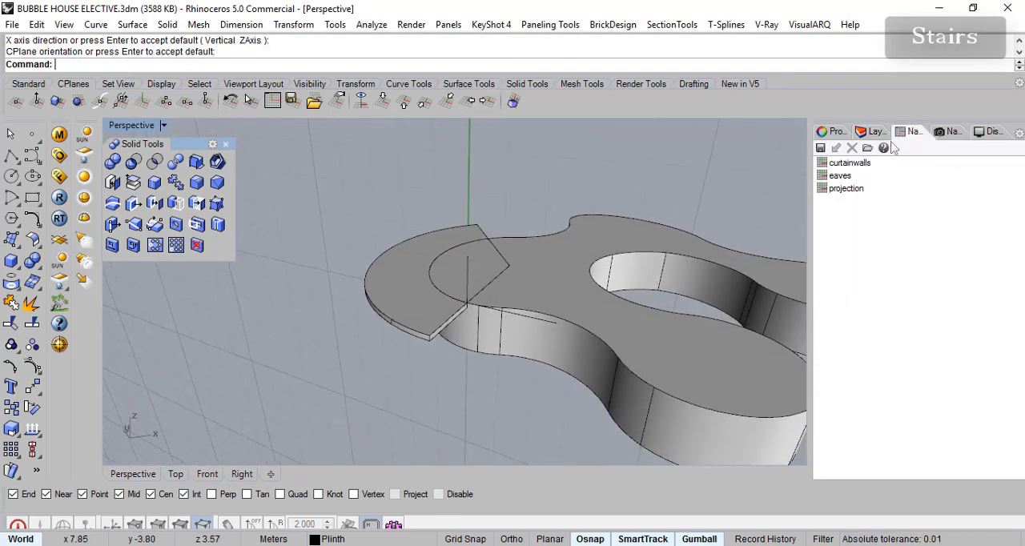
{"action": "left_click", "coordinate": [821, 149]}
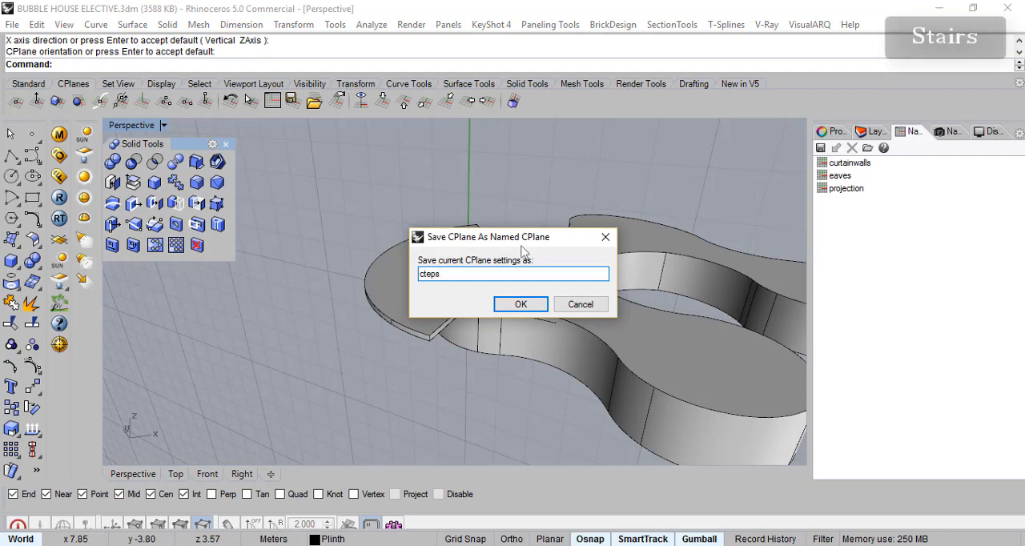
{"action": "type", "text": "steps"}
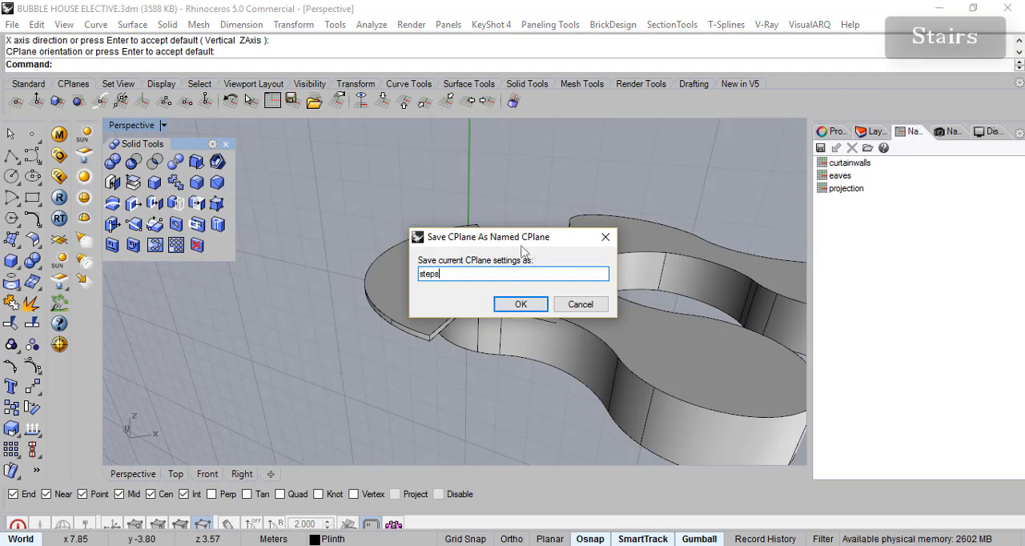
{"action": "left_click", "coordinate": [520, 304]}
- Draw the step profile as an Ortho polyline from the verandah slab's lower corner: 0.30 m outward, then 0.15 m down
{"action": "scroll", "coordinate": [492, 355], "scroll_direction": "up", "scroll_amount": 5}
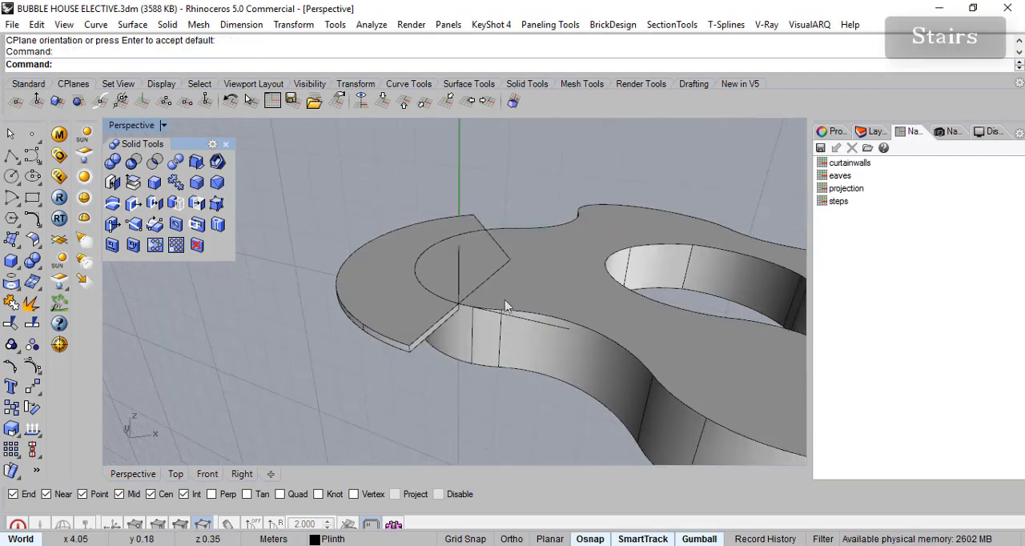
{"action": "scroll", "coordinate": [435, 343], "scroll_direction": "up", "scroll_amount": 3}
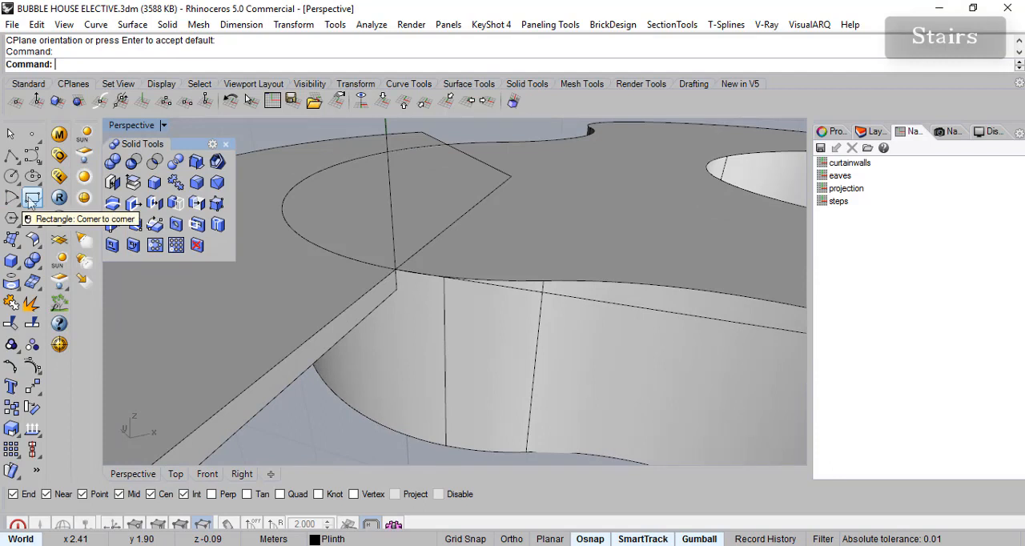
{"action": "left_click", "coordinate": [12, 158]}
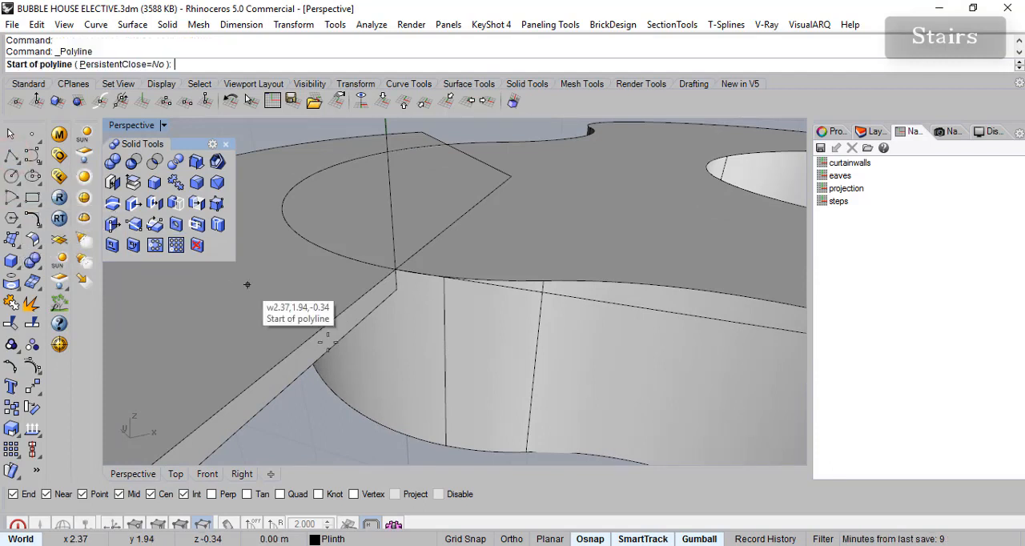
{"action": "left_click", "coordinate": [398, 288]}
{"action": "key", "text": "F8"}
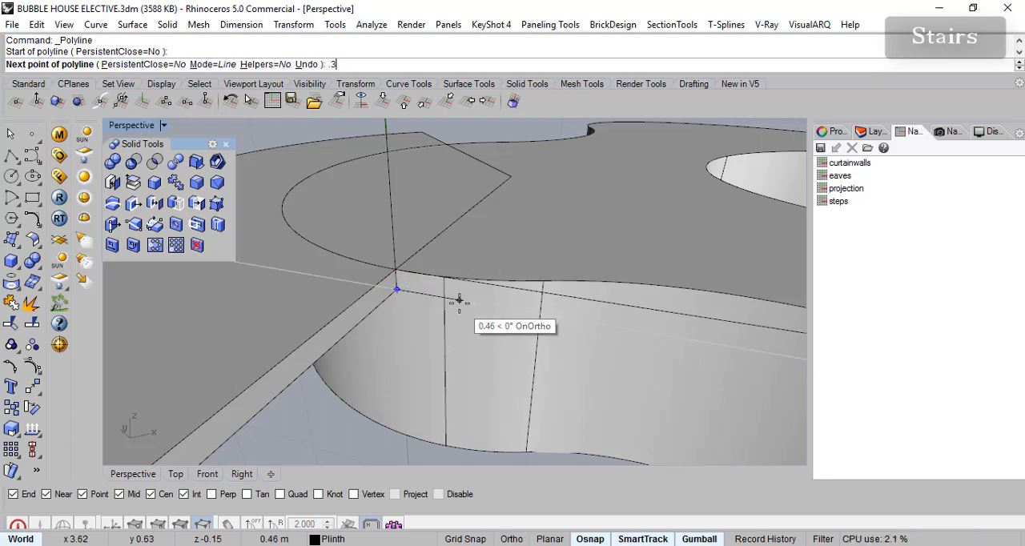
{"action": "key", "text": "Return"}
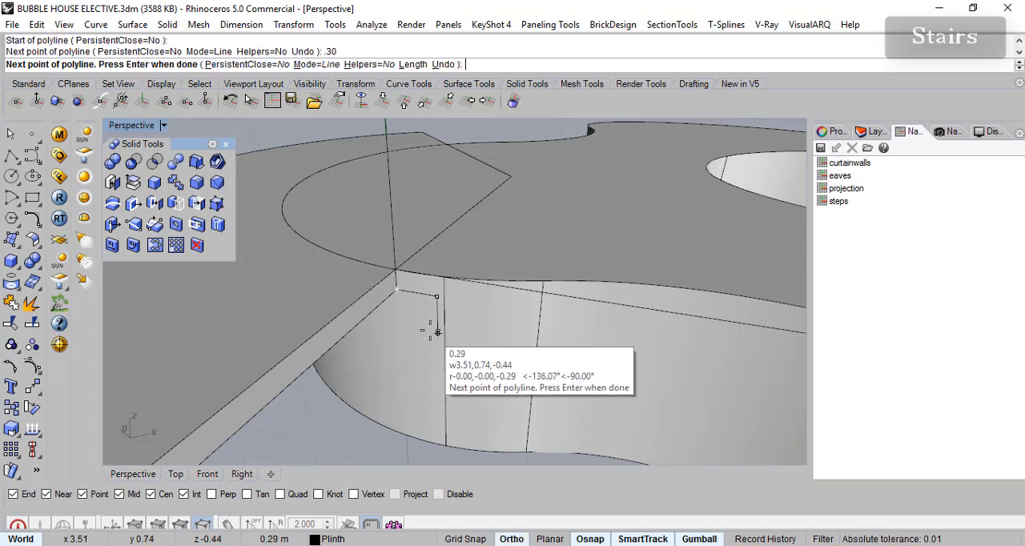
{"action": "key", "text": "F8"}
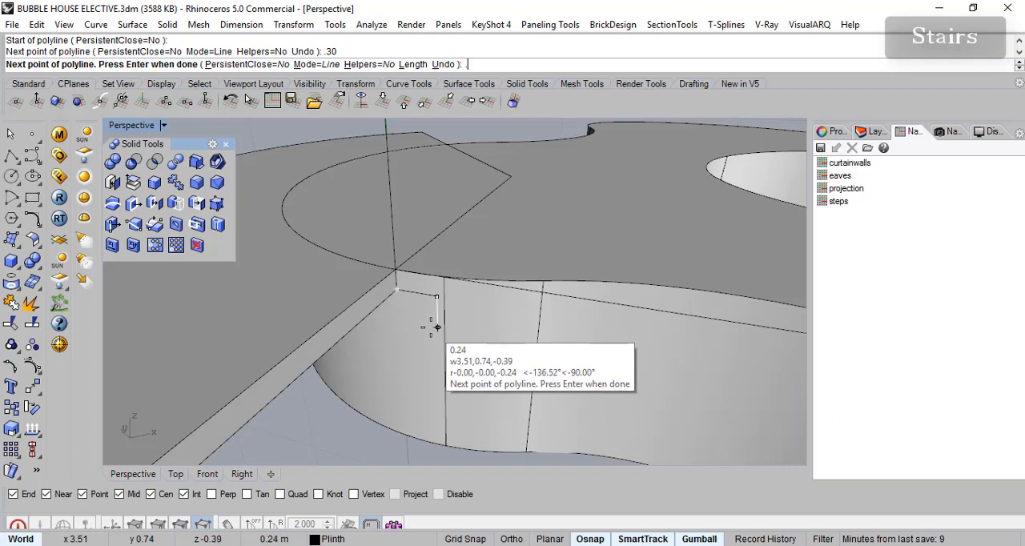
{"action": "key", "text": "Return"}
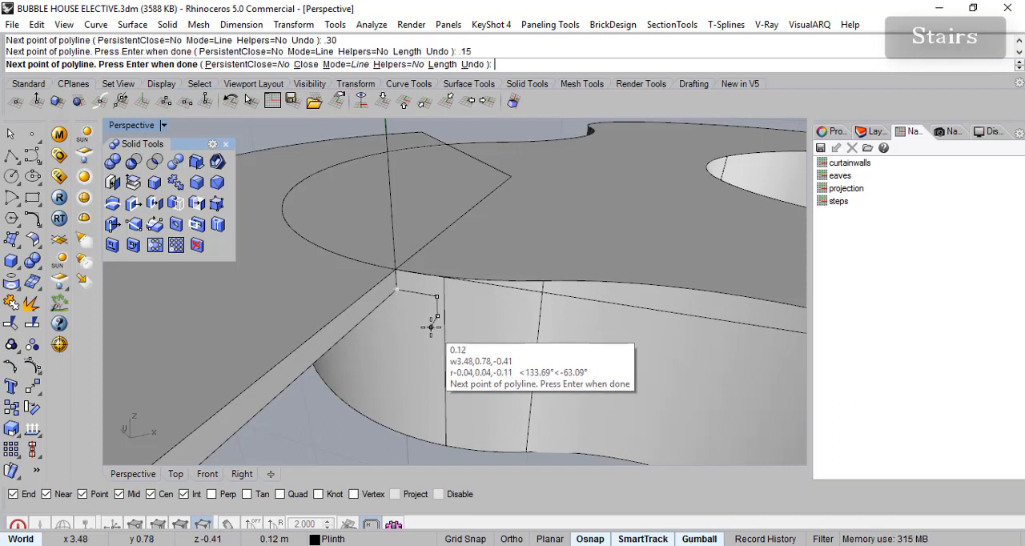
{"action": "key", "text": "Return"}
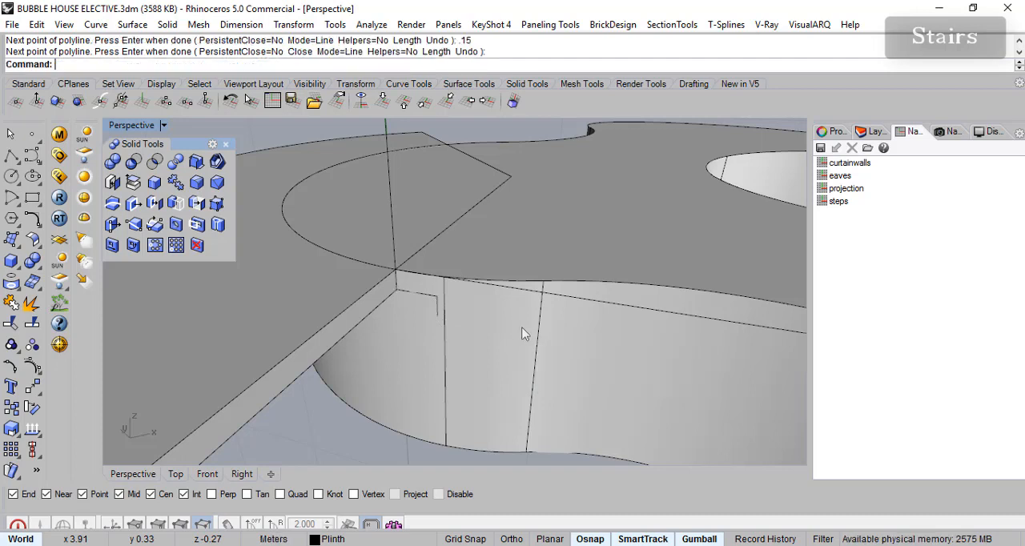
- Create a linear array of 10 items from the step profile, spaced from its upper start point to its lower end point
{"action": "right_click_drag", "start_coordinate": [545, 340], "coordinate": [513, 354]}
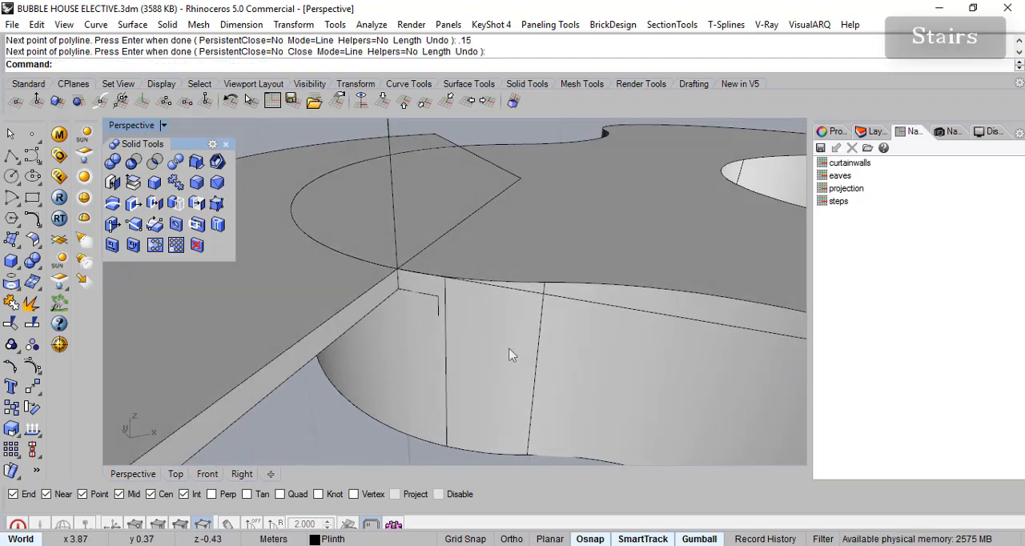
{"action": "left_click", "coordinate": [440, 312]}
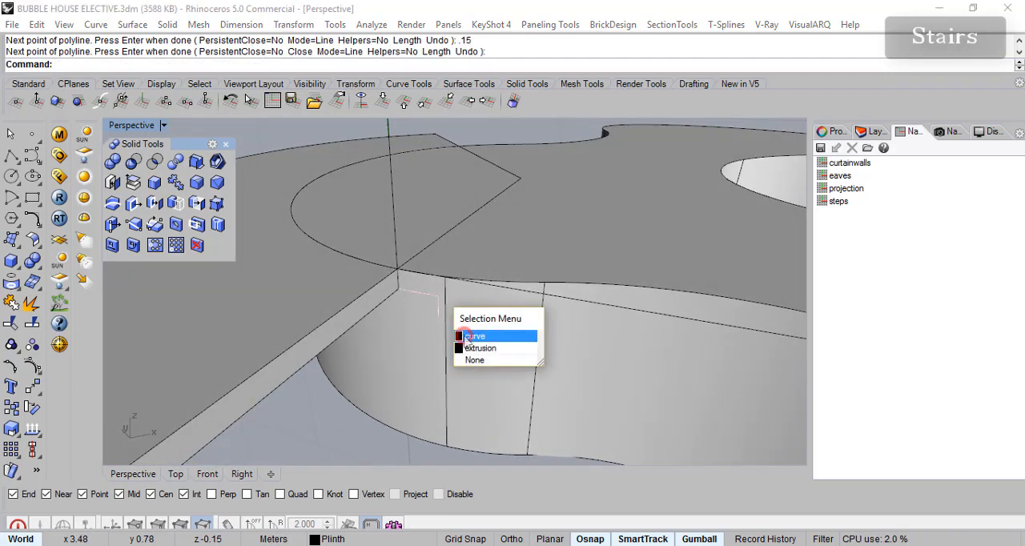
{"action": "left_click", "coordinate": [471, 337]}
{"action": "left_click", "coordinate": [10, 451]}
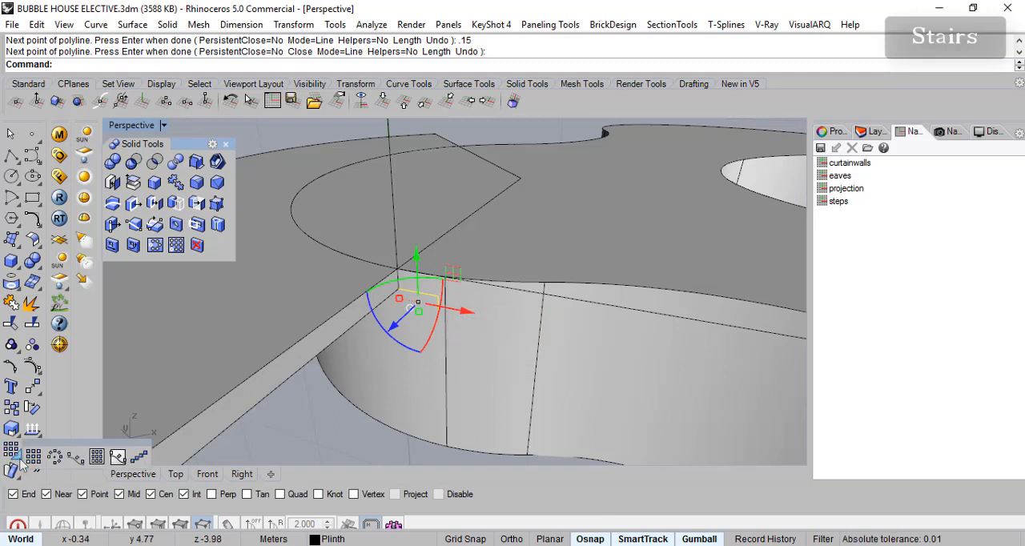
{"action": "left_click", "coordinate": [138, 456]}
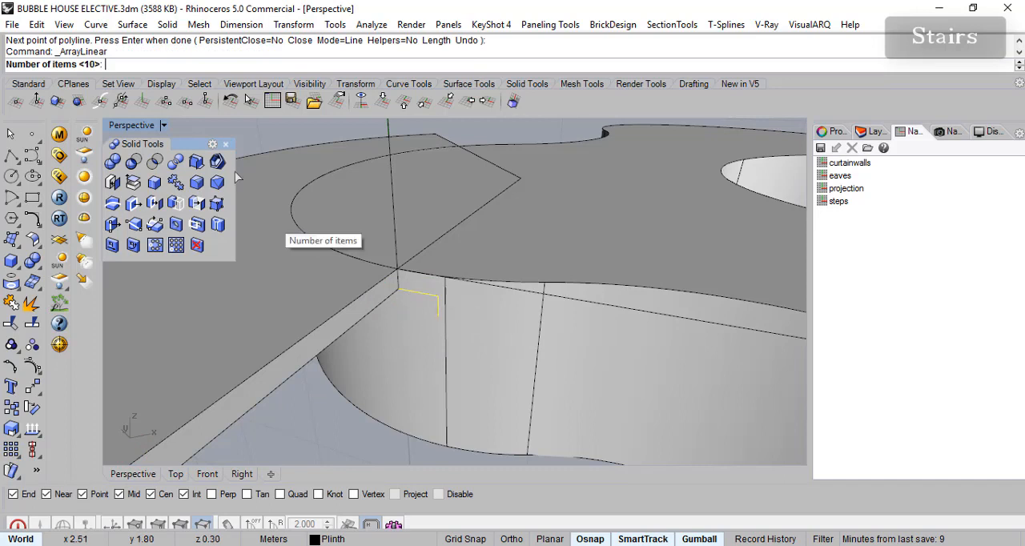
{"action": "key", "text": "Return"}
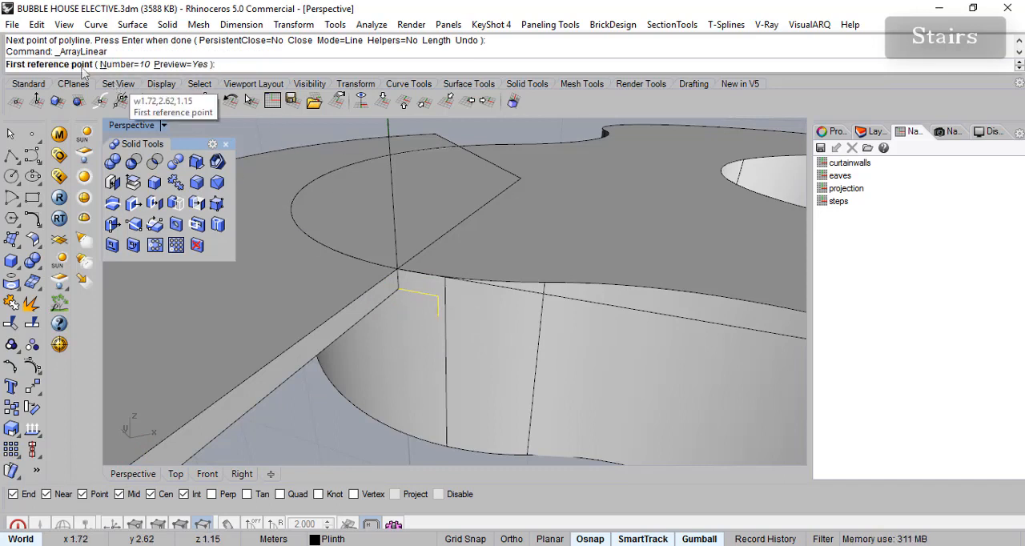
{"action": "left_click", "coordinate": [400, 290]}
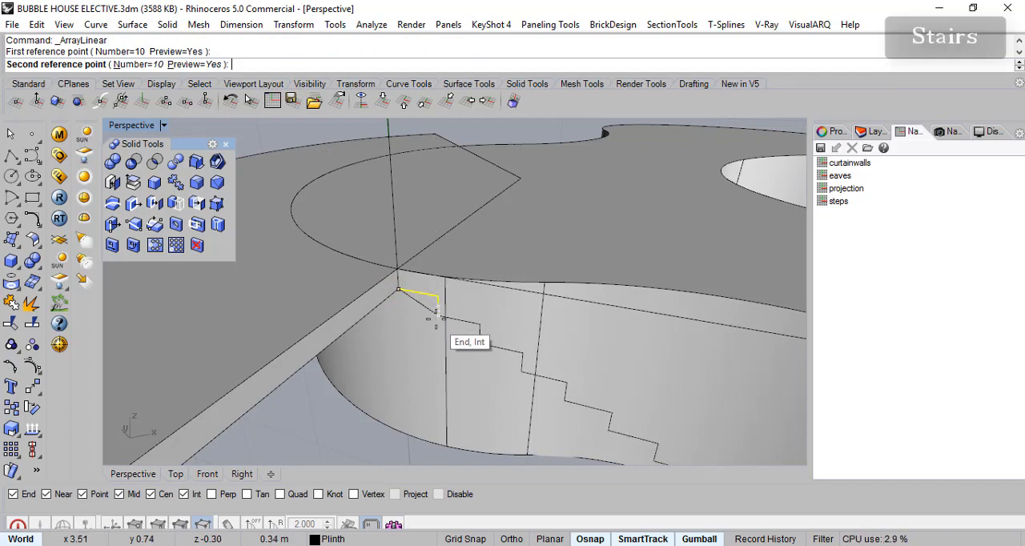
{"action": "left_click", "coordinate": [431, 315]}
- Create a layer named "steps", make it current, and add a sublayer named "ref" under it
{"action": "right_click_drag", "start_coordinate": [570, 343], "coordinate": [784, 162]}
{"action": "left_click", "coordinate": [877, 134]}
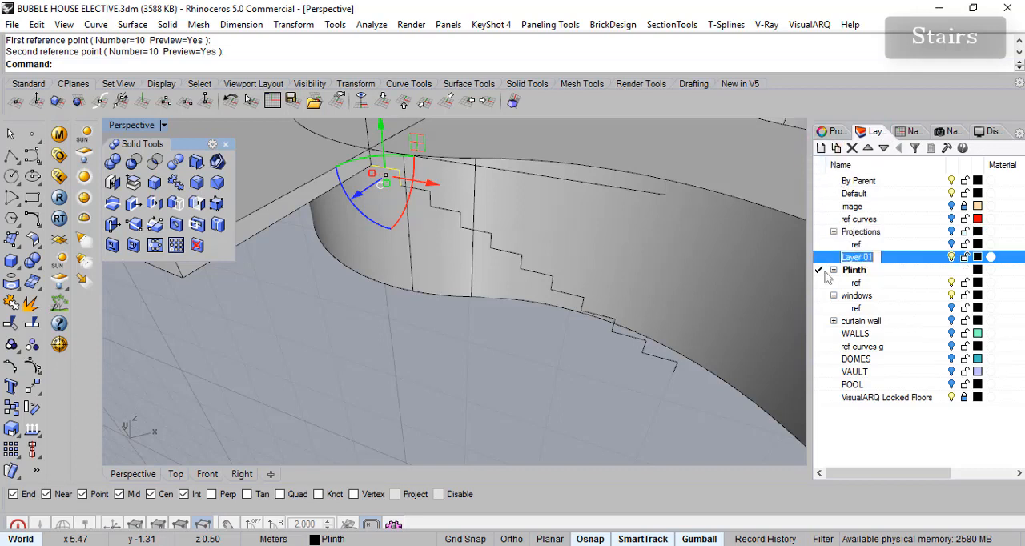
{"action": "left_click", "coordinate": [820, 147]}
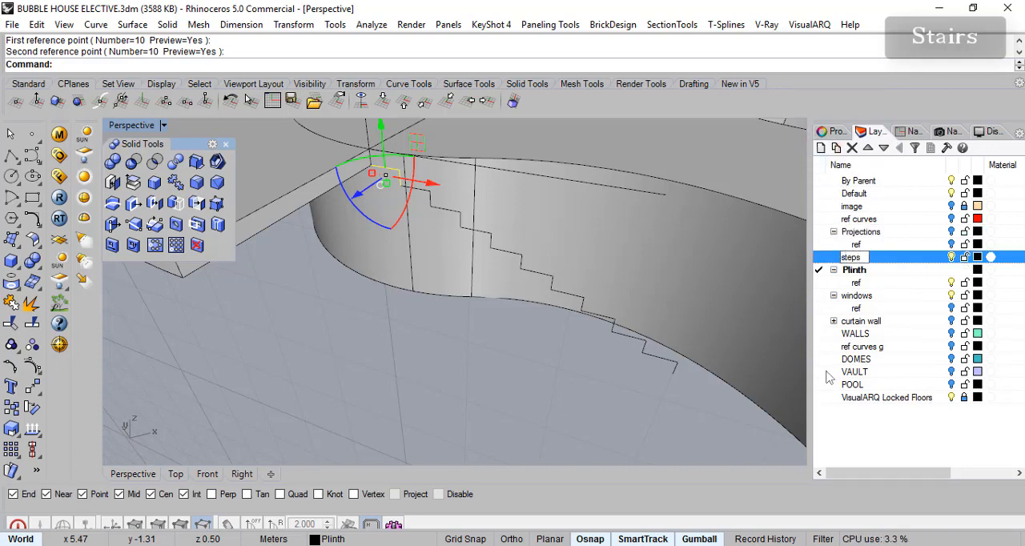
{"action": "type", "text": "steps"}
{"action": "left_click", "coordinate": [820, 258]}
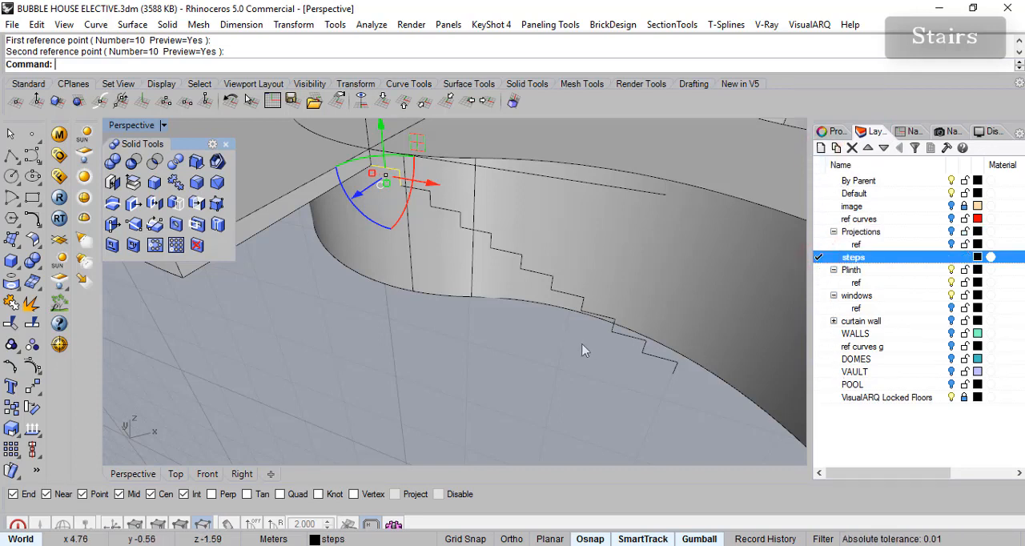
{"action": "left_click", "coordinate": [837, 148]}
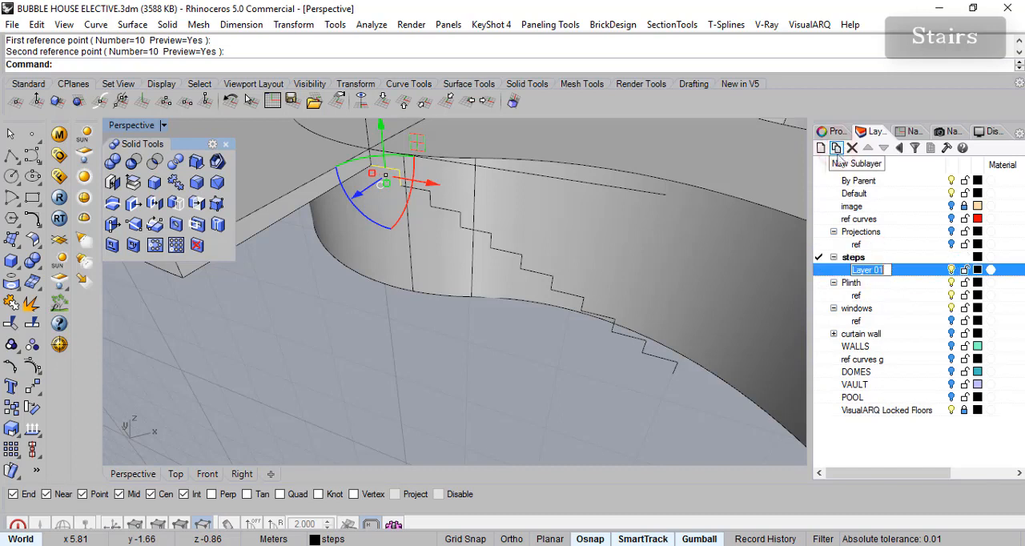
{"action": "type", "text": "ref"}
{"action": "key", "text": "Return"}
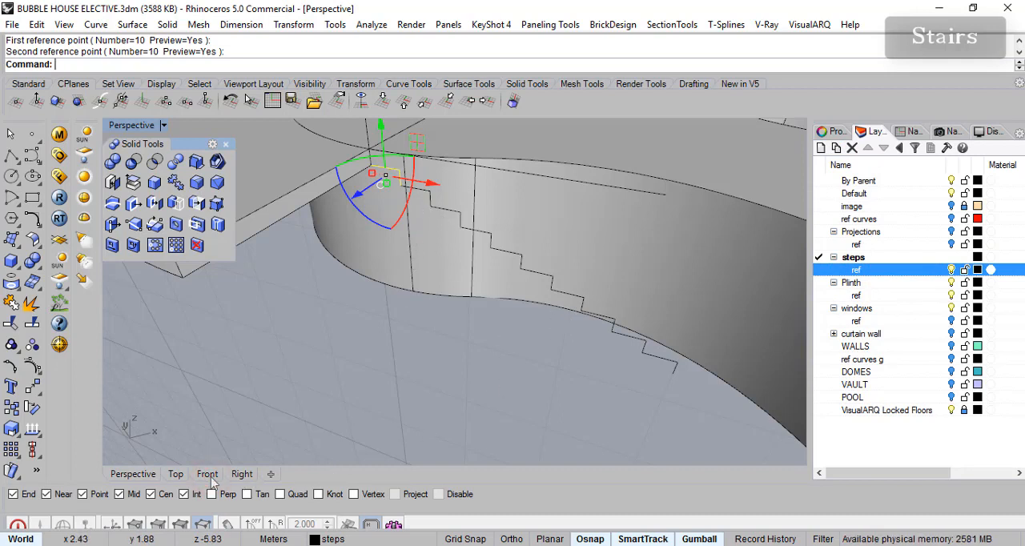
- Move all ten step profiles plus the diagonal and vertical guide lines to the "ref" sublayer of "steps"
{"action": "key", "text": "Escape"}
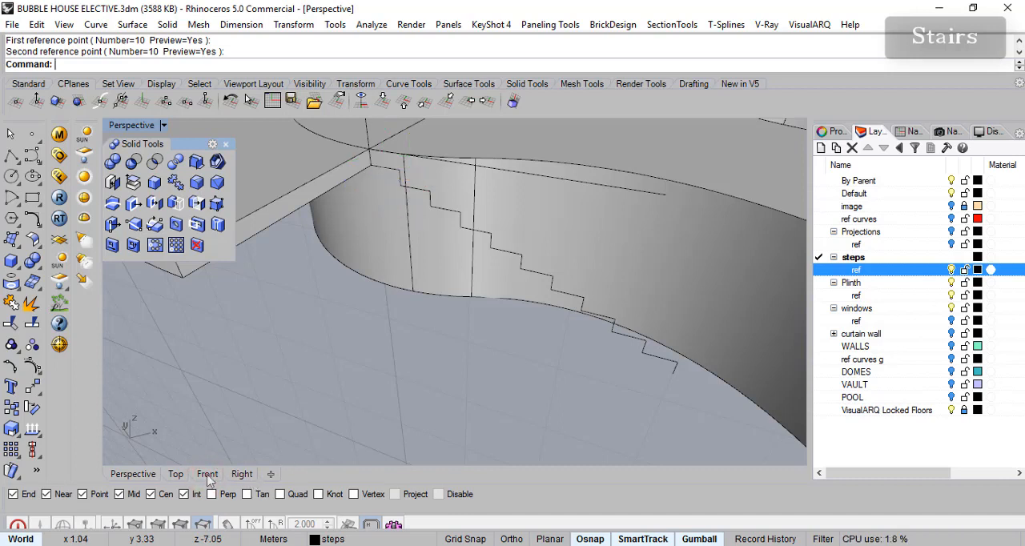
{"action": "right_click_drag", "start_coordinate": [404, 356], "coordinate": [296, 423]}
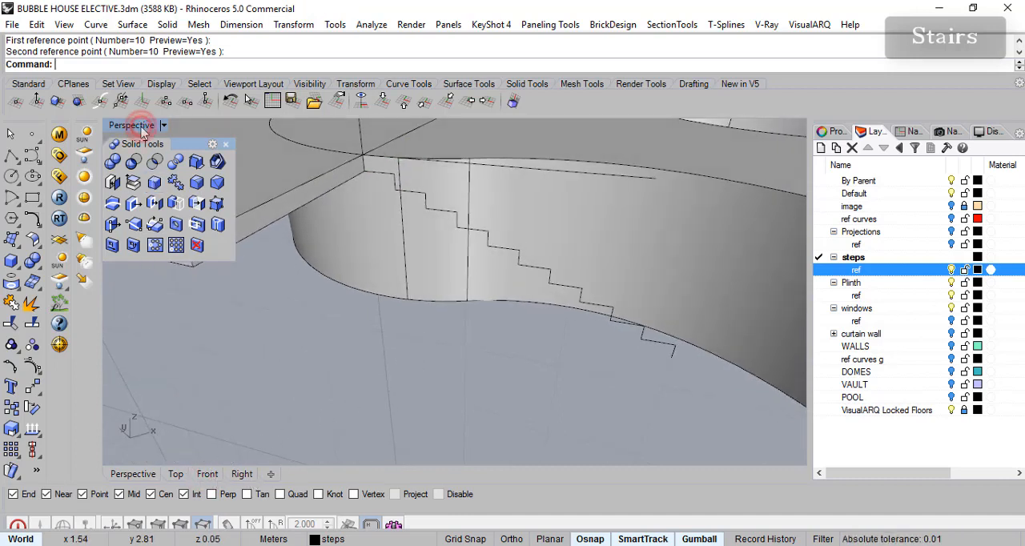
{"action": "double_click", "coordinate": [136, 126]}
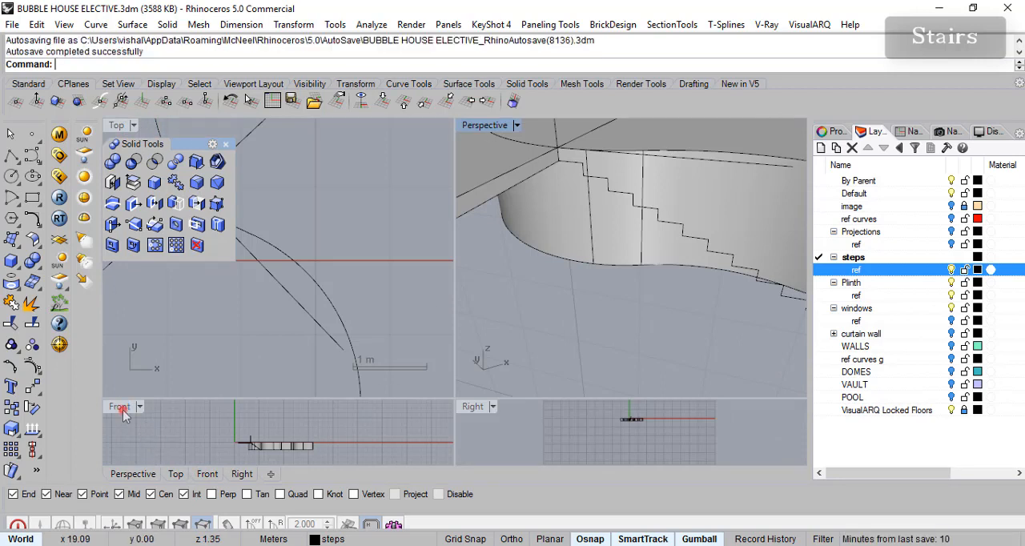
{"action": "double_click", "coordinate": [120, 407]}
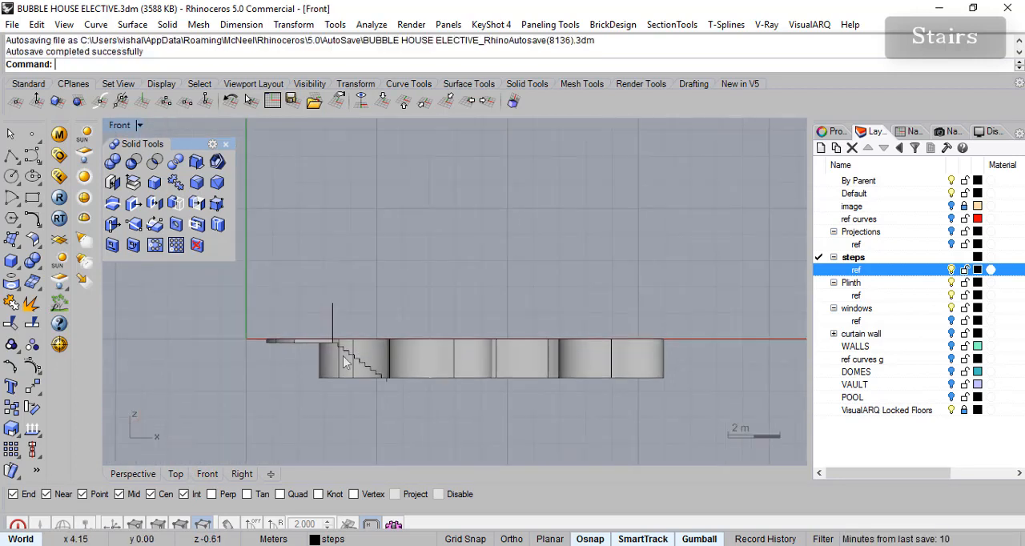
{"action": "scroll", "coordinate": [304, 375], "scroll_direction": "up", "scroll_amount": 8}
{"action": "left_click_drag", "start_coordinate": [325, 244], "coordinate": [506, 410]}
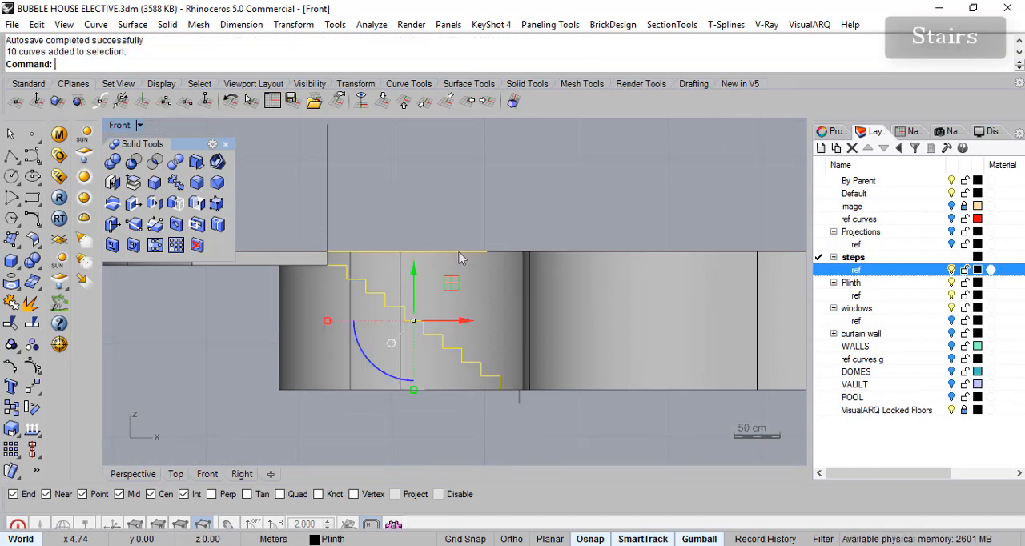
{"action": "left_click", "coordinate": [143, 476]}
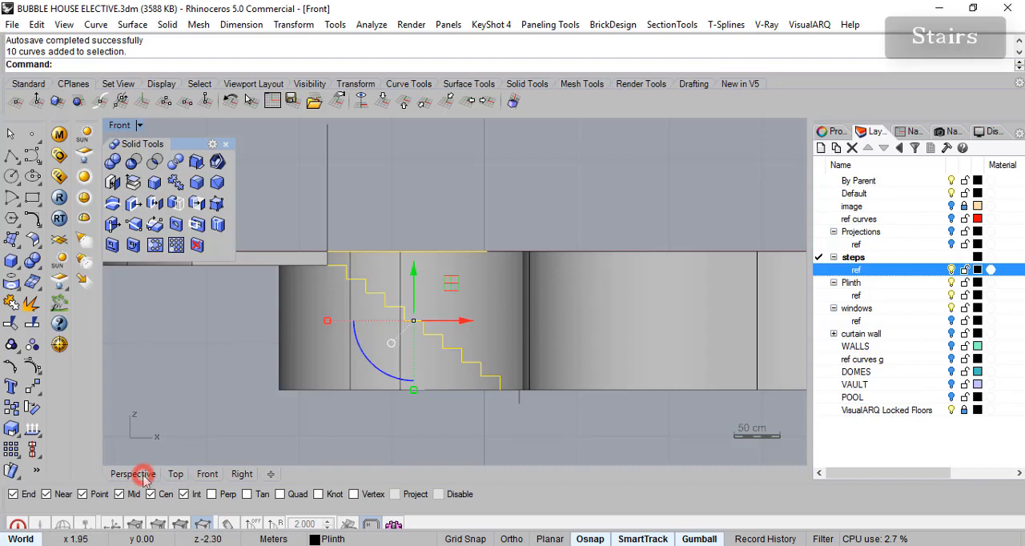
{"action": "double_click", "coordinate": [118, 126]}
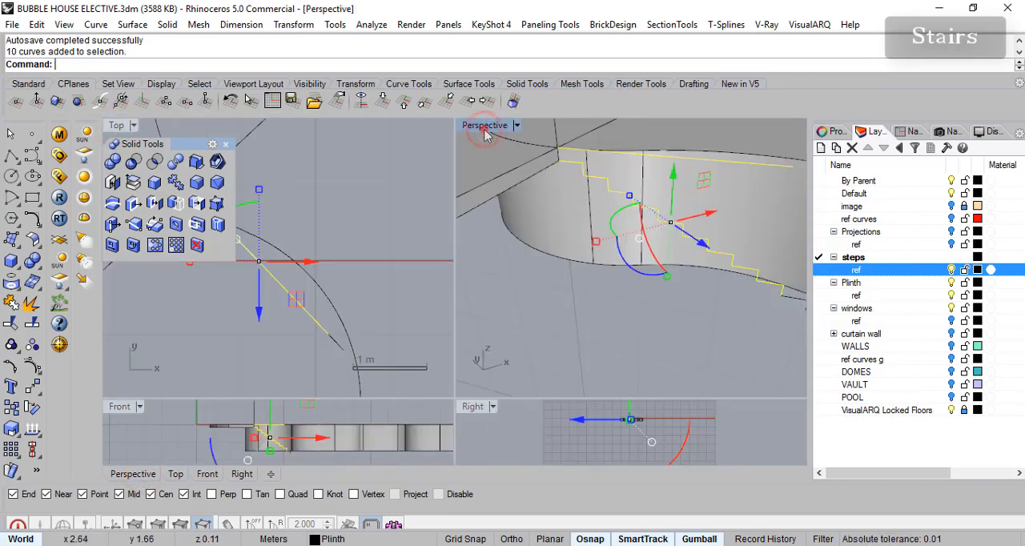
{"action": "double_click", "coordinate": [485, 128]}
{"action": "right_click_drag", "start_coordinate": [578, 235], "coordinate": [569, 265]}
{"action": "scroll", "coordinate": [566, 240], "scroll_direction": "down", "scroll_amount": 4}
{"action": "scroll", "coordinate": [566, 234], "scroll_direction": "up", "scroll_amount": 5}
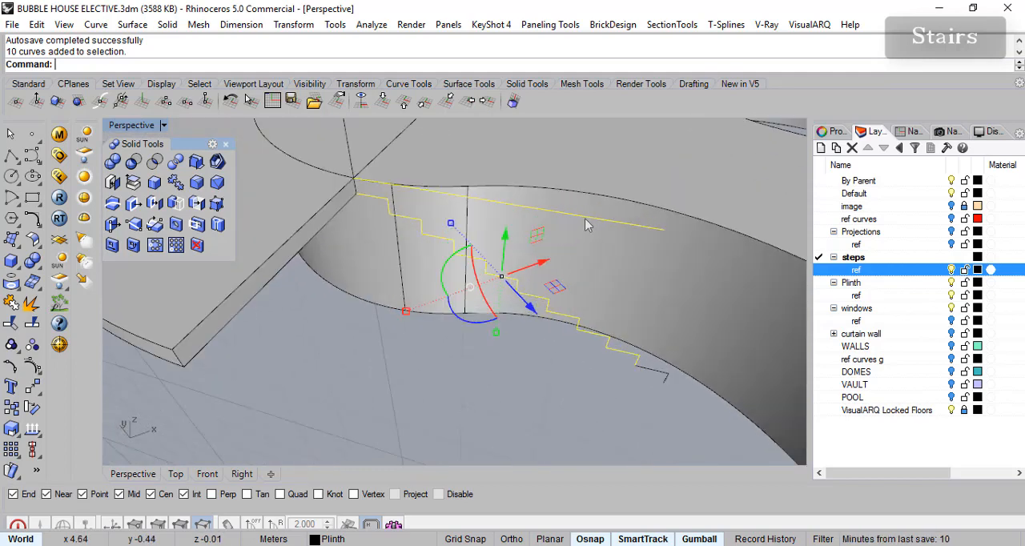
{"action": "left_click", "coordinate": [352, 142], "text": "shift"}
{"action": "mouse_move", "coordinate": [587, 360]}
{"action": "right_mouse_down"}
{"action": "mouse_move", "coordinate": [643, 382]}
{"action": "mouse_move", "coordinate": [649, 399]}
{"action": "right_mouse_up"}
{"action": "left_click", "coordinate": [661, 373], "text": "shift"}
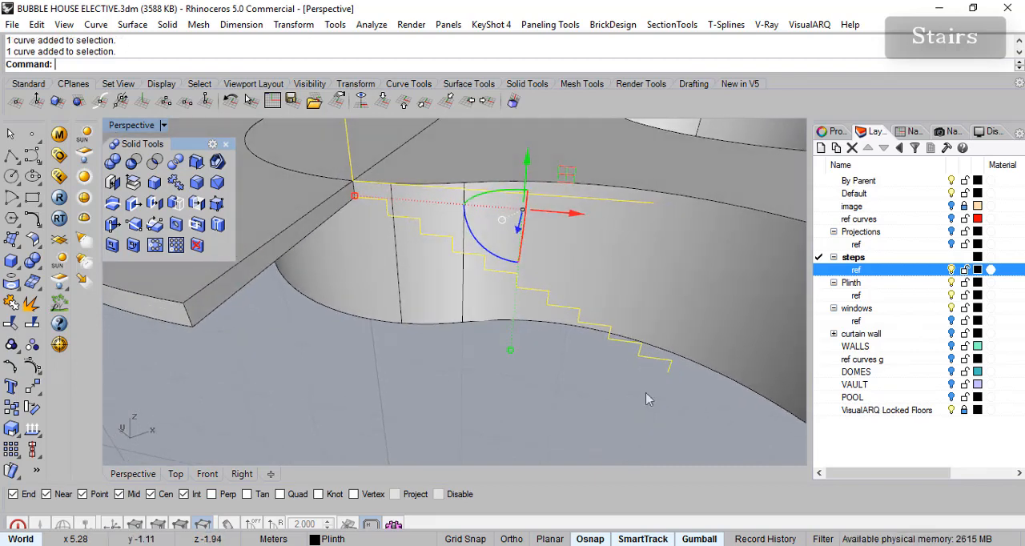
{"action": "right_click", "coordinate": [877, 273]}
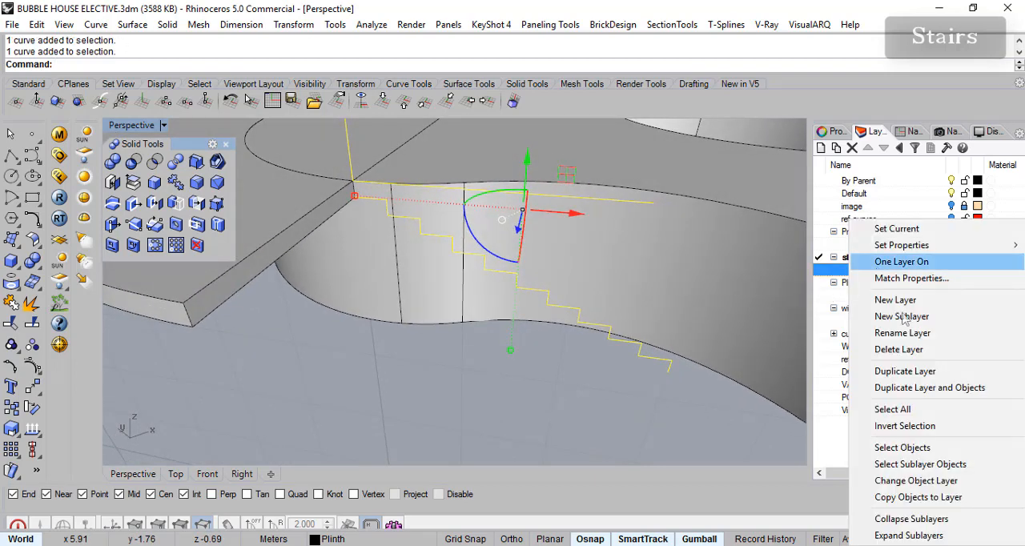
{"action": "left_click", "coordinate": [915, 487]}
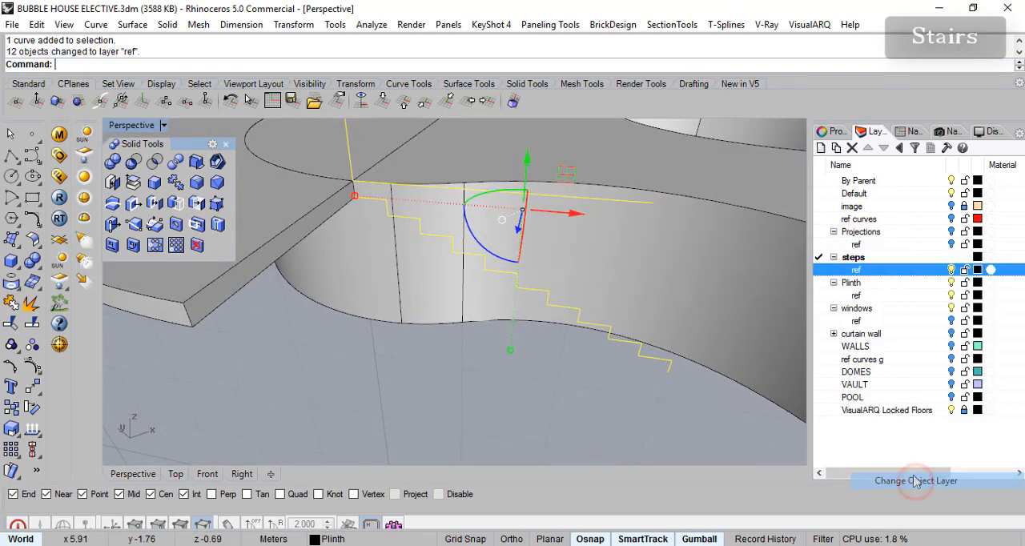
- Deselect the vertical and diagonal guide lines and join the ten step profiles into one open curve
{"action": "left_click", "coordinate": [349, 161], "text": "ctrl"}
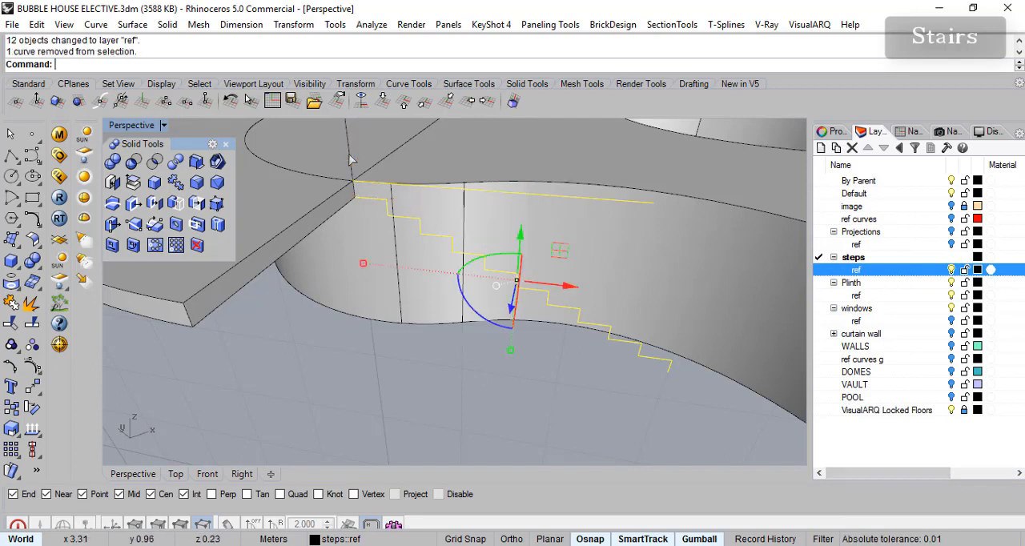
{"action": "left_click", "coordinate": [538, 197], "text": "ctrl"}
{"action": "right_click_drag", "start_coordinate": [585, 389], "coordinate": [580, 348]}
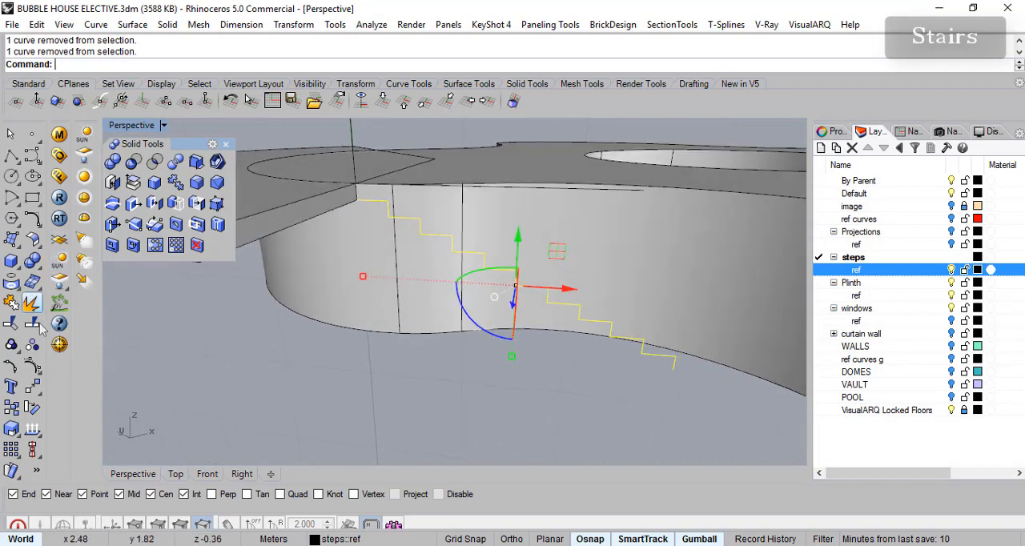
{"action": "left_click", "coordinate": [15, 312]}
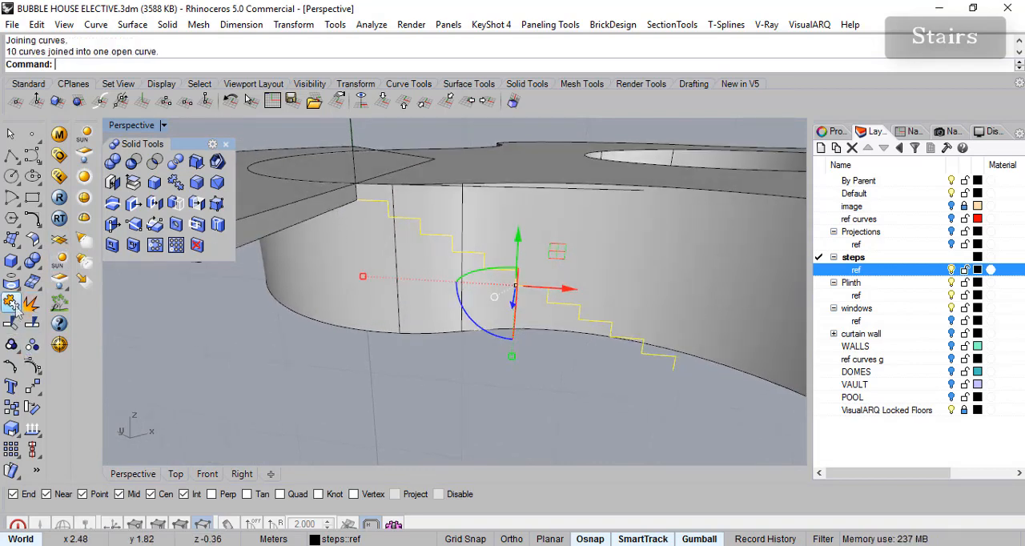
- Try to project the joined stair profile onto the plinth, keeping the input curve and using the current layer for output
{"action": "right_click_drag", "start_coordinate": [516, 415], "coordinate": [449, 377]}
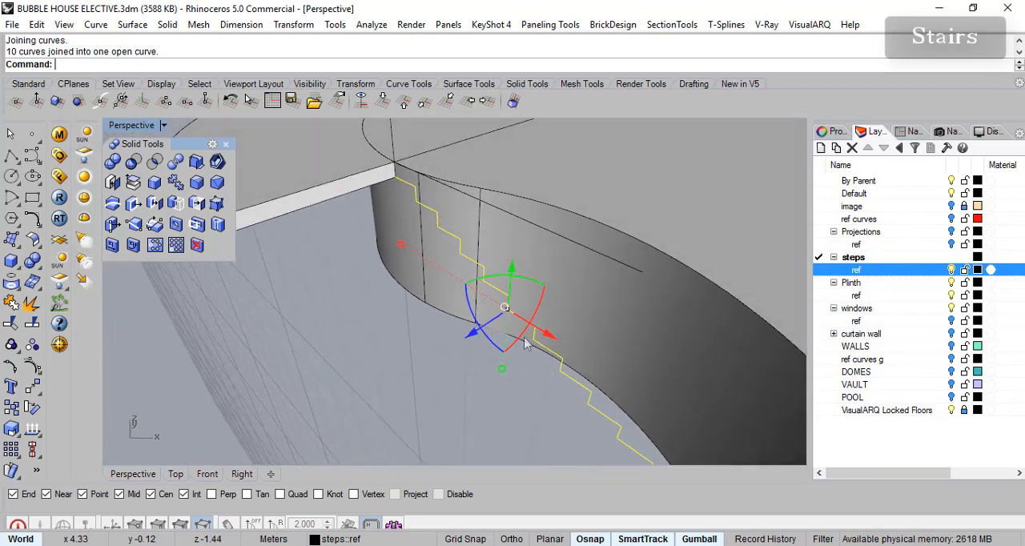
{"action": "left_click", "coordinate": [11, 282]}
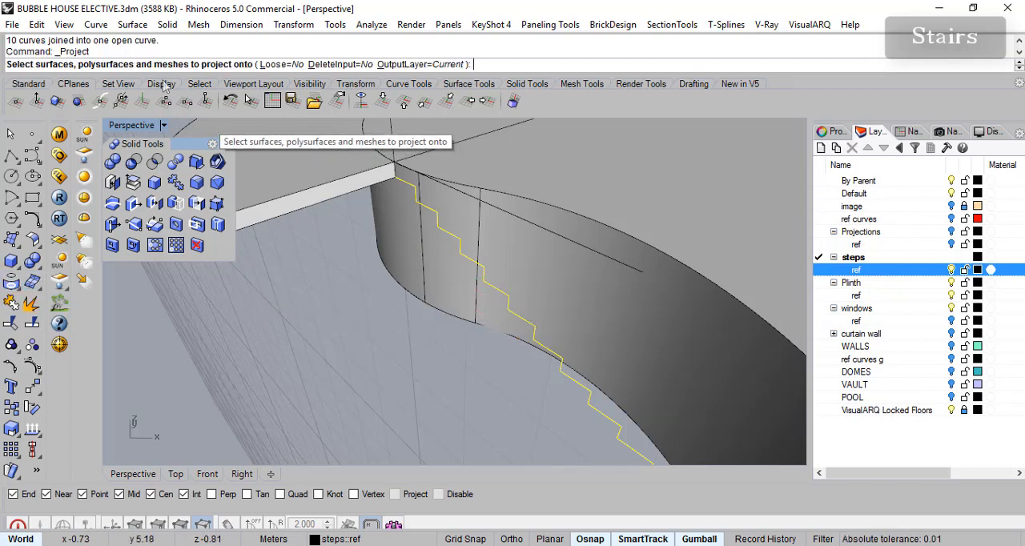
{"action": "left_click", "coordinate": [621, 306]}
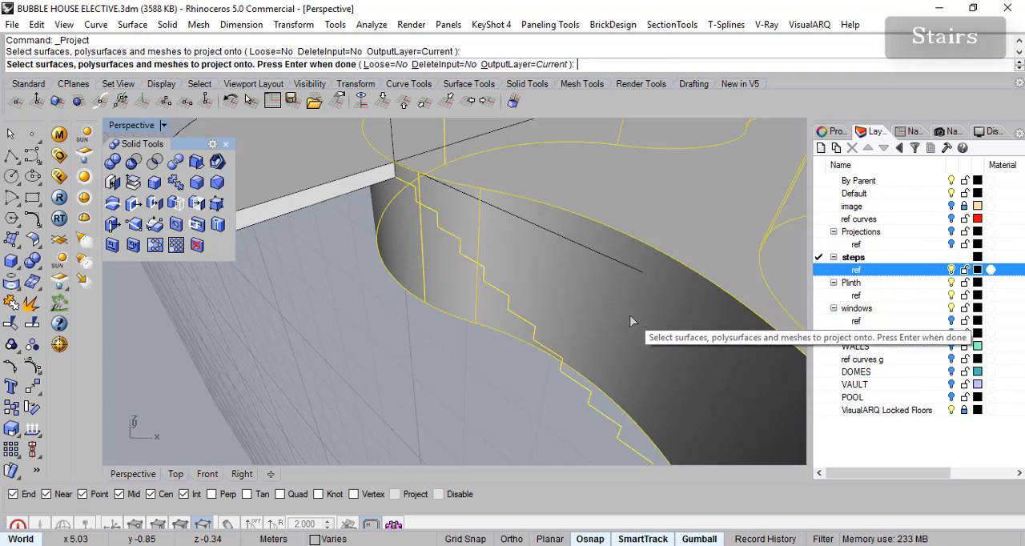
{"action": "key", "text": "Return"}
{"action": "mouse_move", "coordinate": [633, 322]}
{"action": "right_mouse_down"}
{"action": "mouse_move", "coordinate": [744, 172]}
{"action": "mouse_move", "coordinate": [519, 350]}
{"action": "mouse_move", "coordinate": [628, 309]}
{"action": "mouse_move", "coordinate": [577, 339]}
{"action": "mouse_move", "coordinate": [605, 339]}
{"action": "mouse_move", "coordinate": [653, 383]}
{"action": "mouse_move", "coordinate": [690, 328]}
{"action": "mouse_move", "coordinate": [557, 278]}
{"action": "mouse_move", "coordinate": [634, 291]}
{"action": "mouse_move", "coordinate": [724, 223]}
{"action": "mouse_move", "coordinate": [513, 288]}
{"action": "mouse_move", "coordinate": [318, 290]}
{"action": "mouse_move", "coordinate": [611, 232]}
{"action": "mouse_move", "coordinate": [371, 249]}
{"action": "mouse_move", "coordinate": [414, 290]}
{"action": "mouse_move", "coordinate": [500, 335]}
{"action": "mouse_move", "coordinate": [415, 341]}
{"action": "mouse_move", "coordinate": [417, 353]}
{"action": "mouse_move", "coordinate": [637, 347]}
{"action": "mouse_move", "coordinate": [638, 321]}
{"action": "right_mouse_up"}
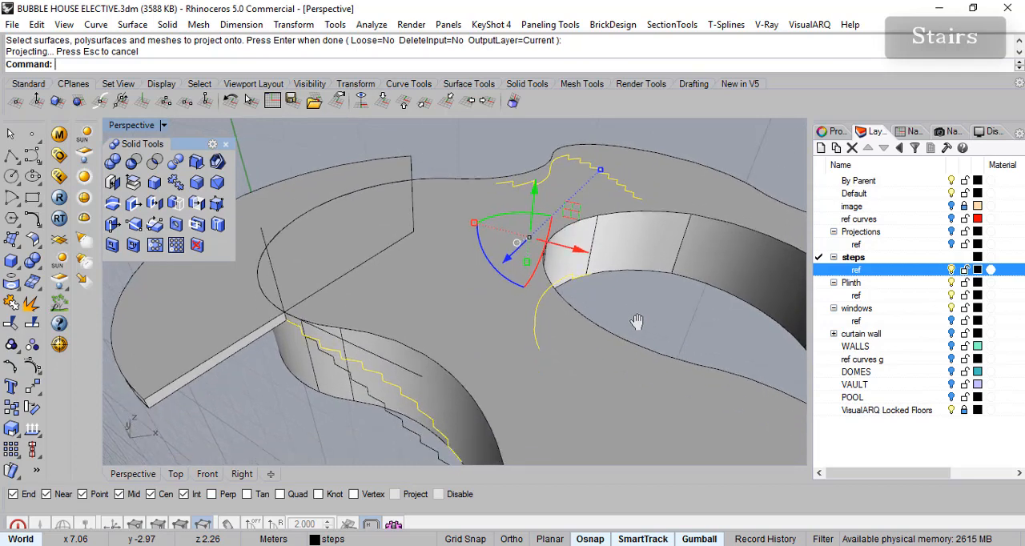
{"action": "right_click_drag", "start_coordinate": [587, 344], "coordinate": [605, 283]}
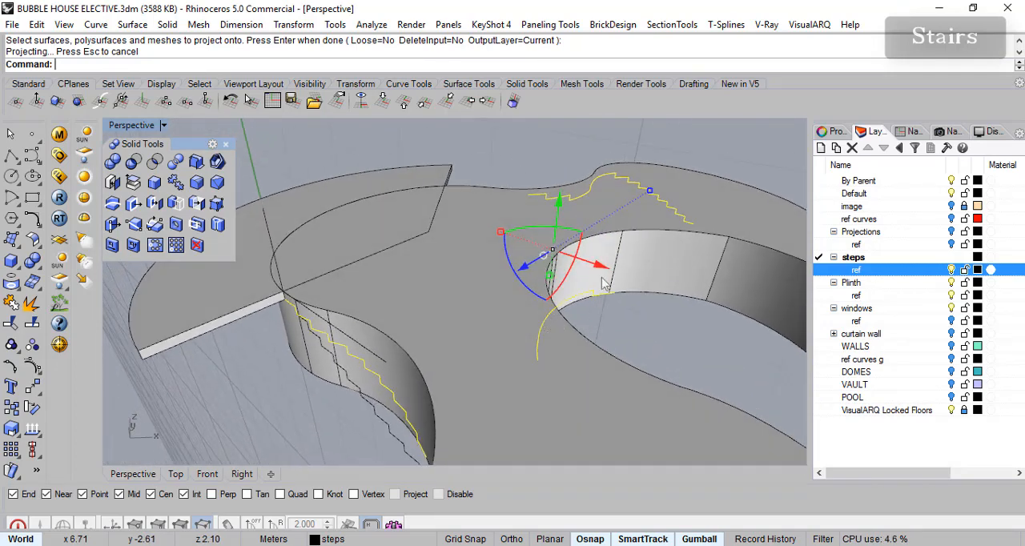
- Deselect the projected curves and undo the projection onto the plinth
{"action": "left_click", "coordinate": [596, 186]}
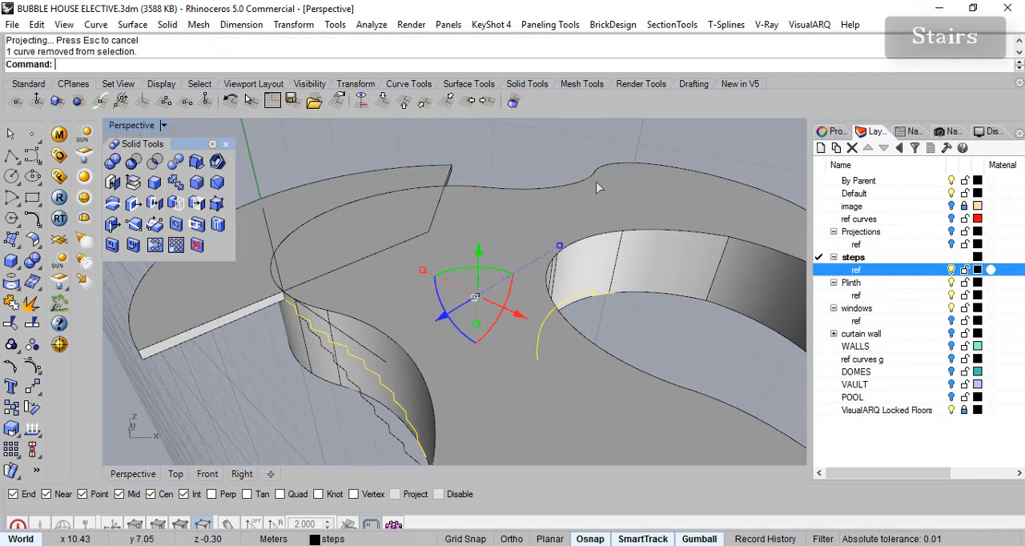
{"action": "left_click", "coordinate": [585, 299], "text": "ctrl"}
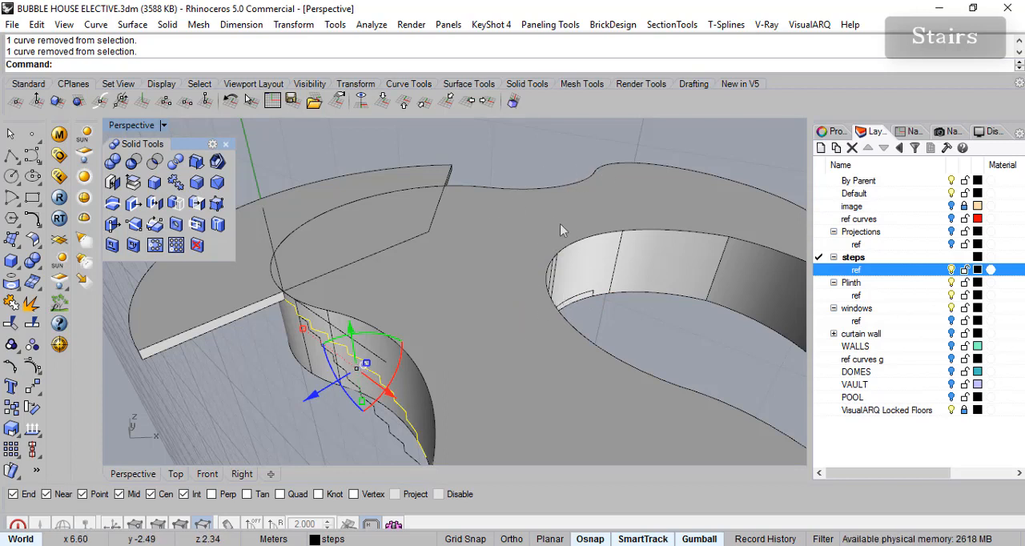
{"action": "left_click", "coordinate": [507, 160]}
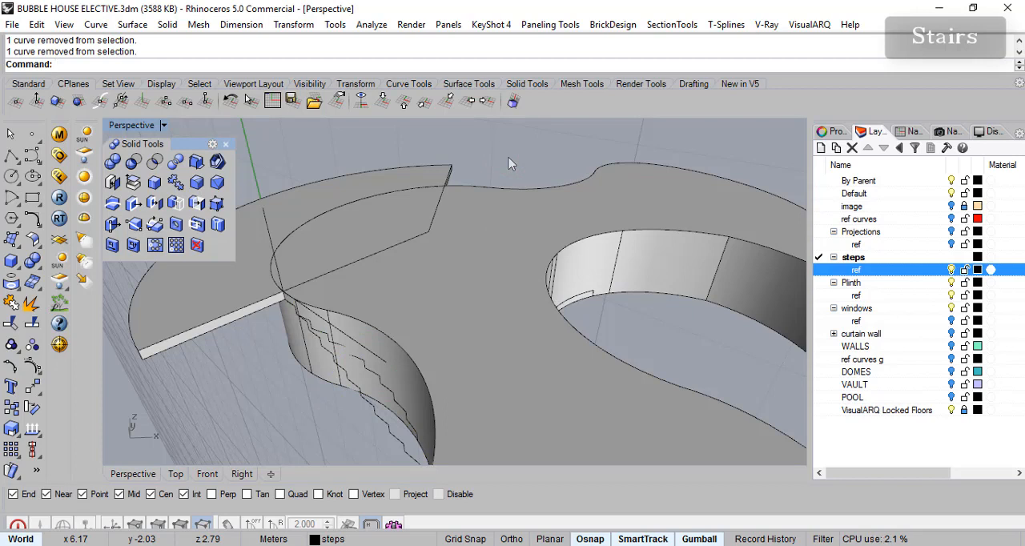
{"action": "key", "text": "ctrl+z"}
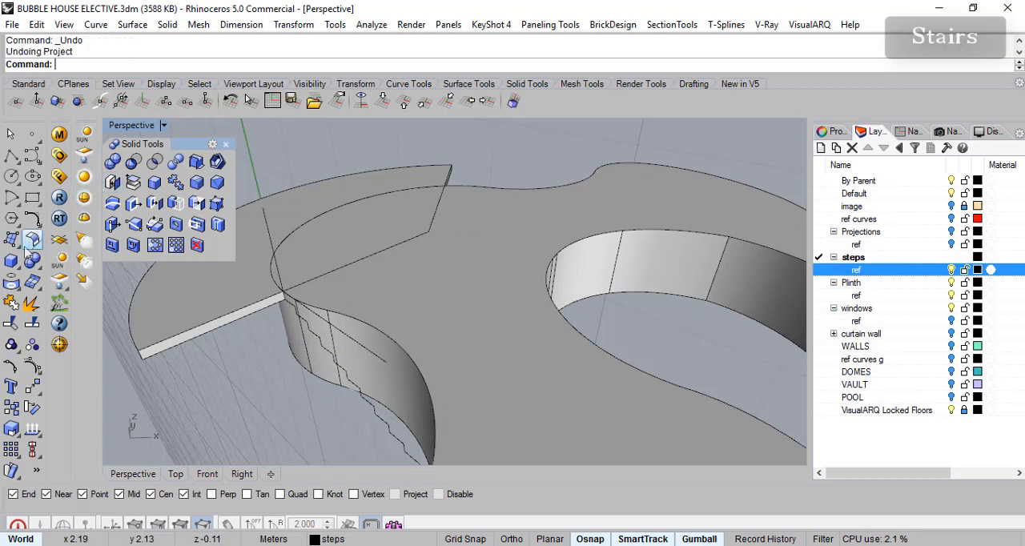
- Project the joined stair profile onto the plinth's curved wall, keeping the input curve and using the current layer for output
{"action": "left_click", "coordinate": [318, 338]}
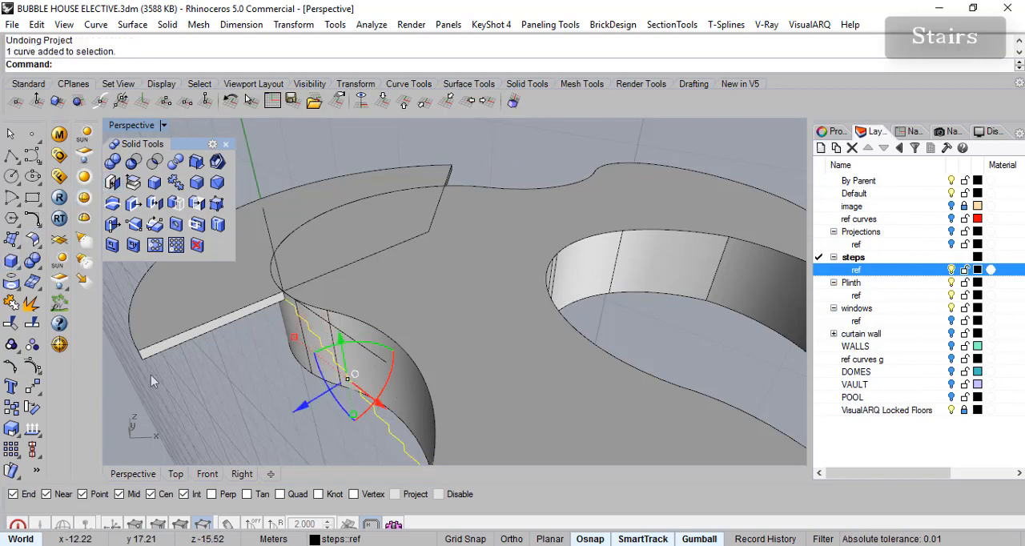
{"action": "left_click", "coordinate": [11, 282]}
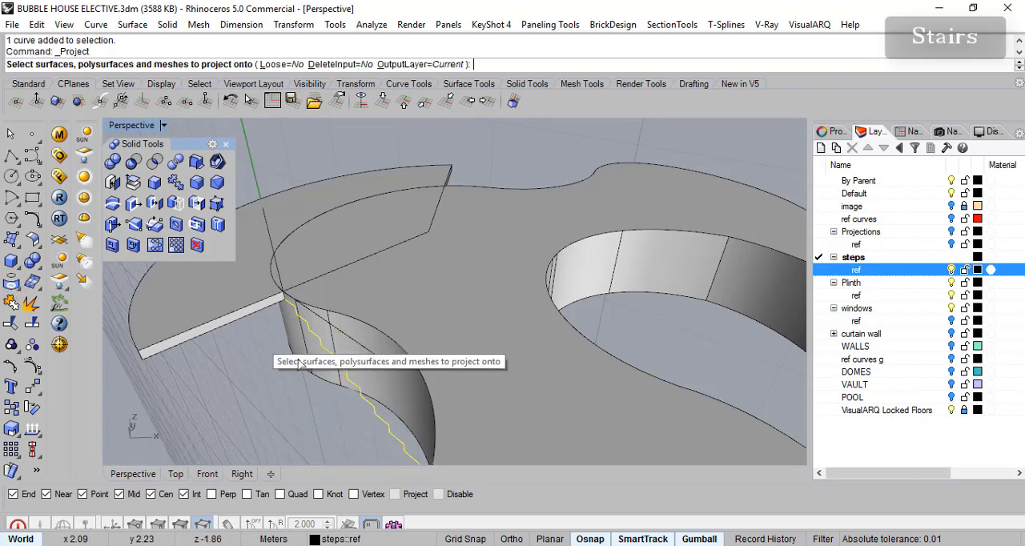
{"action": "left_click", "coordinate": [392, 377]}
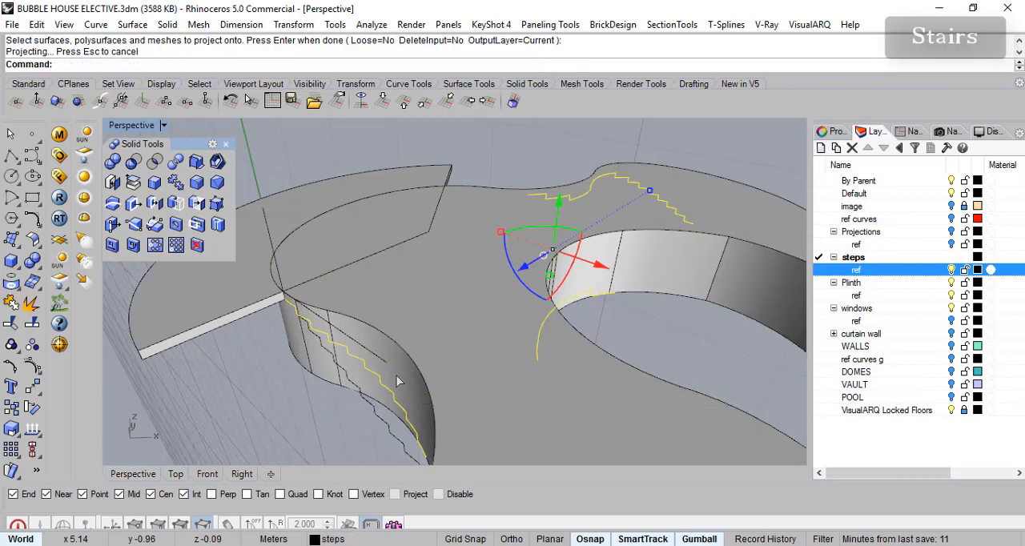
- Delete the stray projected curves around the plinth, keeping only the stair curve on the wall beside the landing slab
{"action": "right_click_drag", "start_coordinate": [366, 385], "coordinate": [383, 386]}
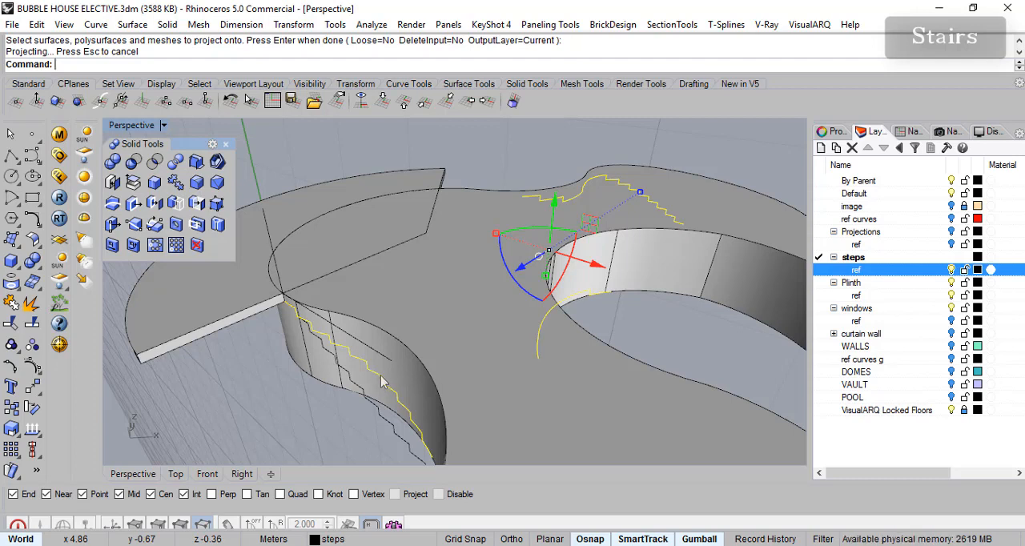
{"action": "left_click", "coordinate": [377, 380], "text": "ctrl"}
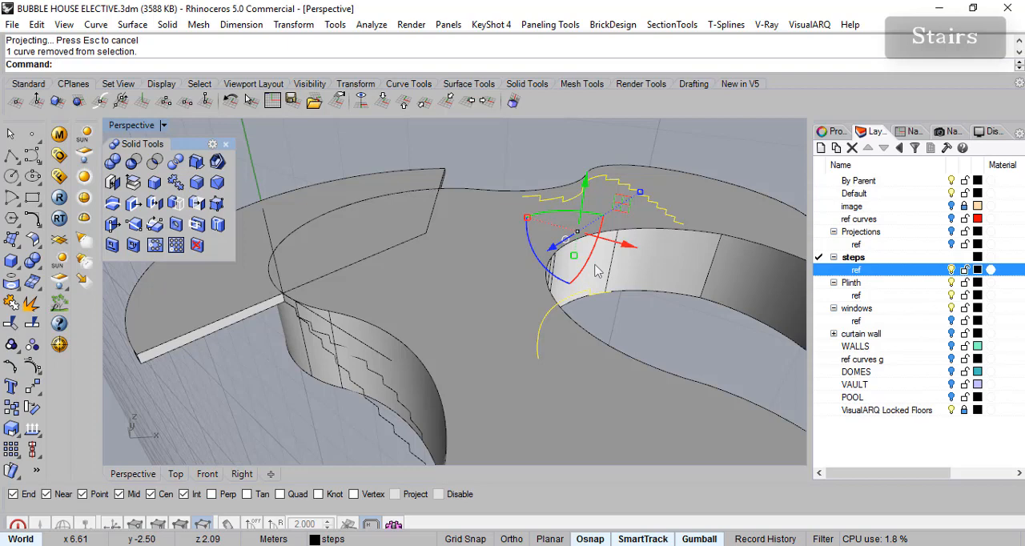
{"action": "key", "text": "Delete"}
- Hide the original joined stair profile that lies in front of its projection on the plinth wall
{"action": "right_click_drag", "start_coordinate": [582, 332], "coordinate": [428, 386]}
{"action": "left_click", "coordinate": [422, 397], "text": "shift"}
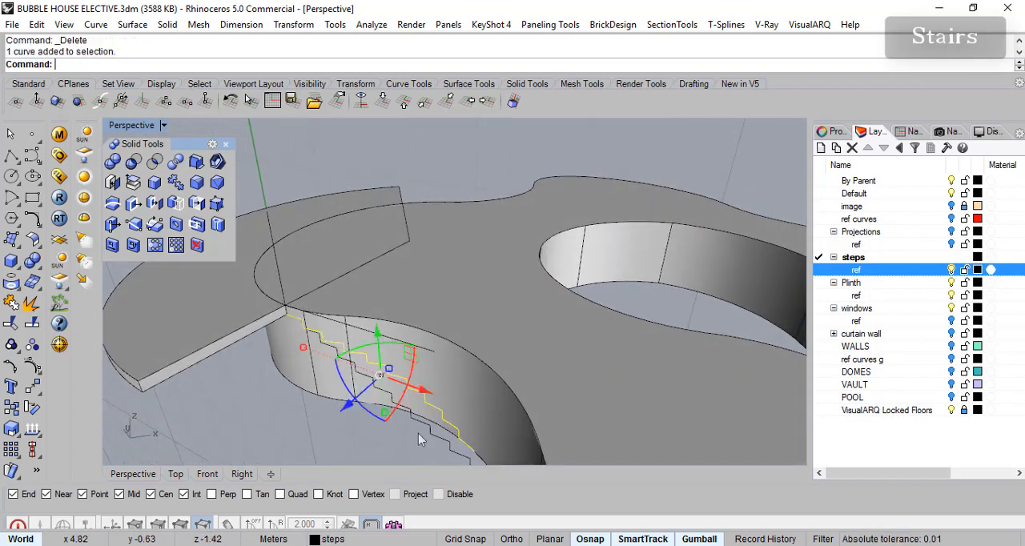
{"action": "left_click", "coordinate": [421, 430], "text": "shift"}
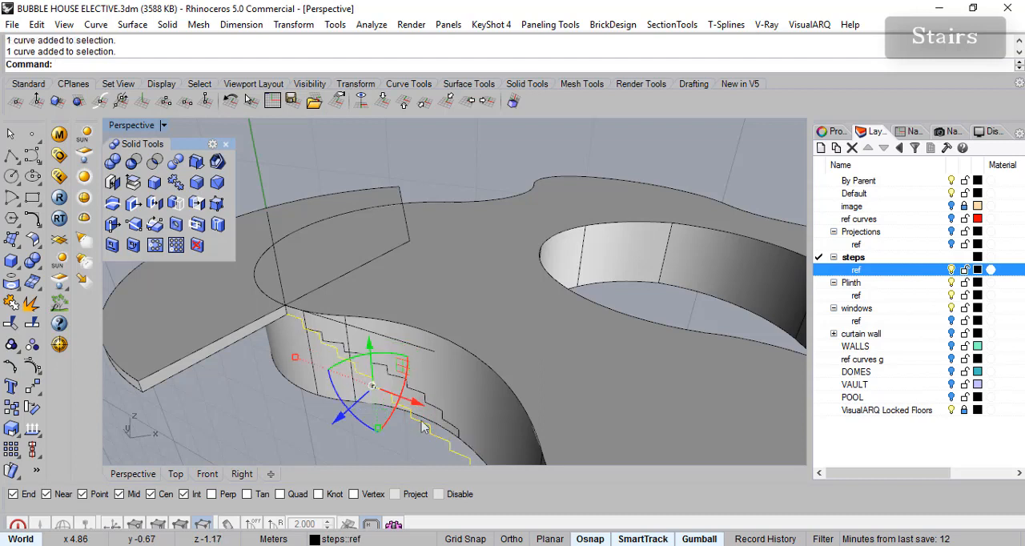
{"action": "key", "text": "Escape"}
{"action": "left_click", "coordinate": [435, 412]}
{"action": "left_click", "coordinate": [424, 426]}
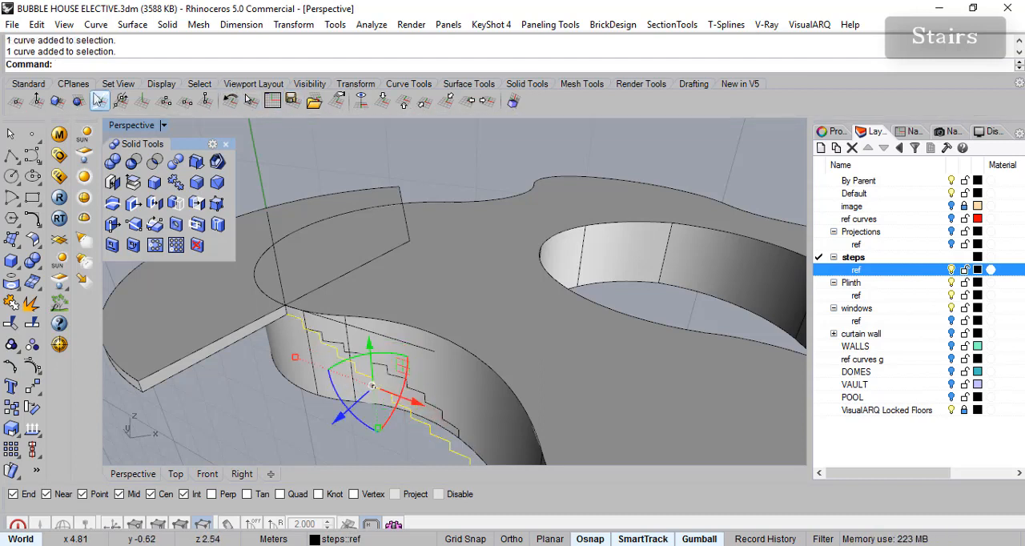
{"action": "left_click", "coordinate": [31, 84]}
{"action": "left_click", "coordinate": [458, 101]}
{"action": "right_click_drag", "start_coordinate": [416, 320], "coordinate": [373, 369]}
{"action": "left_click", "coordinate": [374, 363]}
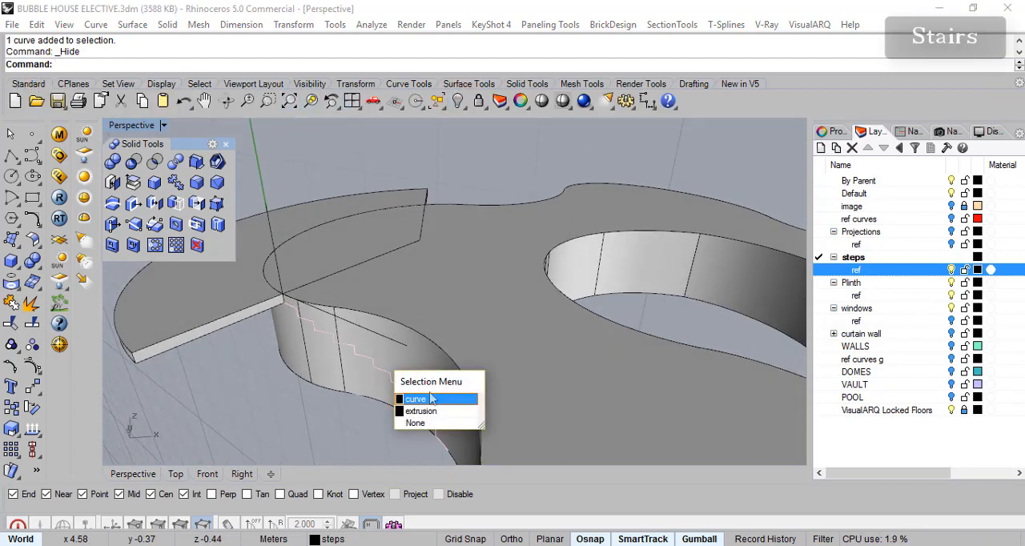
{"action": "left_click", "coordinate": [425, 399]}
{"action": "right_click_drag", "start_coordinate": [426, 398], "coordinate": [451, 378]}
{"action": "right_click_drag", "start_coordinate": [519, 394], "coordinate": [544, 343]}
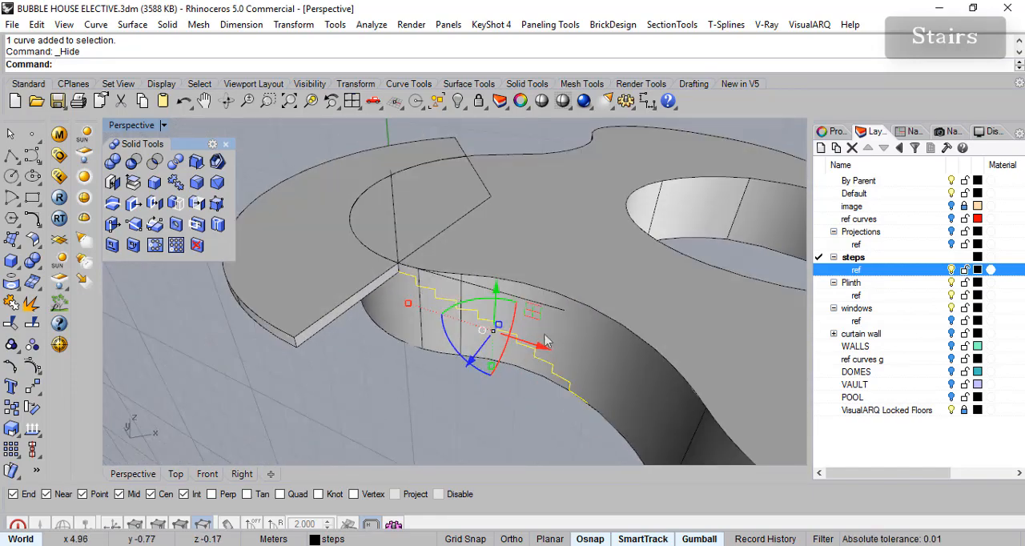
{"action": "left_click", "coordinate": [134, 26]}
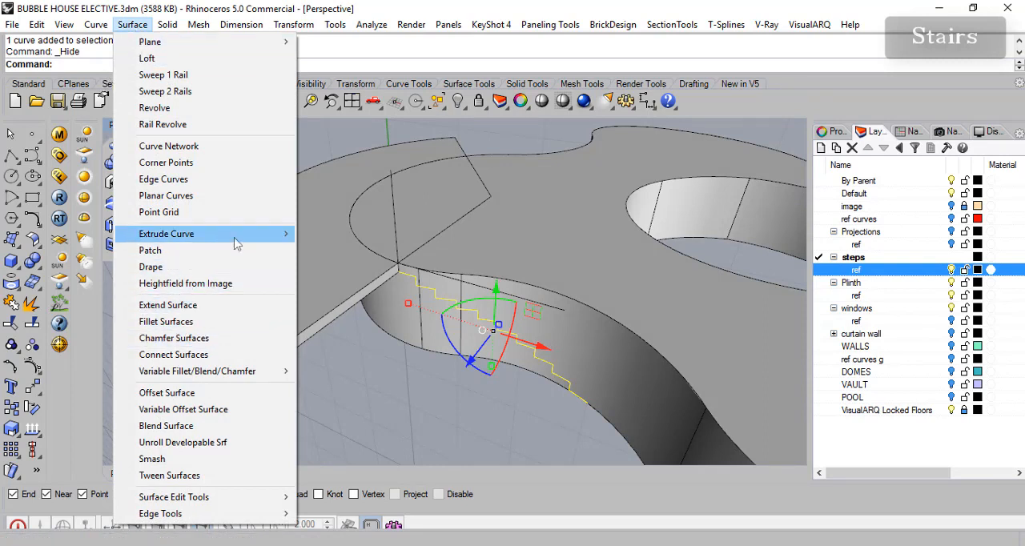
{"action": "mouse_move", "coordinate": [237, 243]}
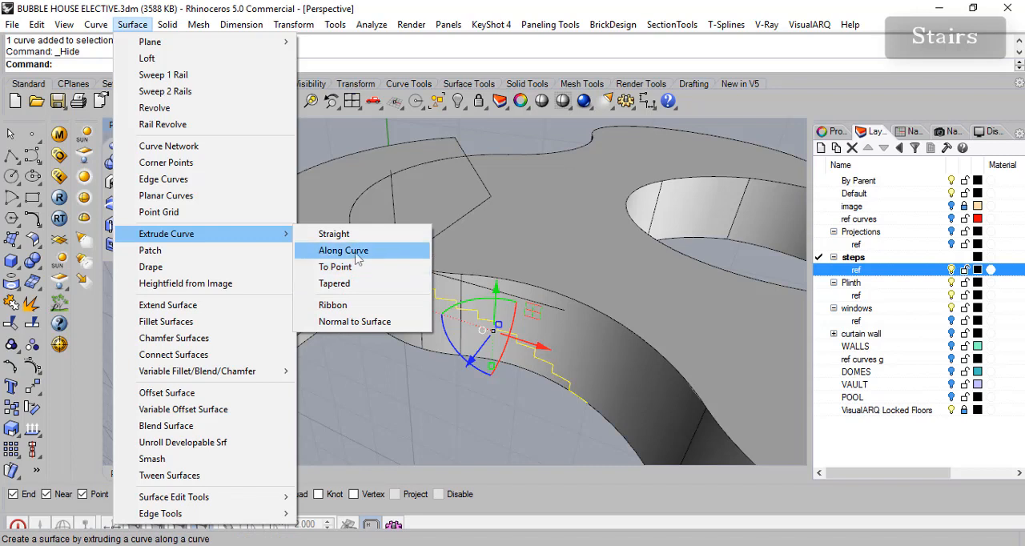
{"action": "left_click", "coordinate": [345, 321]}
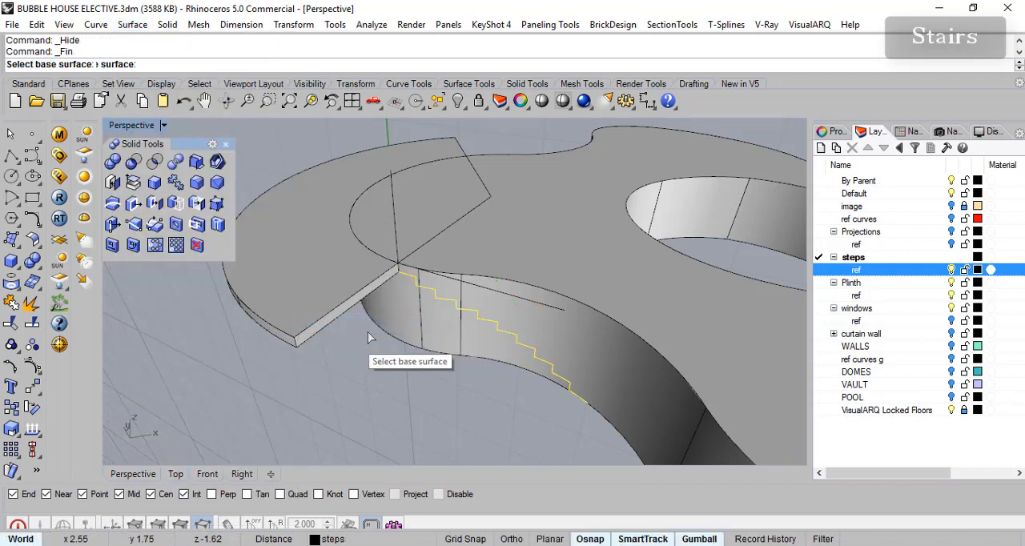
{"action": "left_click", "coordinate": [545, 321]}
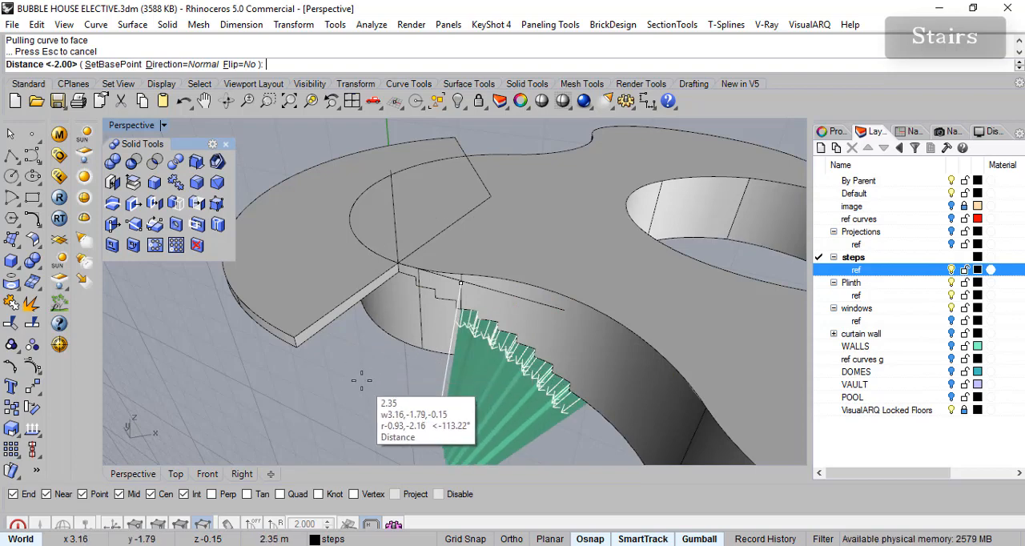
{"action": "right_click_drag", "start_coordinate": [358, 350], "coordinate": [341, 305]}
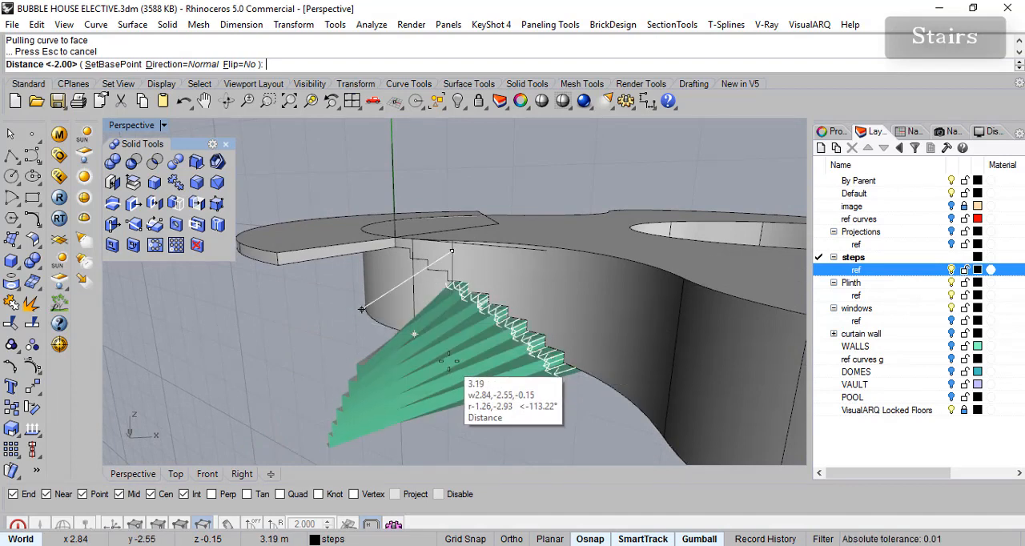
{"action": "key", "text": "Escape"}
- Try to extrude the projected stair curve along a path curve at the landing slab's straight edge
{"action": "right_click_drag", "start_coordinate": [463, 367], "coordinate": [481, 392]}
{"action": "left_click", "coordinate": [505, 328]}
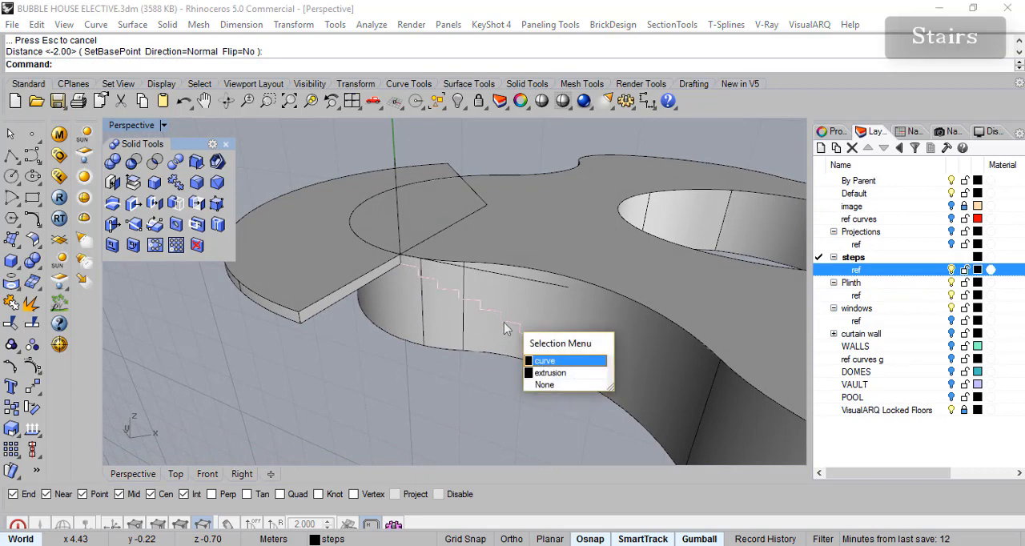
{"action": "left_click", "coordinate": [545, 361]}
{"action": "left_click", "coordinate": [132, 24]}
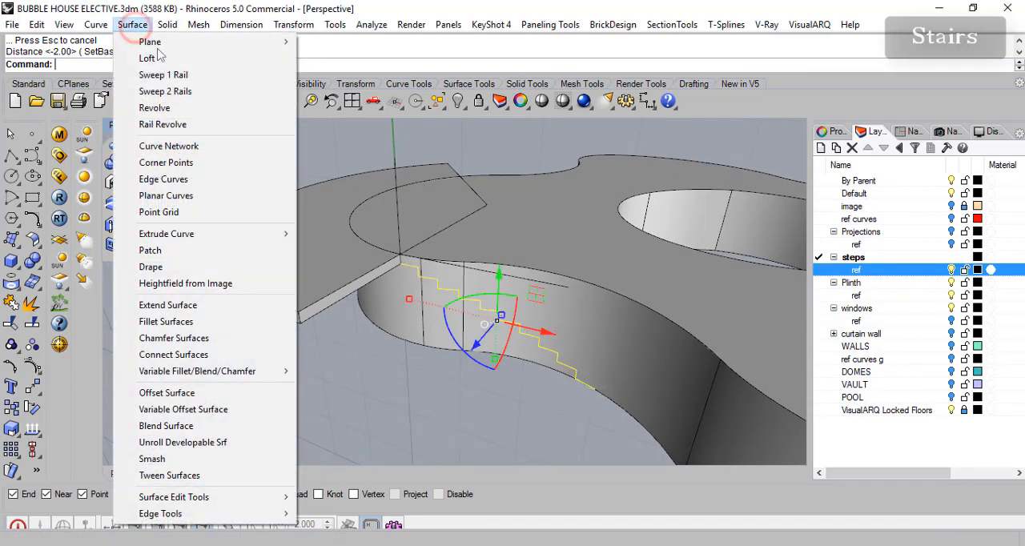
{"action": "mouse_move", "coordinate": [277, 234]}
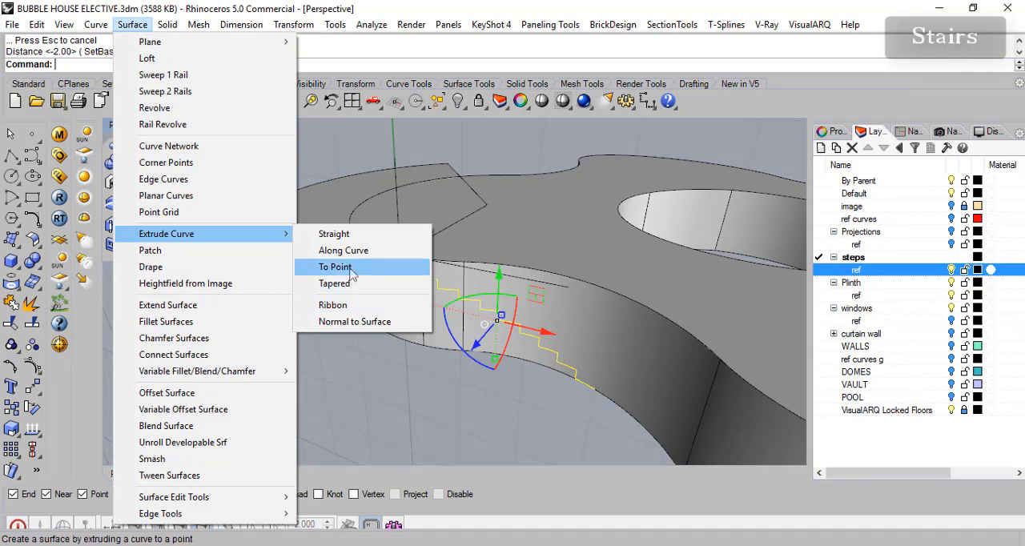
{"action": "left_click", "coordinate": [344, 250]}
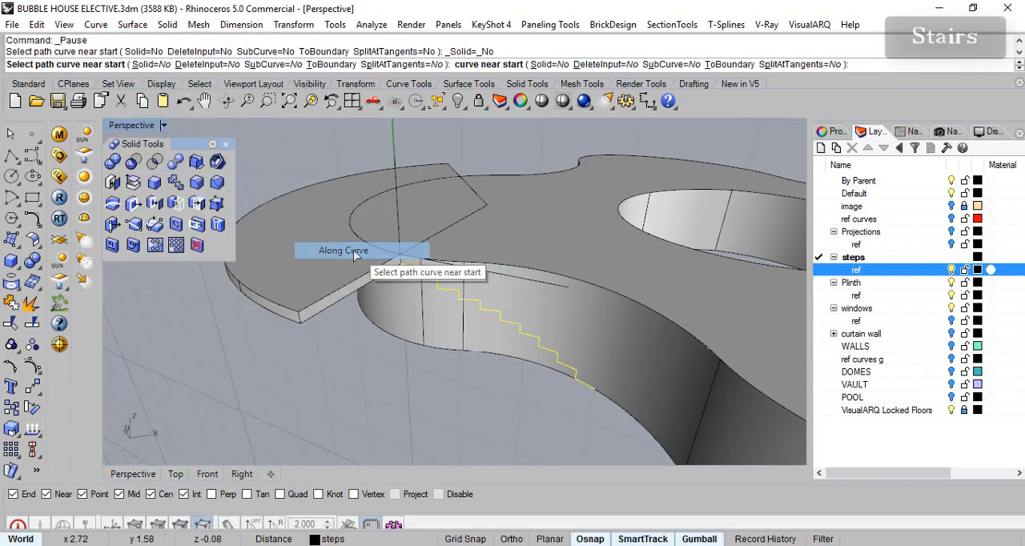
{"action": "left_click", "coordinate": [338, 295]}
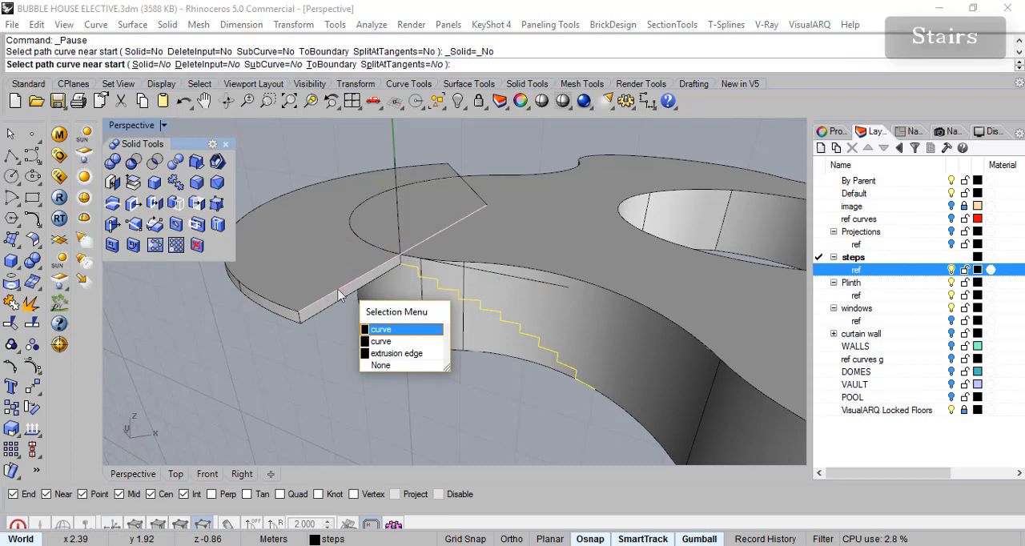
{"action": "left_click", "coordinate": [378, 342]}
{"action": "key", "text": "Escape"}
{"action": "scroll", "coordinate": [391, 271], "scroll_direction": "up", "scroll_amount": 2}
{"action": "left_click", "coordinate": [391, 269]}
{"action": "key", "text": "Escape"}
- Retry extruding the projected stair curve, using the lower straight edge of the landing slab as the path
{"action": "left_click", "coordinate": [463, 305]}
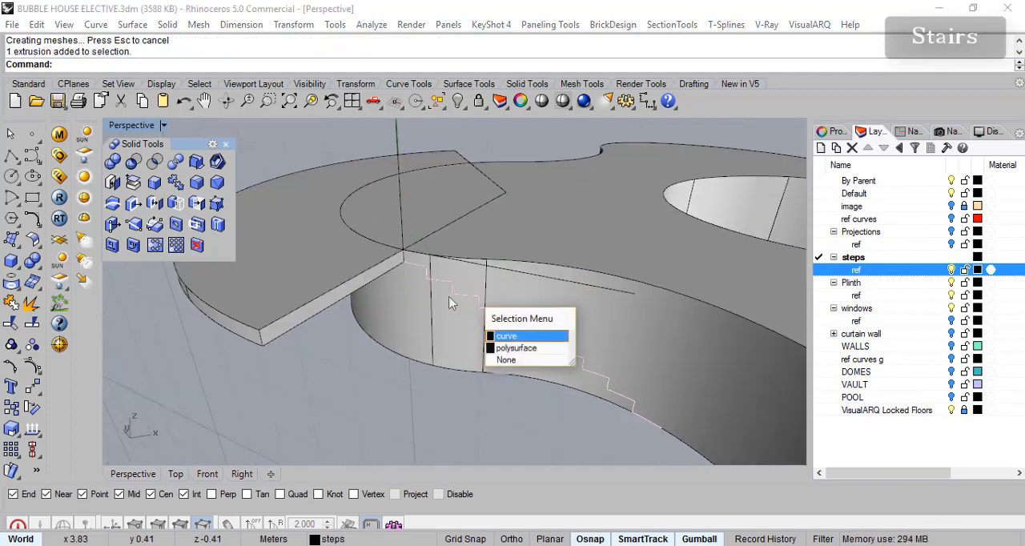
{"action": "left_click", "coordinate": [504, 335]}
{"action": "left_click", "coordinate": [133, 24]}
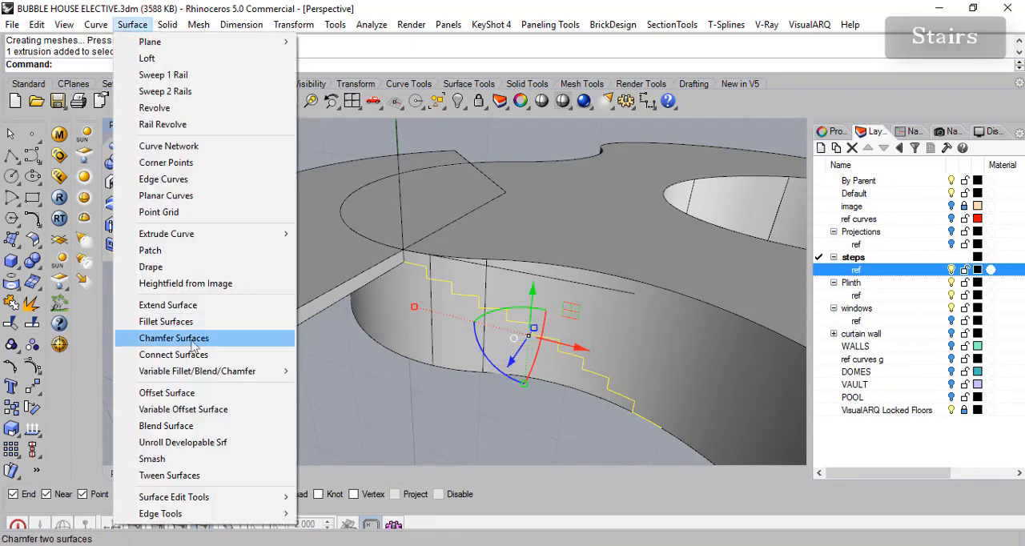
{"action": "mouse_move", "coordinate": [280, 232]}
{"action": "left_click", "coordinate": [330, 251]}
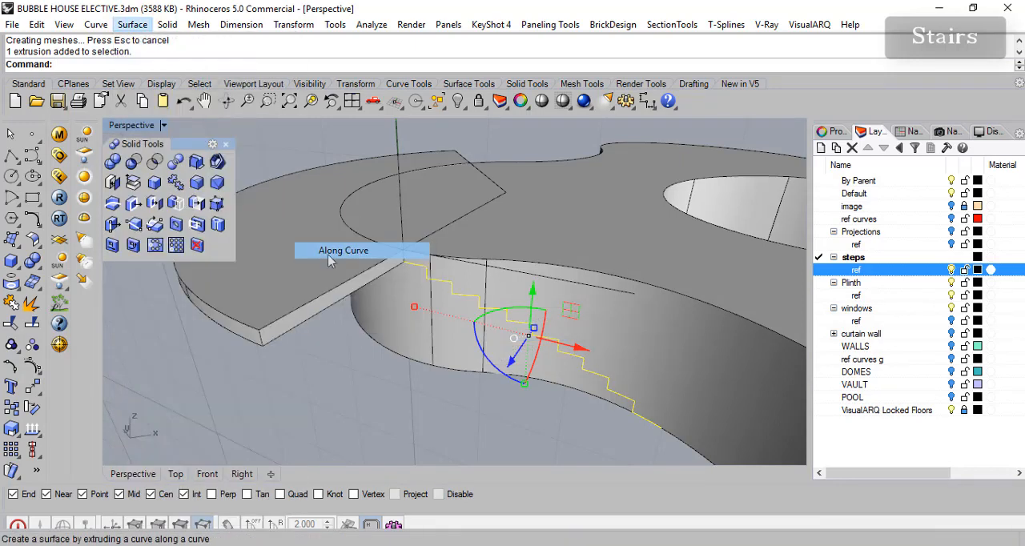
{"action": "left_click", "coordinate": [332, 308]}
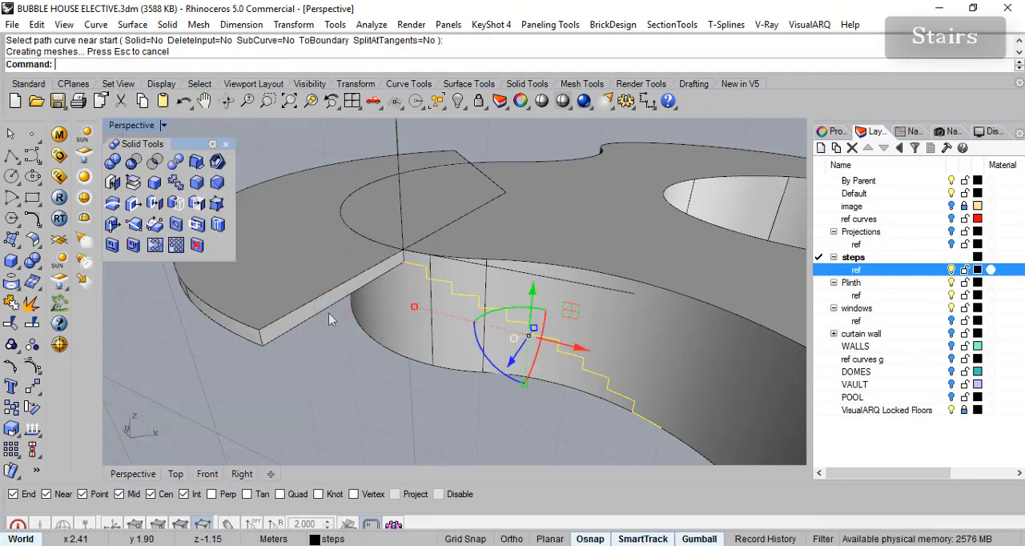
{"action": "mouse_move", "coordinate": [392, 326]}
{"action": "right_mouse_down"}
{"action": "mouse_move", "coordinate": [371, 322]}
{"action": "mouse_move", "coordinate": [386, 316]}
{"action": "right_mouse_up"}
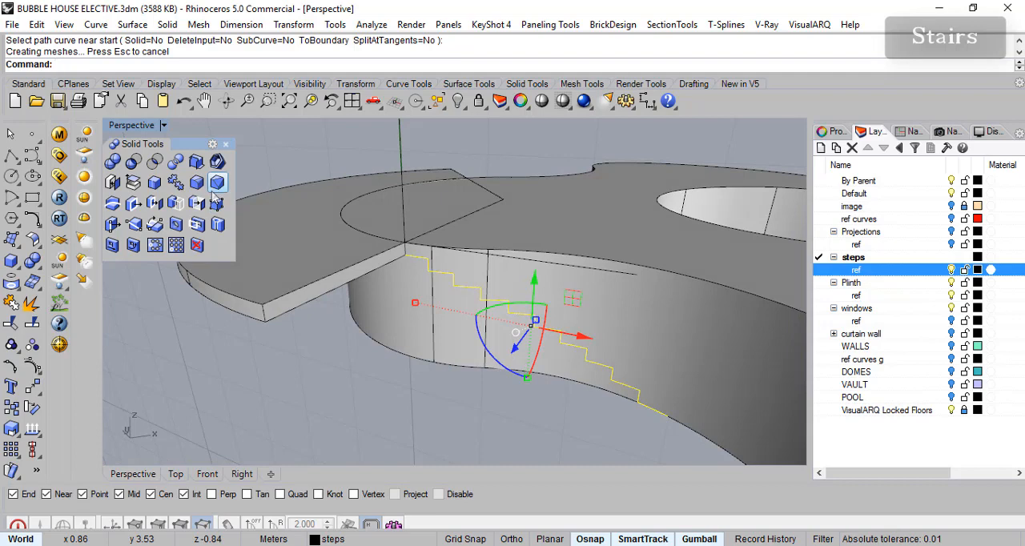
{"action": "left_click", "coordinate": [133, 24]}
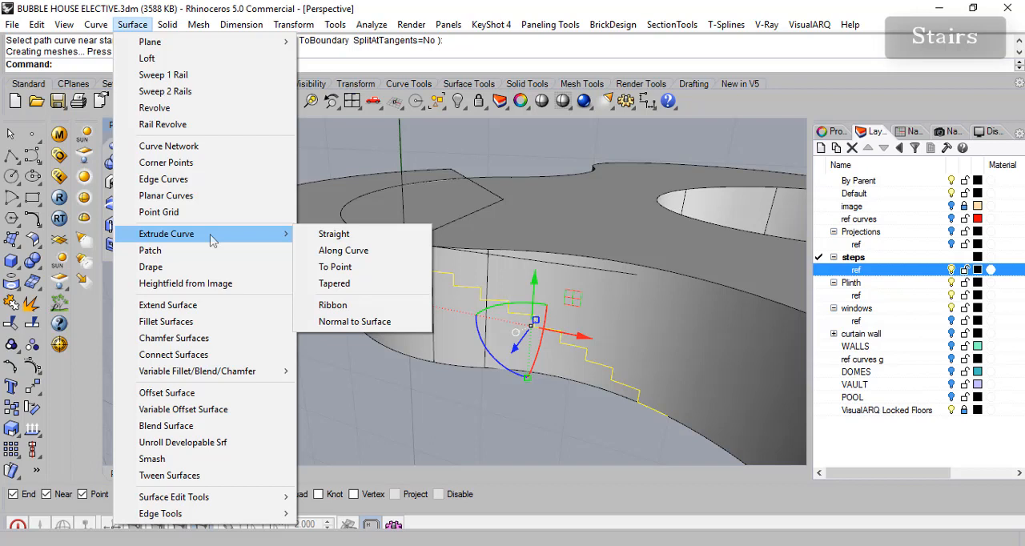
{"action": "left_click", "coordinate": [337, 269]}
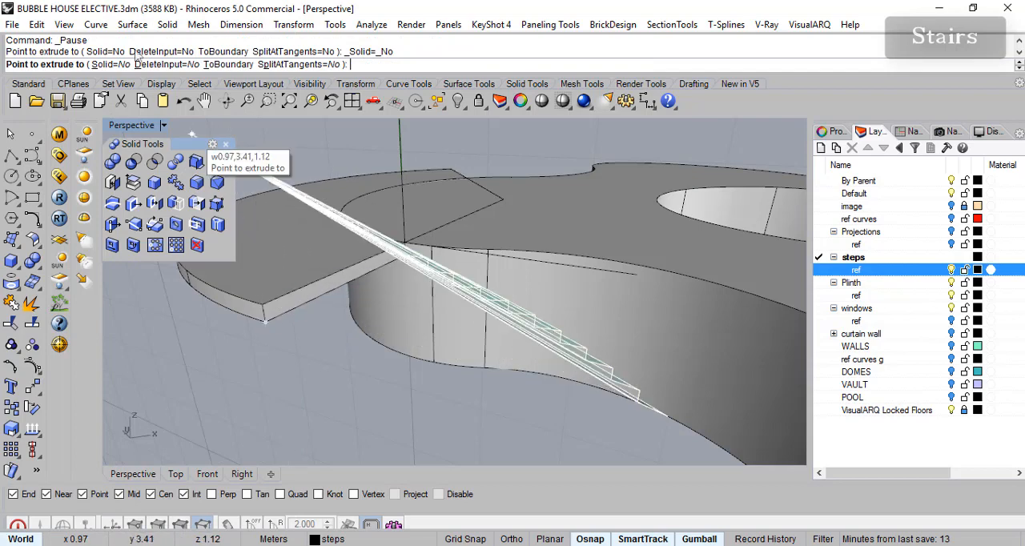
{"action": "key", "text": "Escape"}
{"action": "left_click", "coordinate": [132, 24]}
{"action": "mouse_move", "coordinate": [264, 234]}
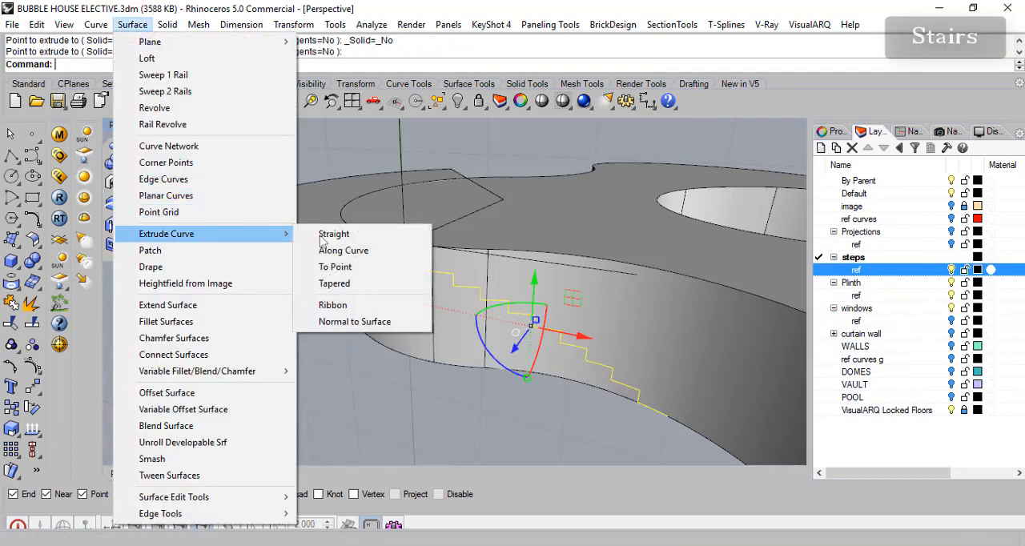
{"action": "left_click", "coordinate": [350, 321]}
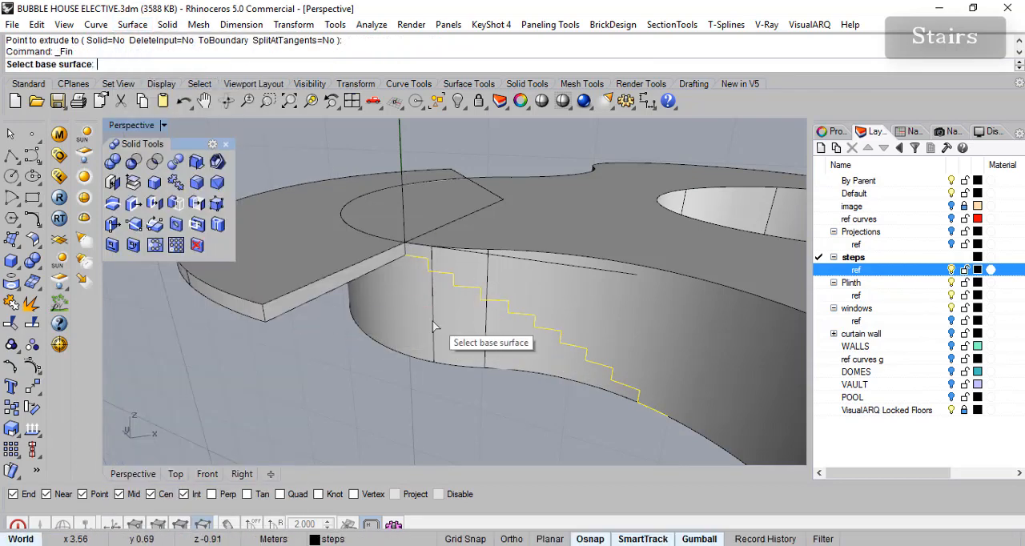
{"action": "left_click", "coordinate": [448, 322]}
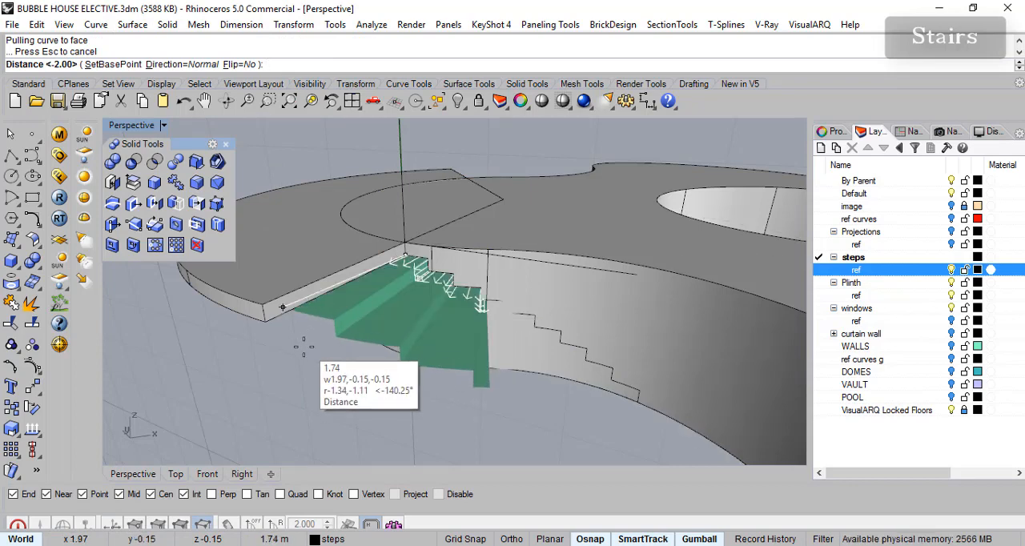
{"action": "key", "text": "Escape"}
- Extrude the projected stair curve along the landing slab's lower straight edge, picking the path near the plinth wall
{"action": "right_click_drag", "start_coordinate": [510, 293], "coordinate": [449, 334]}
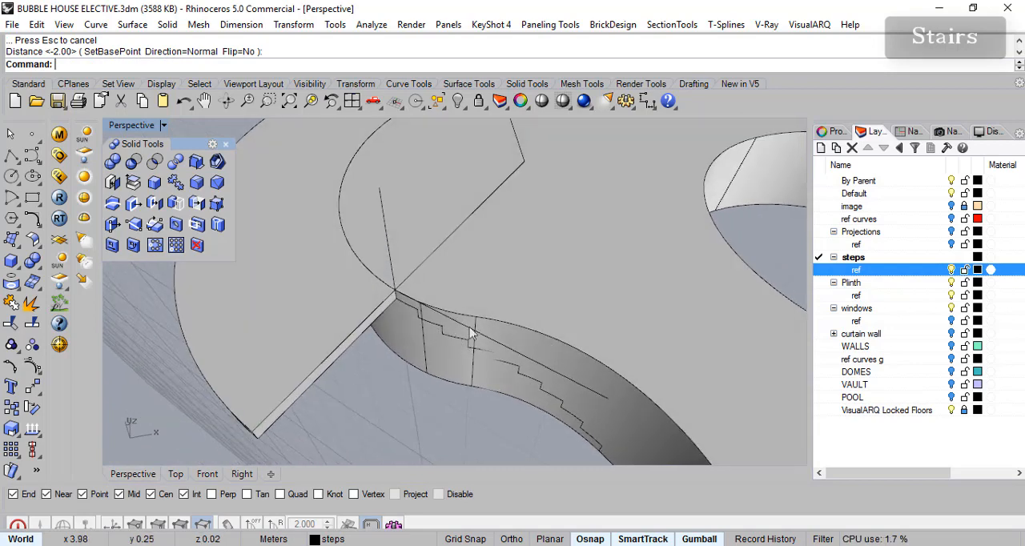
{"action": "right_click_drag", "start_coordinate": [441, 379], "coordinate": [495, 286]}
{"action": "left_click", "coordinate": [523, 357]}
{"action": "right_click_drag", "start_coordinate": [386, 290], "coordinate": [367, 237]}
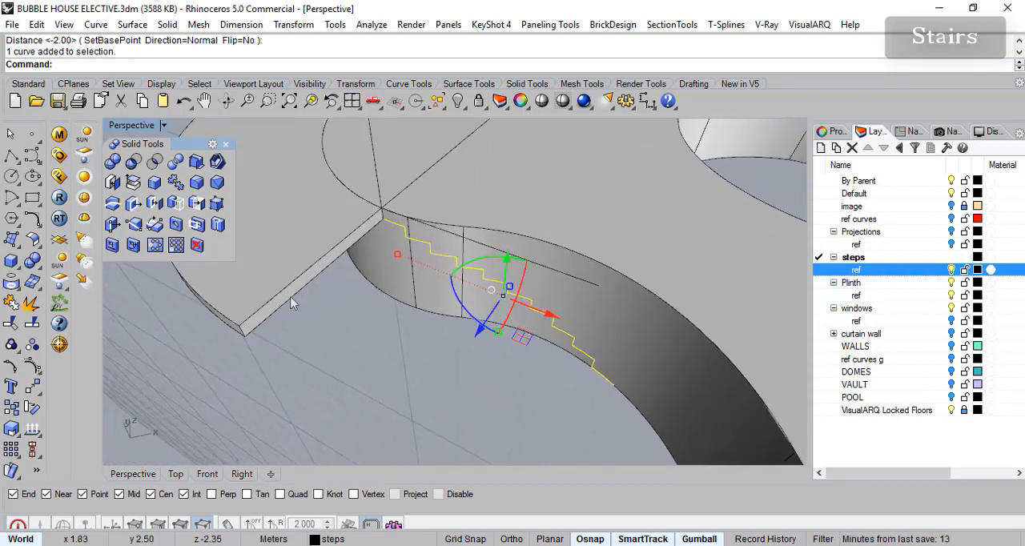
{"action": "right_click_drag", "start_coordinate": [363, 353], "coordinate": [357, 352]}
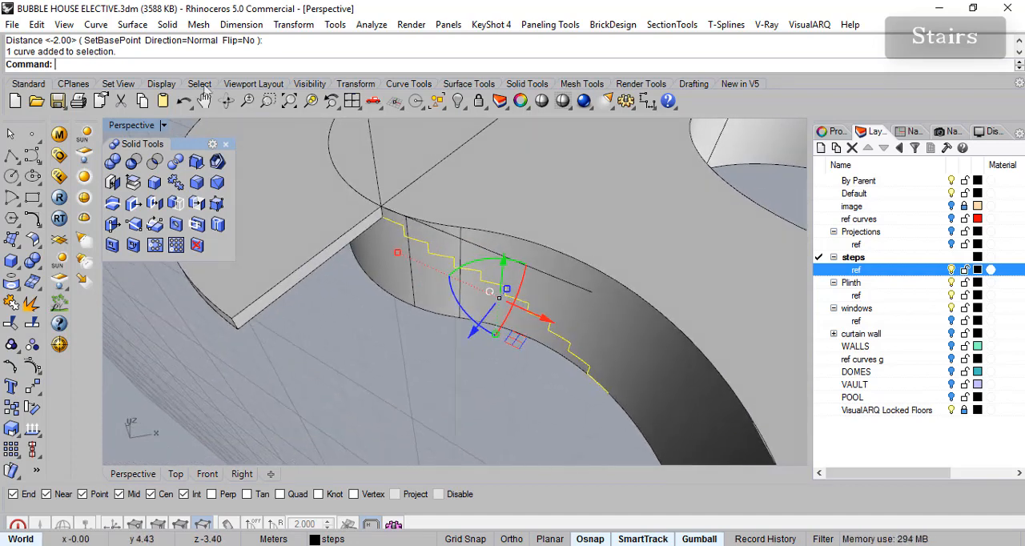
{"action": "left_click", "coordinate": [132, 24]}
{"action": "mouse_move", "coordinate": [252, 233]}
{"action": "left_click", "coordinate": [360, 250]}
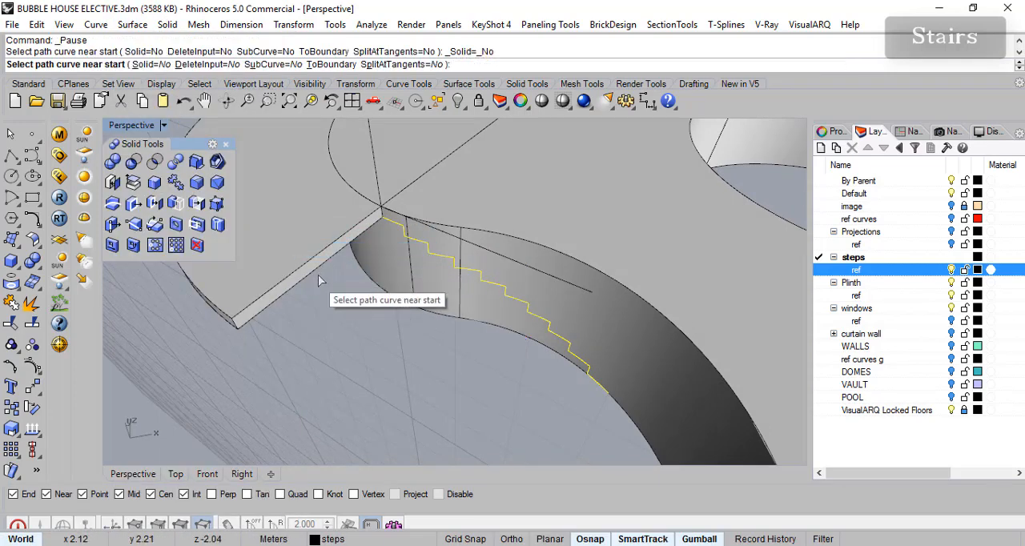
{"action": "left_click", "coordinate": [337, 255]}
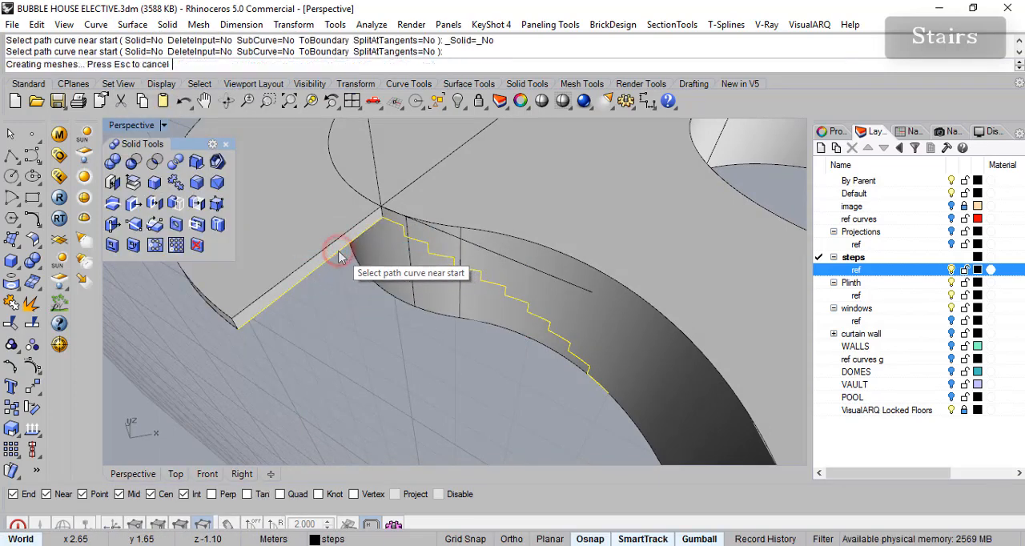
- Move the extruded stair surface onto the steps layer
{"action": "right_click_drag", "start_coordinate": [340, 258], "coordinate": [487, 264]}
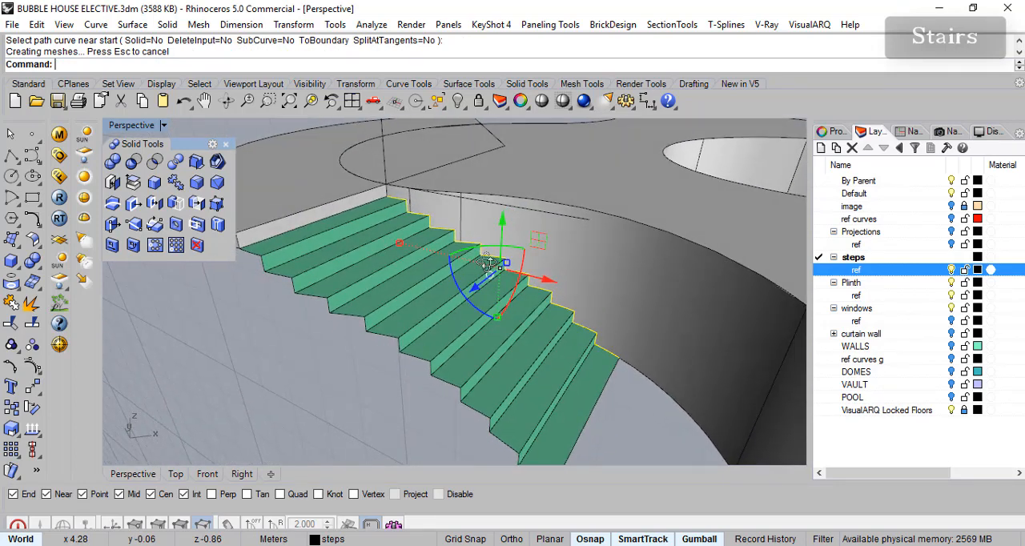
{"action": "right_click_drag", "start_coordinate": [640, 375], "coordinate": [573, 391]}
{"action": "left_click", "coordinate": [558, 390]}
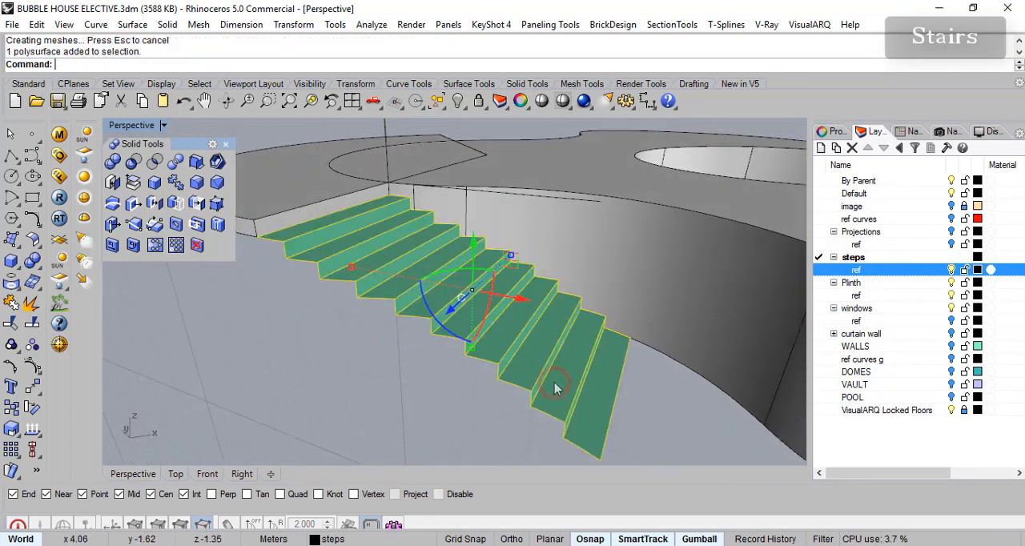
{"action": "left_click", "coordinate": [866, 261]}
{"action": "right_click", "coordinate": [869, 267]}
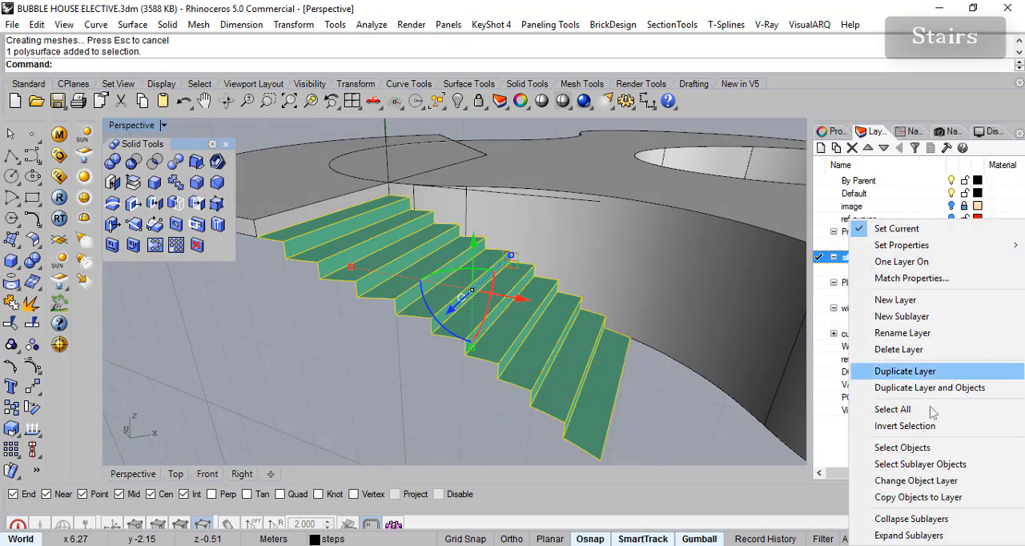
{"action": "left_click", "coordinate": [916, 481]}
{"action": "right_click_drag", "start_coordinate": [473, 341], "coordinate": [502, 326]}
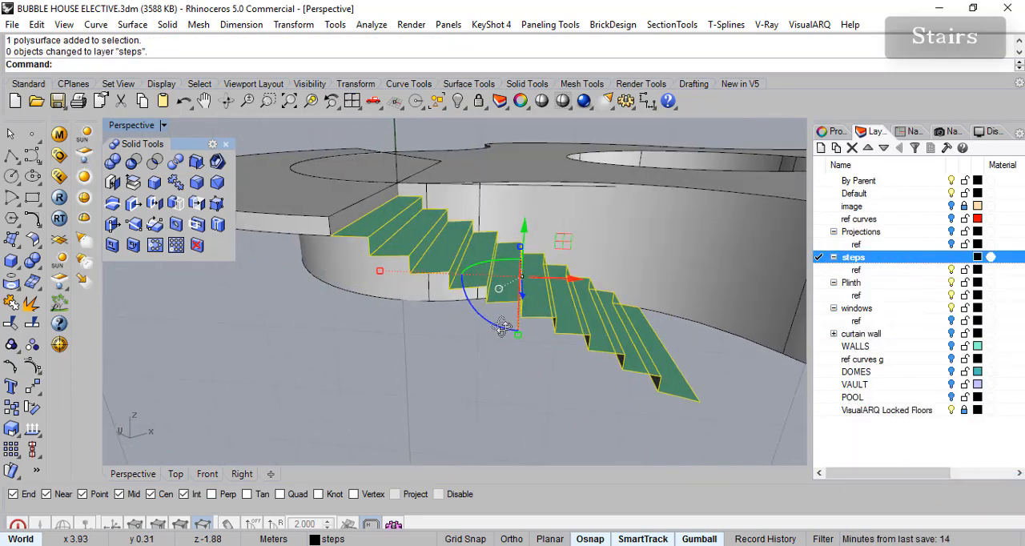
- Offset the stair surface downward by 0.05 m into a solid
{"action": "left_click", "coordinate": [167, 25]}
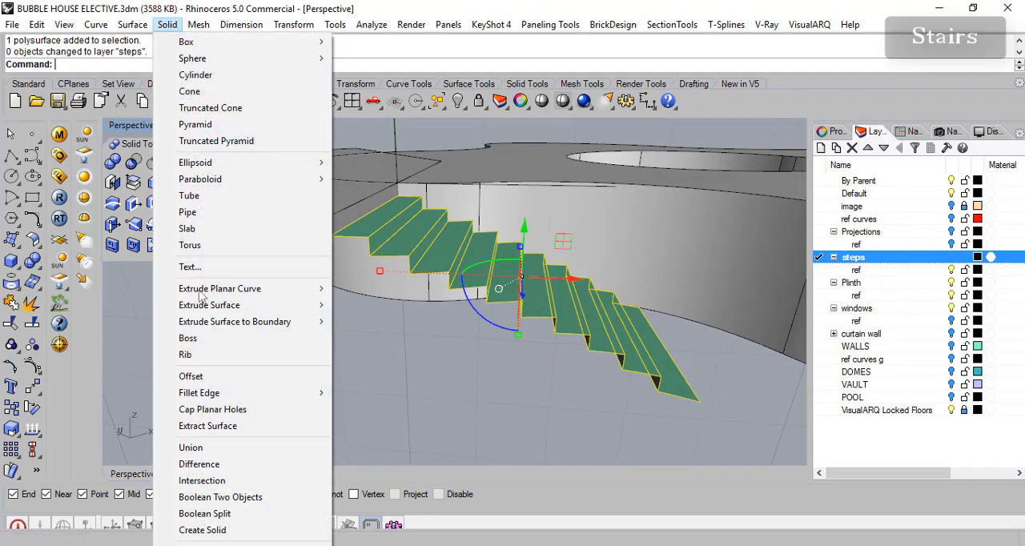
{"action": "left_click", "coordinate": [220, 374]}
{"action": "right_click_drag", "start_coordinate": [481, 385], "coordinate": [469, 378]}
{"action": "mouse_move", "coordinate": [404, 328]}
{"action": "right_mouse_down"}
{"action": "mouse_move", "coordinate": [402, 345]}
{"action": "mouse_move", "coordinate": [397, 333]}
{"action": "right_mouse_up"}
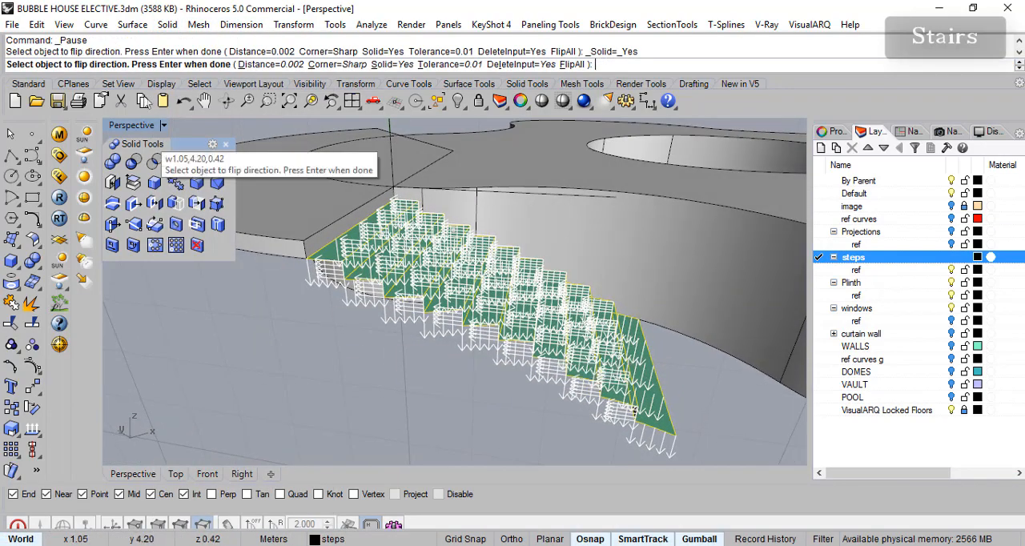
{"action": "left_click", "coordinate": [258, 64]}
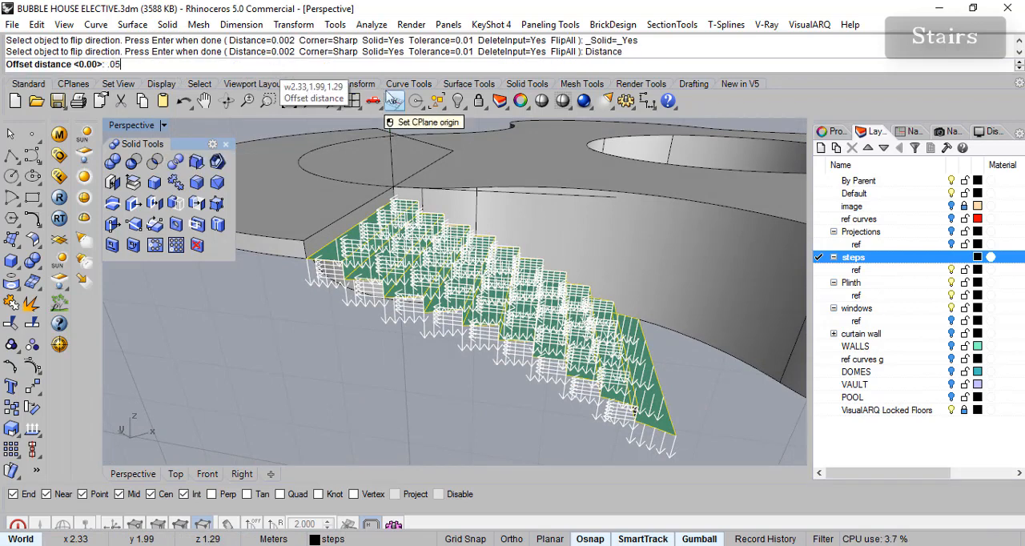
{"action": "type", "text": ".05"}
{"action": "key", "text": "Return"}
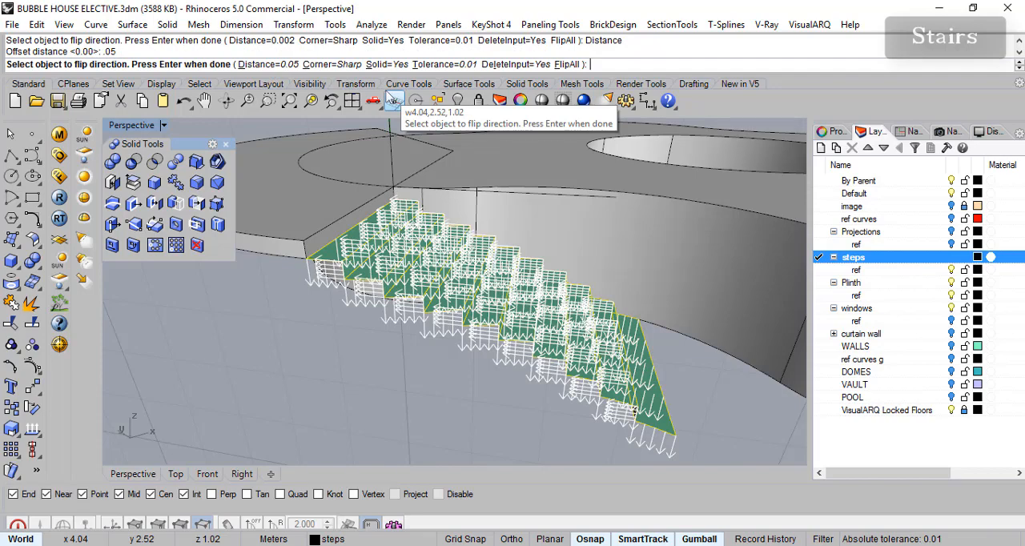
{"action": "key", "text": "Return"}
{"action": "right_click_drag", "start_coordinate": [532, 372], "coordinate": [497, 379]}
{"action": "right_click_drag", "start_coordinate": [559, 392], "coordinate": [517, 308]}
{"action": "left_click", "coordinate": [538, 379]}
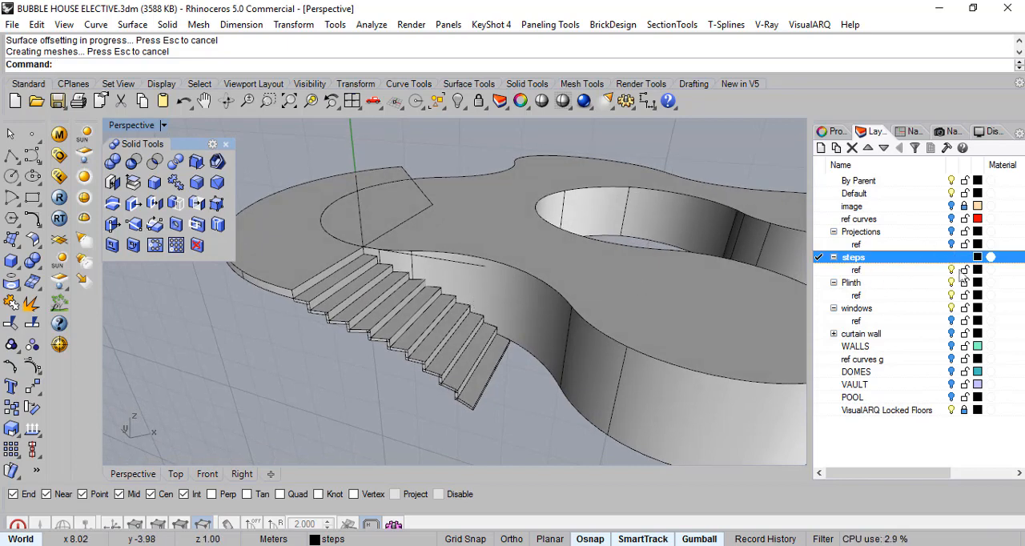
- Hide the ref sublayer of the steps layer
{"action": "left_click", "coordinate": [955, 273]}
{"action": "right_click_drag", "start_coordinate": [367, 343], "coordinate": [531, 318]}
{"action": "scroll", "coordinate": [513, 351], "scroll_direction": "down", "scroll_amount": 4}
{"action": "right_click", "coordinate": [543, 285]}
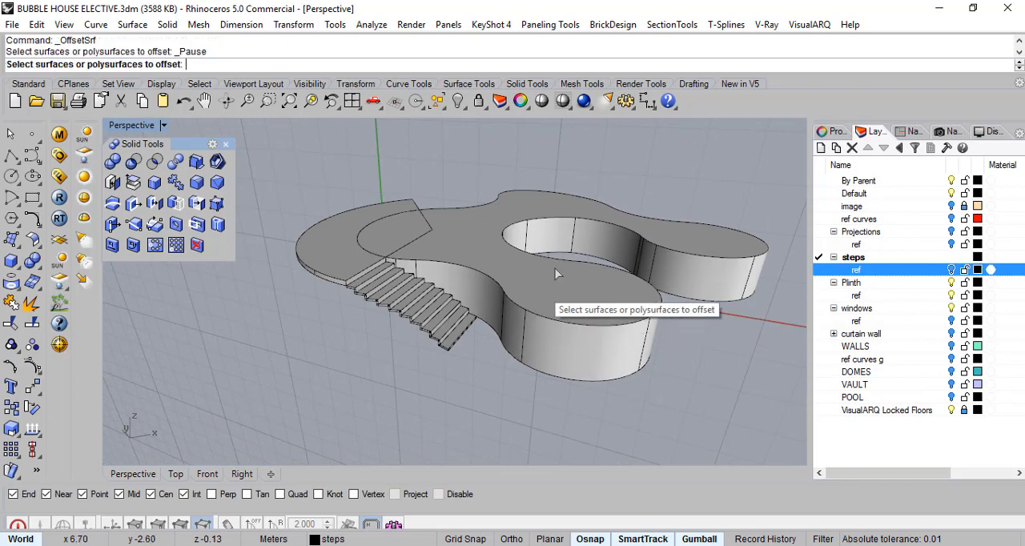
{"action": "scroll", "coordinate": [543, 288], "scroll_direction": "up", "scroll_amount": 2}
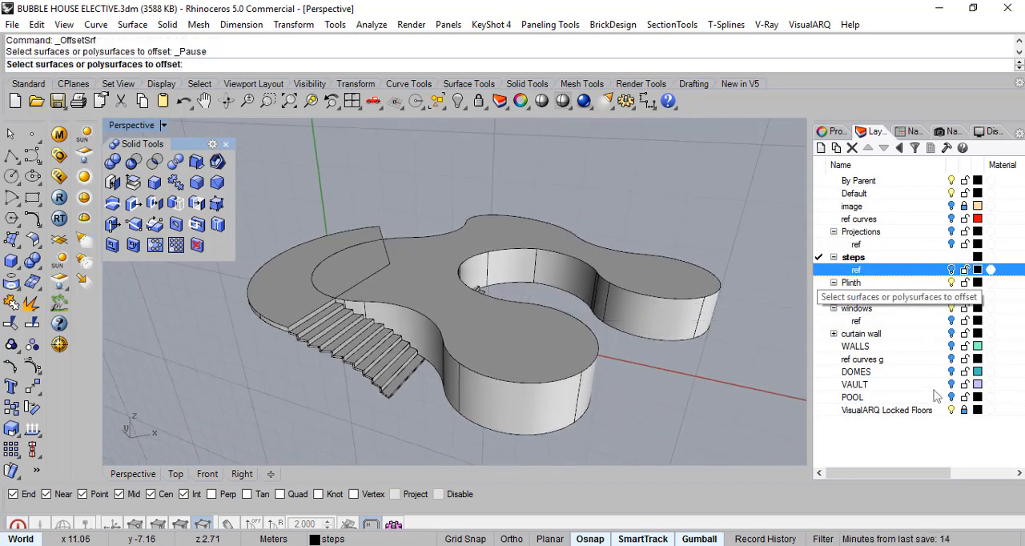
- Show the WALLS, ref curves g, DOMES, VAULT, POOL and Projections layers
{"action": "left_click", "coordinate": [951, 346]}
{"action": "left_click", "coordinate": [952, 371]}
{"action": "left_click", "coordinate": [951, 385]}
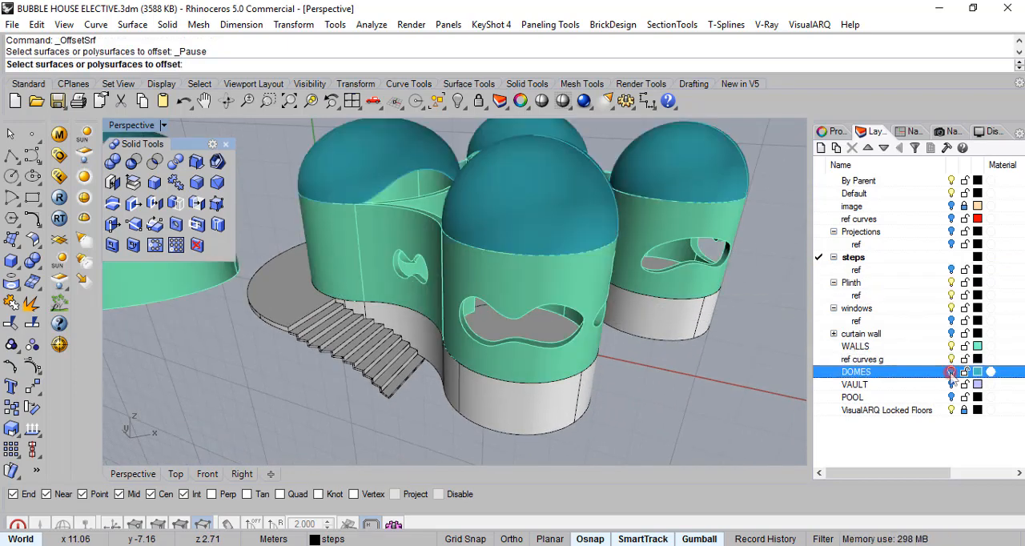
{"action": "left_click", "coordinate": [952, 398]}
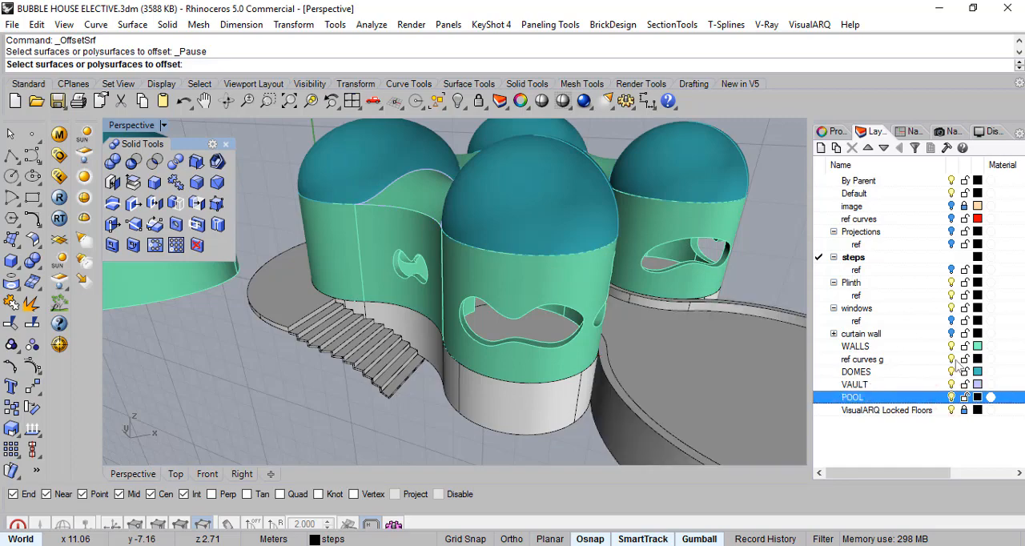
{"action": "left_click", "coordinate": [952, 231]}
{"action": "right_click_drag", "start_coordinate": [559, 371], "coordinate": [447, 343]}
{"action": "right_click_drag", "start_coordinate": [435, 284], "coordinate": [635, 399]}
{"action": "scroll", "coordinate": [646, 322], "scroll_direction": "down", "scroll_amount": 8}
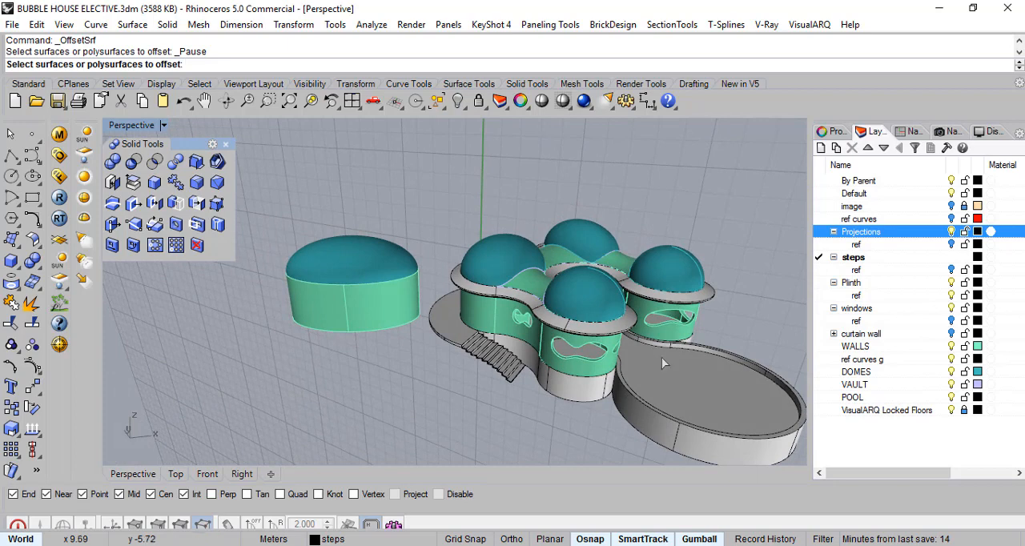
- Reset the construction plane to World Top and save the model file
{"action": "left_click", "coordinate": [84, 85]}
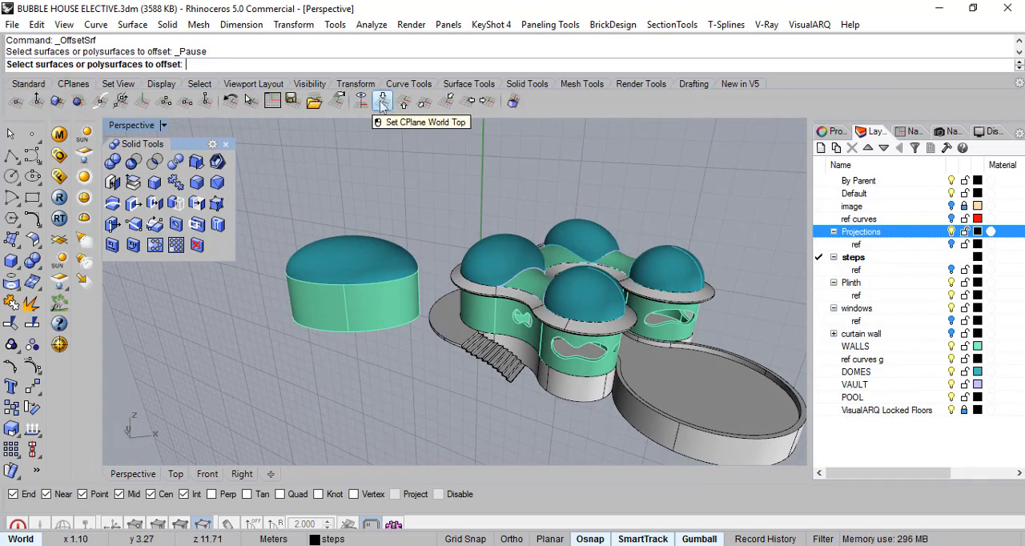
{"action": "left_click", "coordinate": [905, 133]}
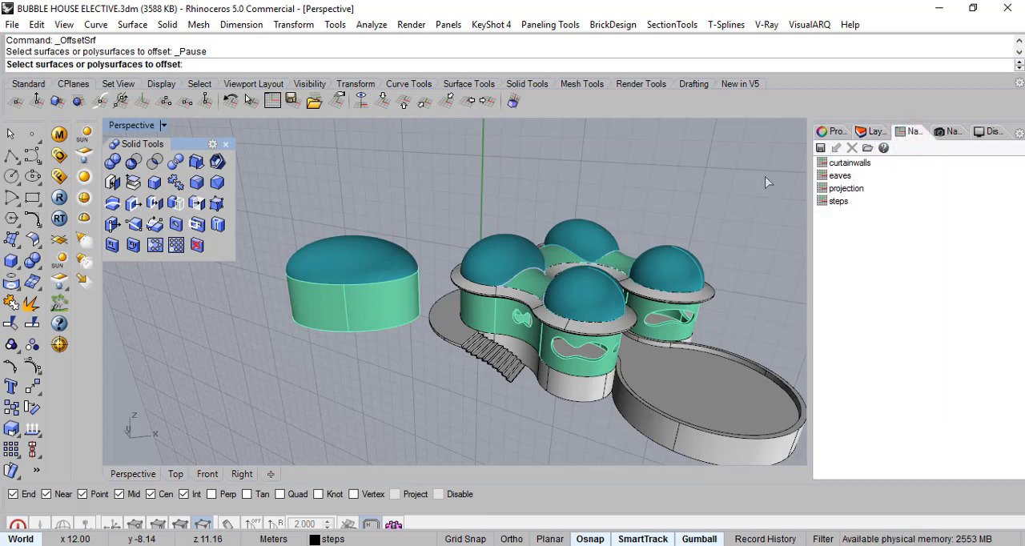
{"action": "left_click", "coordinate": [383, 102]}
{"action": "right_click_drag", "start_coordinate": [418, 227], "coordinate": [430, 191]}
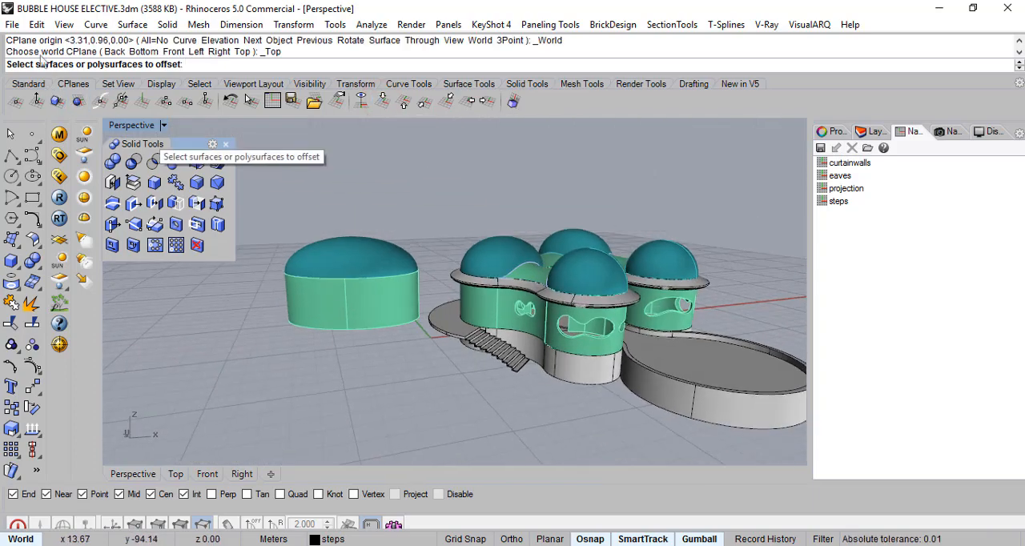
{"action": "left_click", "coordinate": [12, 24]}
{"action": "left_click", "coordinate": [40, 95]}
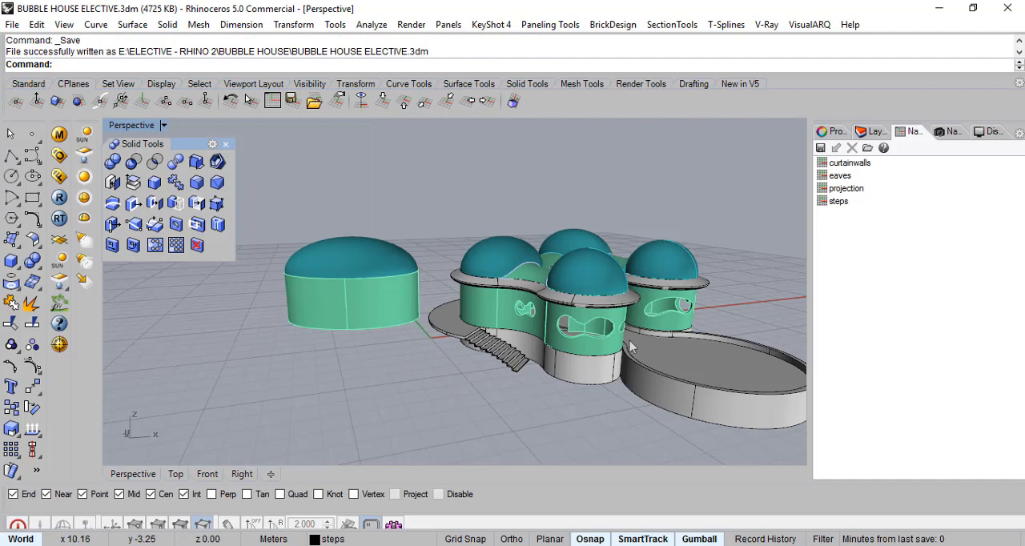
- Examine the assembled house from several angles, focusing on the green wall above the landing slab and entrance stairs
{"action": "scroll", "coordinate": [641, 344], "scroll_direction": "up", "scroll_amount": 5}
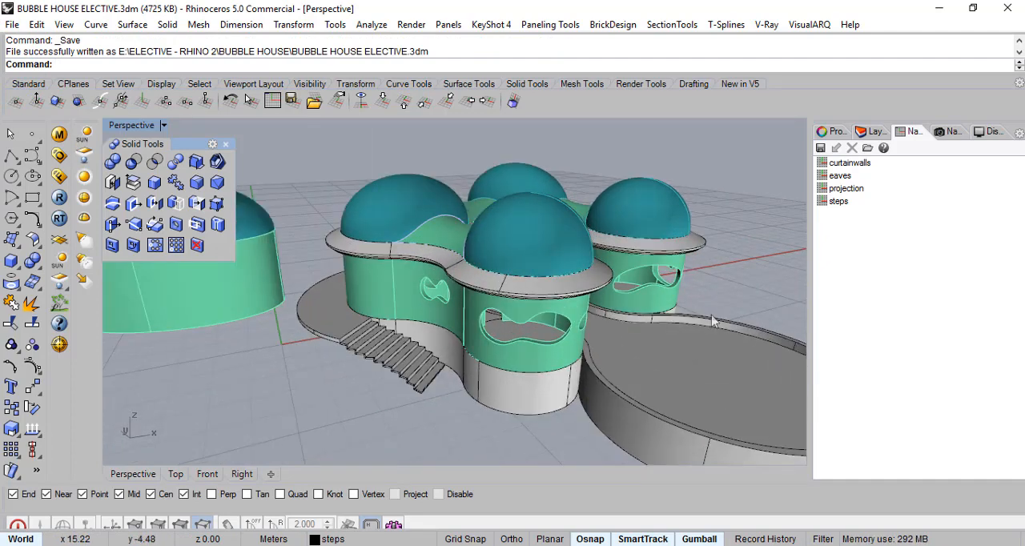
{"action": "right_click_drag", "start_coordinate": [508, 406], "coordinate": [551, 395]}
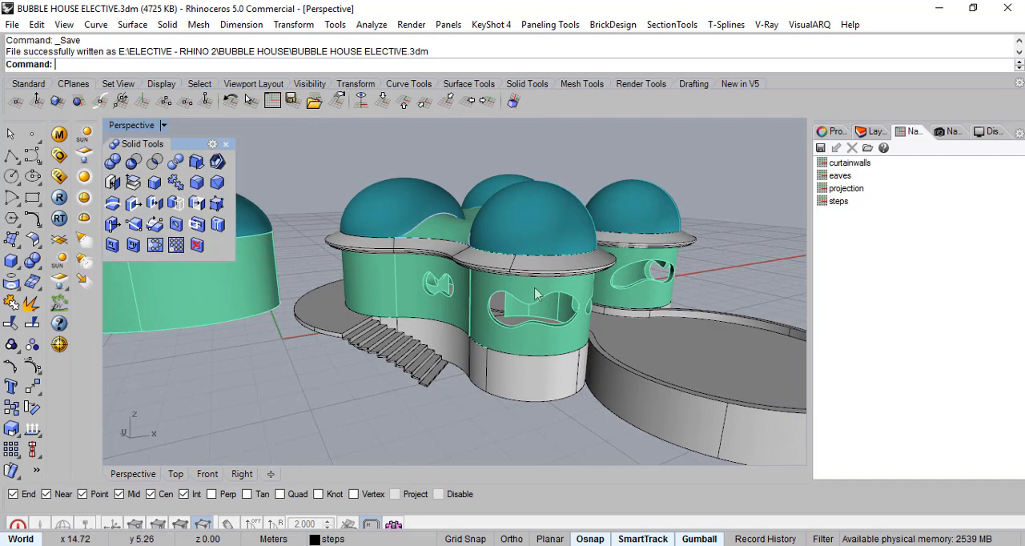
{"action": "right_click_drag", "start_coordinate": [349, 289], "coordinate": [385, 304]}
{"action": "scroll", "coordinate": [356, 307], "scroll_direction": "up", "scroll_amount": 4}
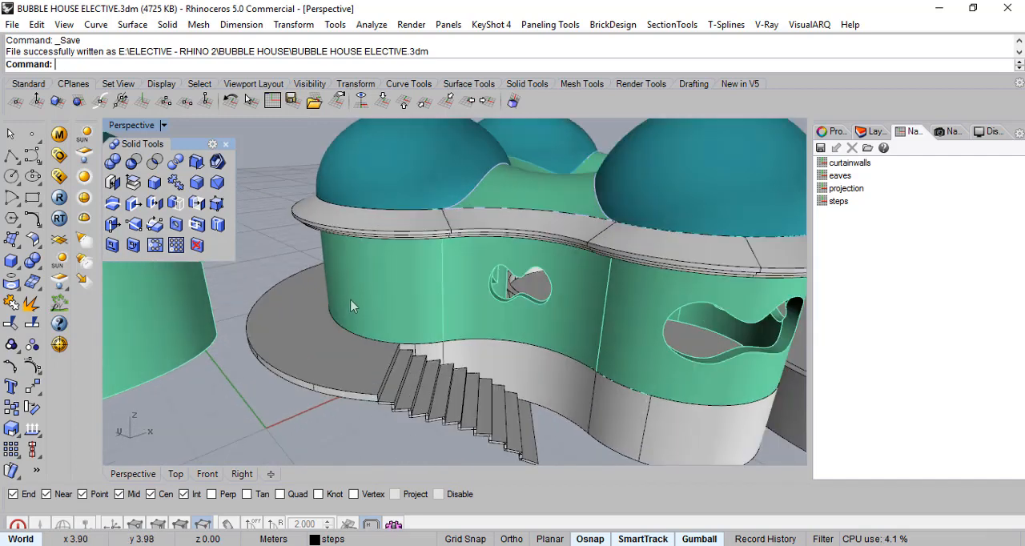
{"action": "scroll", "coordinate": [352, 320], "scroll_direction": "down", "scroll_amount": 4}
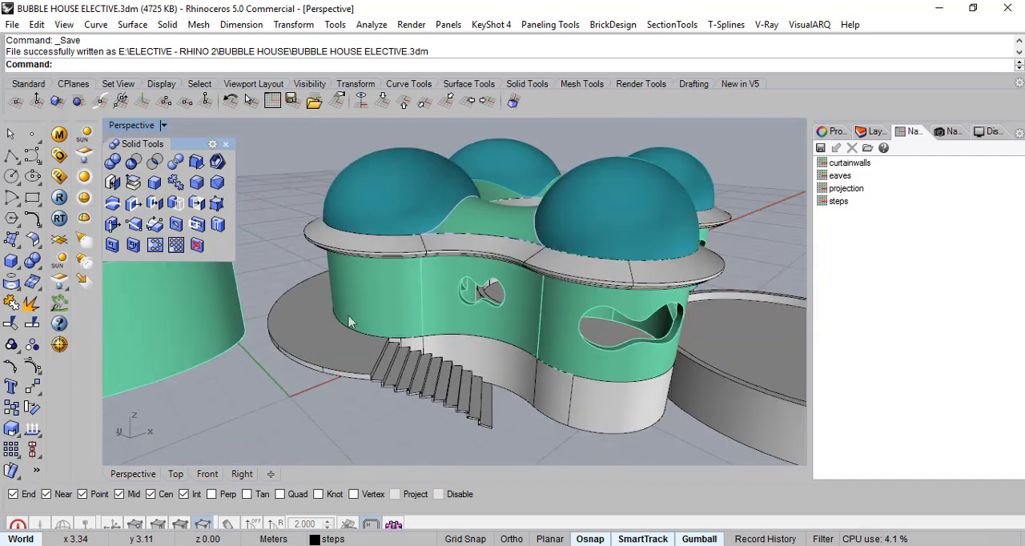
{"action": "scroll", "coordinate": [350, 316], "scroll_direction": "up", "scroll_amount": 7}
{"action": "right_click_drag", "start_coordinate": [383, 298], "coordinate": [353, 296]}
{"action": "scroll", "coordinate": [350, 356], "scroll_direction": "down", "scroll_amount": 7}
{"action": "scroll", "coordinate": [349, 356], "scroll_direction": "down", "scroll_amount": 3}
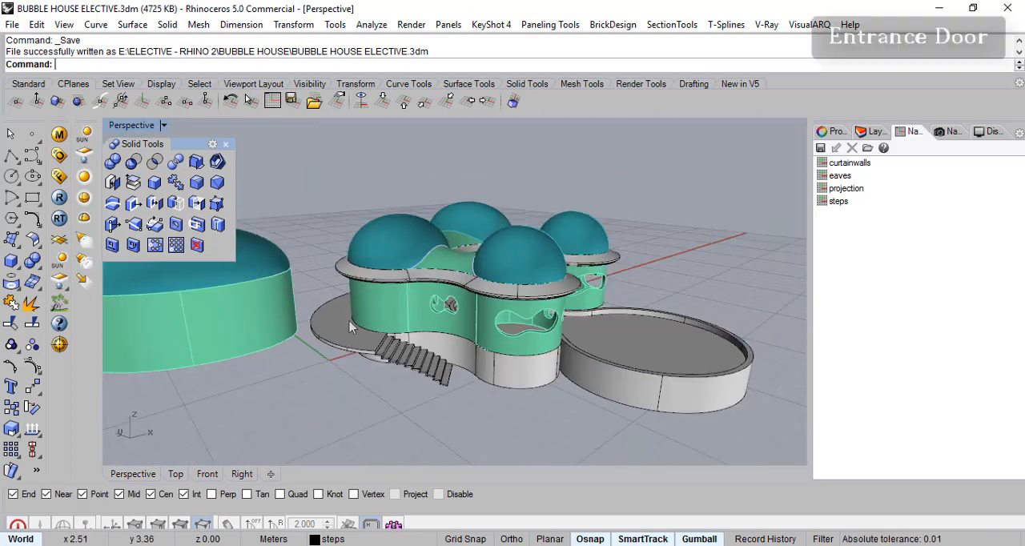
{"action": "scroll", "coordinate": [350, 322], "scroll_direction": "up", "scroll_amount": 8}
{"action": "right_click_drag", "start_coordinate": [426, 322], "coordinate": [398, 305]}
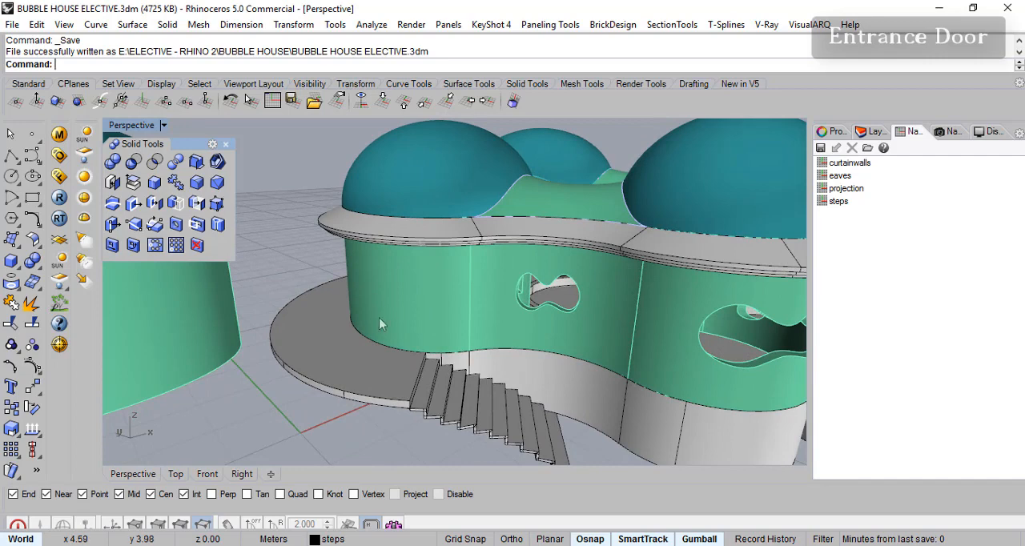
{"action": "scroll", "coordinate": [393, 320], "scroll_direction": "down", "scroll_amount": 7}
{"action": "right_click_drag", "start_coordinate": [489, 306], "coordinate": [462, 304]}
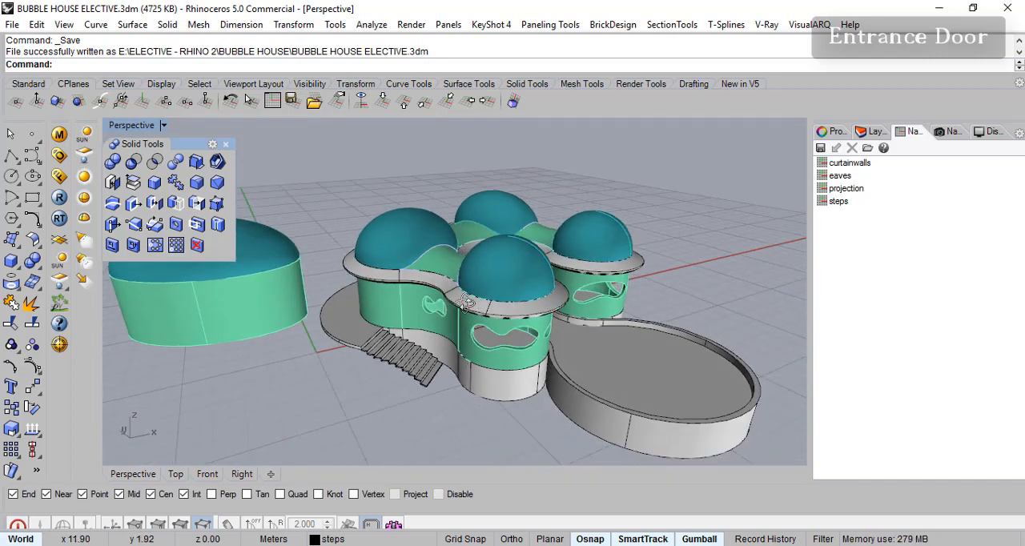
- Hide the POOL, VAULT, DOMES, WALLS and Projections layers so the plinth and stairs can be viewed alone
{"action": "left_click", "coordinate": [872, 132]}
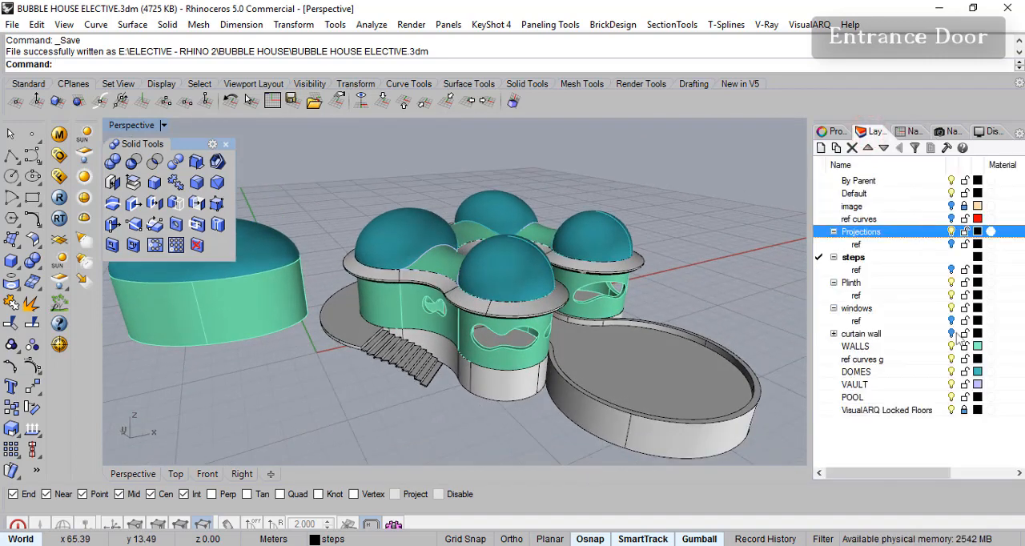
{"action": "left_click", "coordinate": [952, 397]}
{"action": "left_click", "coordinate": [952, 398]}
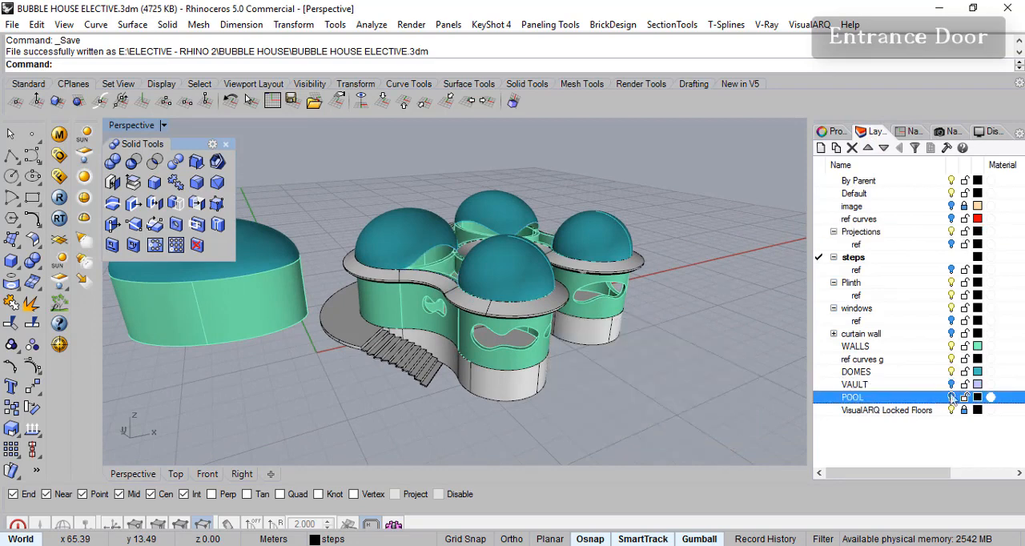
{"action": "left_click", "coordinate": [952, 372]}
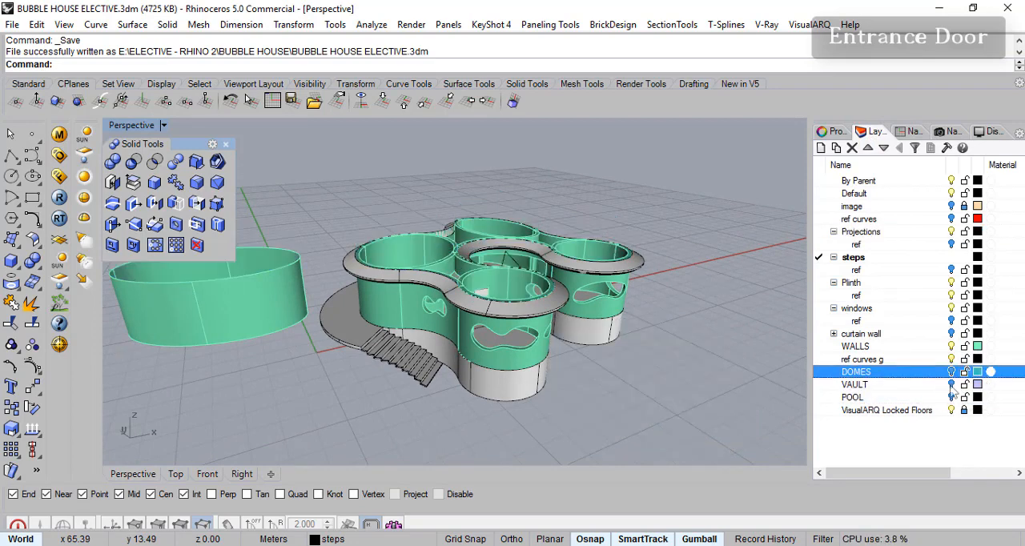
{"action": "left_click", "coordinate": [951, 347]}
{"action": "right_click_drag", "start_coordinate": [555, 330], "coordinate": [574, 333]}
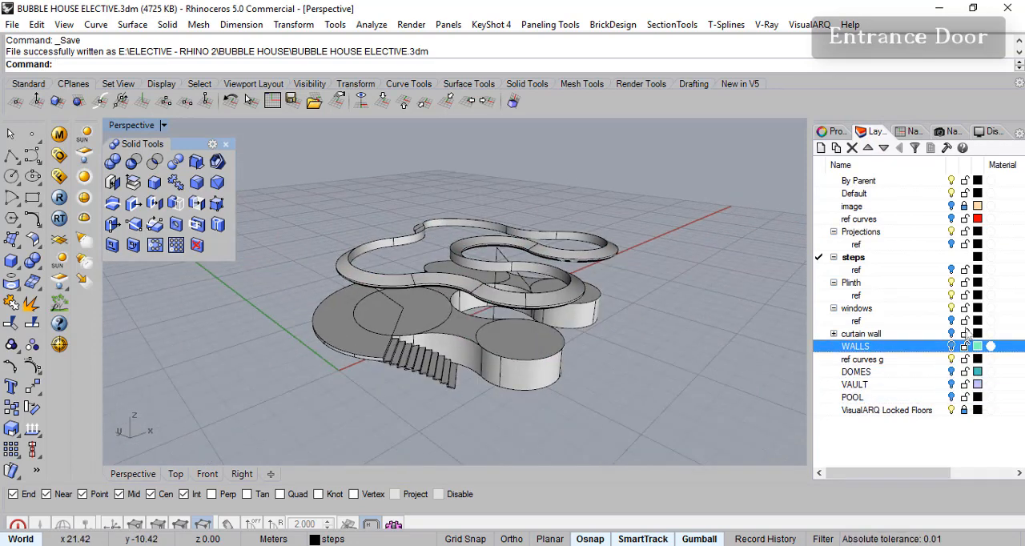
{"action": "left_click", "coordinate": [952, 232]}
{"action": "right_click_drag", "start_coordinate": [496, 336], "coordinate": [453, 341]}
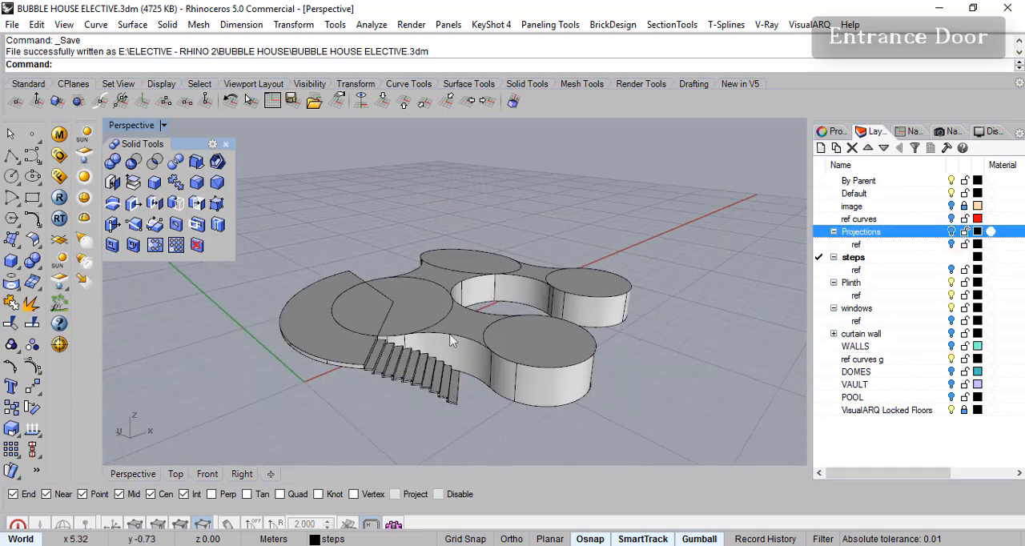
{"action": "scroll", "coordinate": [433, 425], "scroll_direction": "up", "scroll_amount": 5}
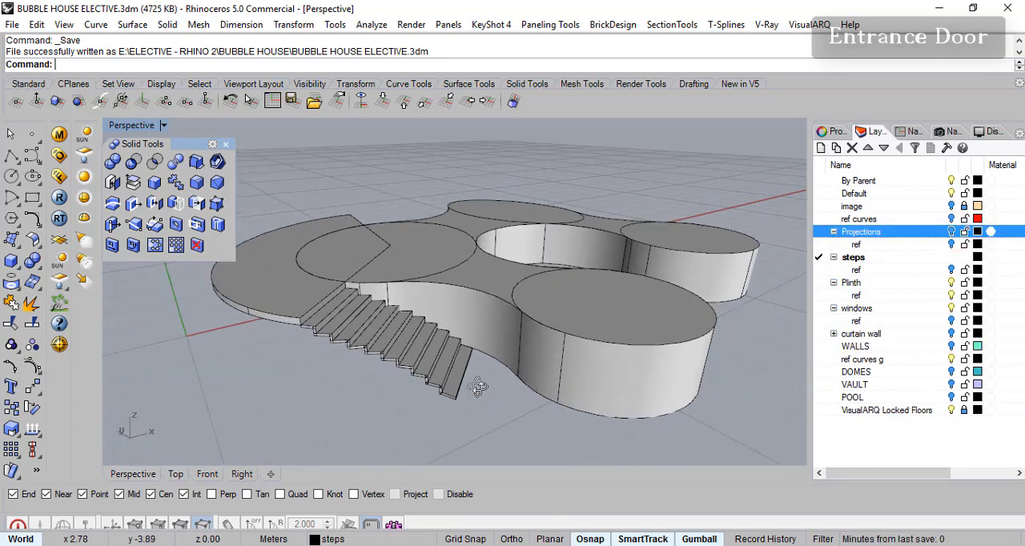
{"action": "right_click_drag", "start_coordinate": [504, 382], "coordinate": [469, 314]}
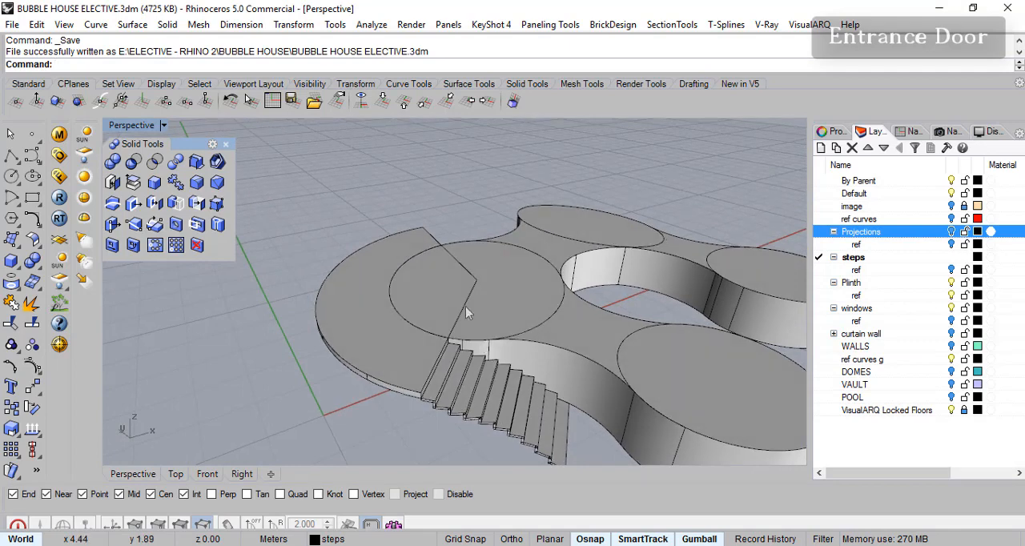
- Inspect the curve lines and landing slab overlapping near the top of the stairs by selecting them individually
{"action": "left_click", "coordinate": [469, 281]}
{"action": "key", "text": "Escape"}
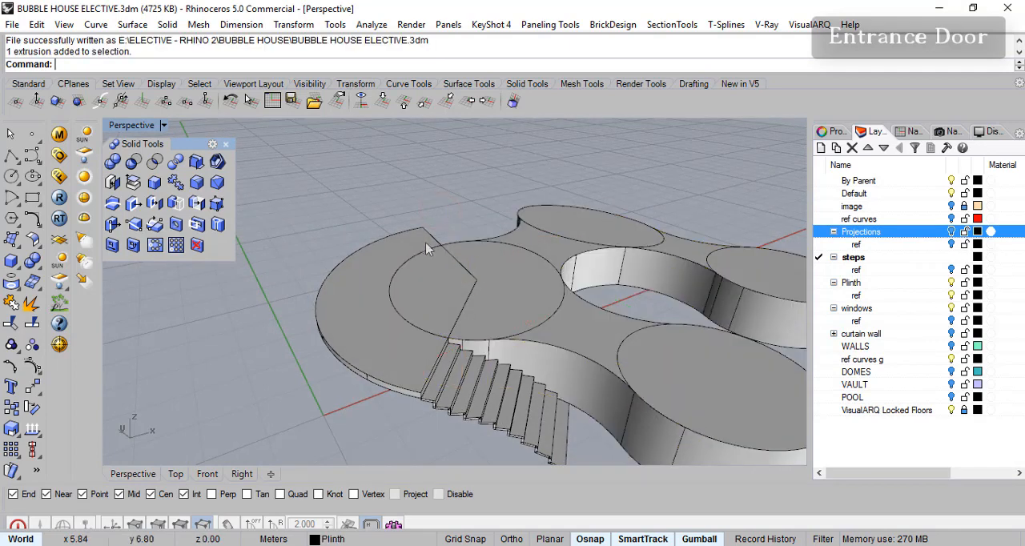
{"action": "left_click", "coordinate": [431, 240]}
{"action": "key", "text": "Escape"}
{"action": "left_click", "coordinate": [465, 268]}
{"action": "key", "text": "Escape"}
{"action": "left_click", "coordinate": [456, 315]}
{"action": "left_click", "coordinate": [383, 338]}
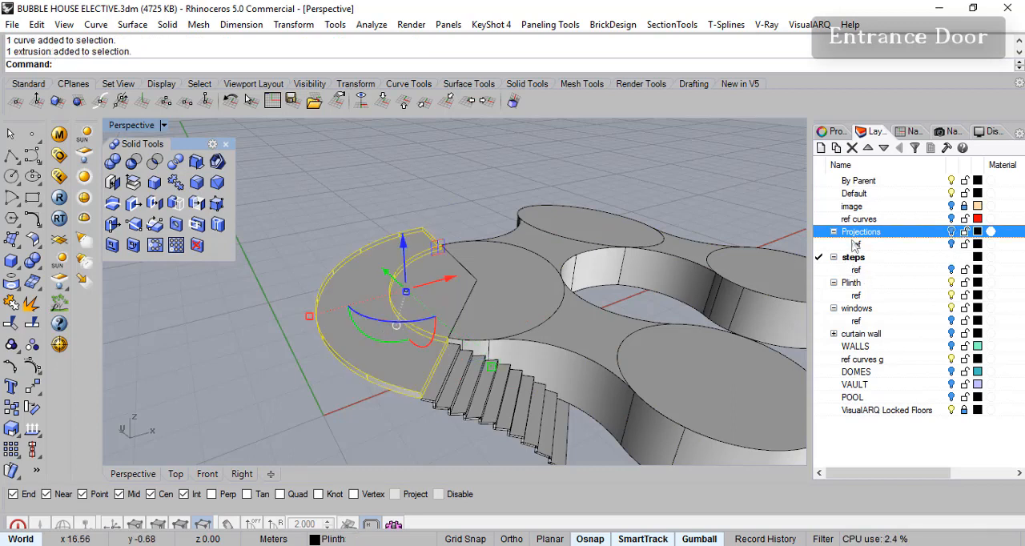
- Hide the Plinth layer and its ref sublayer
{"action": "left_click", "coordinate": [952, 284]}
{"action": "right_click_drag", "start_coordinate": [600, 304], "coordinate": [548, 292]}
{"action": "left_click", "coordinate": [950, 296]}
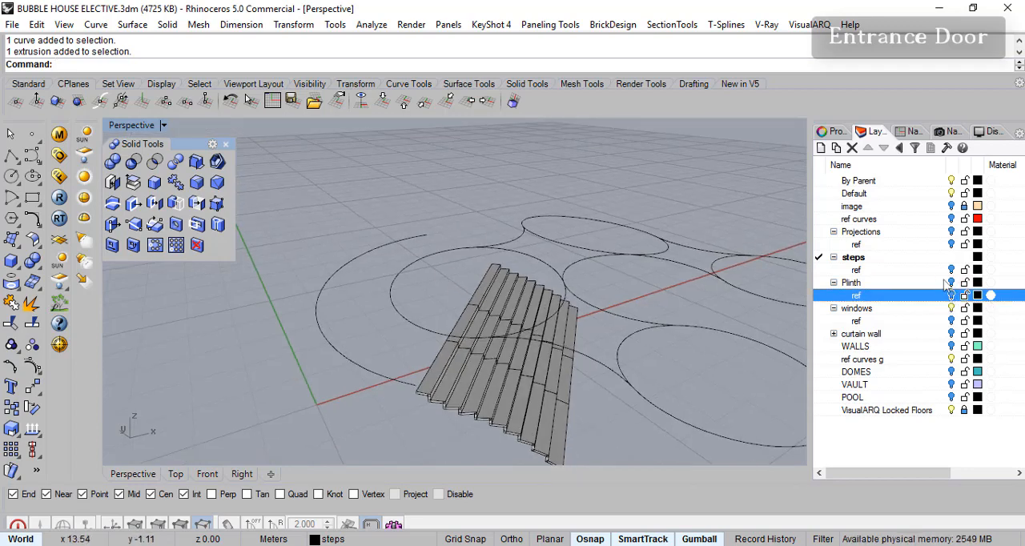
- Examine the plinth and the reference line at the top of the stairs with the Plinth layer and its ref sublayer shown, and hide Plinth again
{"action": "left_click", "coordinate": [952, 283]}
{"action": "right_click_drag", "start_coordinate": [479, 306], "coordinate": [436, 315]}
{"action": "left_click", "coordinate": [953, 296]}
{"action": "right_click_drag", "start_coordinate": [439, 232], "coordinate": [426, 270]}
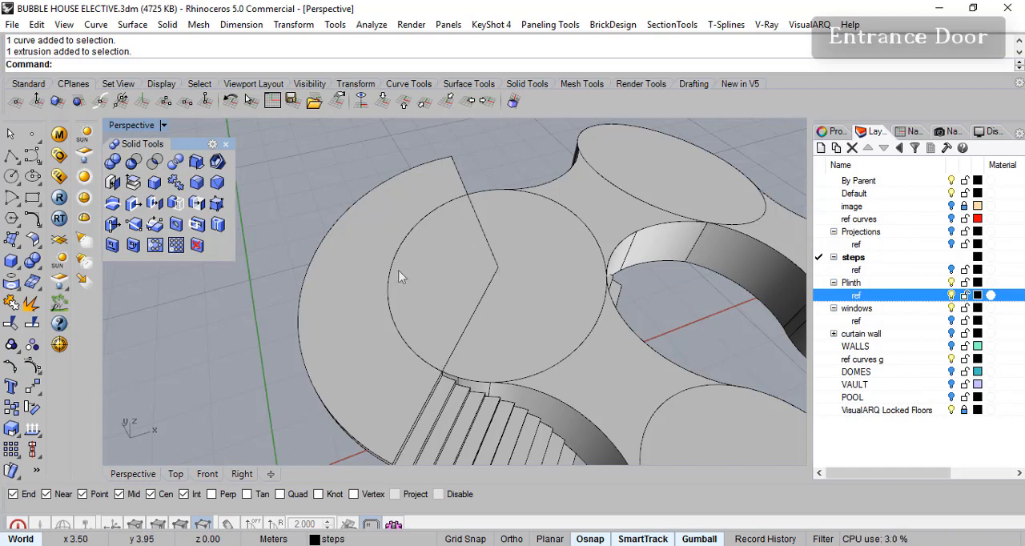
{"action": "right_click_drag", "start_coordinate": [454, 303], "coordinate": [446, 343]}
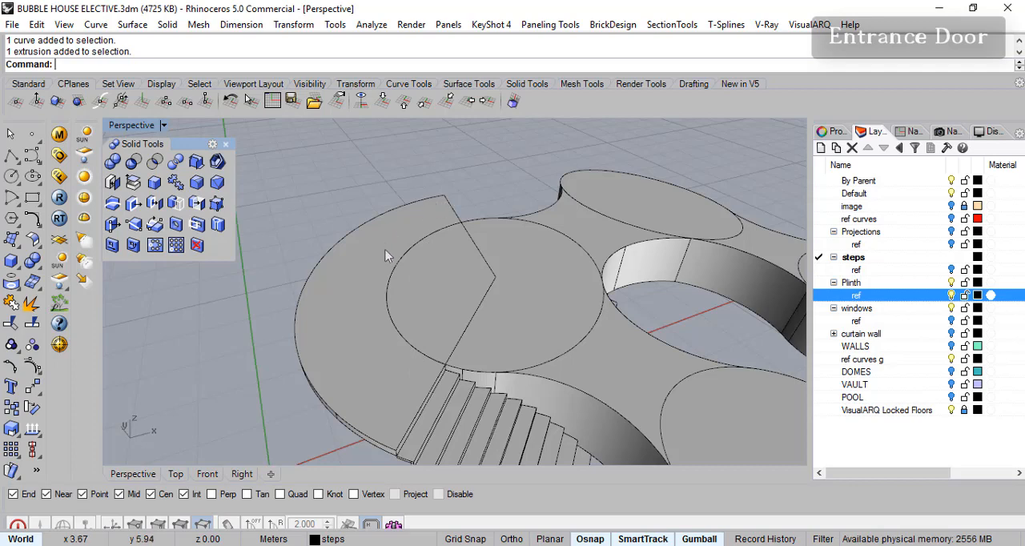
{"action": "left_click", "coordinate": [464, 332]}
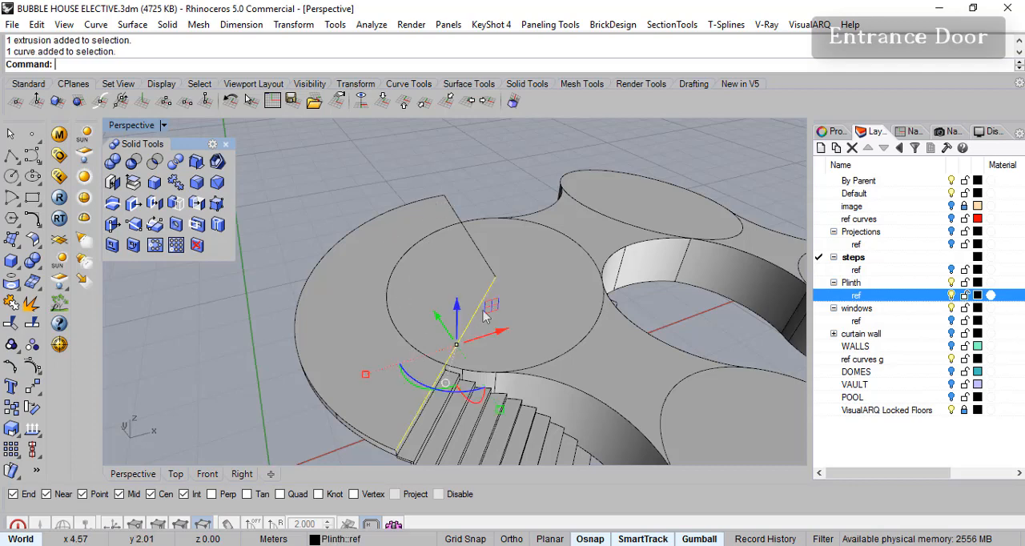
{"action": "left_click", "coordinate": [509, 176]}
{"action": "right_click_drag", "start_coordinate": [469, 335], "coordinate": [494, 286]}
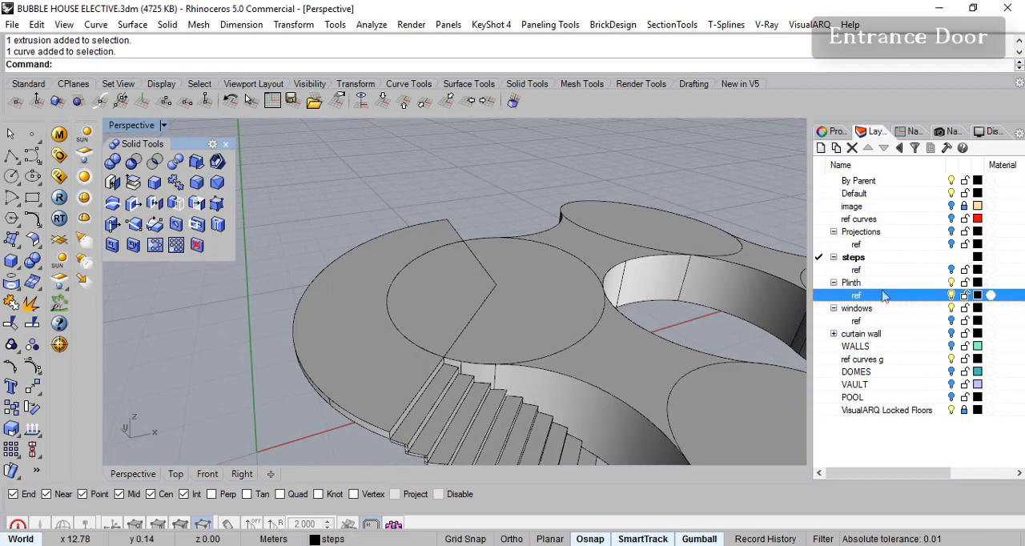
{"action": "left_click", "coordinate": [952, 283]}
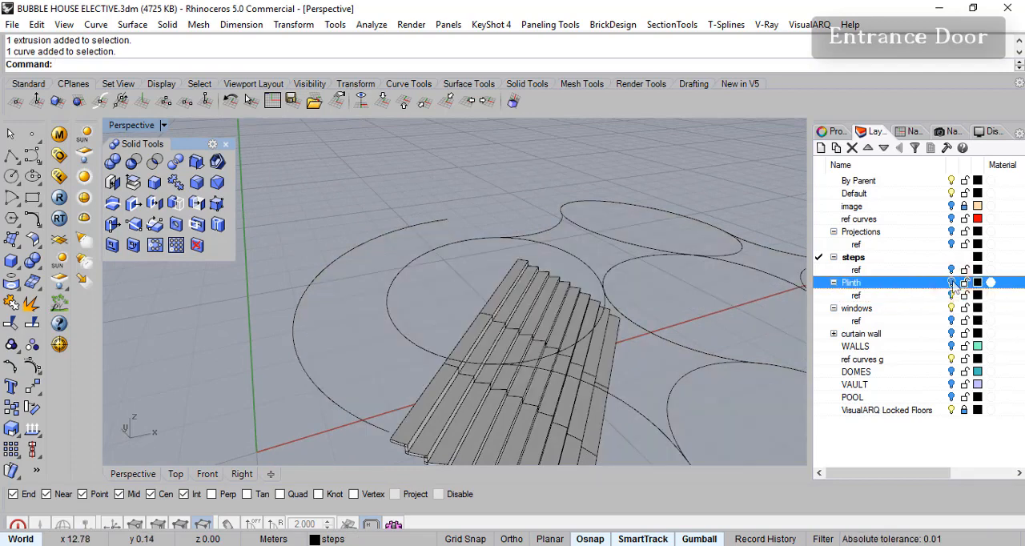
{"action": "right_click_drag", "start_coordinate": [469, 339], "coordinate": [467, 306]}
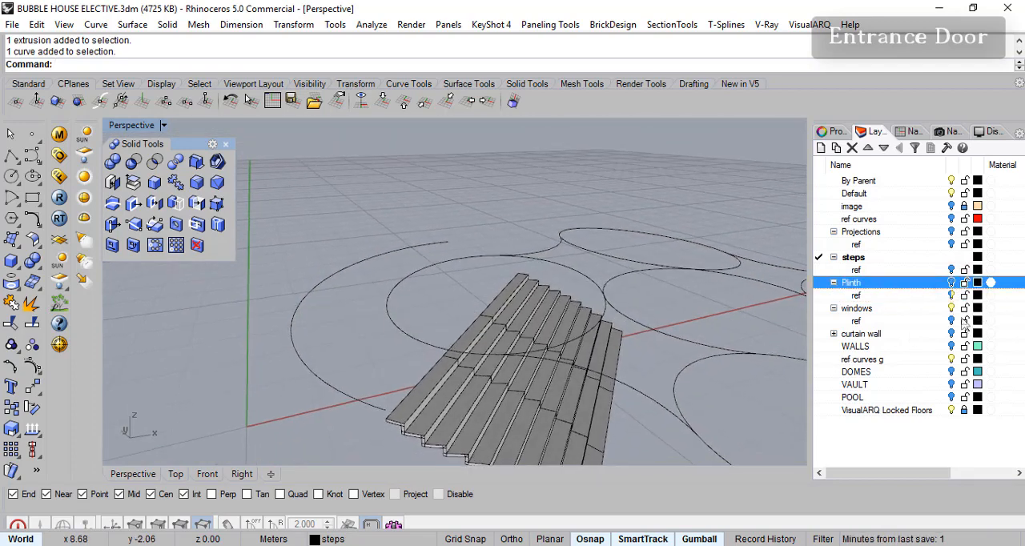
- Inspect the object properties of the lower stair section
{"action": "left_click", "coordinate": [543, 428]}
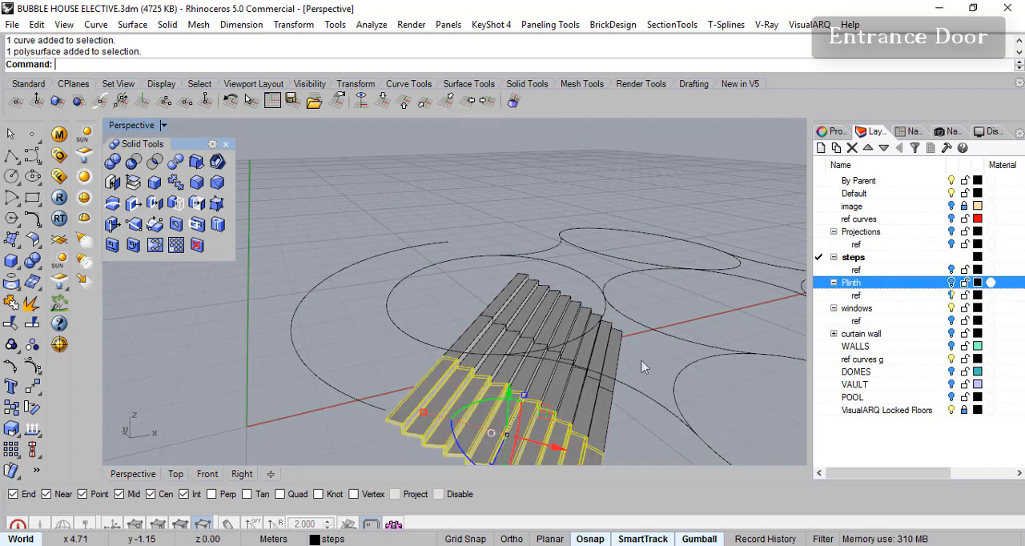
{"action": "left_click", "coordinate": [833, 131]}
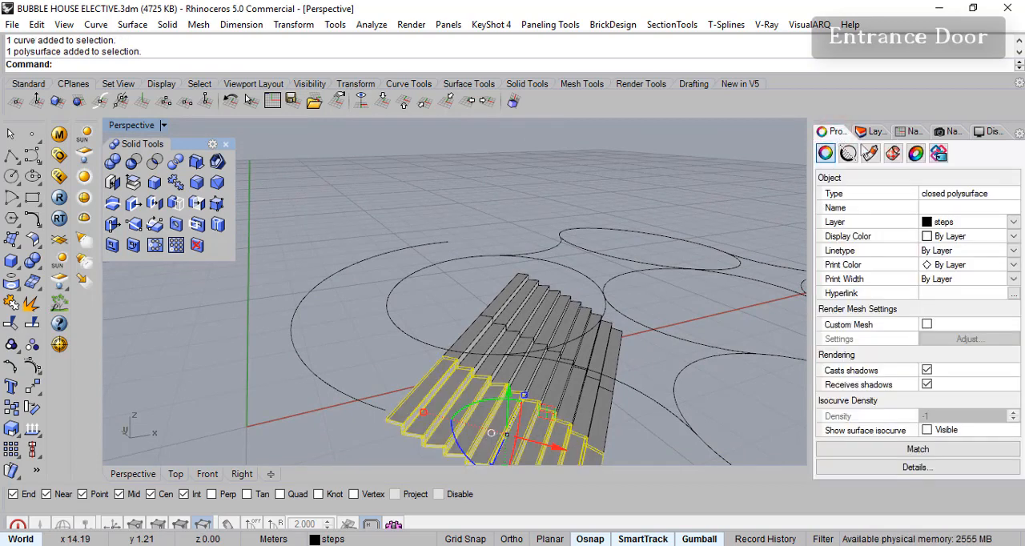
{"action": "left_click", "coordinate": [876, 133]}
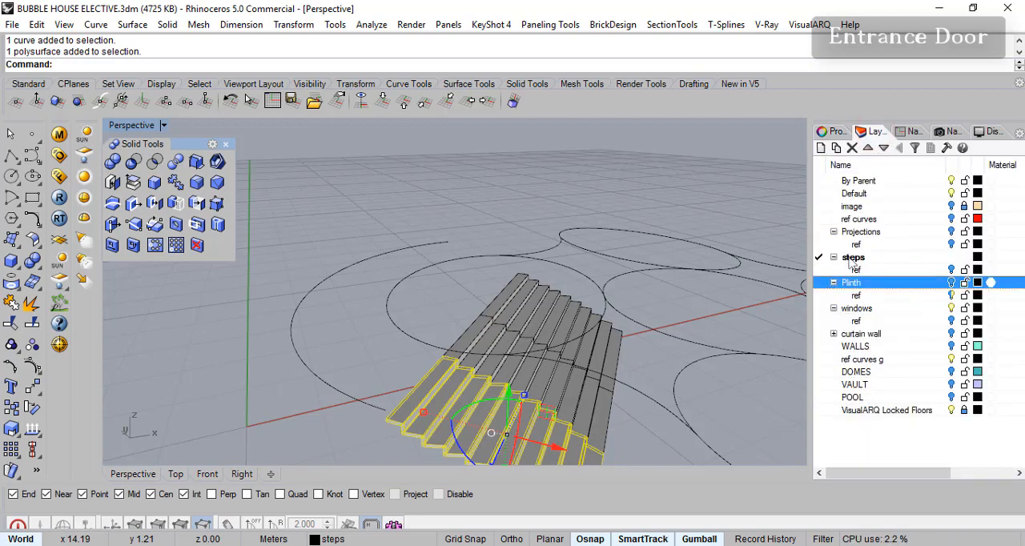
{"action": "left_click", "coordinate": [476, 191]}
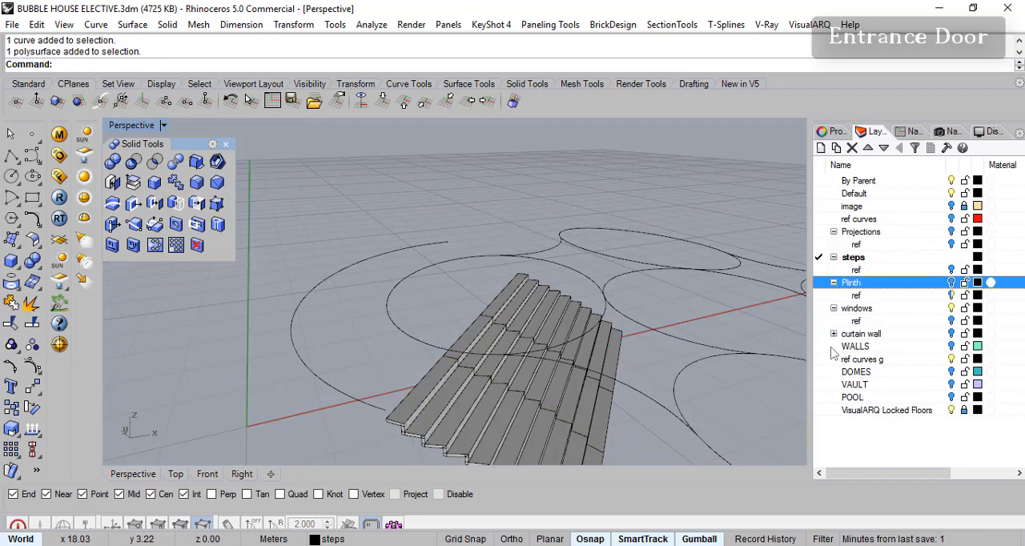
- Make Default the current layer and hide the WALLS and steps layers so only the reference curves remain
{"action": "left_click", "coordinate": [820, 346]}
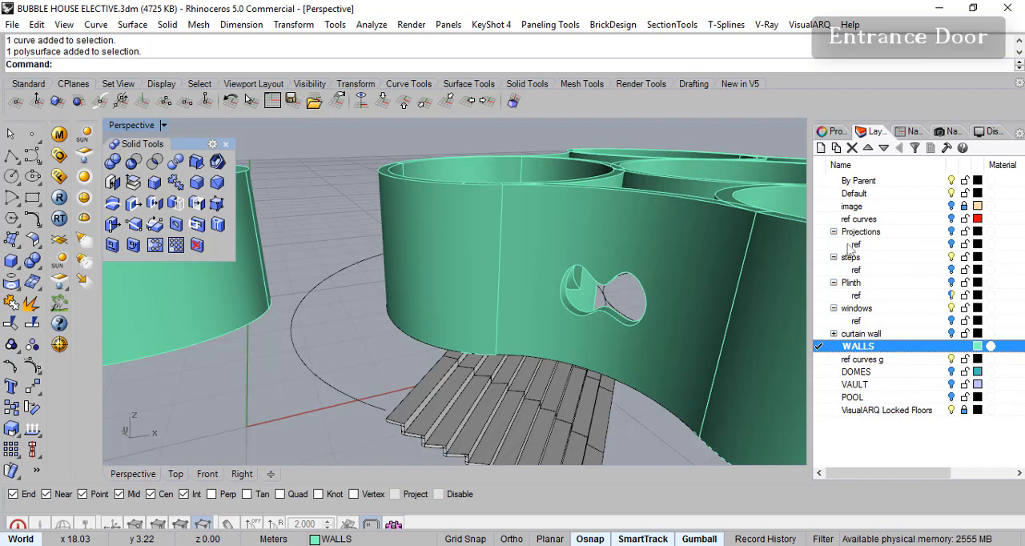
{"action": "left_click", "coordinate": [819, 194]}
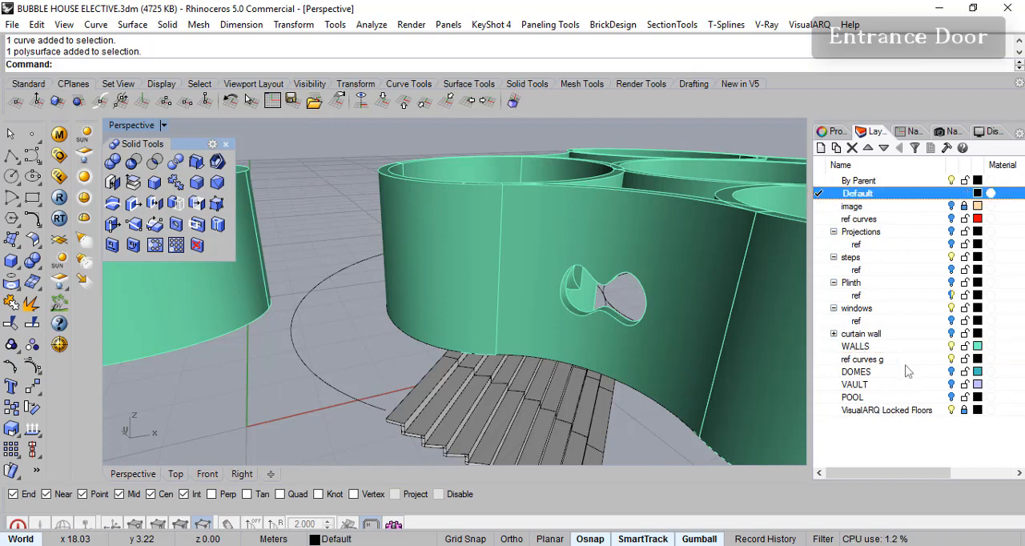
{"action": "left_click", "coordinate": [952, 346]}
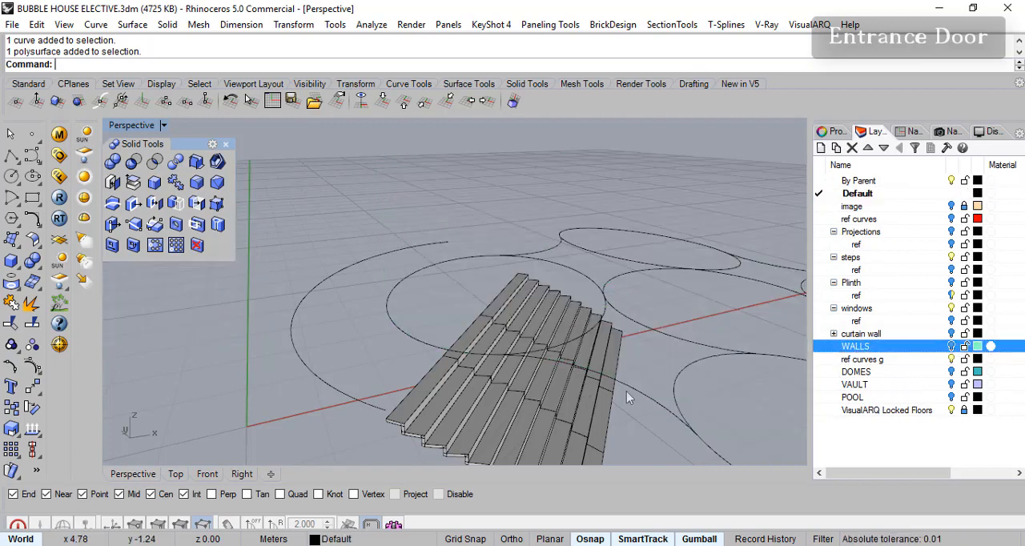
{"action": "left_click", "coordinate": [952, 257]}
{"action": "left_click", "coordinate": [952, 257]}
{"action": "right_click_drag", "start_coordinate": [559, 364], "coordinate": [549, 382]}
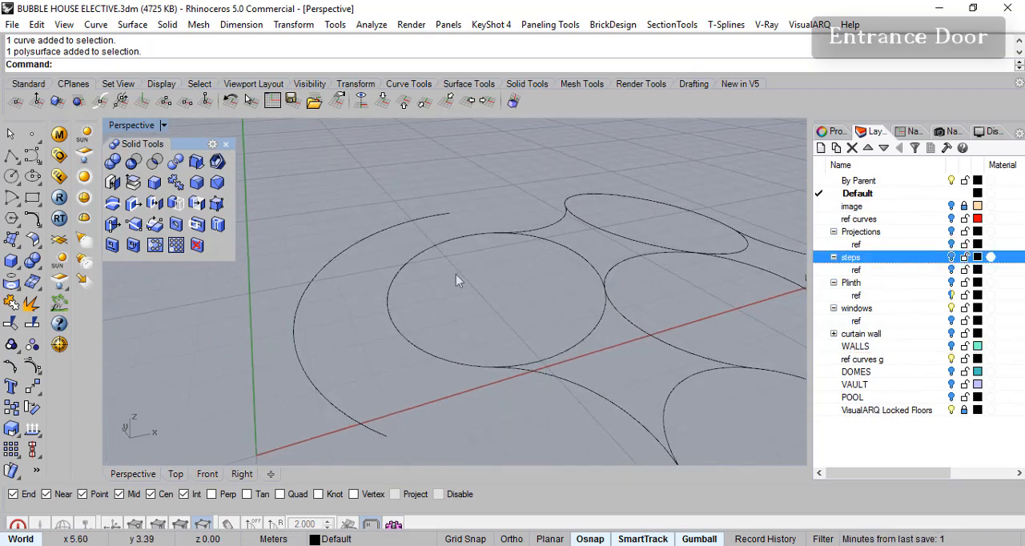
- Draw two lines from the centre of the entrance circle to the two ends of the surrounding arc
{"action": "right_click", "coordinate": [11, 157]}
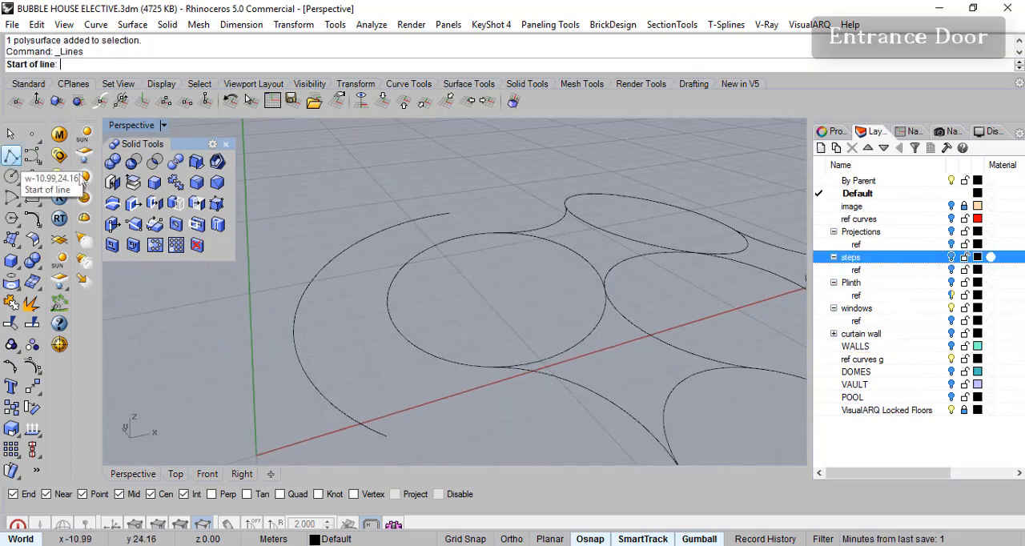
{"action": "left_click", "coordinate": [496, 283]}
{"action": "left_click", "coordinate": [449, 216]}
{"action": "right_click", "coordinate": [508, 291]}
{"action": "right_click", "coordinate": [508, 291]}
{"action": "left_click", "coordinate": [497, 283]}
{"action": "left_click", "coordinate": [388, 435]}
{"action": "right_click", "coordinate": [395, 429]}
{"action": "right_click_drag", "start_coordinate": [432, 392], "coordinate": [491, 277]}
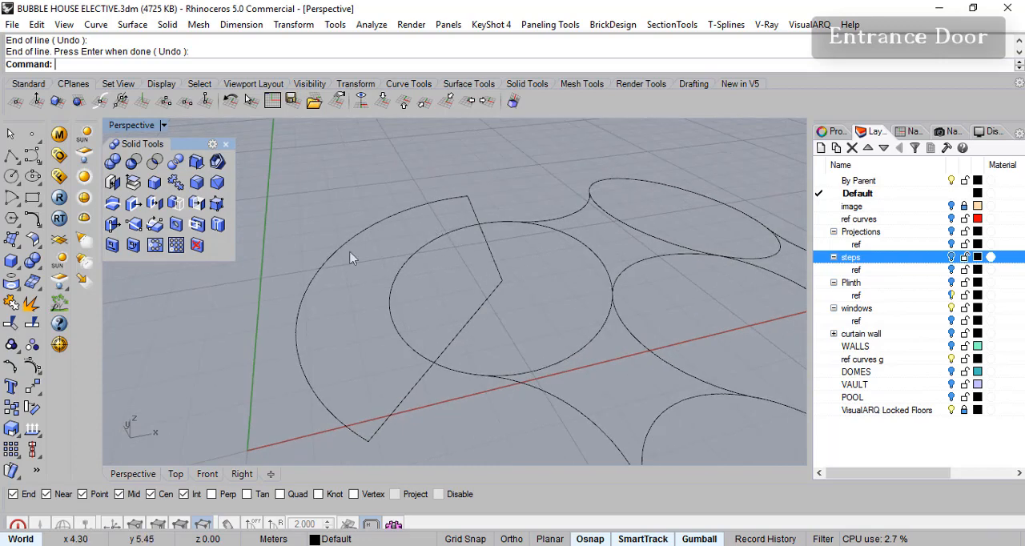
- Compare the new lines with the plinth by showing the Plinth layer briefly and hiding it again
{"action": "left_click", "coordinate": [951, 258]}
{"action": "left_click", "coordinate": [952, 258]}
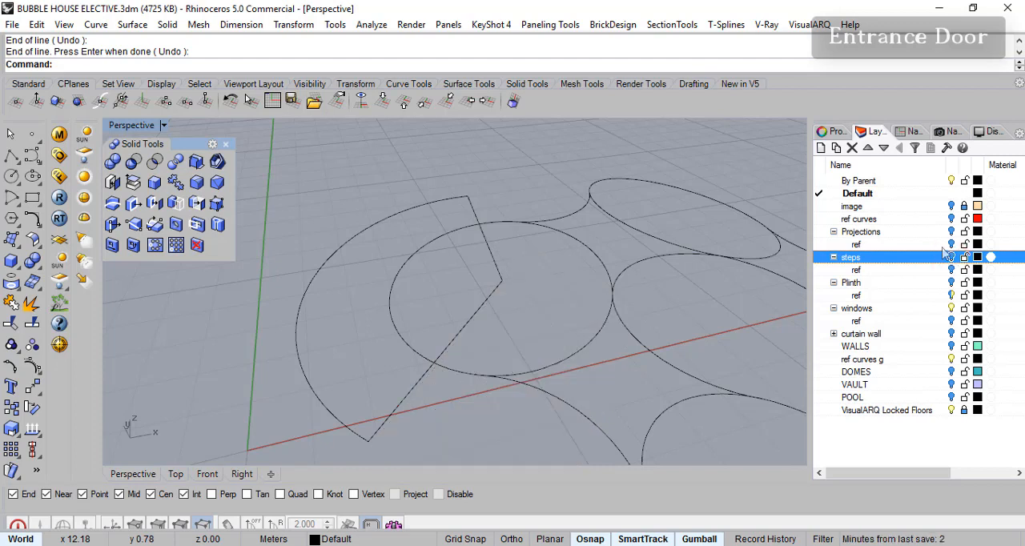
{"action": "left_click", "coordinate": [951, 283]}
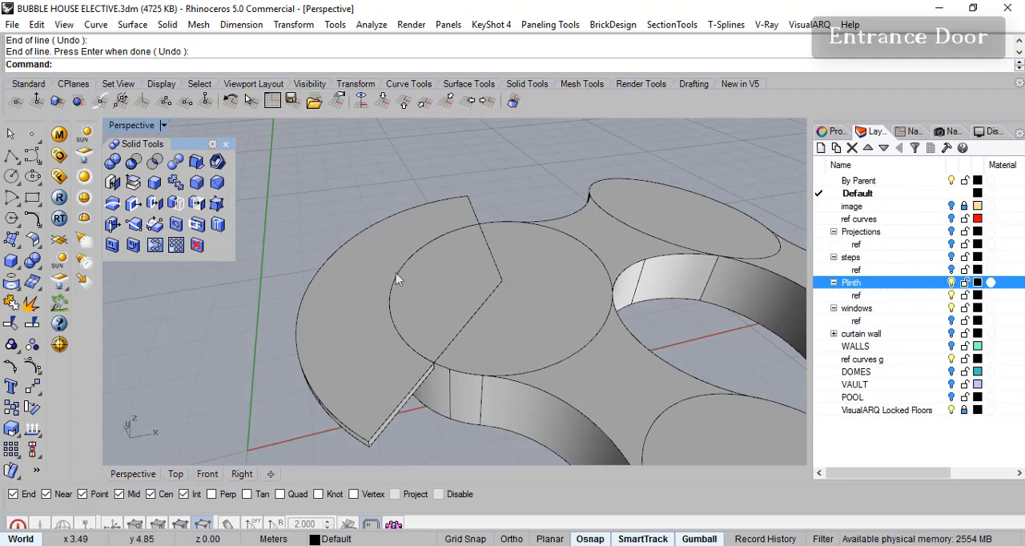
{"action": "left_click", "coordinate": [951, 283]}
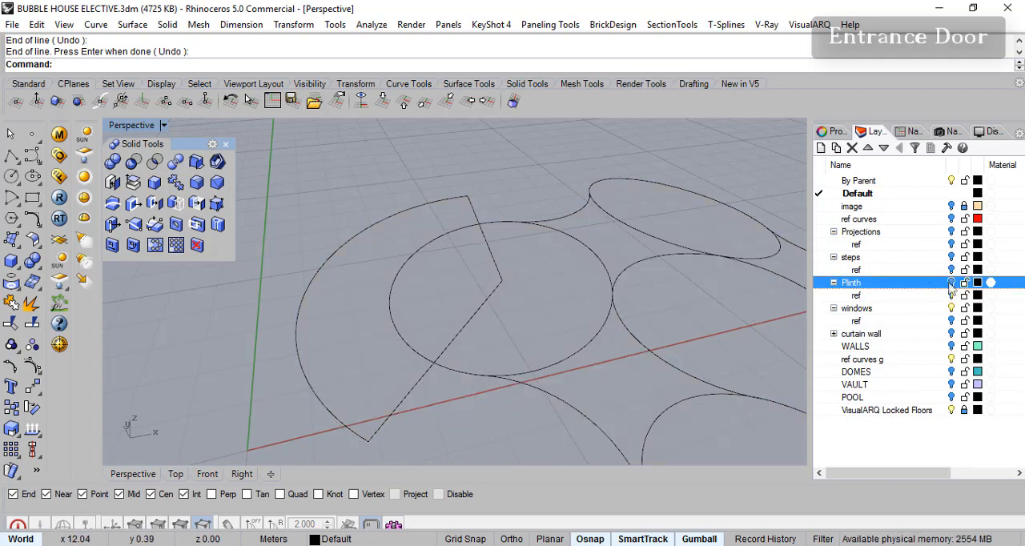
- Rotate the line at the arc's far end about the circle's centre, moving its outer end a short way inward along the arc
{"action": "left_click", "coordinate": [32, 409]}
{"action": "left_click", "coordinate": [485, 260]}
{"action": "key", "text": "Return"}
{"action": "left_click", "coordinate": [502, 280]}
{"action": "left_click", "coordinate": [468, 196]}
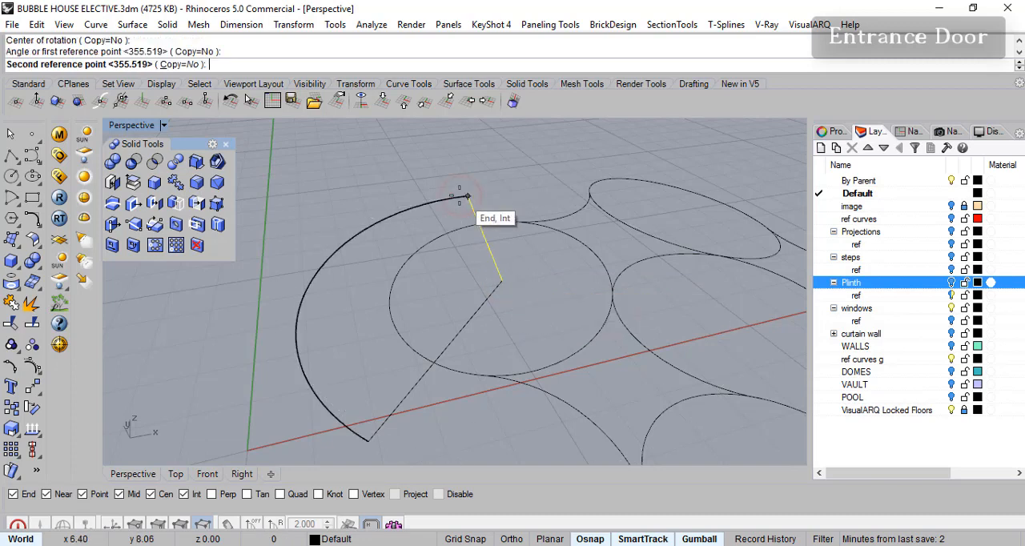
{"action": "left_click", "coordinate": [418, 205]}
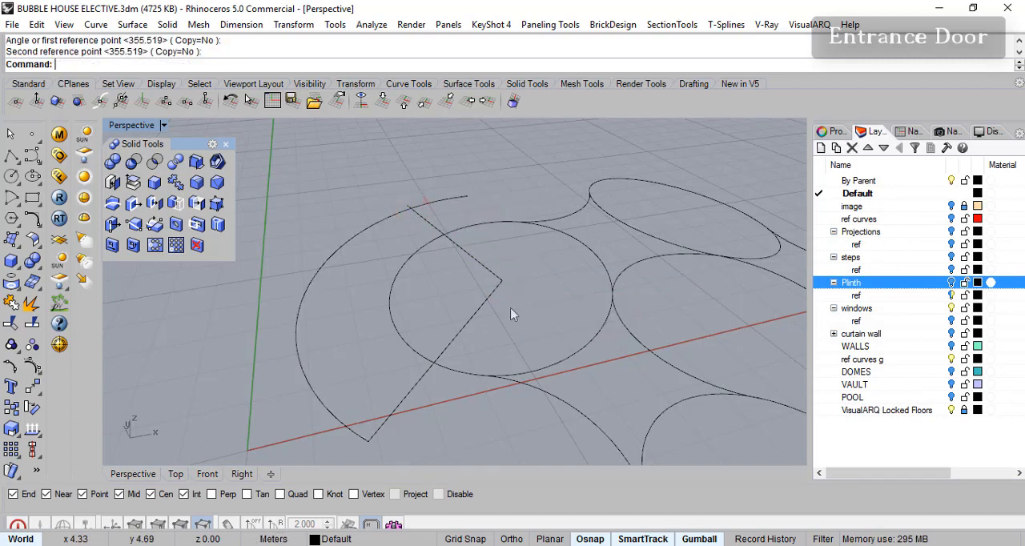
- Rotate the line on the stair side about the circle's centre, narrowing the wedge between the two lines
{"action": "key", "text": "Return"}
{"action": "left_click", "coordinate": [465, 324]}
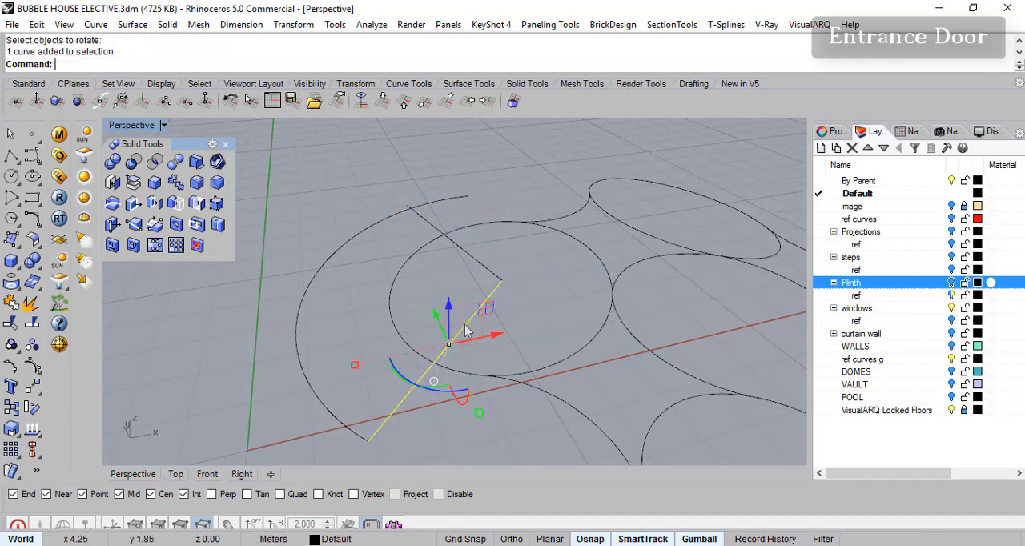
{"action": "key", "text": "Return"}
{"action": "left_click", "coordinate": [503, 280]}
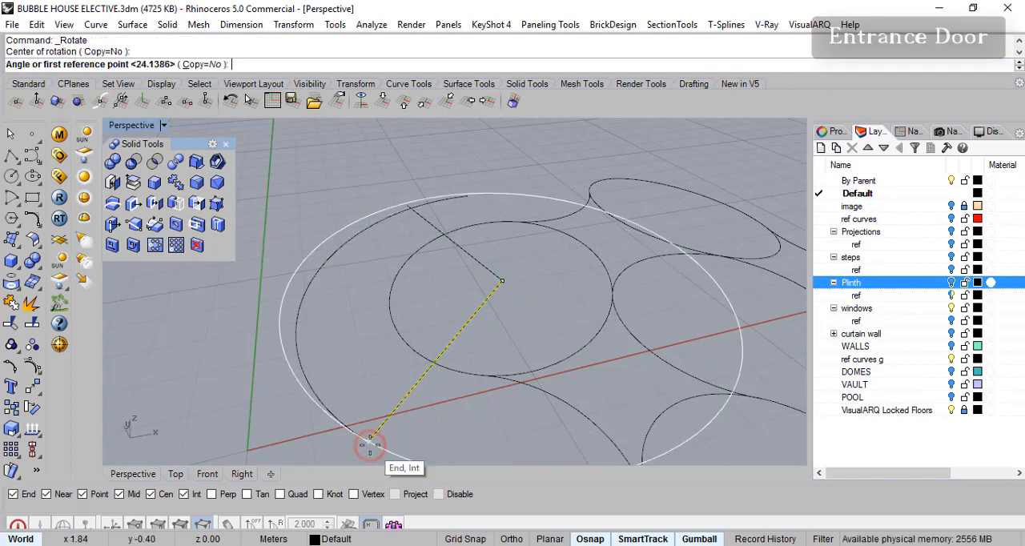
{"action": "left_click", "coordinate": [312, 439]}
{"action": "left_click", "coordinate": [331, 417]}
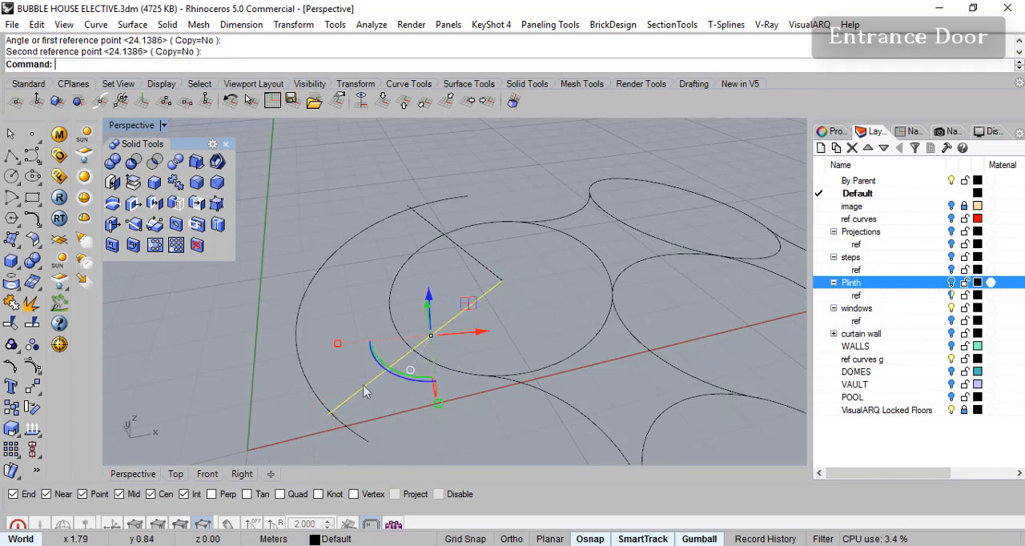
{"action": "left_click", "coordinate": [471, 247]}
- Create a closed wedge outline with CurveBoolean from the two lines, the circle and the arc, keeping the regions inside and outside the circle
{"action": "right_click_drag", "start_coordinate": [439, 296], "coordinate": [405, 302]}
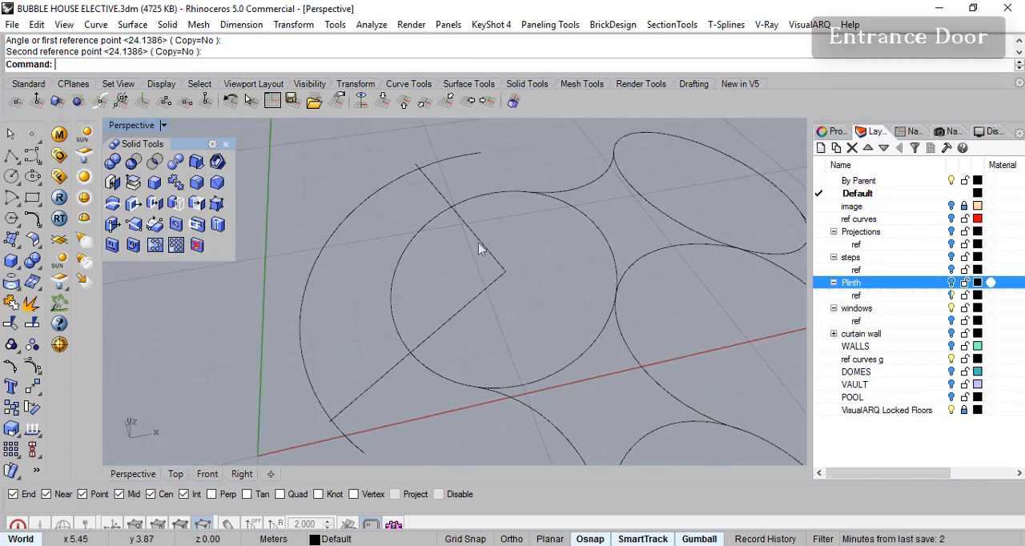
{"action": "right_click_drag", "start_coordinate": [460, 304], "coordinate": [415, 250]}
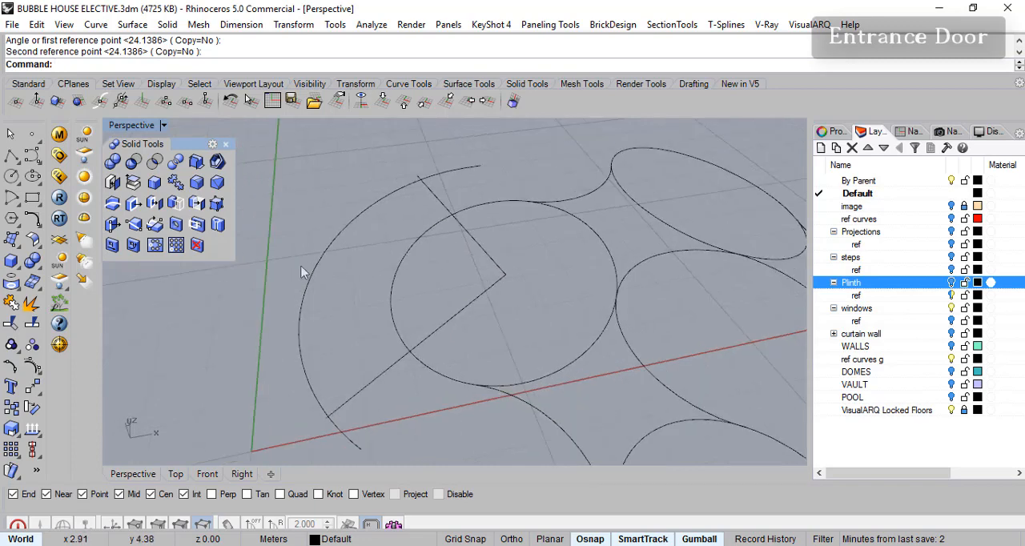
{"action": "left_click", "coordinate": [40, 227]}
{"action": "left_click", "coordinate": [97, 333]}
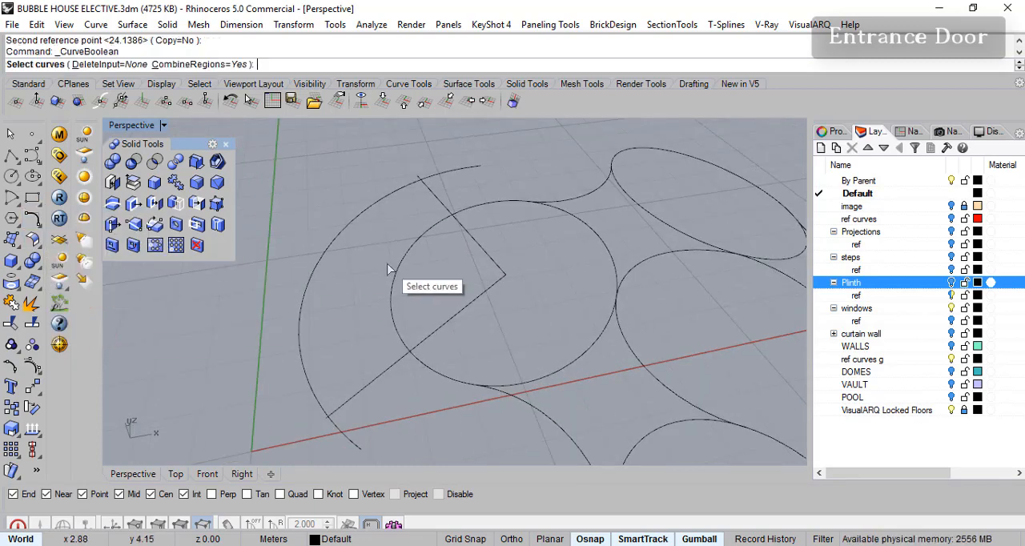
{"action": "left_click_drag", "start_coordinate": [249, 145], "coordinate": [508, 439]}
{"action": "left_click", "coordinate": [411, 248]}
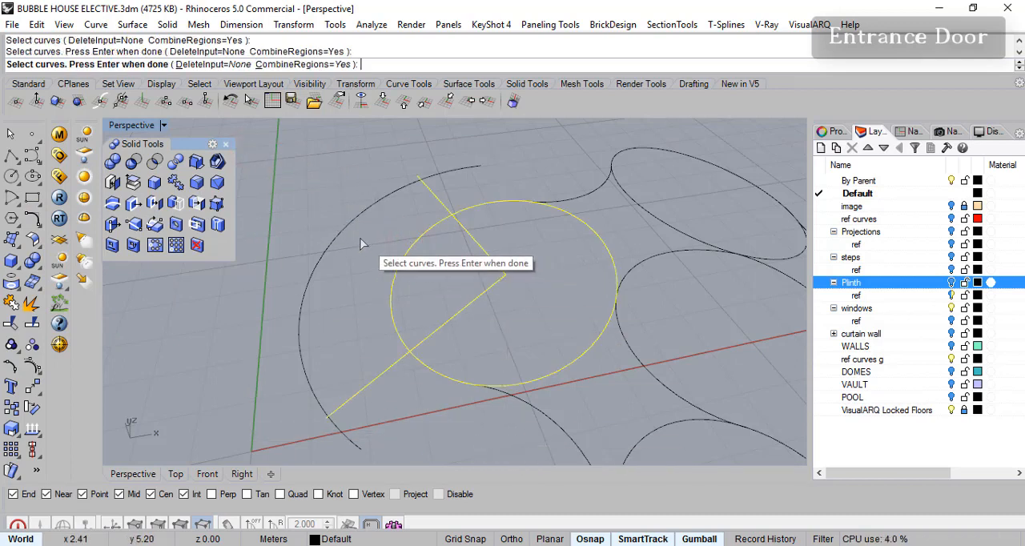
{"action": "left_click", "coordinate": [336, 231]}
{"action": "key", "text": "Return"}
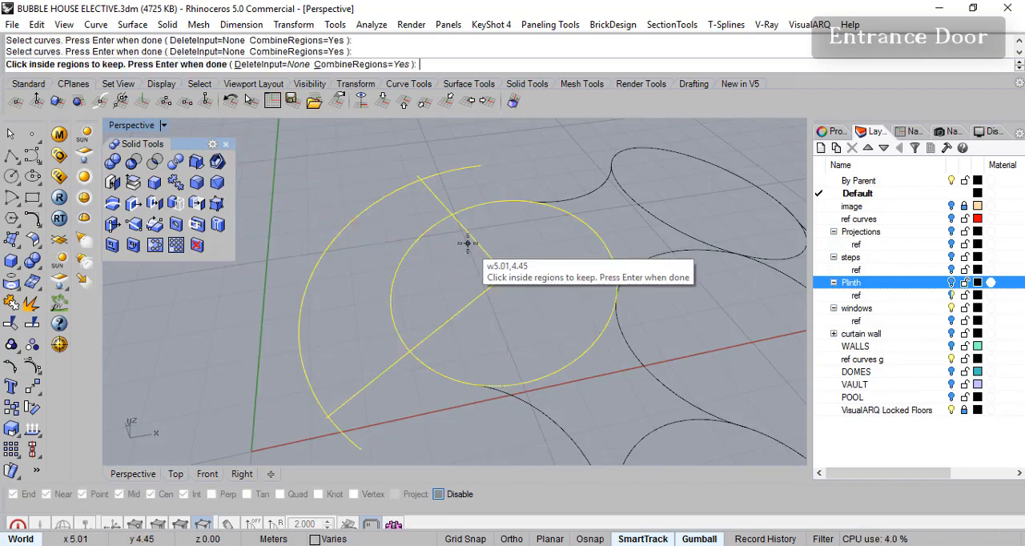
{"action": "left_click", "coordinate": [398, 260]}
{"action": "left_click", "coordinate": [439, 270]}
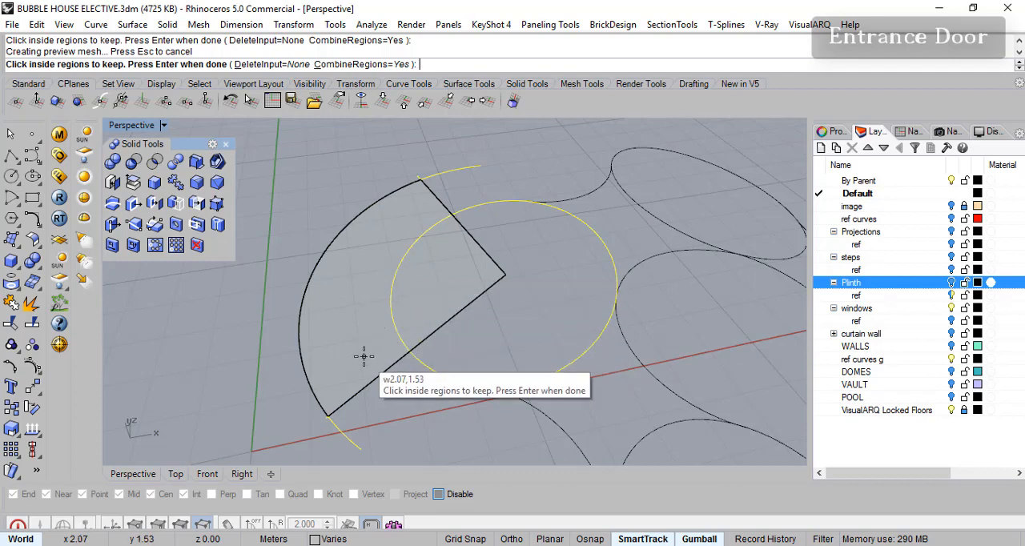
{"action": "key", "text": "Return"}
- Extrude the closed wedge curve straight up as a solid 2.1 m high
{"action": "right_click_drag", "start_coordinate": [499, 269], "coordinate": [511, 254]}
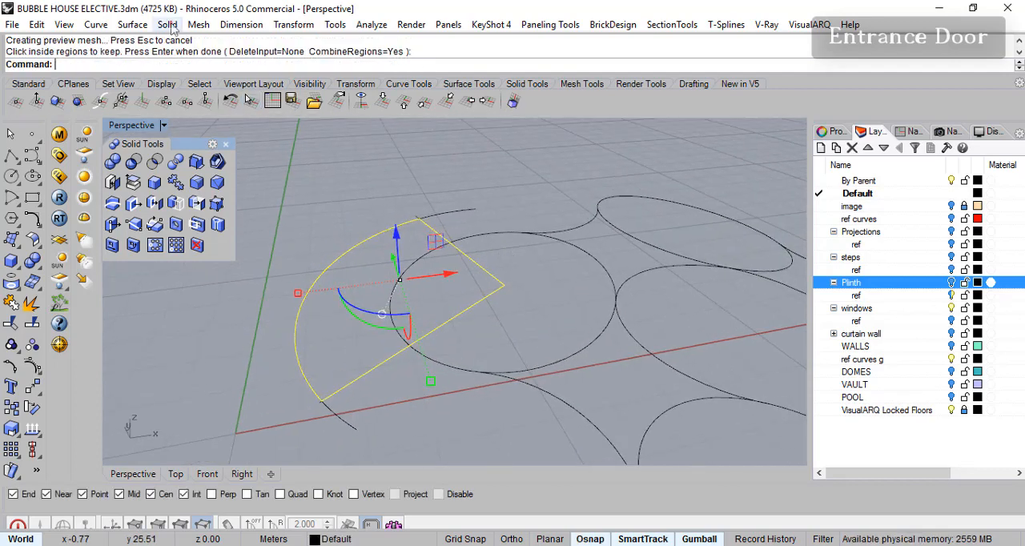
{"action": "left_click", "coordinate": [168, 24]}
{"action": "mouse_move", "coordinate": [313, 294]}
{"action": "left_click", "coordinate": [371, 291]}
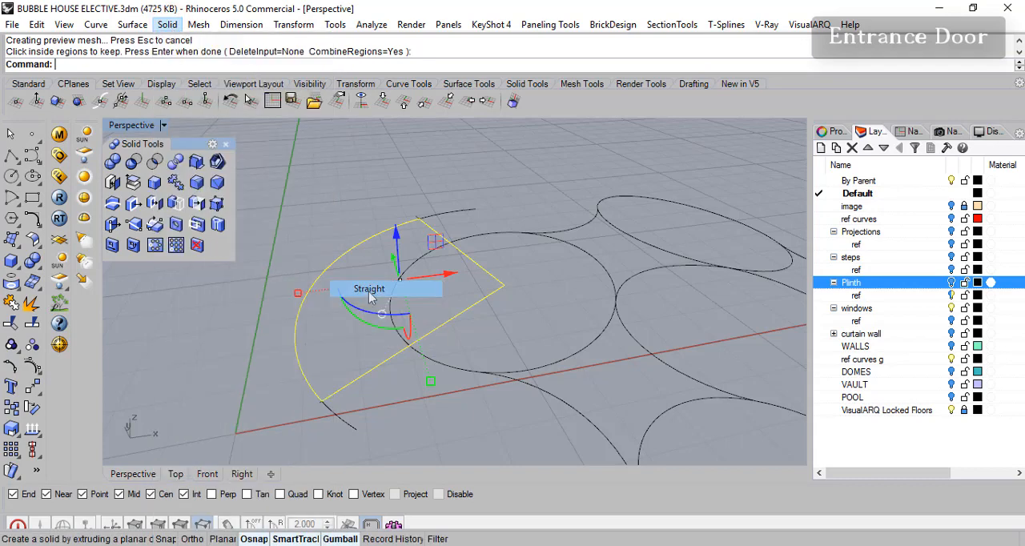
{"action": "left_click", "coordinate": [372, 302]}
{"action": "key", "text": "Return"}
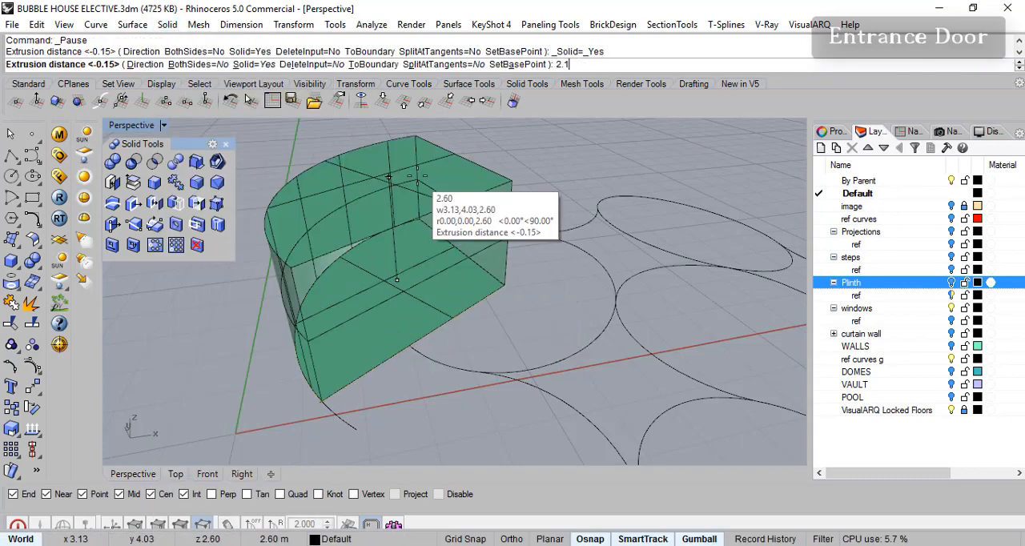
{"action": "type", "text": "2.1"}
{"action": "key", "text": "Return"}
- Make WALLS the current layer so the walls are shown together with the extruded wedge
{"action": "right_click_drag", "start_coordinate": [589, 178], "coordinate": [563, 161]}
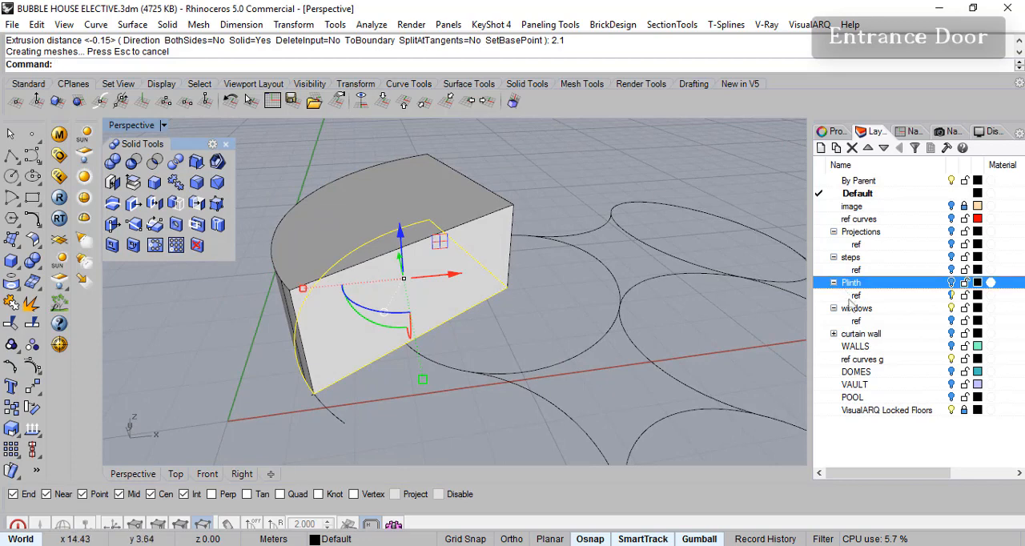
{"action": "left_click", "coordinate": [820, 348]}
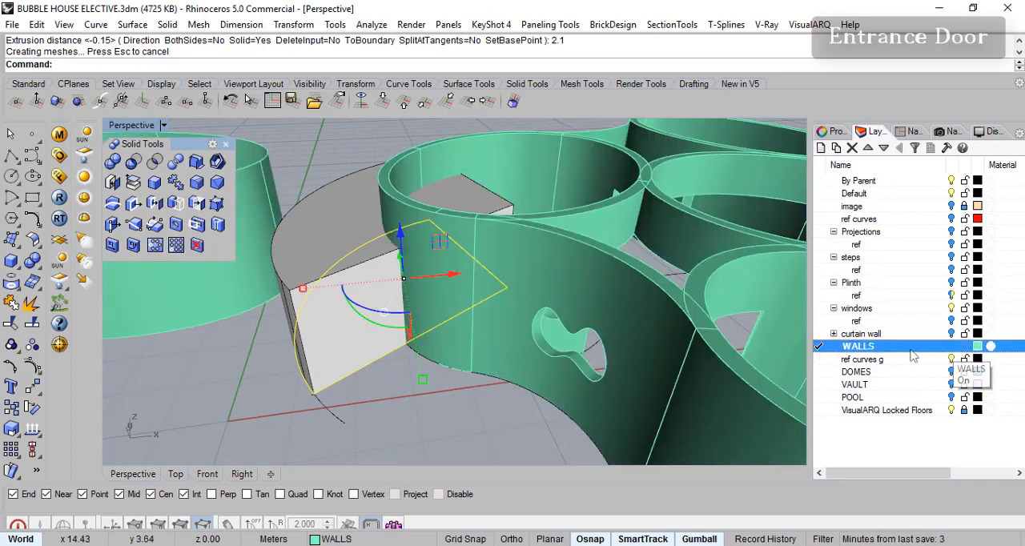
- Subtract the extruded wedge from the circular wall with BooleanDifference to cut the entrance door opening, and inspect the cut
{"action": "key", "text": "Escape"}
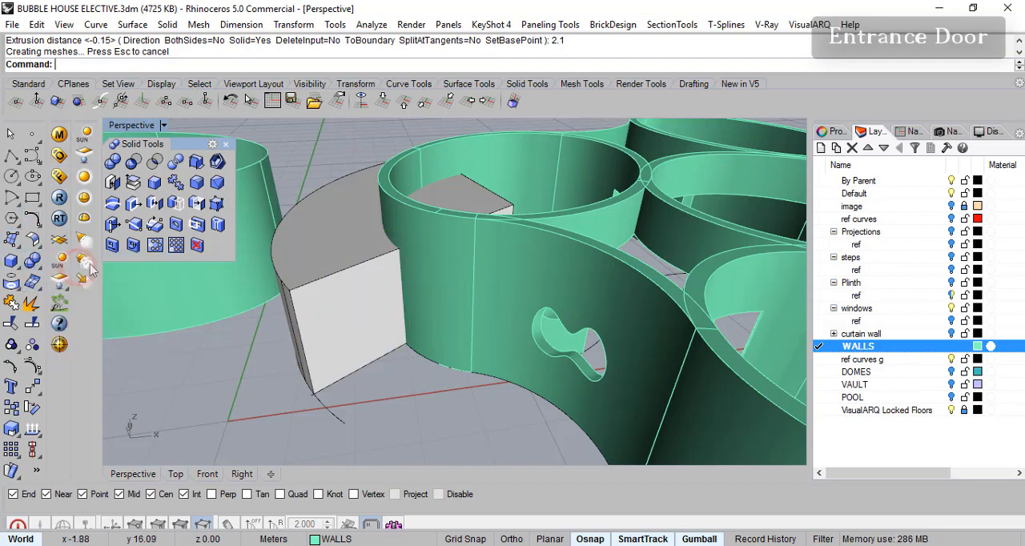
{"action": "left_click", "coordinate": [33, 279]}
{"action": "left_click", "coordinate": [432, 292]}
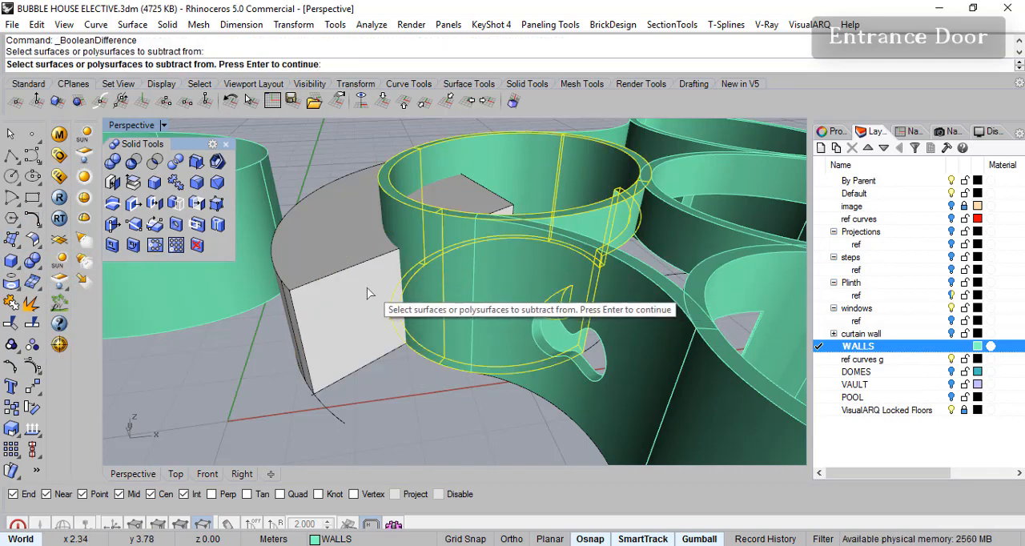
{"action": "key", "text": "Return"}
{"action": "left_click", "coordinate": [340, 287]}
{"action": "key", "text": "Return"}
{"action": "right_click_drag", "start_coordinate": [340, 287], "coordinate": [424, 327]}
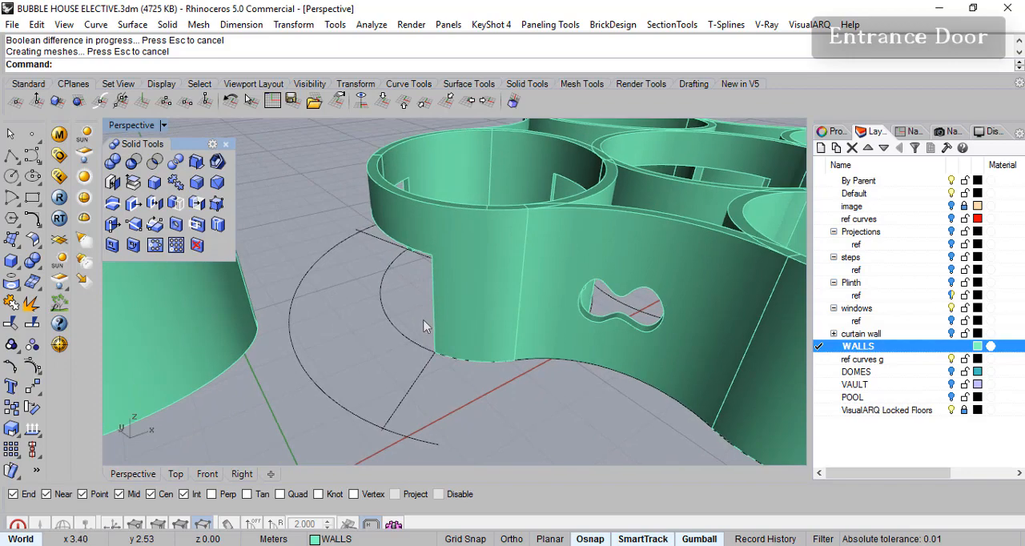
{"action": "right_click_drag", "start_coordinate": [704, 271], "coordinate": [653, 270]}
{"action": "right_click_drag", "start_coordinate": [306, 303], "coordinate": [513, 329]}
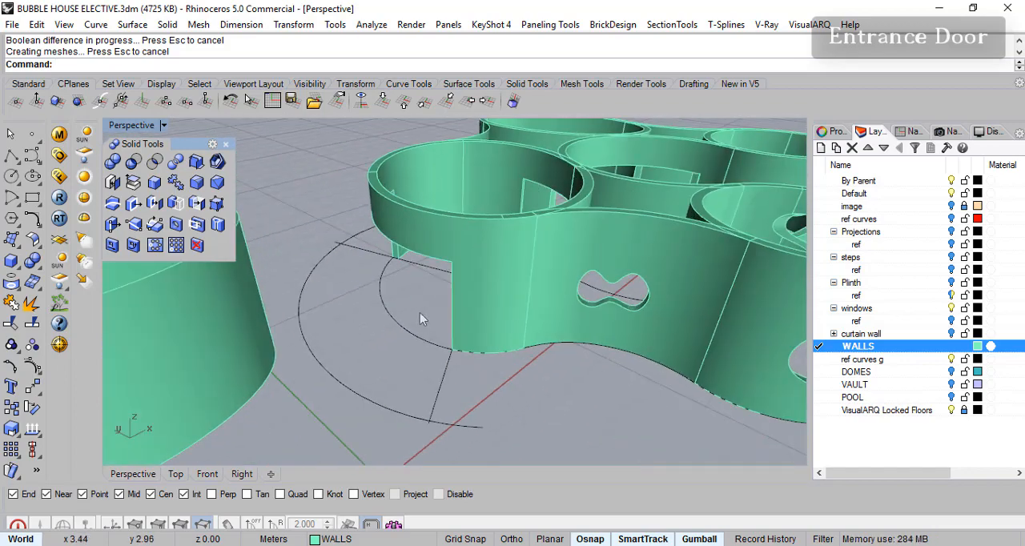
{"action": "scroll", "coordinate": [420, 314], "scroll_direction": "up", "scroll_amount": 3}
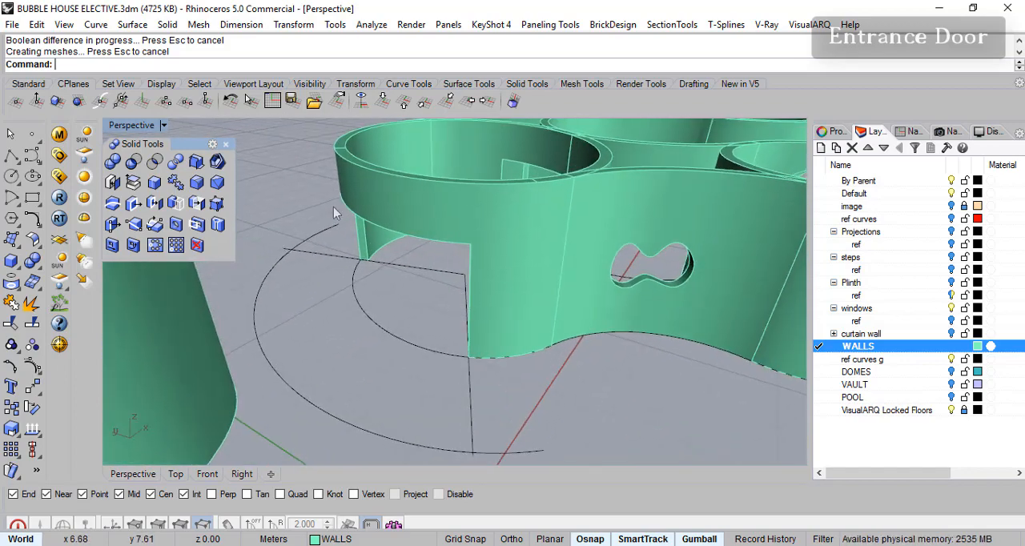
{"action": "right_click_drag", "start_coordinate": [708, 259], "coordinate": [444, 315]}
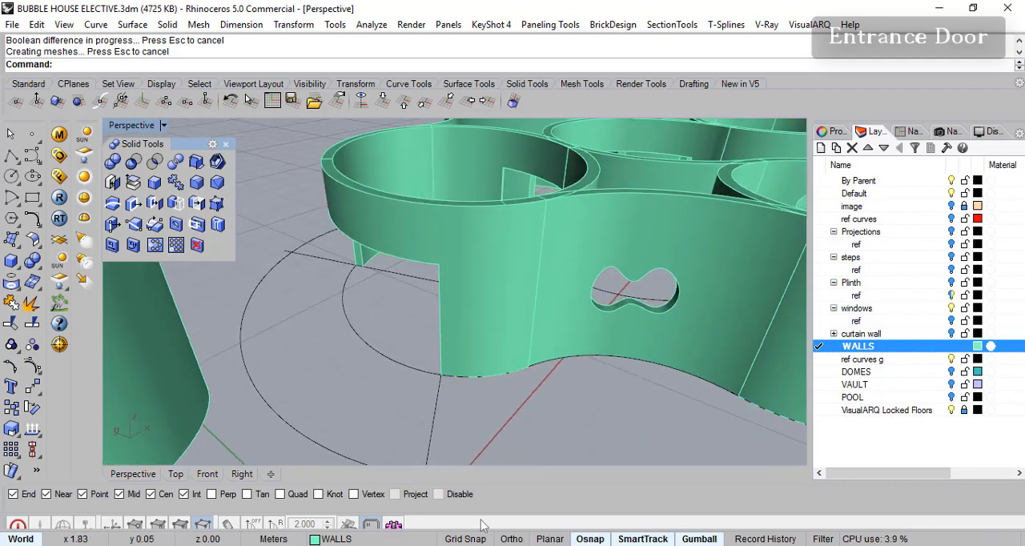
- Switch to the FINAL IMAGES folder in File Explorer, view 5.jpg to examine the finished house's entrance, and close the image
{"action": "left_click", "coordinate": [473, 545]}
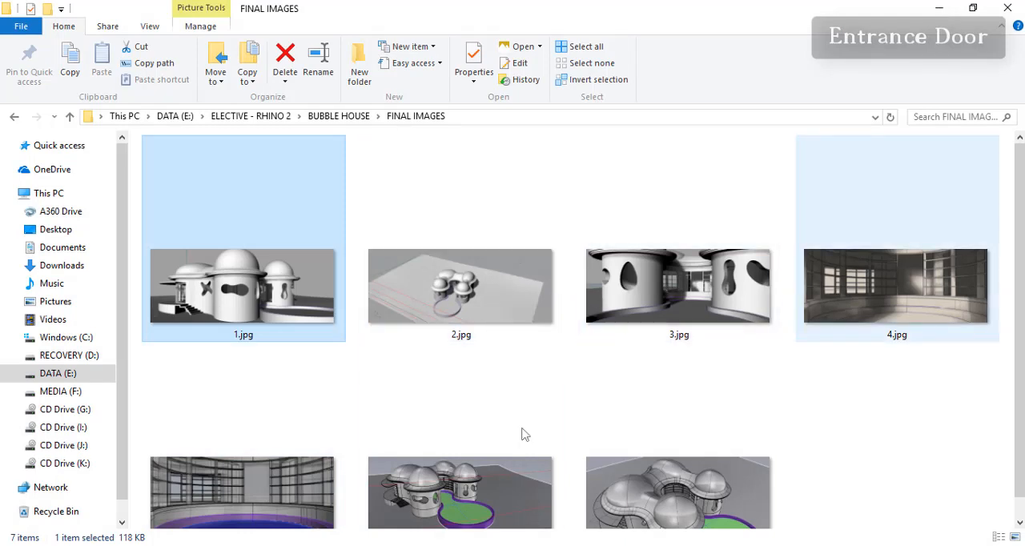
{"action": "double_click", "coordinate": [438, 498]}
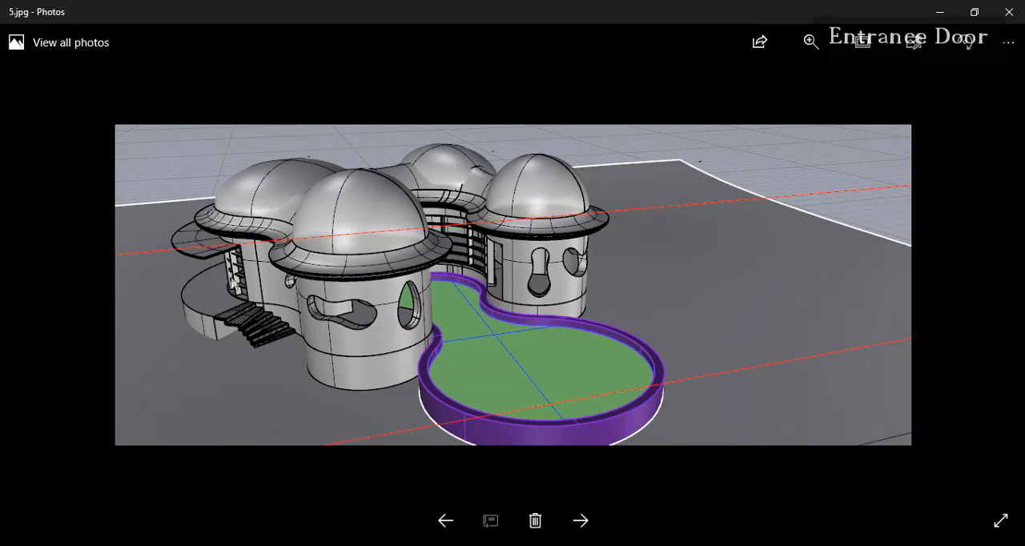
{"action": "left_click", "coordinate": [1010, 11]}
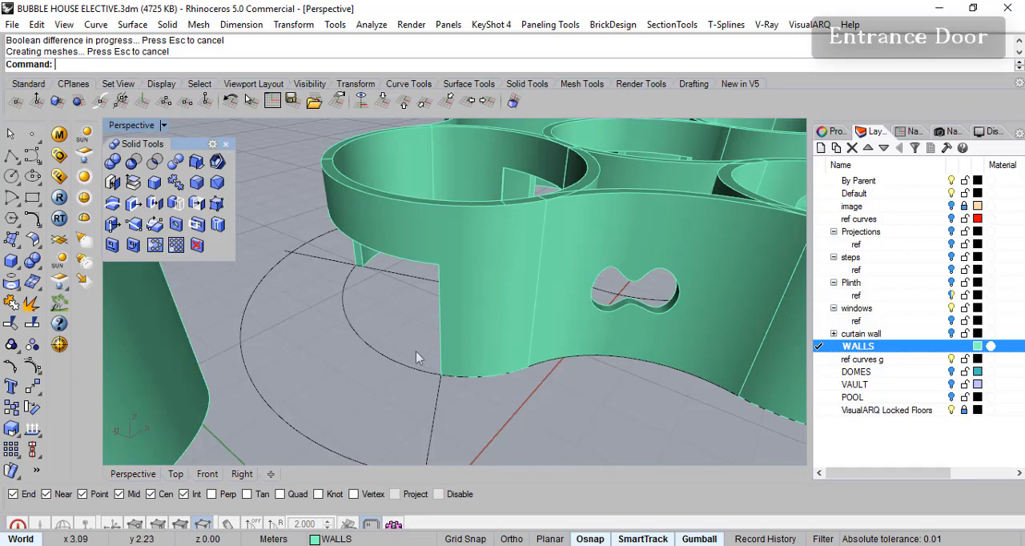
- Turn on the steps and Plinth layers to check the door opening against the staircase and landing
{"action": "right_click_drag", "start_coordinate": [416, 351], "coordinate": [625, 234]}
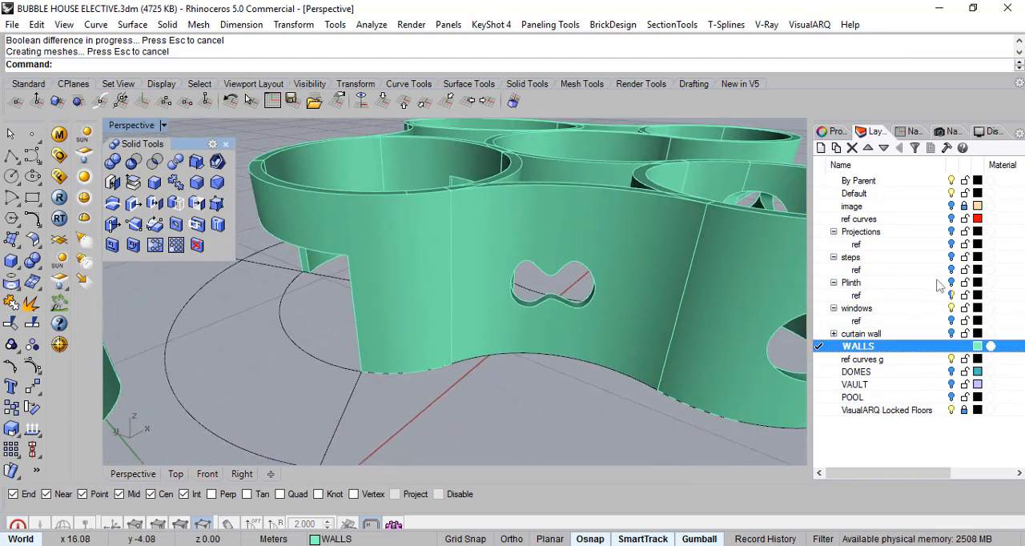
{"action": "left_click", "coordinate": [952, 258]}
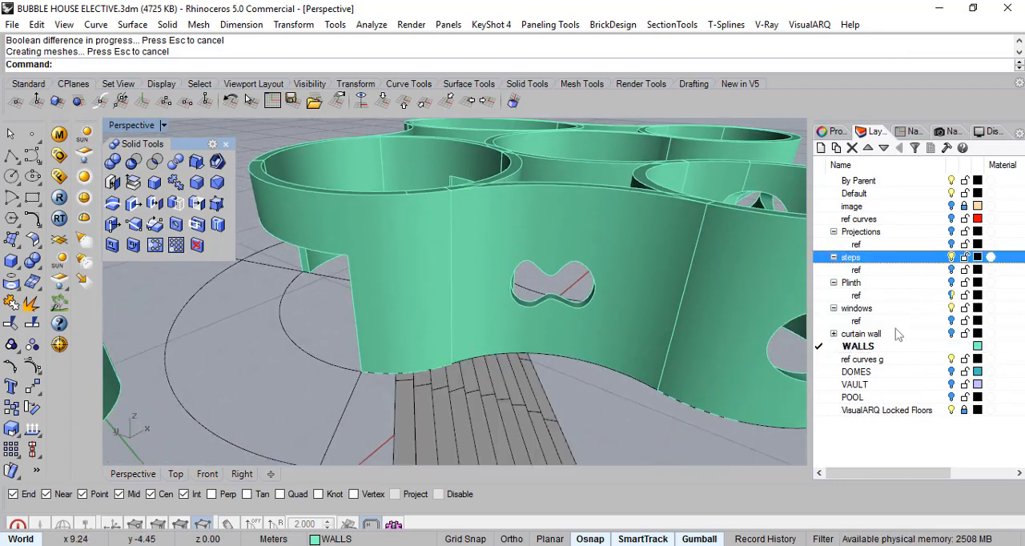
{"action": "left_click", "coordinate": [952, 283]}
{"action": "right_click_drag", "start_coordinate": [485, 379], "coordinate": [509, 342]}
{"action": "scroll", "coordinate": [472, 366], "scroll_direction": "down", "scroll_amount": 4}
{"action": "right_click_drag", "start_coordinate": [513, 343], "coordinate": [514, 379]}
{"action": "scroll", "coordinate": [520, 370], "scroll_direction": "down", "scroll_amount": 3}
{"action": "scroll", "coordinate": [514, 379], "scroll_direction": "up", "scroll_amount": 2}
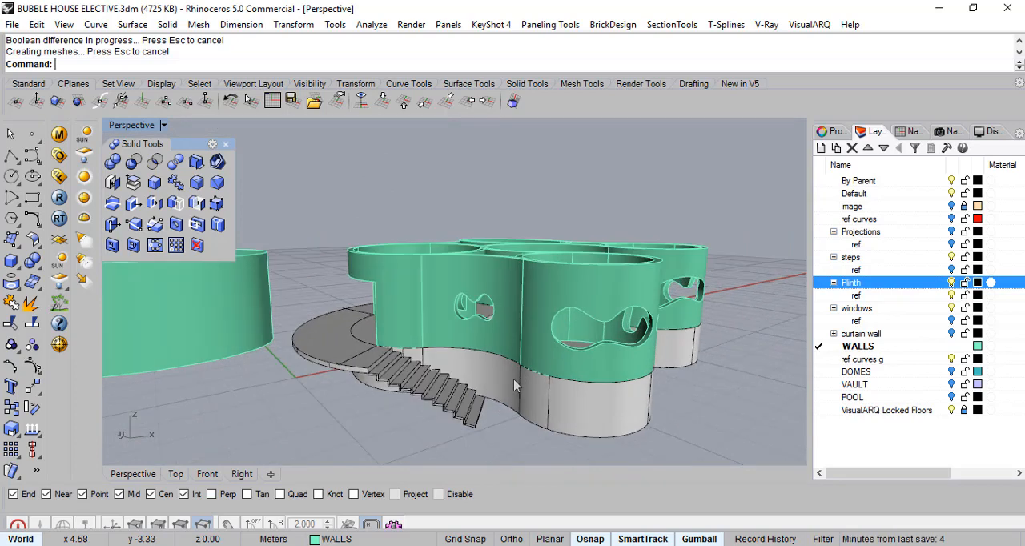
{"action": "right_click_drag", "start_coordinate": [592, 271], "coordinate": [595, 314]}
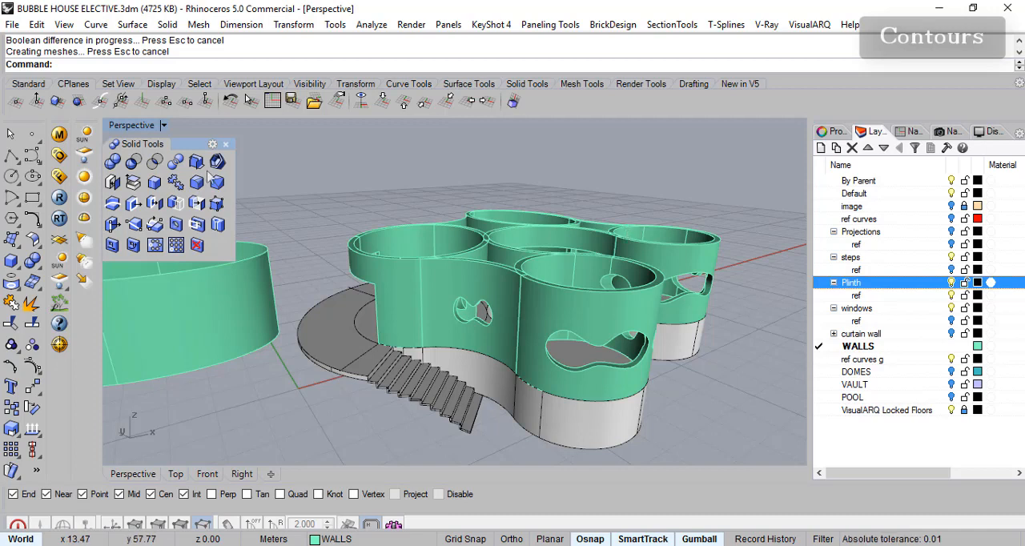
- Close the floating Solid Tools palette, maximize the Top view and turn off the steps layer
{"action": "left_click", "coordinate": [226, 145]}
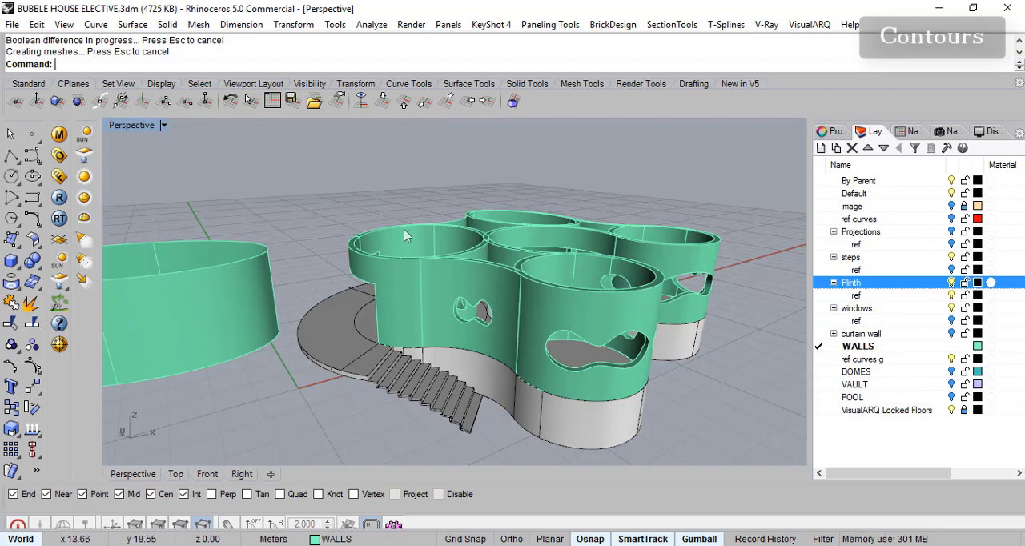
{"action": "double_click", "coordinate": [149, 130]}
{"action": "scroll", "coordinate": [471, 228], "scroll_direction": "down", "scroll_amount": 8}
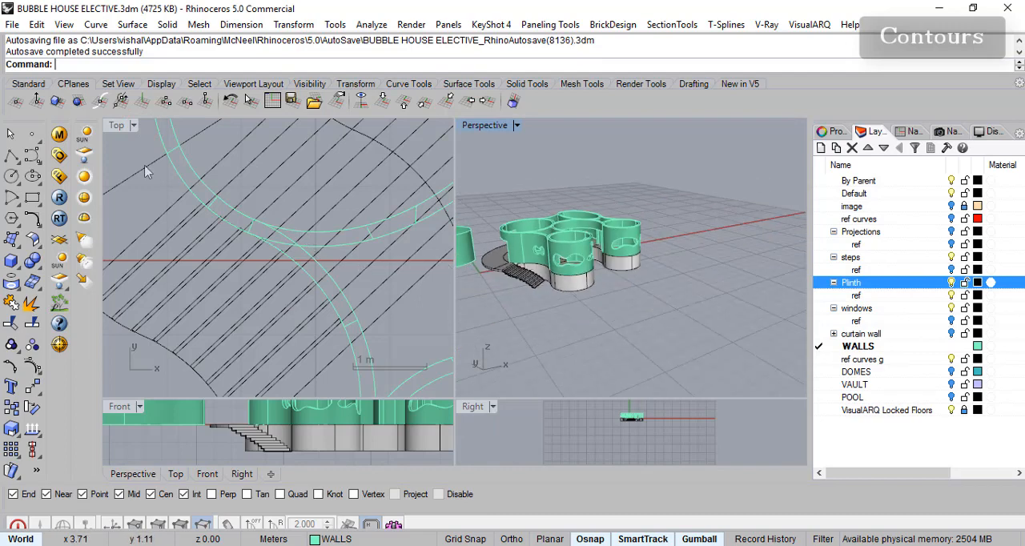
{"action": "double_click", "coordinate": [128, 128]}
{"action": "scroll", "coordinate": [448, 288], "scroll_direction": "down", "scroll_amount": 8}
{"action": "scroll", "coordinate": [527, 271], "scroll_direction": "up", "scroll_amount": 2}
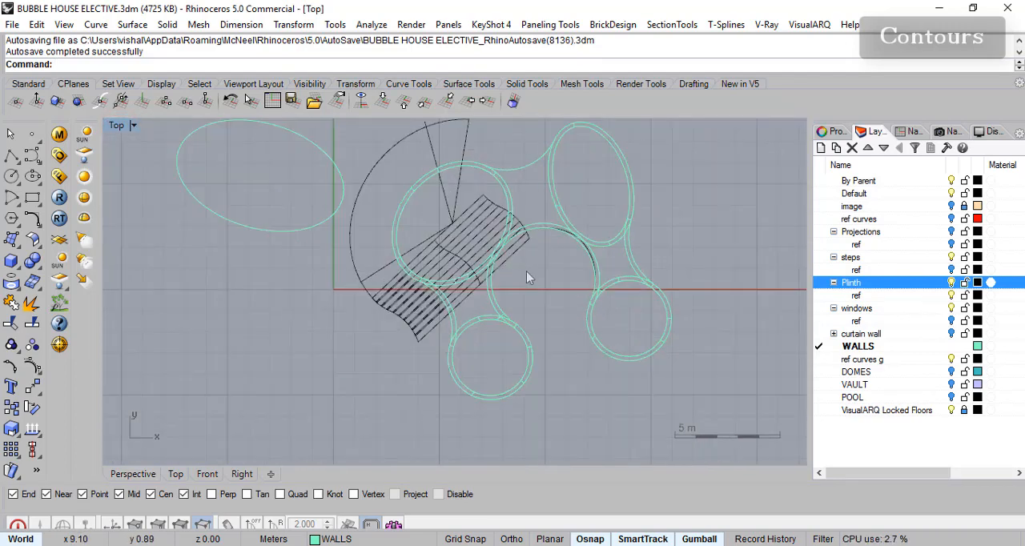
{"action": "left_click", "coordinate": [953, 258]}
{"action": "right_click_drag", "start_coordinate": [652, 265], "coordinate": [602, 304]}
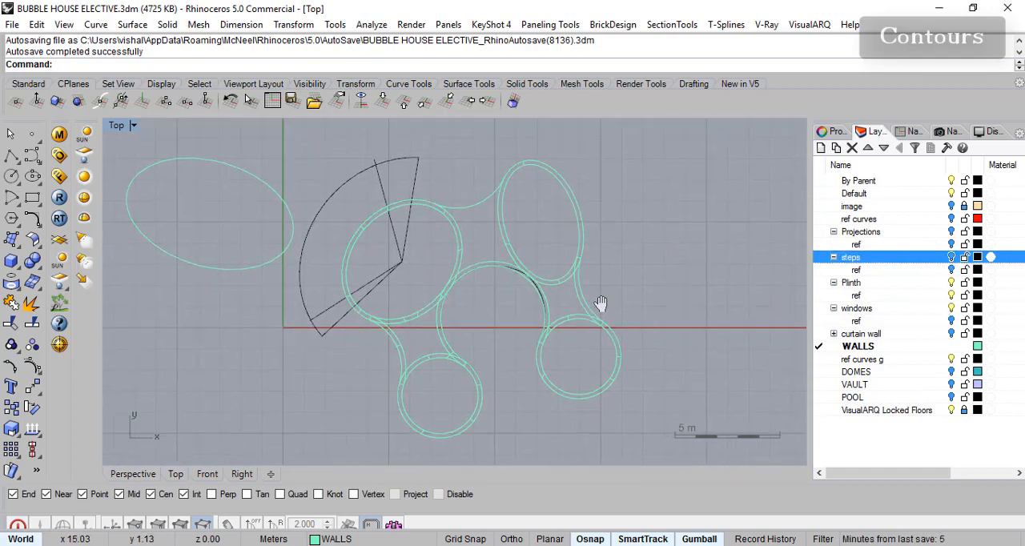
{"action": "left_click", "coordinate": [881, 285]}
{"action": "right_click", "coordinate": [882, 294]}
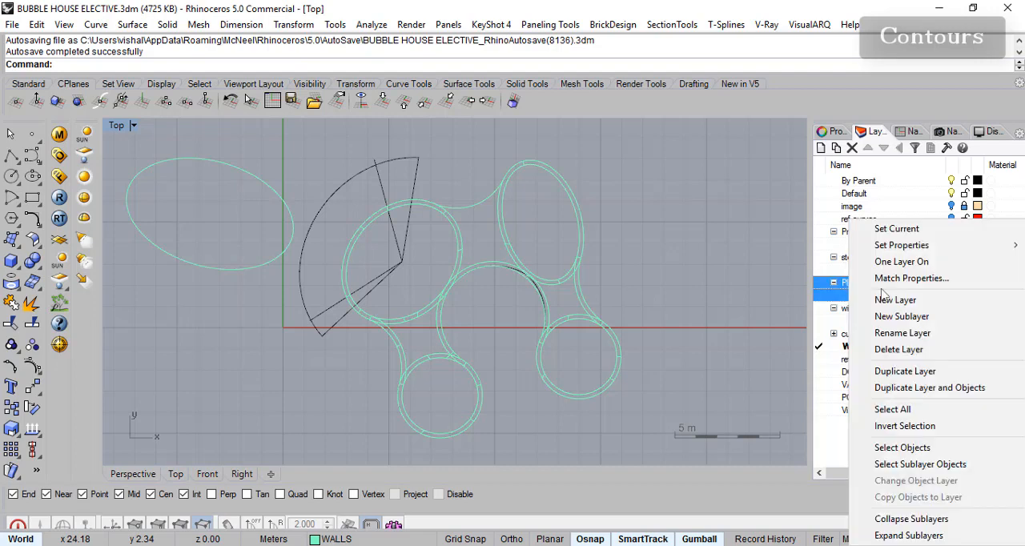
{"action": "left_click", "coordinate": [798, 262]}
{"action": "scroll", "coordinate": [560, 288], "scroll_direction": "down", "scroll_amount": 3}
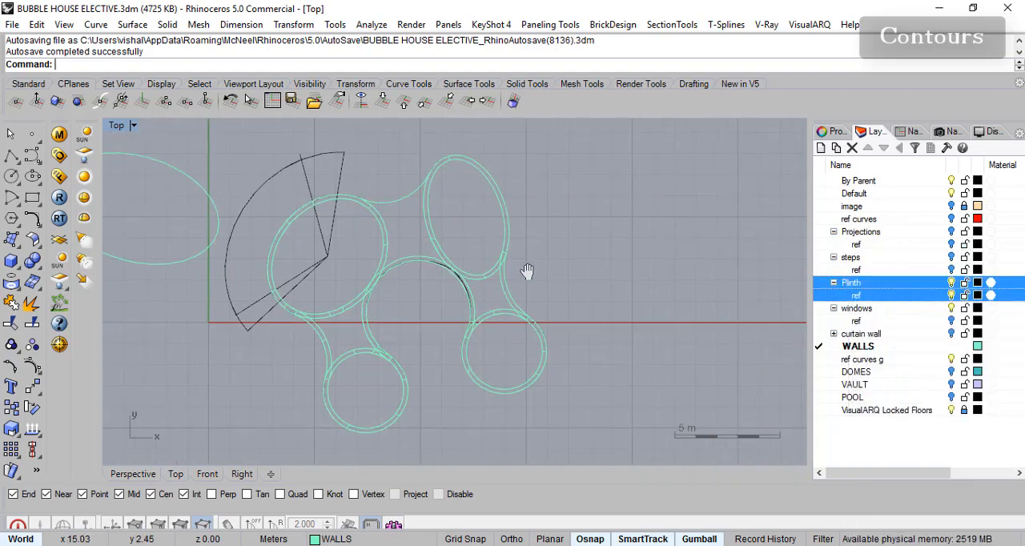
{"action": "right_click", "coordinate": [591, 310]}
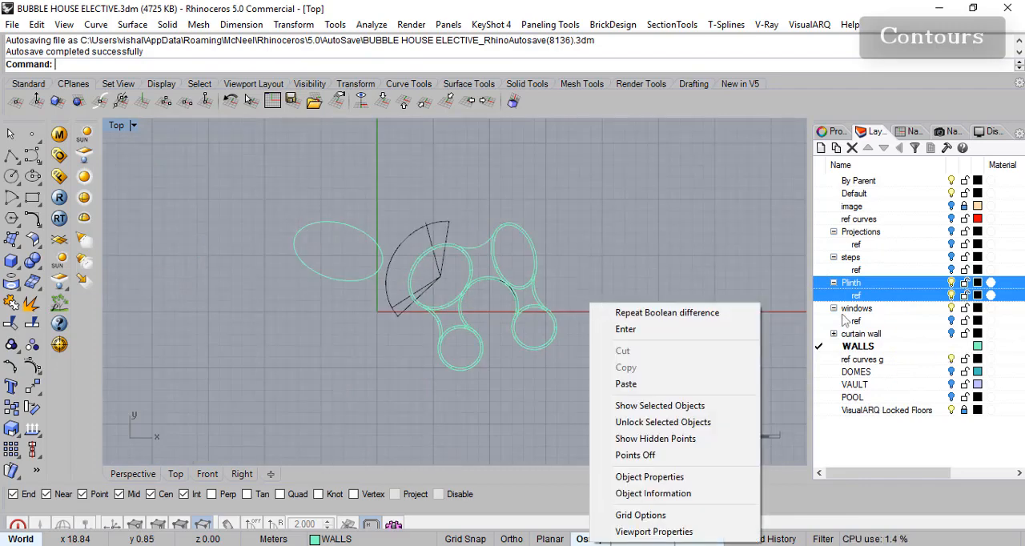
- Make ref curves g the current layer and bring up its layer commands
{"action": "left_click", "coordinate": [819, 361]}
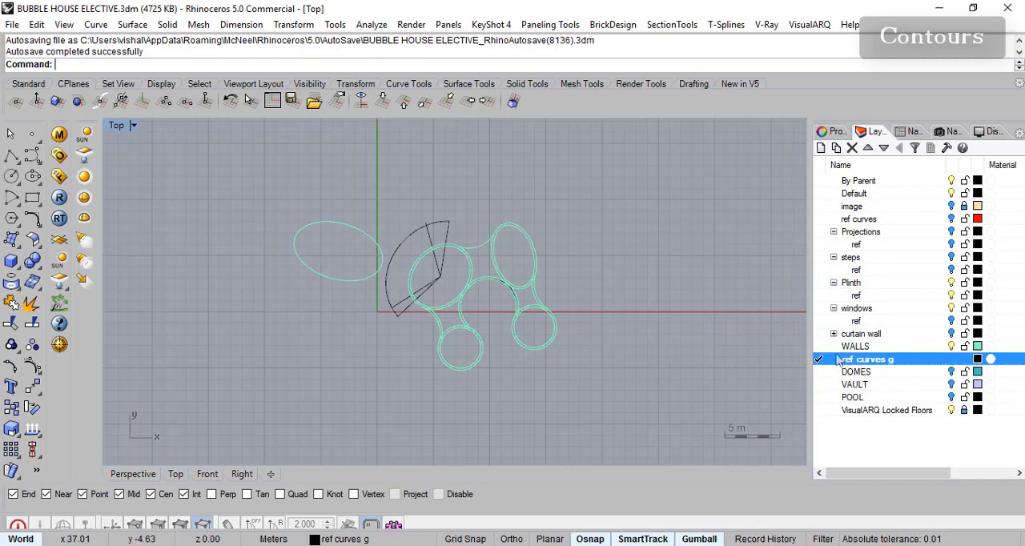
{"action": "right_click", "coordinate": [921, 365]}
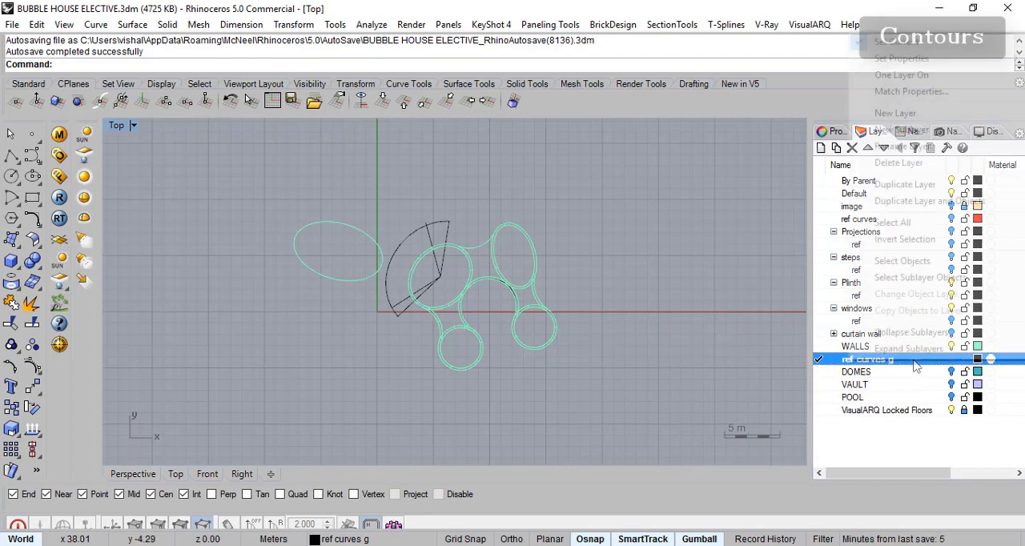
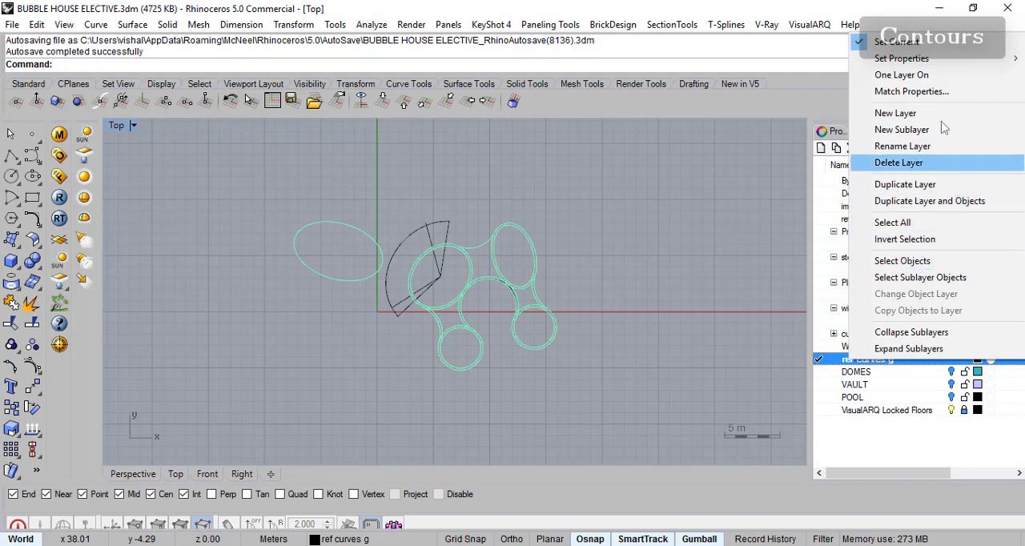
- Show only the ref curves g layer, turning the other layers off
{"action": "left_click", "coordinate": [992, 75]}
{"action": "right_click_drag", "start_coordinate": [611, 310], "coordinate": [568, 320]}
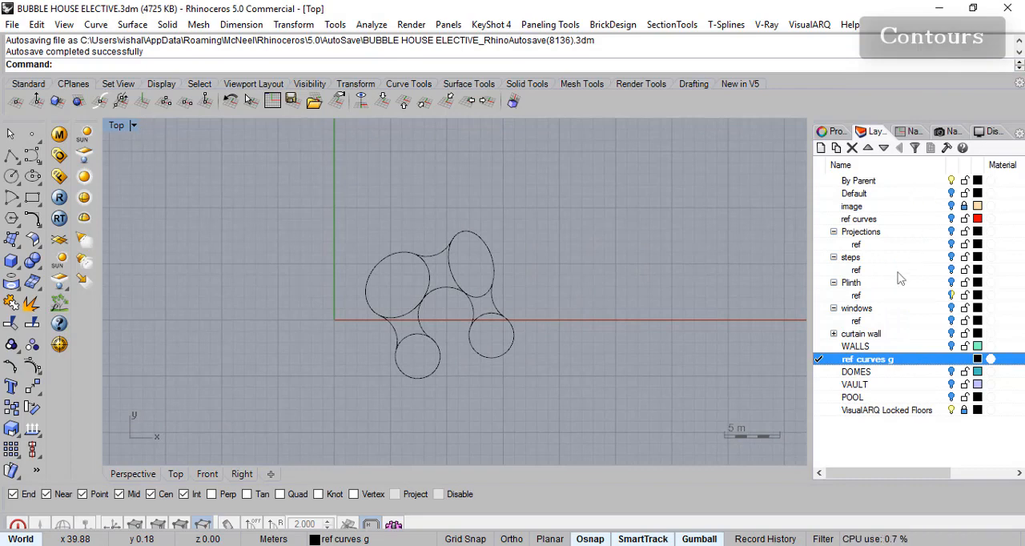
{"action": "scroll", "coordinate": [515, 327], "scroll_direction": "up", "scroll_amount": 3}
{"action": "scroll", "coordinate": [588, 323], "scroll_direction": "down", "scroll_amount": 3}
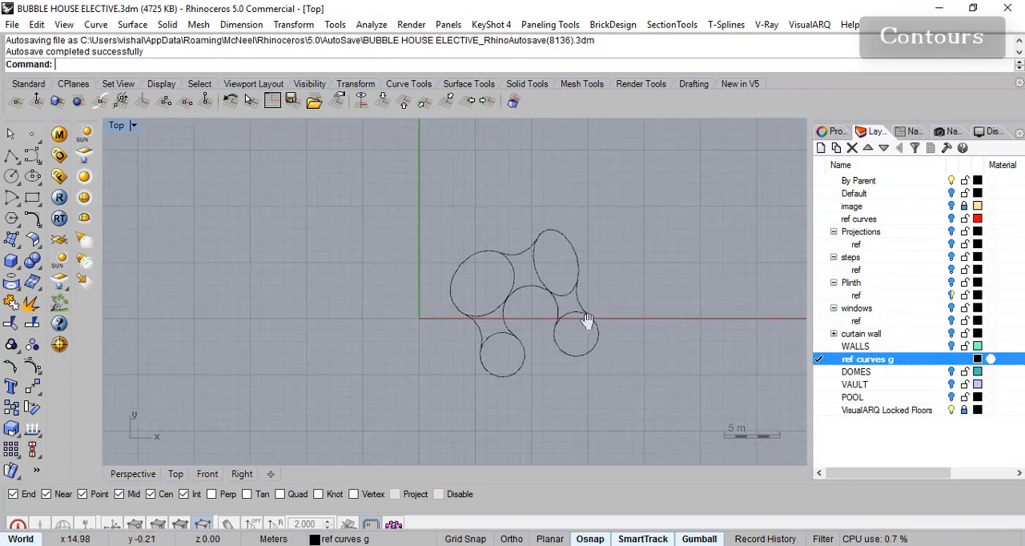
{"action": "right_click_drag", "start_coordinate": [447, 266], "coordinate": [439, 268]}
{"action": "right_click_drag", "start_coordinate": [379, 254], "coordinate": [366, 253]}
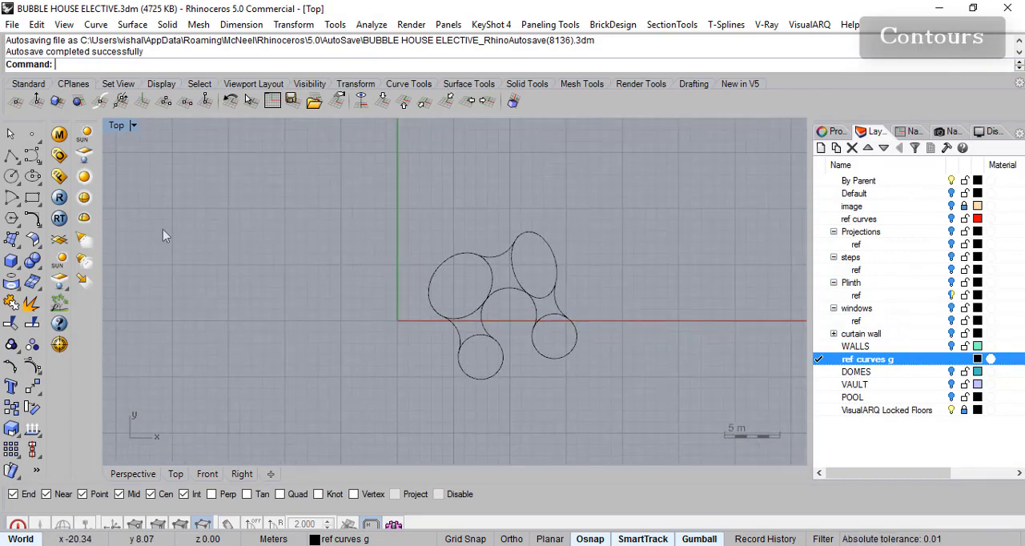
- Draw a wavy degree-3 control-point curve above the bubble house plan as the first contour, ending at about 25.7, 15.2
{"action": "left_click", "coordinate": [32, 154]}
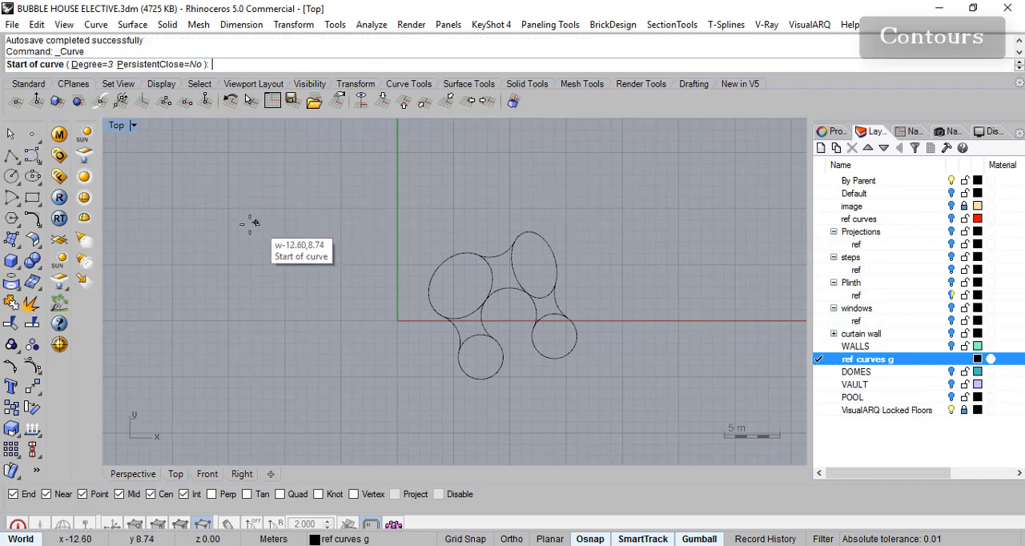
{"action": "left_click", "coordinate": [219, 221]}
{"action": "left_click", "coordinate": [275, 174]}
{"action": "left_click", "coordinate": [377, 225]}
{"action": "left_click", "coordinate": [533, 165]}
{"action": "left_click", "coordinate": [687, 149]}
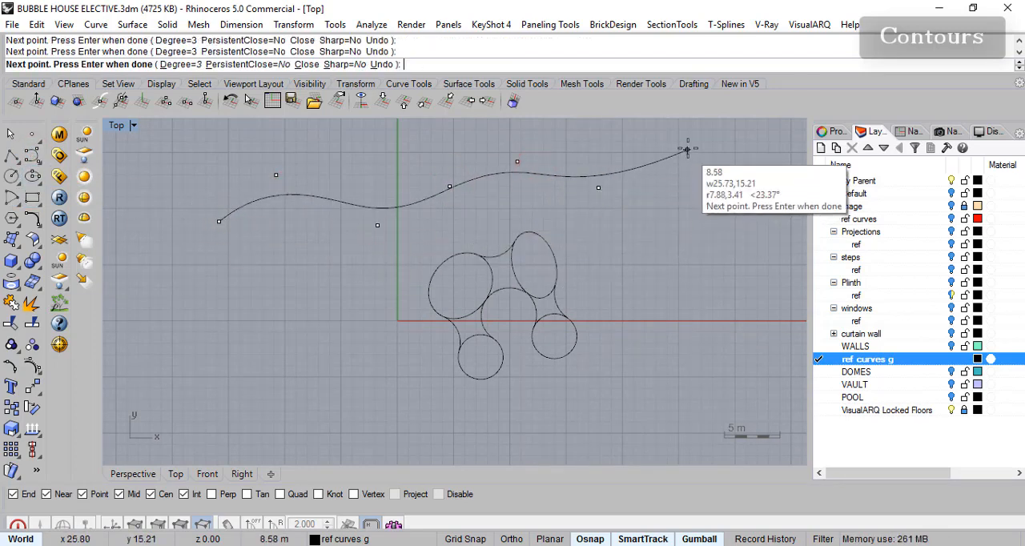
{"action": "key", "text": "Return"}
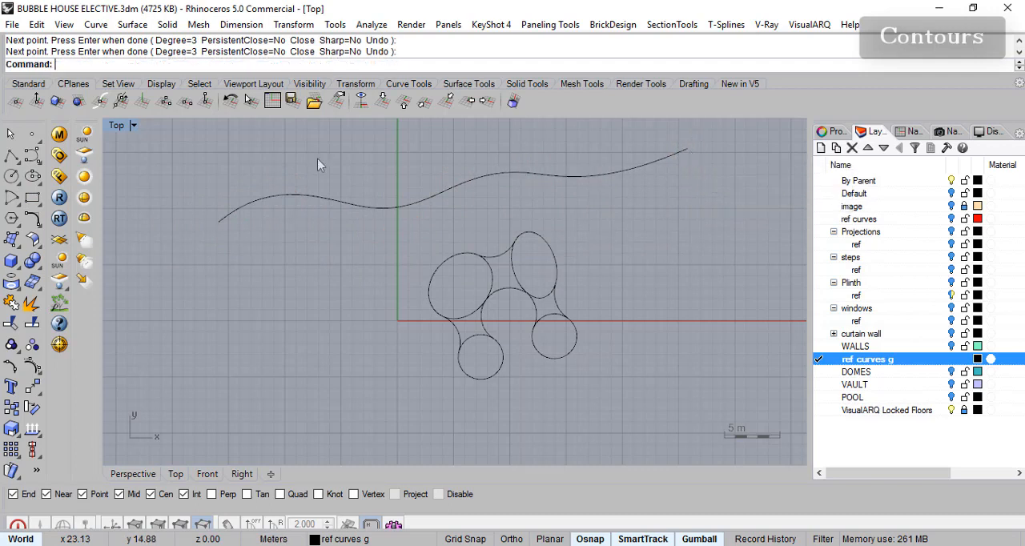
- Draw a second wavy contour curve just below the first, ending at about 28.2, 11.5
{"action": "left_click", "coordinate": [36, 160]}
{"action": "left_click", "coordinate": [203, 145]}
{"action": "key", "text": "Return"}
{"action": "left_click", "coordinate": [214, 262]}
{"action": "left_click", "coordinate": [324, 244]}
{"action": "left_click", "coordinate": [407, 255]}
{"action": "left_click", "coordinate": [479, 217]}
{"action": "left_click", "coordinate": [556, 211]}
{"action": "left_click", "coordinate": [638, 233]}
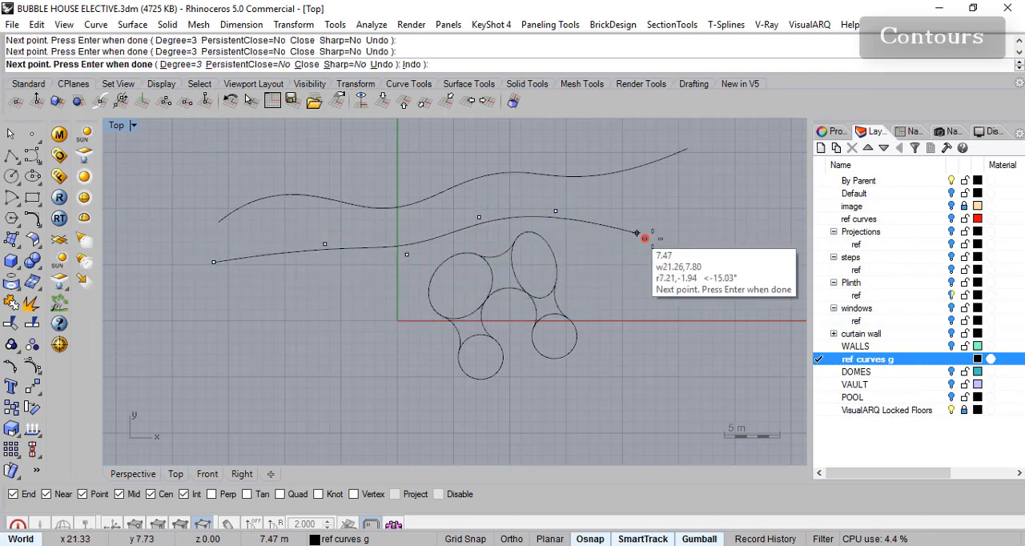
{"action": "left_click", "coordinate": [715, 192]}
{"action": "key", "text": "Return"}
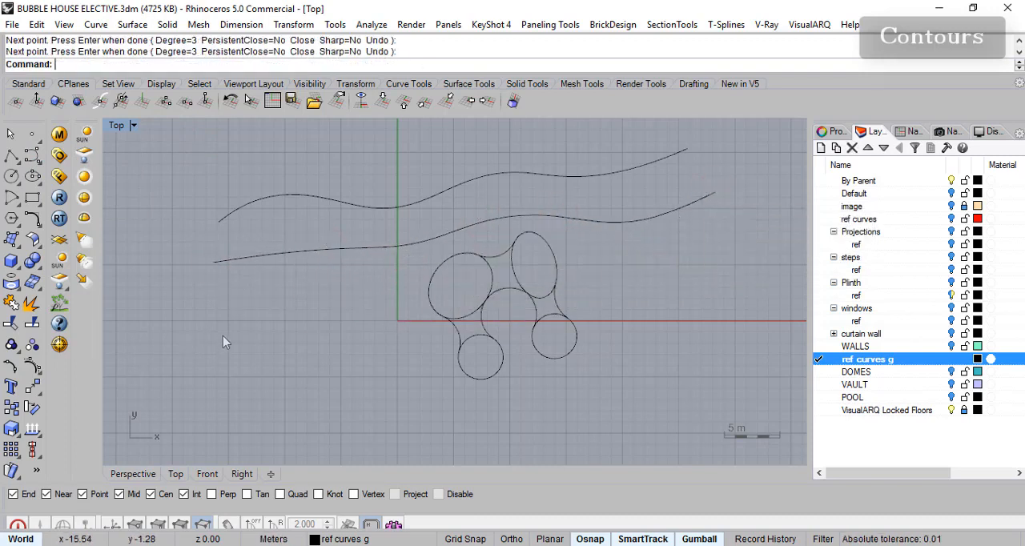
- Draw a third contour curve through the upper bubbles with object snaps disabled, ending at about 29.6, 9.3
{"action": "key", "text": "Return"}
{"action": "left_click", "coordinate": [217, 343]}
{"action": "left_click", "coordinate": [305, 284]}
{"action": "left_click", "coordinate": [399, 285]}
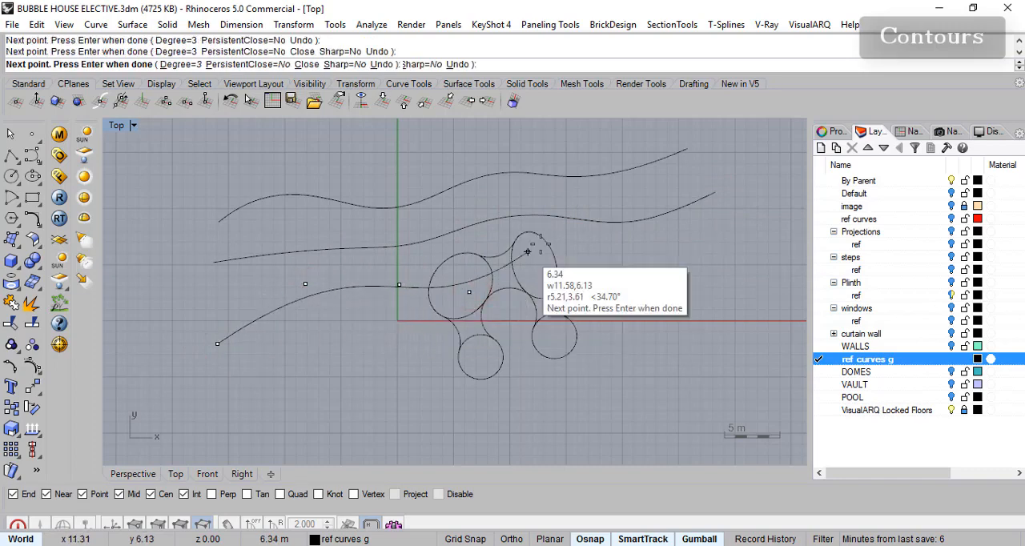
{"action": "left_click", "coordinate": [591, 539]}
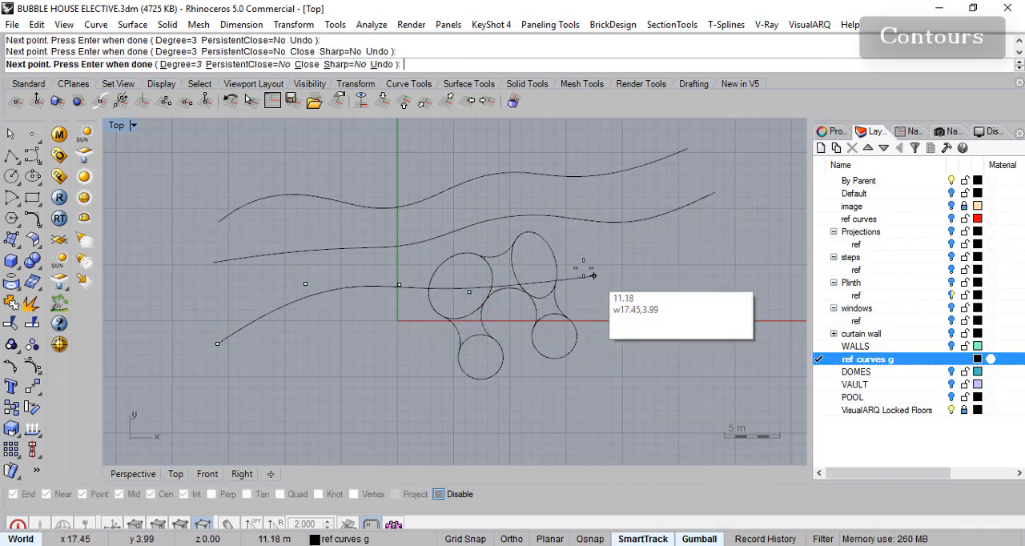
{"action": "left_click", "coordinate": [582, 251]}
{"action": "left_click", "coordinate": [668, 254]}
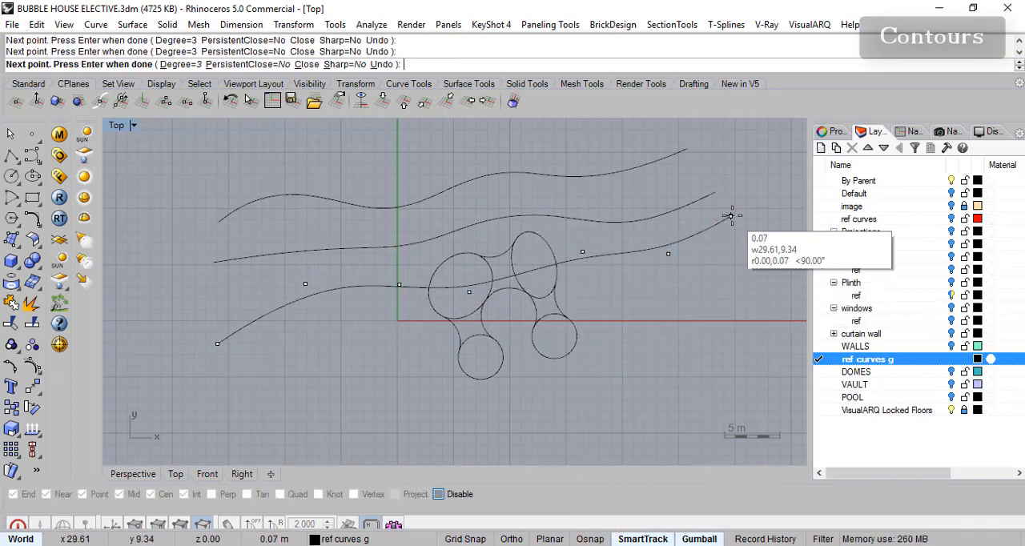
{"action": "left_click", "coordinate": [731, 215]}
{"action": "key", "text": "Return"}
- Draw a fourth contour curve through the middle of the plan, starting below the third contour's left end
{"action": "key", "text": "Return"}
{"action": "left_click", "coordinate": [218, 407]}
{"action": "left_click", "coordinate": [355, 317]}
{"action": "left_click", "coordinate": [444, 343]}
{"action": "left_click", "coordinate": [582, 281]}
{"action": "left_click", "coordinate": [726, 325]}
- Draw a fifth contour curve arching through the two lower circles of the plan and falling away at its right end
{"action": "key", "text": "Return"}
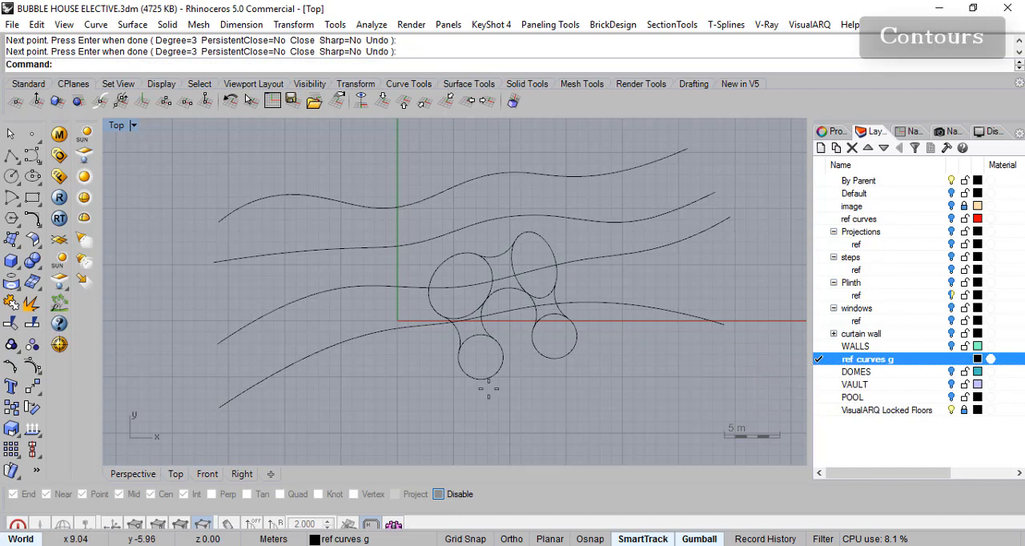
{"action": "key", "text": "Return"}
{"action": "left_click", "coordinate": [300, 394]}
{"action": "left_click", "coordinate": [410, 357]}
{"action": "left_click", "coordinate": [515, 339]}
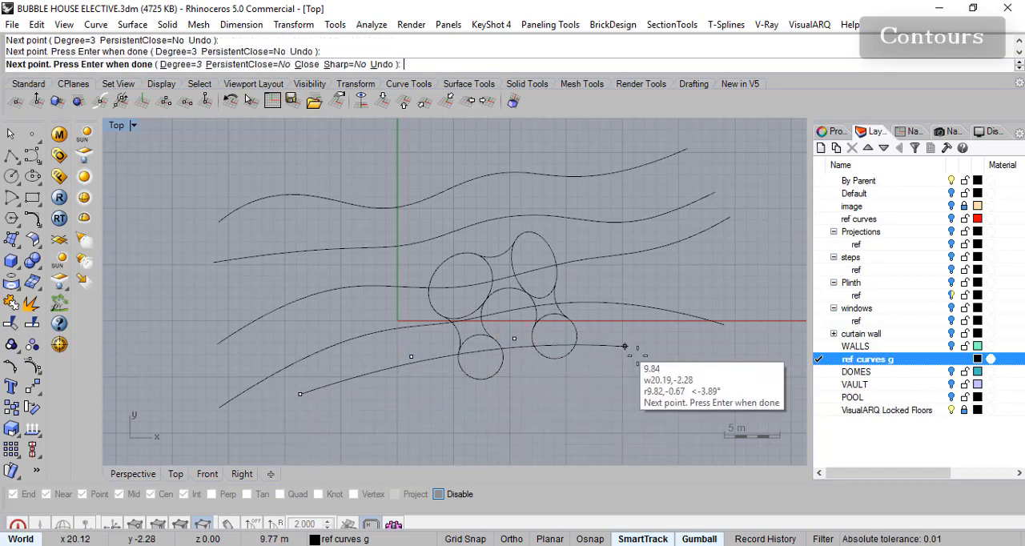
{"action": "left_click", "coordinate": [650, 344]}
{"action": "left_click", "coordinate": [725, 403]}
{"action": "key", "text": "Return"}
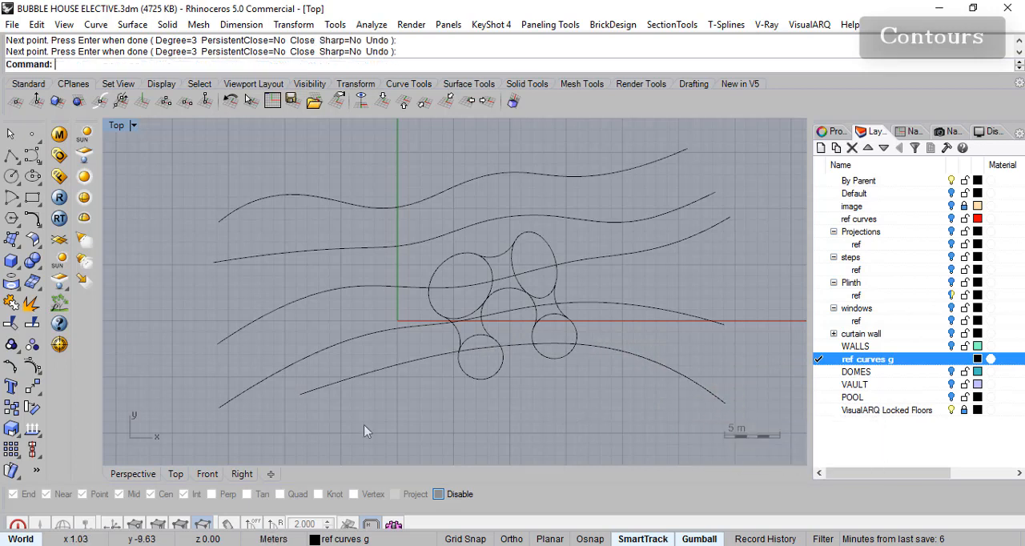
- Draw a sixth, gently arched contour curve below the whole plan
{"action": "key", "text": "Return"}
{"action": "left_click", "coordinate": [331, 418]}
{"action": "left_click", "coordinate": [524, 394]}
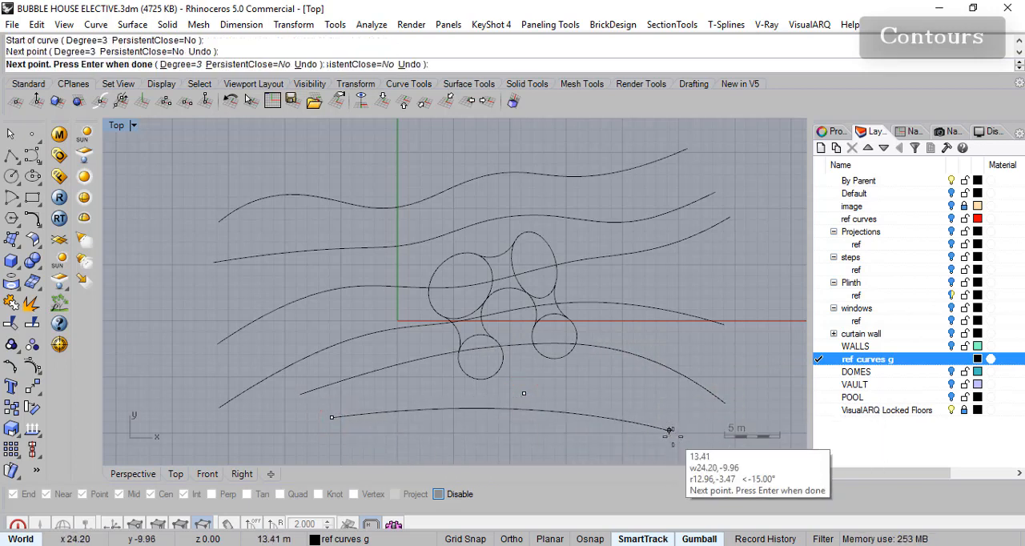
{"action": "left_click", "coordinate": [629, 403]}
{"action": "left_click", "coordinate": [676, 439]}
{"action": "key", "text": "Return"}
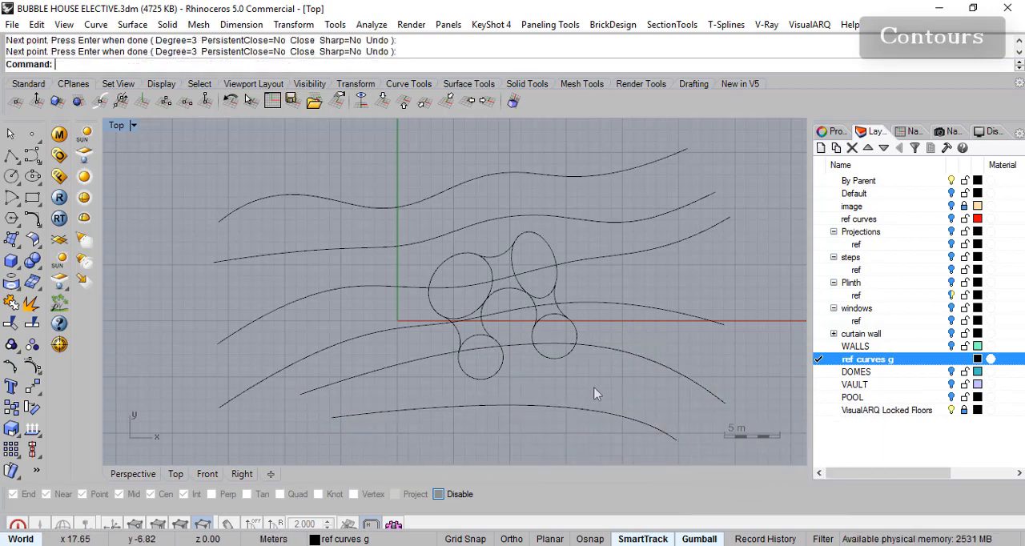
- Show the control points of the two lowest contours and shift the lowest curve's left end and inner point further left
{"action": "right_click_drag", "start_coordinate": [518, 382], "coordinate": [470, 339]}
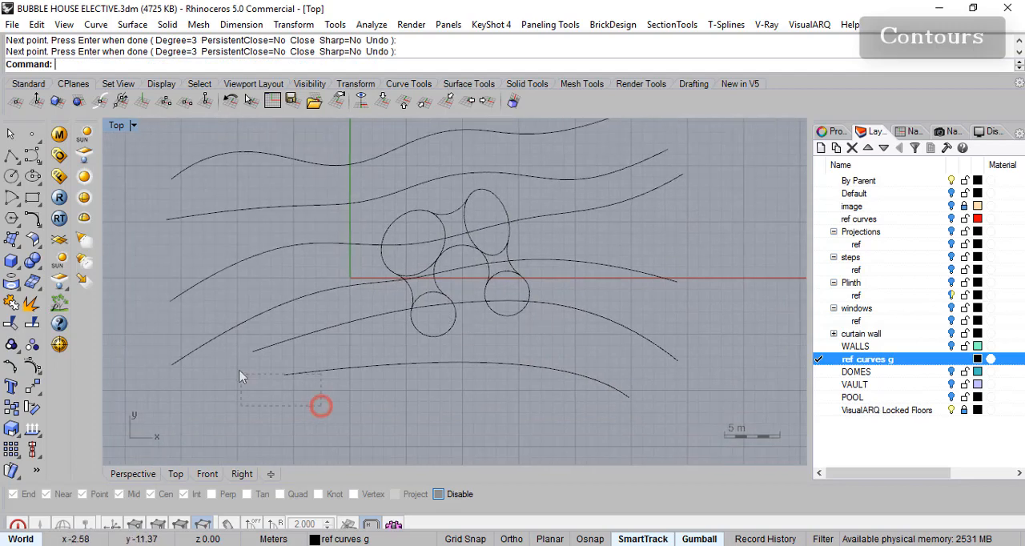
{"action": "left_click_drag", "start_coordinate": [249, 346], "coordinate": [189, 381]}
{"action": "left_click", "coordinate": [33, 387]}
{"action": "left_click", "coordinate": [284, 374]}
{"action": "left_click_drag", "start_coordinate": [286, 376], "coordinate": [203, 399]}
{"action": "left_click_drag", "start_coordinate": [481, 354], "coordinate": [389, 337]}
- Extend the lowest contour's right end further right and hide the control points
{"action": "right_click_drag", "start_coordinate": [550, 364], "coordinate": [609, 349]}
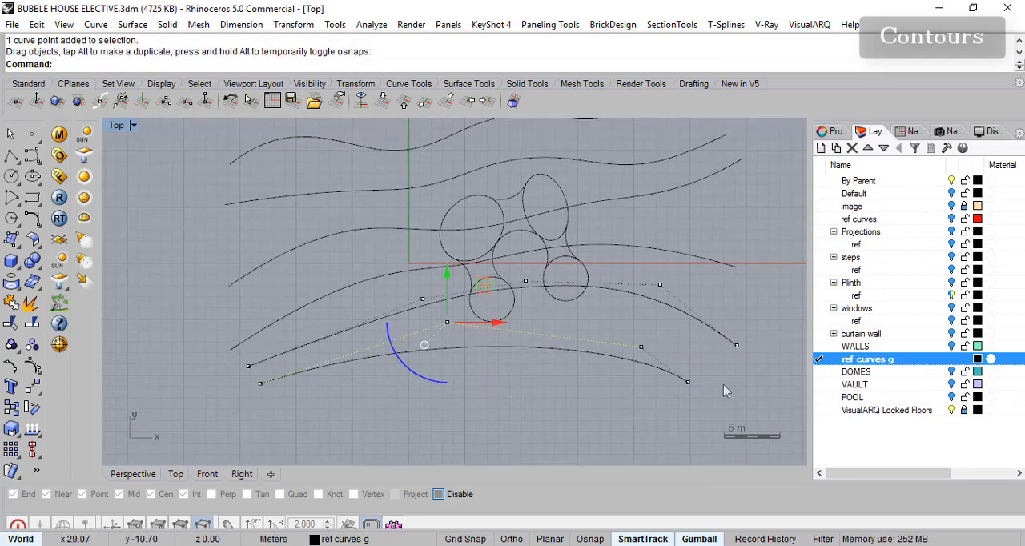
{"action": "left_click", "coordinate": [687, 382]}
{"action": "left_click_drag", "start_coordinate": [690, 382], "coordinate": [730, 383]}
{"action": "right_click_drag", "start_coordinate": [727, 249], "coordinate": [674, 291]}
{"action": "key", "text": "Escape"}
- Select all six contours, enlarge the Top and Front views in the four-view layout, and deselect the topmost contour
{"action": "mouse_move", "coordinate": [683, 249]}
{"action": "right_mouse_down"}
{"action": "mouse_move", "coordinate": [659, 236]}
{"action": "mouse_move", "coordinate": [680, 244]}
{"action": "right_mouse_up"}
{"action": "left_click_drag", "start_coordinate": [636, 425], "coordinate": [575, 139]}
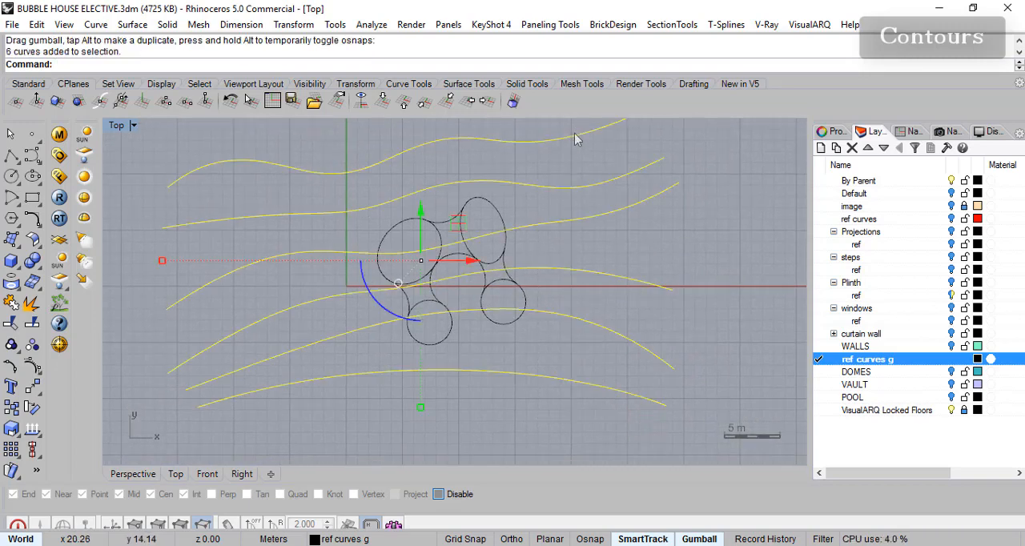
{"action": "double_click", "coordinate": [117, 126]}
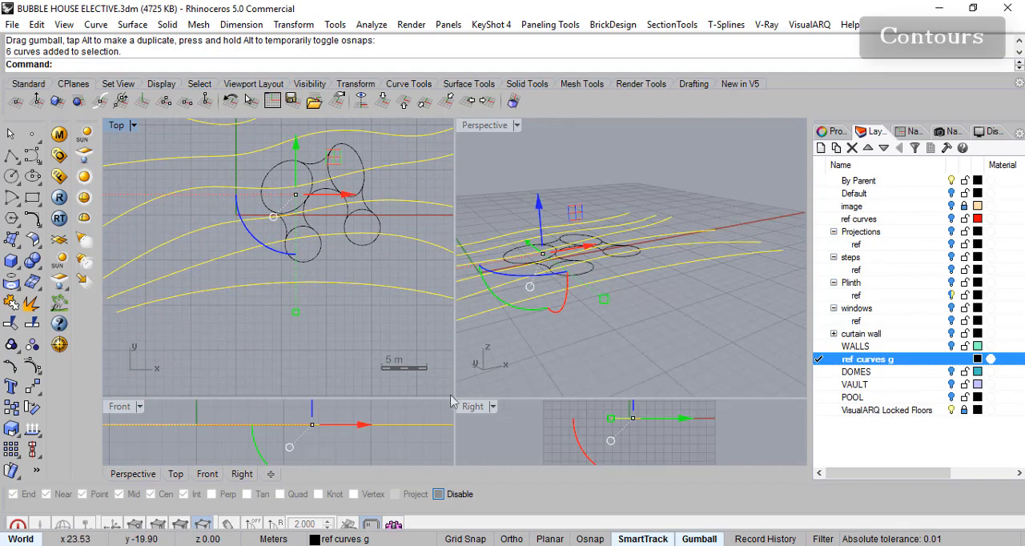
{"action": "left_click_drag", "start_coordinate": [455, 398], "coordinate": [569, 304]}
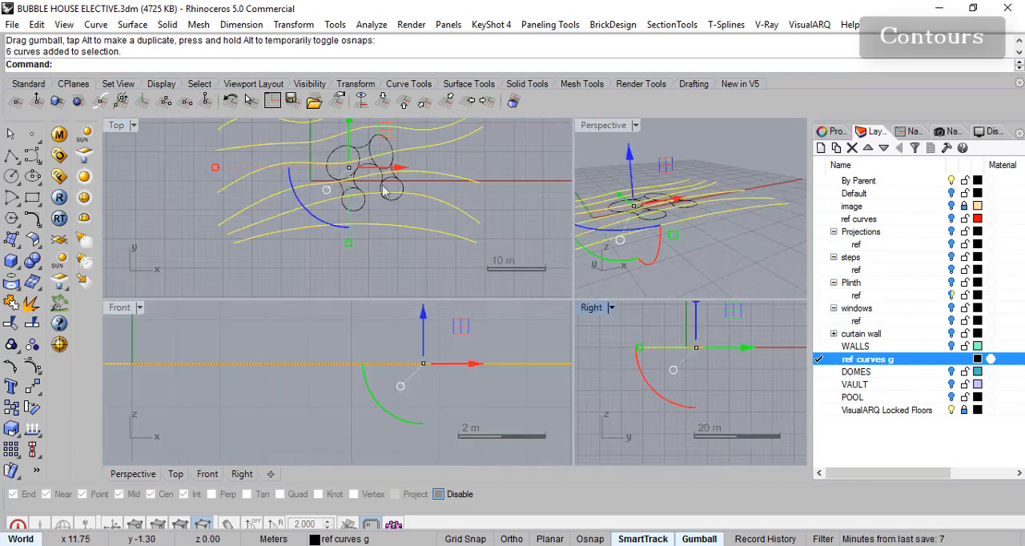
{"action": "right_click_drag", "start_coordinate": [471, 270], "coordinate": [472, 279]}
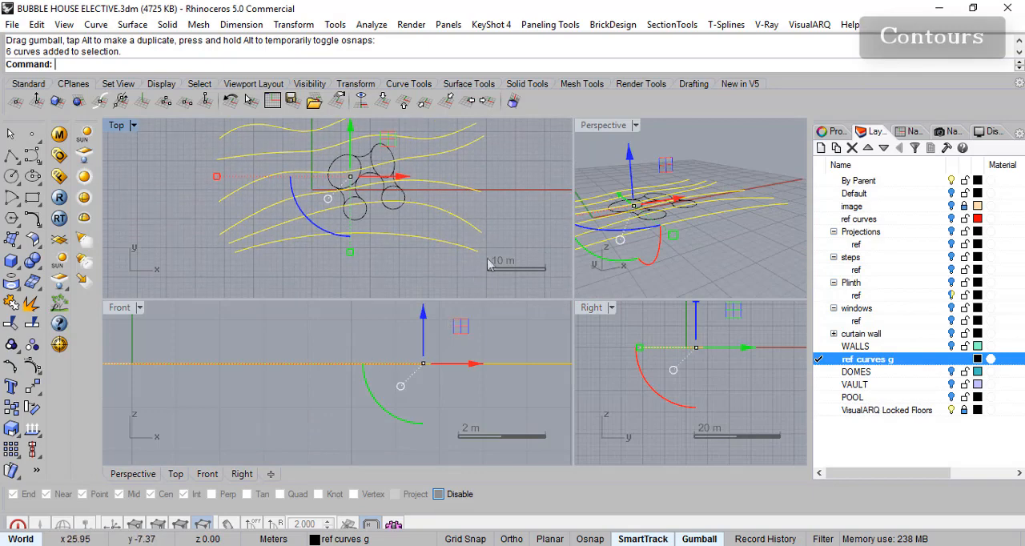
{"action": "right_click_drag", "start_coordinate": [466, 242], "coordinate": [451, 252]}
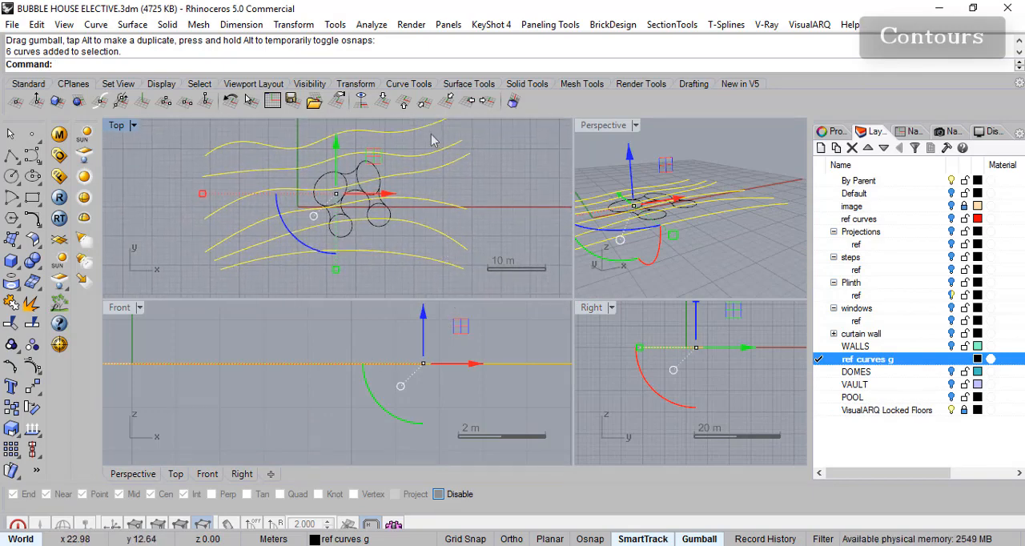
{"action": "right_click_drag", "start_coordinate": [497, 337], "coordinate": [491, 357]}
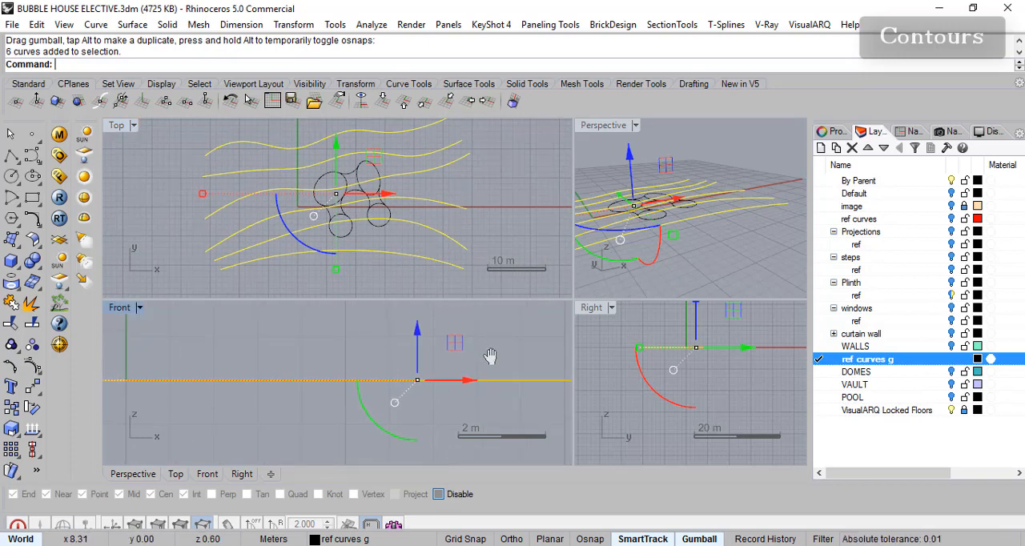
{"action": "left_click", "coordinate": [424, 132], "text": "ctrl"}
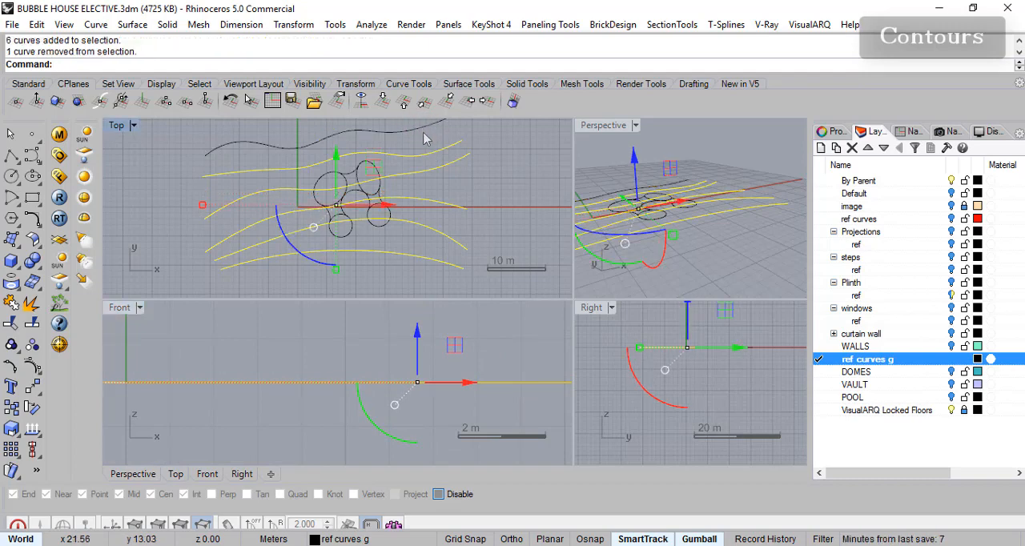
- Try raising the five selected contours by 0.5 m, and undo the move
{"action": "left_click_drag", "start_coordinate": [417, 333], "coordinate": [420, 341]}
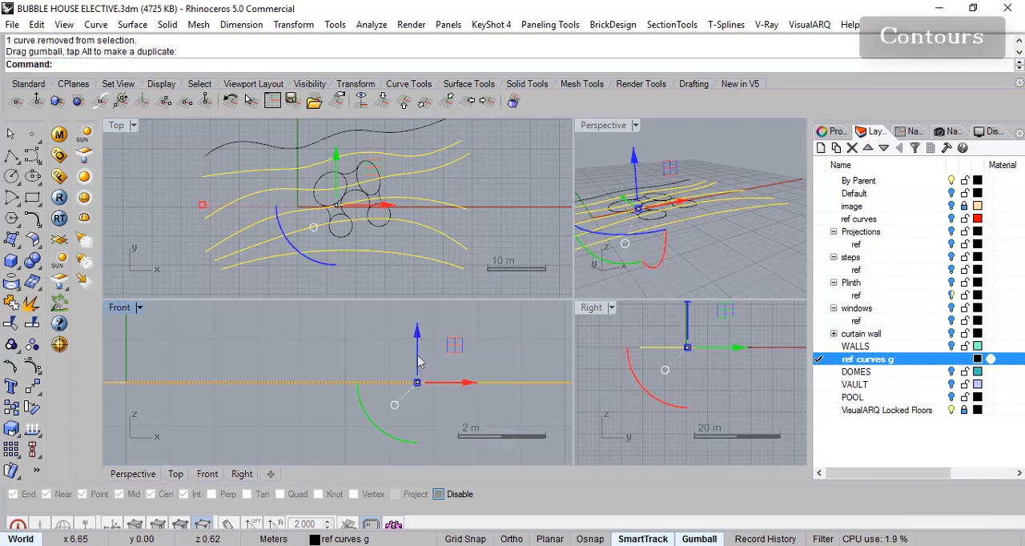
{"action": "left_click", "coordinate": [418, 359]}
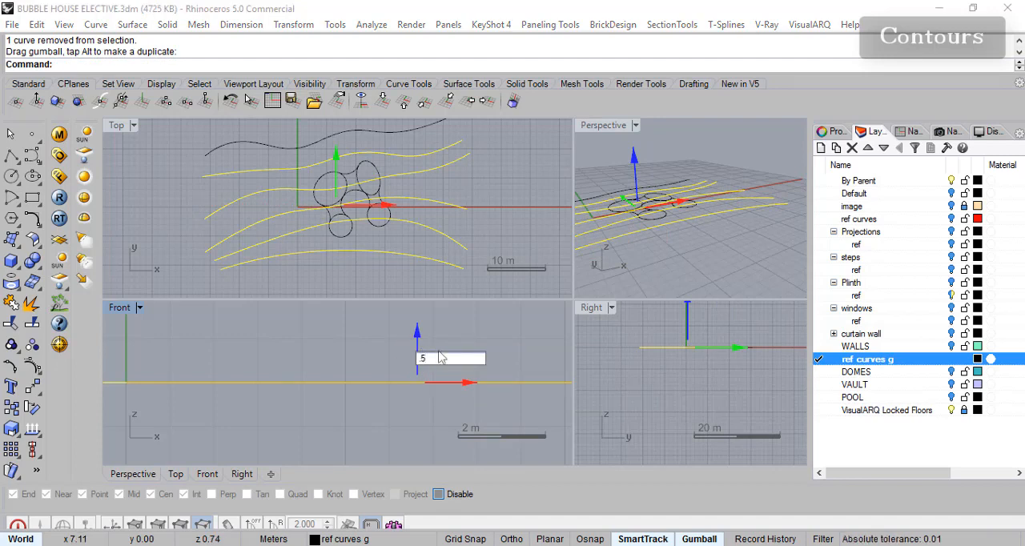
{"action": "key", "text": "Return"}
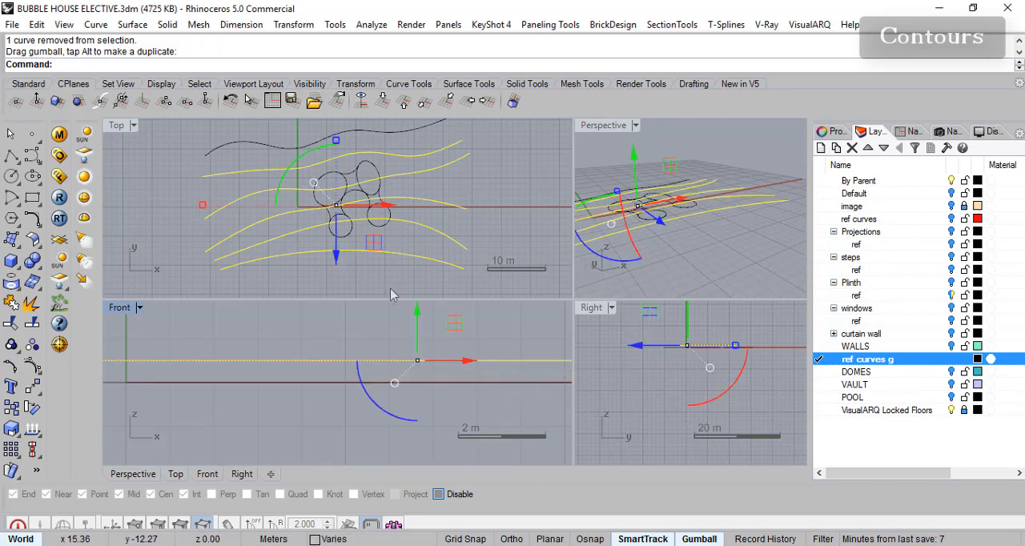
{"action": "key", "text": "ctrl+z"}
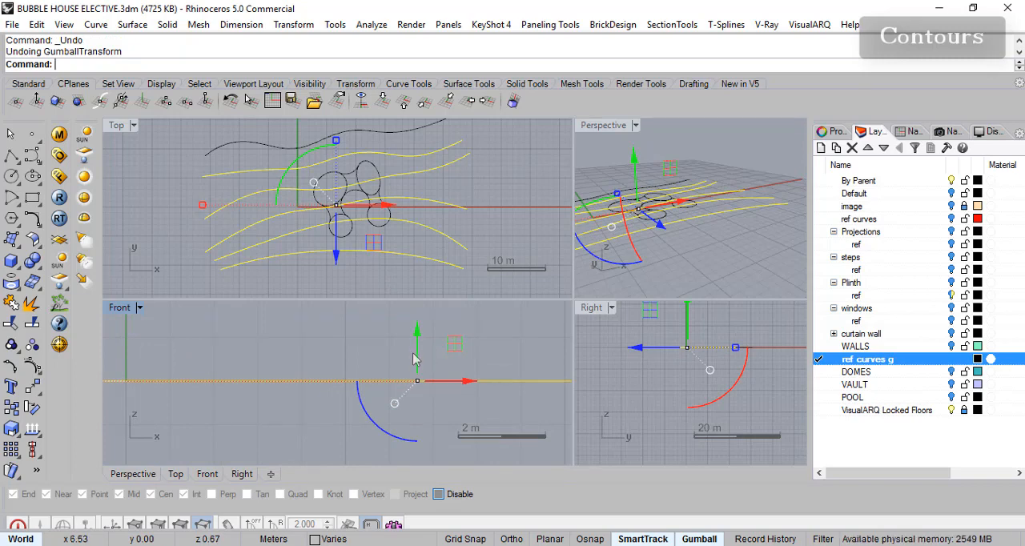
- Lower the selected contours in equal-looking steps, deselecting the uppermost one after each move, so each contour sits below the previous one
{"action": "left_click_drag", "start_coordinate": [421, 341], "coordinate": [419, 388]}
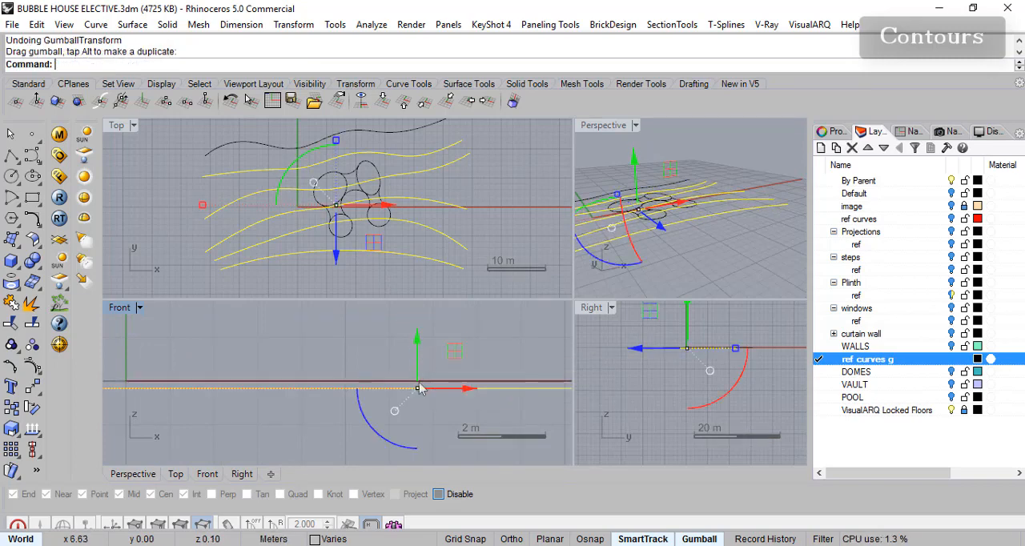
{"action": "left_click", "coordinate": [435, 163], "text": "ctrl"}
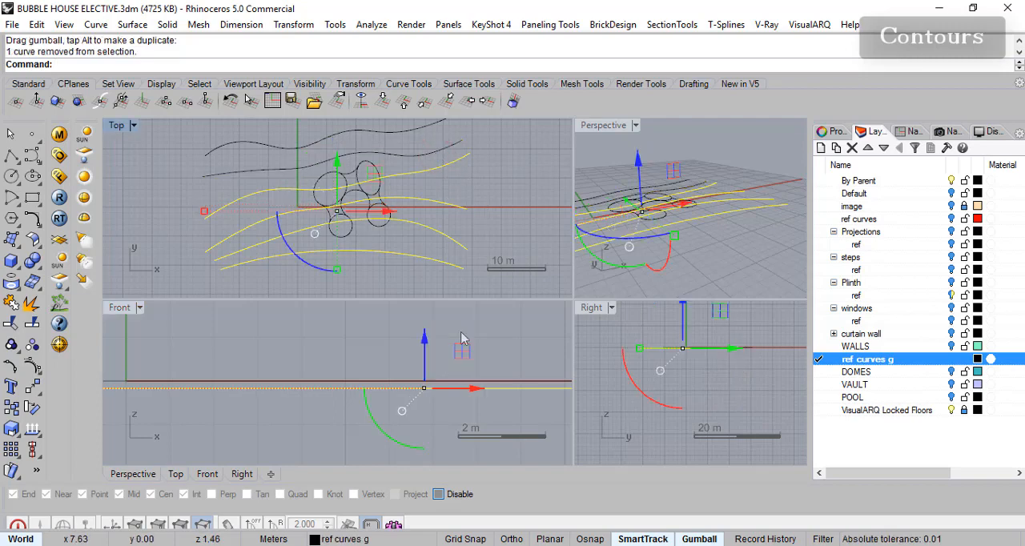
{"action": "right_click_drag", "start_coordinate": [494, 324], "coordinate": [477, 302]}
{"action": "left_click_drag", "start_coordinate": [410, 323], "coordinate": [403, 338]}
{"action": "left_click_drag", "start_coordinate": [416, 203], "coordinate": [421, 214]}
{"action": "left_click_drag", "start_coordinate": [436, 340], "coordinate": [448, 361]}
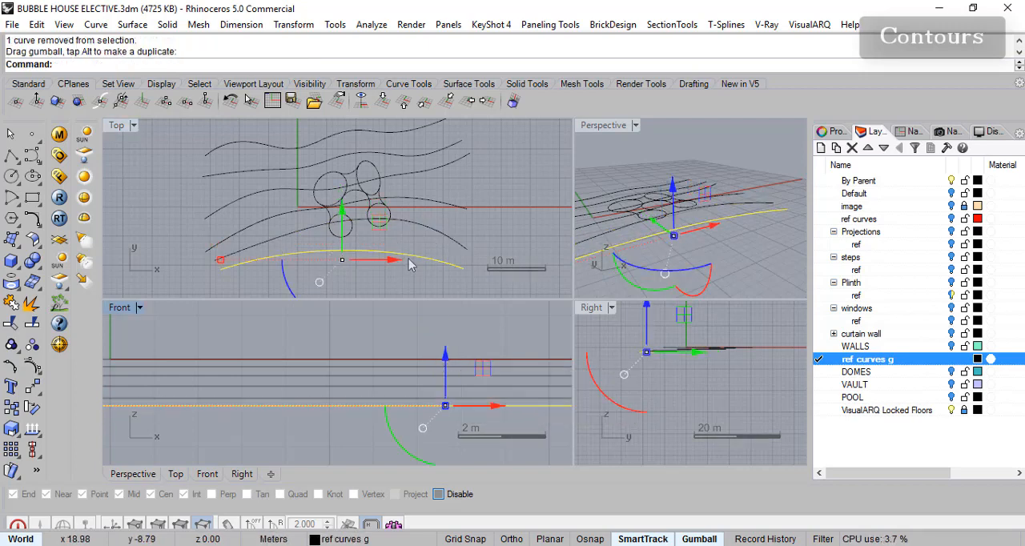
{"action": "left_click", "coordinate": [410, 258], "text": "ctrl"}
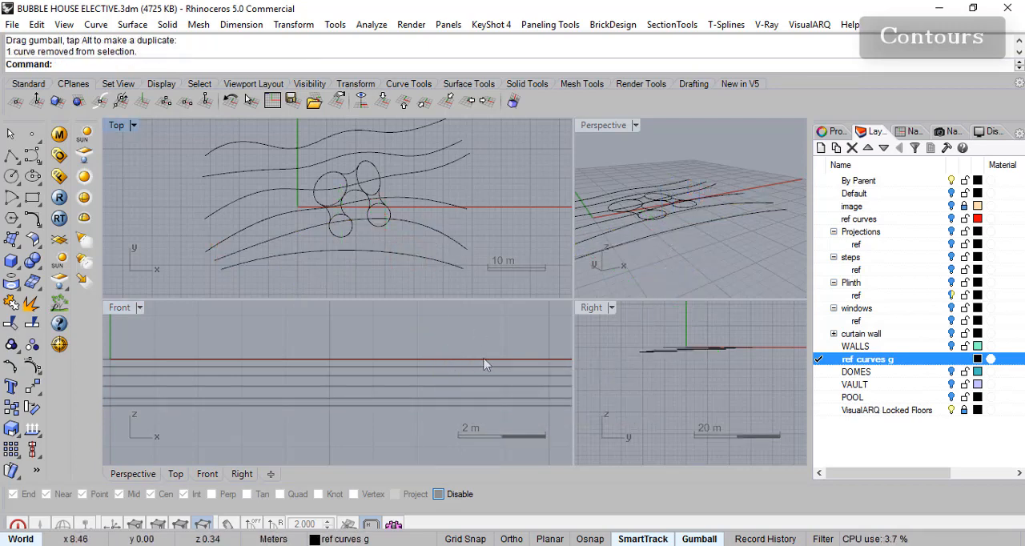
- Maximize the Perspective view and select all six contour curves together
{"action": "double_click", "coordinate": [602, 126]}
{"action": "right_click_drag", "start_coordinate": [603, 152], "coordinate": [270, 415]}
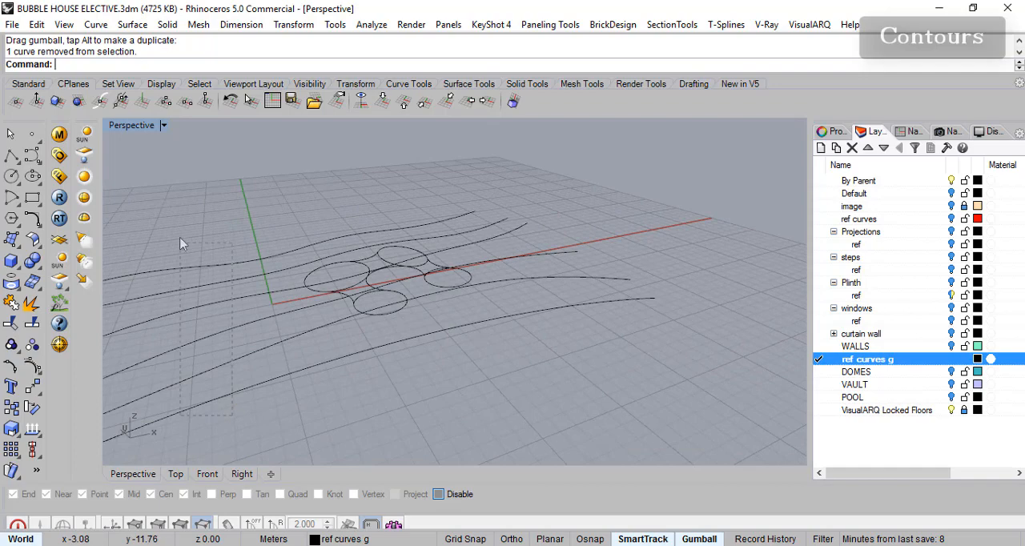
{"action": "left_click_drag", "start_coordinate": [181, 242], "coordinate": [179, 232]}
{"action": "right_click_drag", "start_coordinate": [234, 245], "coordinate": [413, 214], "text": "shift"}
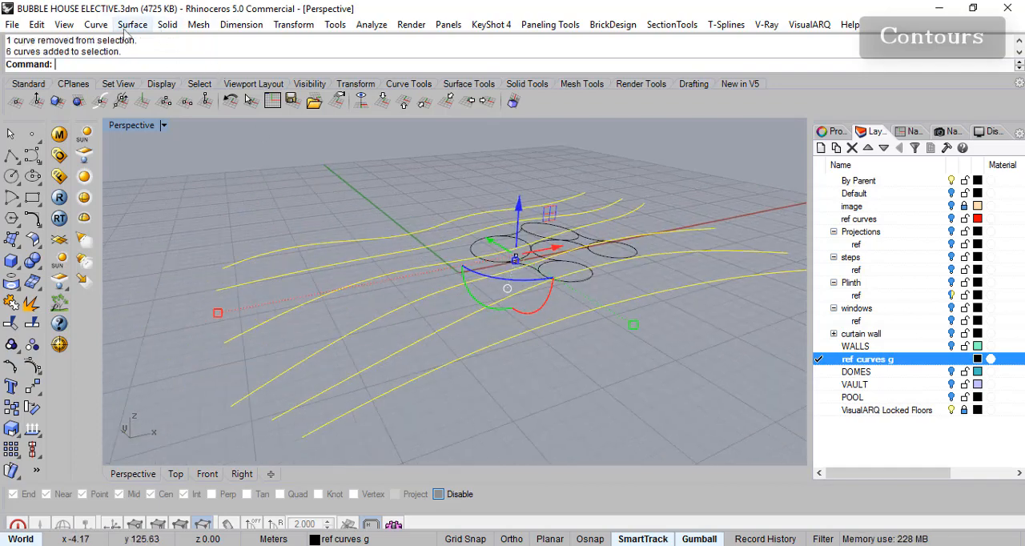
{"action": "left_click", "coordinate": [132, 24]}
{"action": "left_click", "coordinate": [144, 58]}
{"action": "key", "text": "Return"}
{"action": "right_click_drag", "start_coordinate": [492, 324], "coordinate": [590, 392]}
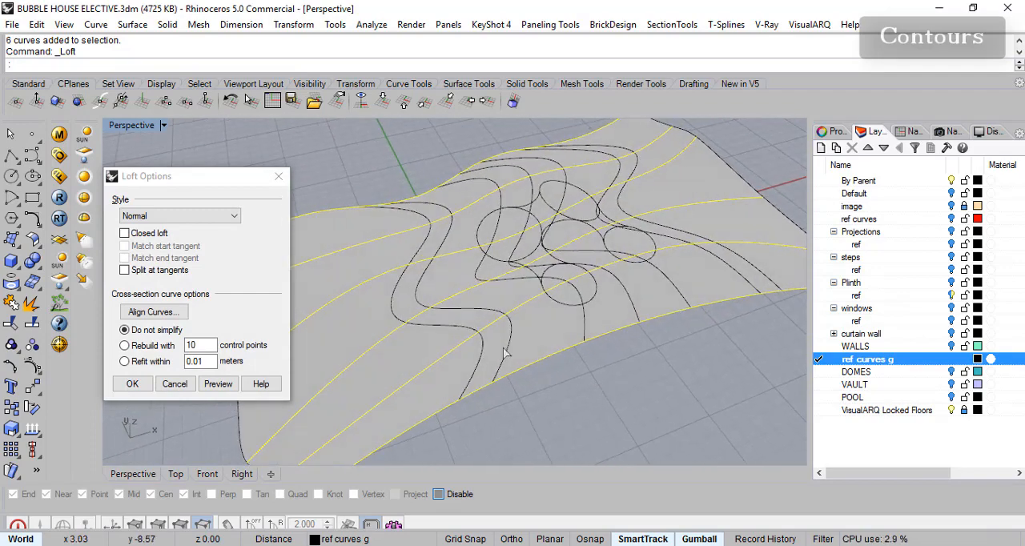
{"action": "key", "text": "Escape"}
{"action": "key", "text": "Escape"}
- Preview a Normal-style loft through the six contours without simplification, and cancel it
{"action": "right_click_drag", "start_coordinate": [198, 174], "coordinate": [286, 270]}
{"action": "right_click_drag", "start_coordinate": [592, 268], "coordinate": [606, 327]}
{"action": "left_click", "coordinate": [132, 24]}
{"action": "left_click", "coordinate": [120, 53]}
{"action": "left_click_drag", "start_coordinate": [643, 413], "coordinate": [566, 172]}
{"action": "key", "text": "Return"}
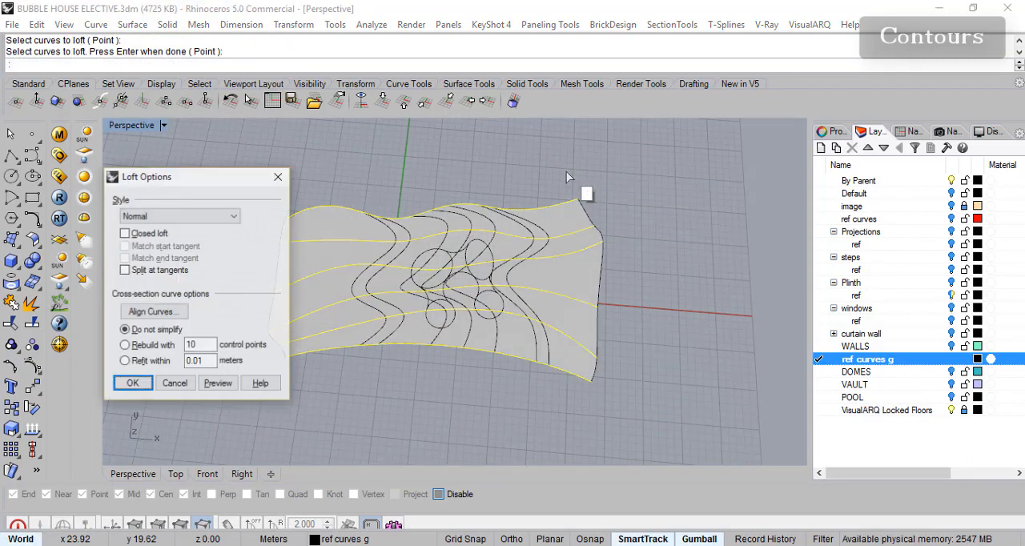
{"action": "left_click", "coordinate": [216, 385]}
{"action": "right_click_drag", "start_coordinate": [488, 300], "coordinate": [426, 330]}
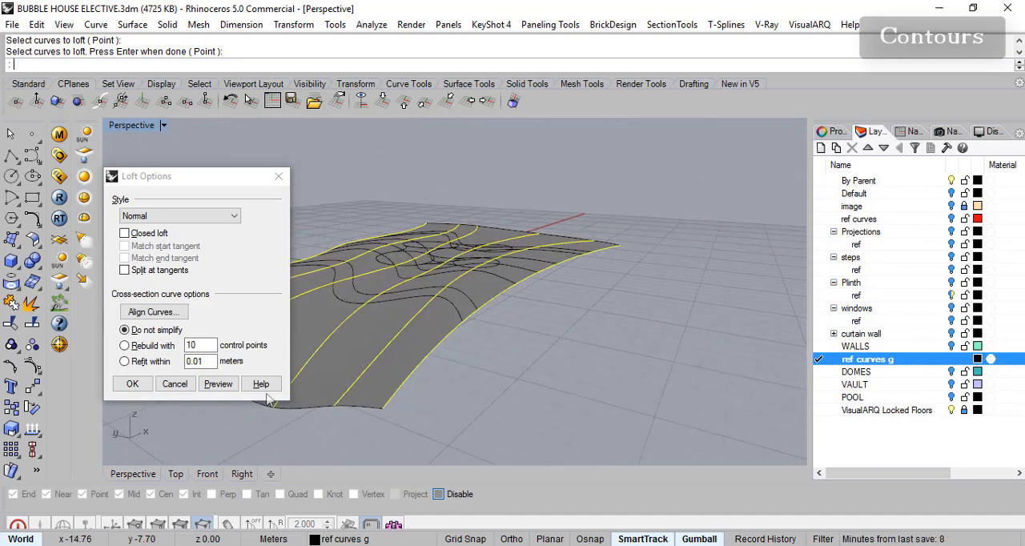
{"action": "left_click", "coordinate": [174, 386]}
- Turn on Record History for the upcoming surface command
{"action": "right_click_drag", "start_coordinate": [491, 260], "coordinate": [434, 304]}
{"action": "scroll", "coordinate": [622, 323], "scroll_direction": "down", "scroll_amount": 5}
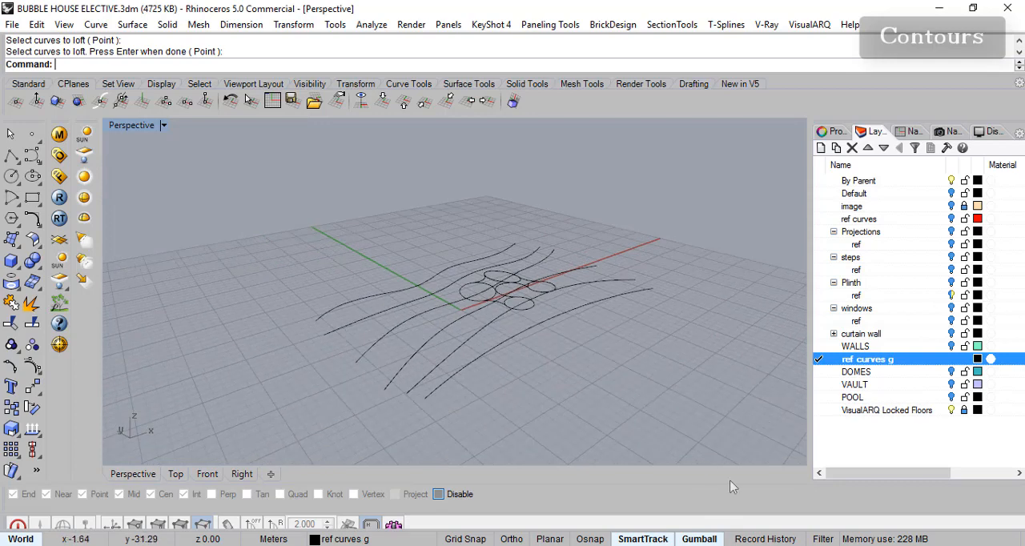
{"action": "left_click", "coordinate": [765, 539]}
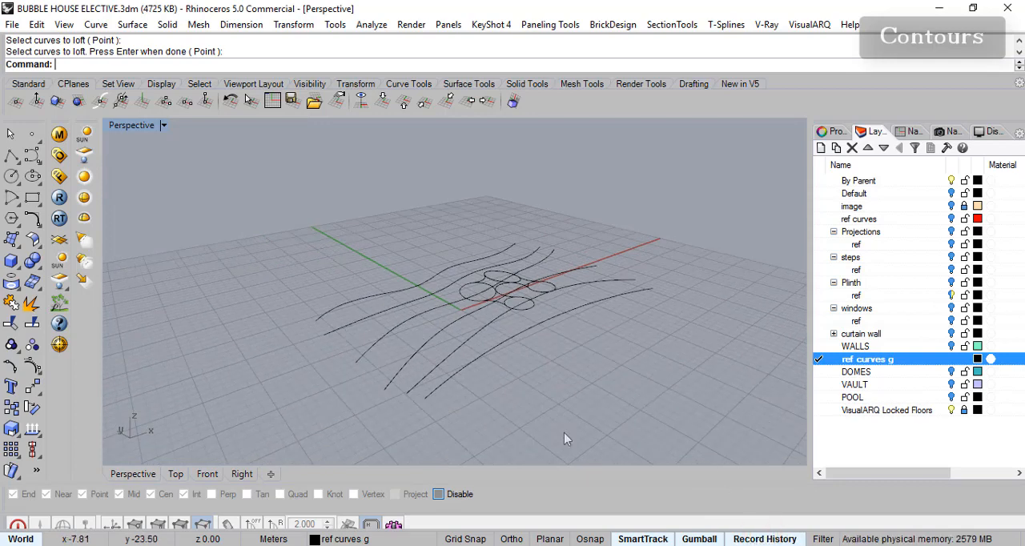
{"action": "left_click", "coordinate": [133, 24]}
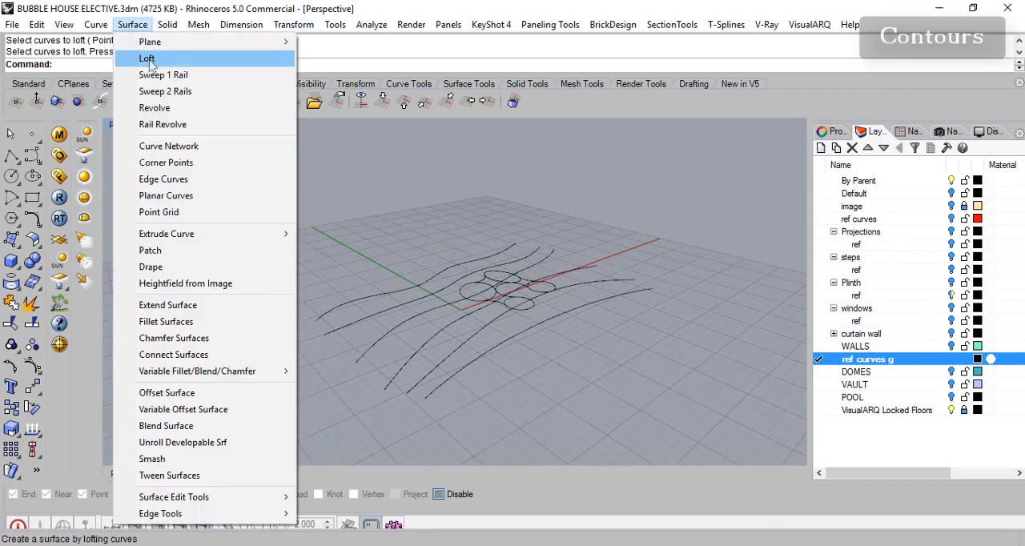
{"action": "left_click", "coordinate": [148, 55]}
{"action": "left_click", "coordinate": [461, 416]}
{"action": "left_click_drag", "start_coordinate": [392, 396], "coordinate": [367, 395]}
{"action": "mouse_move", "coordinate": [465, 393]}
{"action": "right_mouse_down"}
{"action": "mouse_move", "coordinate": [405, 393]}
{"action": "mouse_move", "coordinate": [379, 407]}
{"action": "right_mouse_up"}
{"action": "key", "text": "Escape"}
{"action": "left_click_drag", "start_coordinate": [341, 401], "coordinate": [332, 385]}
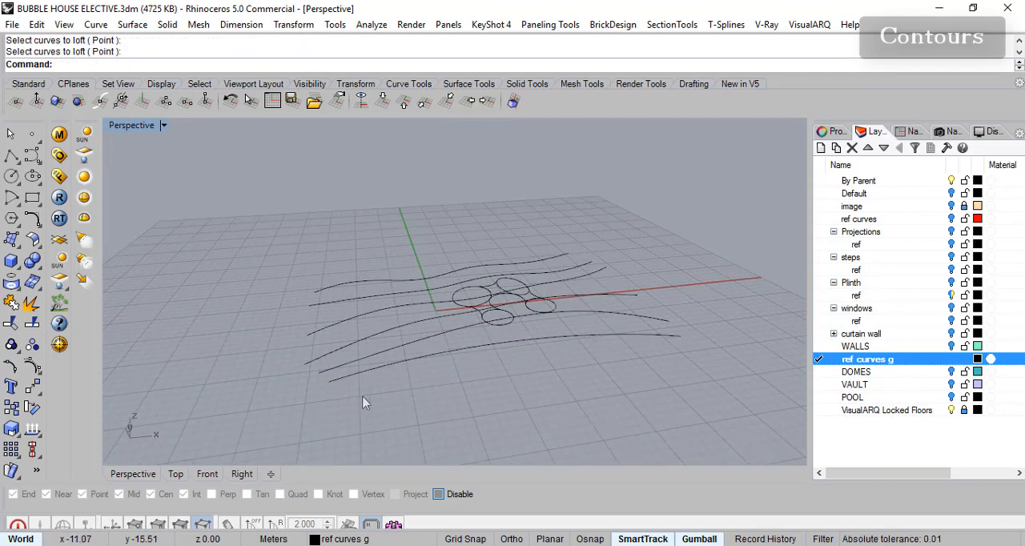
- Set the history options to Always Record History
{"action": "right_click", "coordinate": [765, 539]}
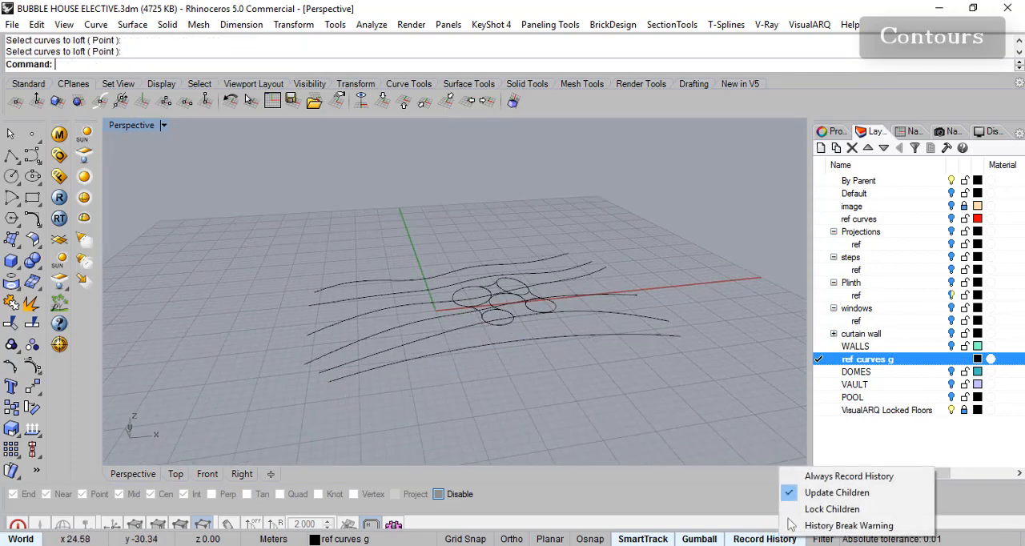
{"action": "left_click", "coordinate": [841, 474]}
{"action": "right_click_drag", "start_coordinate": [552, 462], "coordinate": [484, 429]}
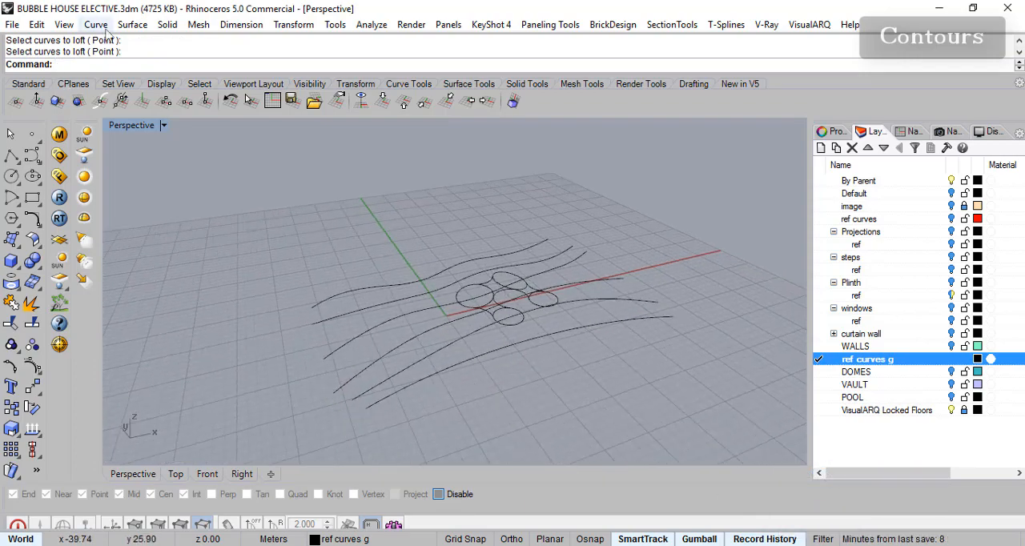
- Loft all six contours into a terrain surface with the default loft options, and clear the selection
{"action": "left_click", "coordinate": [133, 24]}
{"action": "left_click", "coordinate": [146, 58]}
{"action": "left_click_drag", "start_coordinate": [403, 414], "coordinate": [304, 354]}
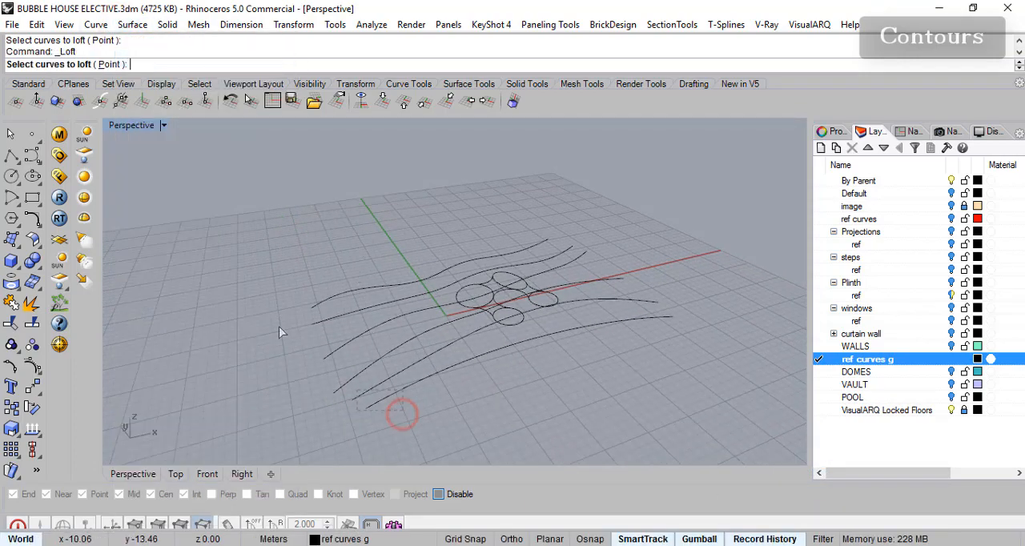
{"action": "key", "text": "Return"}
{"action": "key", "text": "Return"}
{"action": "right_click_drag", "start_coordinate": [447, 270], "coordinate": [539, 320]}
{"action": "left_click", "coordinate": [567, 308]}
{"action": "key", "text": "Escape"}
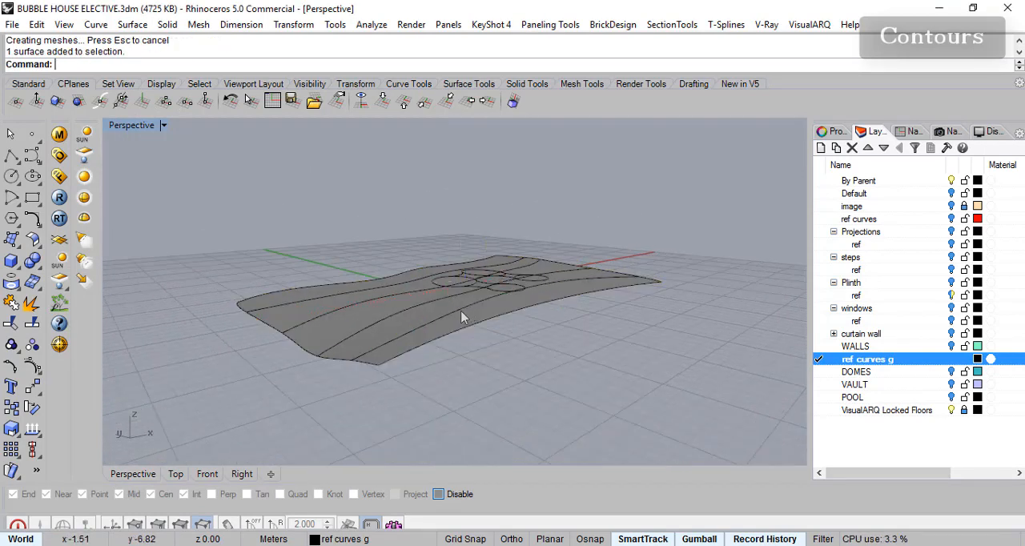
- Select the lowest contour along the terrain's front edge and move it down to steepen the slope there
{"action": "left_click", "coordinate": [426, 344]}
{"action": "left_click", "coordinate": [460, 379]}
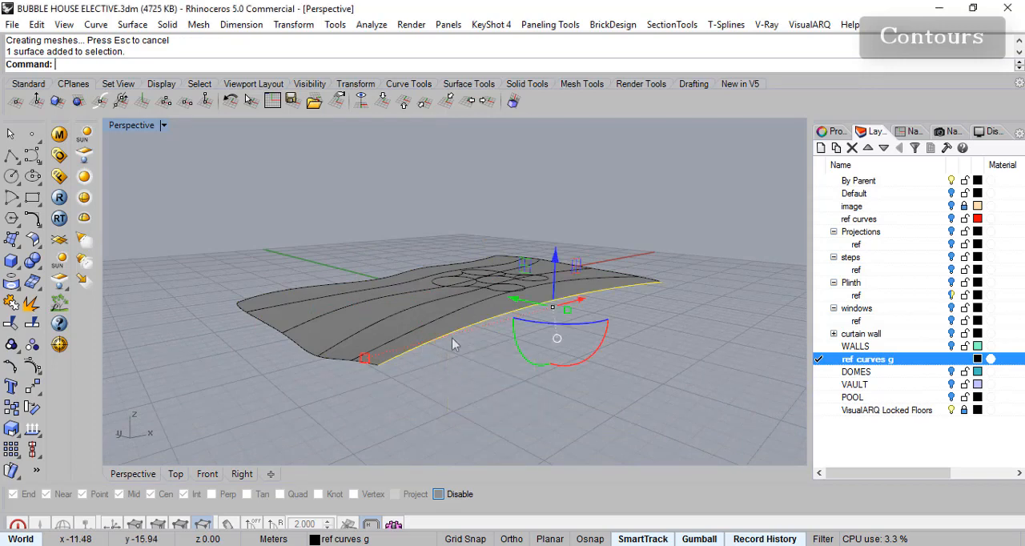
{"action": "left_click_drag", "start_coordinate": [556, 262], "coordinate": [527, 297]}
{"action": "left_click", "coordinate": [441, 346]}
{"action": "key", "text": "Escape"}
{"action": "left_click", "coordinate": [391, 371]}
{"action": "left_click_drag", "start_coordinate": [526, 256], "coordinate": [533, 320]}
{"action": "right_click_drag", "start_coordinate": [551, 311], "coordinate": [425, 330]}
- Pick the uppermost contour of the terrain, and the second-highest contour after it
{"action": "left_click", "coordinate": [339, 279]}
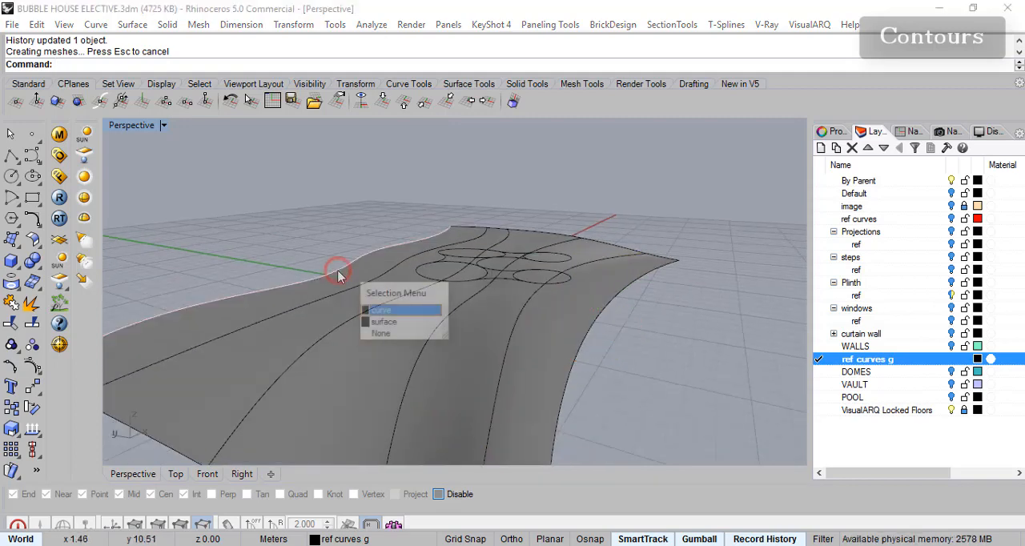
{"action": "left_click", "coordinate": [381, 309]}
{"action": "left_click_drag", "start_coordinate": [351, 208], "coordinate": [396, 206]}
{"action": "left_click", "coordinate": [303, 305]}
{"action": "right_click_drag", "start_coordinate": [446, 222], "coordinate": [581, 327]}
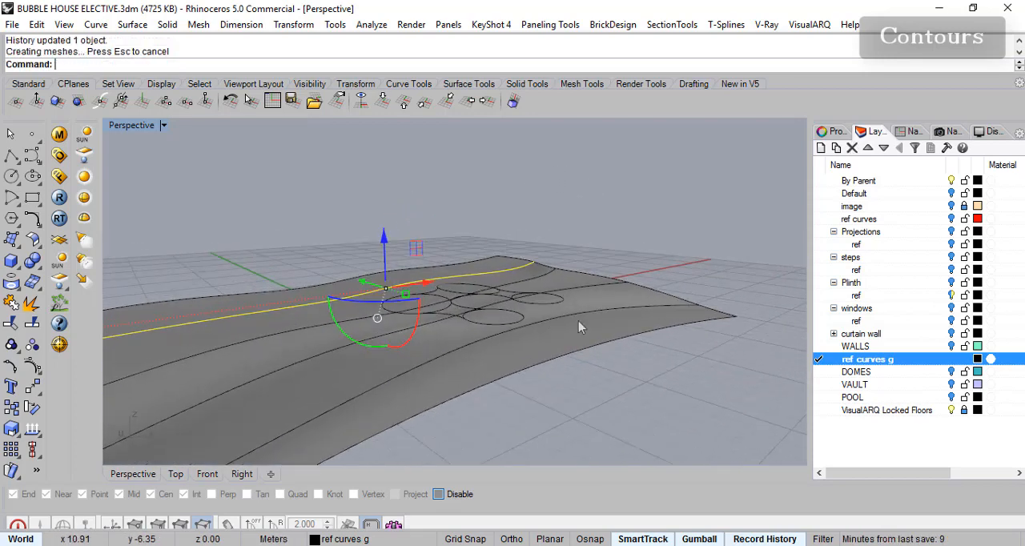
- Show the WALLS, POOL and Plinth layers to compare the building base with the terrain
{"action": "left_click", "coordinate": [951, 346]}
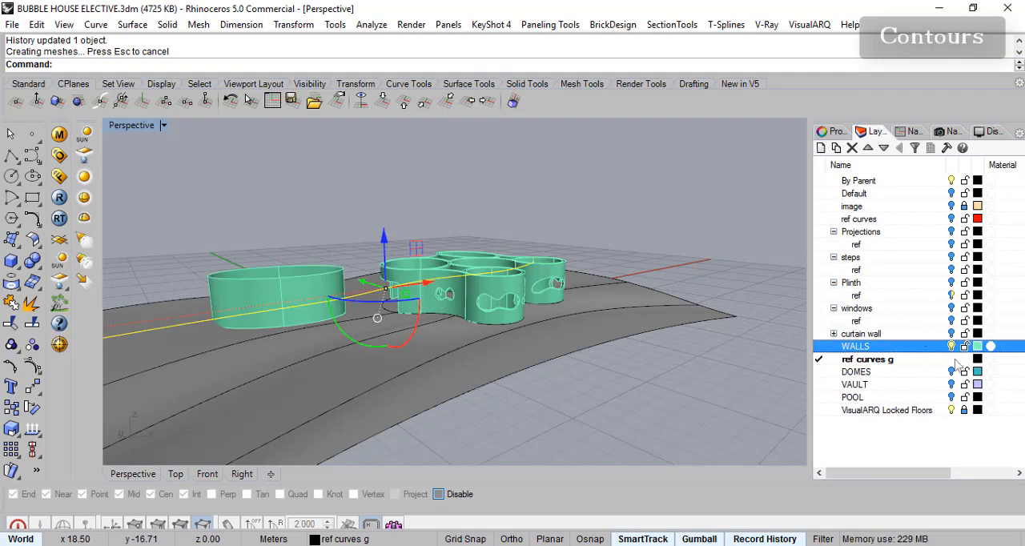
{"action": "left_click", "coordinate": [951, 398]}
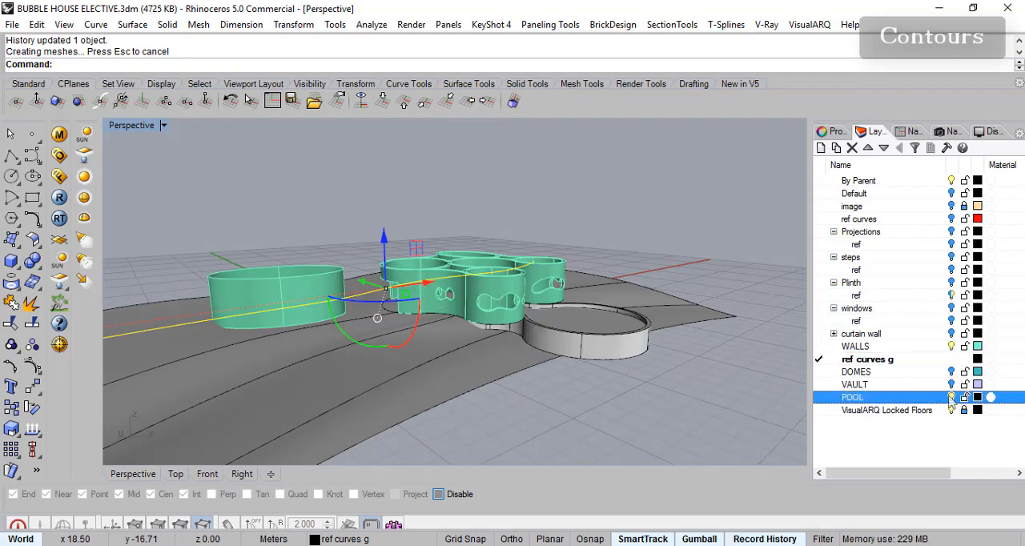
{"action": "left_click", "coordinate": [951, 283]}
{"action": "scroll", "coordinate": [467, 354], "scroll_direction": "up", "scroll_amount": 5}
{"action": "scroll", "coordinate": [467, 350], "scroll_direction": "up", "scroll_amount": 5}
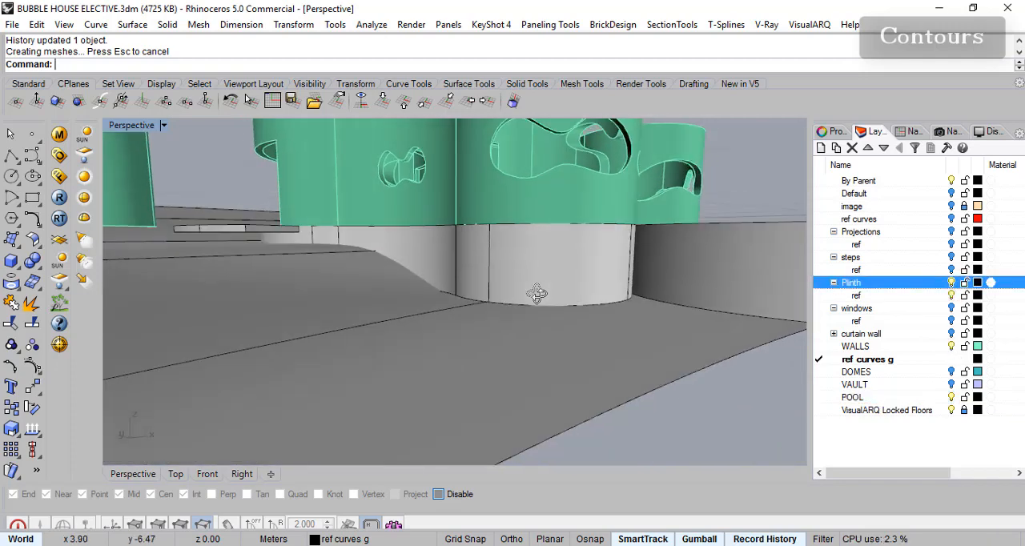
{"action": "scroll", "coordinate": [537, 294], "scroll_direction": "up", "scroll_amount": 3}
{"action": "right_click_drag", "start_coordinate": [555, 296], "coordinate": [554, 279]}
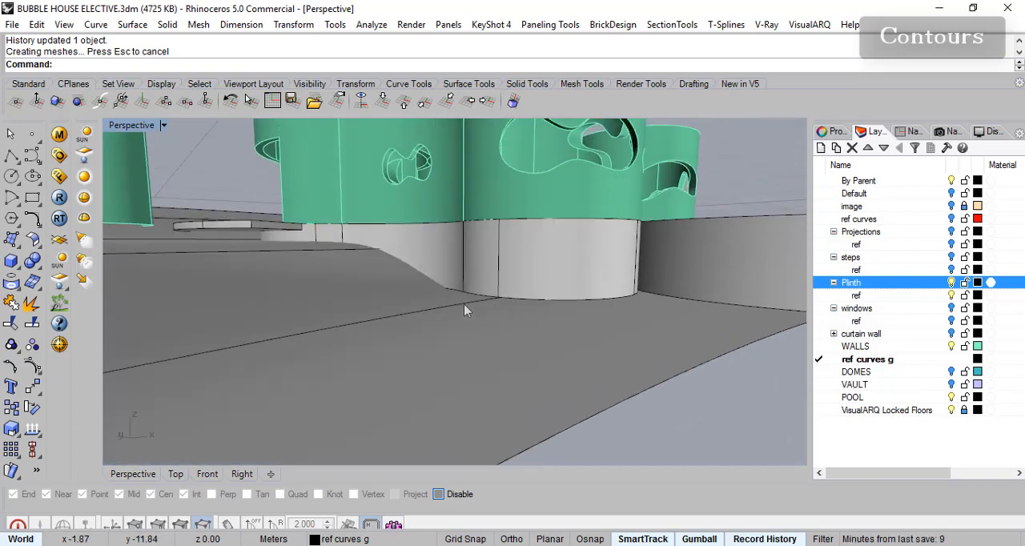
- Select the second-lowest contour beside the plinth and raise it slightly
{"action": "left_click", "coordinate": [485, 308]}
{"action": "left_click", "coordinate": [513, 346]}
{"action": "left_click_drag", "start_coordinate": [648, 275], "coordinate": [649, 257]}
{"action": "right_click_drag", "start_coordinate": [629, 303], "coordinate": [587, 357]}
- Select the lowest contour at the terrain's front edge and raise it slightly towards the pool's base
{"action": "left_click", "coordinate": [674, 380]}
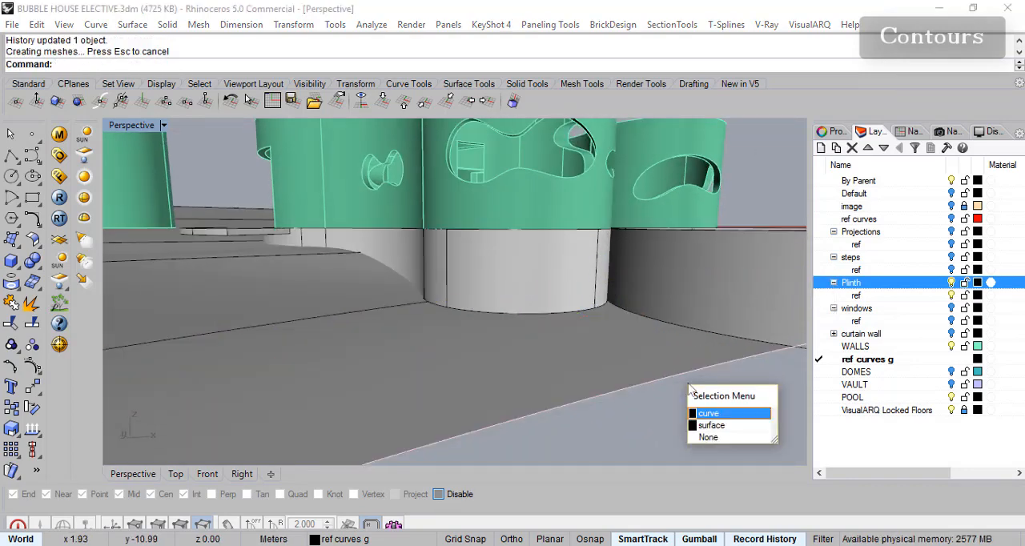
{"action": "left_click", "coordinate": [709, 414]}
{"action": "right_click_drag", "start_coordinate": [737, 378], "coordinate": [633, 367]}
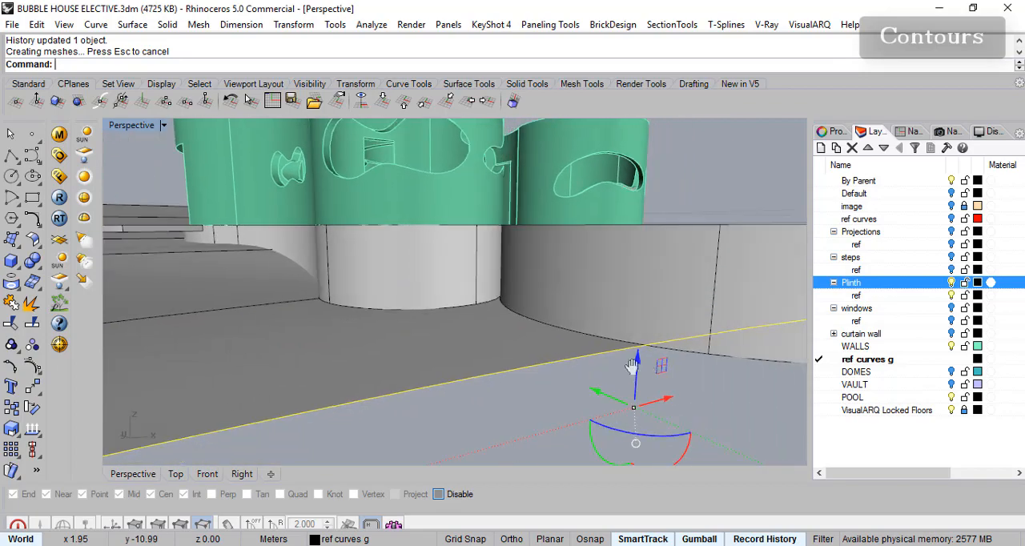
{"action": "left_click_drag", "start_coordinate": [641, 366], "coordinate": [640, 346]}
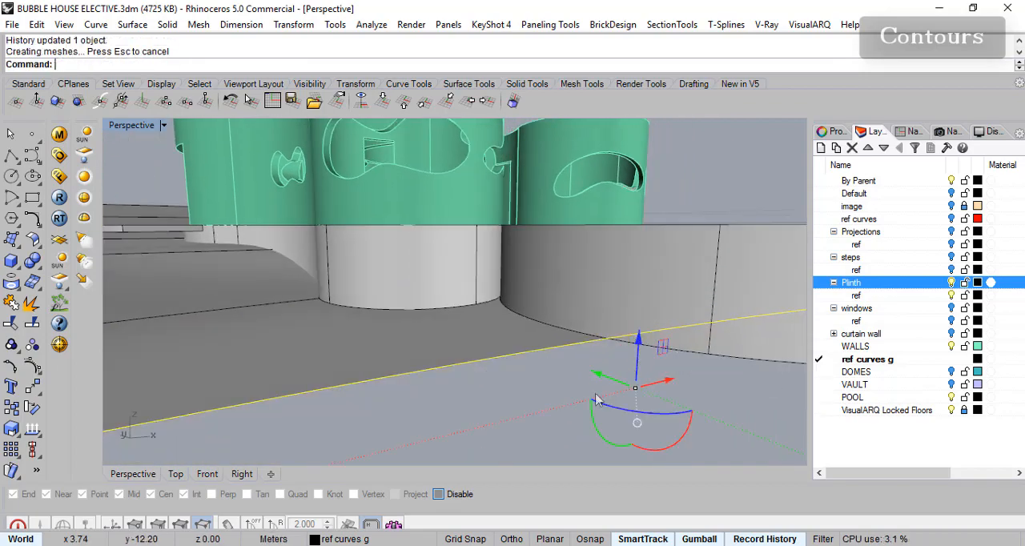
- Raise the second-lowest contour a little further where it passes the front plinth
{"action": "scroll", "coordinate": [611, 401], "scroll_direction": "up", "scroll_amount": 2}
{"action": "scroll", "coordinate": [642, 401], "scroll_direction": "down", "scroll_amount": 6}
{"action": "right_click_drag", "start_coordinate": [692, 415], "coordinate": [724, 402]}
{"action": "scroll", "coordinate": [623, 406], "scroll_direction": "up", "scroll_amount": 6}
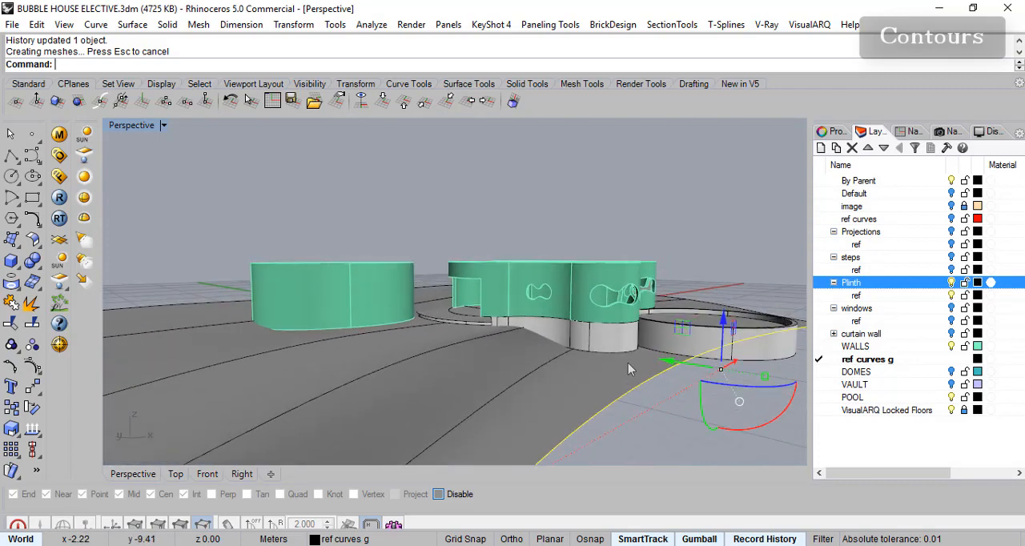
{"action": "left_click", "coordinate": [588, 343]}
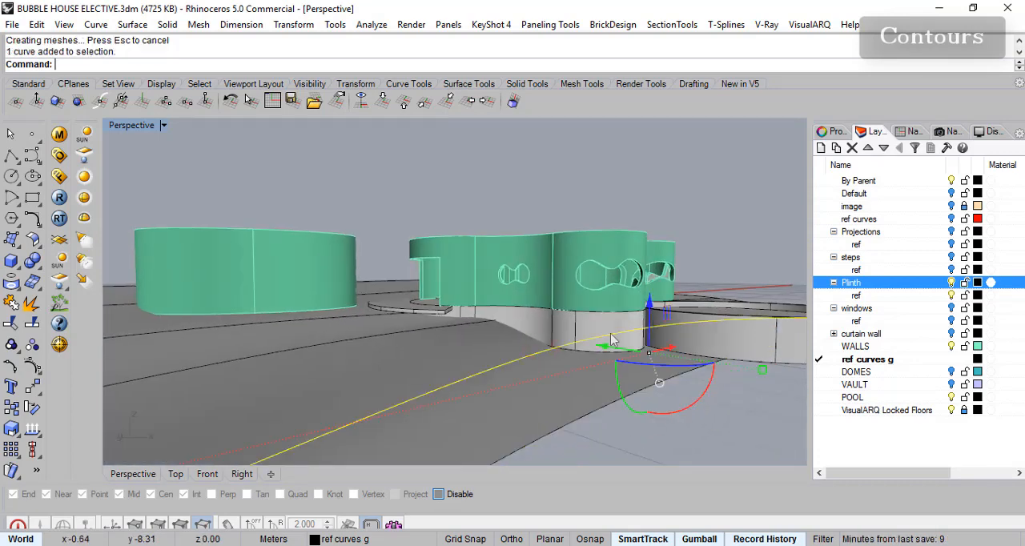
{"action": "left_click_drag", "start_coordinate": [652, 311], "coordinate": [651, 298]}
{"action": "right_click_drag", "start_coordinate": [674, 350], "coordinate": [684, 394]}
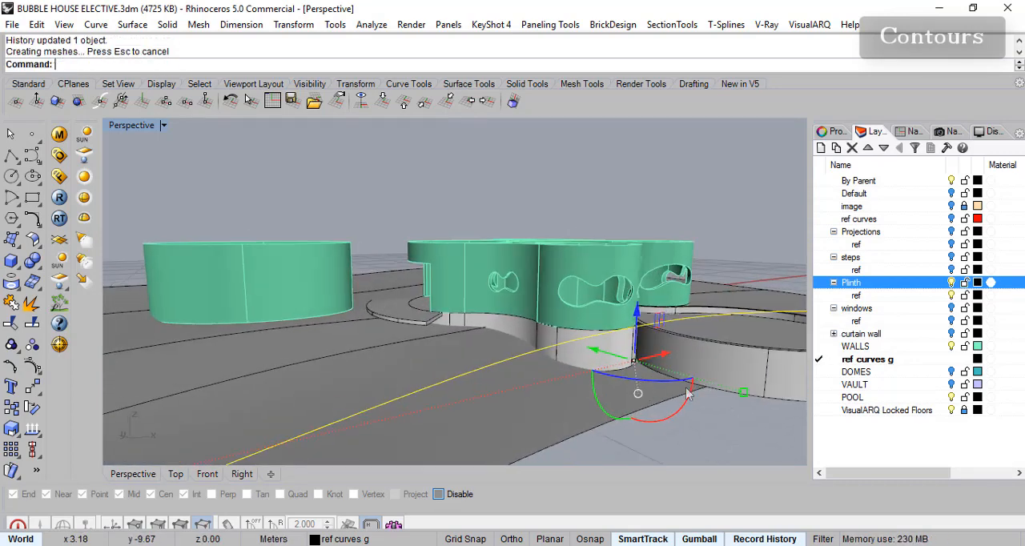
- Raise the terrain's front edge contour a little more near the pool
{"action": "left_click", "coordinate": [674, 405]}
{"action": "left_click", "coordinate": [711, 438]}
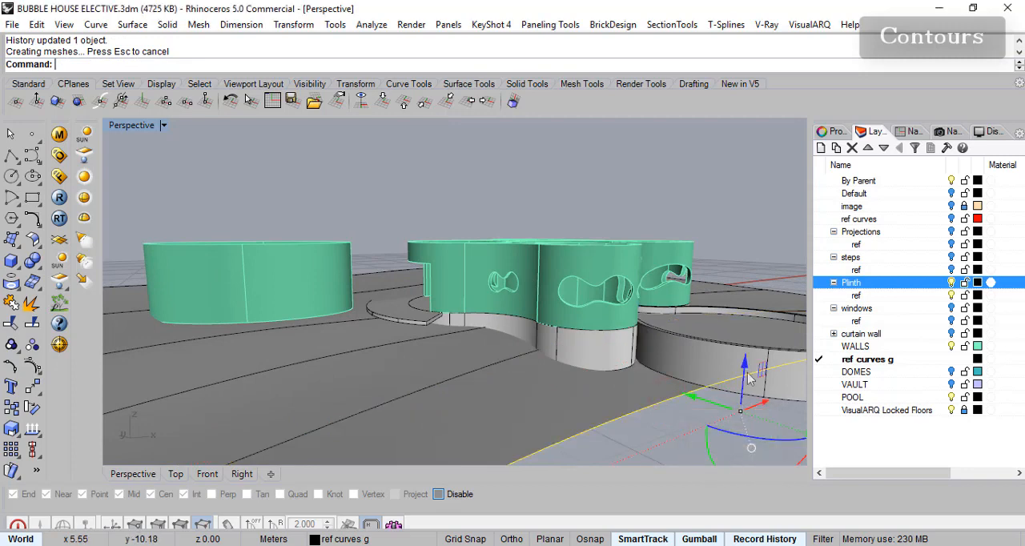
{"action": "left_click_drag", "start_coordinate": [747, 365], "coordinate": [747, 357]}
- Show the steps layer to check the entrance stair against the terrain
{"action": "scroll", "coordinate": [716, 399], "scroll_direction": "down", "scroll_amount": 5}
{"action": "right_click_drag", "start_coordinate": [691, 375], "coordinate": [660, 365]}
{"action": "scroll", "coordinate": [481, 360], "scroll_direction": "up", "scroll_amount": 8}
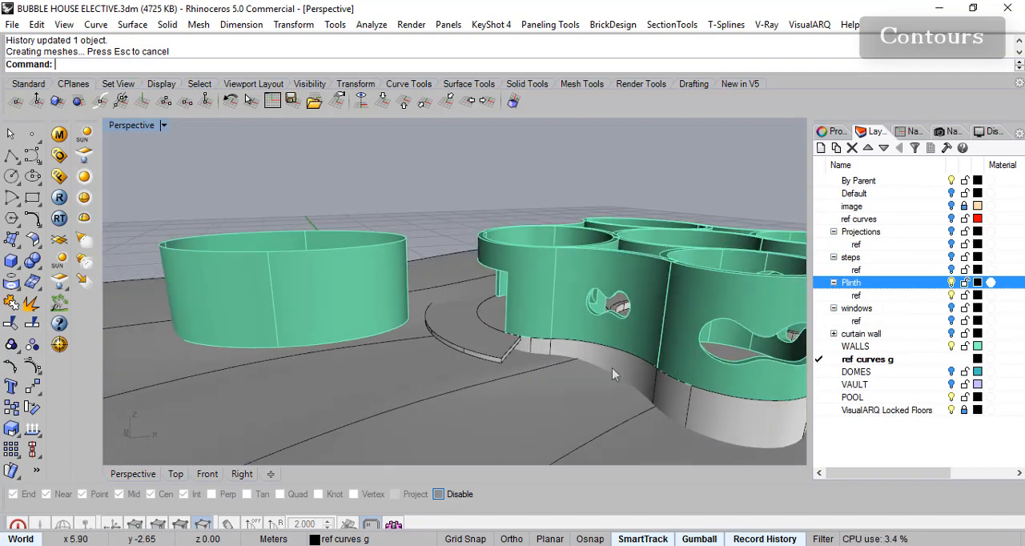
{"action": "right_click_drag", "start_coordinate": [552, 366], "coordinate": [621, 342]}
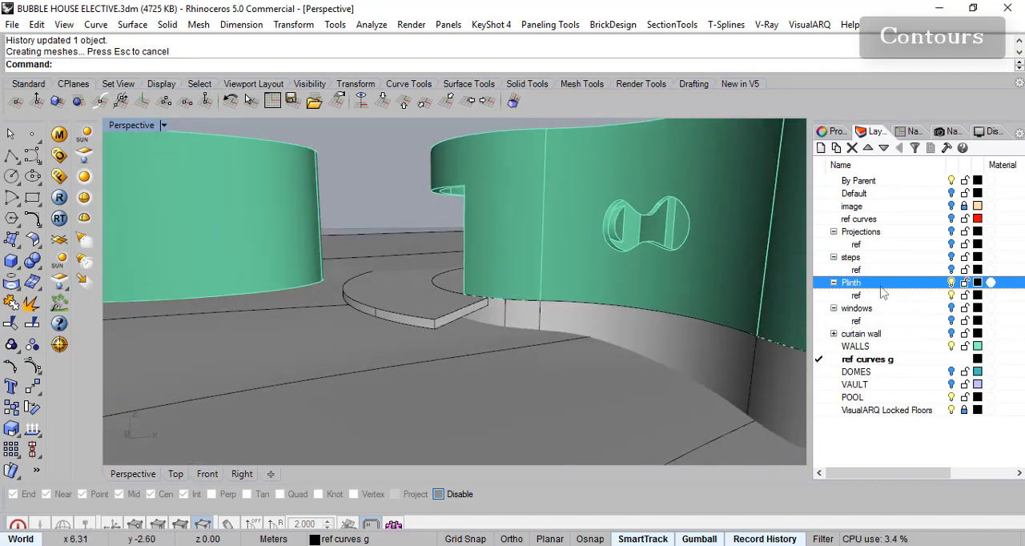
{"action": "left_click", "coordinate": [951, 257]}
- Select the third-lowest contour near the entrance stair and lower it slightly
{"action": "right_click_drag", "start_coordinate": [666, 393], "coordinate": [580, 415]}
{"action": "left_click", "coordinate": [596, 407]}
{"action": "left_click", "coordinate": [477, 366]}
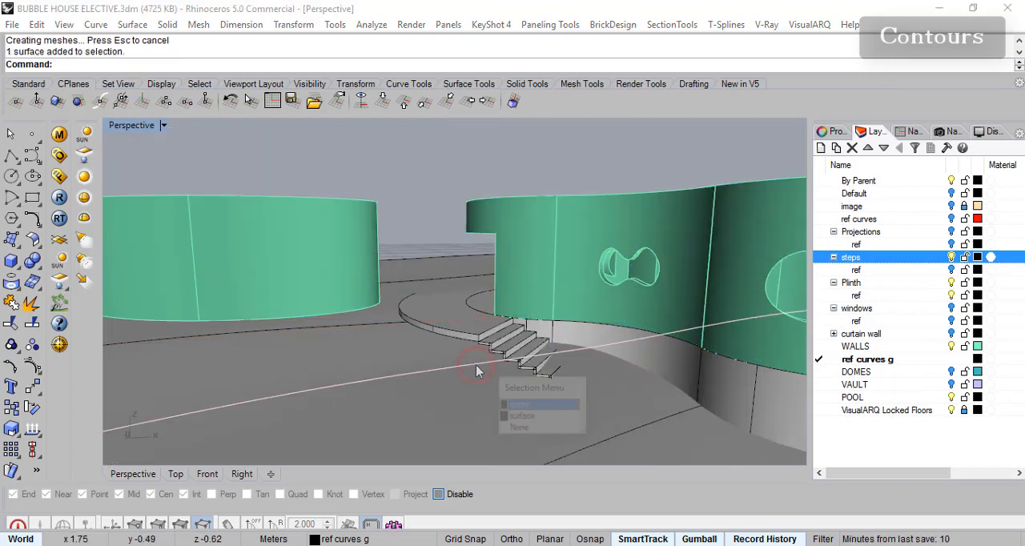
{"action": "left_click", "coordinate": [570, 405]}
{"action": "left_click_drag", "start_coordinate": [767, 340], "coordinate": [765, 347]}
- Examine how the adjusted terrain meets the stair, plinth and pool, and look closely at the front window opening
{"action": "scroll", "coordinate": [679, 404], "scroll_direction": "down", "scroll_amount": 6}
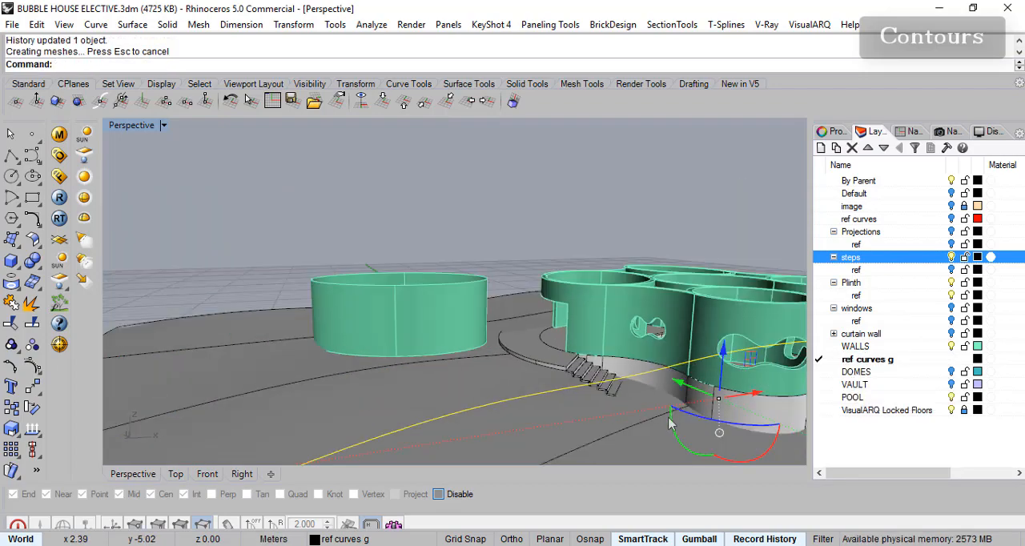
{"action": "right_click_drag", "start_coordinate": [732, 353], "coordinate": [632, 362], "text": "shift"}
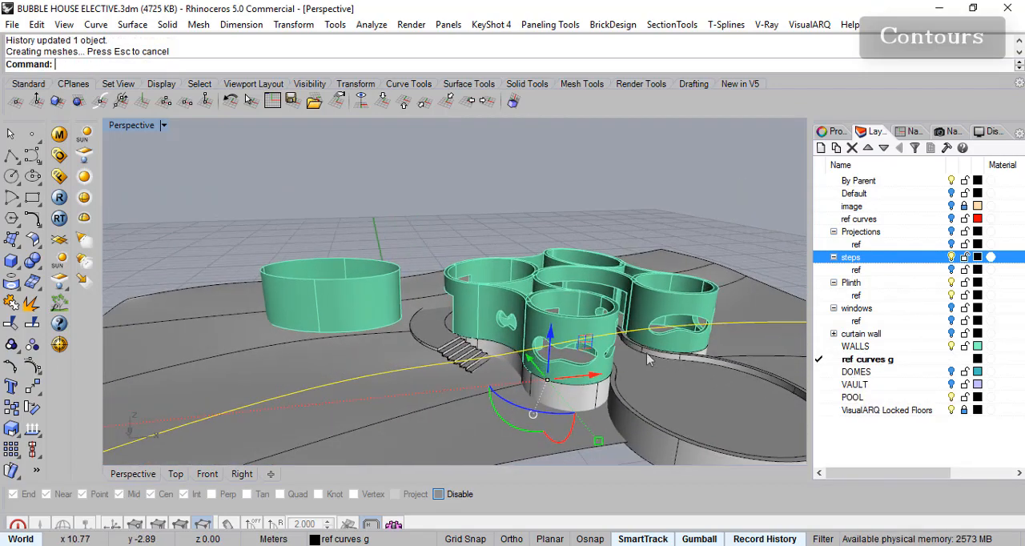
{"action": "right_click_drag", "start_coordinate": [519, 386], "coordinate": [558, 357]}
{"action": "scroll", "coordinate": [498, 329], "scroll_direction": "up", "scroll_amount": 2}
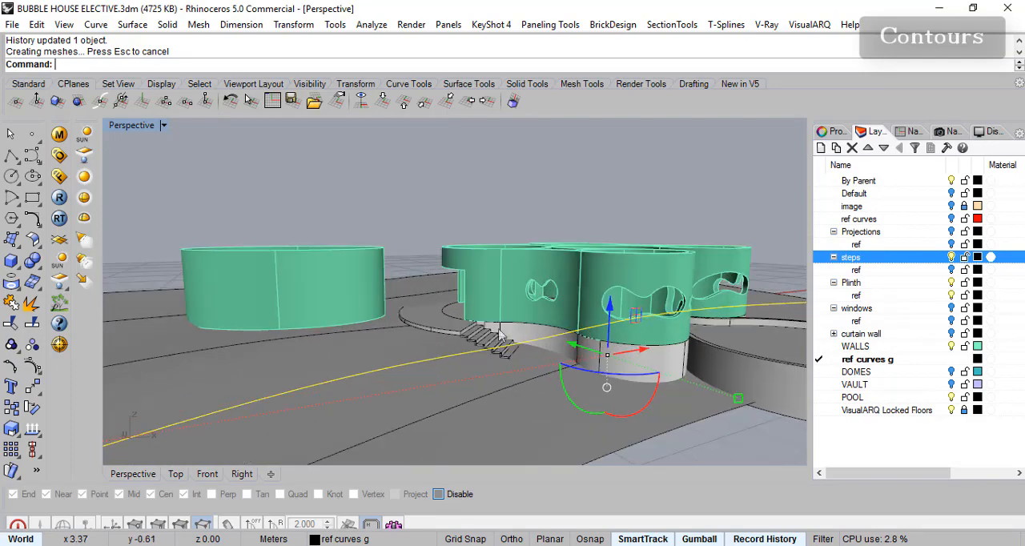
{"action": "scroll", "coordinate": [627, 312], "scroll_direction": "up", "scroll_amount": 5}
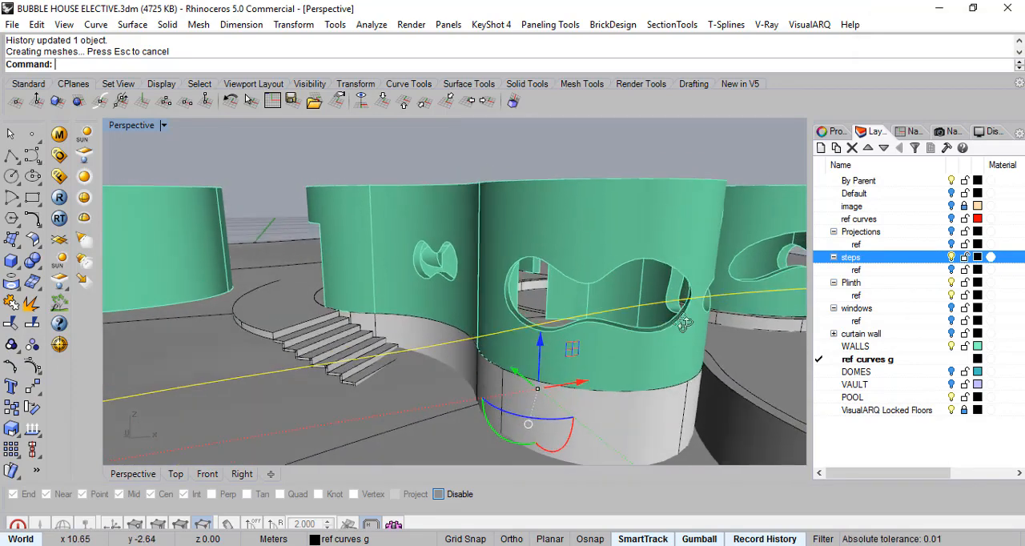
{"action": "right_click_drag", "start_coordinate": [697, 311], "coordinate": [603, 301]}
{"action": "scroll", "coordinate": [671, 280], "scroll_direction": "up", "scroll_amount": 5}
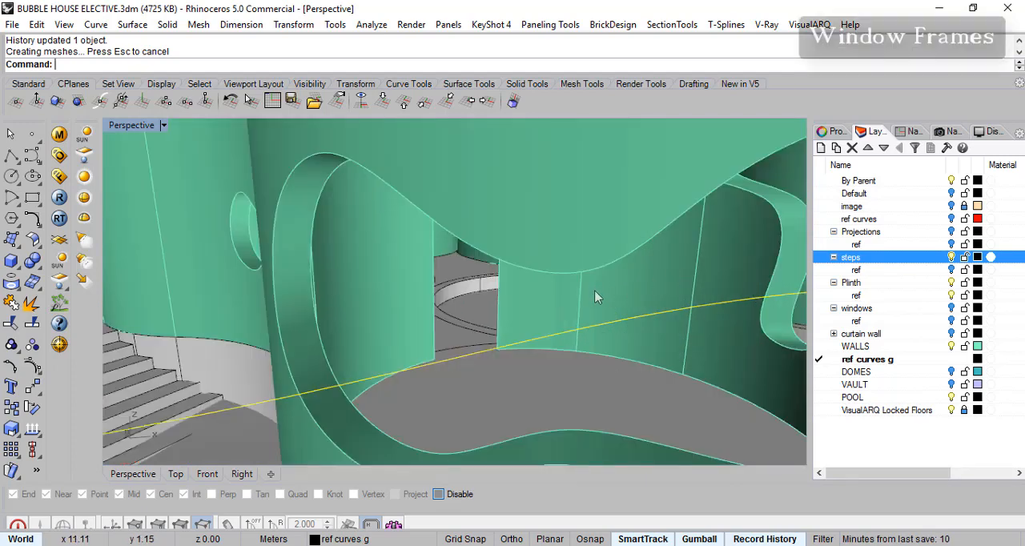
- Save the model, and inspect the wavy front window opening and the thickness of its reveal
{"action": "scroll", "coordinate": [550, 292], "scroll_direction": "down", "scroll_amount": 6}
{"action": "scroll", "coordinate": [539, 310], "scroll_direction": "up", "scroll_amount": 3}
{"action": "right_click_drag", "start_coordinate": [725, 343], "coordinate": [649, 297]}
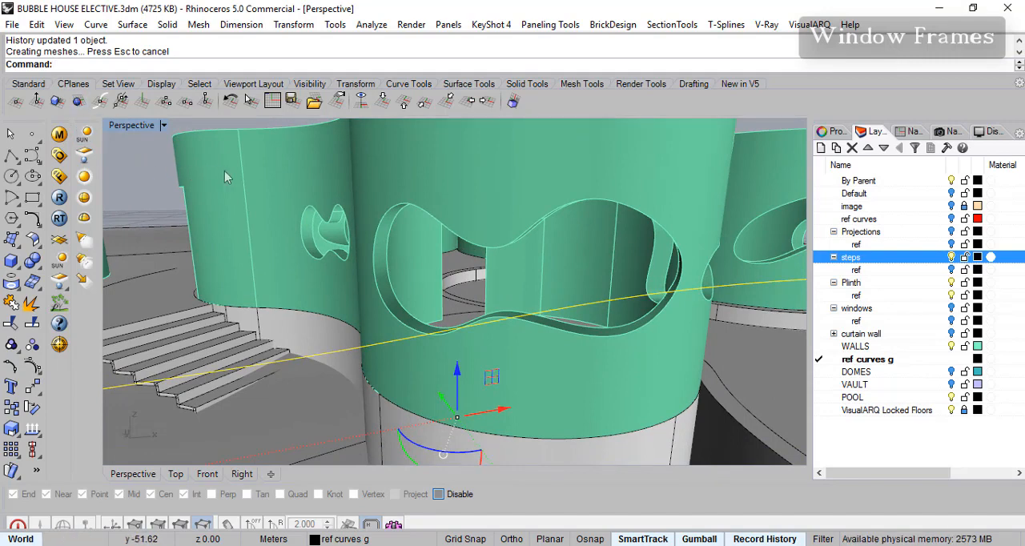
{"action": "key", "text": "ctrl+s"}
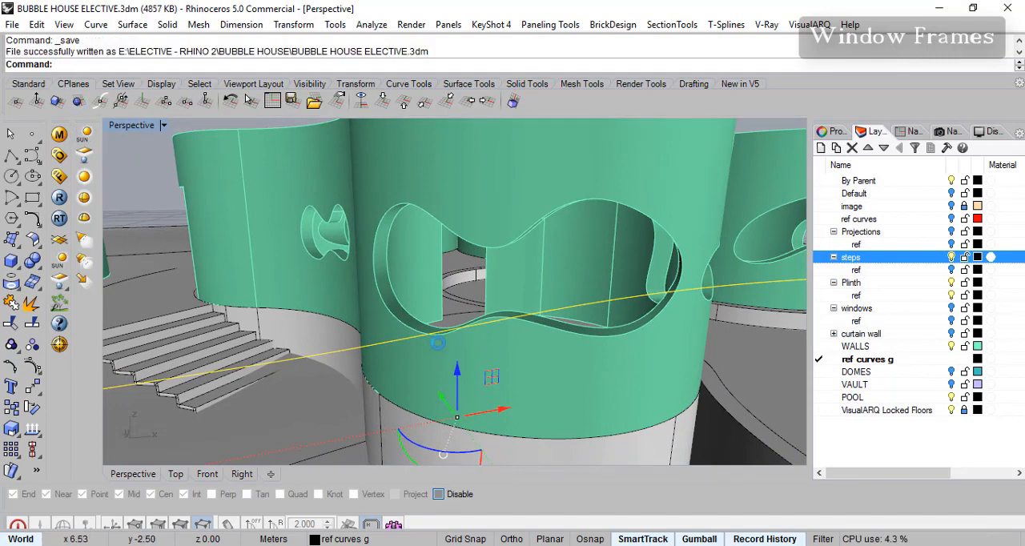
{"action": "scroll", "coordinate": [580, 333], "scroll_direction": "up", "scroll_amount": 4}
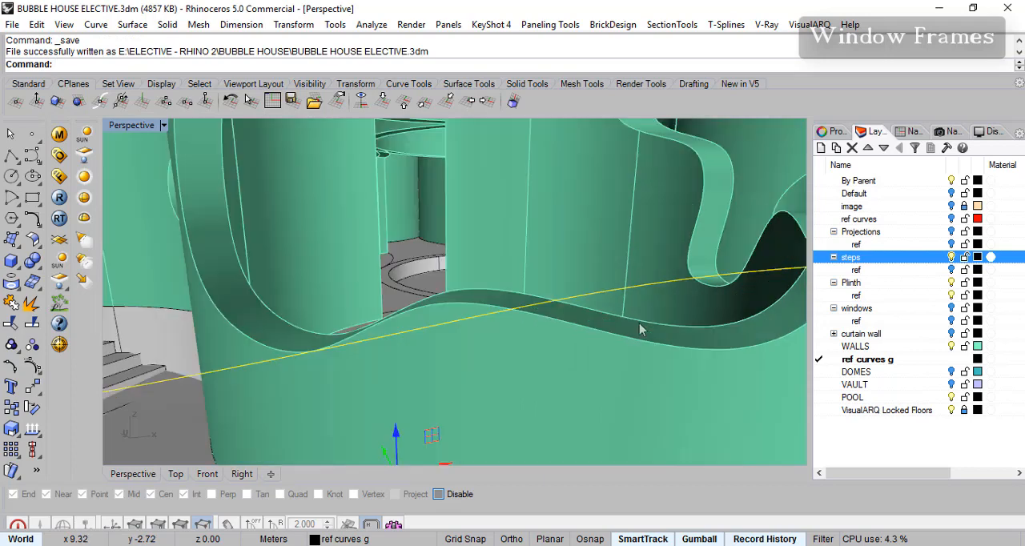
{"action": "scroll", "coordinate": [703, 350], "scroll_direction": "down", "scroll_amount": 3}
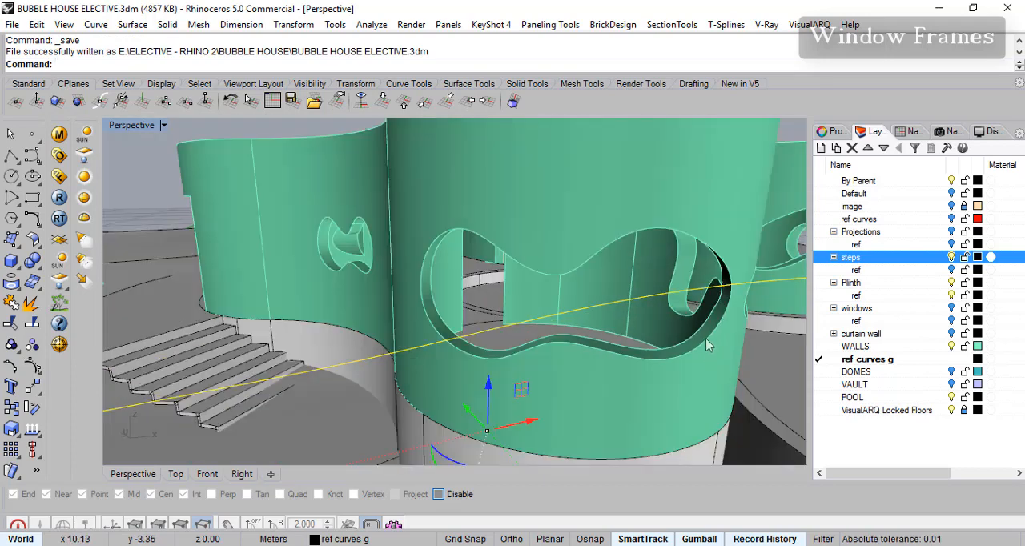
{"action": "scroll", "coordinate": [715, 336], "scroll_direction": "up", "scroll_amount": 3}
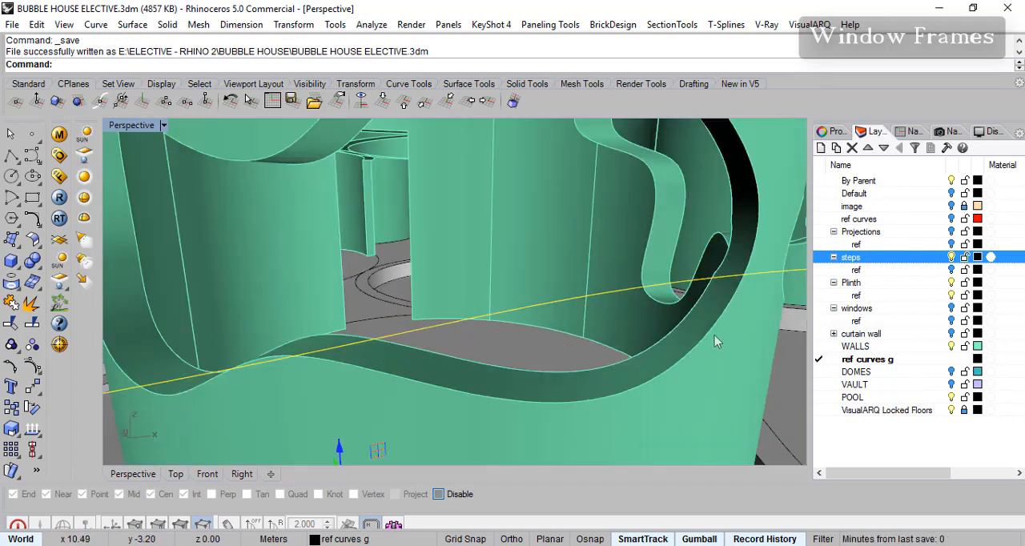
{"action": "scroll", "coordinate": [713, 334], "scroll_direction": "down", "scroll_amount": 3}
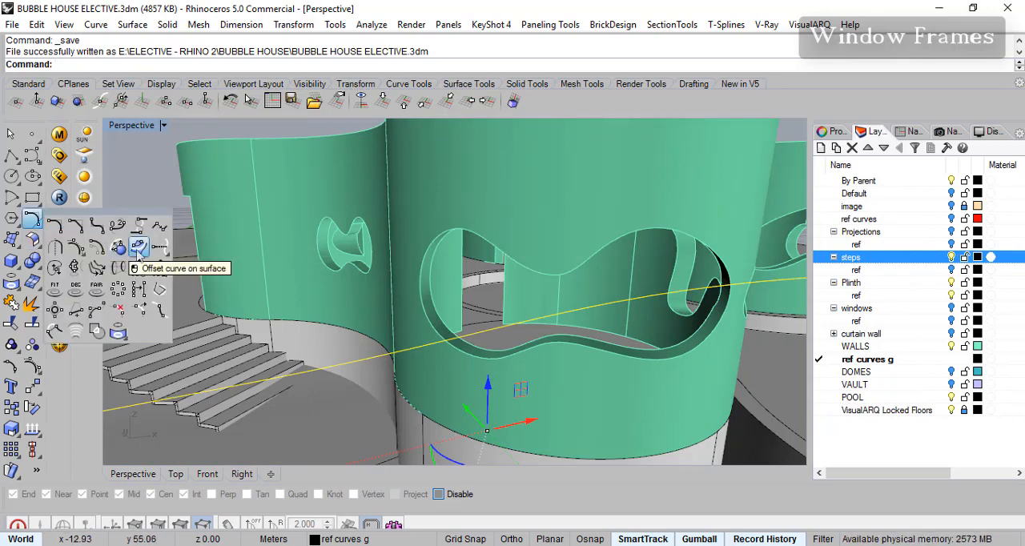
- Try to offset the front window opening's edges on its reveal surface by a distance of 1
{"action": "left_click", "coordinate": [138, 250]}
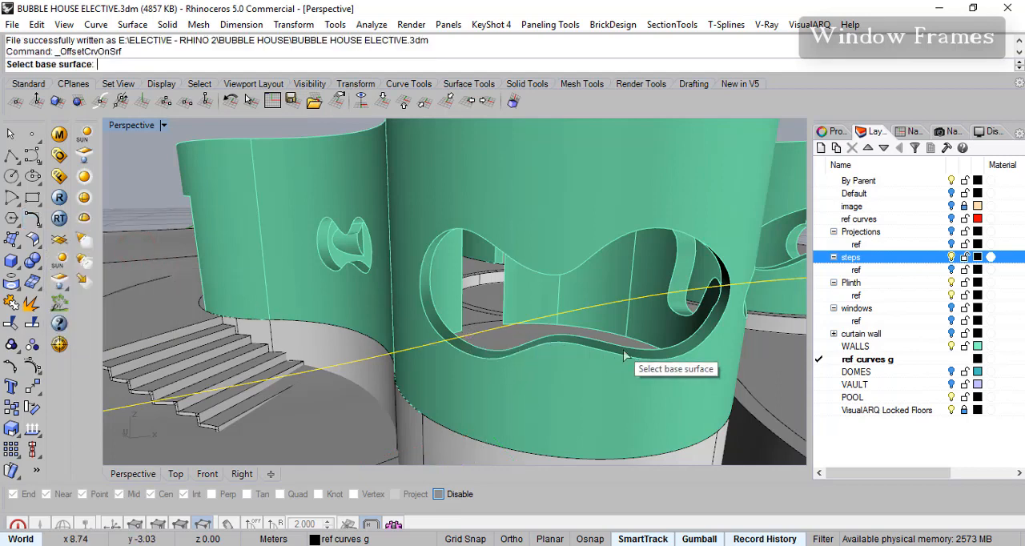
{"action": "left_click", "coordinate": [686, 358]}
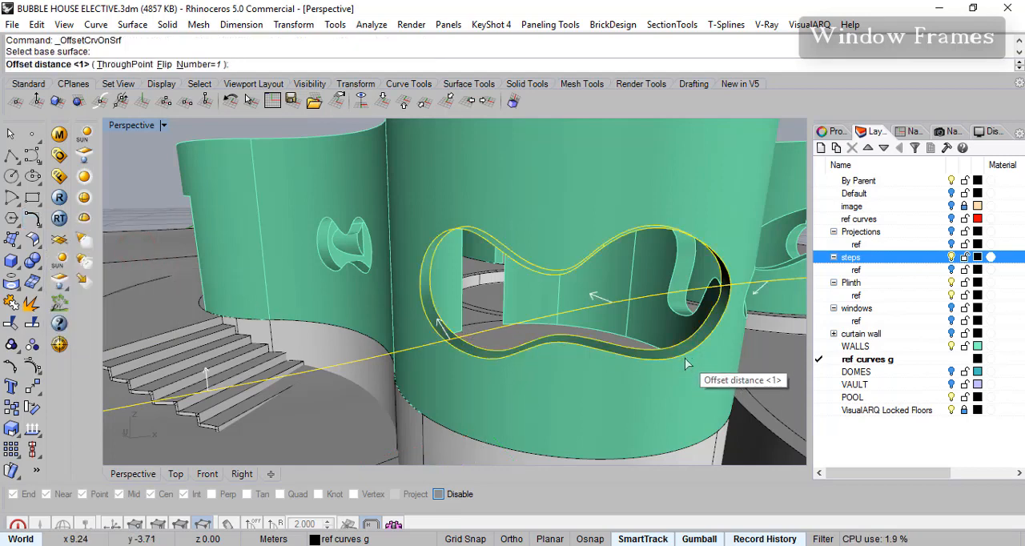
{"action": "scroll", "coordinate": [687, 362], "scroll_direction": "up", "scroll_amount": 5}
{"action": "scroll", "coordinate": [688, 363], "scroll_direction": "down", "scroll_amount": 5}
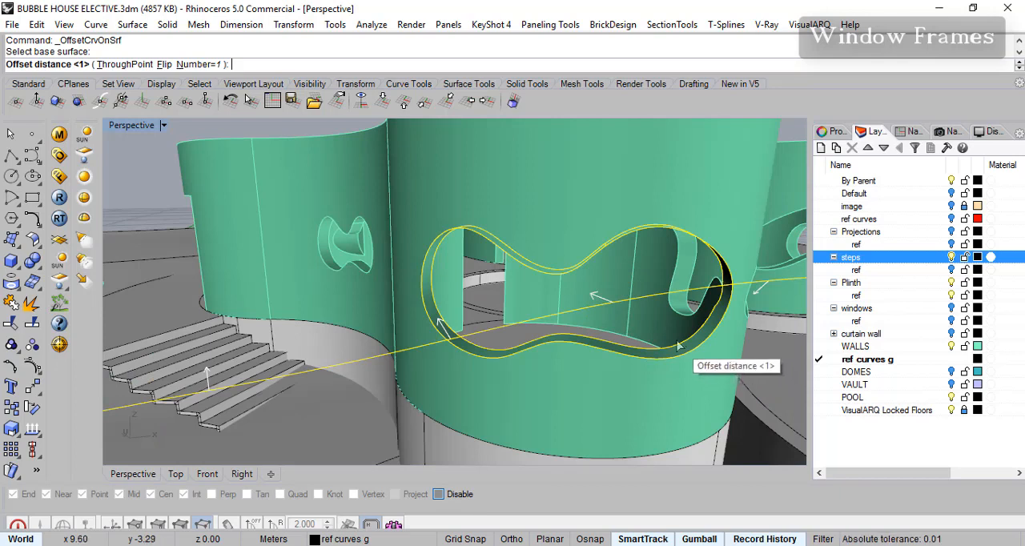
{"action": "key", "text": "Return"}
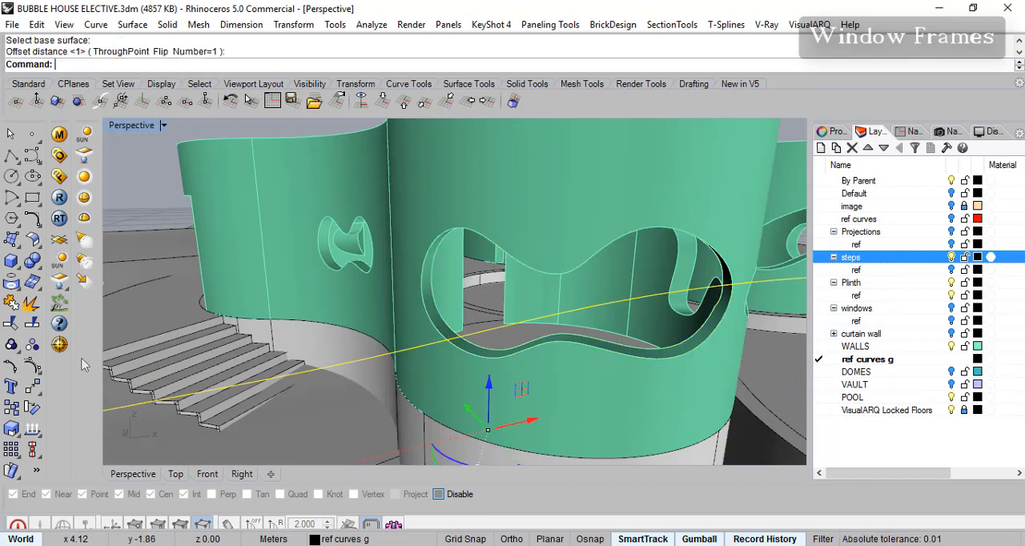
- Try the on-surface offset again, using the other overlapping surface at the window opening's lower edge as the base
{"action": "left_click", "coordinate": [38, 252]}
{"action": "left_click", "coordinate": [38, 225]}
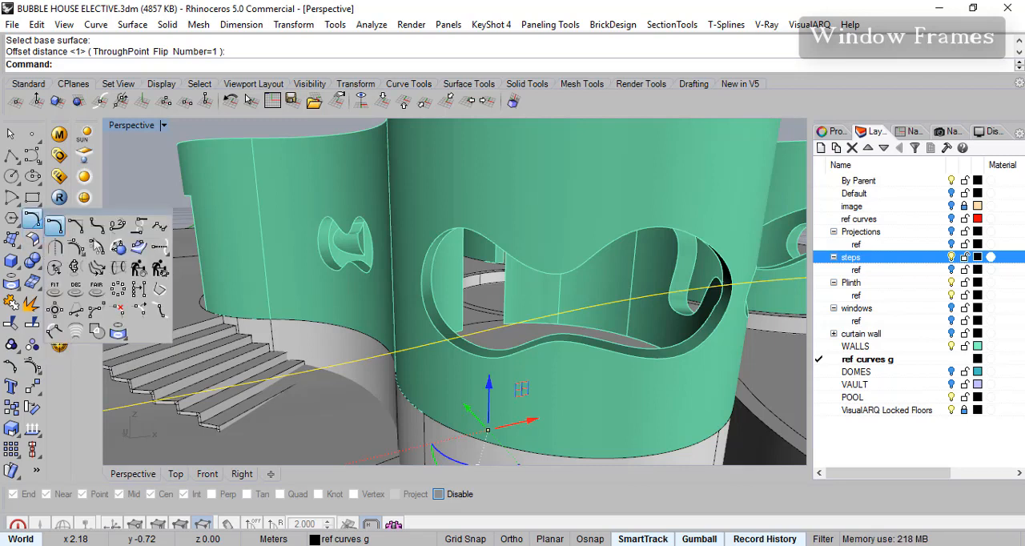
{"action": "left_click", "coordinate": [137, 246]}
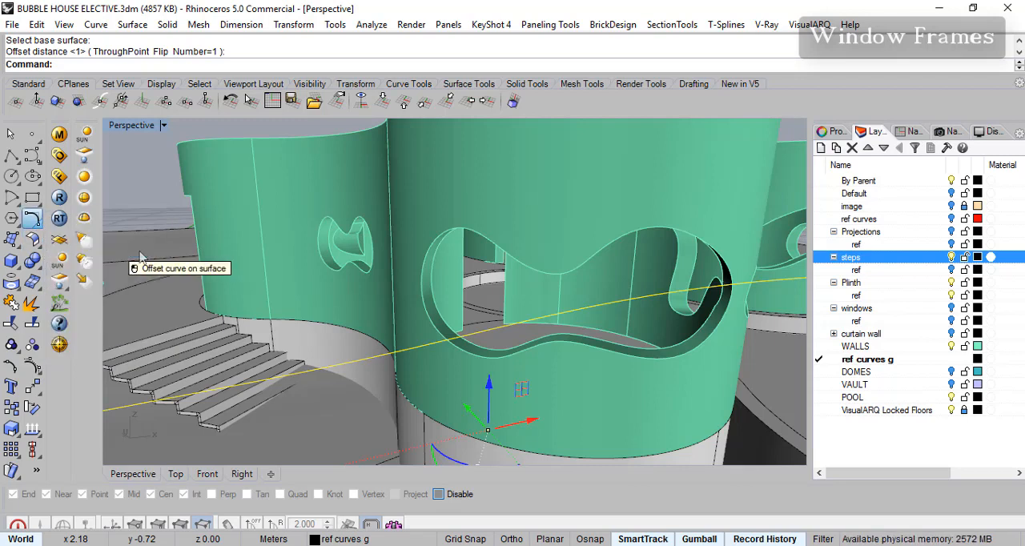
{"action": "left_click", "coordinate": [673, 364]}
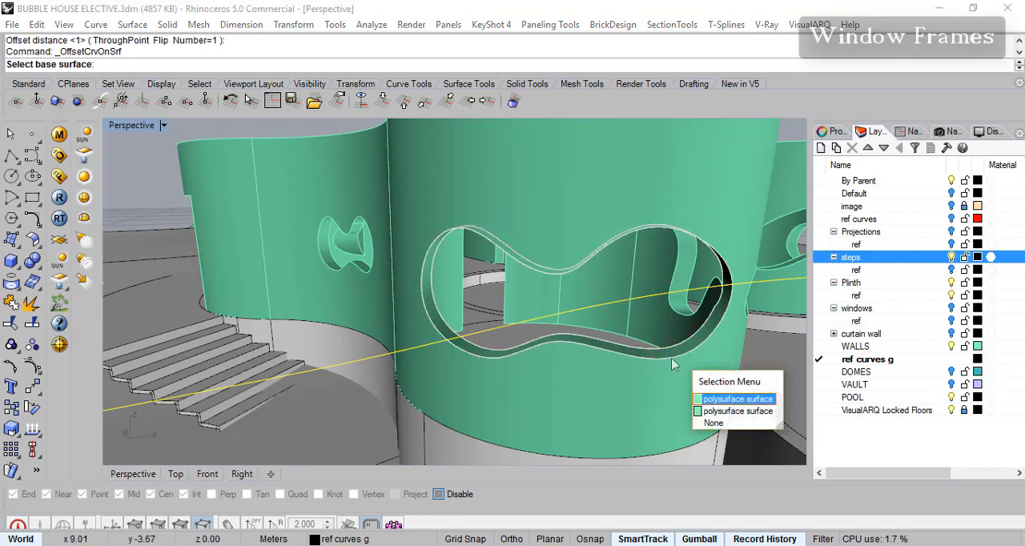
{"action": "left_click", "coordinate": [745, 412]}
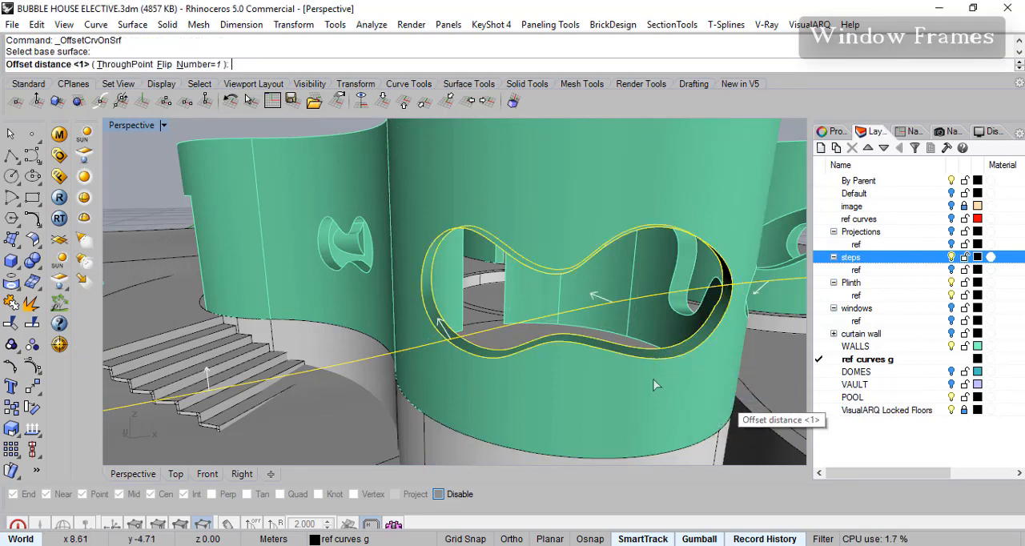
{"action": "right_click_drag", "start_coordinate": [655, 365], "coordinate": [616, 326]}
{"action": "key", "text": "Escape"}
{"action": "right_click_drag", "start_coordinate": [582, 293], "coordinate": [617, 322]}
{"action": "key", "text": "Escape"}
{"action": "scroll", "coordinate": [610, 359], "scroll_direction": "up", "scroll_amount": 3}
{"action": "left_click", "coordinate": [612, 370]}
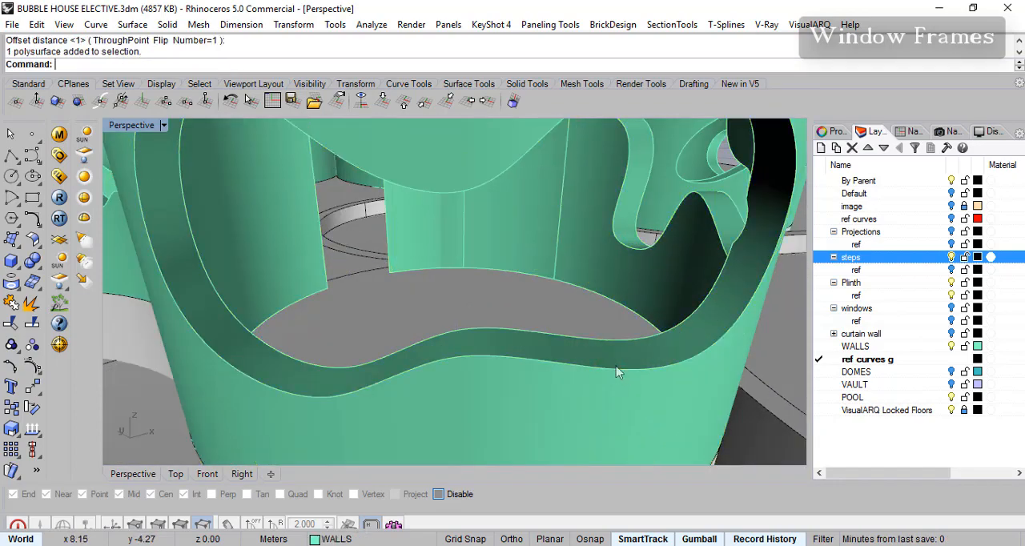
{"action": "scroll", "coordinate": [618, 373], "scroll_direction": "down", "scroll_amount": 3}
{"action": "scroll", "coordinate": [630, 372], "scroll_direction": "up", "scroll_amount": 3}
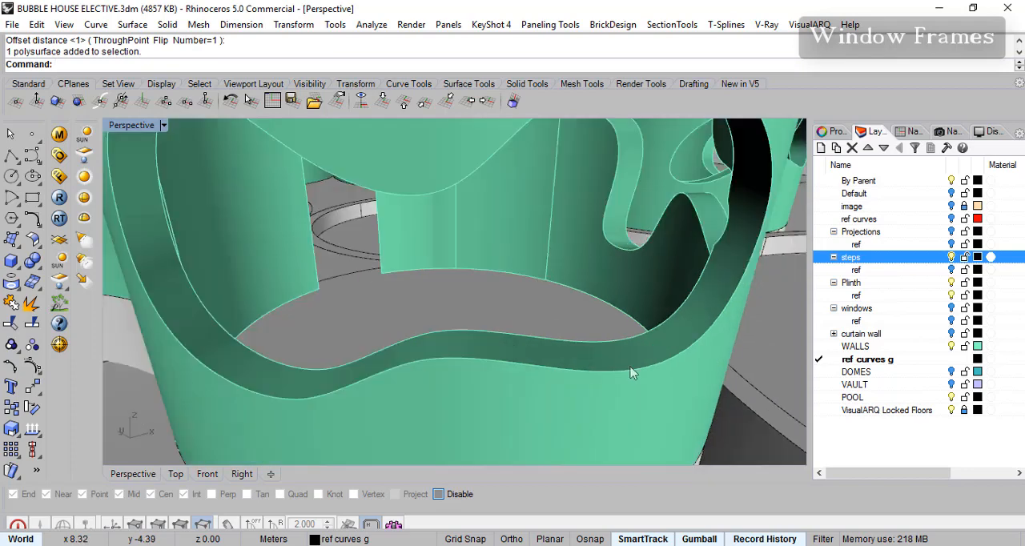
{"action": "scroll", "coordinate": [628, 370], "scroll_direction": "down", "scroll_amount": 3}
{"action": "left_click", "coordinate": [629, 369]}
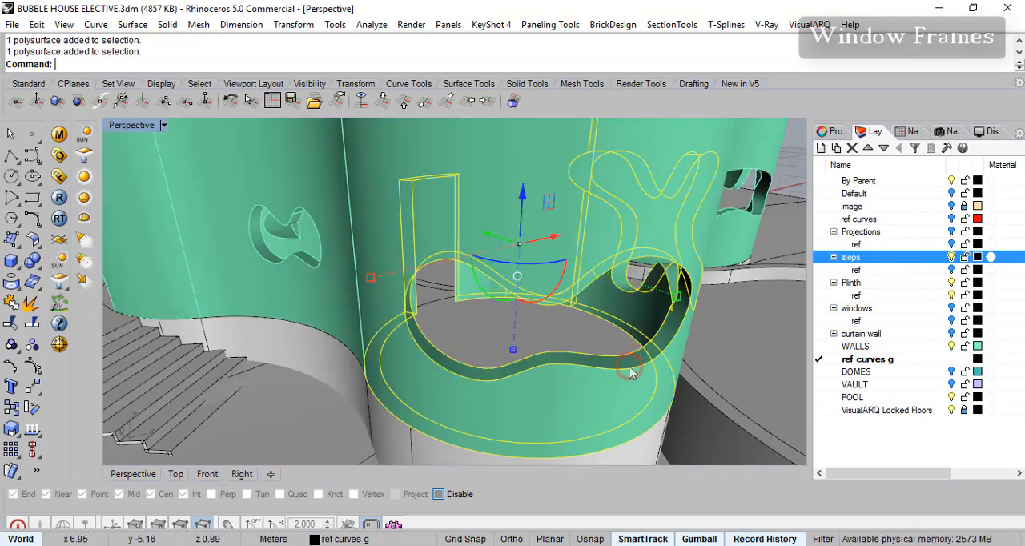
{"action": "key", "text": "Escape"}
{"action": "left_click", "coordinate": [641, 365]}
{"action": "key", "text": "Escape"}
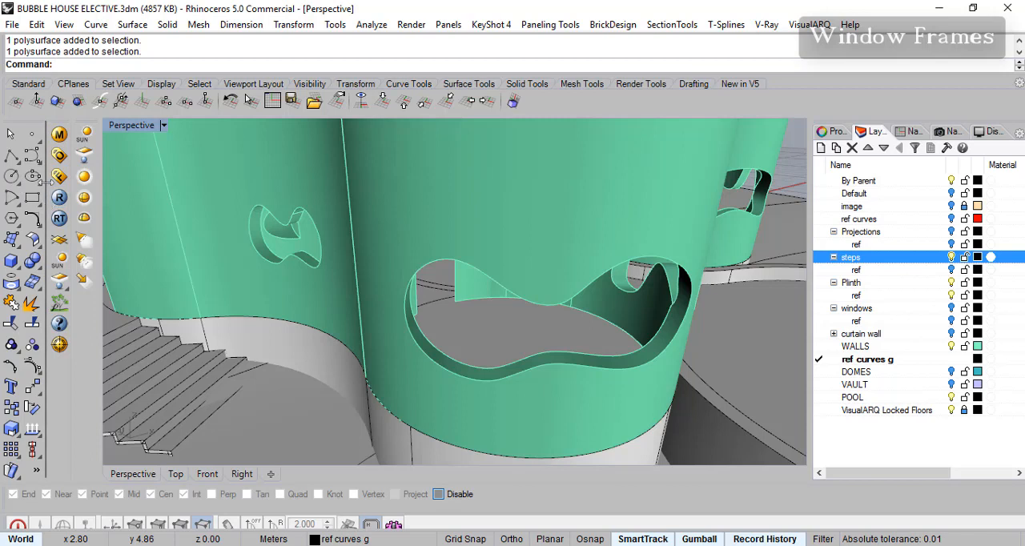
{"action": "left_click", "coordinate": [36, 226]}
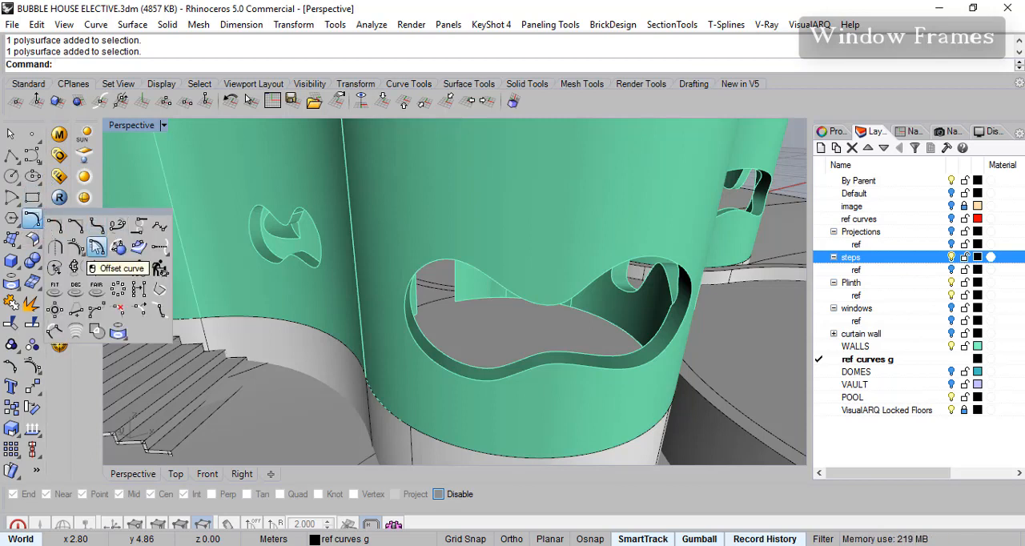
{"action": "left_click", "coordinate": [38, 248]}
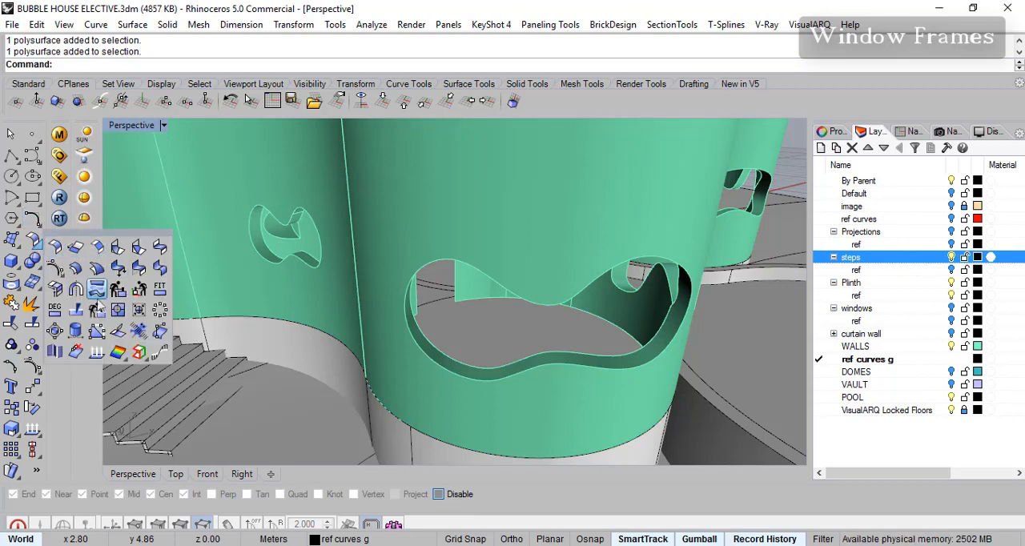
{"action": "left_click", "coordinate": [17, 245]}
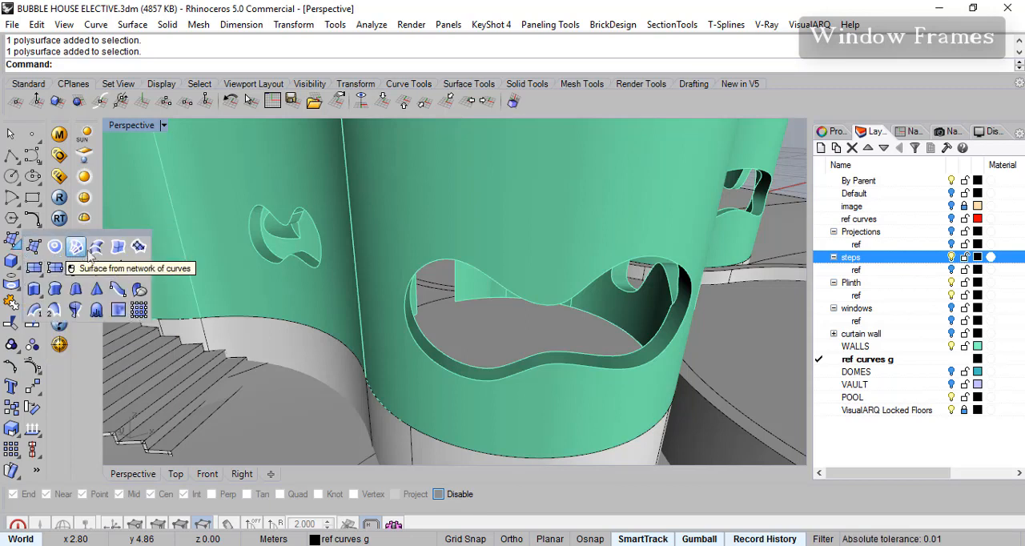
{"action": "left_click", "coordinate": [38, 225]}
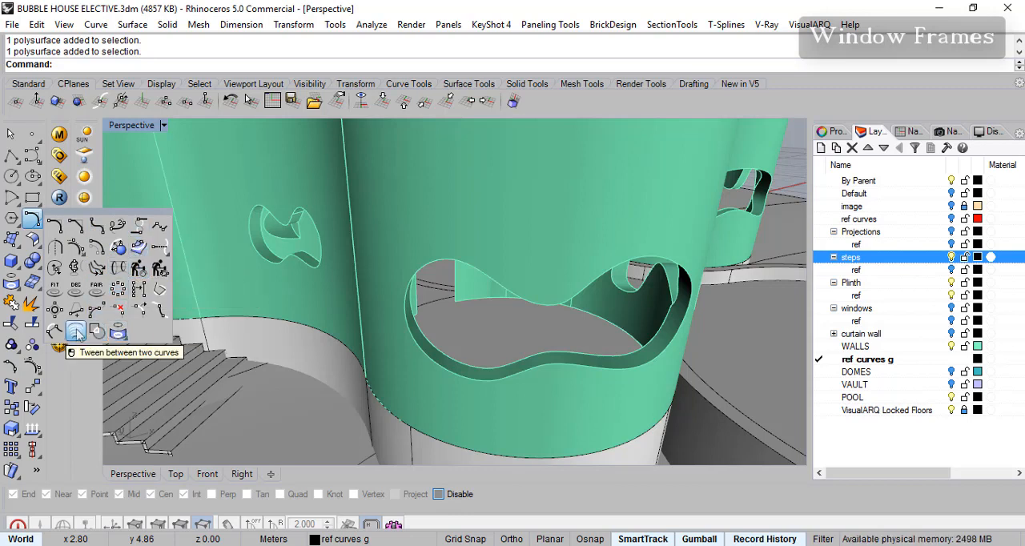
{"action": "left_click", "coordinate": [34, 241]}
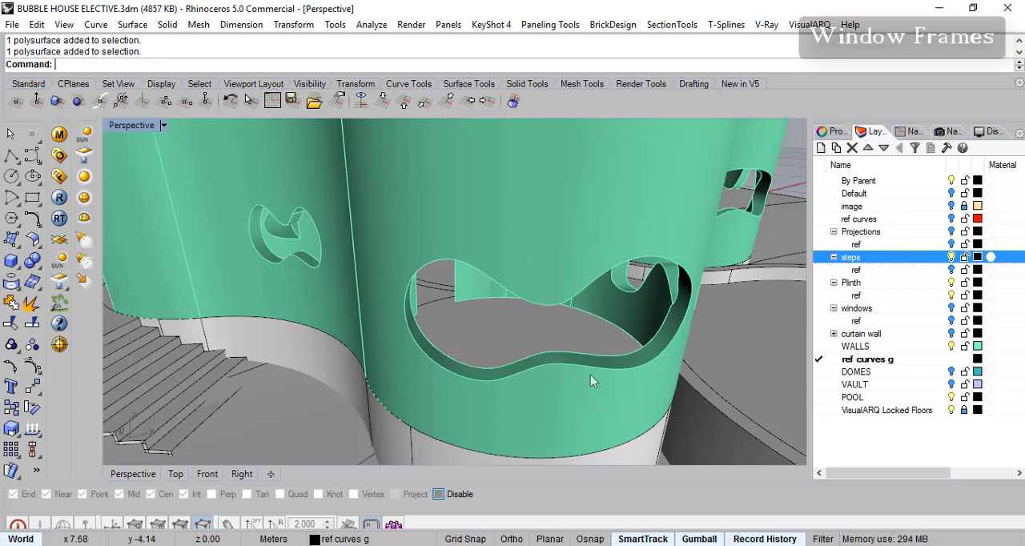
- Try to offset the front window opening's outer edge on the surface with the ThroughPoint option, picking points on the reveal
{"action": "scroll", "coordinate": [621, 377], "scroll_direction": "up", "scroll_amount": 3}
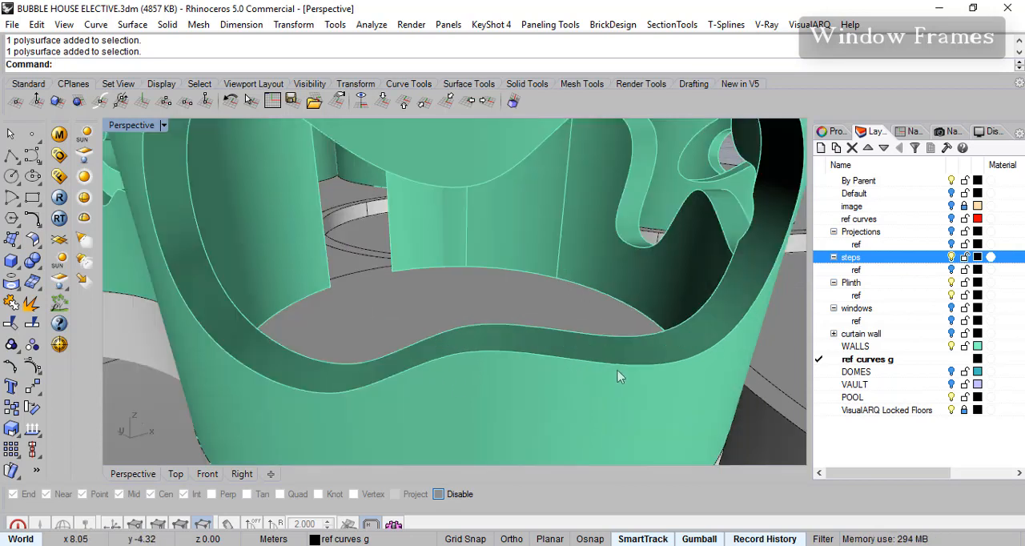
{"action": "left_click", "coordinate": [37, 234]}
{"action": "left_click", "coordinate": [39, 226]}
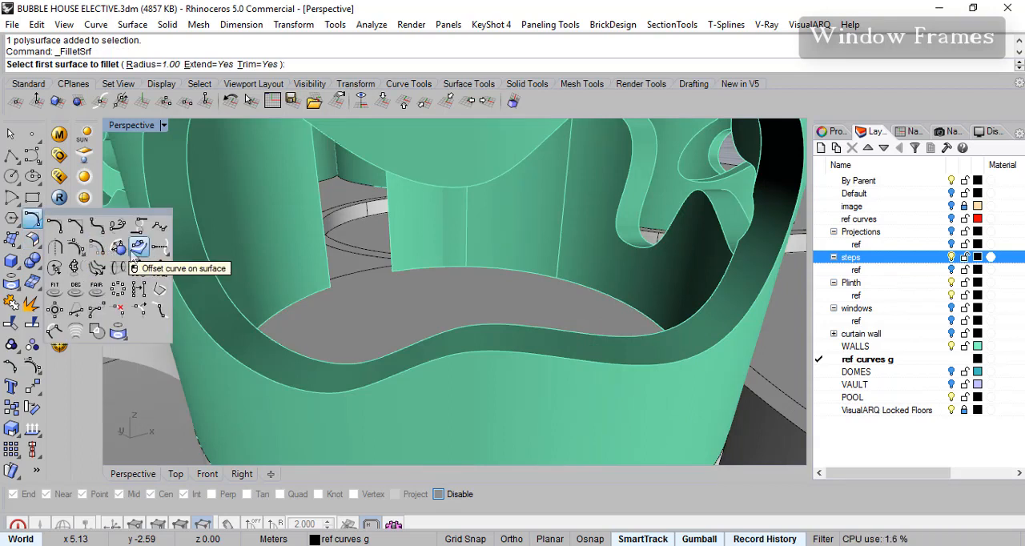
{"action": "left_click", "coordinate": [139, 249]}
{"action": "left_click", "coordinate": [492, 358]}
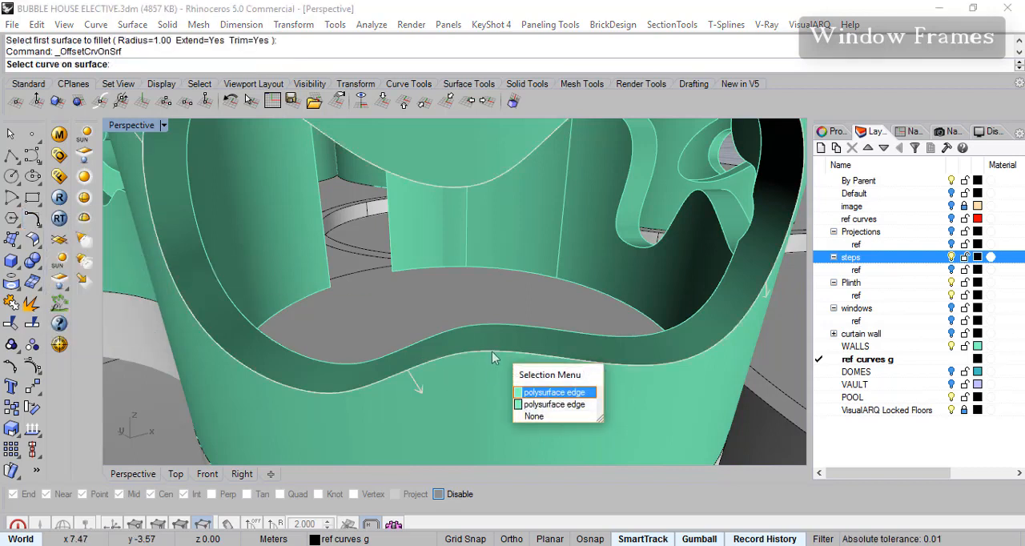
{"action": "left_click", "coordinate": [535, 397]}
{"action": "right_click_drag", "start_coordinate": [613, 383], "coordinate": [635, 355]}
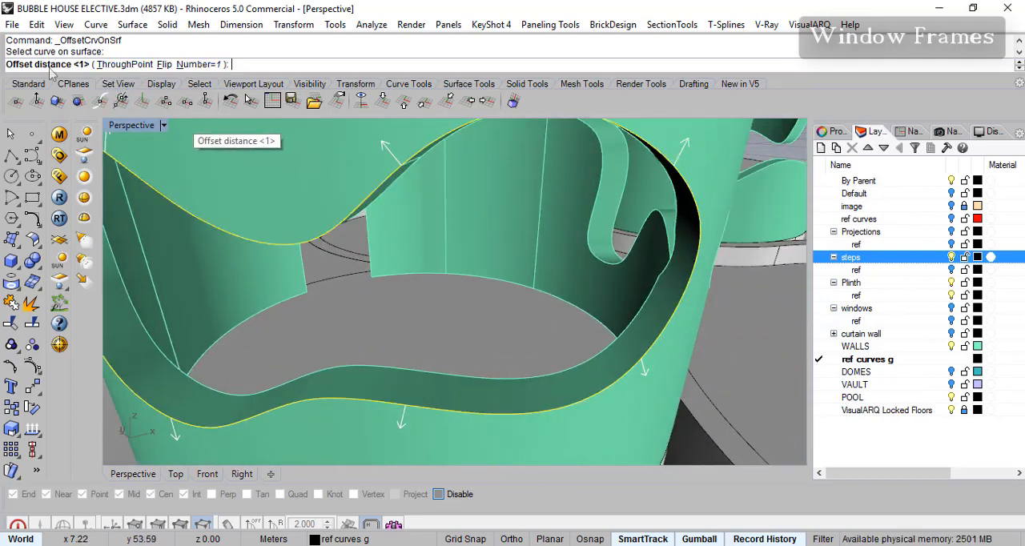
{"action": "left_click", "coordinate": [124, 65]}
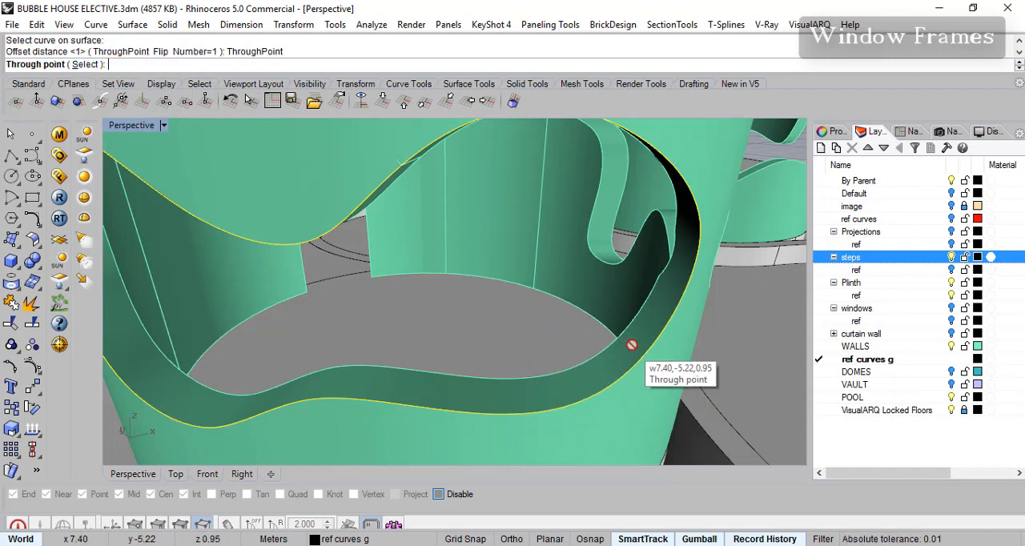
{"action": "scroll", "coordinate": [629, 344], "scroll_direction": "up", "scroll_amount": 5}
{"action": "scroll", "coordinate": [638, 344], "scroll_direction": "down", "scroll_amount": 5}
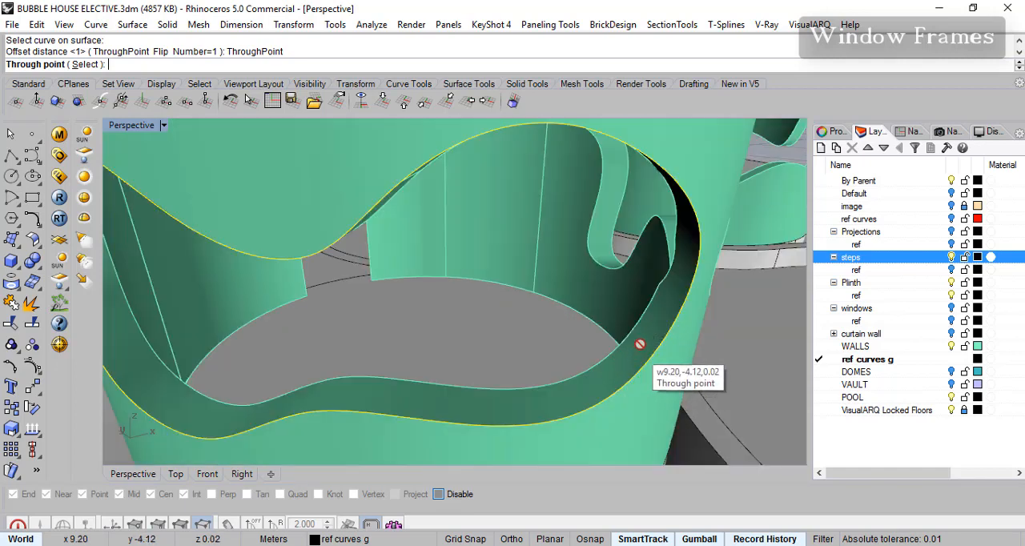
{"action": "left_click", "coordinate": [656, 324]}
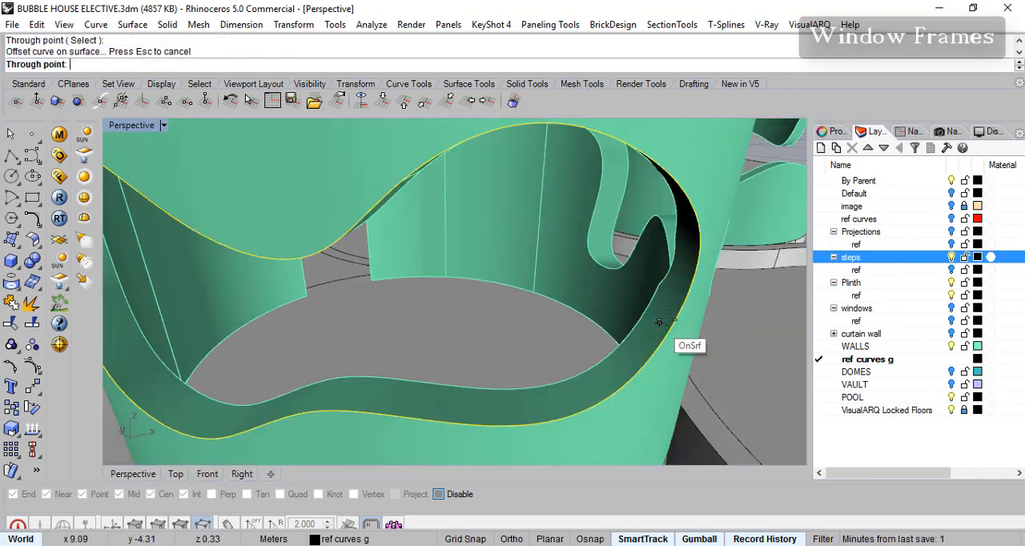
{"action": "left_click", "coordinate": [660, 312]}
{"action": "right_click_drag", "start_coordinate": [630, 366], "coordinate": [646, 363]}
{"action": "scroll", "coordinate": [674, 375], "scroll_direction": "up", "scroll_amount": 3}
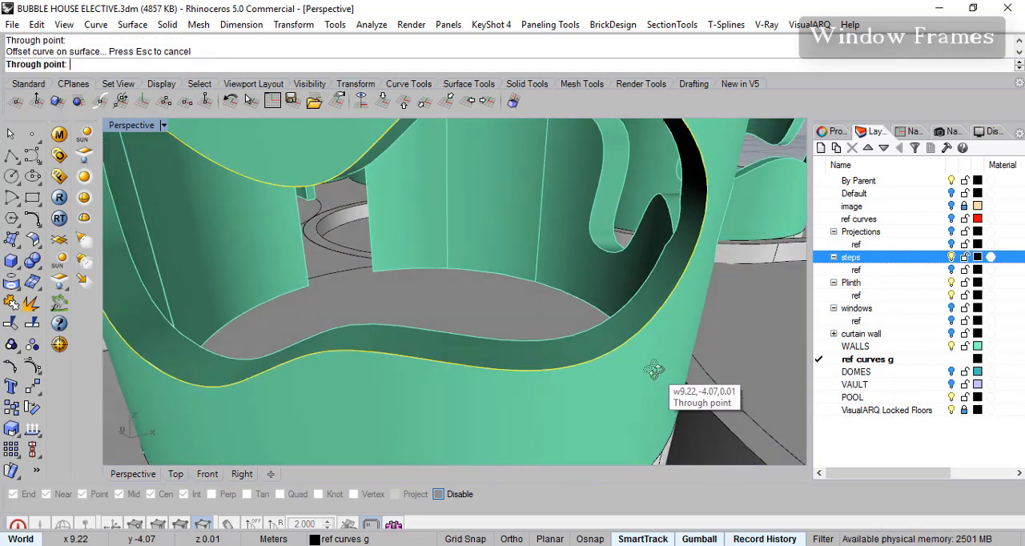
{"action": "scroll", "coordinate": [519, 352], "scroll_direction": "up", "scroll_amount": 3}
{"action": "scroll", "coordinate": [529, 355], "scroll_direction": "down", "scroll_amount": 4}
{"action": "right_click_drag", "start_coordinate": [655, 356], "coordinate": [650, 355]}
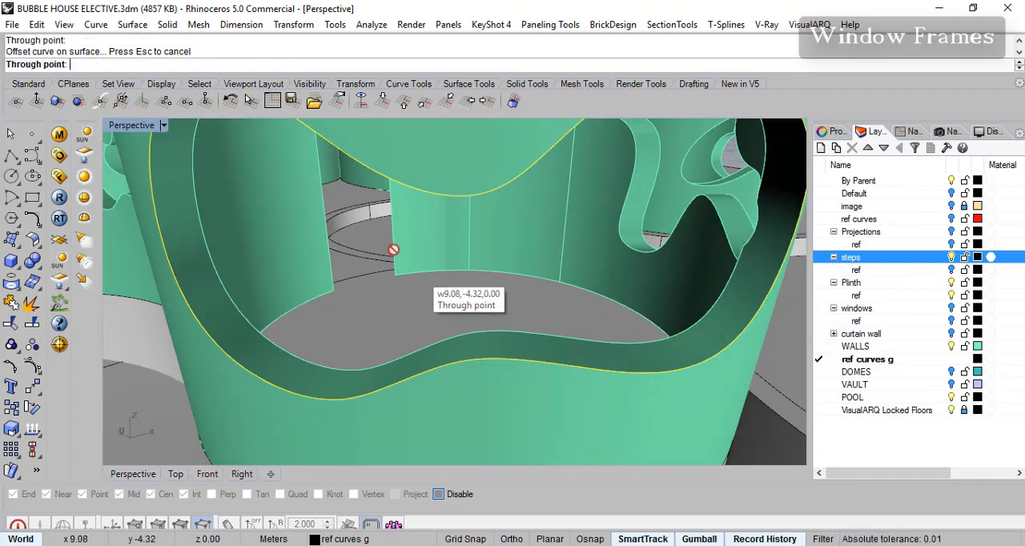
{"action": "mouse_move", "coordinate": [293, 366]}
{"action": "right_mouse_down"}
{"action": "mouse_move", "coordinate": [275, 374]}
{"action": "mouse_move", "coordinate": [281, 355]}
{"action": "right_mouse_up"}
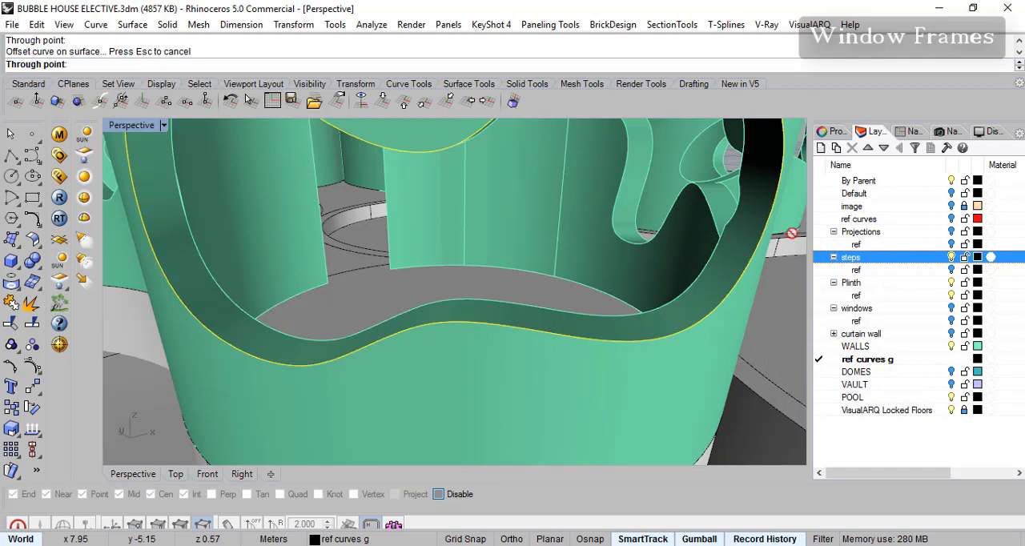
{"action": "key", "text": "Escape"}
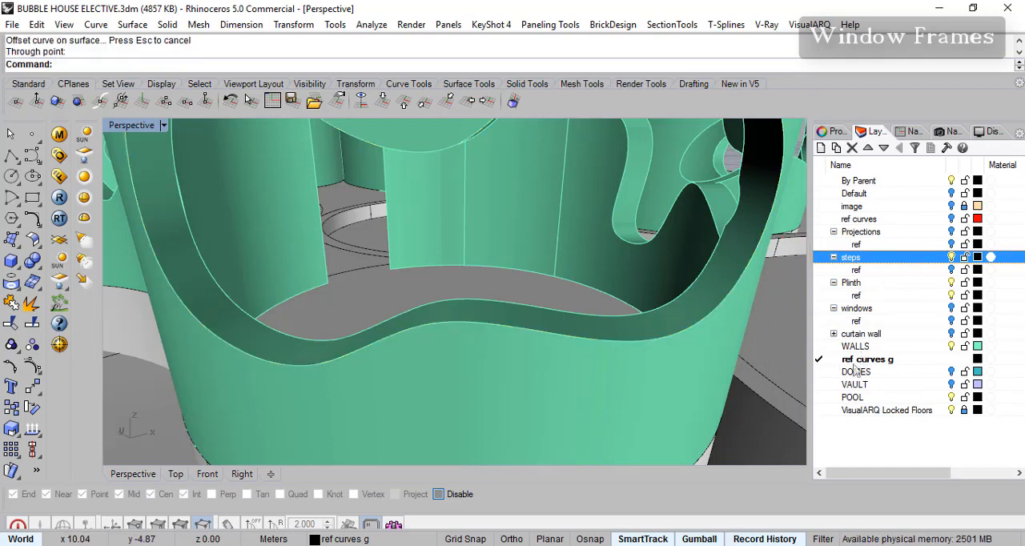
- Make the WALLS layer current
{"action": "left_click", "coordinate": [820, 347]}
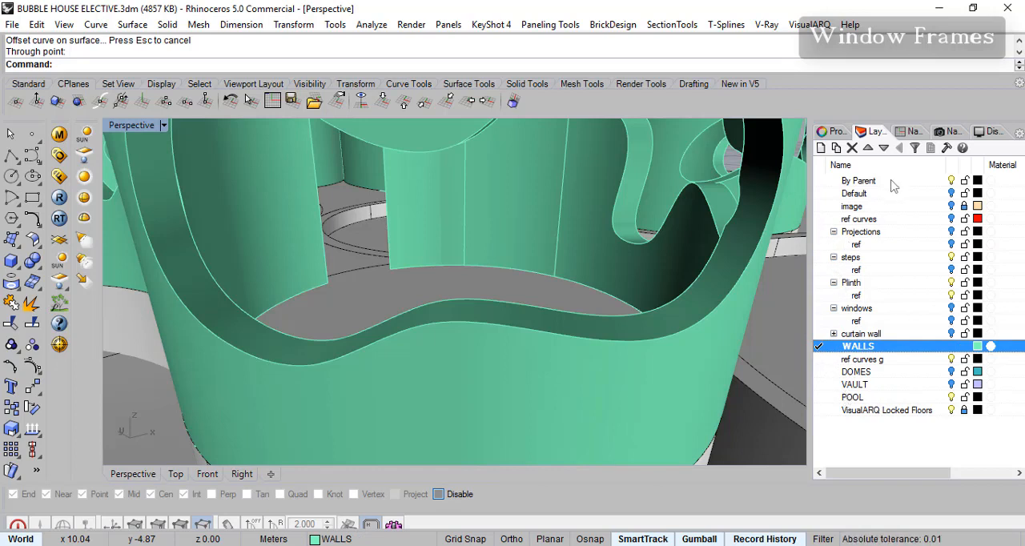
- Make the windows layer current
{"action": "left_click", "coordinate": [823, 309]}
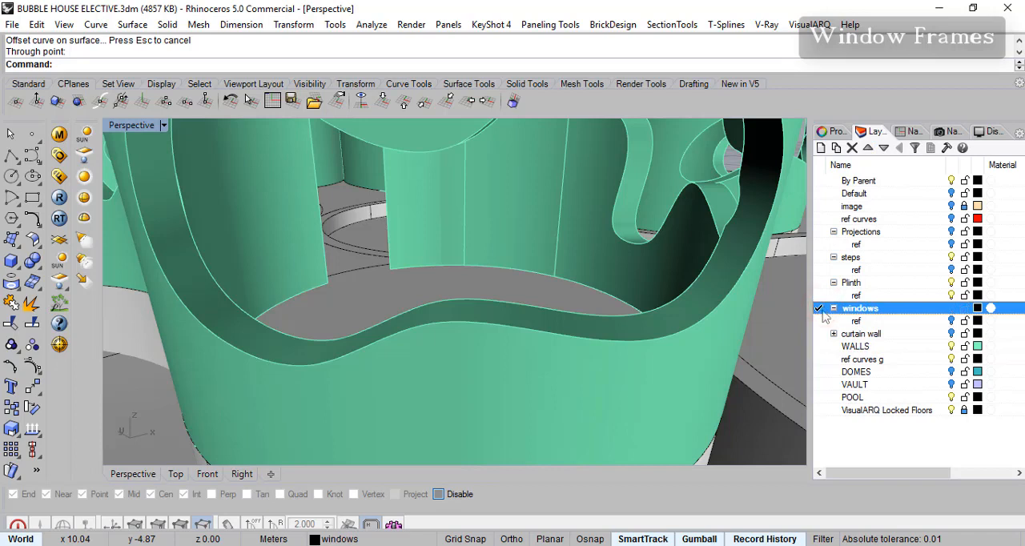
{"action": "left_click", "coordinate": [37, 227]}
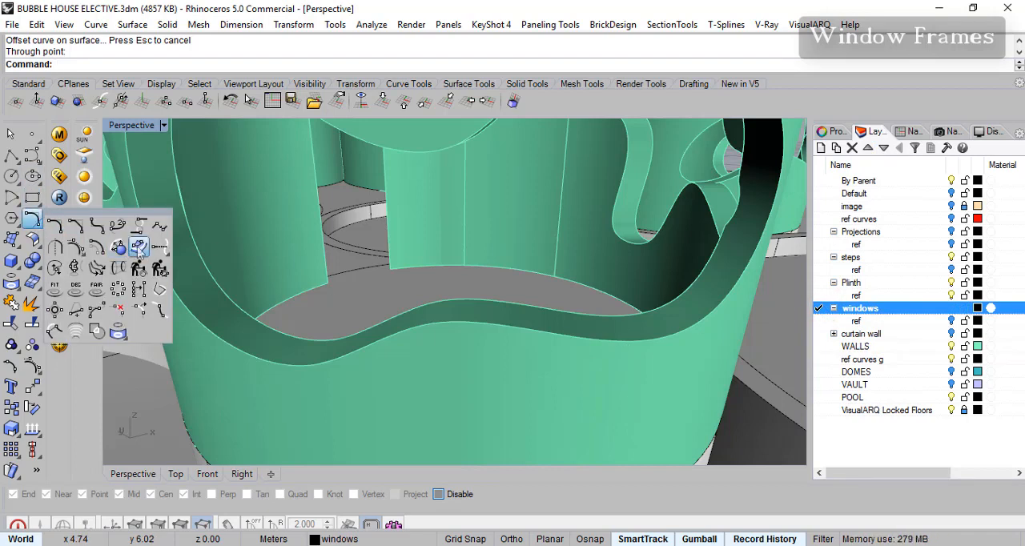
{"action": "left_click", "coordinate": [144, 252]}
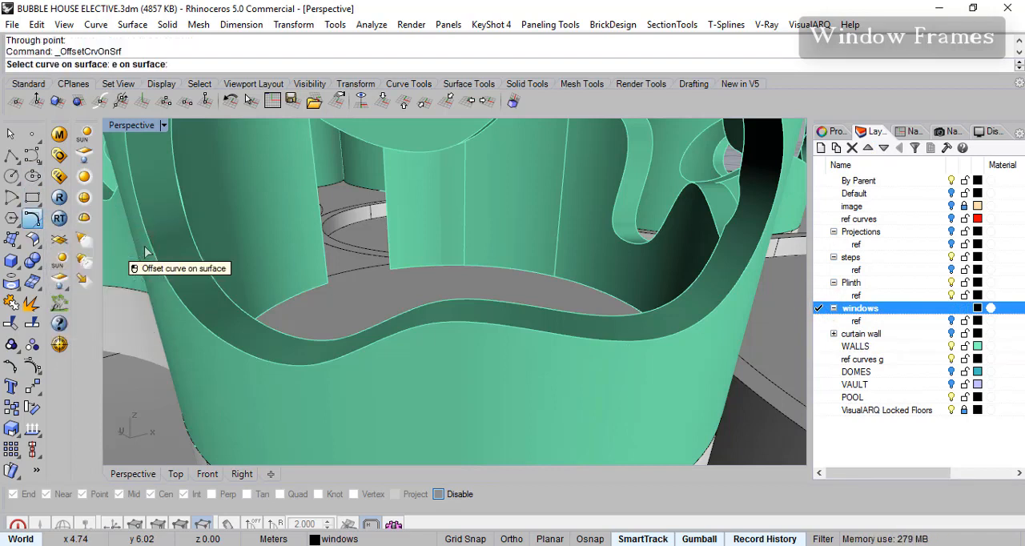
{"action": "left_click", "coordinate": [609, 341]}
{"action": "left_click", "coordinate": [653, 380]}
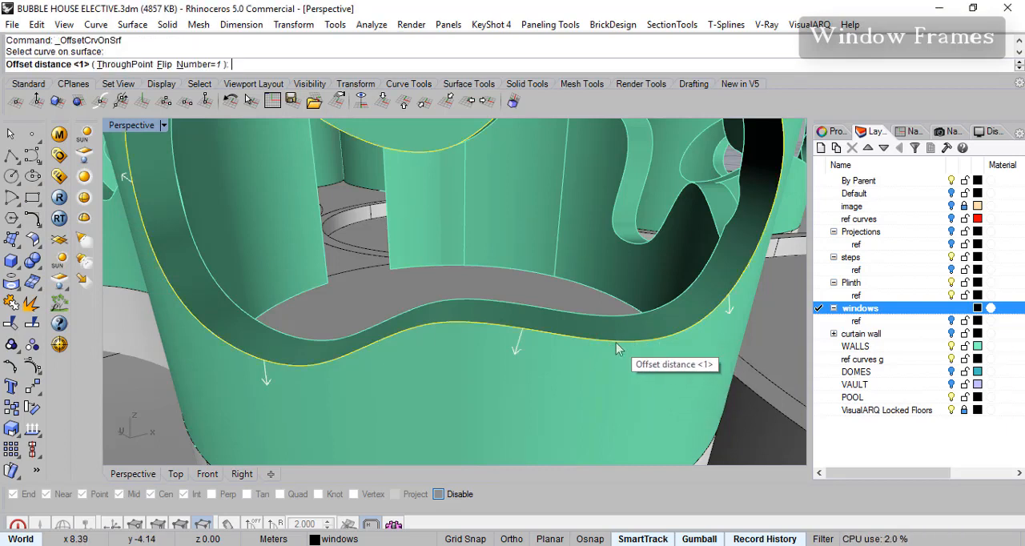
{"action": "key", "text": "Escape"}
- Offset the front window opening's outer edge on the reveal surface with the ThroughPoint option, picking a point midway across the reveal
{"action": "left_click", "coordinate": [60, 217]}
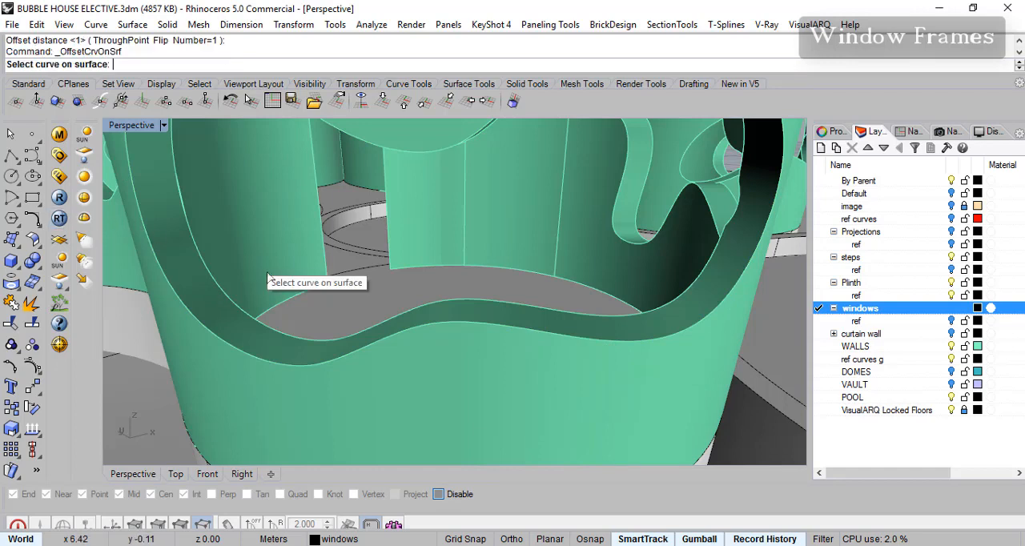
{"action": "left_click", "coordinate": [597, 344]}
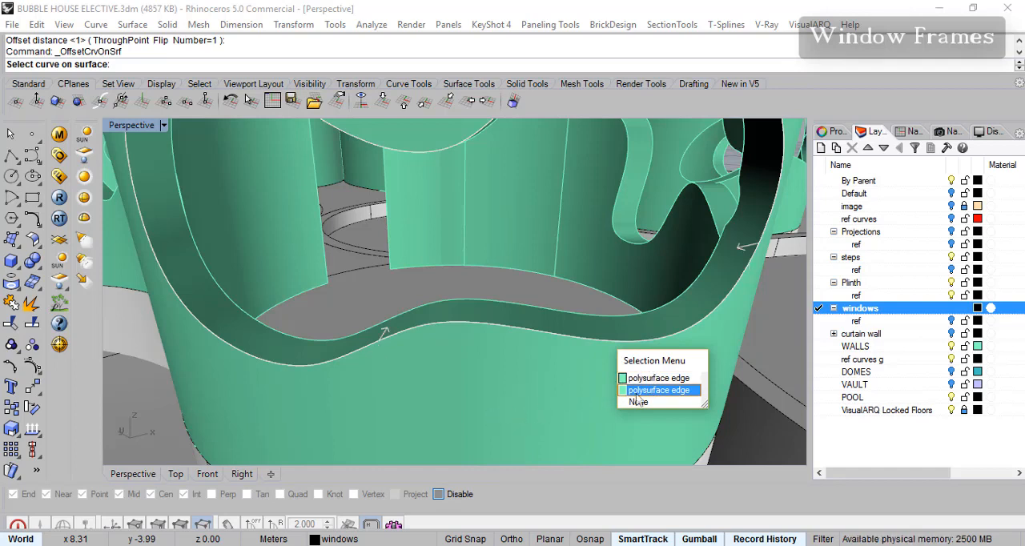
{"action": "left_click", "coordinate": [641, 391]}
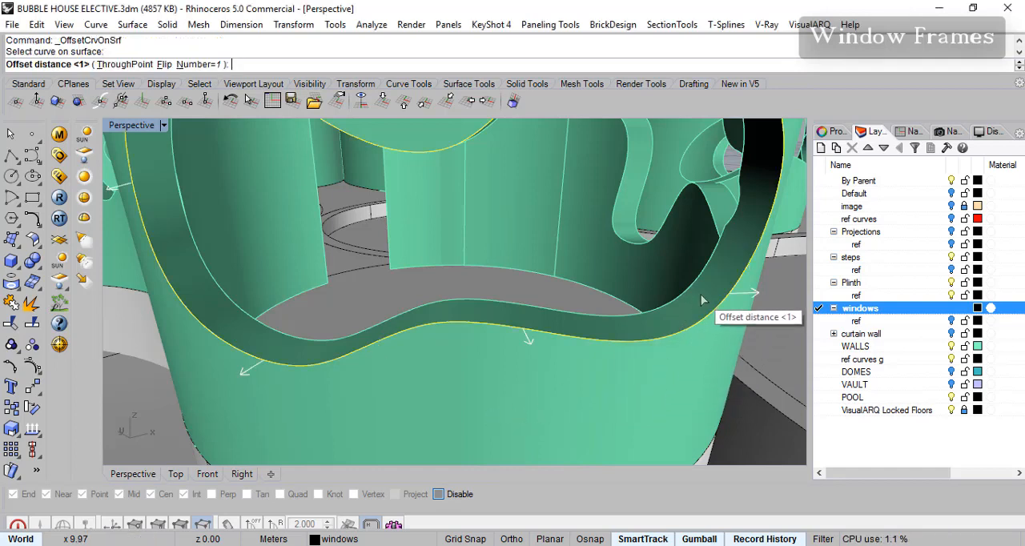
{"action": "left_click", "coordinate": [118, 64]}
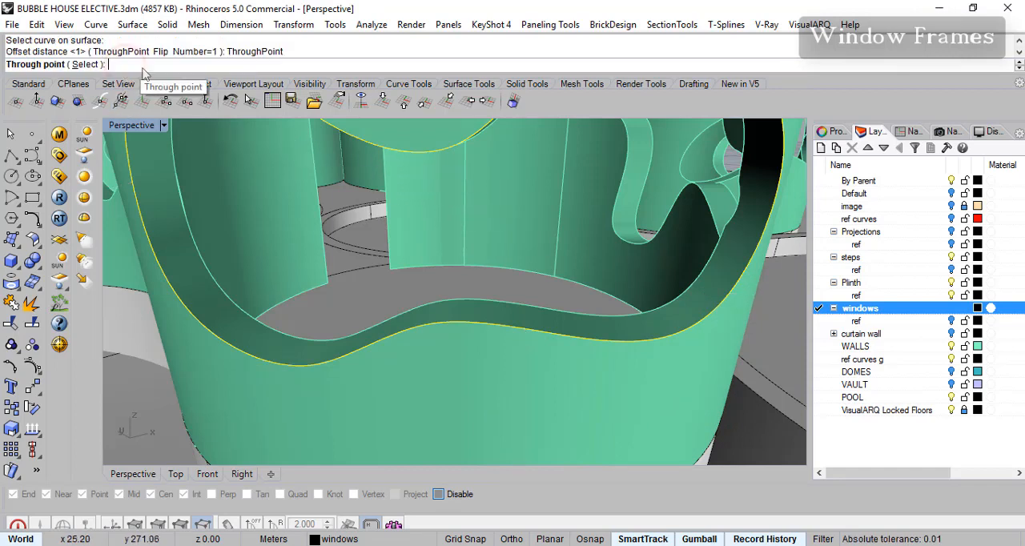
{"action": "left_click", "coordinate": [703, 296]}
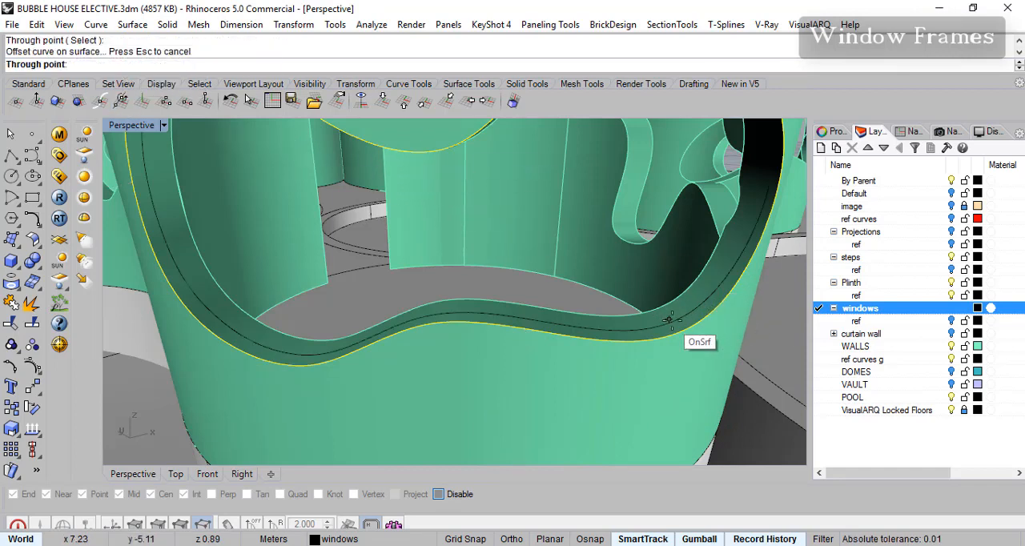
{"action": "left_click", "coordinate": [687, 321]}
{"action": "left_click", "coordinate": [737, 278]}
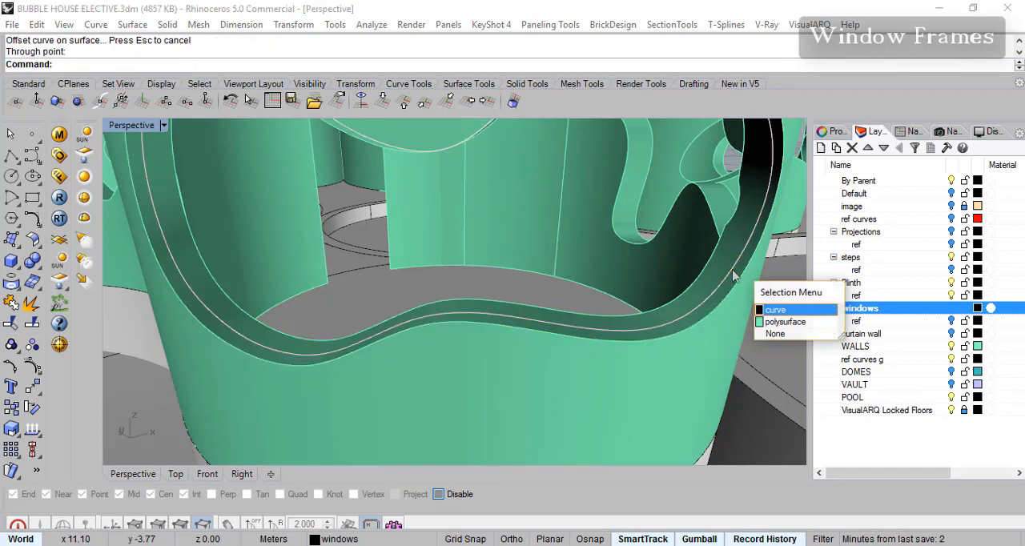
{"action": "left_click", "coordinate": [768, 310]}
{"action": "key", "text": "Escape"}
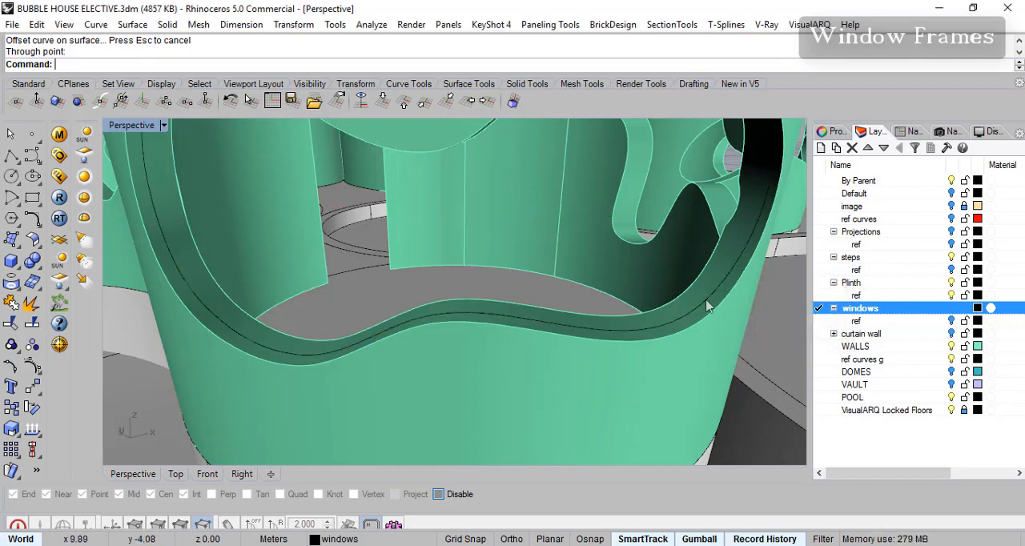
- Draw a small rectangle of about 0.07 by 0.06 m, starting on the offset curve in the window reveal with object snaps enabled
{"action": "left_click", "coordinate": [32, 198]}
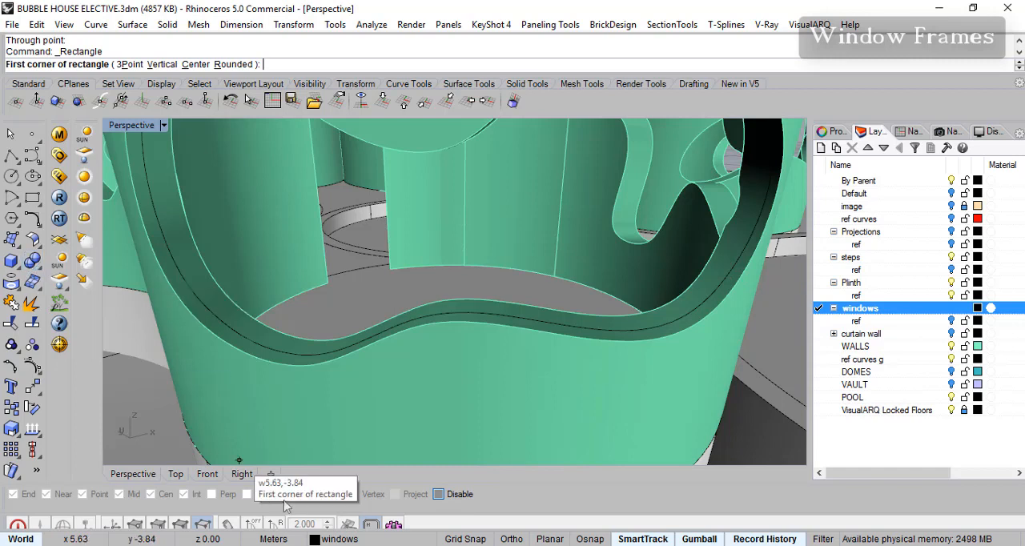
{"action": "left_click", "coordinate": [577, 540]}
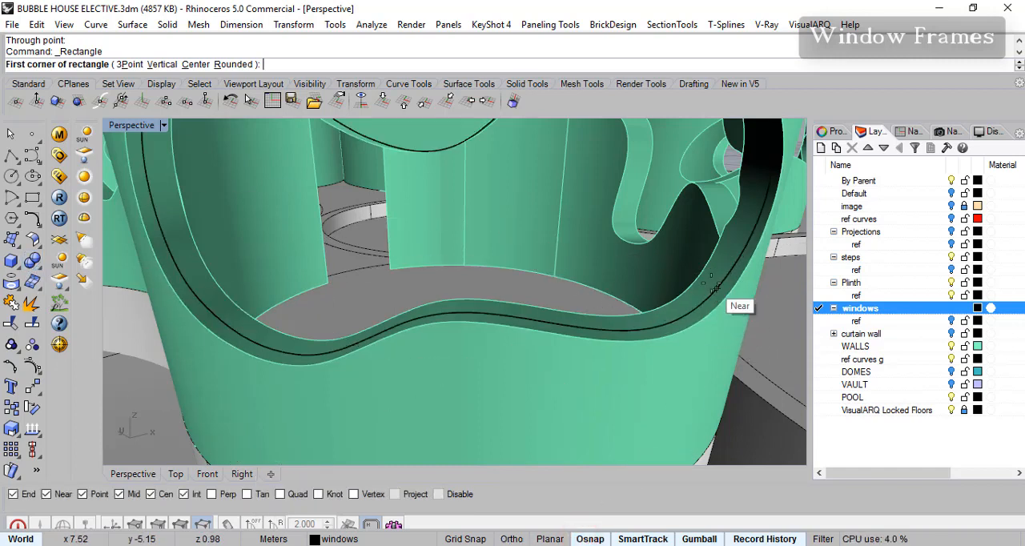
{"action": "left_click", "coordinate": [717, 280]}
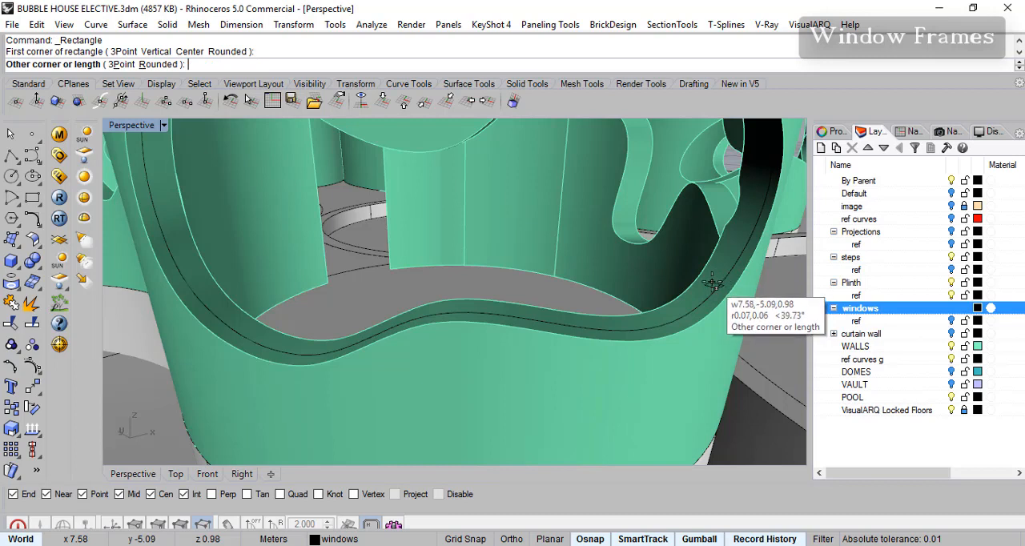
{"action": "left_click", "coordinate": [711, 286]}
{"action": "scroll", "coordinate": [713, 289], "scroll_direction": "up", "scroll_amount": 5}
{"action": "scroll", "coordinate": [668, 302], "scroll_direction": "down", "scroll_amount": 3}
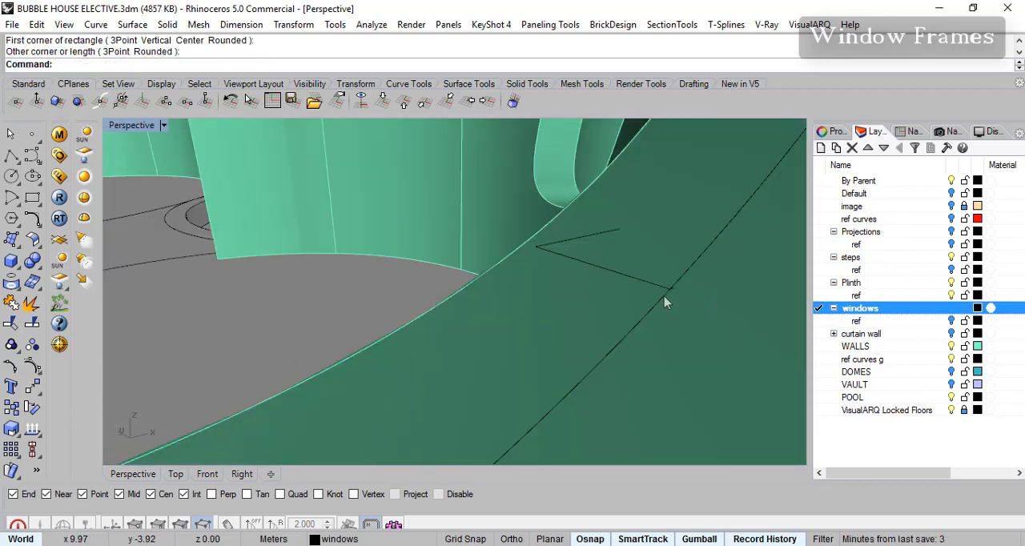
- Move the rectangle from the middle of its edge onto the offset curve, limiting object snaps to End and Near
{"action": "left_click", "coordinate": [664, 290]}
{"action": "left_click", "coordinate": [719, 326]}
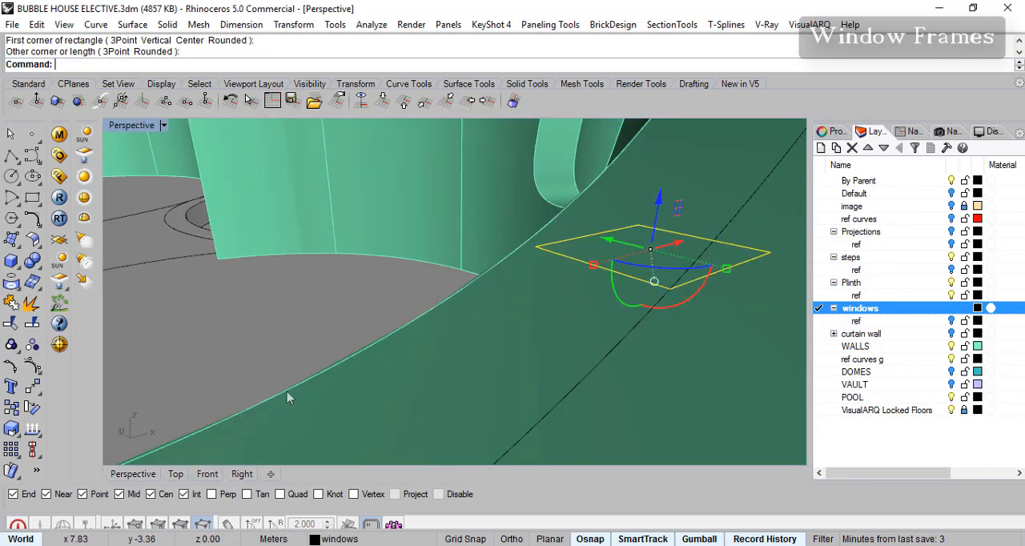
{"action": "left_click", "coordinate": [32, 387]}
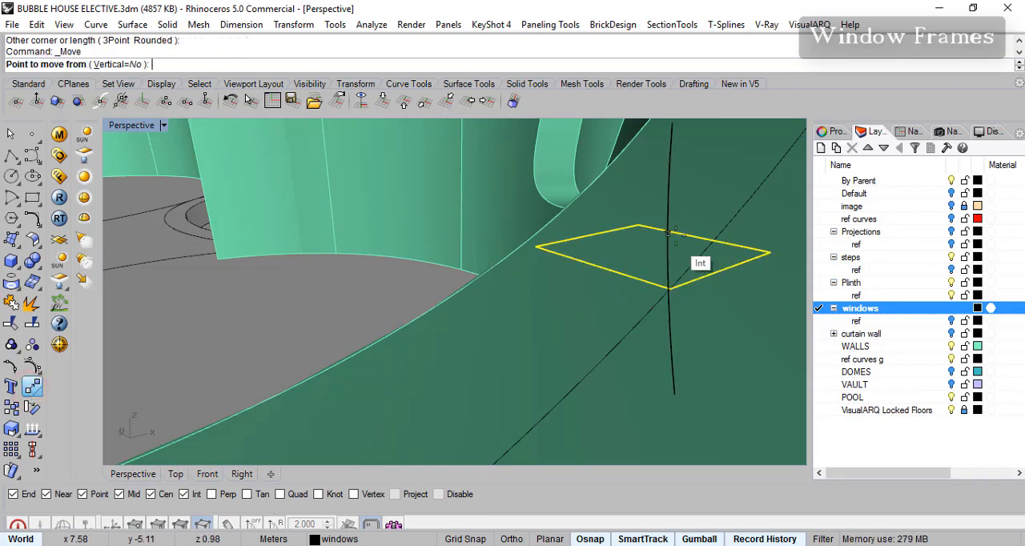
{"action": "left_click", "coordinate": [695, 233]}
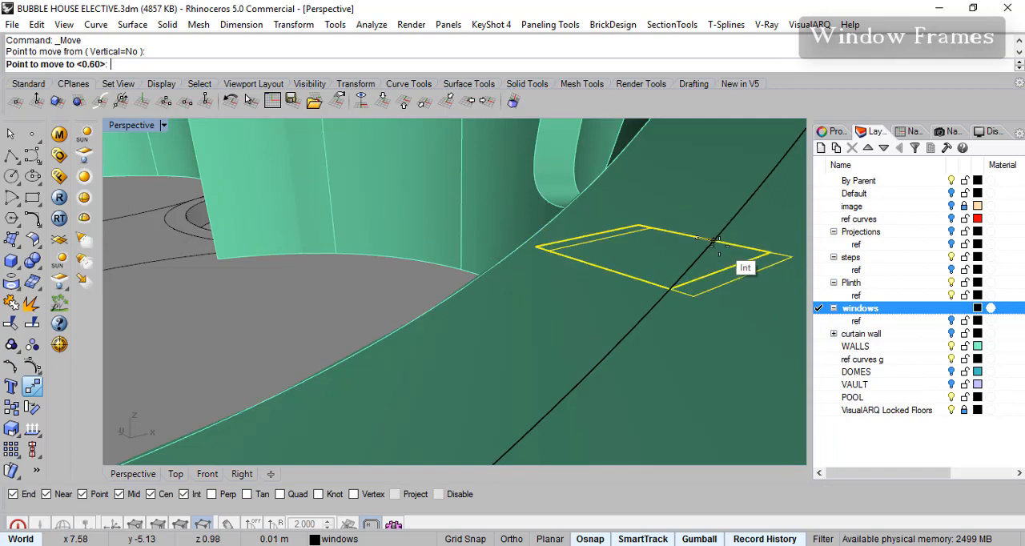
{"action": "left_click", "coordinate": [184, 494]}
{"action": "left_click", "coordinate": [150, 494]}
{"action": "left_click", "coordinate": [120, 494]}
{"action": "left_click", "coordinate": [80, 495]}
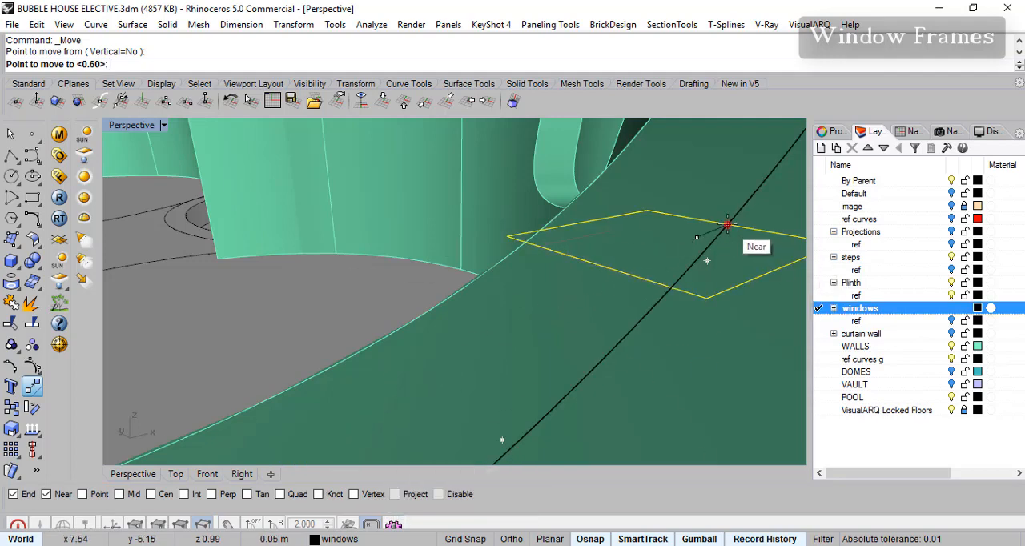
{"action": "left_click", "coordinate": [728, 225]}
- Rotate the rectangle about several of its axes to tilt it across the offset curve as a frame profile, and deselect it
{"action": "scroll", "coordinate": [725, 300], "scroll_direction": "down", "scroll_amount": 10}
{"action": "scroll", "coordinate": [724, 324], "scroll_direction": "up", "scroll_amount": 12}
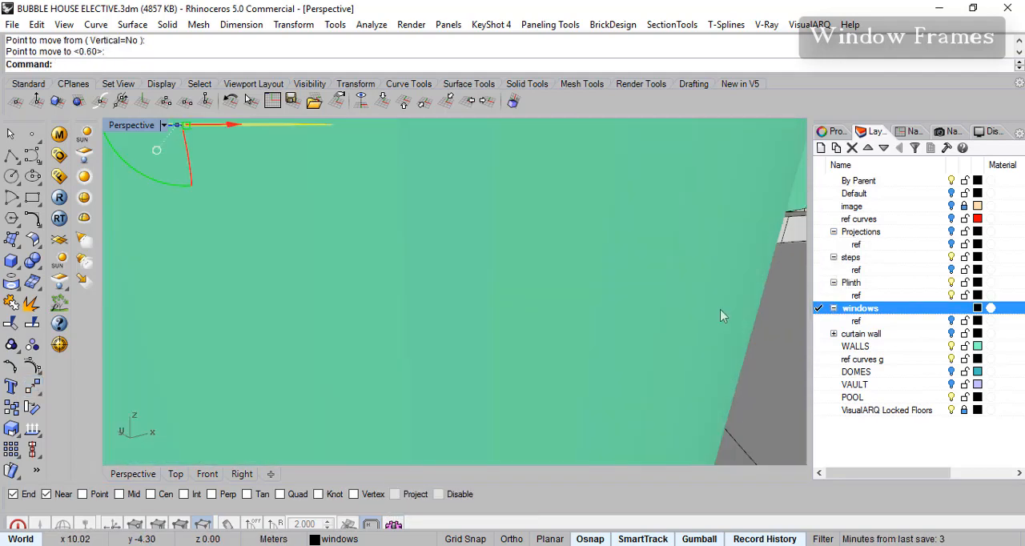
{"action": "scroll", "coordinate": [715, 319], "scroll_direction": "down", "scroll_amount": 4}
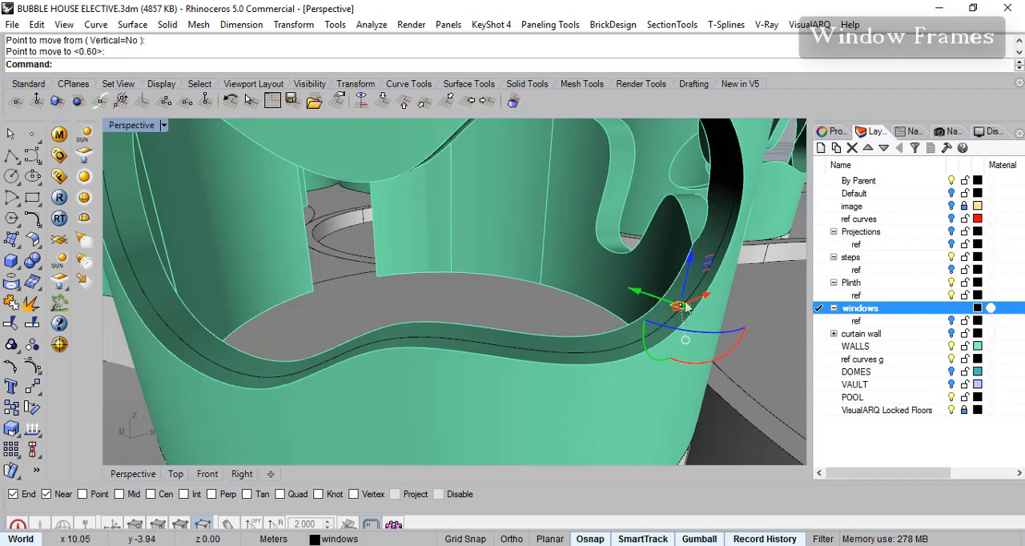
{"action": "left_click_drag", "start_coordinate": [656, 357], "coordinate": [664, 331]}
{"action": "scroll", "coordinate": [696, 305], "scroll_direction": "up", "scroll_amount": 8}
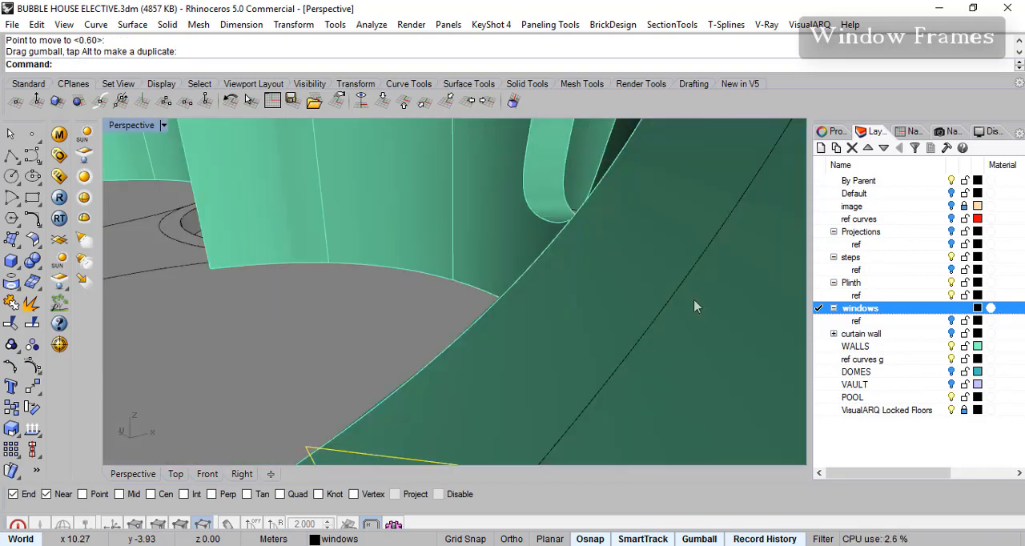
{"action": "scroll", "coordinate": [690, 311], "scroll_direction": "down", "scroll_amount": 8}
{"action": "scroll", "coordinate": [694, 324], "scroll_direction": "up", "scroll_amount": 8}
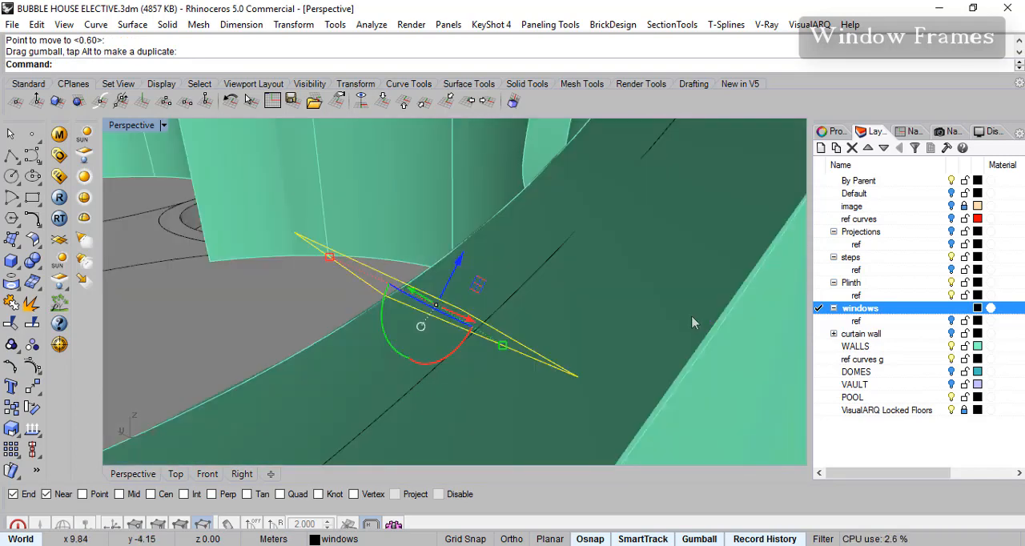
{"action": "left_click_drag", "start_coordinate": [406, 356], "coordinate": [397, 350]}
{"action": "scroll", "coordinate": [476, 346], "scroll_direction": "up", "scroll_amount": 10}
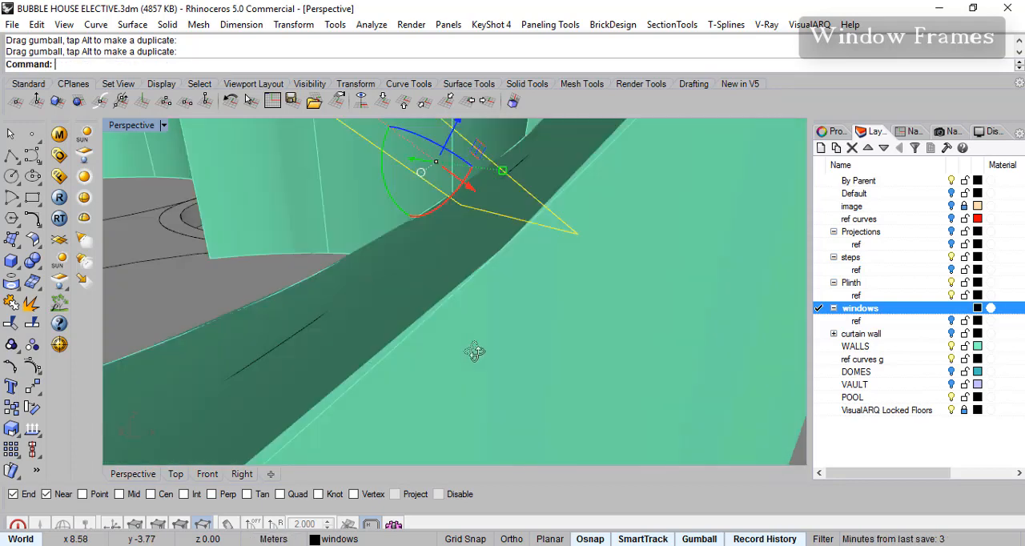
{"action": "scroll", "coordinate": [479, 350], "scroll_direction": "down", "scroll_amount": 2}
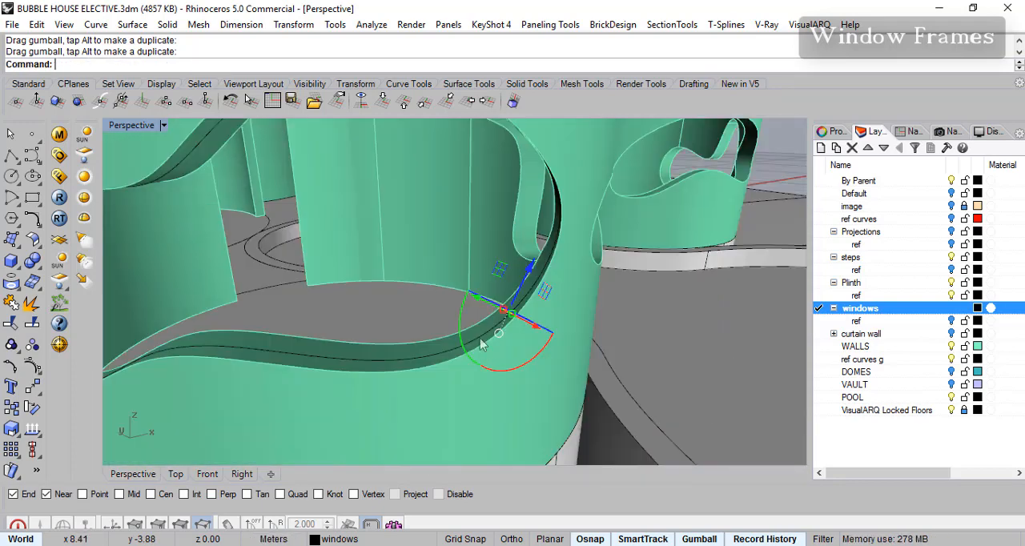
{"action": "scroll", "coordinate": [528, 278], "scroll_direction": "up", "scroll_amount": 2}
{"action": "scroll", "coordinate": [539, 304], "scroll_direction": "down", "scroll_amount": 2}
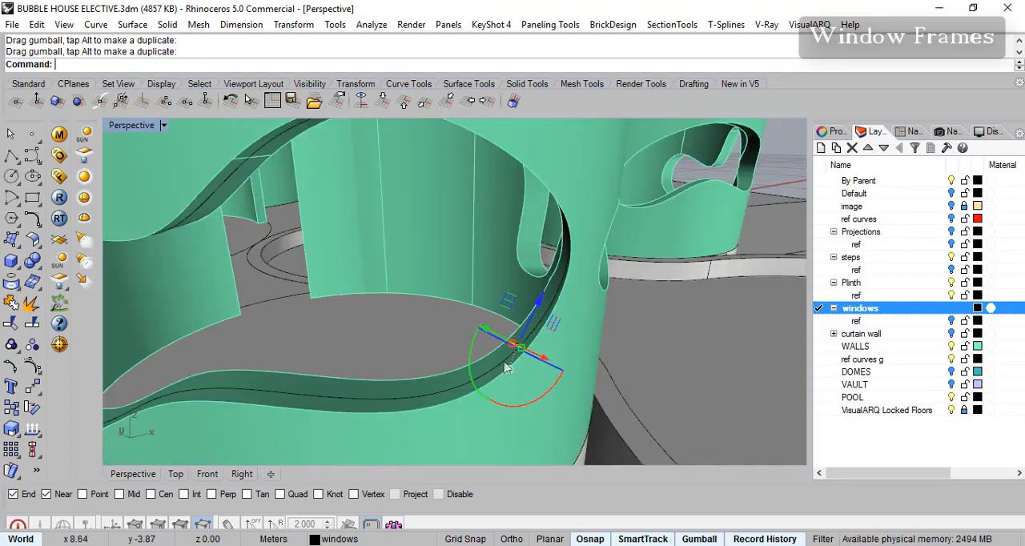
{"action": "scroll", "coordinate": [490, 391], "scroll_direction": "down", "scroll_amount": 2}
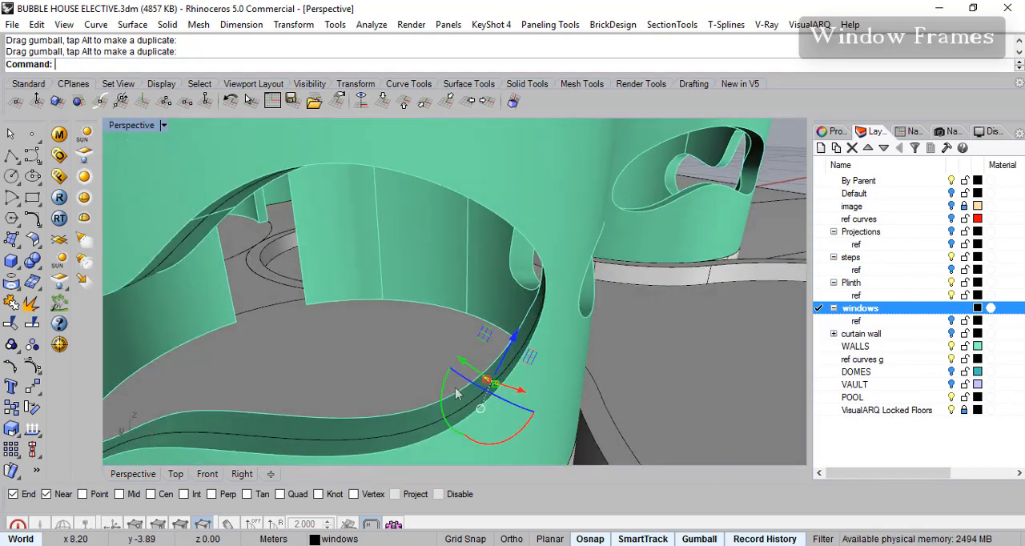
{"action": "mouse_move", "coordinate": [445, 398]}
{"action": "left_mouse_down"}
{"action": "mouse_move", "coordinate": [440, 385]}
{"action": "mouse_move", "coordinate": [450, 390]}
{"action": "left_mouse_up"}
{"action": "scroll", "coordinate": [512, 368], "scroll_direction": "up", "scroll_amount": 5}
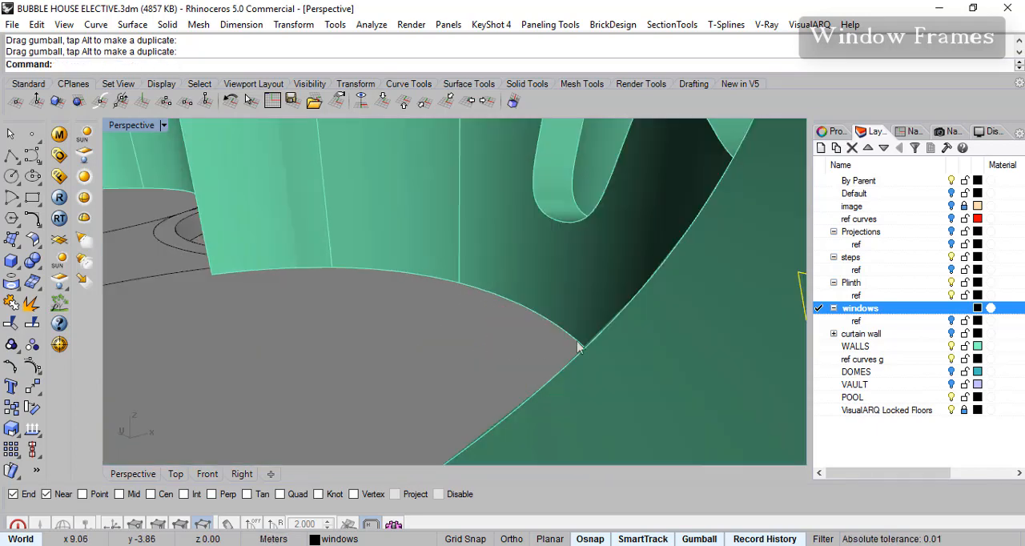
{"action": "scroll", "coordinate": [621, 351], "scroll_direction": "down", "scroll_amount": 5}
{"action": "key", "text": "Escape"}
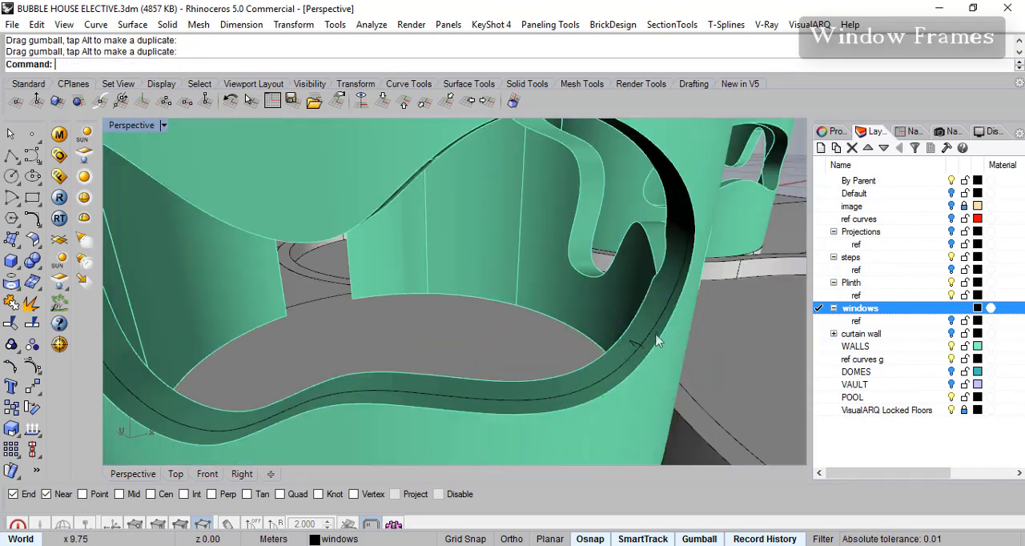
- Try to sweep the rectangle along the offset curve as a one-rail sweep in the Roadlike Top style
{"action": "left_click", "coordinate": [132, 24]}
{"action": "left_click", "coordinate": [140, 75]}
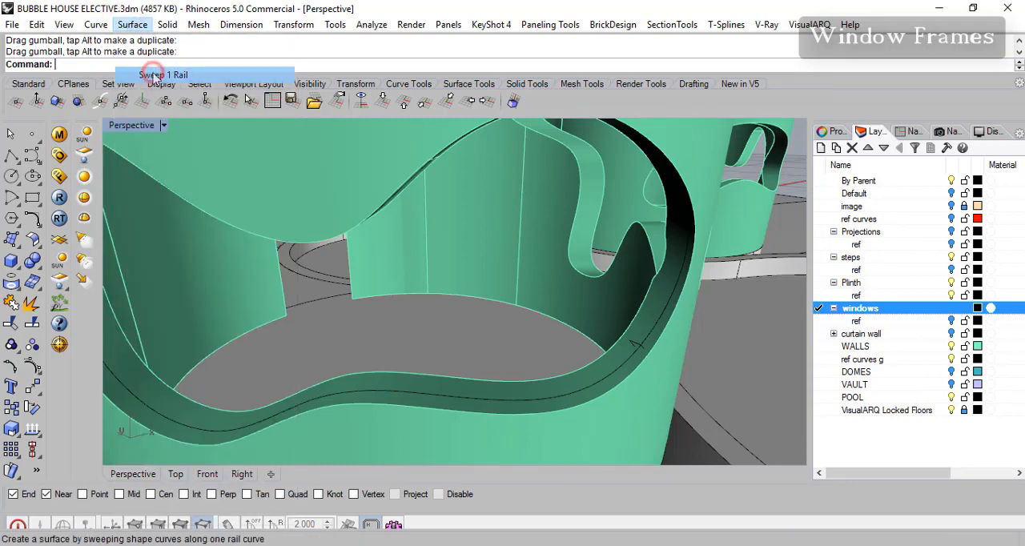
{"action": "left_click", "coordinate": [658, 331]}
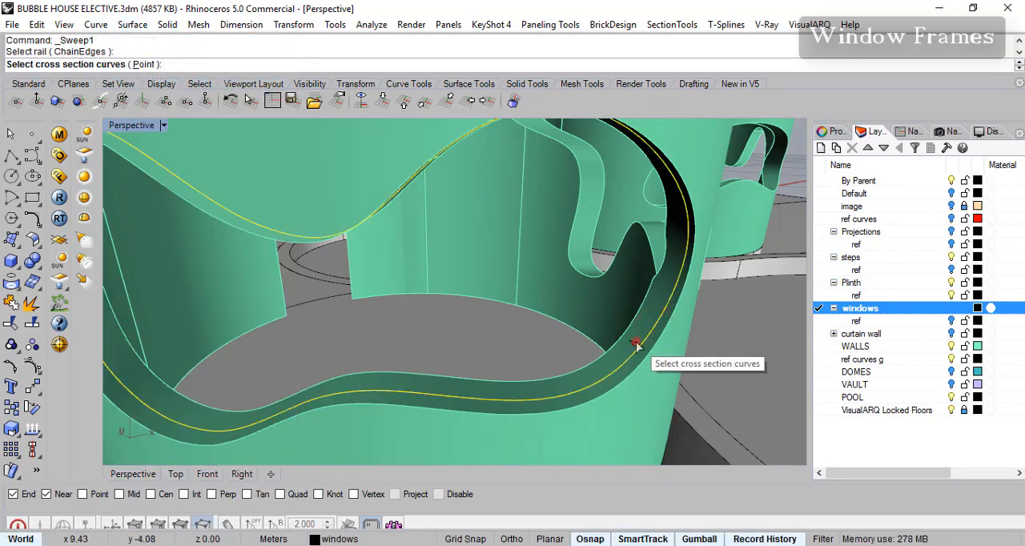
{"action": "left_click", "coordinate": [637, 346]}
{"action": "left_click", "coordinate": [680, 394]}
{"action": "key", "text": "Return"}
{"action": "key", "text": "Return"}
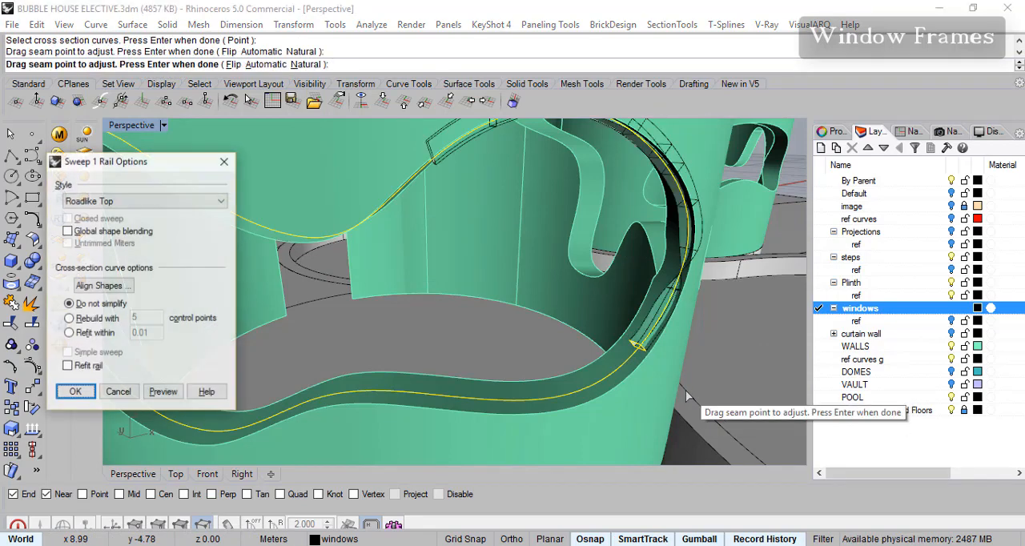
{"action": "key", "text": "Return"}
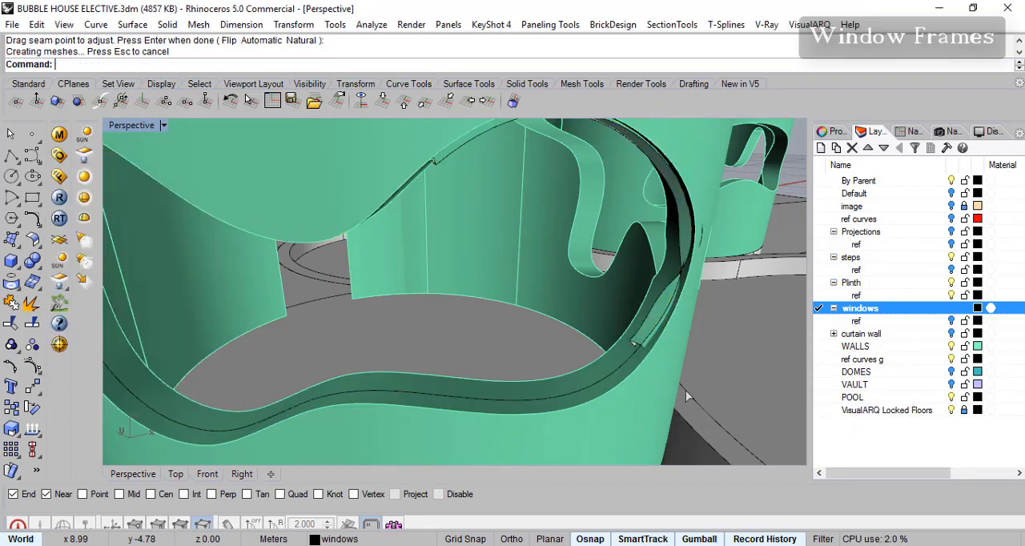
{"action": "key", "text": "ctrl+z"}
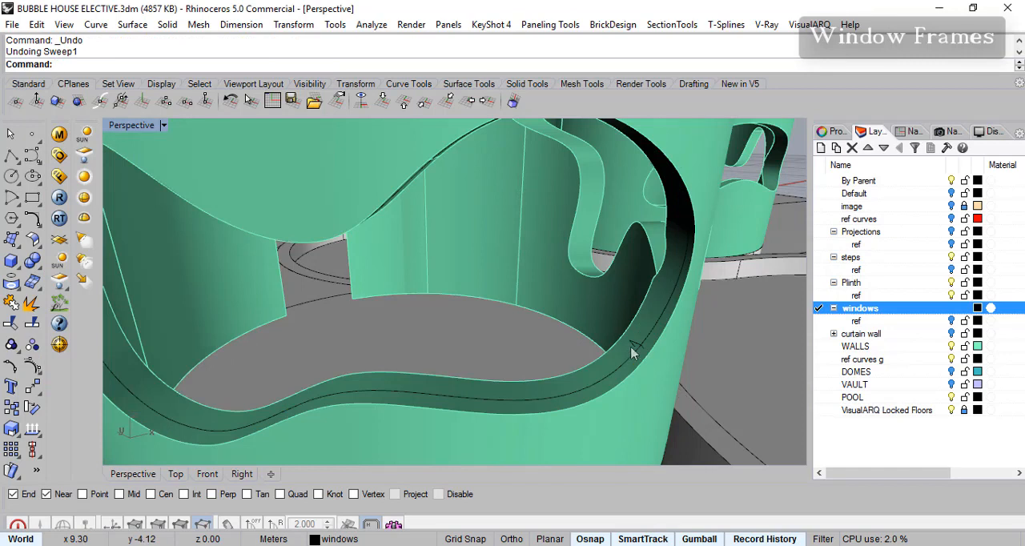
- Sweep the rectangle along the longer segment of the offset curve in the front window as a one-rail sweep in the Freeform style
{"action": "key", "text": "Return"}
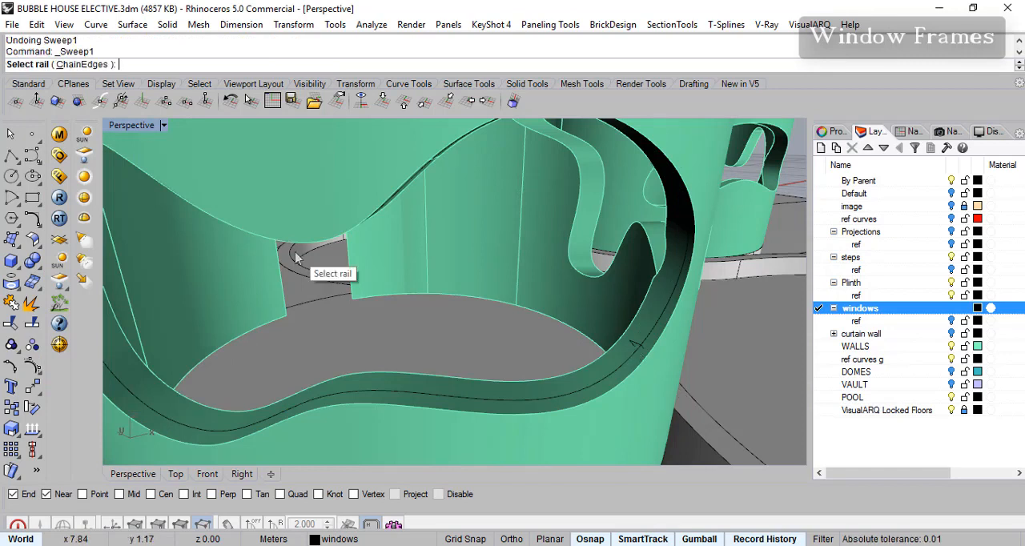
{"action": "left_click", "coordinate": [83, 65]}
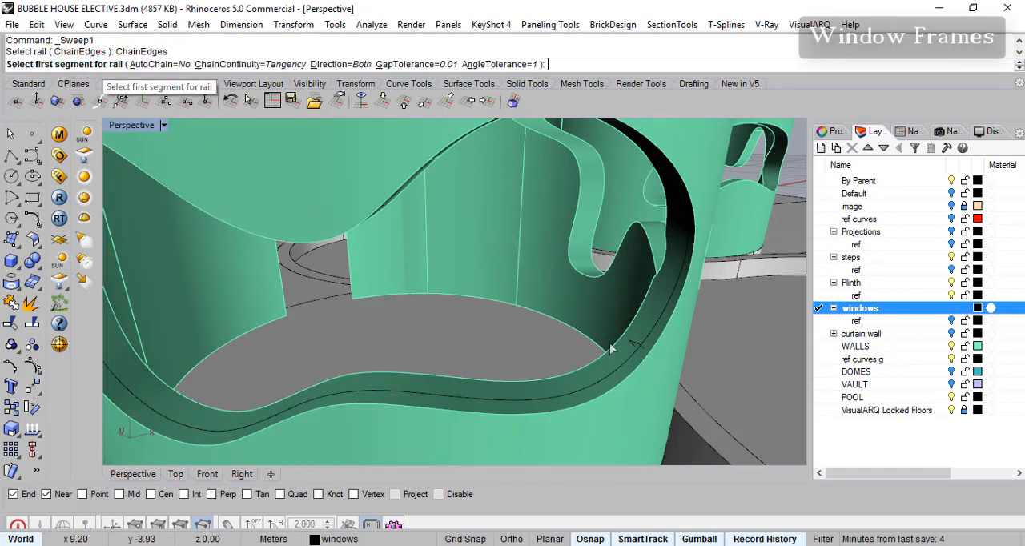
{"action": "left_click", "coordinate": [631, 365]}
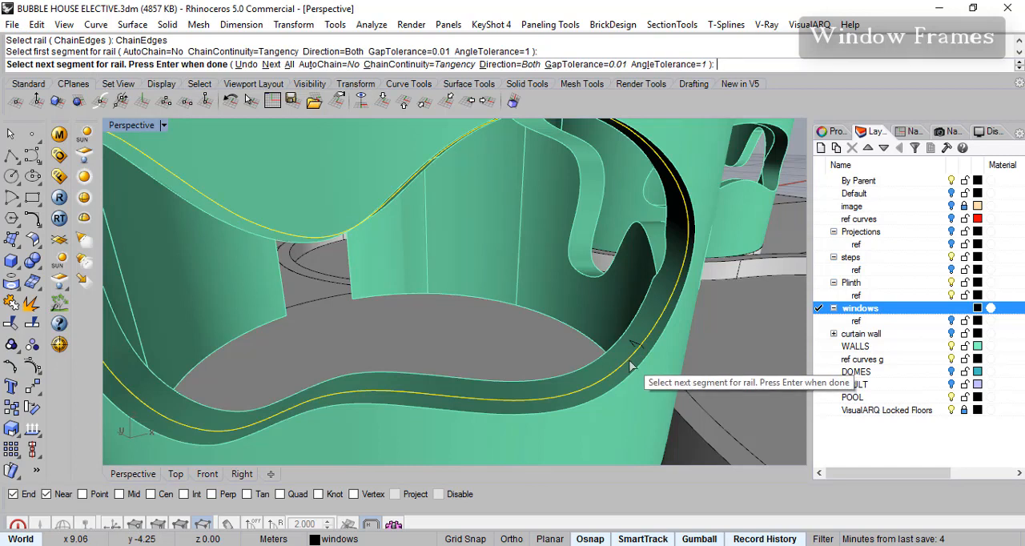
{"action": "key", "text": "Return"}
{"action": "left_click", "coordinate": [636, 346]}
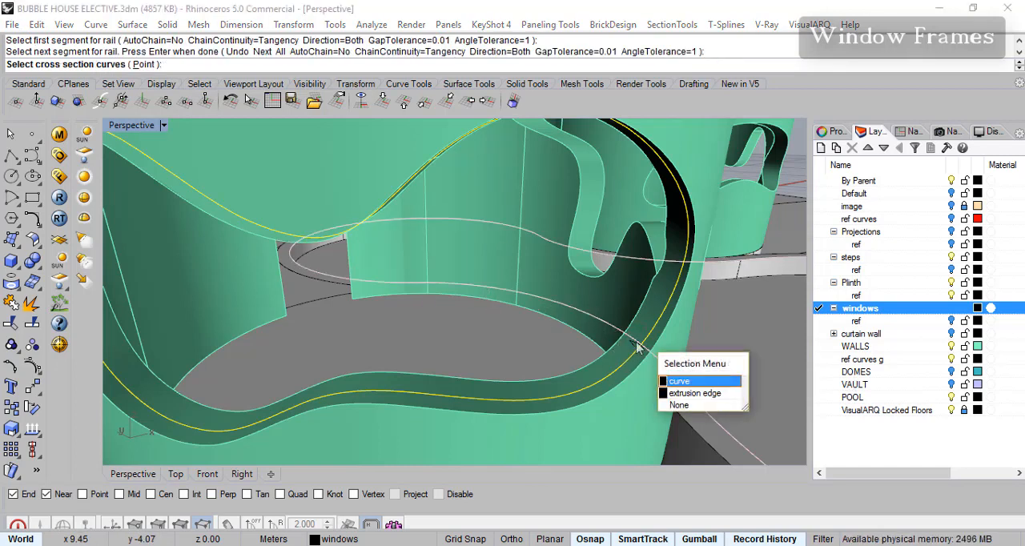
{"action": "key", "text": "Return"}
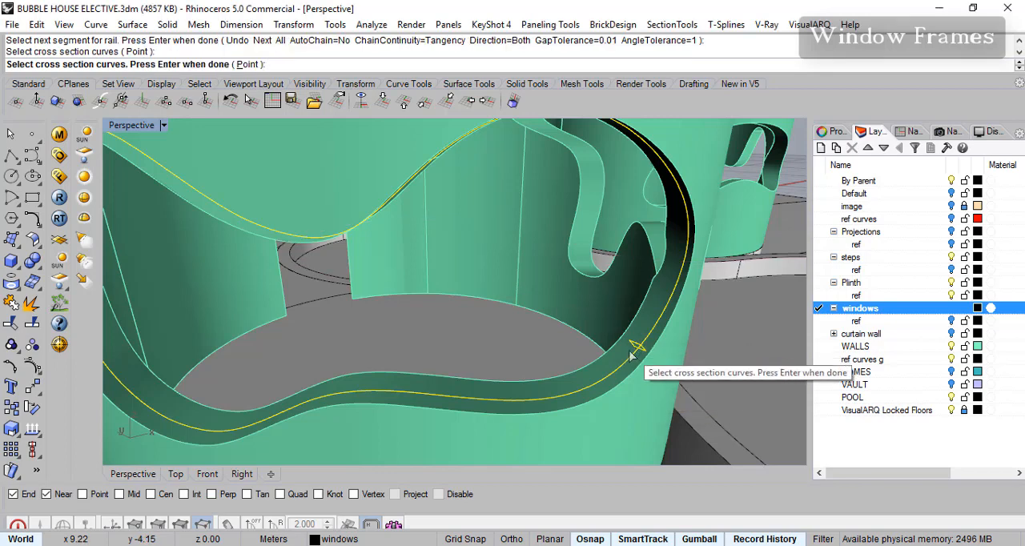
{"action": "key", "text": "Return"}
{"action": "key", "text": "Return"}
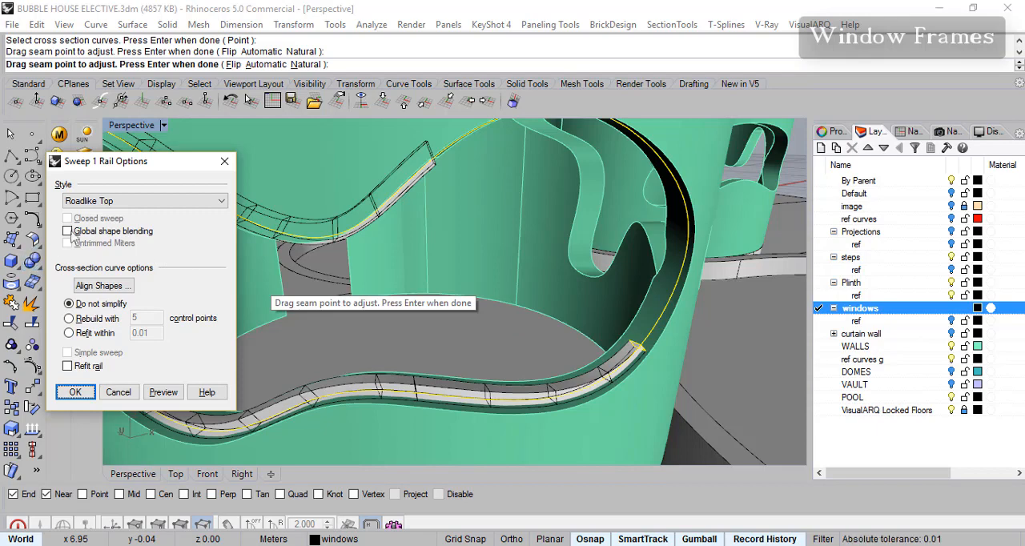
{"action": "left_click", "coordinate": [94, 205]}
{"action": "left_click", "coordinate": [104, 211]}
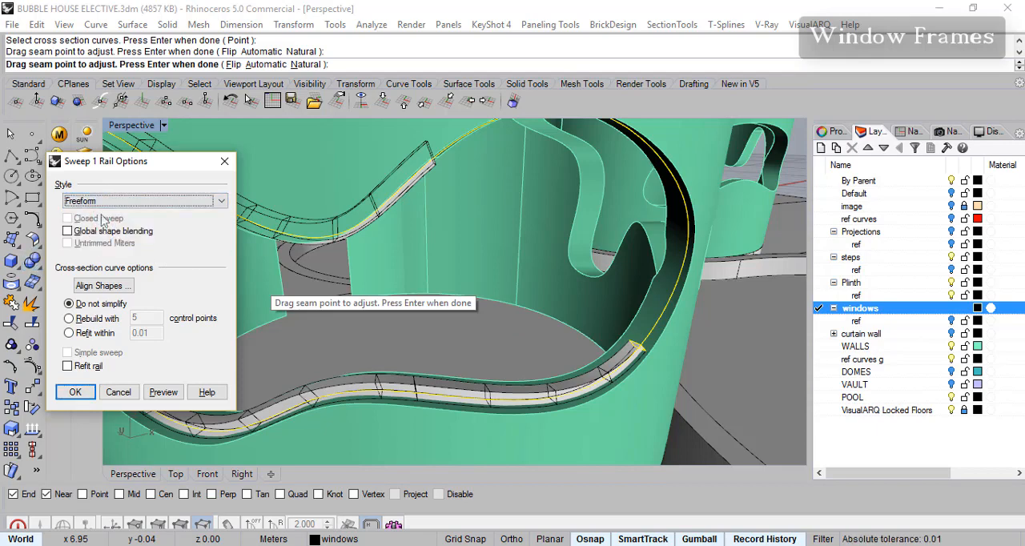
{"action": "left_click", "coordinate": [163, 392]}
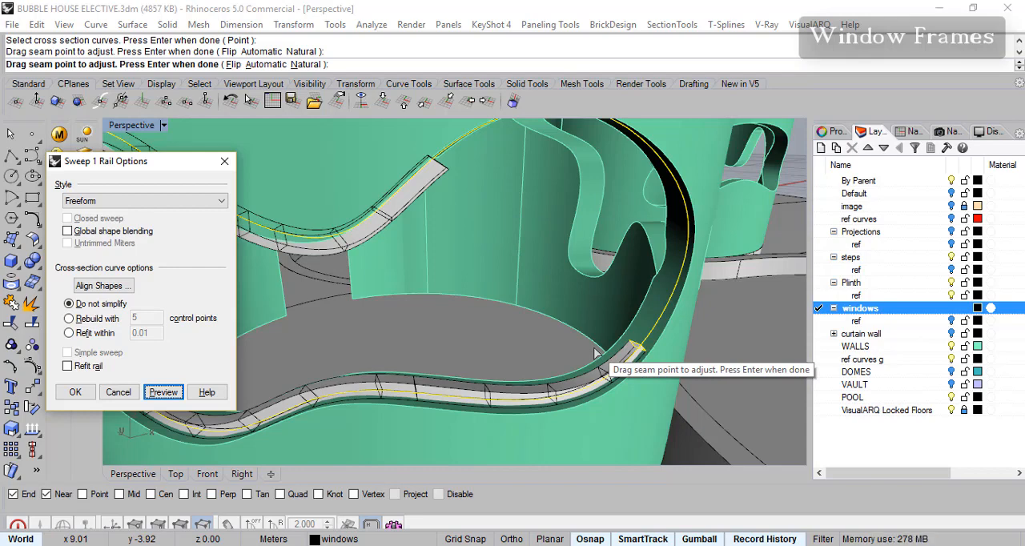
{"action": "left_click", "coordinate": [76, 392]}
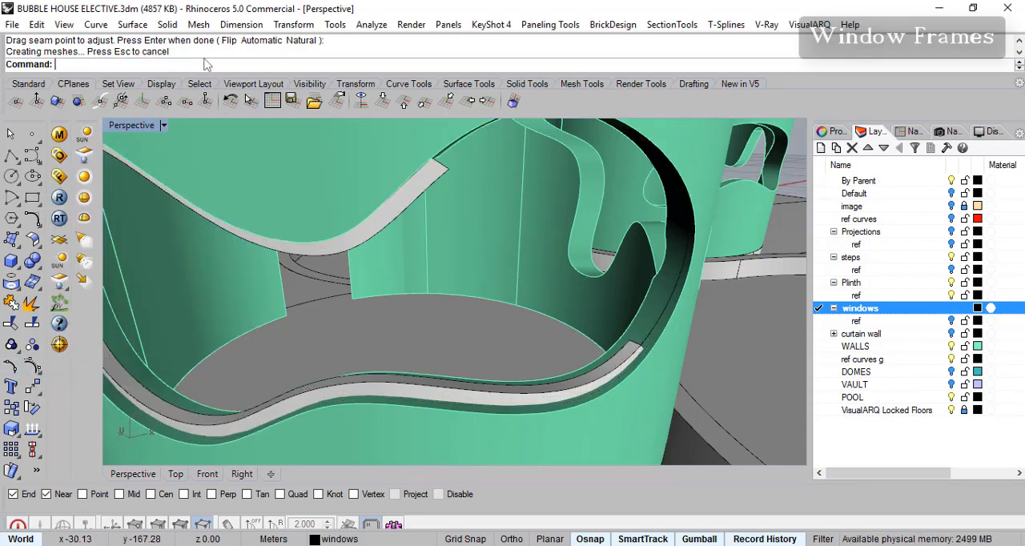
- Sweep the same rectangle along the remaining segment of the offset curve with a Freeform one-rail sweep to close the frame loop
{"action": "left_click", "coordinate": [132, 24]}
{"action": "left_click", "coordinate": [140, 70]}
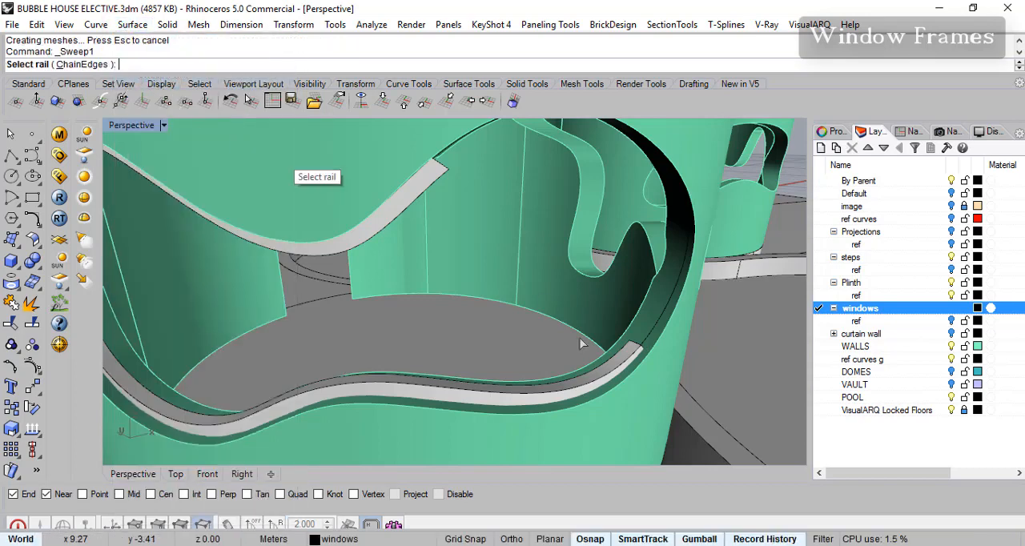
{"action": "left_click", "coordinate": [643, 344]}
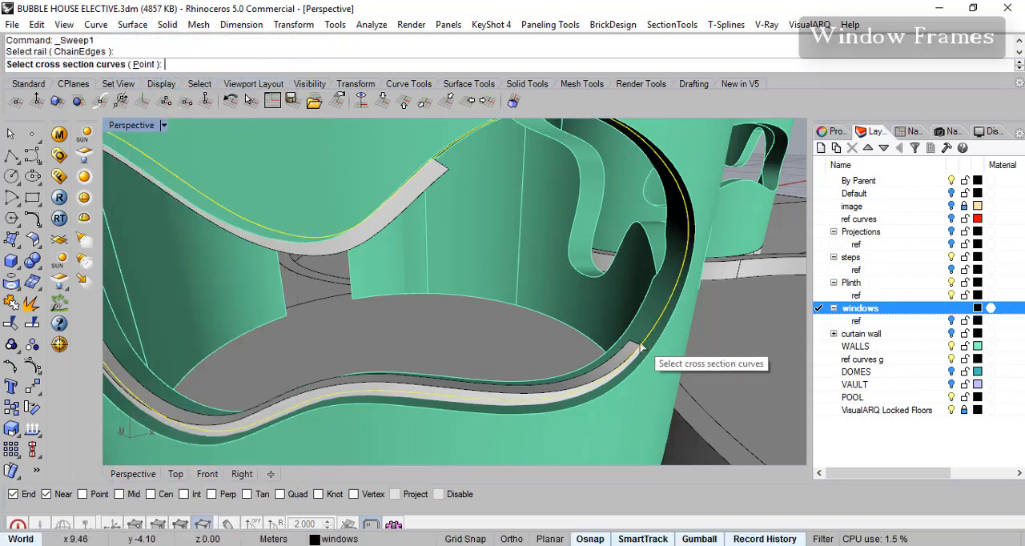
{"action": "left_click", "coordinate": [638, 347]}
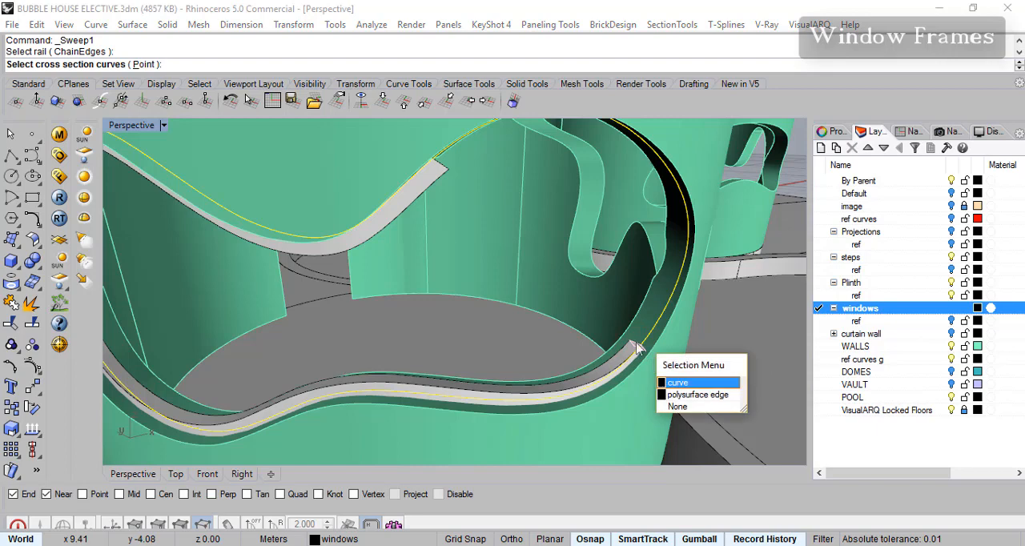
{"action": "left_click", "coordinate": [669, 386]}
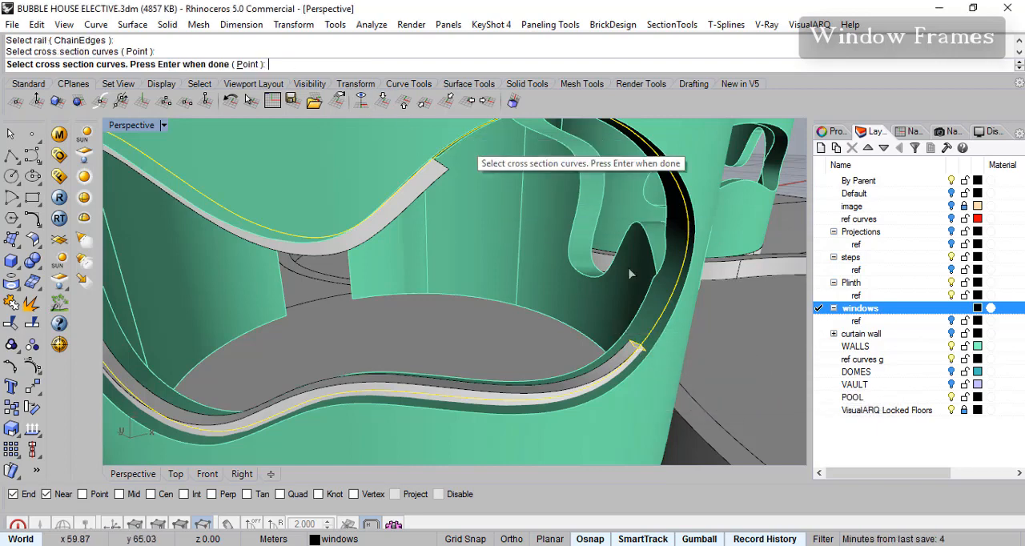
{"action": "key", "text": "Return"}
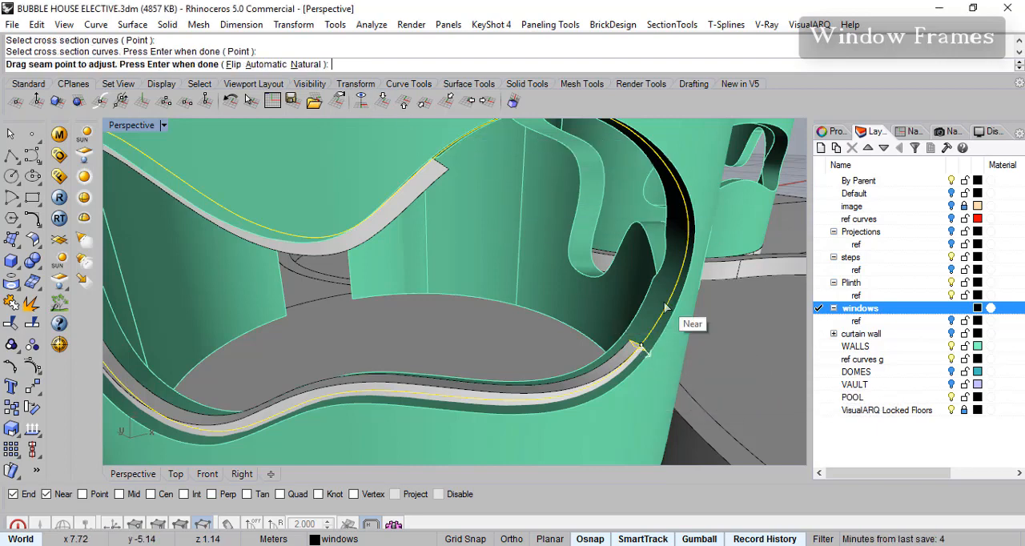
{"action": "key", "text": "Return"}
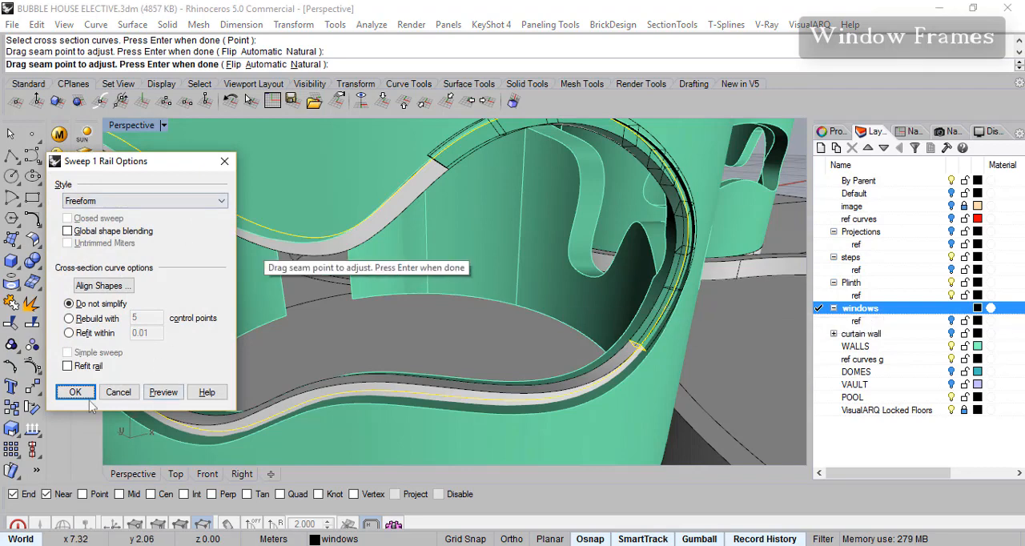
{"action": "left_click", "coordinate": [77, 391]}
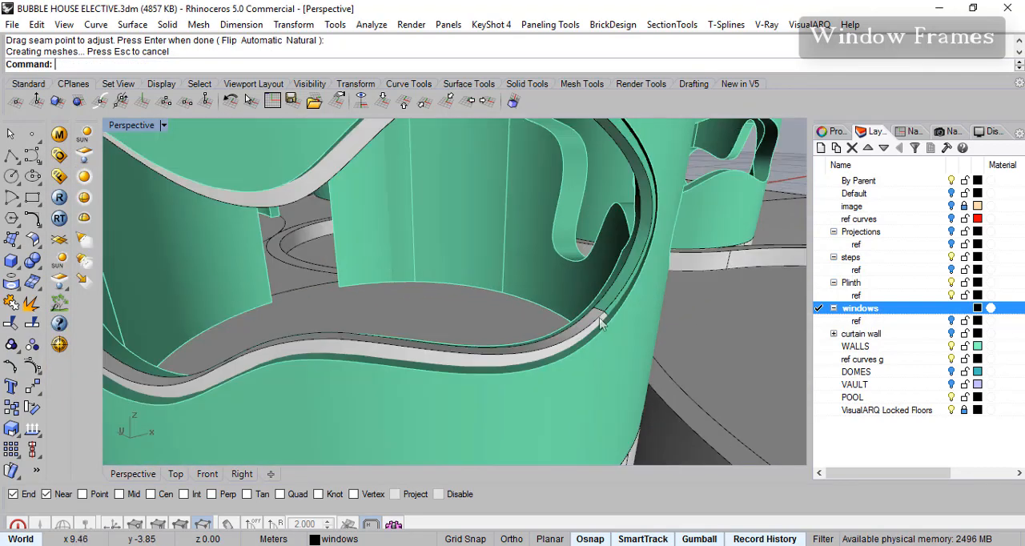
- Flip the surface direction of the shorter swept frame segment
{"action": "left_click", "coordinate": [603, 320]}
{"action": "left_click", "coordinate": [651, 364]}
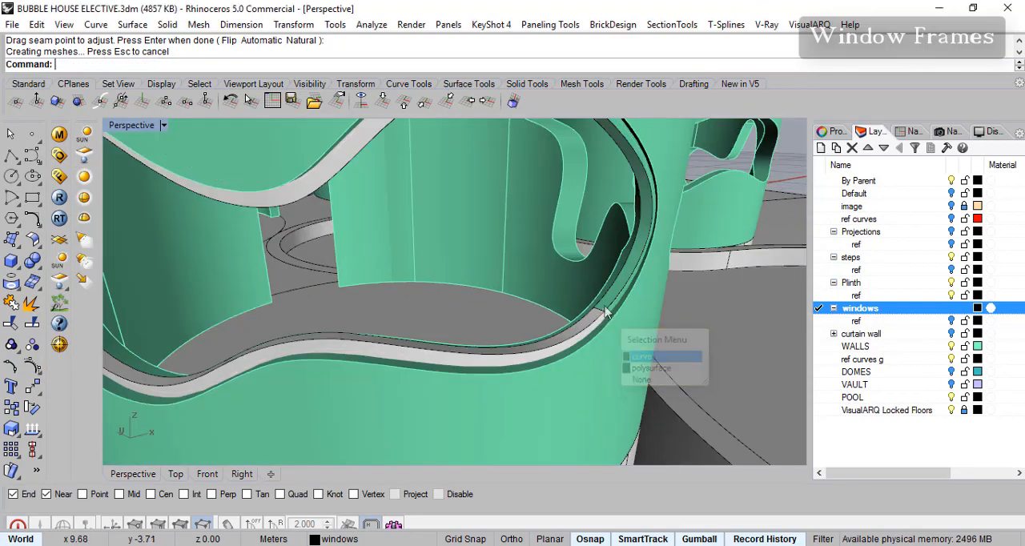
{"action": "left_click", "coordinate": [32, 430]}
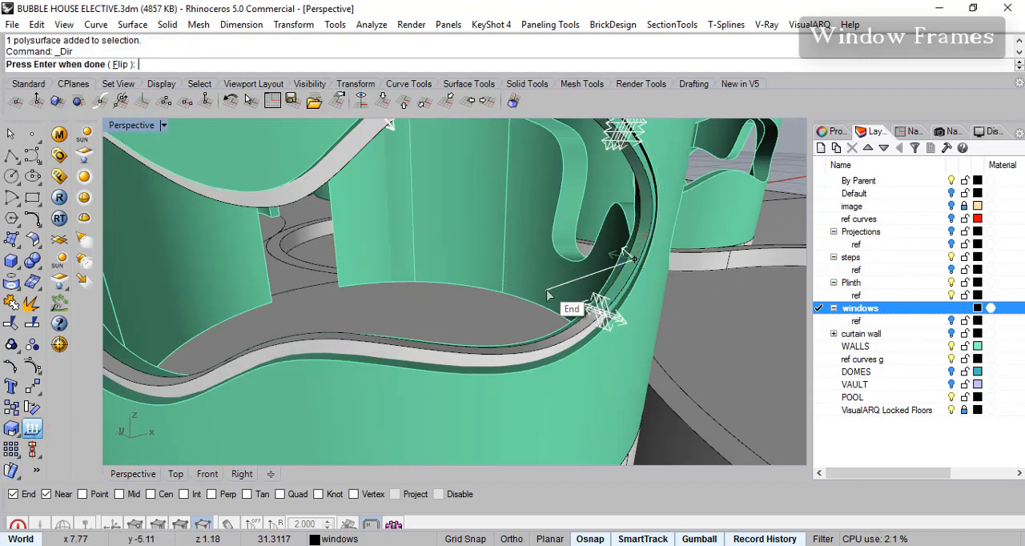
{"action": "left_click", "coordinate": [621, 281]}
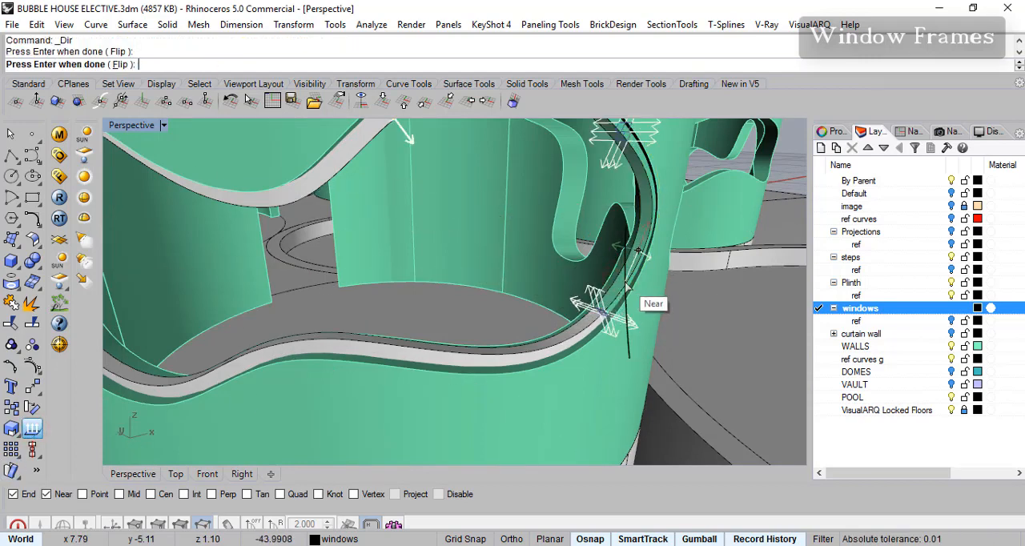
{"action": "right_click", "coordinate": [621, 283]}
{"action": "key", "text": "Escape"}
- Join the two swept frame segments of the front window into one polysurface
{"action": "scroll", "coordinate": [648, 344], "scroll_direction": "down", "scroll_amount": 8}
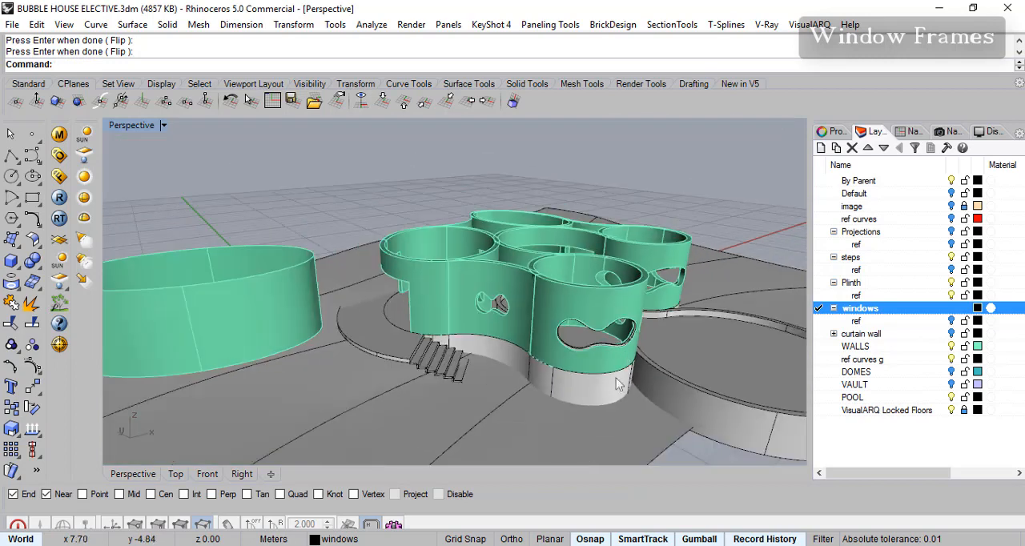
{"action": "scroll", "coordinate": [622, 355], "scroll_direction": "up", "scroll_amount": 5}
{"action": "left_click", "coordinate": [651, 322]}
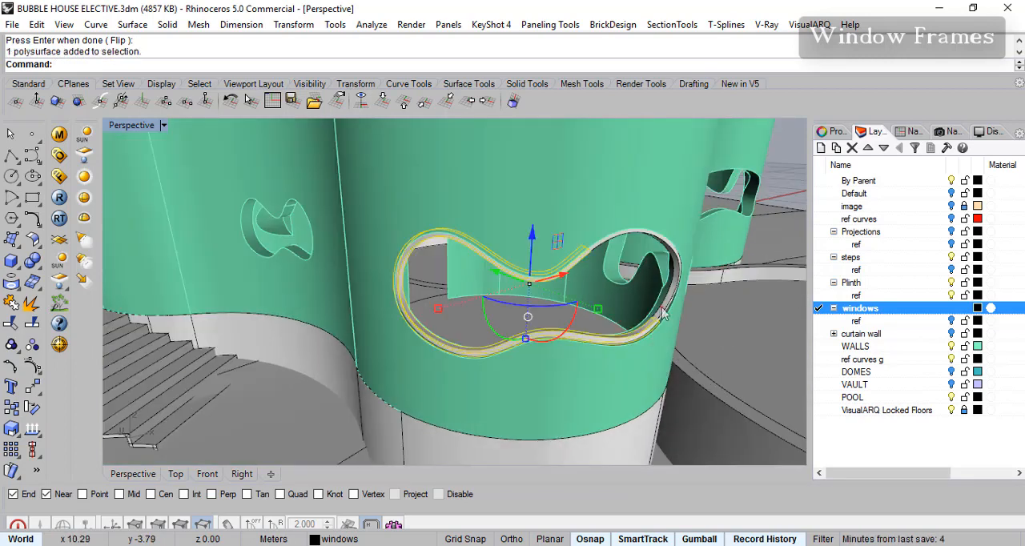
{"action": "left_click", "coordinate": [661, 313]}
{"action": "left_click", "coordinate": [714, 359]}
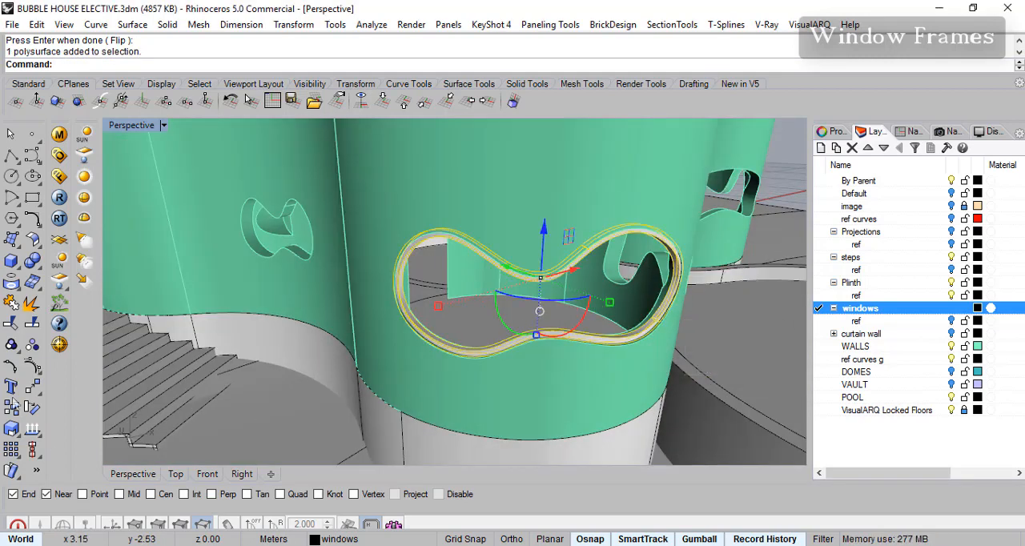
{"action": "left_click", "coordinate": [12, 303]}
{"action": "key", "text": "Escape"}
- Try to offset the long edge of the window frame on its surface by a distance of 1
{"action": "scroll", "coordinate": [672, 317], "scroll_direction": "up", "scroll_amount": 5}
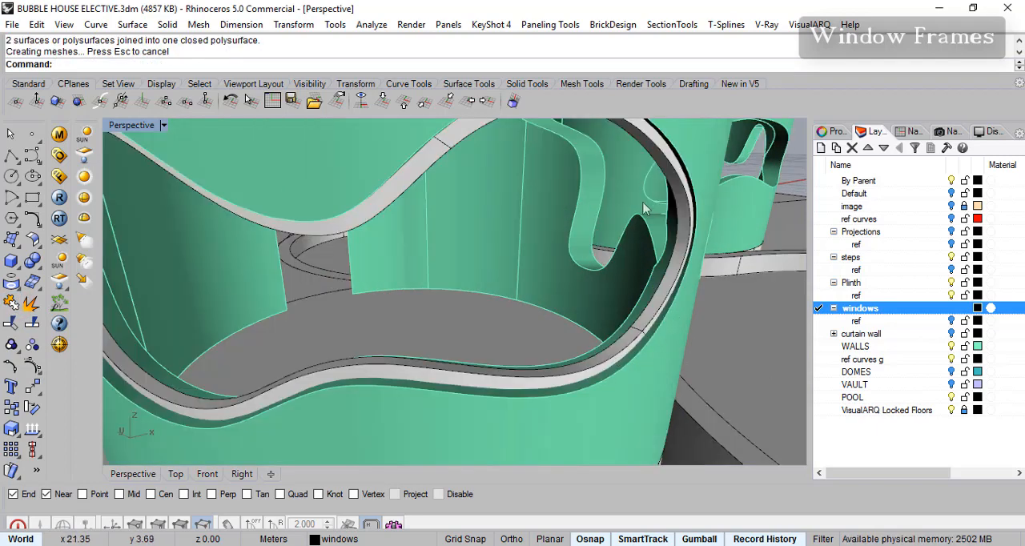
{"action": "left_click", "coordinate": [659, 319]}
{"action": "key", "text": "Escape"}
{"action": "left_click", "coordinate": [33, 220]}
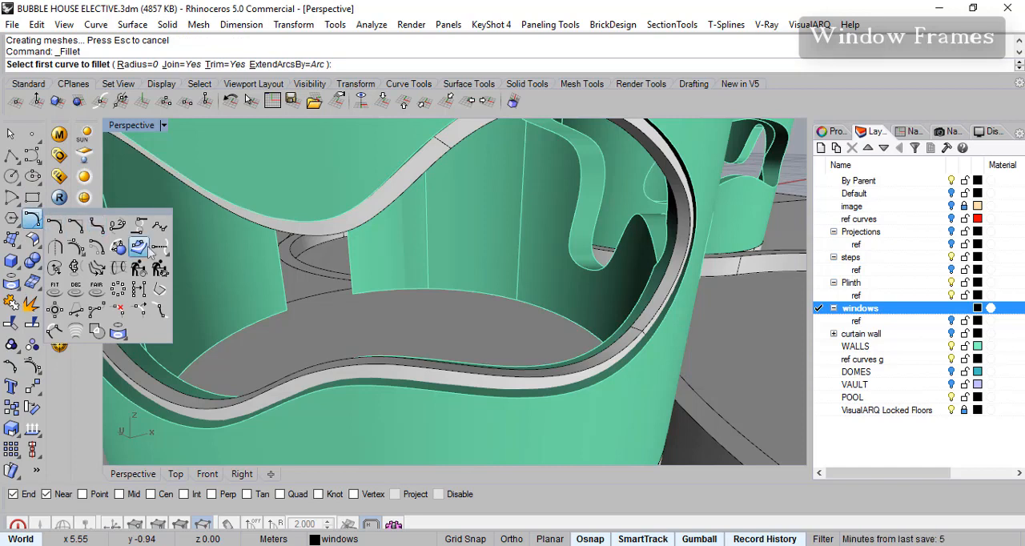
{"action": "left_click", "coordinate": [145, 253]}
{"action": "left_click", "coordinate": [582, 377]}
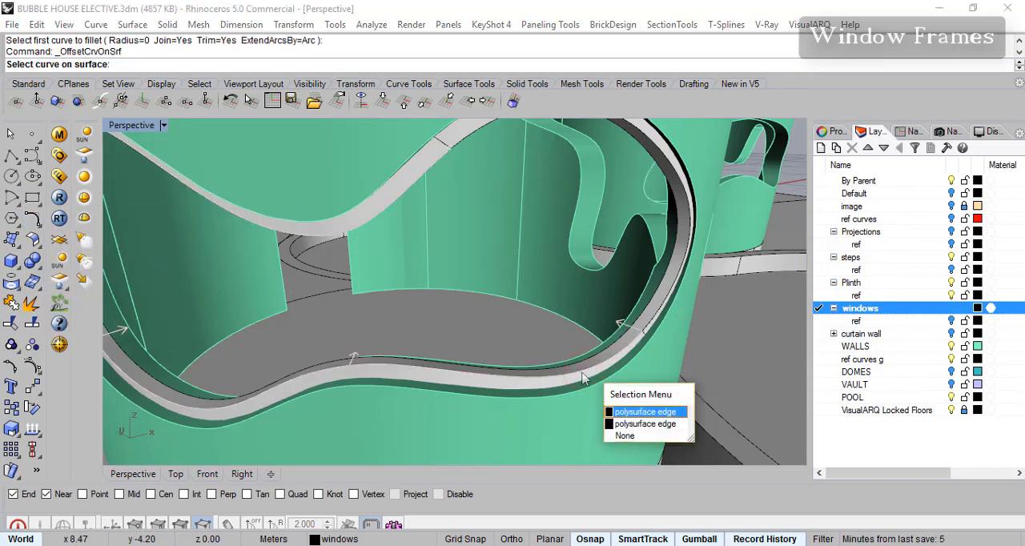
{"action": "left_click", "coordinate": [633, 413]}
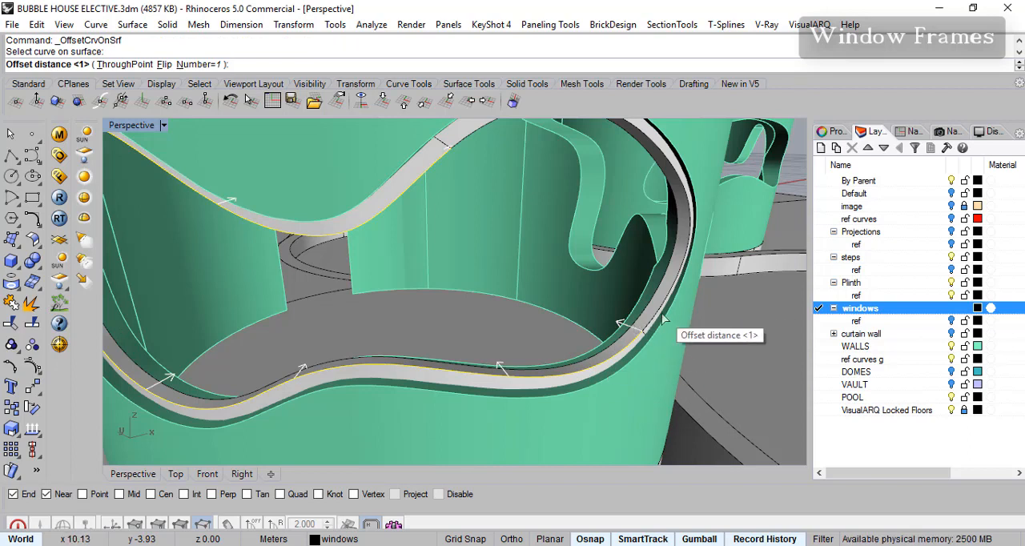
{"action": "key", "text": "Return"}
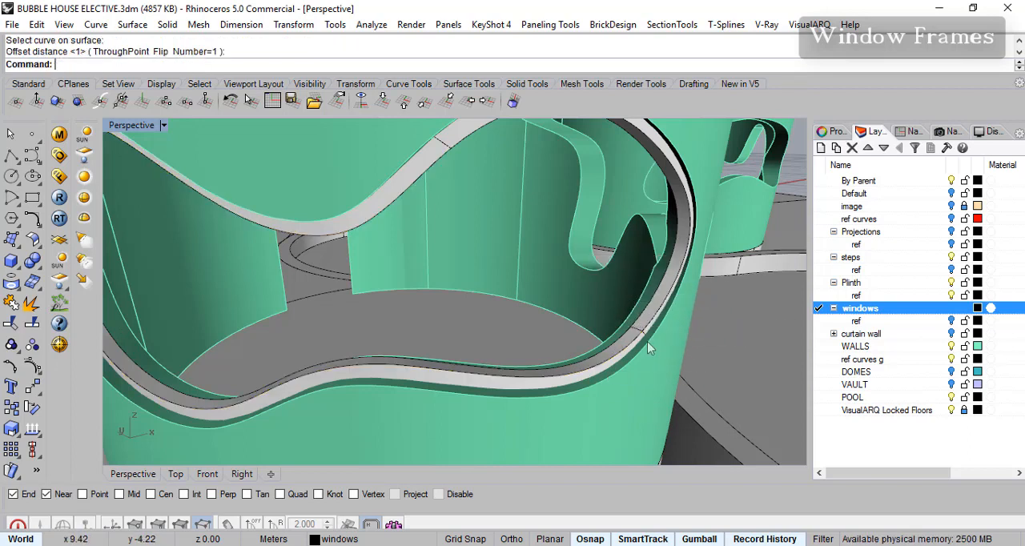
{"action": "scroll", "coordinate": [647, 337], "scroll_direction": "up", "scroll_amount": 5}
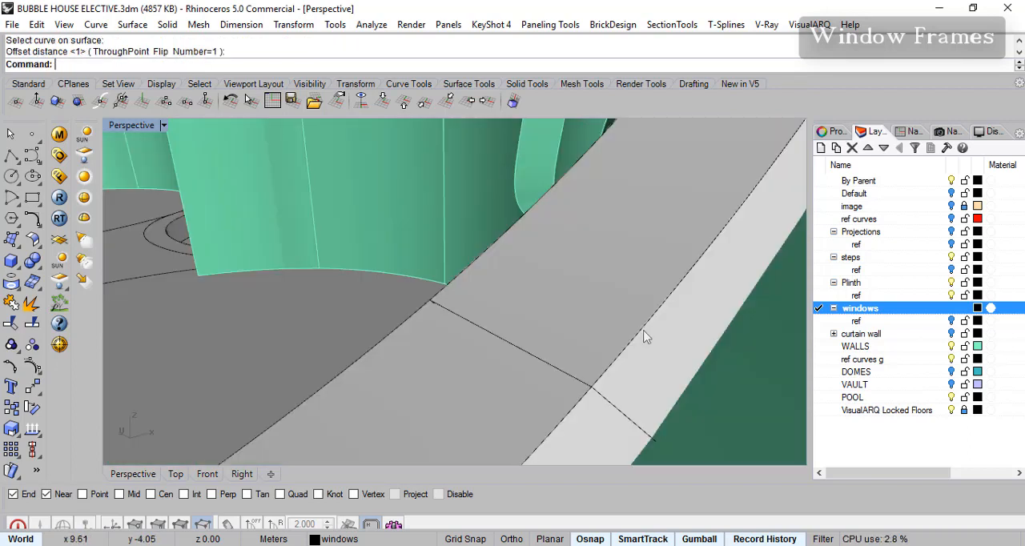
{"action": "scroll", "coordinate": [648, 336], "scroll_direction": "down", "scroll_amount": 5}
{"action": "key", "text": "Return"}
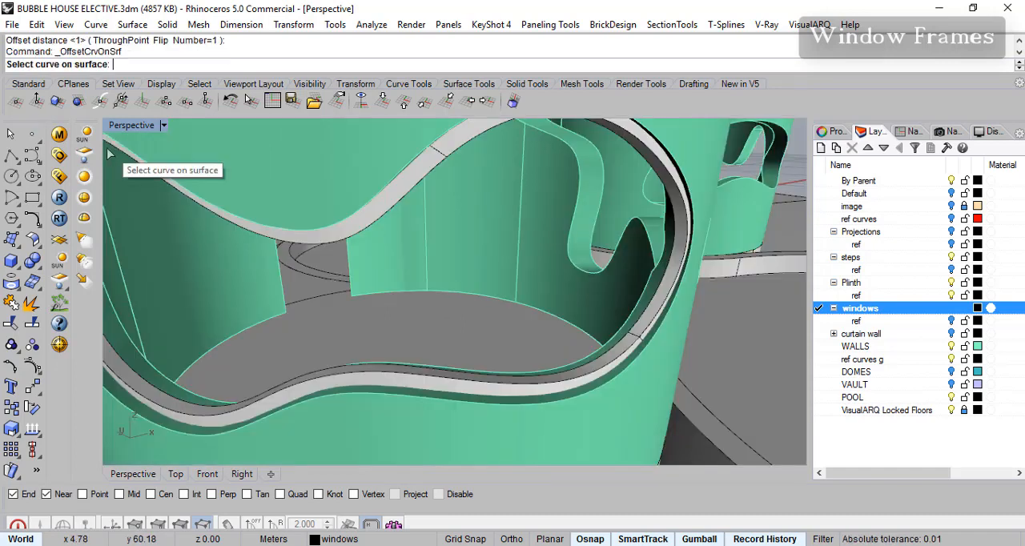
{"action": "left_click", "coordinate": [626, 360]}
{"action": "left_click", "coordinate": [657, 394]}
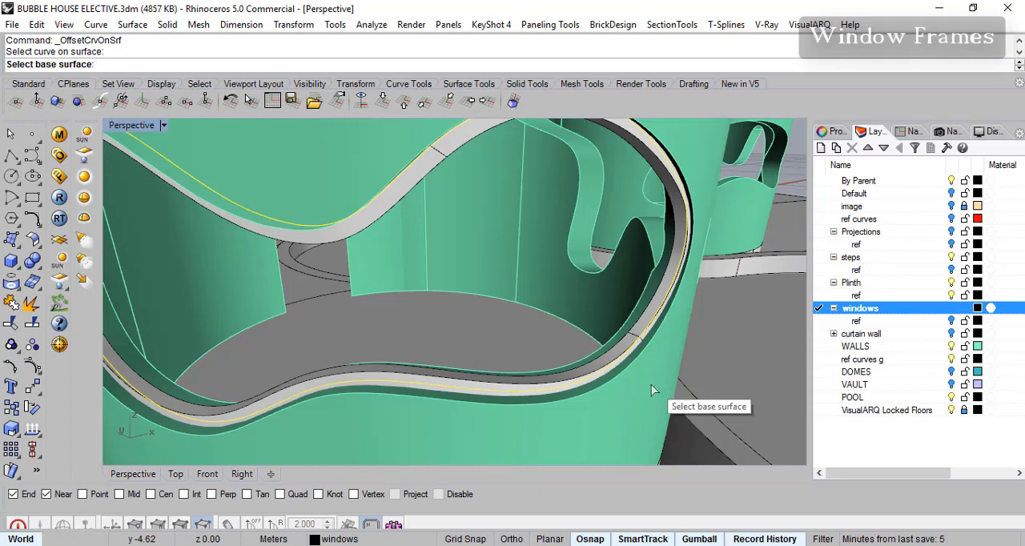
{"action": "key", "text": "Escape"}
{"action": "left_click", "coordinate": [610, 374]}
{"action": "left_click", "coordinate": [601, 379]}
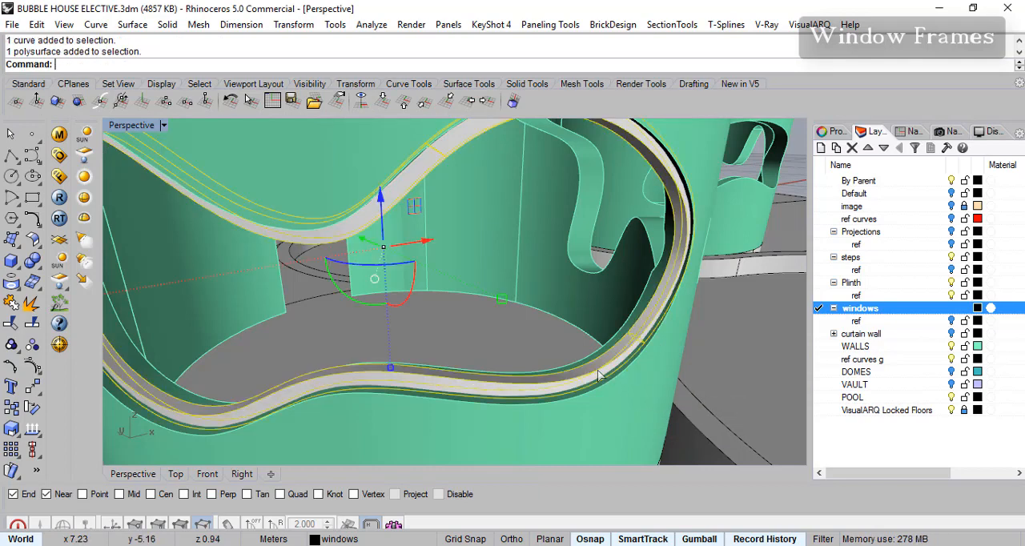
- Offset the long front edge of the window frame on its inner face, through a point about midway across that face
{"action": "key", "text": "Return"}
{"action": "left_click", "coordinate": [599, 380]}
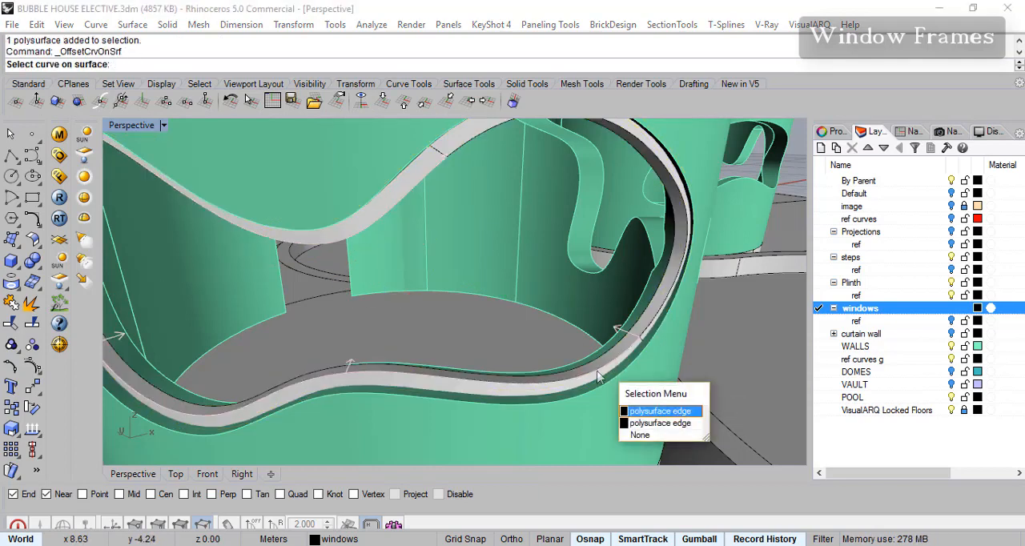
{"action": "left_click", "coordinate": [659, 410]}
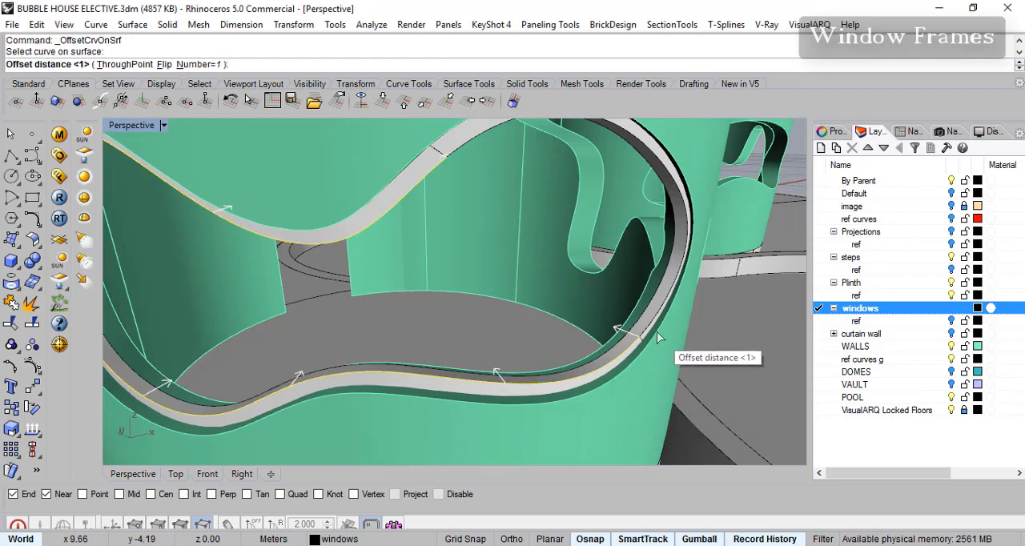
{"action": "left_click", "coordinate": [134, 69]}
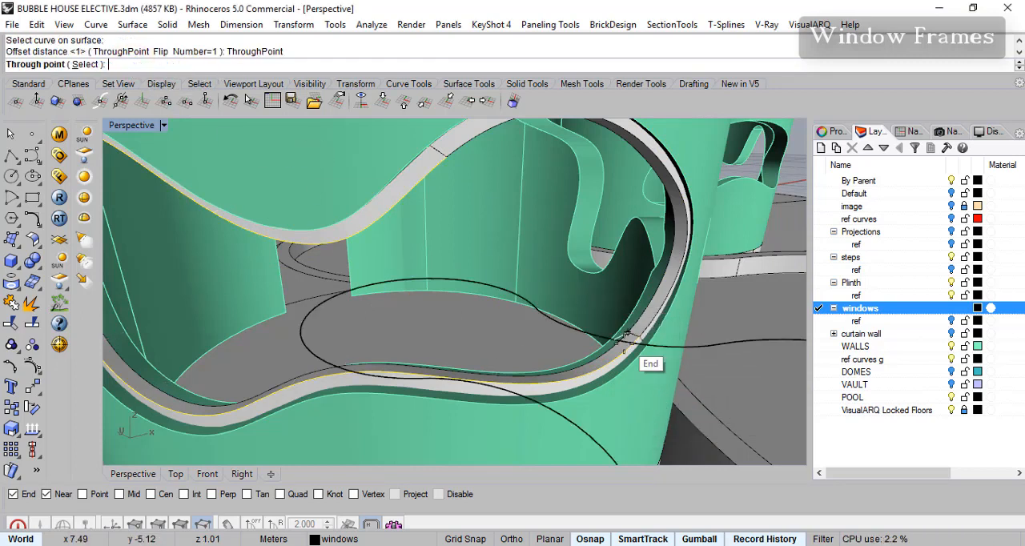
{"action": "scroll", "coordinate": [633, 336], "scroll_direction": "up", "scroll_amount": 5}
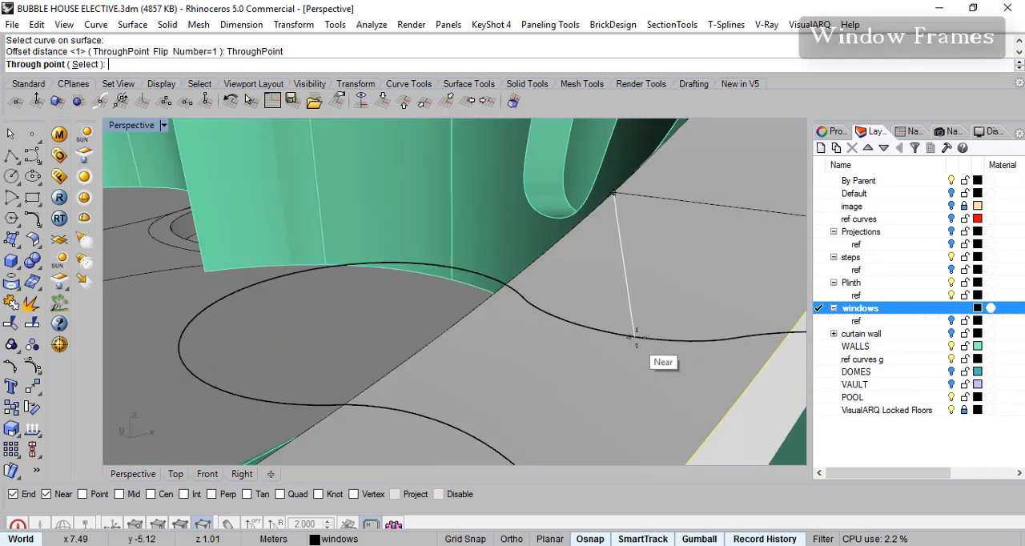
{"action": "left_click", "coordinate": [740, 209]}
{"action": "scroll", "coordinate": [686, 286], "scroll_direction": "down", "scroll_amount": 5}
{"action": "scroll", "coordinate": [693, 269], "scroll_direction": "up", "scroll_amount": 3}
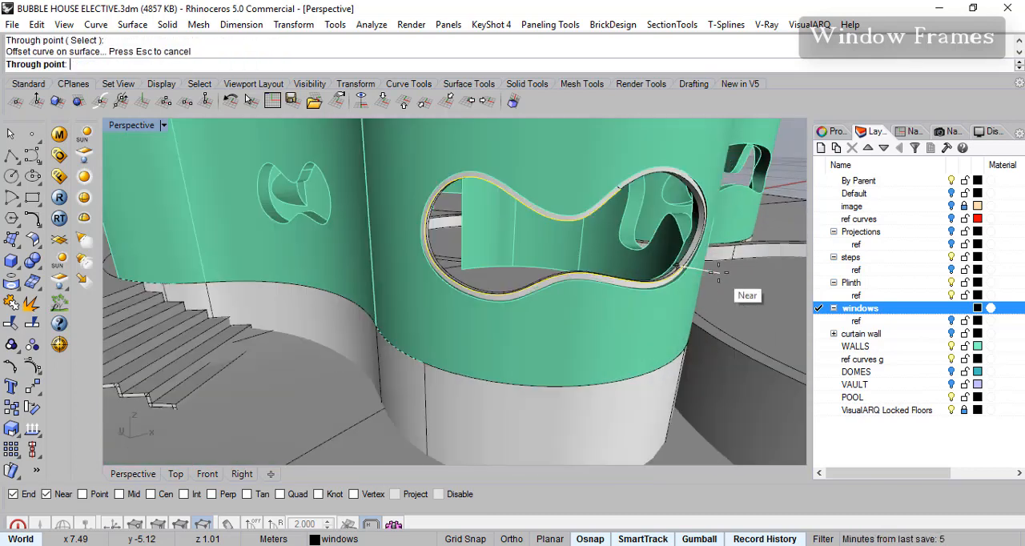
{"action": "scroll", "coordinate": [692, 265], "scroll_direction": "up", "scroll_amount": 5}
{"action": "right_click", "coordinate": [652, 275]}
{"action": "right_click_drag", "start_coordinate": [652, 275], "coordinate": [457, 249]}
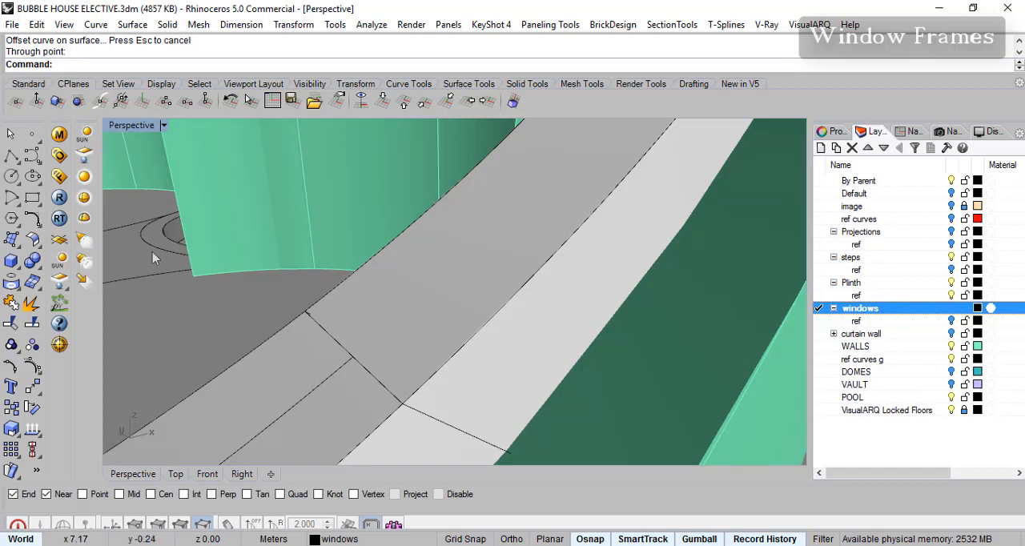
- Offset the matching edge of the shorter frame segment on its surface, through the end point of the first offset curve
{"action": "right_click", "coordinate": [477, 369]}
{"action": "left_click", "coordinate": [455, 360]}
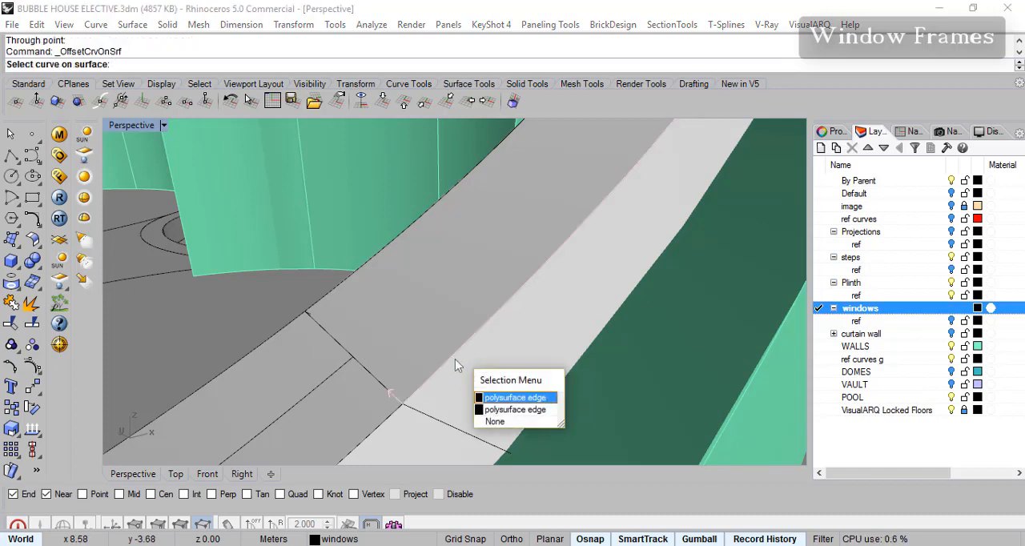
{"action": "left_click", "coordinate": [505, 400]}
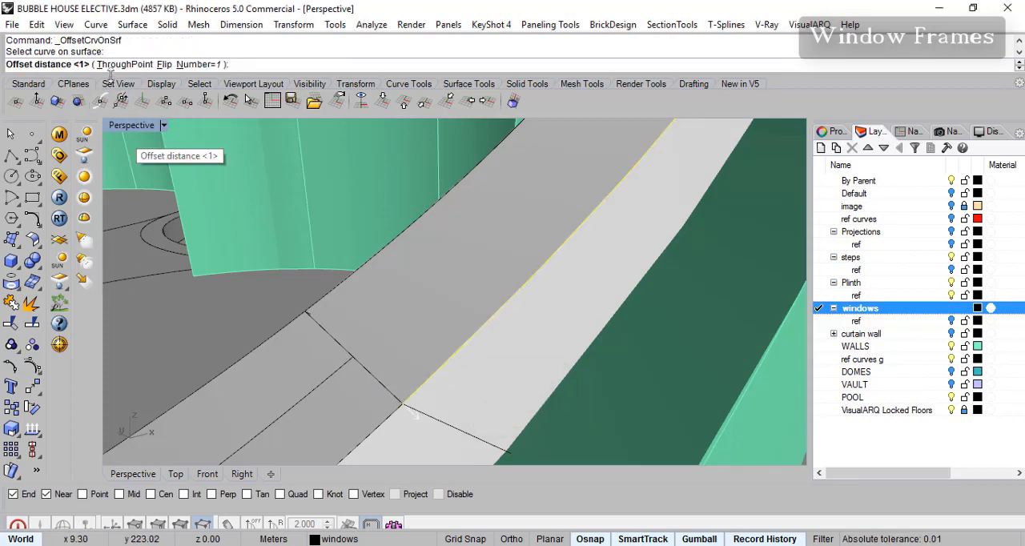
{"action": "left_click", "coordinate": [129, 51]}
{"action": "left_click", "coordinate": [353, 358]}
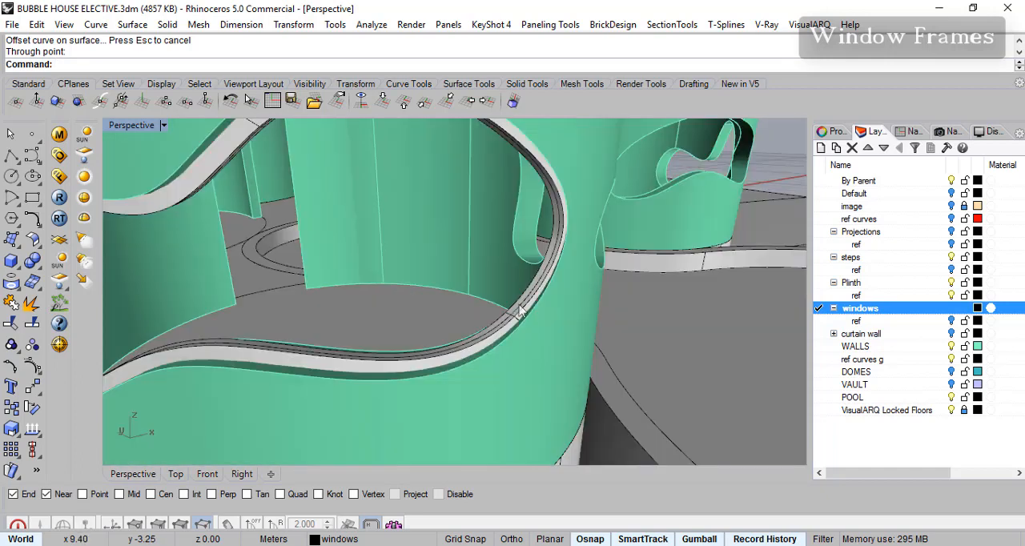
- Join the two offset curves on the frame's inner face into one closed curve
{"action": "left_click", "coordinate": [519, 305]}
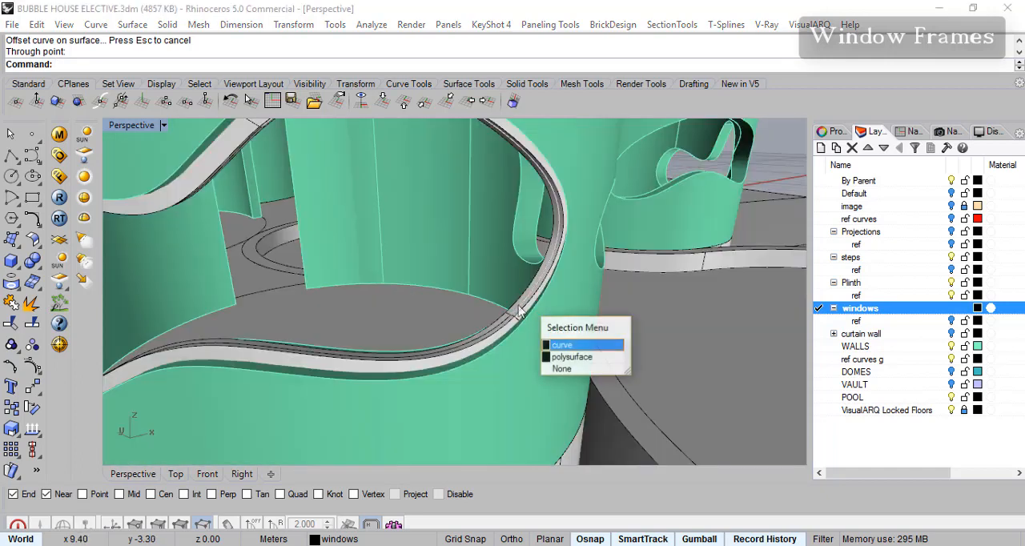
{"action": "right_click", "coordinate": [505, 319]}
{"action": "left_click", "coordinate": [504, 321]}
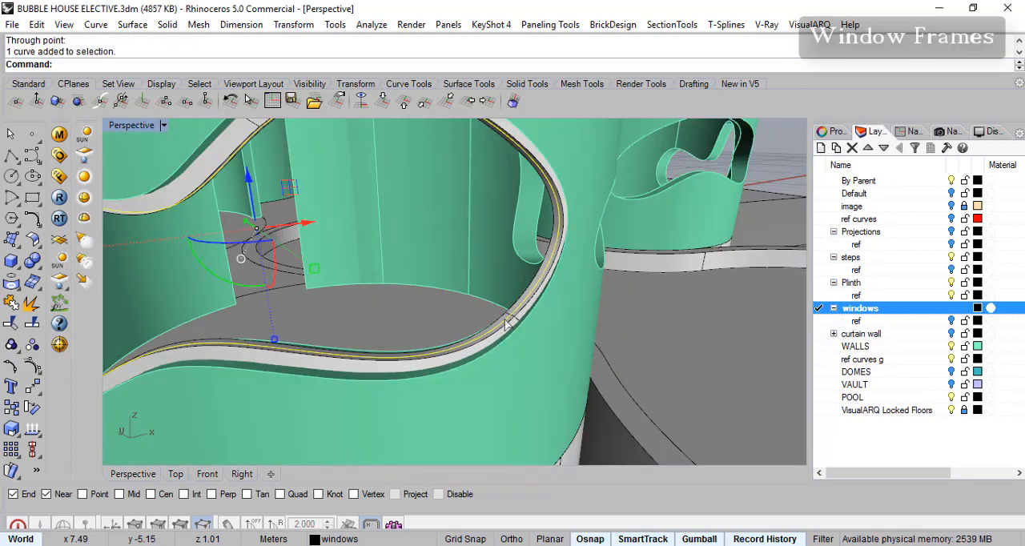
{"action": "left_click", "coordinate": [11, 344]}
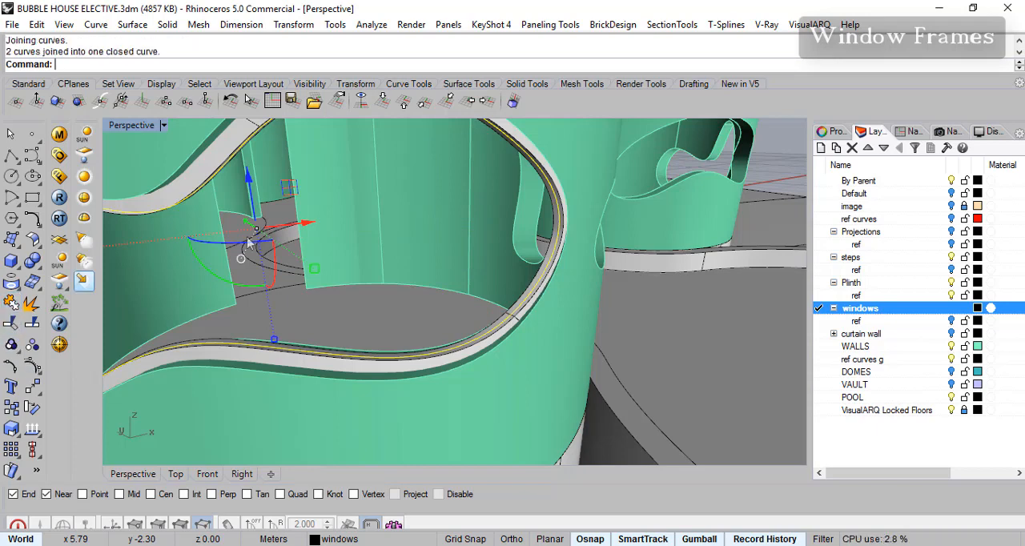
- Fill the closed curve with a Patch surface using 10 U and 10 V spans, stiffness 4 and automatic trim to form the window pane
{"action": "left_click", "coordinate": [133, 24]}
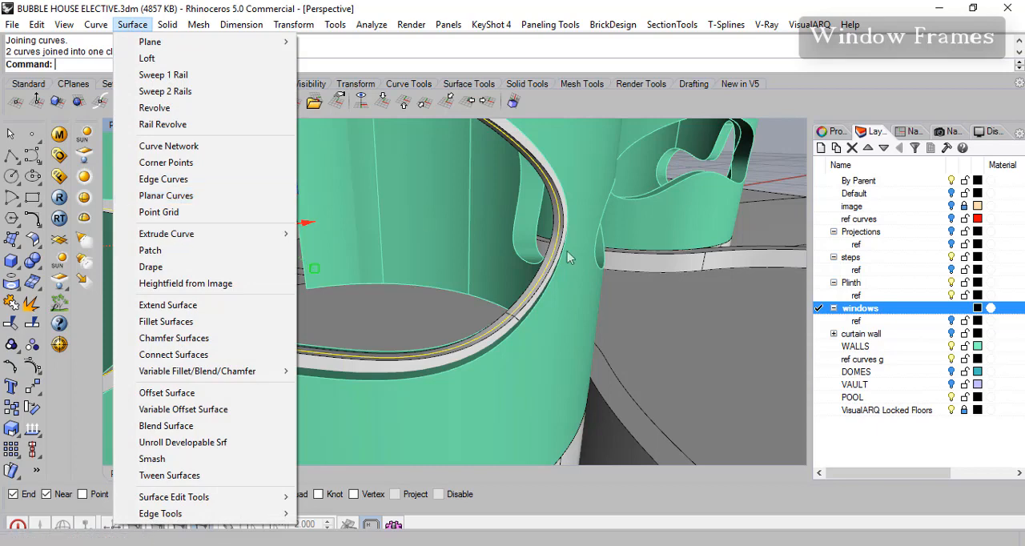
{"action": "left_click", "coordinate": [195, 249]}
{"action": "left_click_drag", "start_coordinate": [477, 144], "coordinate": [527, 149]}
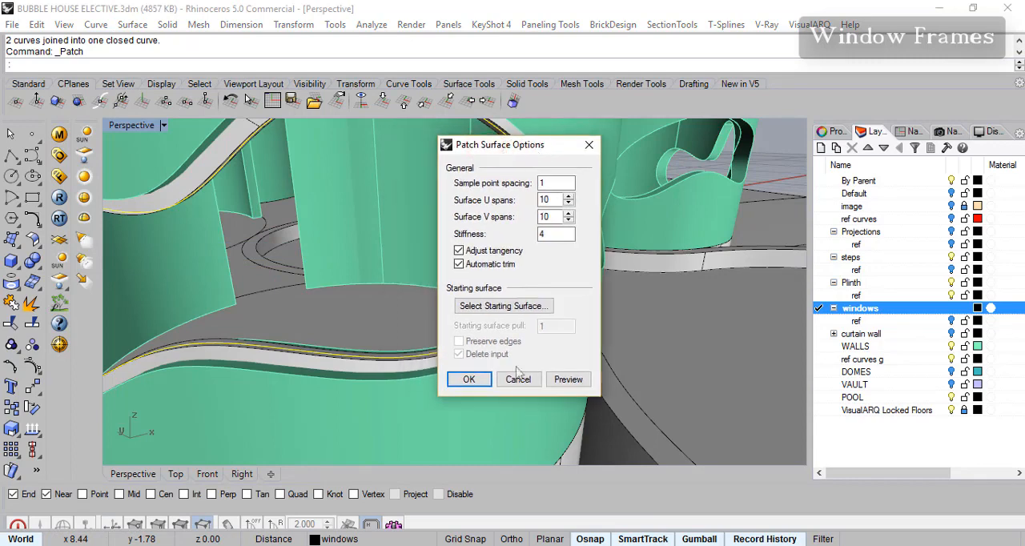
{"action": "left_click", "coordinate": [567, 380]}
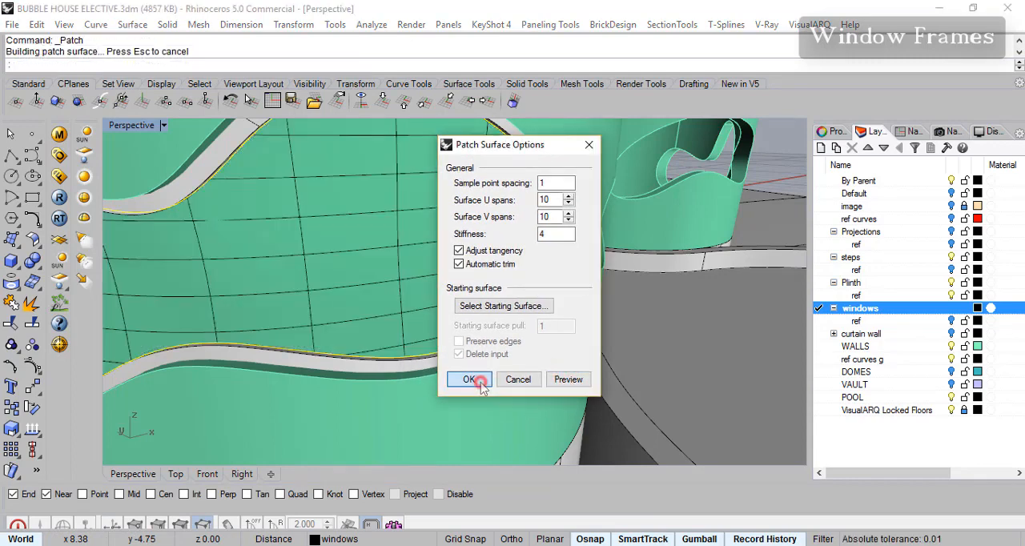
{"action": "left_click", "coordinate": [469, 380]}
{"action": "scroll", "coordinate": [411, 370], "scroll_direction": "down", "scroll_amount": 5}
{"action": "scroll", "coordinate": [414, 365], "scroll_direction": "up", "scroll_amount": 8}
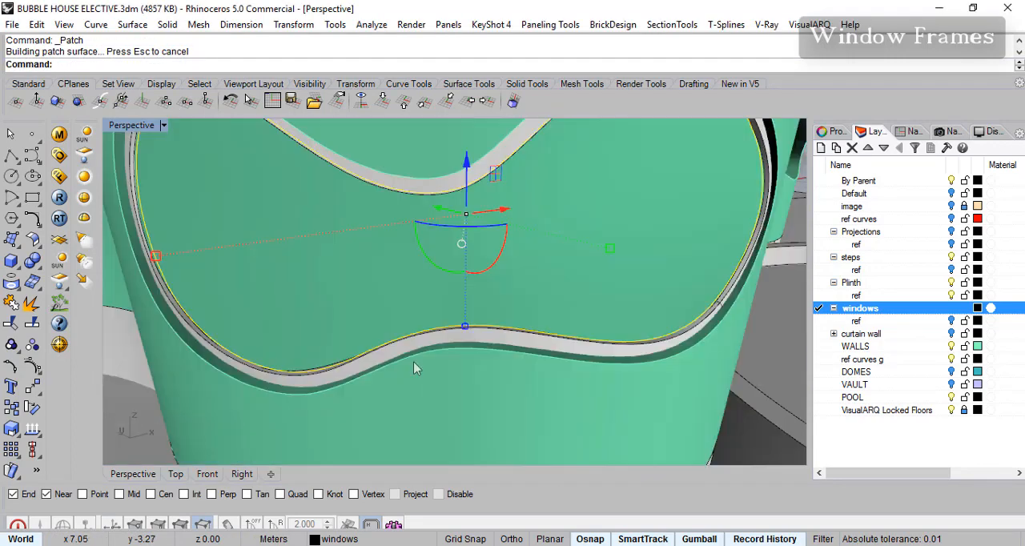
- Try to make the pane glassy by giving the selected boundary curve an object material with 80% transparency, and check it in Rendered display
{"action": "left_click", "coordinate": [846, 131]}
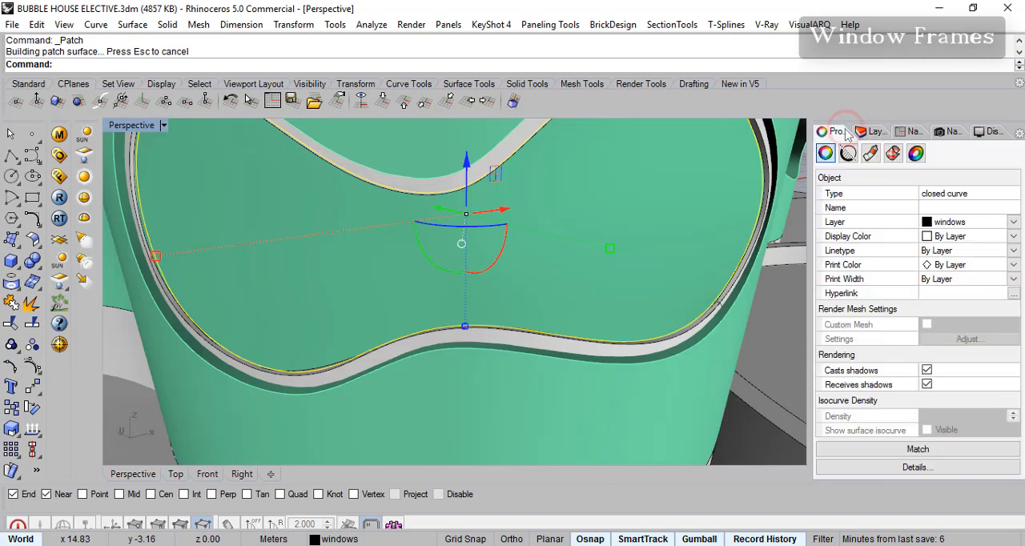
{"action": "left_click", "coordinate": [871, 154]}
{"action": "left_click", "coordinate": [964, 176]}
{"action": "left_click", "coordinate": [938, 207]}
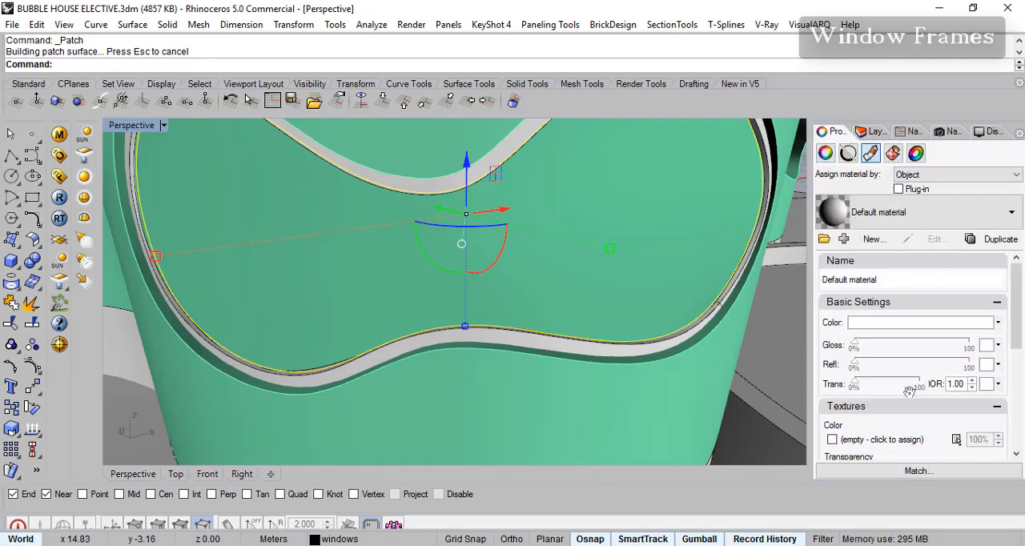
{"action": "left_click", "coordinate": [897, 386]}
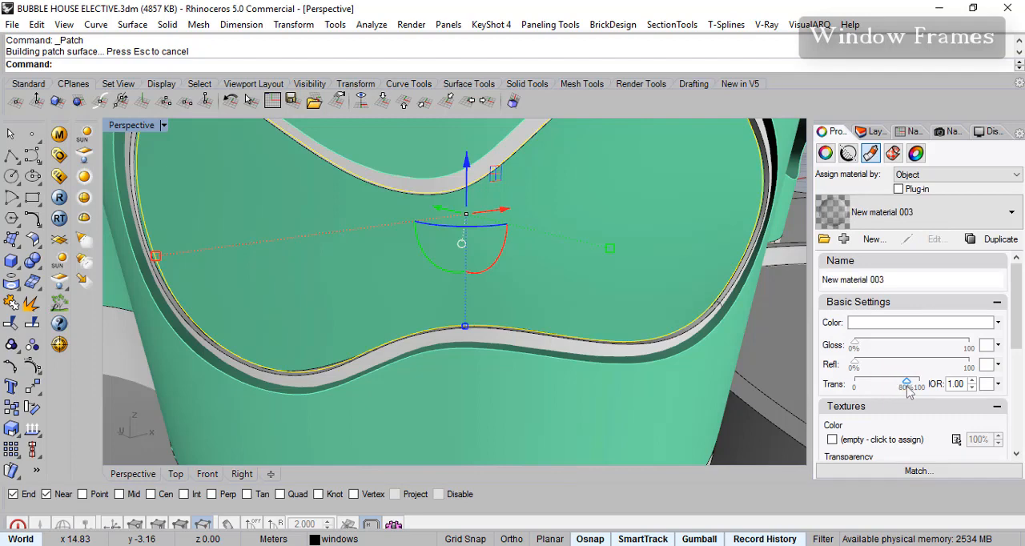
{"action": "left_click", "coordinate": [162, 126]}
{"action": "left_click", "coordinate": [210, 64]}
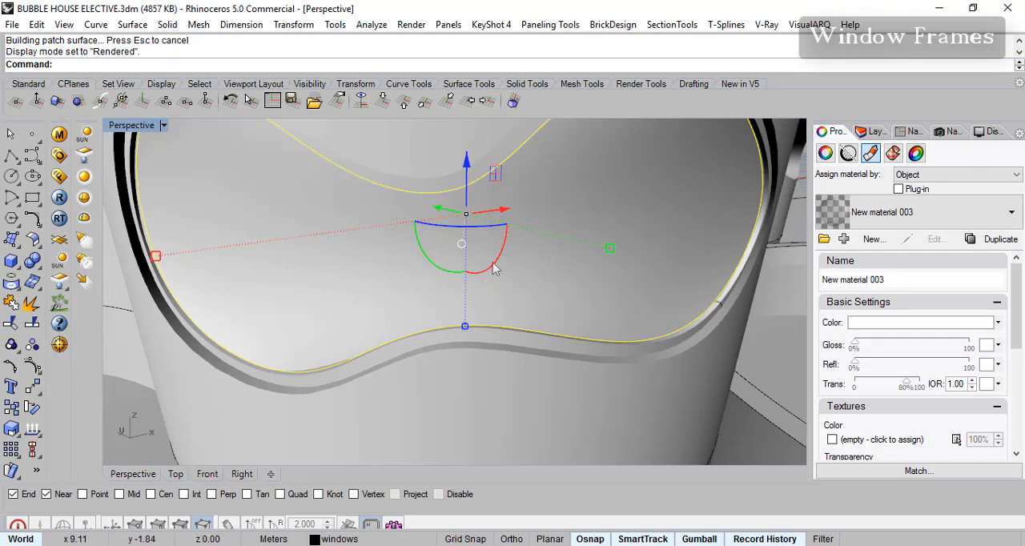
{"action": "scroll", "coordinate": [565, 298], "scroll_direction": "down", "scroll_amount": 3}
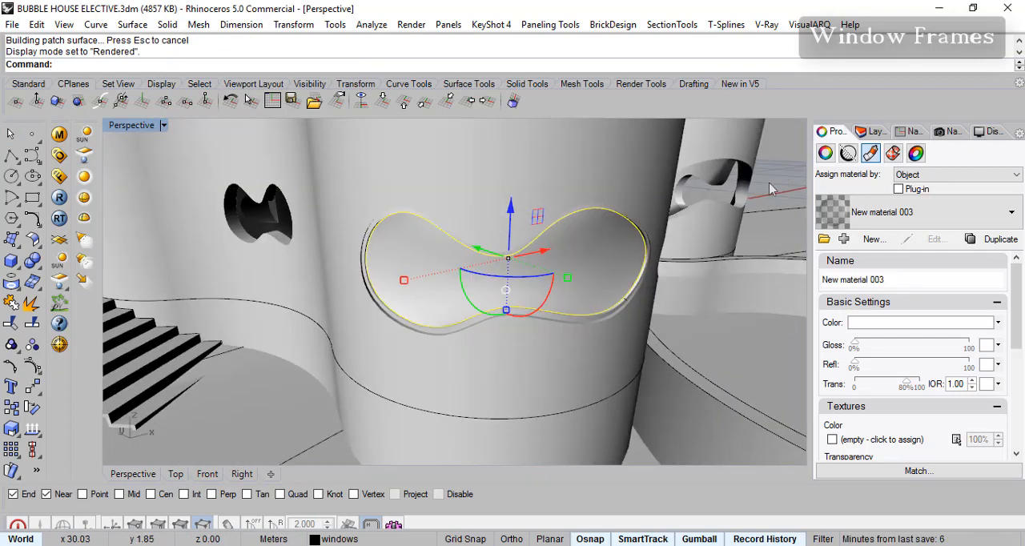
{"action": "left_click", "coordinate": [773, 188]}
{"action": "left_click", "coordinate": [562, 274]}
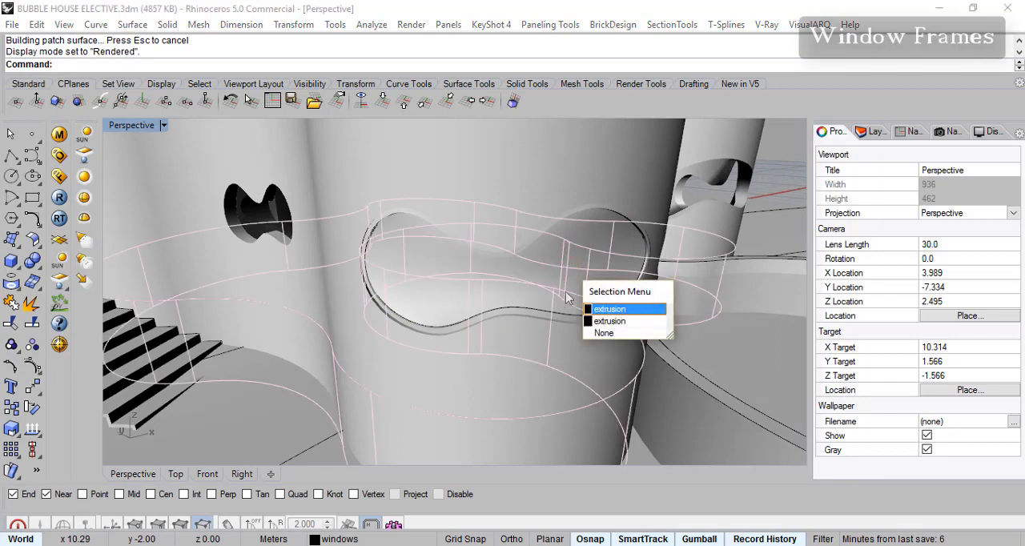
{"action": "left_click", "coordinate": [788, 178]}
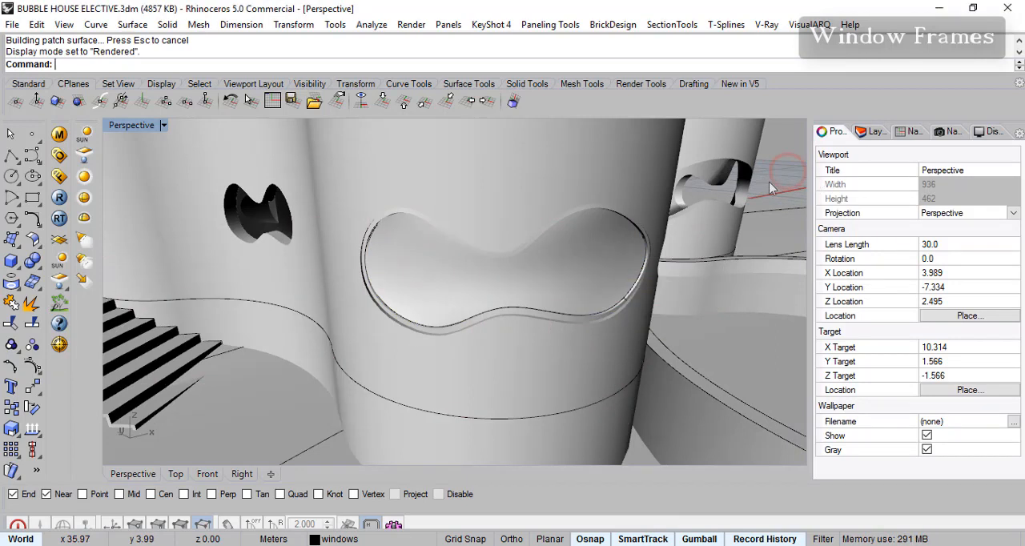
{"action": "left_click", "coordinate": [537, 293]}
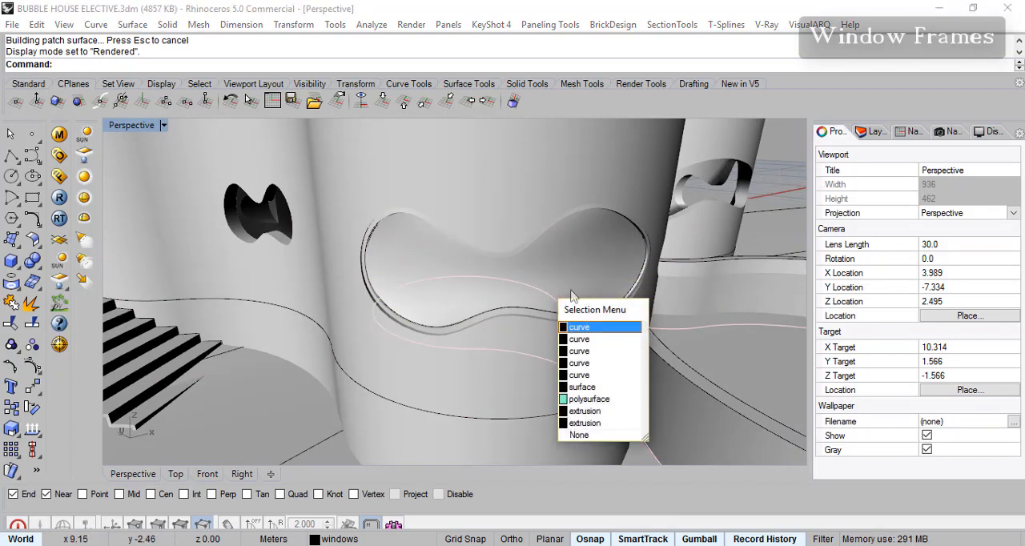
{"action": "left_click", "coordinate": [596, 389]}
{"action": "key", "text": "Escape"}
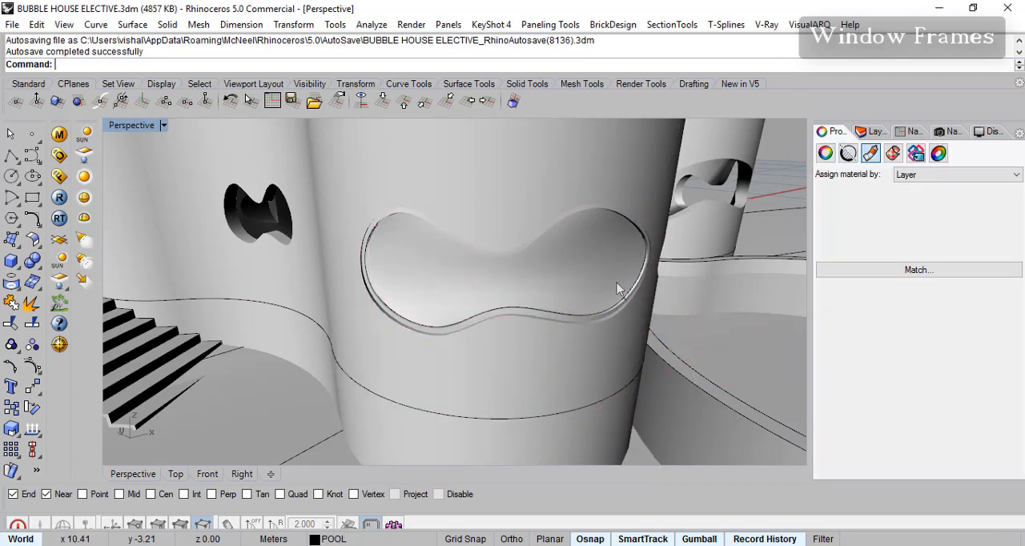
{"action": "left_click", "coordinate": [576, 269]}
{"action": "key", "text": "Escape"}
{"action": "left_click", "coordinate": [423, 278]}
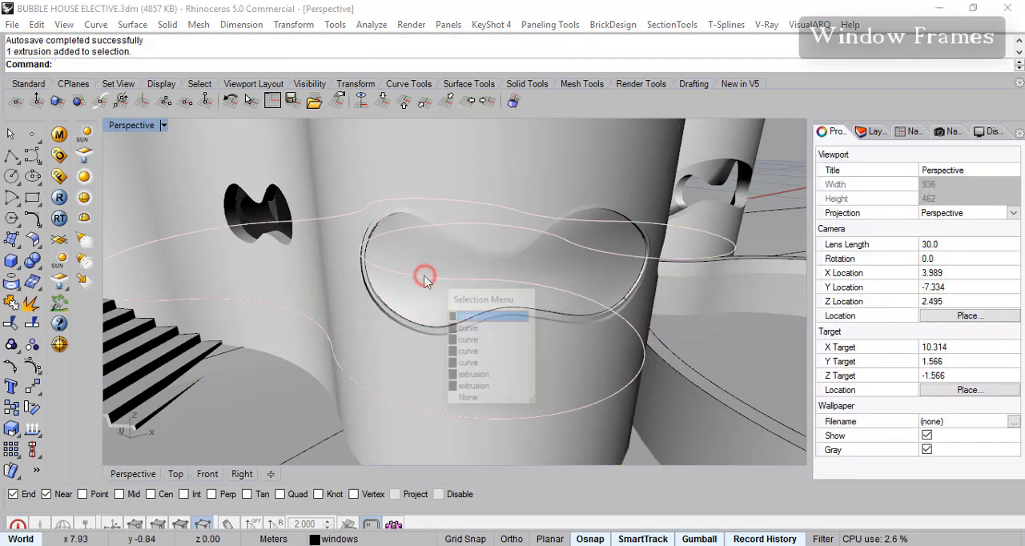
{"action": "key", "text": "Escape"}
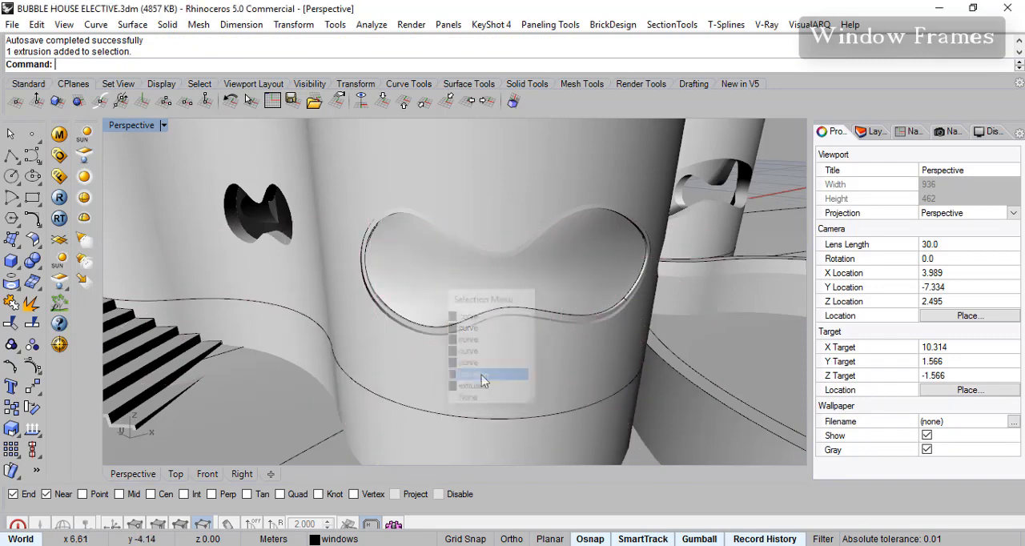
- Return the viewport to Shaded display and assign the patch surface a material by object with 80% transparency
{"action": "left_click", "coordinate": [163, 126]}
{"action": "left_click", "coordinate": [233, 44]}
{"action": "left_click", "coordinate": [482, 288]}
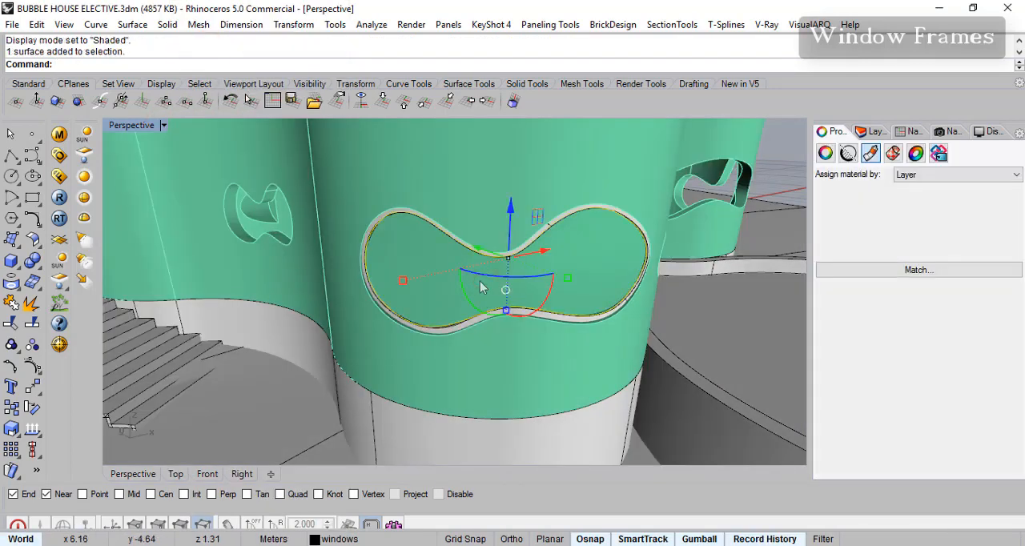
{"action": "left_click", "coordinate": [926, 176]}
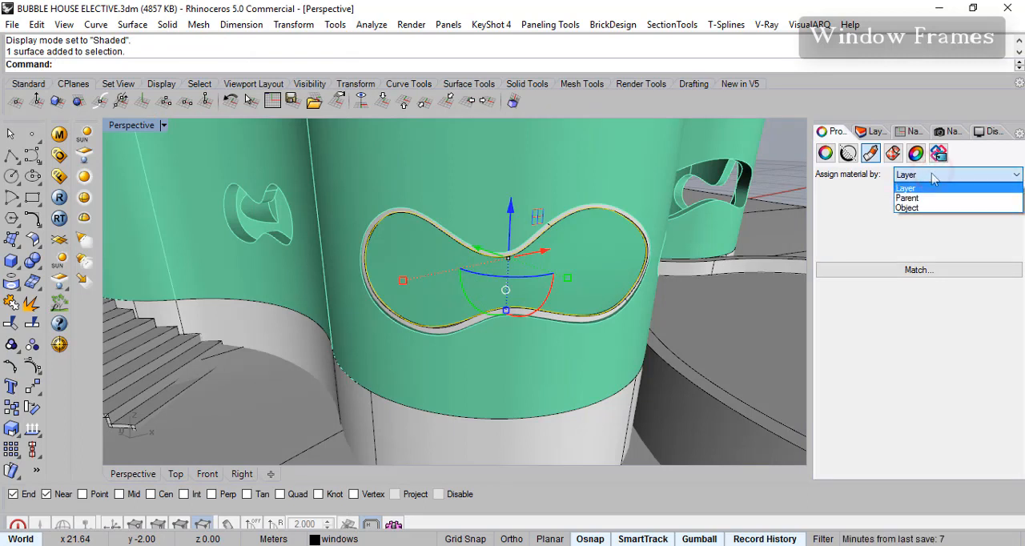
{"action": "left_click", "coordinate": [913, 211]}
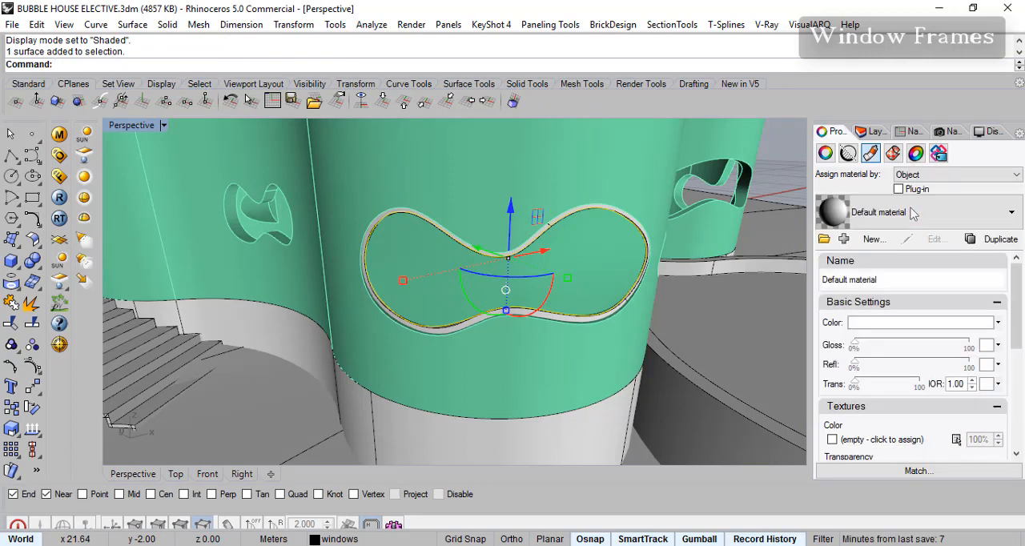
{"action": "left_click", "coordinate": [901, 384]}
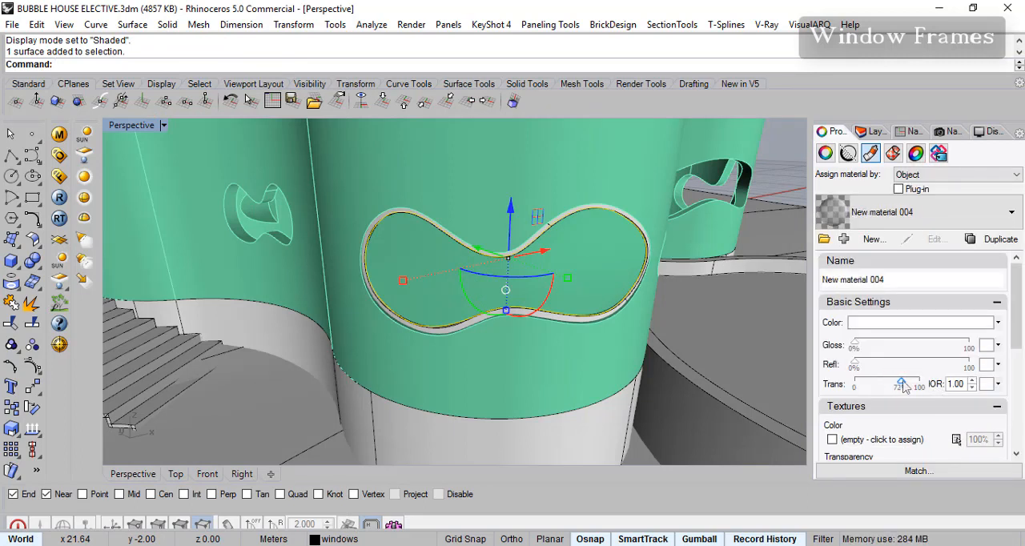
{"action": "left_click_drag", "start_coordinate": [907, 387], "coordinate": [909, 388]}
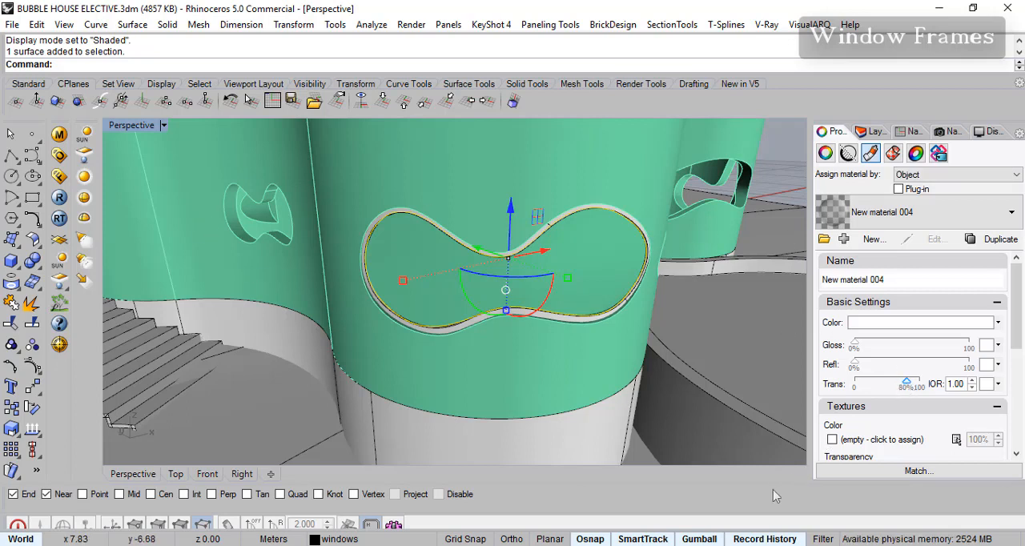
- Switch the Perspective viewport to Rendered display to check the transparent pane in the front window
{"action": "left_click", "coordinate": [191, 425]}
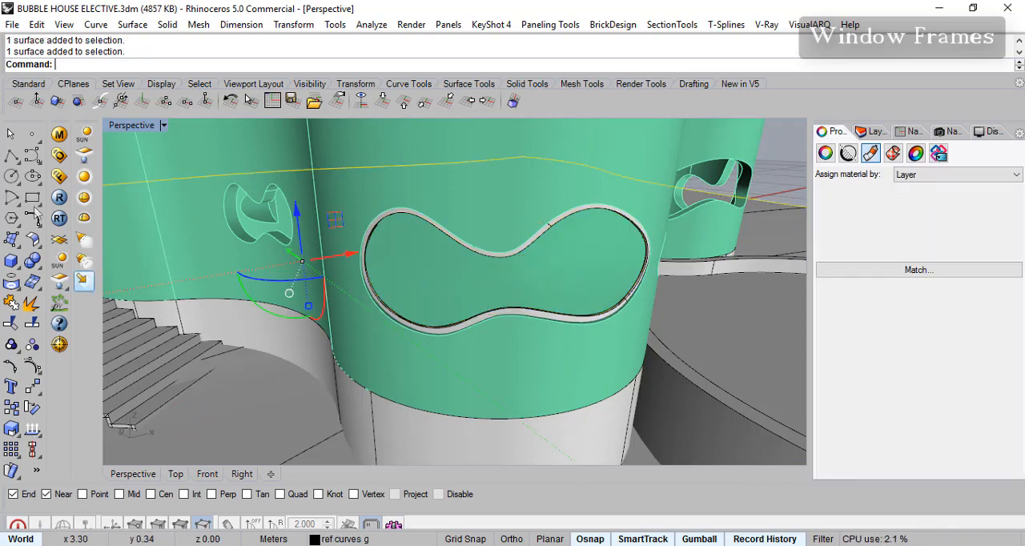
{"action": "left_click", "coordinate": [163, 126]}
{"action": "left_click", "coordinate": [196, 65]}
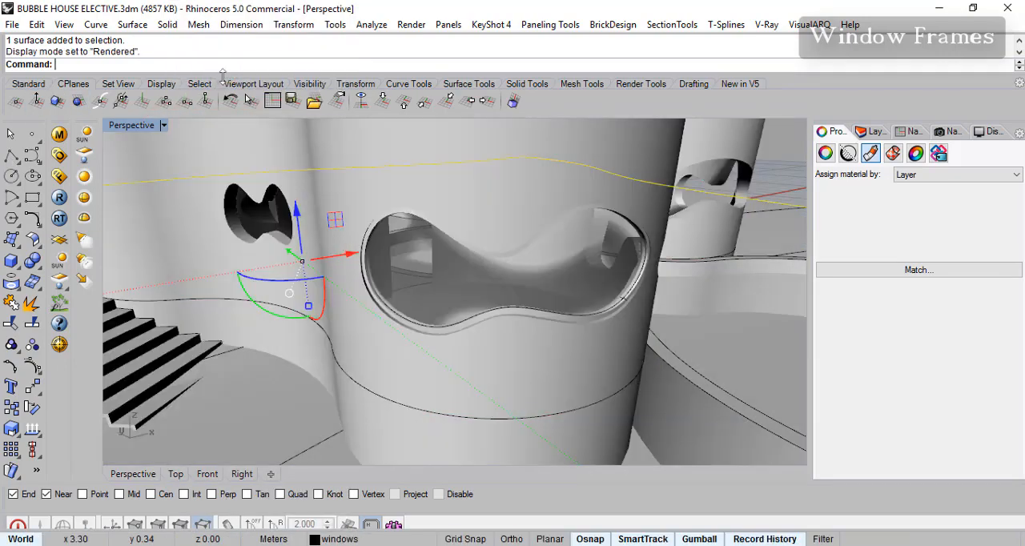
{"action": "right_click_drag", "start_coordinate": [595, 252], "coordinate": [526, 299]}
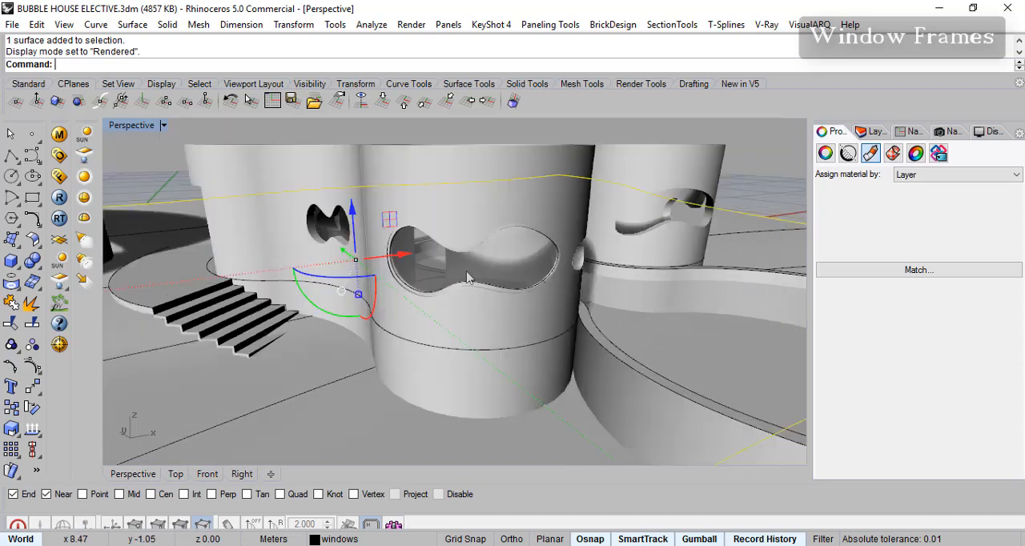
- Sort the layers by name and turn on all of them, from By Parent down to the ref sublayer of windows
{"action": "left_click", "coordinate": [877, 132]}
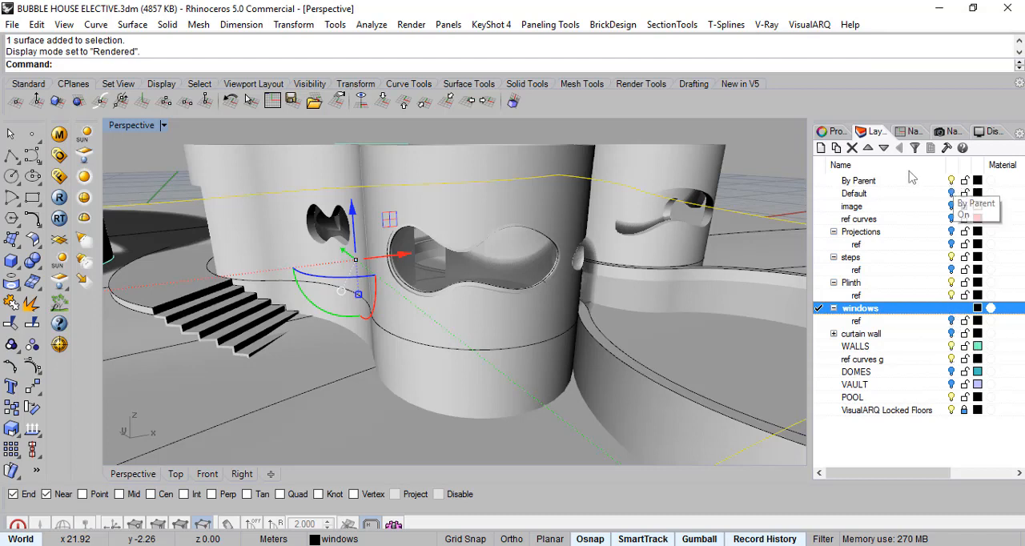
{"action": "left_click", "coordinate": [952, 168]}
{"action": "left_click", "coordinate": [916, 164]}
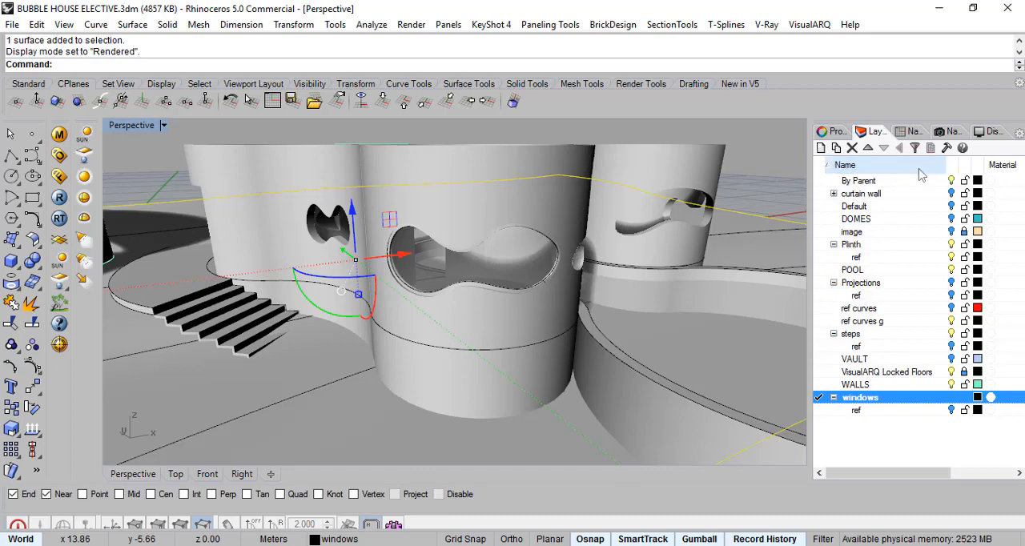
{"action": "left_click", "coordinate": [884, 181]}
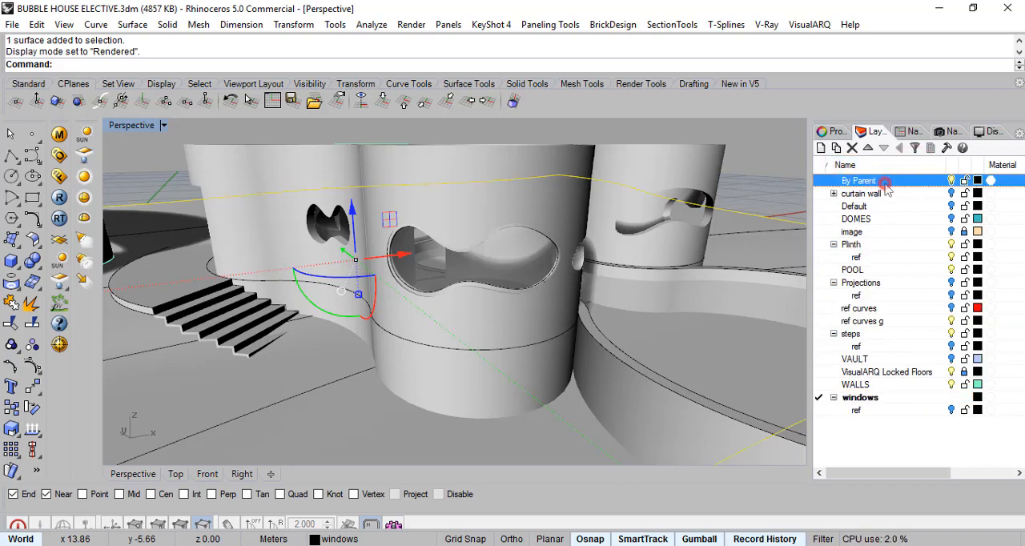
{"action": "left_click", "coordinate": [871, 411], "text": "shift"}
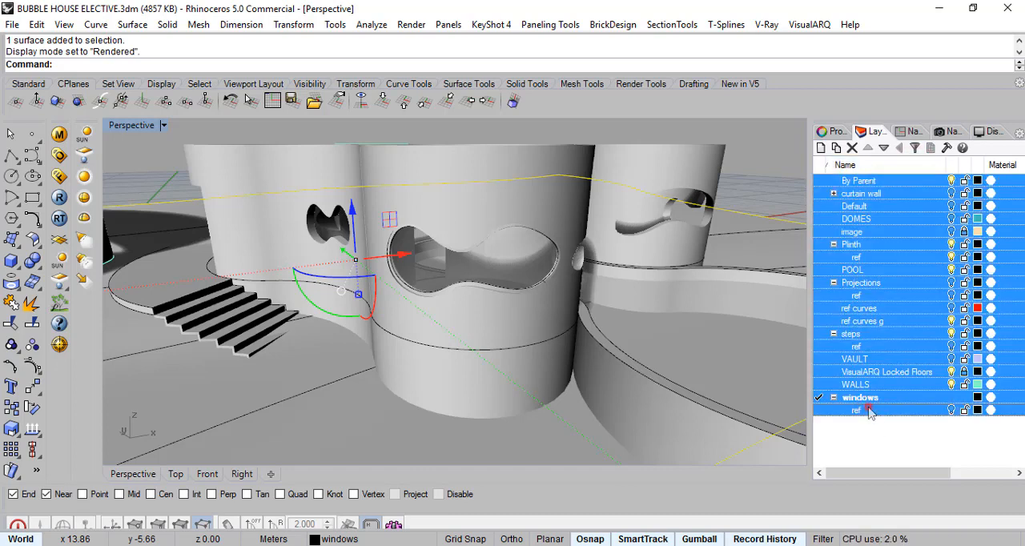
{"action": "left_click", "coordinate": [952, 181]}
{"action": "left_click", "coordinate": [952, 181]}
{"action": "left_click", "coordinate": [952, 181]}
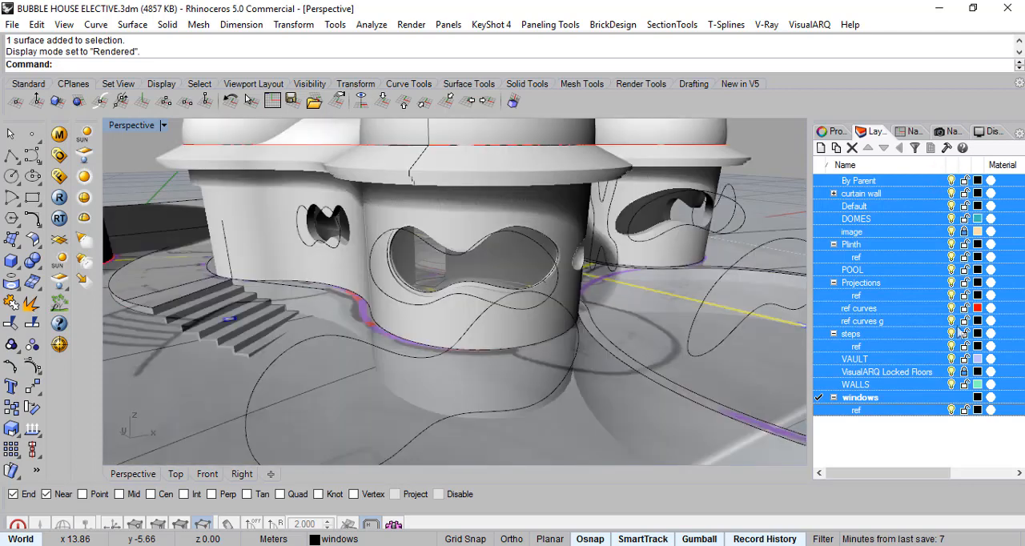
{"action": "left_click", "coordinate": [927, 441]}
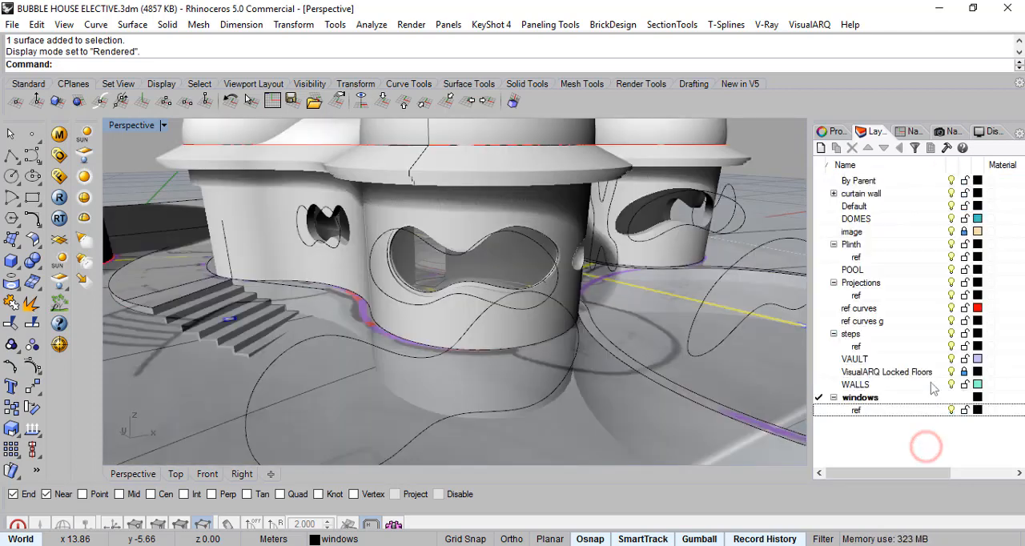
- Turn off the ref curves and image layers and the ref sublayers of Projections, Plinth, curtain wall, steps and windows
{"action": "left_click", "coordinate": [951, 306]}
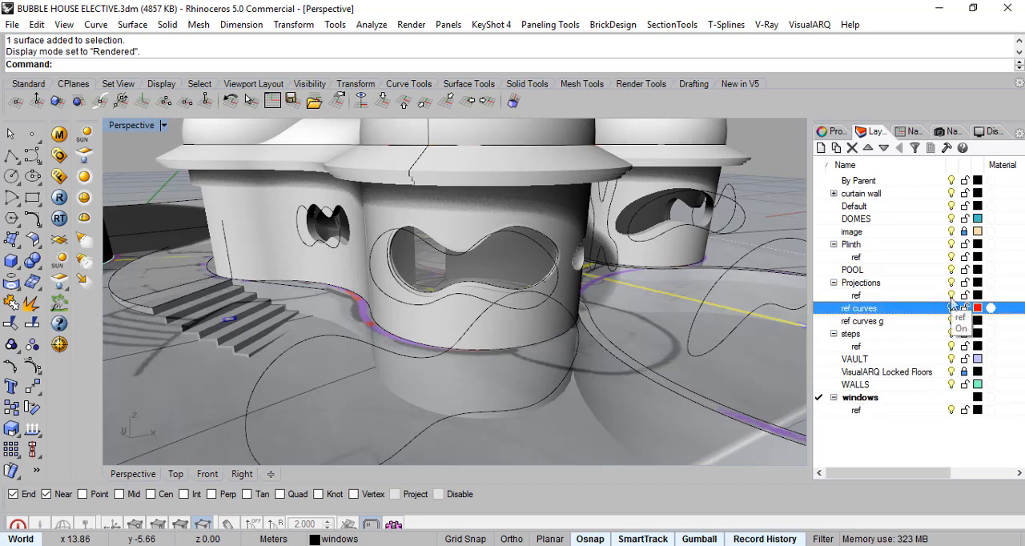
{"action": "left_click", "coordinate": [954, 295]}
{"action": "left_click", "coordinate": [950, 258]}
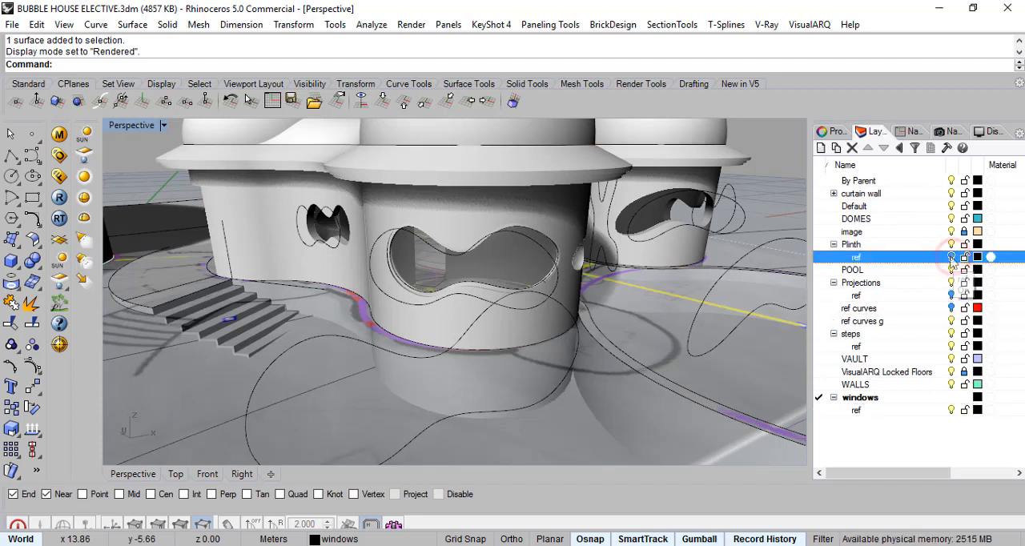
{"action": "left_click", "coordinate": [833, 194]}
{"action": "left_click", "coordinate": [945, 233]}
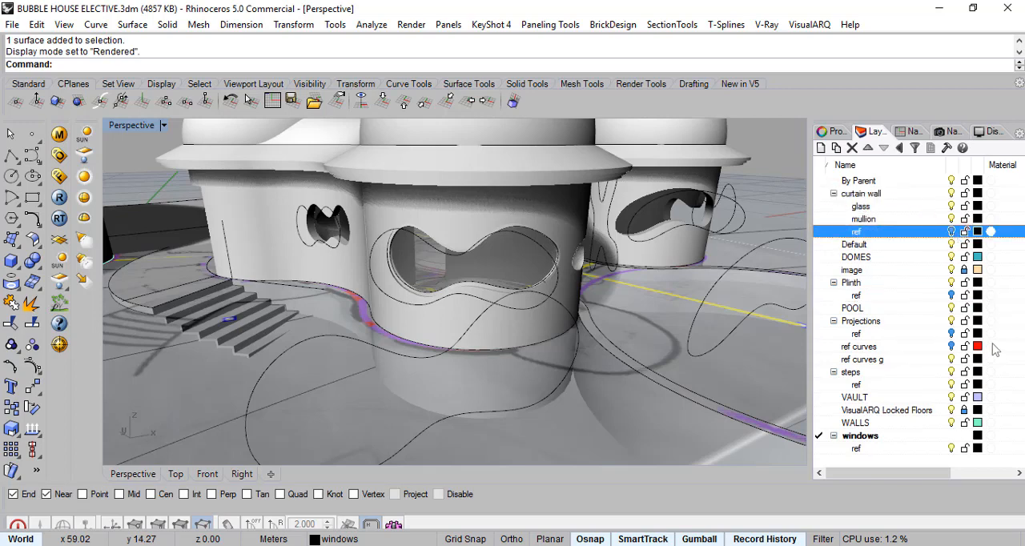
{"action": "left_click", "coordinate": [954, 386]}
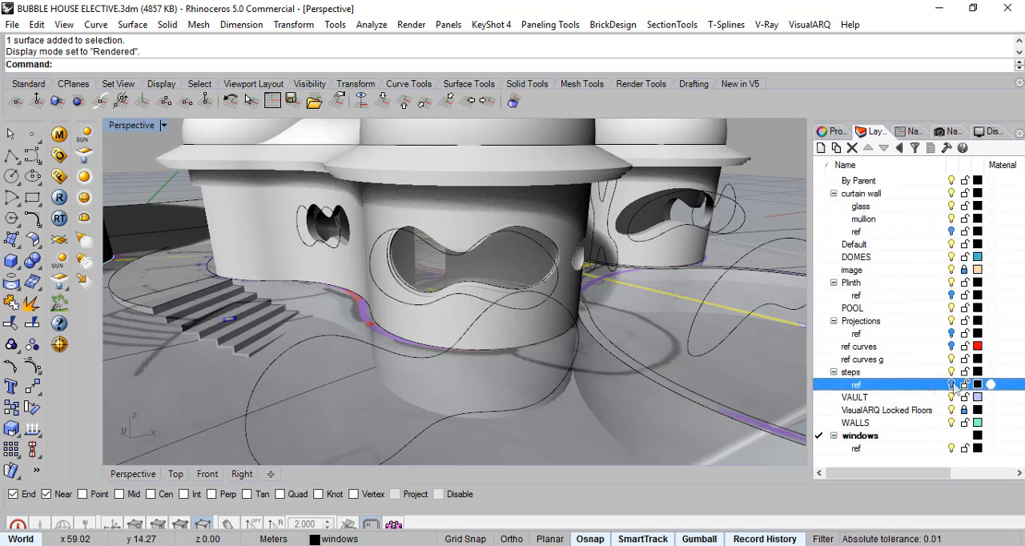
{"action": "left_click", "coordinate": [952, 451]}
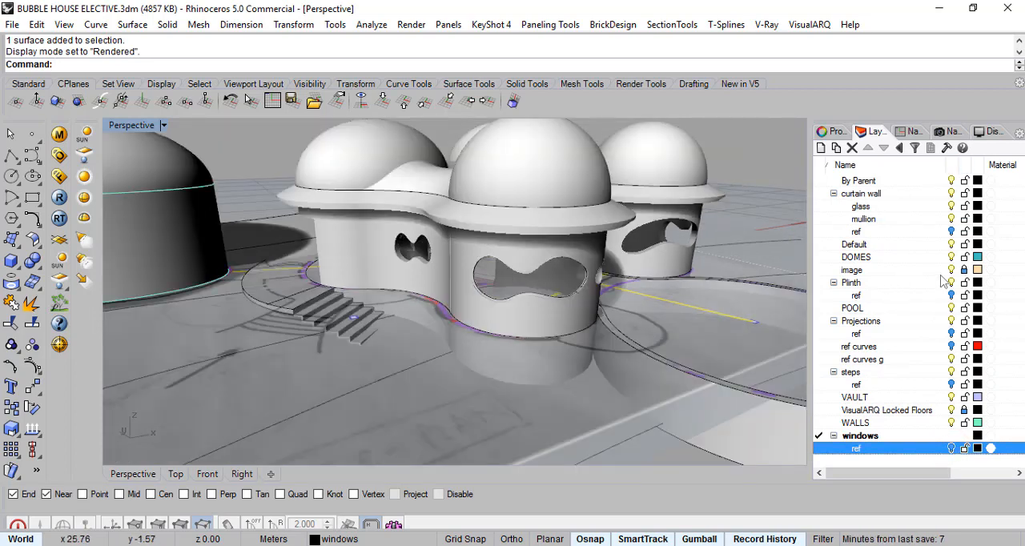
{"action": "left_click", "coordinate": [952, 271]}
- Delete the two stray straight curves that meet in a peak in front of the curtain wall, and view the whole house
{"action": "scroll", "coordinate": [702, 310], "scroll_direction": "down", "scroll_amount": 3}
{"action": "right_click_drag", "start_coordinate": [724, 284], "coordinate": [633, 229]}
{"action": "scroll", "coordinate": [513, 268], "scroll_direction": "up", "scroll_amount": 3}
{"action": "scroll", "coordinate": [492, 280], "scroll_direction": "up", "scroll_amount": 10}
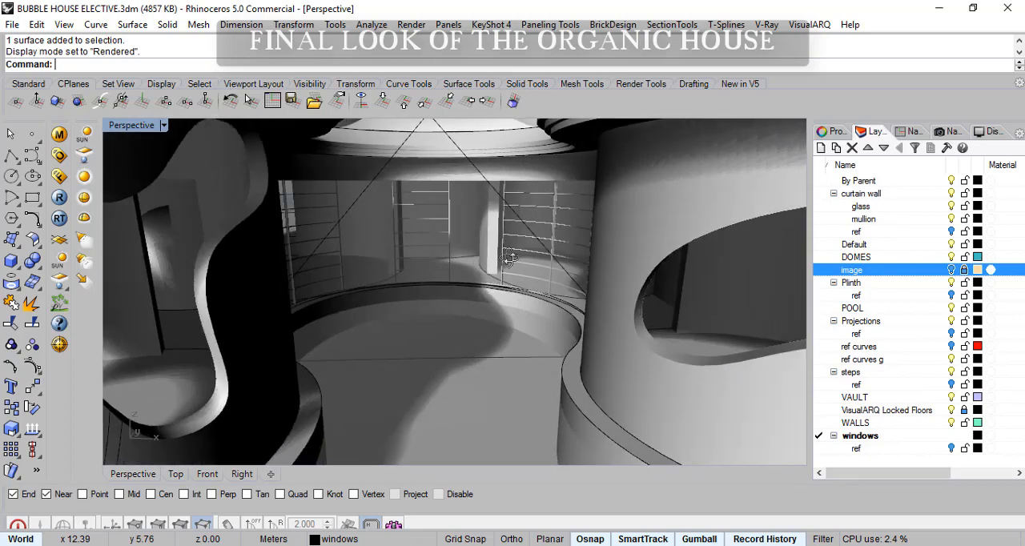
{"action": "right_click_drag", "start_coordinate": [509, 258], "coordinate": [480, 194]}
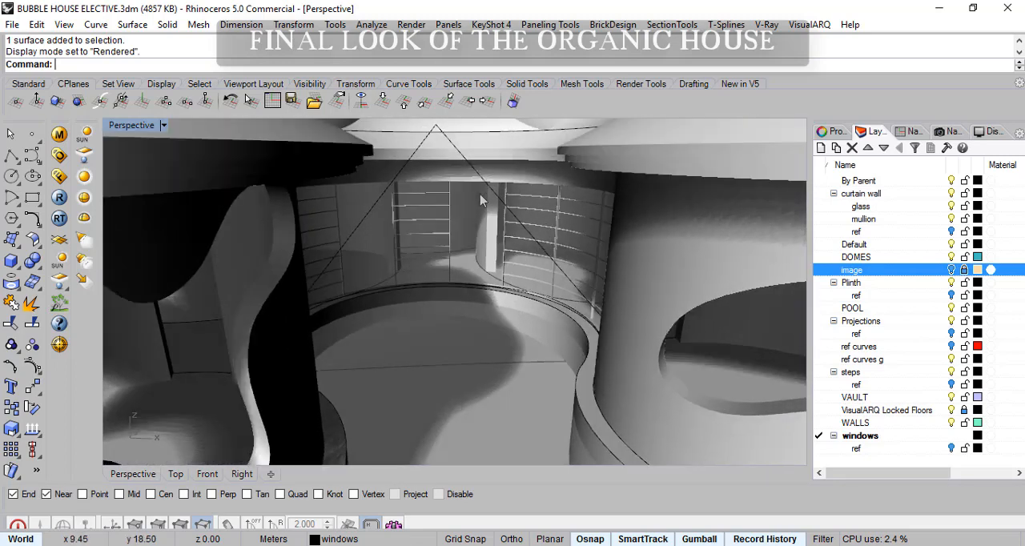
{"action": "left_click", "coordinate": [457, 155]}
{"action": "left_click", "coordinate": [424, 146], "text": "shift"}
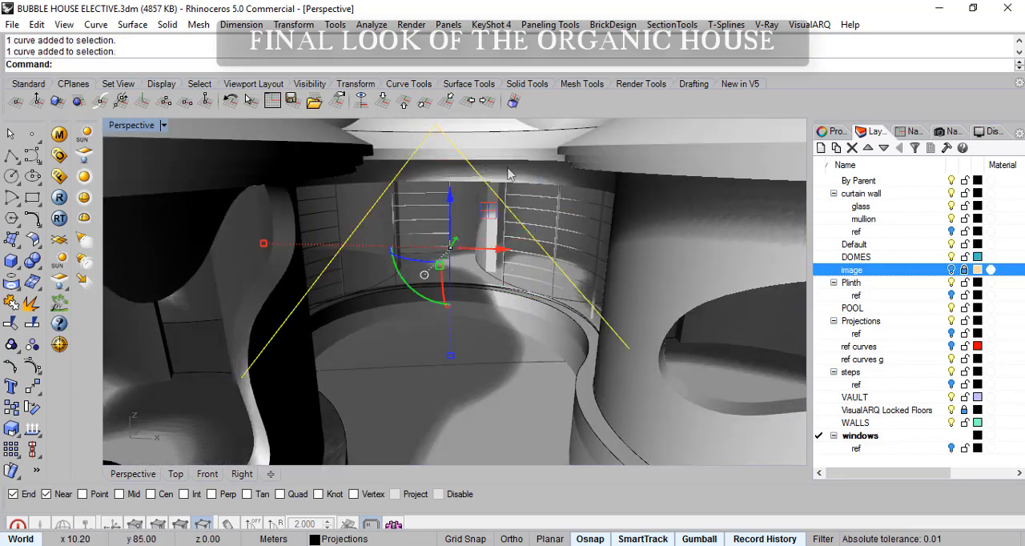
{"action": "key", "text": "Delete"}
{"action": "scroll", "coordinate": [545, 272], "scroll_direction": "down", "scroll_amount": 10}
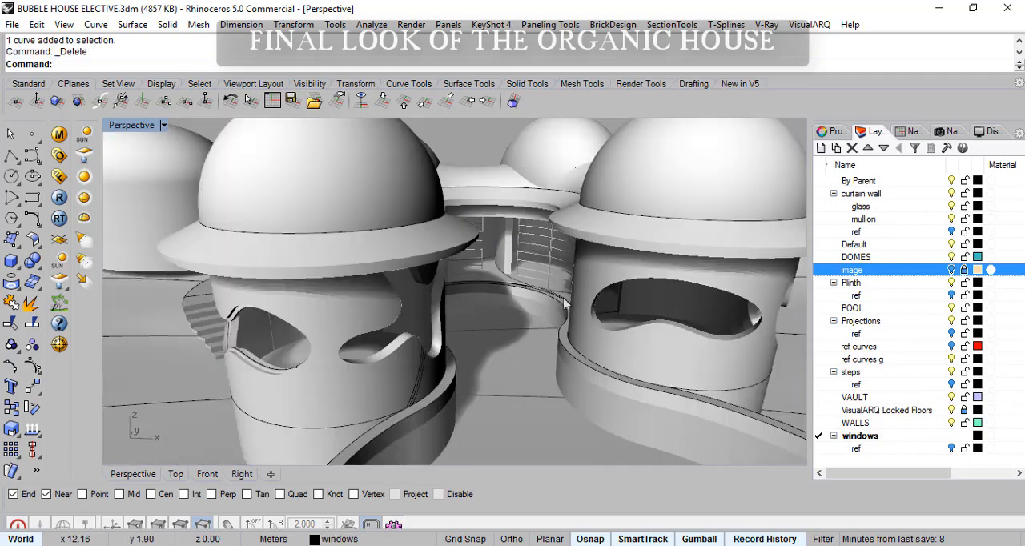
{"action": "scroll", "coordinate": [561, 300], "scroll_direction": "down", "scroll_amount": 5}
{"action": "right_click_drag", "start_coordinate": [560, 301], "coordinate": [629, 375]}
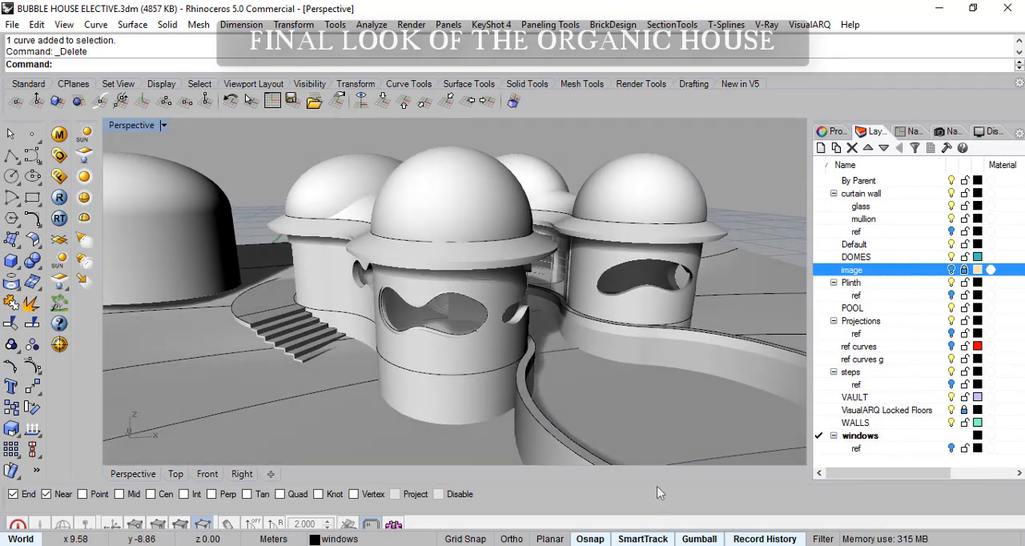